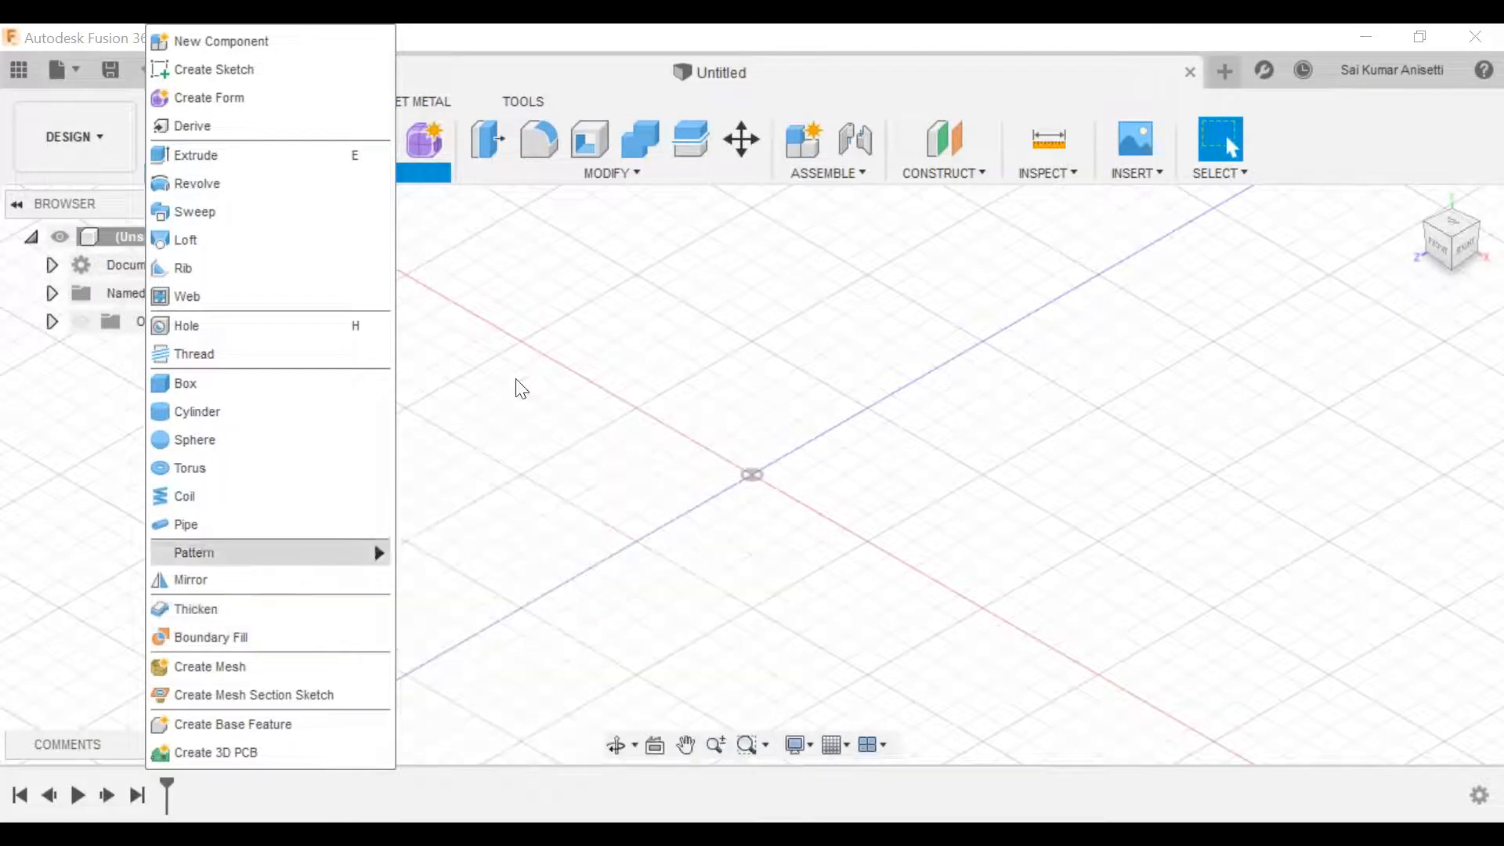
click(554, 312)
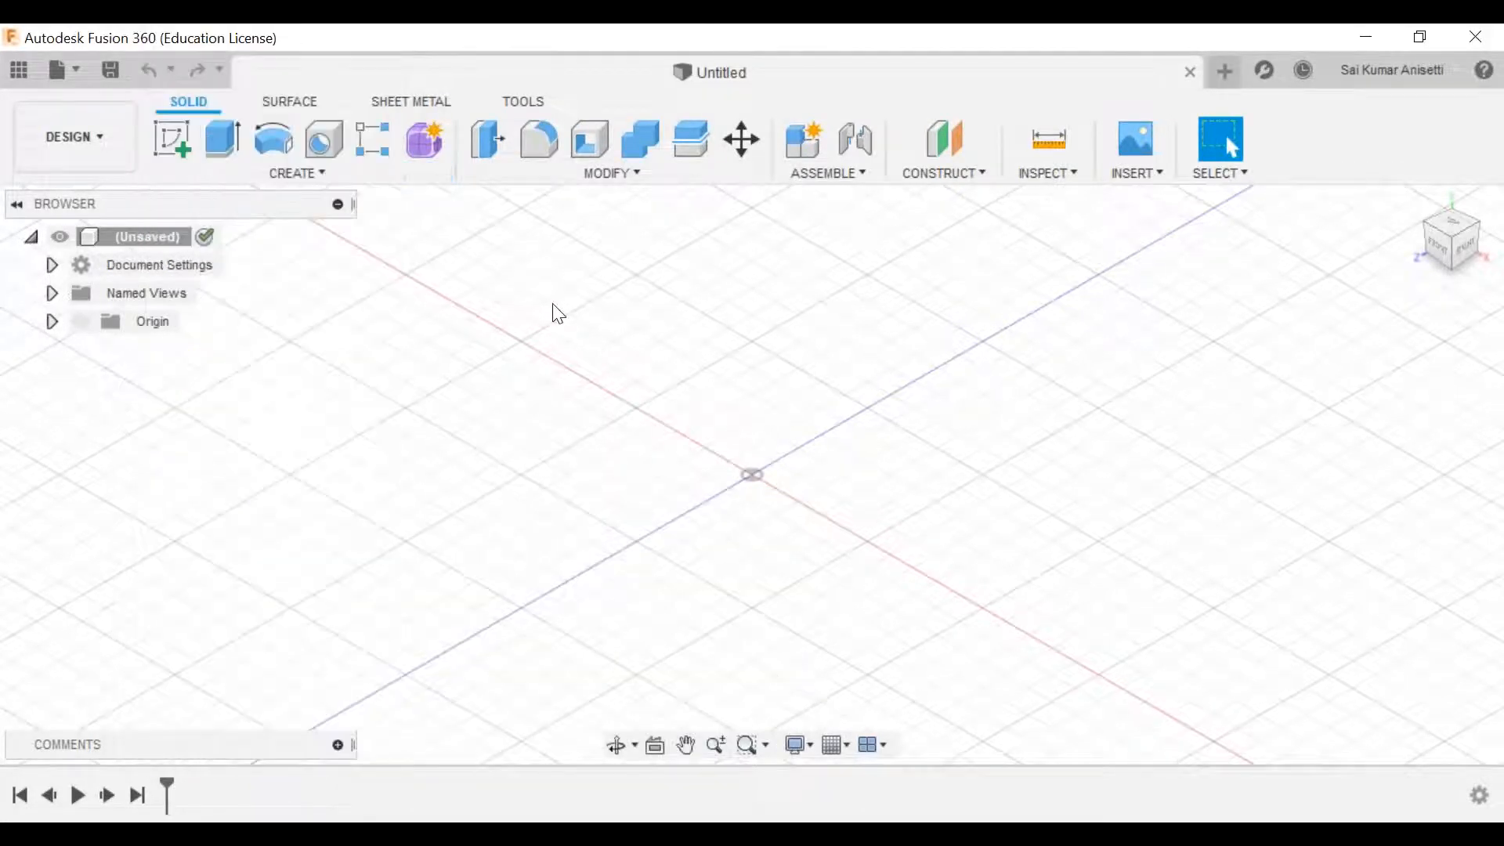
click(299, 108)
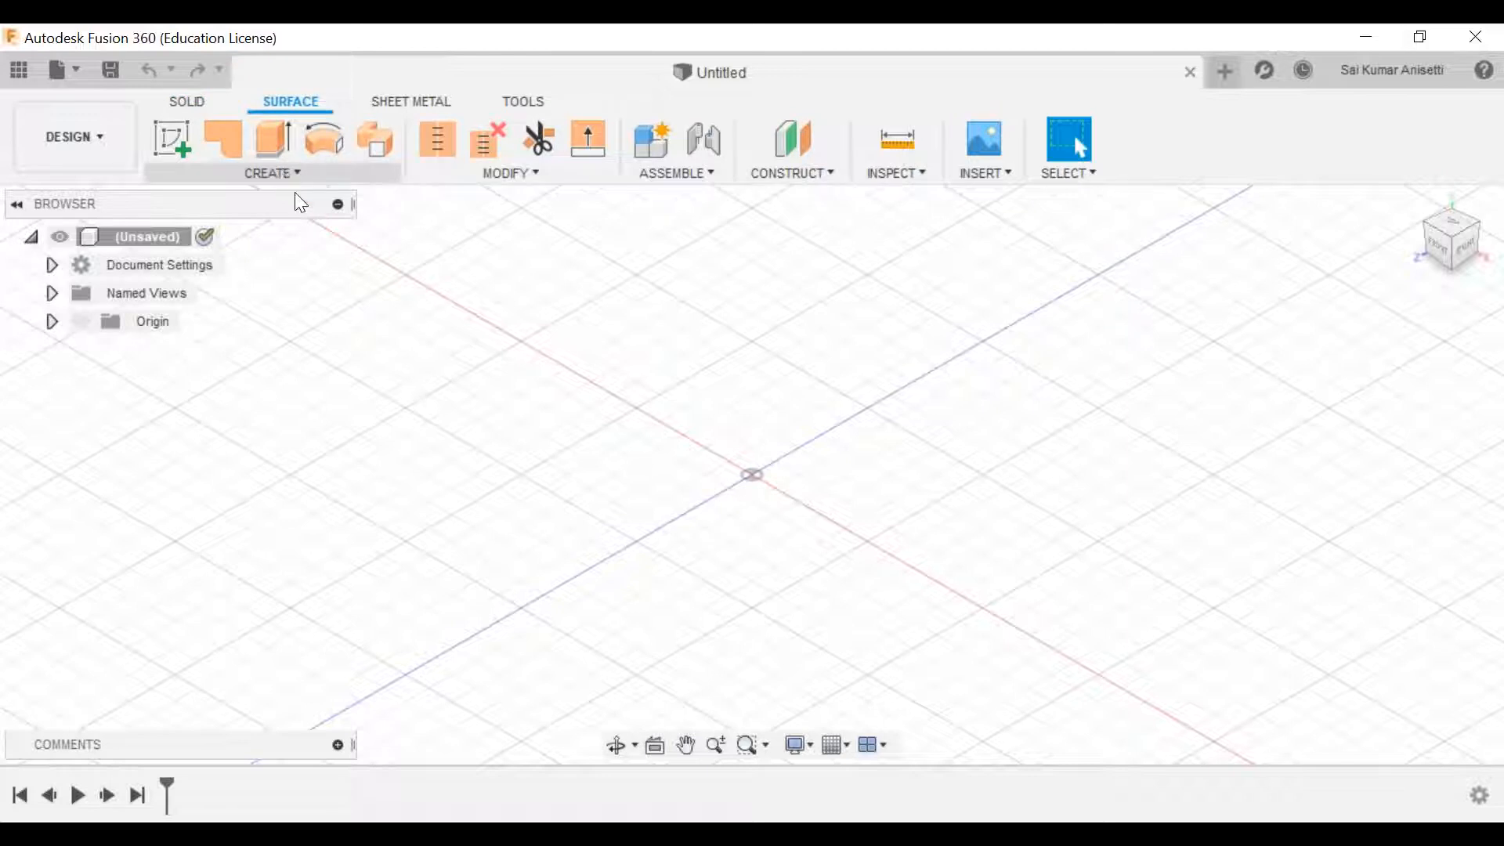
click(188, 102)
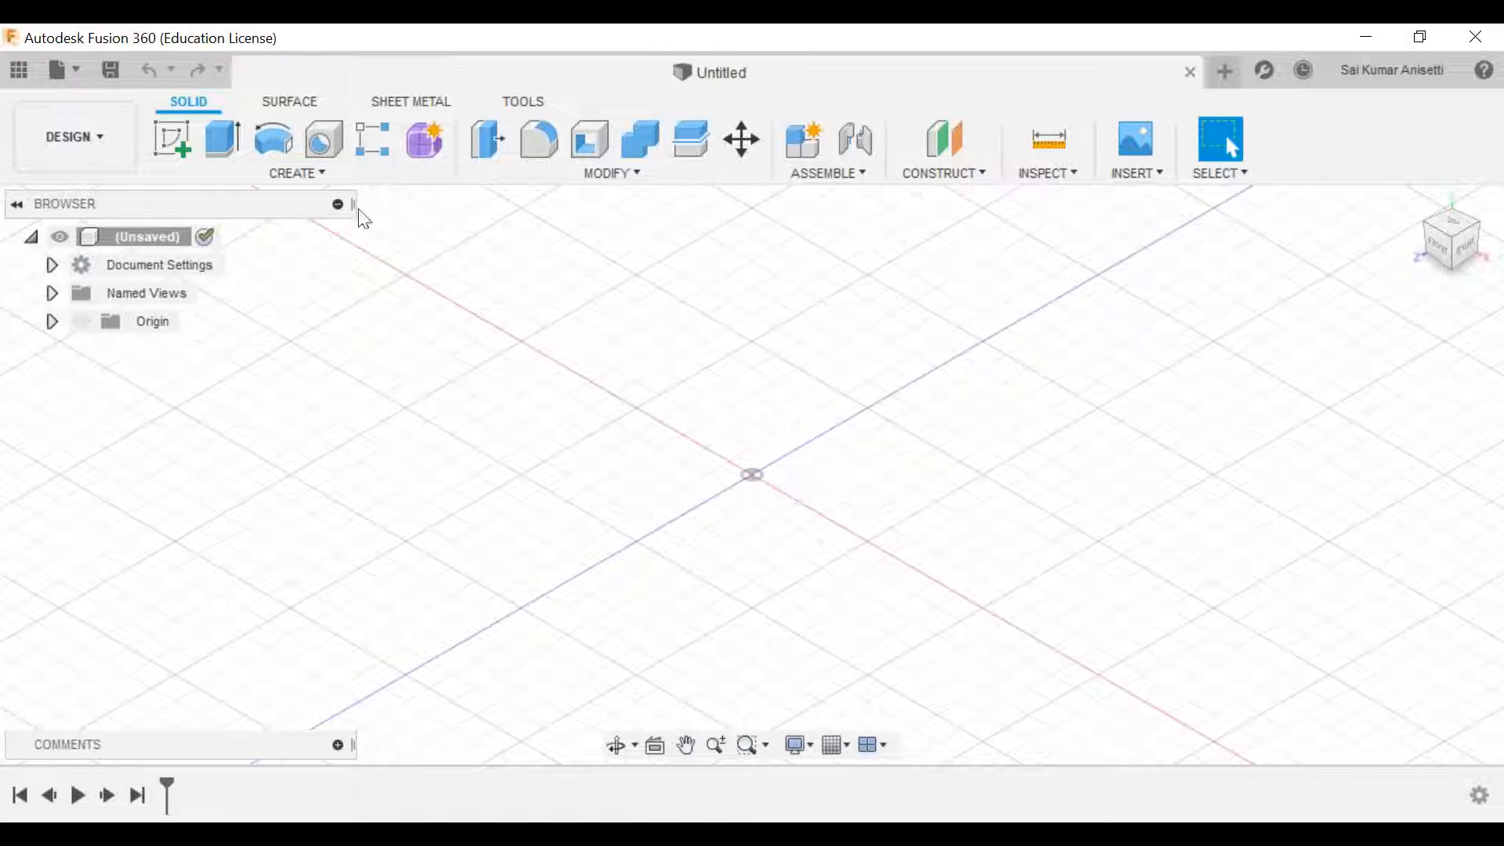
click(286, 174)
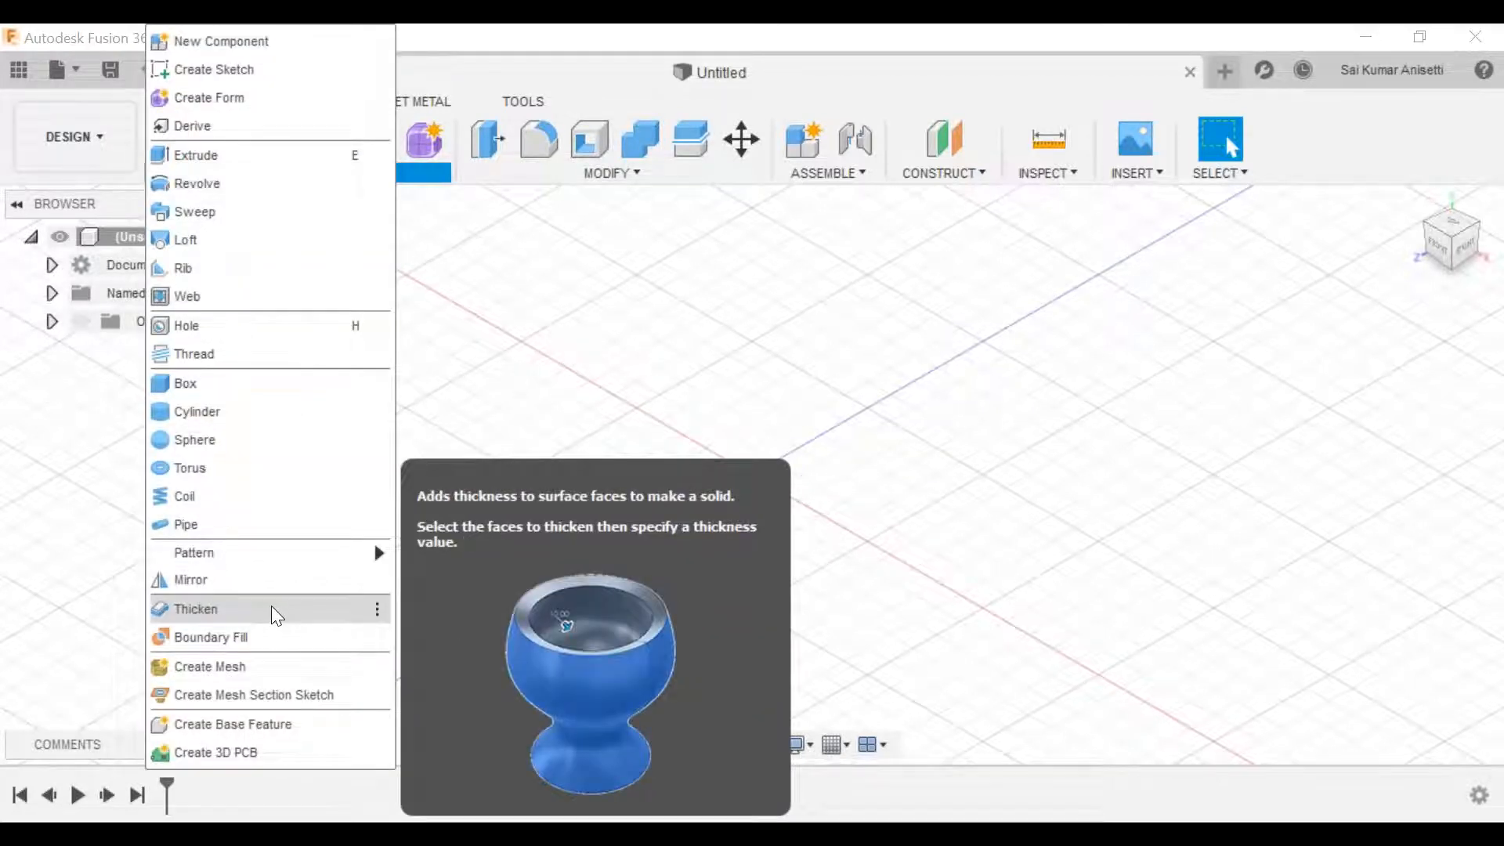
click(415, 78)
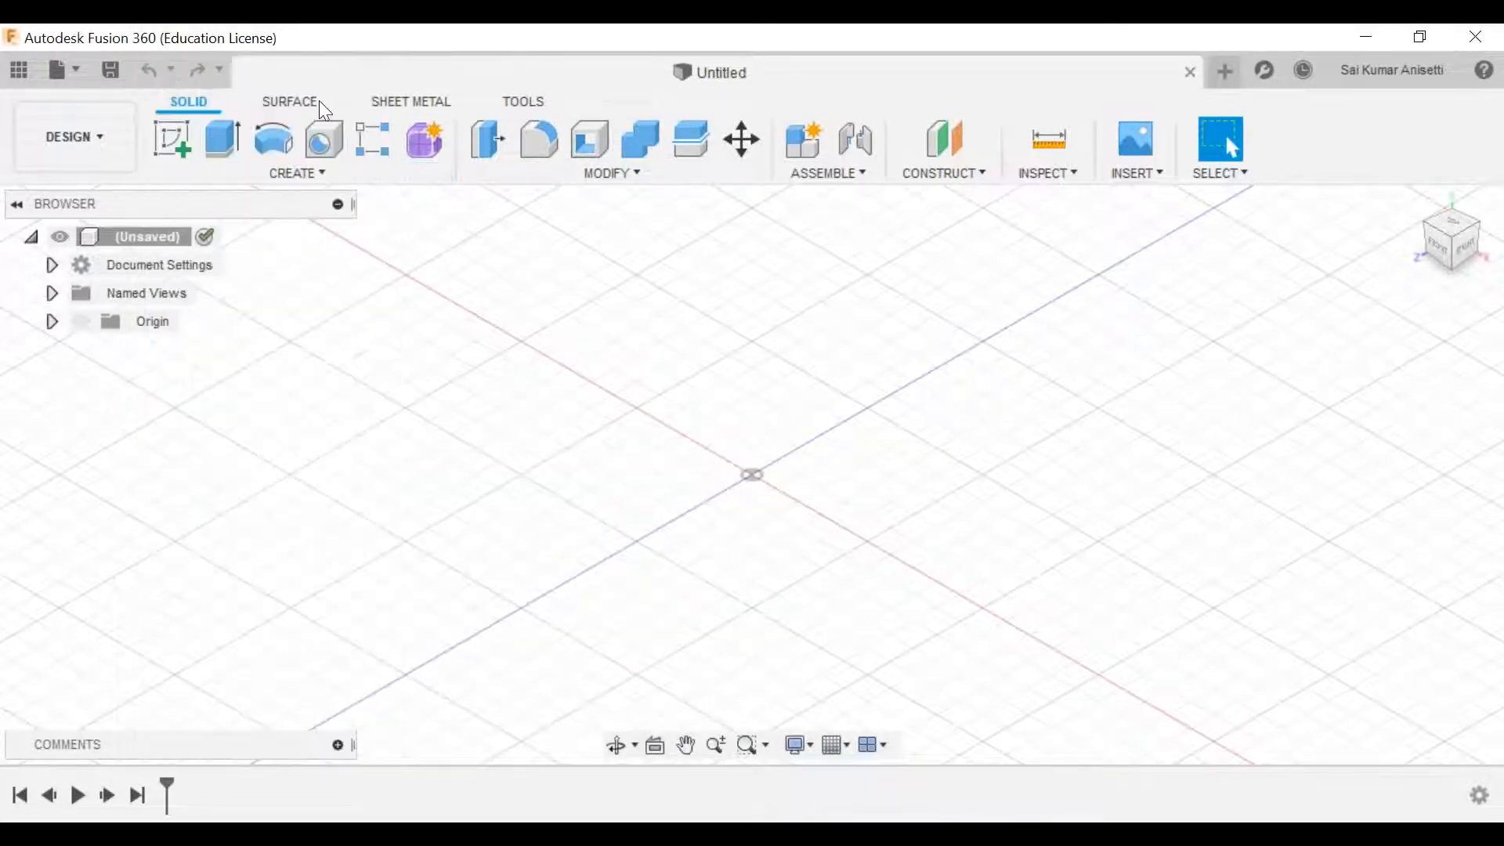
Step: Start a sketch on the horizontal XZ plane and draw an S-shaped five-point spline about 220 mm wide along the horizontal axis
click(291, 101)
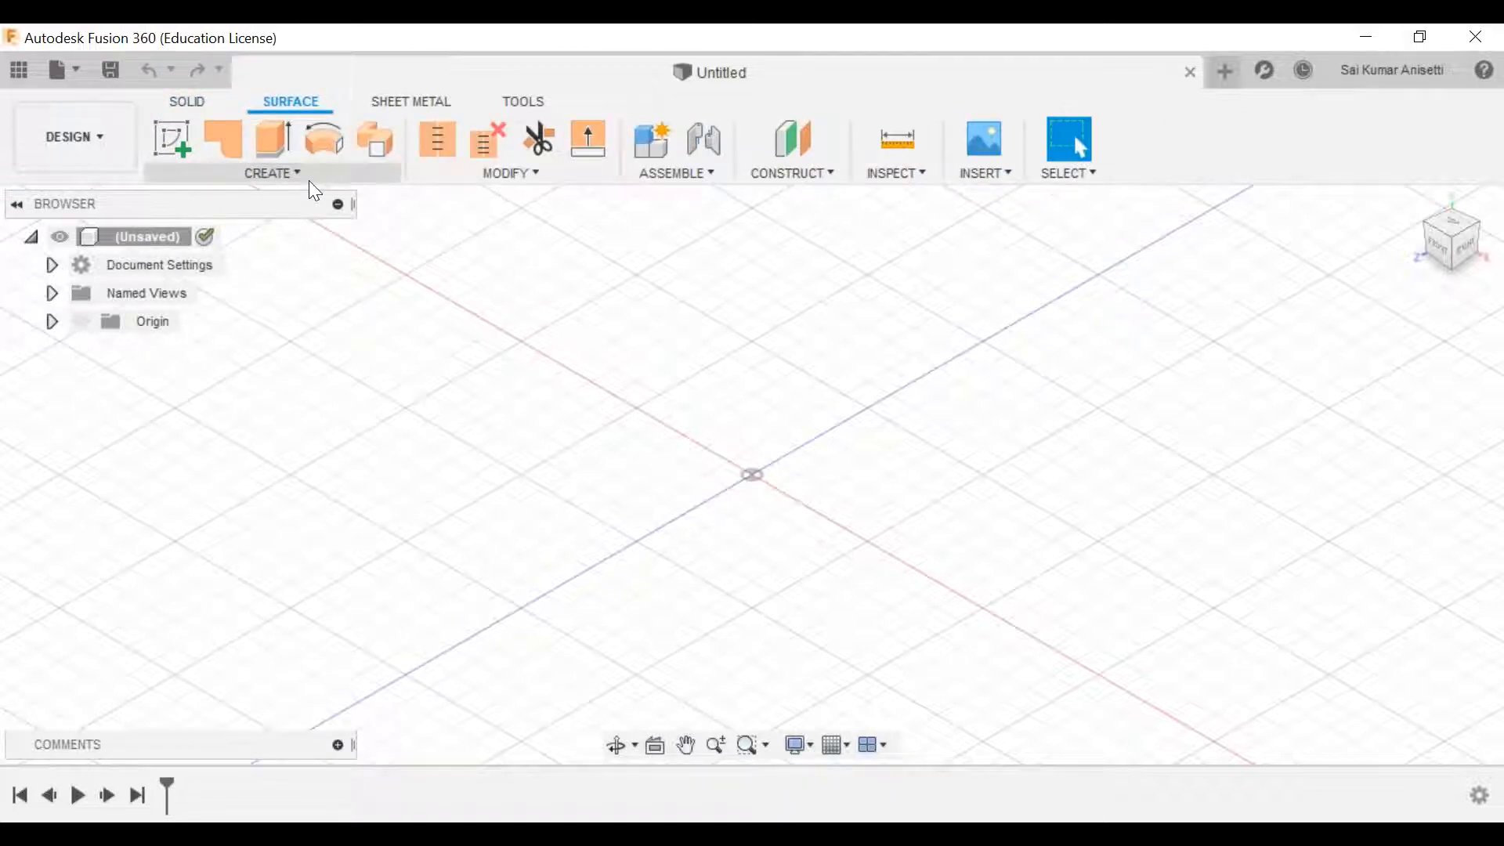
click(246, 174)
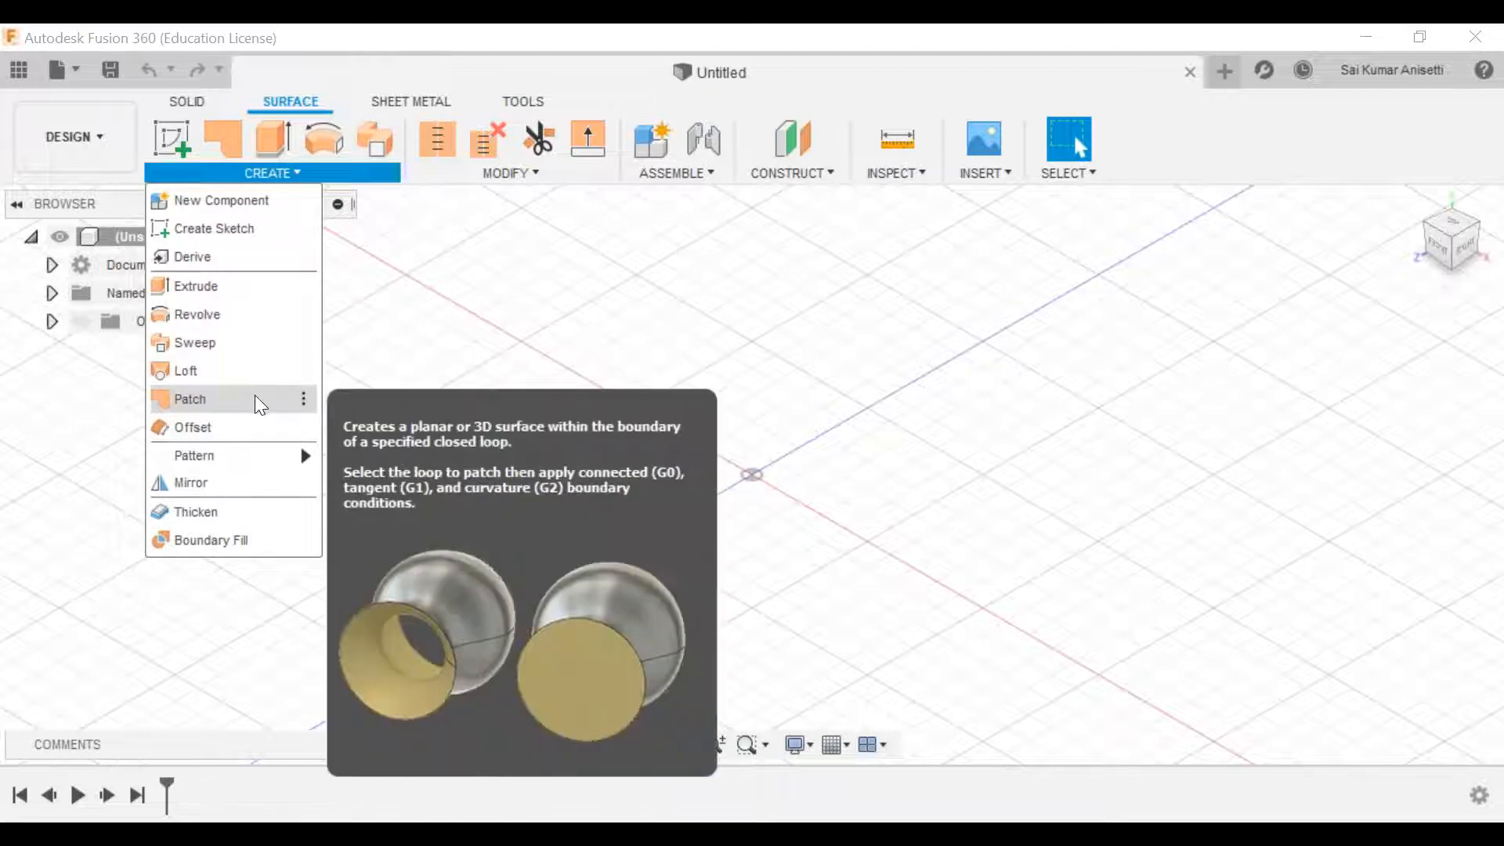
click(413, 228)
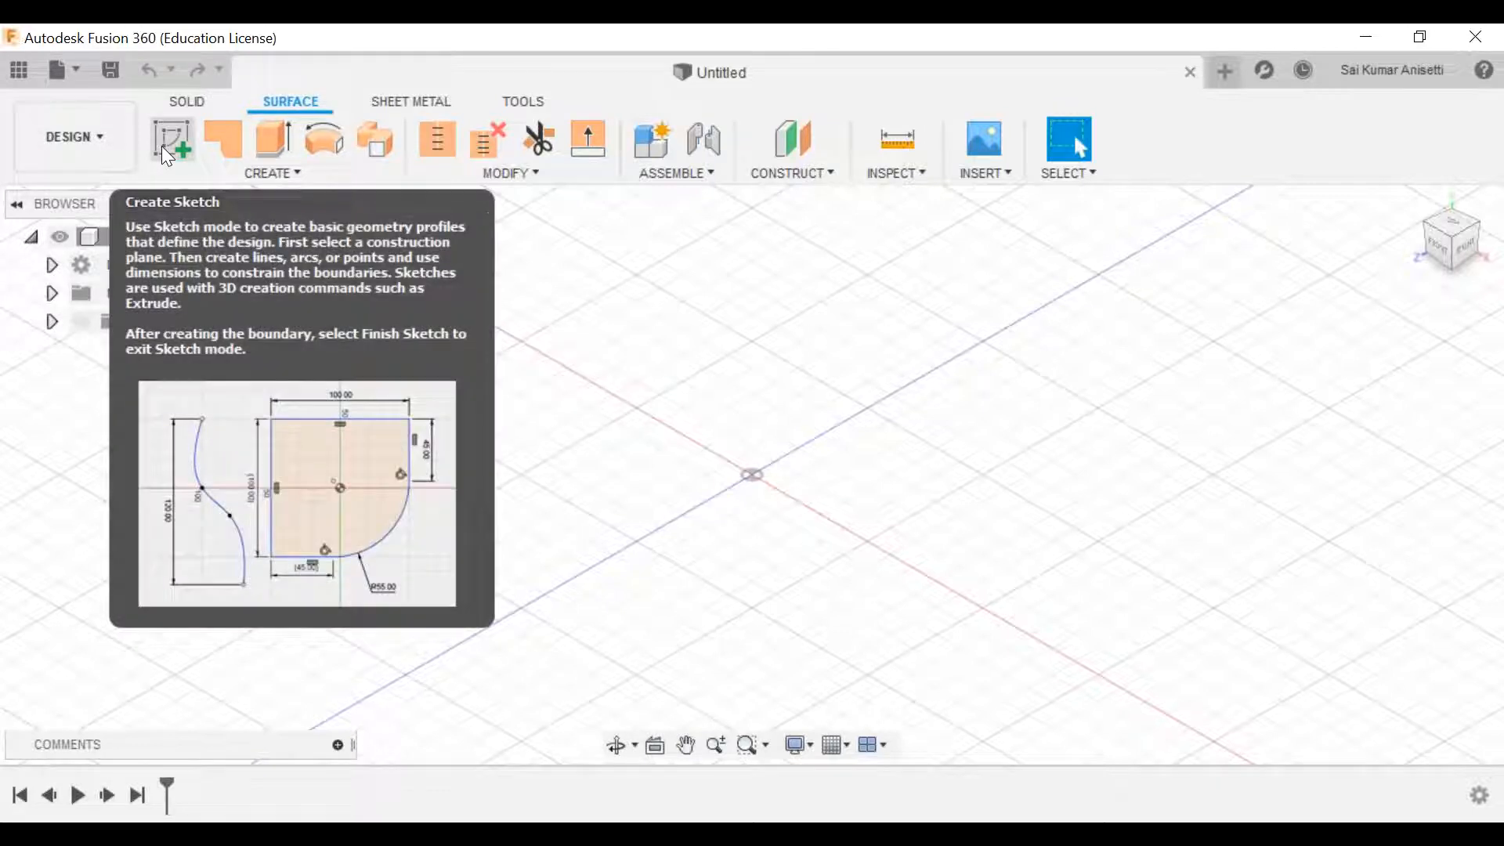
click(162, 148)
click(740, 533)
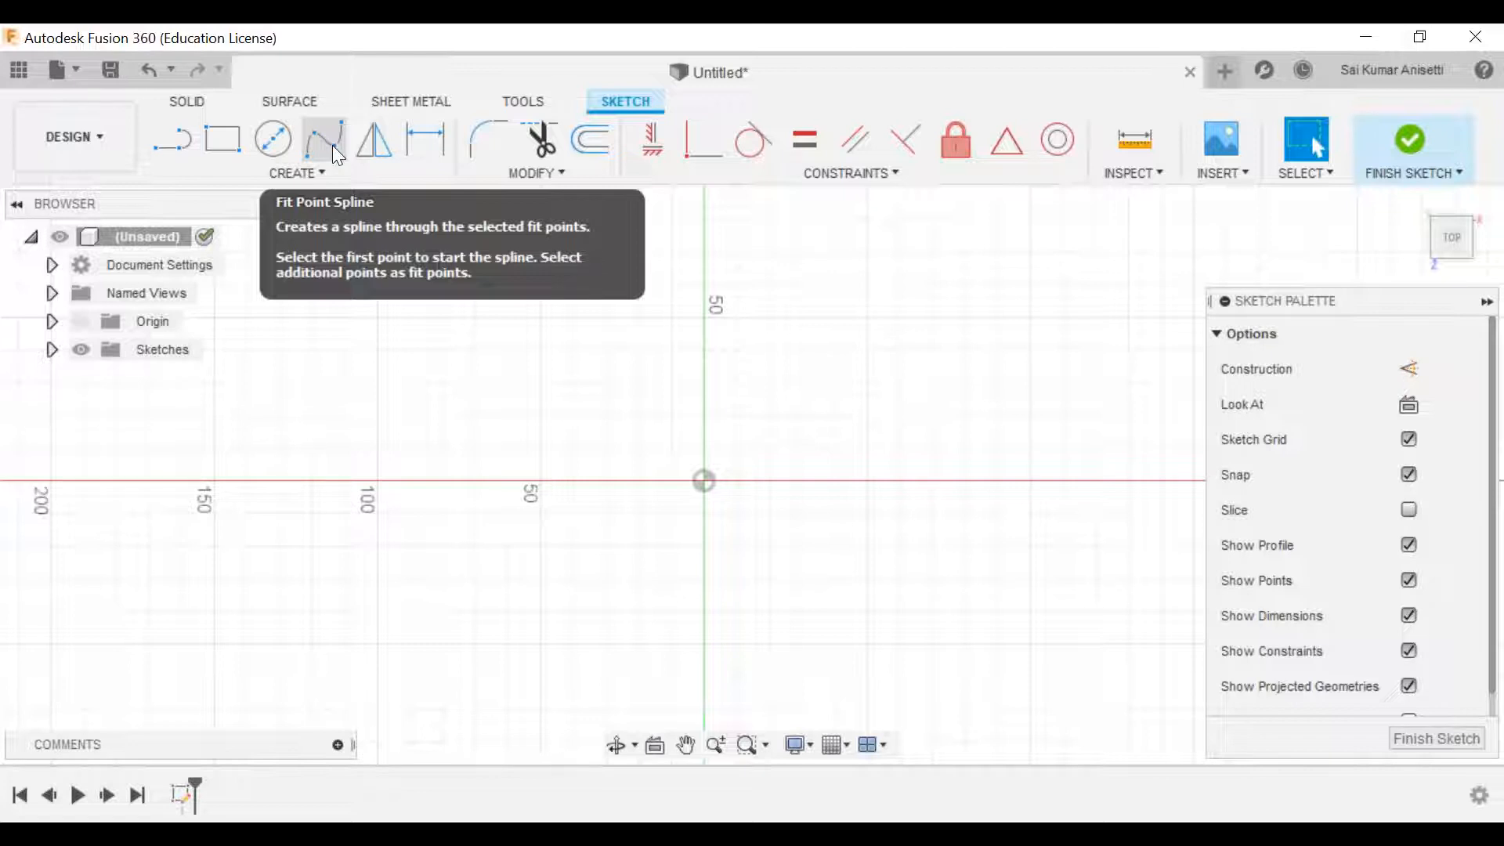
click(332, 144)
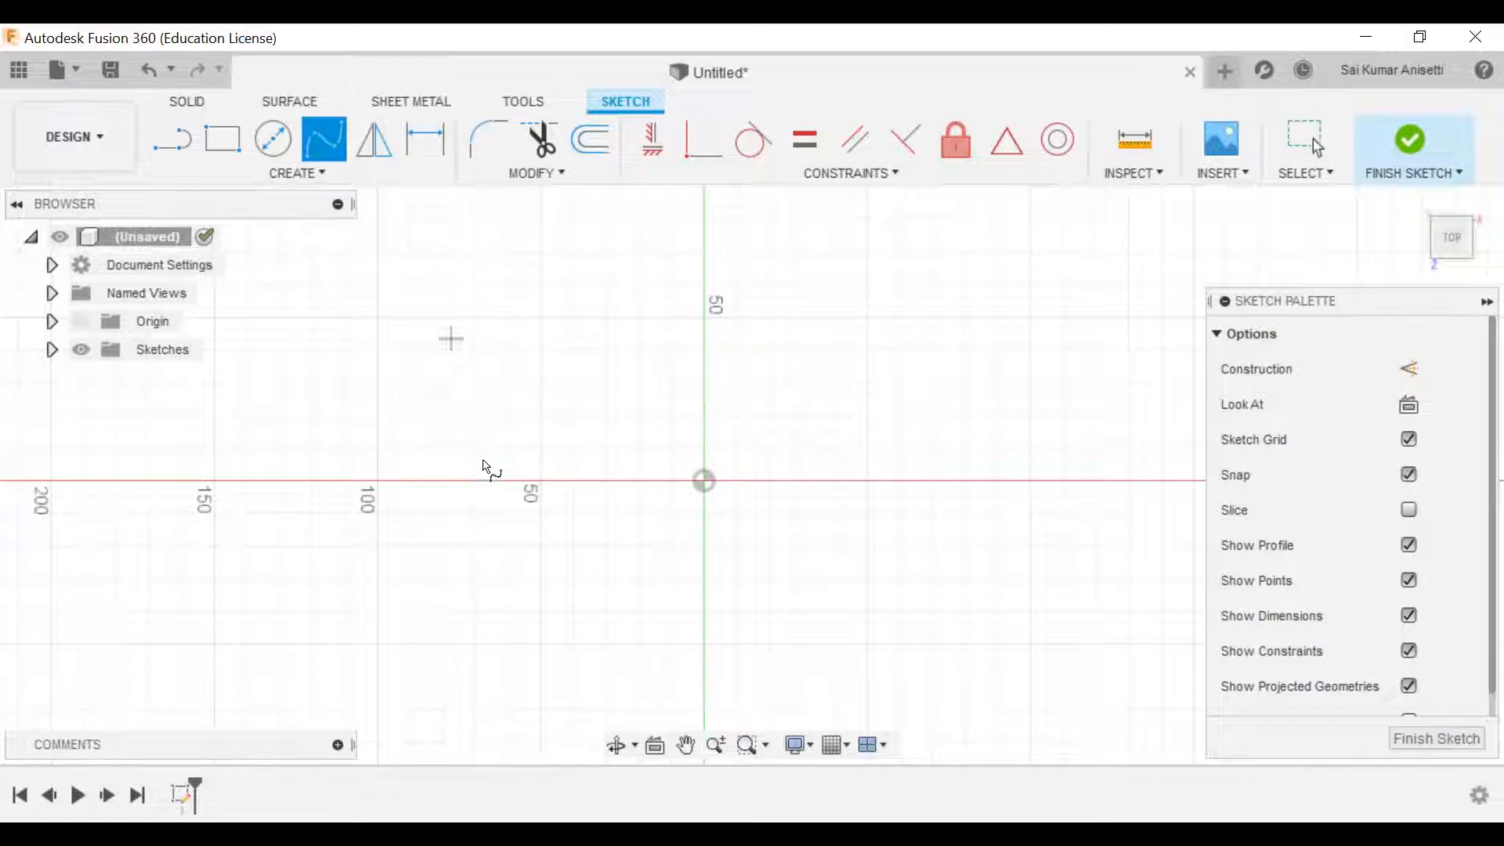
click(324, 481)
click(406, 397)
click(646, 481)
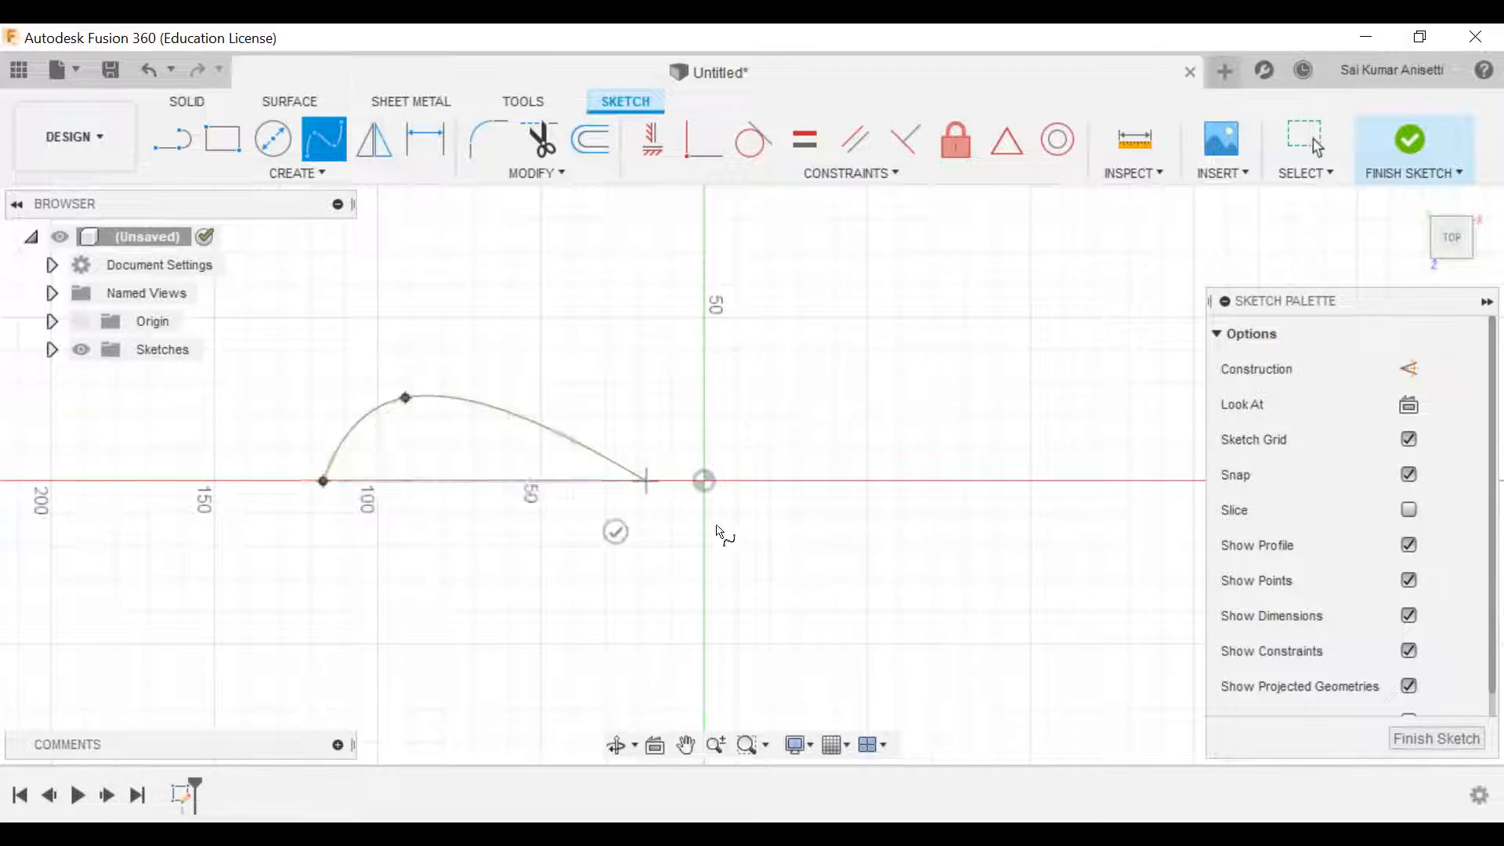
click(835, 547)
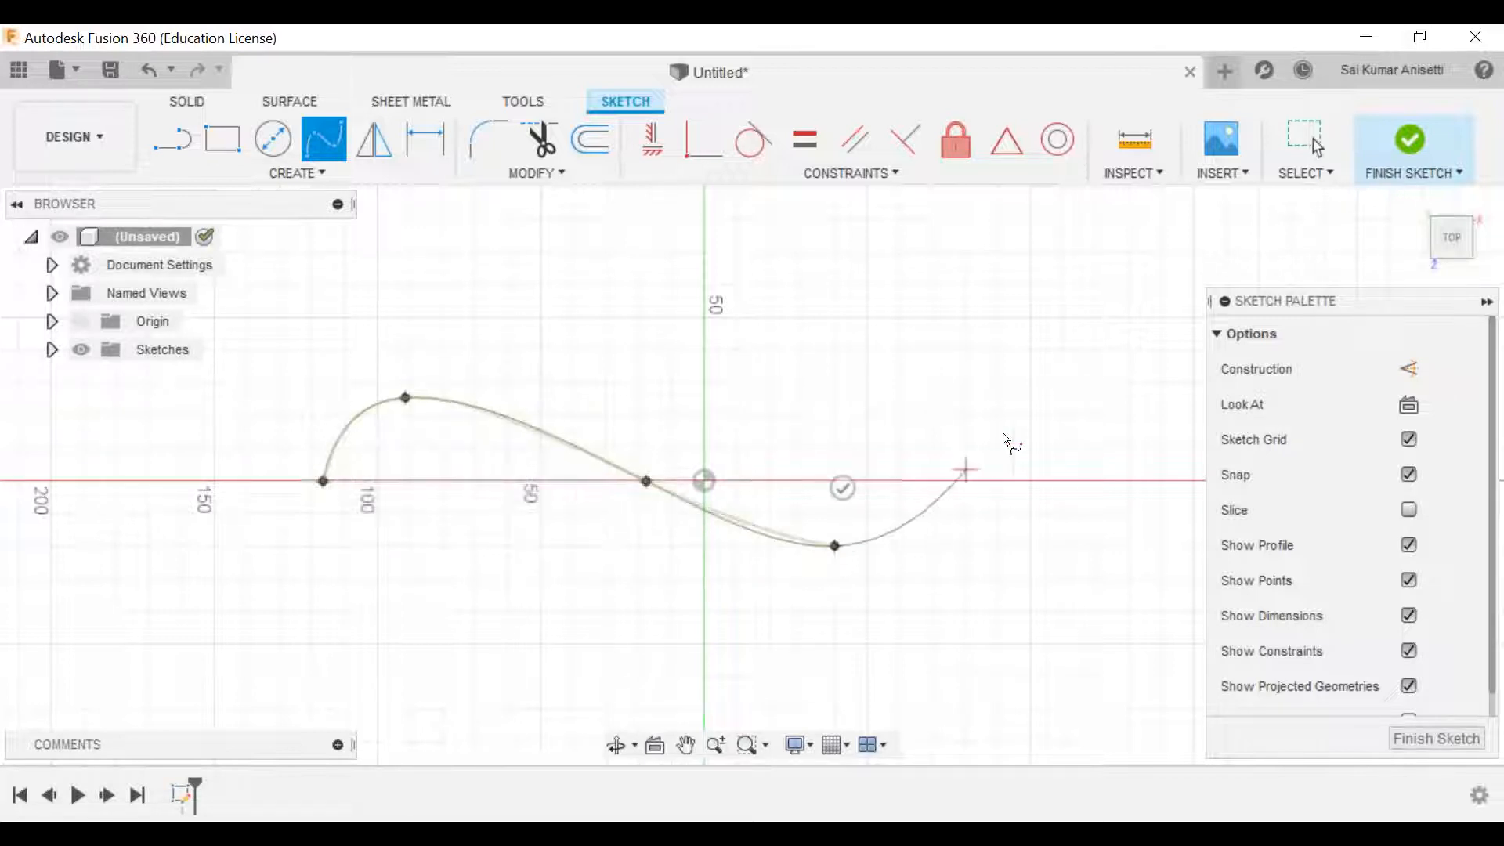
double_click(1037, 391)
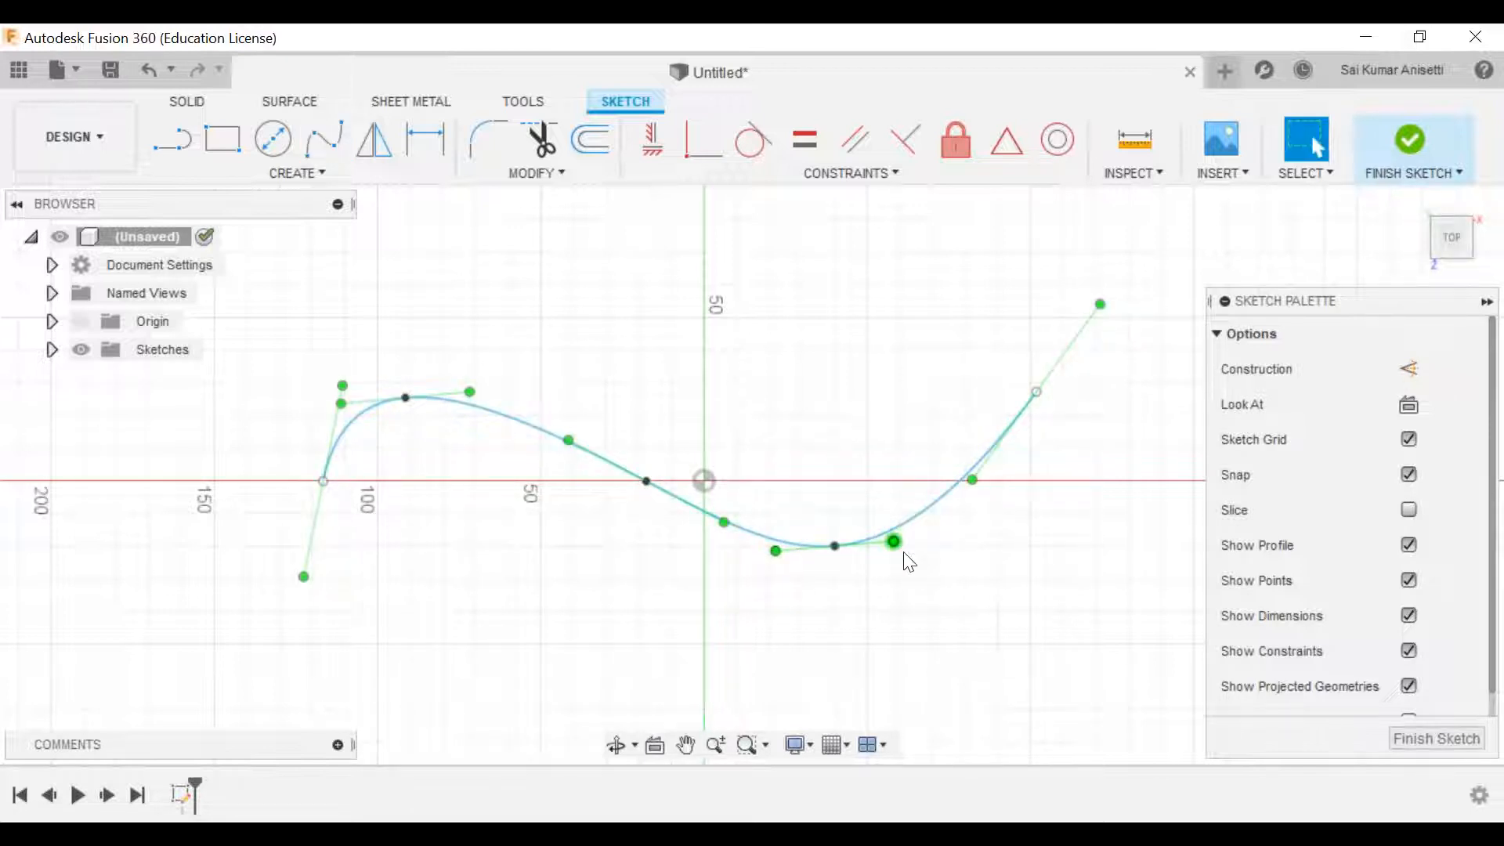
Step: Reshape the spline by lengthening the tangent handle at its trough and shifting the crest point about 18 mm toward the origin, and finish the sketch
mouse_move(894, 541)
mouse_down()
mouse_move(914, 565)
mouse_move(916, 540)
mouse_up()
drag(405, 400, 462, 401)
click(1397, 158)
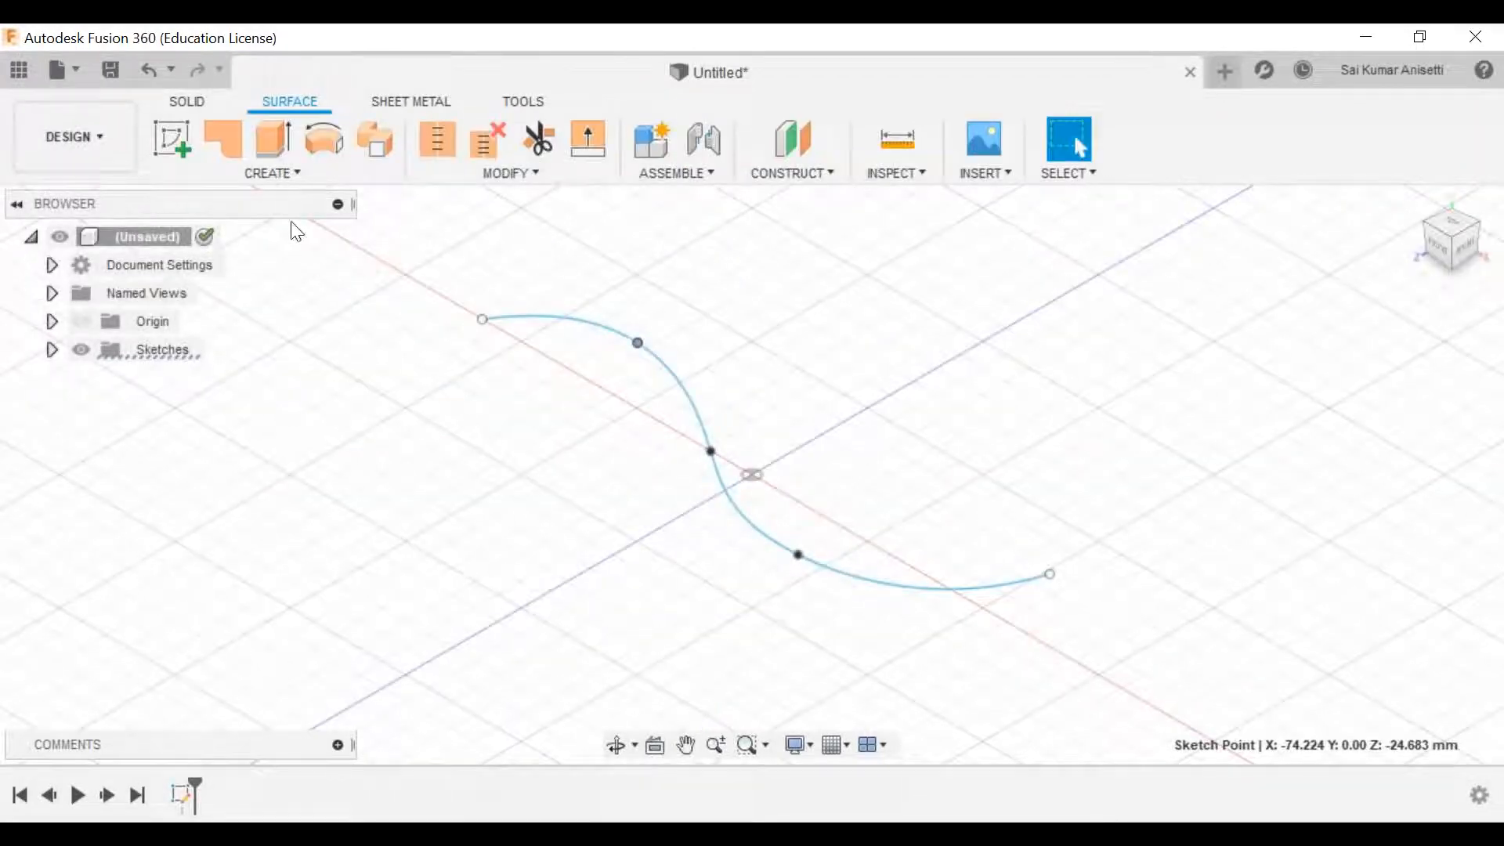
Step: Extrude the spline as a surface, symmetric with a distance of 40 mm per side, as a new body
click(265, 140)
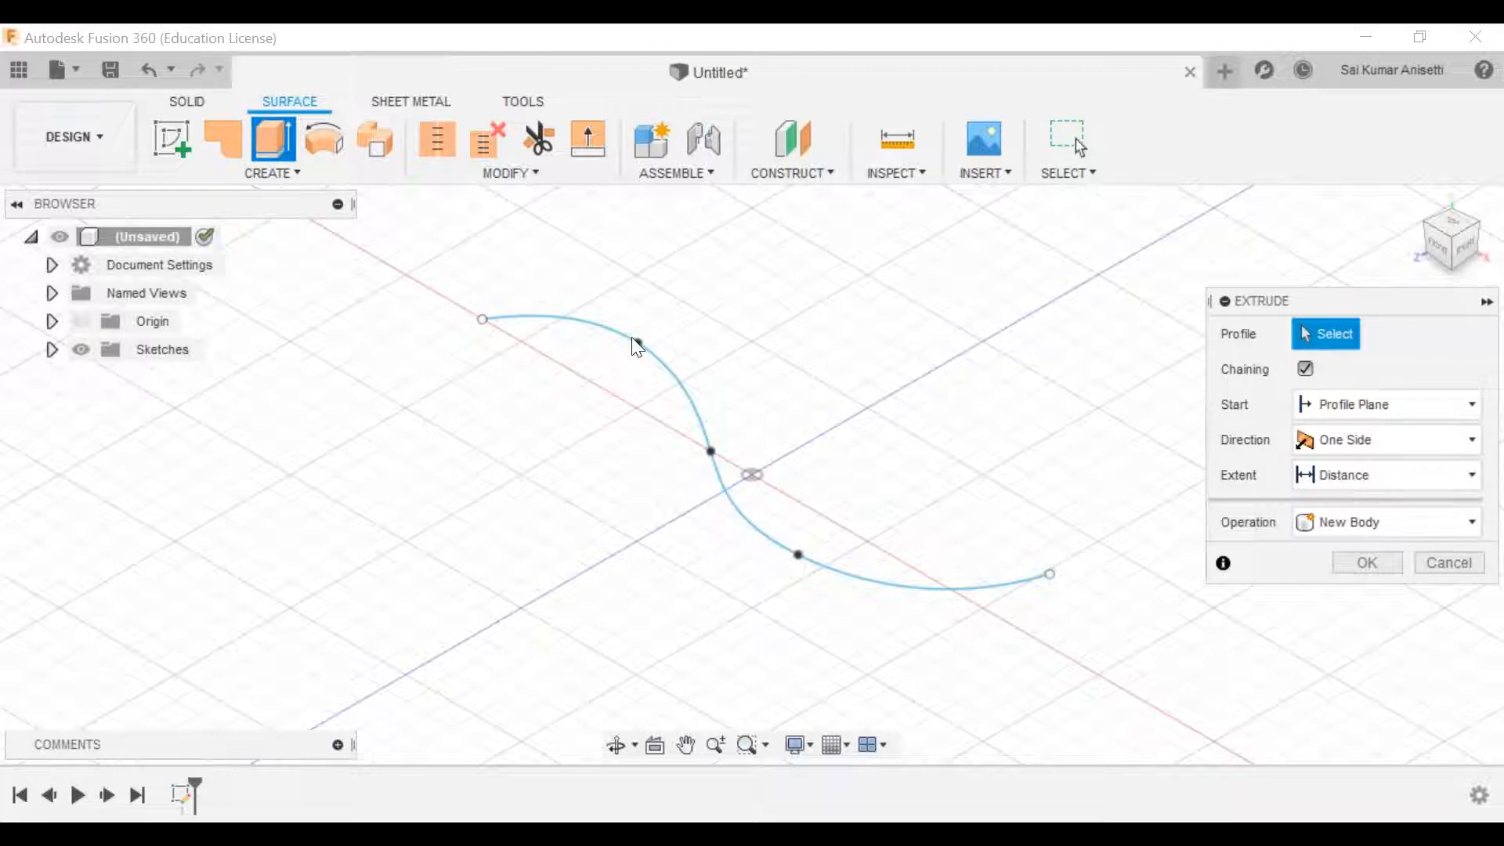
click(658, 363)
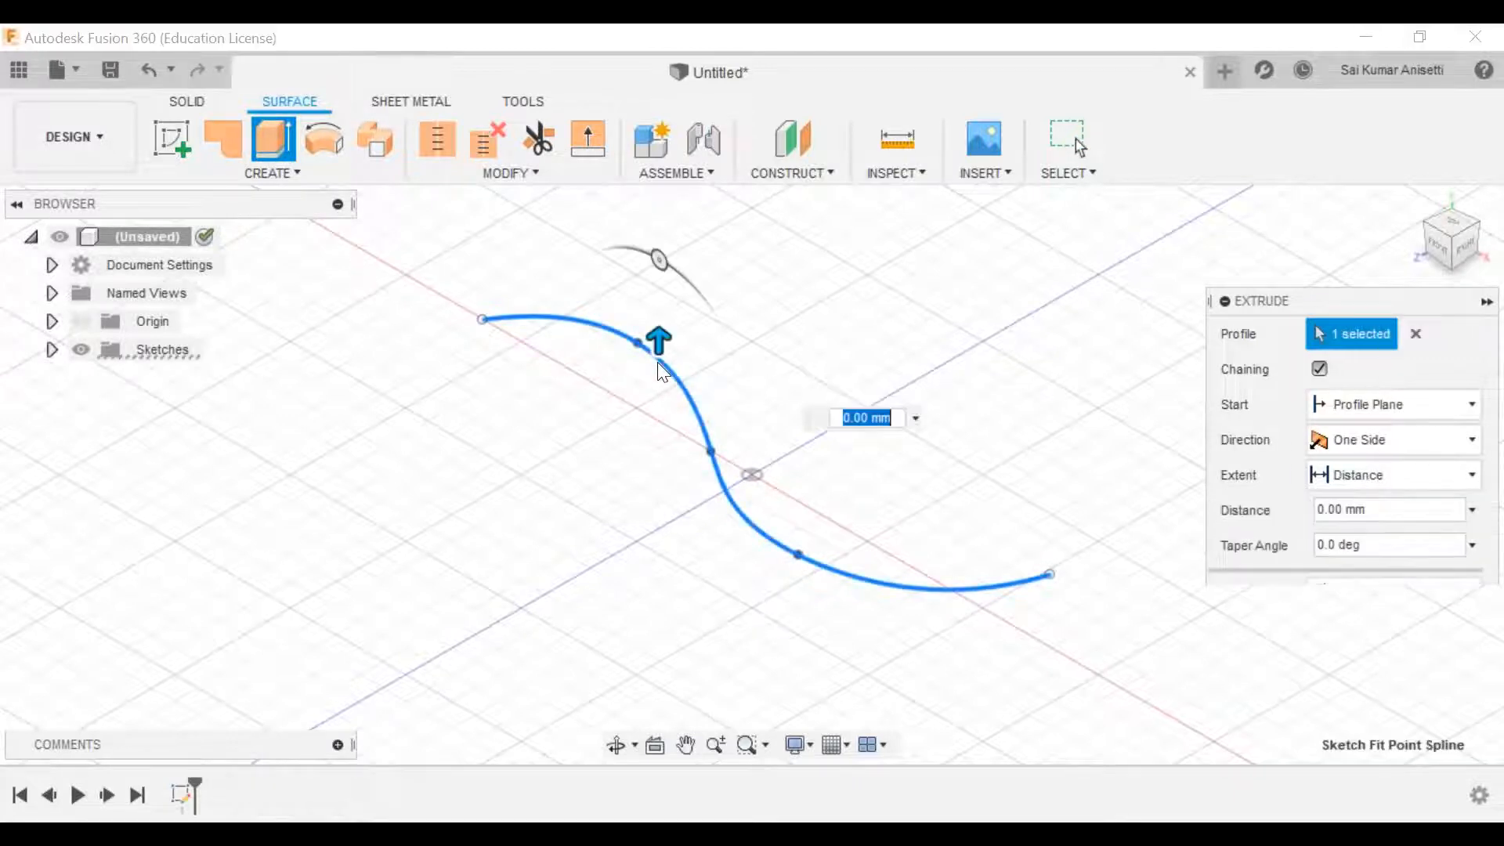
click(1439, 449)
click(1409, 524)
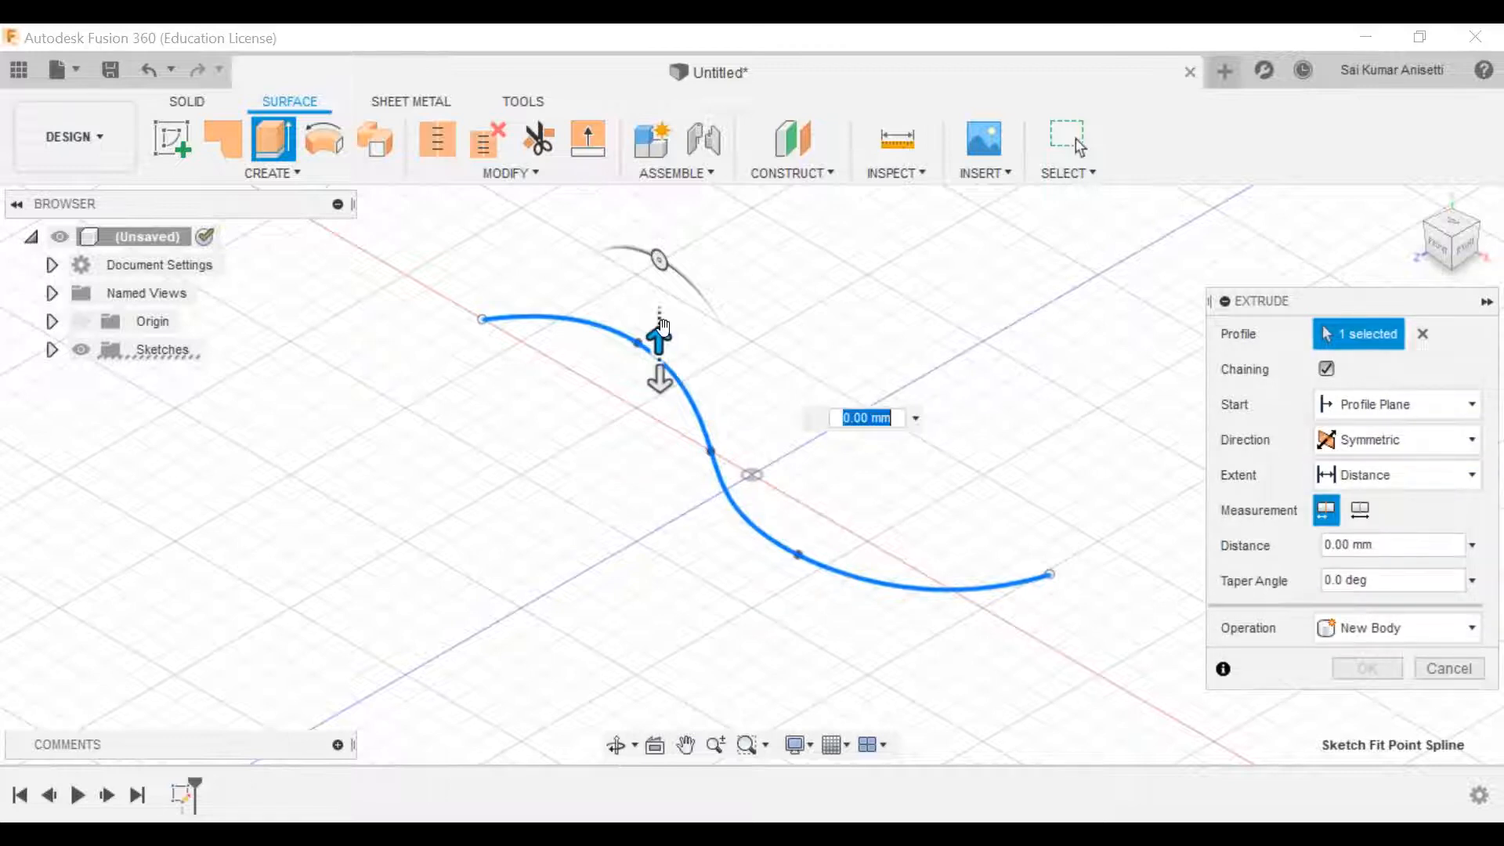
drag(662, 326, 664, 229)
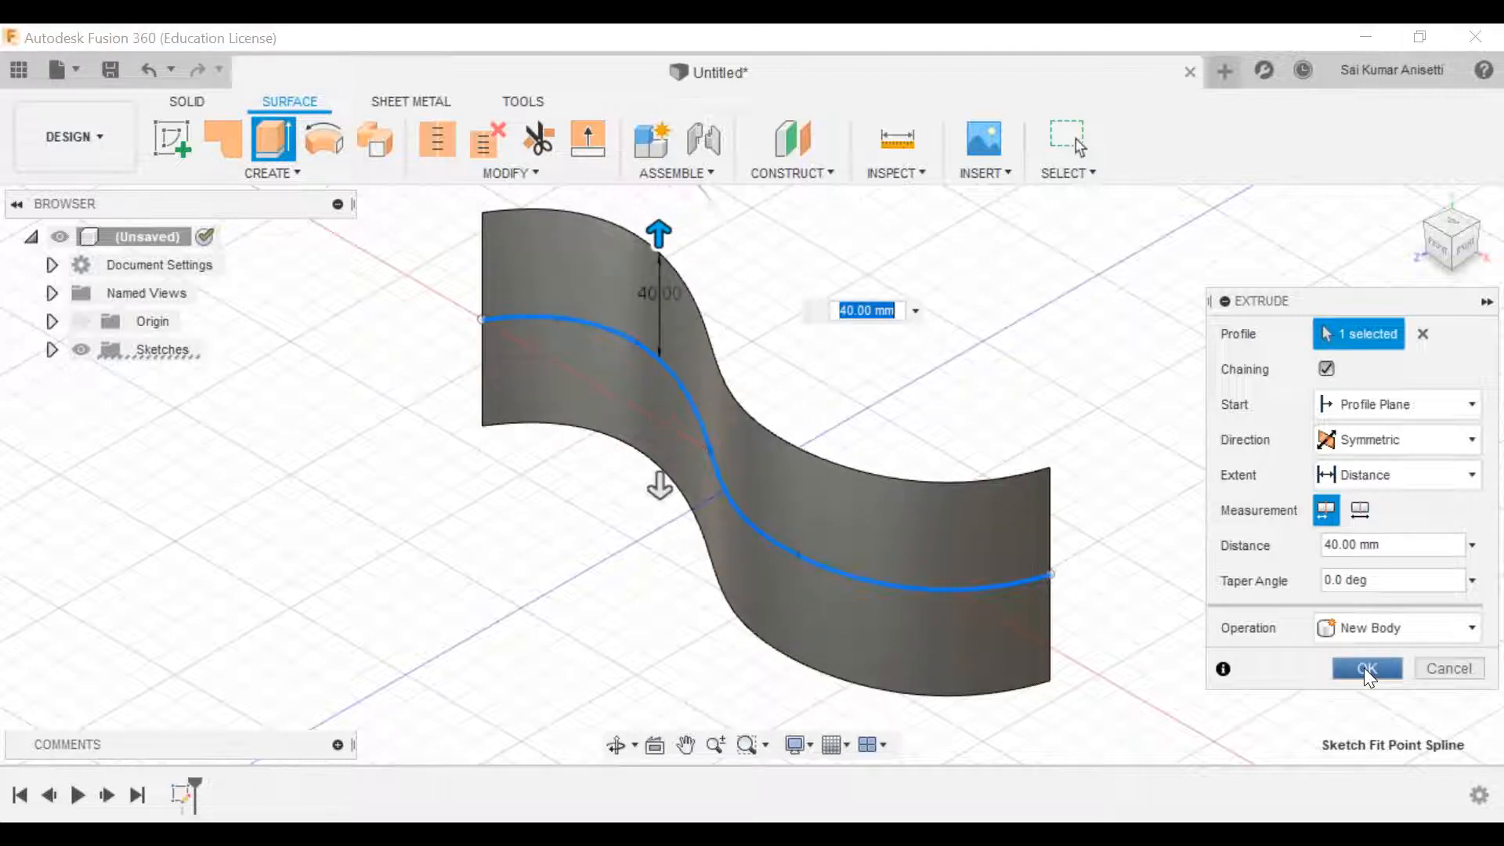
click(1365, 667)
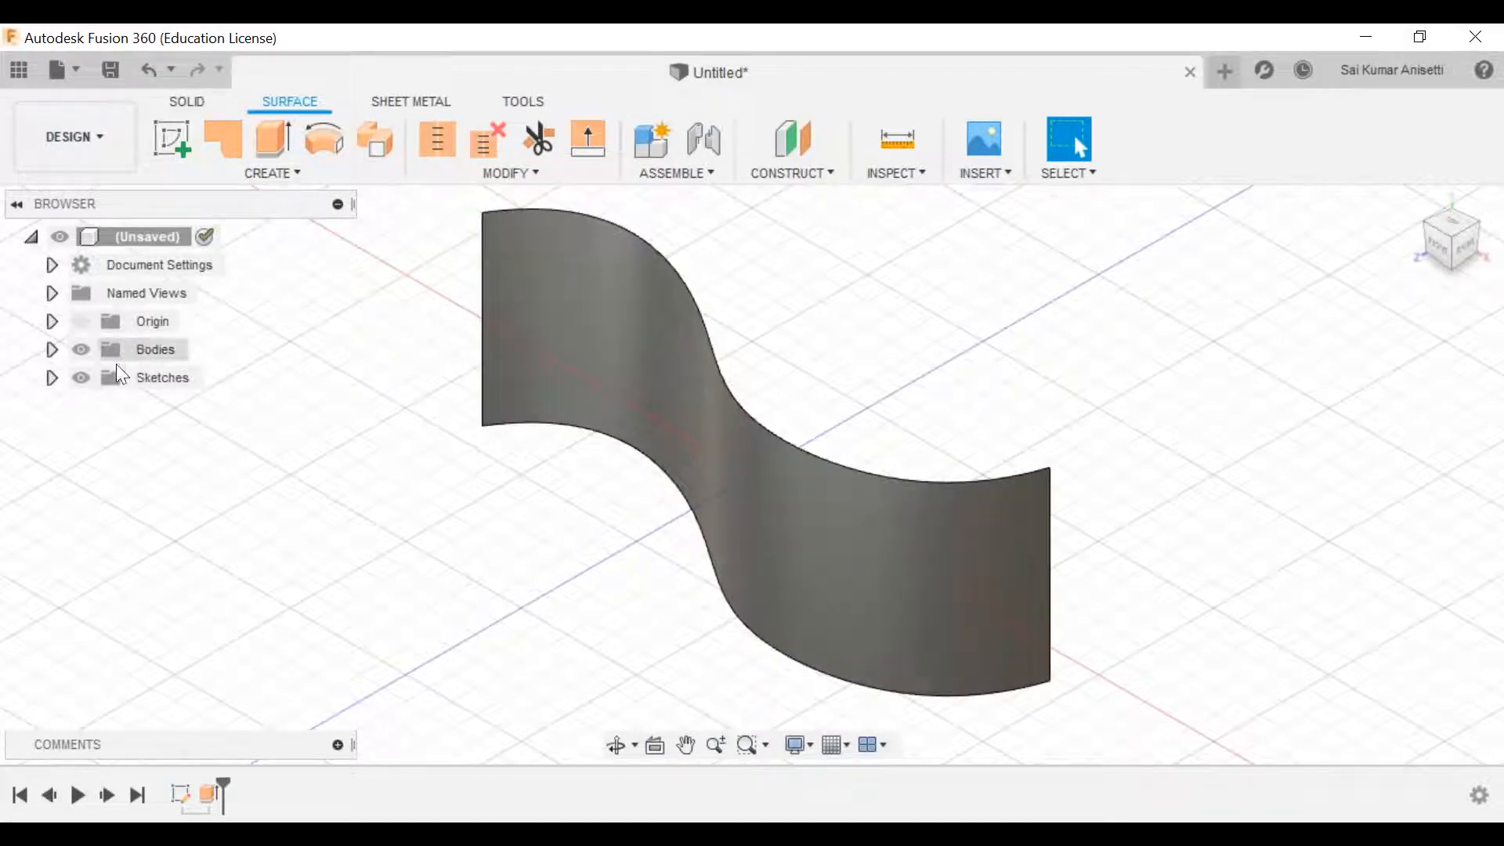
Step: Expand the list of bodies and examine the body type of the extruded surface
click(86, 349)
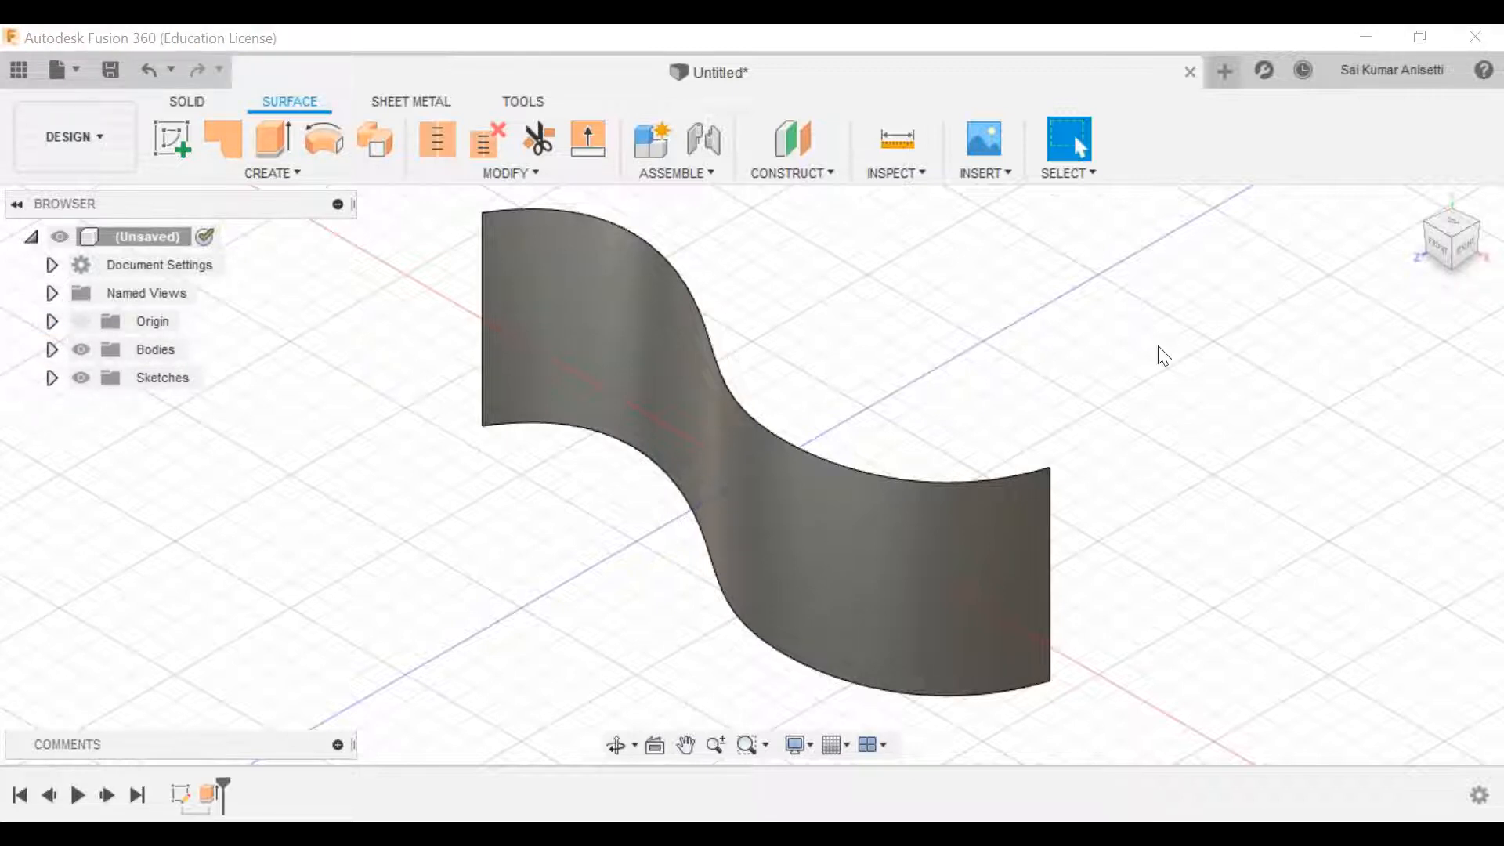
click(52, 349)
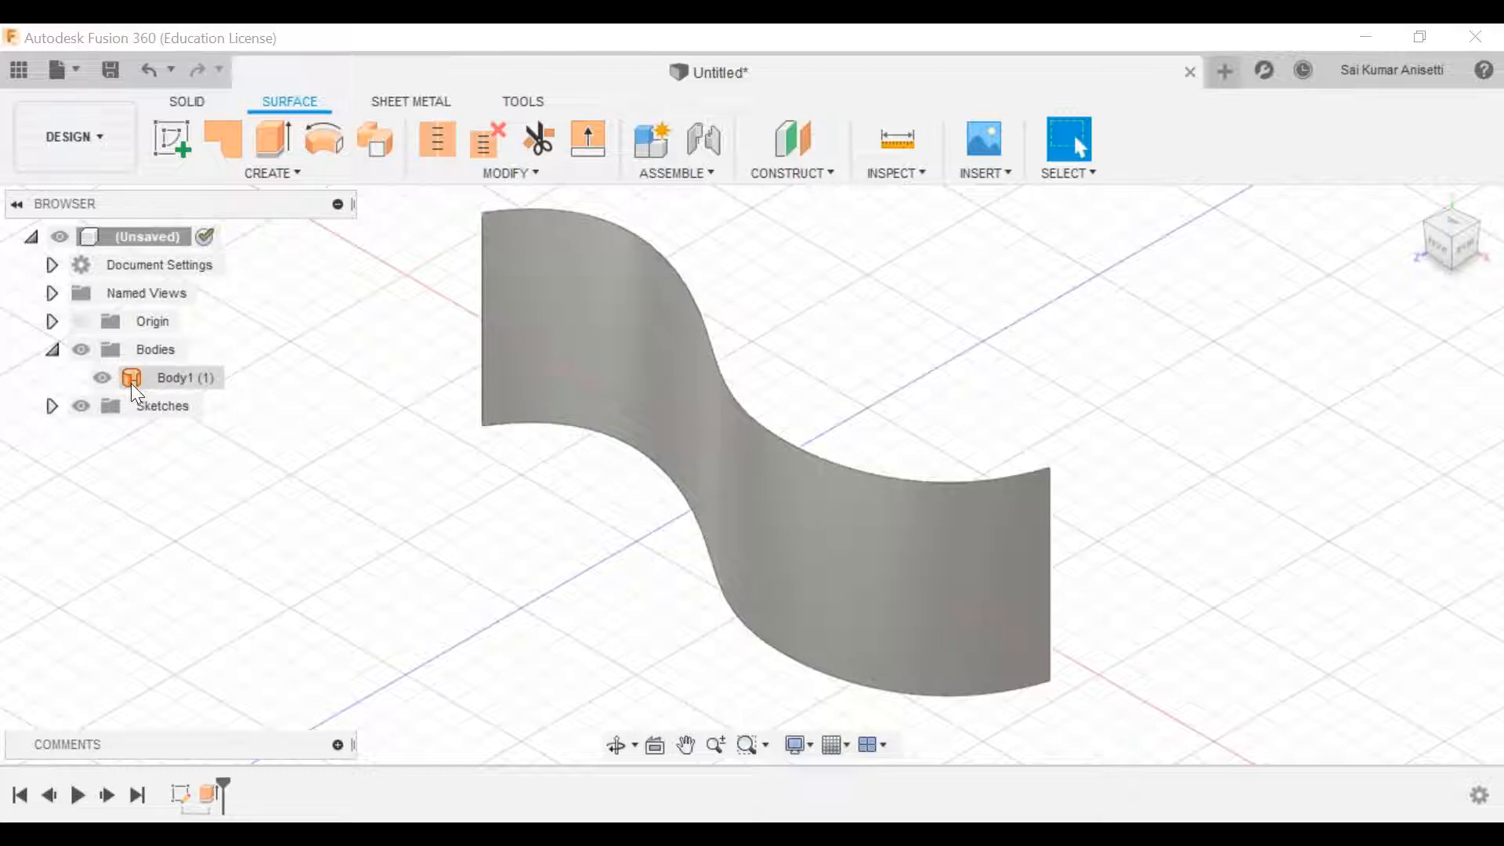
click(130, 384)
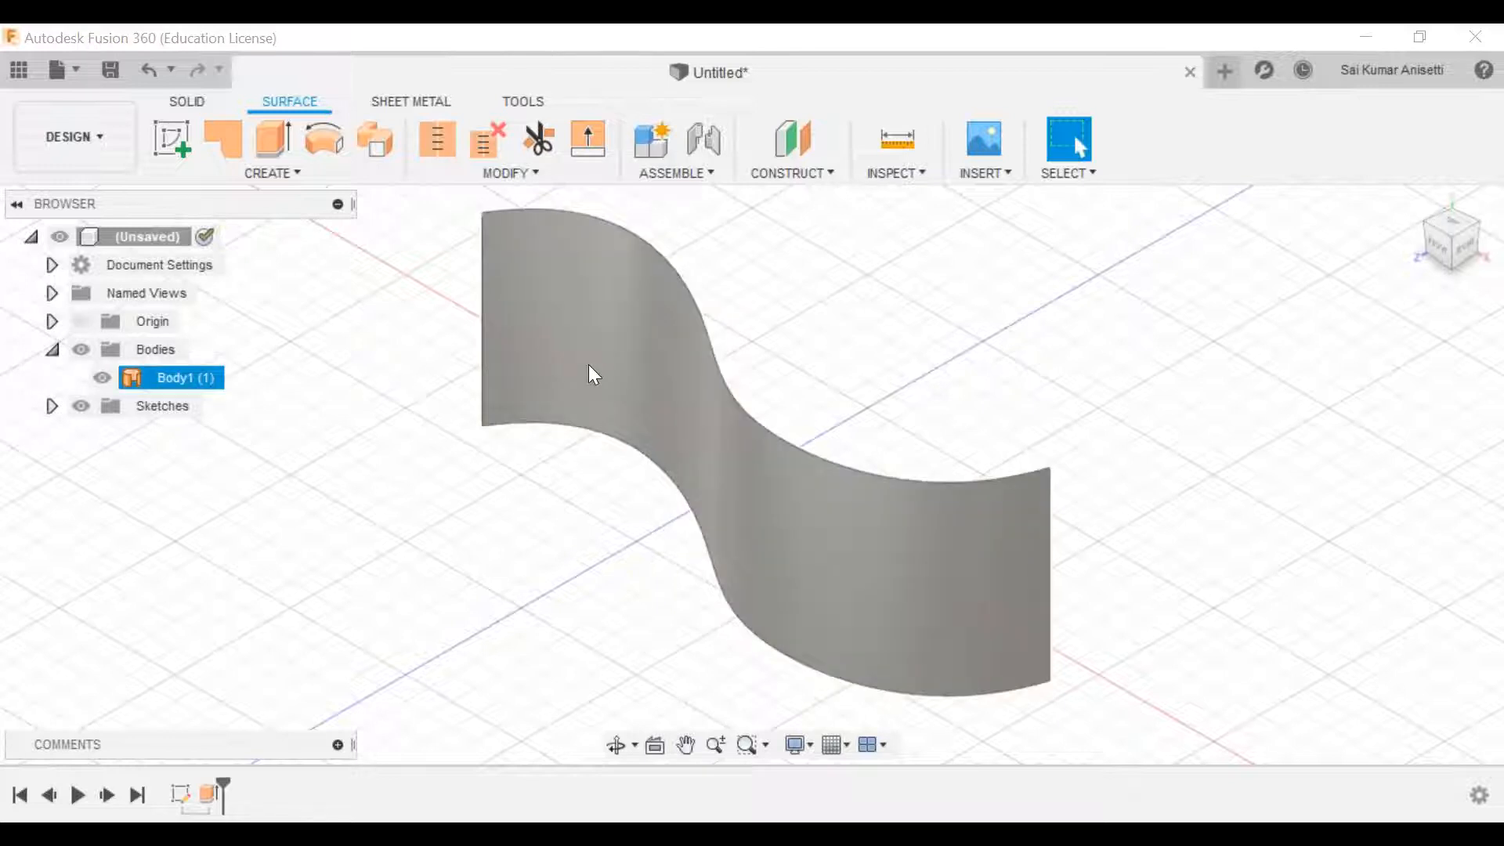
click(589, 366)
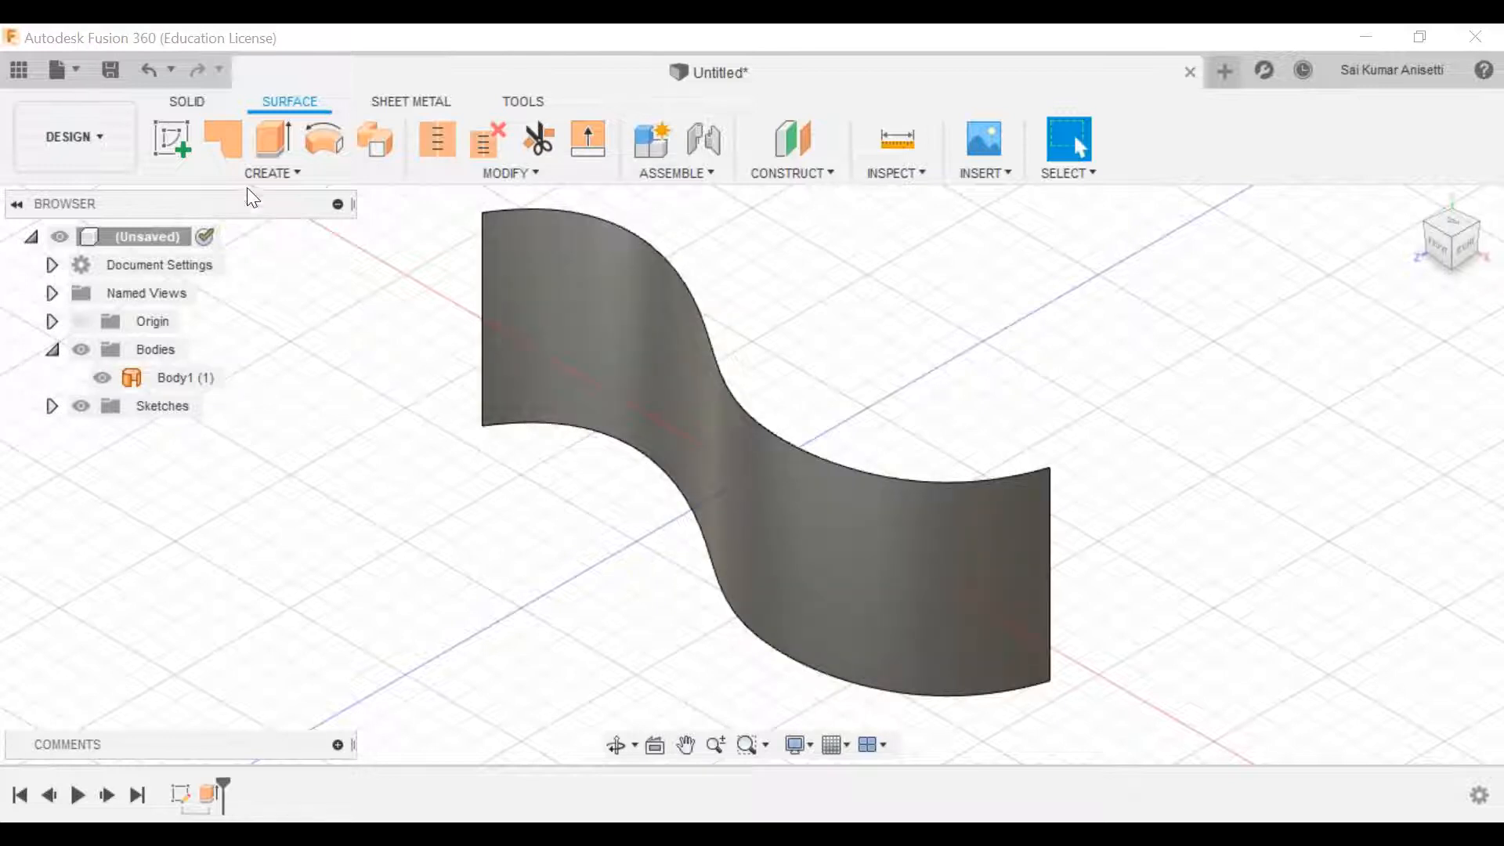
Step: Thicken the curved surface symmetrically by 2 mm into a new solid body
click(190, 103)
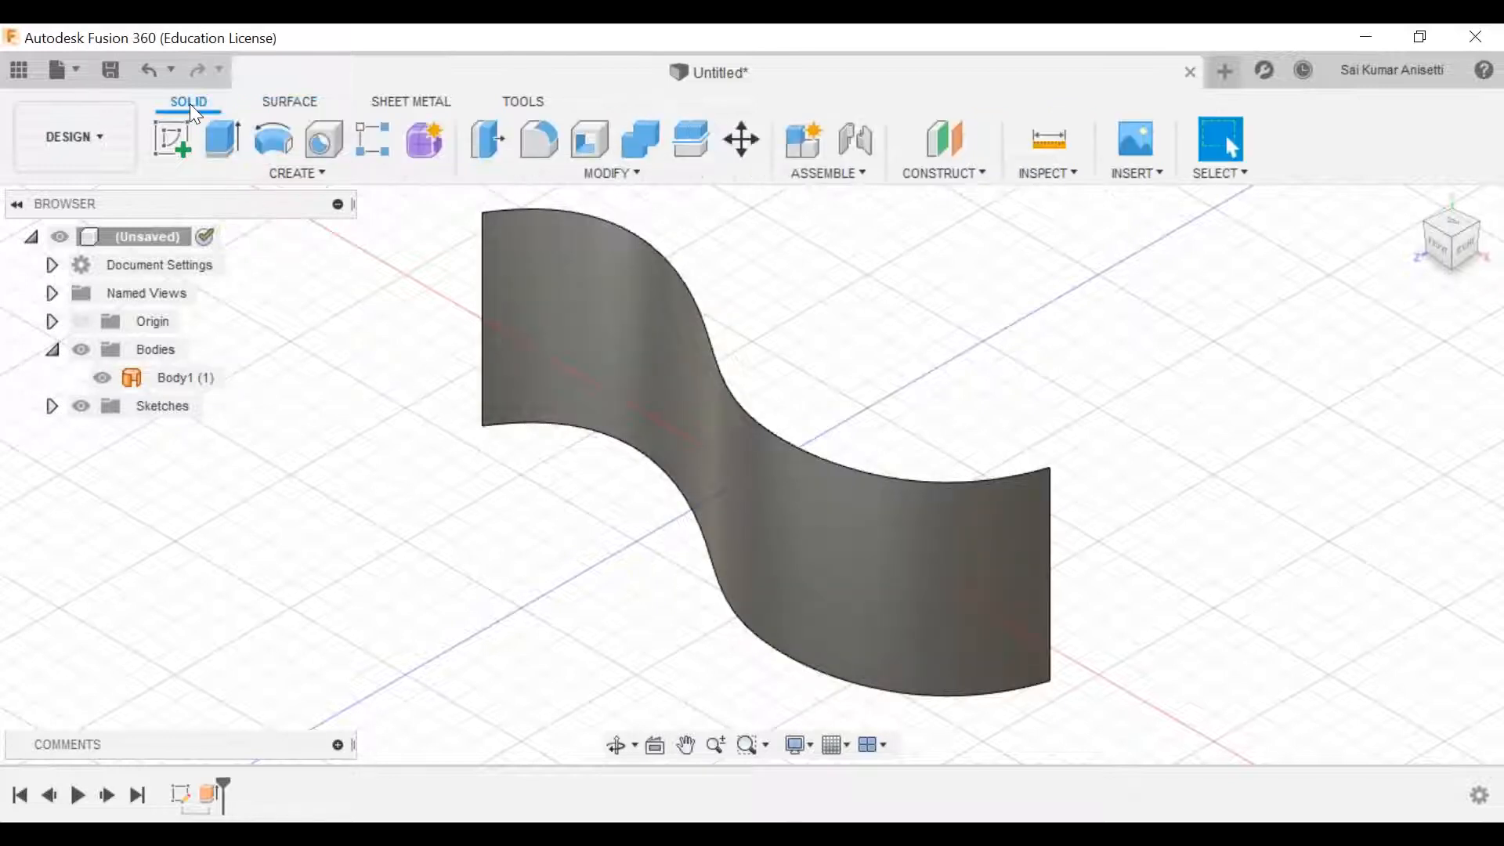
click(241, 175)
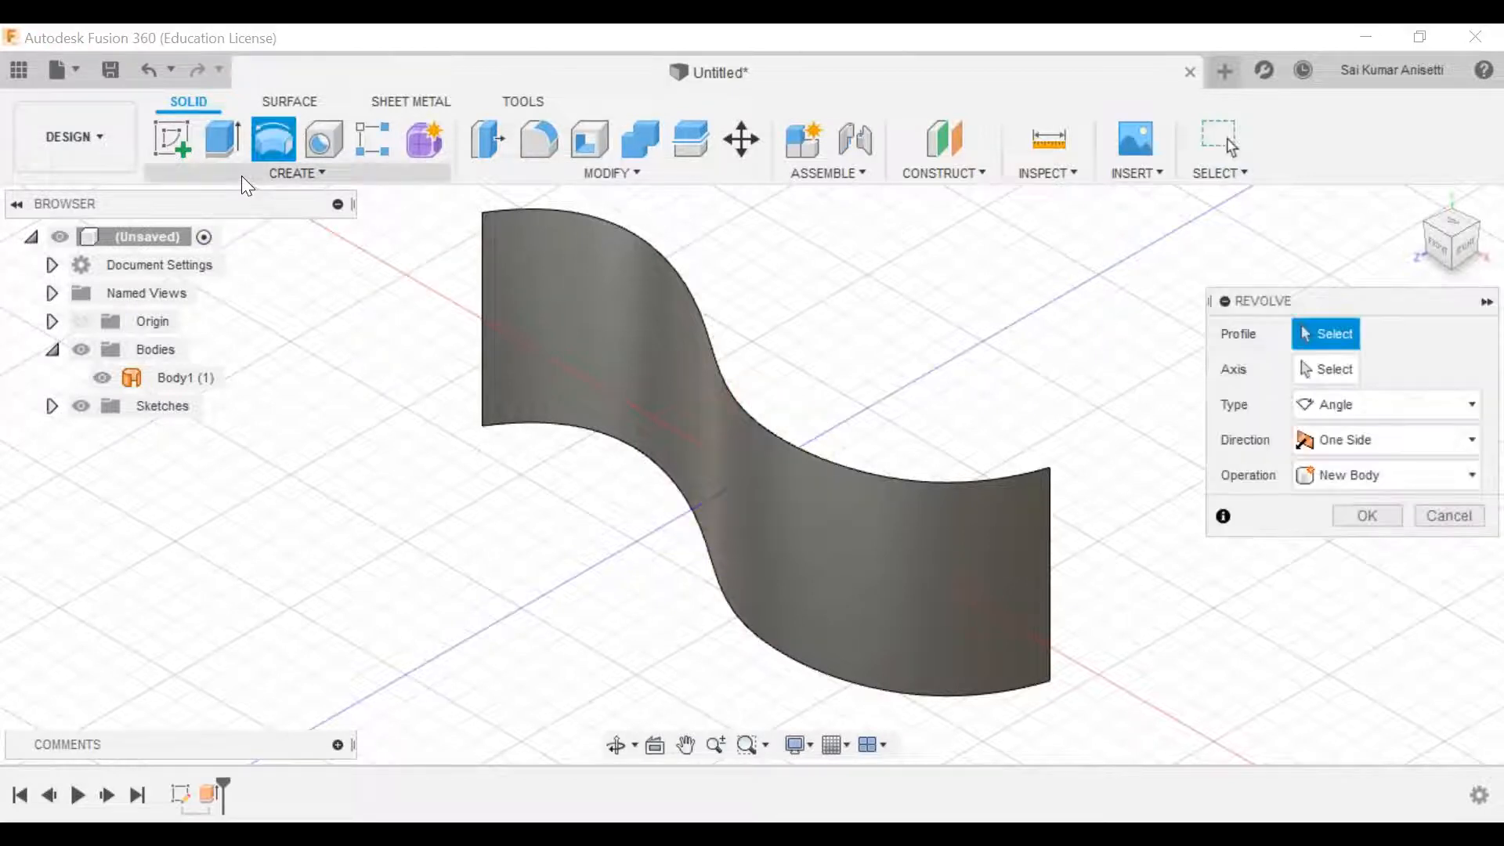
click(246, 167)
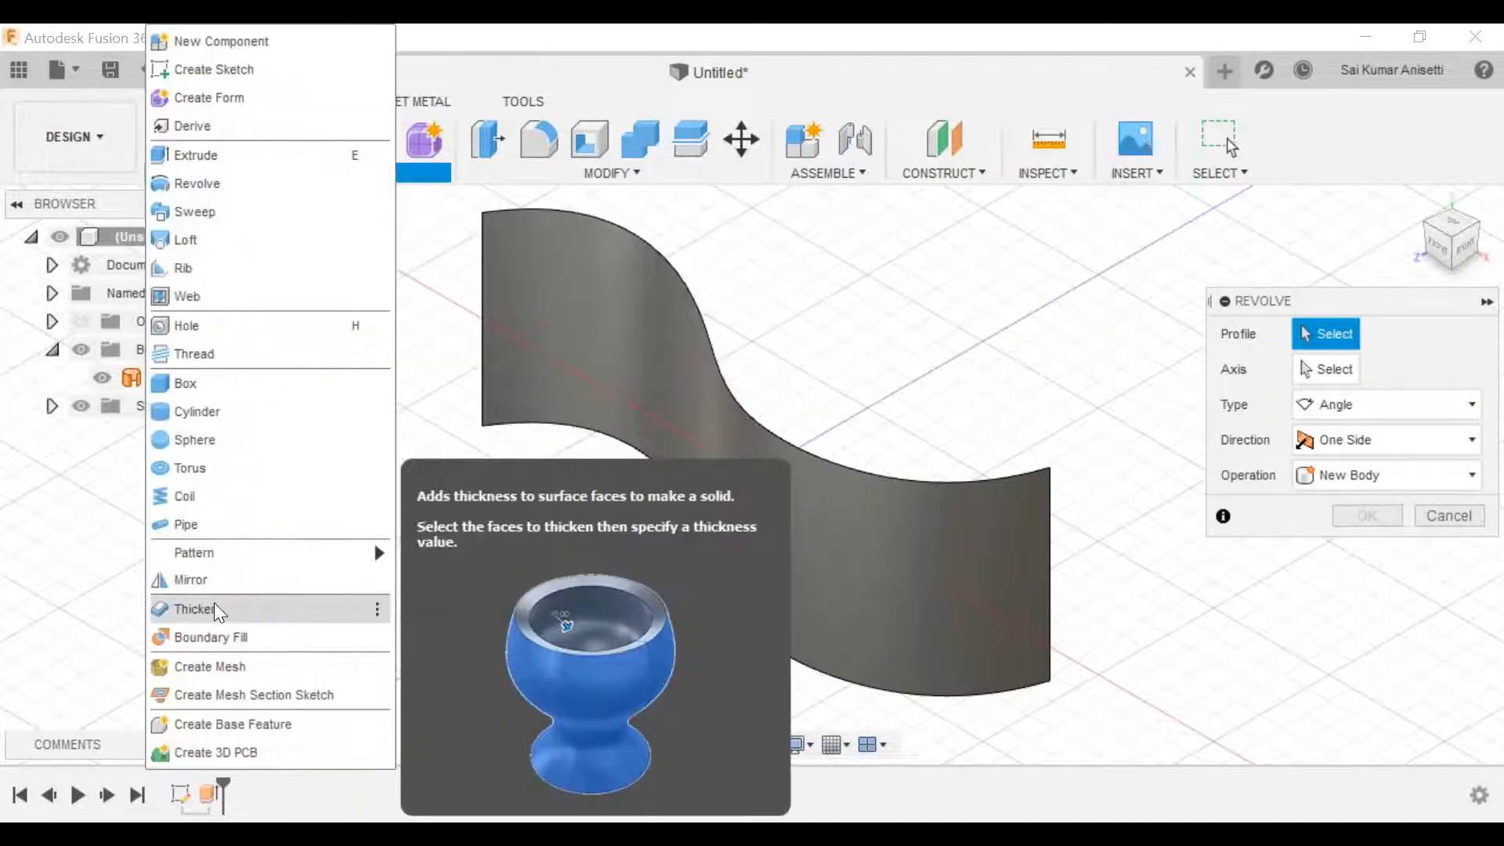
click(215, 606)
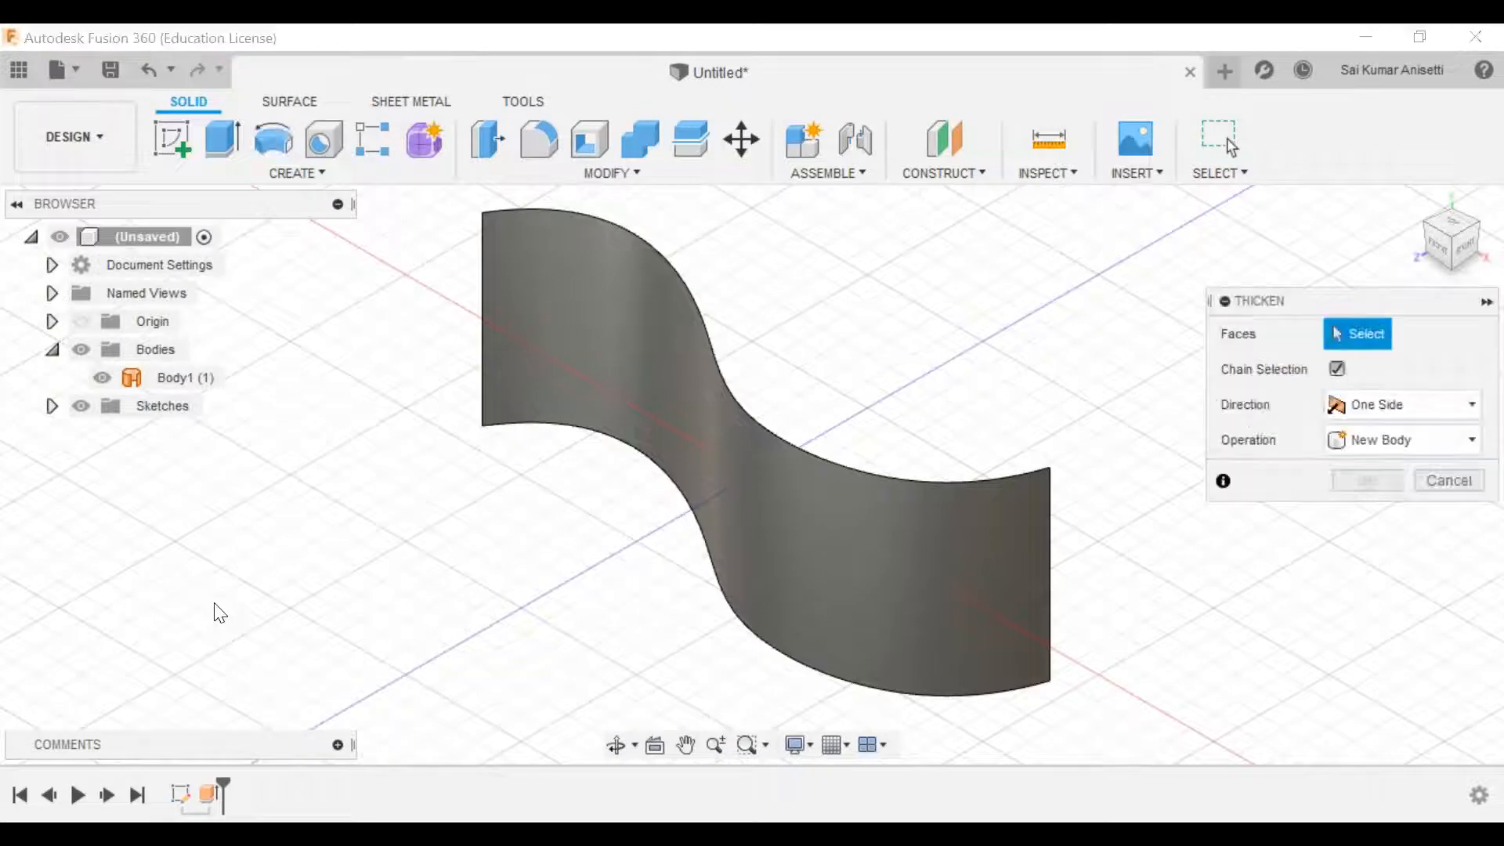
click(767, 465)
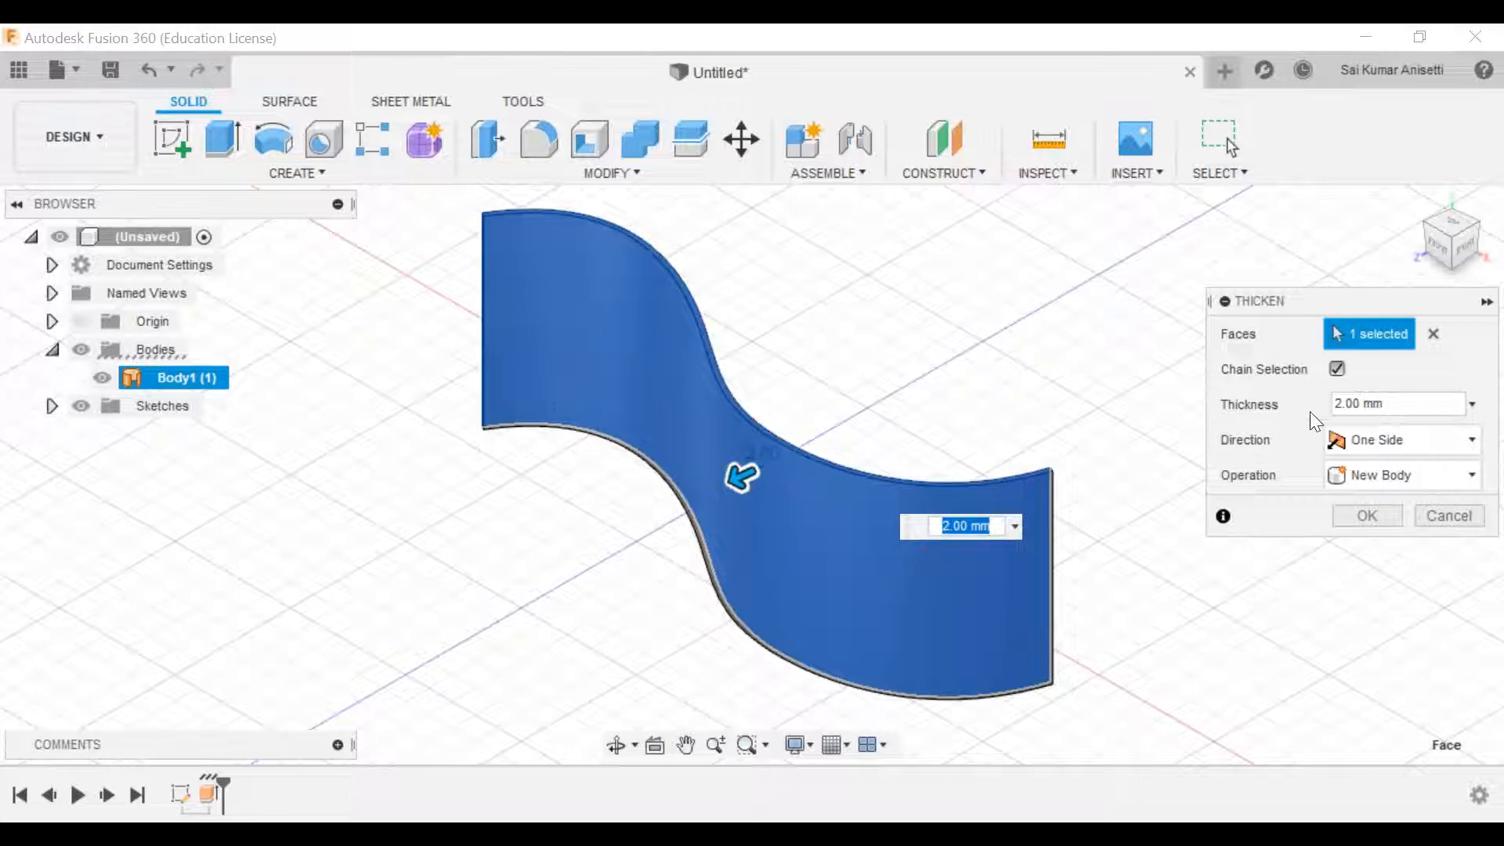
drag(1293, 298, 1211, 236)
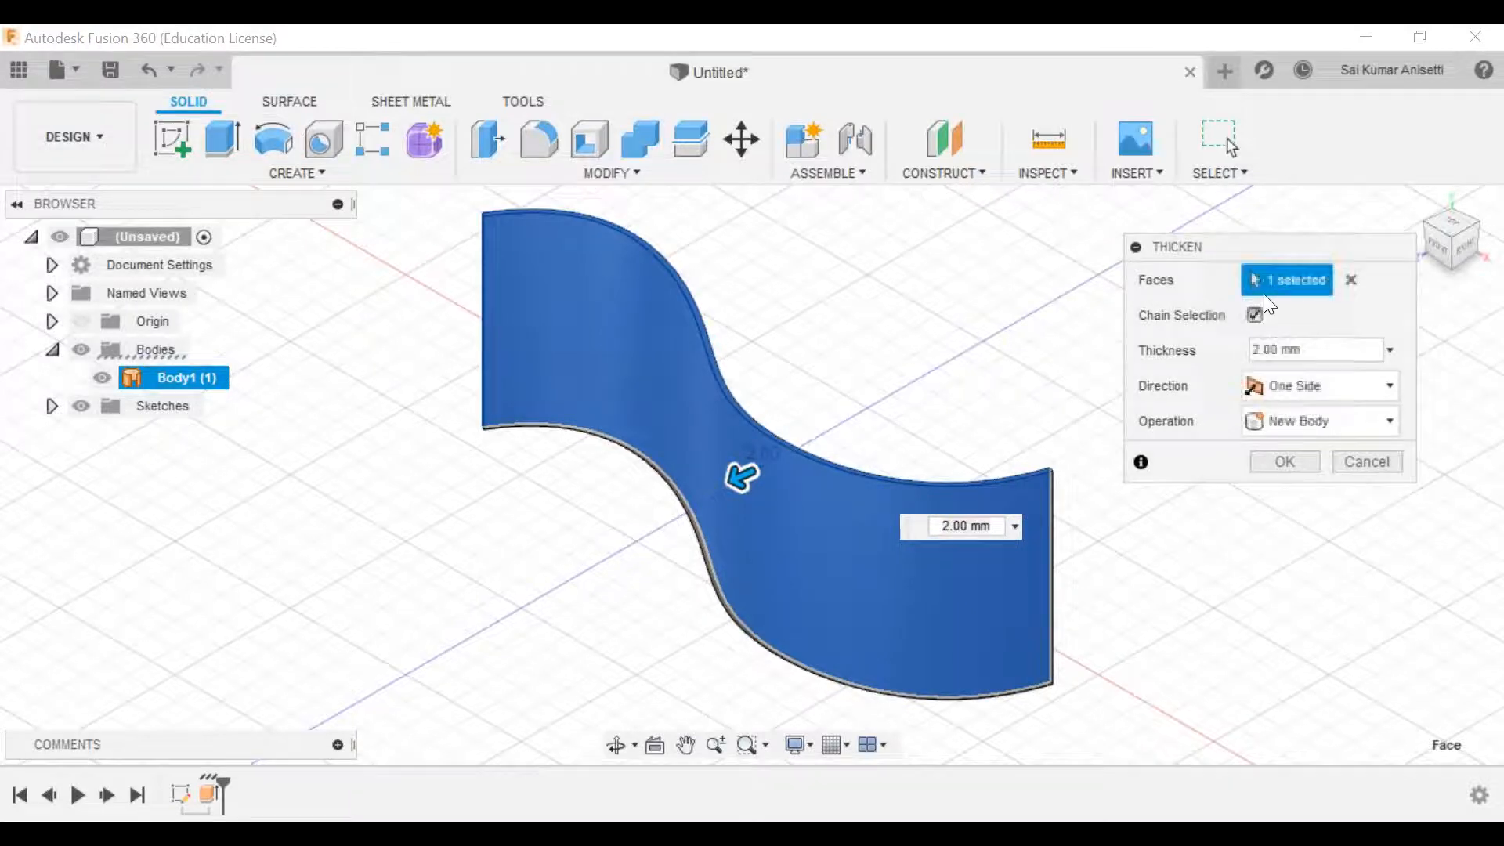
click(1321, 393)
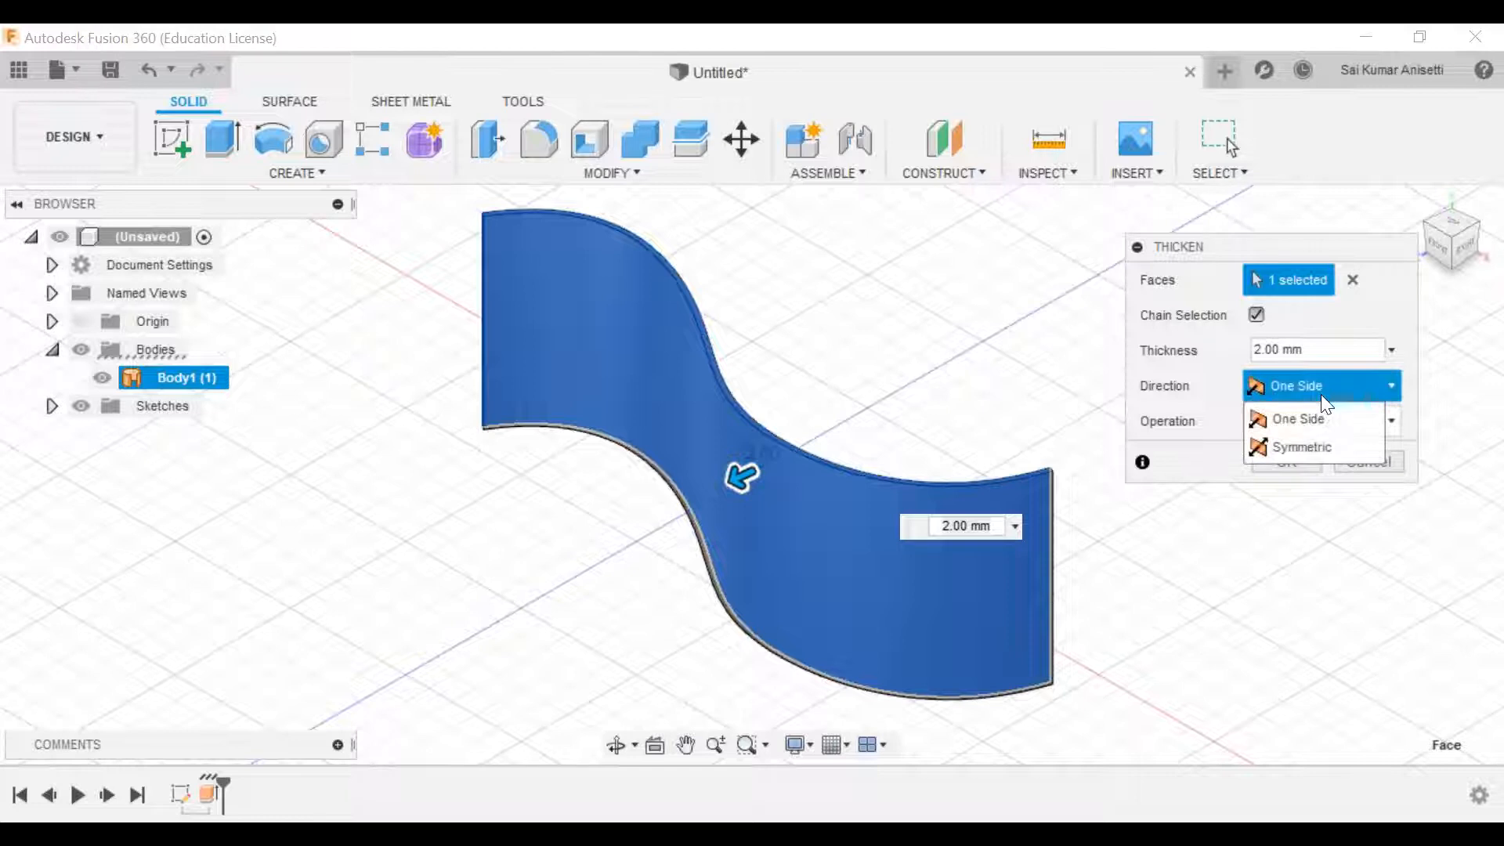
click(1329, 442)
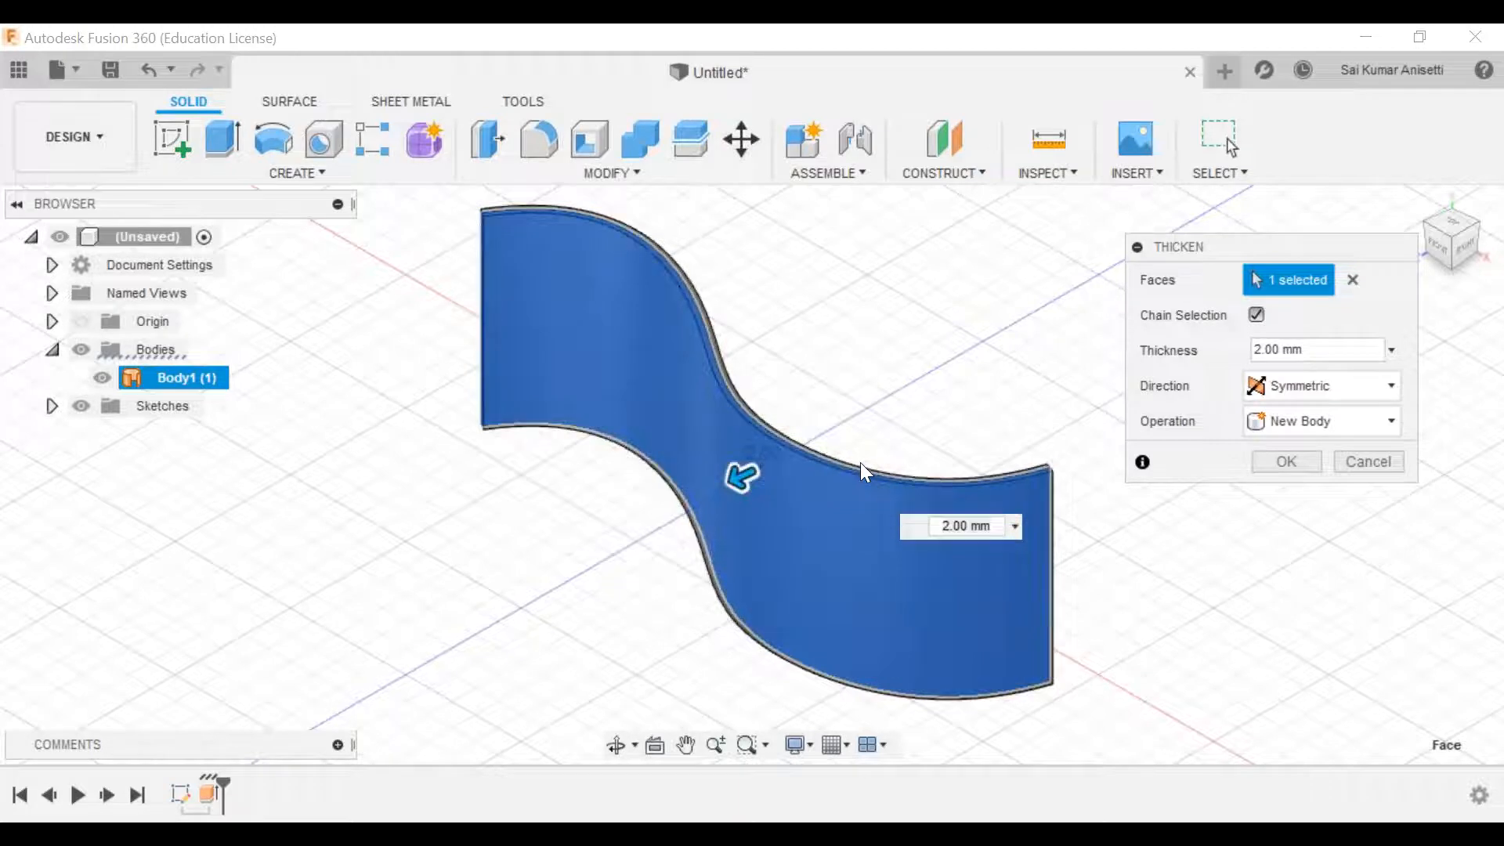
scroll(860, 463, up, 5)
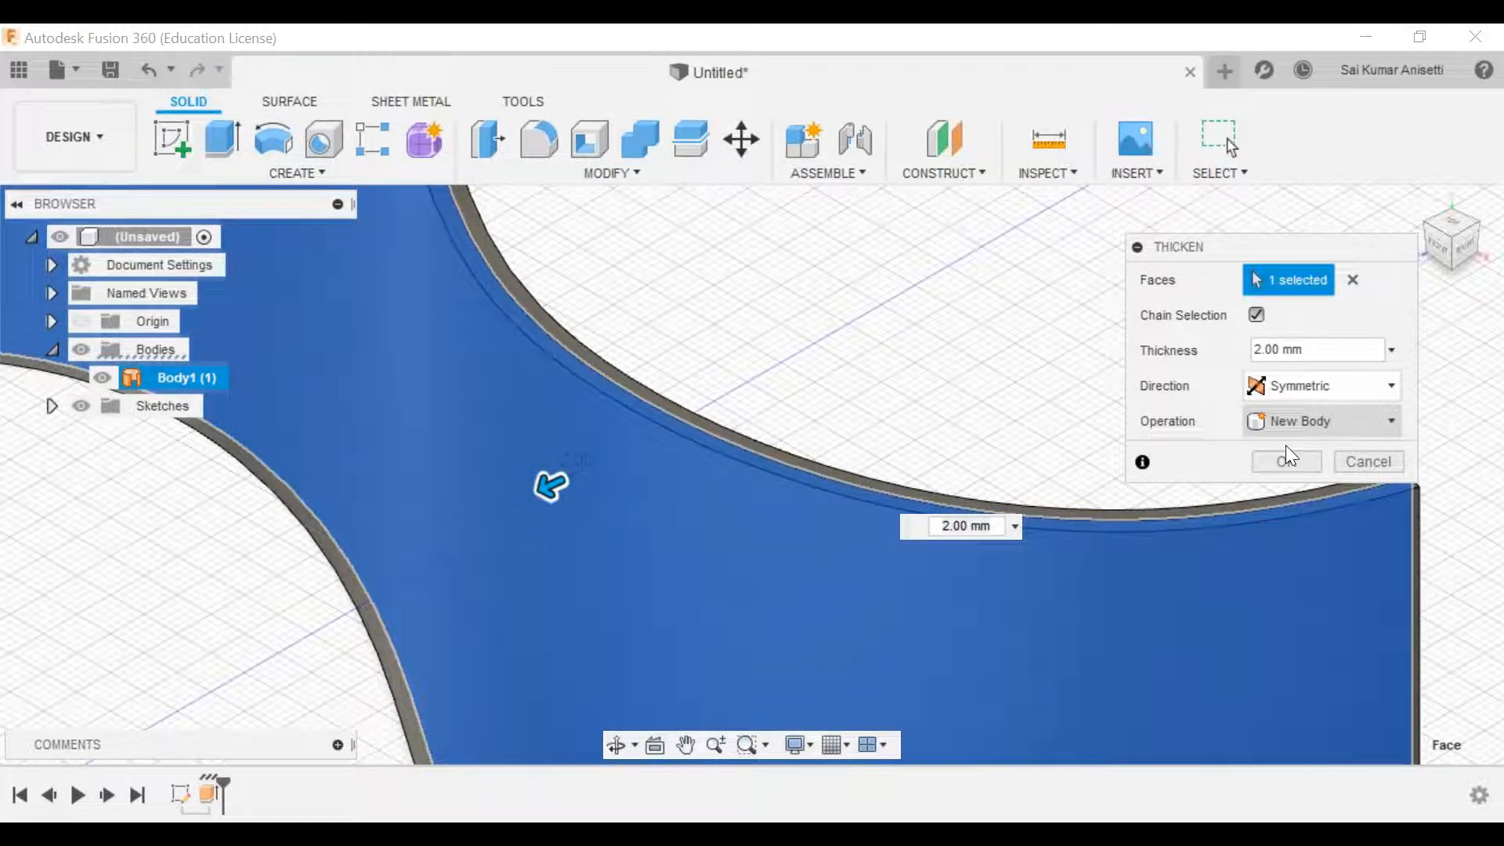
click(1280, 459)
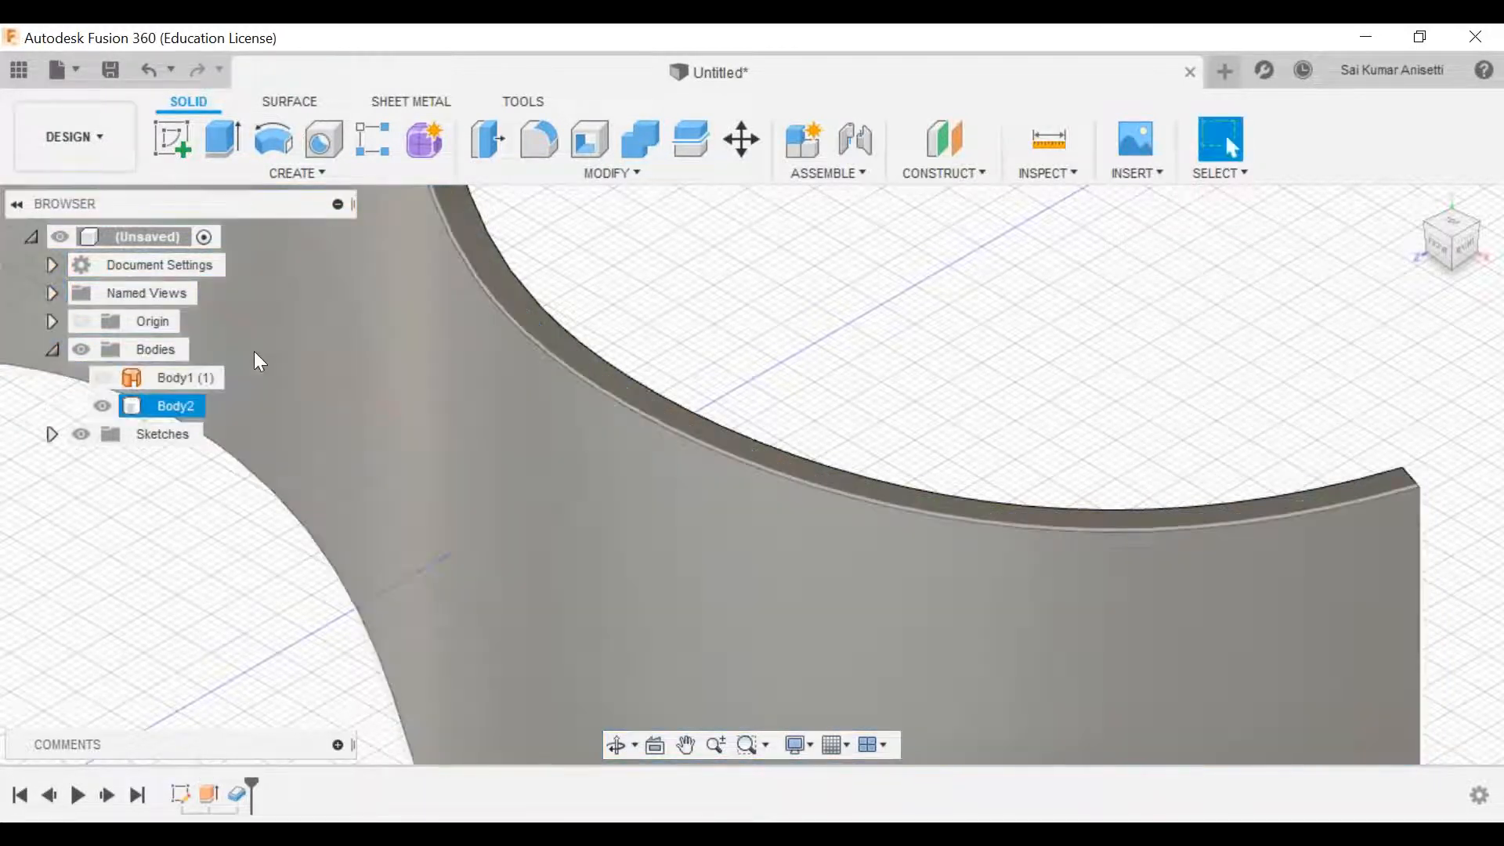
scroll(779, 405, down, 2)
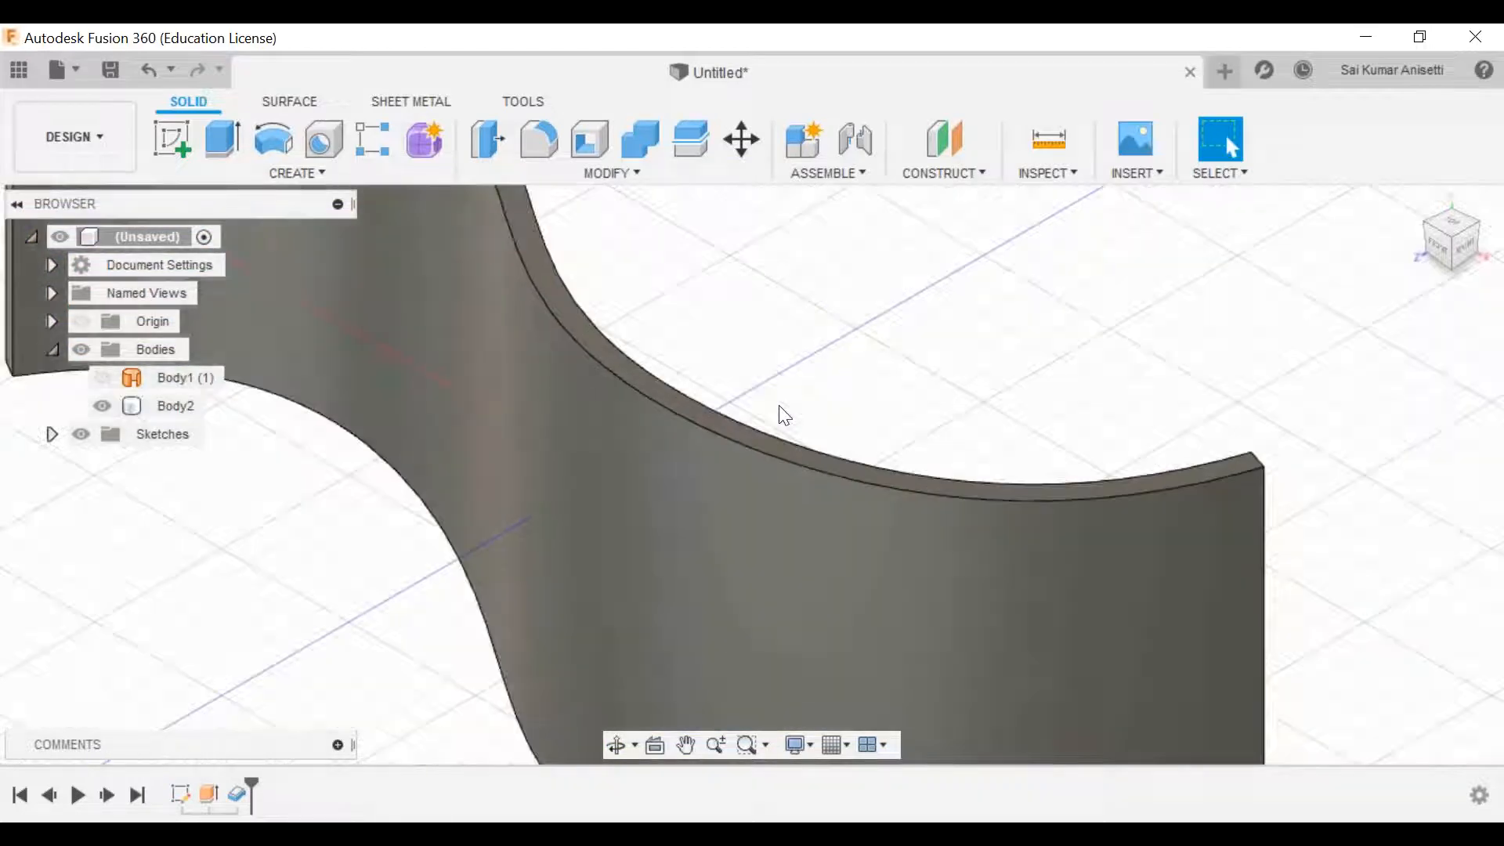
scroll(782, 408, down, 3)
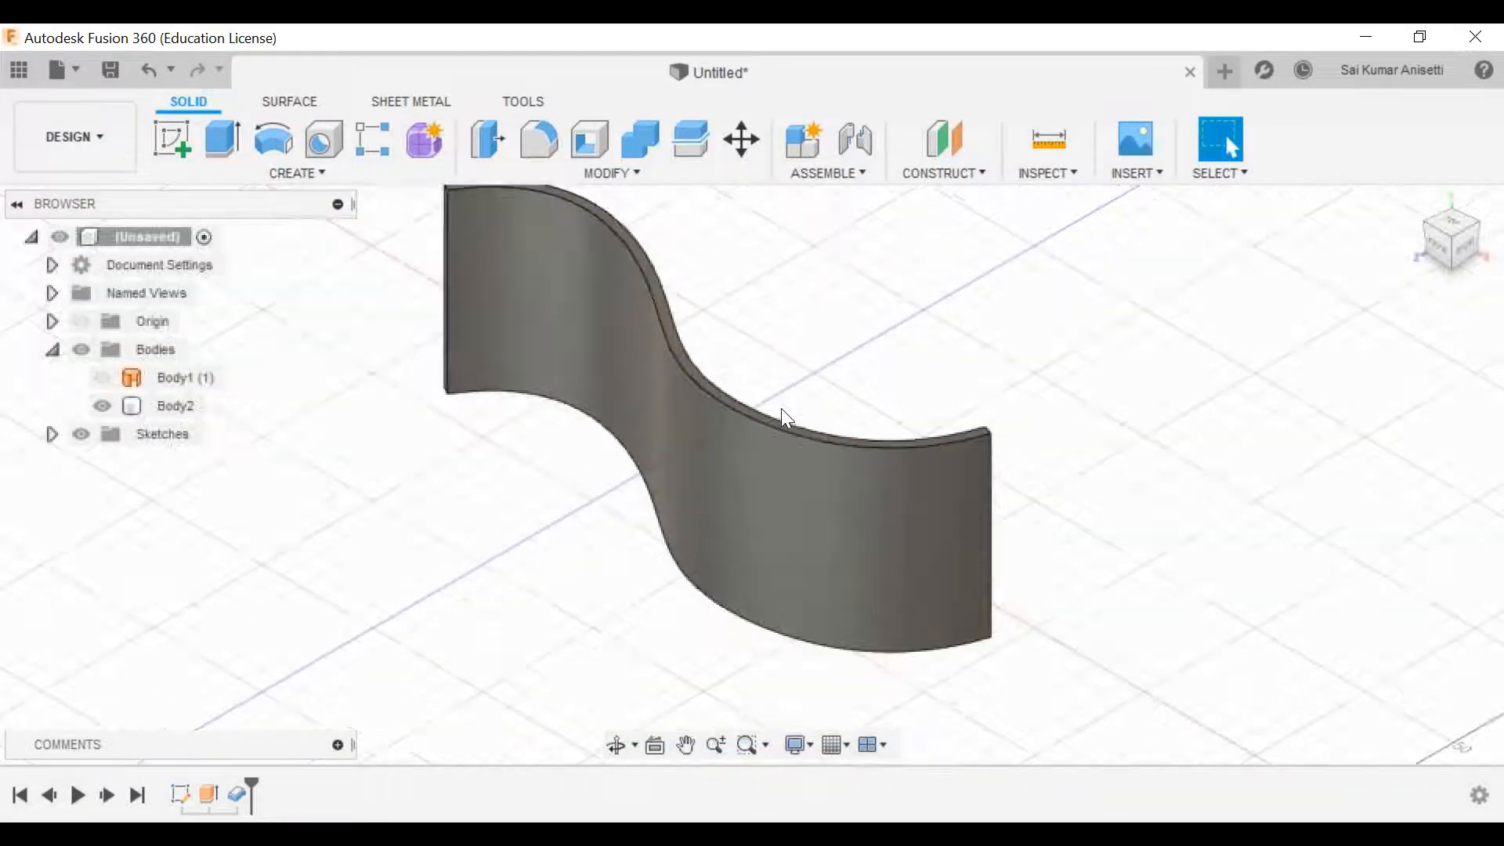
Step: Compare the extruded surface body with the thickened solid body by showing each one alone, ending with only the solid shown
click(142, 406)
click(101, 378)
click(101, 406)
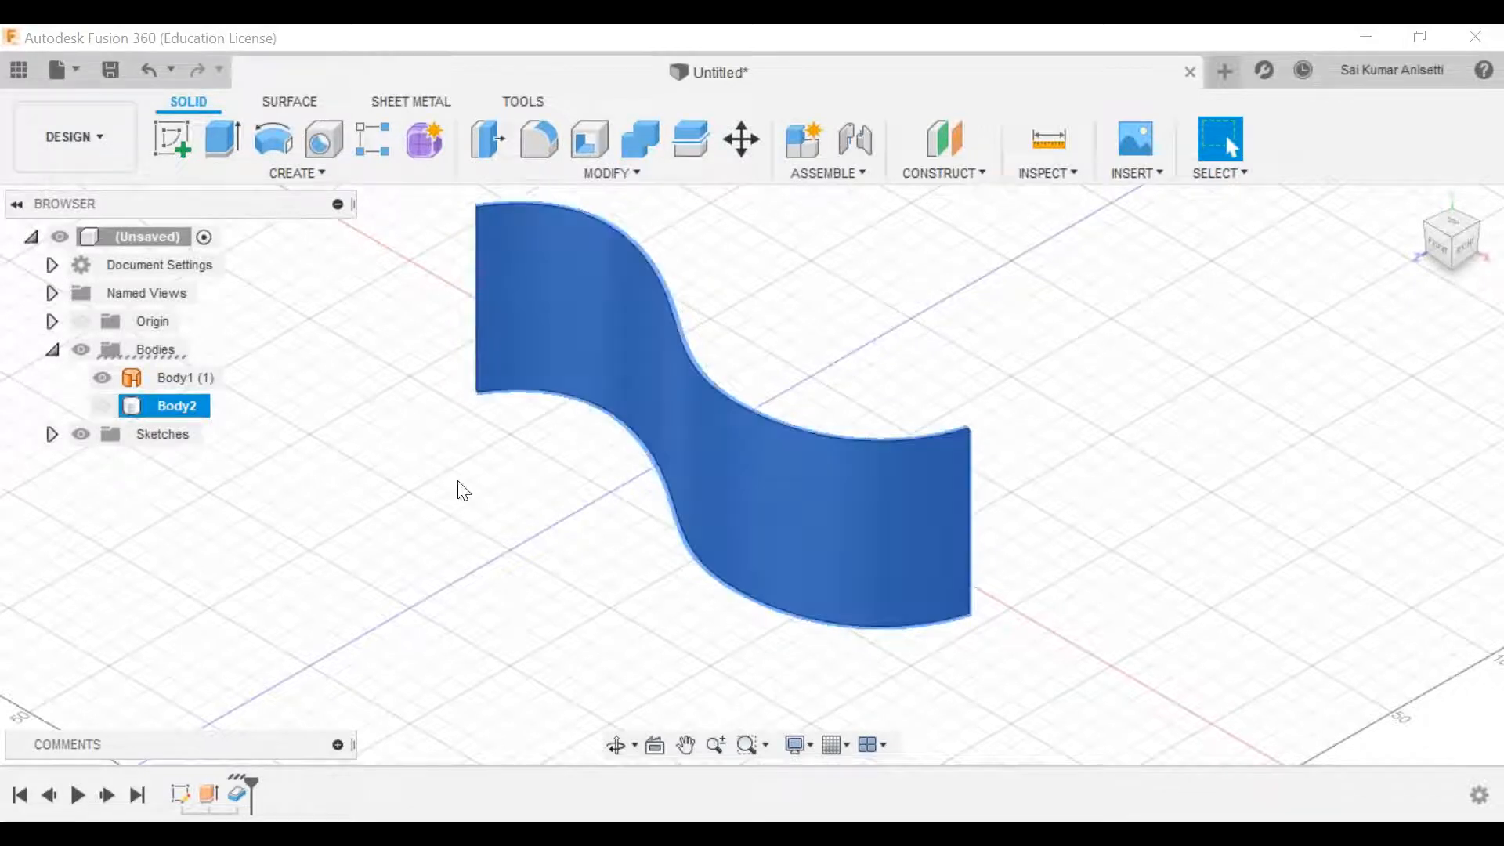
click(1093, 549)
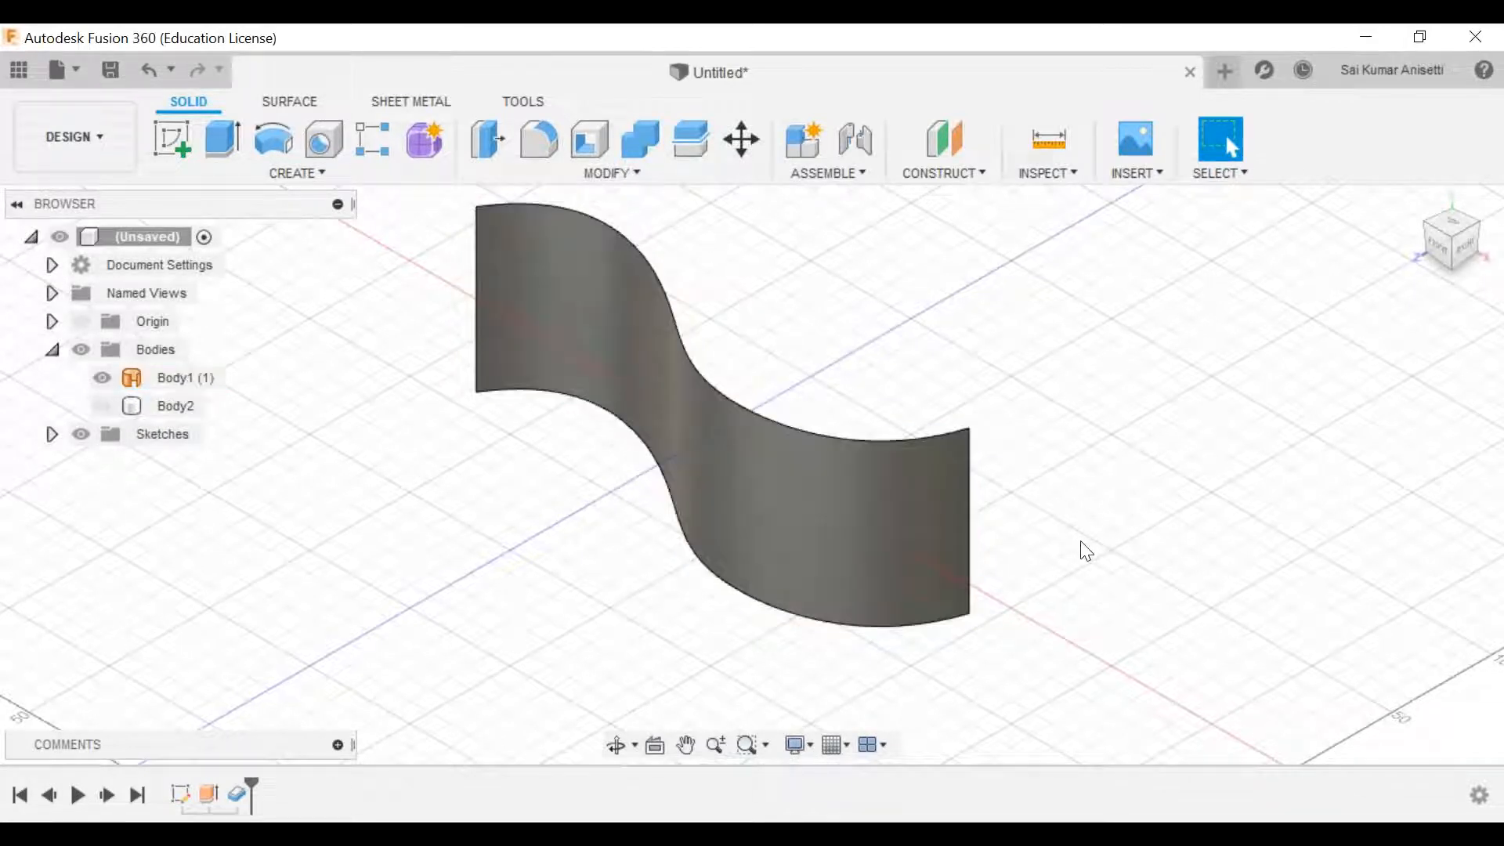
click(103, 380)
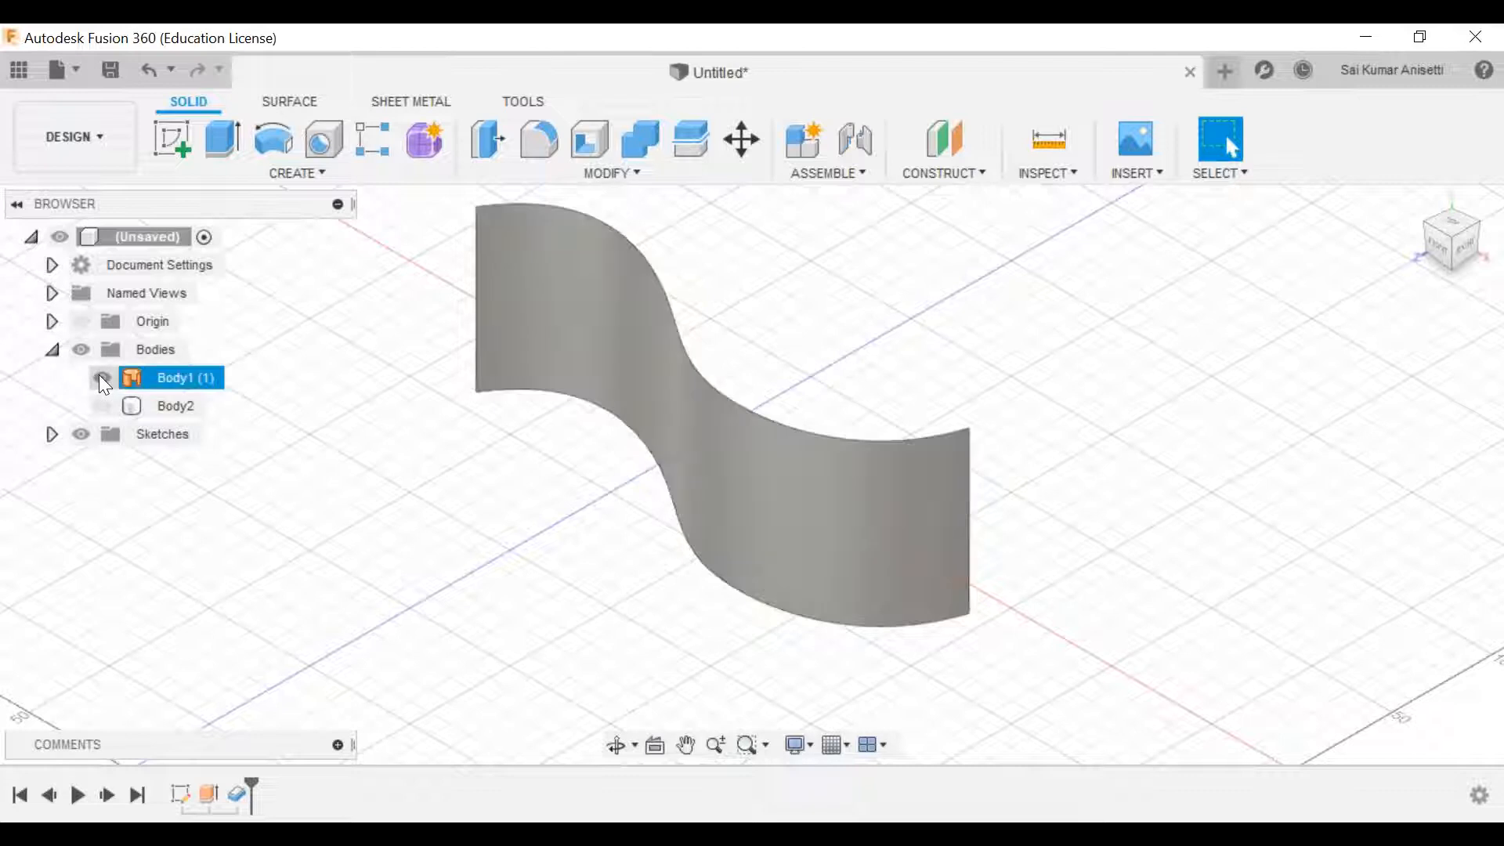
click(100, 377)
click(102, 406)
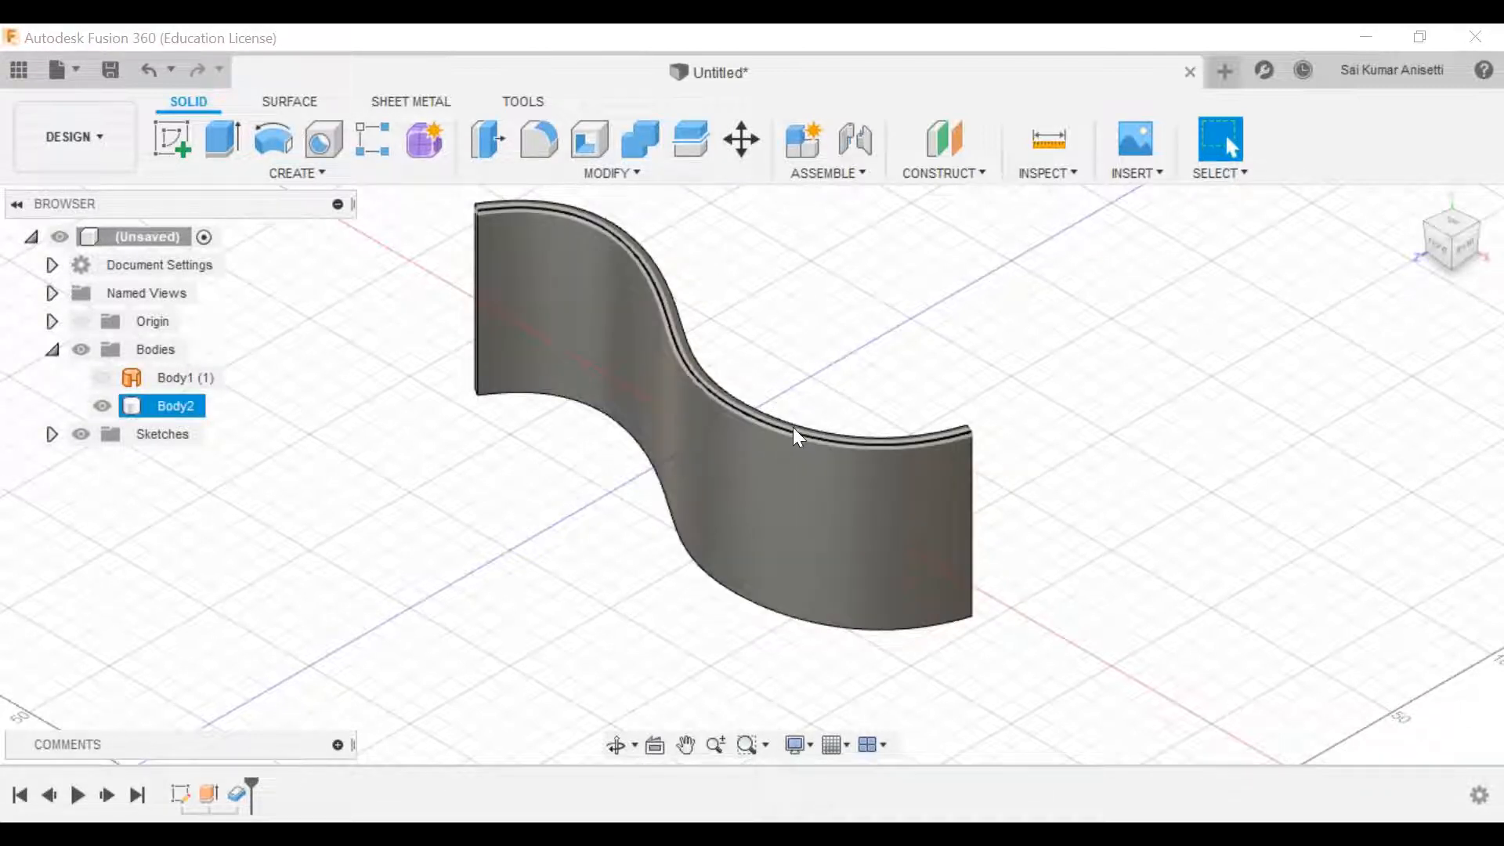
click(652, 495)
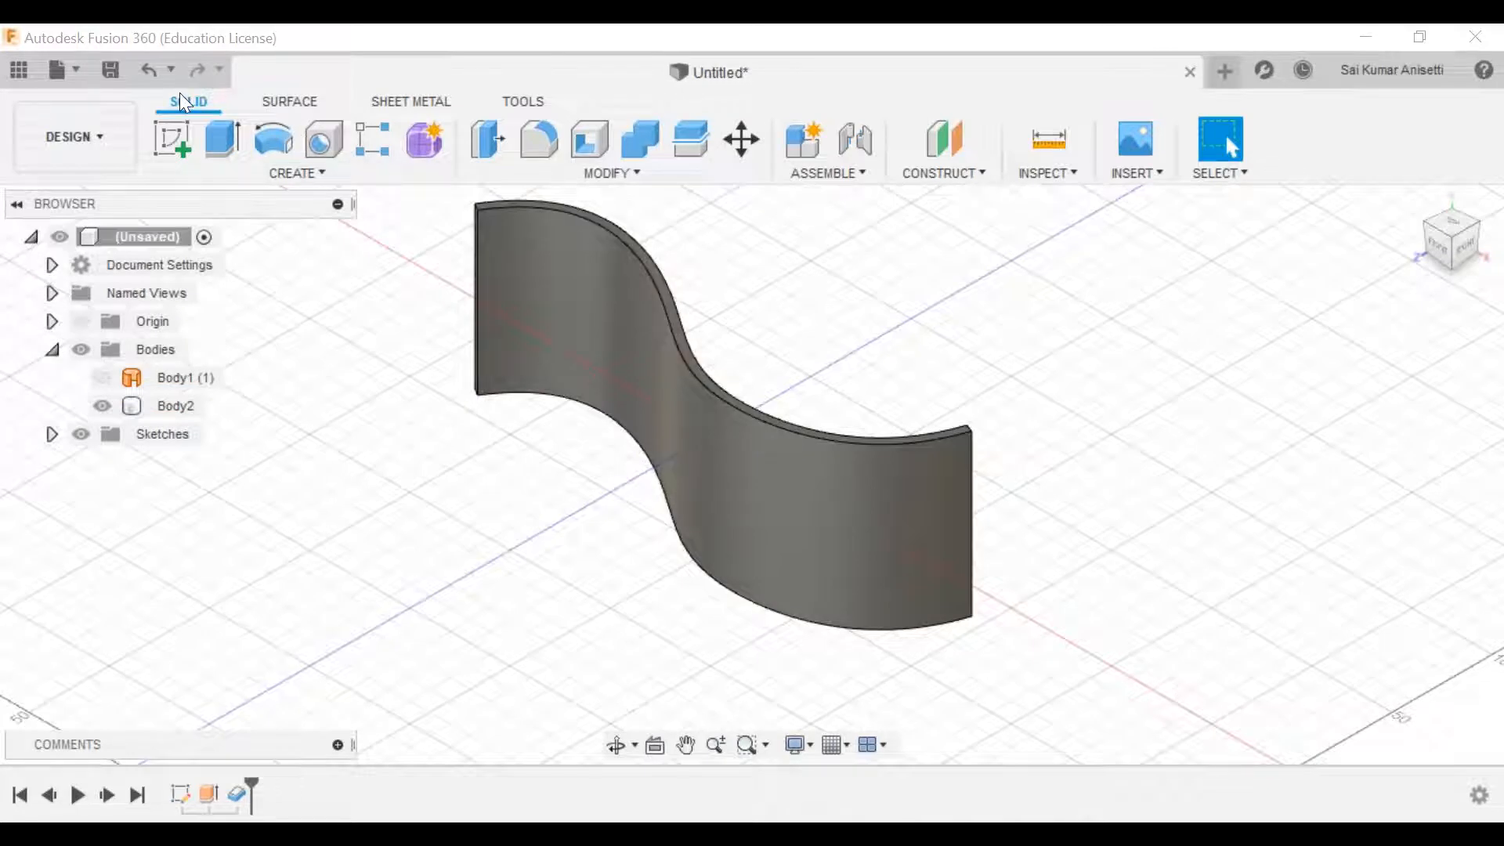
Step: Examine the commands available for the thickened solid body, including creating components from bodies
click(170, 403)
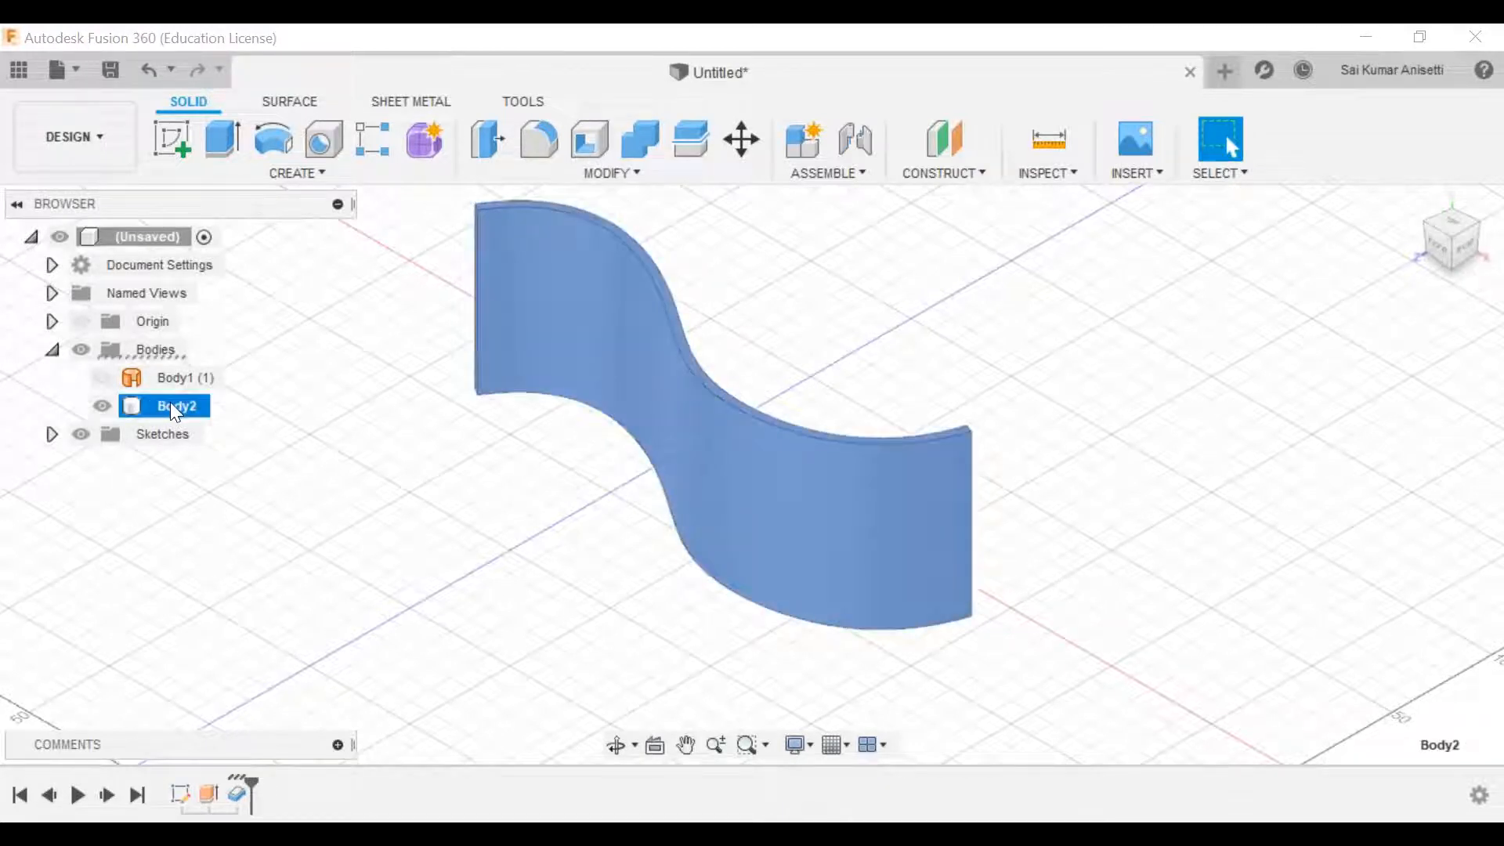
right_click(171, 403)
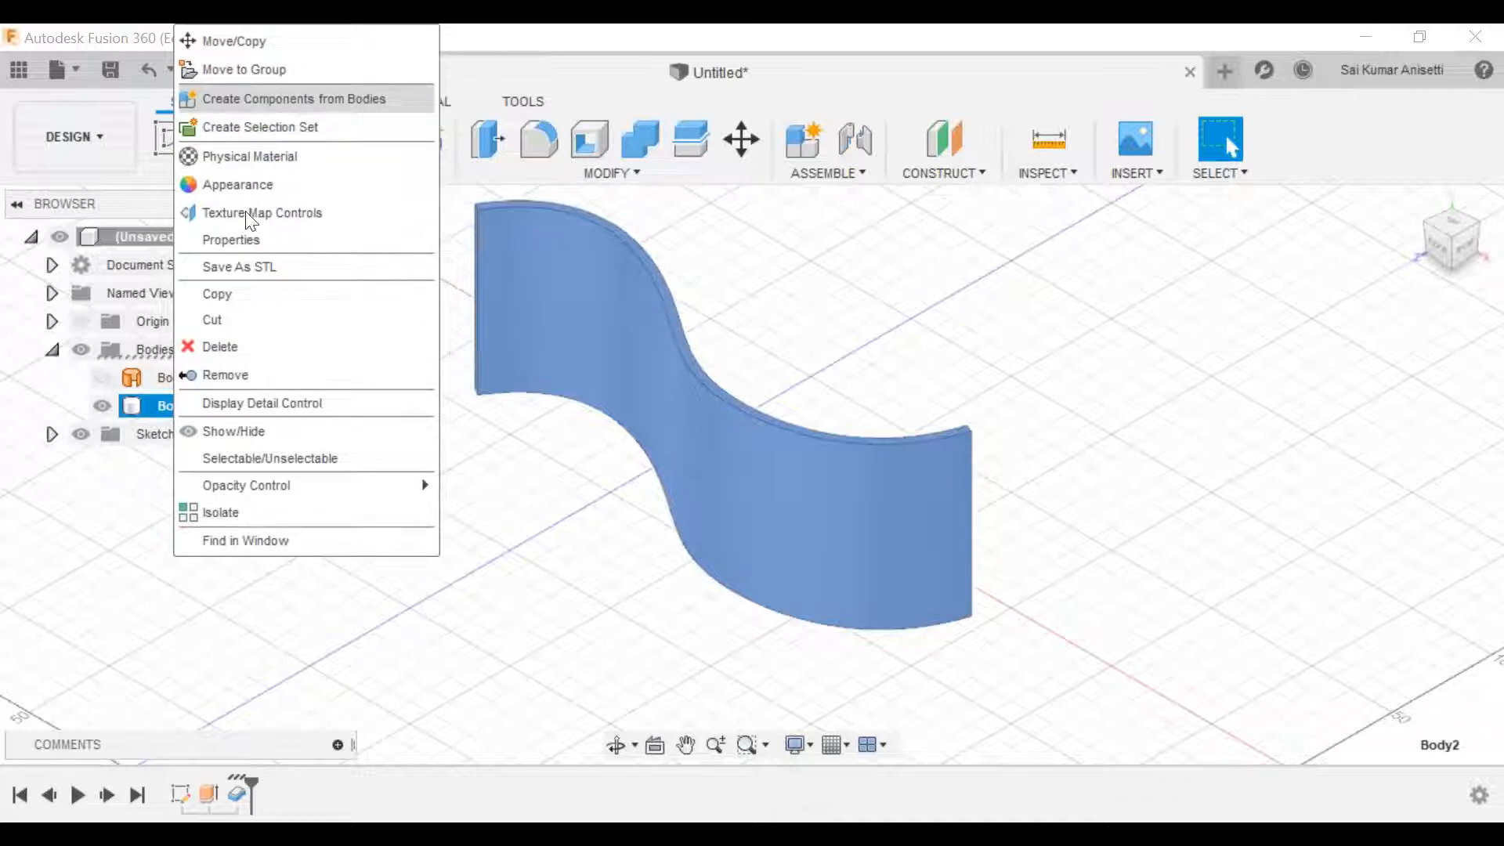
click(125, 531)
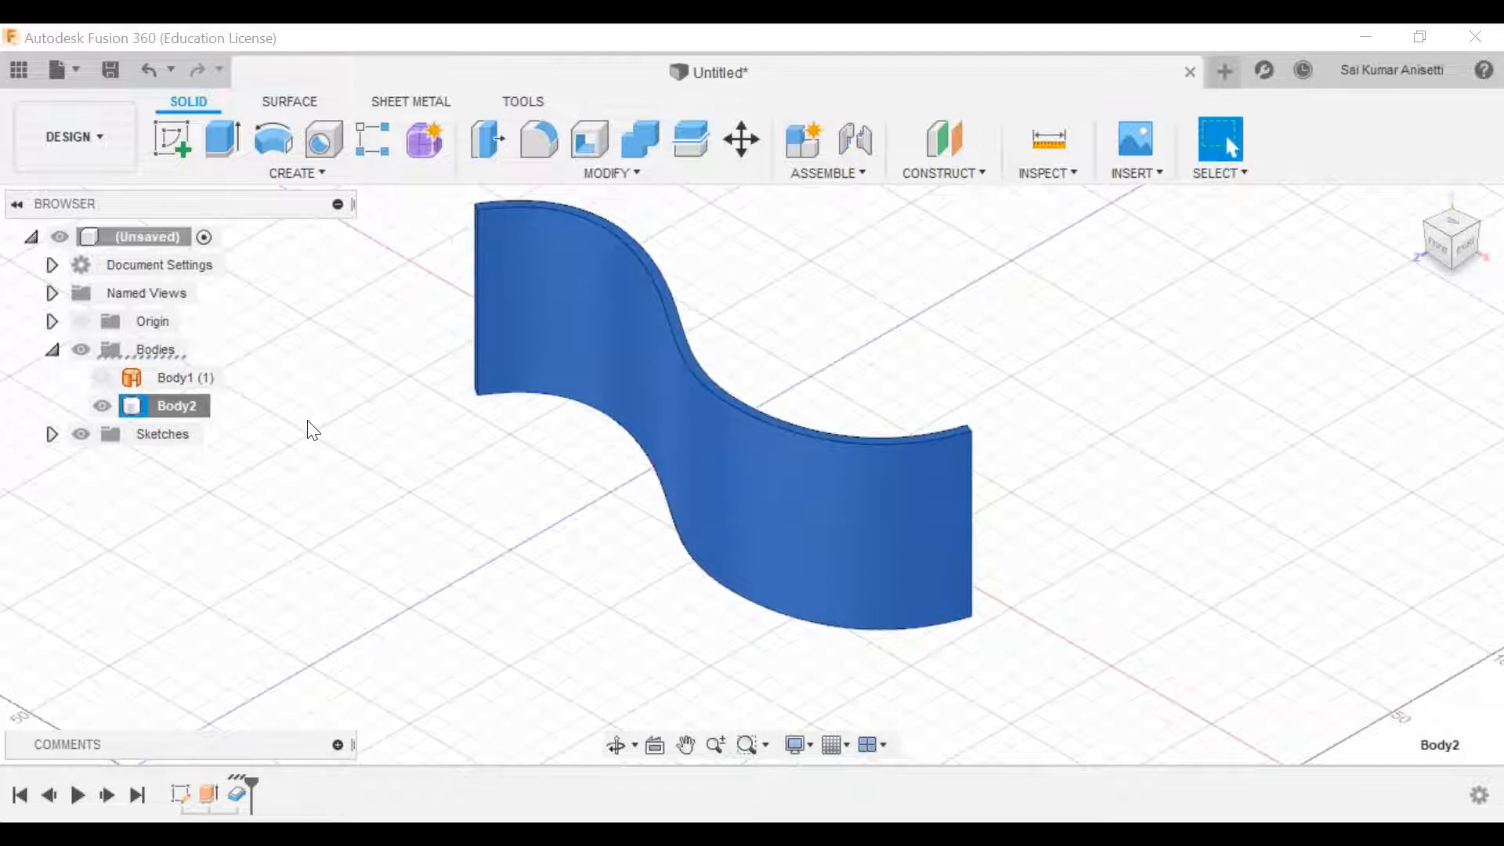
click(199, 391)
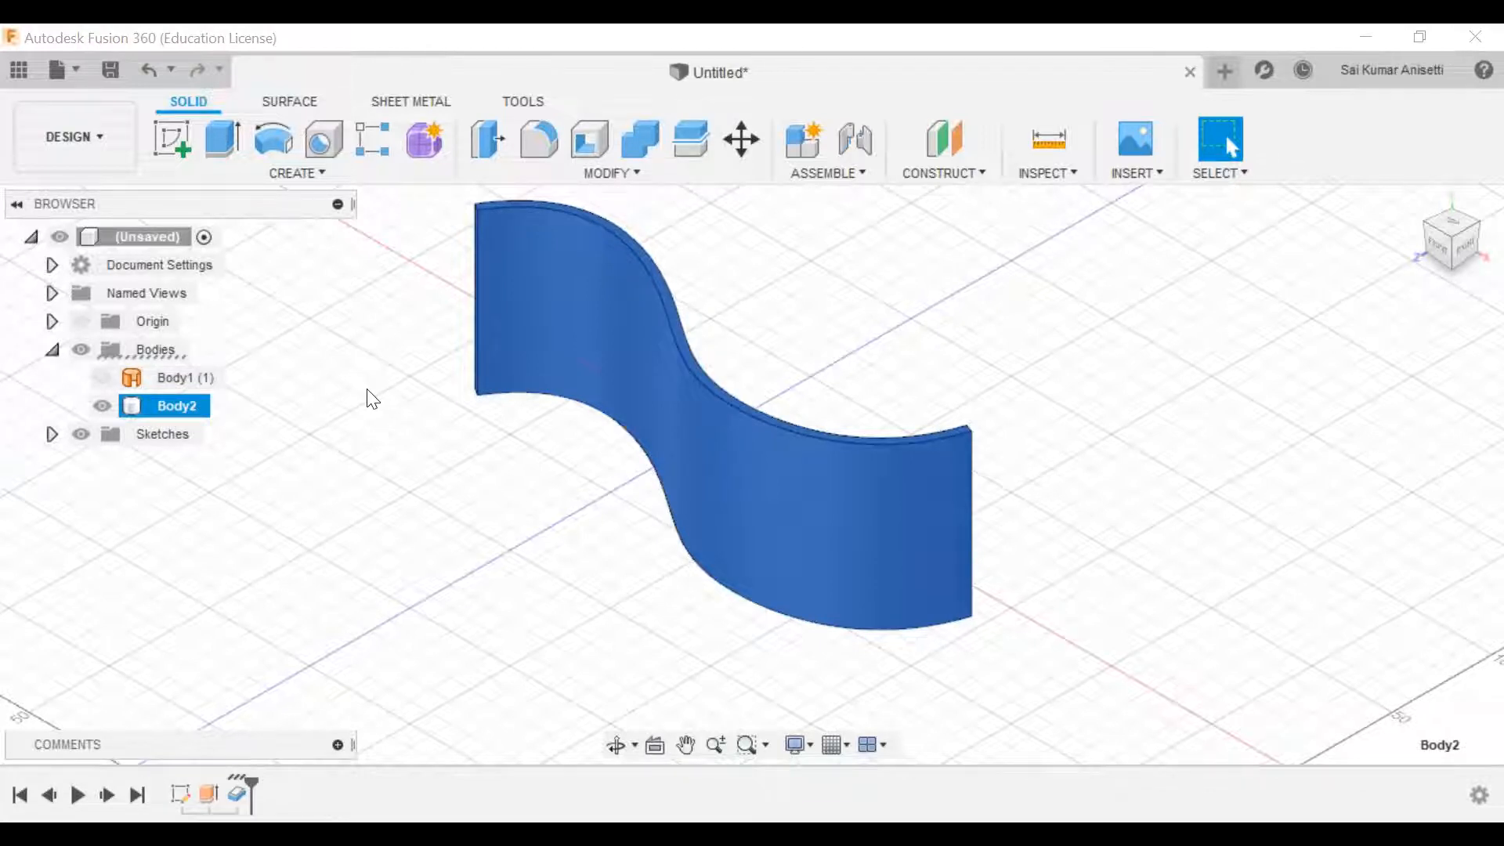
right_click(191, 411)
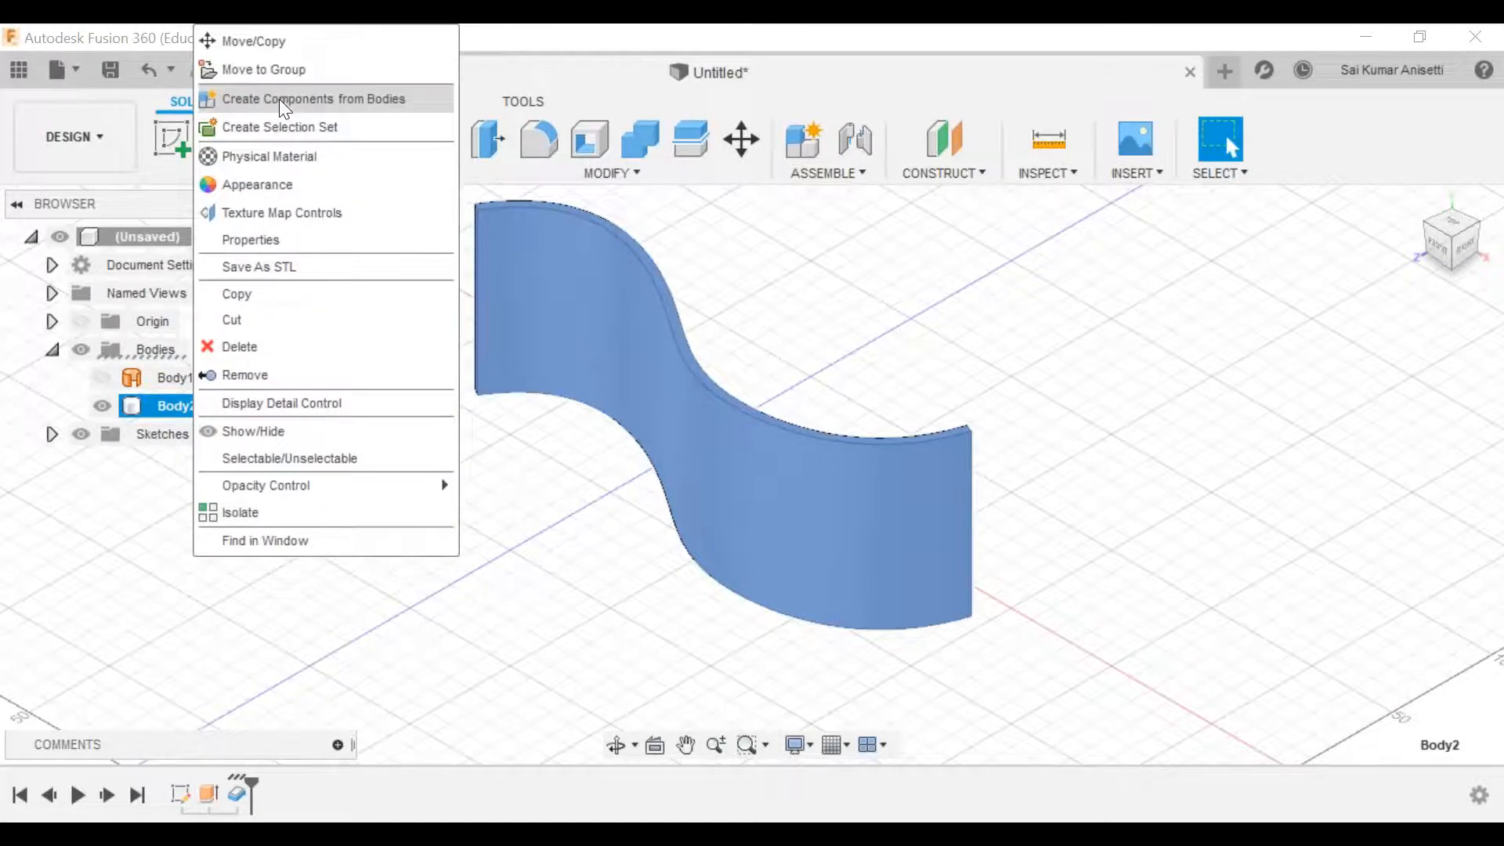
click(445, 633)
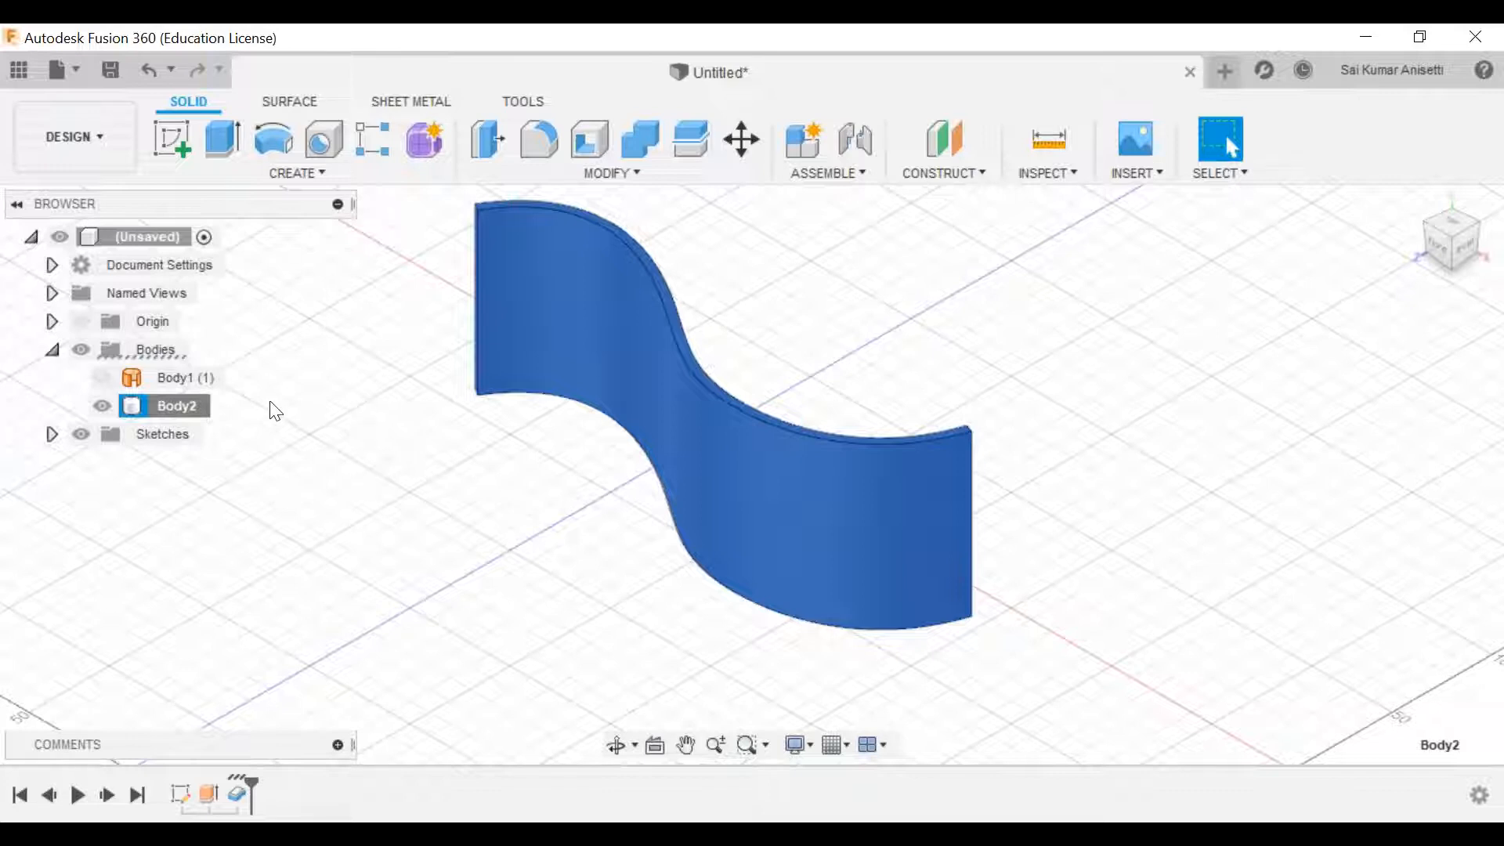
click(335, 385)
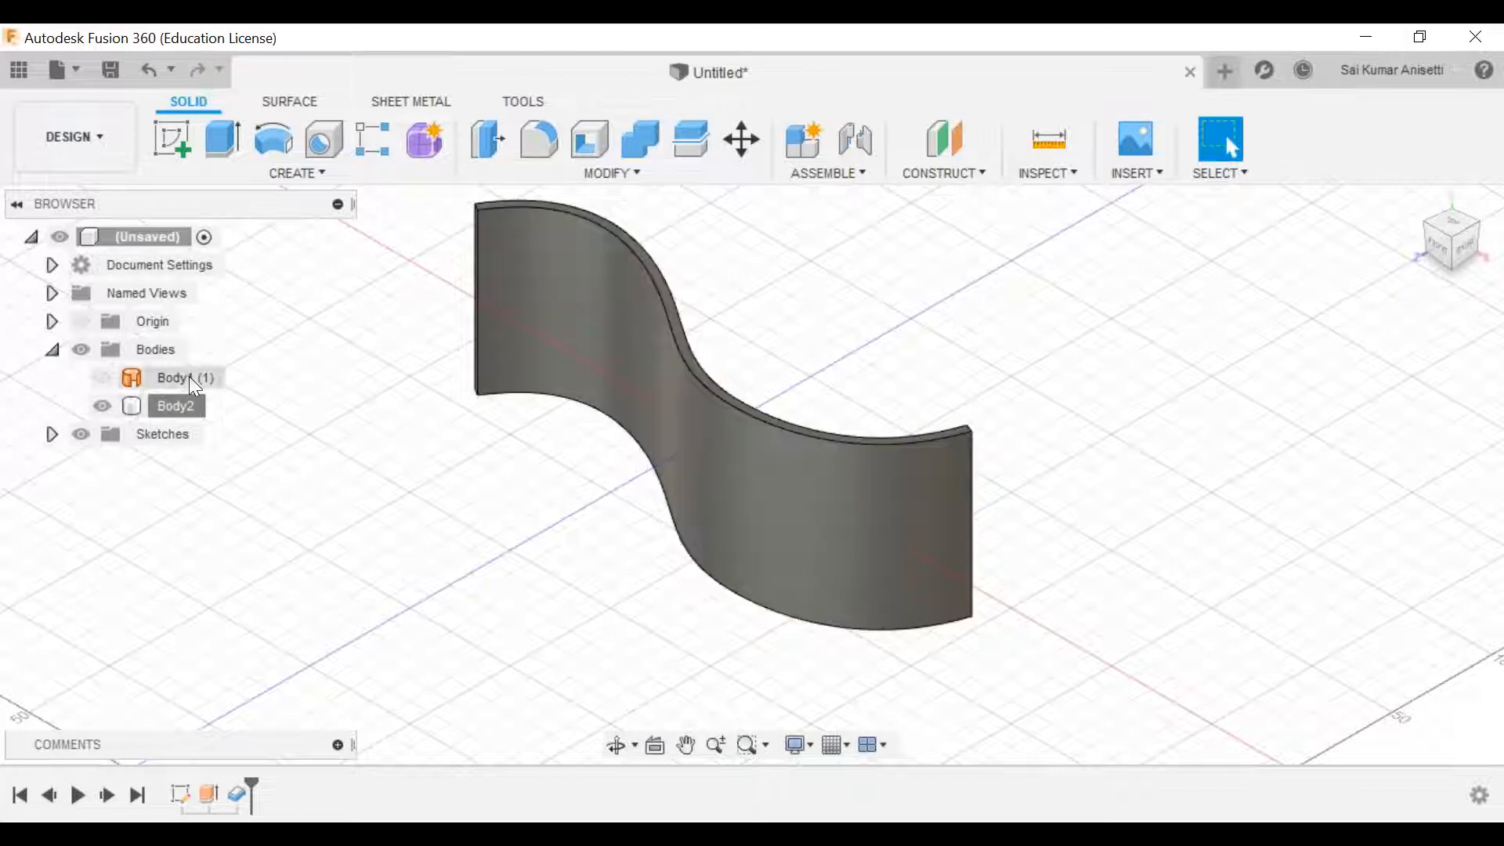
Step: Hide the thickened solid body and start a new surface-modelling sketch on the horizontal origin plane
click(273, 139)
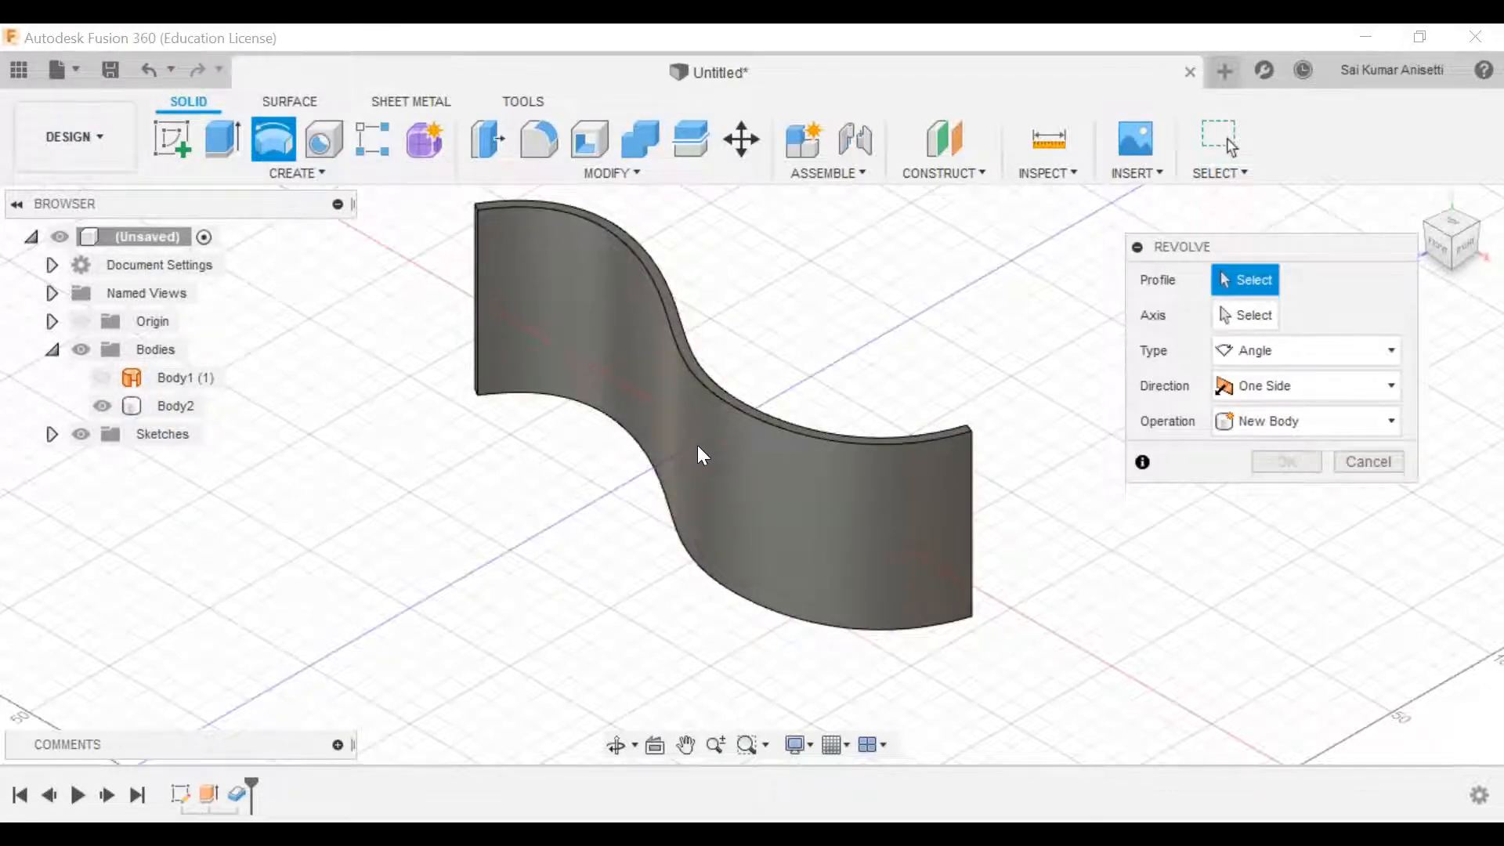
click(103, 405)
click(257, 177)
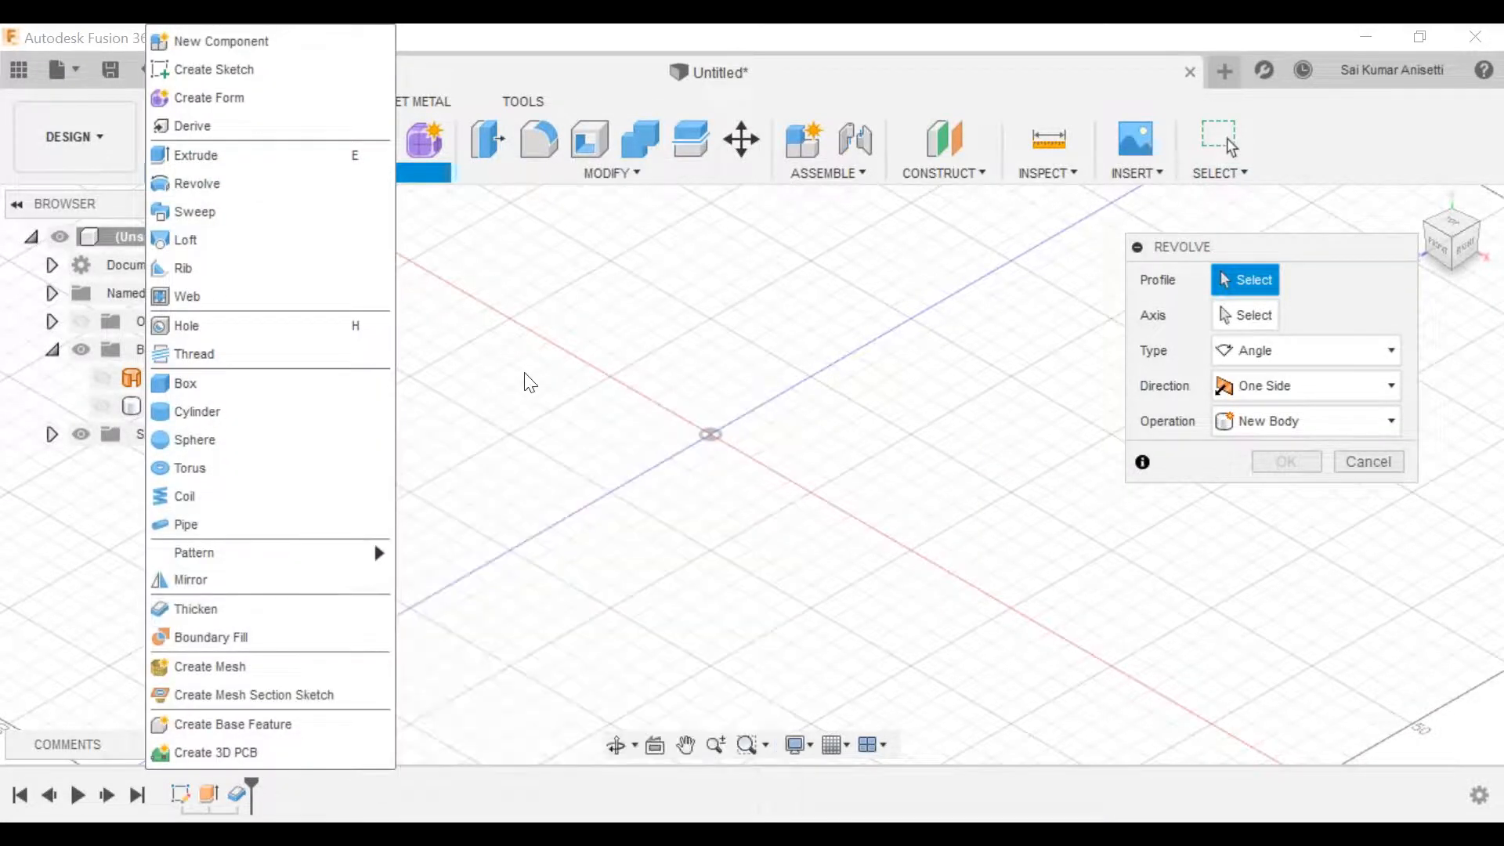
click(539, 374)
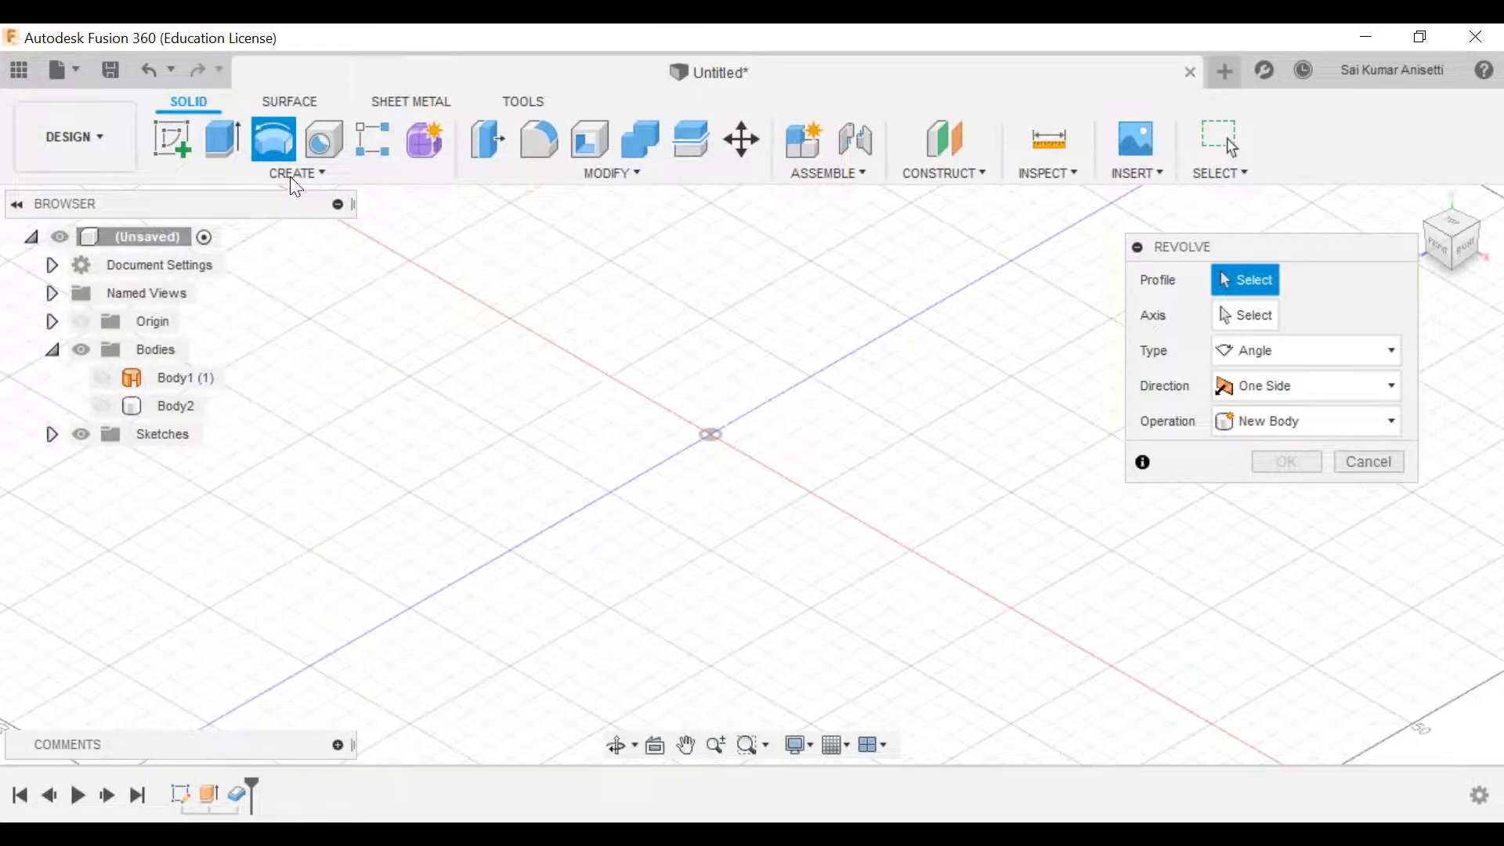
click(287, 104)
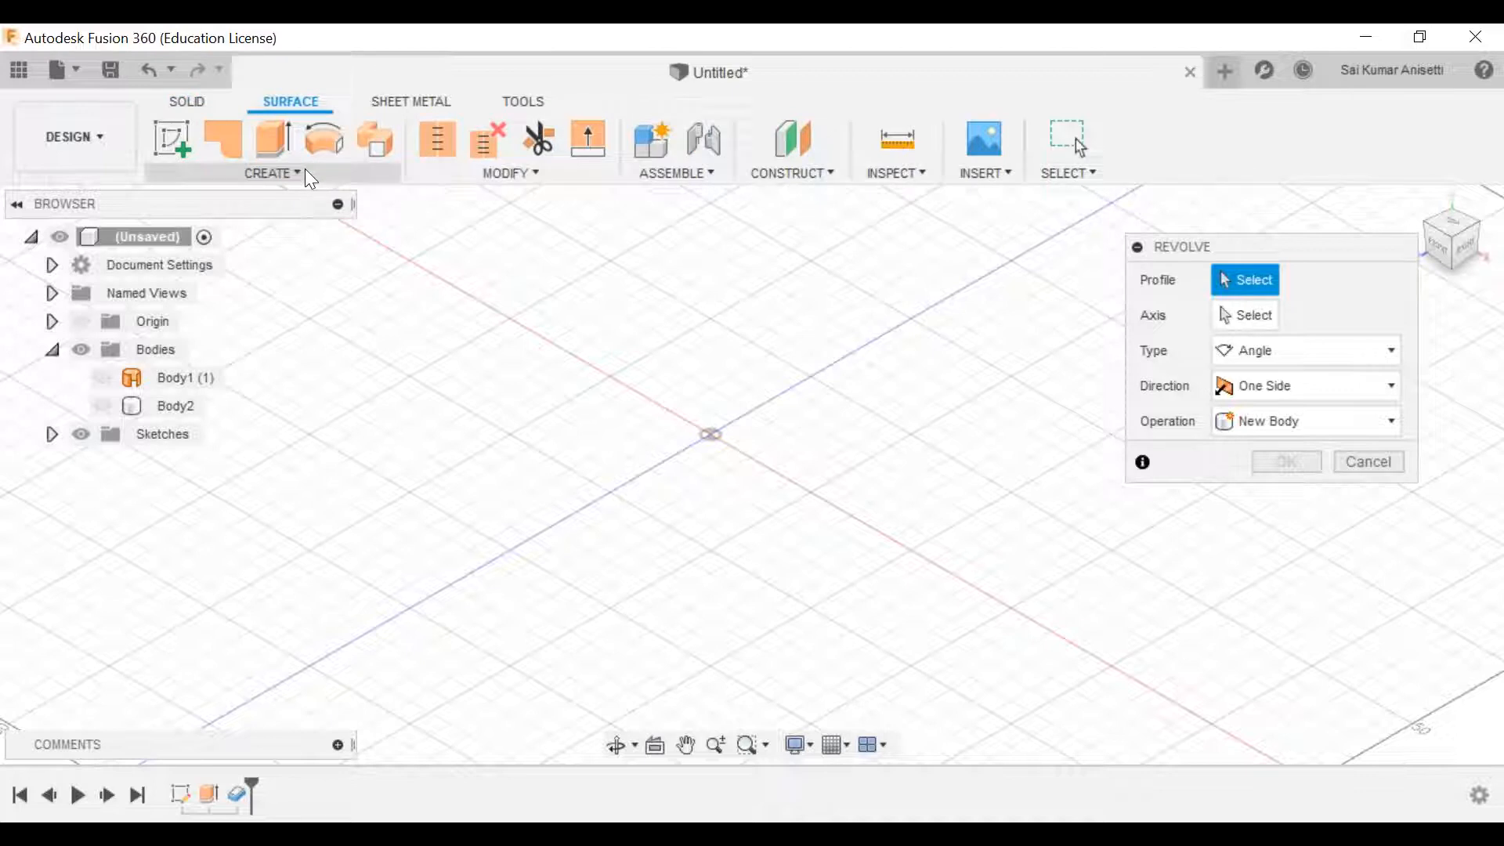
click(188, 144)
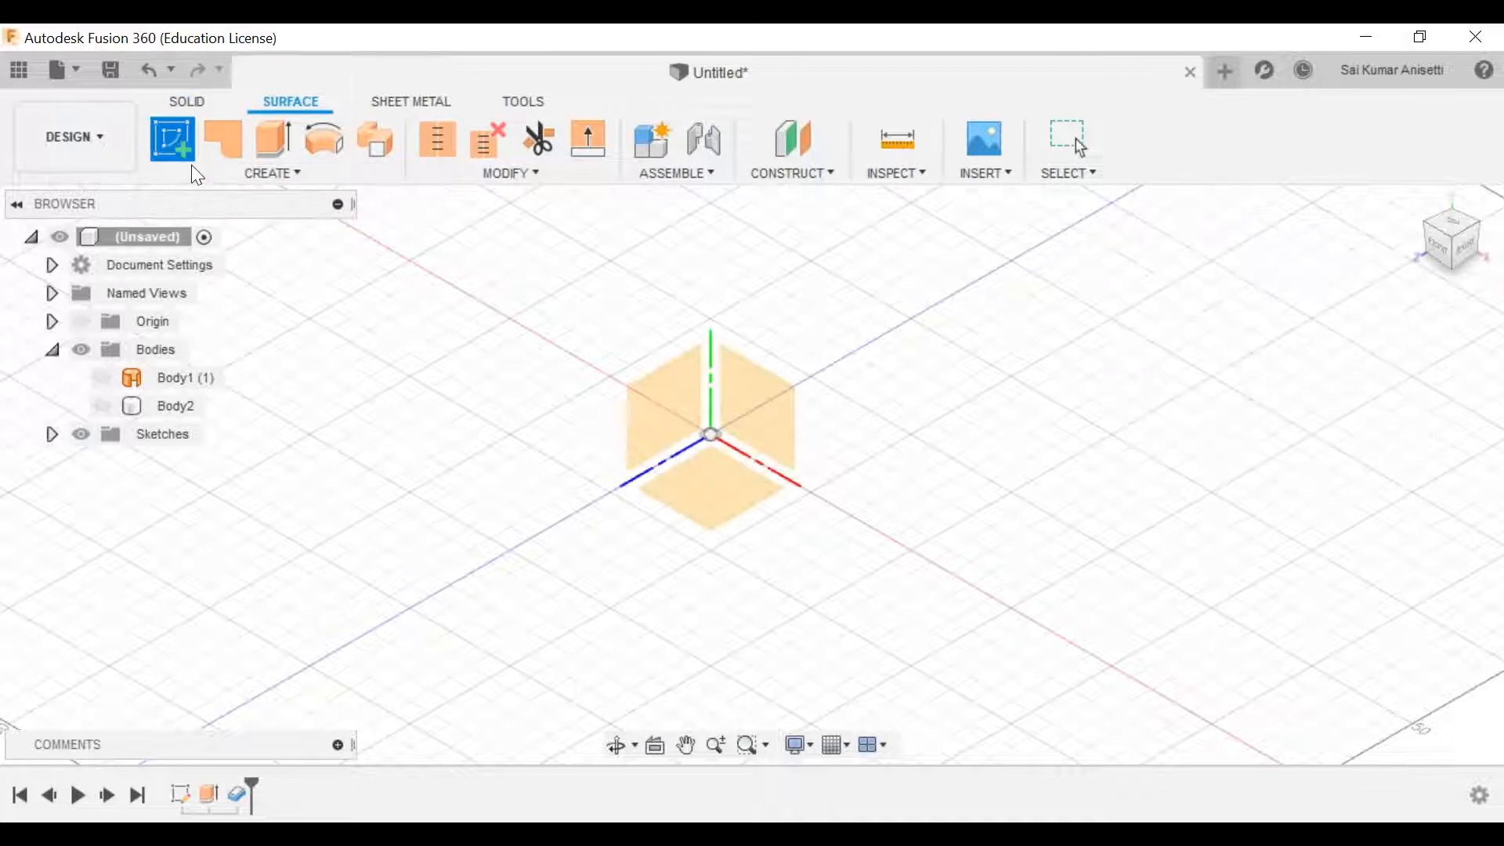
click(713, 512)
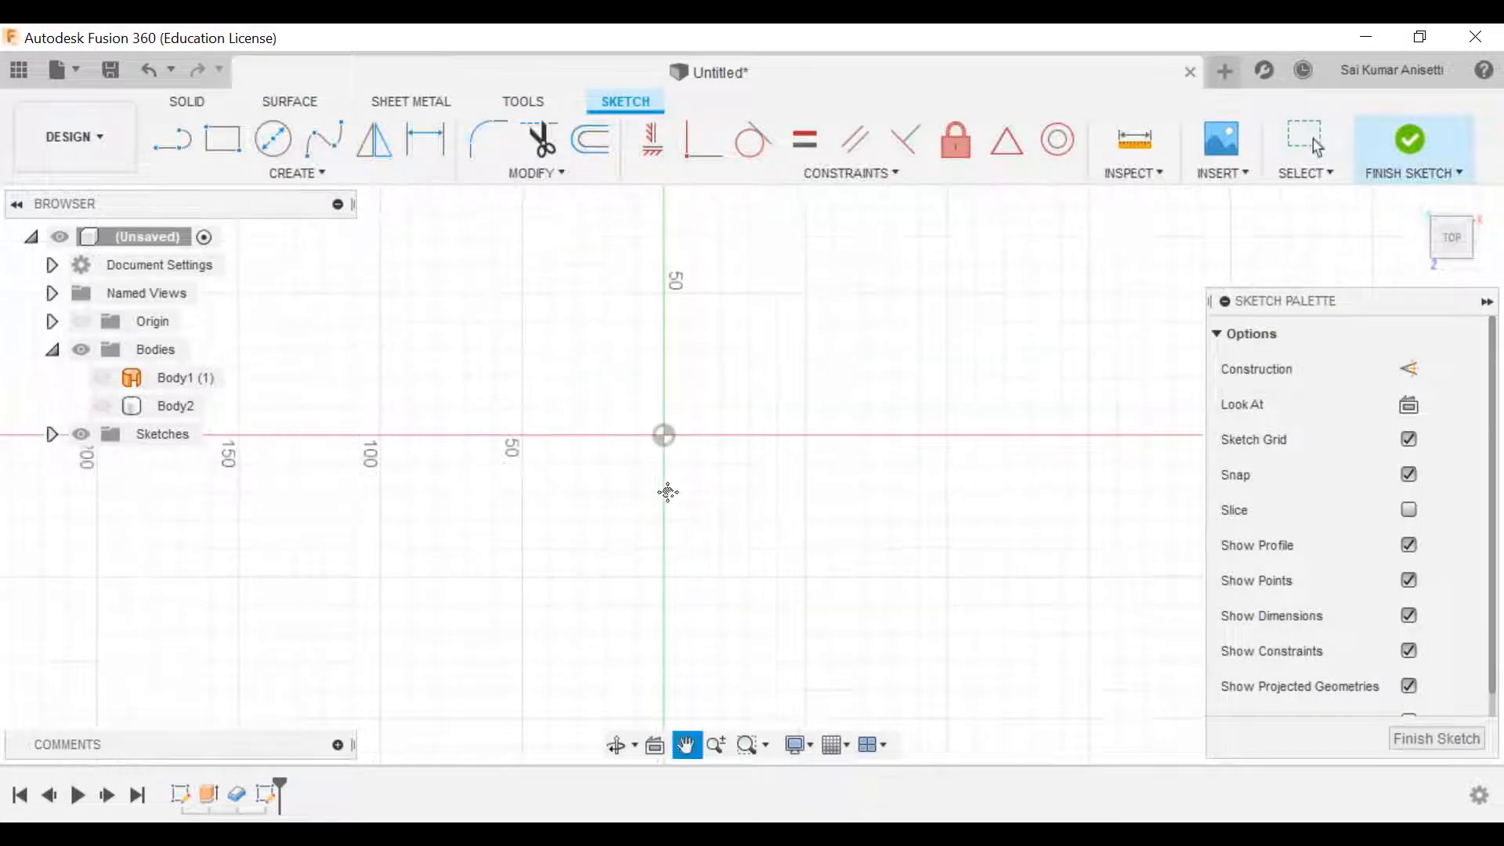
Step: Sketch an open chain of a slanted line, an arc, a horizontal line about 79 mm long, a second arc and a closing leg about 88 mm long
click(176, 142)
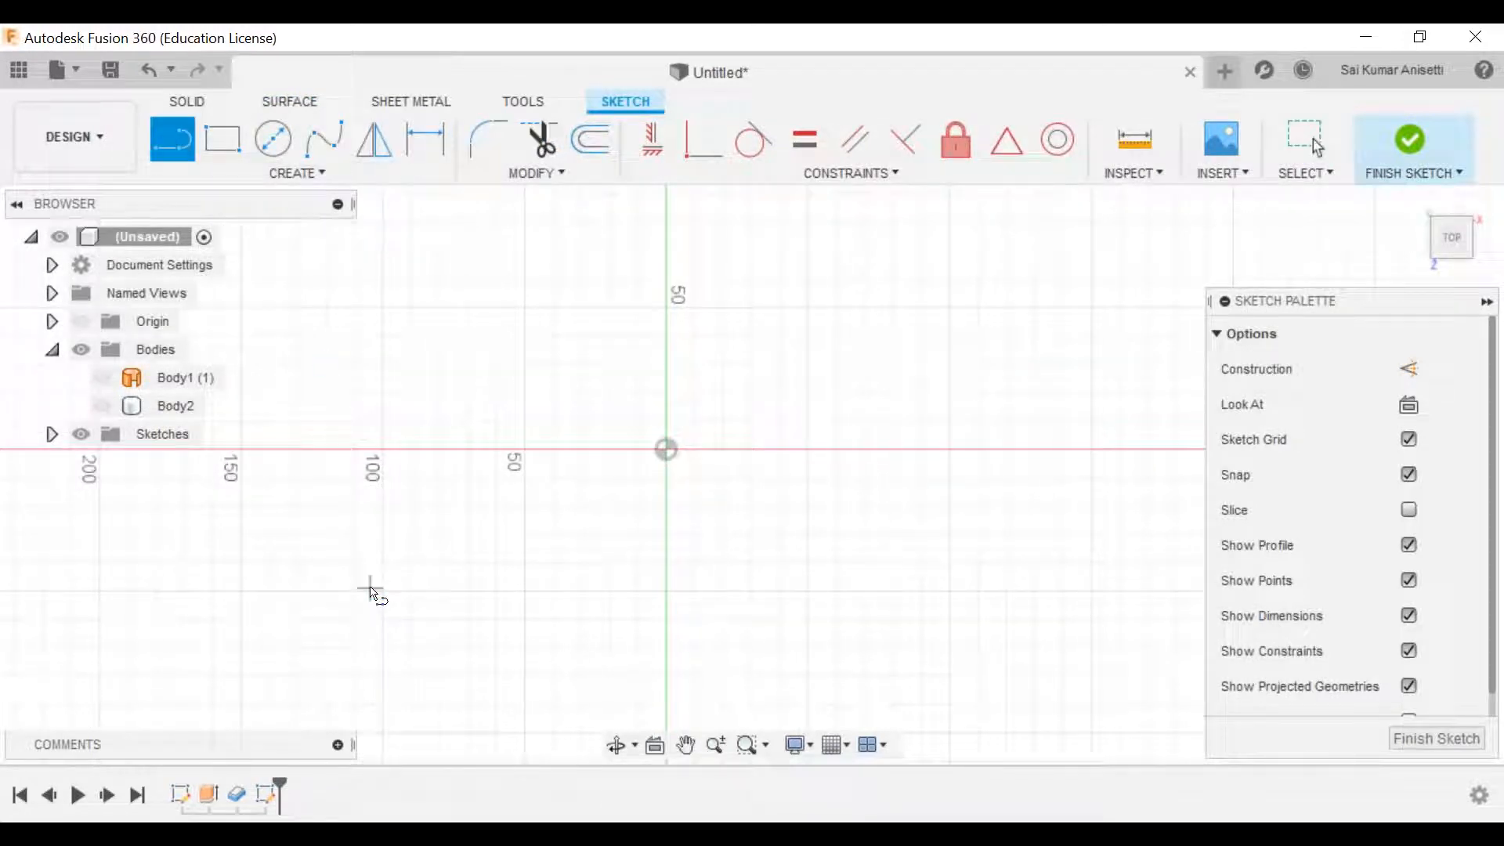
click(381, 578)
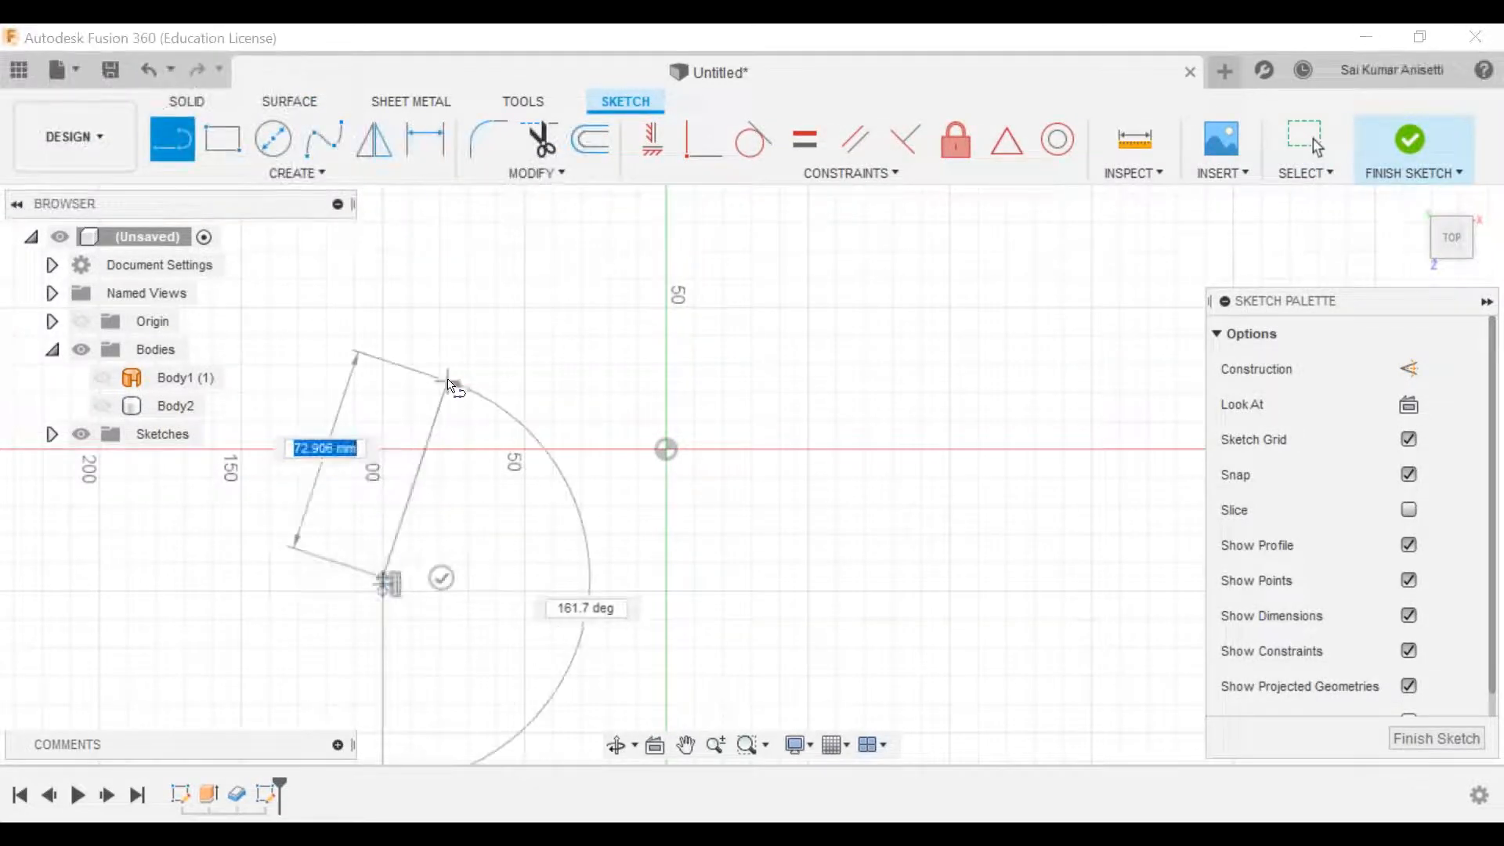
click(453, 313)
drag(452, 314, 590, 352)
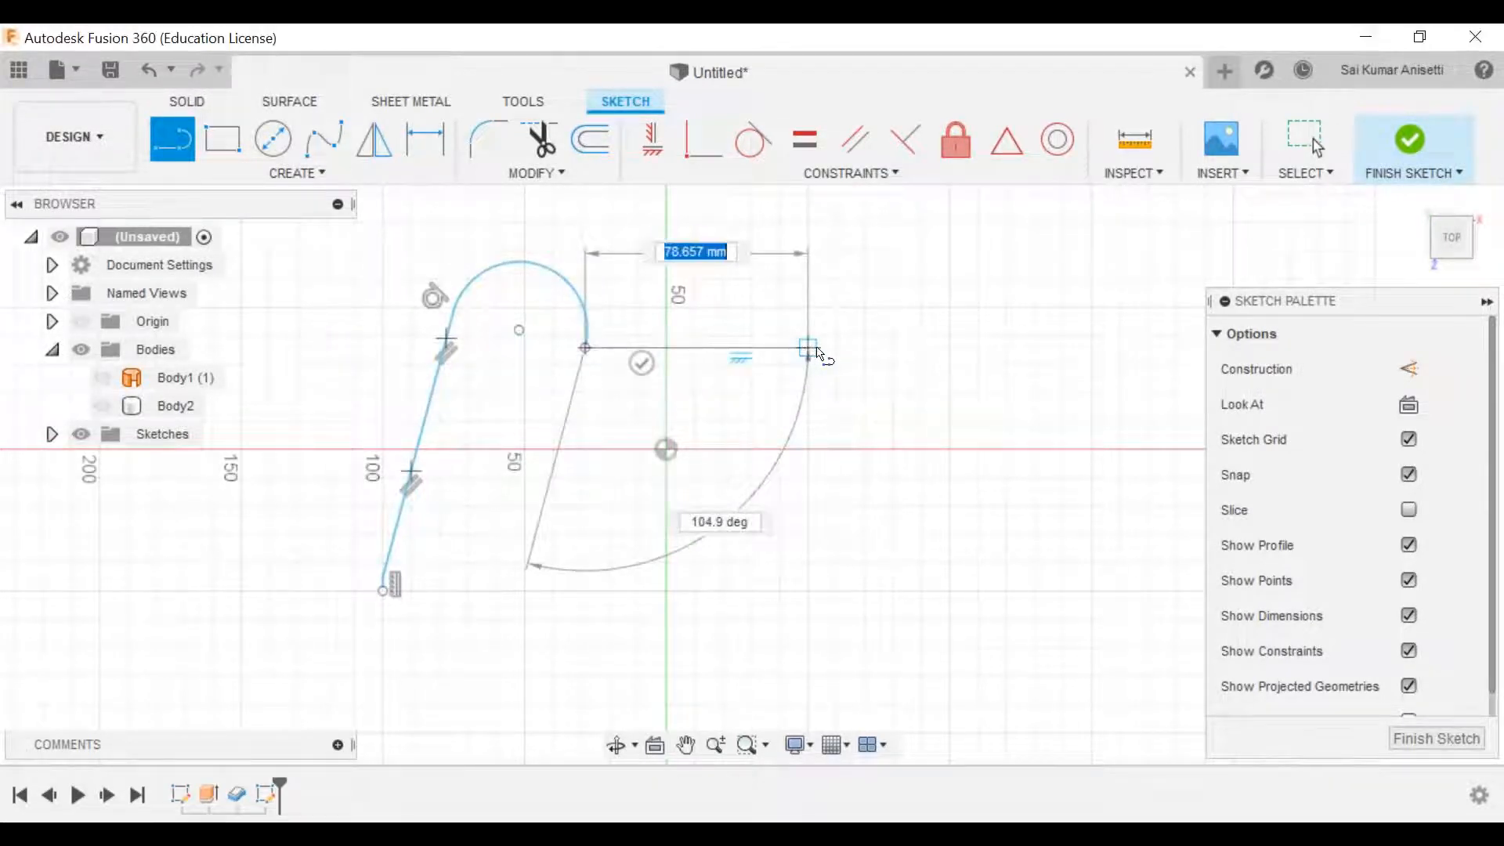
click(808, 347)
drag(809, 347, 941, 345)
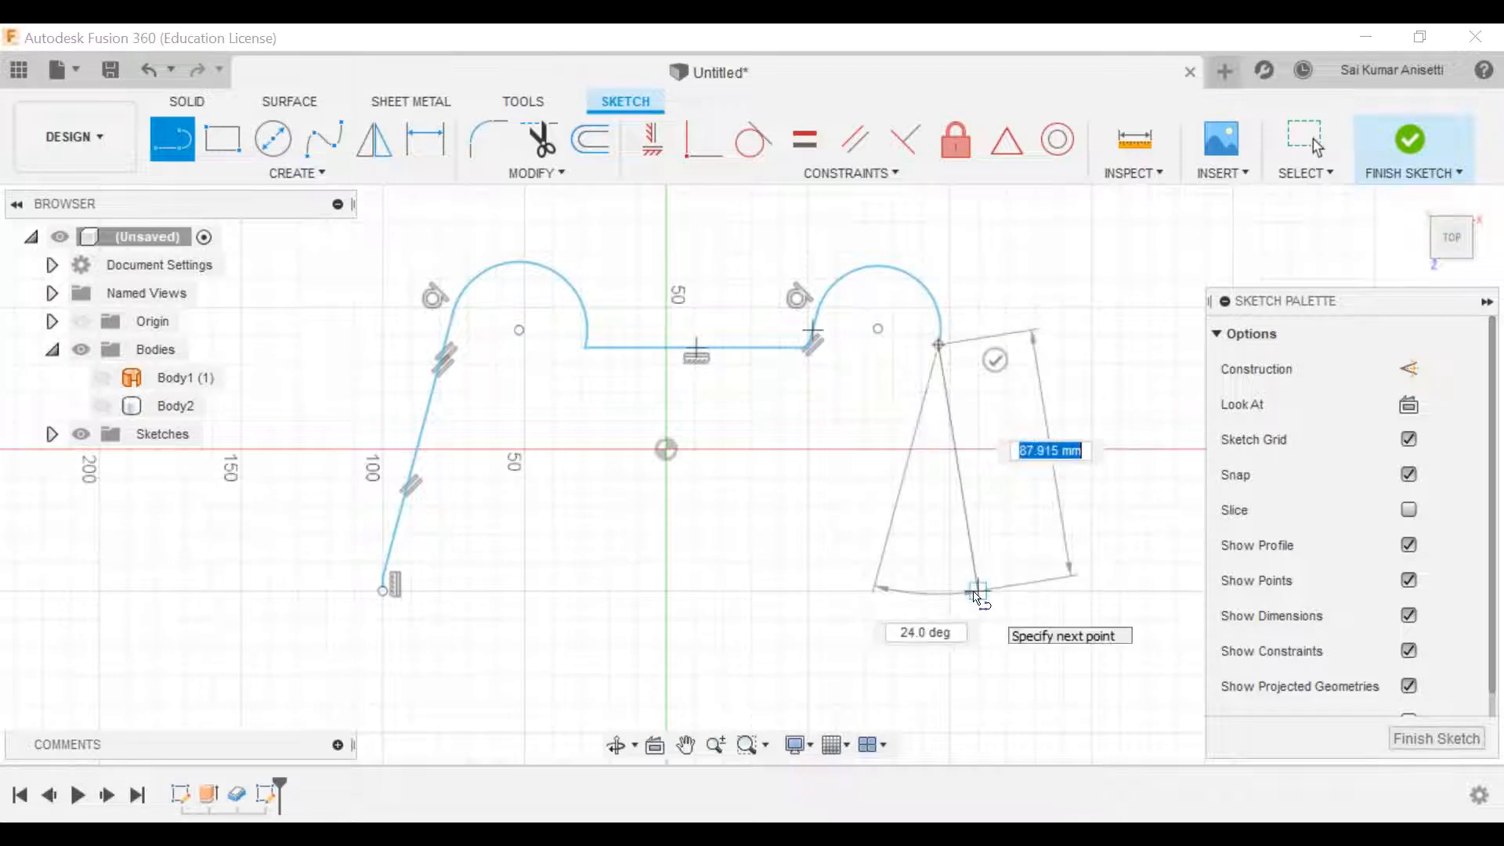
click(978, 592)
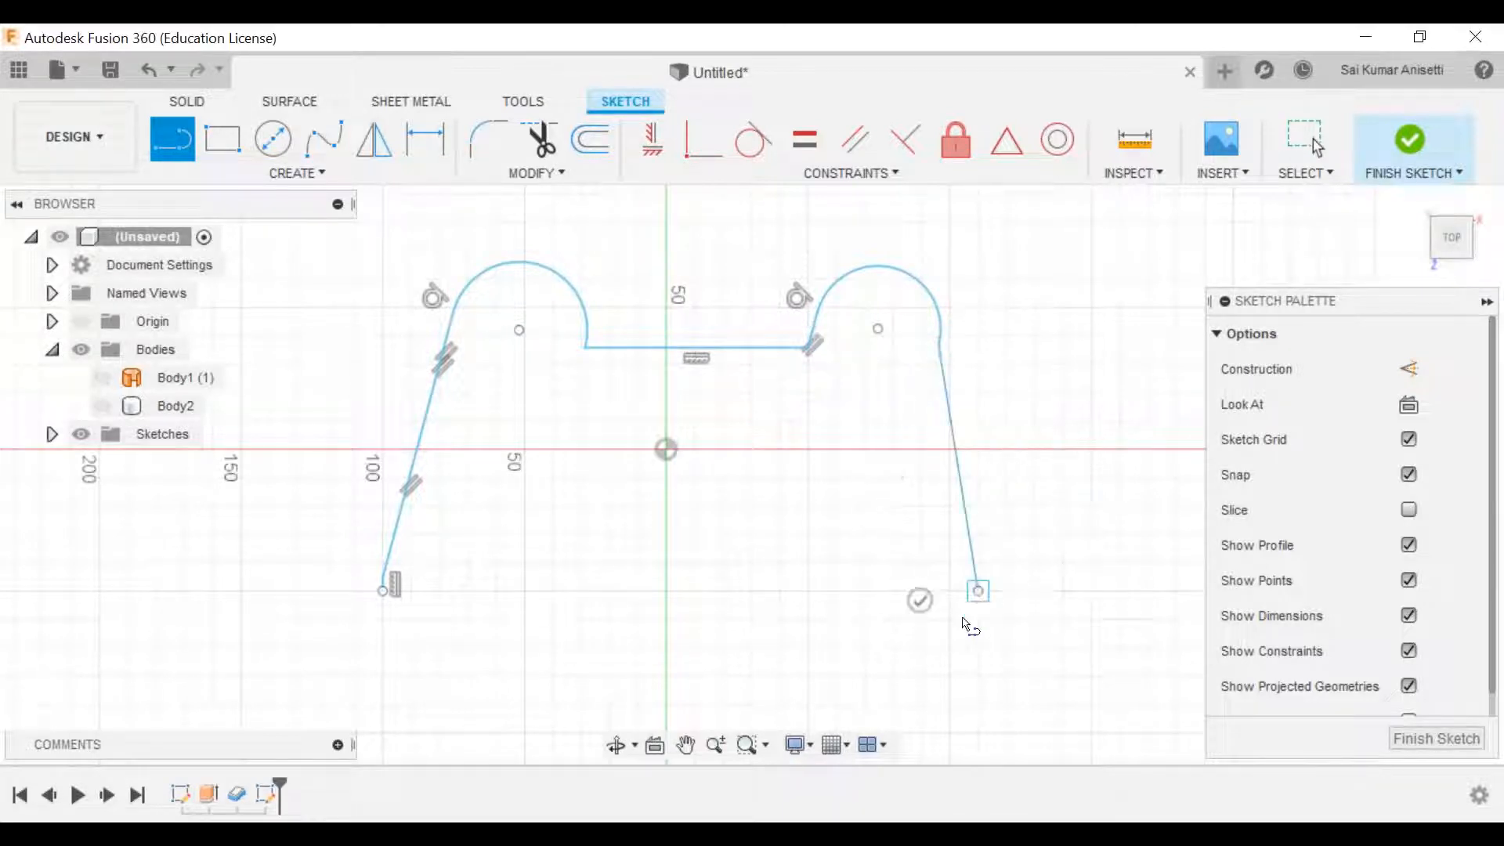
key(Escape)
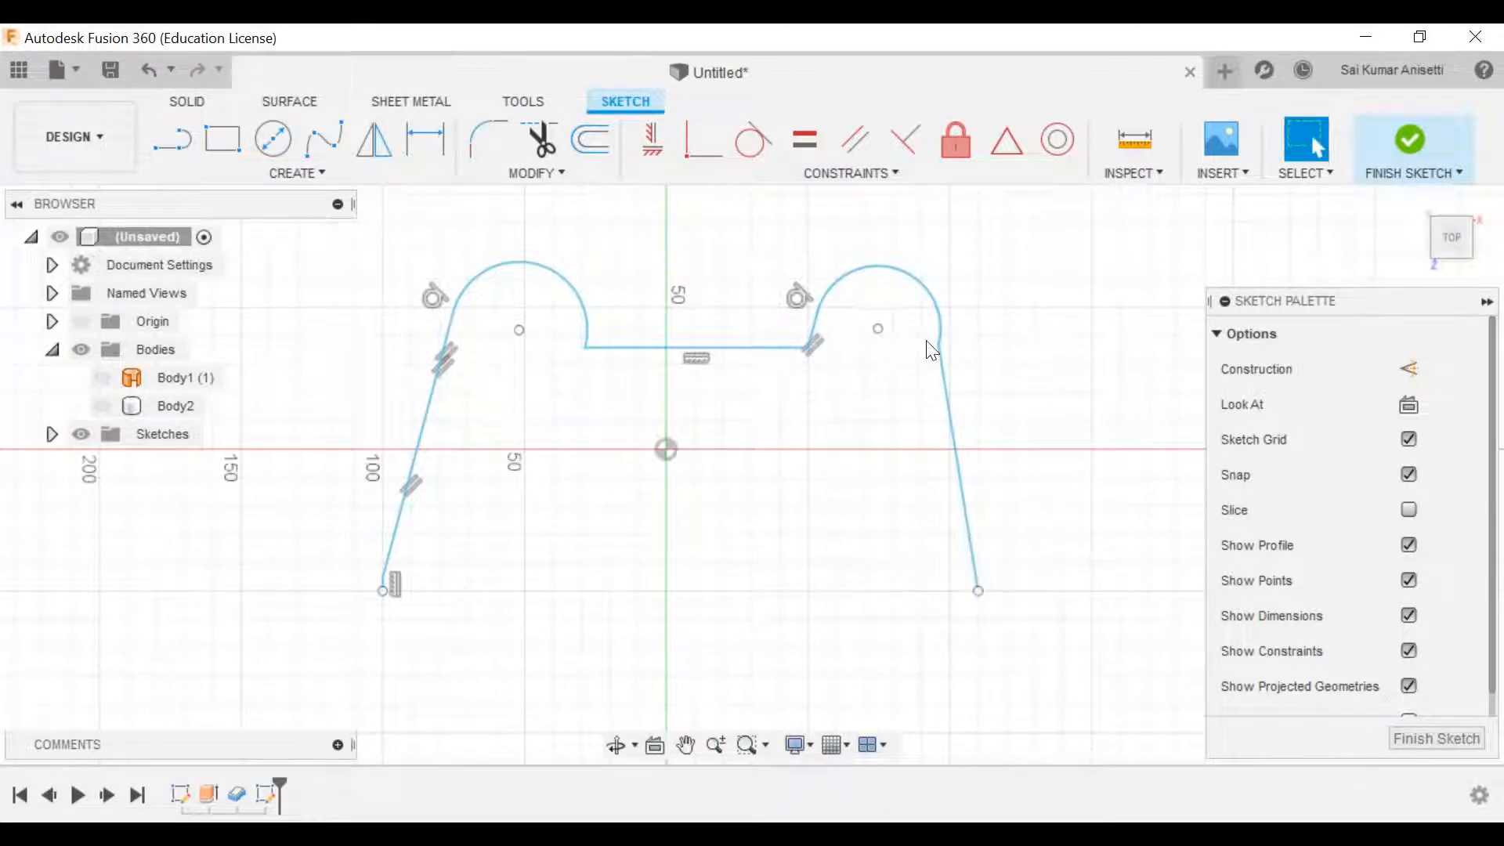
Step: Widen the second arc by shifting its junction with the last leg slightly outward, and finish the sketch
drag(940, 346, 966, 352)
click(869, 420)
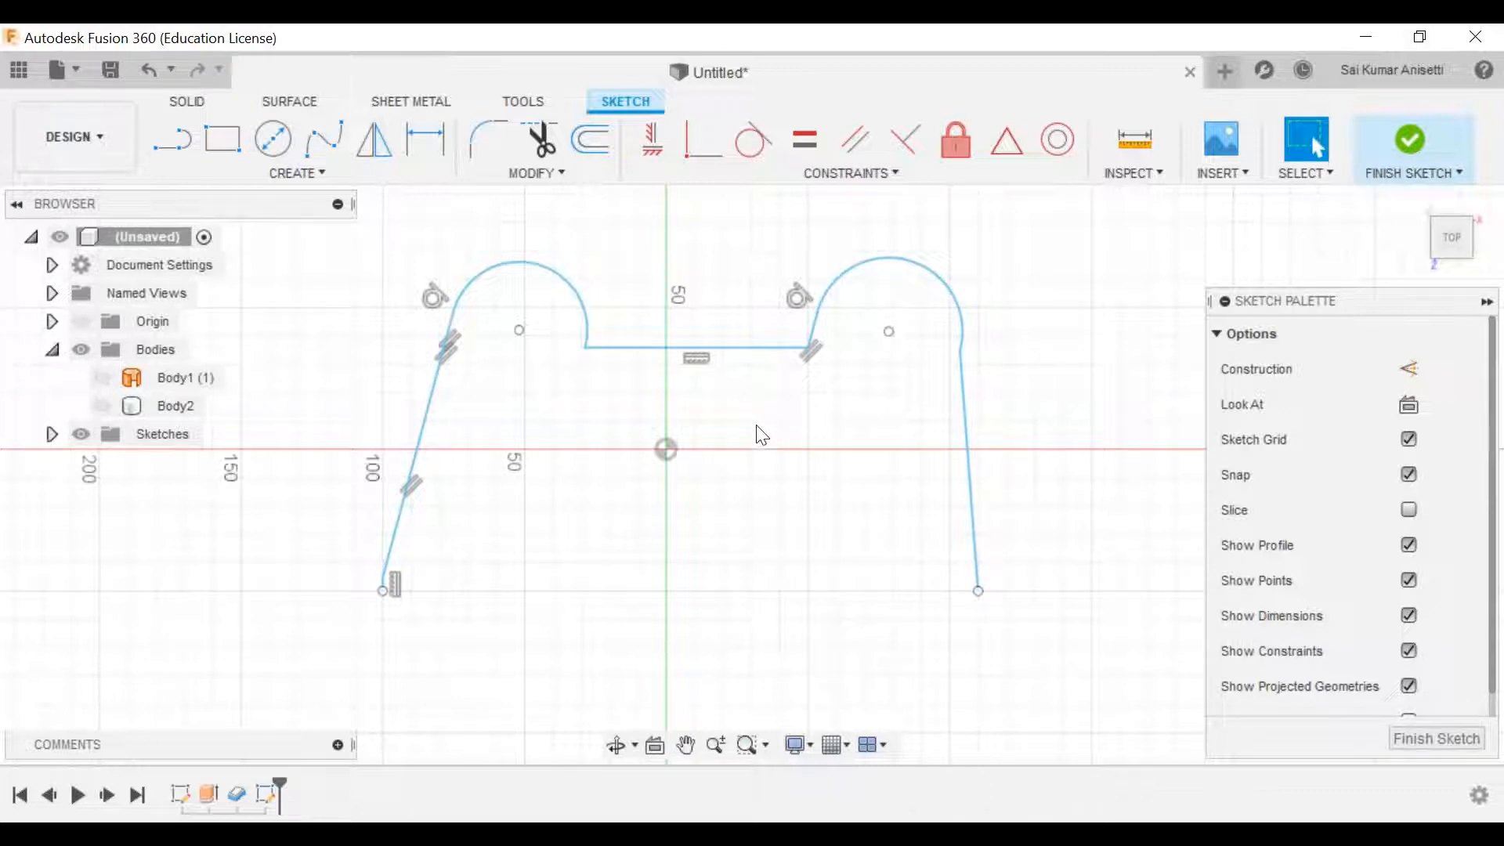
click(1394, 138)
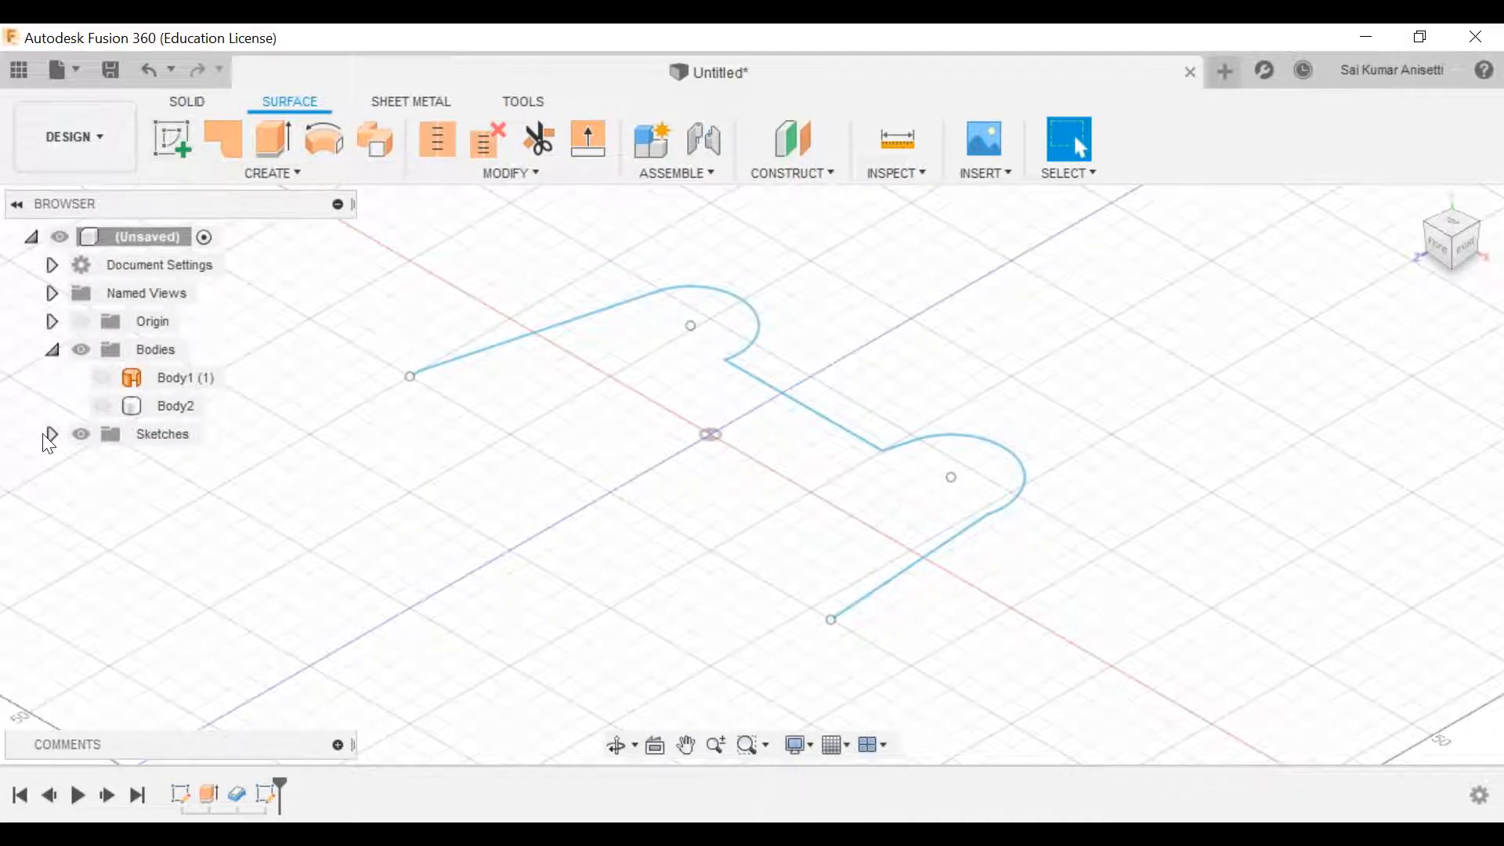
Step: In a new sketch on the same horizontal plane, draw a horizontal line crossing both legs near their open ends, and finish it
click(169, 143)
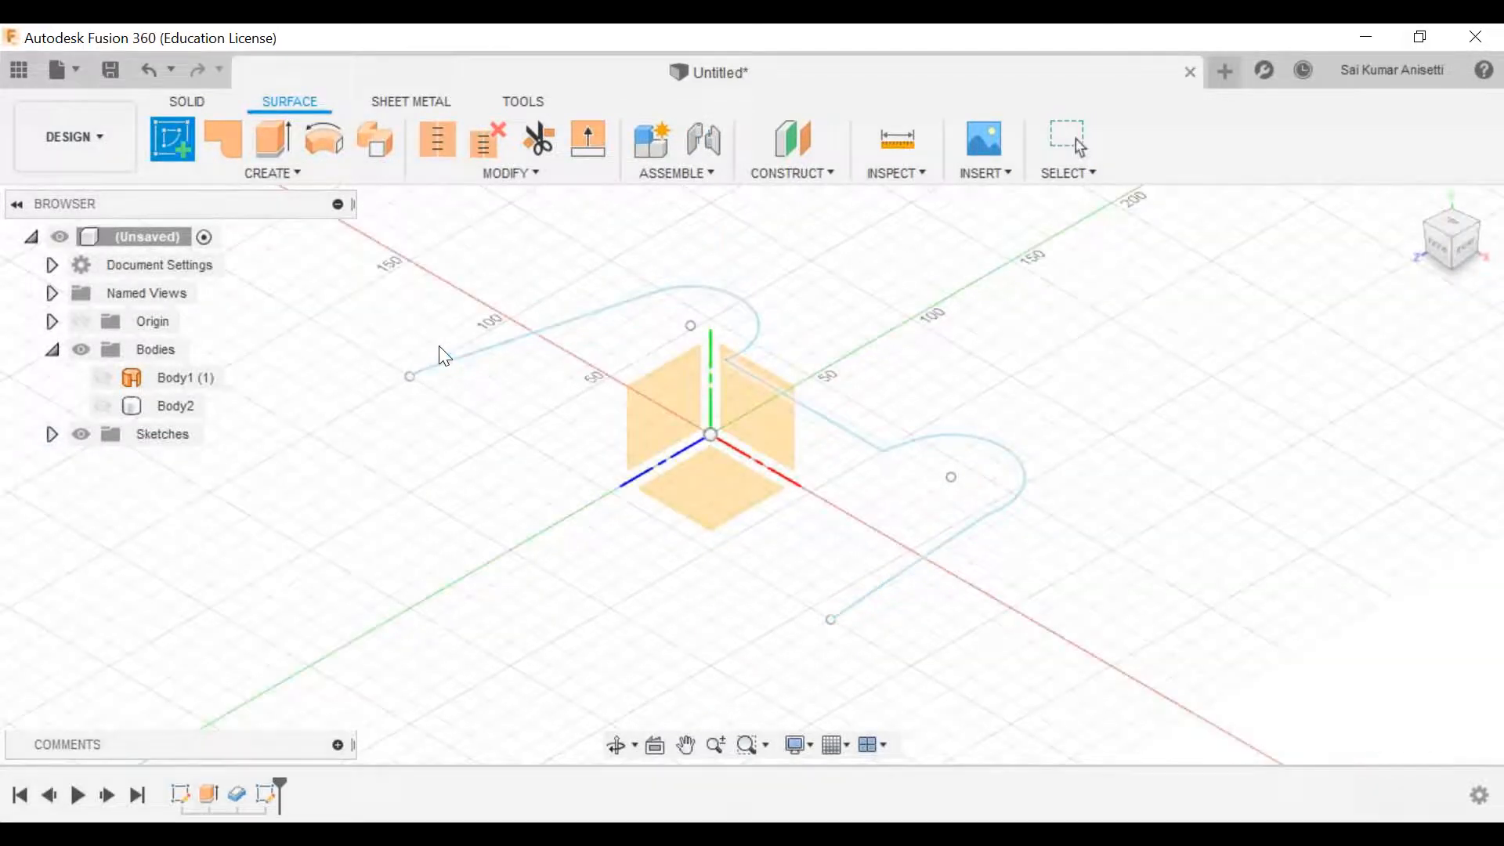
click(697, 502)
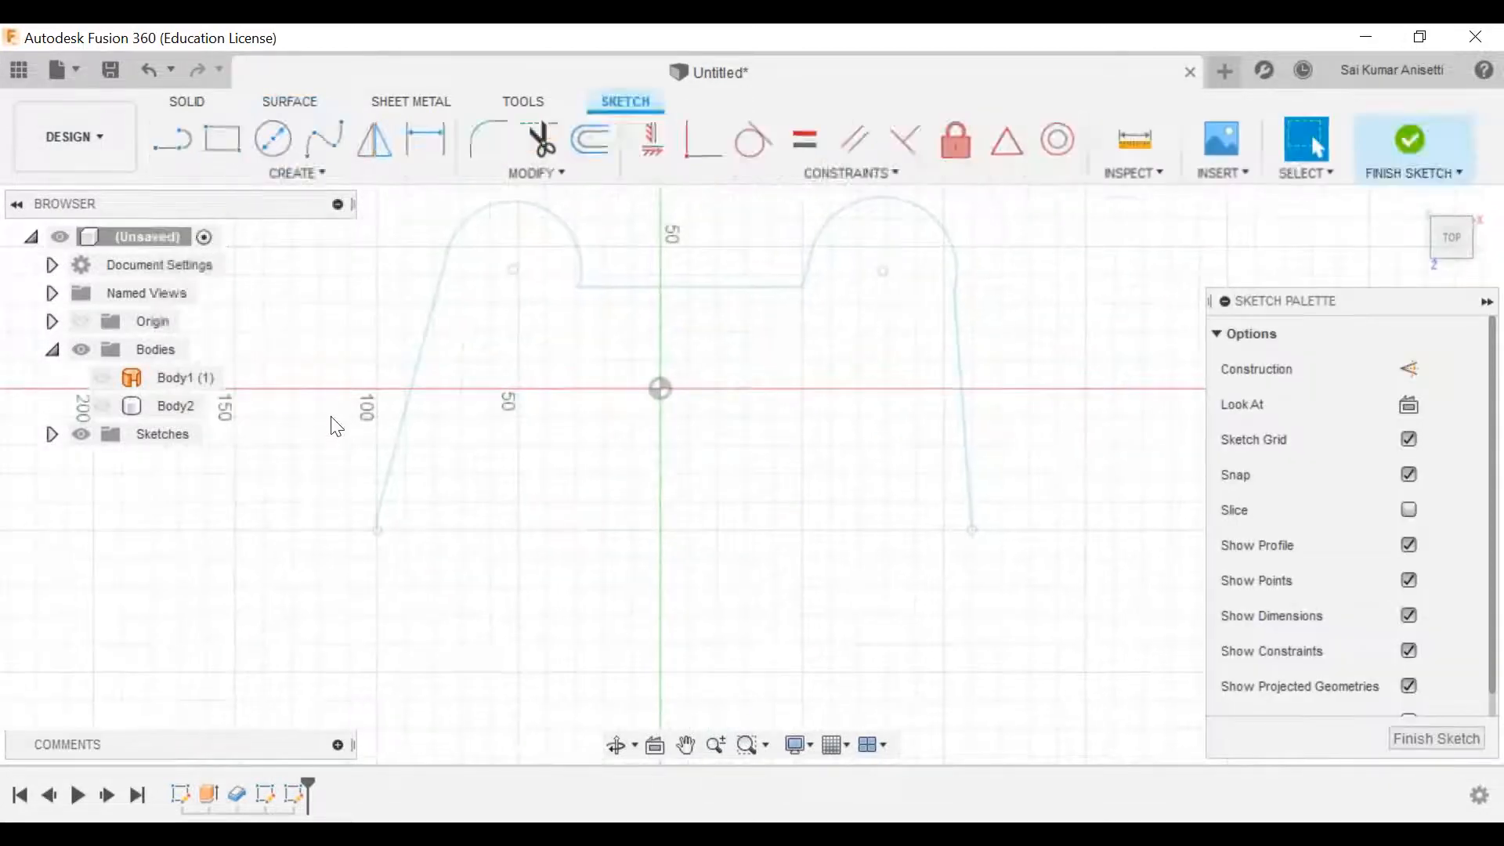
click(190, 150)
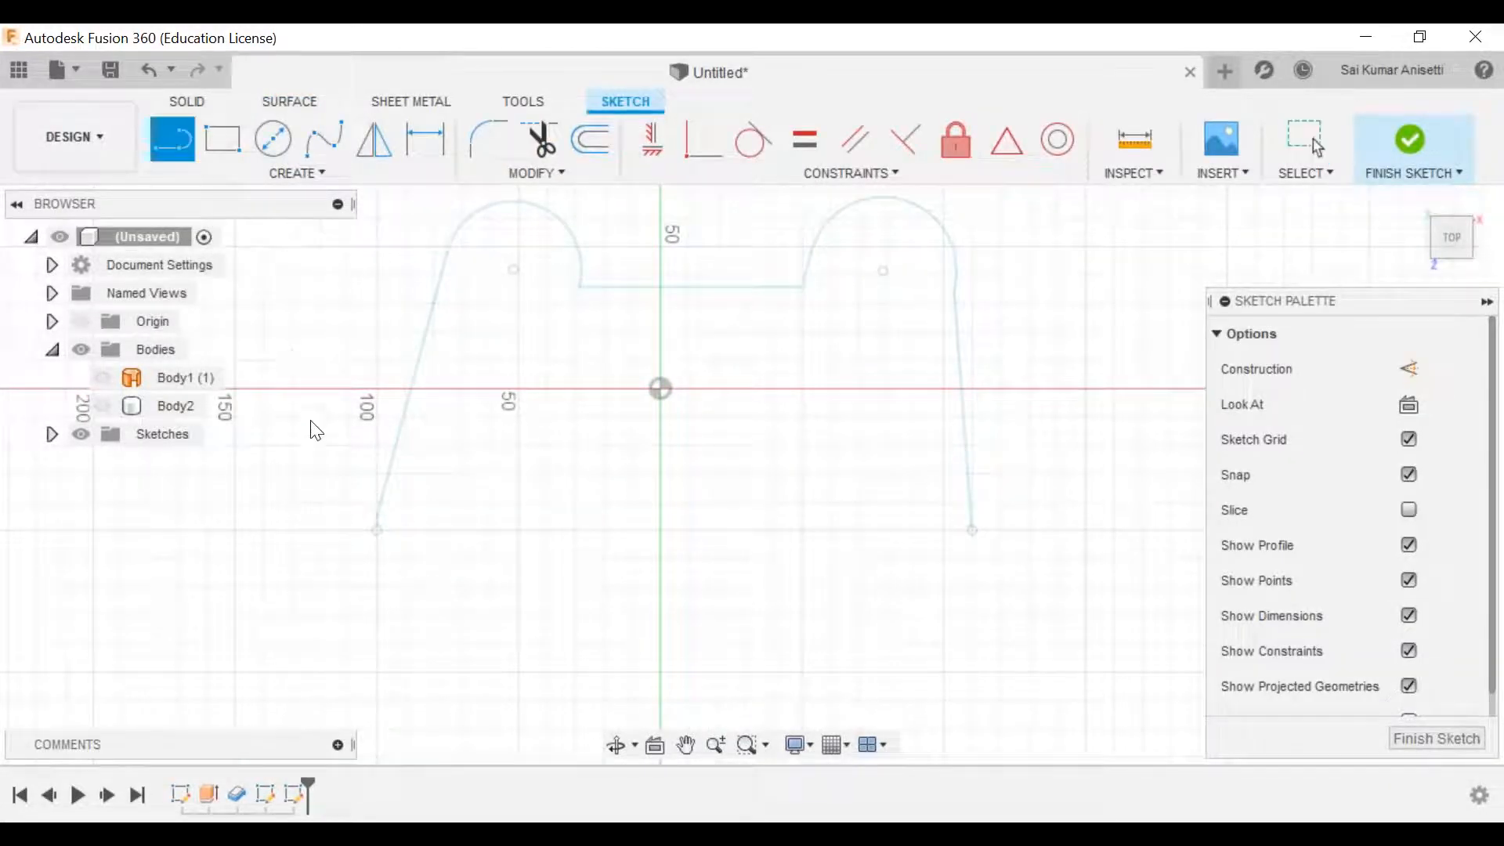
drag(1048, 498, 1128, 458)
key(Escape)
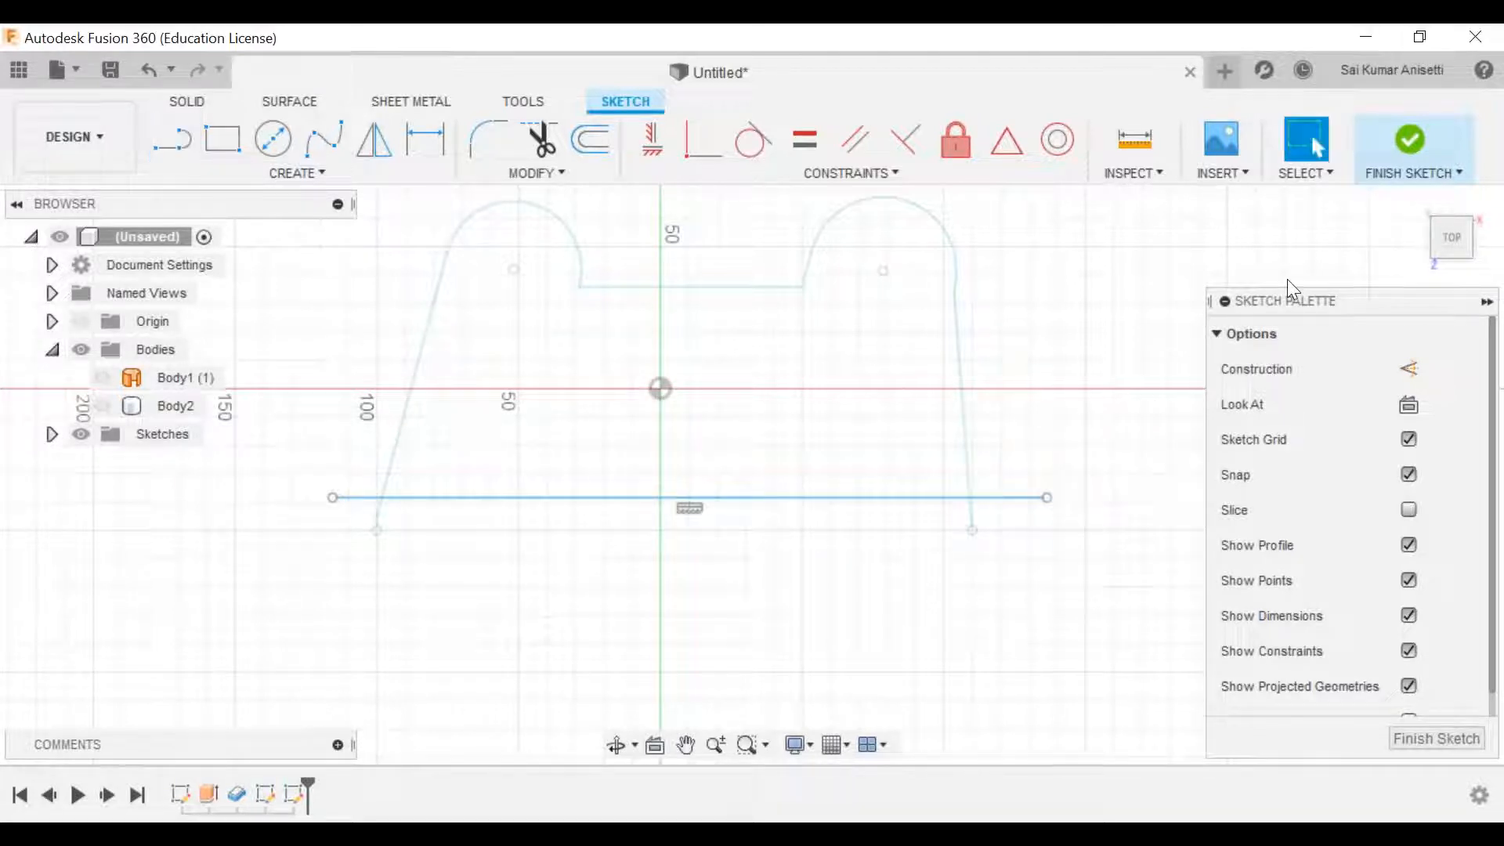
click(1401, 171)
click(1383, 149)
click(1398, 142)
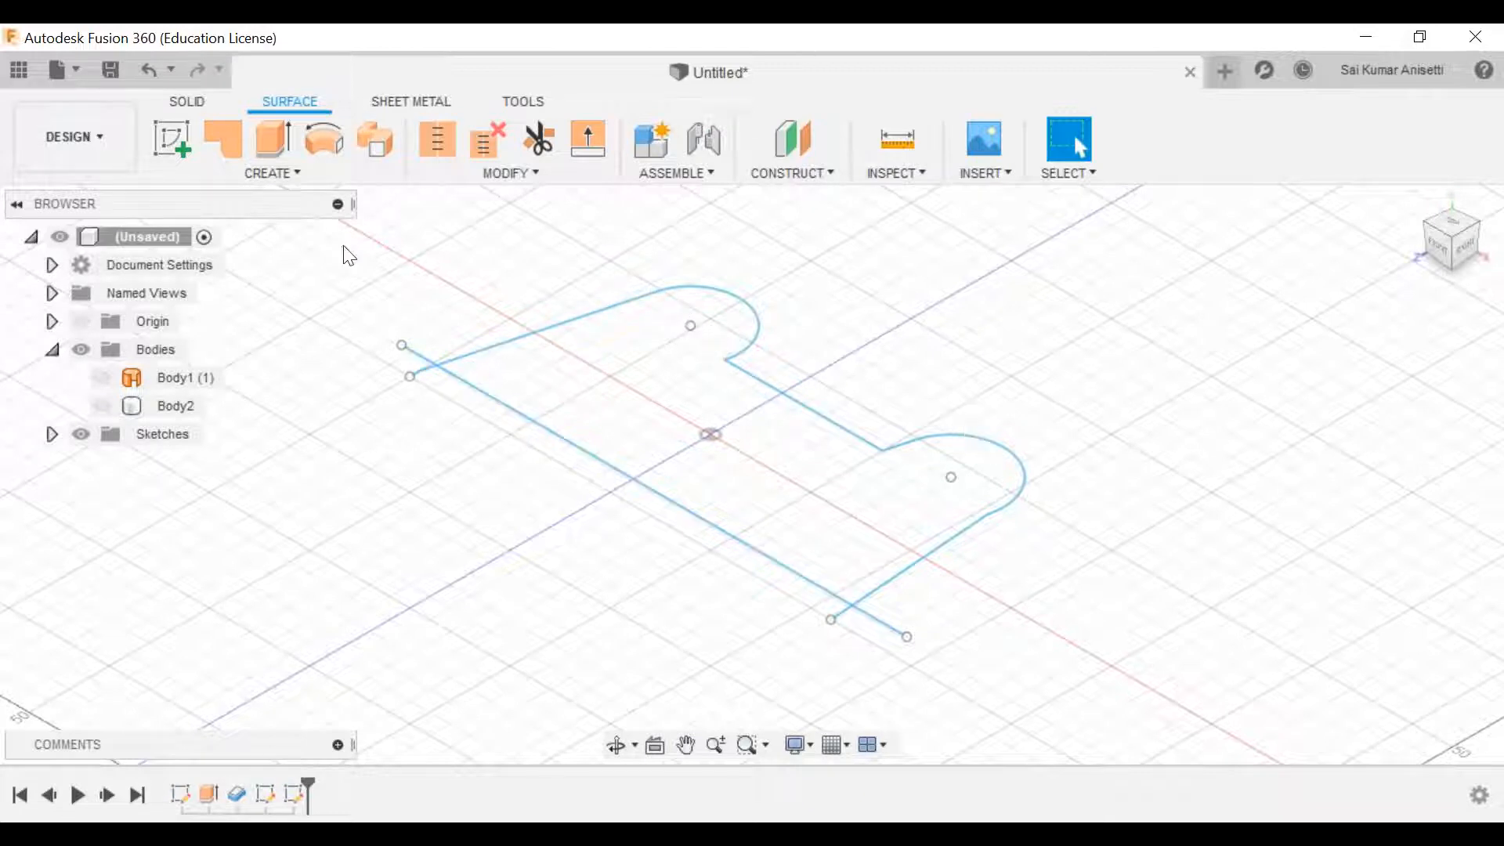
Step: Extrude the line-and-arc chain as a new surface body, symmetric about the sketch plane with a distance of 60 mm
click(294, 175)
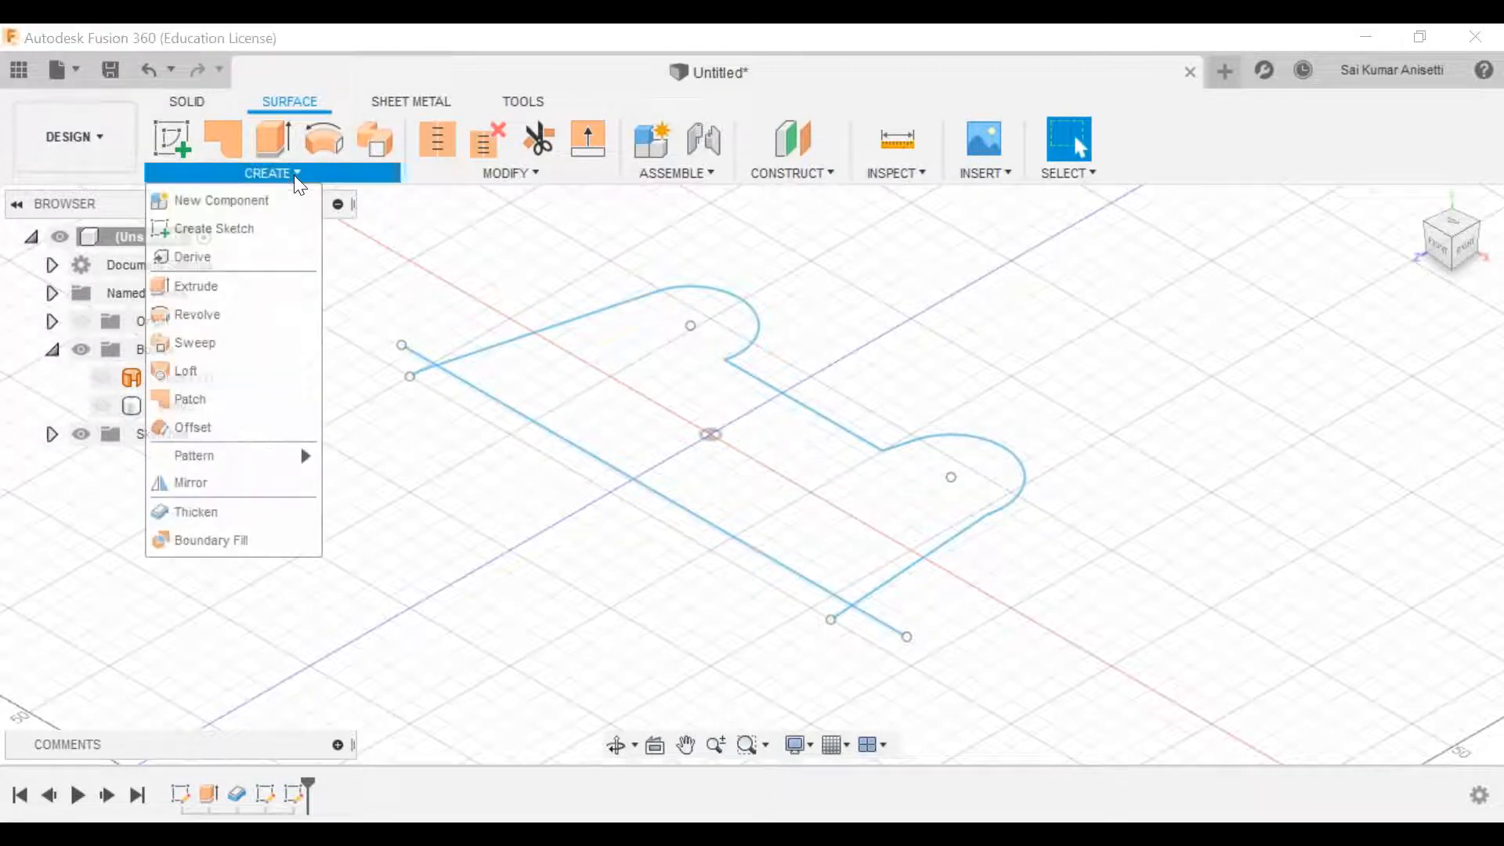
click(259, 286)
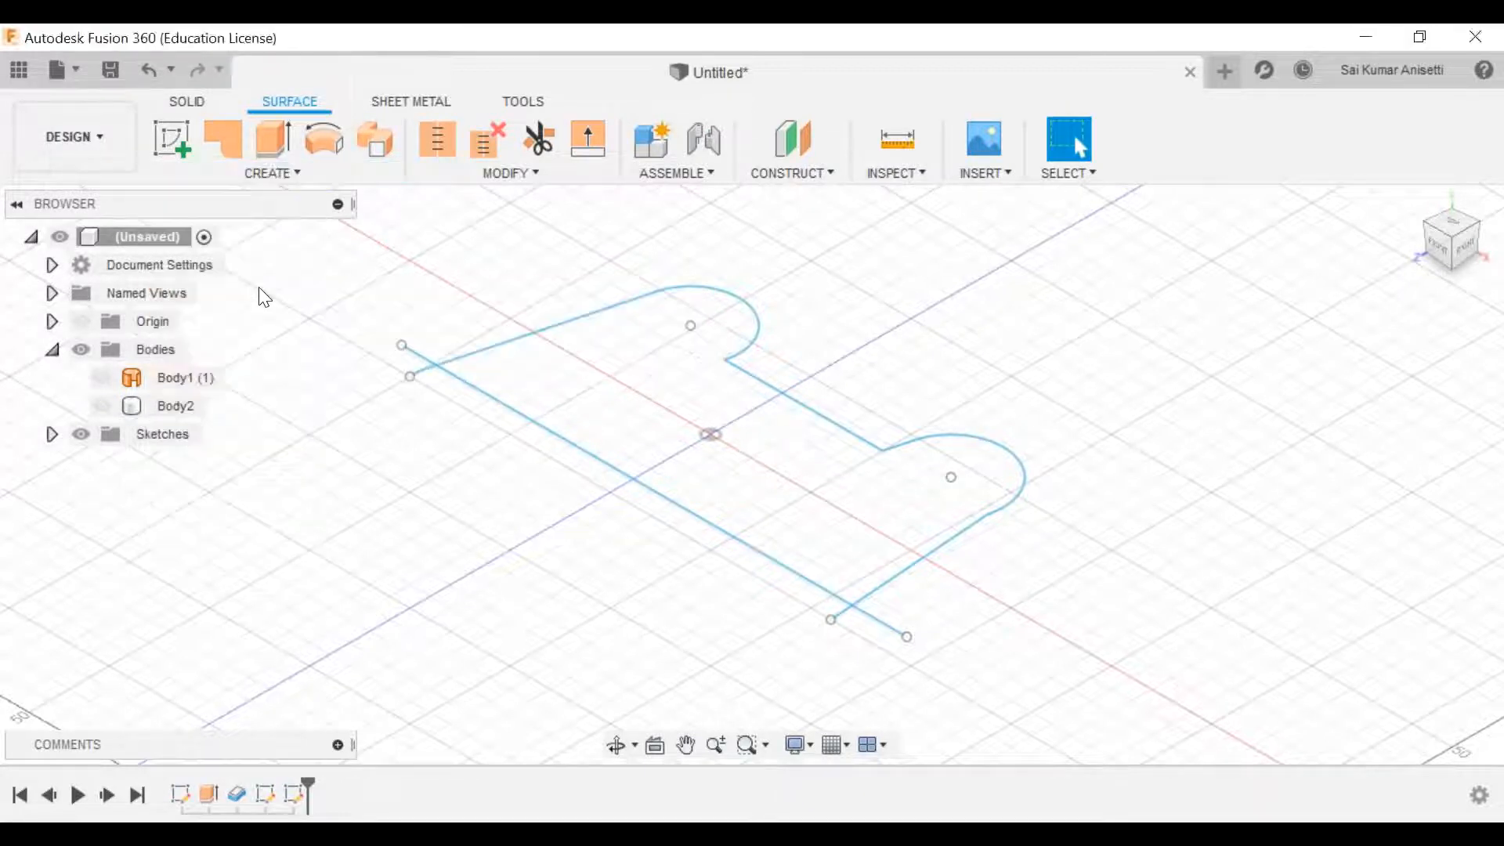
click(539, 335)
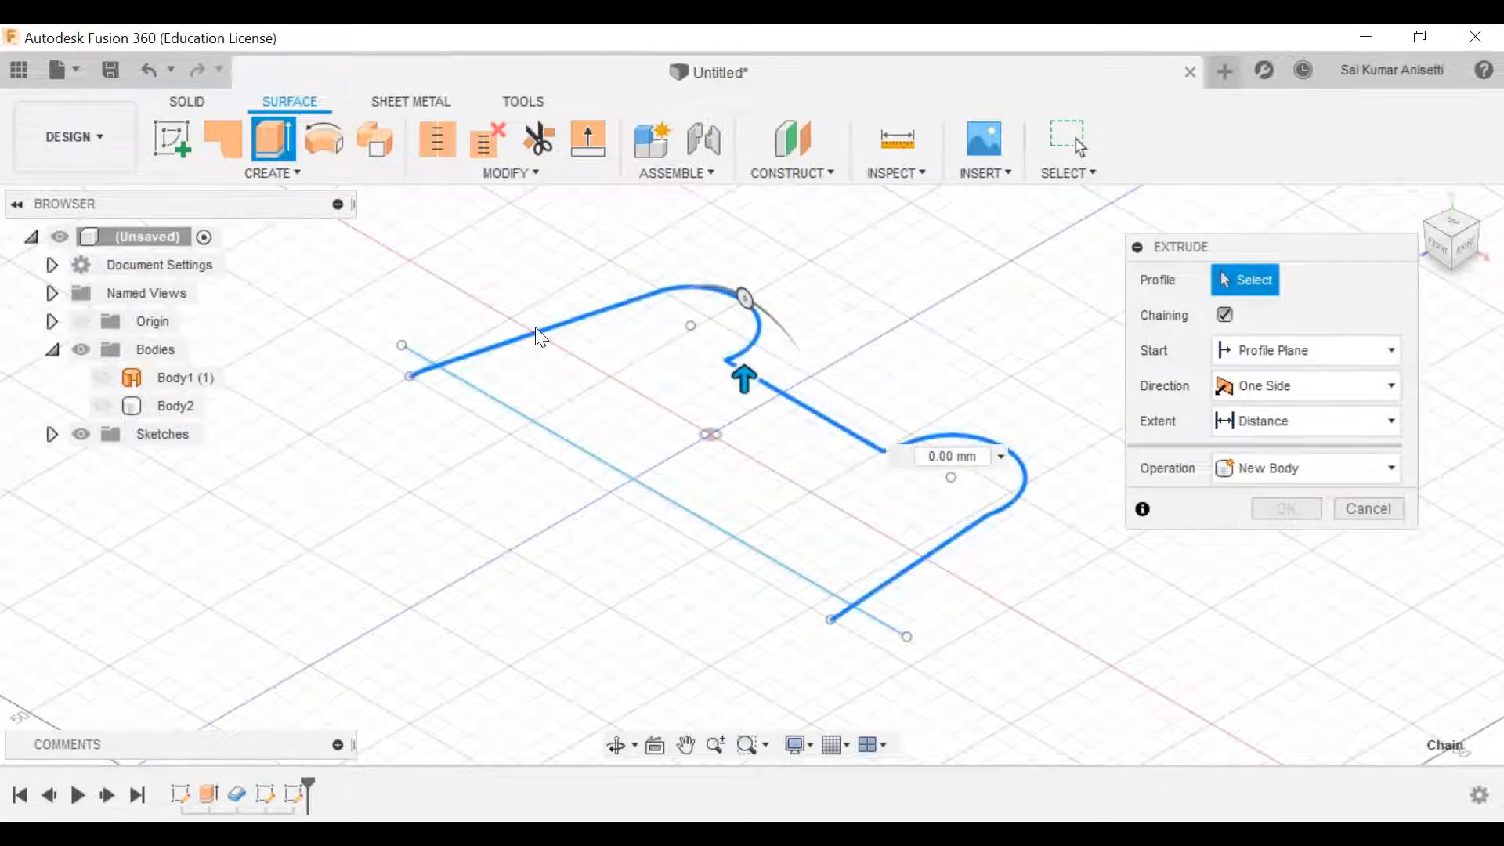
click(1274, 381)
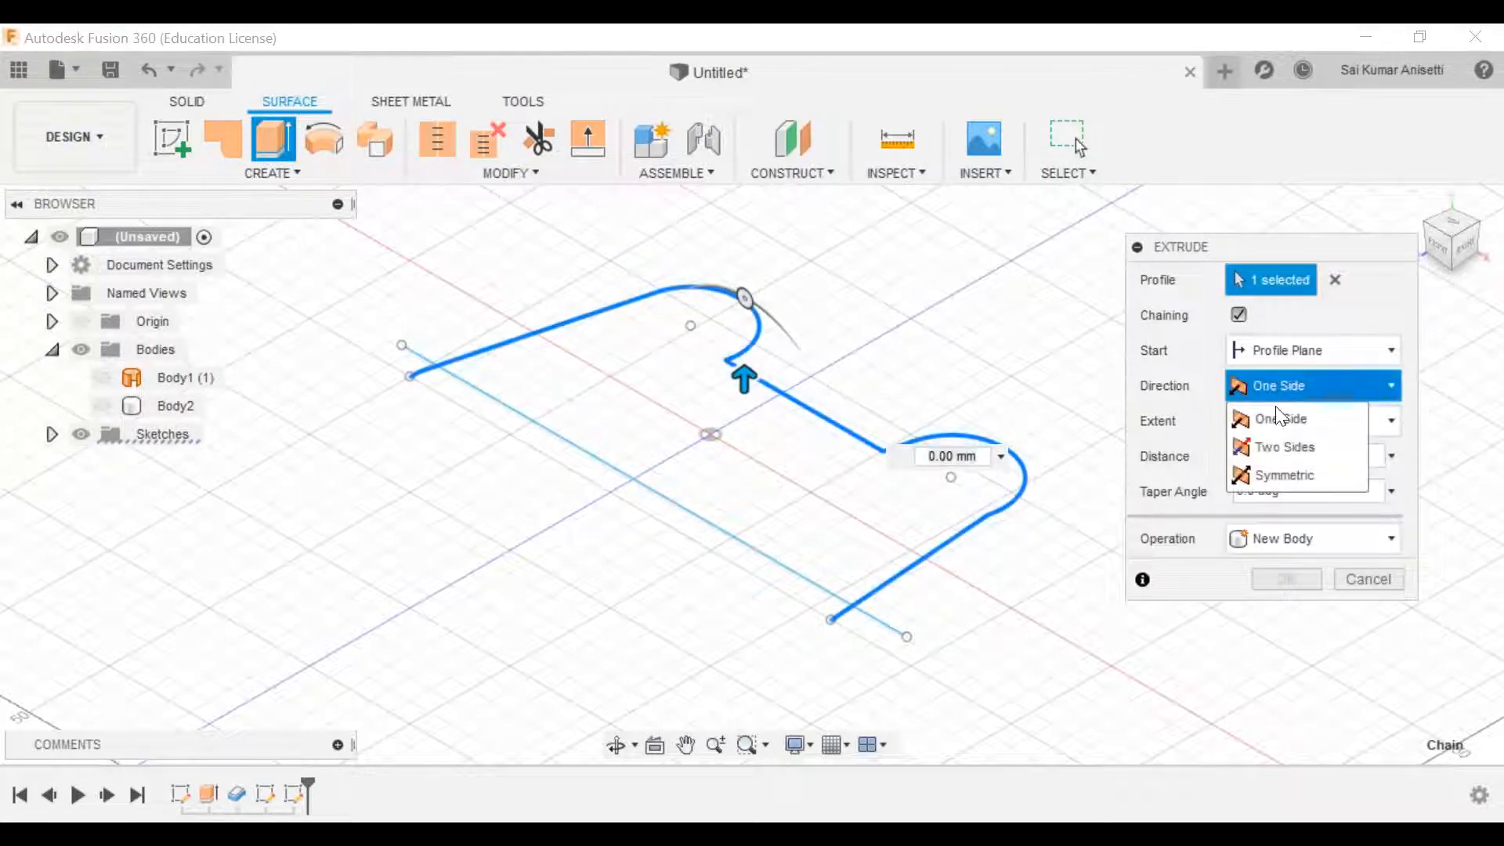
click(1270, 472)
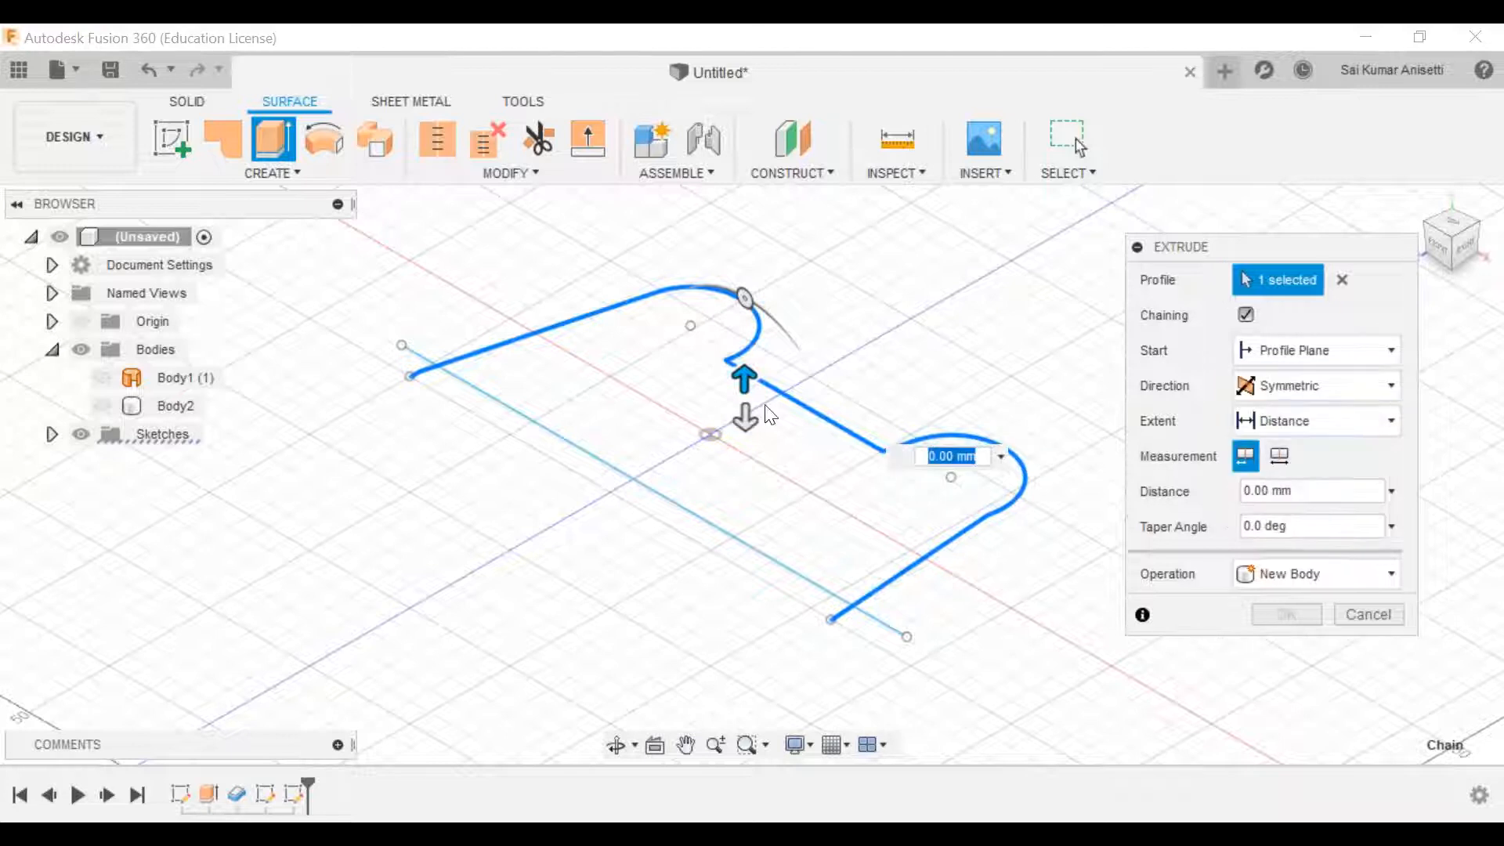
drag(744, 381, 745, 235)
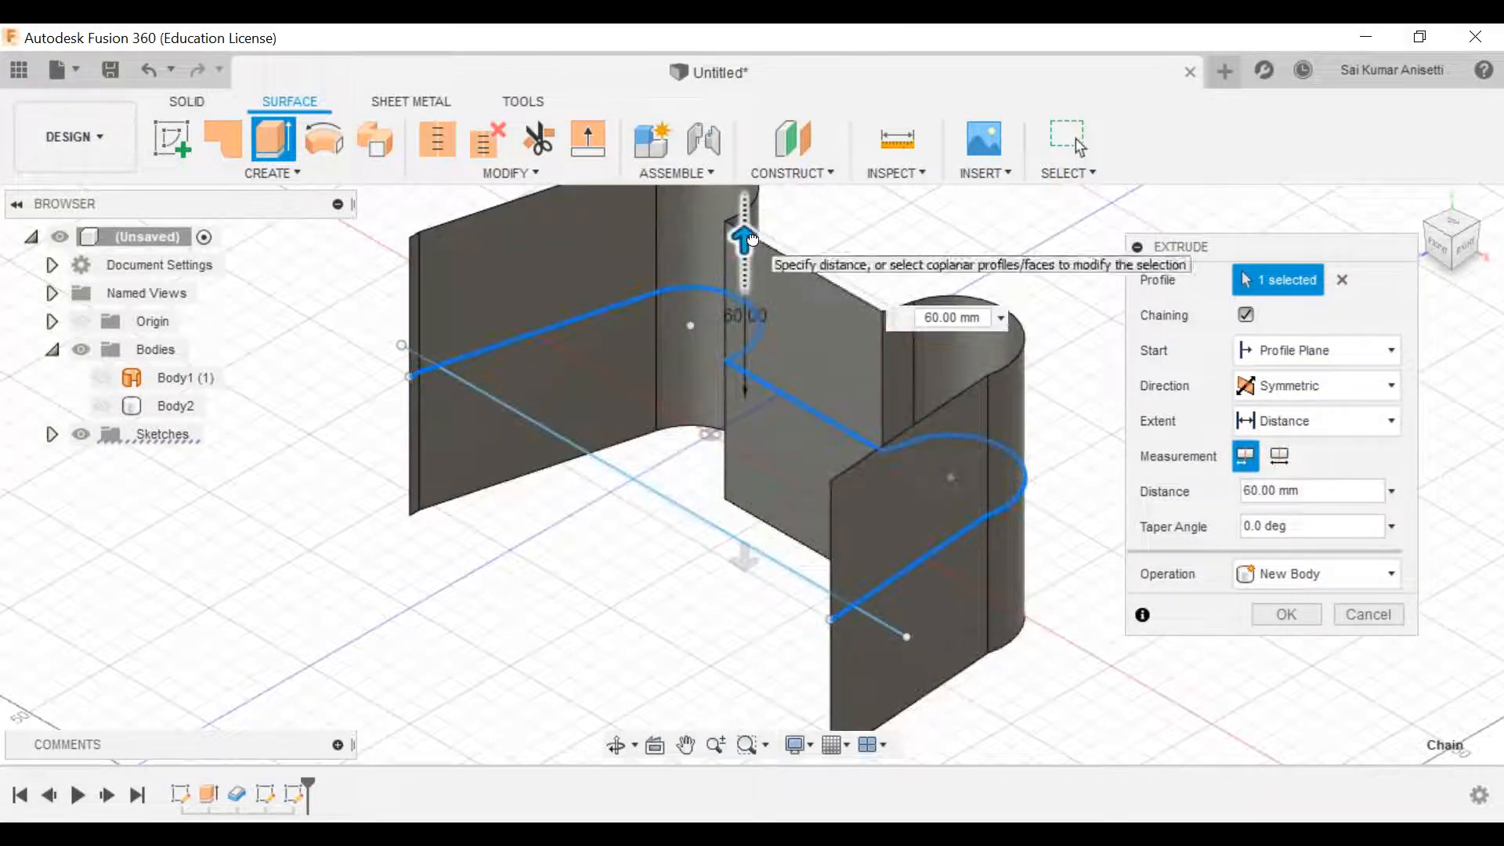
middle_drag(968, 445, 935, 478)
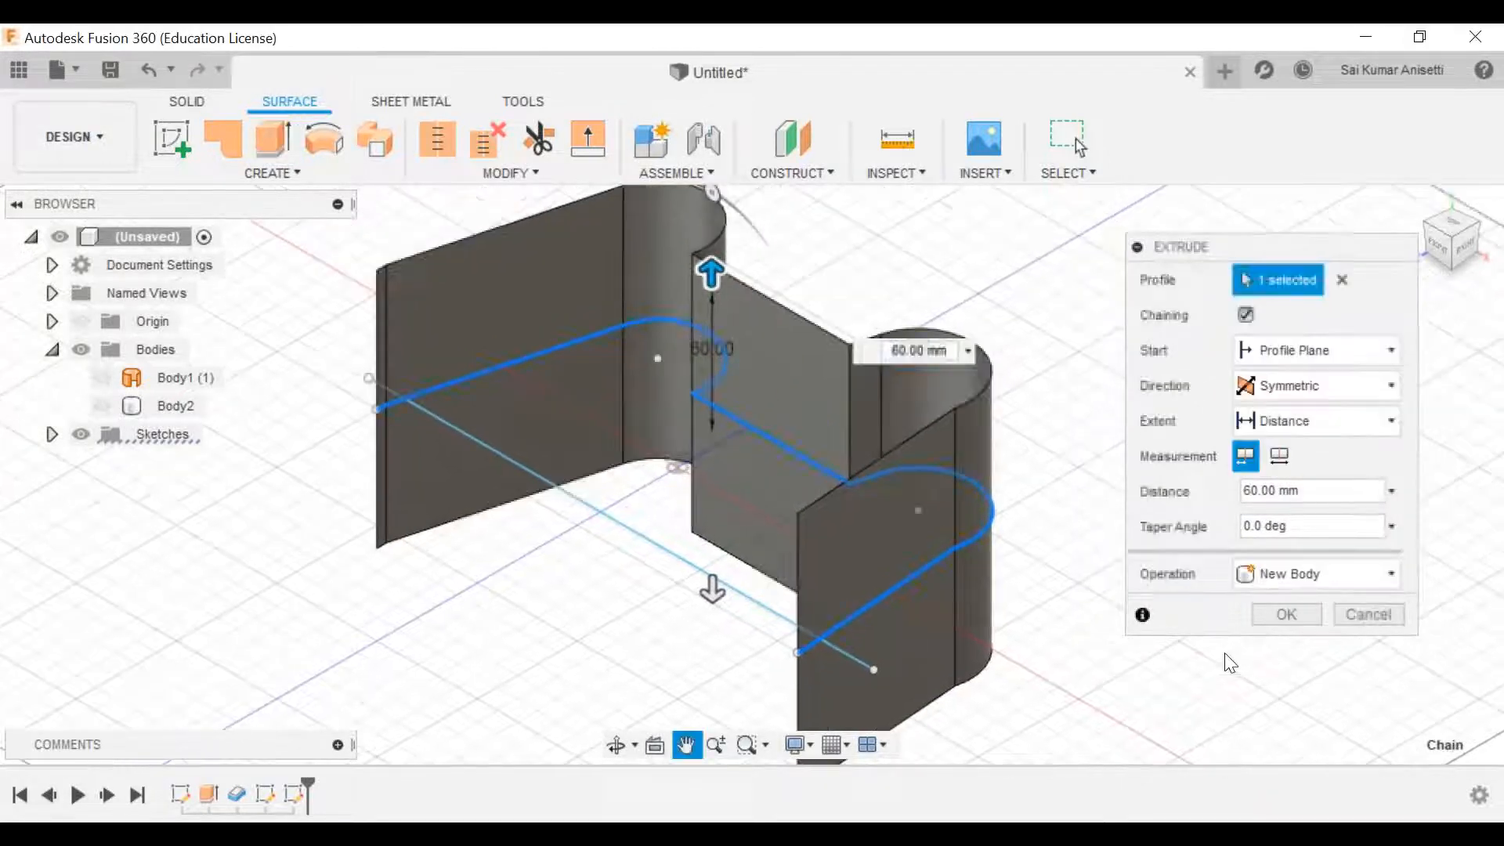
click(1286, 611)
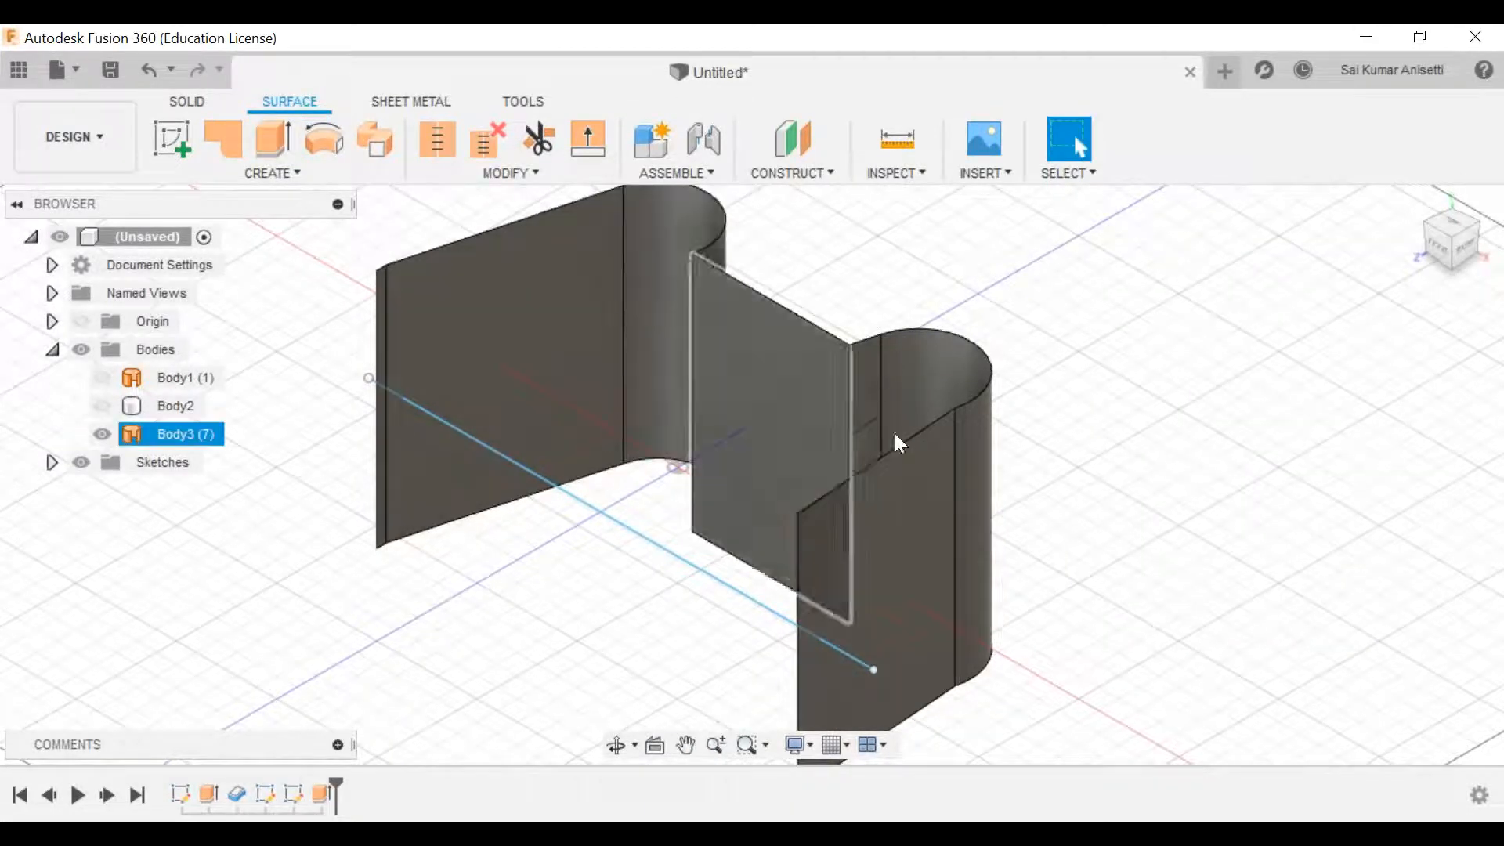
Step: Extrude the straight line crossing the two legs as a separate surface body, symmetric with a distance of 60 mm
click(461, 434)
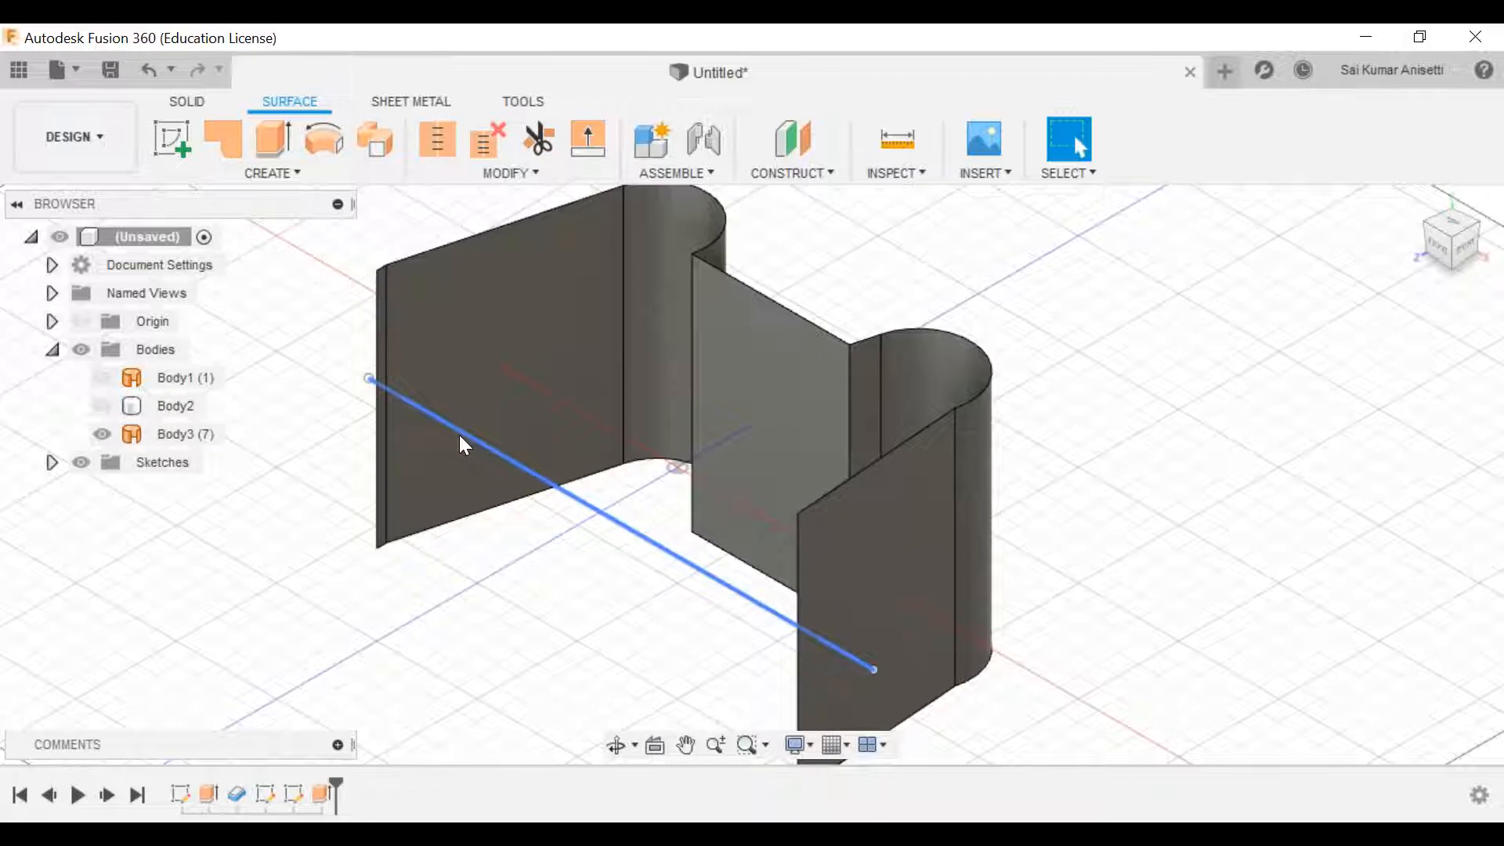
click(280, 174)
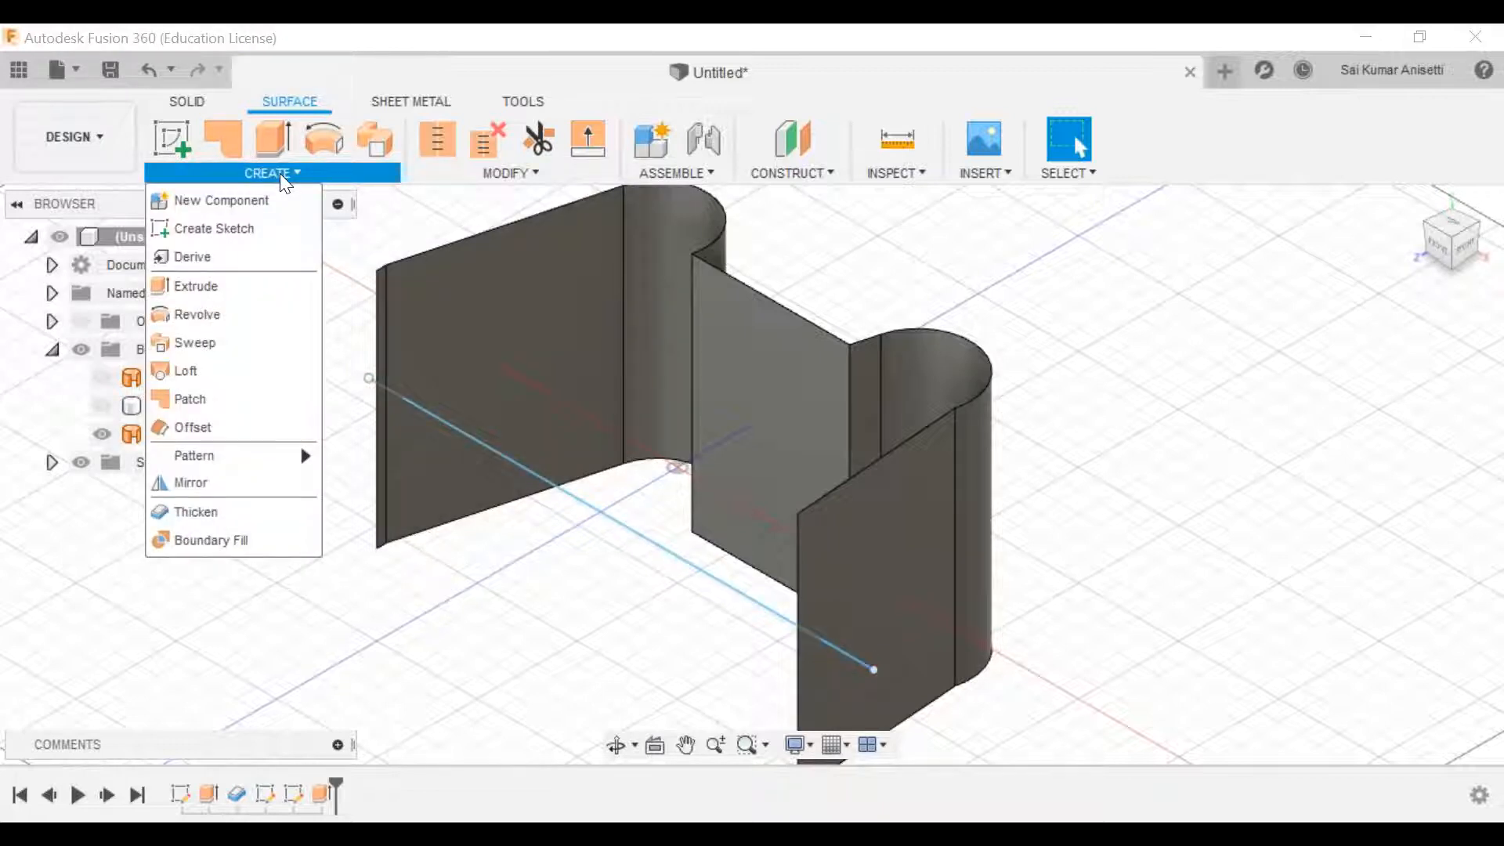
click(280, 172)
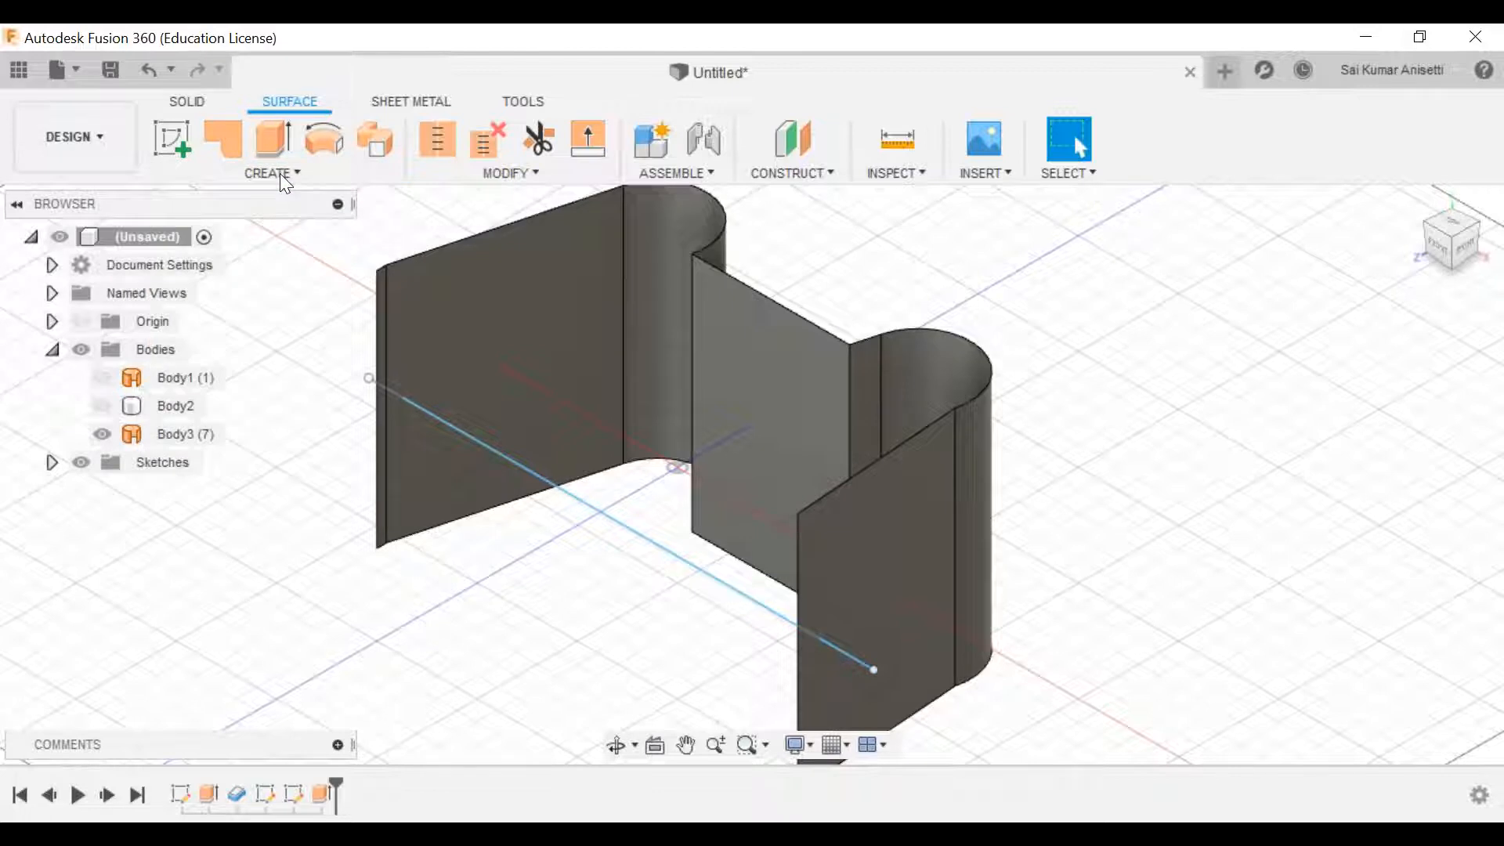
click(280, 173)
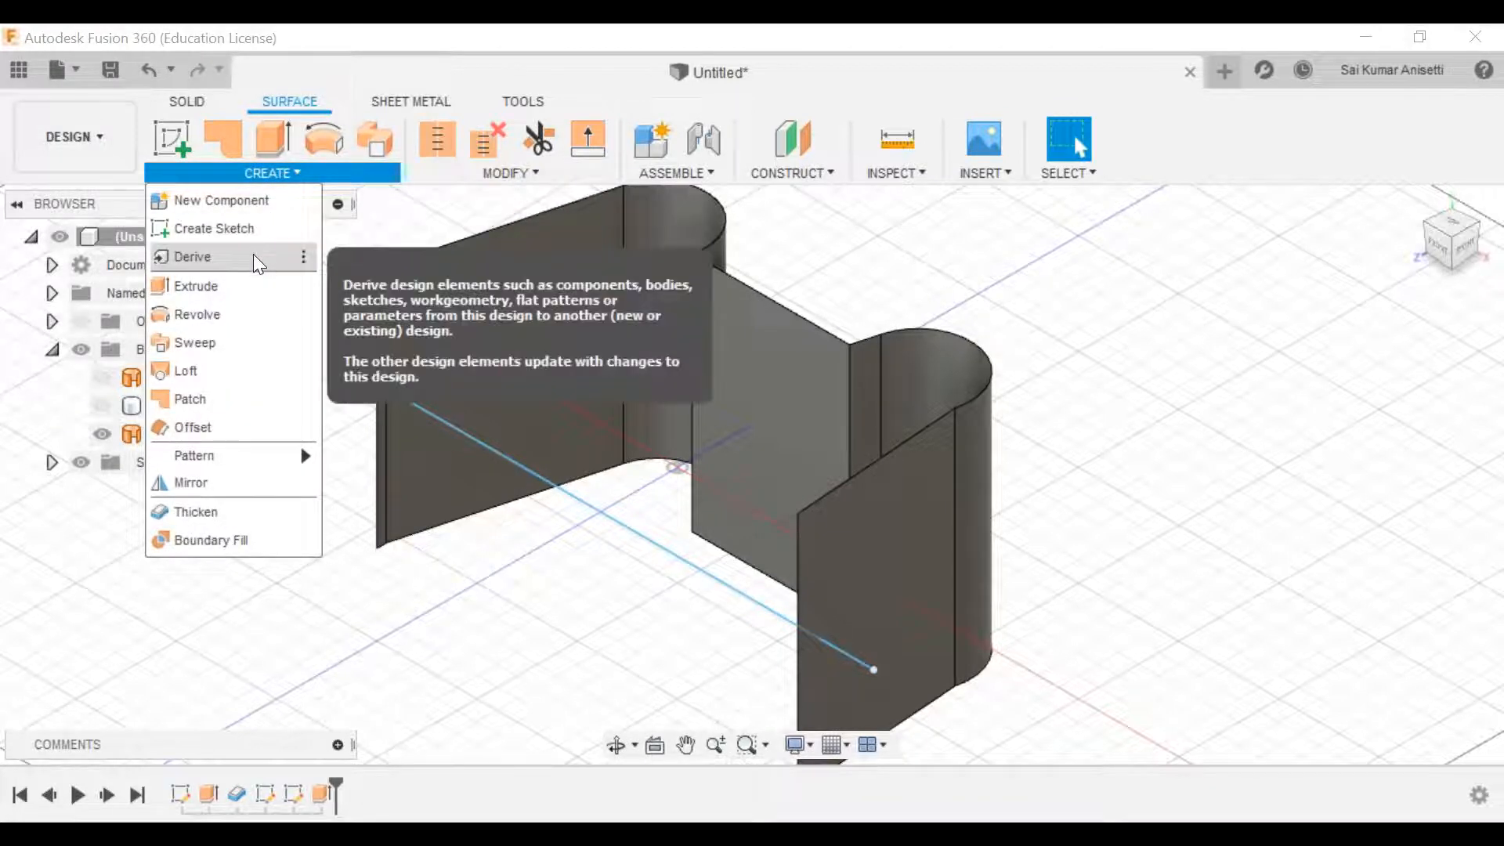
click(212, 290)
click(528, 472)
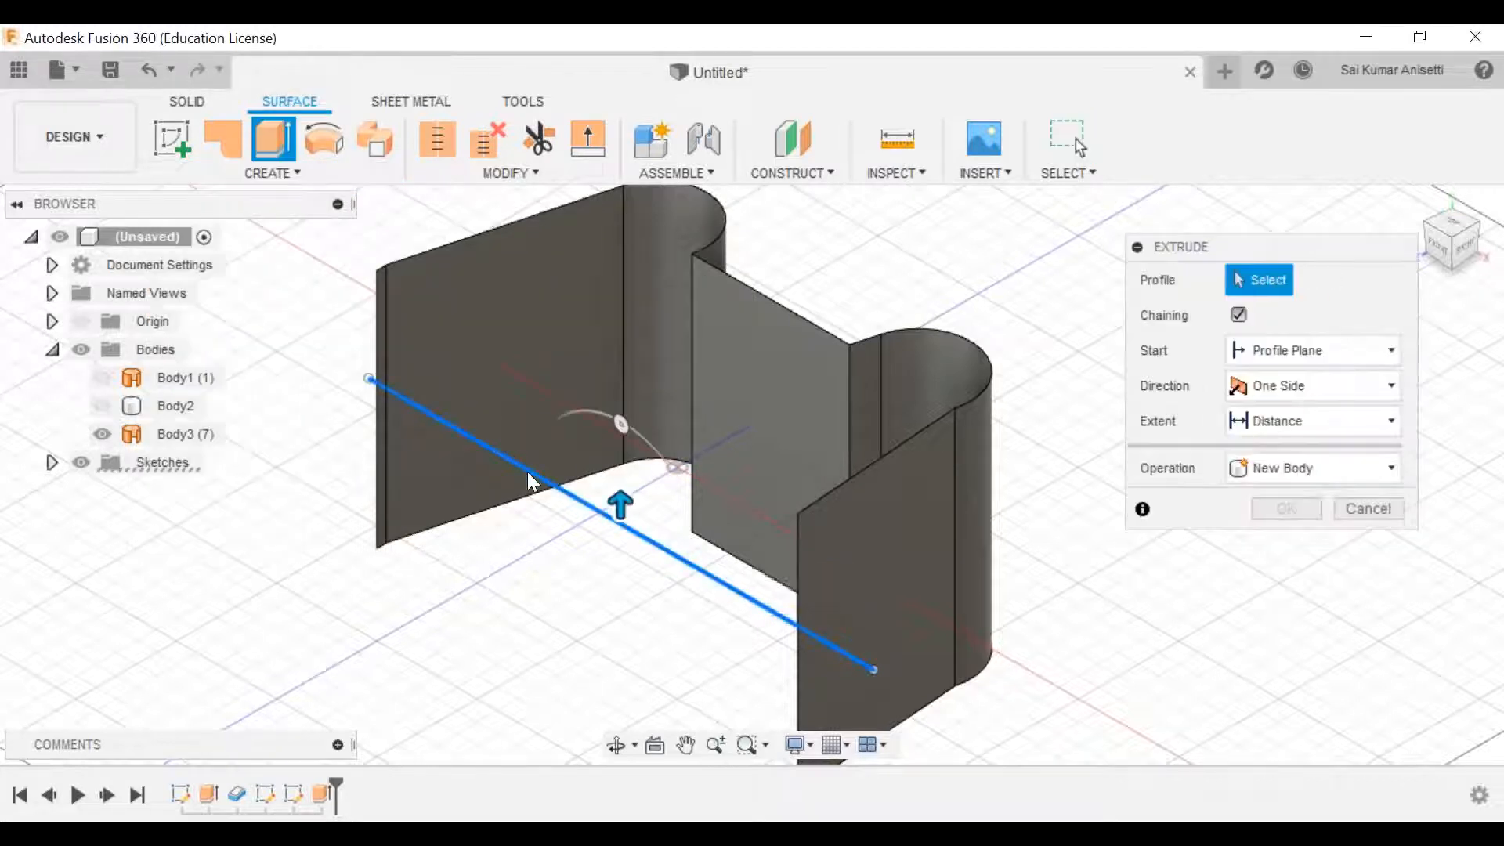
click(616, 521)
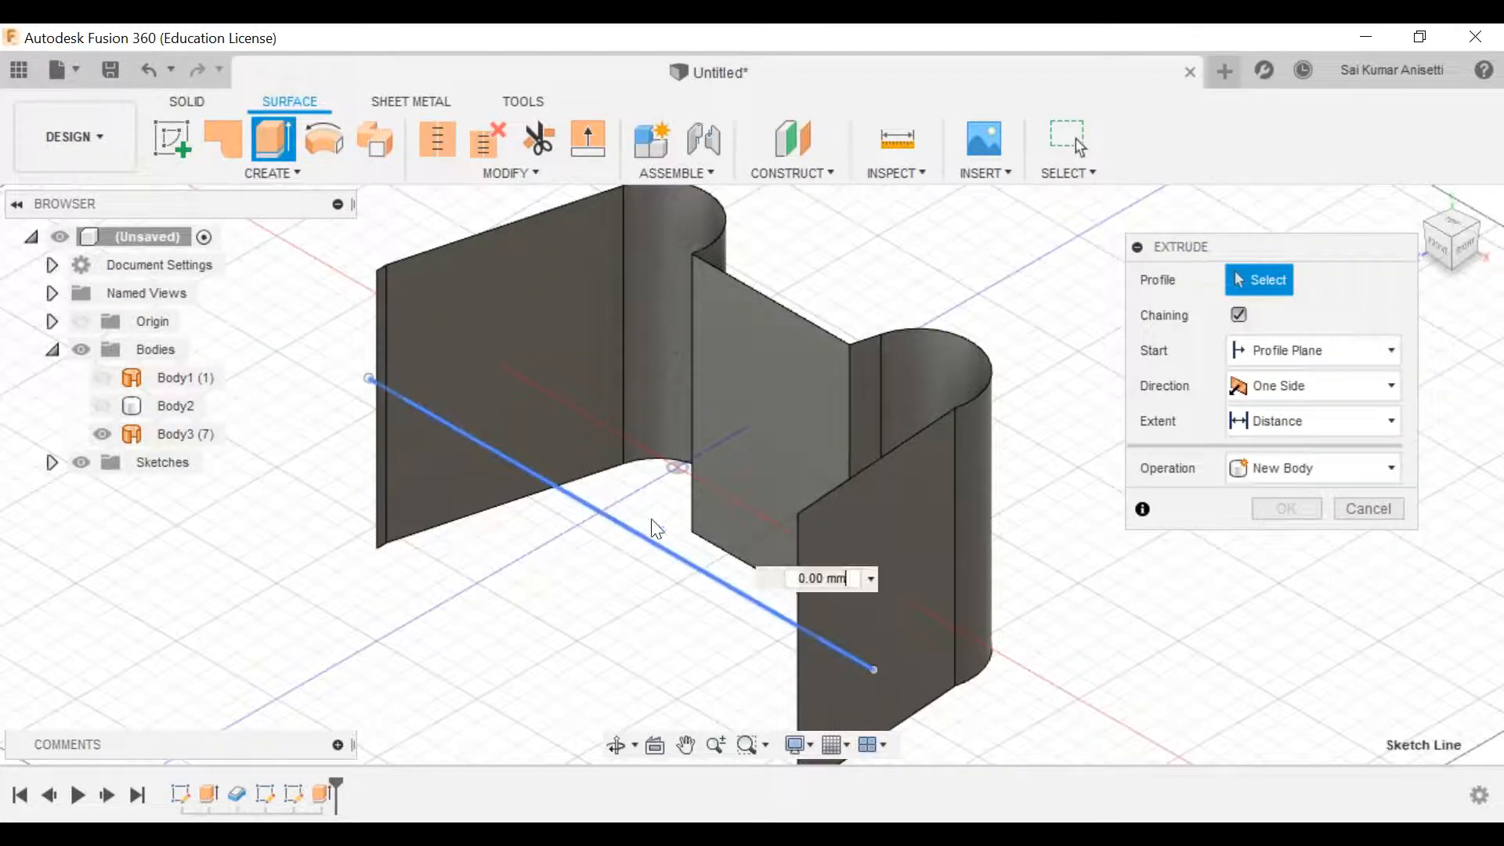
click(1277, 389)
click(1269, 472)
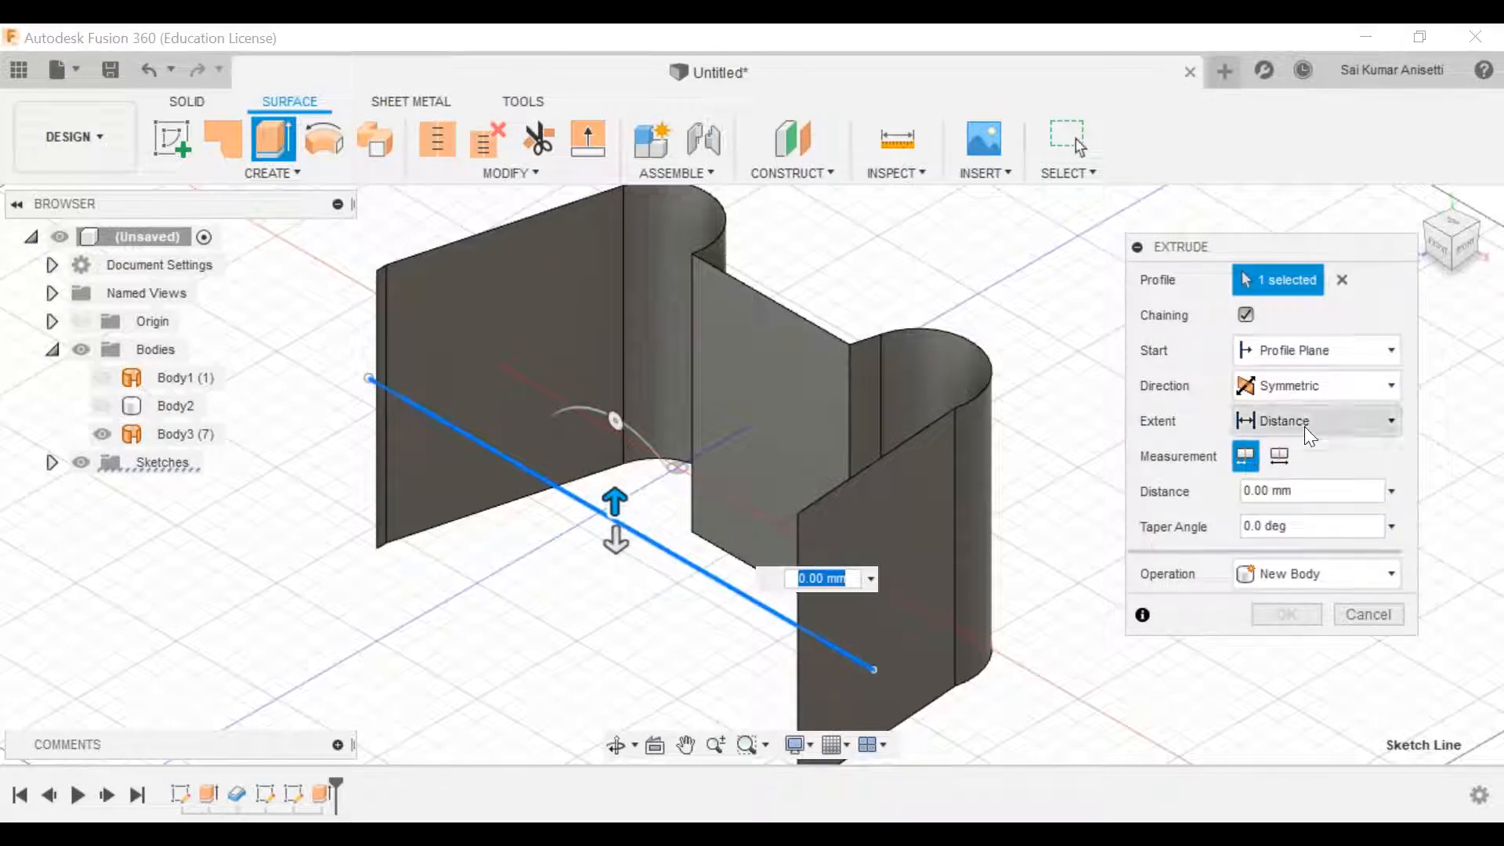
drag(618, 458, 615, 363)
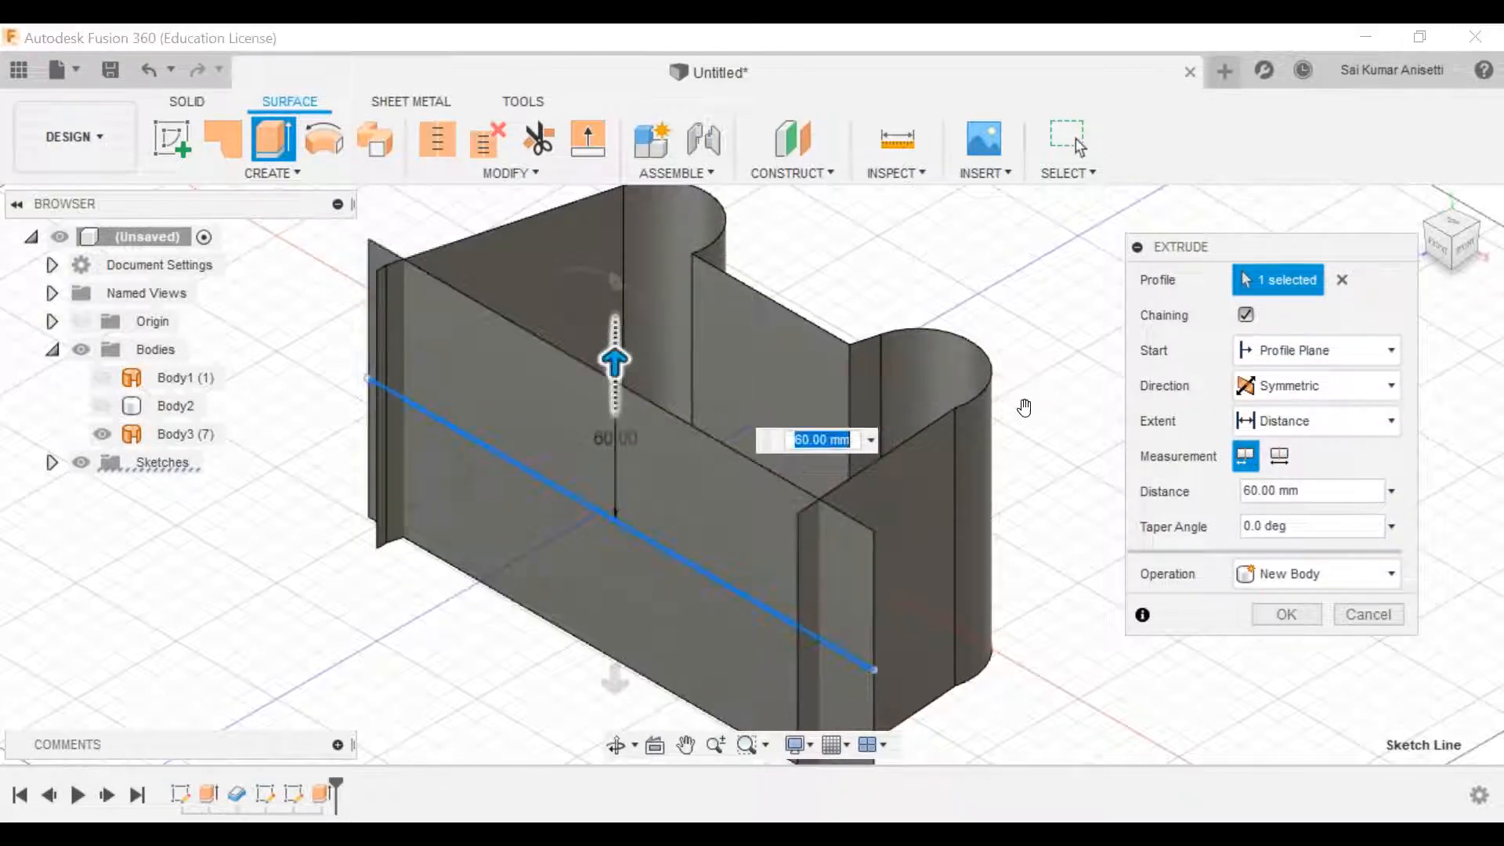
click(1287, 614)
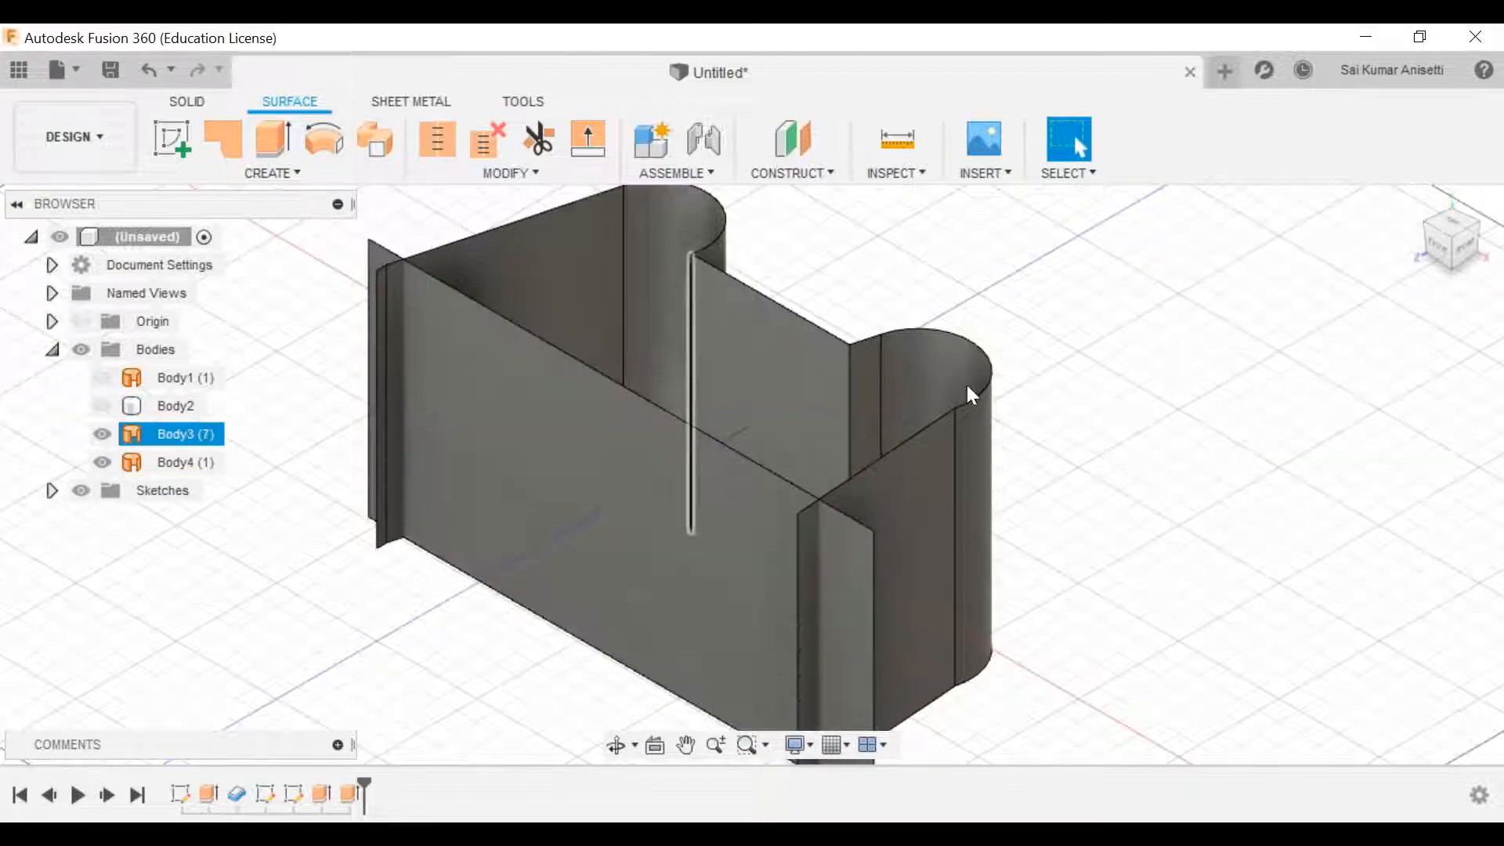
Step: Examine the two intersecting surface bodies from several angles, including the space enclosed between the straight wall and the curved chain
middle_drag(697, 360, 505, 404)
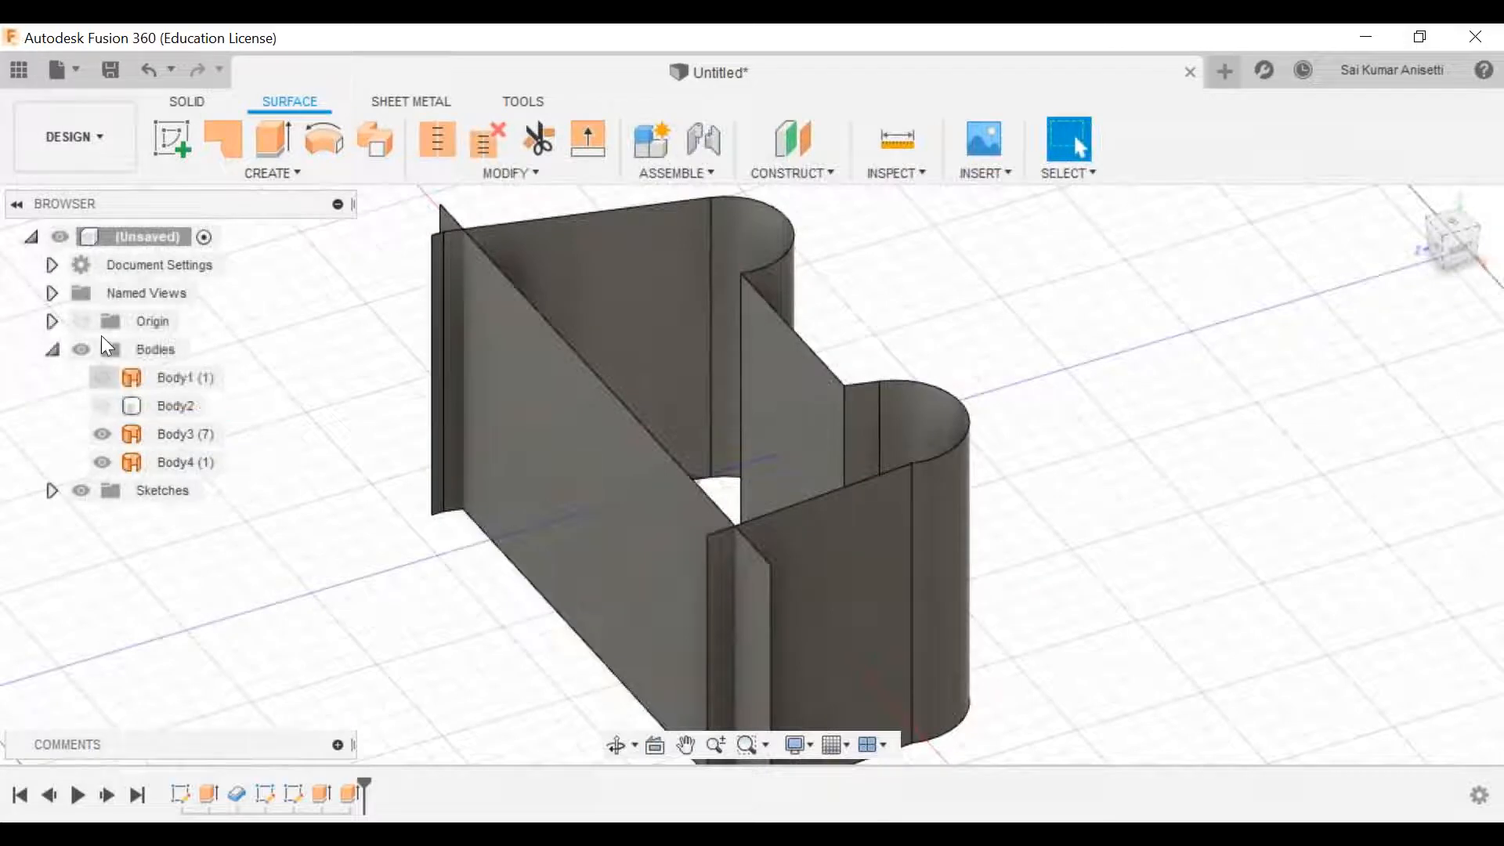
click(679, 427)
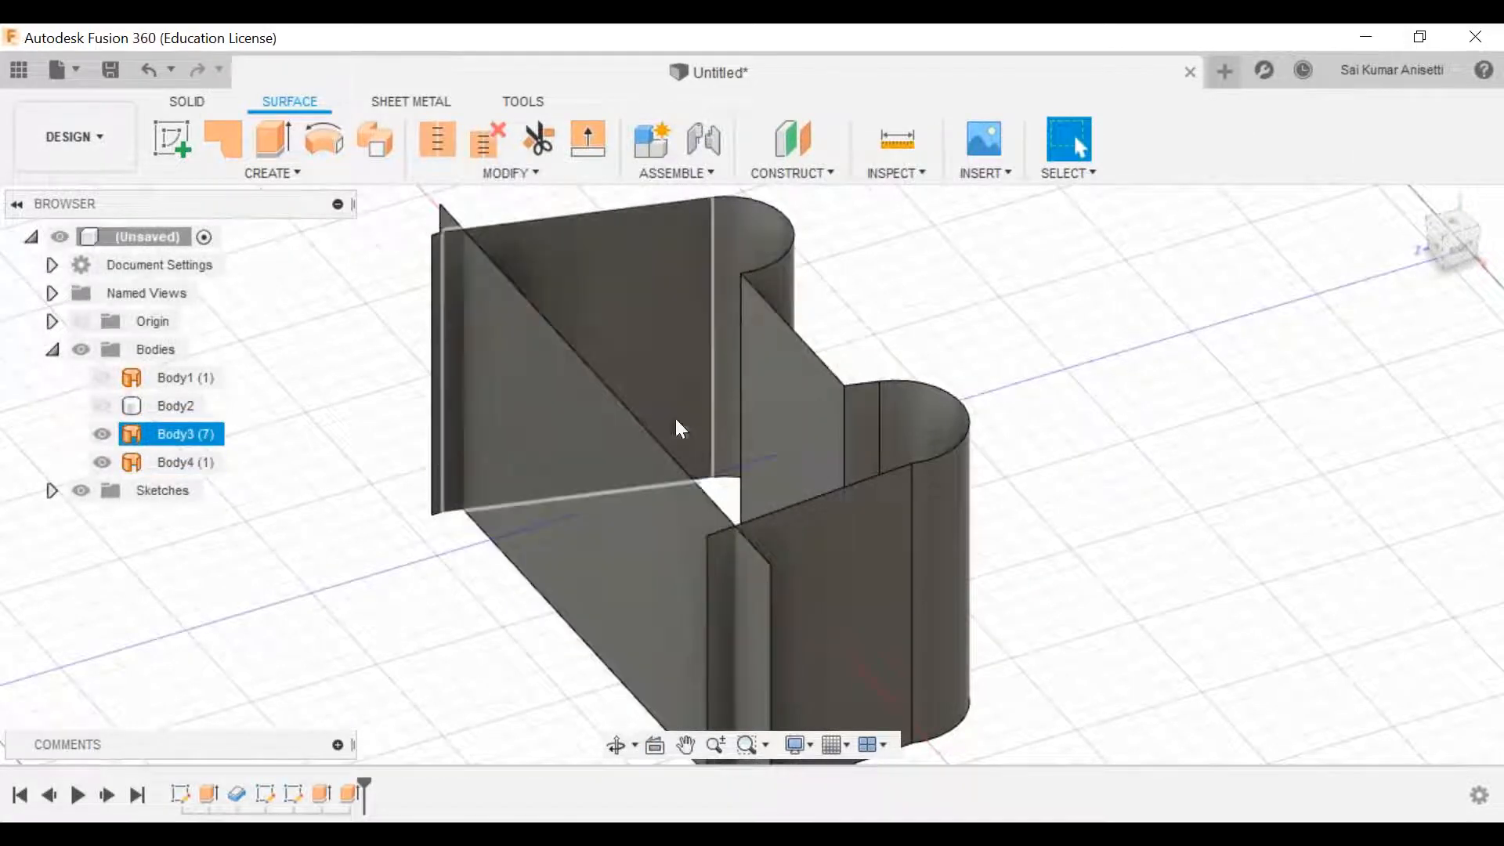
click(670, 453)
shift+middle_drag(670, 453, 740, 527)
click(608, 351)
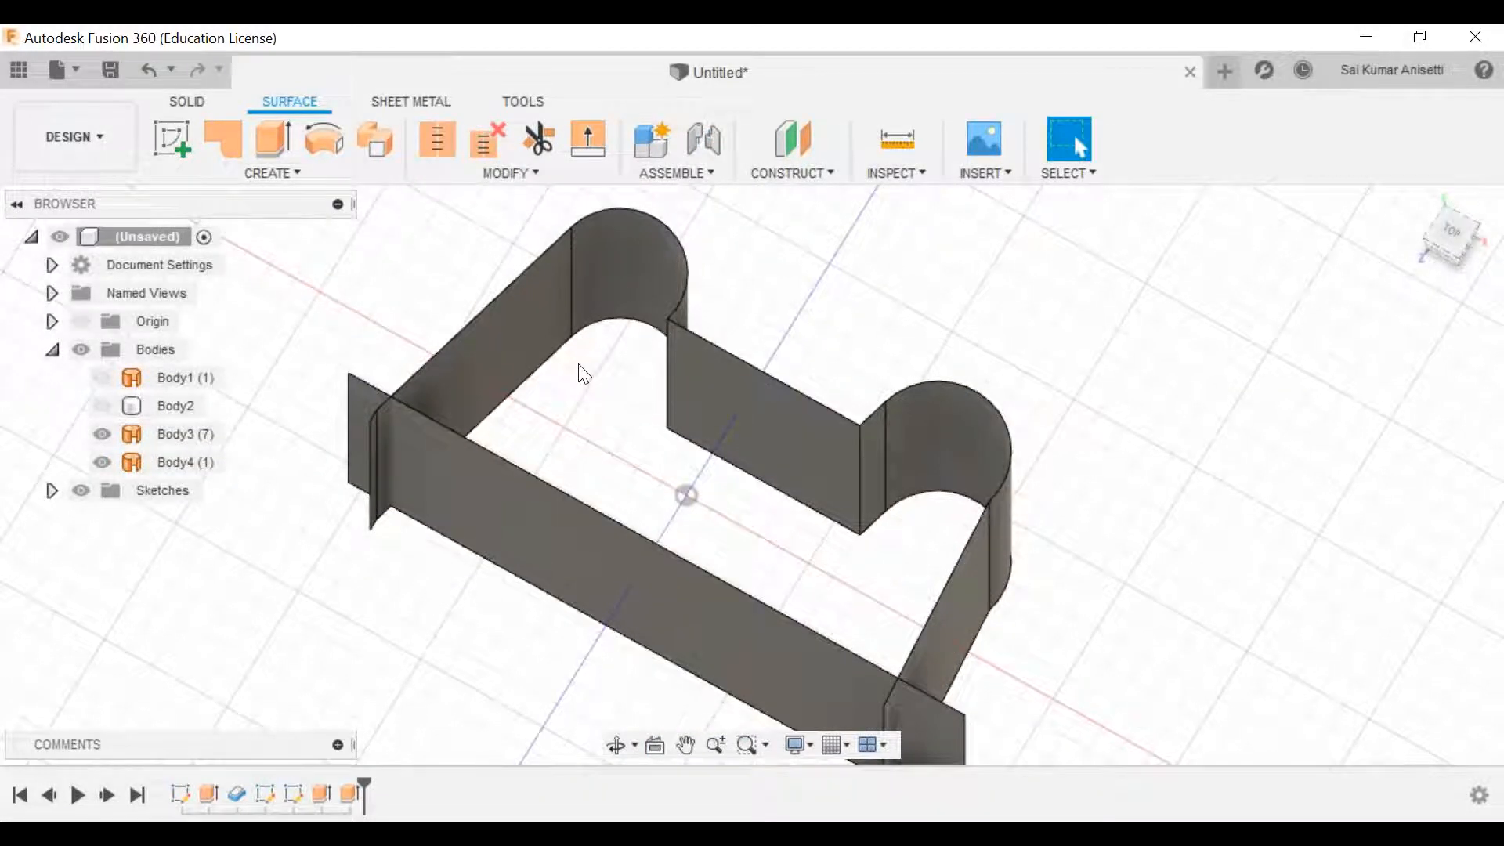
click(570, 354)
shift+middle_drag(651, 504, 615, 459)
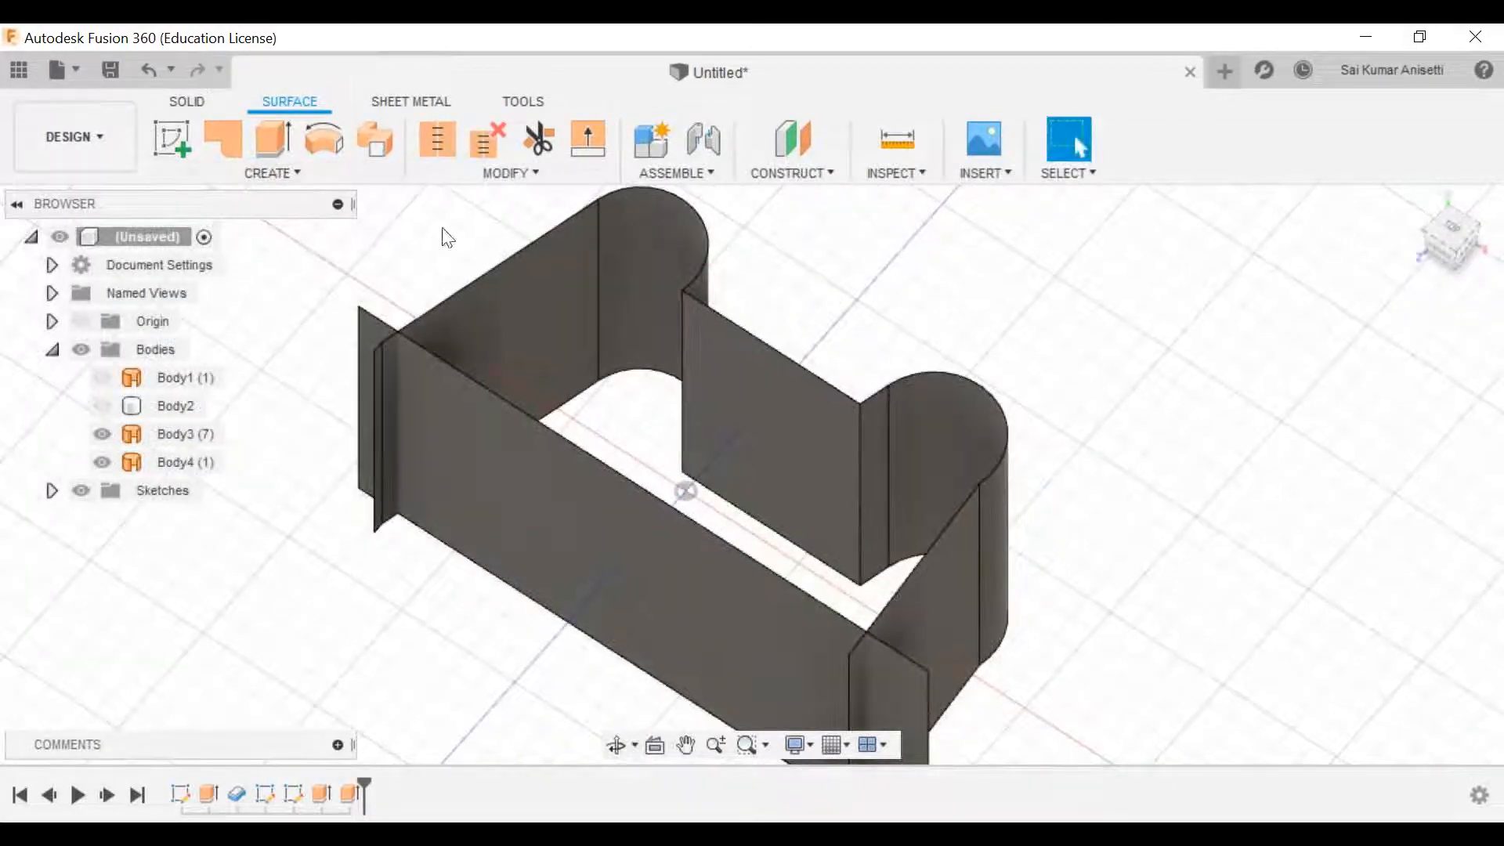
click(541, 305)
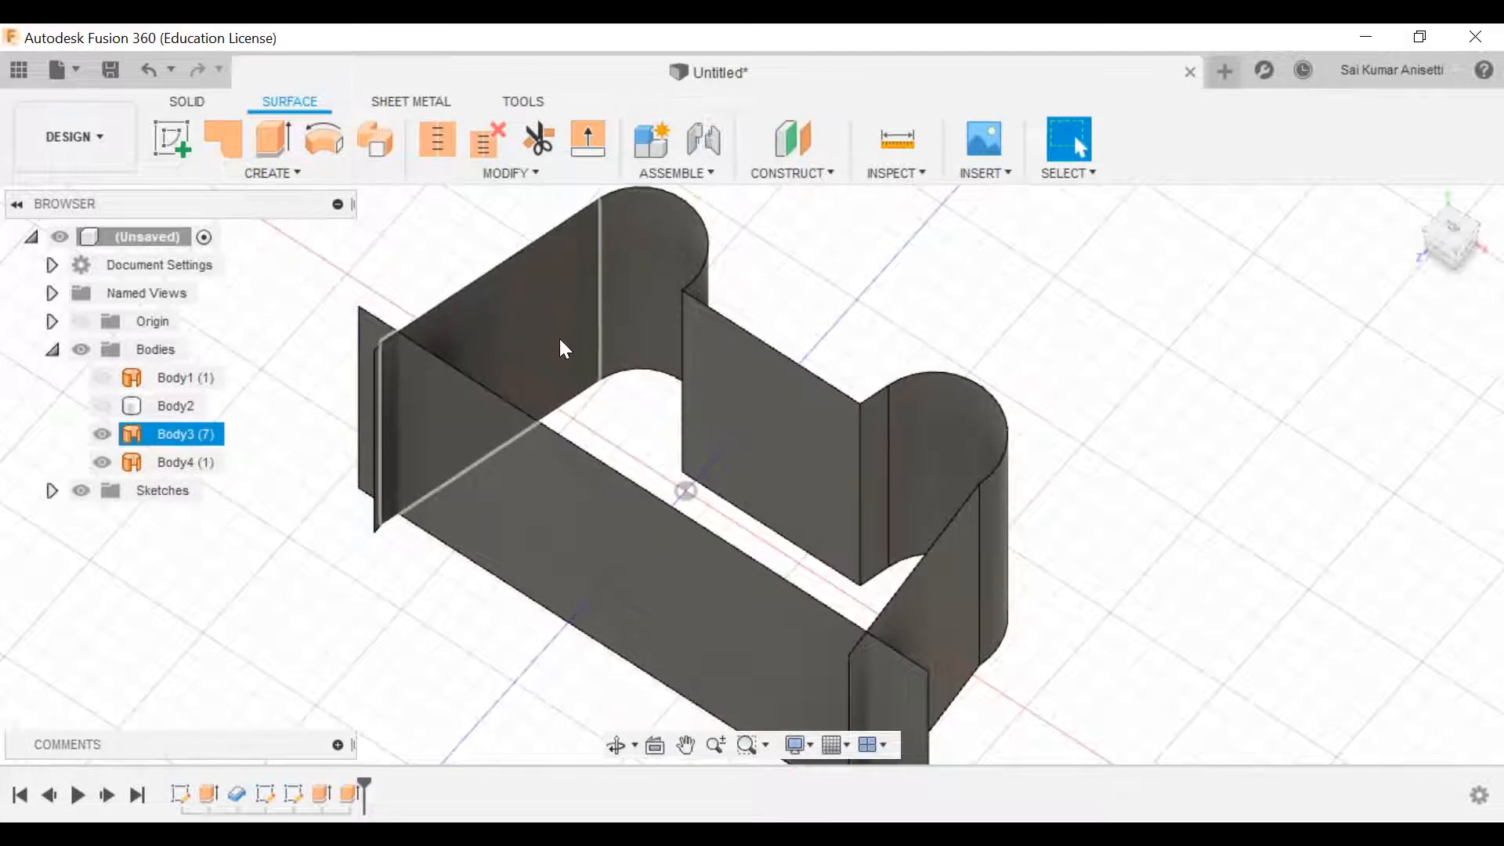
click(795, 427)
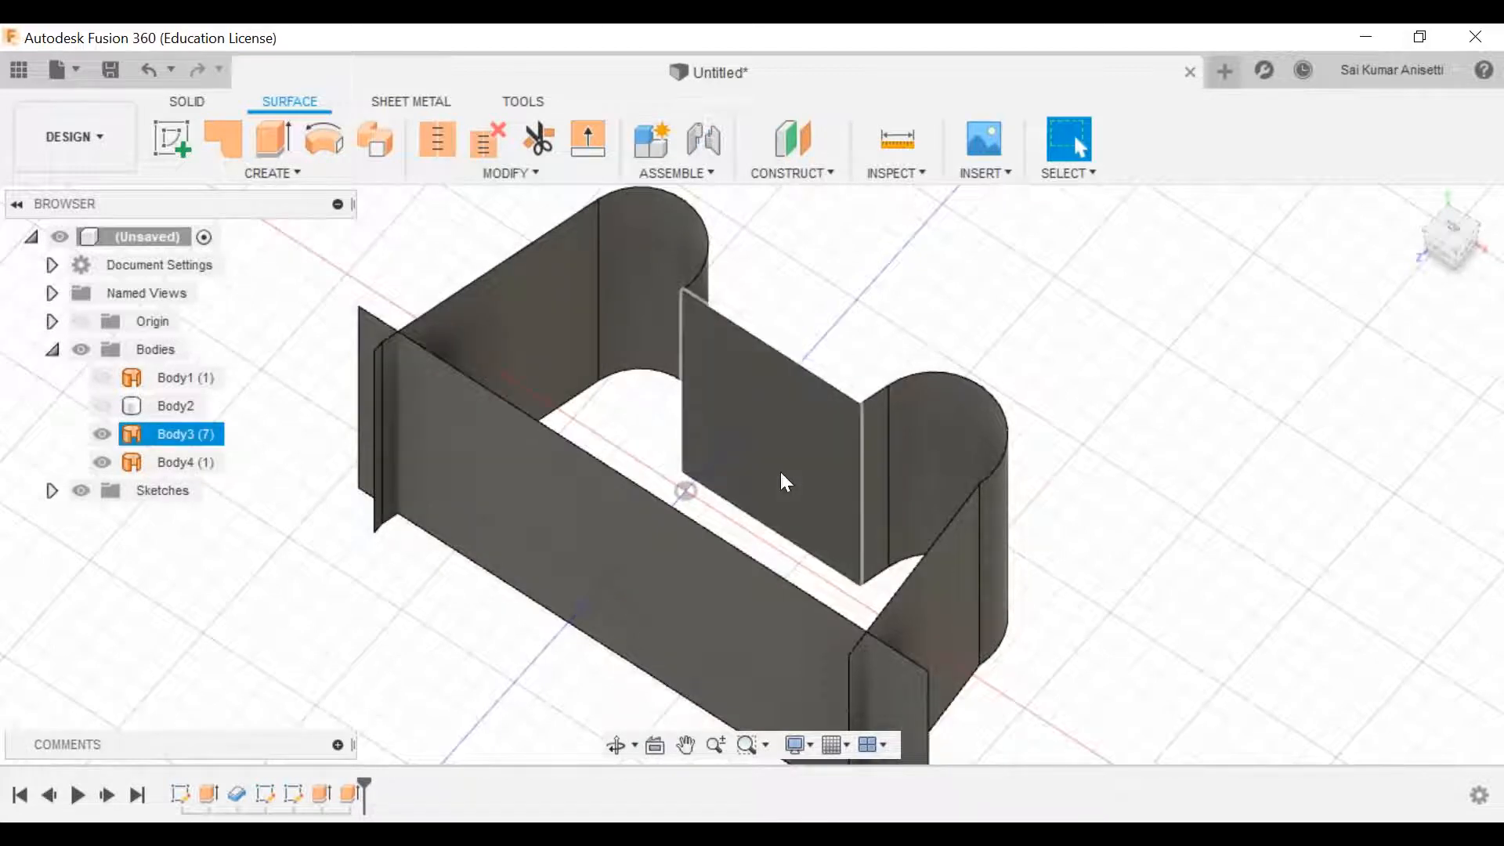
click(505, 453)
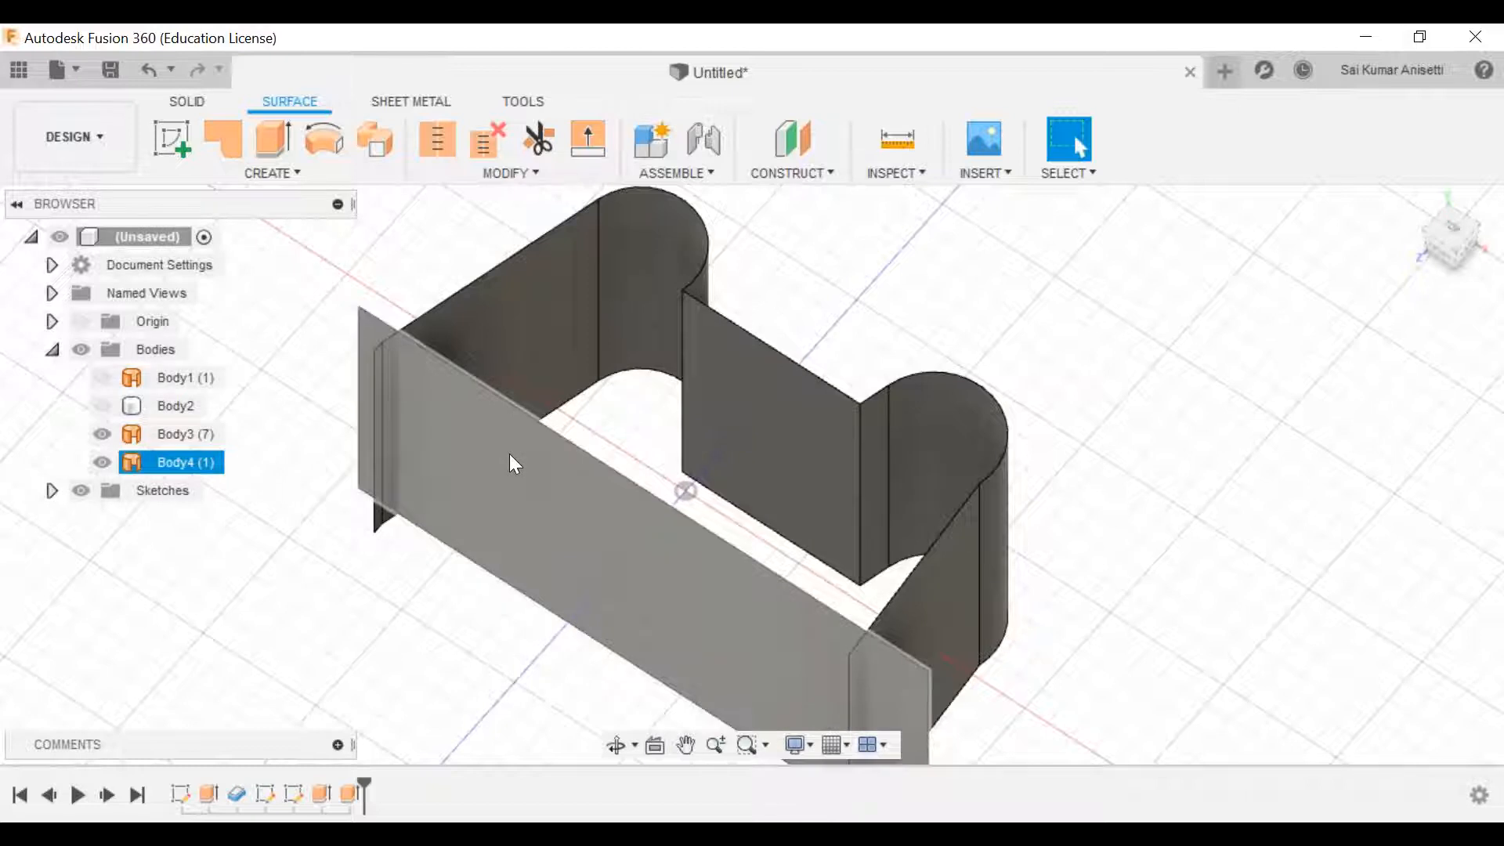
click(530, 373)
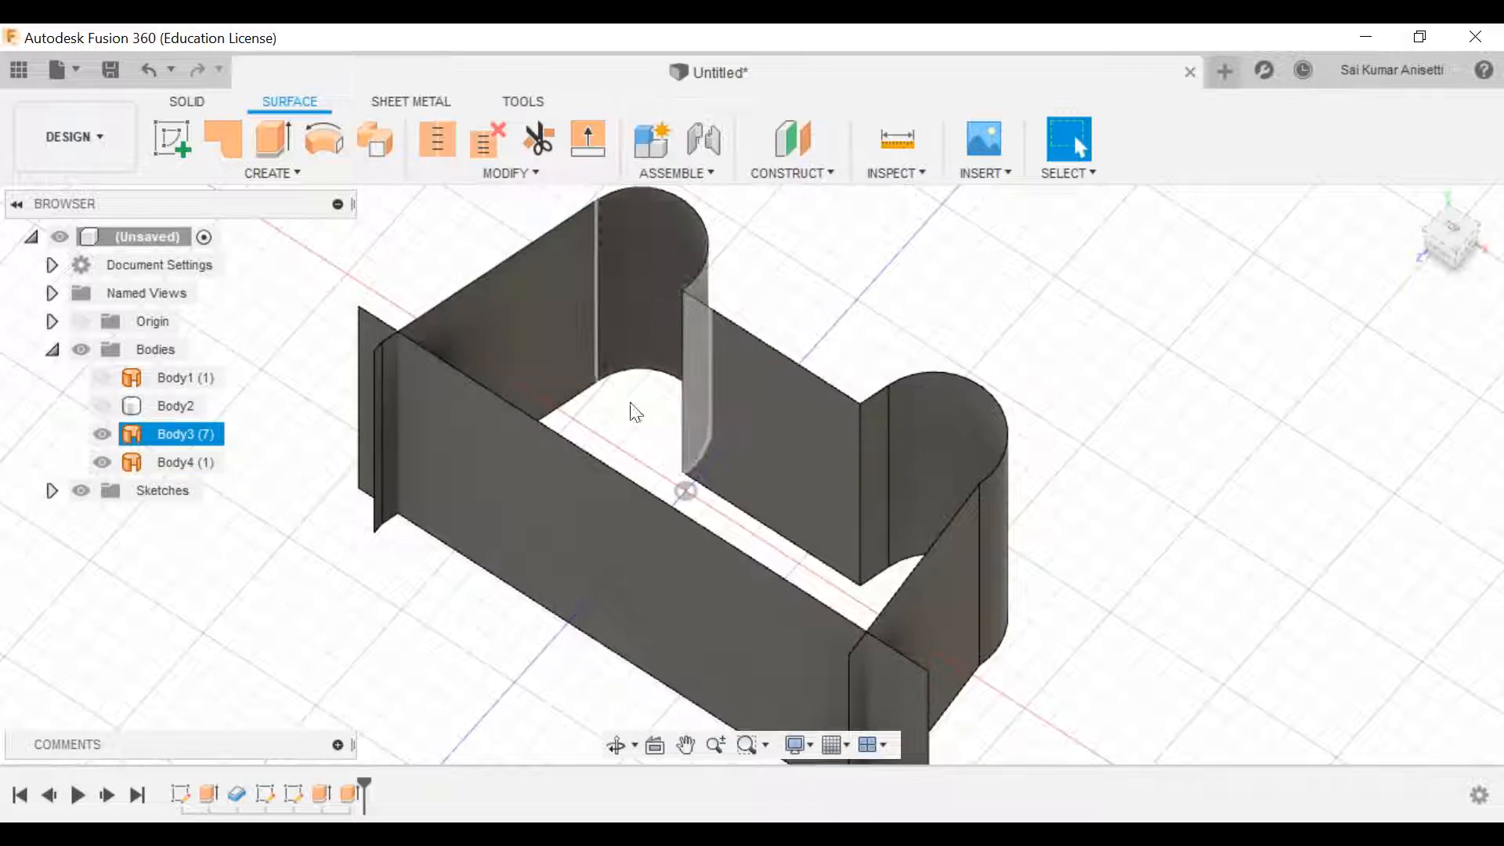
click(193, 443)
click(190, 467)
click(223, 575)
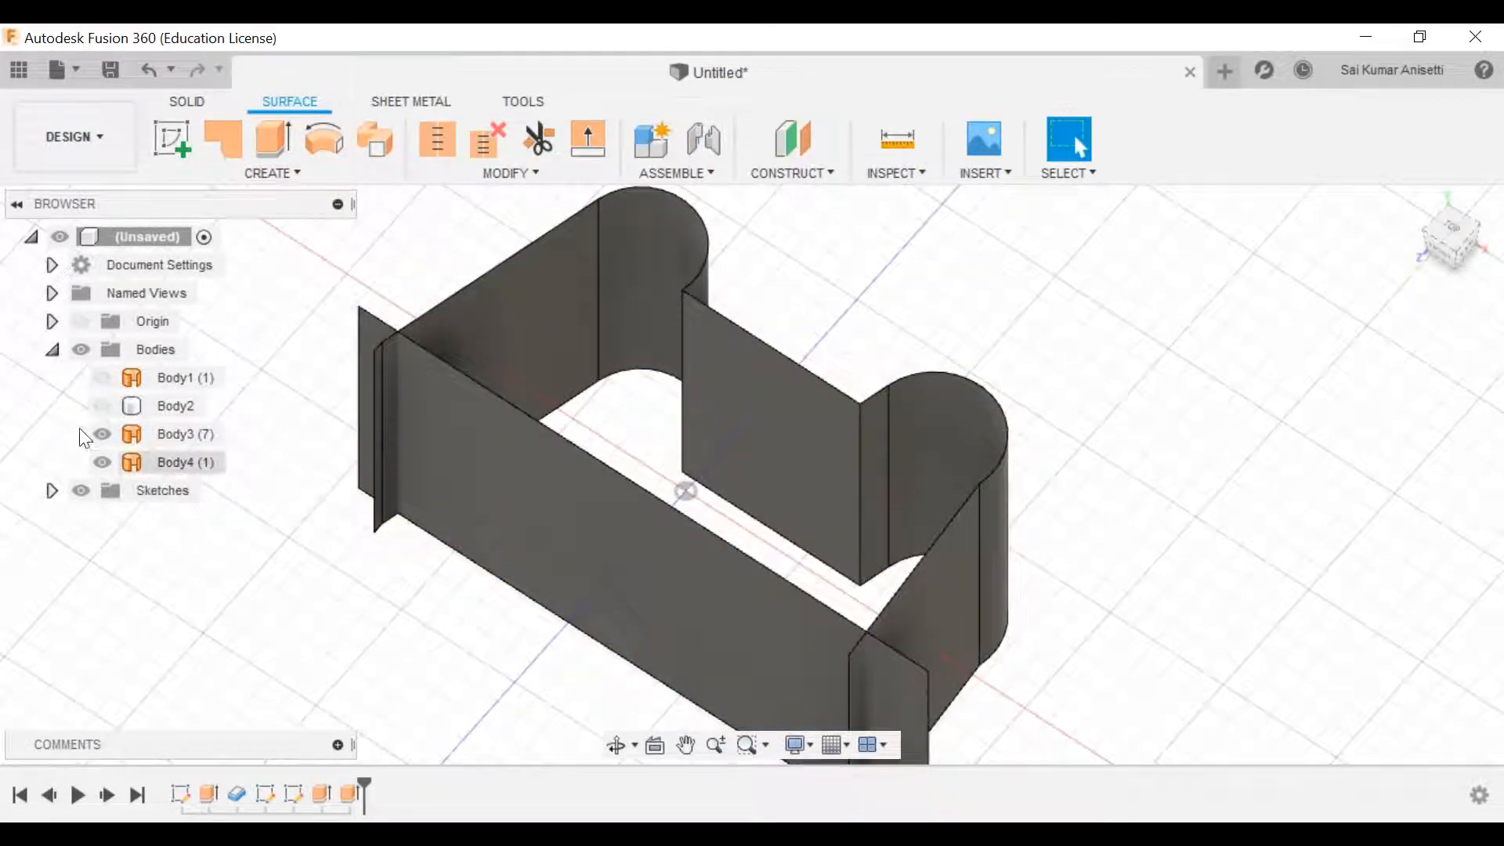
Step: Create a construction plane offset 50 mm upward from the horizontal XZ origin plane
click(194, 101)
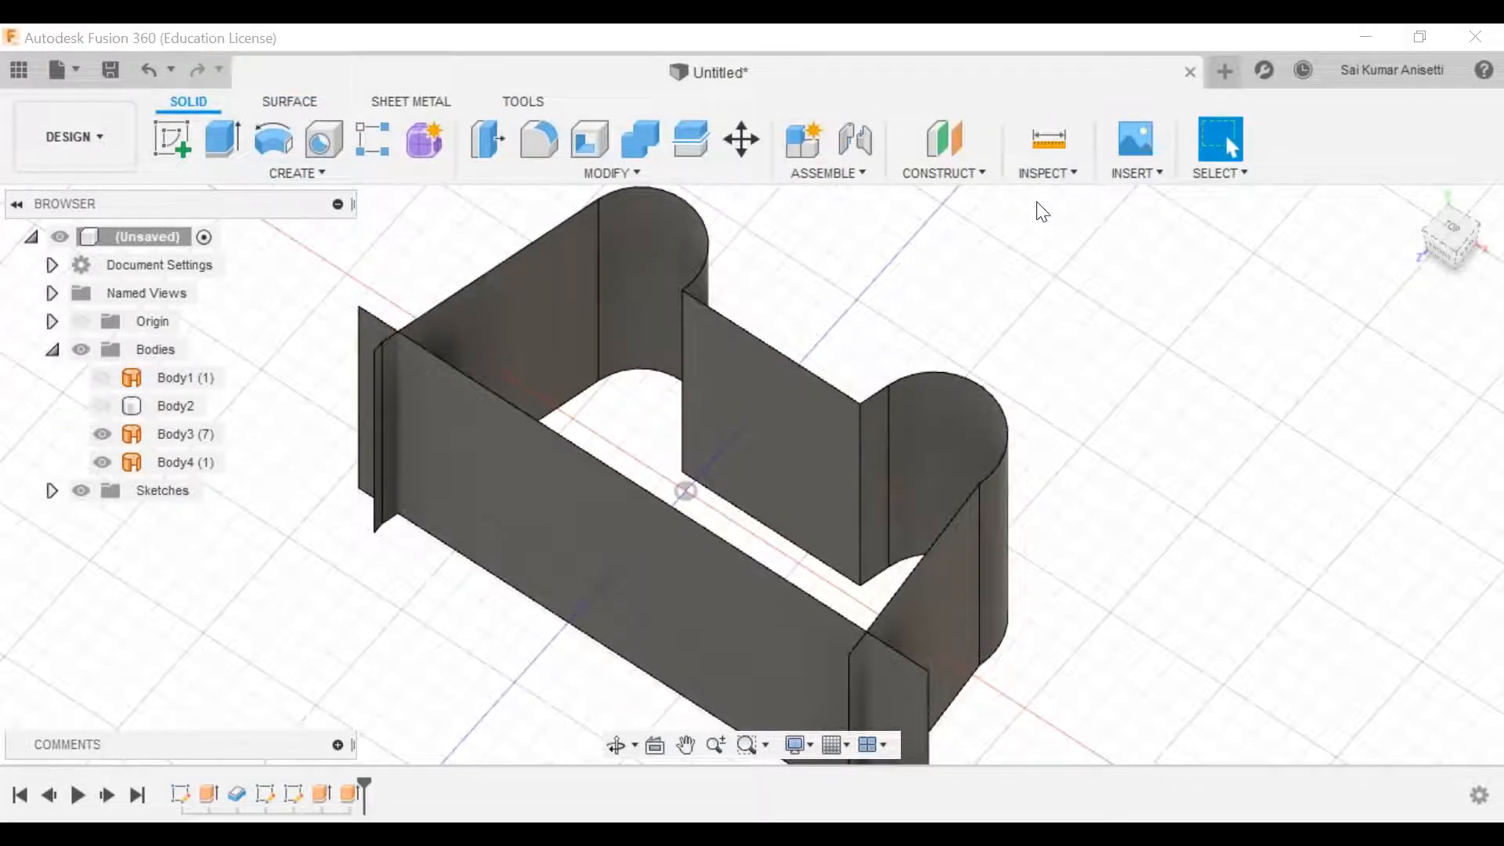
click(936, 174)
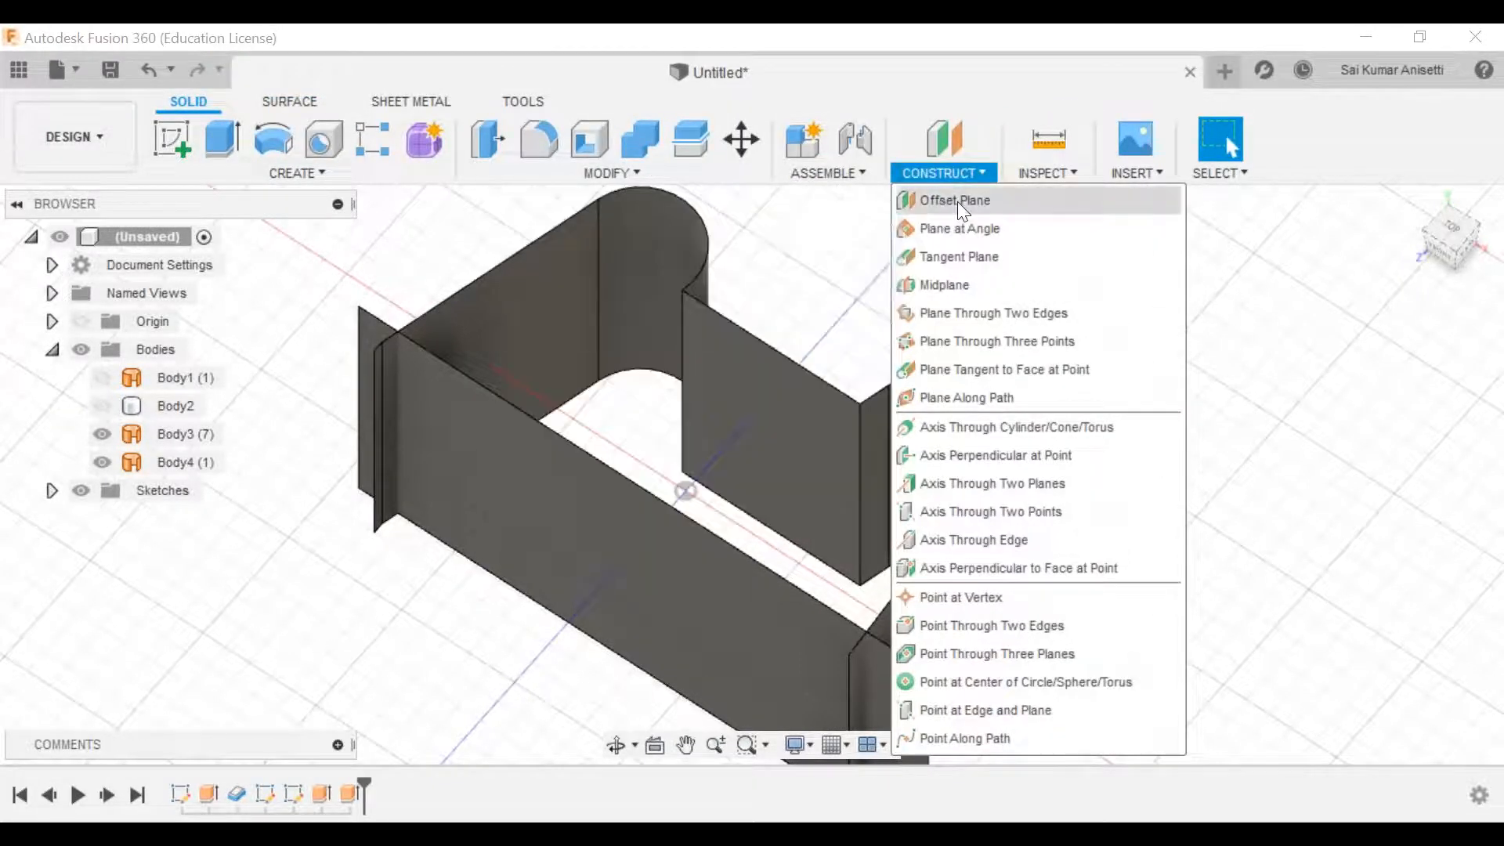
click(952, 201)
shift+middle_drag(700, 561, 677, 509)
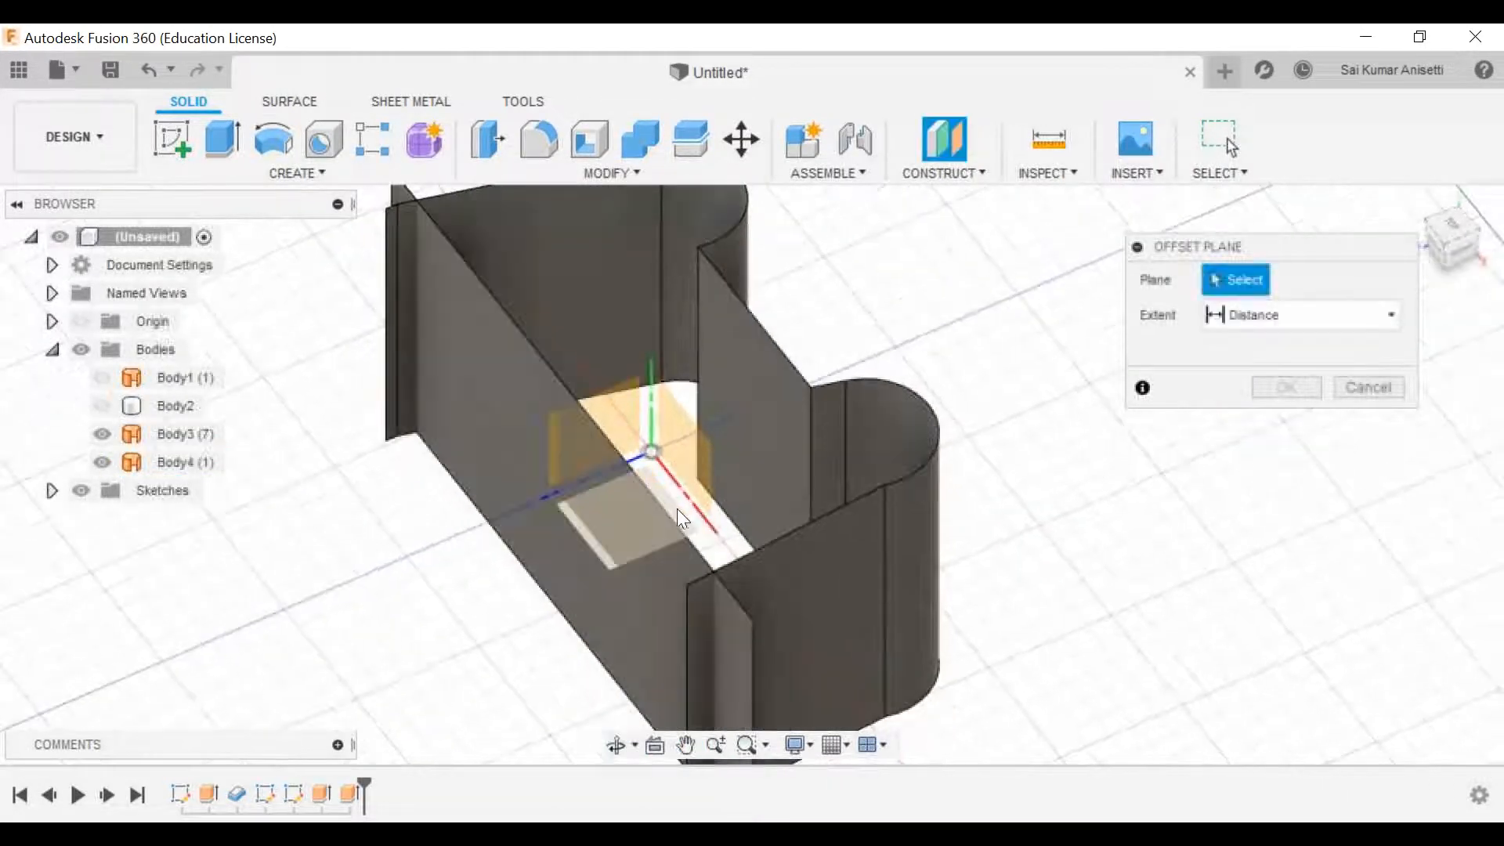
click(675, 508)
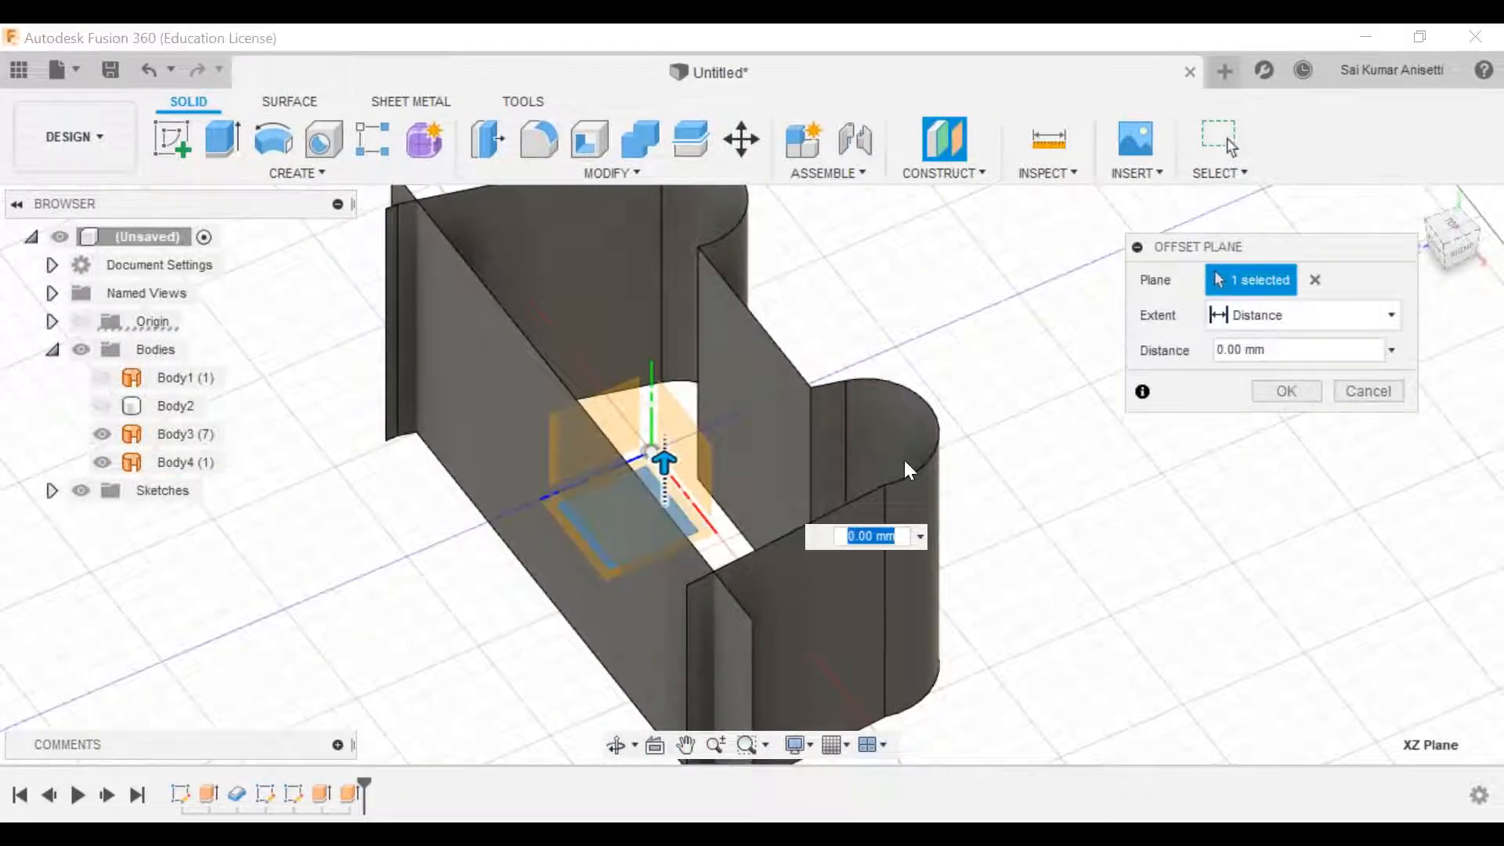
click(1210, 350)
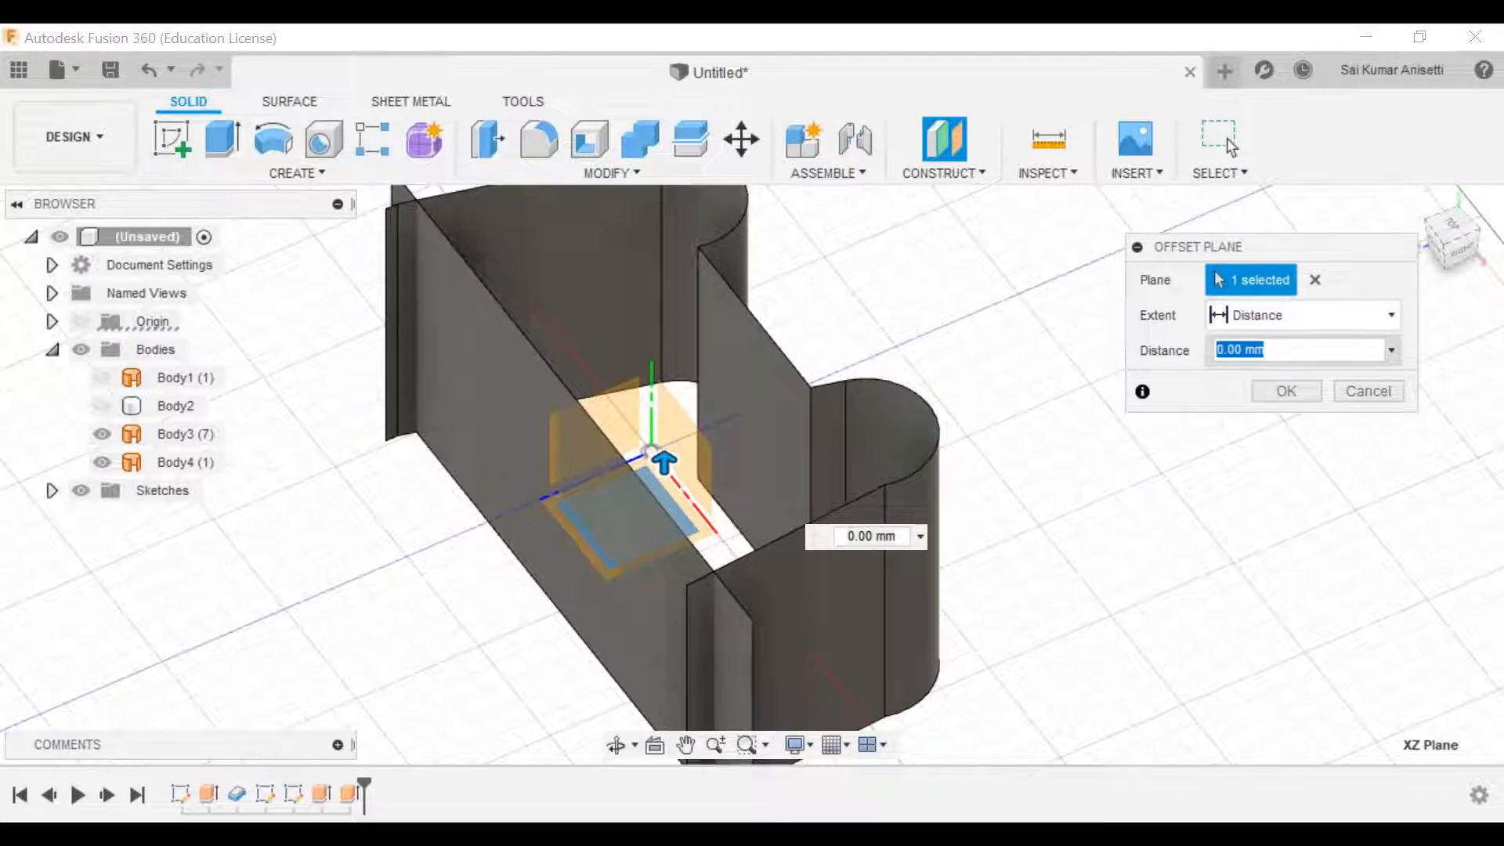
text(50)
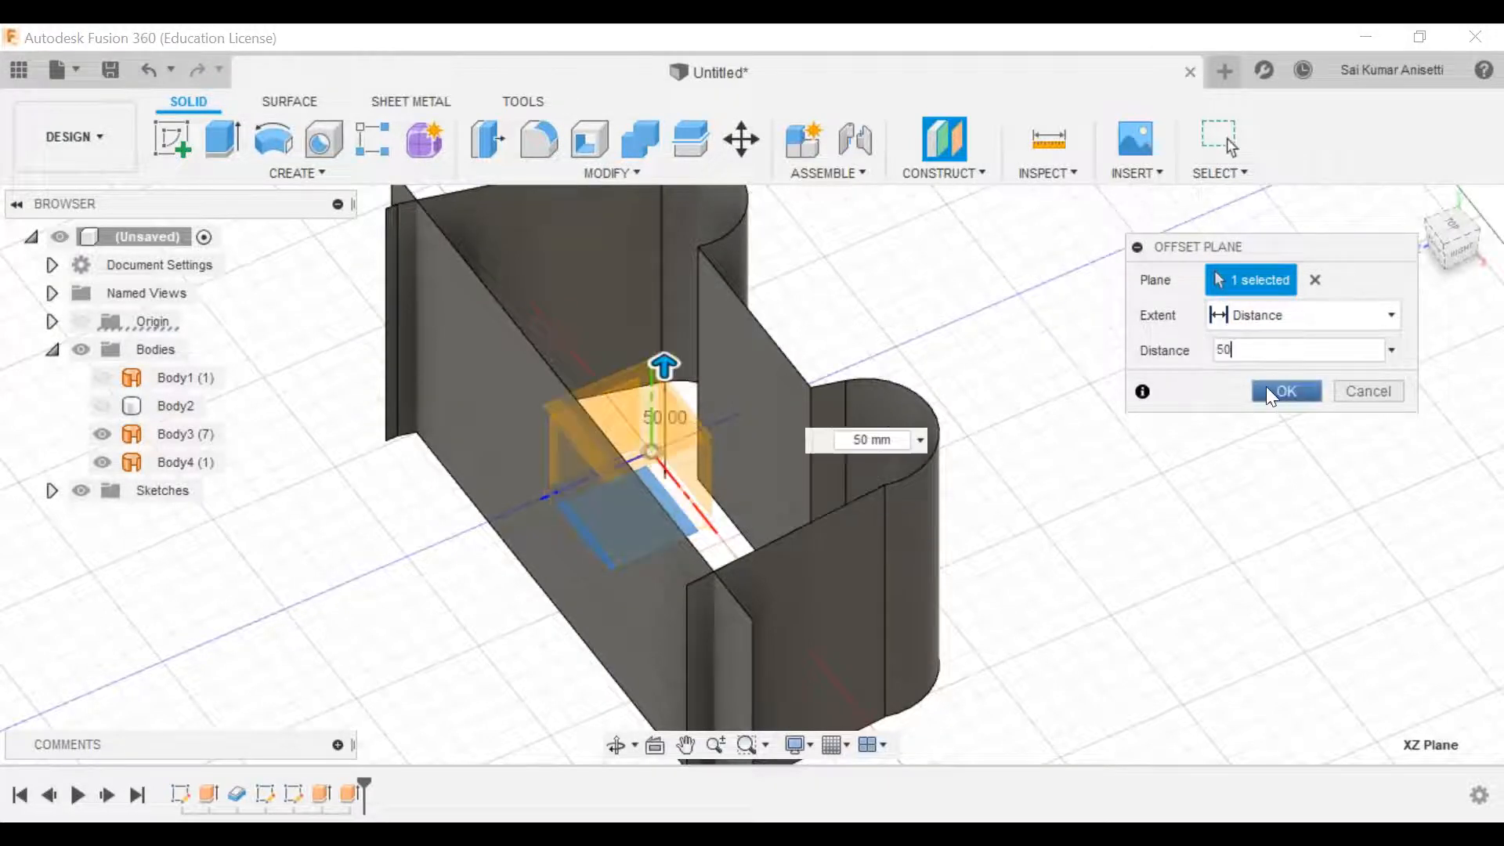
click(1285, 391)
Step: Create a construction plane offset -50 mm from the horizontal XZ origin plane, below it within the walls
shift+middle_drag(758, 513, 711, 519)
click(944, 139)
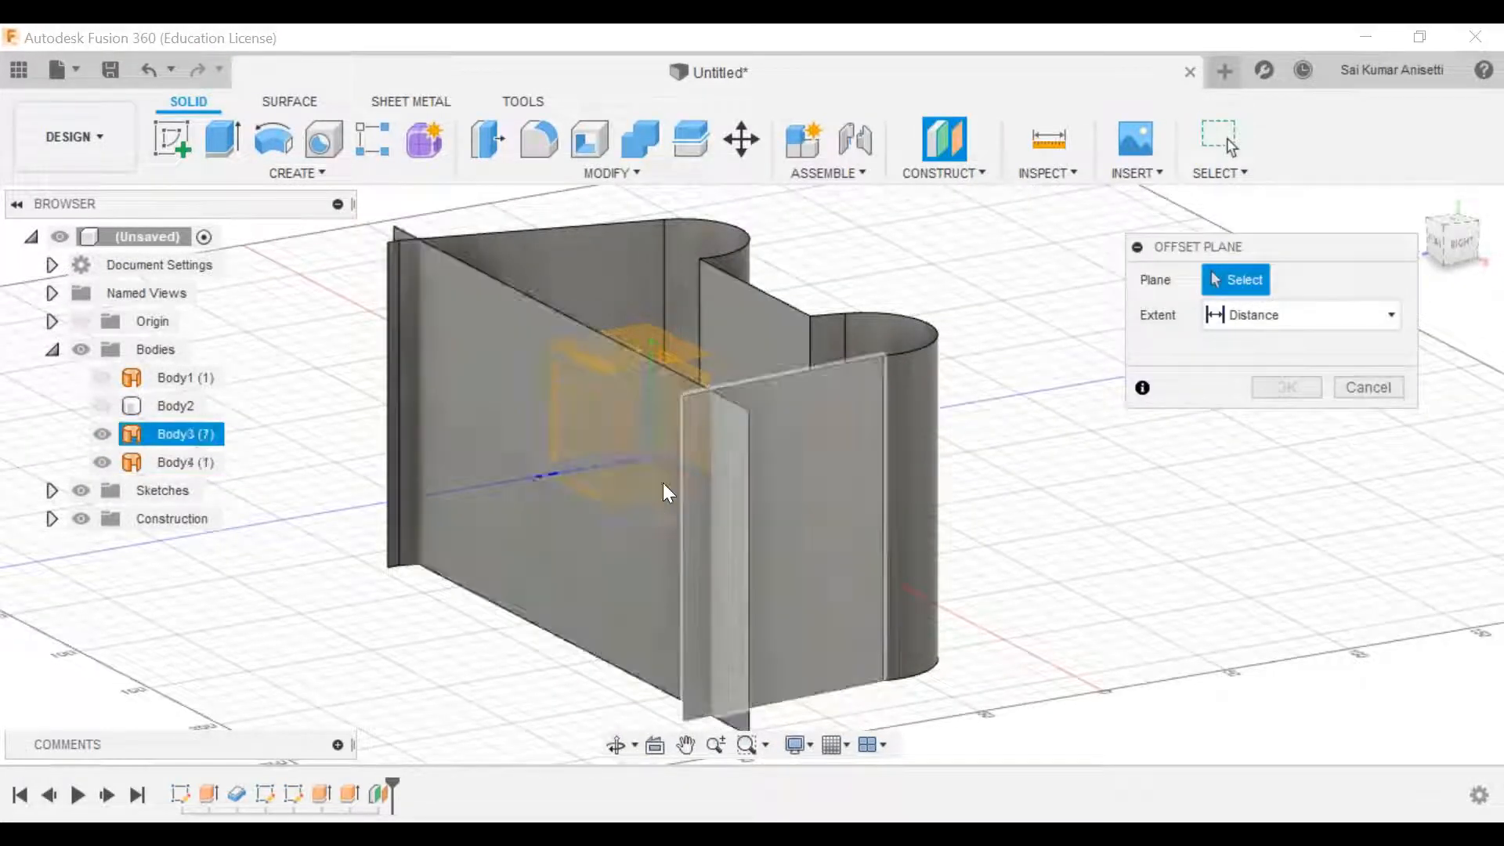
shift+middle_drag(693, 434, 782, 488)
click(642, 490)
drag(1313, 345, 1177, 362)
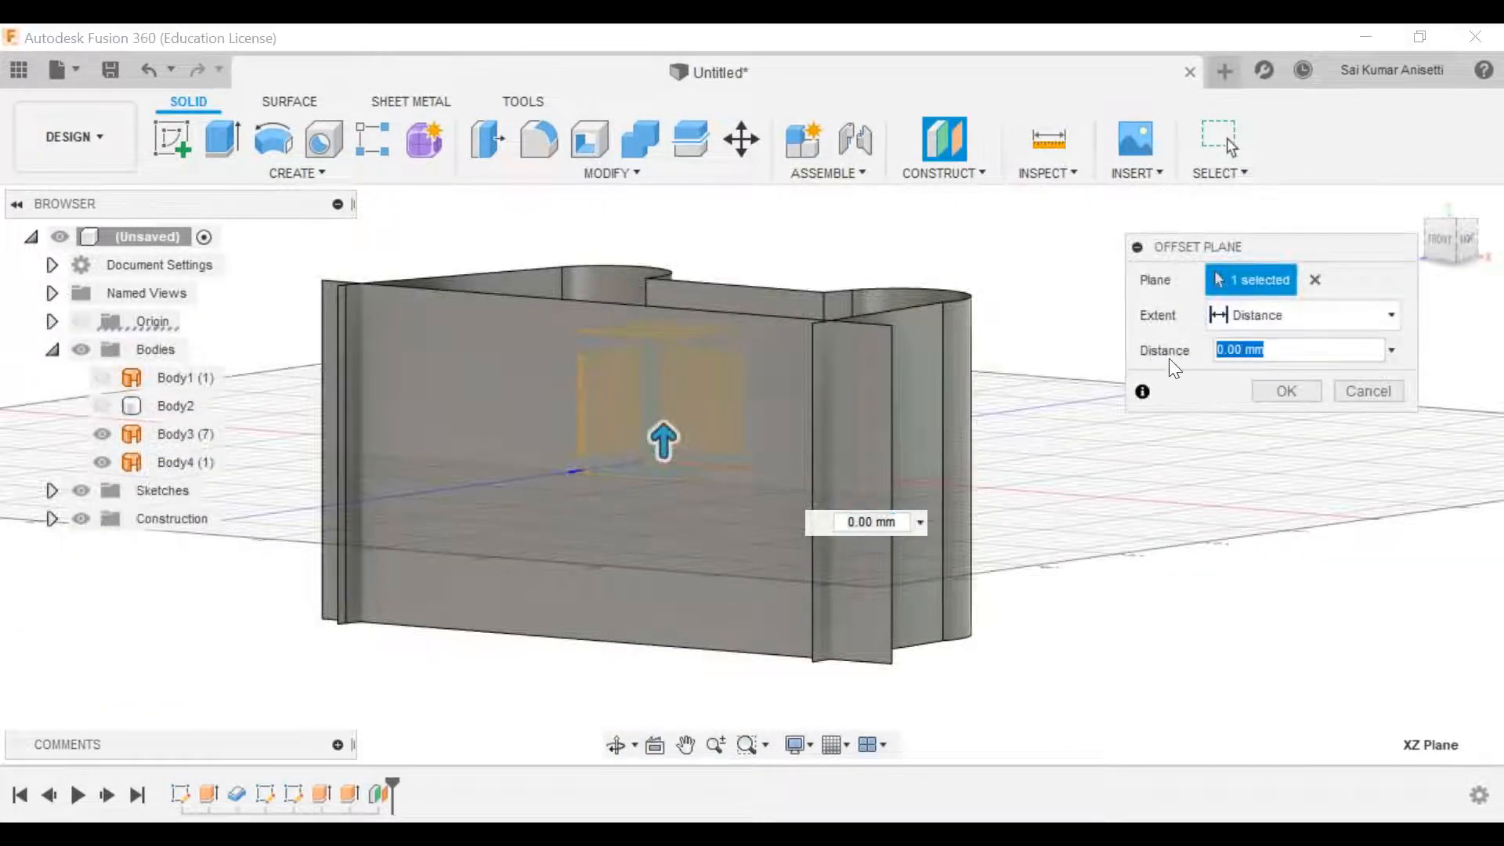
text(-50)
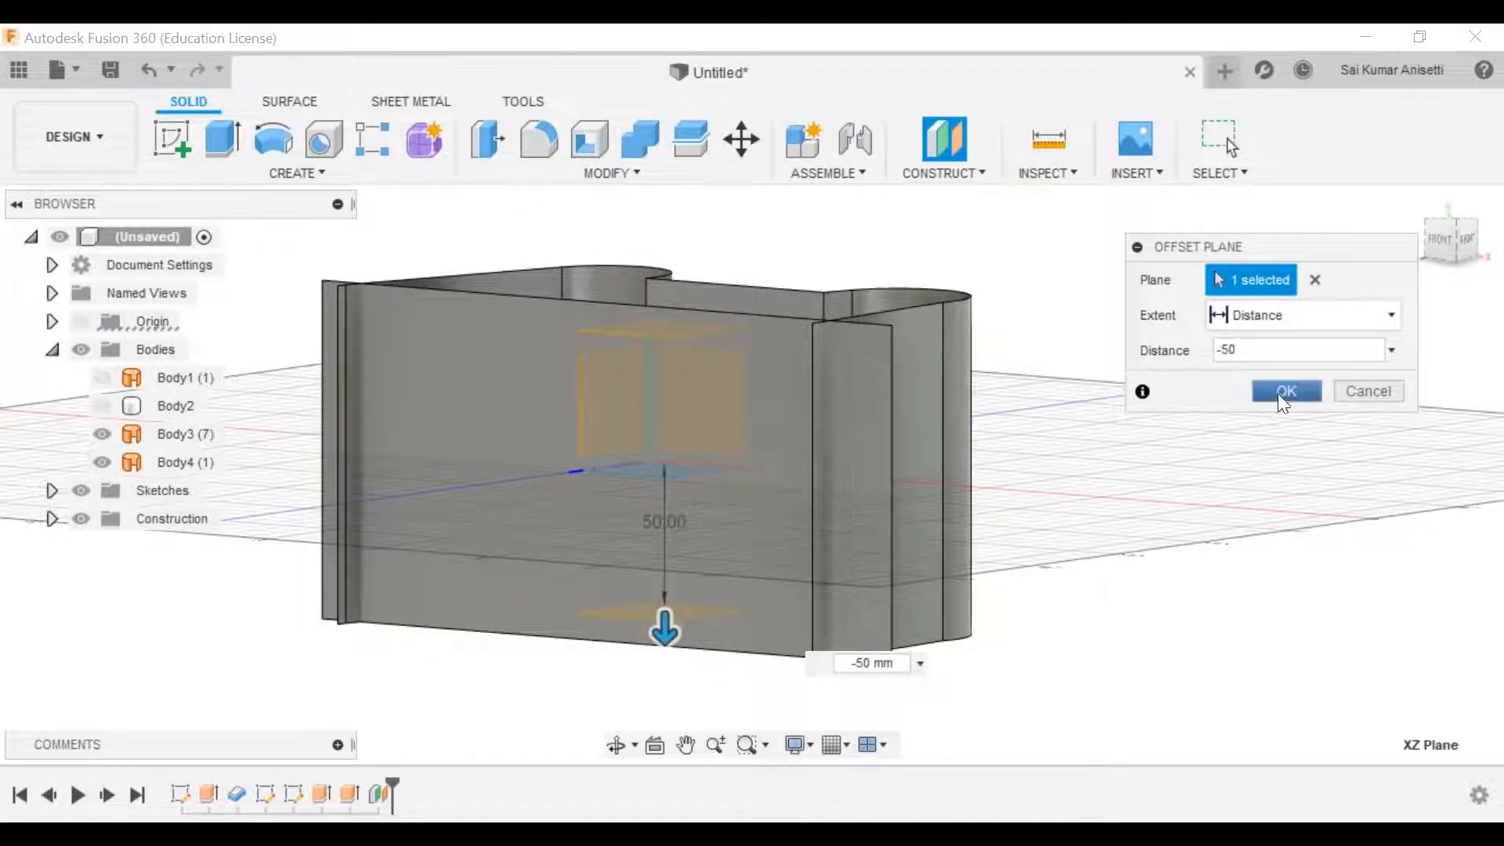
click(1277, 392)
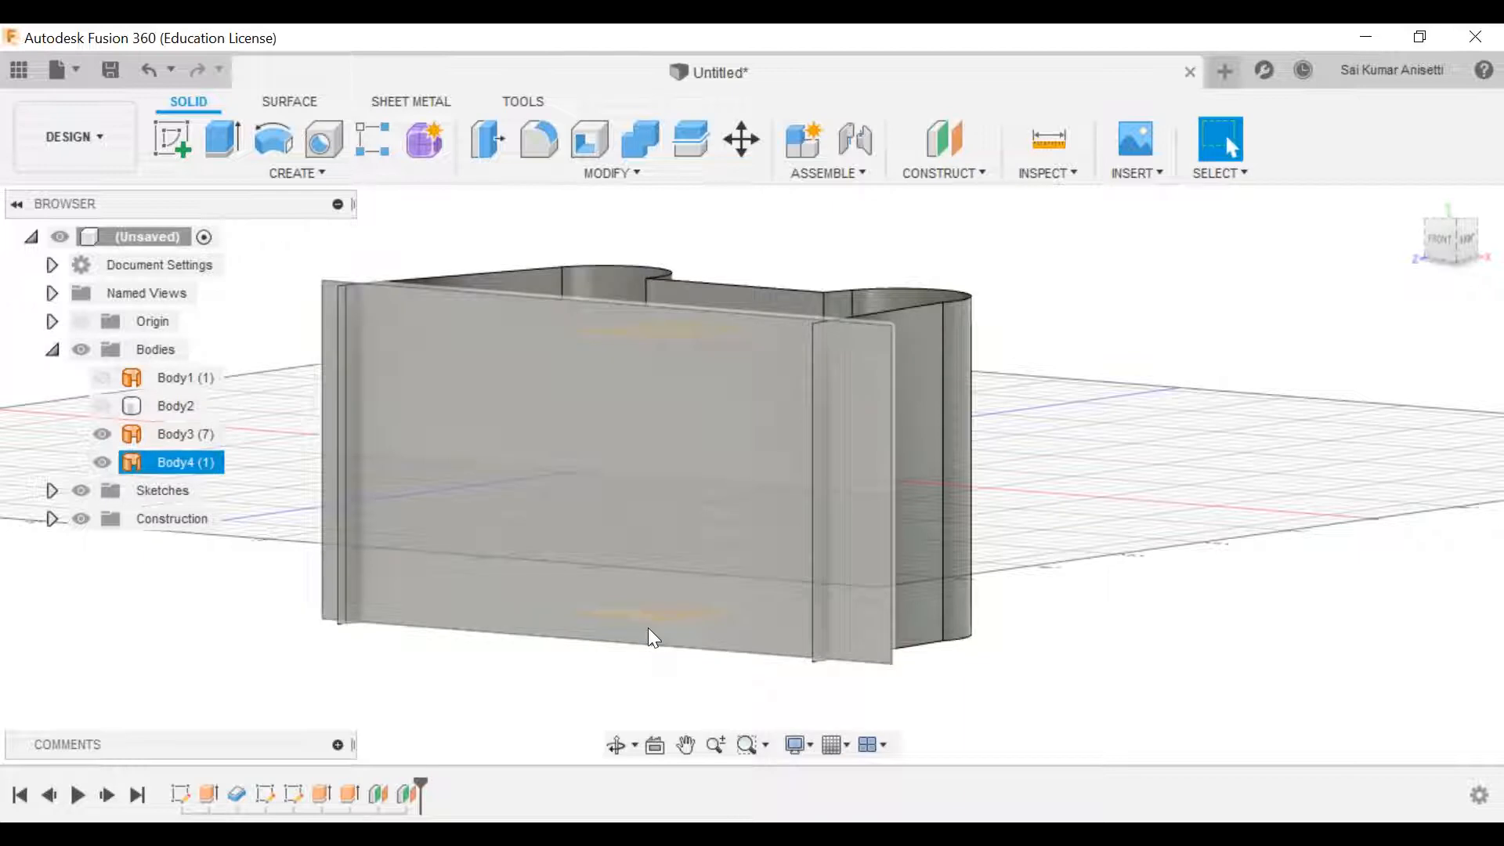
shift+middle_drag(668, 534, 671, 481)
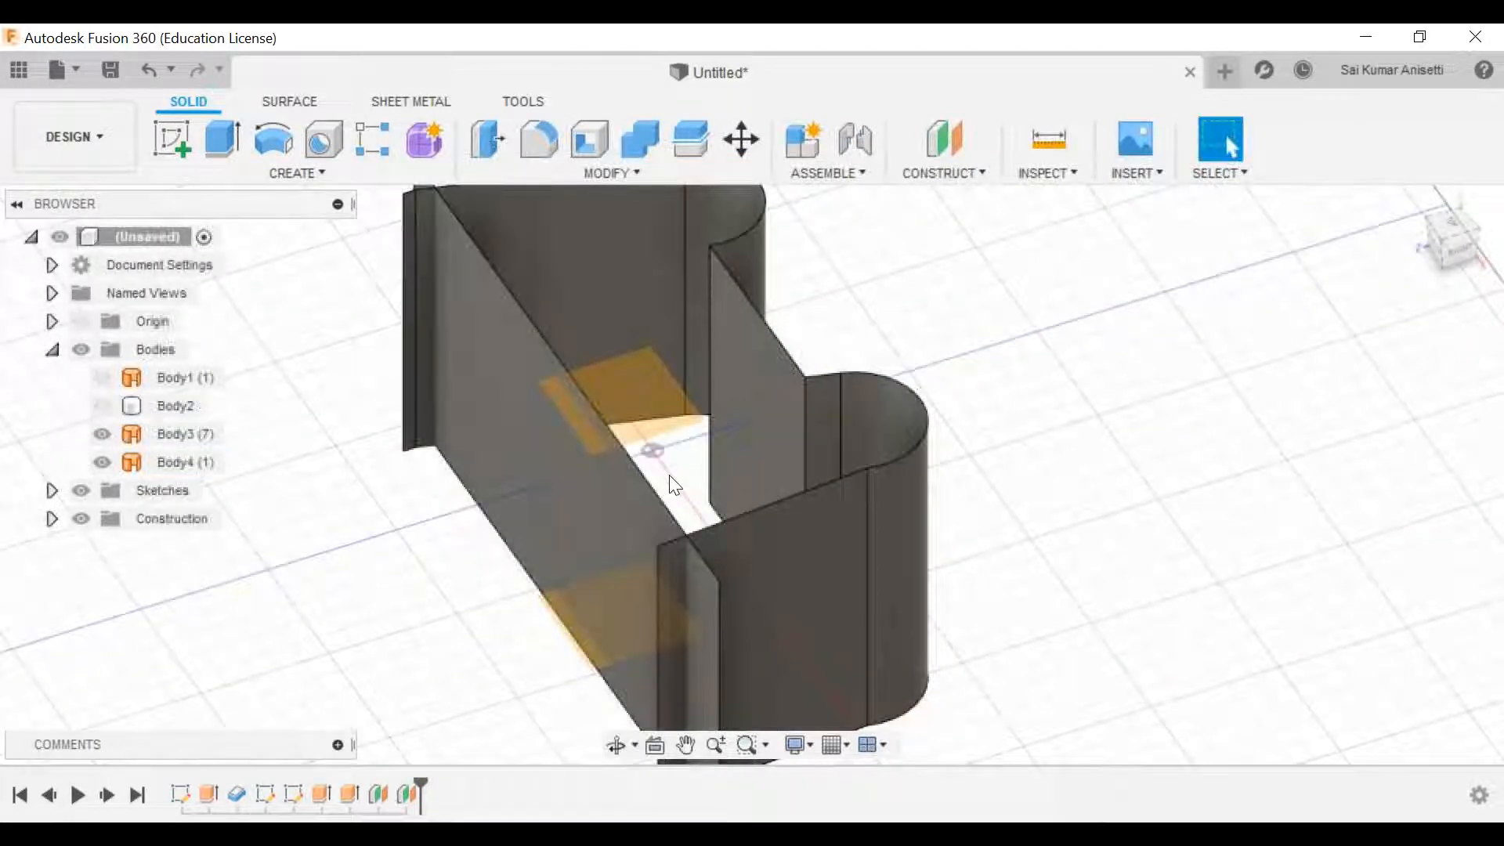
click(295, 174)
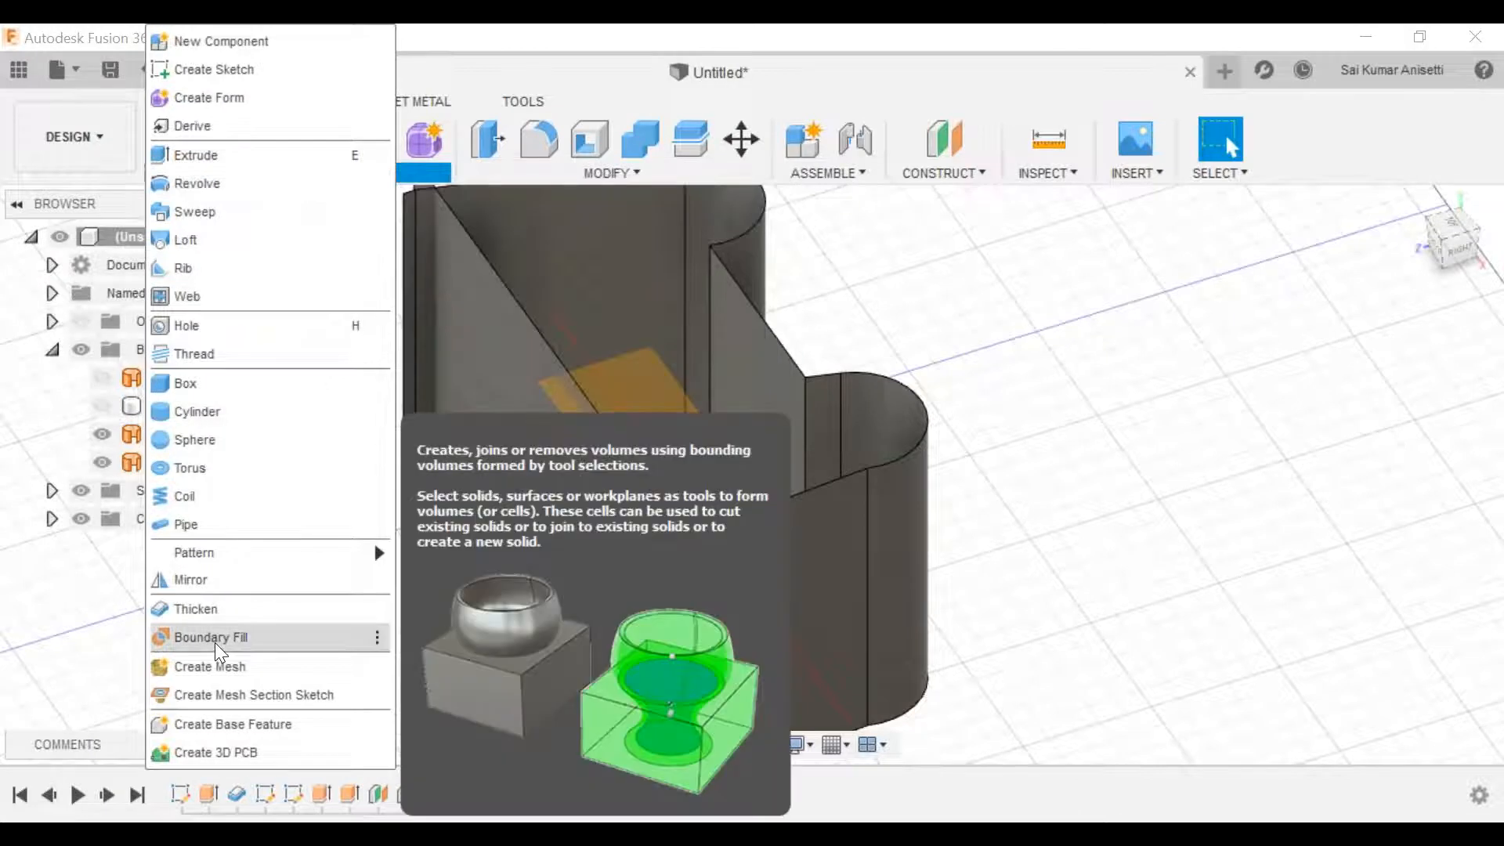
click(214, 643)
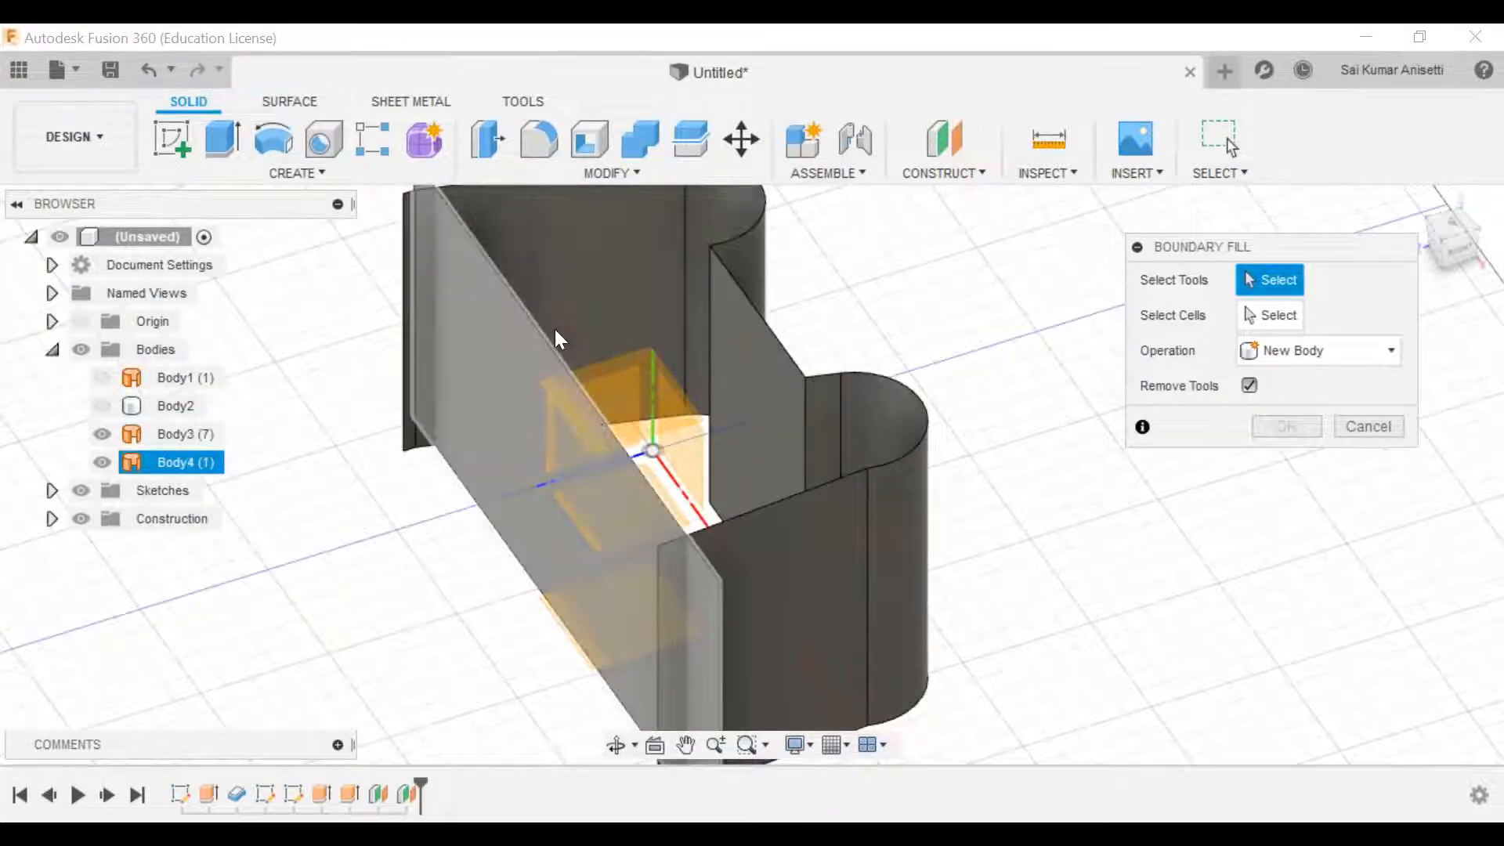
click(176, 436)
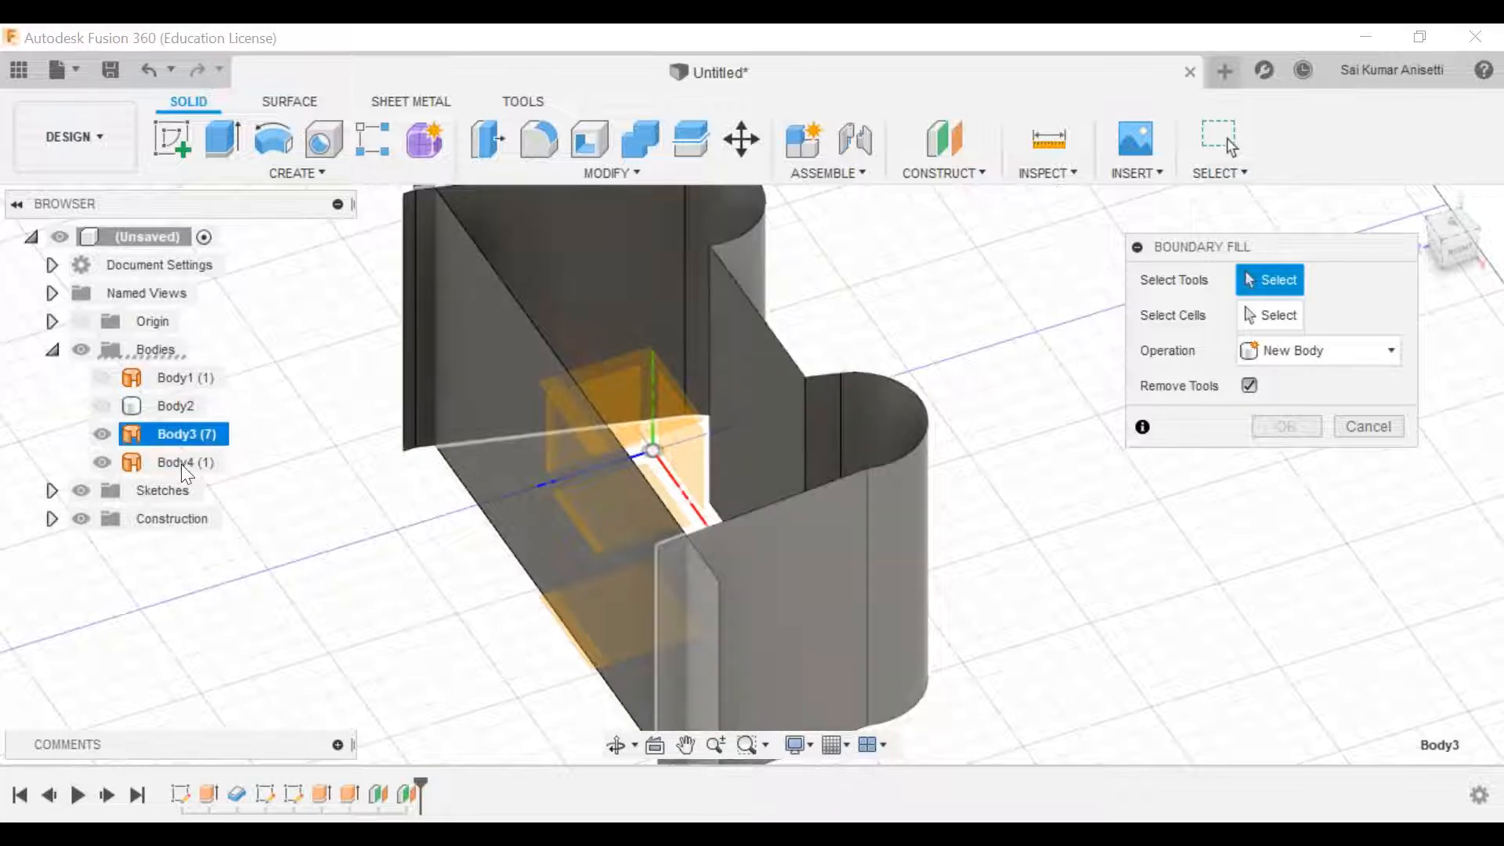
click(181, 462)
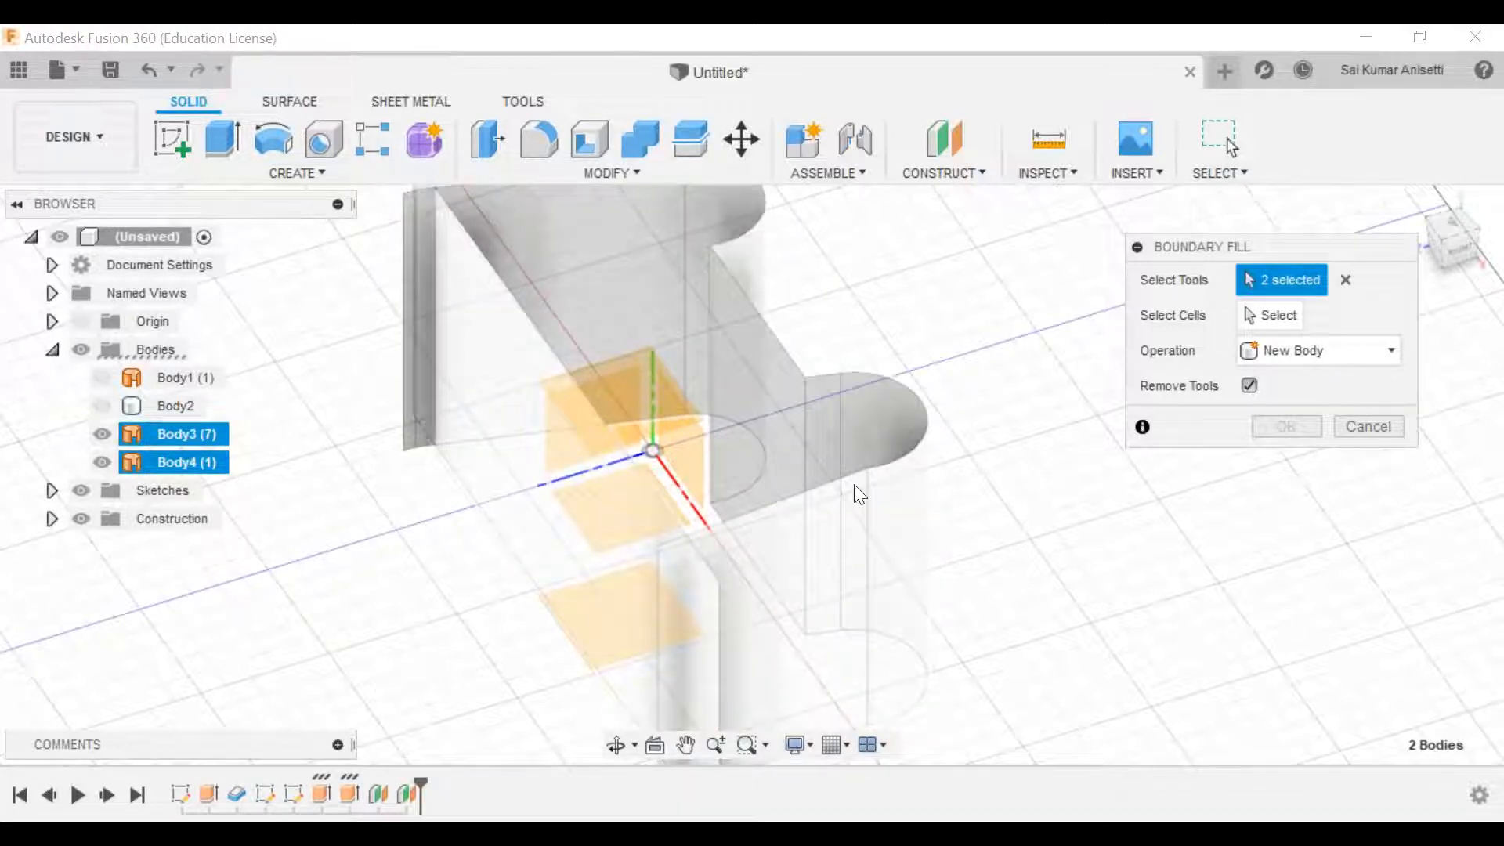
middle_drag(694, 511, 701, 584)
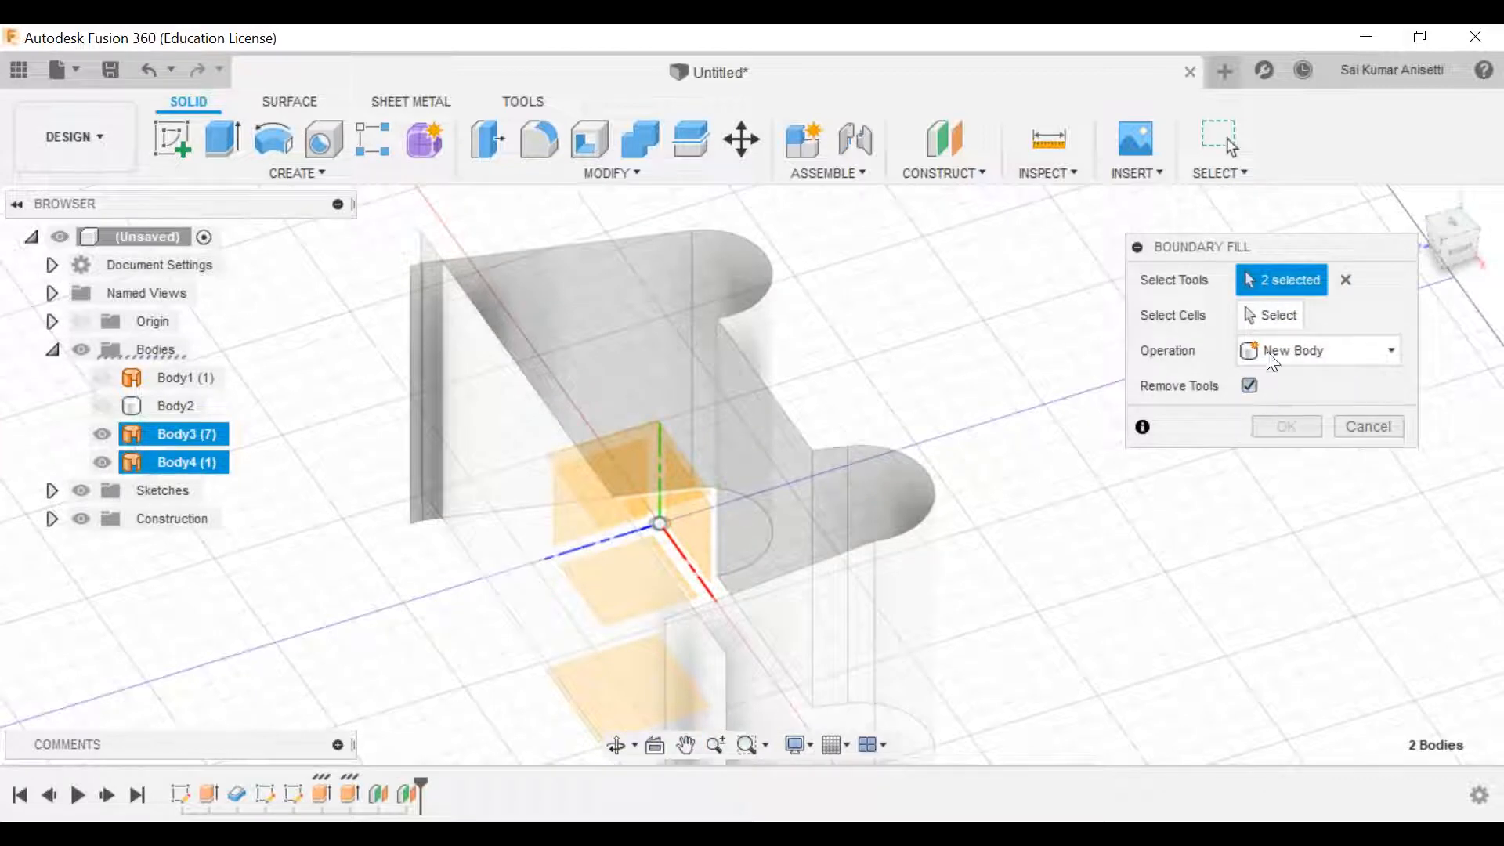
click(1277, 316)
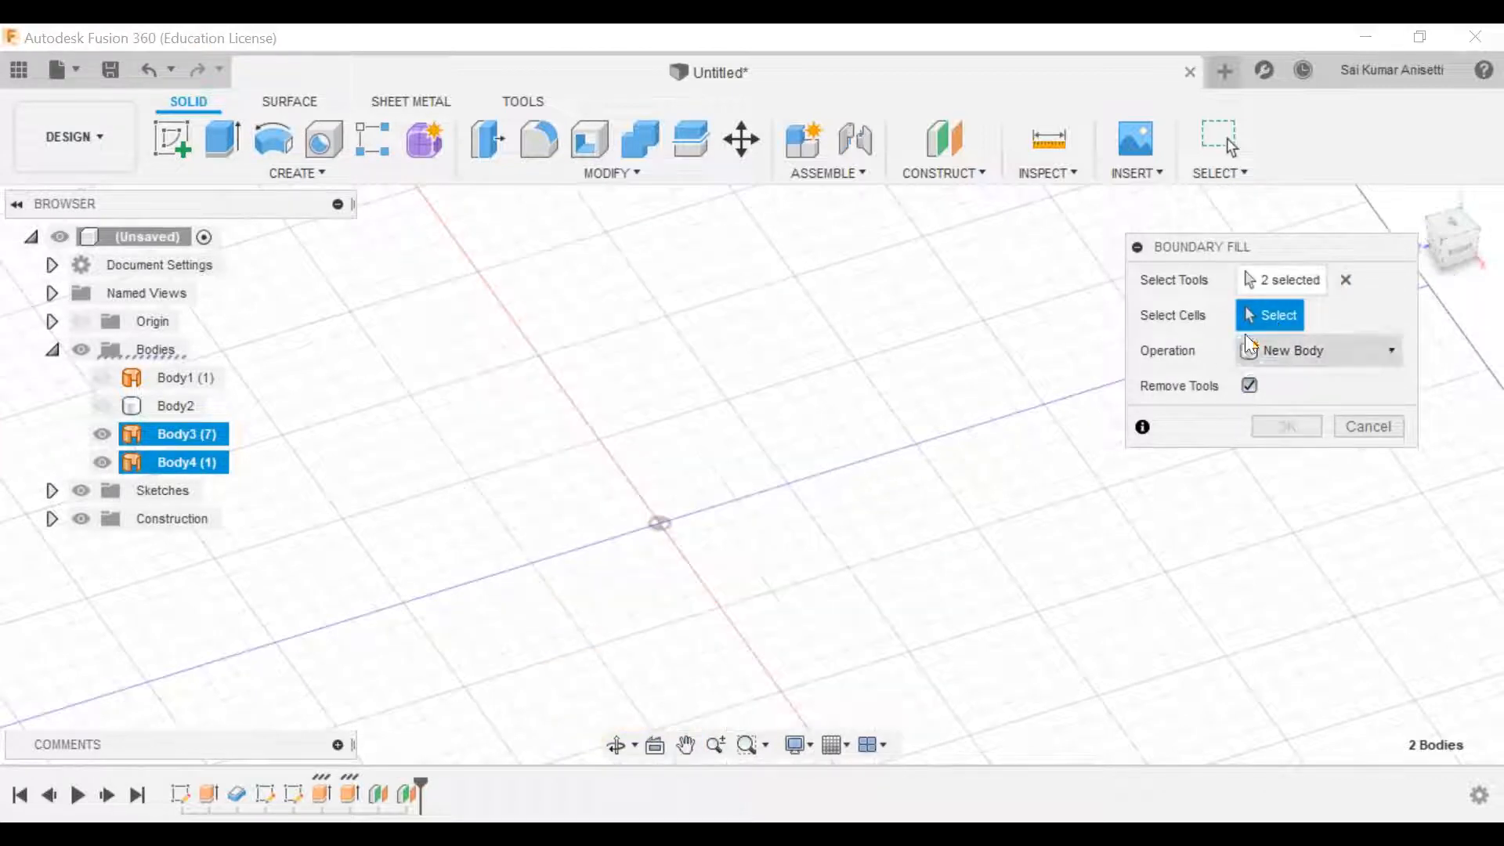
click(1280, 279)
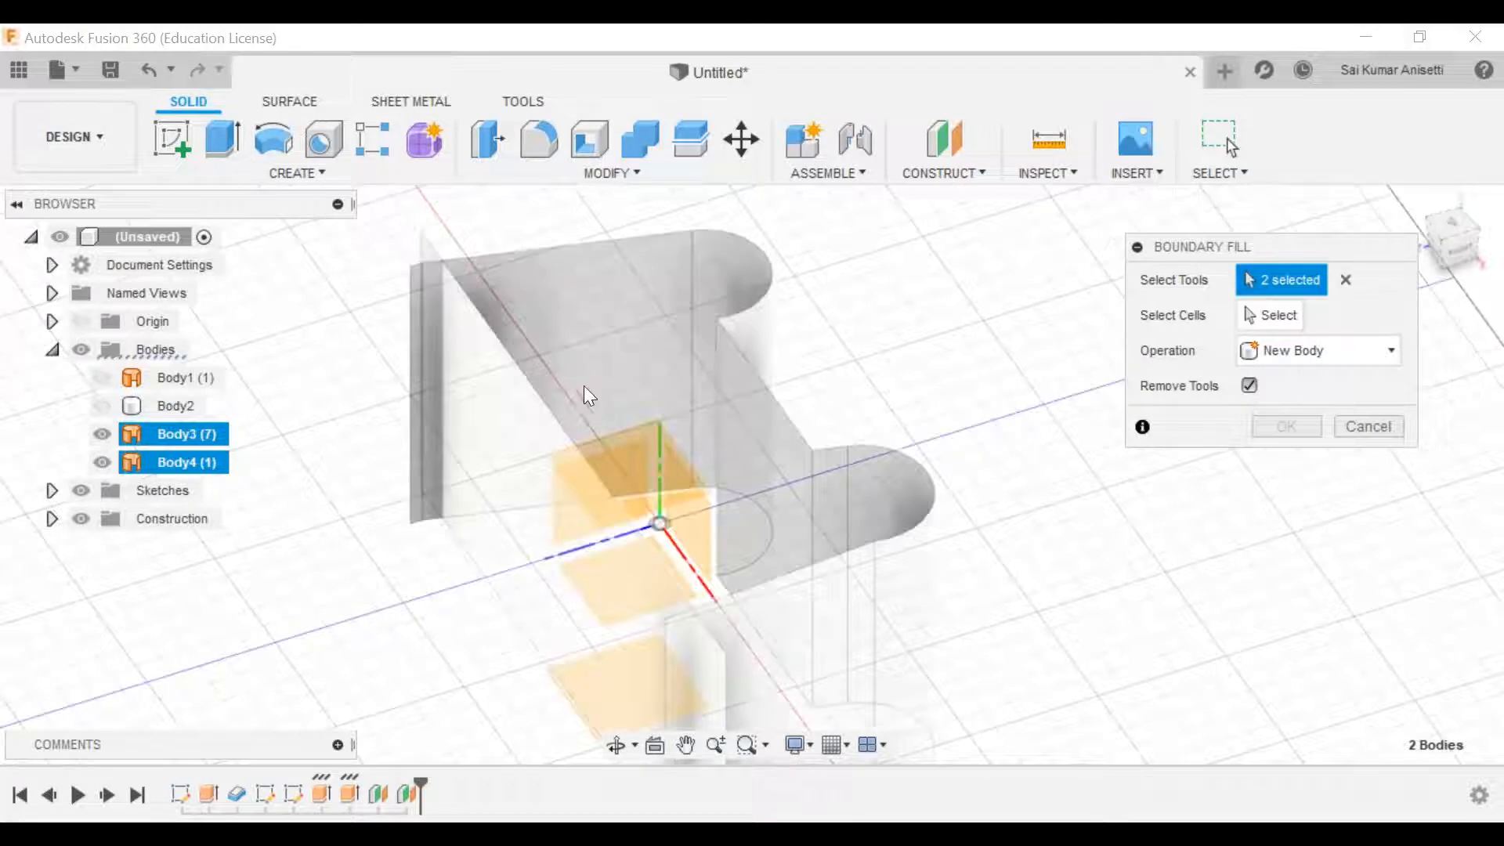
click(643, 474)
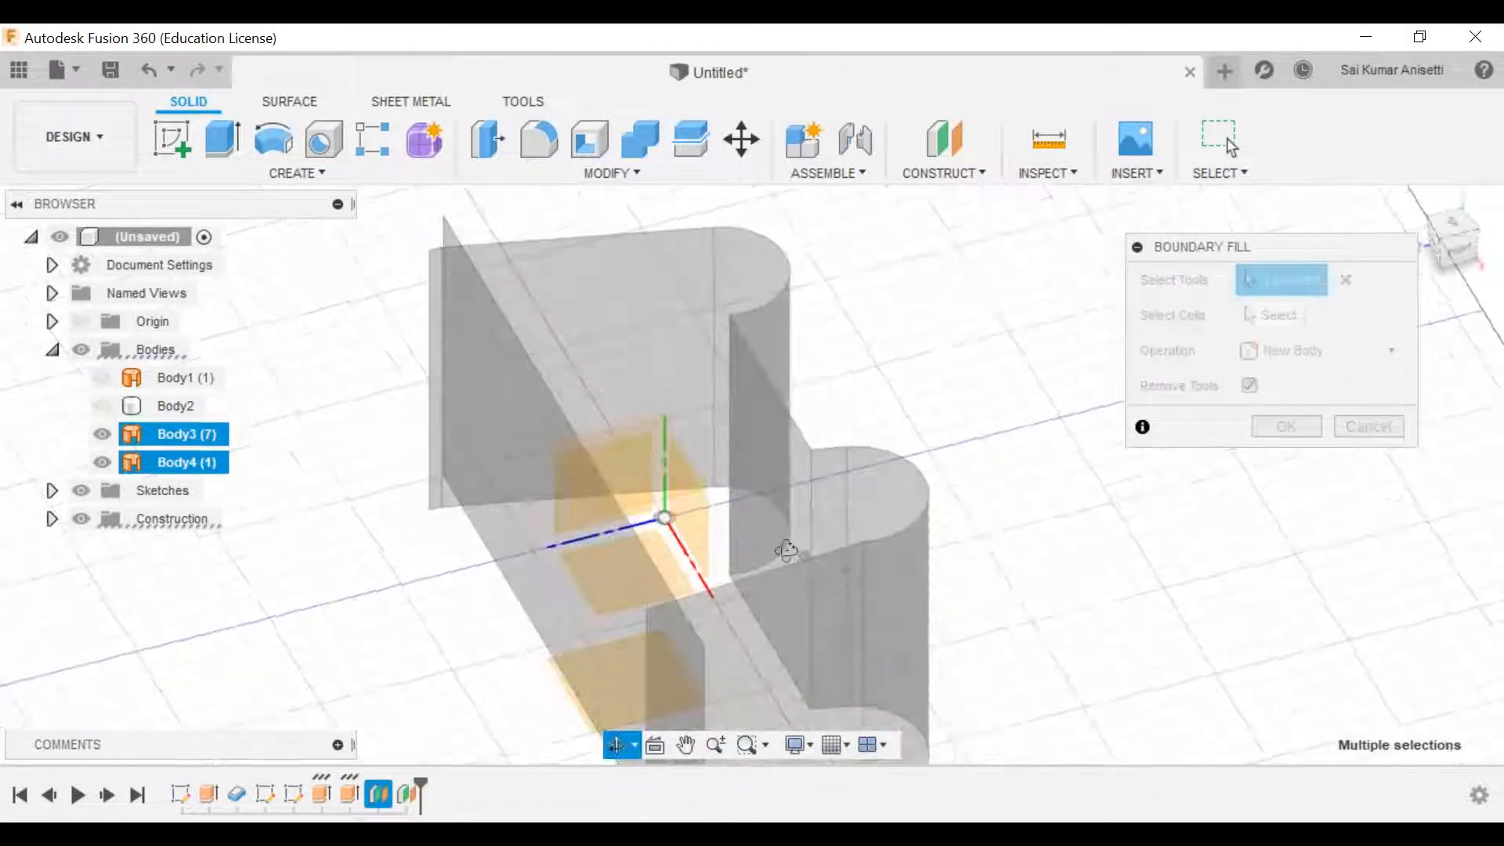
click(655, 554)
shift+middle_drag(689, 669, 765, 556)
drag(662, 675, 641, 497)
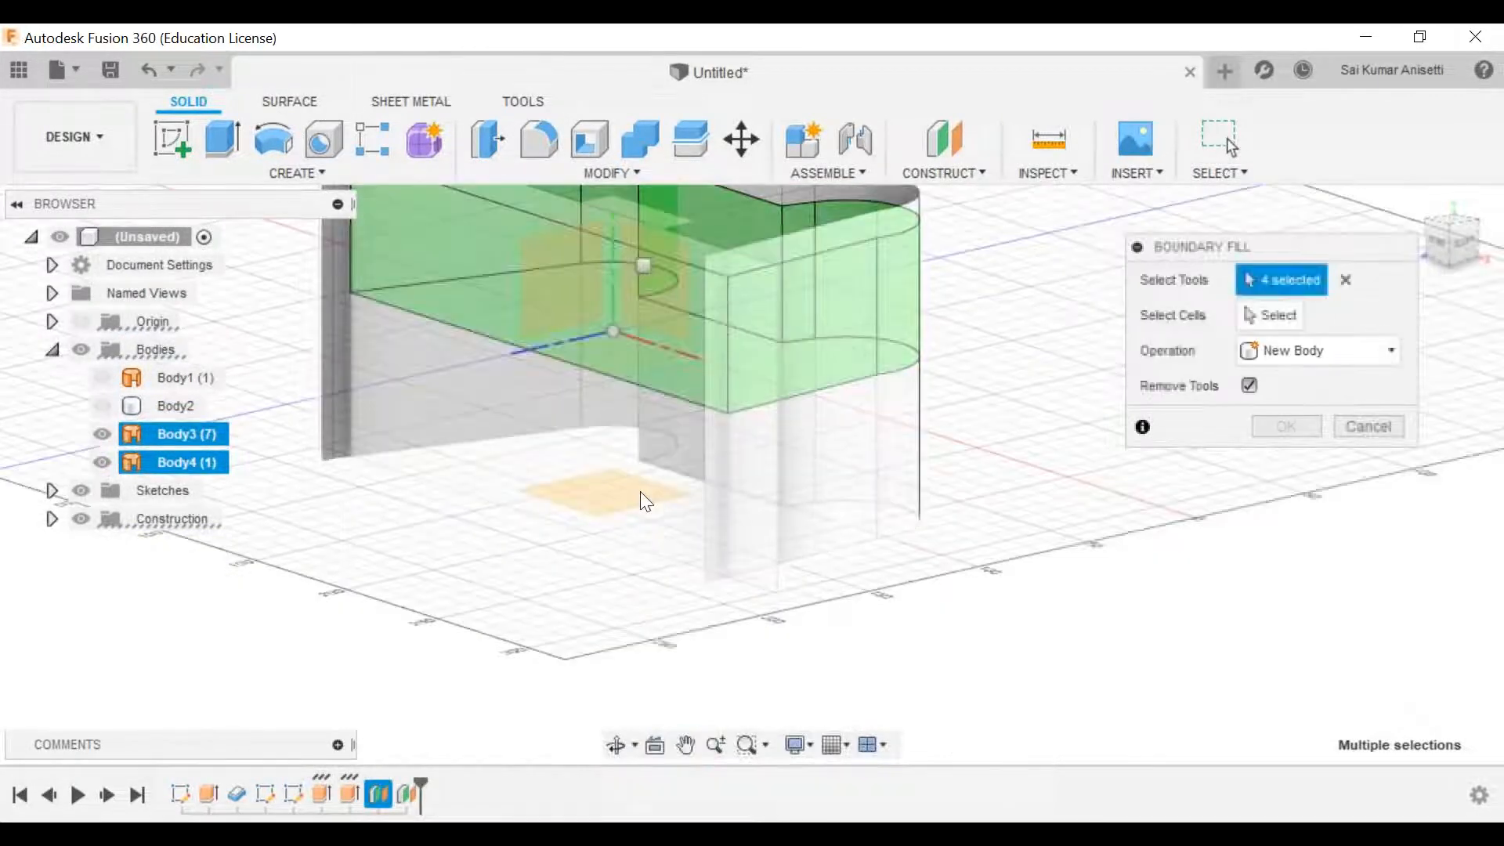
shift+middle_drag(652, 498, 650, 475)
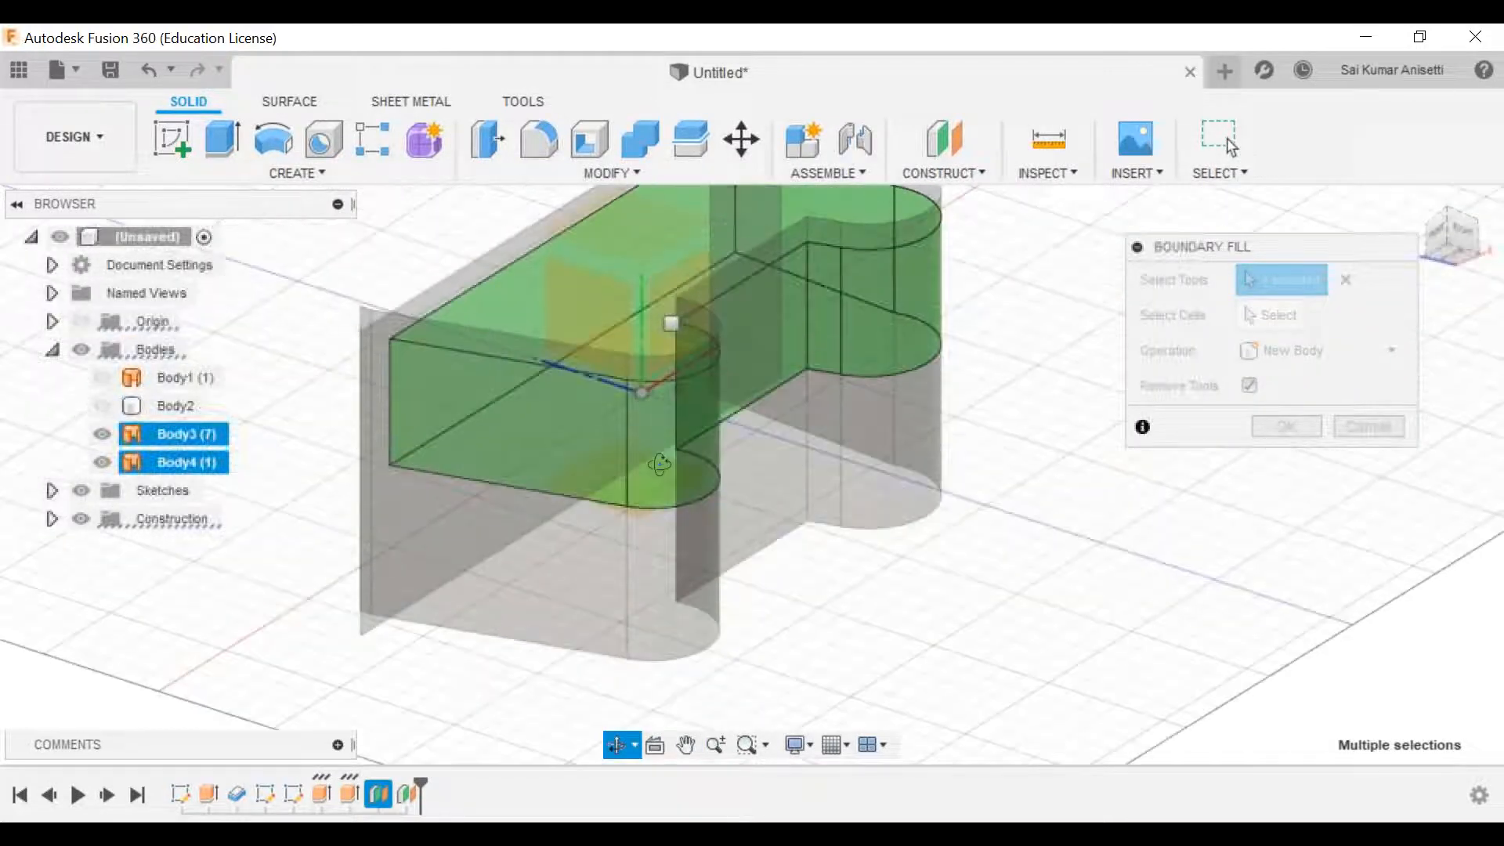
shift+middle_drag(755, 256, 731, 388)
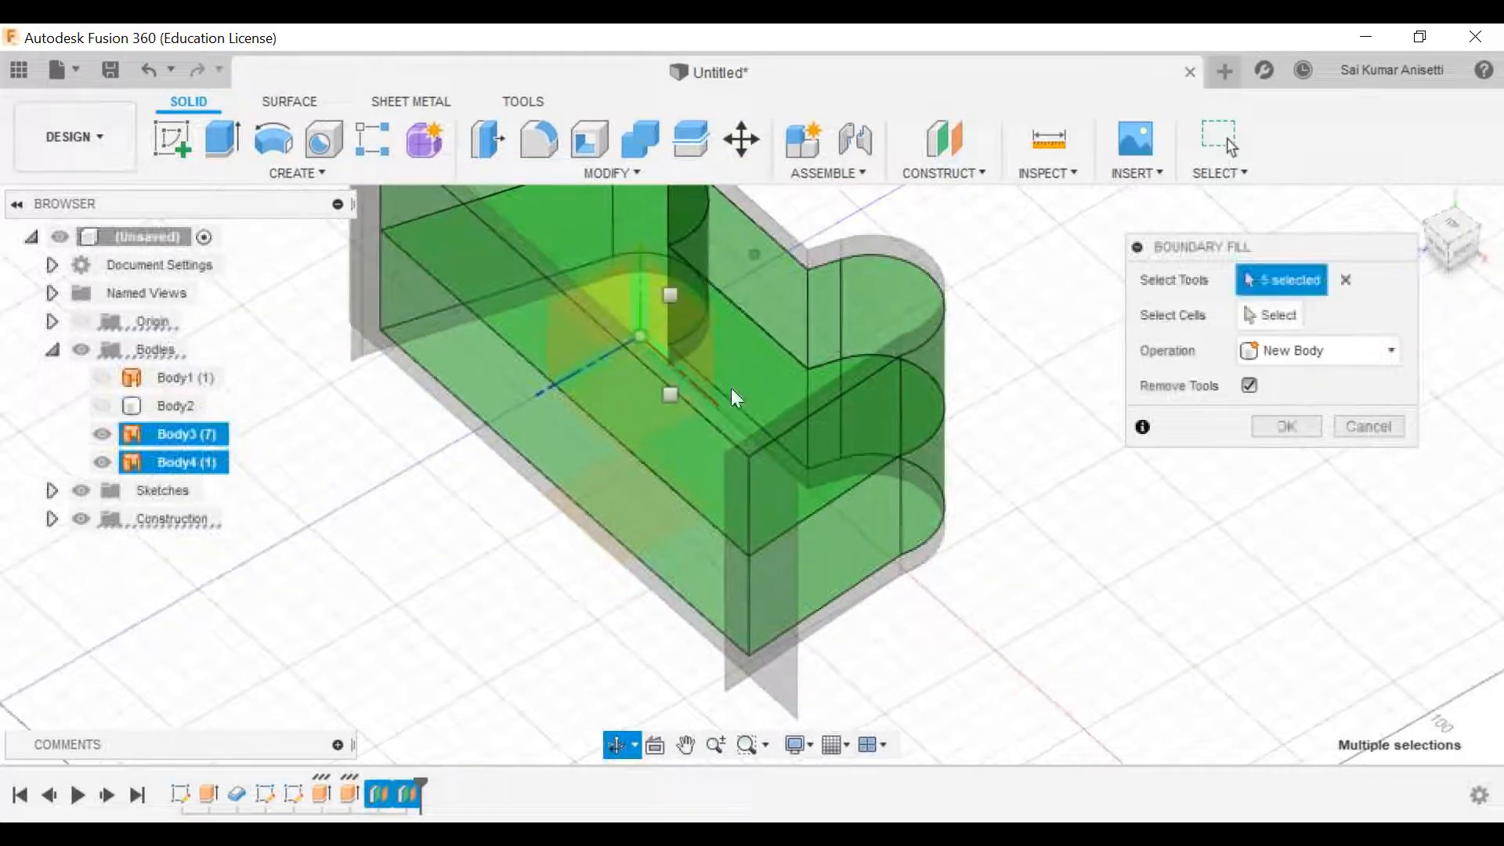
shift+middle_drag(888, 440, 963, 426)
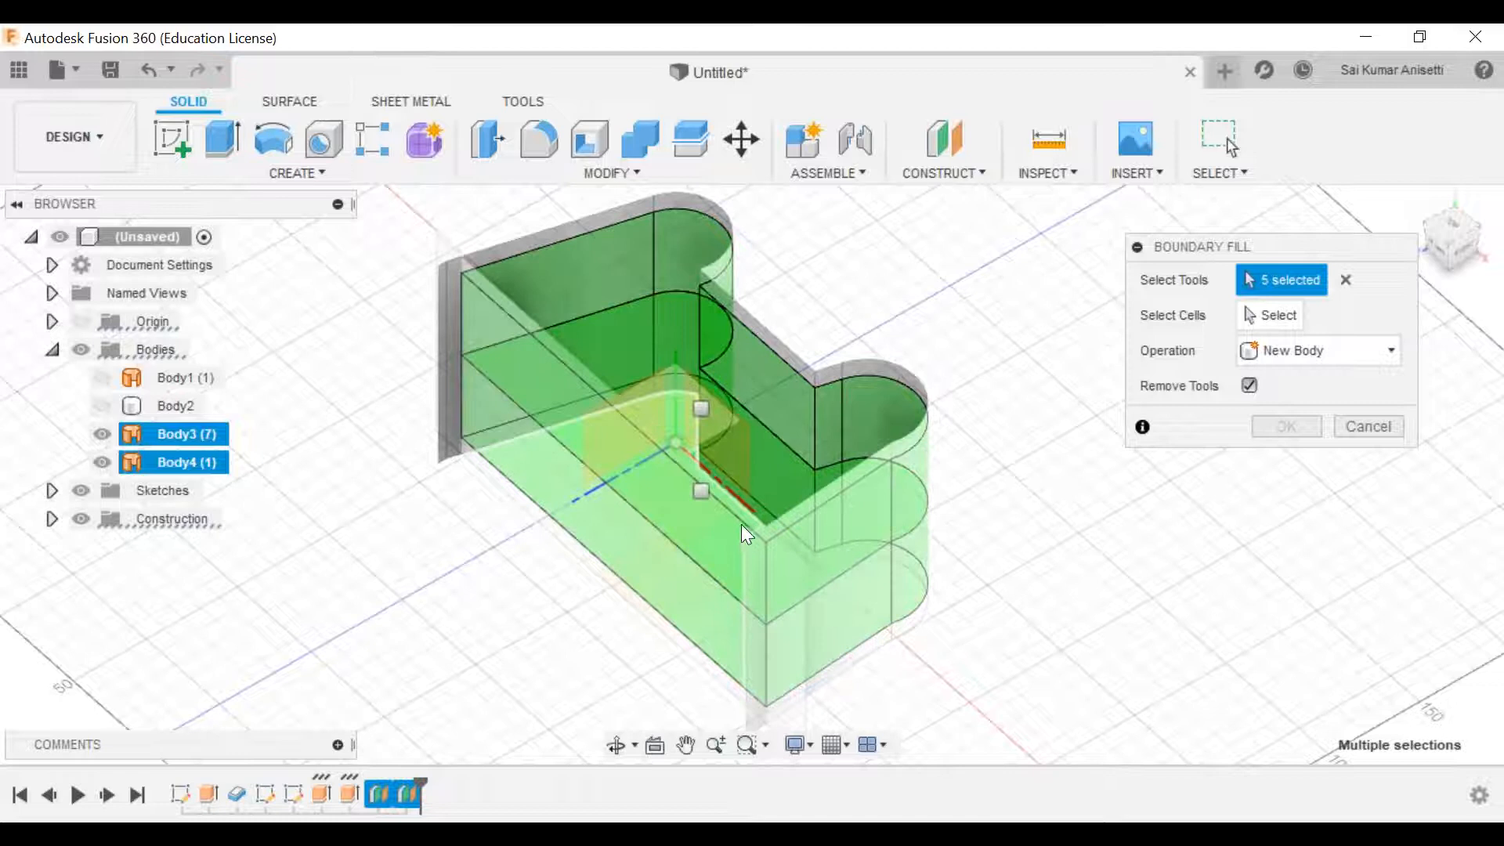
shift+middle_drag(753, 553, 695, 464)
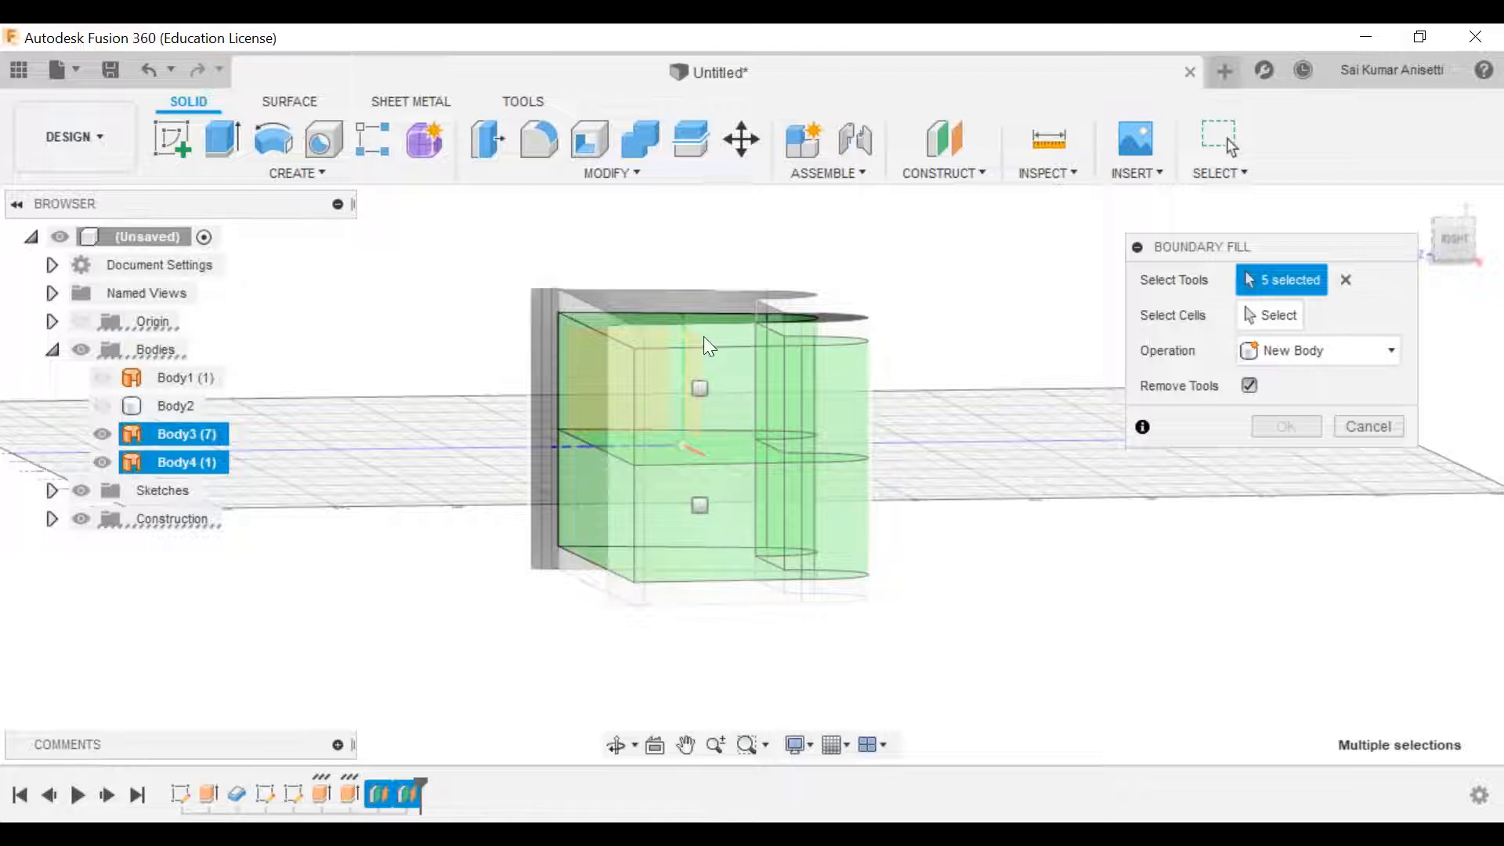
scroll(689, 344, up, 3)
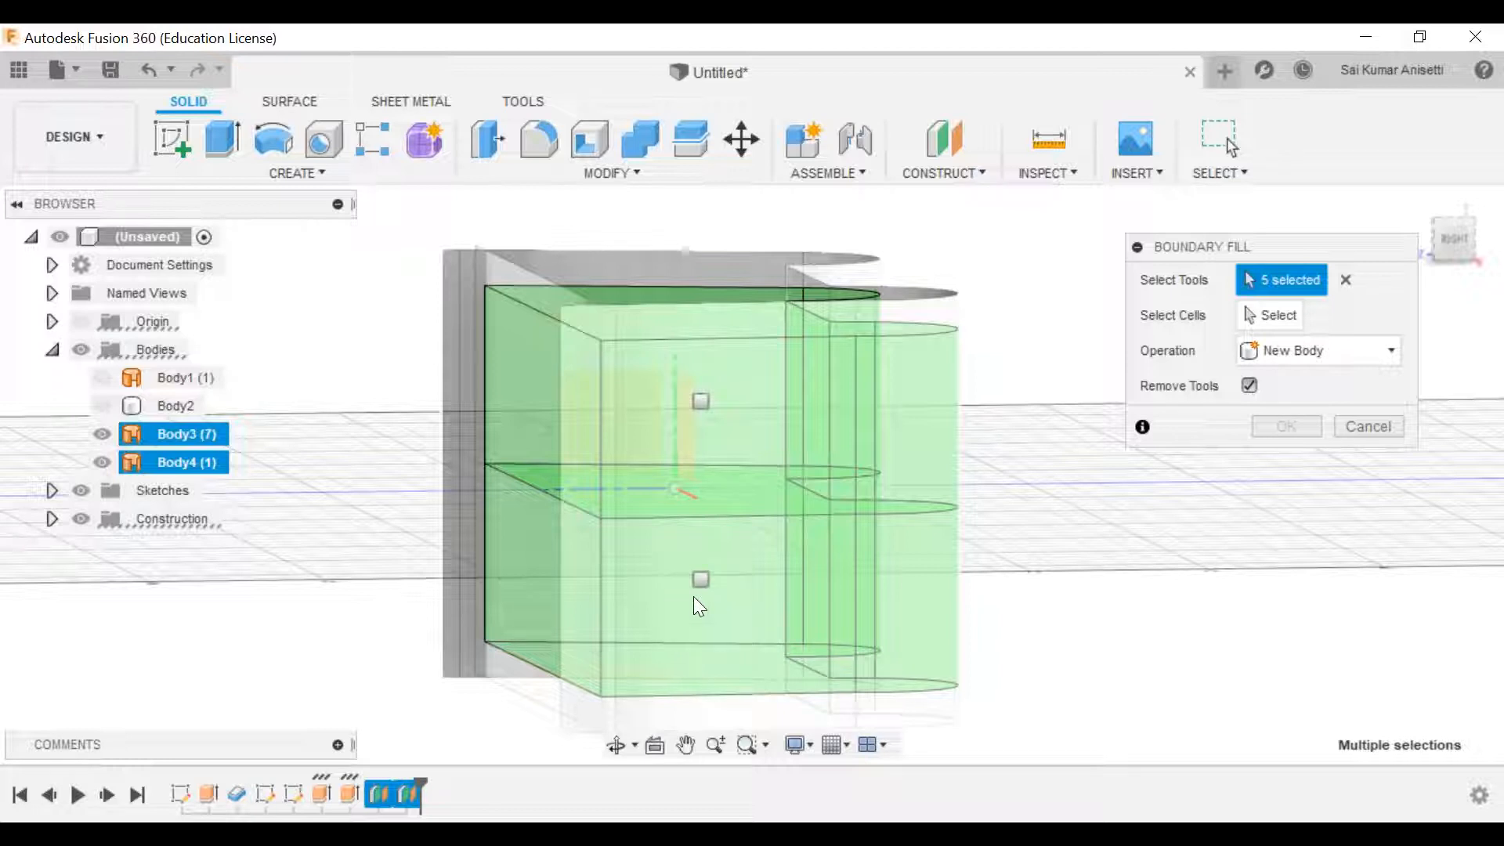
click(700, 401)
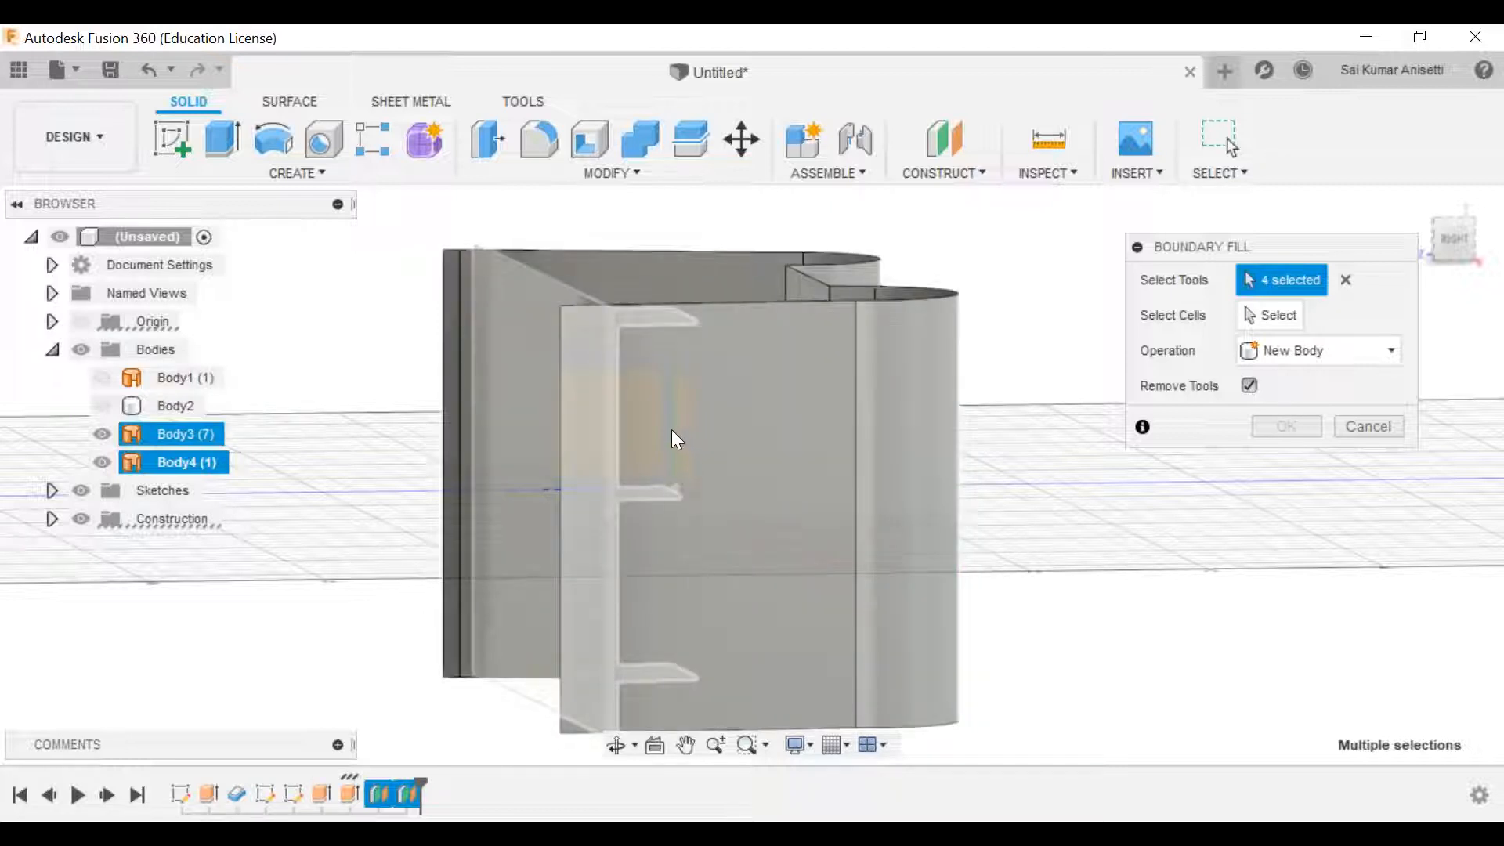
shift+middle_drag(672, 430, 688, 479)
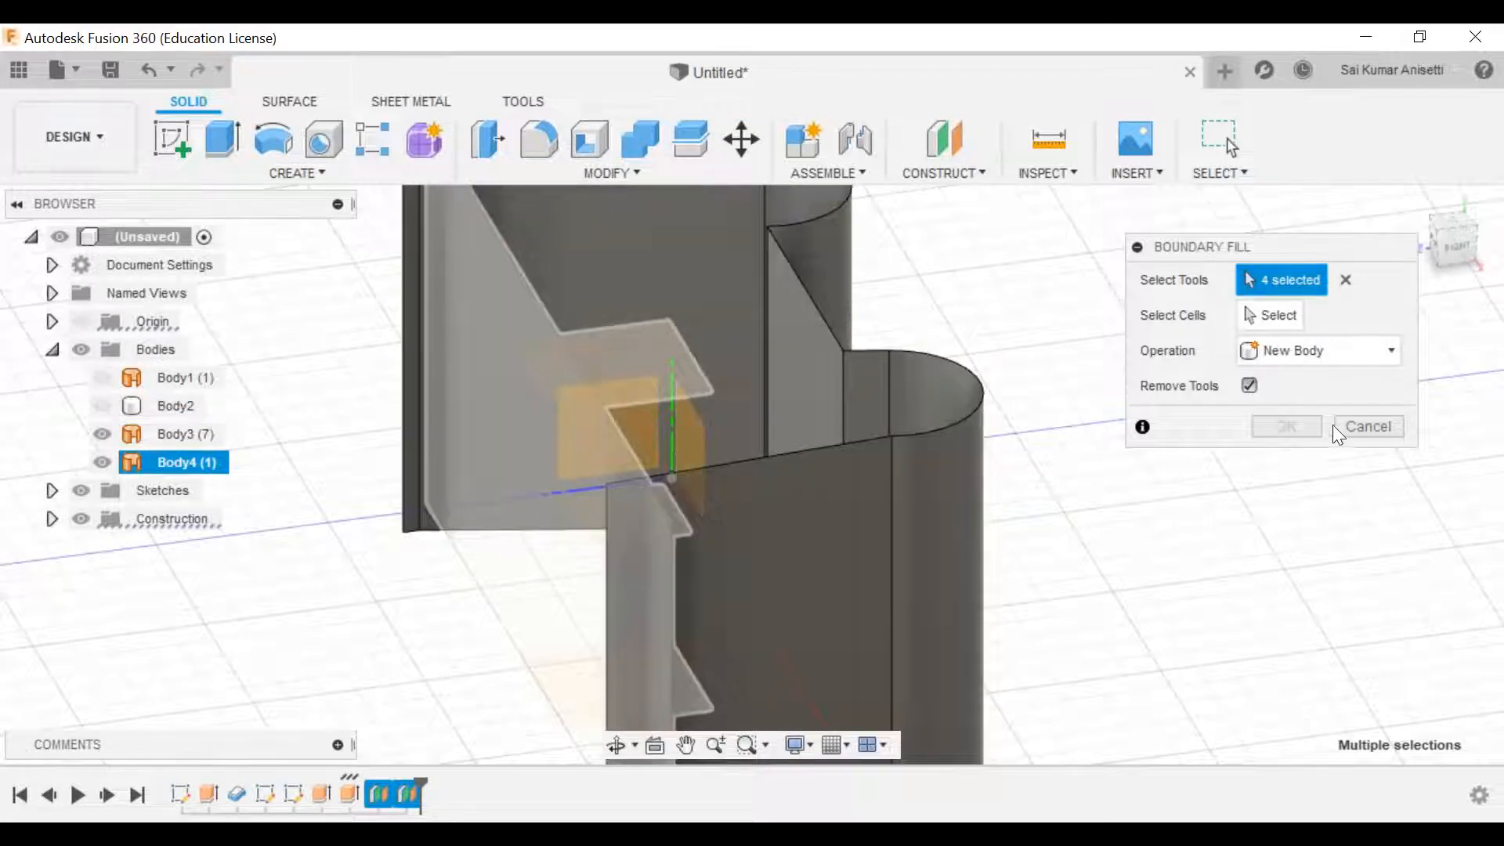
click(1334, 430)
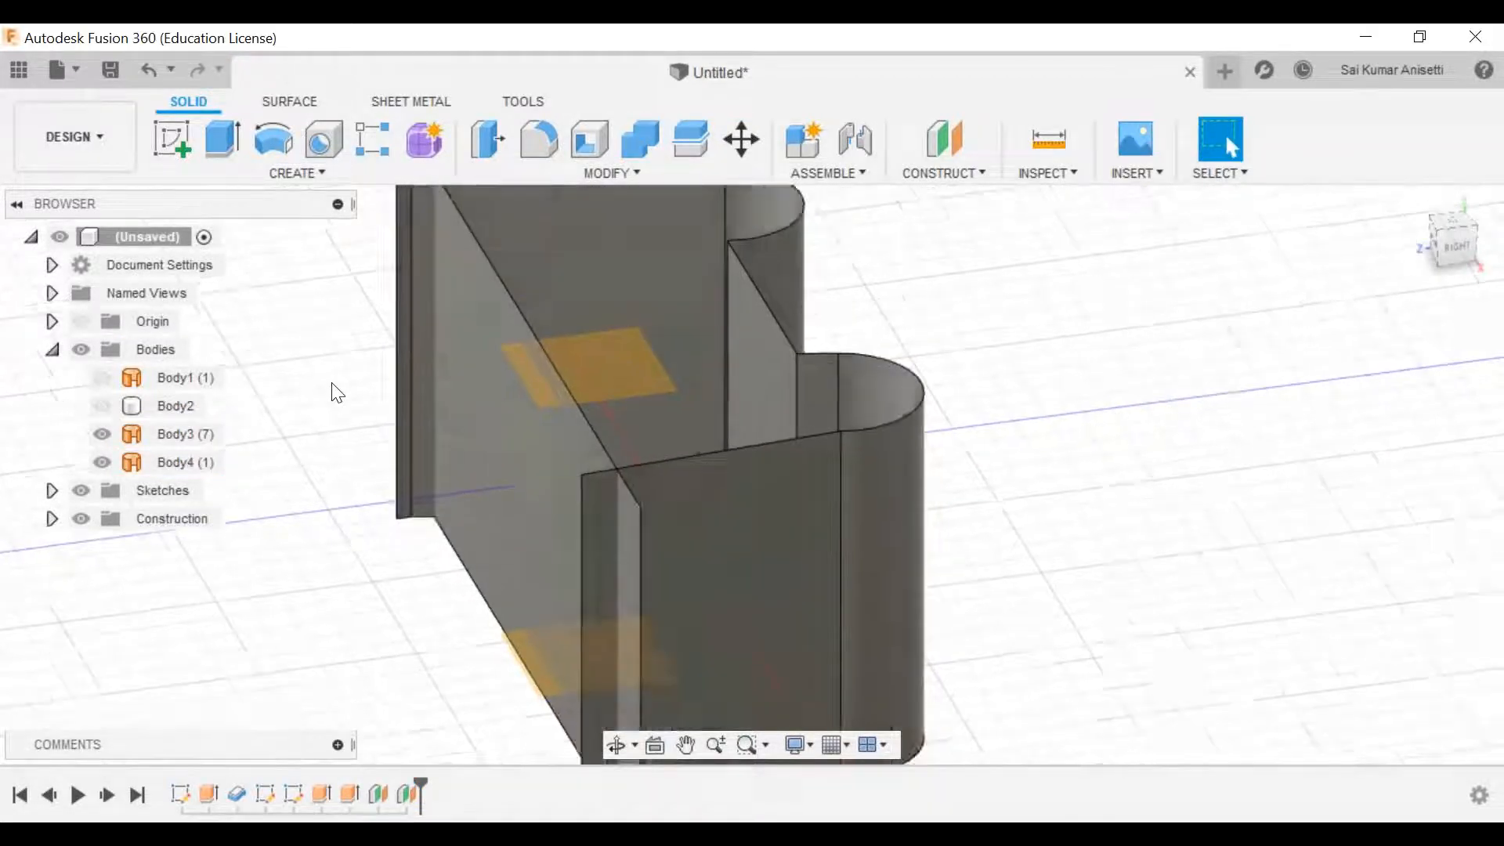
Step: Set up a Boundary Fill with both visible surface bodies, the XZ origin plane and the upper and lower offset planes as tools
click(297, 173)
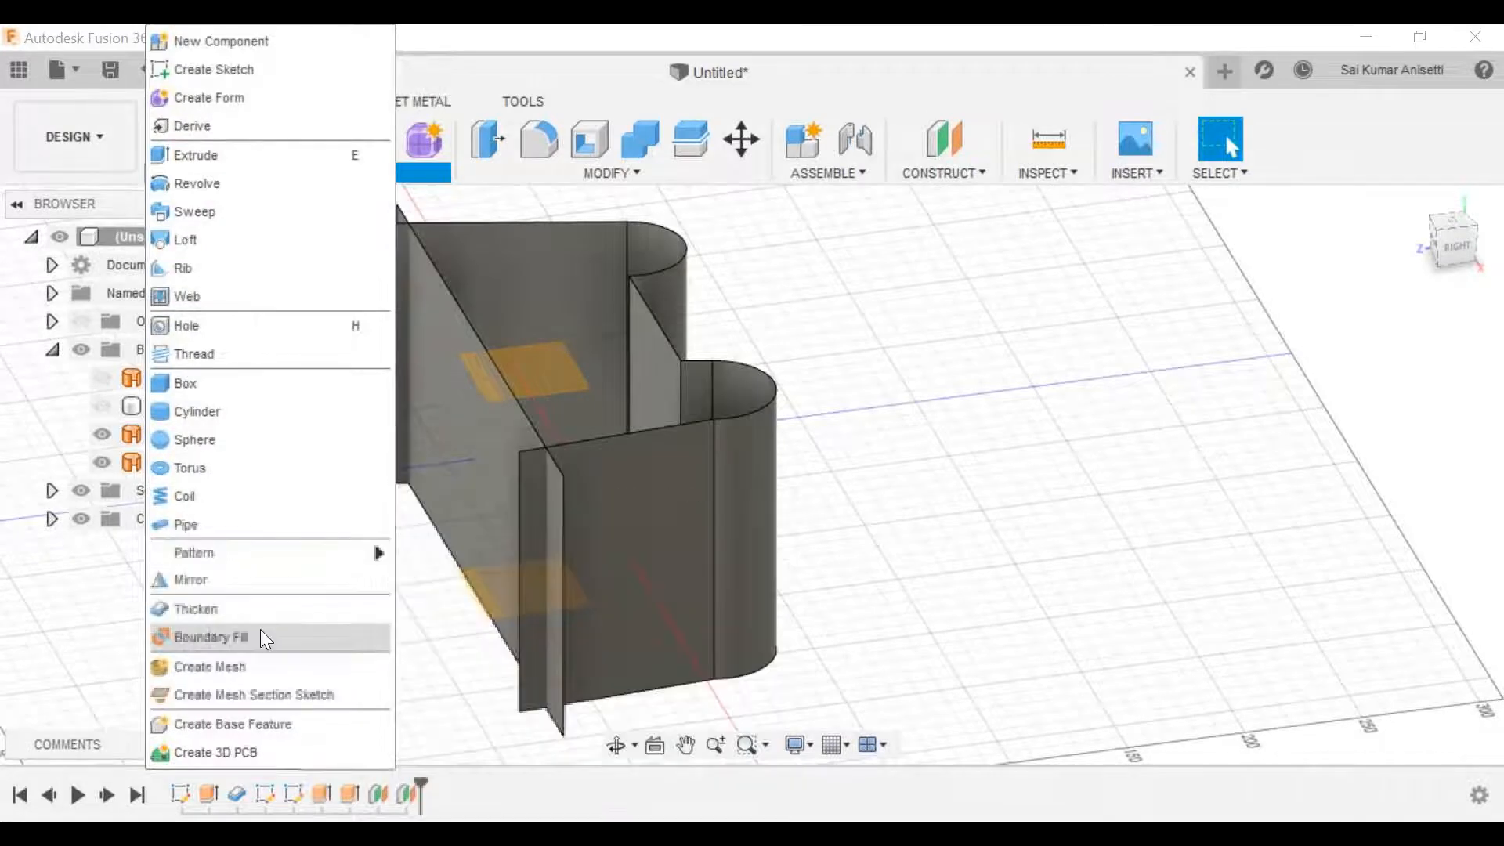
click(261, 635)
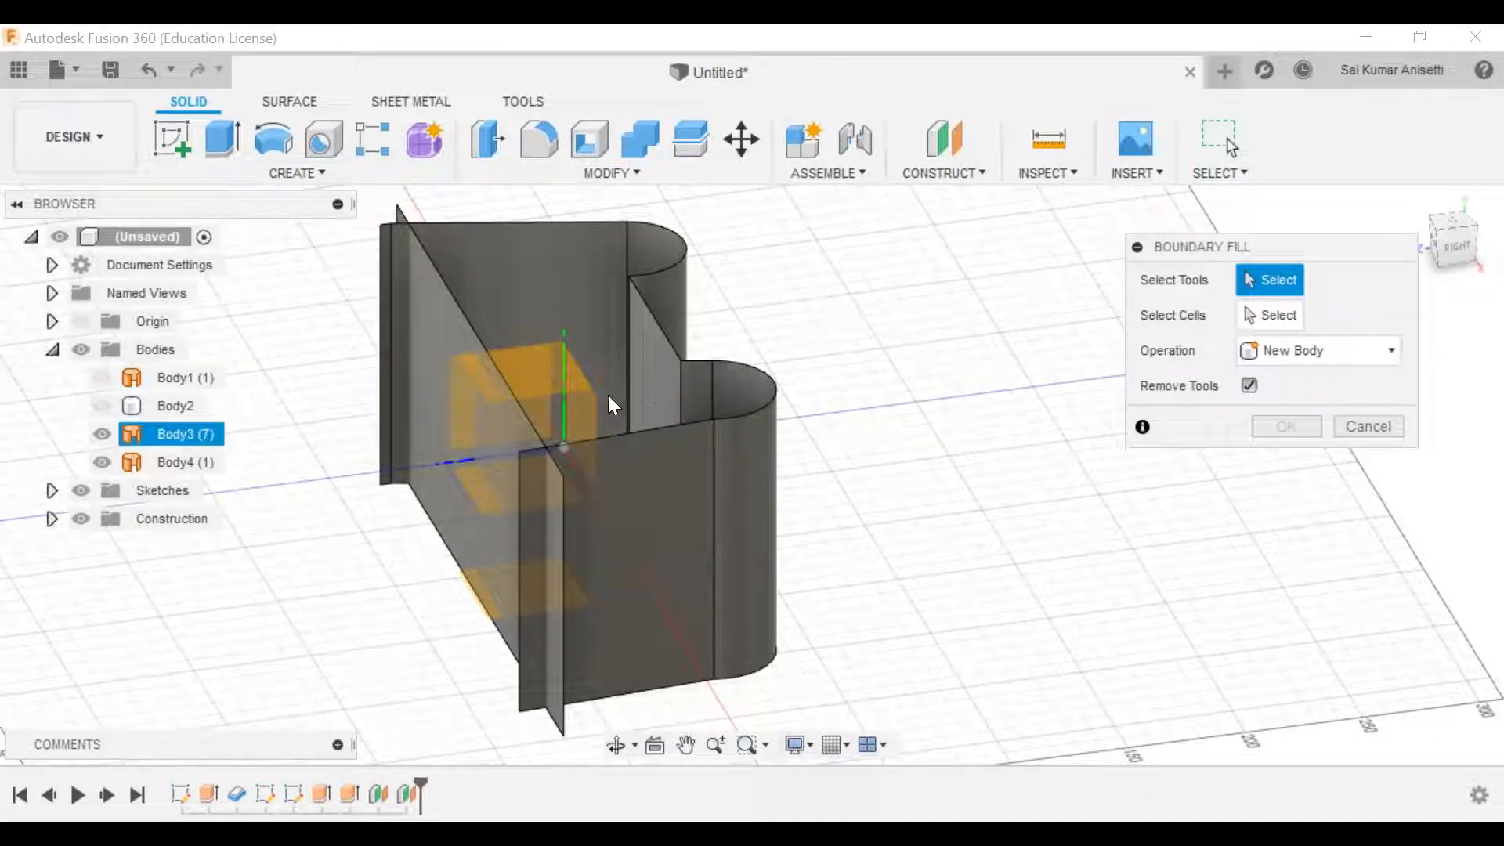
click(176, 442)
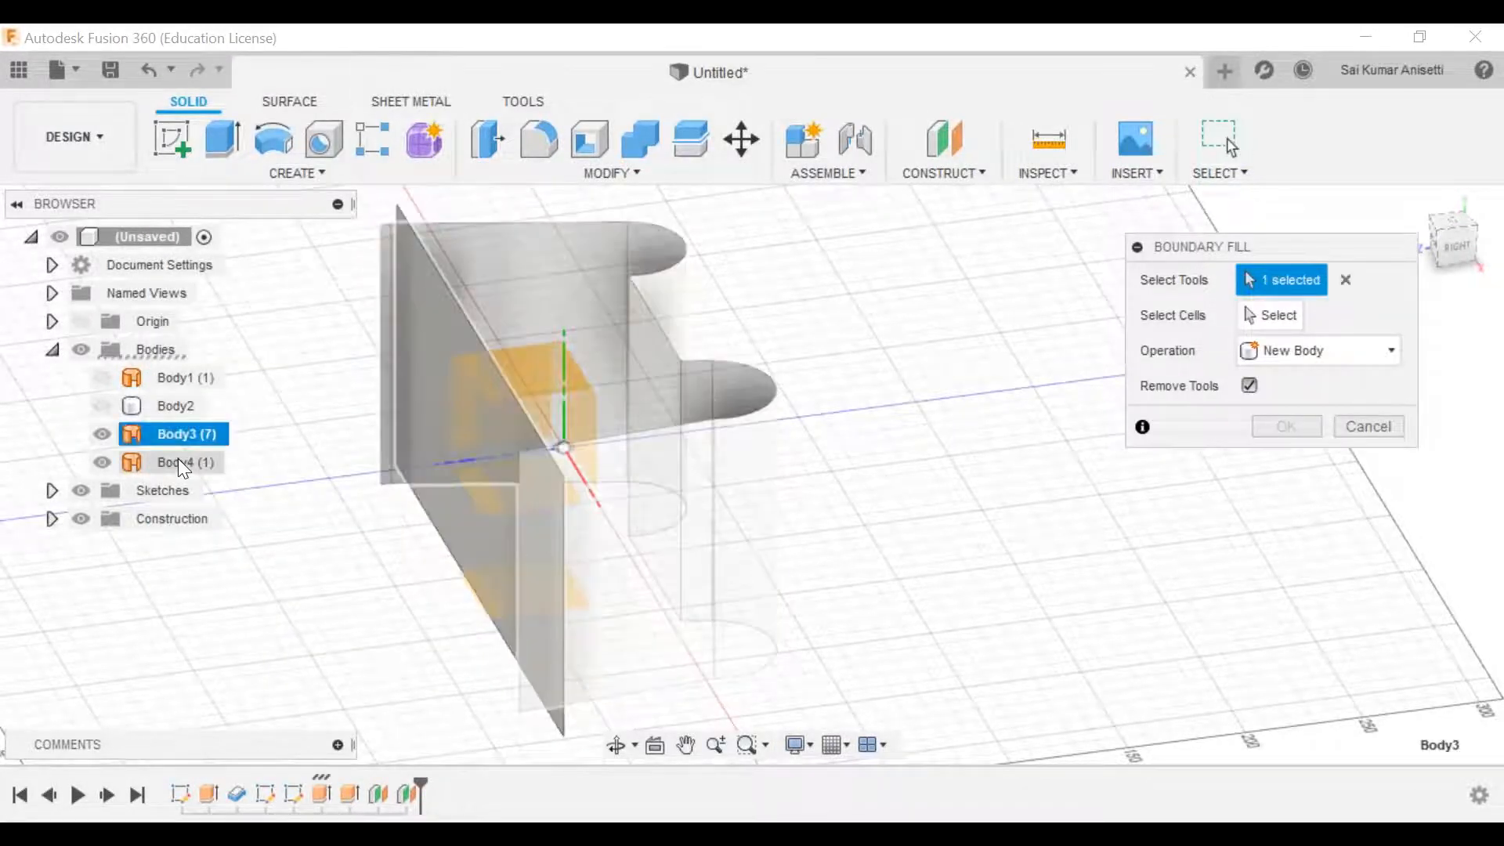
click(177, 459)
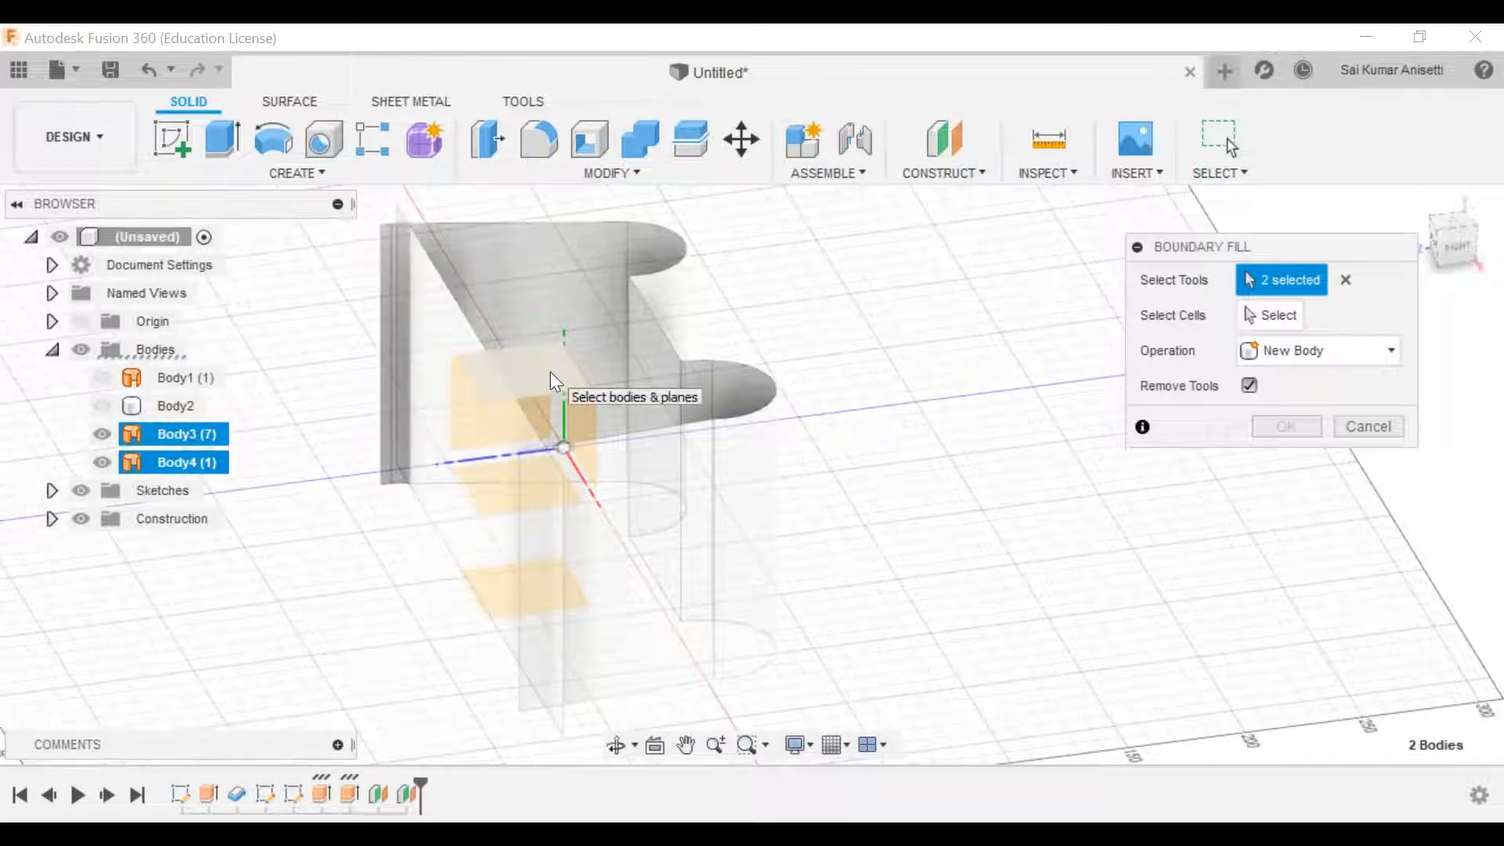
shift+middle_drag(547, 413, 558, 464)
click(529, 463)
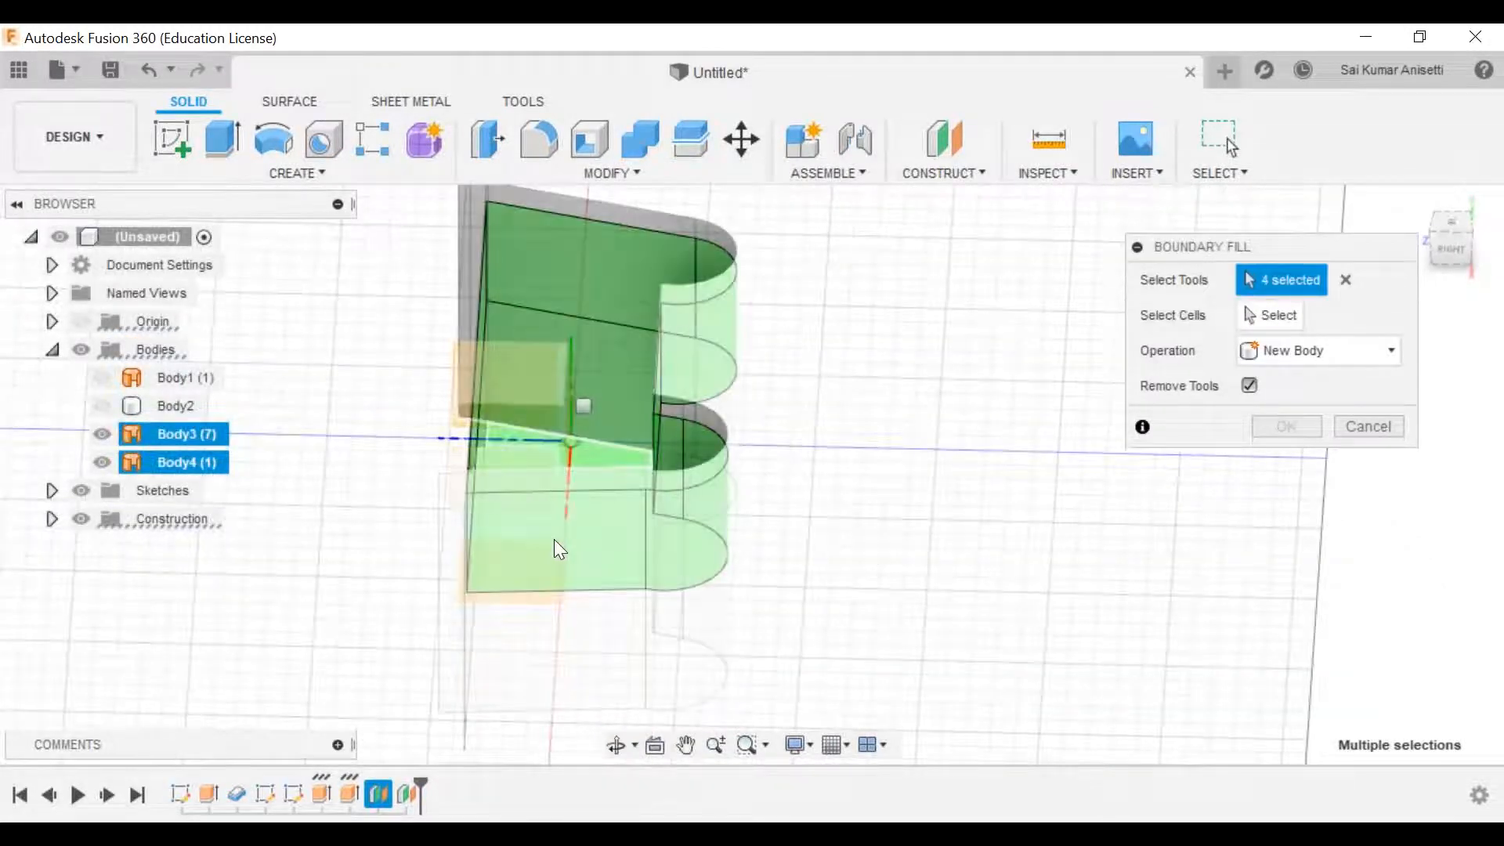
shift+middle_drag(553, 539, 561, 517)
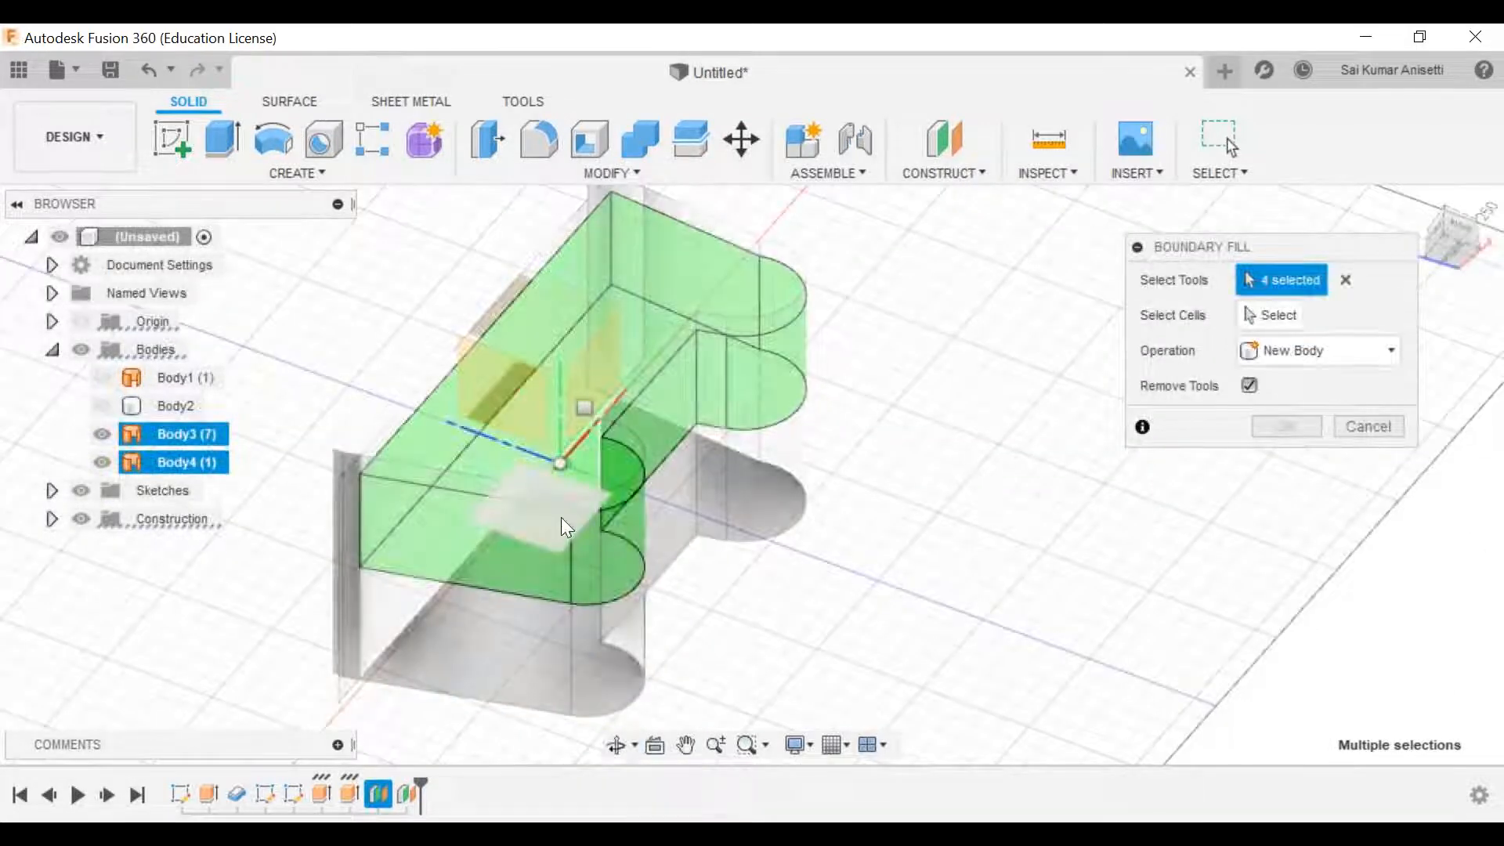
click(561, 516)
middle_drag(655, 306, 714, 441)
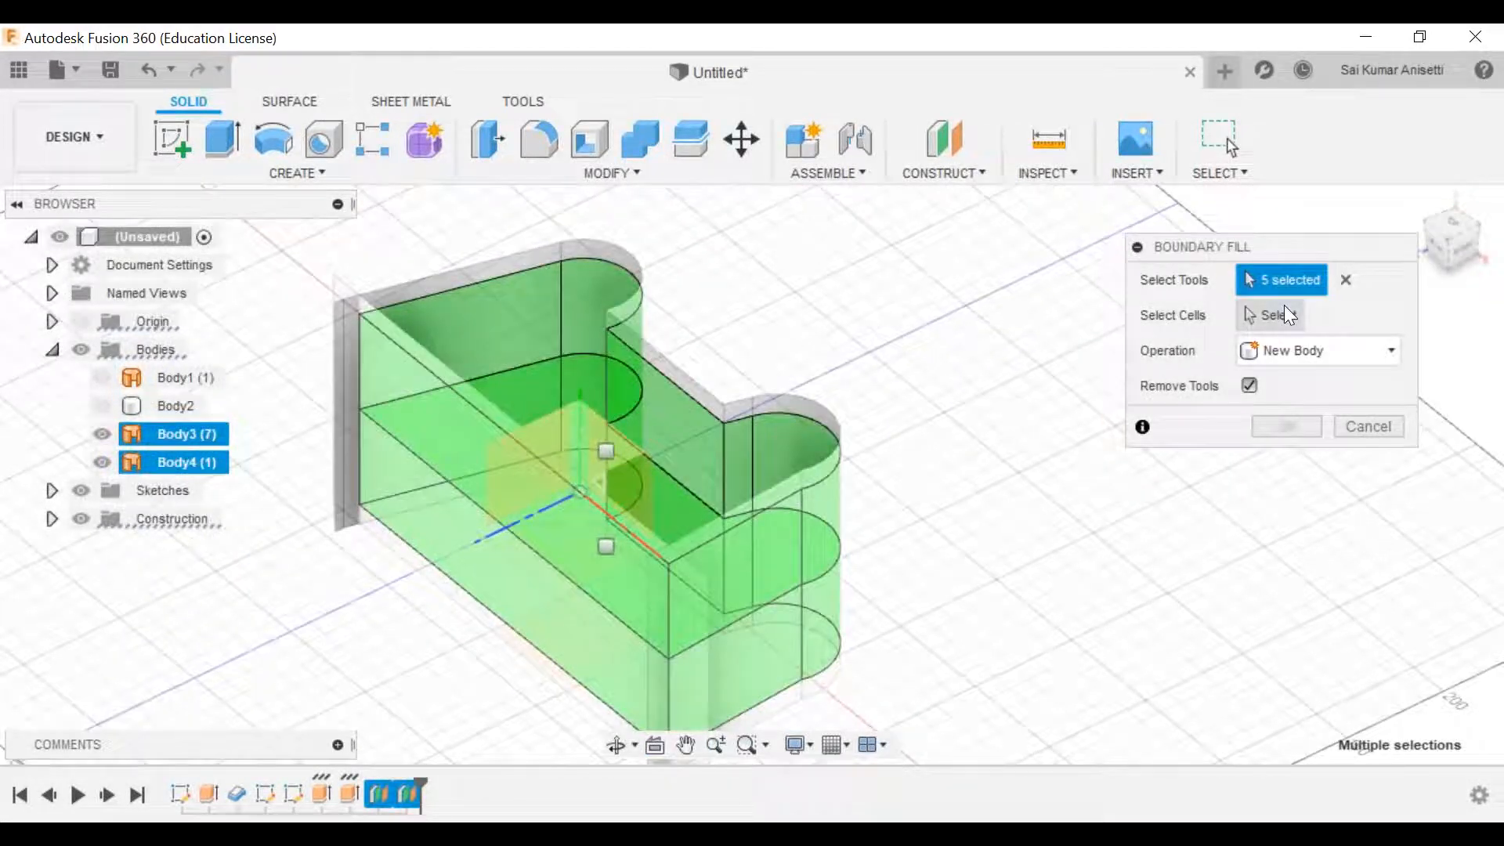
Step: Fill the upper and lower cells as a new body with Remove Tools off, and hide the two wall surface bodies
click(1284, 314)
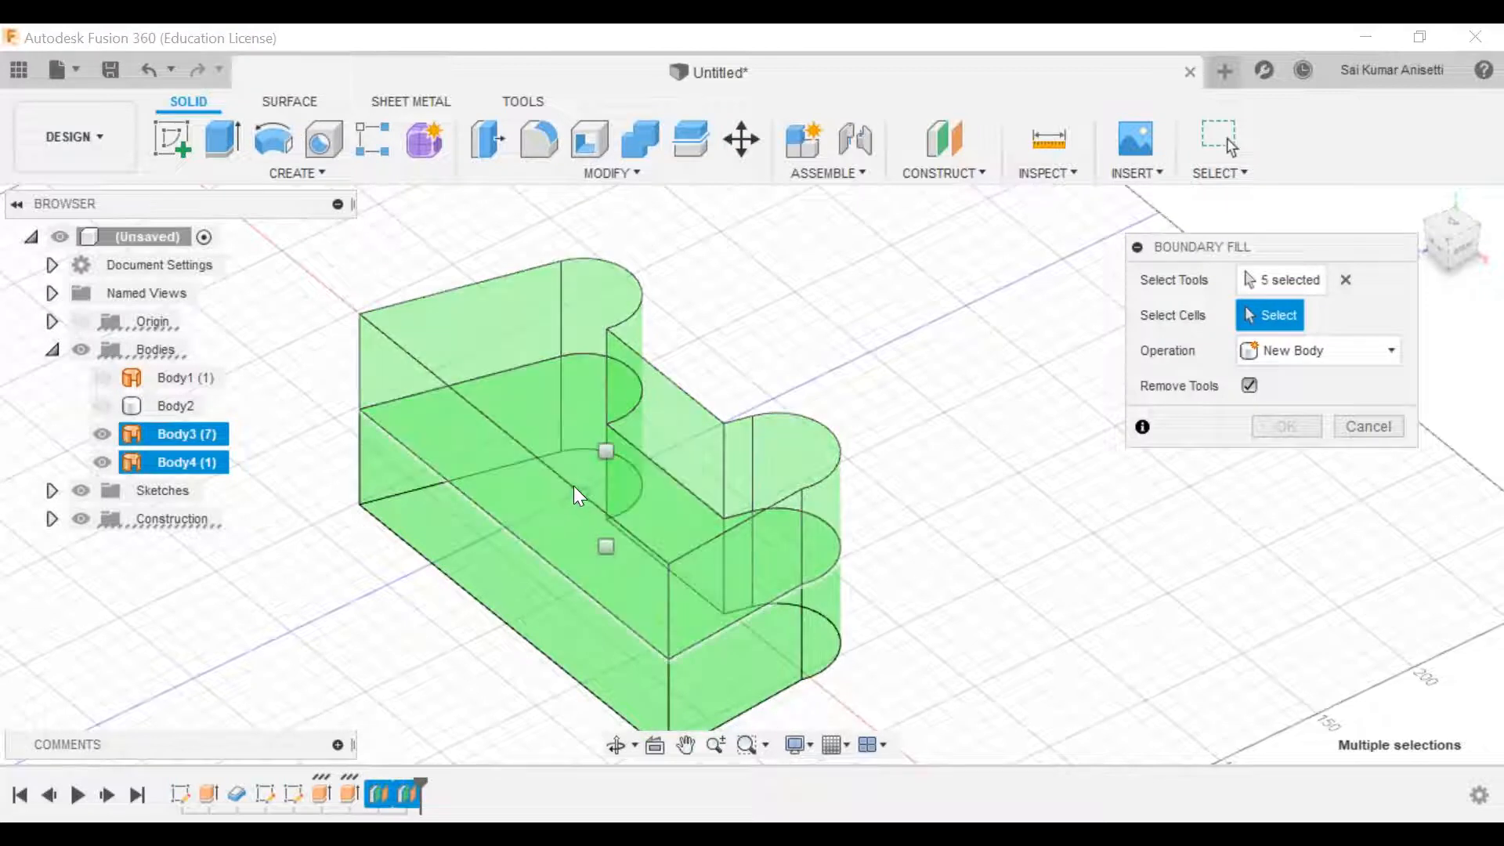
click(606, 452)
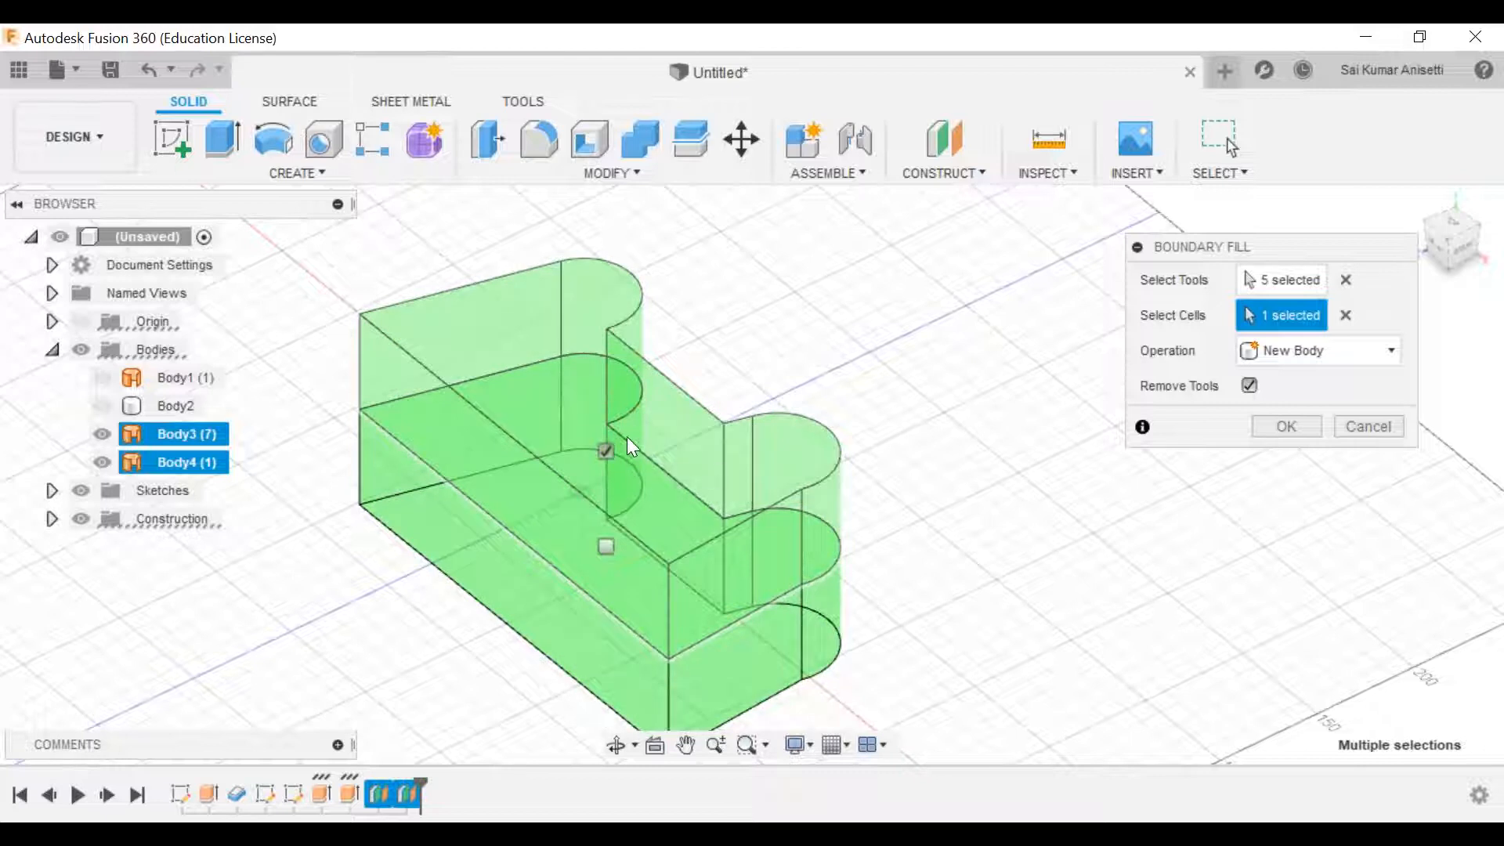
click(606, 546)
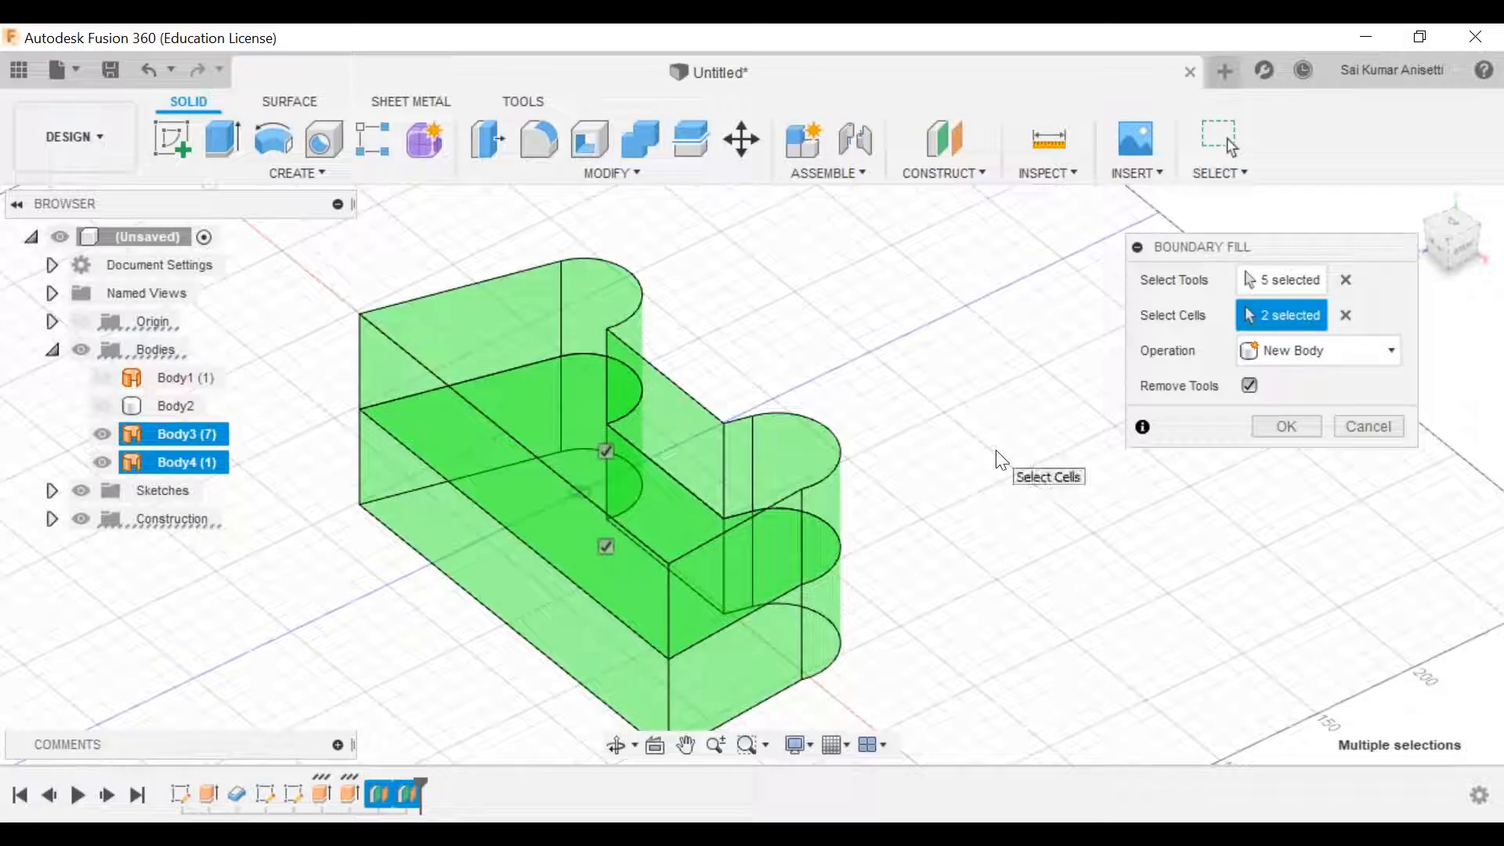
click(1251, 386)
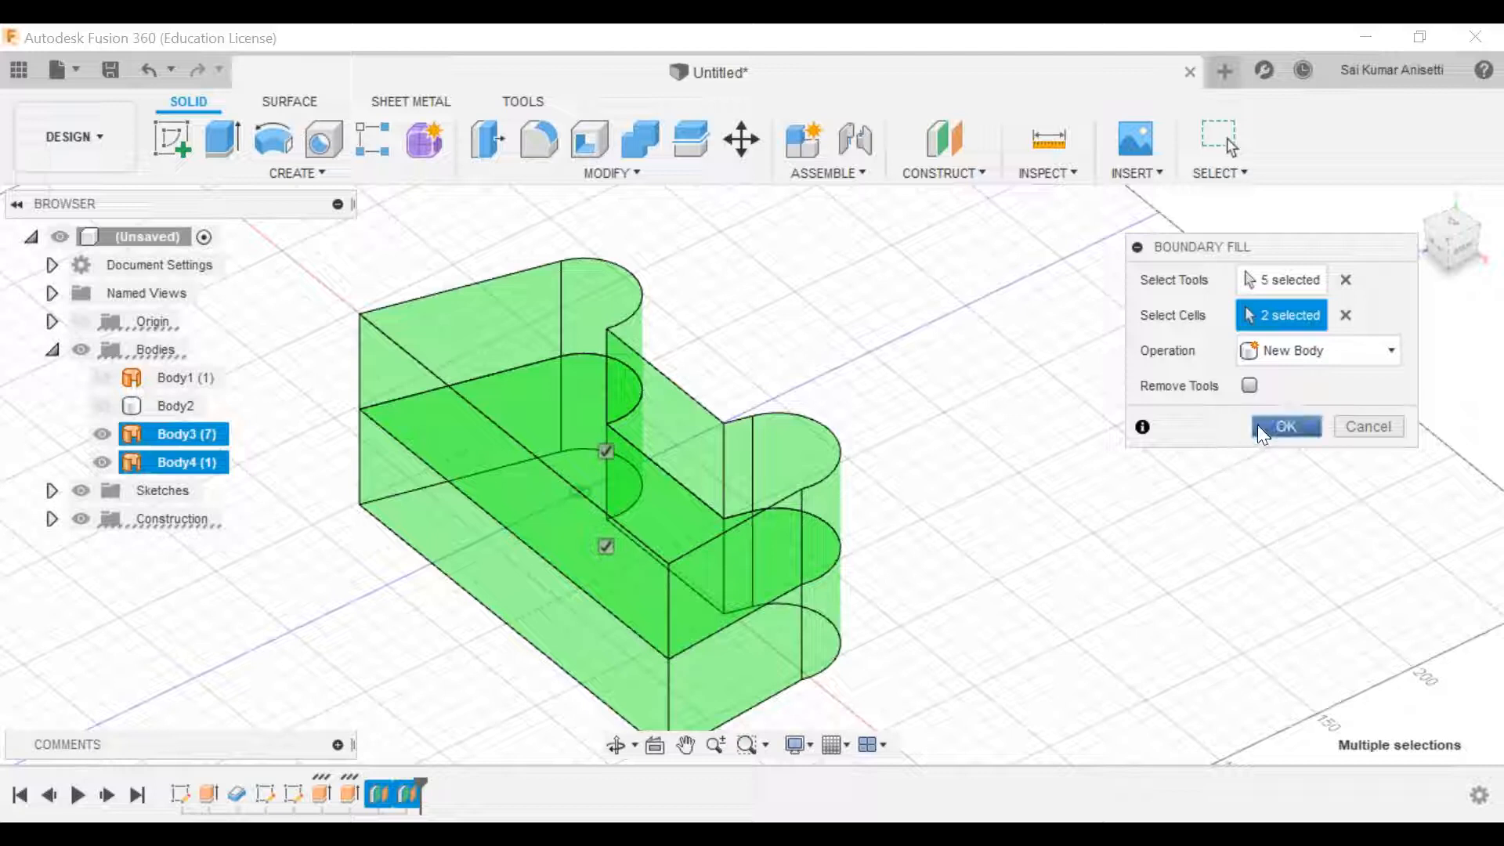
click(1258, 424)
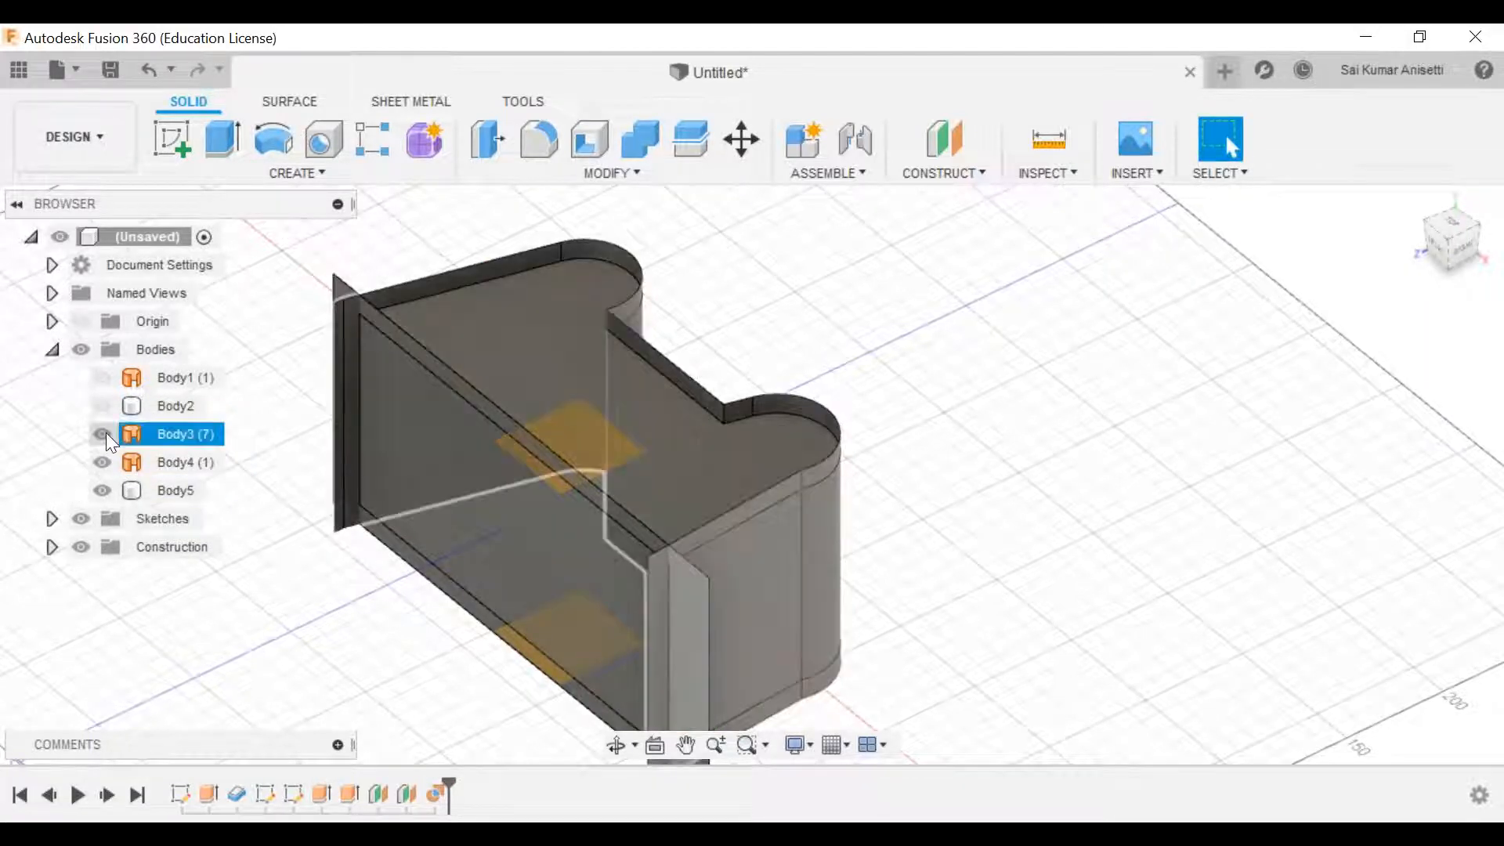
click(106, 433)
click(105, 460)
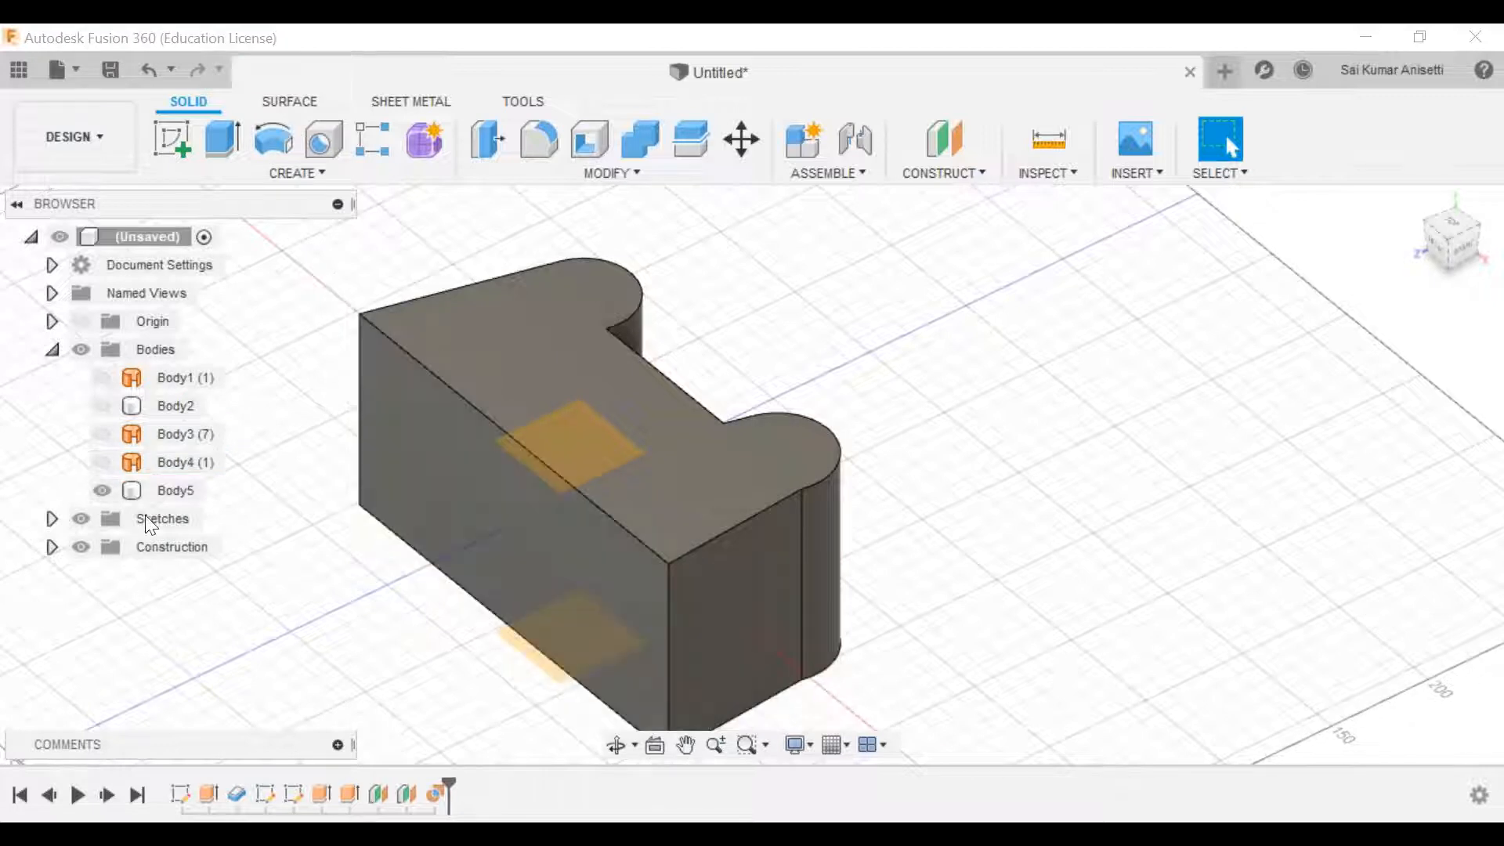
Step: Compare the filled solid with the two wall surface bodies by showing both surfaces around it and hiding them again
click(161, 491)
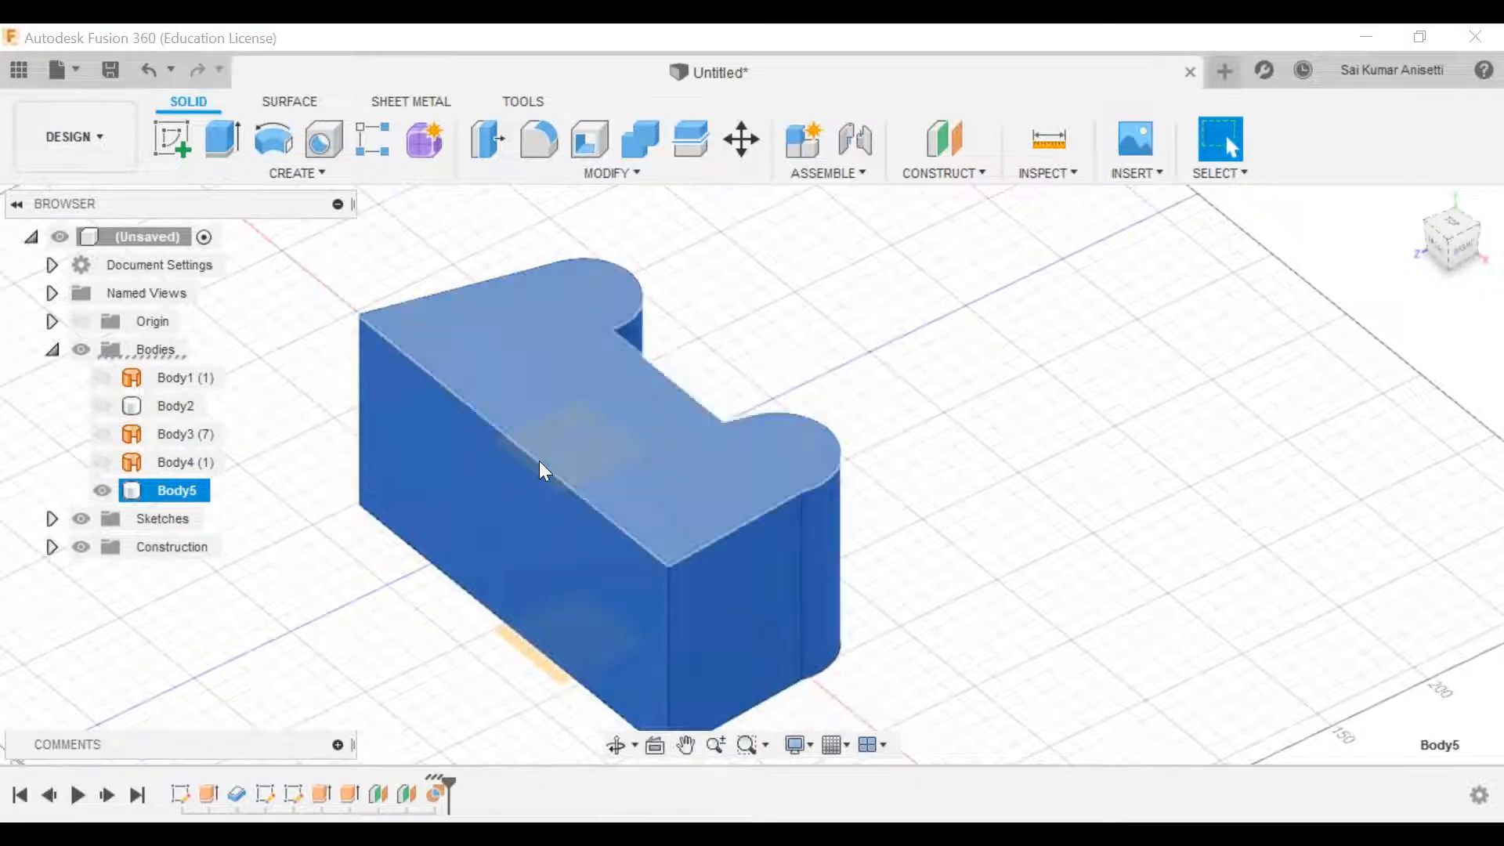
shift+middle_drag(945, 535, 769, 575)
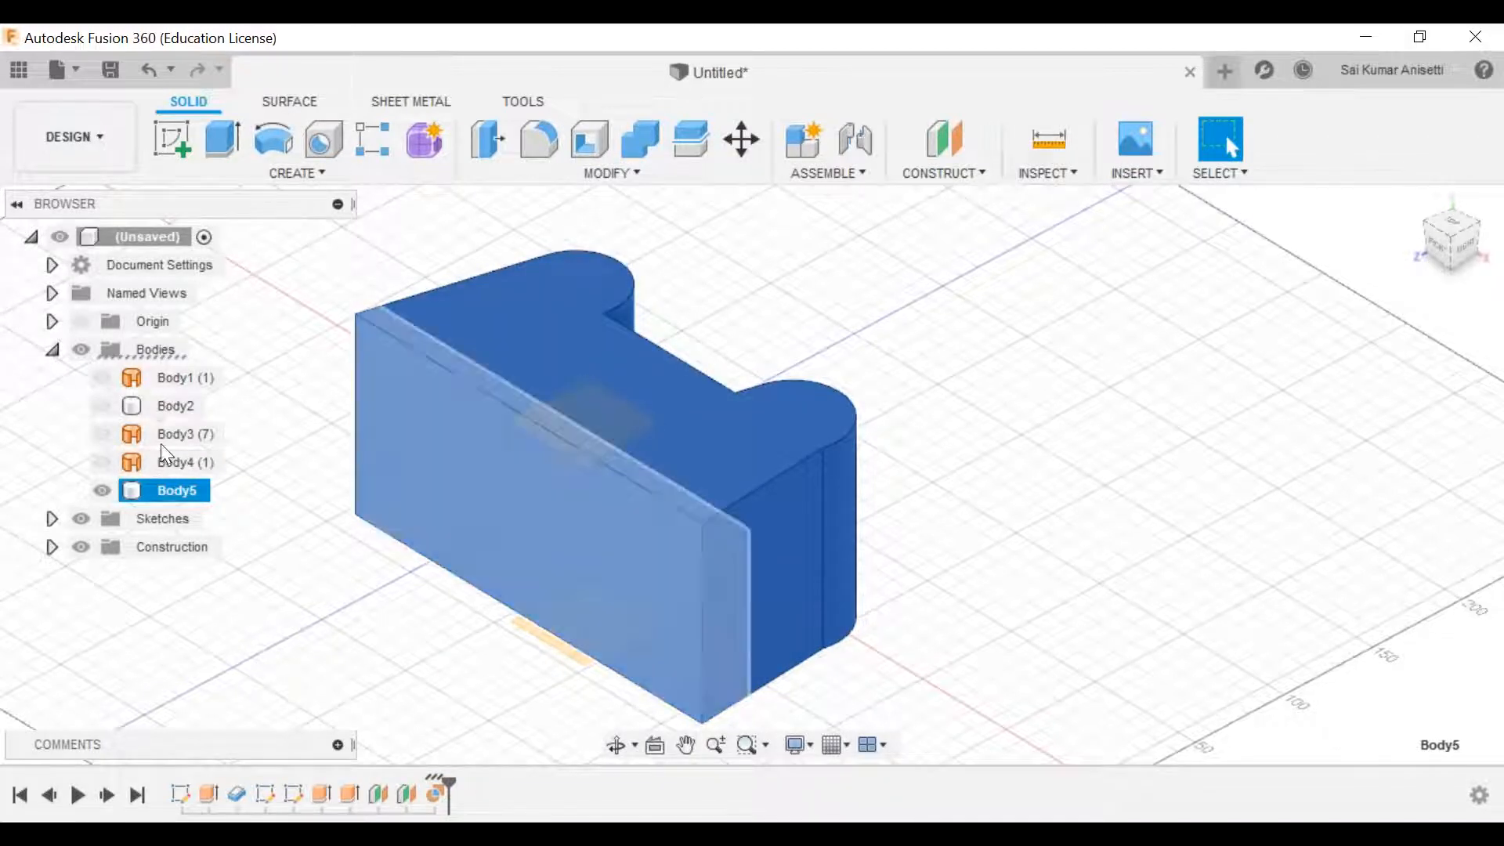
click(101, 434)
click(102, 462)
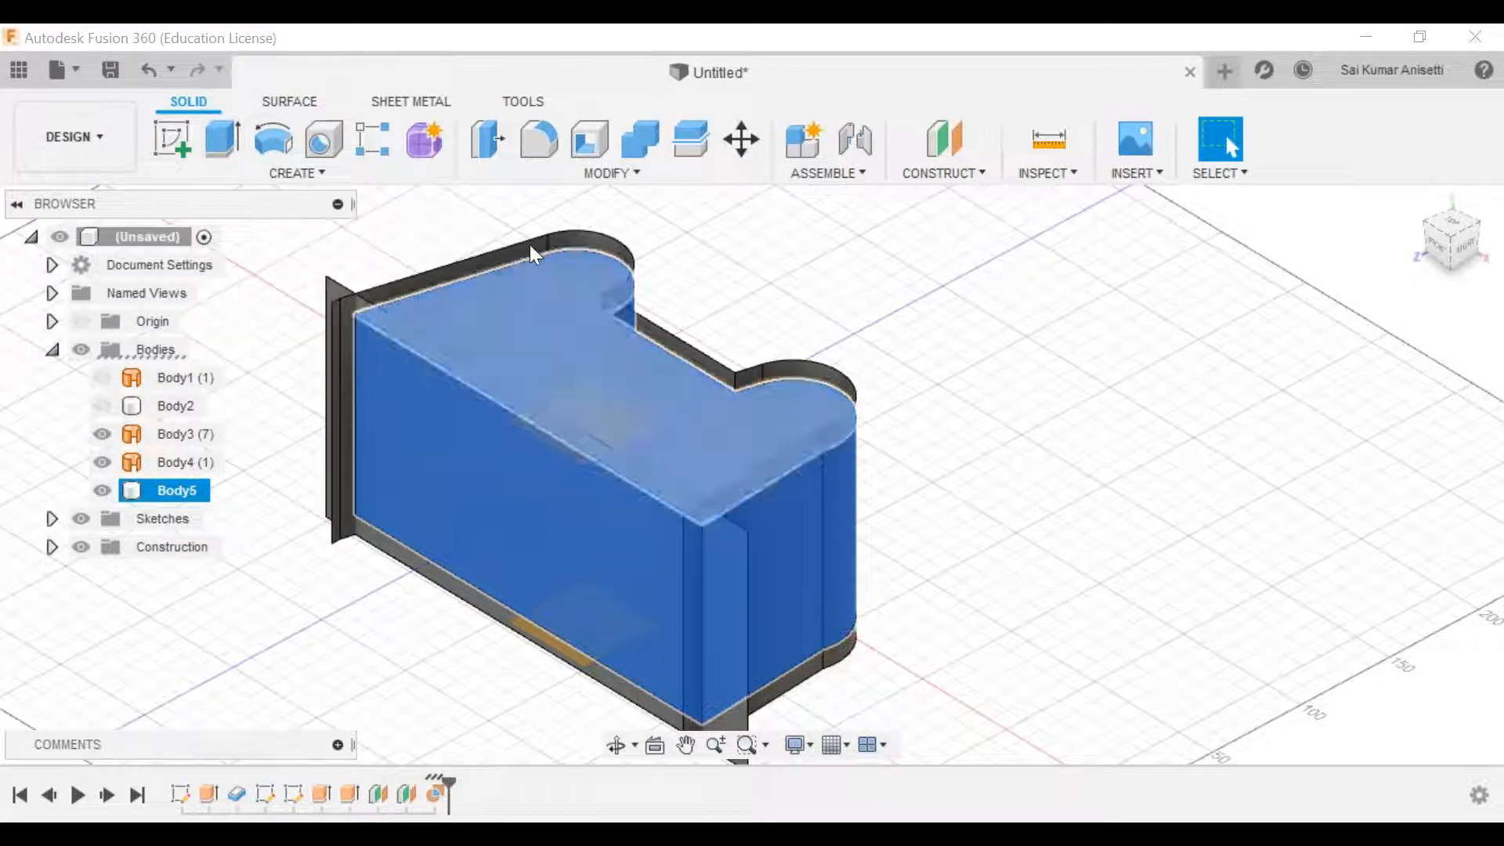
click(166, 435)
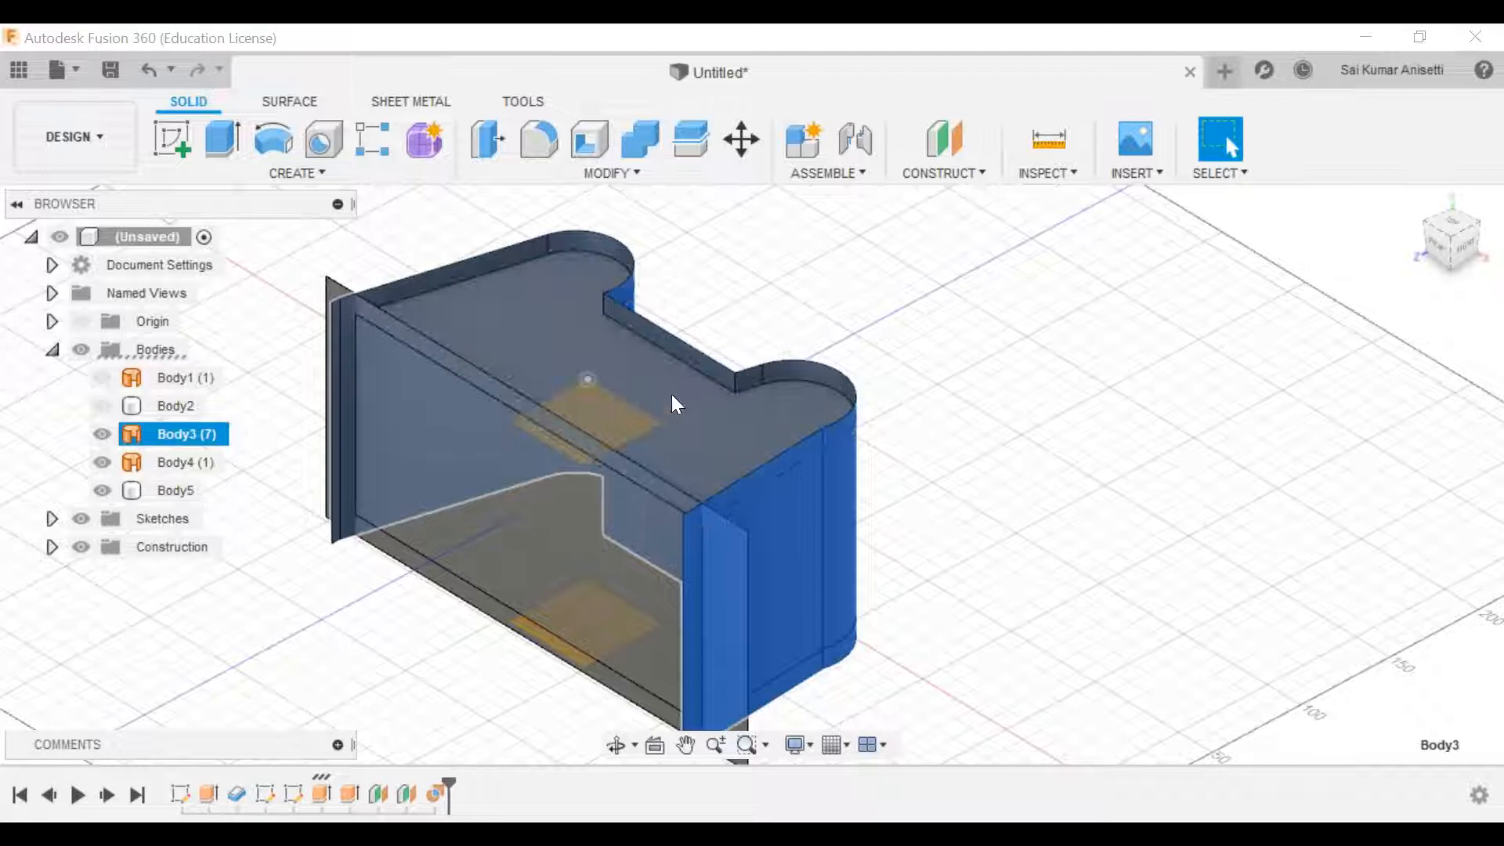
click(103, 434)
click(102, 460)
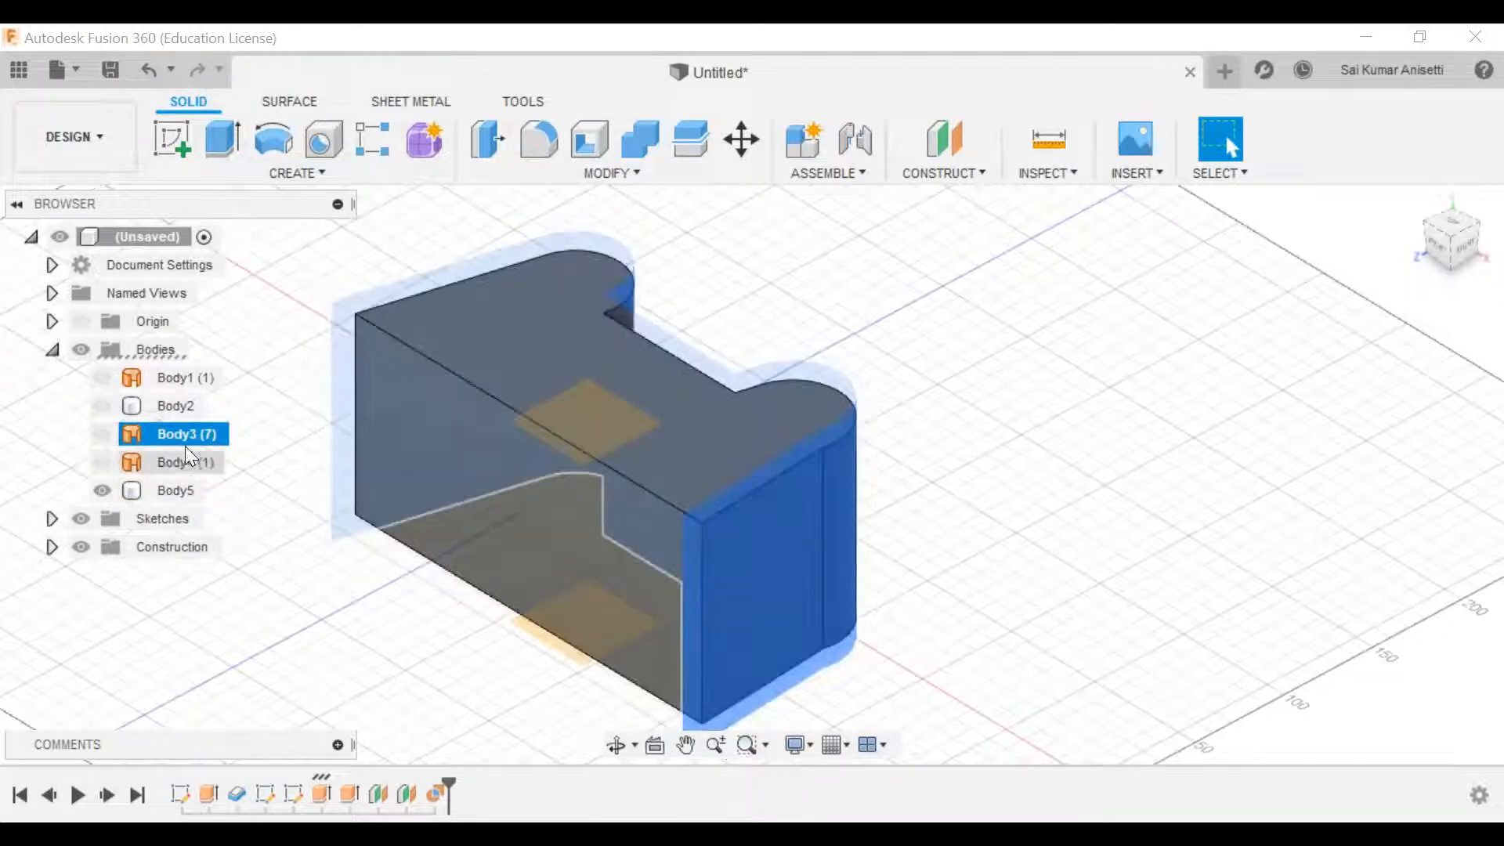
Step: Examine the filled solid body's faces and edges from different sides
click(360, 427)
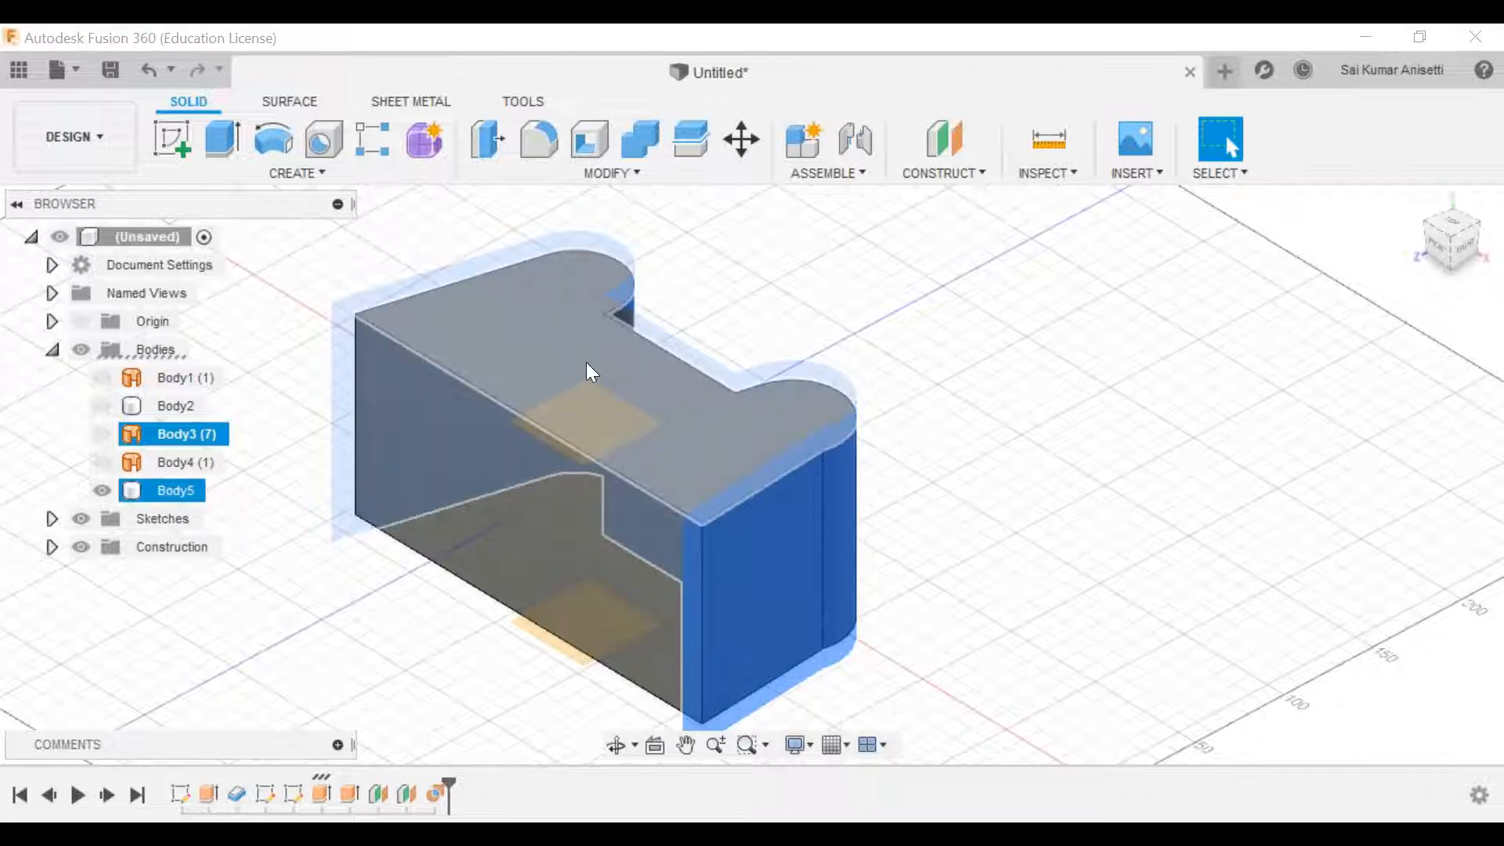
click(624, 286)
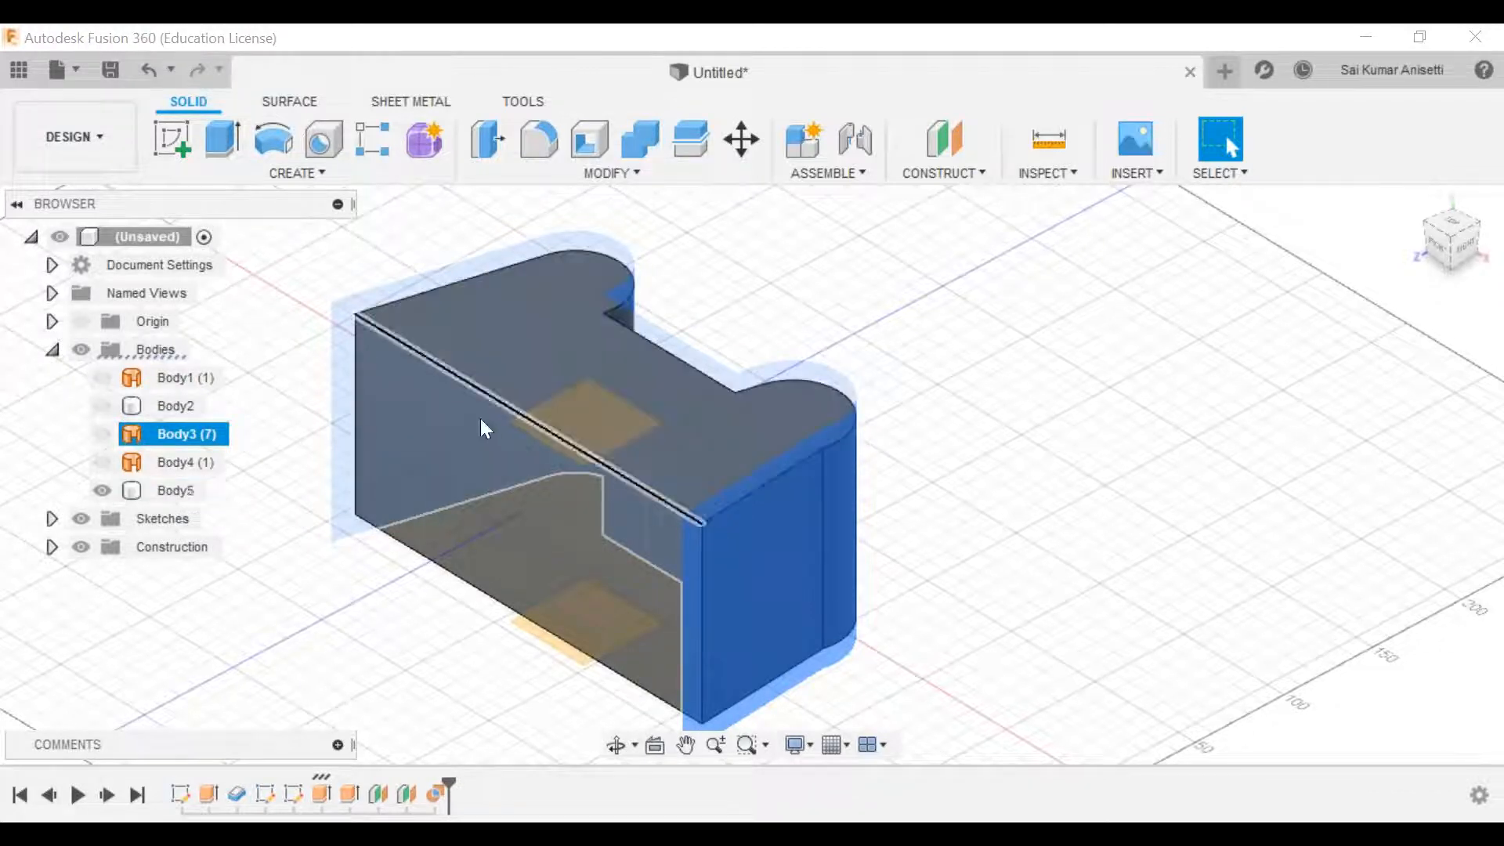
click(185, 491)
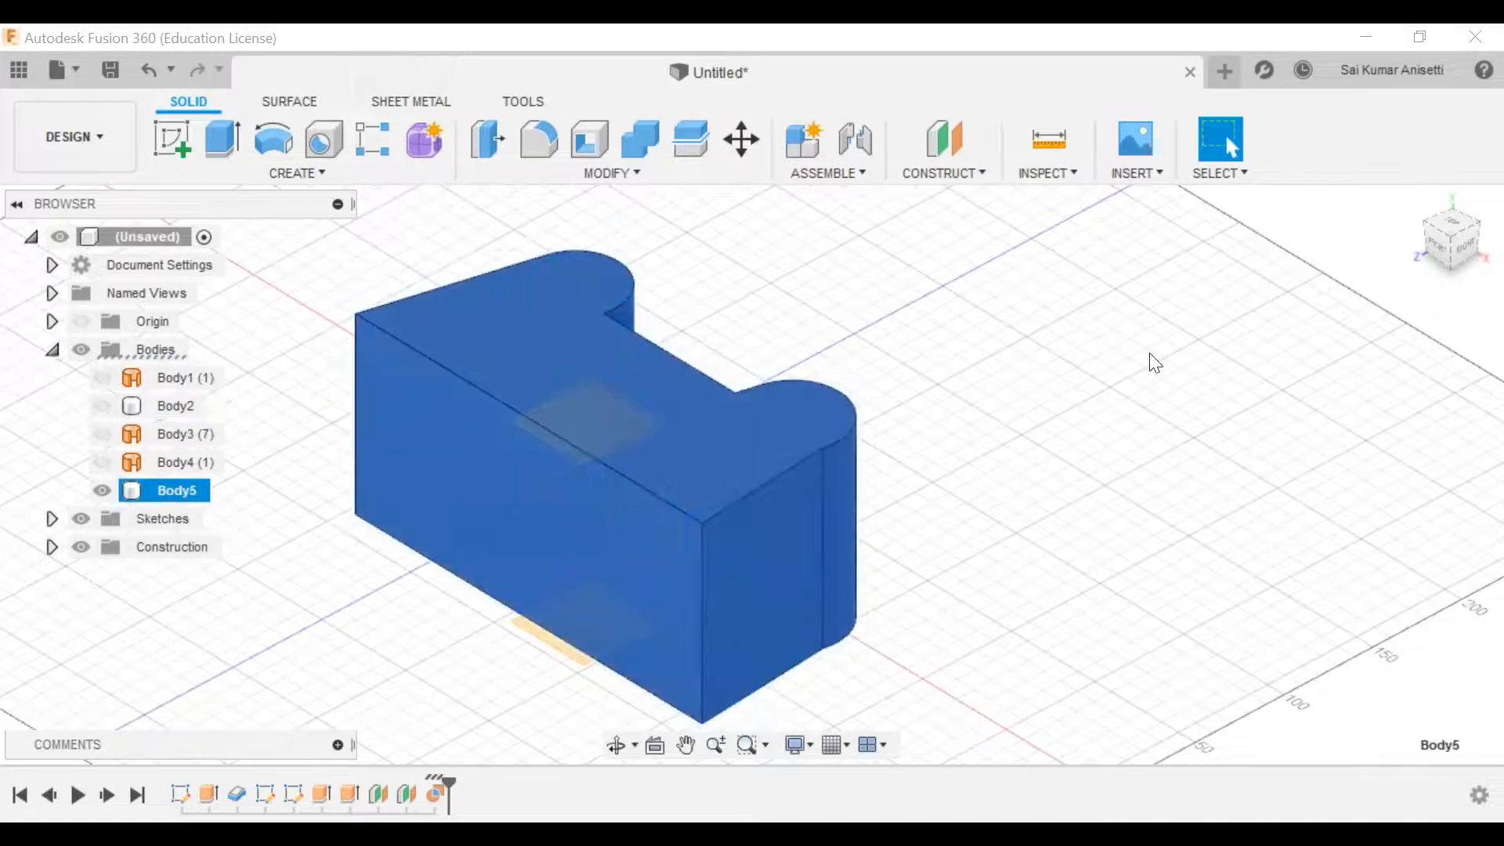
click(1136, 383)
shift+middle_drag(806, 381, 870, 319)
shift+middle_drag(638, 344, 661, 354)
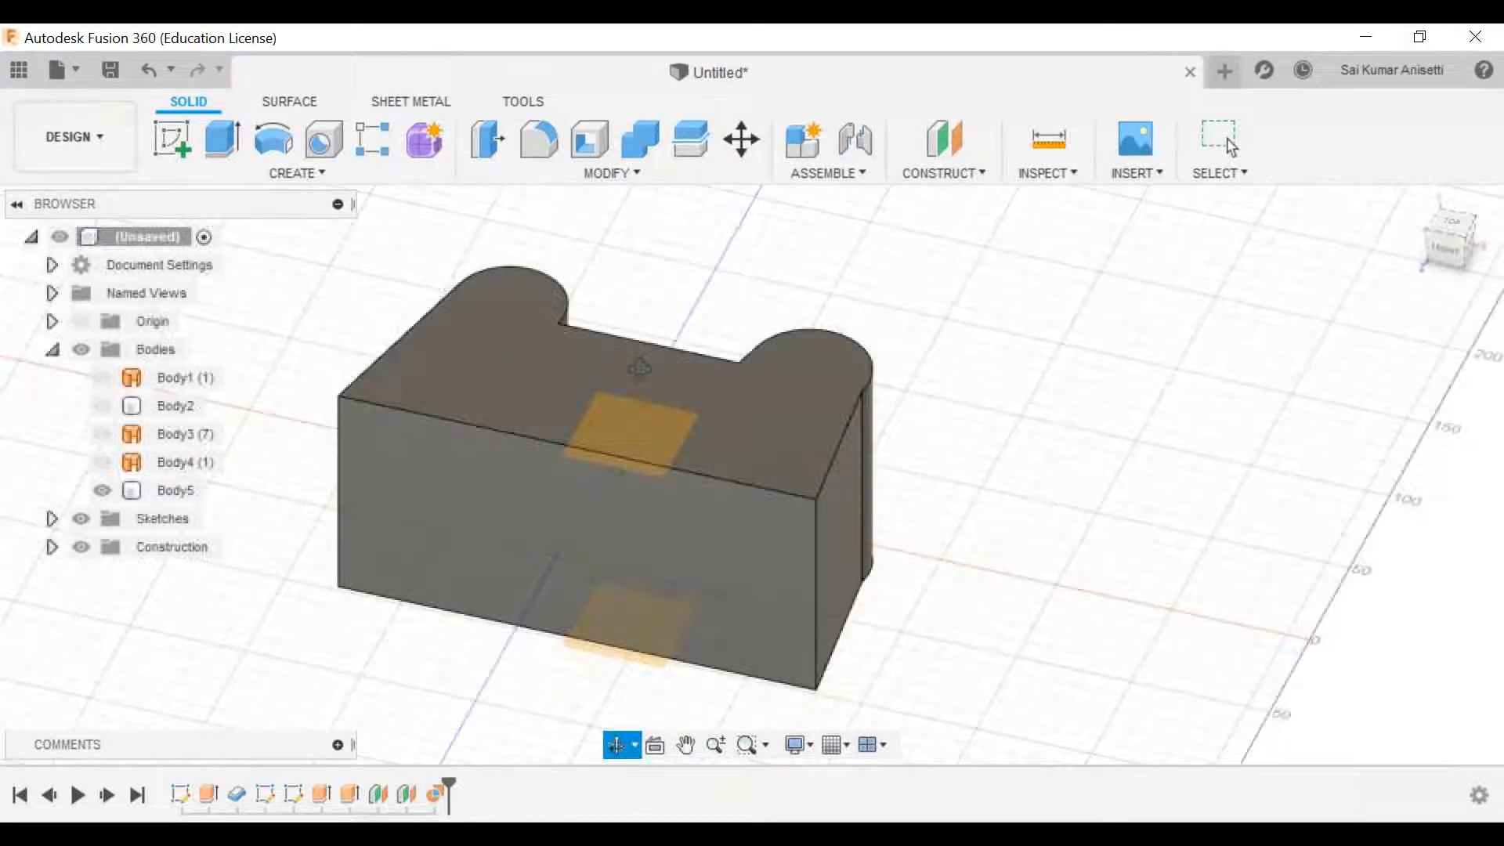
click(661, 354)
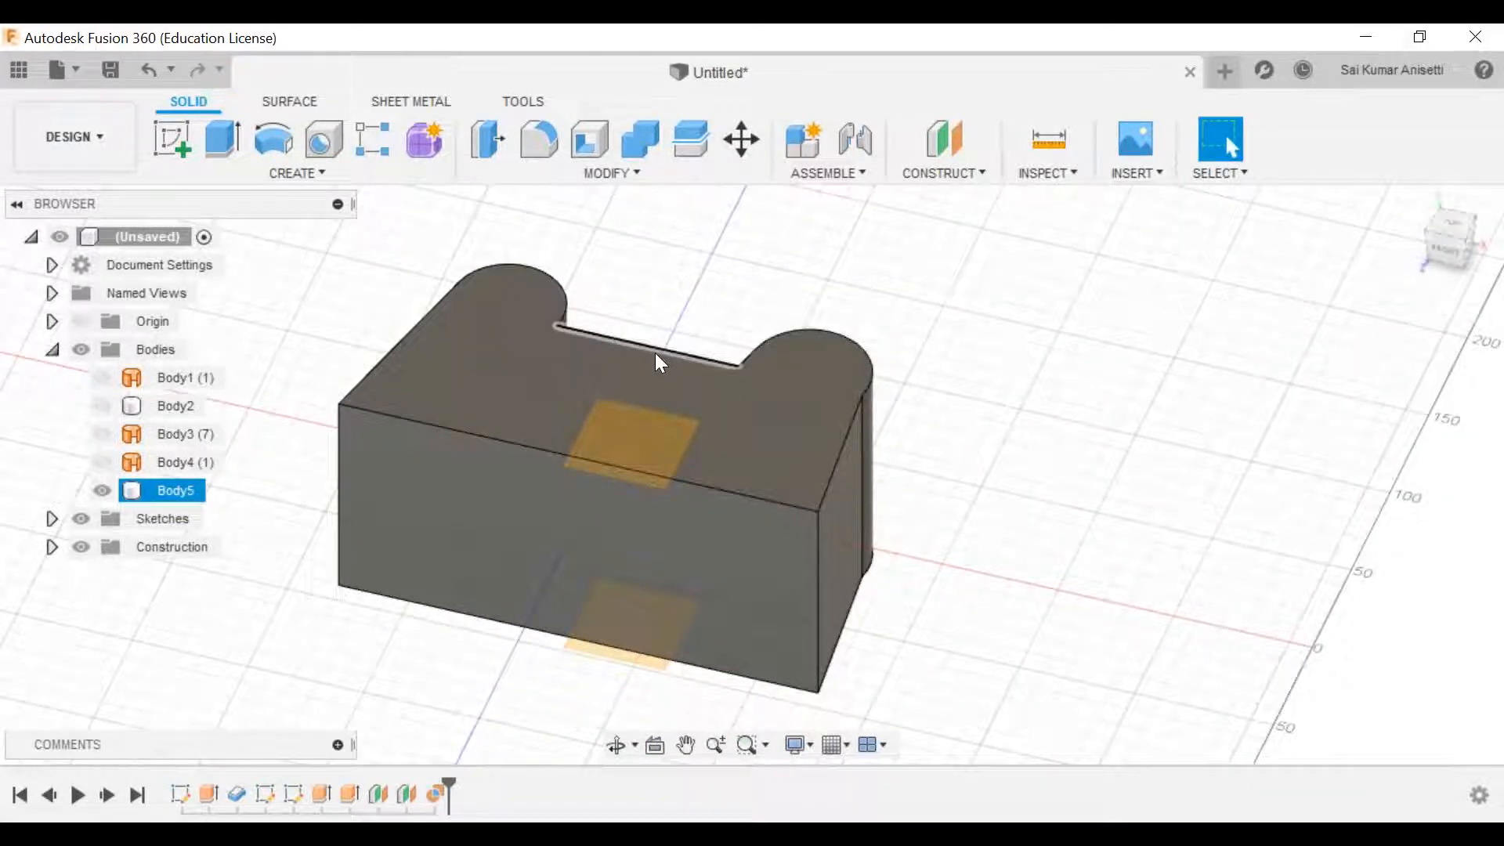
click(640, 336)
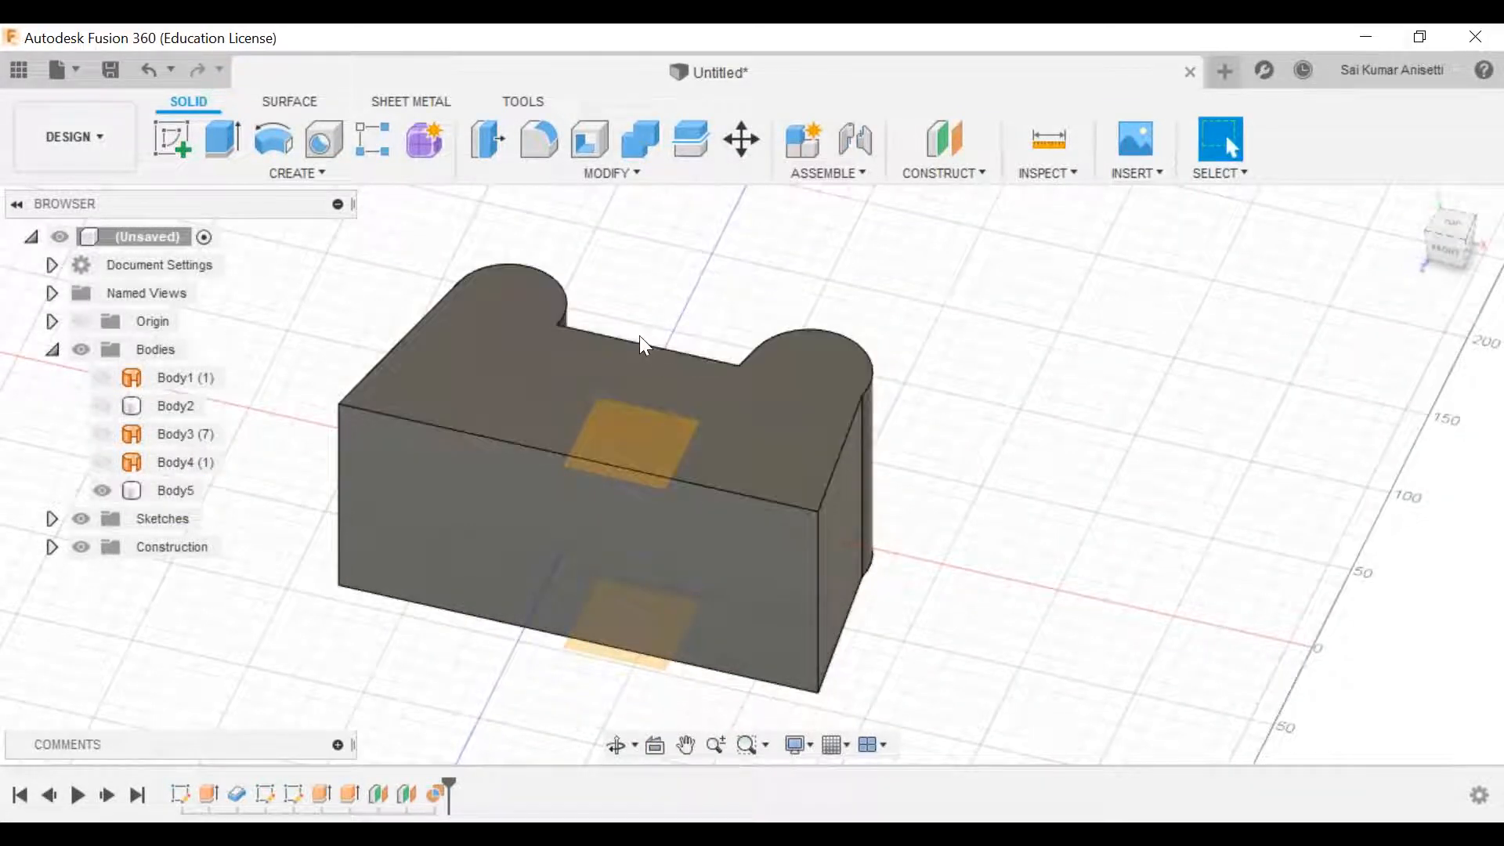
middle_drag(502, 388, 591, 373)
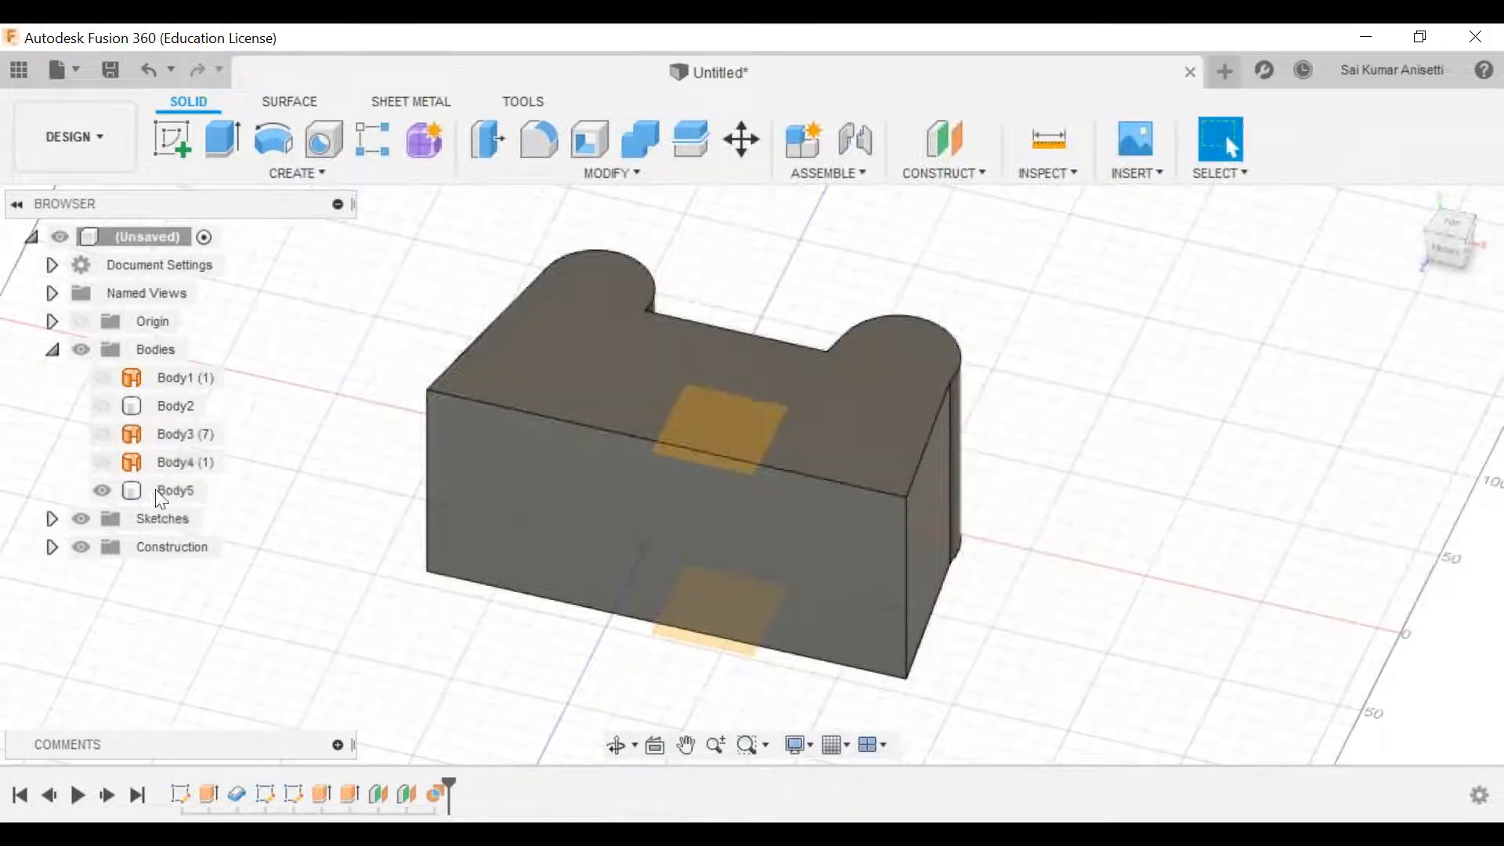
click(297, 173)
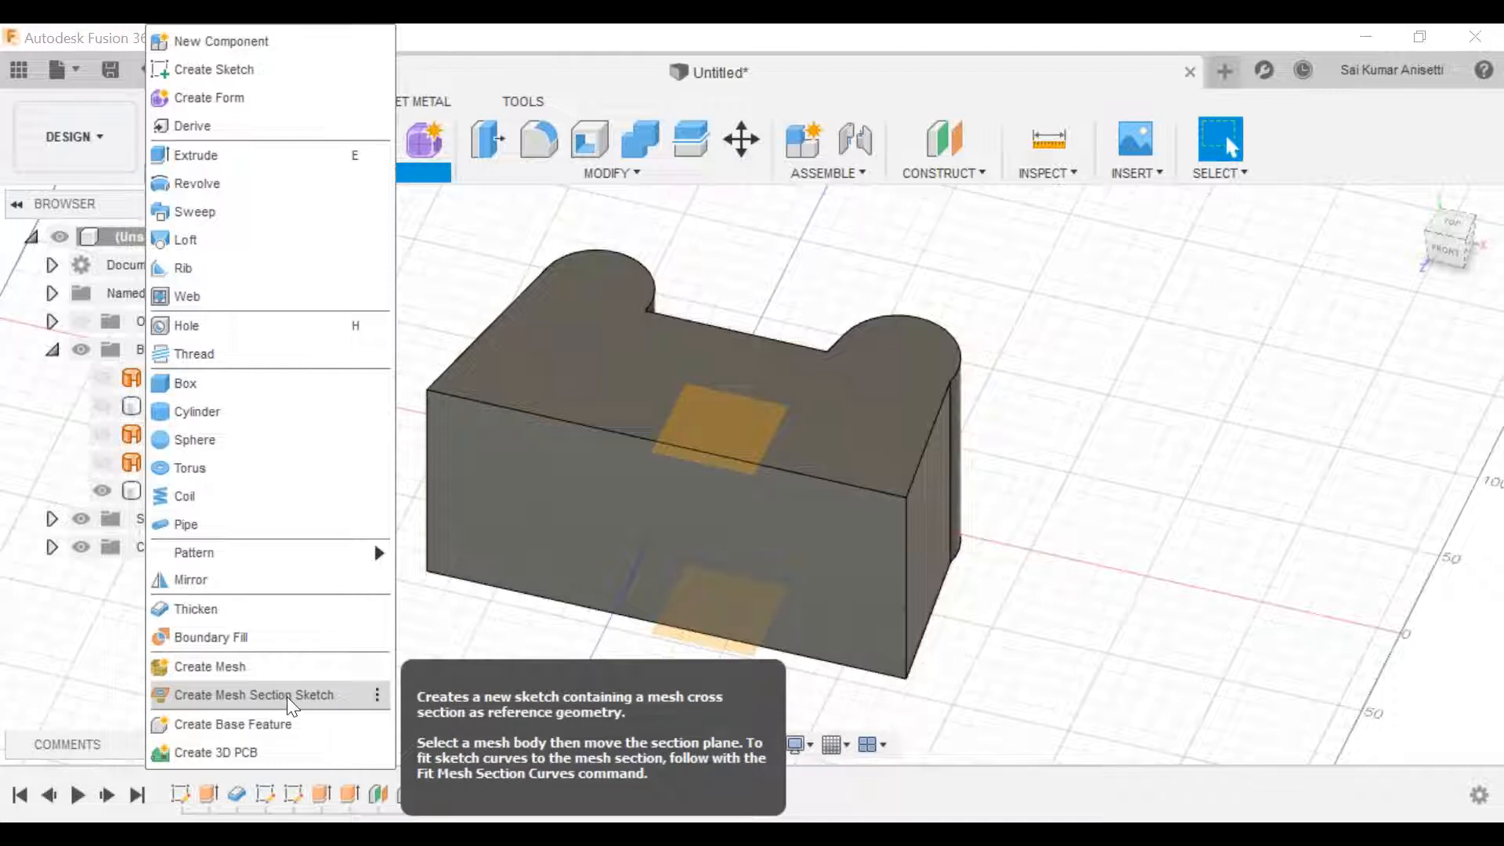
click(478, 306)
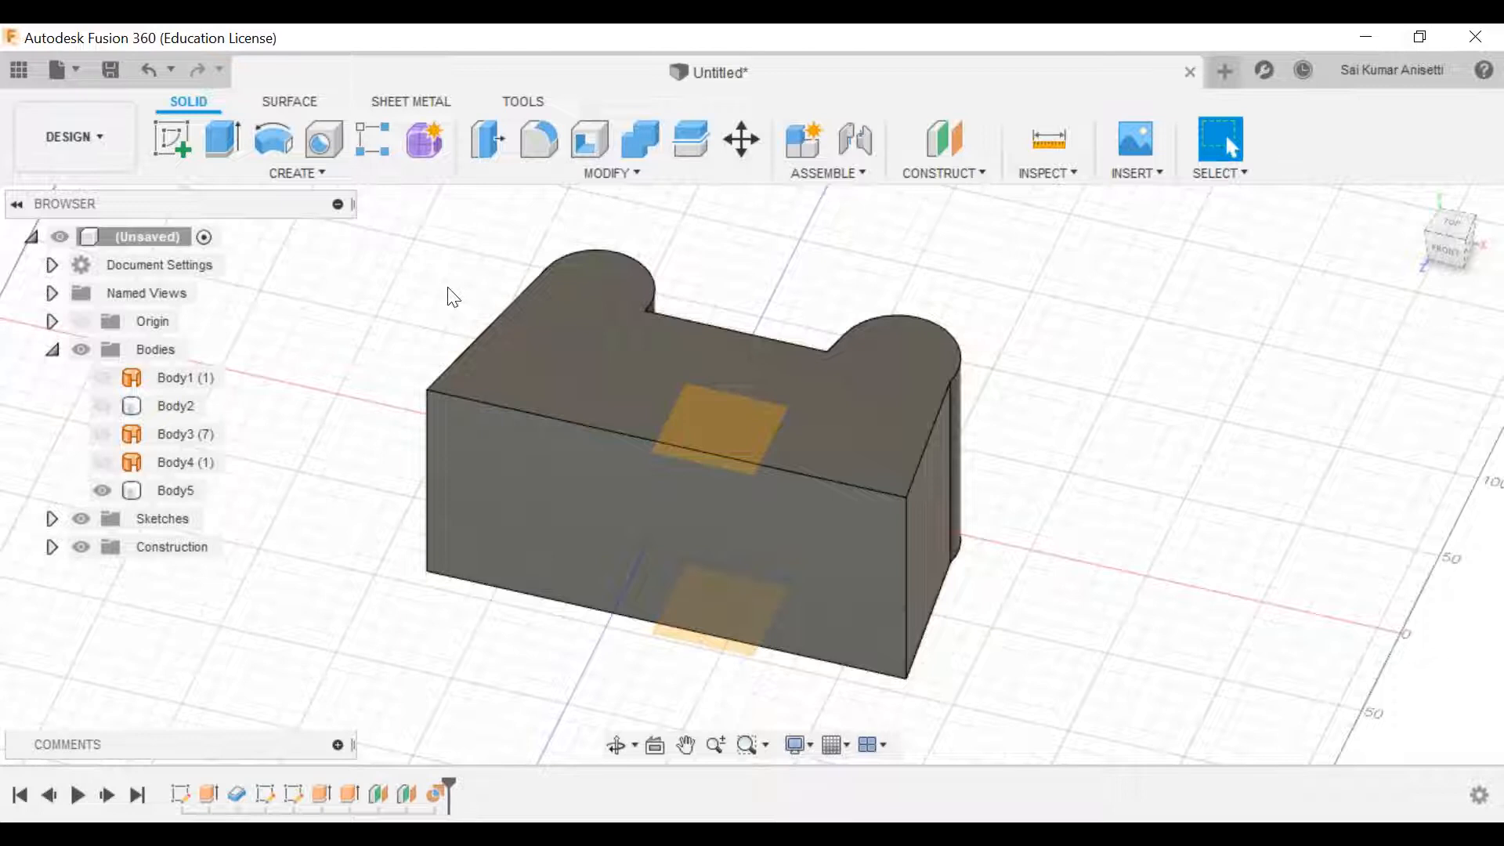
click(286, 102)
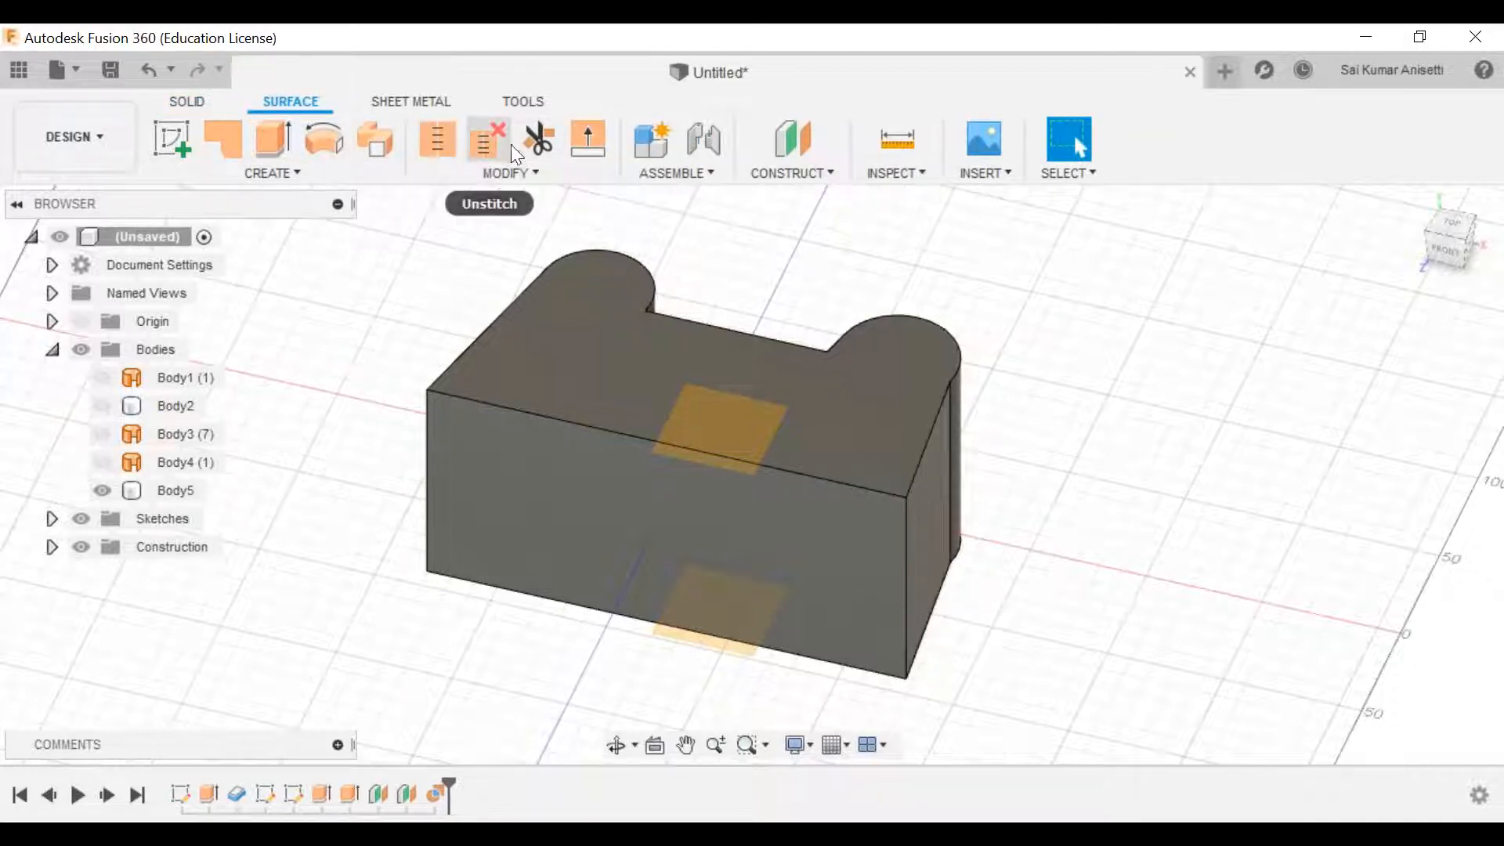
click(259, 174)
click(205, 105)
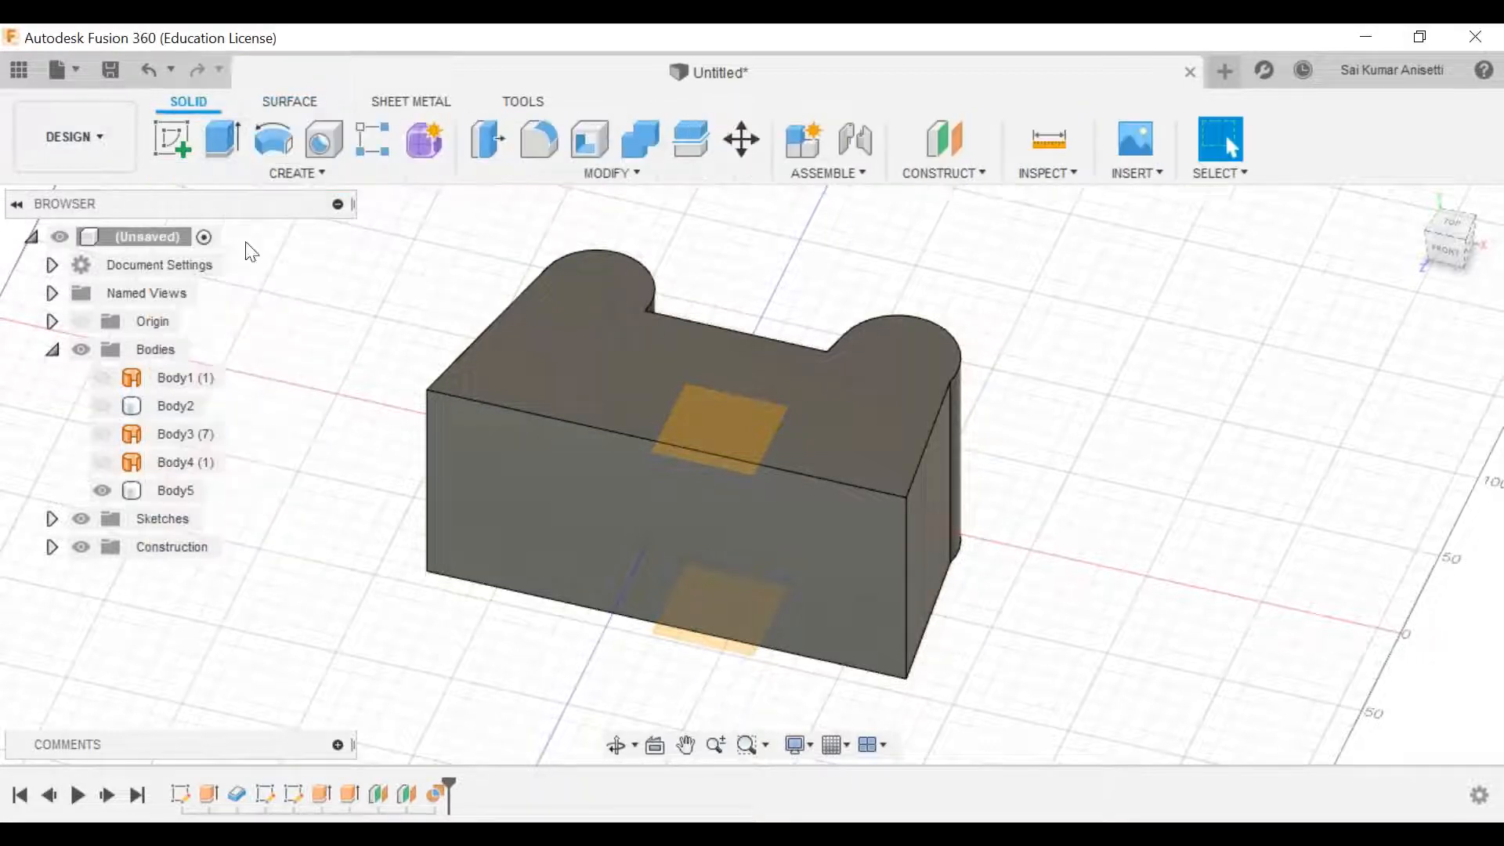
click(270, 174)
click(611, 173)
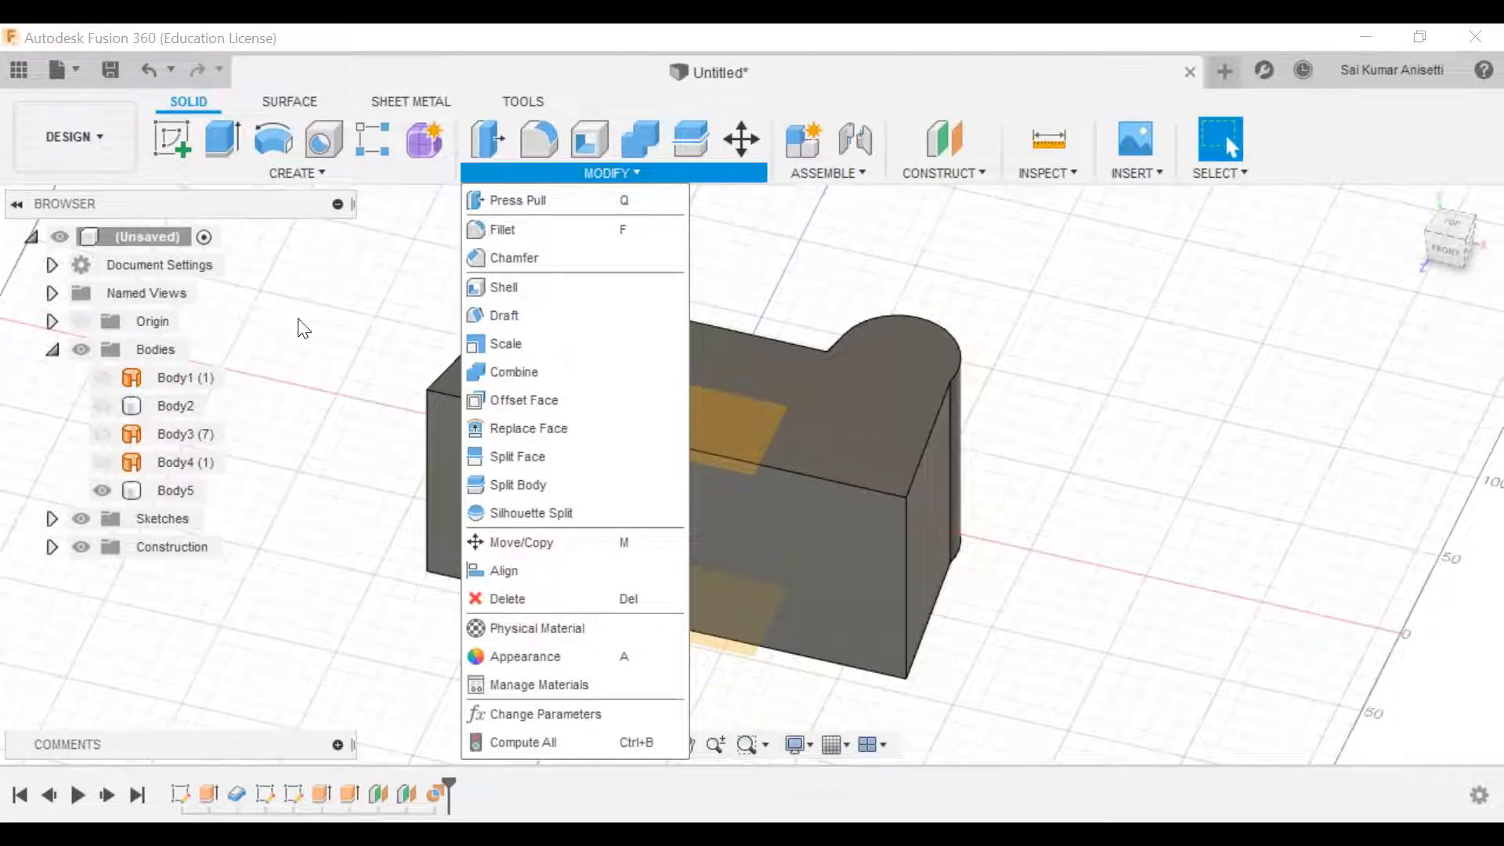
click(274, 174)
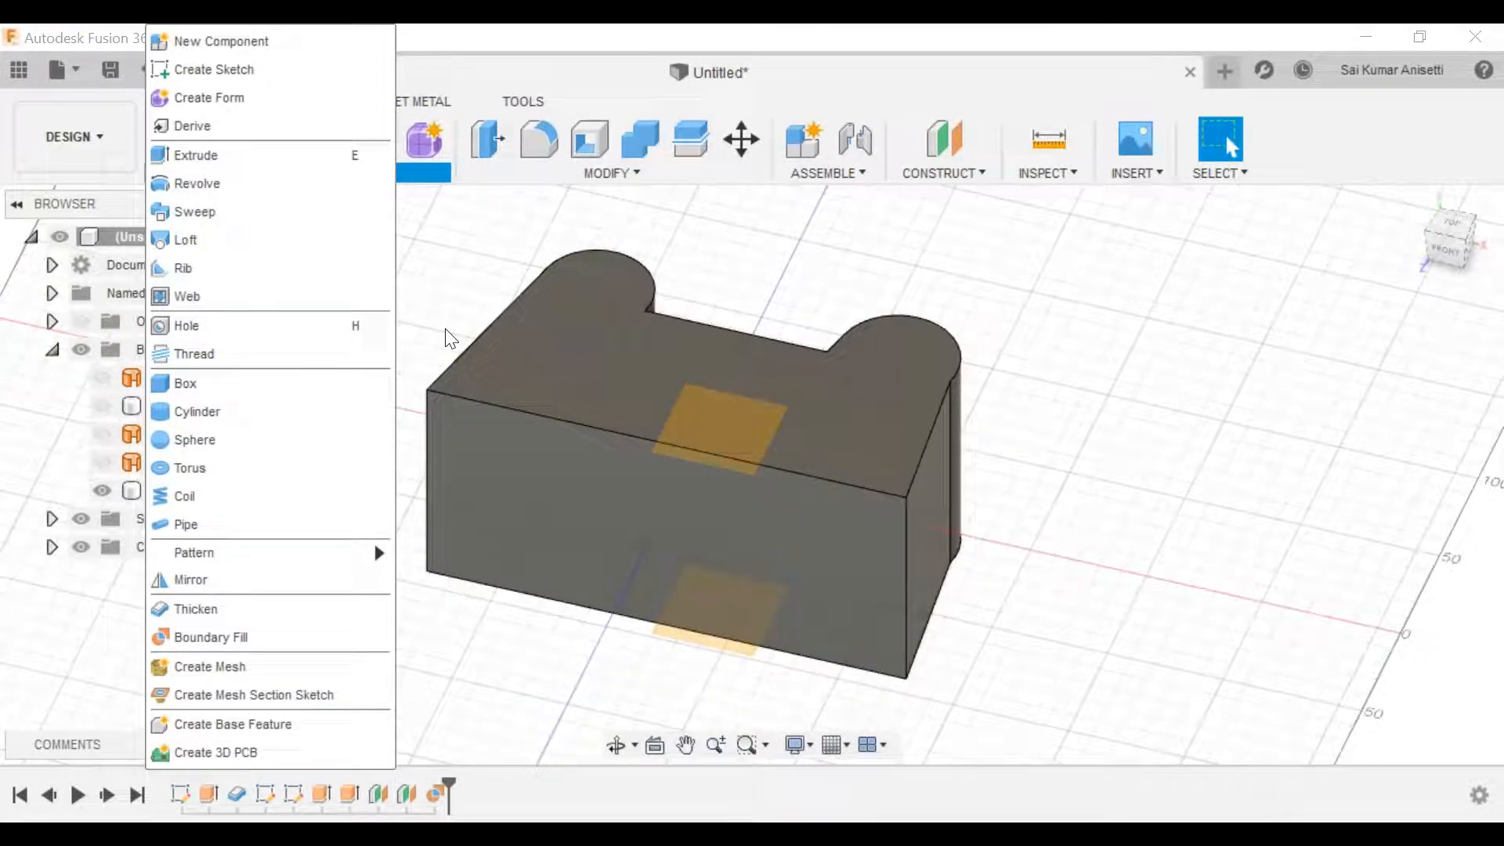
click(450, 338)
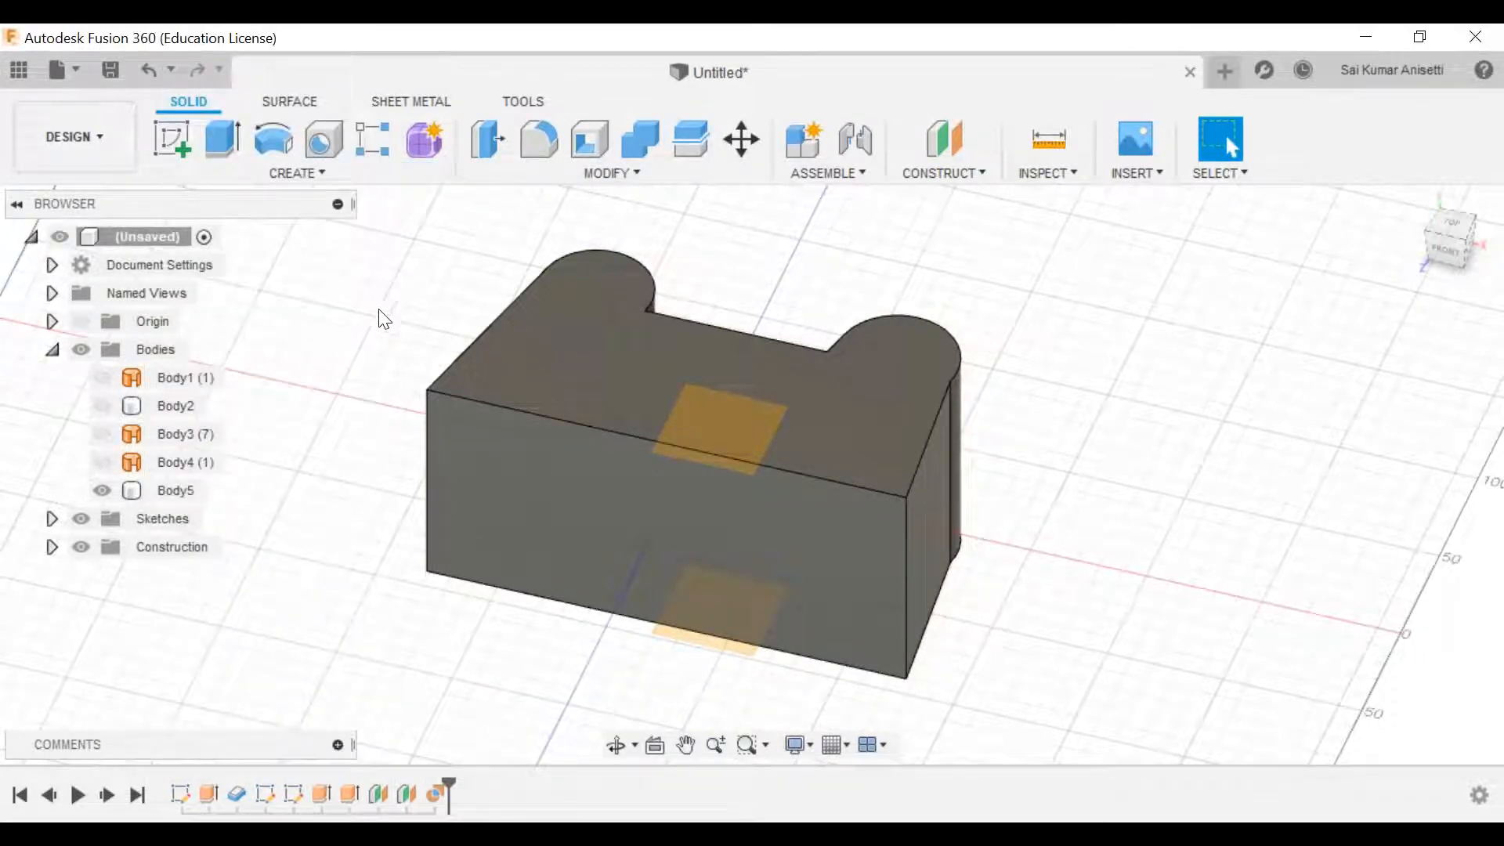
click(328, 173)
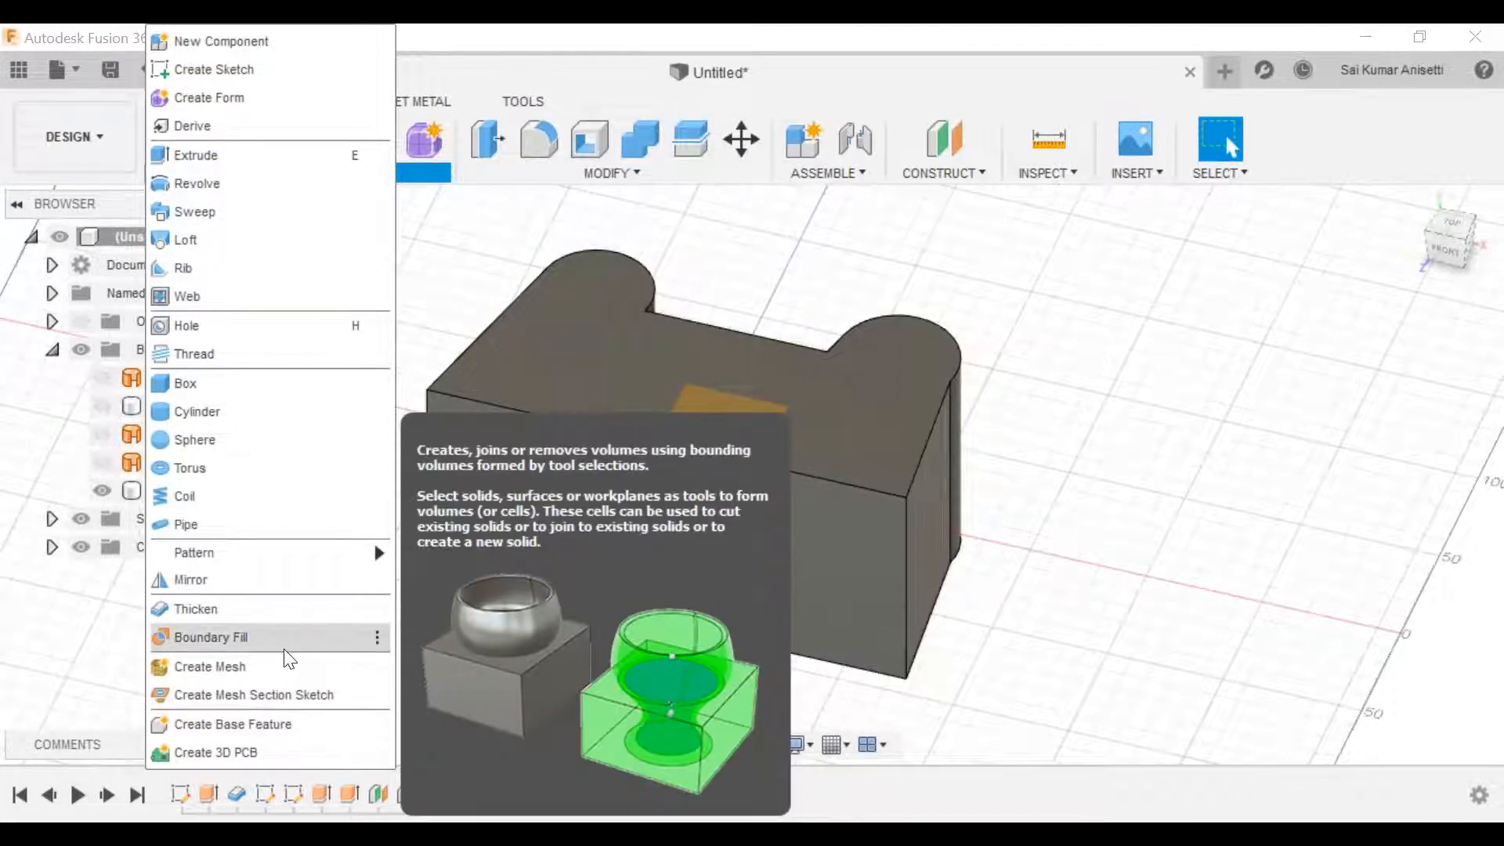
click(718, 281)
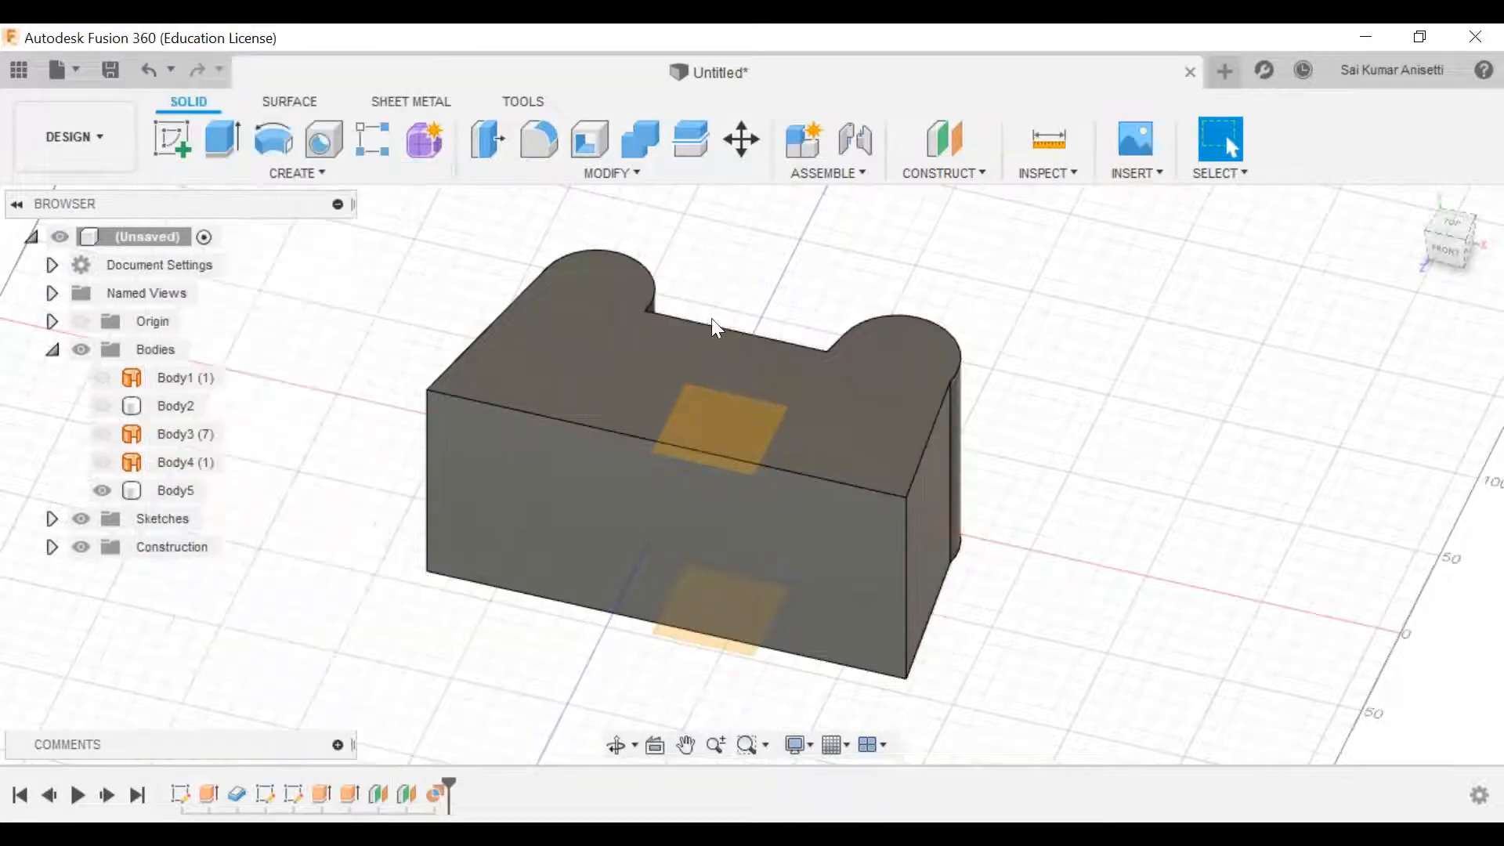
Step: Hide the filled solid body
middle_drag(978, 408, 1005, 403)
click(102, 491)
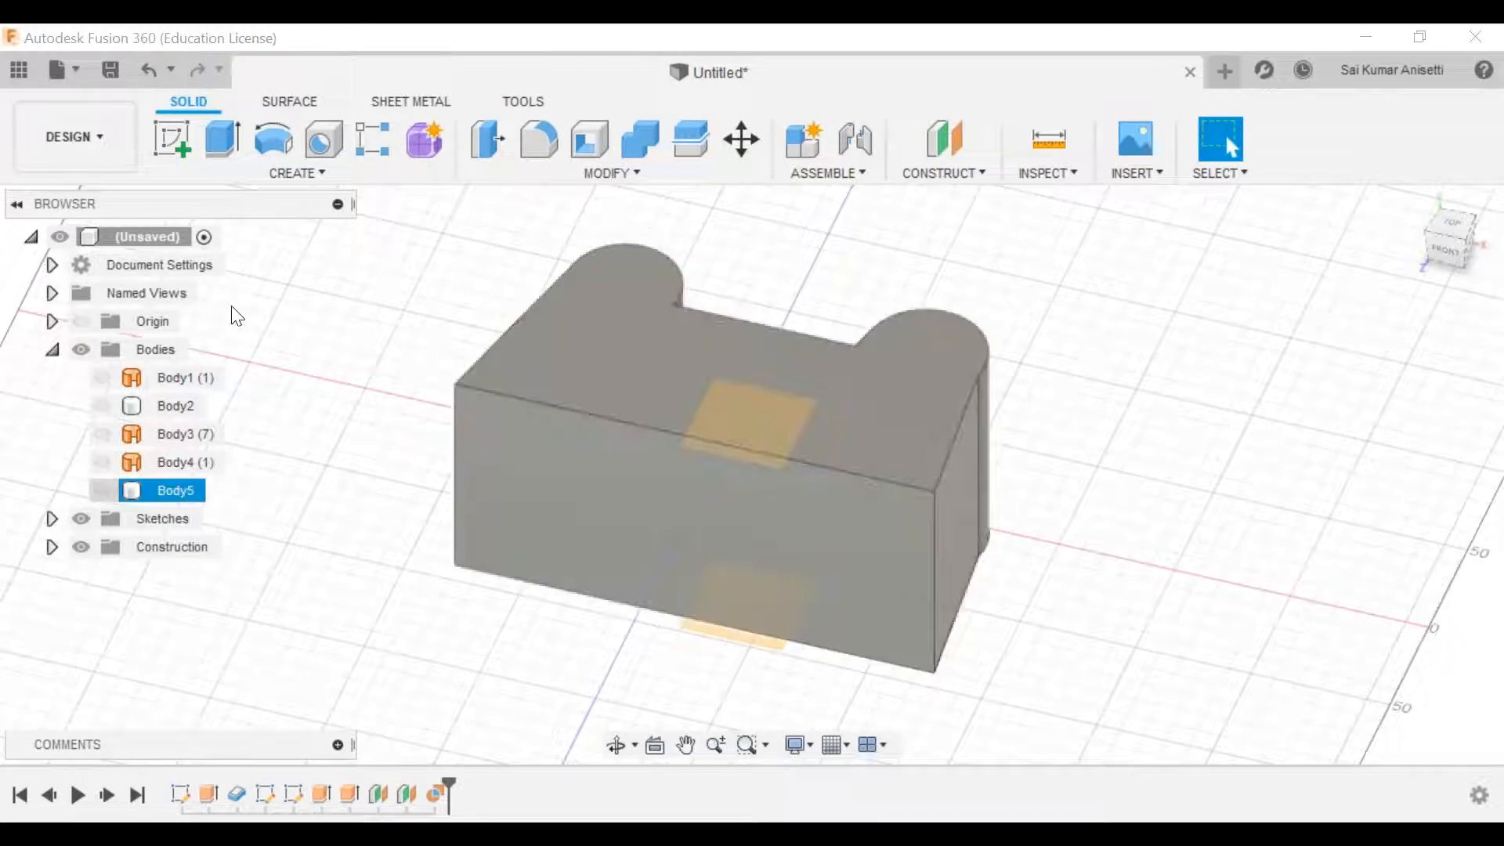
click(297, 173)
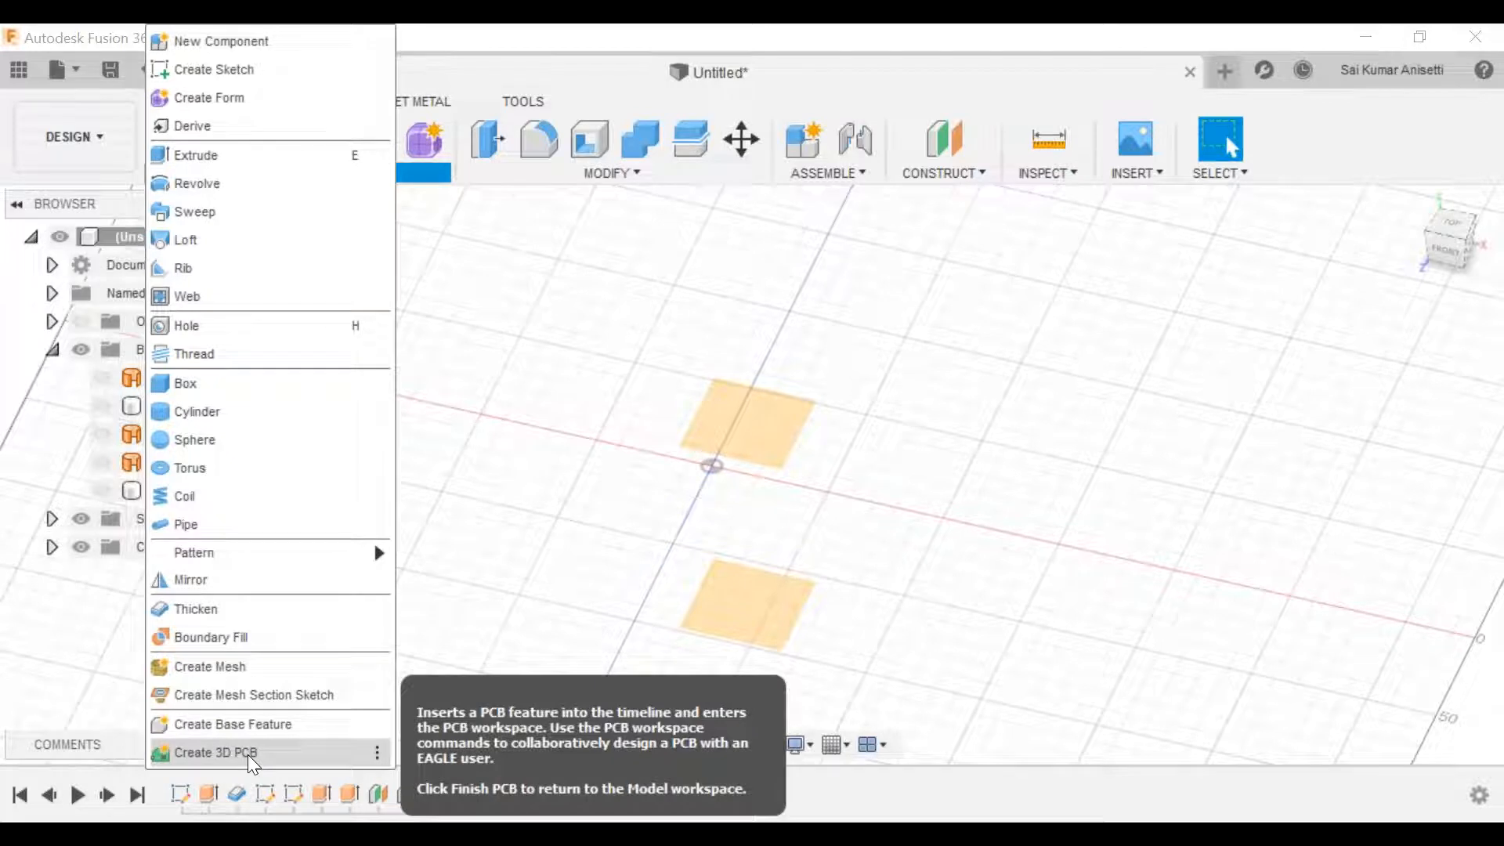
click(590, 375)
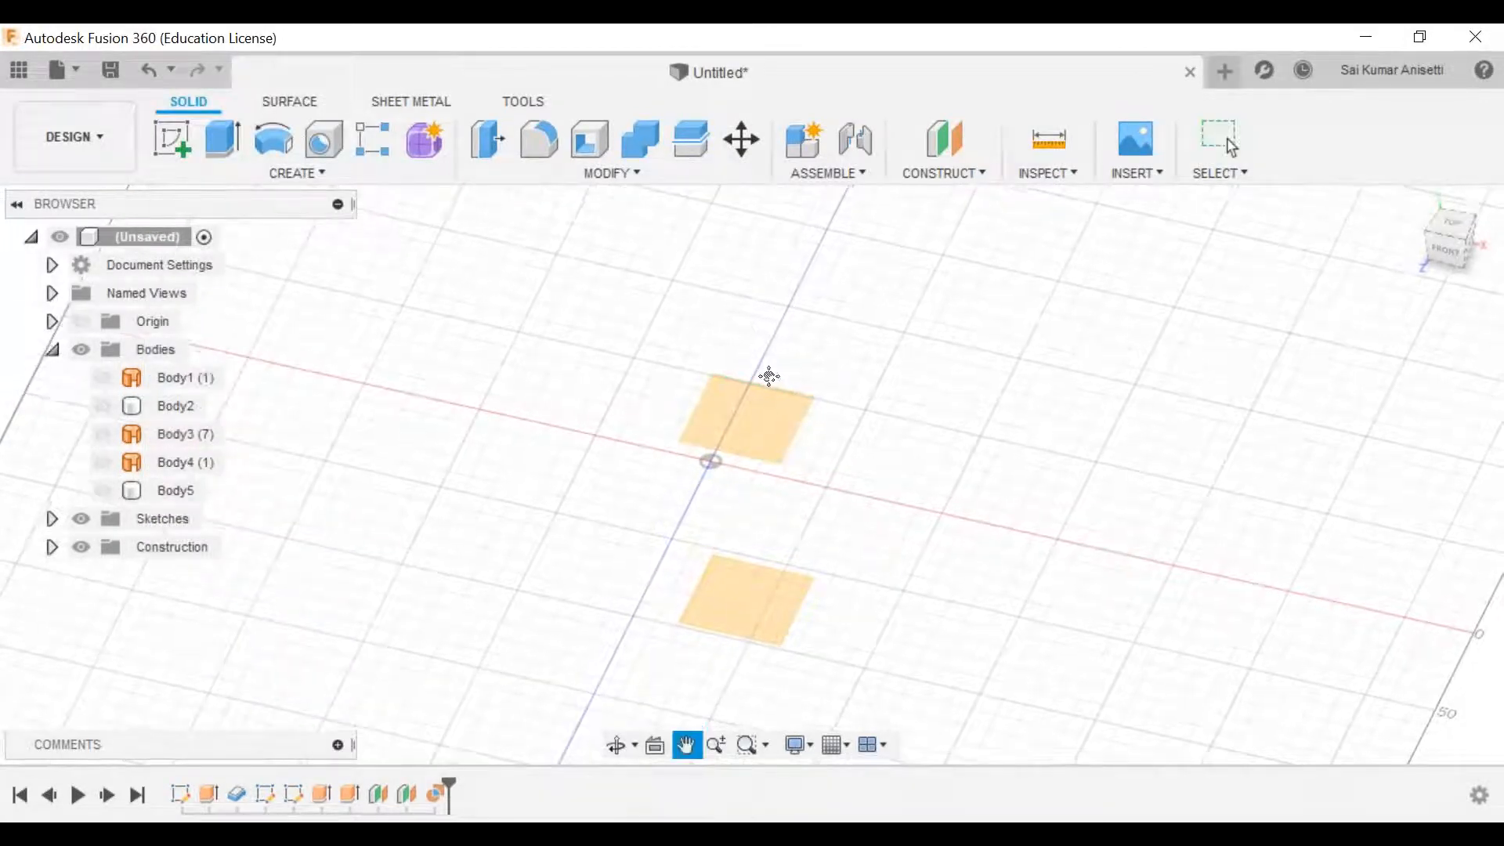
click(620, 176)
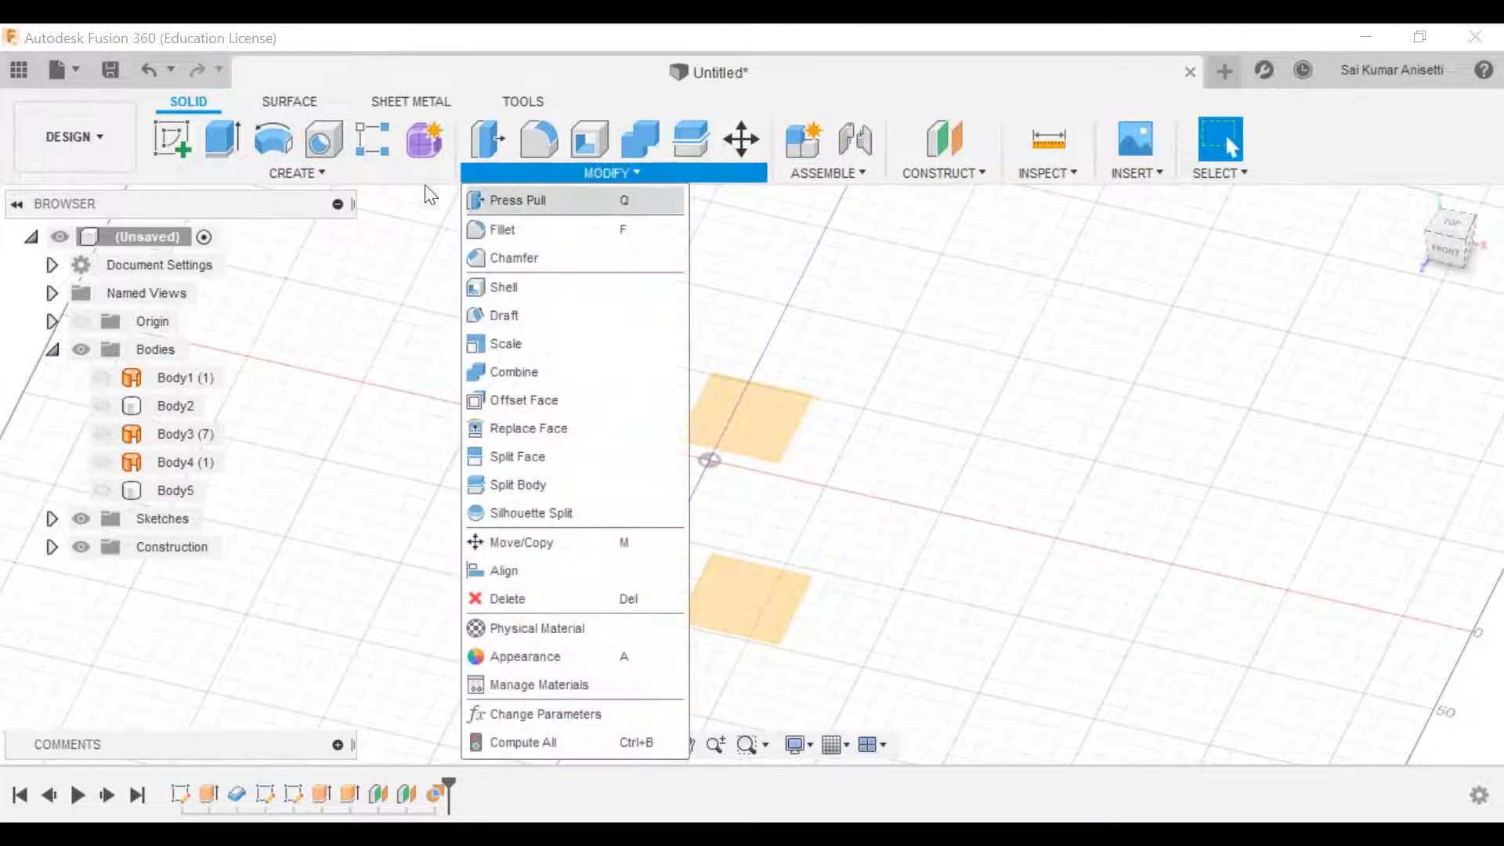
mouse_move(407, 139)
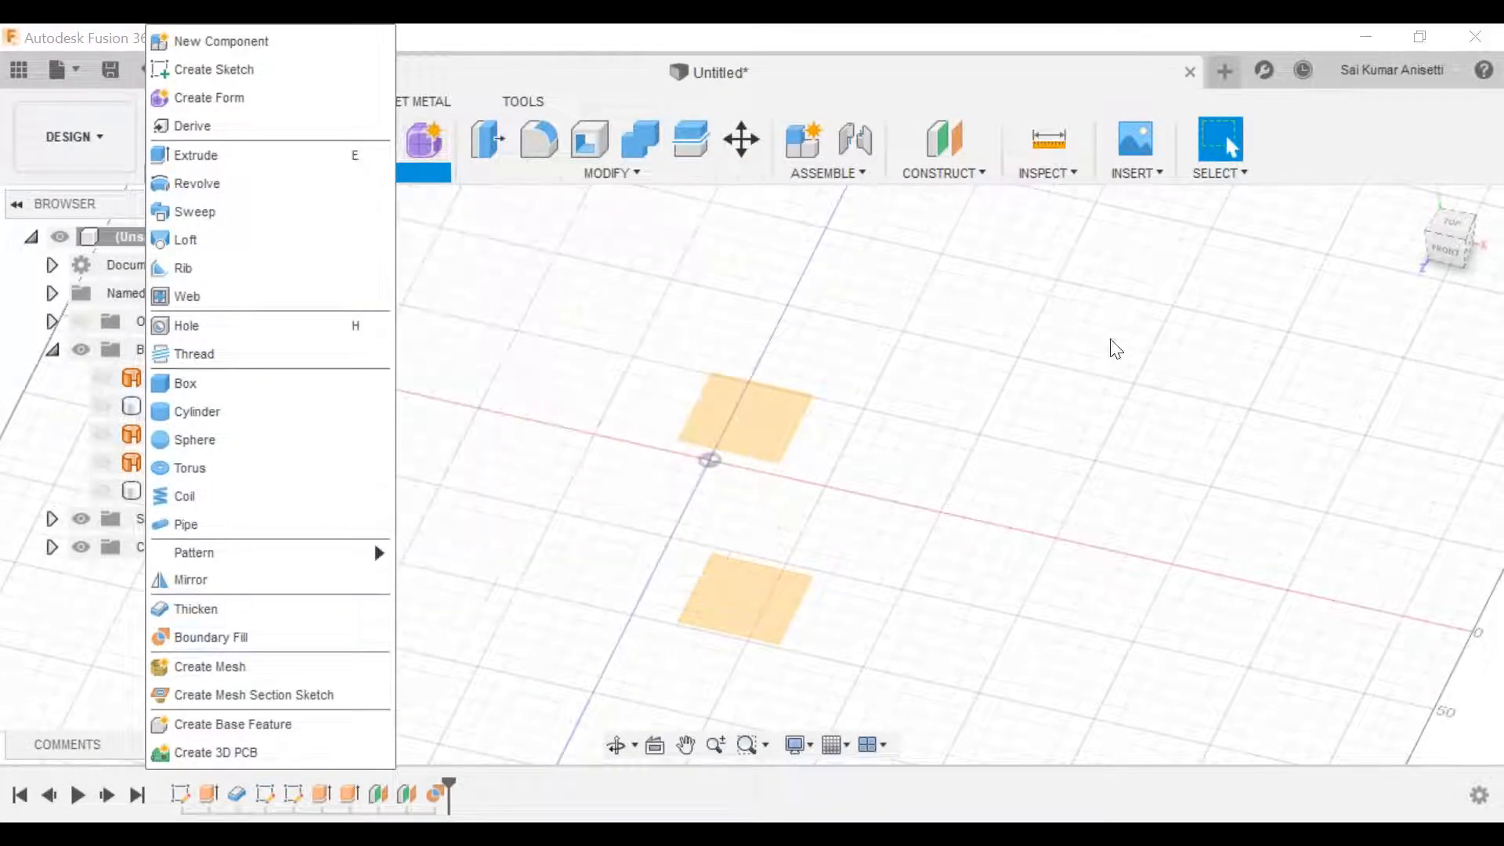
click(1046, 328)
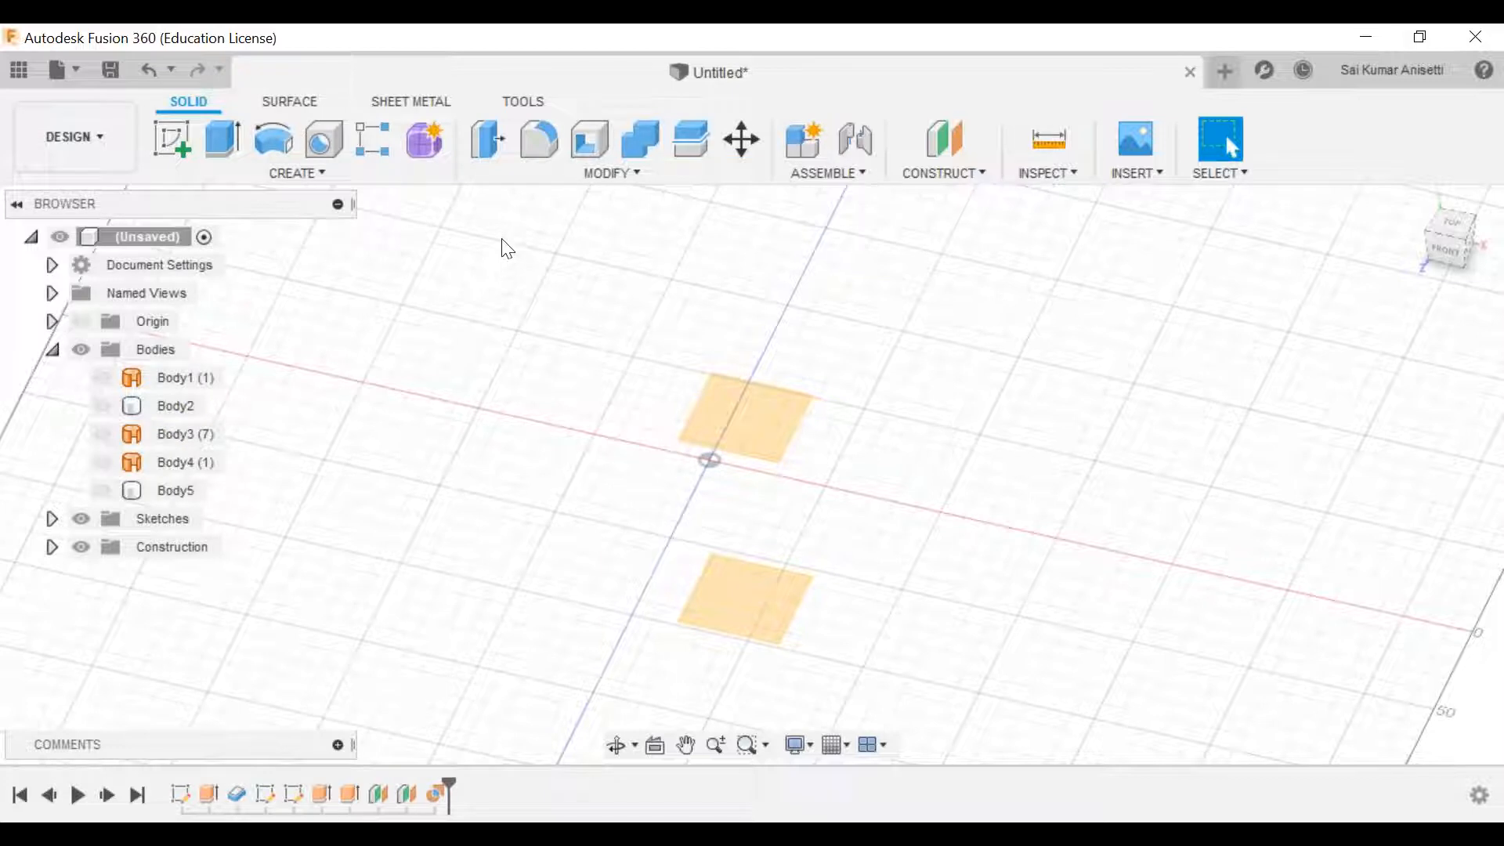
click(597, 174)
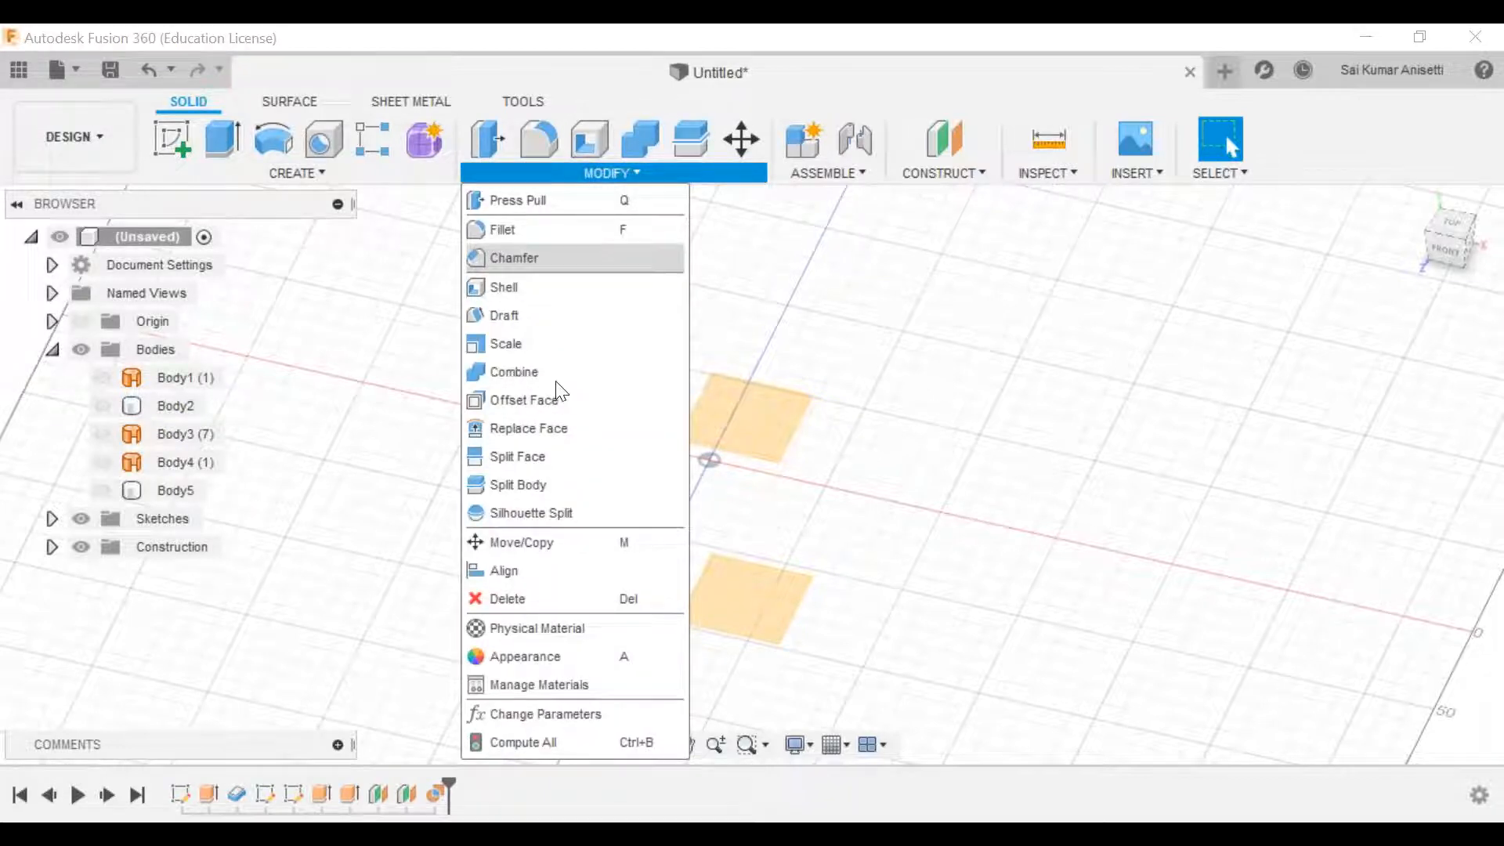
click(840, 269)
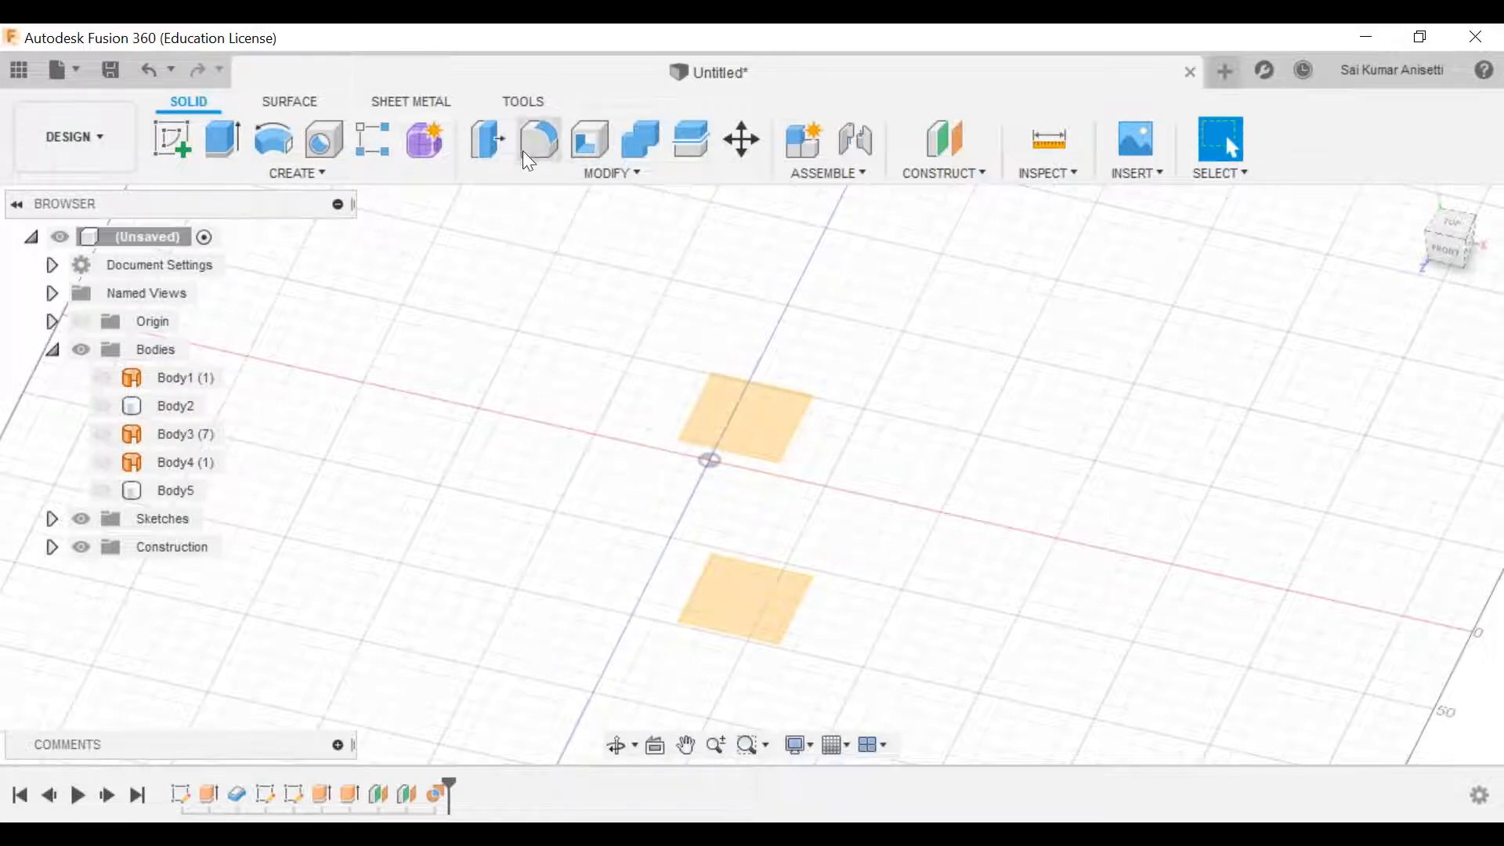
click(557, 174)
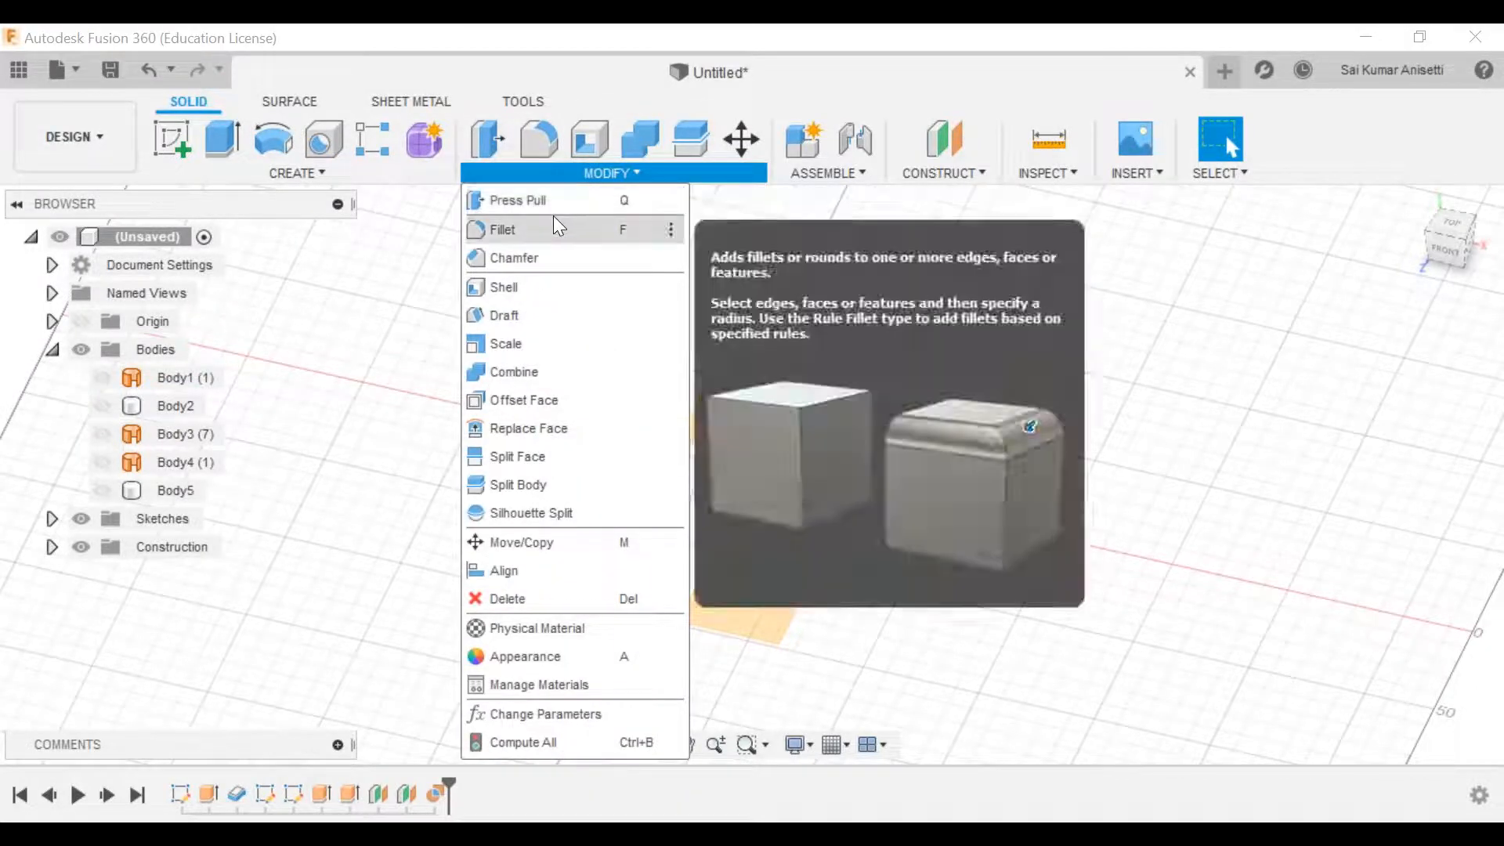
click(994, 413)
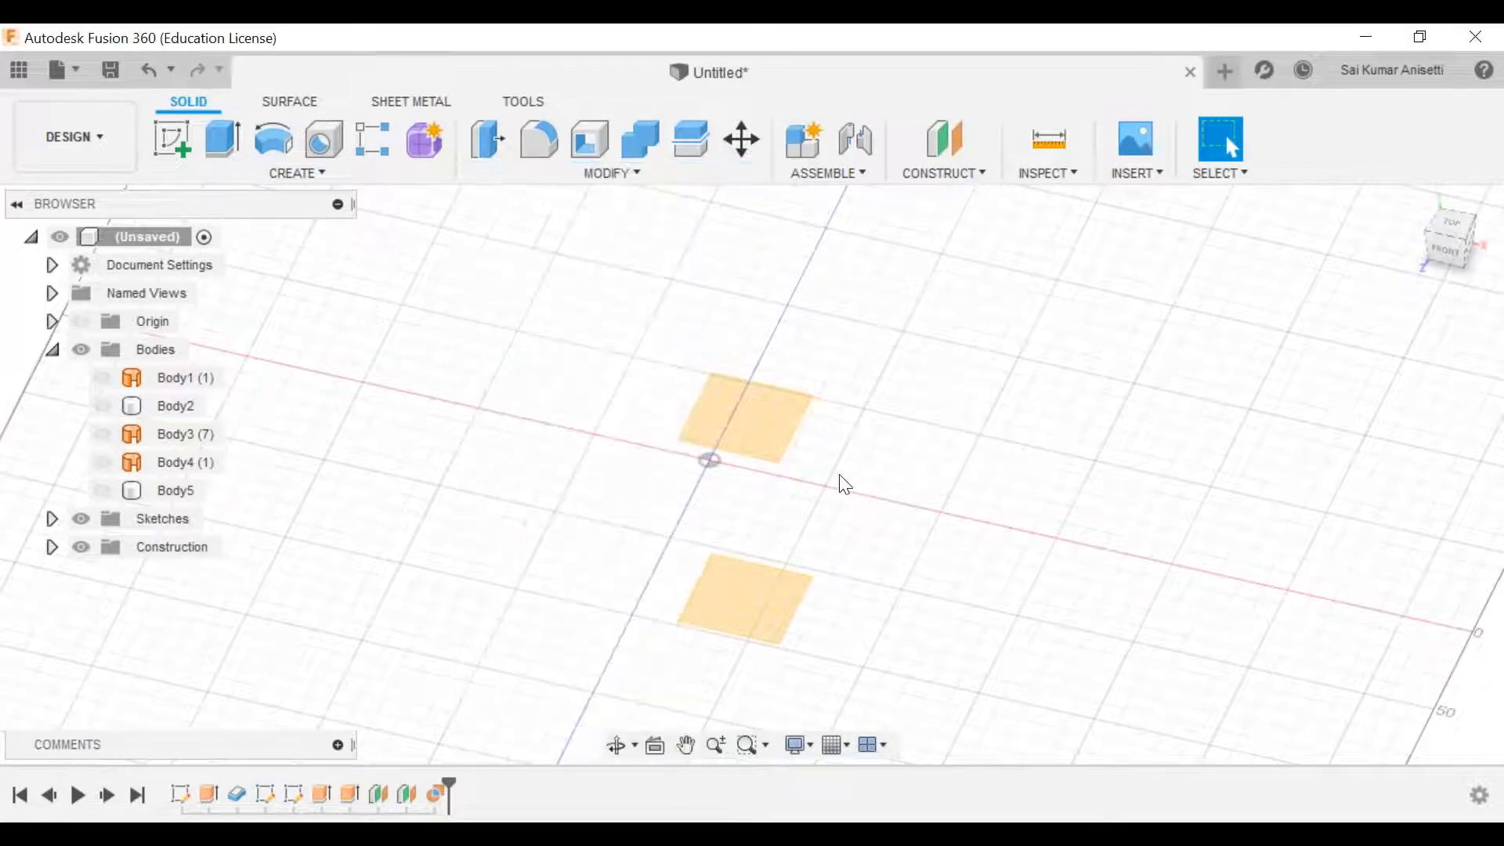
Step: Start a new sketch on the horizontal origin plane
middle_drag(839, 475, 821, 472)
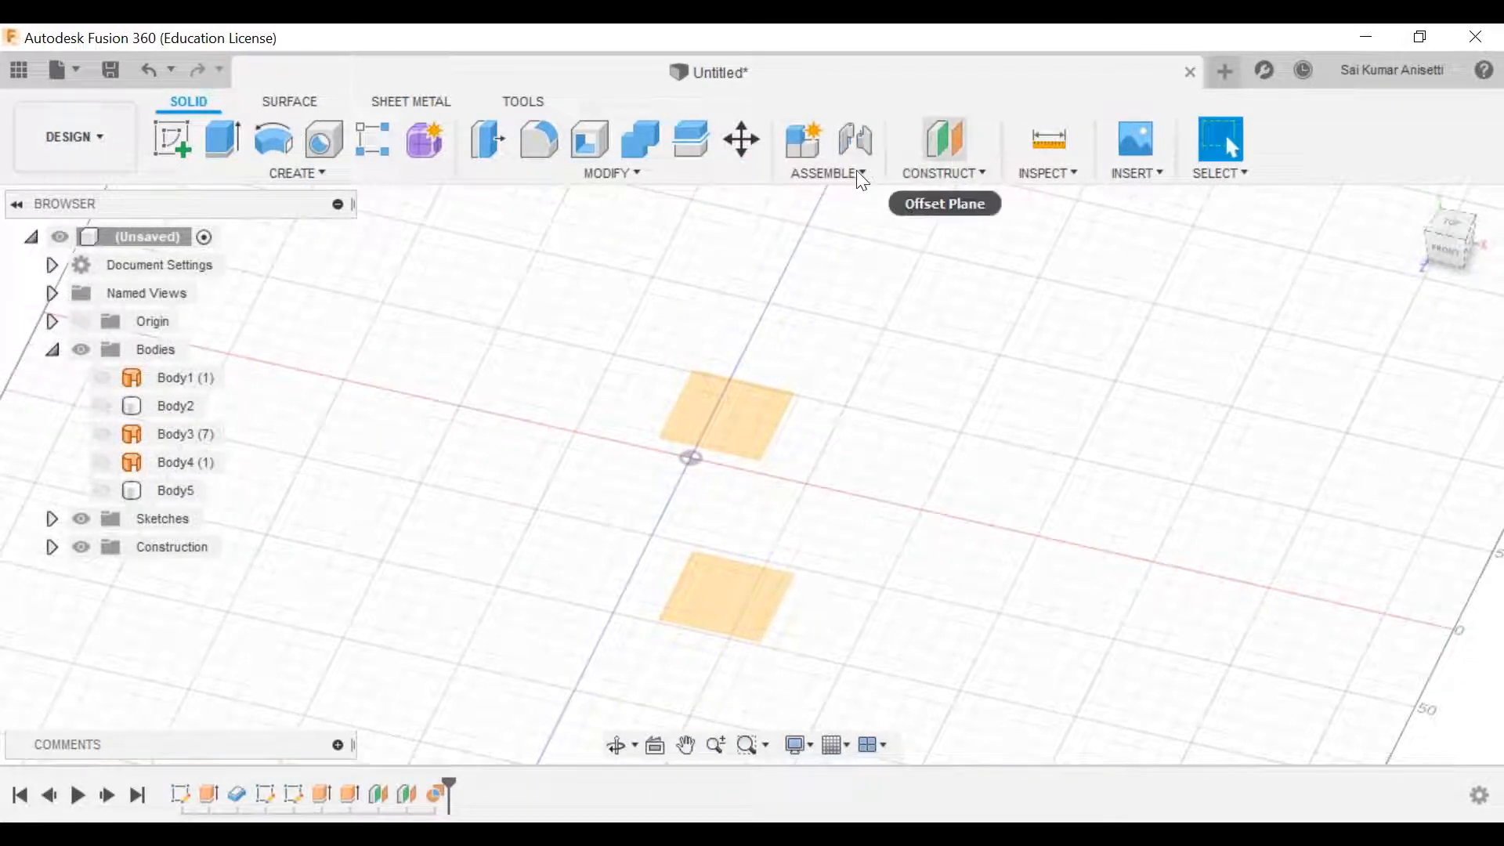
click(189, 147)
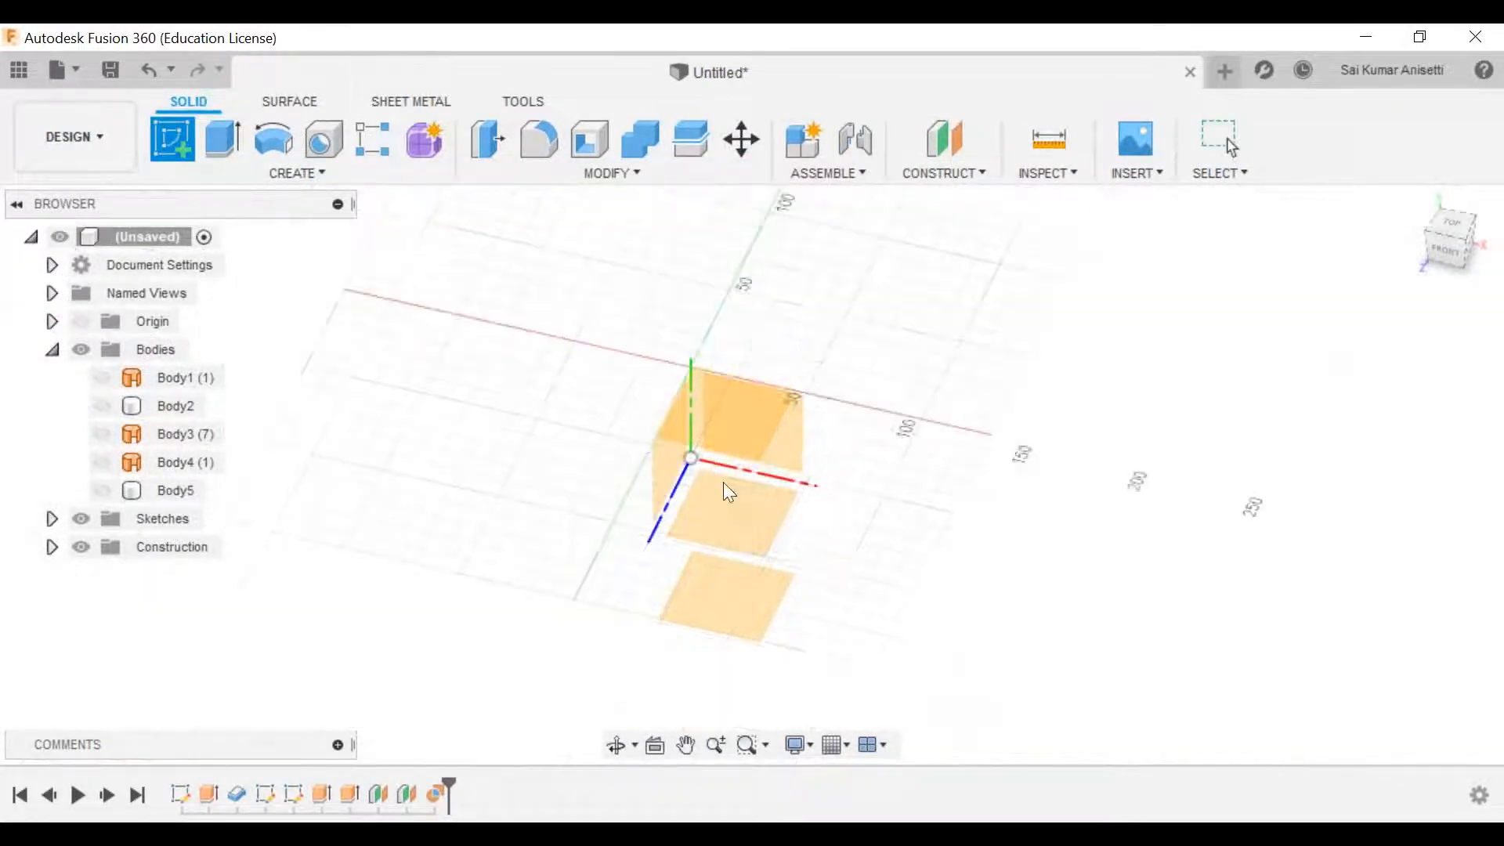
click(735, 511)
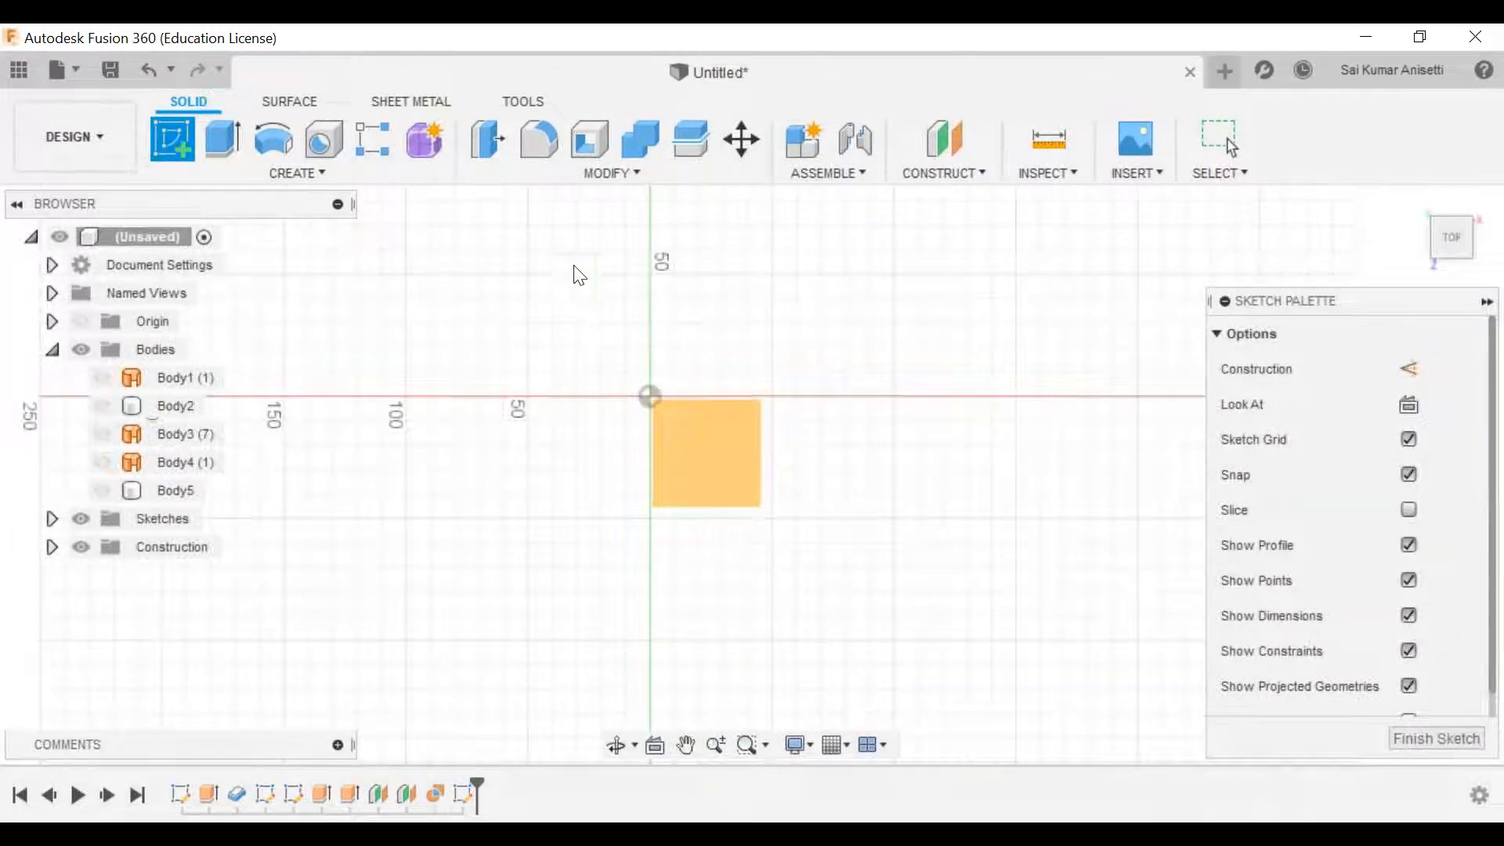
click(178, 139)
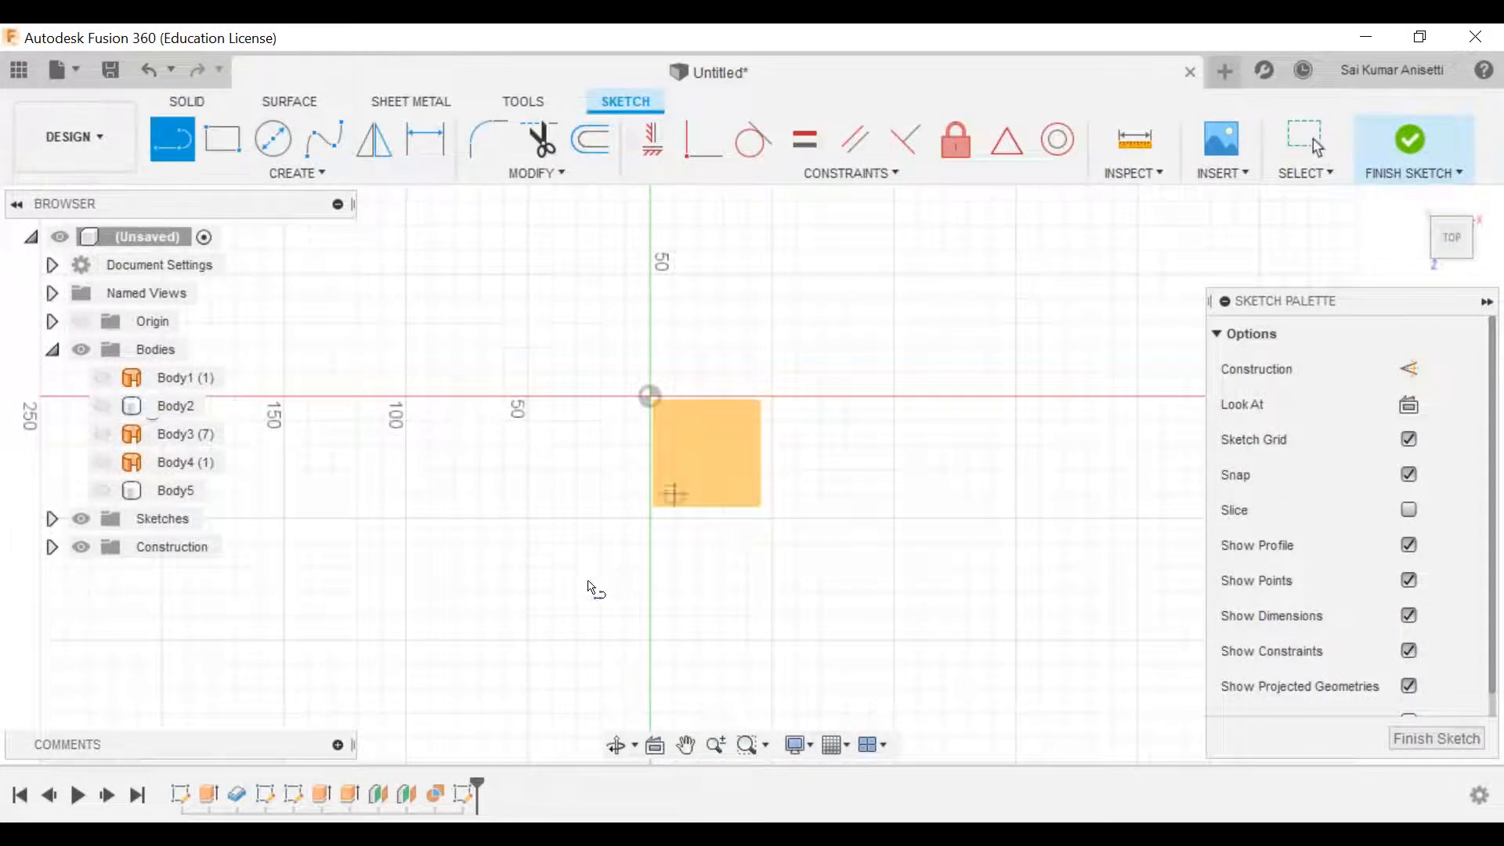
click(528, 641)
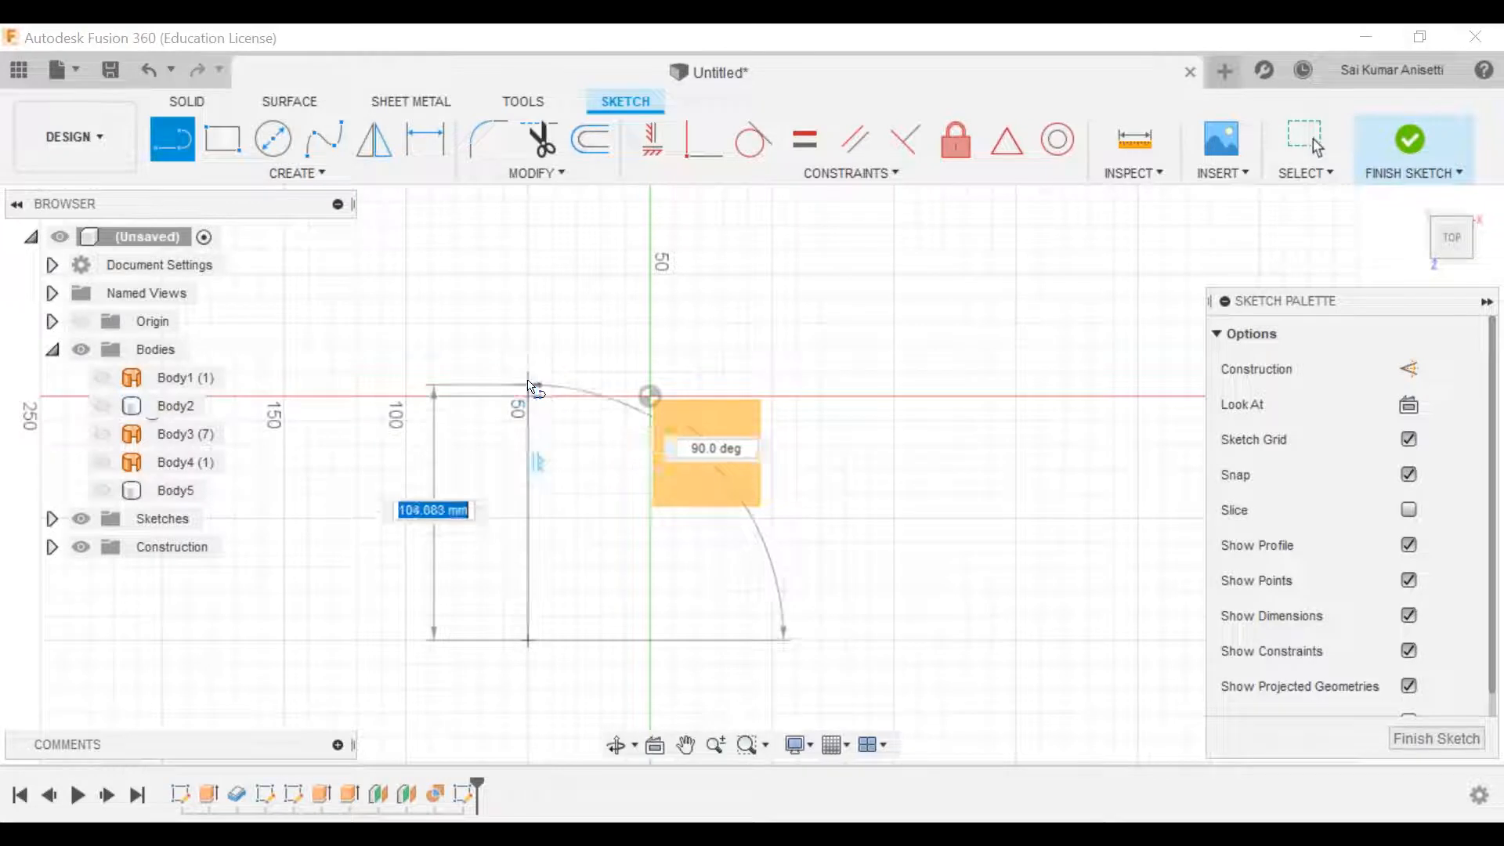
click(527, 396)
drag(553, 298, 822, 398)
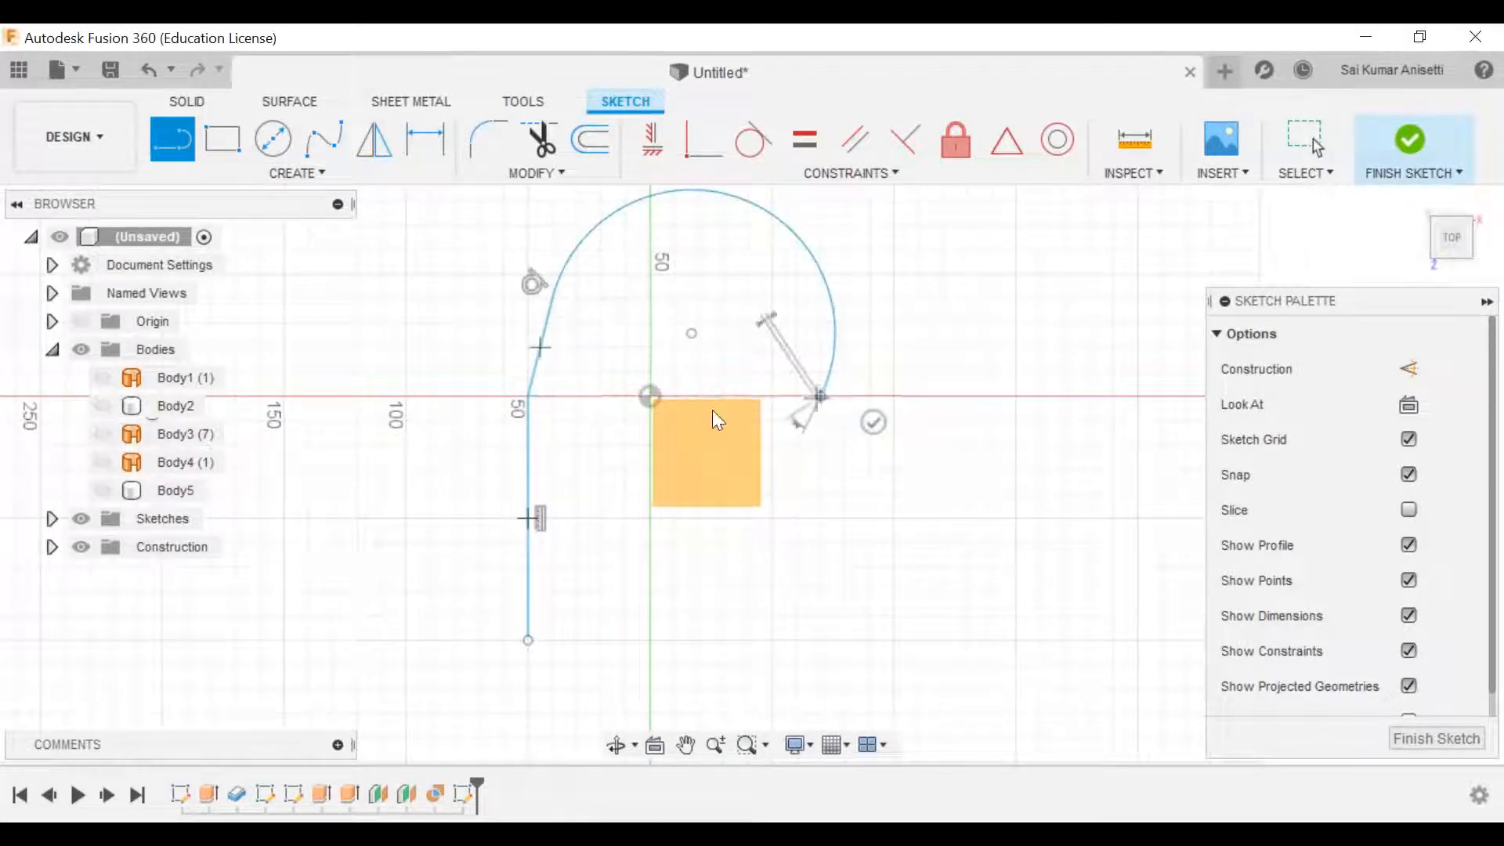
key(Escape)
key(ctrl+z)
key(ctrl+z)
key(ctrl+z)
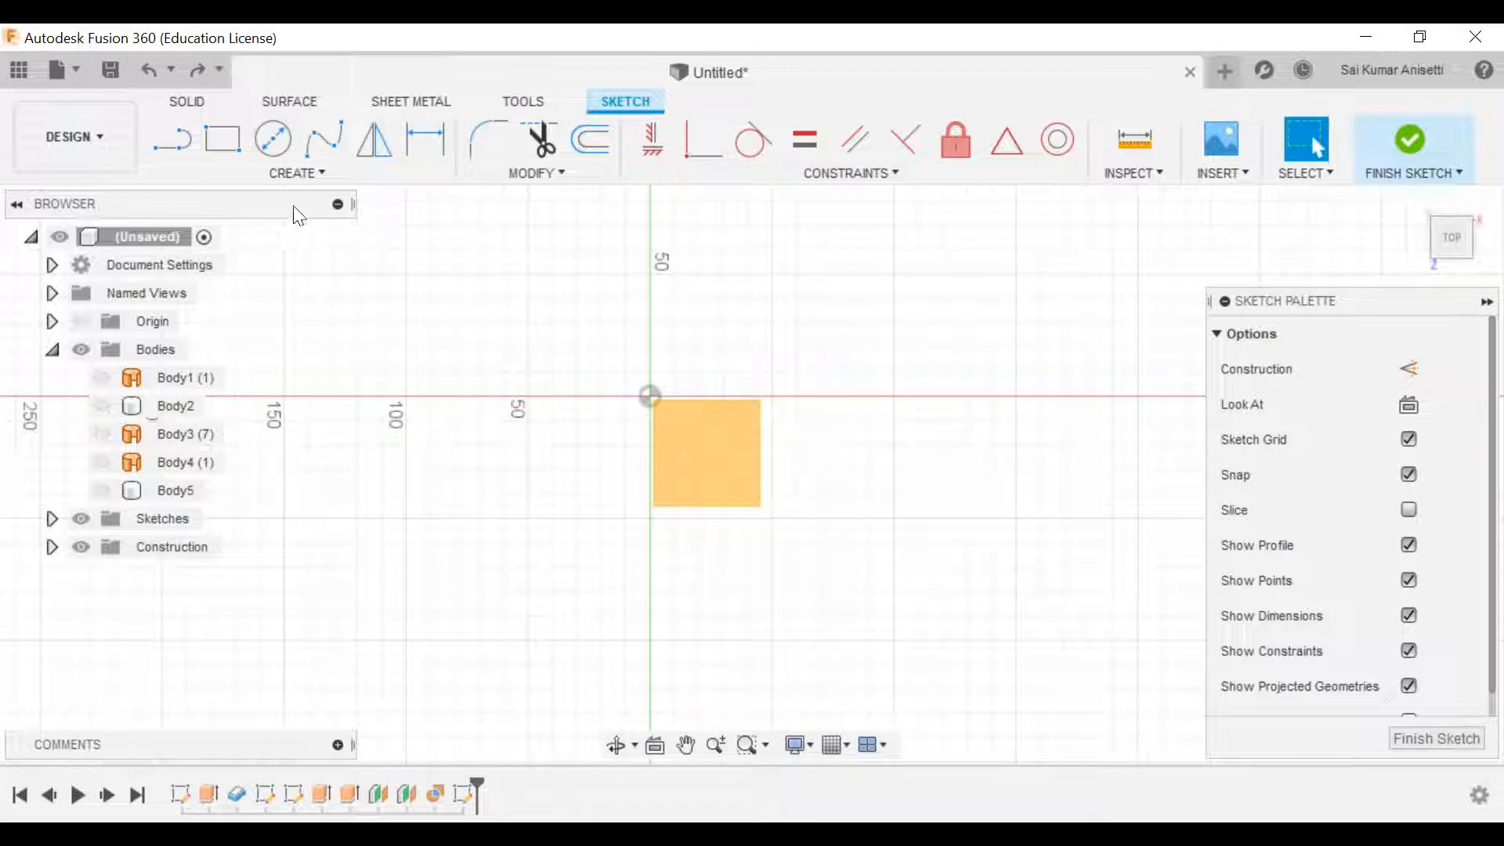
click(172, 143)
click(528, 636)
click(528, 398)
drag(747, 324, 816, 364)
key(Escape)
key(ctrl+z)
key(ctrl+z)
Step: Sketch a closed profile around the origin with two parallel 200 mm lines, a tangent semicircular end and a straight closing line
click(186, 144)
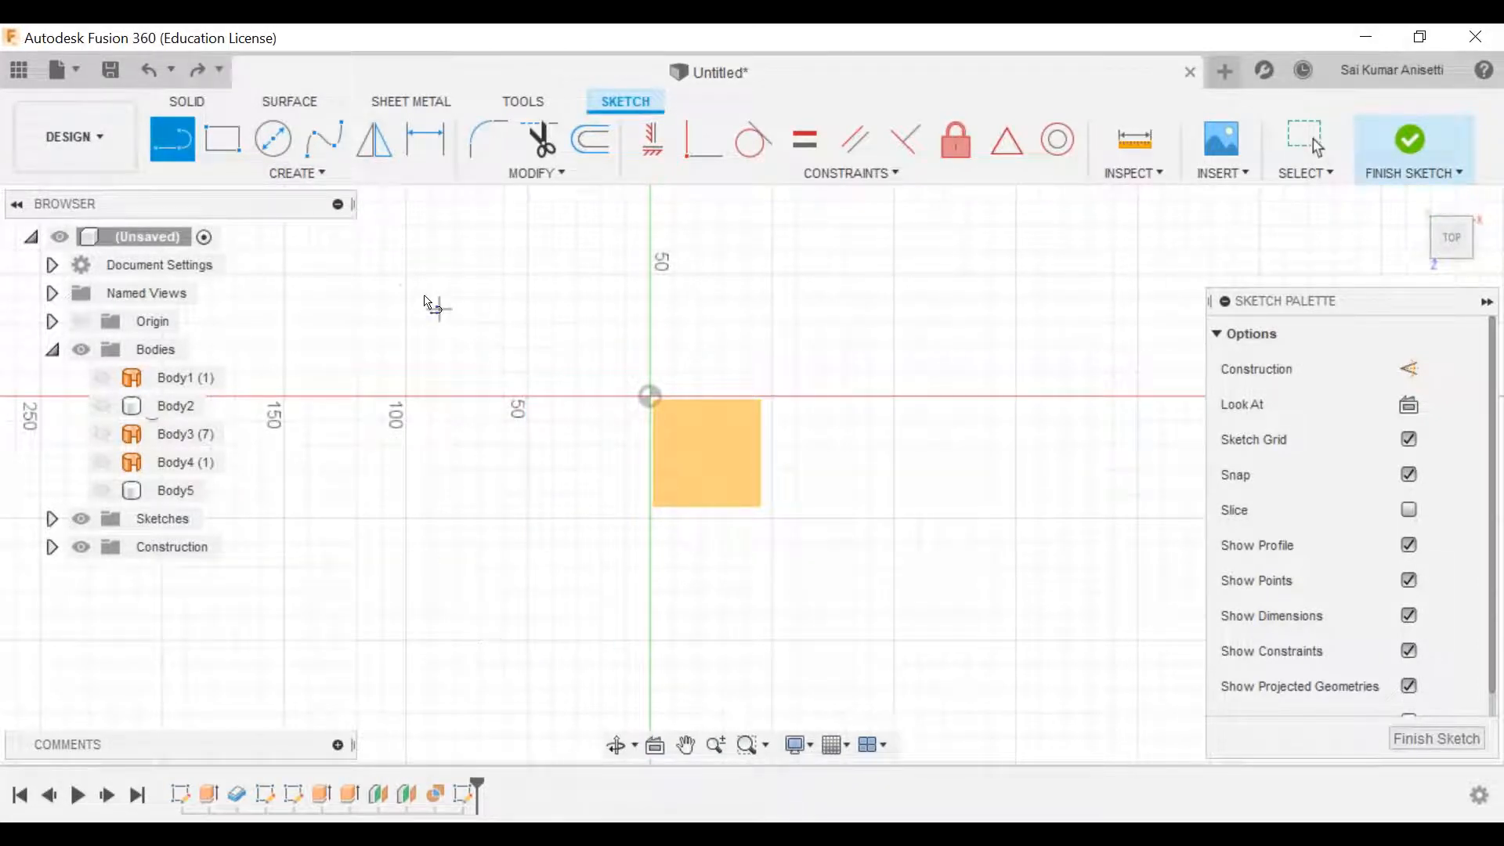
click(406, 275)
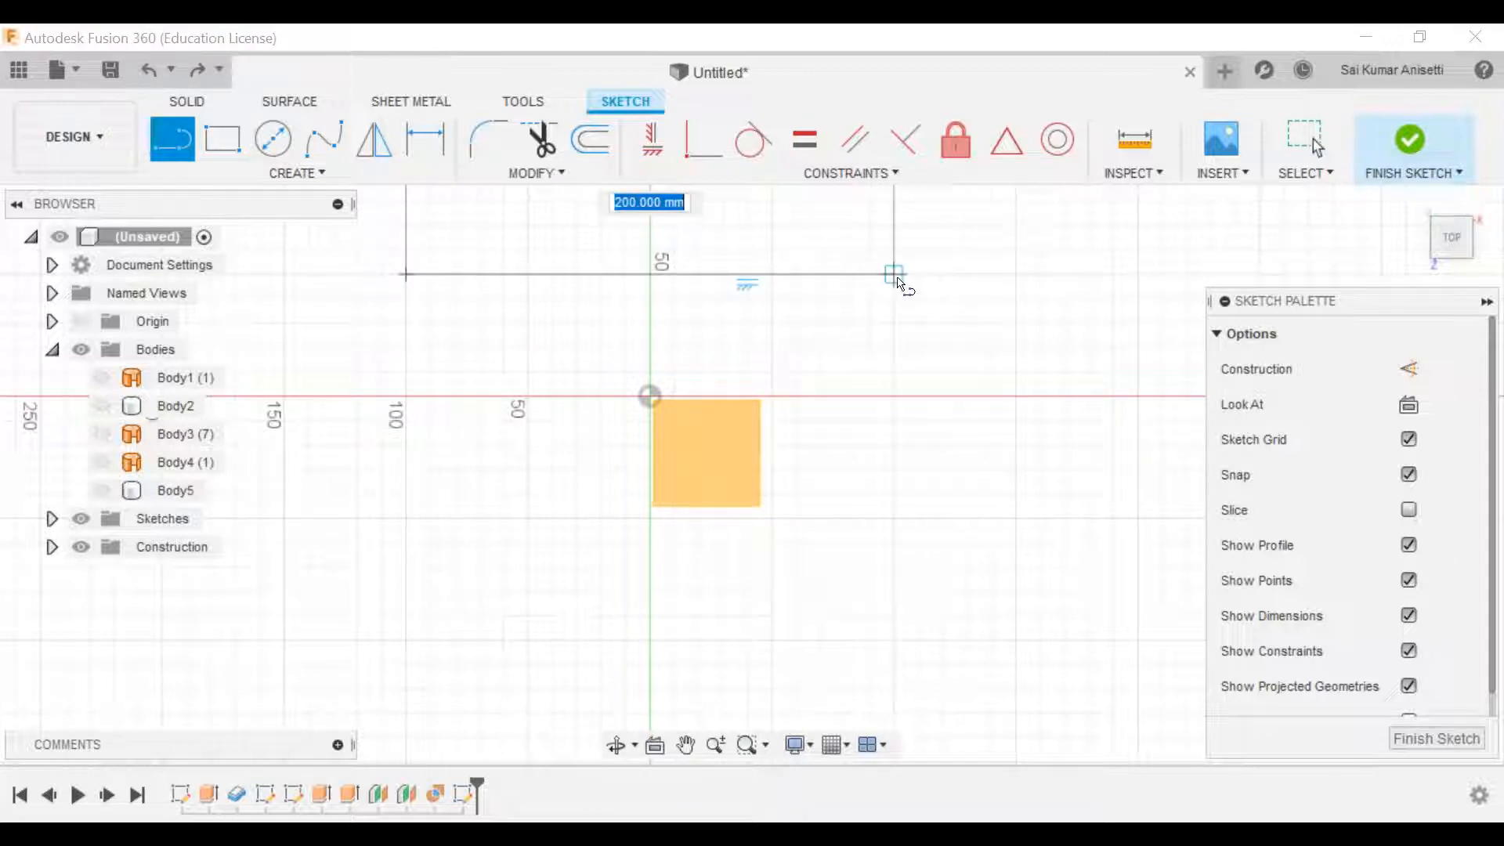
click(894, 274)
drag(894, 274, 896, 520)
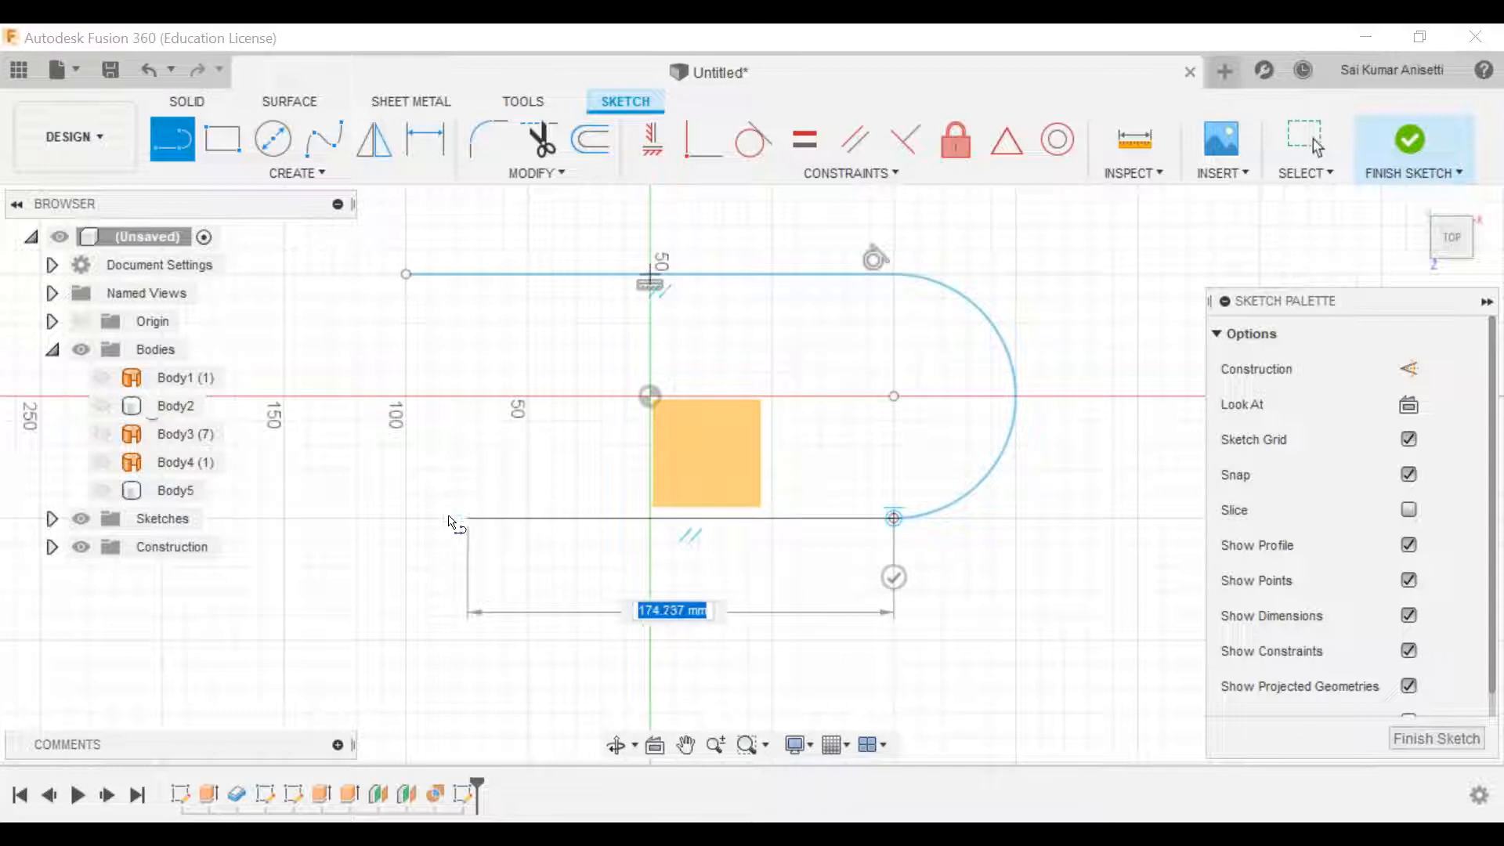
click(406, 519)
click(405, 275)
Step: Draw a circle about 30.6 mm in diameter concentric with the profile's rounded end, and finish the sketch
click(272, 138)
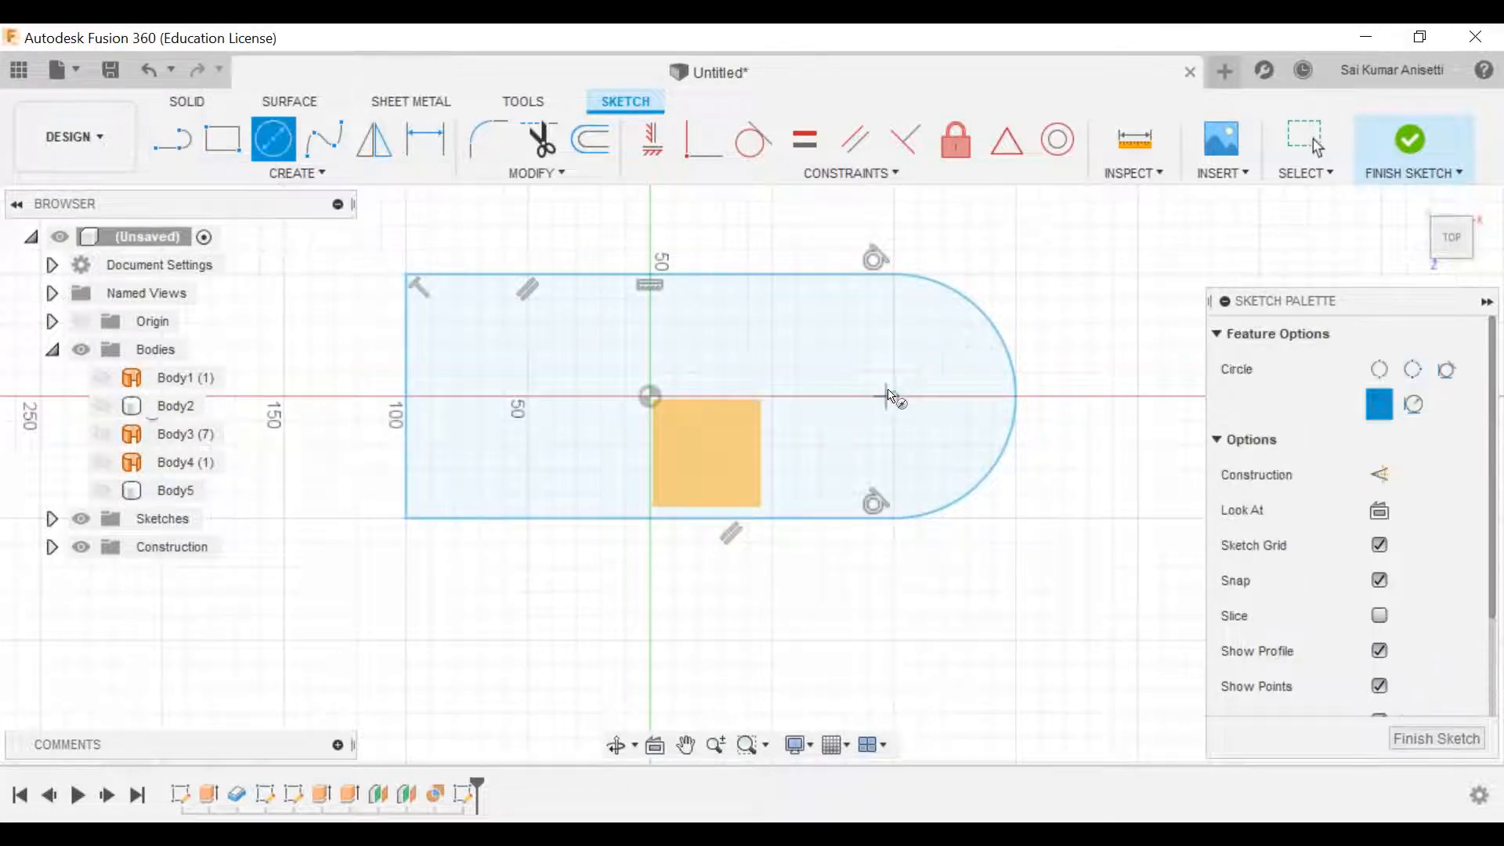
click(895, 397)
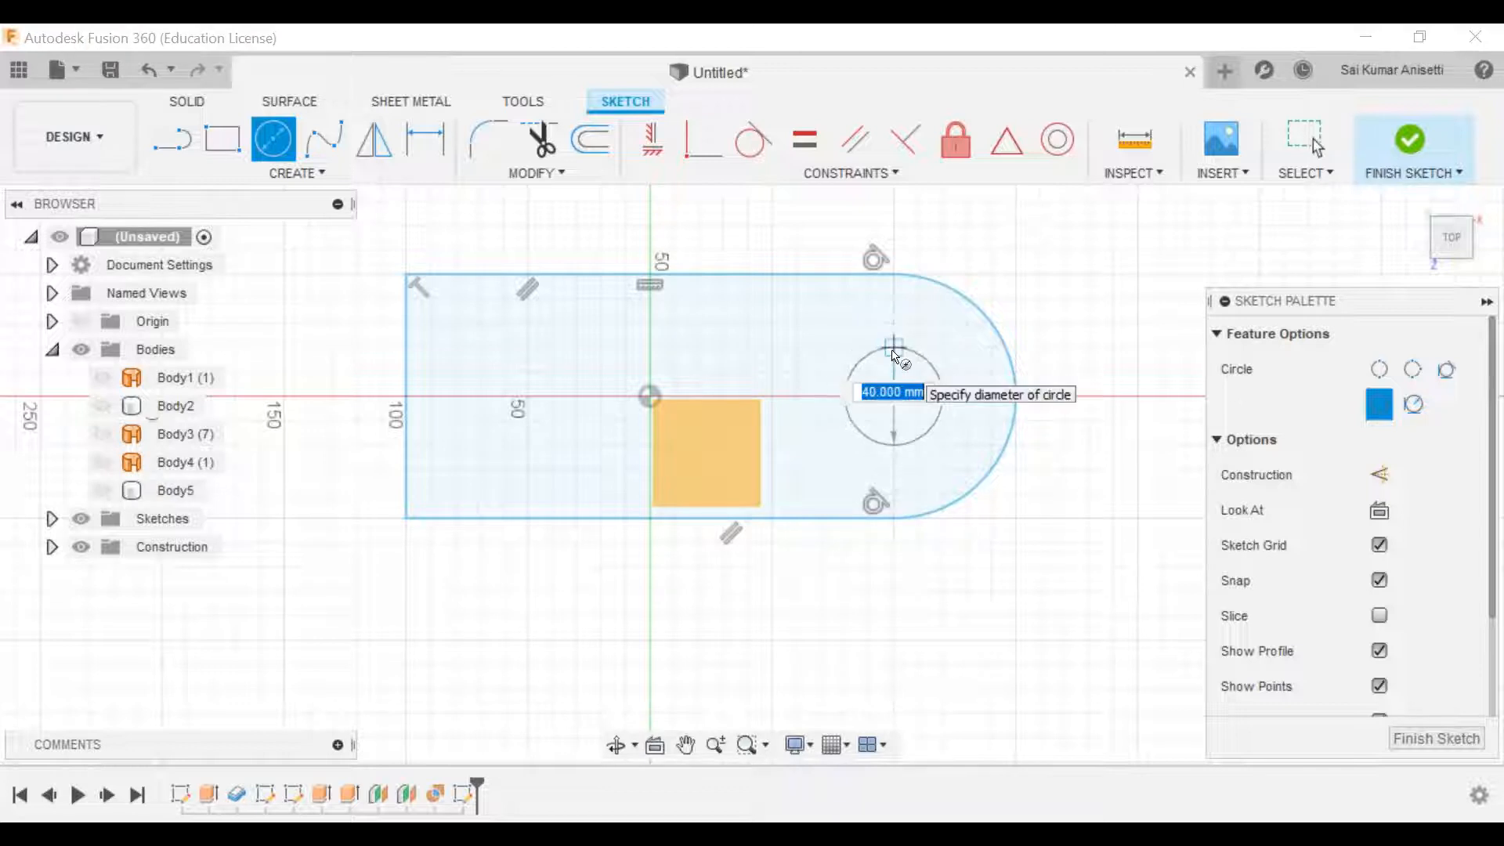
click(894, 362)
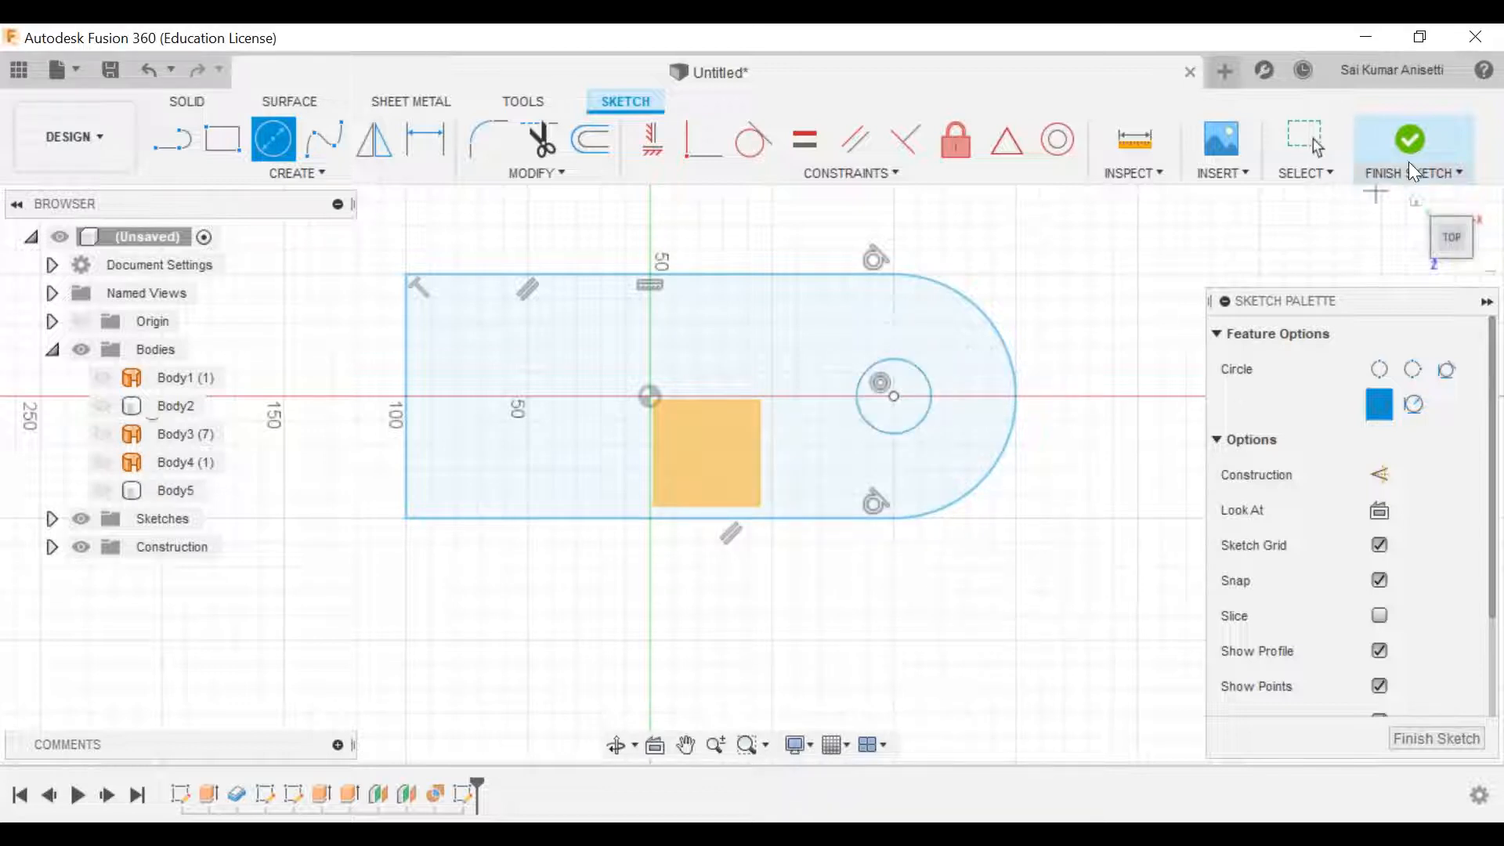
click(1407, 157)
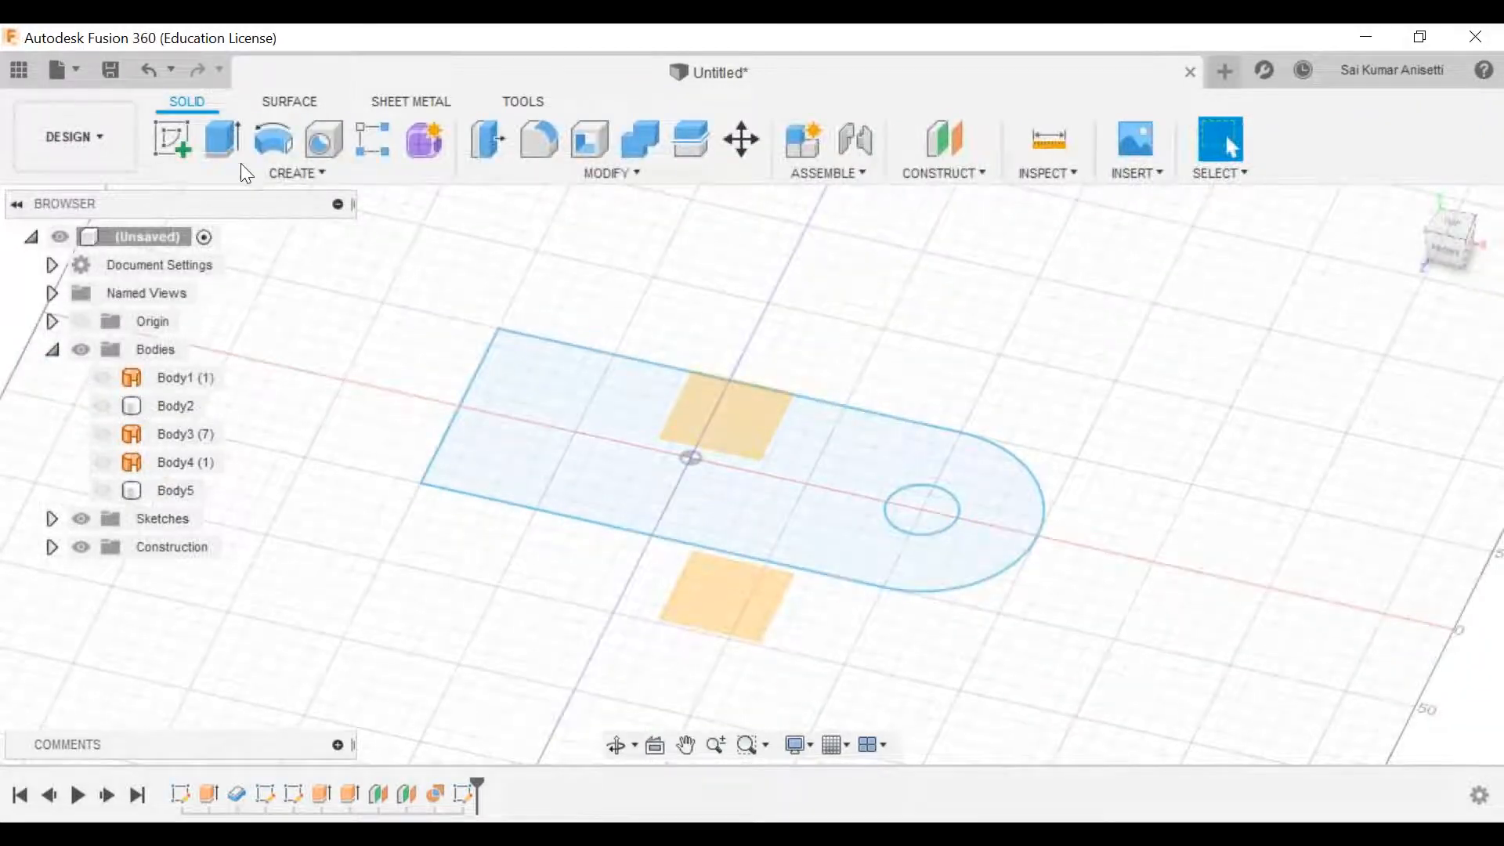
Step: Extrude the rounded profile around the circle 30 mm as a new body
key(e)
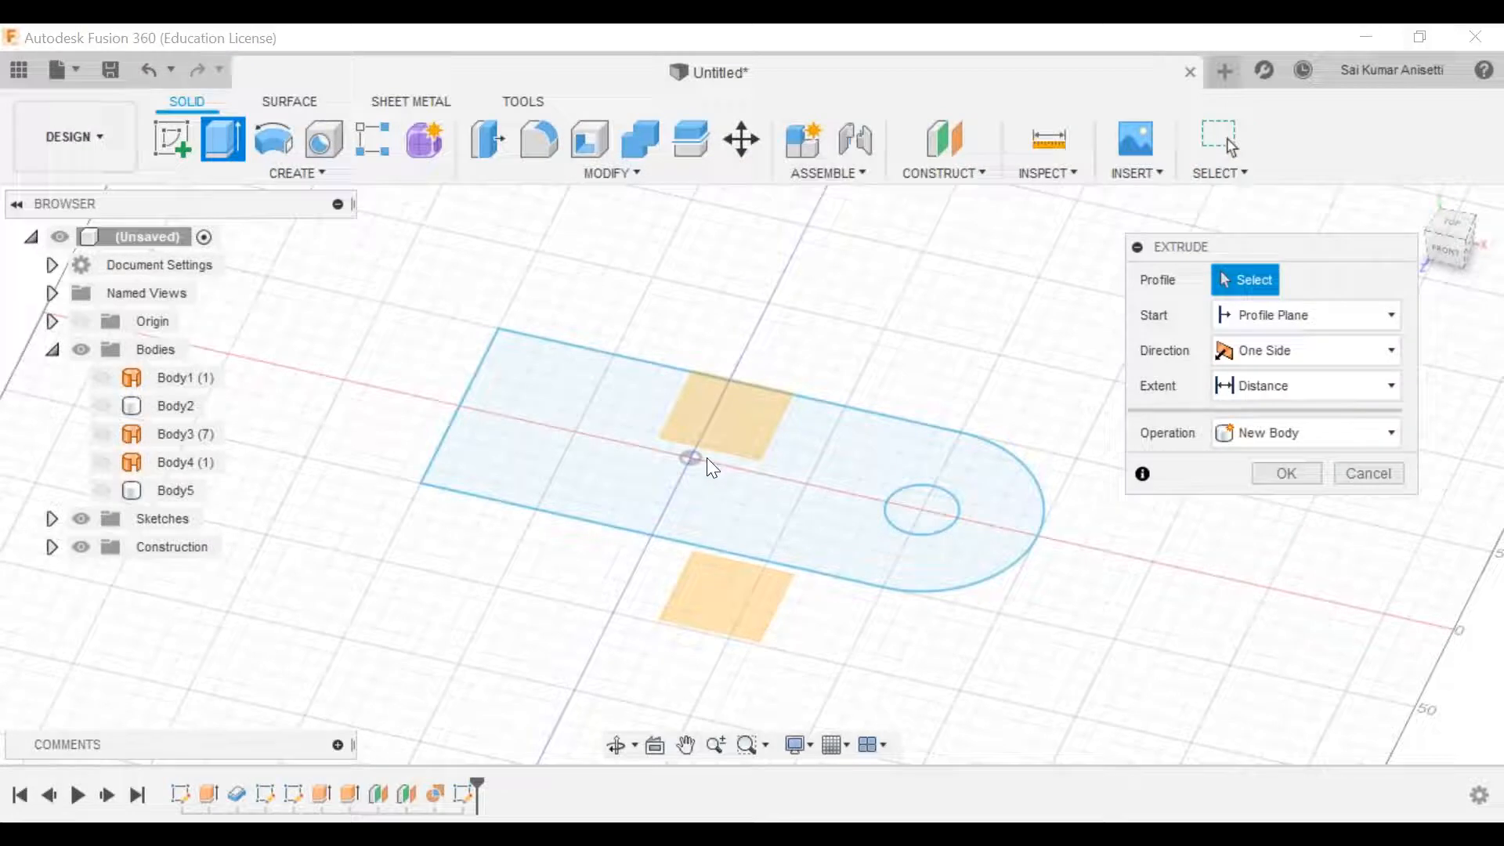
click(807, 467)
text(40)
key(Return)
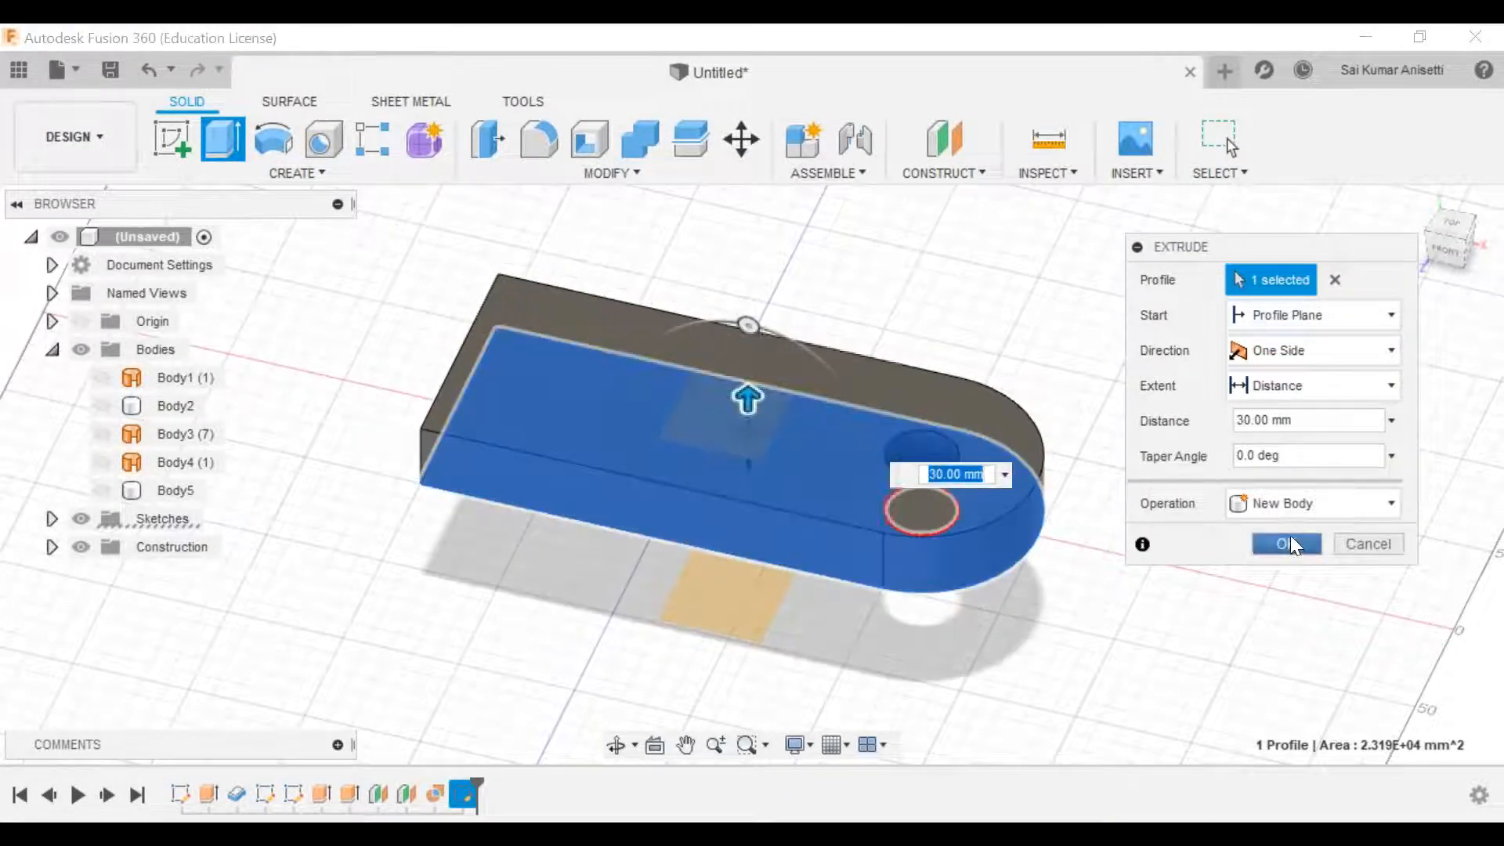
click(1287, 542)
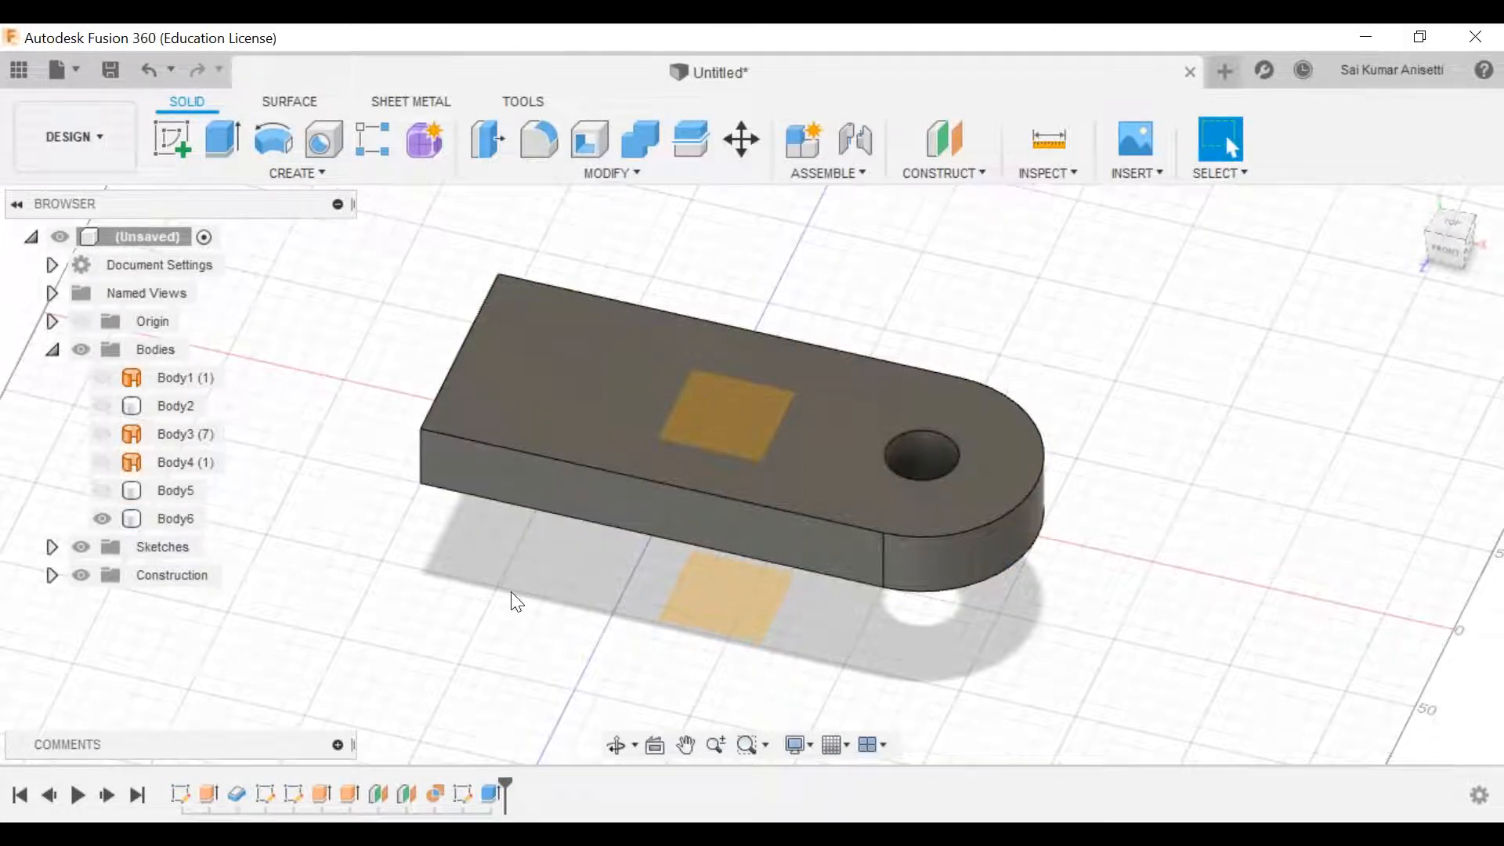
shift+middle_drag(538, 629, 683, 629)
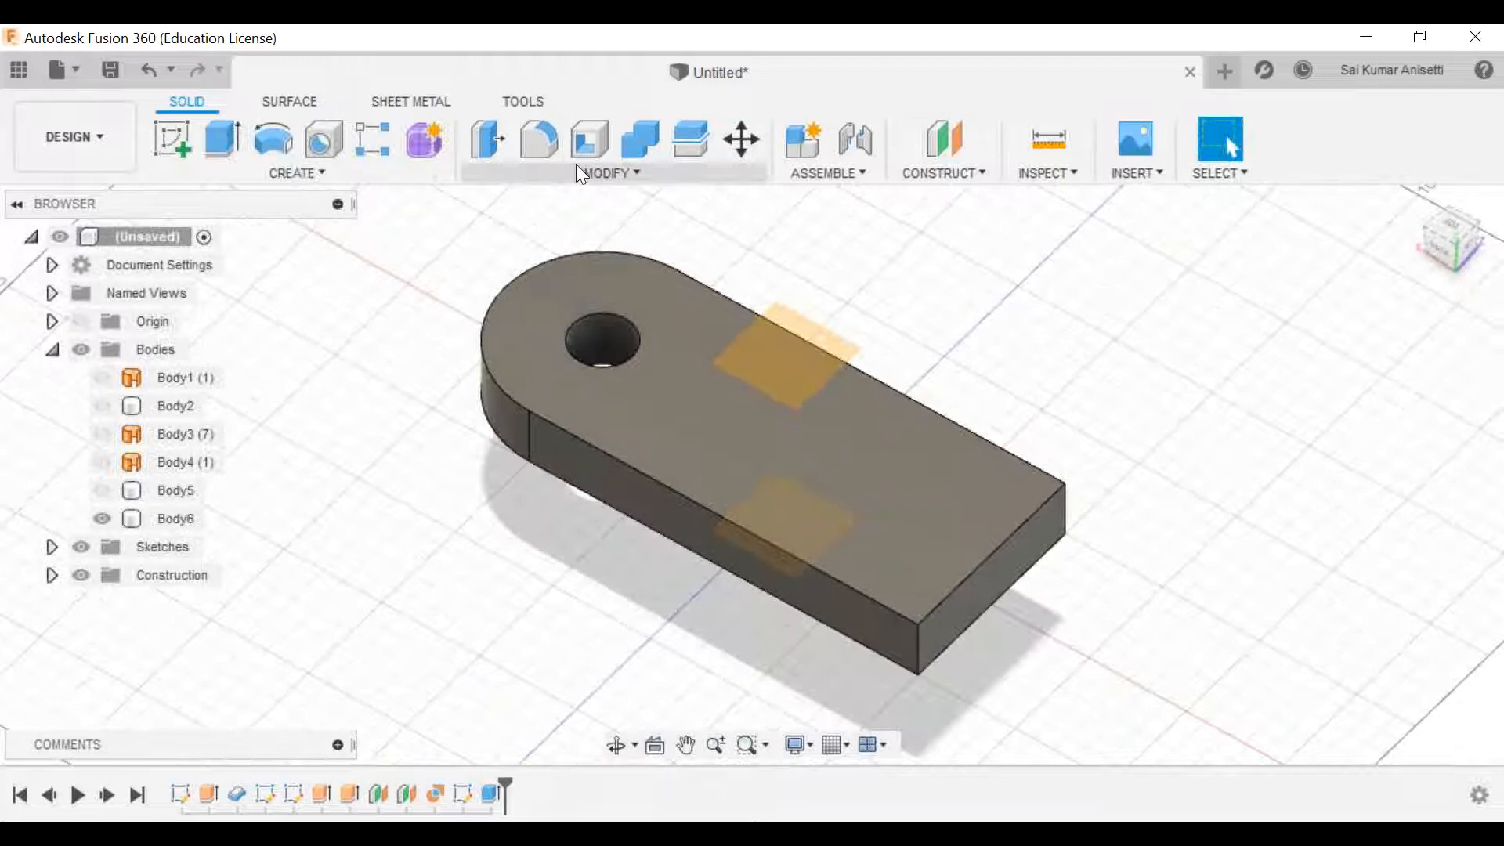
click(577, 168)
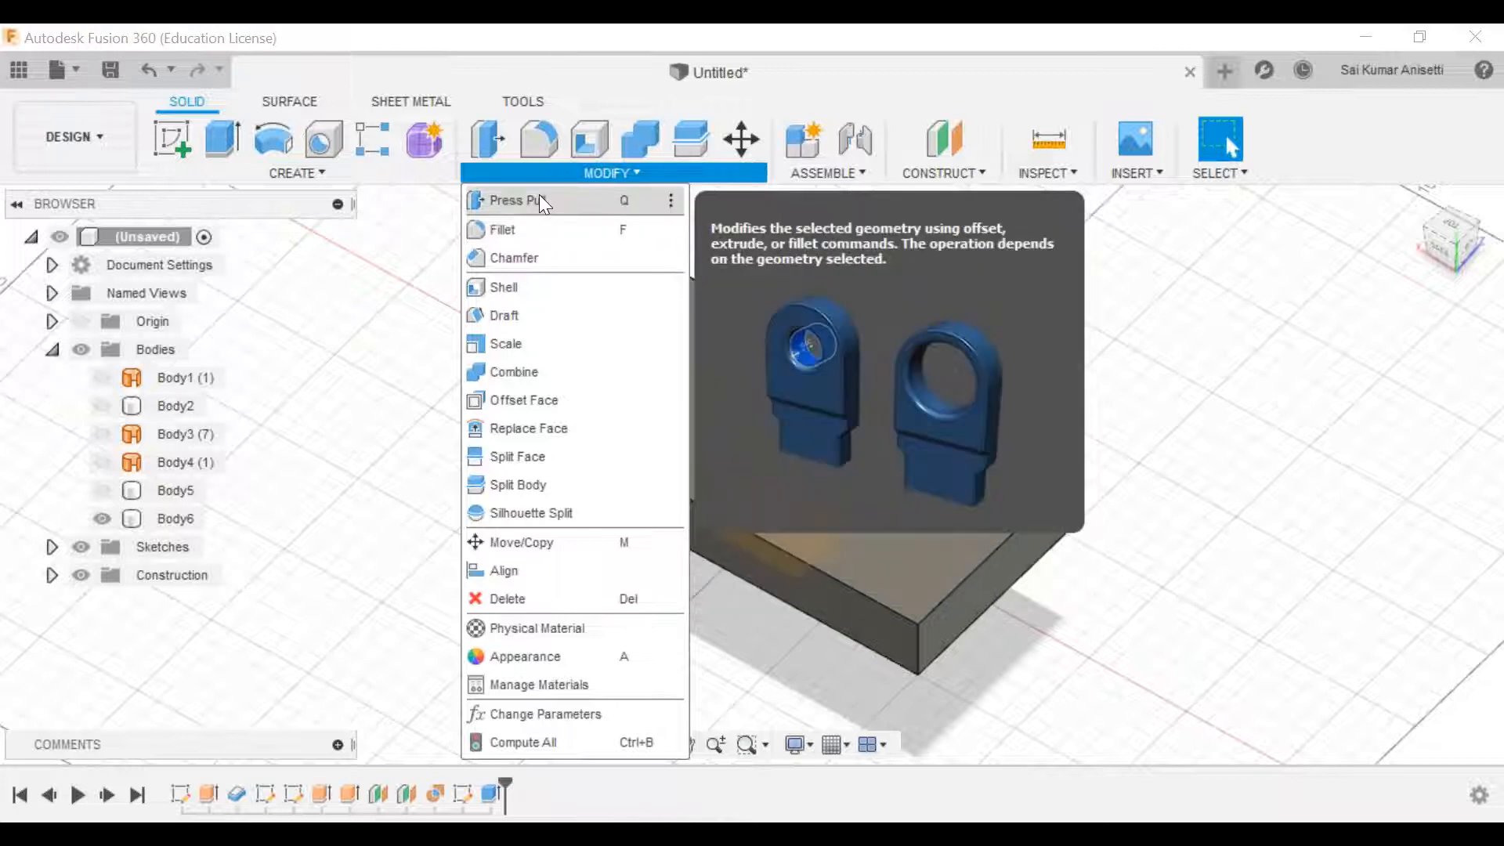
click(539, 199)
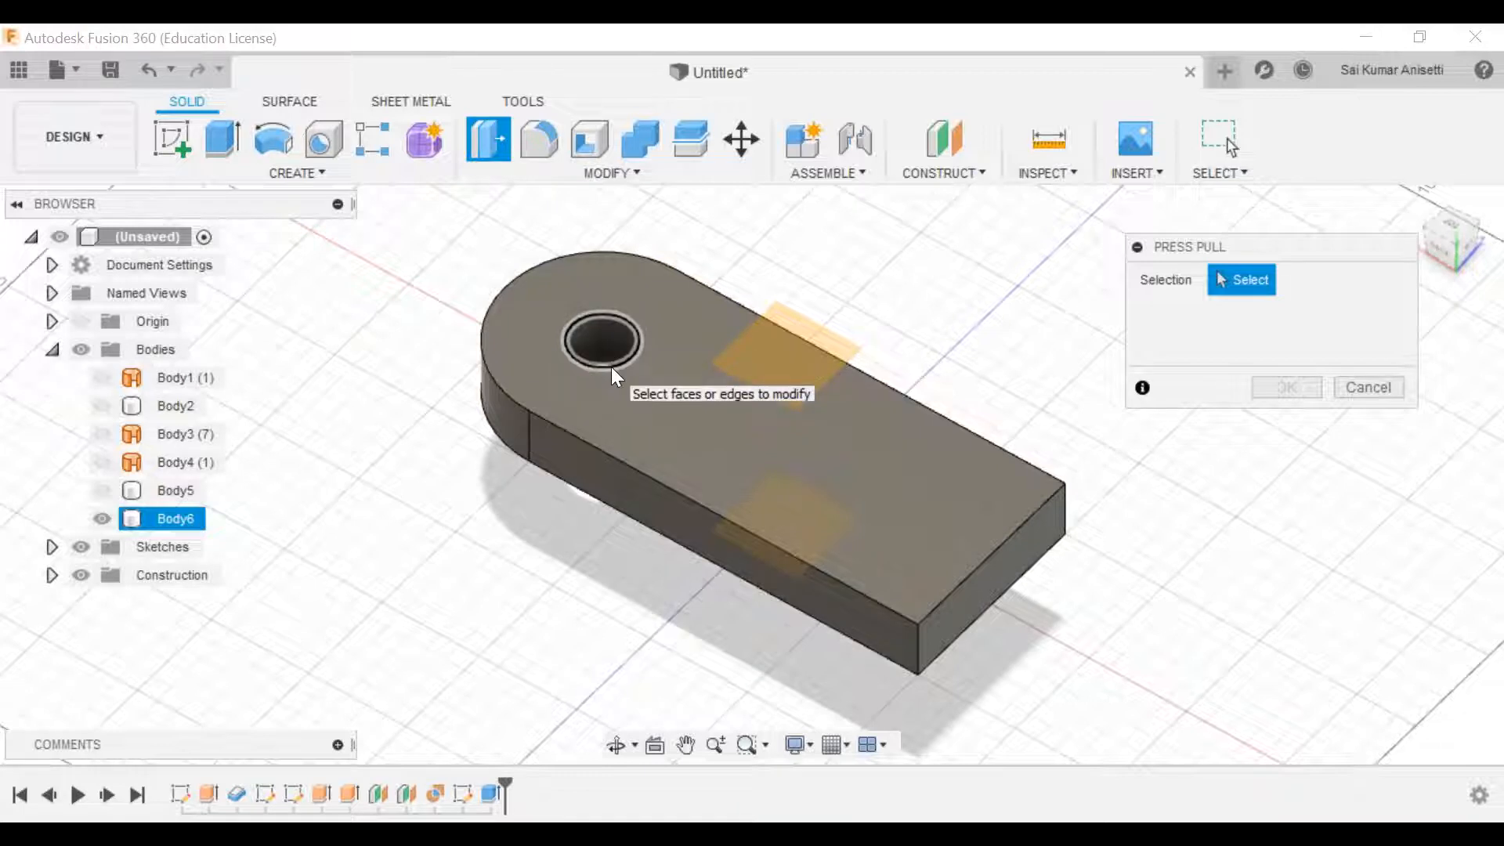
key(Escape)
click(600, 324)
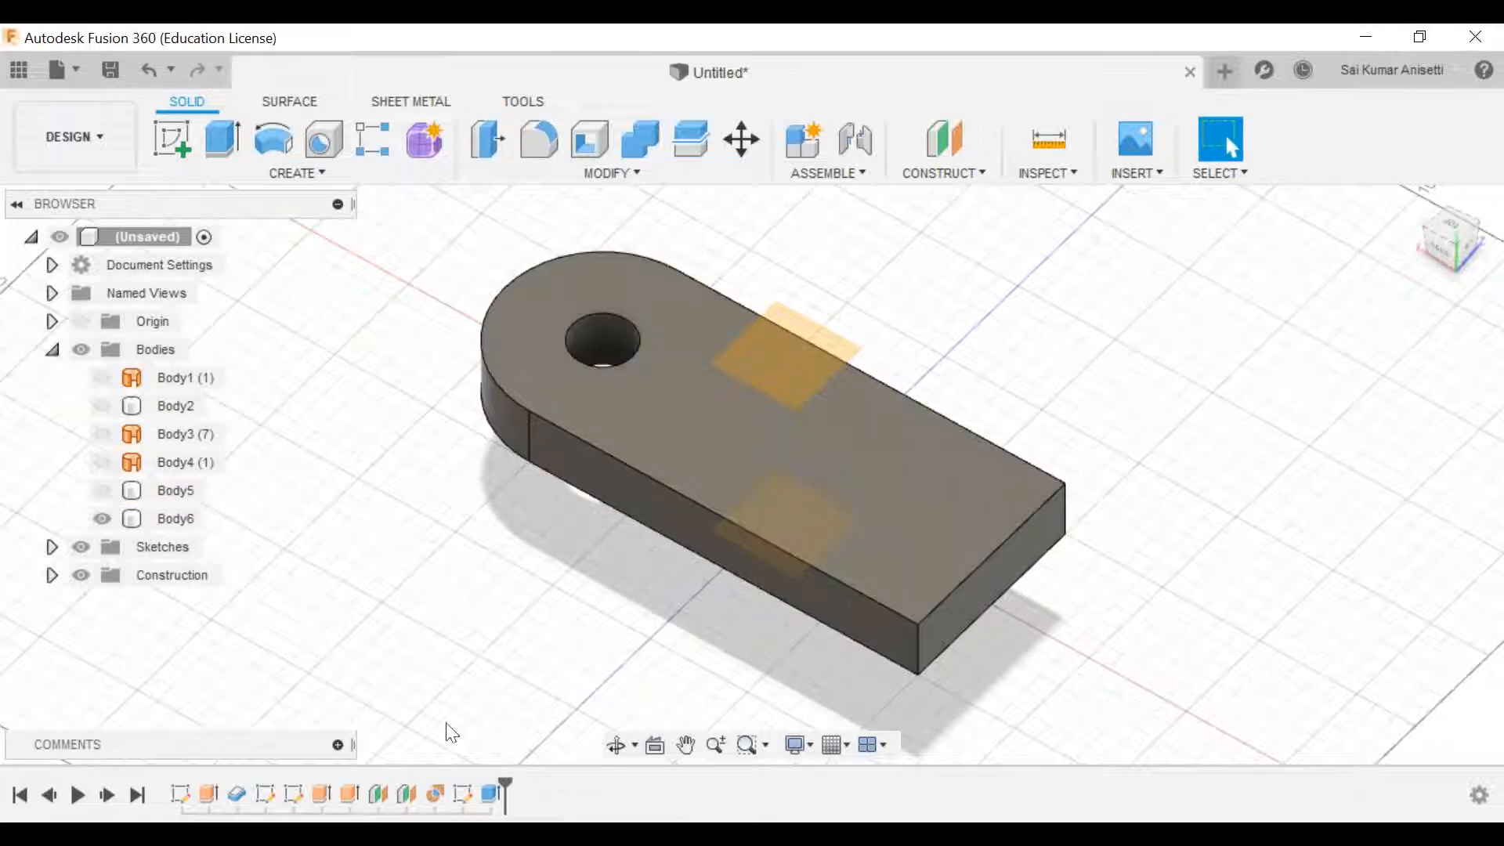
Step: Edit the plate's sketch to dimension the hole circle's diameter at 40 mm, and finish the sketch
double_click(473, 796)
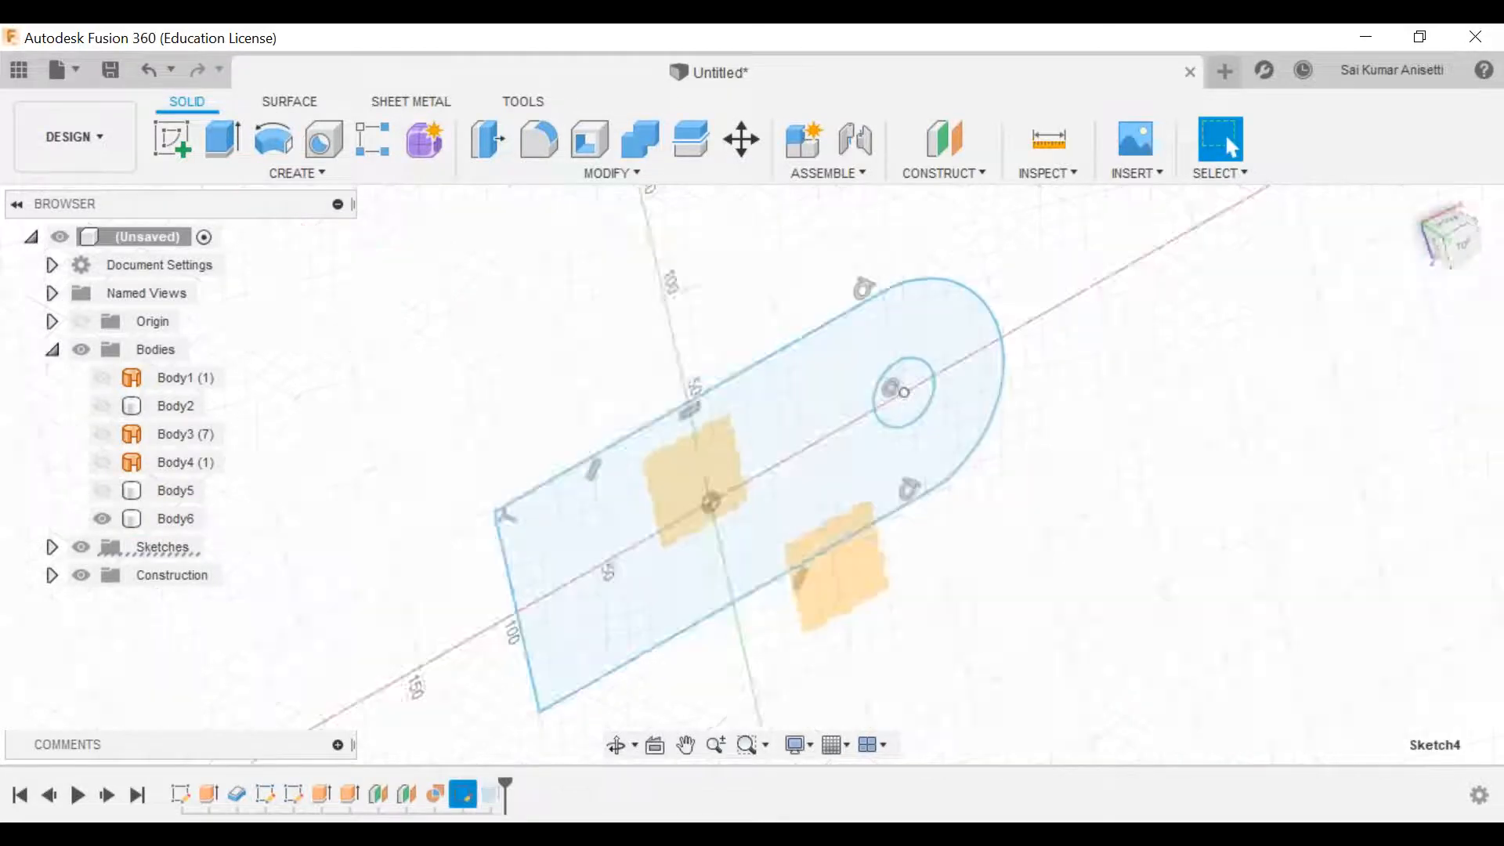
key(d)
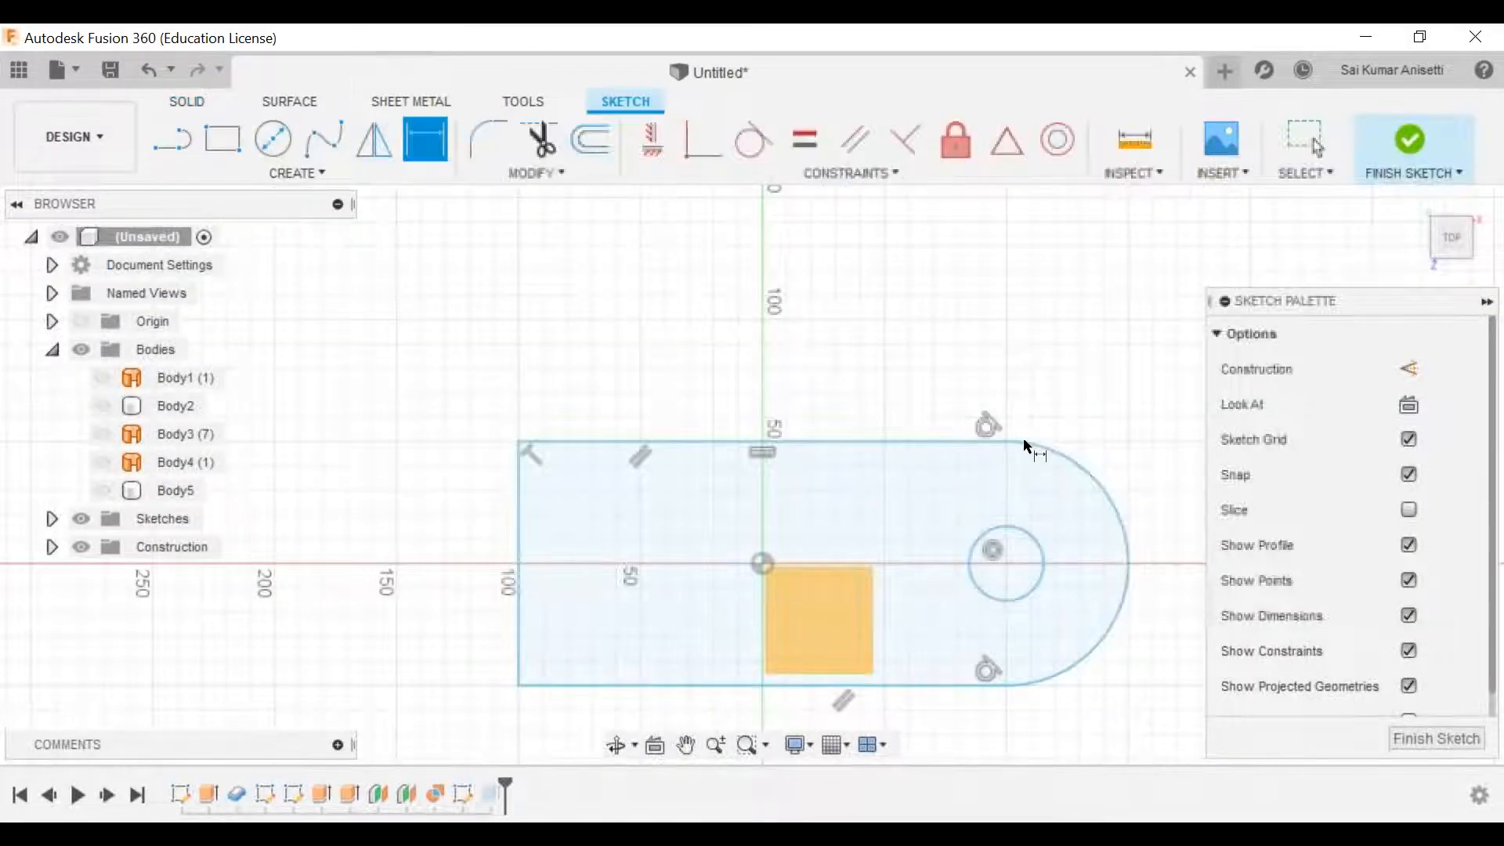
click(1034, 541)
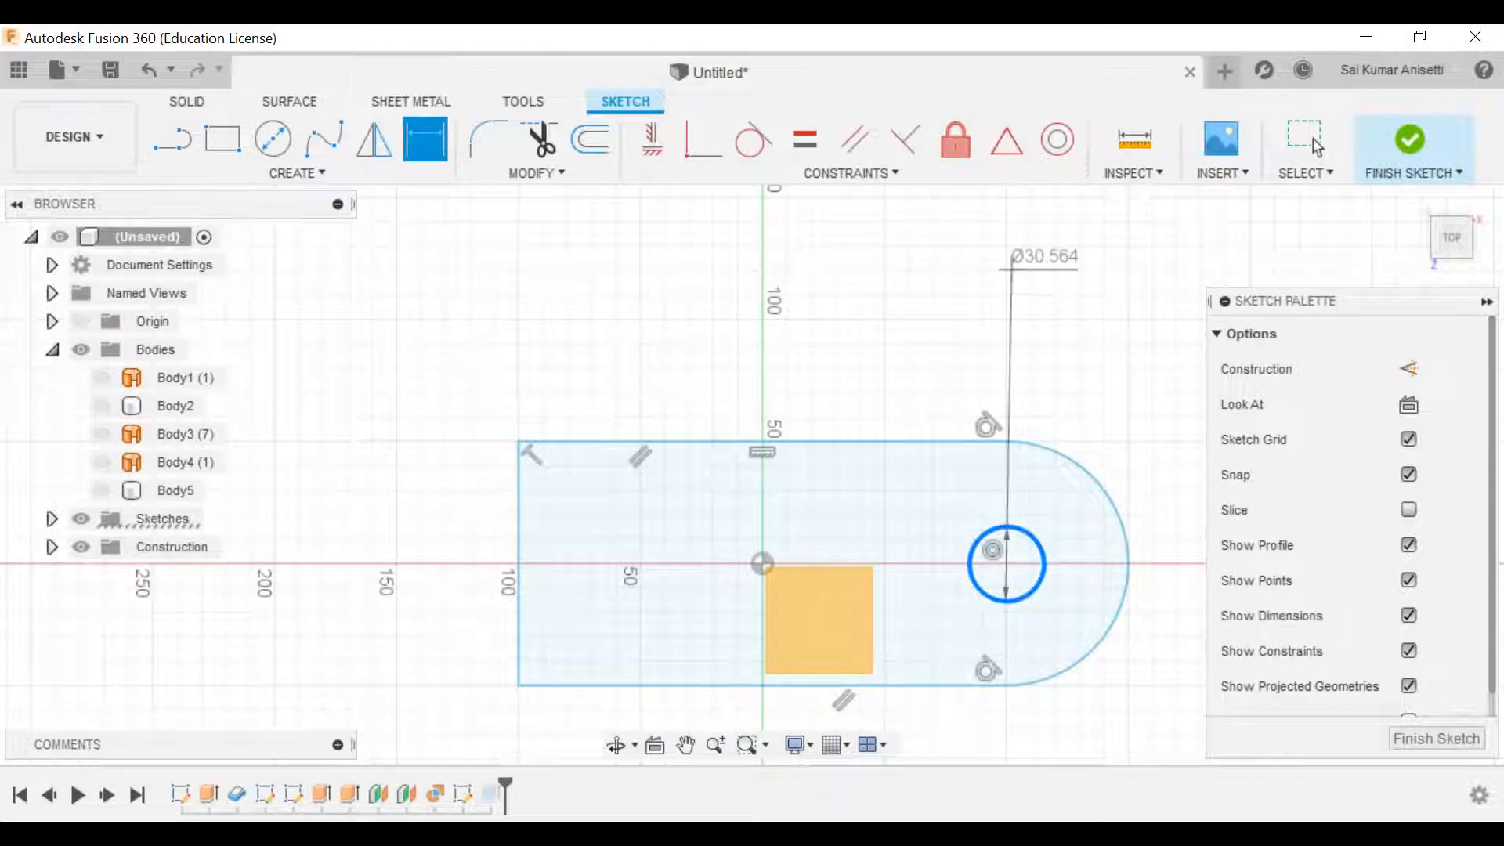
click(1018, 270)
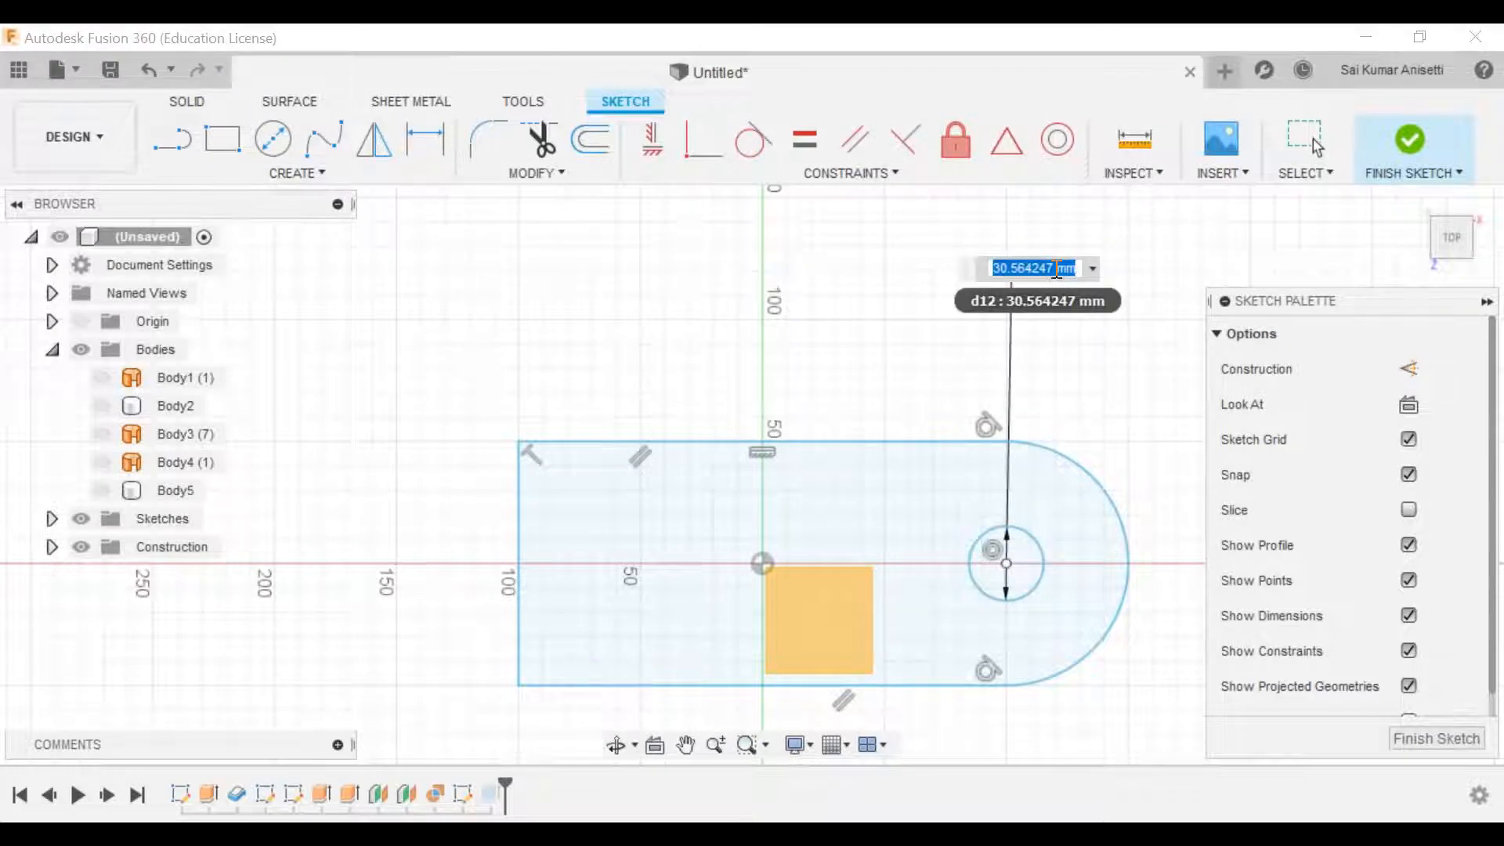
text(40)
key(Return)
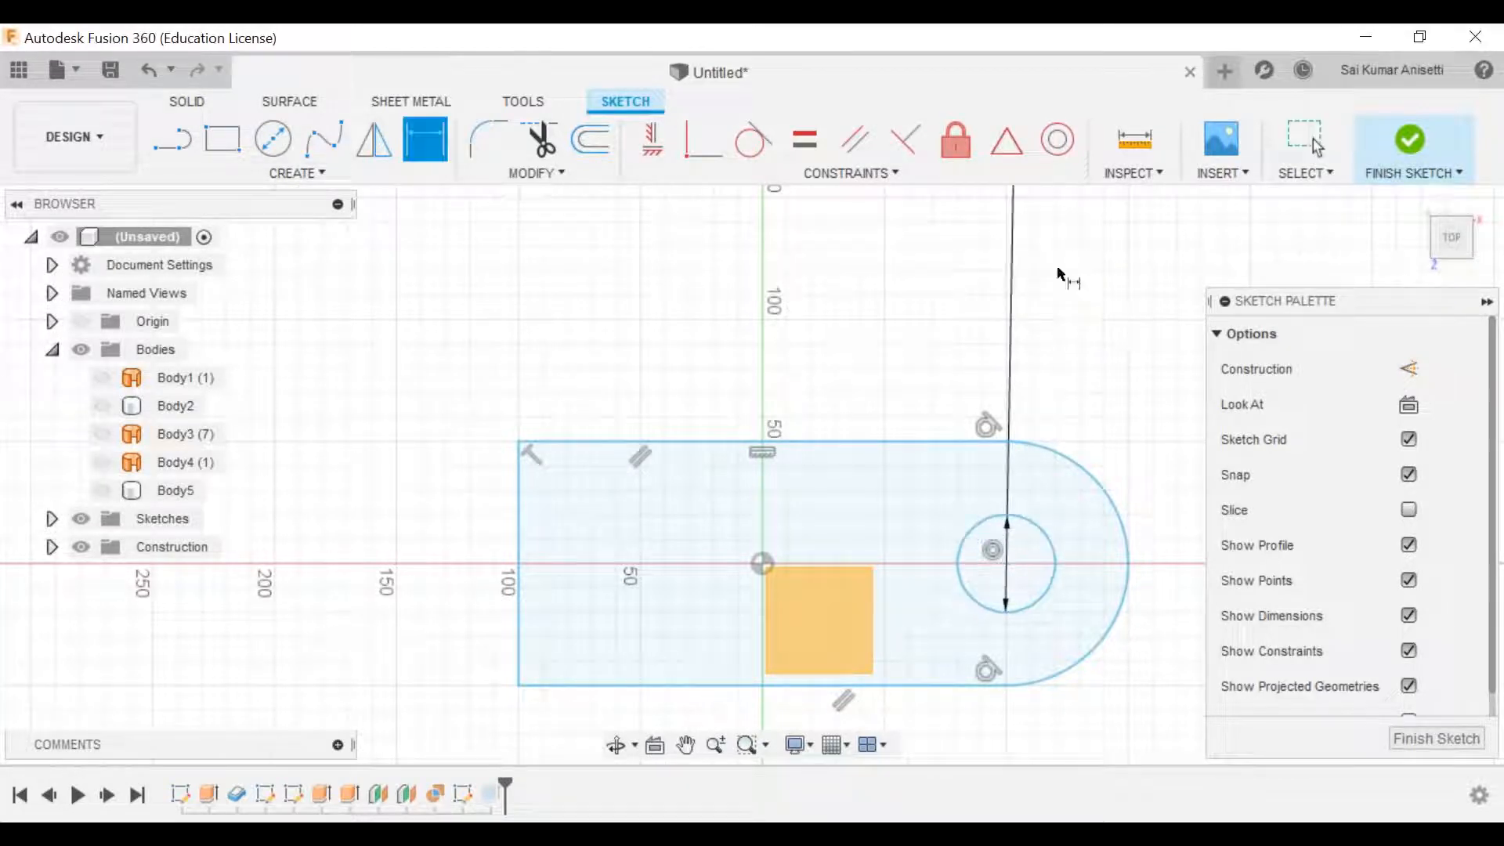
click(1410, 139)
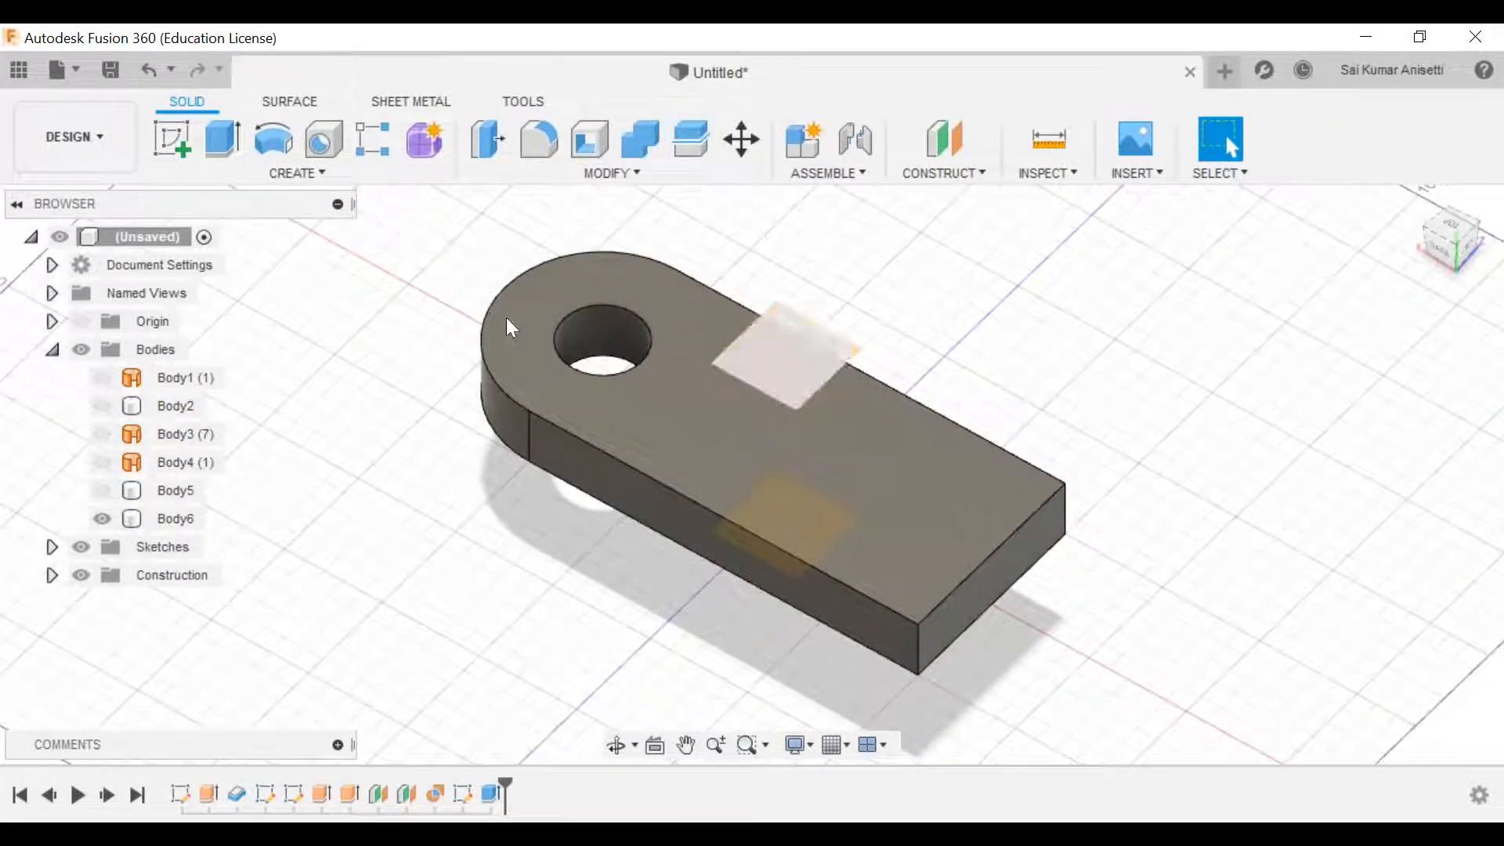
Step: Reopen the plate's sketch, set the hole's diameter to 30 mm, and finish the sketch
click(578, 353)
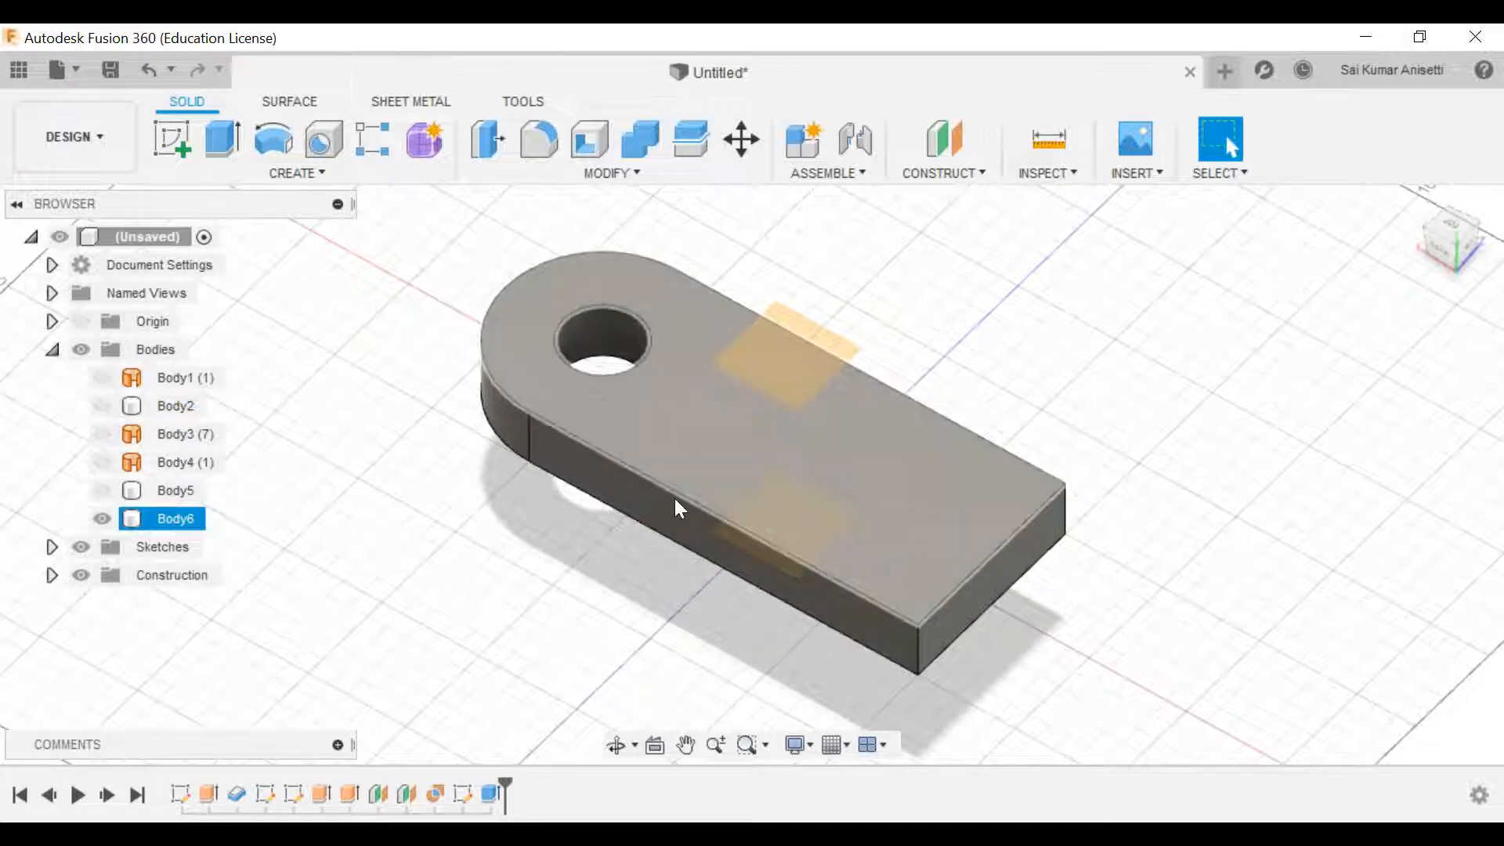
click(499, 749)
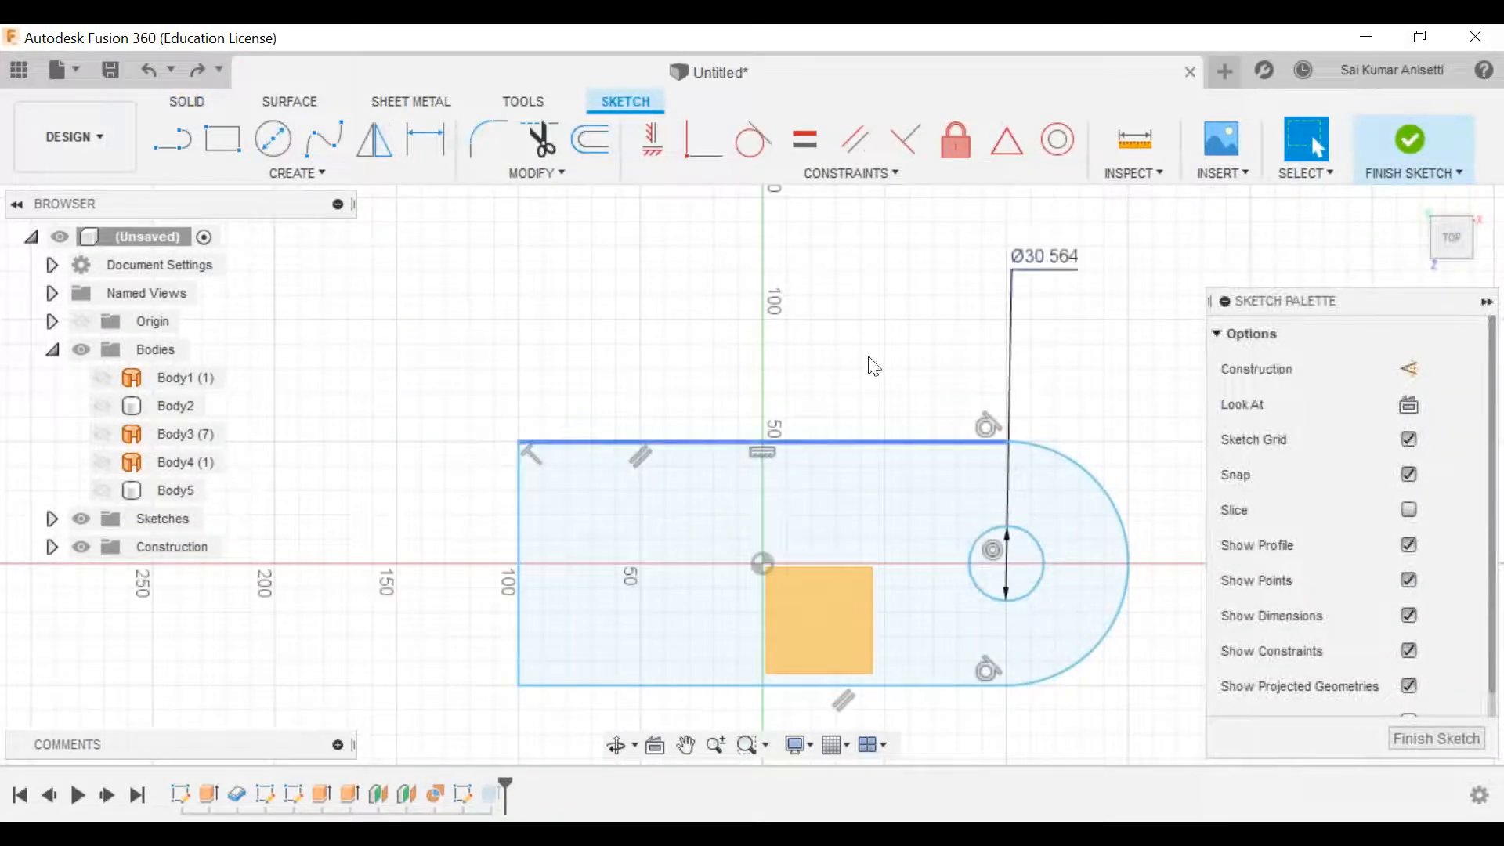
double_click(1055, 256)
text(30)
key(Return)
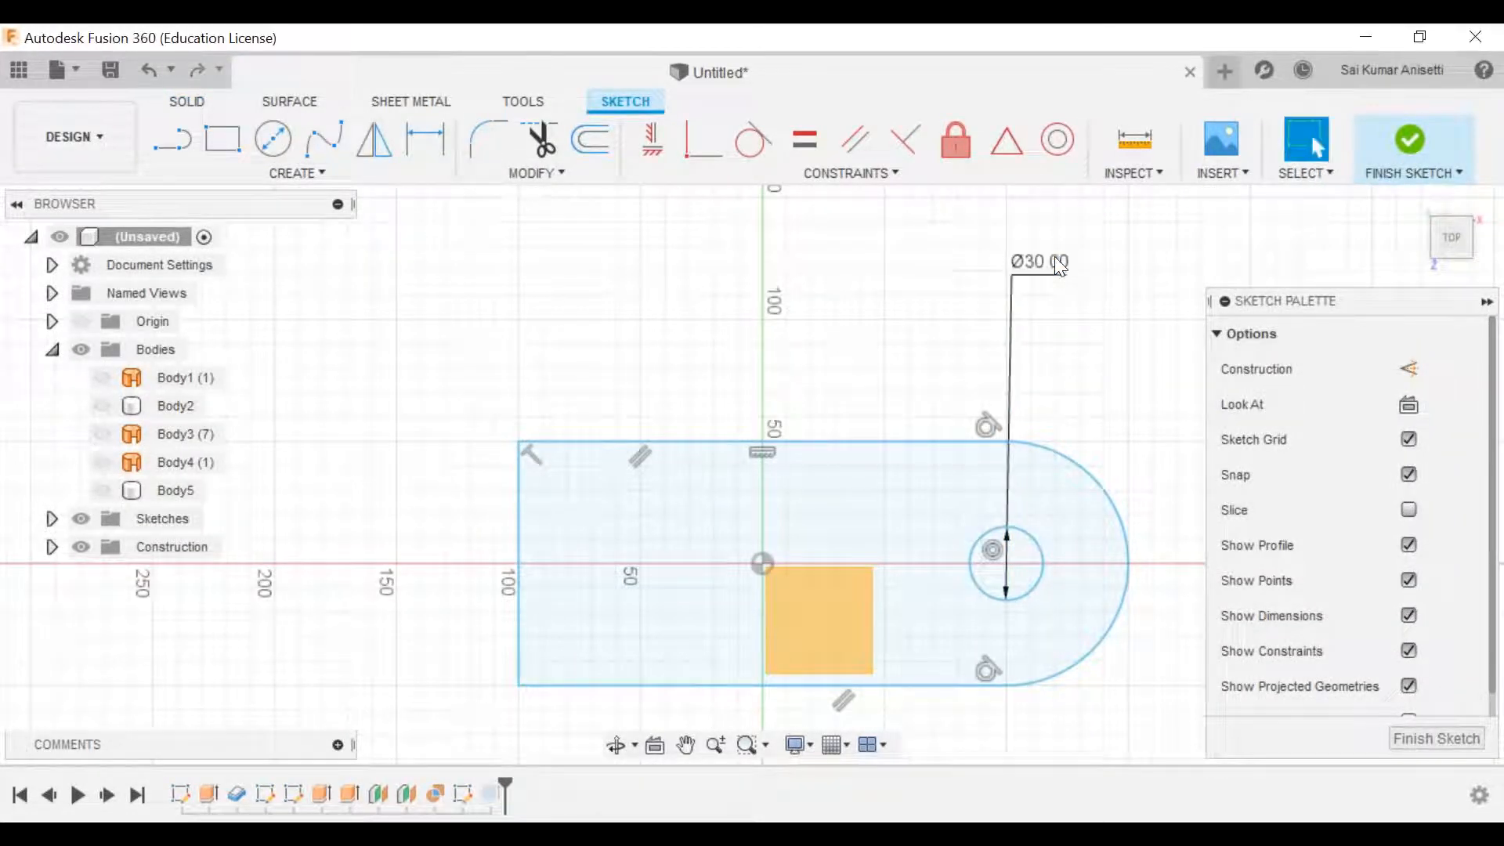
click(1385, 144)
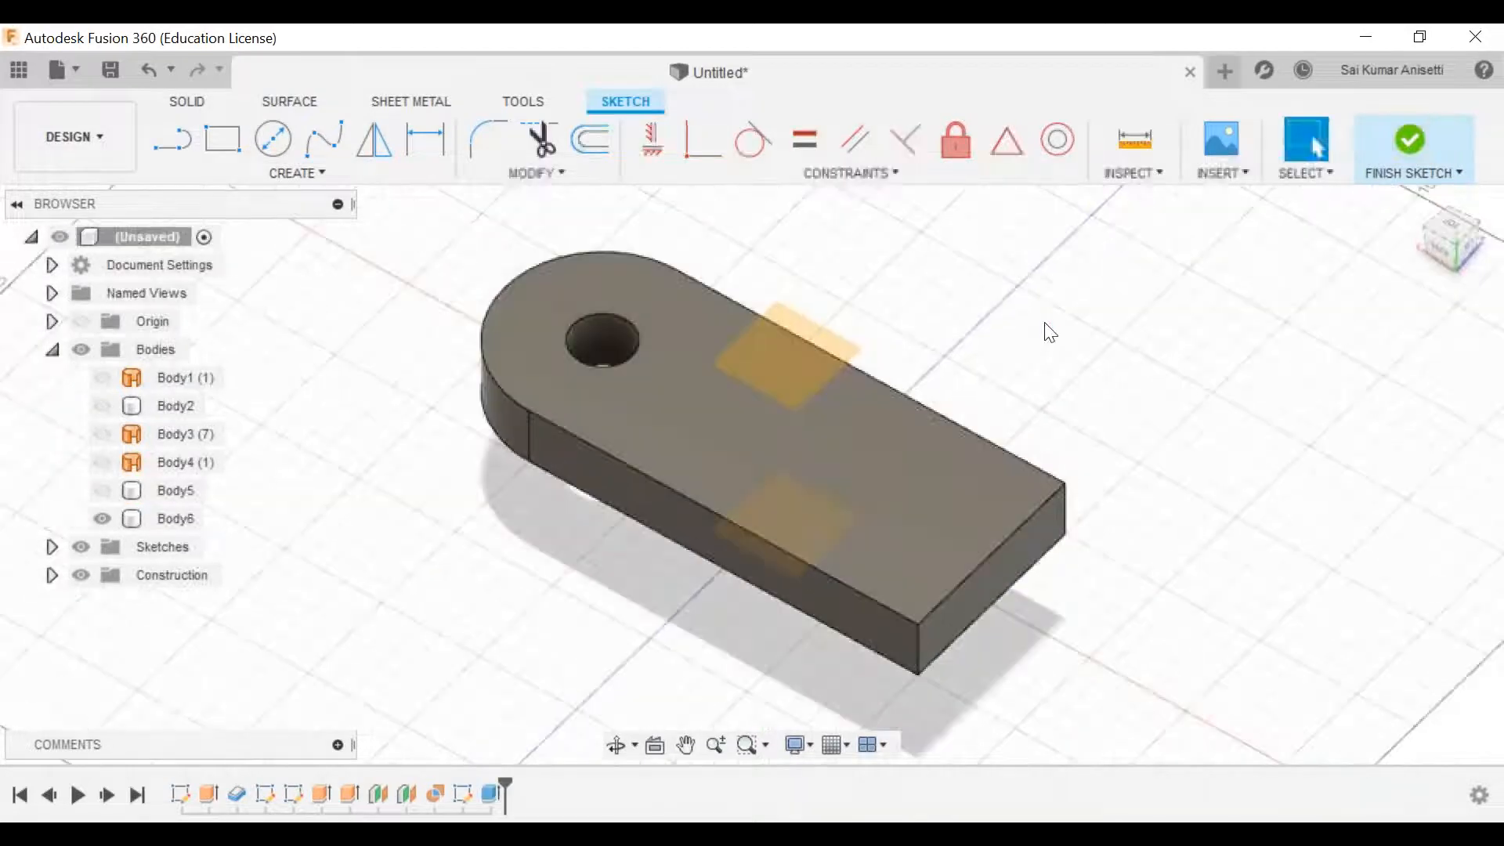
Step: Press Pull the hole's inner face by -10 mm with the automatic offset type
click(601, 345)
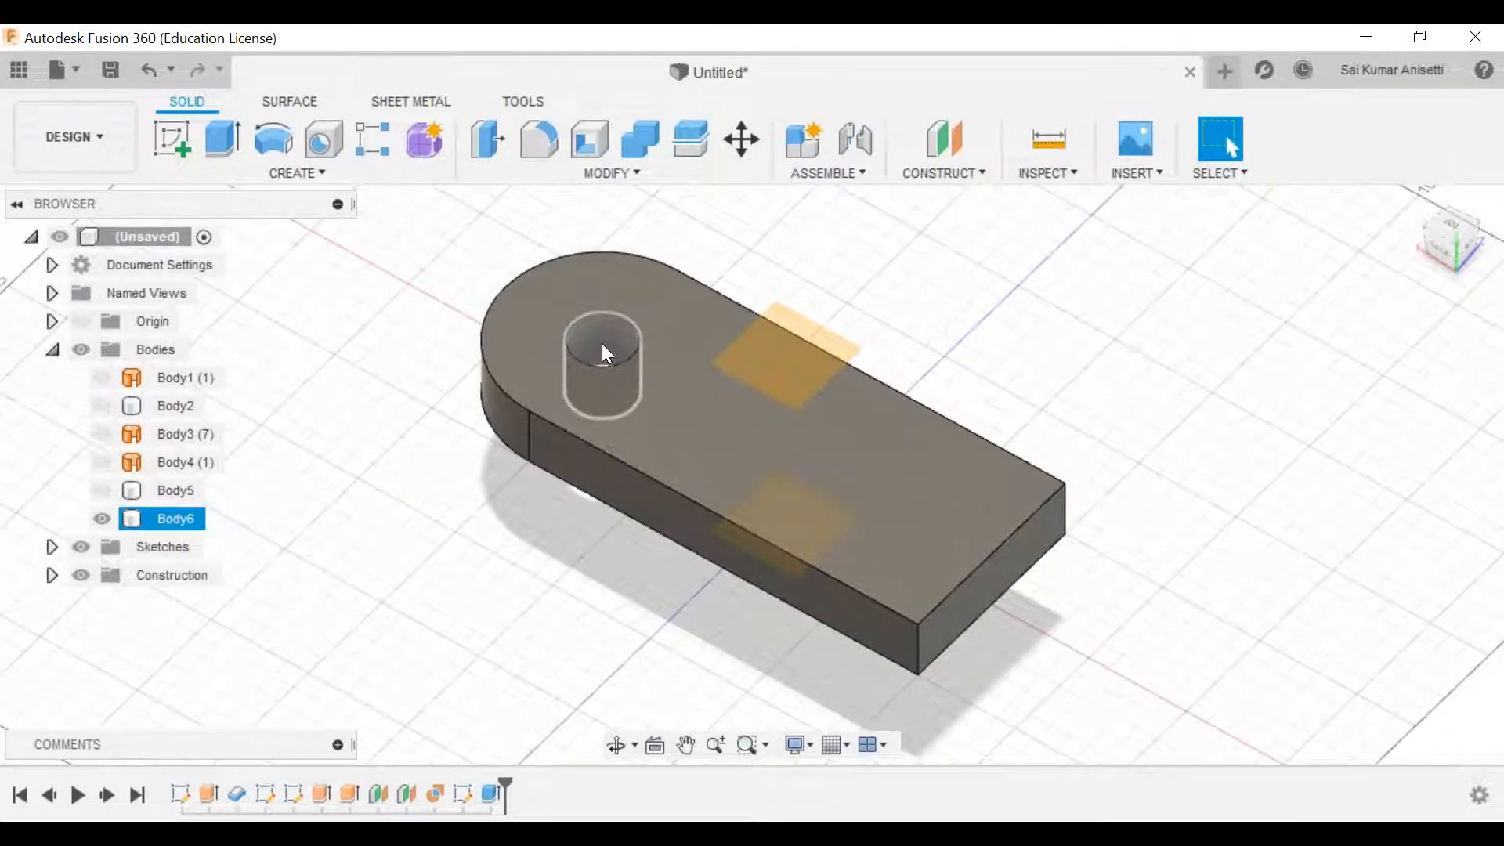
click(546, 168)
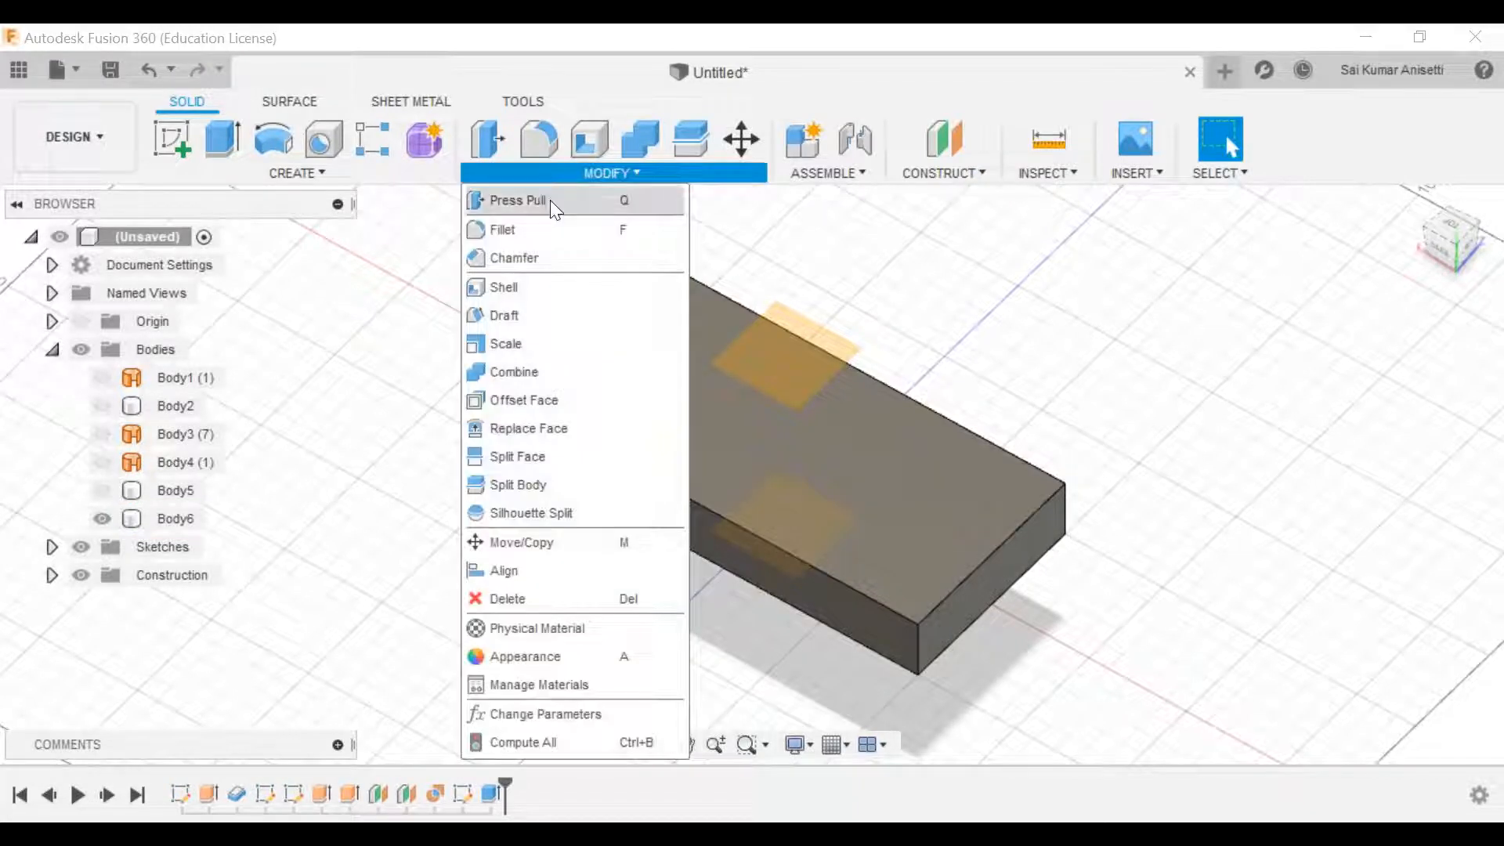
click(550, 200)
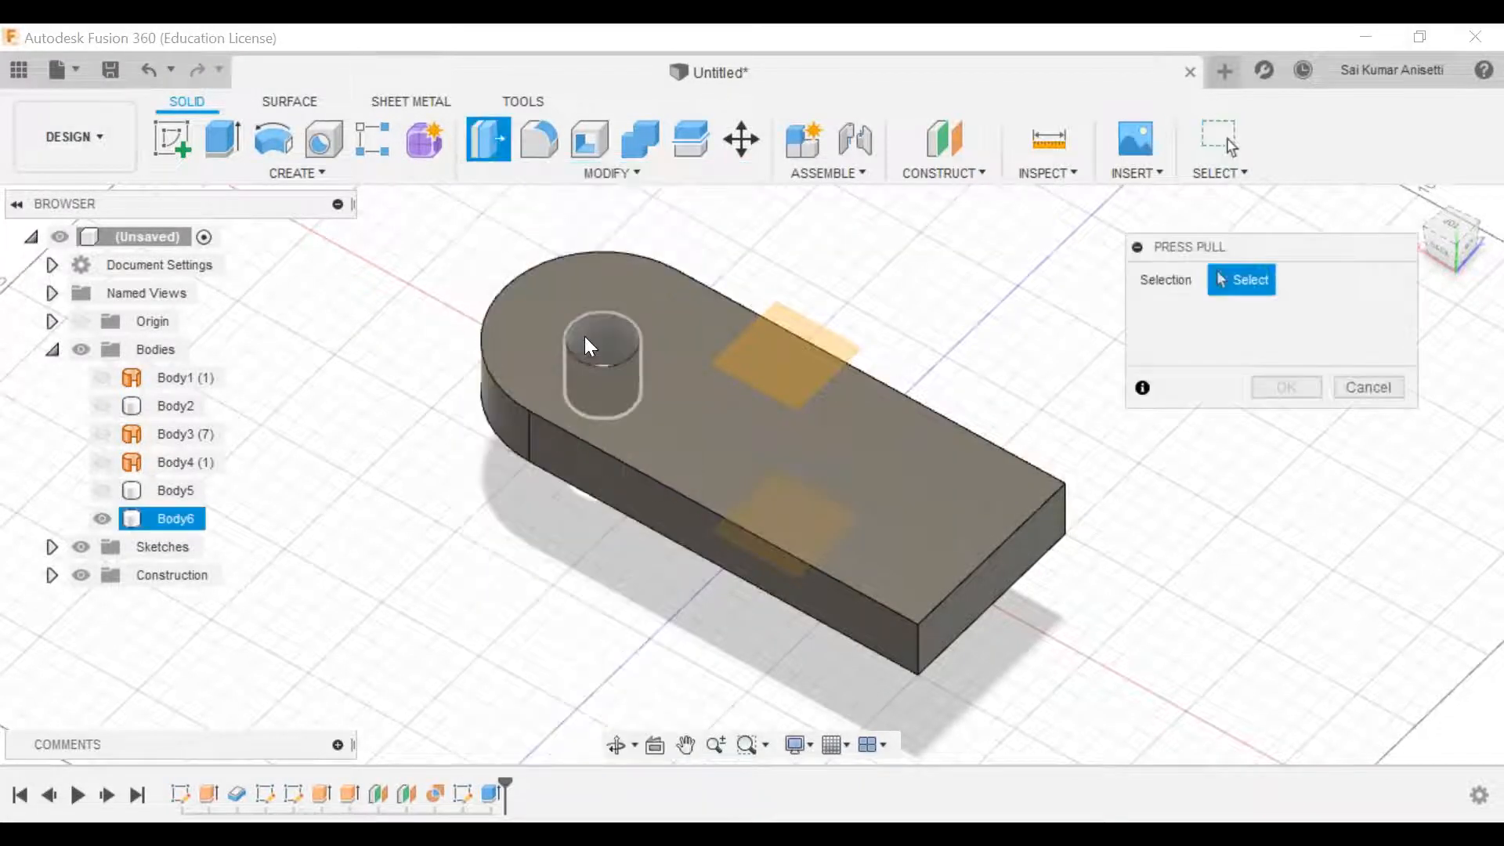
click(587, 340)
drag(1291, 350, 1241, 356)
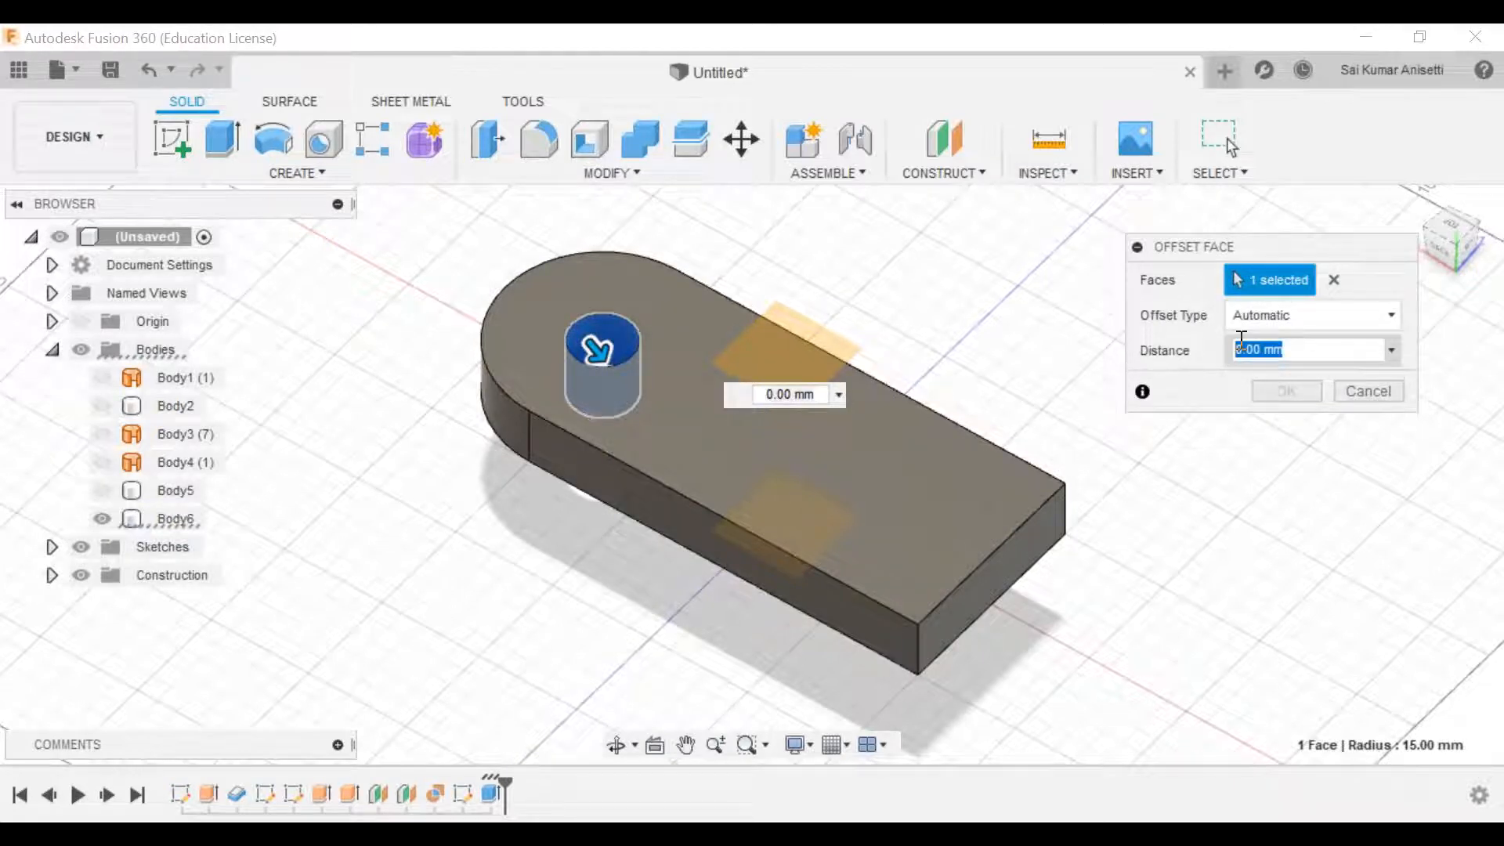
text(10)
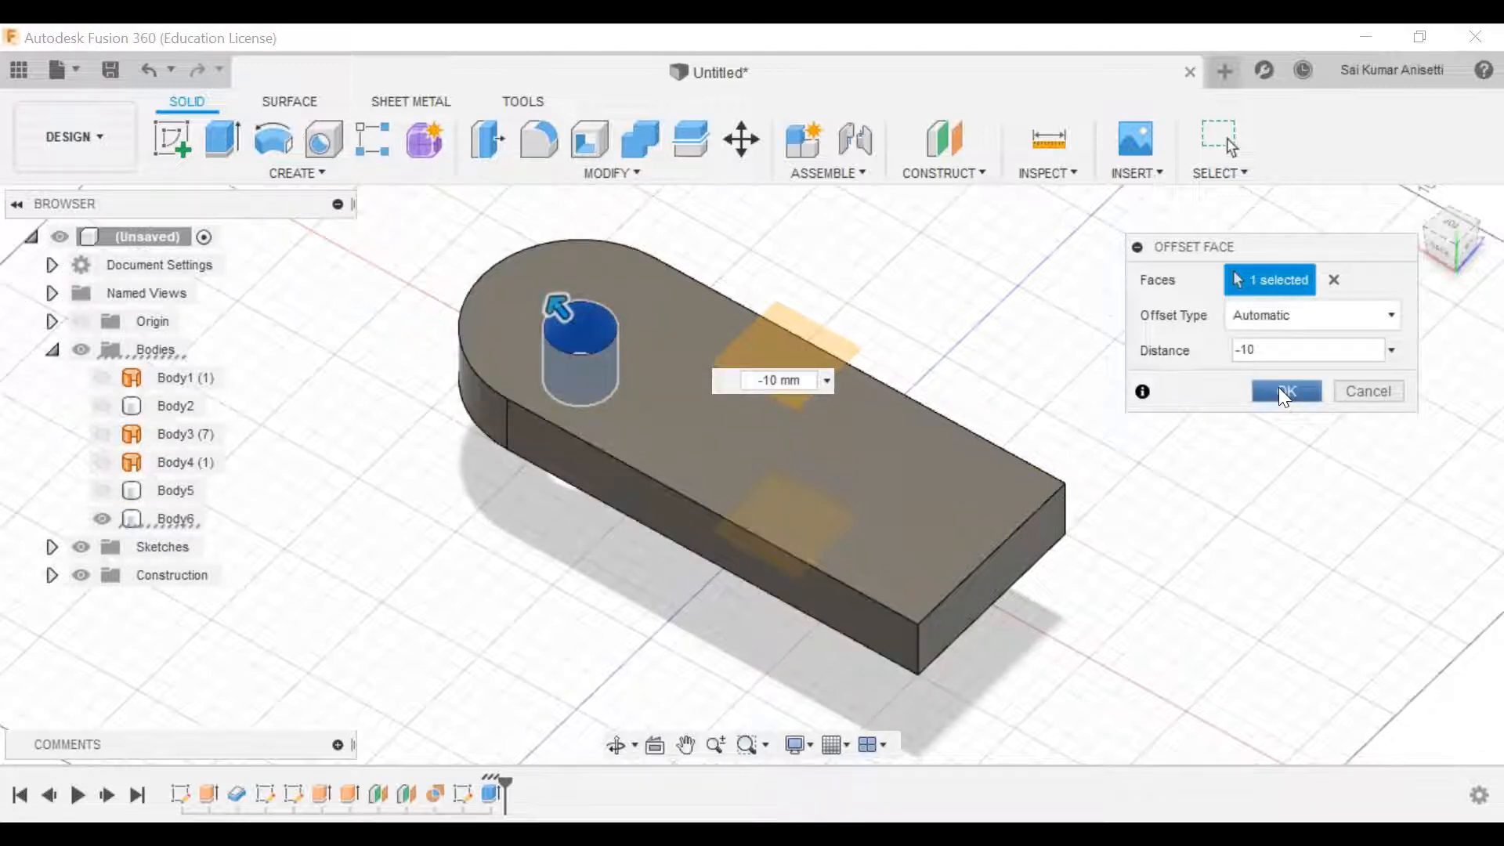
click(1299, 392)
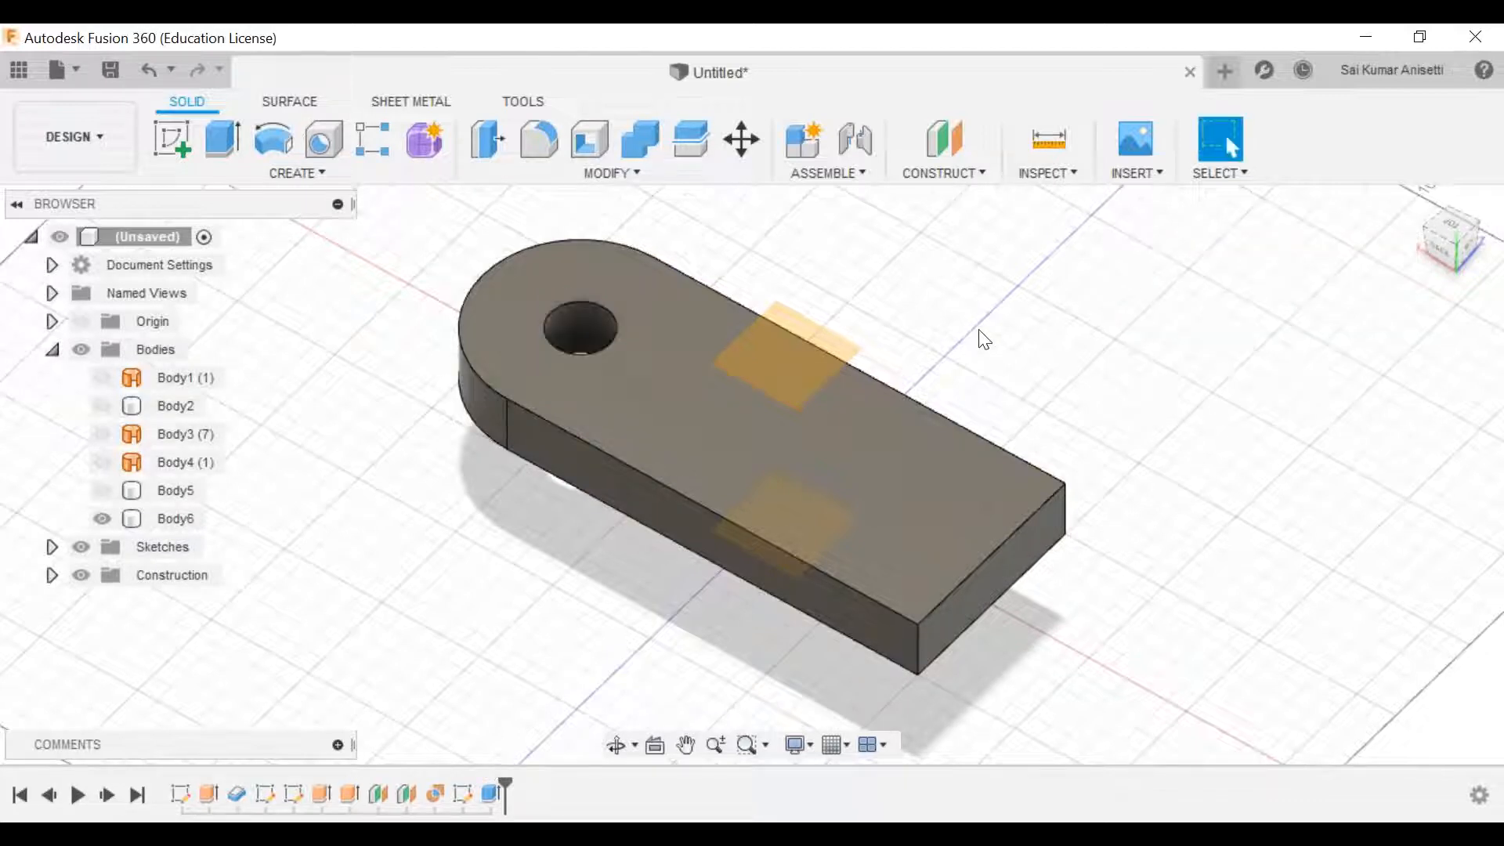
Step: Fillet the upper and lower edges of the plate's hole with a 2 mm constant radius
click(676, 382)
mouse_move(638, 350)
shift+middle_down()
mouse_move(651, 413)
mouse_move(675, 376)
mouse_move(662, 384)
shift+middle_up()
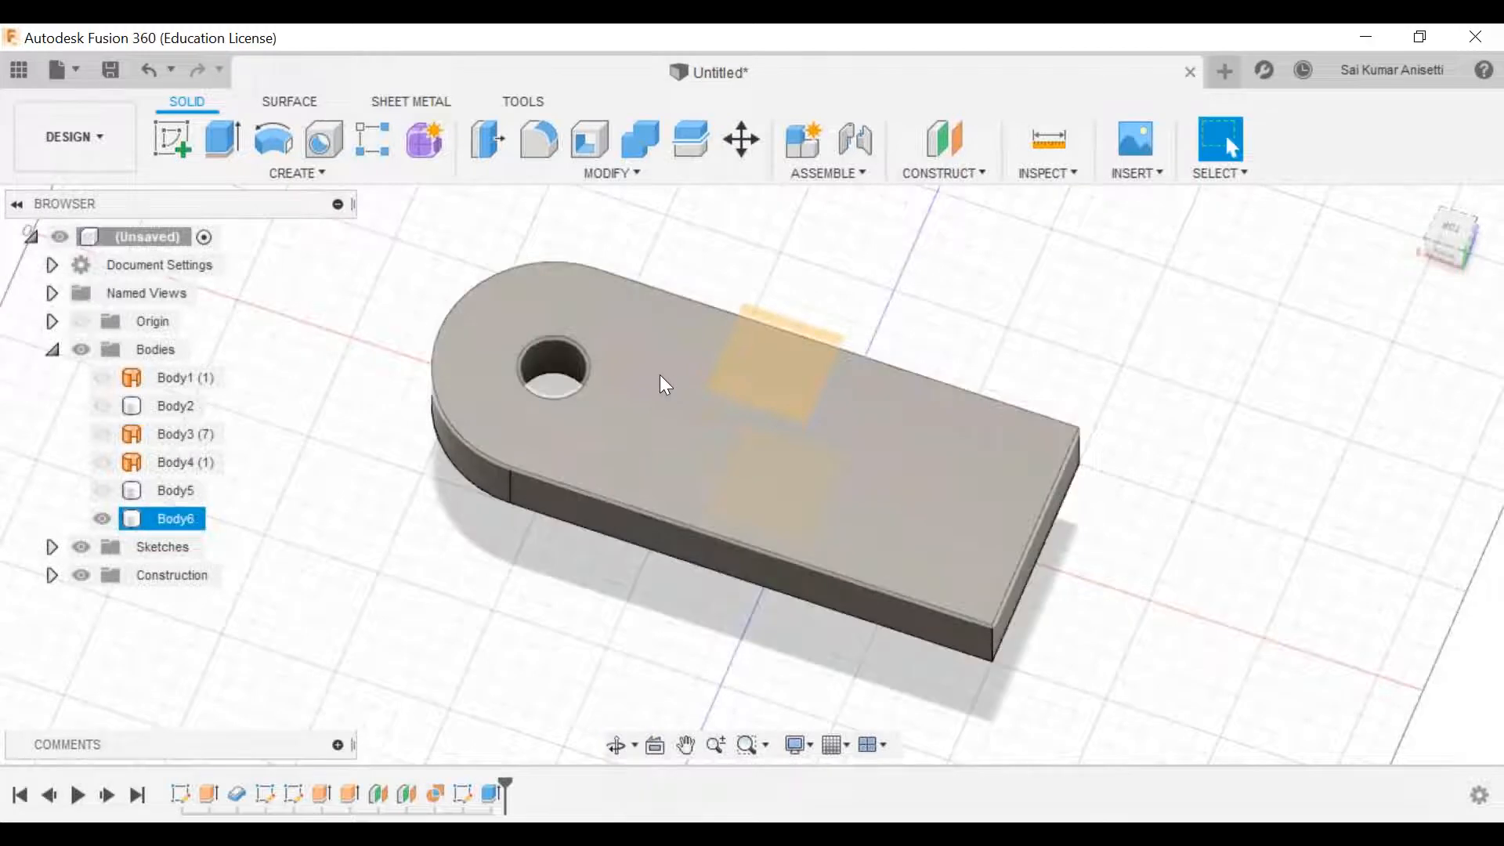
click(744, 253)
click(562, 168)
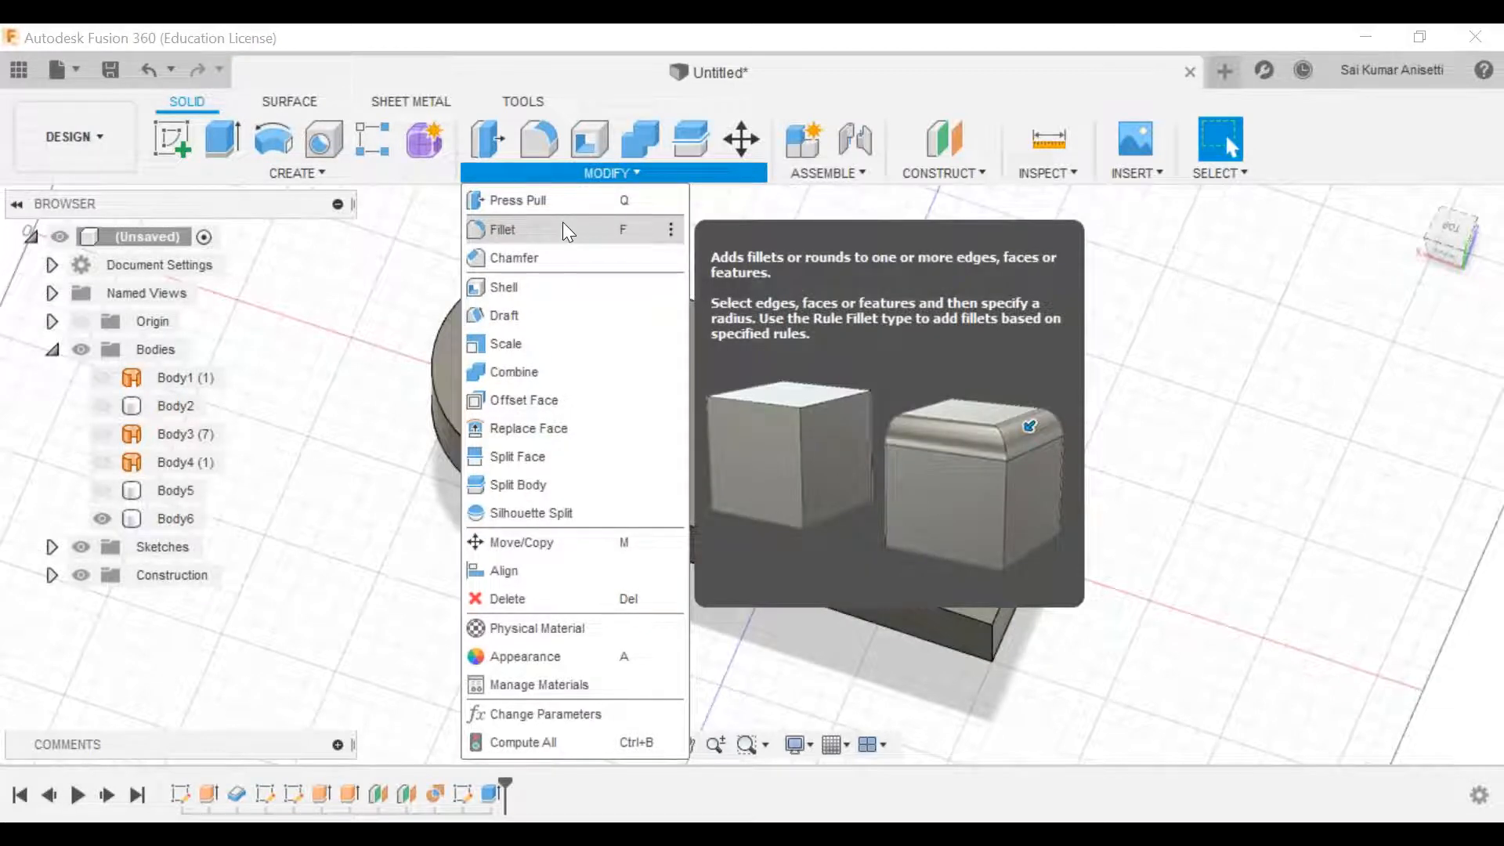
click(562, 226)
click(545, 335)
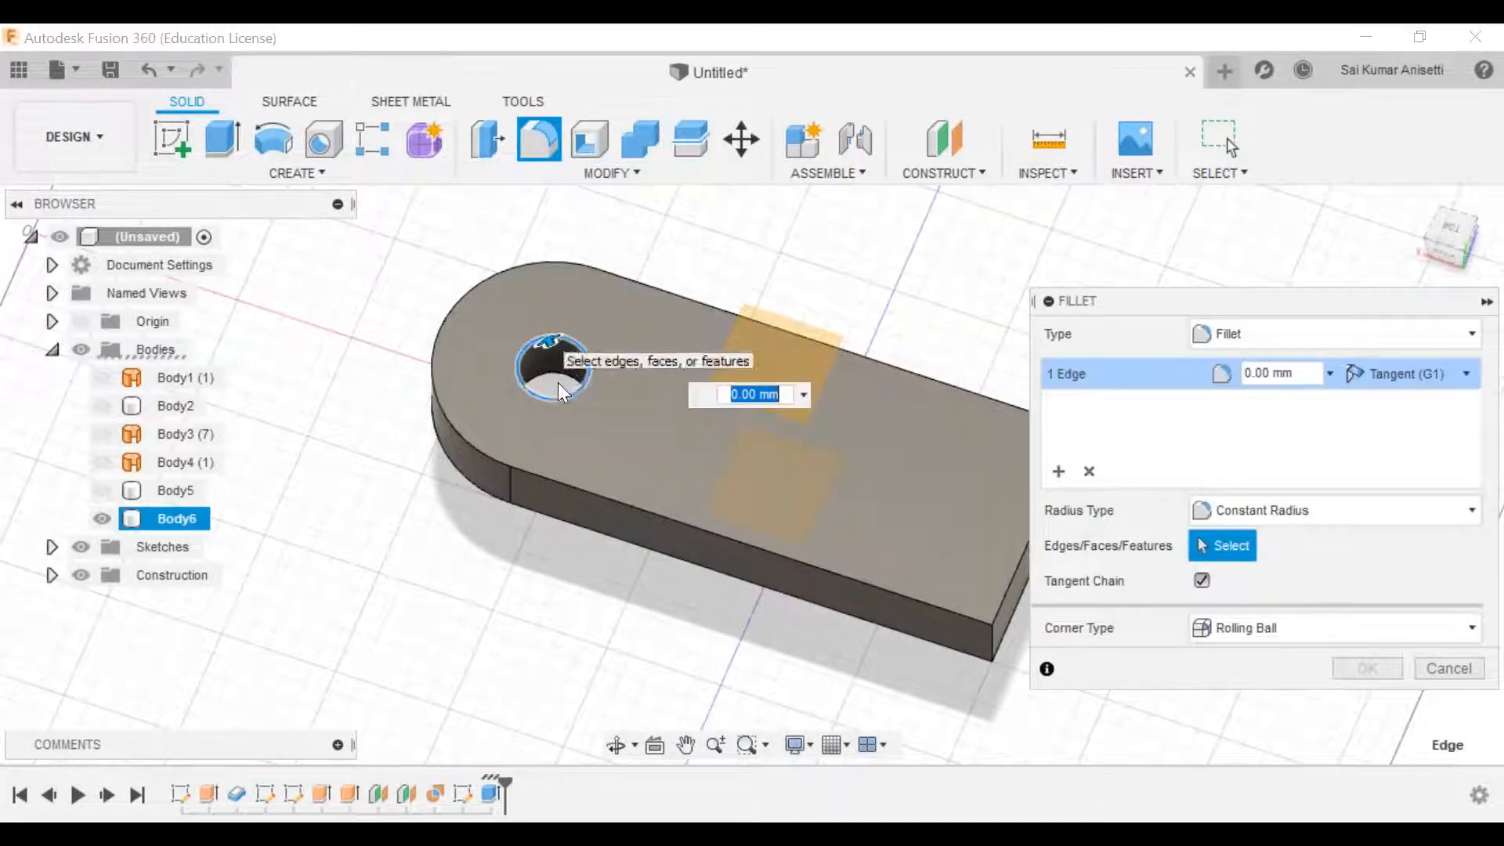
click(556, 376)
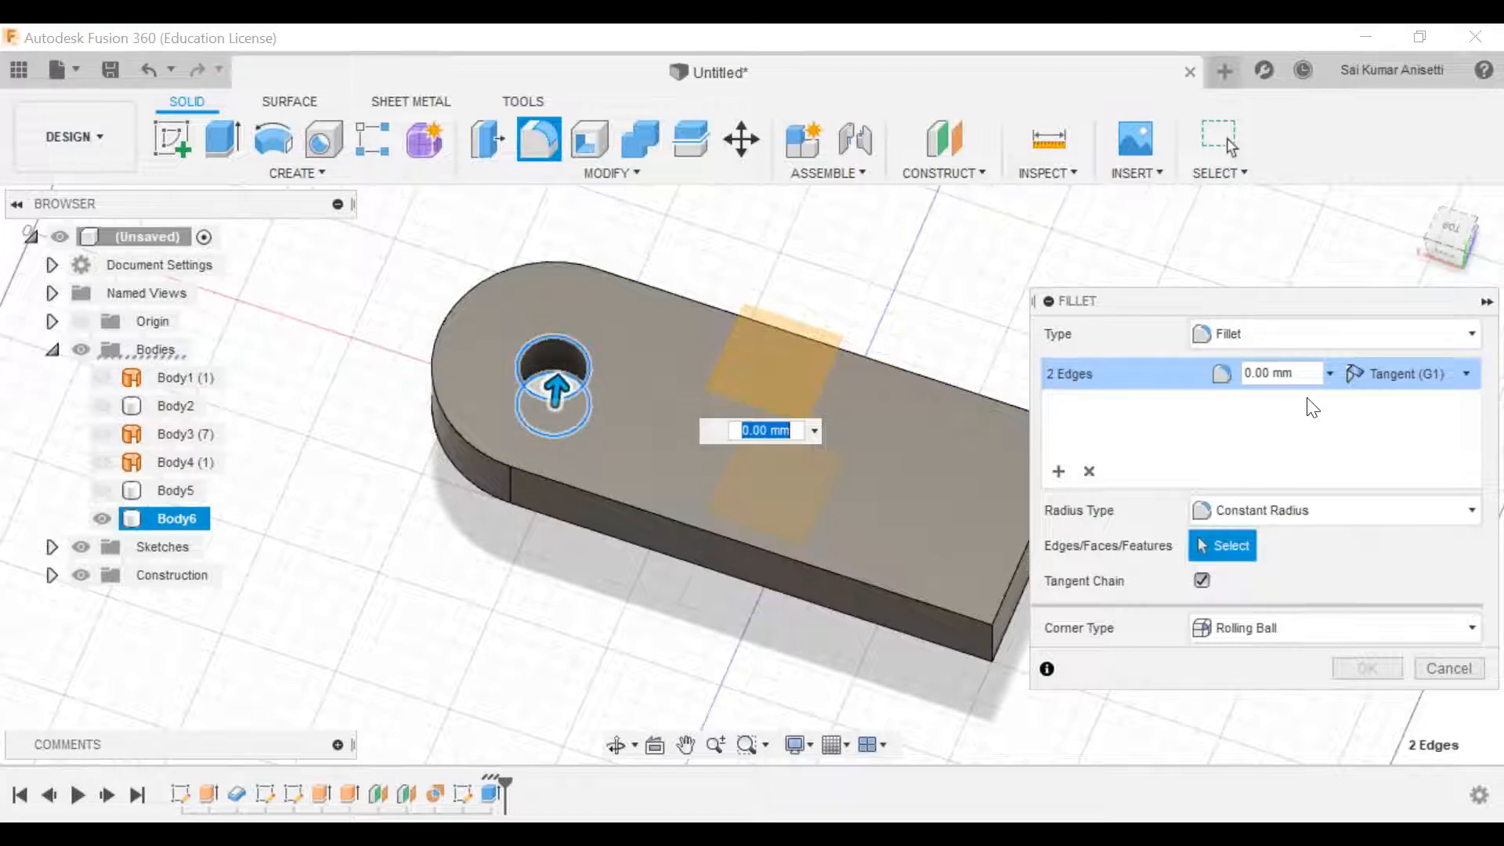
drag(1294, 373, 1210, 380)
text(2)
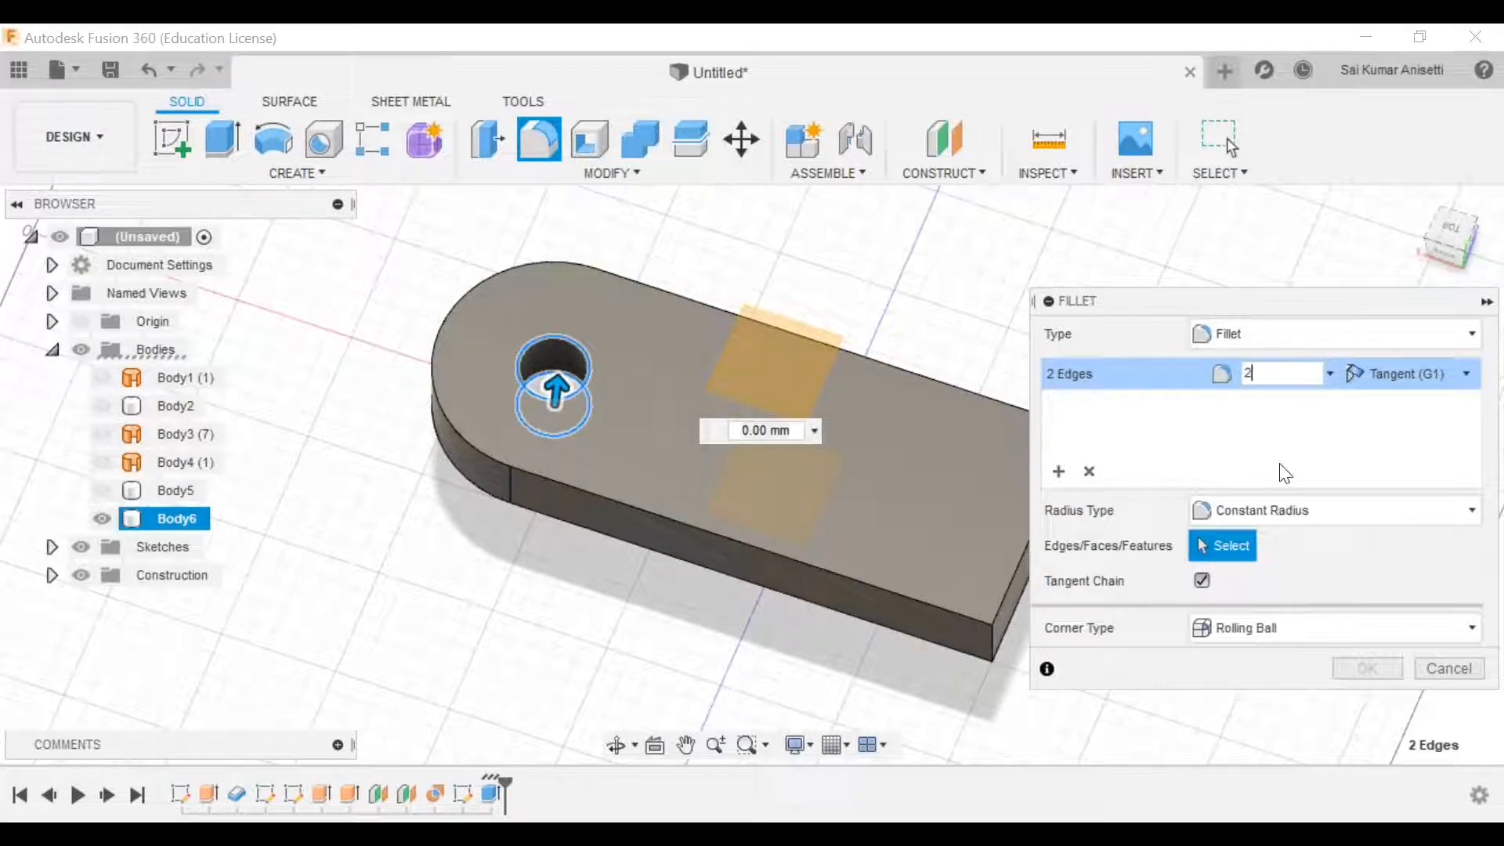
click(1350, 665)
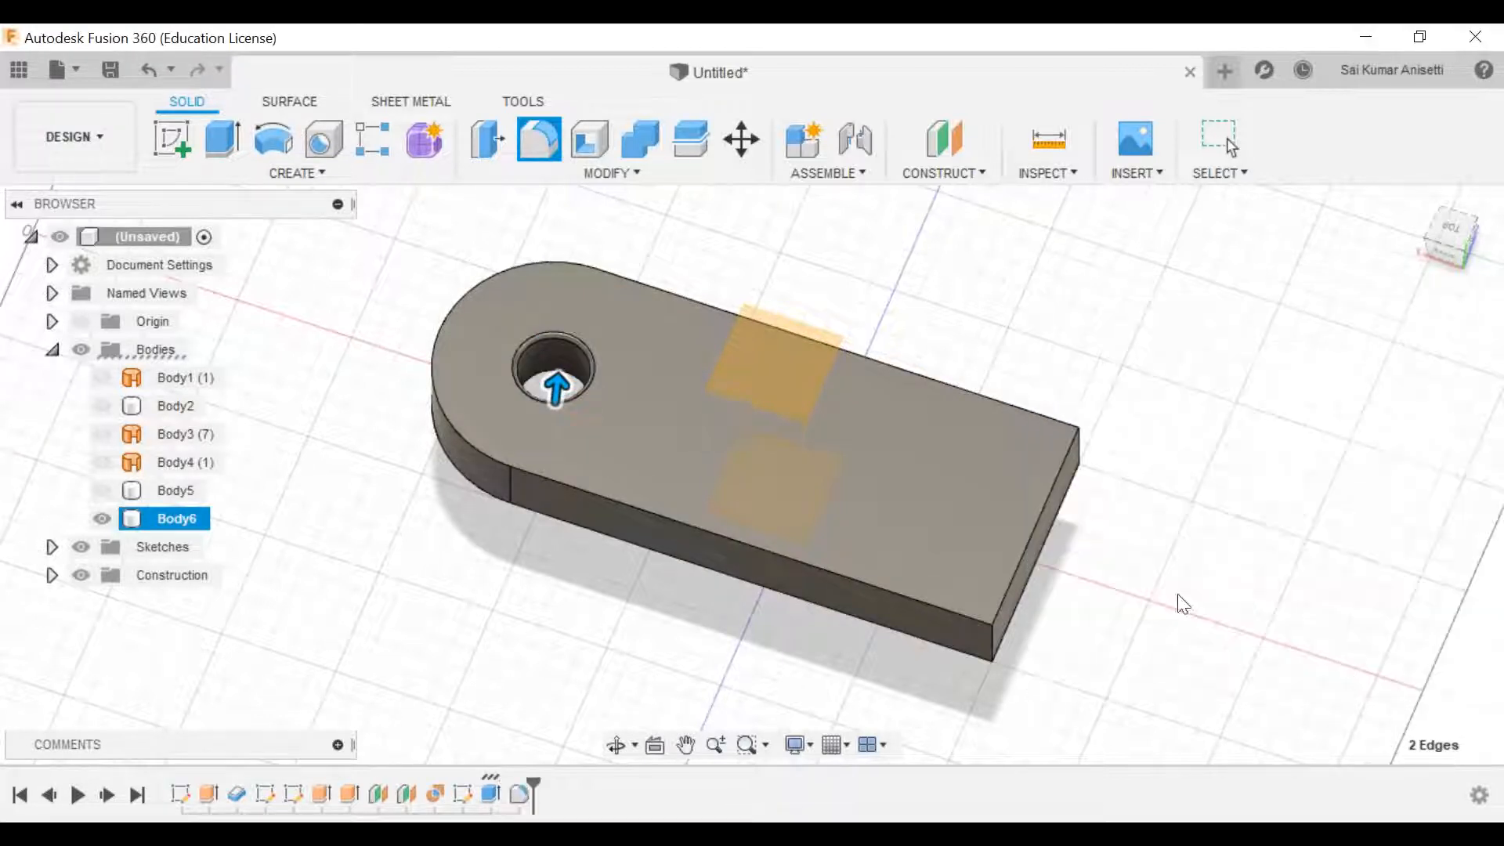
Step: Start Press Pull on the filleted hole's inner face and pull it by -5 mm
scroll(538, 360, up, 3)
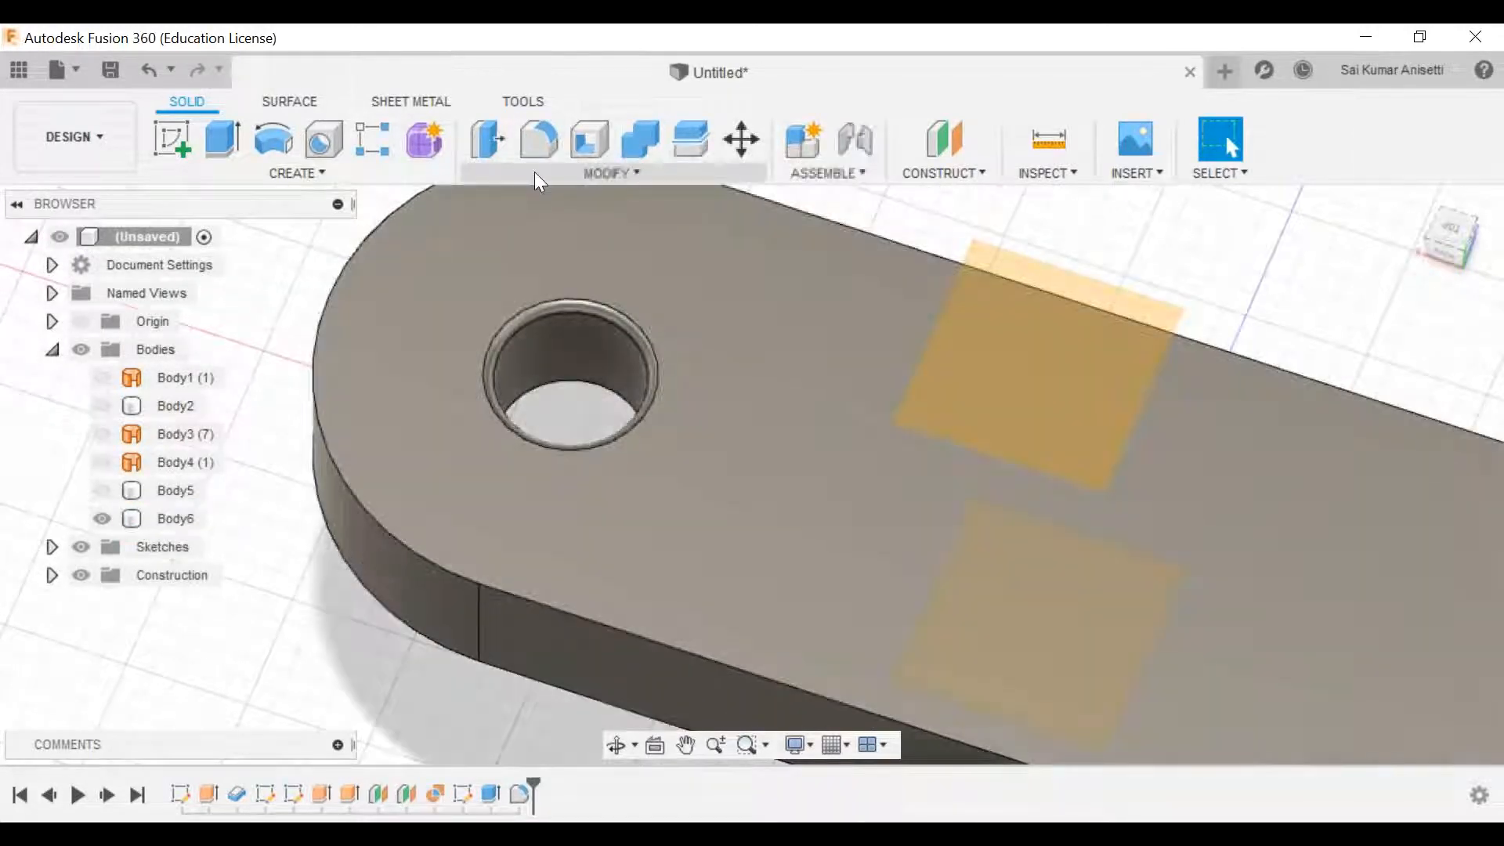
click(534, 171)
click(539, 201)
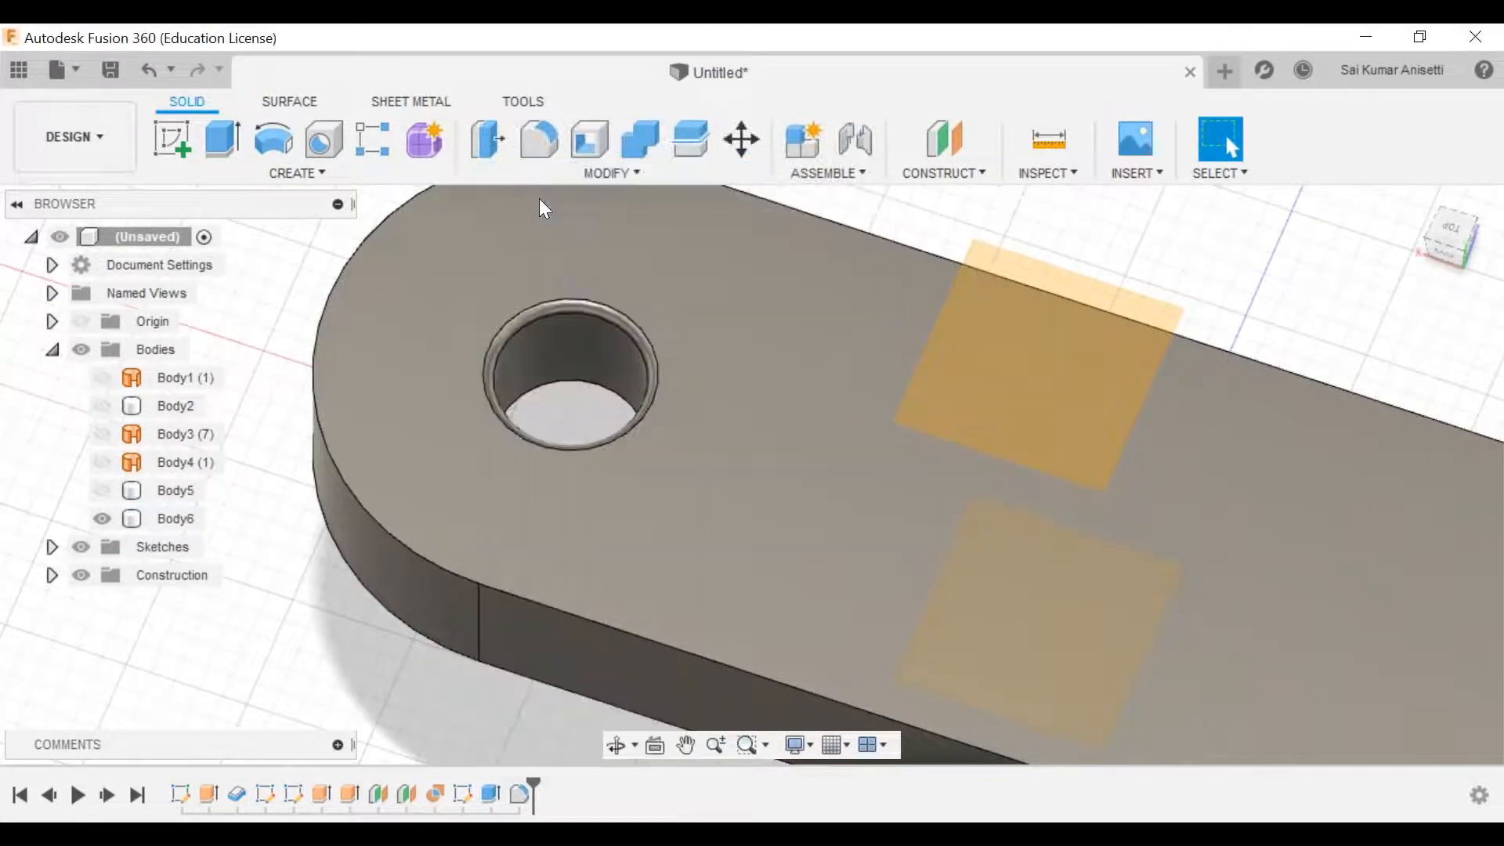
click(565, 332)
mouse_move(567, 355)
mouse_down()
mouse_move(558, 318)
mouse_move(554, 352)
mouse_up()
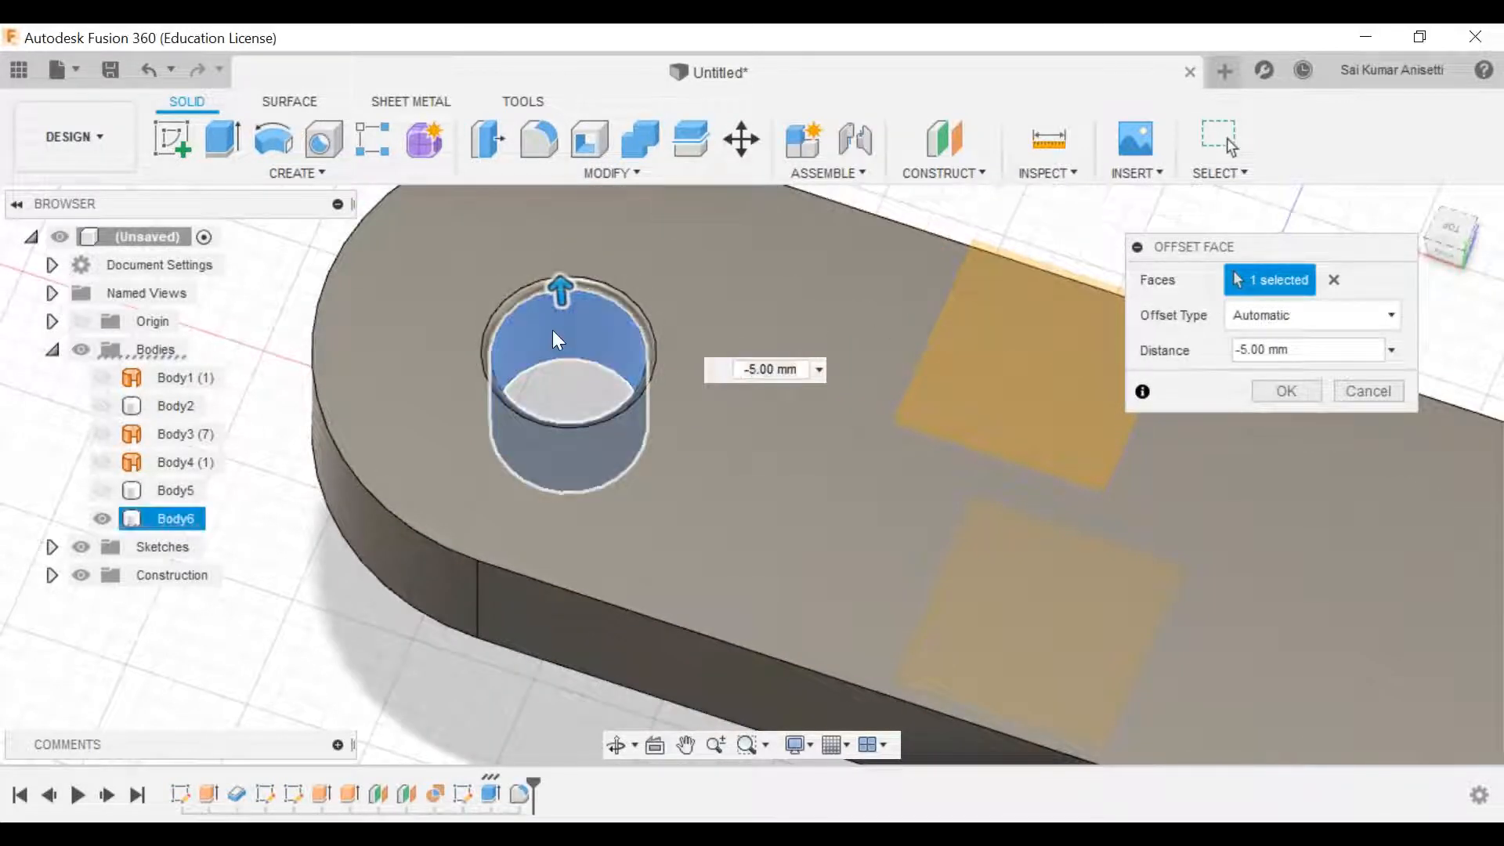
mouse_move(559, 293)
mouse_down()
mouse_move(576, 267)
mouse_move(568, 235)
mouse_move(543, 249)
mouse_move(561, 294)
mouse_up()
Step: Set the hole face's offset distance to 10 mm with the automatic offset type
scroll(679, 383, down, 4)
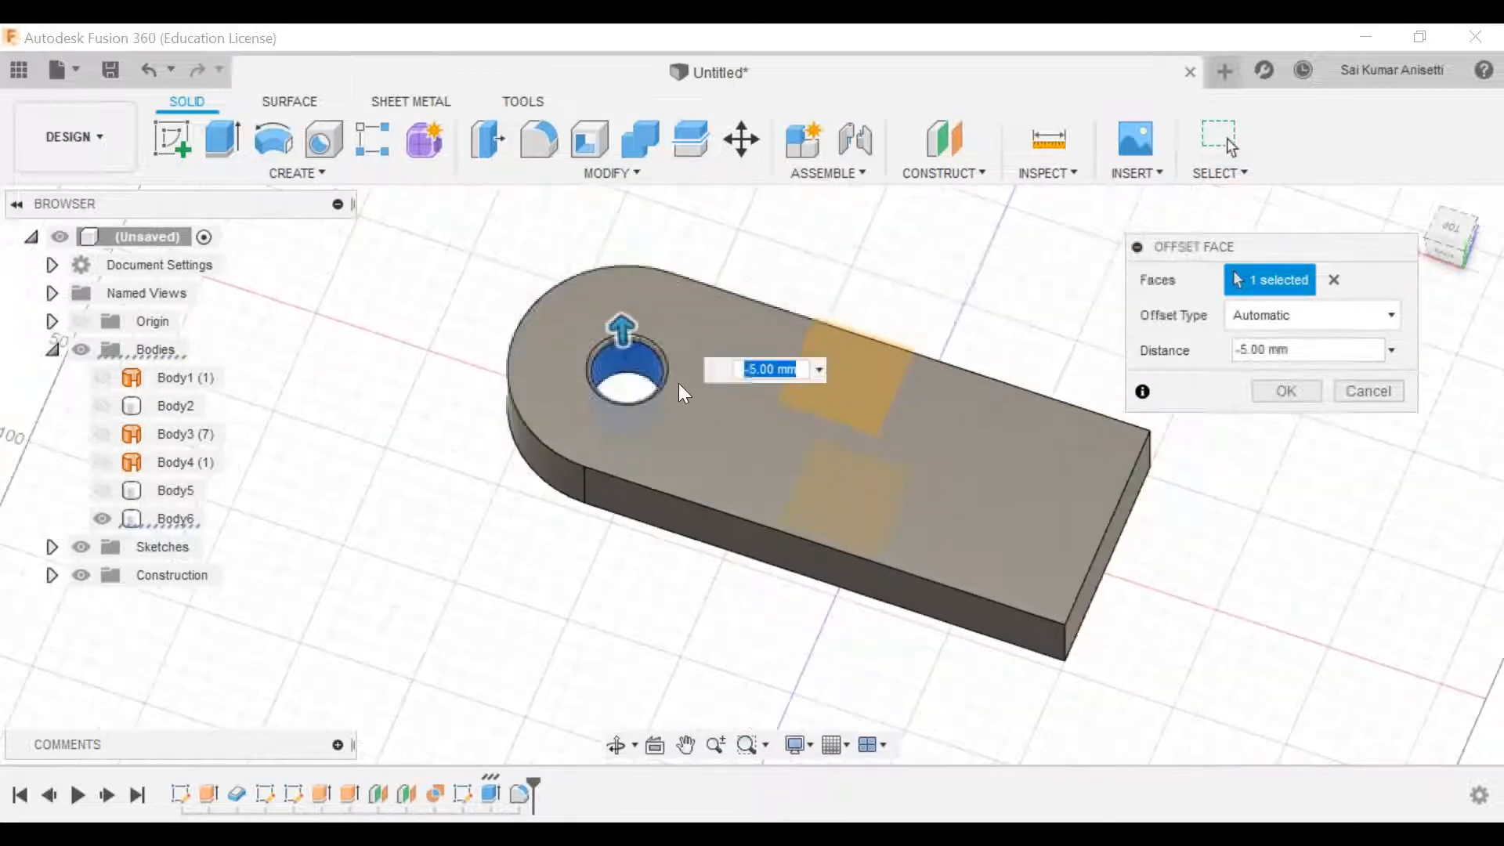
click(1246, 349)
drag(1246, 349, 1178, 351)
text(0)
key(BackSpace)
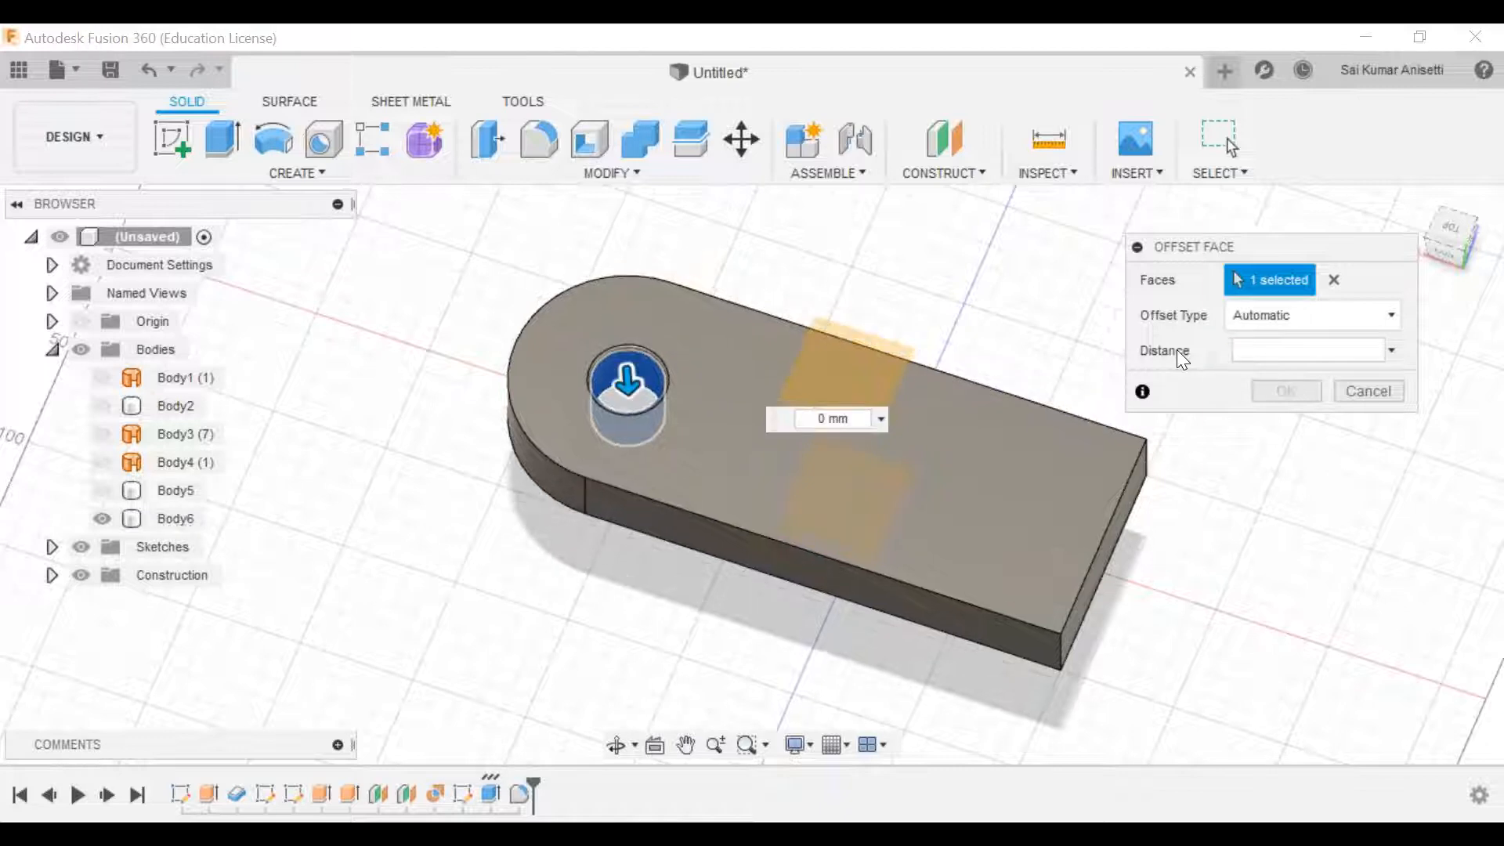
text(10)
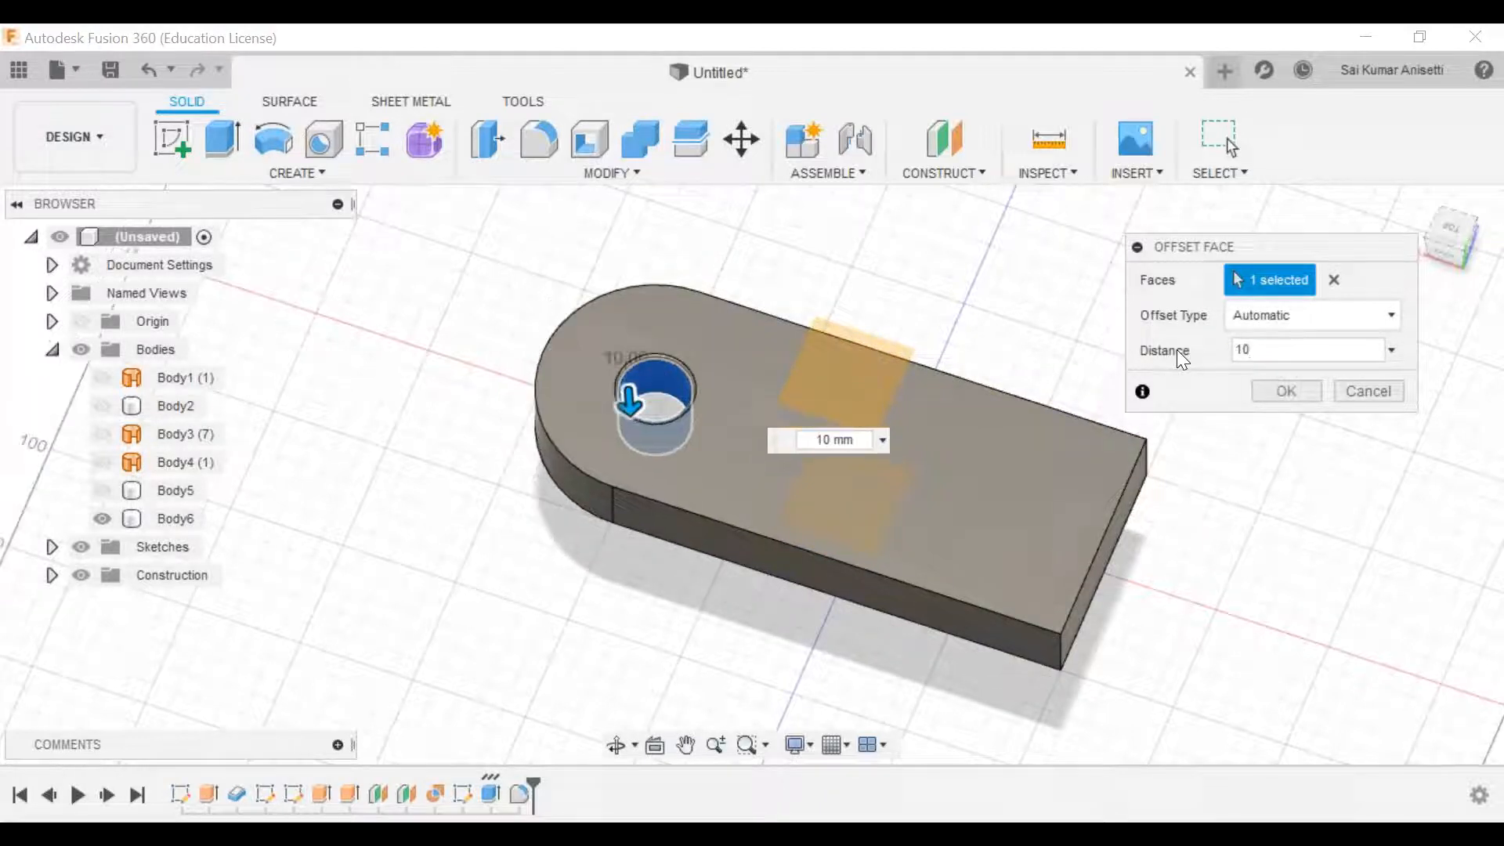
Step: Switch the offset type to New Offset and offset the hole's inner face by -25 mm
shift+middle_drag(679, 462, 667, 412)
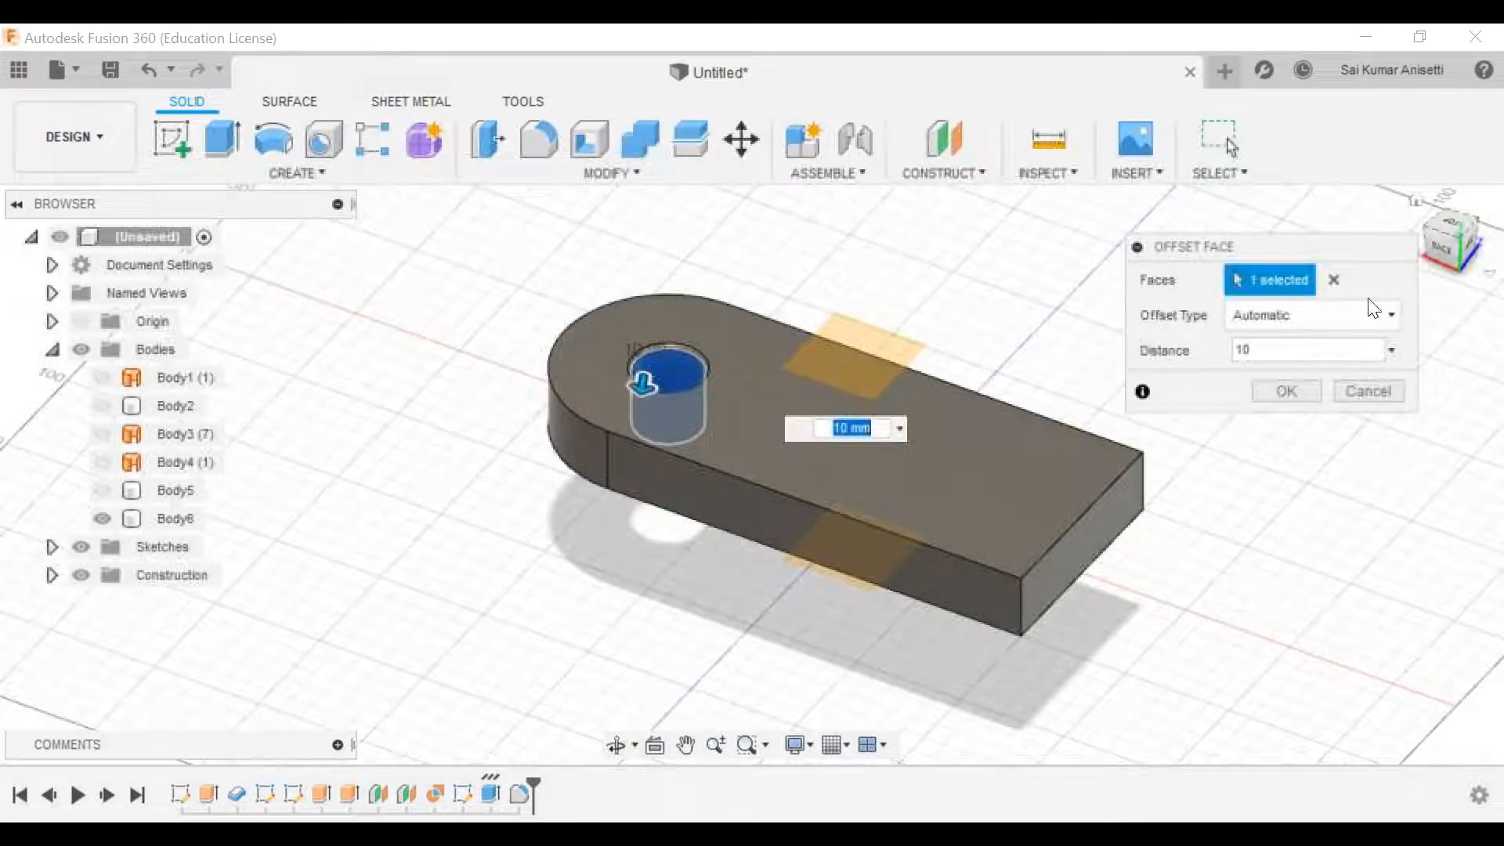
click(1384, 311)
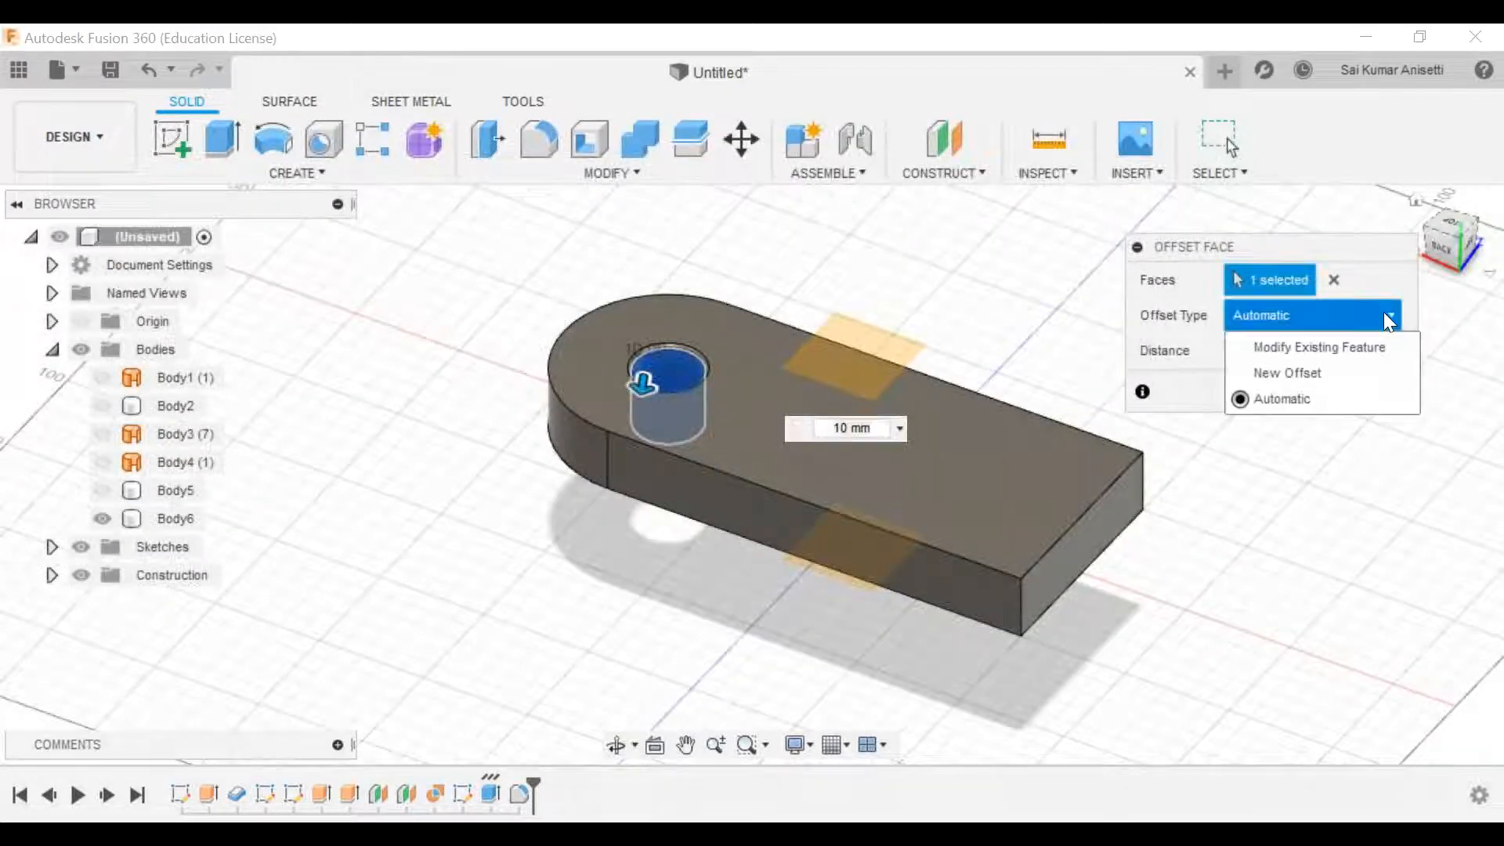
click(1362, 371)
mouse_move(644, 362)
mouse_down()
mouse_move(659, 293)
mouse_move(651, 356)
mouse_up()
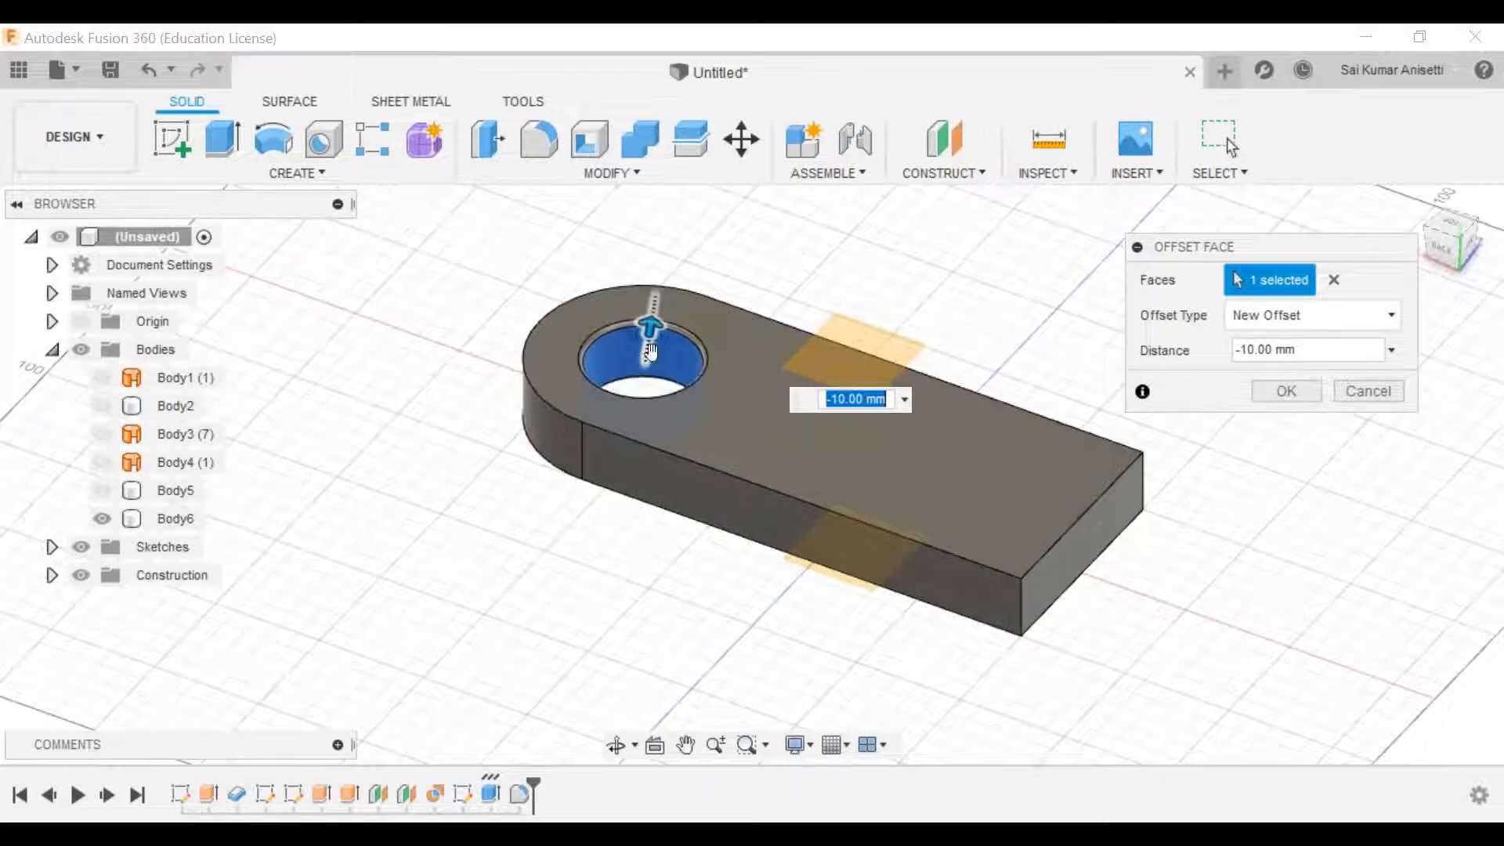
shift+middle_drag(698, 359, 705, 401)
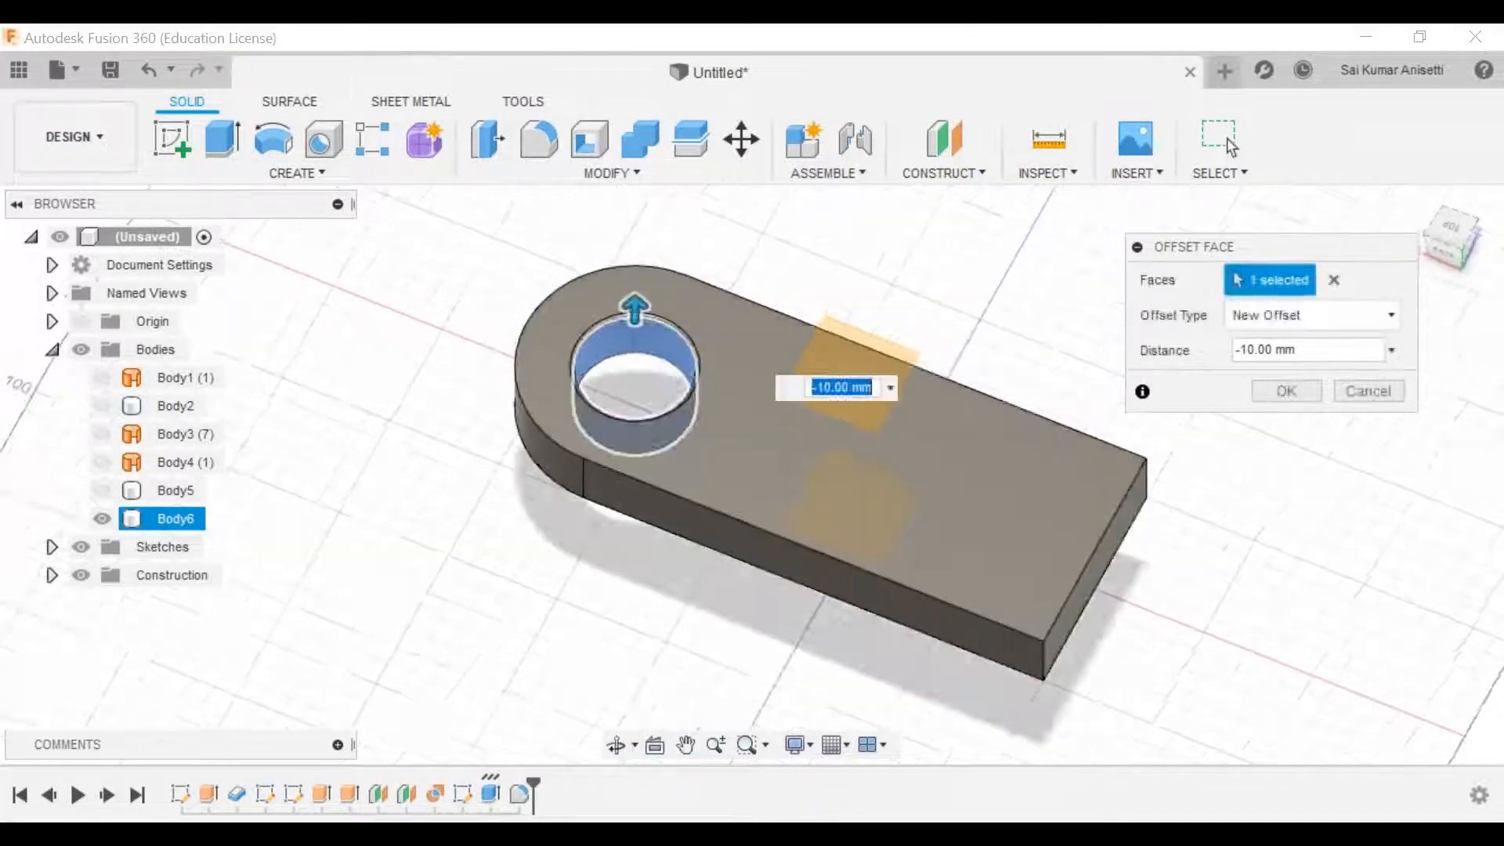
scroll(626, 320, up, 3)
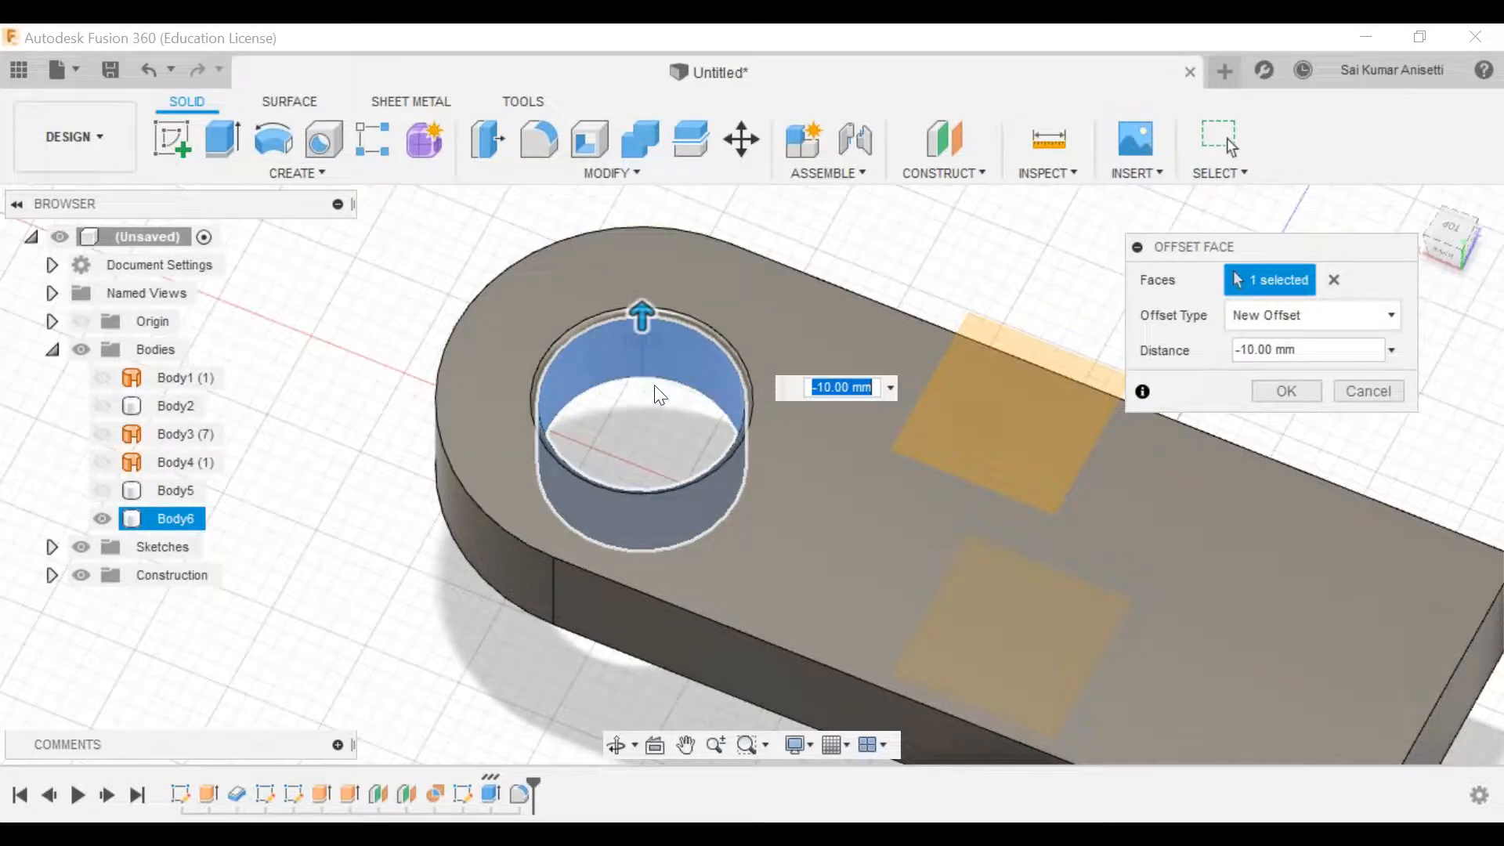
drag(640, 319, 655, 279)
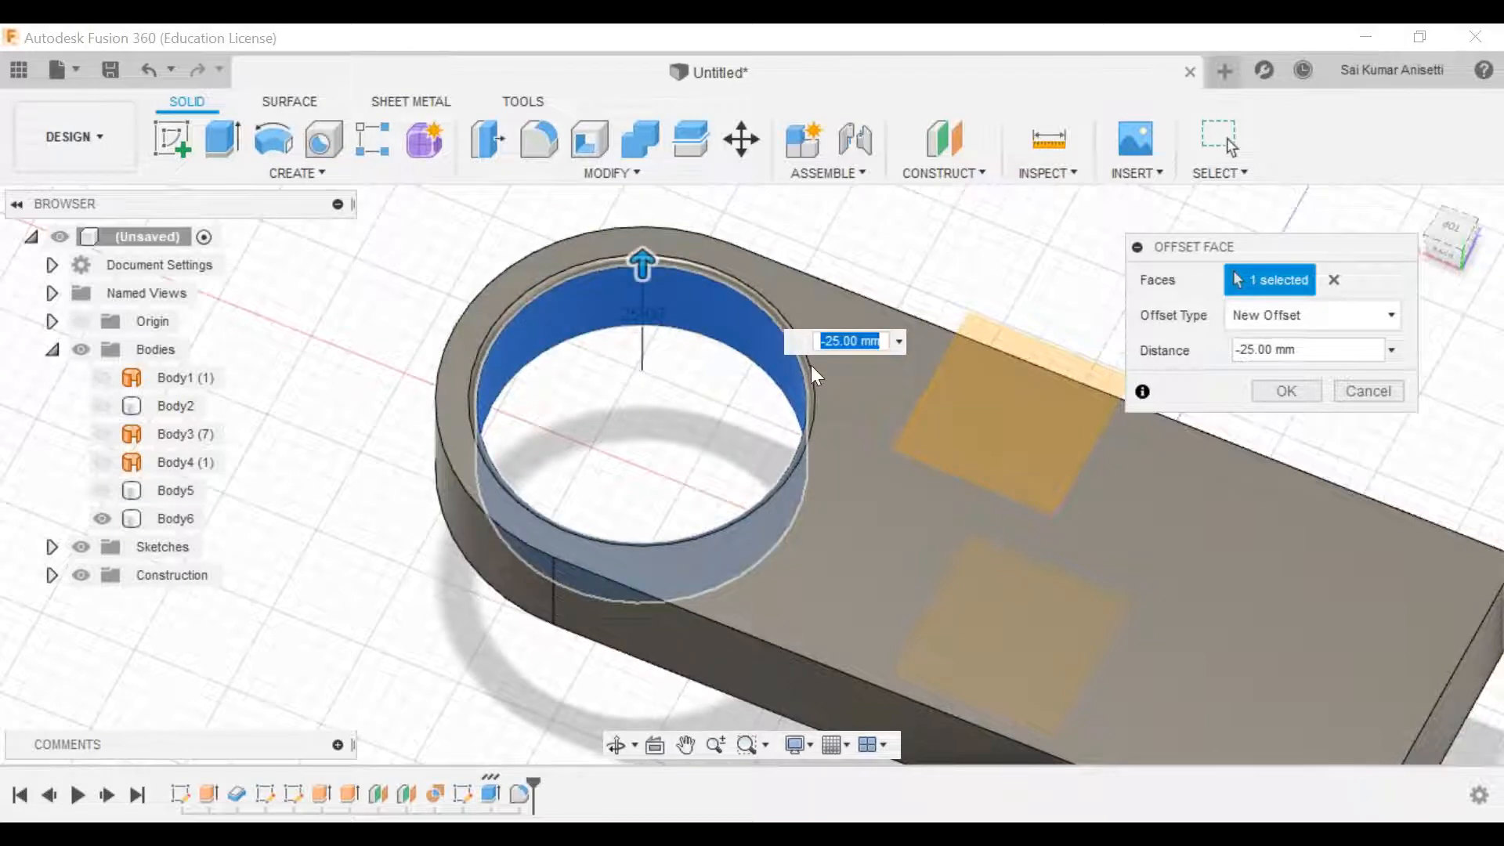
click(1288, 390)
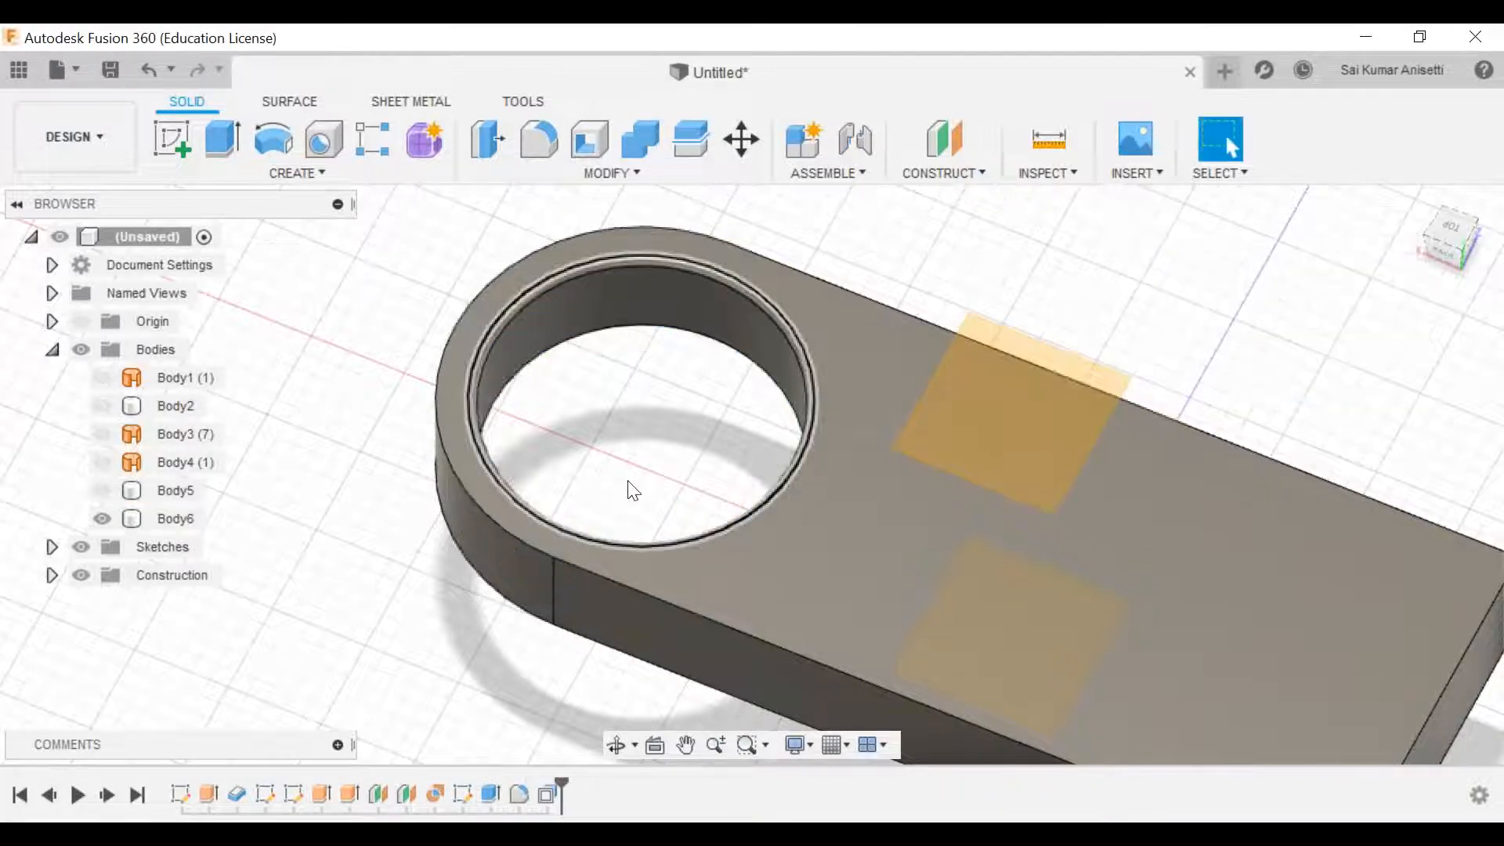
Step: Reopen the plate's sketch to check the hole circle's diameter dimension, and finish the sketch
click(659, 359)
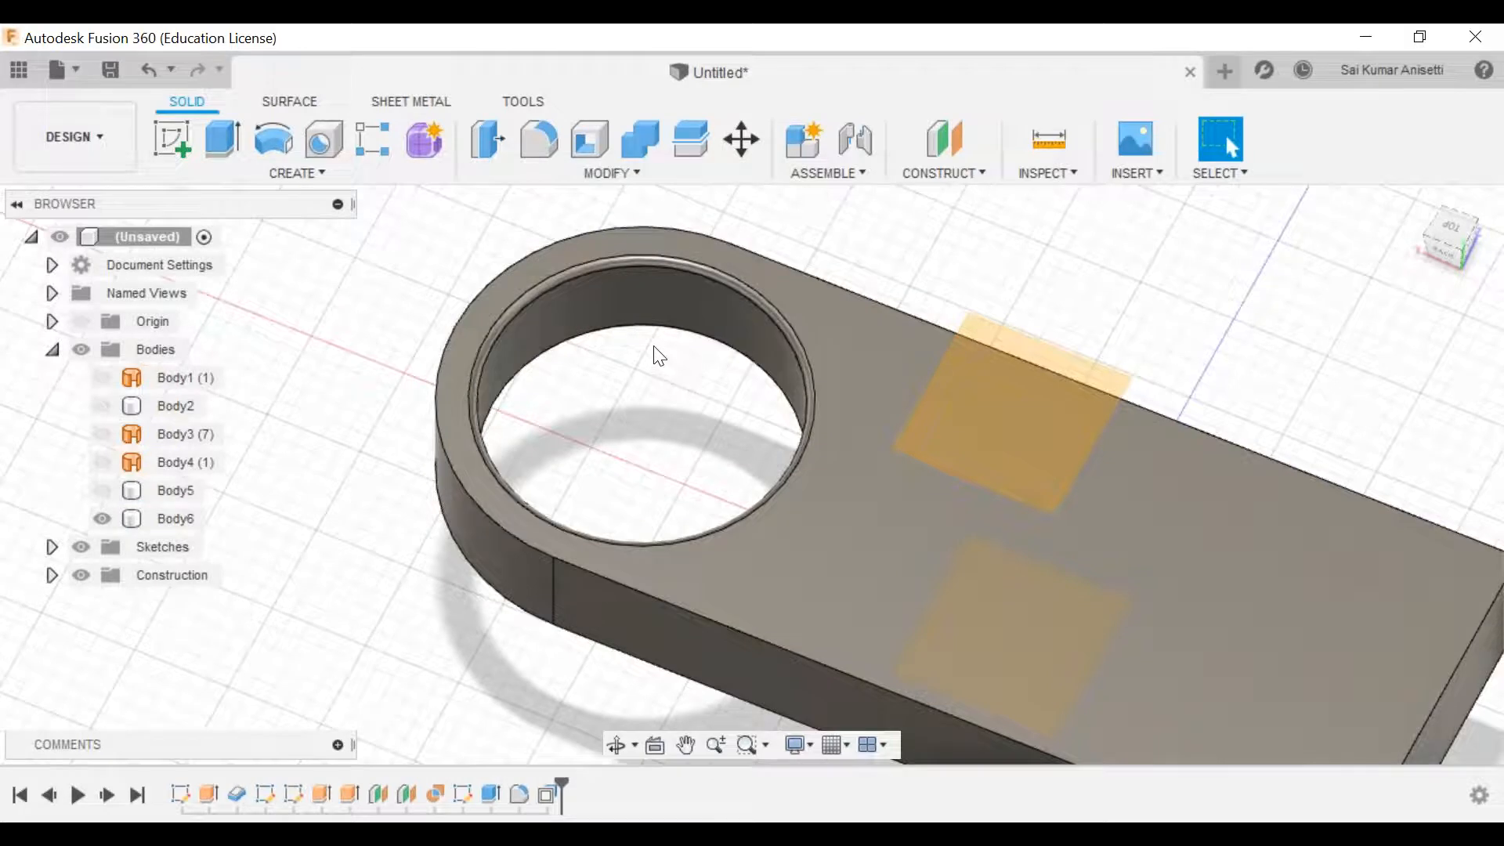
click(654, 336)
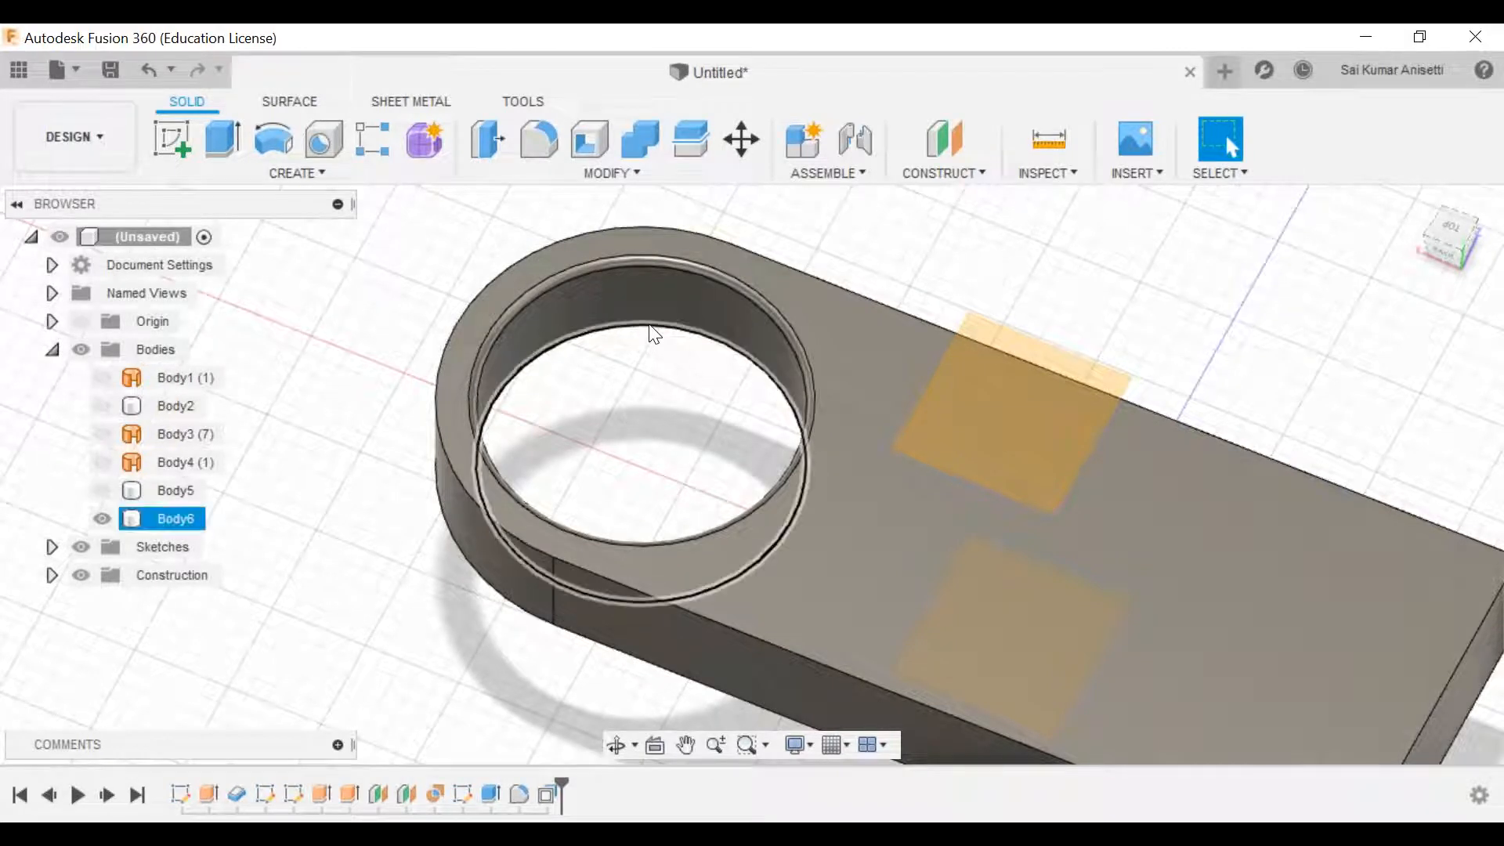
shift+middle_drag(895, 487, 868, 440)
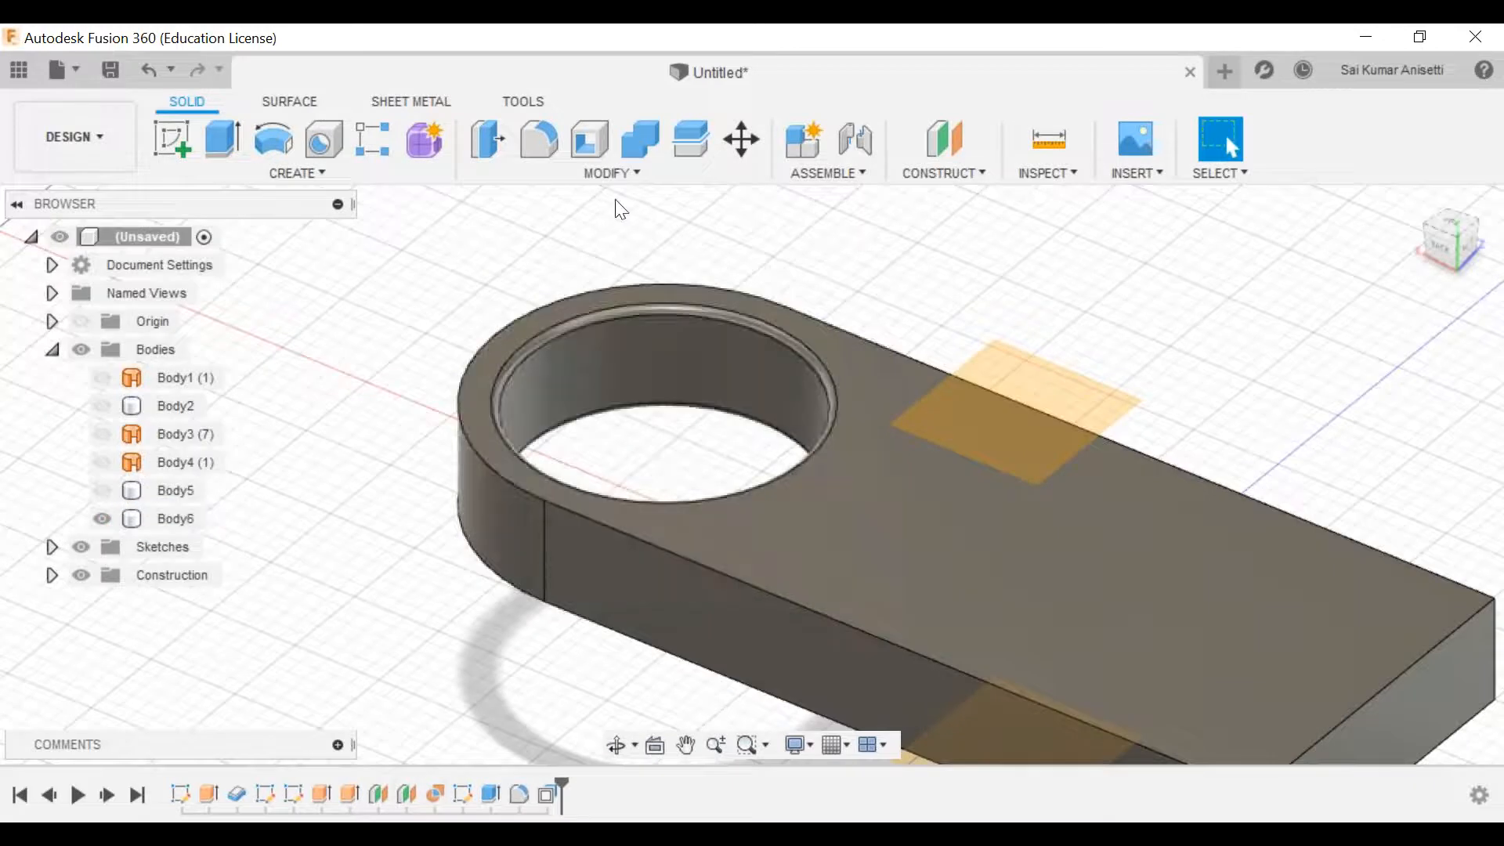
double_click(465, 794)
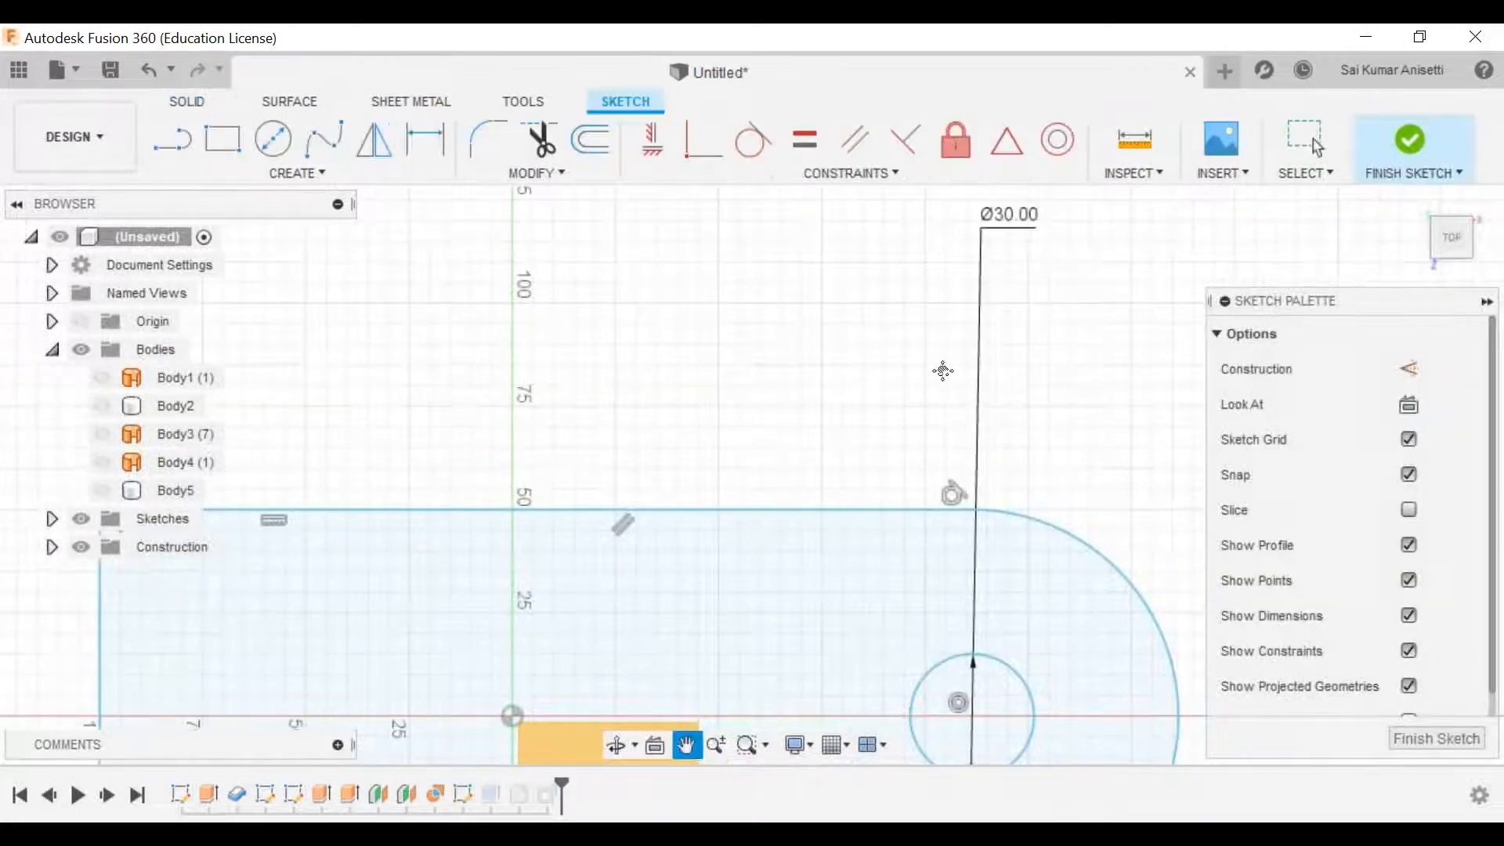
click(1397, 146)
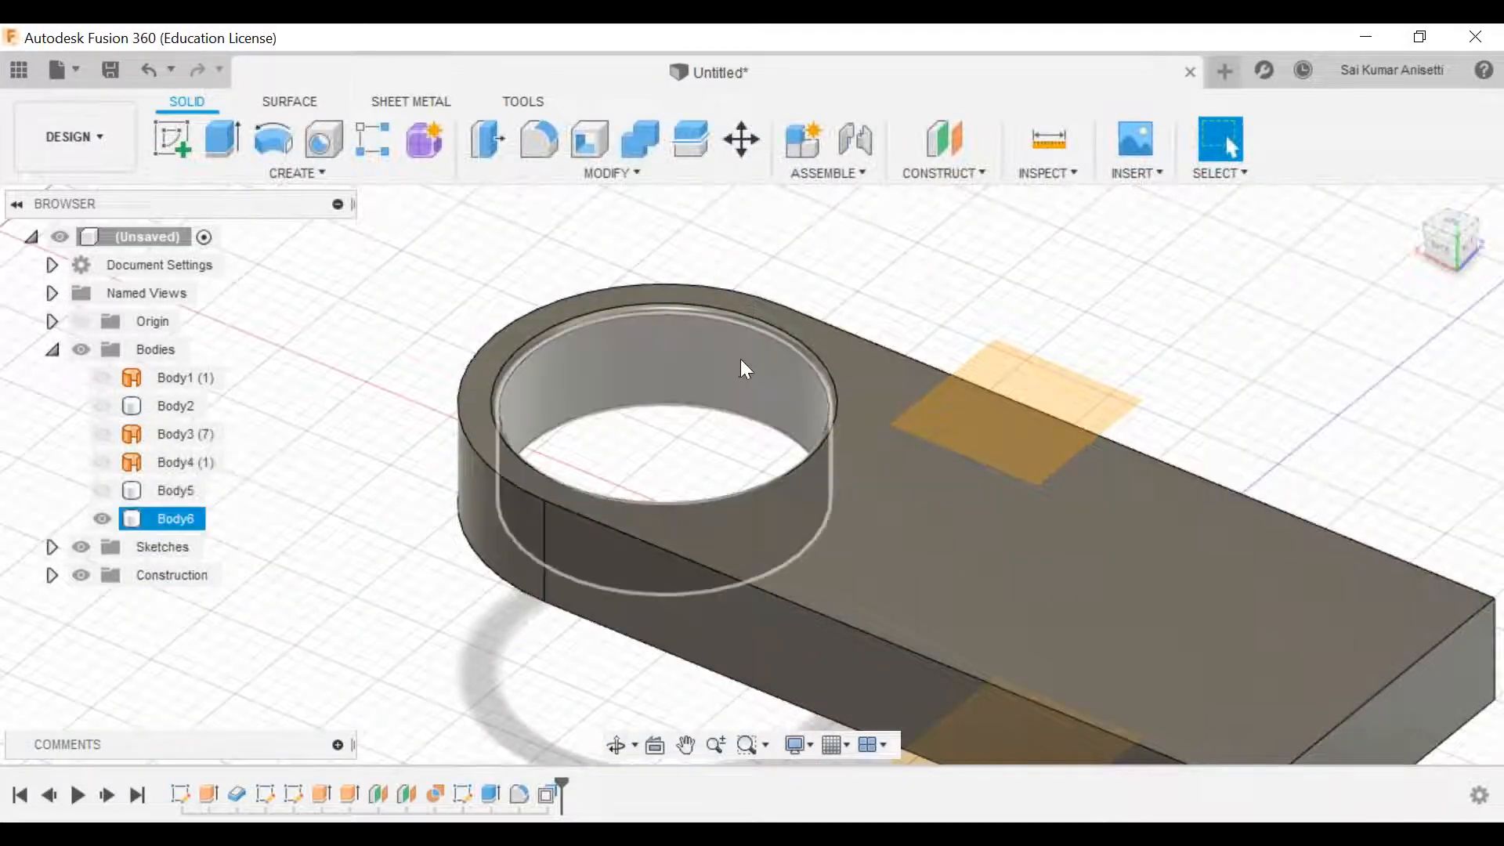
click(730, 279)
click(709, 340)
click(546, 277)
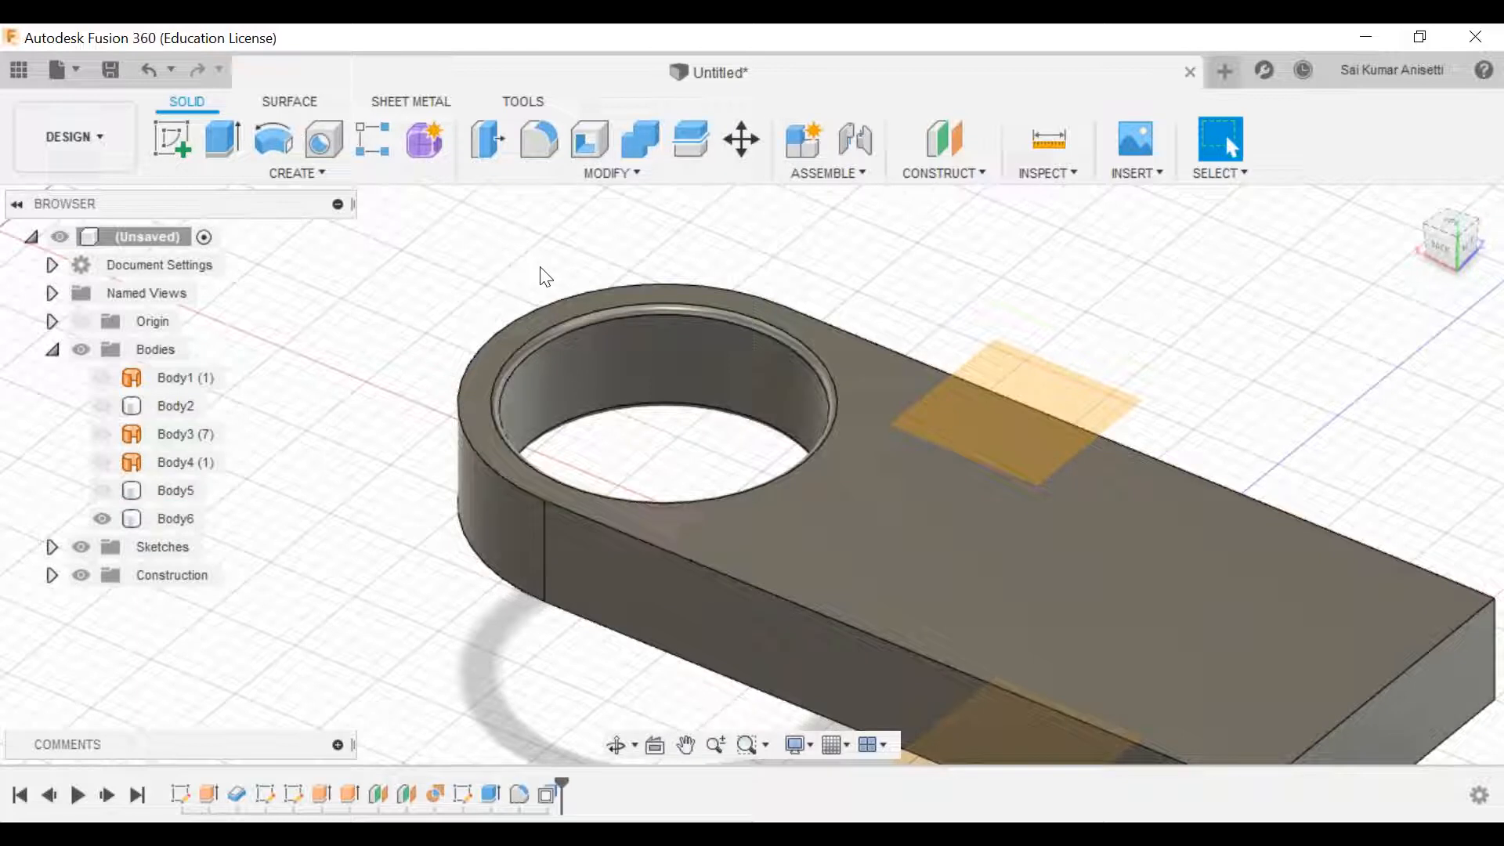
click(579, 172)
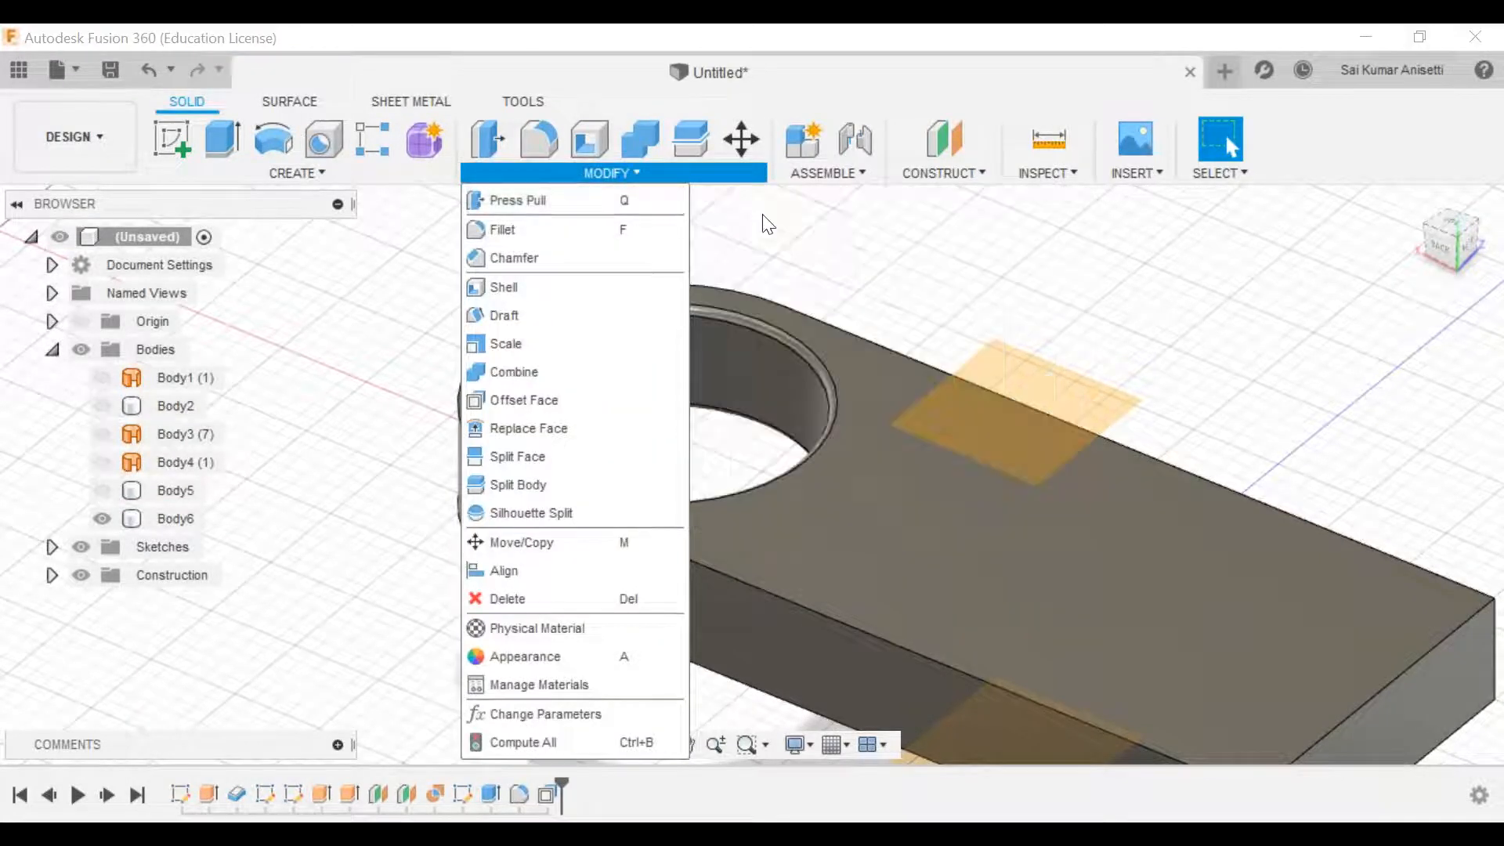
Step: Hide the plate body, Body6
scroll(424, 477, down, 4)
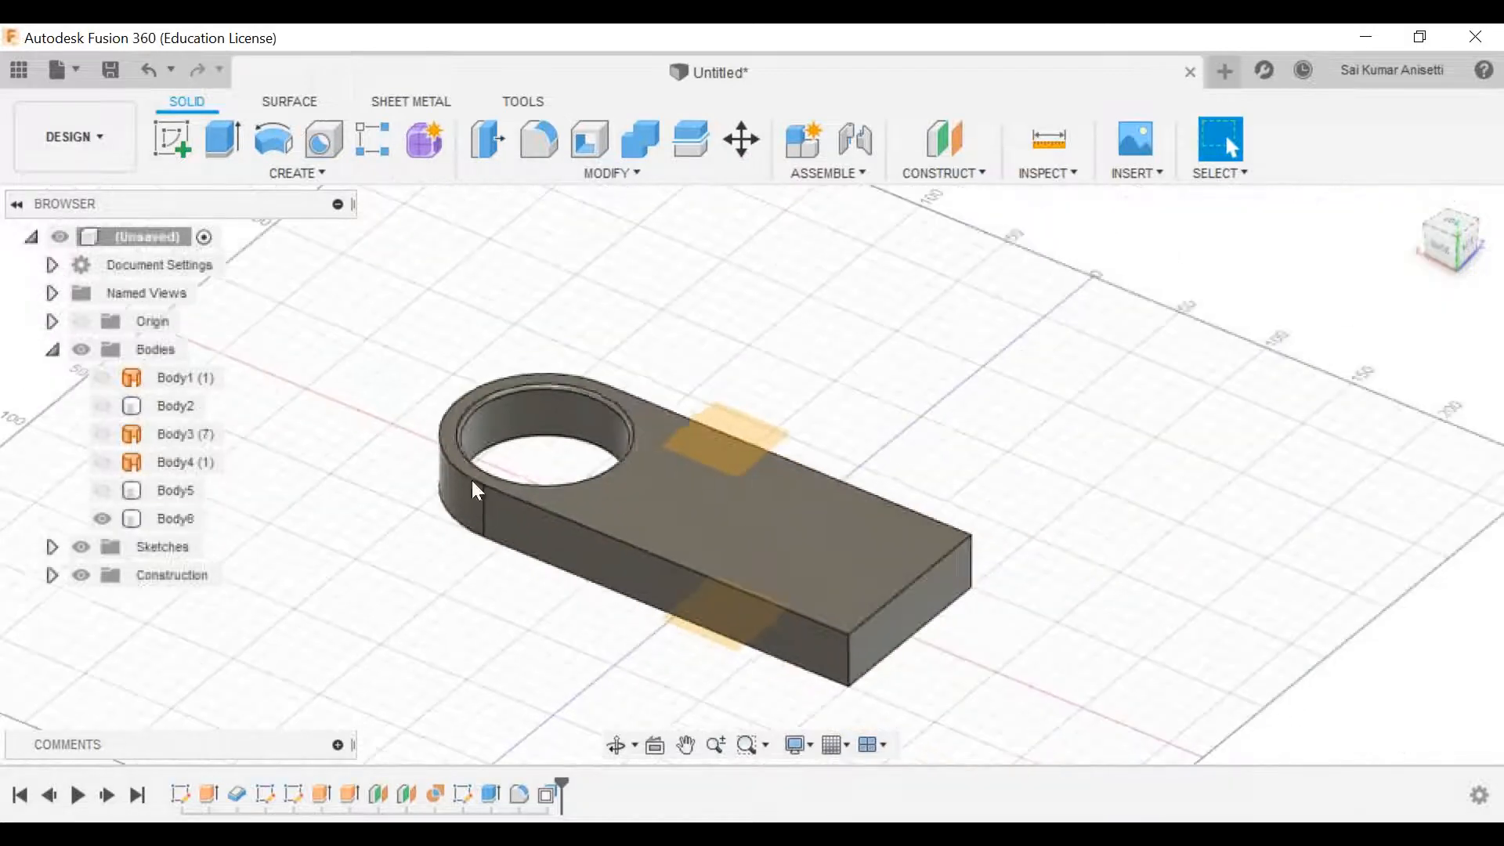
shift+middle_drag(679, 501, 646, 526)
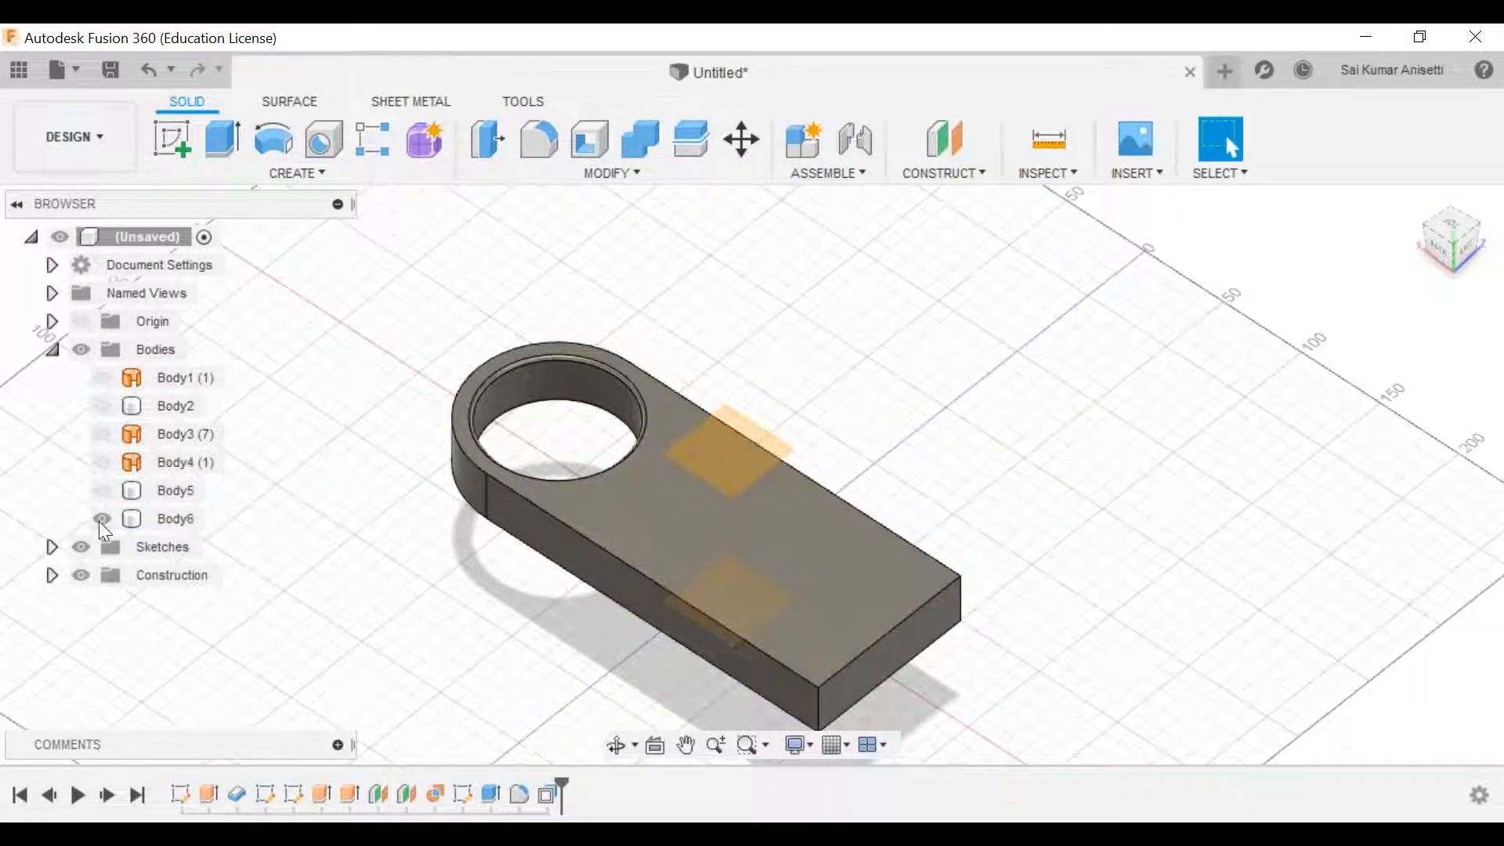
click(99, 520)
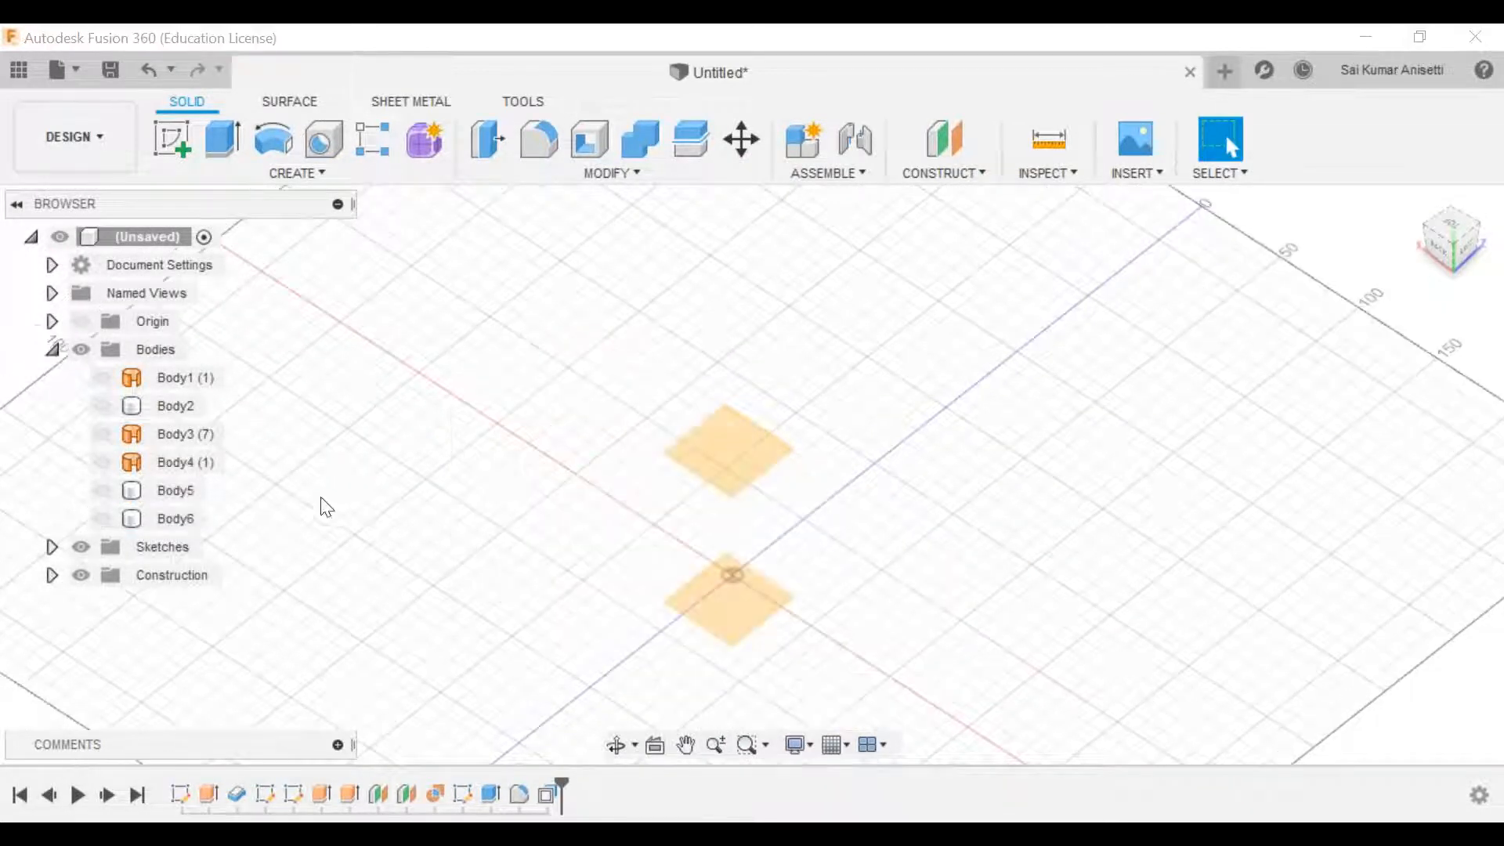
Step: Create a 55 × 55 × 55 mm solid box as a new body on the horizontal origin plane, with one corner at the origin
click(539, 173)
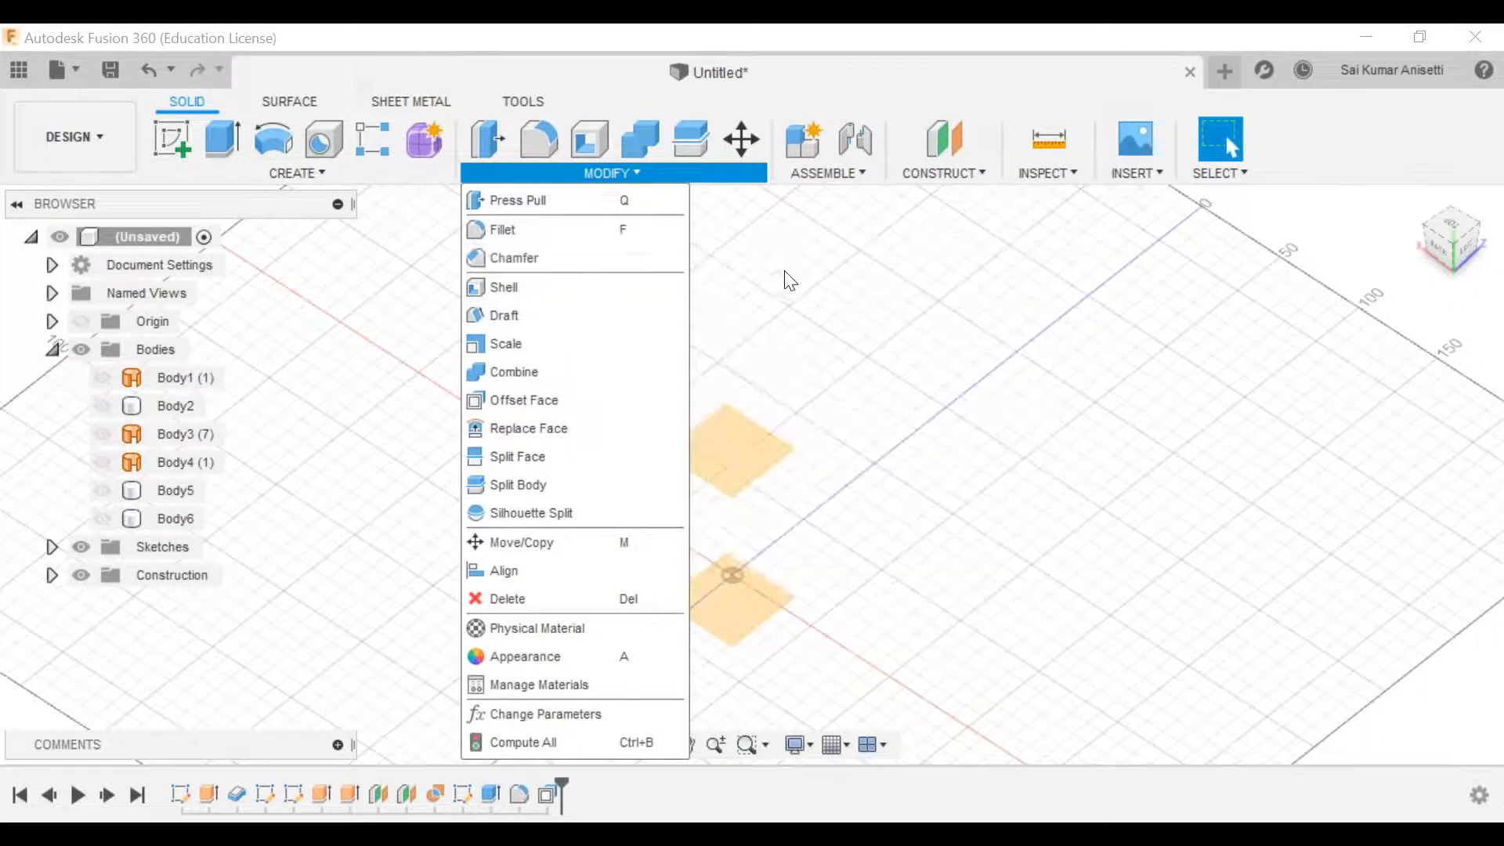
click(784, 273)
click(291, 181)
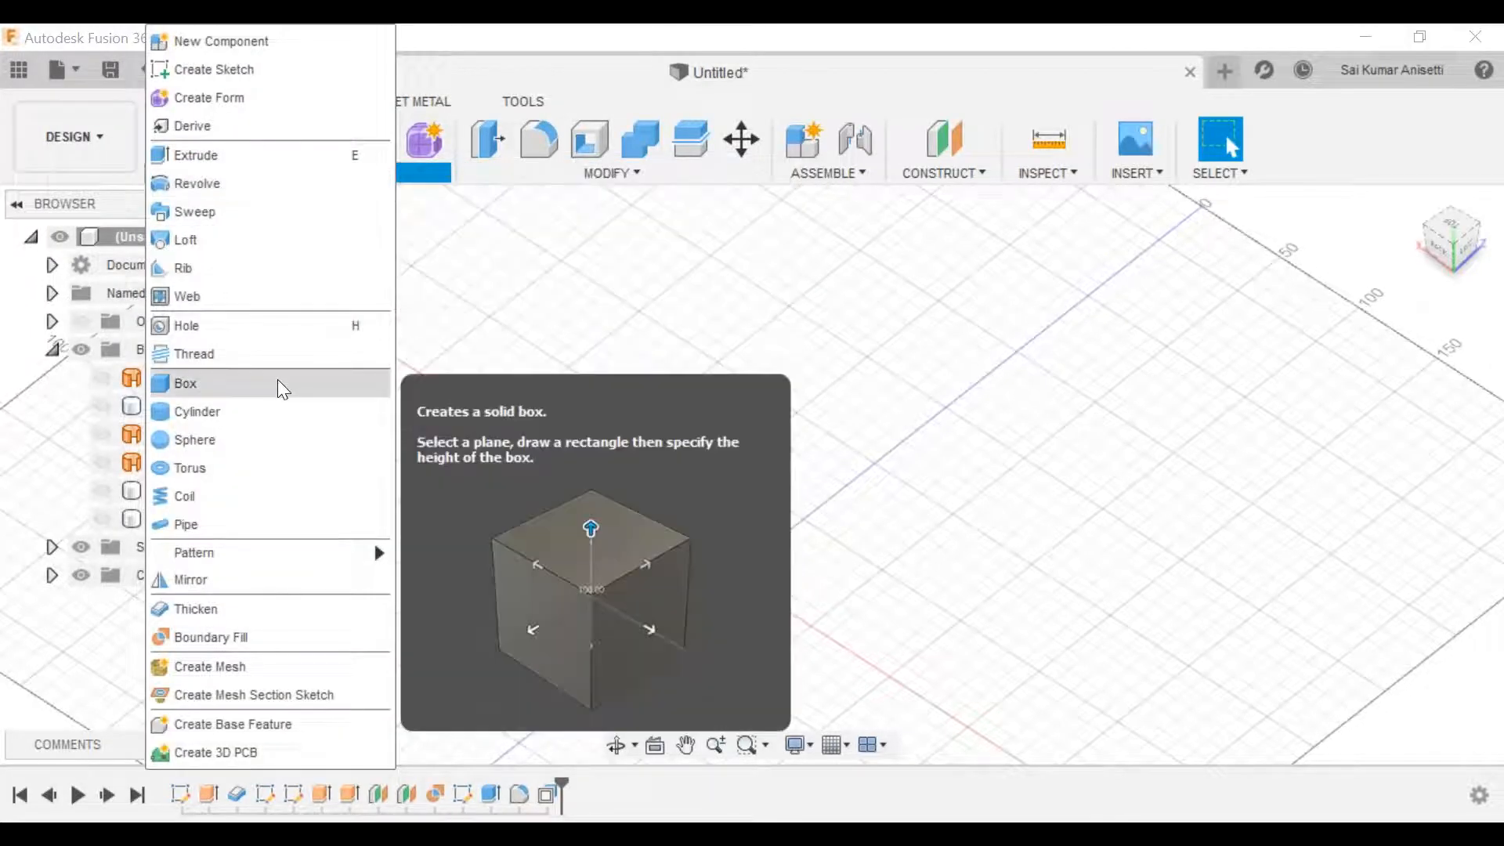
click(276, 383)
click(735, 639)
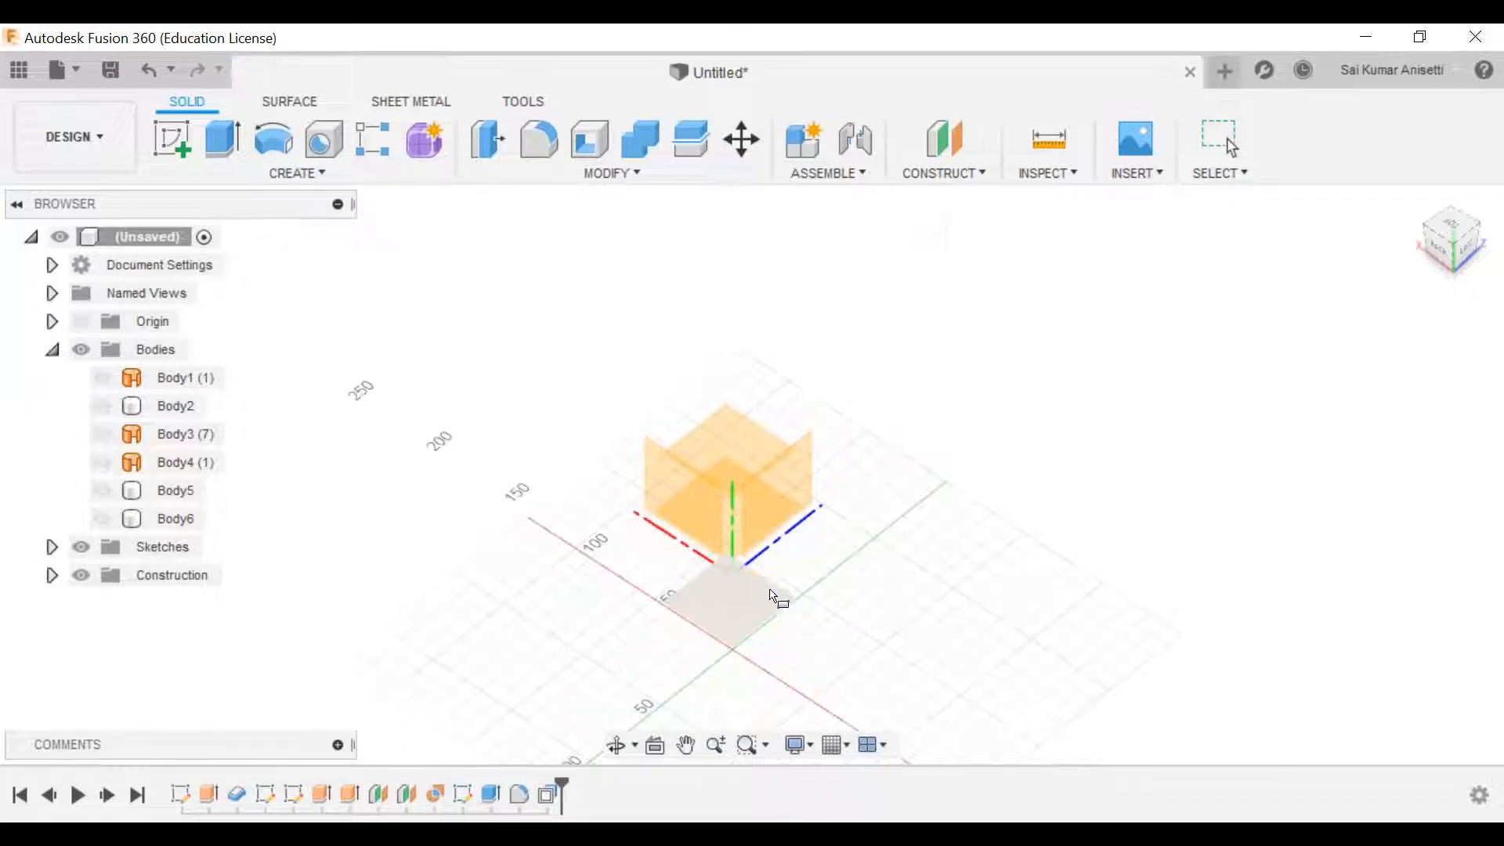
shift+middle_drag(758, 599, 760, 540)
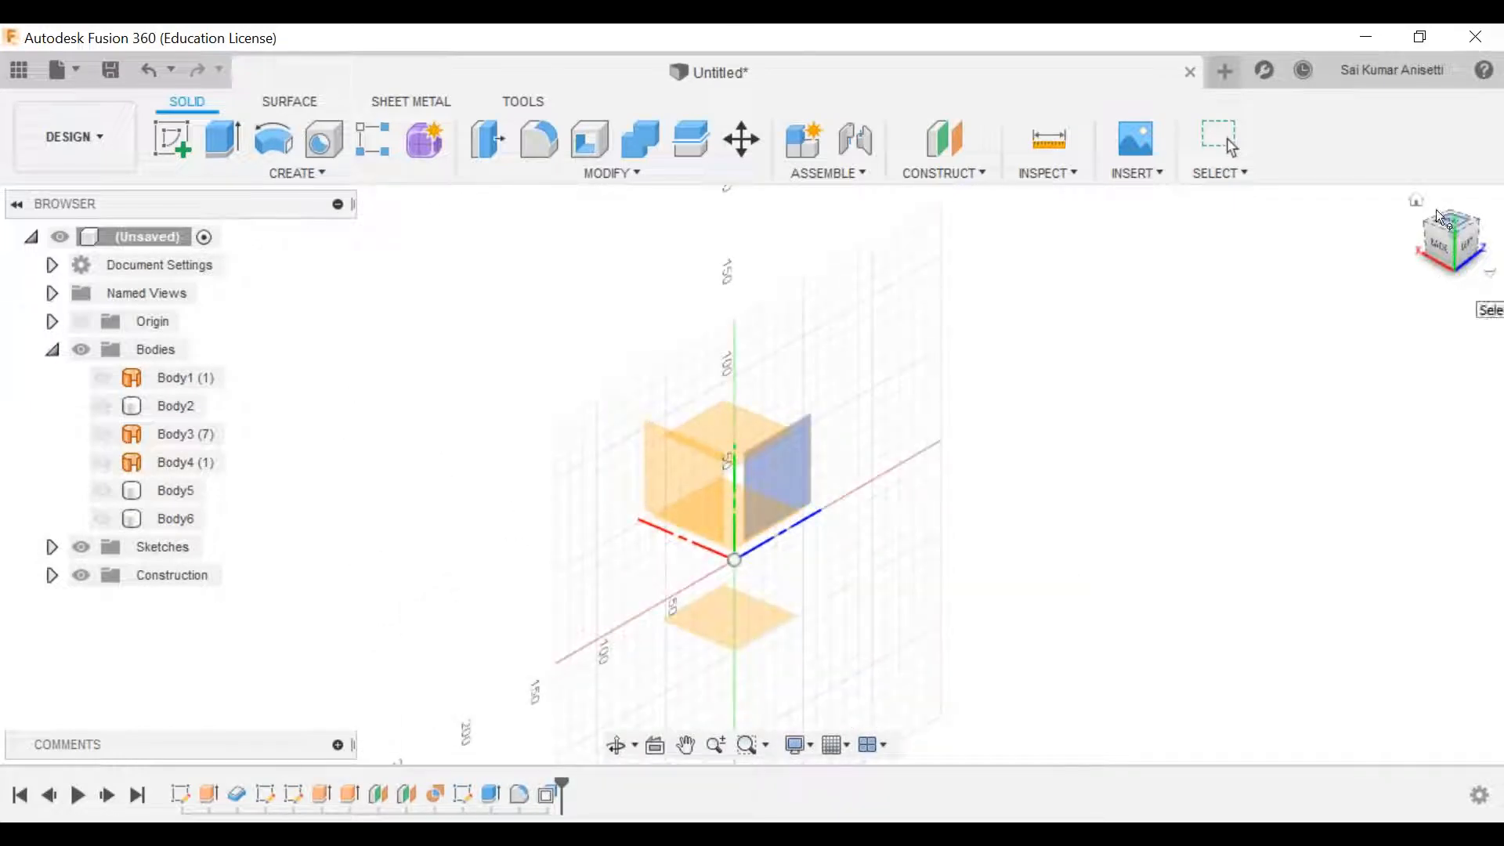
click(1418, 203)
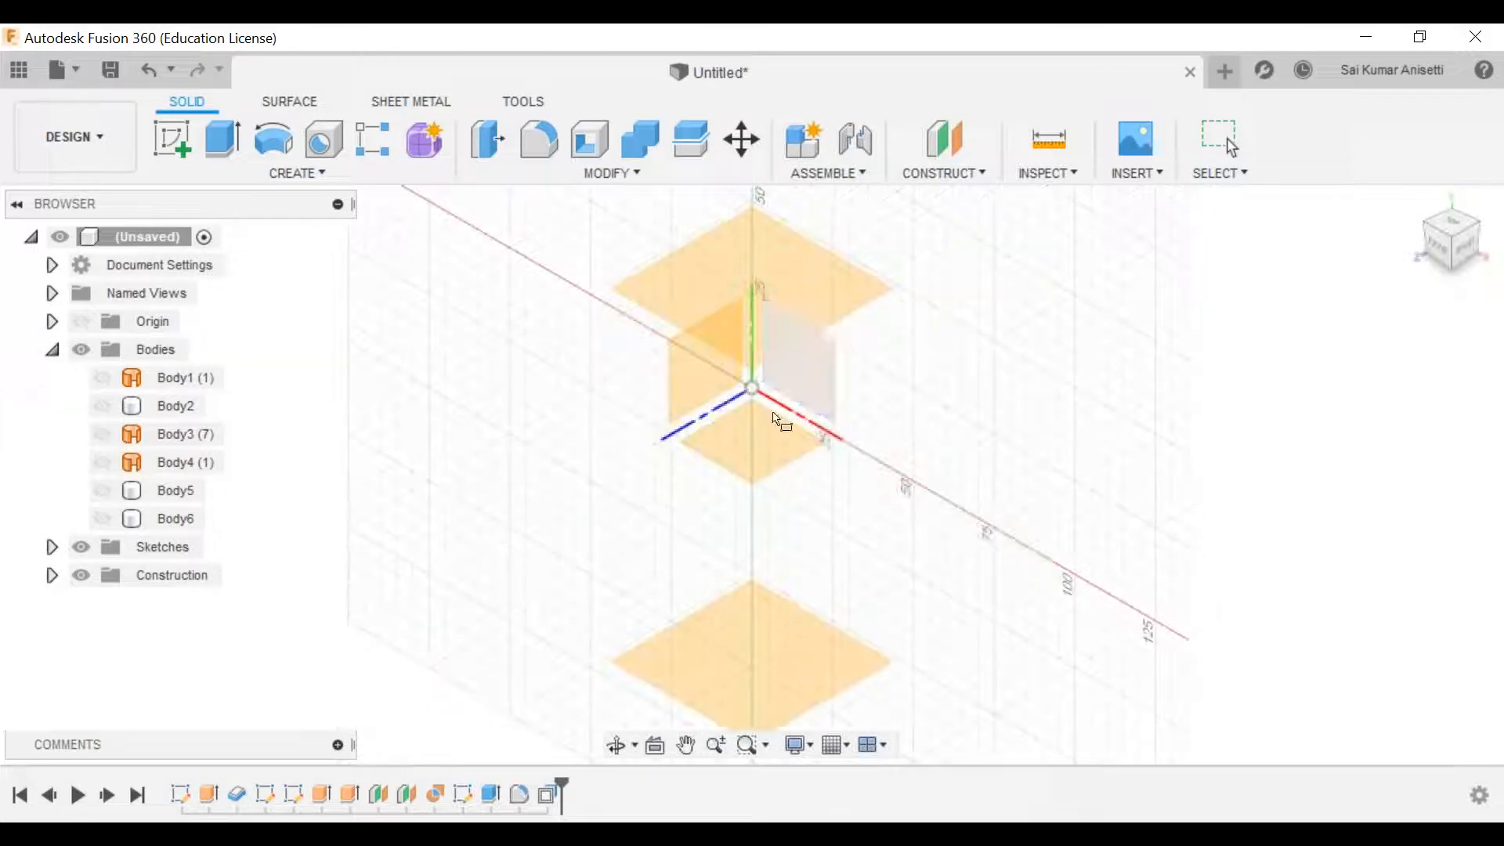
click(784, 461)
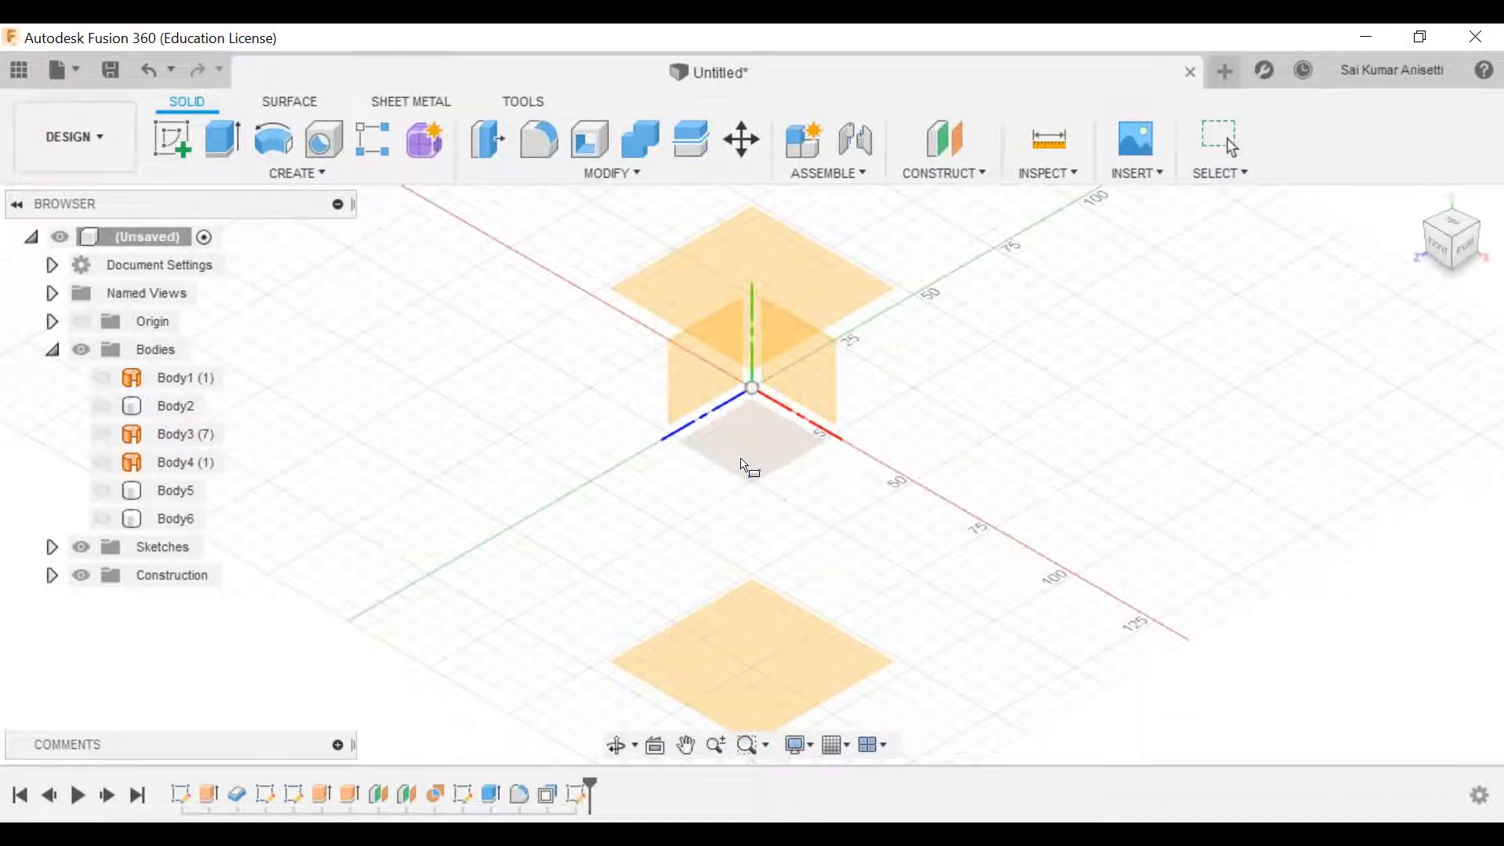
click(754, 391)
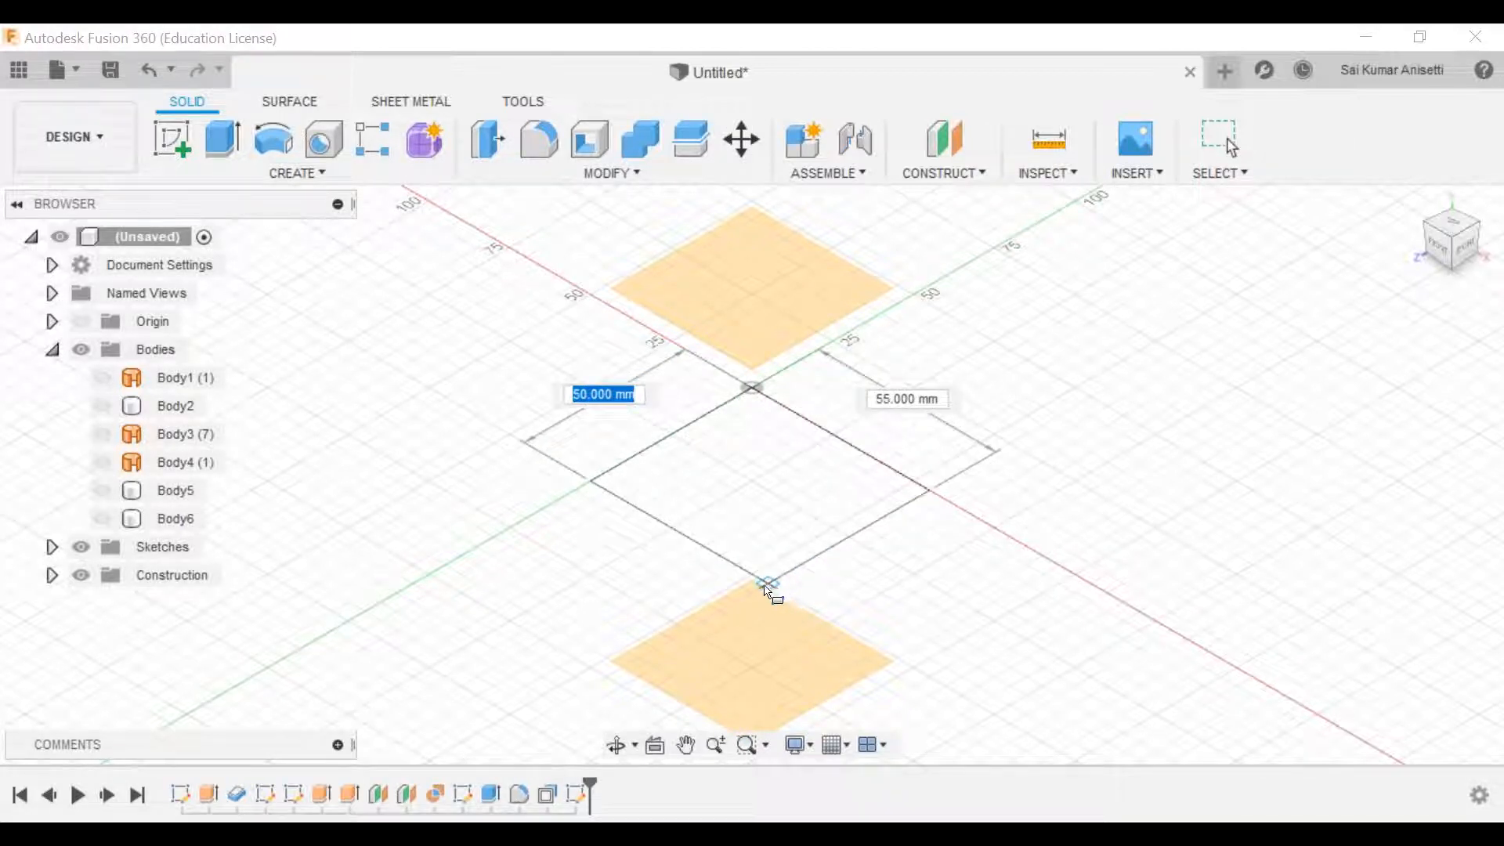
click(759, 593)
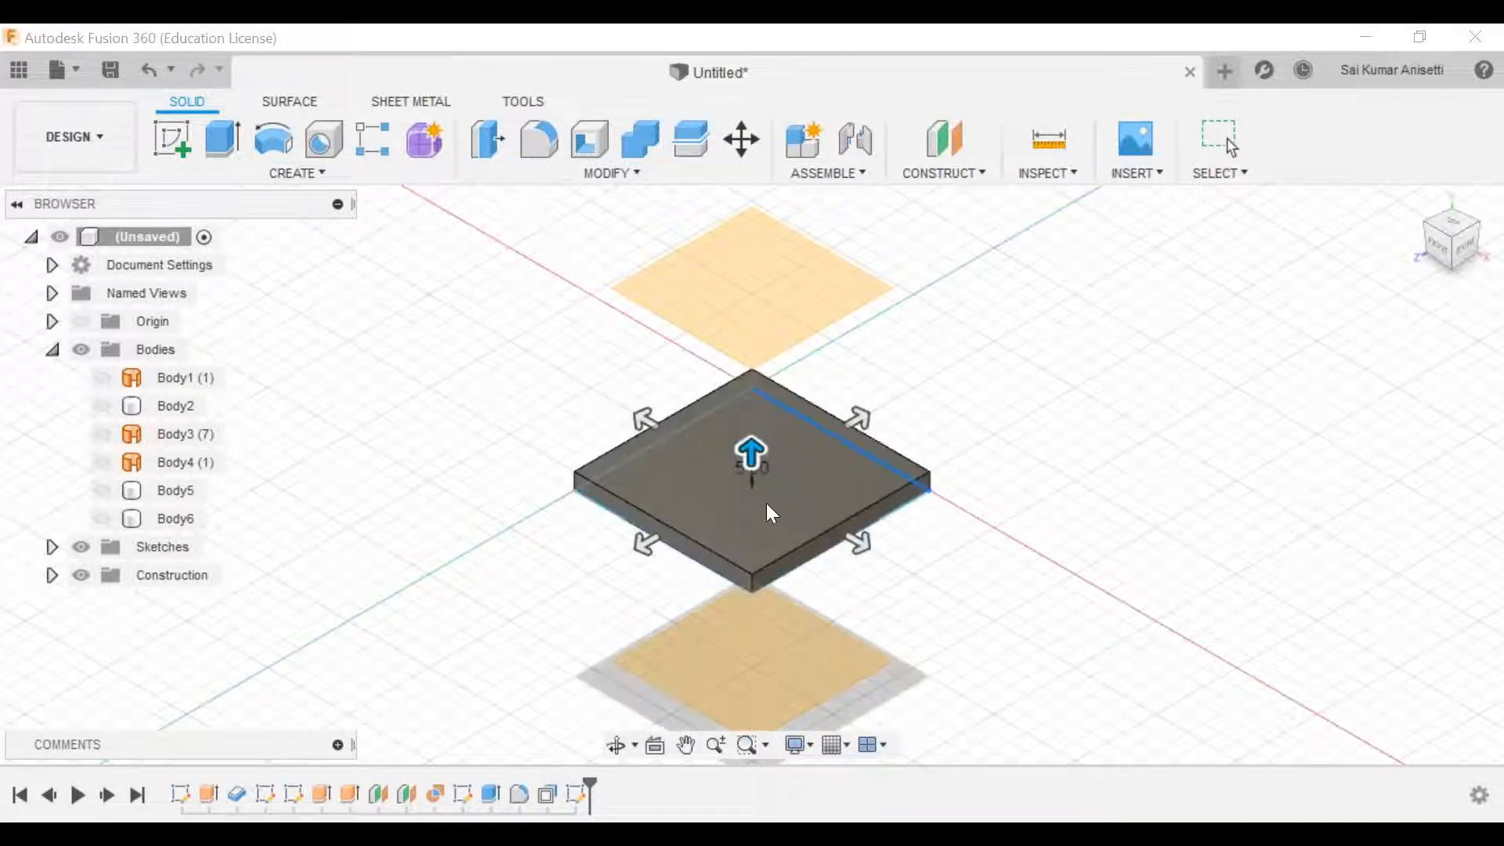
drag(750, 447, 752, 263)
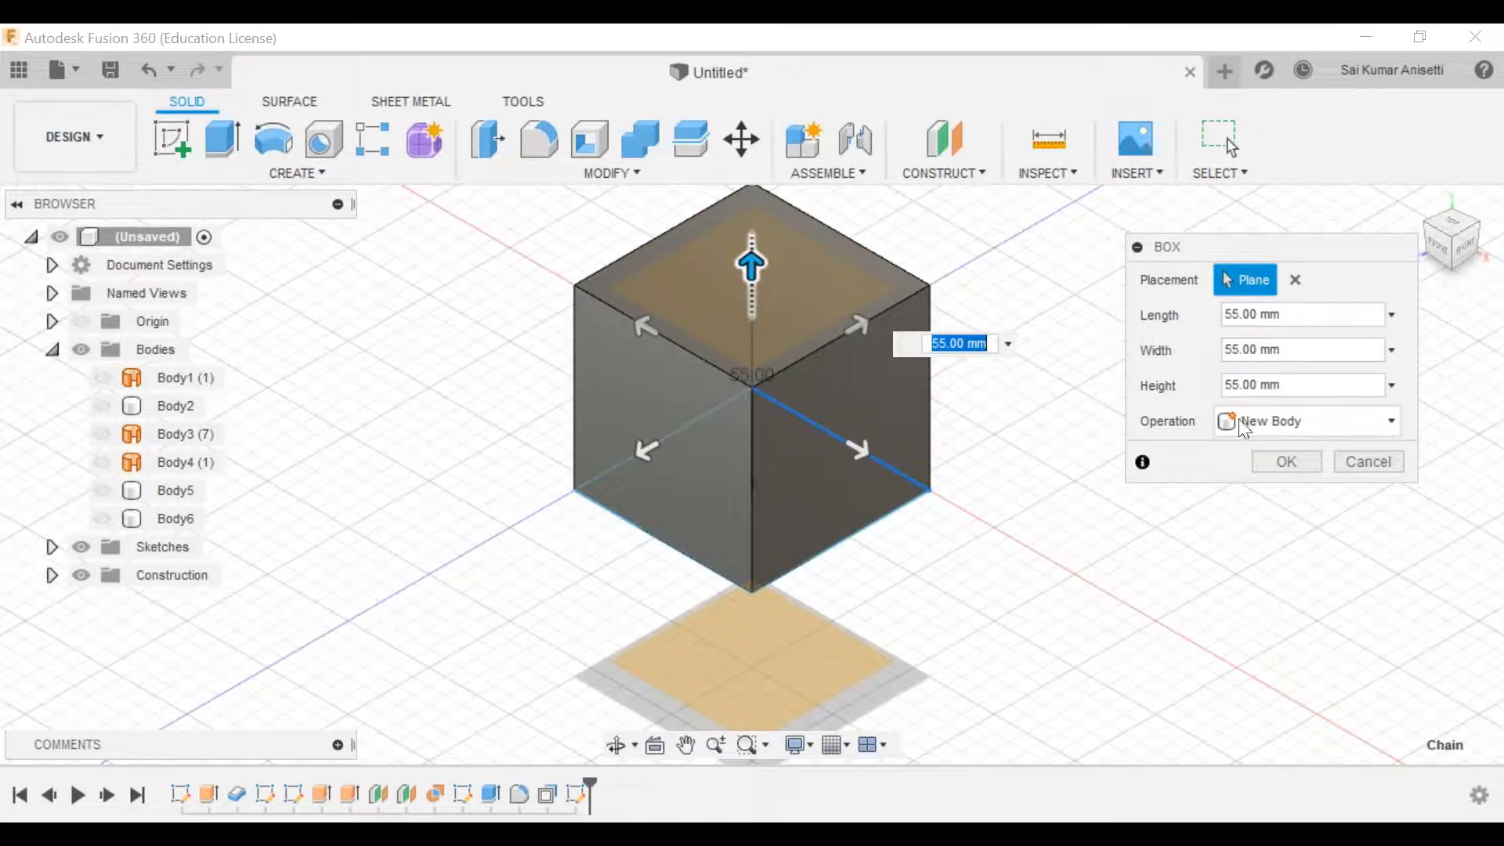
click(1303, 462)
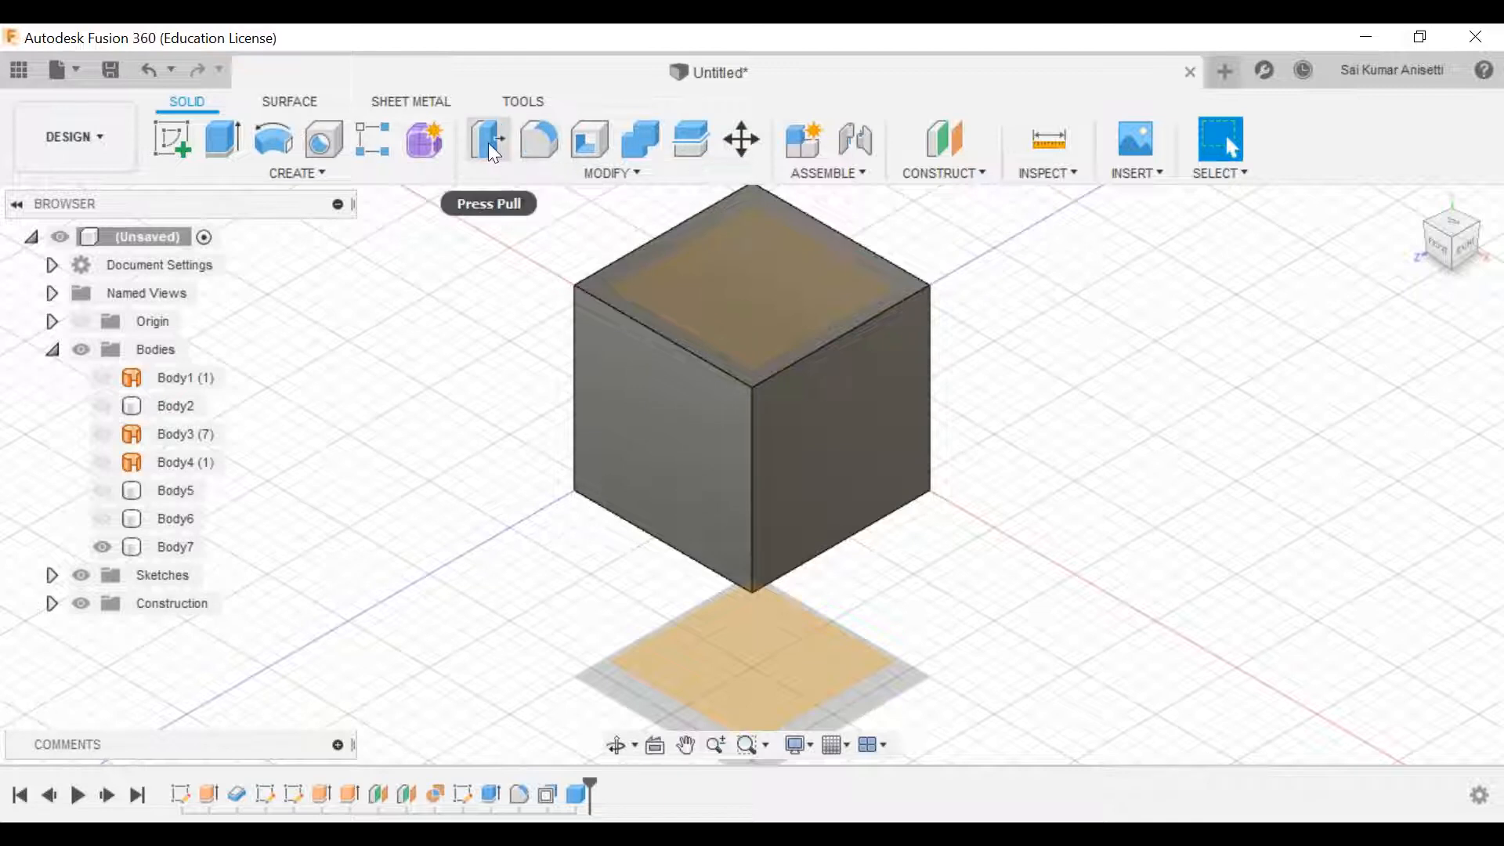
Step: Fillet the box's four vertical edges with a constant radius of 8 mm, and undo that fillet
click(561, 176)
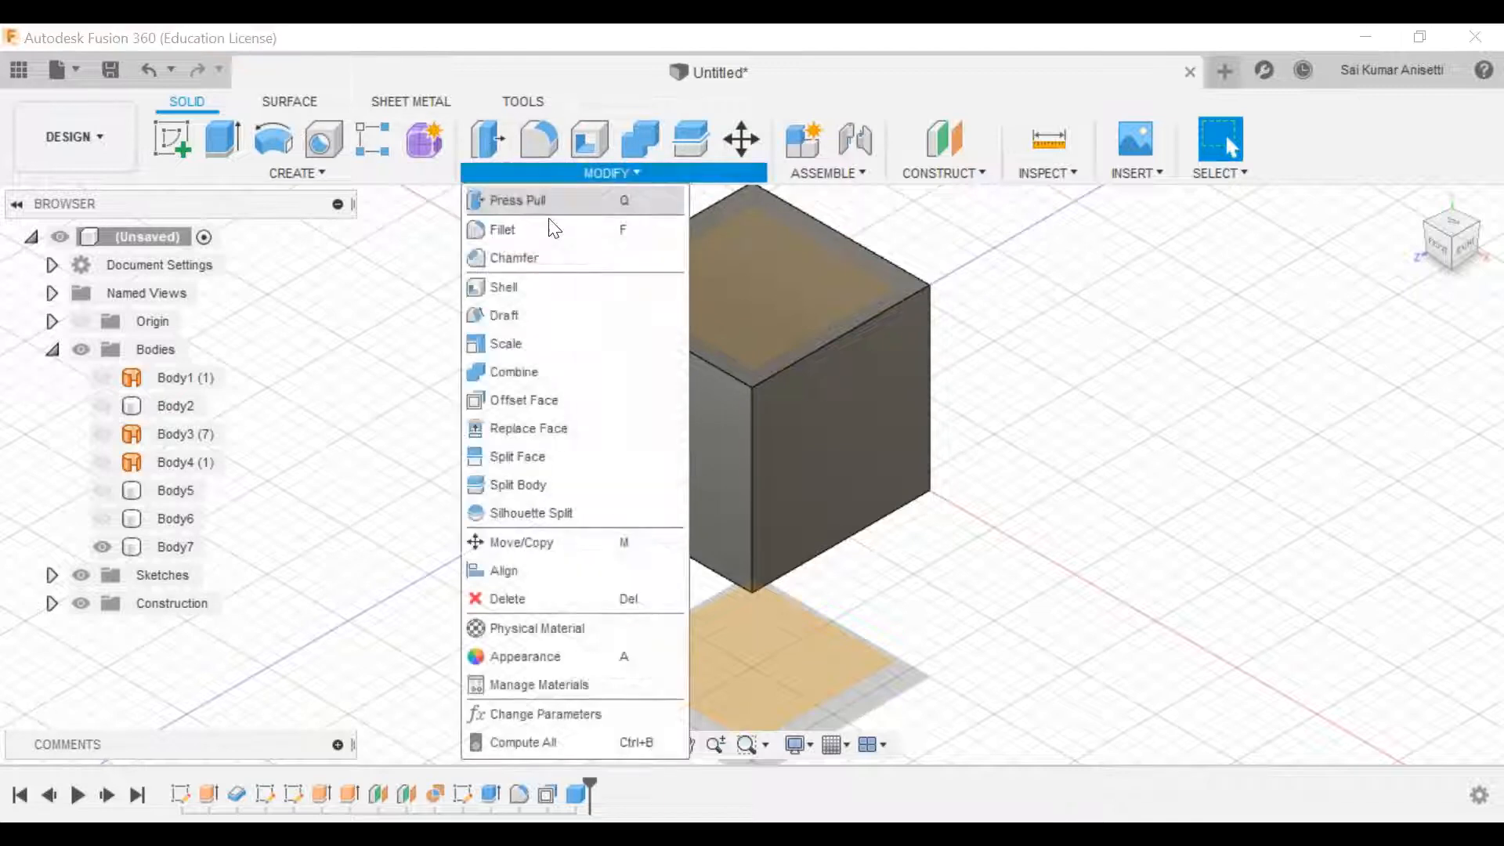
click(548, 226)
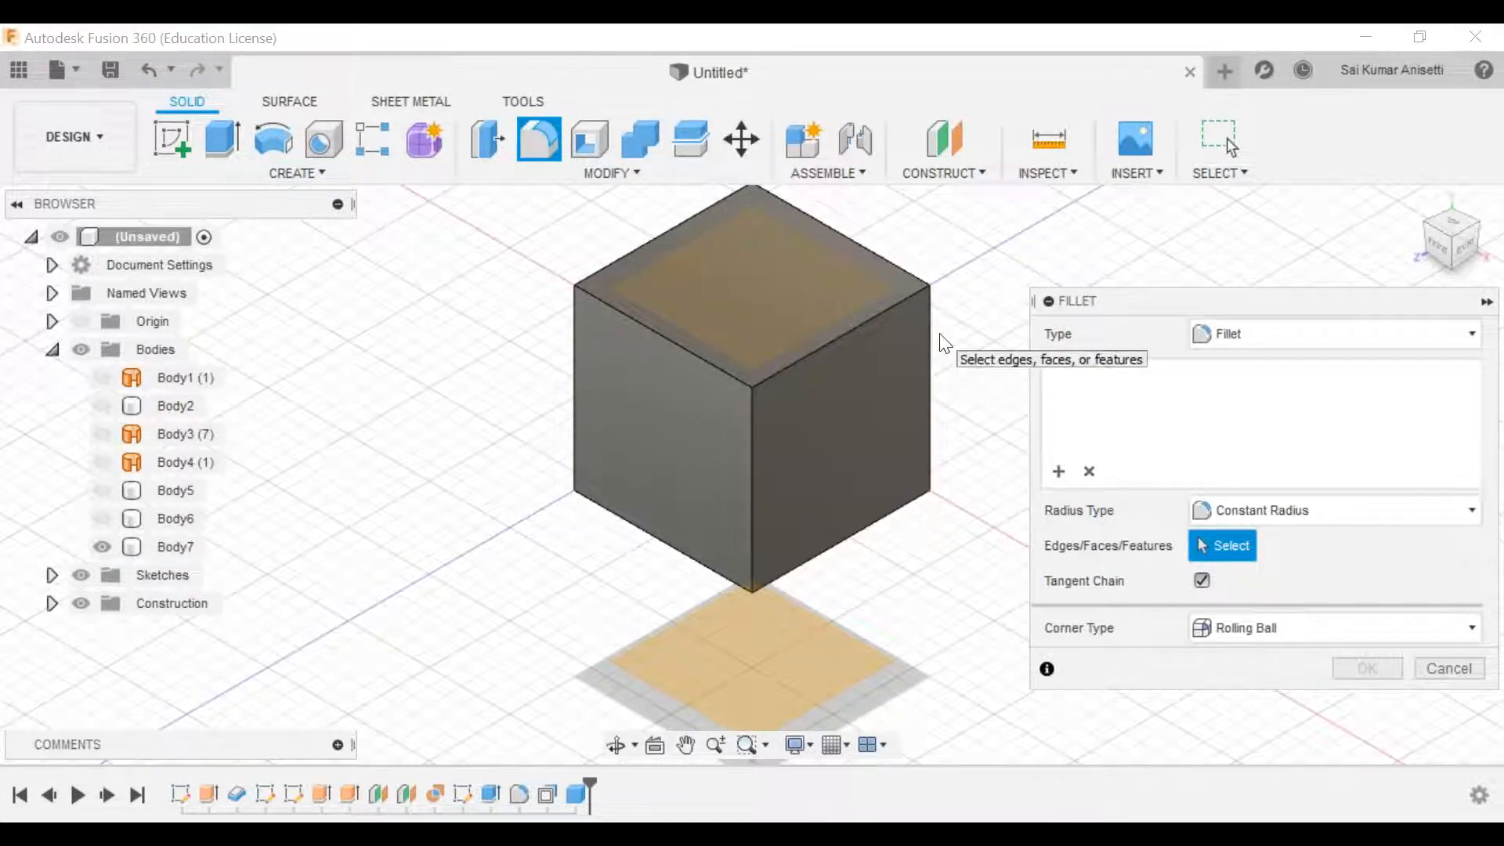
click(753, 445)
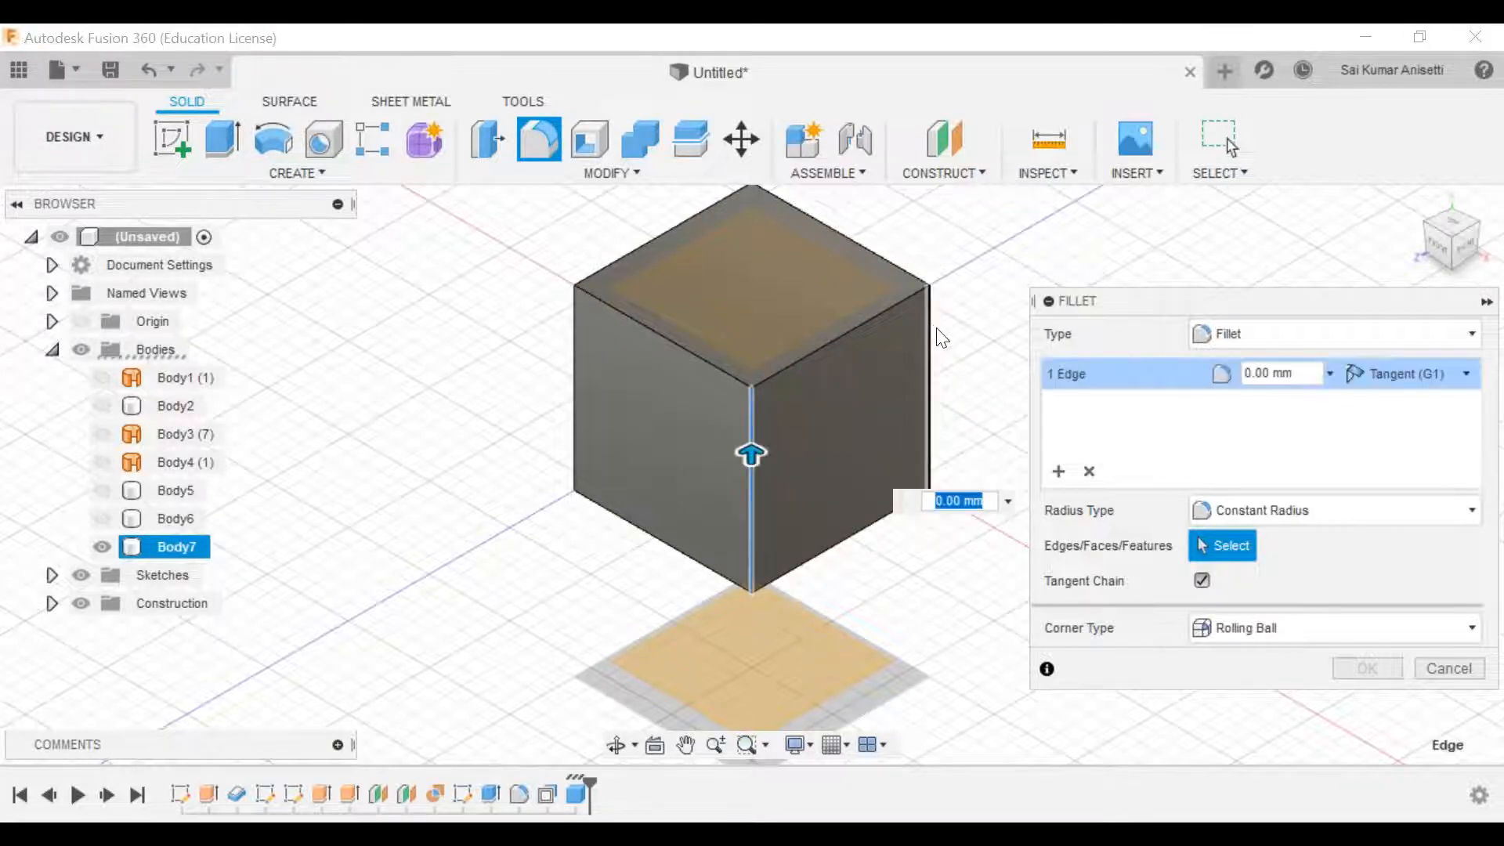
click(931, 329)
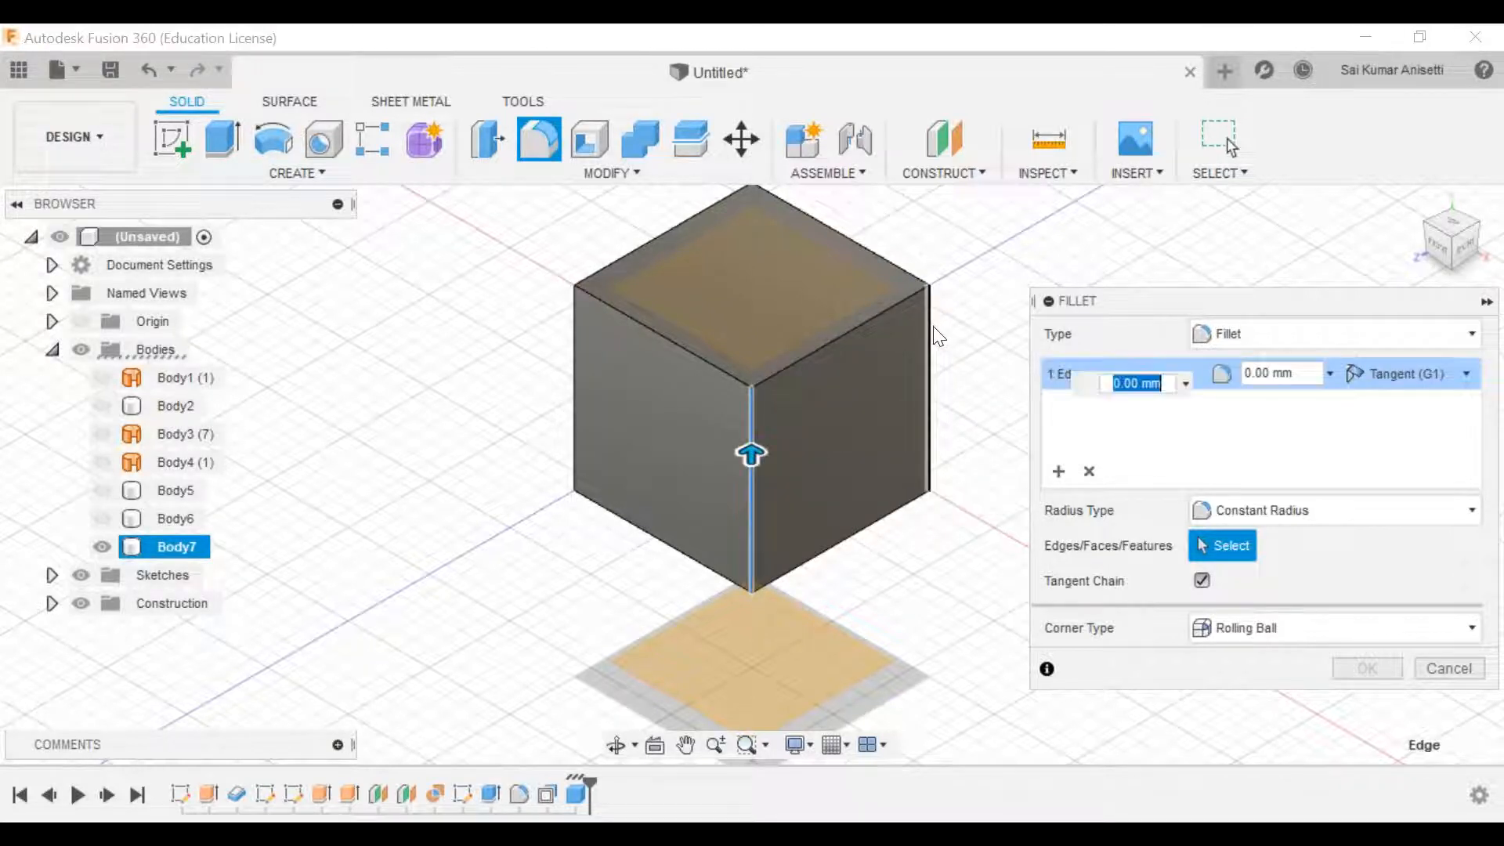
click(572, 341)
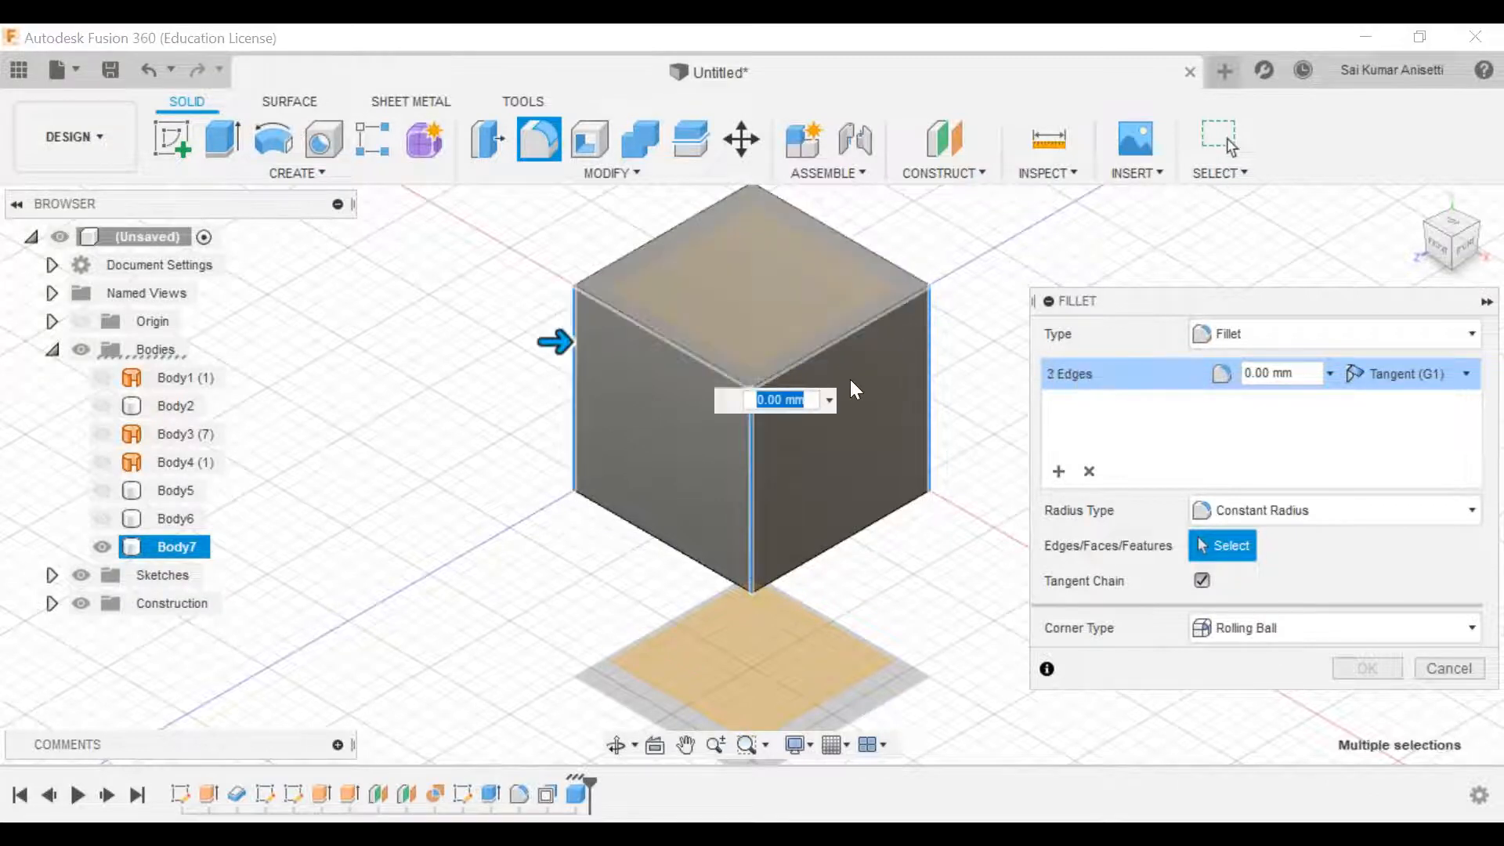
click(751, 218)
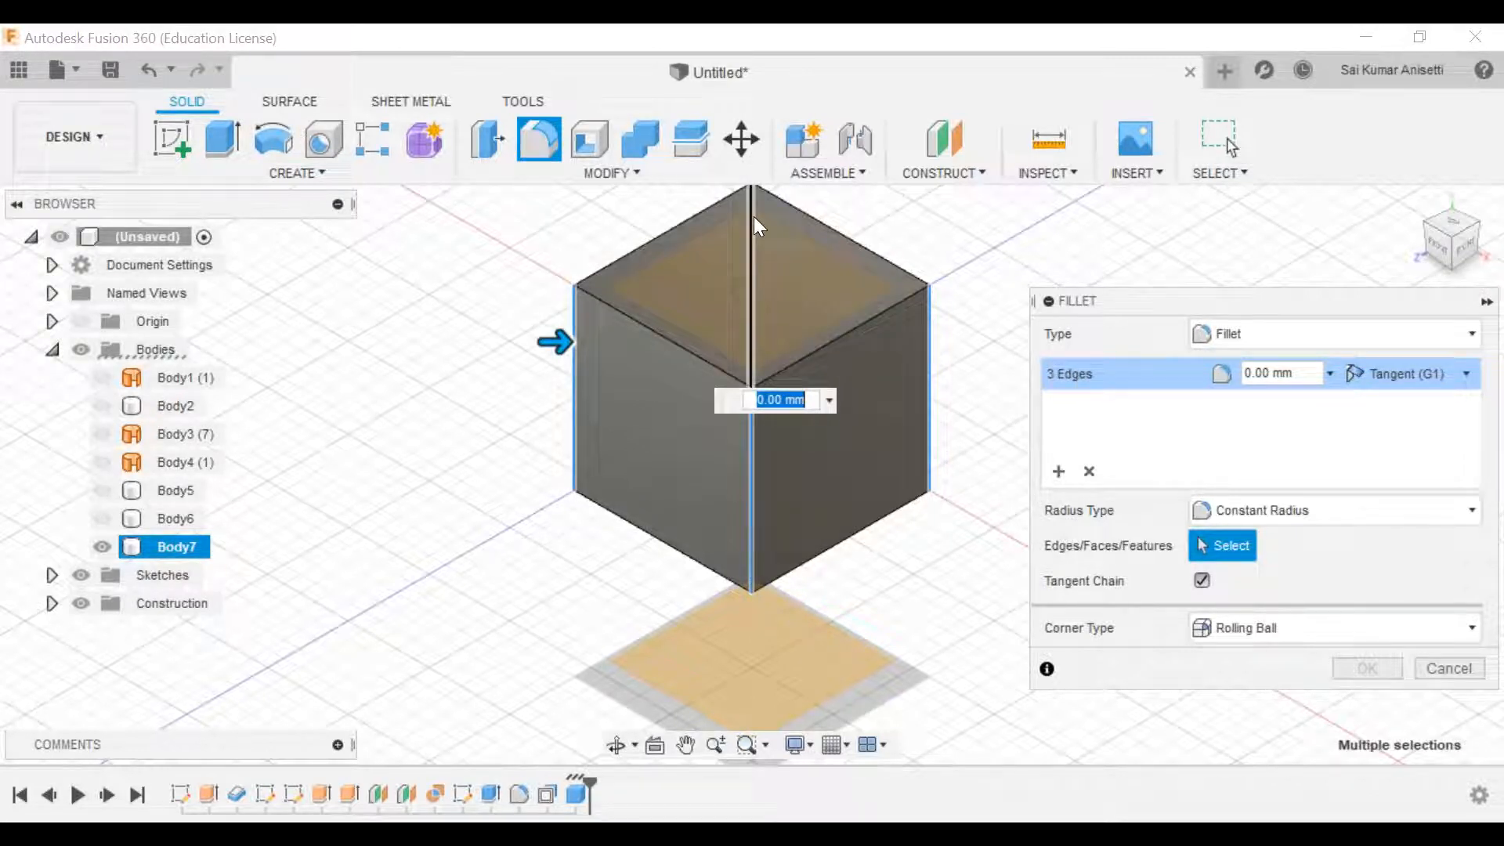
click(754, 216)
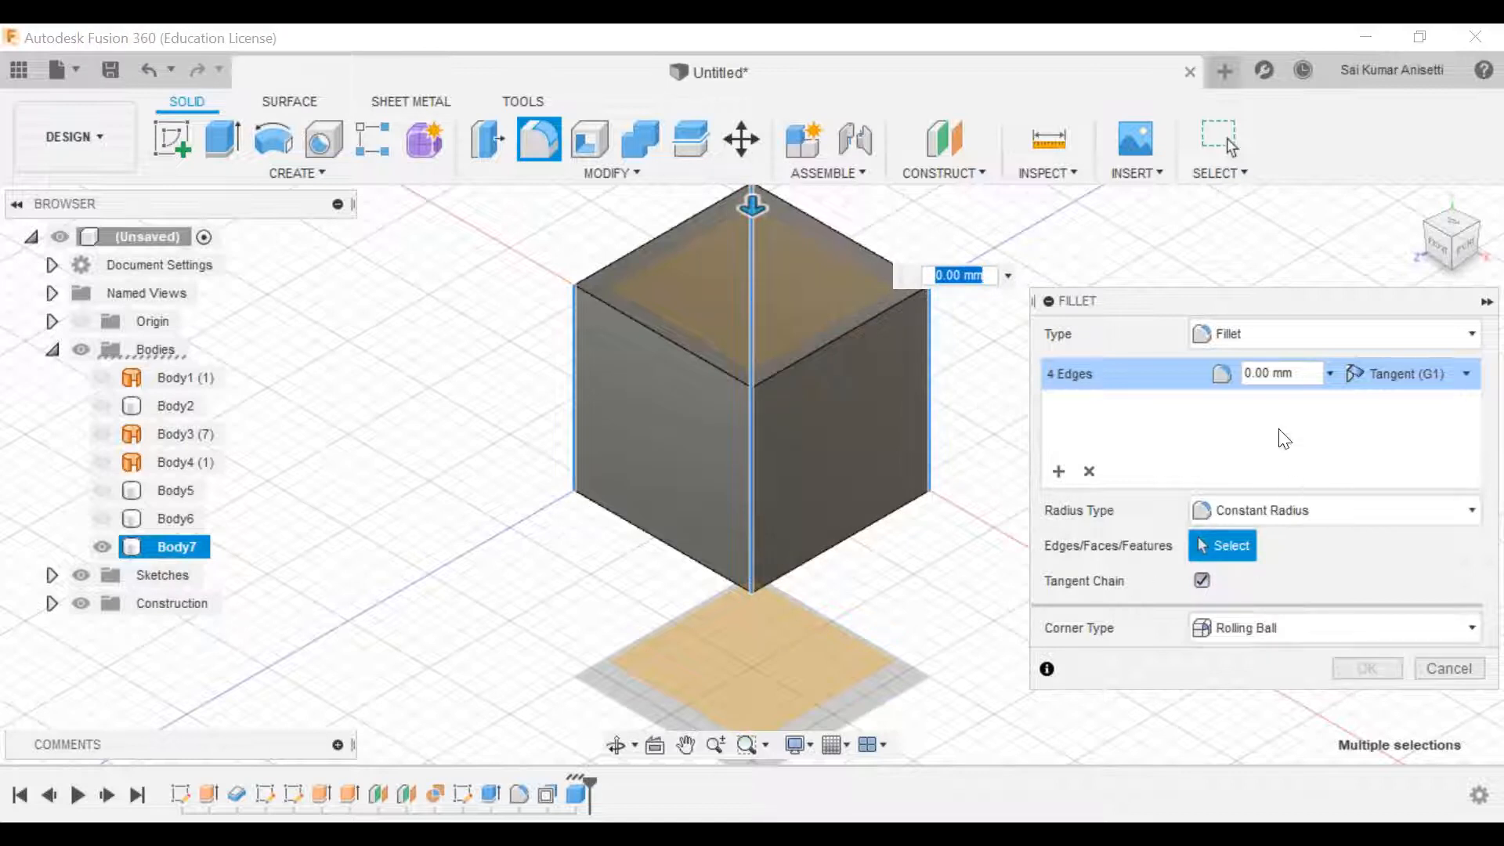
drag(1291, 374, 1179, 377)
text(5)
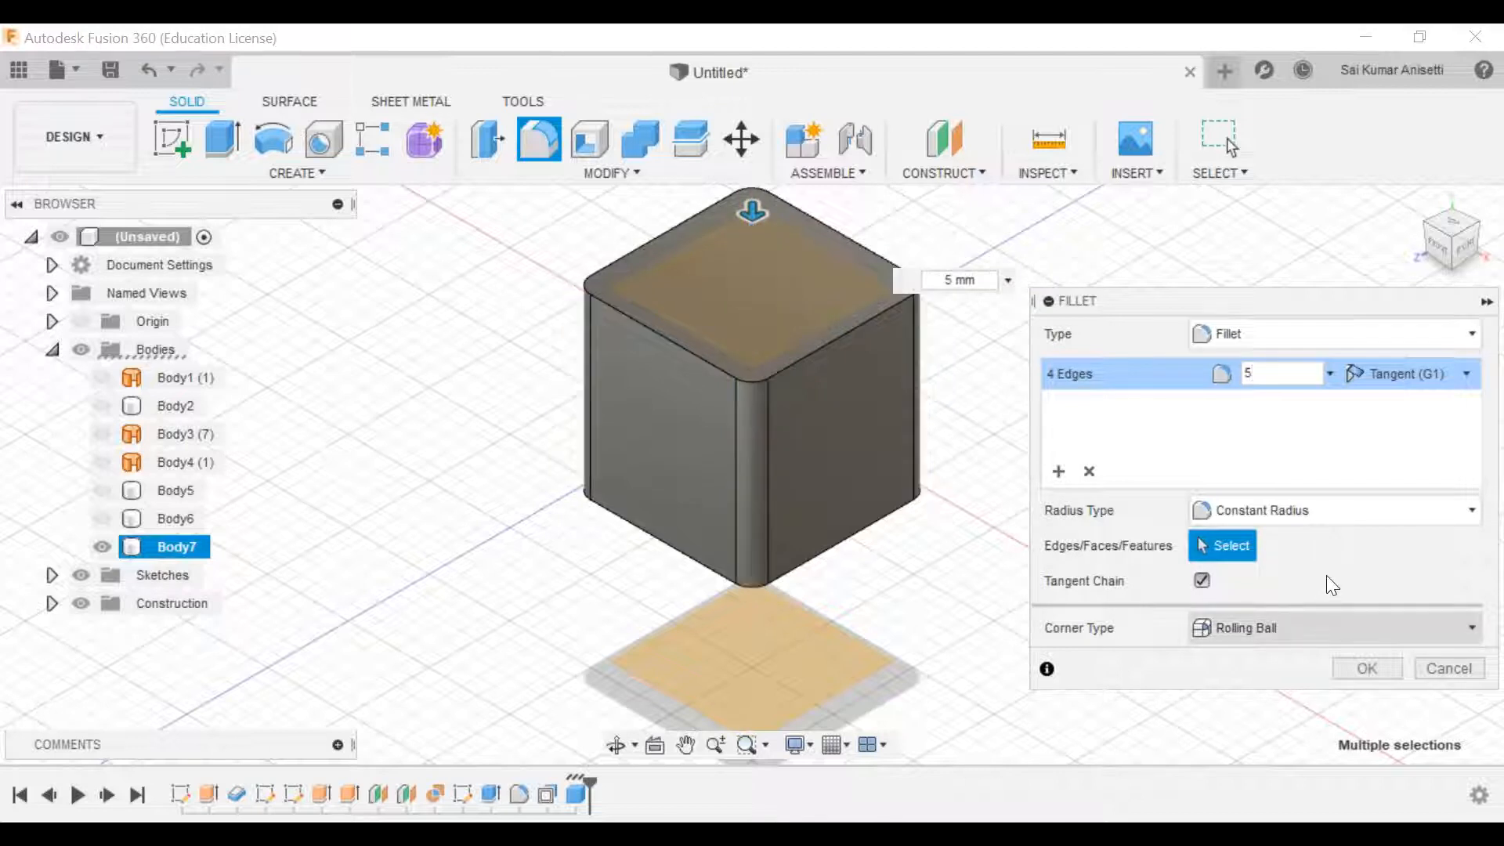
key(BackSpace)
text(8)
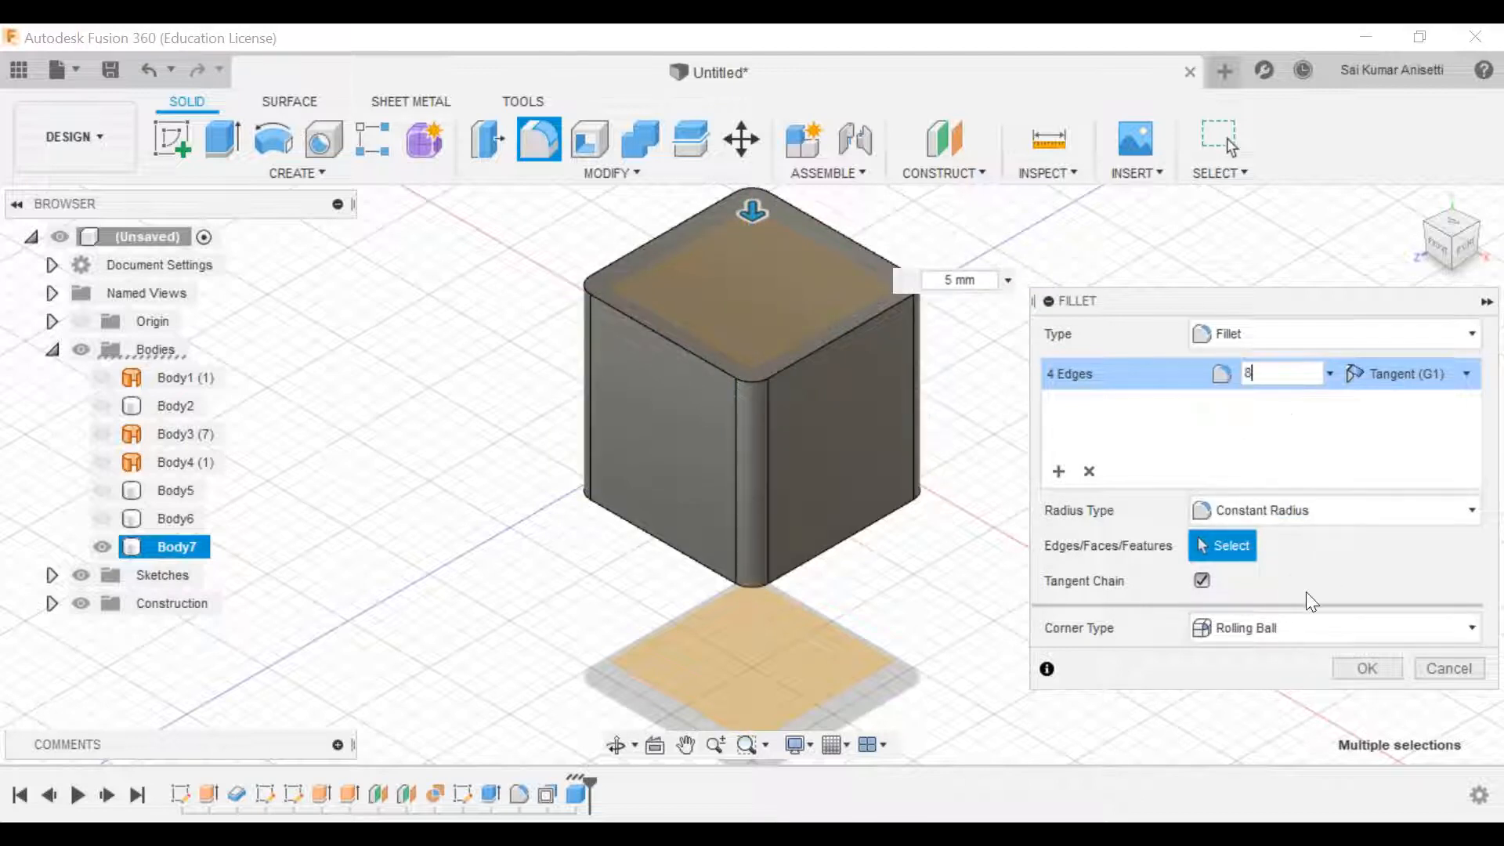
click(1339, 667)
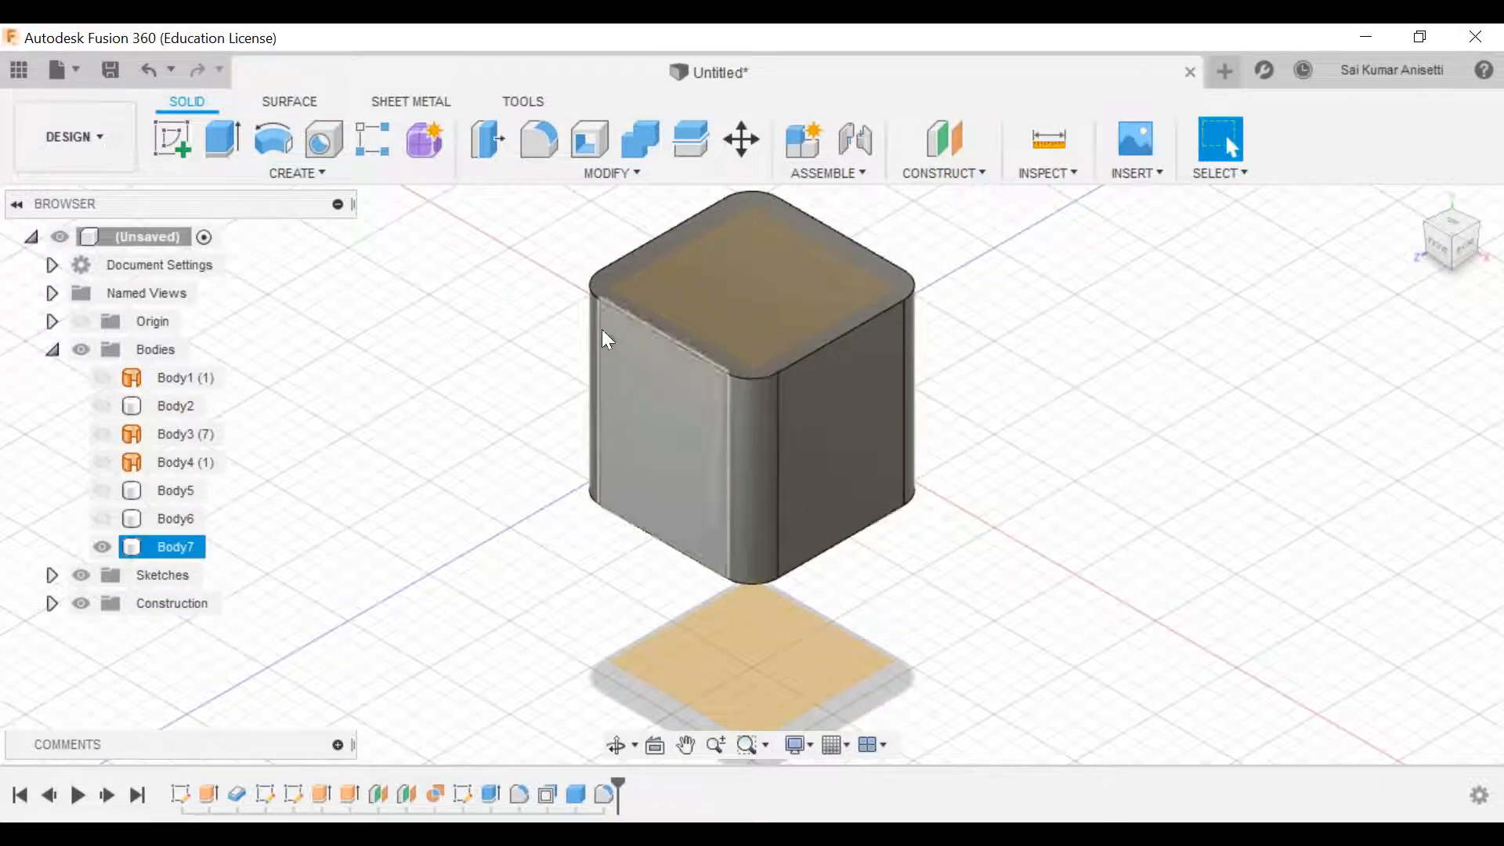
click(539, 139)
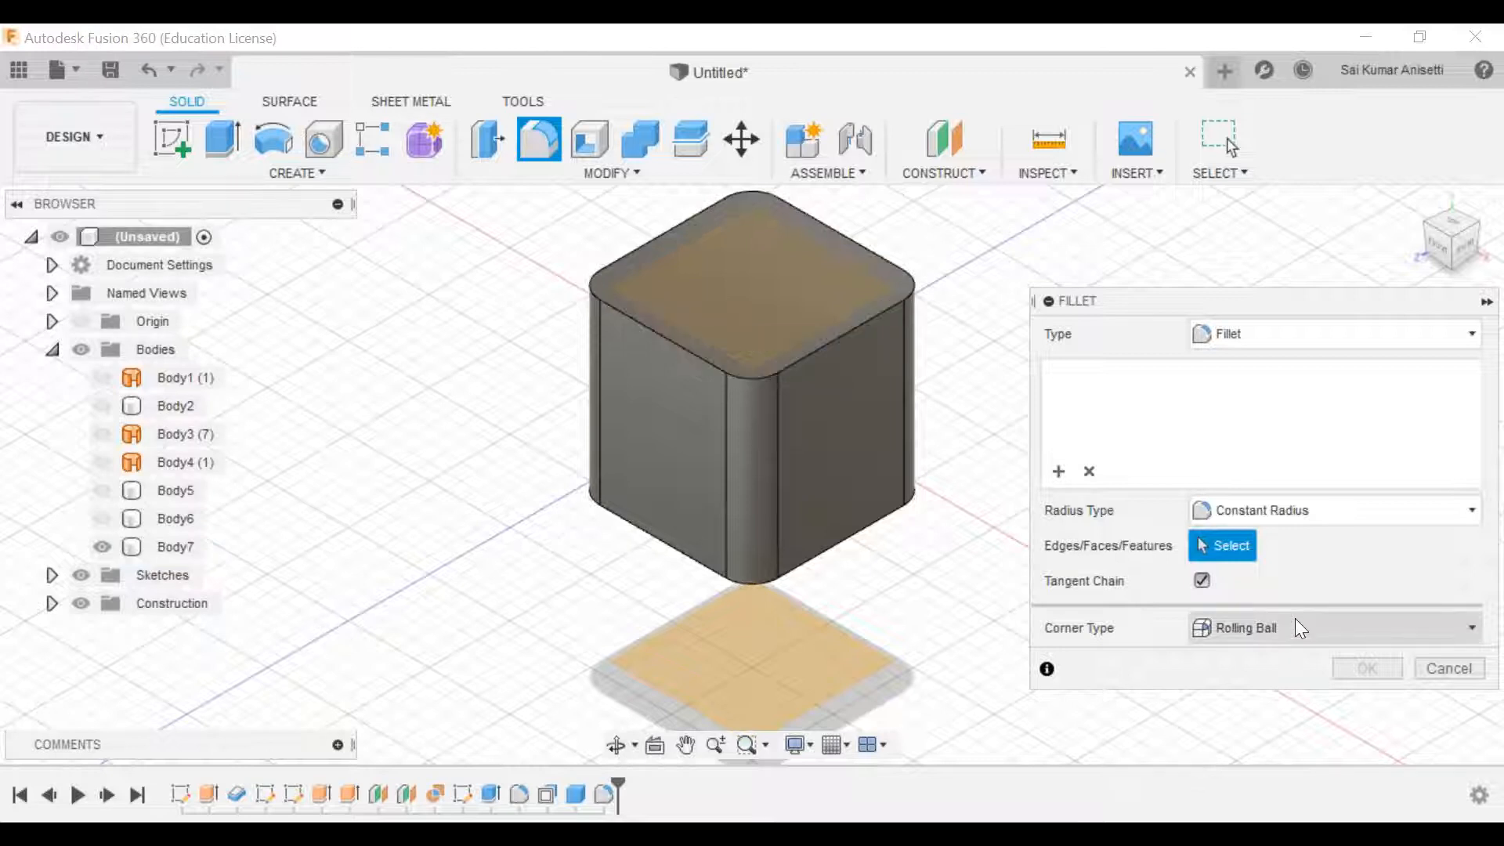
key(Escape)
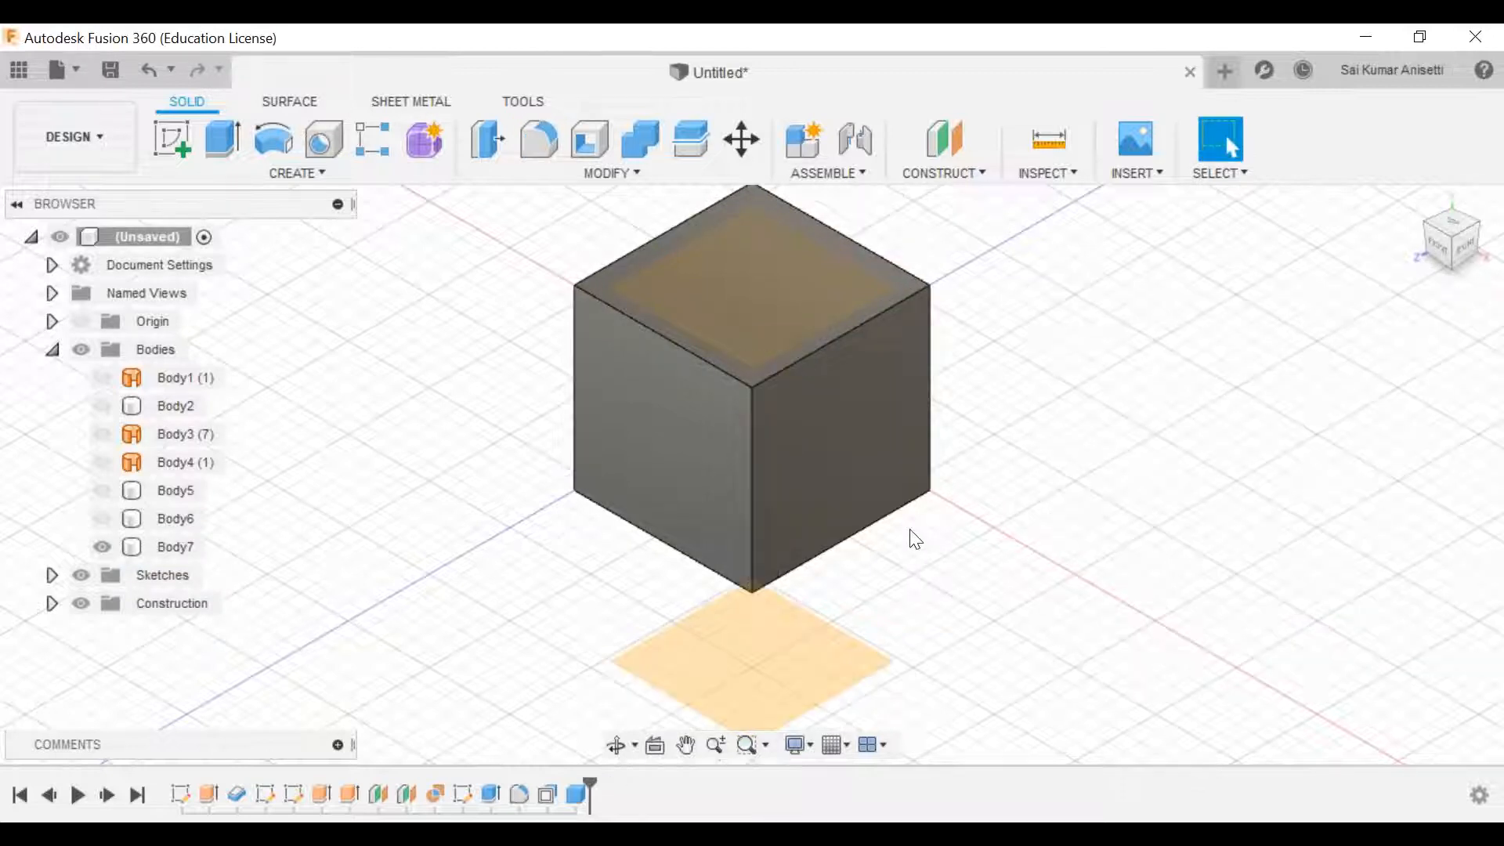
Step: Fillet the four edges of the box's top face with a constant radius of 5 mm
click(541, 141)
click(693, 354)
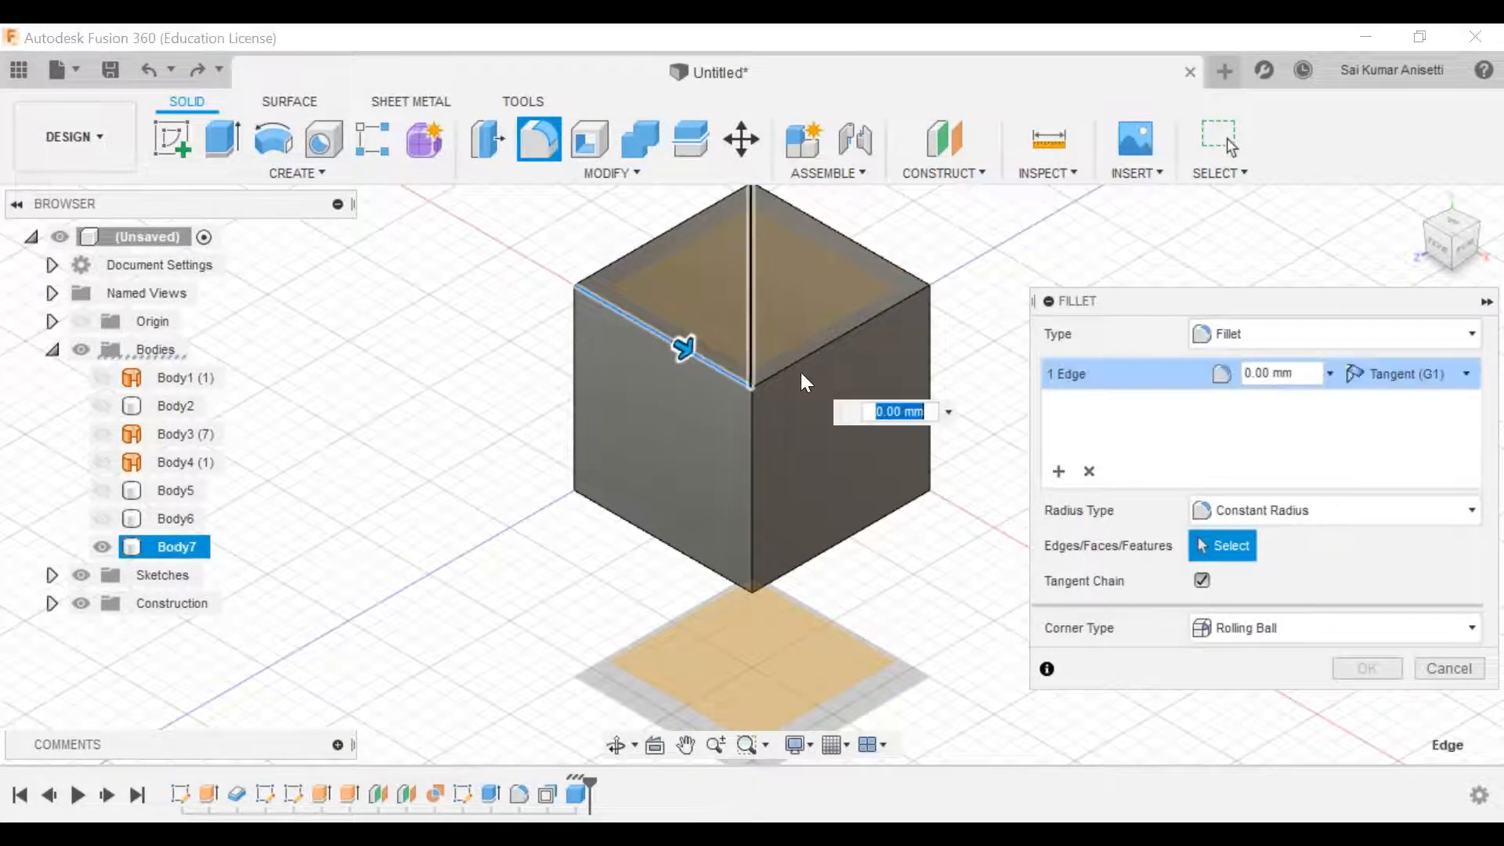
click(809, 351)
click(862, 238)
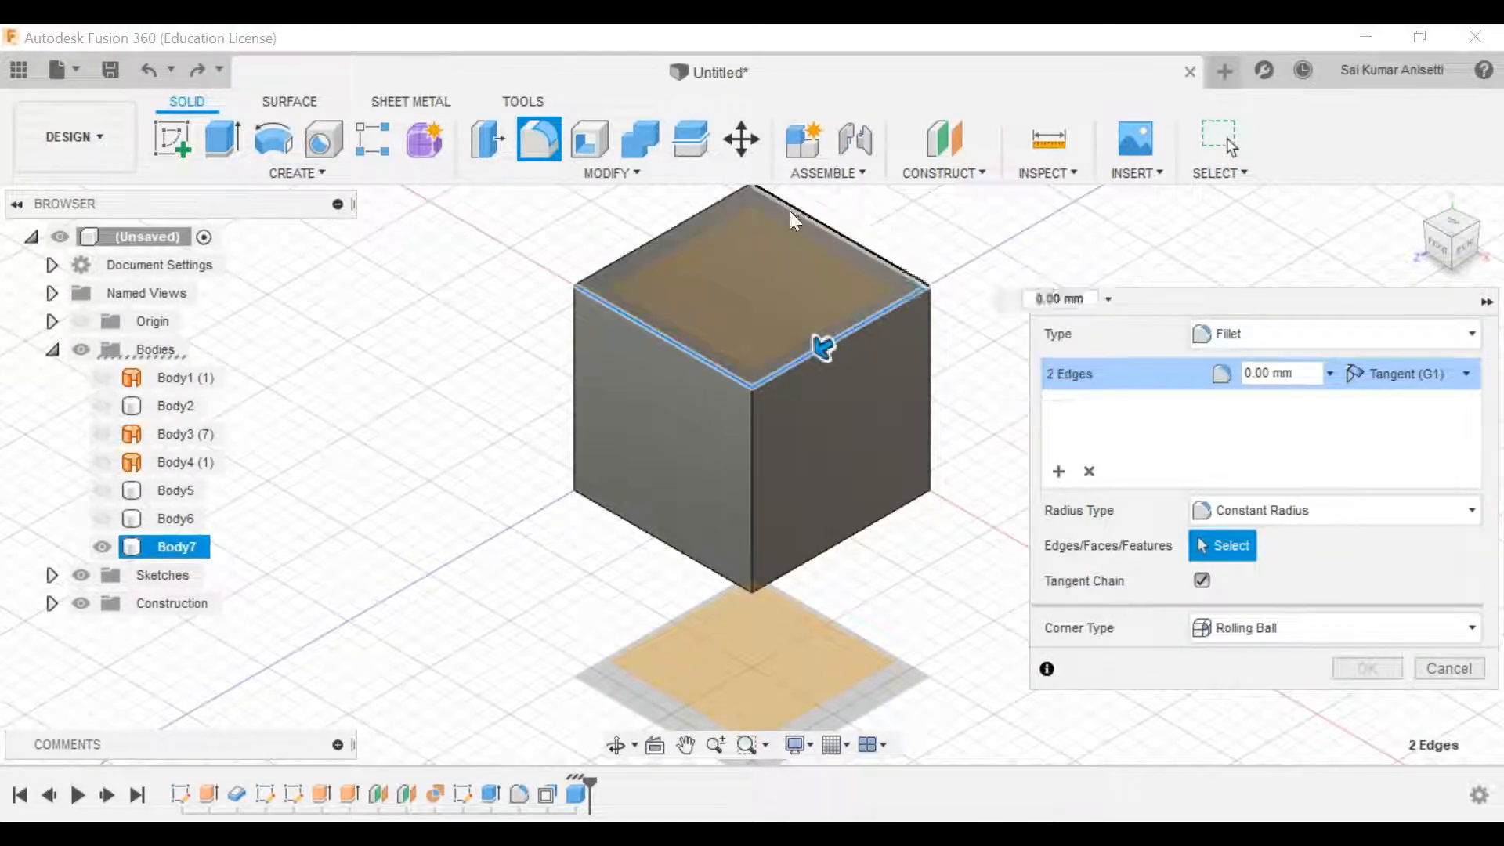
click(698, 209)
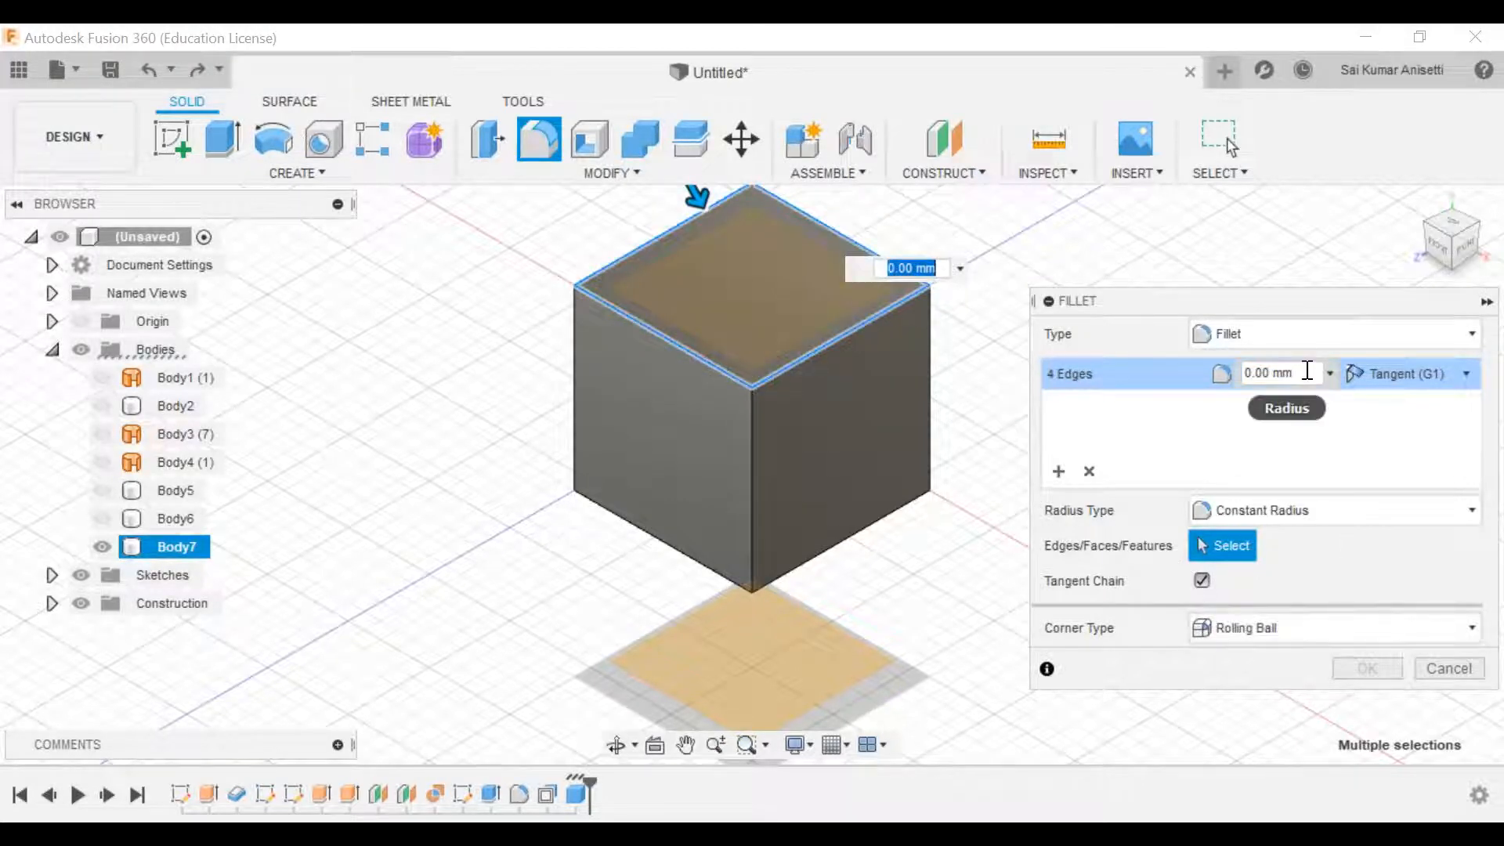
click(1242, 372)
text(5)
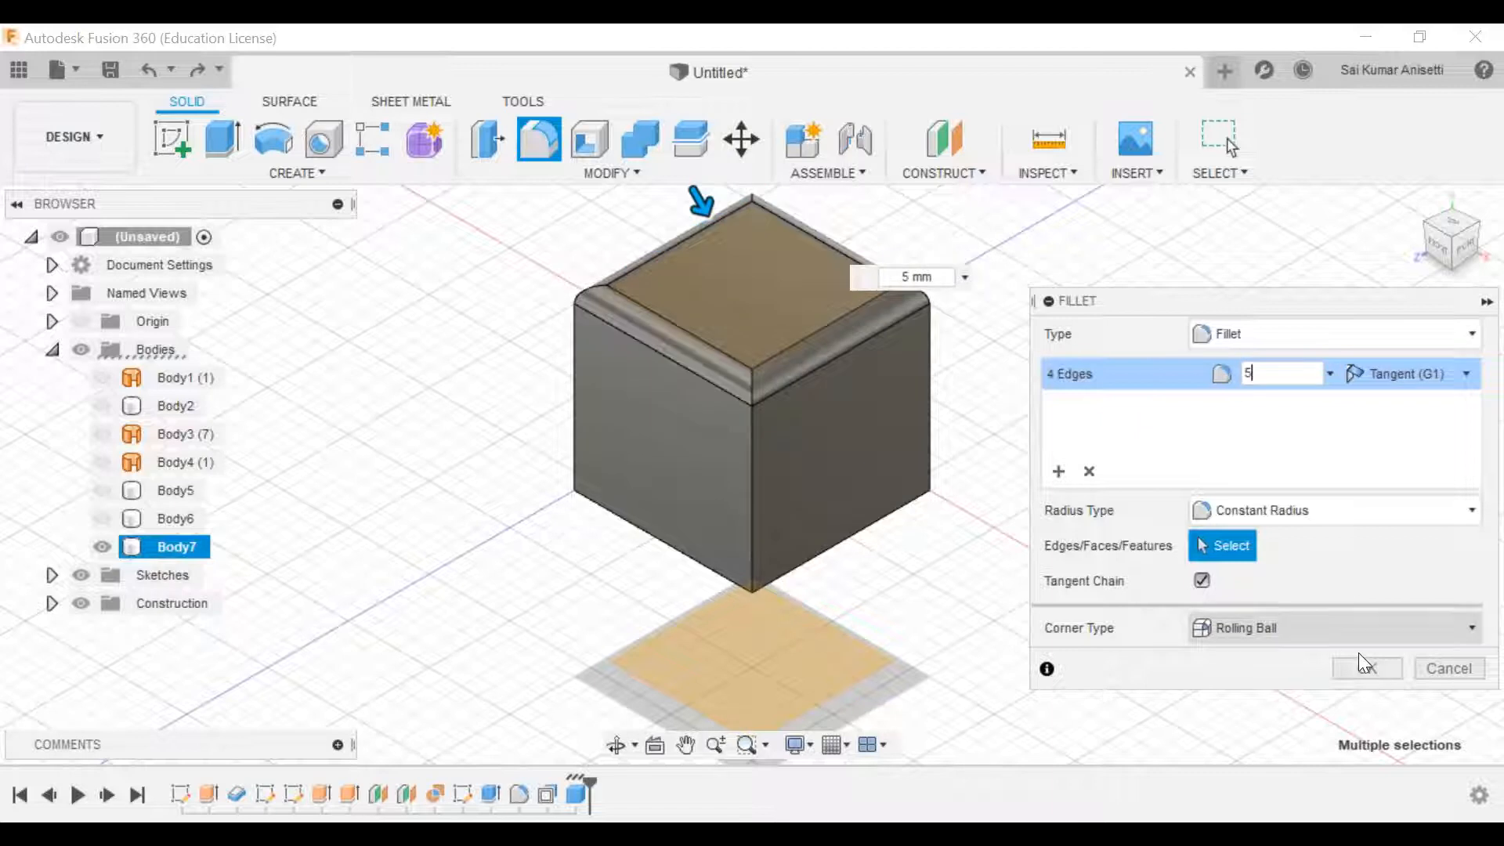
click(1363, 666)
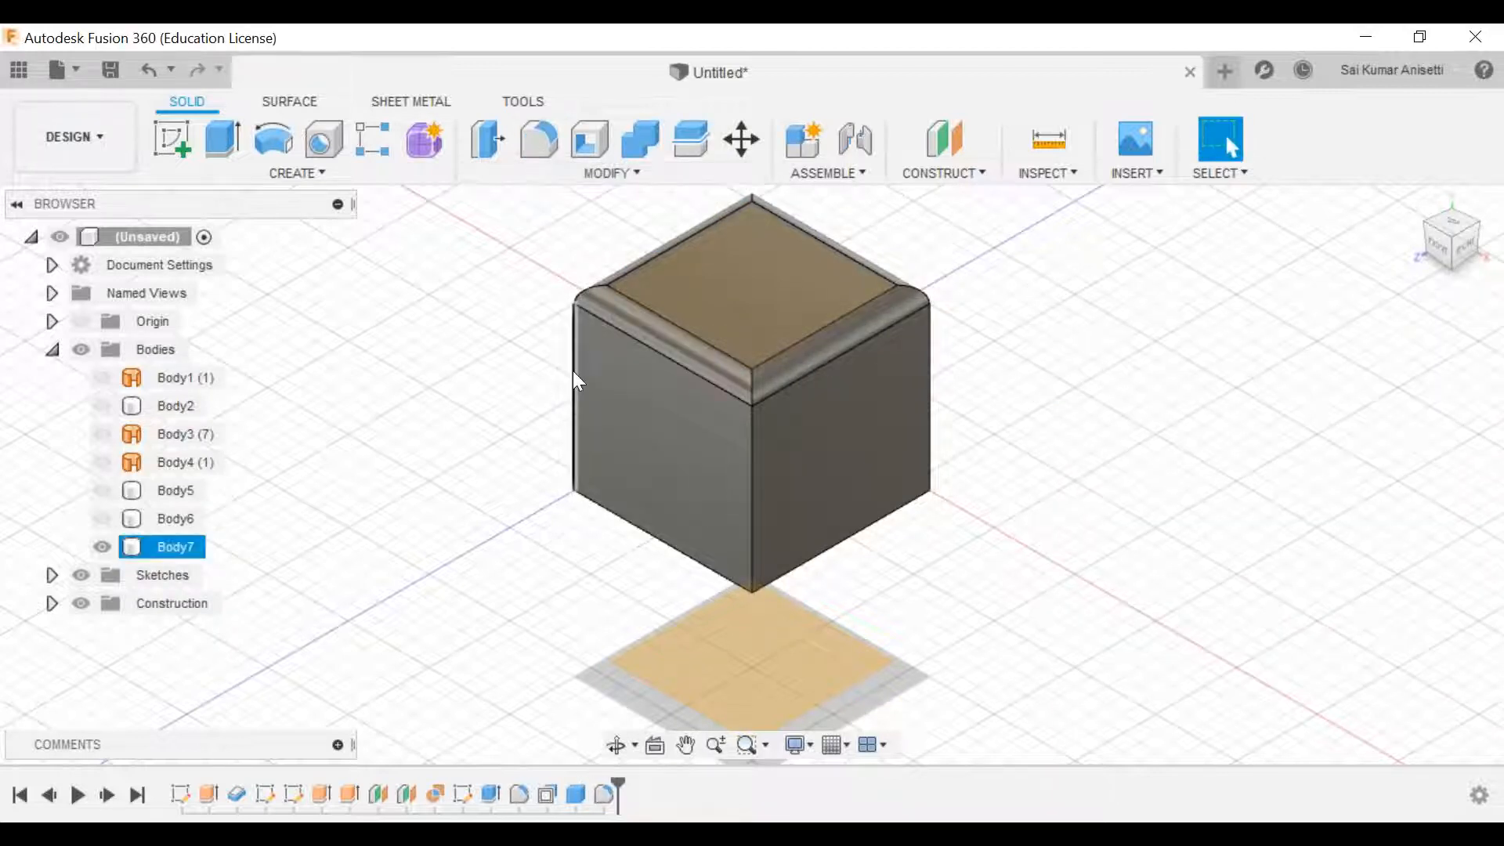
Step: Try to fillet the vertical edges of the top-rounded box, cancel, and undo the top-edge fillet
click(548, 144)
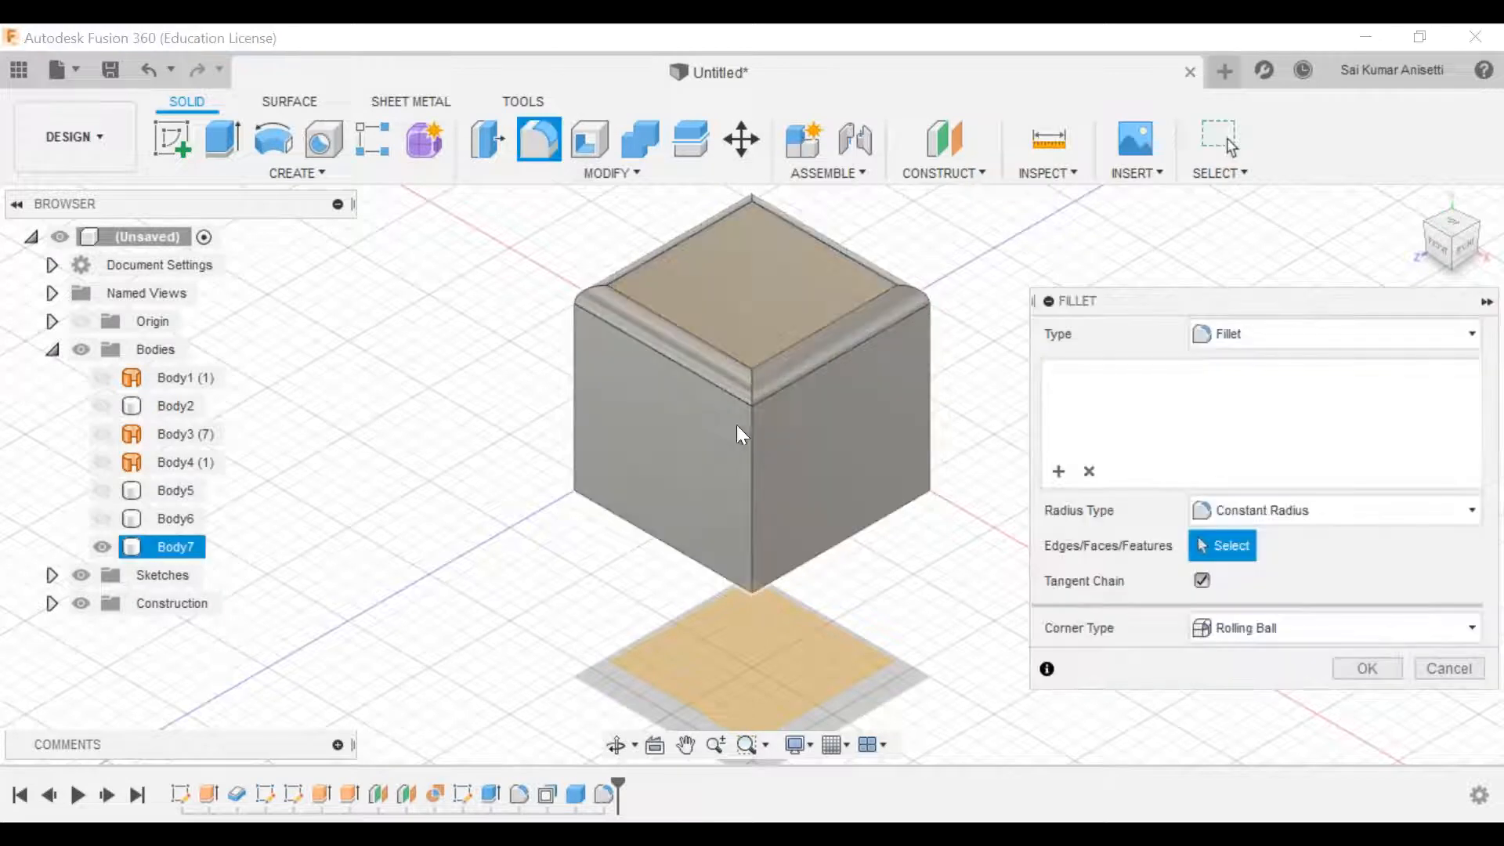
click(754, 433)
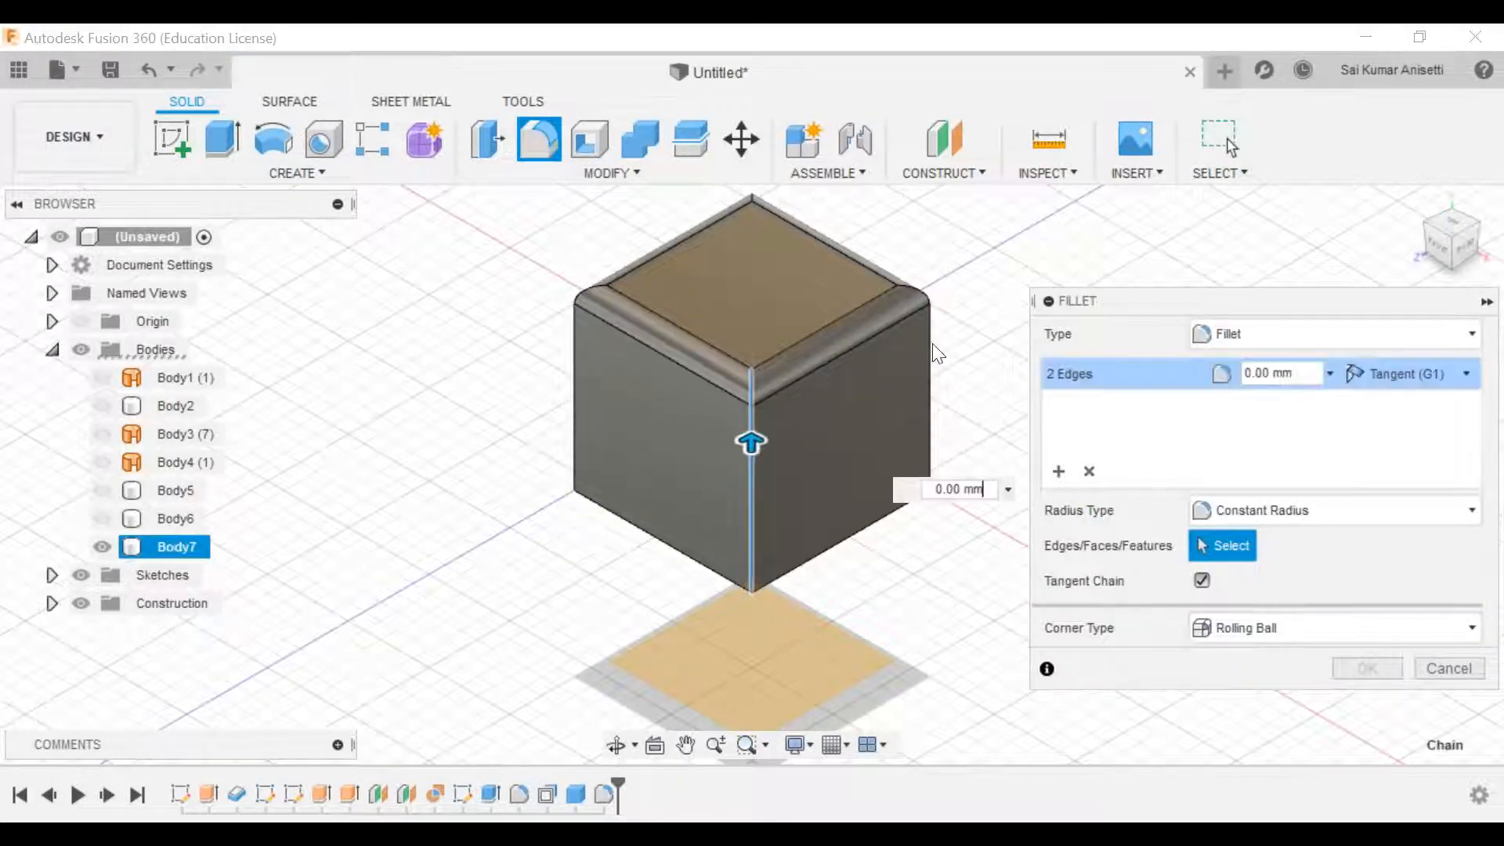
click(928, 332)
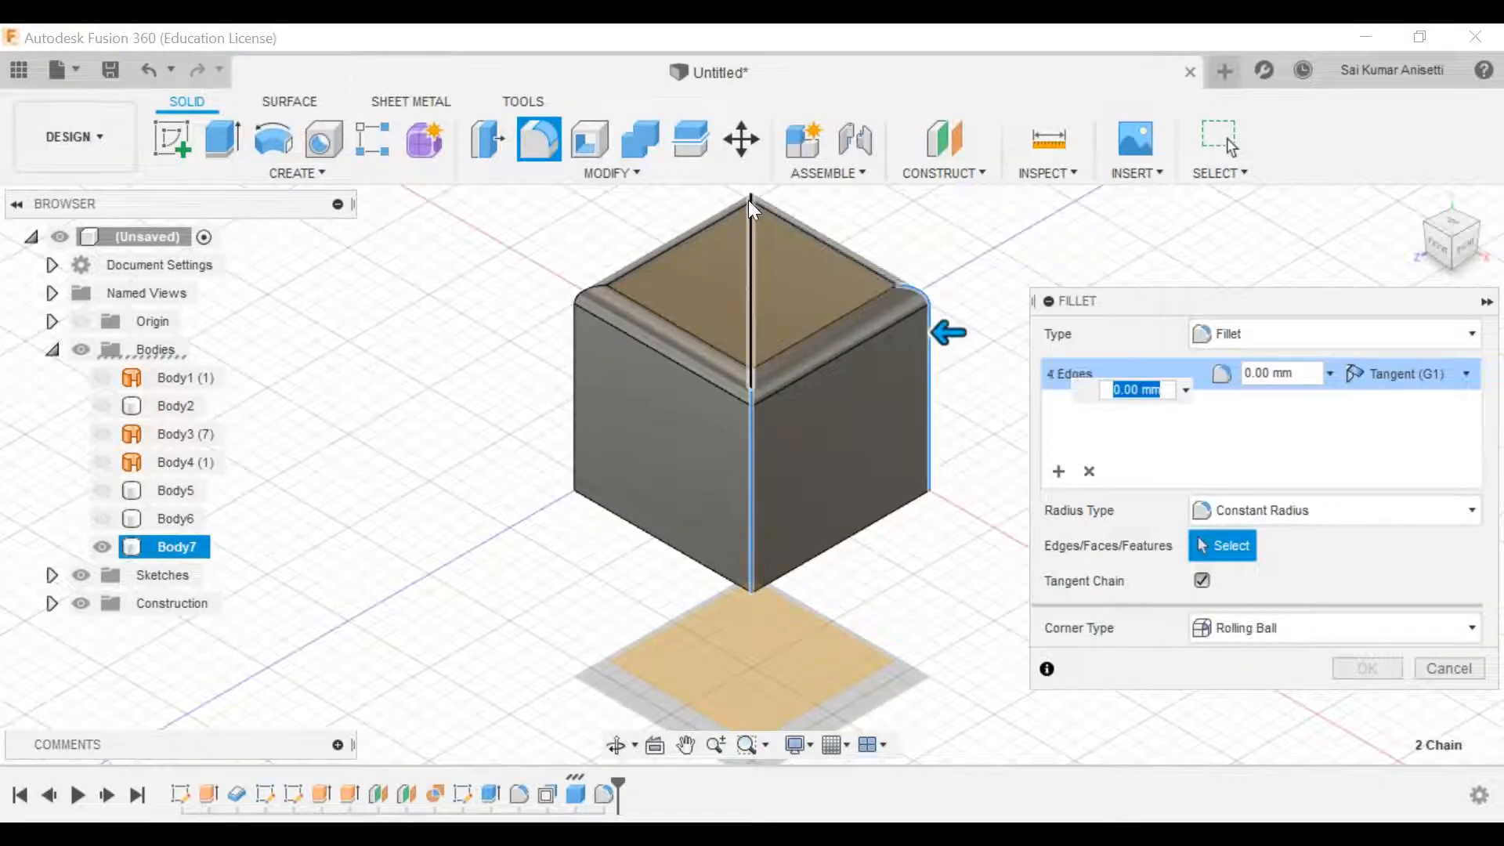
click(577, 327)
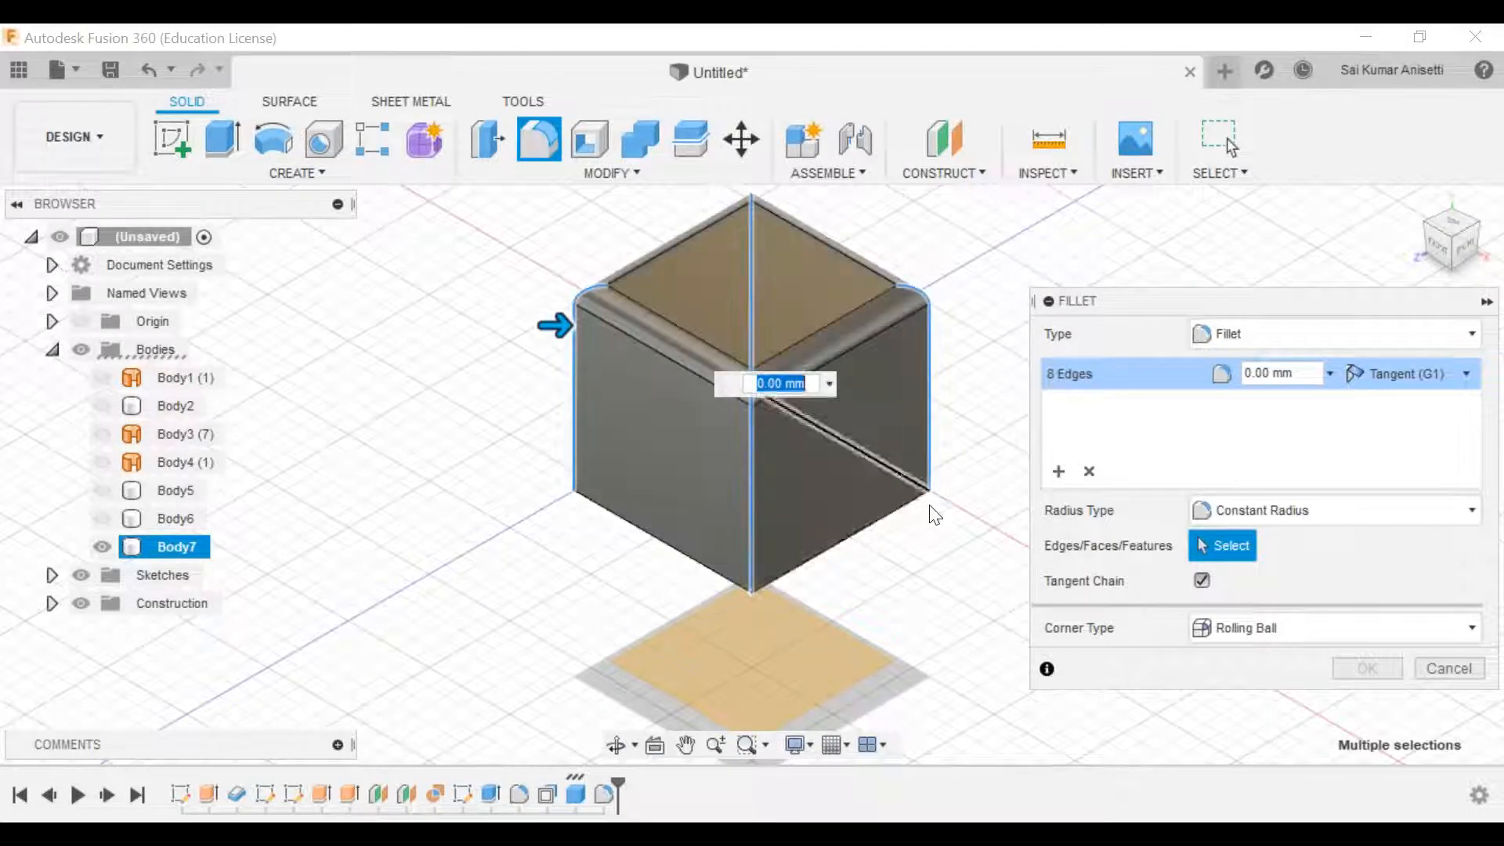
click(1420, 670)
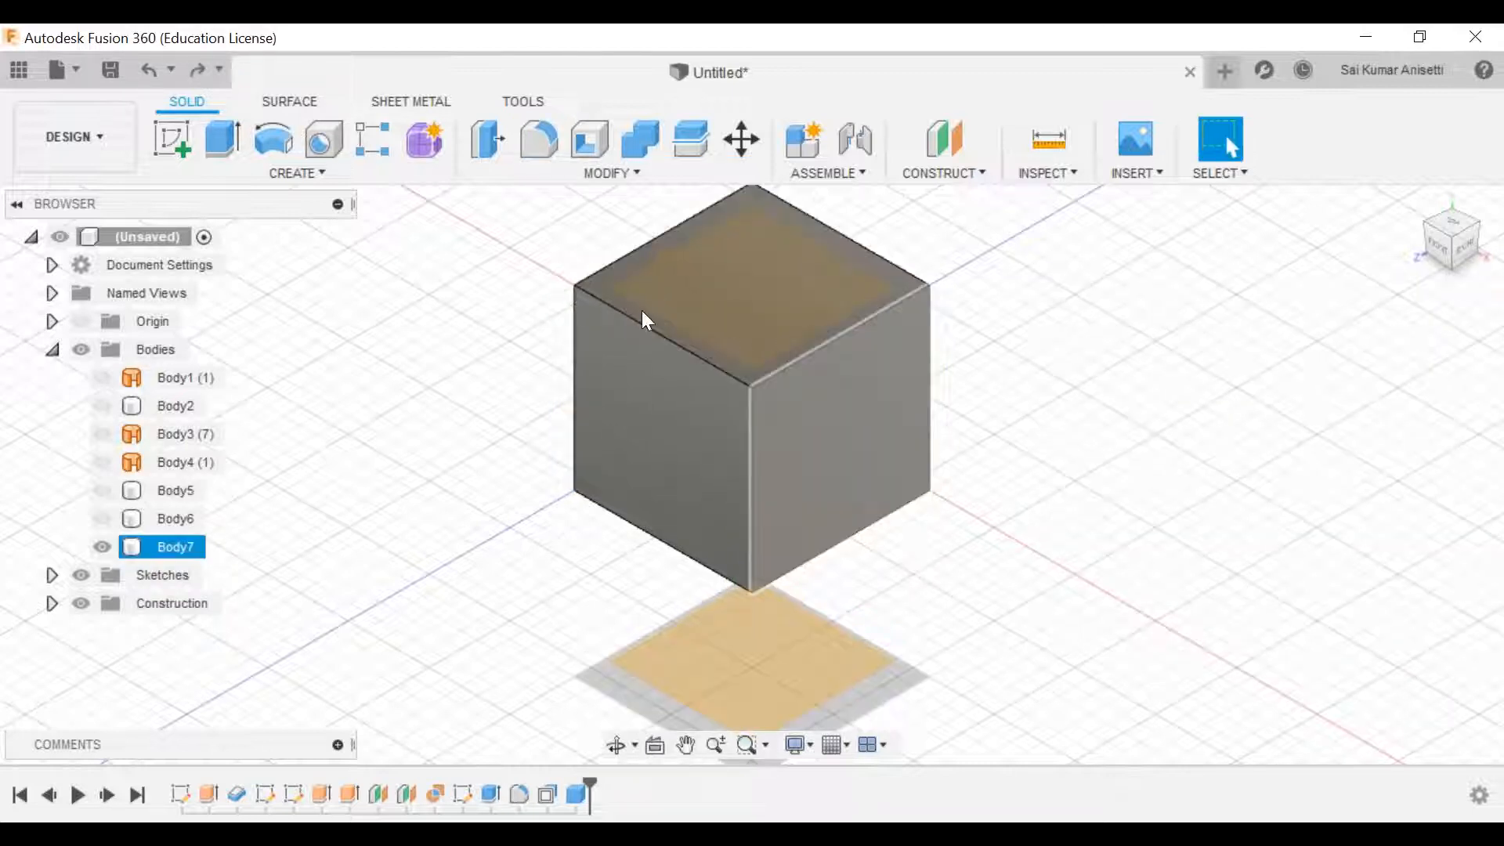
Step: Fillet the box's four vertical edges with a constant radius of 8 mm
click(543, 149)
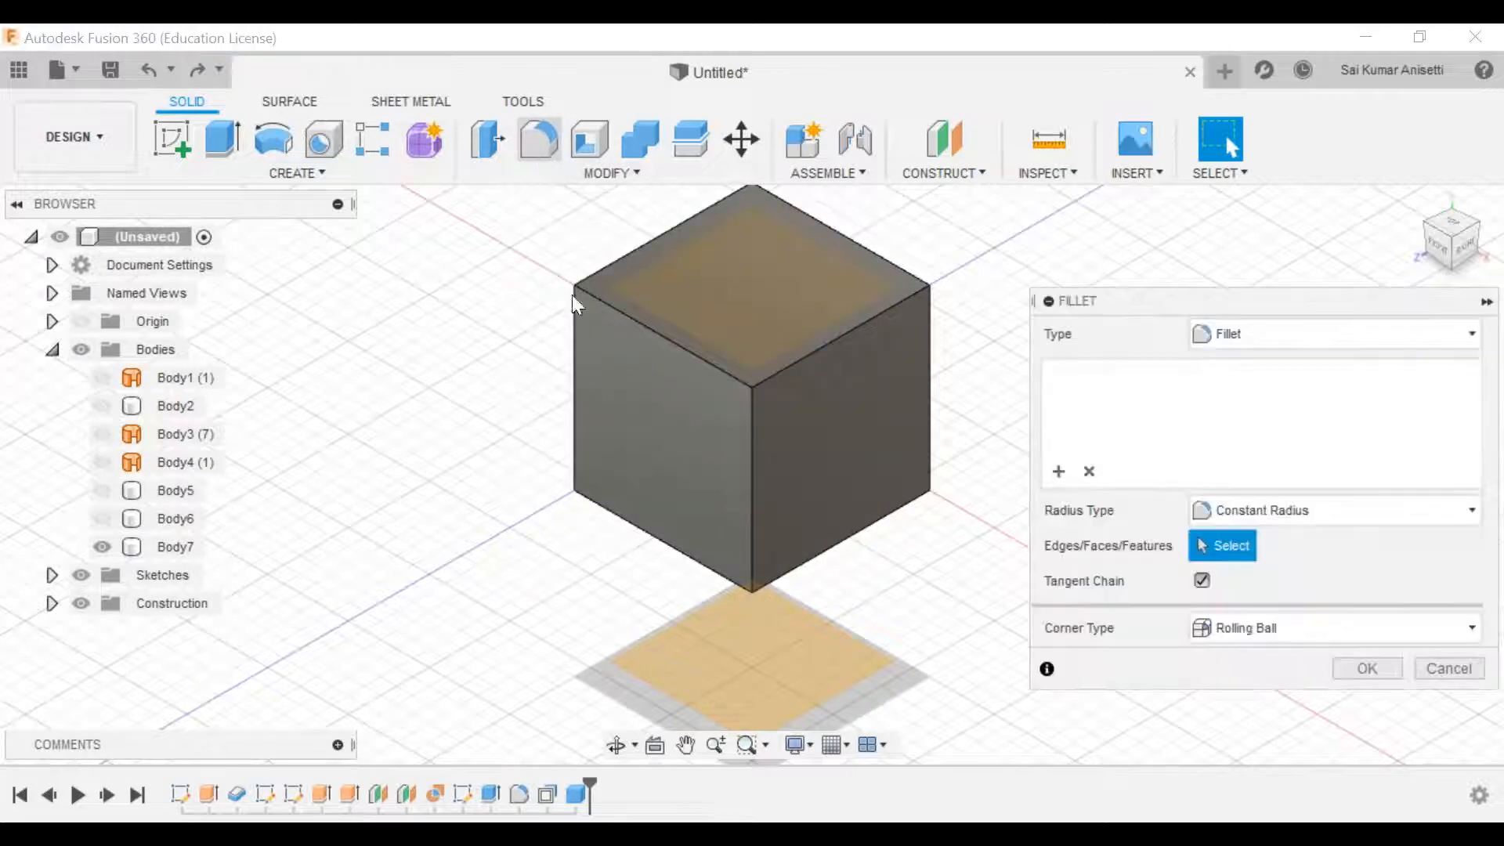
click(753, 452)
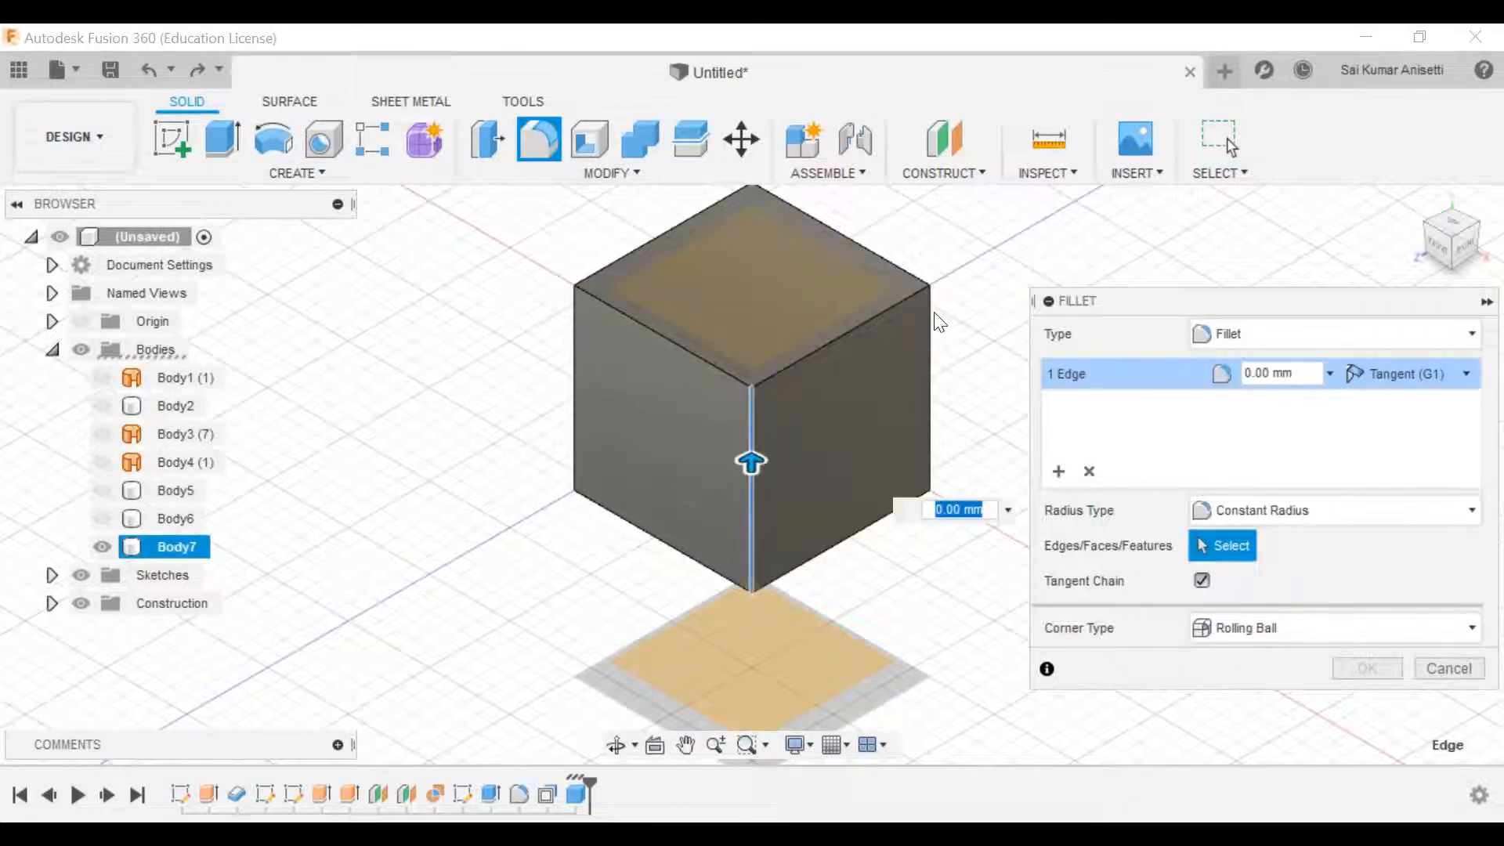
click(930, 318)
click(754, 205)
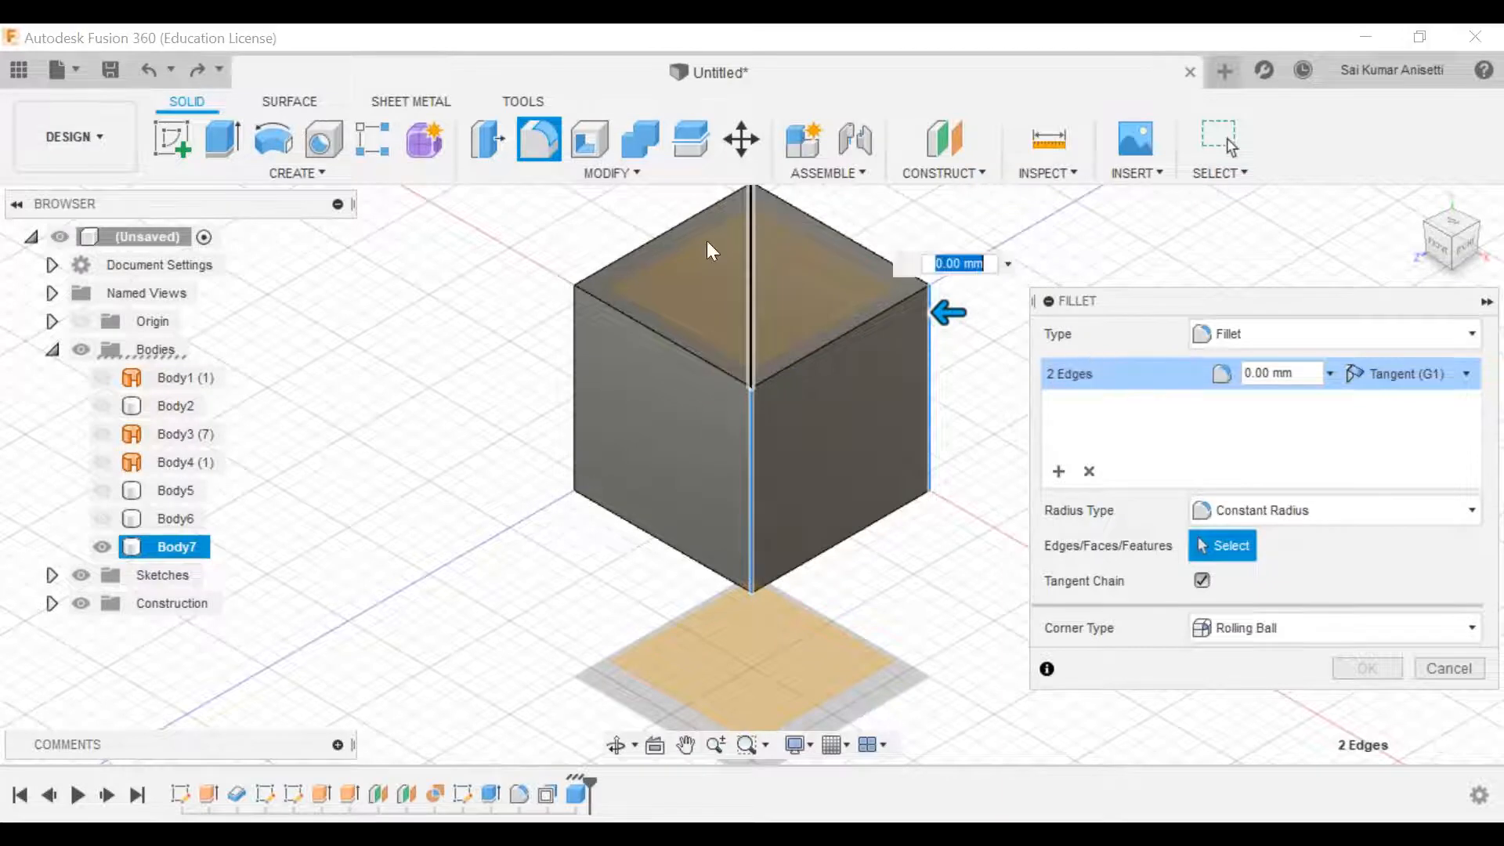
click(573, 310)
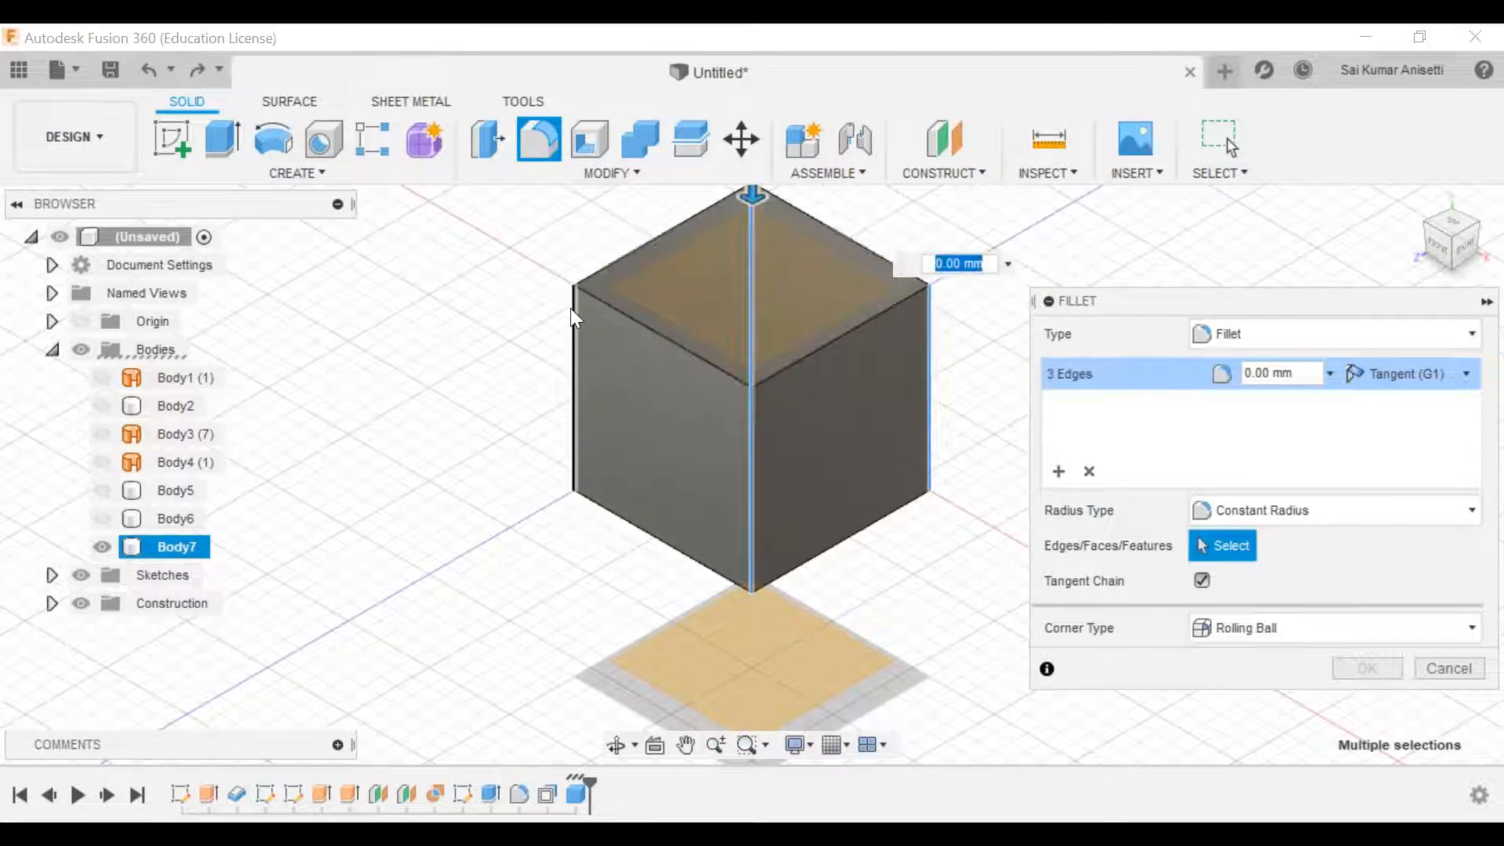
click(1285, 374)
text(8)
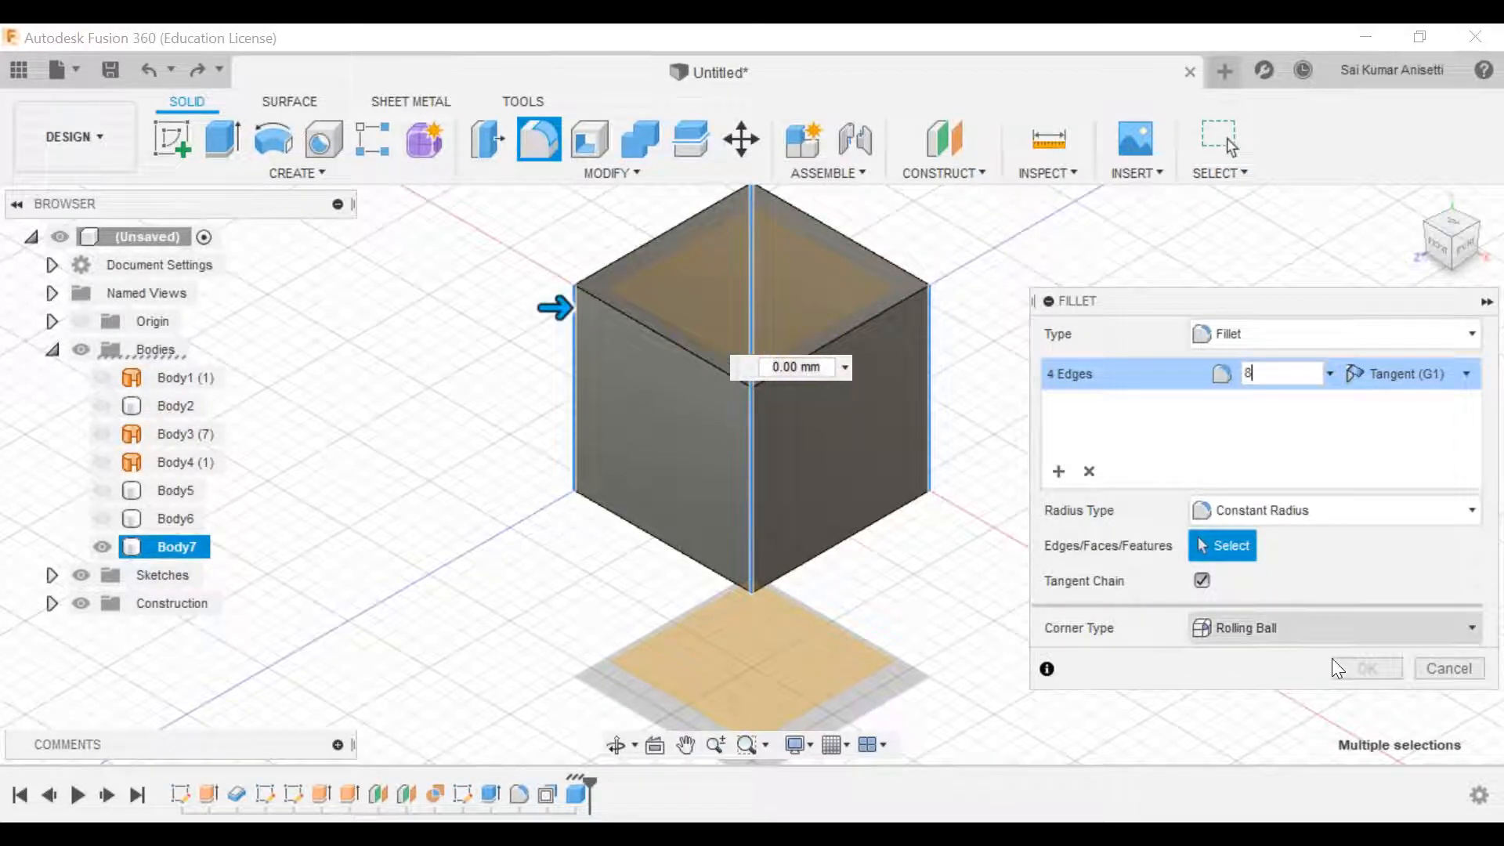
click(1342, 669)
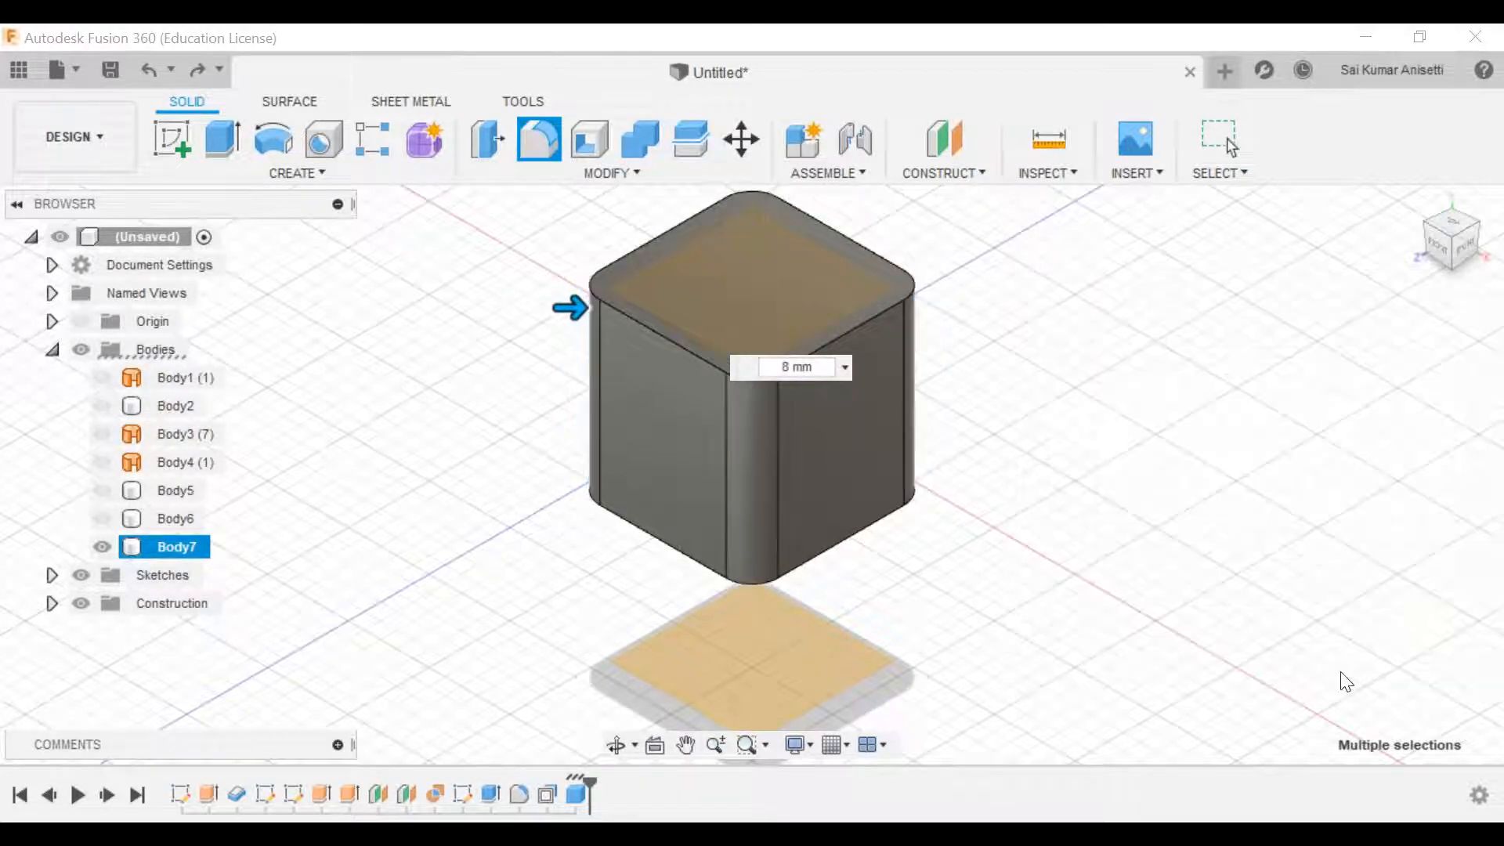
Step: Start a constant-radius fillet of 8 mm on the tangent edge loop around the box's top face
click(539, 141)
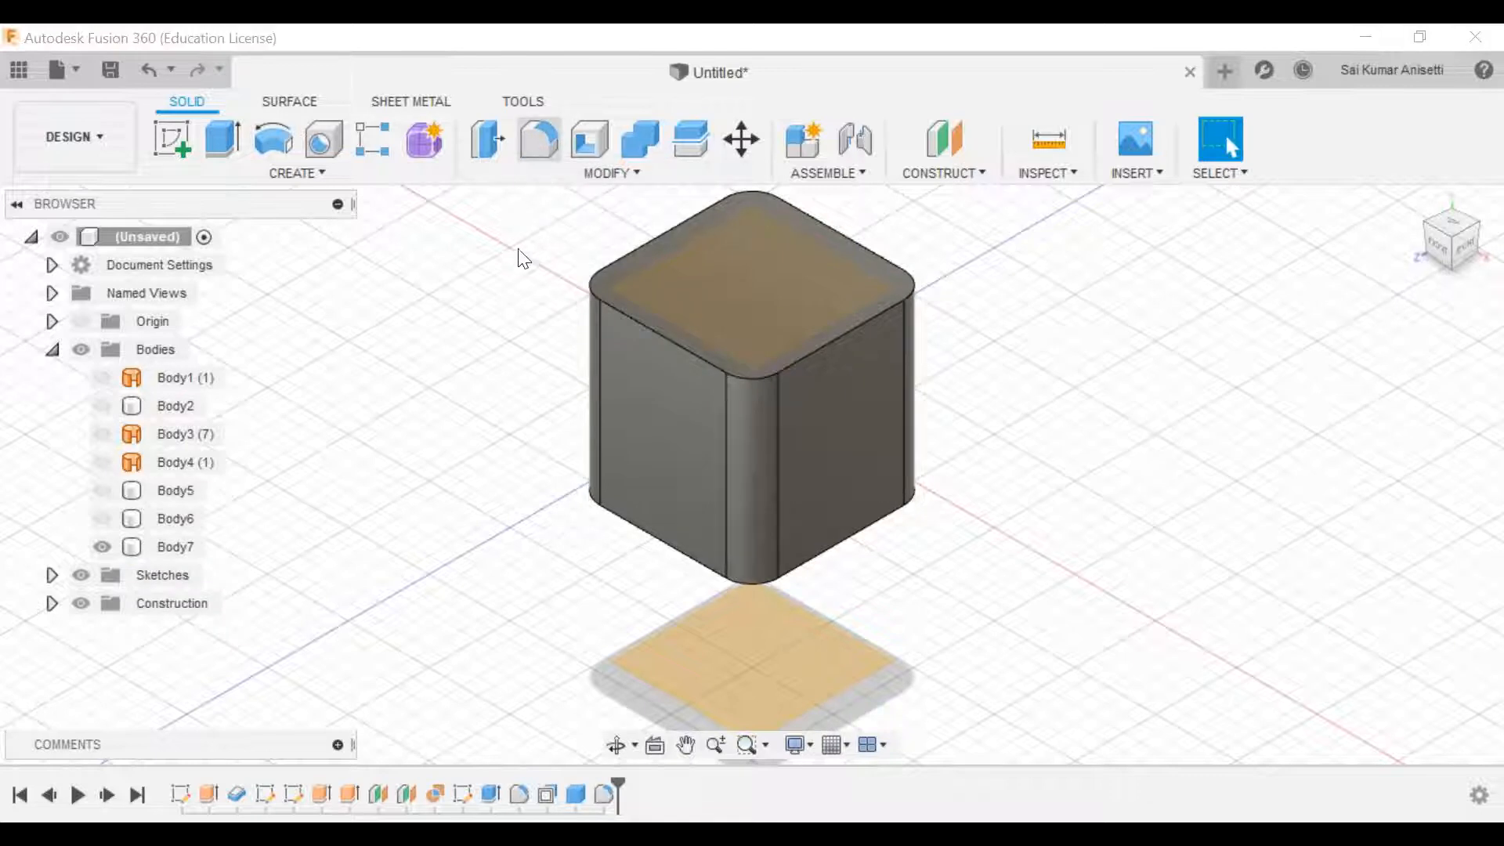
click(659, 332)
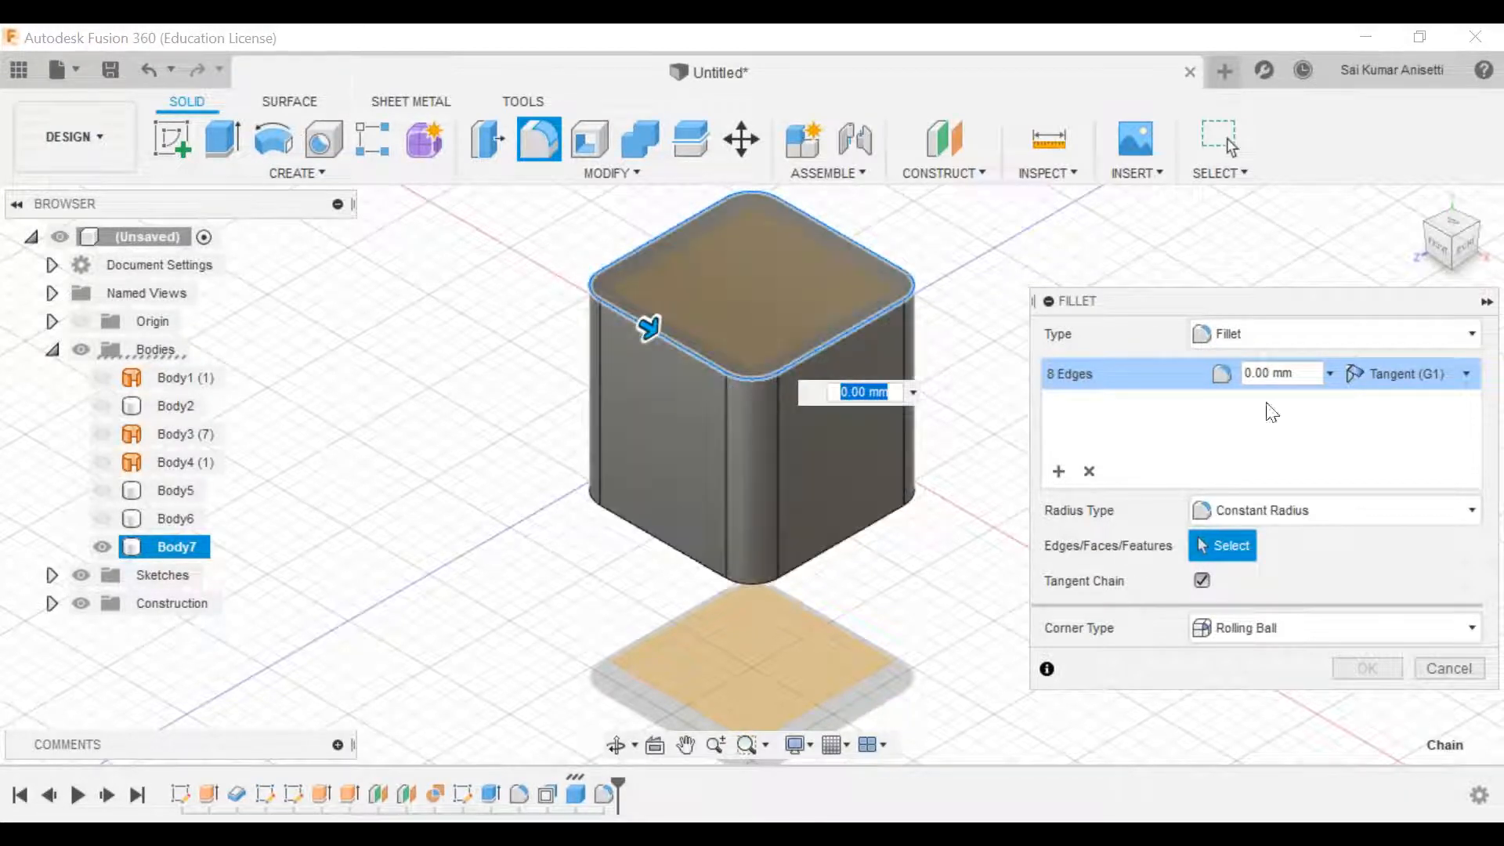
click(1274, 377)
text(8)
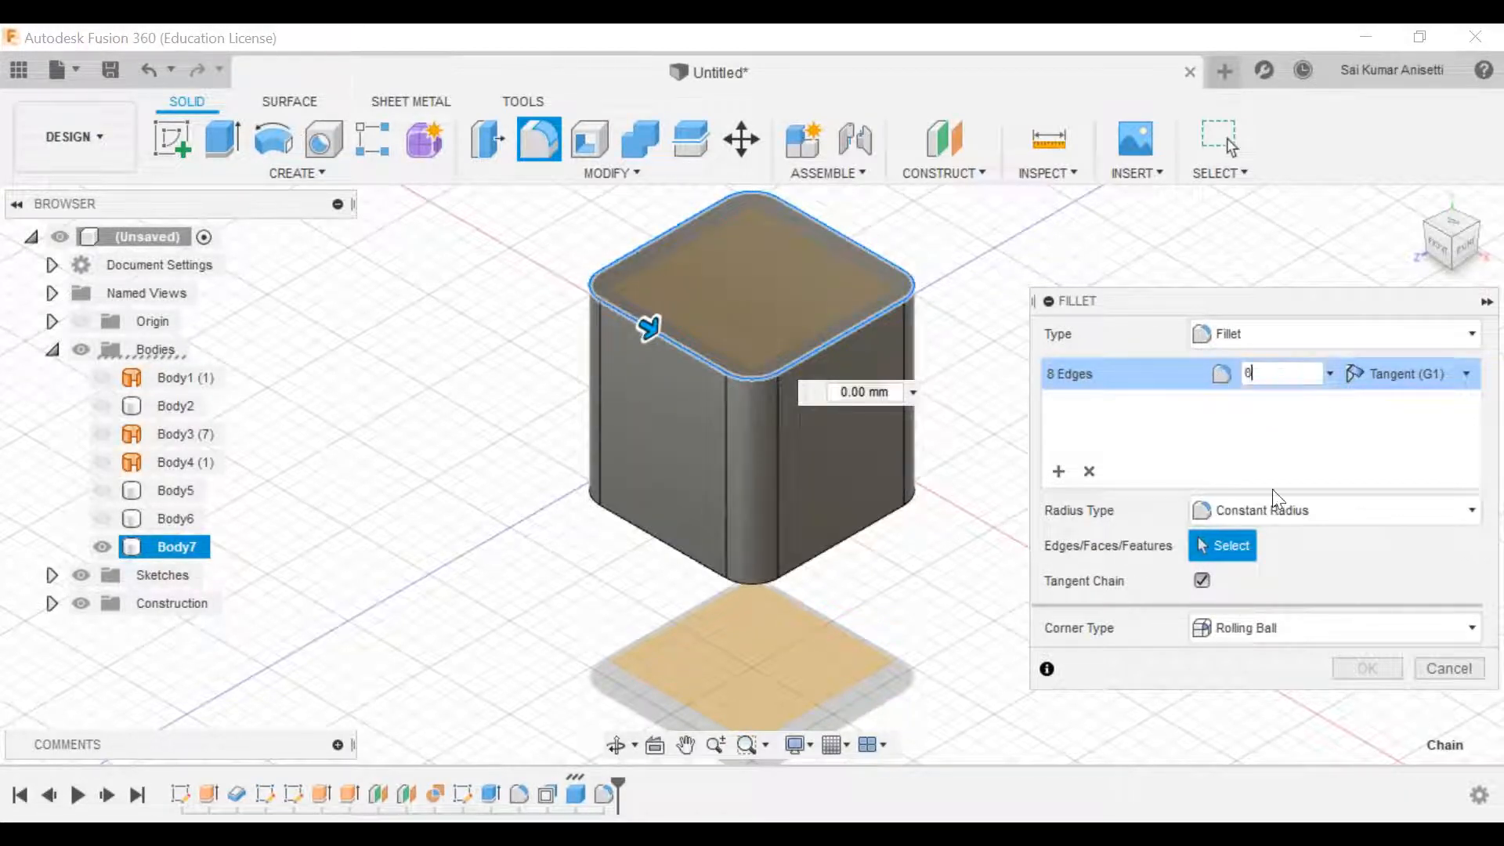
middle_drag(929, 508, 829, 543)
drag(1294, 296, 1238, 245)
scroll(681, 462, up, 3)
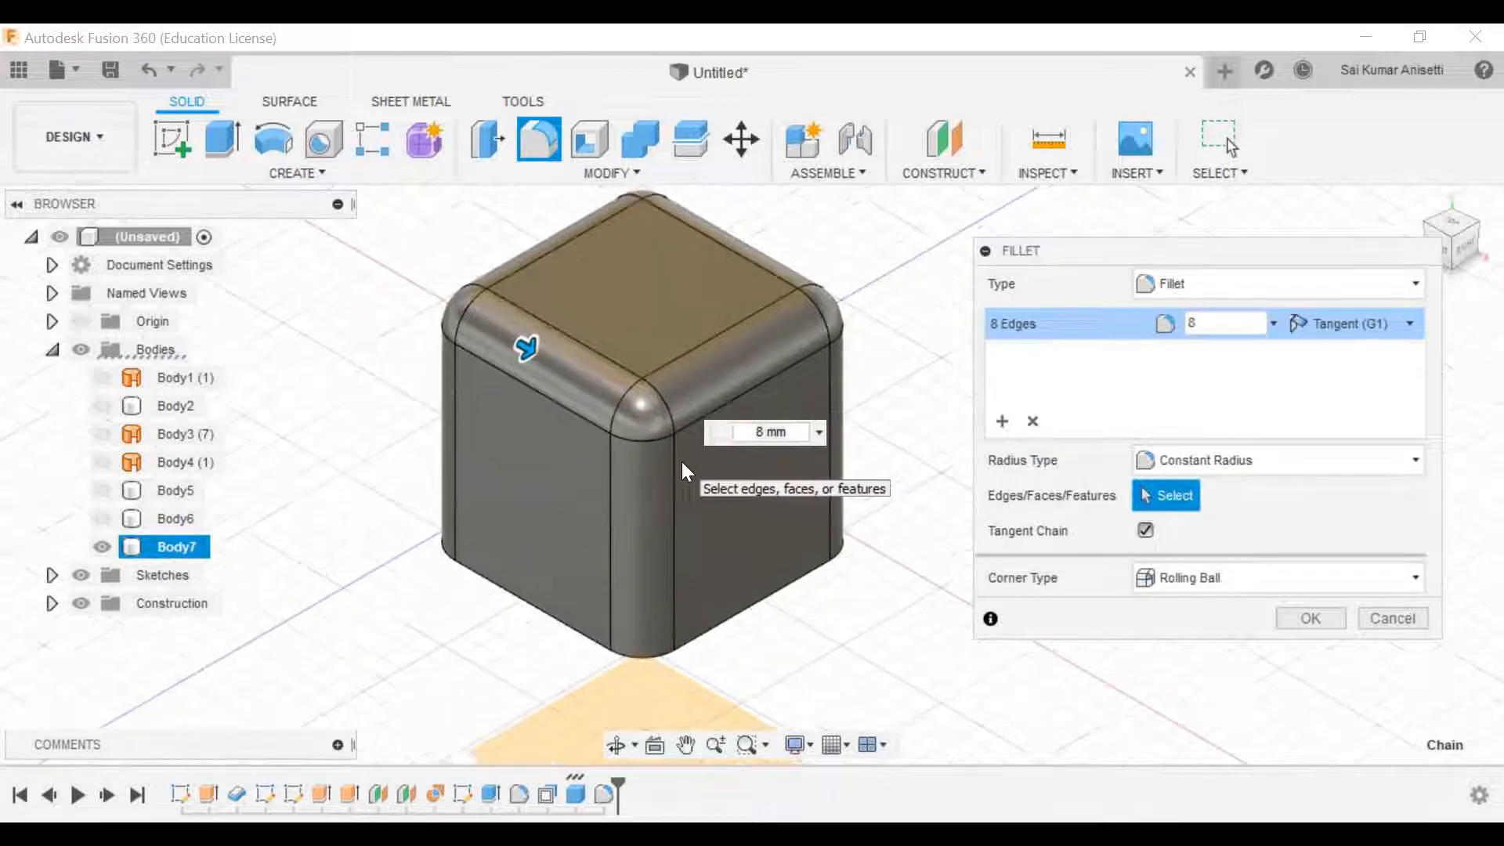
middle_drag(665, 568, 648, 616)
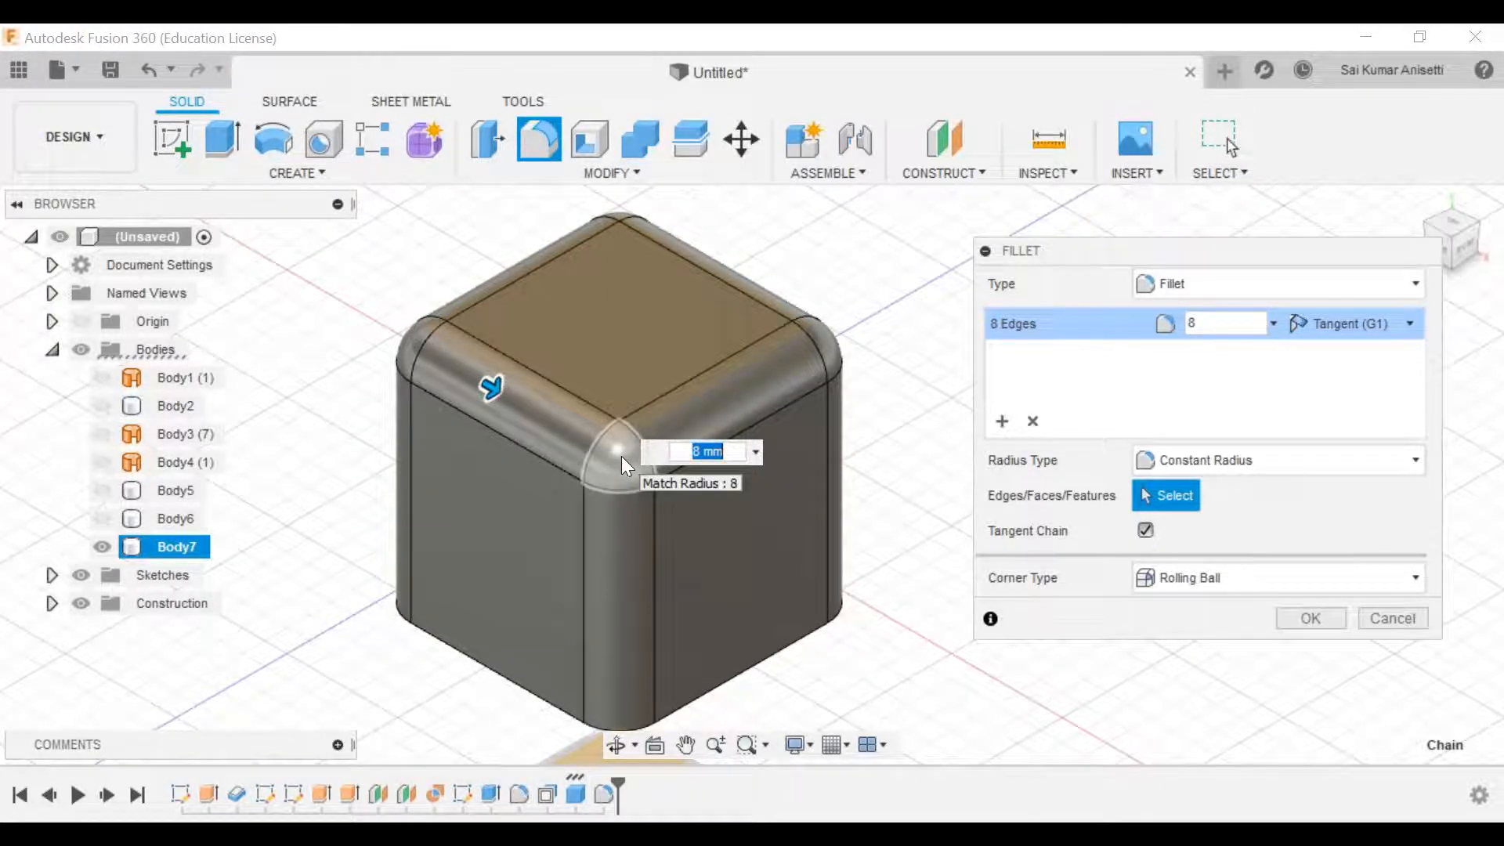
scroll(622, 456, up, 1)
scroll(622, 456, up, 2)
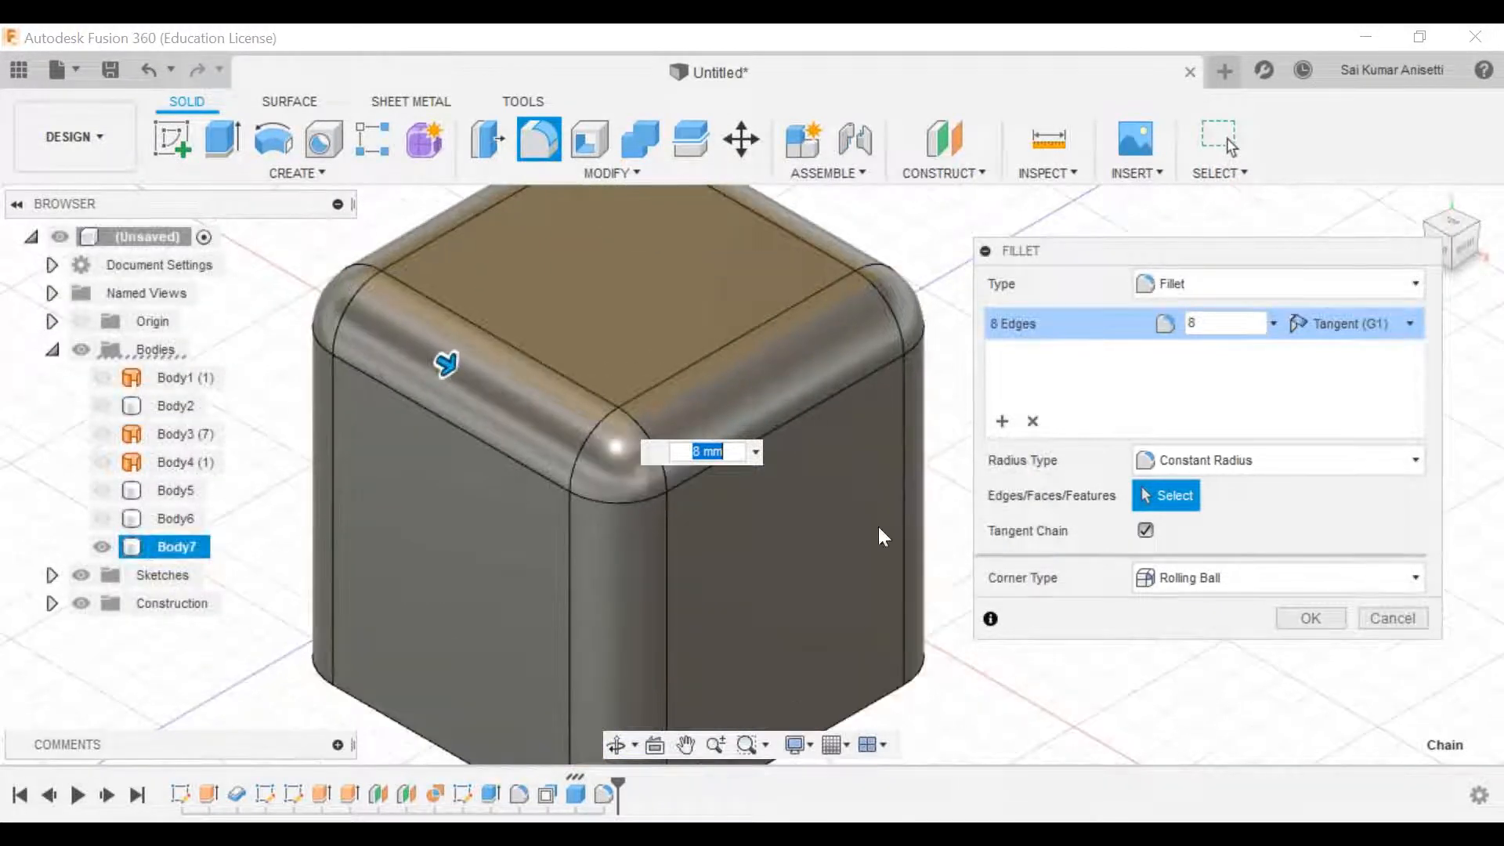
Step: Set the top-edge fillet's corner type to Setback, keep the constant radius, and create the fillet
click(1219, 593)
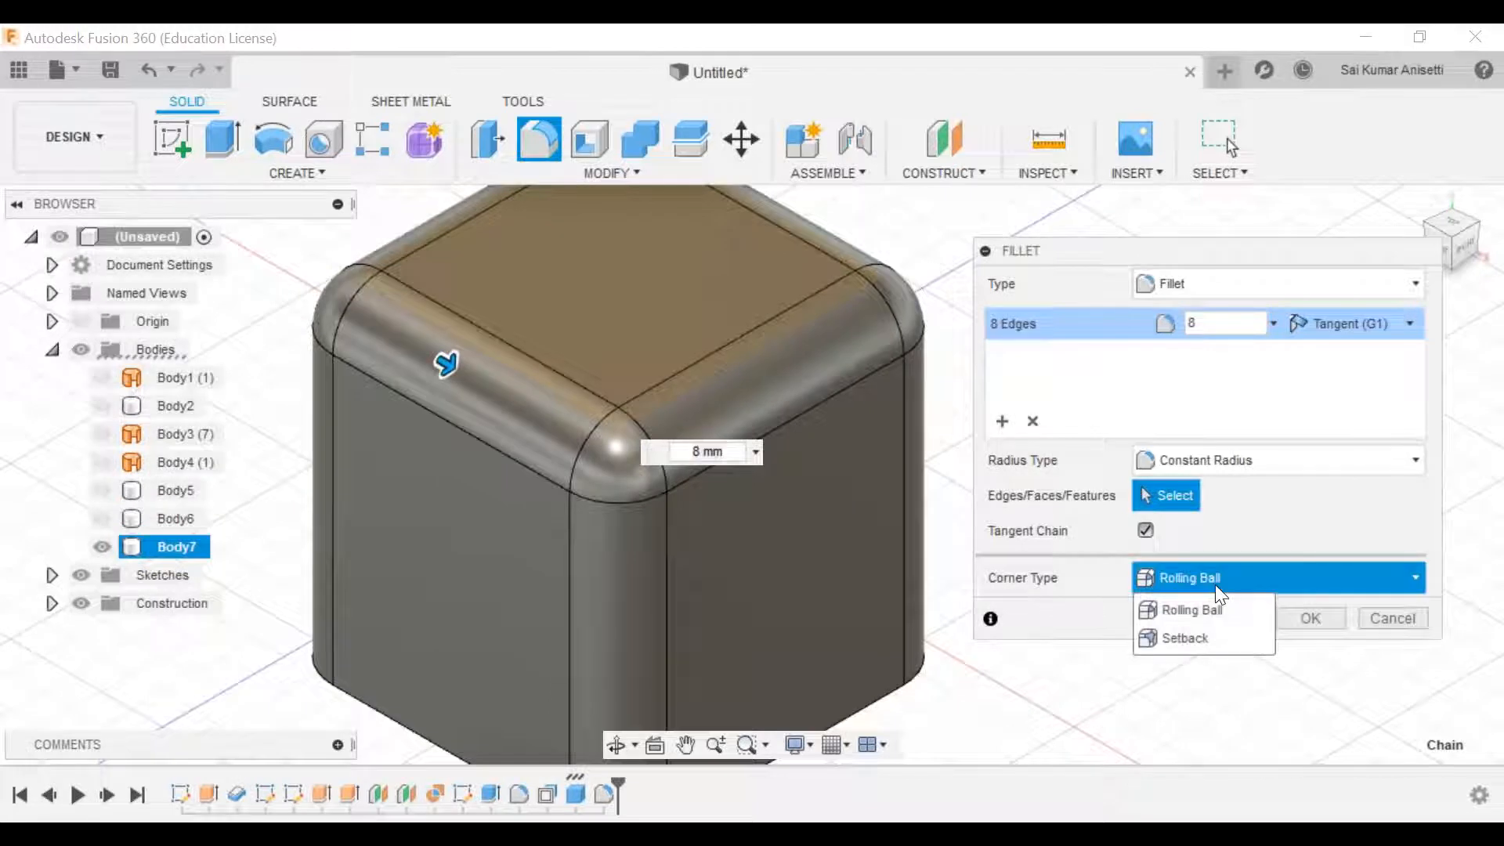
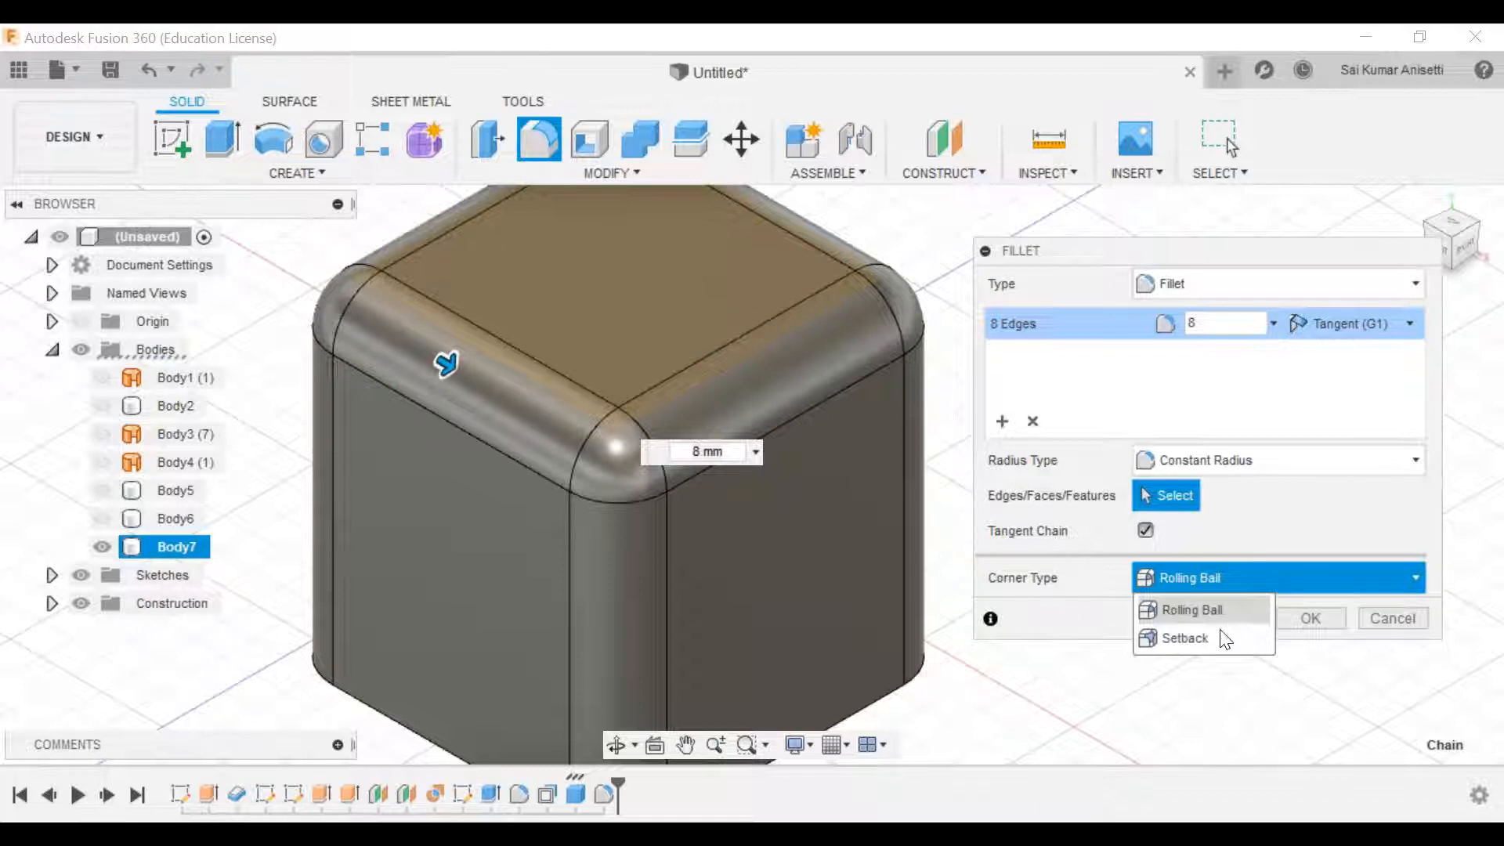
click(1224, 640)
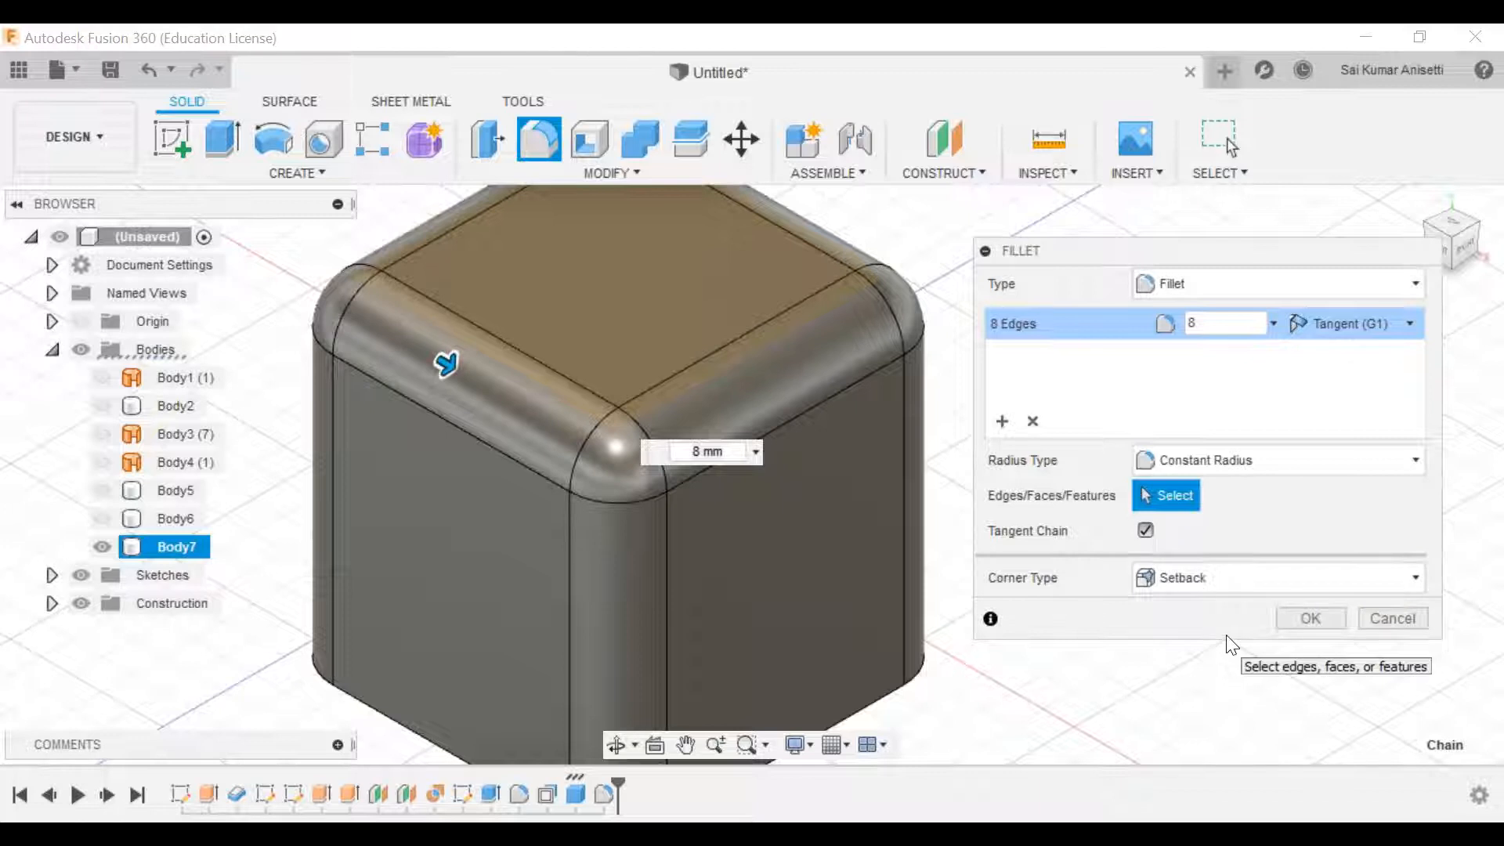
click(1263, 462)
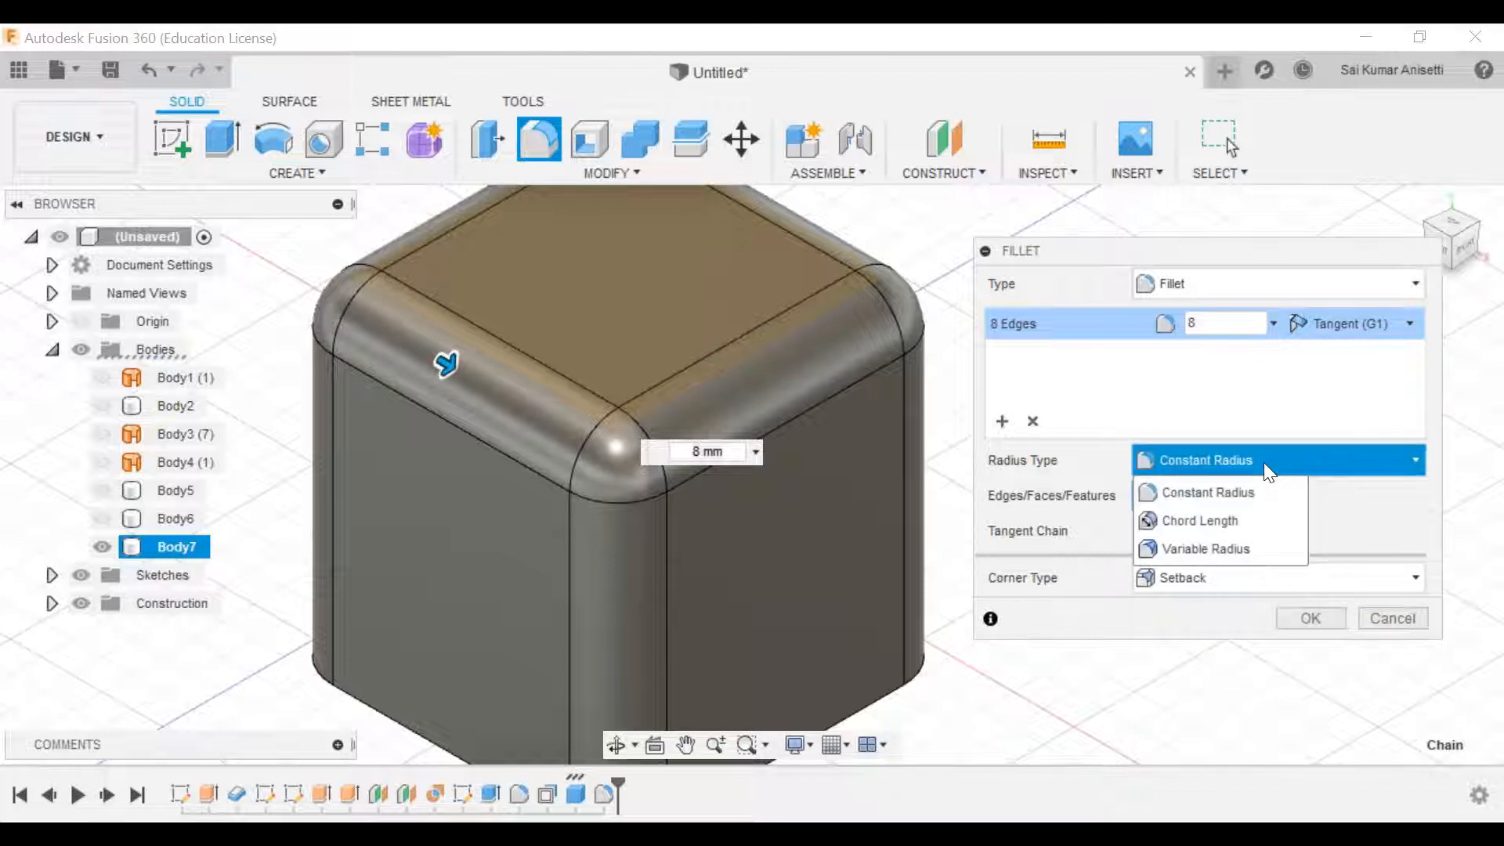
click(1263, 462)
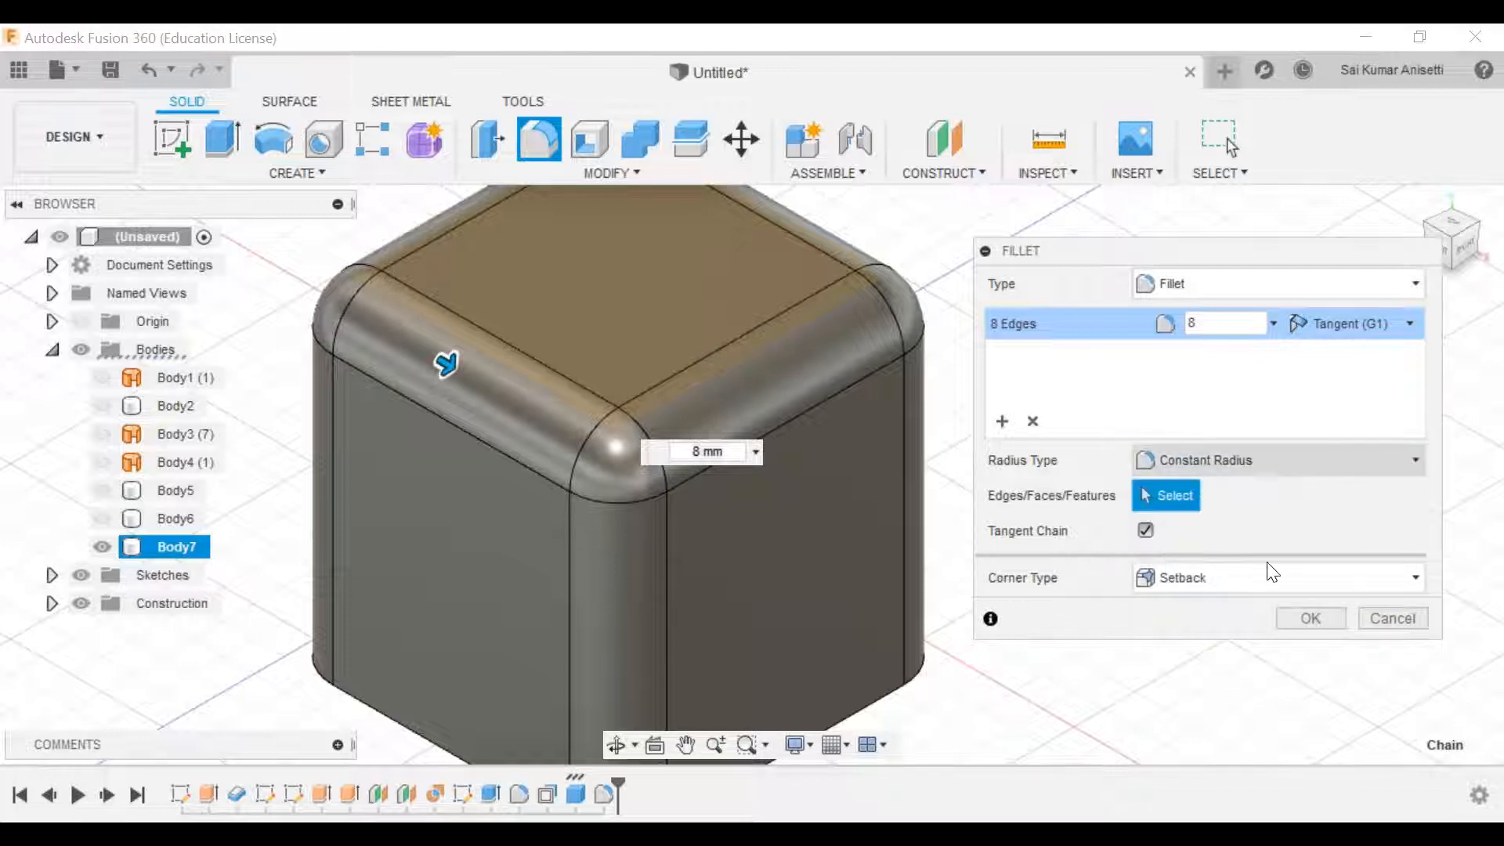
click(1292, 619)
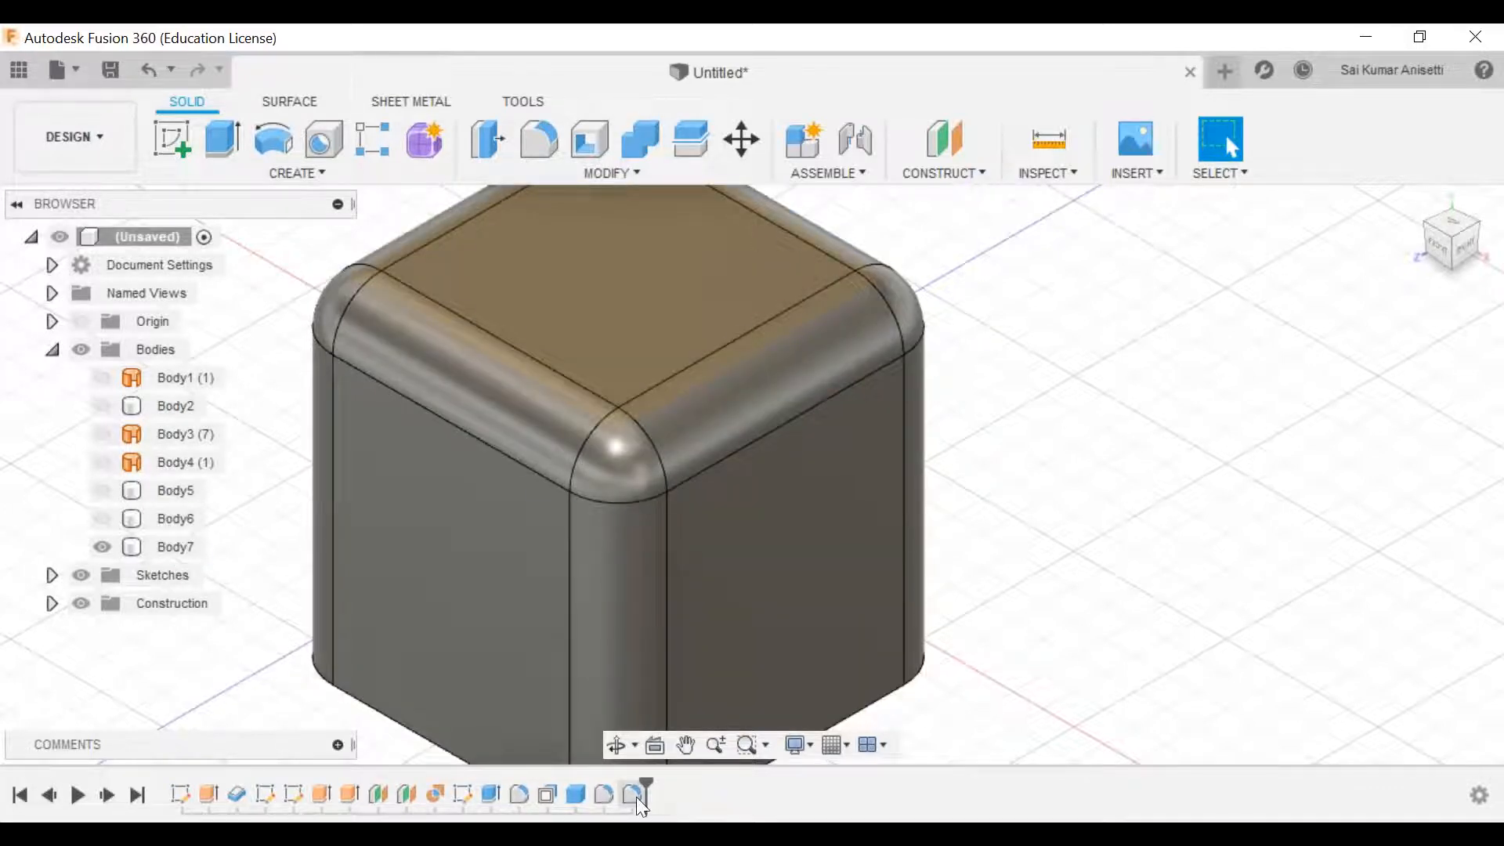
Step: Edit the top-edge fillet to a 7.5 mm radius with the Rolling Ball corner type
double_click(636, 797)
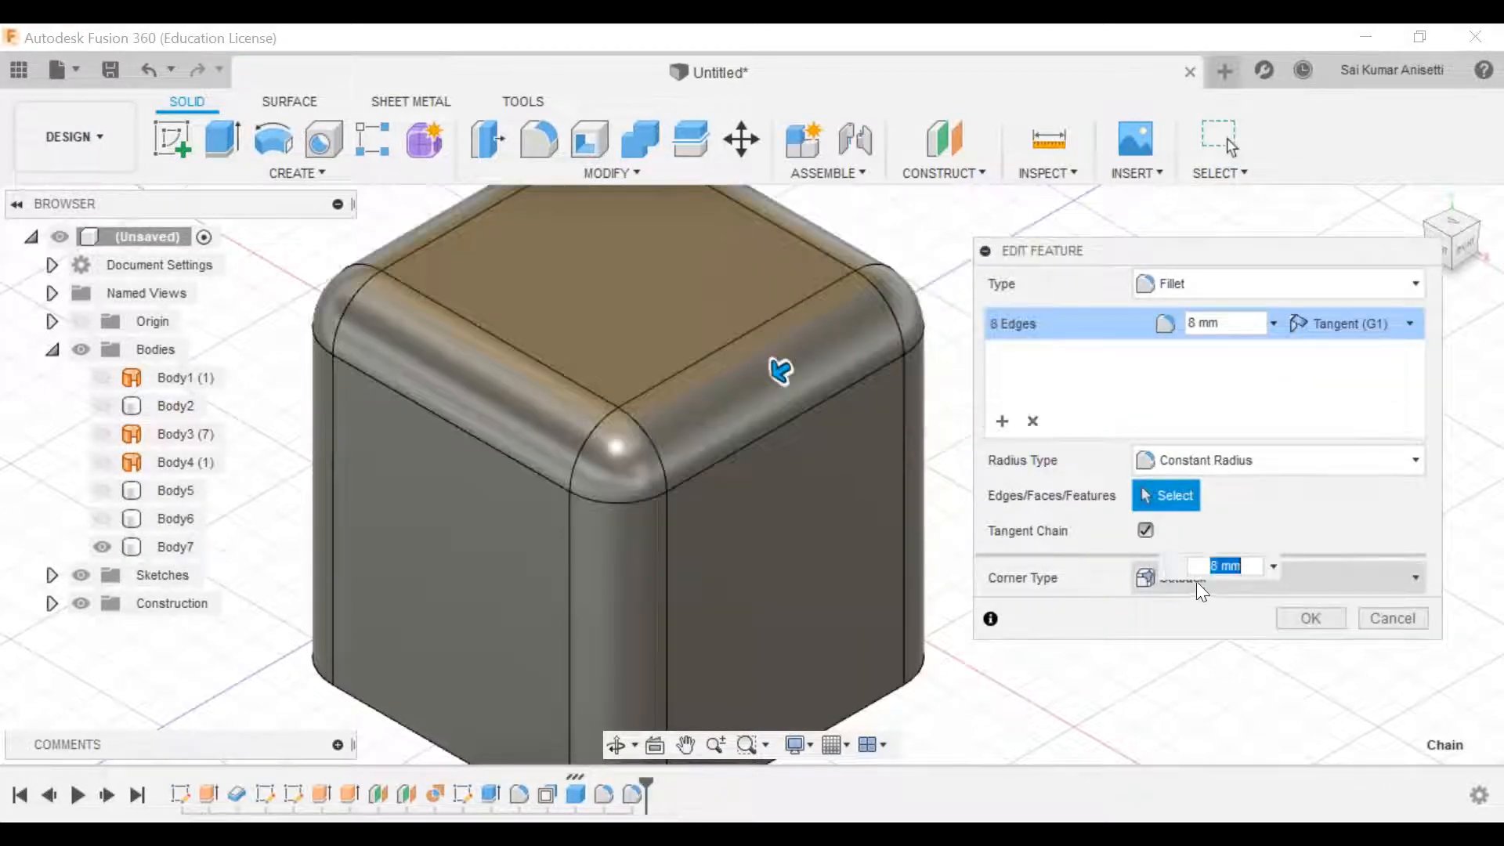
click(1252, 566)
double_click(1205, 564)
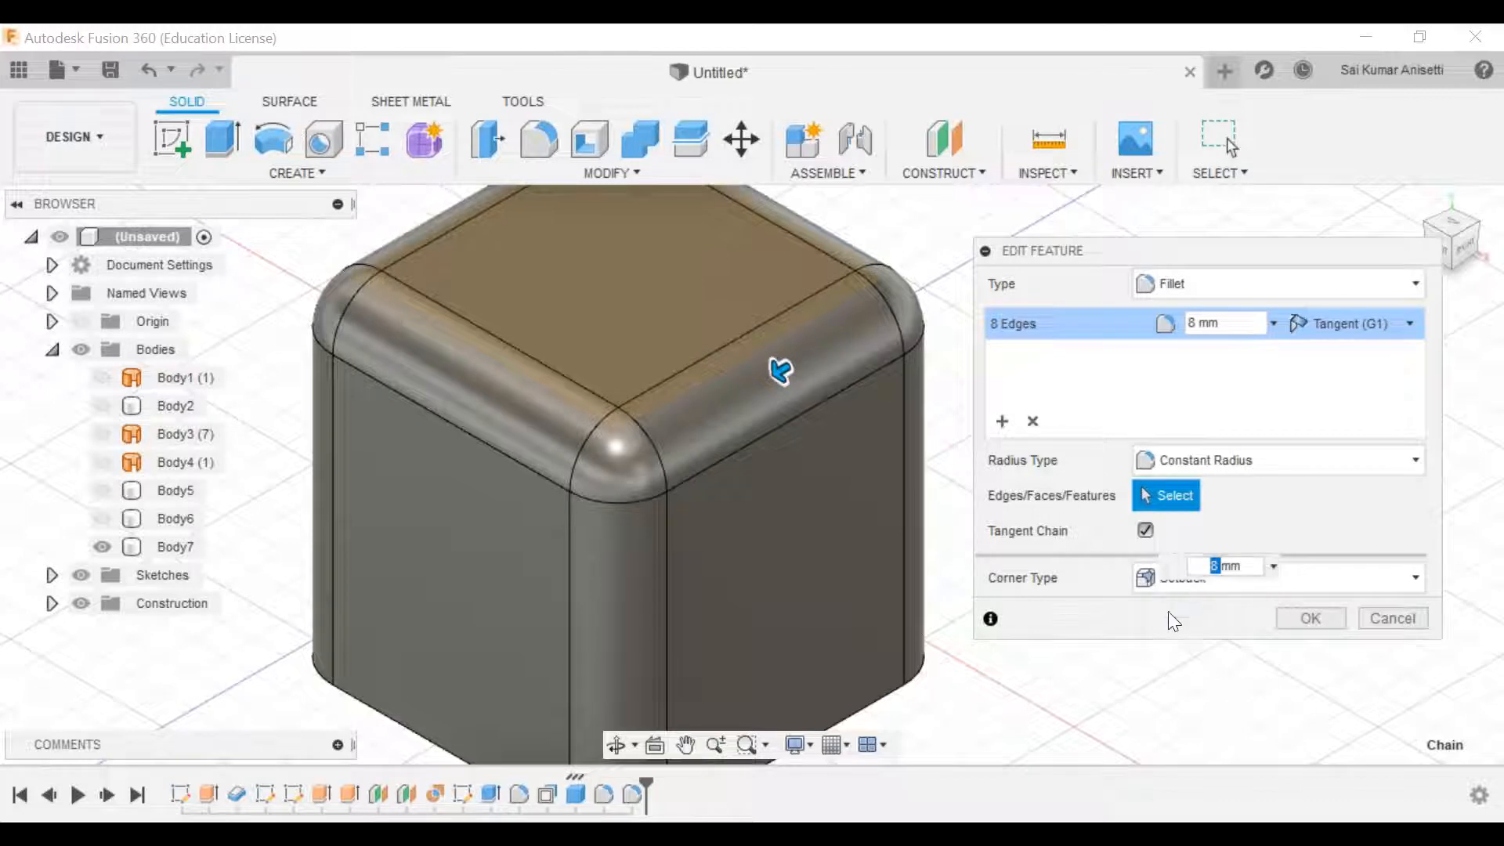
mouse_move(780, 368)
mouse_down()
mouse_move(765, 376)
mouse_move(780, 370)
mouse_up()
click(1169, 578)
click(1188, 610)
click(1304, 618)
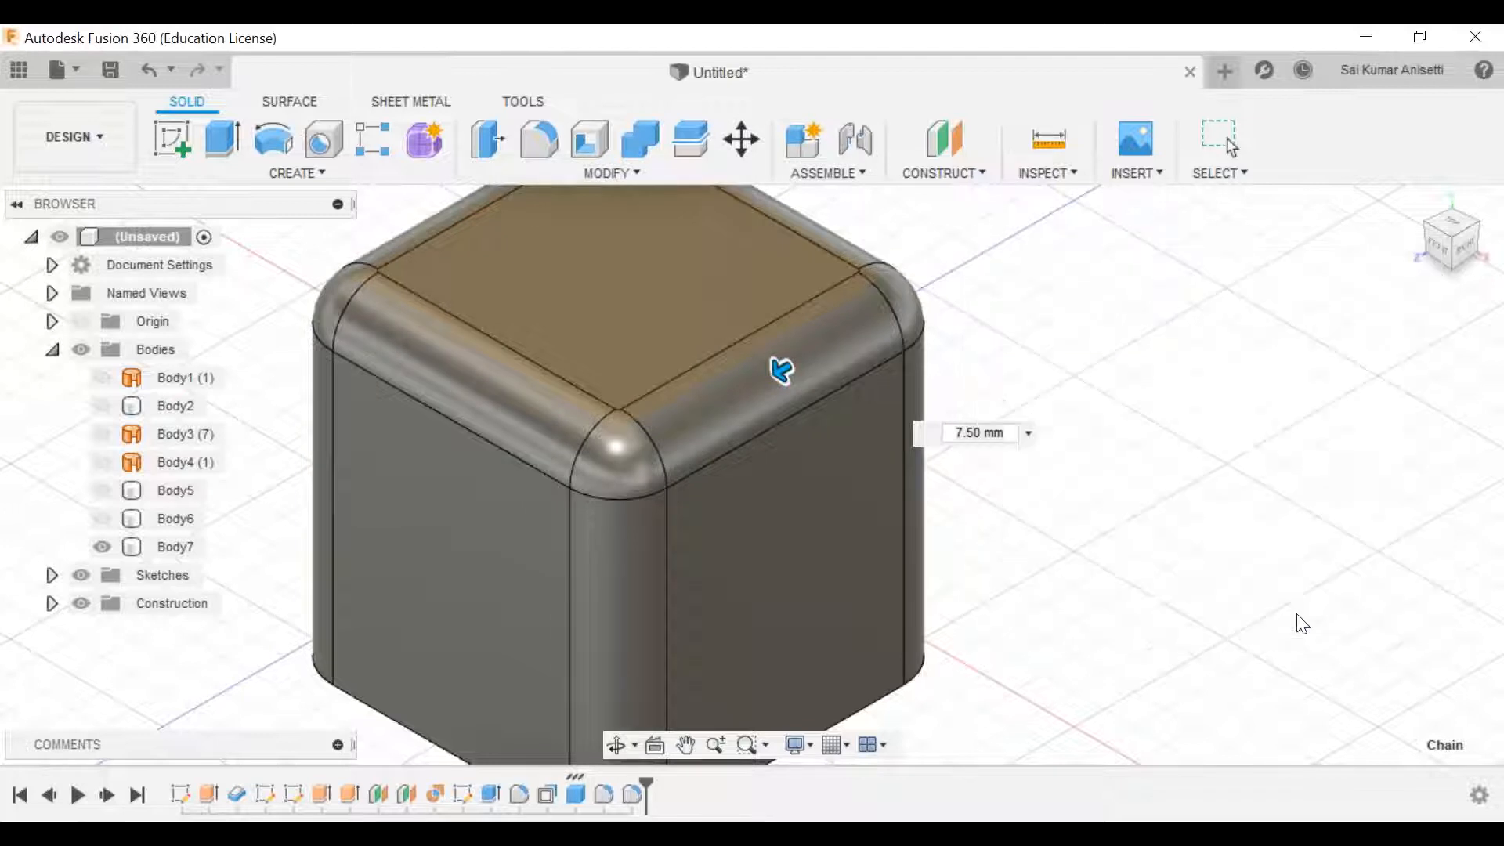
Step: Edit the top-edge fillet again and change its corner type back to Setback
double_click(632, 794)
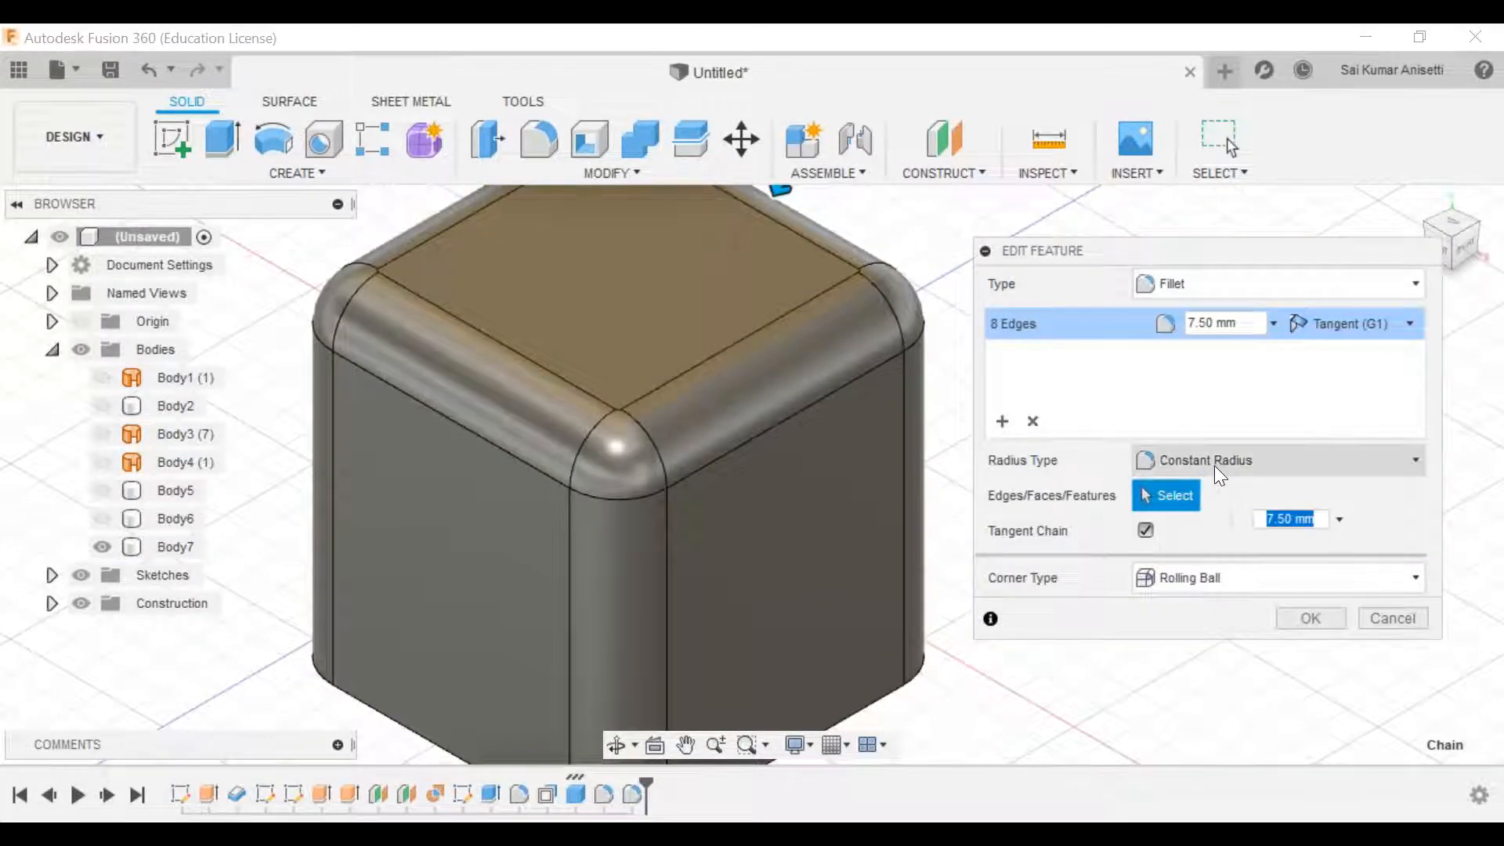
click(1246, 580)
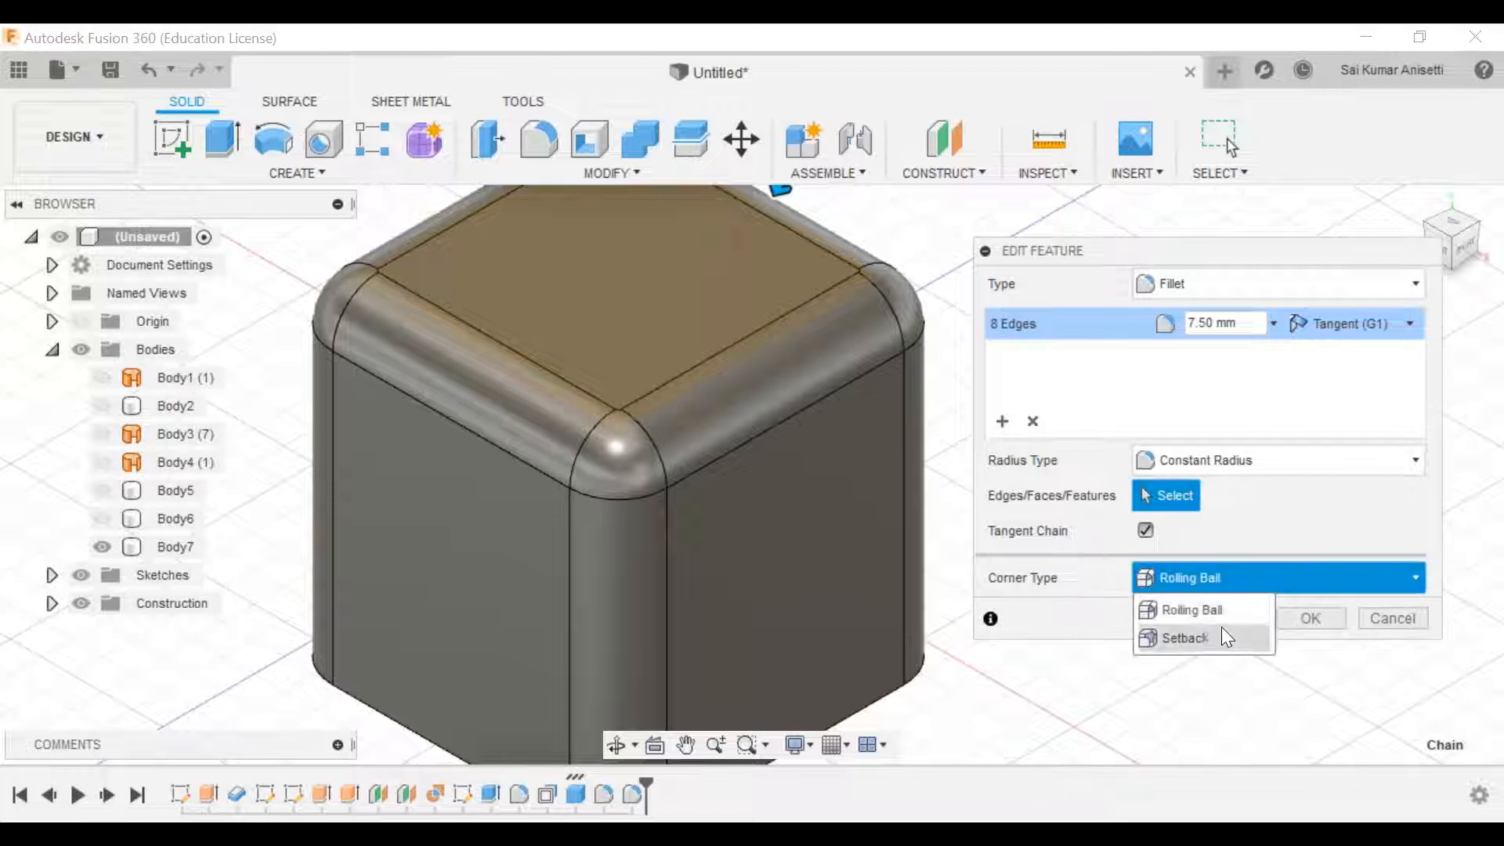
click(1223, 629)
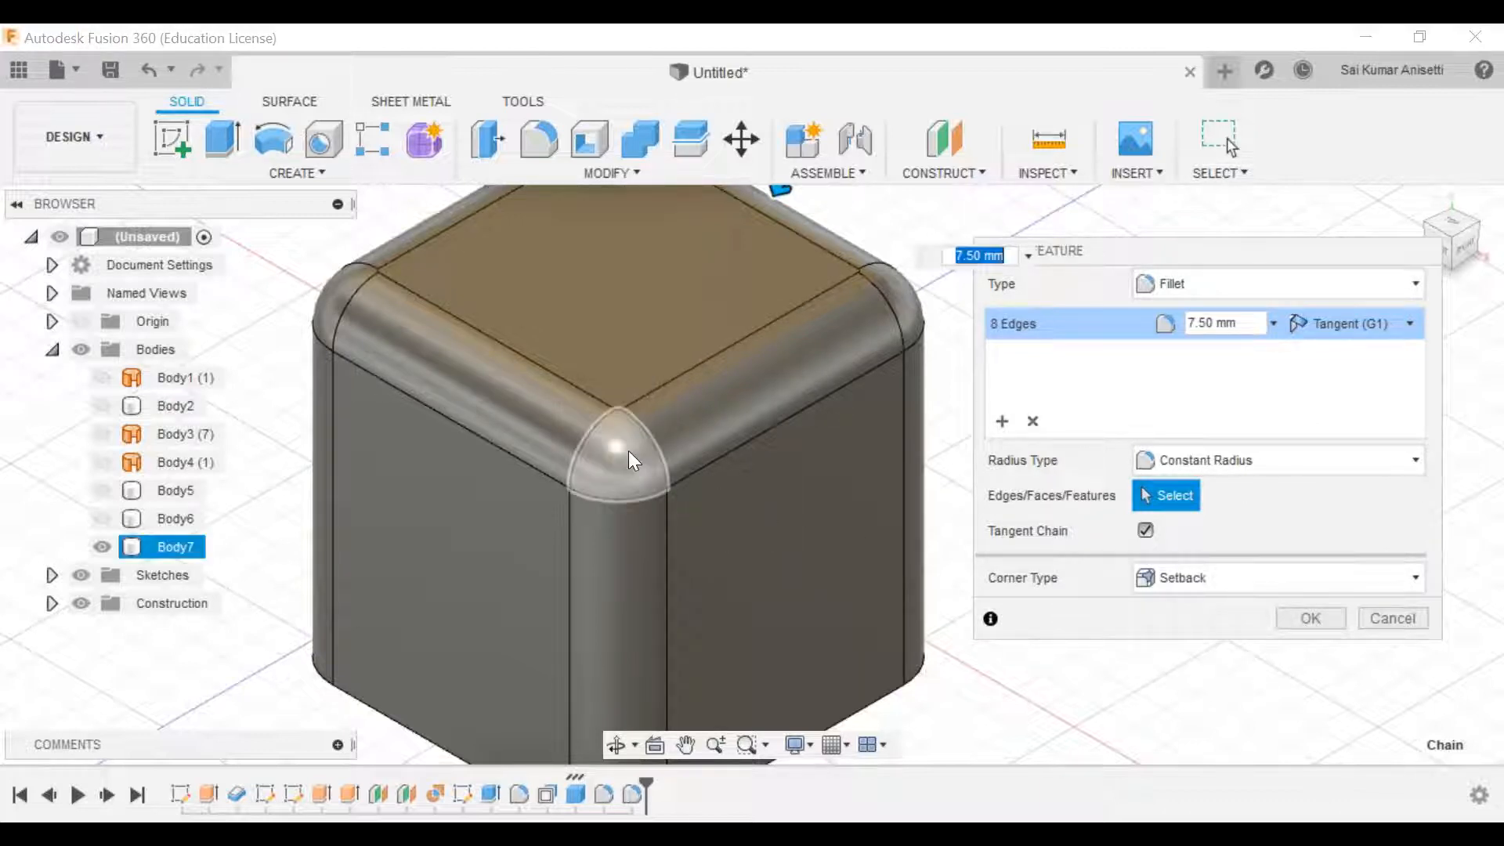
click(1302, 619)
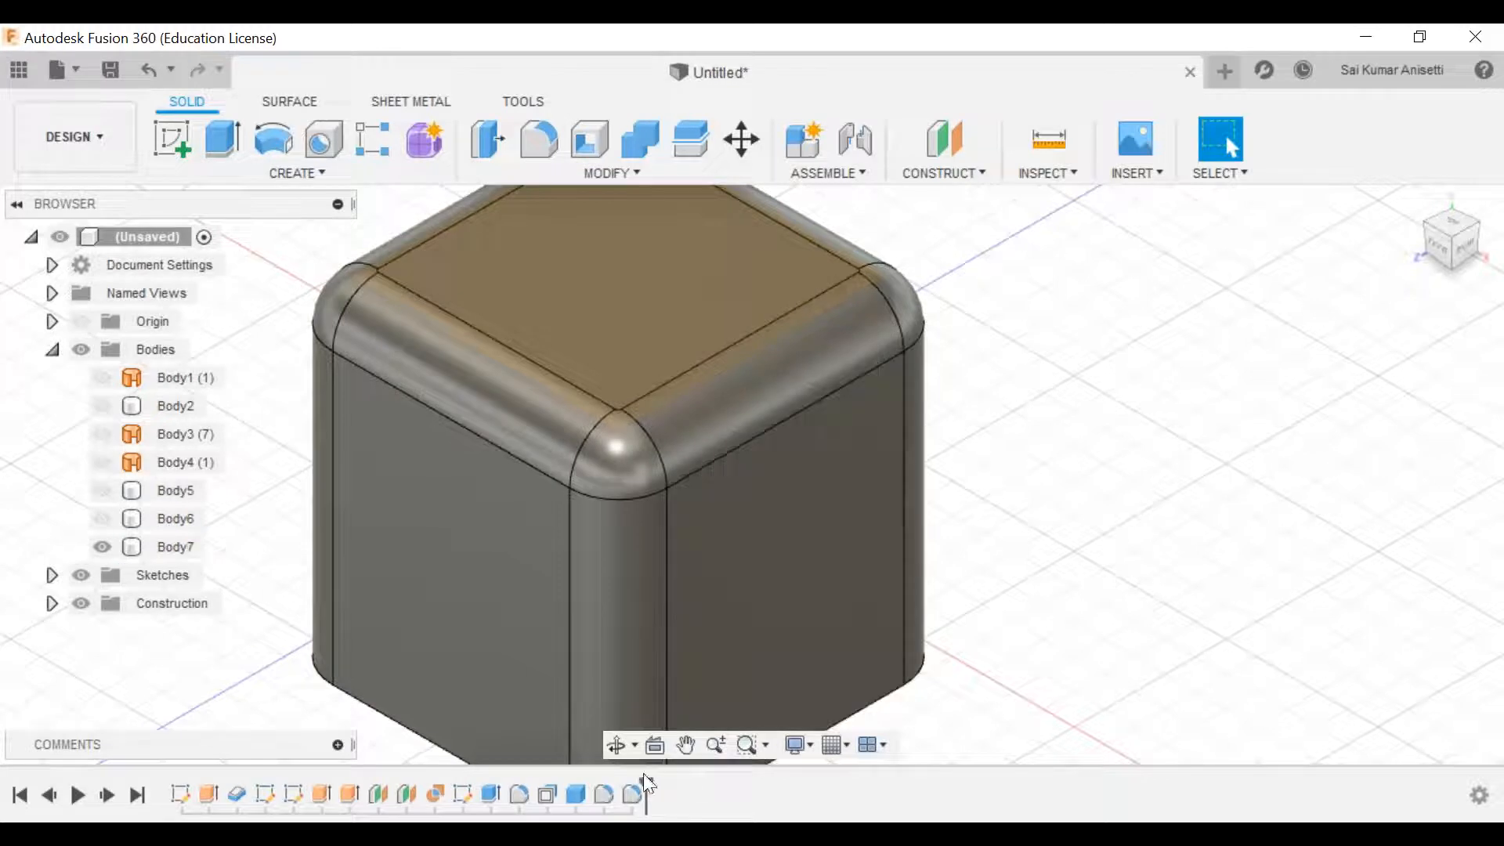
Step: Try Curvature (G2) continuity on the top-edge fillet, cancel the edit, and undo that fillet
double_click(633, 795)
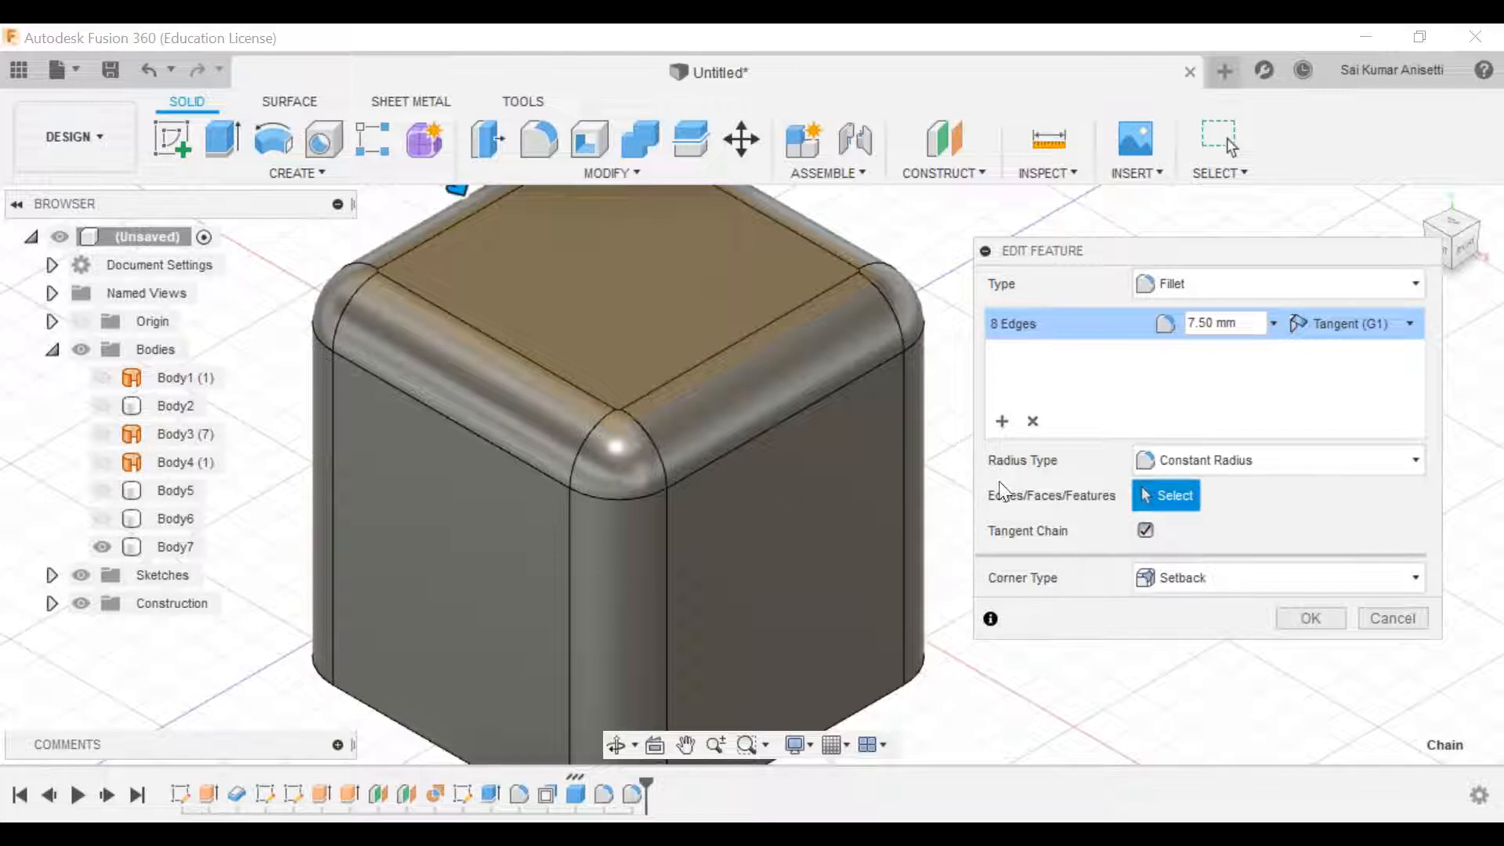
click(1202, 580)
click(1205, 581)
click(1387, 326)
click(1376, 382)
click(687, 395)
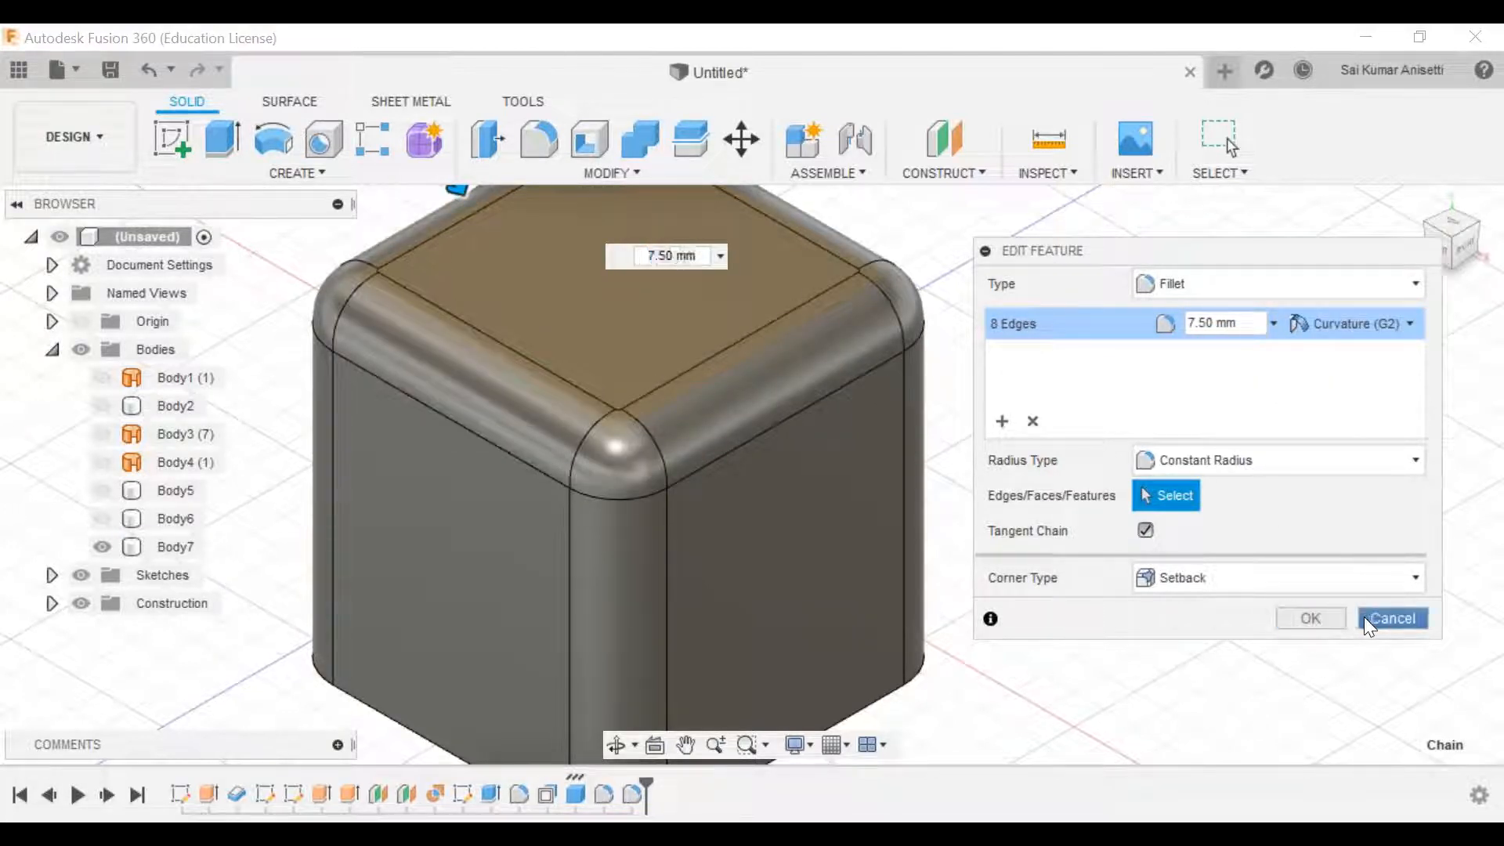
click(1411, 619)
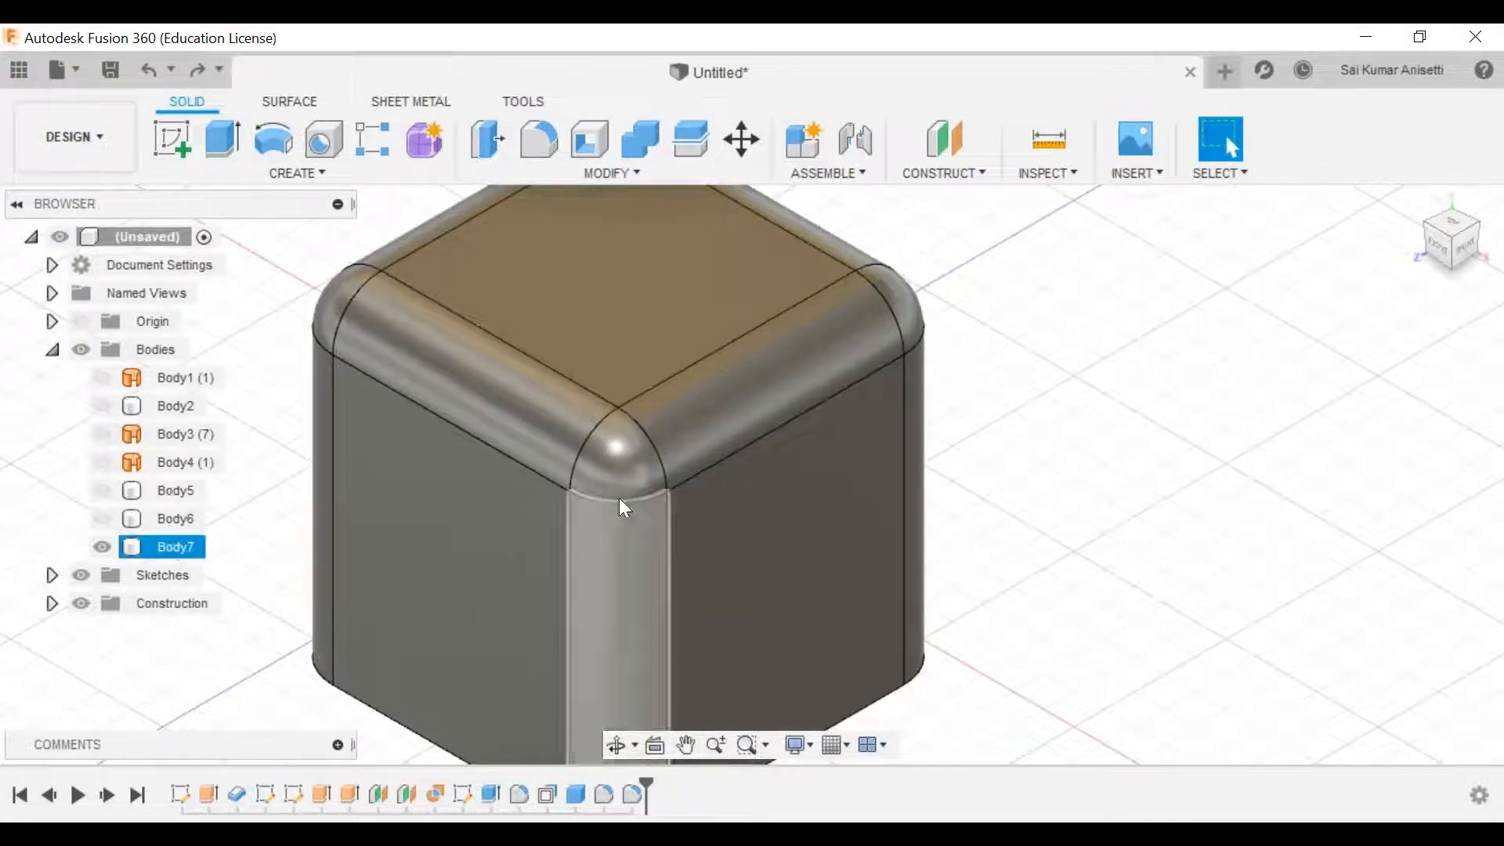
key(ctrl+z)
Step: Start a new fillet on the top face's edge loop with Setback corners and a constant radius of 10 mm
click(604, 171)
click(539, 143)
click(1211, 468)
click(1210, 468)
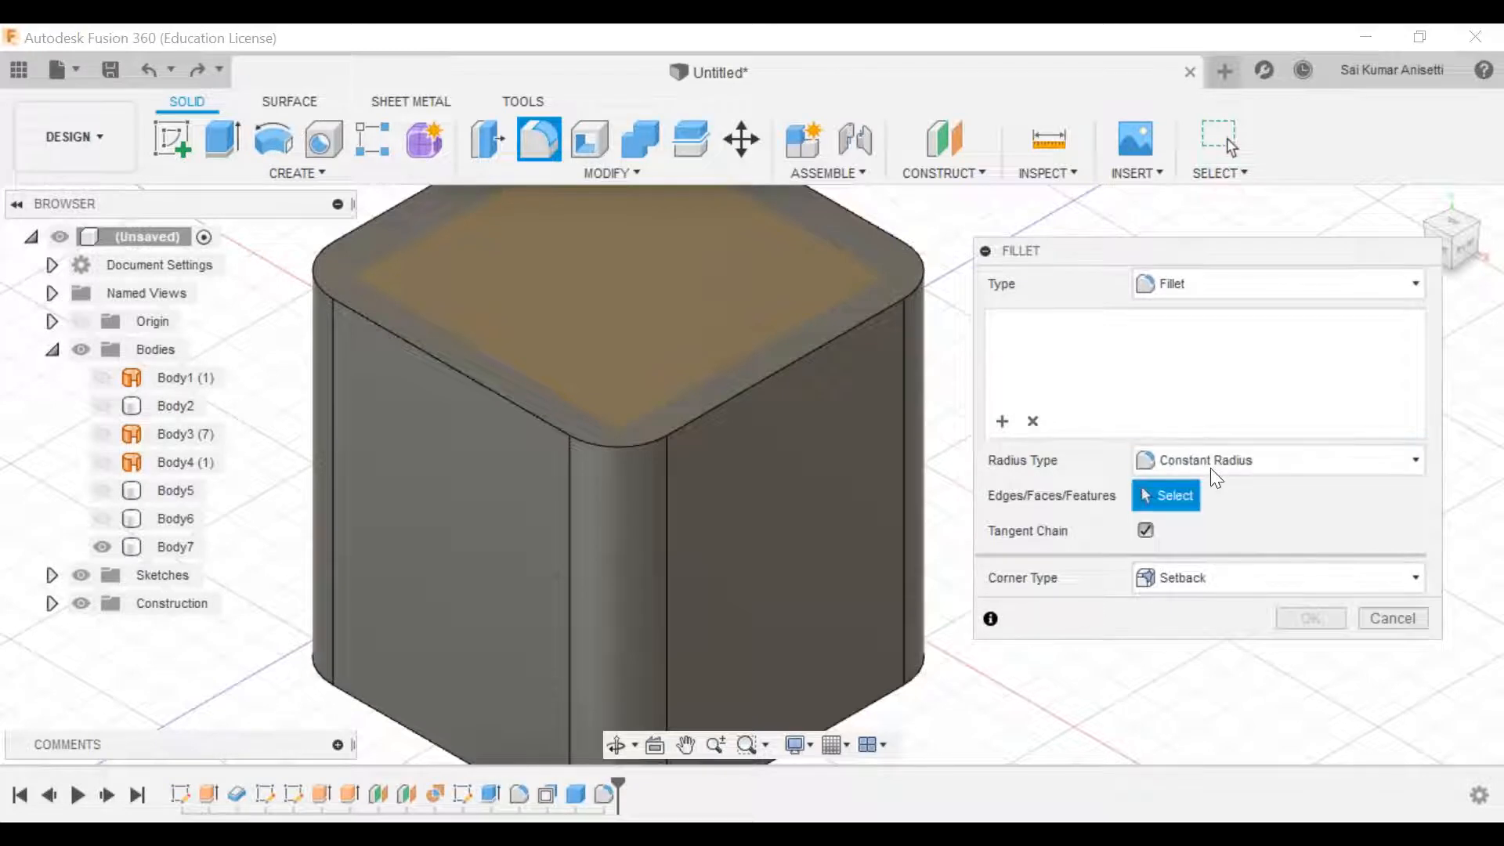
click(765, 384)
click(1213, 577)
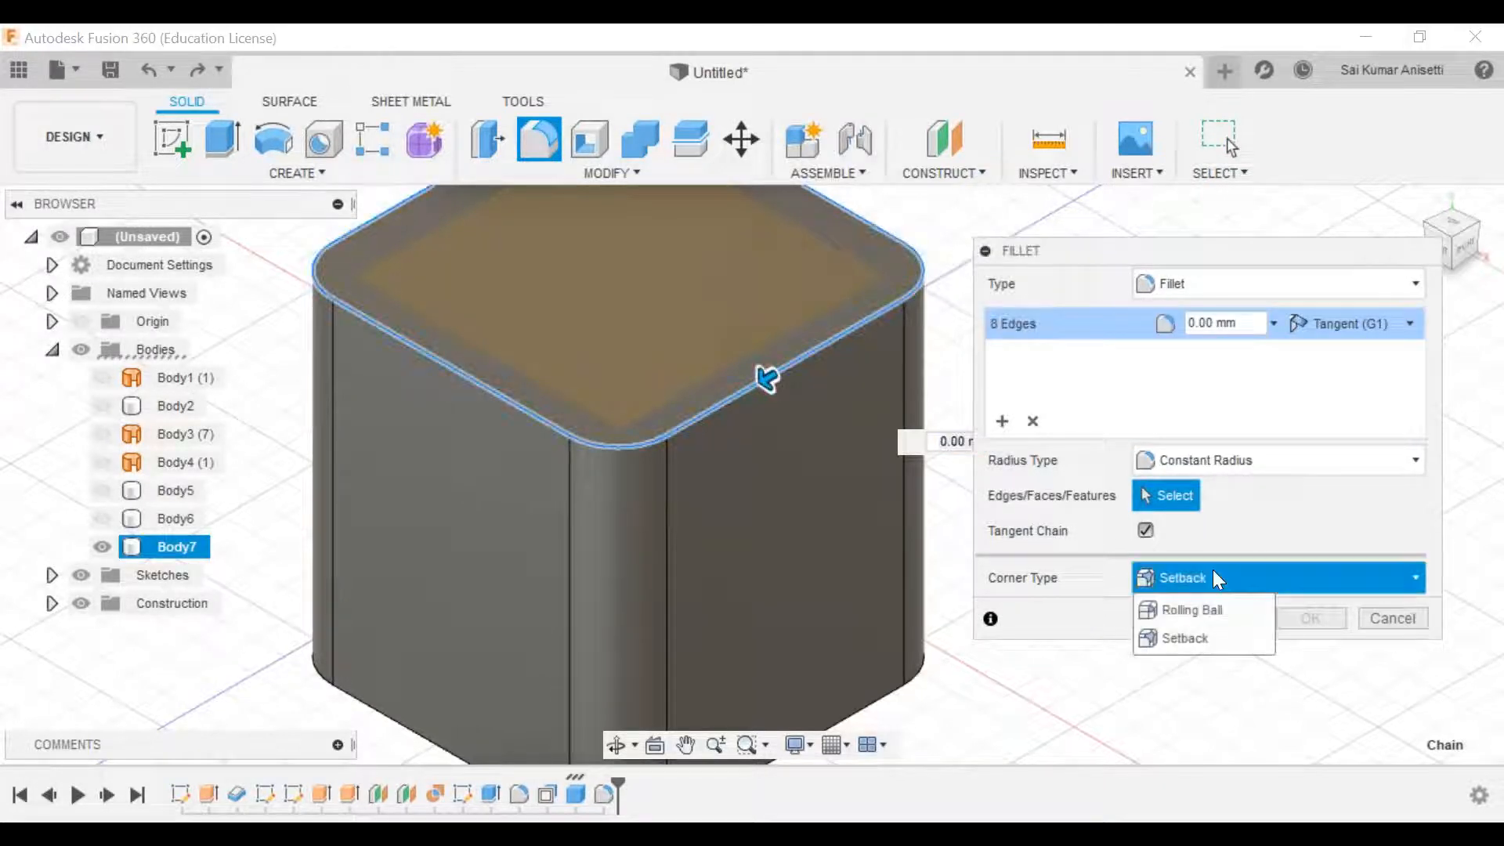
click(1176, 637)
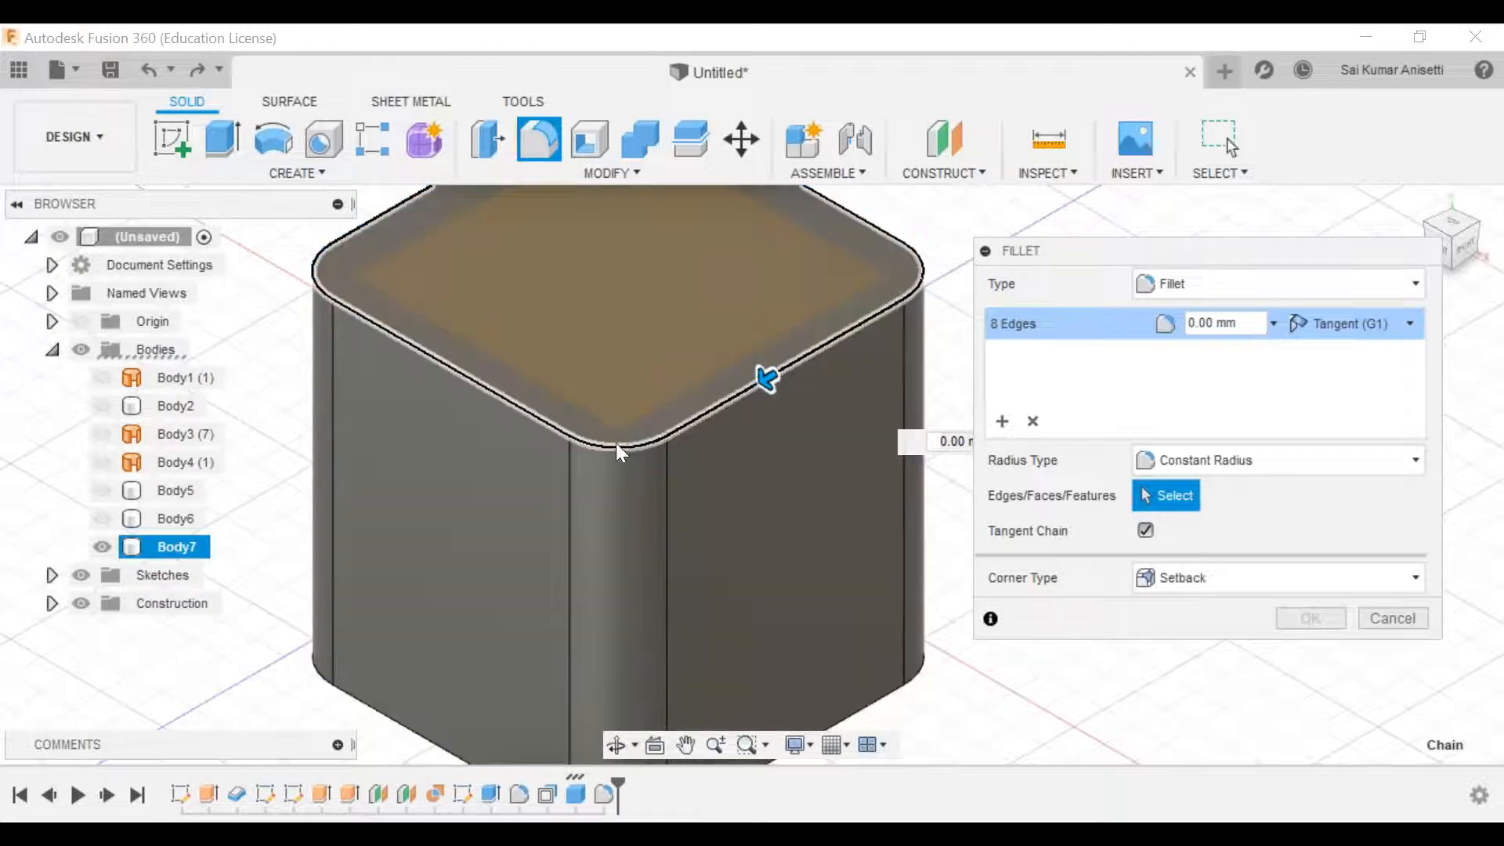
drag(766, 379, 741, 390)
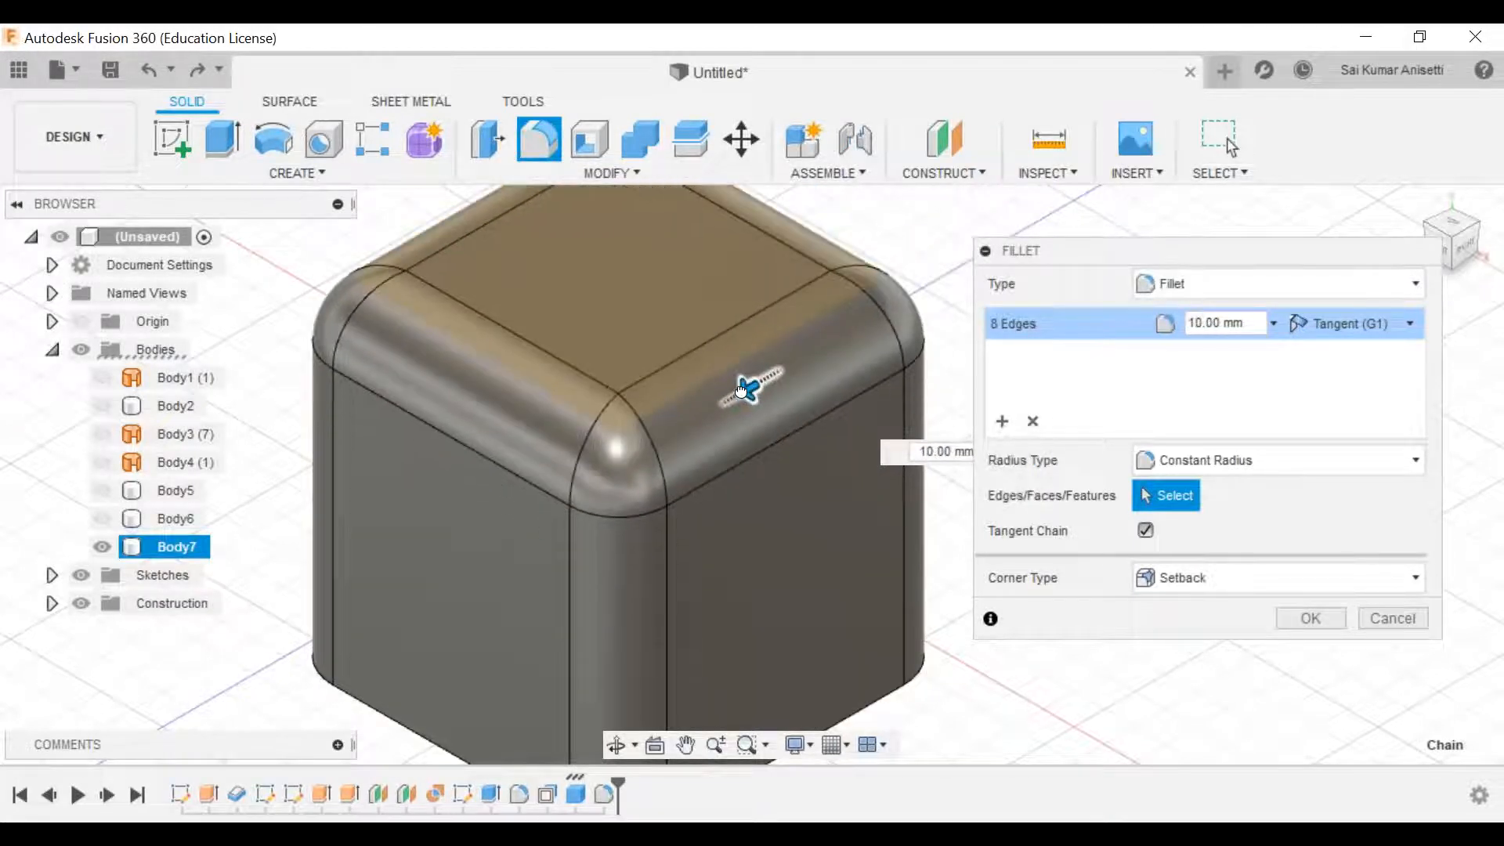
Step: Switch the top-edge fillet's radius type to Chord Length and set the chord length to 5 mm
click(1204, 467)
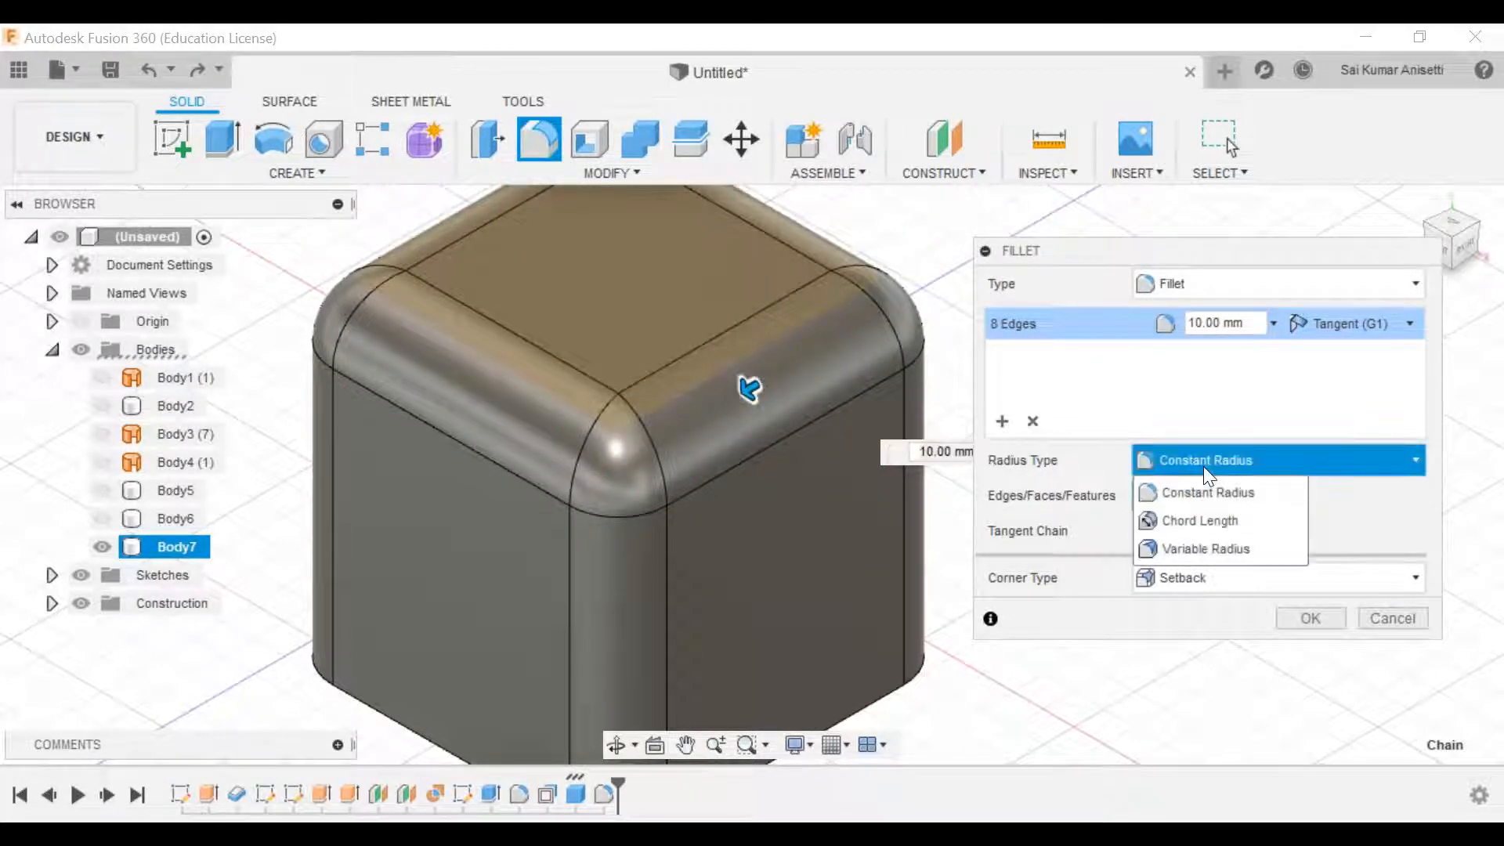
click(1210, 530)
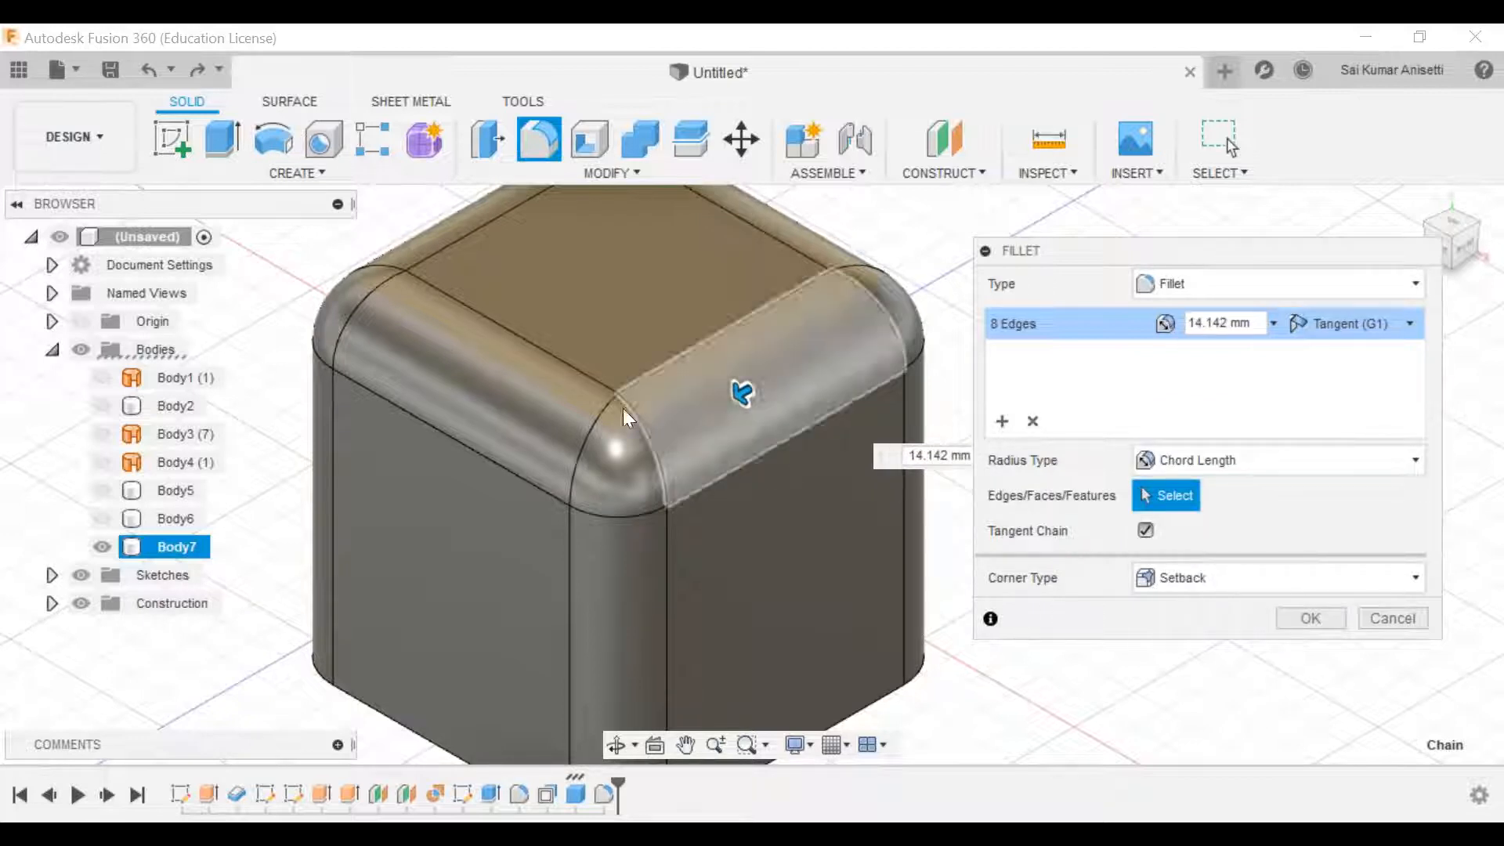
mouse_move(779, 390)
mouse_down()
mouse_move(714, 406)
mouse_move(785, 403)
mouse_move(757, 406)
mouse_move(759, 384)
mouse_up()
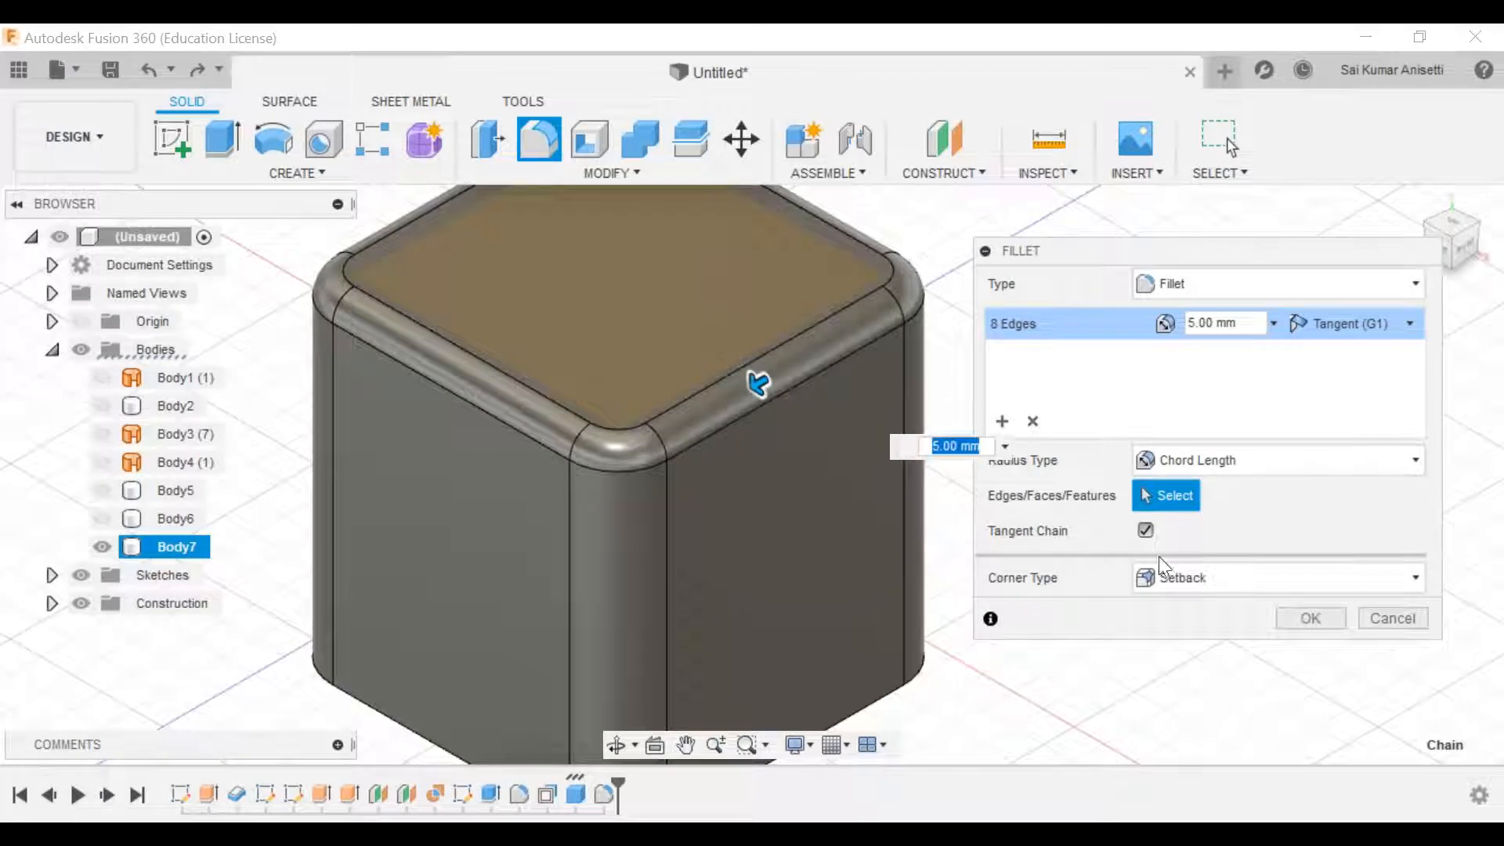
click(1188, 576)
click(1189, 576)
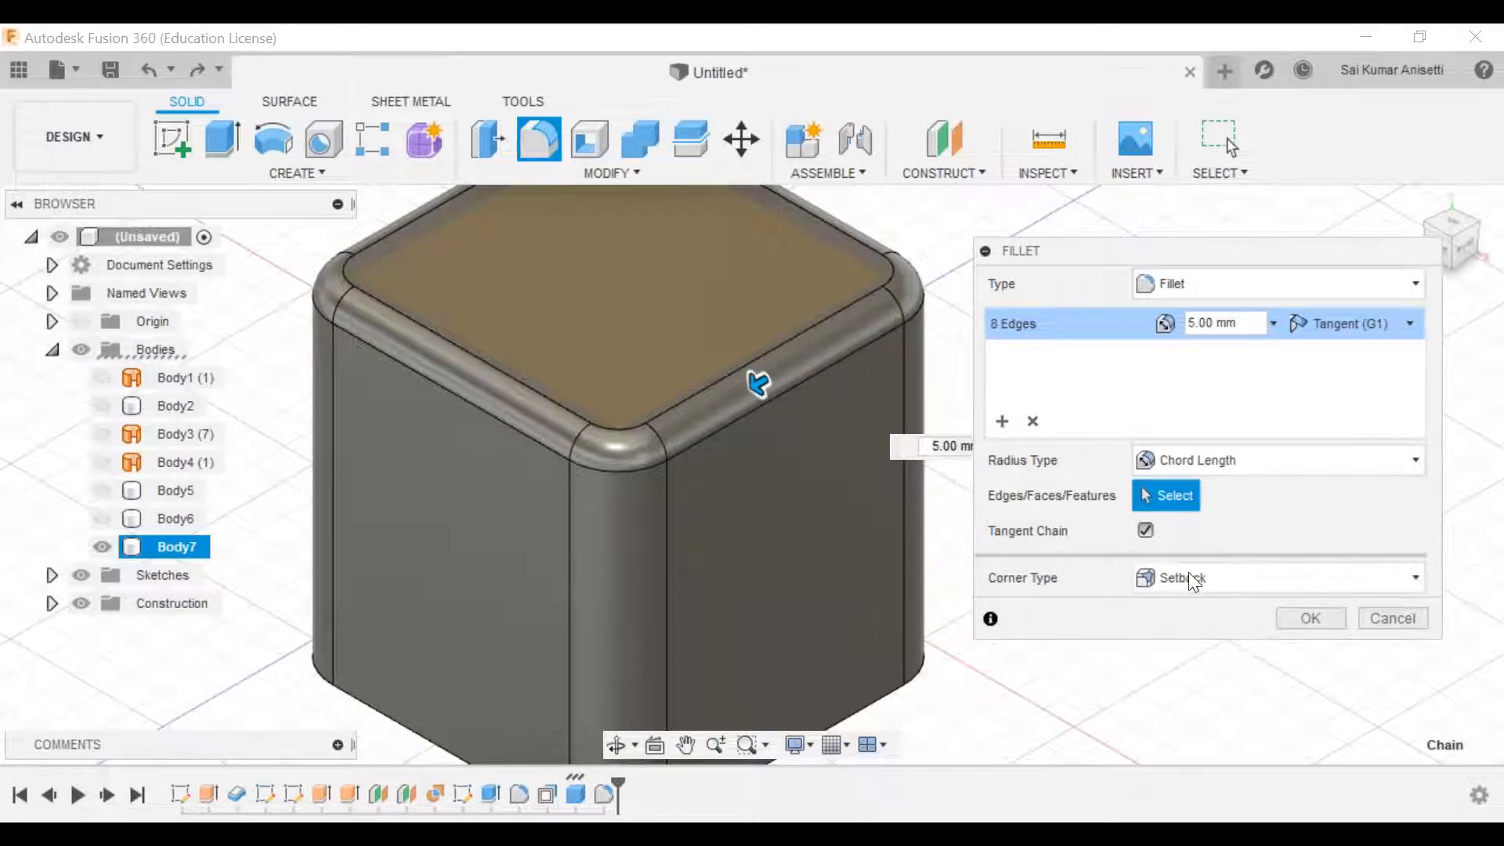
click(1188, 574)
click(1187, 574)
drag(1266, 241, 1247, 232)
click(1274, 266)
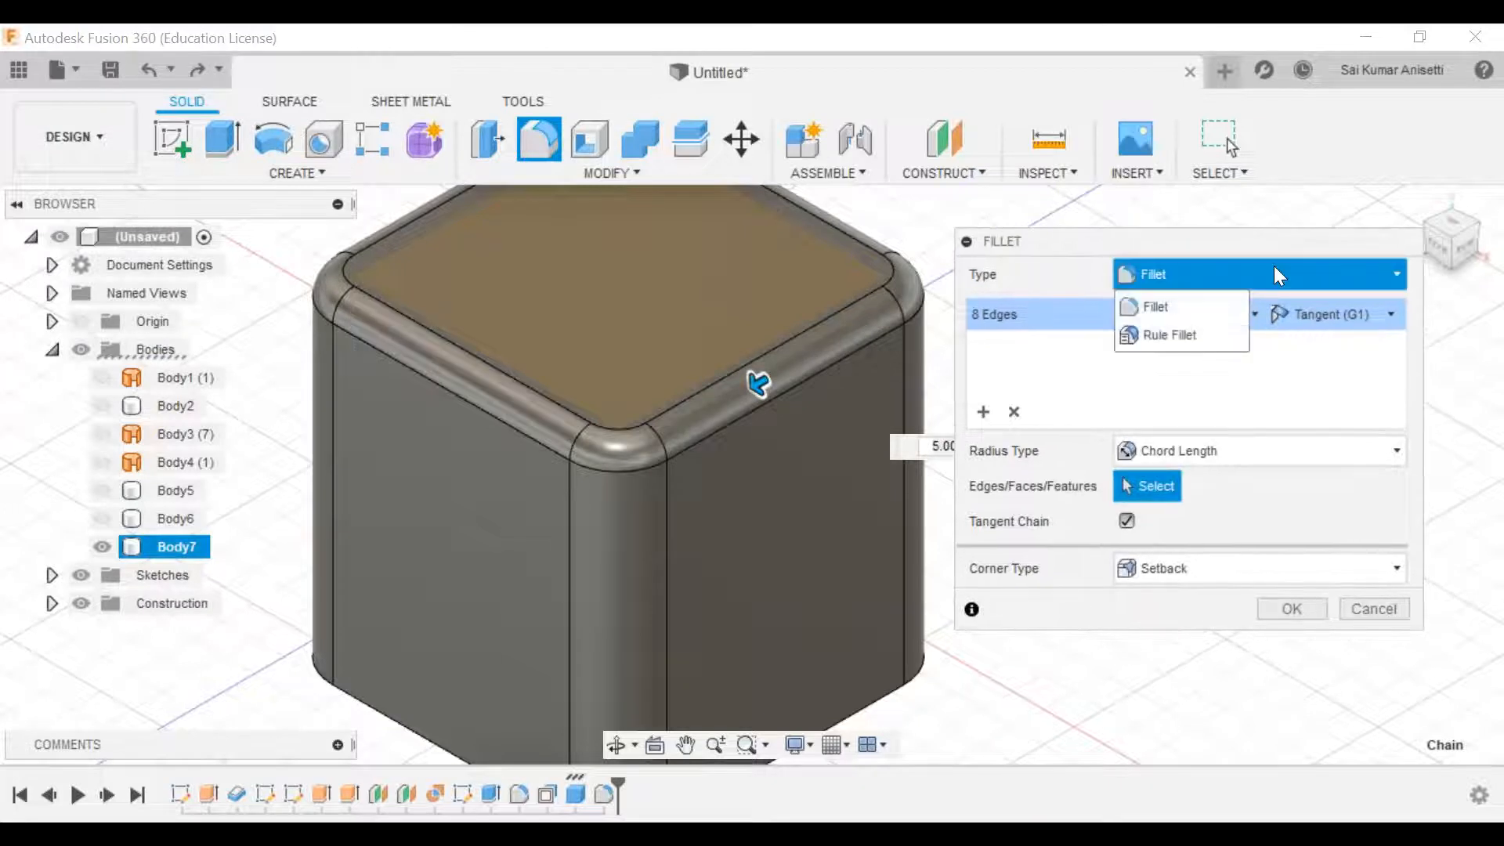
click(1274, 269)
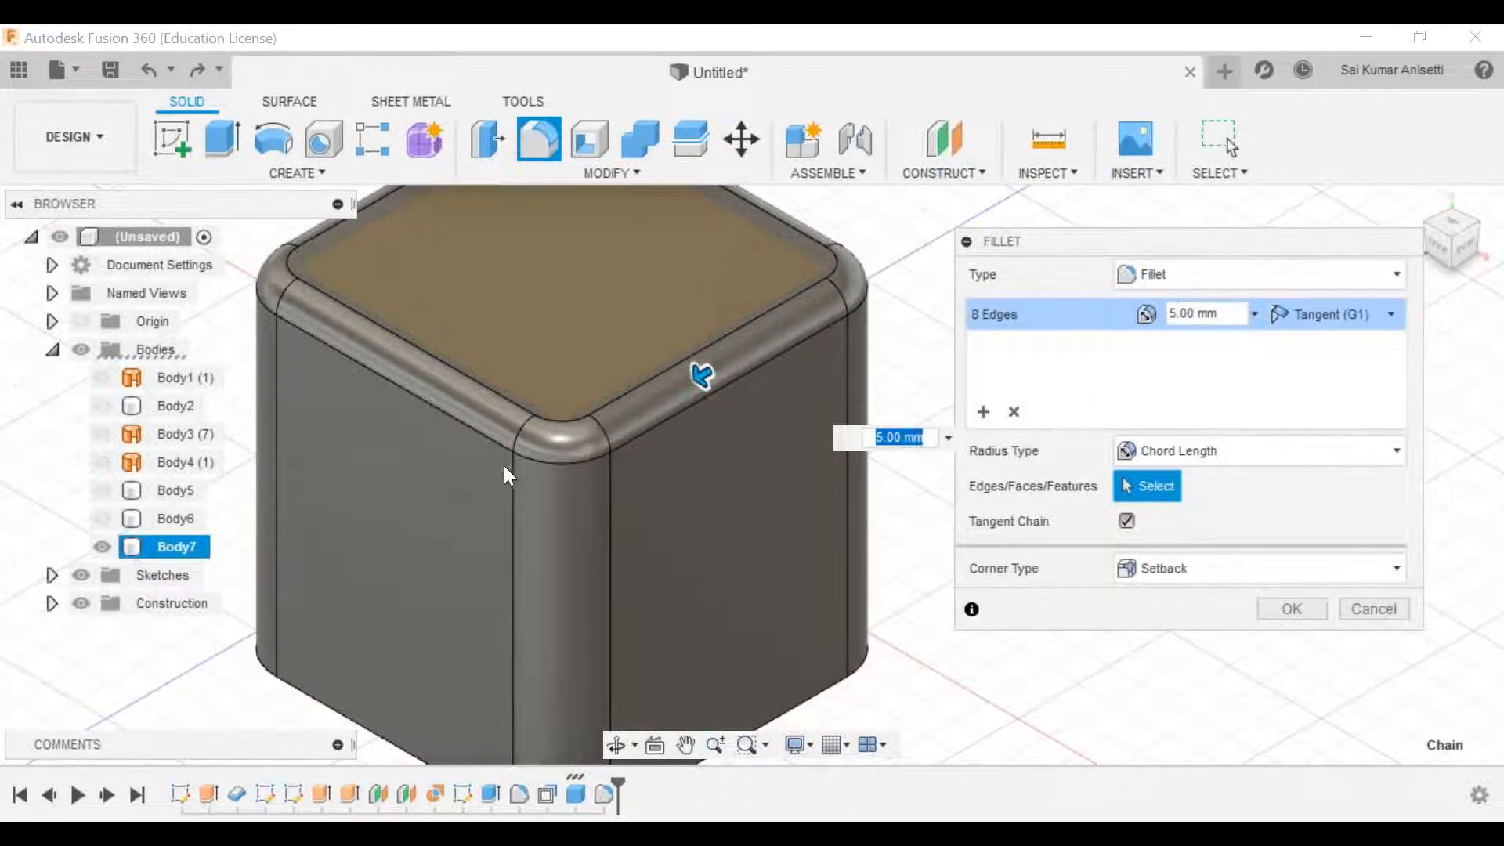
Step: Try Rolling Ball corners on the chord-length fillet, raising the chord length to 28 mm and bringing it back to about 7.5 mm
scroll(590, 439, up, 2)
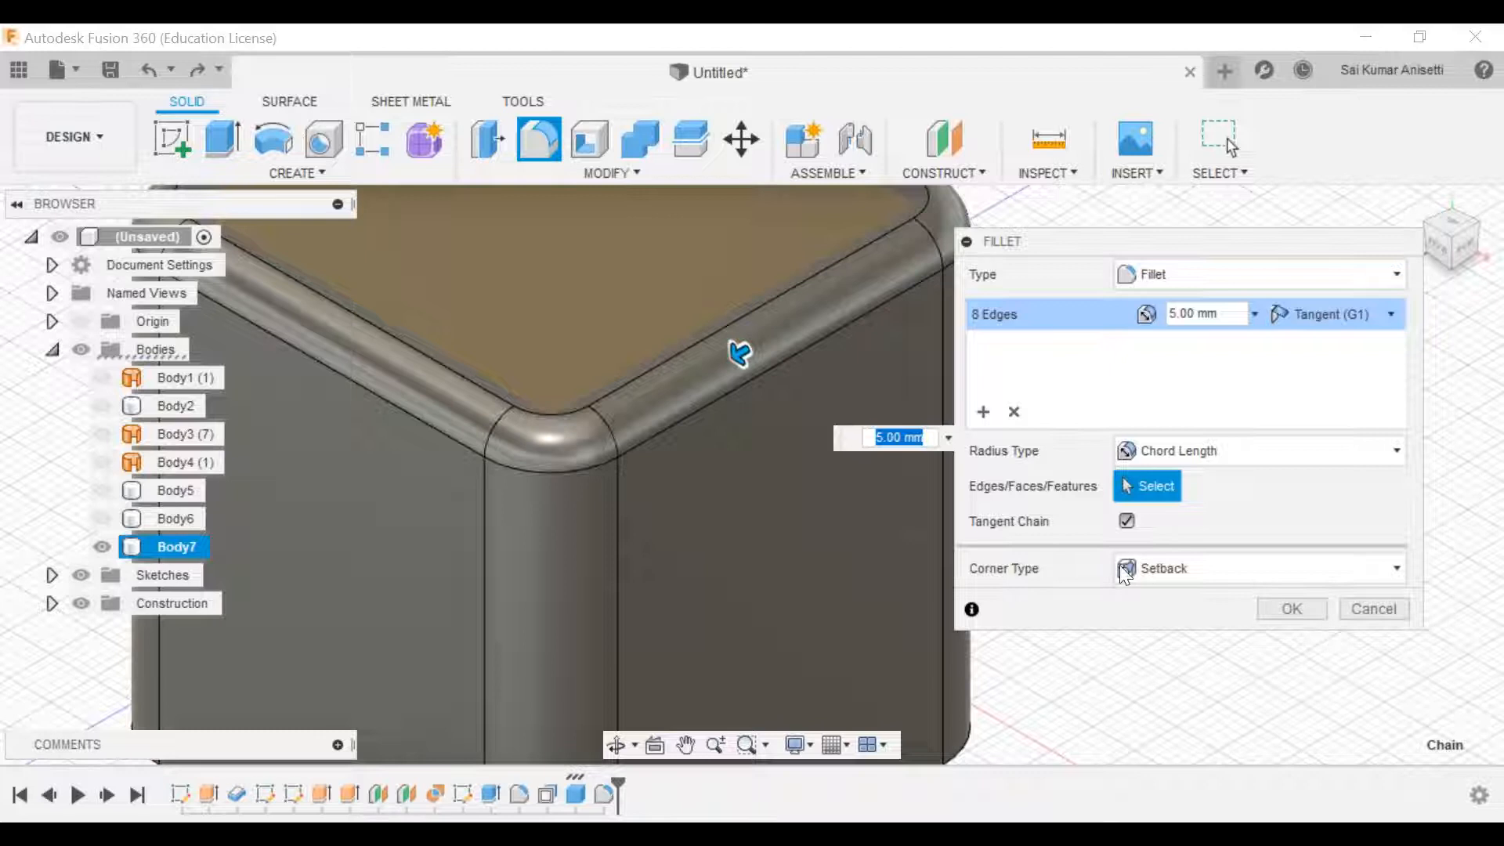
click(1211, 580)
click(1213, 602)
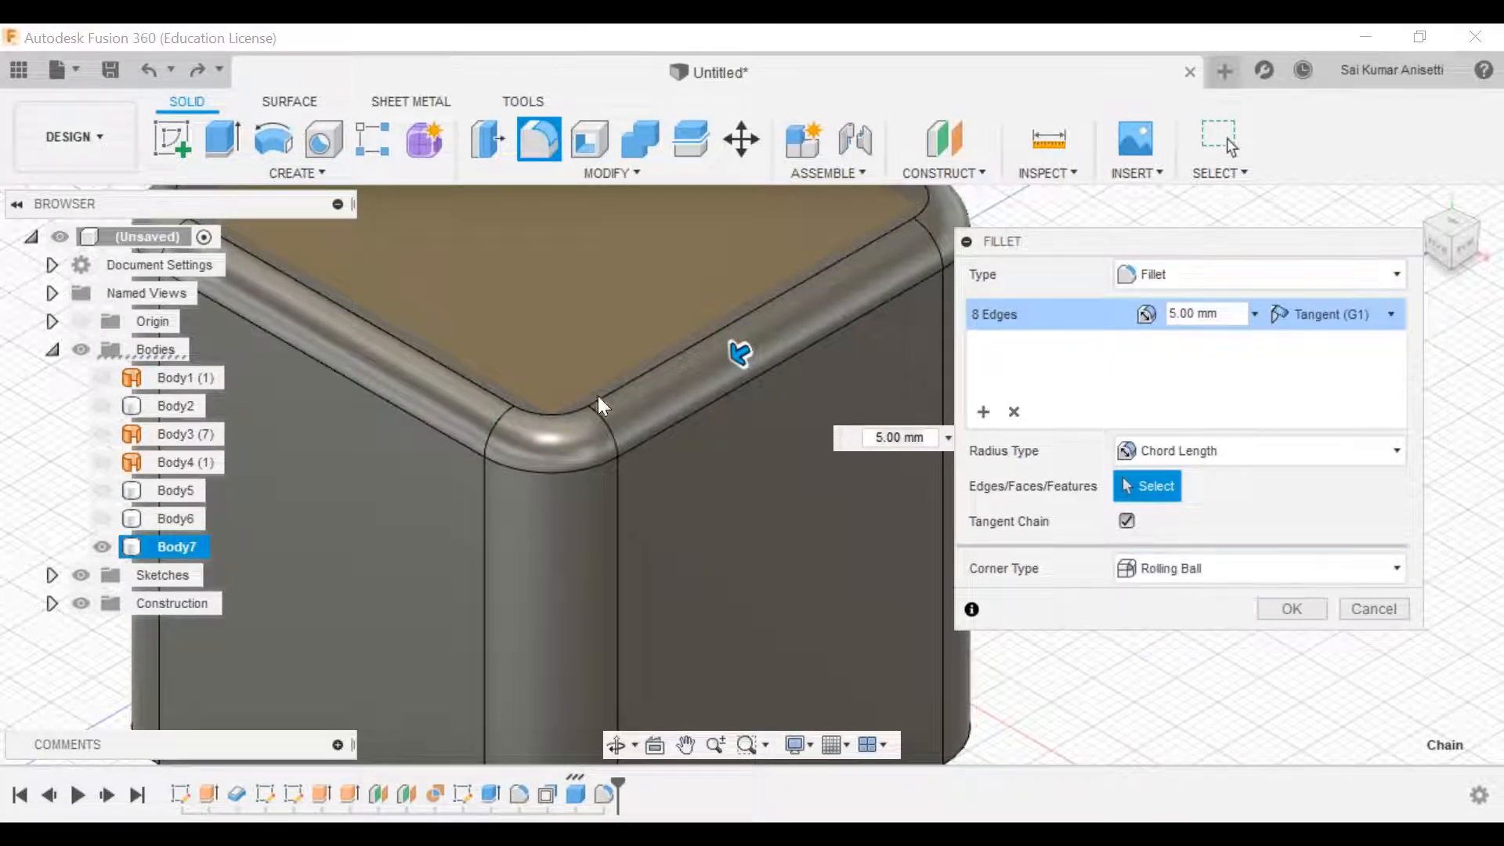
drag(703, 356, 531, 454)
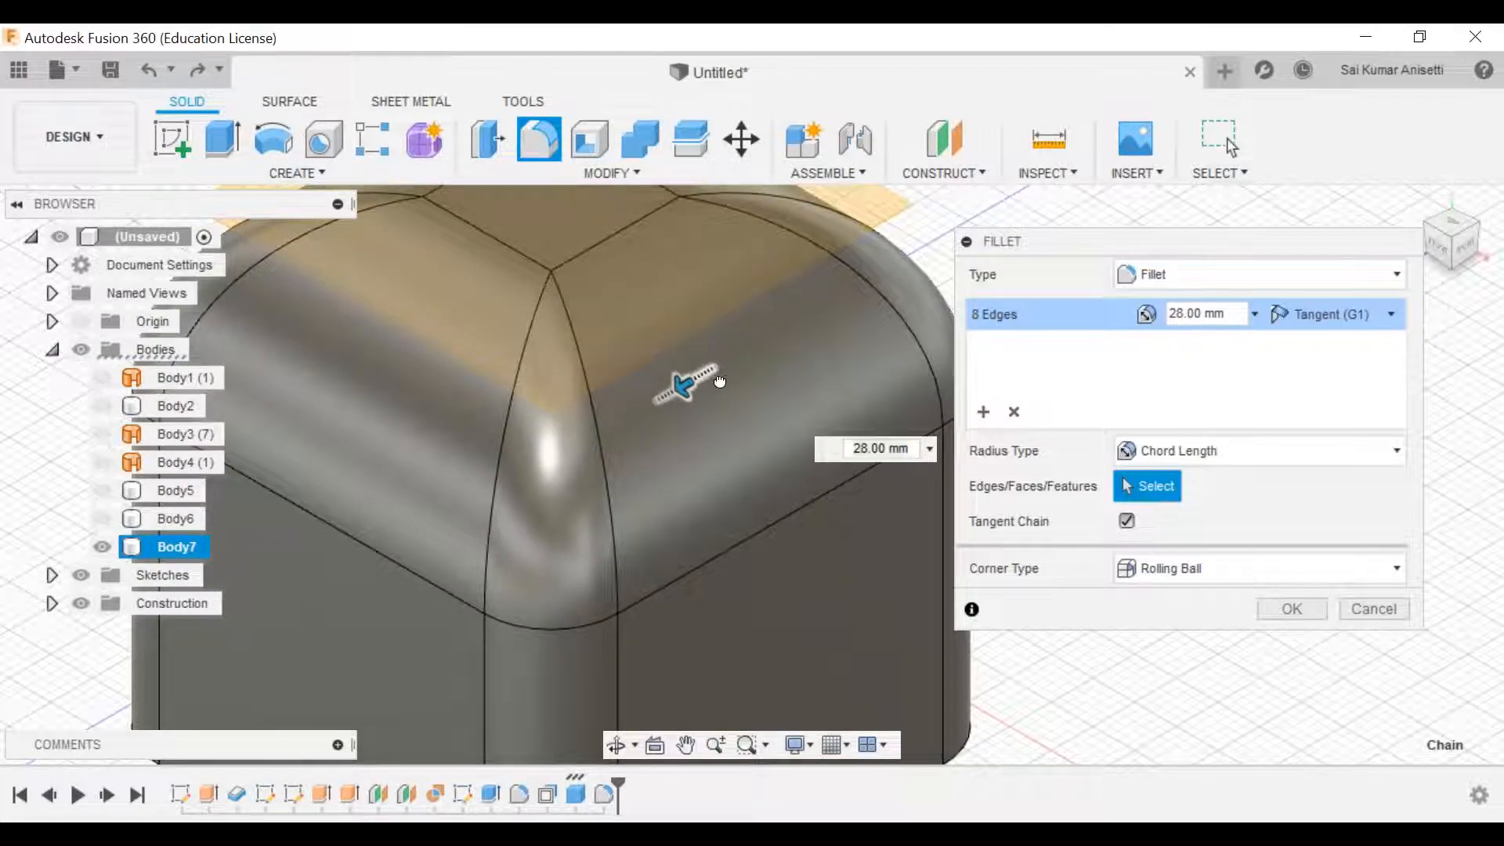
drag(734, 376, 764, 368)
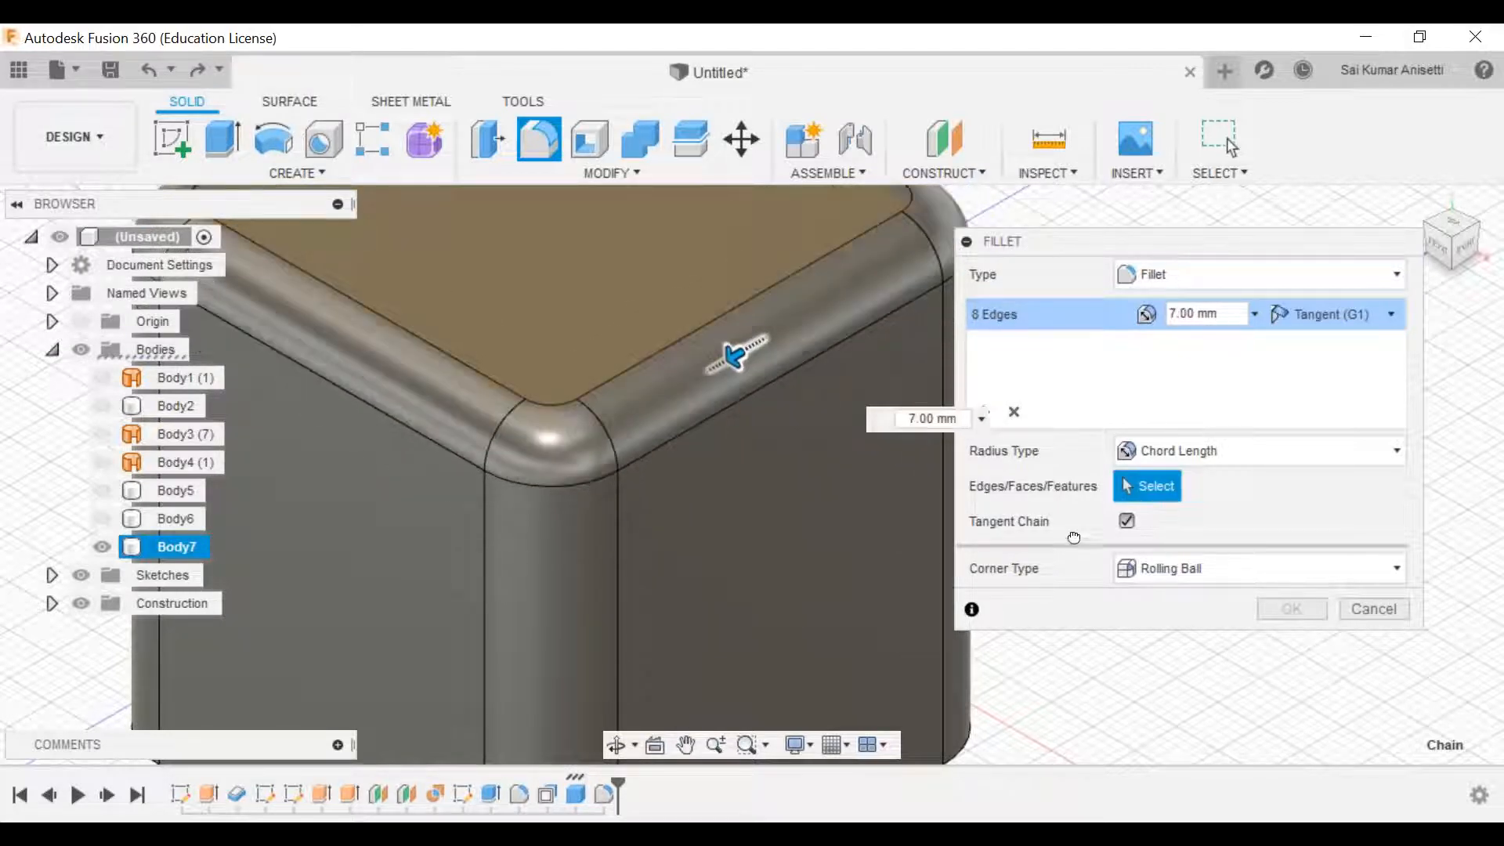
Step: Change the chord-length fillet's corner type to Setback and set its chord length to 8 mm
click(1191, 571)
click(1191, 570)
click(1191, 570)
click(1175, 627)
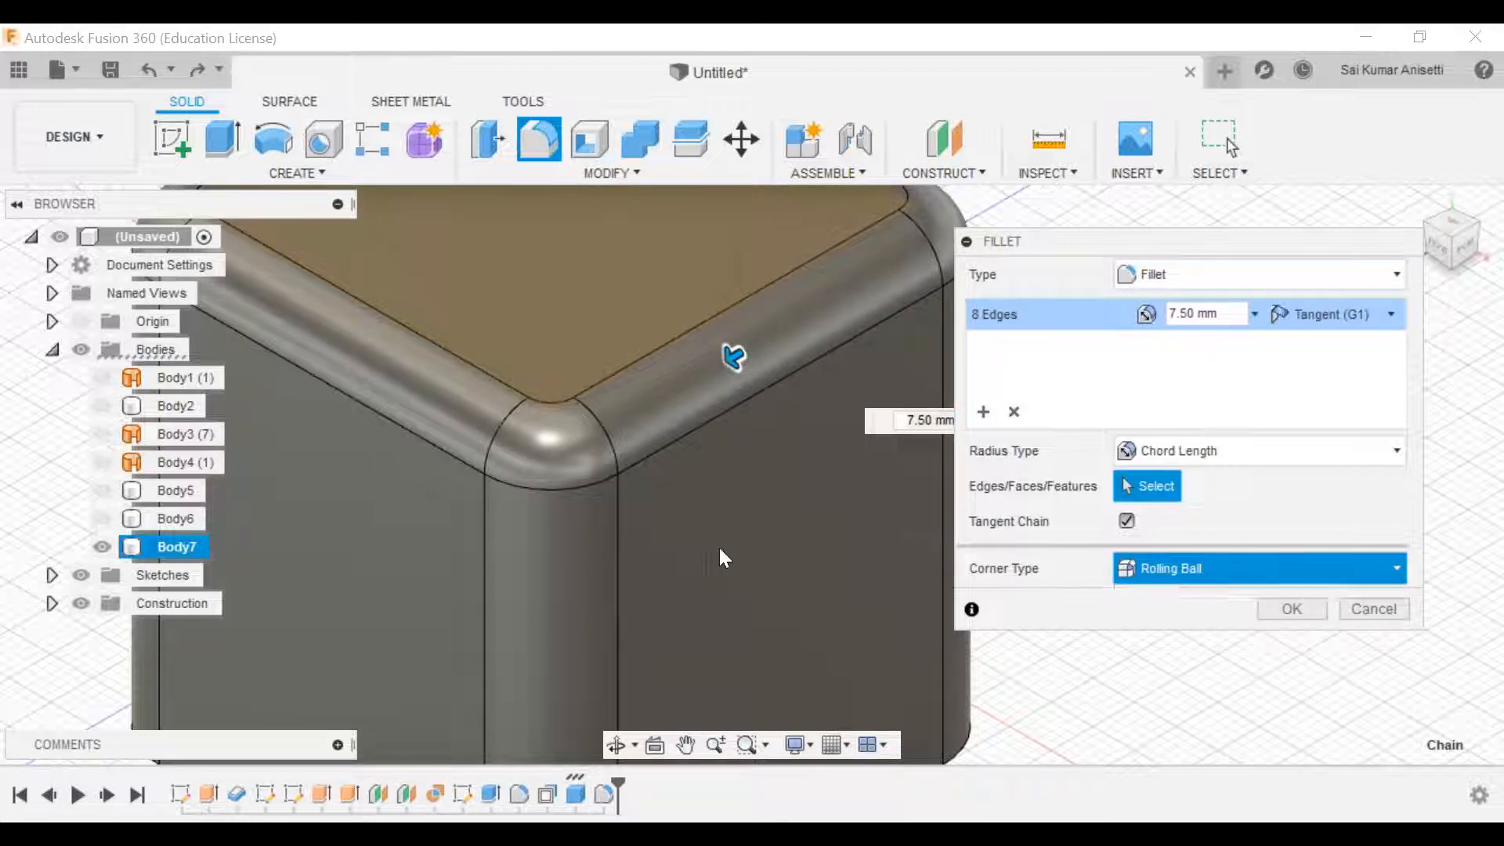
text(8)
key(Return)
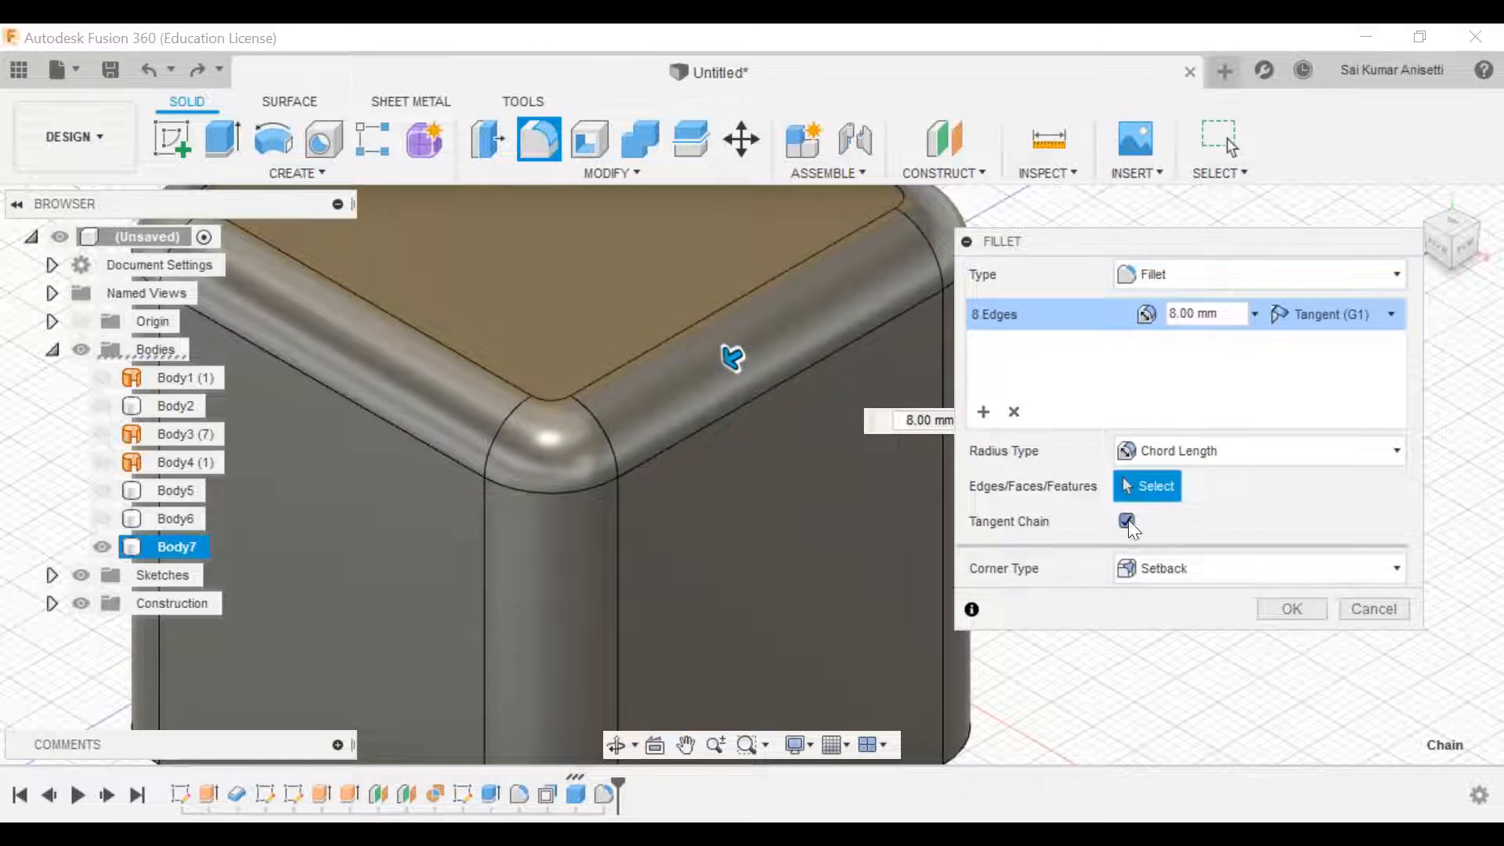
Step: Try the fillet with Tangent Chain off and the front vertical rounded face added to the selection, and cancel the fillet
scroll(563, 512, up, 3)
click(566, 508)
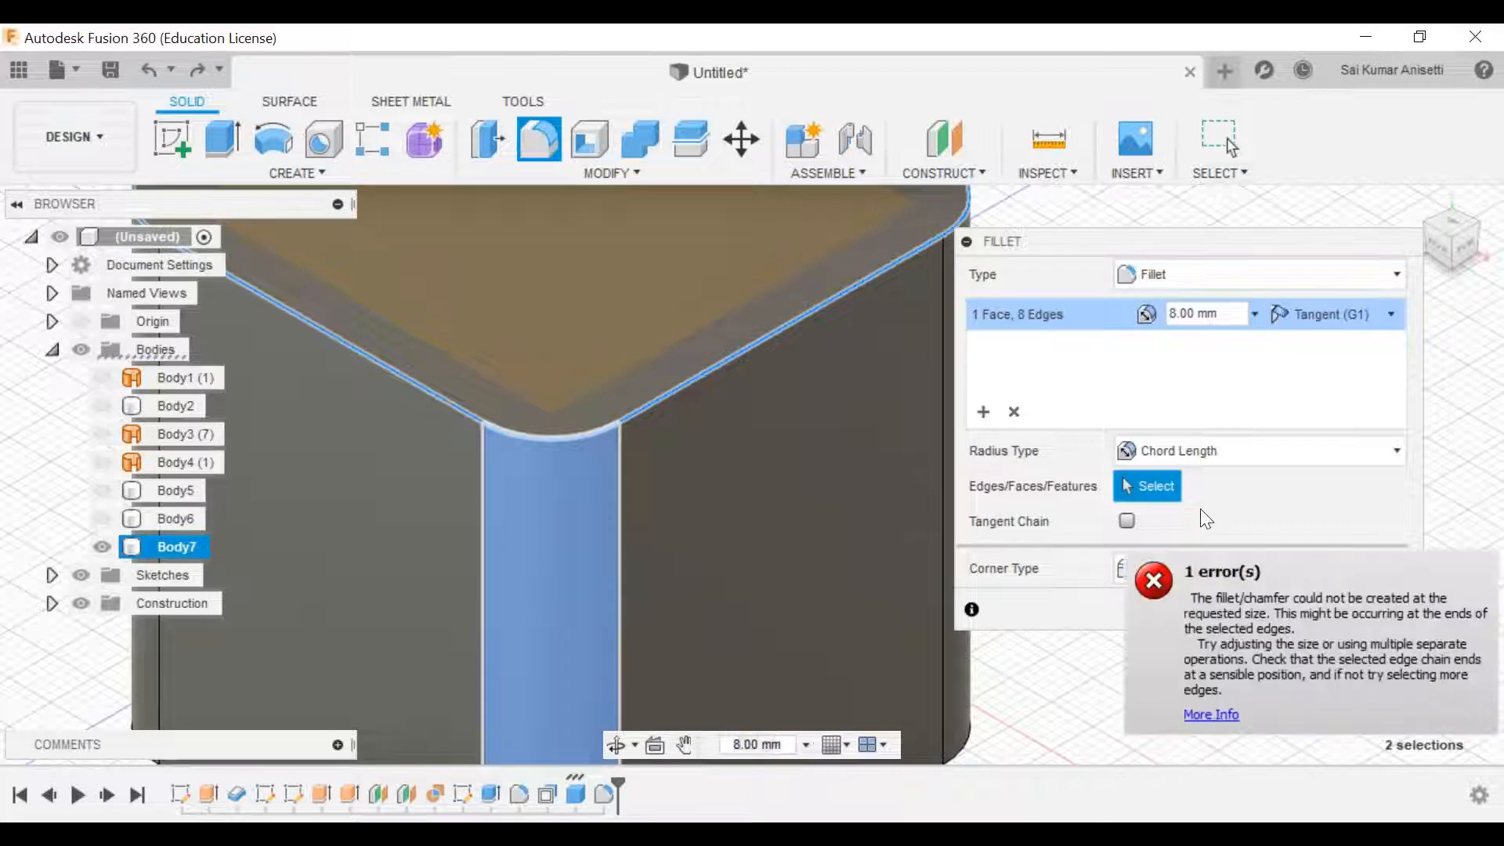
key(Escape)
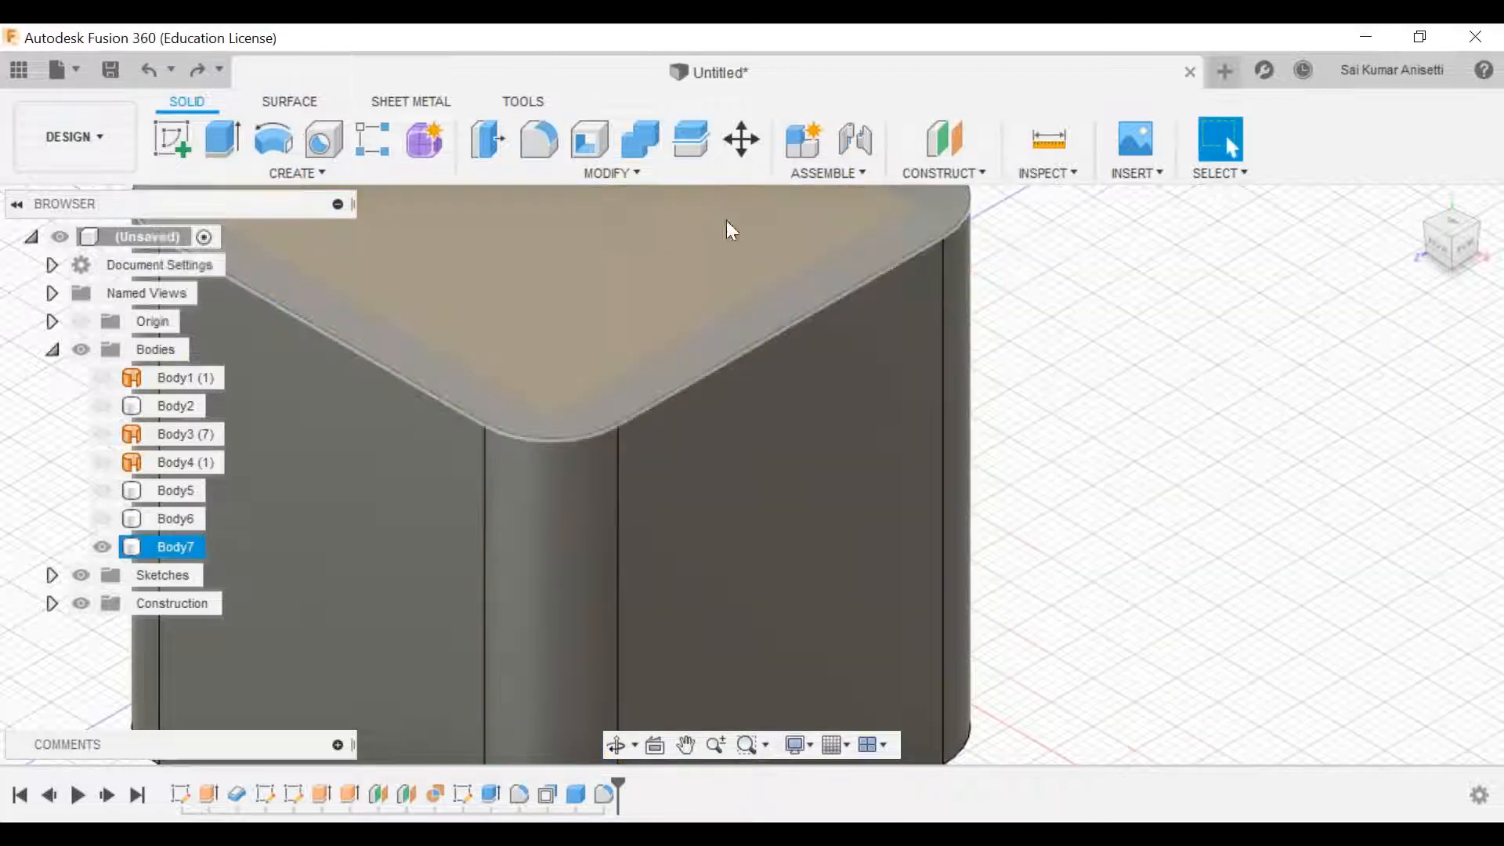
Step: Start a new fillet on the top face's edge loop with a constant radius of 8 mm
click(545, 142)
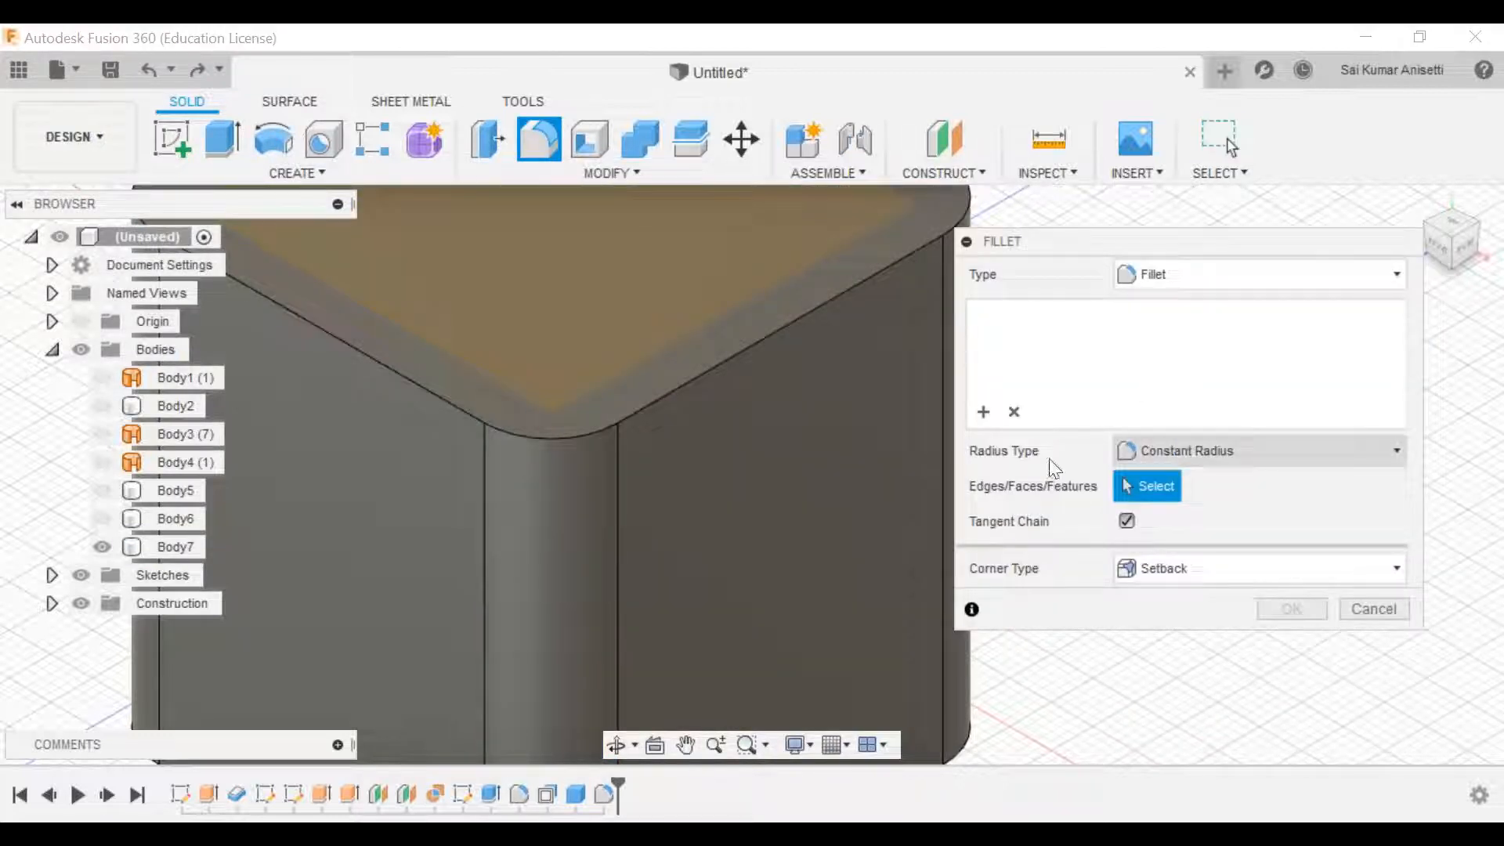
click(708, 381)
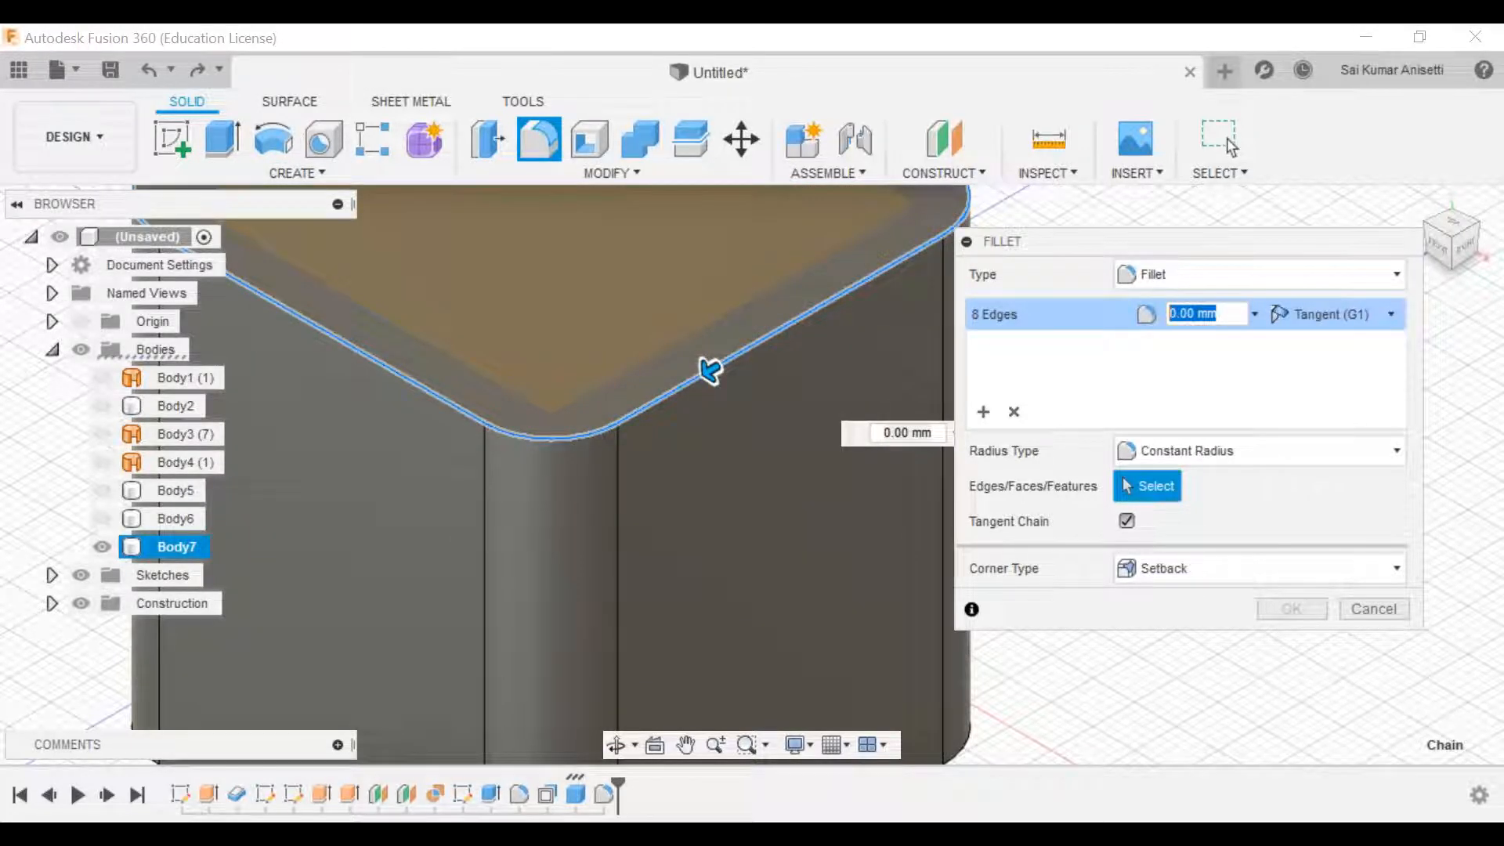
text(8)
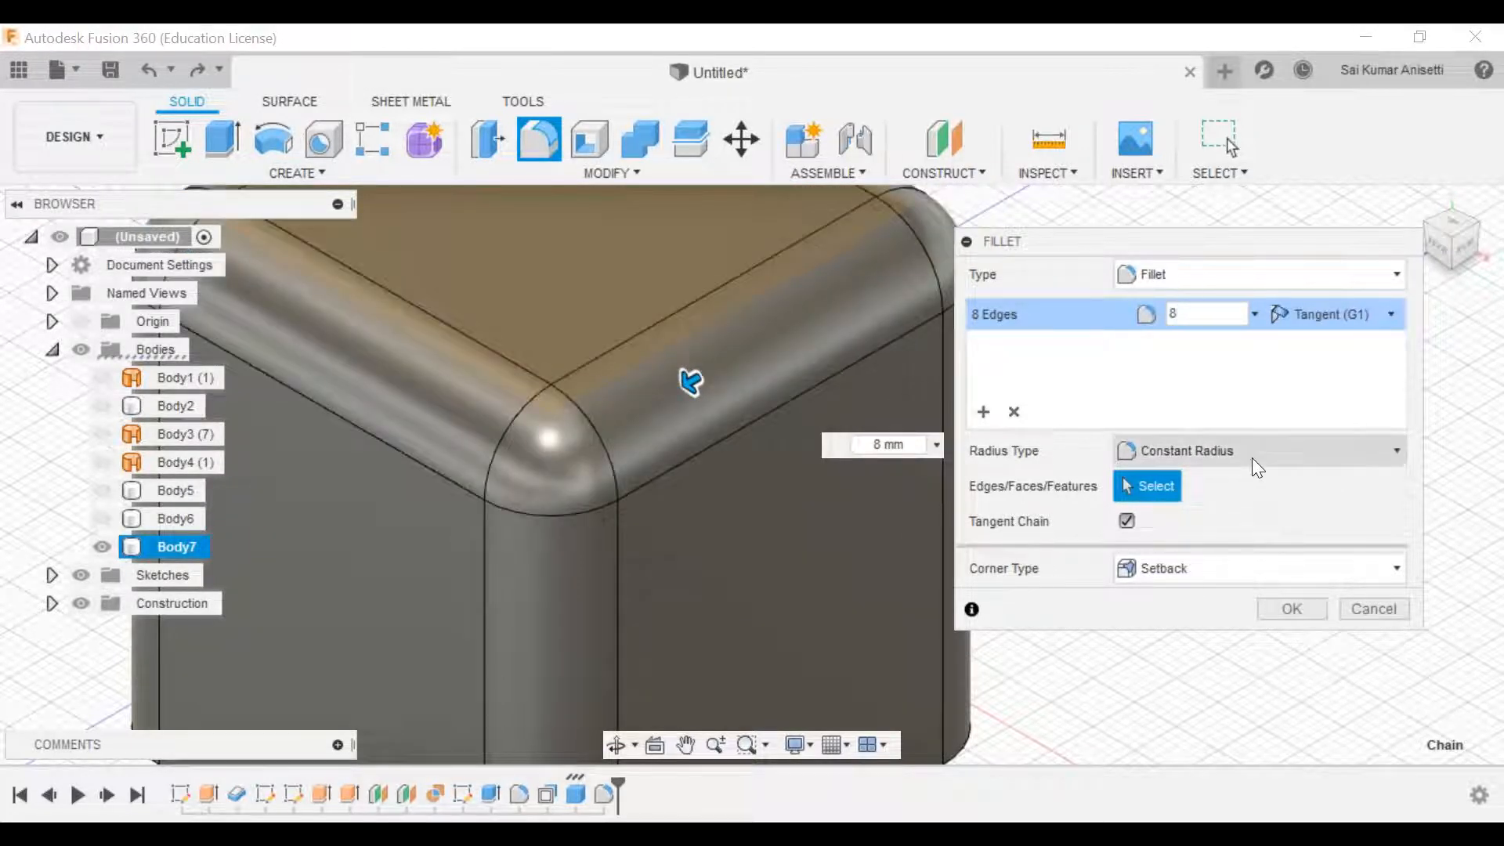
click(1253, 459)
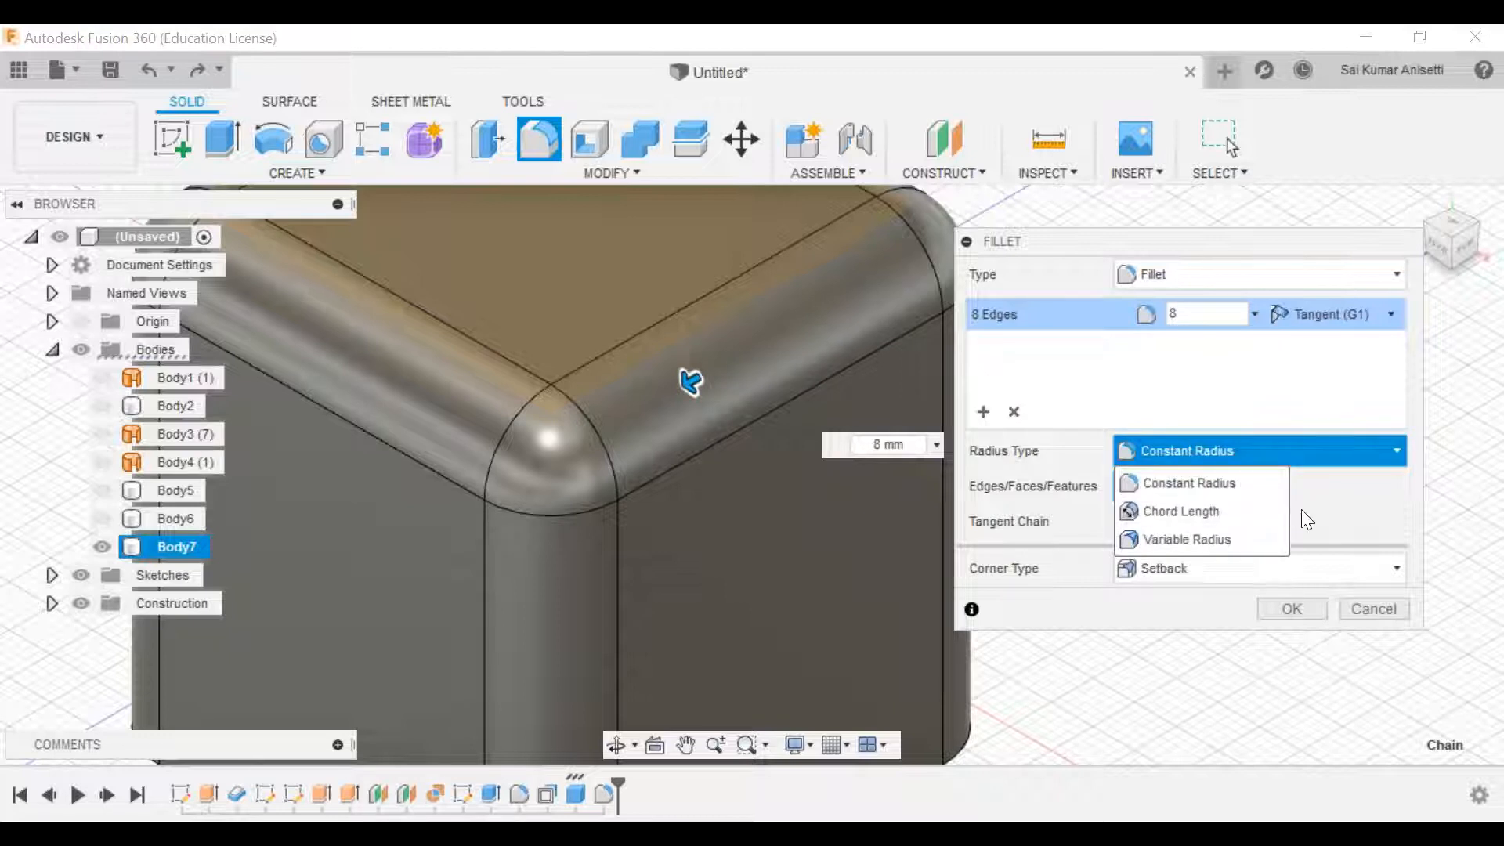
click(1300, 509)
click(1221, 565)
click(1220, 568)
click(1263, 454)
click(1263, 448)
Step: Set the top-edge fillet's continuity to Curvature (G2) and create the fillet
click(1344, 316)
click(1348, 374)
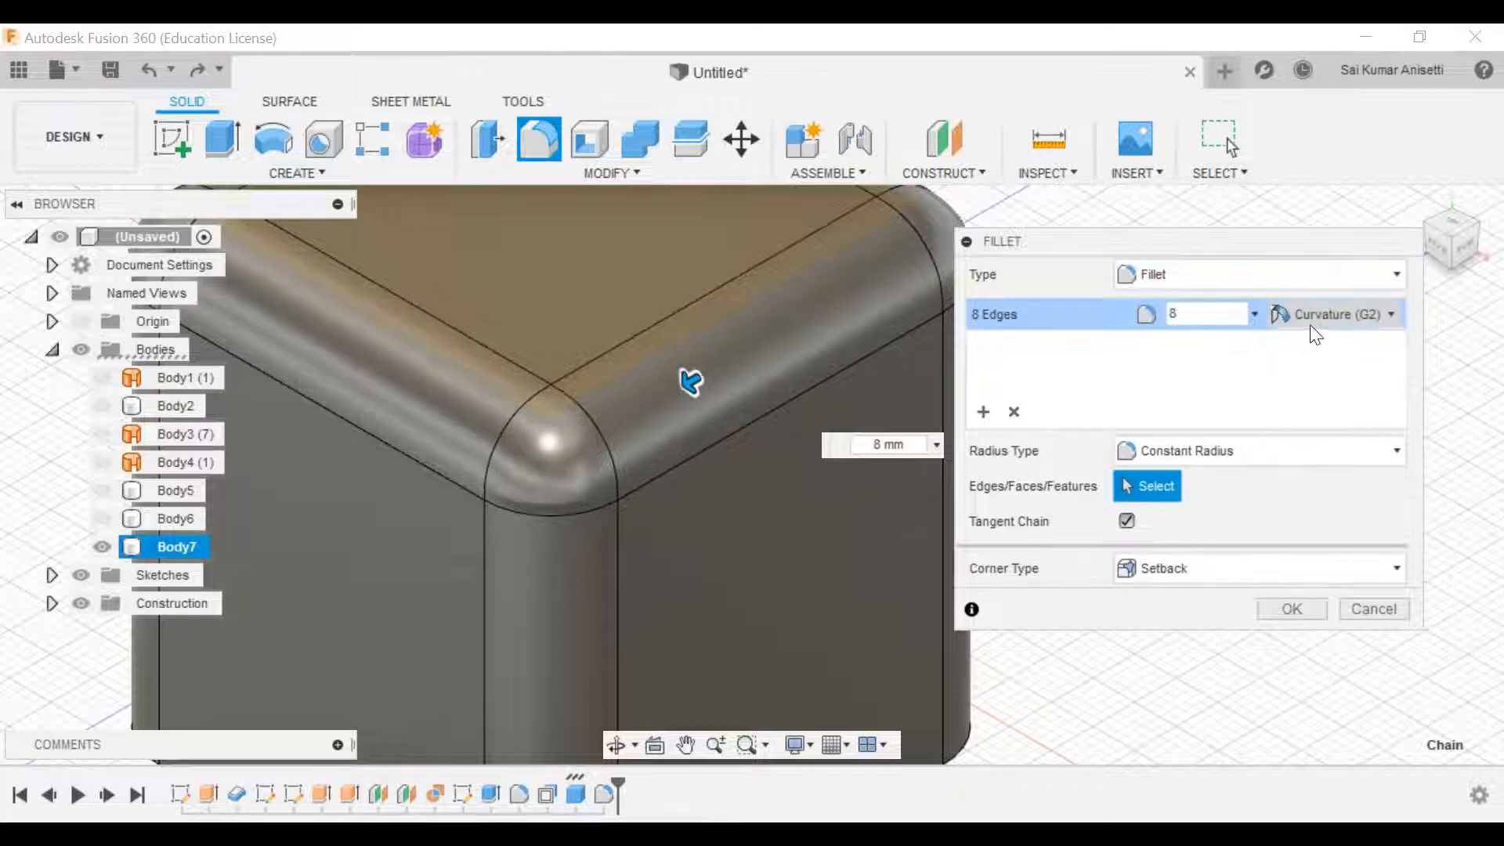
middle_drag(776, 504, 791, 591)
scroll(669, 474, down, 3)
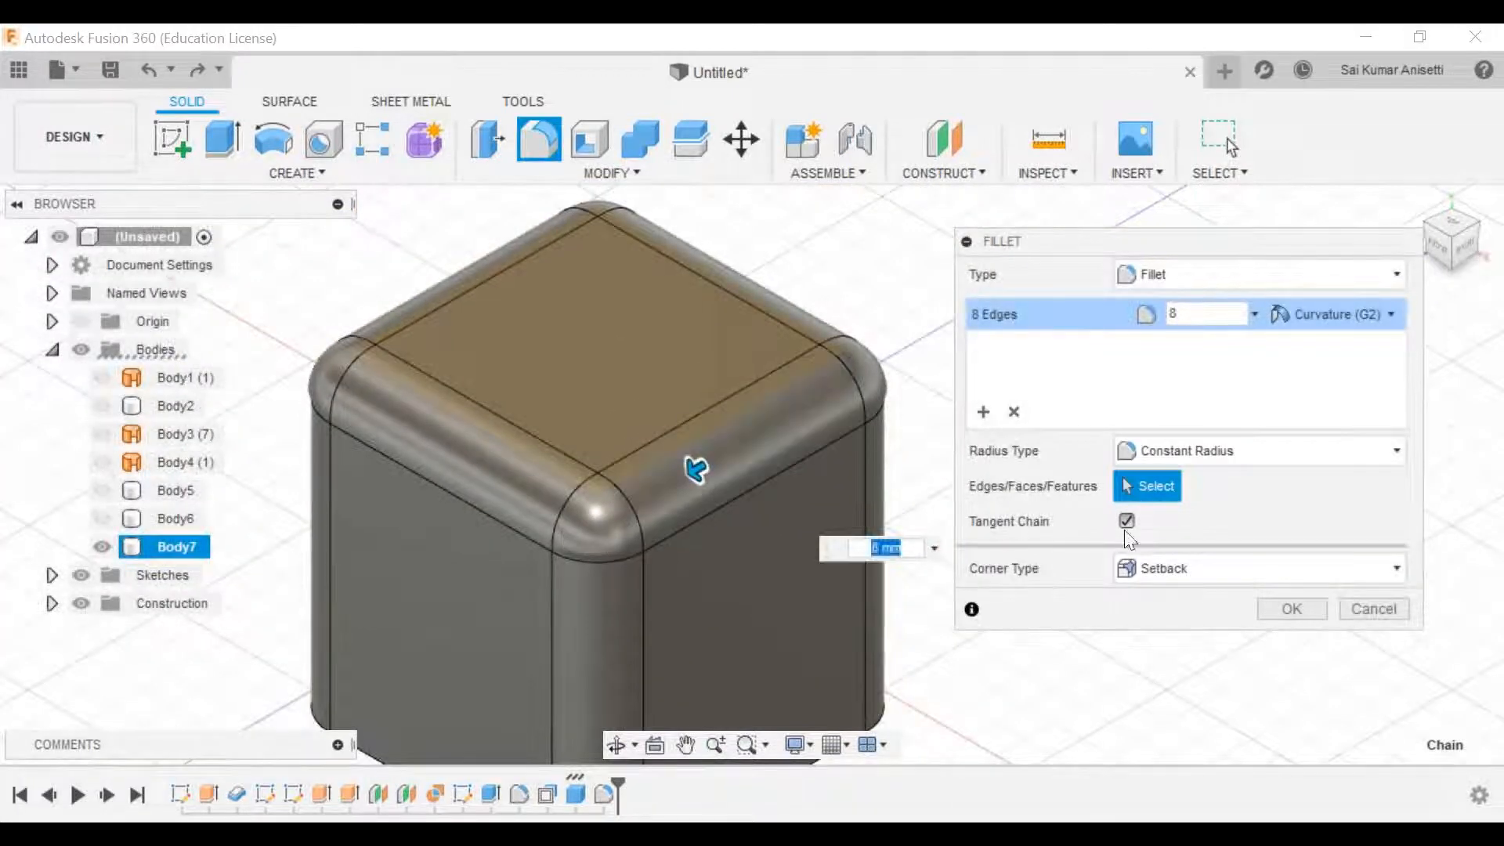
click(1291, 608)
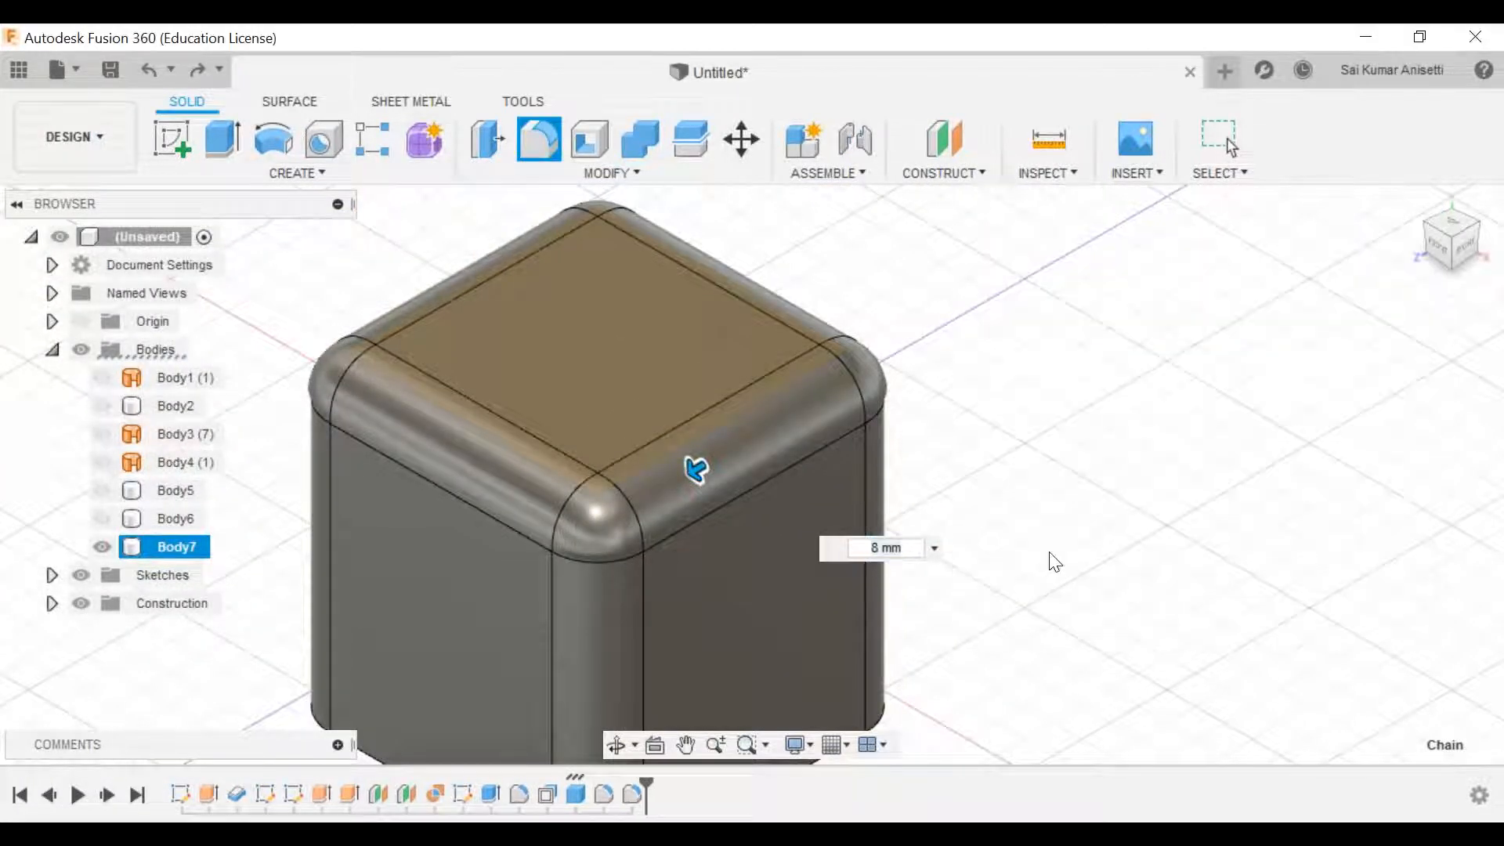
Step: Try the Shaded with Hidden Edges visual style and switch the display to Shaded without edges
click(810, 745)
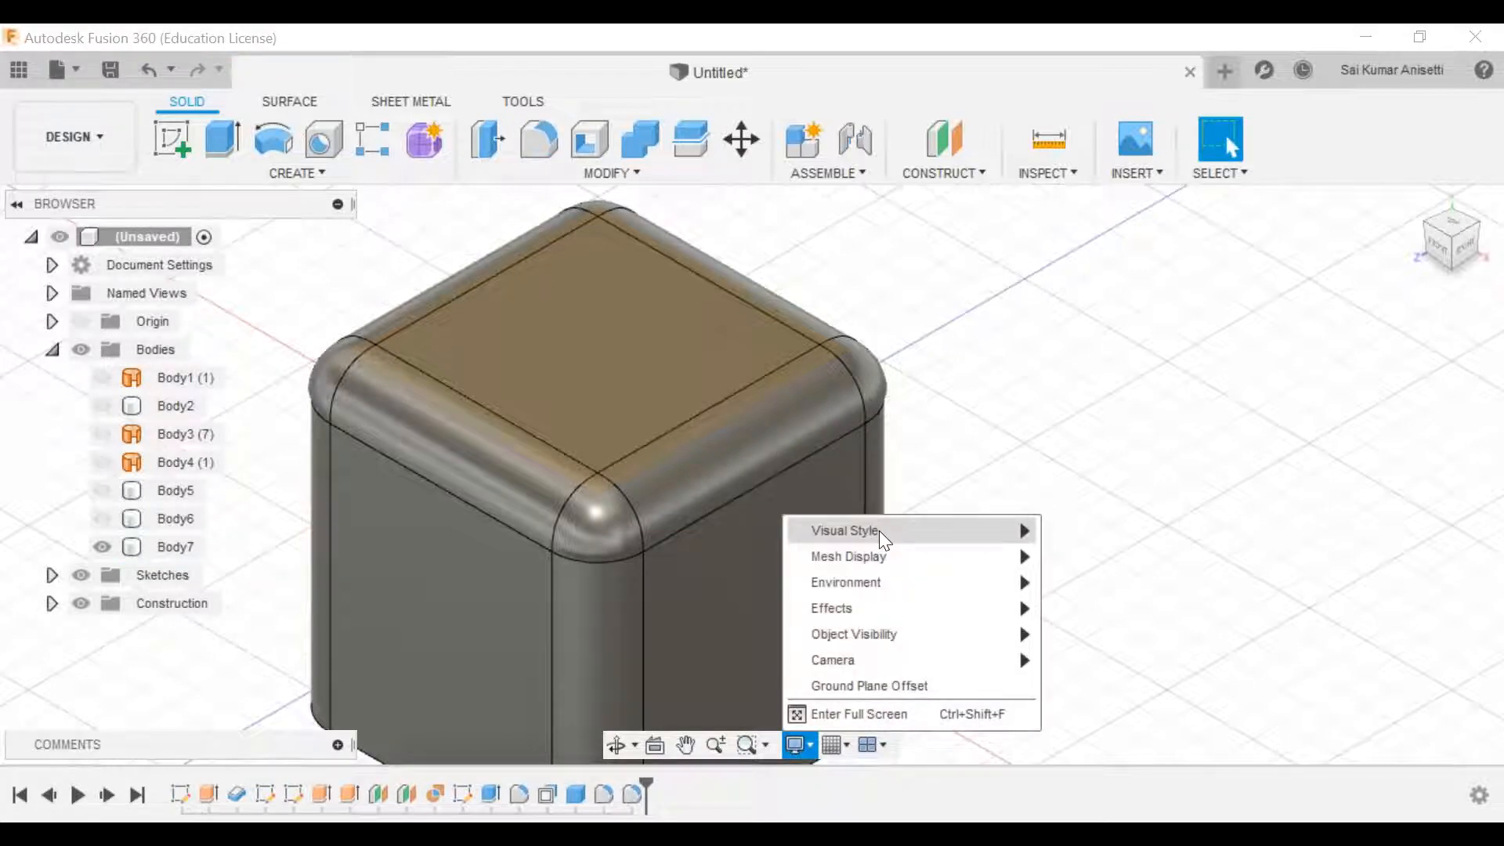
mouse_move(879, 530)
click(1074, 558)
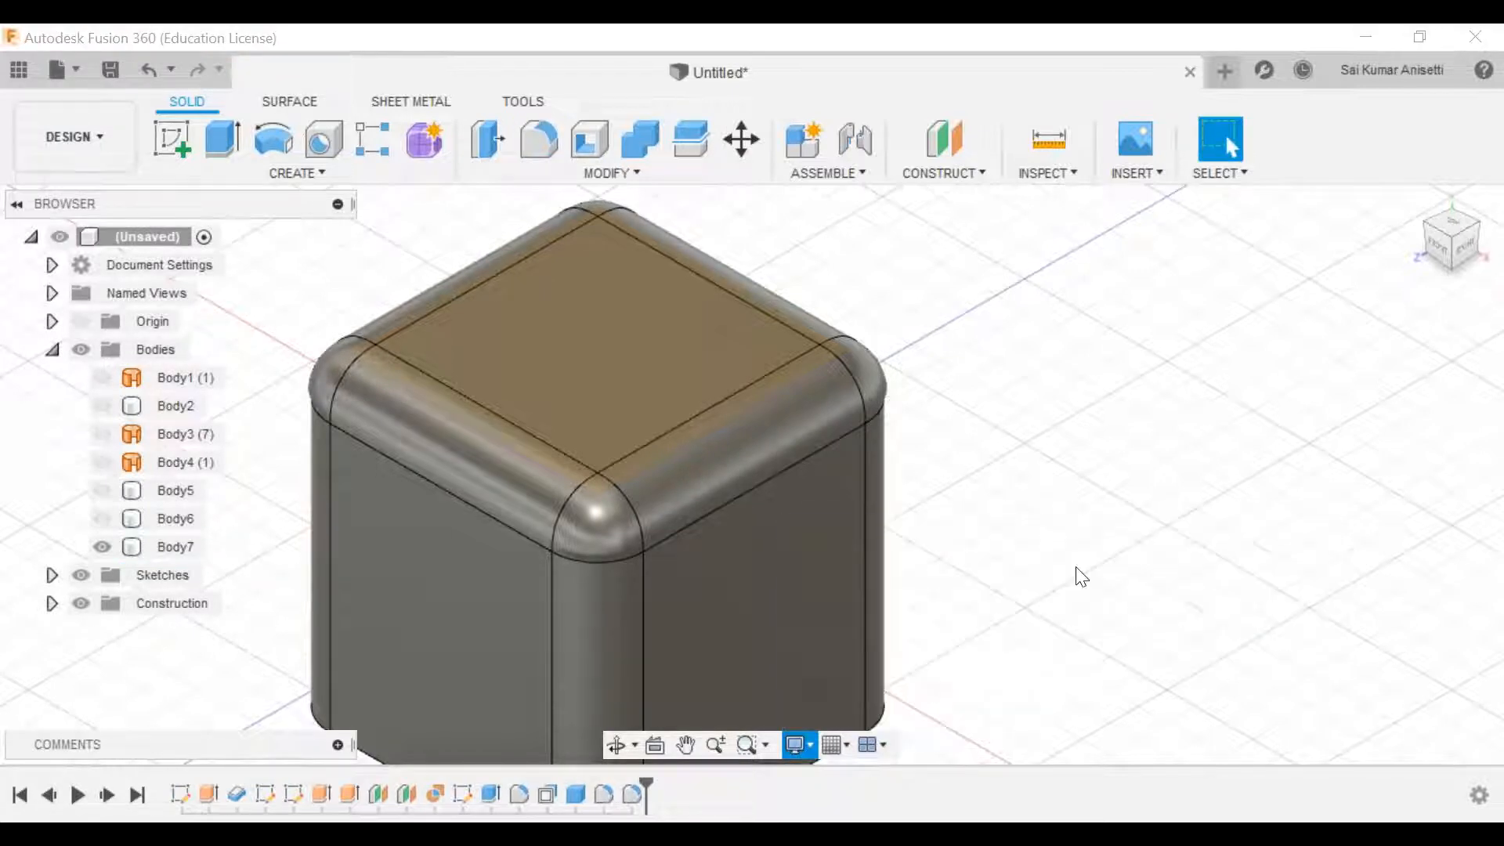
click(800, 745)
mouse_move(952, 524)
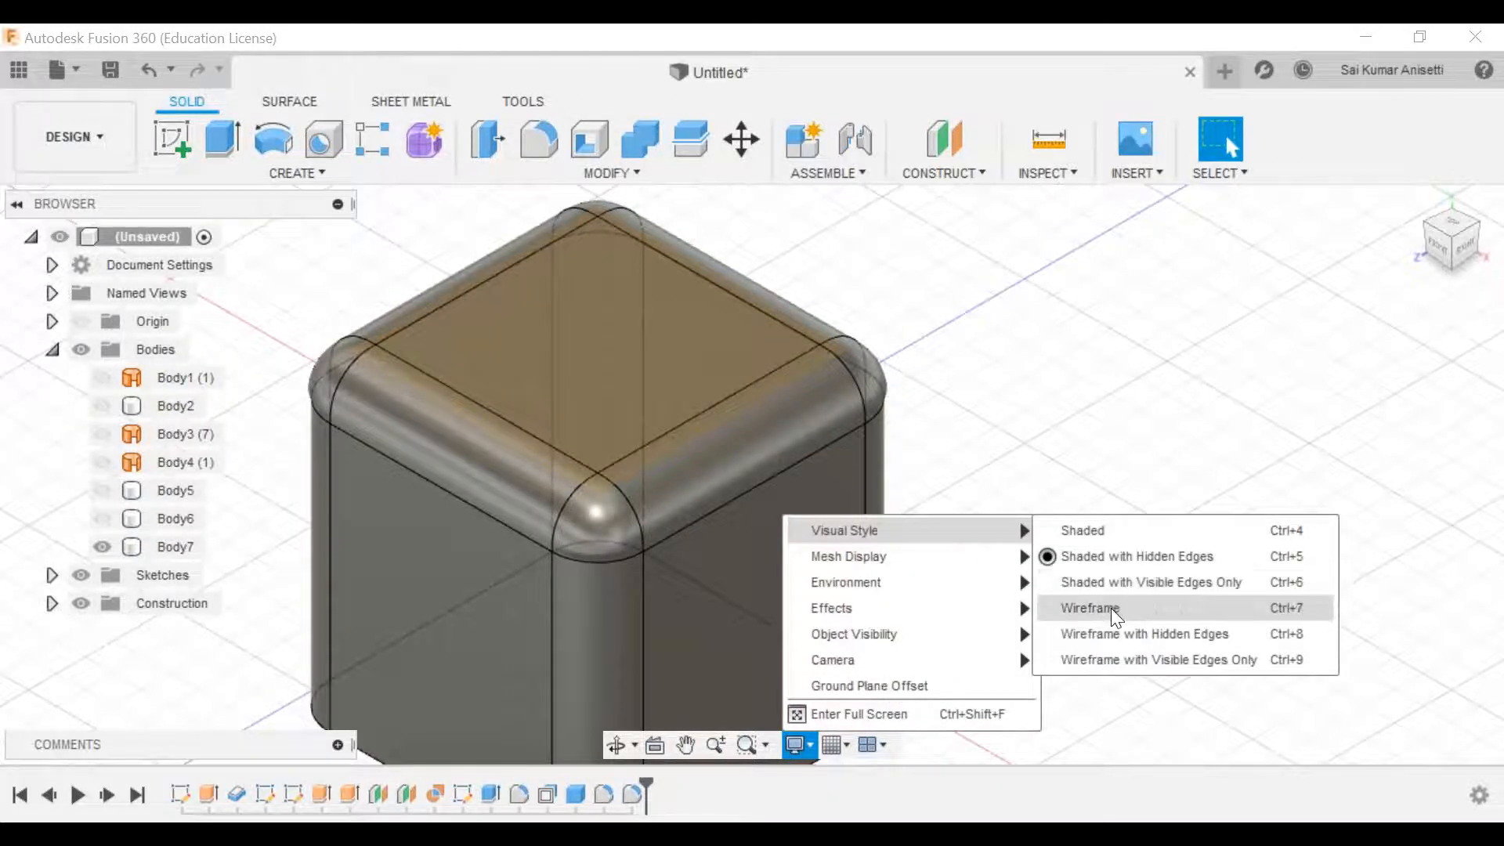
click(1101, 530)
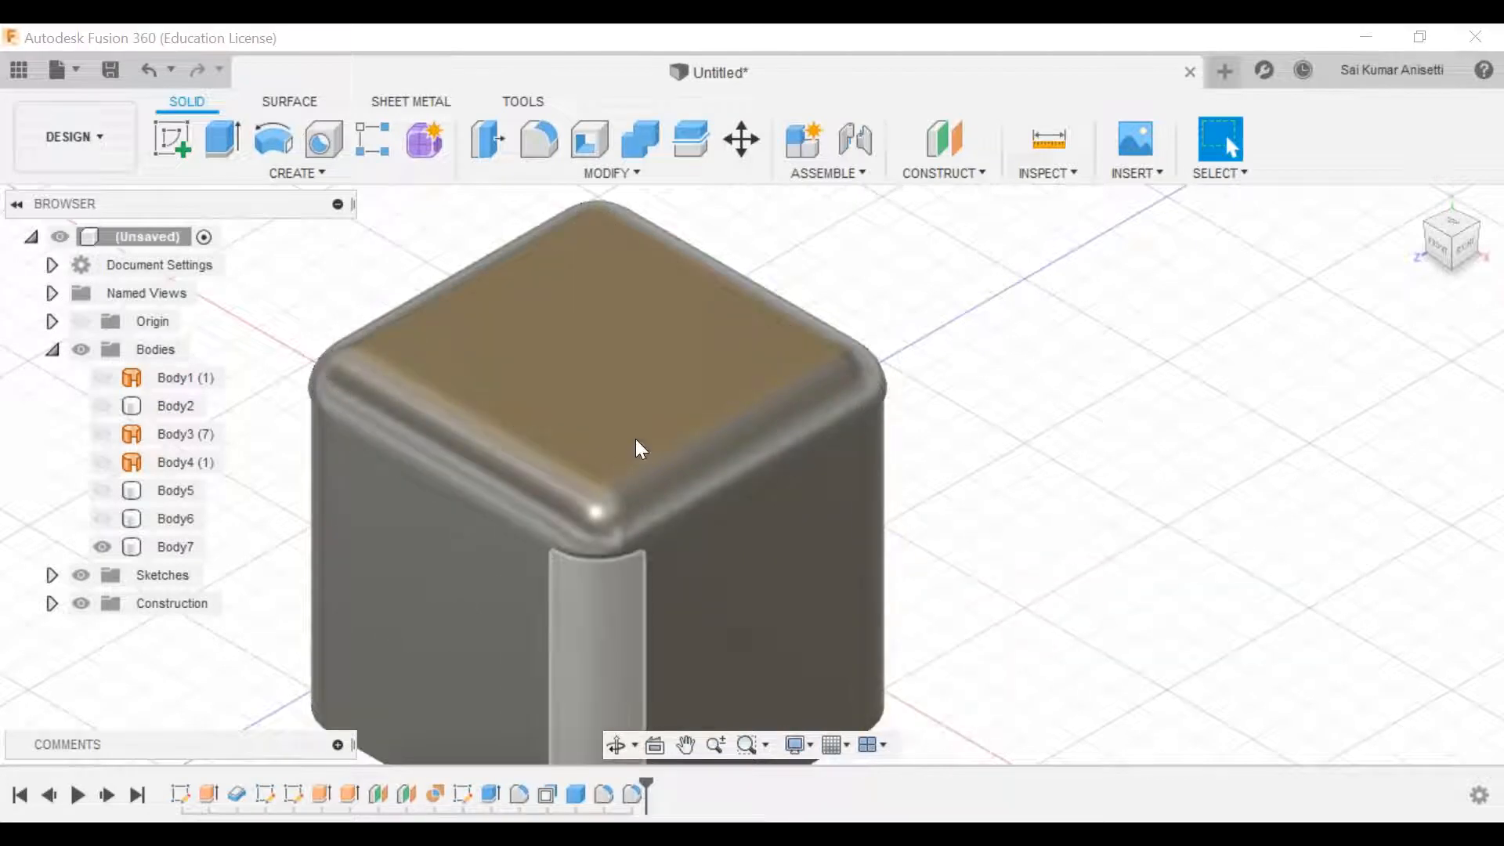
Step: Examine the rounded front corner face of the top-edge fillet and how it blends into the neighbouring faces
click(635, 521)
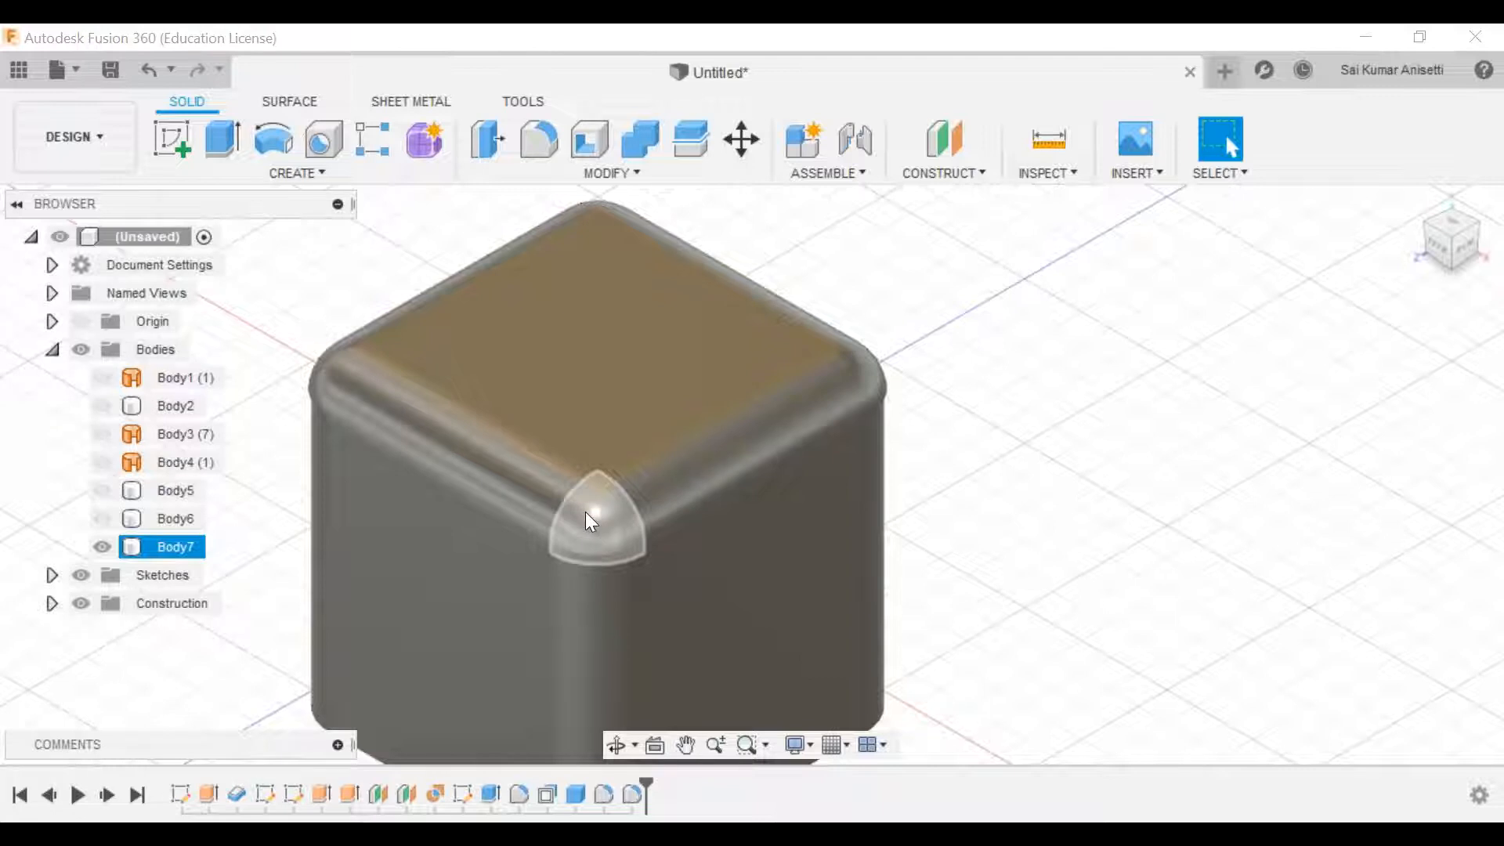
click(627, 516)
click(952, 401)
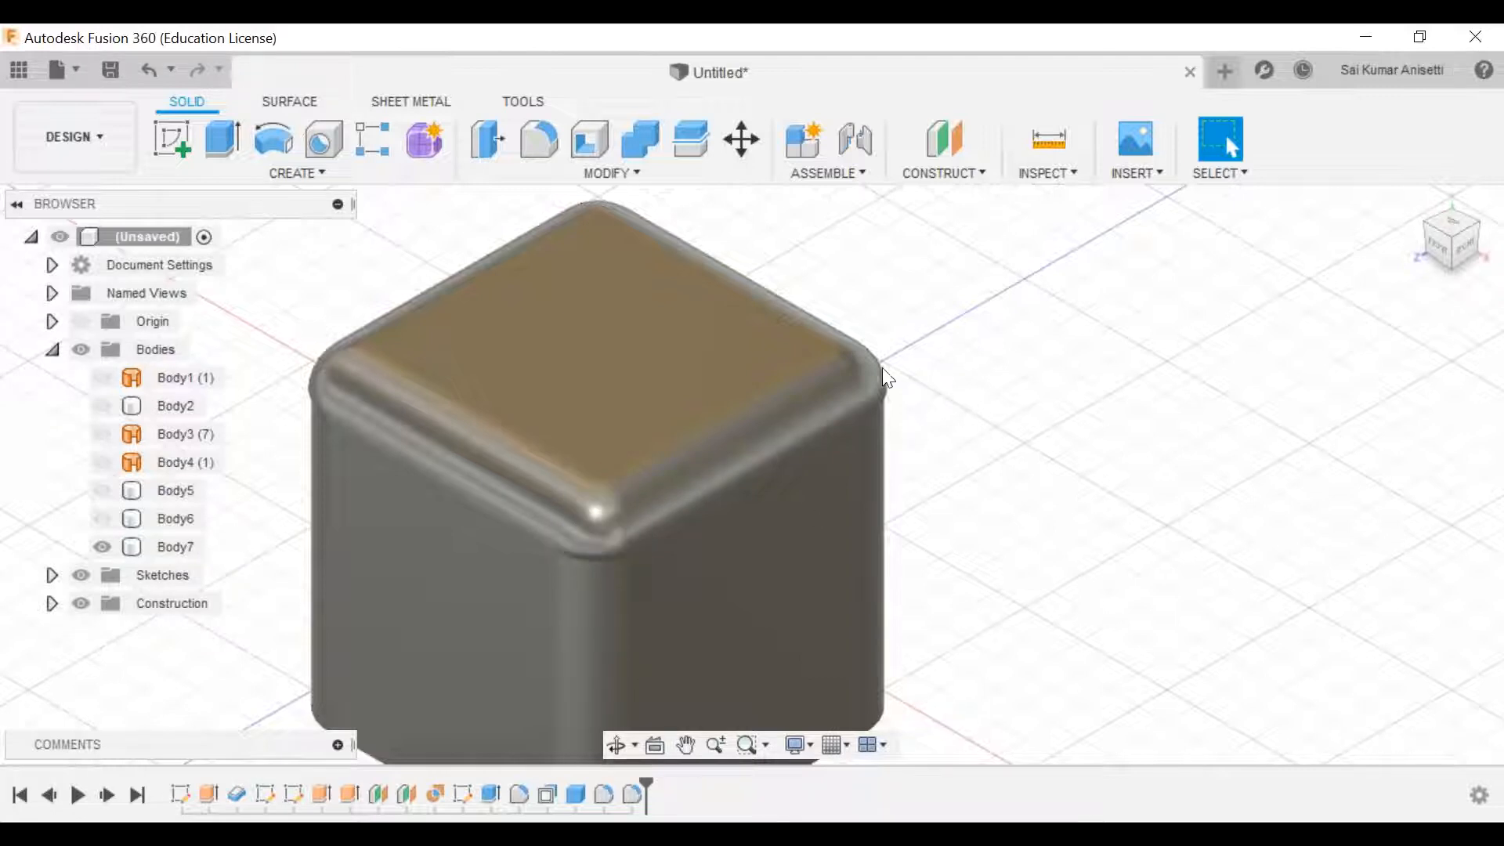
click(885, 377)
click(608, 517)
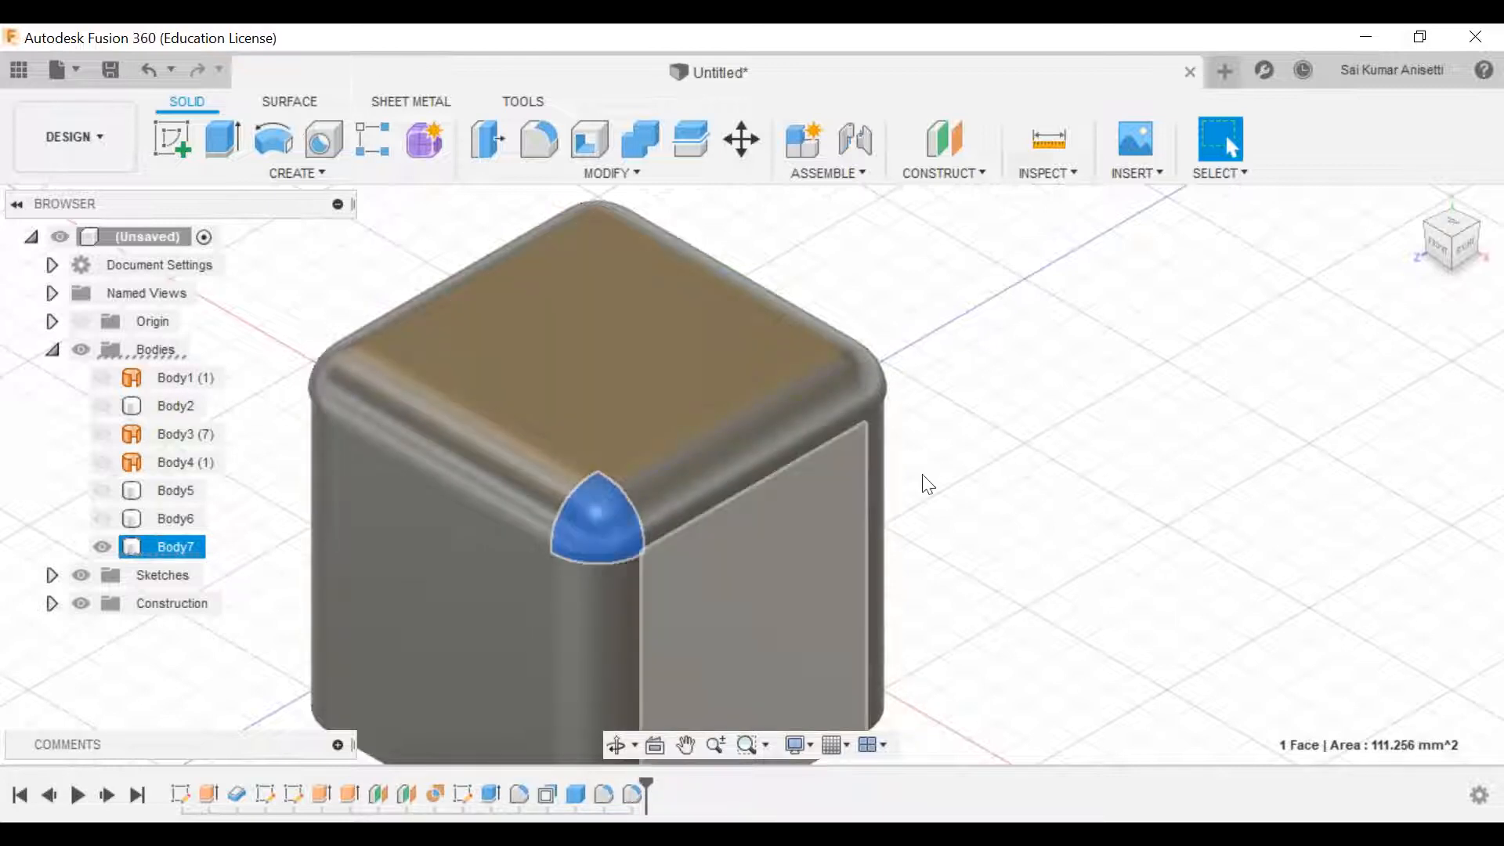
click(1106, 414)
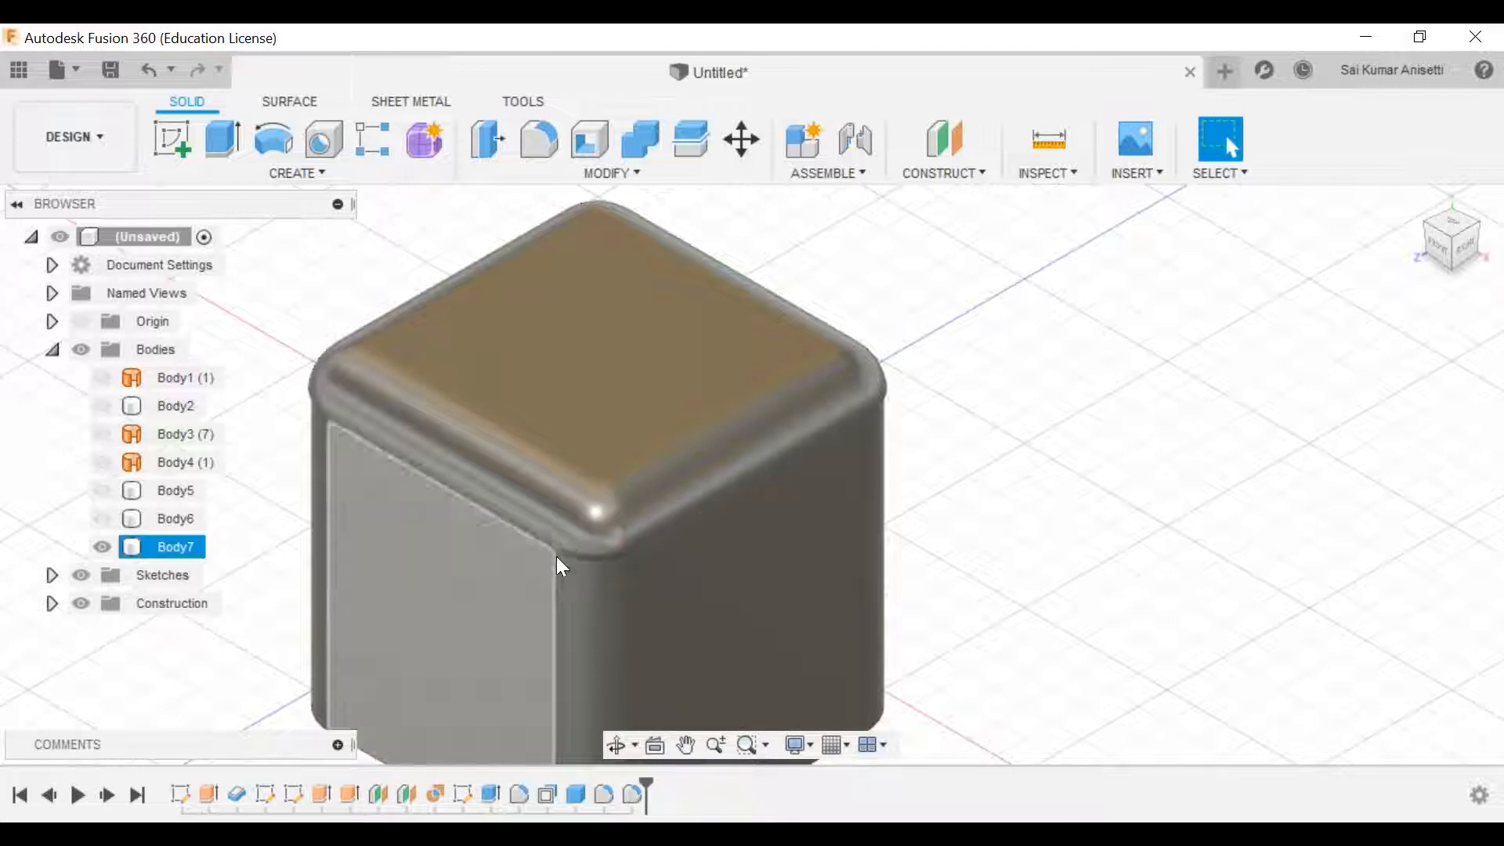
Step: Edit the top-edge fillet and change its continuity to Tangent (G1)
click(605, 535)
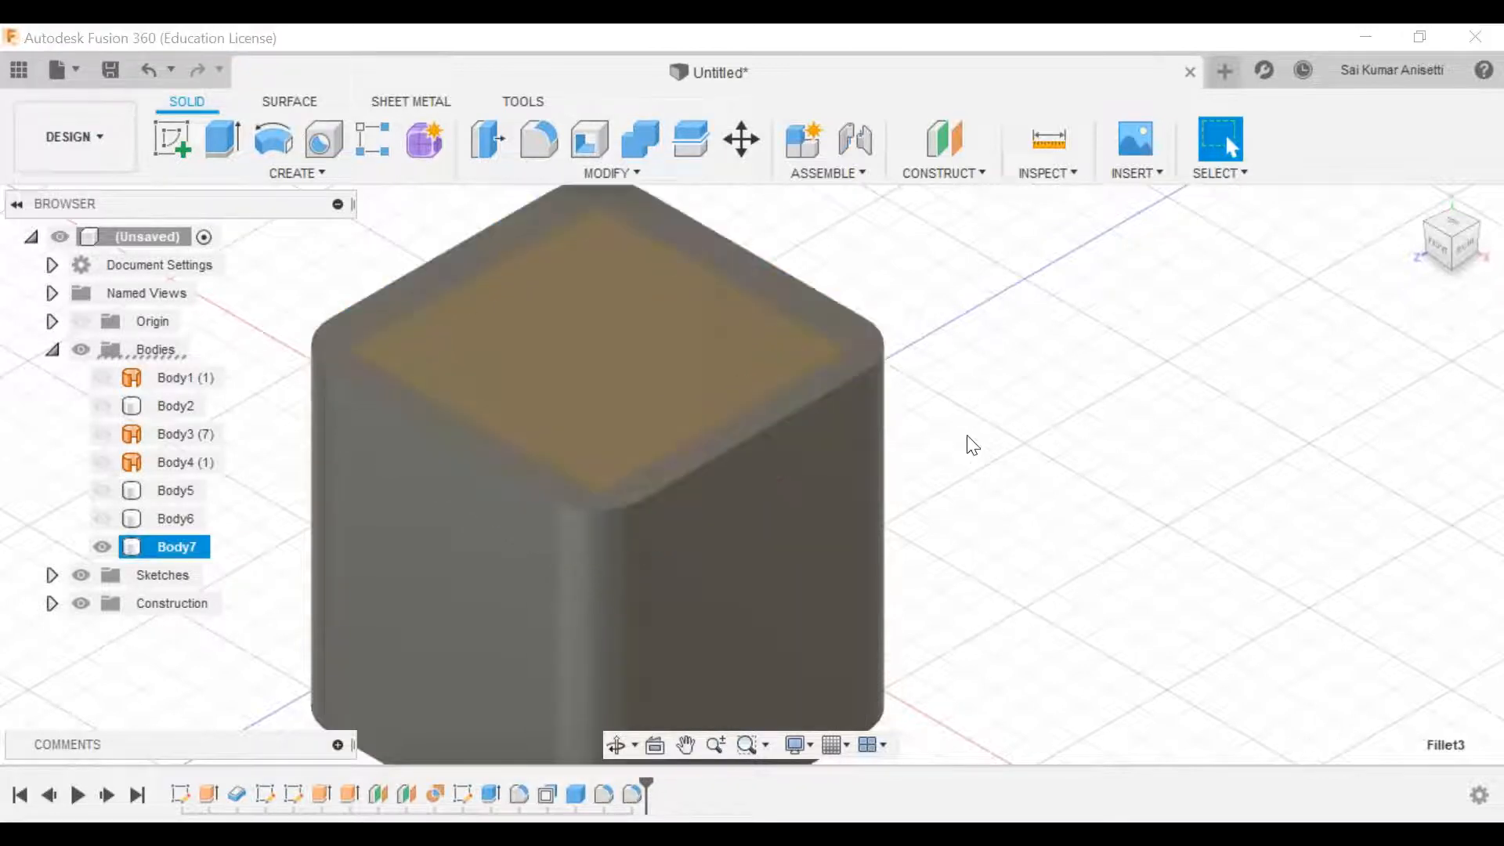
click(1299, 315)
click(1320, 349)
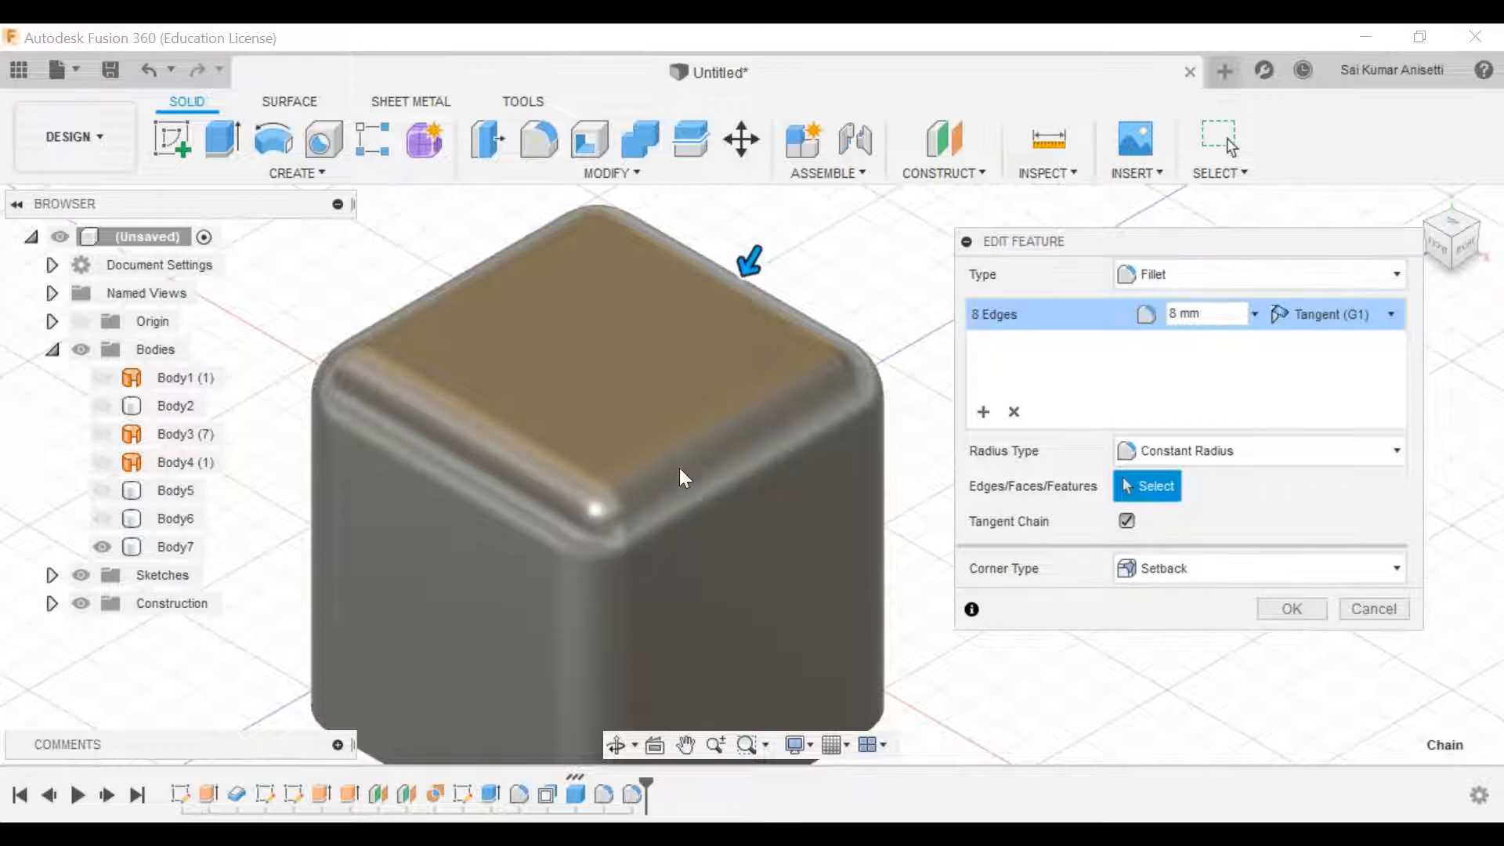
click(1309, 608)
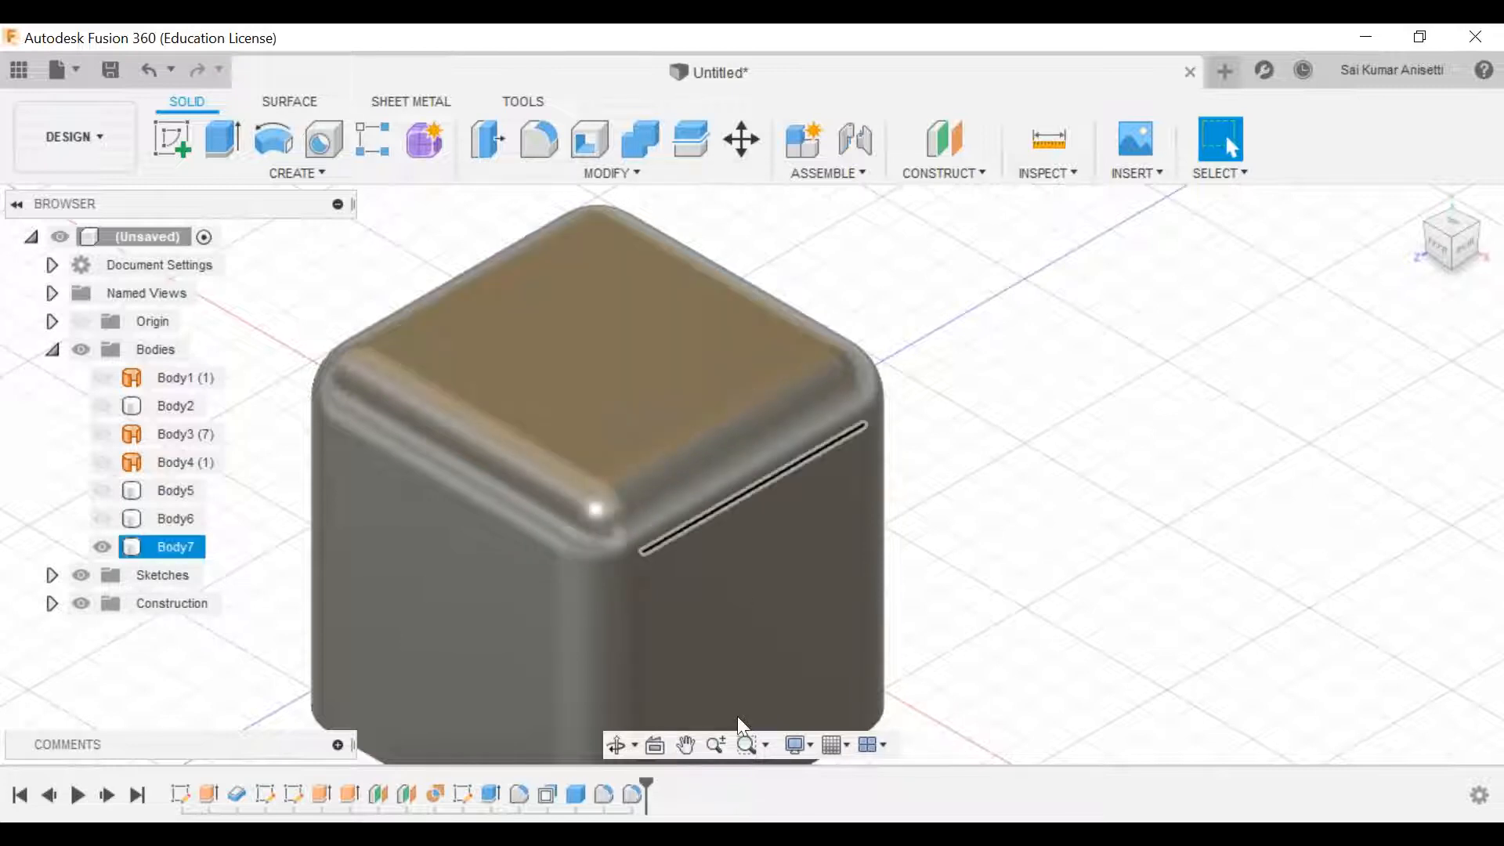
Step: Set the visual style to Shaded with Visible Edges Only
click(809, 744)
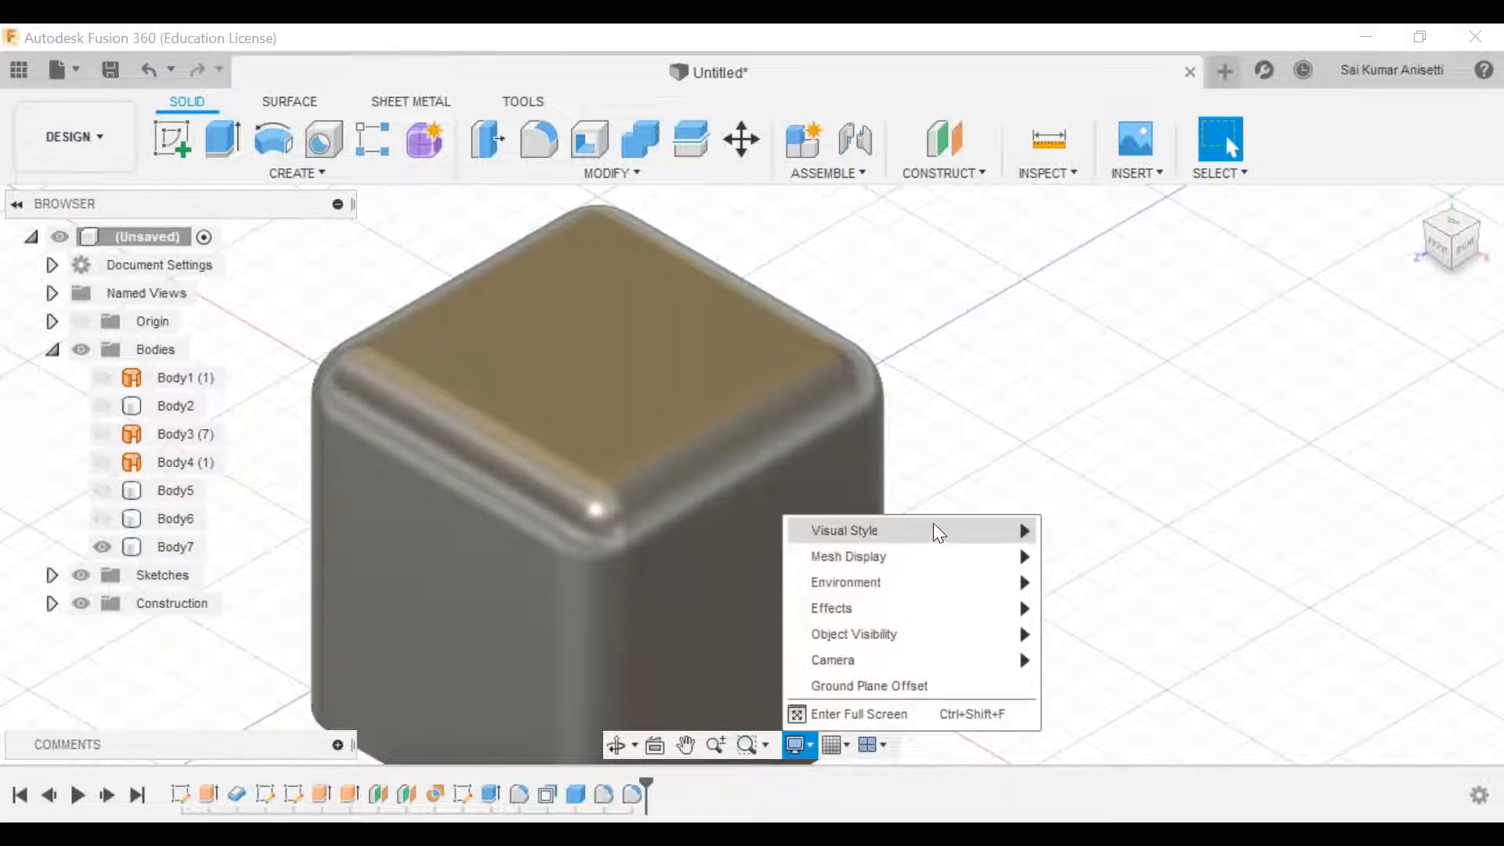
mouse_move(934, 529)
click(1092, 583)
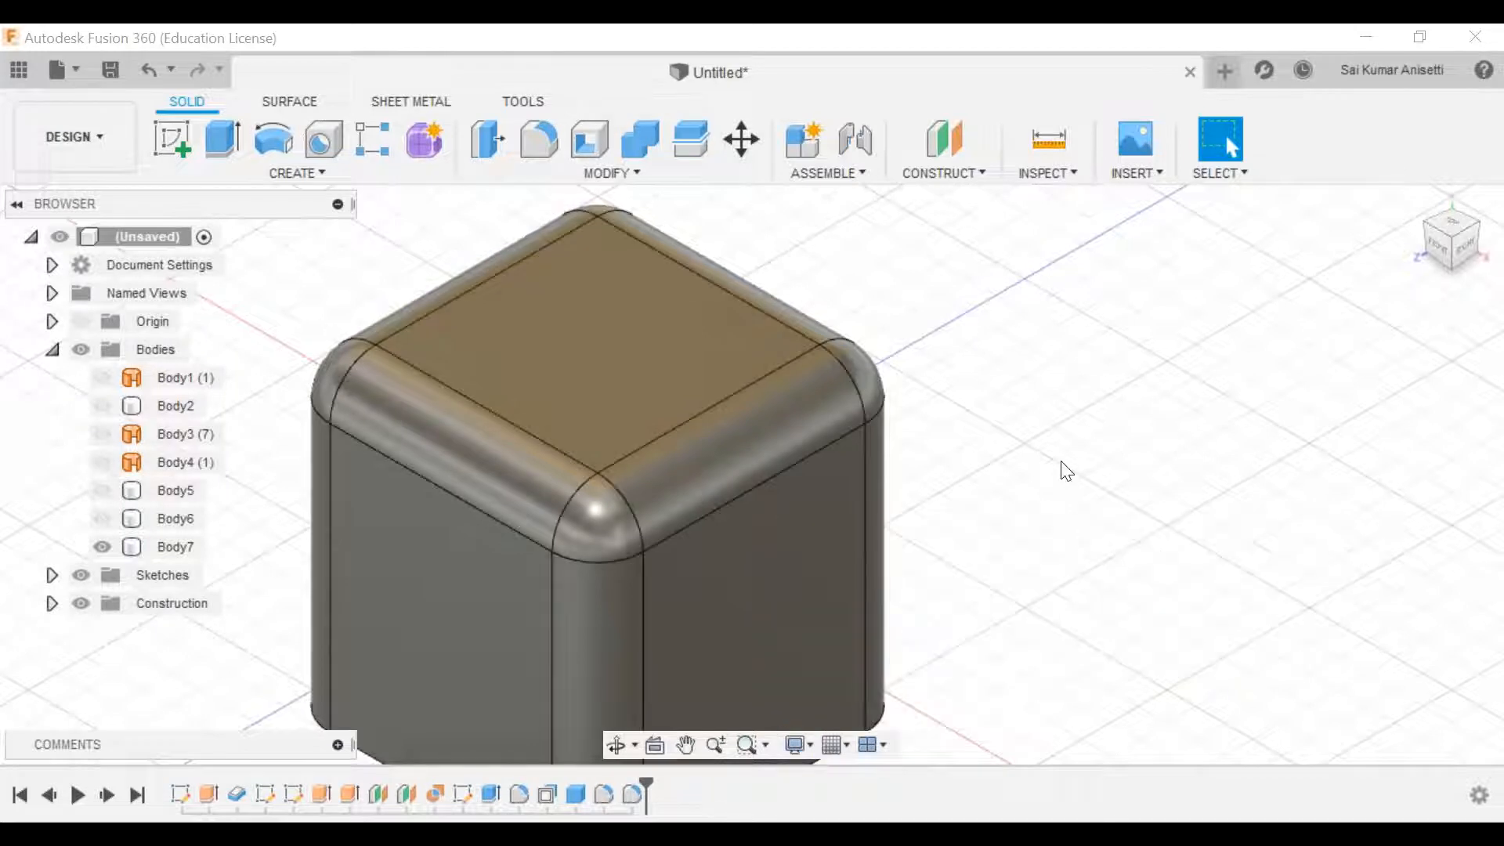
Step: Undo the last two fillets on the cube so its edges are sharp again
middle_drag(956, 421, 1043, 391)
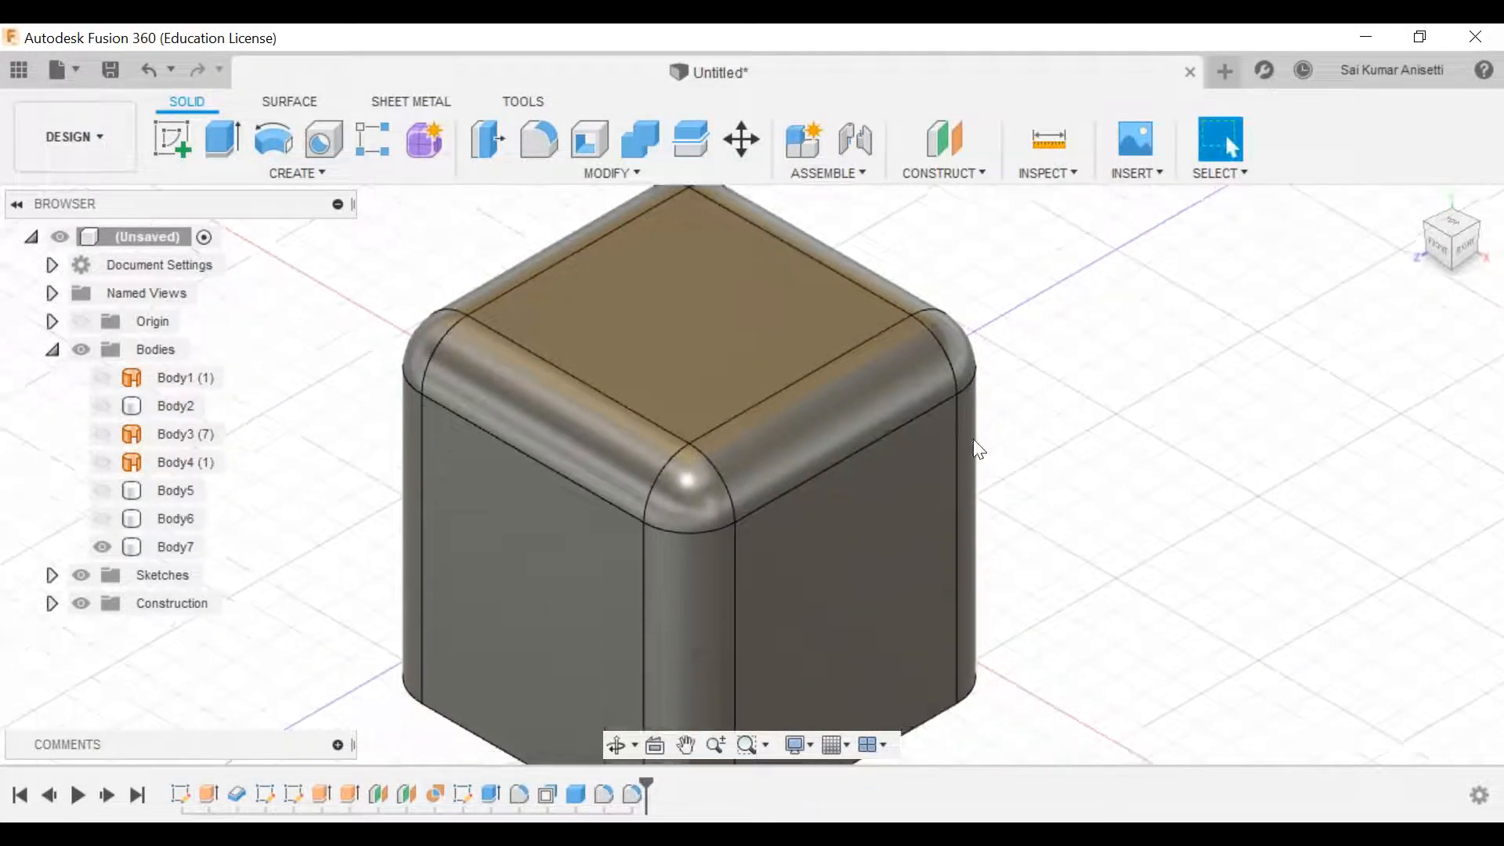
scroll(974, 445, down, 3)
scroll(815, 452, up, 1)
middle_drag(898, 503, 853, 489)
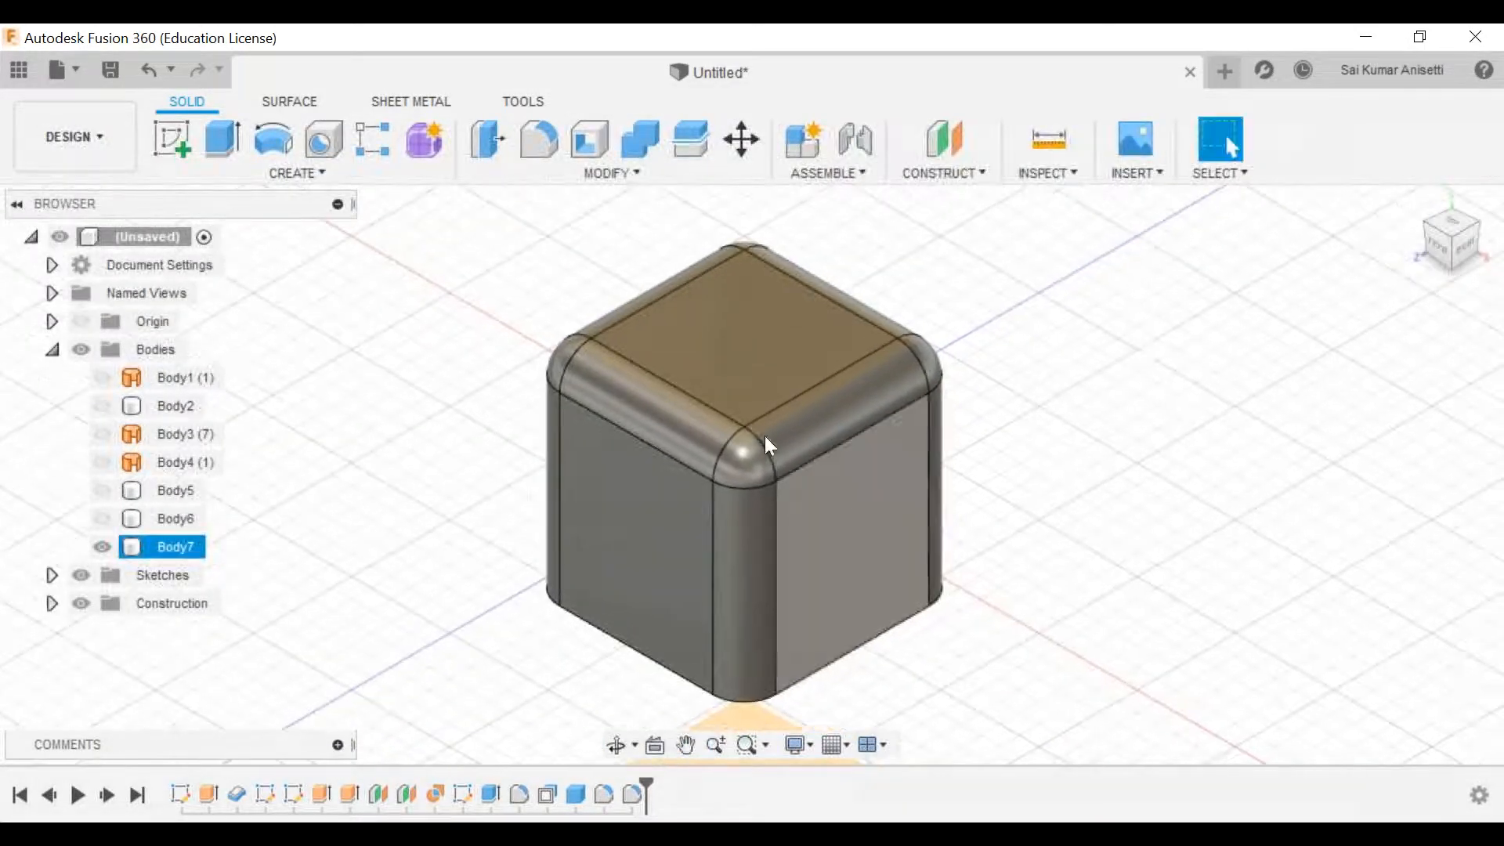
key(ctrl+z)
key(ctrl+z)
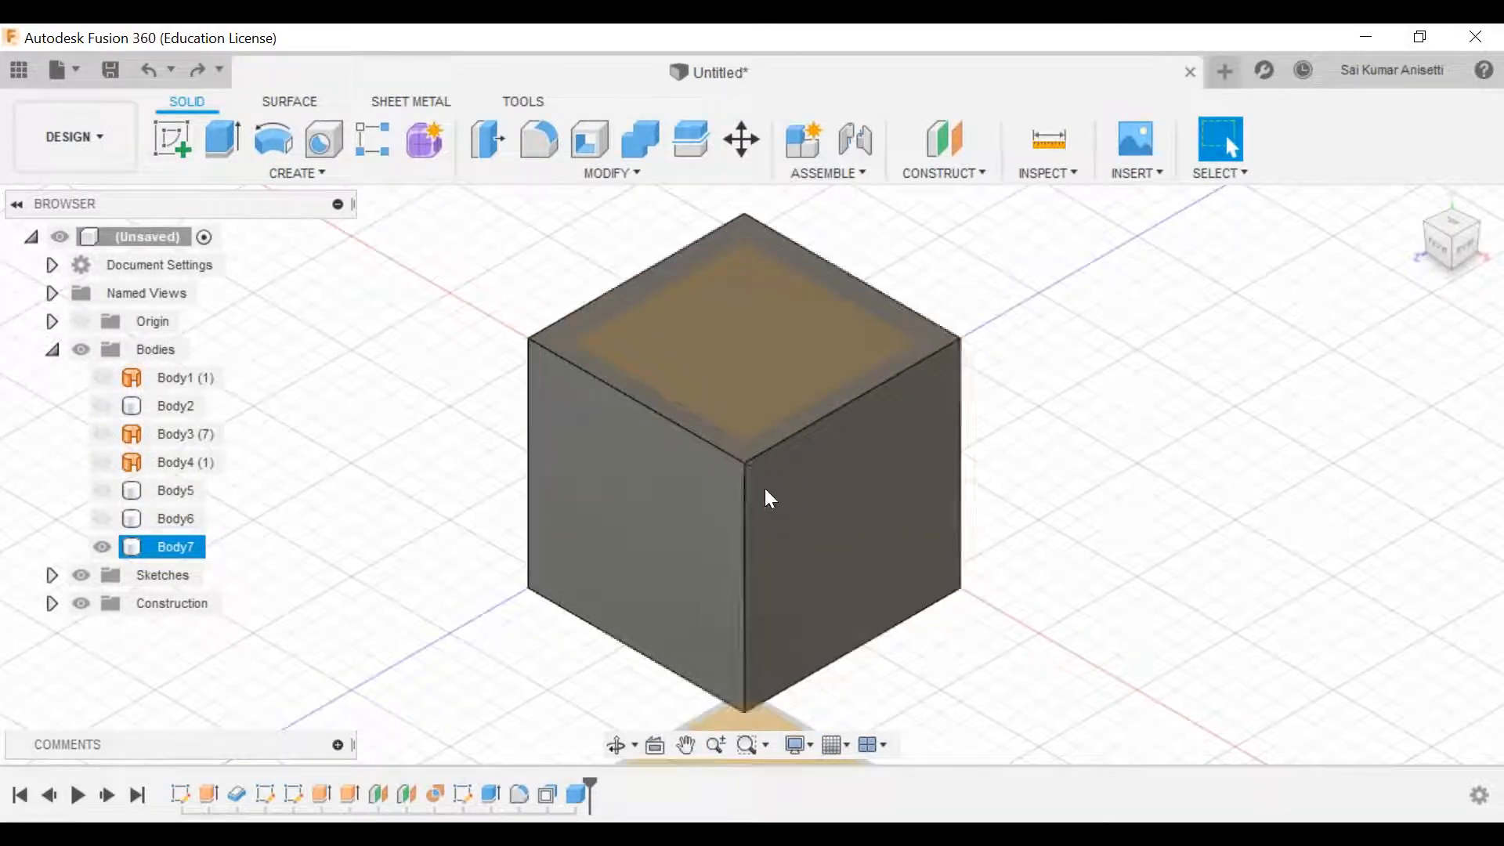
Step: Start a fillet on the cube's front vertical edge and choose the Variable Radius type
click(612, 172)
click(999, 368)
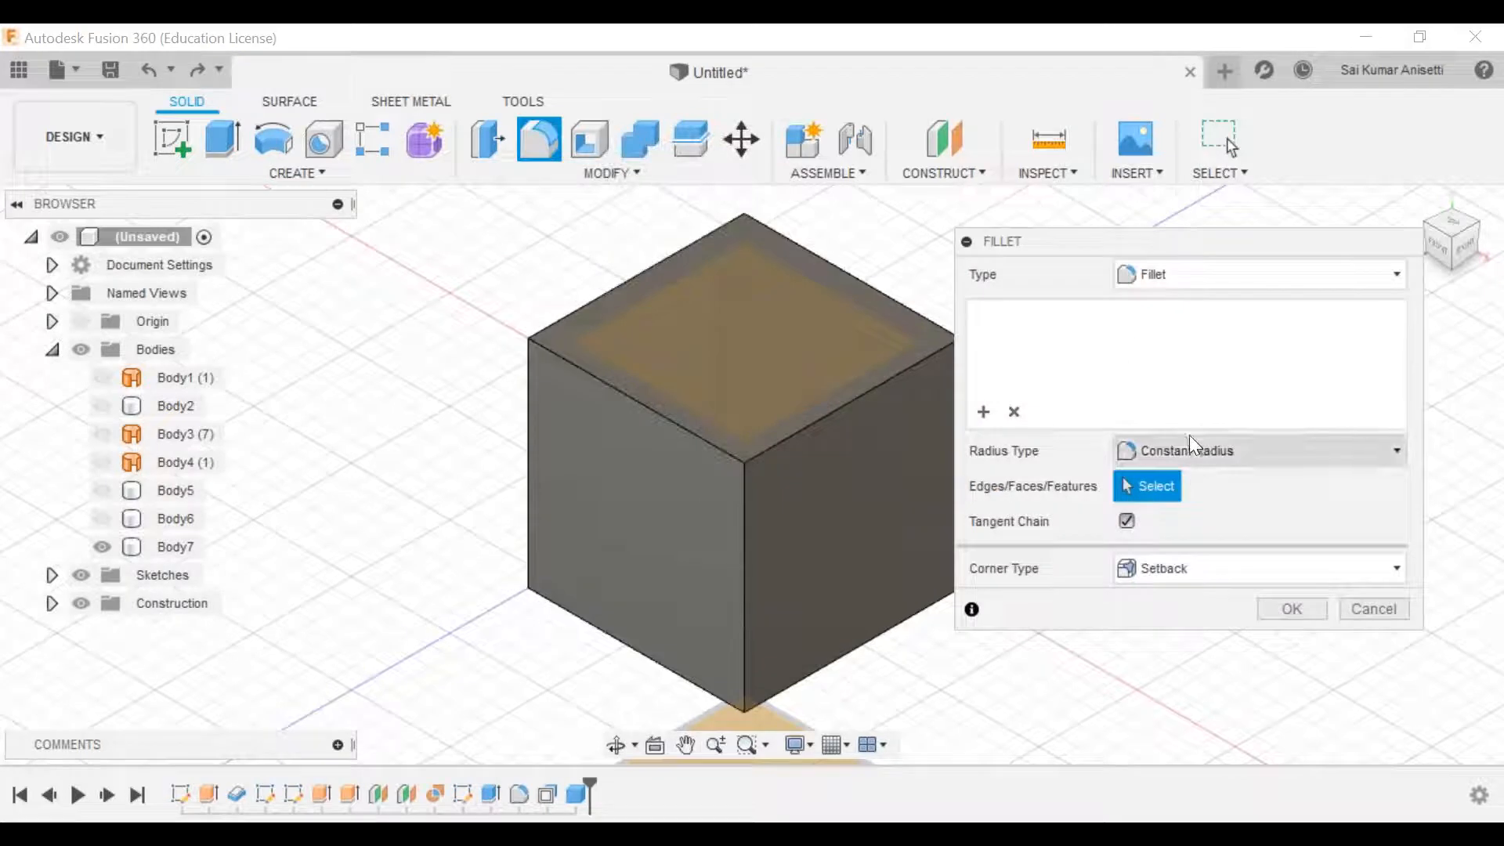
click(745, 503)
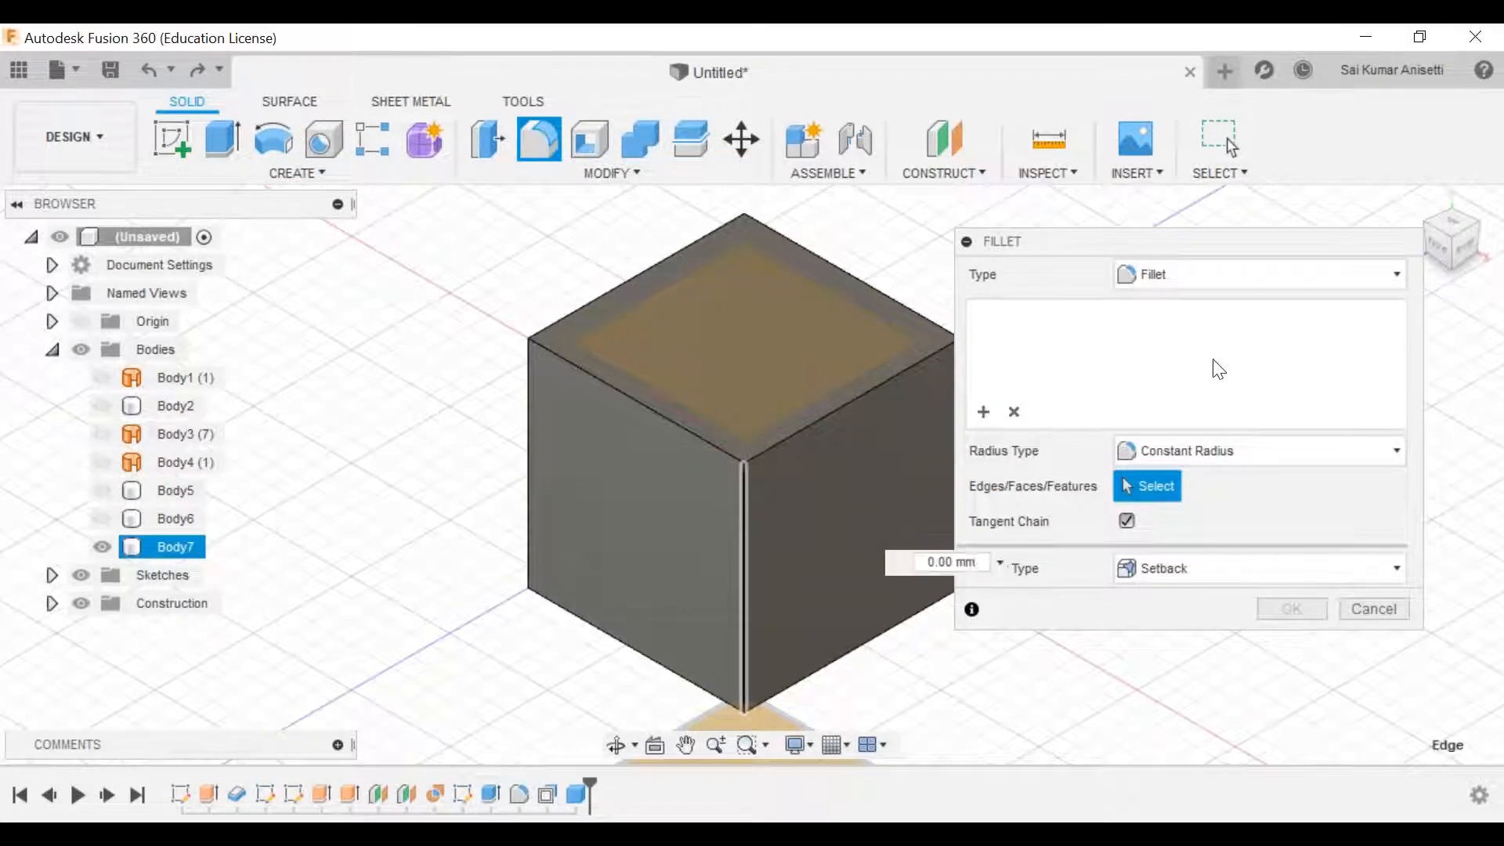
click(1334, 322)
click(1333, 322)
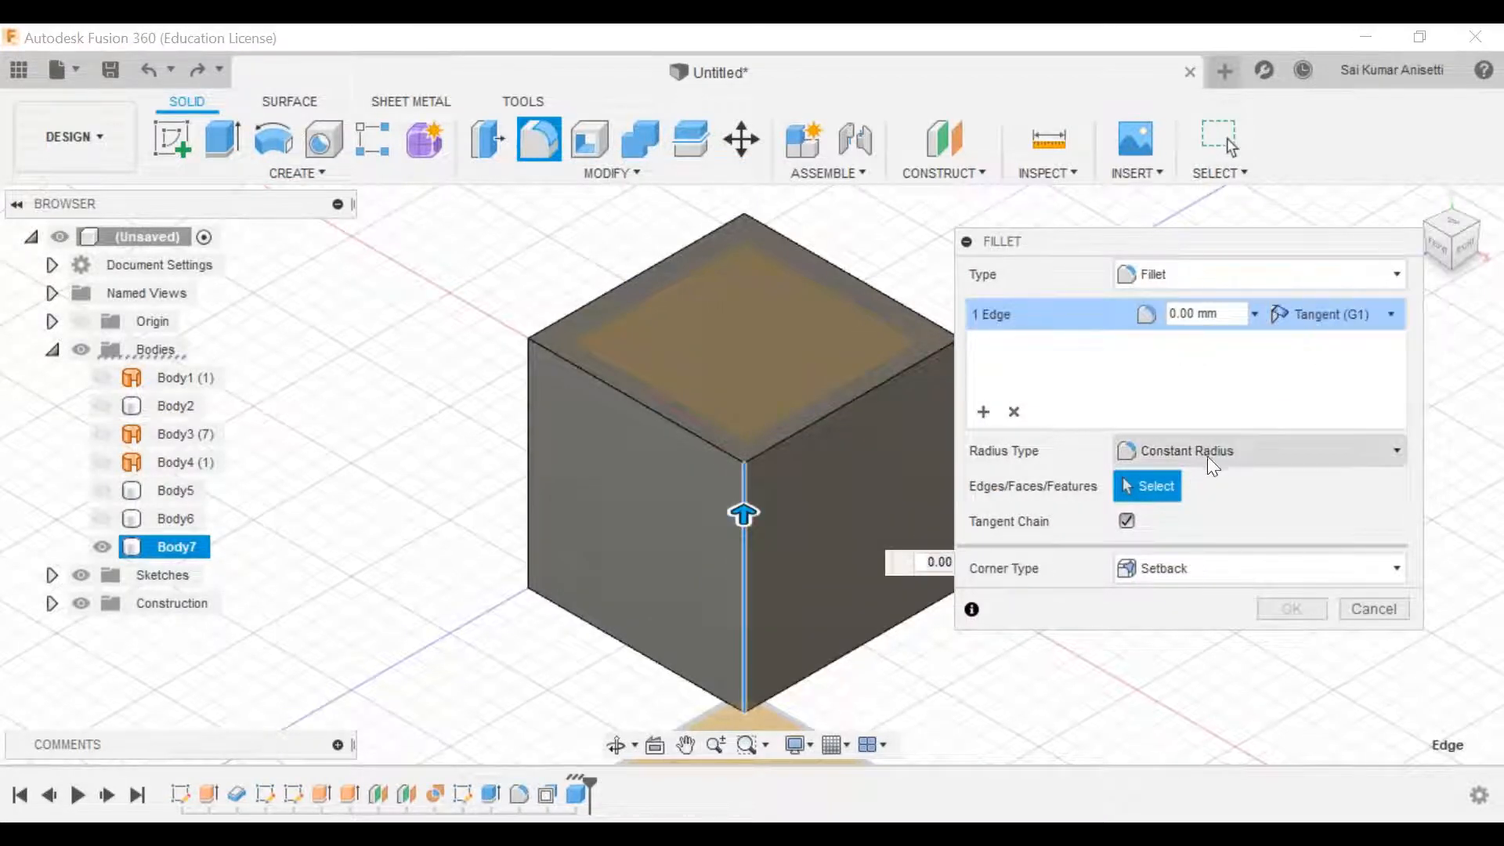
click(1206, 454)
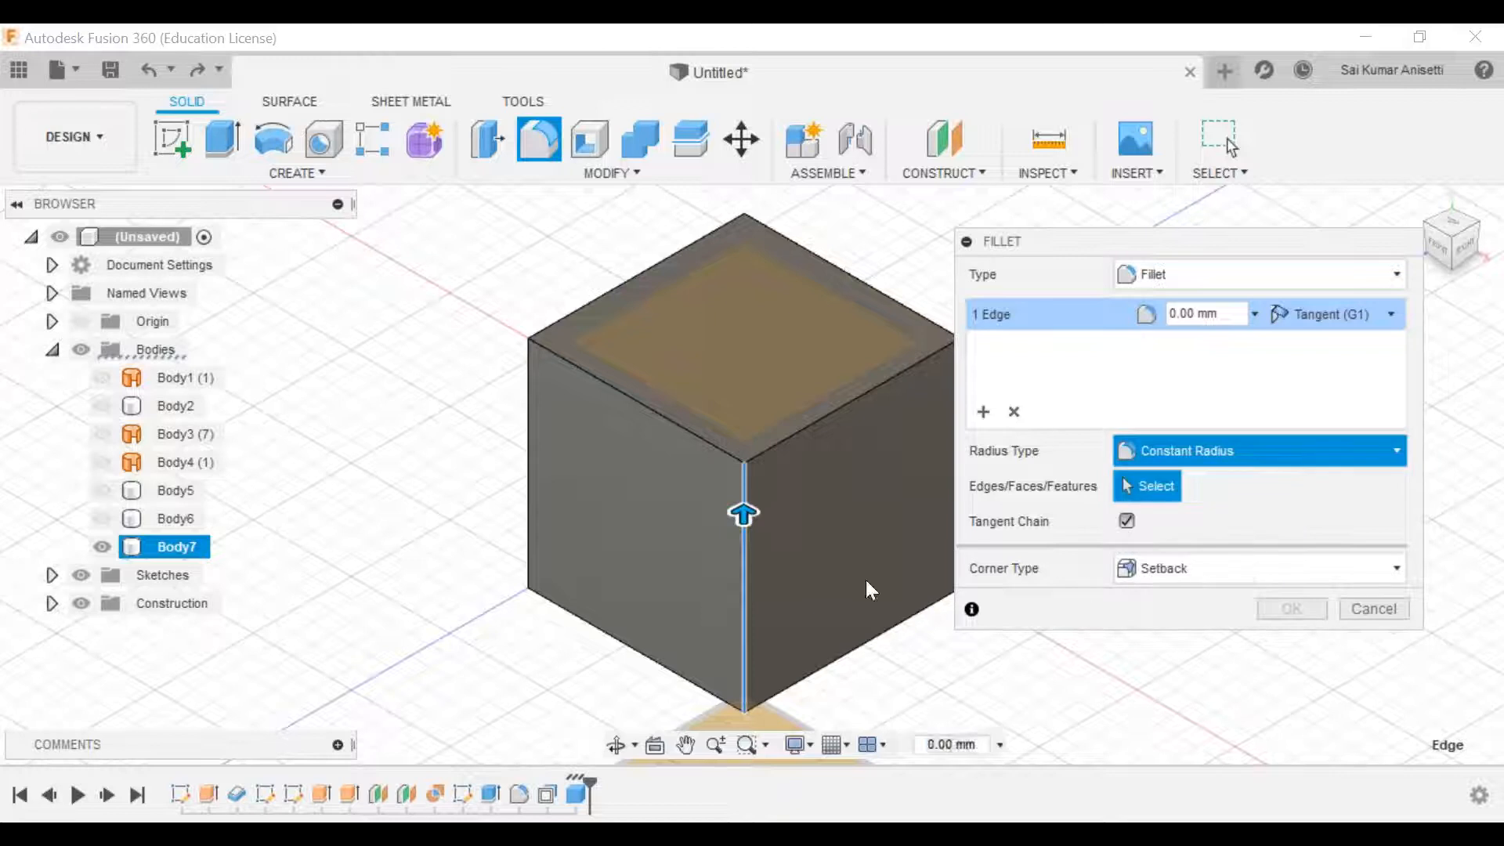
Step: Set the variable fillet to a 2 mm start radius and 8 mm end radius with Setback corners, and apply it
drag(1192, 594, 1109, 601)
text(2)
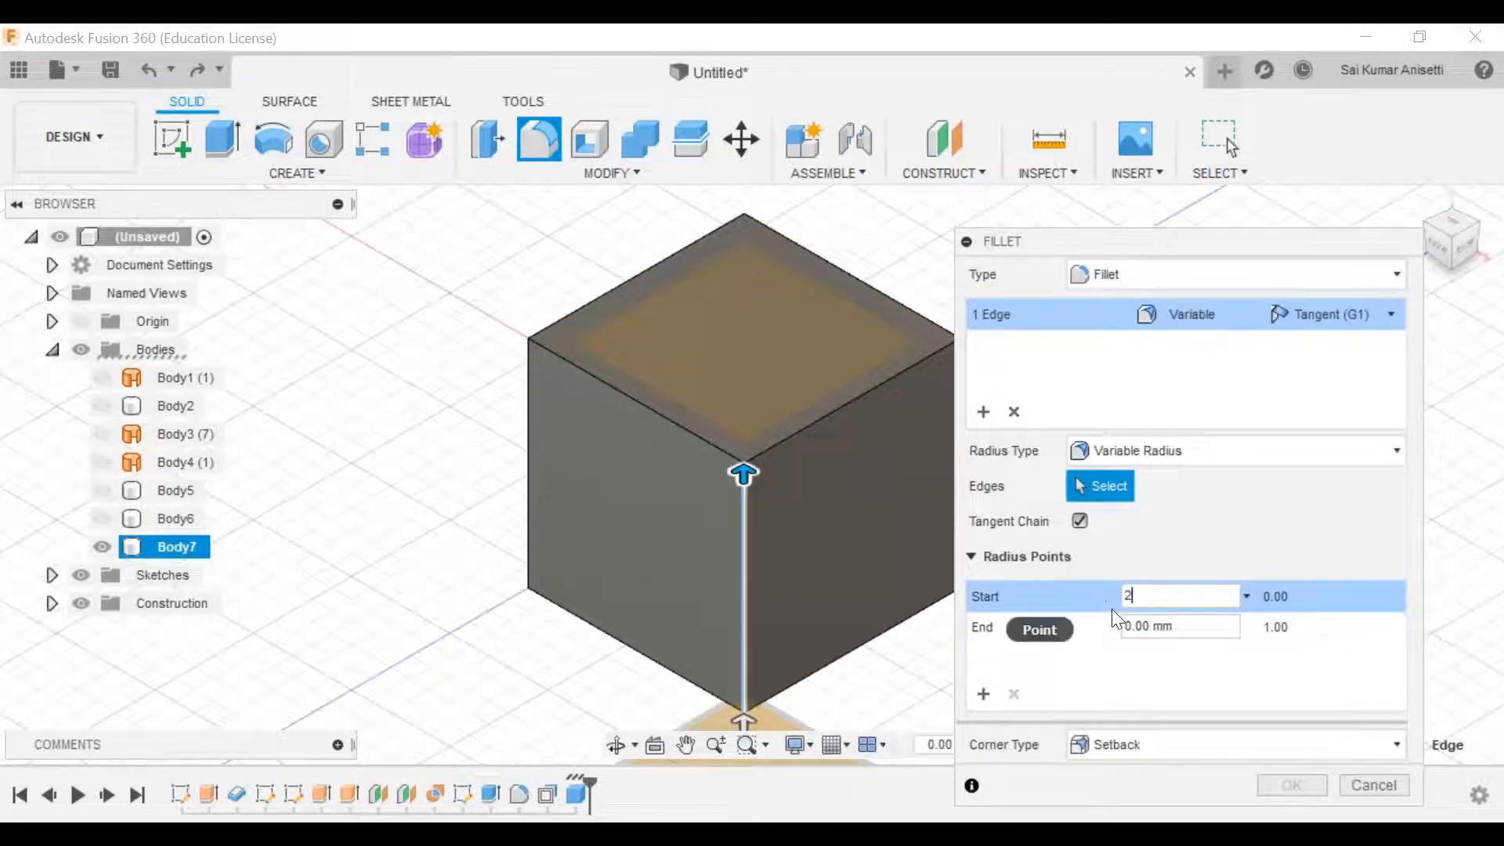
click(1175, 625)
drag(1175, 625, 1132, 628)
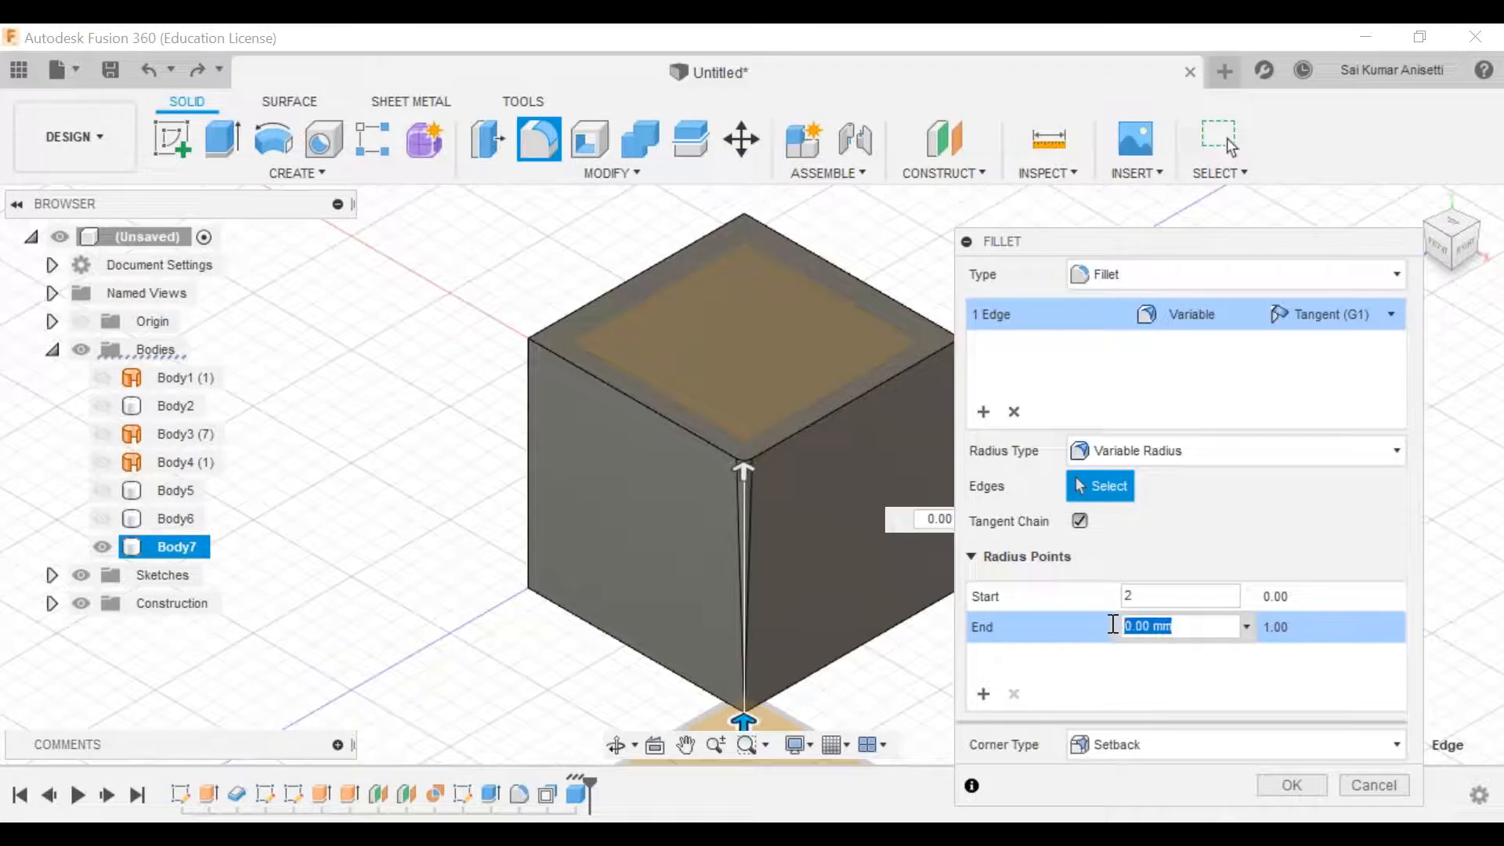
text(8)
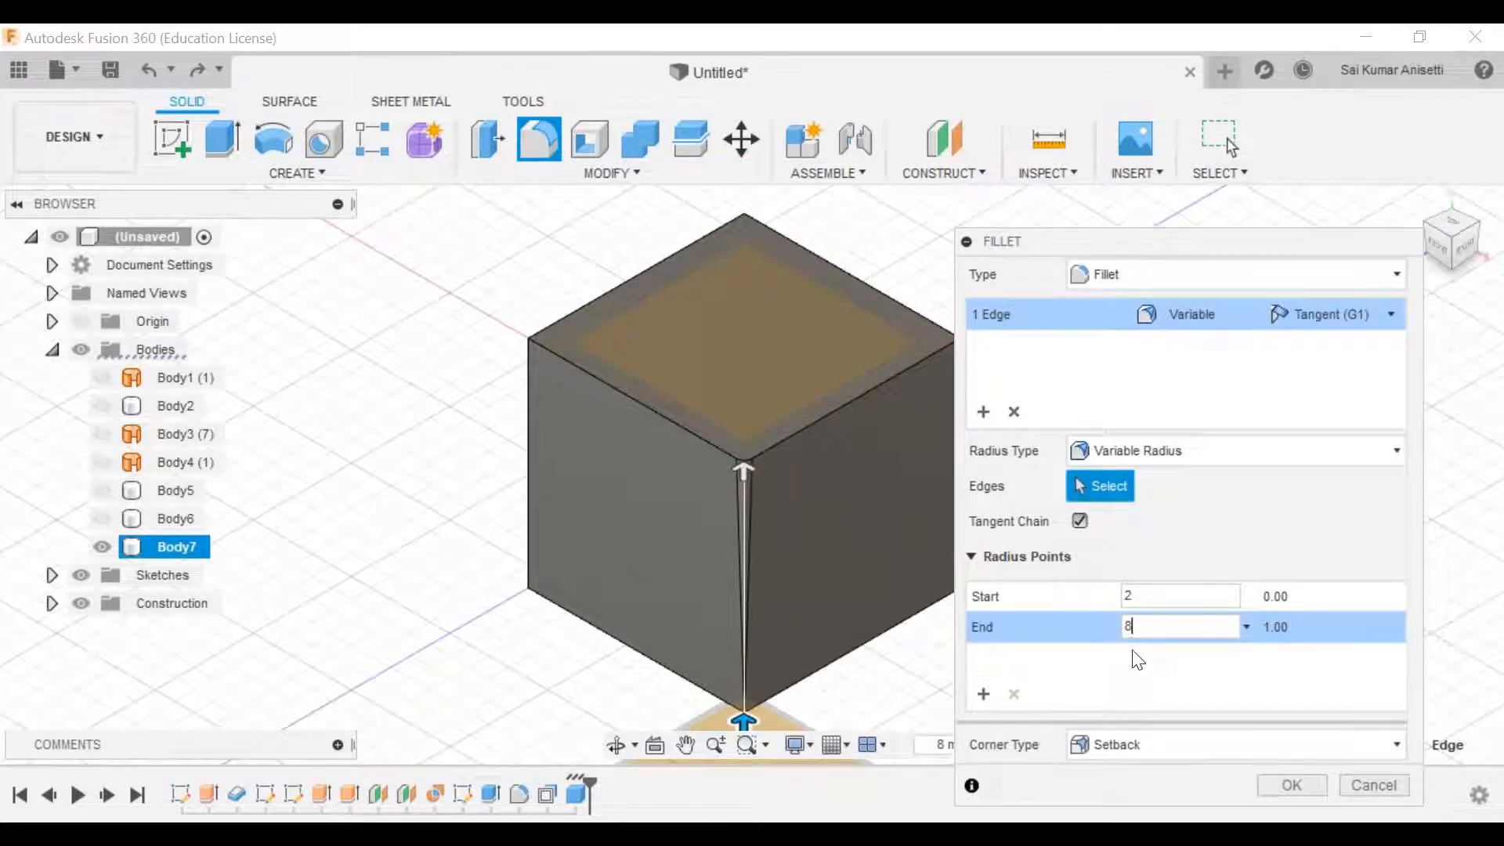
middle_drag(776, 513, 678, 462)
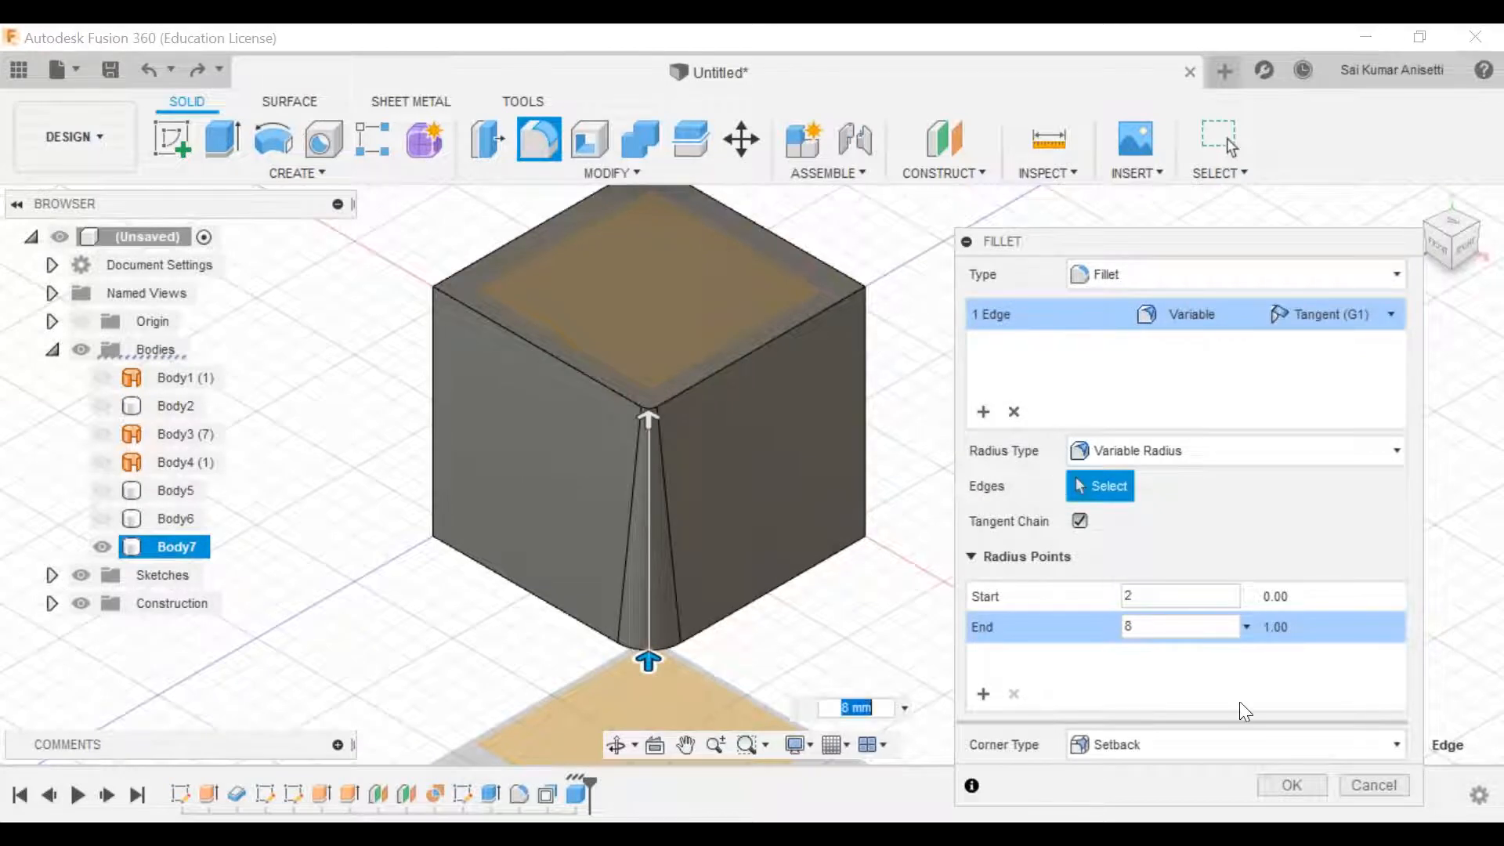
click(1132, 743)
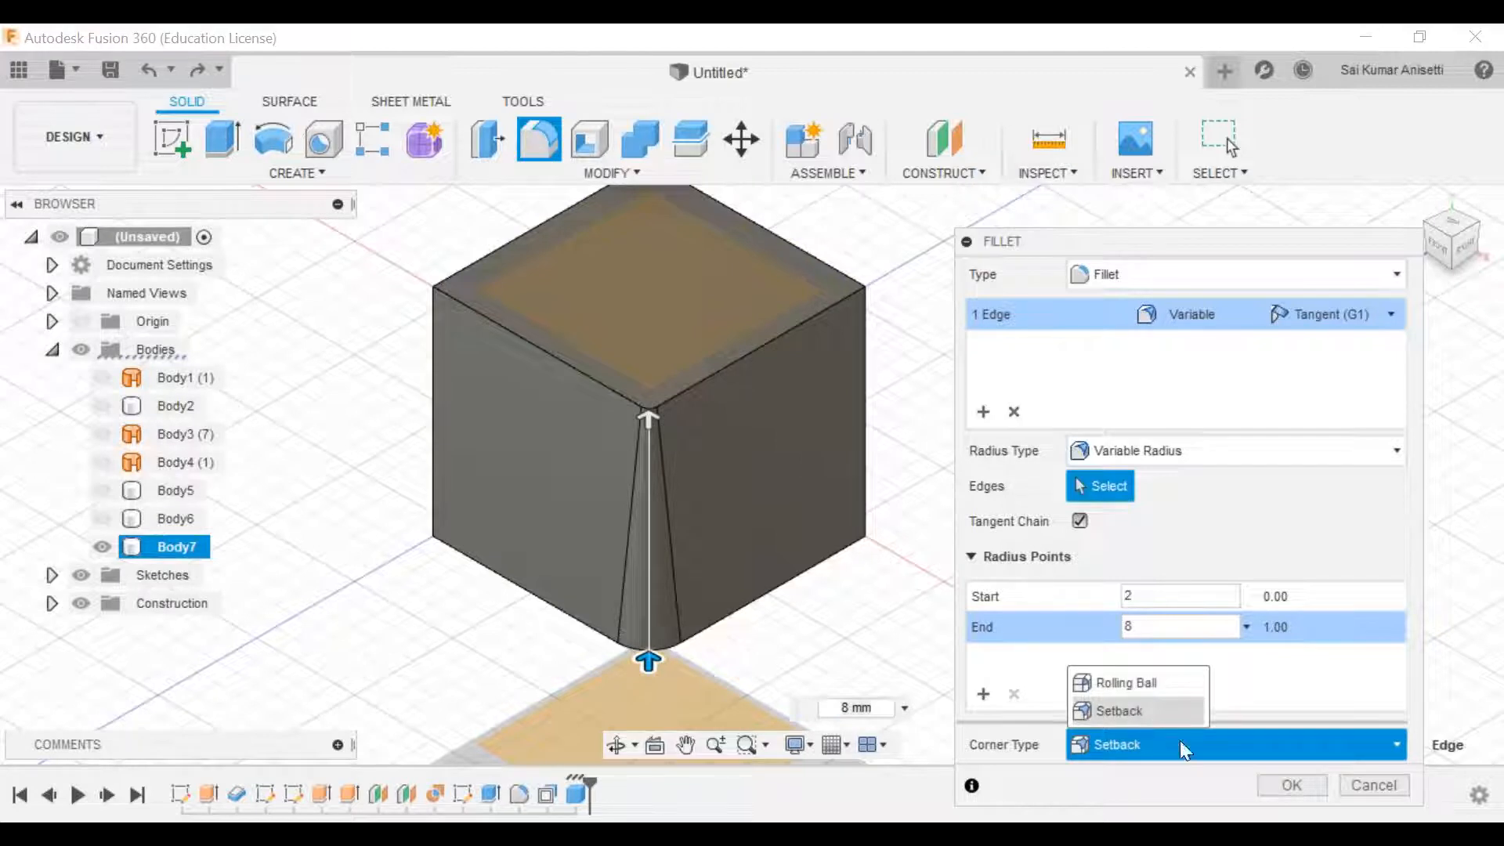
click(1158, 714)
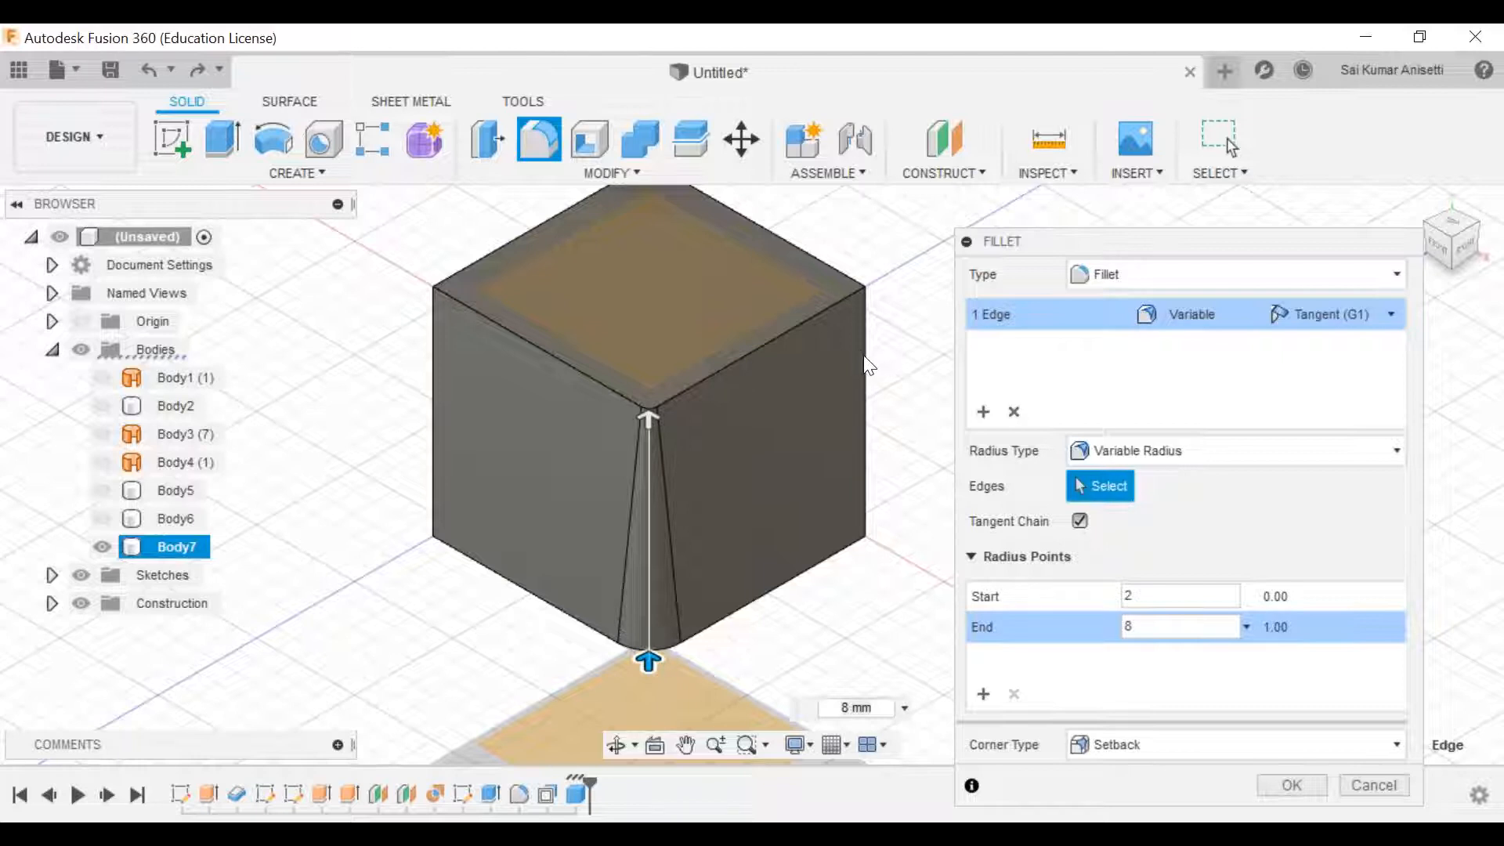
key(Return)
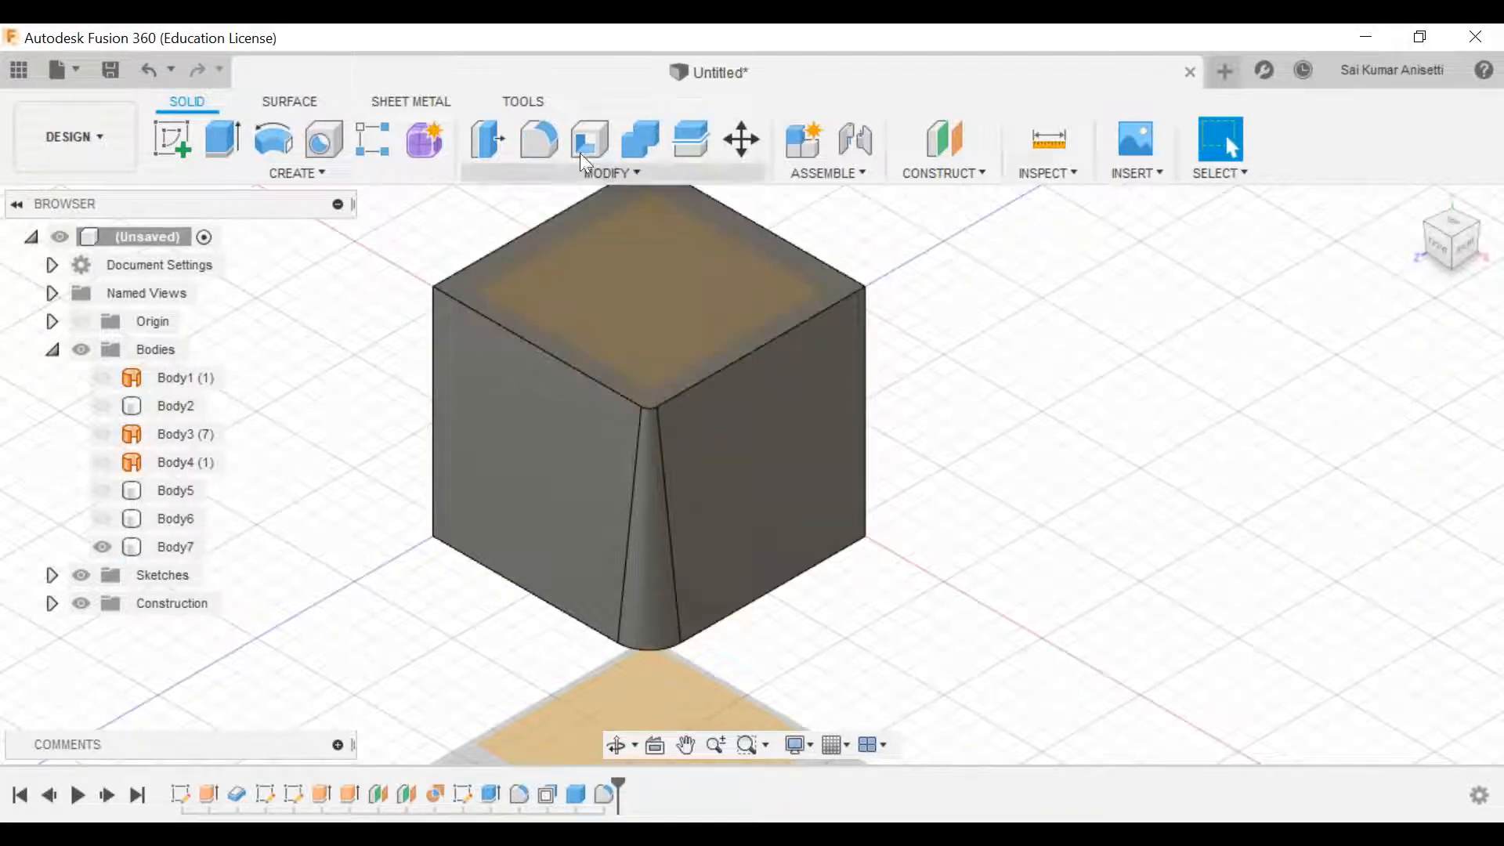
Step: Add a variable-radius fillet to the adjacent unfilleted vertical edge, with a 0 mm start radius and 8 mm end radius
key(f)
click(867, 329)
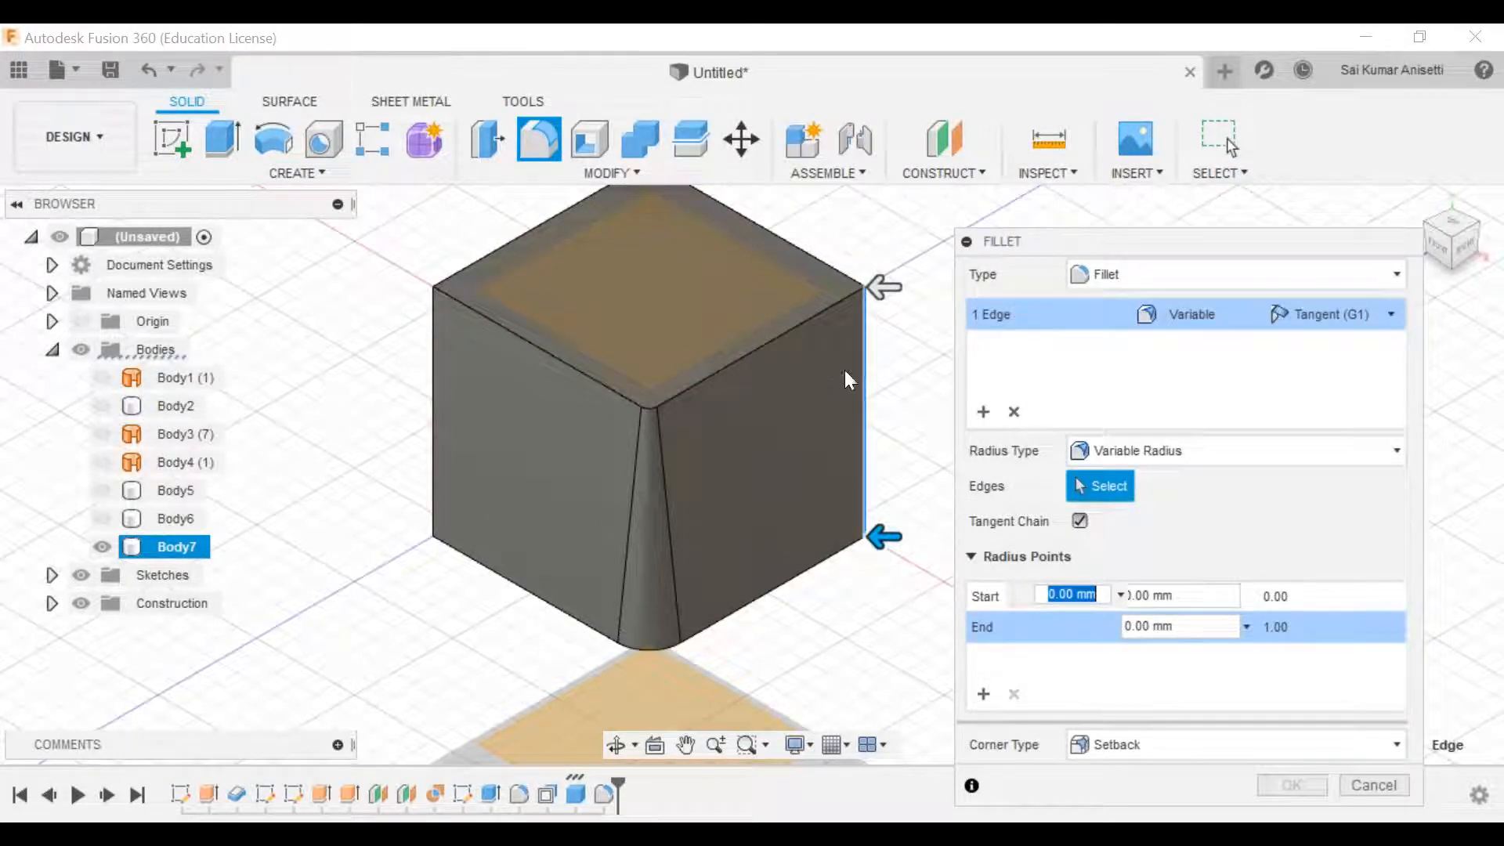
text(5)
drag(1185, 632, 1118, 620)
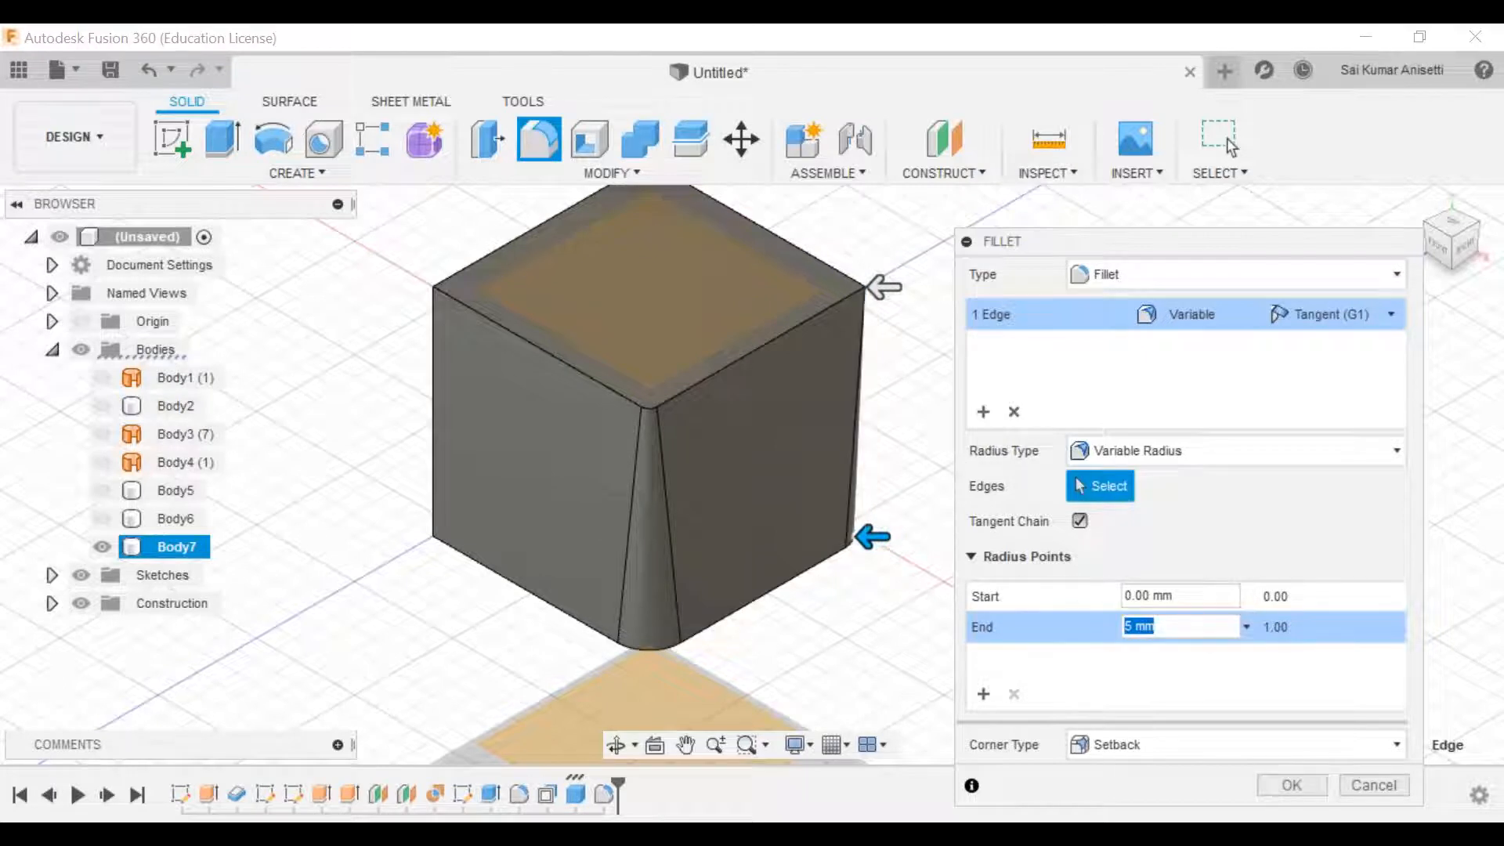
text(8)
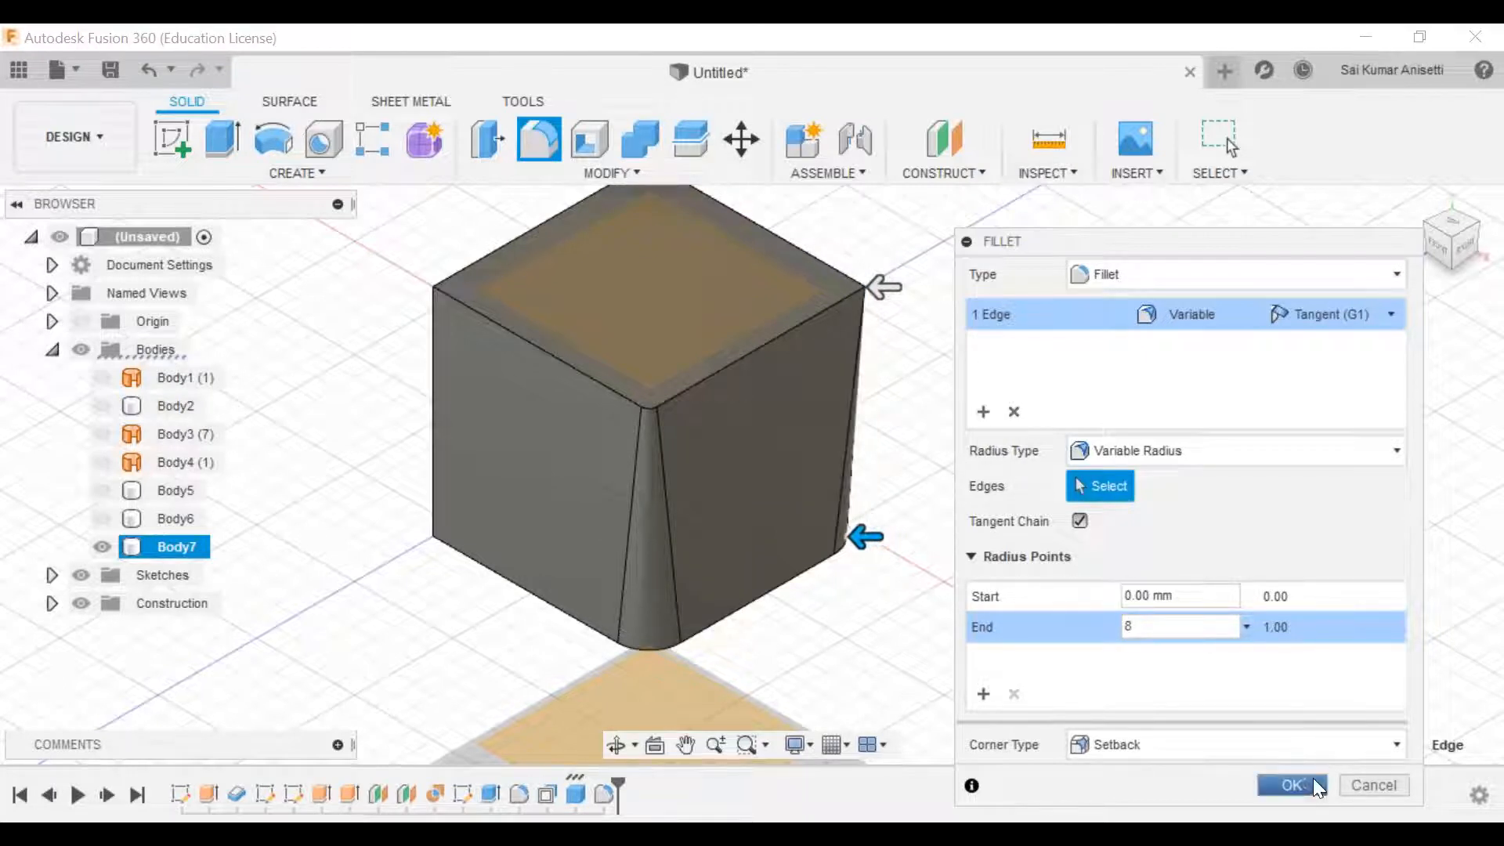
click(1313, 783)
Step: Edit the most recent variable fillet and set its start radius to 5 mm
shift+middle_drag(973, 443, 792, 393)
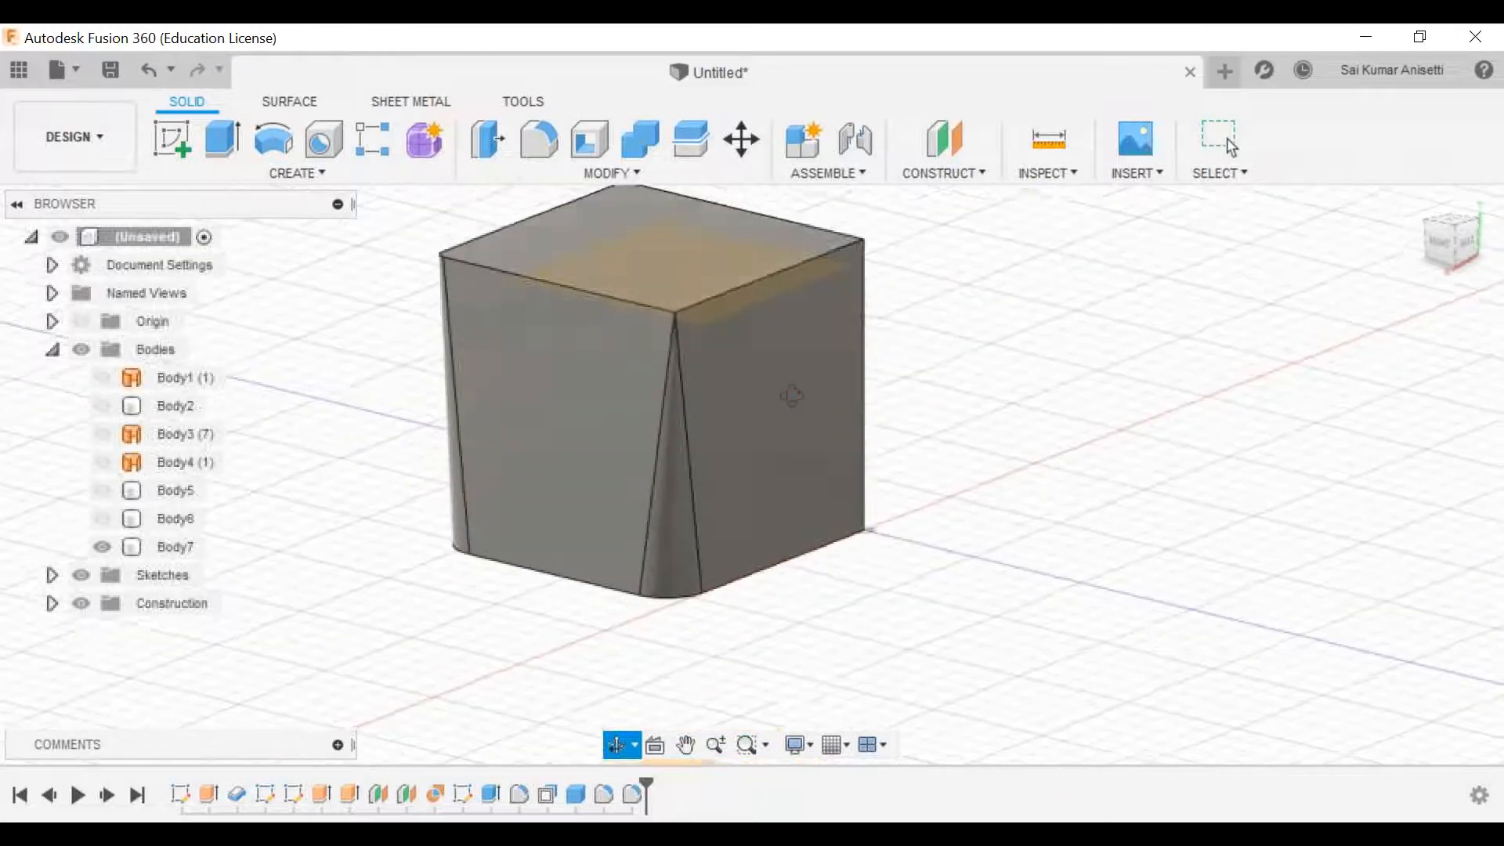
click(682, 458)
click(633, 790)
double_click(632, 789)
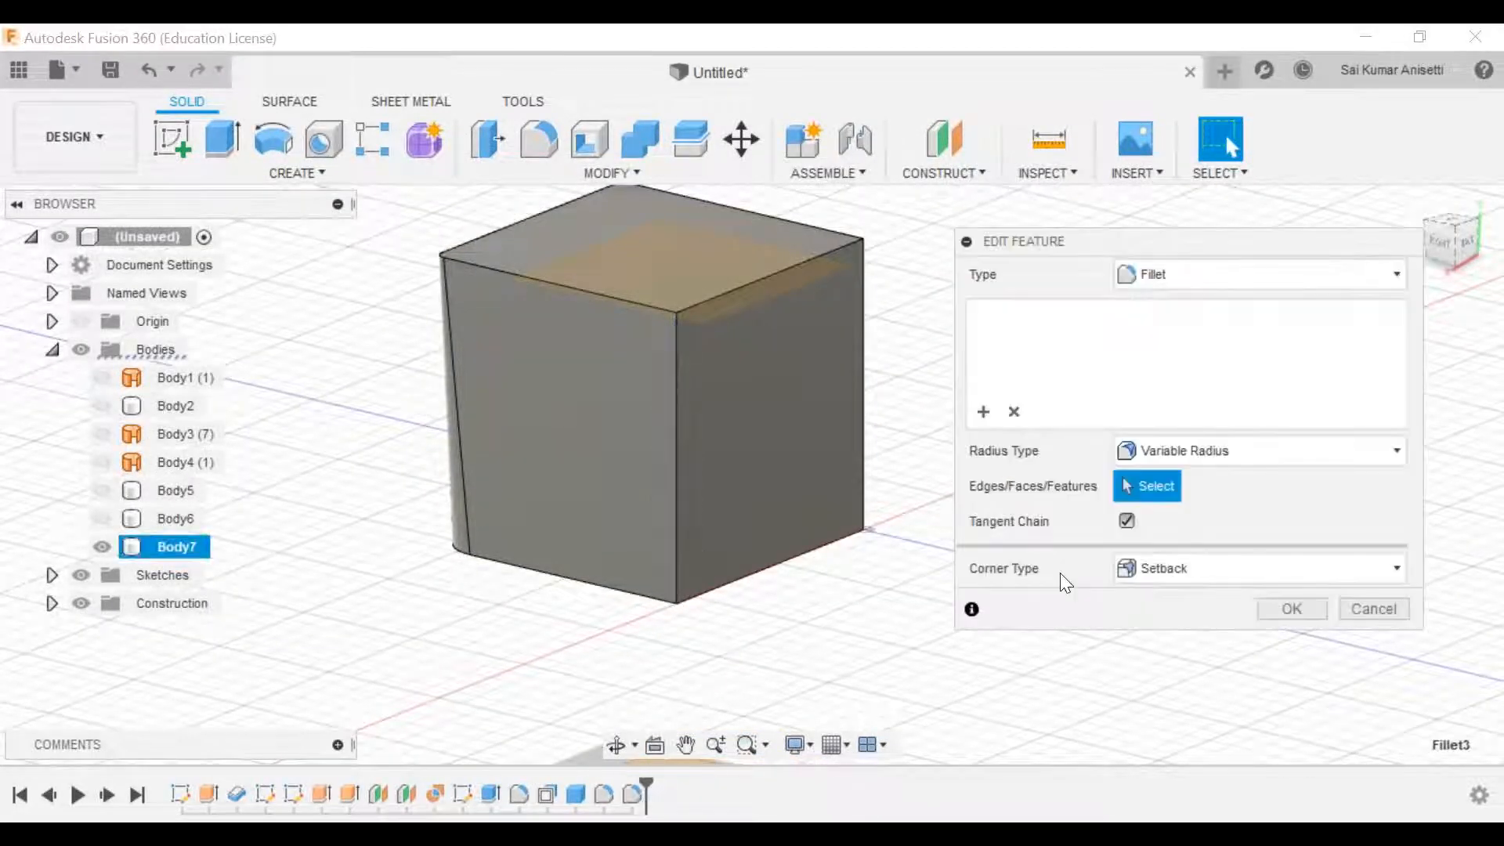
click(1089, 593)
text(5)
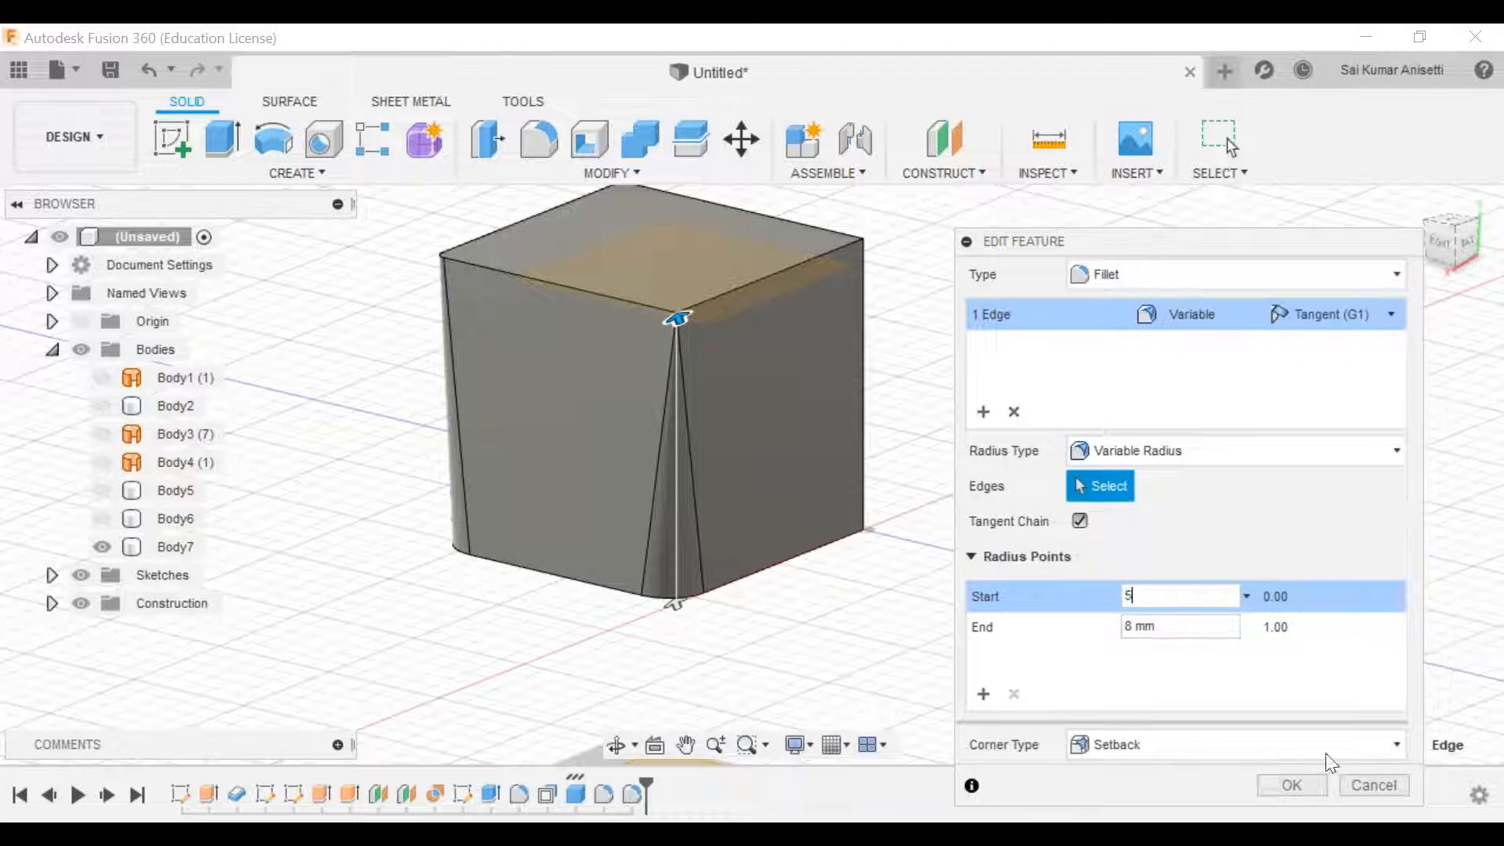
click(1307, 786)
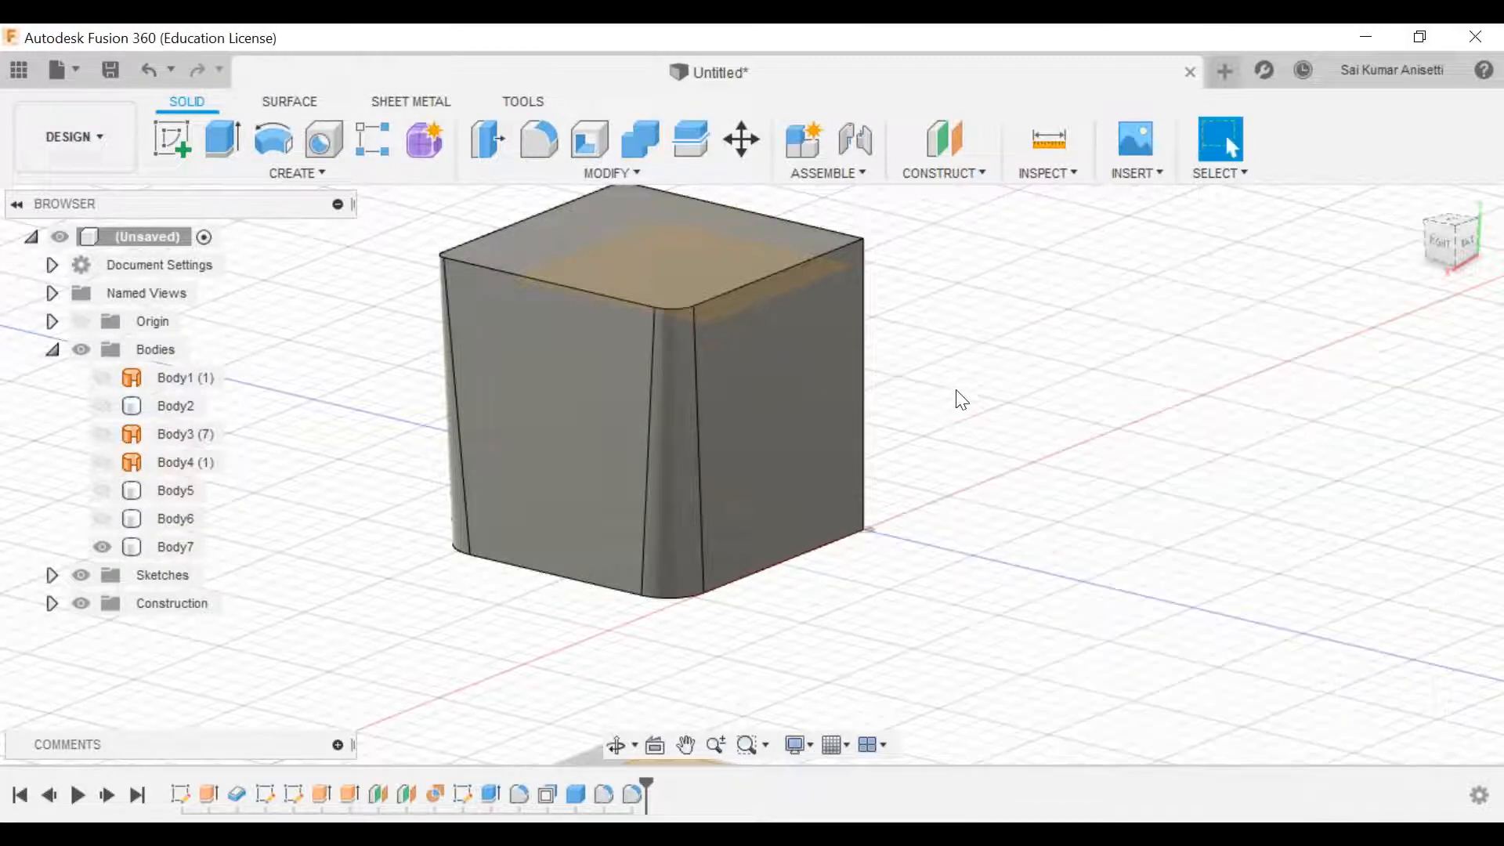
Step: Fillet the third vertical edge with a variable radius of 4 mm at the start and 7 mm at the end
shift+middle_drag(940, 393, 729, 392)
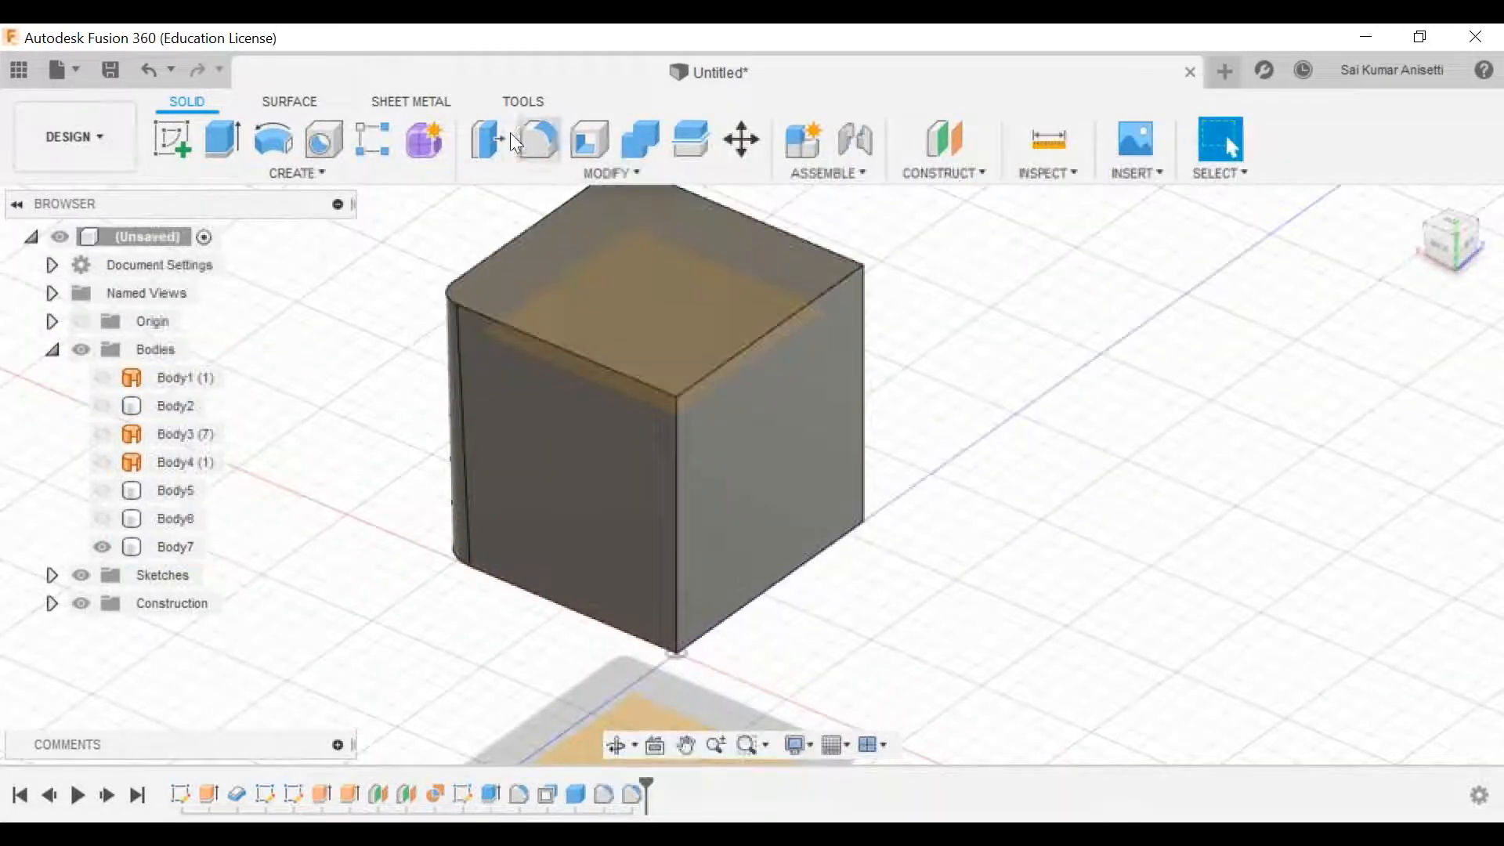
click(536, 140)
click(677, 449)
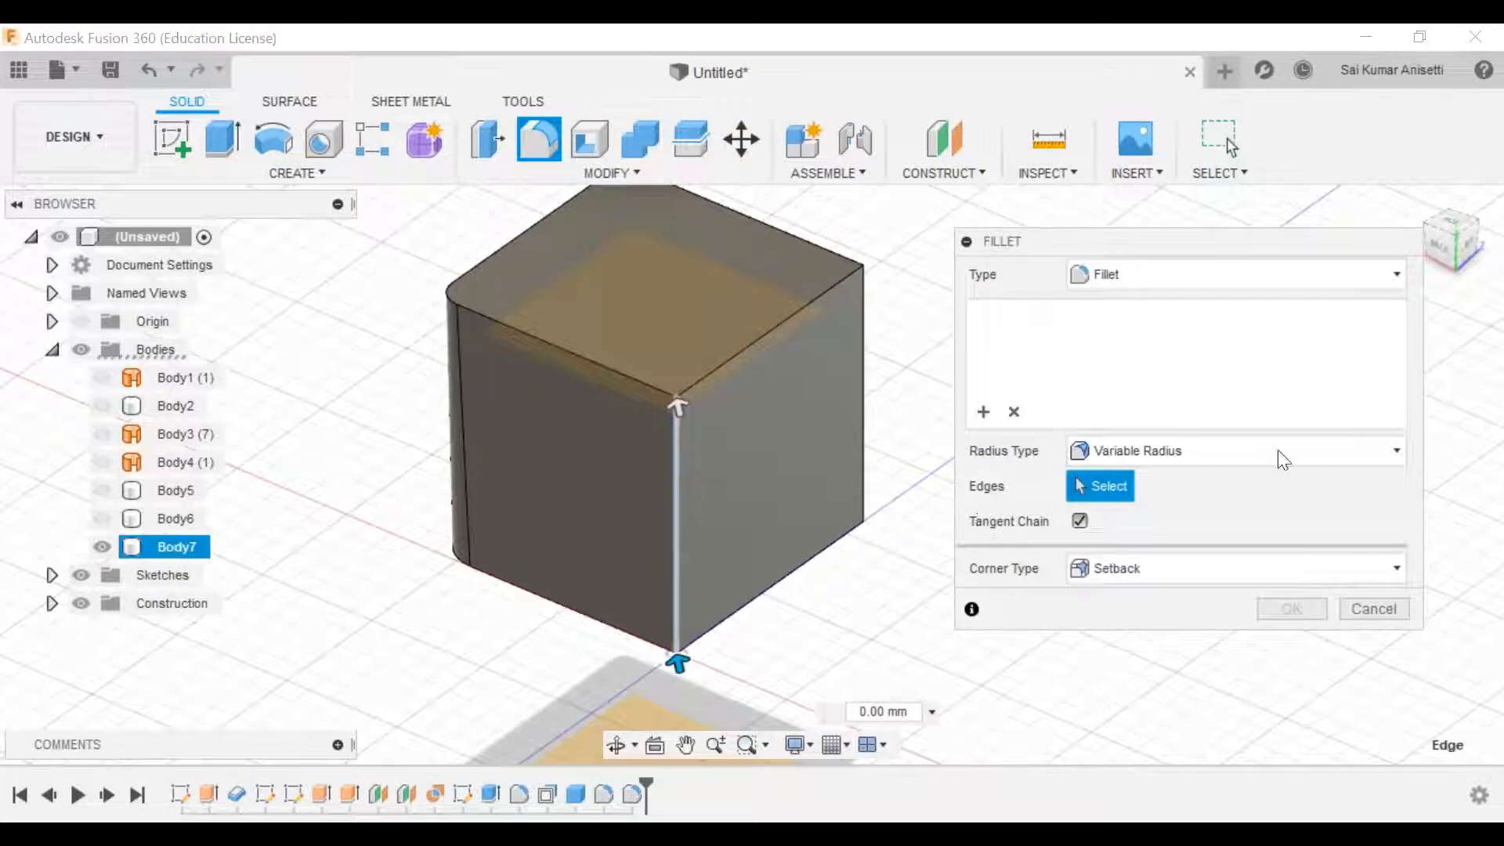
drag(1184, 597, 1090, 587)
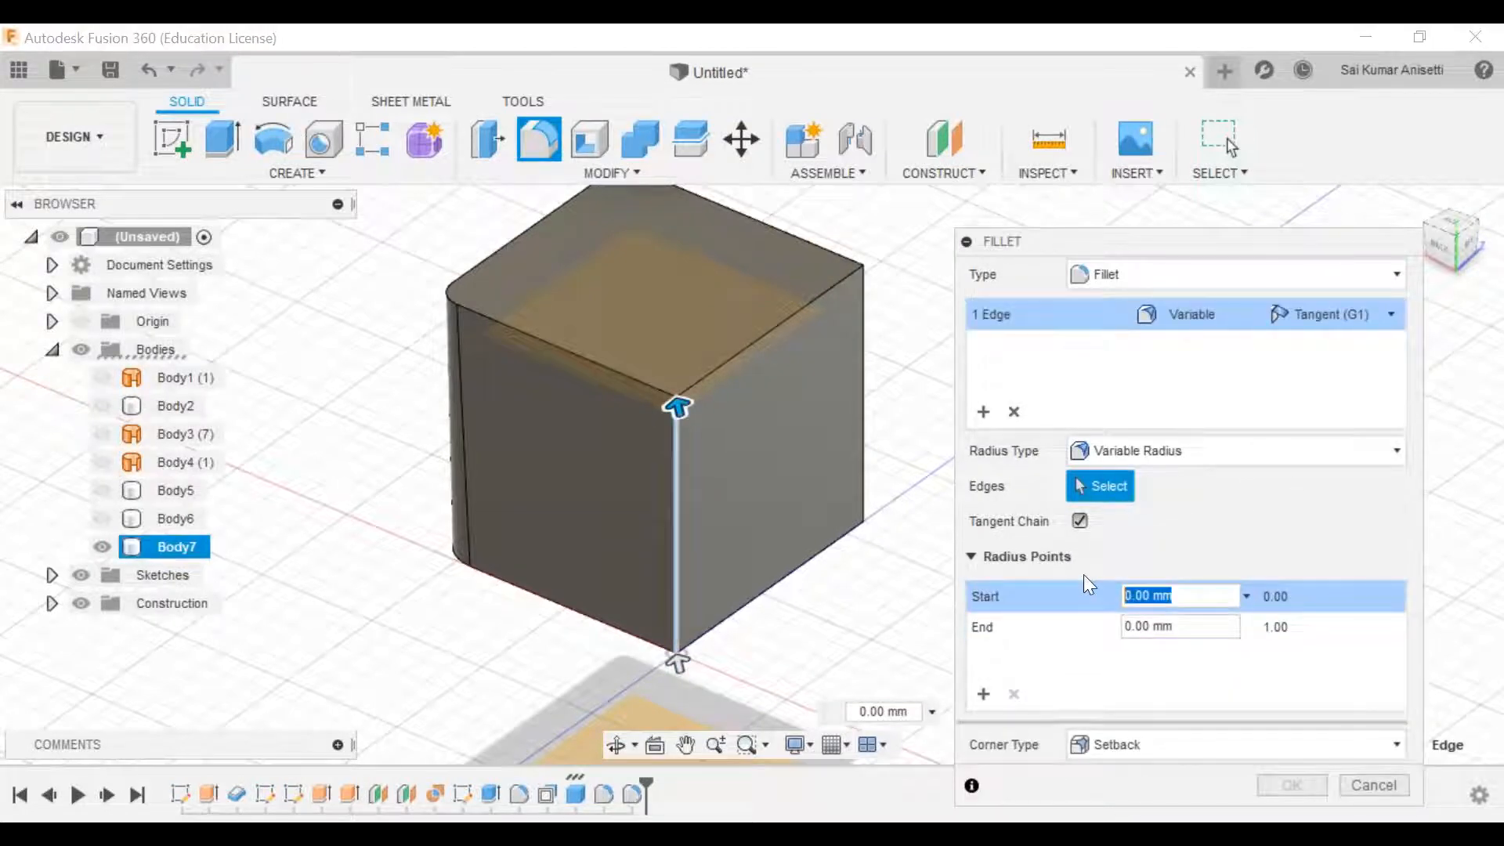
text(4)
drag(1188, 628, 1099, 624)
text(7)
click(1291, 785)
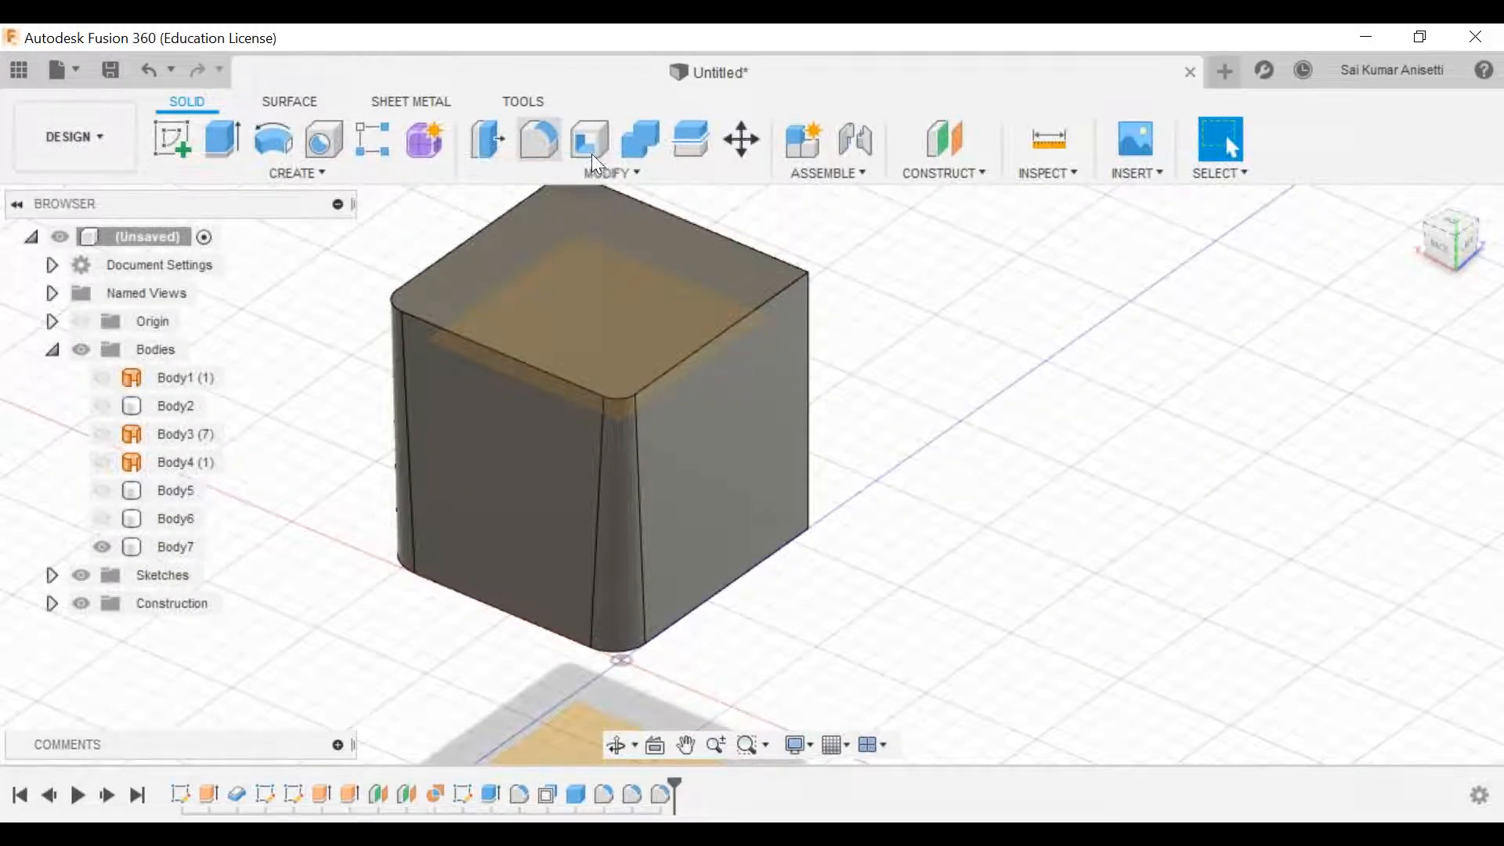
Step: Fillet the last sharp vertical edge with a variable radius of 3 mm at the start and 6 mm at the end
key(f)
click(807, 312)
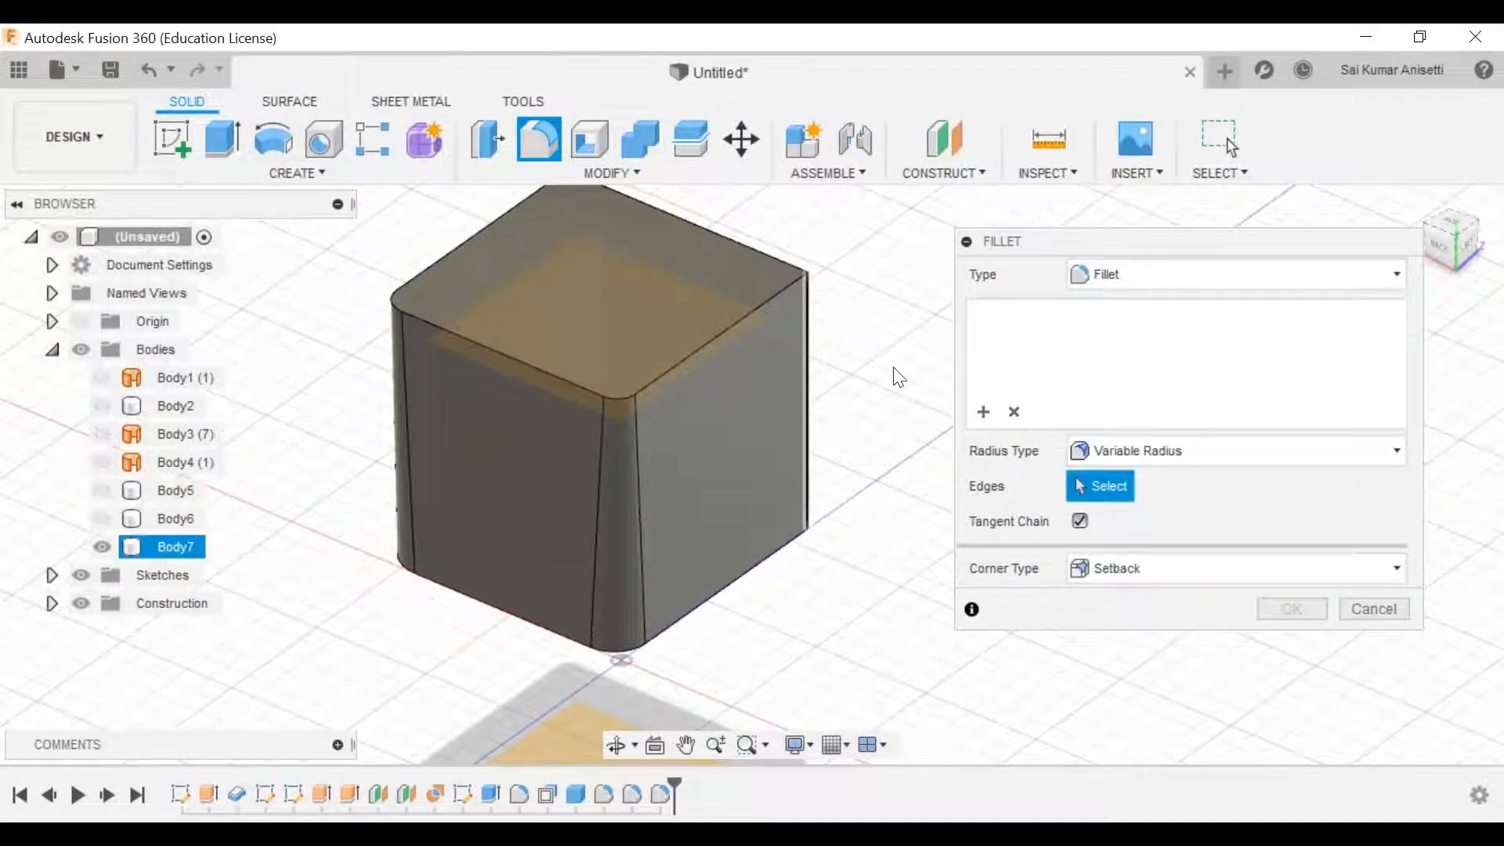
click(1159, 596)
text(3)
click(1113, 627)
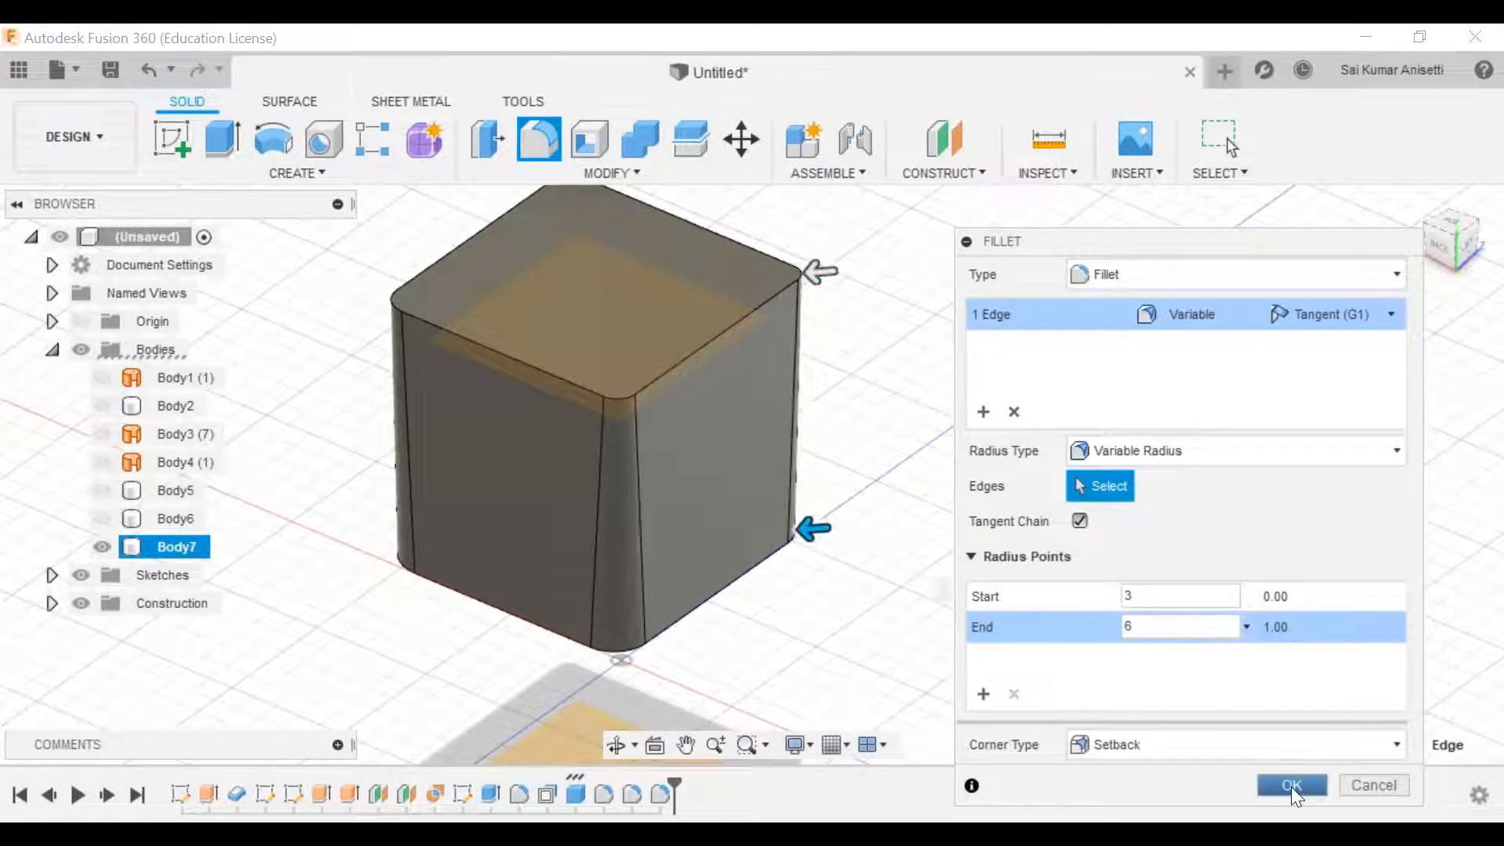
click(1292, 787)
Step: Apply a Constant Radius fillet to the whole edge loop of the top face, trying 8 mm before settling on a smaller radius
shift+middle_drag(678, 502, 972, 506)
middle_drag(574, 294, 702, 376)
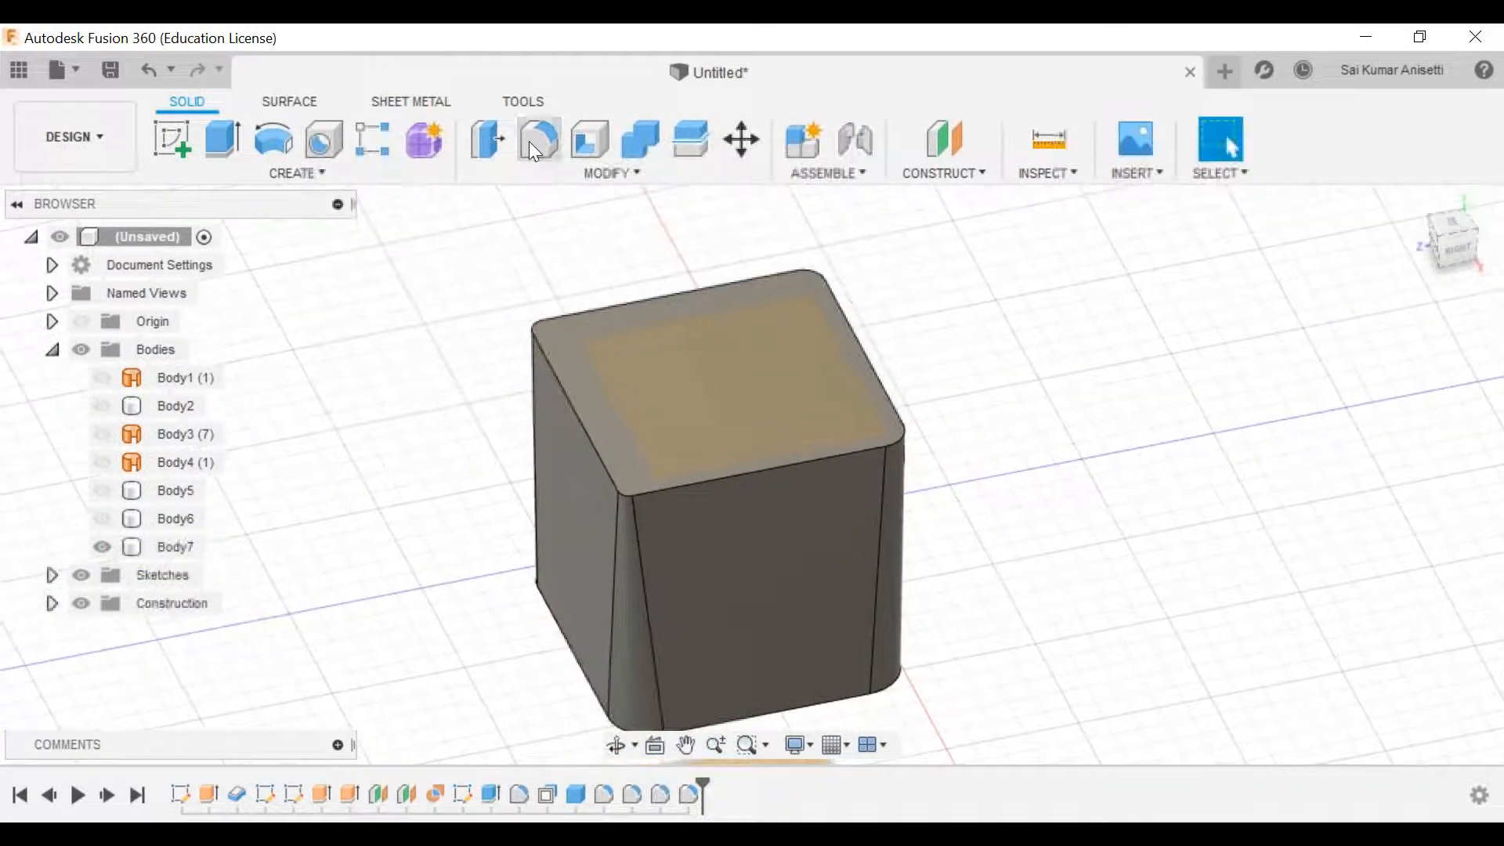
click(539, 139)
click(621, 299)
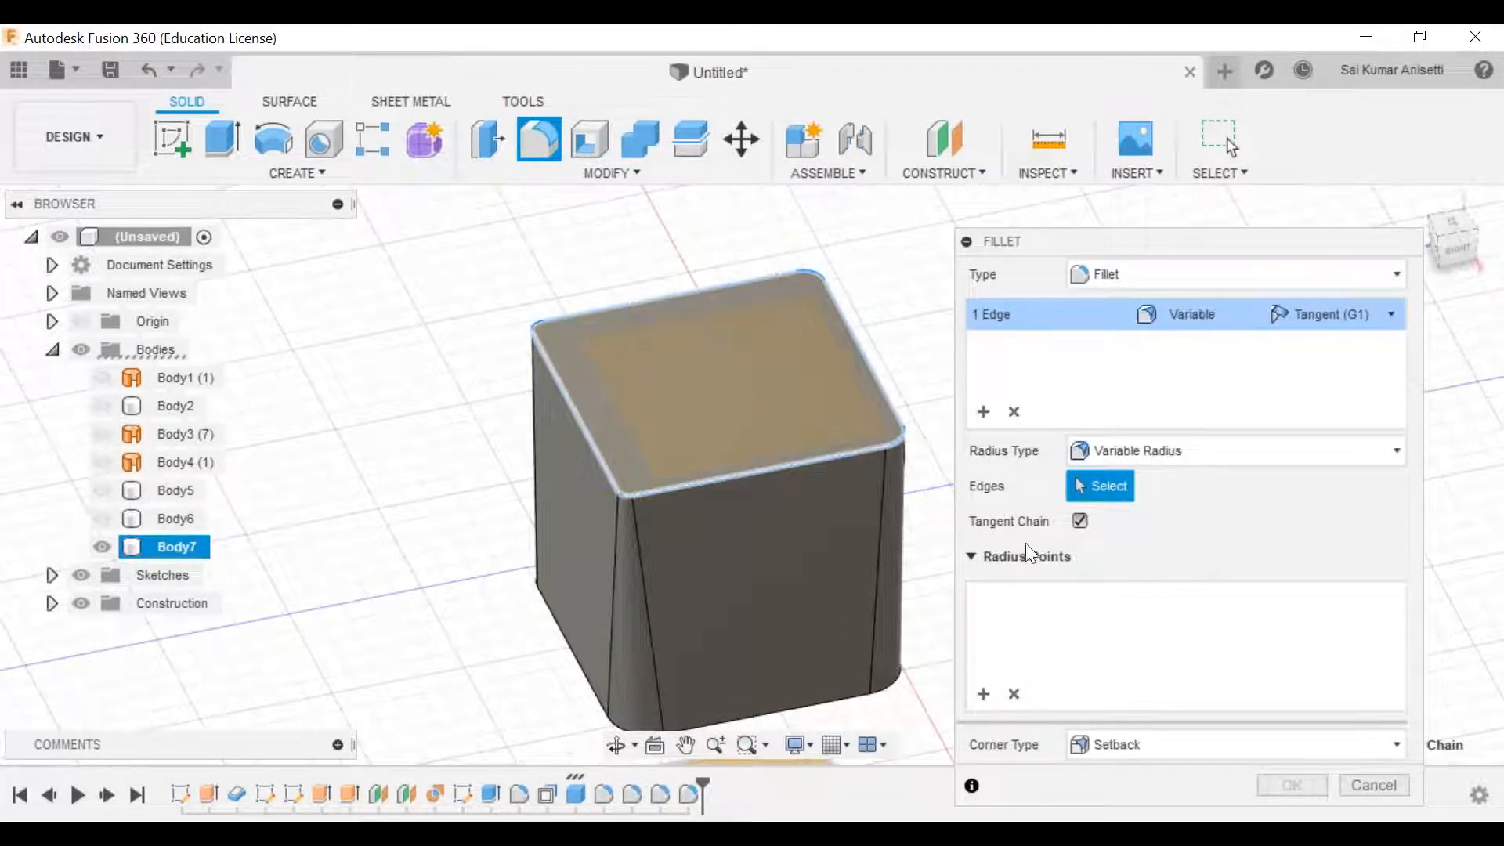
click(1213, 459)
click(1203, 486)
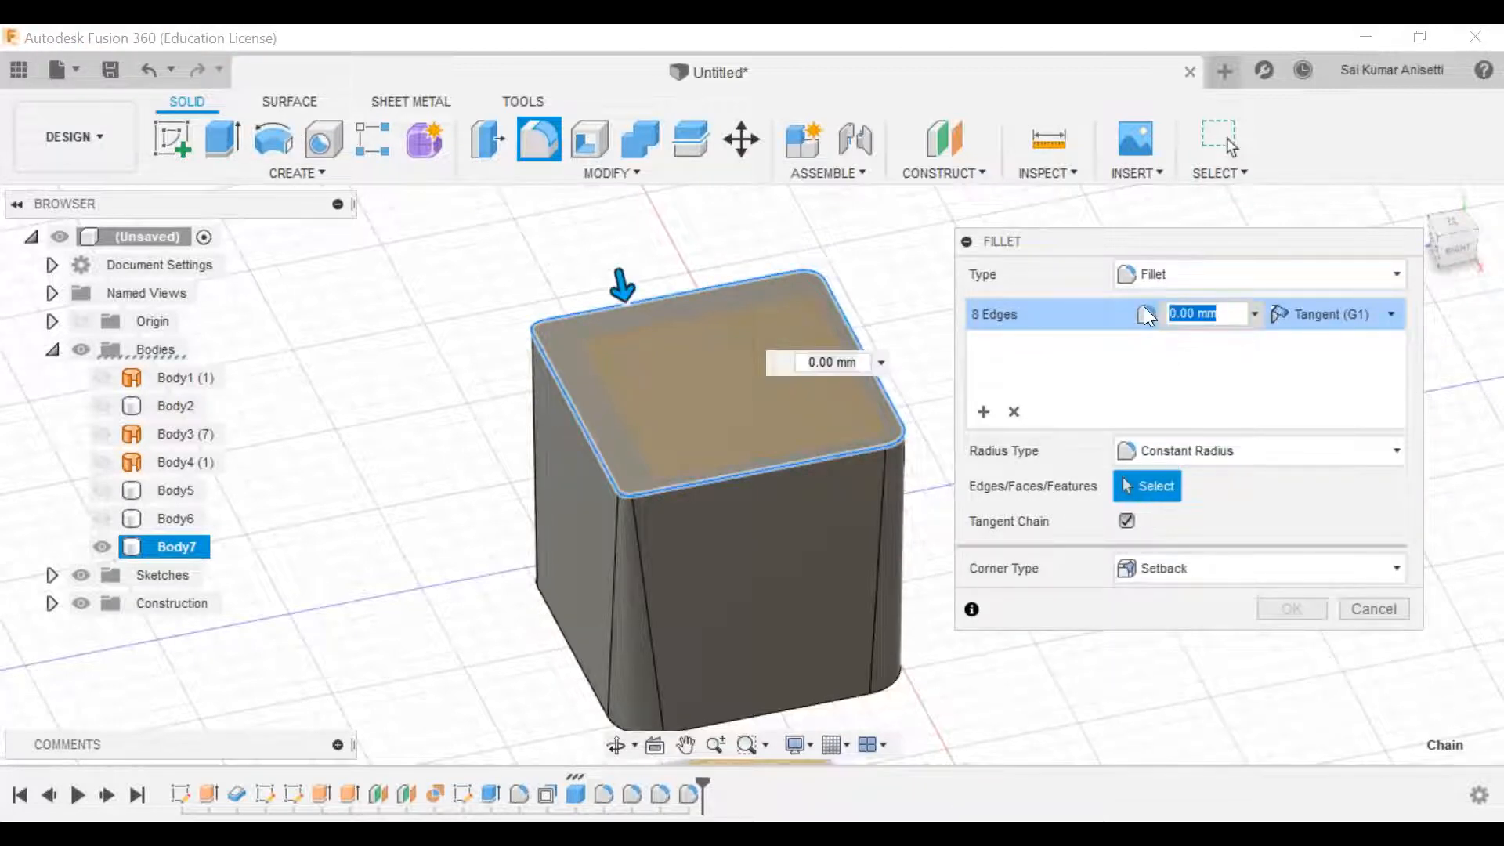
text(8)
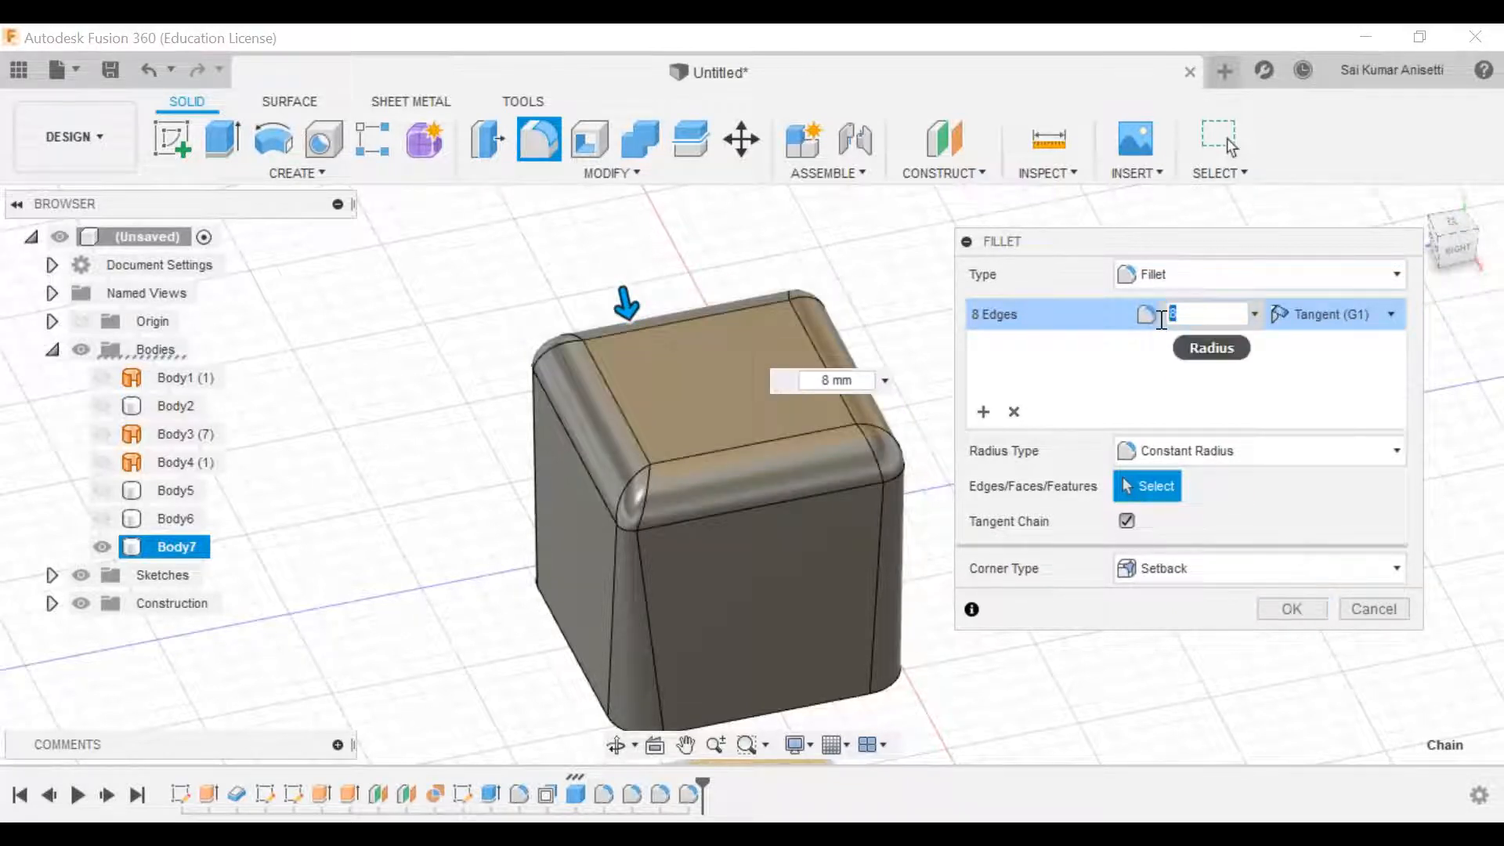
click(1310, 604)
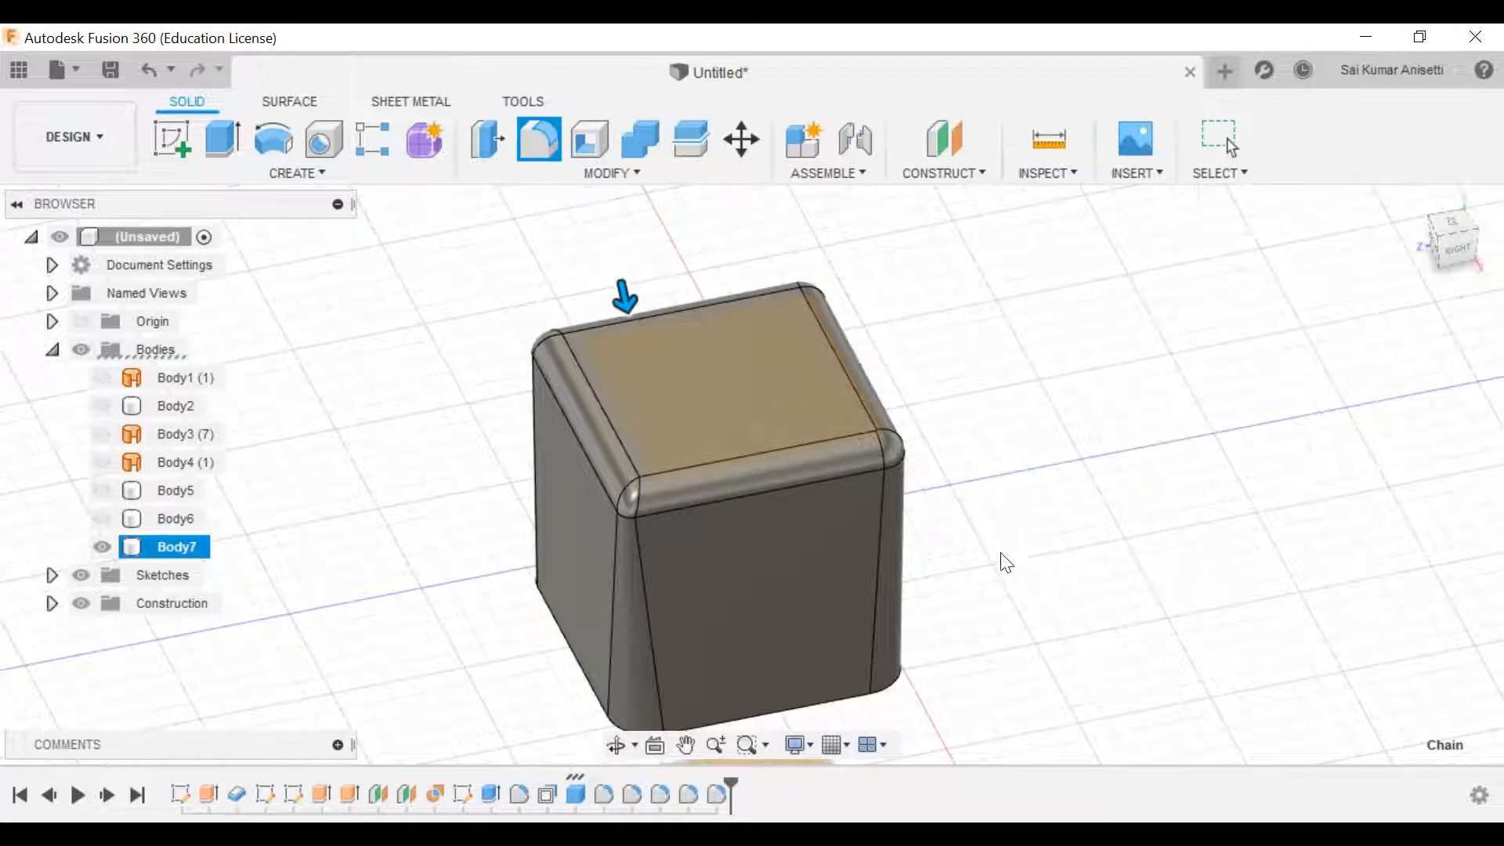
shift+middle_drag(977, 480, 943, 557)
middle_drag(872, 446, 914, 287)
shift+middle_drag(758, 416, 1009, 467)
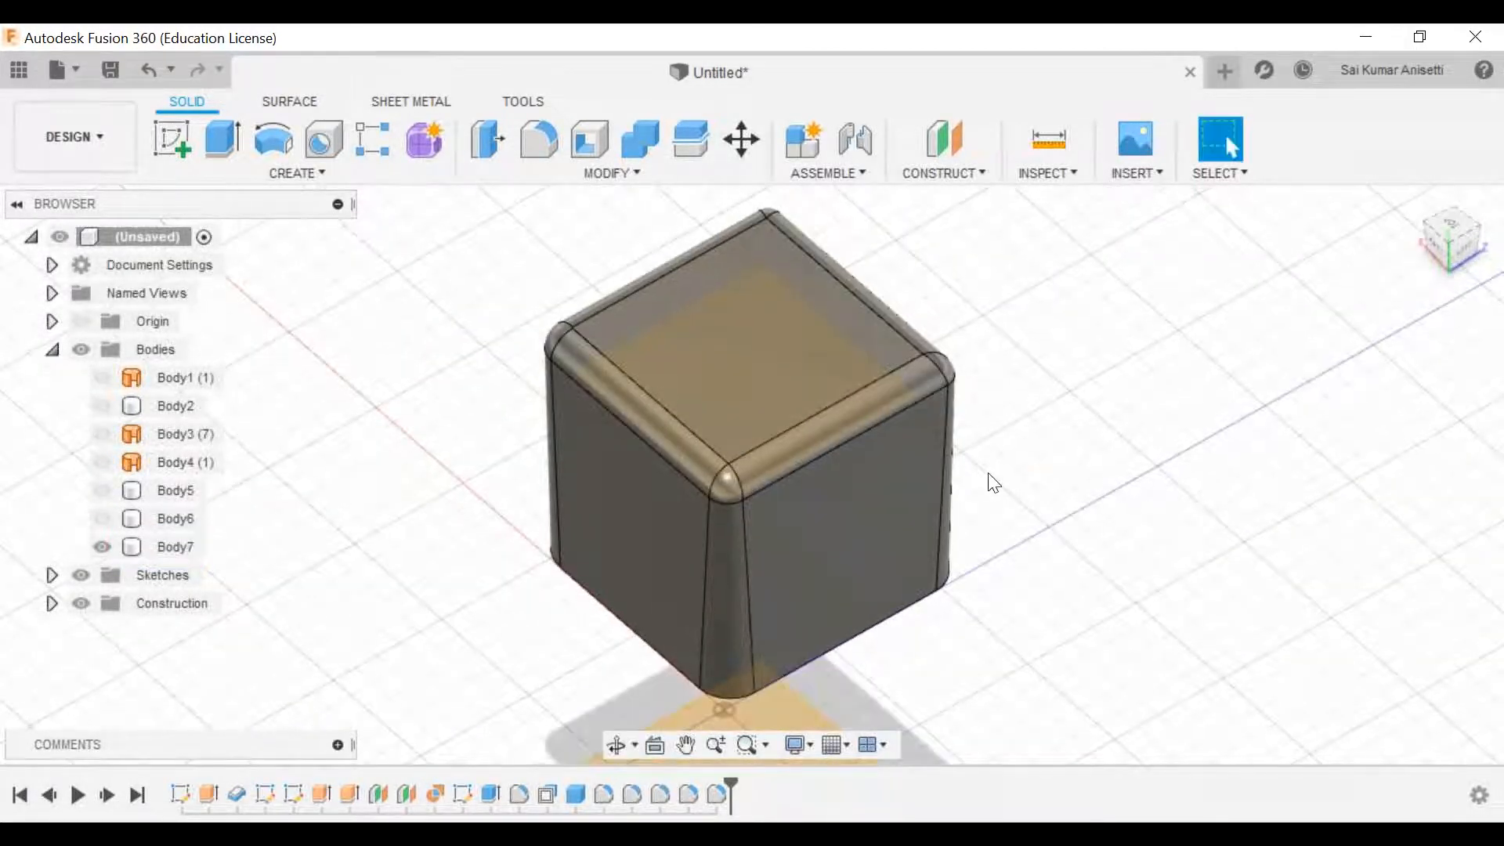
click(939, 493)
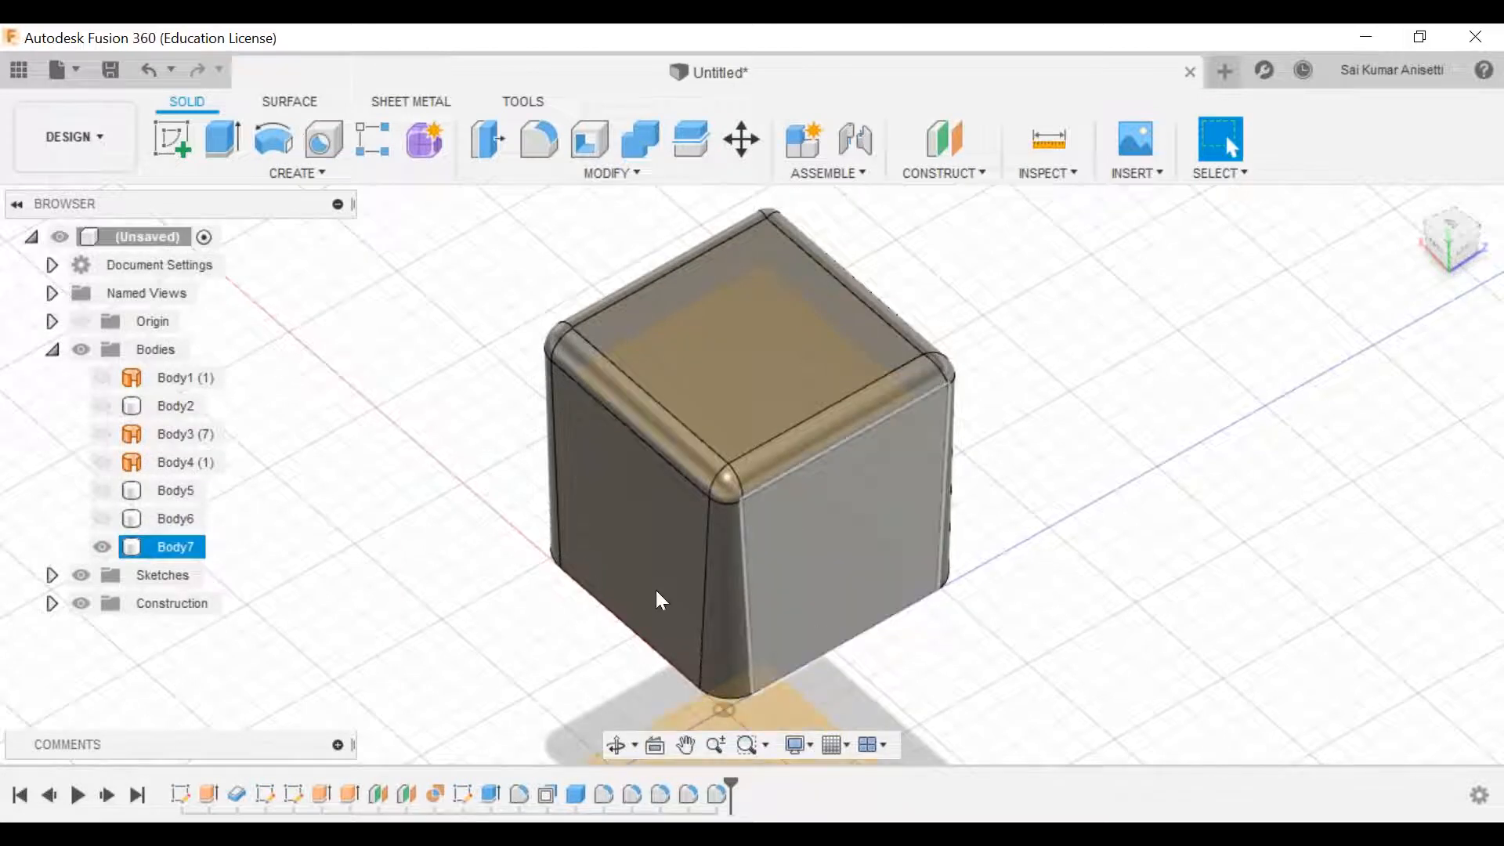
shift+middle_drag(722, 392, 921, 527)
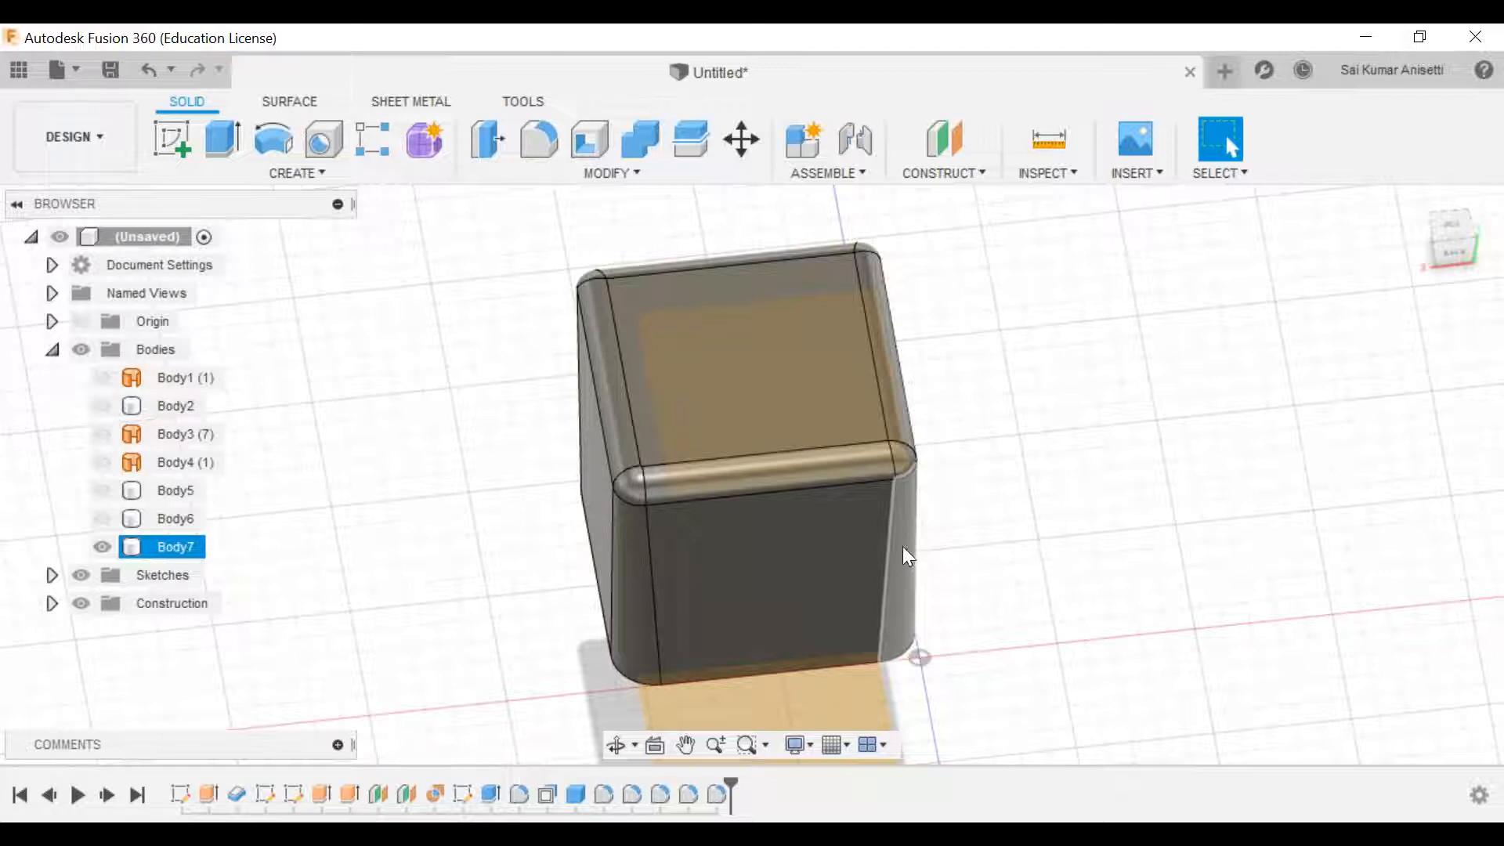
Step: Inspect the variable-radius fillet faces on the cube's vertical edges from several sides
shift+middle_drag(968, 417, 945, 399)
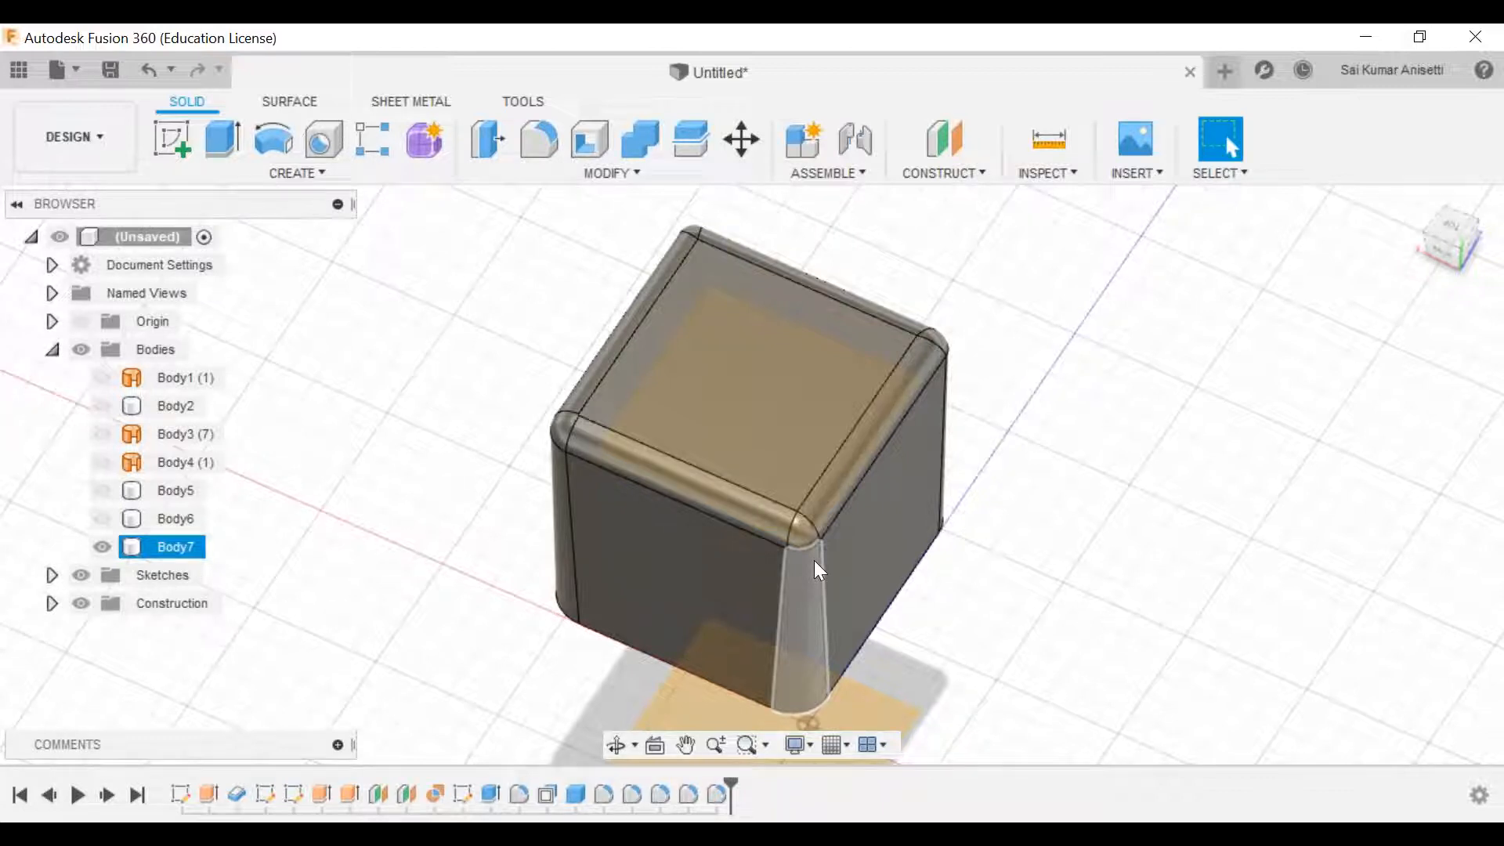
click(803, 637)
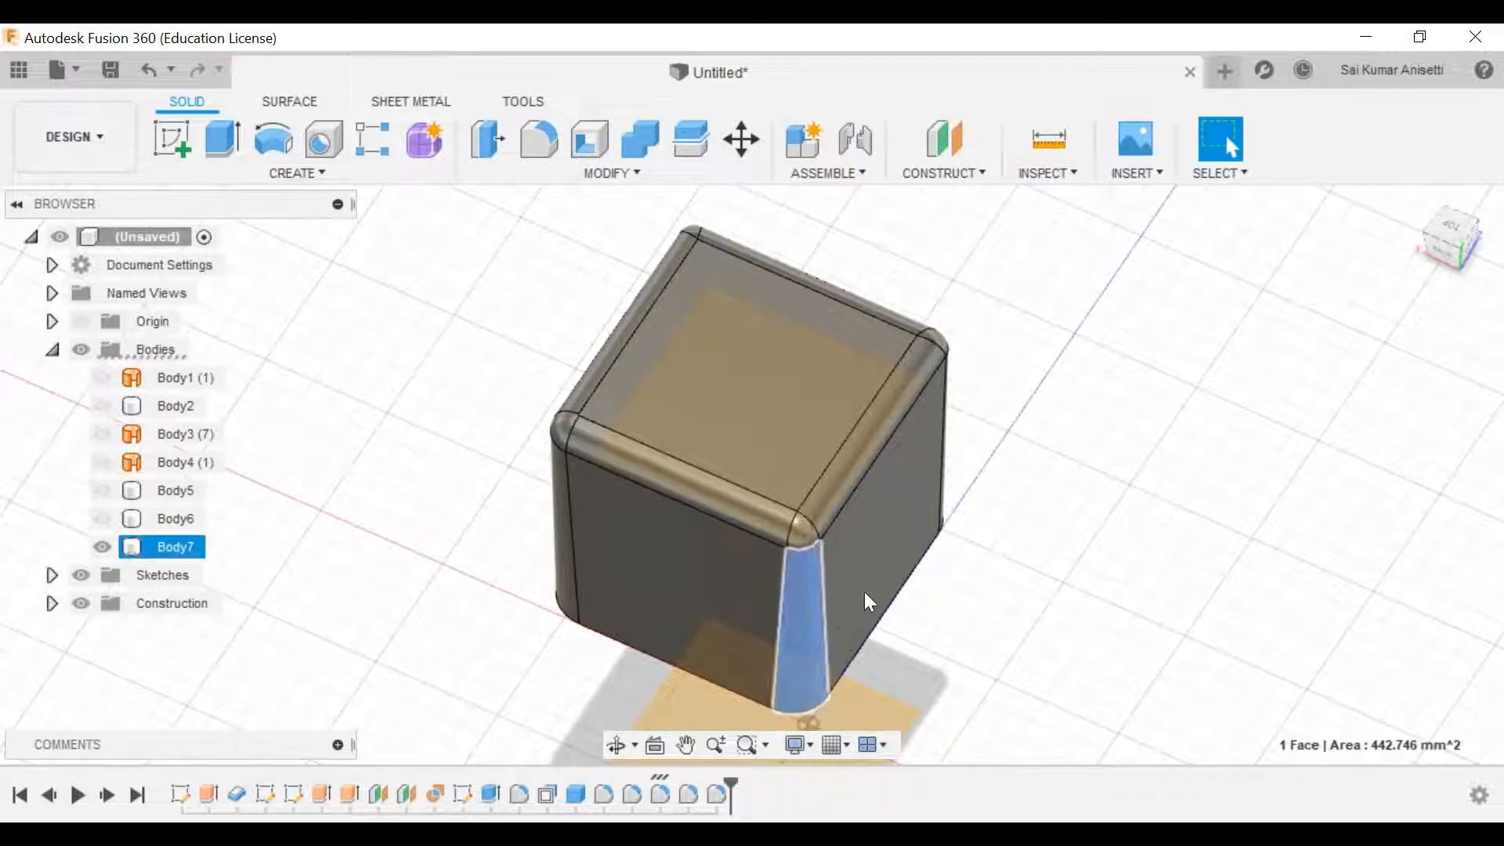
shift+middle_drag(994, 462, 915, 476)
click(915, 476)
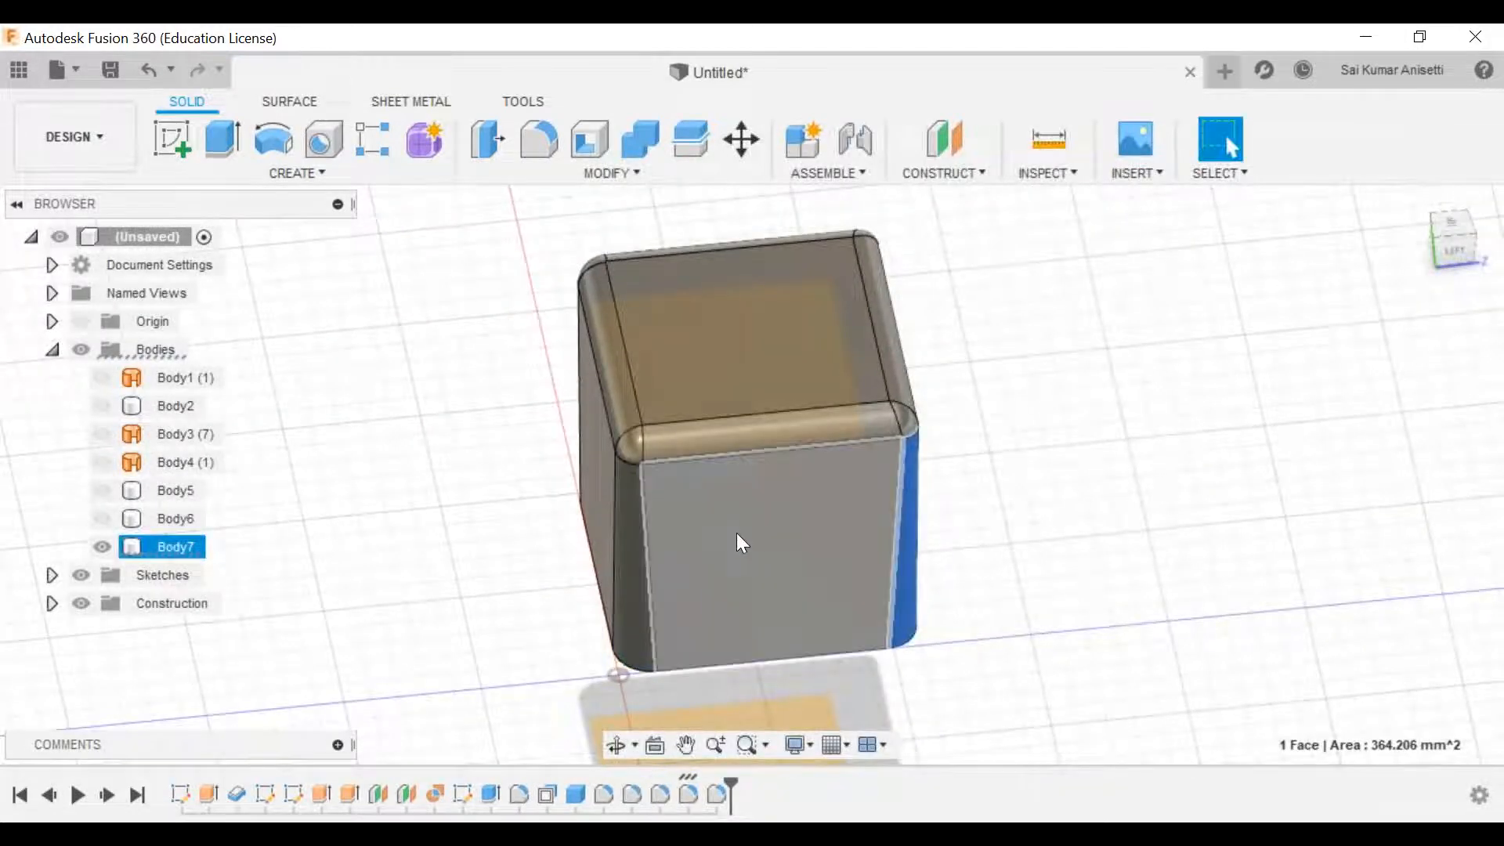
shift+middle_drag(733, 534, 681, 479)
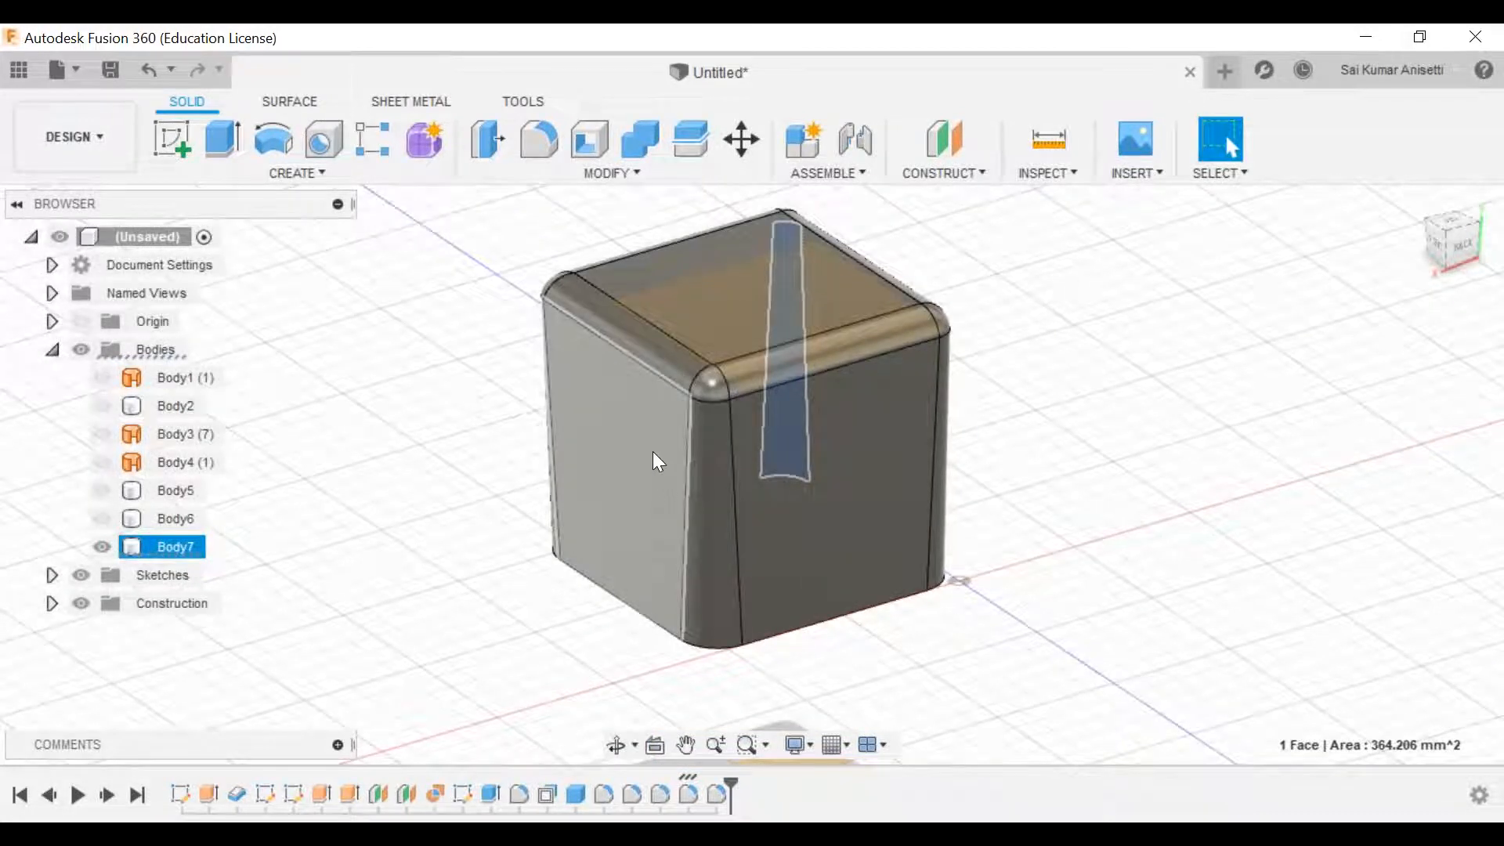
Step: Undo the top-edge fillet and all four variable-radius fillets on the cube's vertical edges
key(ctrl+z)
key(ctrl+z)
key(ctrl+z)
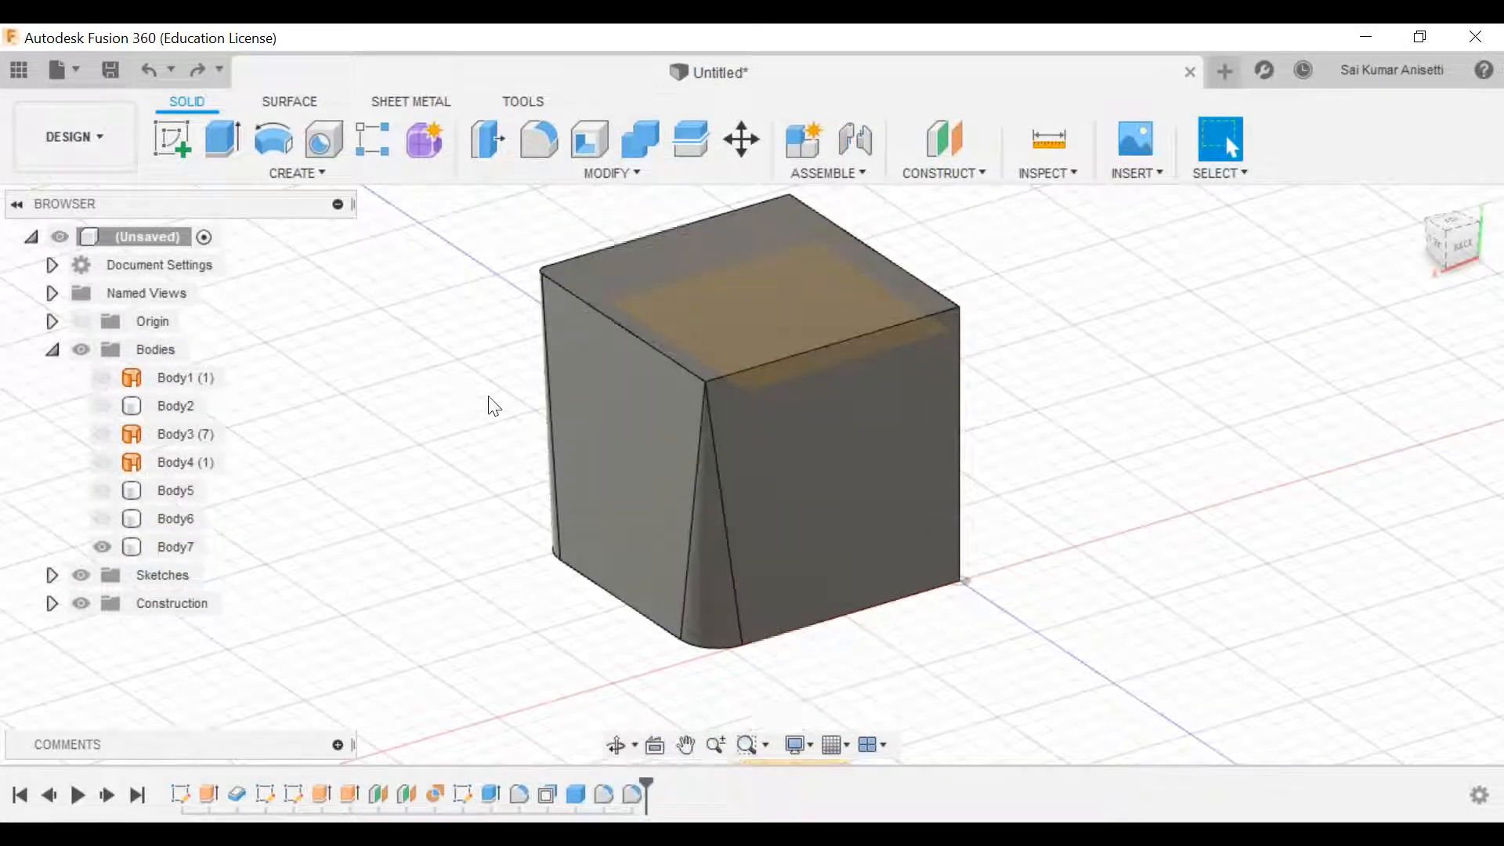
key(ctrl+z)
key(ctrl+z)
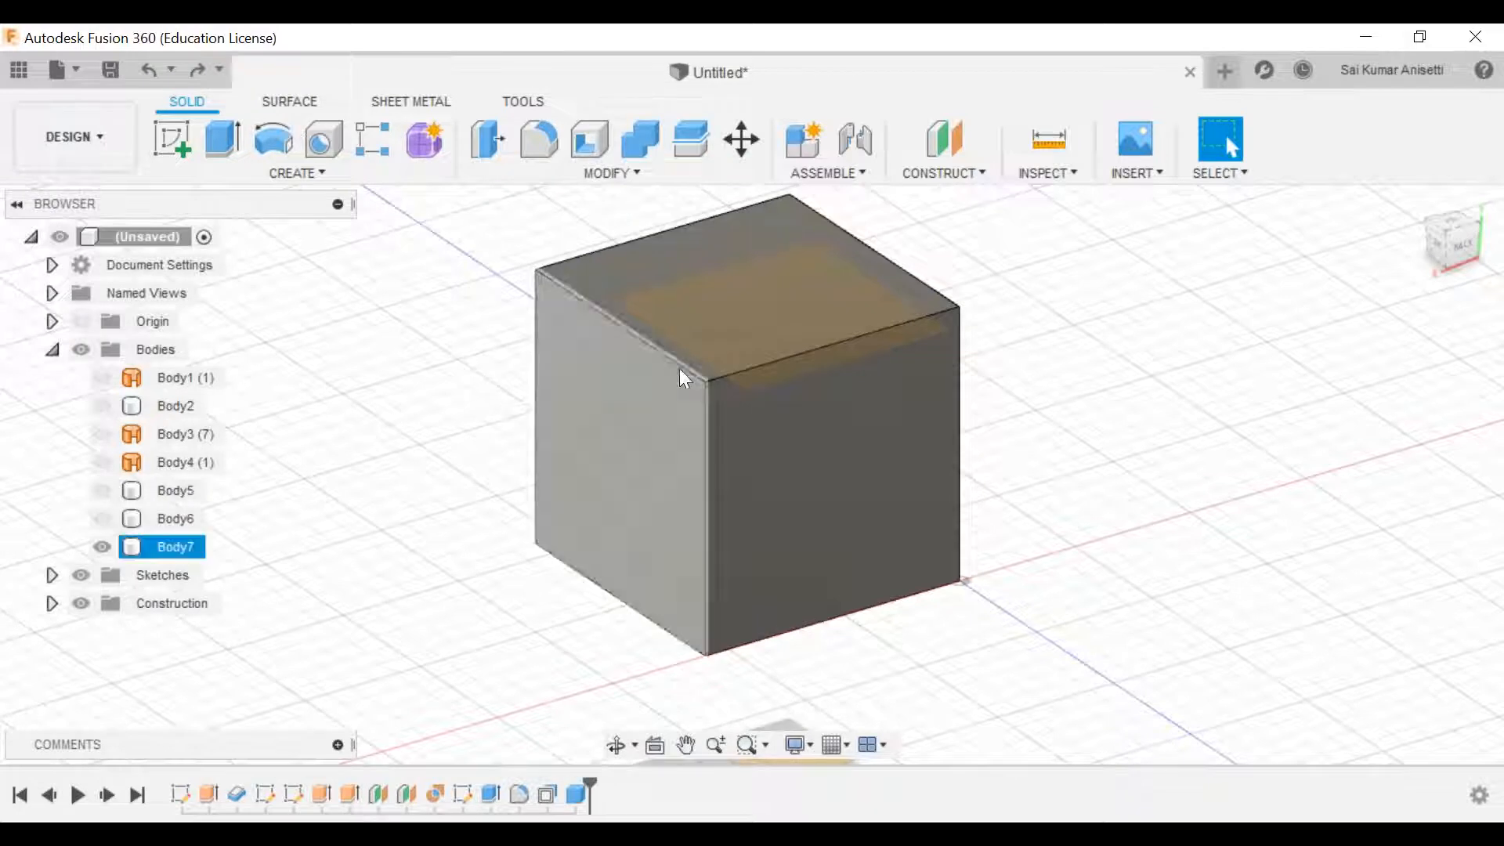
Step: Set up an Equal distance chamfer on the cube's four vertical edges, trying 4 mm before setting the distance to 10 mm
click(540, 167)
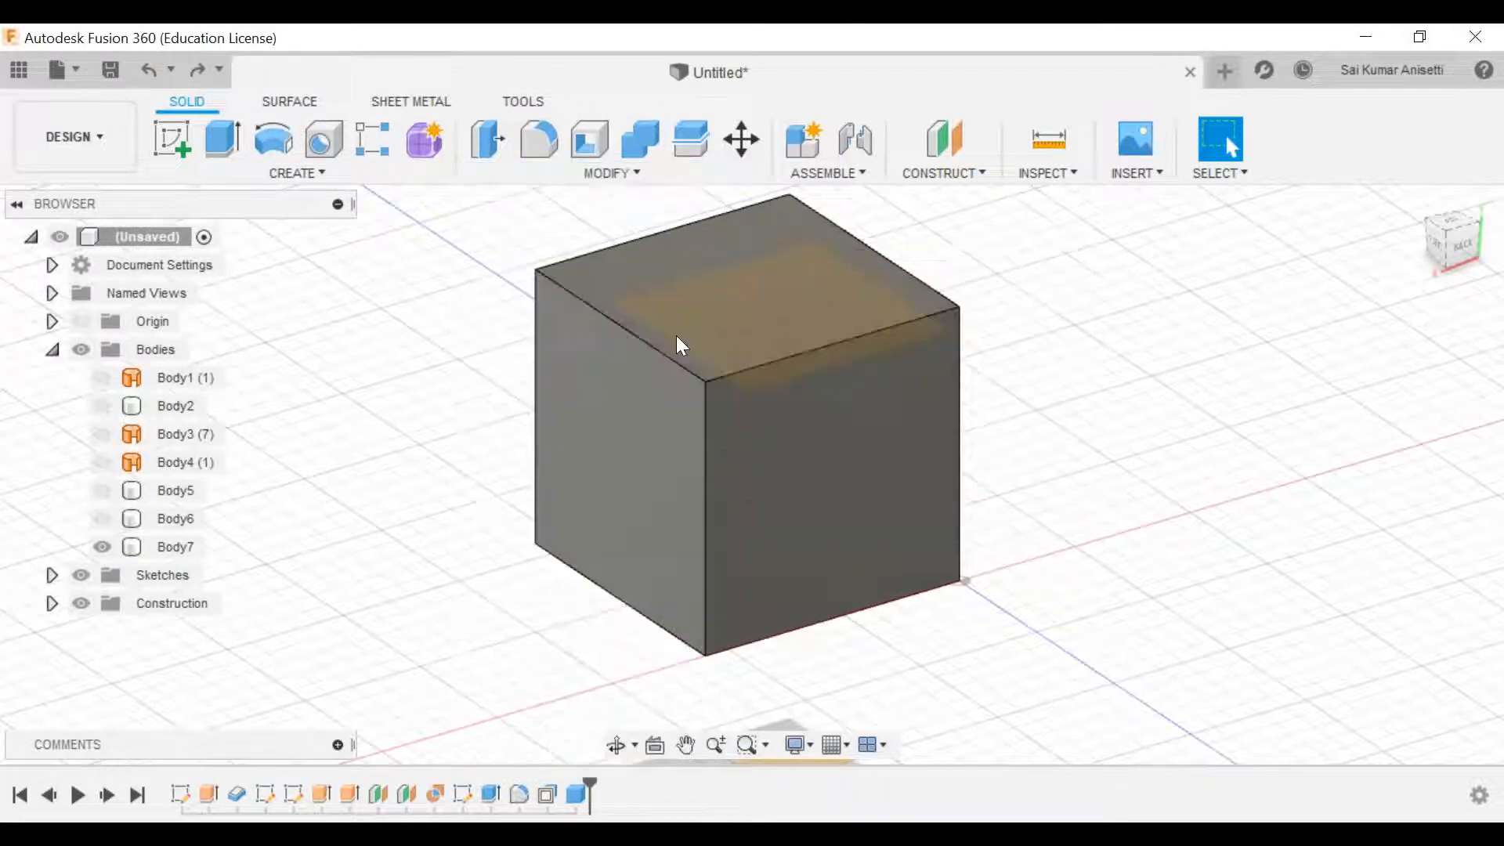
click(705, 425)
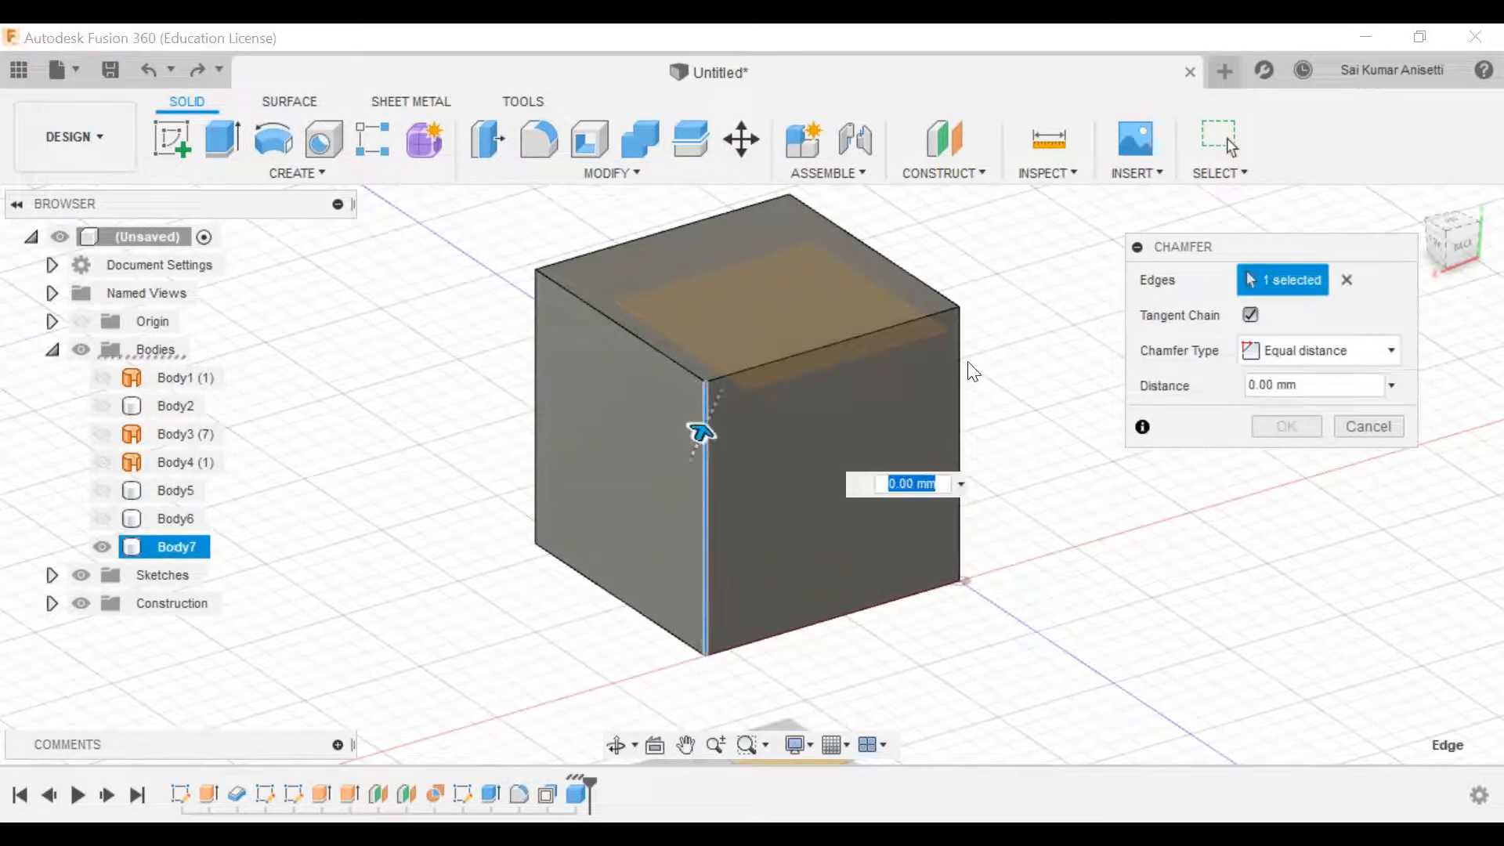
click(959, 365)
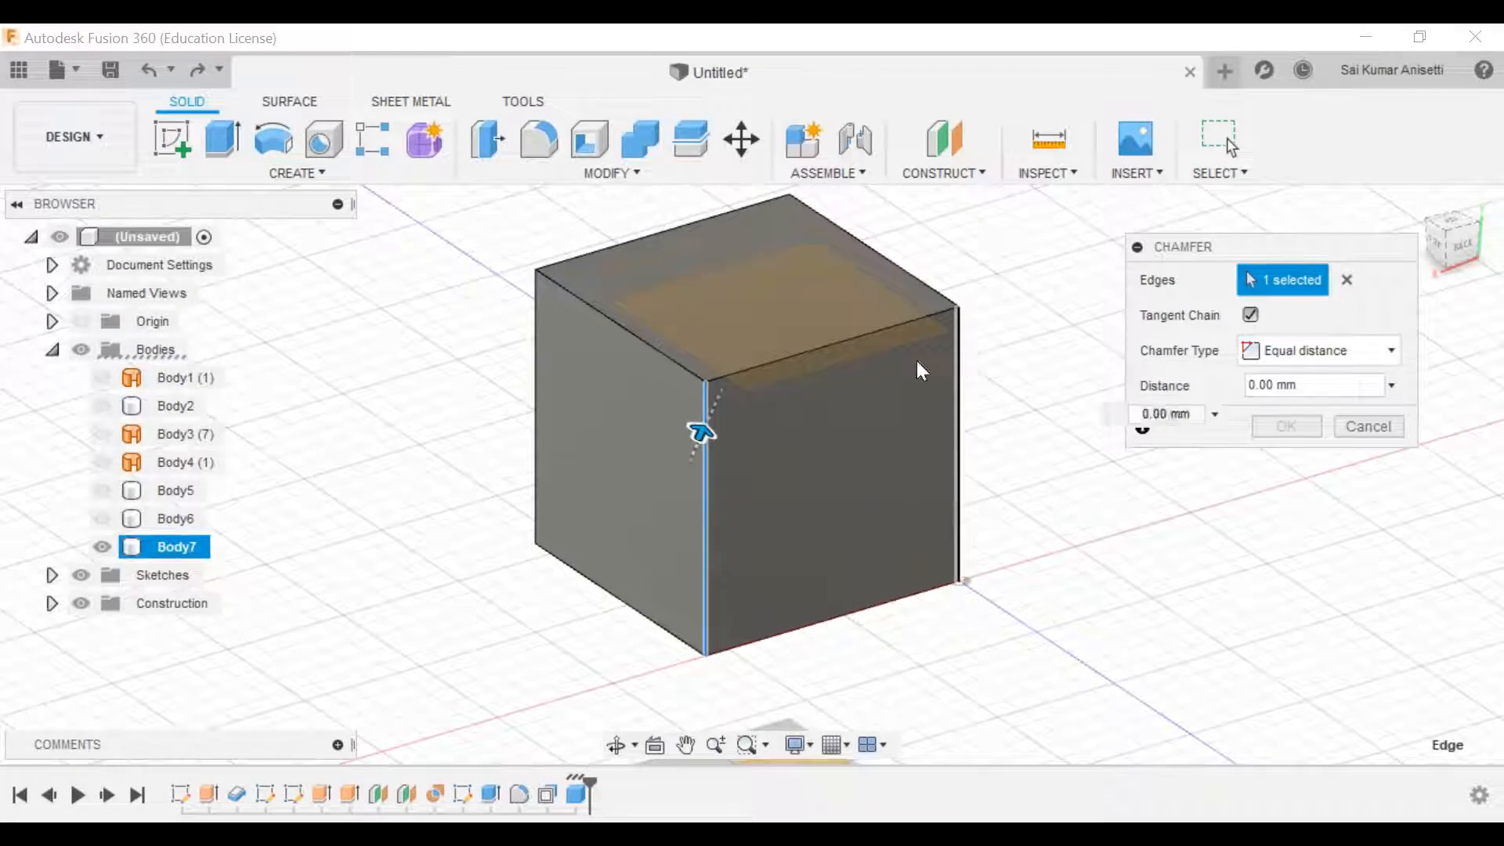
click(535, 331)
click(789, 228)
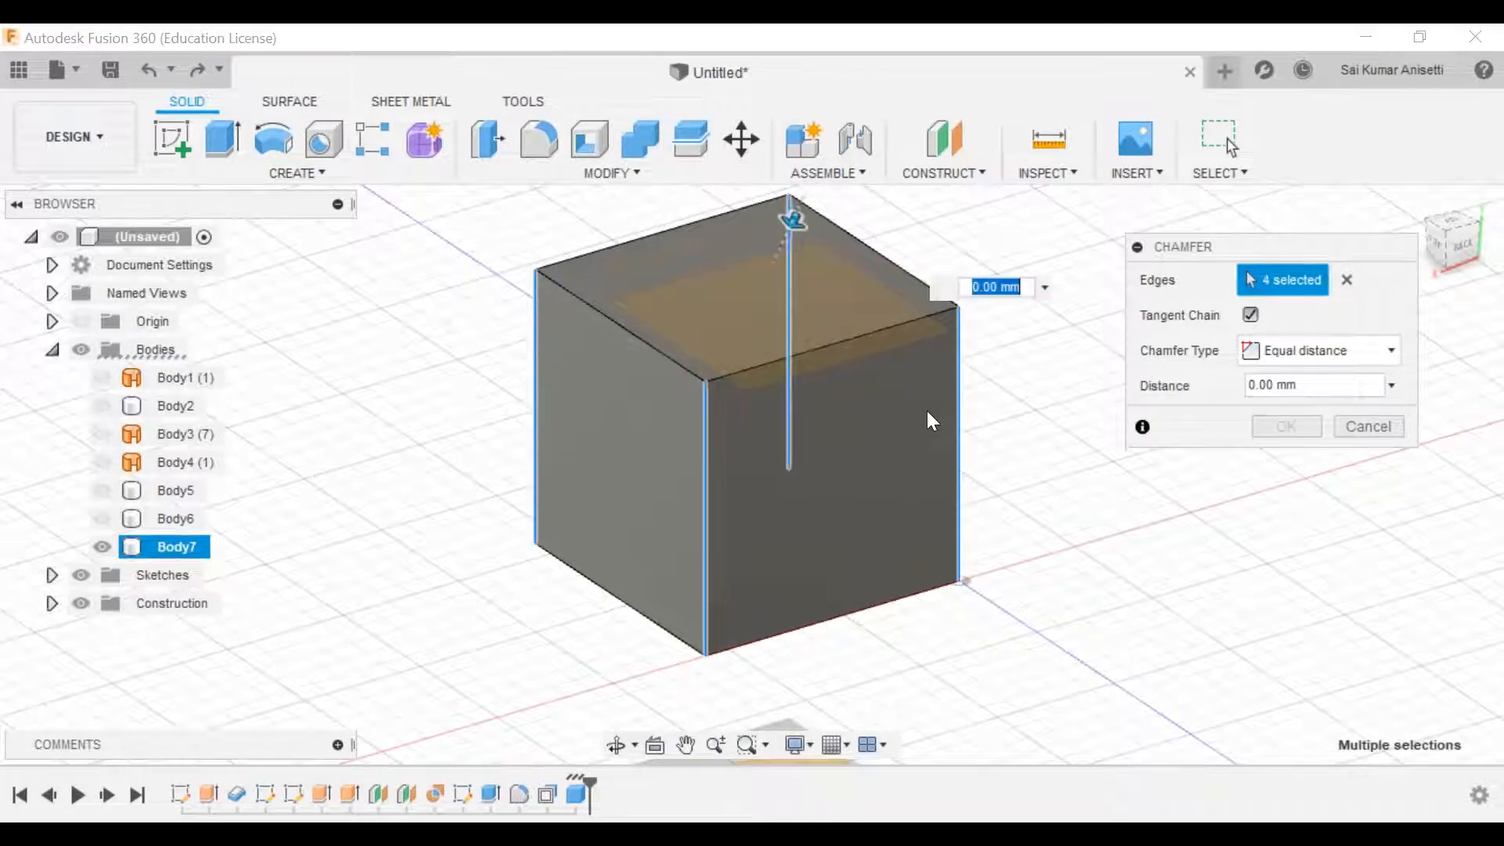
drag(1313, 386, 1241, 391)
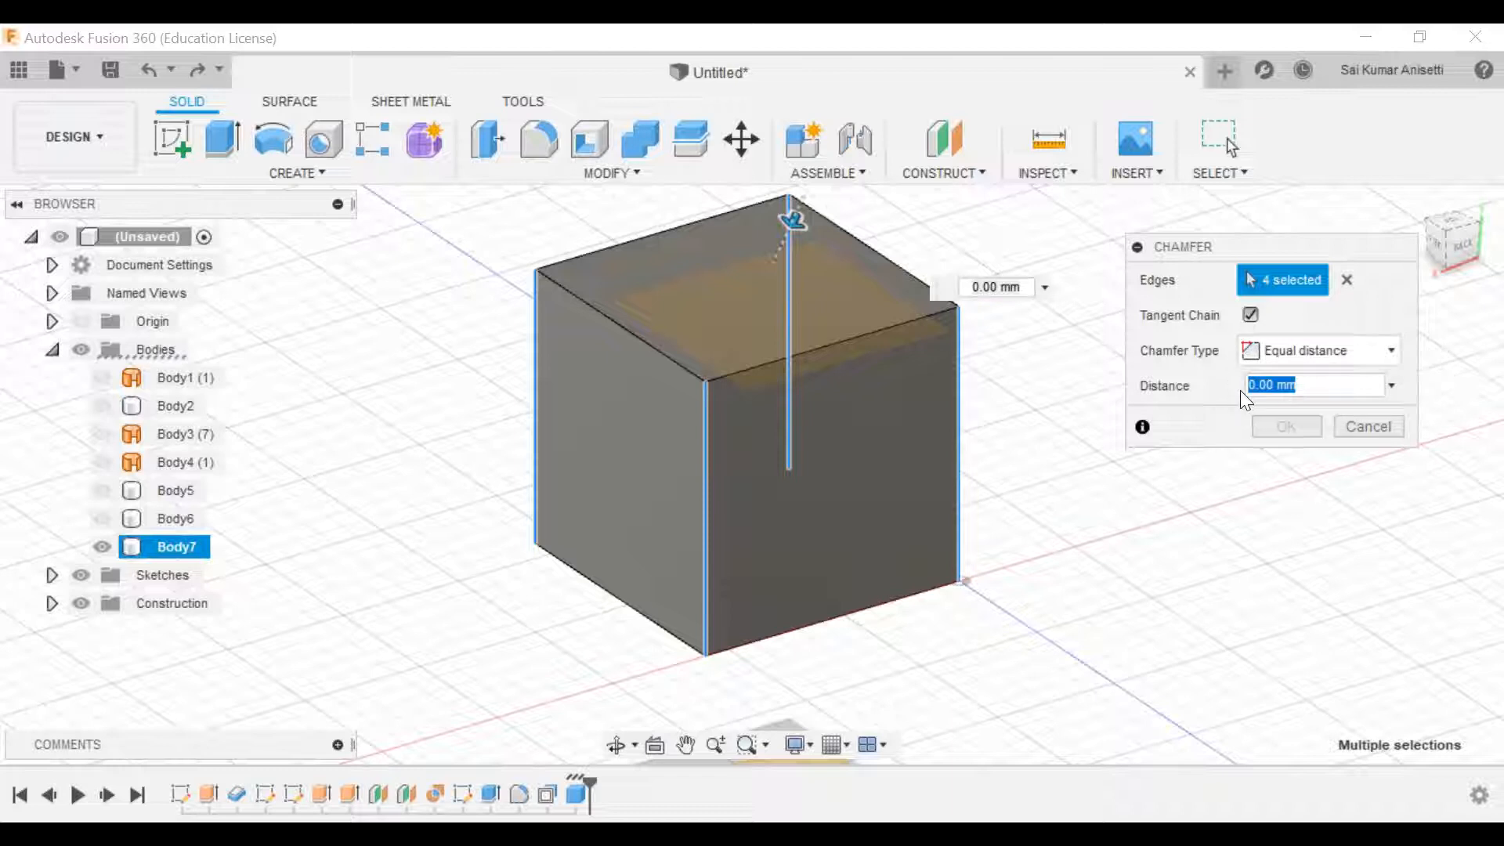
text(4)
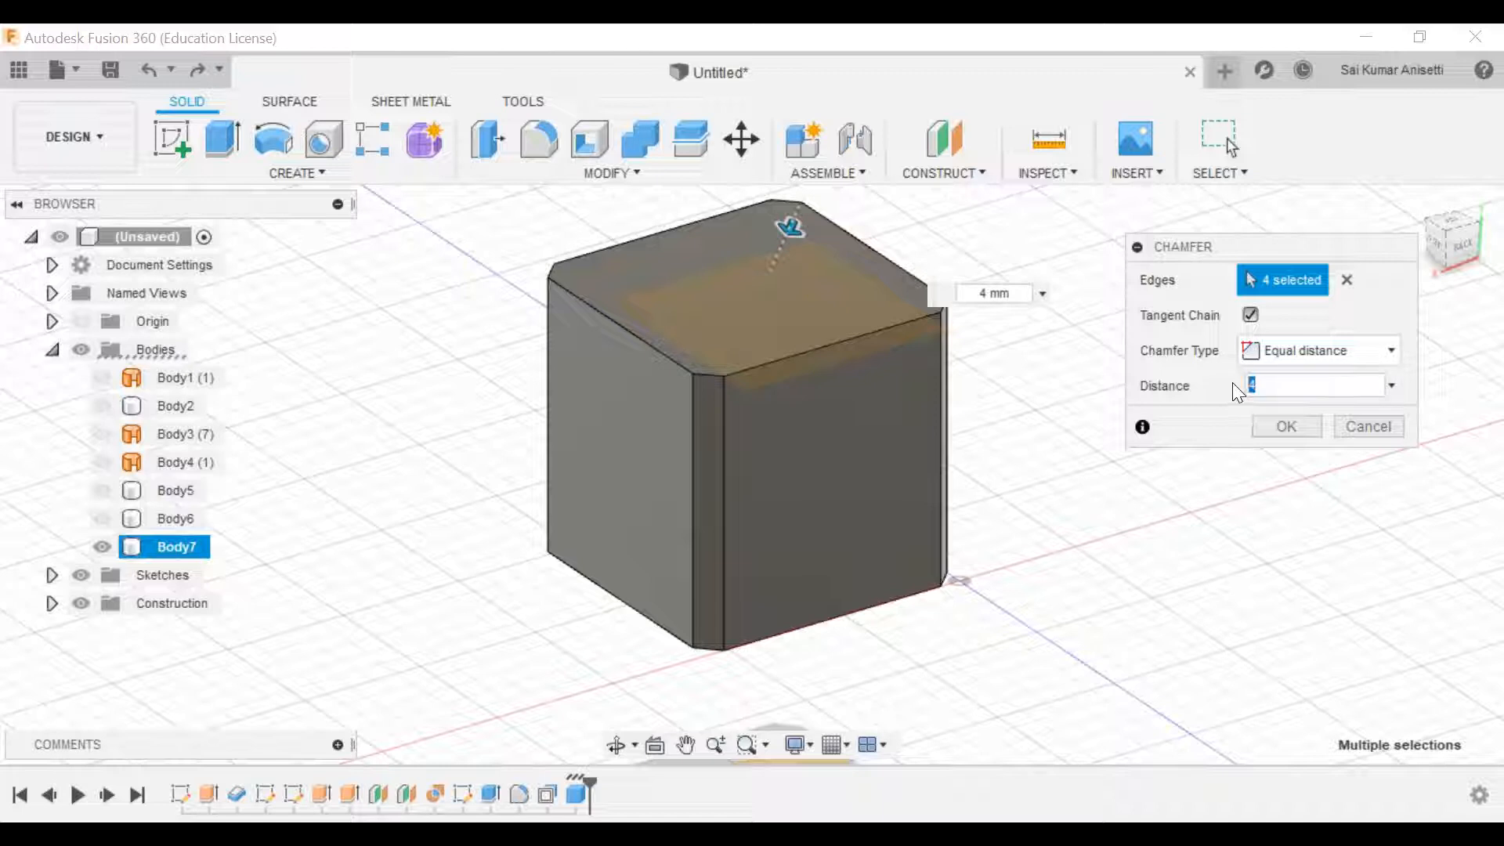
text(10)
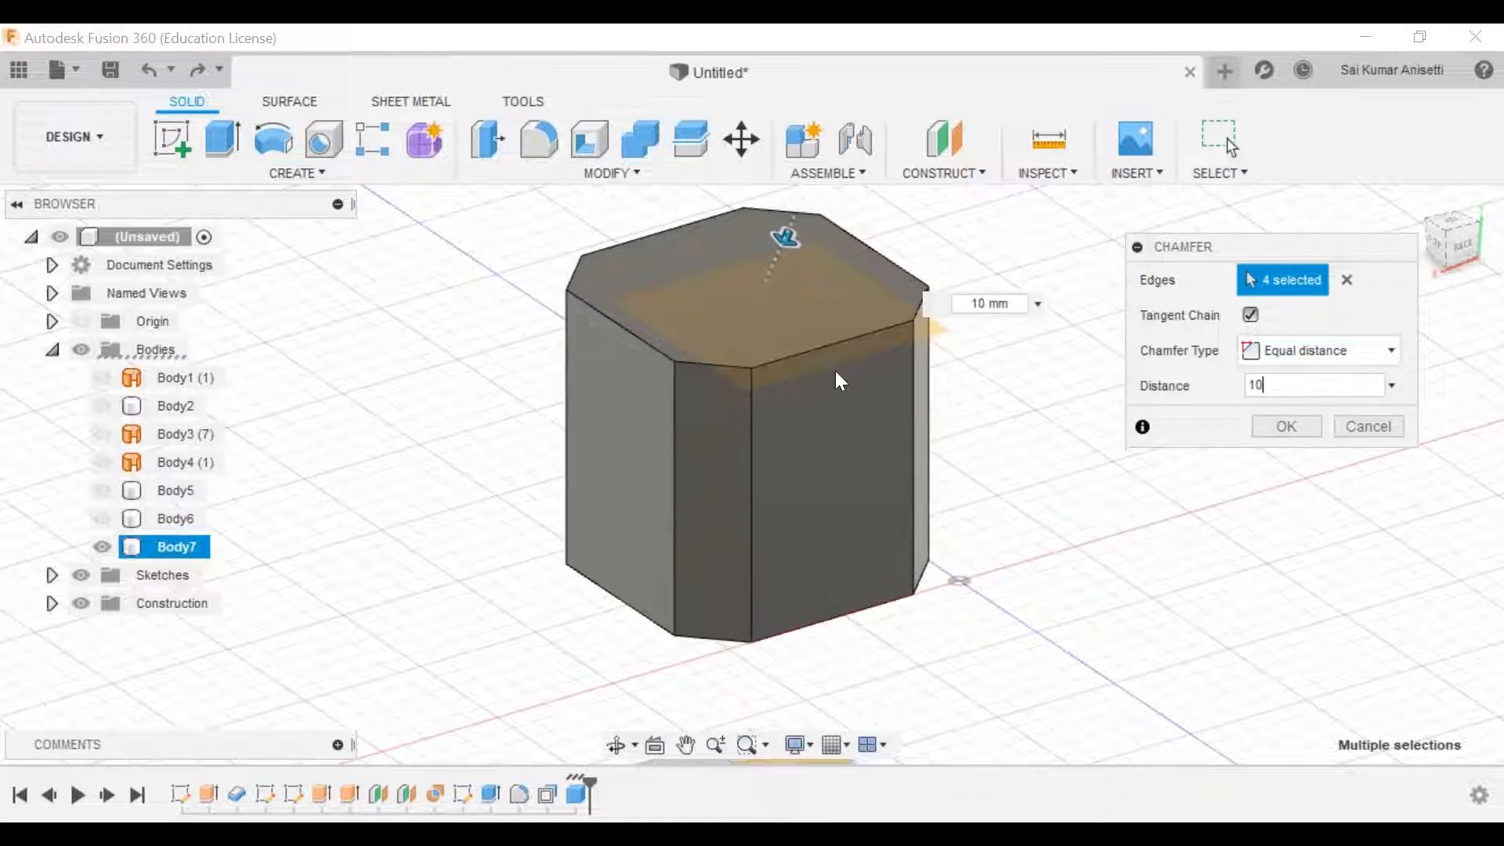
shift+middle_drag(829, 365, 764, 506)
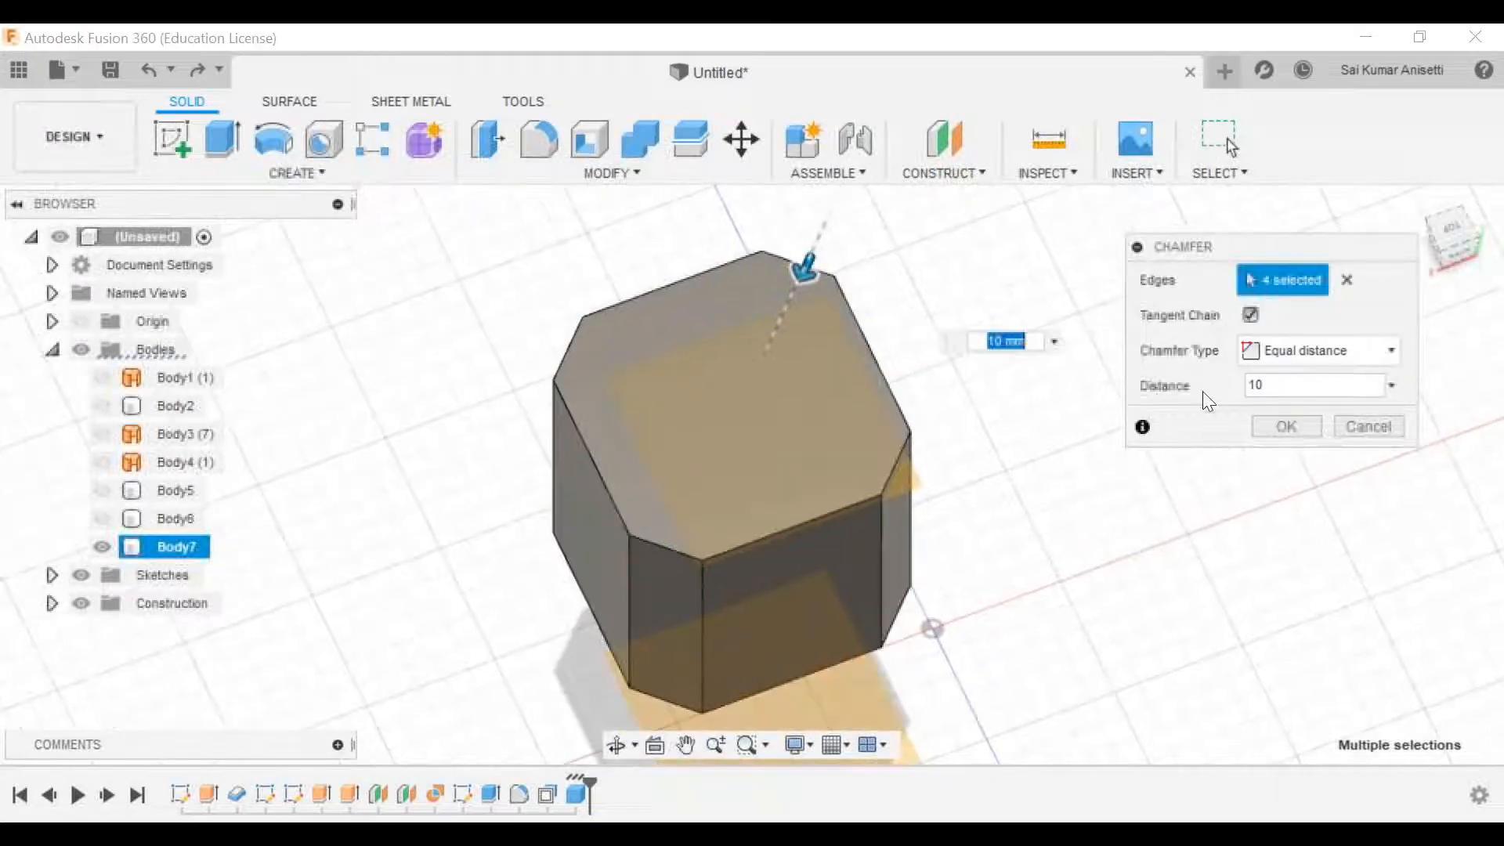
Step: Change the chamfer type to Distance and angle
click(1357, 355)
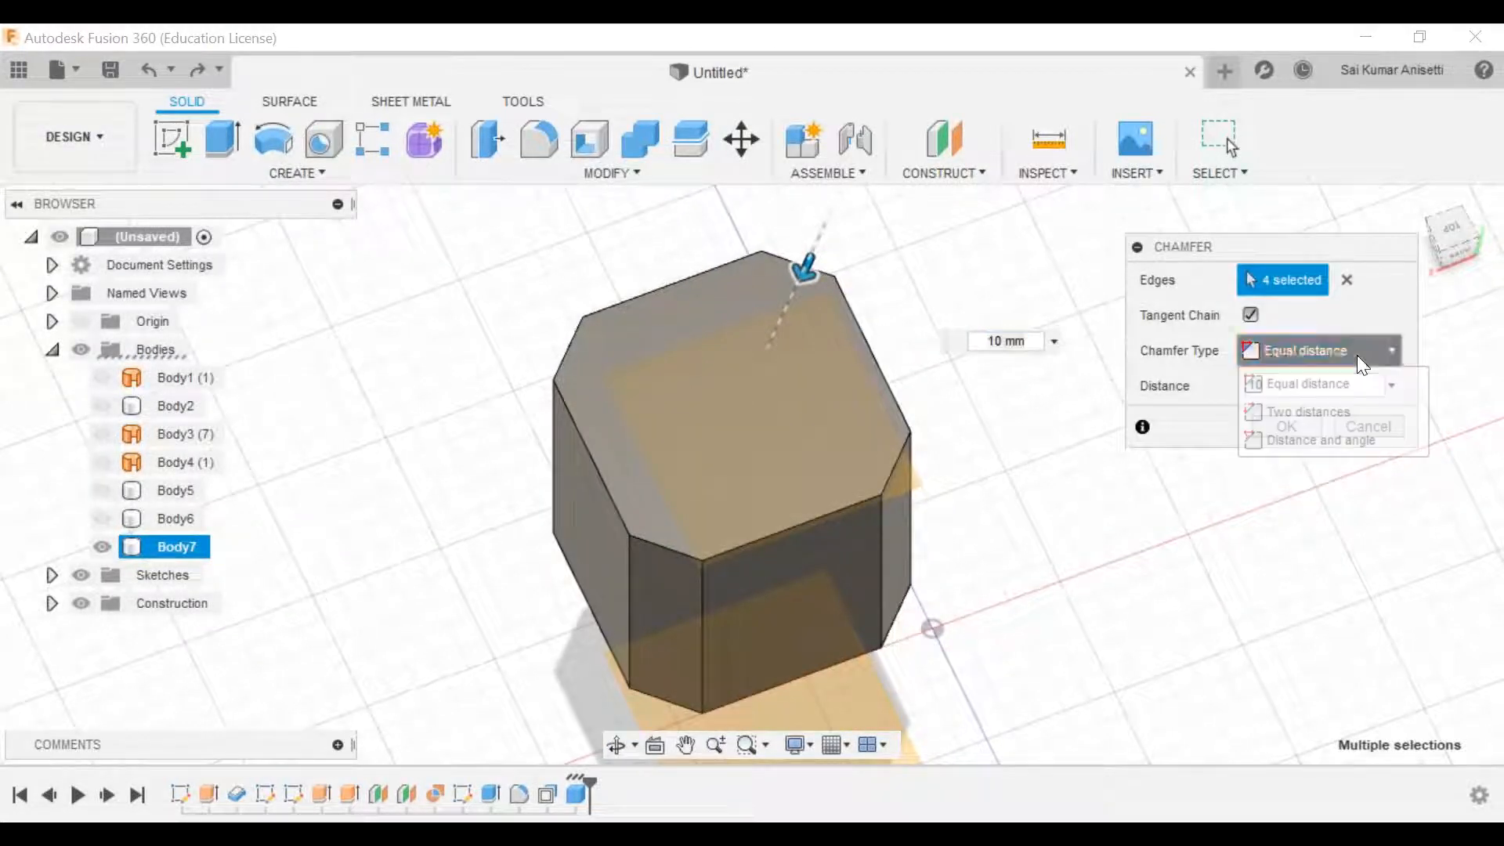
click(1364, 435)
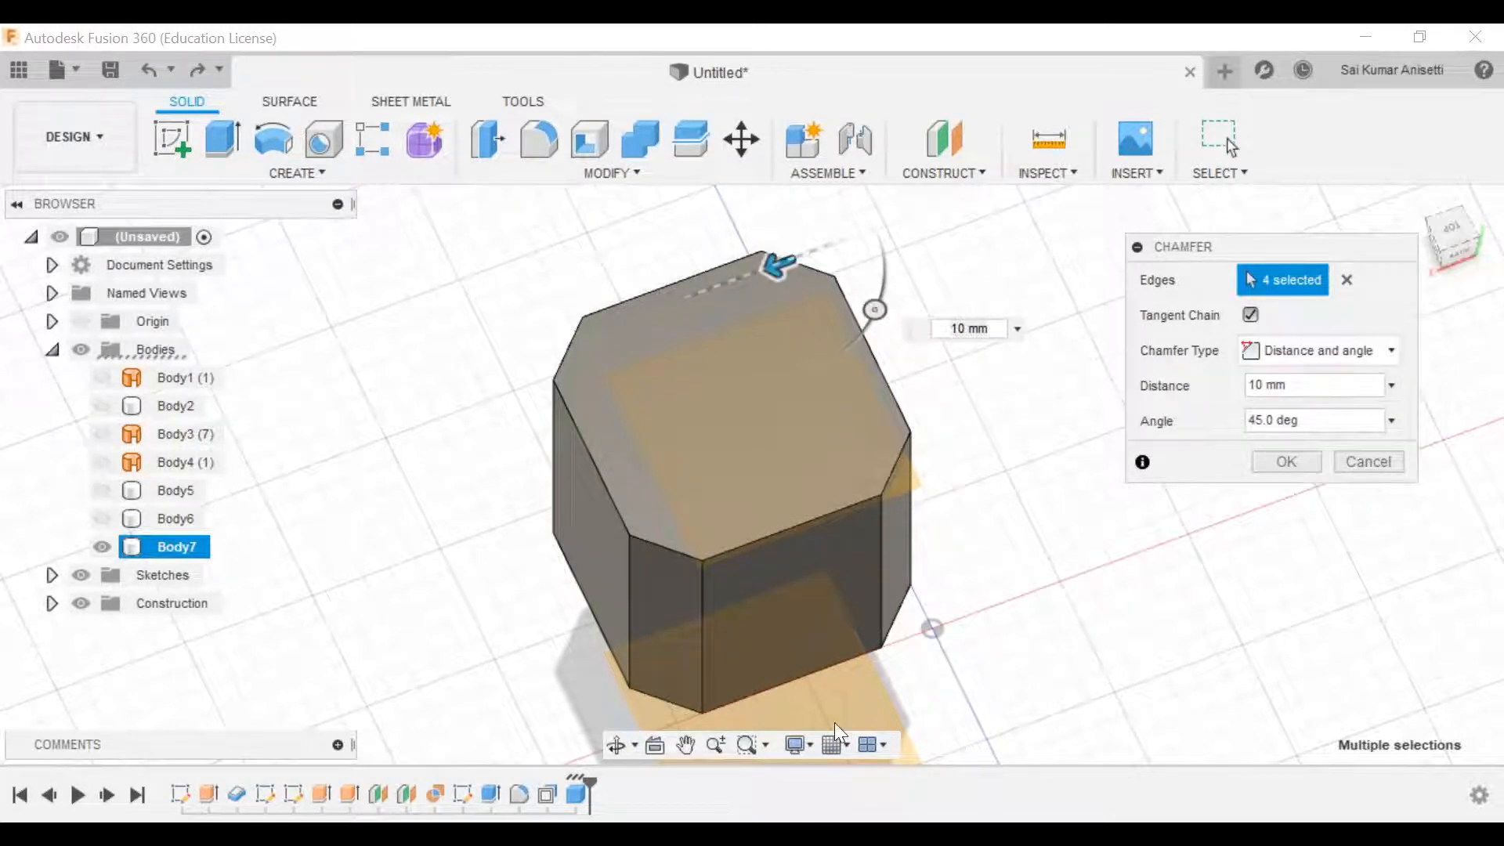
click(1286, 462)
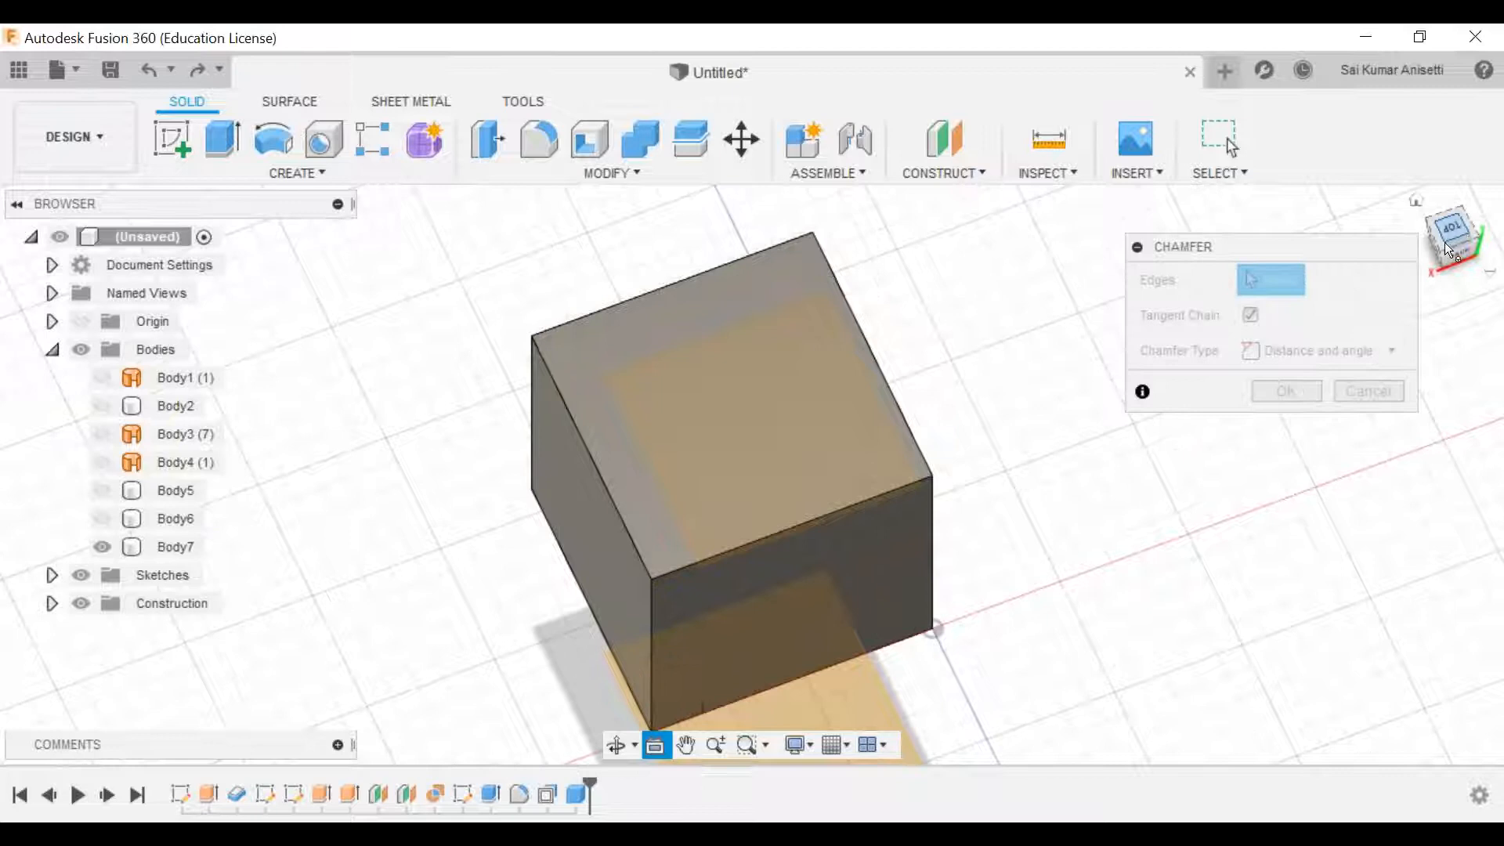
middle_drag(972, 416, 952, 327)
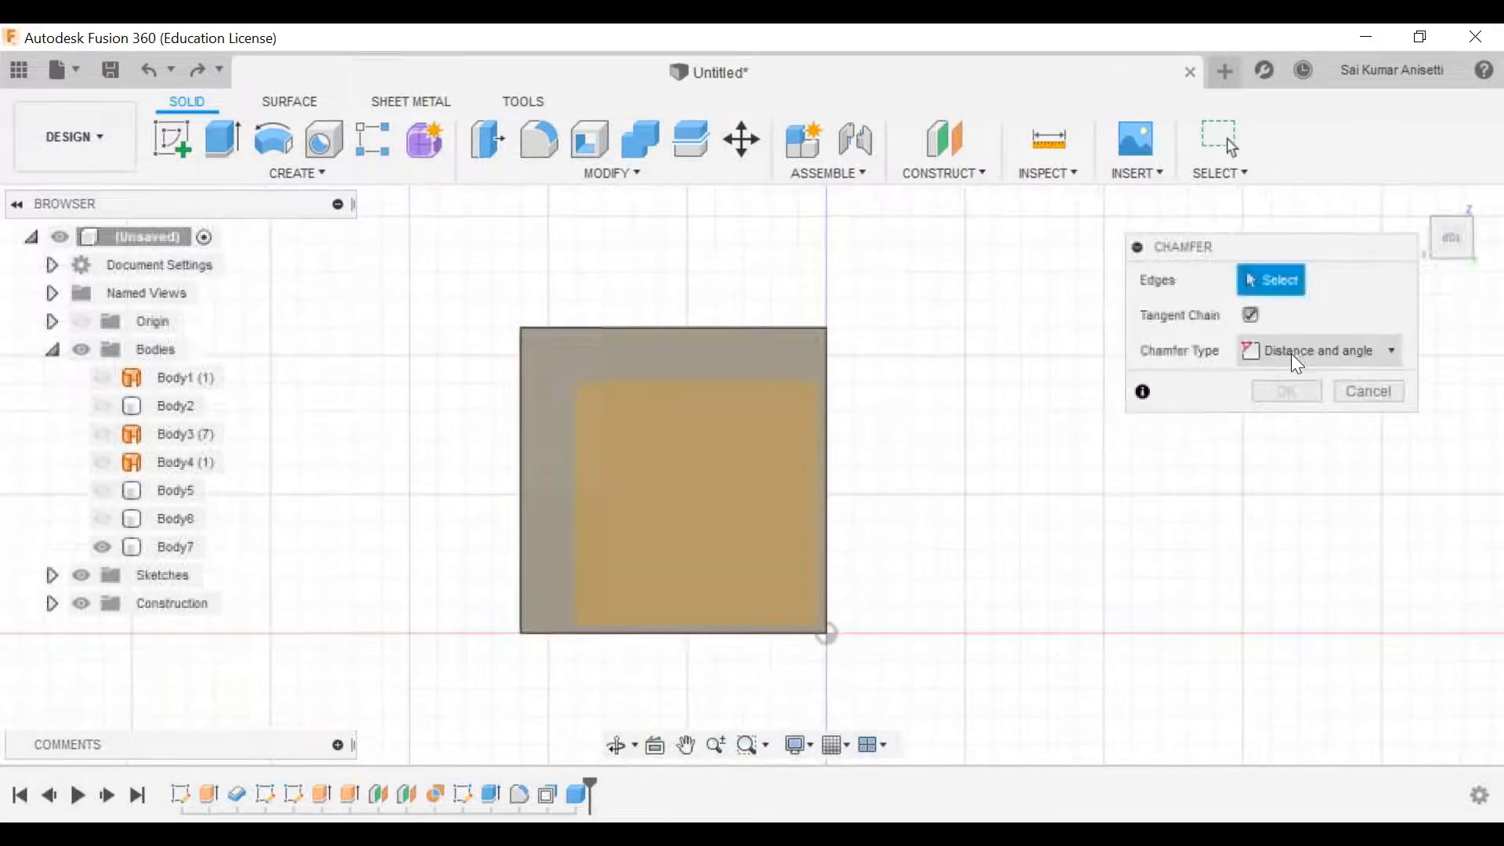
shift+middle_drag(711, 608, 863, 471)
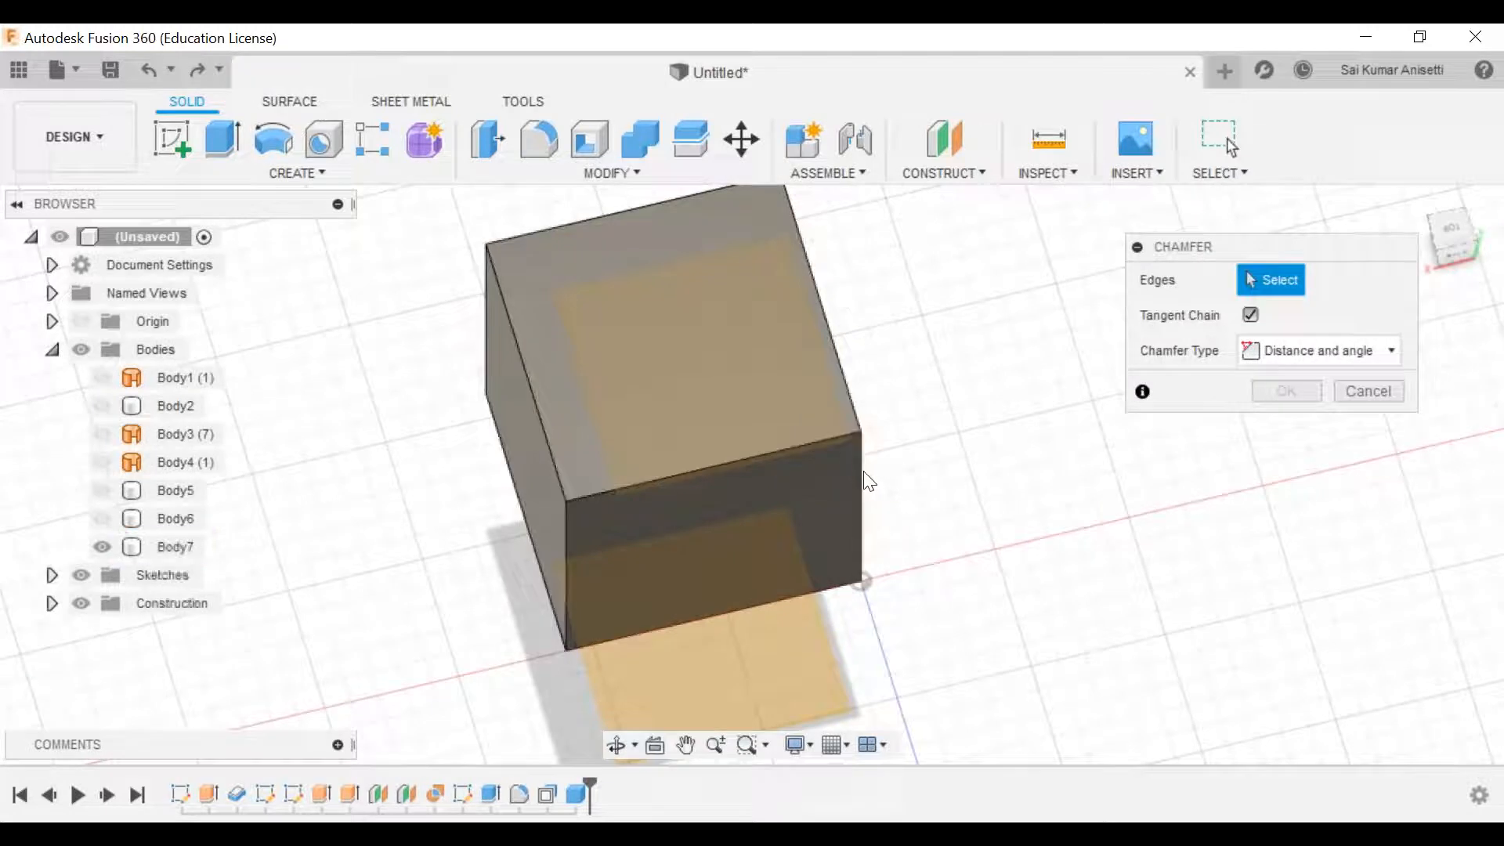
click(861, 472)
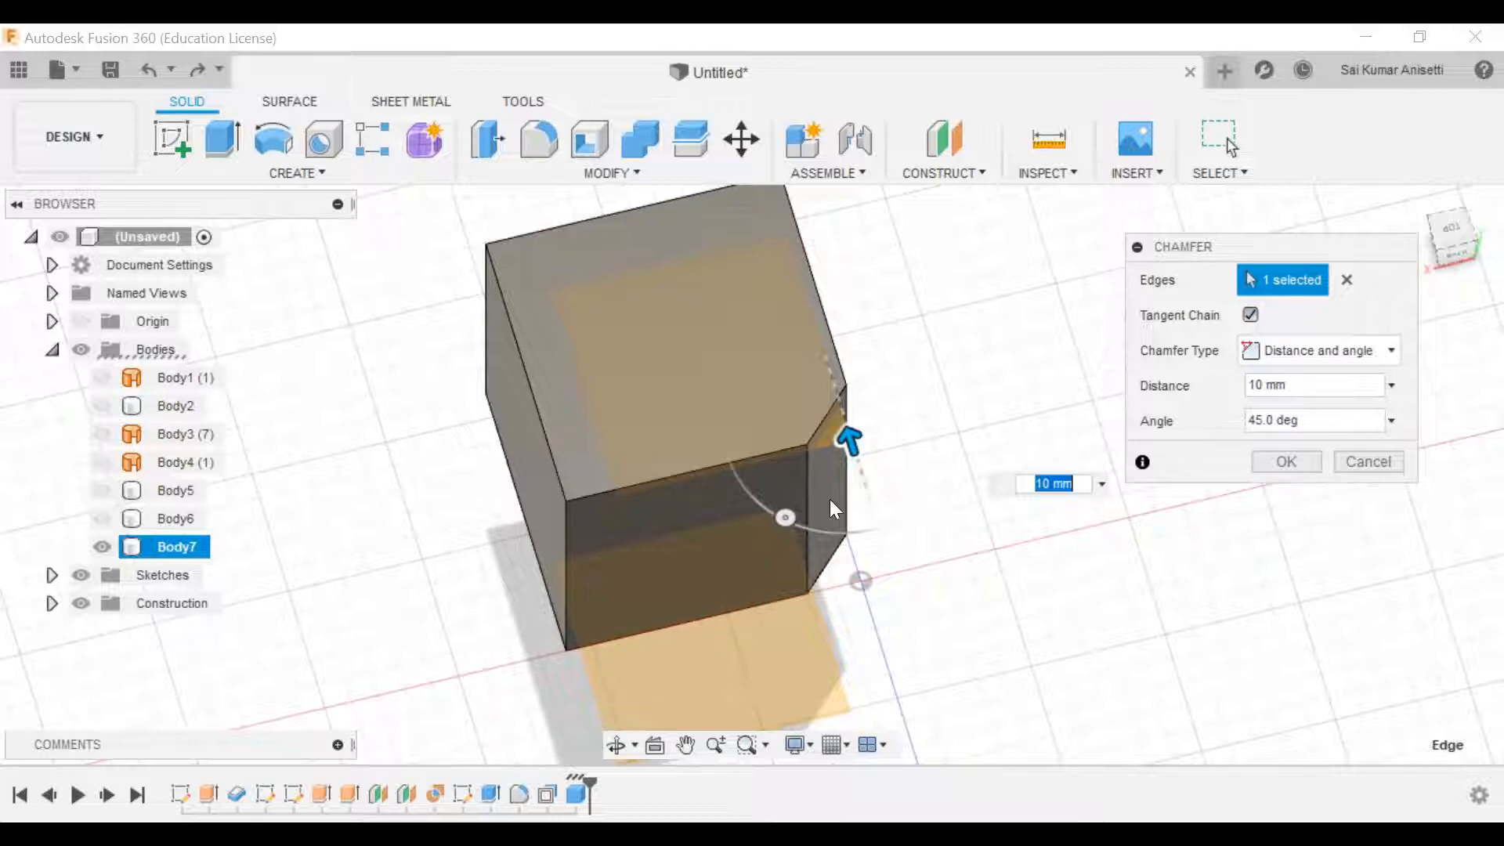
click(1321, 421)
middle_drag(956, 555, 1147, 357)
click(638, 523)
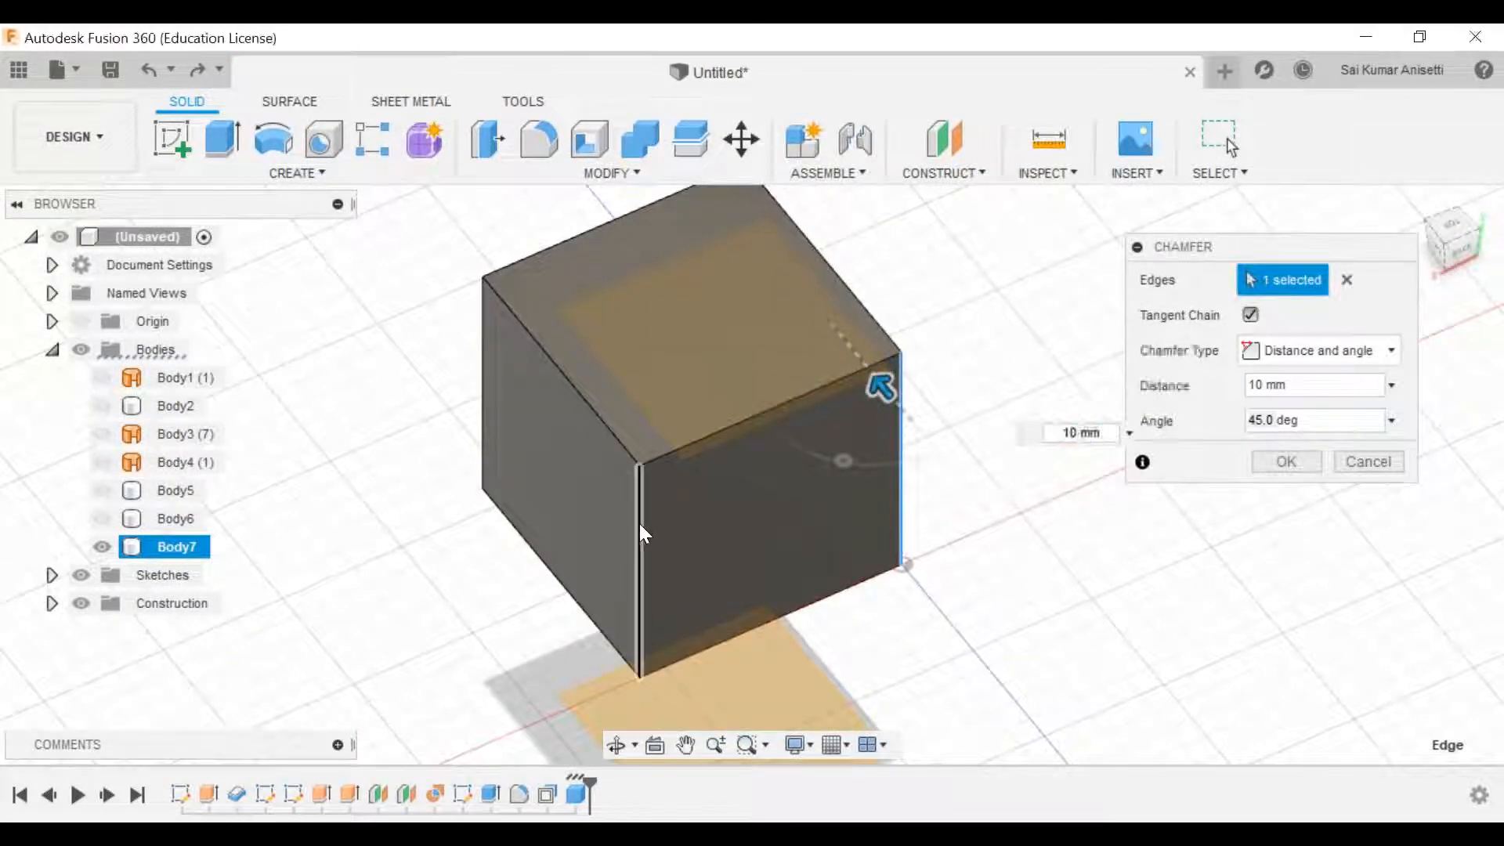
click(483, 345)
middle_drag(896, 479, 887, 558)
middle_drag(729, 502, 760, 472)
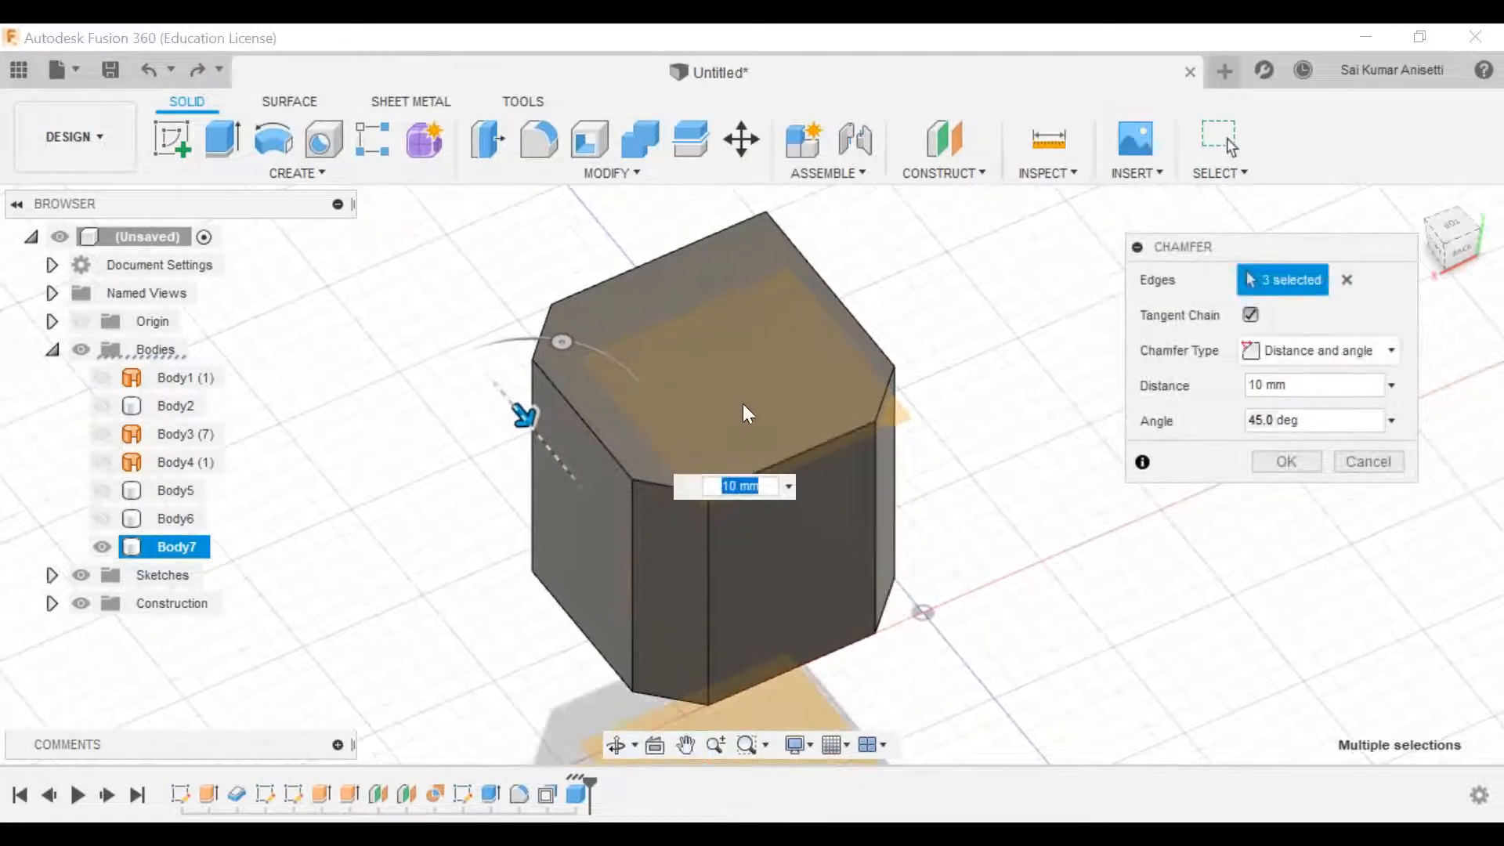
click(668, 742)
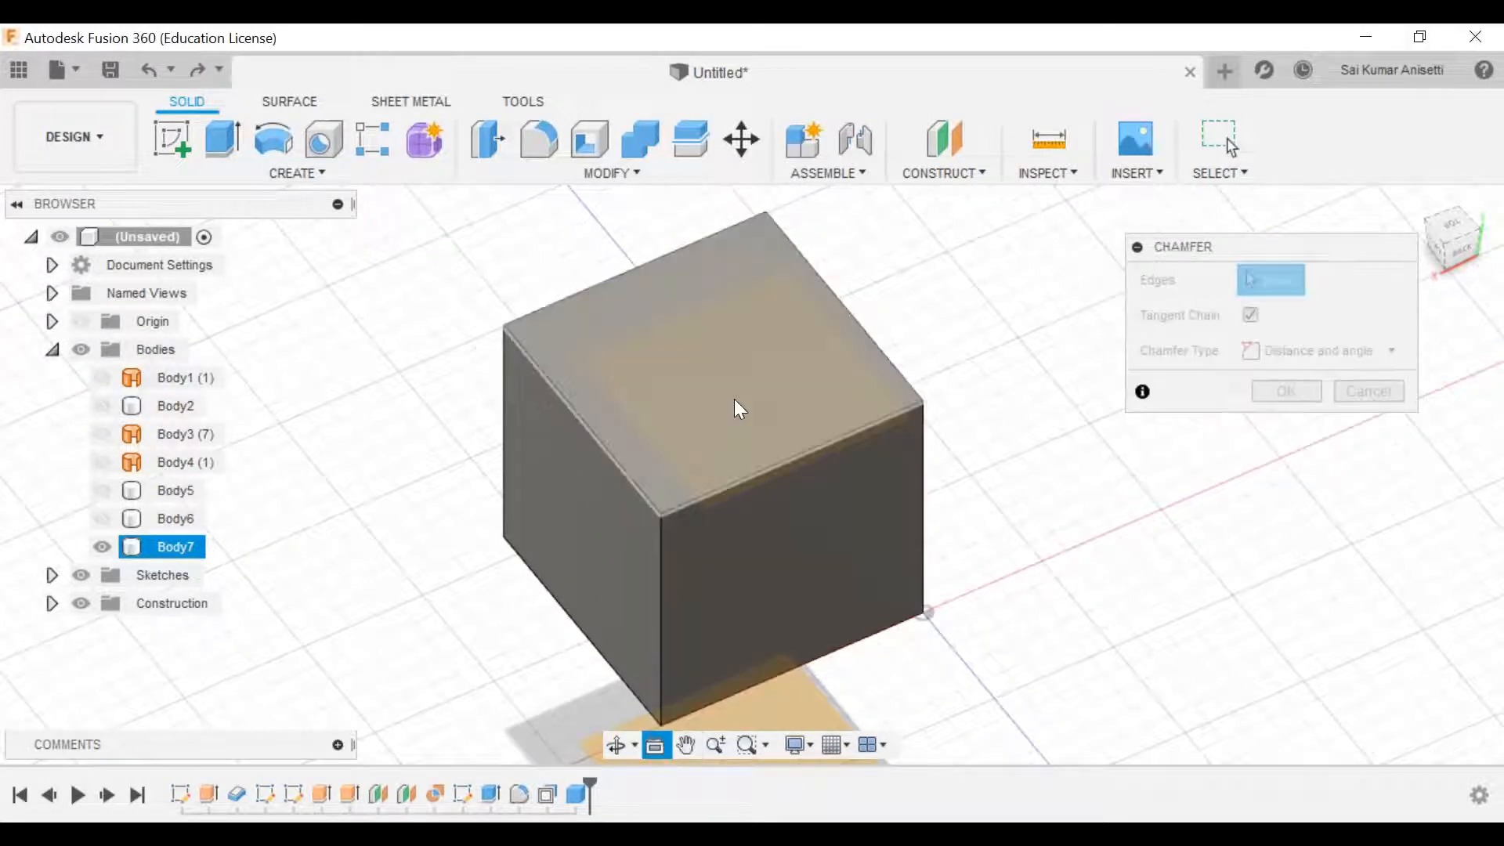
Step: Chamfer one vertical edge of the cube using Distance and angle, with 10 mm and 45 degrees
click(735, 398)
middle_drag(815, 586, 760, 556)
shift+middle_drag(698, 608, 689, 622)
click(678, 623)
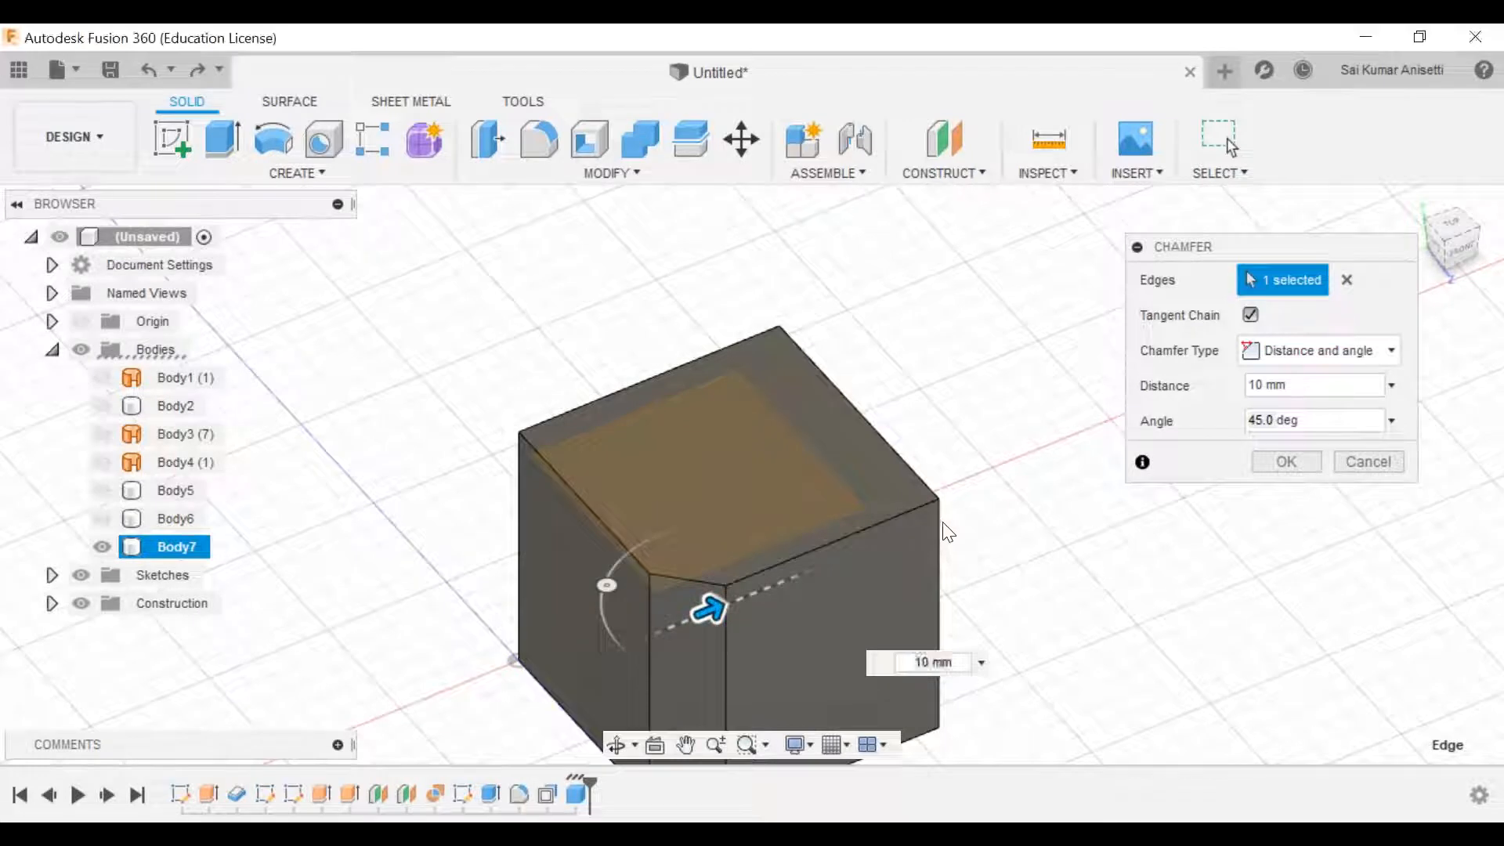
key(Return)
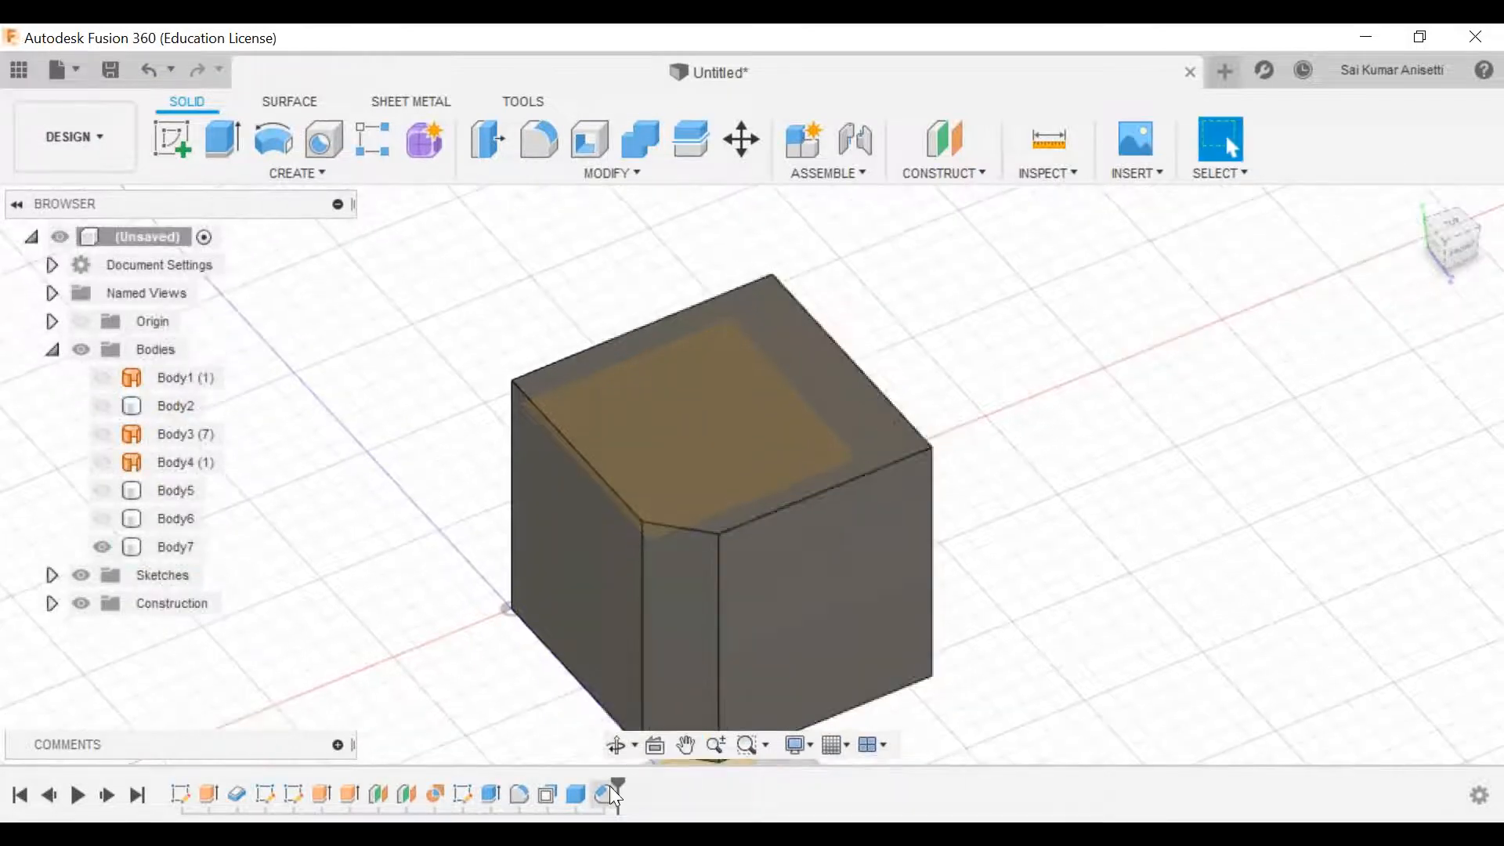
Step: Edit the chamfer and add the cube's three remaining vertical edges to its selection
double_click(610, 788)
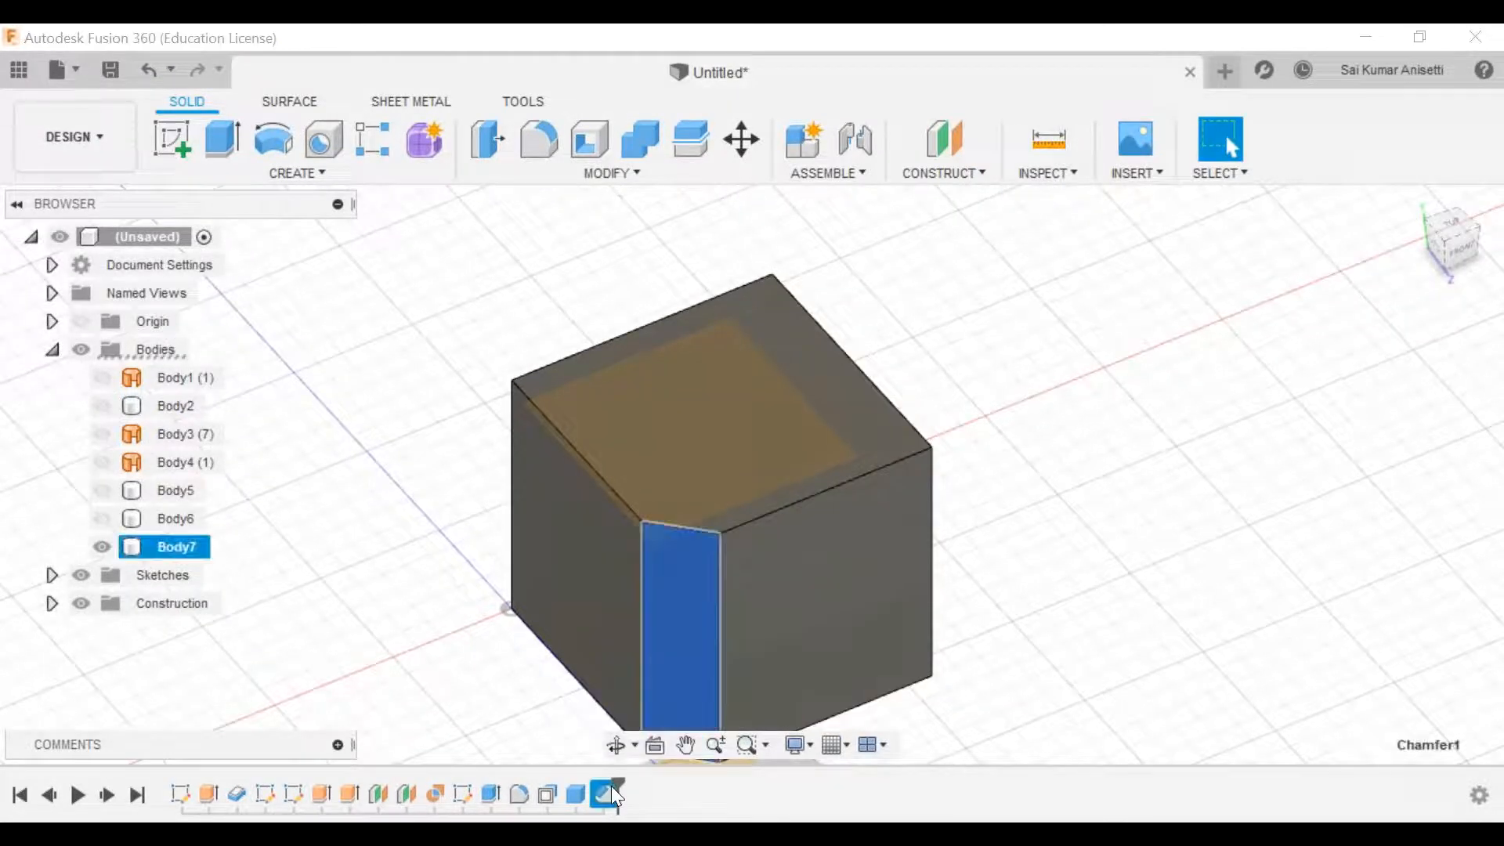
click(931, 507)
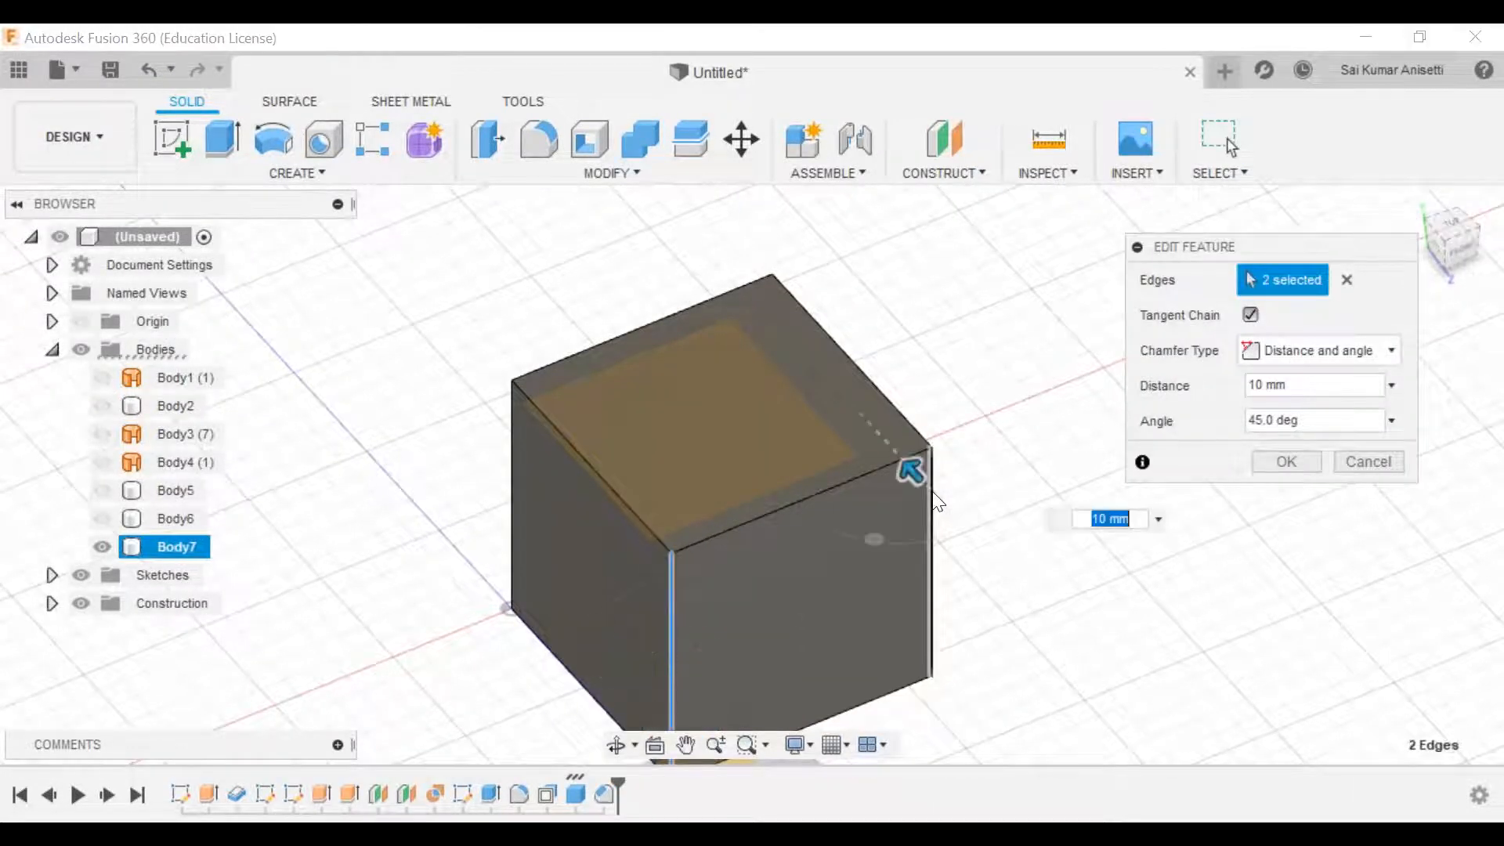
click(513, 426)
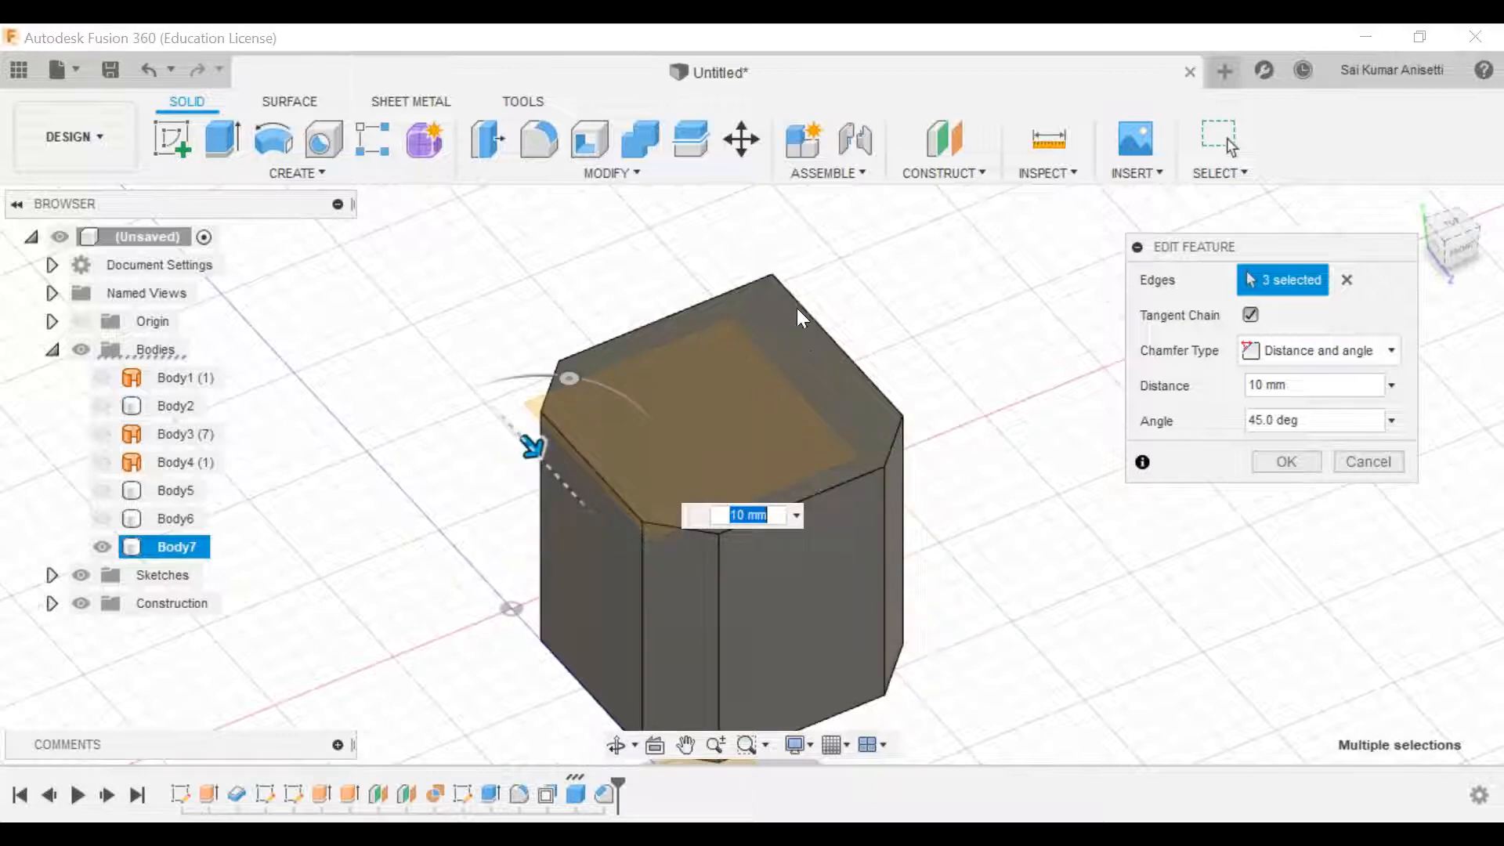
click(769, 291)
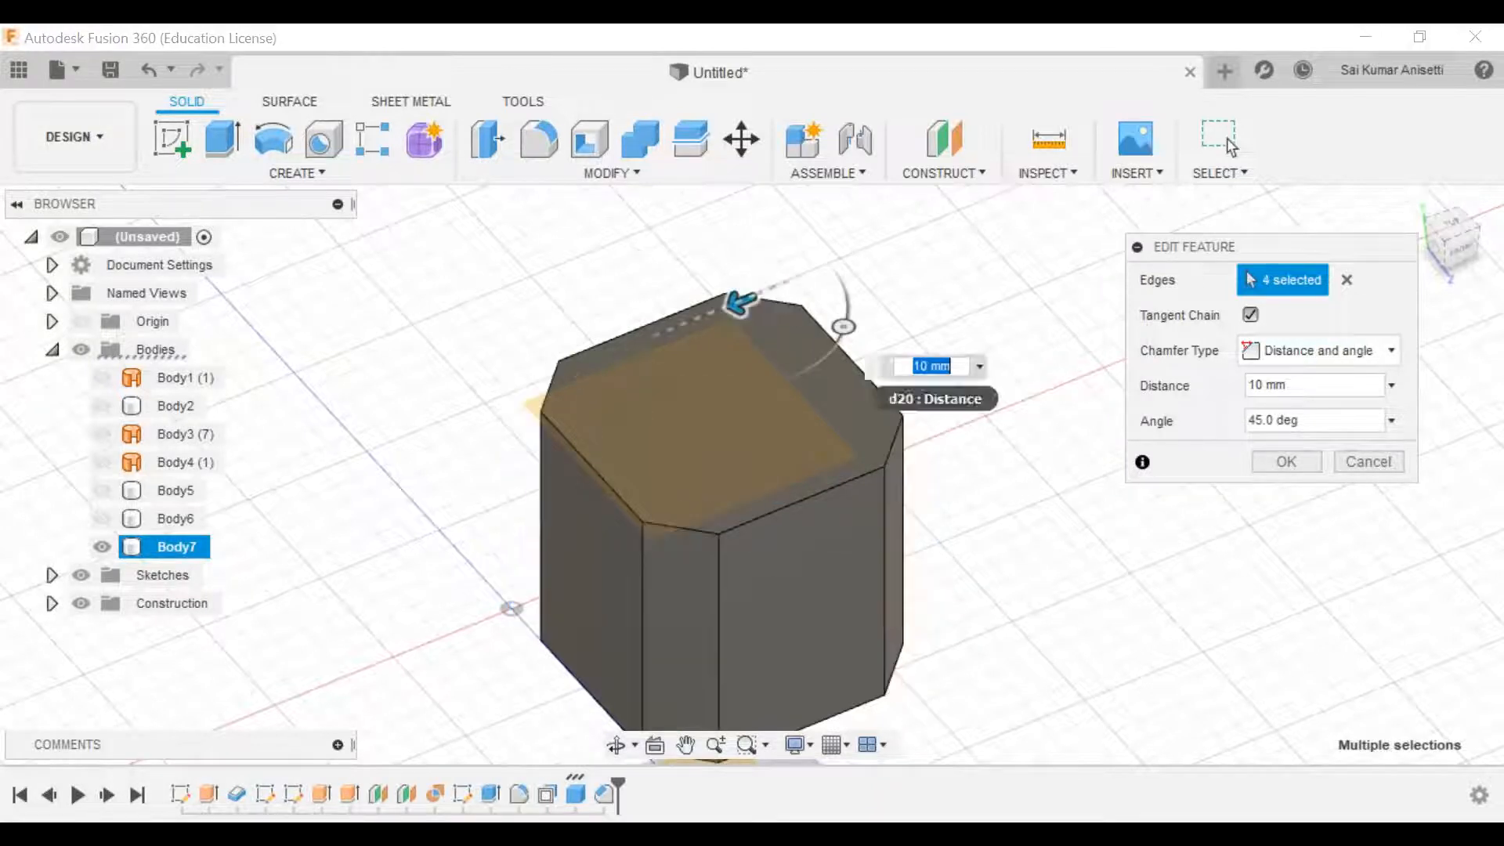
Step: Set the chamfer's angle to 30 degrees and its distance to 20 mm, and apply the edit
click(1253, 418)
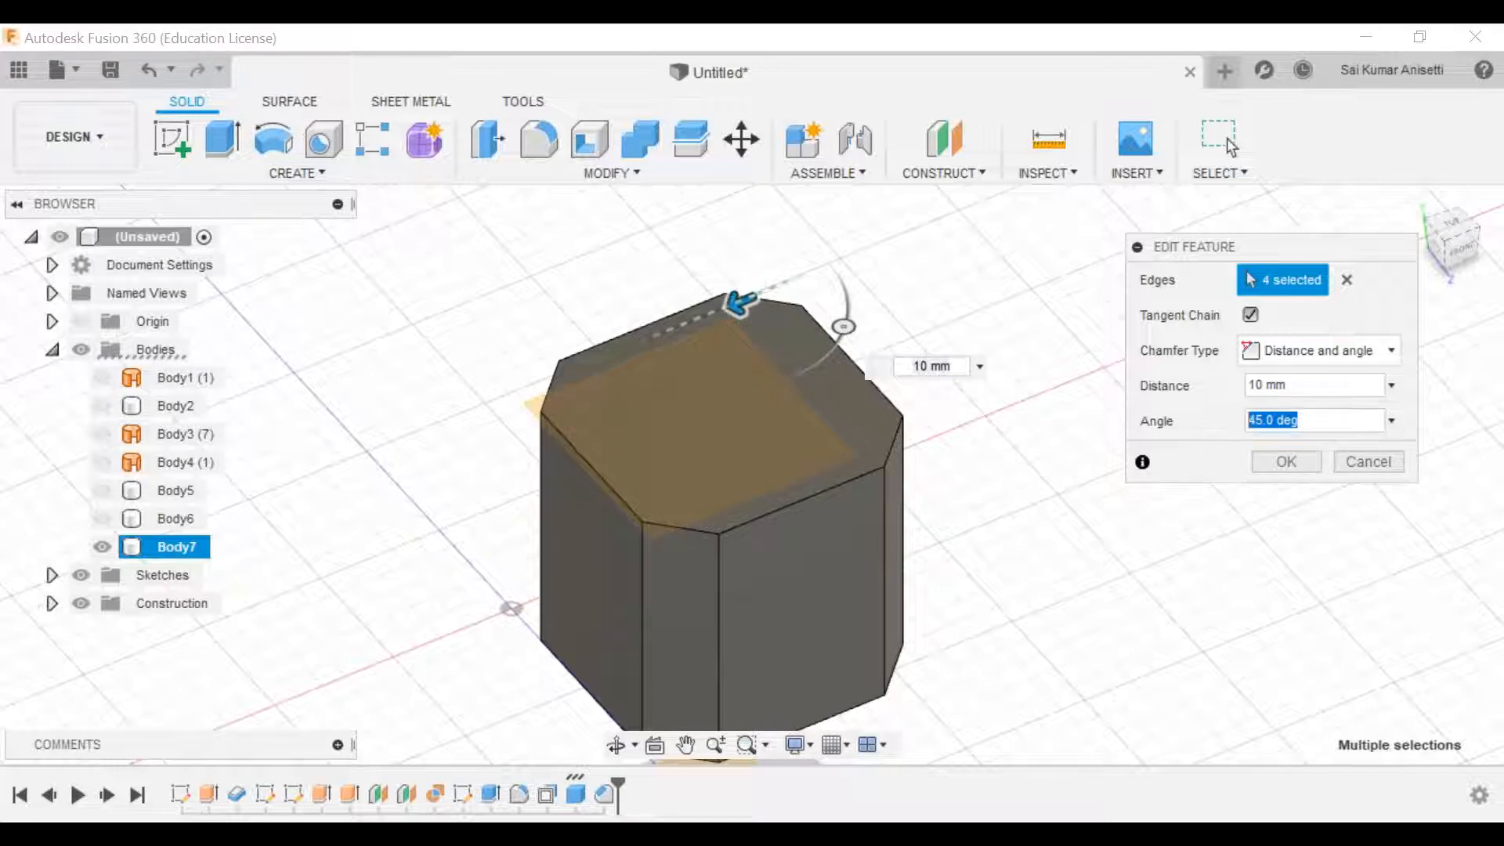
text(30)
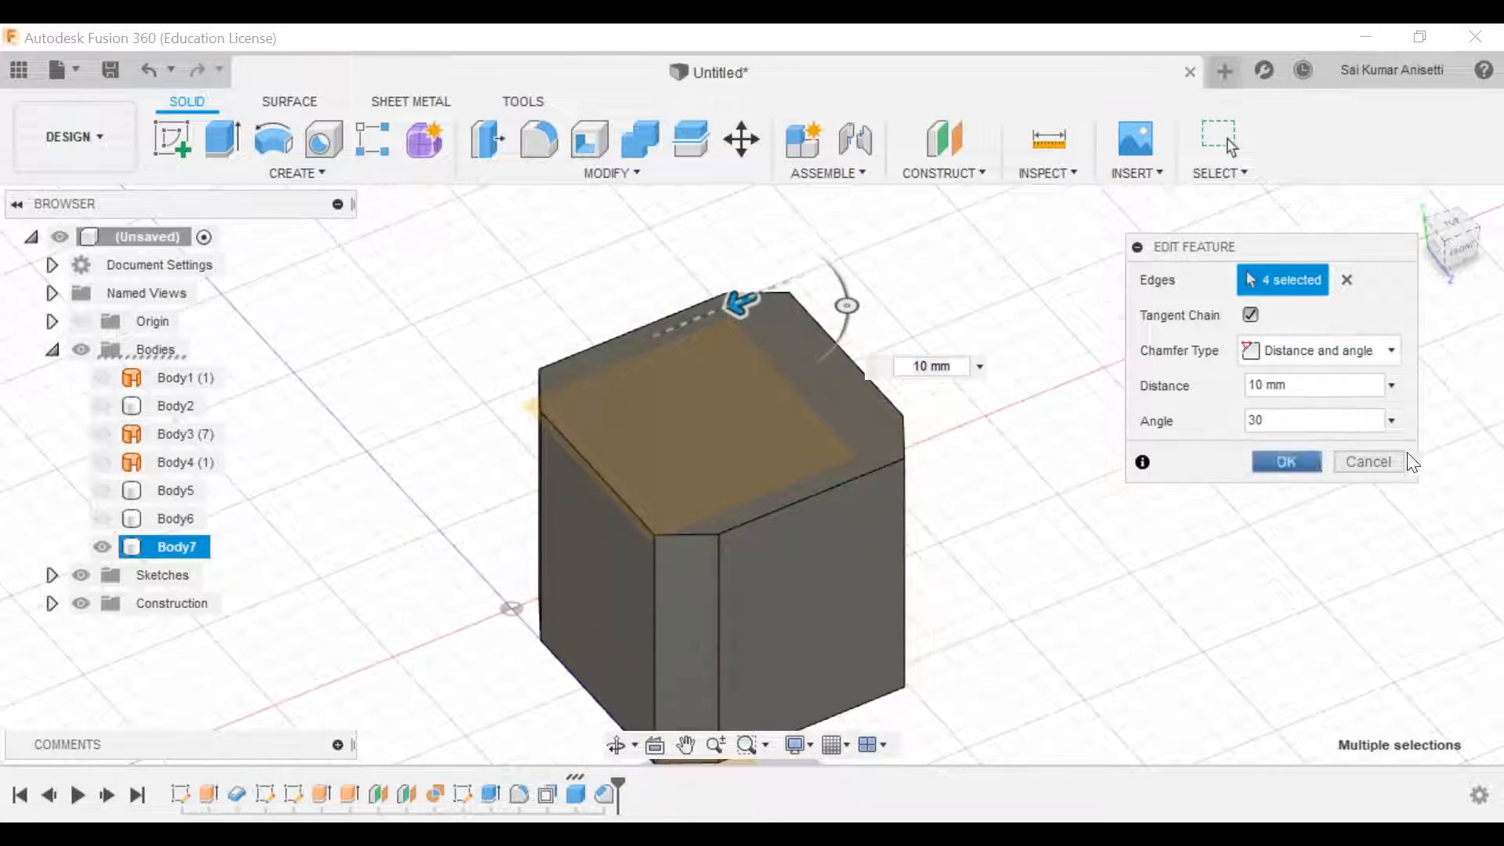
click(1254, 384)
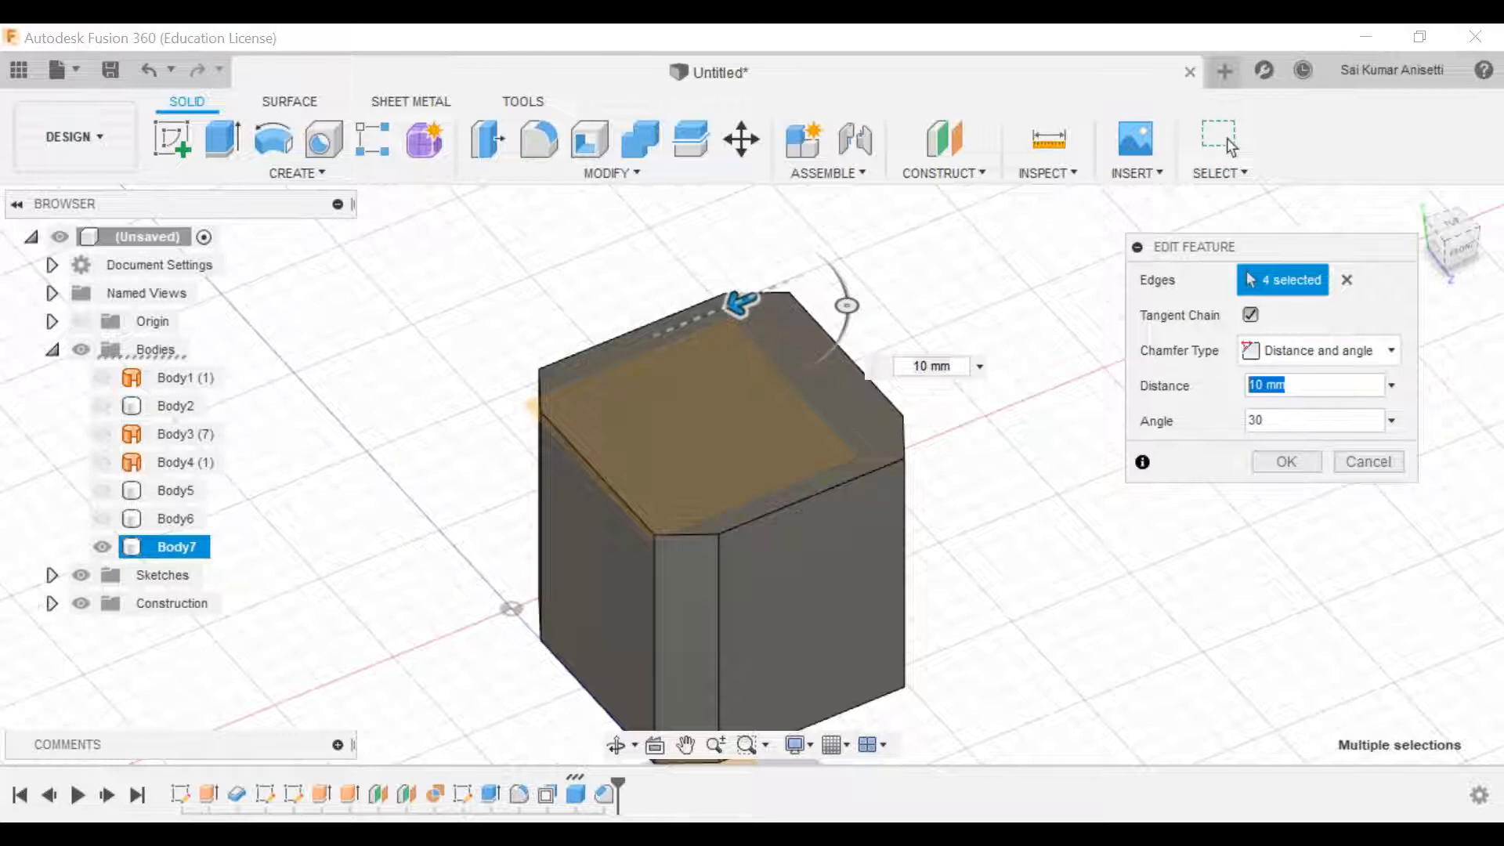
text(20)
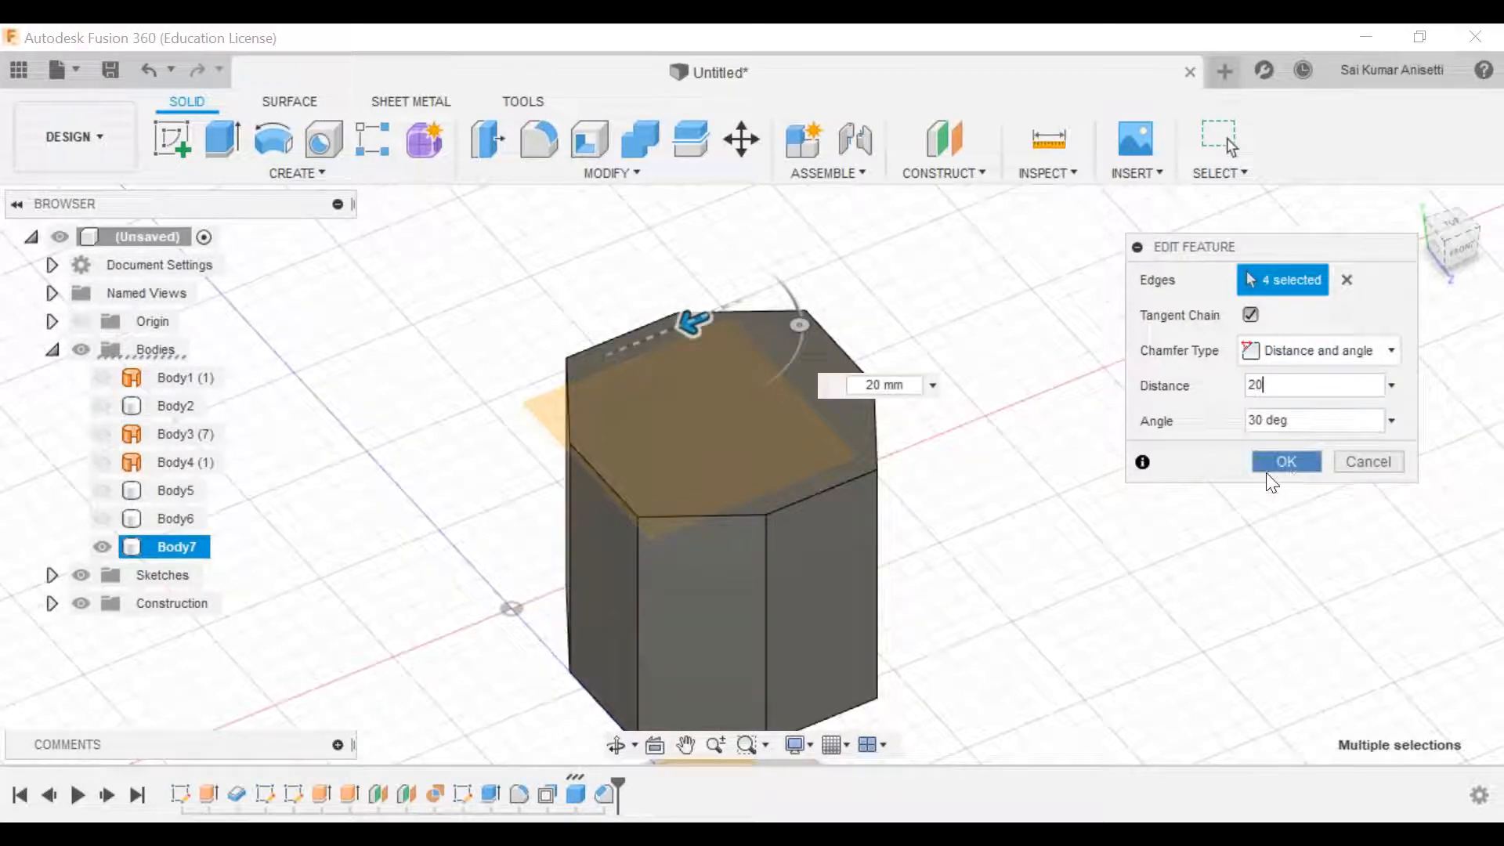
click(1274, 466)
shift+middle_drag(813, 414, 823, 565)
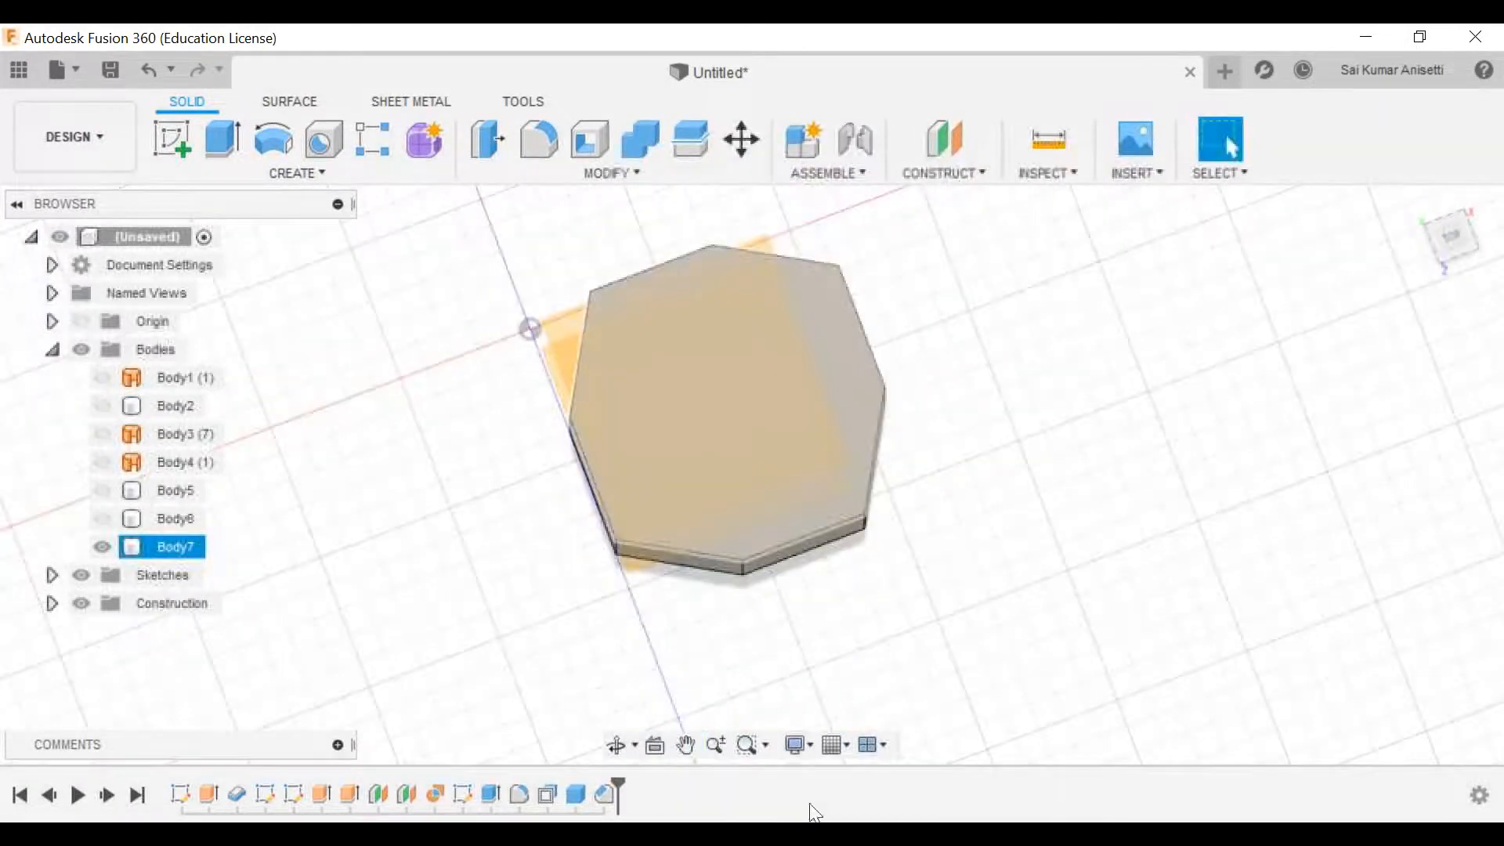
Step: Edit the cube's chamfer and change its type to Equal distance
double_click(606, 796)
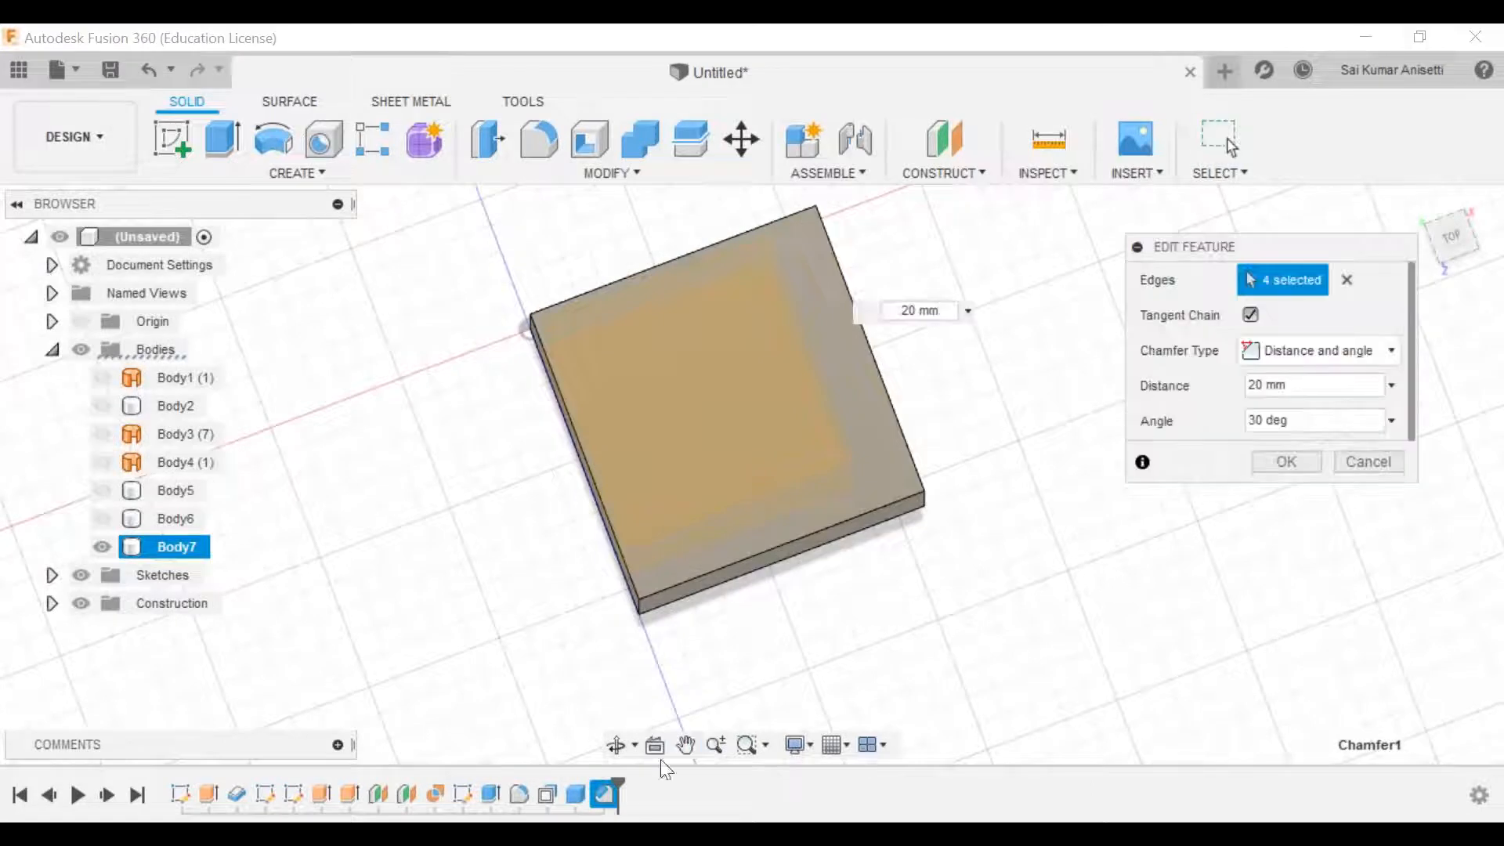
click(1315, 346)
click(1310, 381)
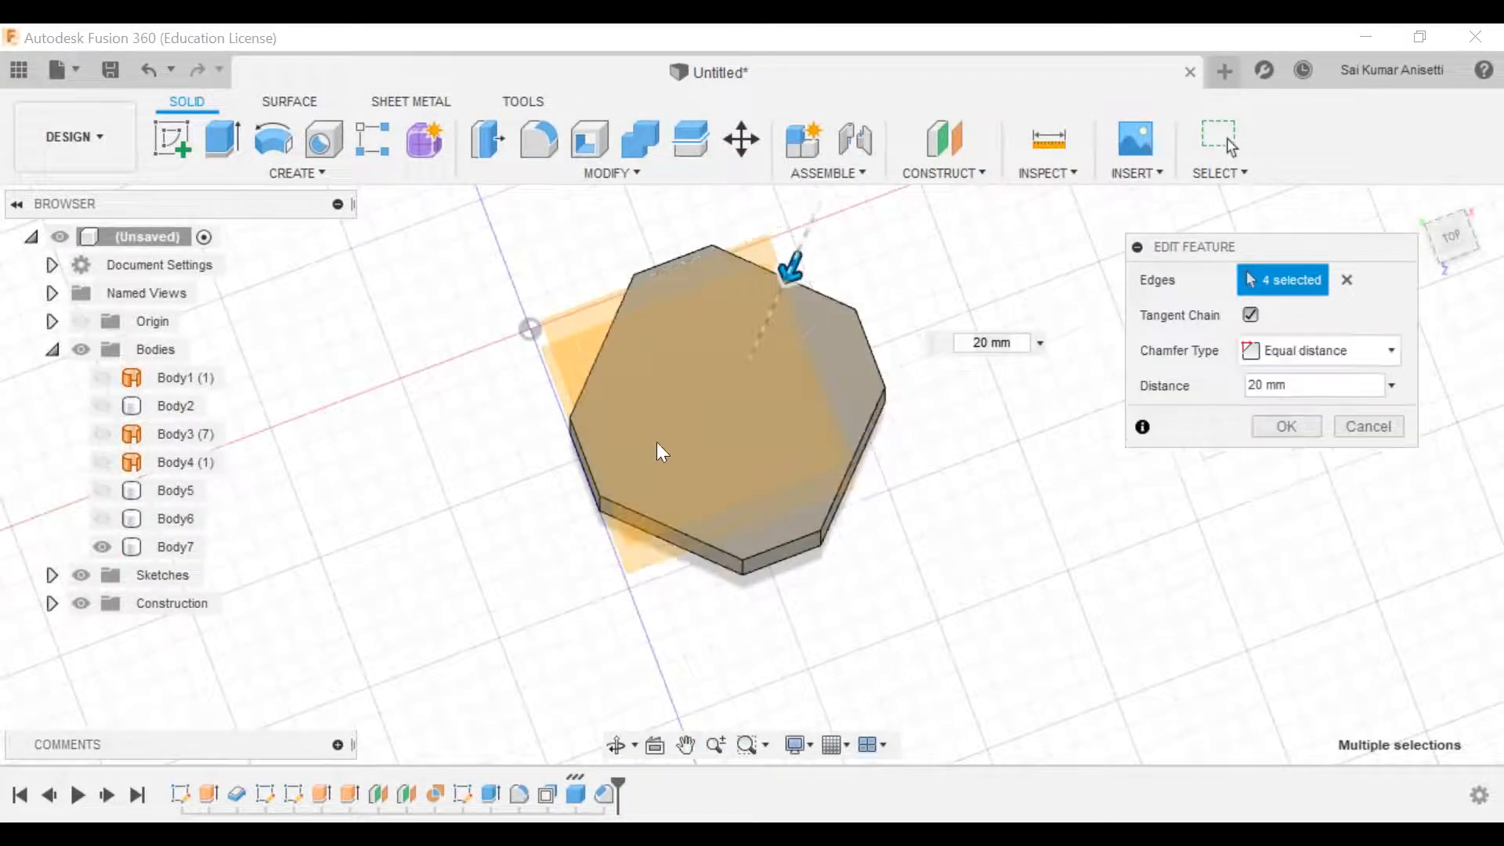
click(1293, 384)
click(1311, 352)
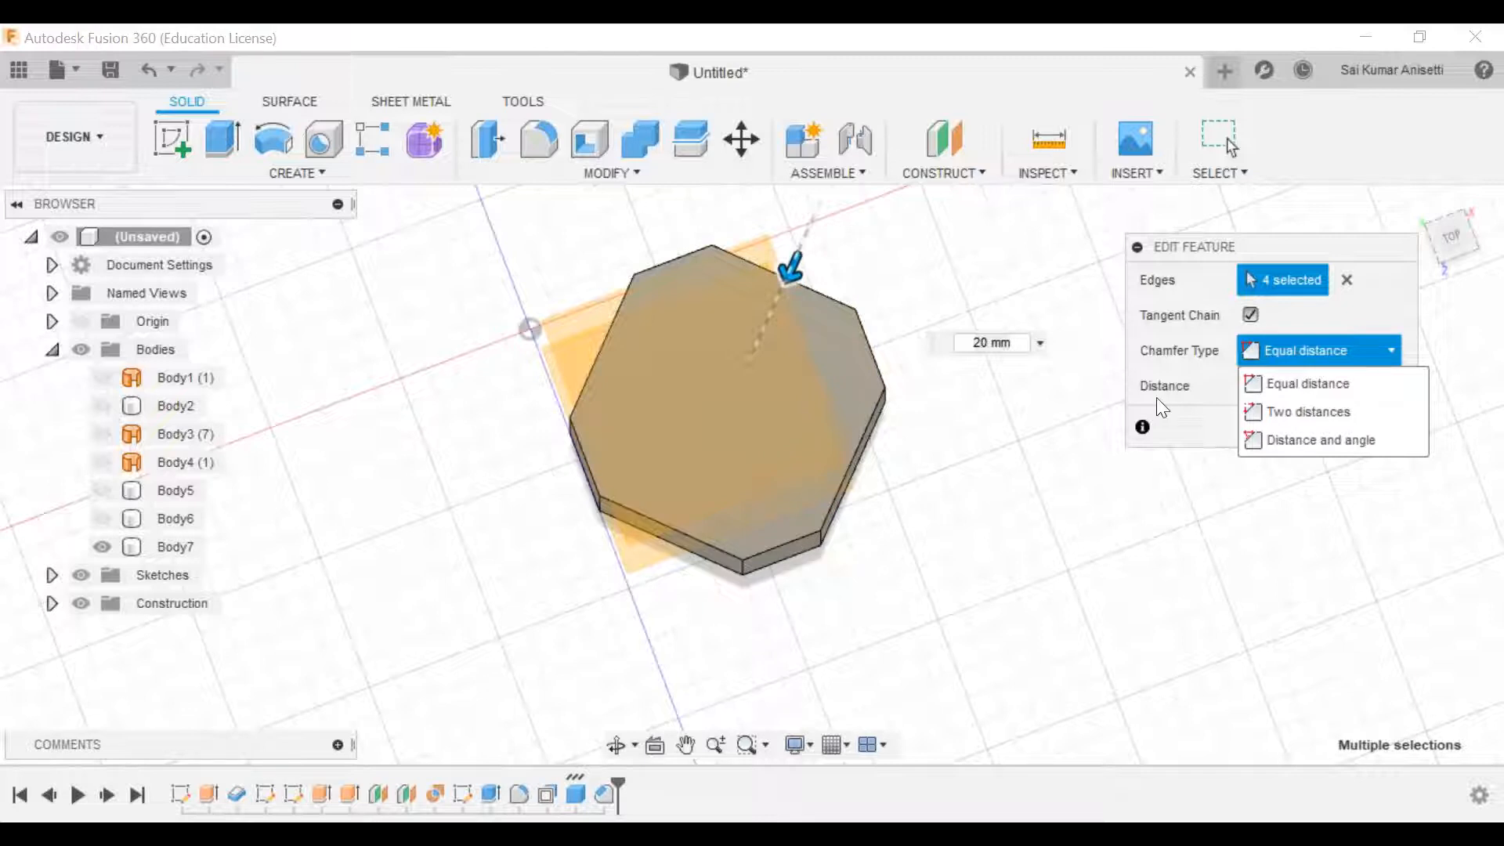
click(1301, 383)
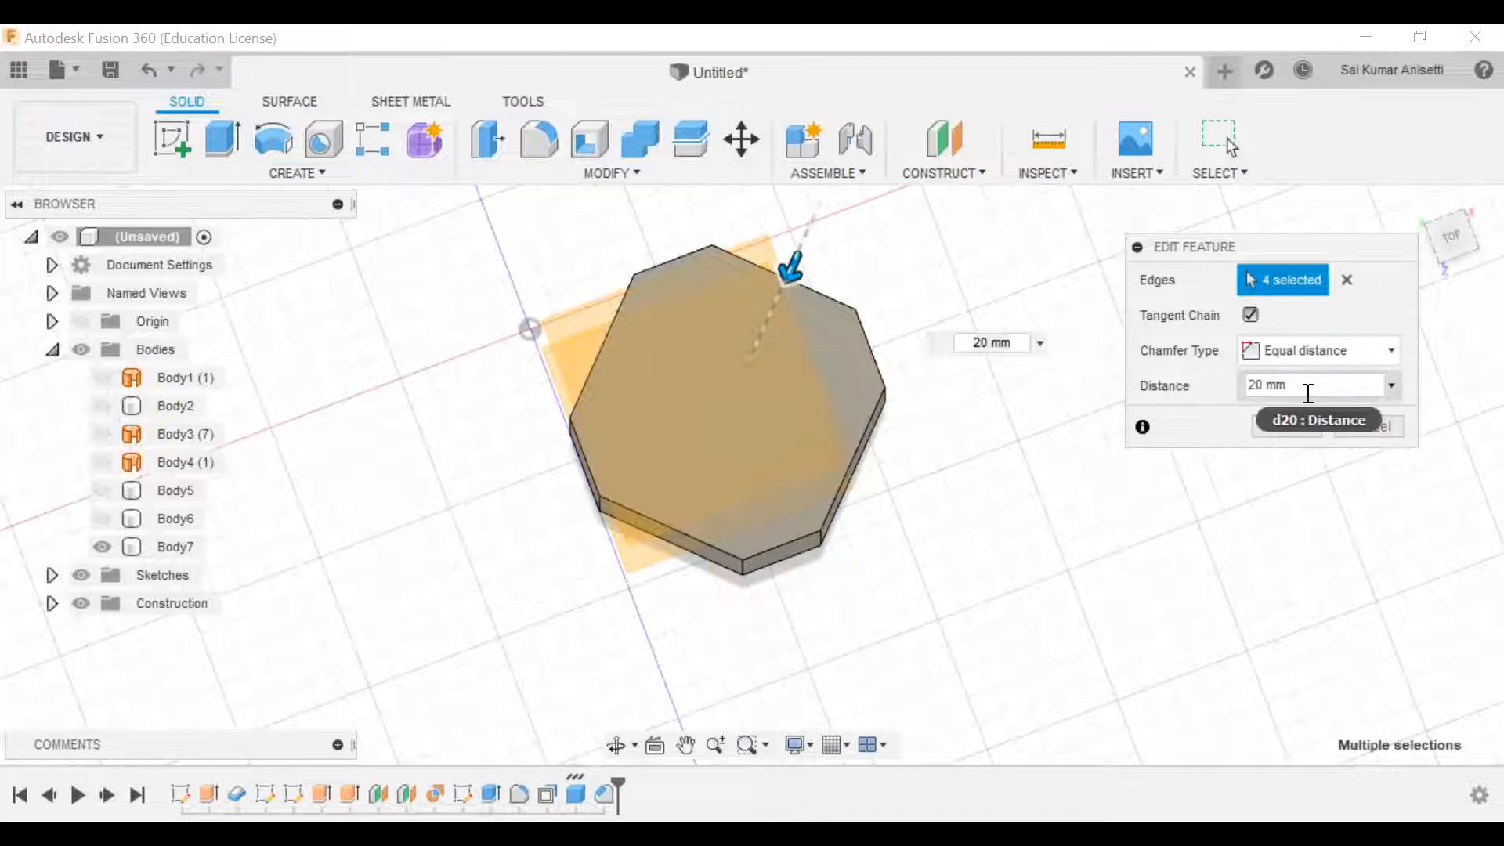
Step: Change the chamfer type to Two distances, set the second distance to 30 mm, and apply the edit
click(1310, 350)
click(1301, 406)
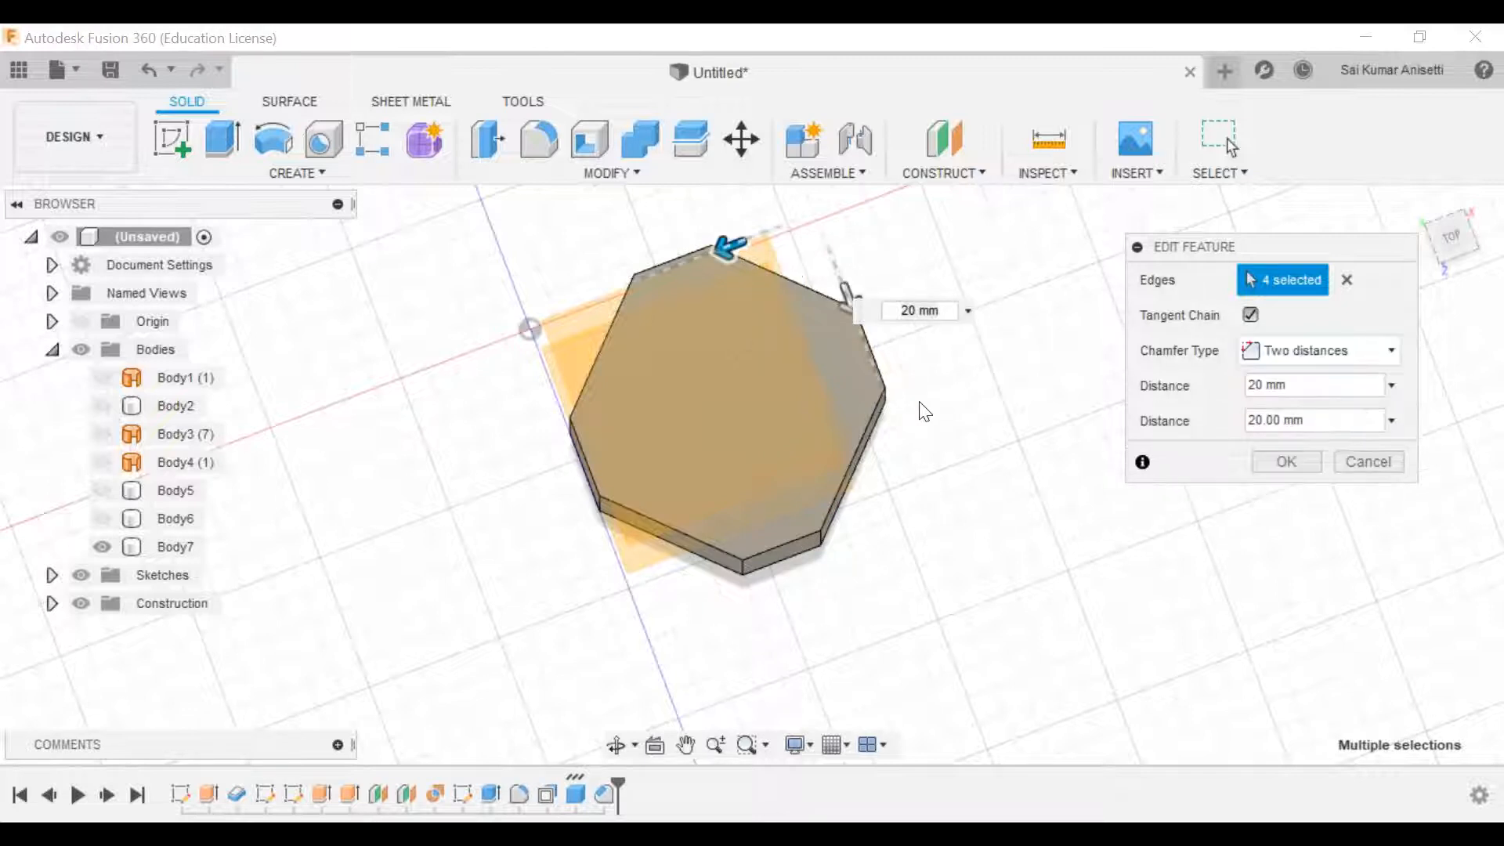
click(1274, 385)
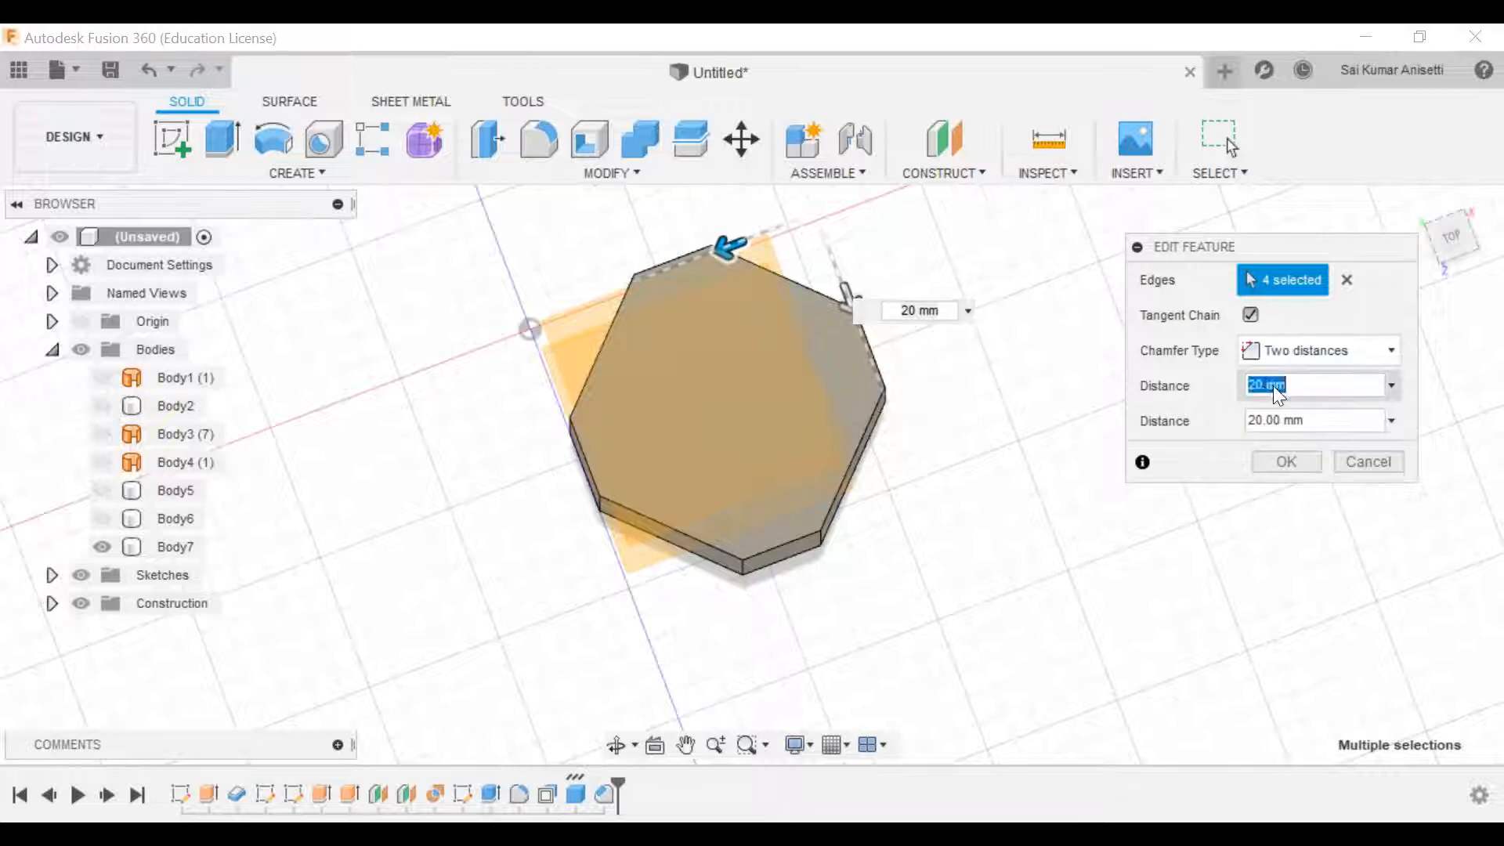
key(Tab)
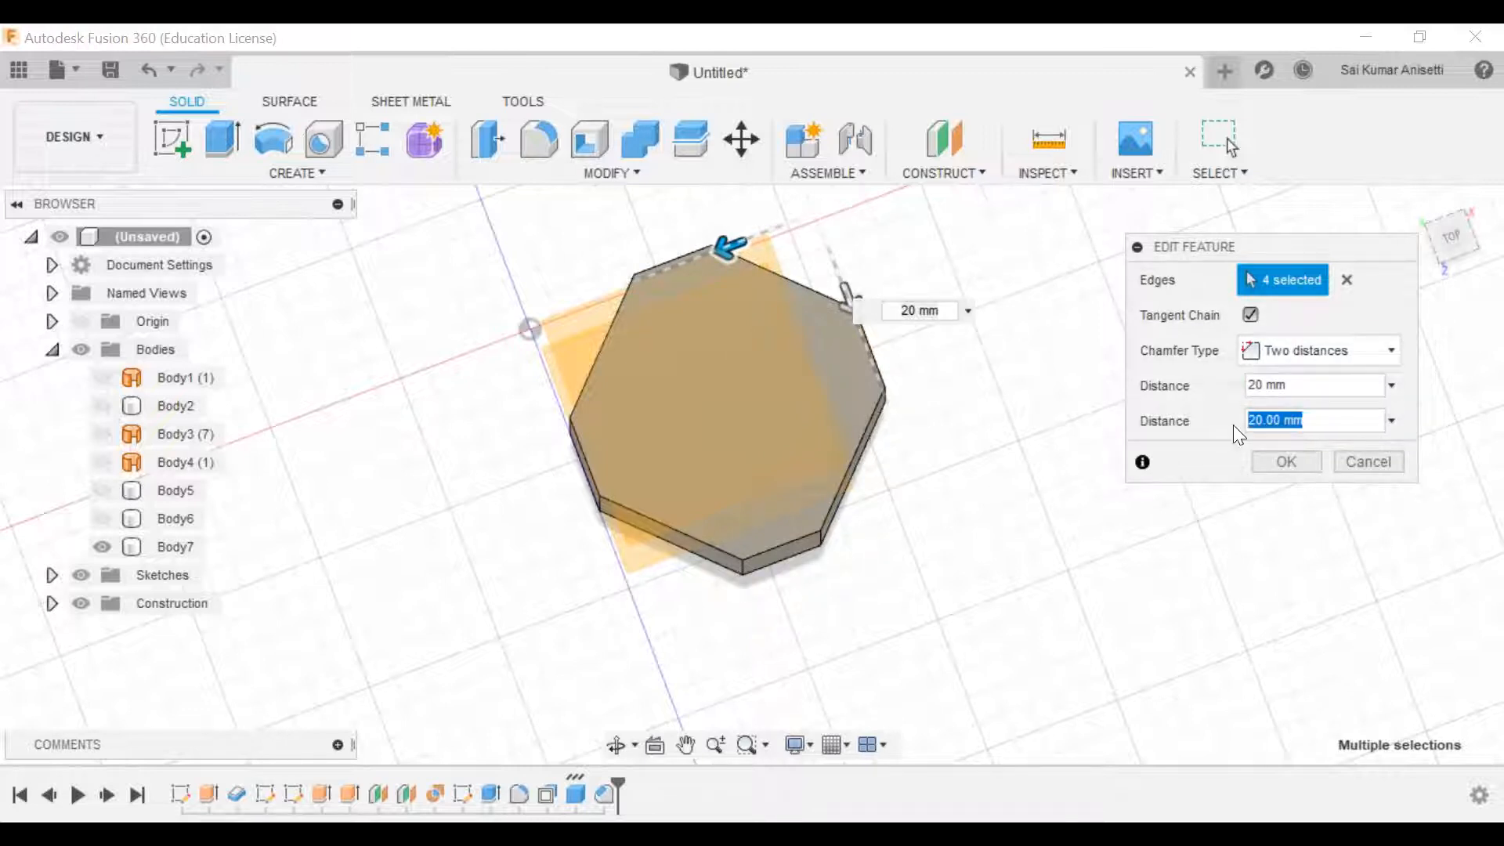
text(30)
middle_drag(1057, 411, 1056, 428)
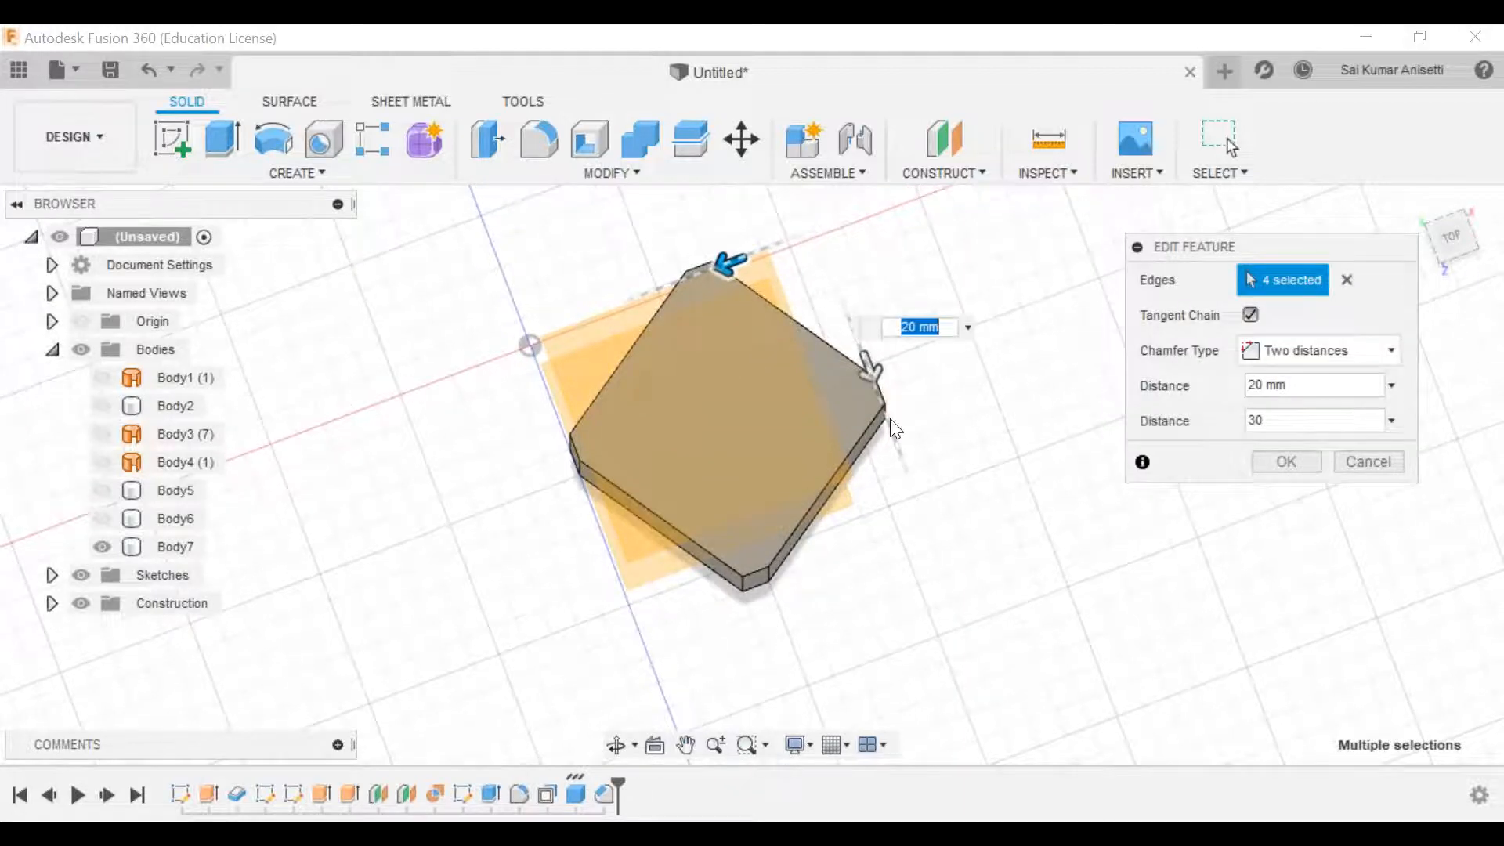
scroll(863, 349, up, 5)
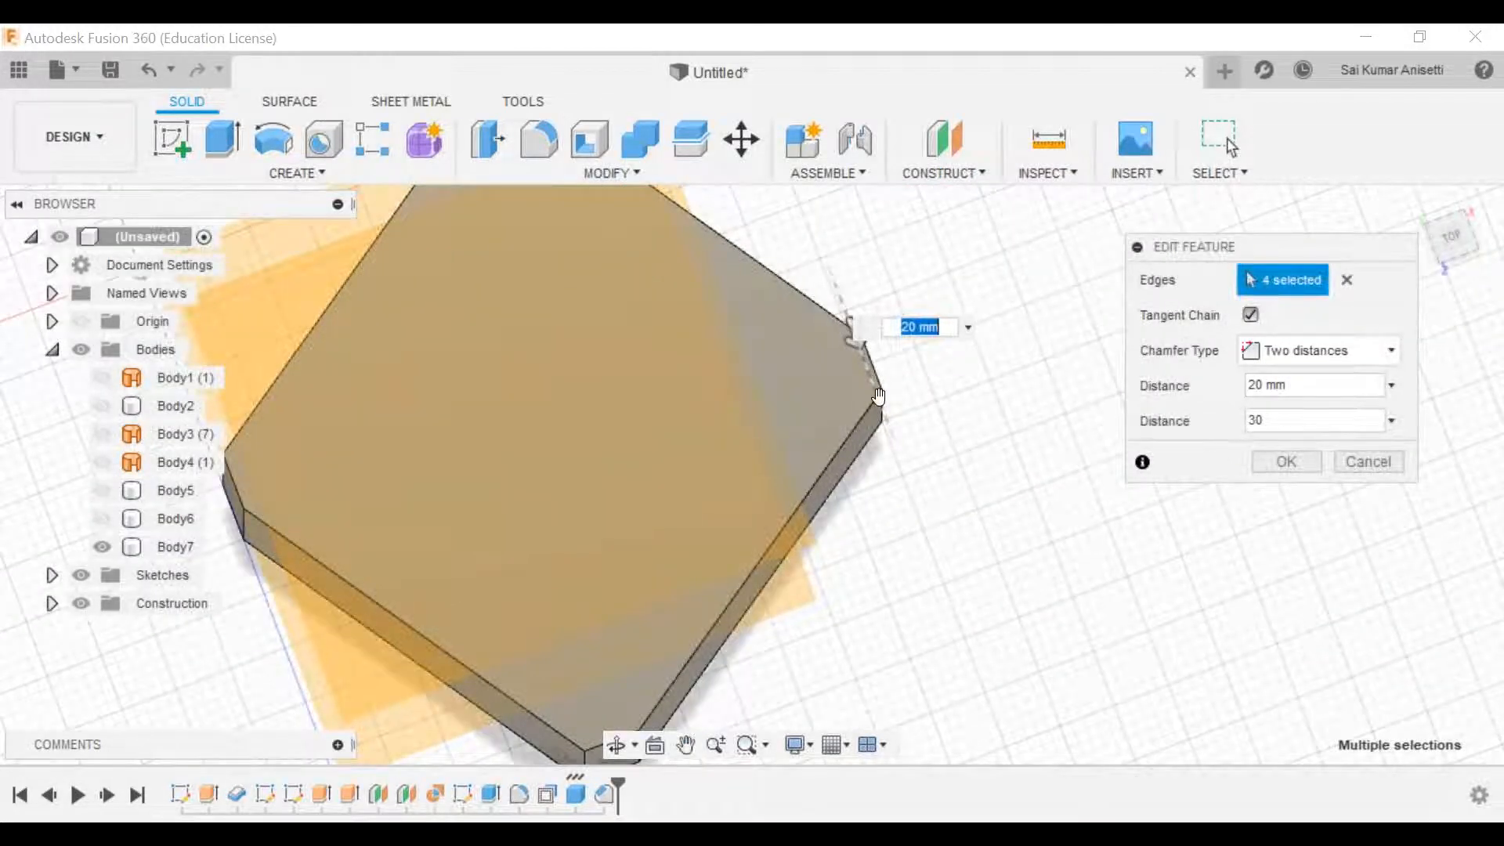
scroll(878, 397, down, 5)
middle_drag(856, 564, 803, 475)
middle_drag(841, 407, 831, 463)
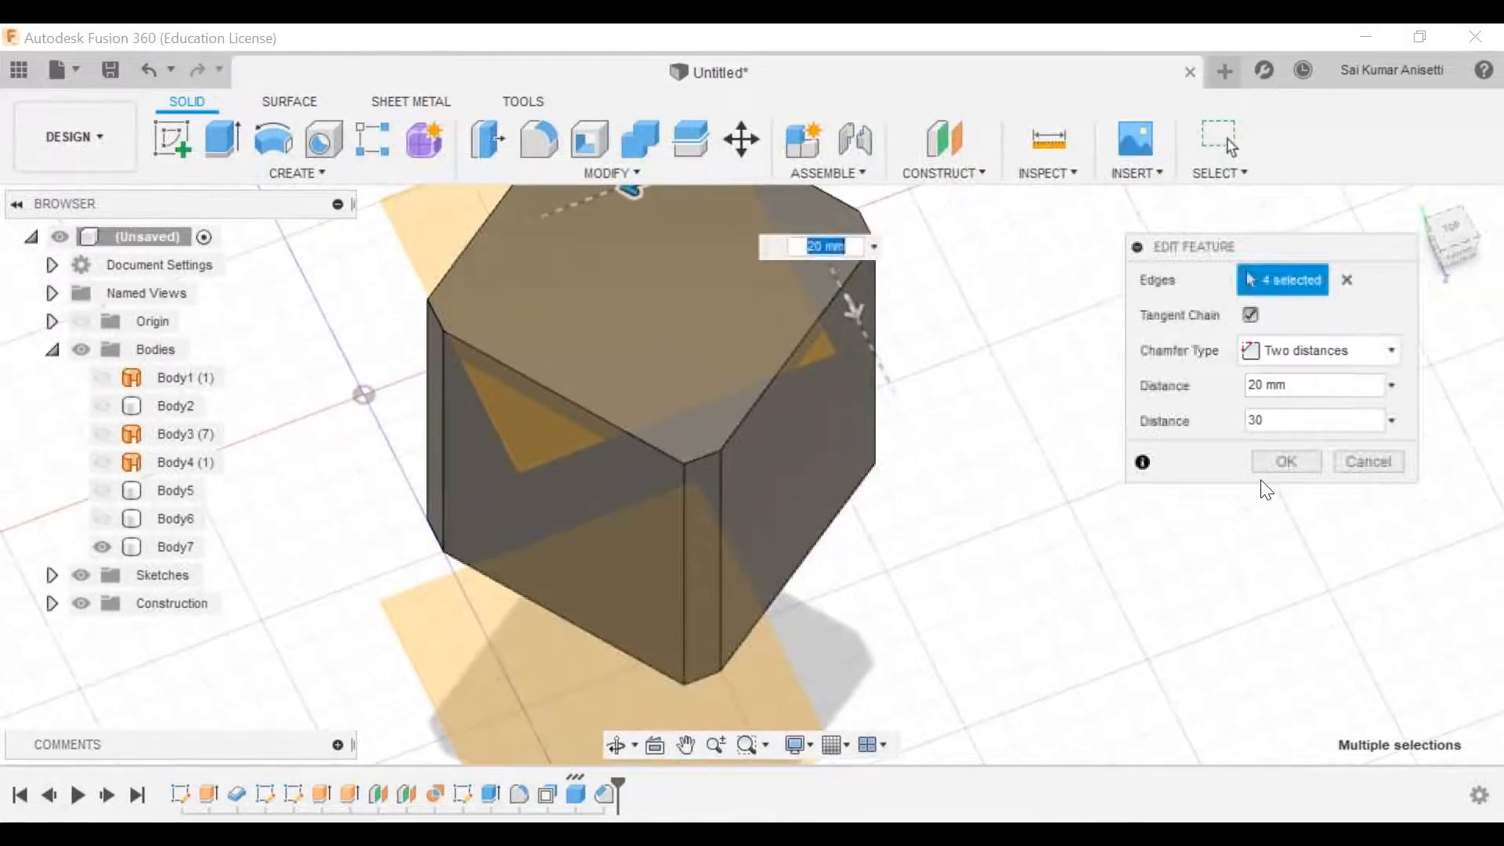
click(1286, 462)
Step: Look straight at the cube's top face and measure the two long edges on either side of a chamfered corner
click(724, 383)
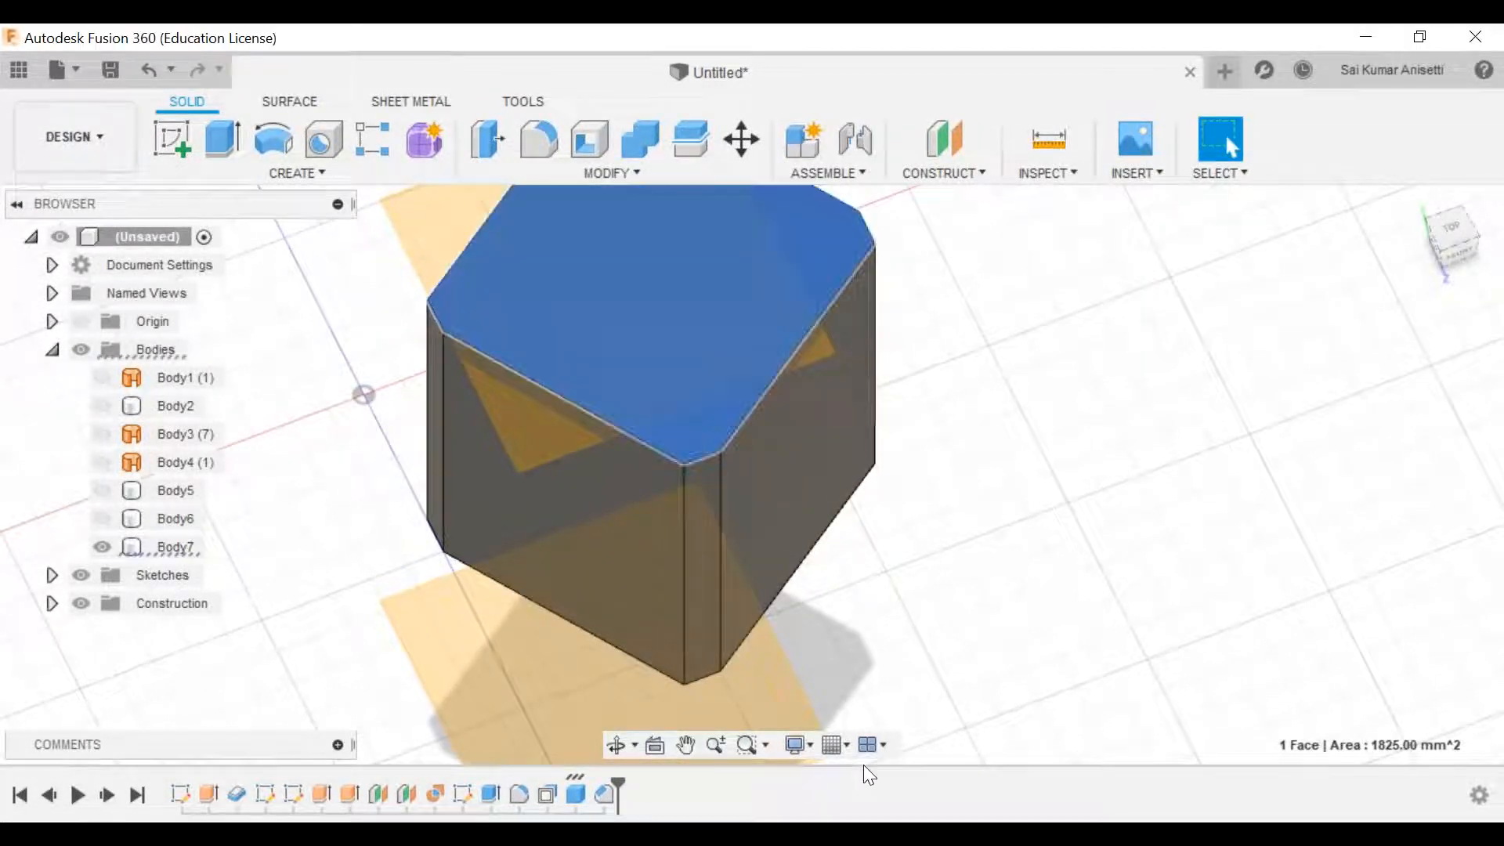
click(657, 744)
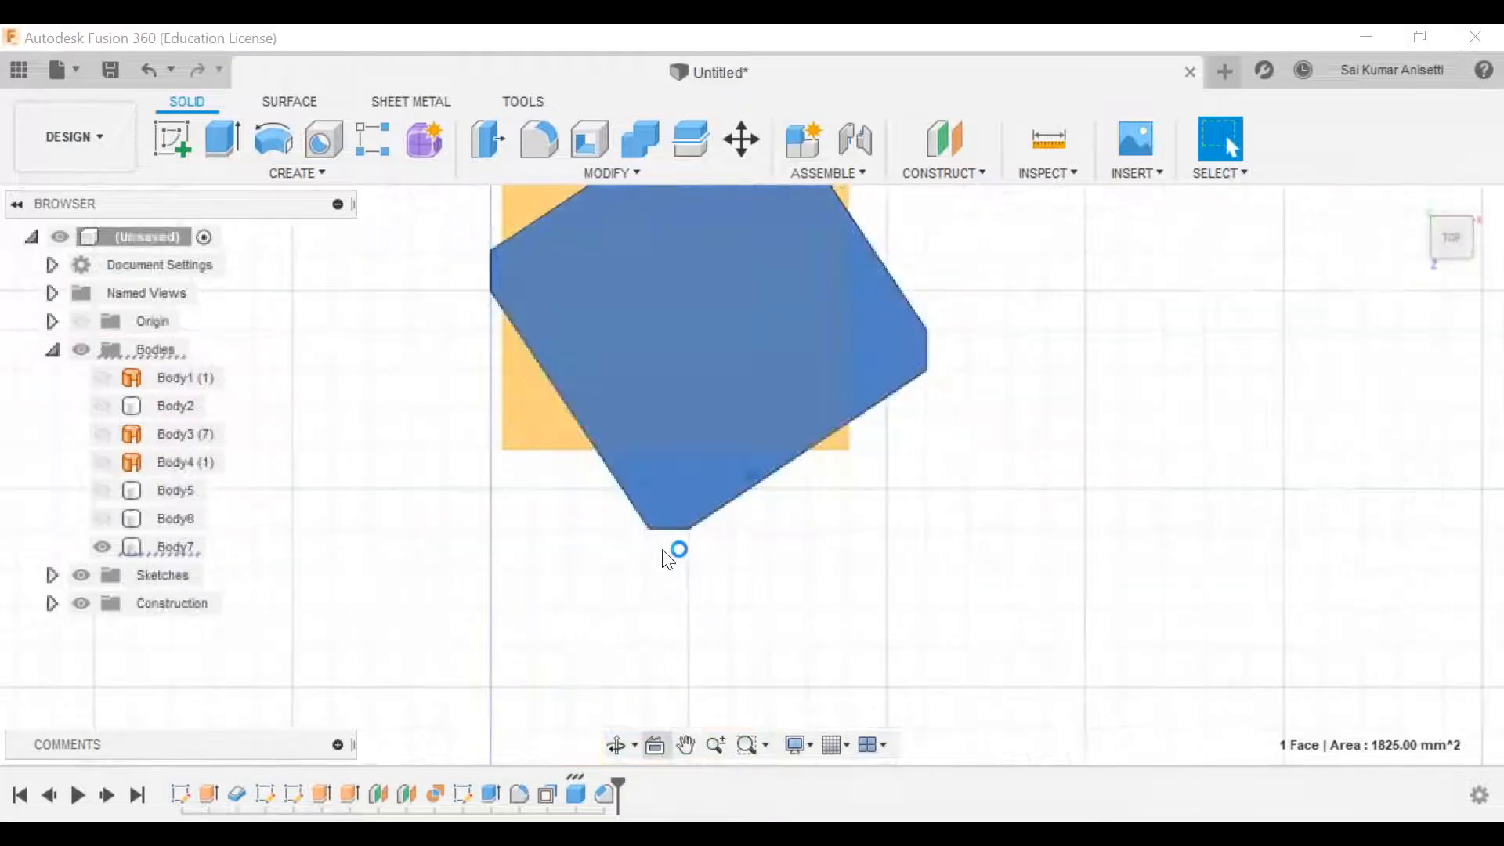
scroll(658, 531, up, 5)
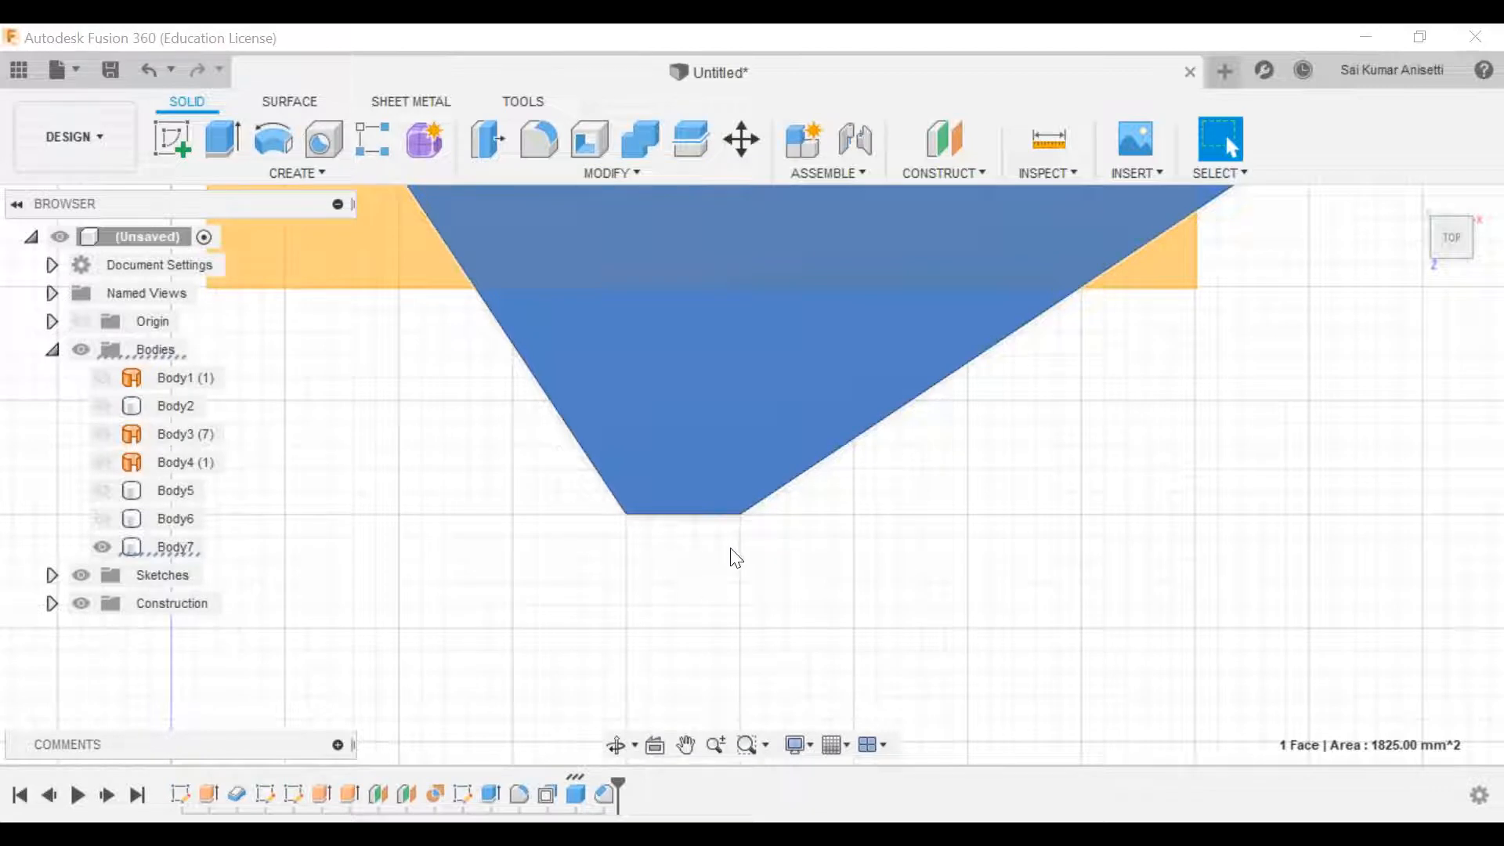
scroll(728, 554, down, 4)
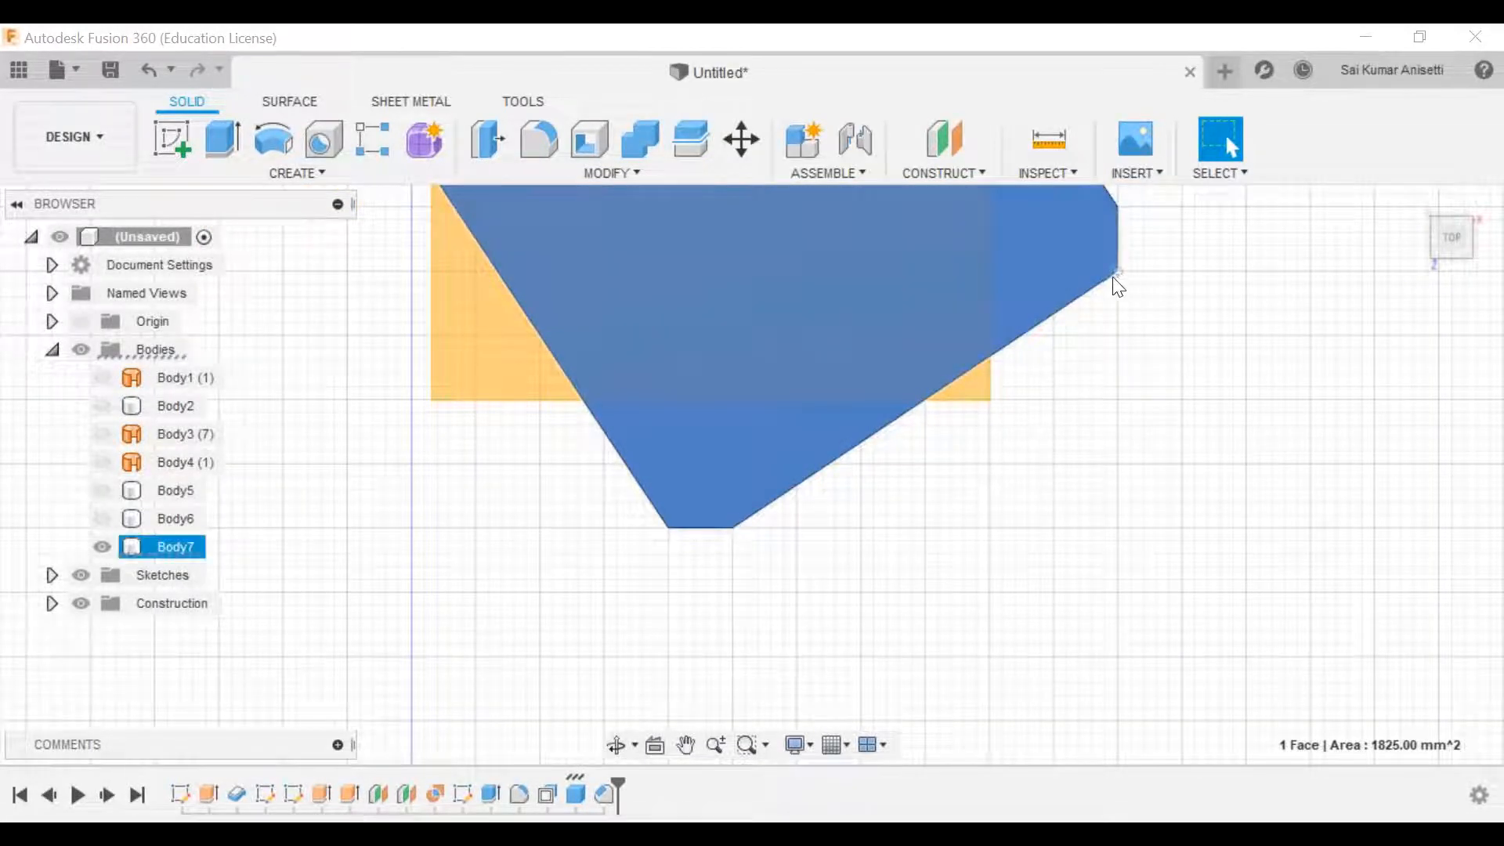
click(1048, 148)
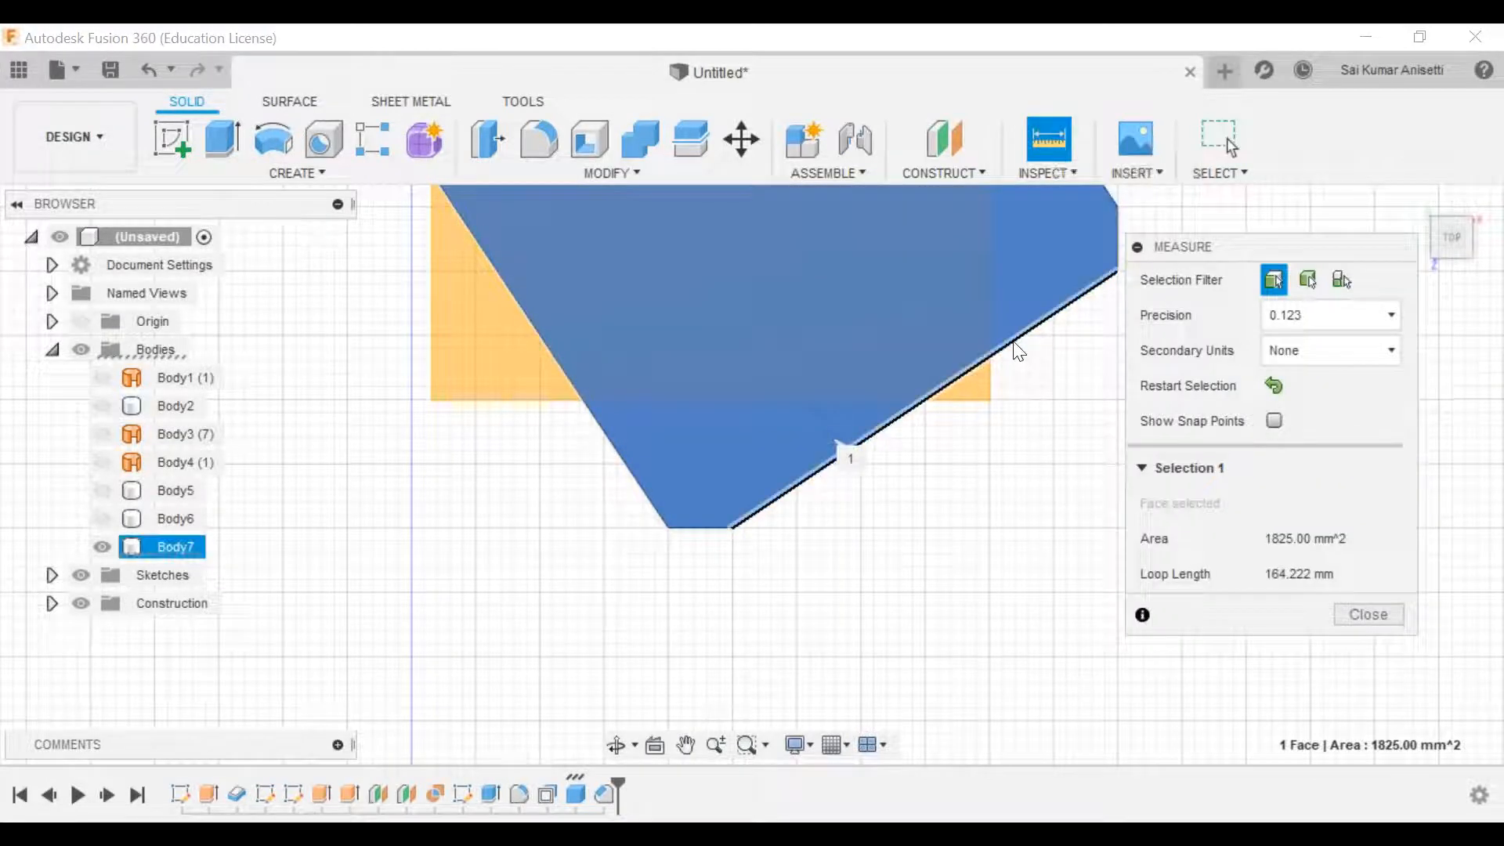
click(1014, 352)
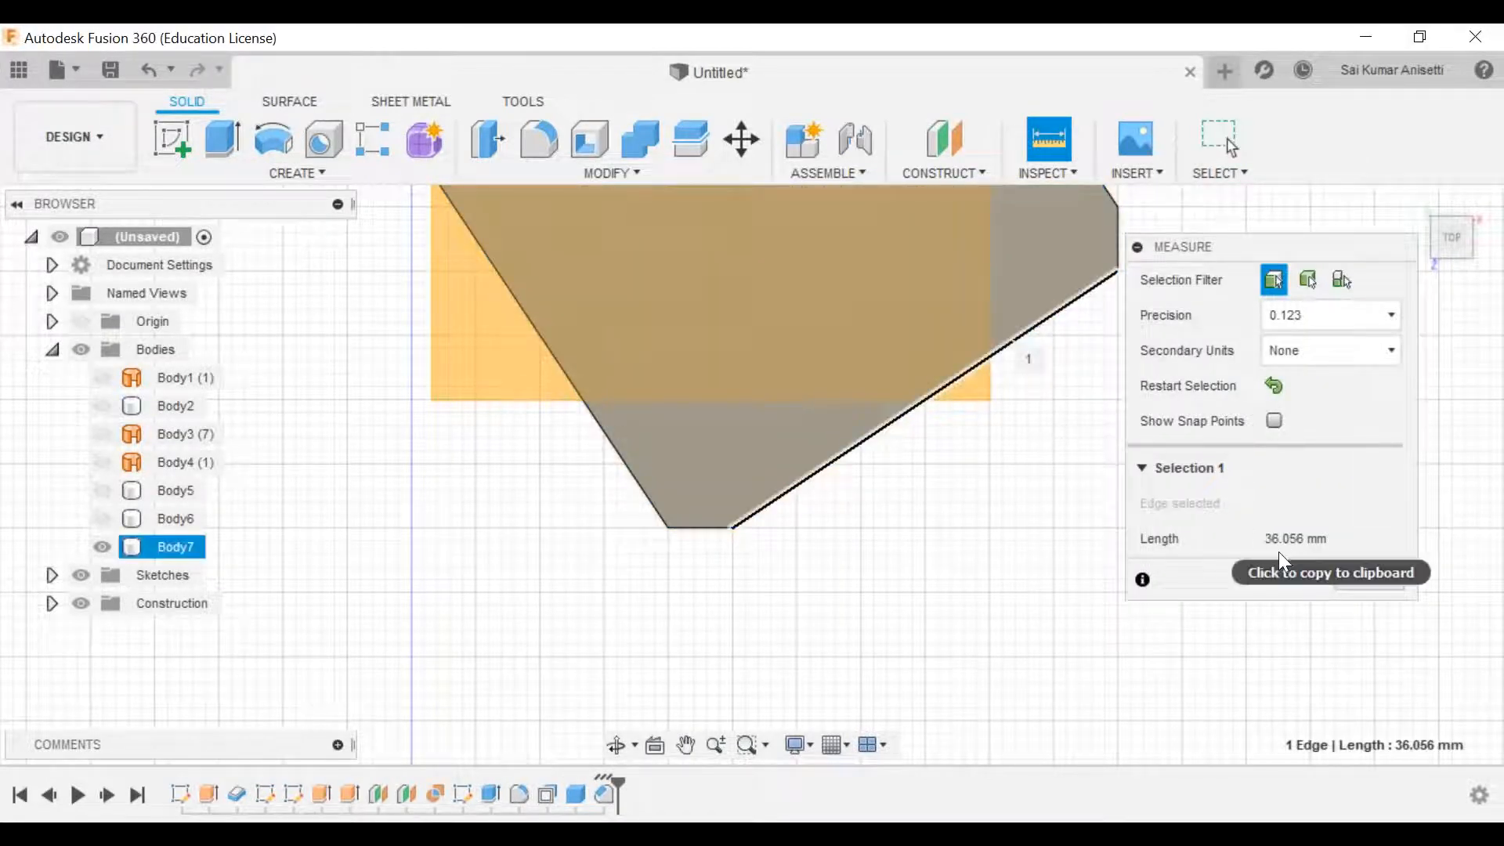
click(1369, 579)
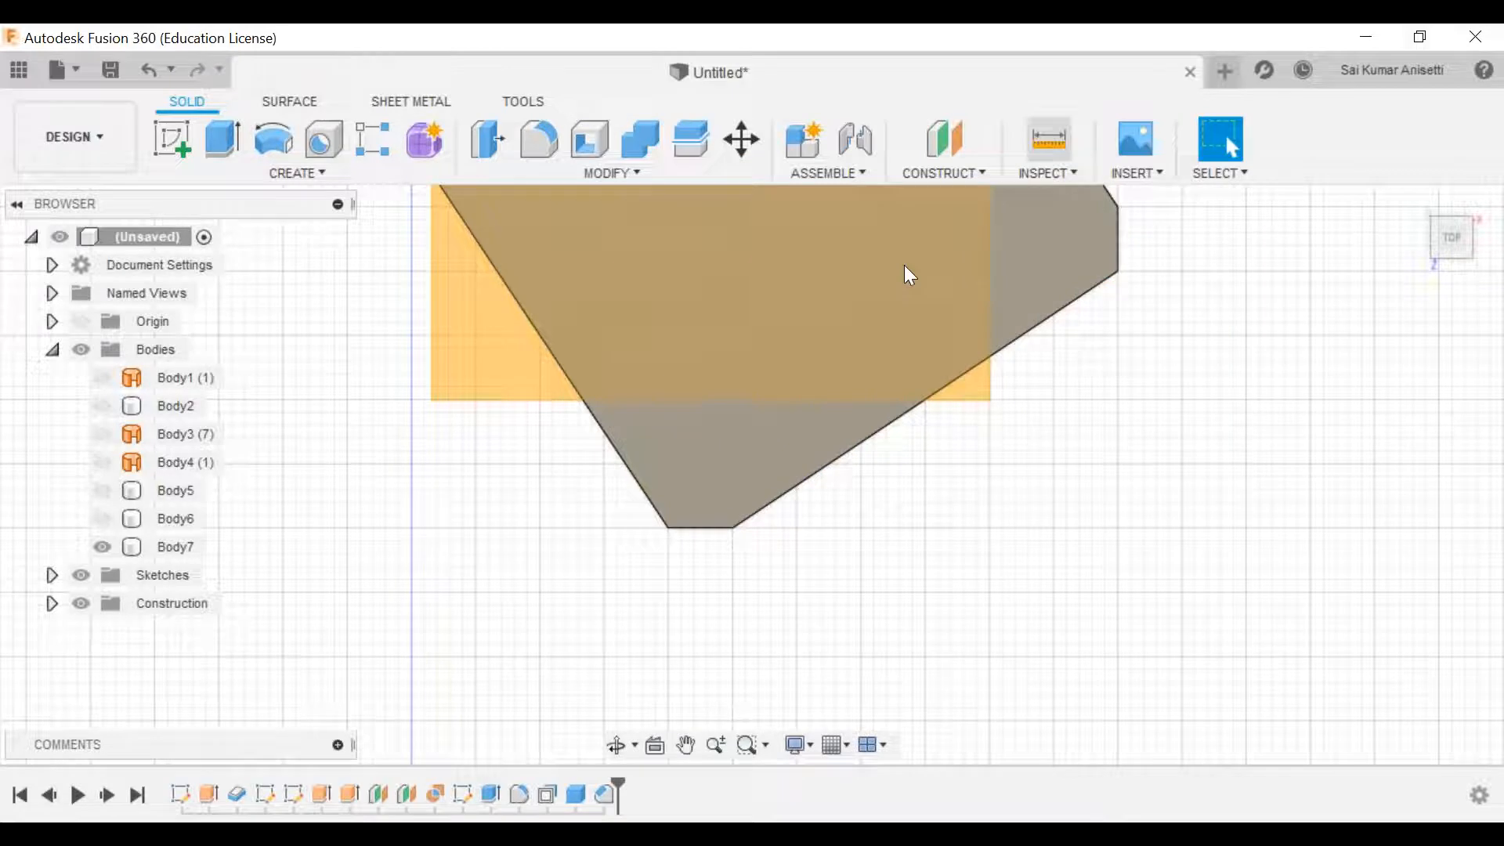
key(i)
click(634, 478)
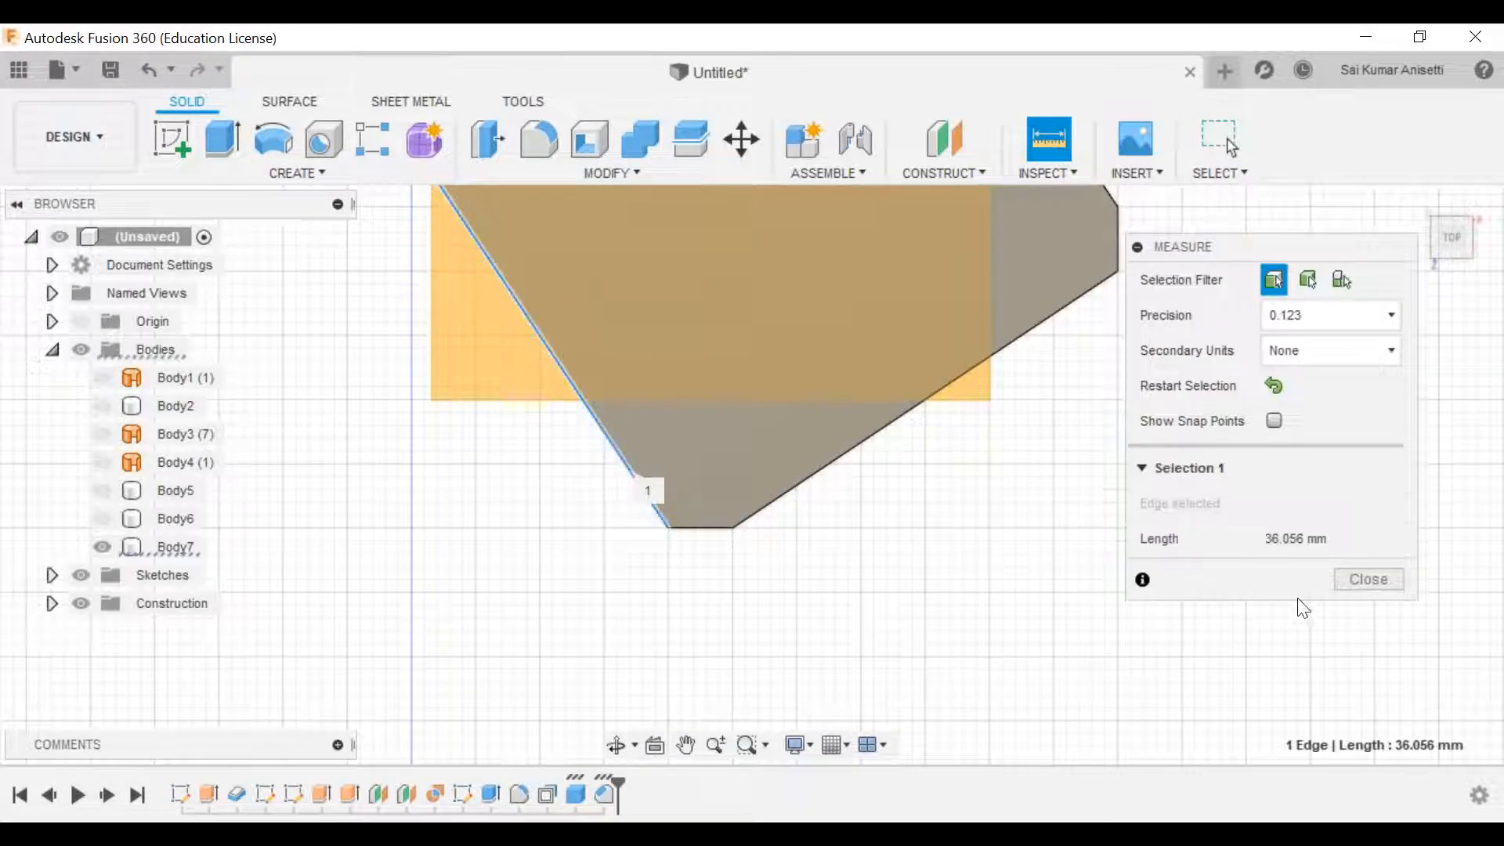
click(1369, 579)
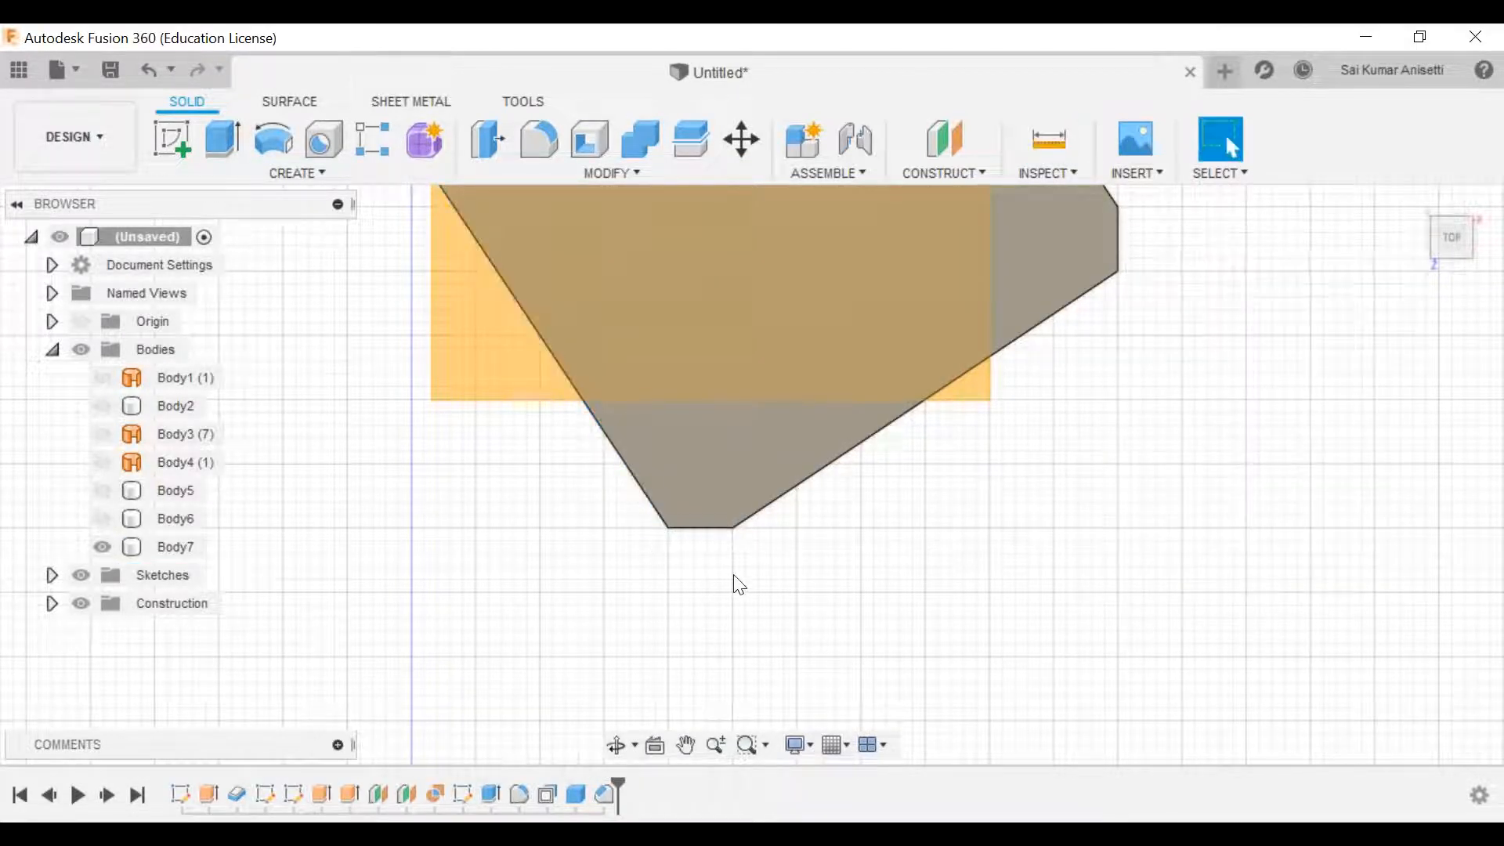
Step: Undo the chamfer on the cube's four vertical edges
scroll(873, 464, down, 3)
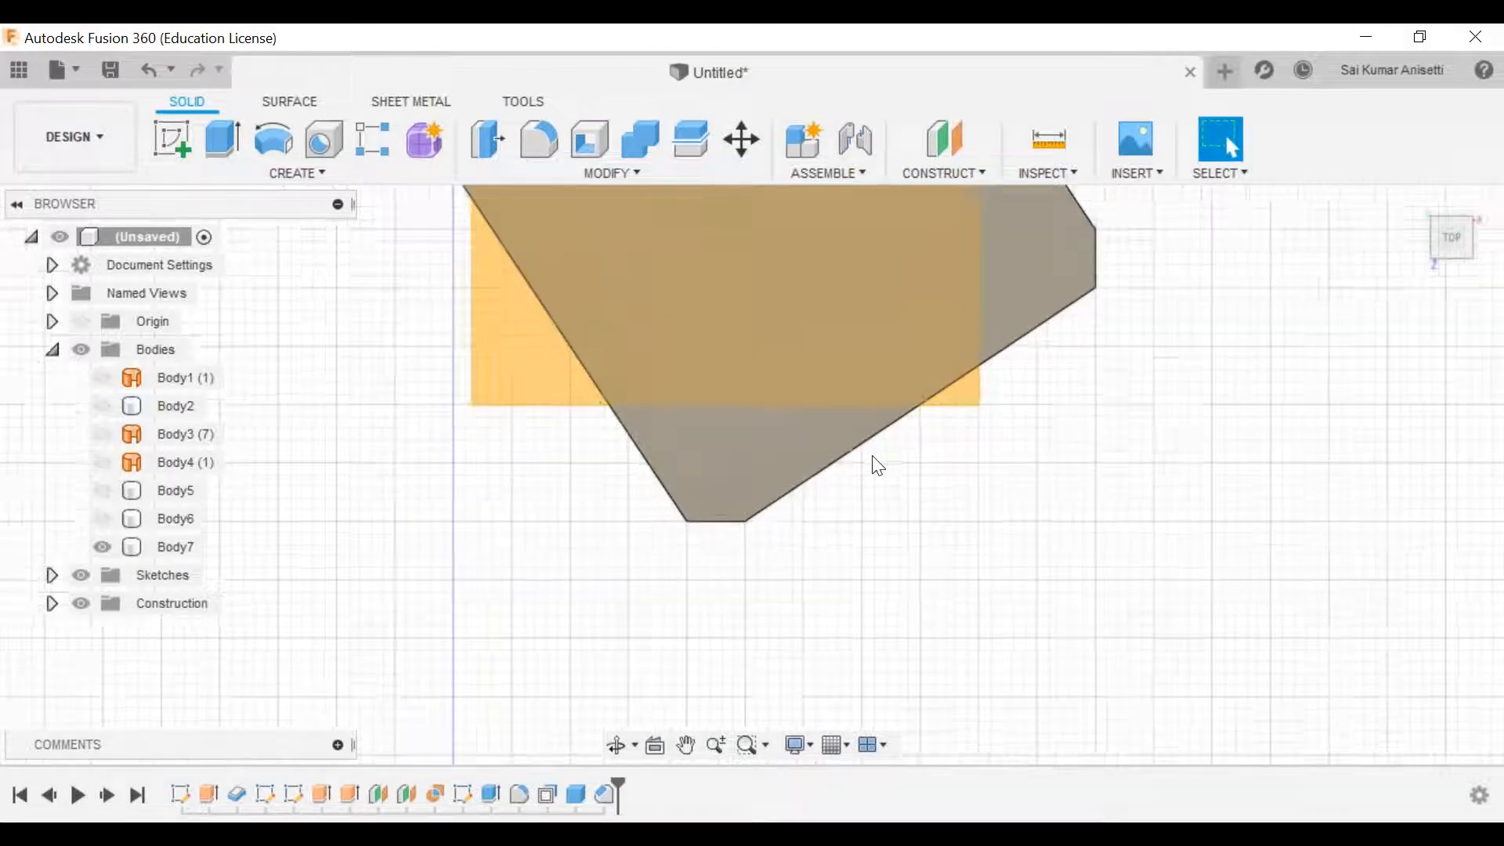
scroll(871, 460, down, 2)
middle_drag(871, 470, 850, 554)
shift+middle_drag(776, 595, 776, 470)
key(ctrl+z)
key(ctrl+z)
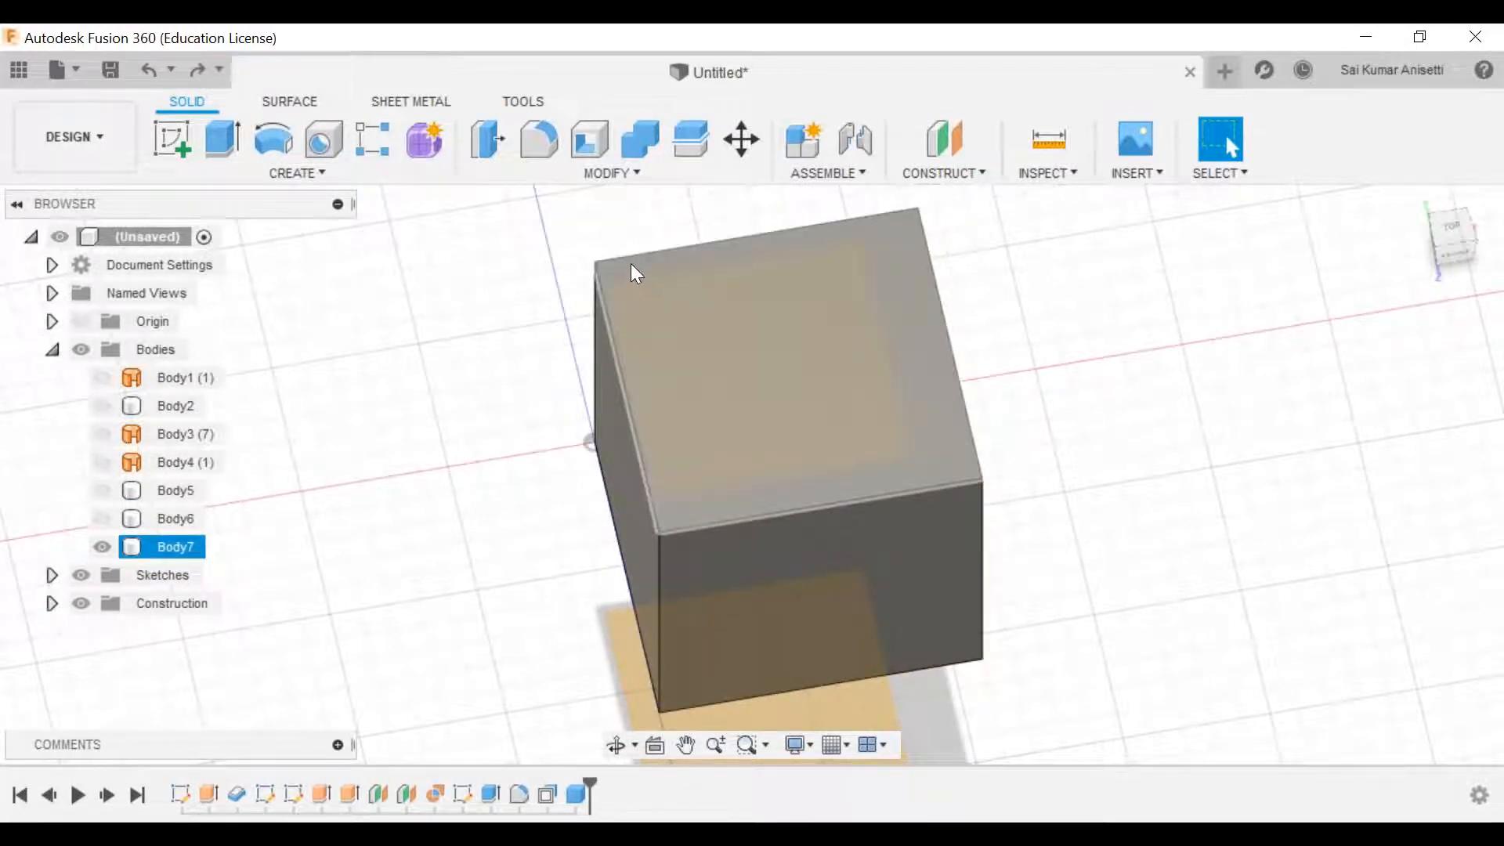
Step: Start a constant-radius fillet and select only the cube's four vertical edges for it
click(613, 171)
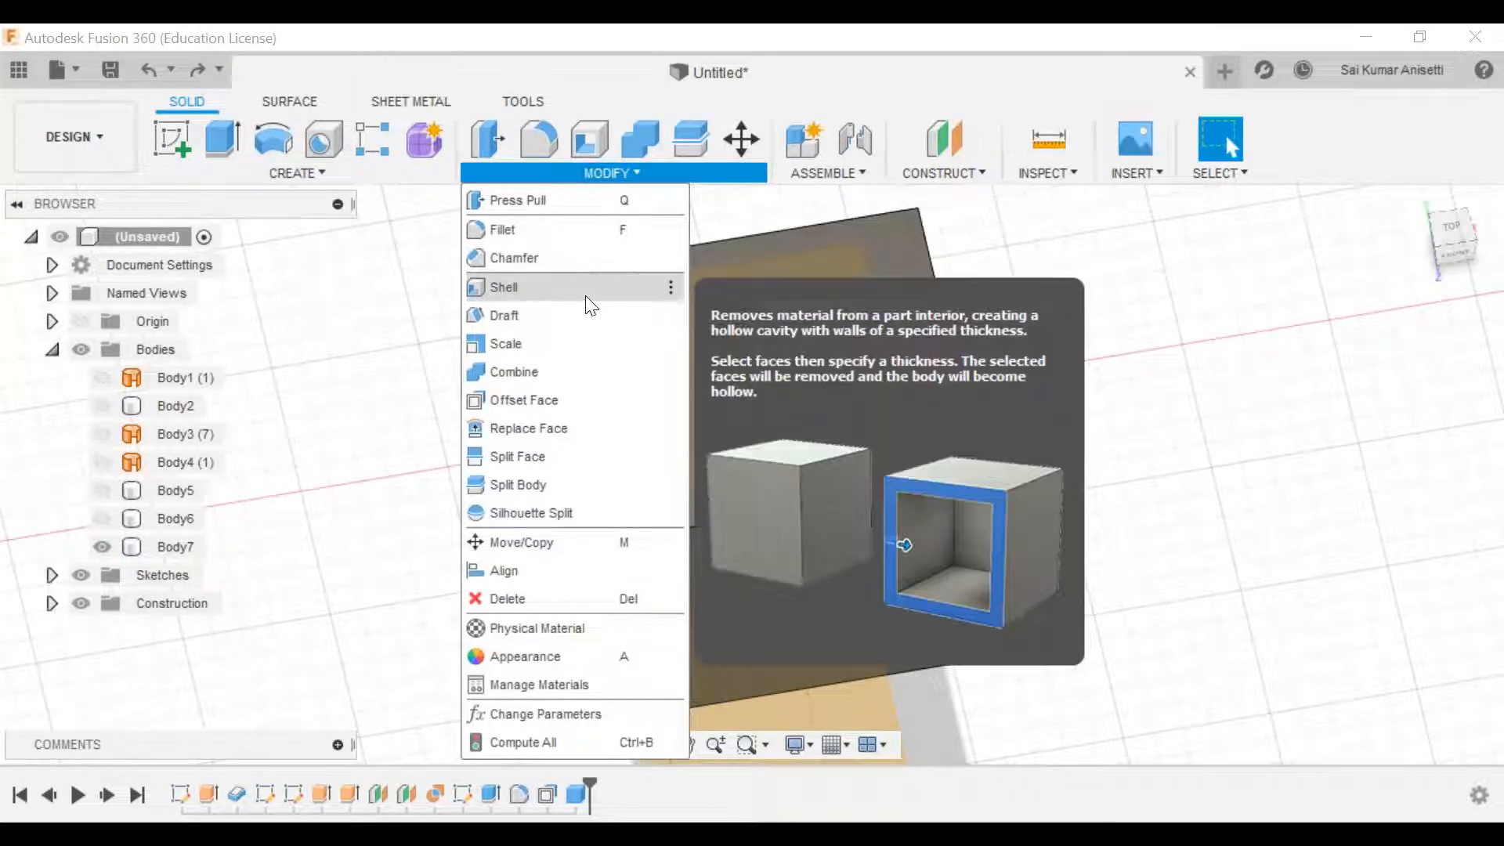
click(1128, 323)
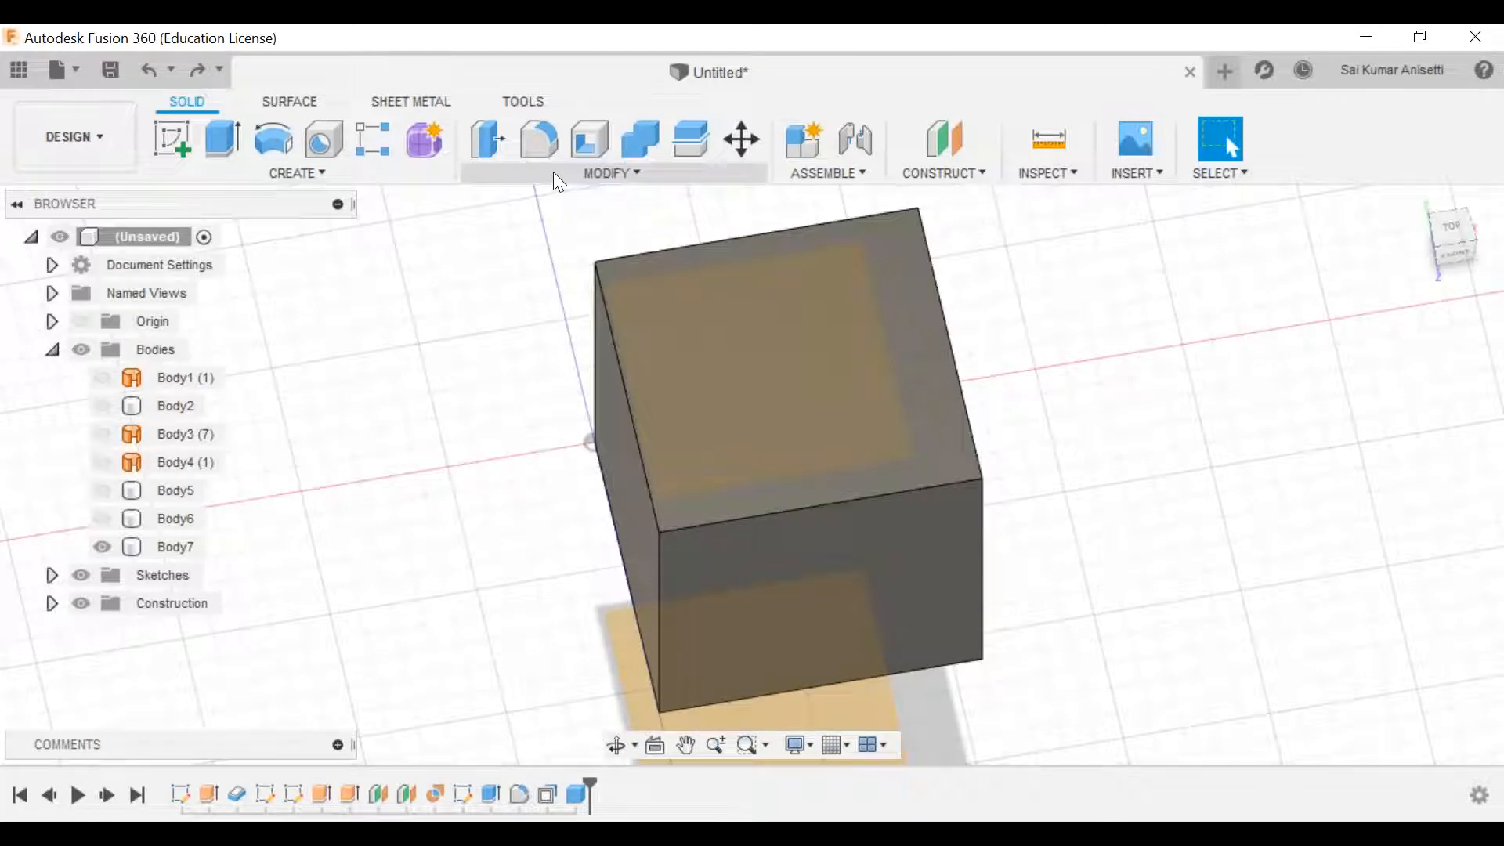
click(539, 141)
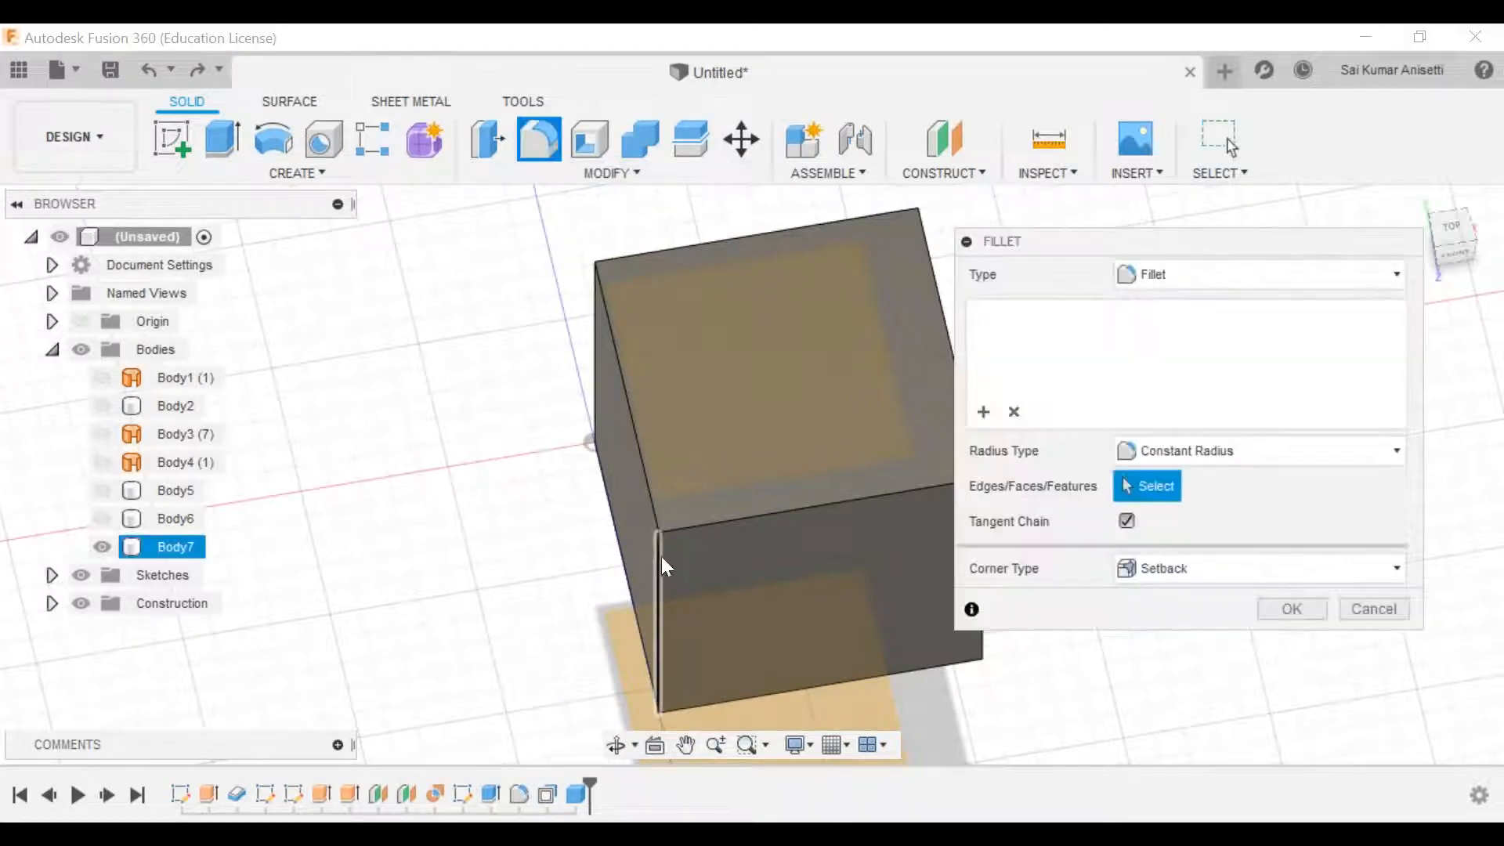
click(662, 557)
middle_drag(901, 541, 732, 527)
click(814, 494)
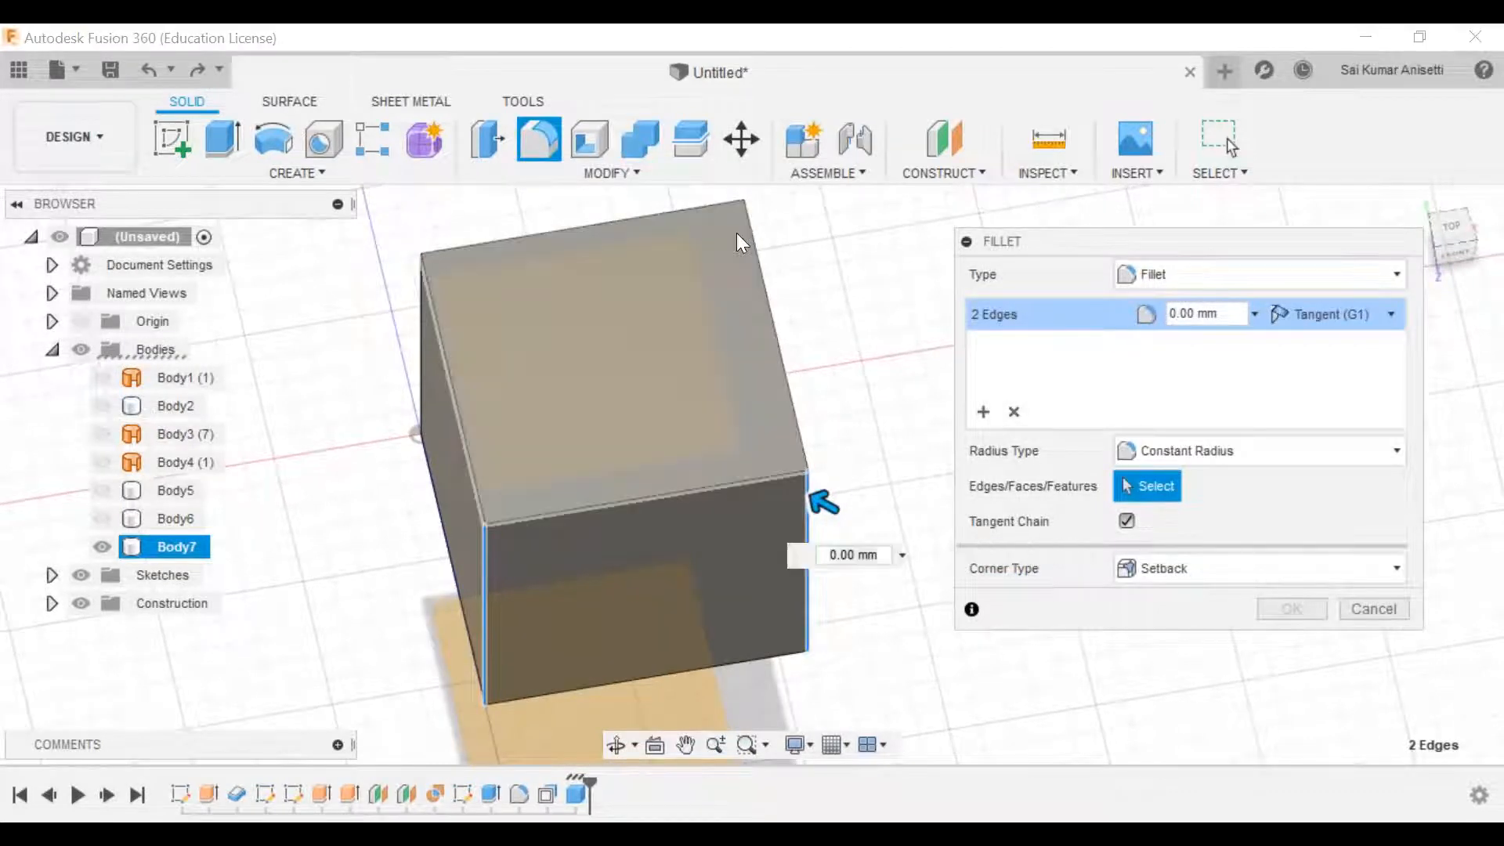
click(737, 232)
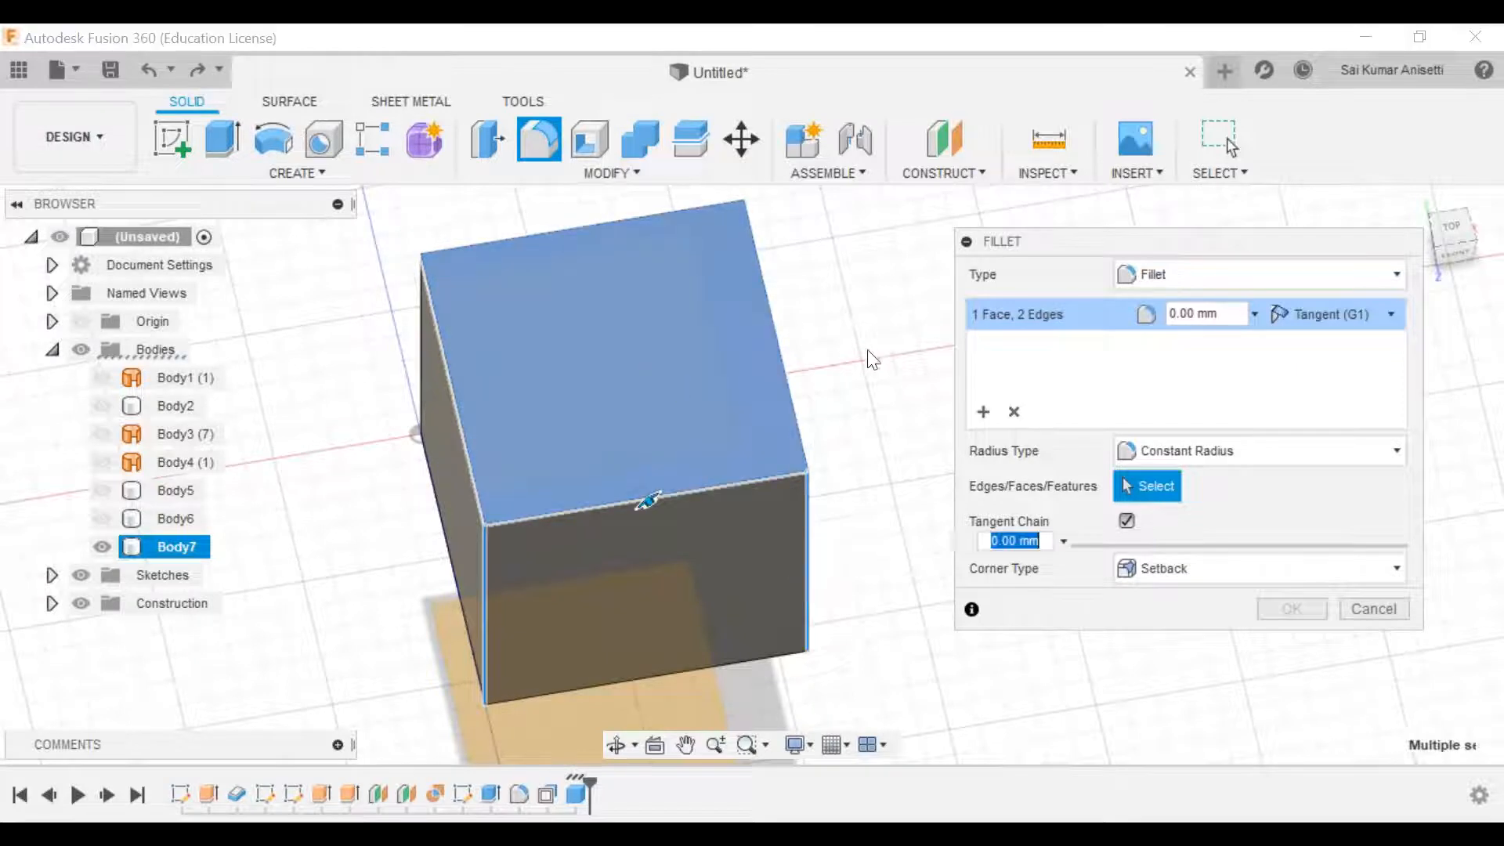
click(744, 227)
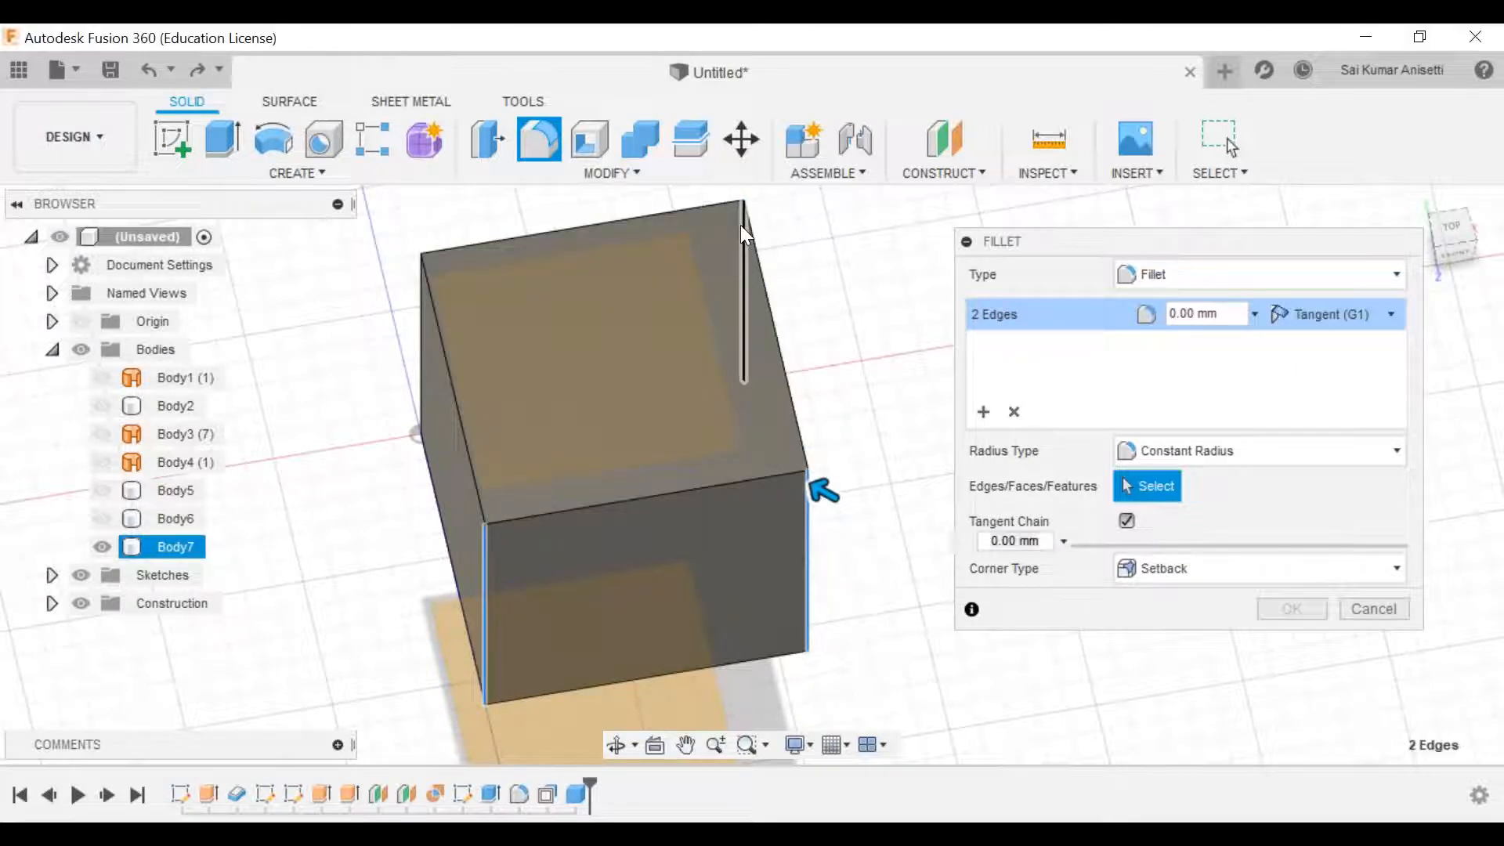
click(741, 224)
click(420, 294)
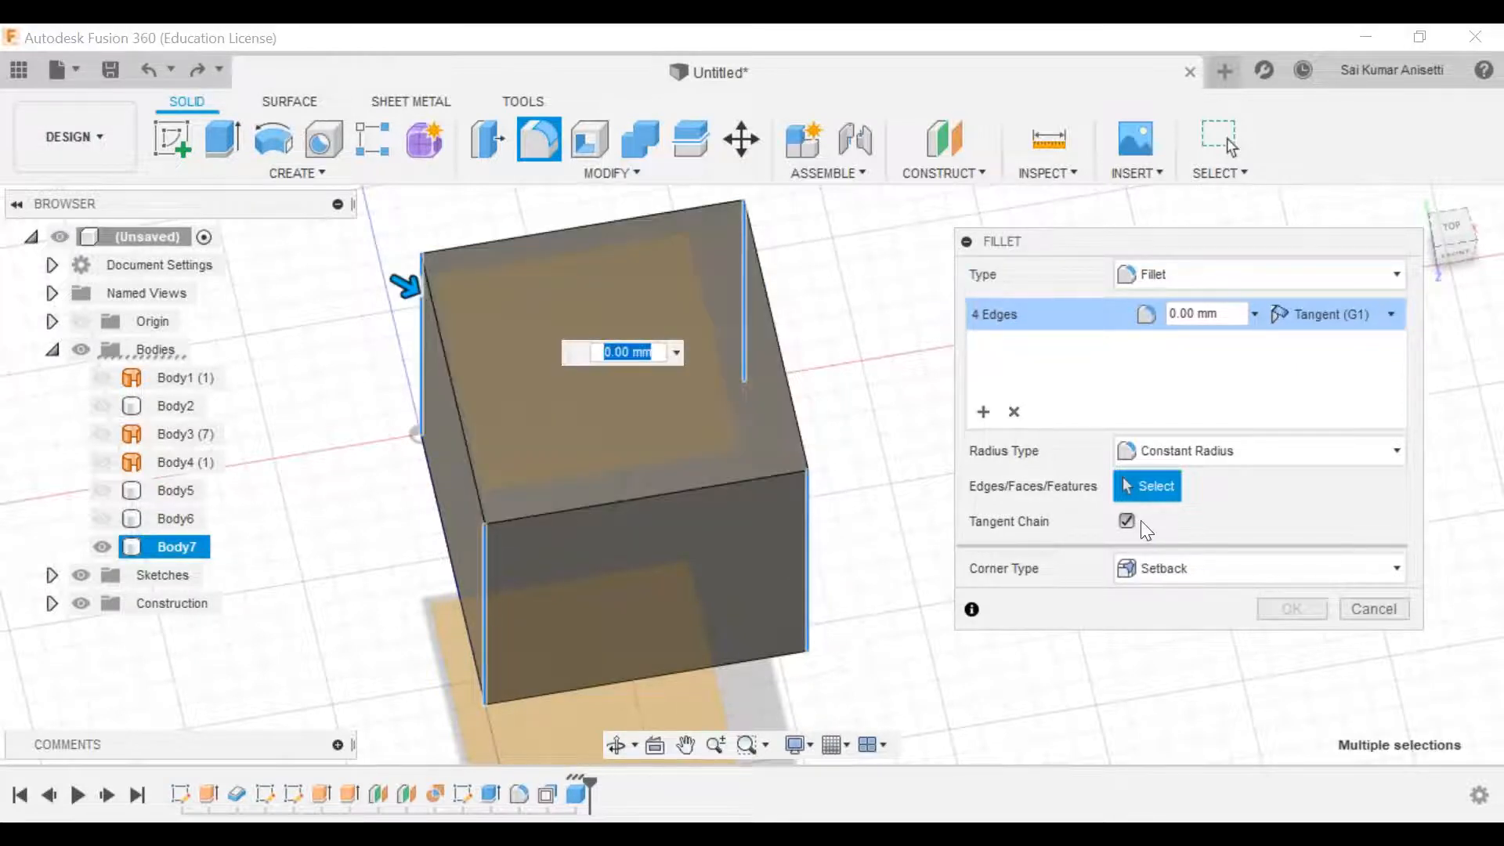
Step: Add the four edges of the cube's top face to the fillet selection and set the radius to 5 mm
click(676, 492)
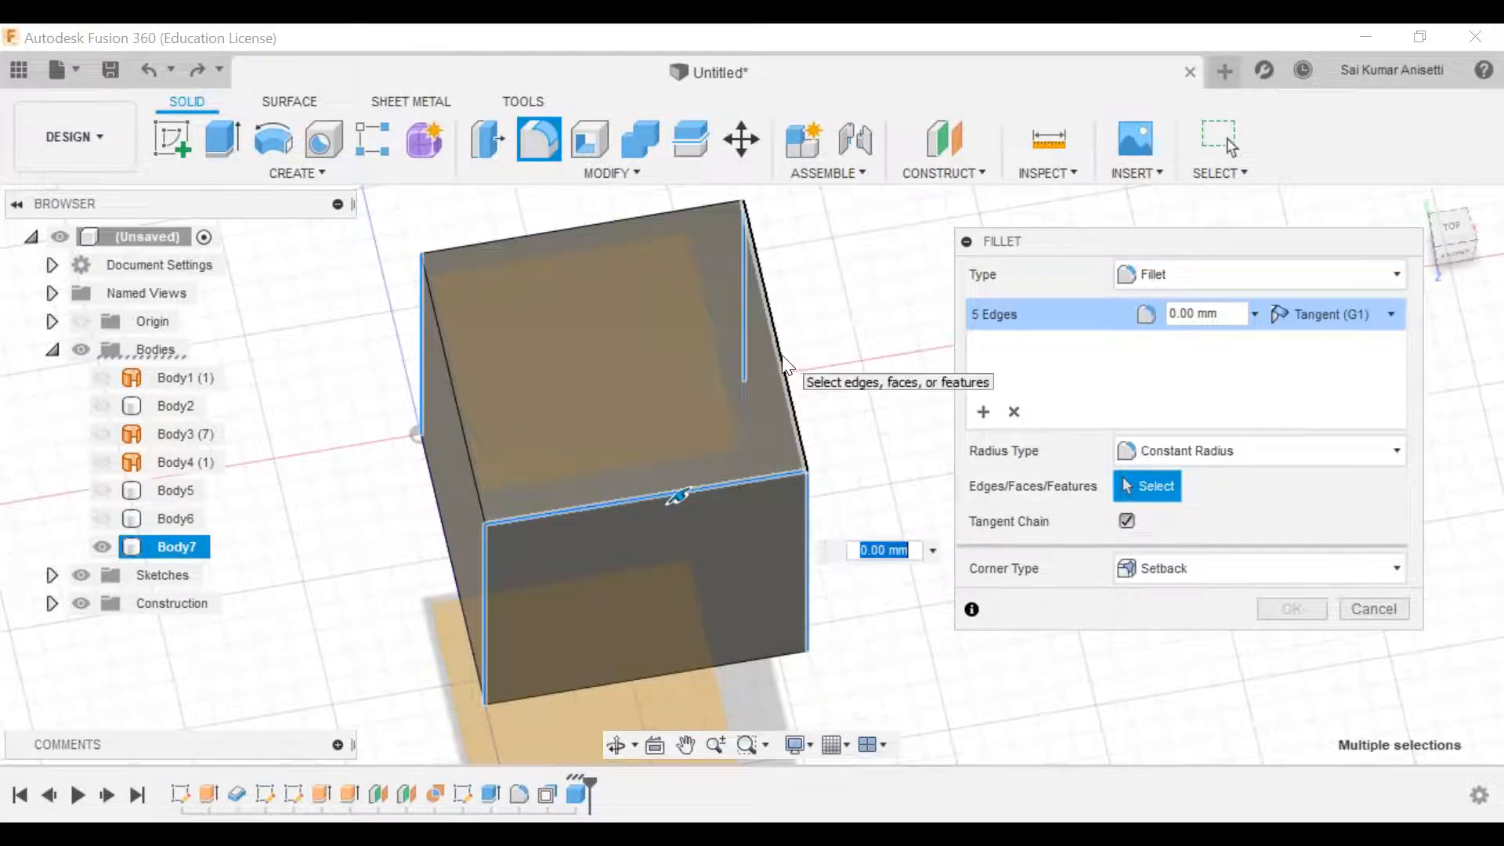
click(777, 354)
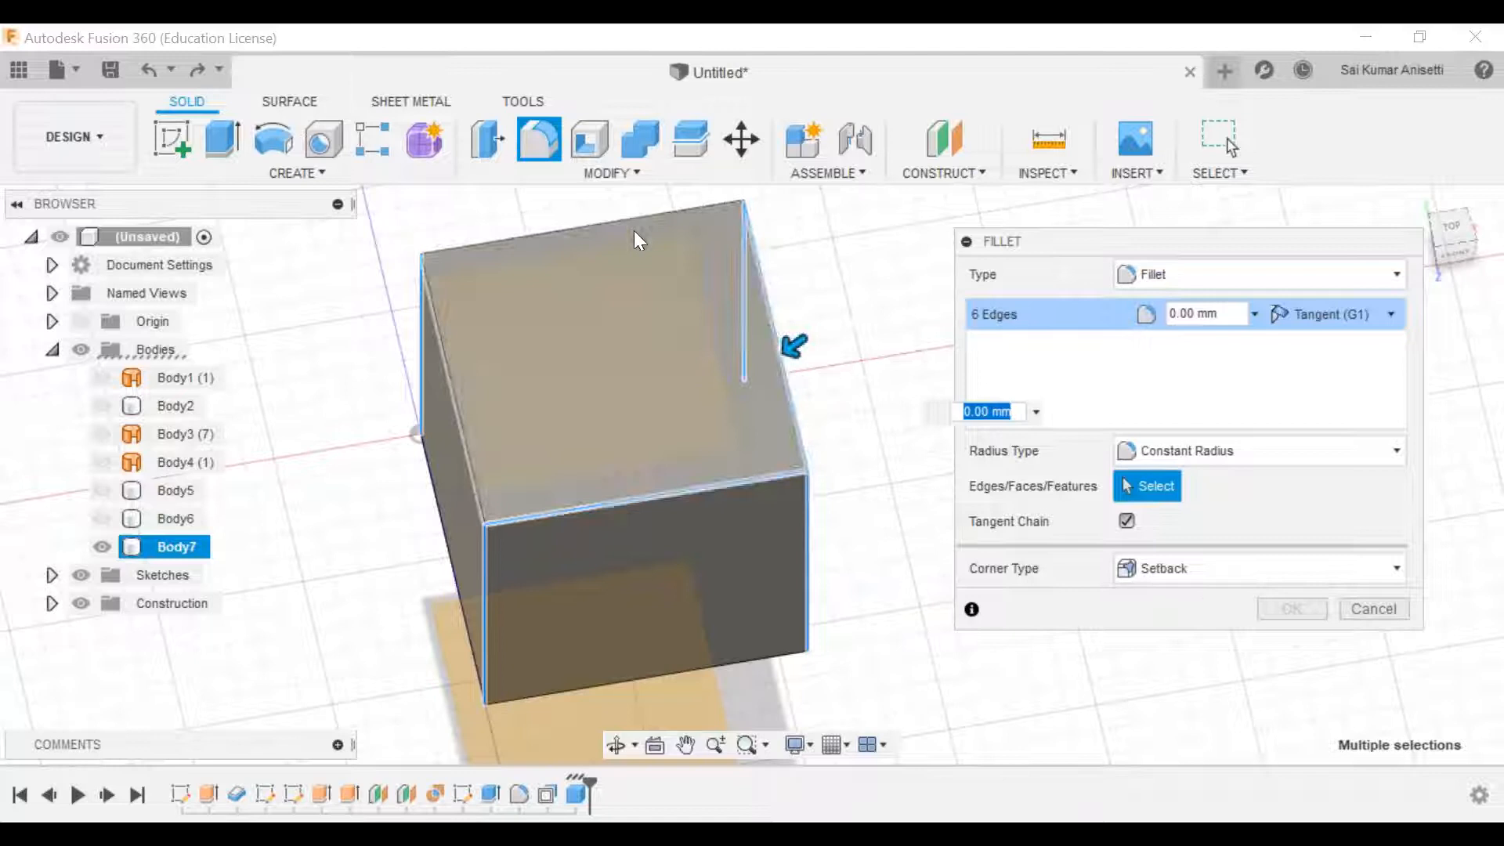
click(598, 219)
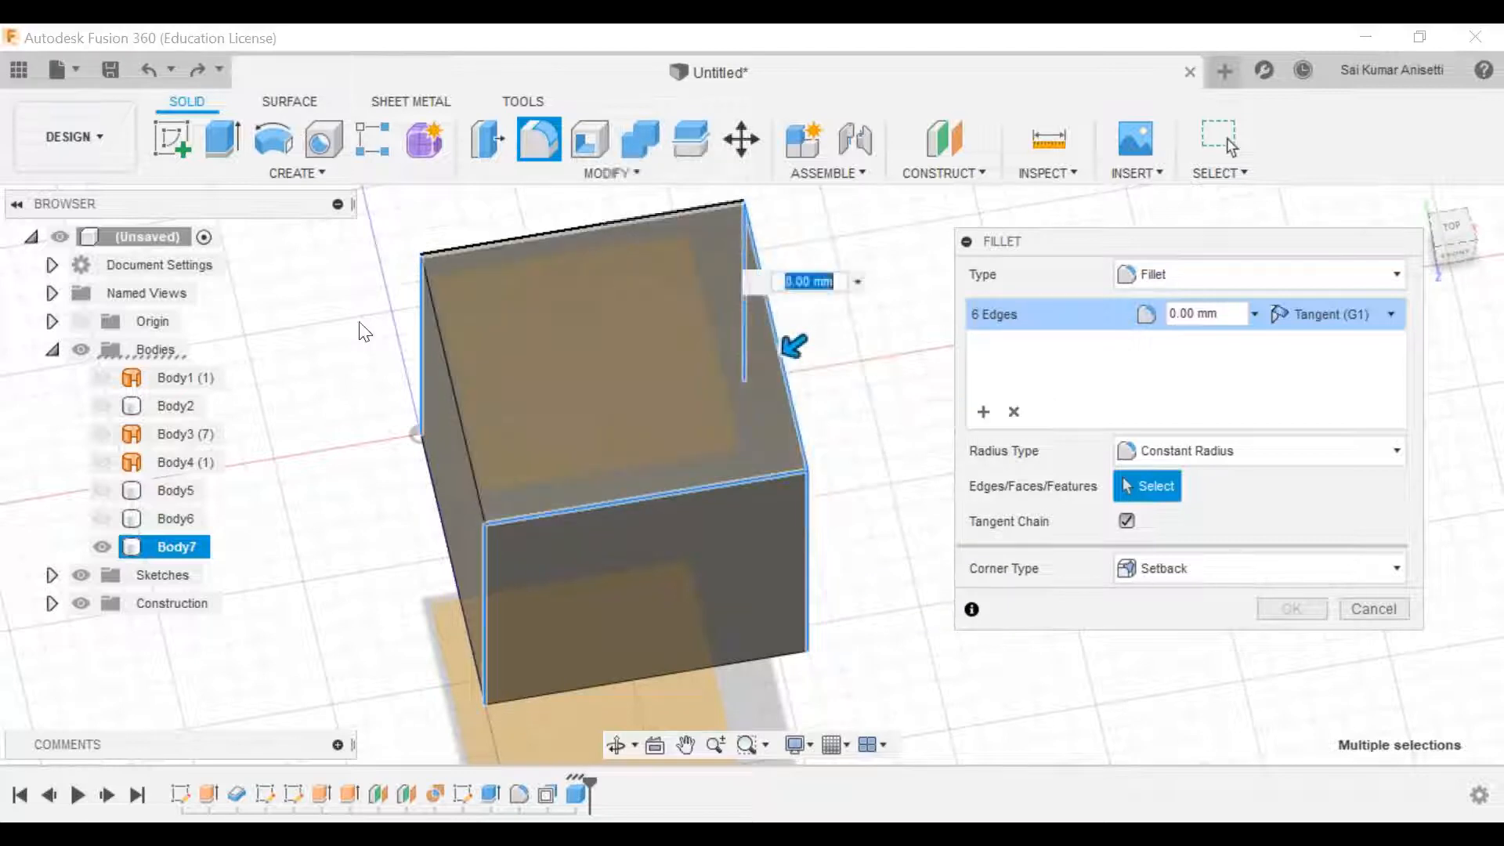
click(441, 332)
drag(1220, 314, 1152, 307)
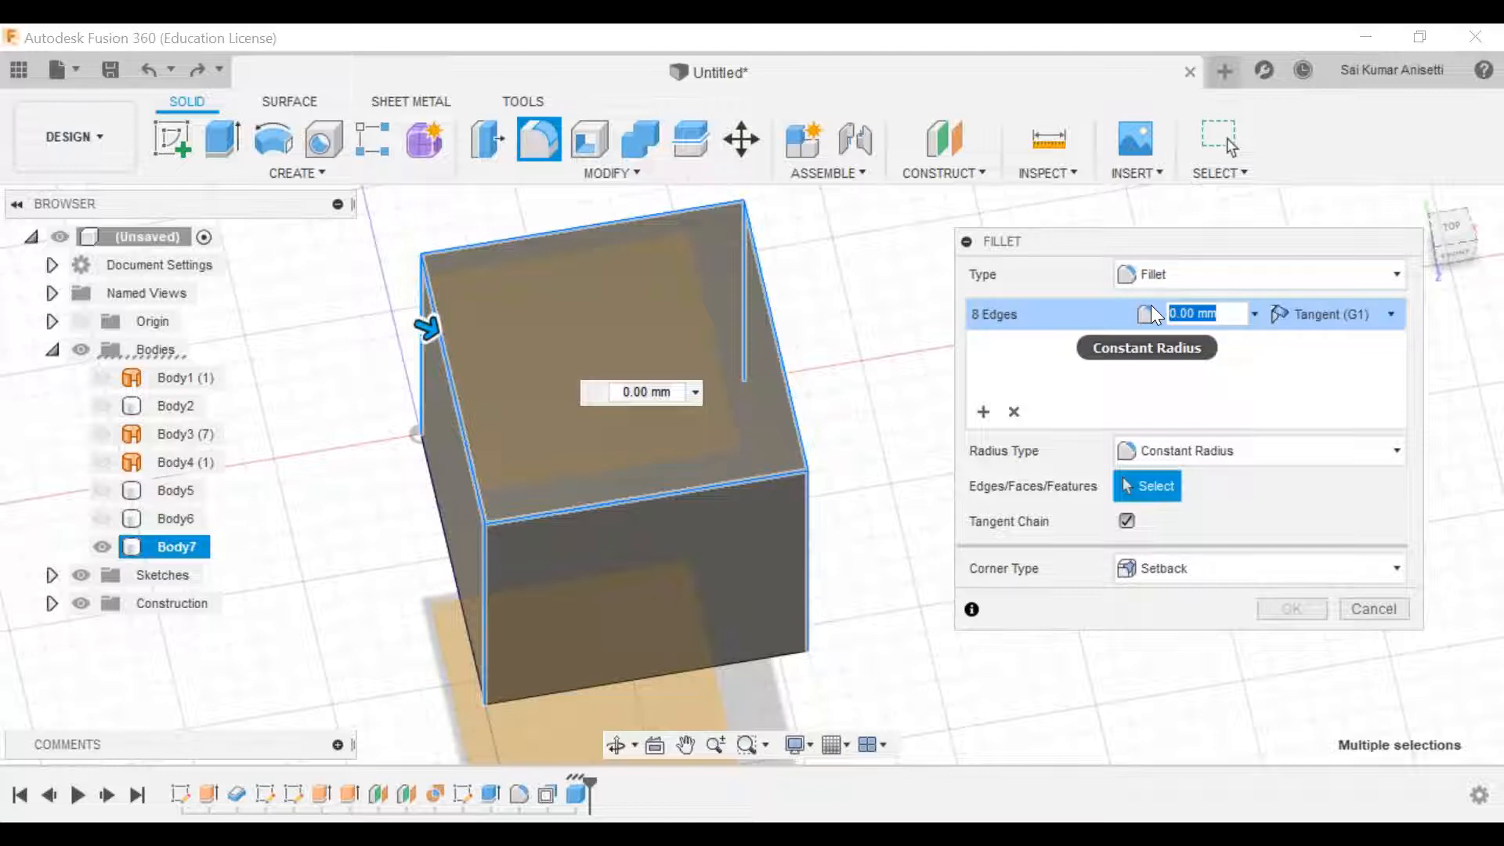
text(5)
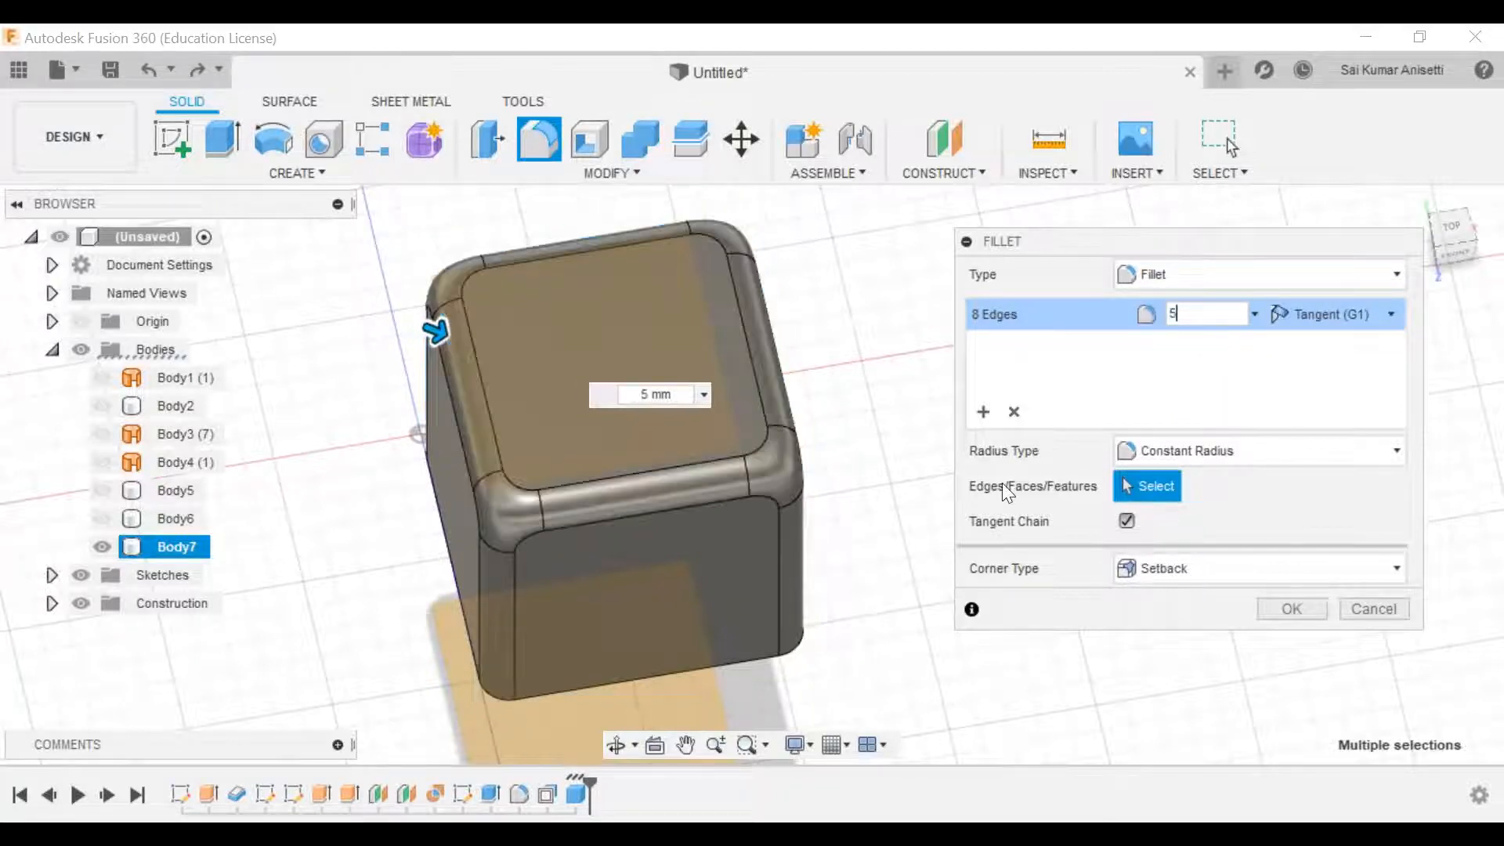
shift+middle_drag(505, 623, 681, 503)
scroll(682, 503, up, 2)
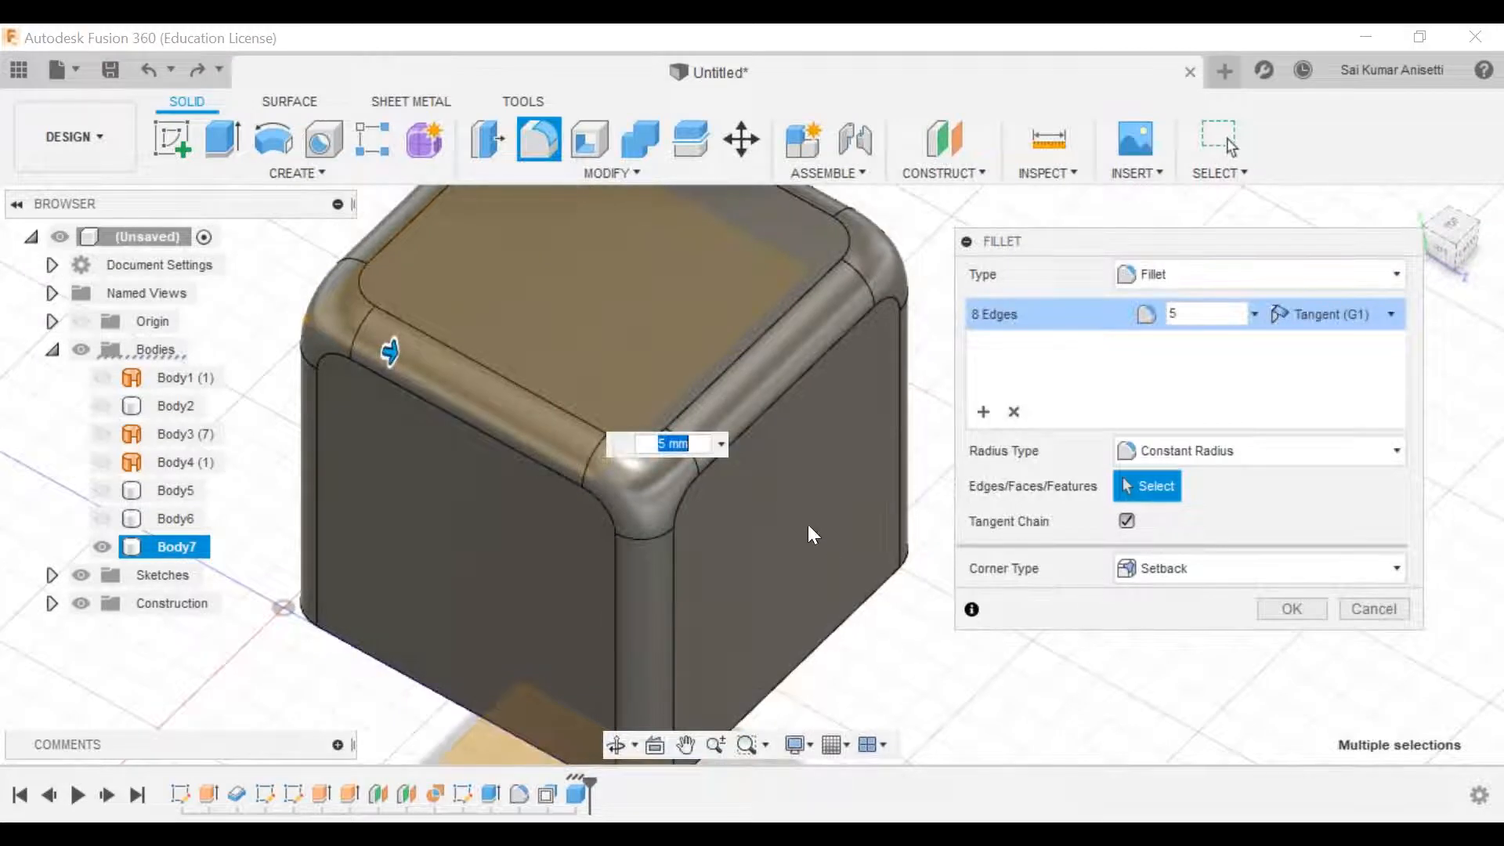
key(Return)
middle_drag(808, 542, 832, 597)
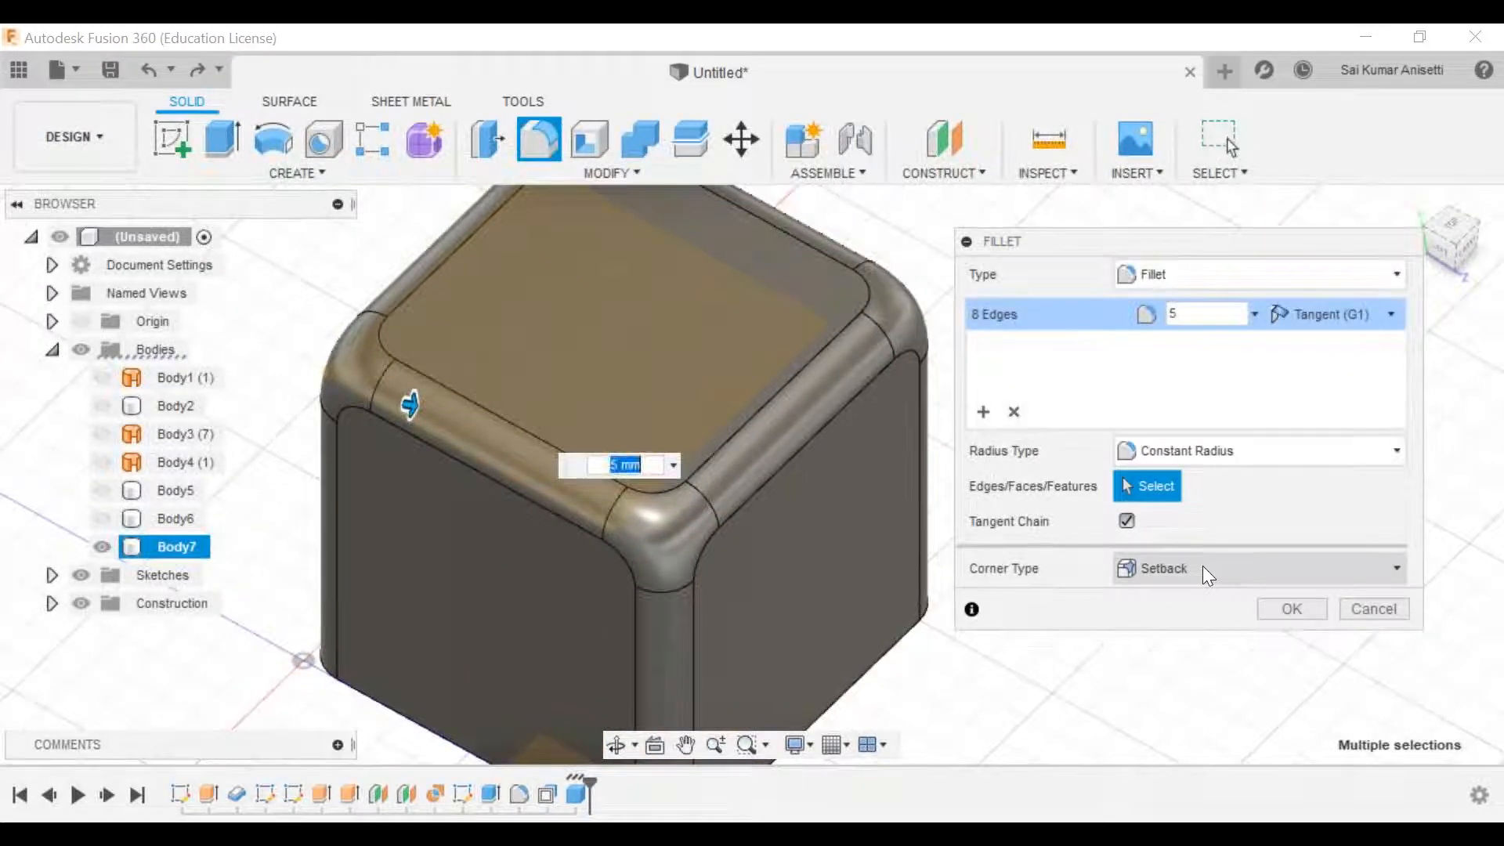
Step: Switch the fillet's corner type to Rolling Ball to compare the corner shape and return it to Setback
click(1202, 566)
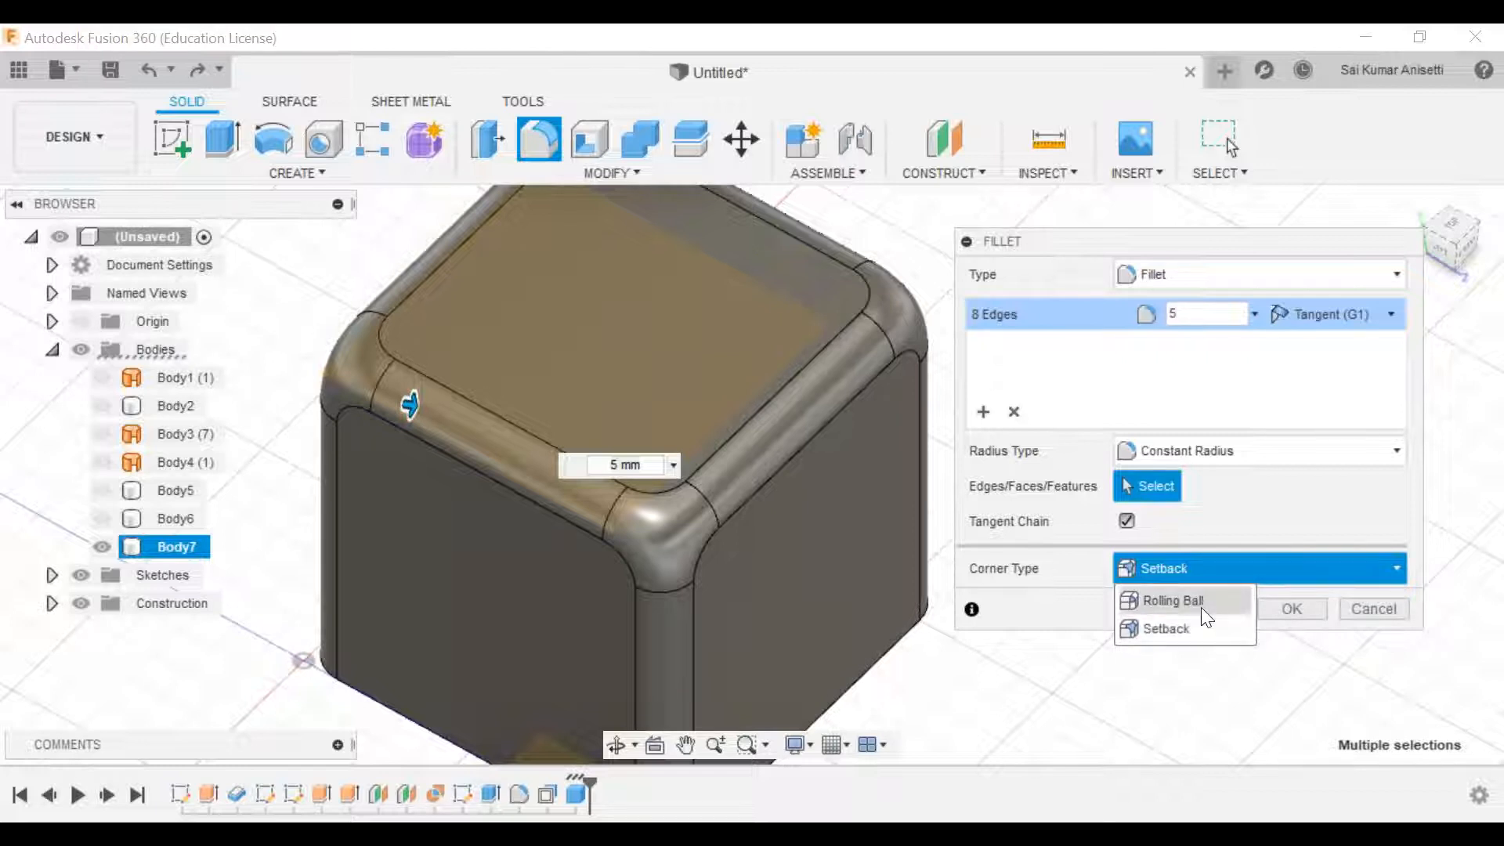
click(1202, 609)
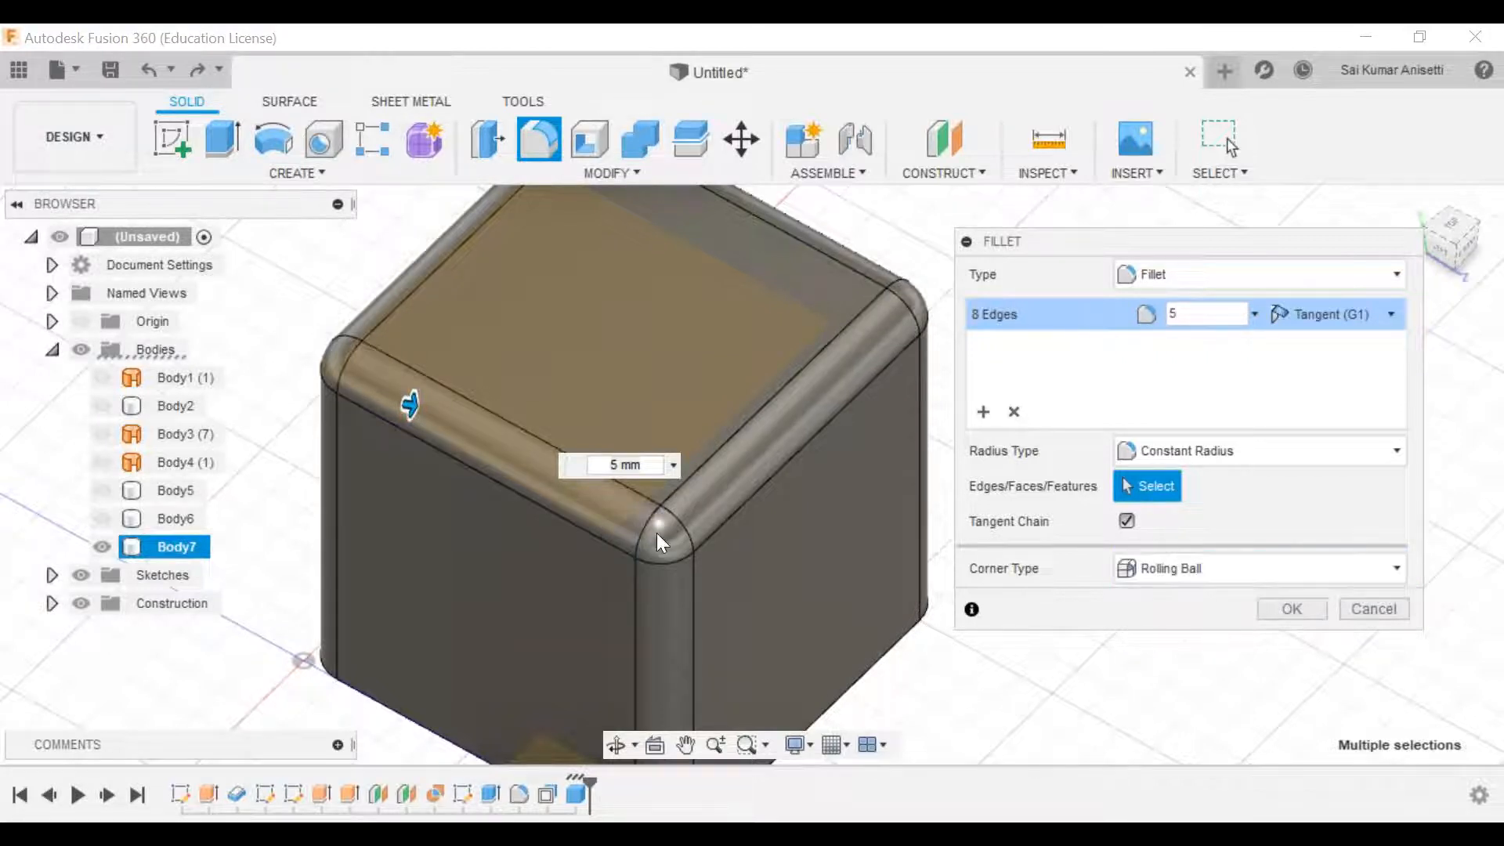
scroll(656, 533, up, 2)
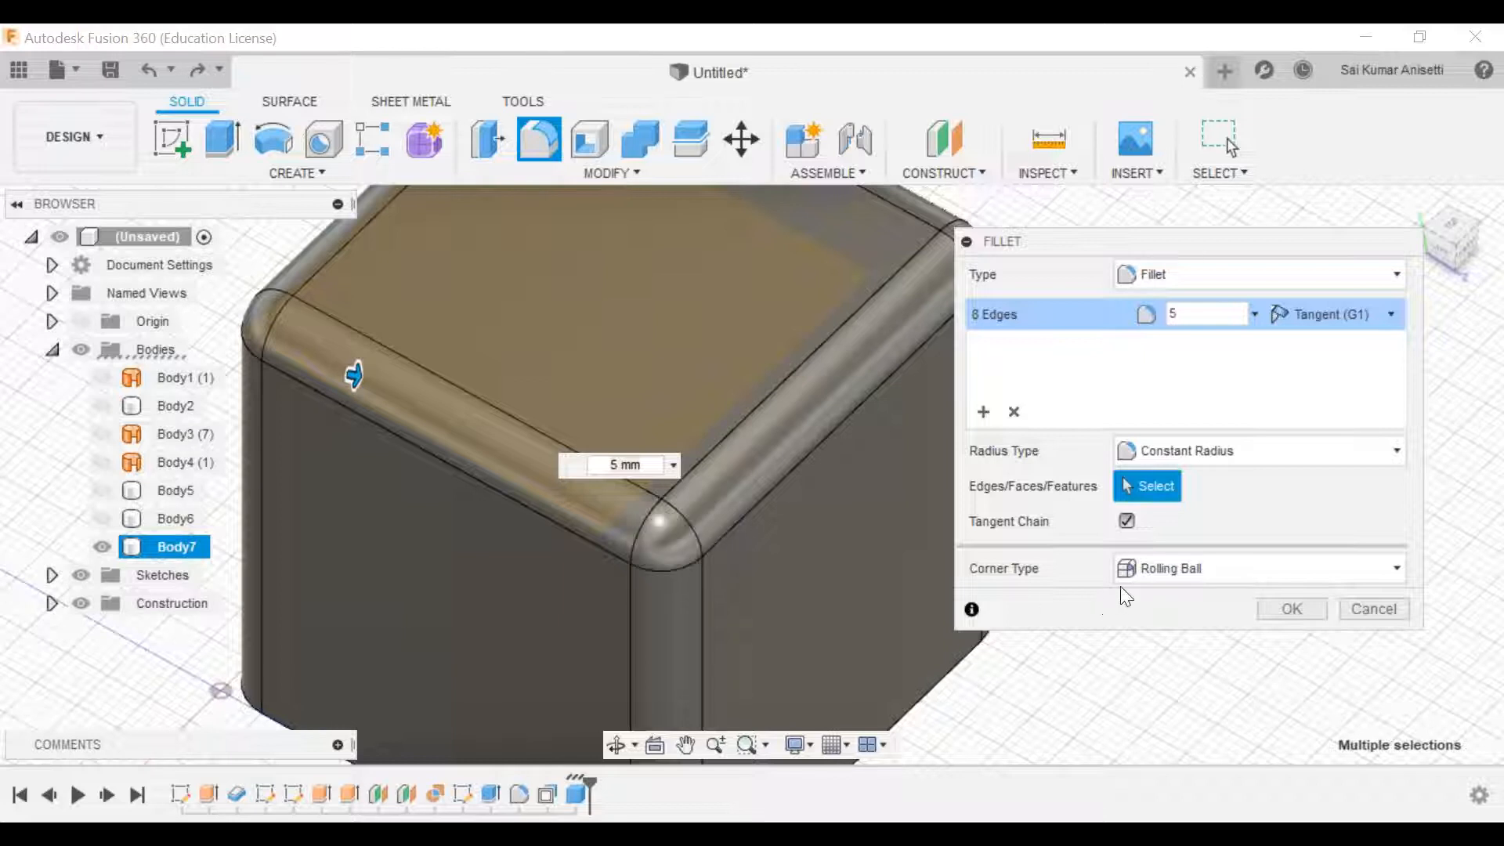
click(1146, 568)
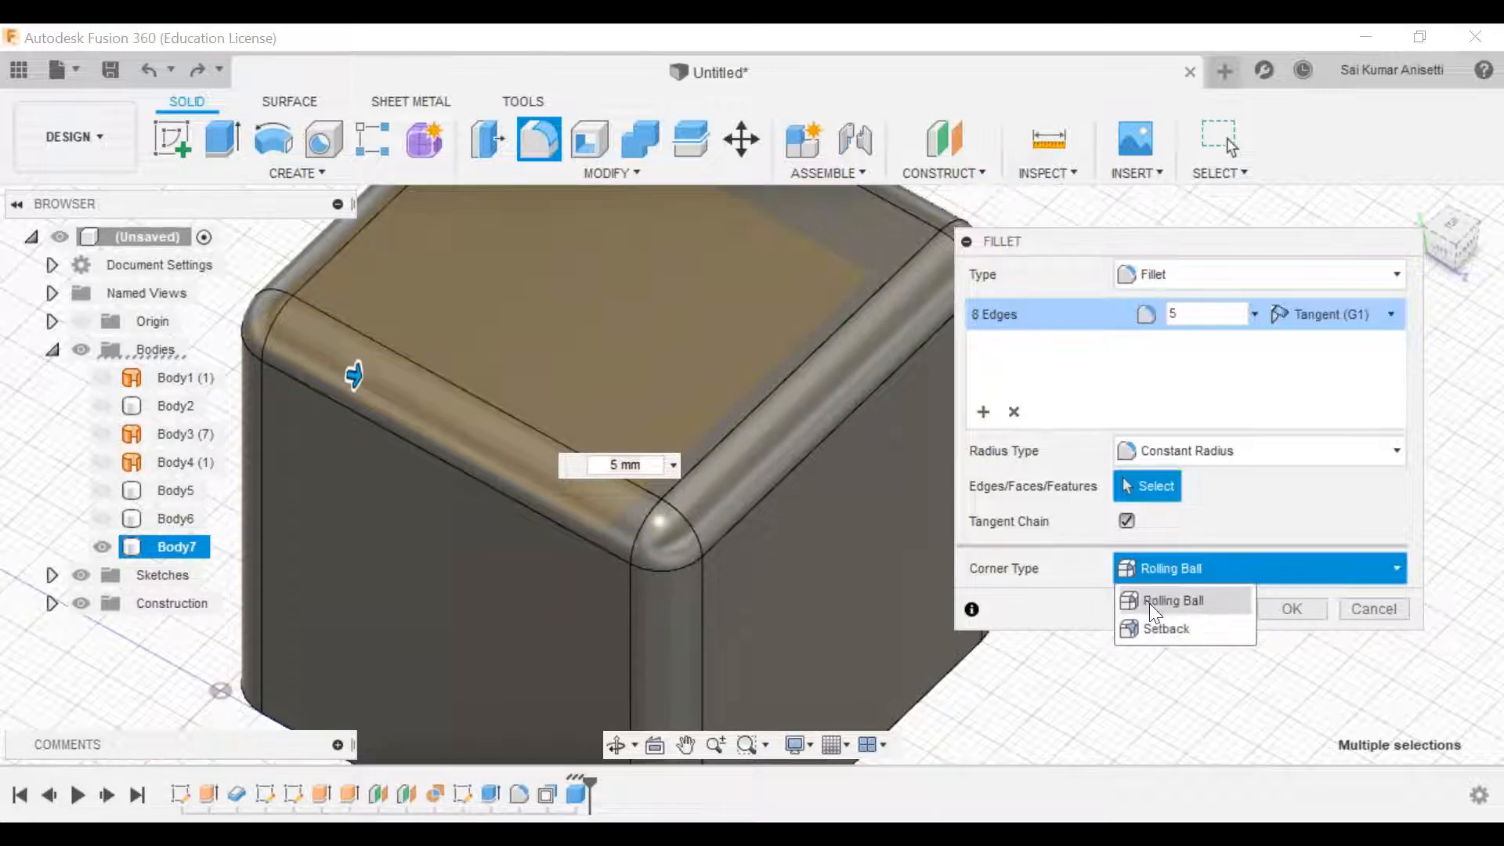
click(1166, 626)
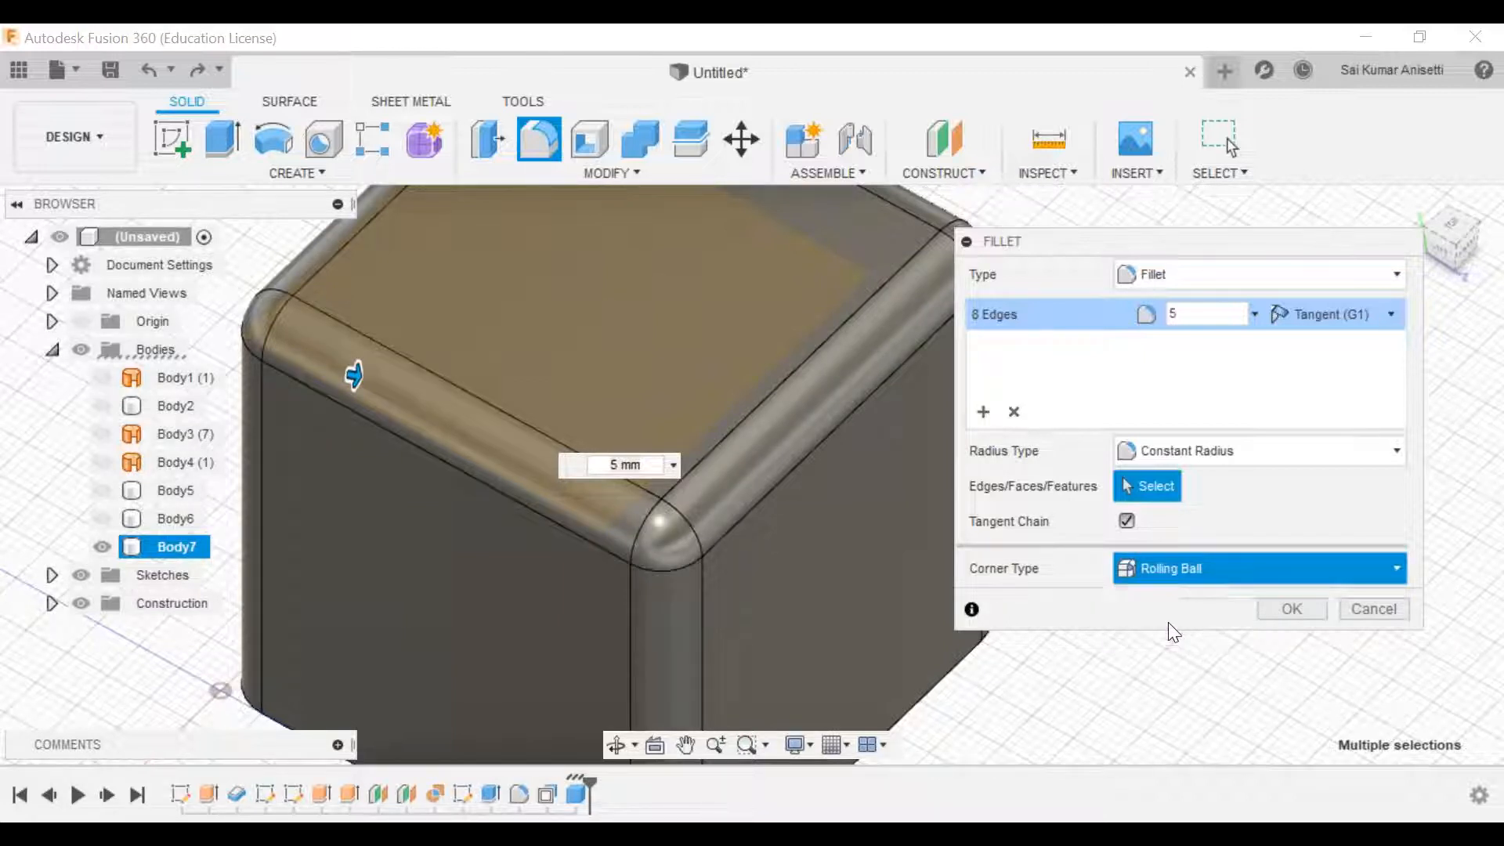
middle_drag(863, 618, 879, 572)
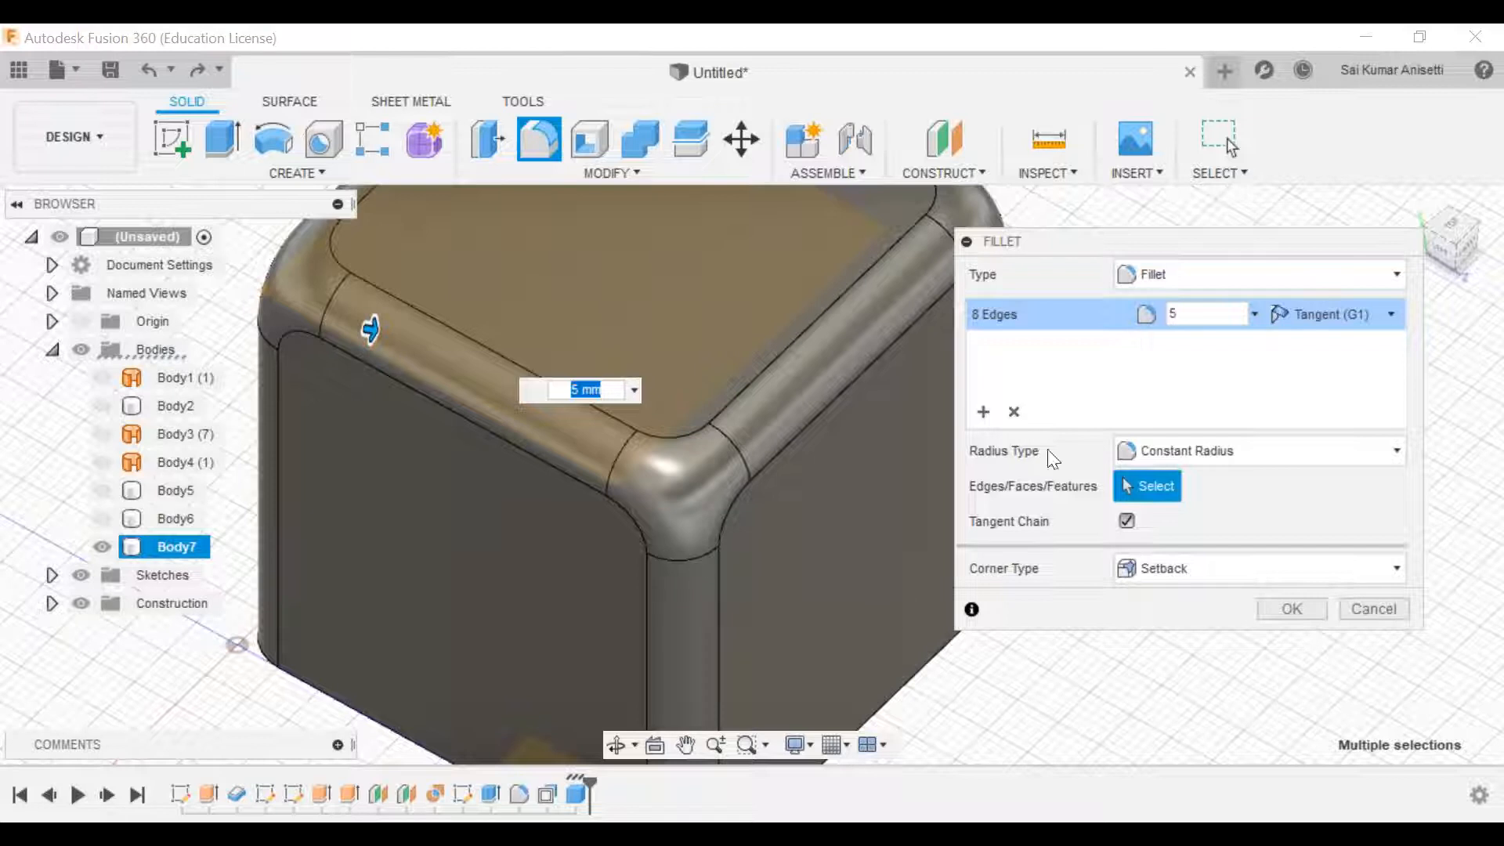
Step: Compare the Rolling Ball corner with Setback once more and complete the eight-edge fillet with Setback corners
click(1329, 312)
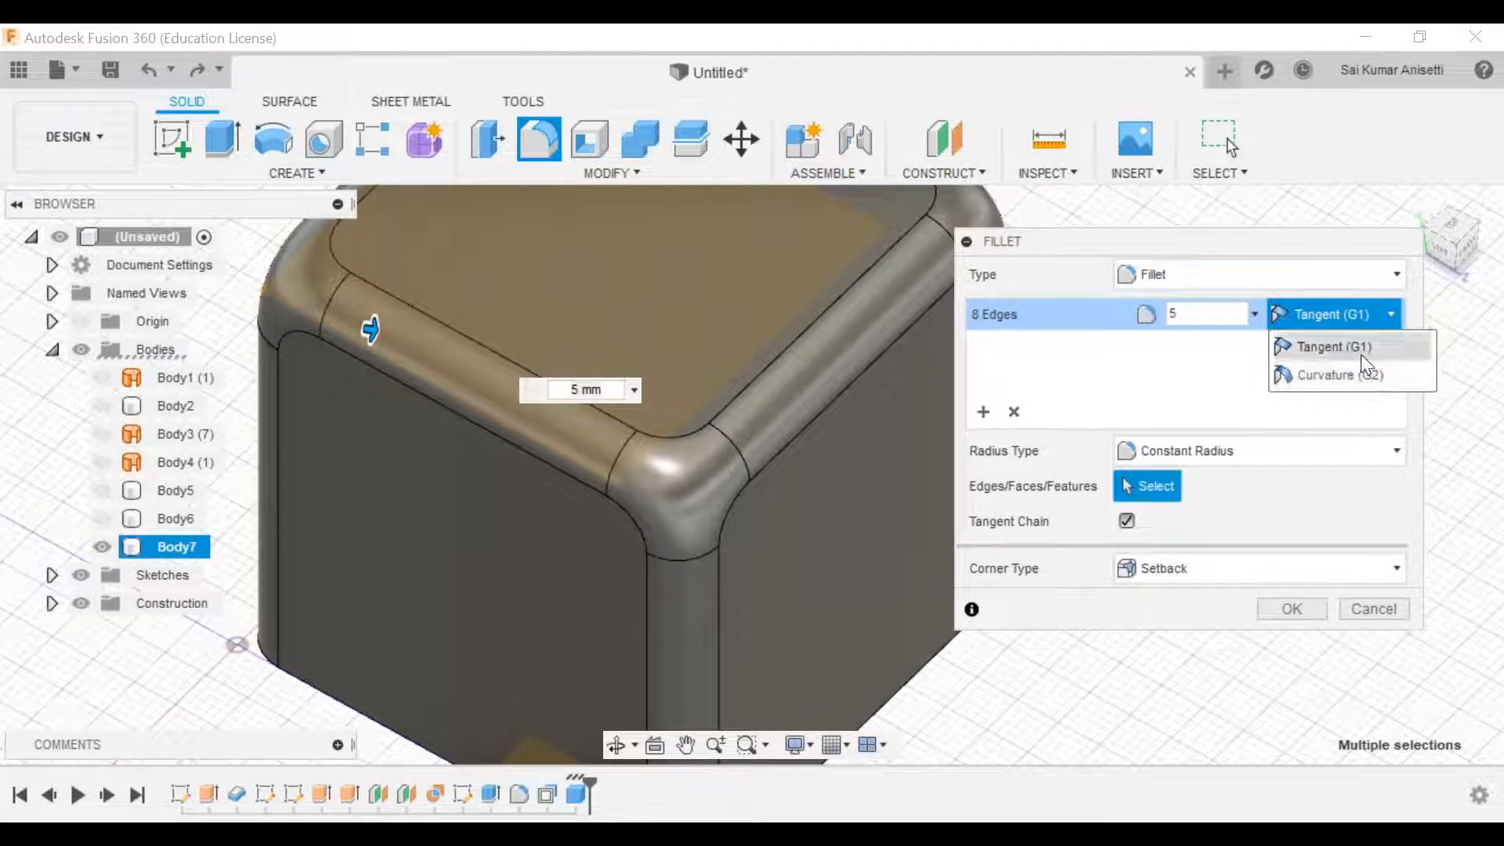
click(1332, 312)
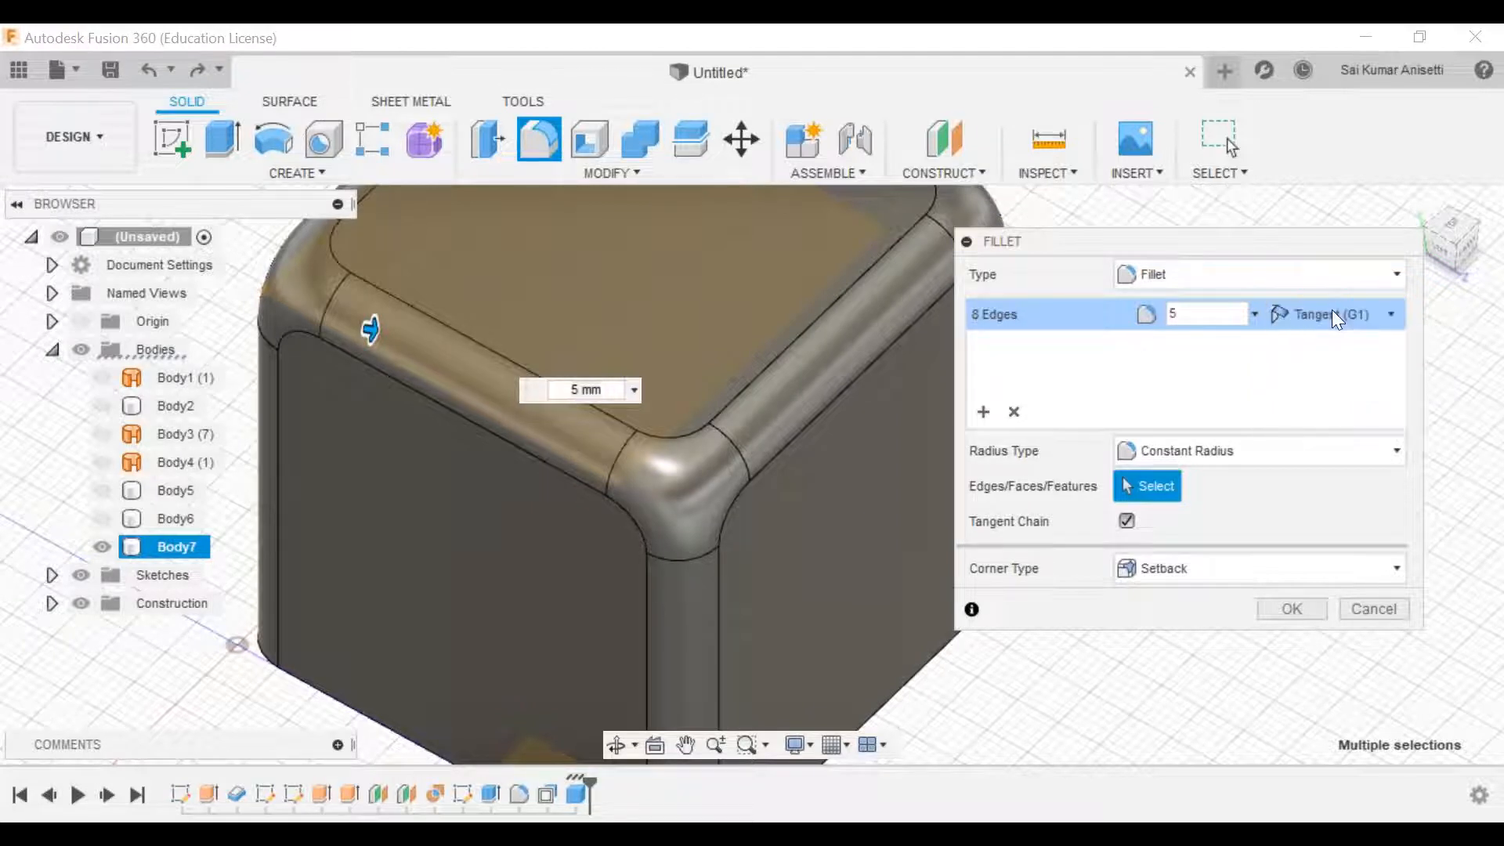
click(1214, 567)
click(1206, 609)
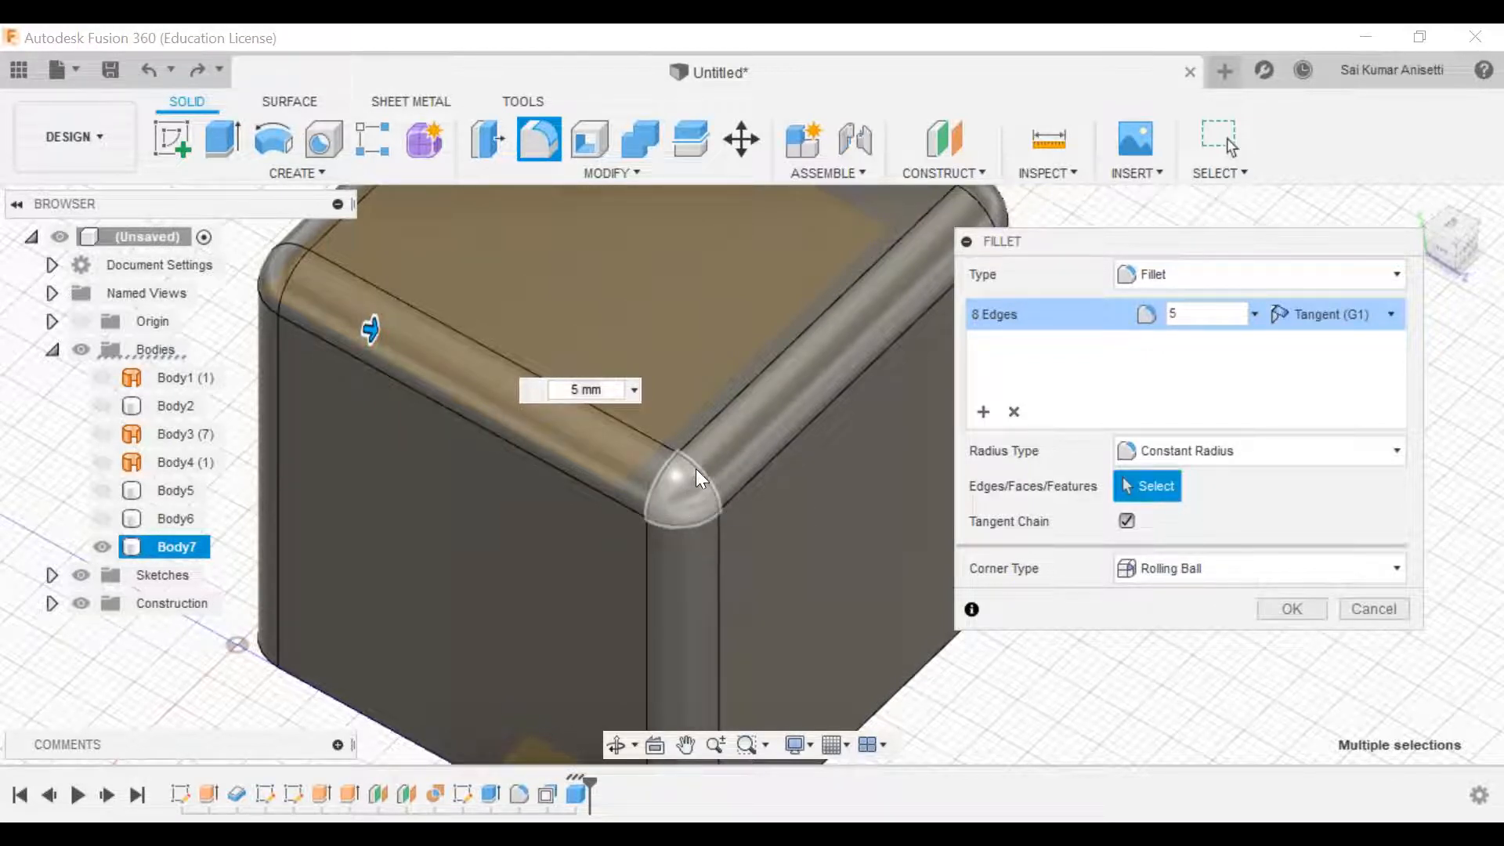
click(1249, 564)
click(1183, 625)
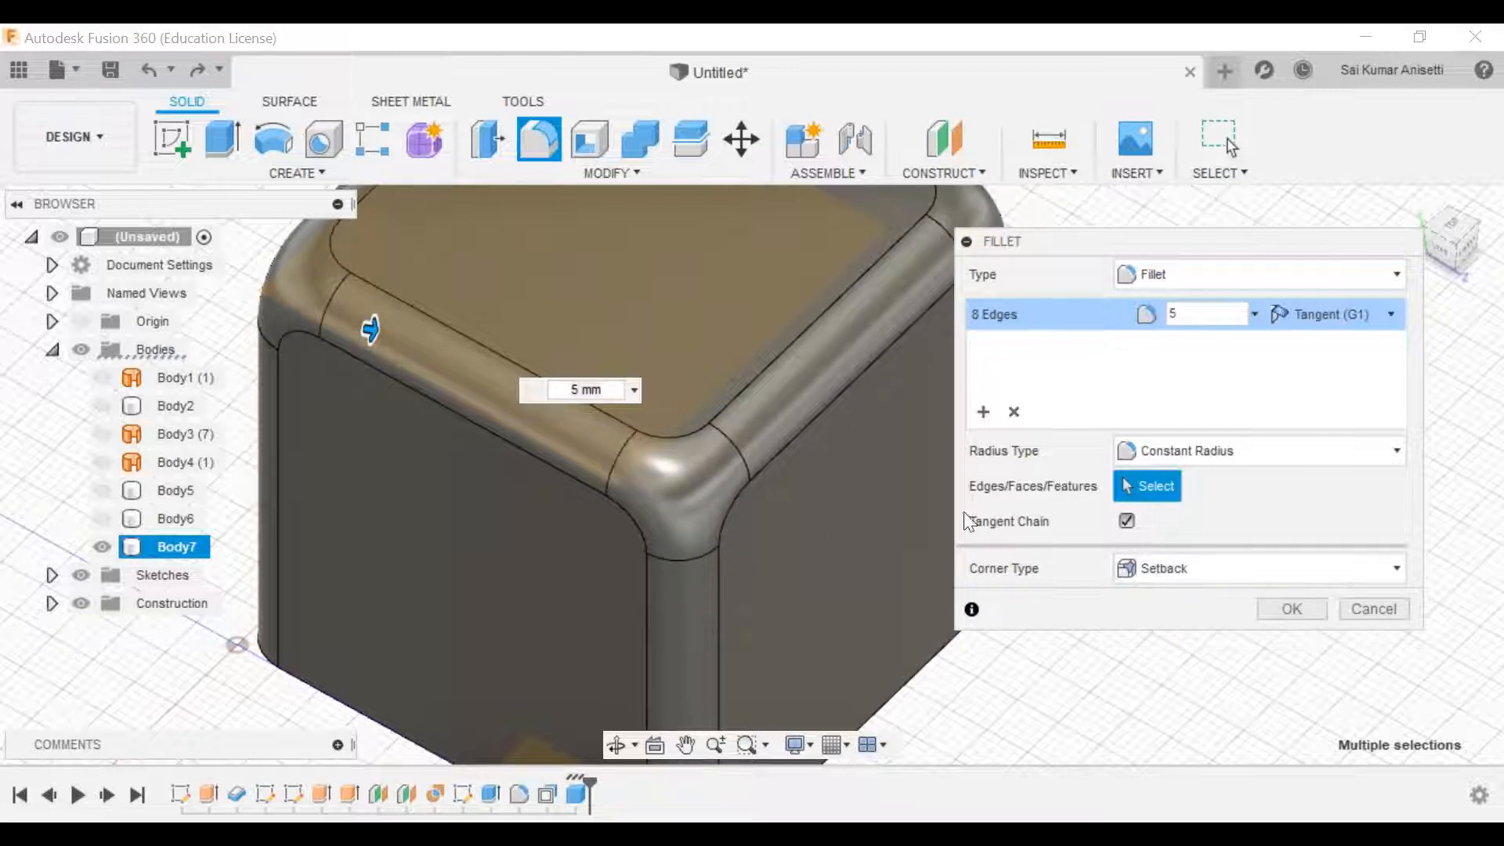
click(1293, 609)
Step: Set the visual style to Shaded and examine the setback corner face nearest the viewer
click(811, 745)
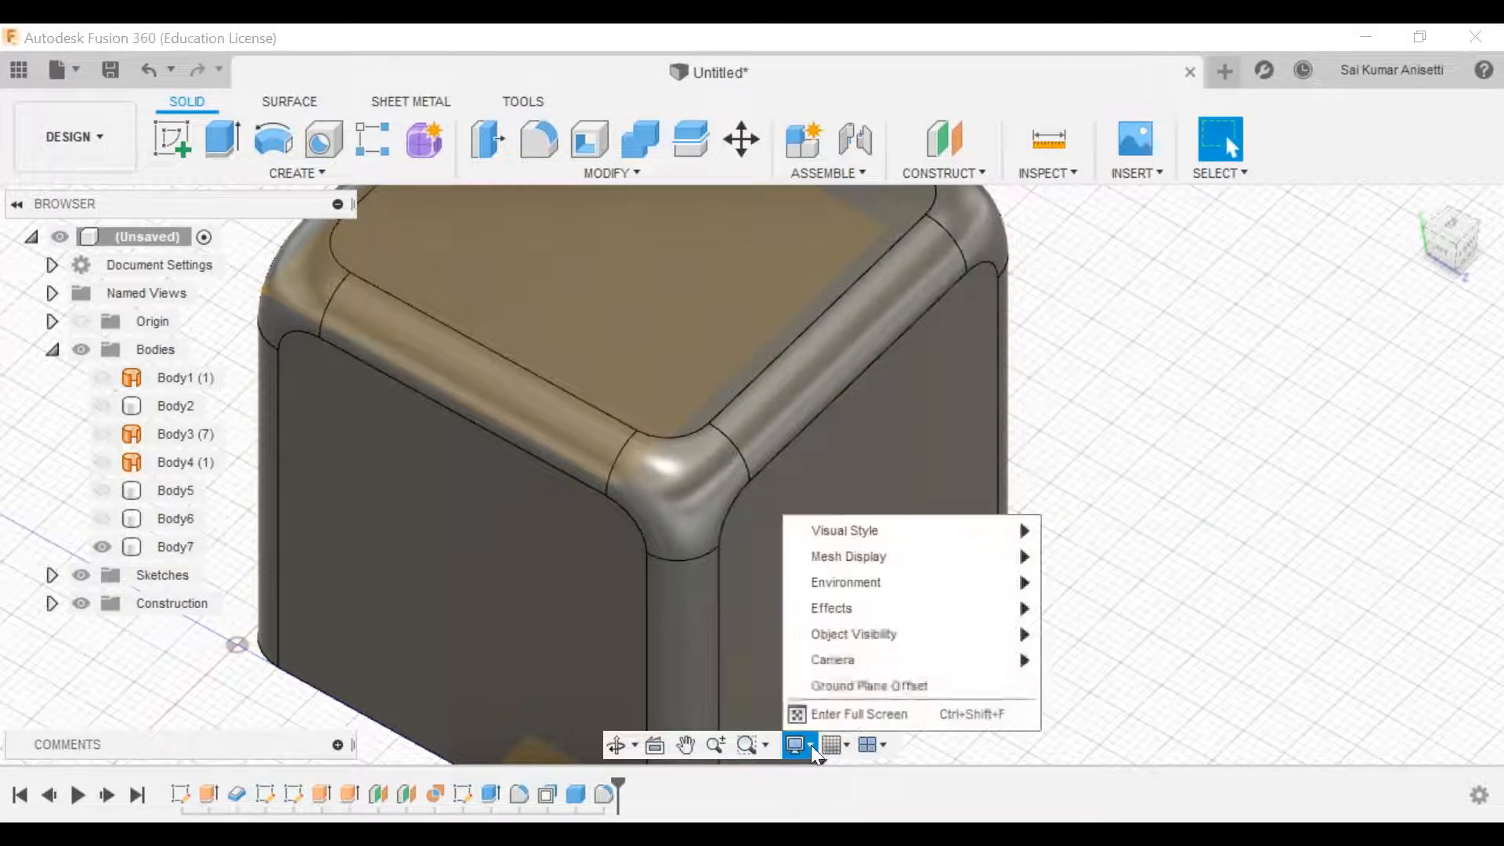
mouse_move(882, 527)
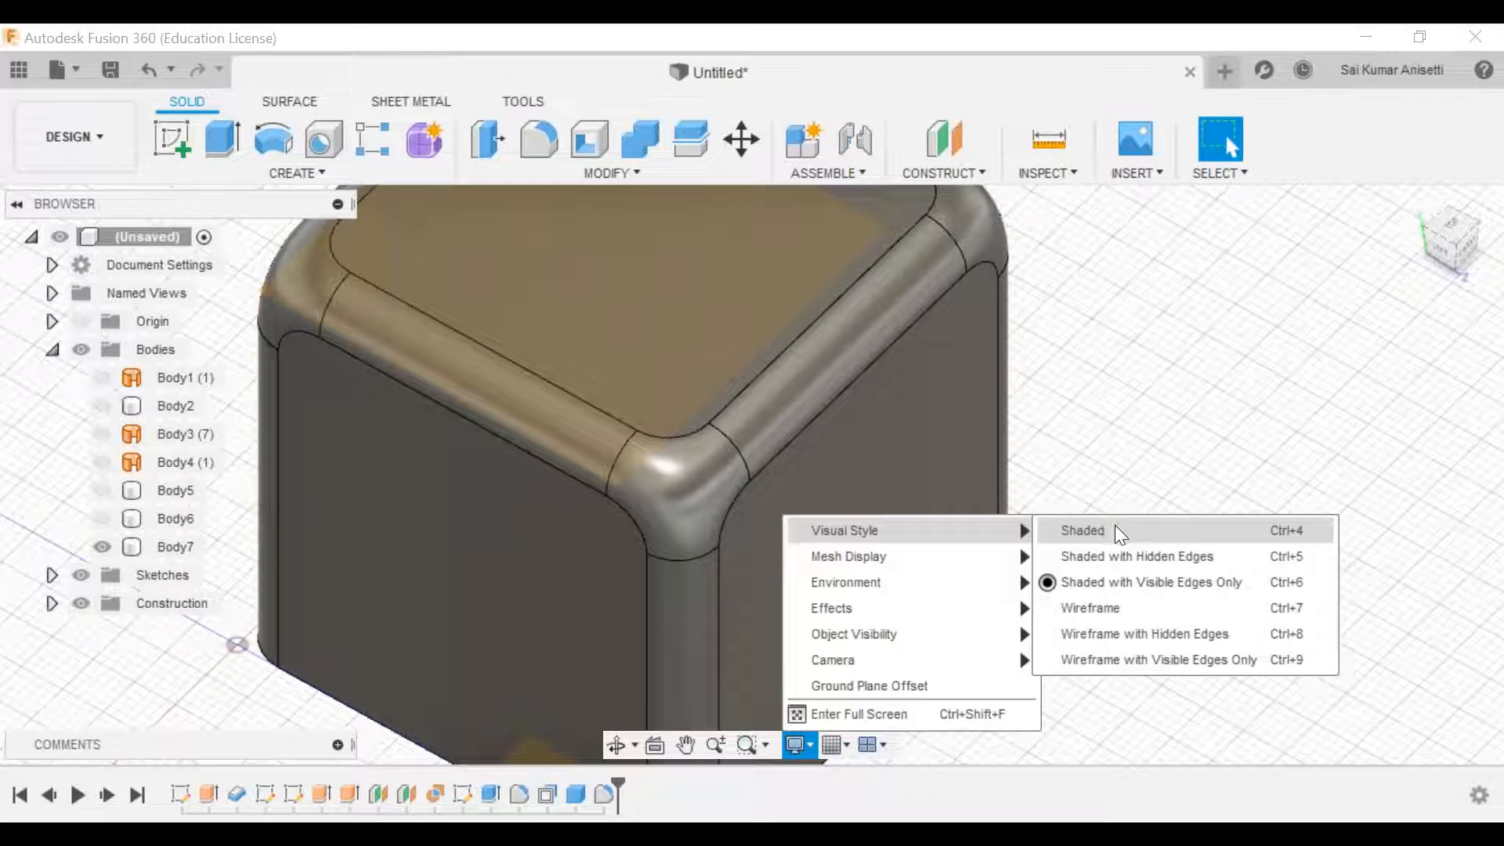
click(1116, 530)
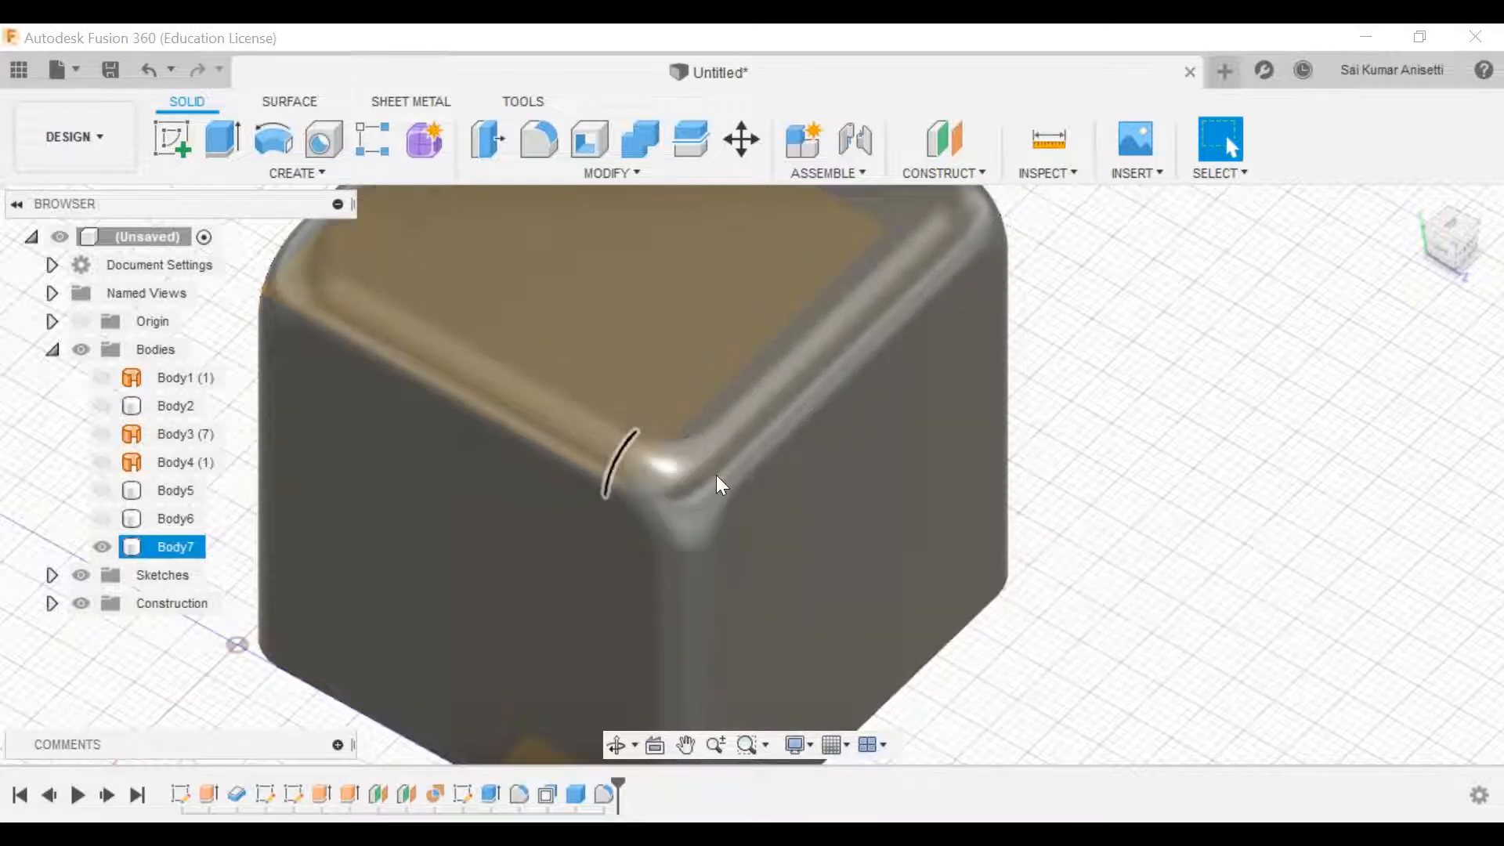
click(1199, 350)
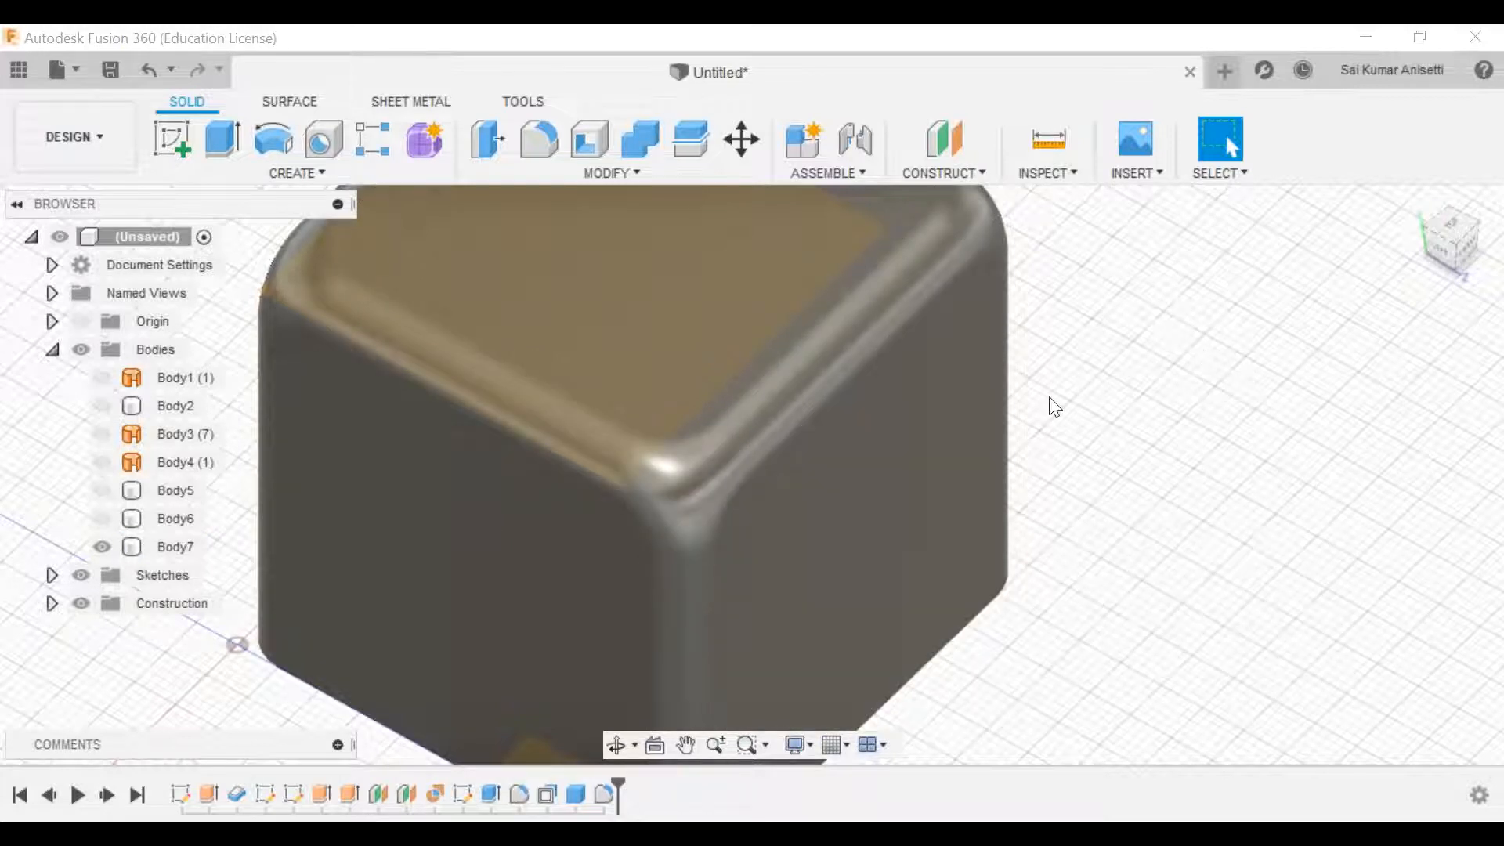
scroll(1050, 401, down, 3)
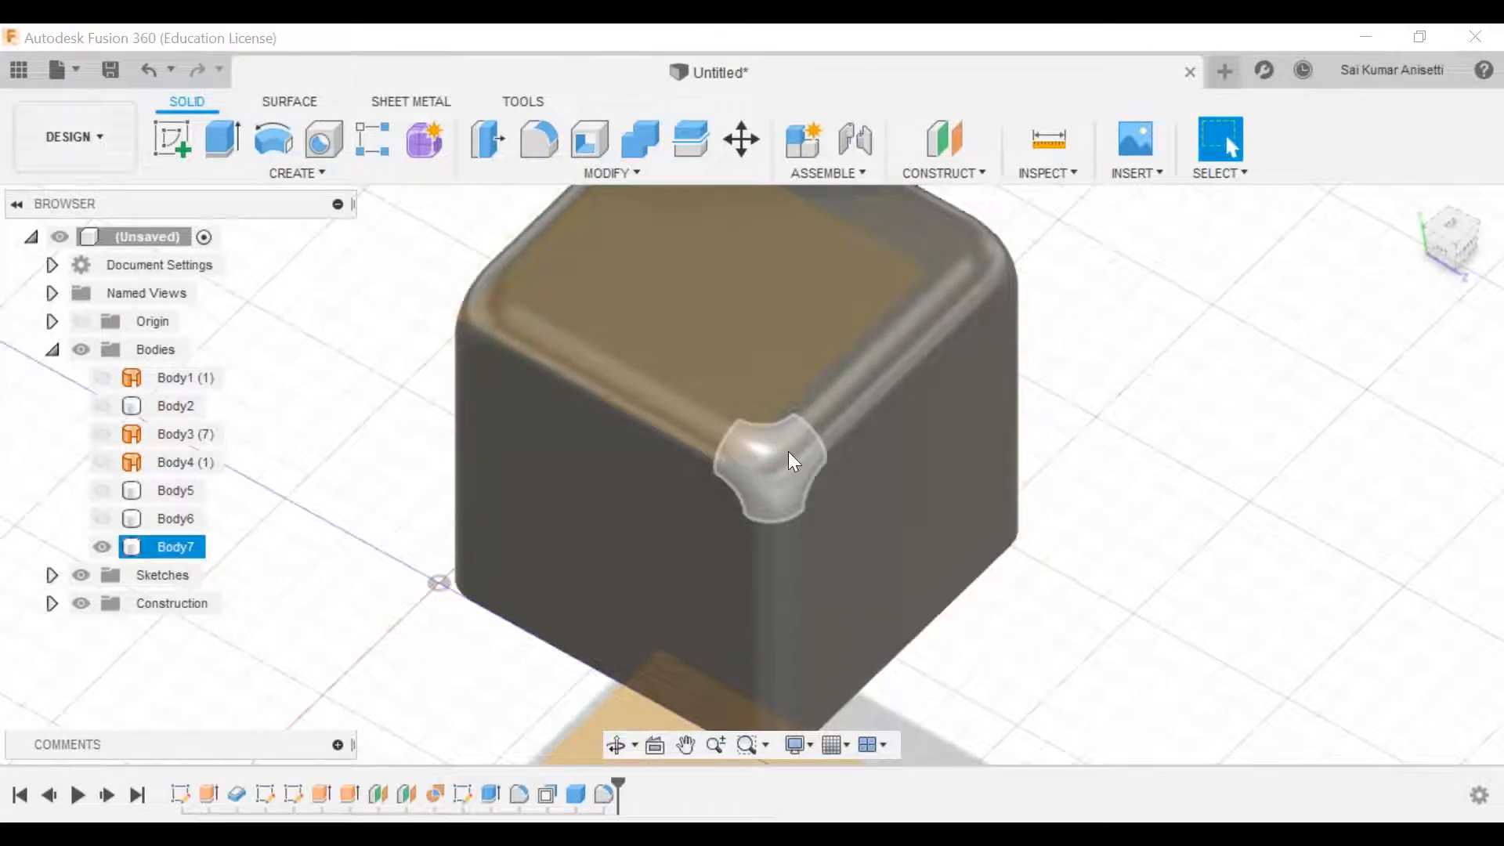
click(789, 452)
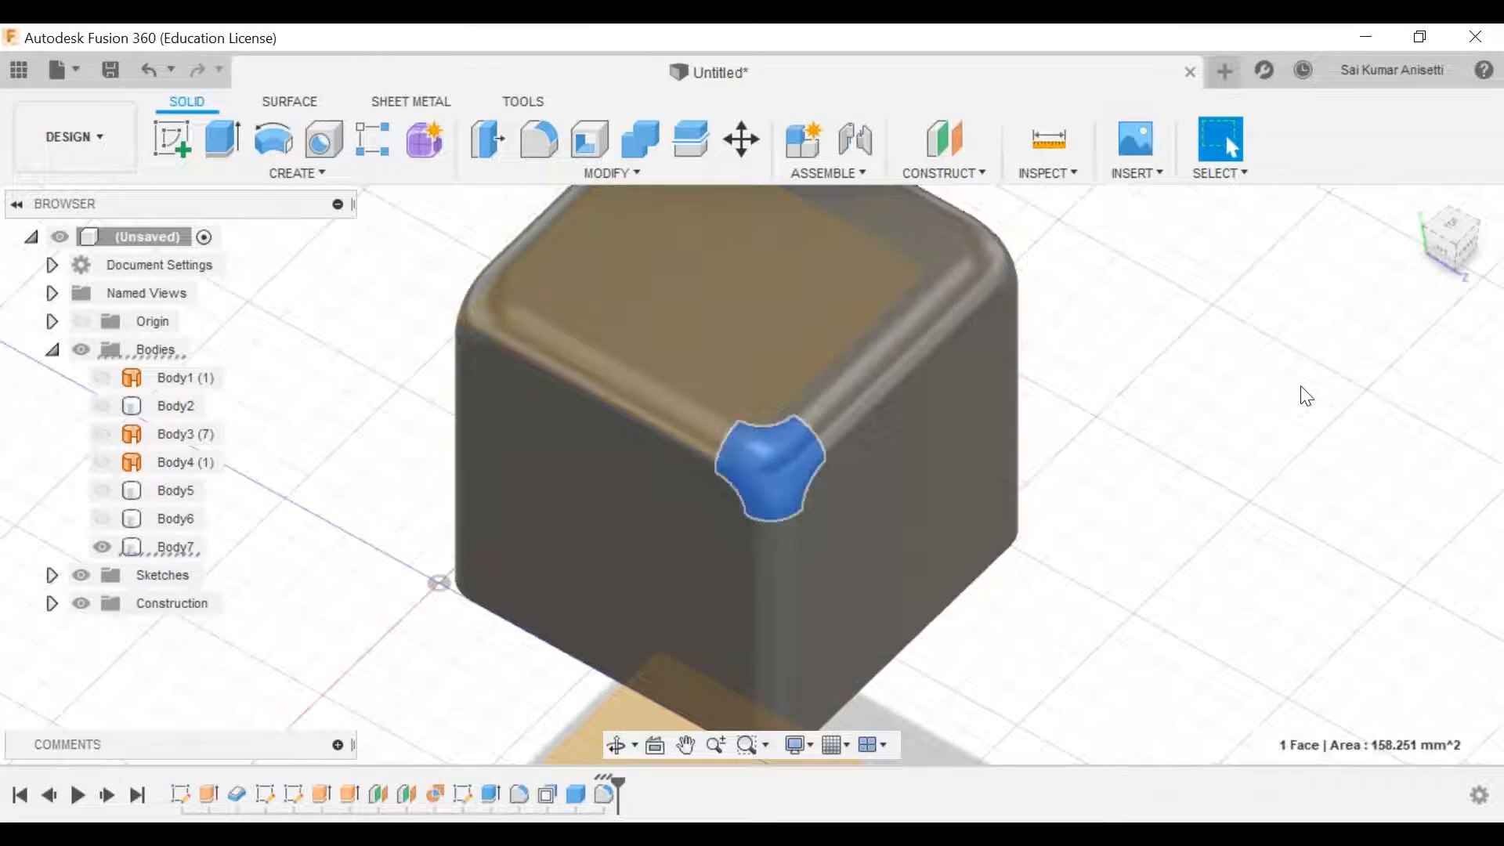
click(1125, 417)
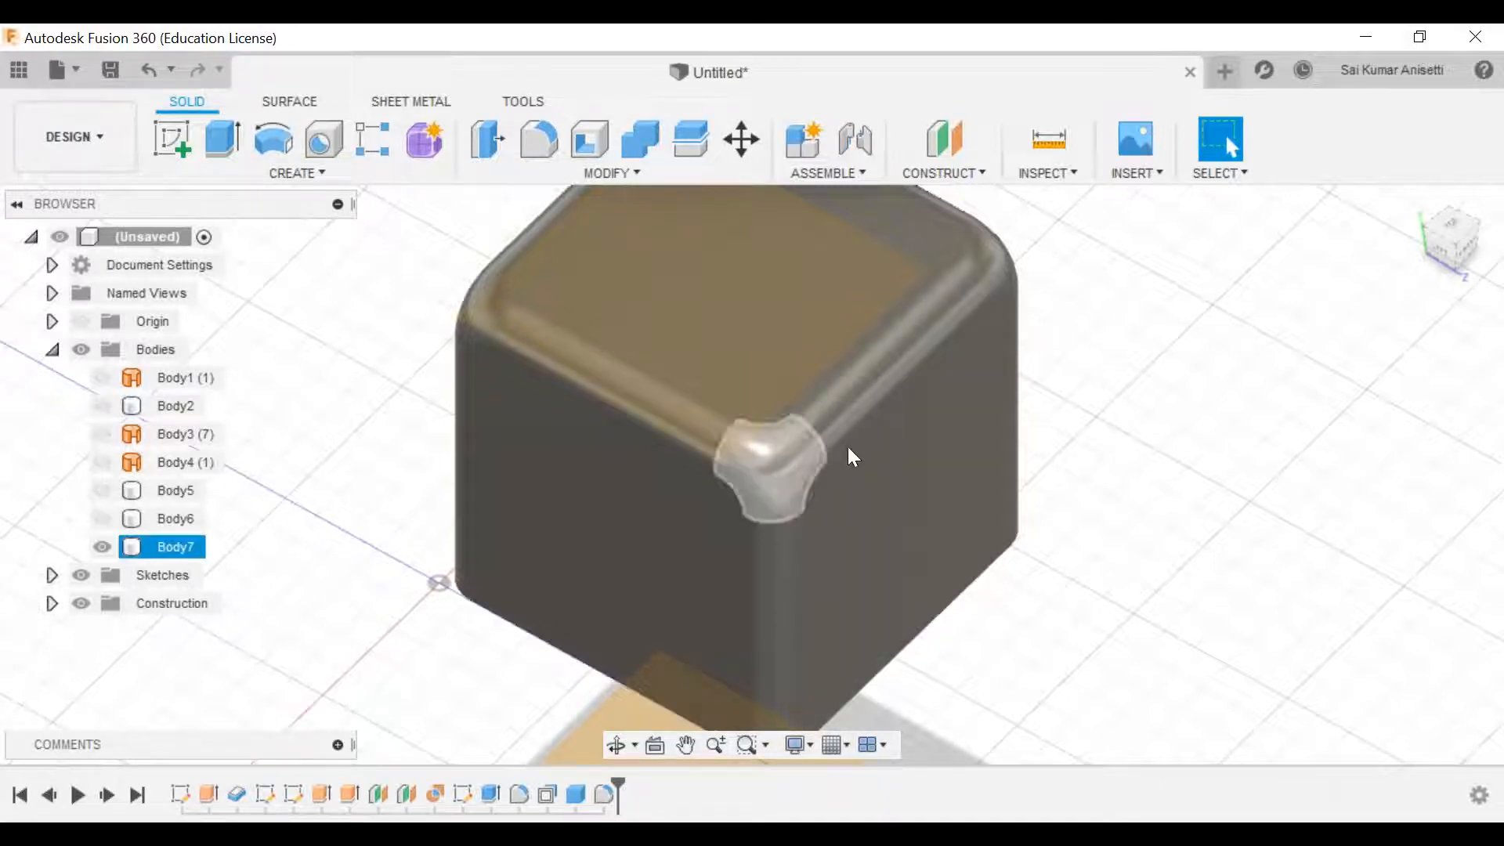
Step: Edit the cube's fillet feature to use the Rolling Ball corner type and examine the rounded corners
double_click(607, 794)
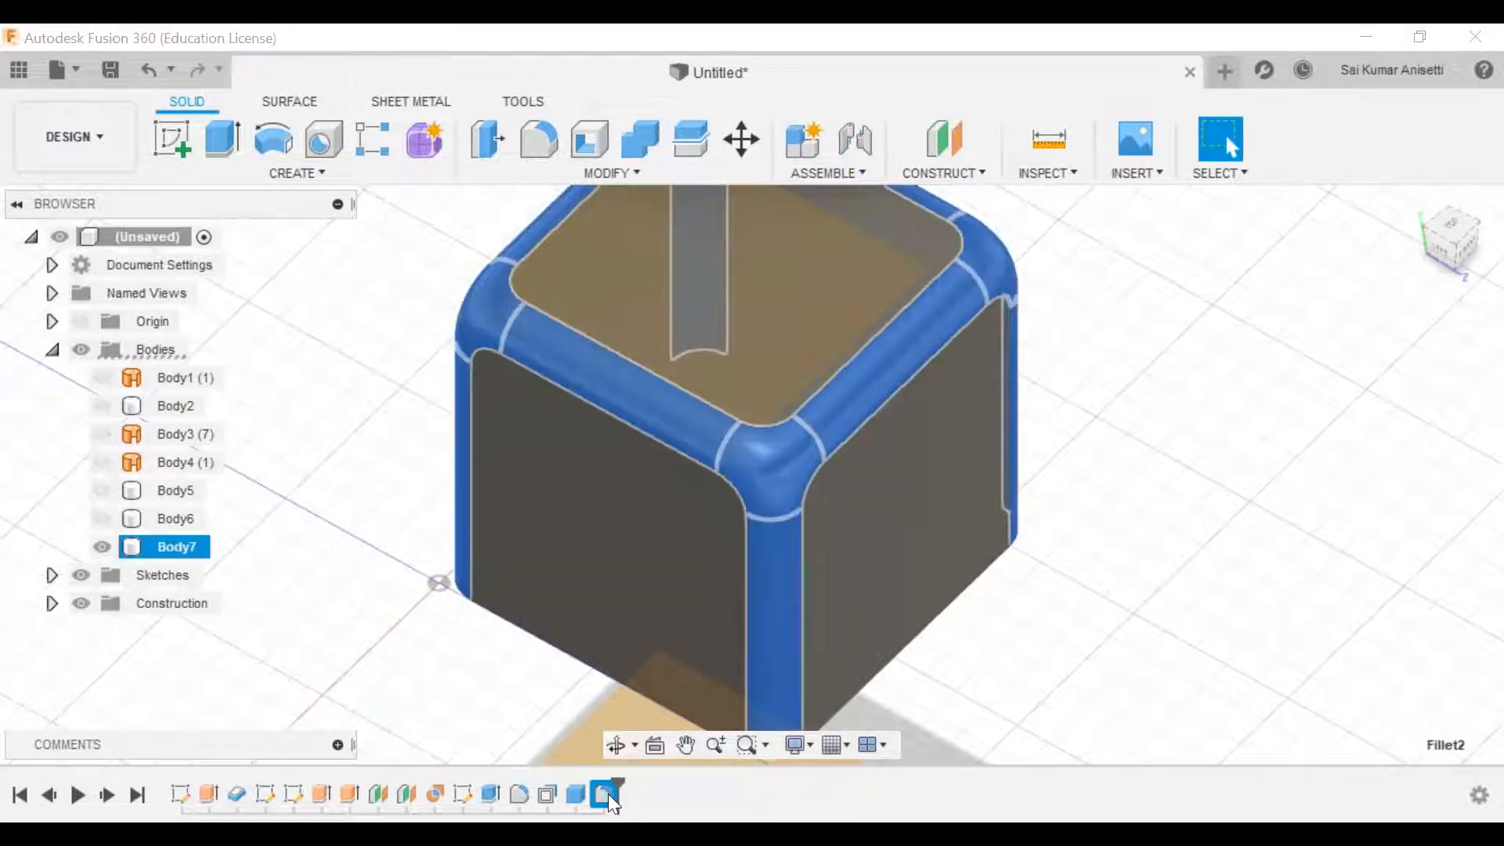
click(1199, 570)
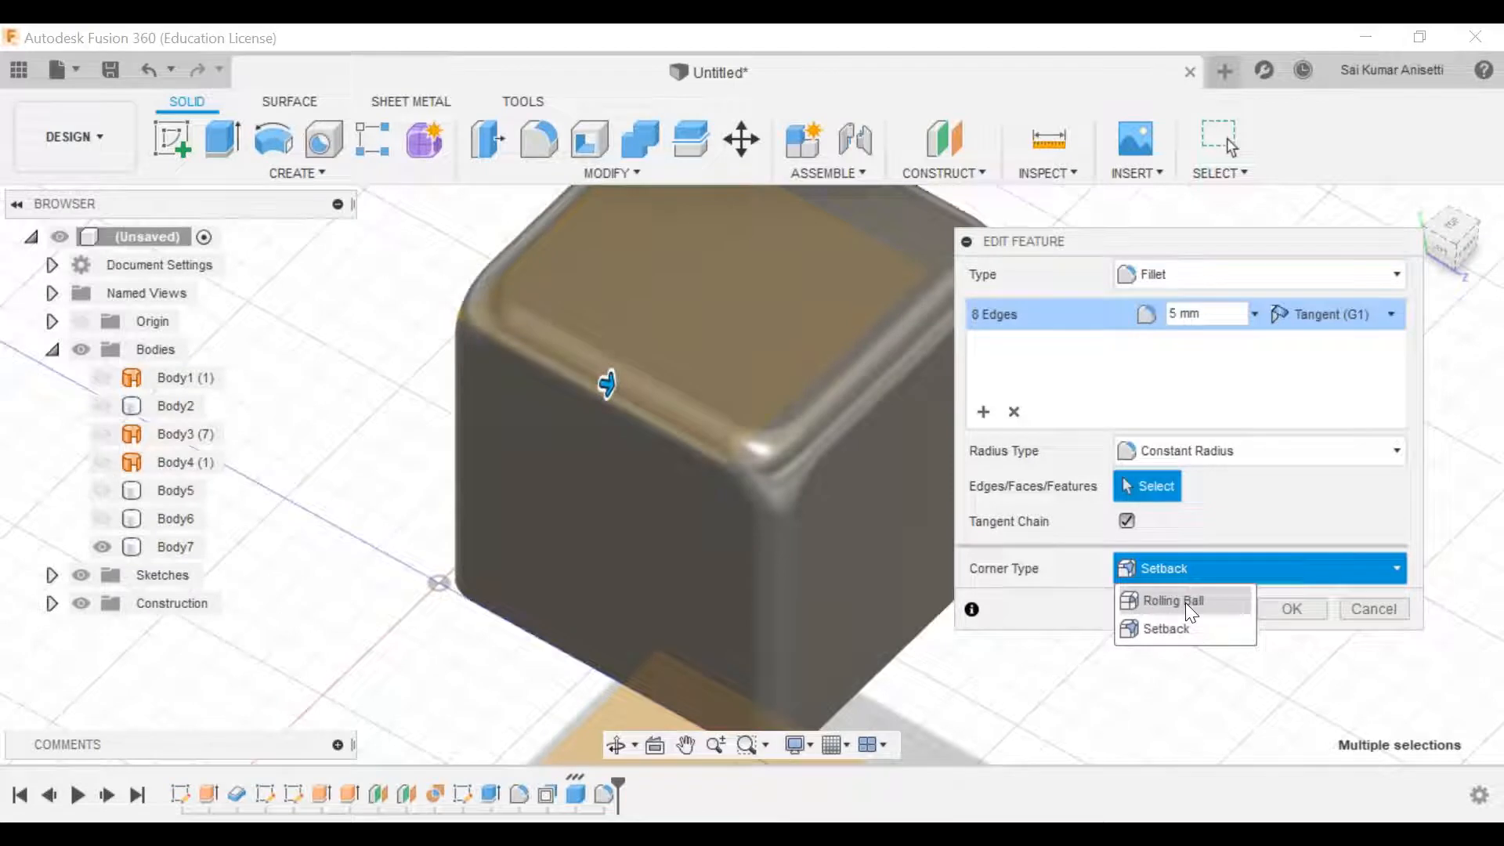
click(1186, 602)
click(1286, 609)
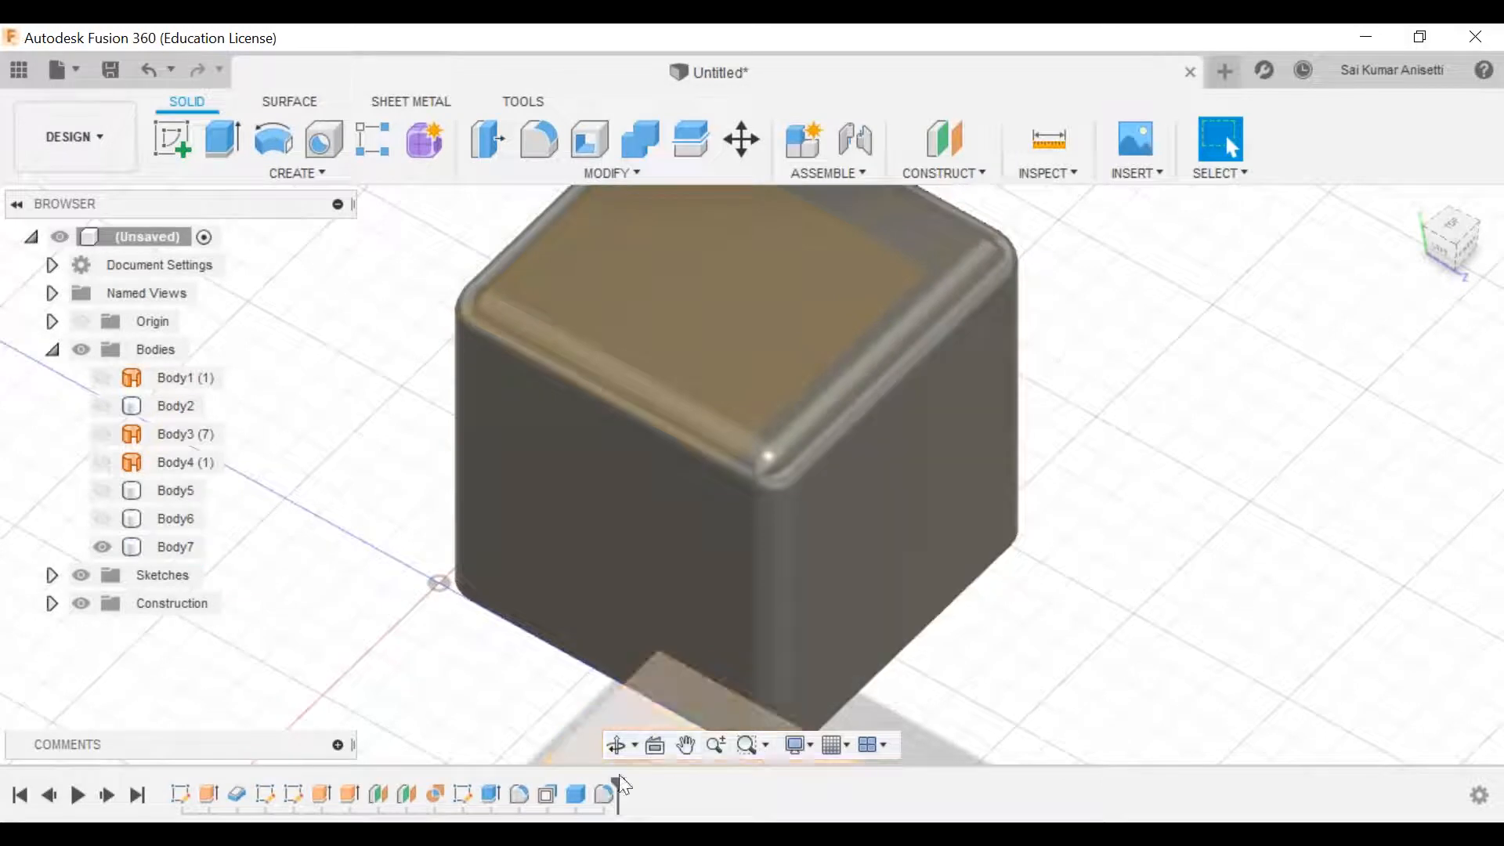
click(605, 793)
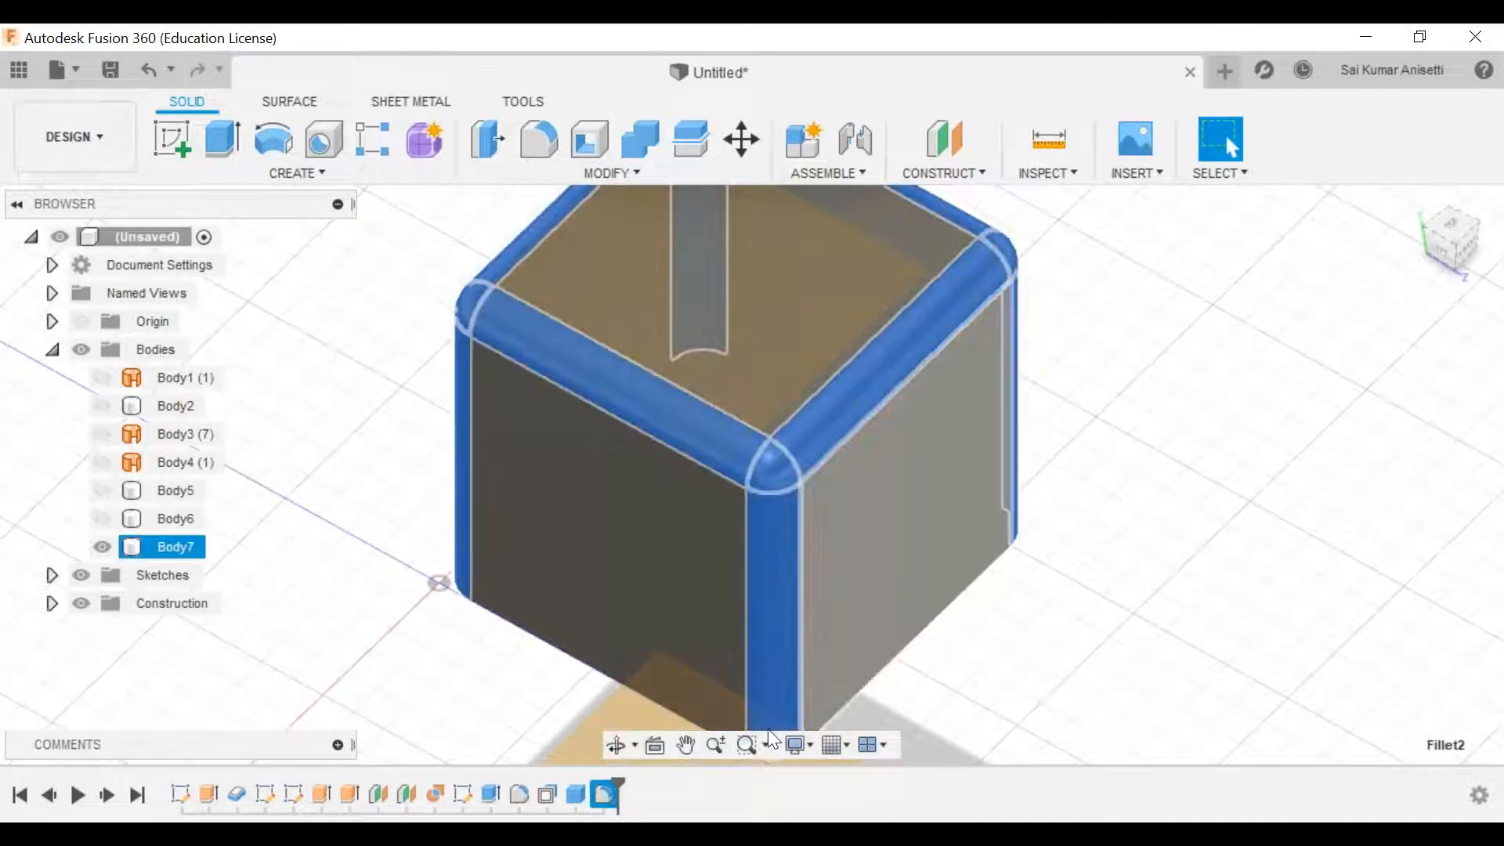
click(1235, 642)
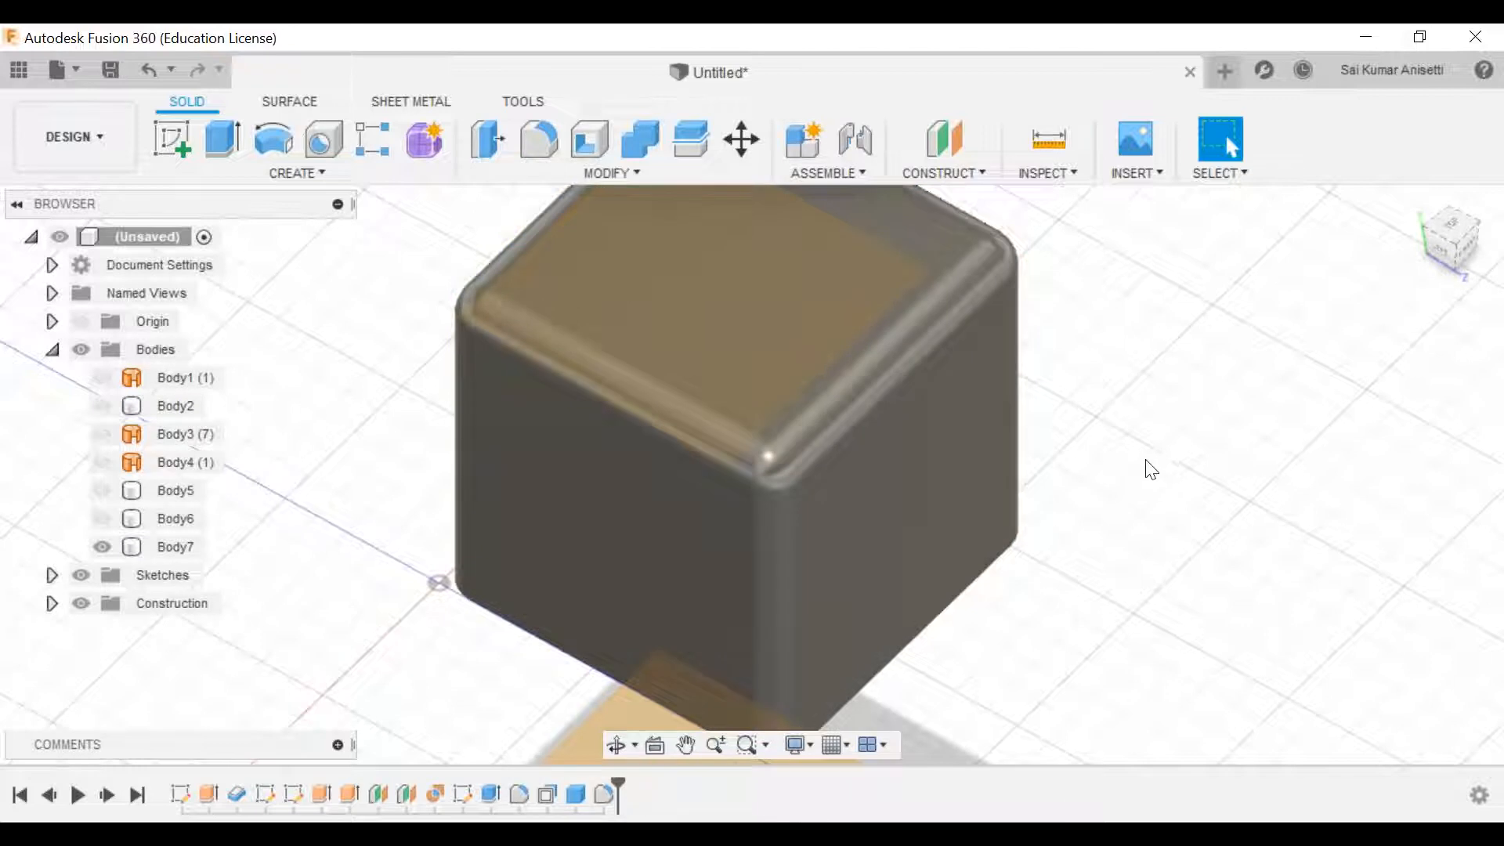
Step: Set the visual style to Shaded with Visible Edges Only
click(815, 744)
mouse_move(914, 531)
click(1071, 584)
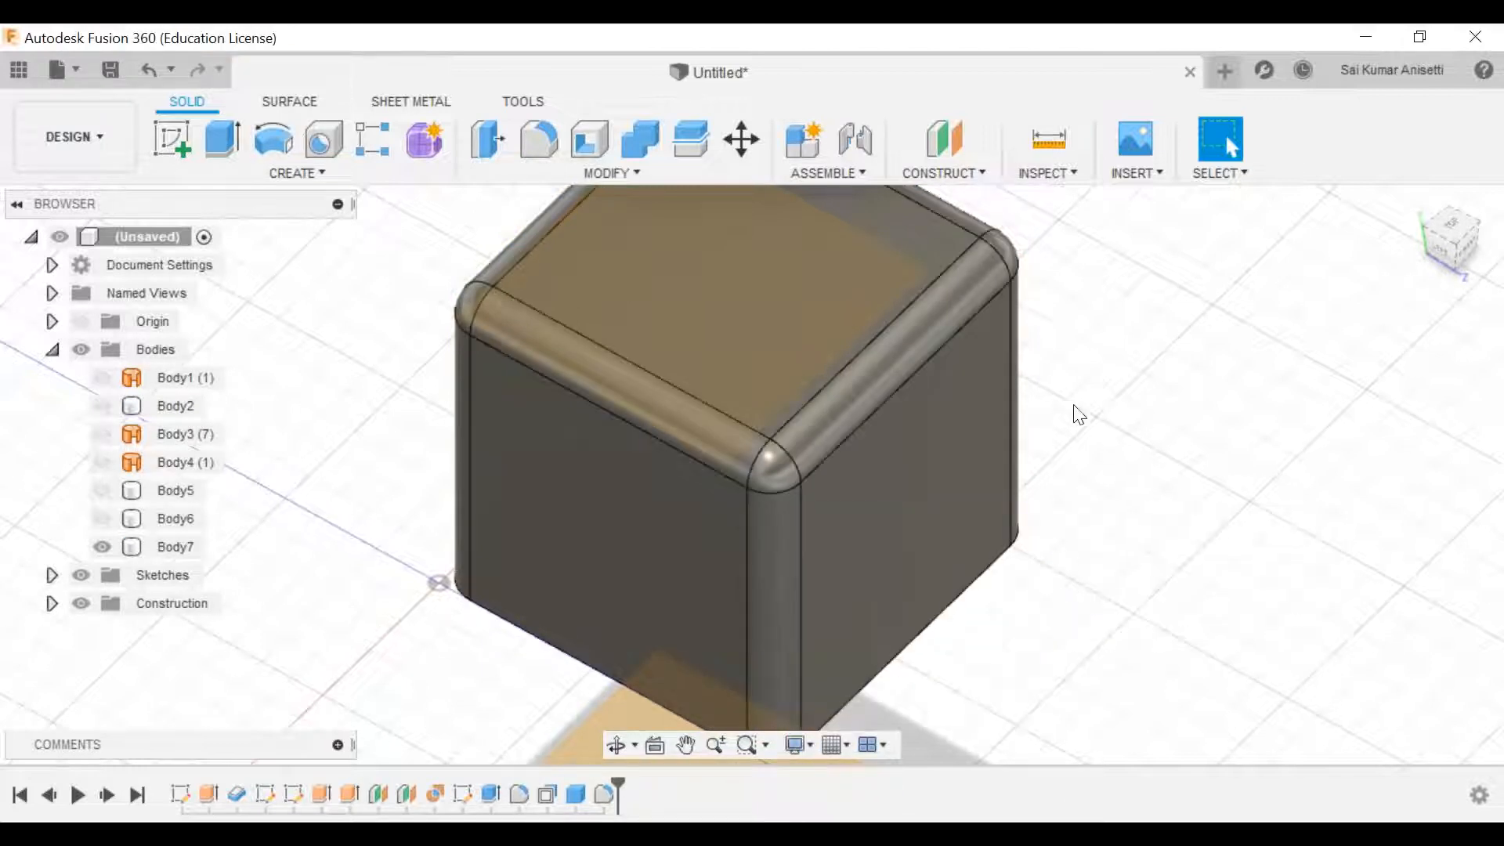
middle_drag(1044, 420, 1009, 471)
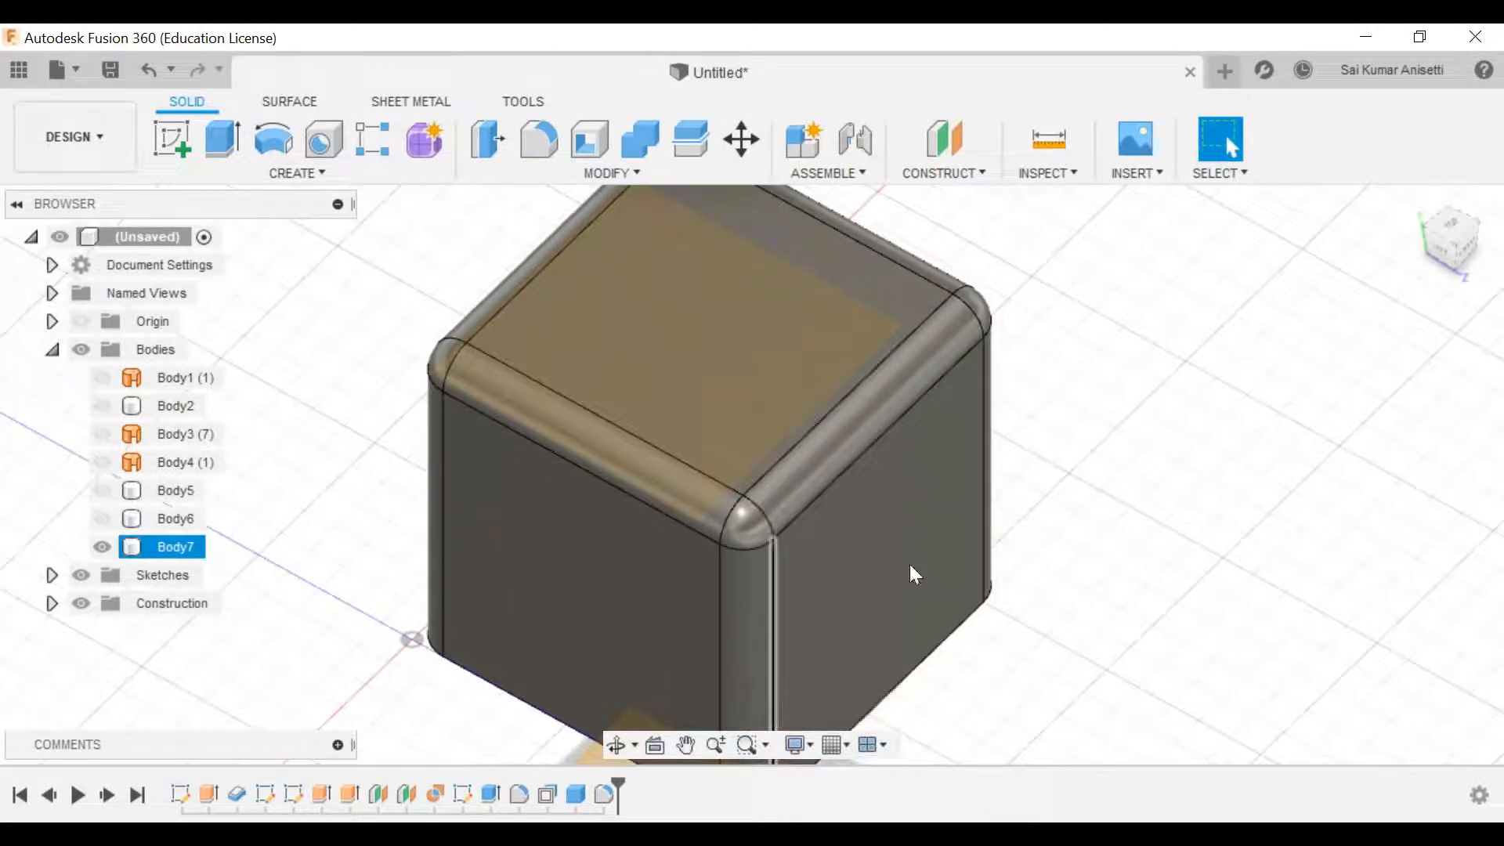
Step: Edit the cube's fillet feature to use the Setback corner type
double_click(604, 794)
click(1269, 576)
click(1167, 628)
click(1280, 607)
click(854, 610)
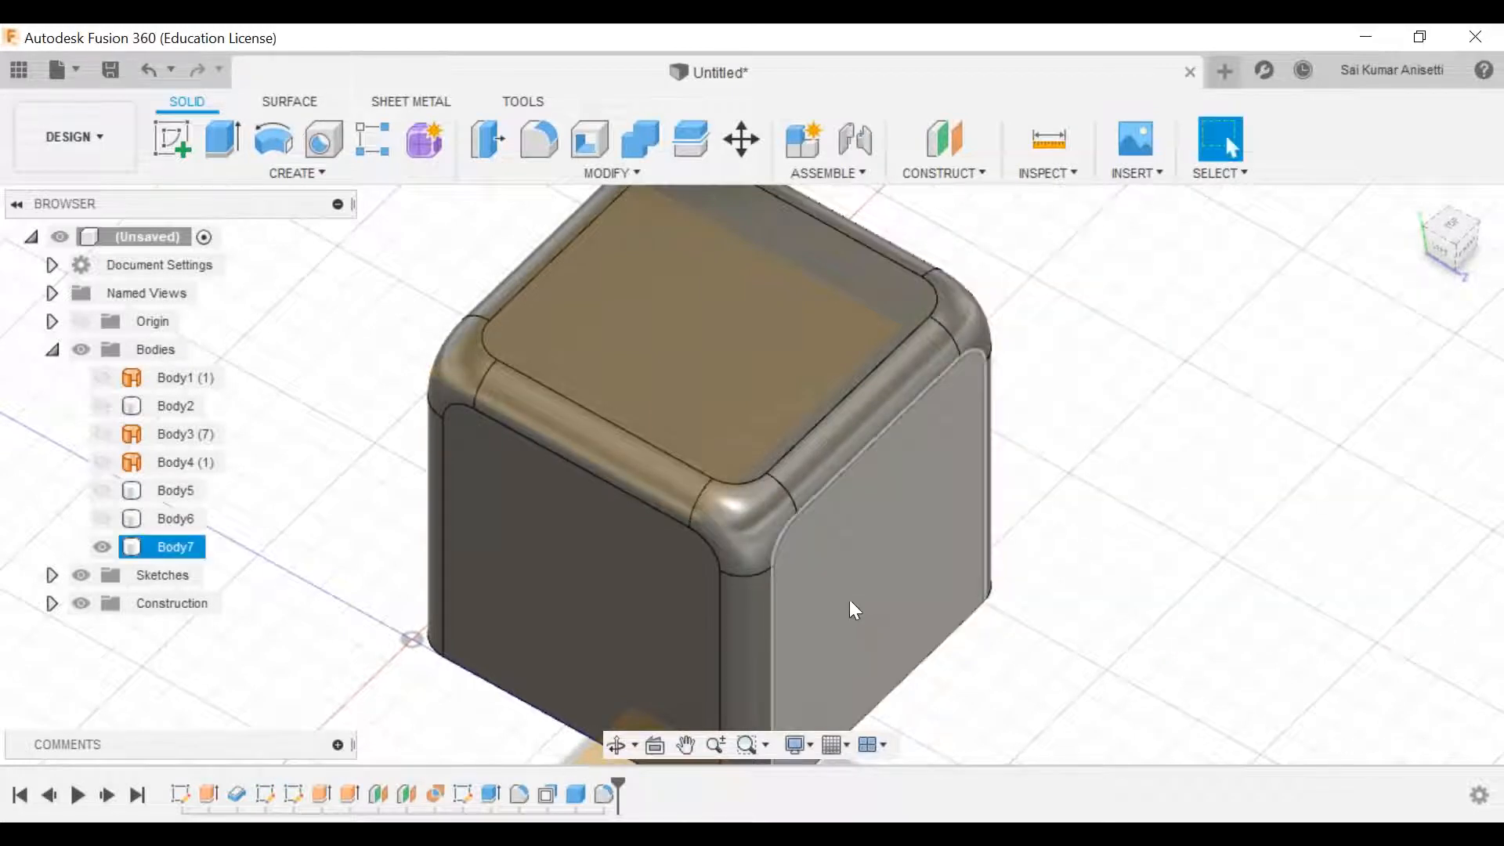
Step: Start a shell that removes the cube's flat face opposite the filleted one, with an inside thickness of 4 mm
shift+middle_drag(839, 600, 711, 460)
scroll(740, 534, up, 2)
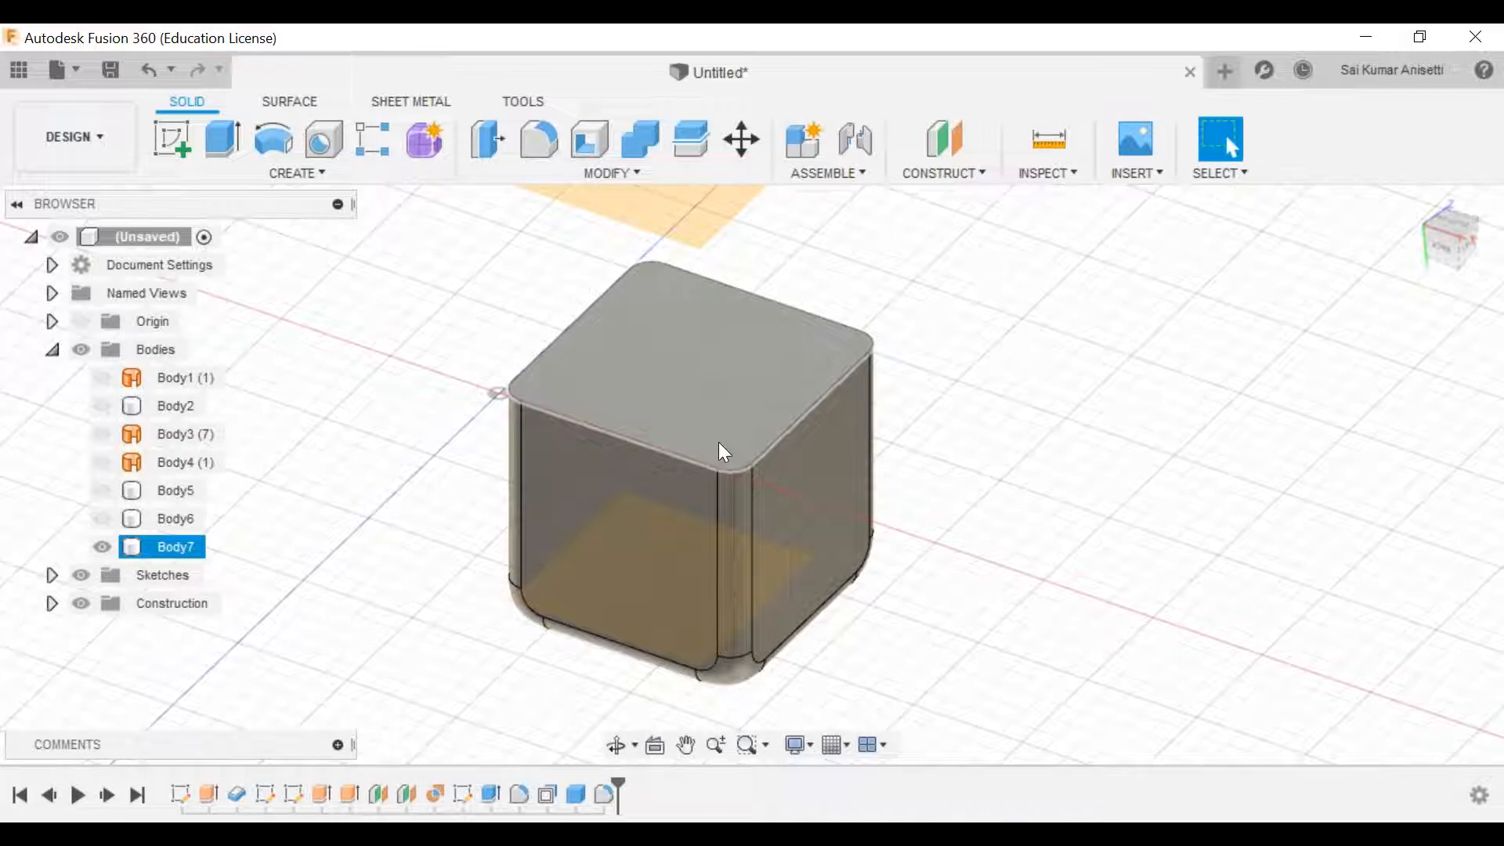
click(619, 171)
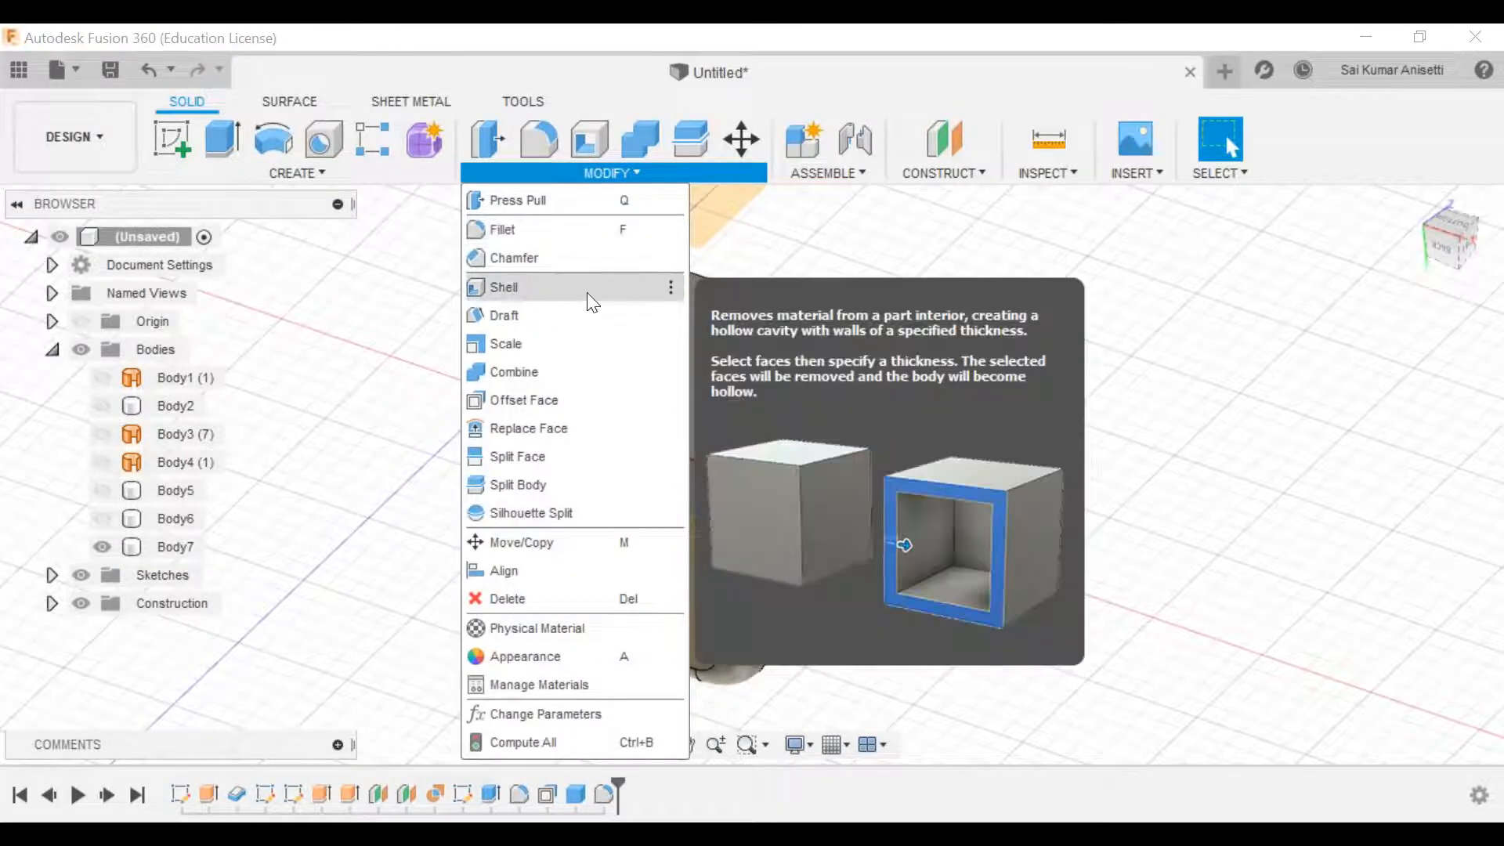
click(586, 293)
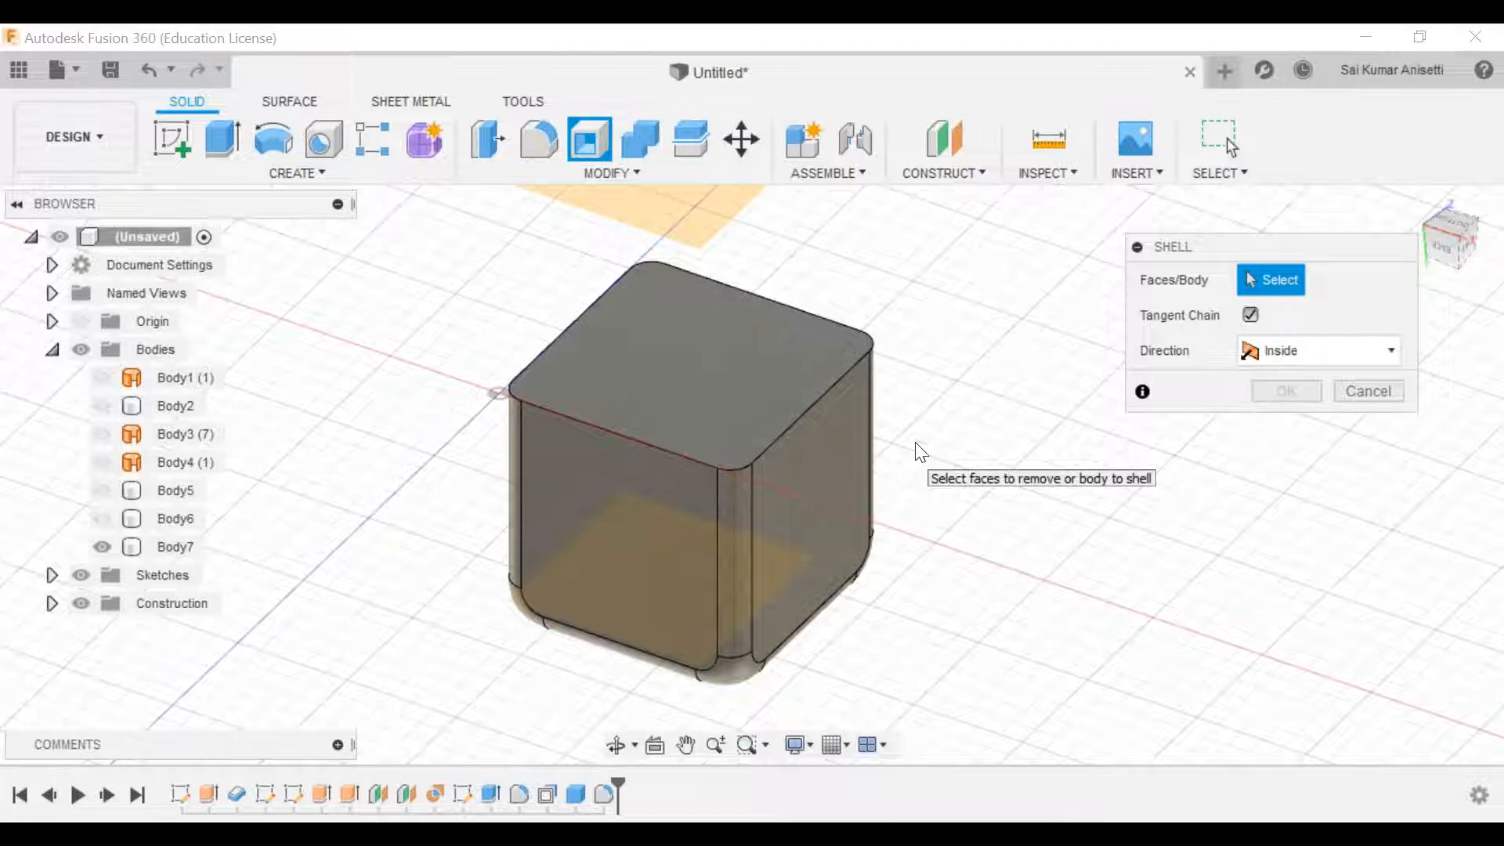
click(674, 379)
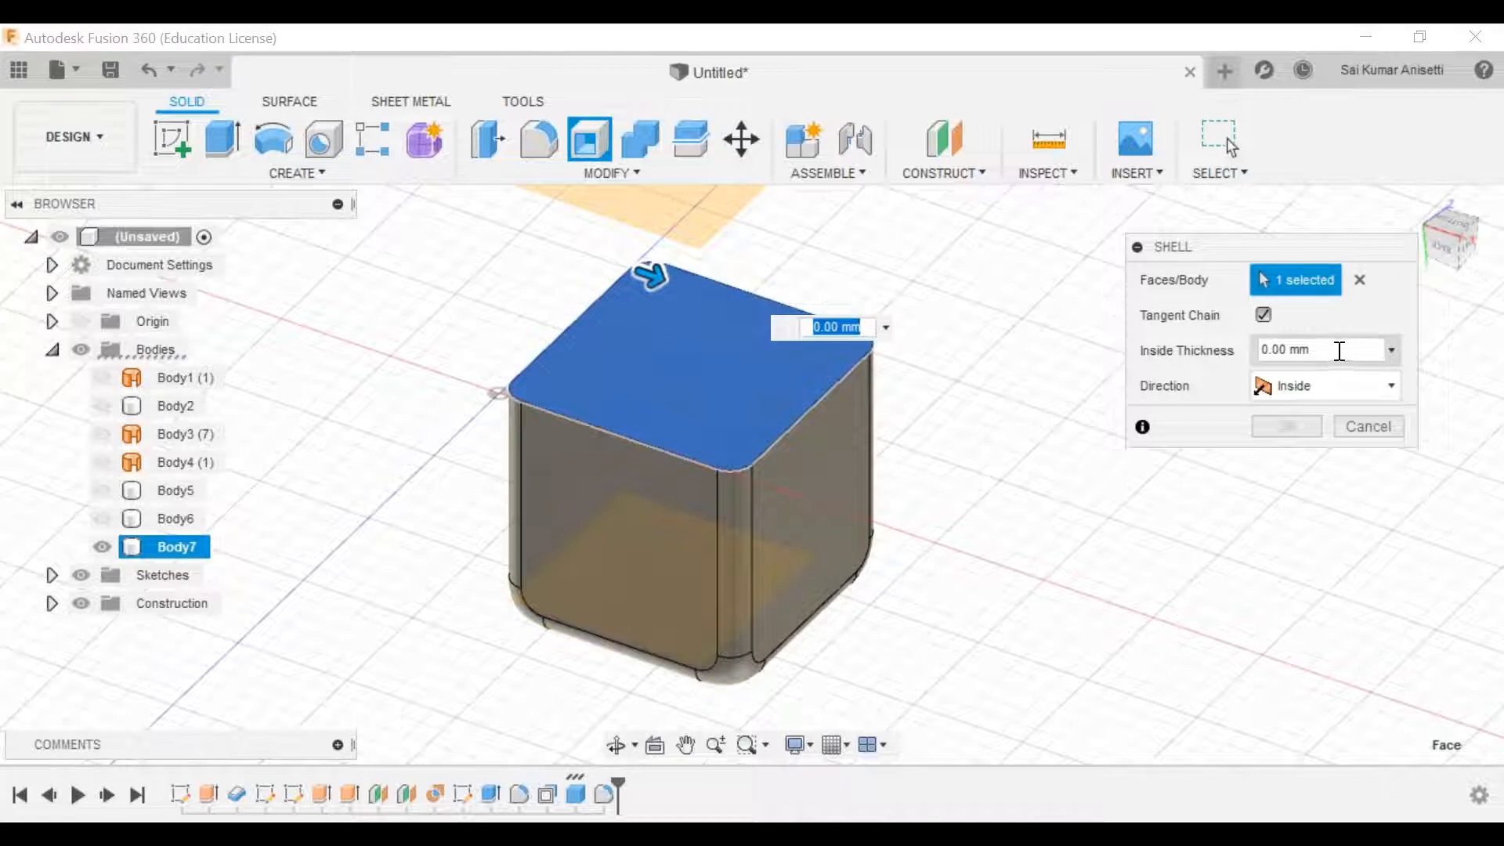
drag(1340, 350, 1249, 350)
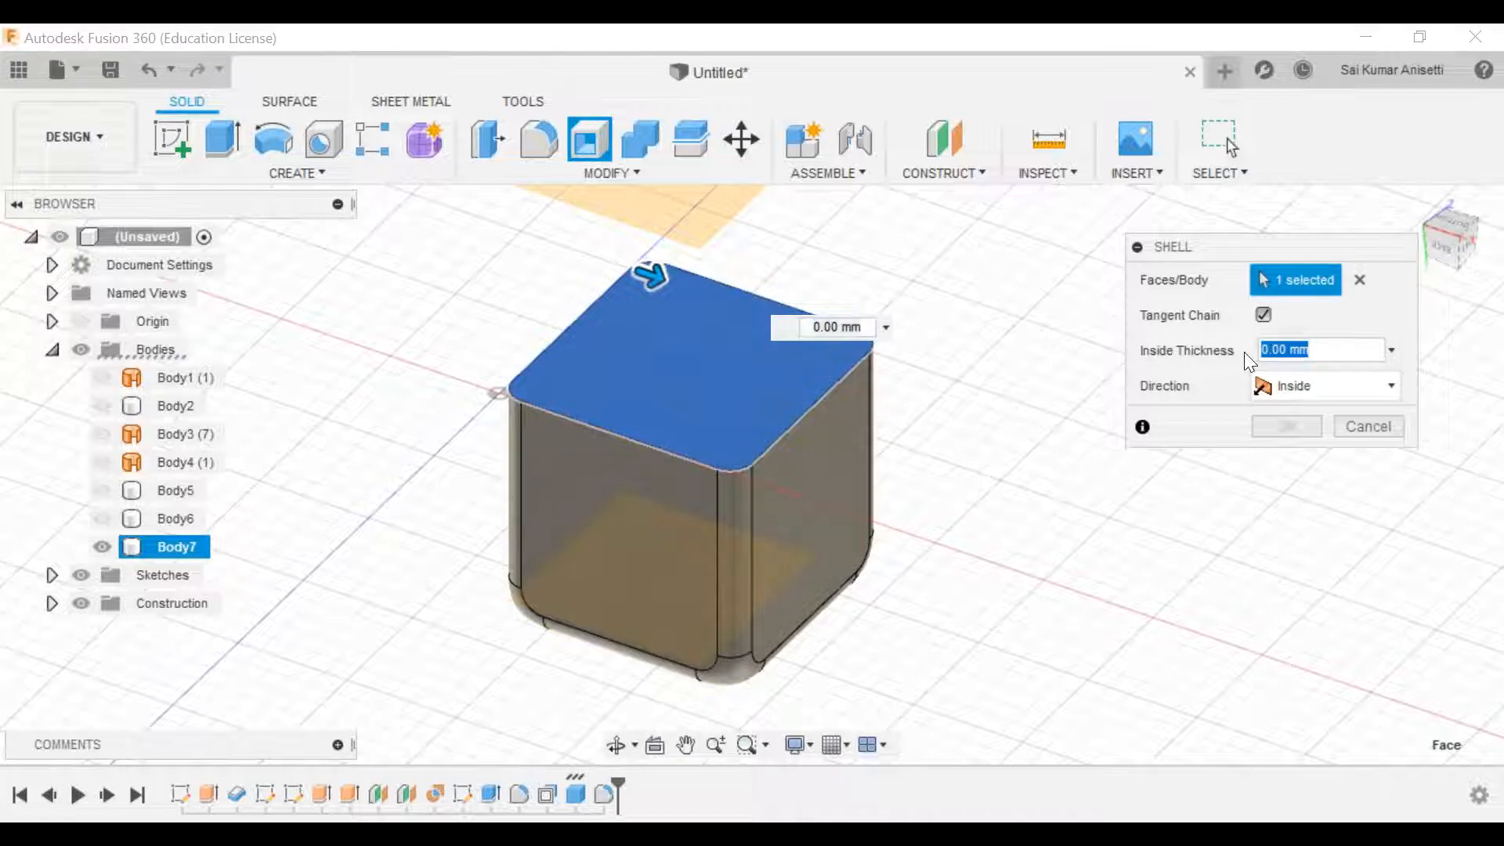
text(4)
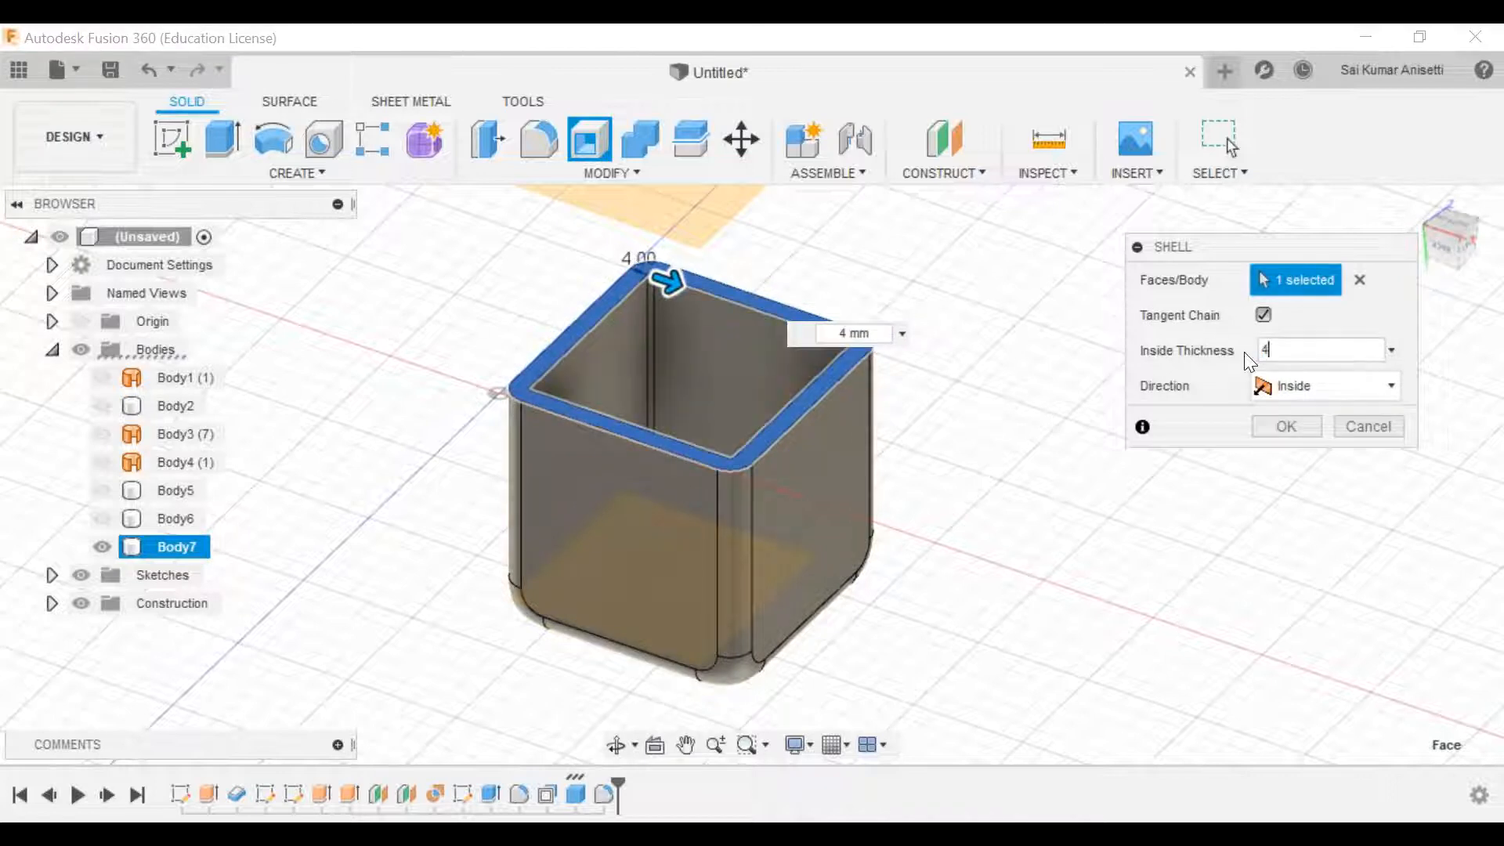
Step: Set the shell's inside thickness to 2 mm and complete the shell with the Inside direction
drag(1266, 349, 1236, 349)
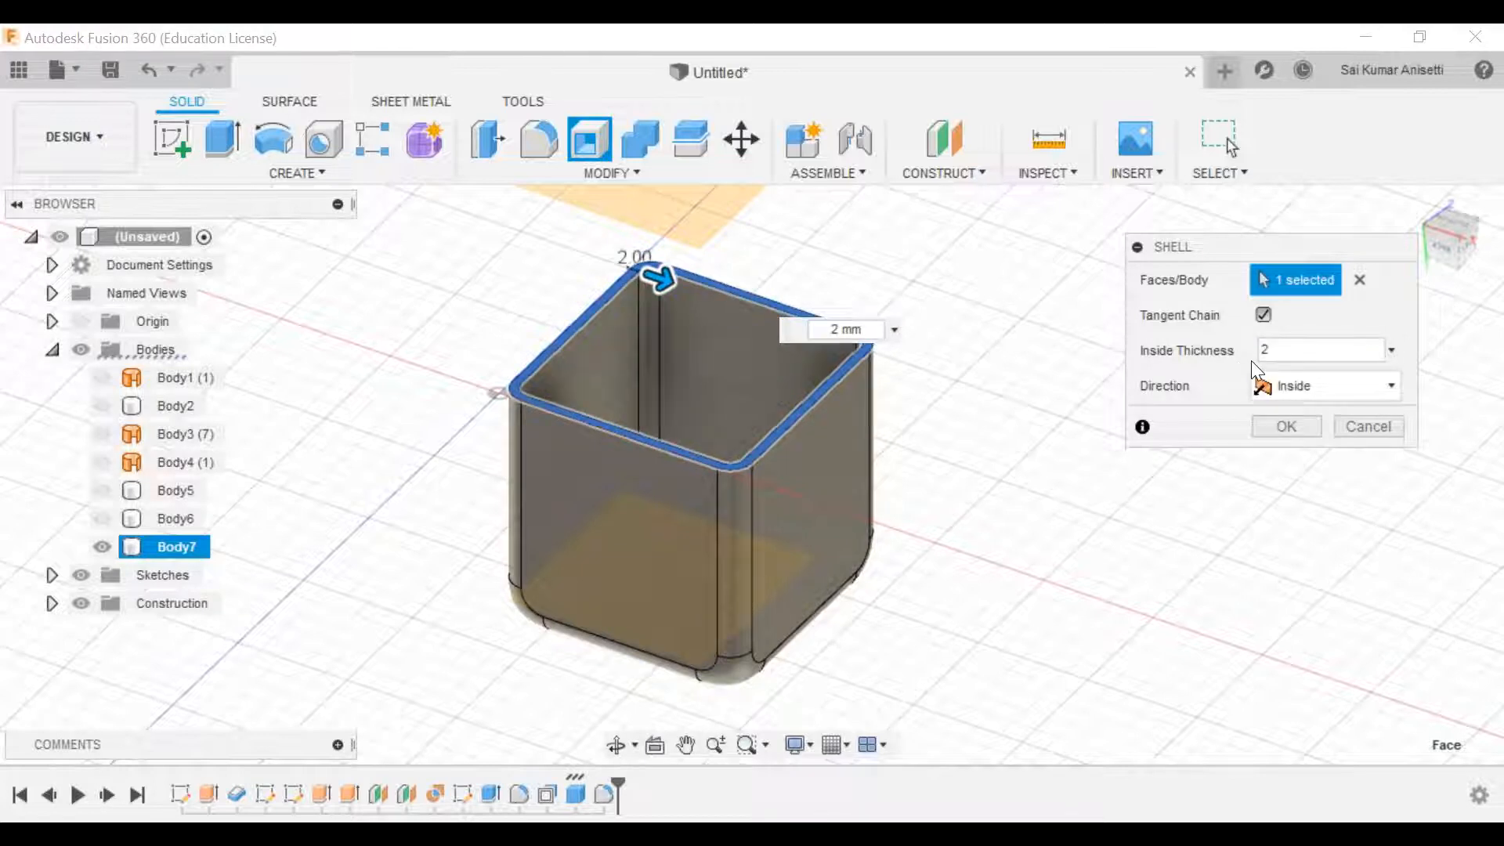
middle_drag(810, 453, 781, 495)
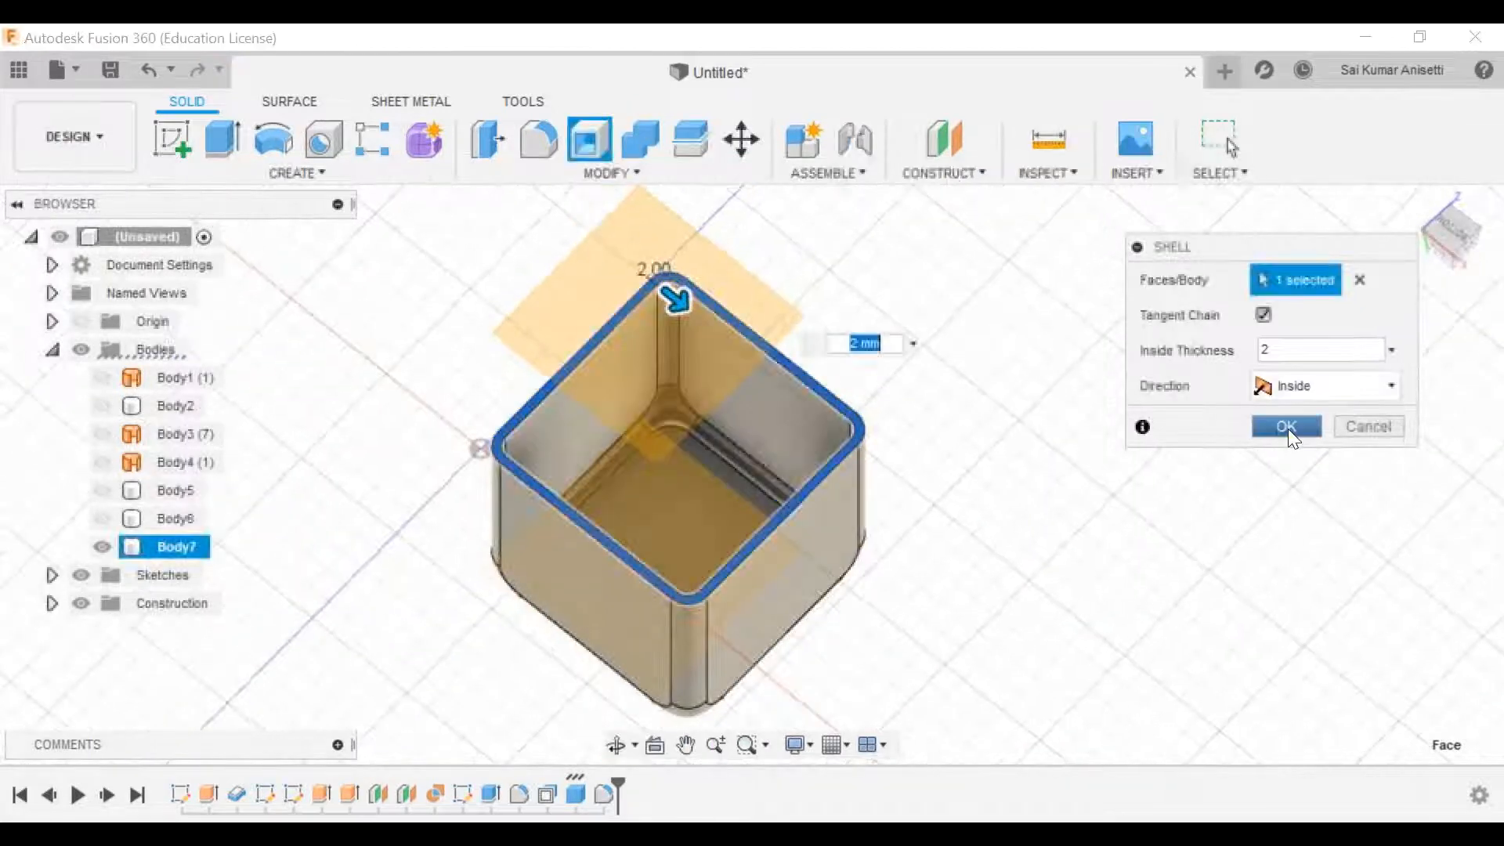
click(1287, 427)
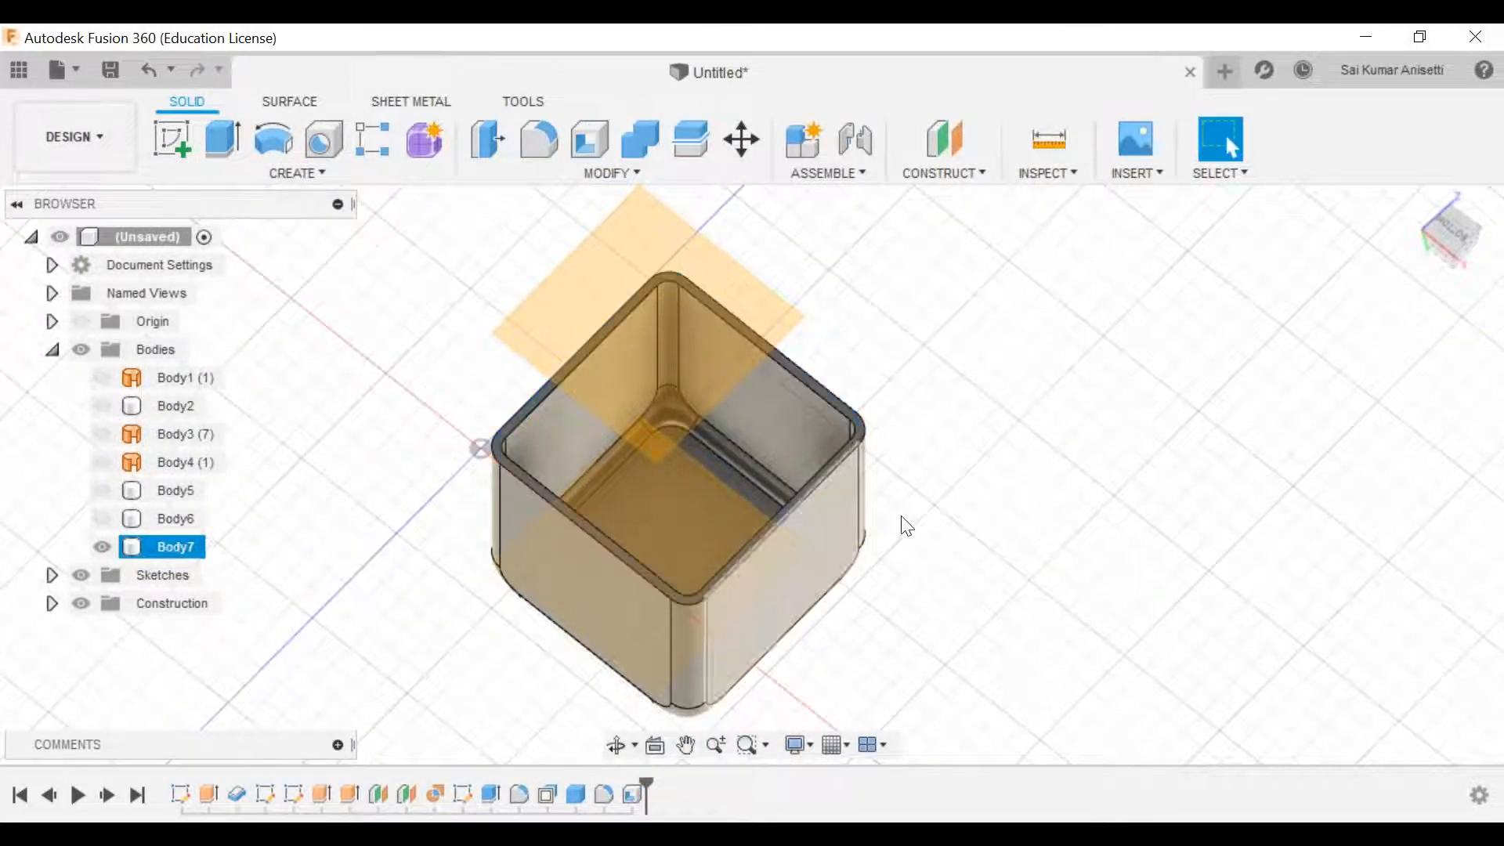
shift+middle_drag(685, 573, 736, 548)
scroll(675, 492, up, 6)
scroll(720, 517, down, 10)
scroll(708, 430, up, 5)
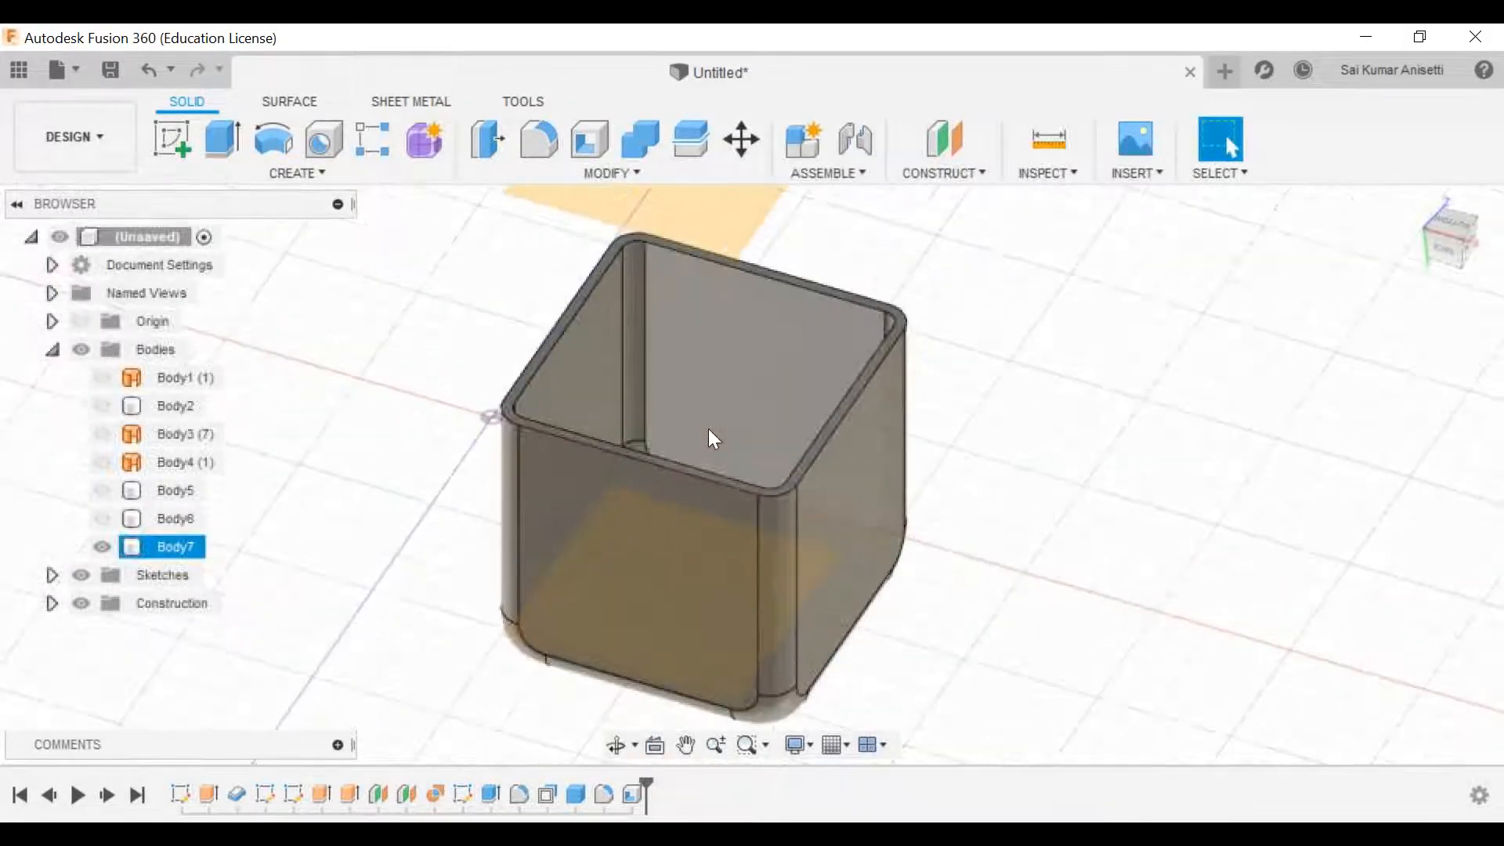
Step: Examine the shelled cube's inner walls, rounded corners and floor from several angles
middle_drag(687, 471, 686, 470)
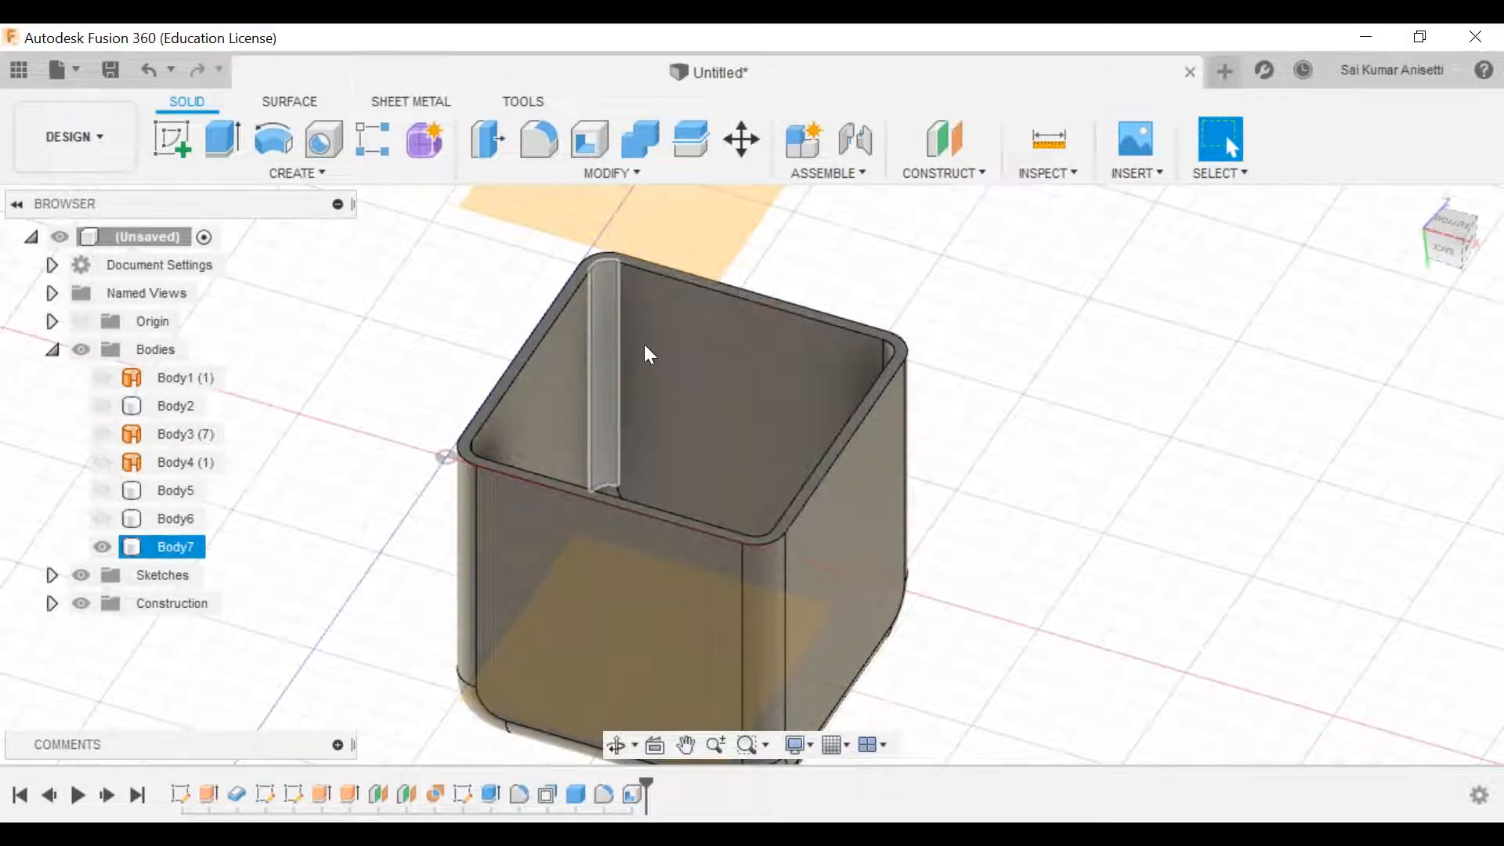
middle_drag(680, 420, 684, 410)
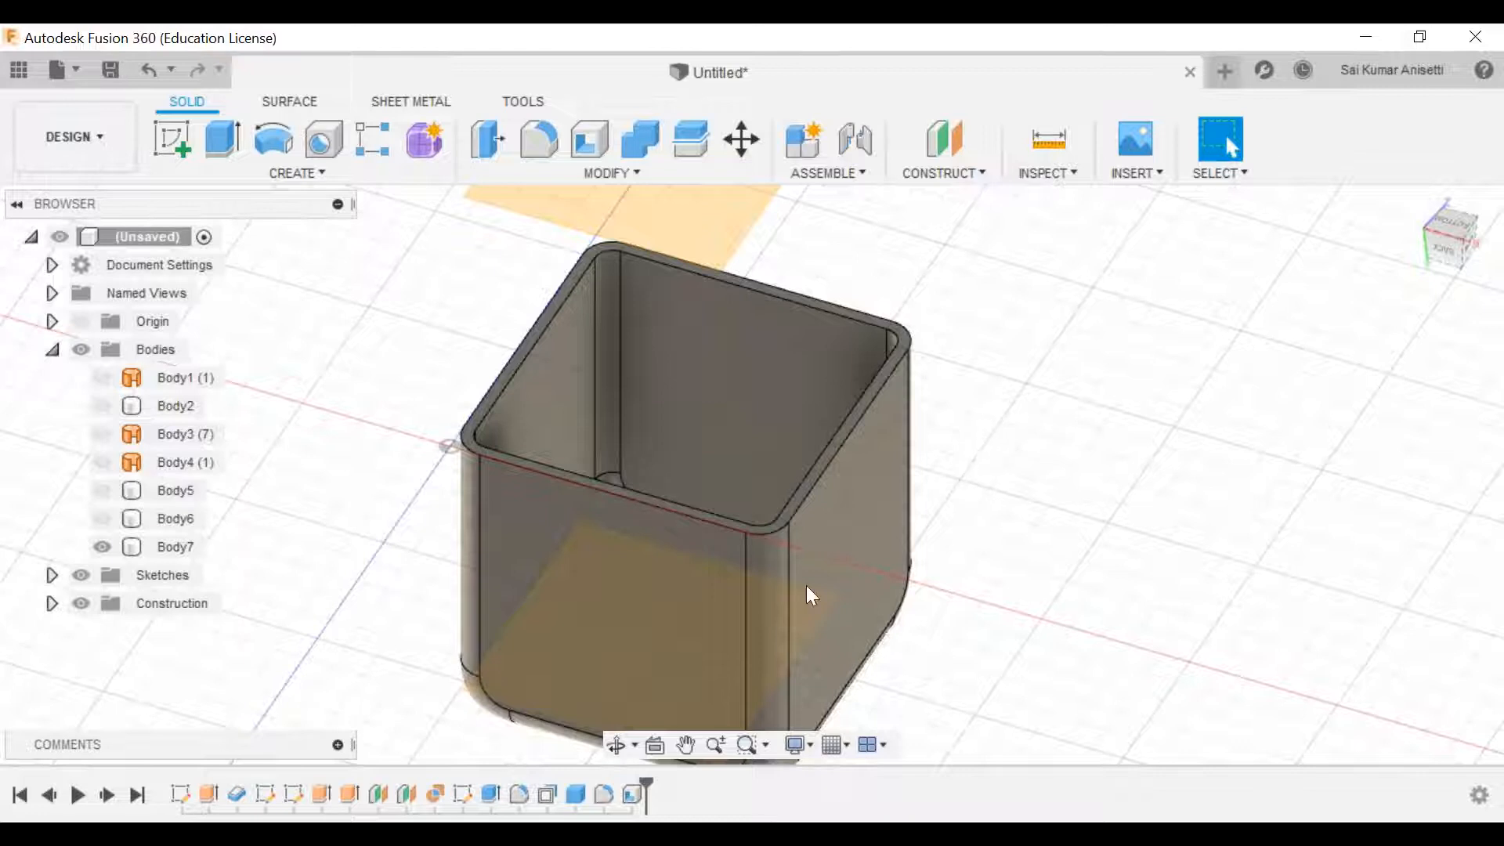
click(816, 605)
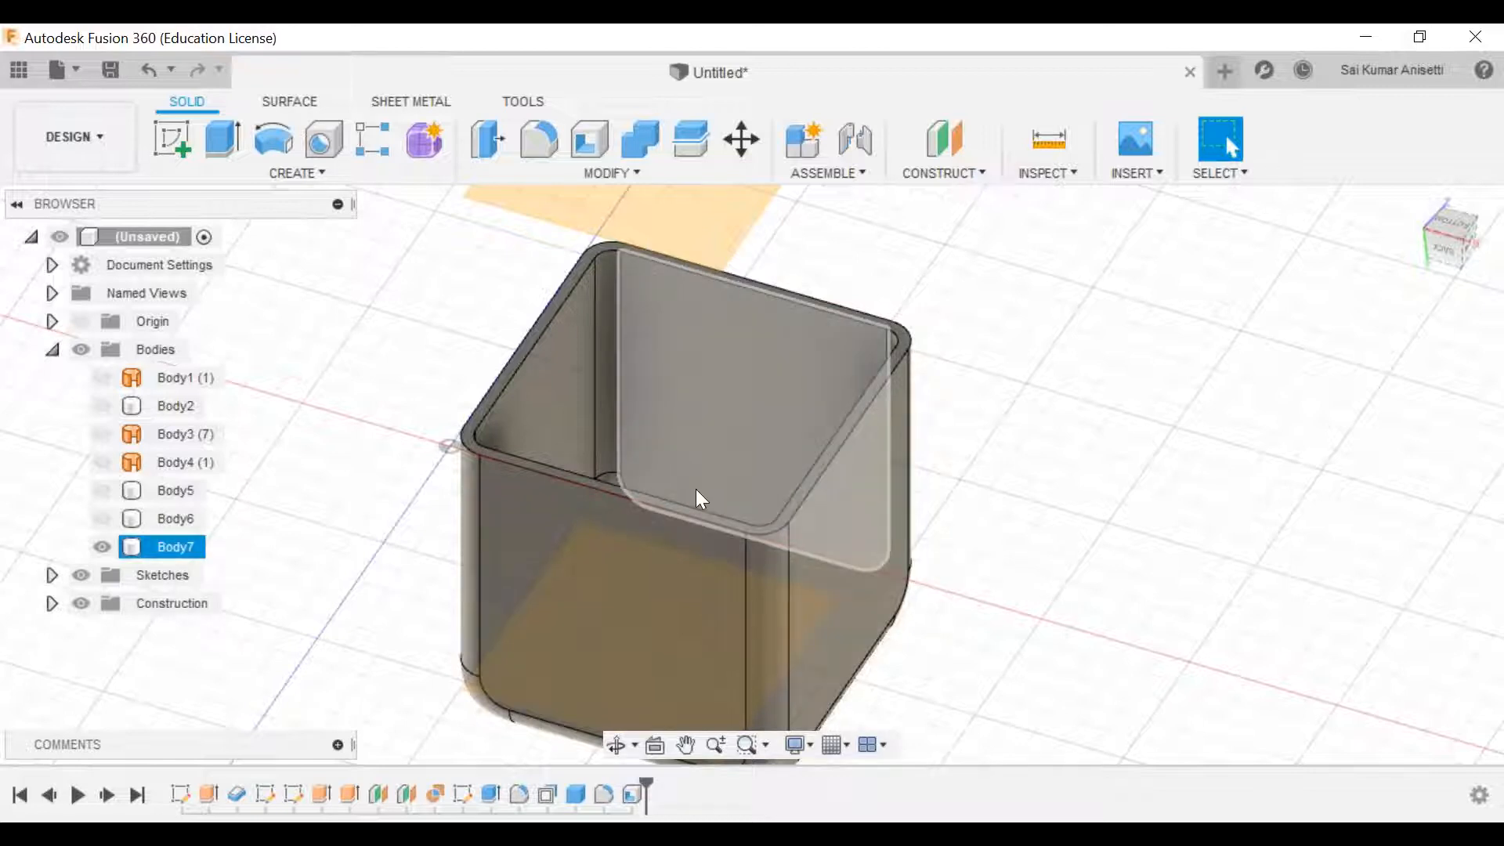
shift+middle_drag(674, 399, 642, 481)
click(650, 498)
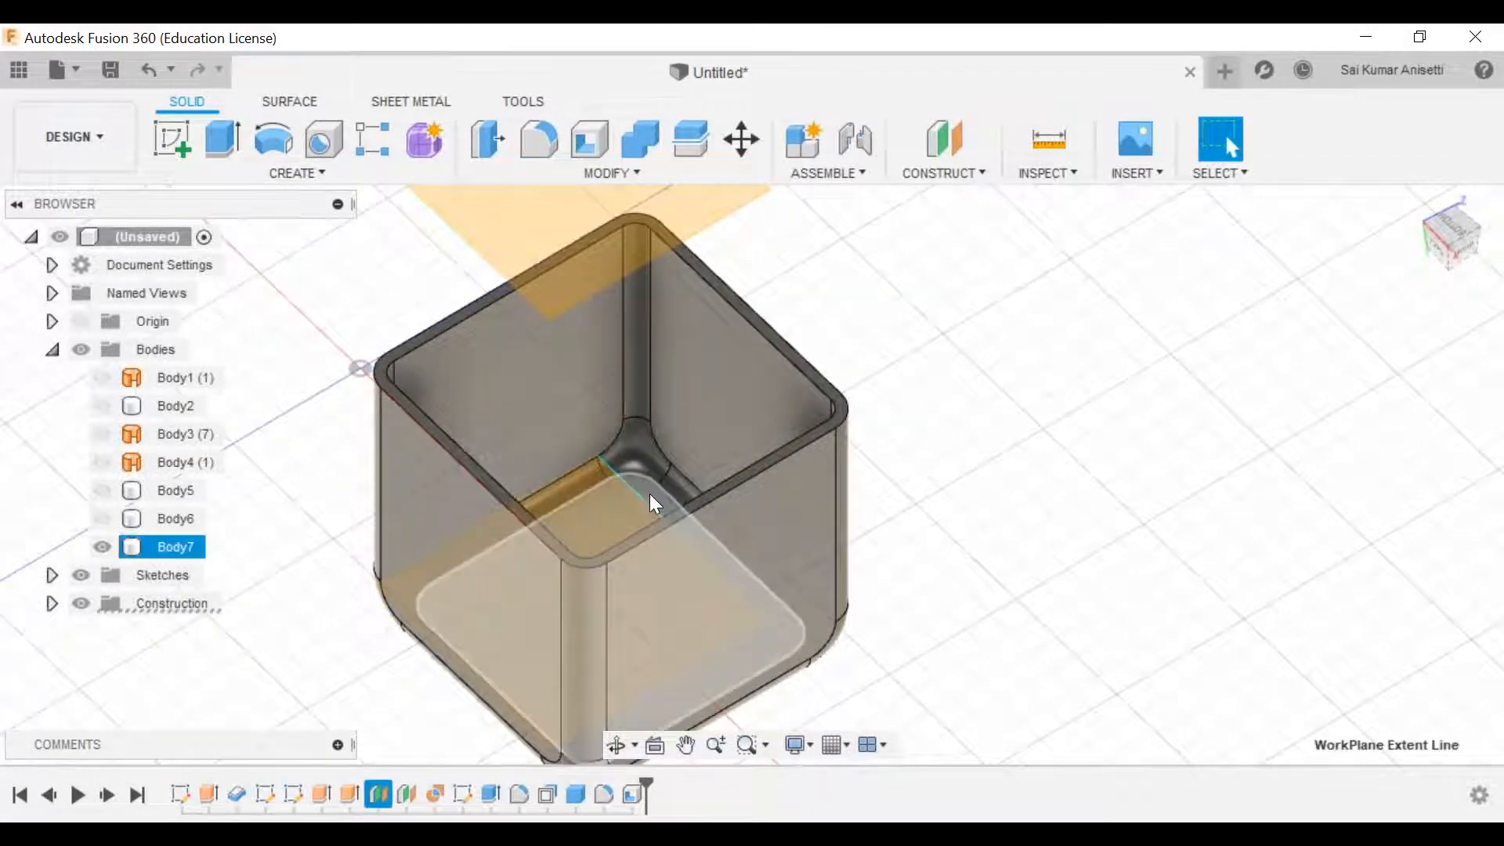
click(664, 396)
click(537, 376)
middle_drag(798, 511, 674, 524)
middle_drag(798, 527, 828, 510)
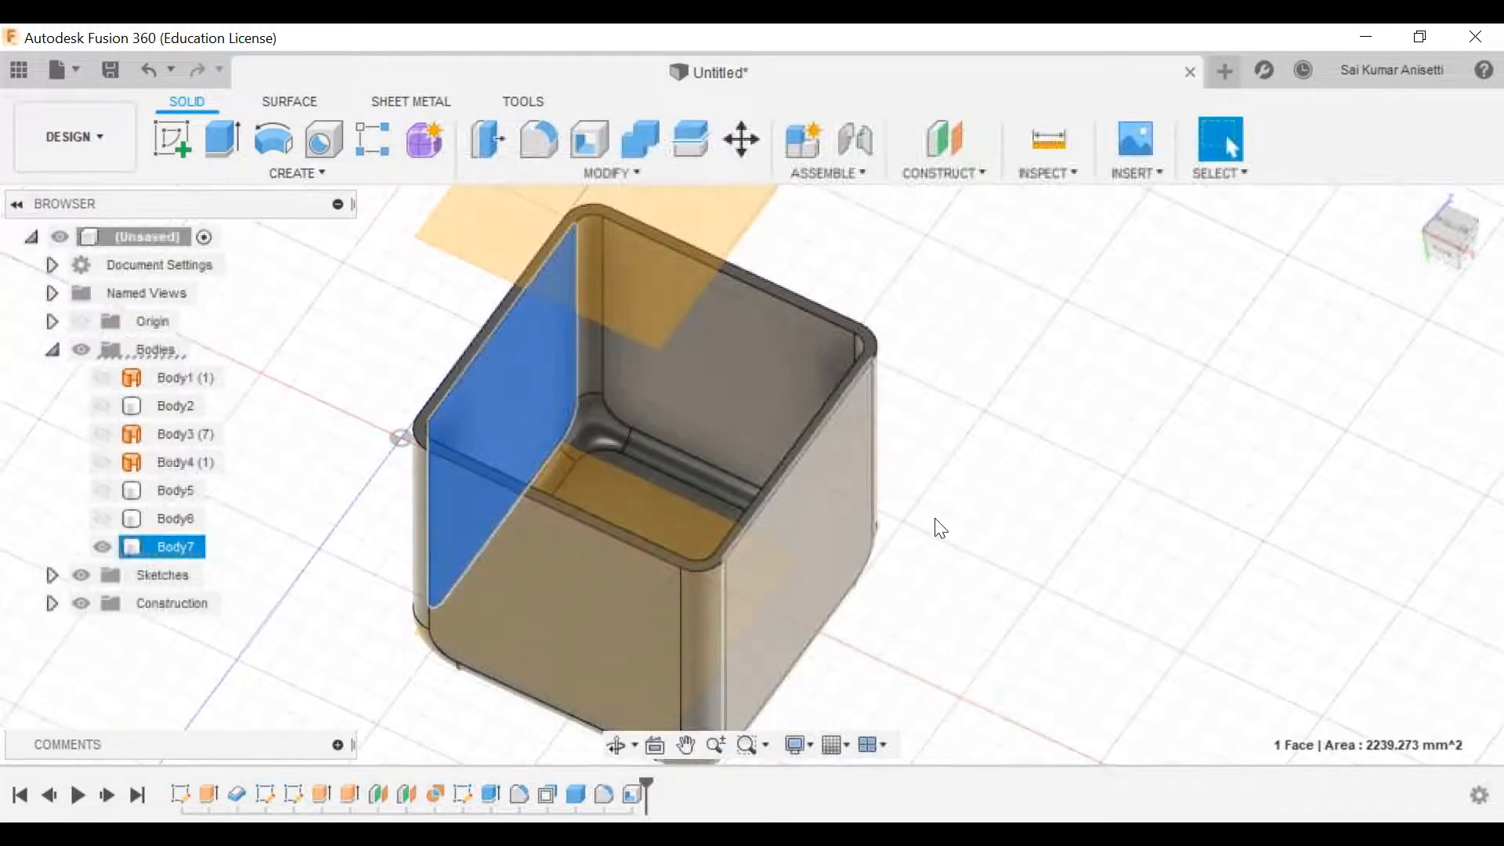
scroll(887, 459, down, 3)
scroll(887, 454, down, 2)
middle_drag(885, 461, 767, 371)
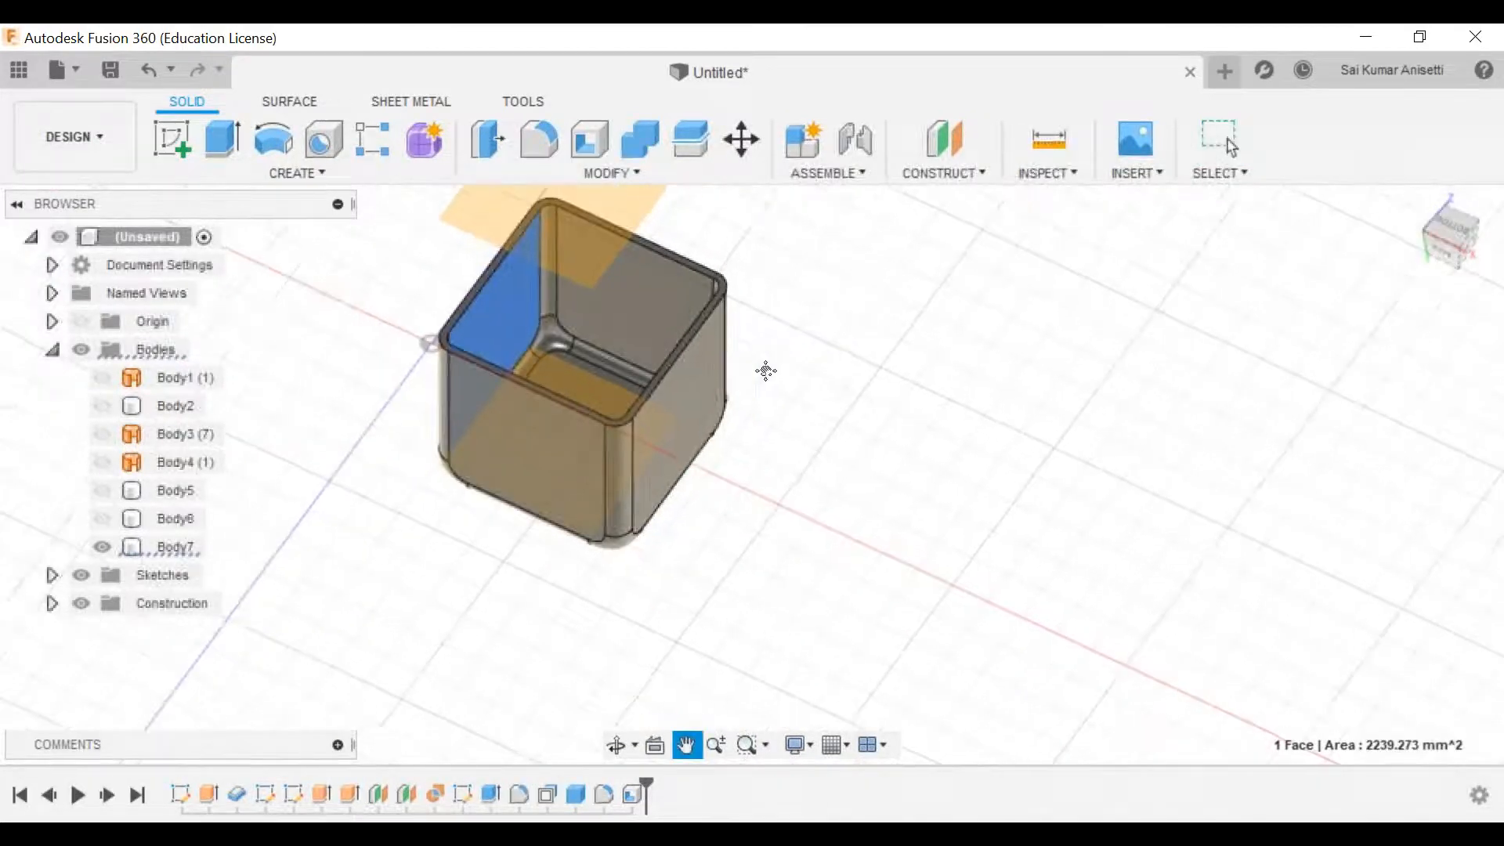
click(295, 170)
click(270, 384)
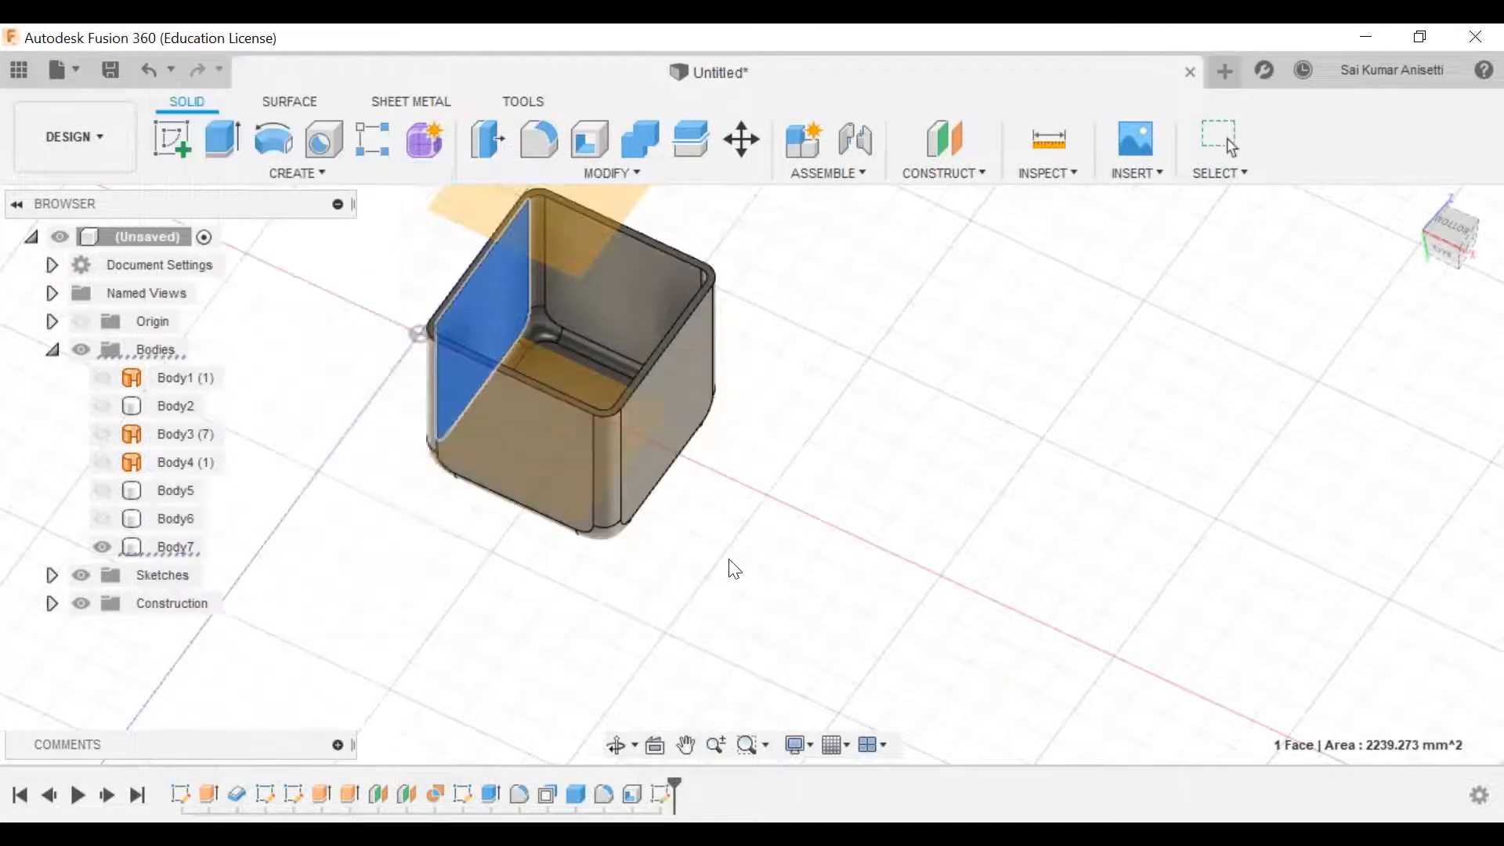
middle_drag(730, 559, 668, 540)
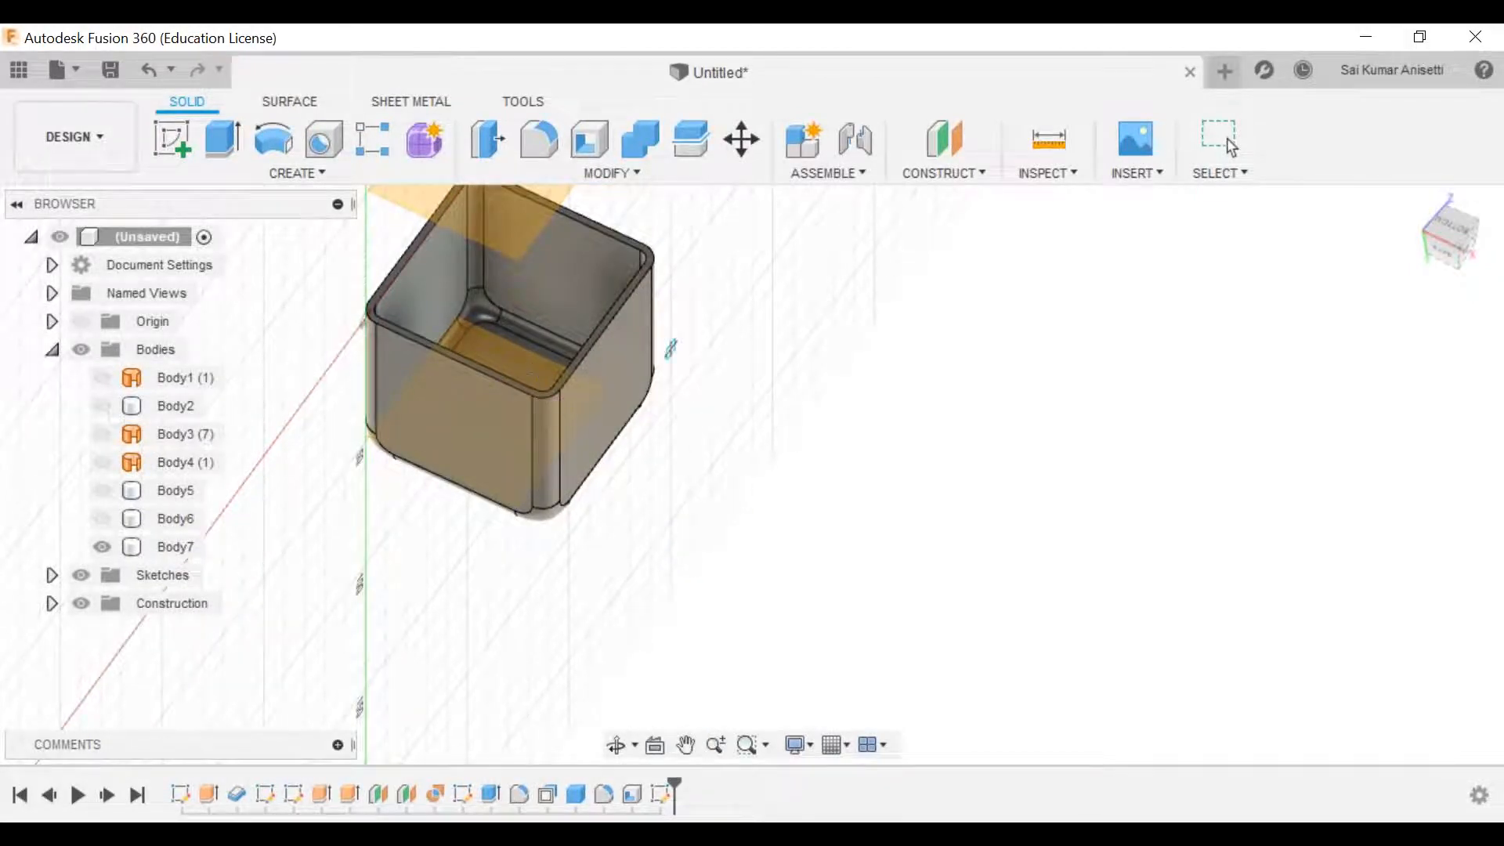
middle_drag(661, 423, 732, 497)
key(Escape)
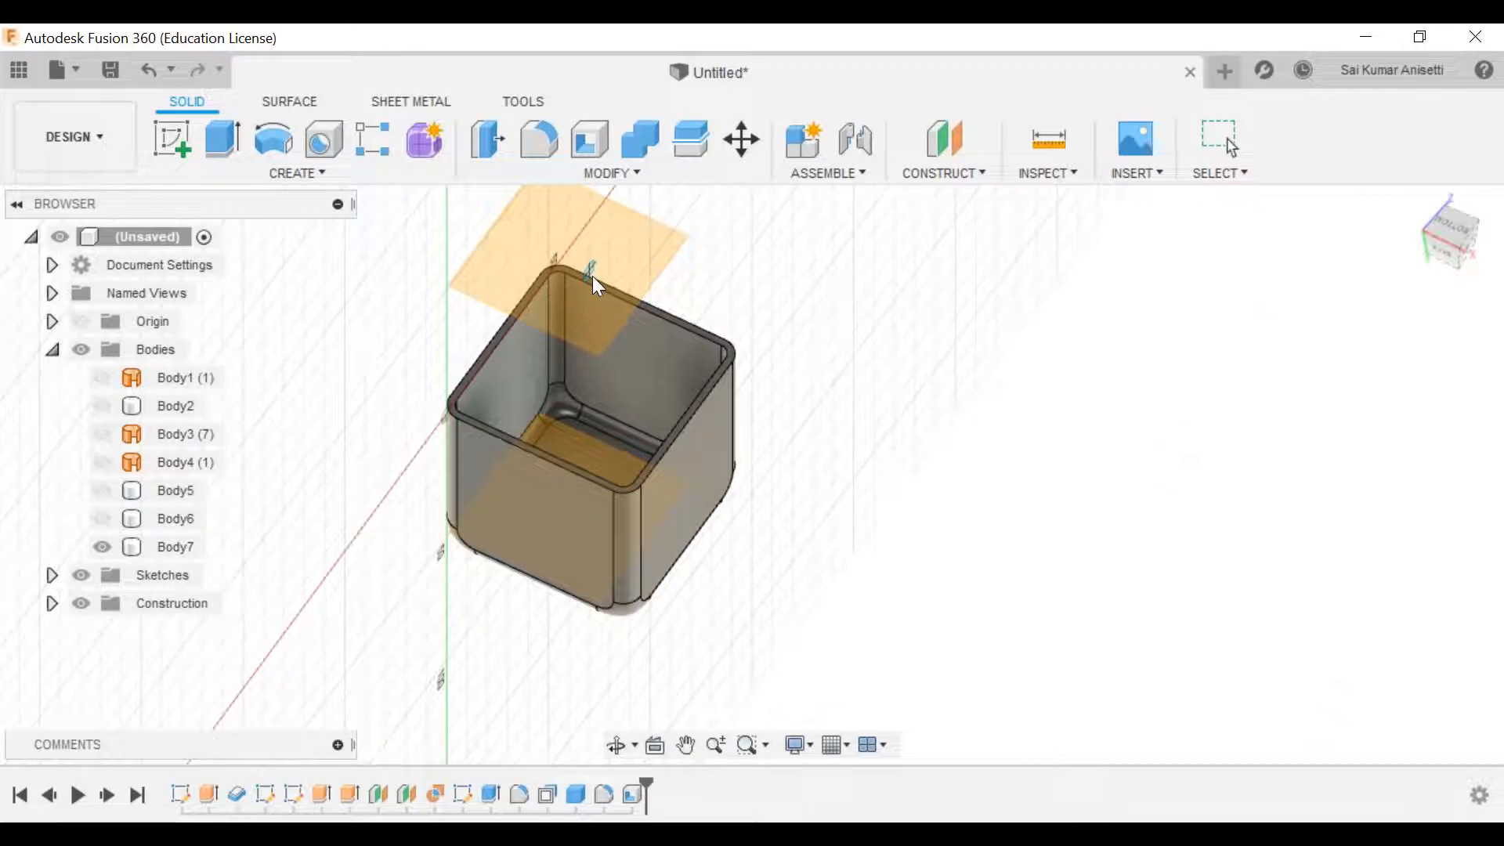
Step: Examine the hollow cube's open rim and vertical inner corner up close
middle_drag(639, 378, 701, 414)
scroll(700, 414, up, 2)
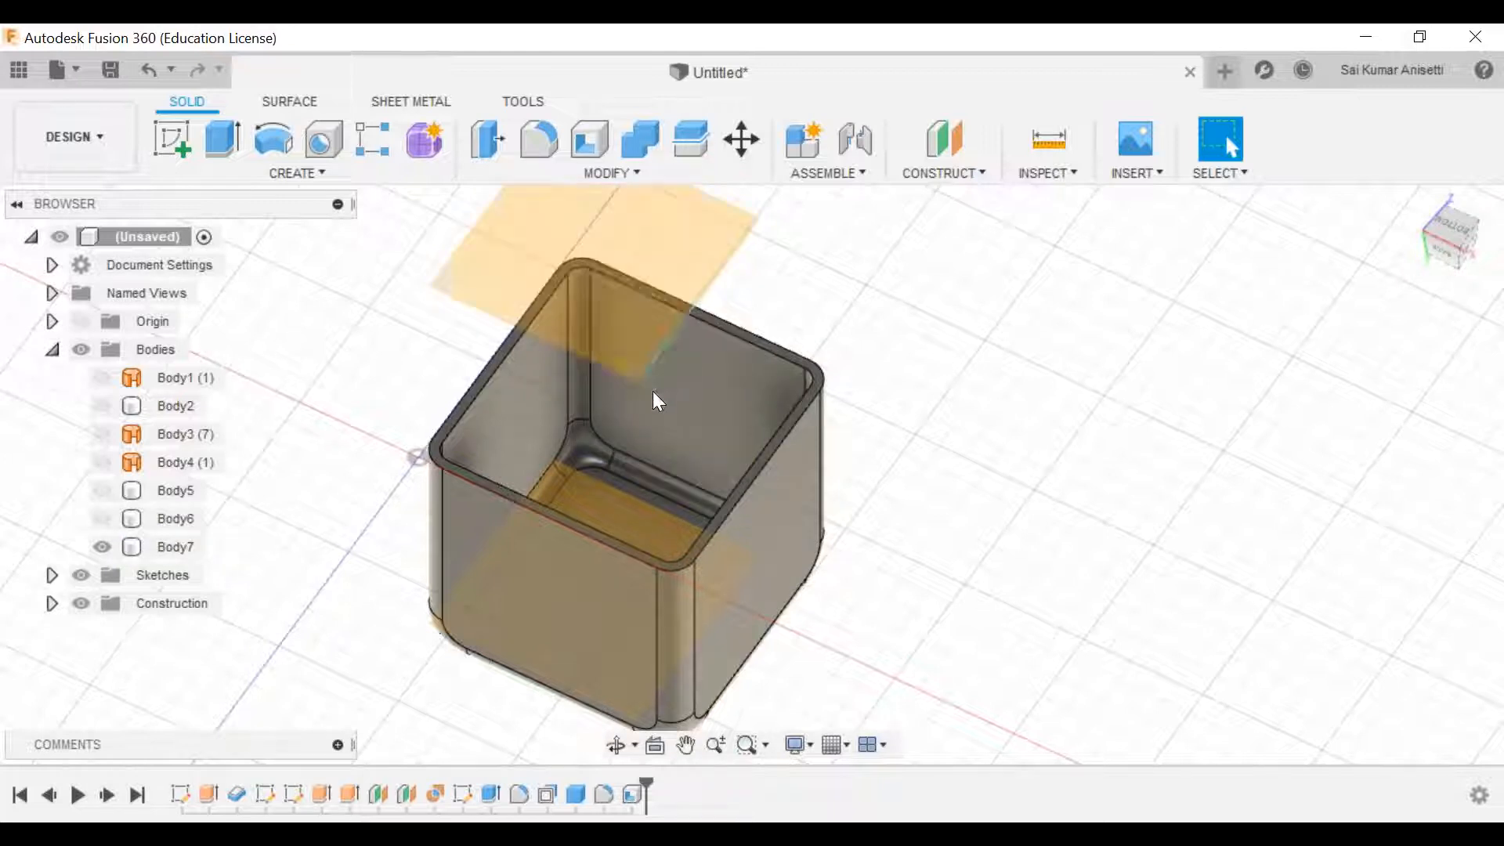
middle_drag(651, 406, 716, 426)
shift+middle_drag(693, 481, 687, 436)
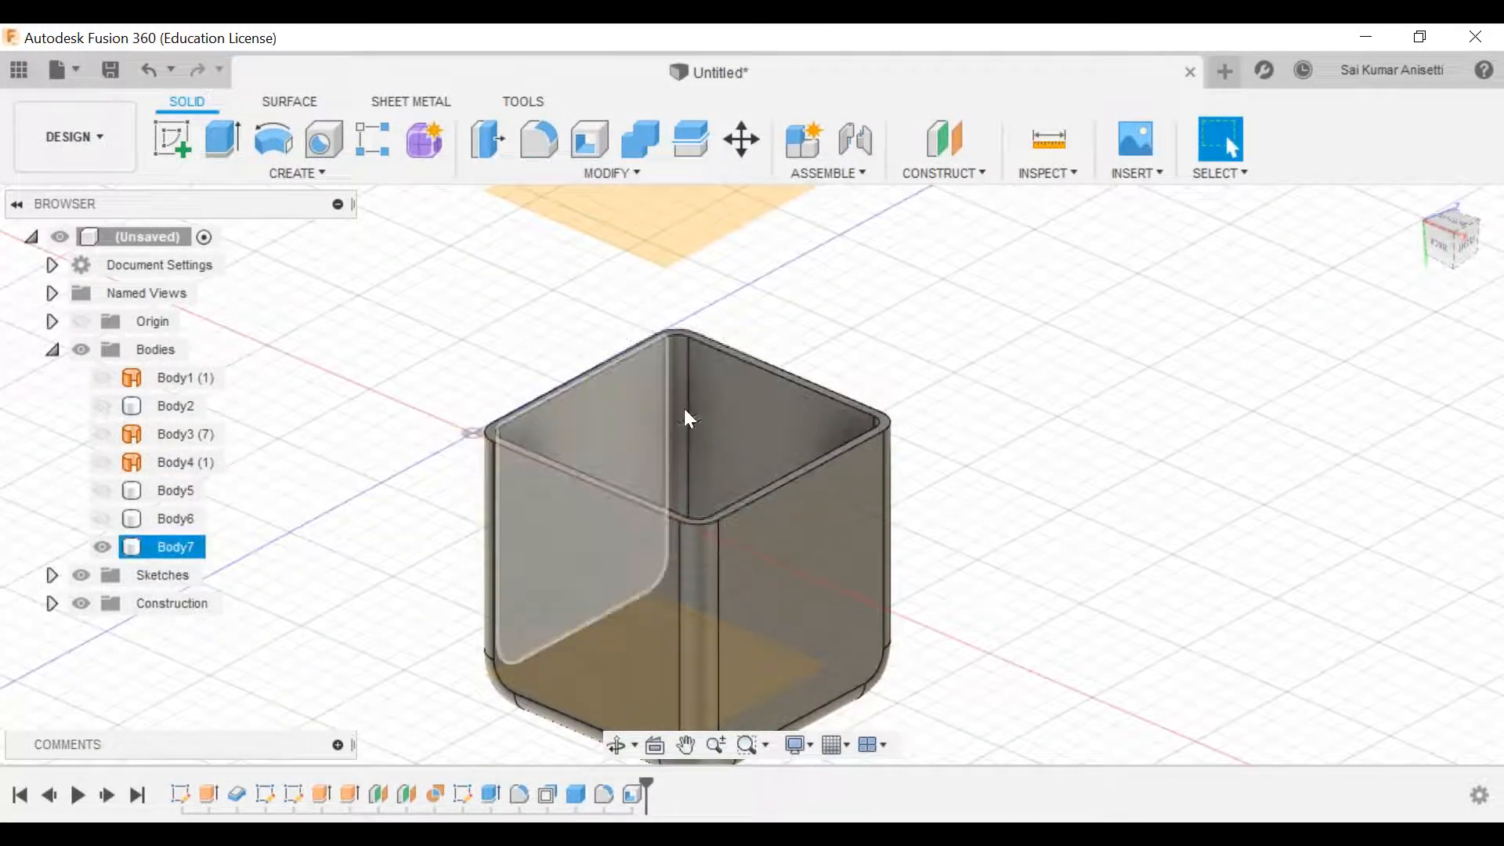
scroll(767, 476, up, 3)
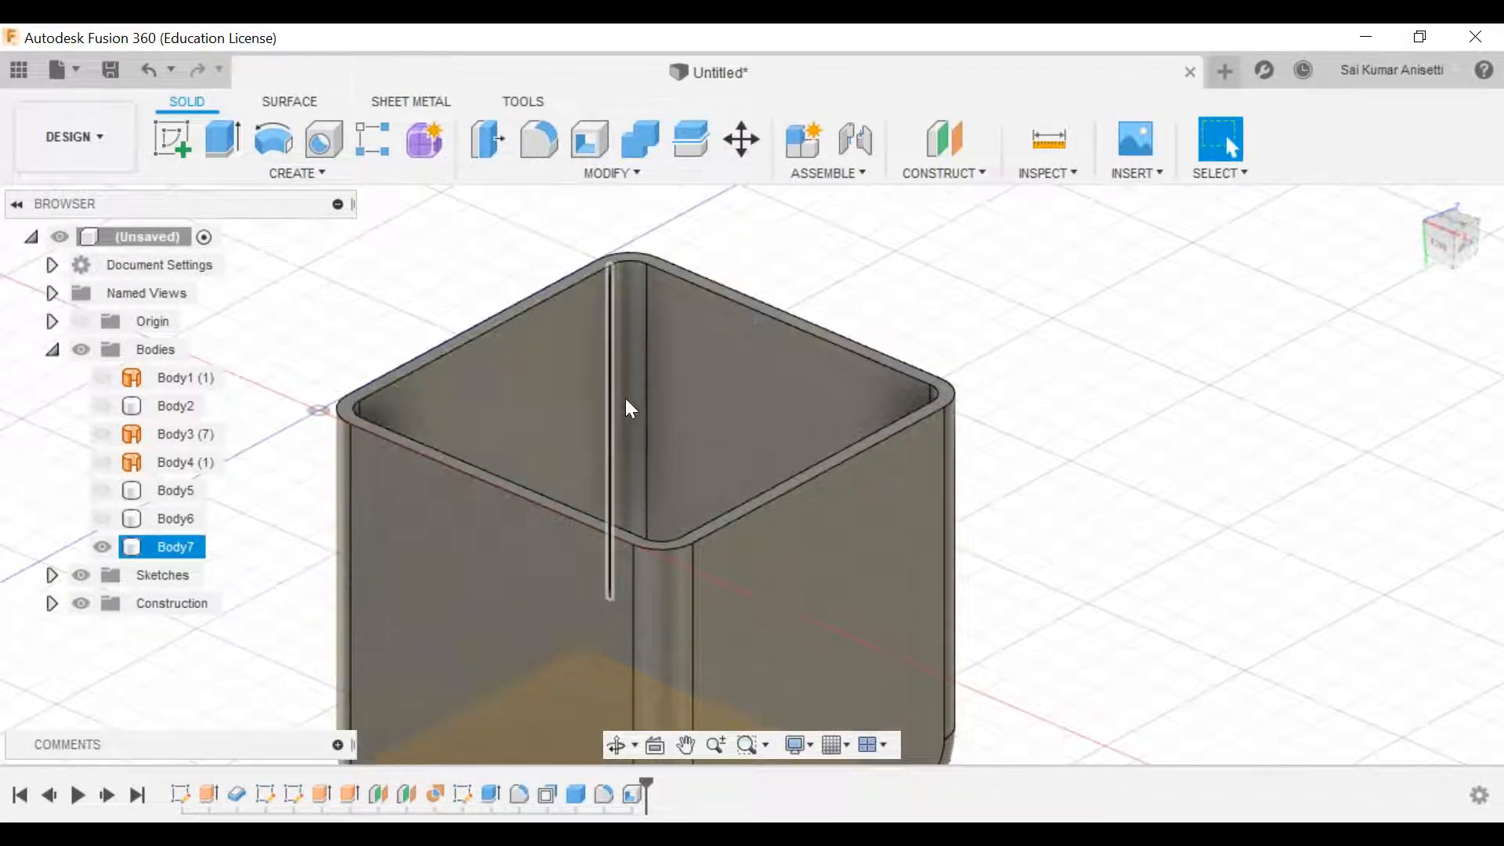
scroll(641, 394, down, 3)
scroll(641, 397, down, 1)
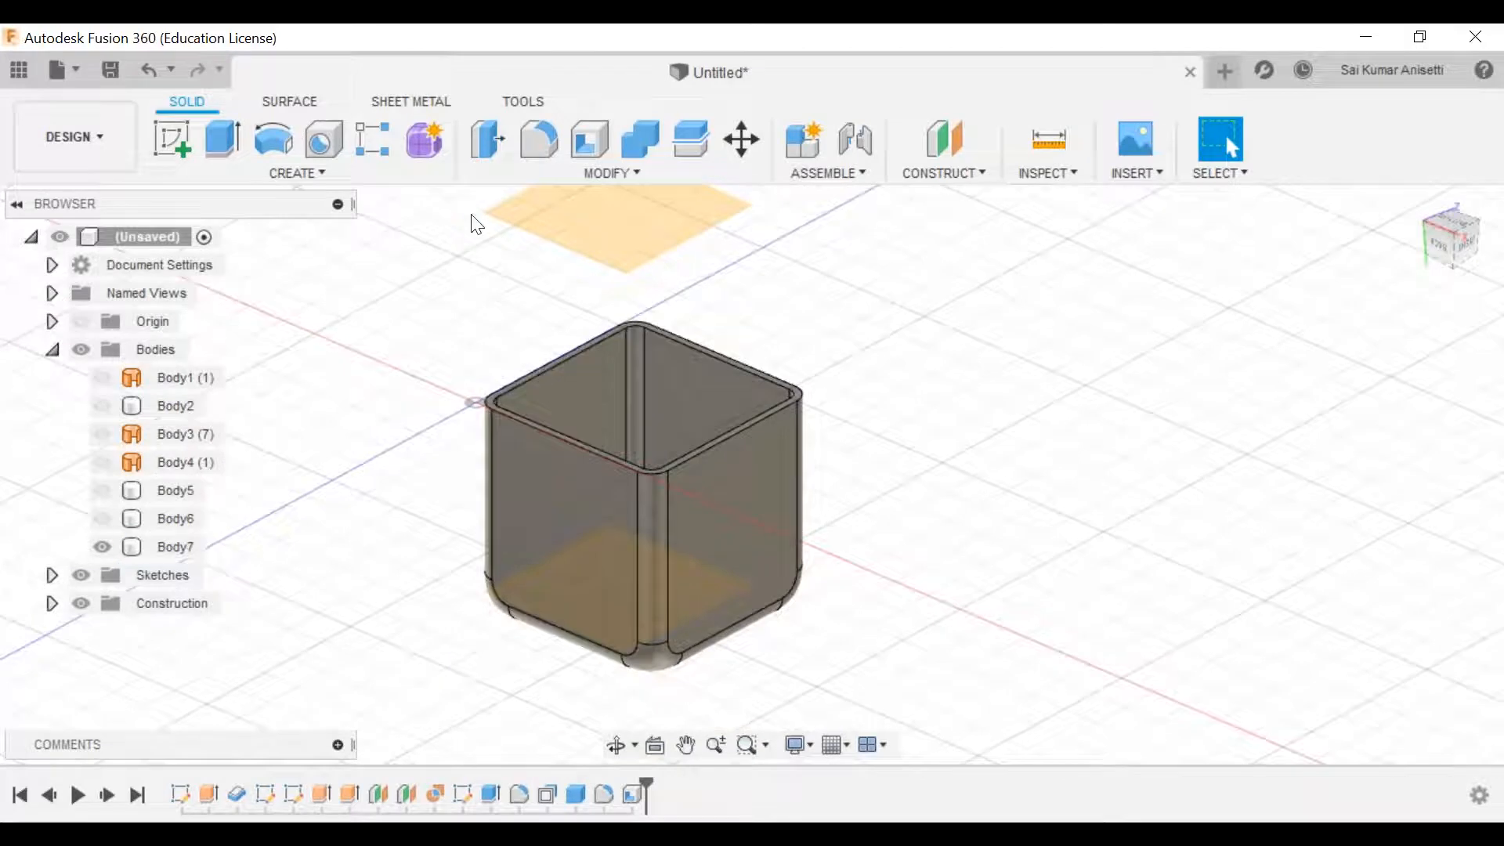
Step: Mirror the shelled cube as a body across its open rim face
click(317, 171)
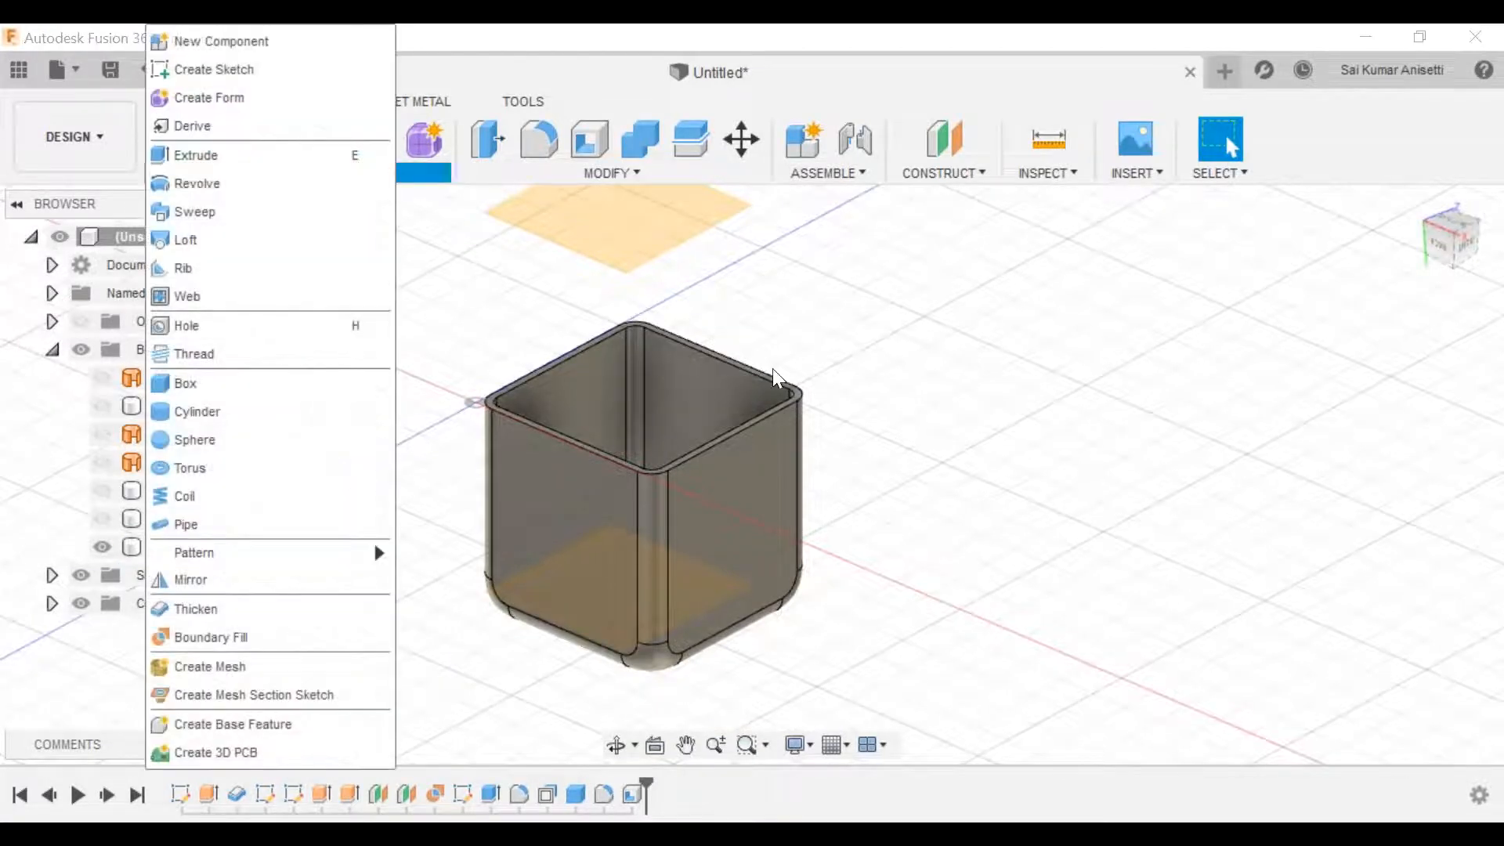
click(628, 341)
click(293, 174)
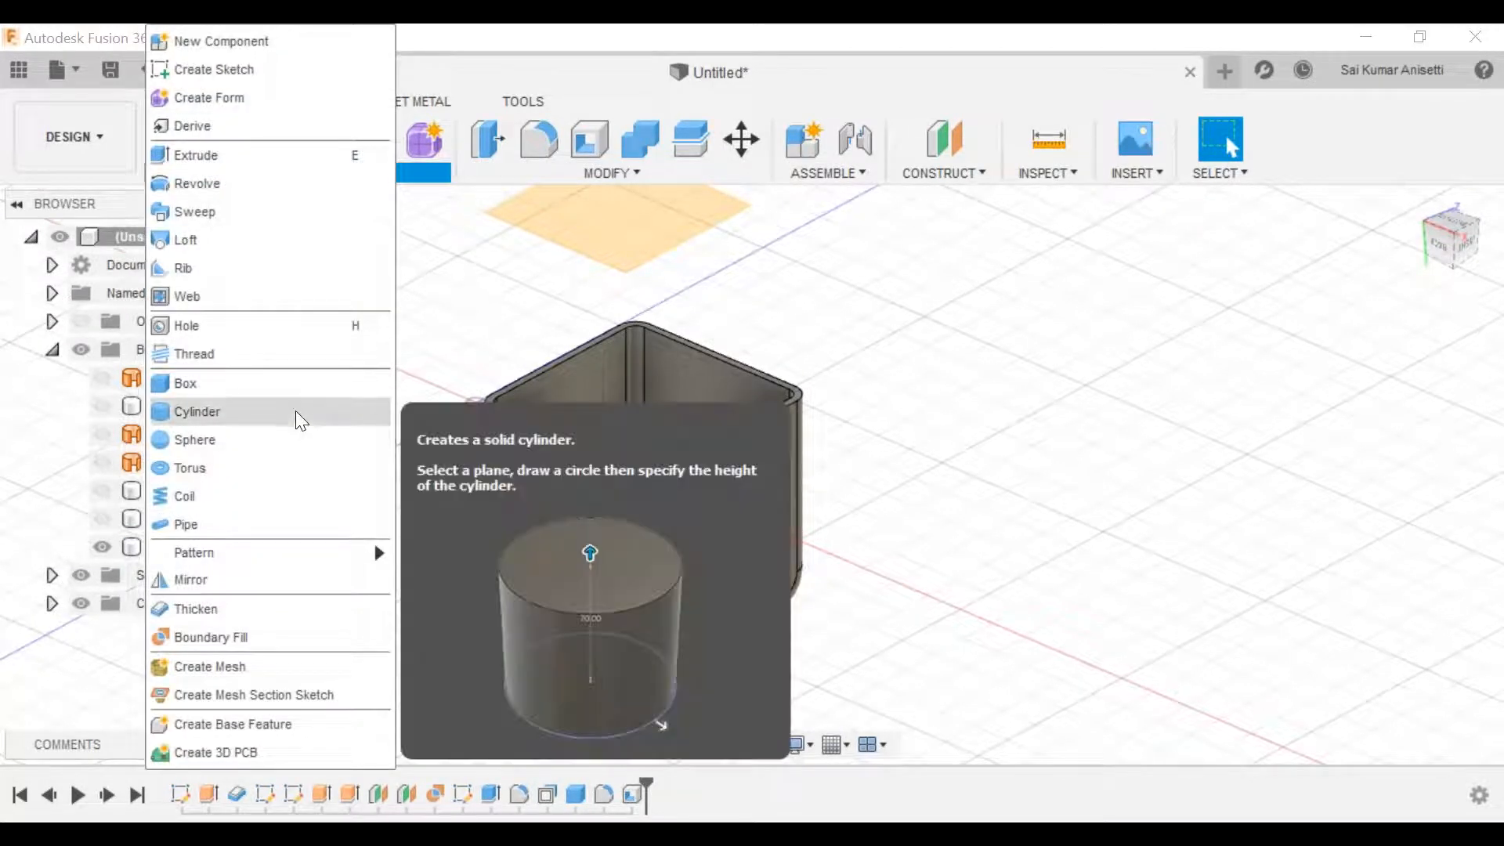
click(301, 578)
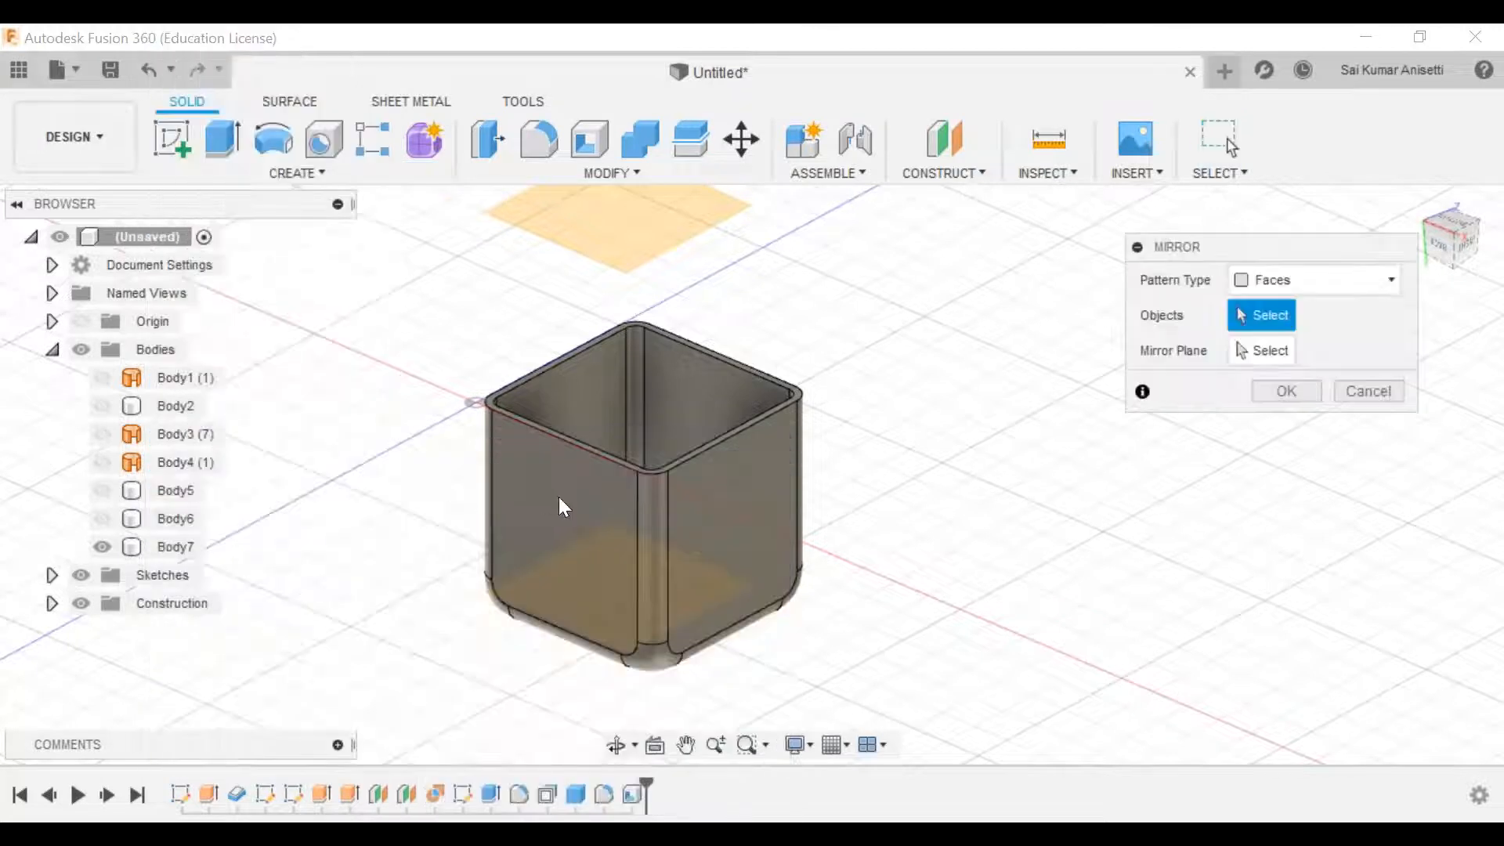
click(1261, 288)
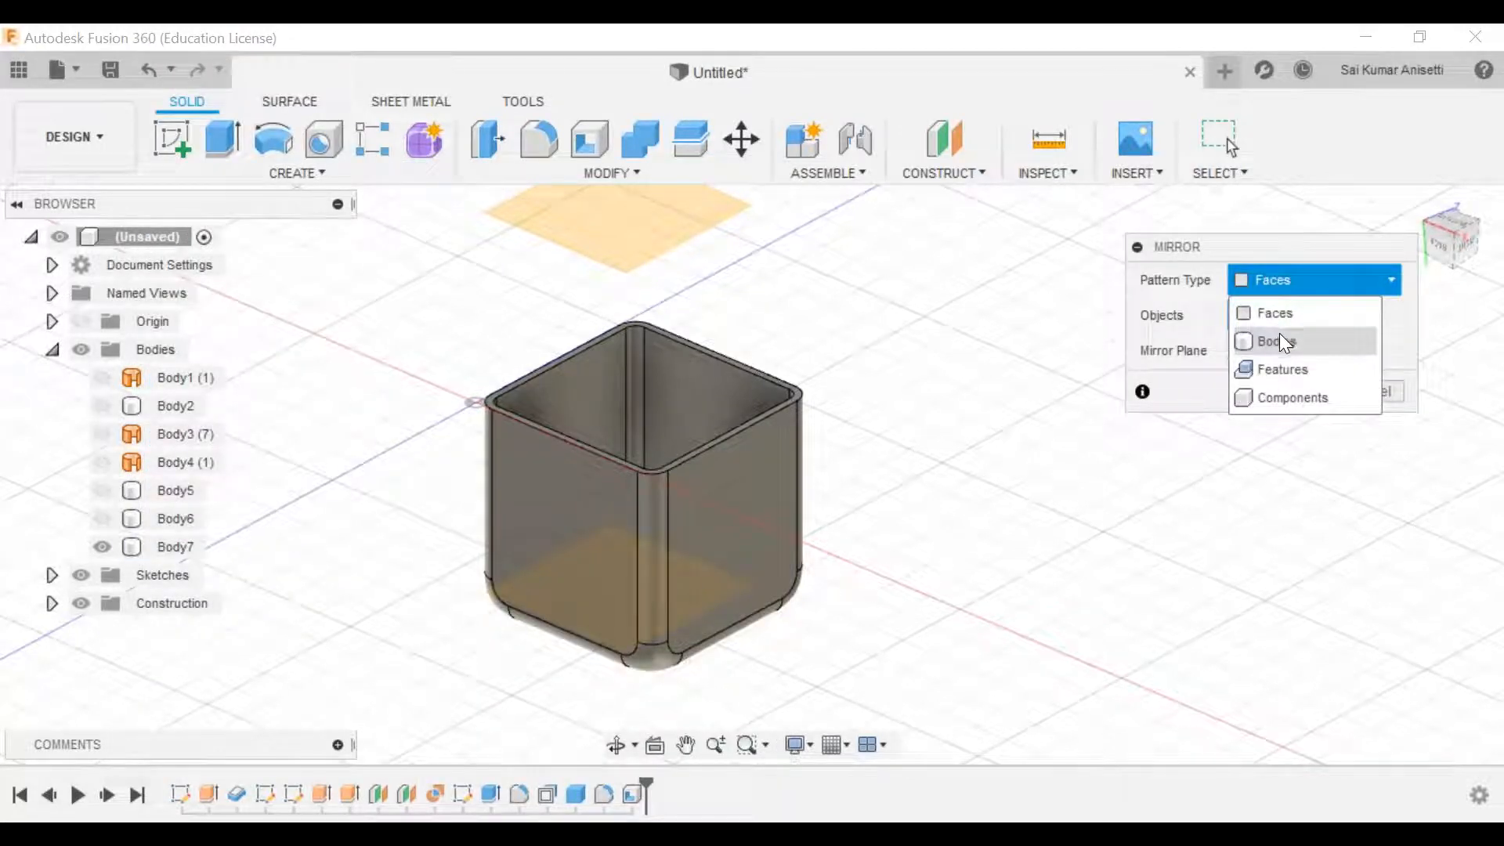
click(1281, 335)
click(716, 496)
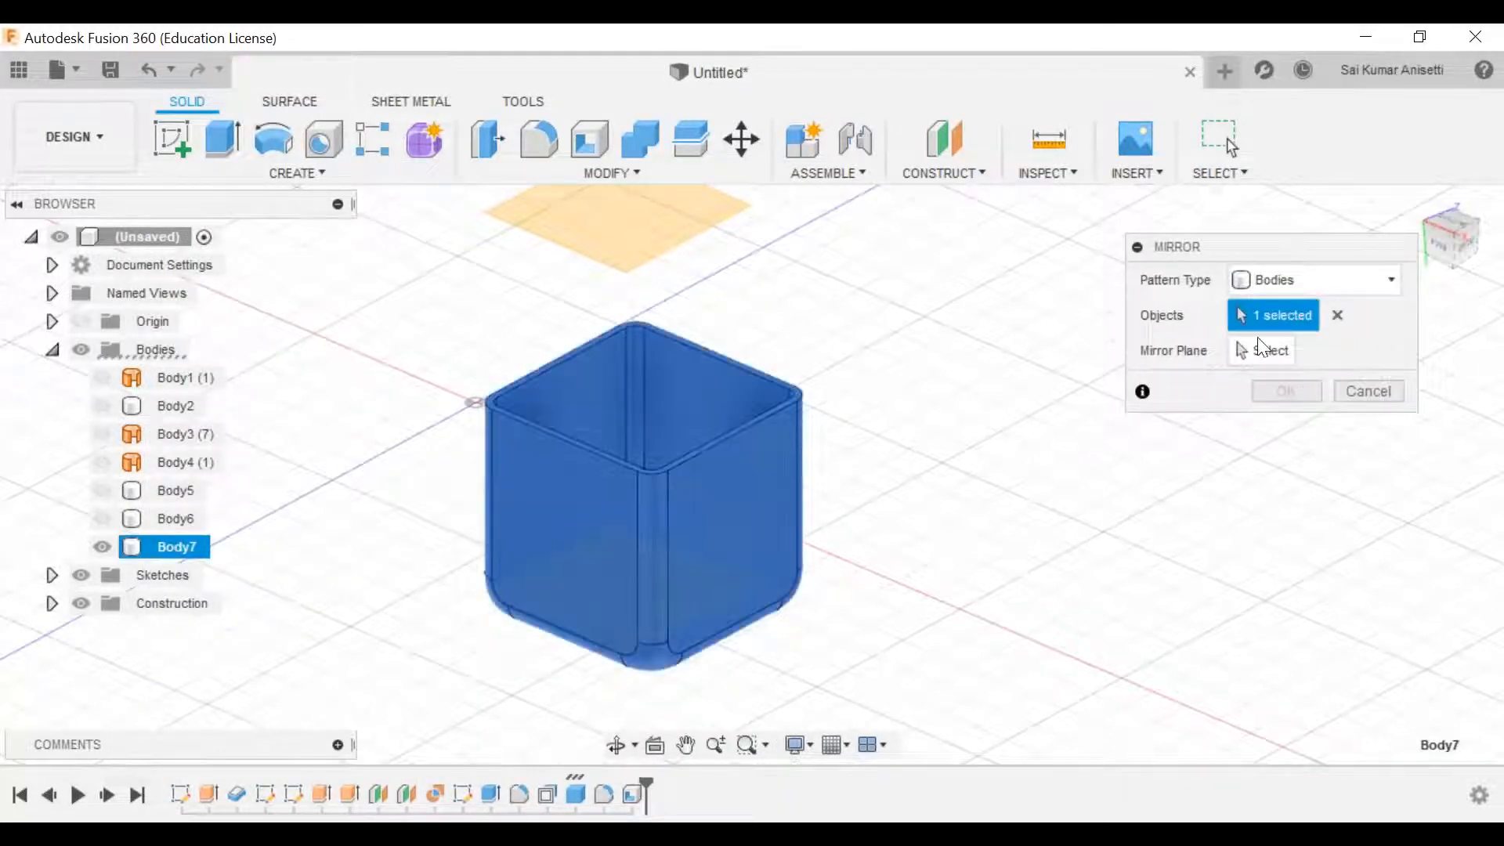
click(1281, 350)
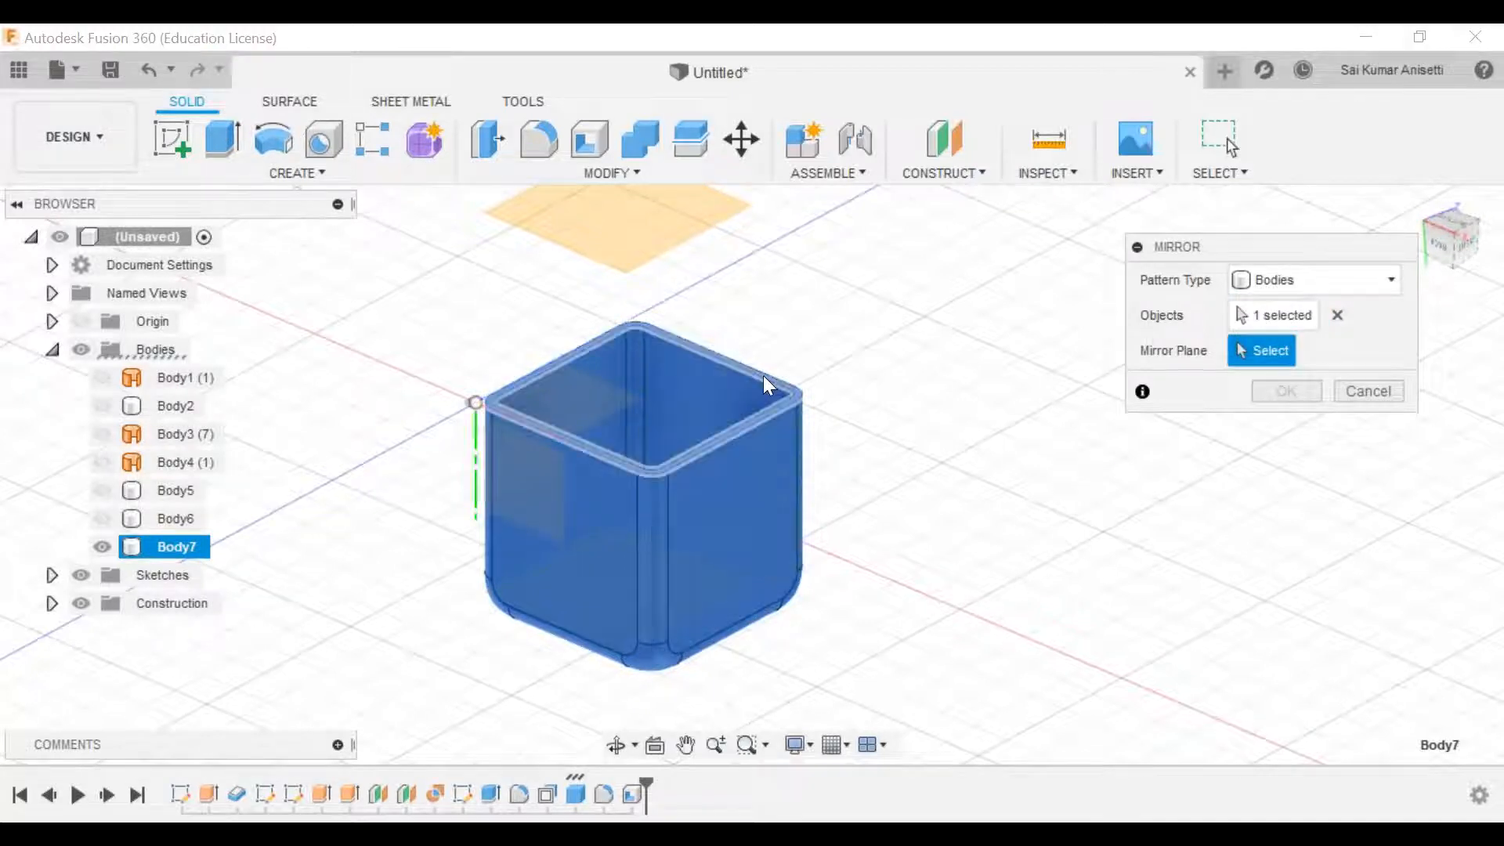
click(766, 377)
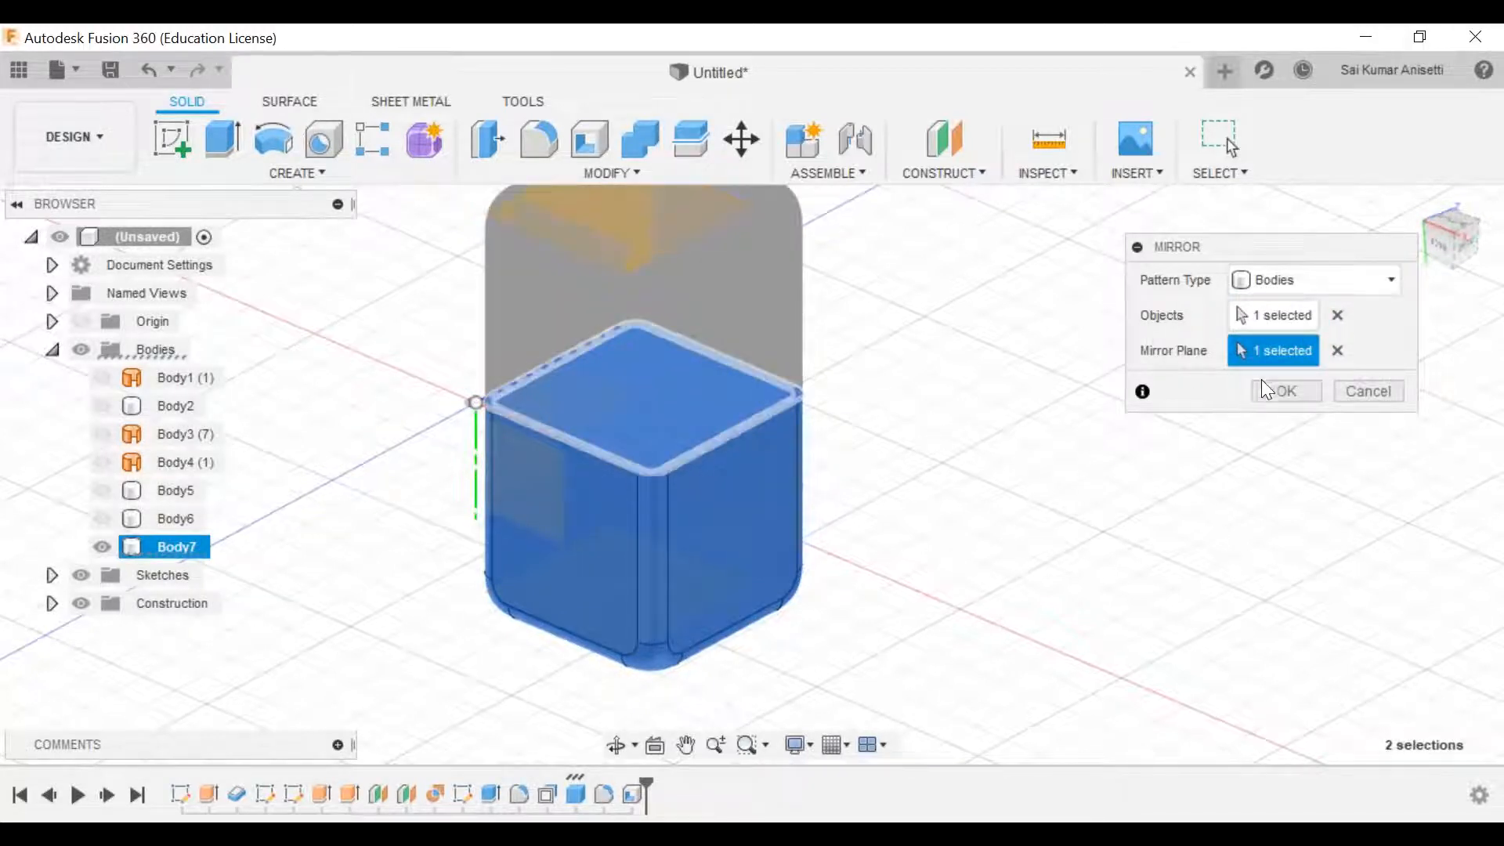
click(1286, 391)
middle_drag(821, 480, 796, 551)
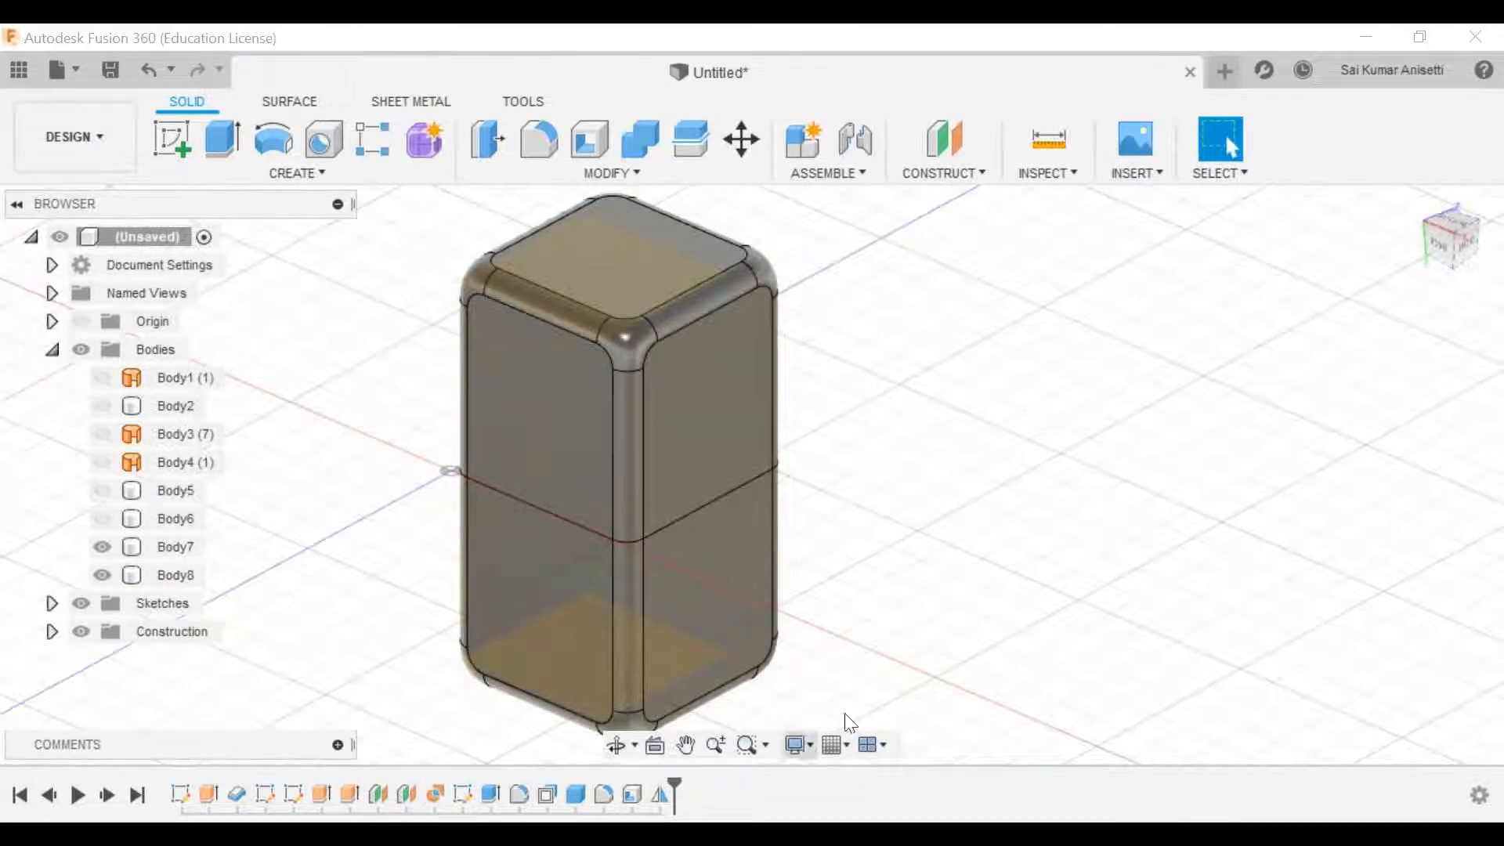
Step: Set the visual style to Shaded to view the mirrored bodies without edges
click(797, 745)
mouse_move(933, 528)
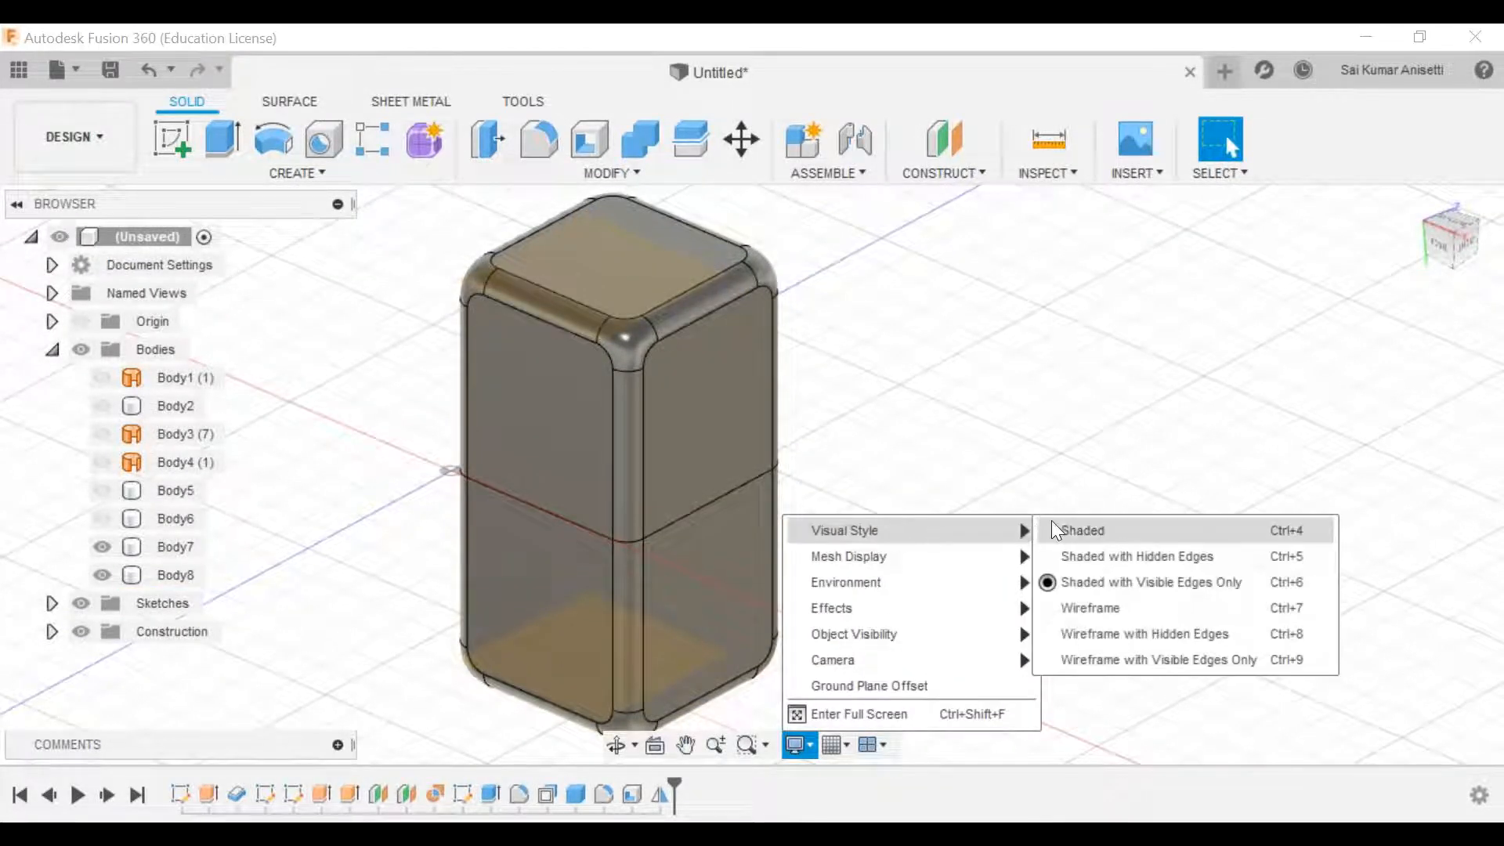
click(1081, 530)
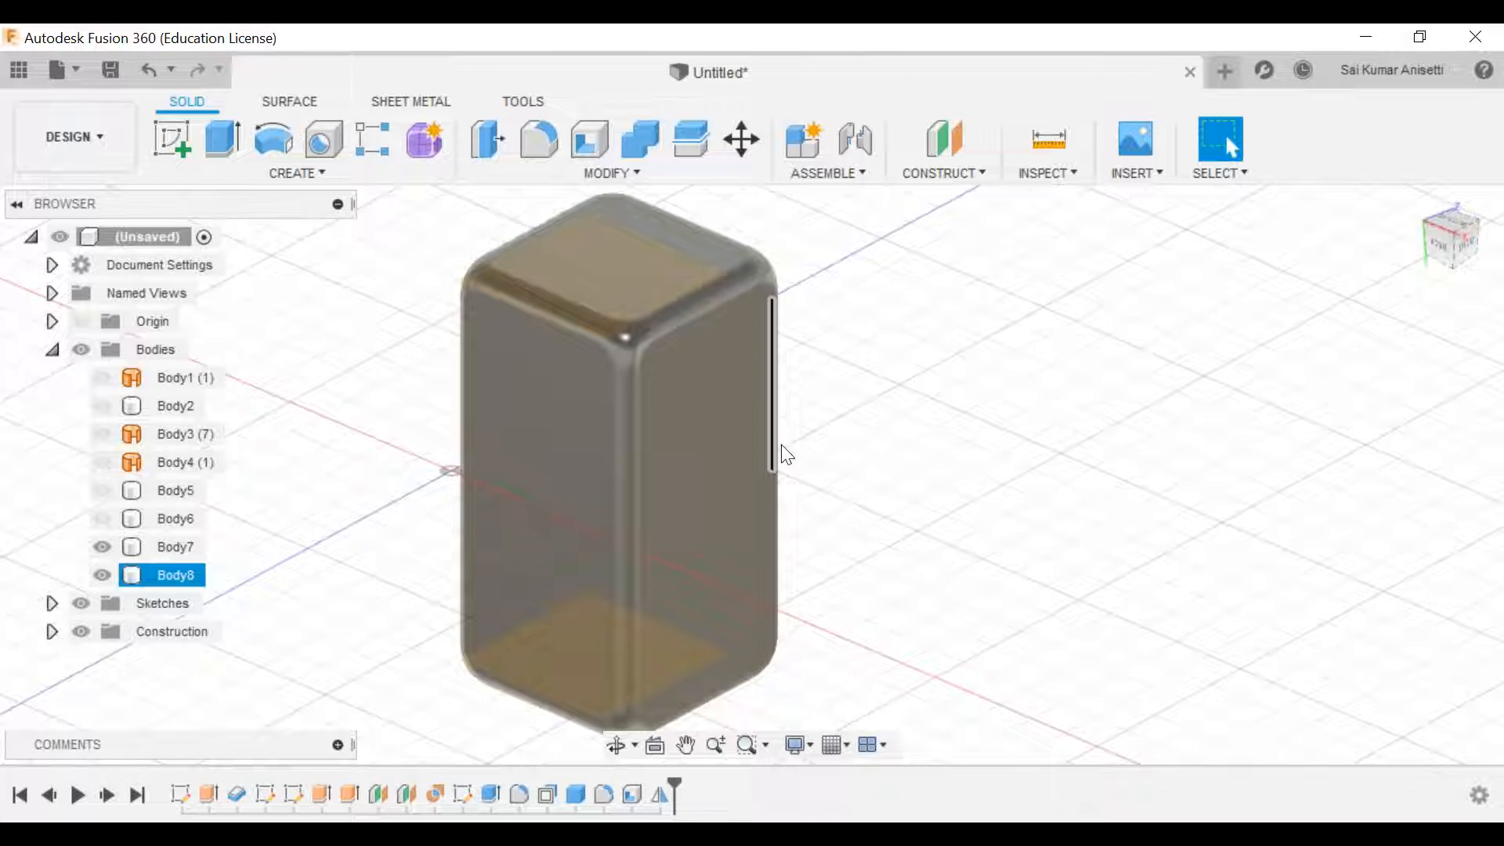
key(Escape)
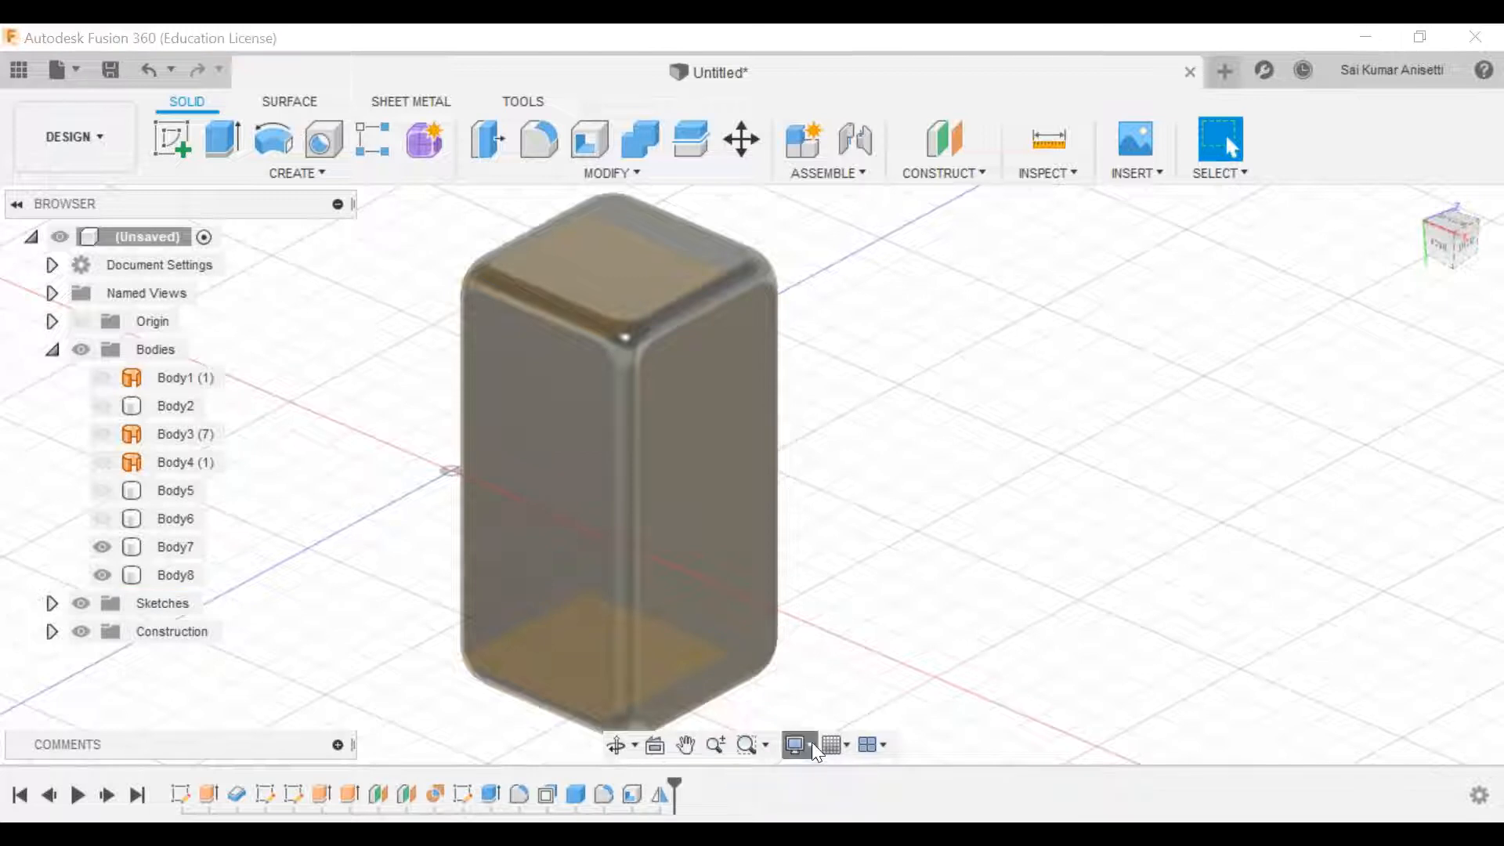
click(813, 743)
mouse_move(1018, 530)
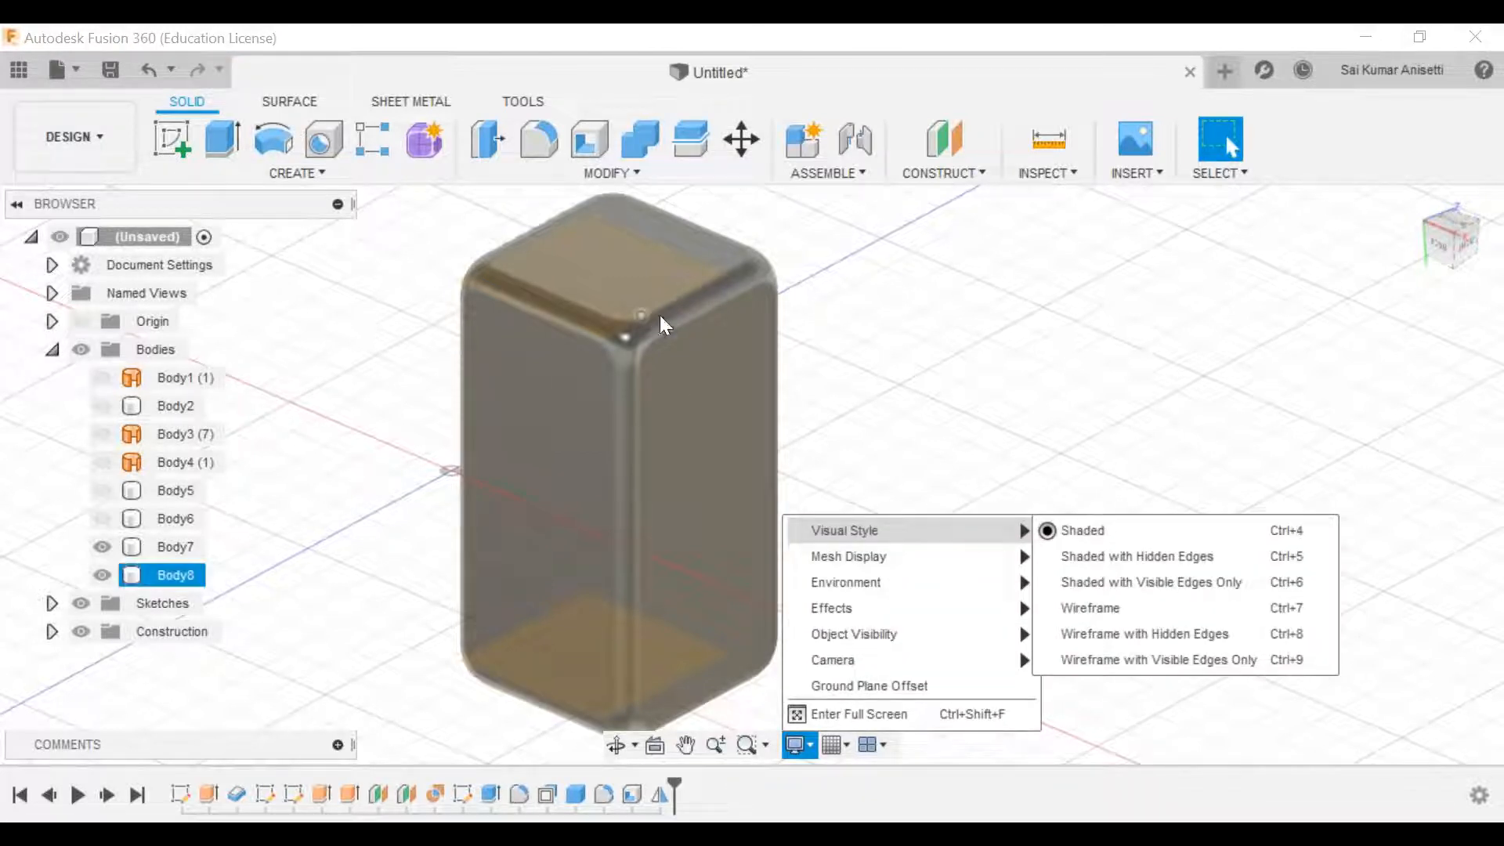
click(817, 400)
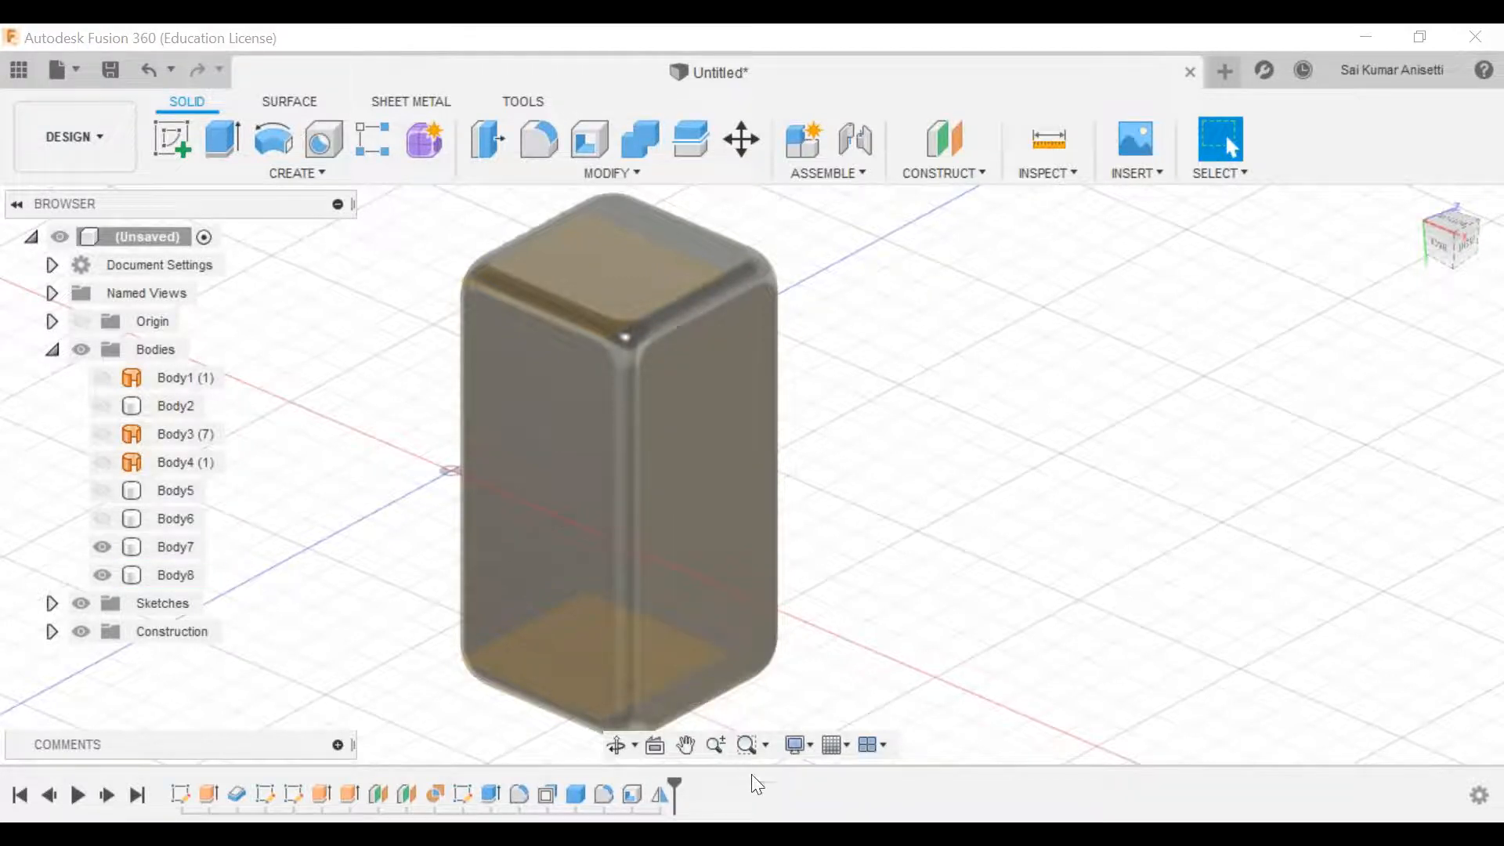
Step: Switch the visual style back to Shaded with Visible Edges Only
click(809, 751)
mouse_move(1018, 528)
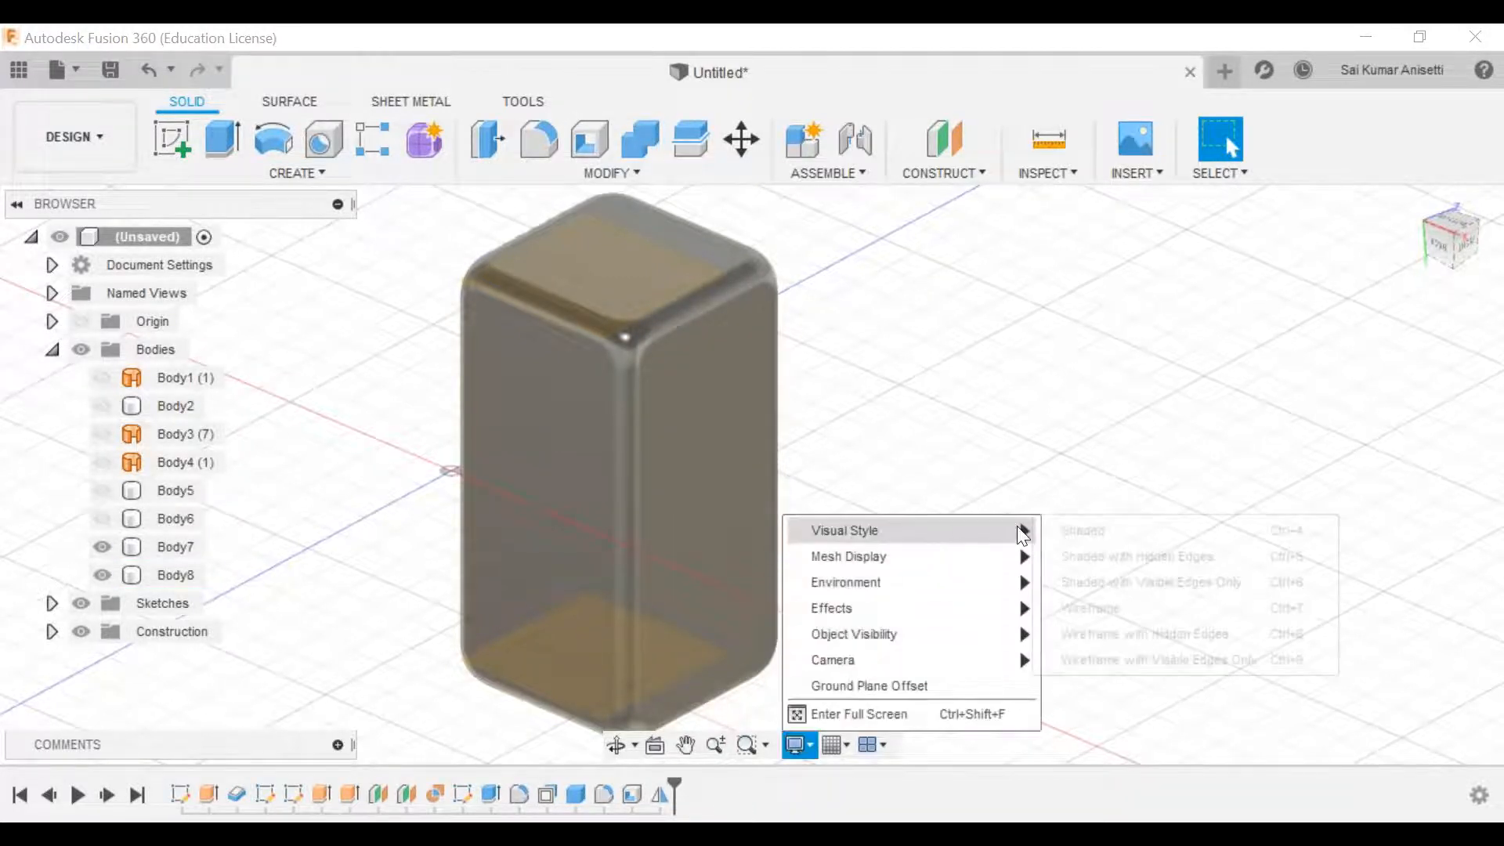
click(1068, 580)
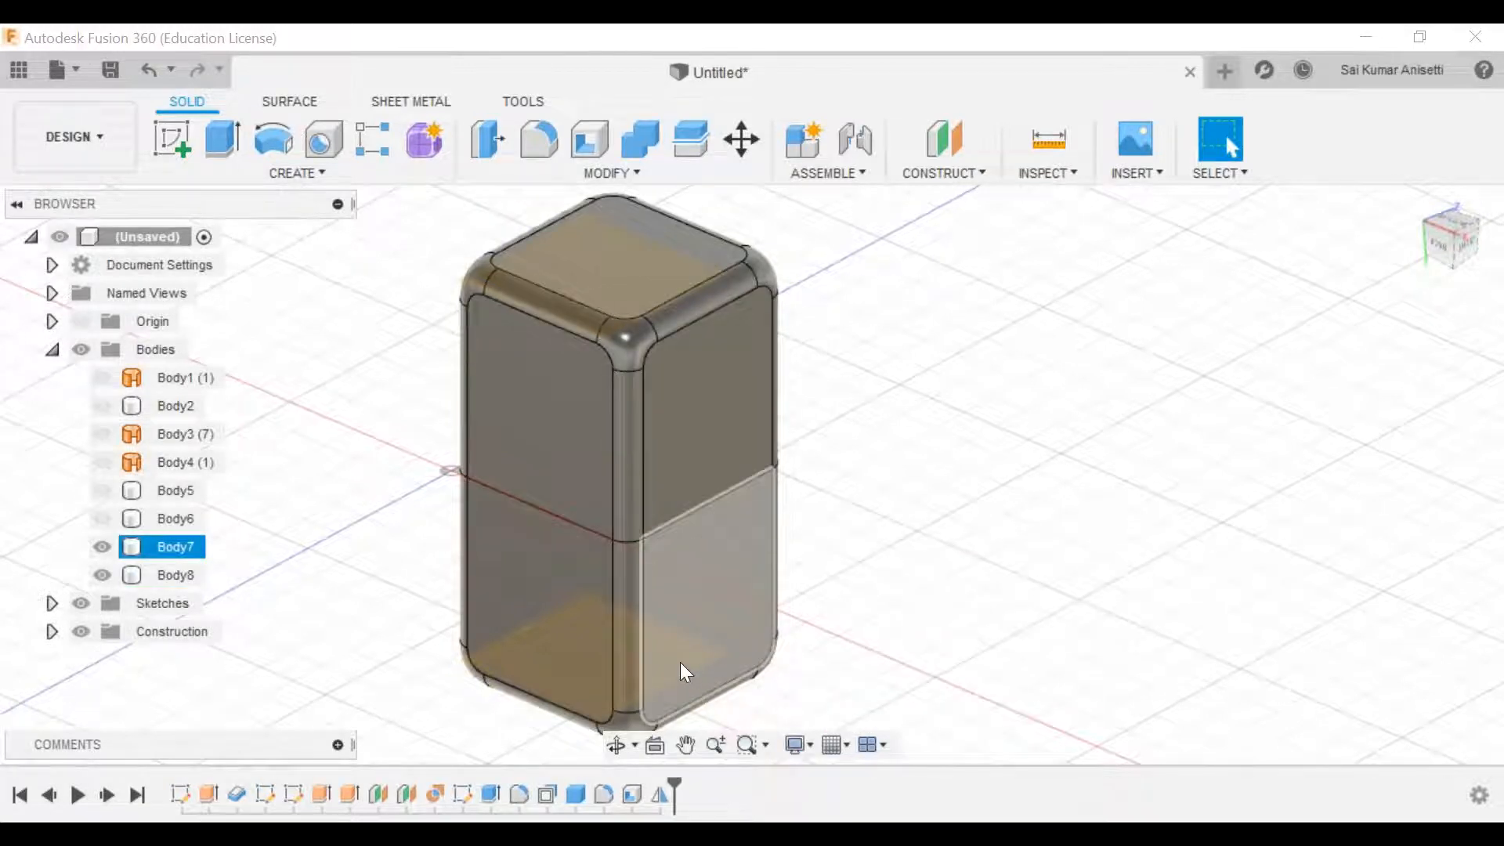
Step: Undo the mirror and the shell, and redo only the shell
key(ctrl+z)
key(ctrl+z)
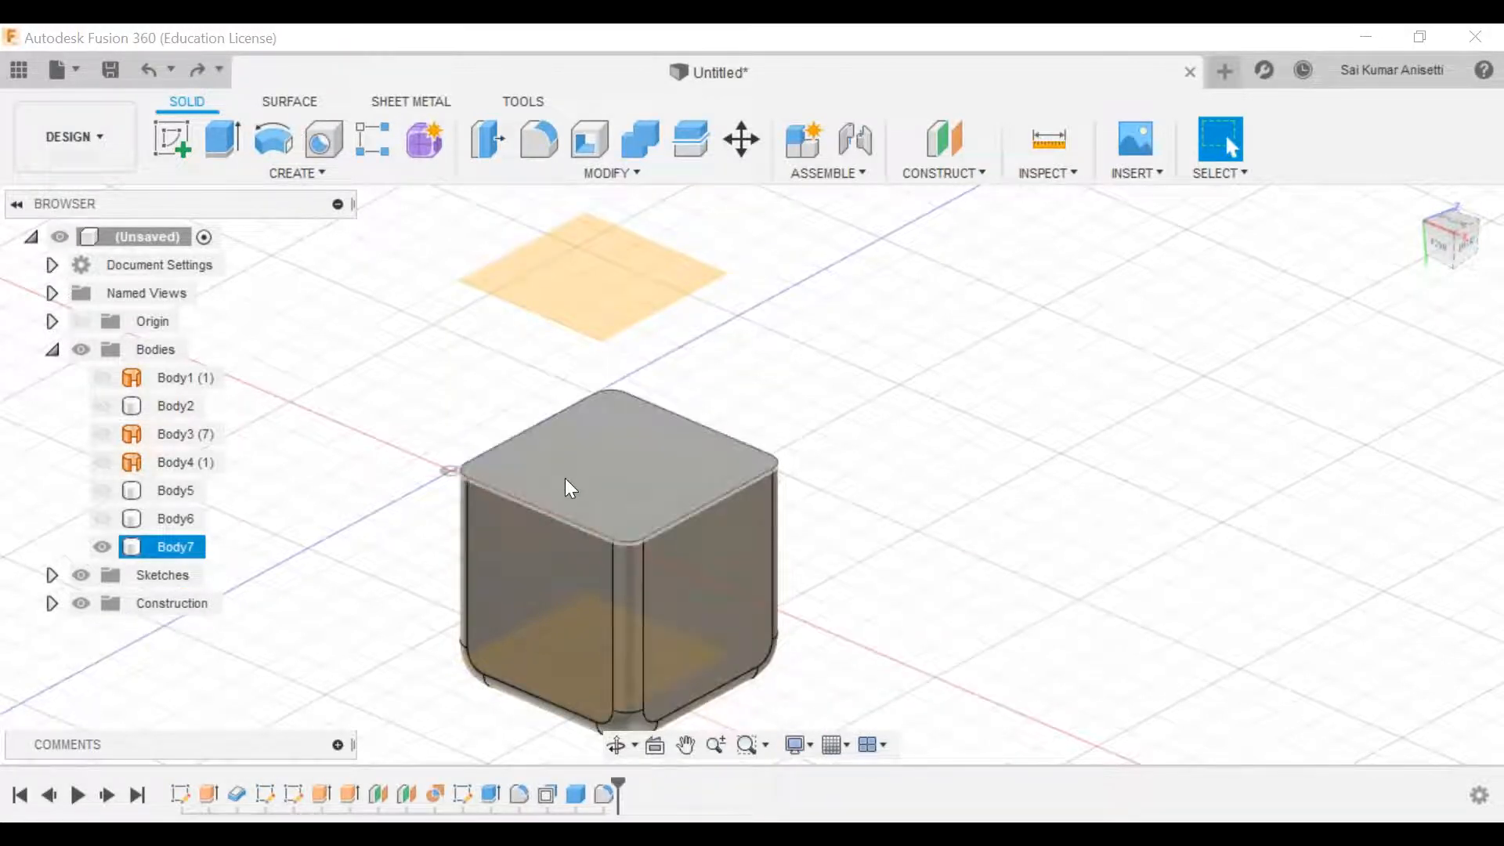
key(ctrl+y)
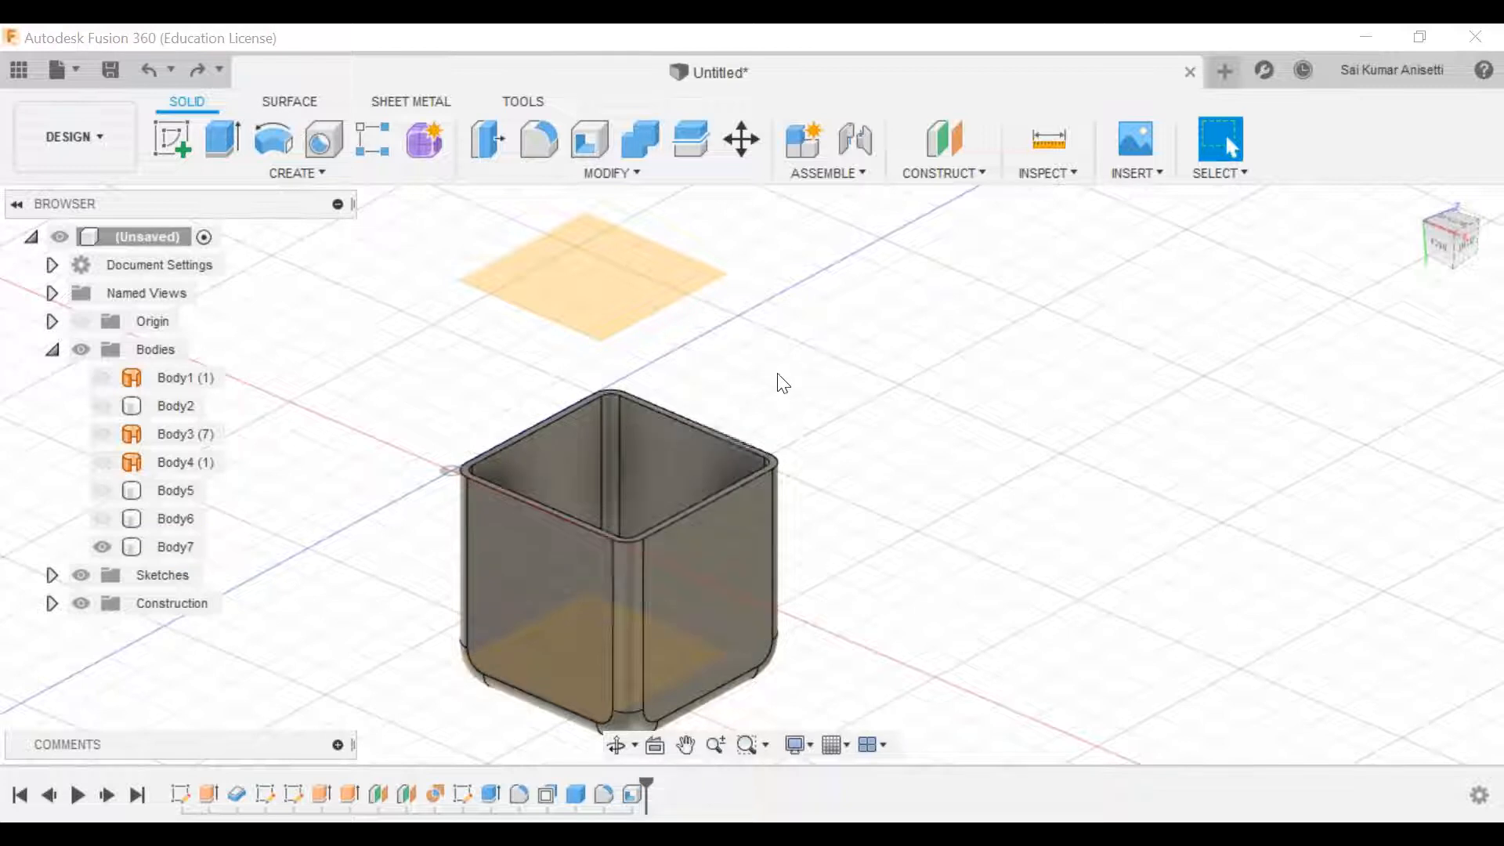
click(669, 176)
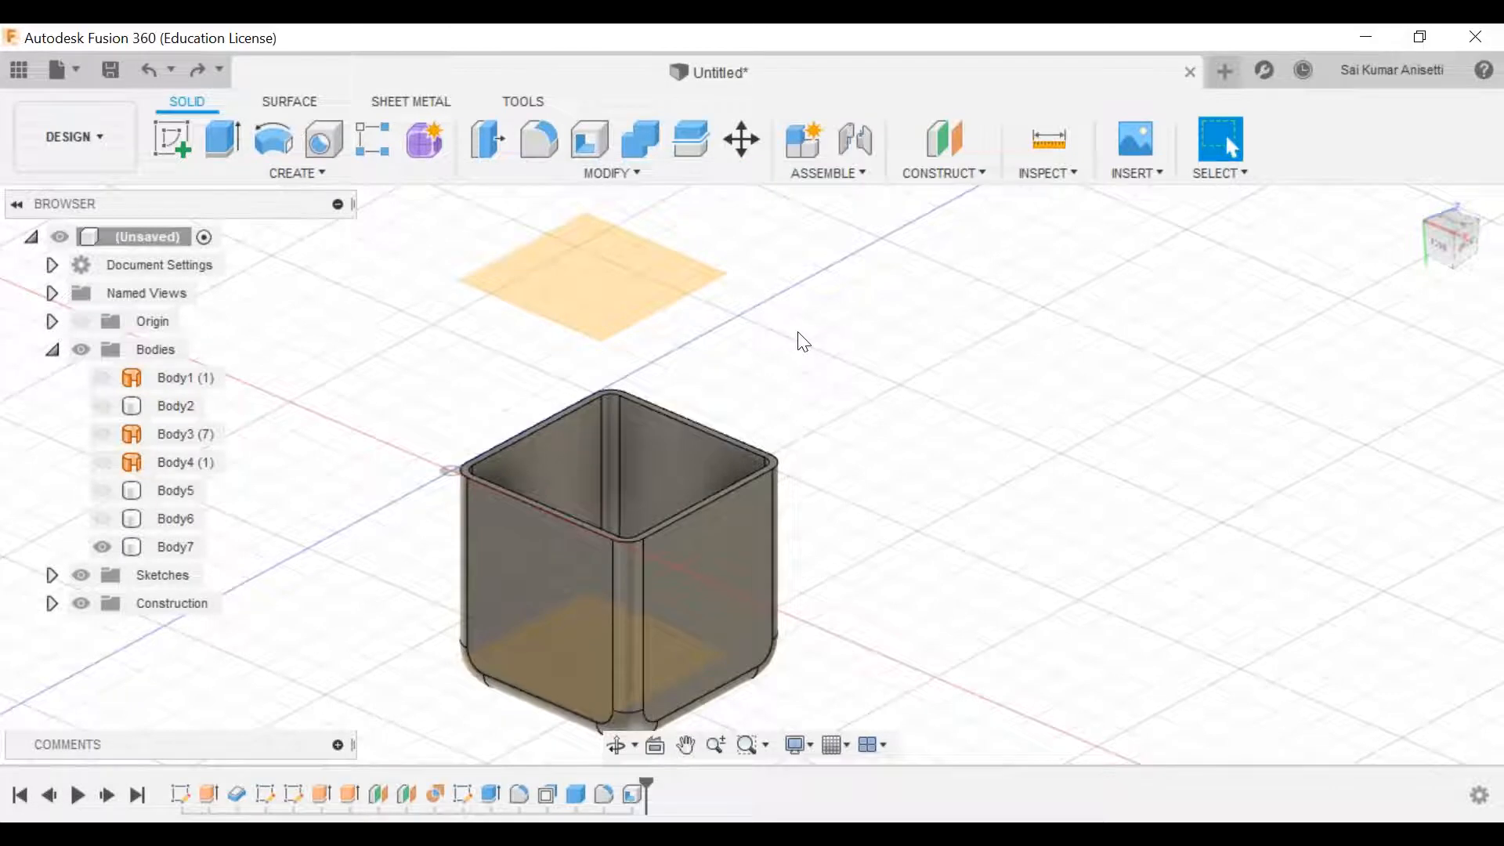
middle_drag(615, 453, 552, 339)
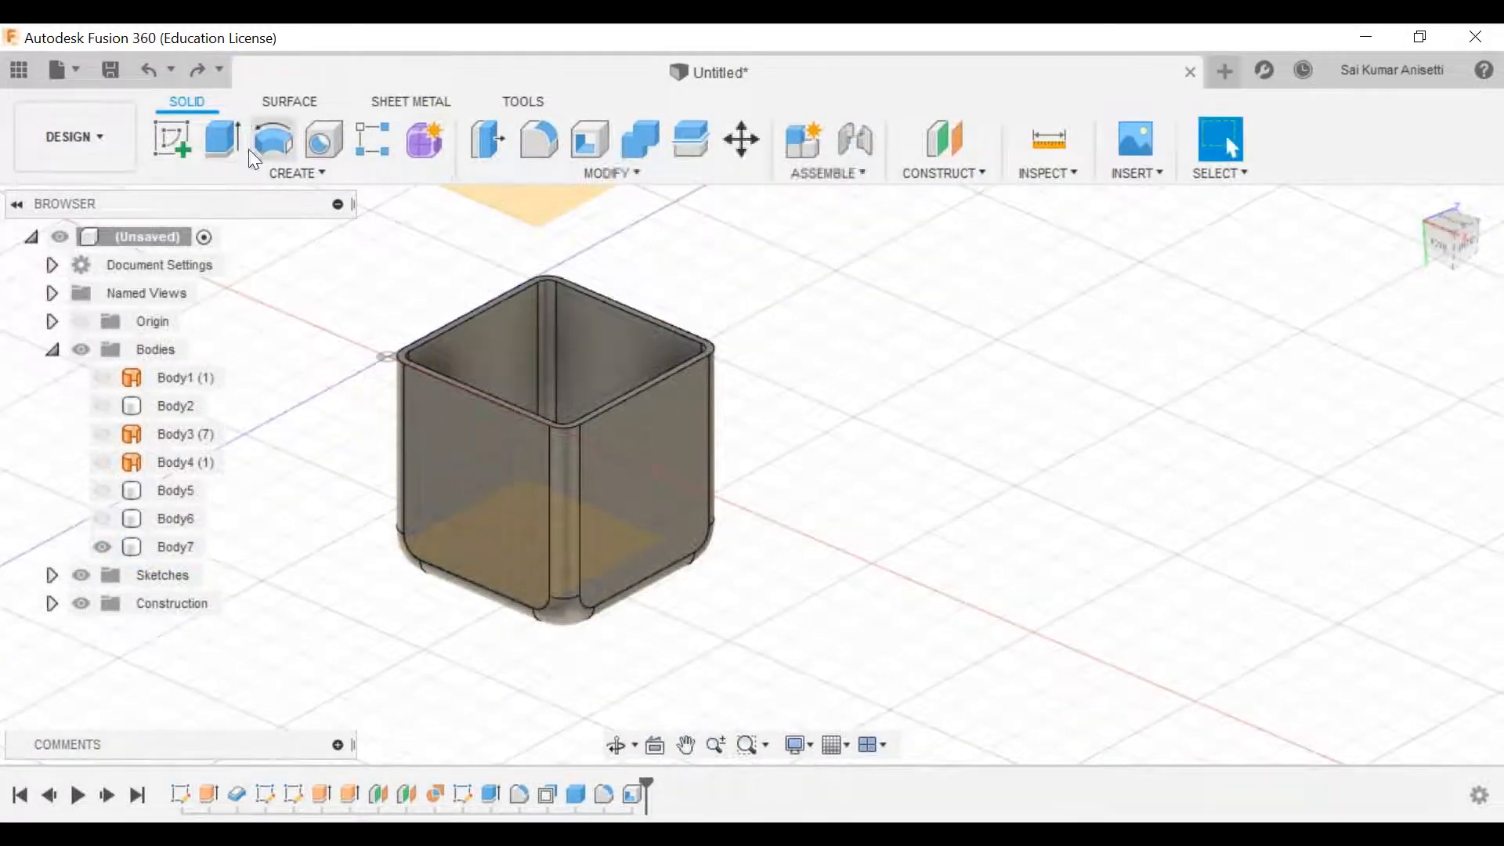
click(274, 141)
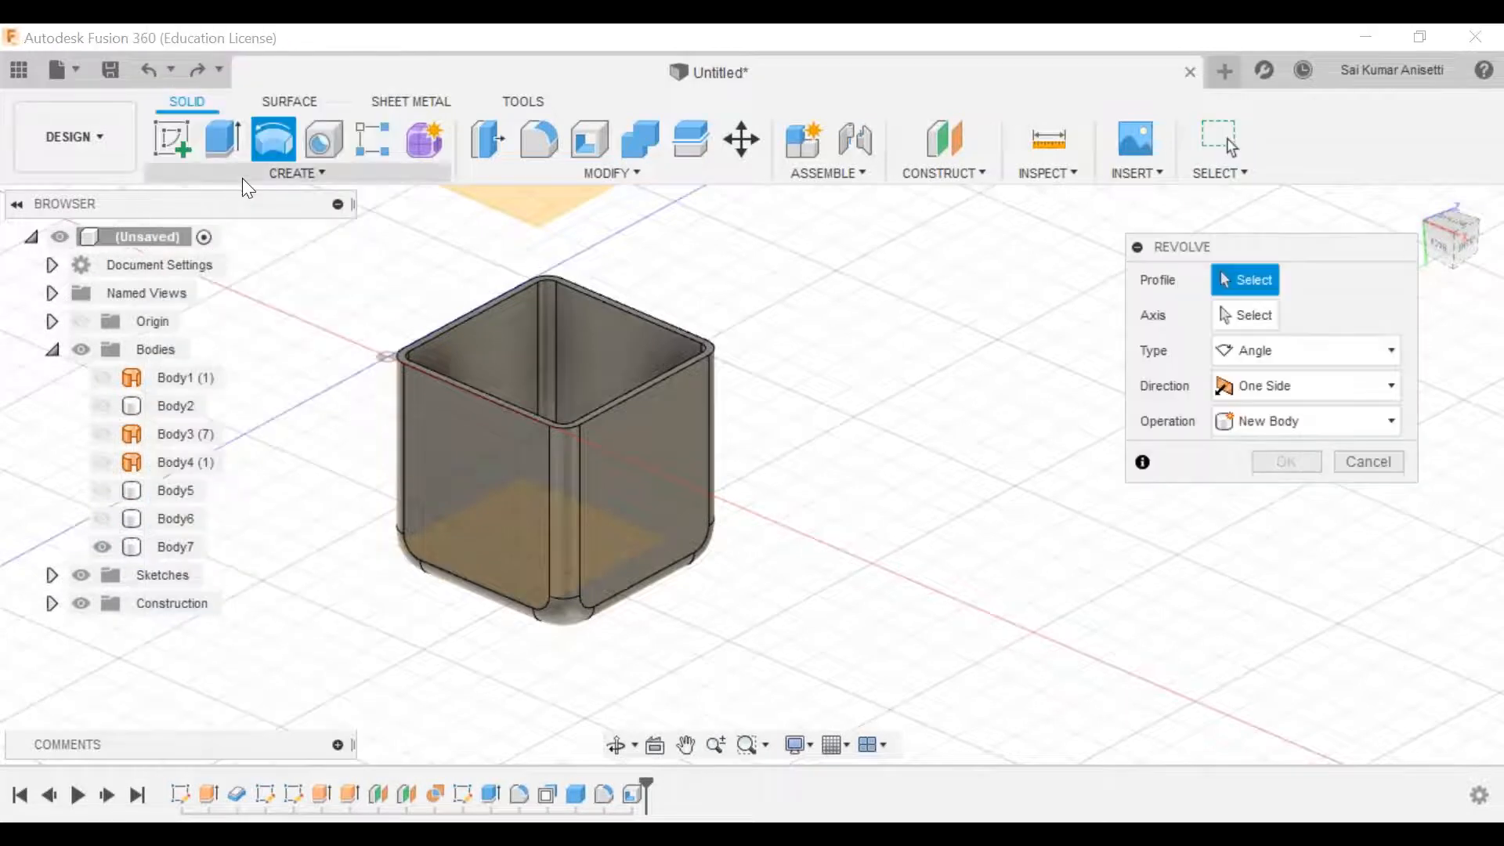
key(Escape)
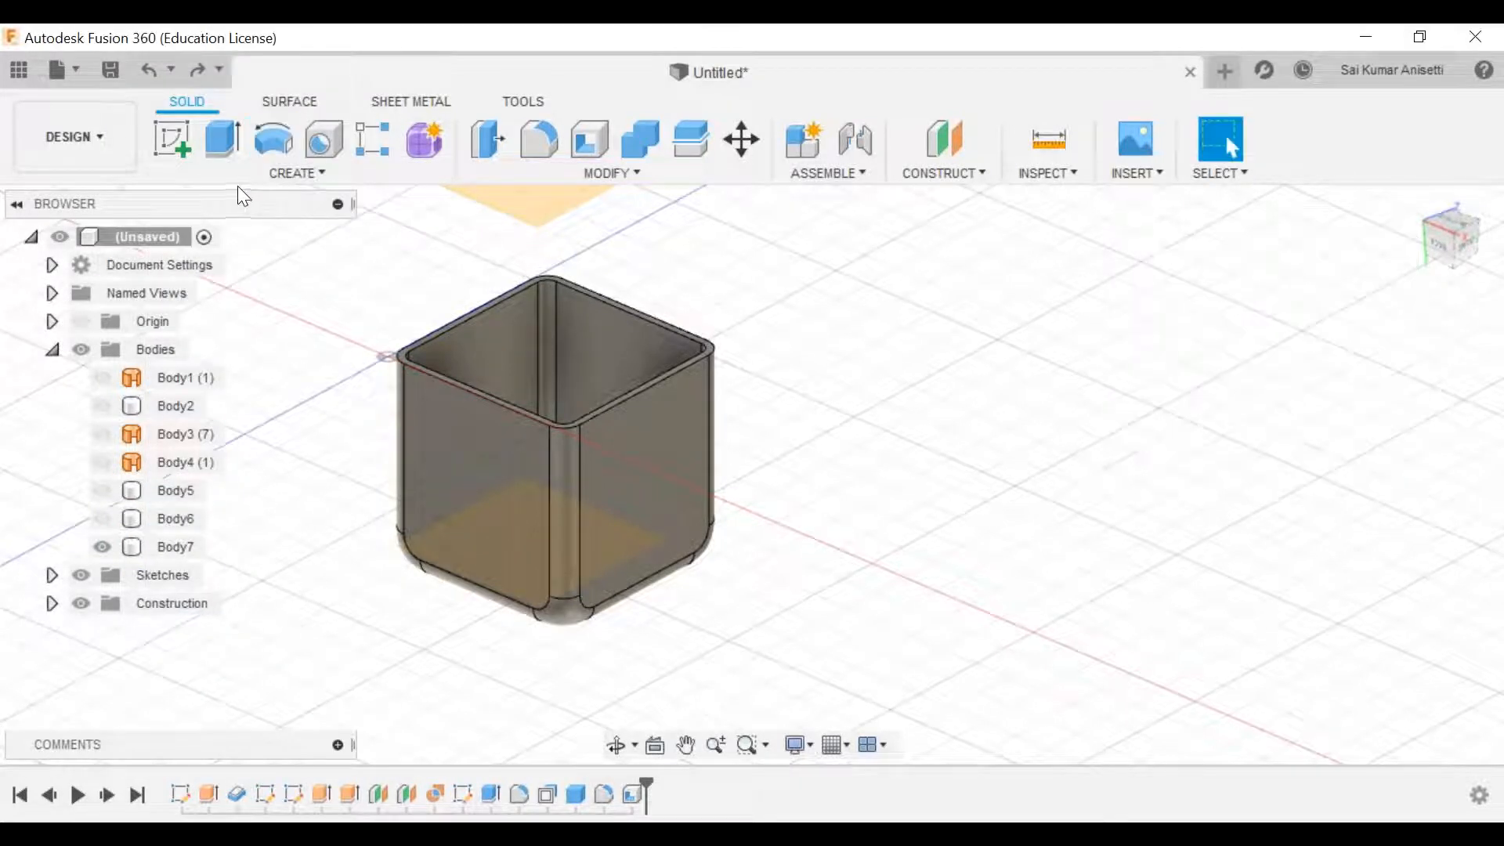
key(Return)
key(Escape)
key(Return)
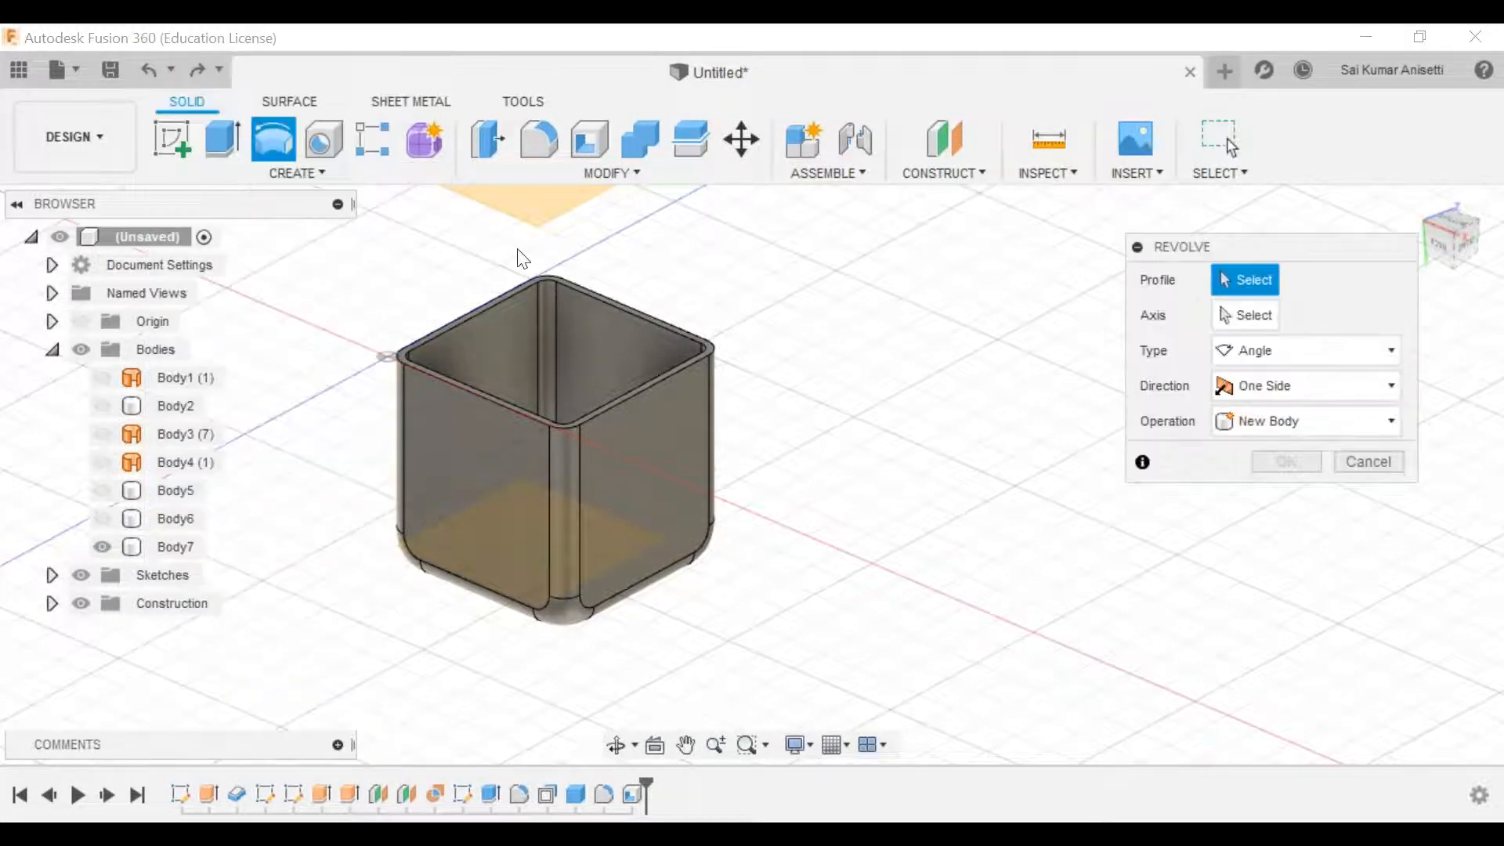
key(Escape)
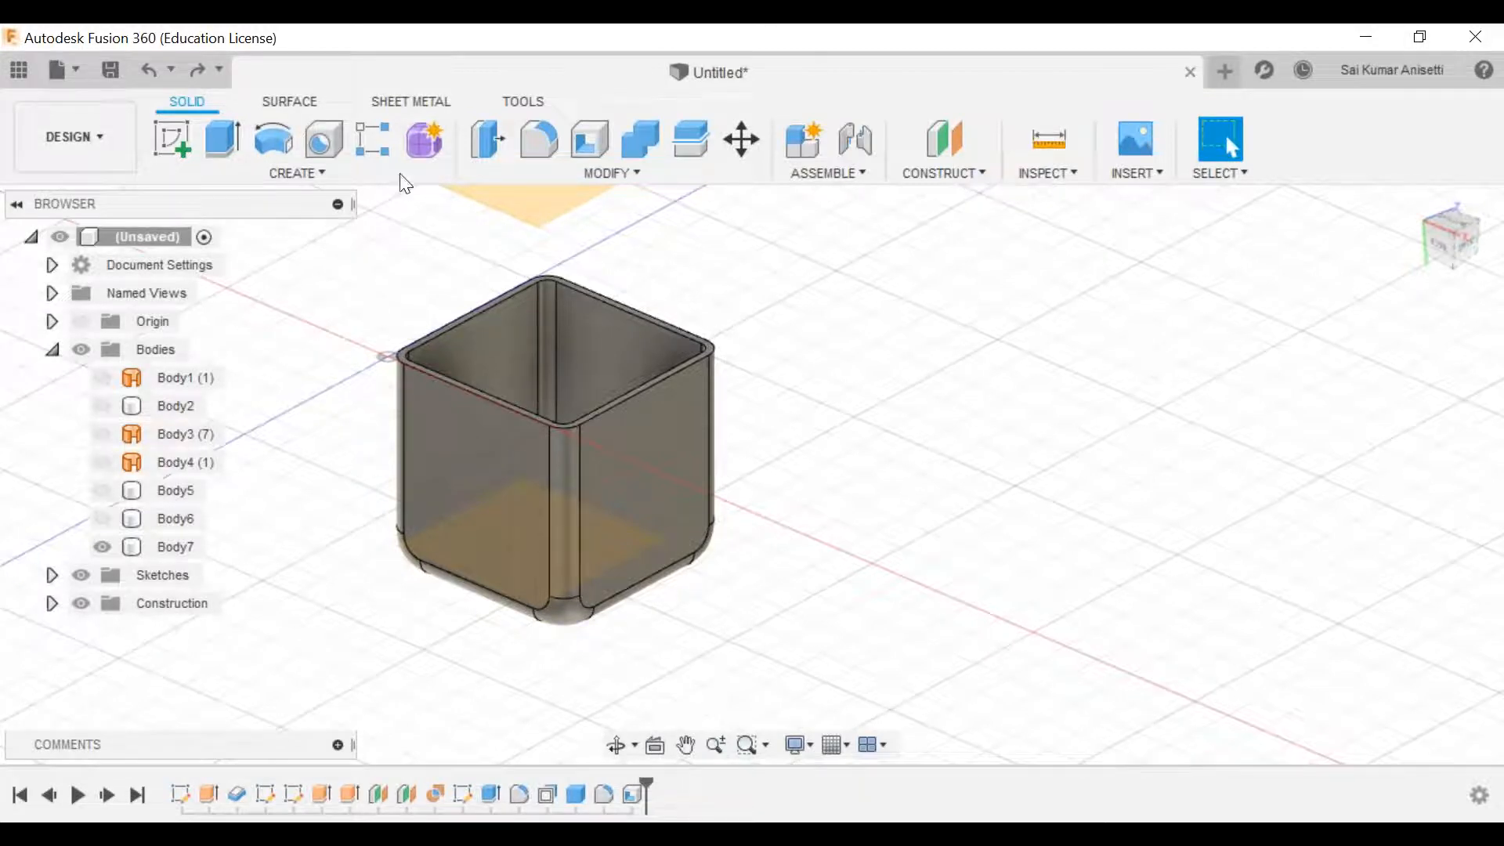
click(374, 164)
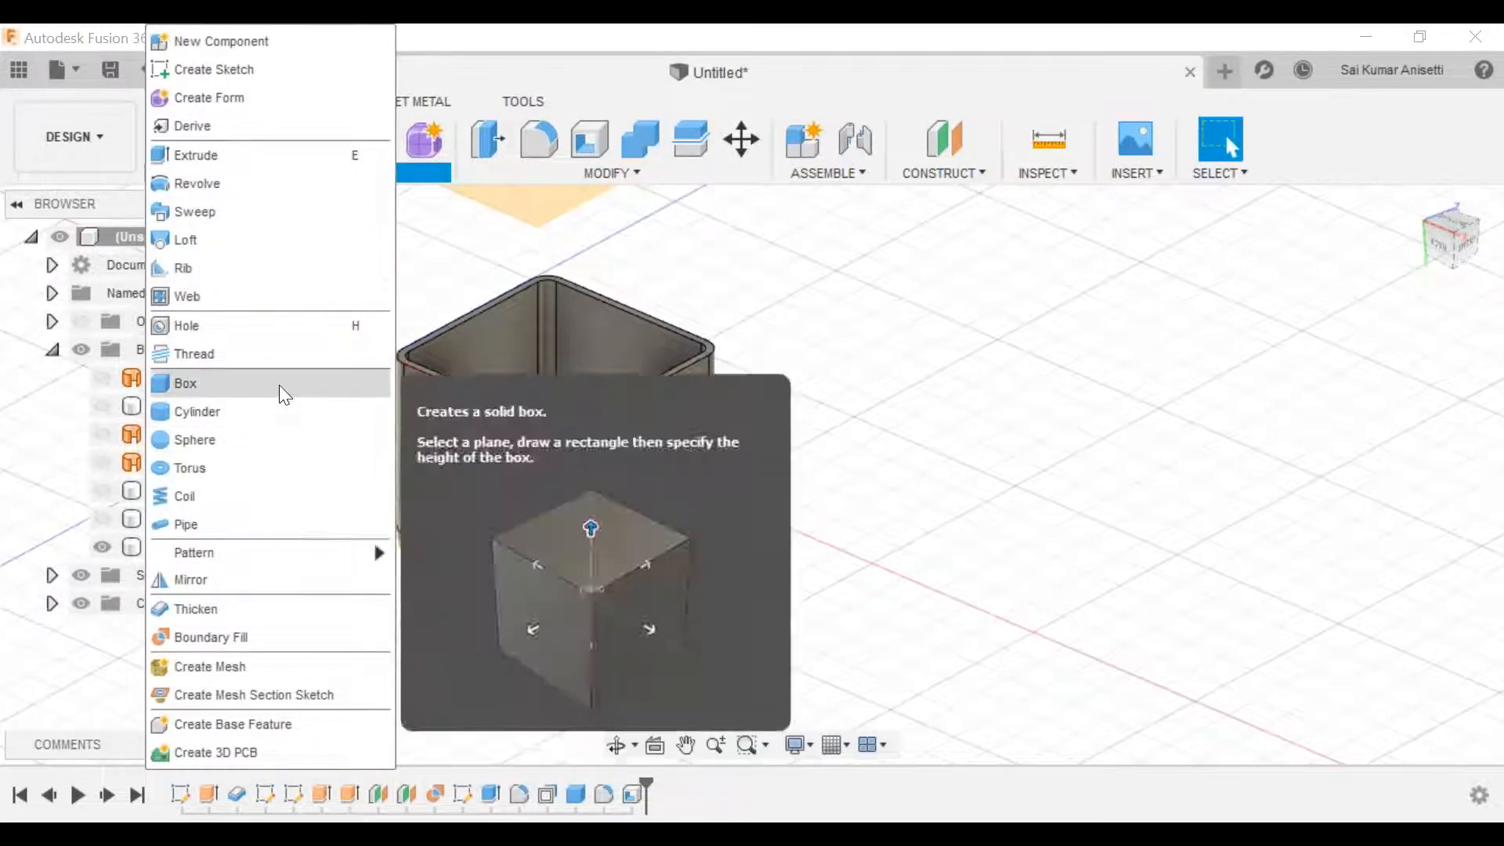
click(279, 384)
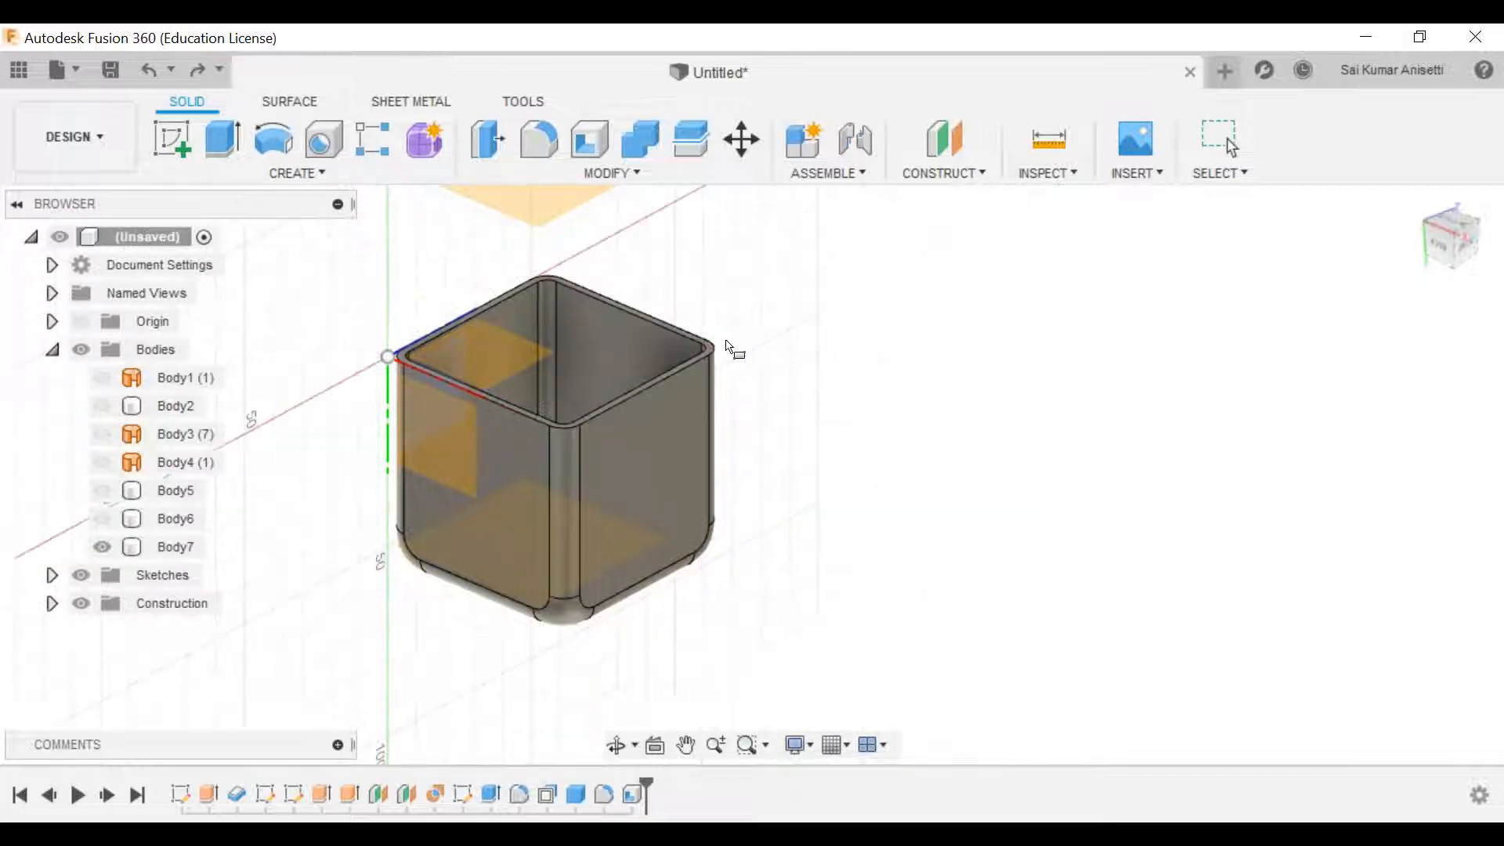
shift+middle_drag(628, 378, 514, 420)
scroll(512, 421, up, 5)
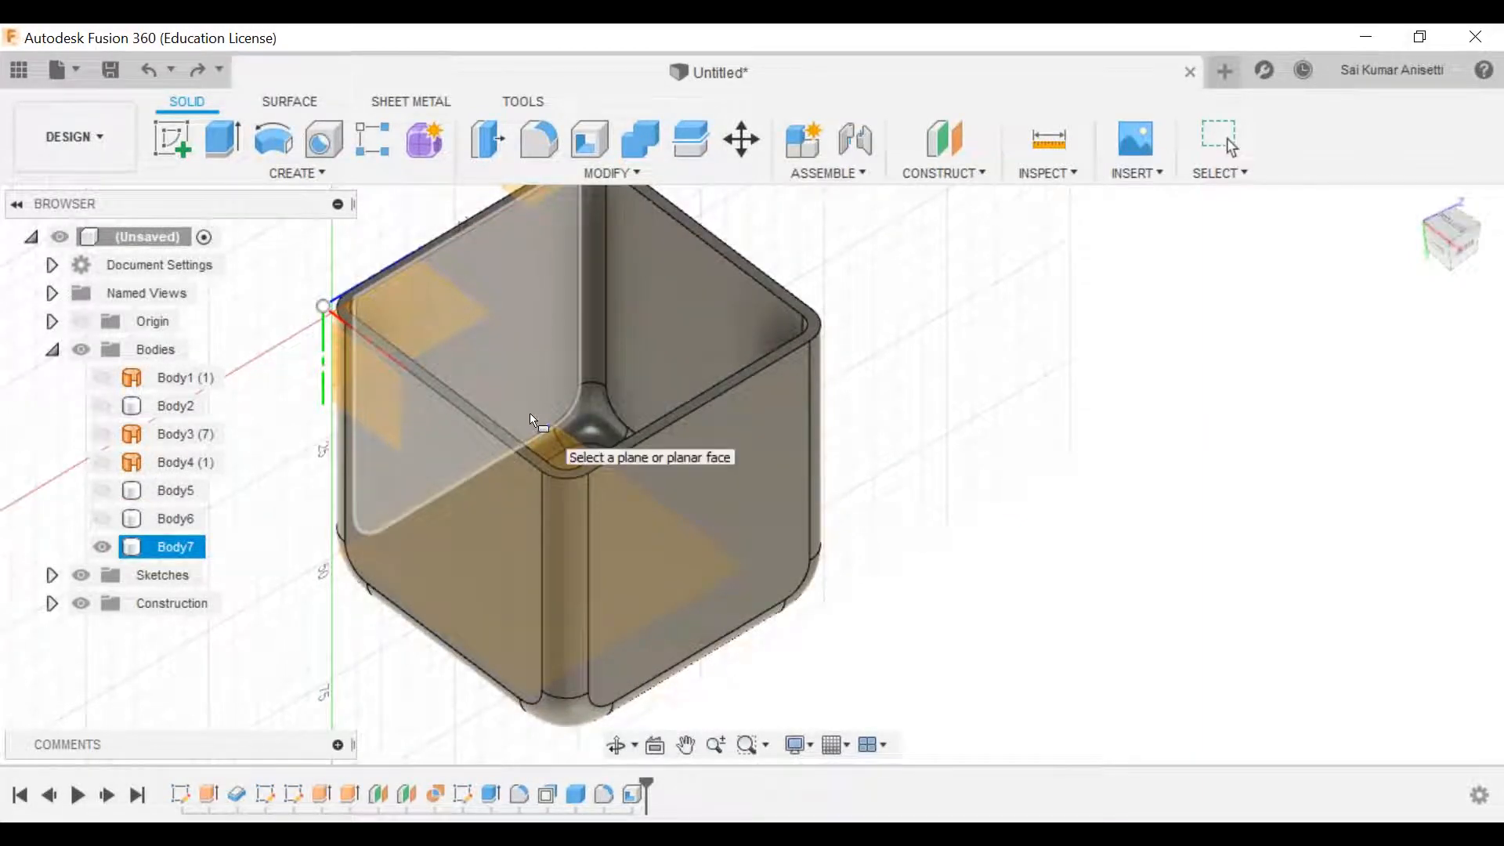
middle_drag(530, 412, 591, 609)
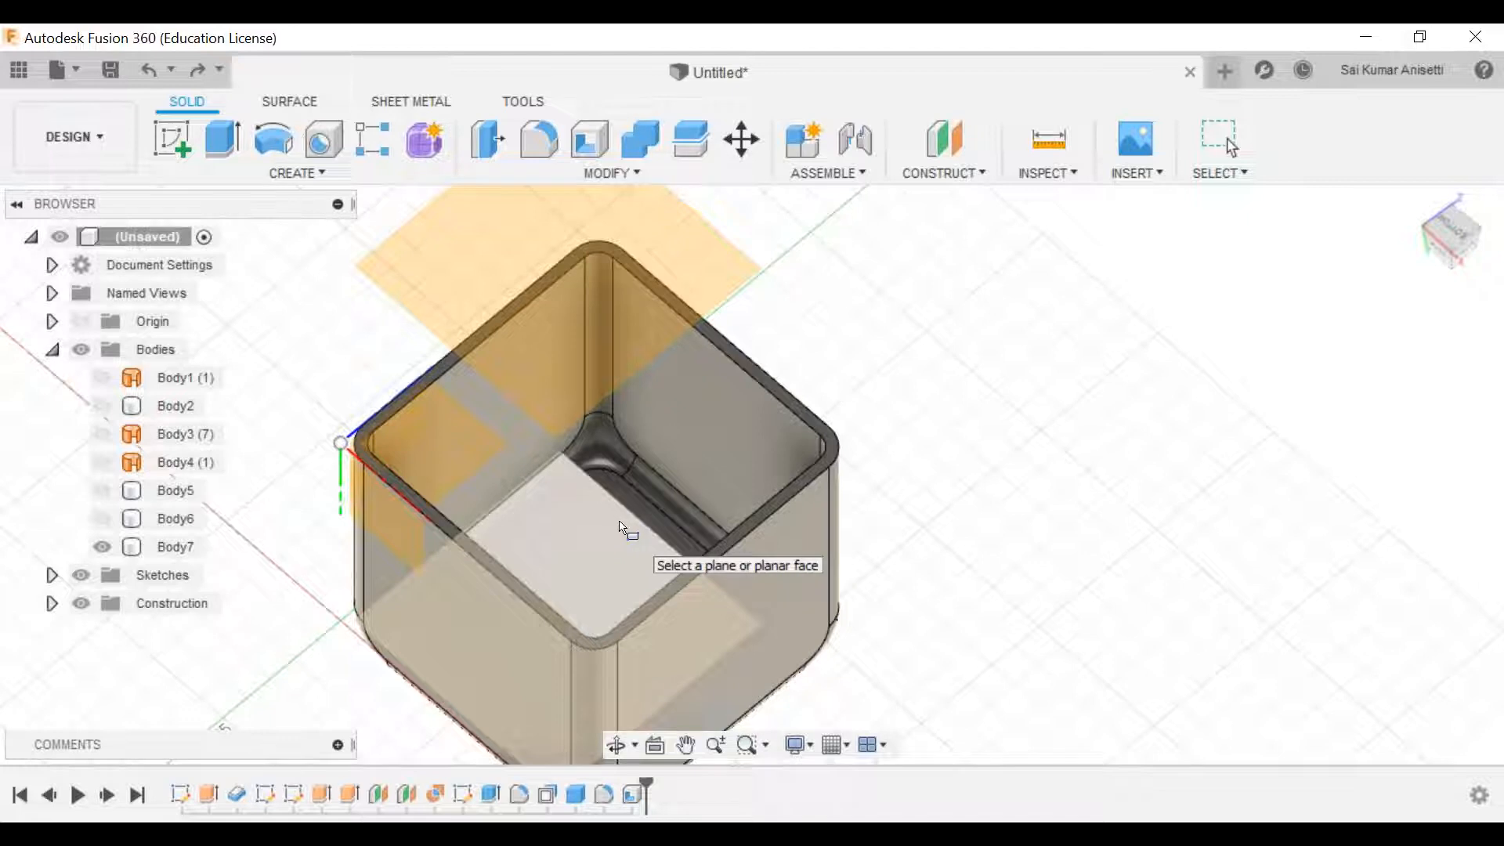
shift+middle_drag(619, 527, 571, 473)
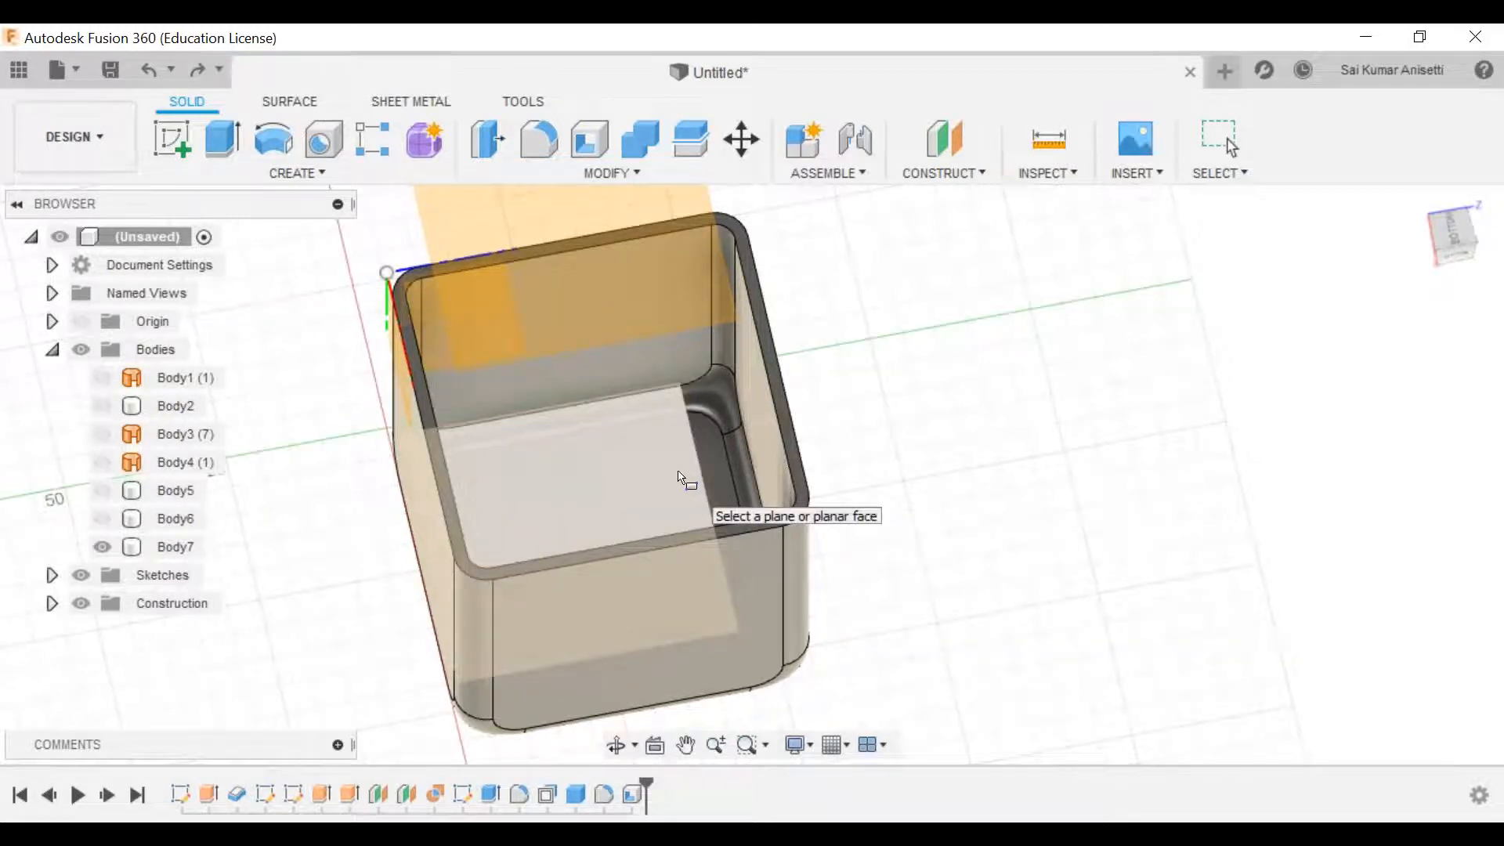
shift+middle_drag(754, 604, 821, 547)
middle_drag(708, 511, 733, 408)
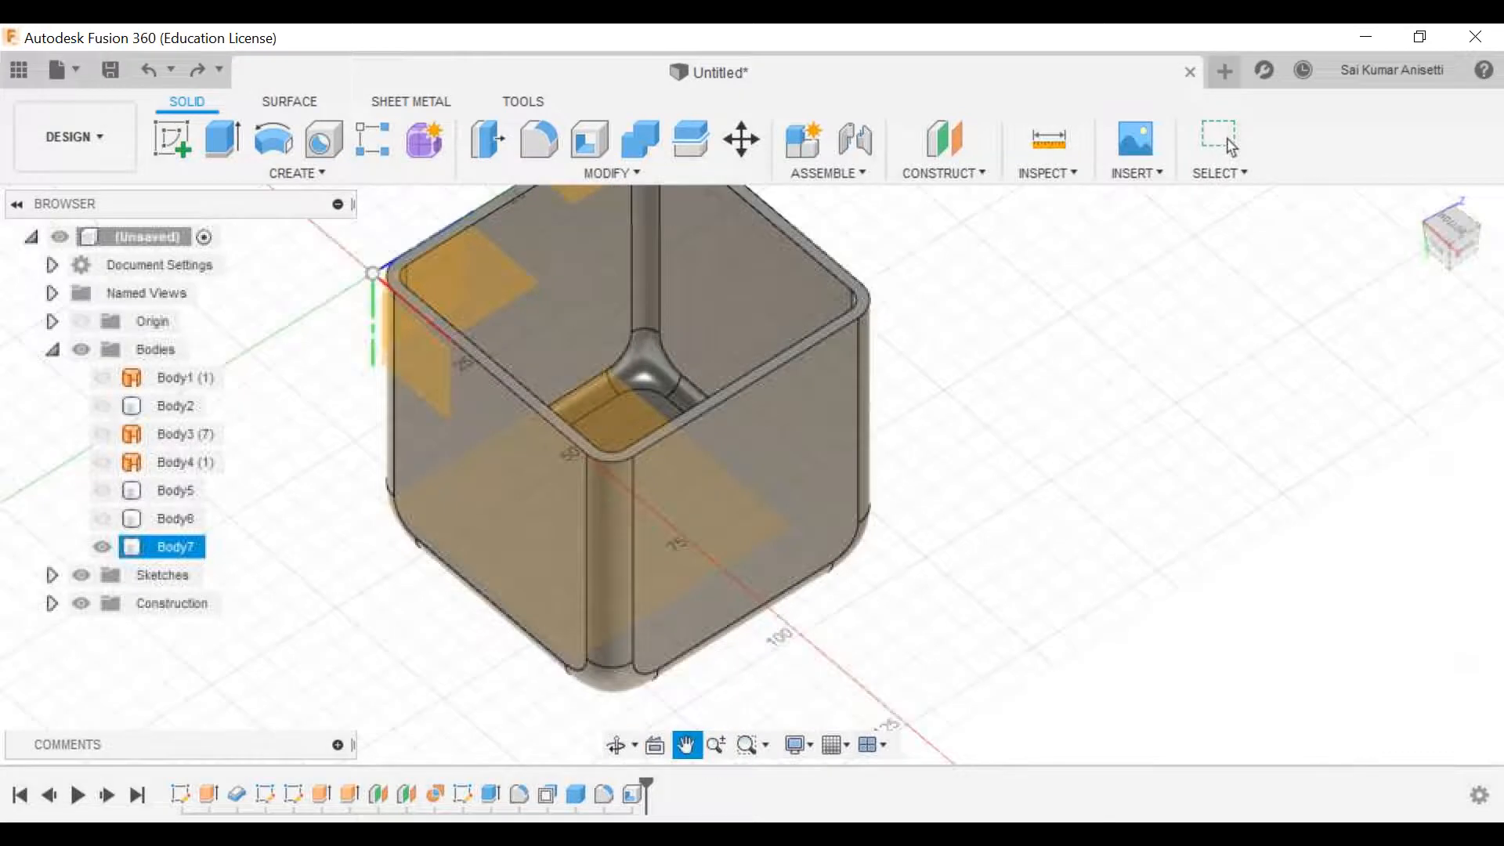
Step: Create a construction plane offset 25 mm from the XZ origin plane, partway down the shelled cube
shift+middle_drag(663, 465, 463, 405)
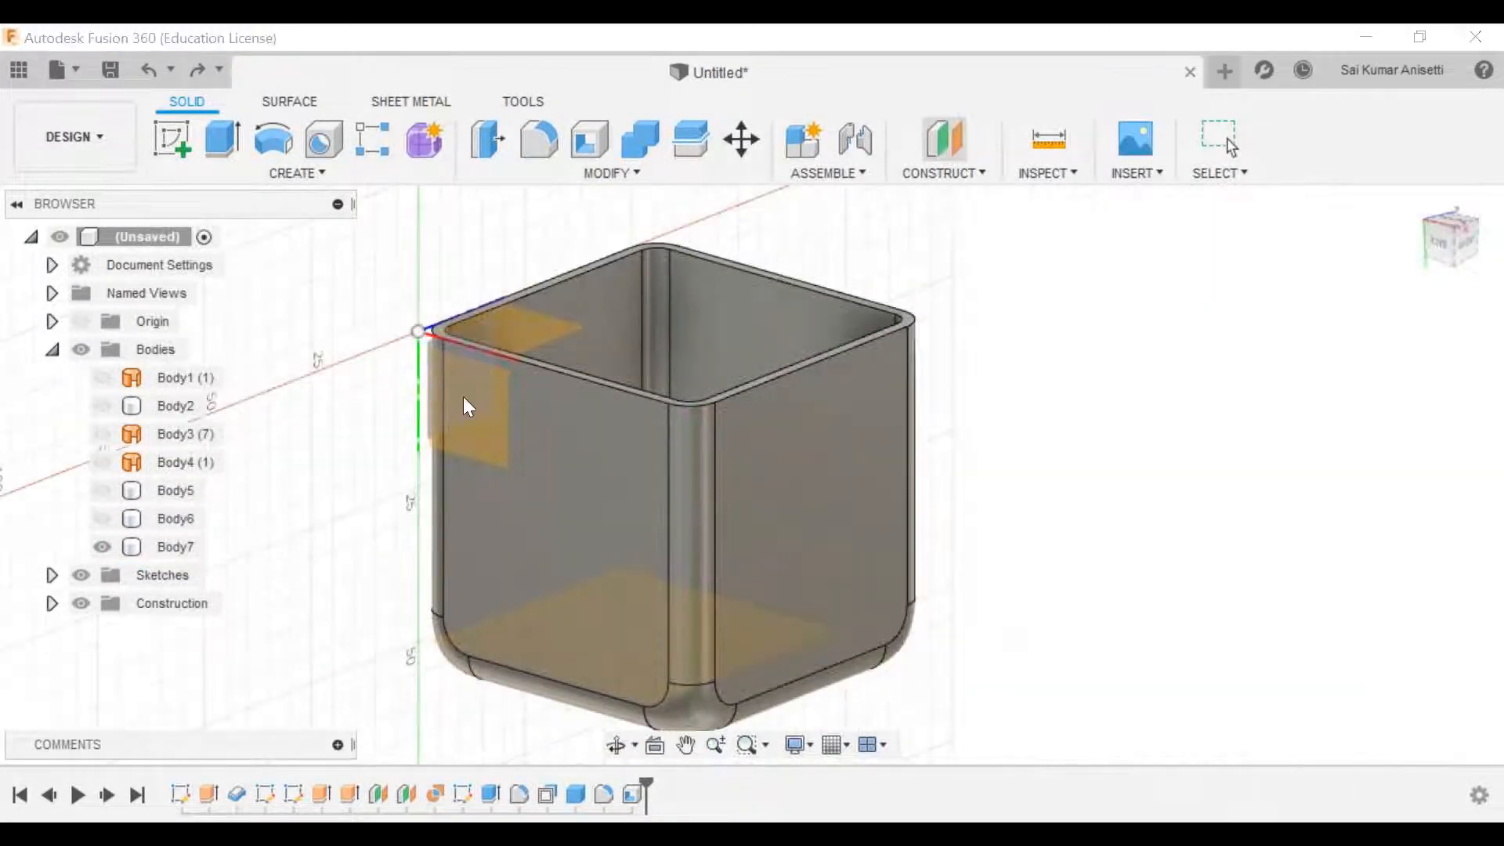
click(541, 396)
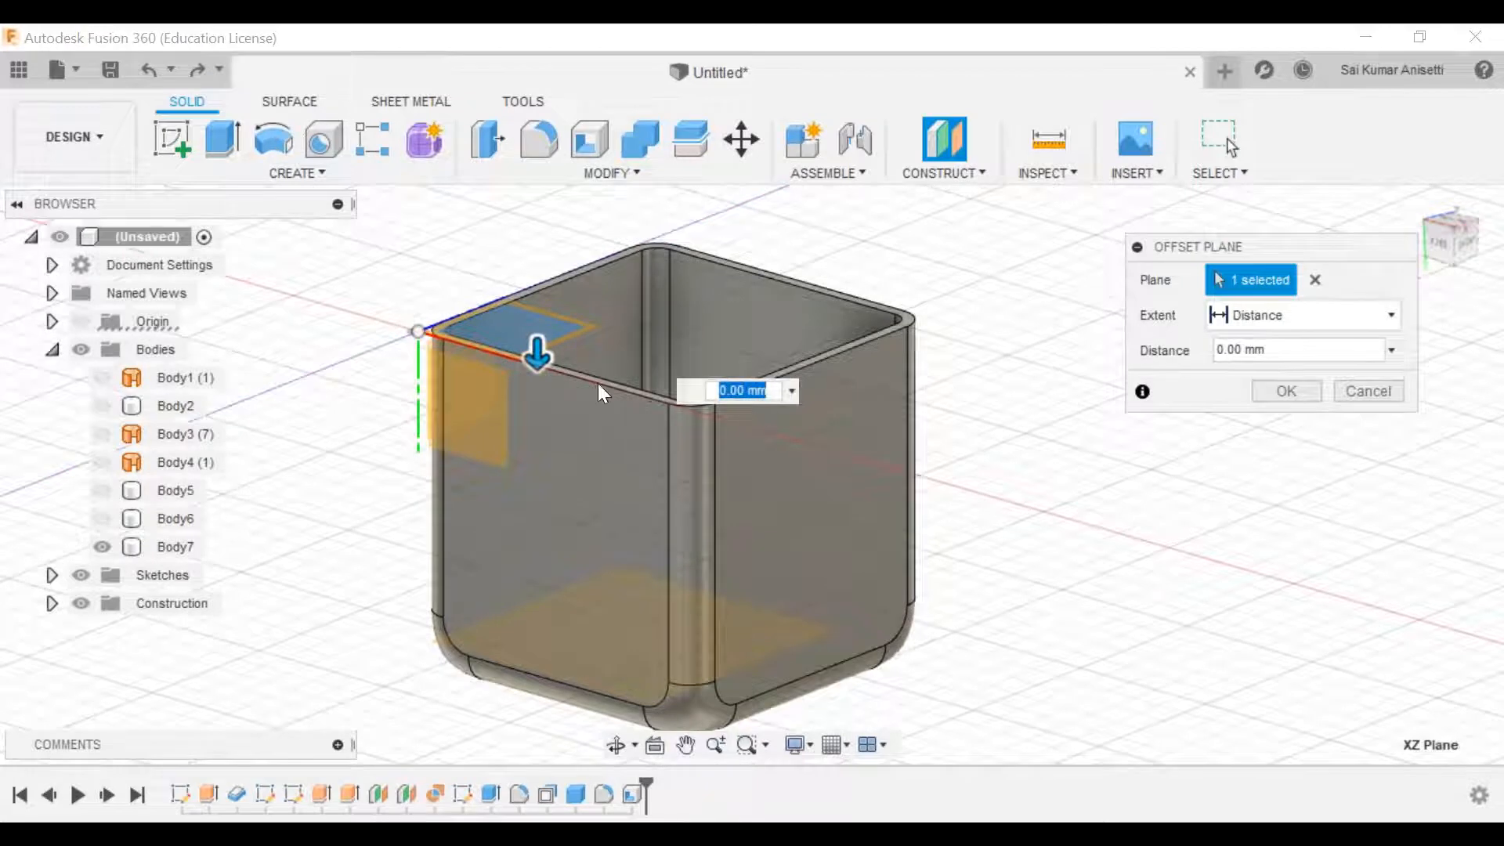
drag(538, 355, 538, 513)
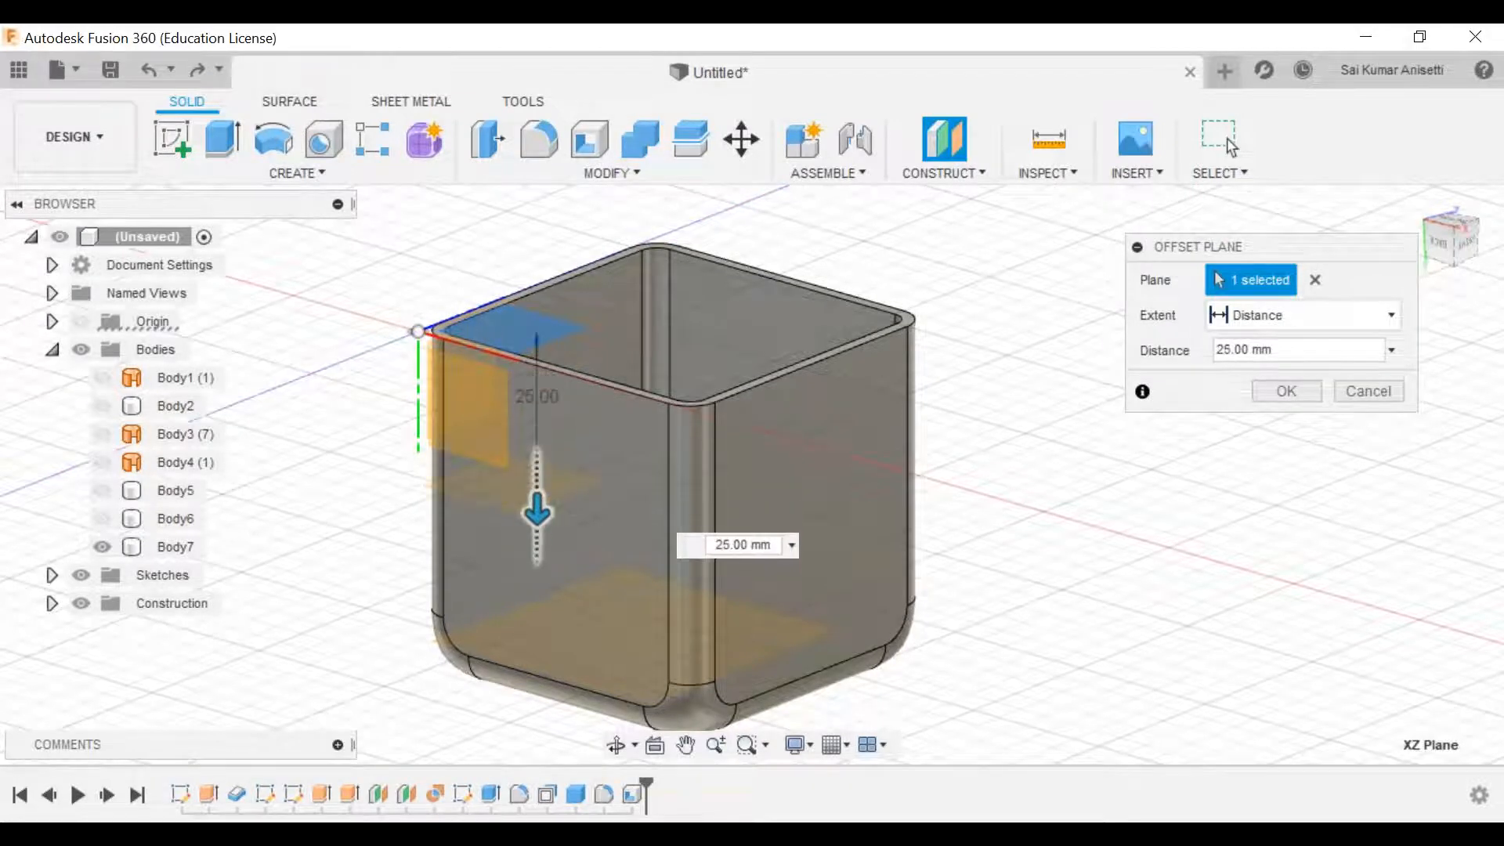
click(1292, 391)
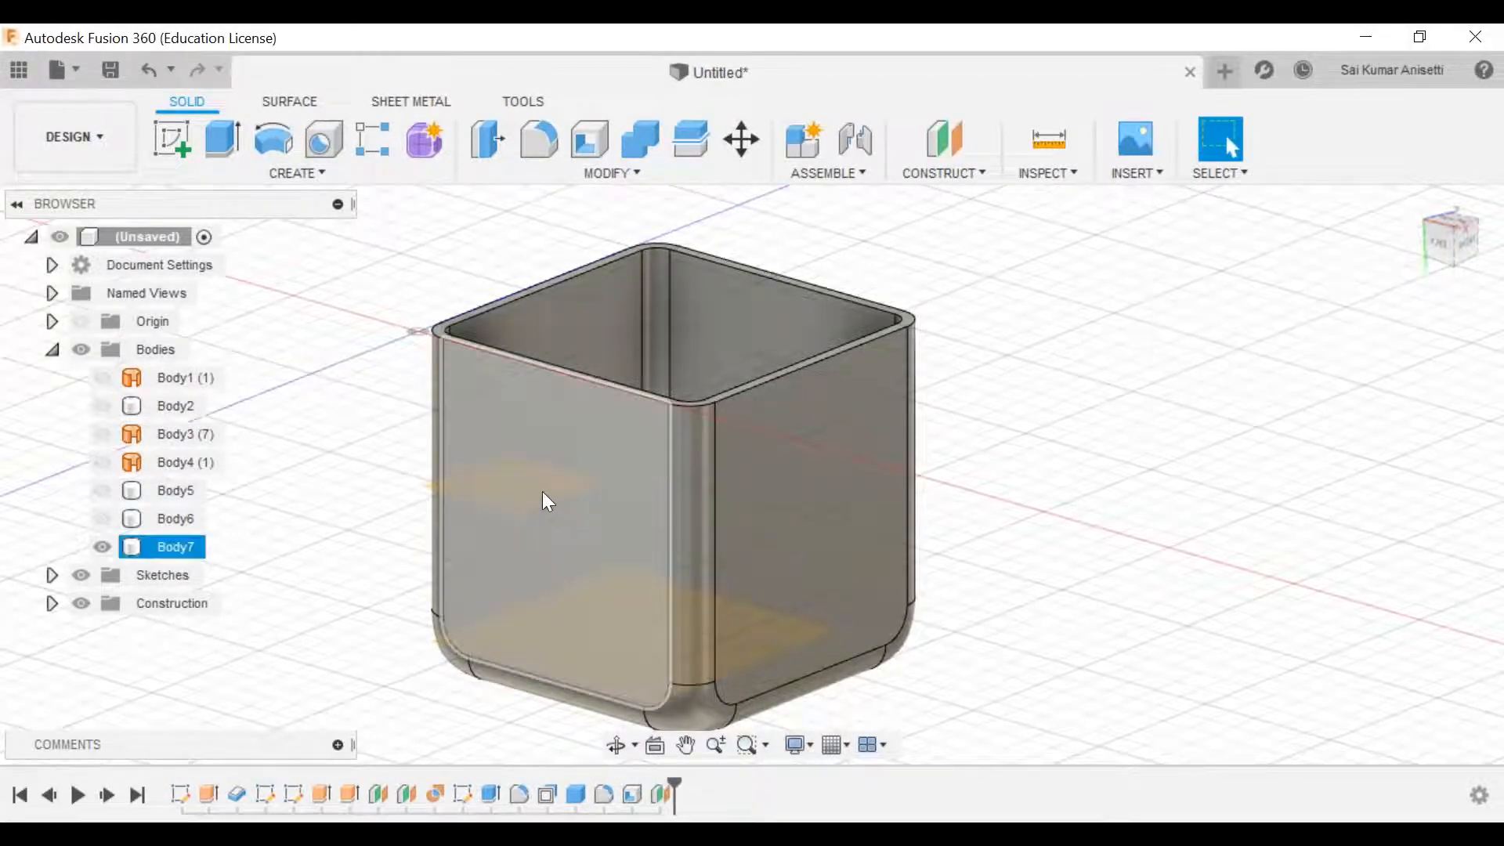
Step: Start a sketch on the new offset plane and draw two vertical lines spanning the shelled cube
shift+middle_drag(690, 464, 713, 349)
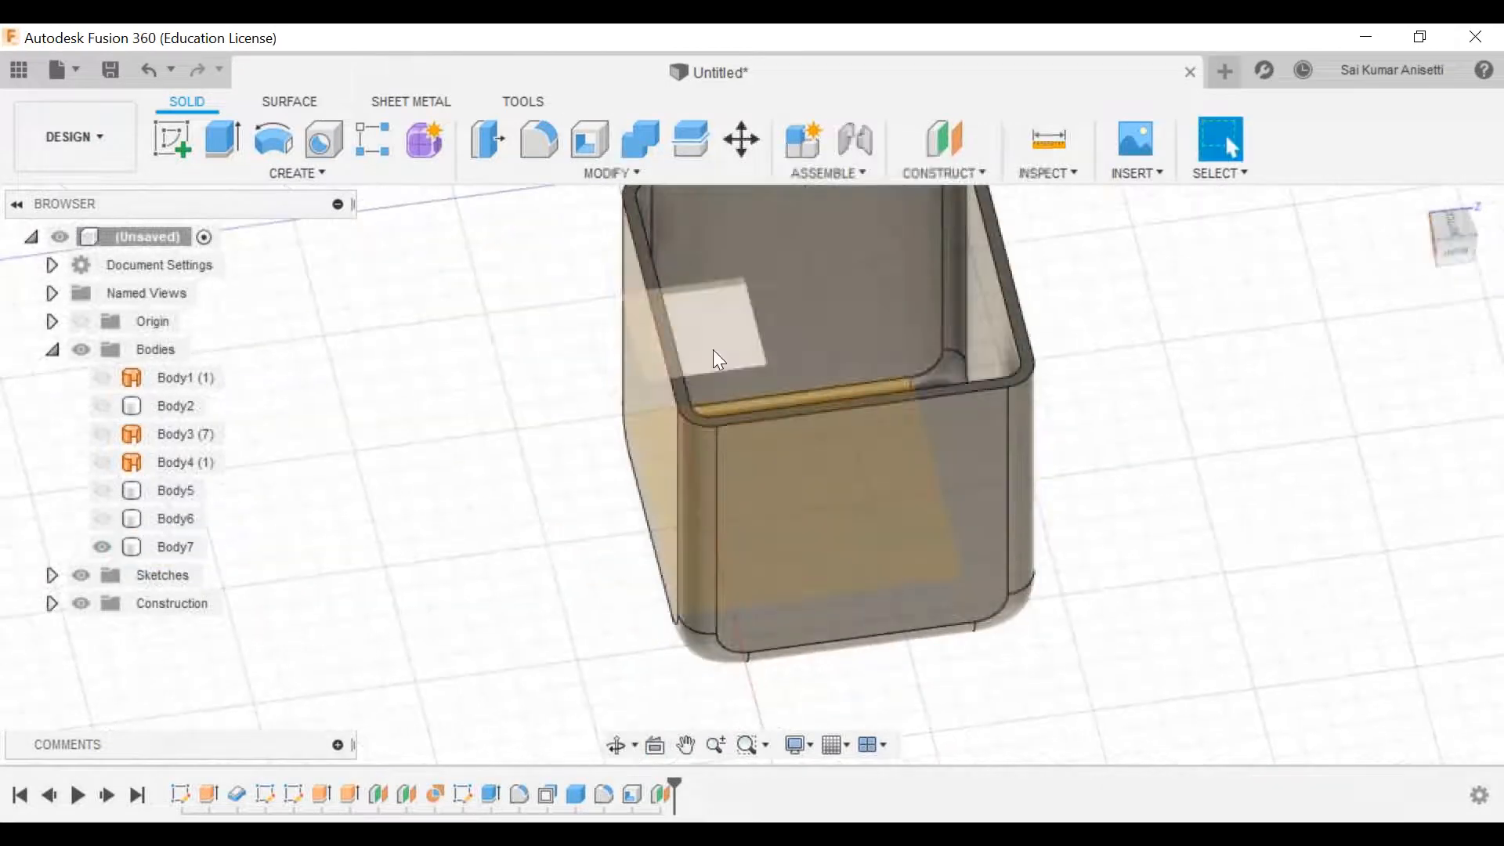
click(713, 349)
click(181, 142)
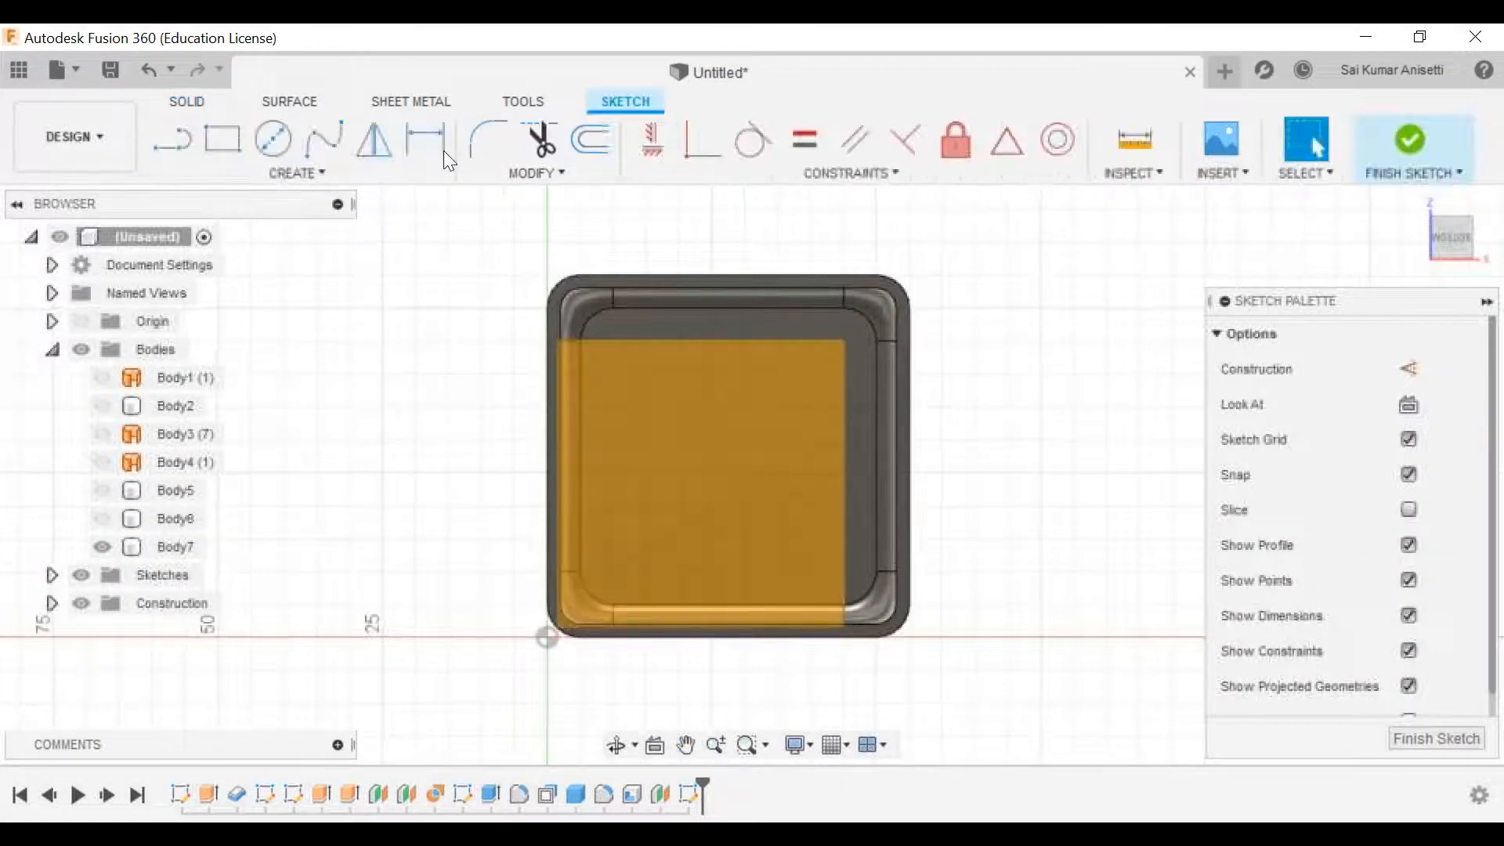
click(182, 136)
click(613, 287)
click(613, 637)
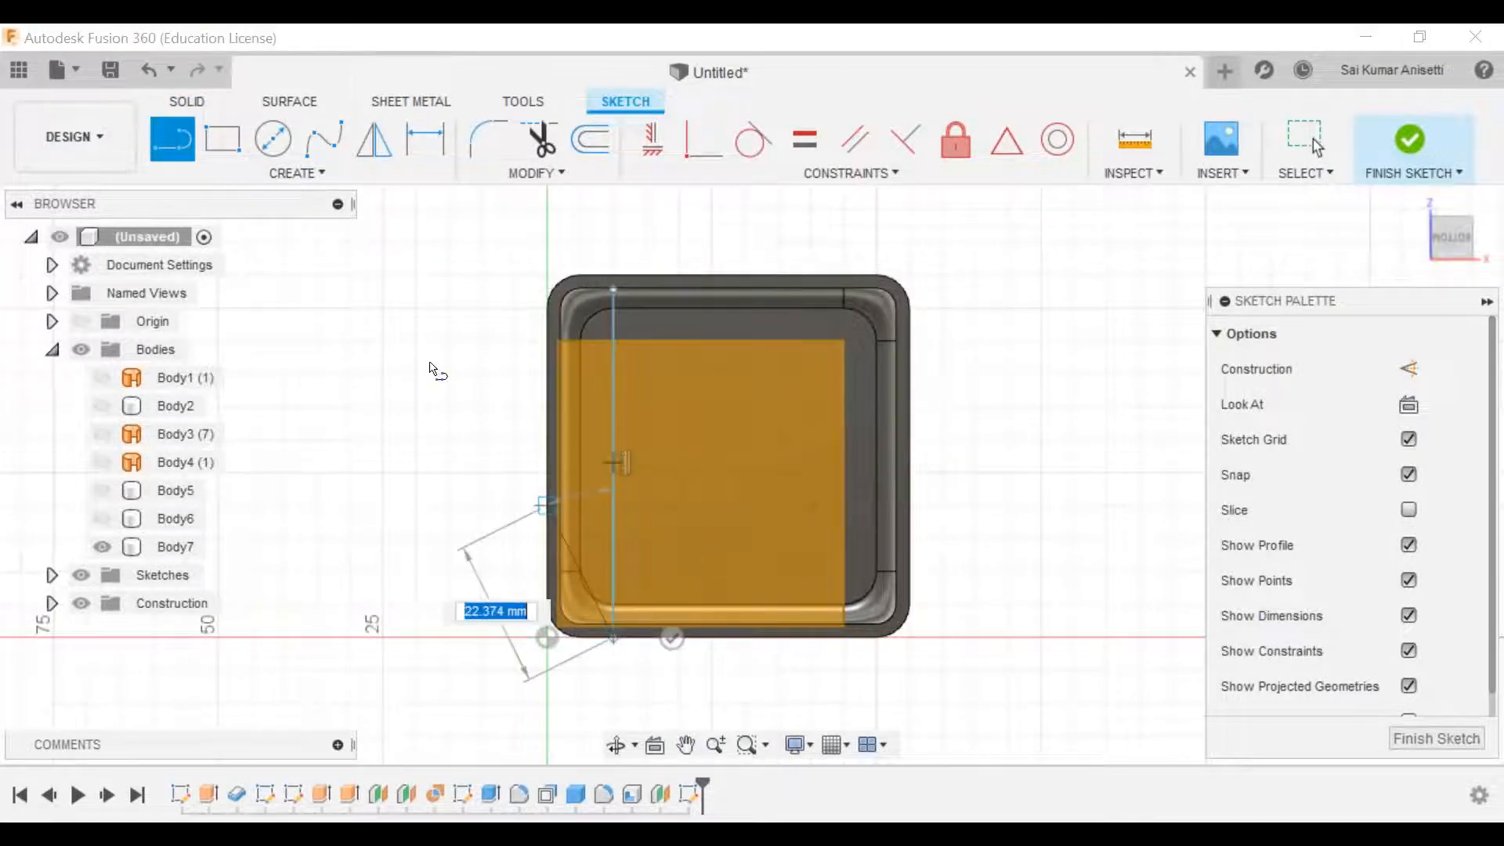
click(466, 440)
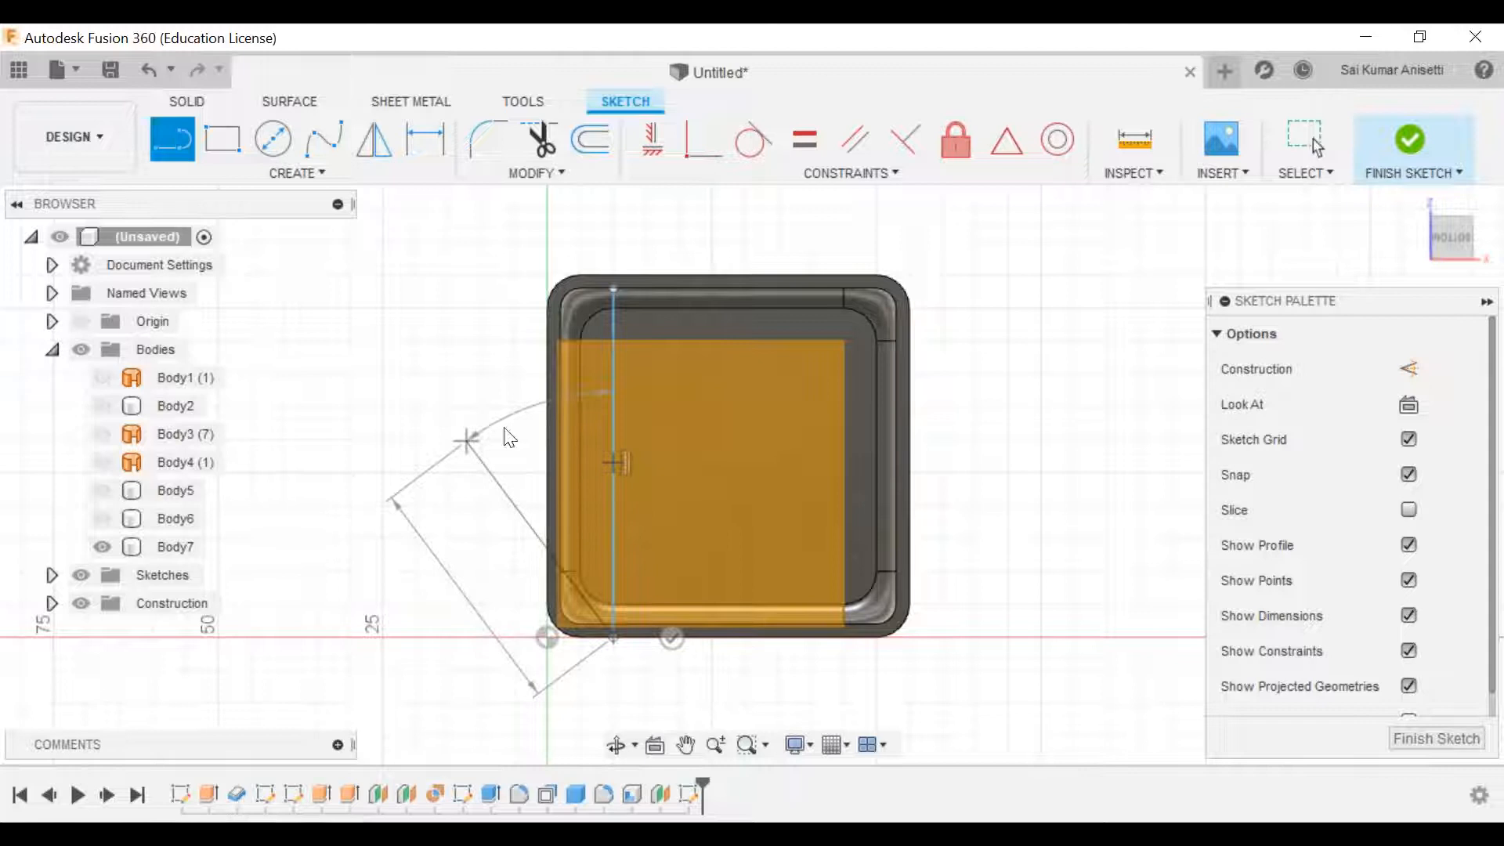
key(Escape)
click(172, 138)
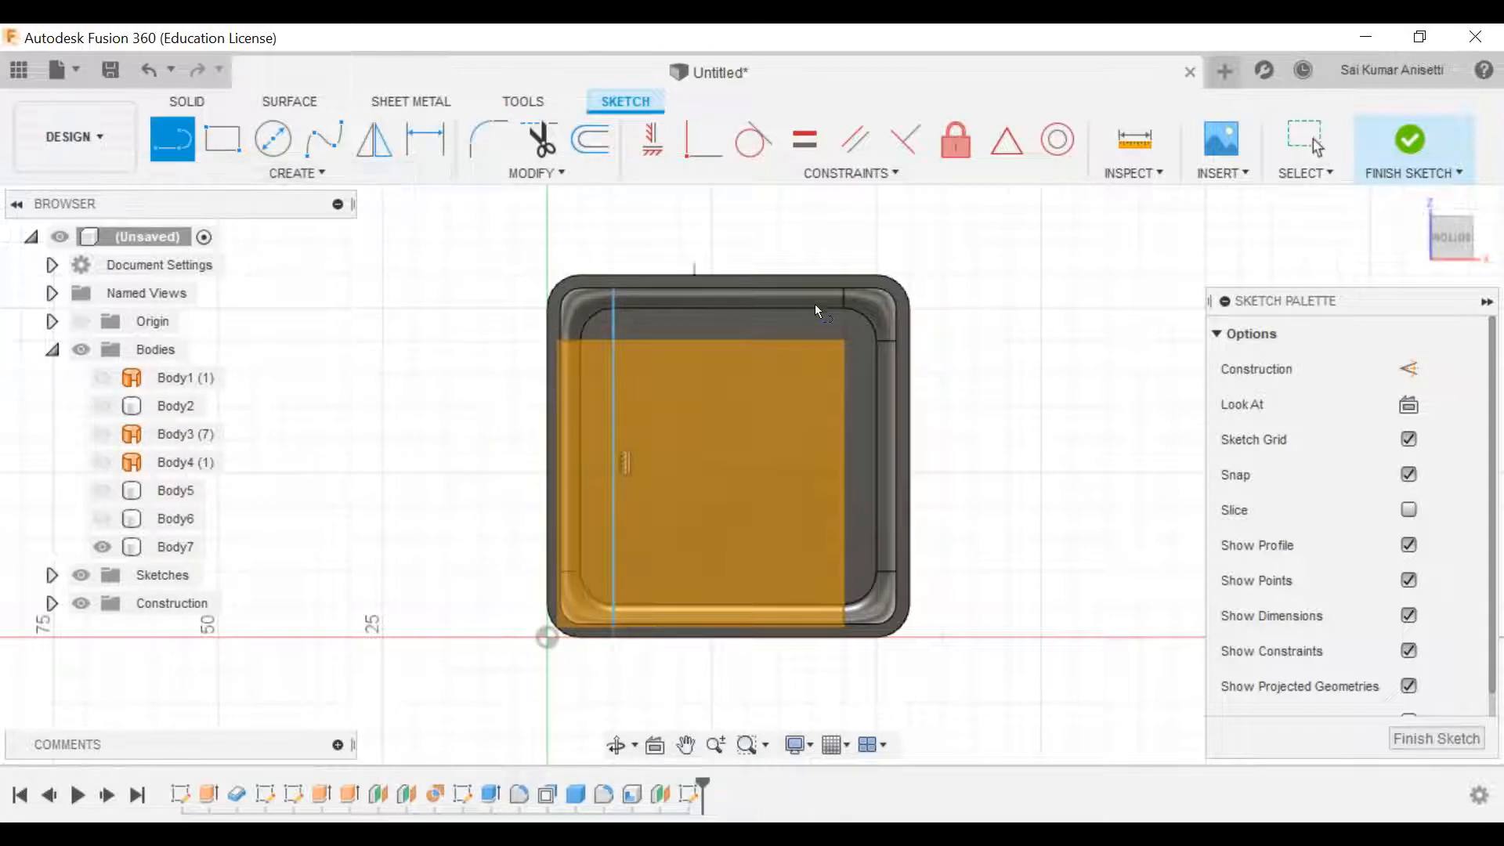
click(805, 287)
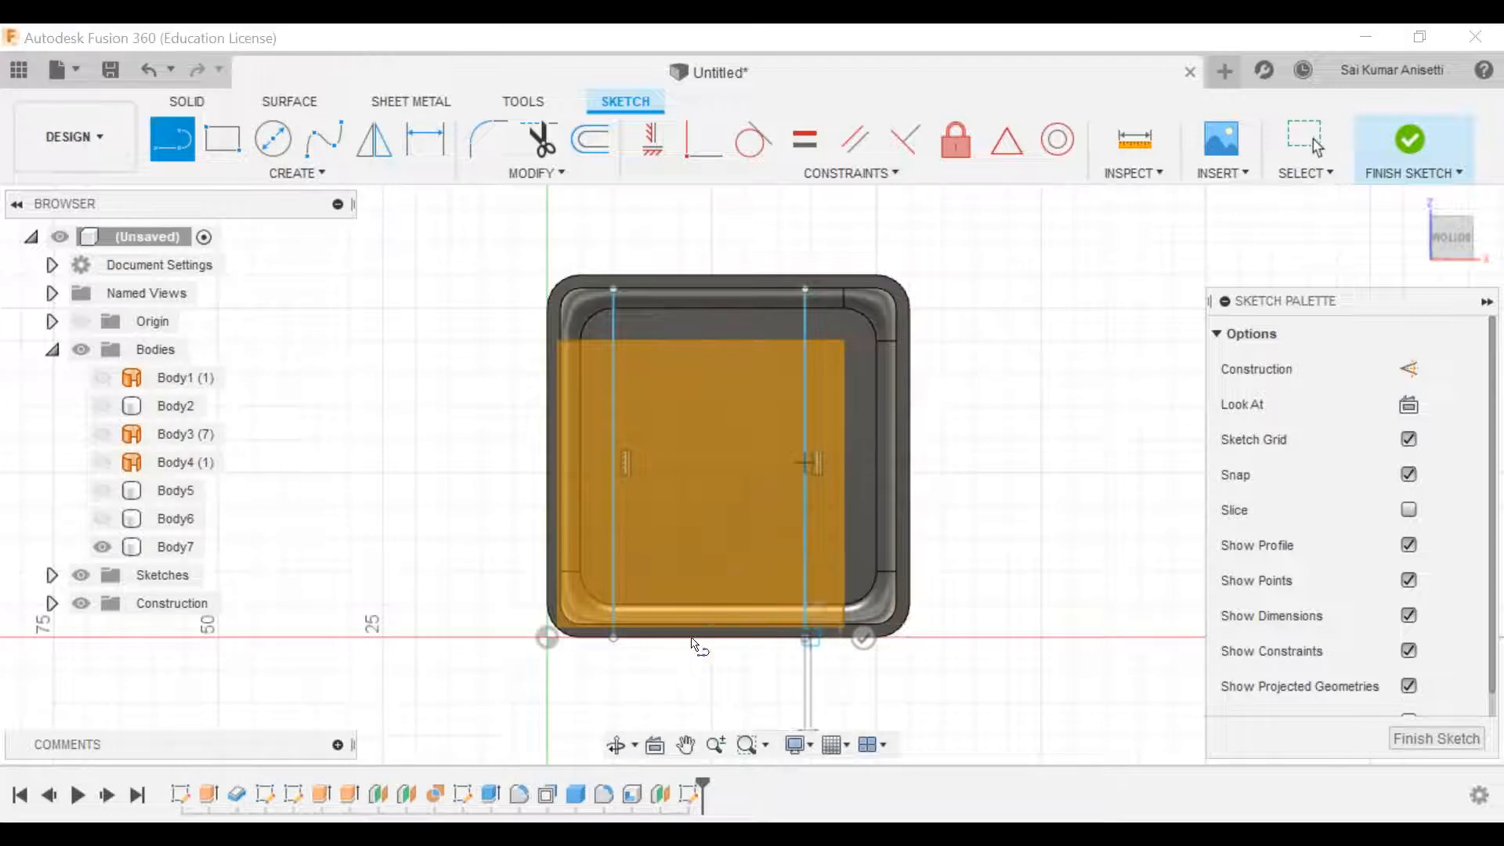
Step: Draw two horizontal lines crossing both vertical lines, forming a grid, and finish the sketch
click(558, 375)
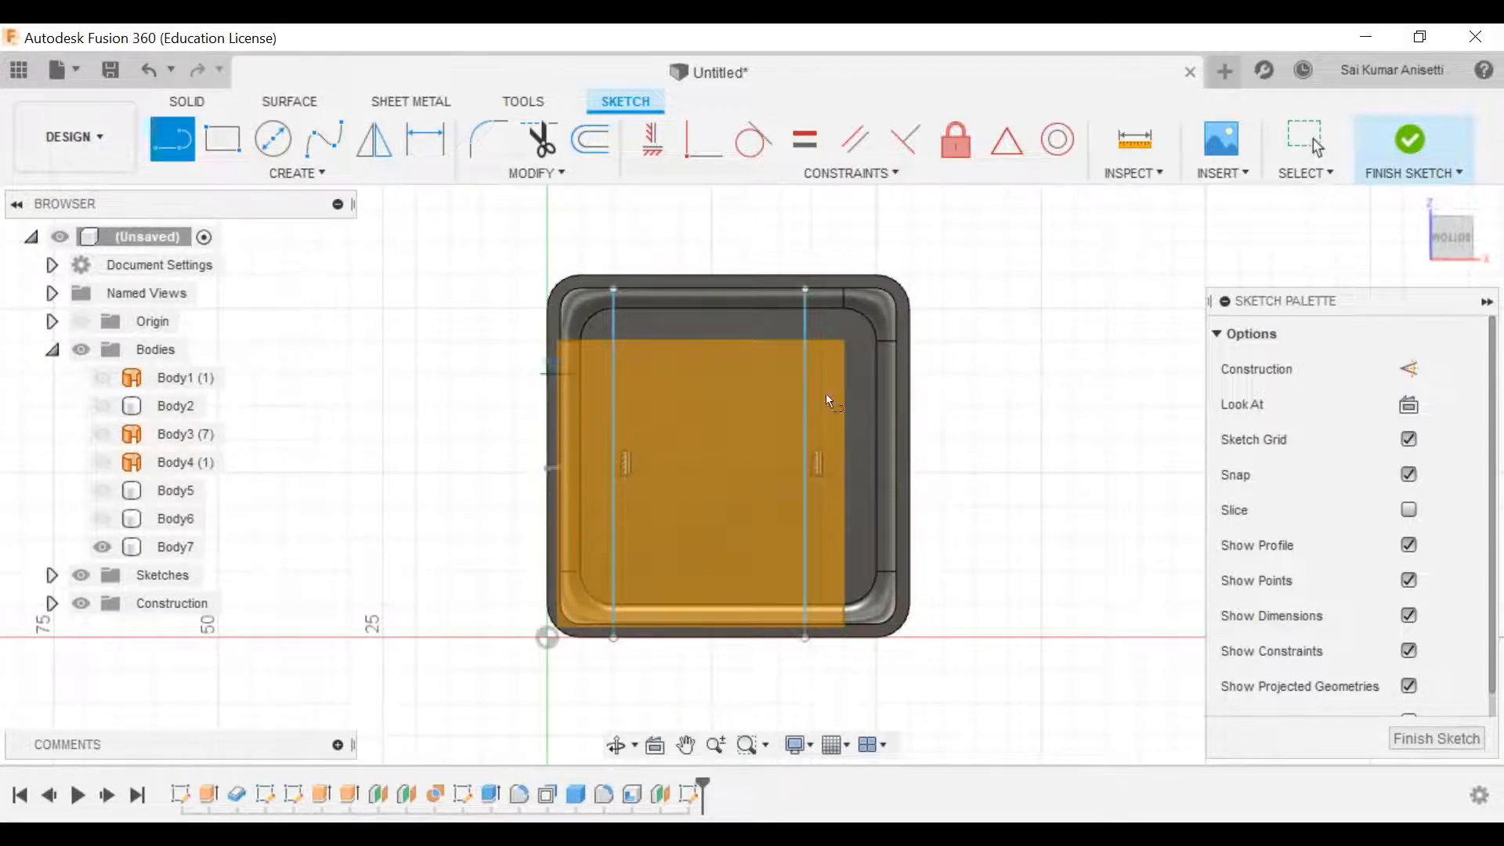
click(908, 373)
key(Escape)
click(556, 569)
click(896, 564)
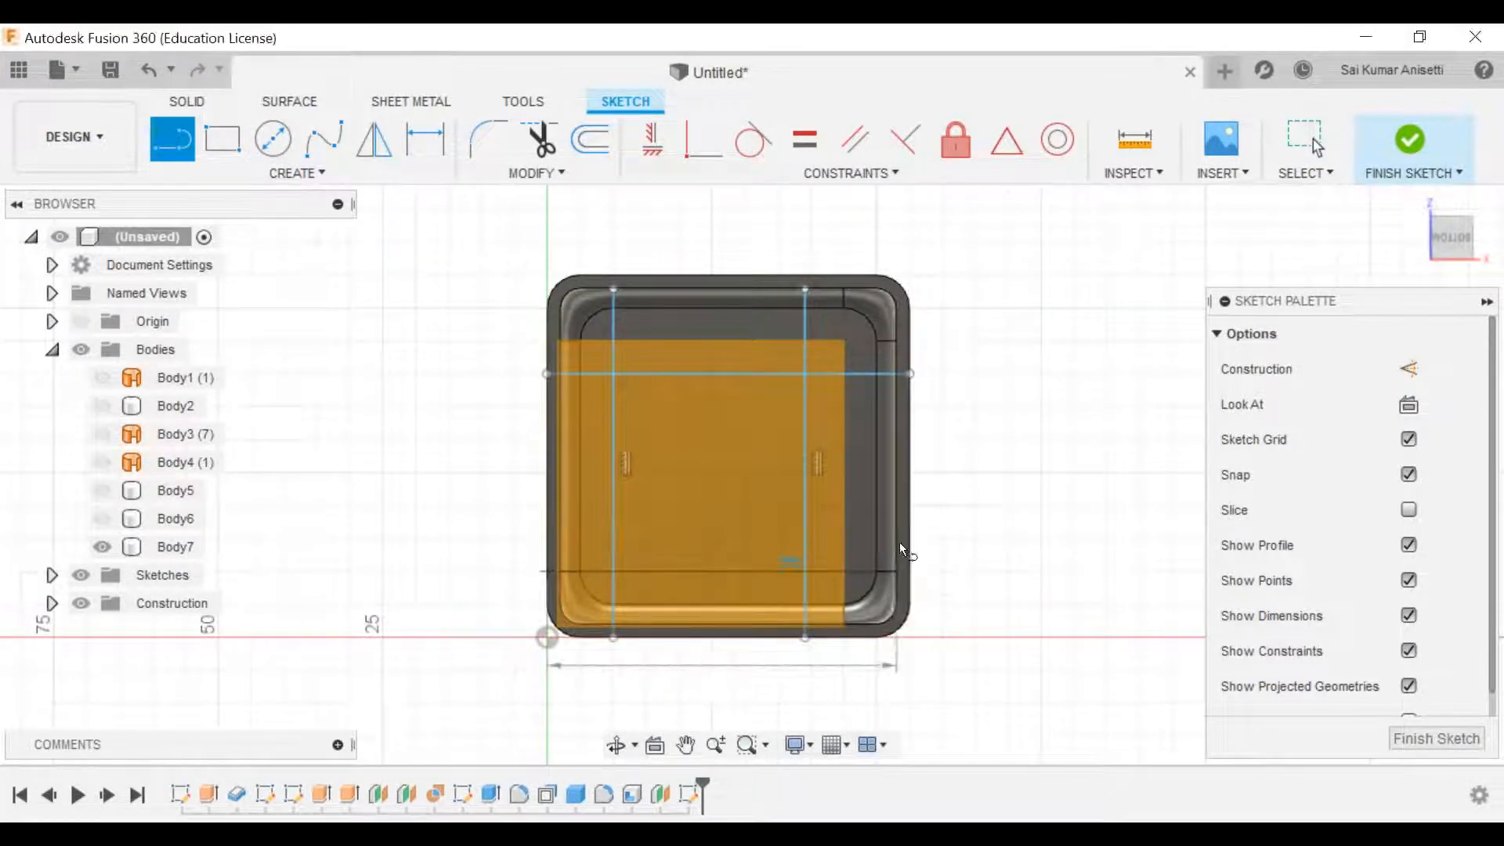
key(Escape)
click(1418, 148)
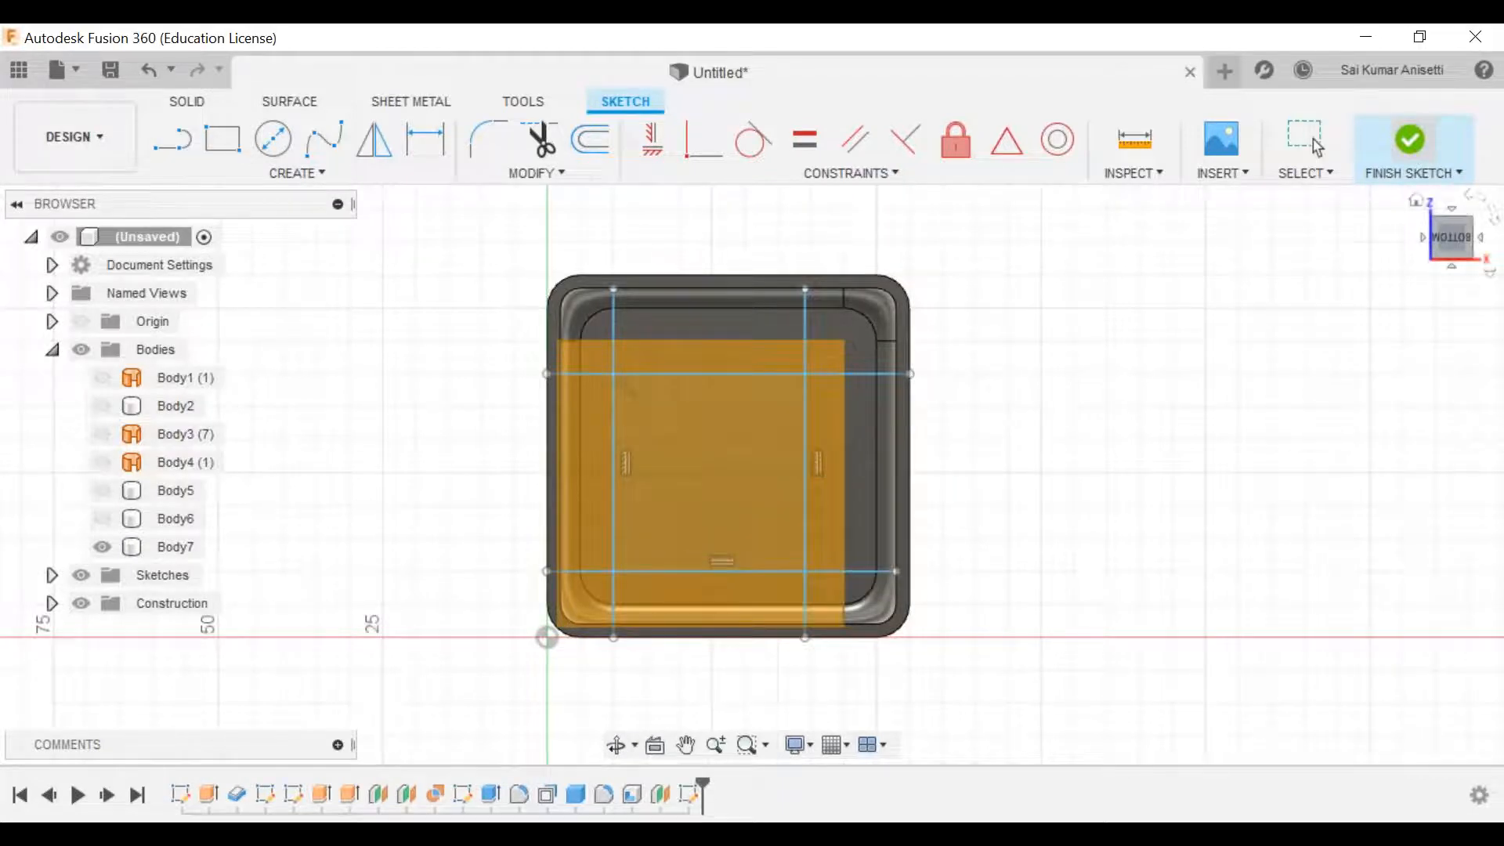
Step: Create a Web from the four sketch lines with a symmetric thickness of 3 mm and depth To Next
click(284, 180)
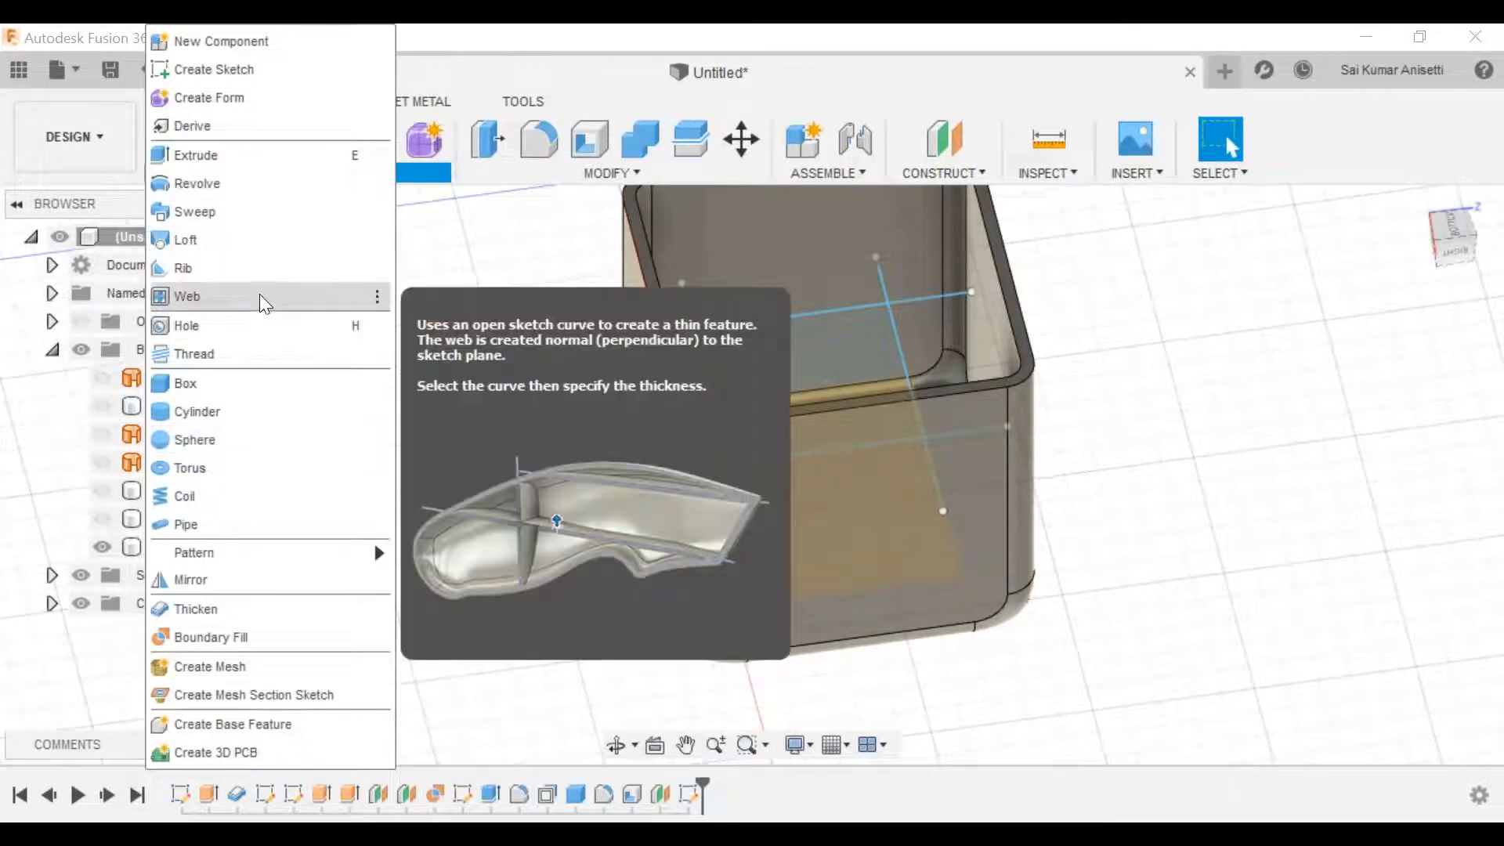
click(187, 297)
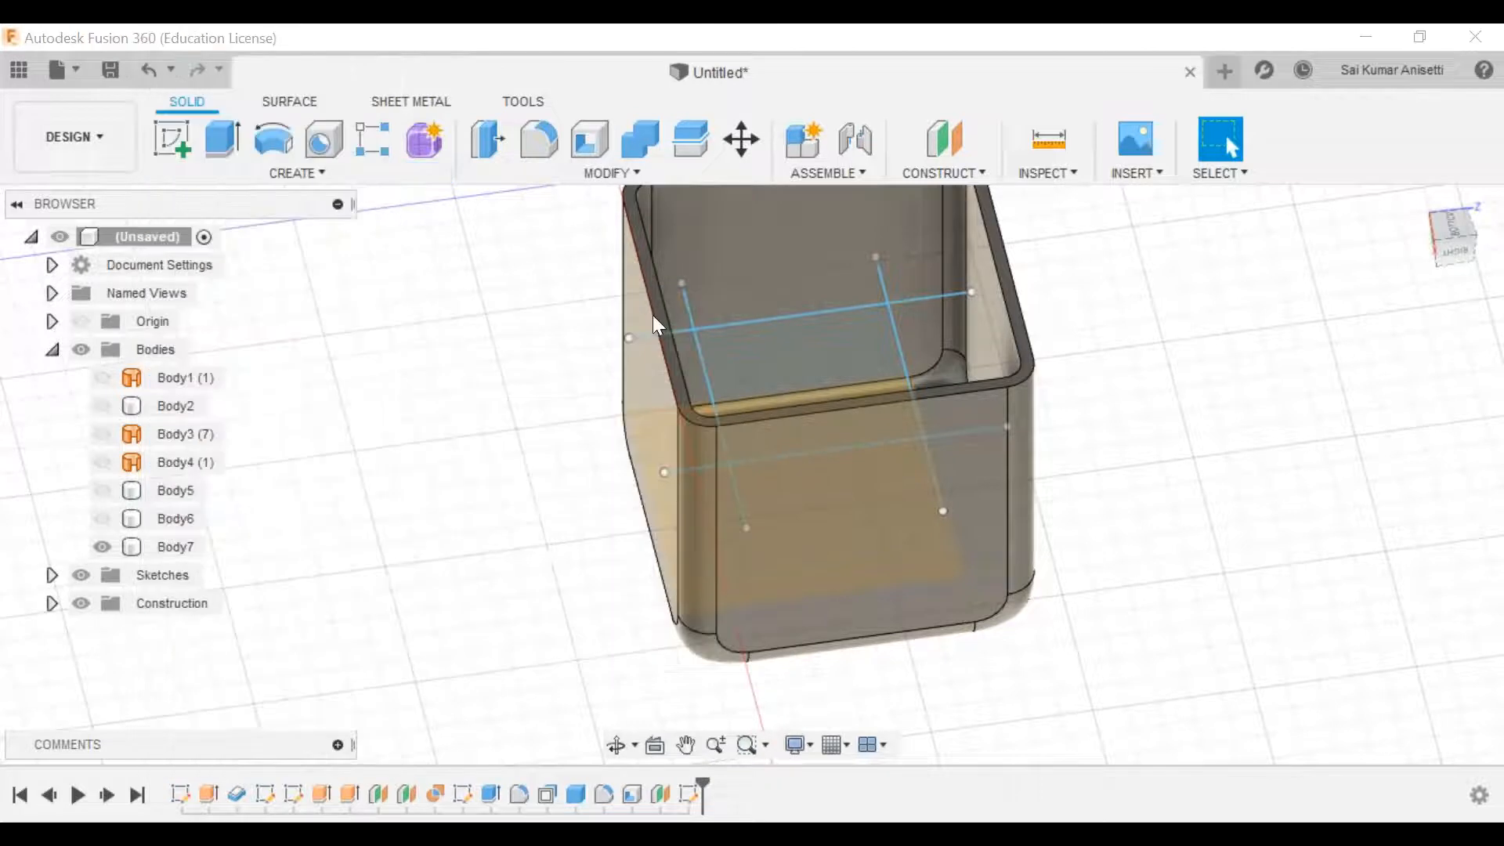
click(722, 321)
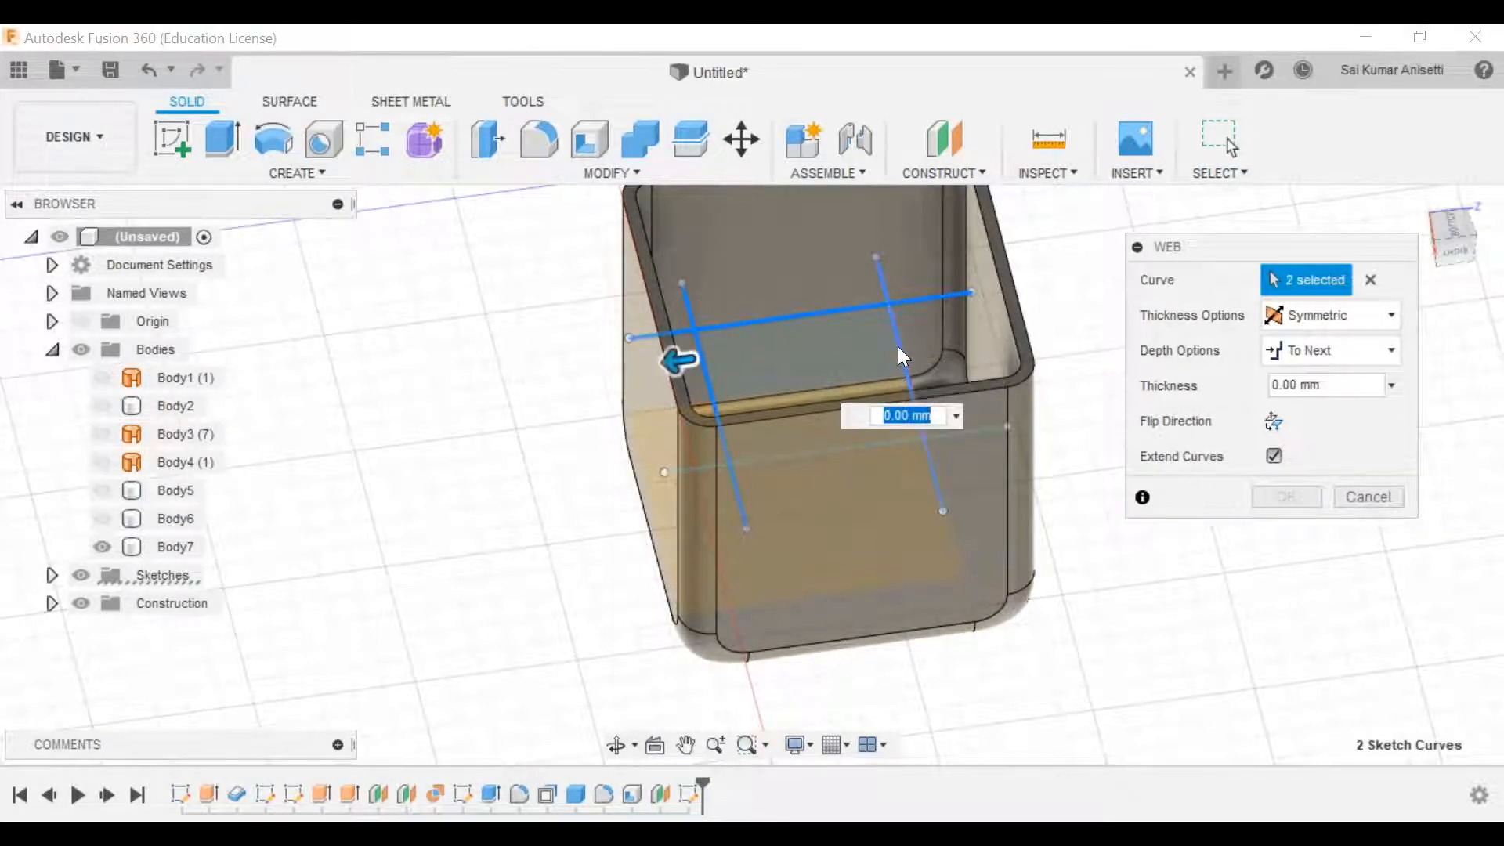
click(898, 347)
click(855, 448)
click(856, 449)
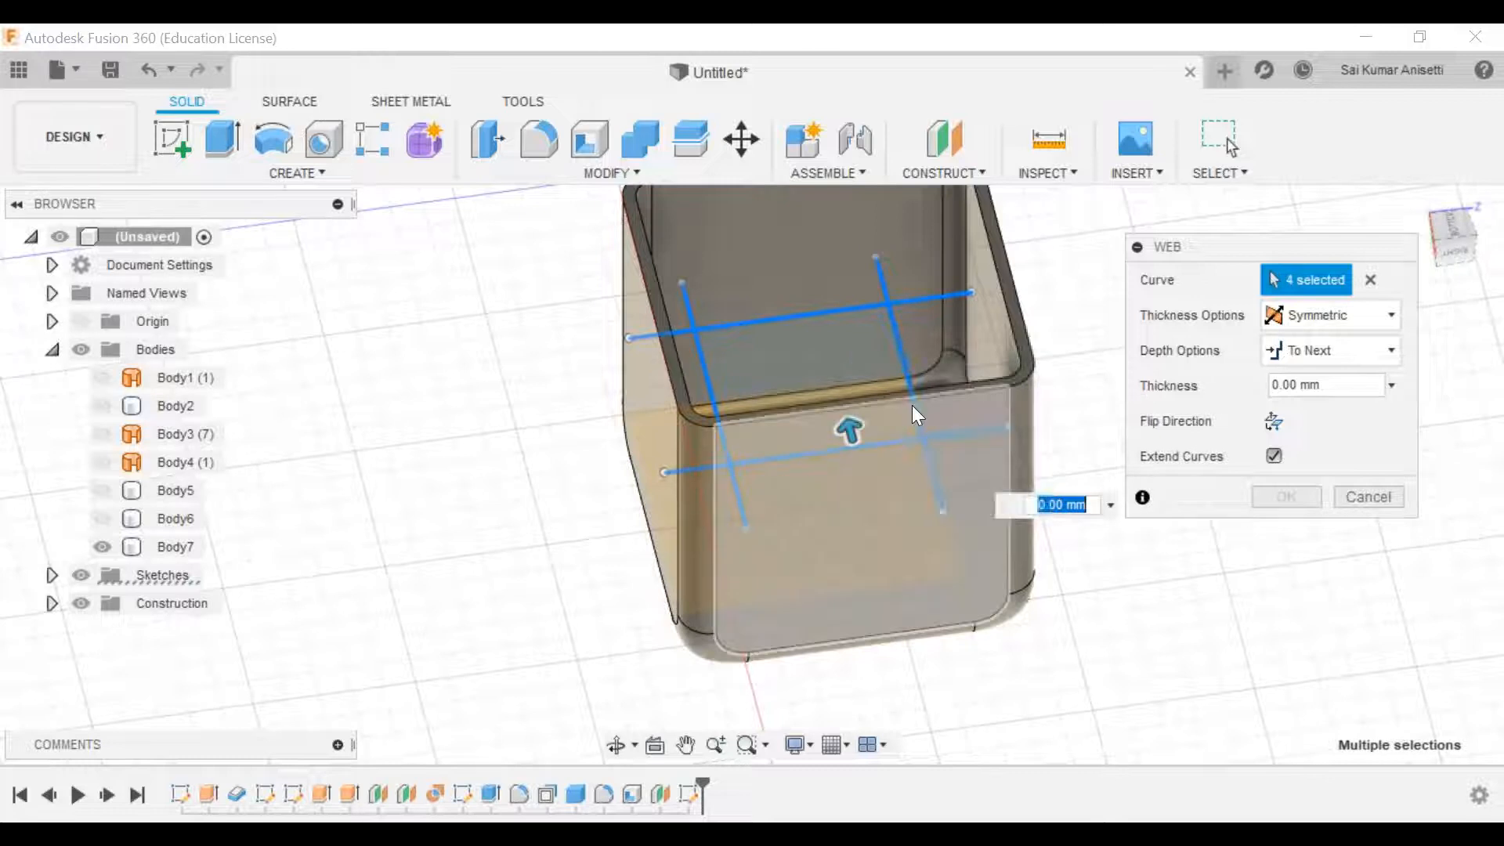
drag(1333, 386, 1259, 374)
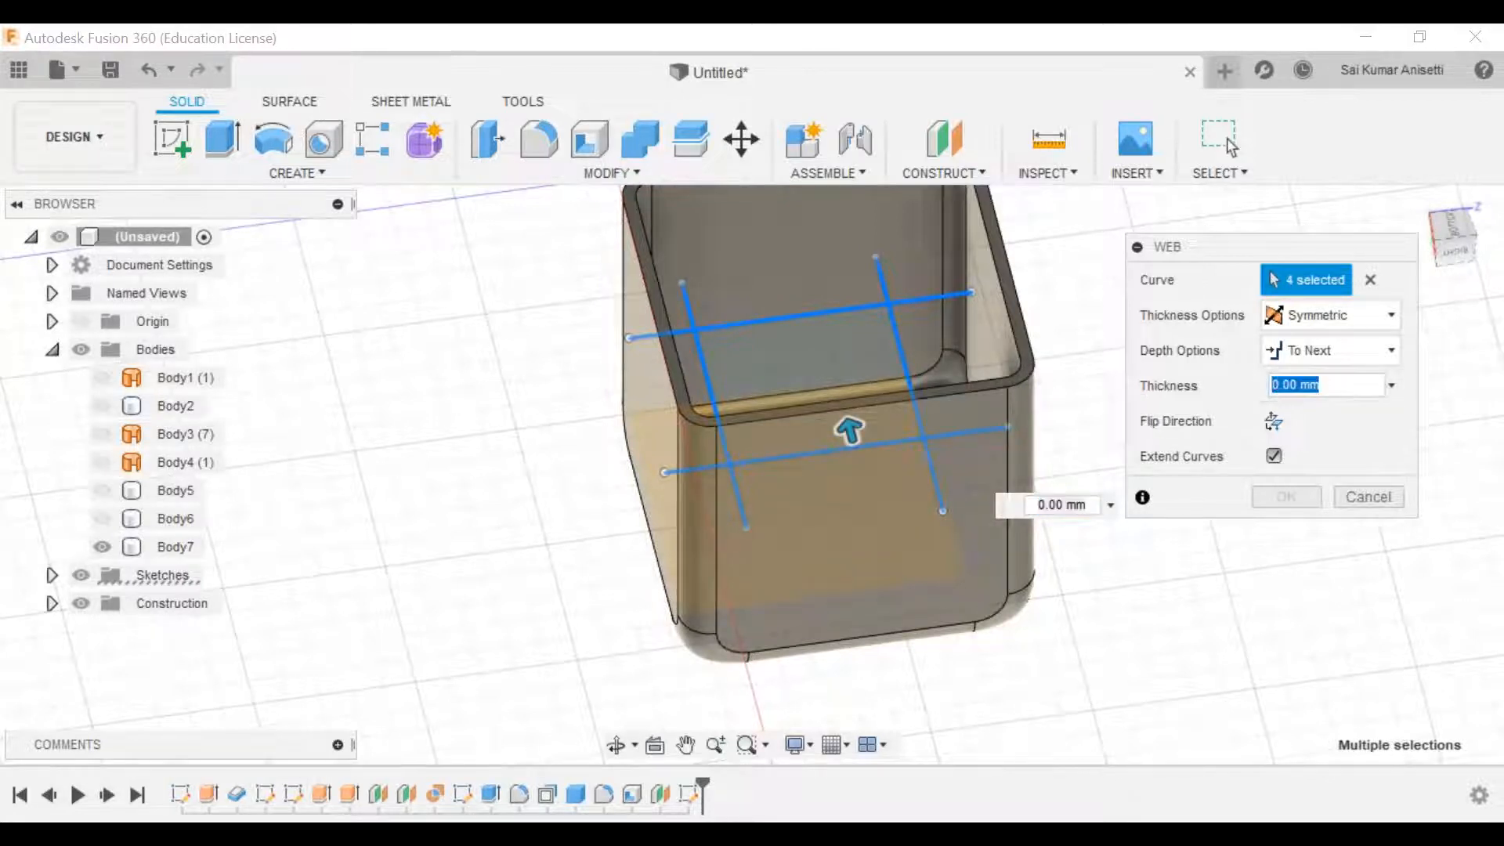
text(3)
middle_drag(868, 425, 812, 482)
click(1287, 497)
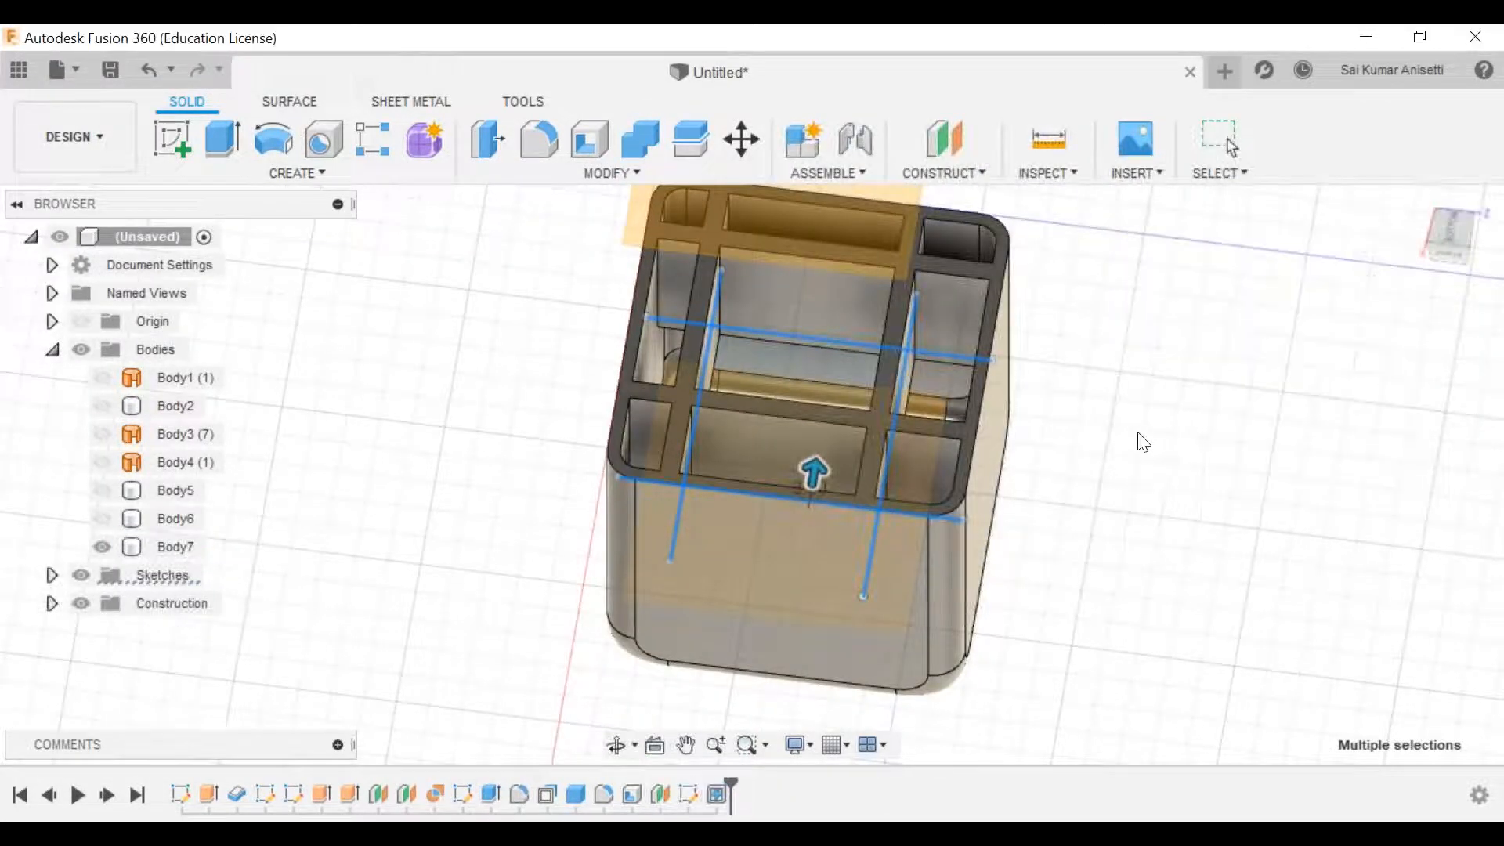
Step: Edit the web feature inside the shelled cube to turn off Extend Curves
shift+middle_drag(1061, 483, 763, 503)
shift+middle_drag(763, 427, 797, 500)
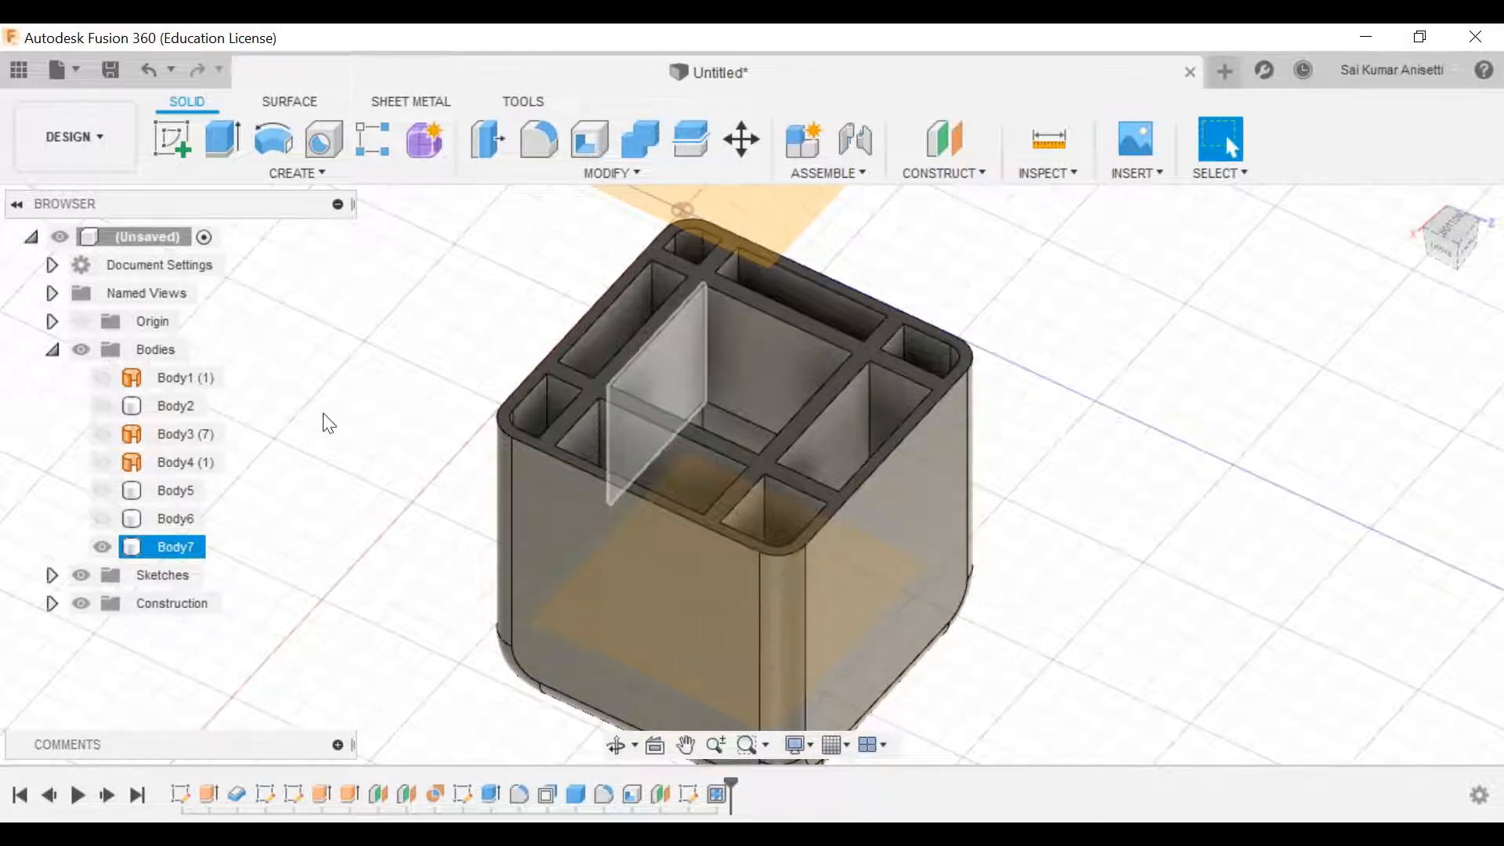
double_click(714, 796)
click(1275, 456)
click(1286, 497)
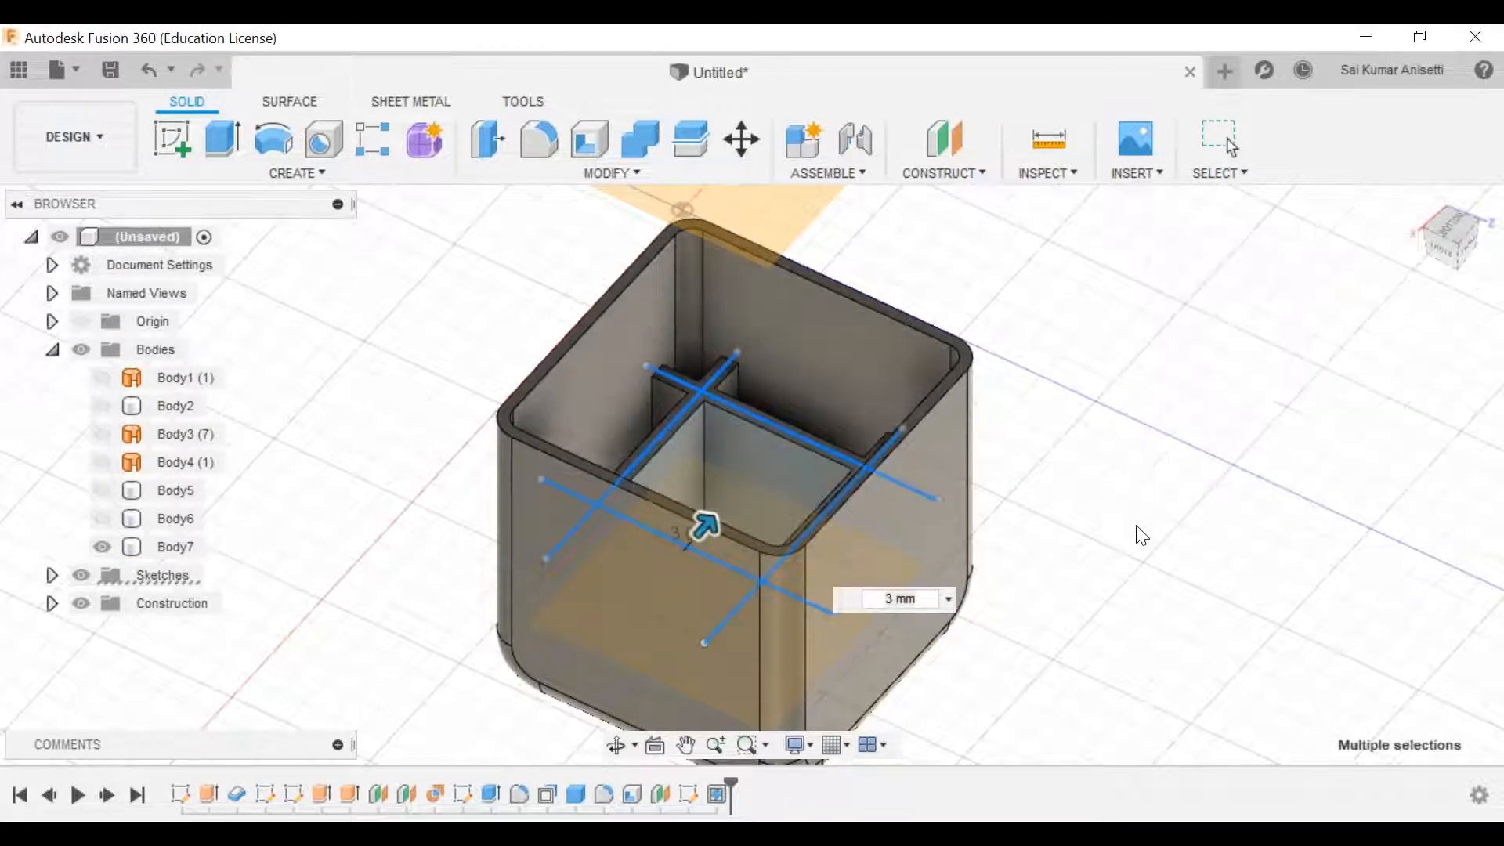
shift+middle_drag(940, 467, 758, 494)
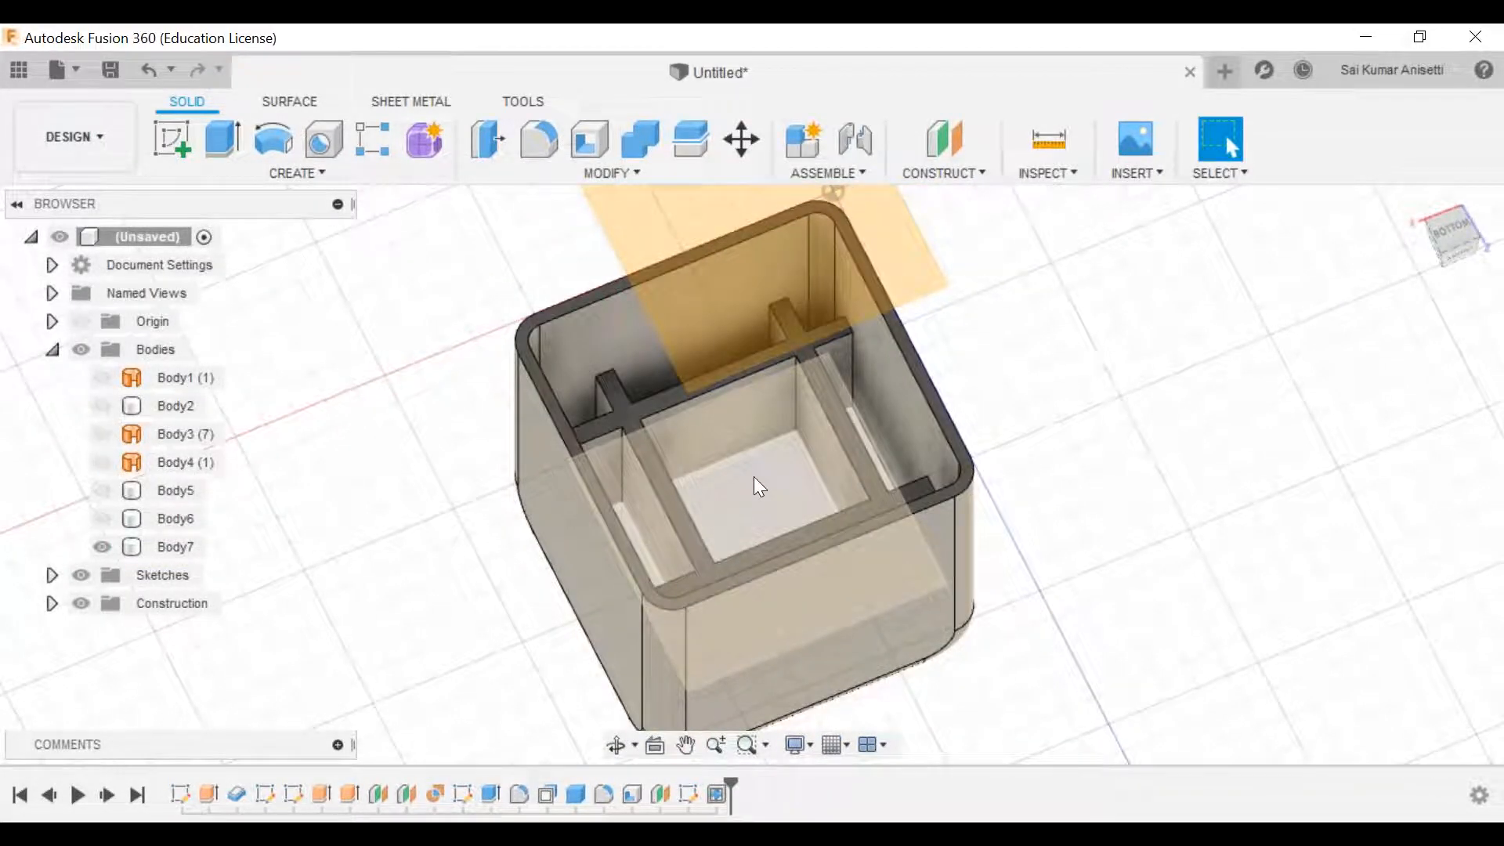
click(758, 472)
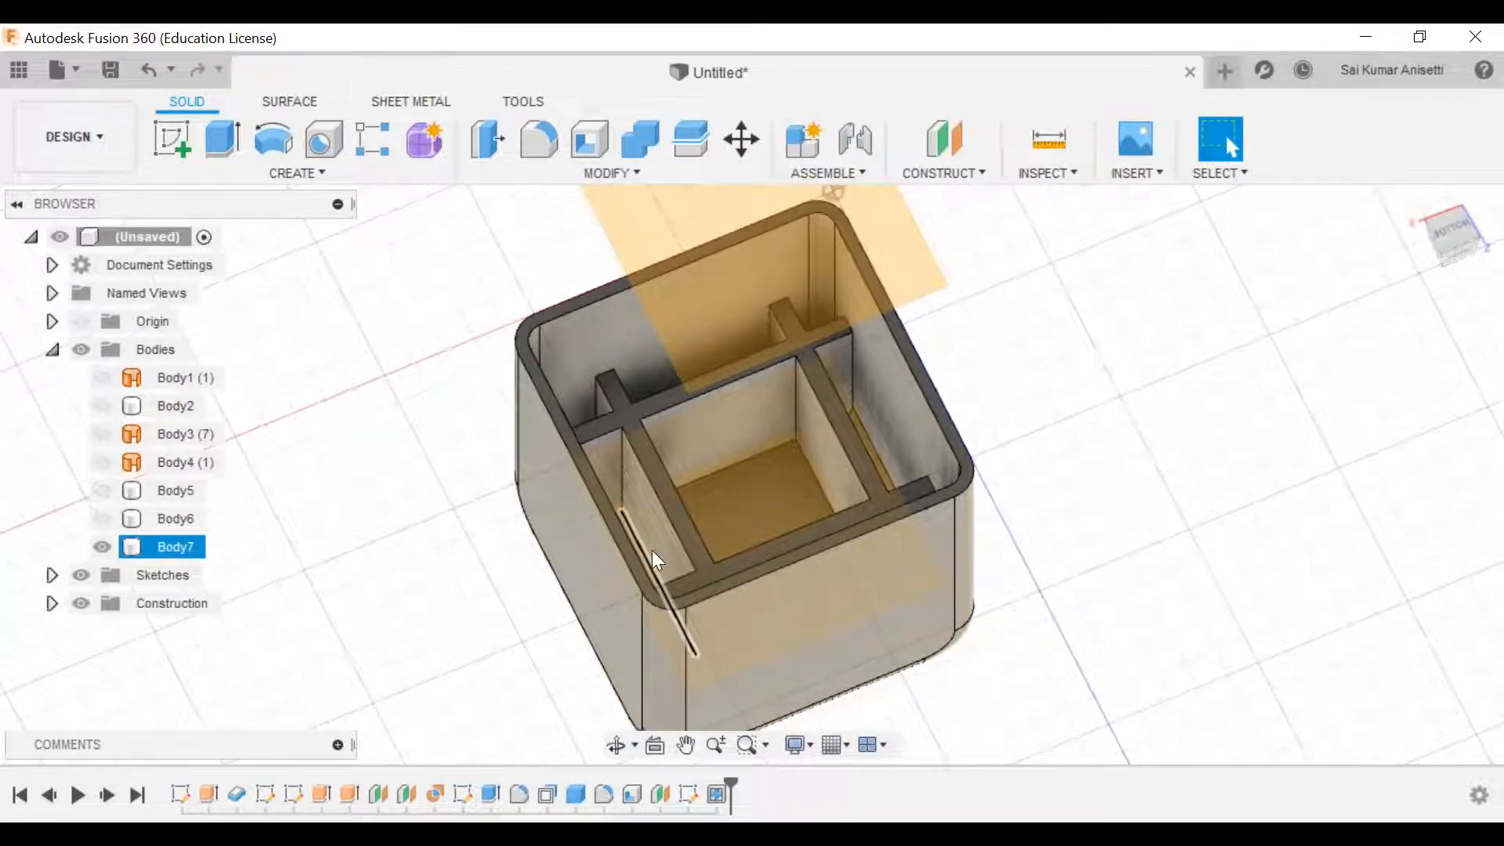
drag(652, 548, 810, 506)
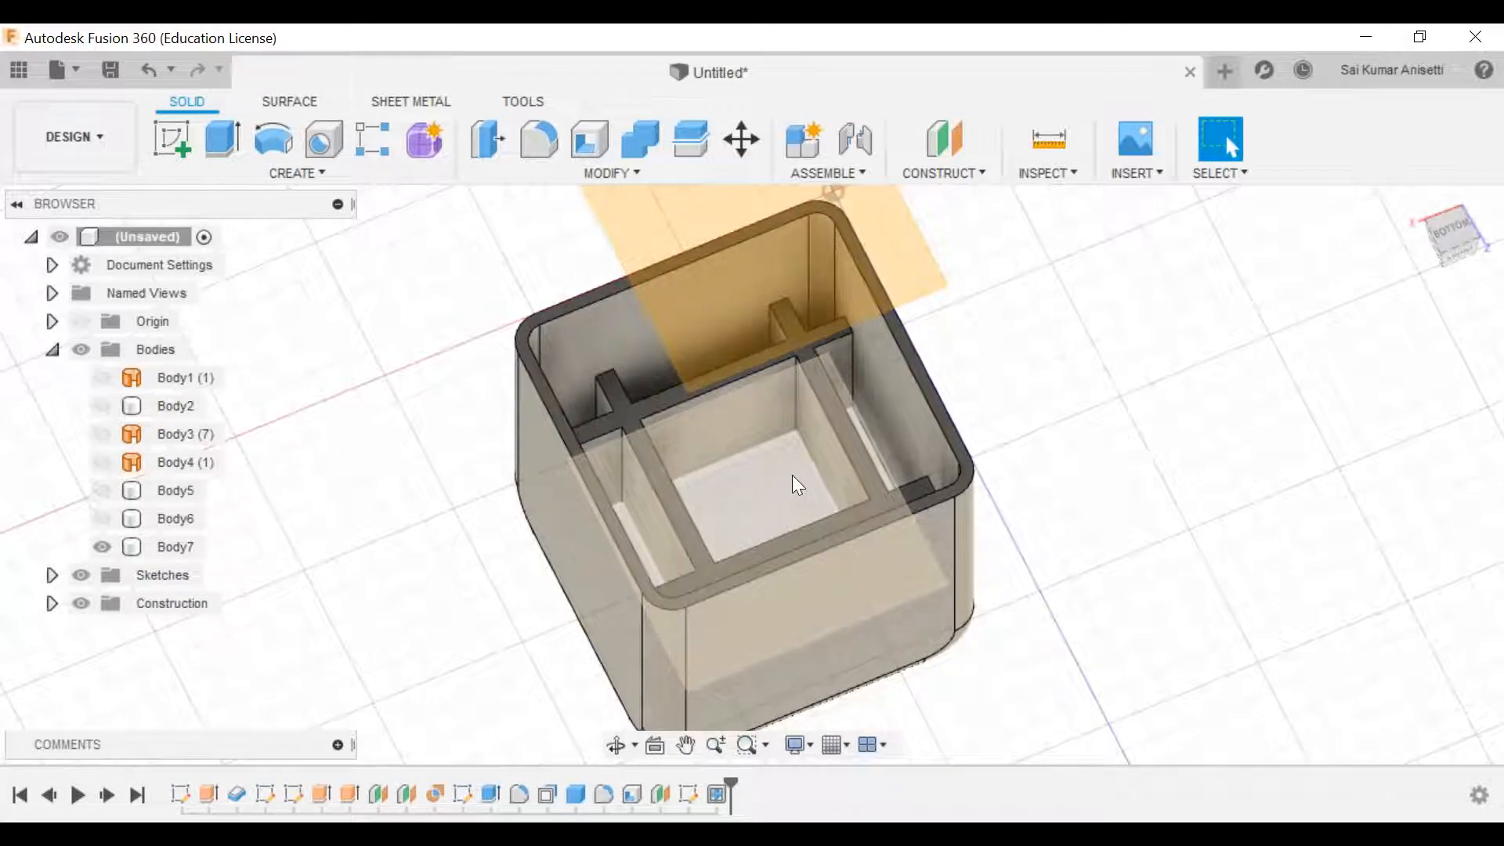
Step: Examine the web grid inside the shelled cube from several angles, checking the crossing ribs, their side faces and the cube's inner walls
shift+middle_drag(748, 415, 854, 443)
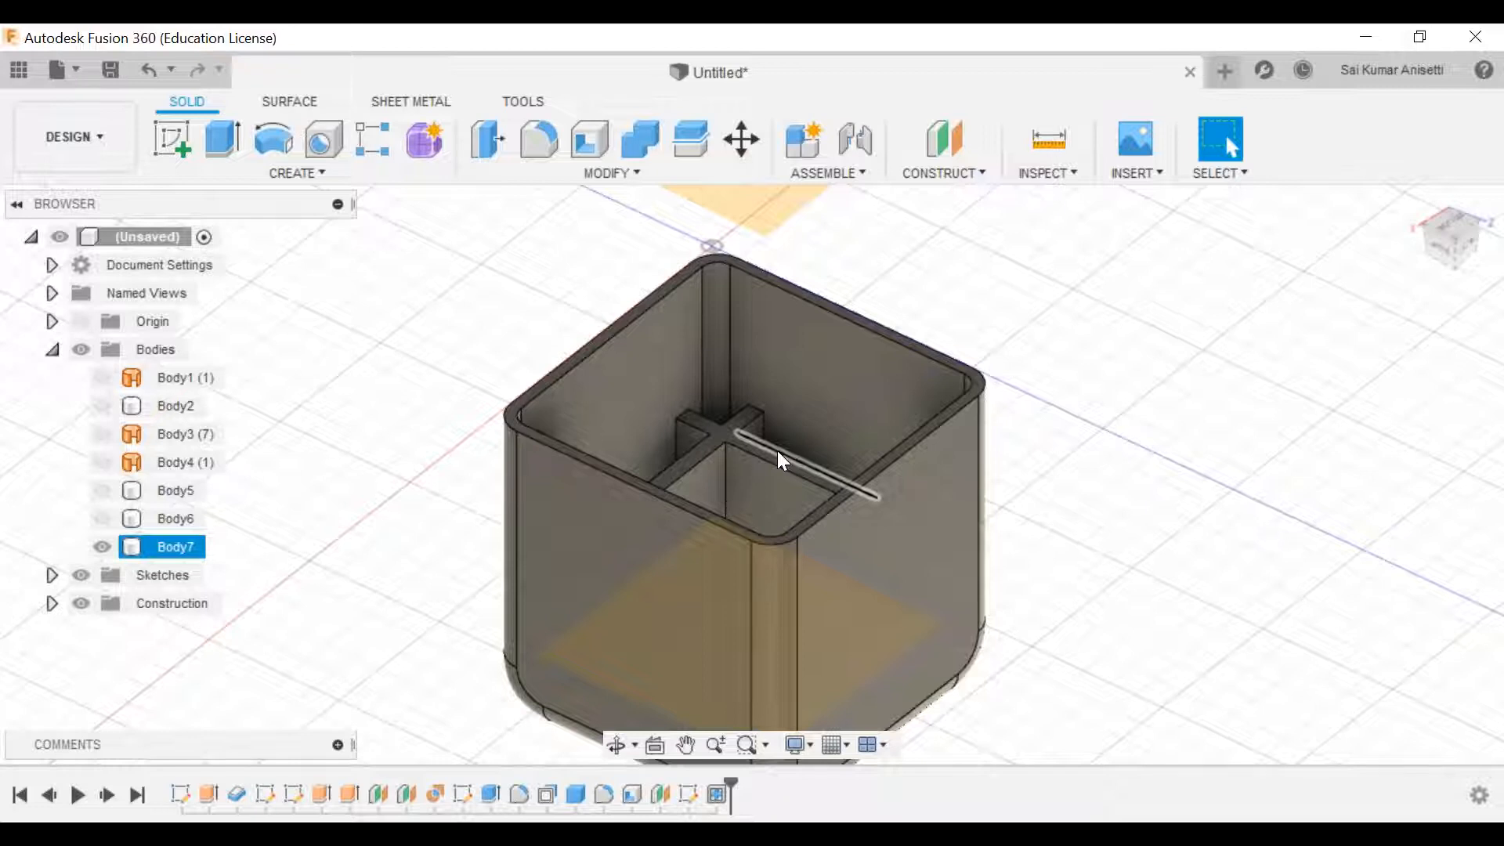
click(814, 323)
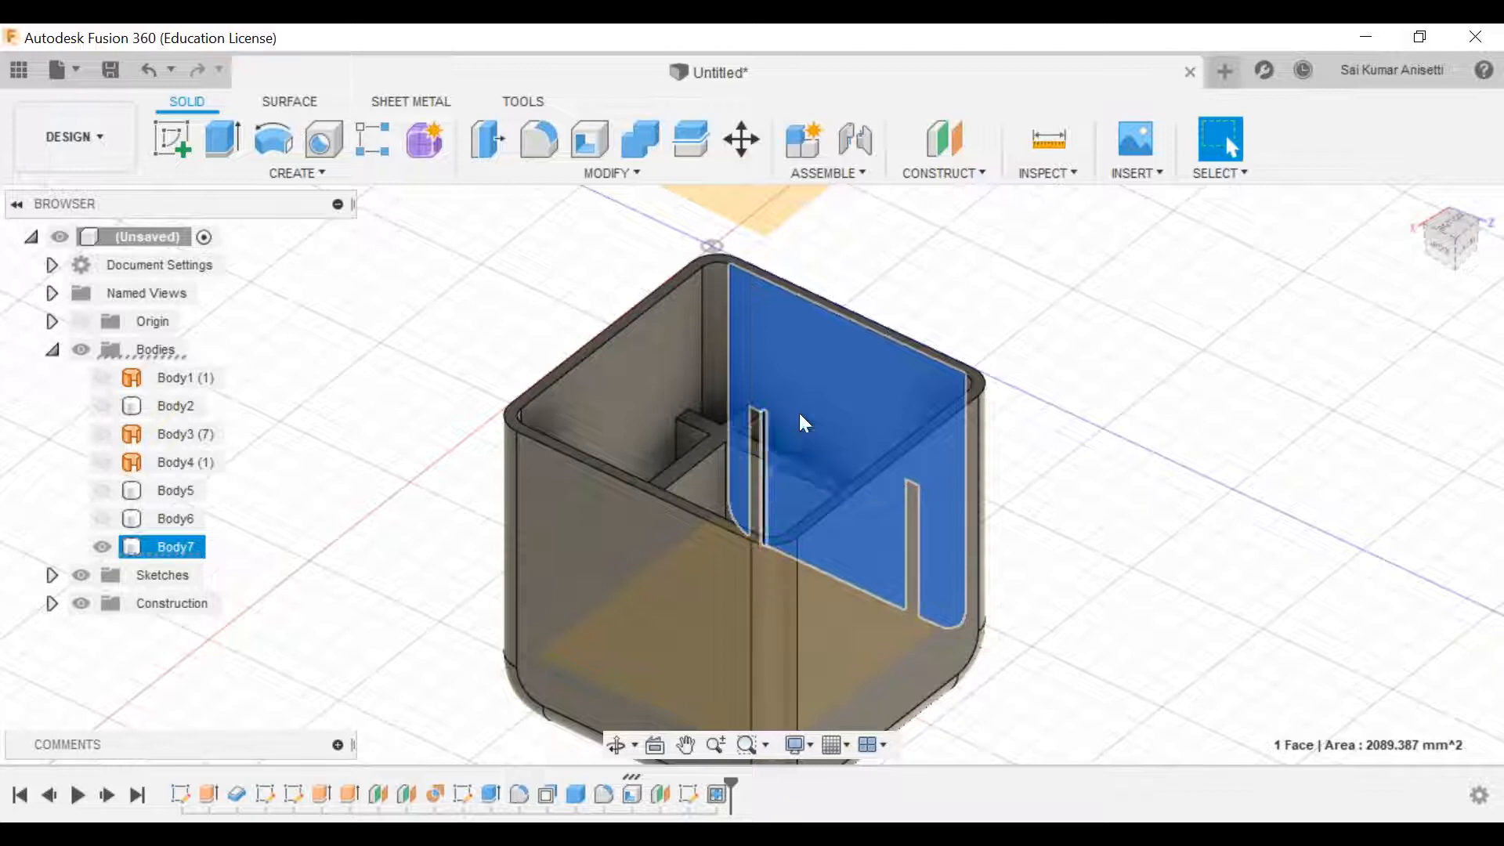
key(Escape)
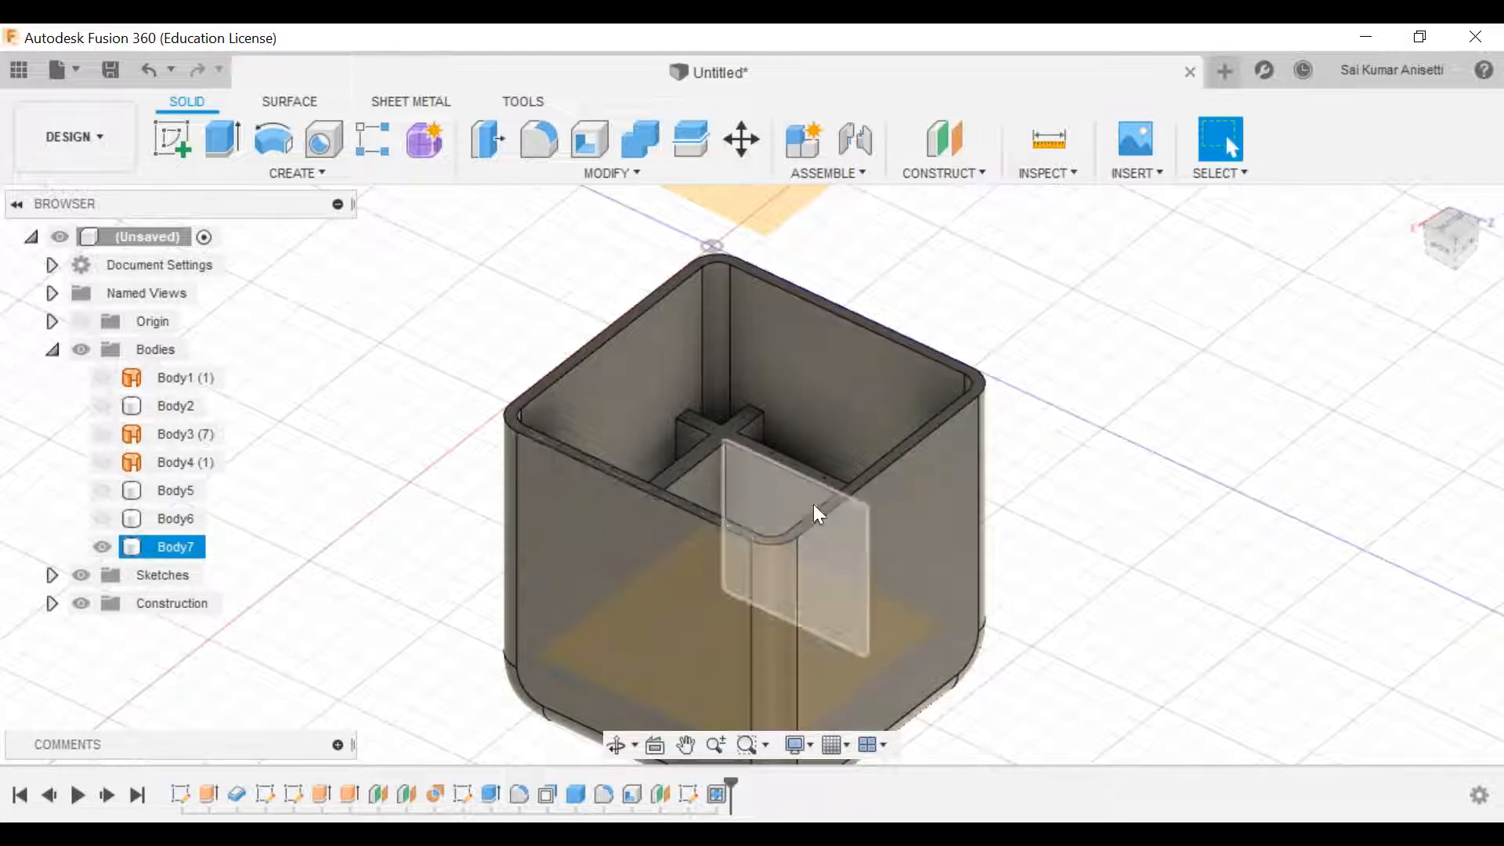
middle_drag(818, 477, 815, 455)
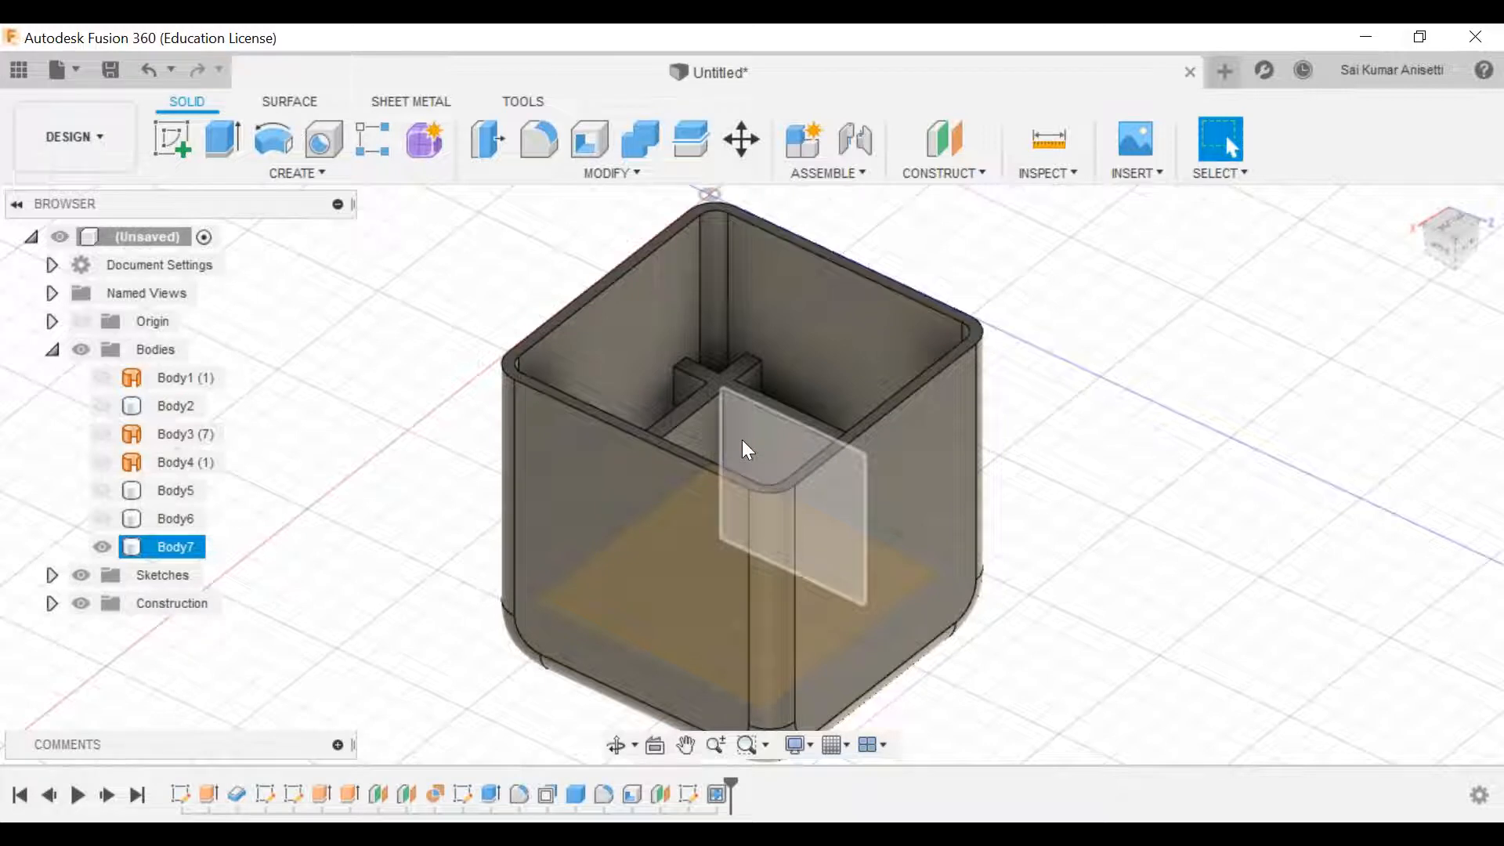
shift+middle_drag(741, 442, 670, 487)
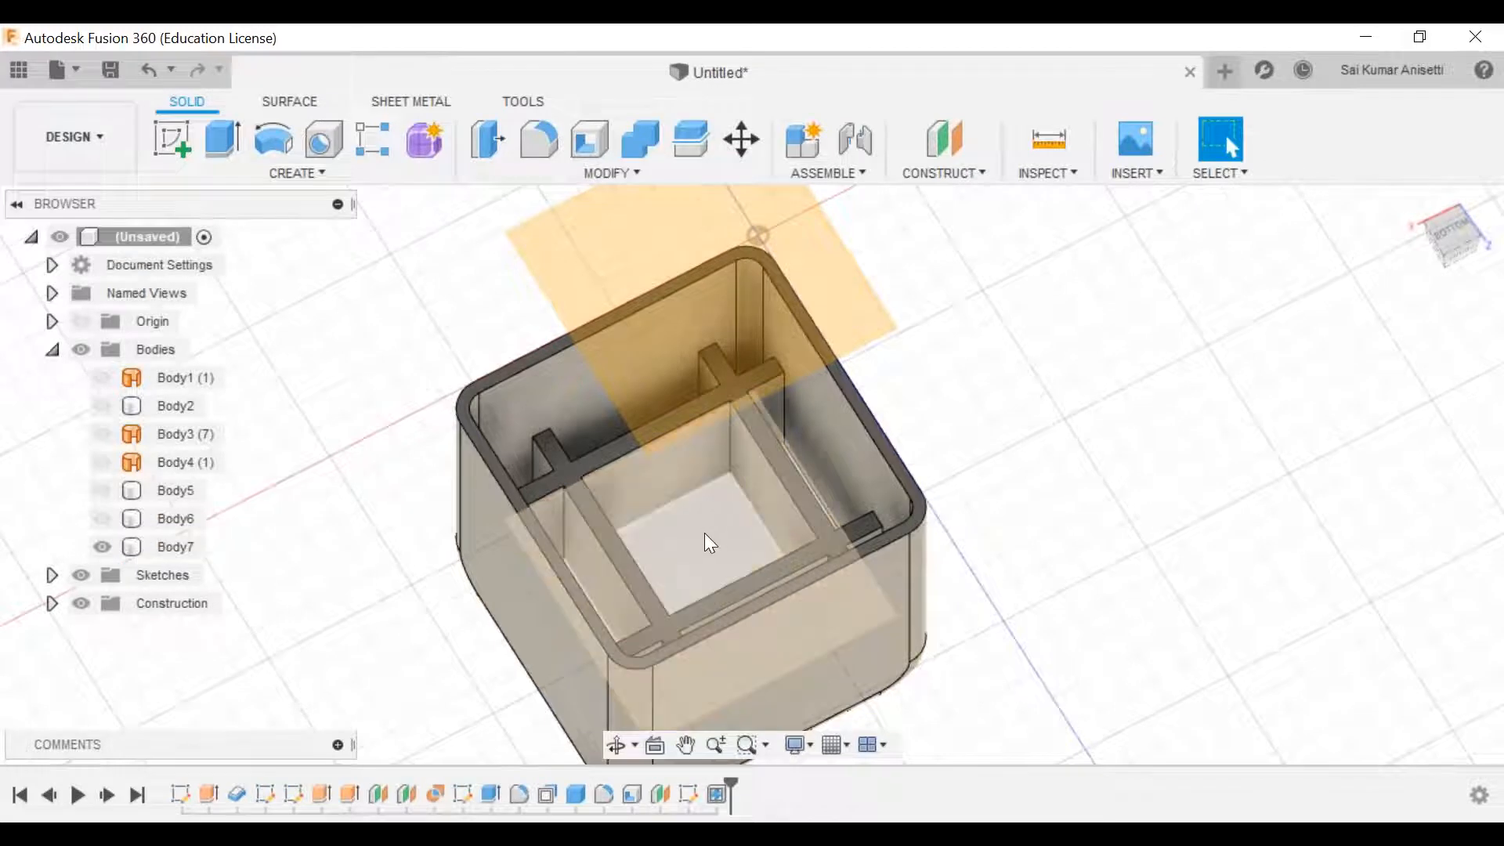
click(949, 454)
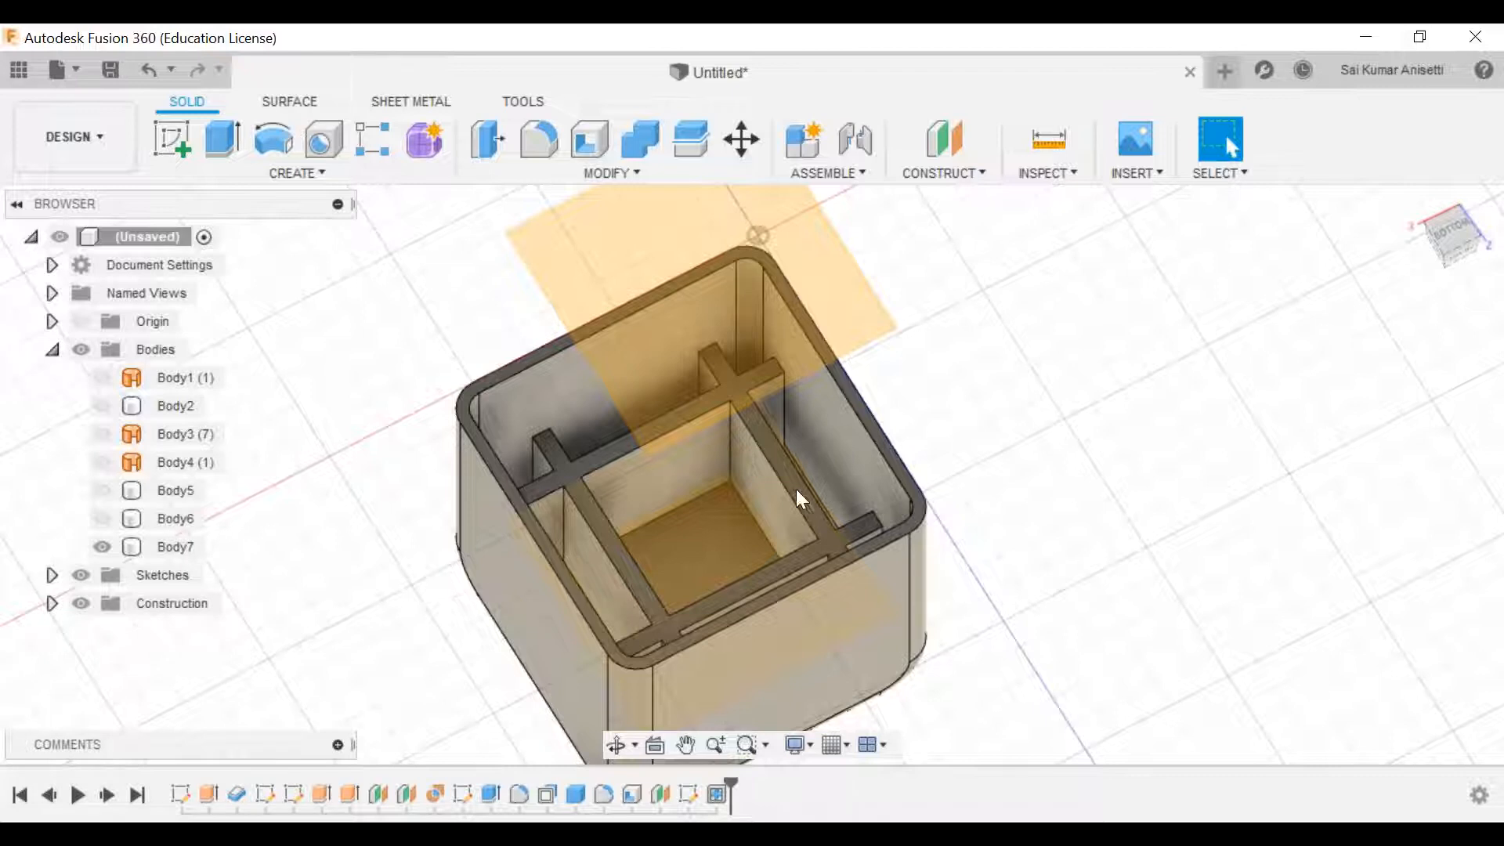
click(777, 497)
shift+middle_drag(777, 497, 755, 453)
scroll(688, 498, up, 3)
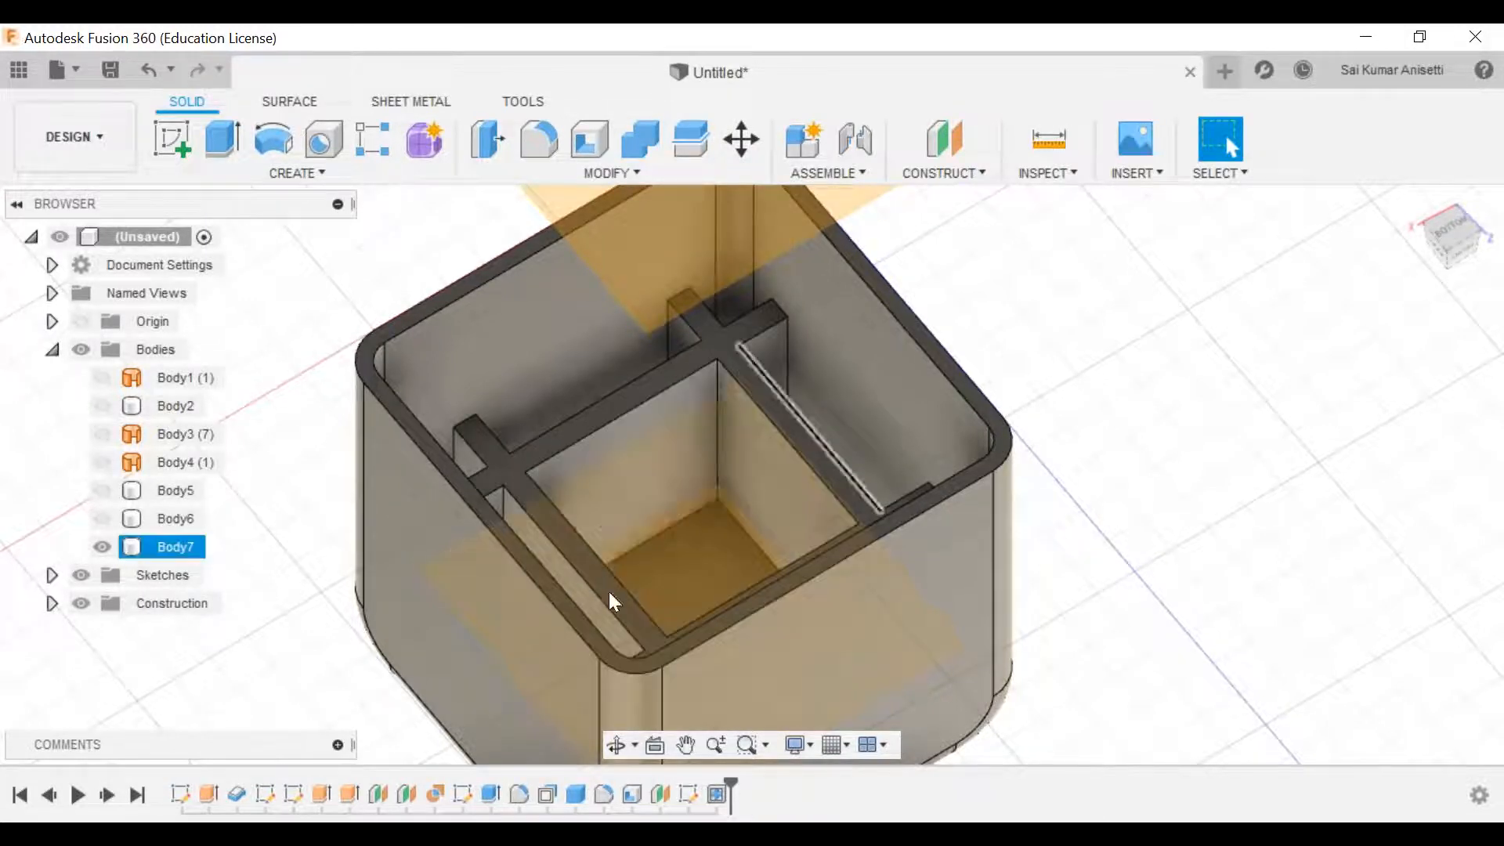
key(Escape)
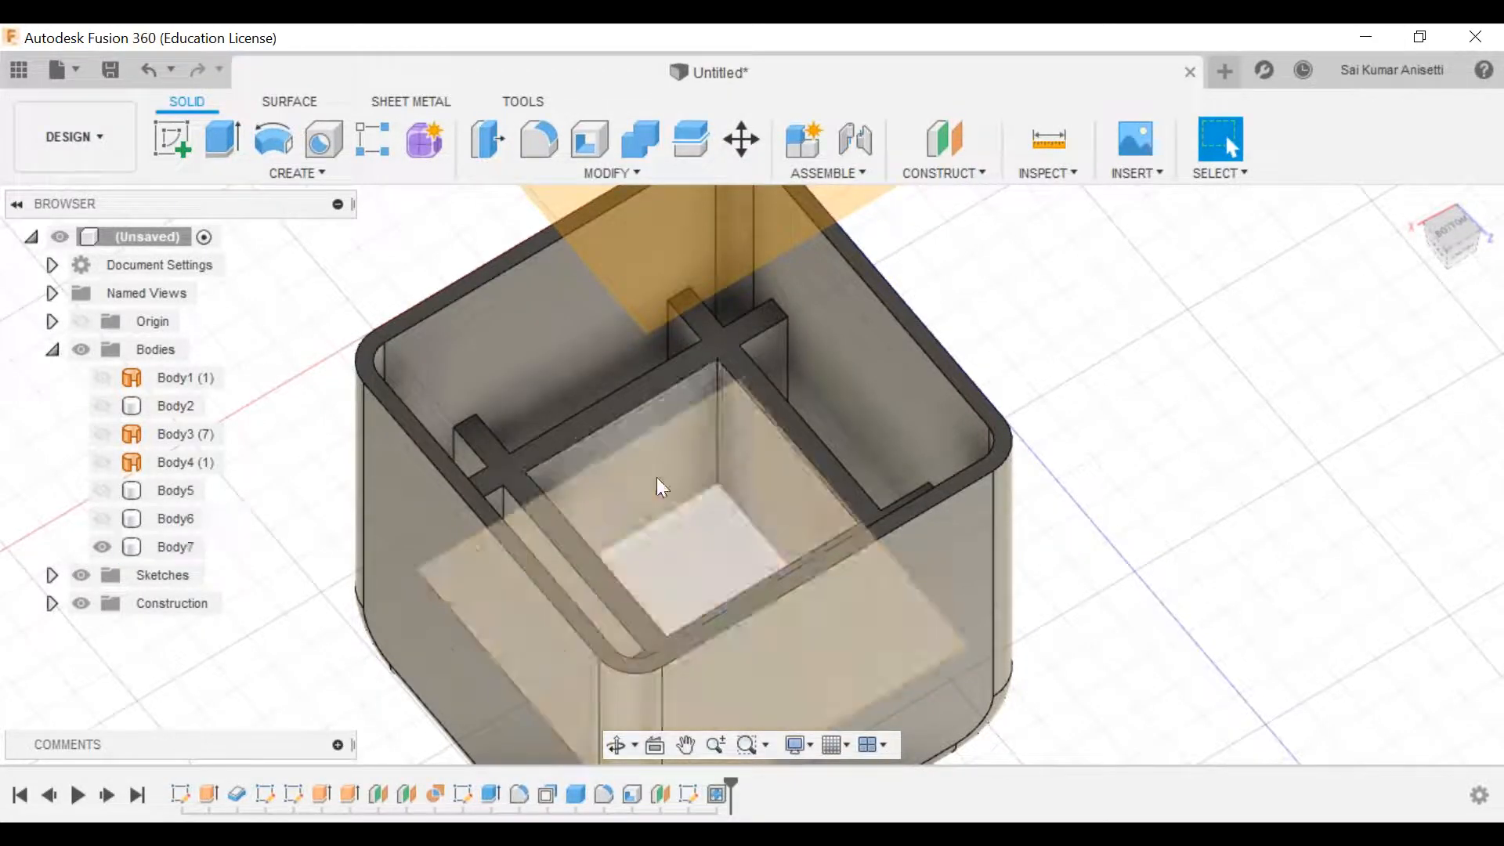
click(674, 482)
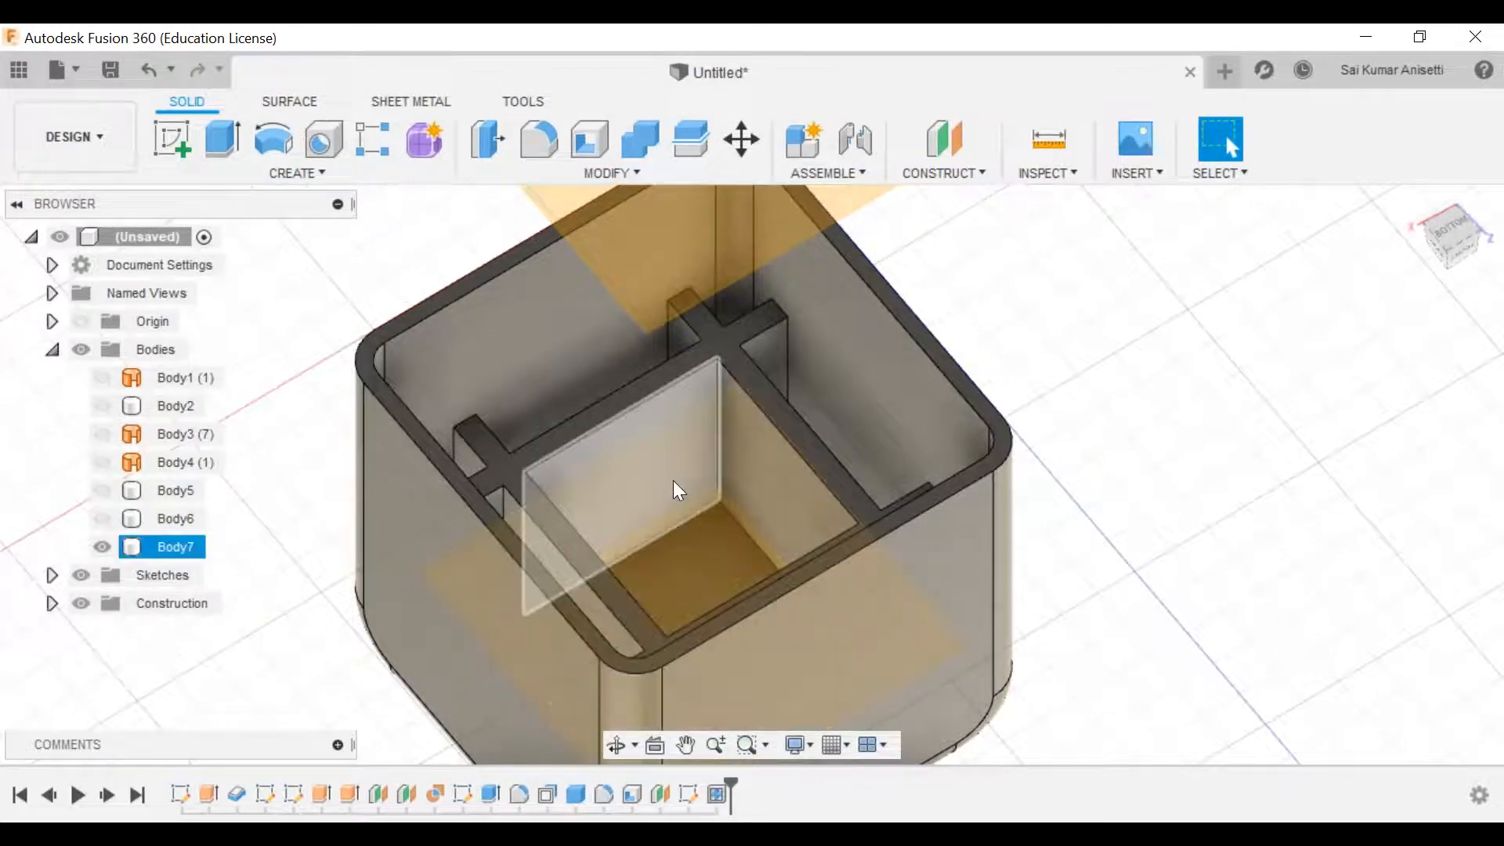
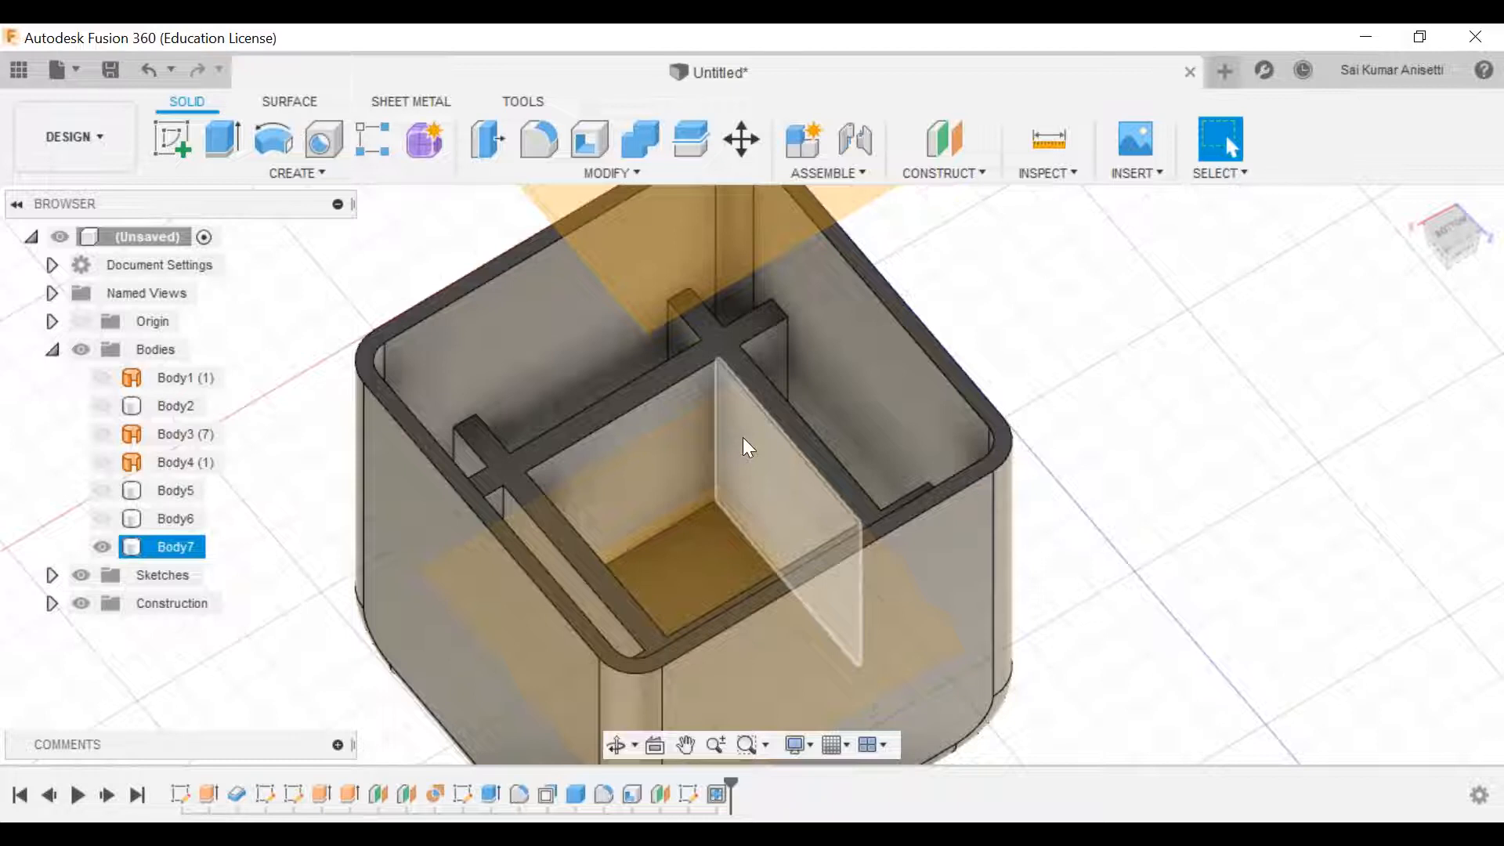
click(1006, 314)
middle_drag(698, 492, 660, 504)
middle_drag(756, 473, 679, 388)
scroll(682, 491, down, 5)
scroll(693, 436, up, 2)
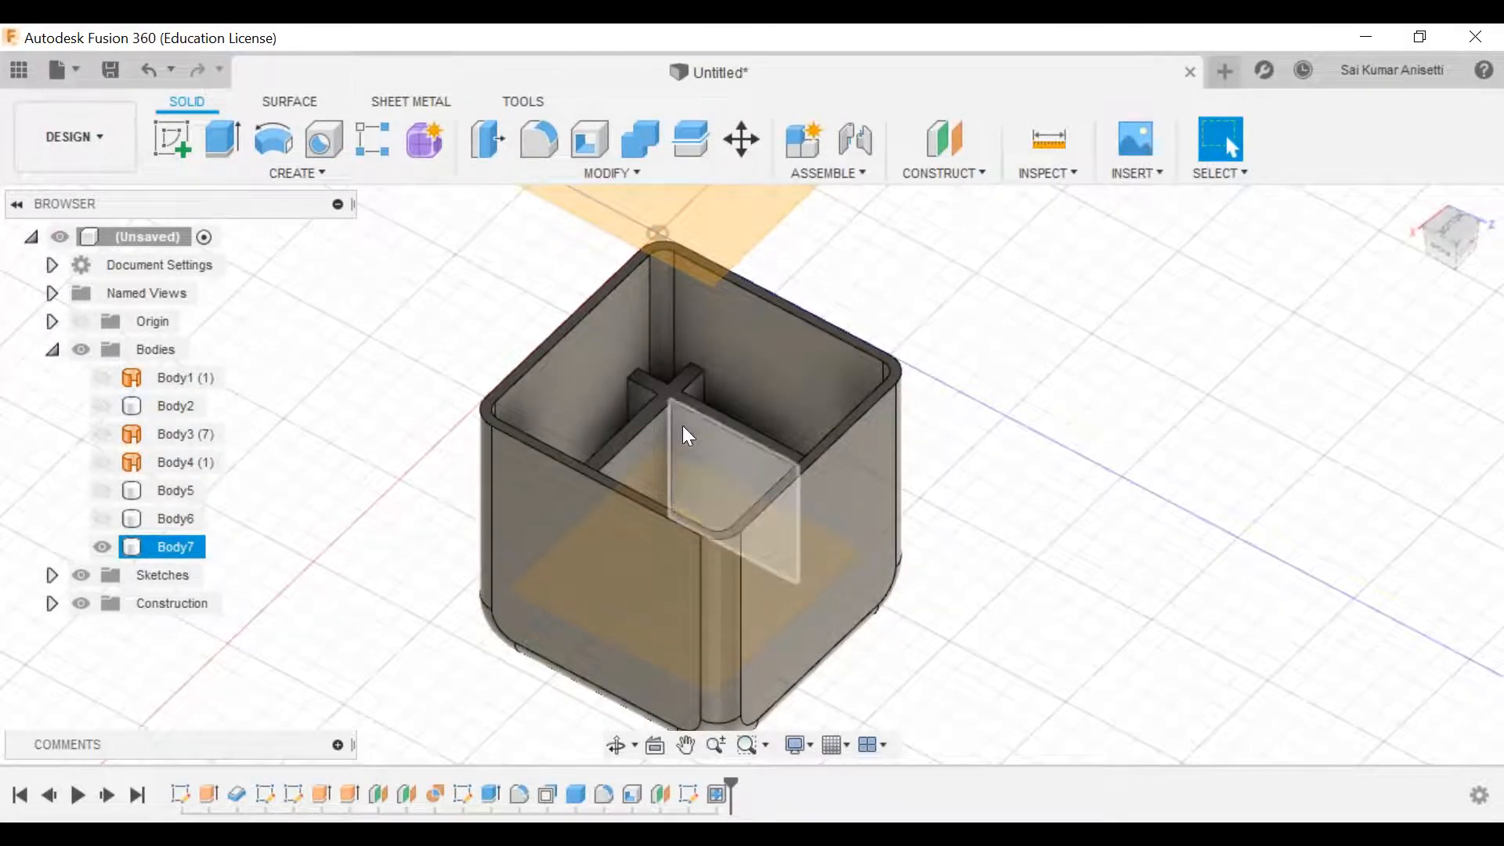
scroll(684, 425, down, 1)
scroll(683, 429, up, 3)
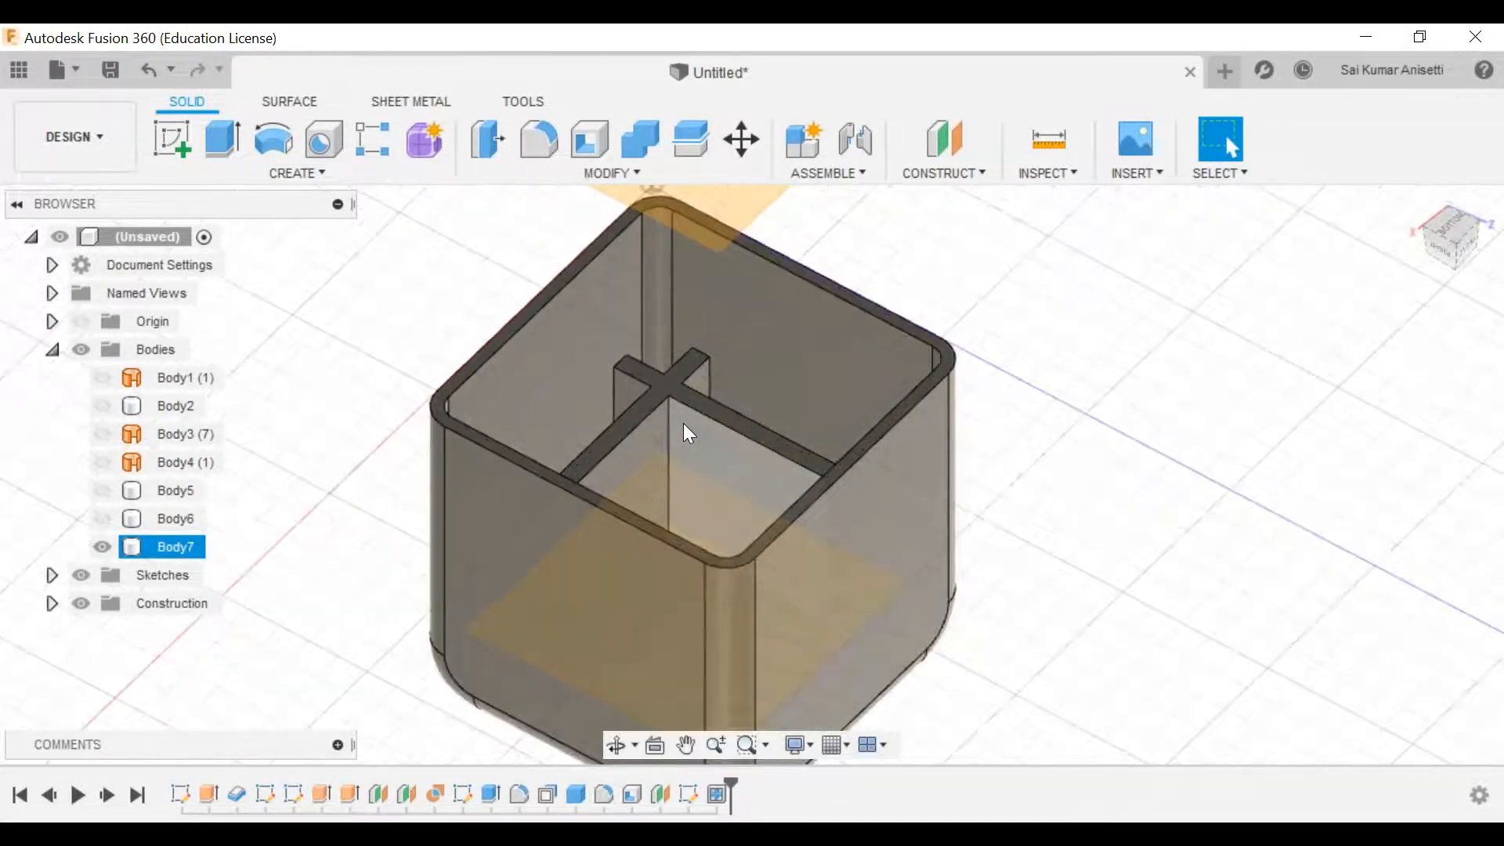
middle_drag(864, 415, 311, 201)
click(254, 174)
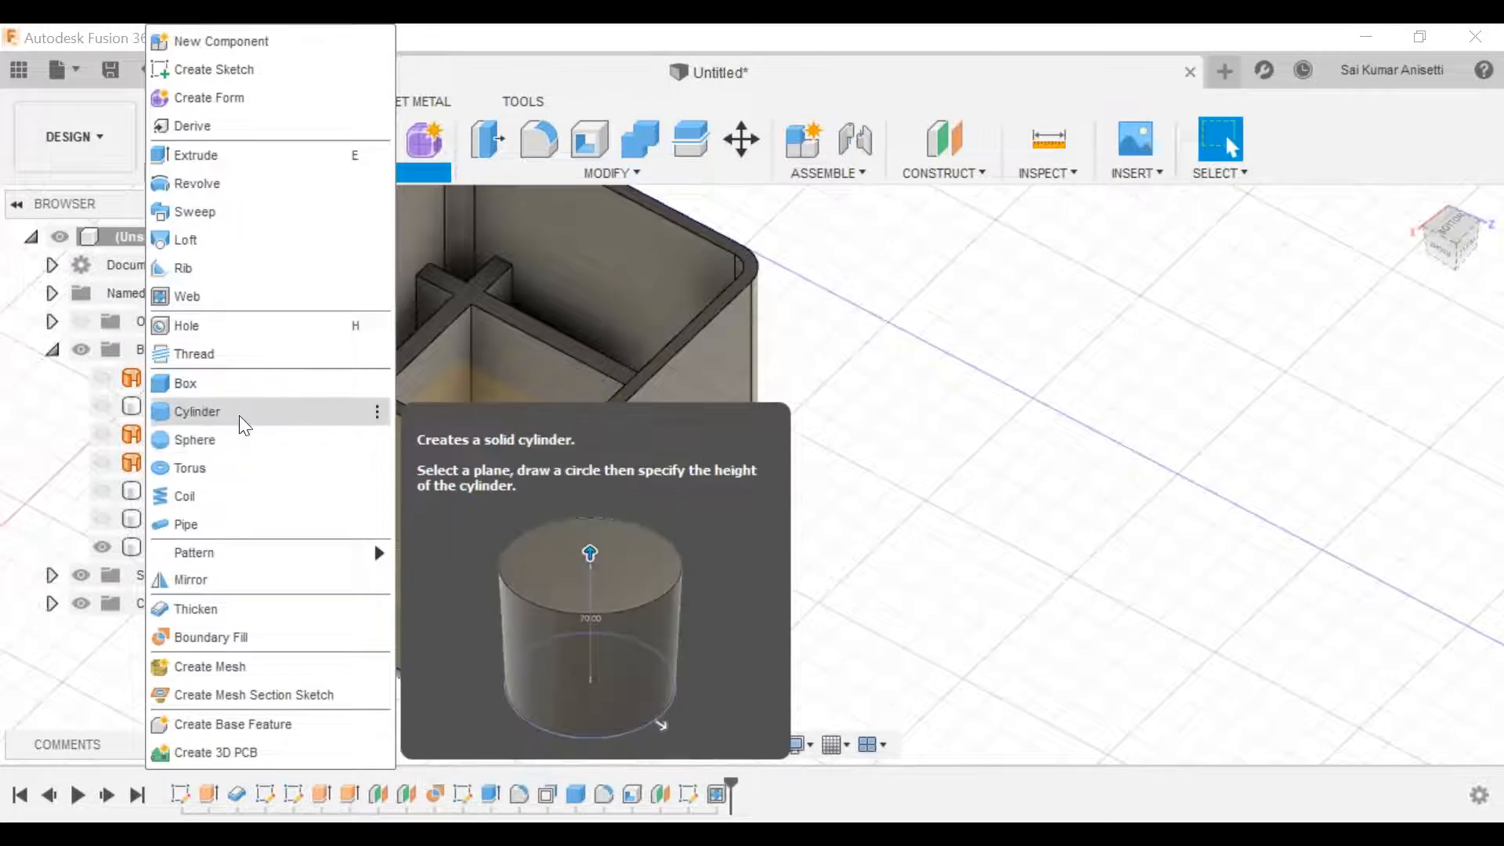
click(238, 415)
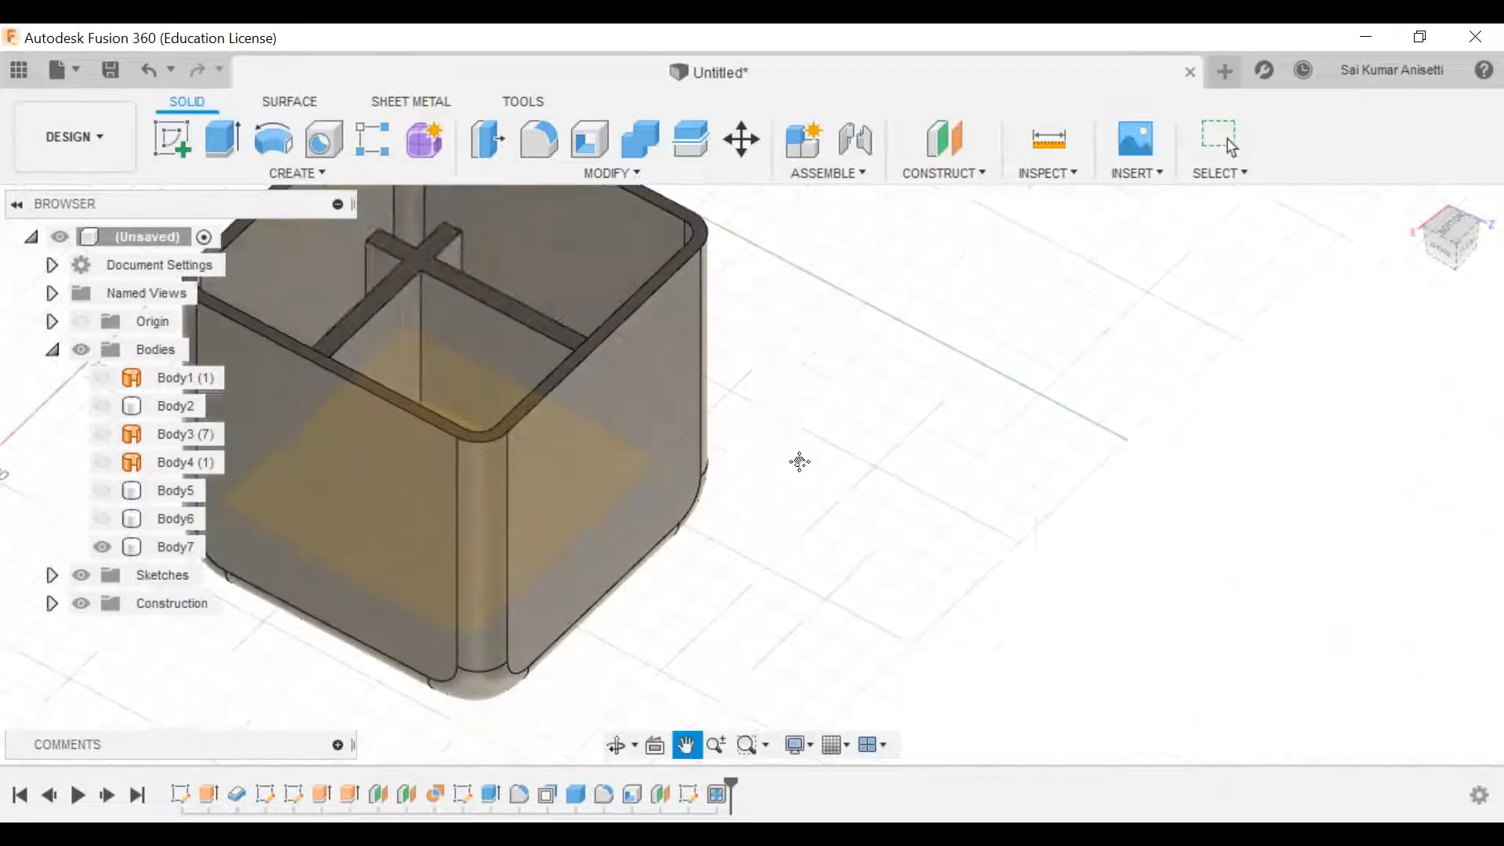
middle_drag(778, 453, 903, 527)
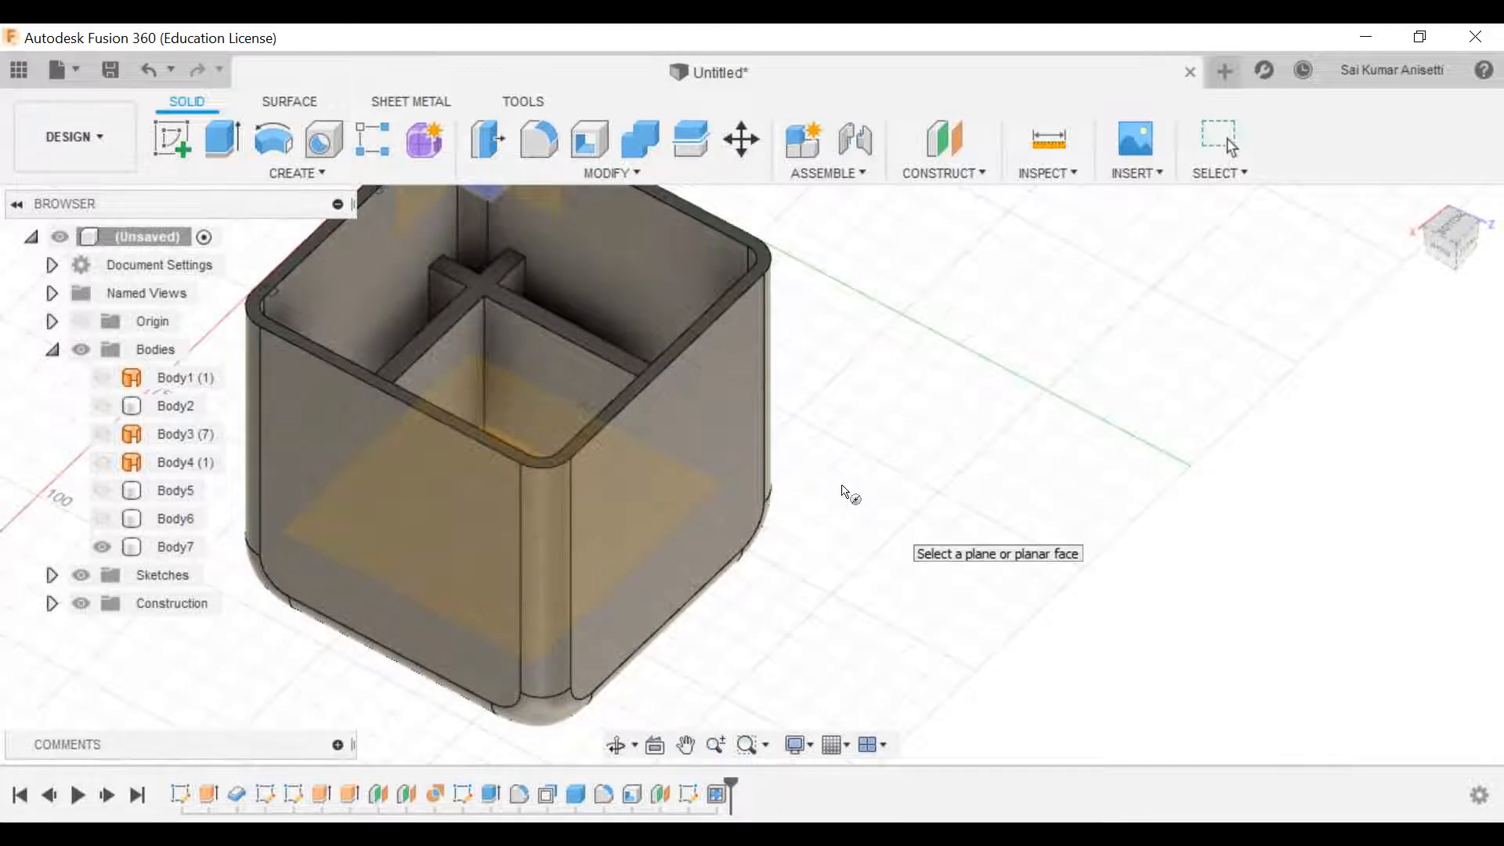
click(744, 428)
middle_drag(744, 427, 901, 539)
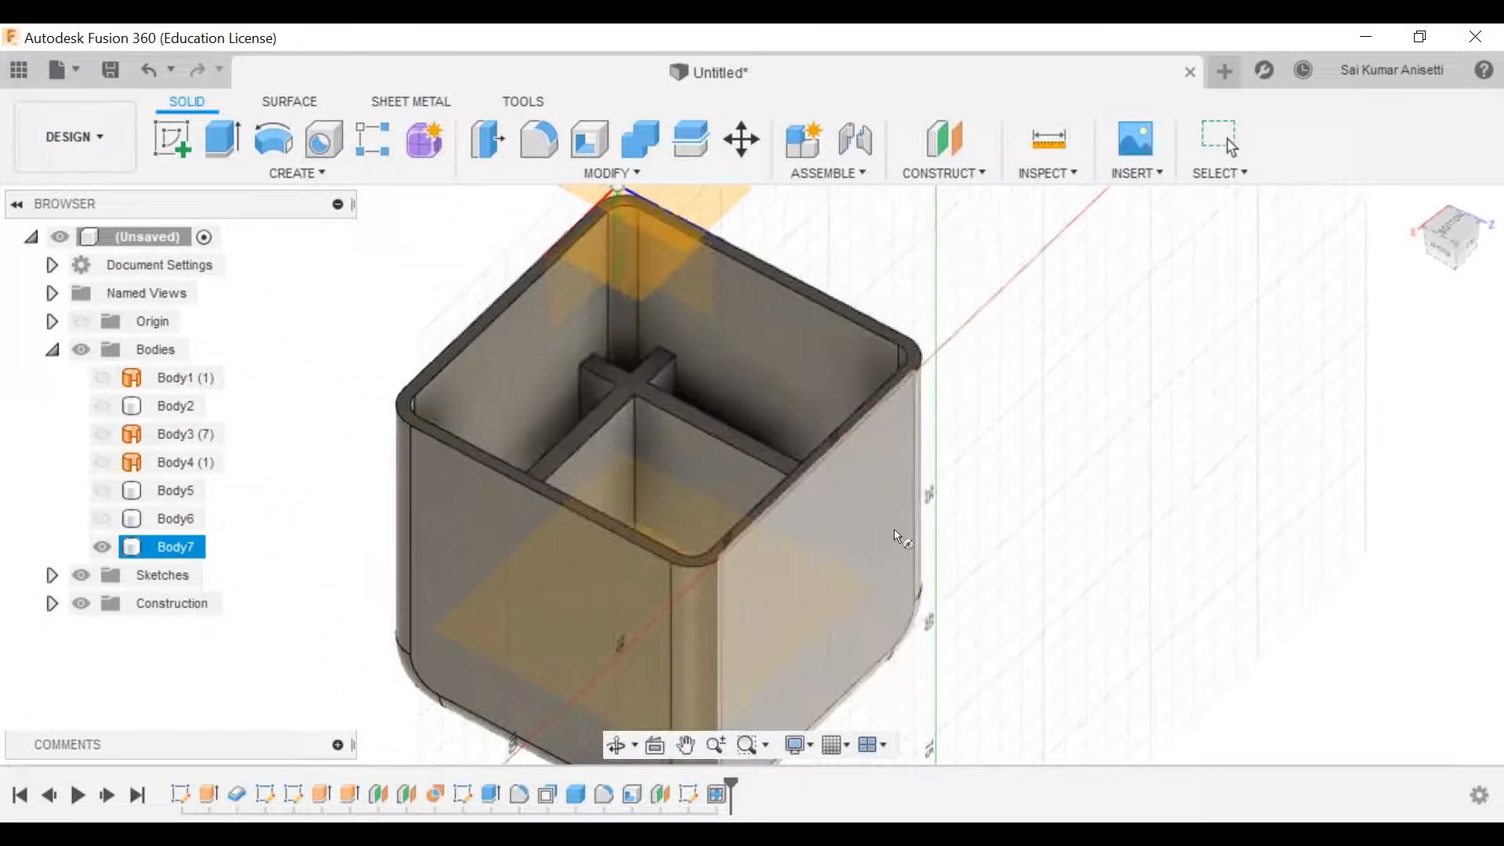
key(Escape)
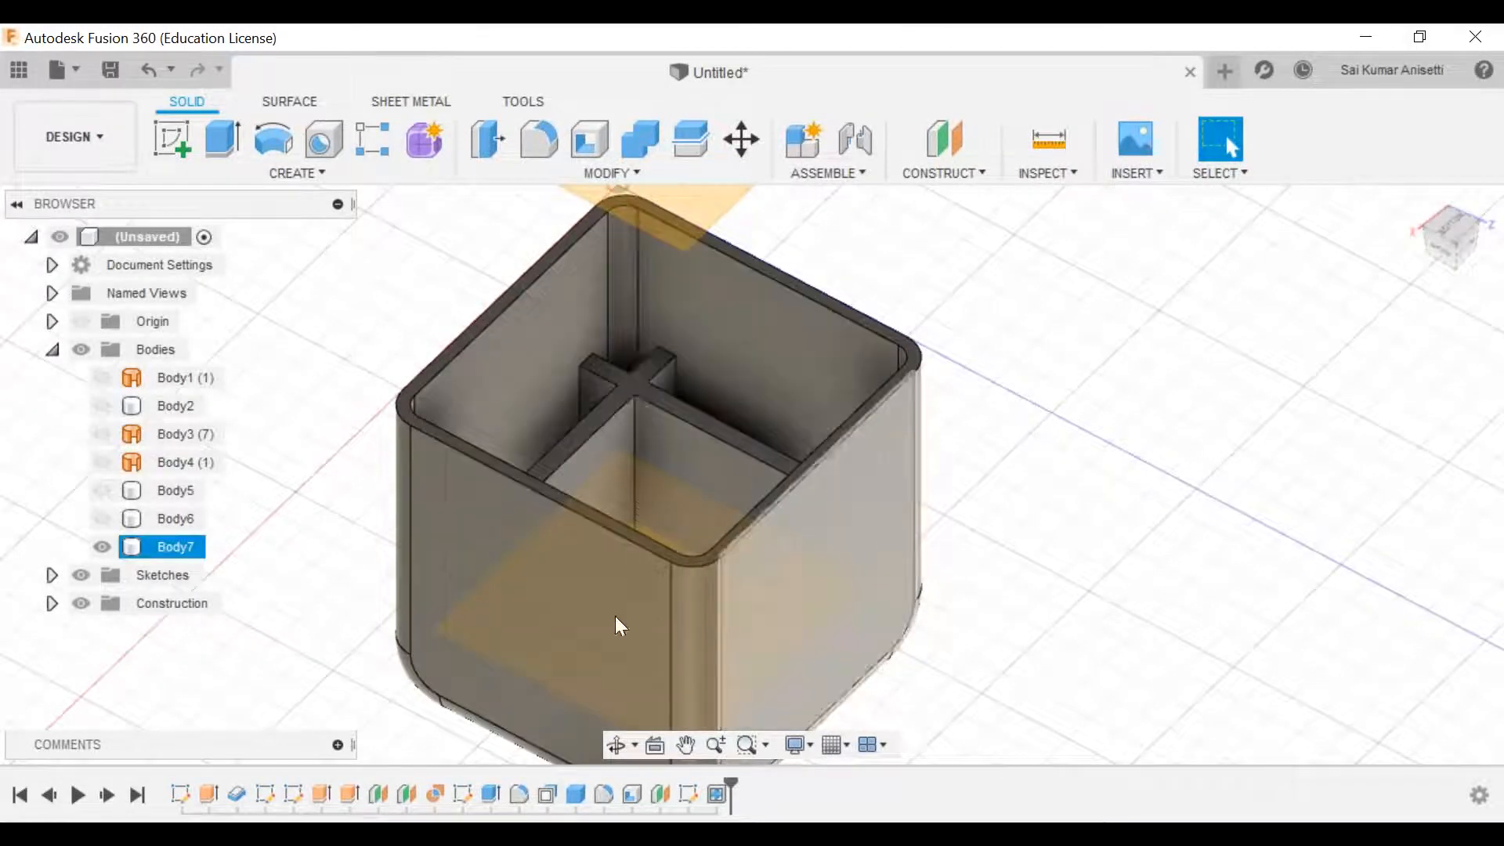
click(771, 489)
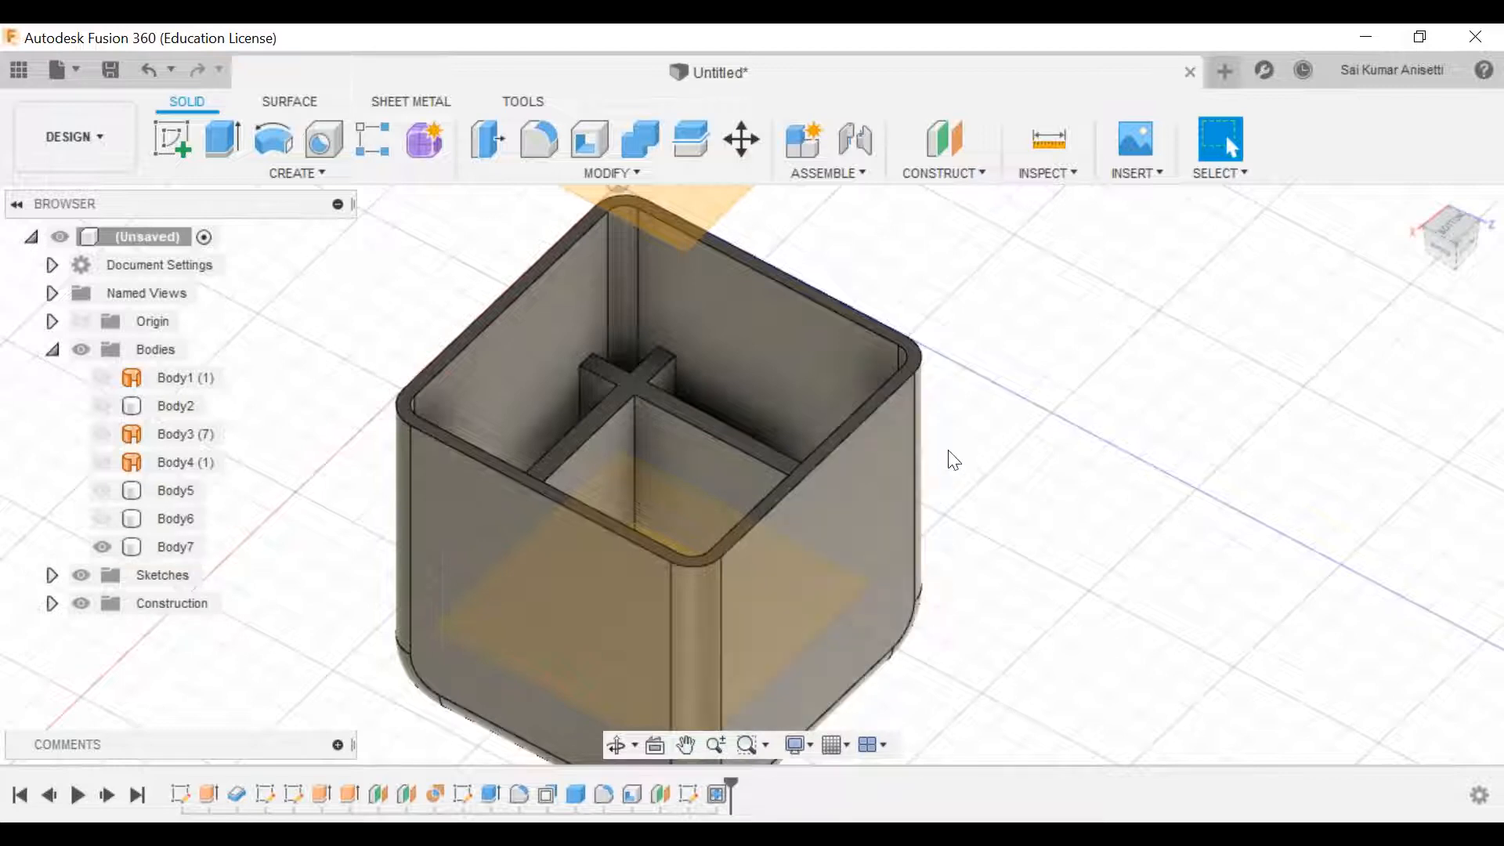
middle_drag(969, 445, 867, 410)
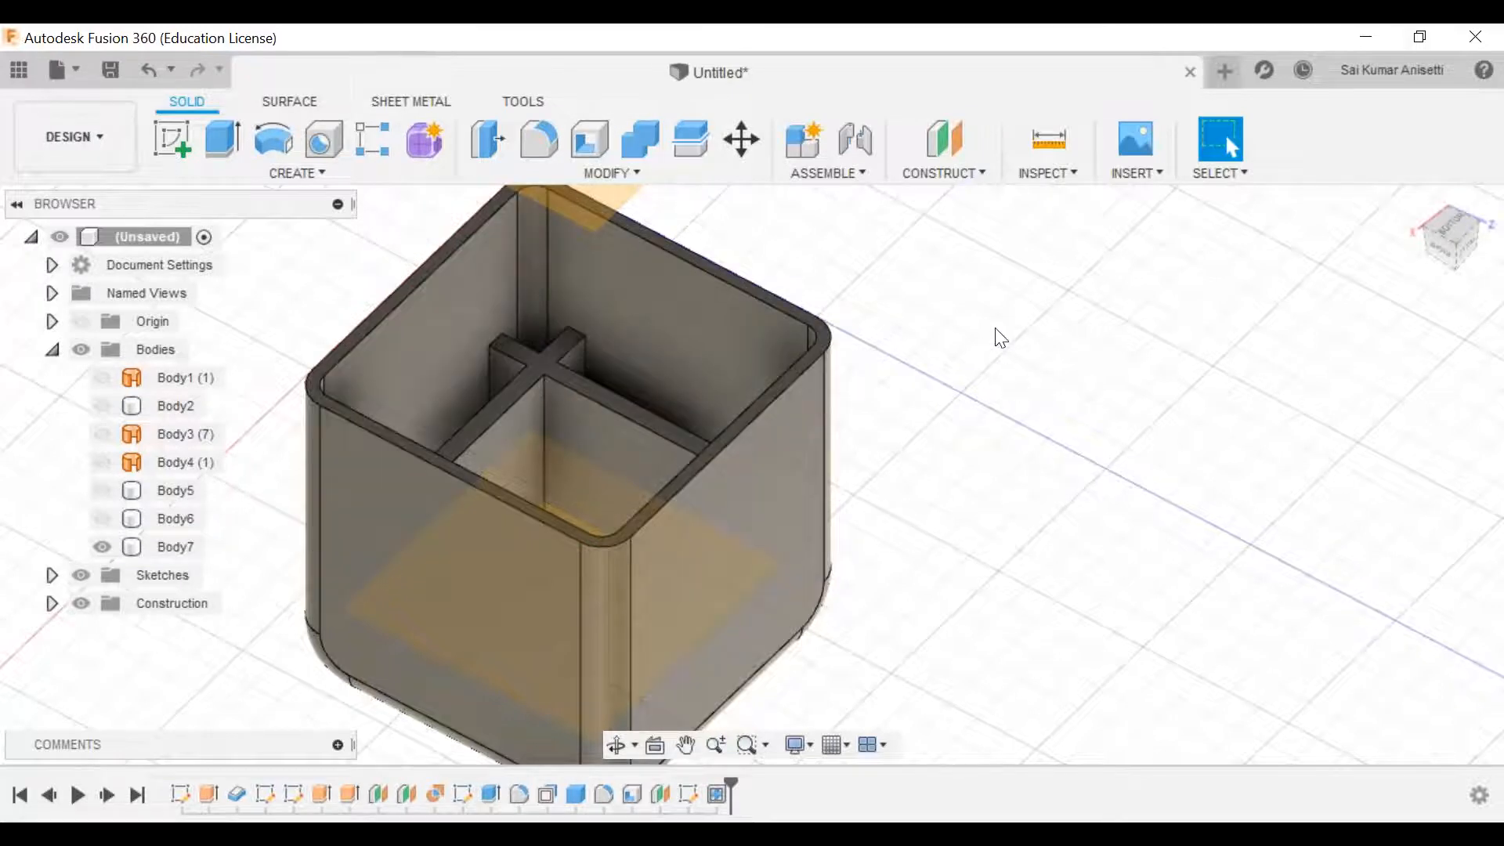
Step: Try to create a cylinder from a circle on the construction plane near the origin
click(318, 175)
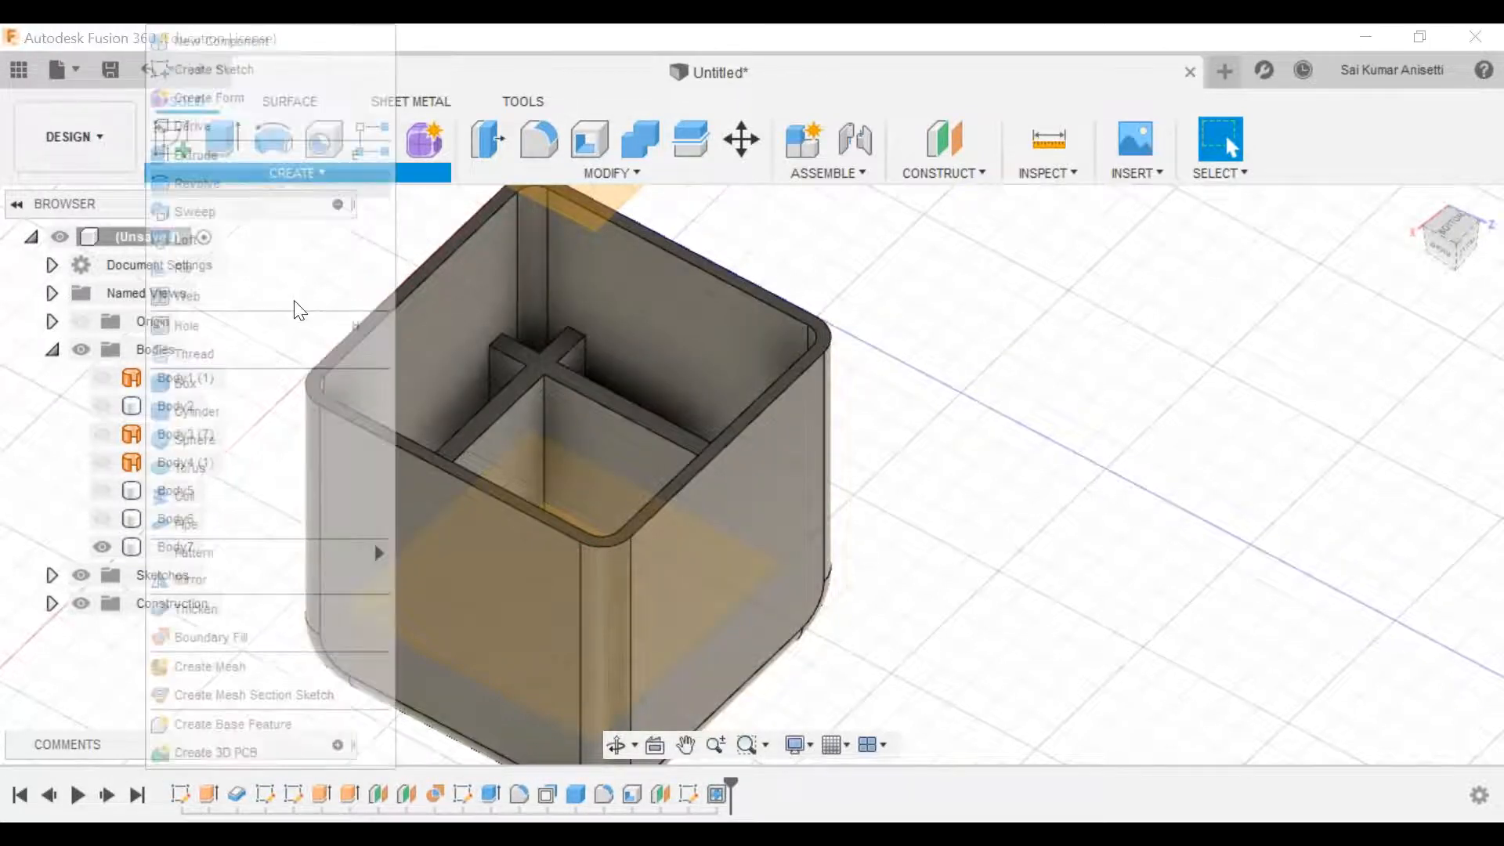
click(266, 422)
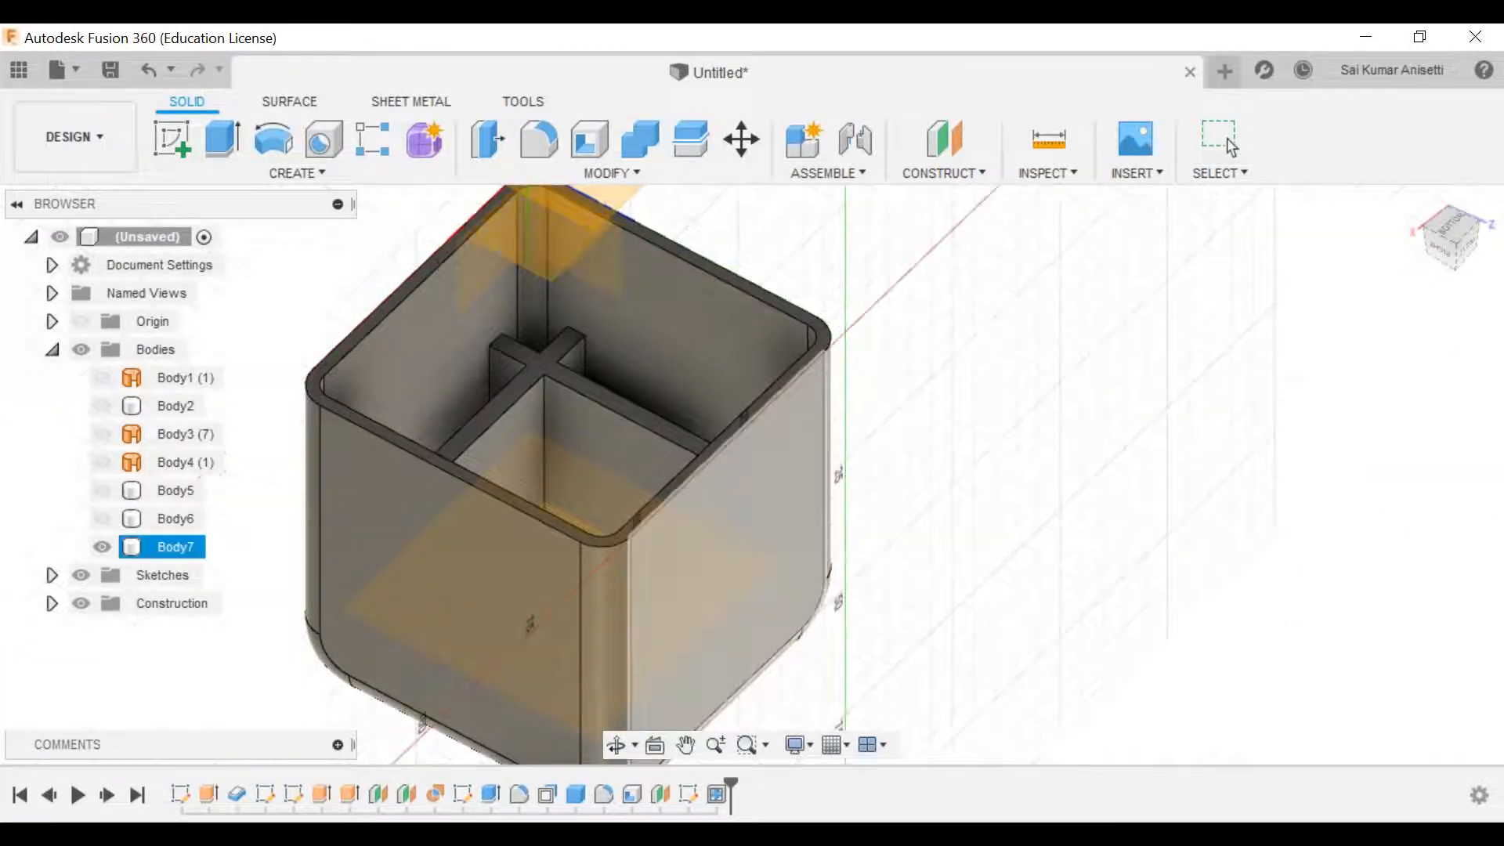
middle_drag(605, 431, 587, 380)
middle_drag(552, 220, 611, 454)
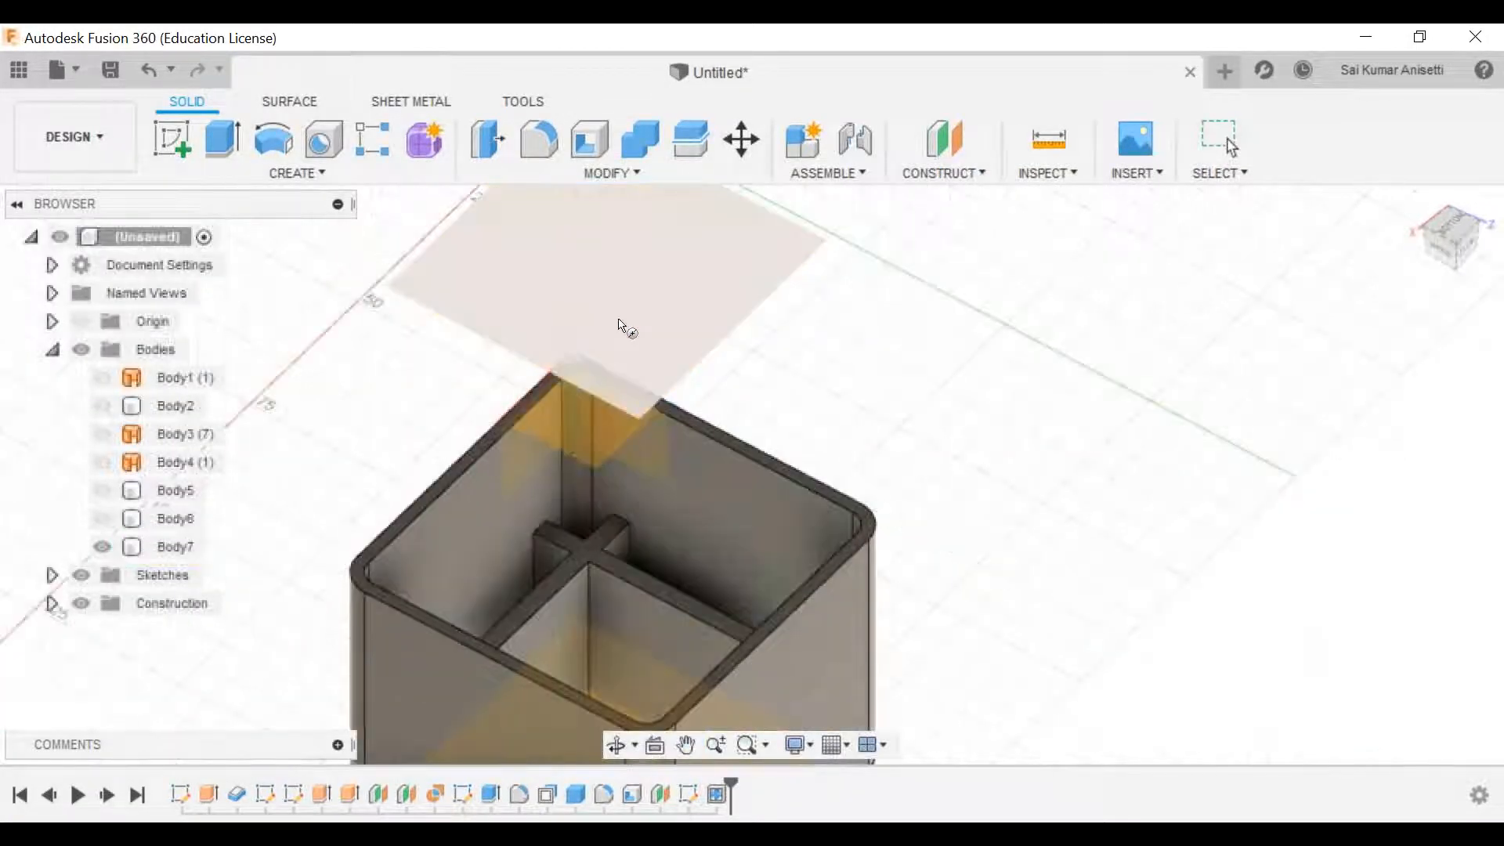
click(623, 316)
middle_drag(628, 307, 636, 417)
click(638, 363)
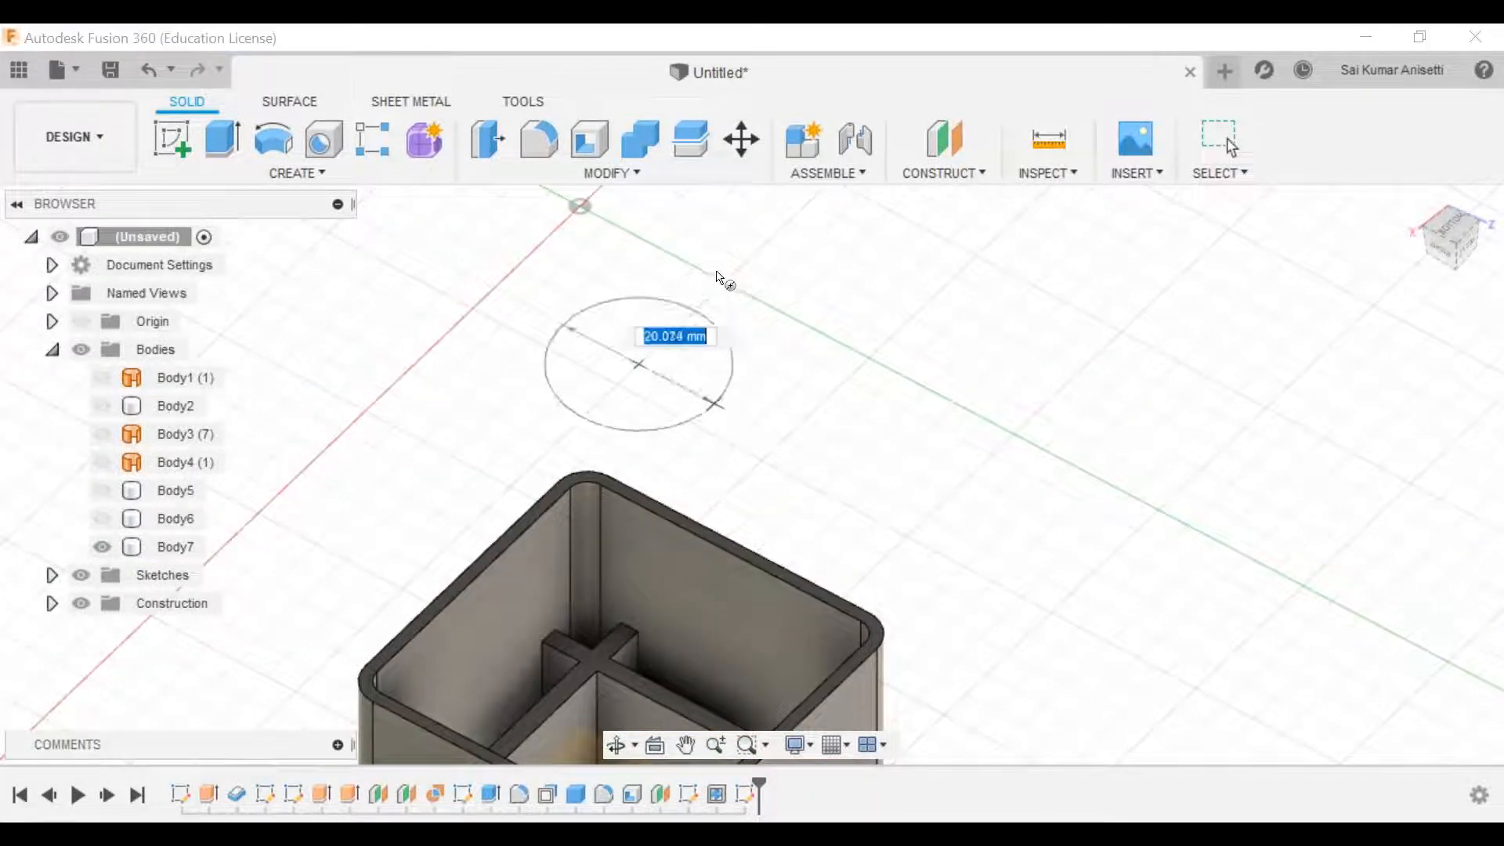
click(702, 291)
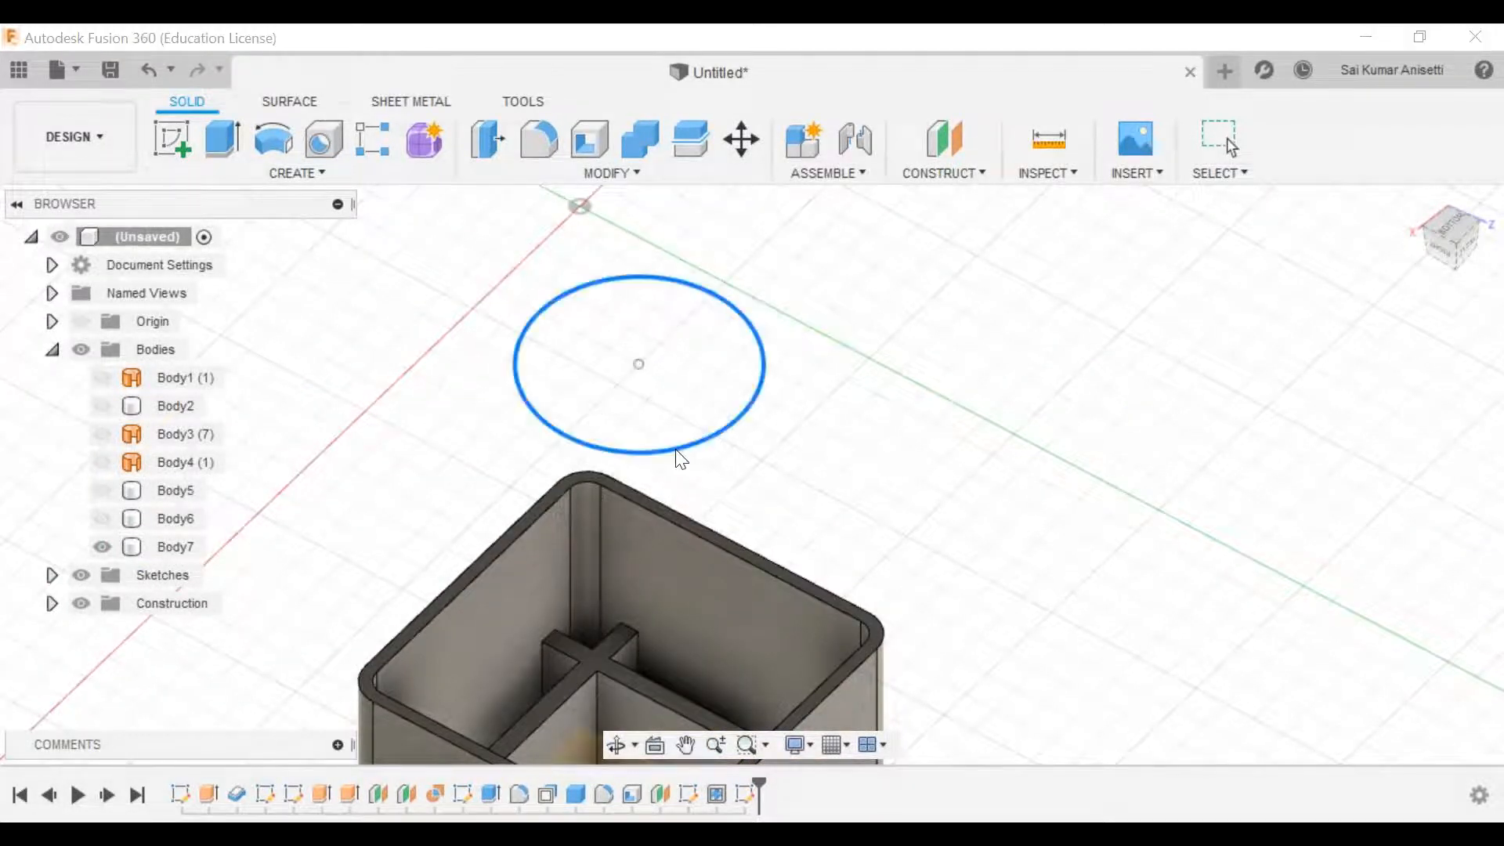
middle_drag(639, 381, 615, 555)
drag(615, 578, 614, 240)
key(Escape)
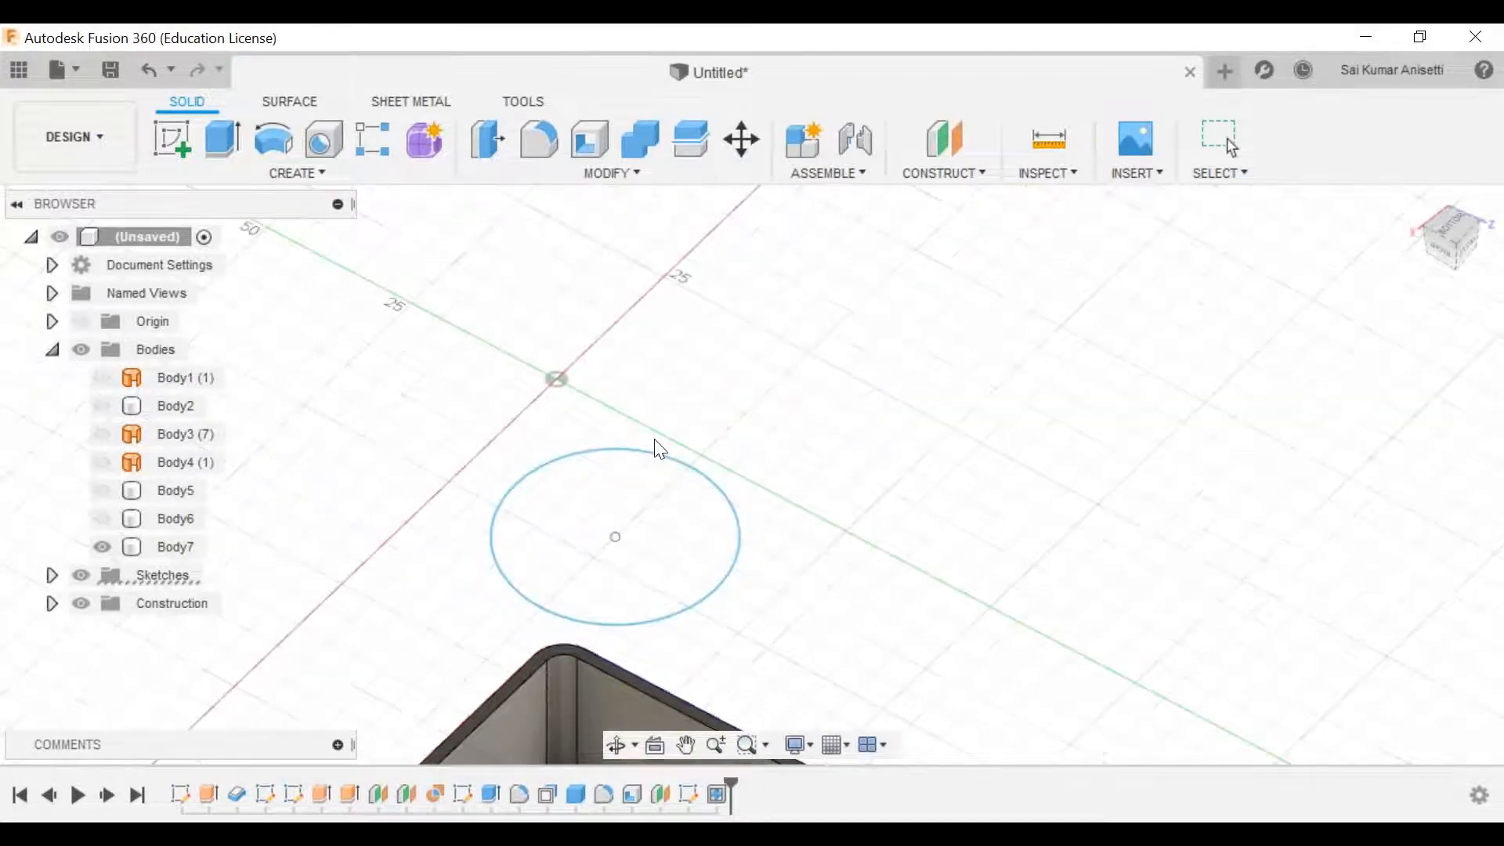
click(270, 172)
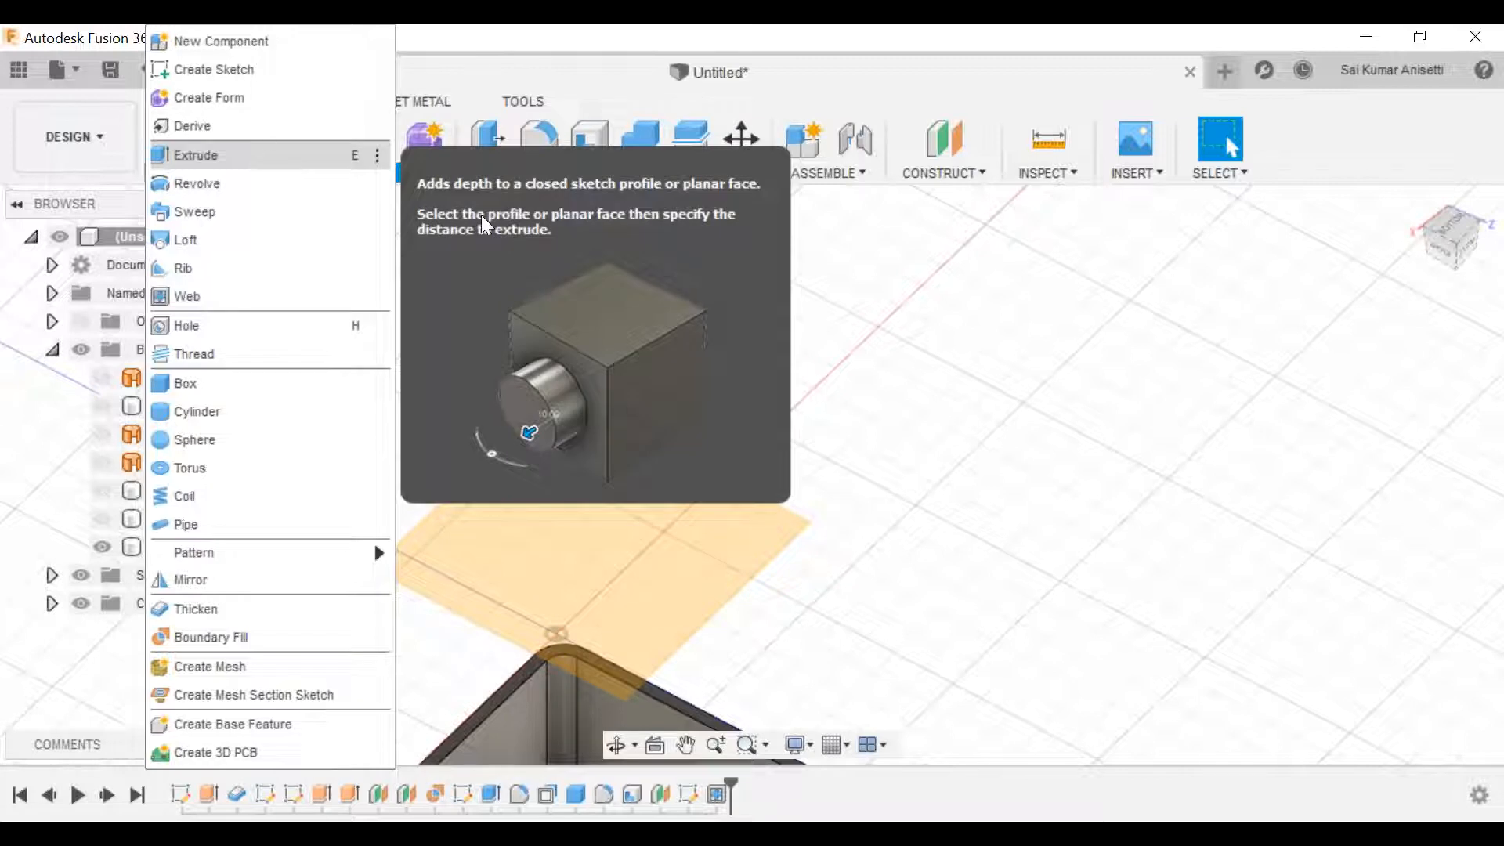
click(638, 304)
click(231, 144)
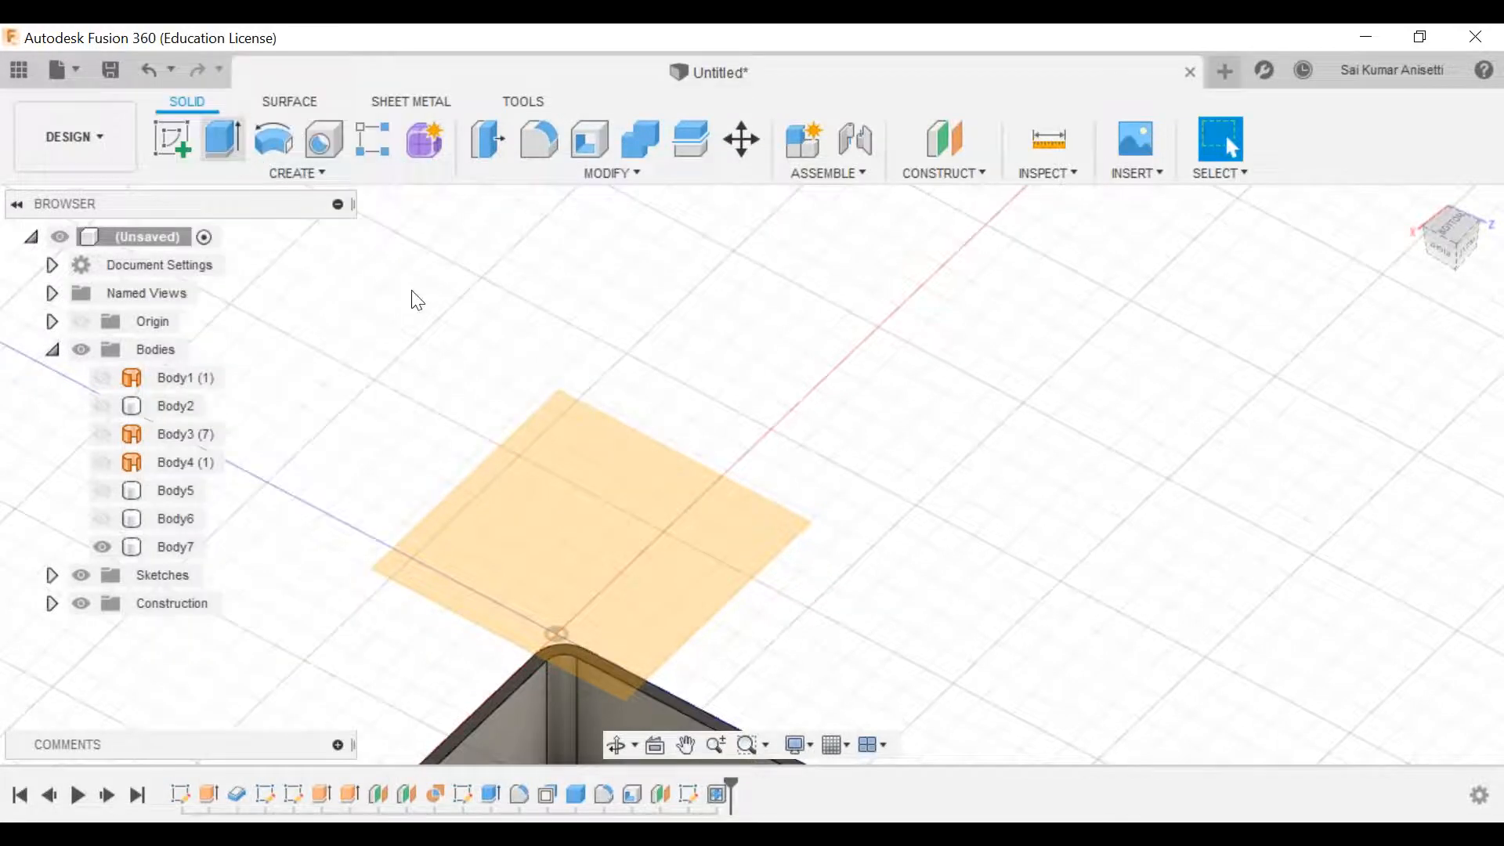
key(Escape)
Step: Create a cylinder about 55 mm high from a circle on the construction plane beyond the shelled cube's corner
click(269, 182)
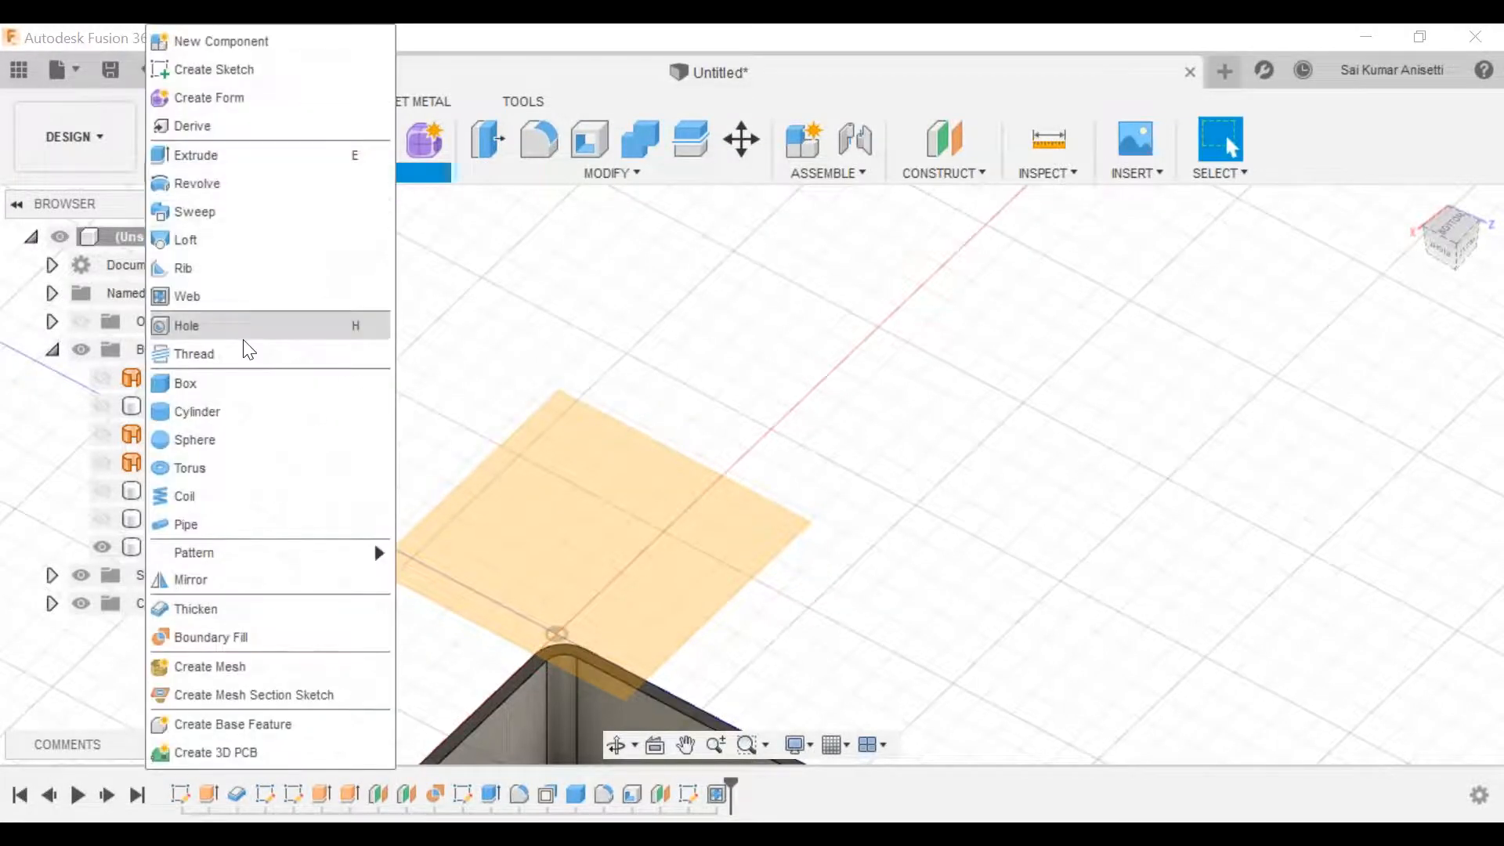
click(256, 409)
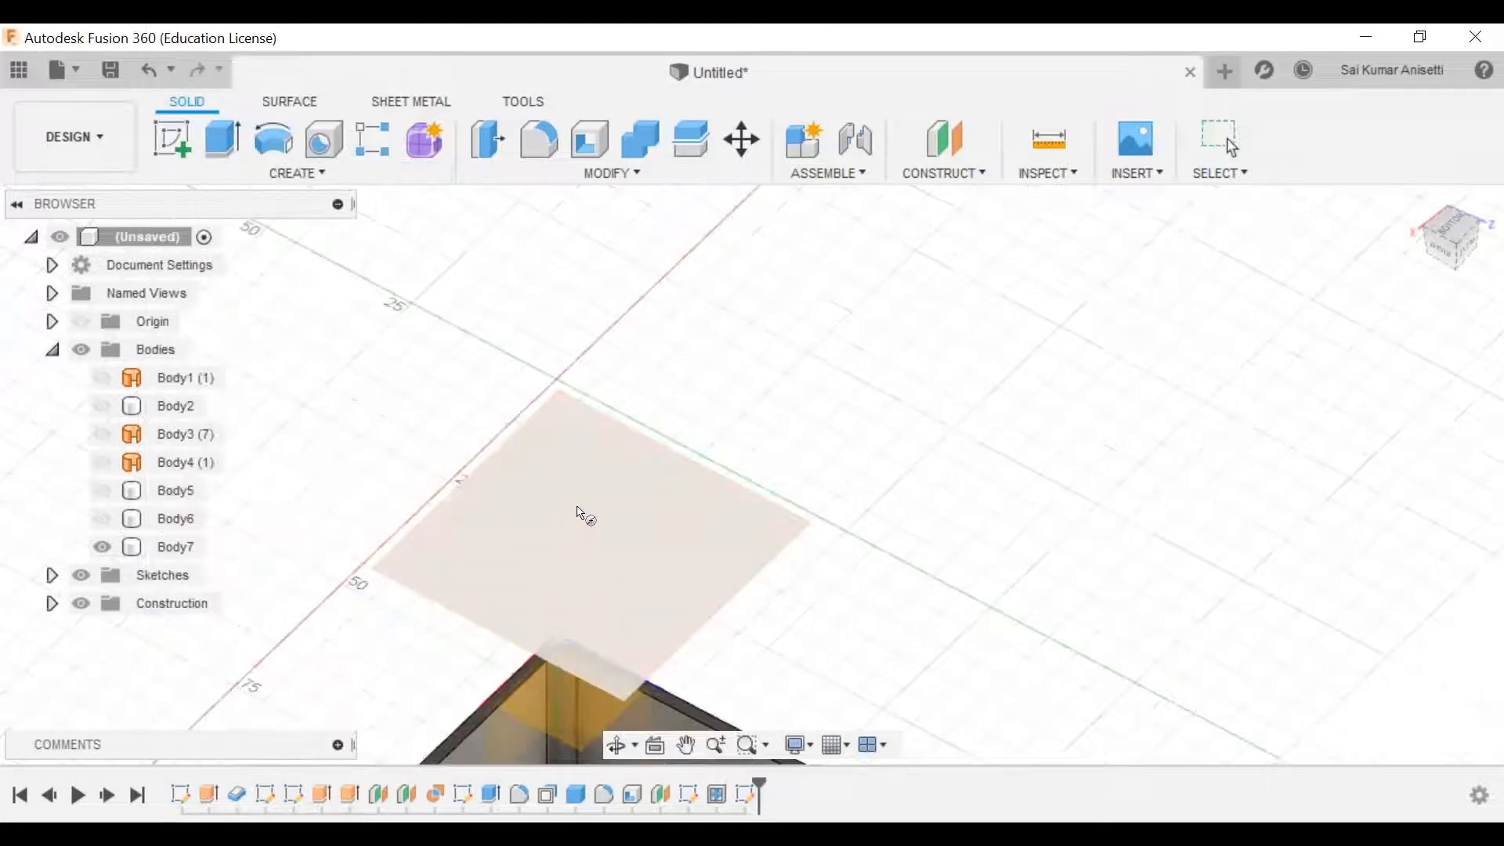
click(577, 509)
click(578, 504)
click(679, 517)
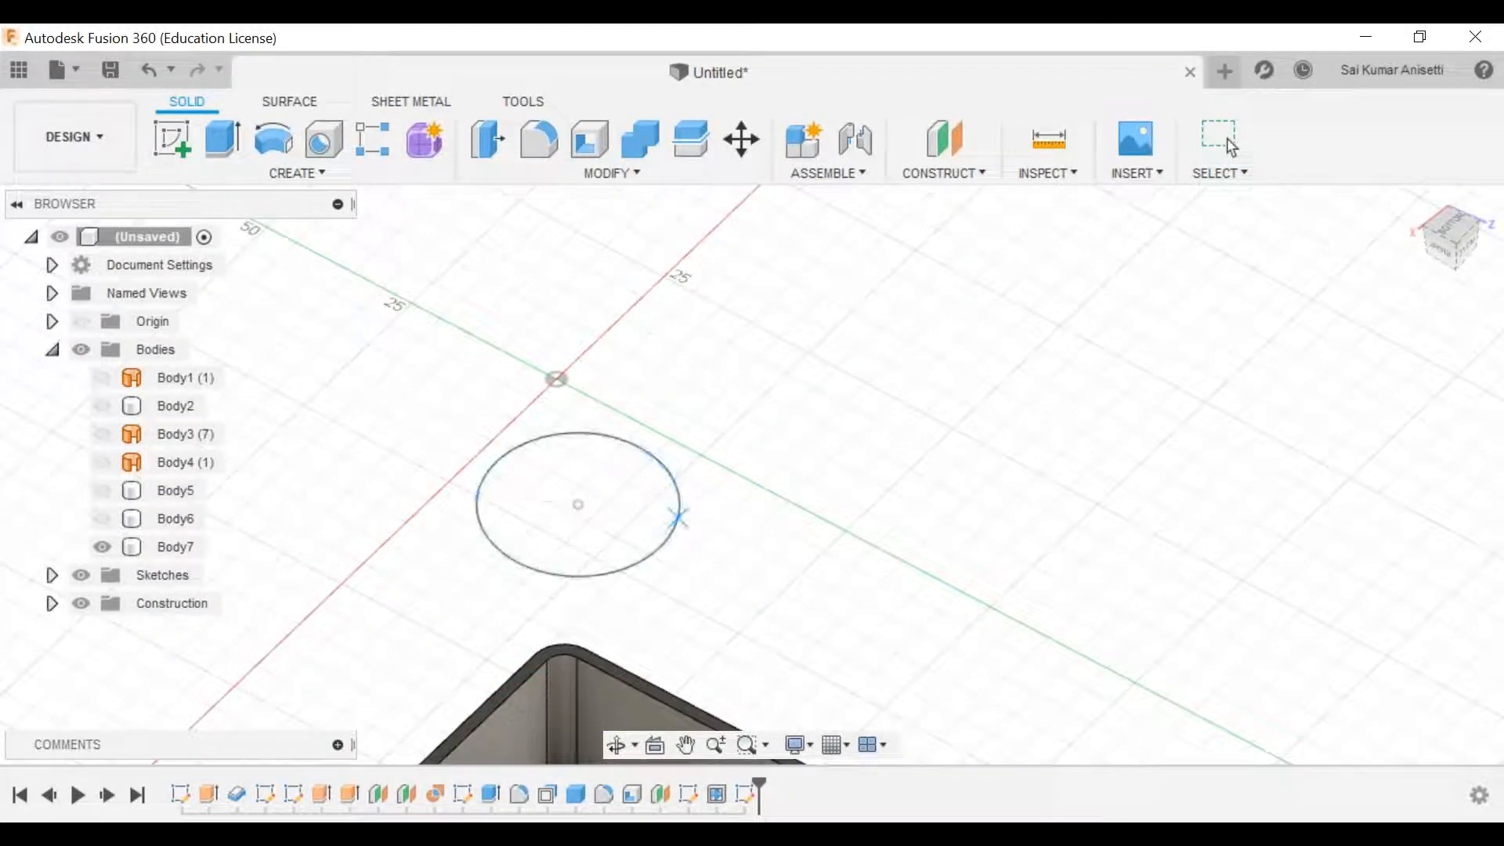
drag(582, 549, 619, 222)
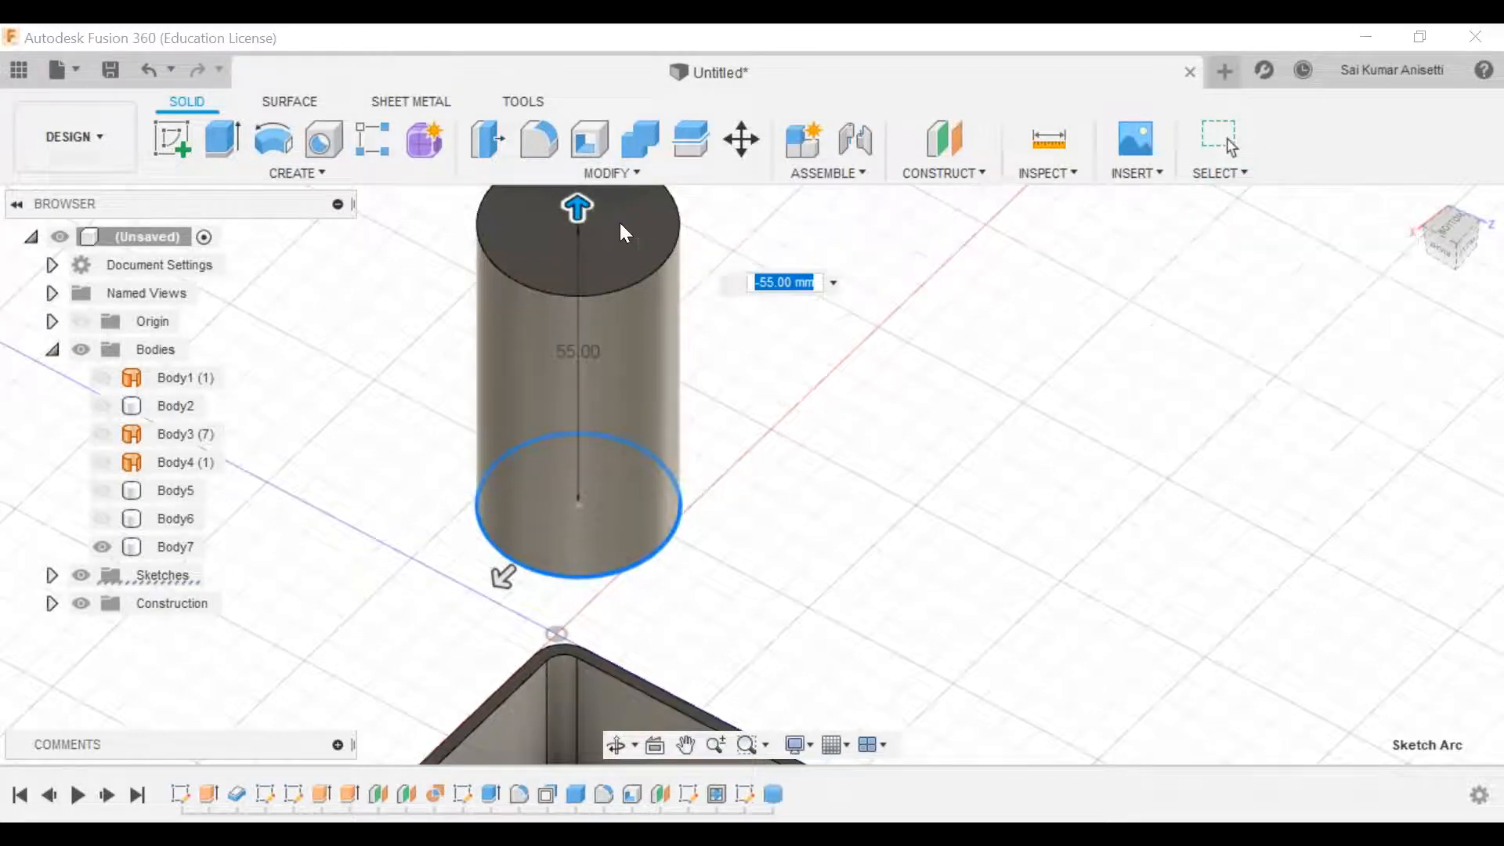
key(Return)
middle_drag(781, 428, 753, 475)
middle_drag(543, 352, 528, 414)
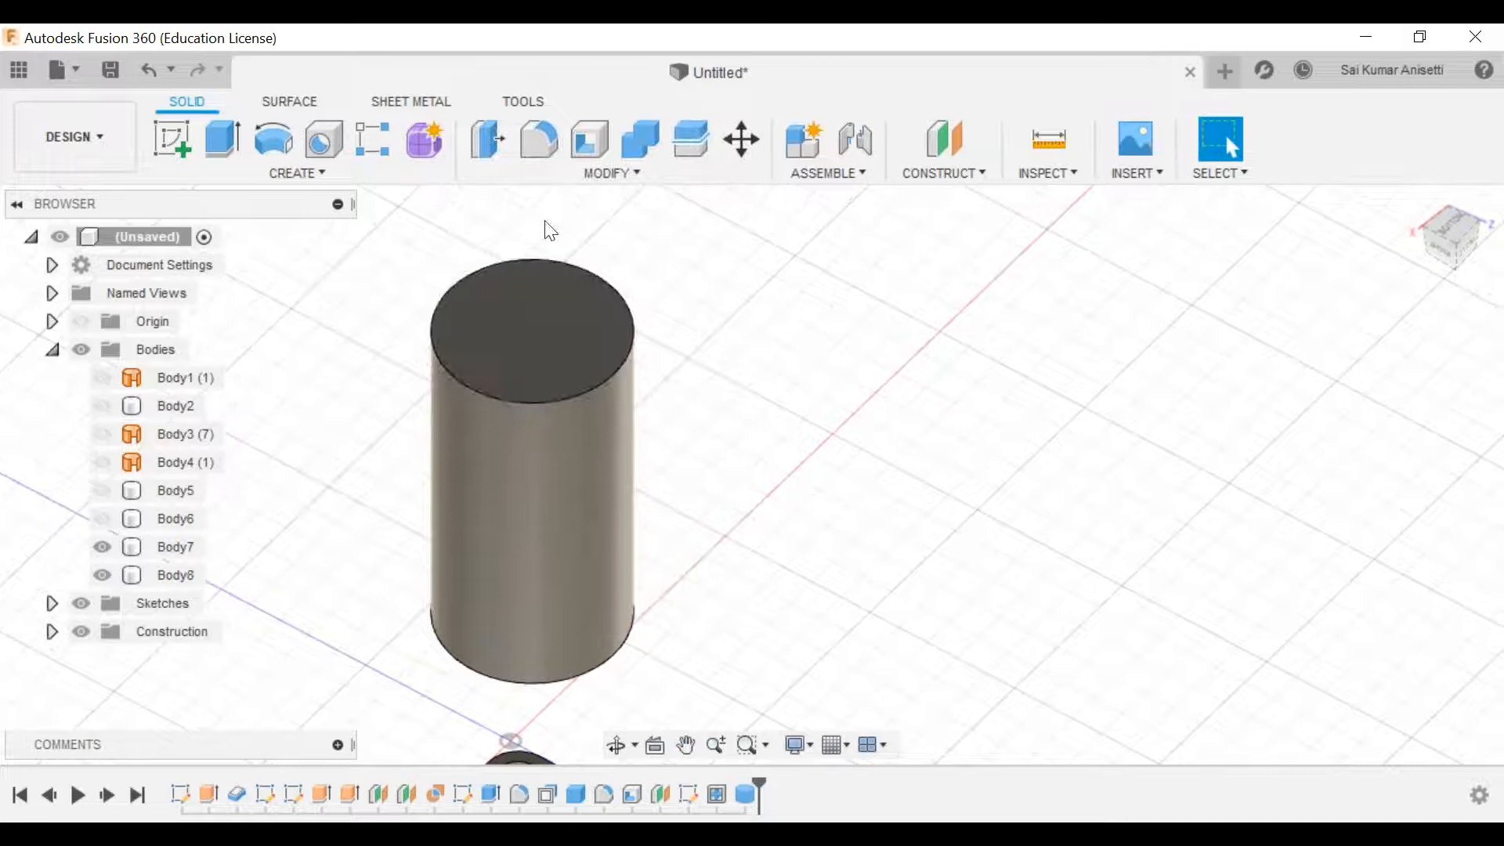
Step: Try to shell the cylinder by removing only its top face with a 3 mm inside thickness, and examine the closed bottom
click(589, 140)
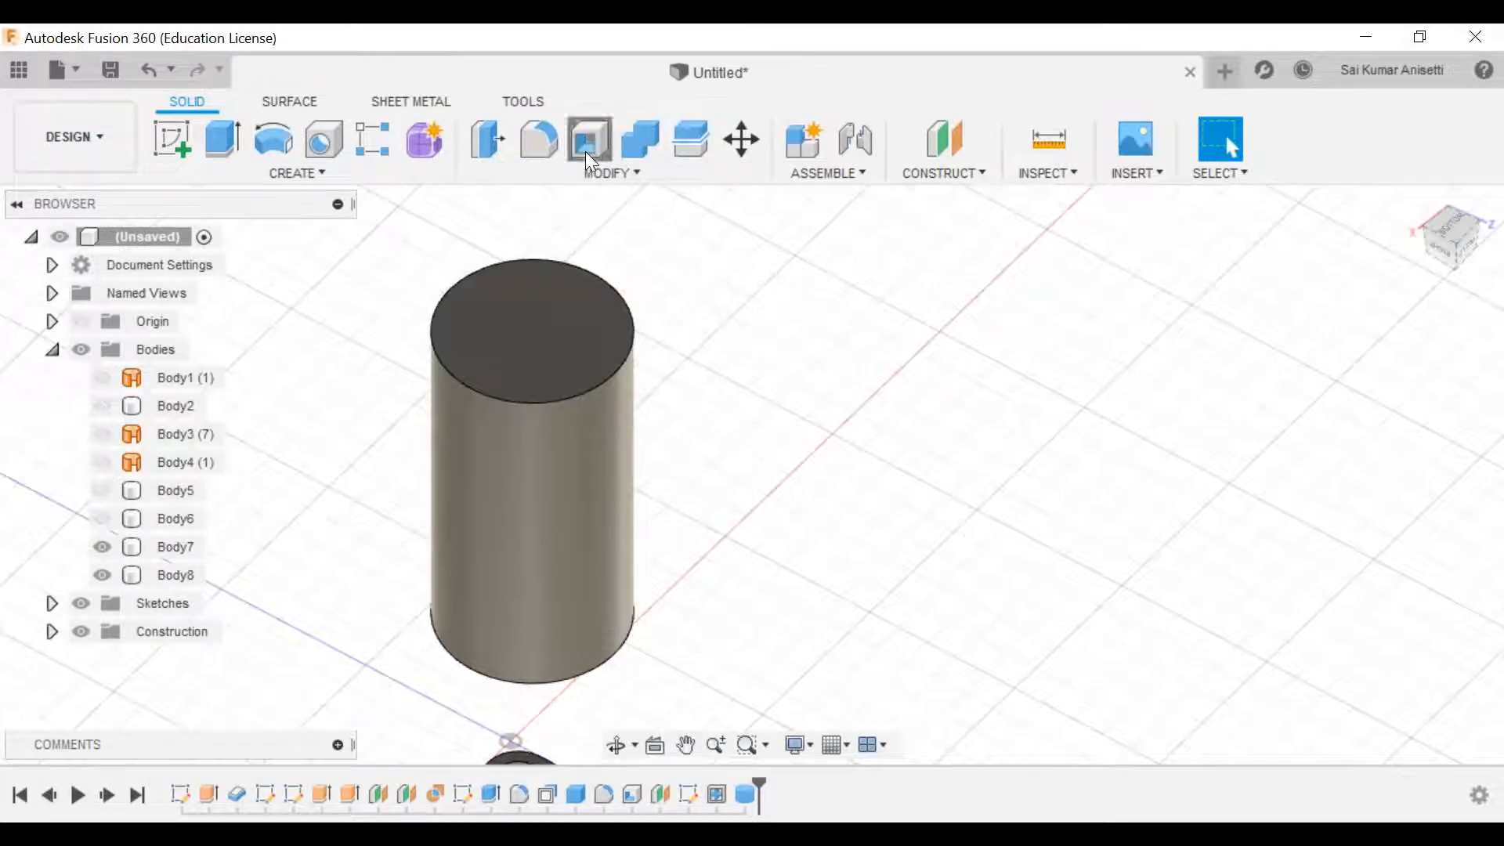
click(549, 337)
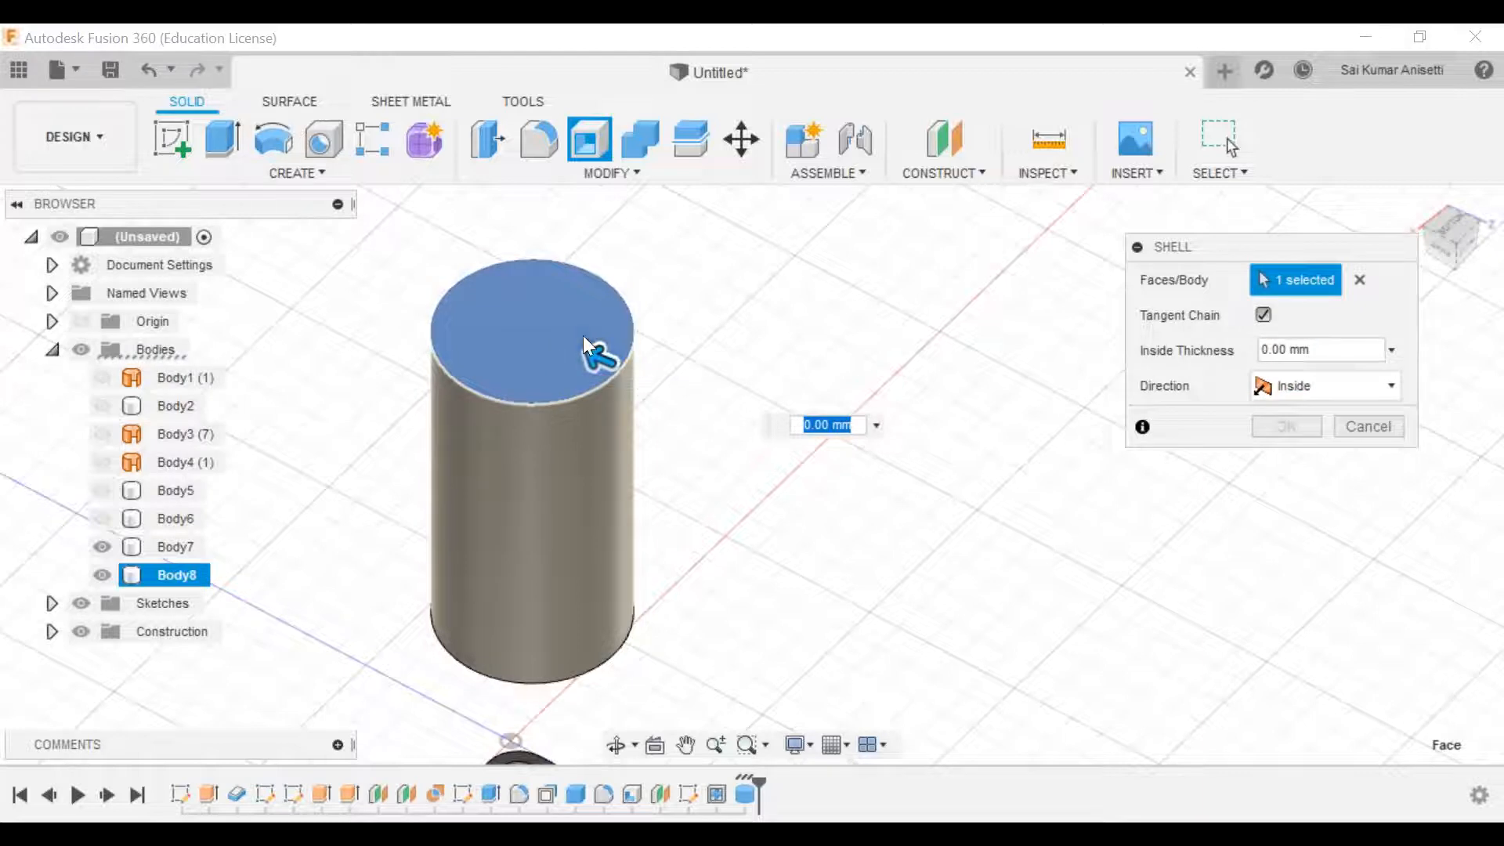
click(1300, 352)
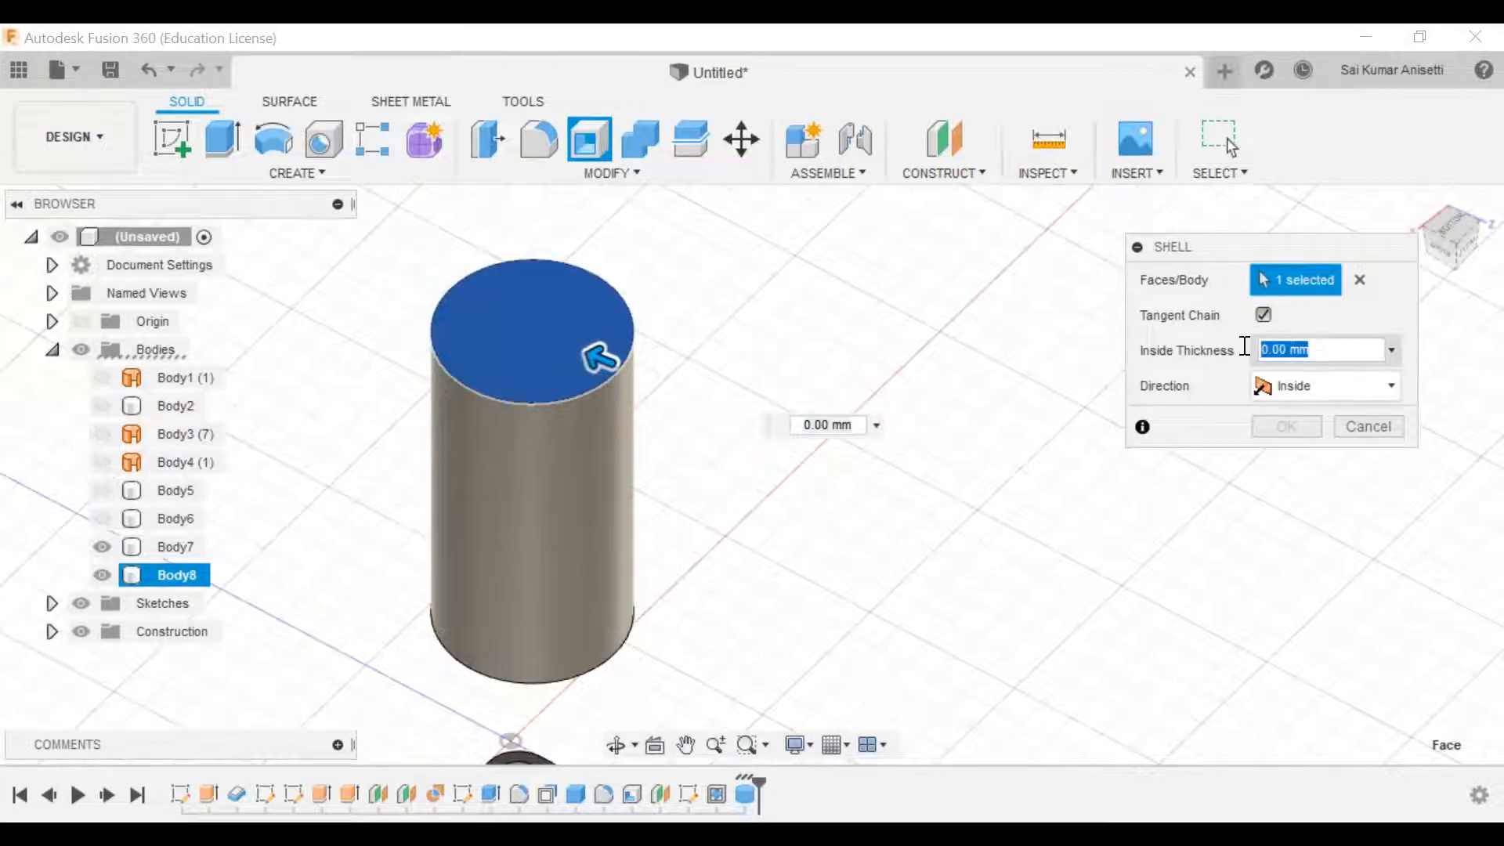
text(3)
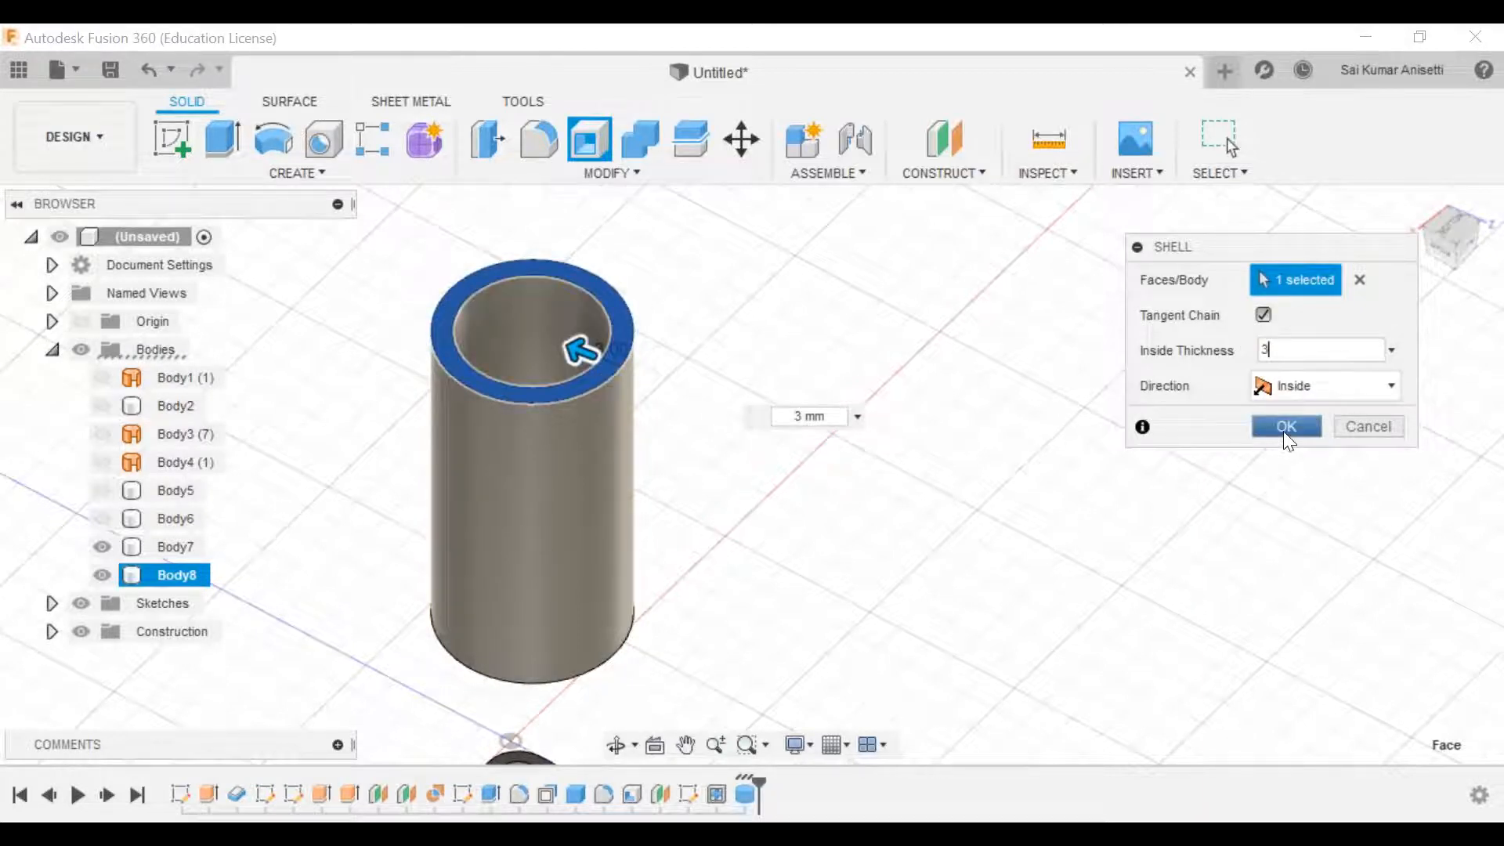
click(1285, 427)
shift+middle_drag(585, 379, 661, 313)
middle_drag(537, 481, 647, 304)
shift+middle_drag(586, 619, 625, 707)
middle_drag(600, 351, 624, 436)
shift+middle_drag(663, 365, 616, 508)
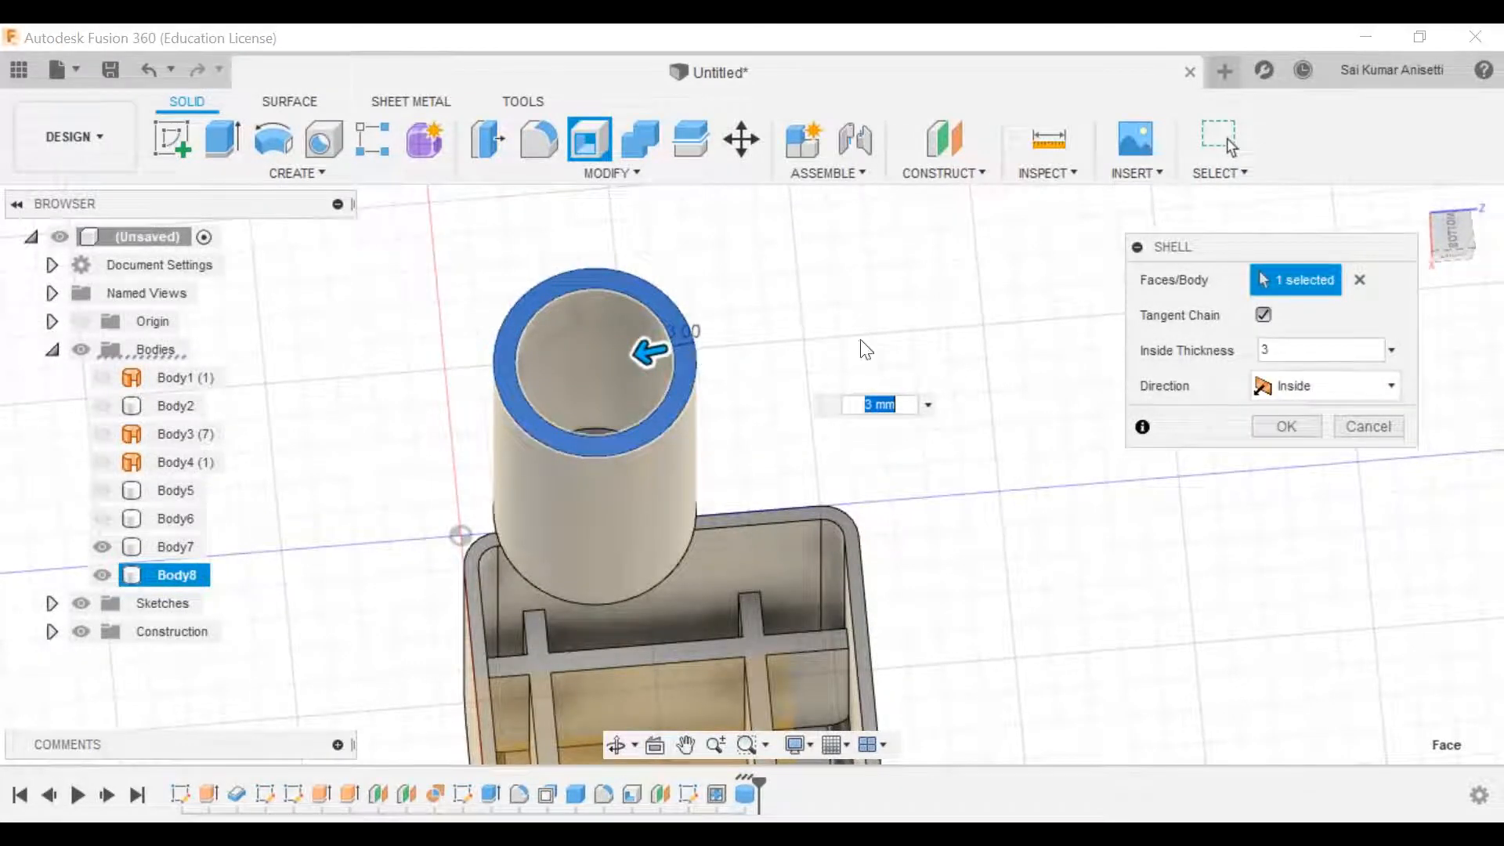
middle_drag(764, 483, 691, 270)
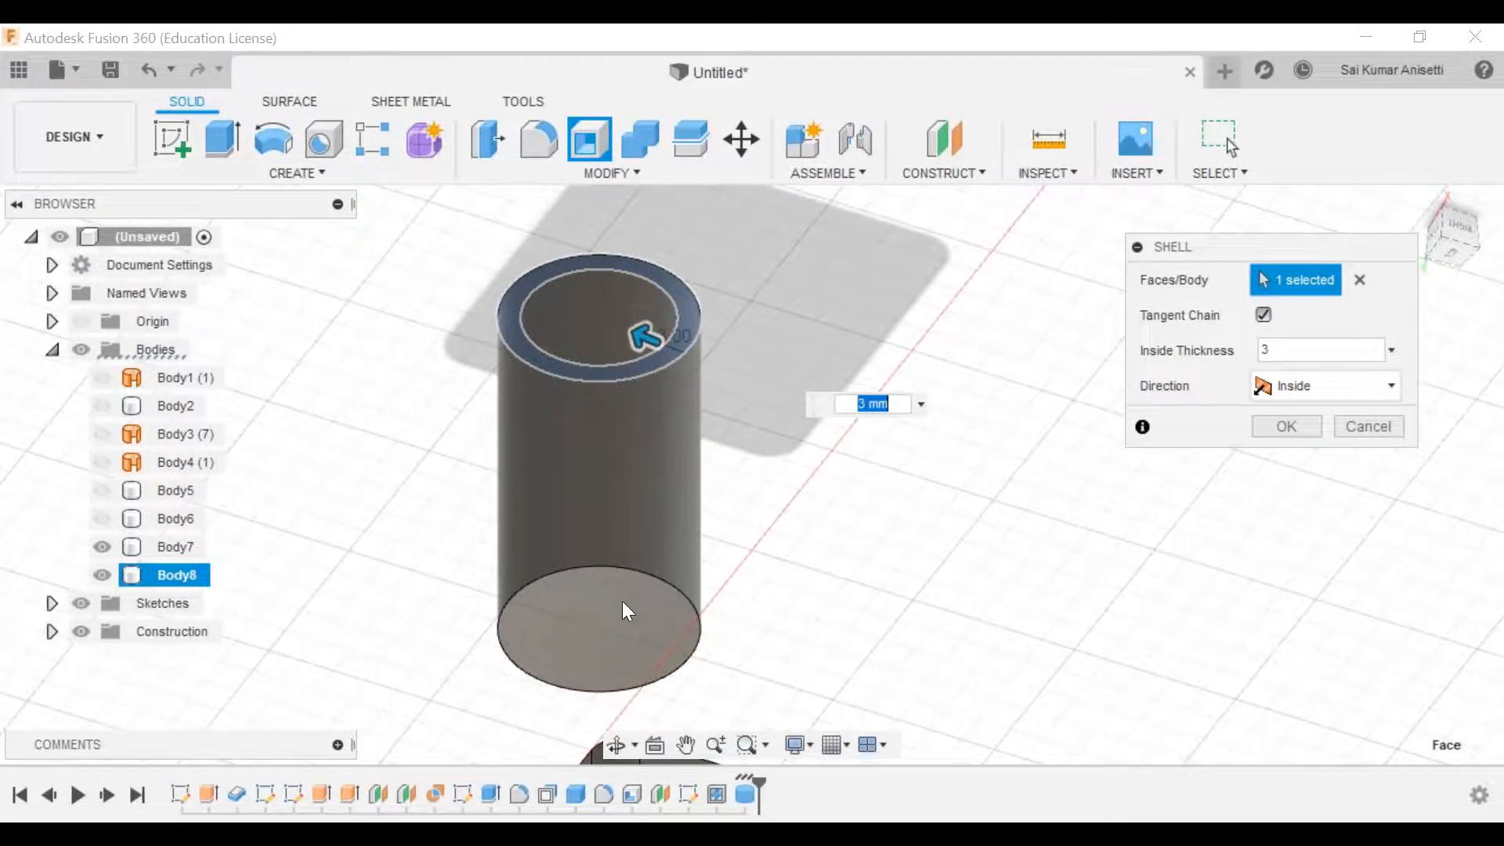
click(1285, 426)
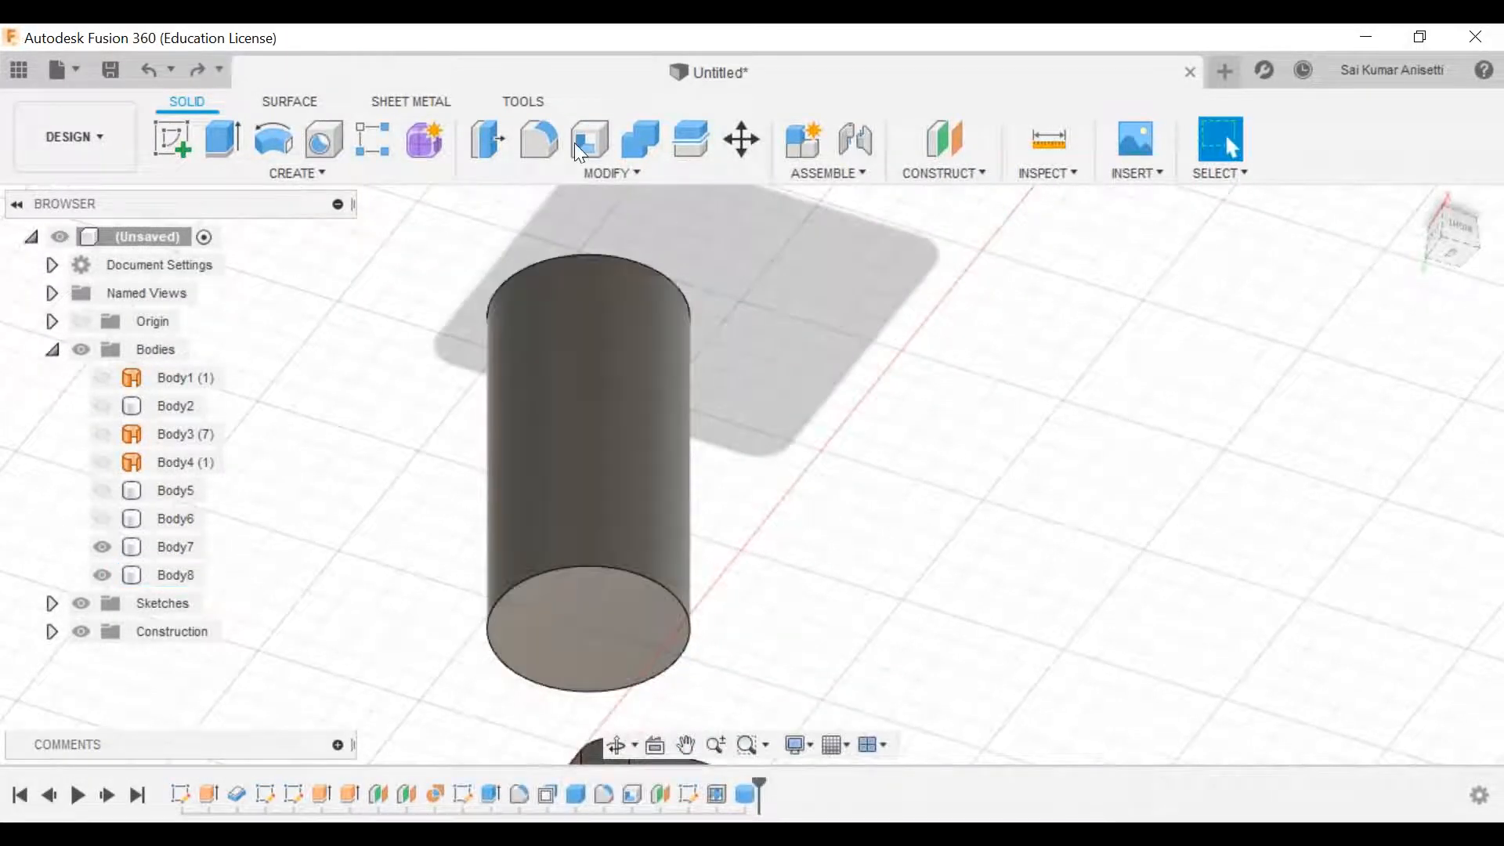
Step: Shell the cylinder into an open tube by removing both end faces with a 3 mm inside thickness
click(581, 142)
click(609, 606)
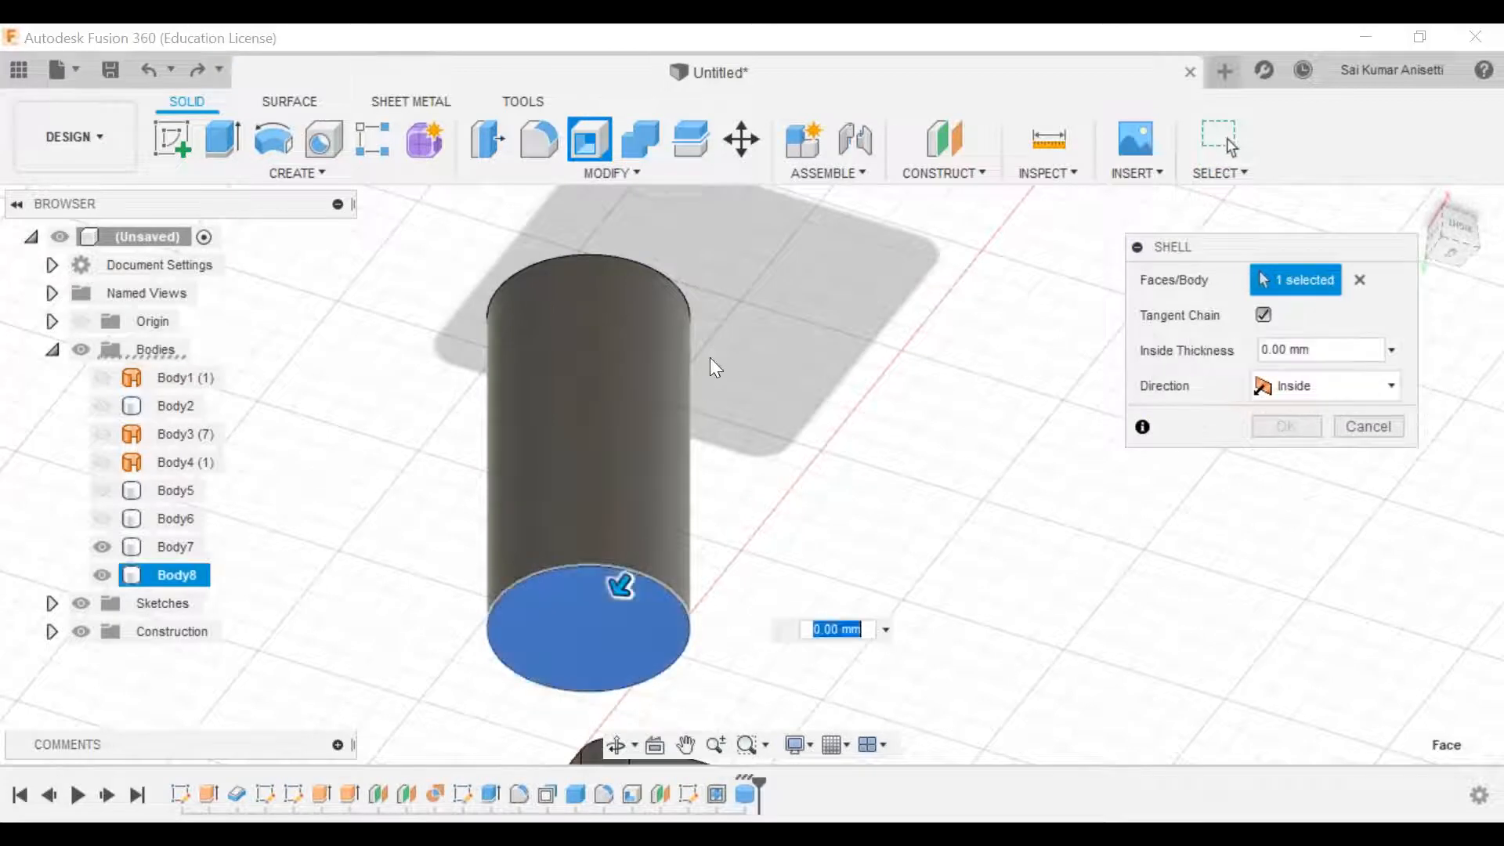
middle_drag(618, 583, 607, 644)
shift+middle_drag(666, 409, 683, 524)
click(641, 282)
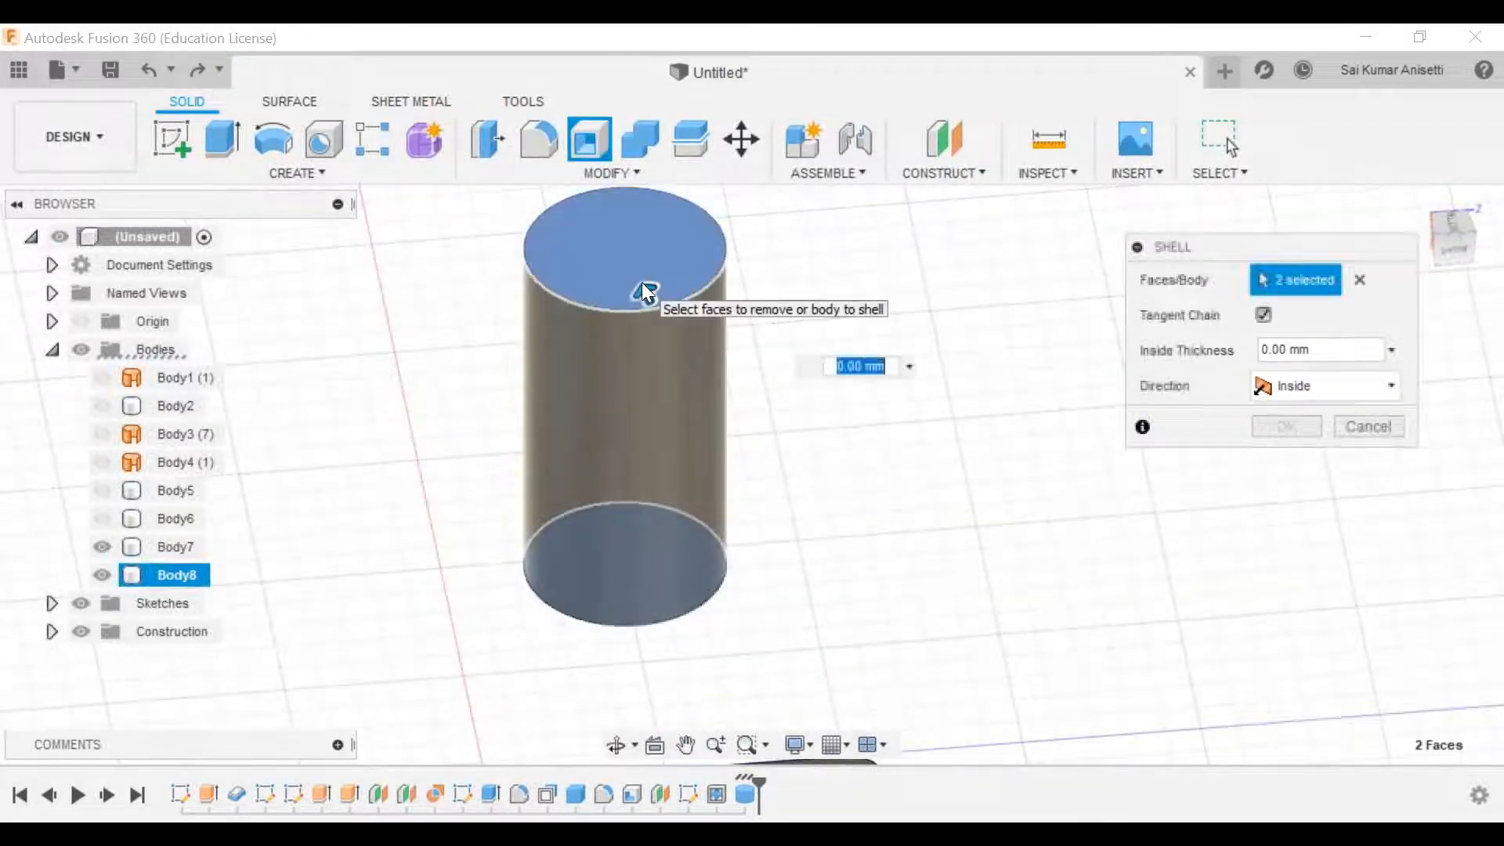
click(643, 288)
click(1289, 349)
click(1293, 350)
double_click(1327, 351)
text(1)
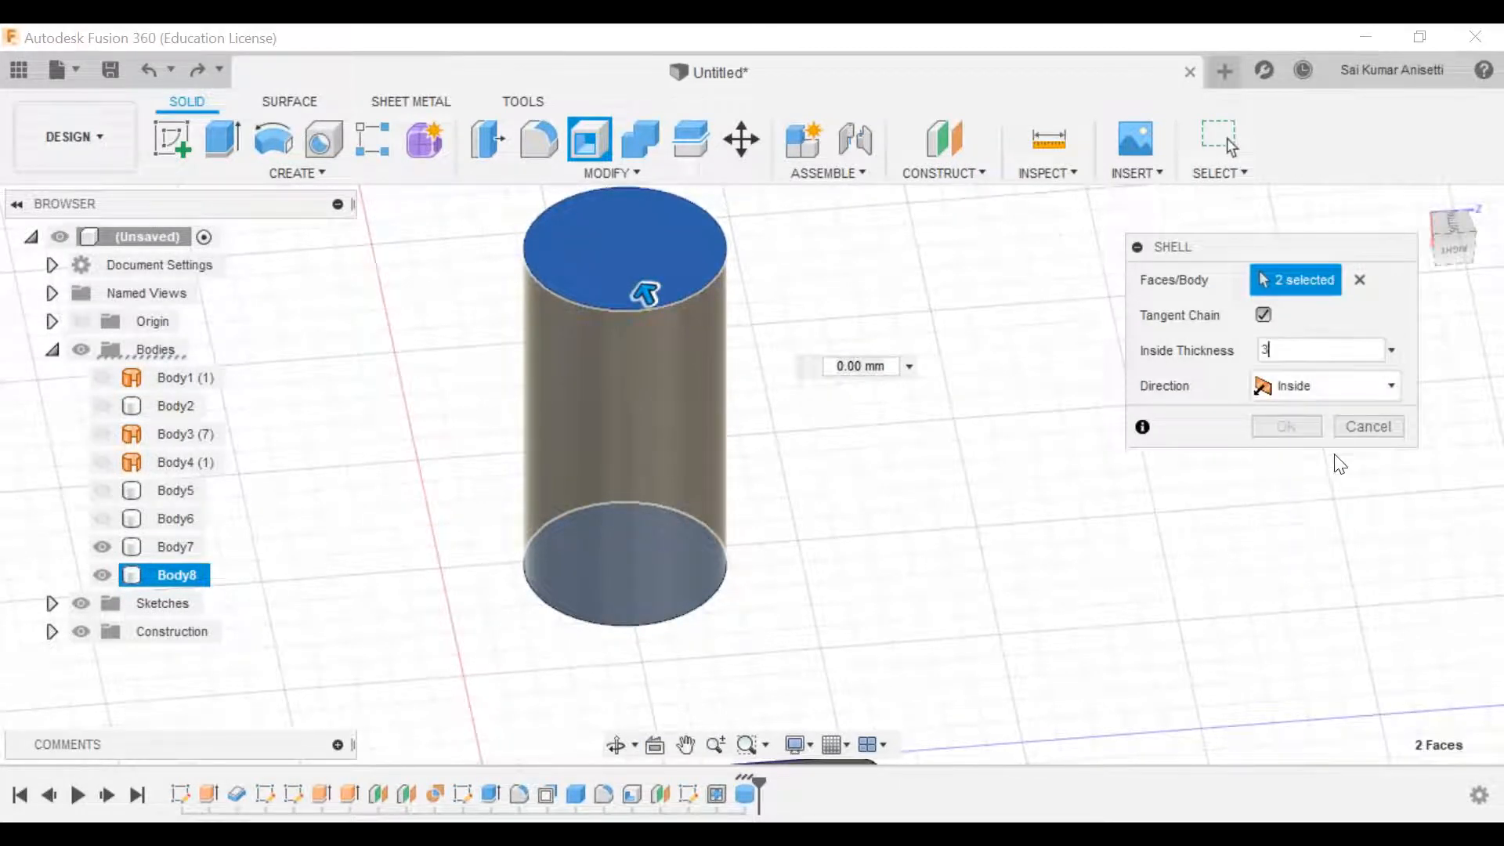
click(1286, 426)
shift+middle_drag(732, 350, 787, 371)
click(1007, 570)
middle_drag(1021, 586, 886, 478)
scroll(886, 477, down, 5)
middle_drag(803, 418, 582, 207)
click(229, 154)
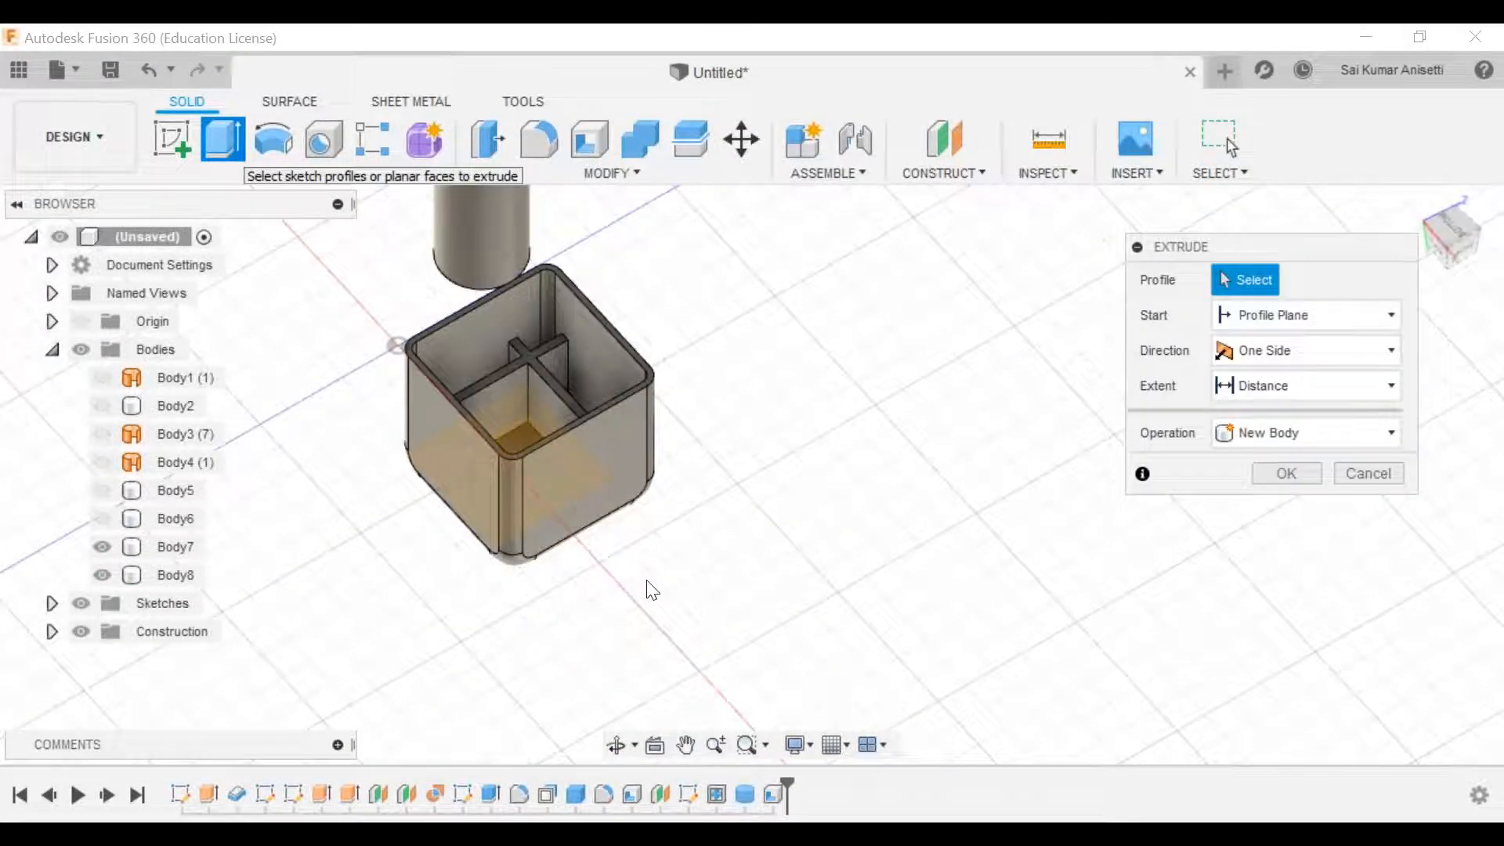
middle_drag(621, 578, 1128, 638)
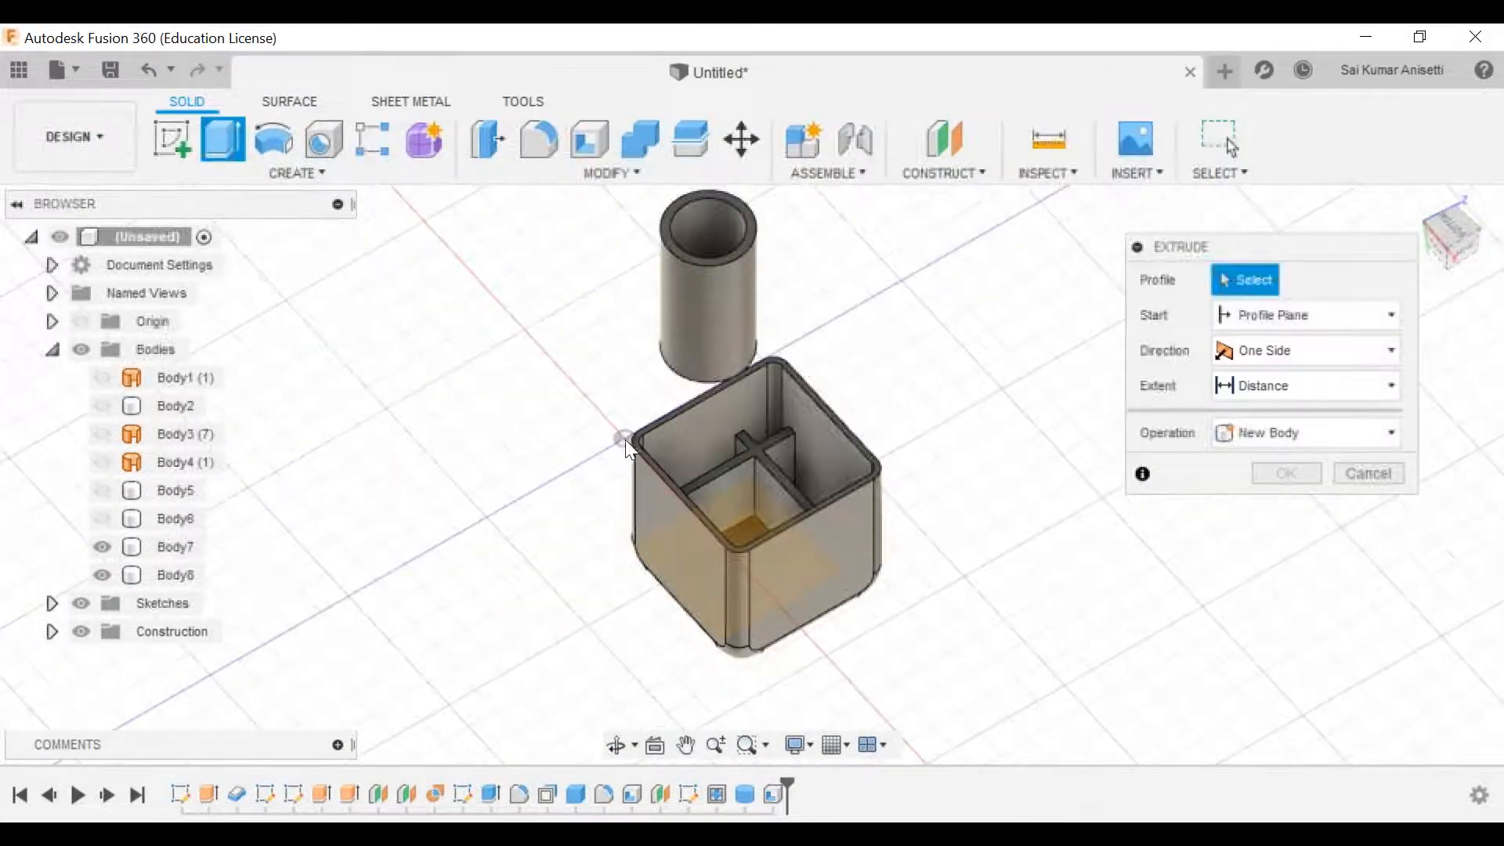
middle_drag(709, 439, 568, 496)
scroll(712, 443, down, 3)
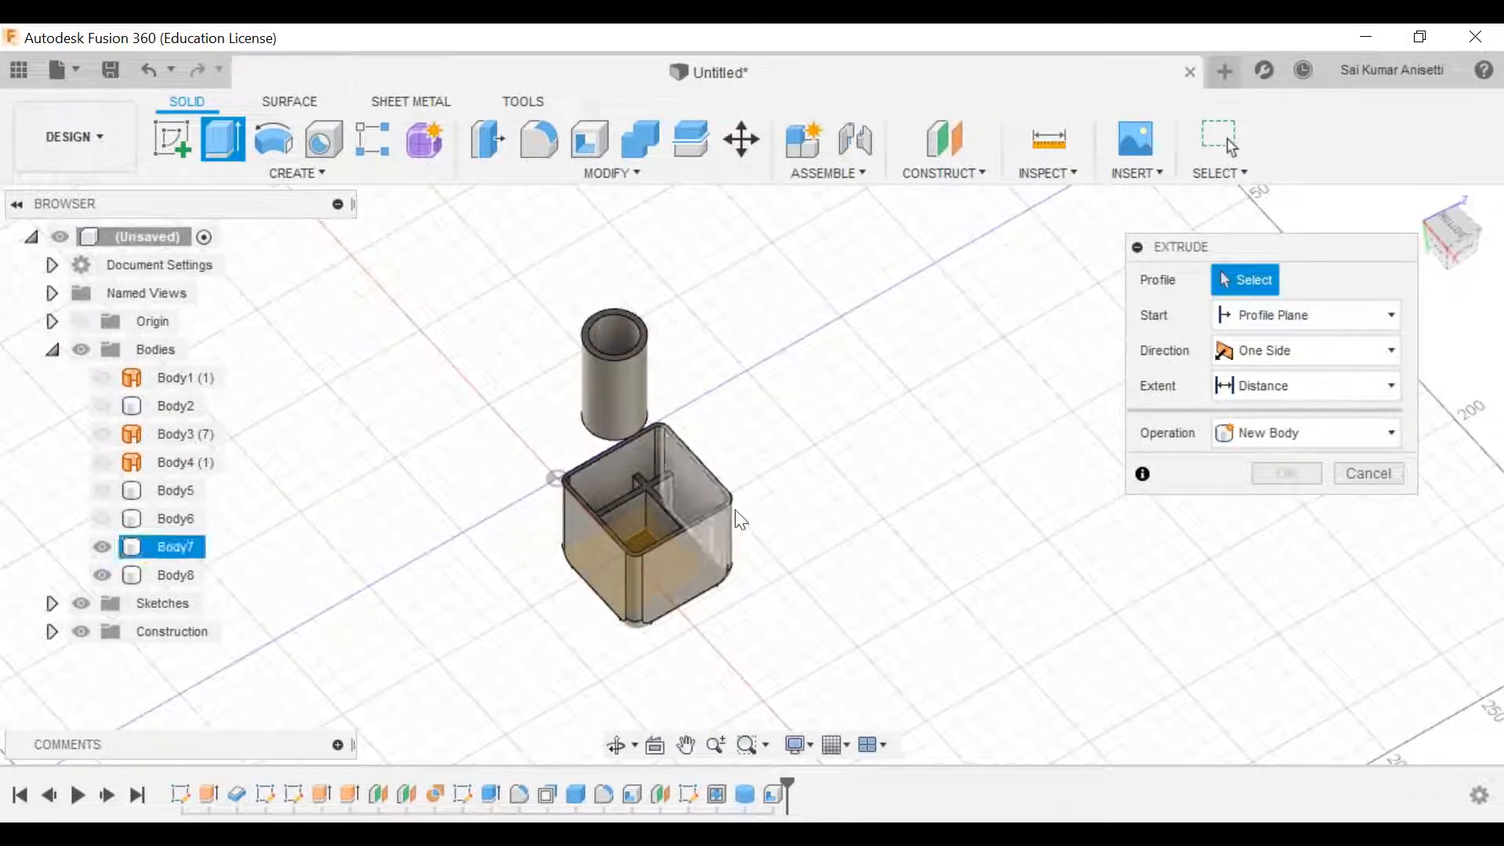
key(Escape)
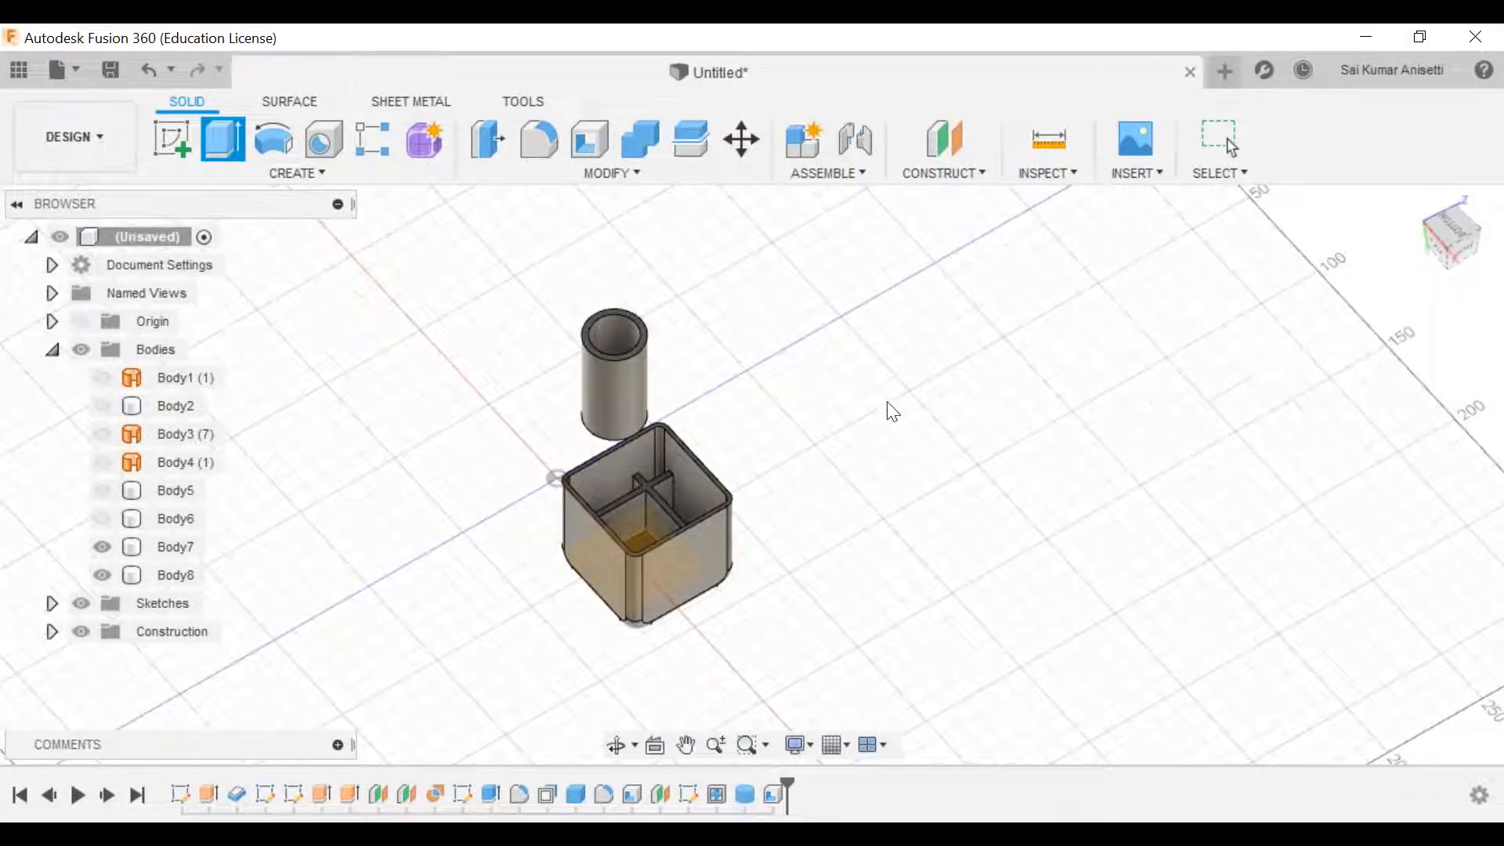
click(270, 143)
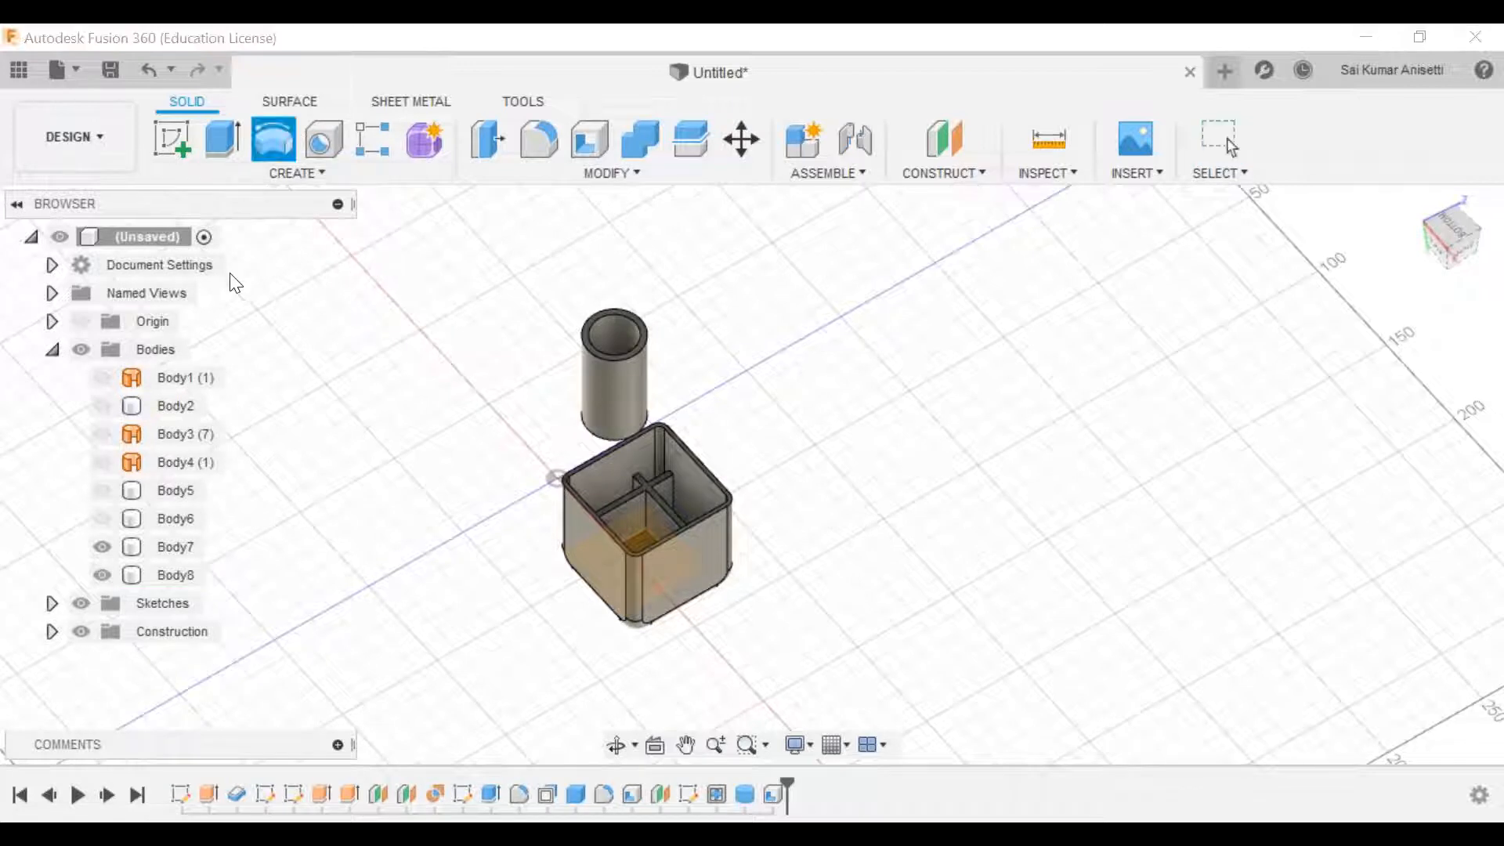
key(Escape)
click(231, 179)
click(230, 179)
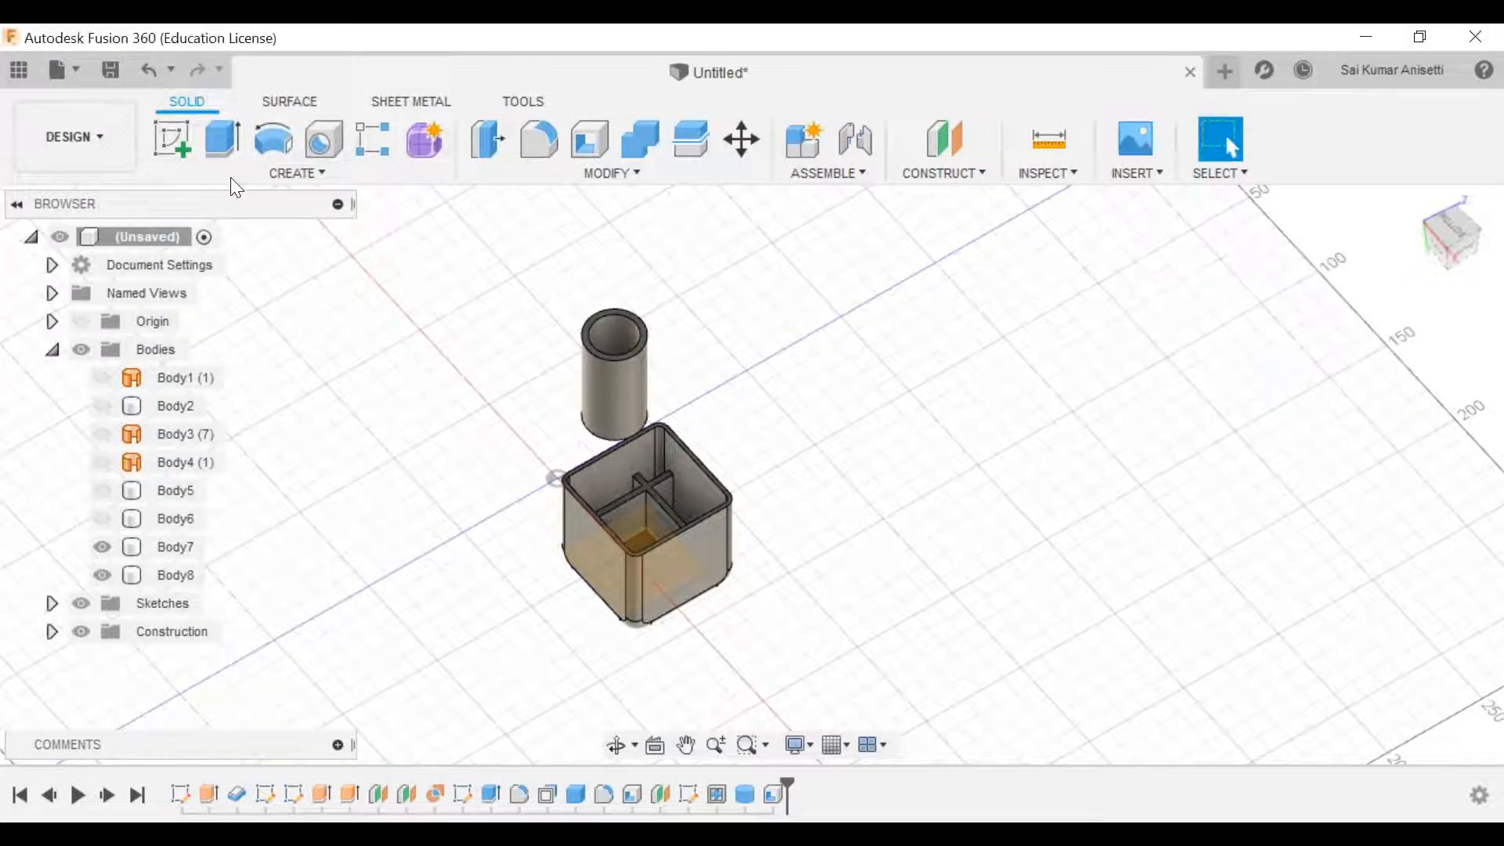
Step: Create a new box beside the shelled cube, 60 mm long, 70 mm wide and -70 mm high, on the origin plane level with the cube's rim
click(230, 178)
click(228, 381)
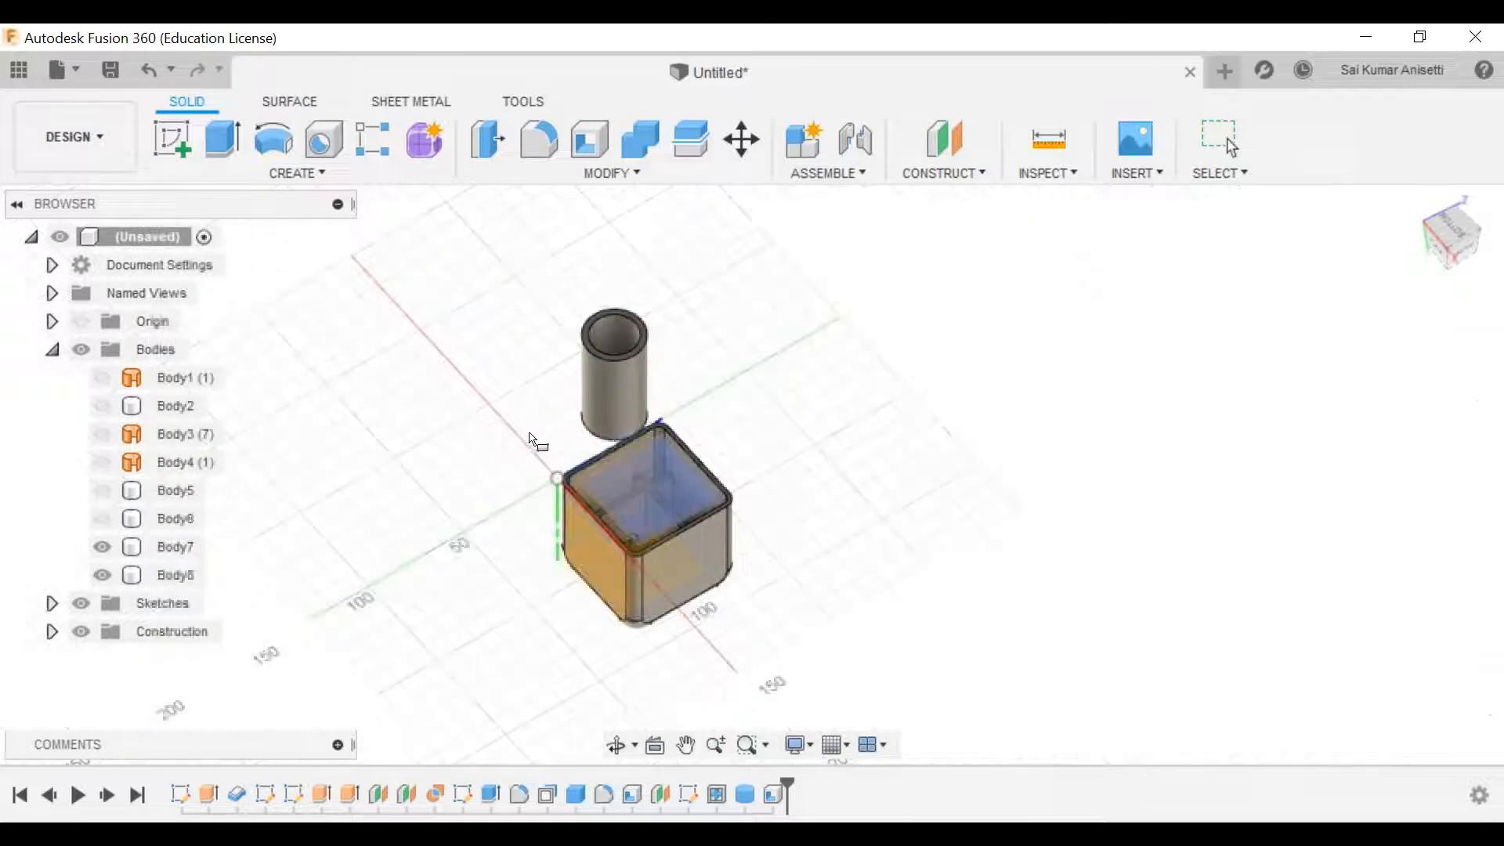
click(675, 499)
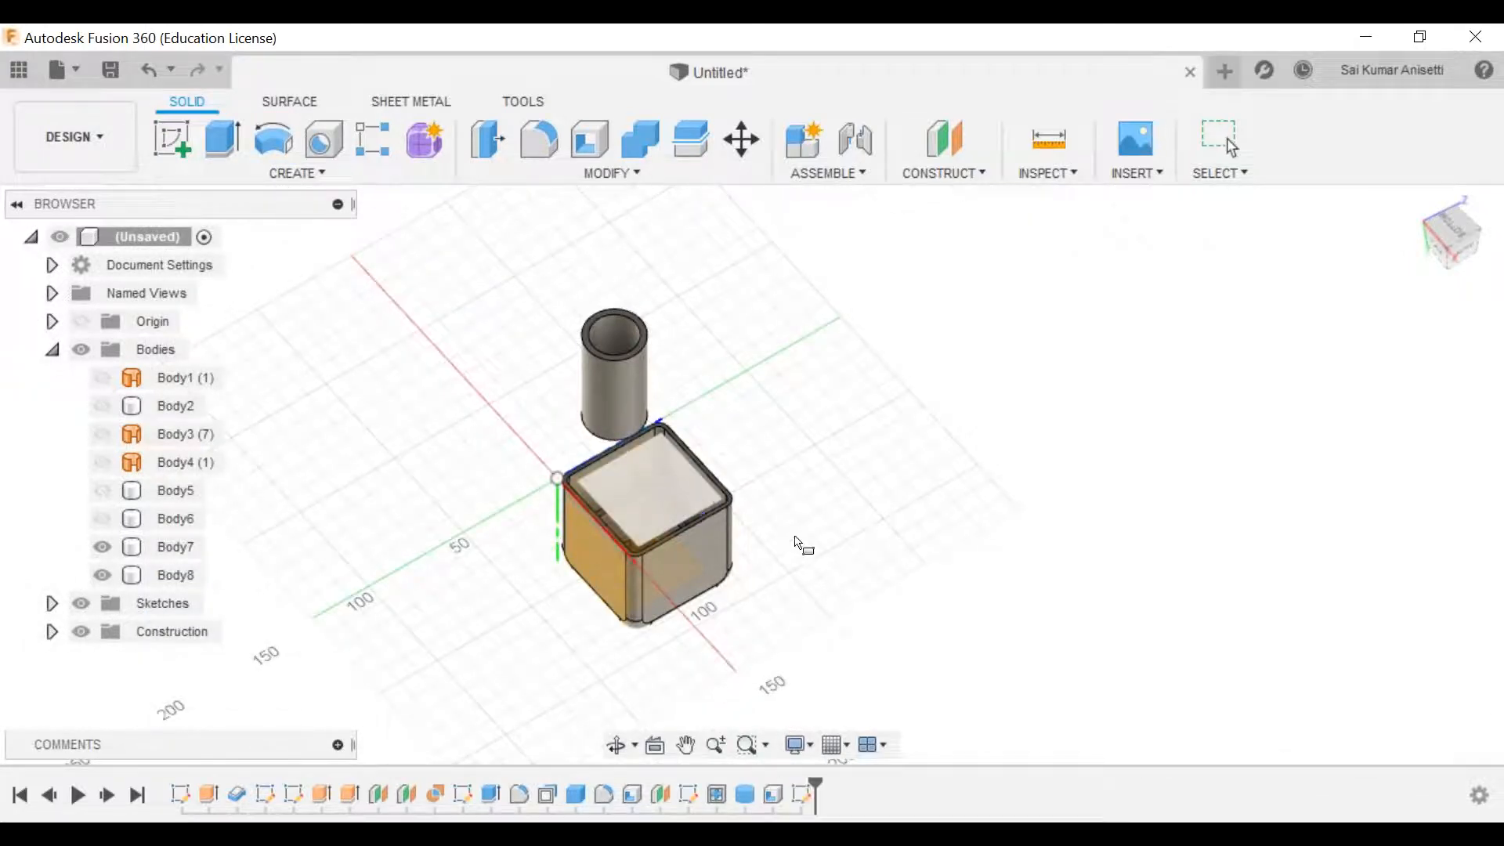
click(902, 573)
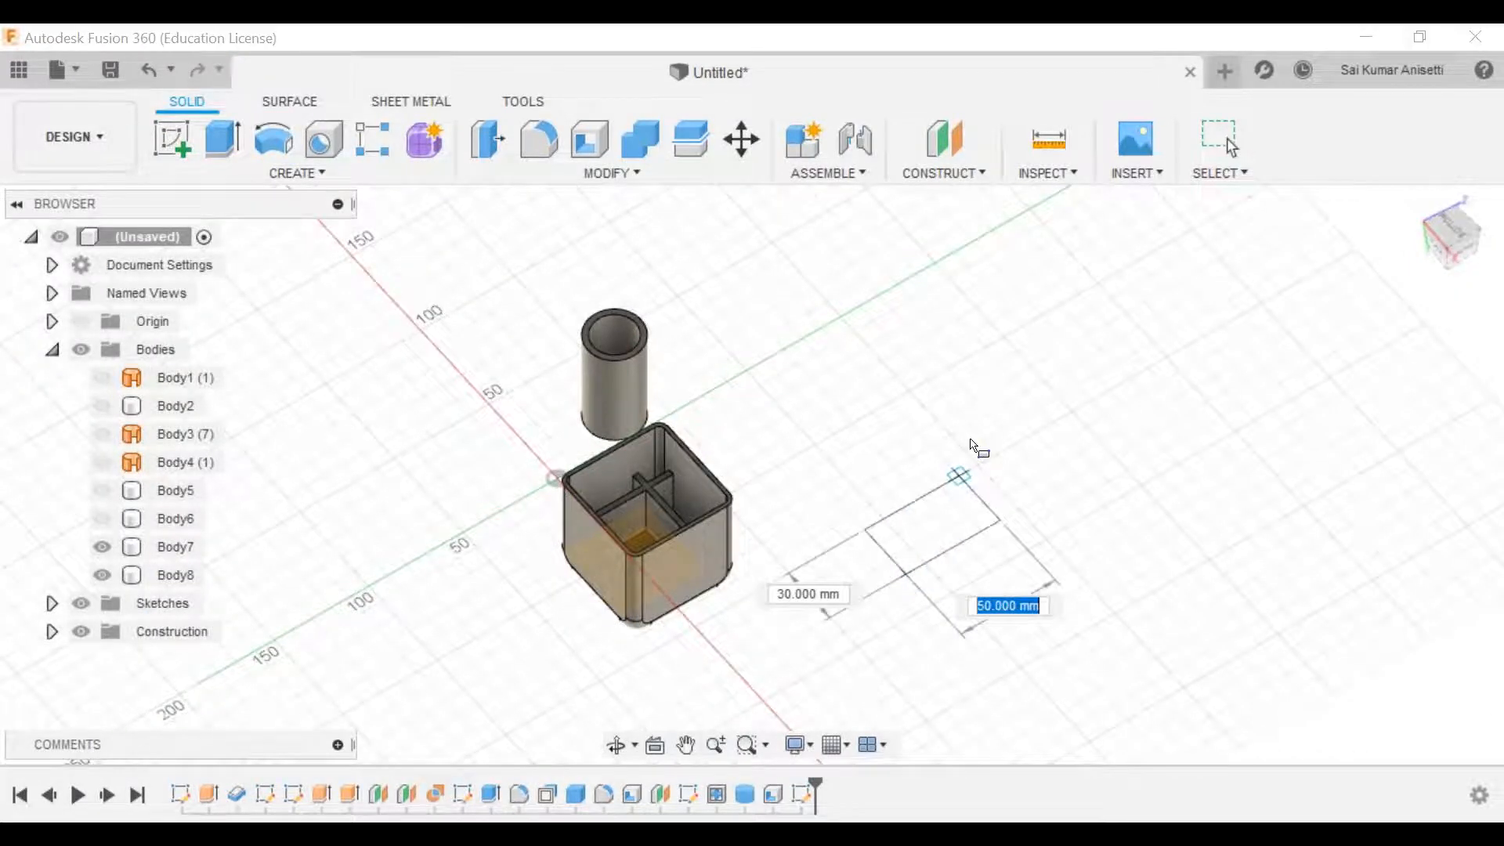
click(958, 411)
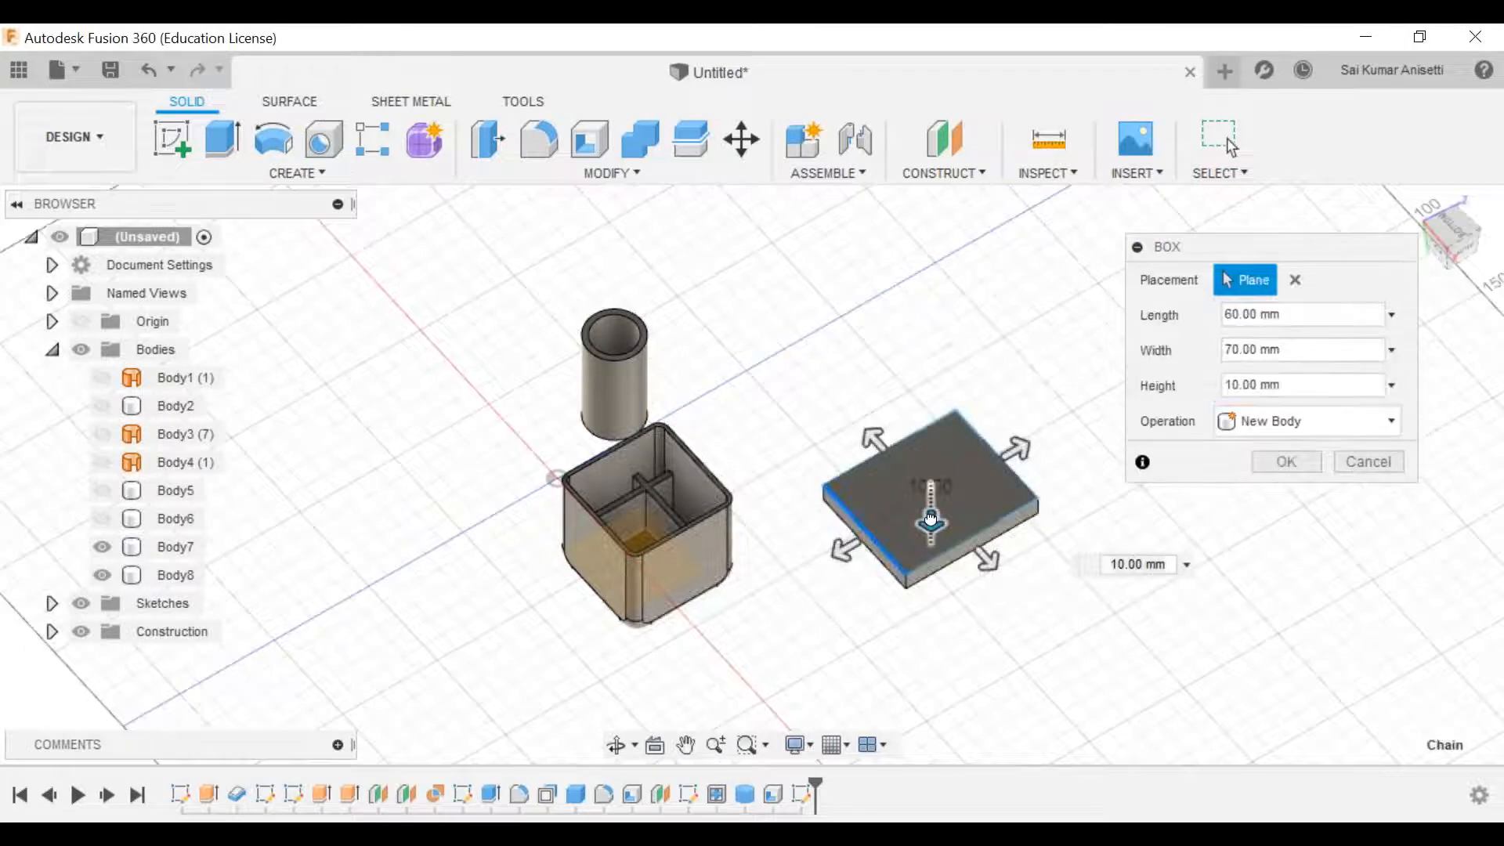
drag(931, 518, 929, 370)
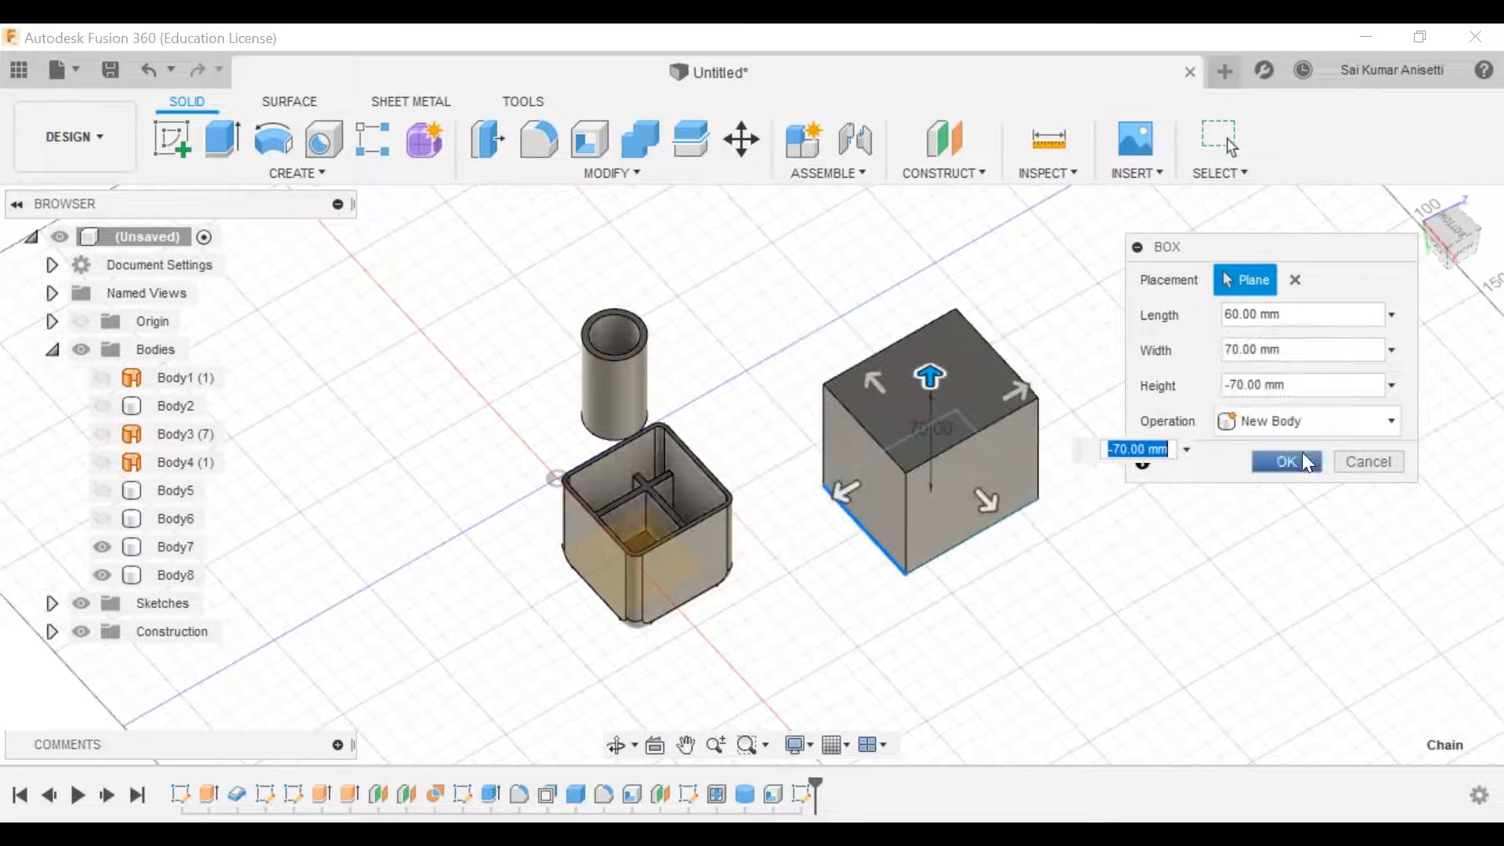
click(1303, 460)
Step: Shell the new box by removing its top face and one adjacent side face, with a 4 mm inside thickness
middle_drag(933, 427, 898, 407)
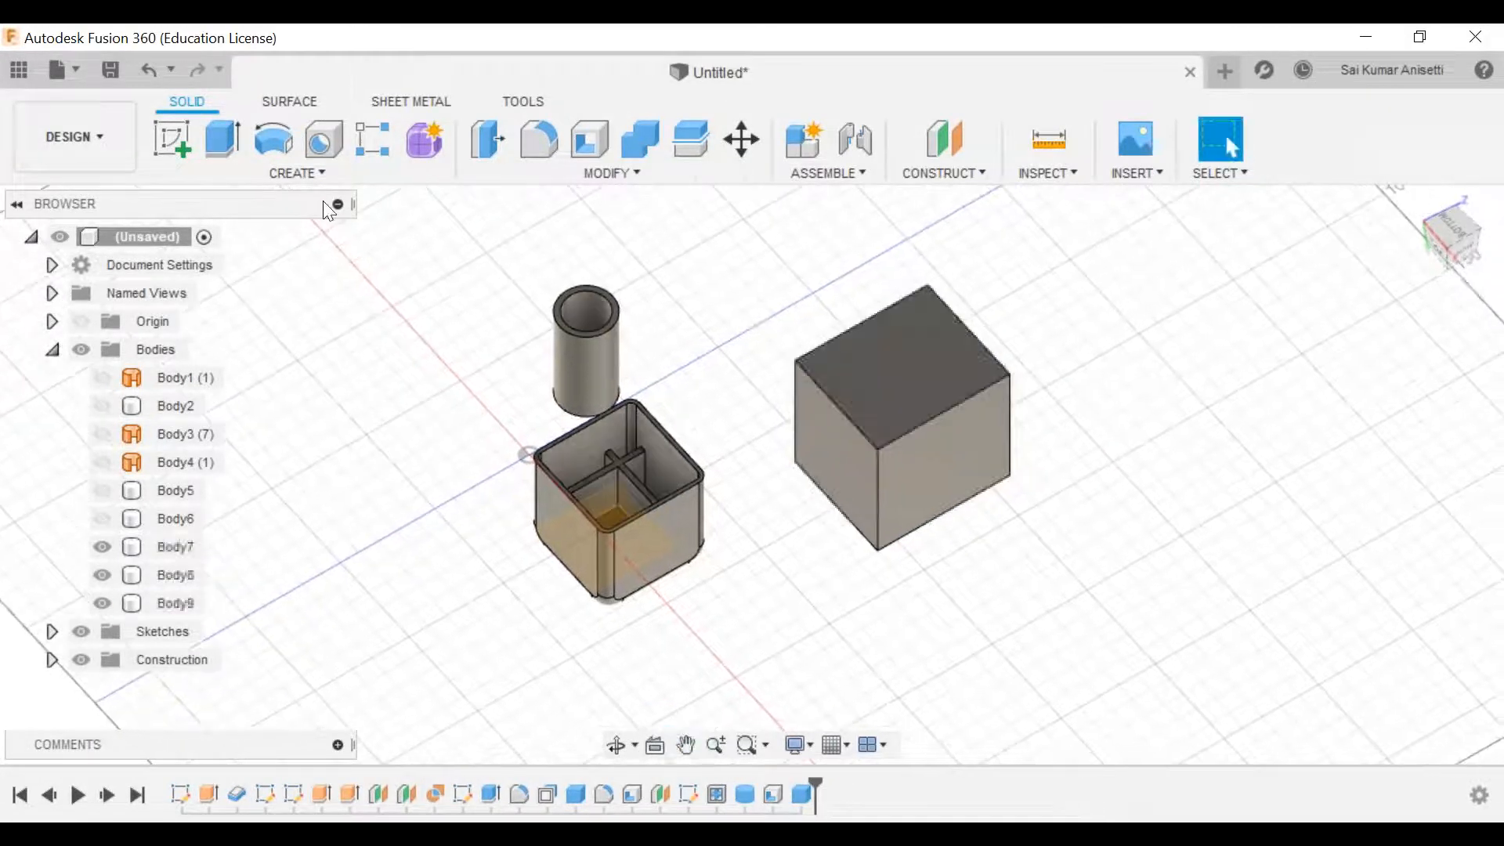
click(589, 140)
click(887, 374)
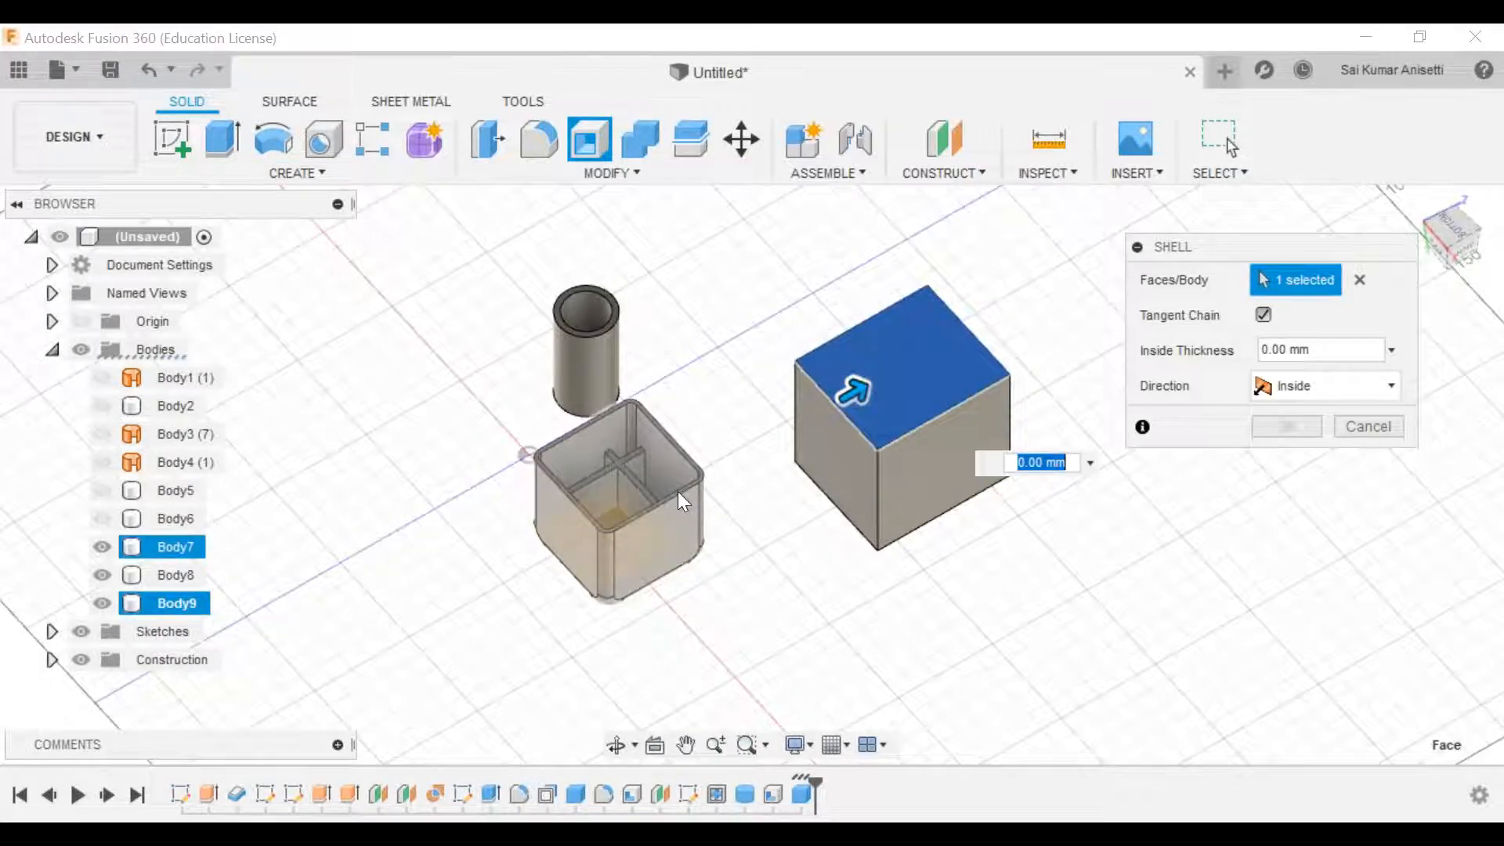
click(947, 461)
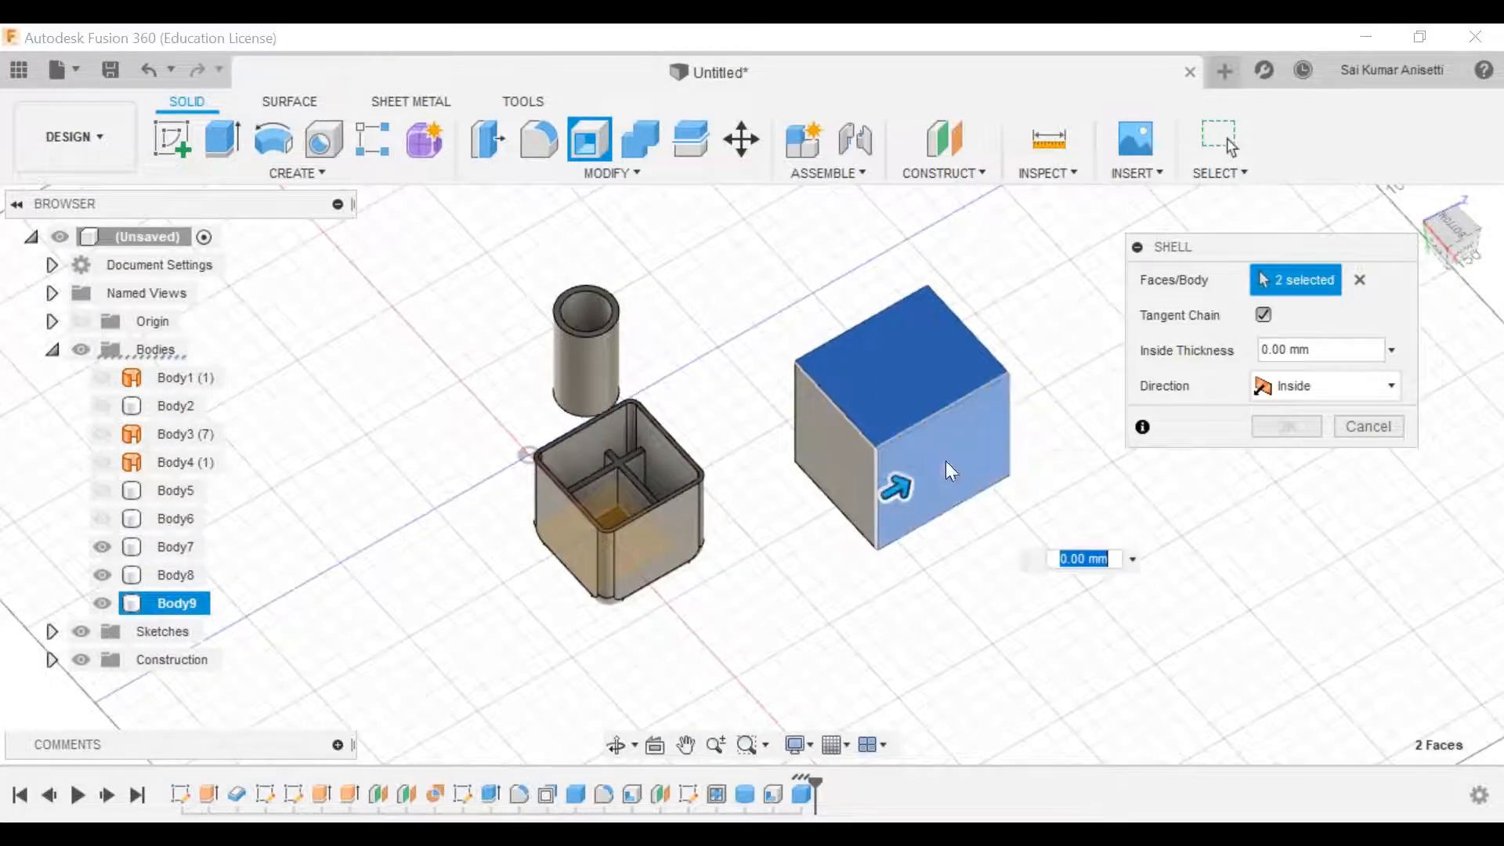
click(1318, 349)
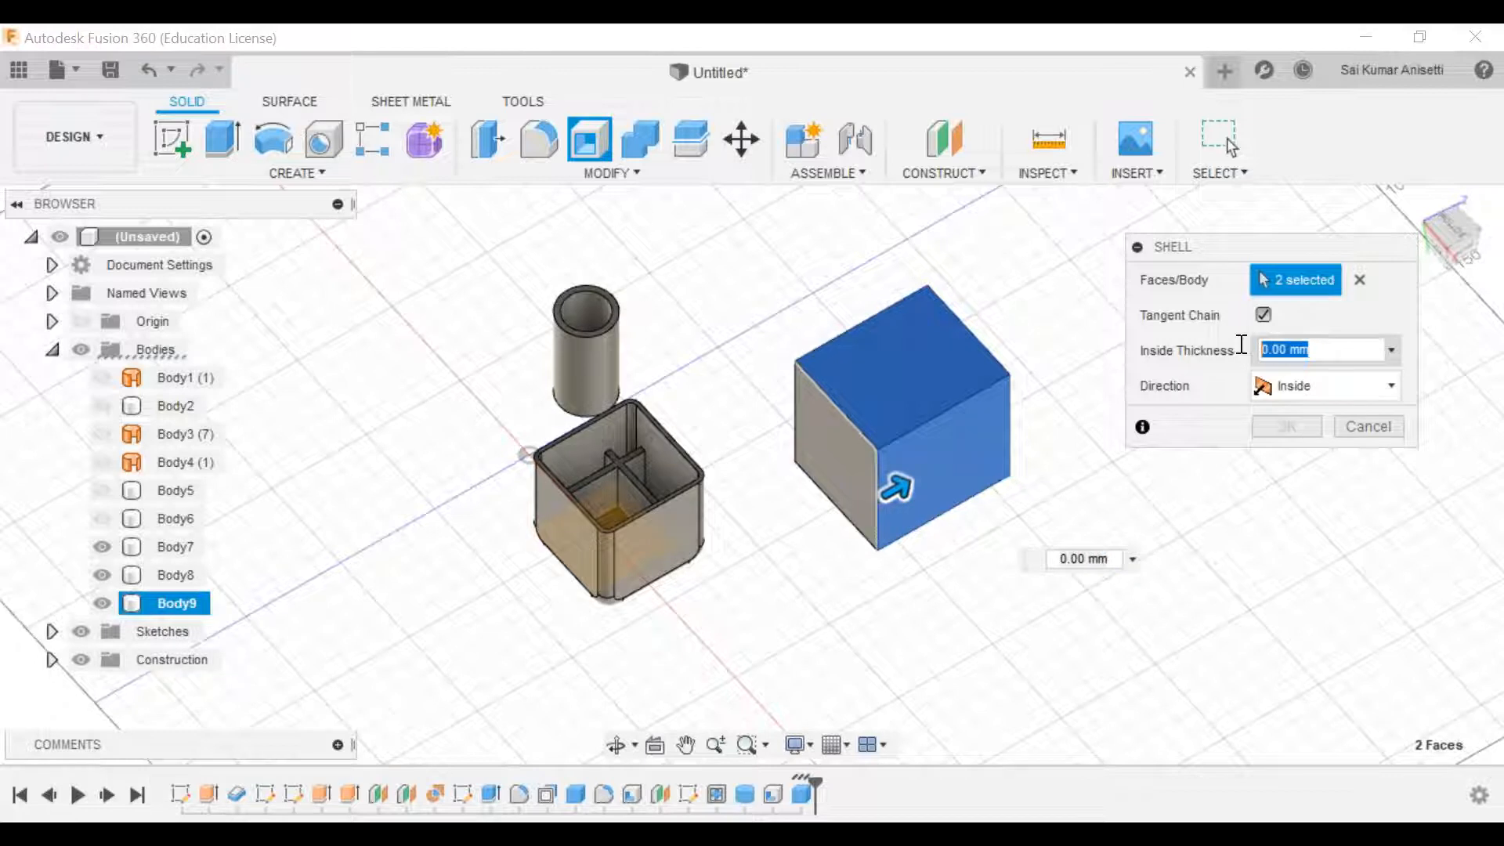
text(4)
click(1293, 422)
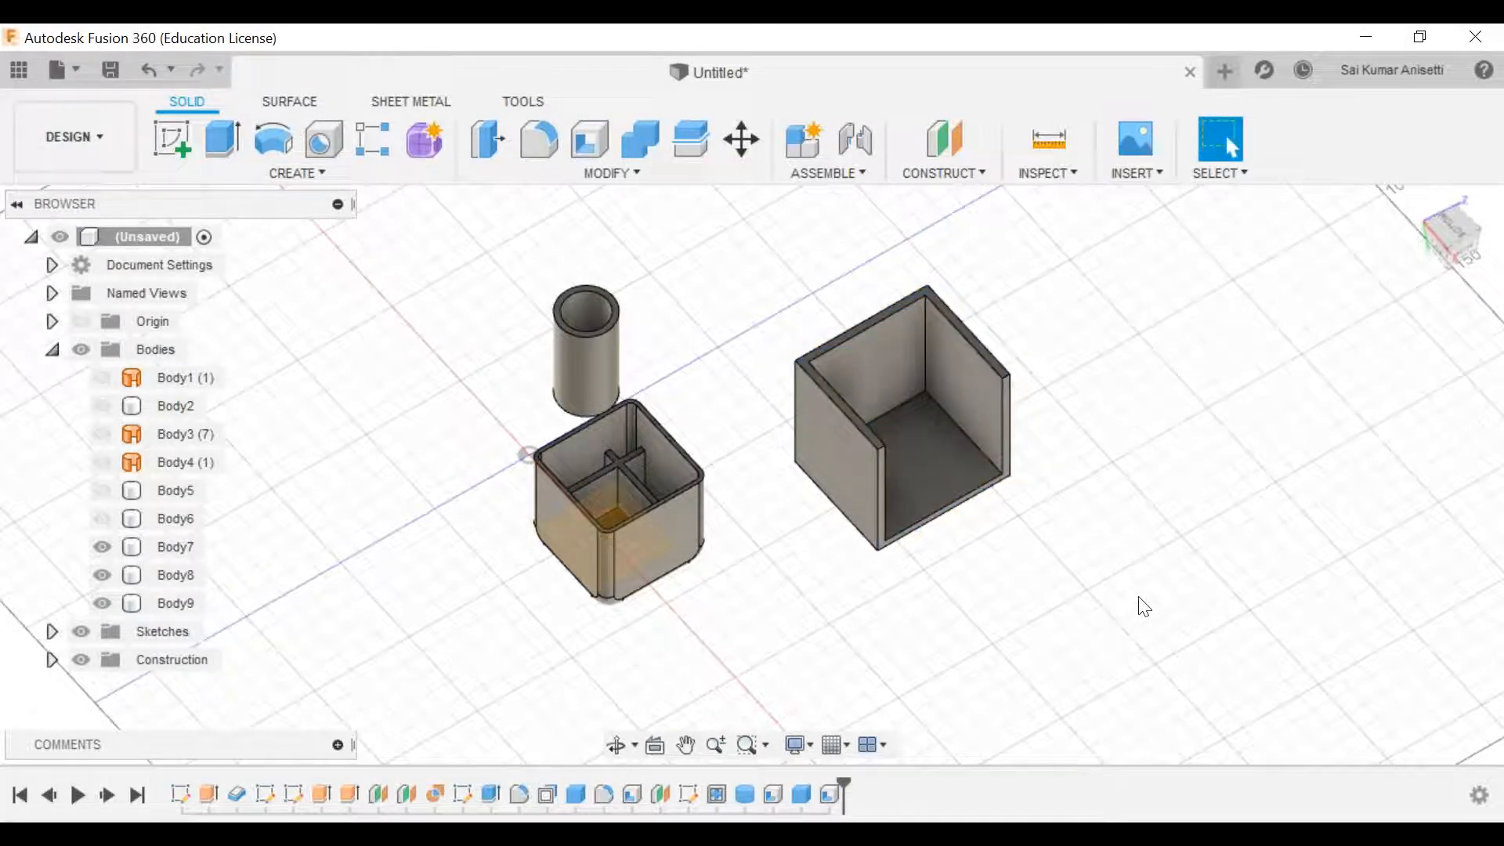
Step: Edit the box's shell feature to remove the other front side face as well, leaving two walls and the floor
shift+middle_drag(1092, 520, 1085, 471)
middle_drag(1068, 615, 924, 578)
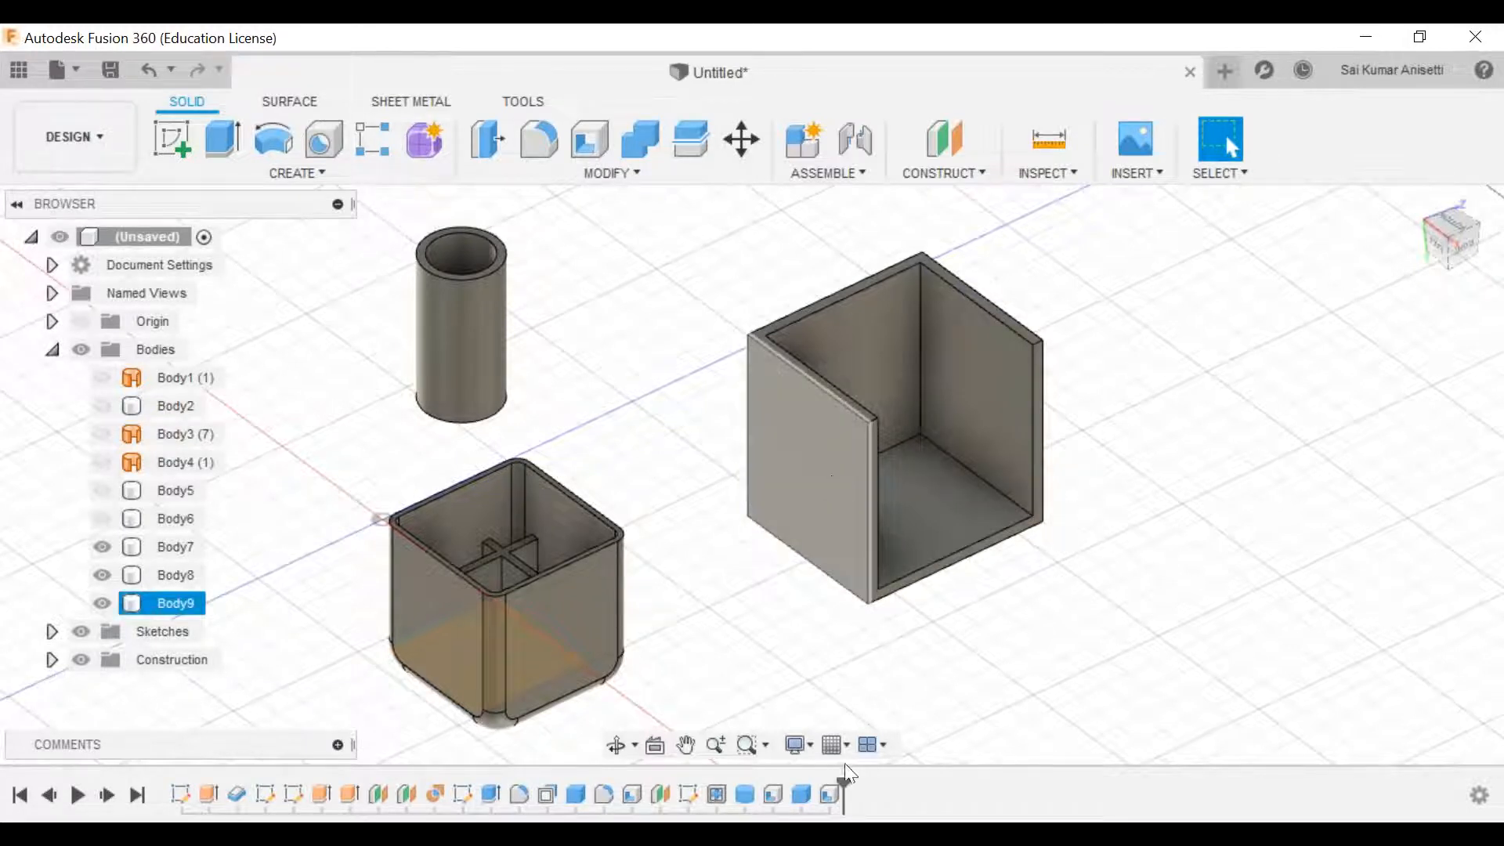
double_click(830, 795)
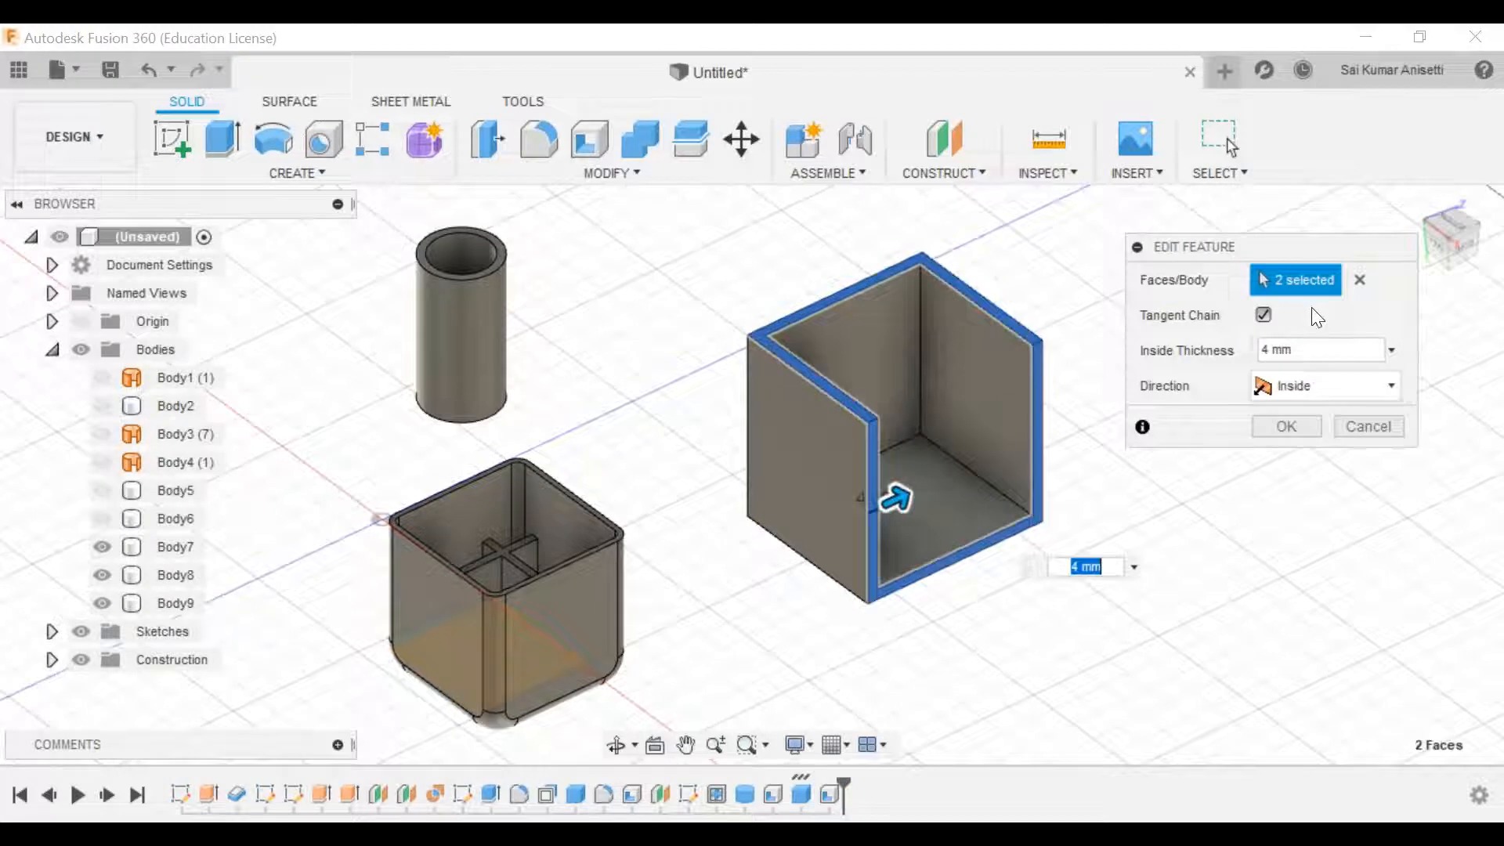
click(846, 456)
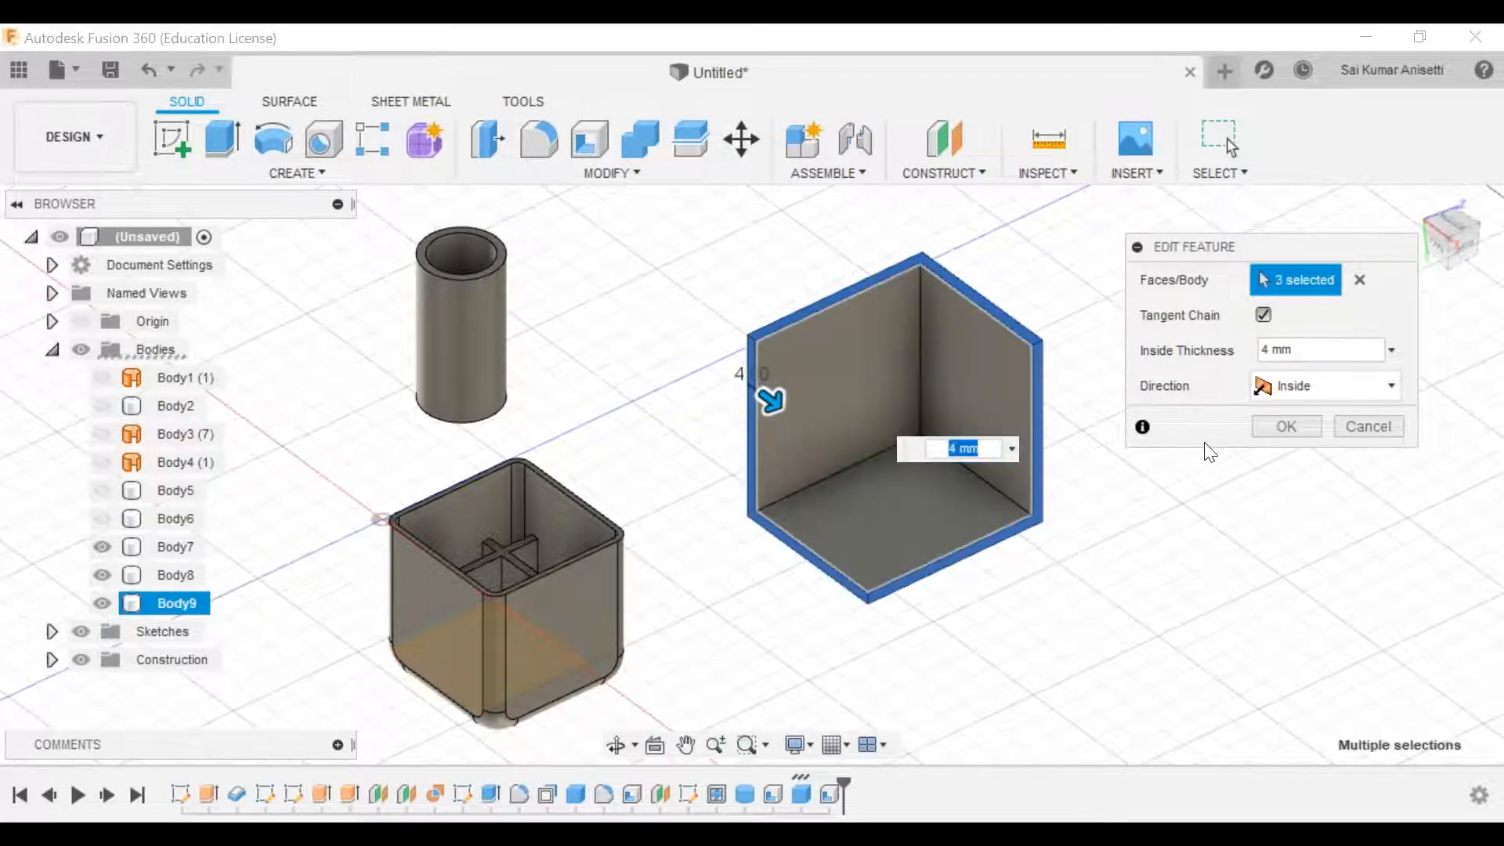
click(1285, 426)
click(1067, 413)
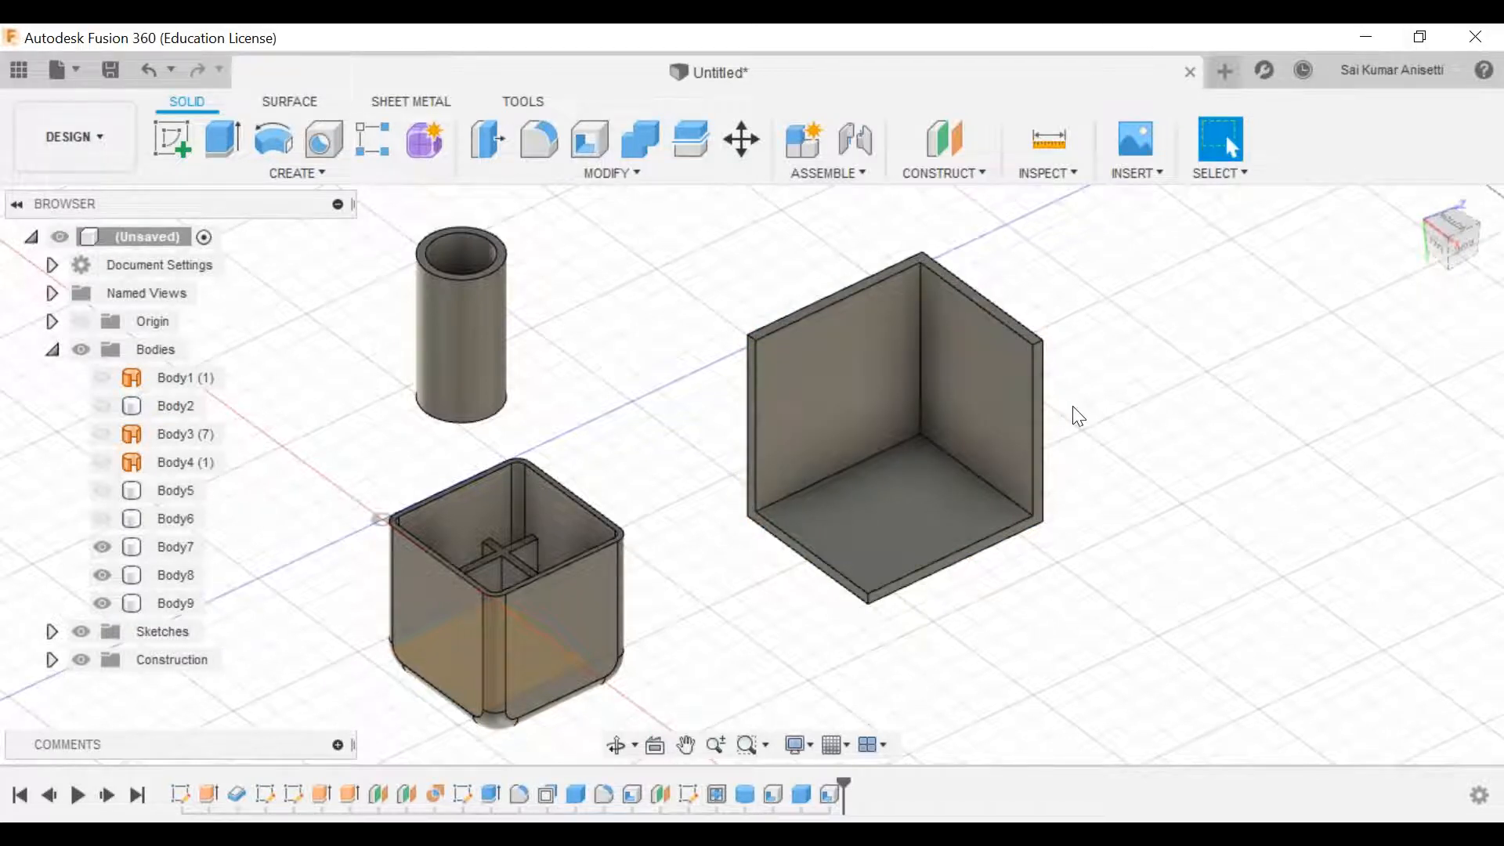
click(893, 470)
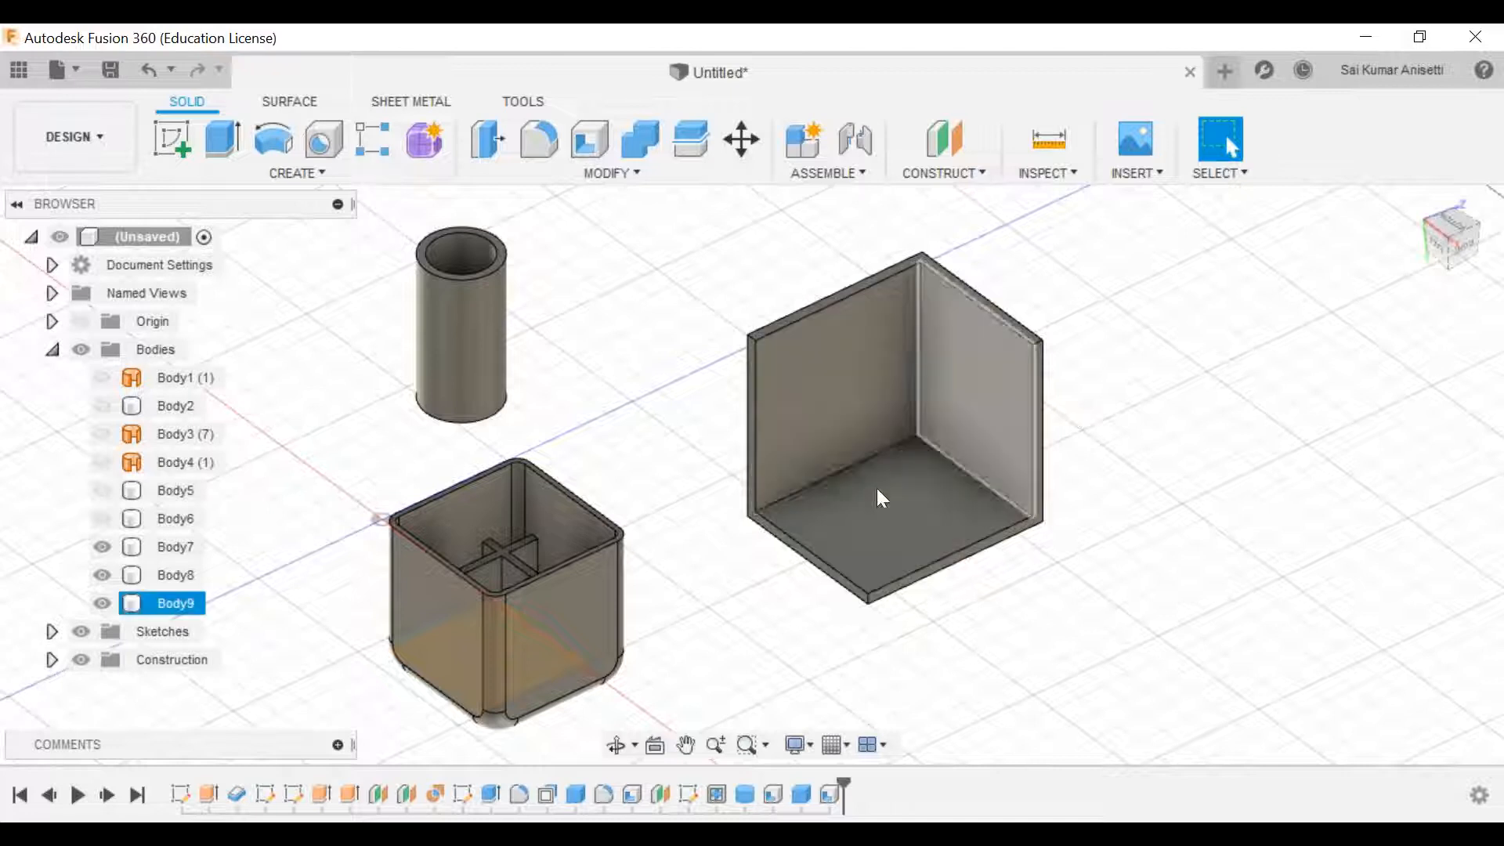
click(1105, 445)
click(623, 173)
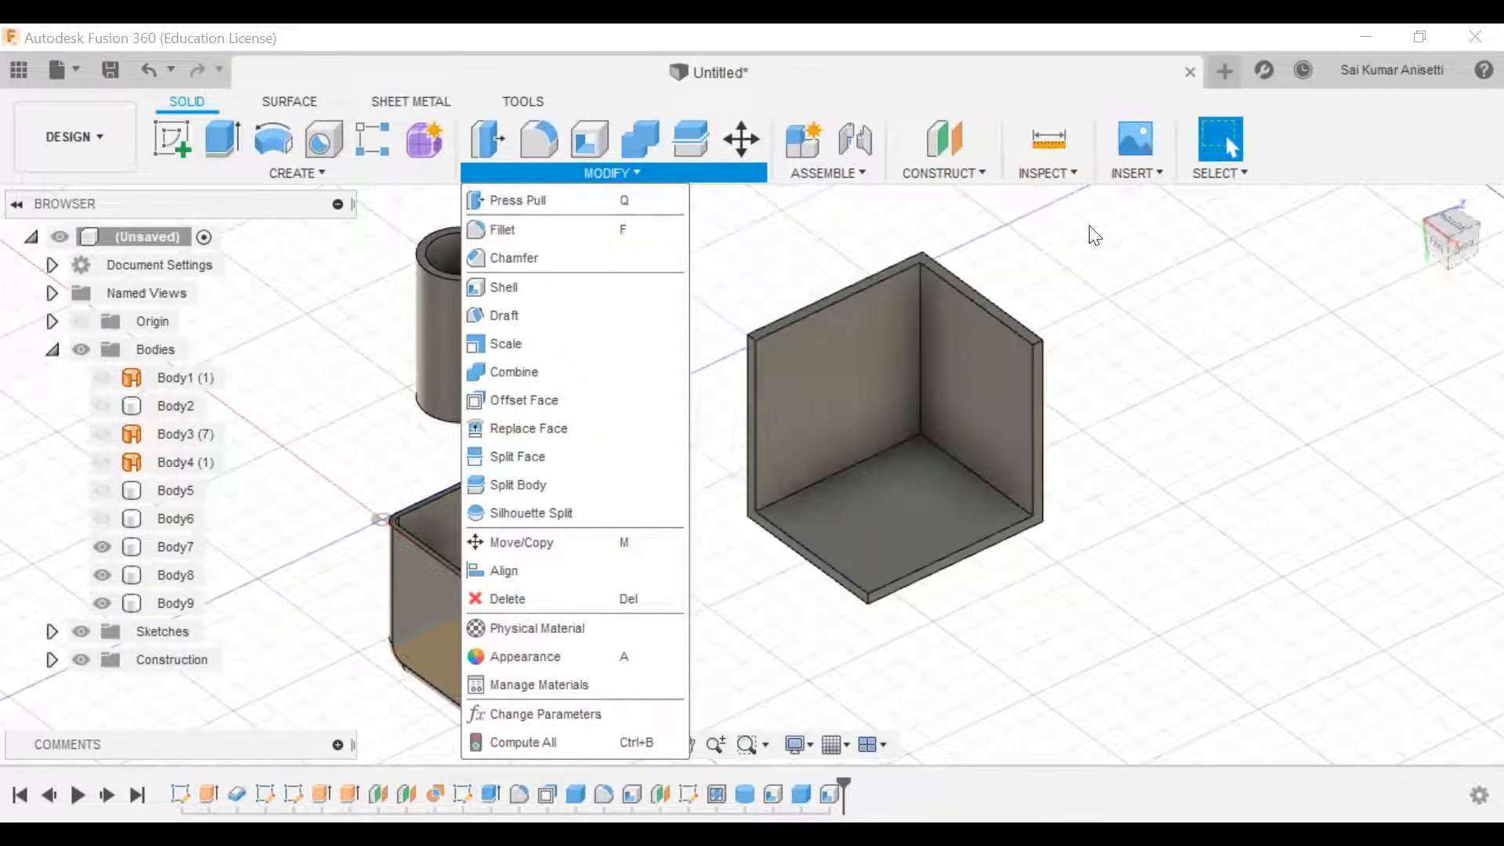
click(952, 322)
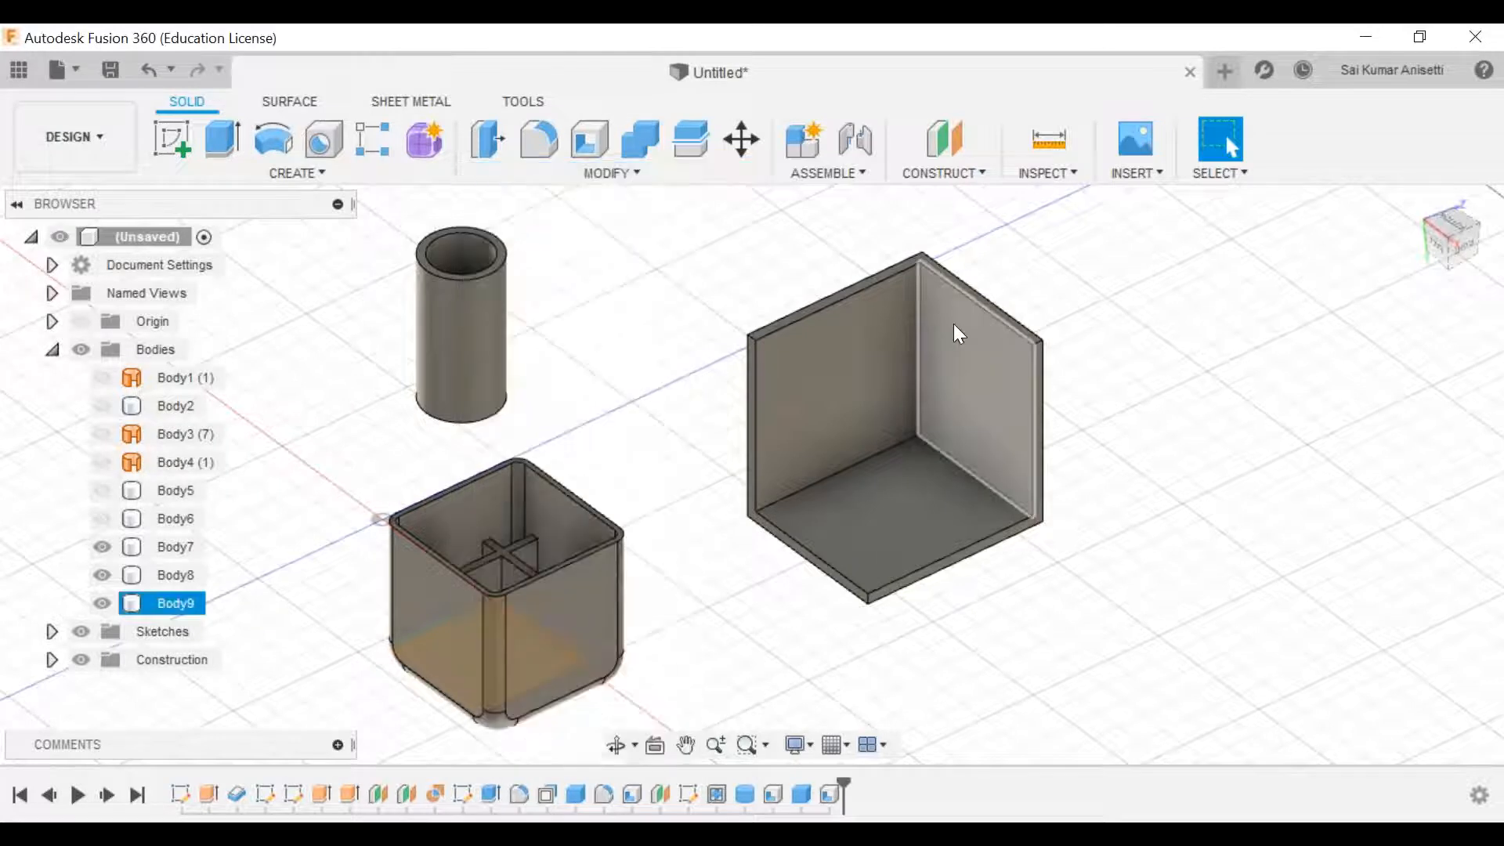
click(1162, 334)
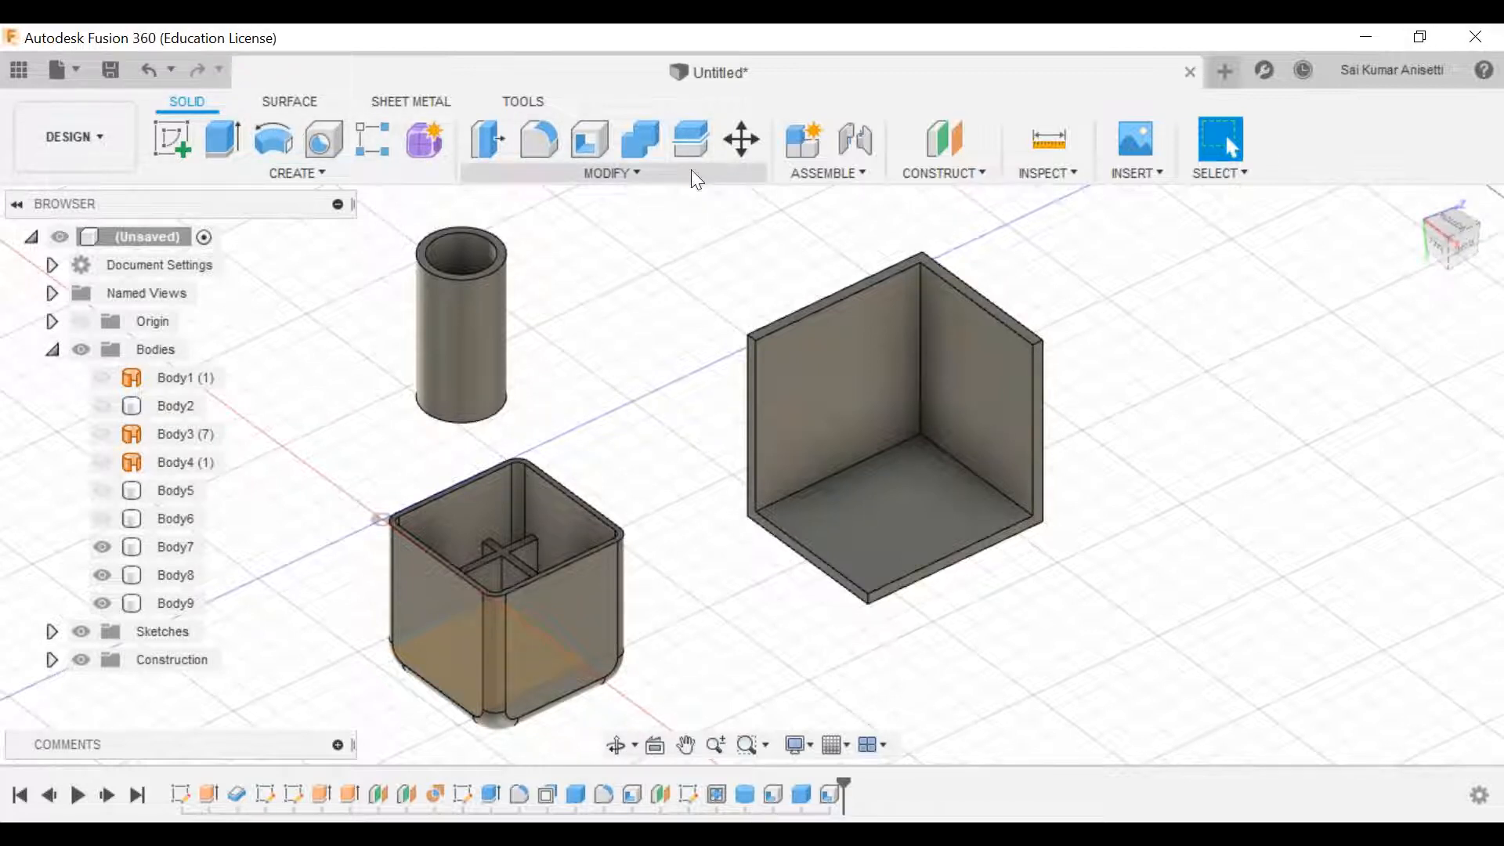
click(882, 370)
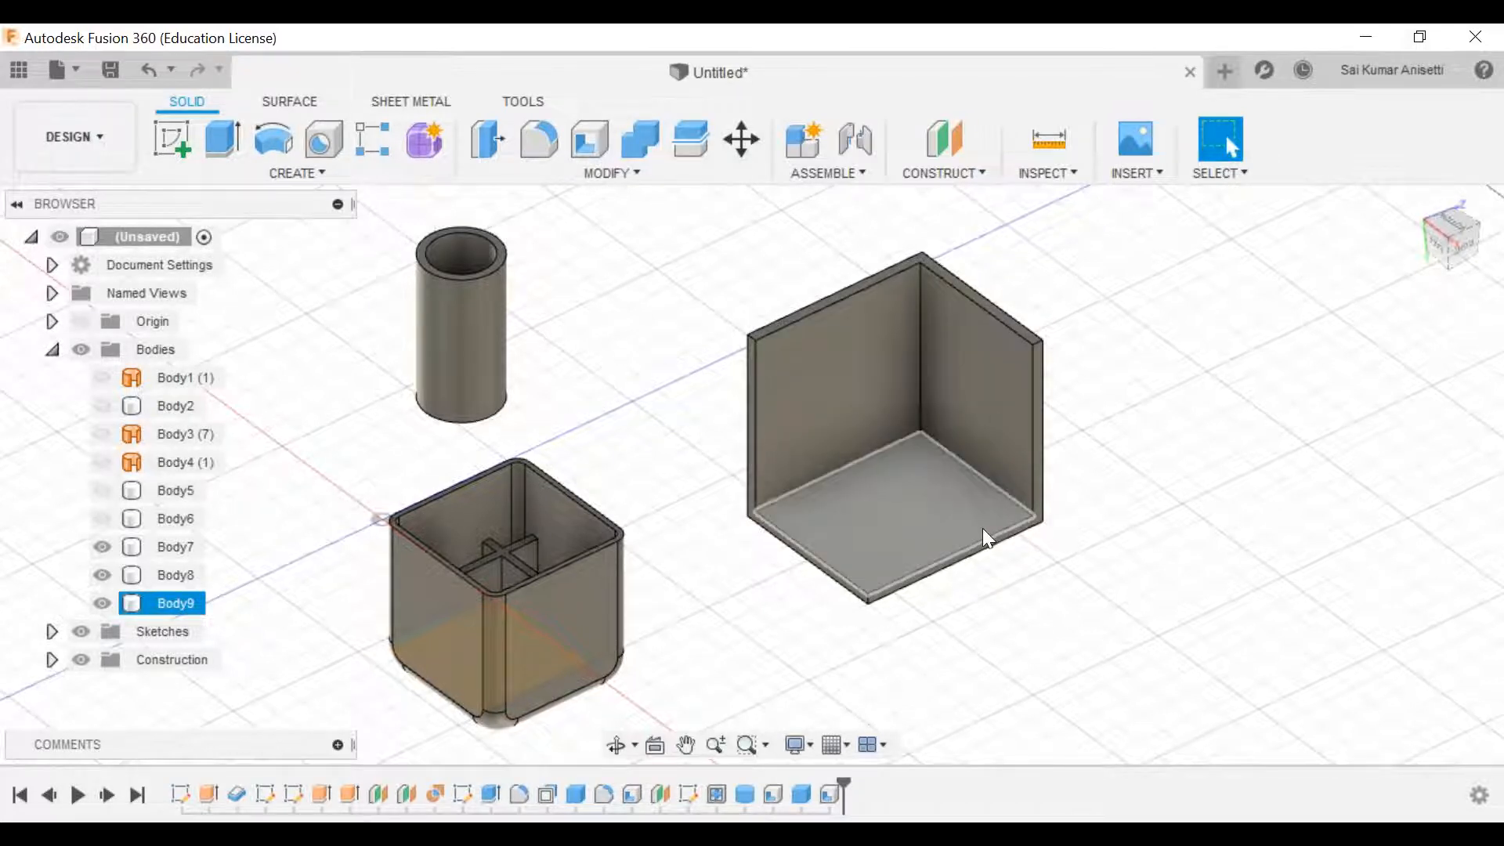
Step: Undo the shell feature on the box beside the cube to bring back the solid block
middle_drag(1084, 507, 1008, 367)
middle_drag(863, 368, 854, 416)
click(568, 171)
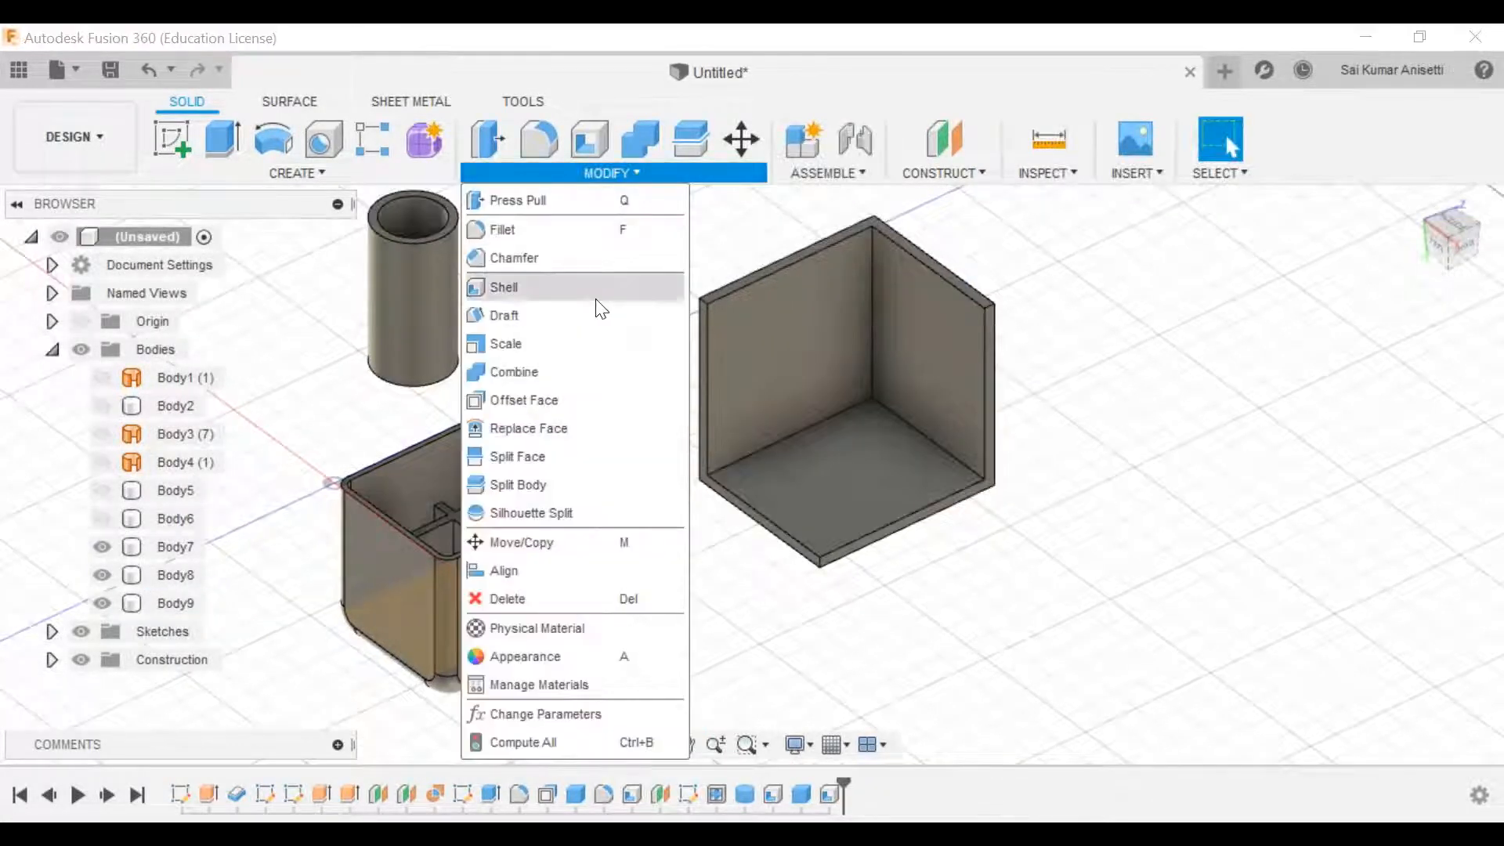
middle_drag(926, 436, 938, 466)
key(ctrl+z)
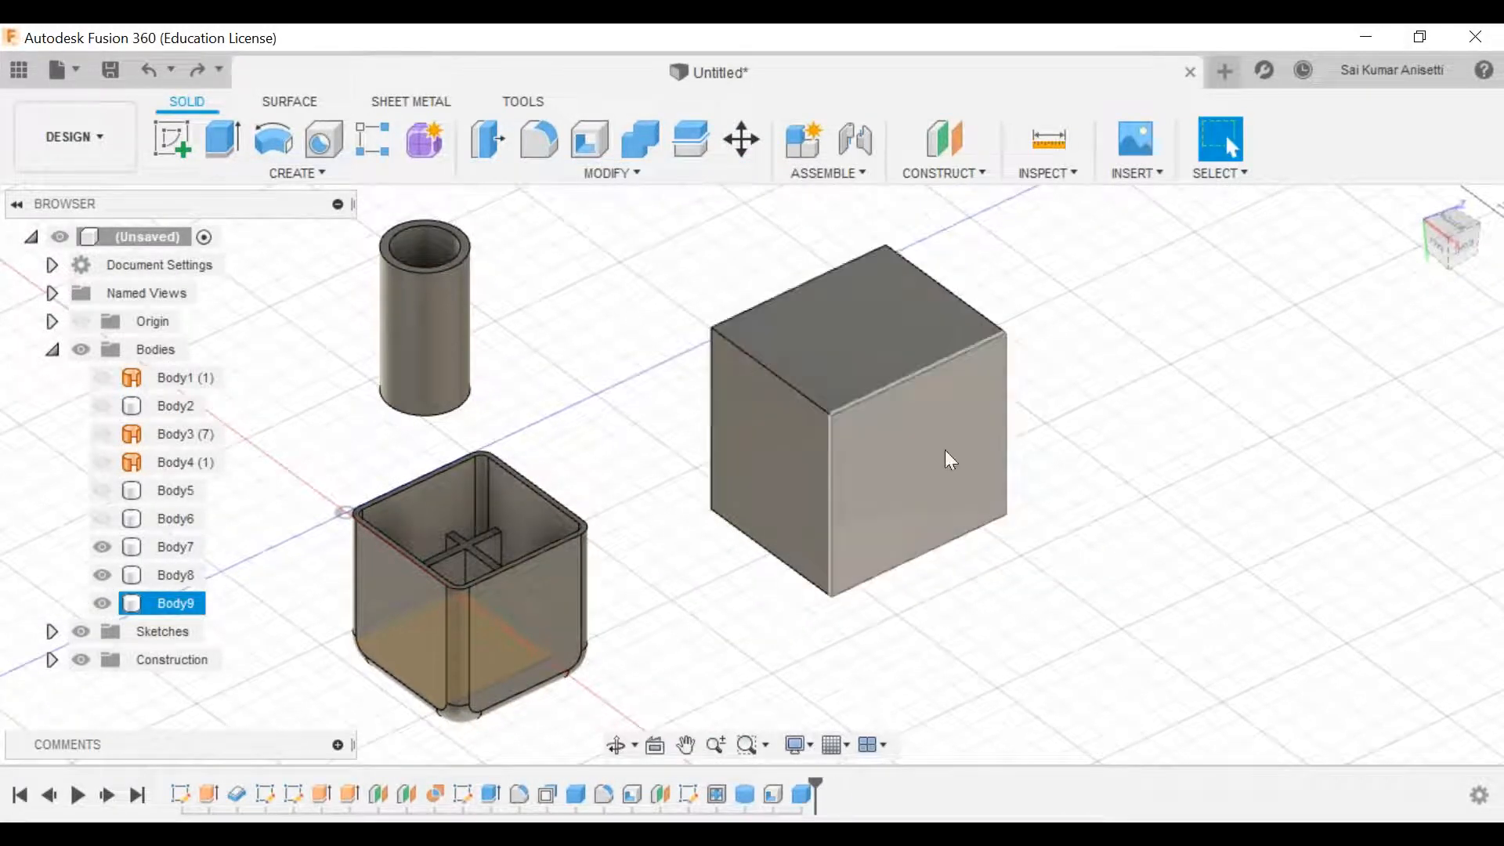
Step: Look straight at the box's top face, then return to an angled view of the block
click(586, 173)
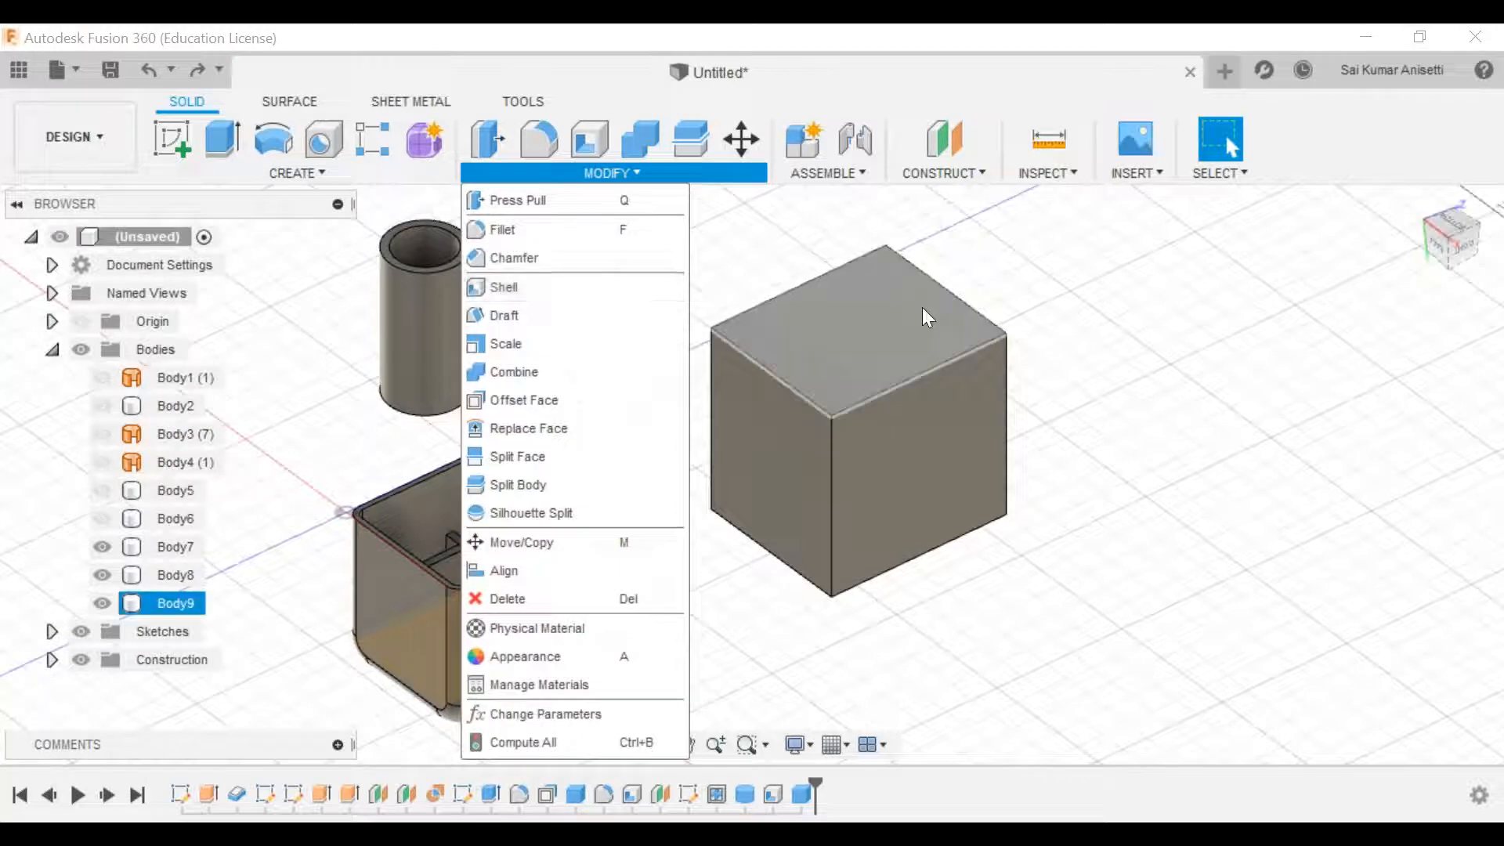
click(916, 337)
click(655, 745)
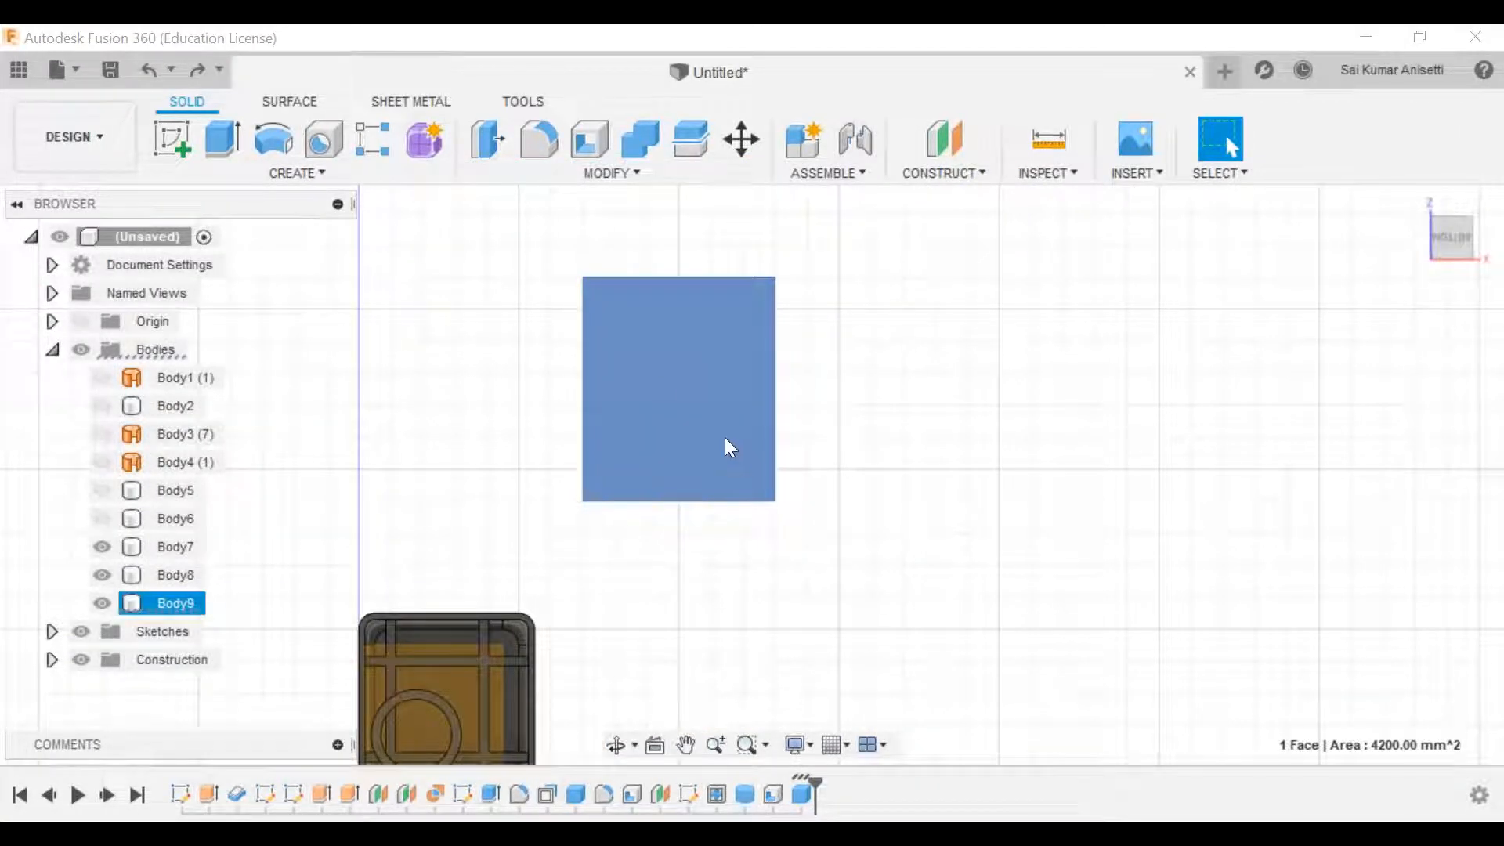
middle_drag(666, 414, 713, 507)
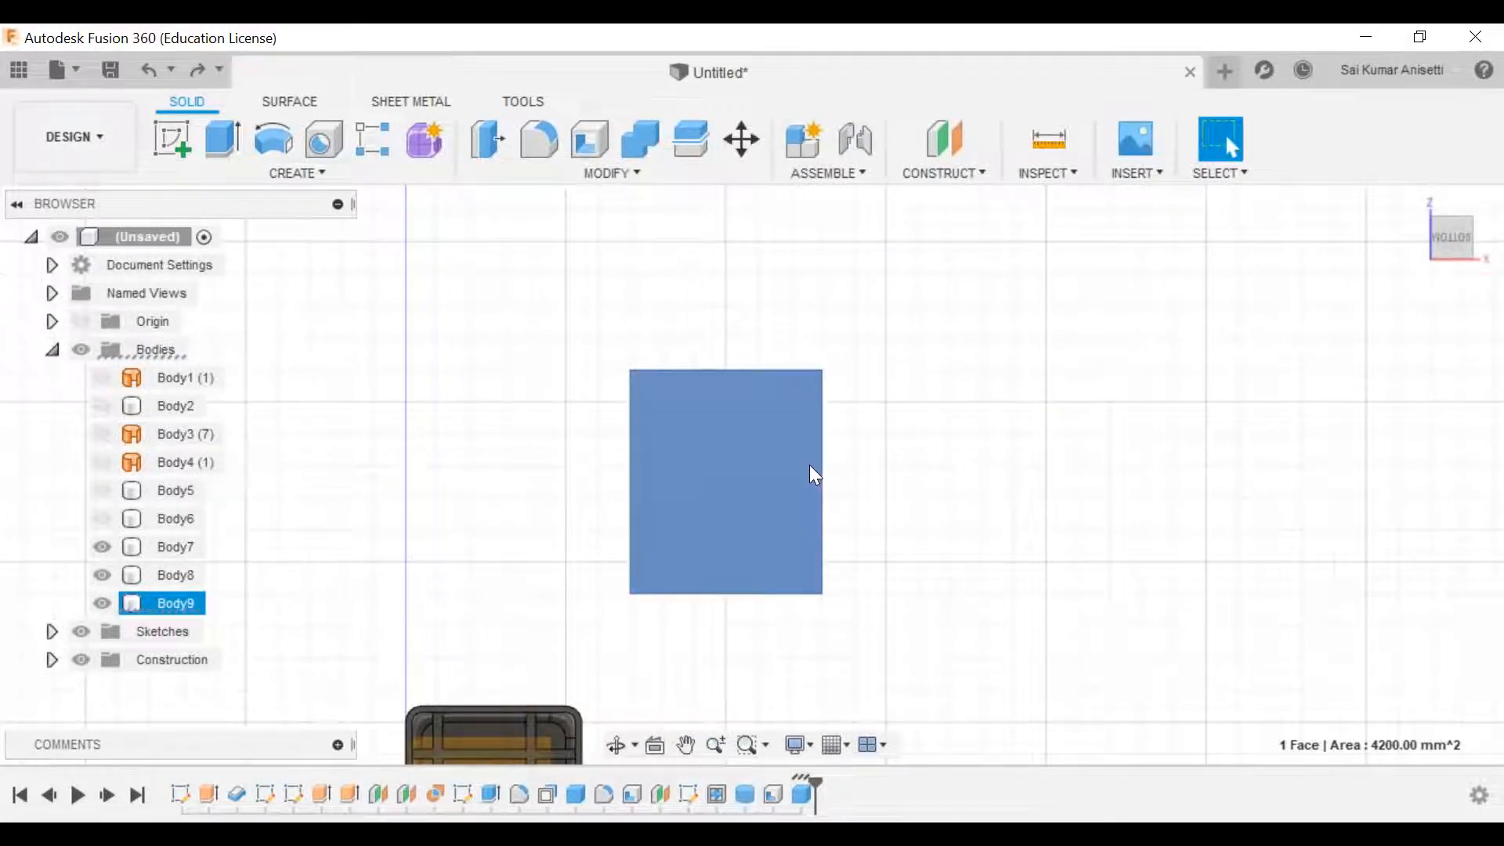
click(595, 172)
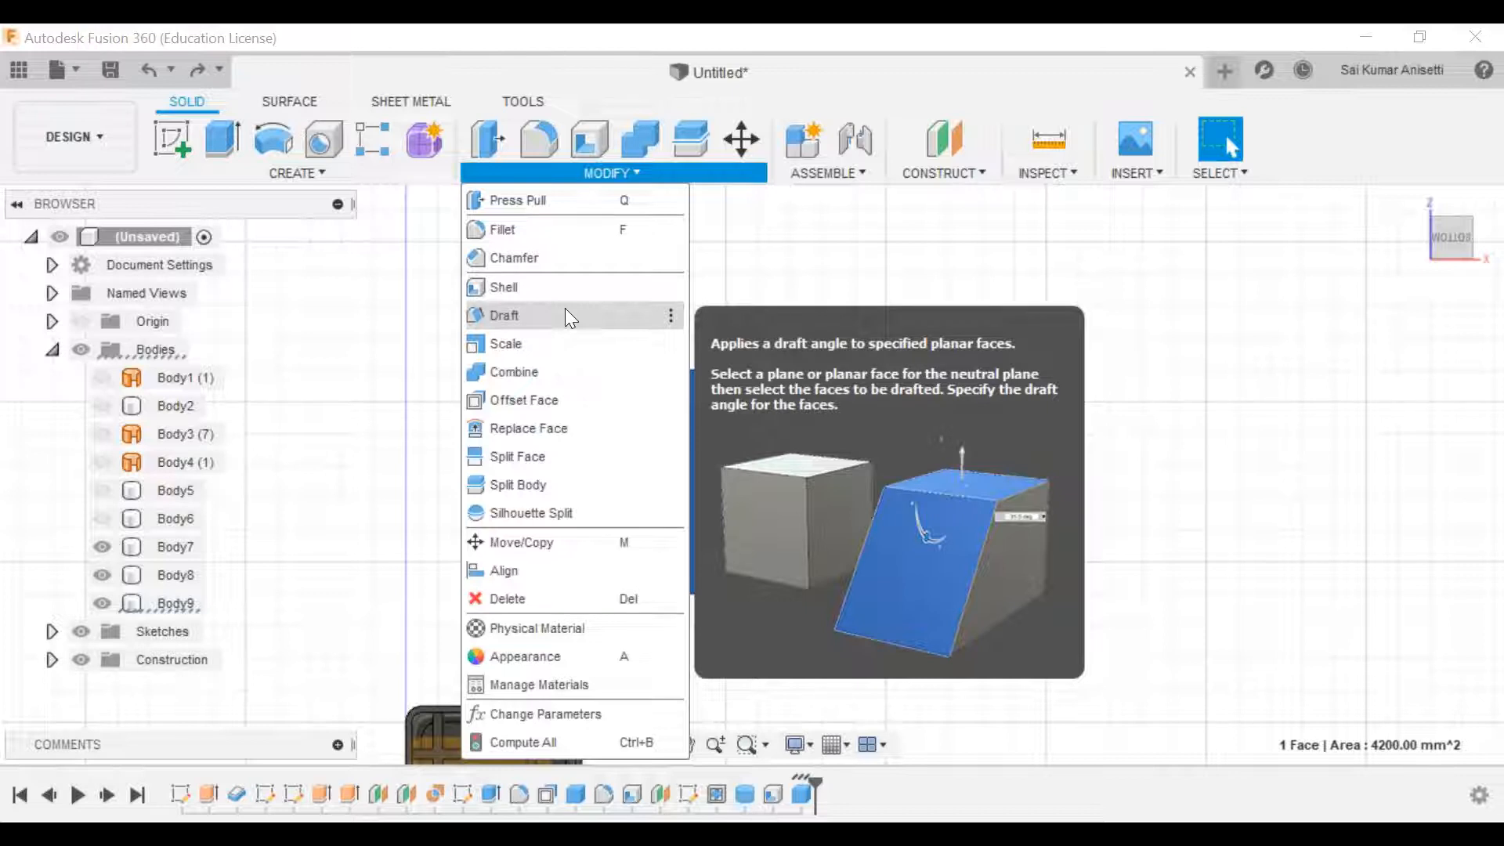
click(566, 309)
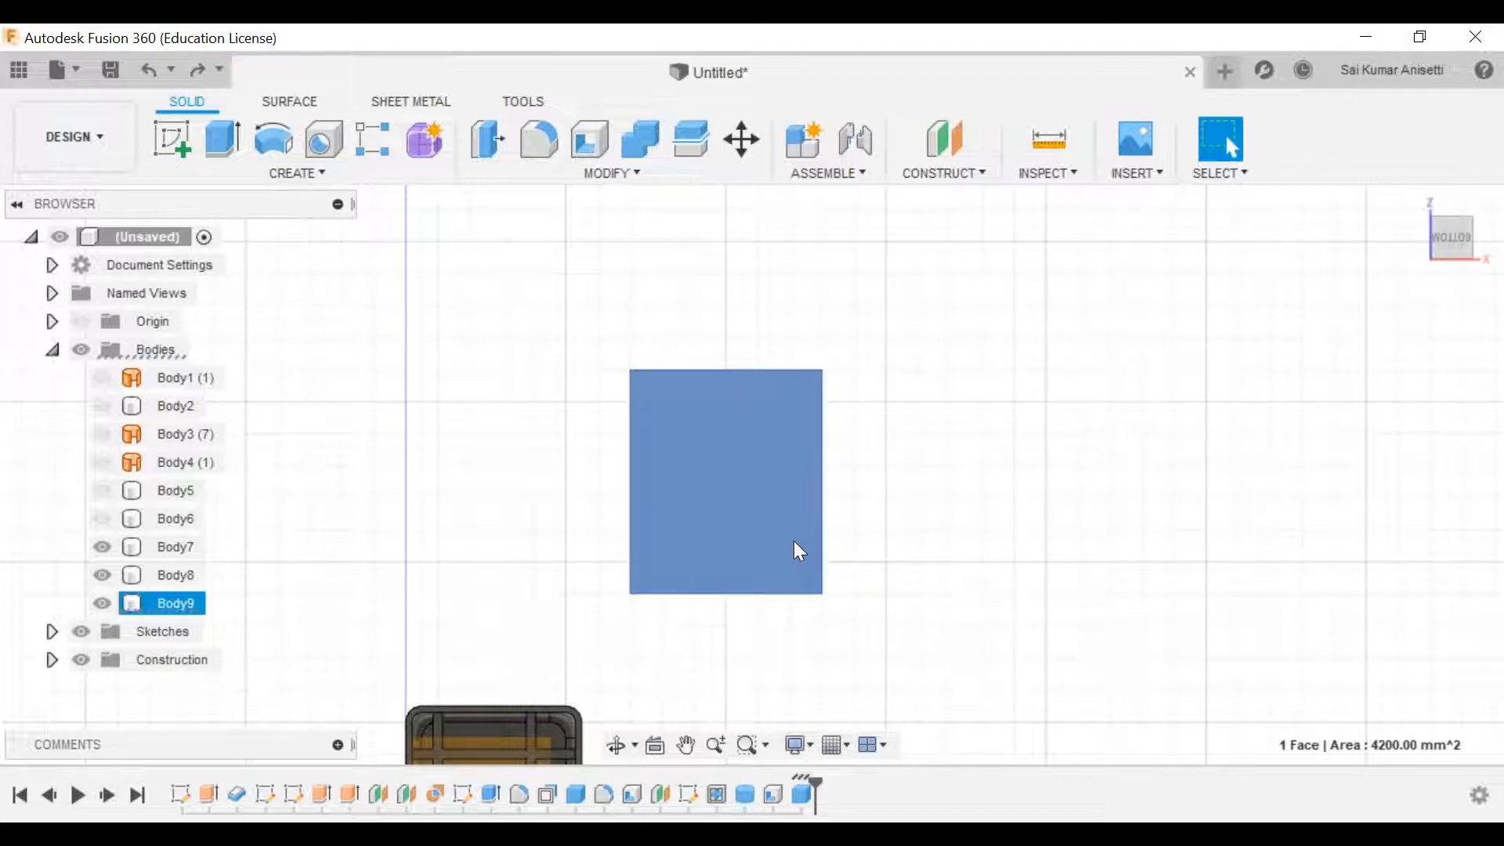
shift+middle_drag(768, 552, 872, 542)
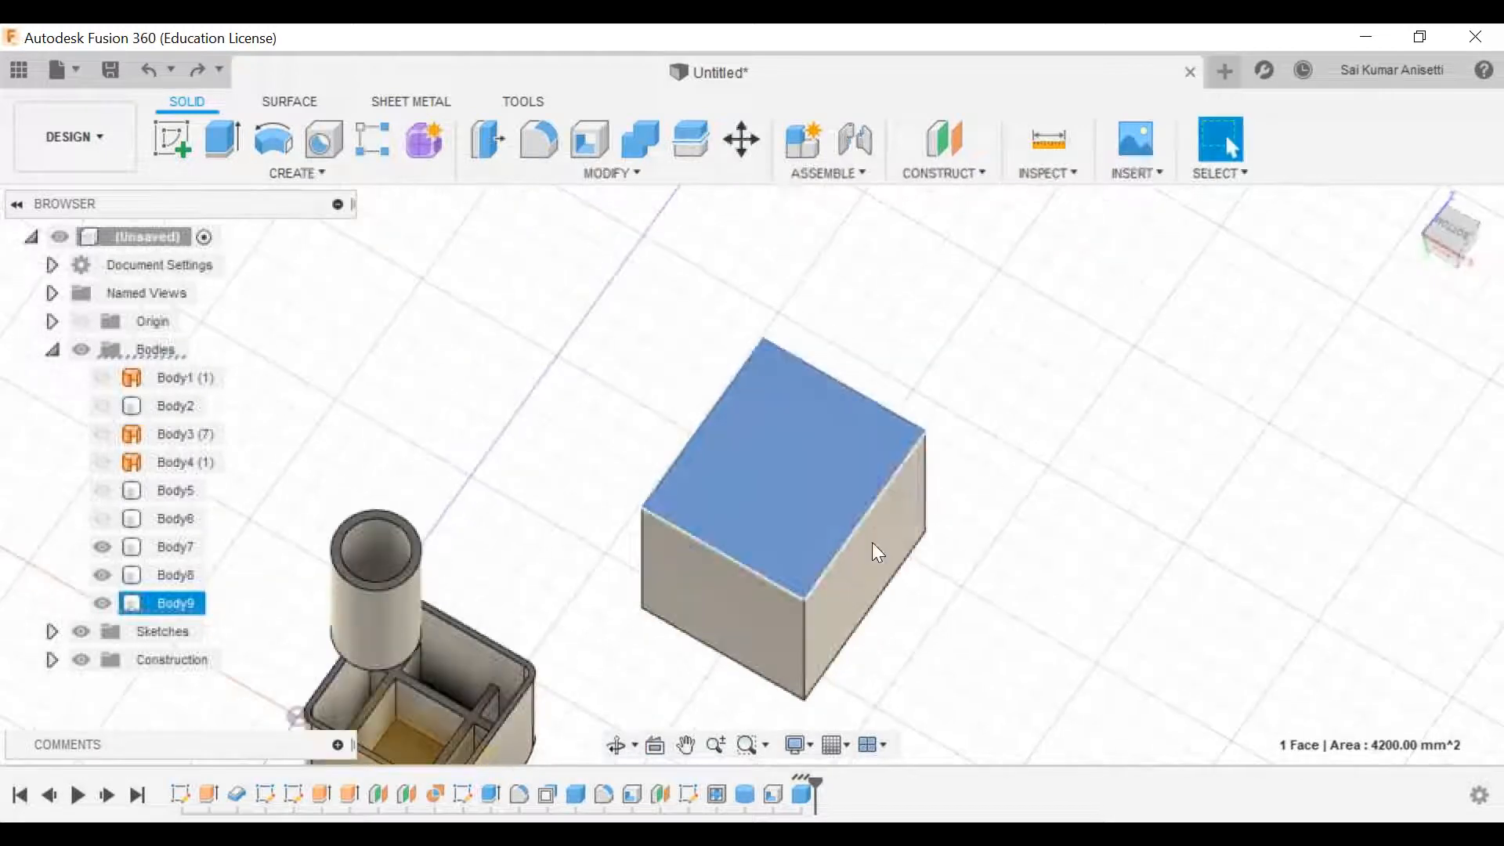
key(Escape)
Step: Highlight the box's two adjacent side faces to examine how they meet the top face
click(861, 564)
click(740, 619)
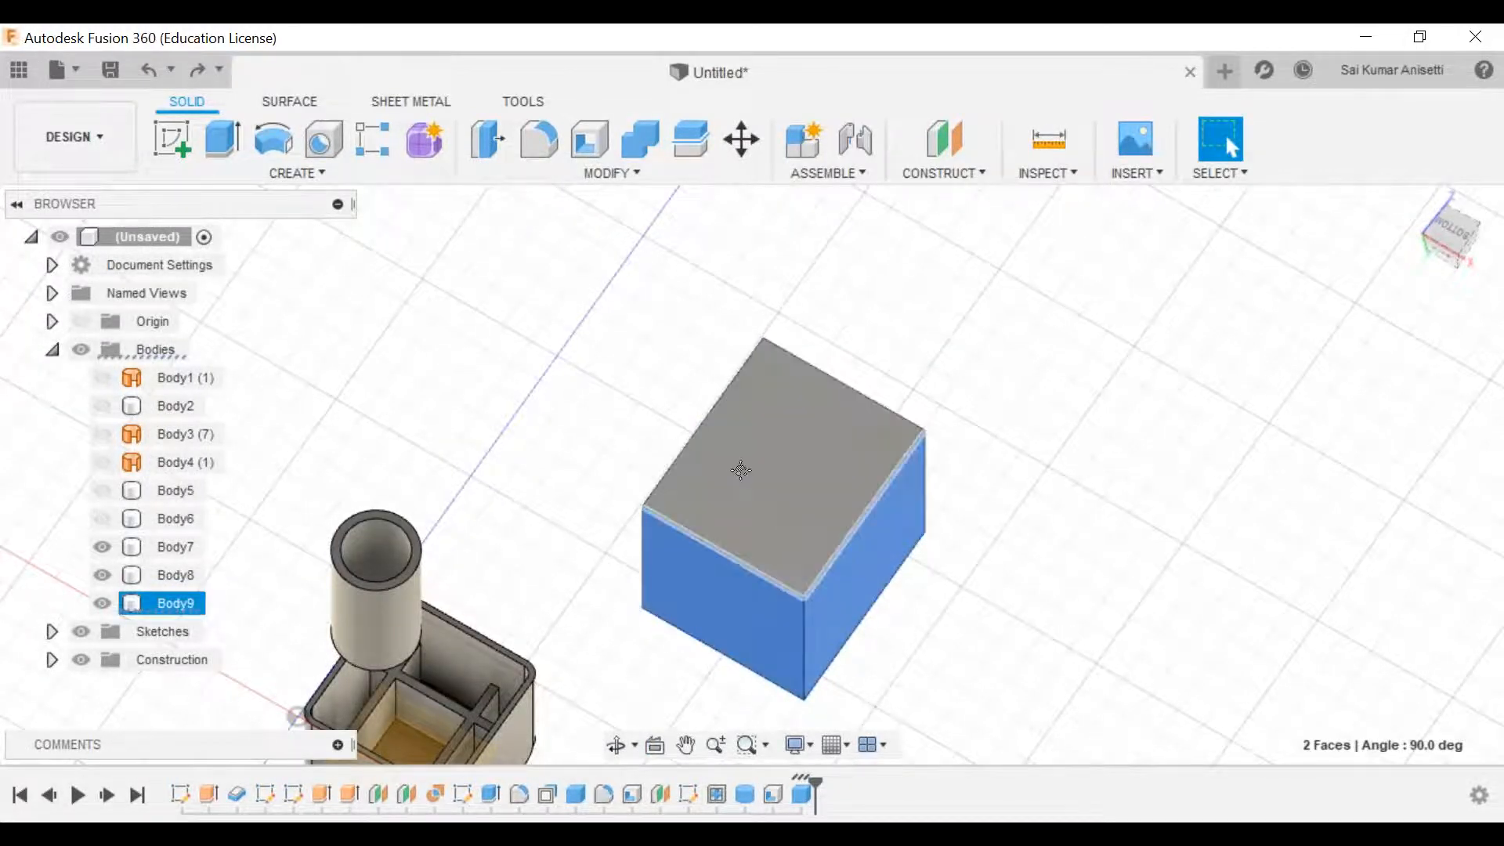
middle_drag(742, 470, 715, 443)
key(Escape)
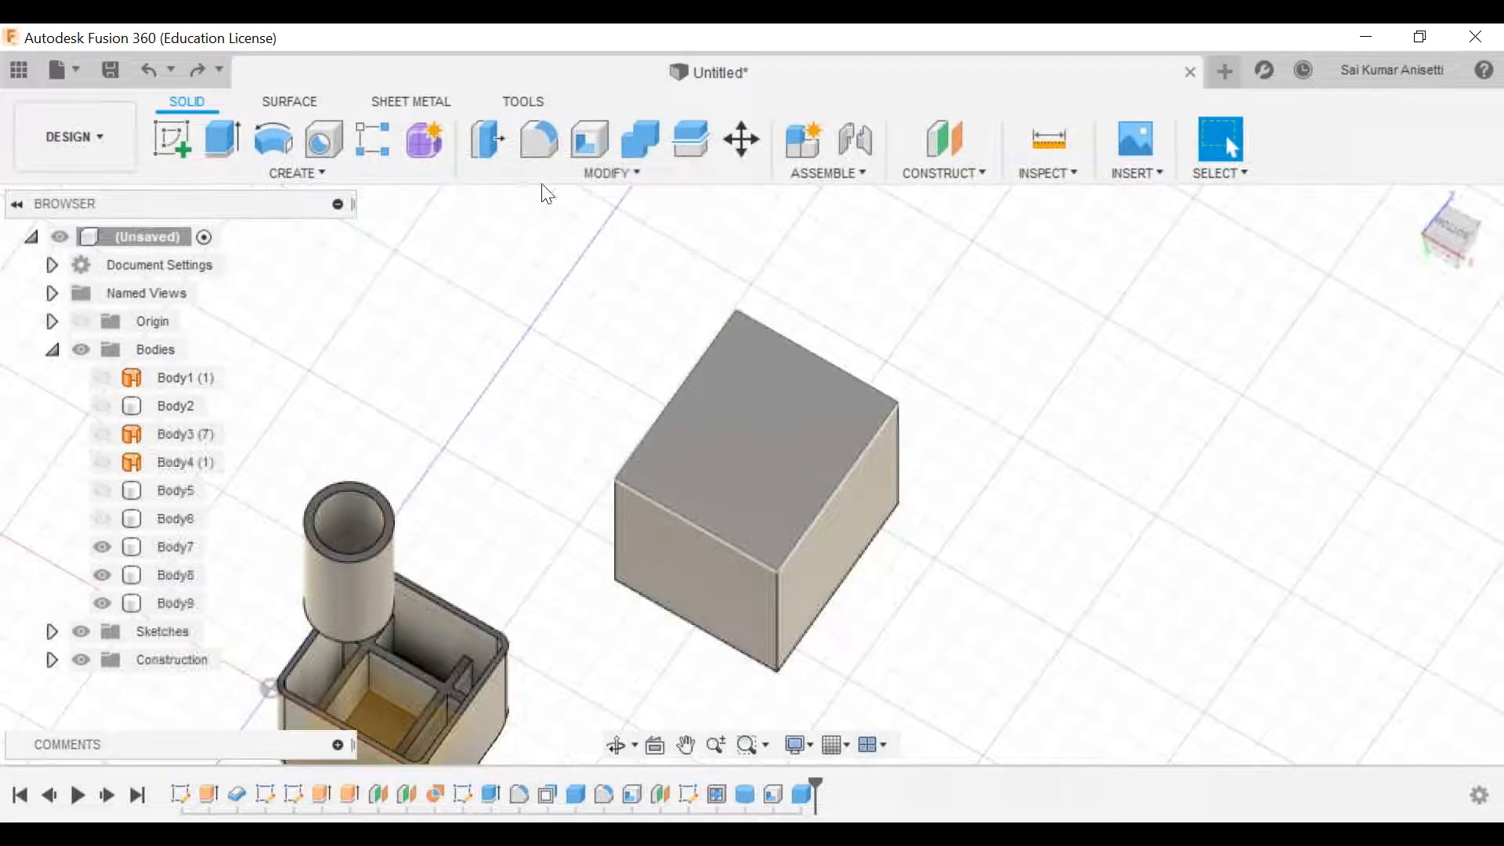
Step: View the box's top face straight on again and orbit around to compare its vertical sides
click(769, 427)
click(667, 743)
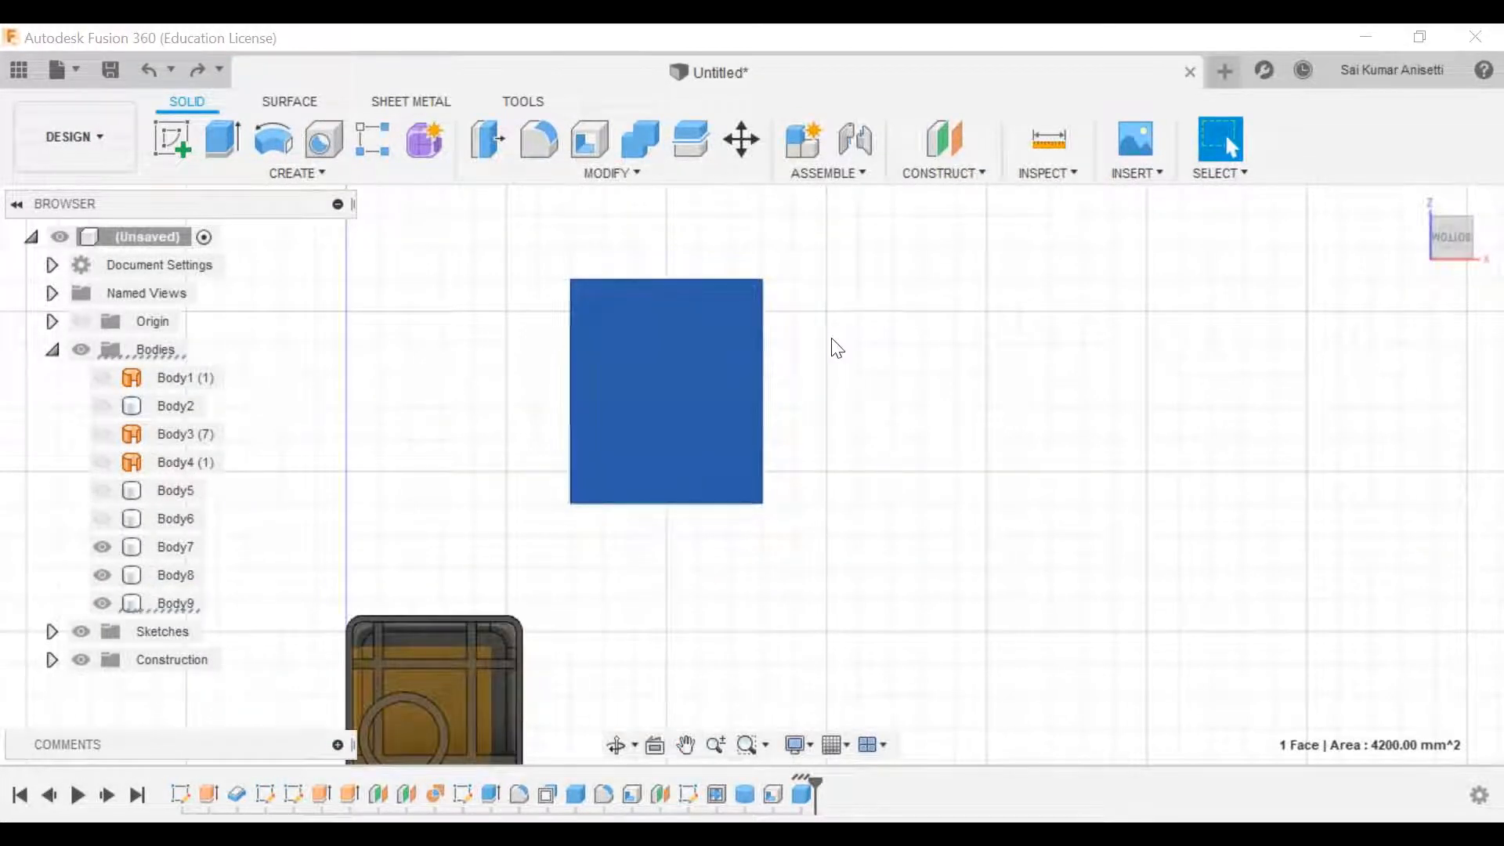
middle_drag(831, 340, 831, 364)
shift+middle_drag(786, 530, 731, 457)
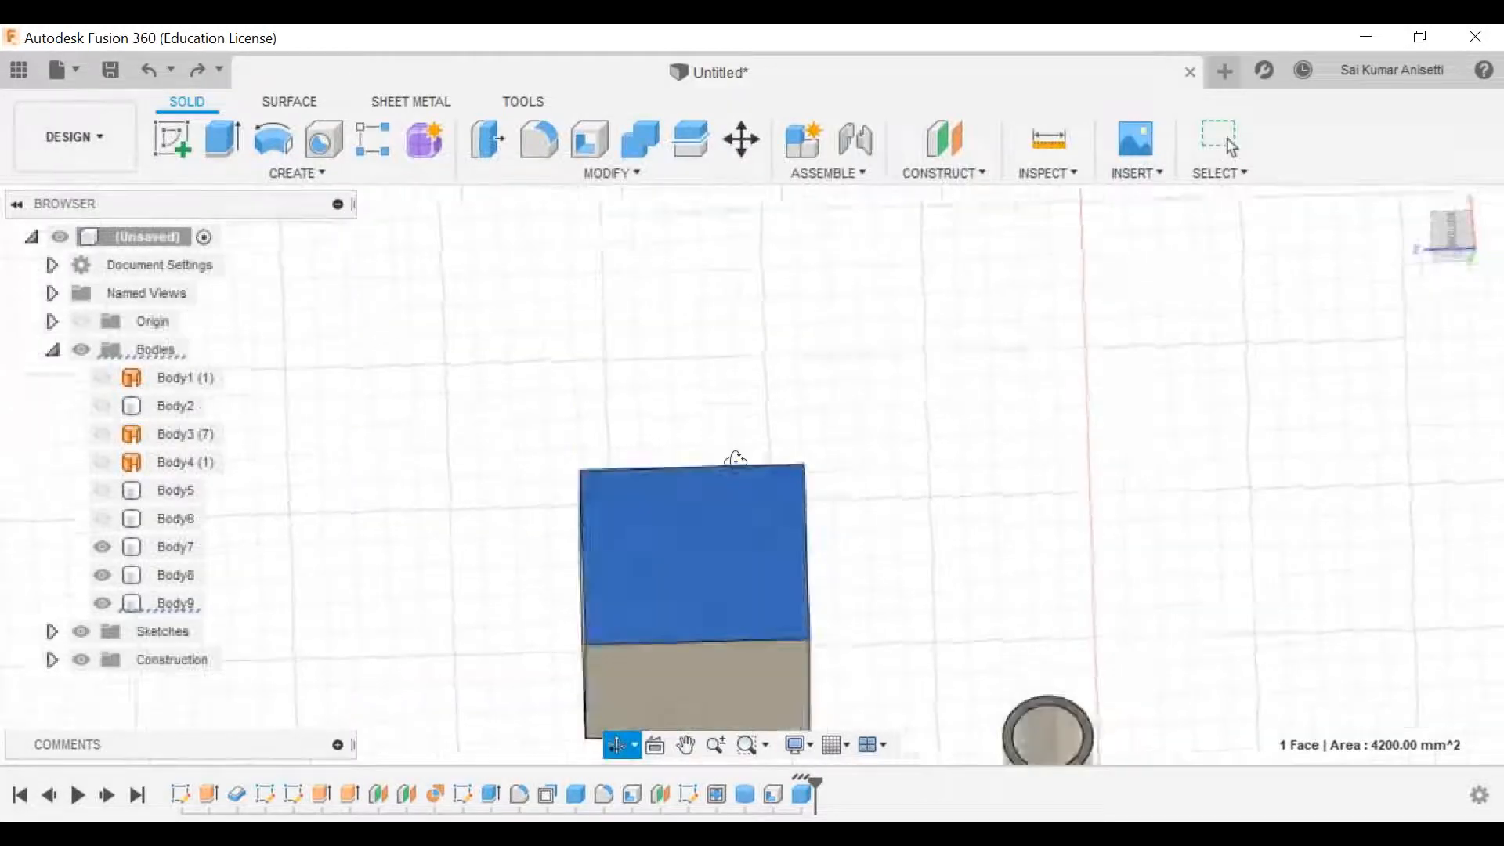
middle_drag(809, 561, 780, 432)
key(Escape)
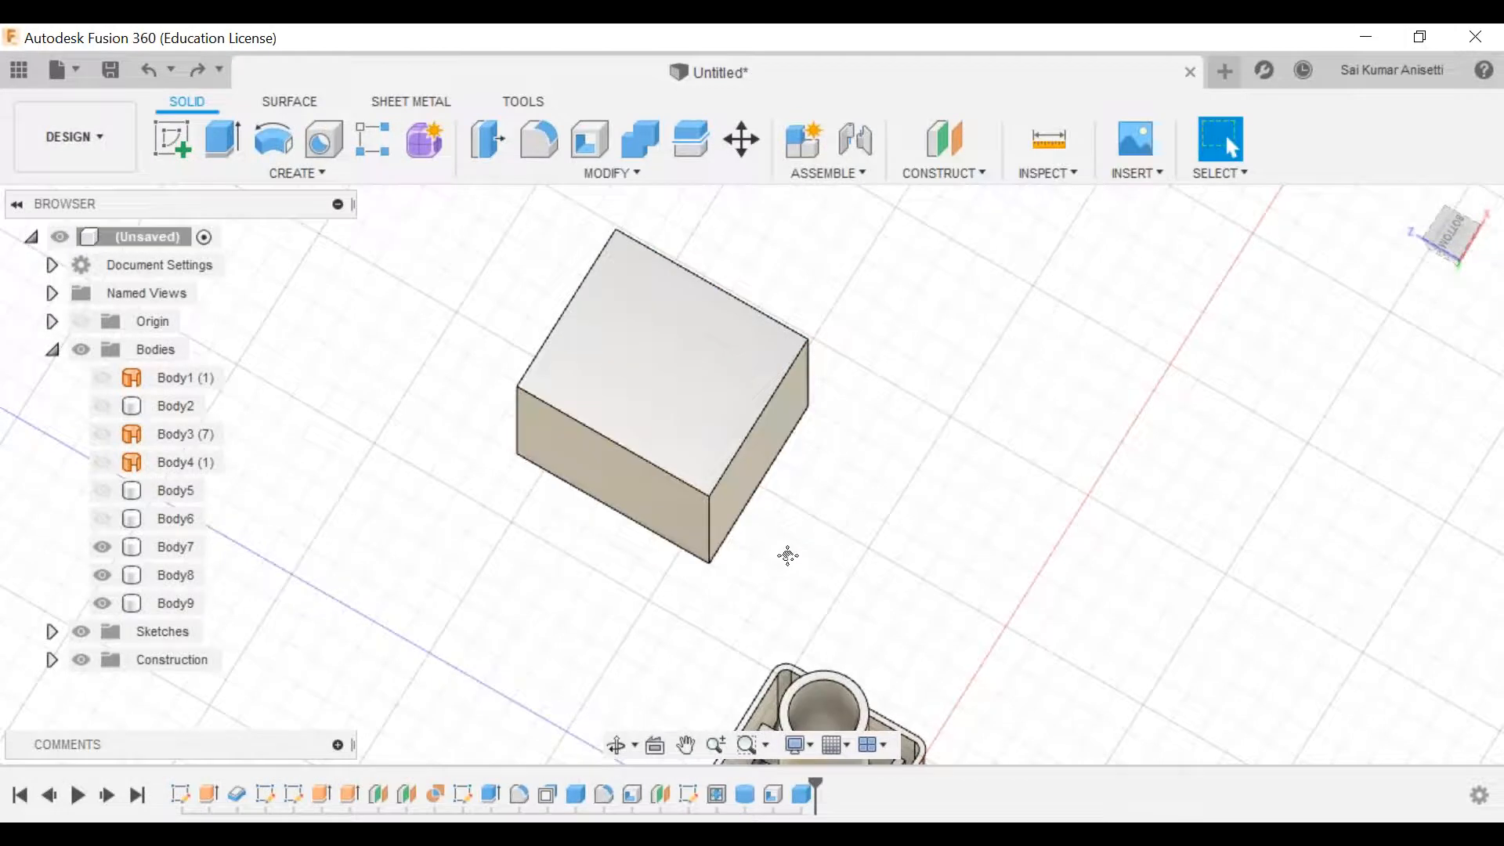
Step: Set up a one-sided Draft on the box with a side face as the plane, selecting neighbouring faces and a 4 deg angle
middle_drag(786, 554, 776, 577)
click(528, 179)
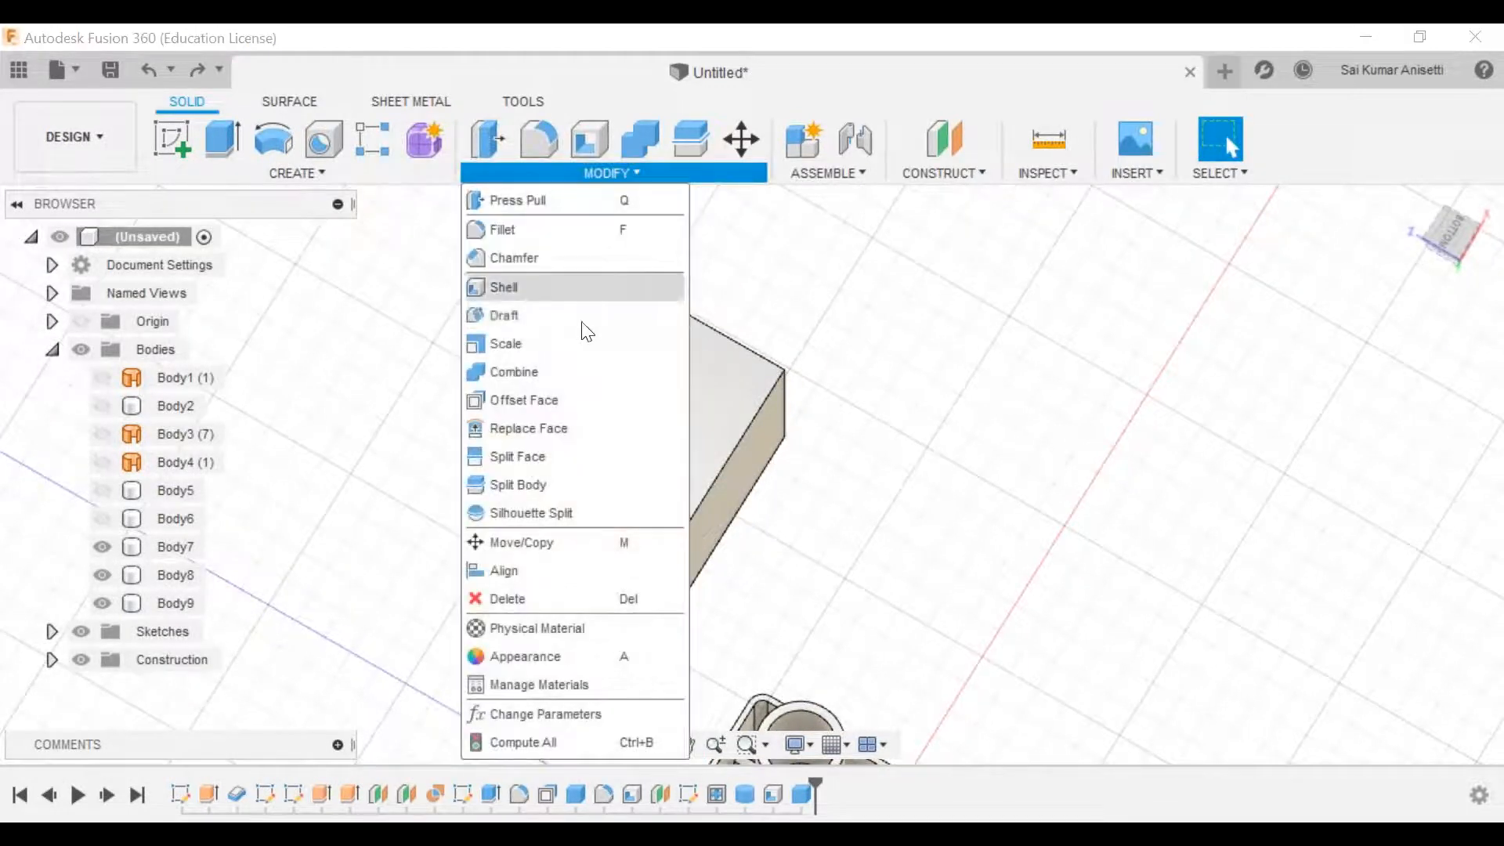
click(568, 313)
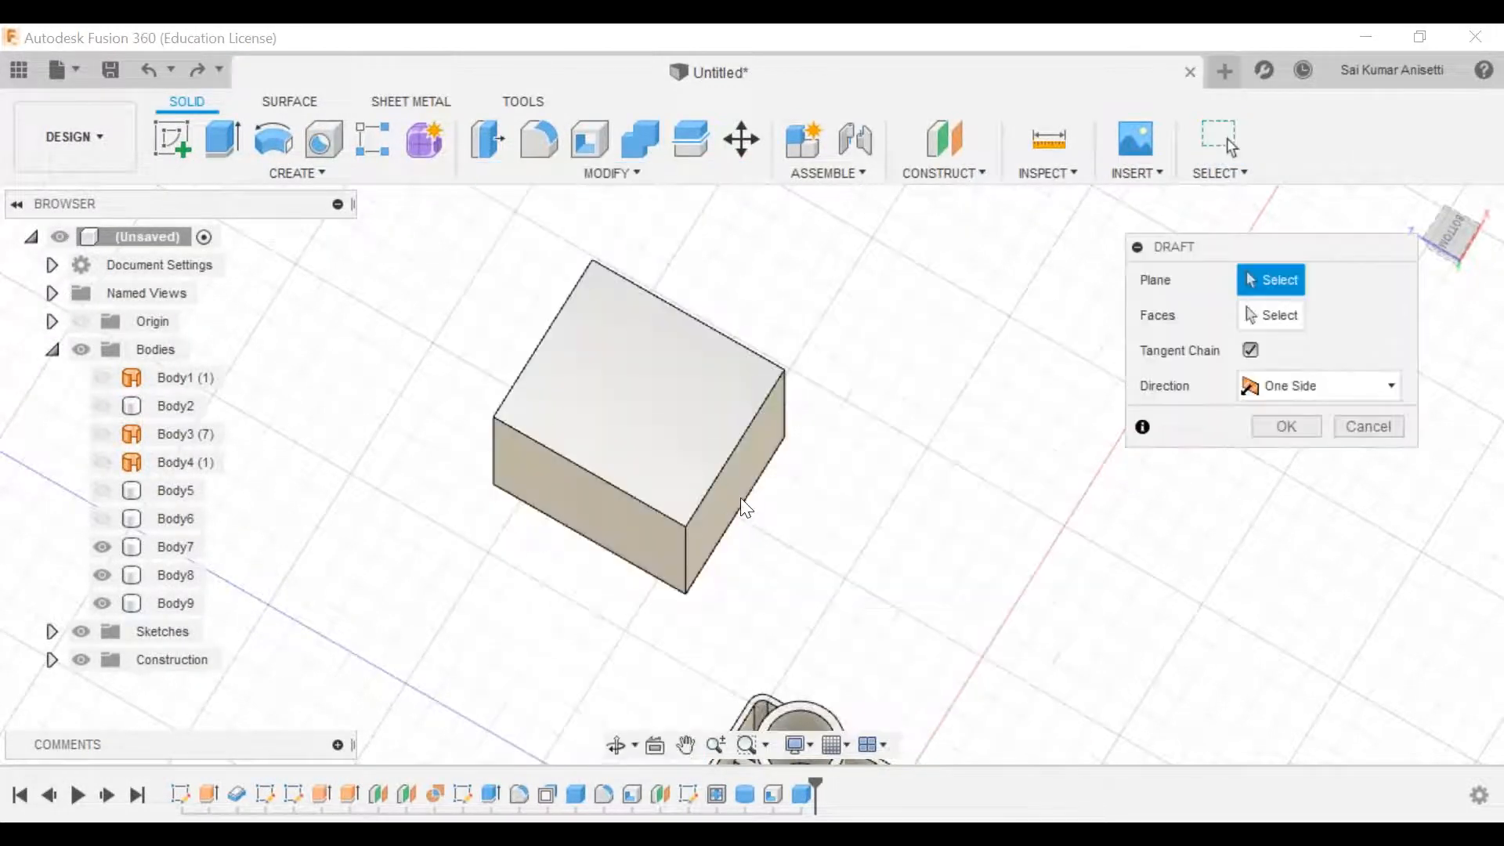
click(740, 496)
click(654, 534)
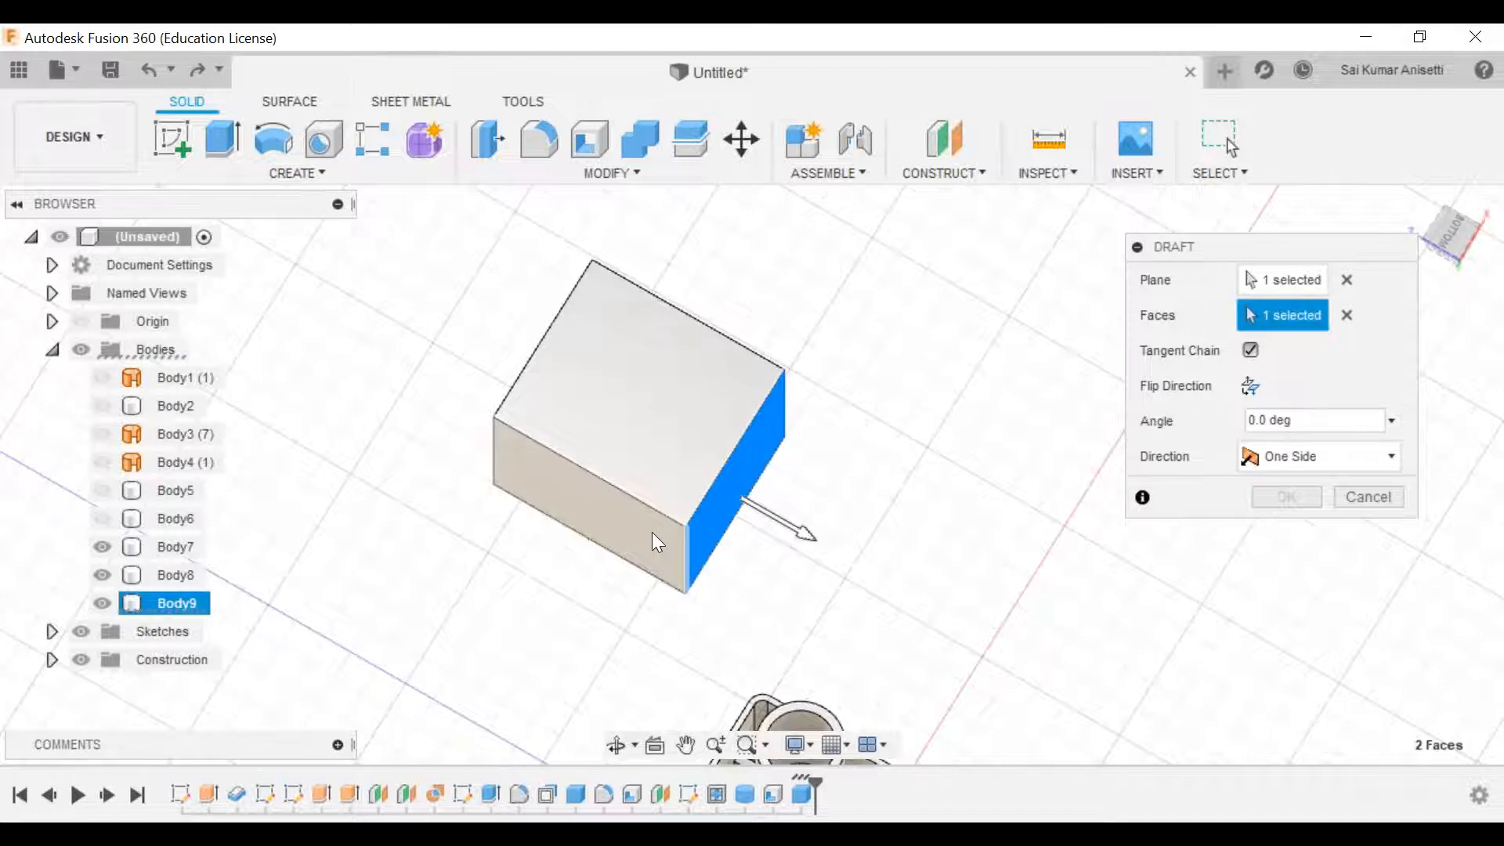
mouse_move(580, 472)
middle_down()
mouse_move(611, 486)
mouse_move(618, 437)
mouse_move(704, 469)
mouse_move(599, 456)
middle_up()
shift+middle_drag(558, 436, 737, 321)
click(838, 359)
double_click(1299, 422)
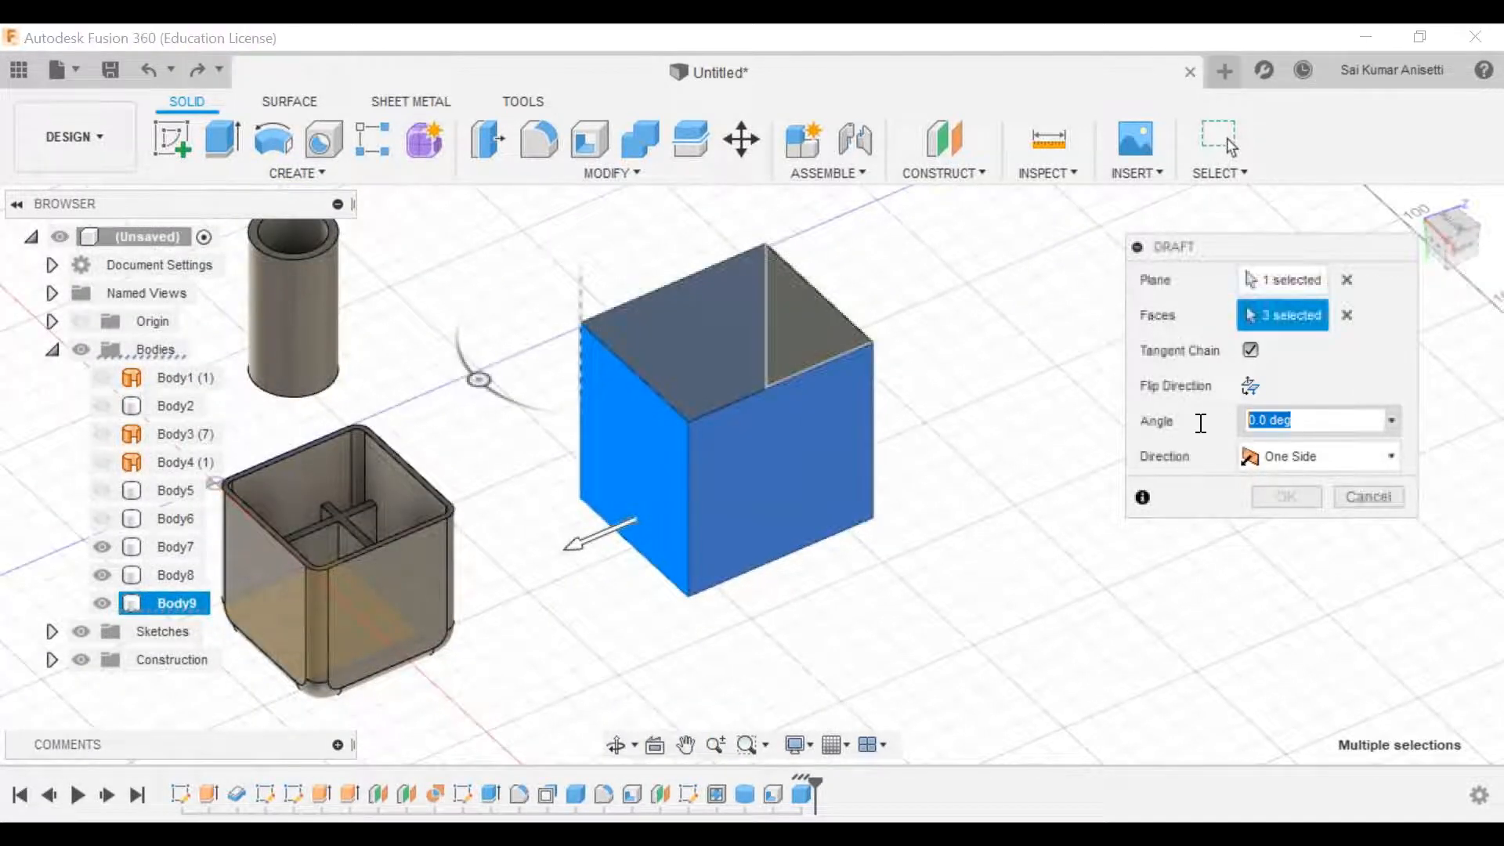
text(4)
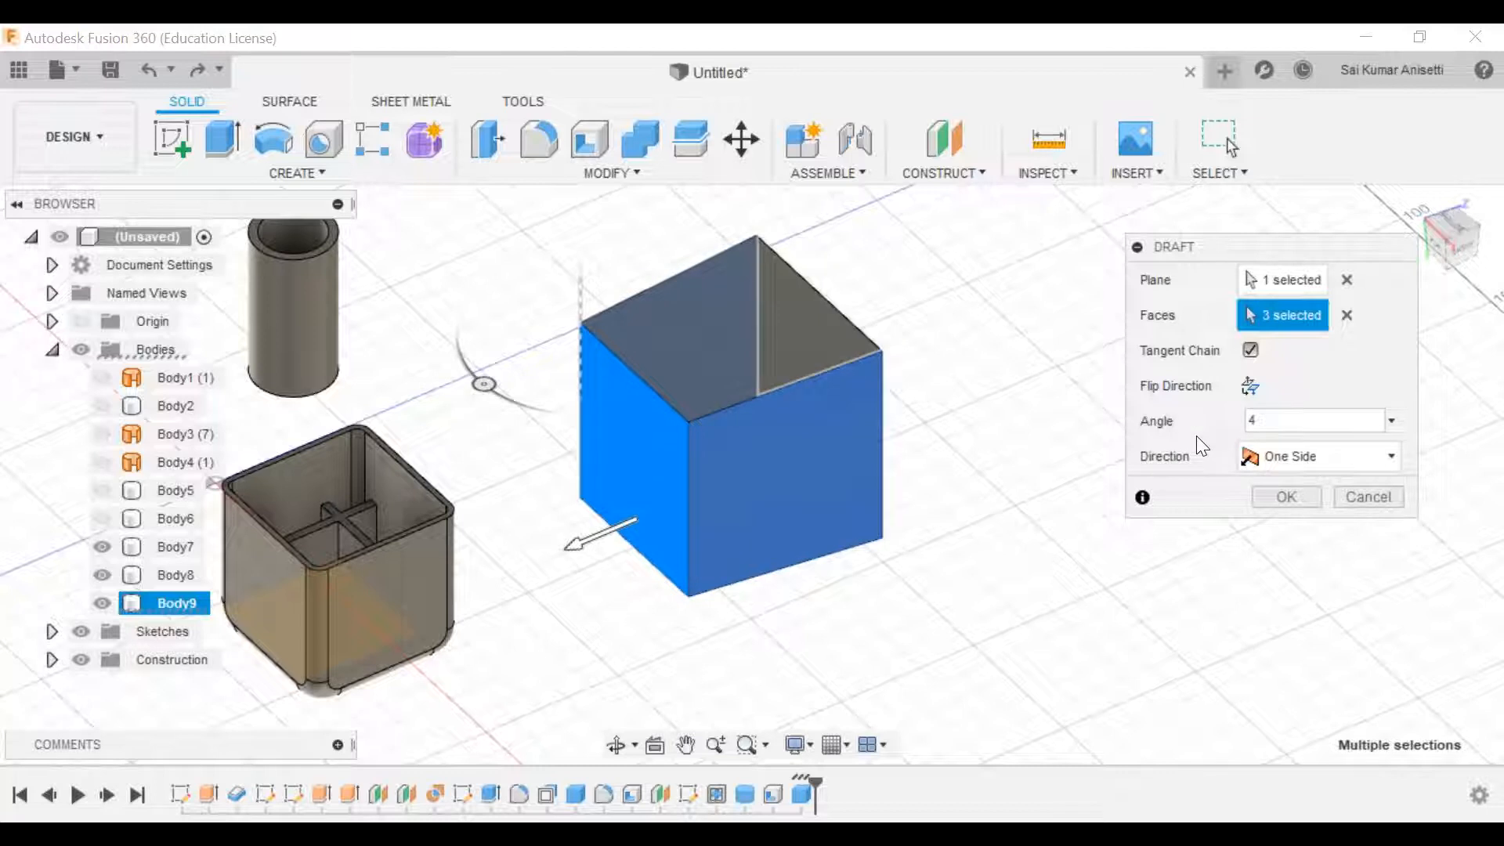
Step: Flip the draft direction both ways, then replace the draft plane with the box's top face
click(577, 546)
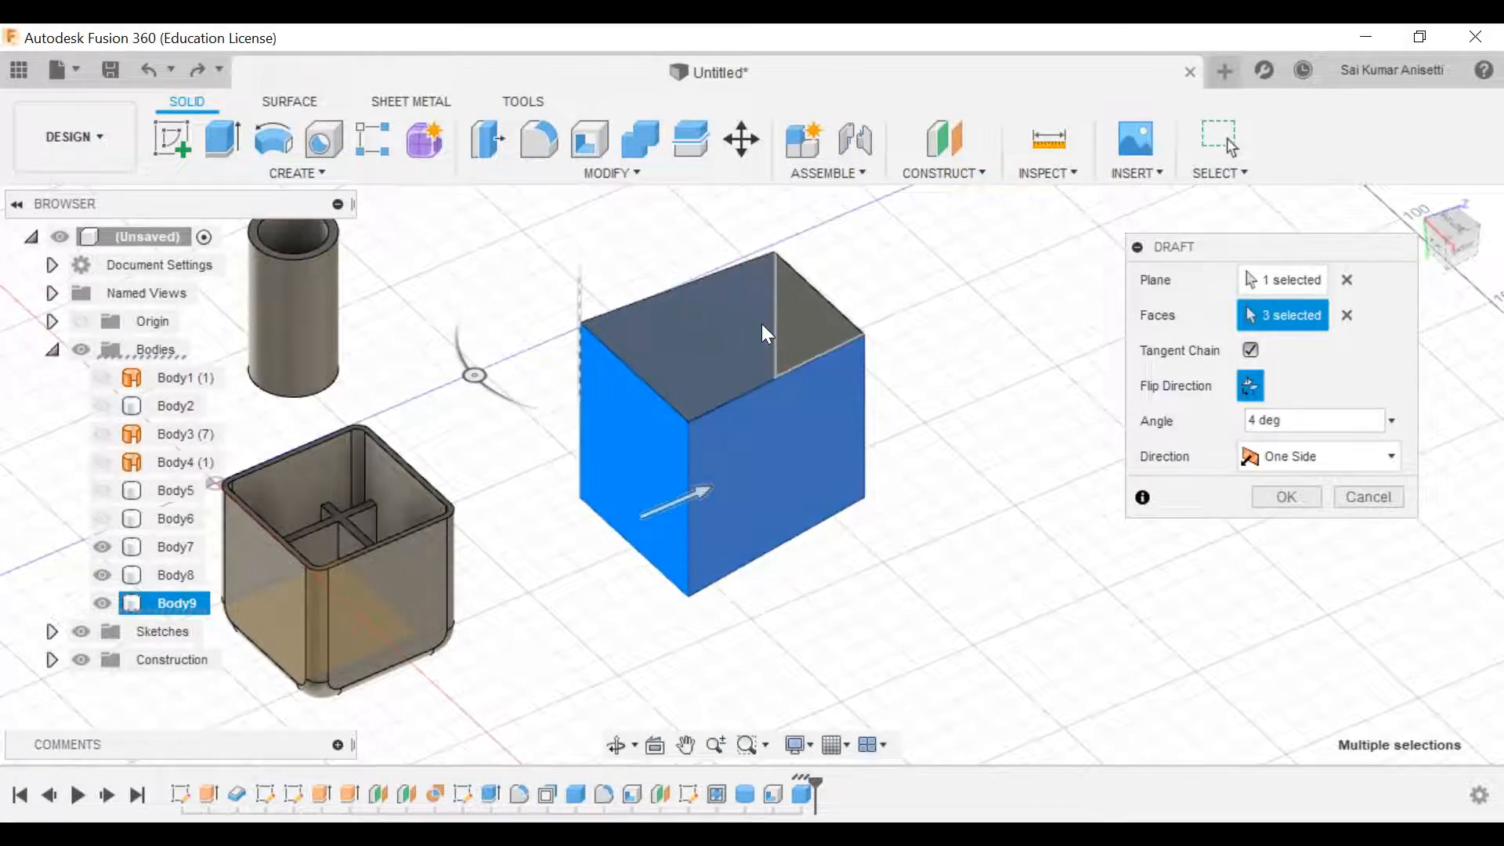
click(1253, 384)
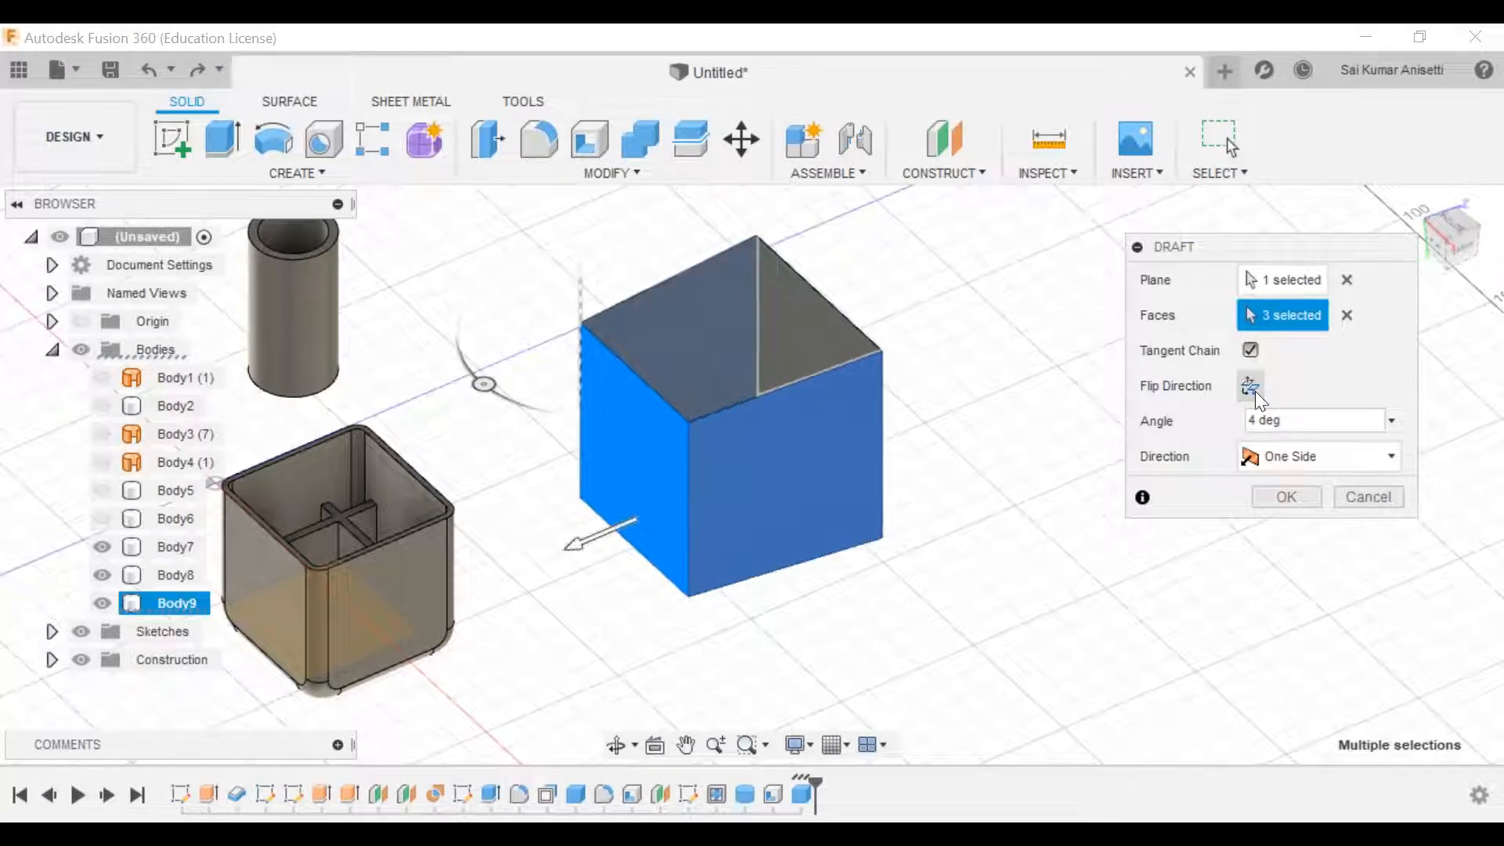
click(1306, 283)
click(768, 351)
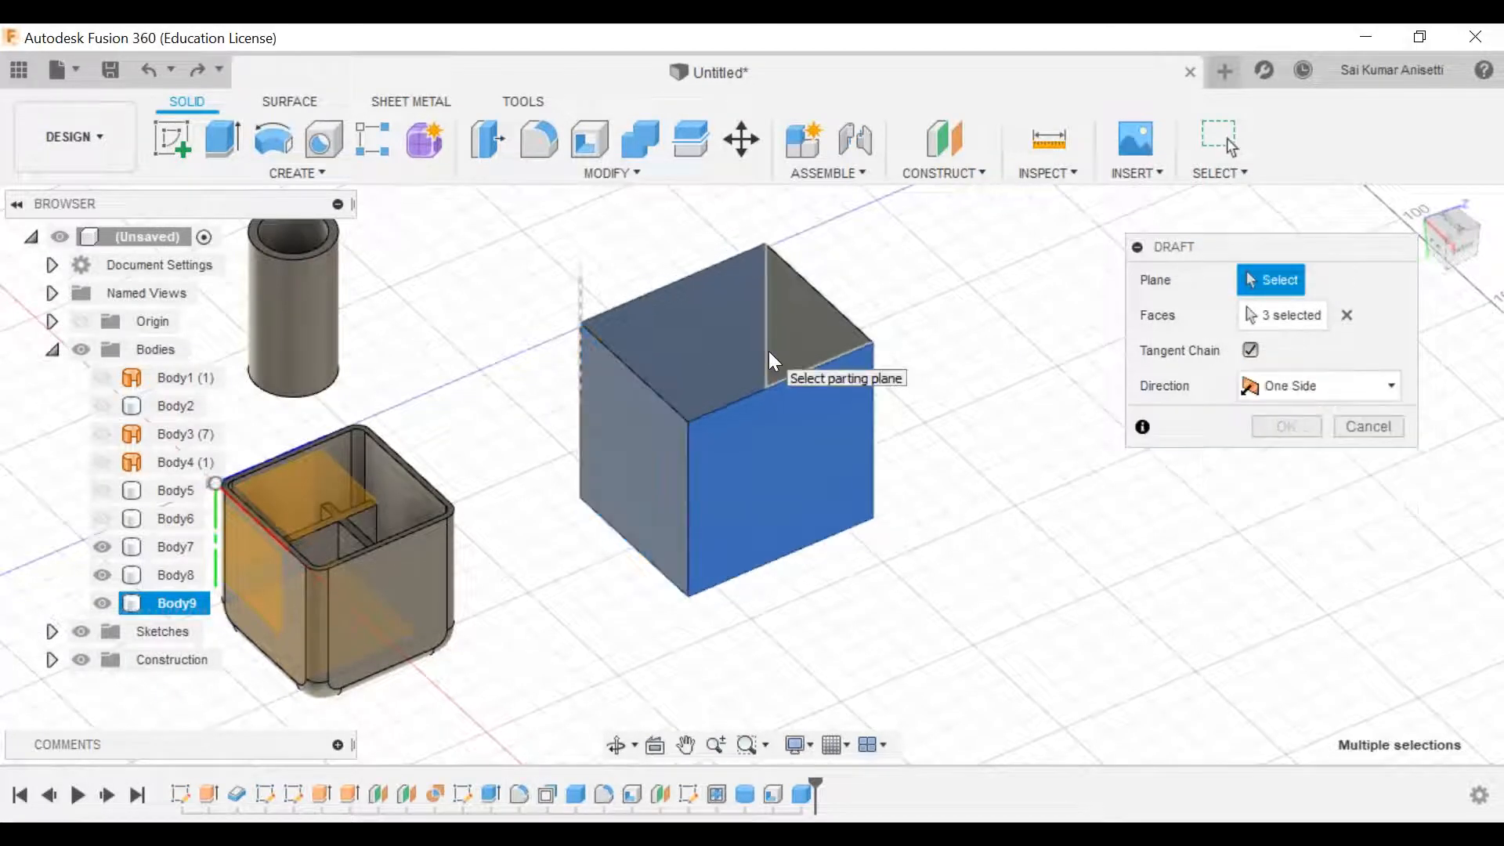
click(748, 362)
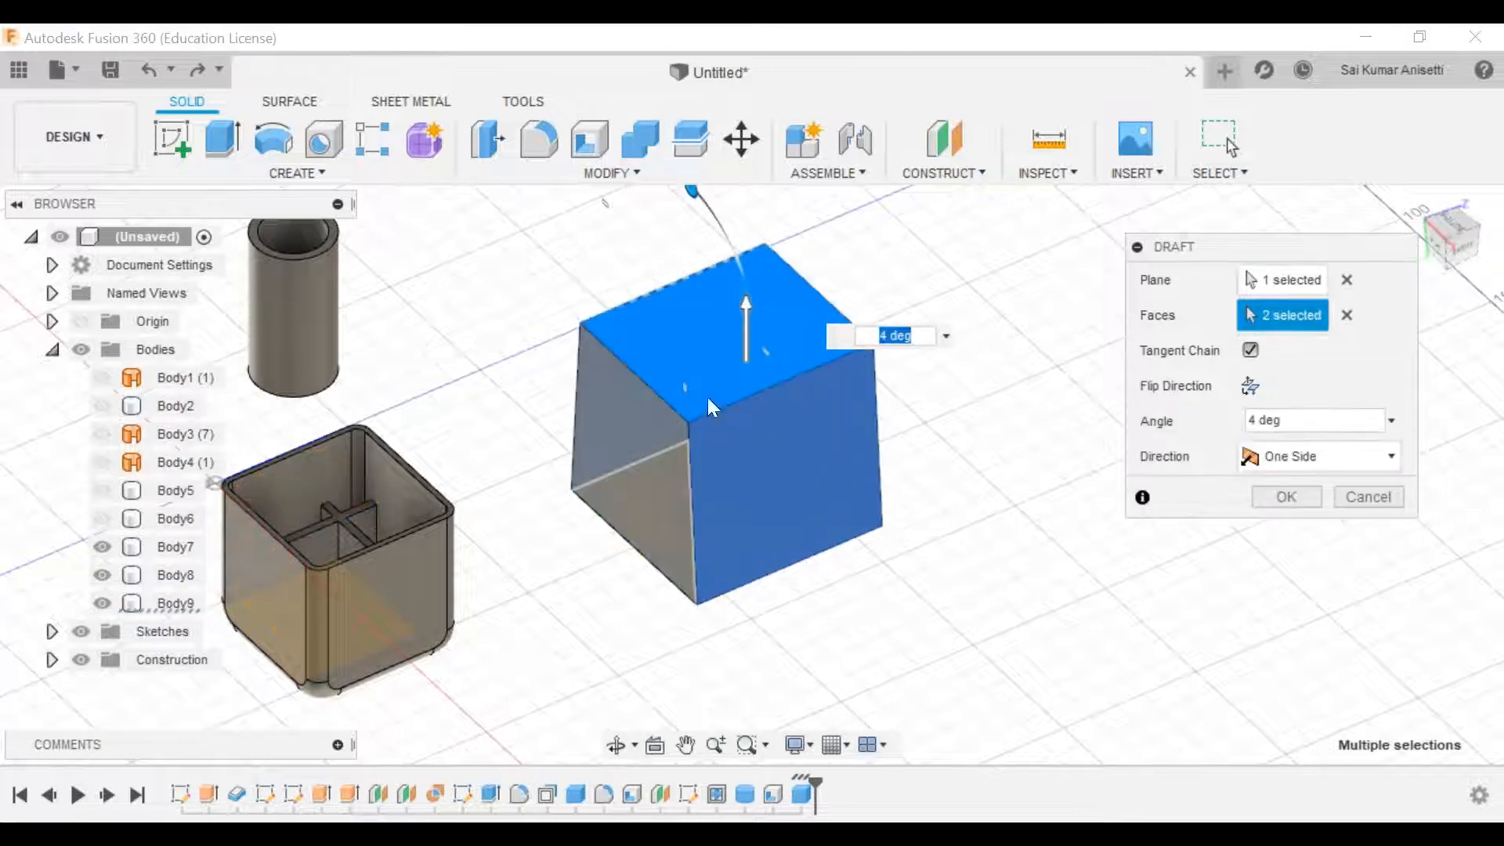
Step: Preview the box's side-face draft in a straight side view at angles of 9, 0 and 5 degrees
middle_drag(717, 427, 713, 463)
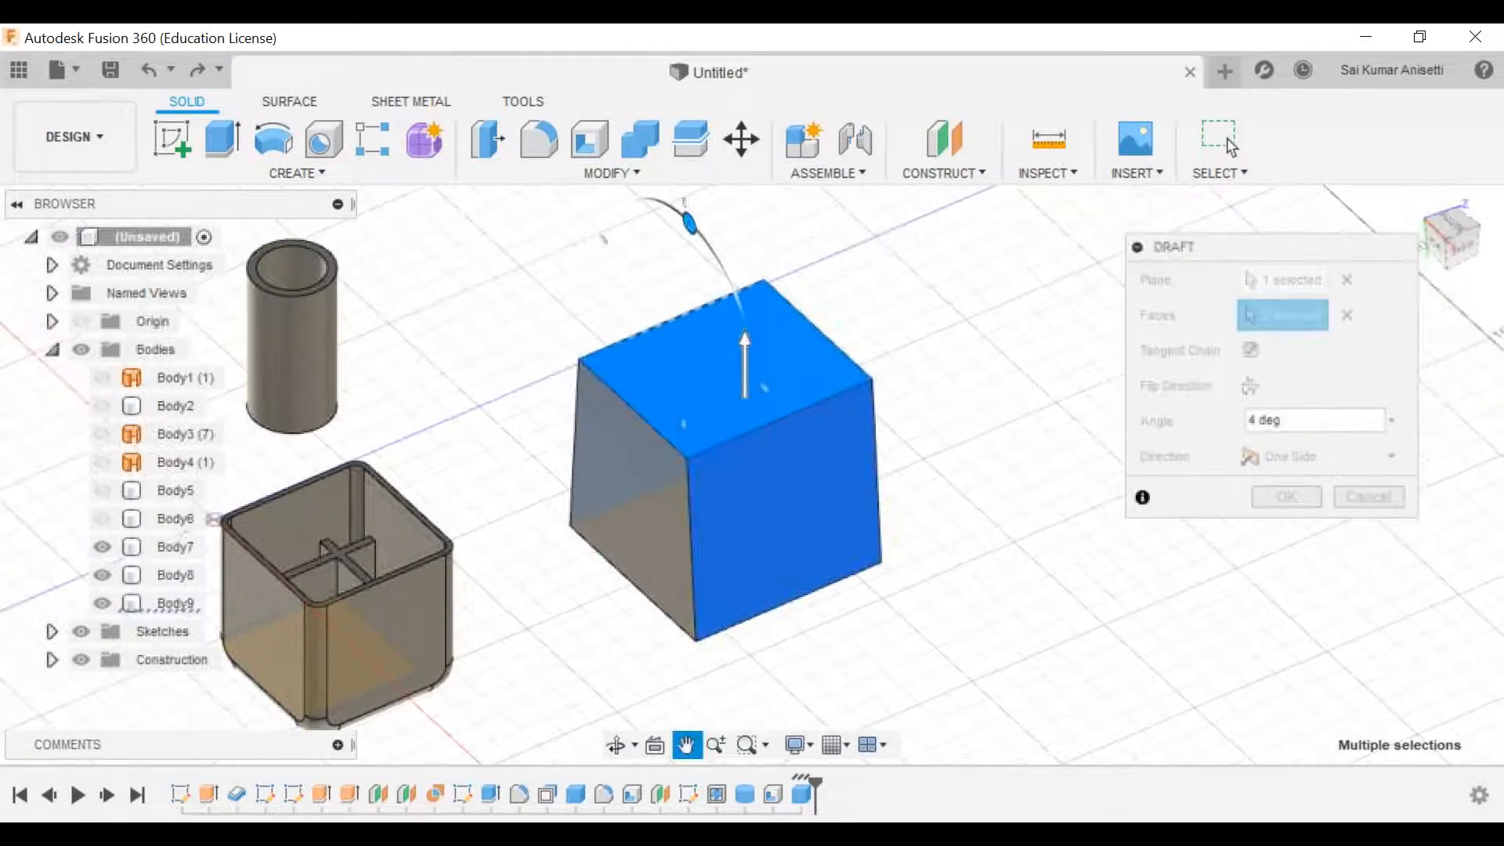
shift+middle_drag(872, 398, 964, 372)
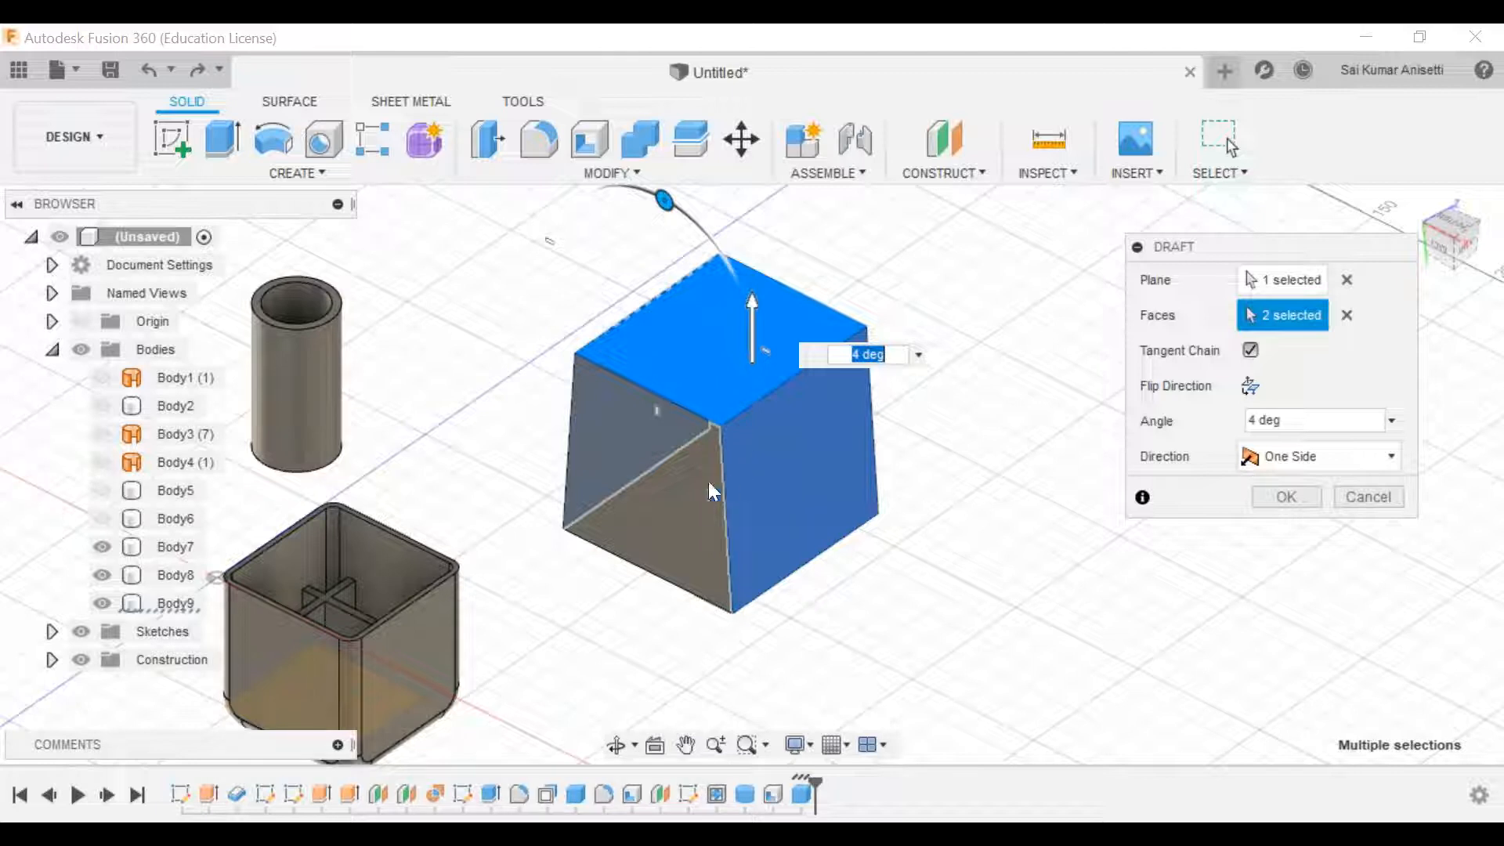
shift+middle_drag(708, 480, 702, 364)
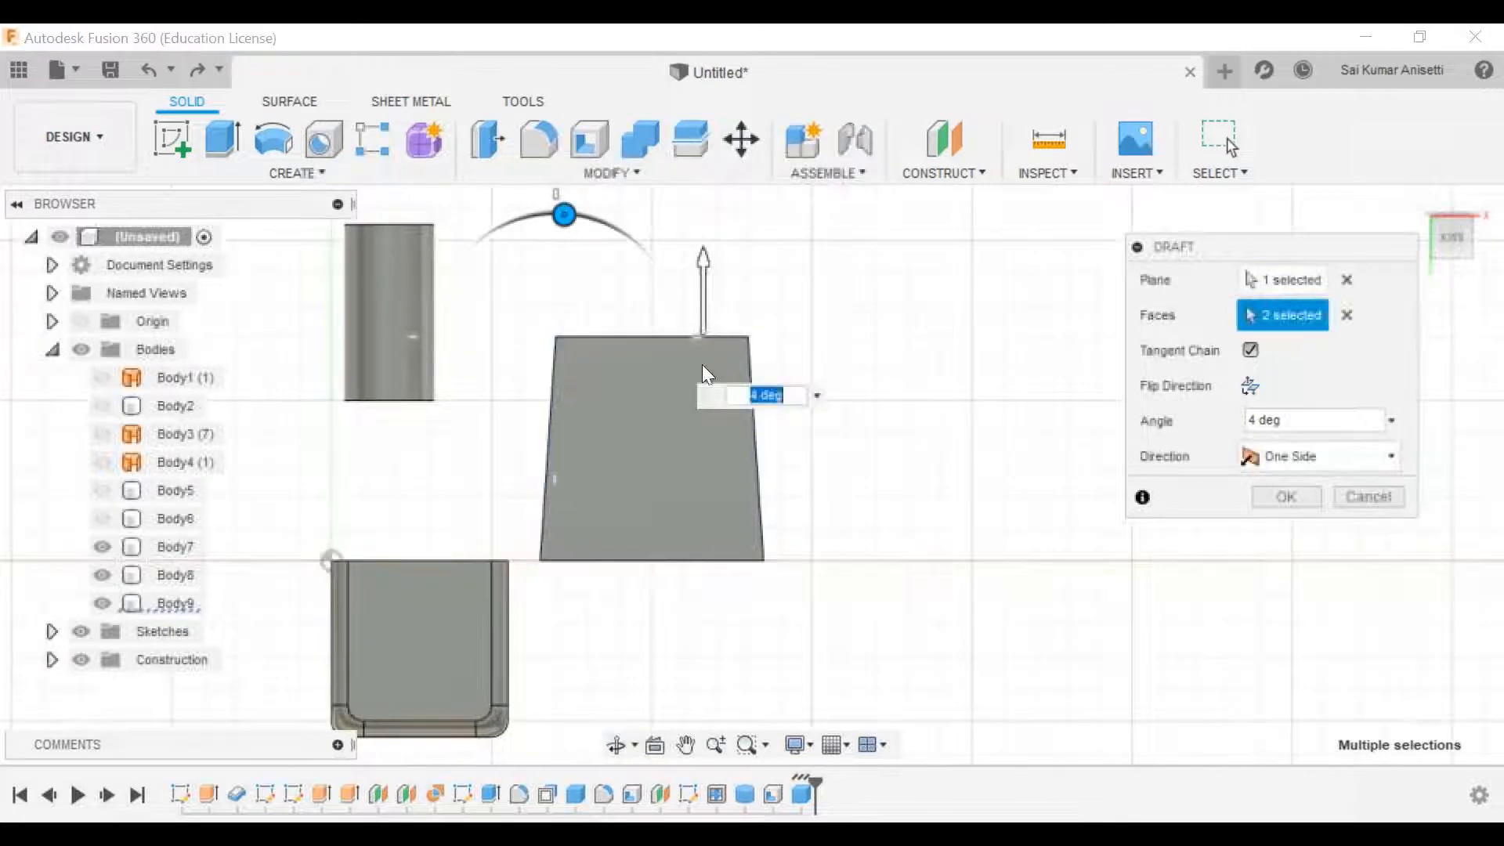
mouse_move(564, 215)
mouse_down()
mouse_move(597, 230)
mouse_move(563, 222)
mouse_move(578, 227)
mouse_up()
middle_drag(686, 429, 682, 474)
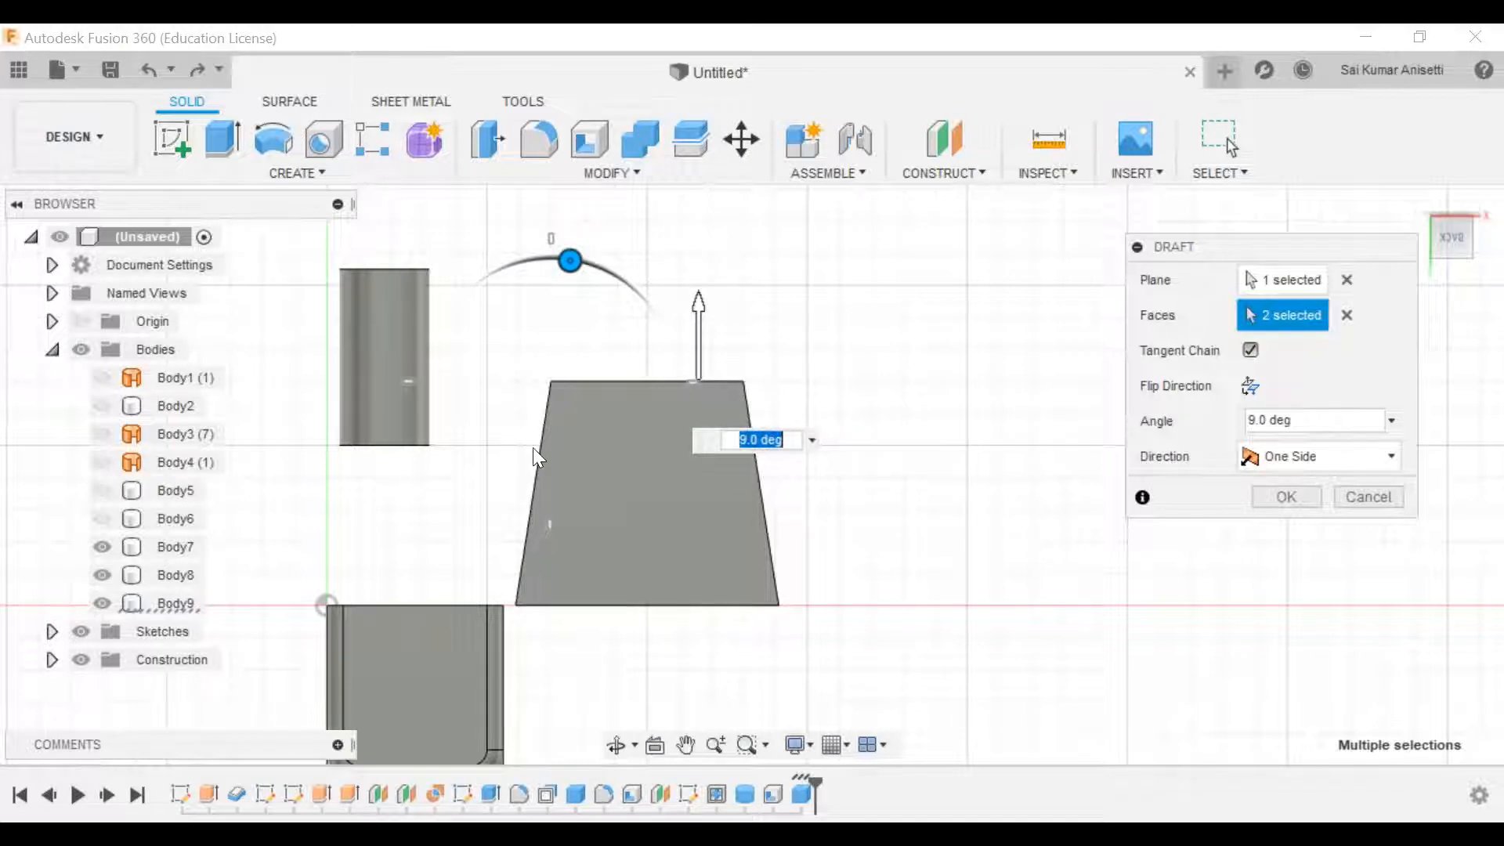
drag(570, 261, 552, 260)
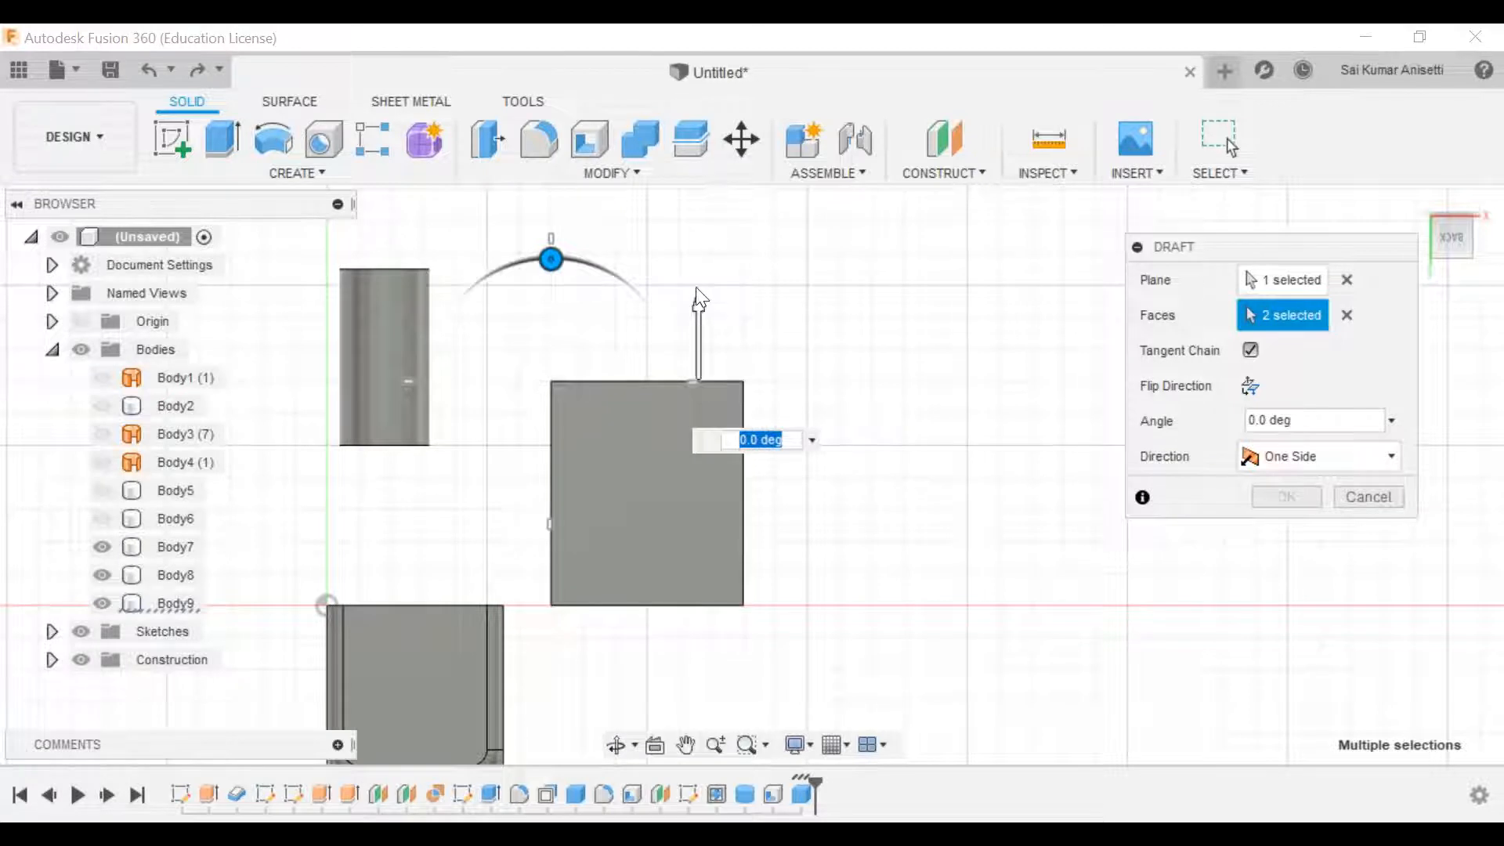
drag(552, 259, 561, 261)
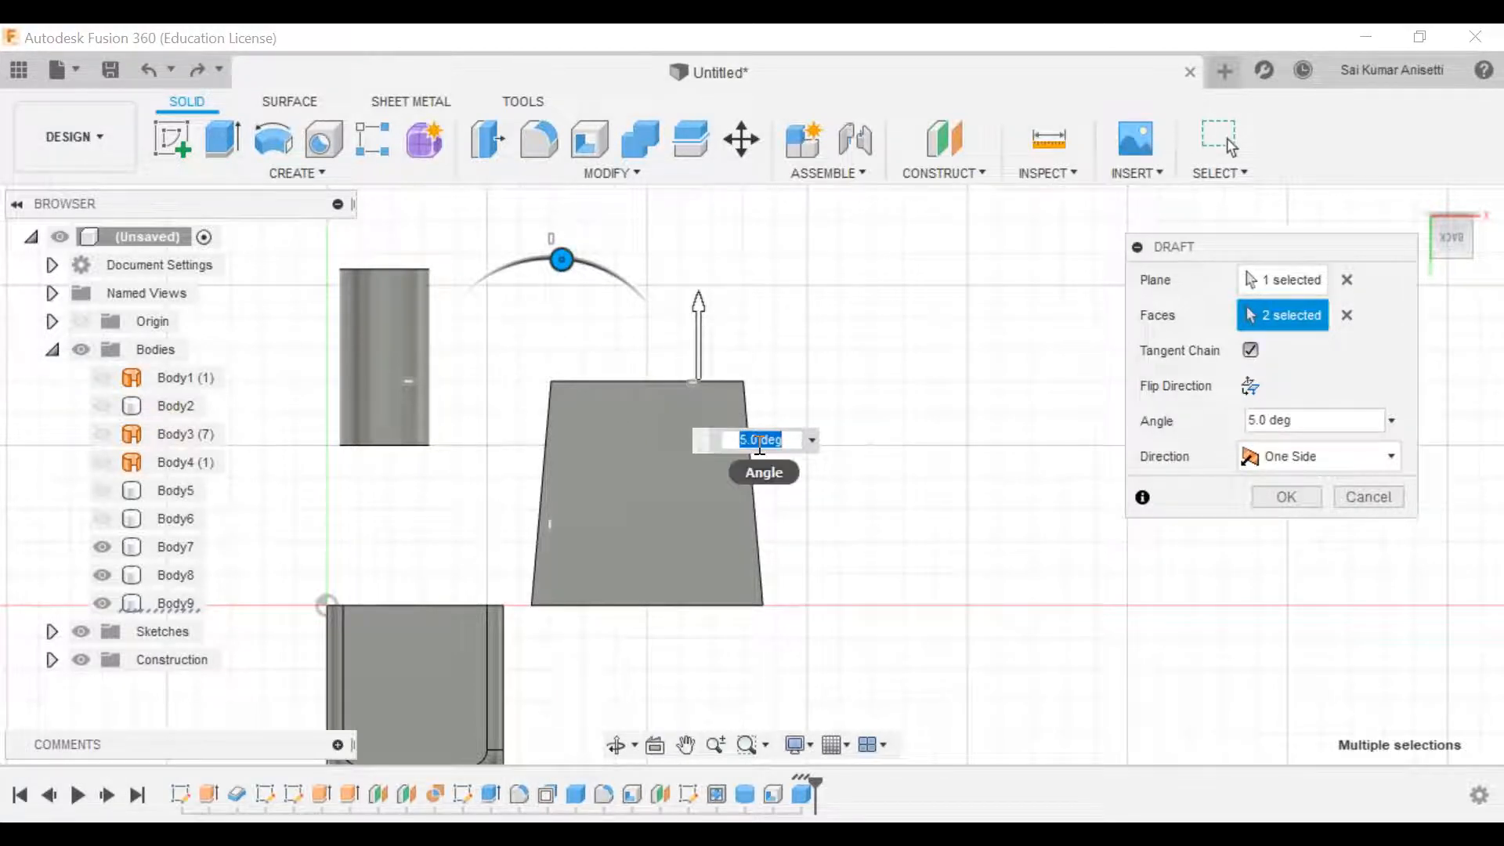
Step: Try smaller draft angles of 1 and 0.5 degrees on the box's opposite side faces
text(1)
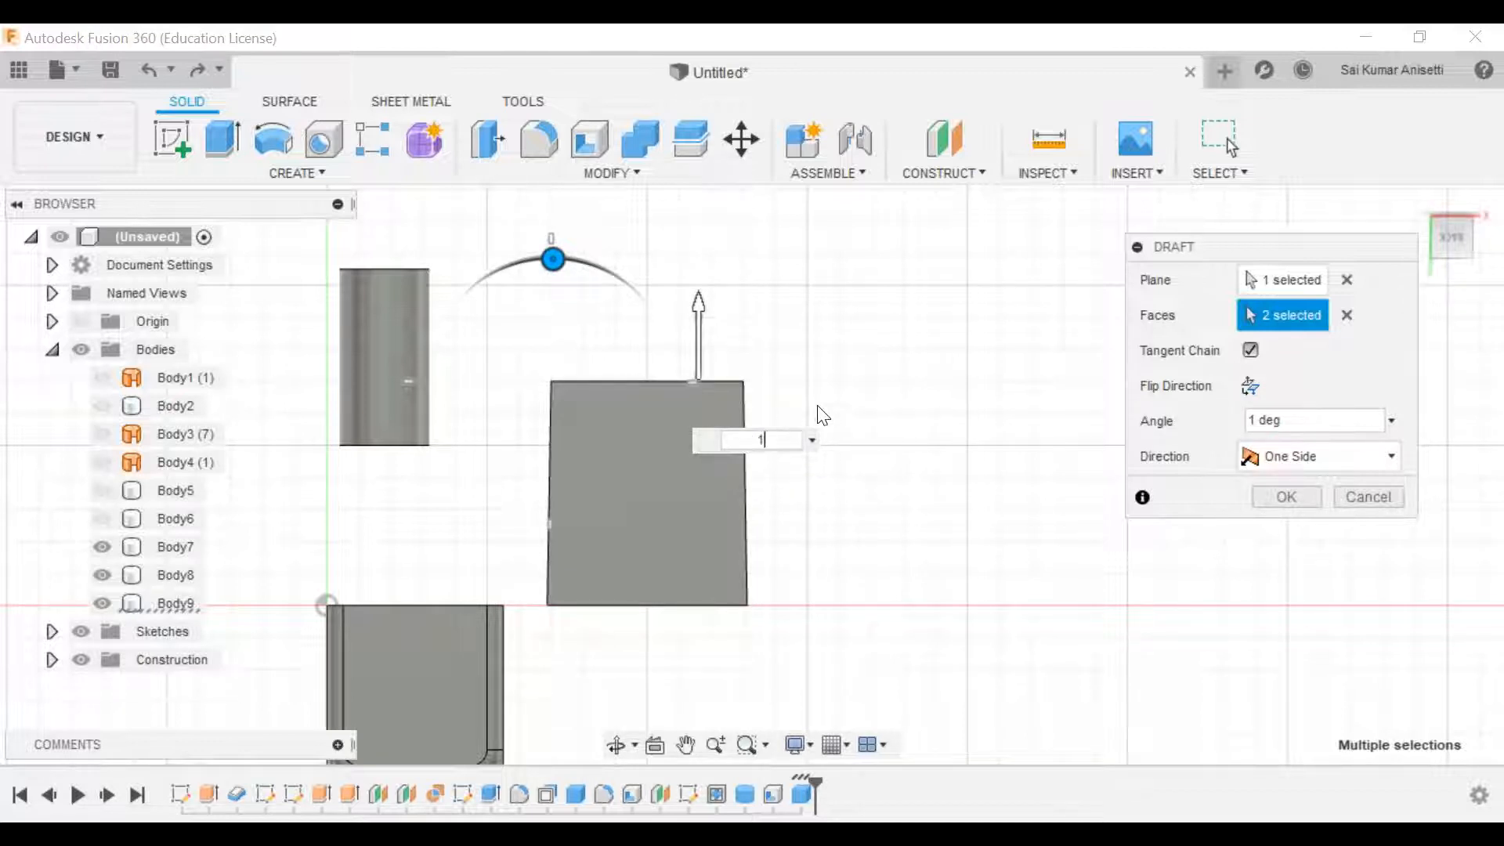
drag(780, 440, 751, 440)
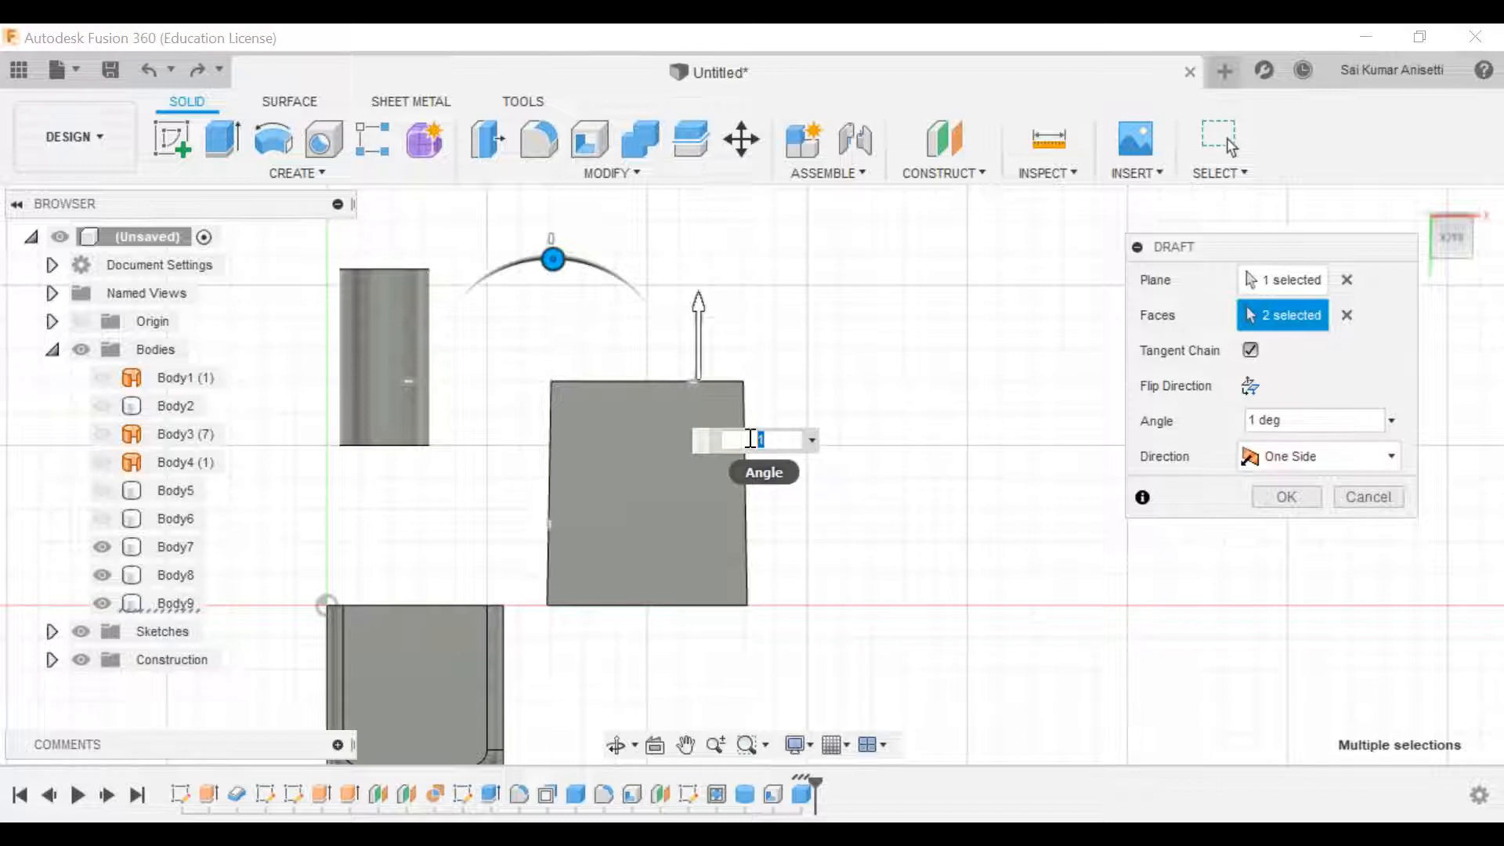
text(0.5)
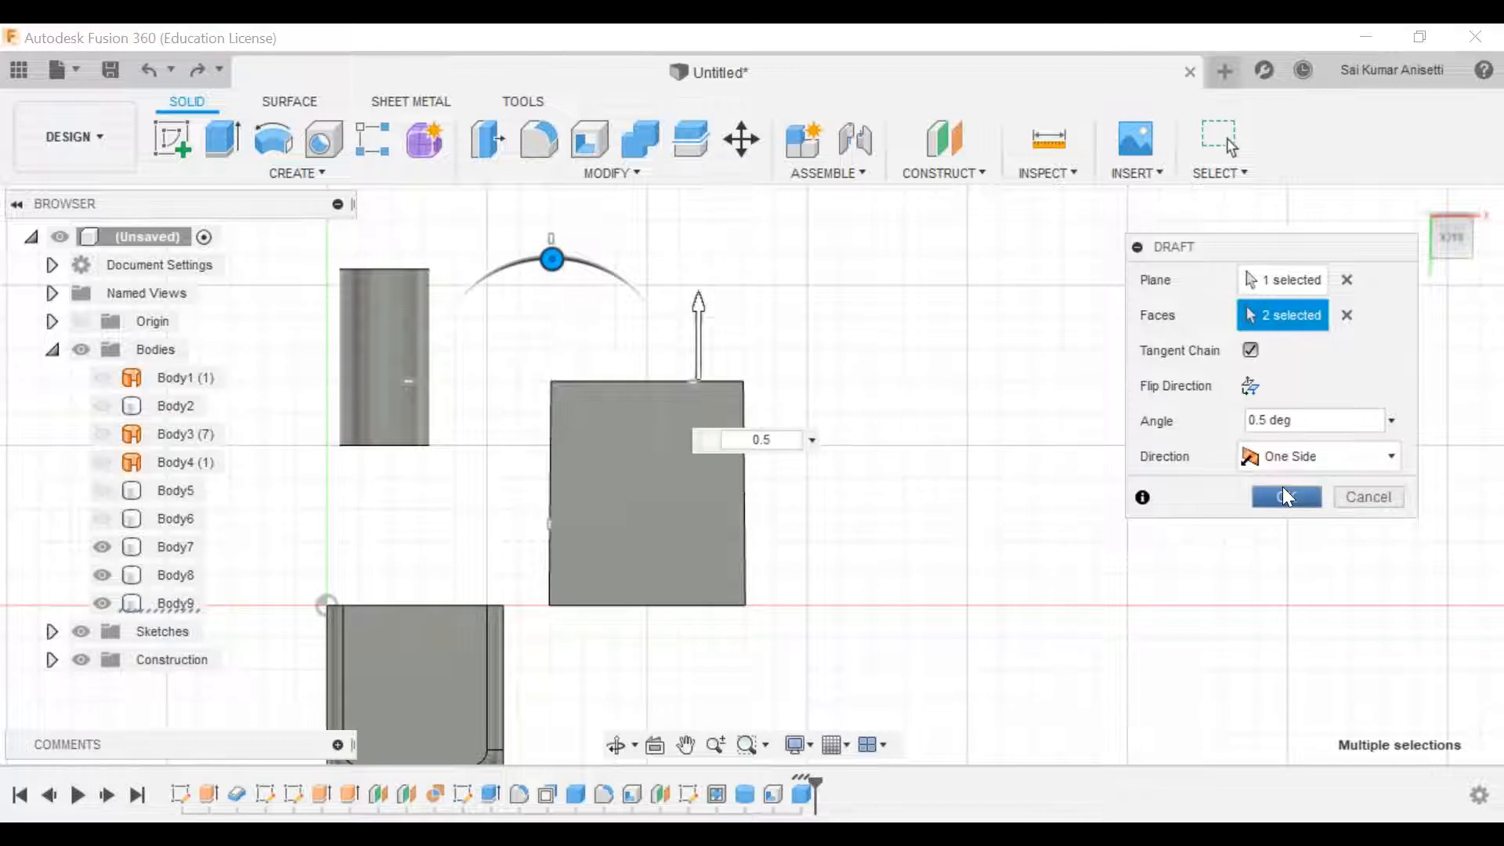
Step: Widen the draft angle by hand, complete the draft, and examine the tapered box from straight above its top face
drag(557, 261, 562, 259)
click(1316, 496)
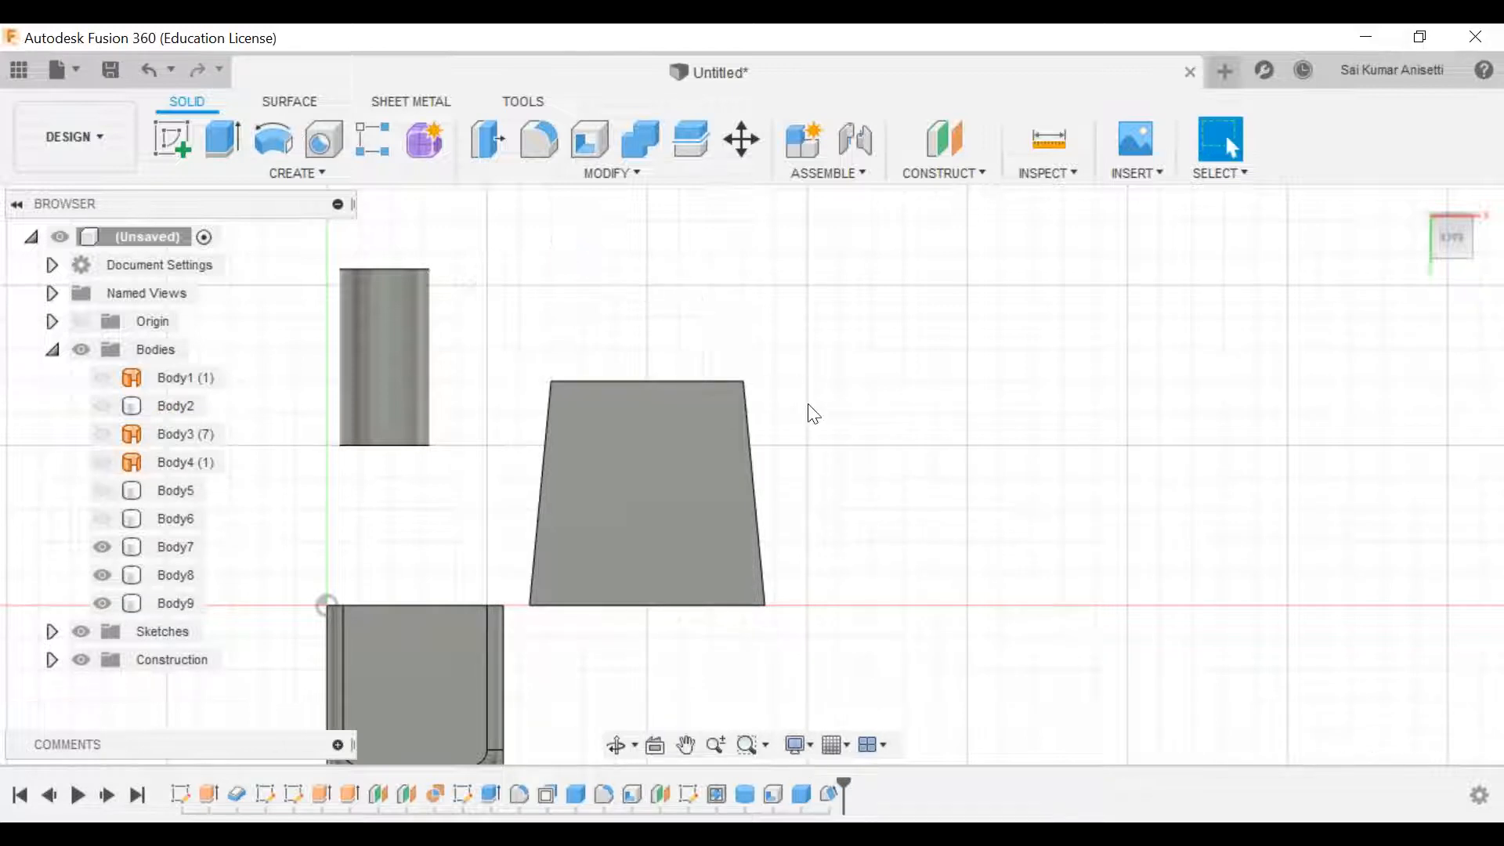
shift+middle_drag(819, 402, 702, 374)
click(702, 374)
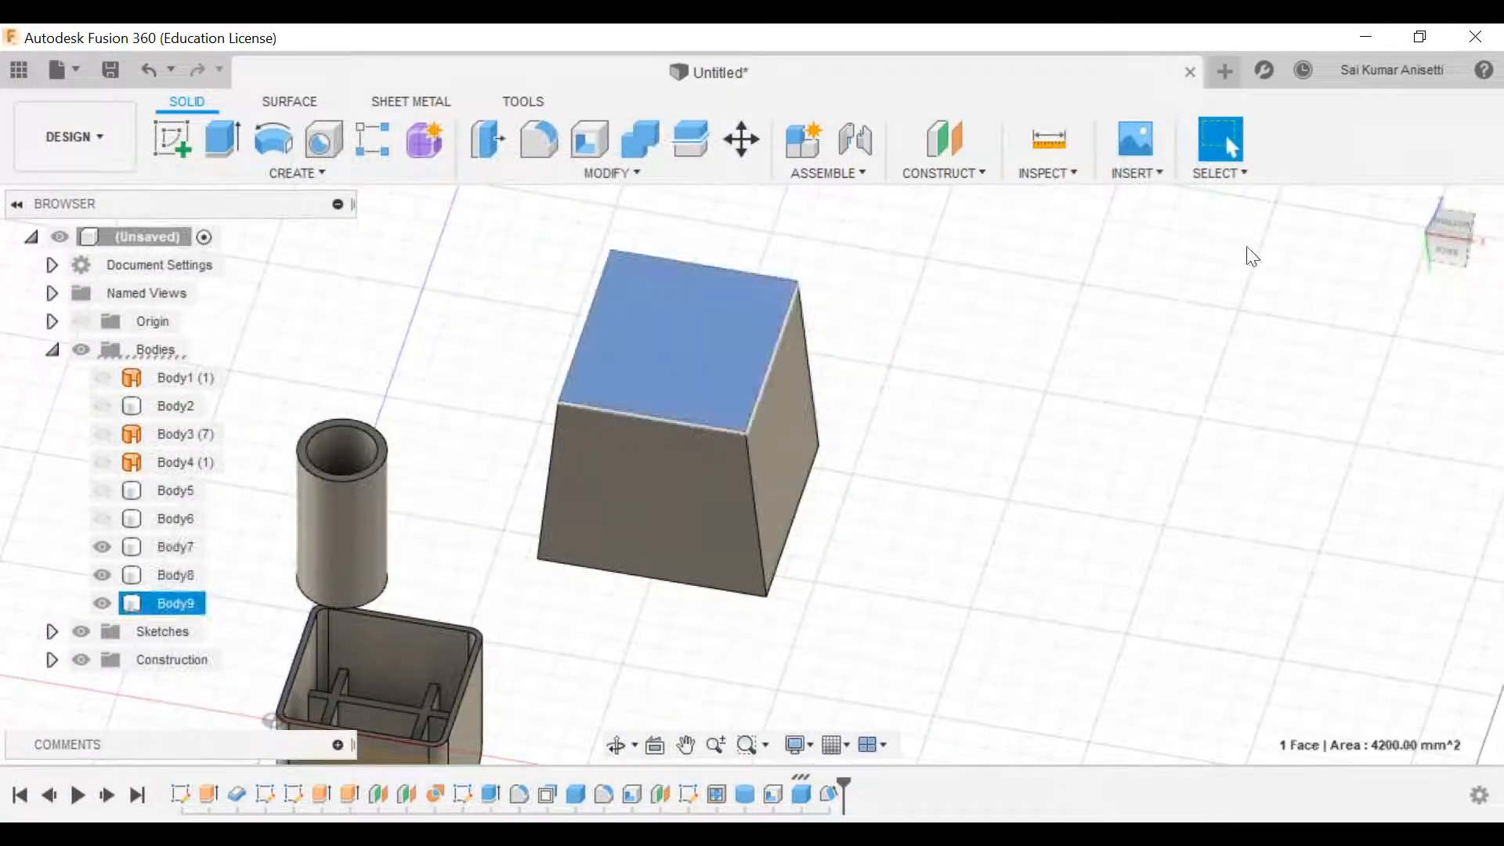
click(658, 747)
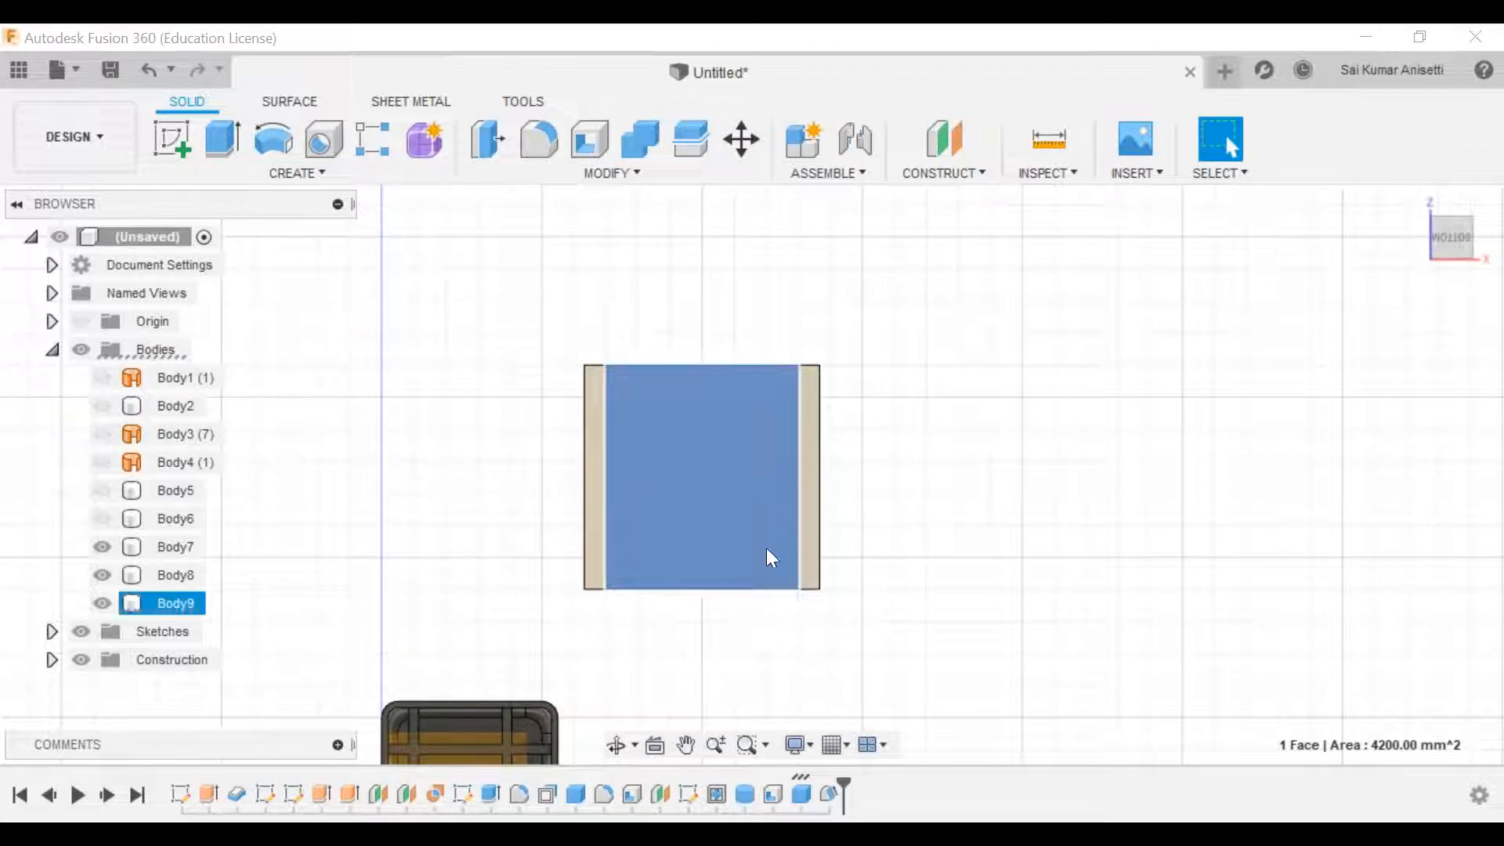
shift+middle_drag(660, 578, 846, 407)
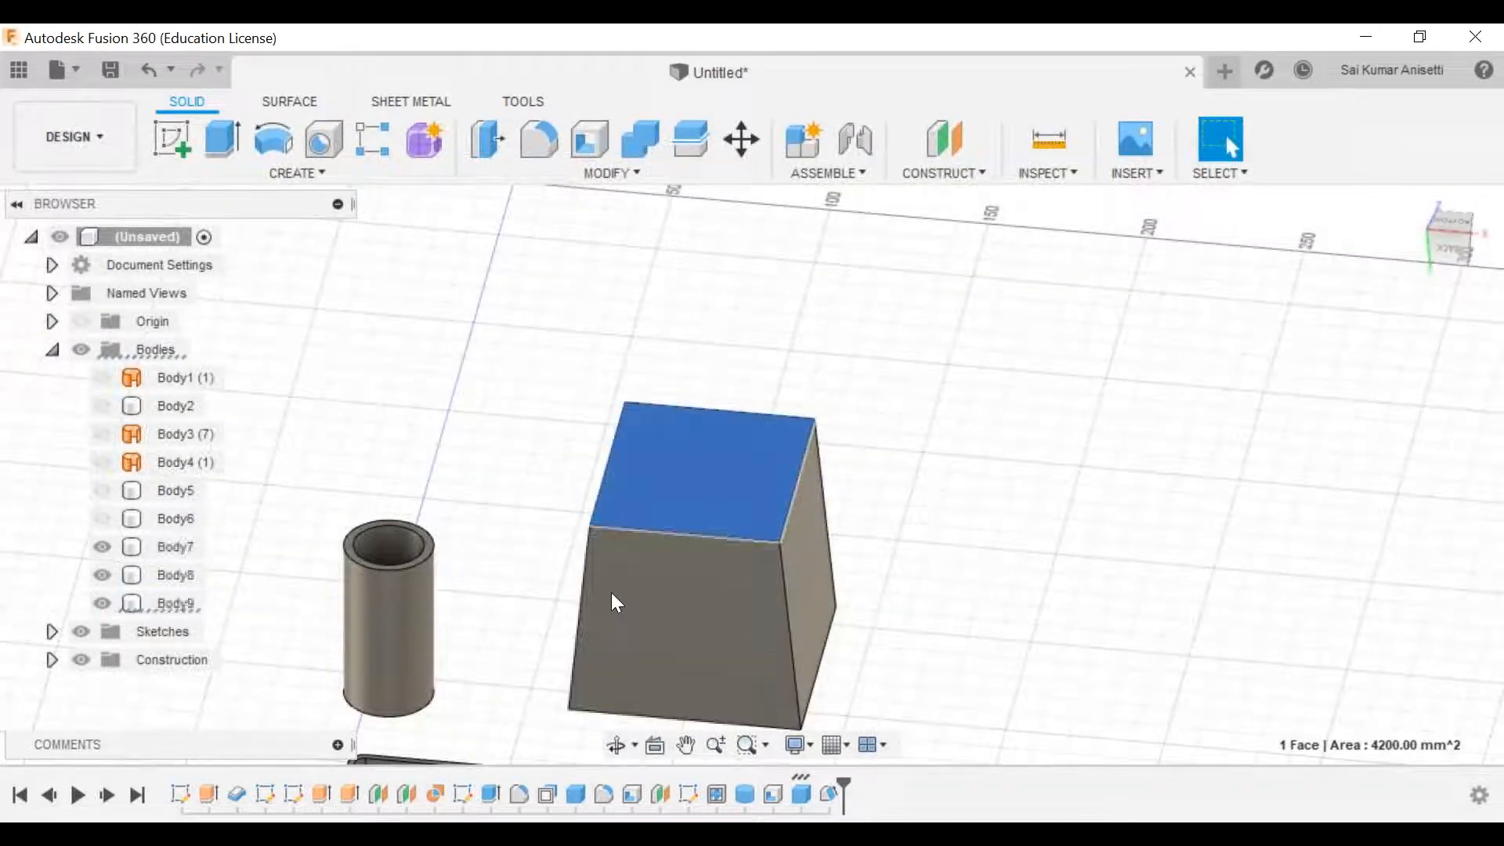
Step: Draft one side face of the tapered box by 55 degrees, using its top face as the draft plane
middle_drag(721, 317, 739, 234)
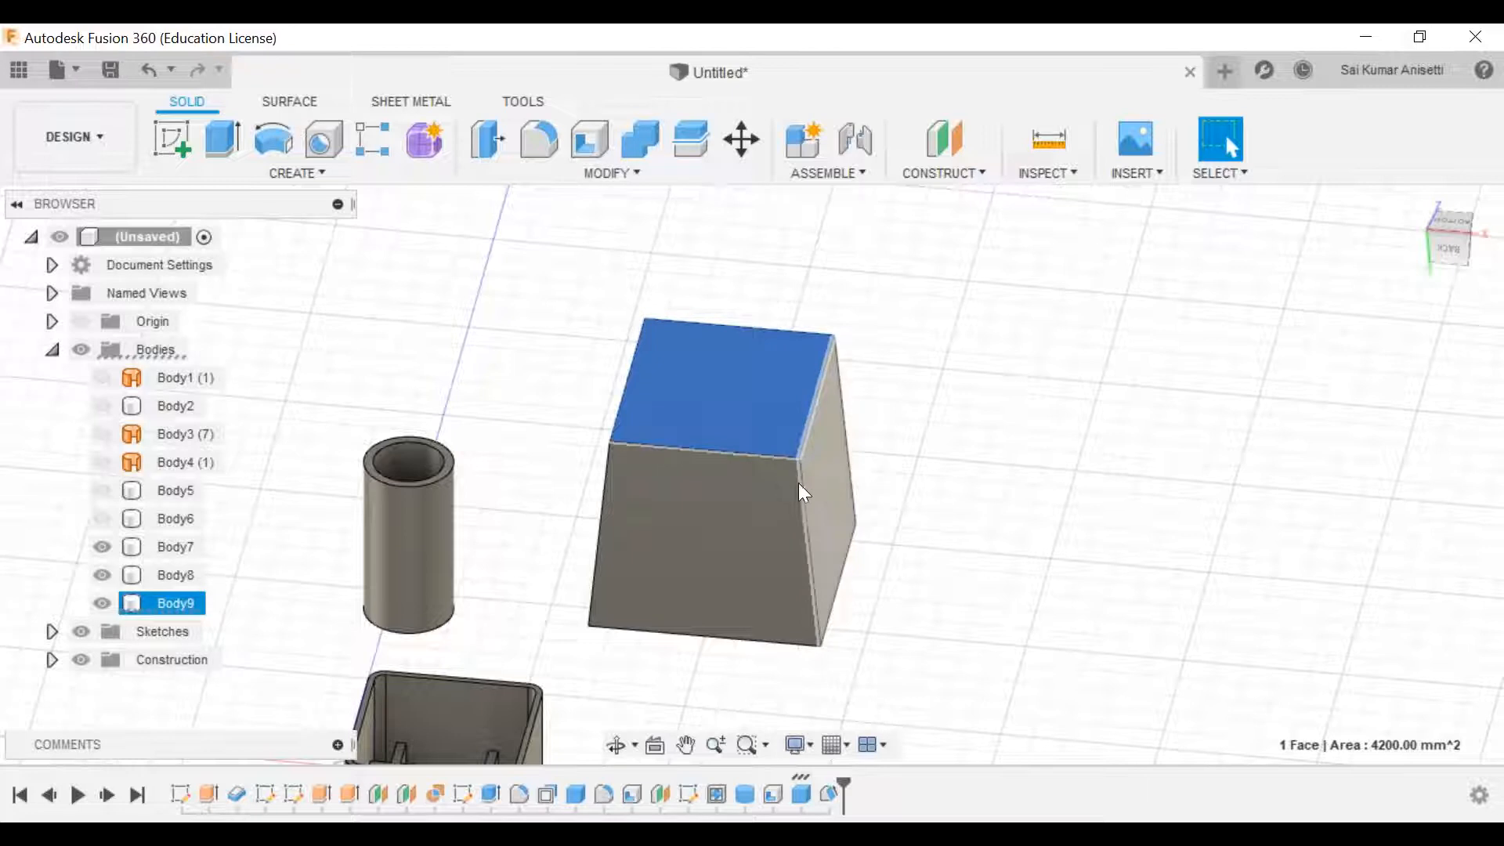
mouse_move(985, 509)
middle_down()
mouse_move(981, 497)
mouse_move(1006, 504)
mouse_move(971, 520)
middle_up()
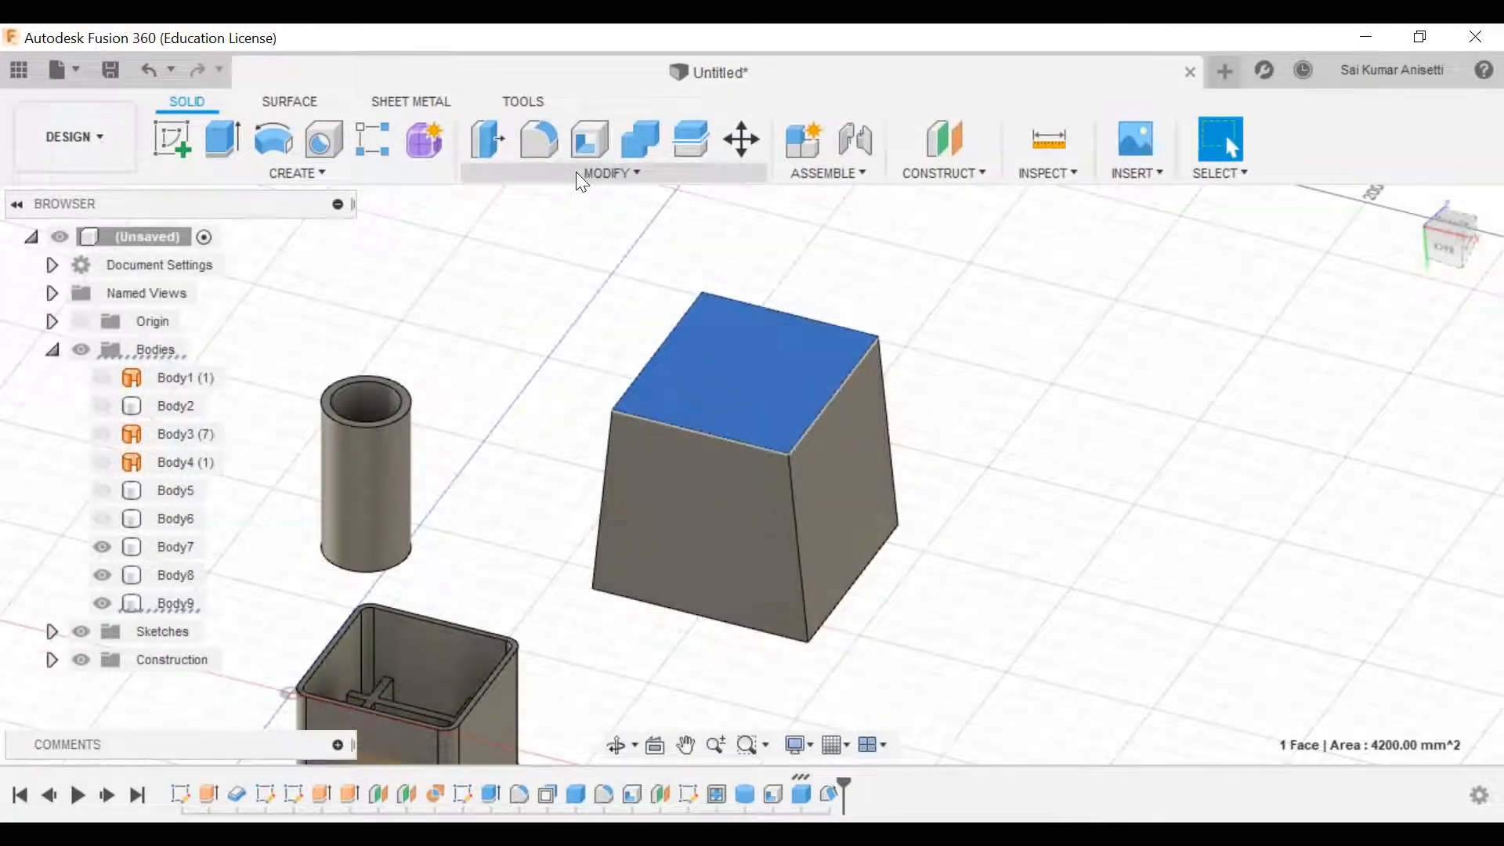
middle_drag(815, 519, 790, 478)
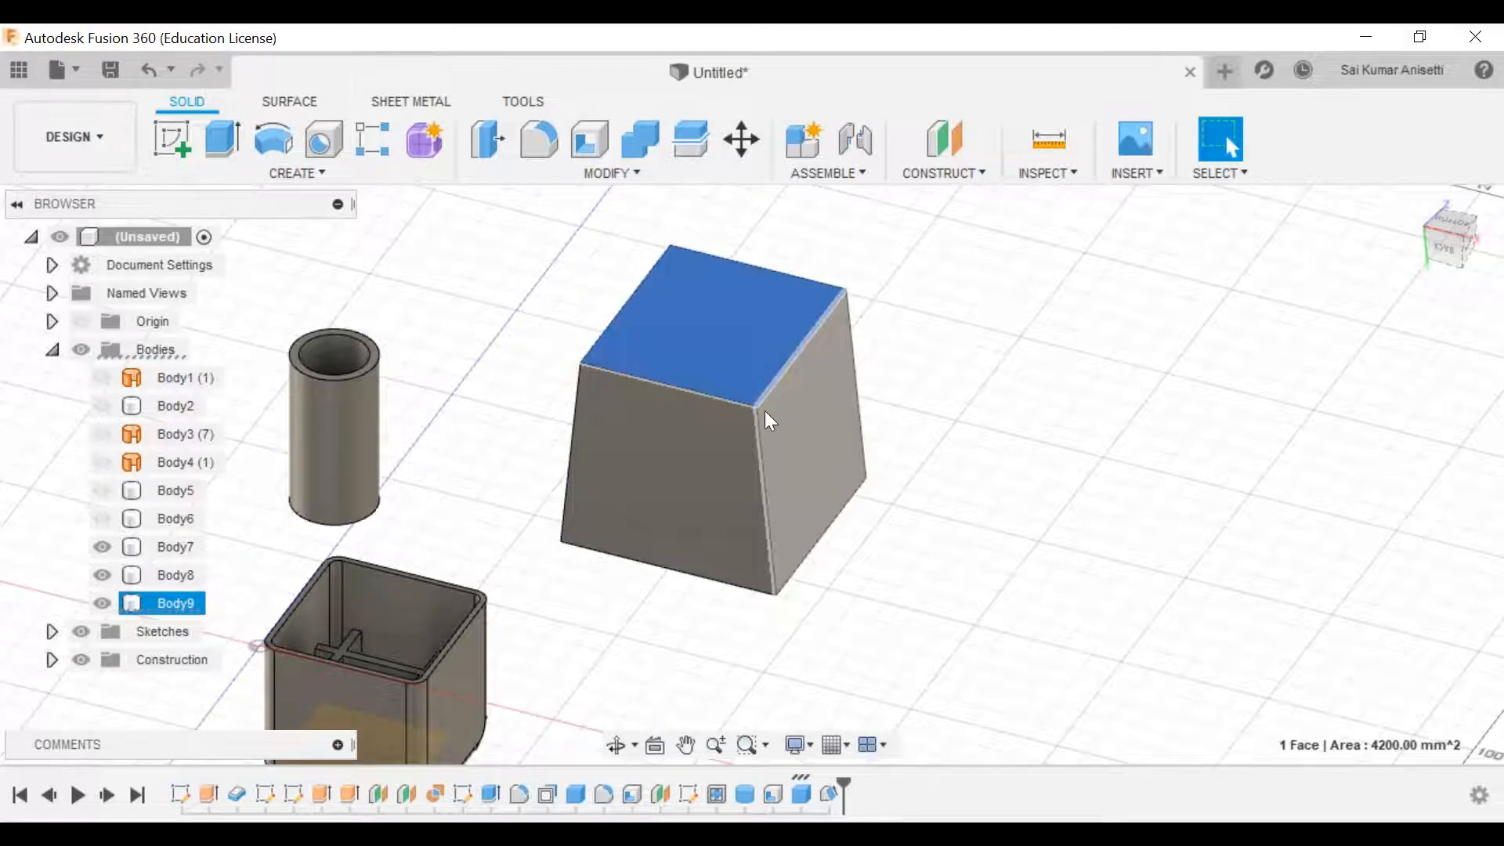
click(563, 174)
click(541, 316)
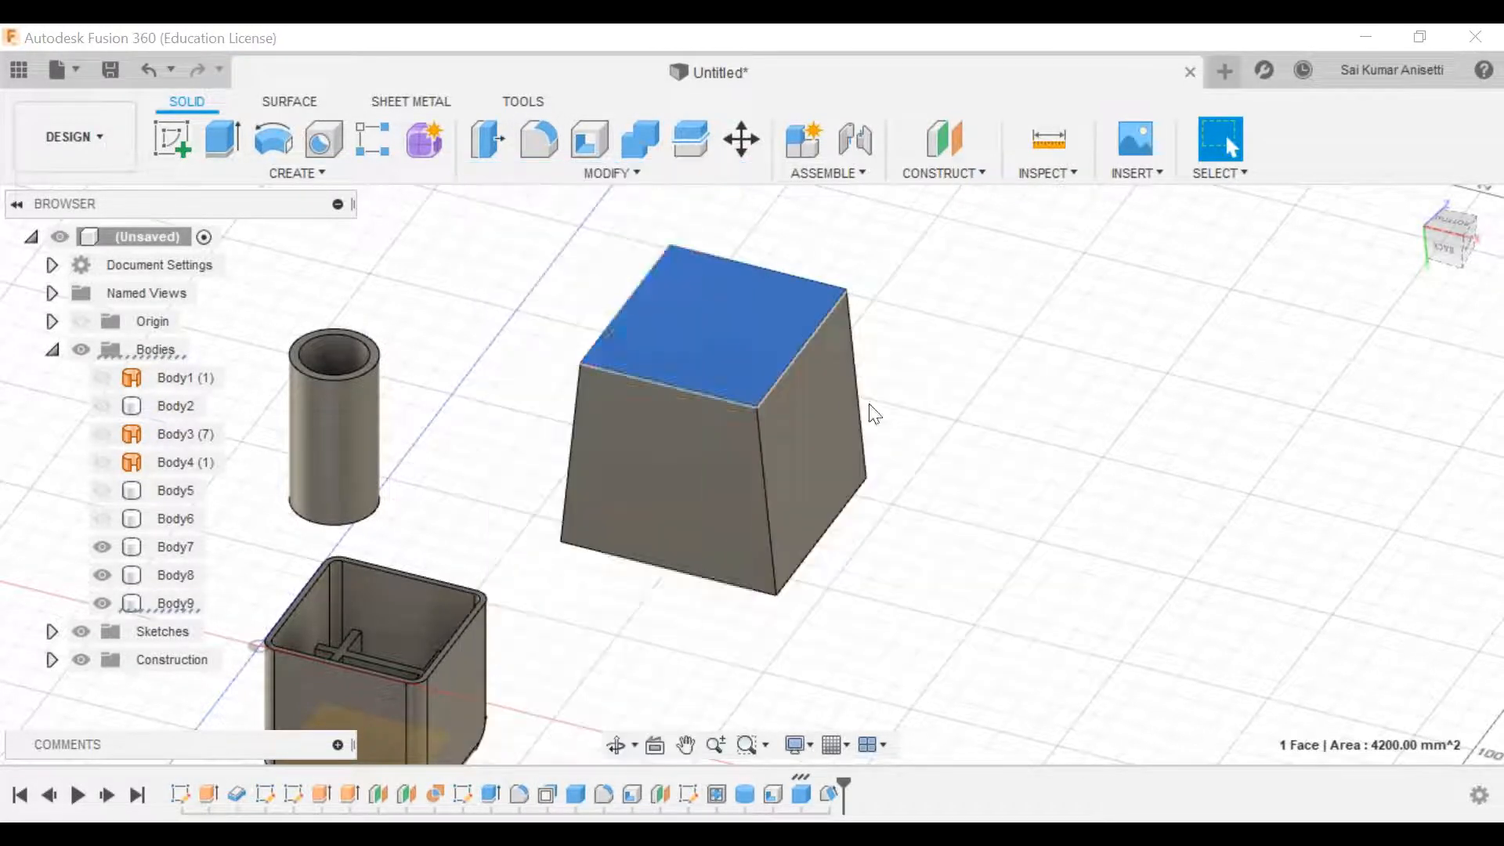
click(735, 469)
middle_drag(924, 476, 993, 453)
drag(830, 241, 850, 237)
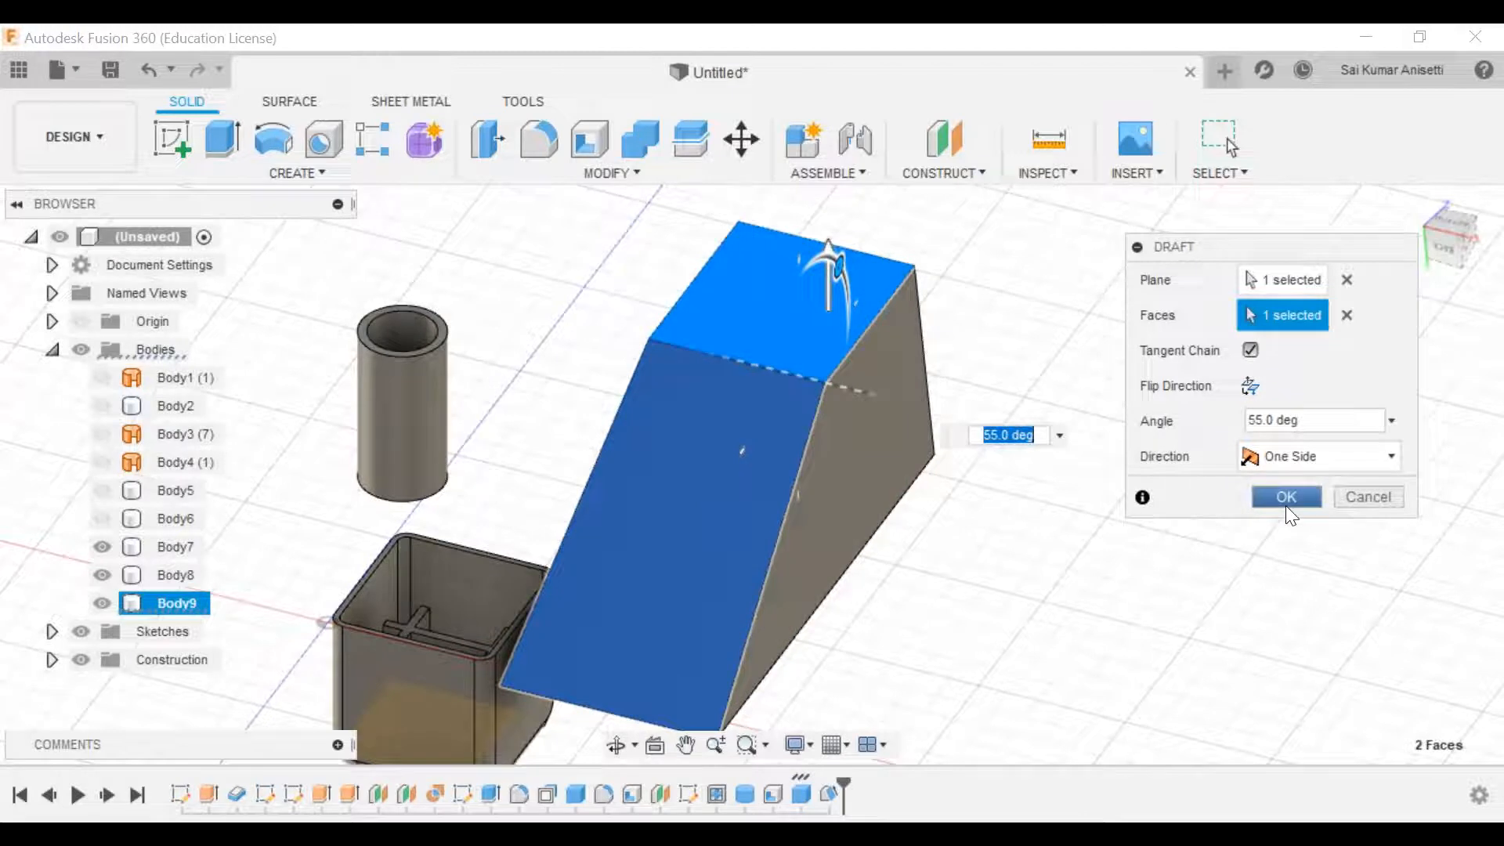
click(1287, 497)
Step: Examine the drafted box looking straight onto its top face
shift+middle_drag(970, 446, 889, 509)
click(836, 337)
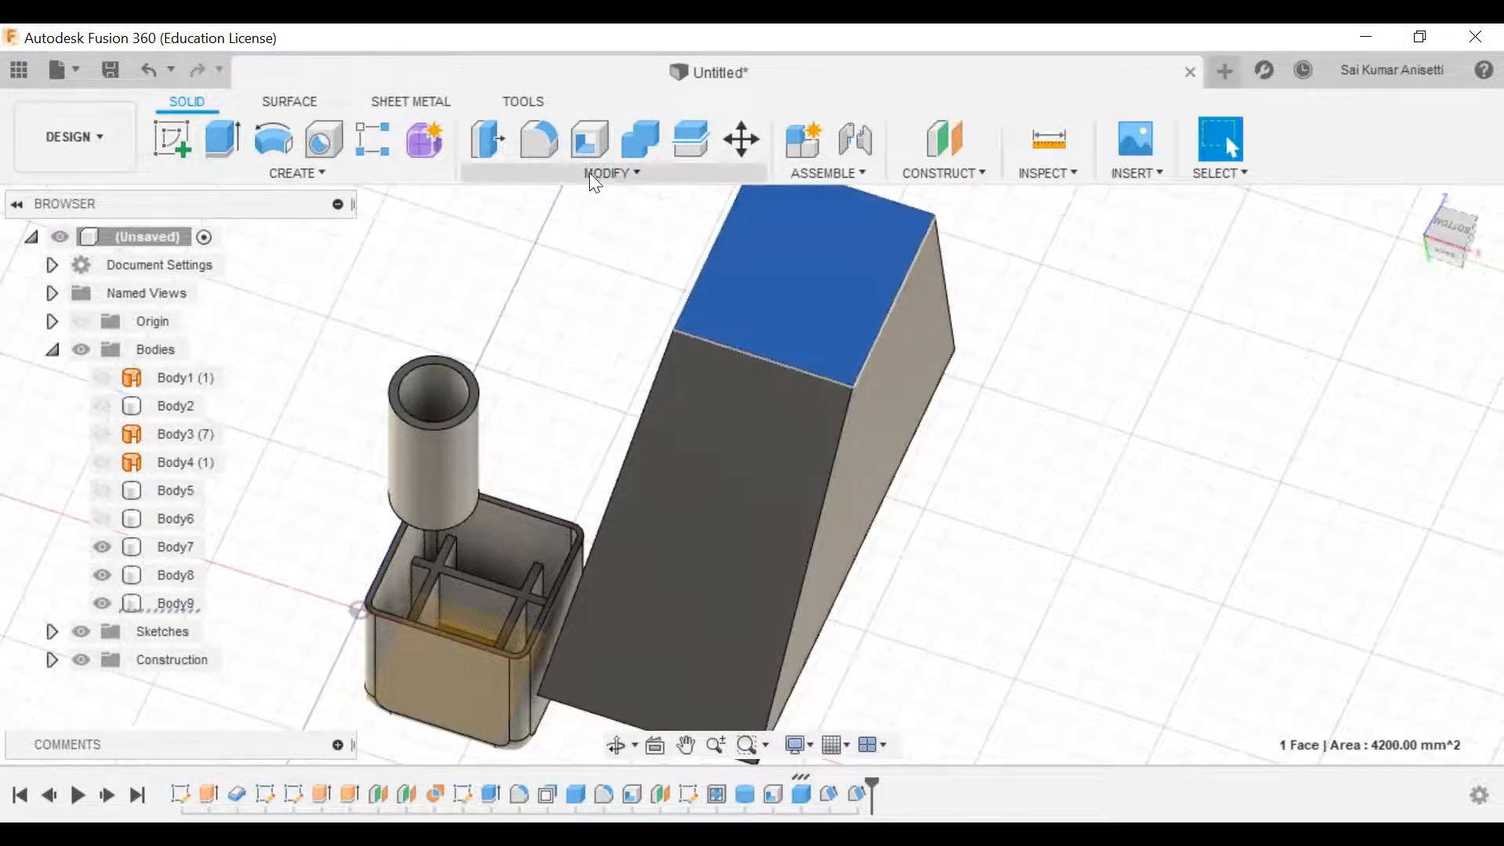
click(655, 744)
middle_drag(972, 521, 876, 340)
scroll(917, 390, down, 1)
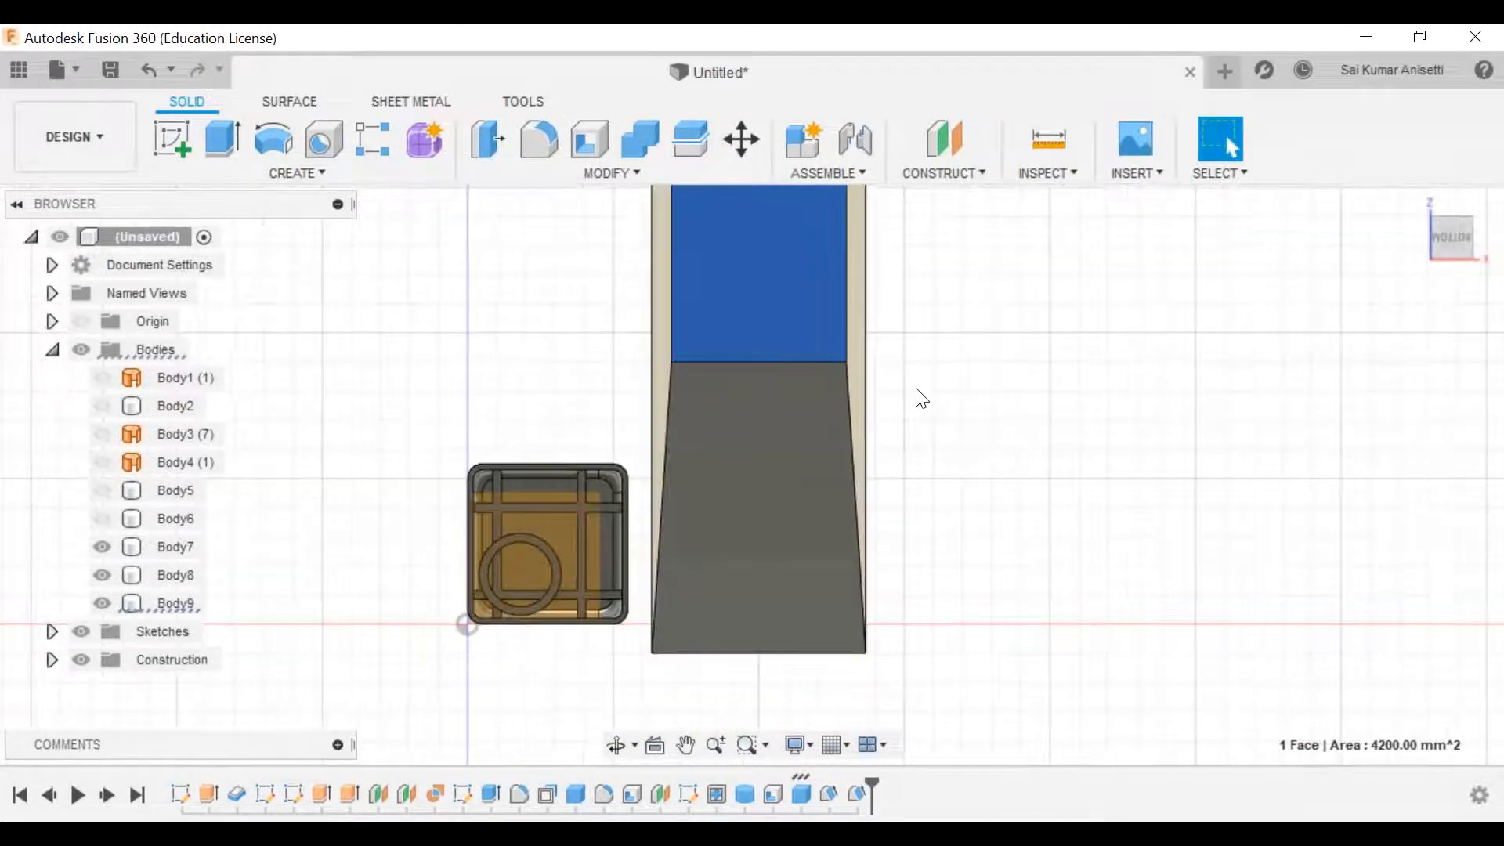
scroll(917, 389, down, 3)
middle_drag(911, 391, 883, 412)
scroll(883, 412, down, 1)
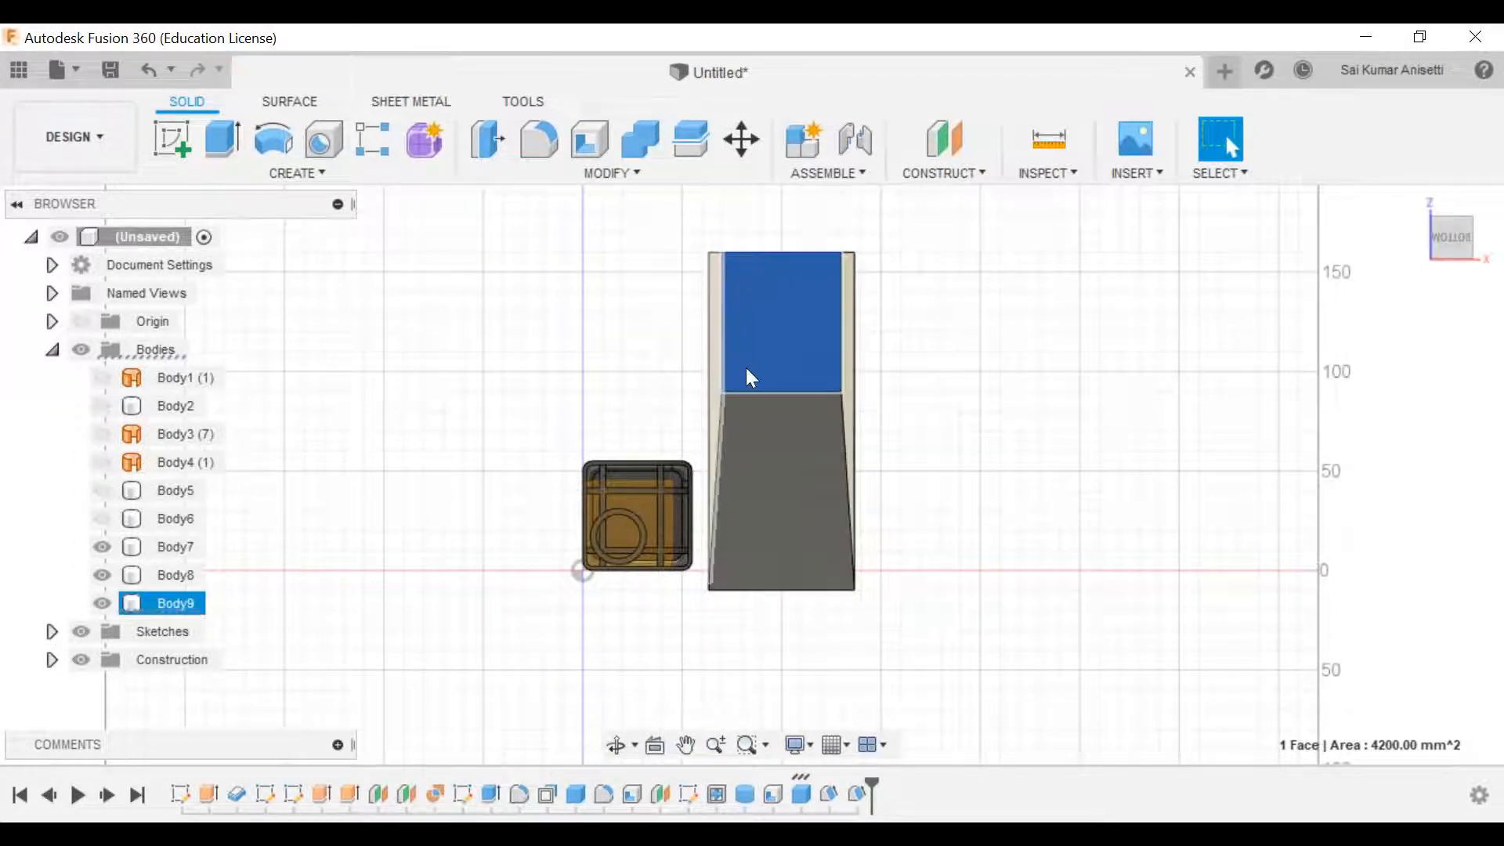
Step: Examine the box's sloped face and adjoining side face from oblique angles
shift+middle_drag(806, 548, 599, 385)
middle_drag(907, 486, 972, 471)
scroll(809, 440, up, 3)
shift+middle_drag(812, 450, 729, 502)
click(1188, 226)
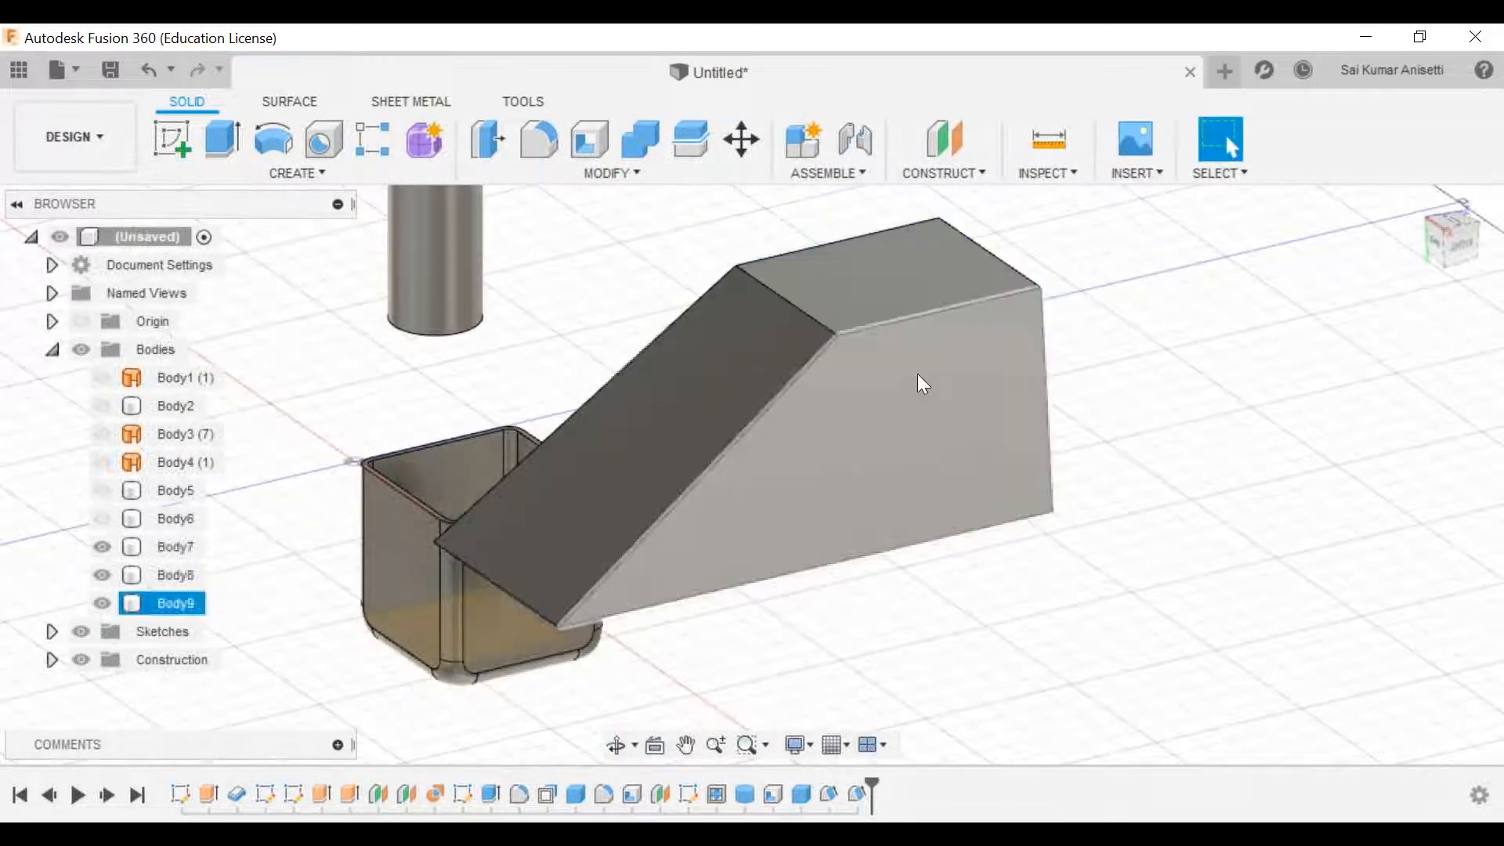
middle_drag(828, 488, 779, 549)
shift+middle_drag(715, 507, 749, 468)
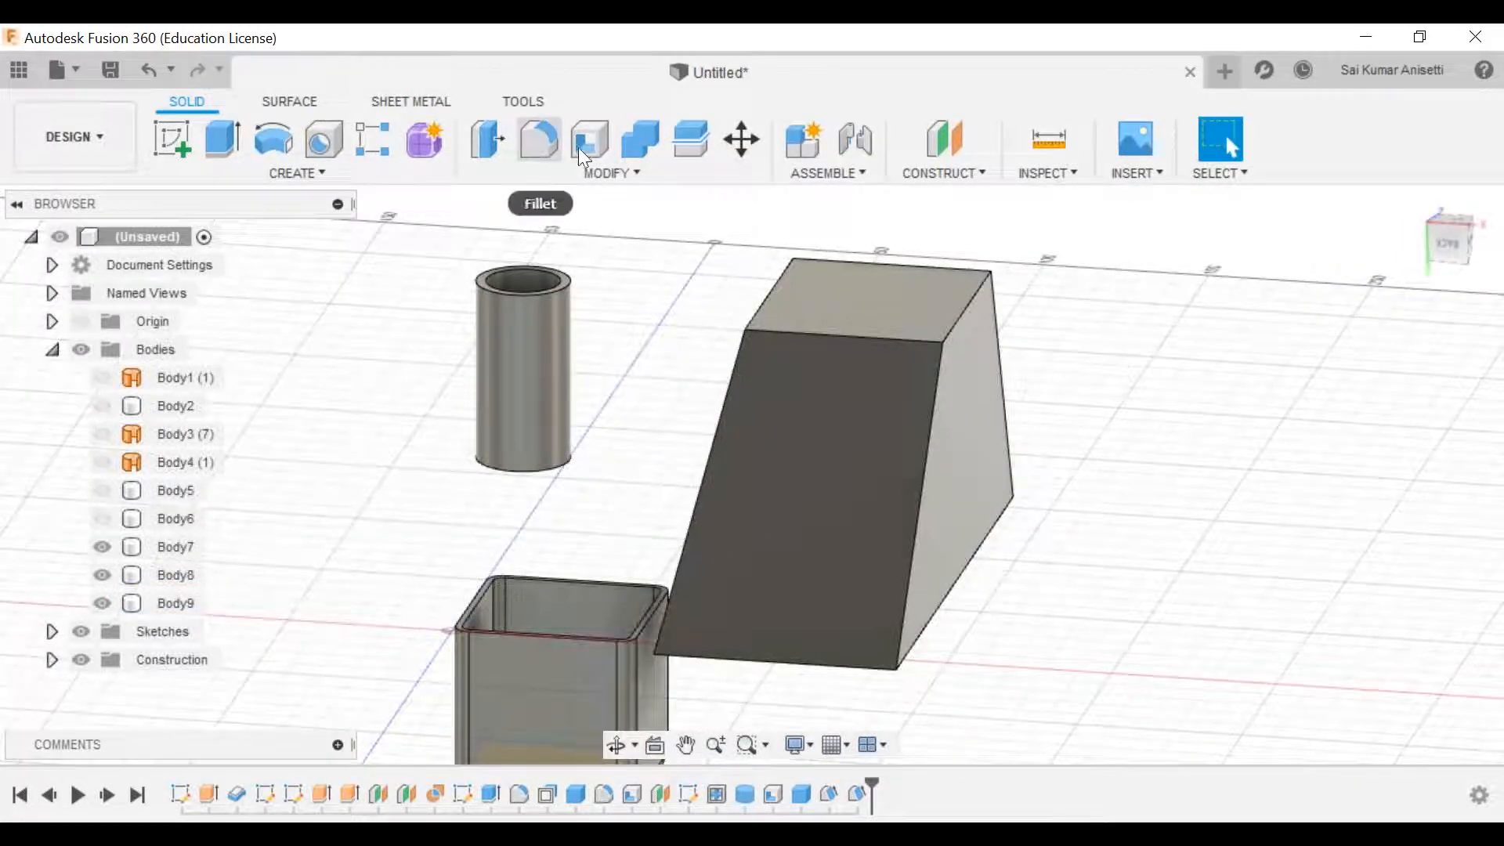
Step: Compare the box's top, steeply sloped and tapered side faces from several angles, selecting the tapered side face for inspection
click(600, 165)
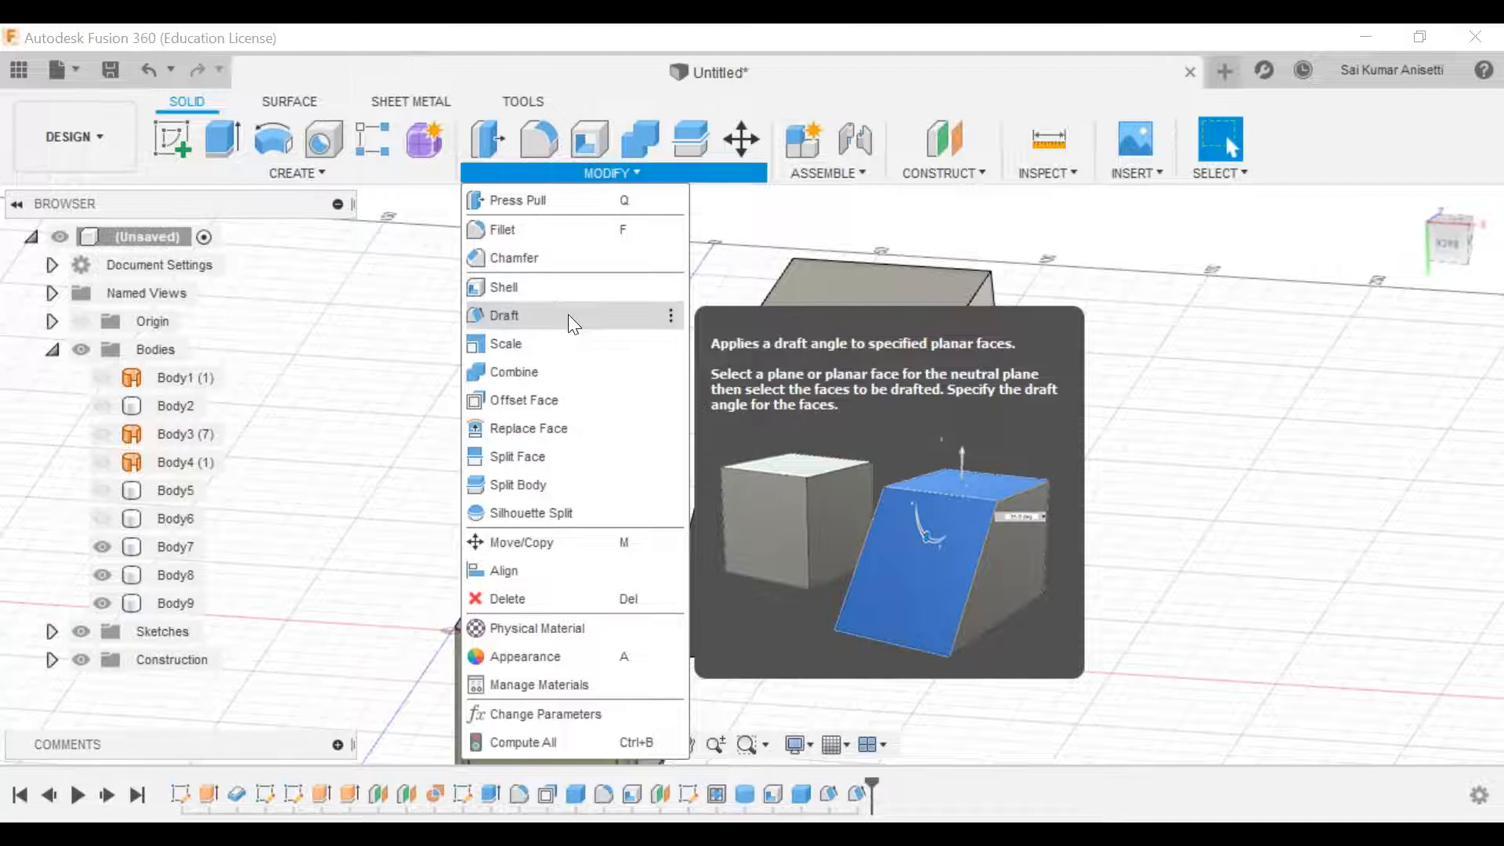
key(Escape)
click(761, 360)
shift+middle_drag(762, 361, 873, 517)
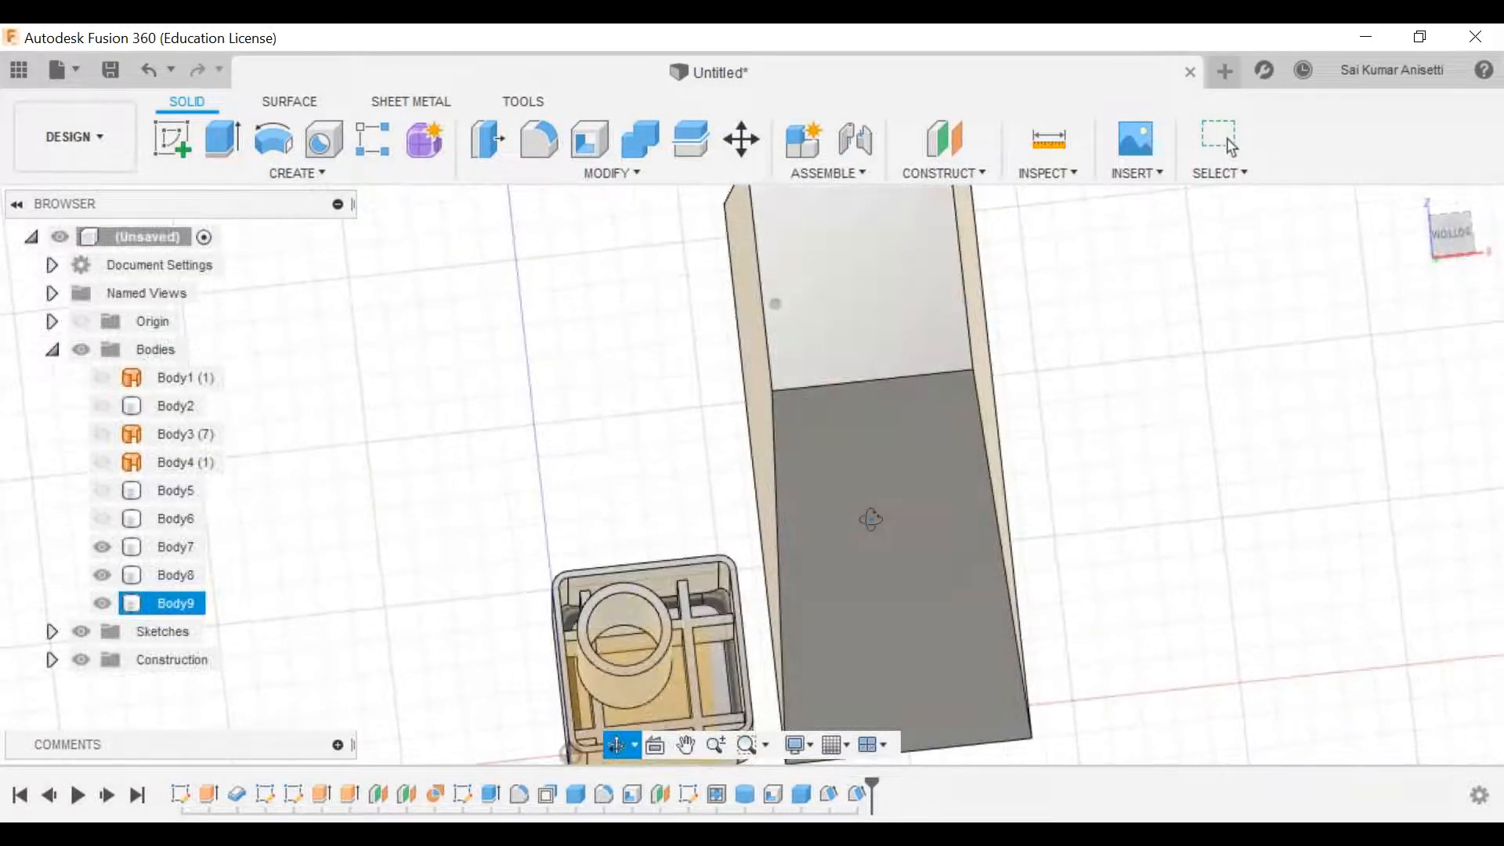
shift+middle_drag(917, 322, 877, 369)
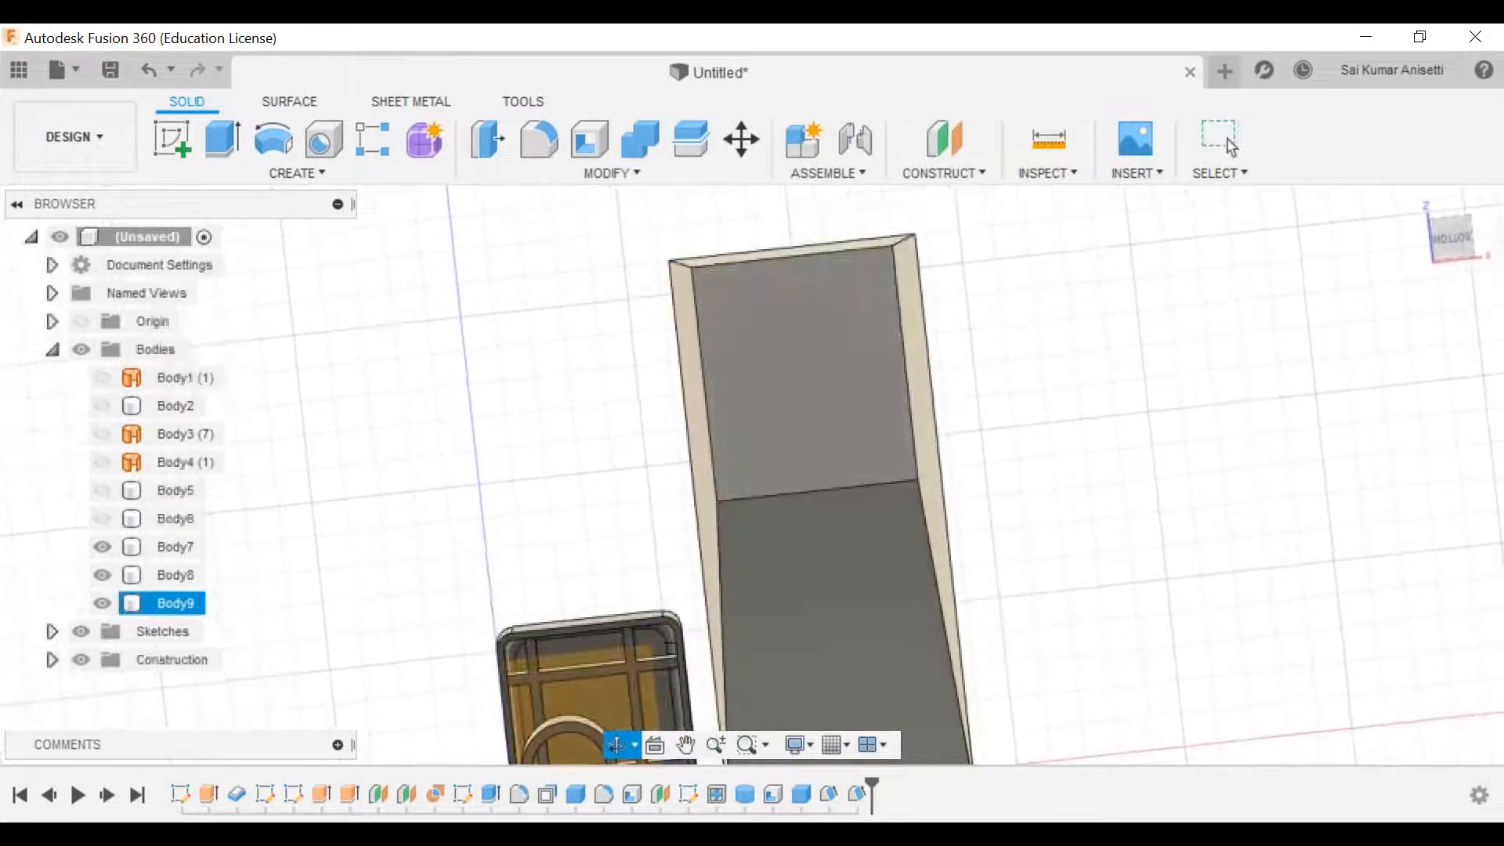
click(943, 329)
click(843, 619)
shift+middle_drag(843, 619, 741, 454)
shift+middle_drag(851, 480, 977, 452)
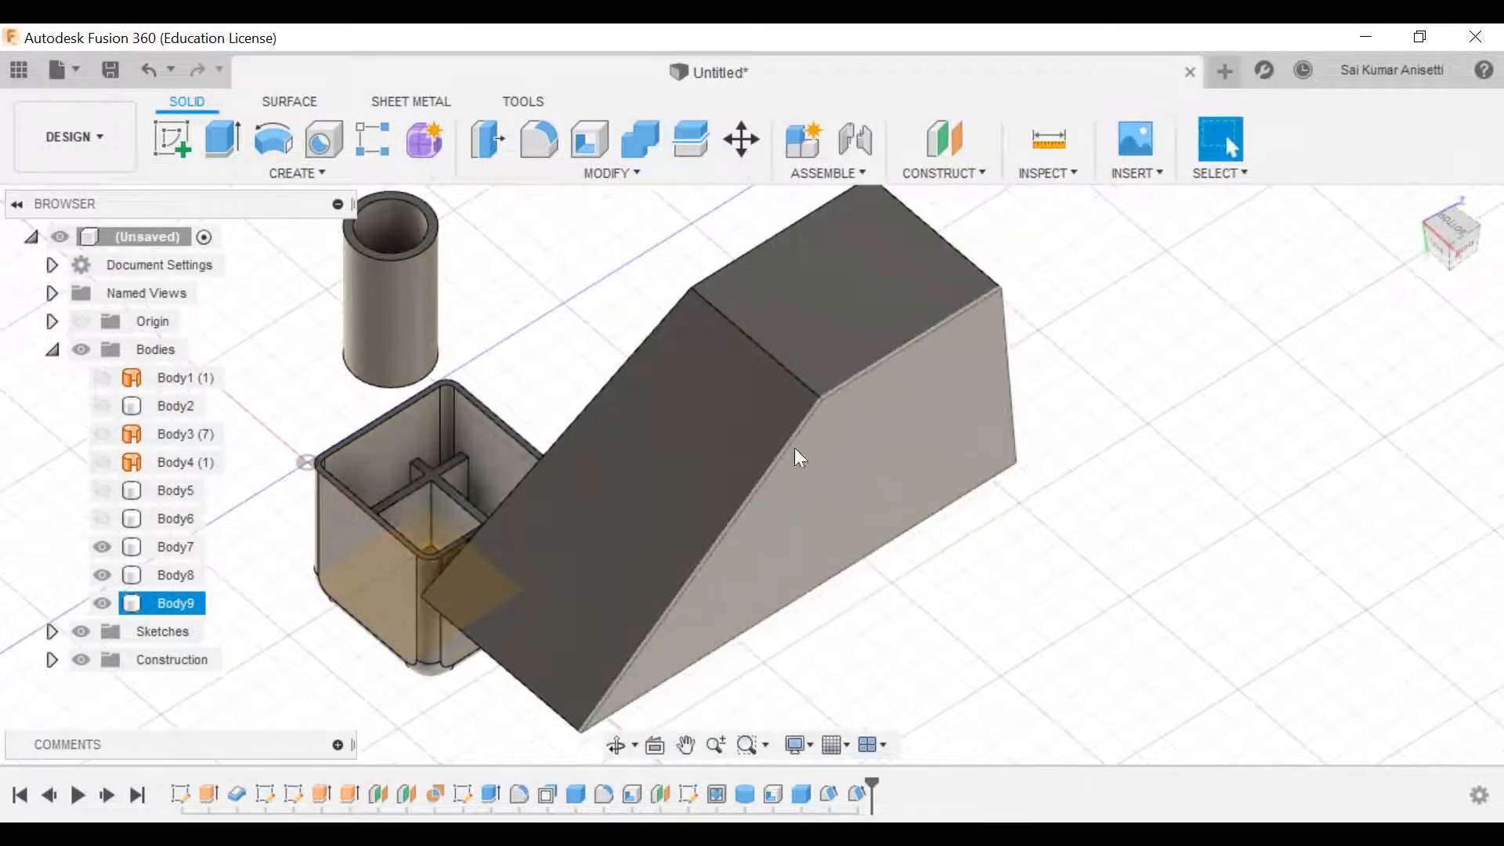
click(940, 443)
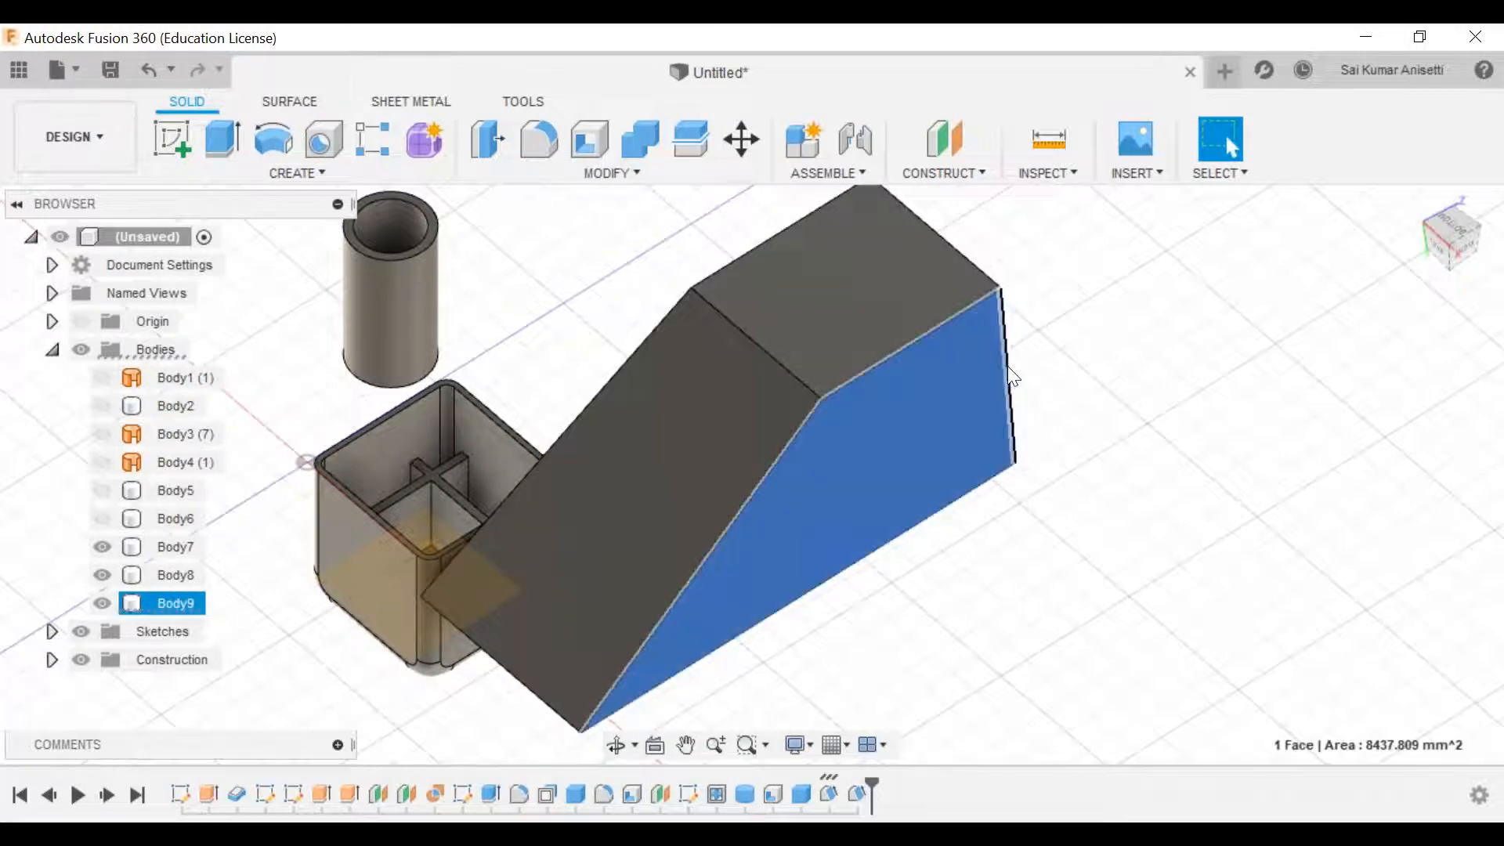
click(1031, 447)
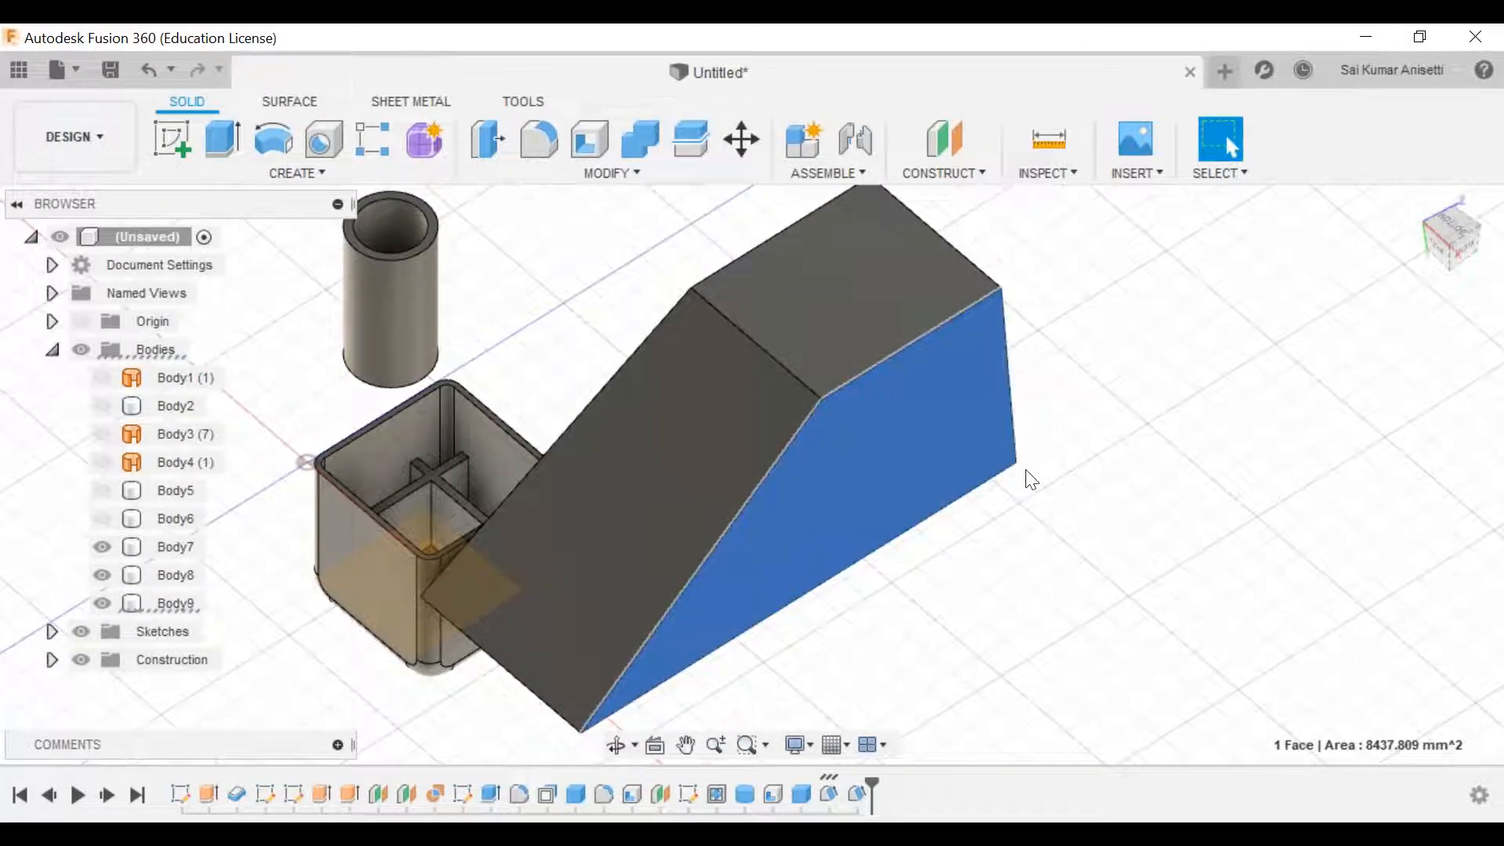
shift+middle_drag(792, 407, 924, 486)
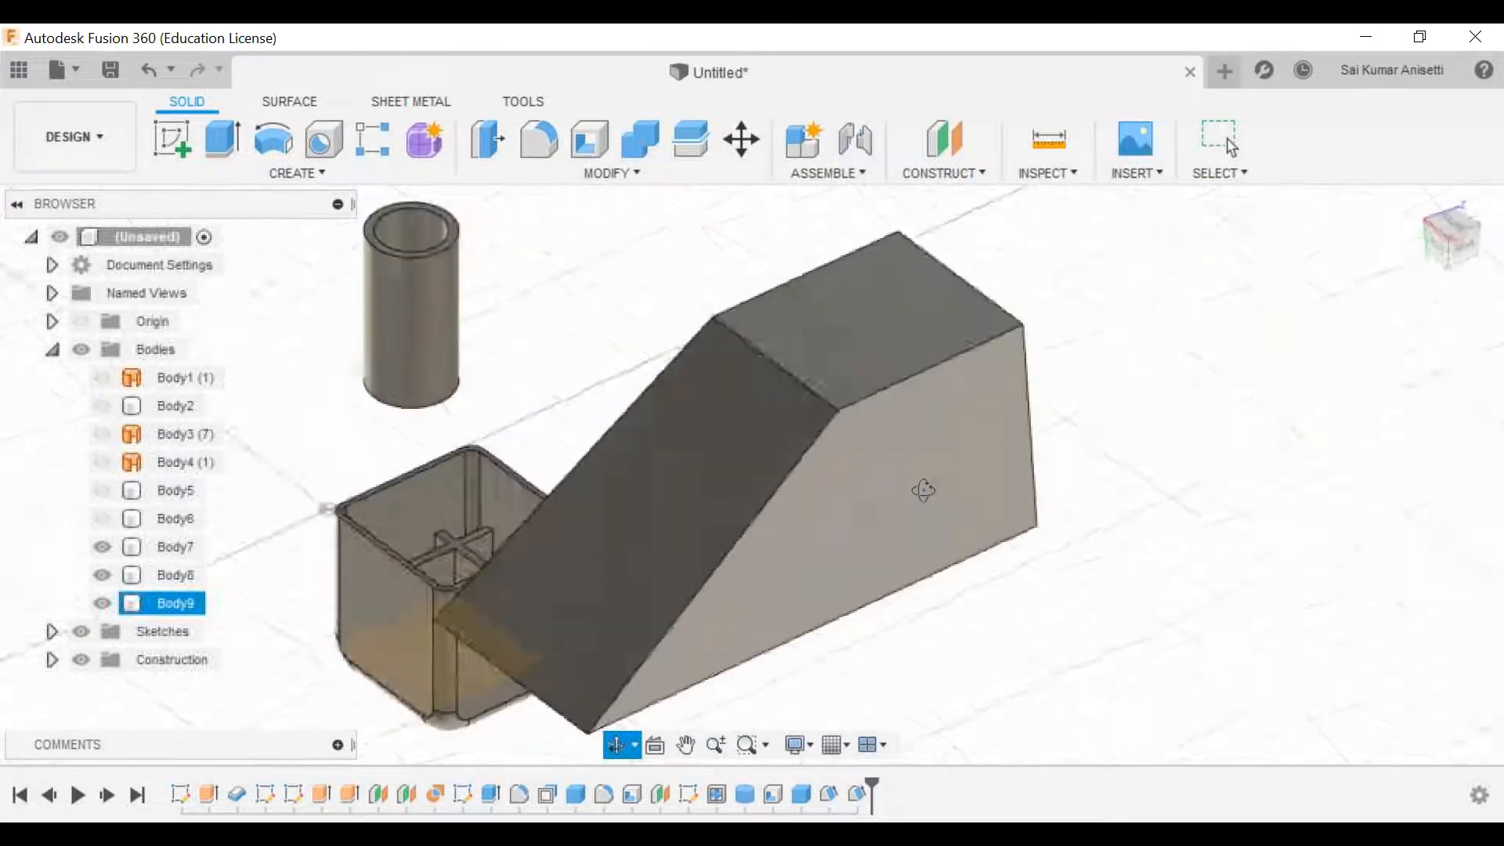
Step: Start the Scale command for resizing a solid body
click(613, 179)
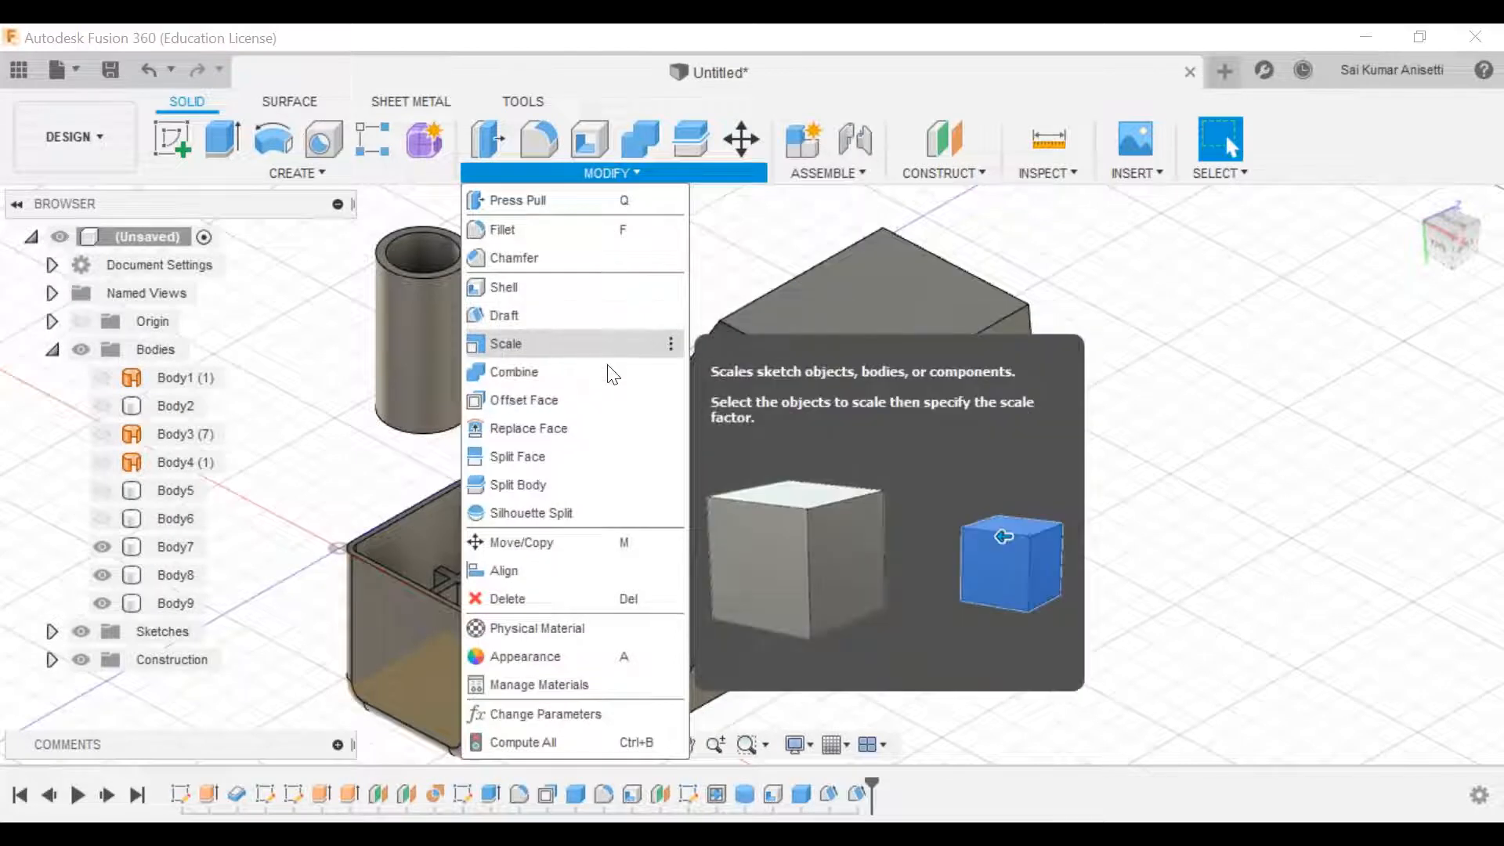
key(Escape)
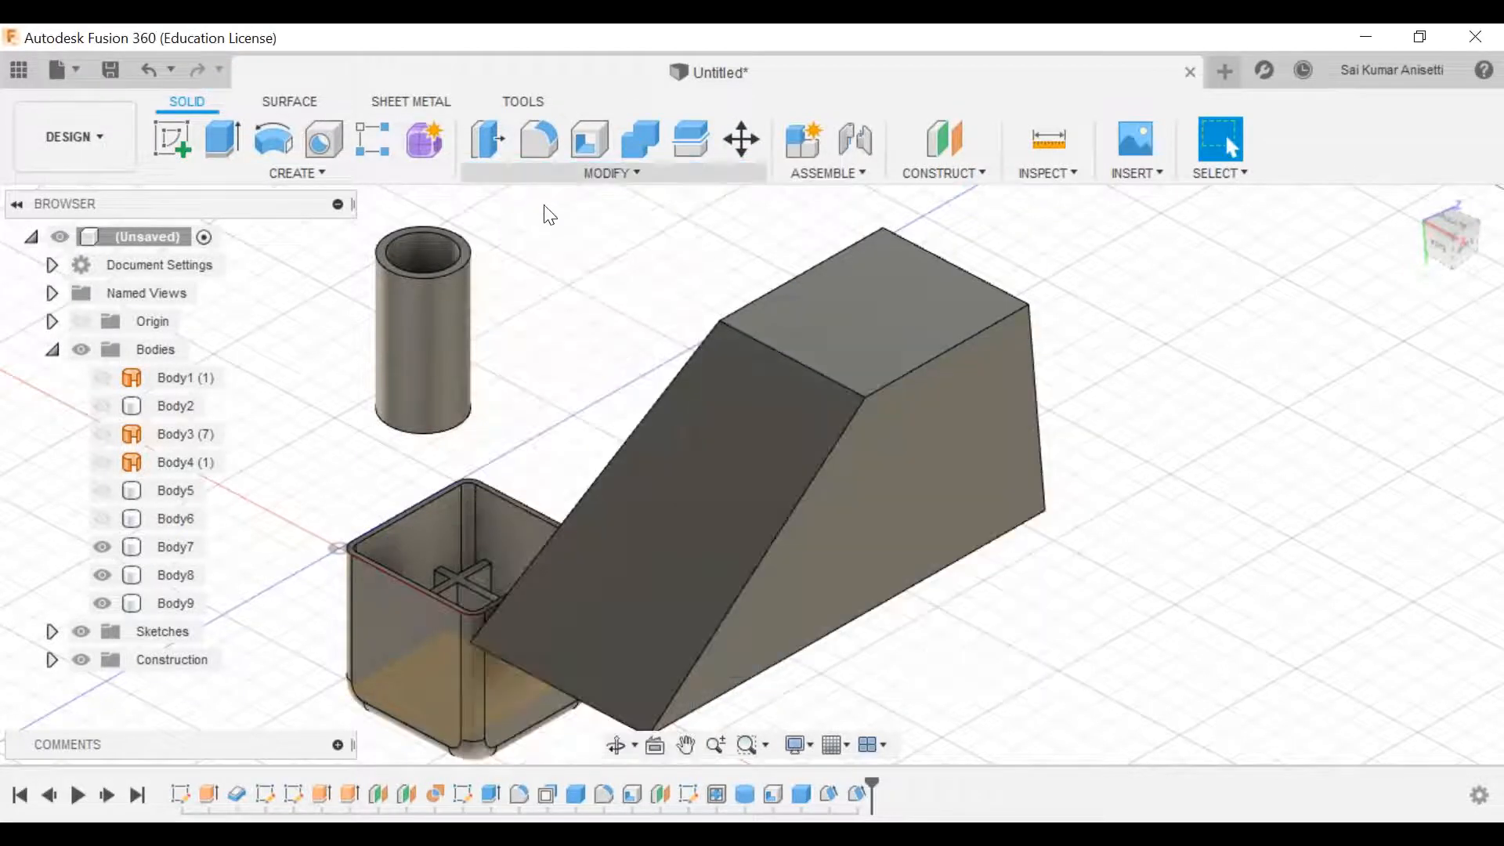
click(548, 173)
key(Escape)
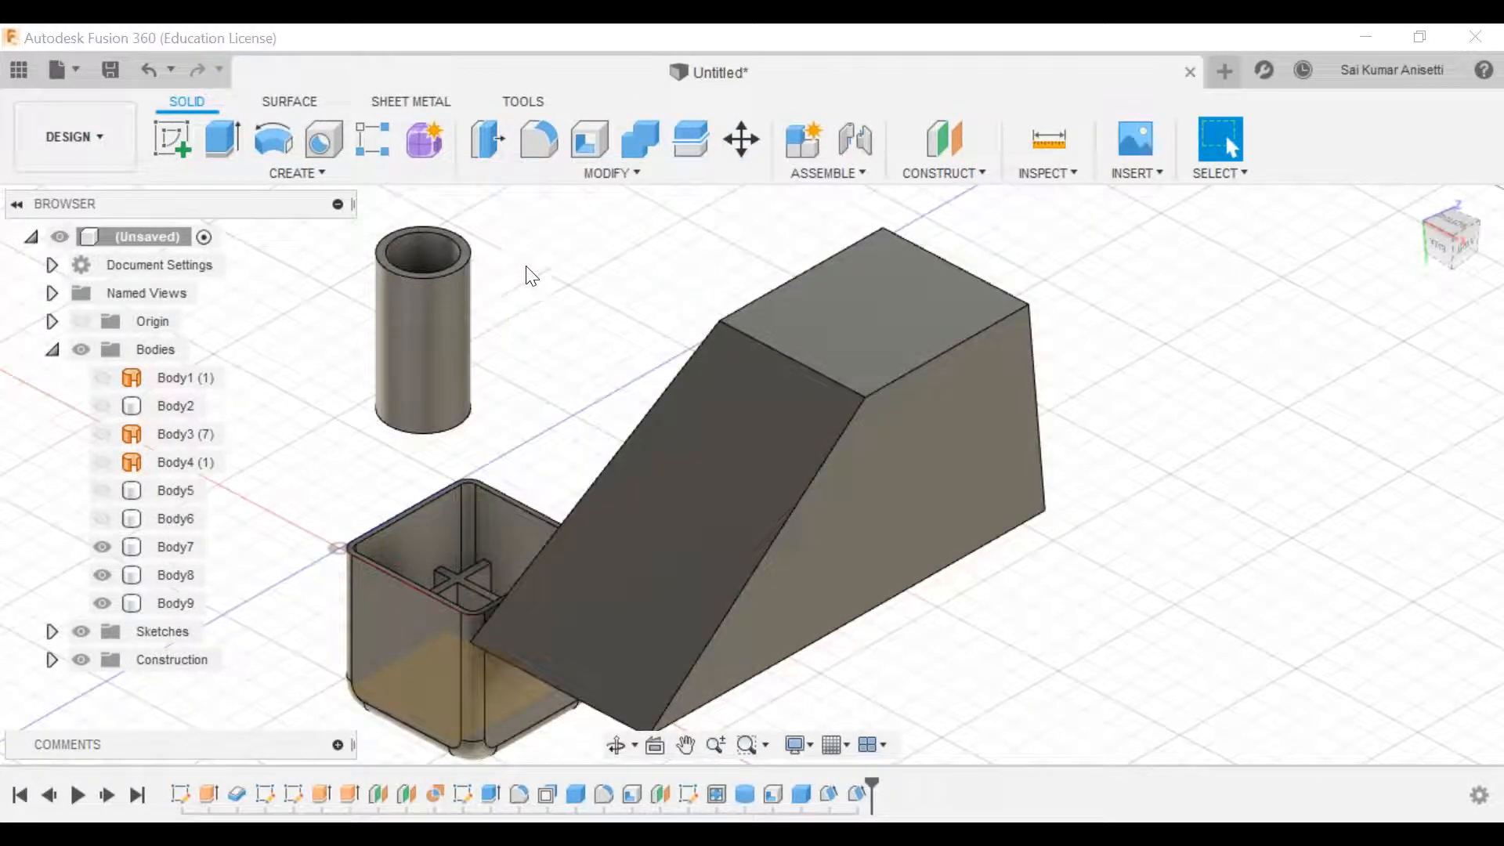
click(550, 173)
click(528, 343)
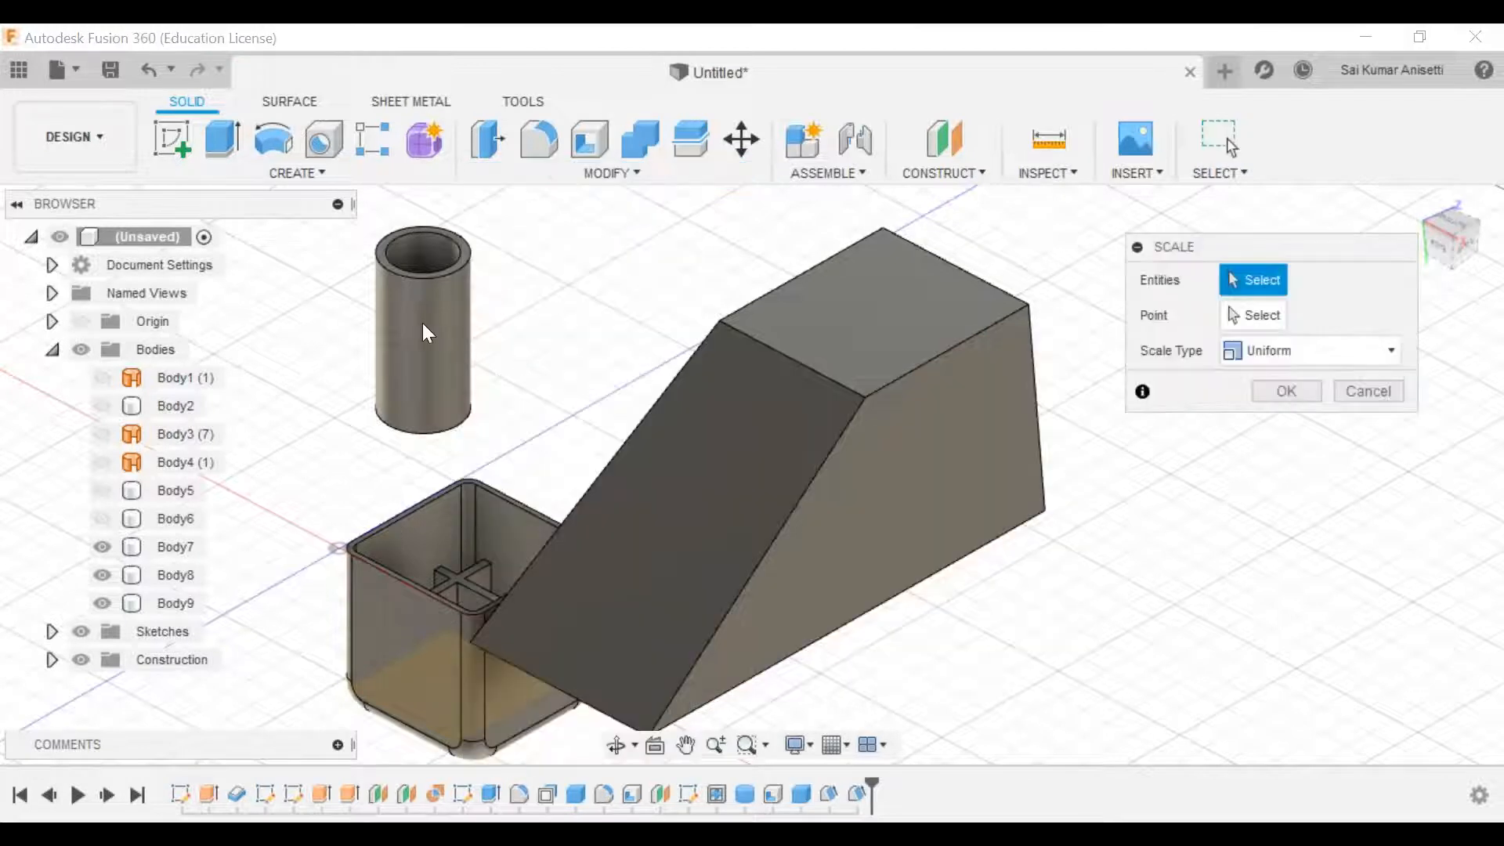
Step: Scale the hollow cylinder body uniformly by a factor of 0.5
click(426, 322)
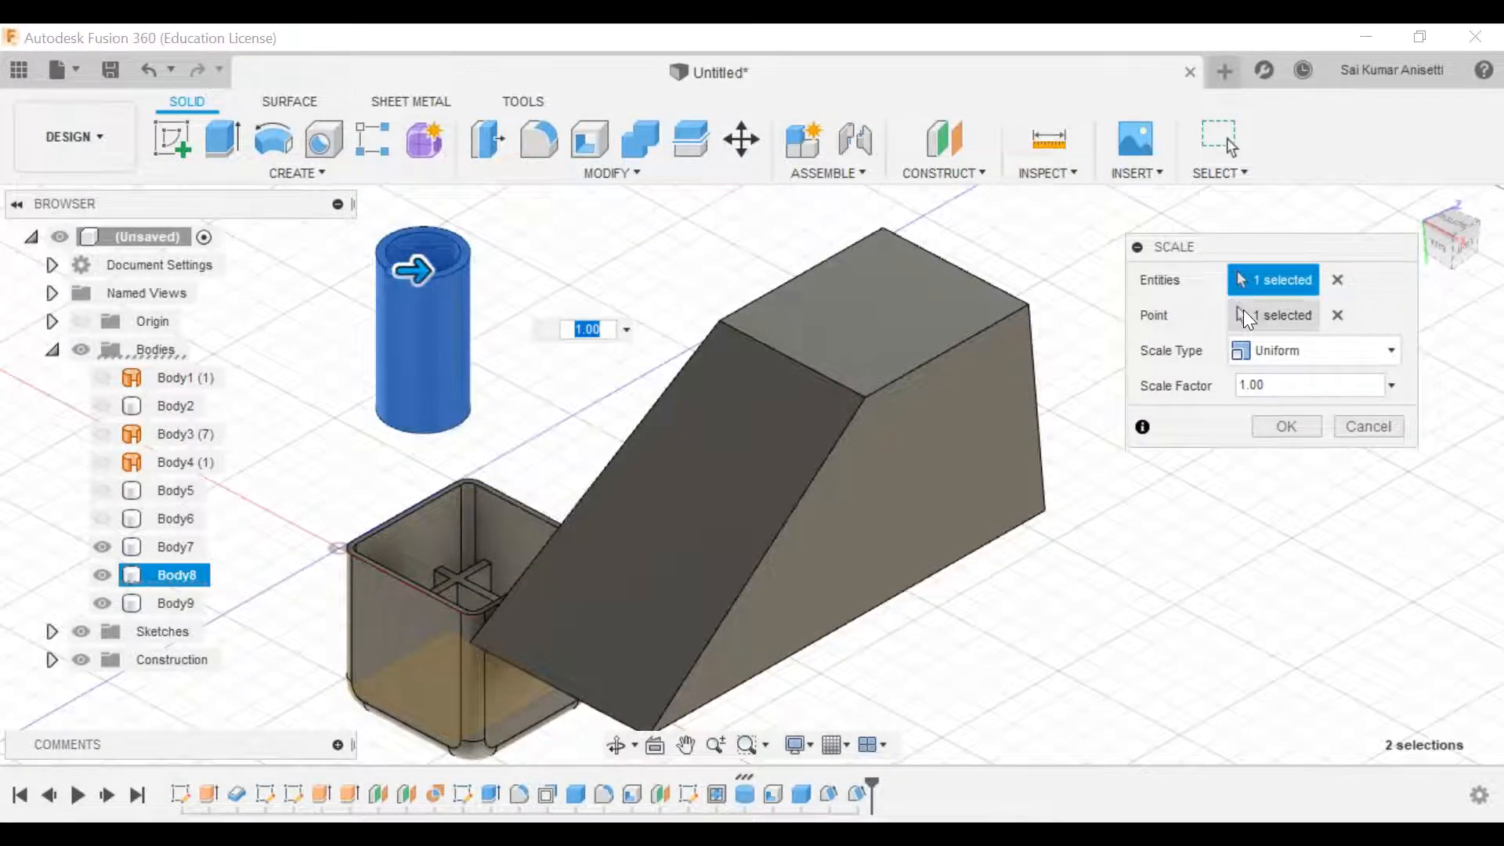
drag(1286, 387, 1224, 393)
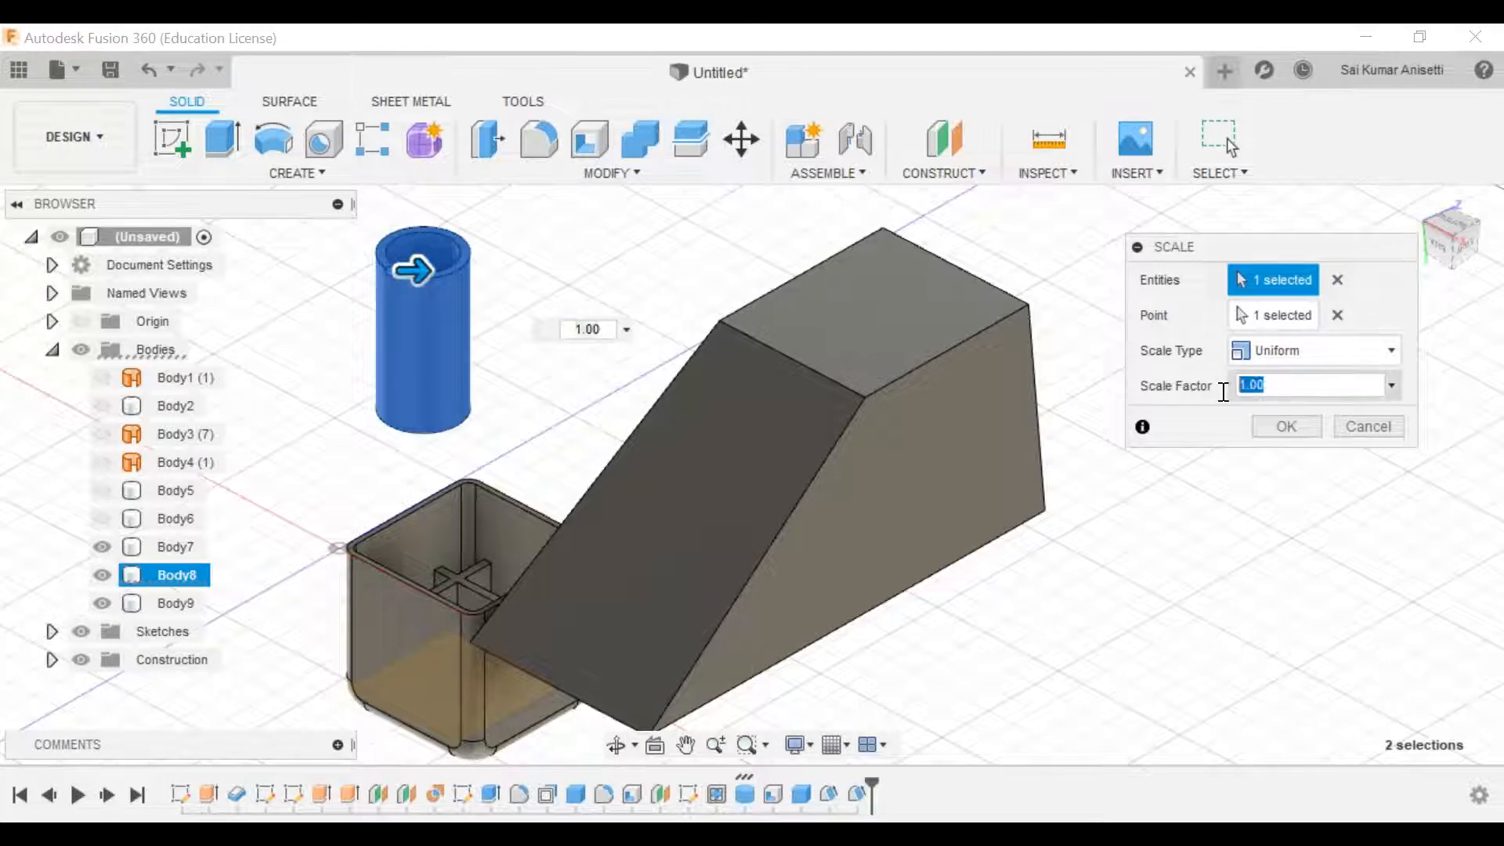
text(2)
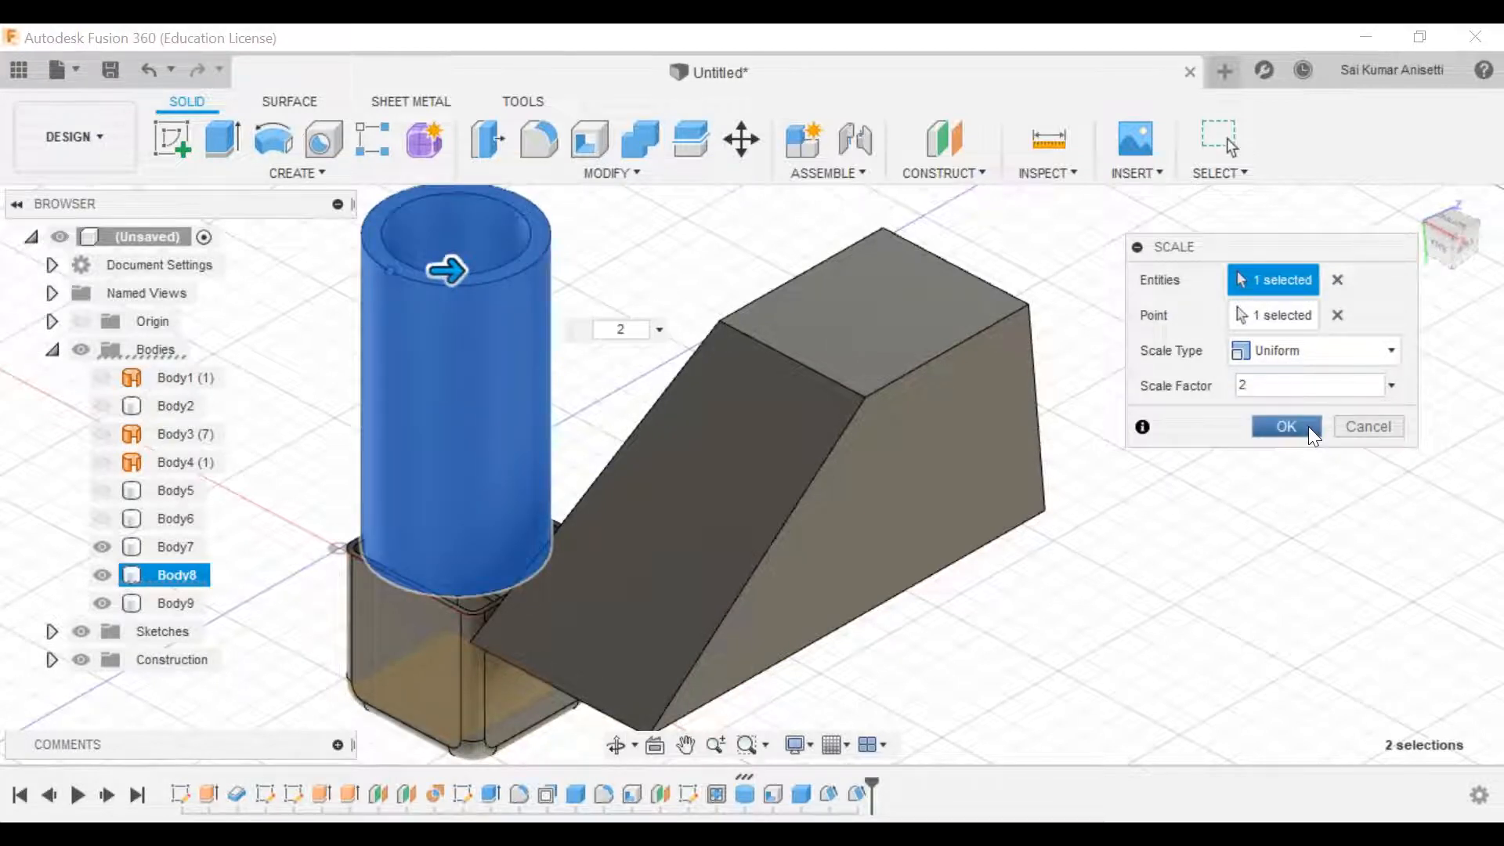
drag(1271, 385, 1216, 378)
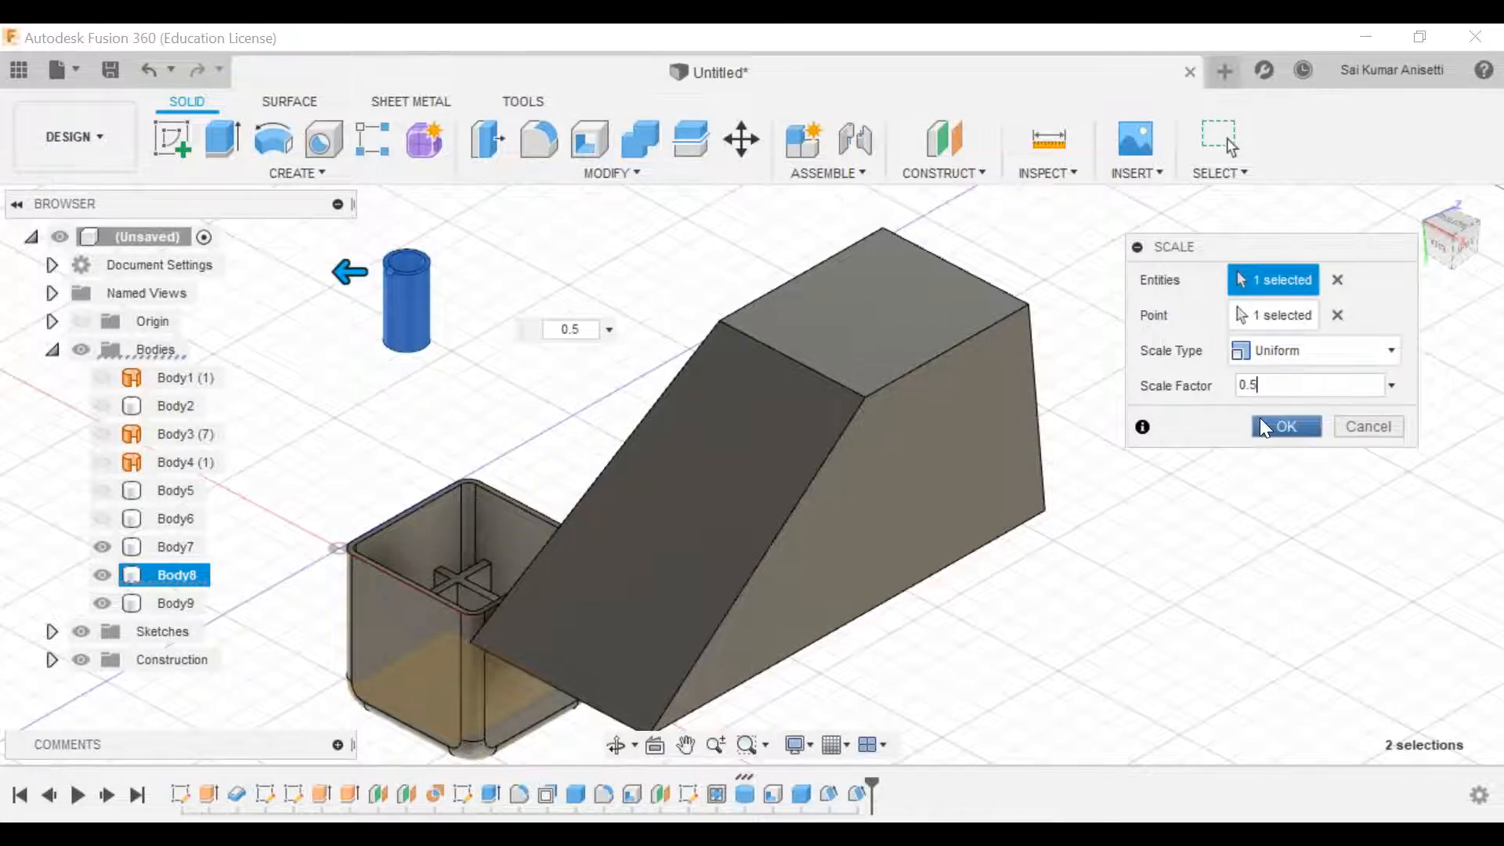
click(1262, 418)
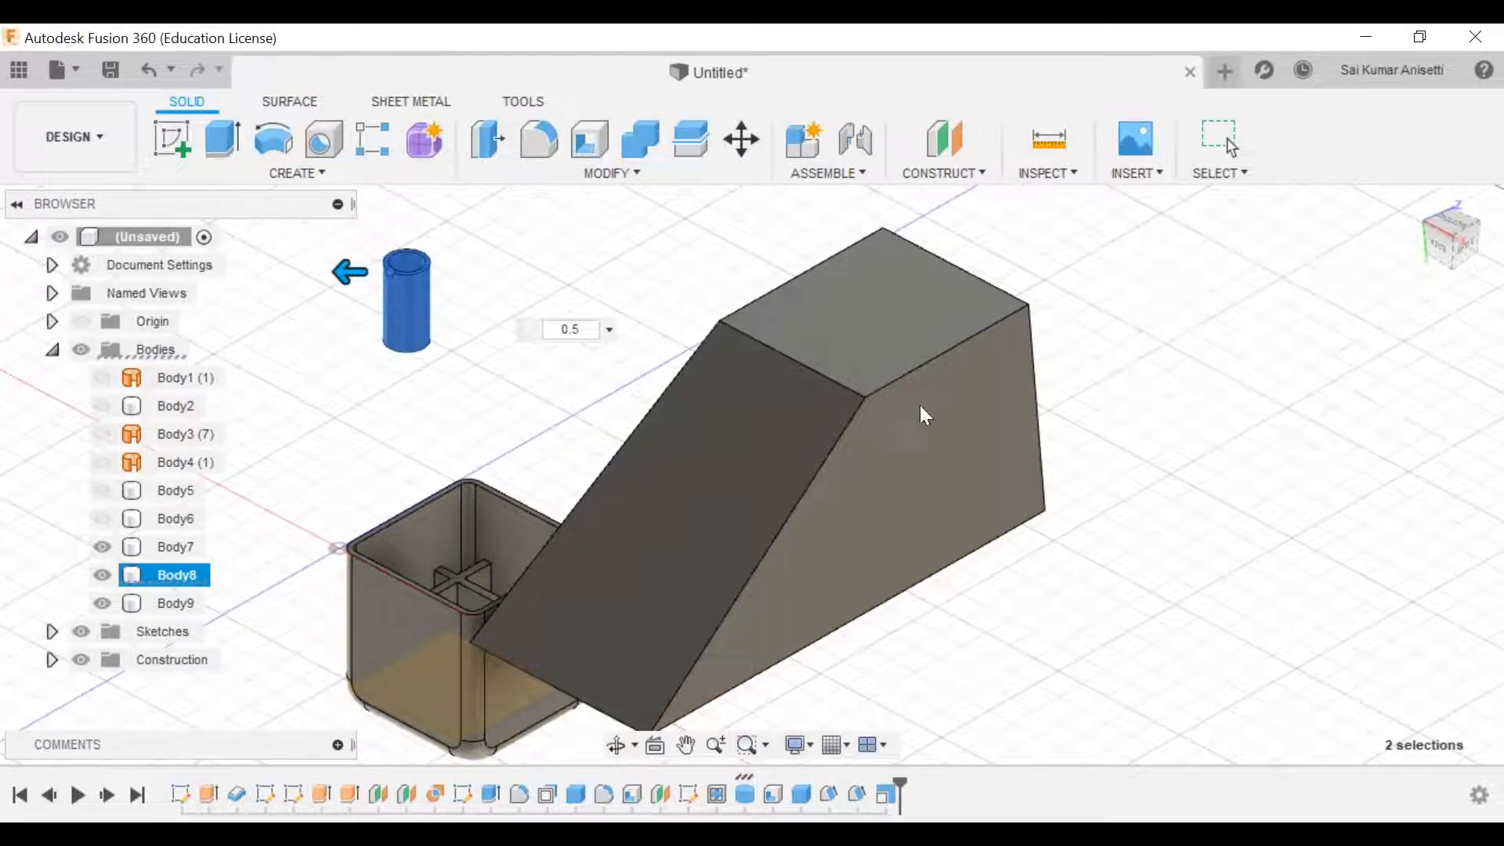
Step: Hide the open box, the hollow cylinder and the wedge-shaped block (Body7, Body8 and Body9)
click(595, 174)
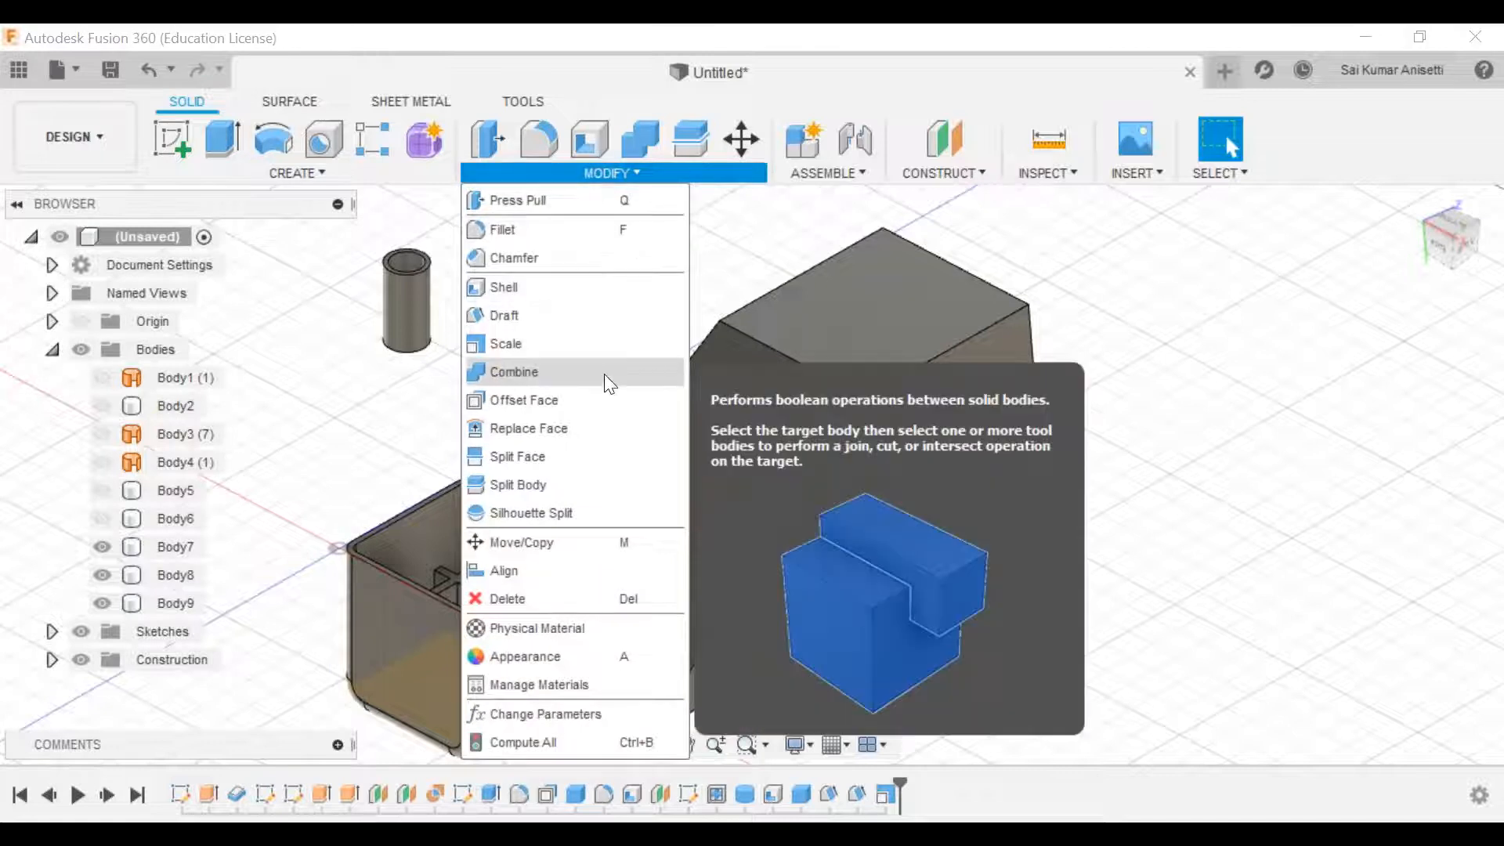
click(381, 416)
middle_drag(598, 453, 630, 419)
click(479, 548)
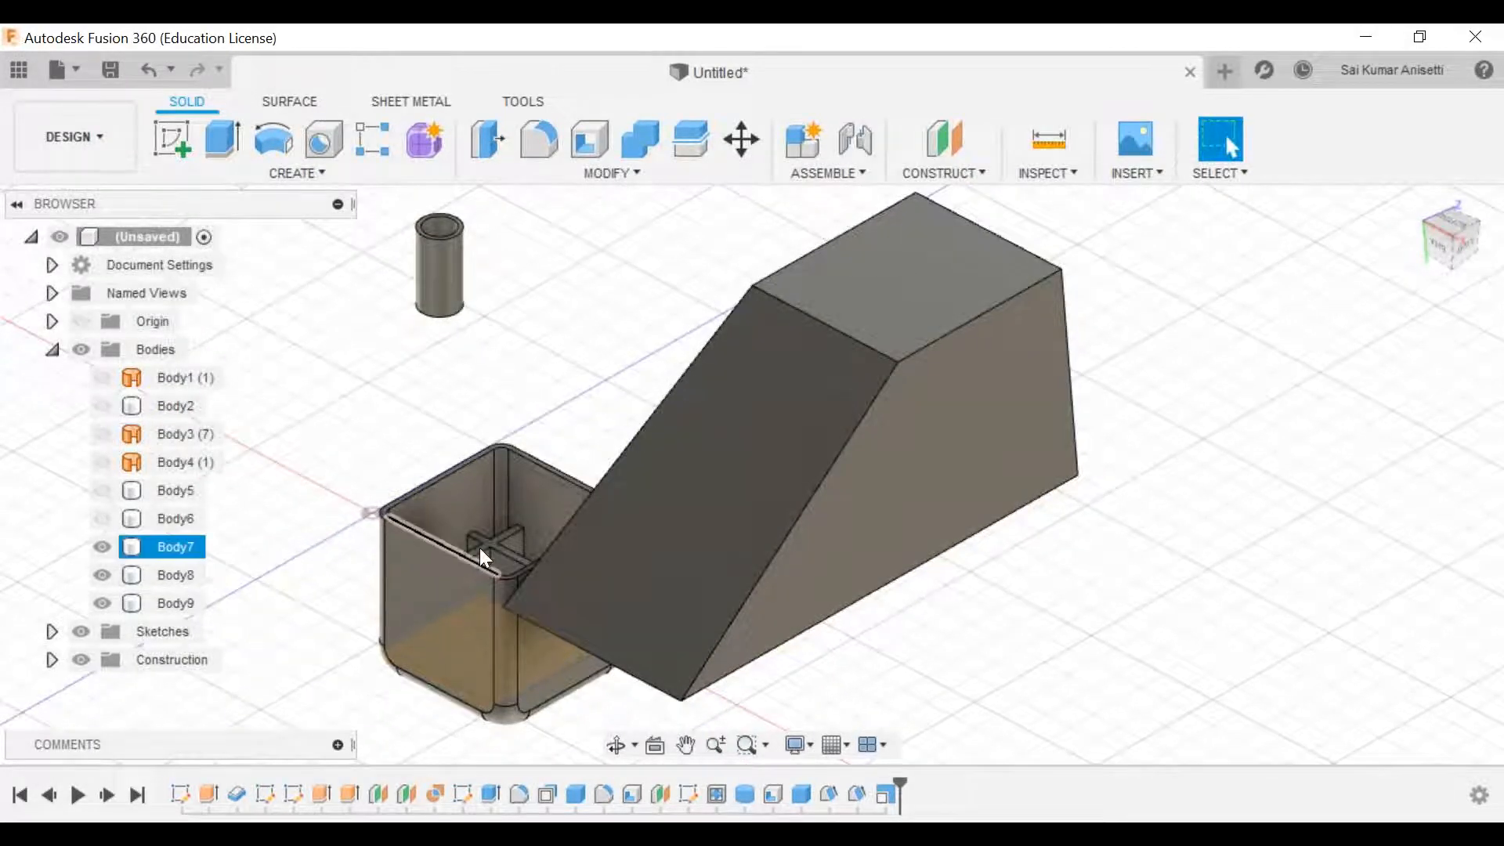
shift+middle_drag(768, 452, 637, 320)
click(101, 550)
click(103, 576)
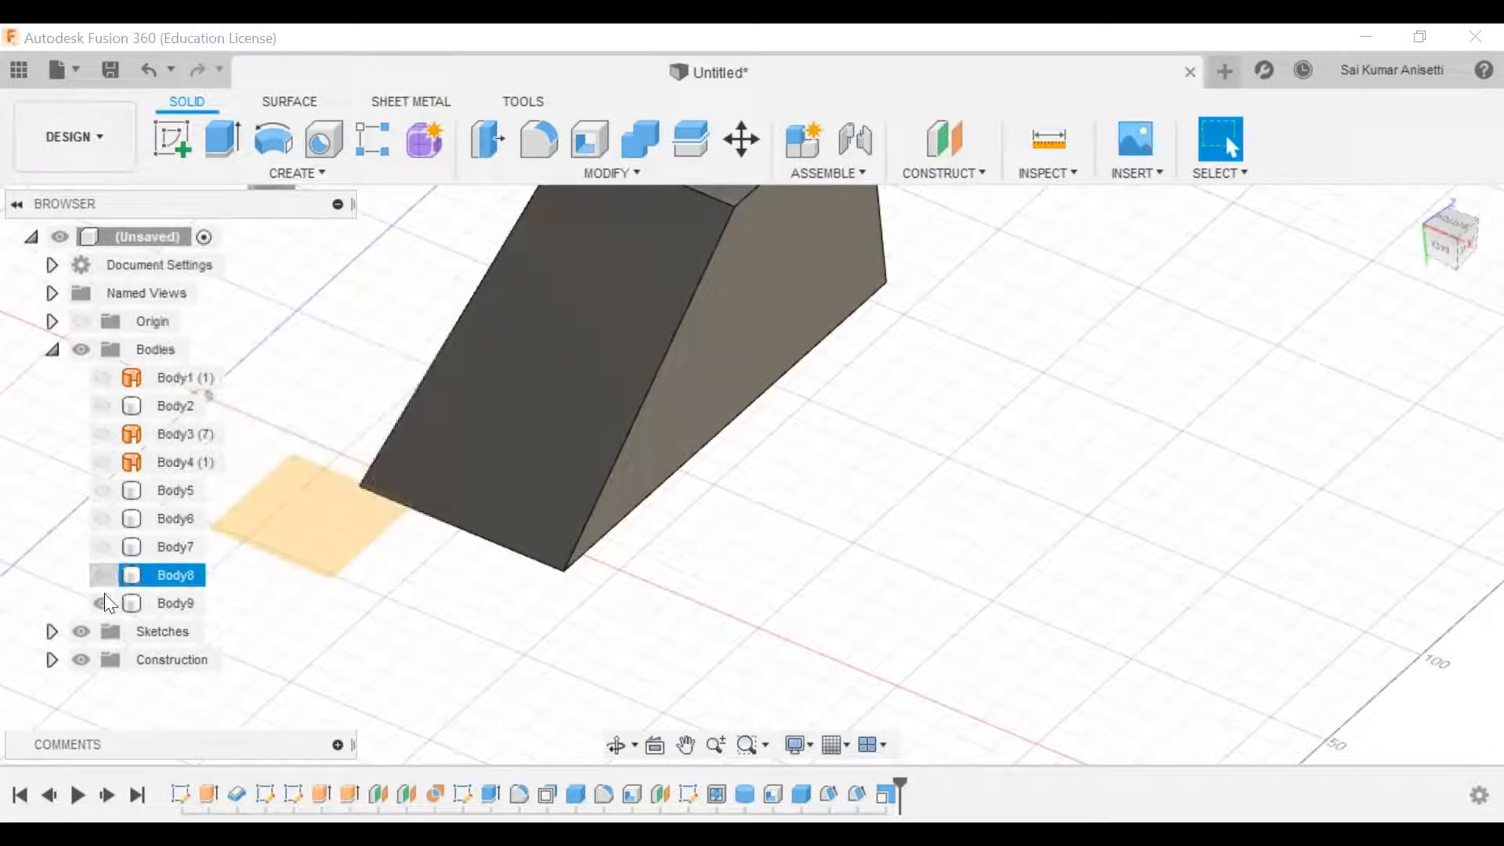
click(104, 603)
middle_drag(483, 540, 763, 538)
Step: Sketch a 50 mm diameter circle centred on the origin on the vertical XY plane and finish the sketch
click(171, 138)
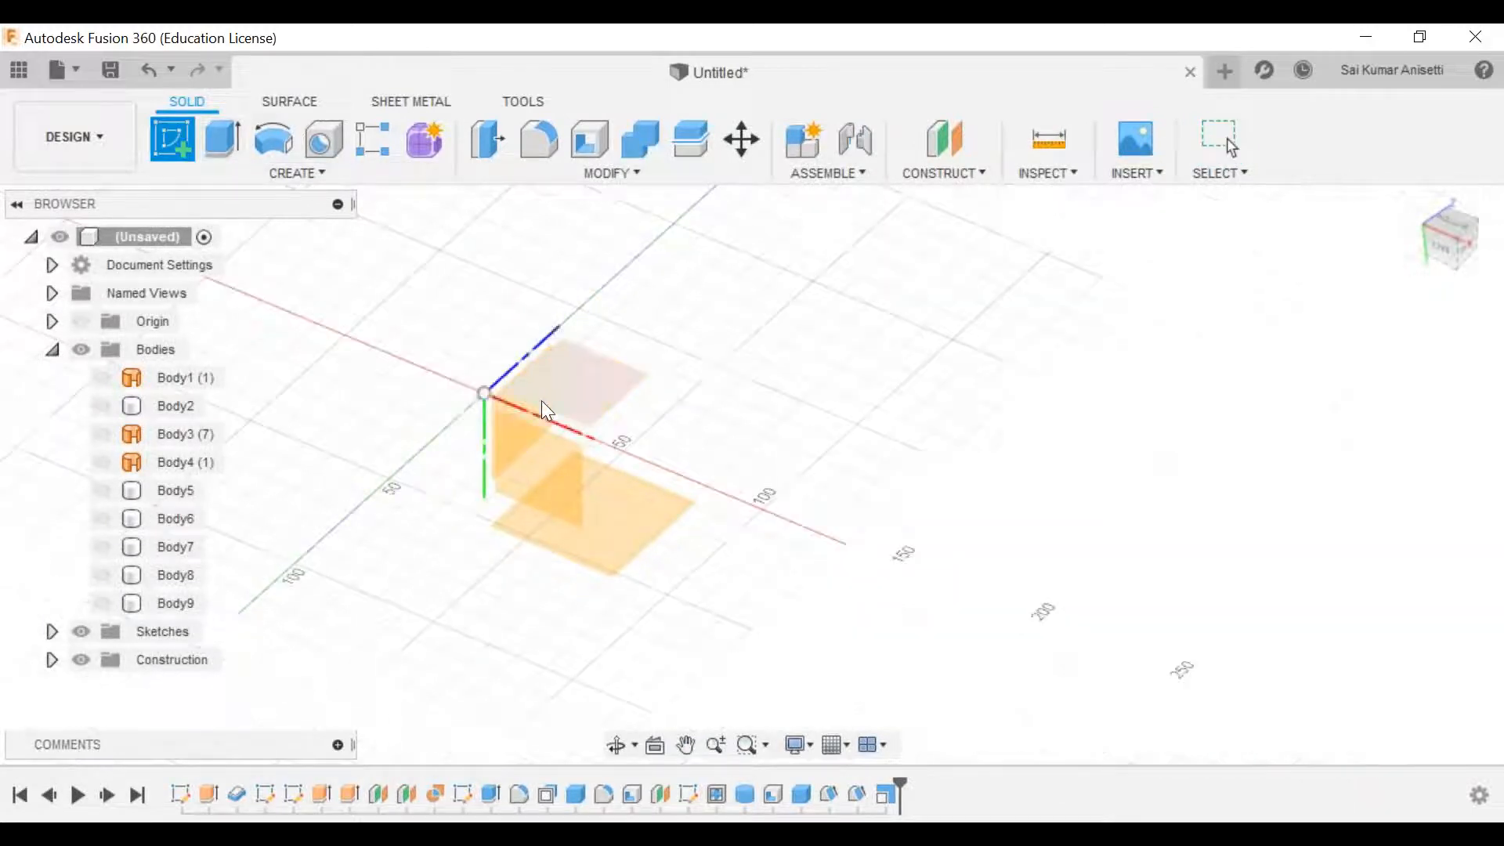
click(541, 454)
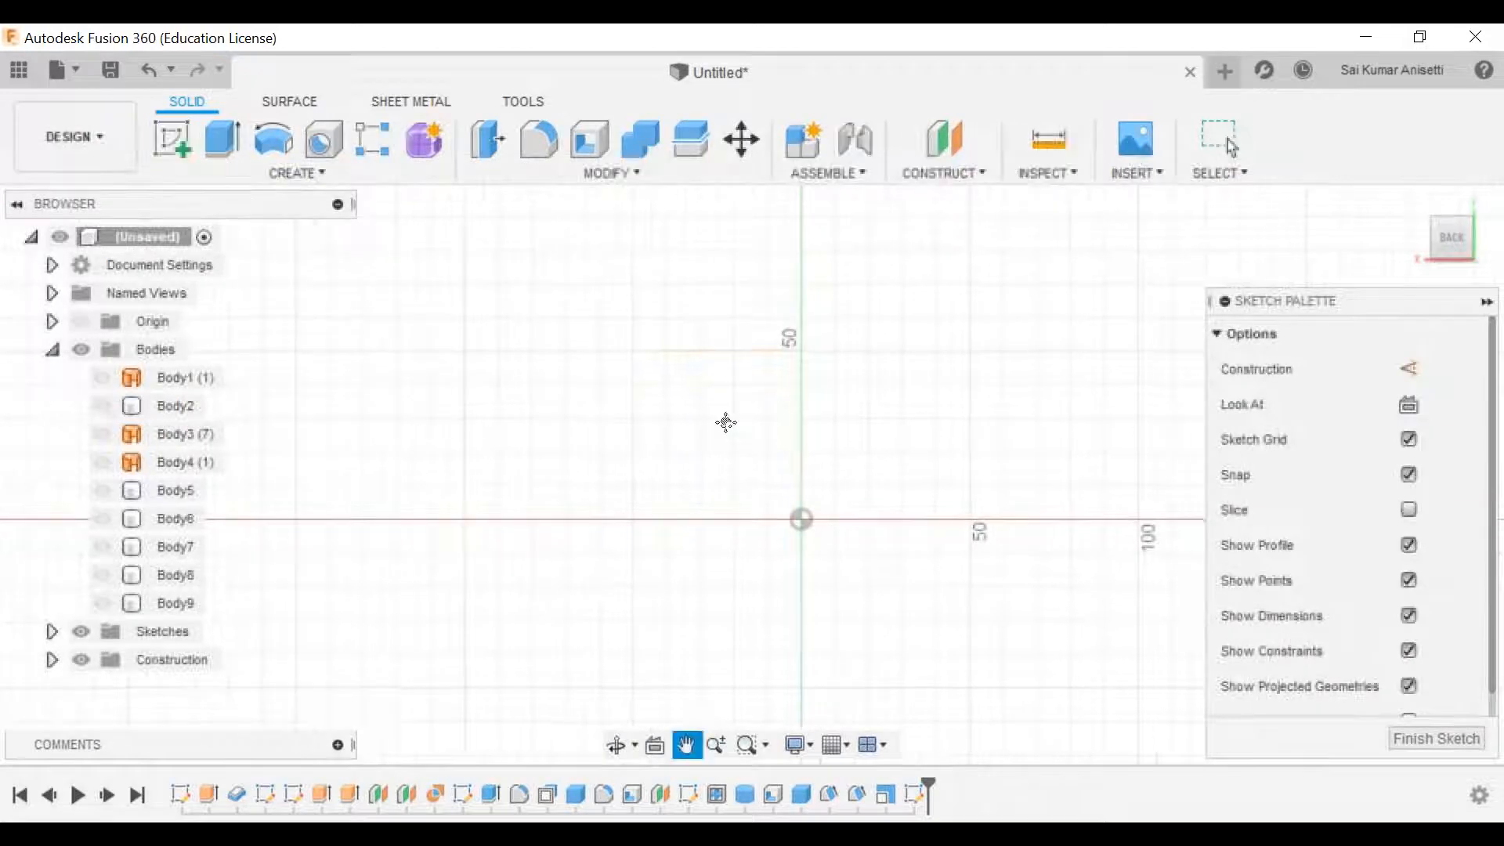
click(273, 139)
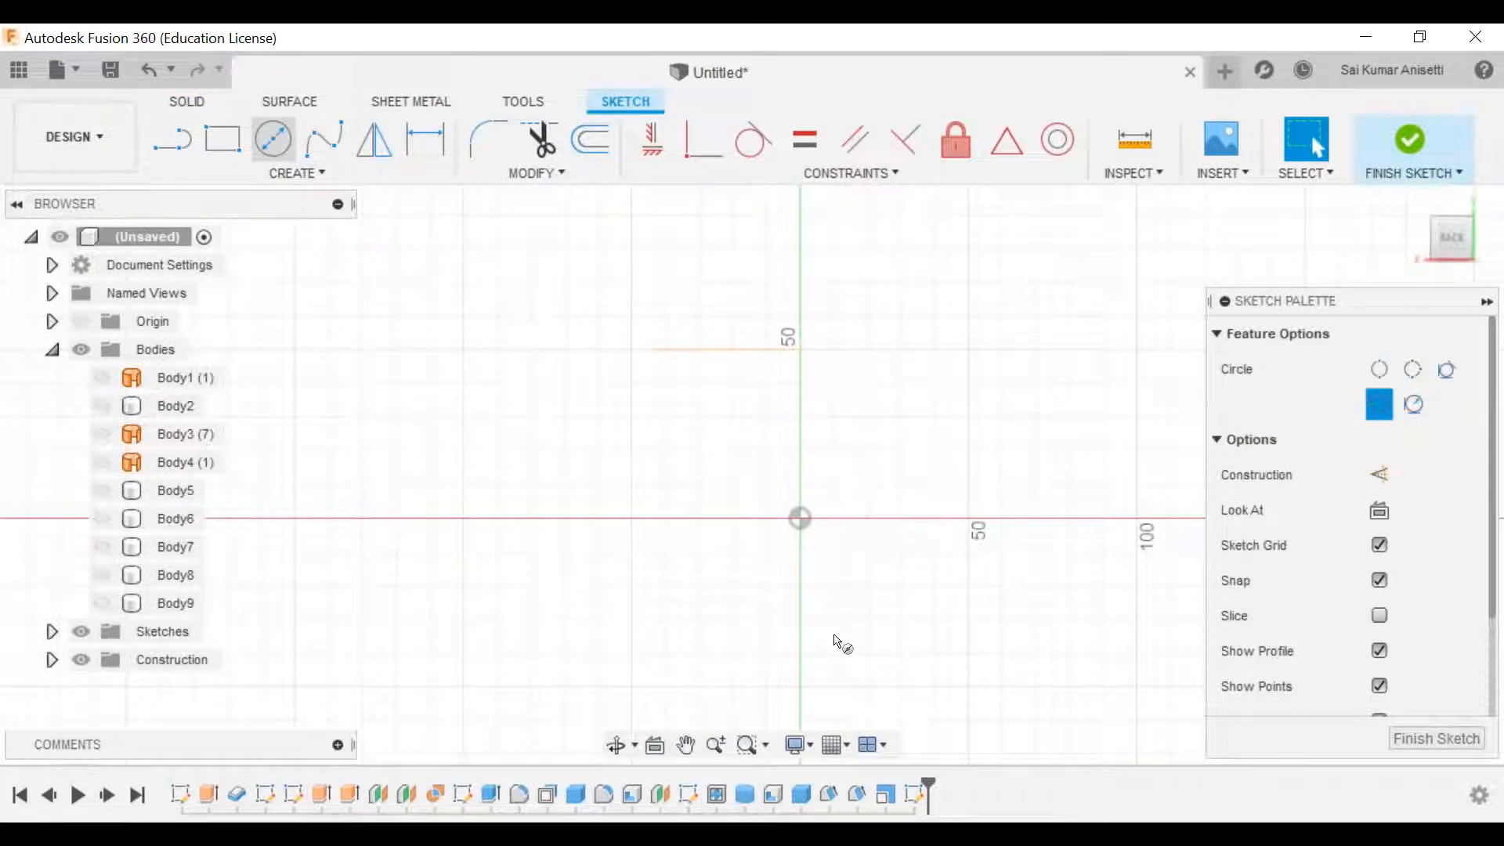
click(799, 518)
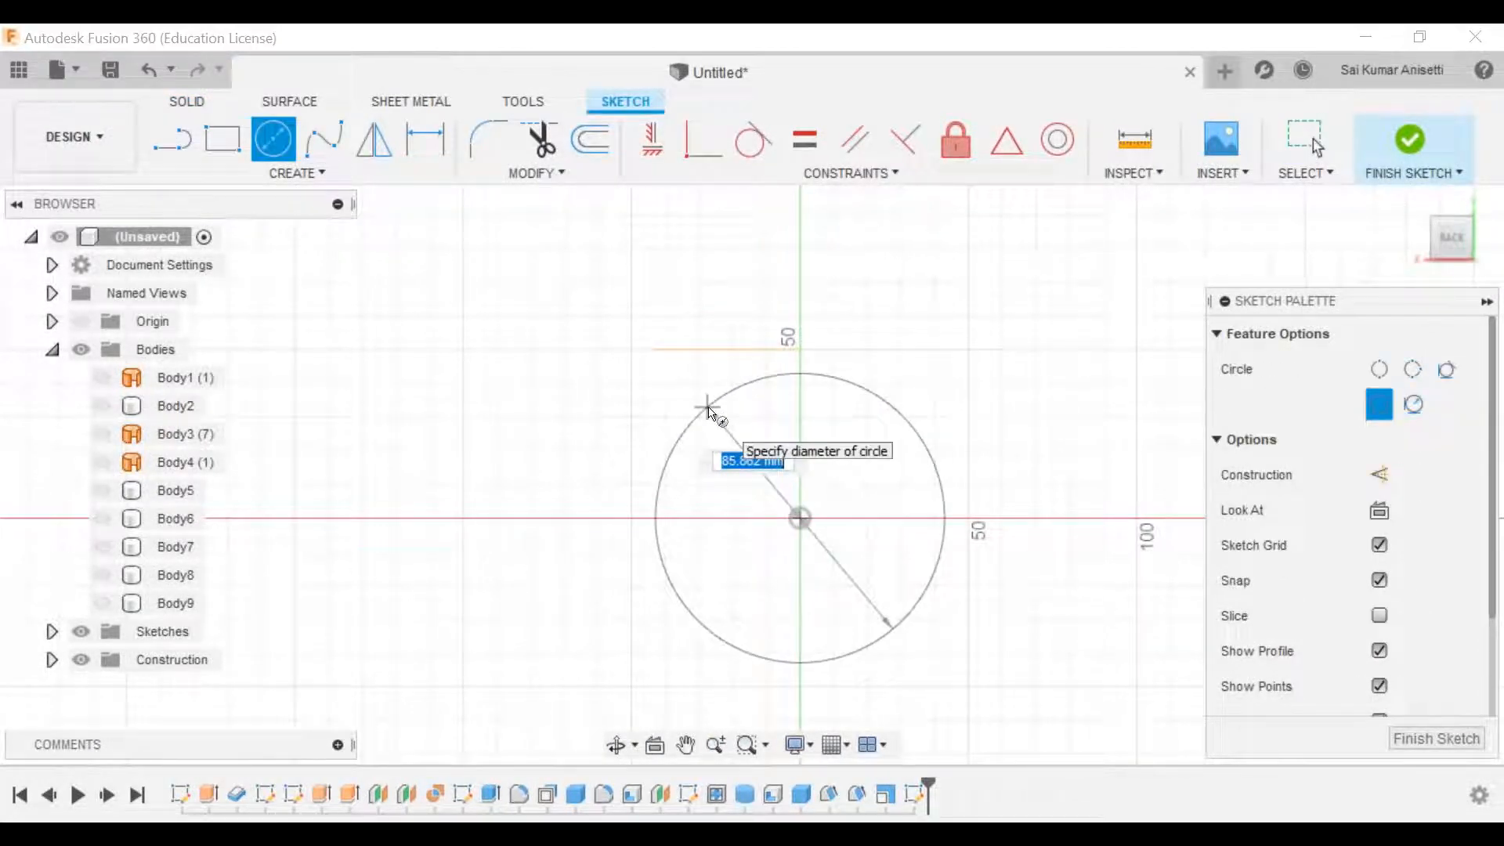
text(50)
key(Return)
key(Escape)
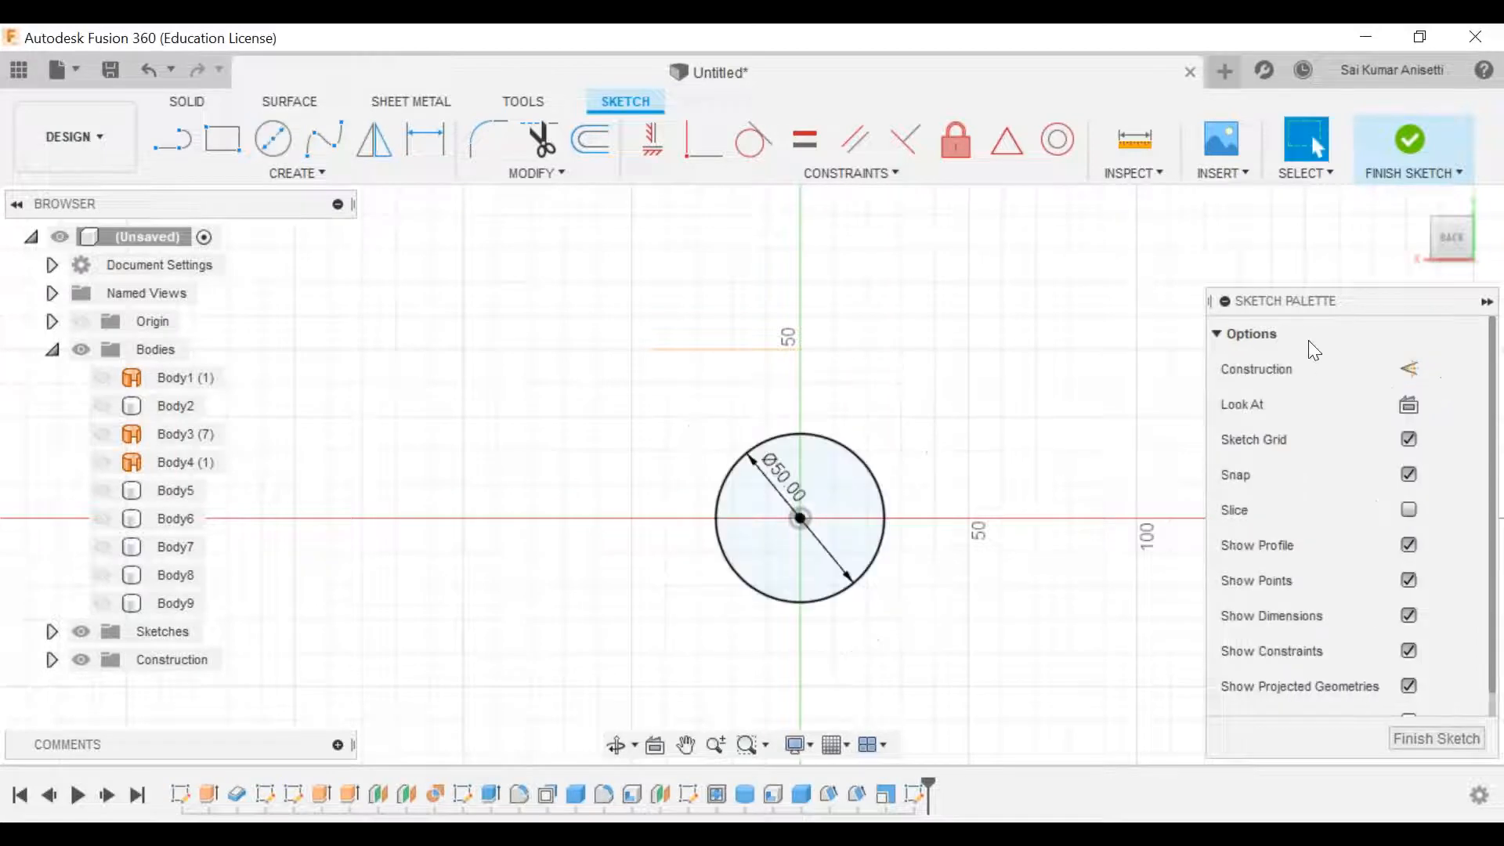
click(1410, 139)
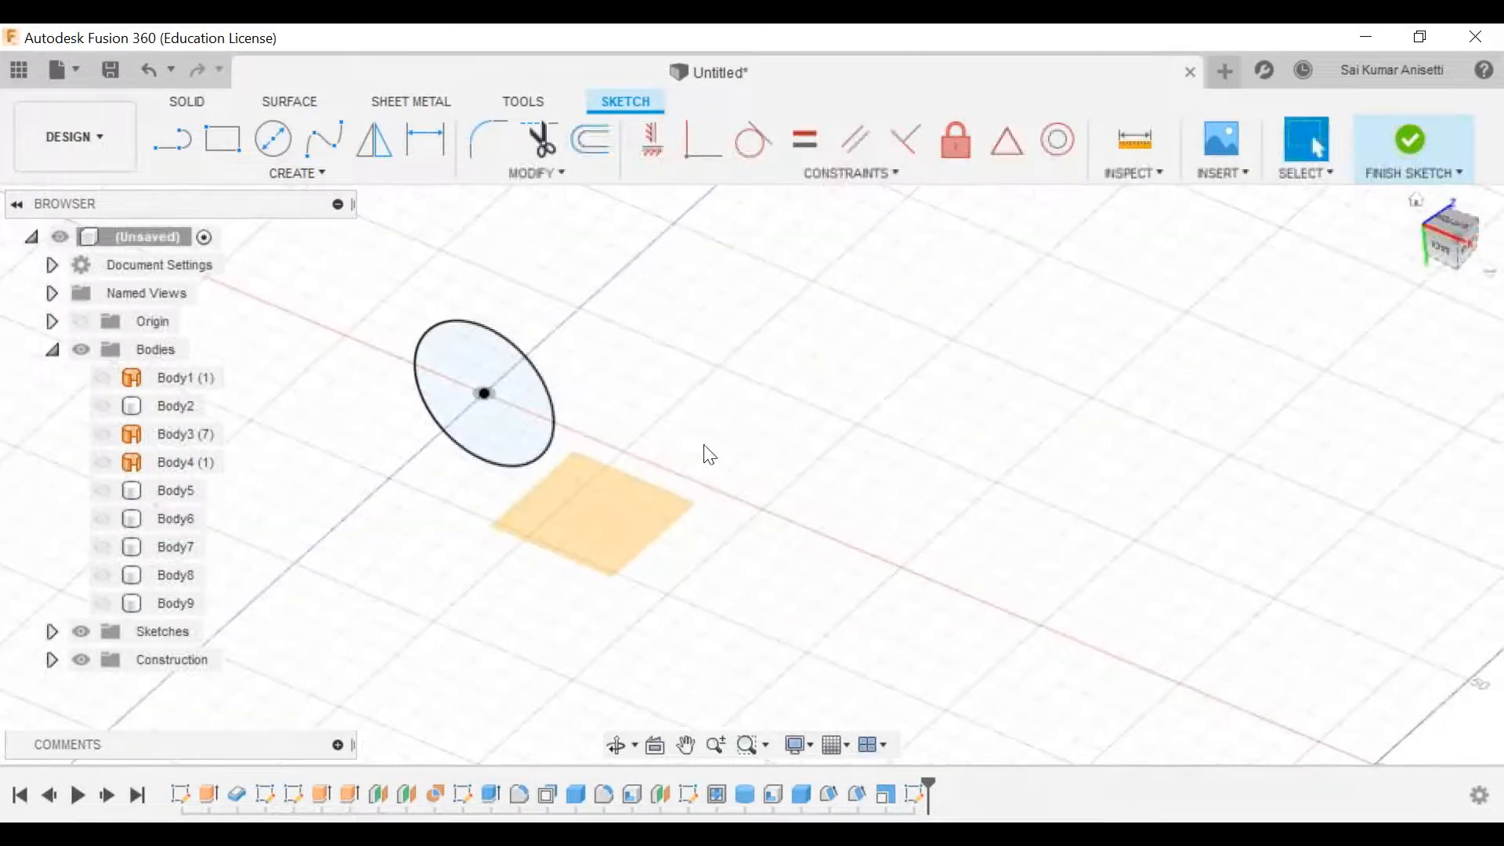
Step: Create a second sketch on the perpendicular YZ plane with a 50 mm diameter circle centred on the origin
click(178, 139)
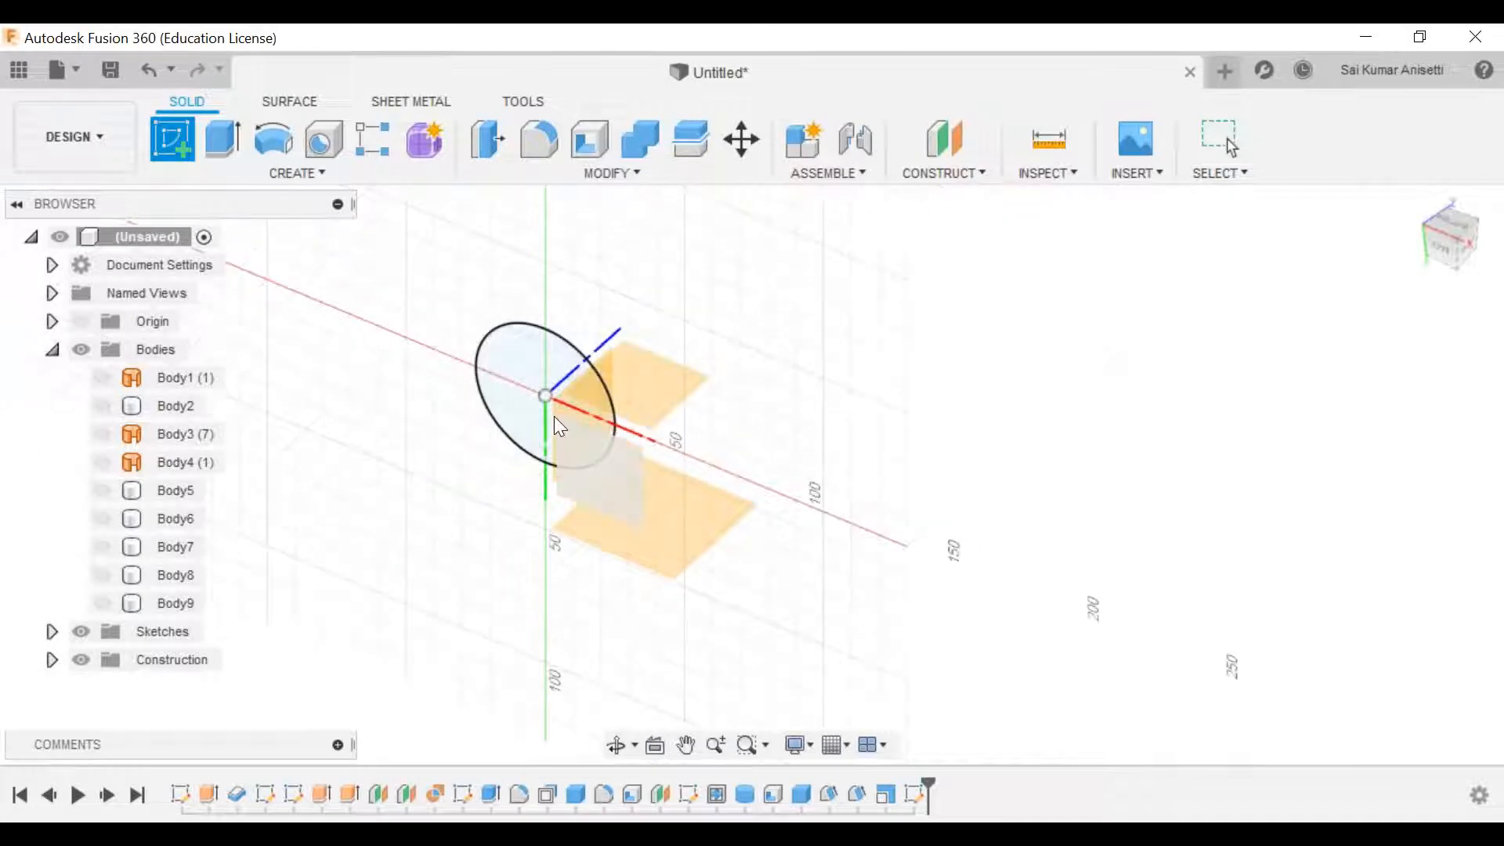
click(578, 422)
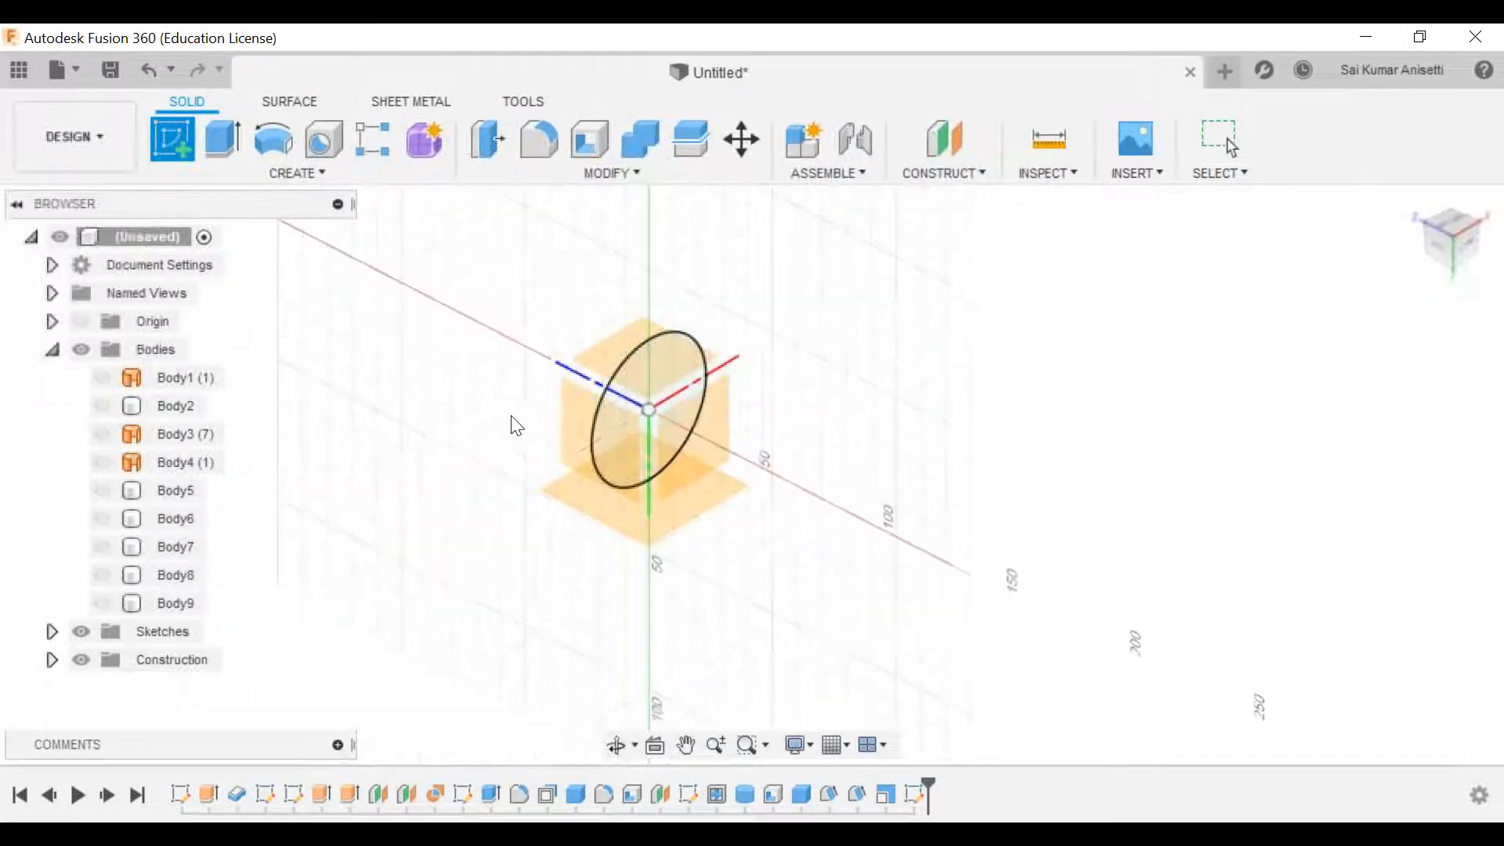
click(578, 413)
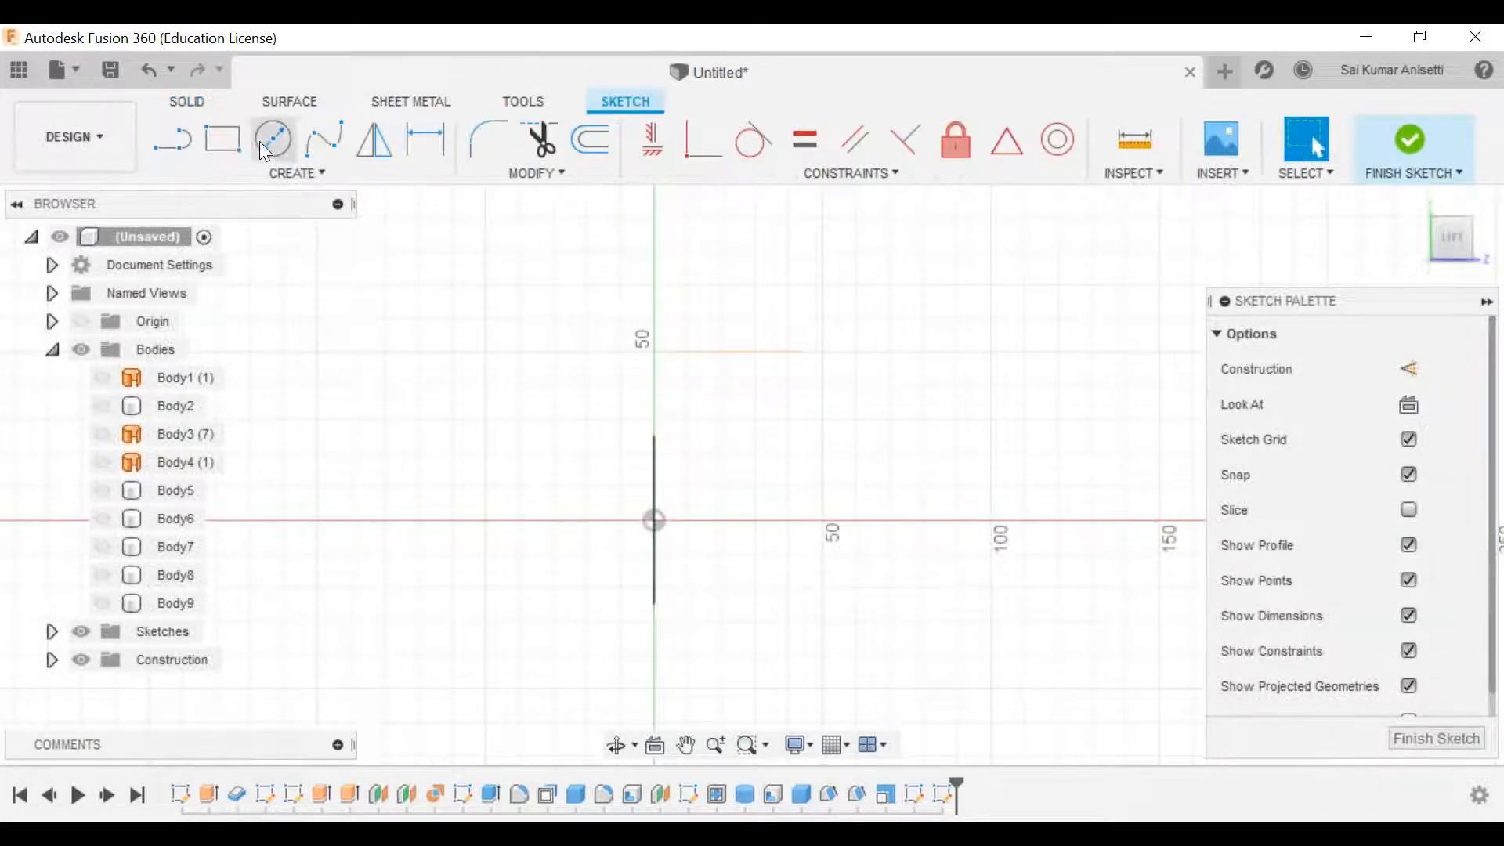
click(275, 140)
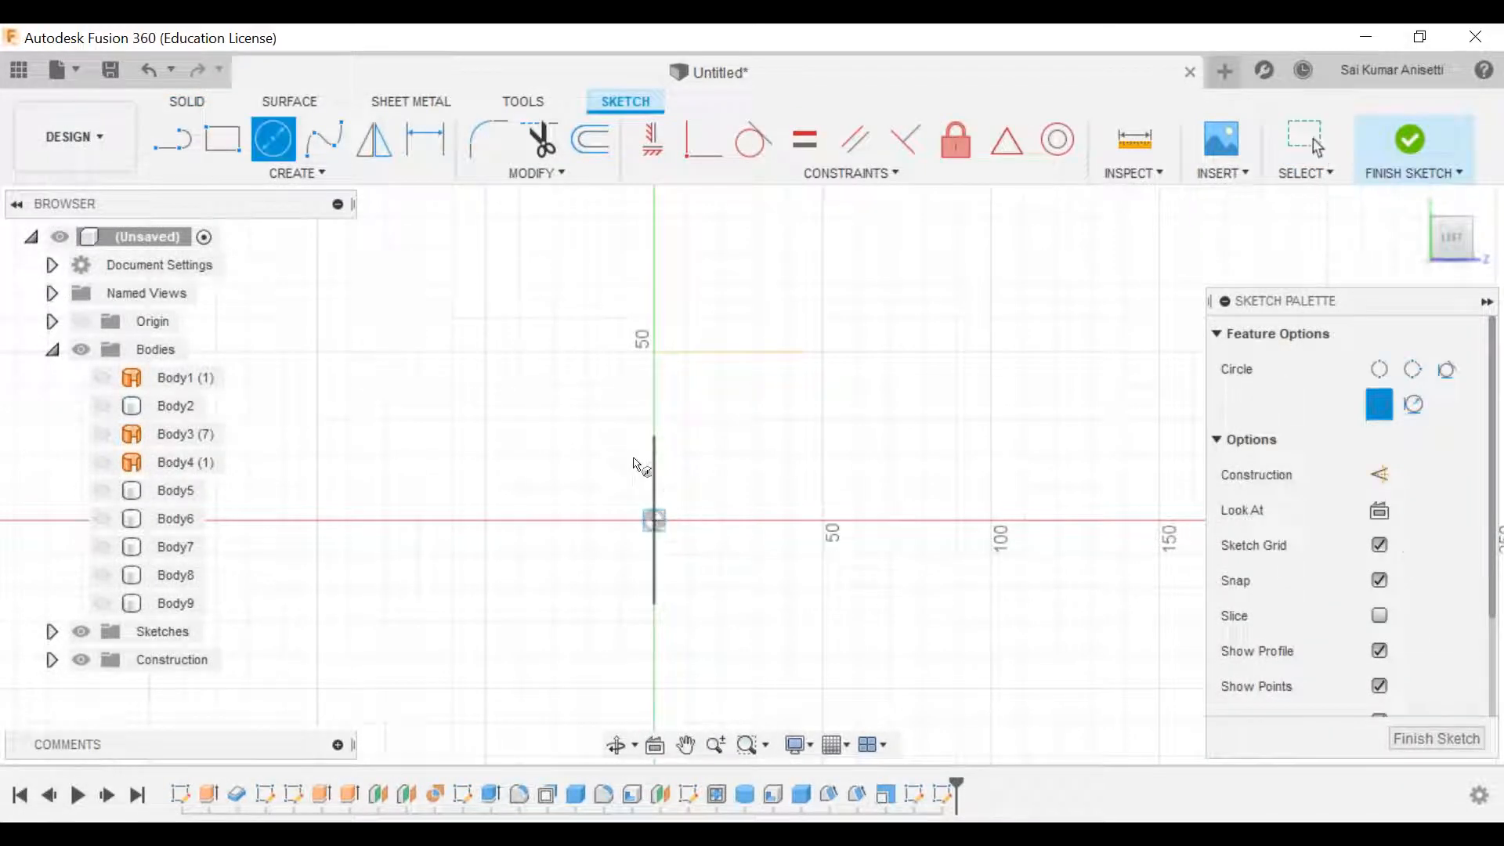
click(655, 520)
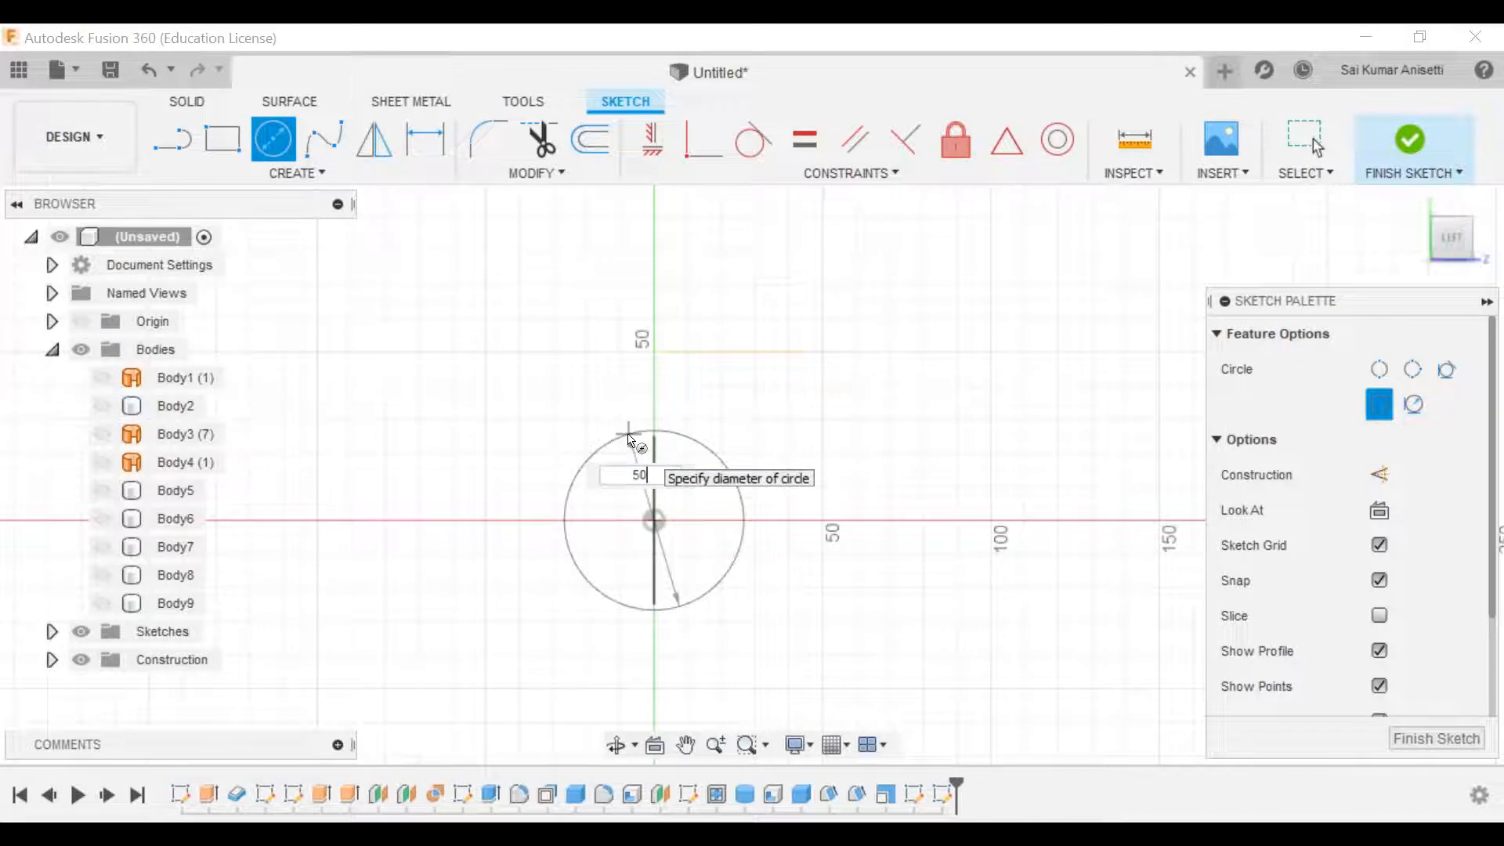
text(50)
key(Return)
click(1301, 141)
click(1410, 142)
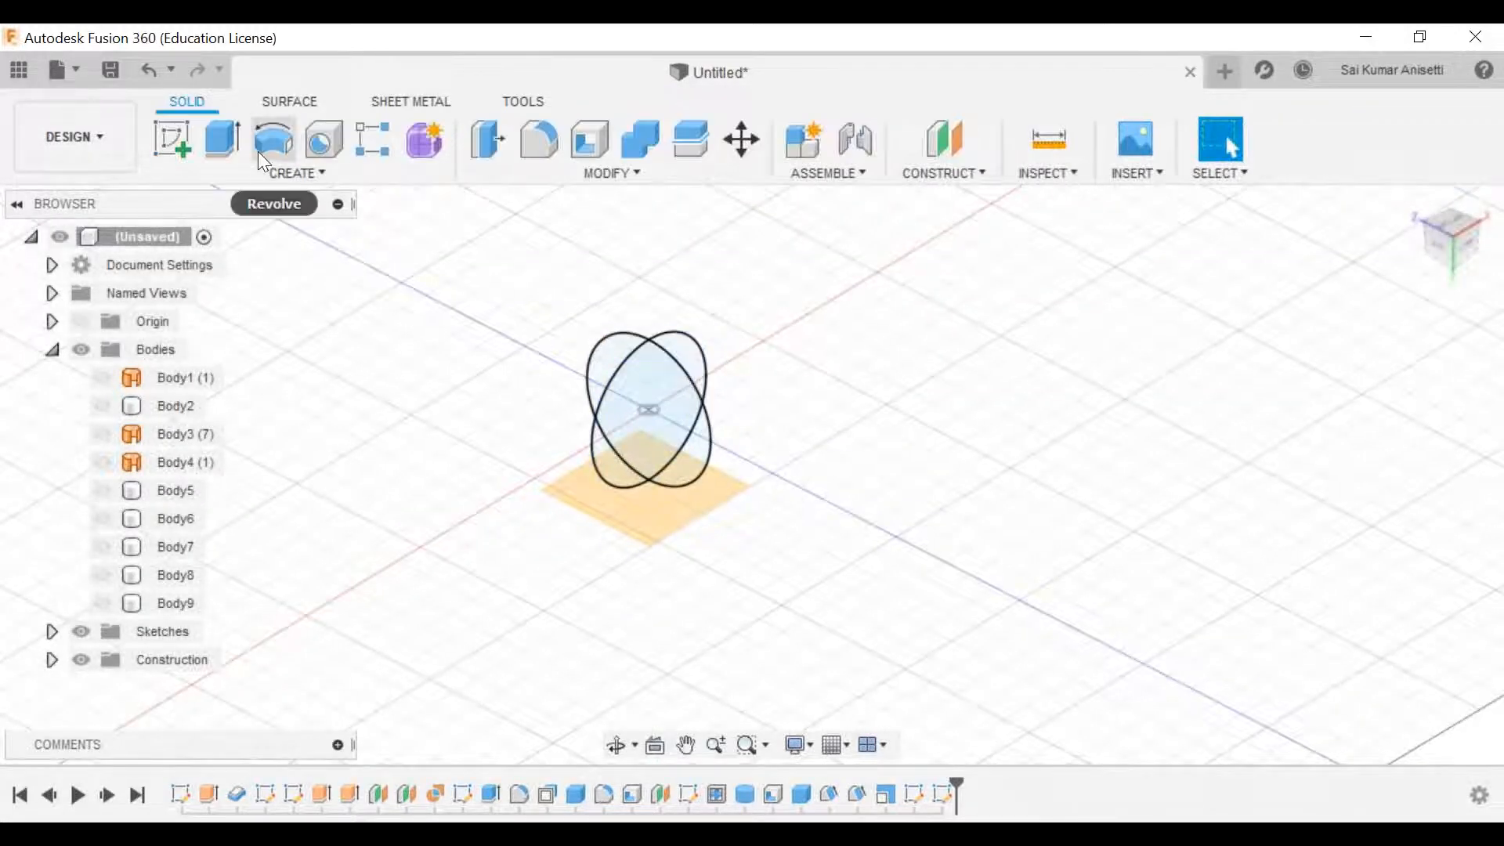
Step: Extrude the circle on the YZ plane symmetrically by 60 mm as a new body
click(219, 138)
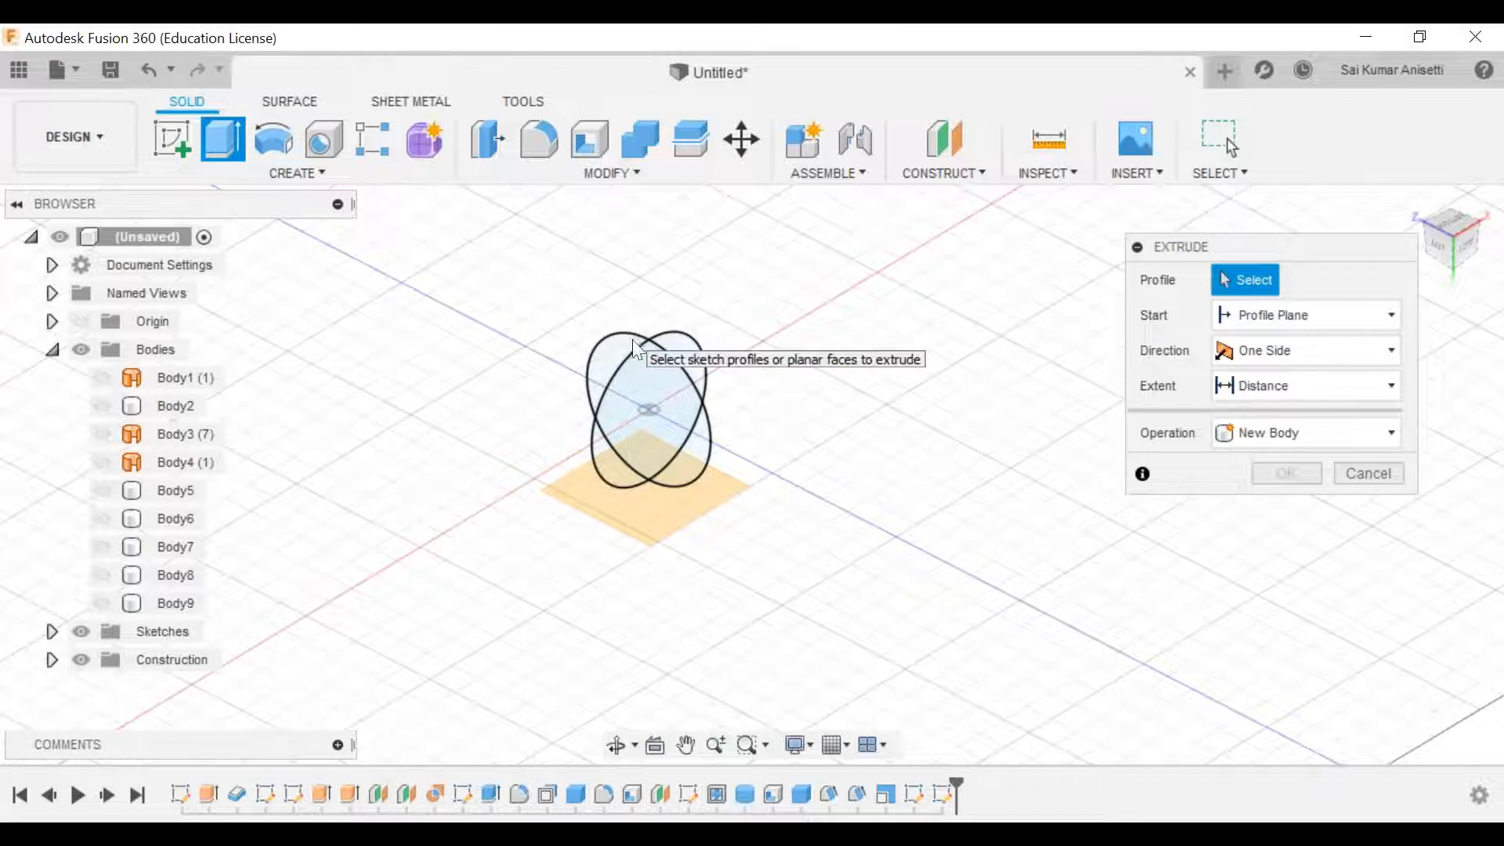
click(651, 383)
drag(648, 390, 799, 317)
click(1325, 348)
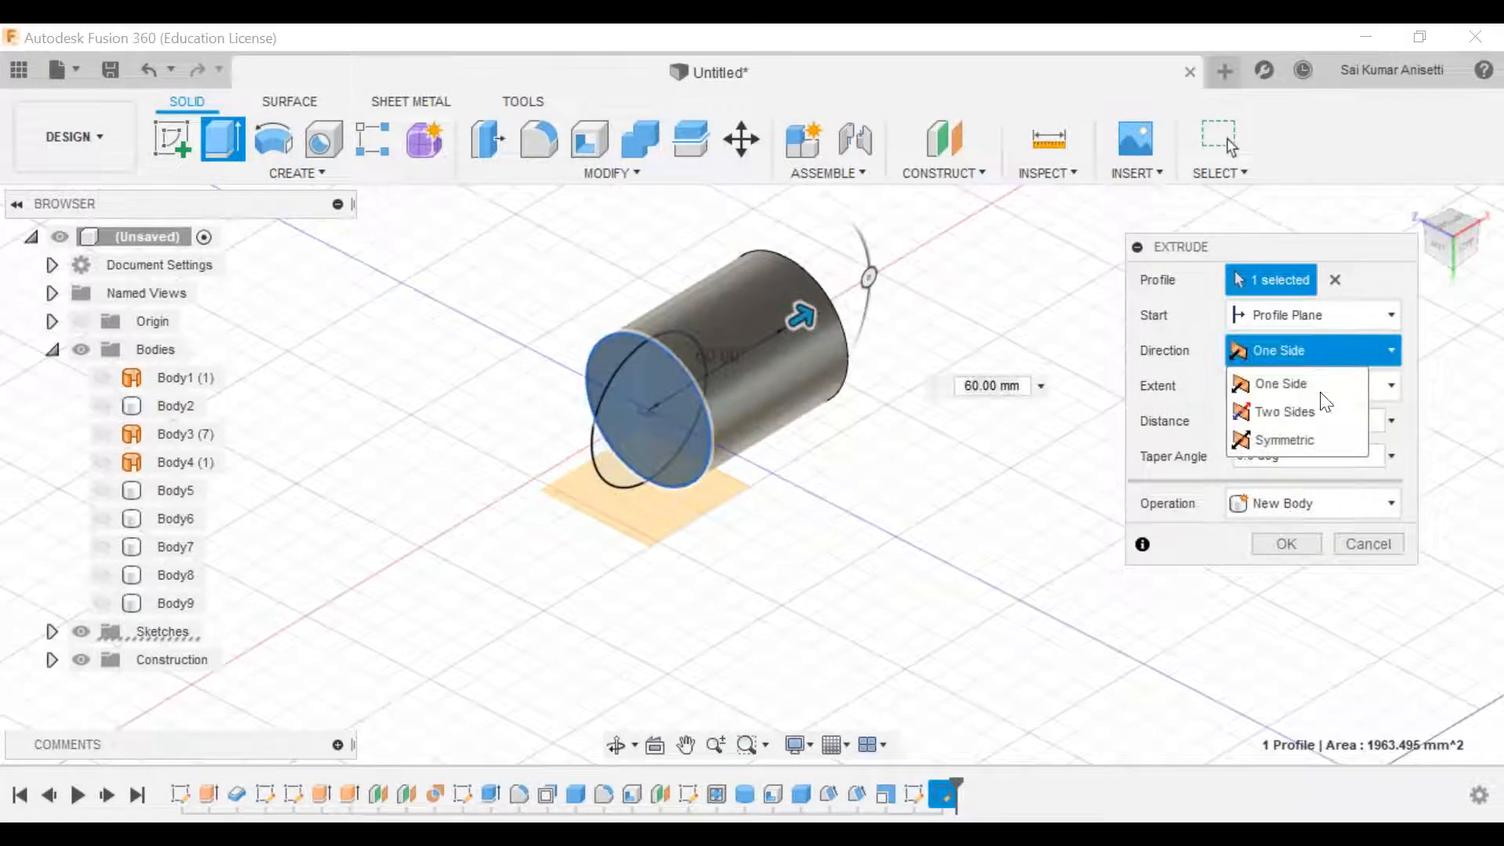
click(1297, 441)
click(1286, 543)
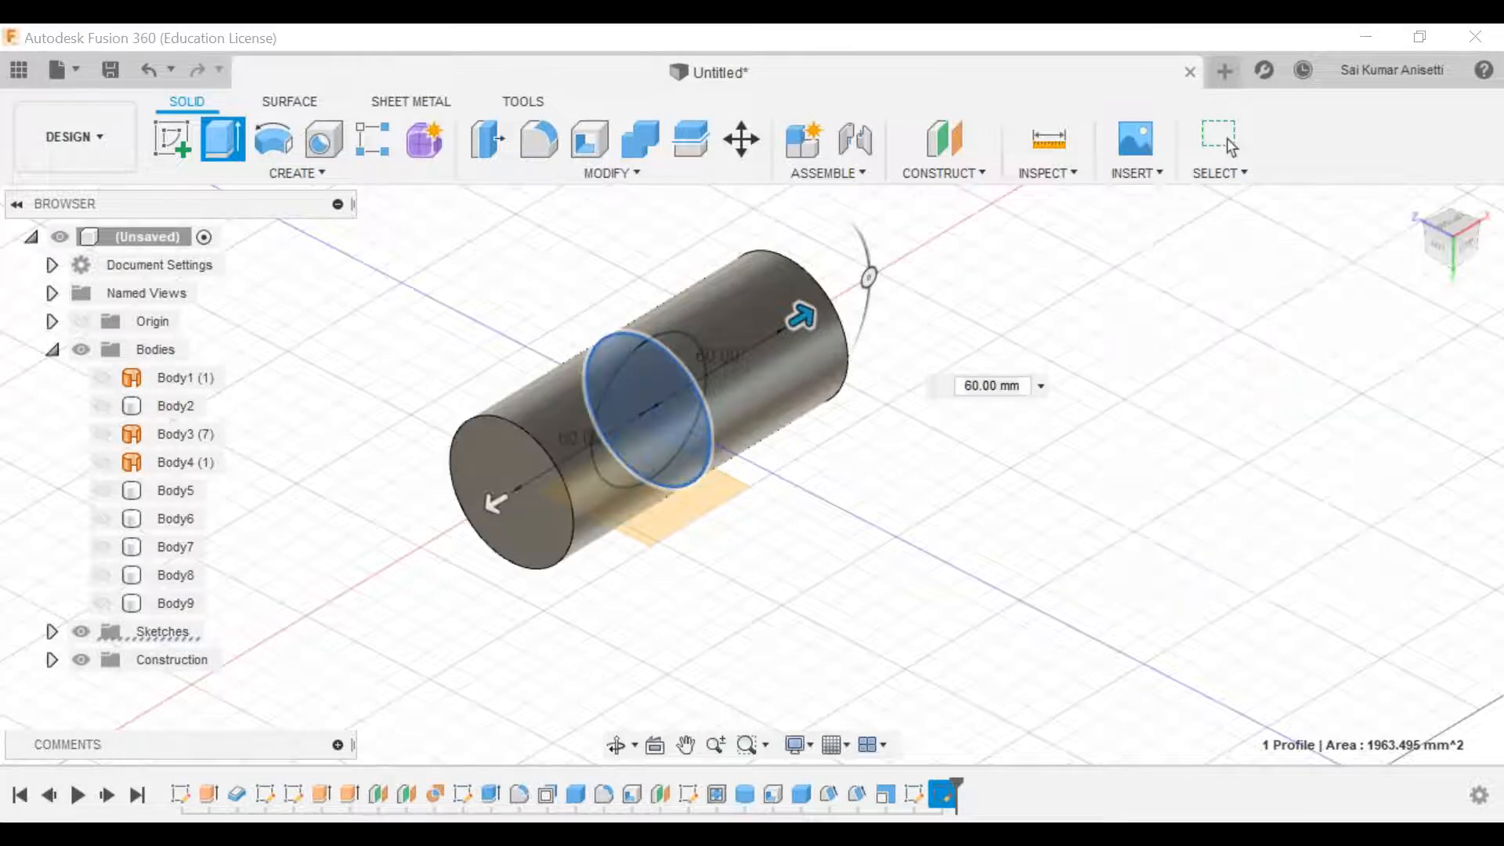
Step: Extrude the circle on the XY plane symmetrically by 60 mm as a new body crossing the first cylinder
click(218, 144)
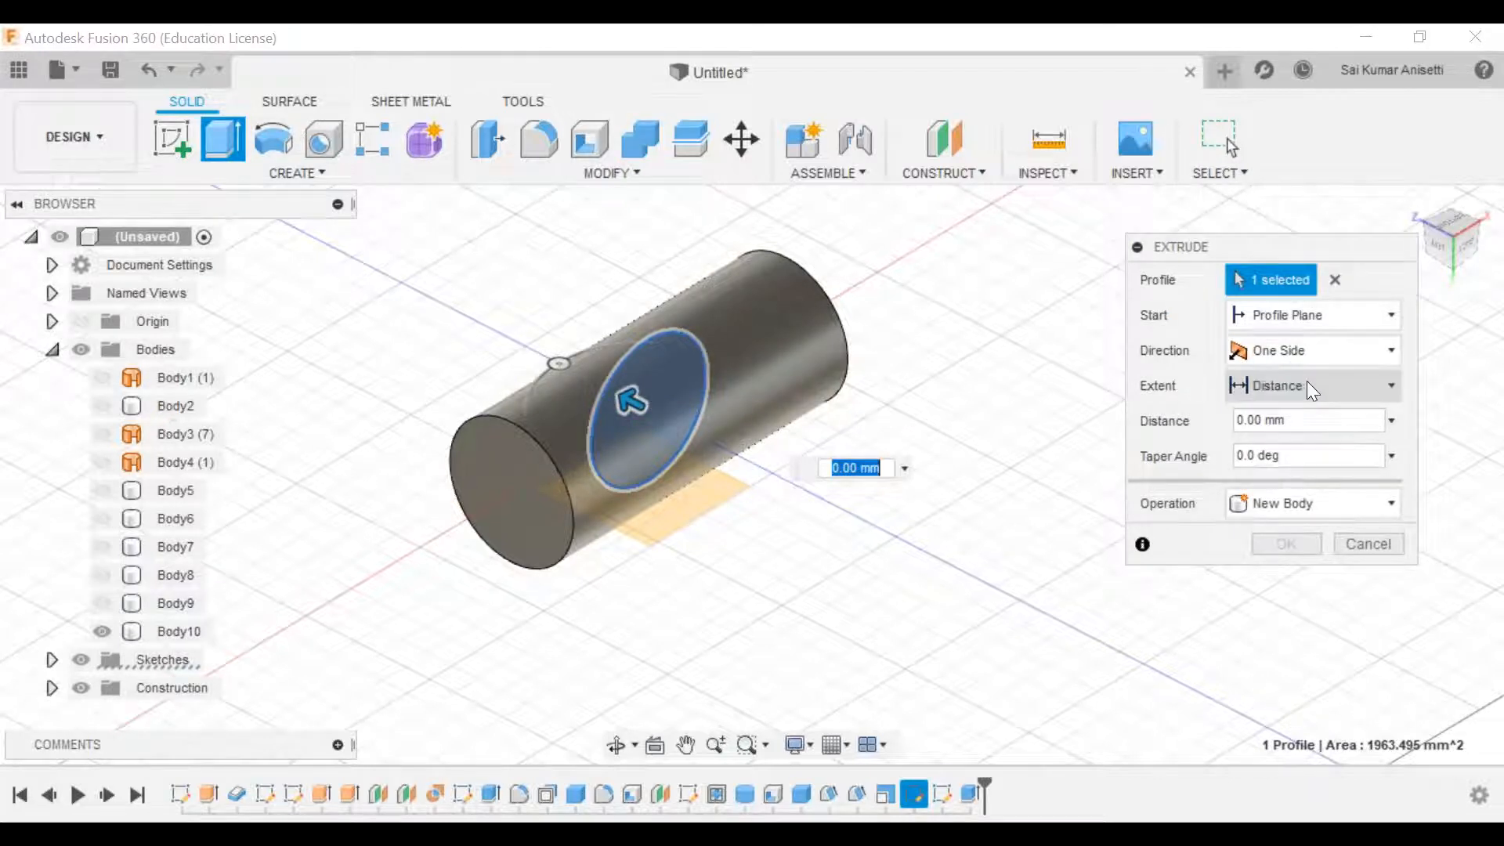
click(1315, 357)
click(1277, 440)
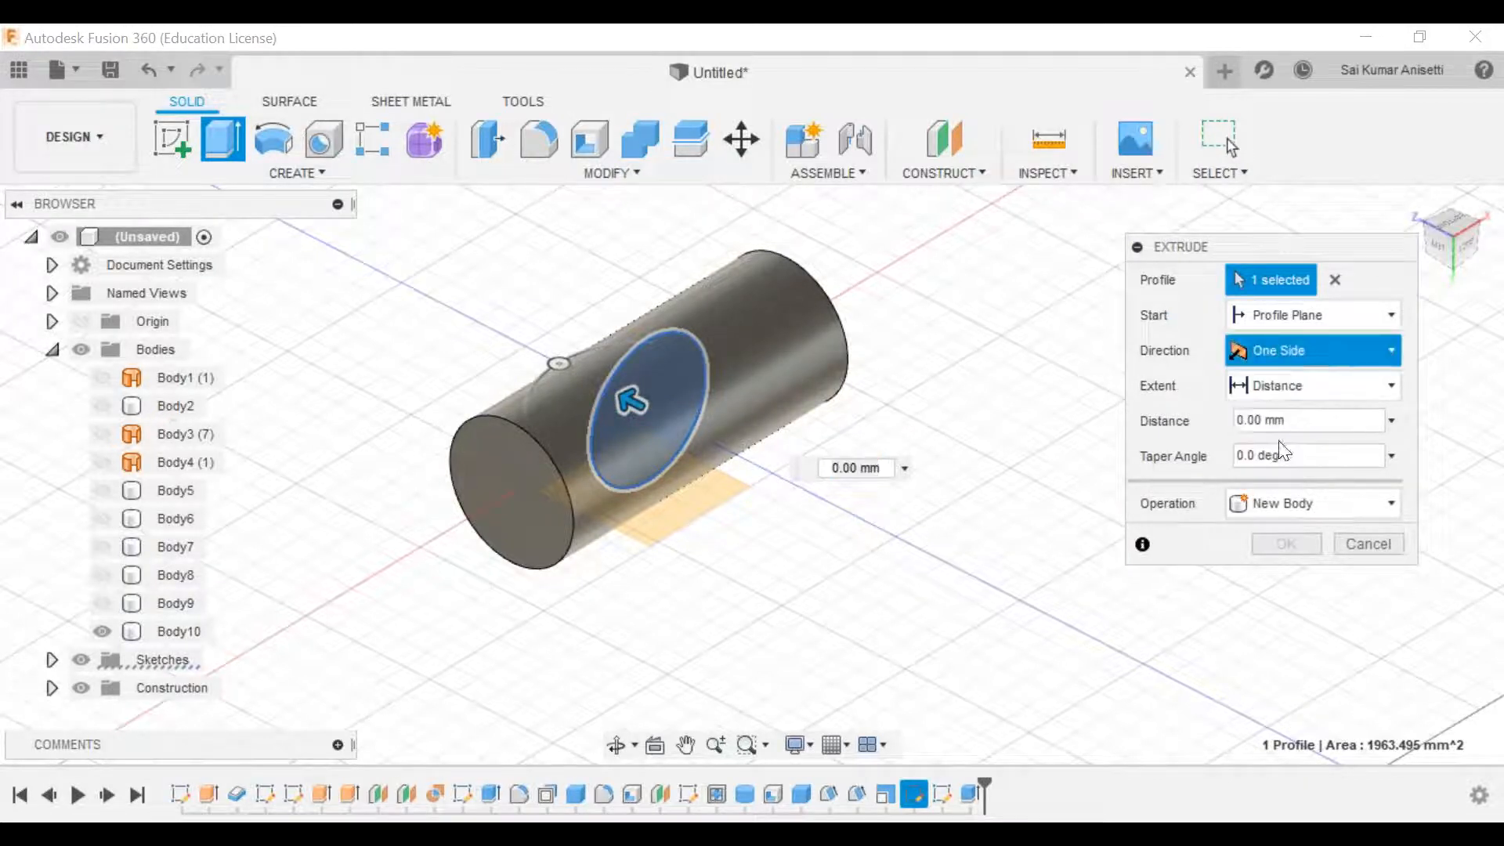
drag(621, 396, 482, 325)
click(1380, 538)
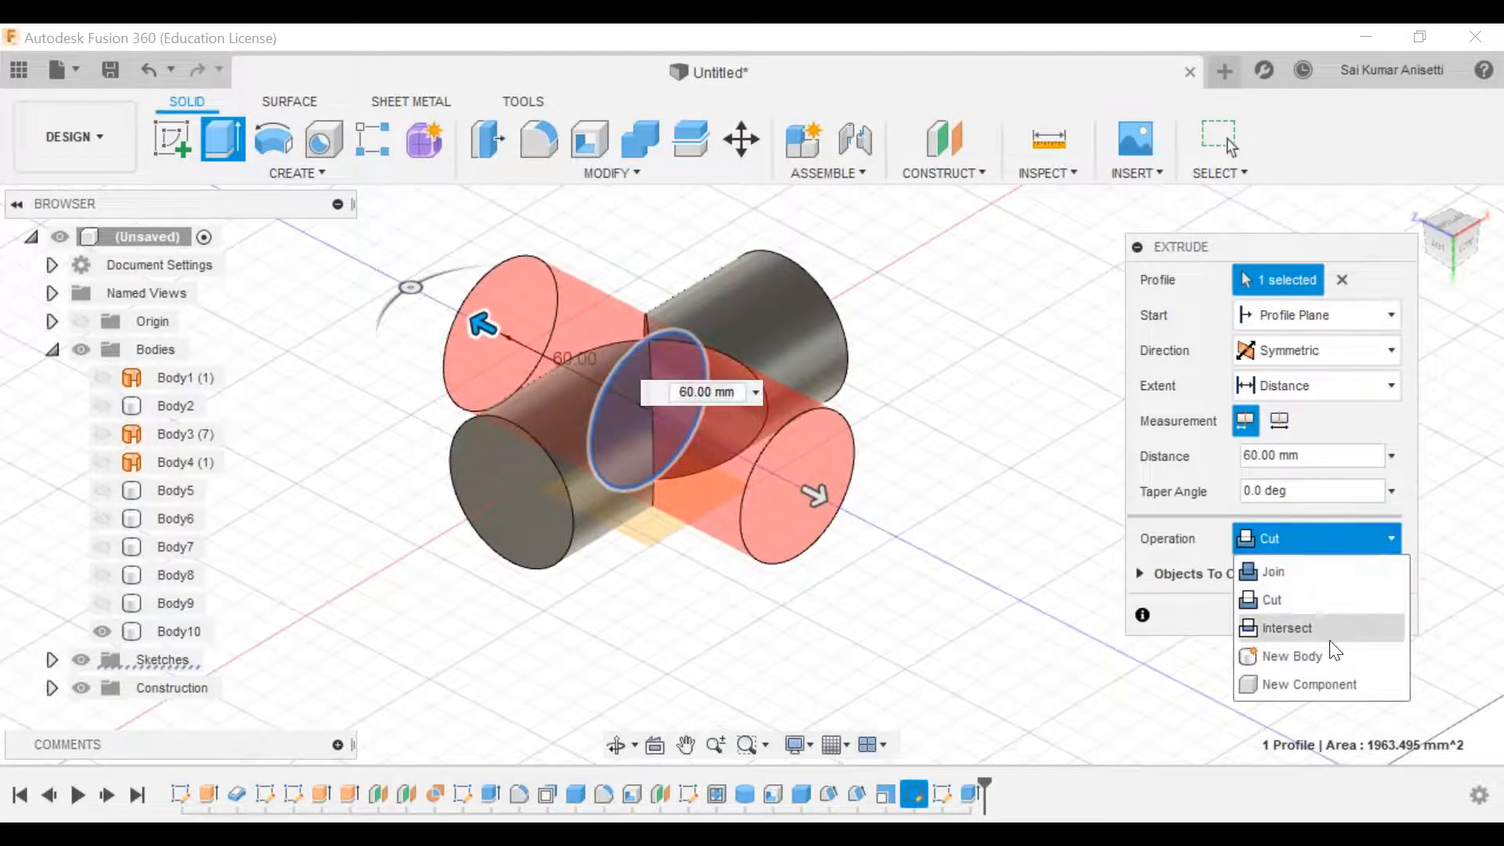
click(1289, 582)
Step: Combine the two crossing cylinders with a Join operation, using Body10 as target and Body11 as tool, without New Component or Keep Tools
click(110, 630)
click(171, 600)
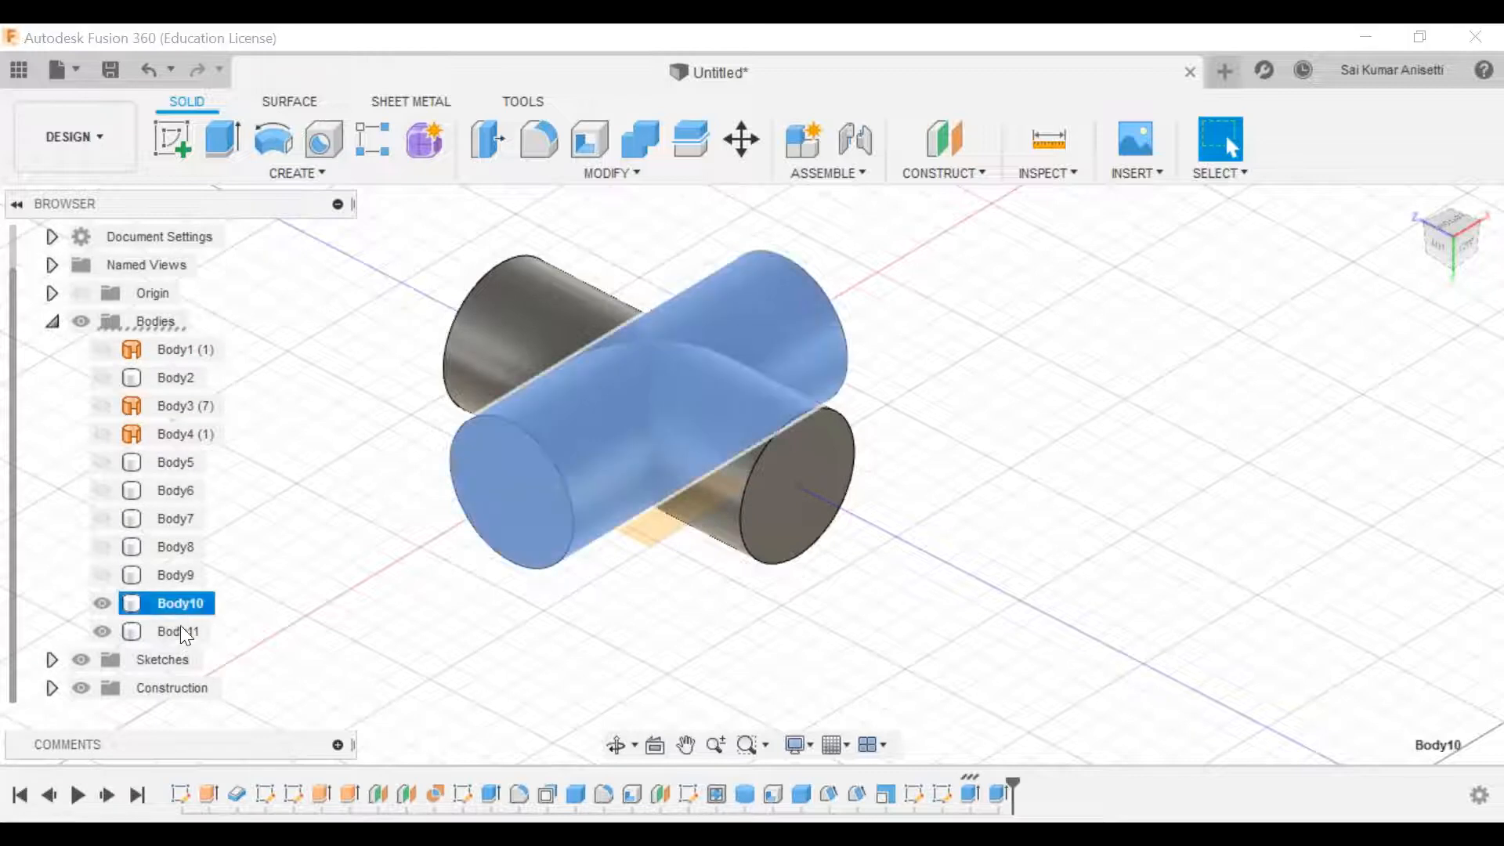
ctrl+click(180, 631)
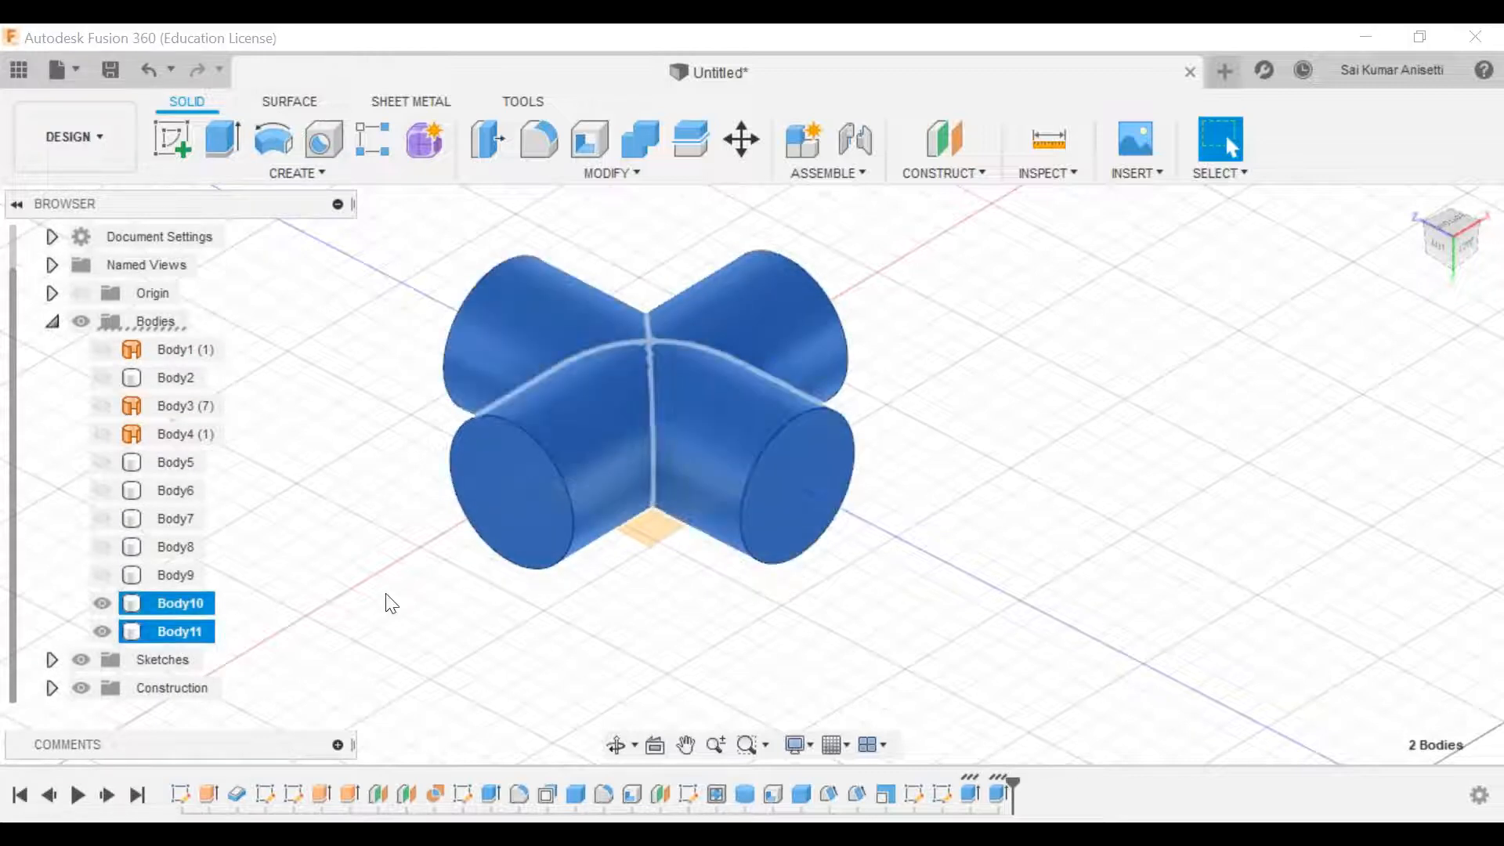
click(283, 593)
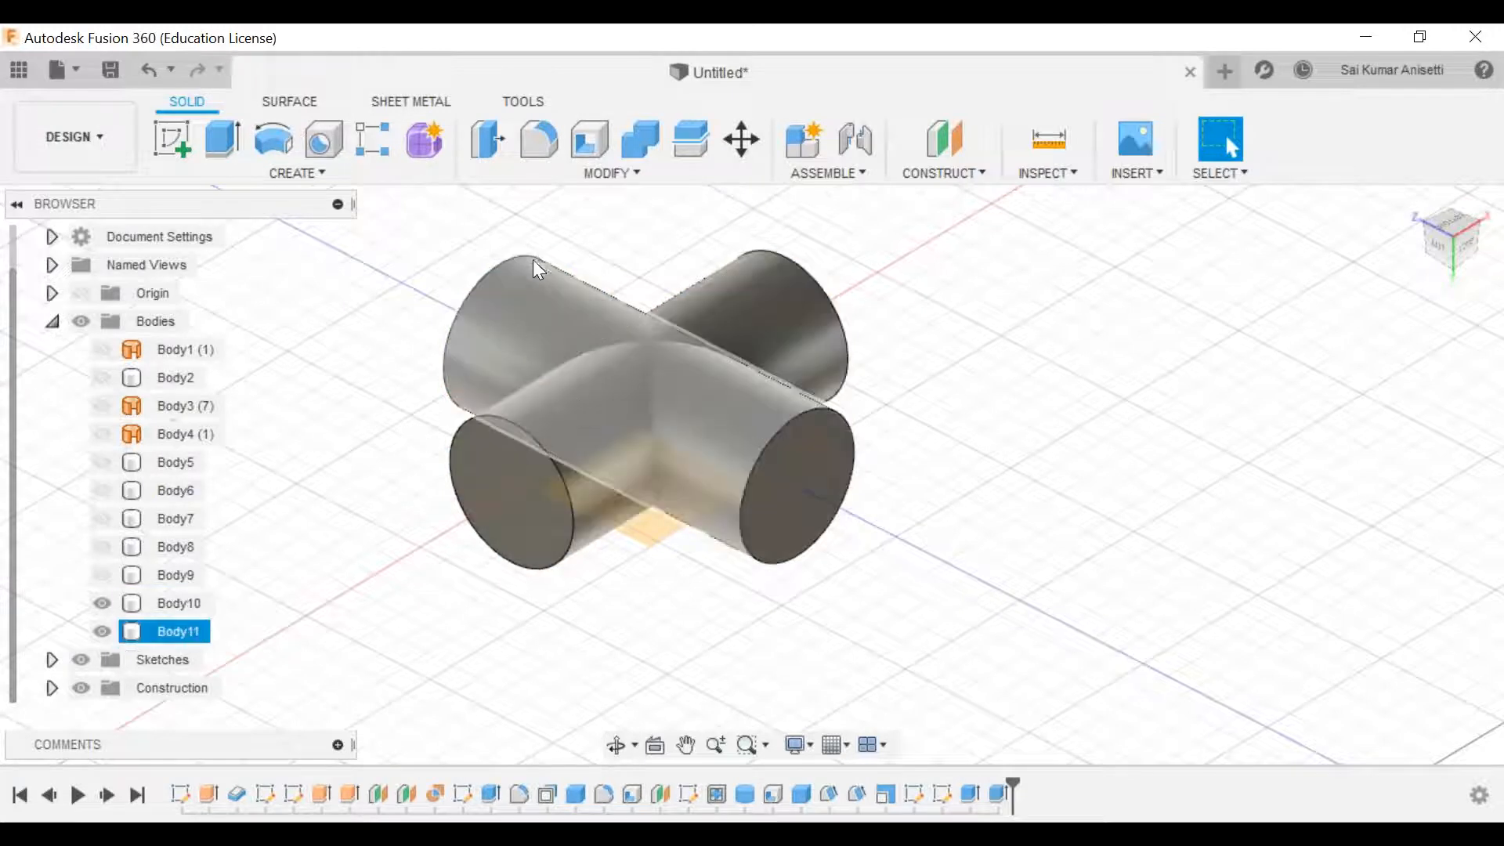
click(642, 136)
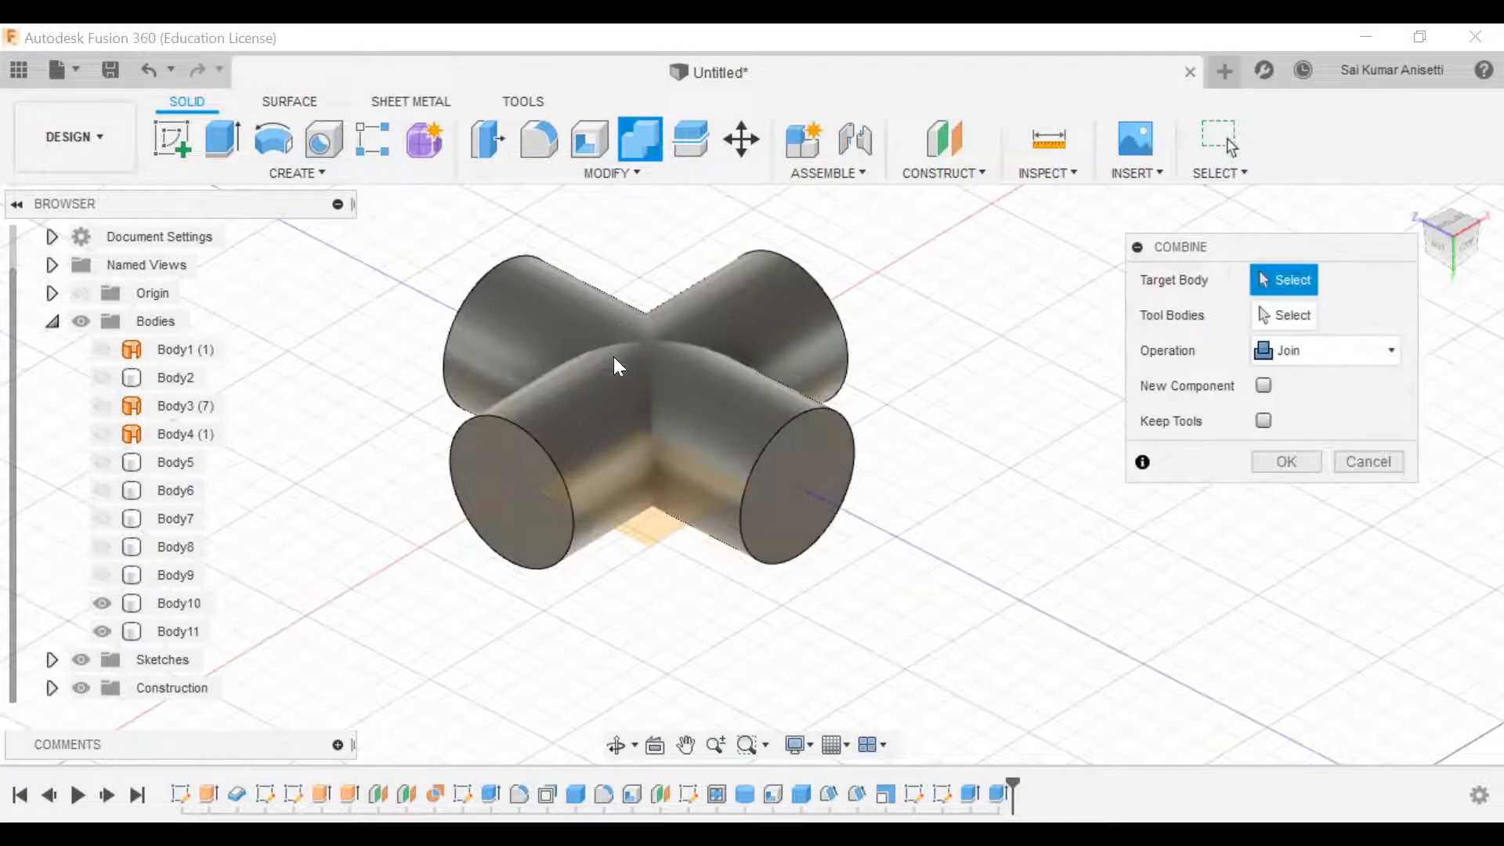
click(187, 600)
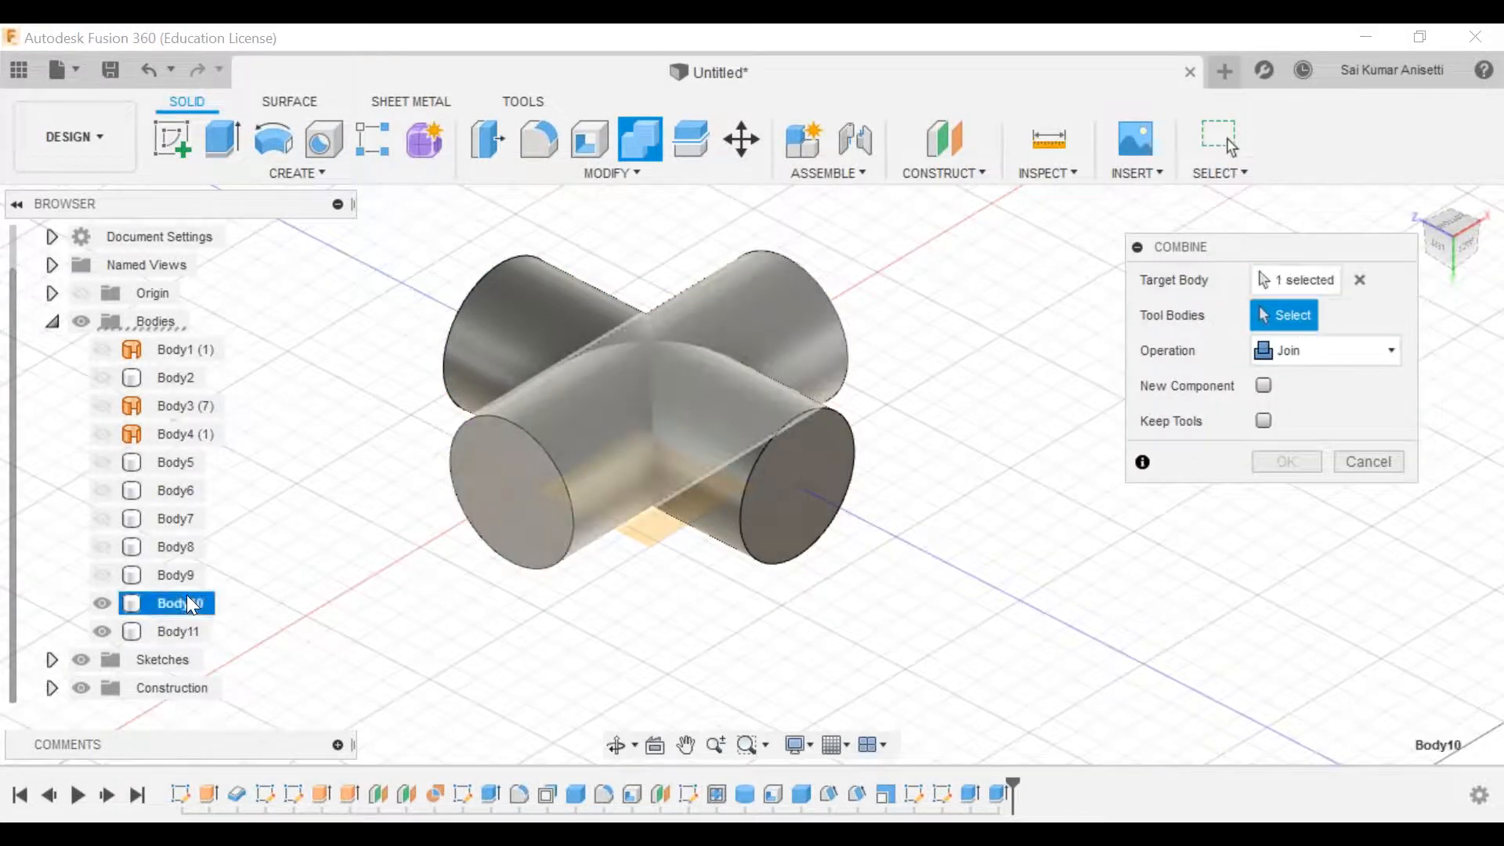
click(186, 632)
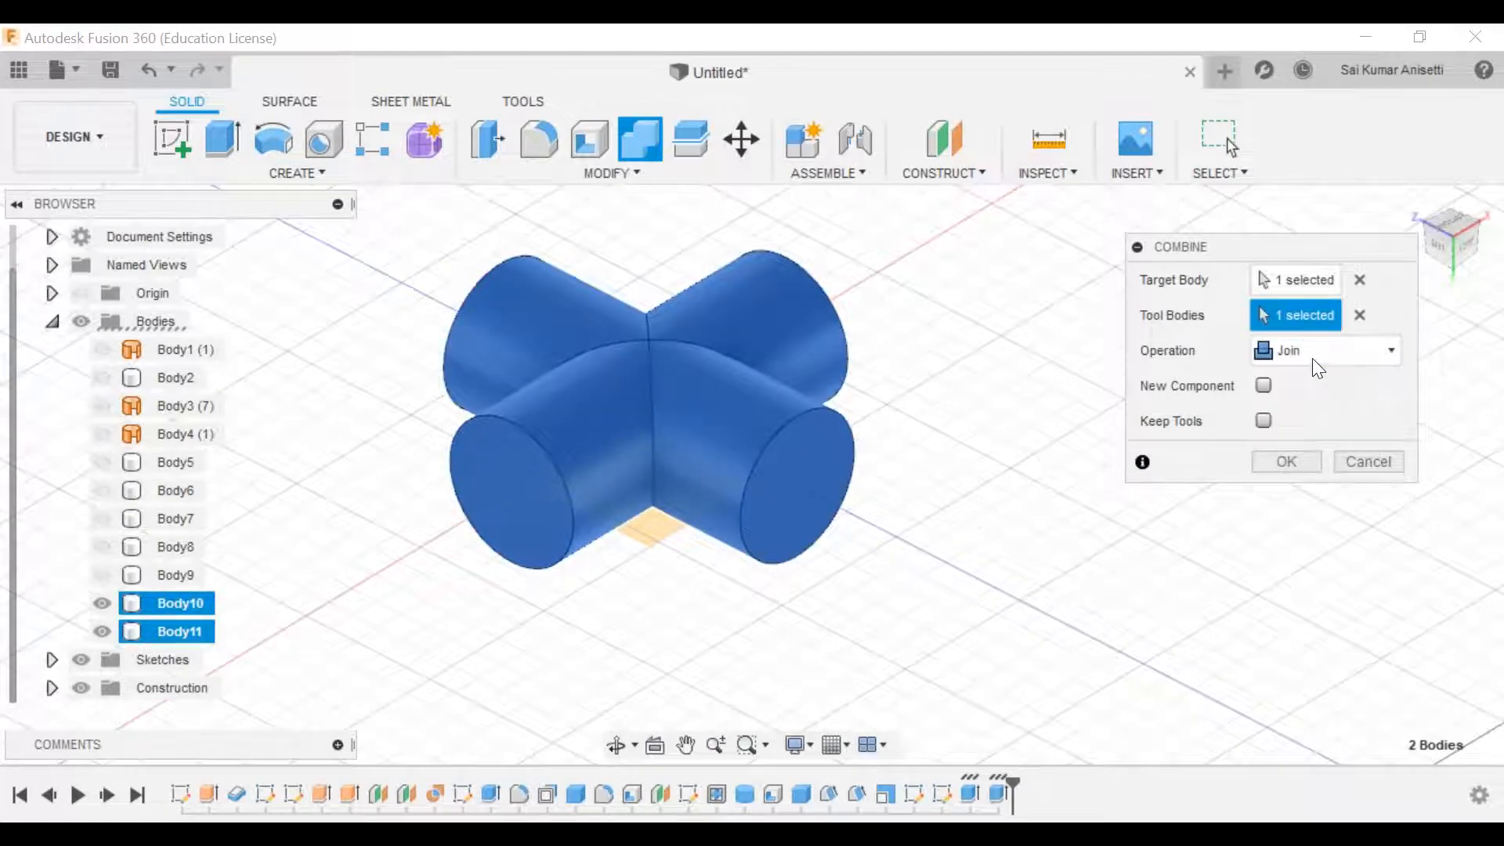
click(1264, 386)
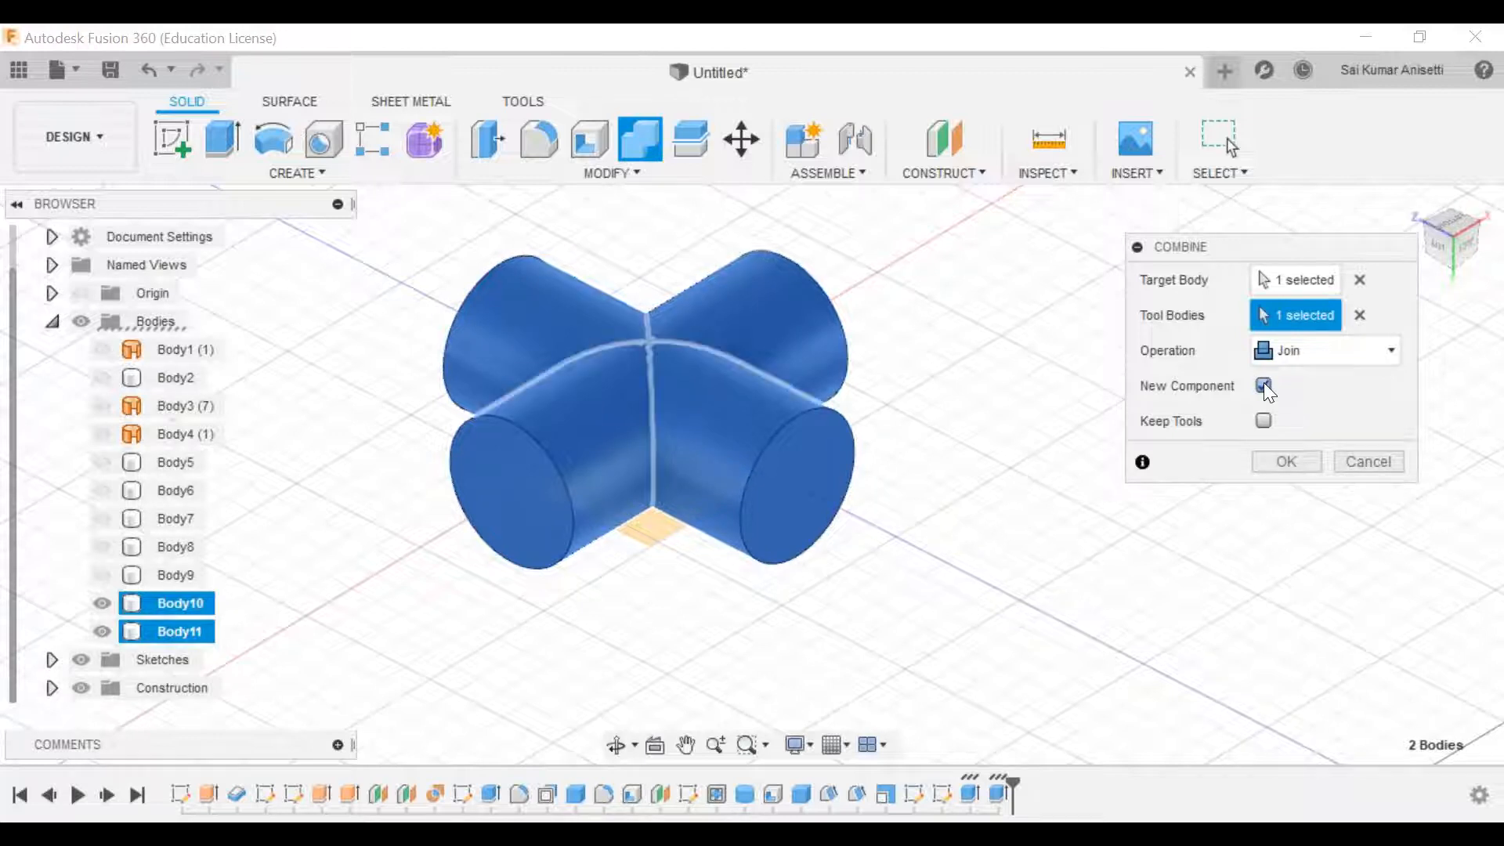
click(1263, 383)
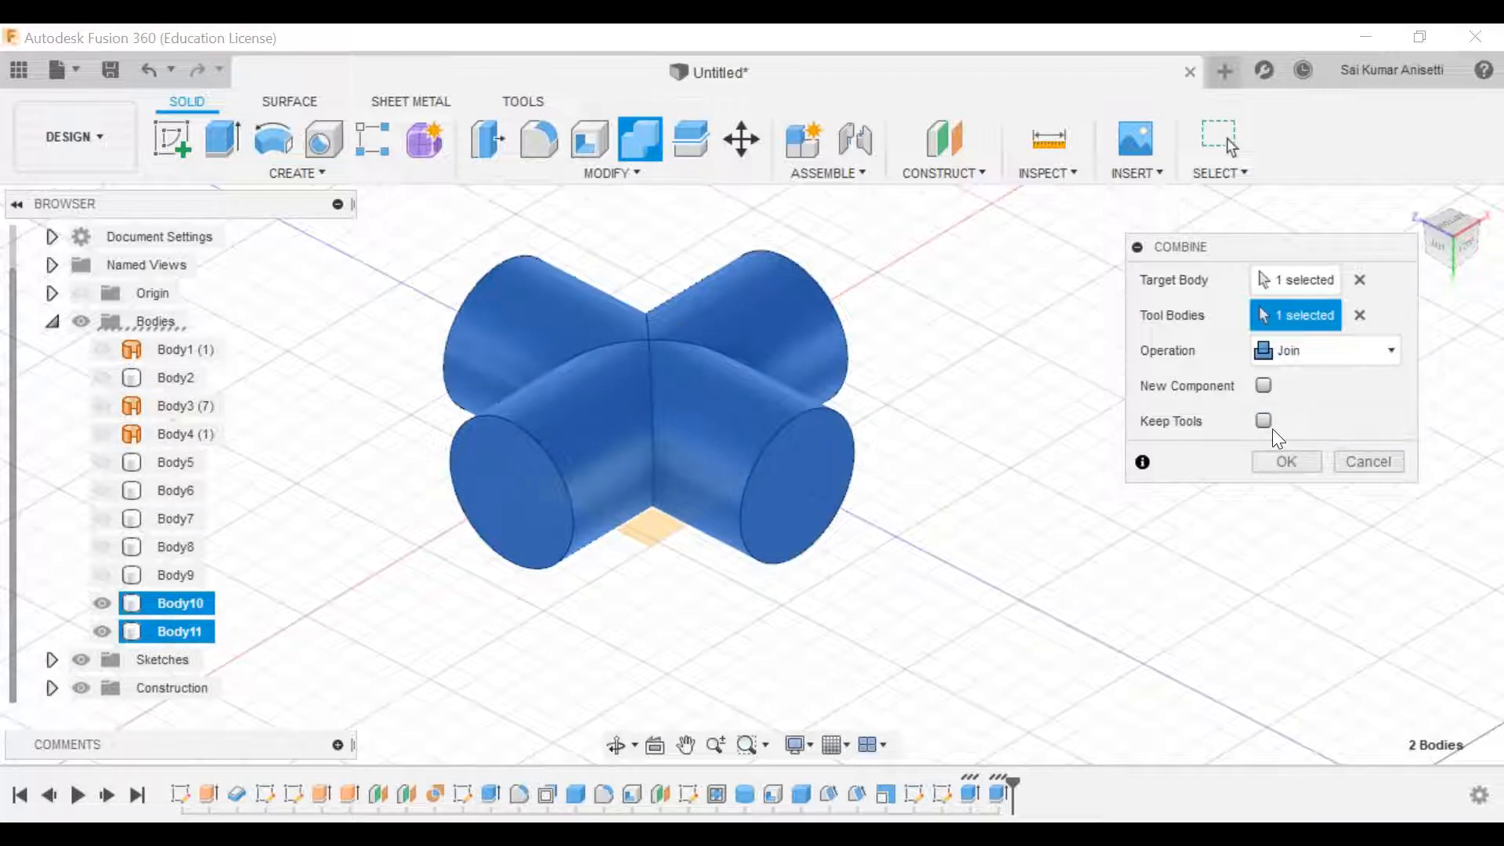
click(1271, 462)
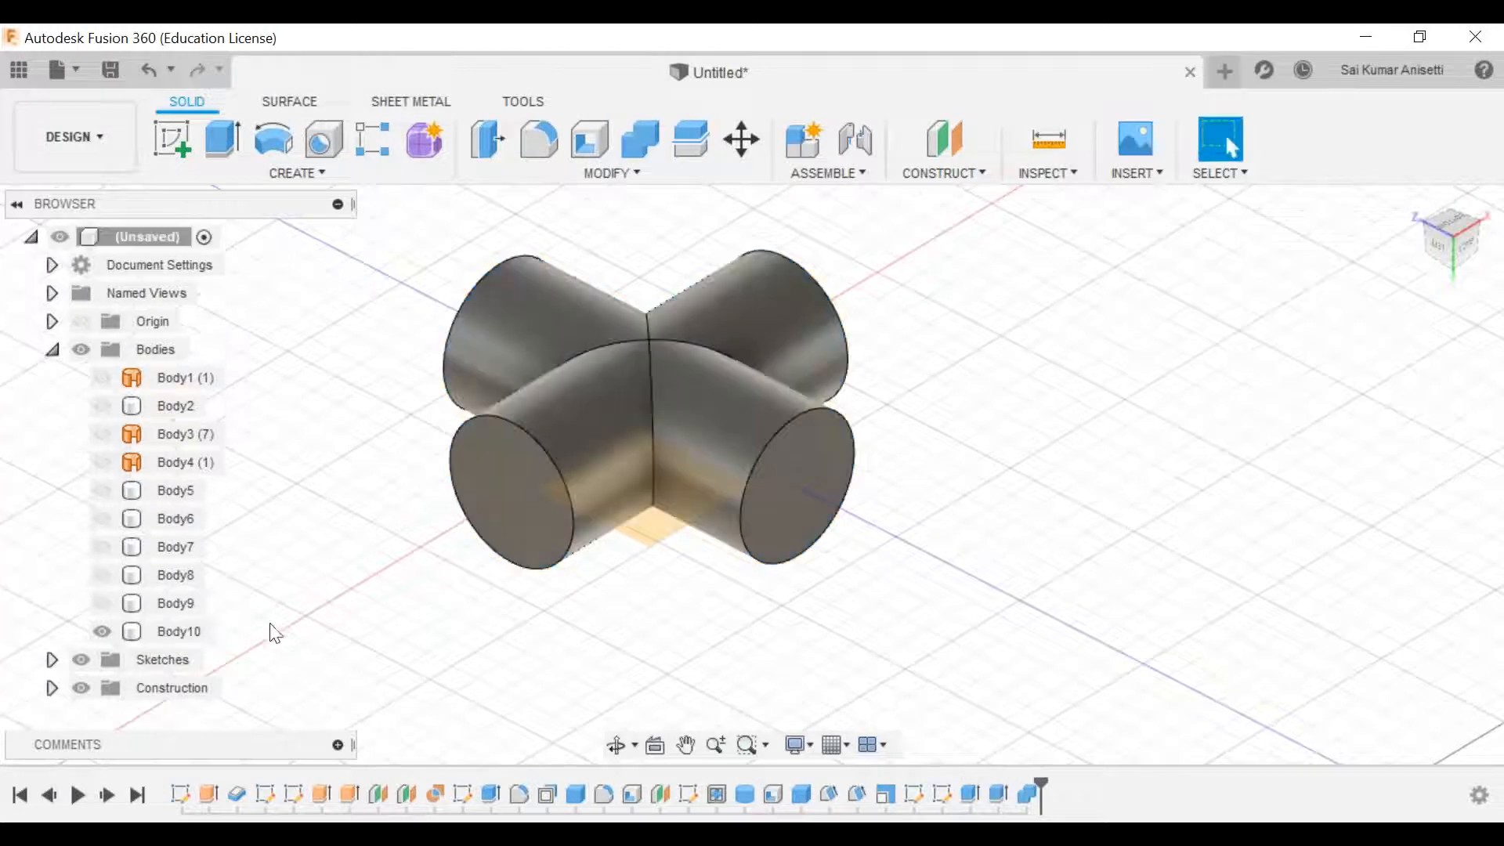
Step: Undo the Combine join and the XY-plane circle's extrusion, going back to the single first cylinder
click(199, 632)
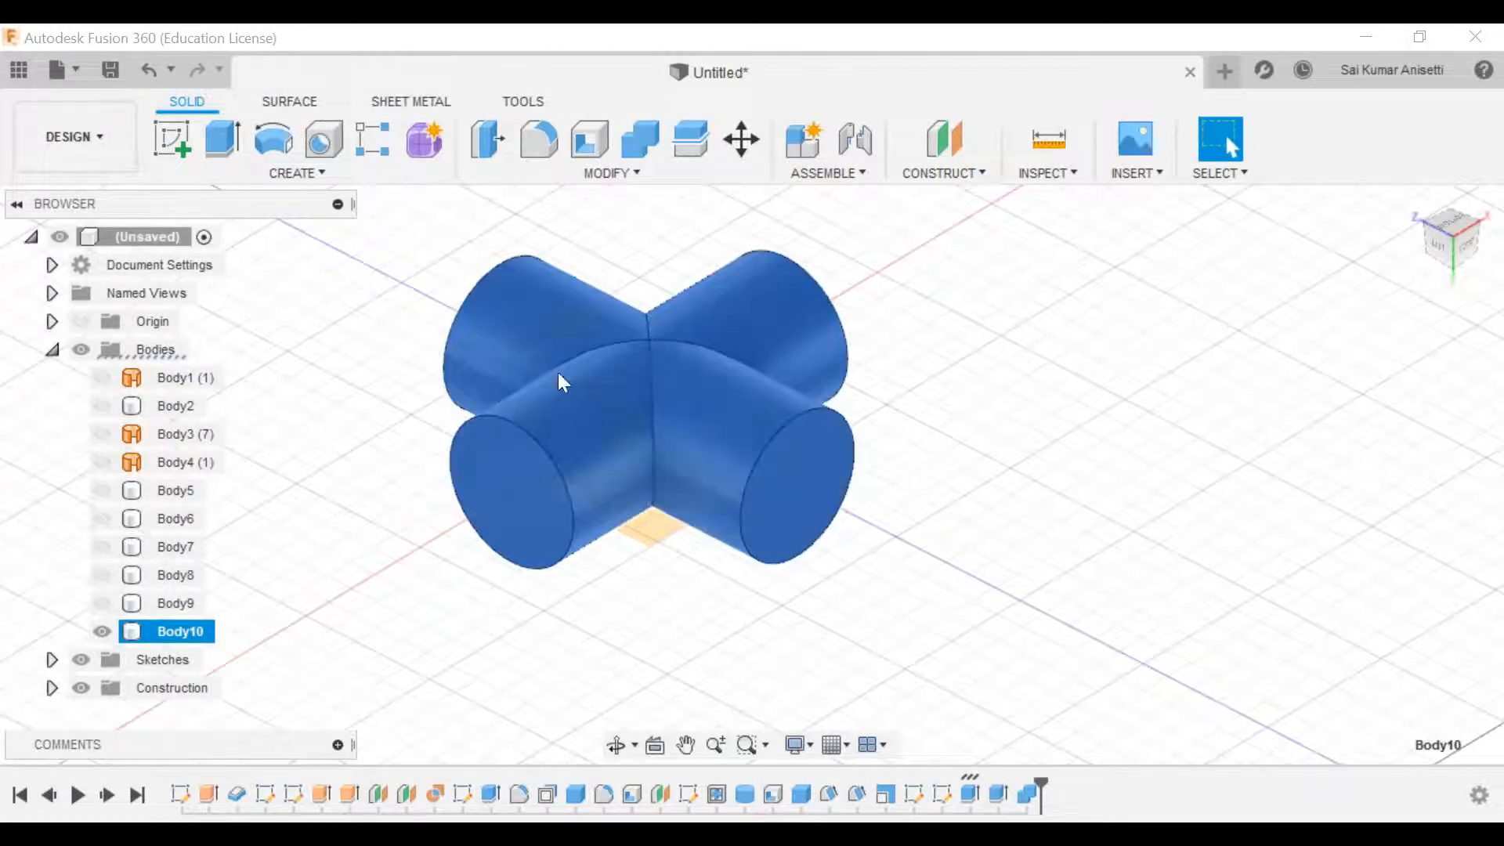
click(812, 589)
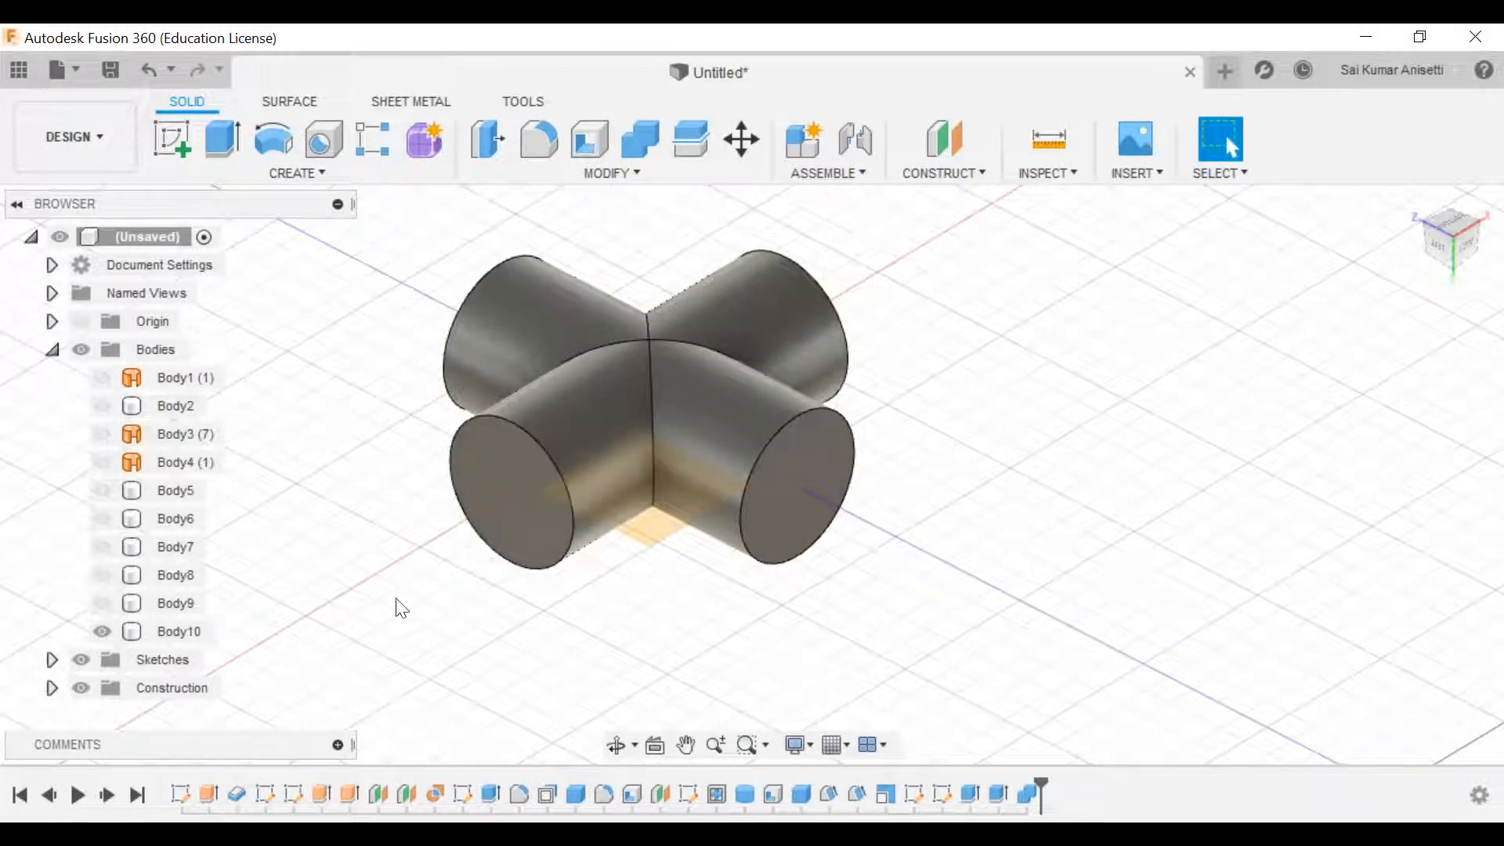
key(ctrl+z)
key(ctrl+z)
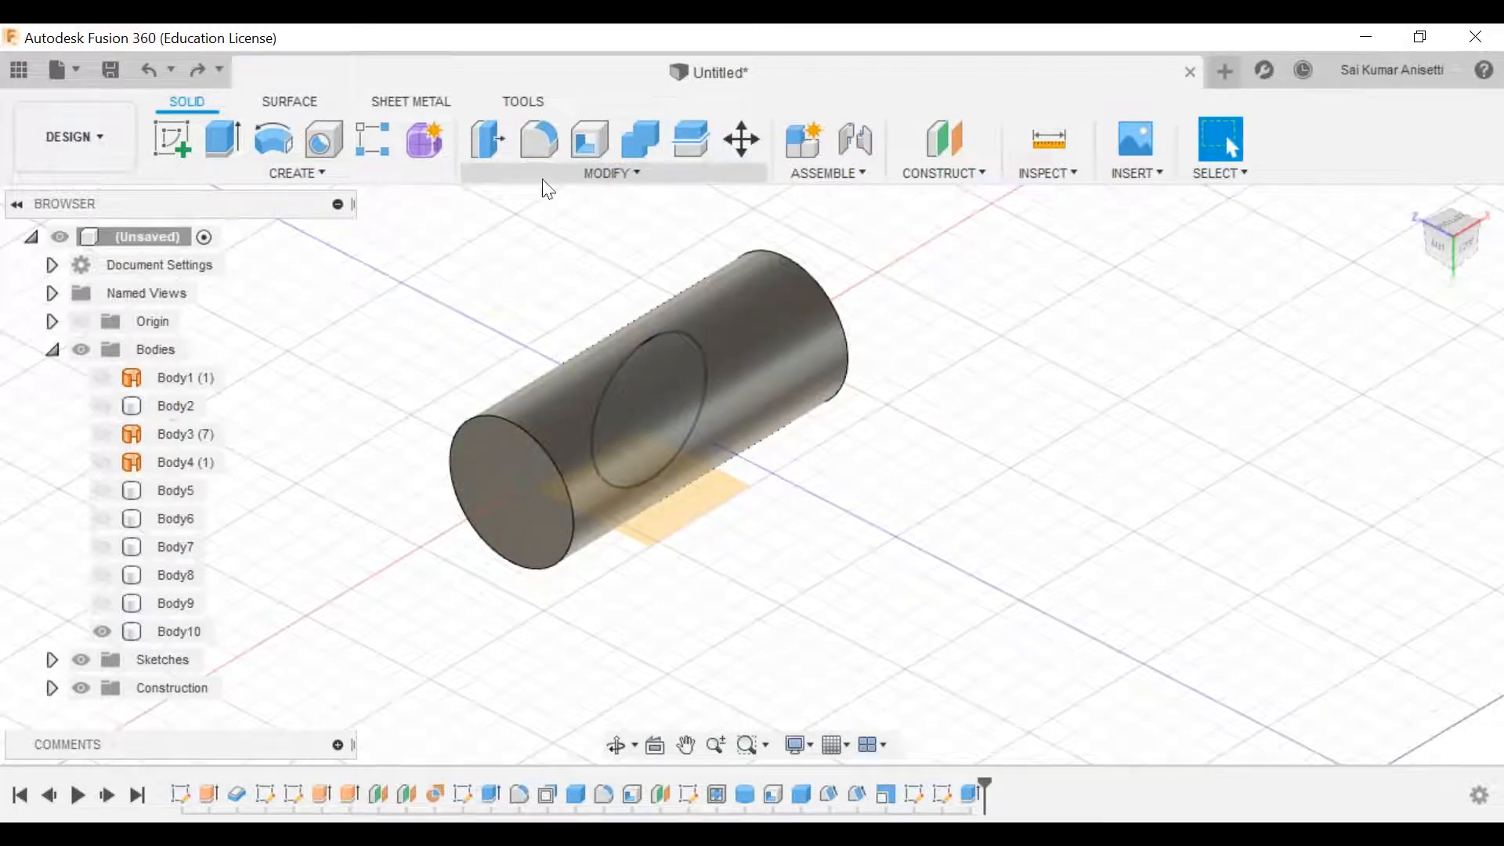
Step: Extrude the circle on the XY plane symmetrically by 70 mm with the Join operation through the existing cylinder
click(223, 139)
click(650, 374)
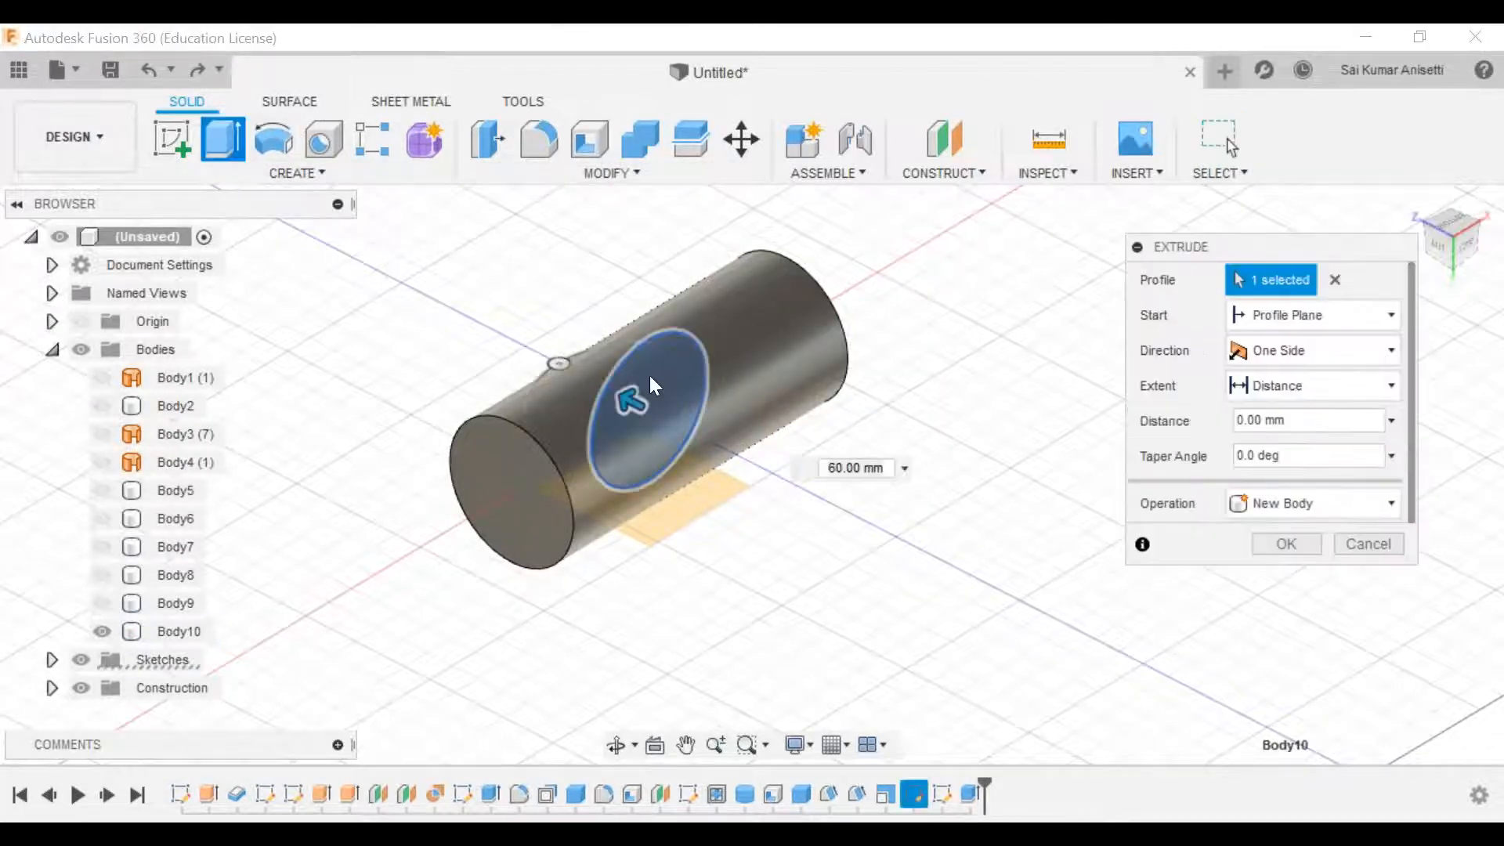
click(1316, 350)
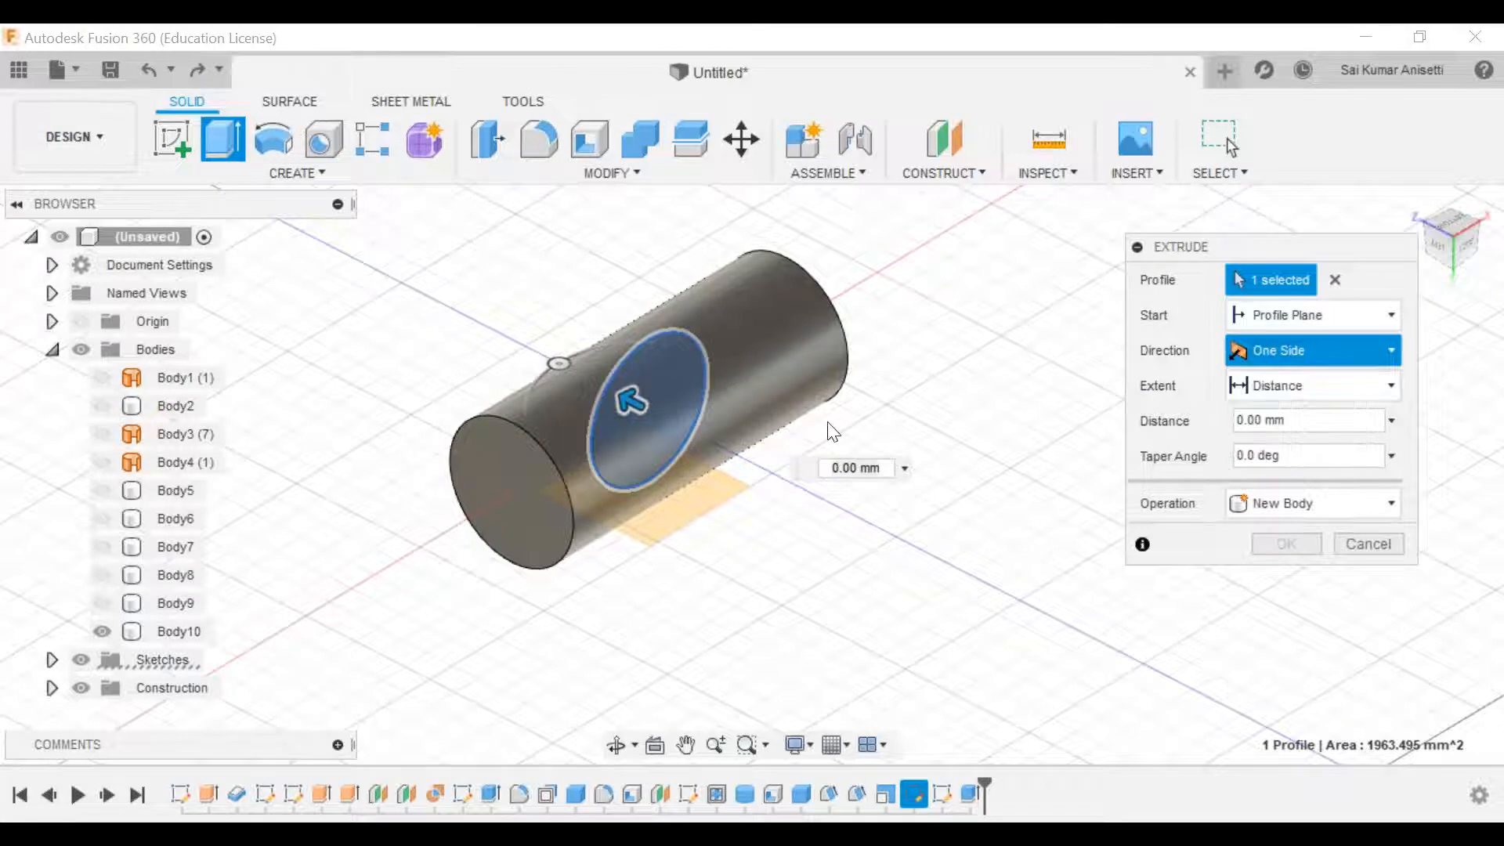
drag(631, 401, 459, 312)
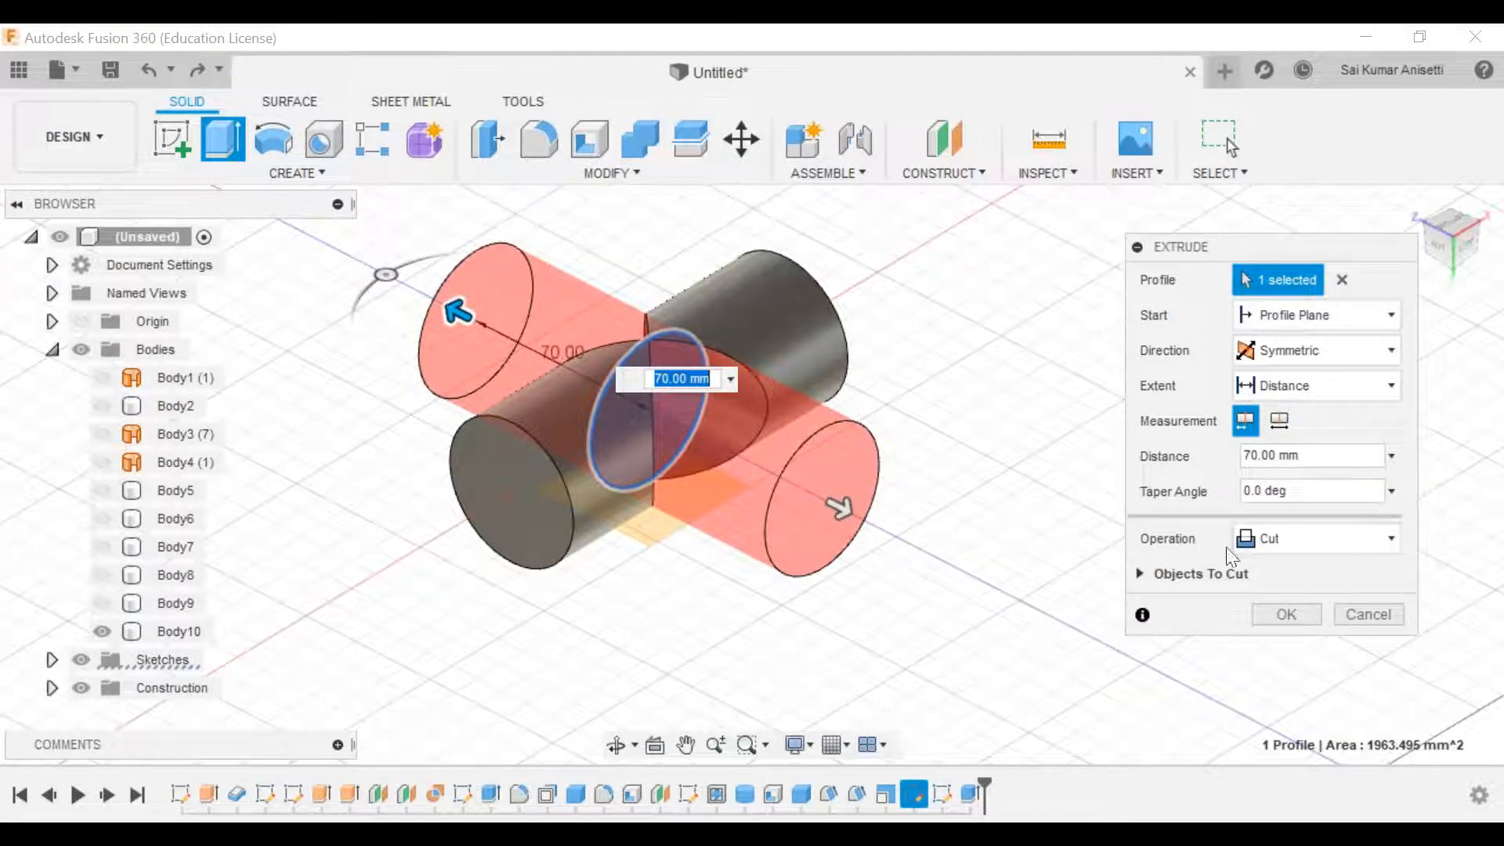
click(1263, 539)
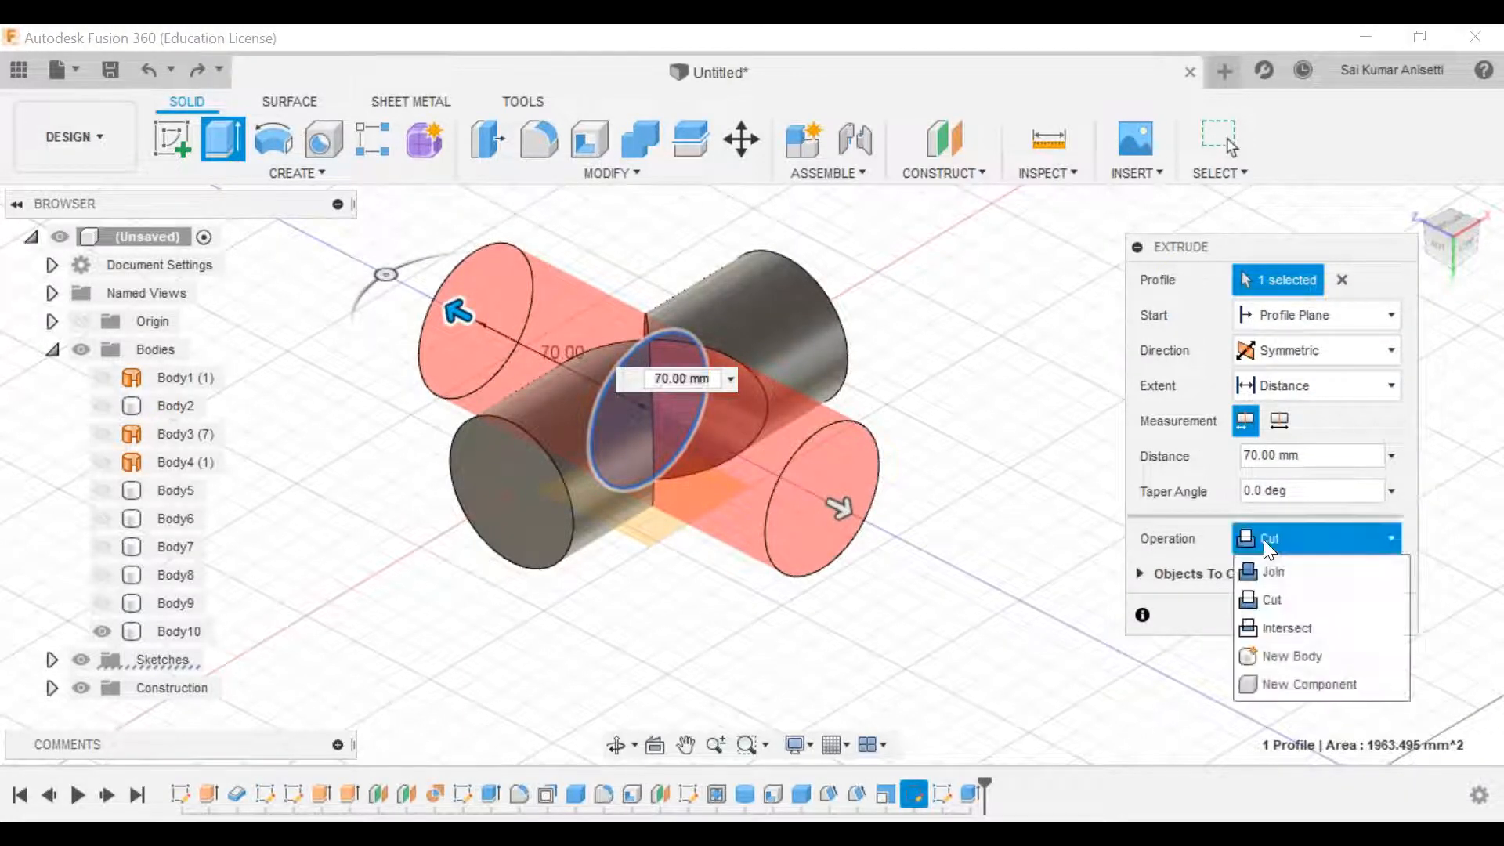
click(1288, 578)
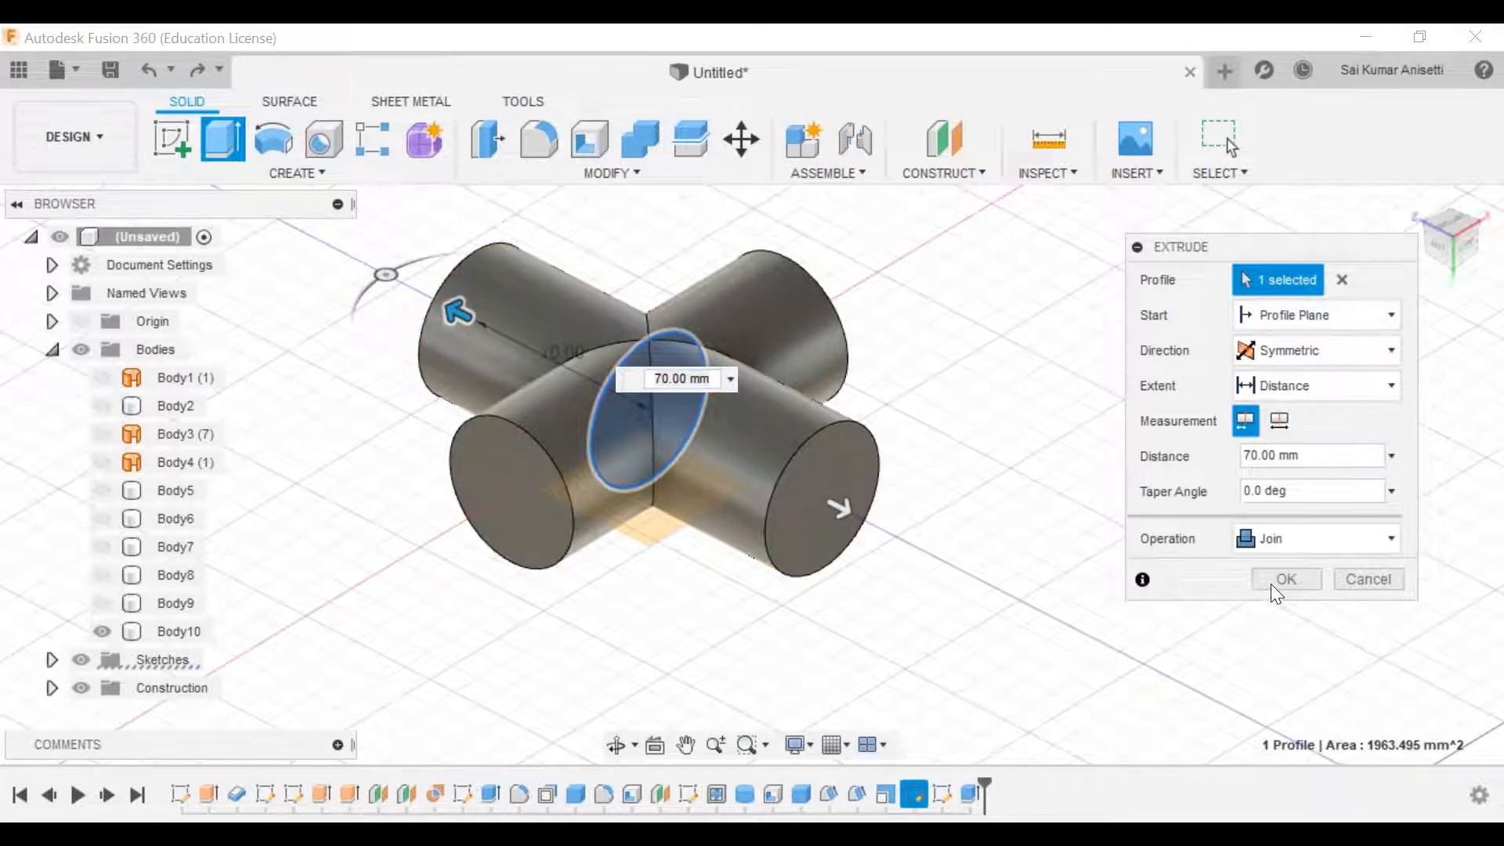
click(1280, 580)
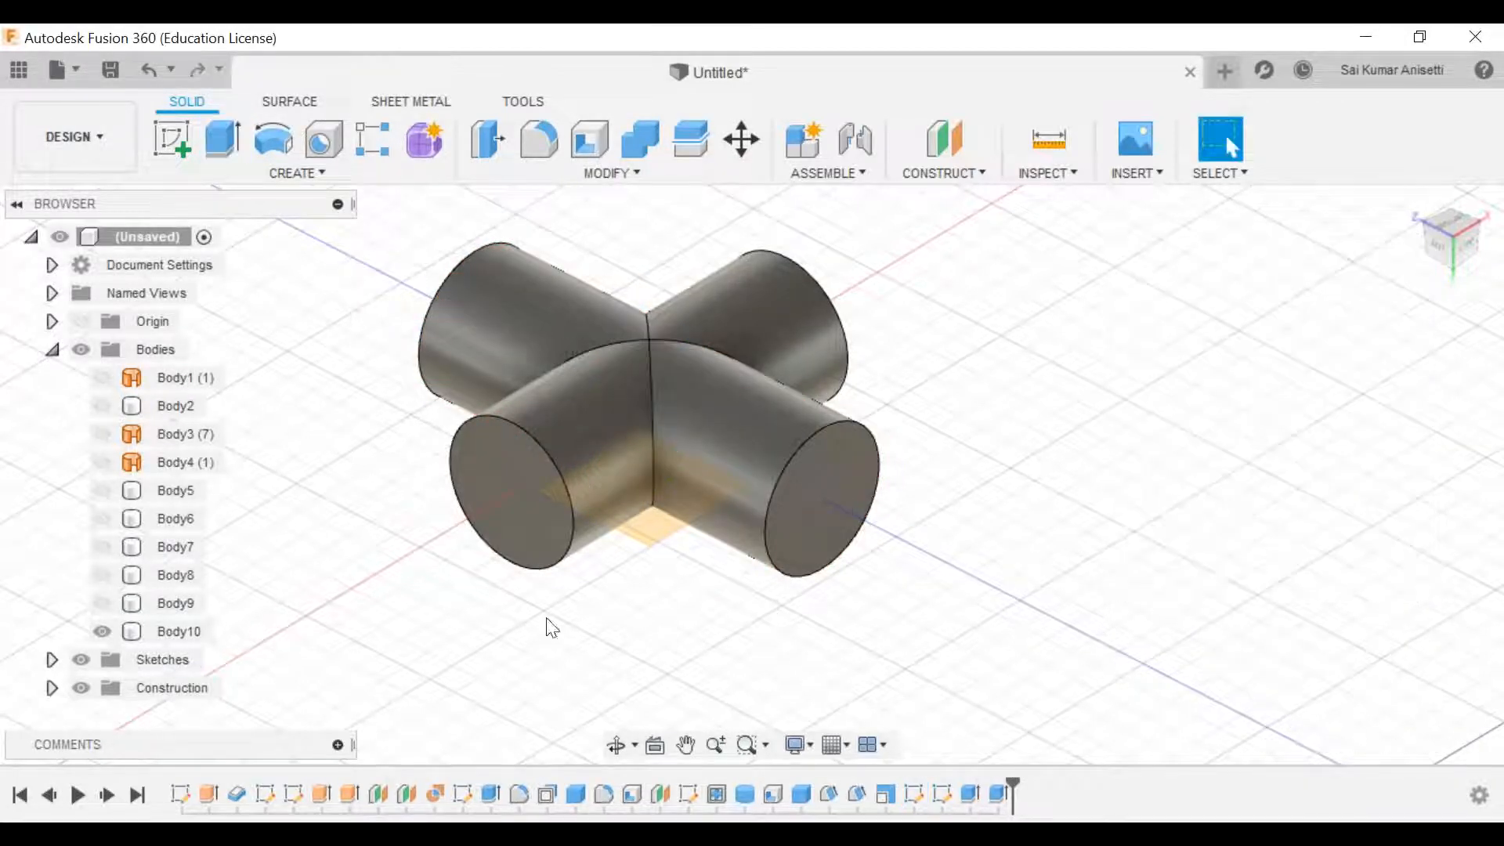
Step: Check the joined body as a single selection, and undo the 70 mm Join extrusion
click(224, 629)
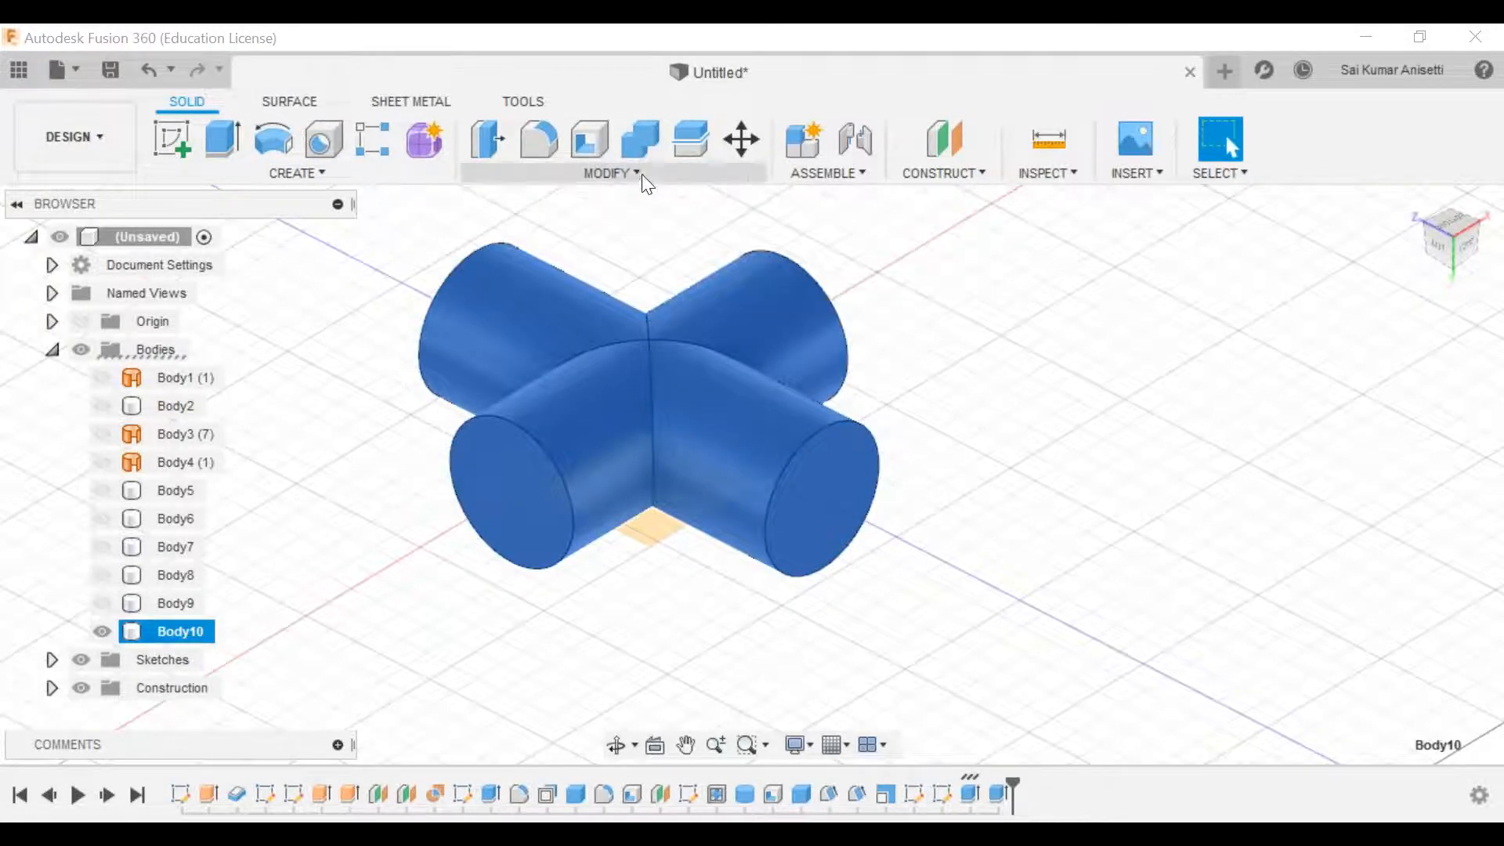
click(611, 173)
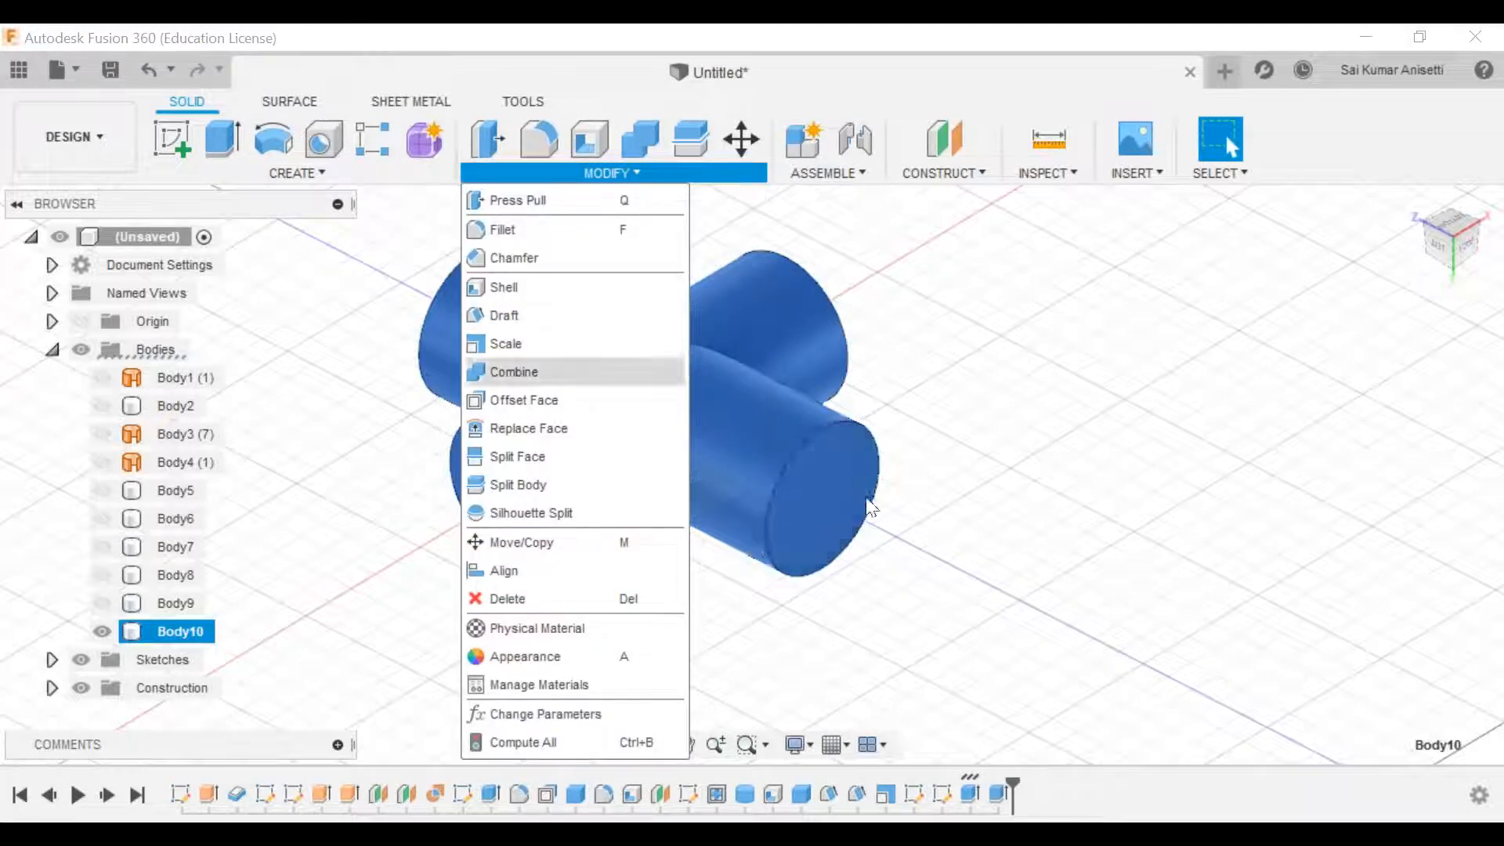
click(301, 640)
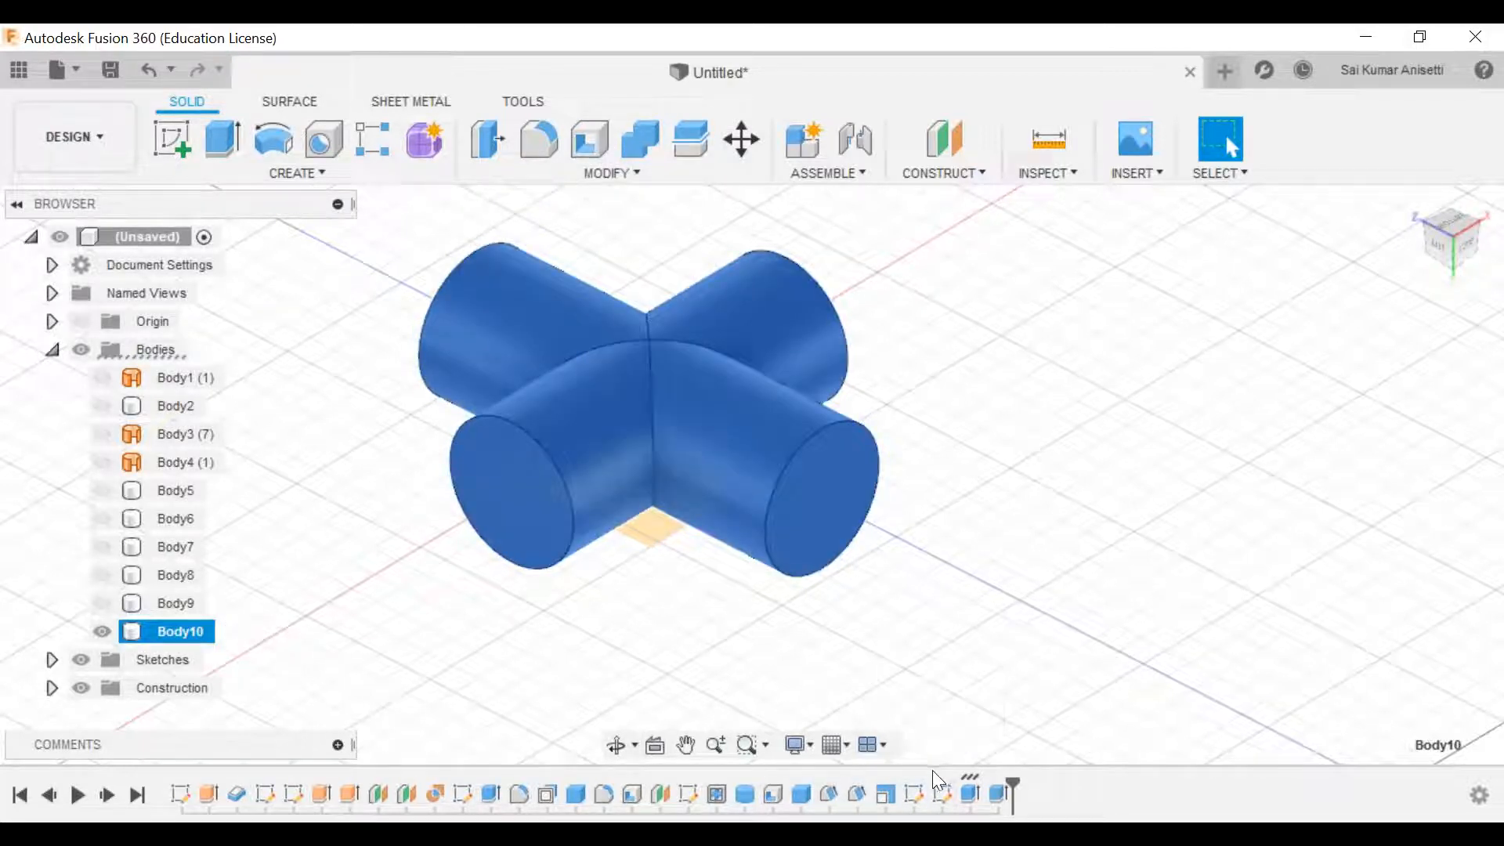
drag(1014, 791, 985, 791)
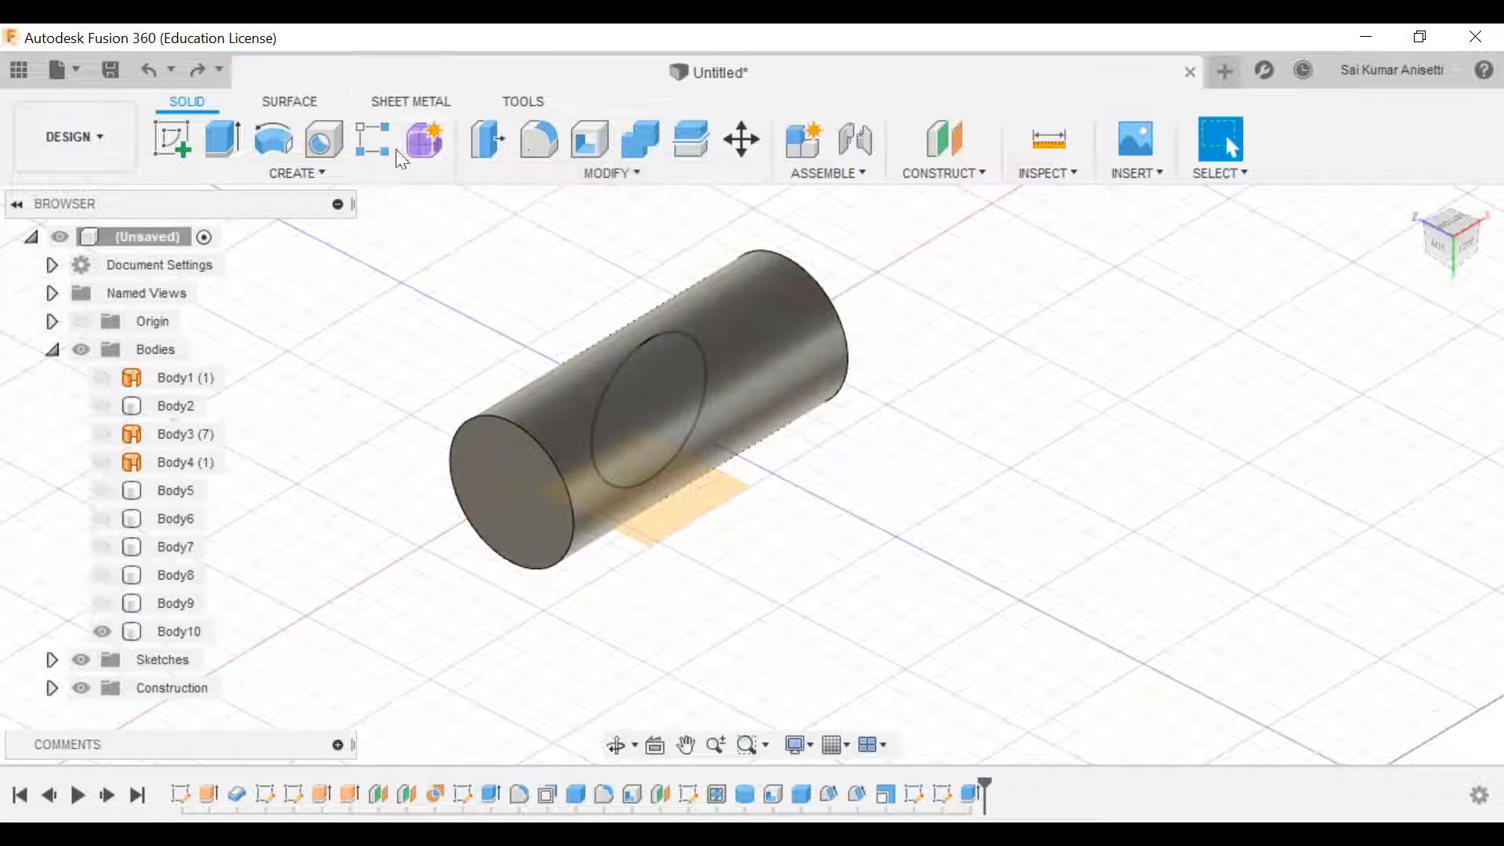
Step: Extrude the circle on the XY plane symmetrically by 80 mm with the Intersect operation against the existing cylinder
click(216, 145)
click(646, 387)
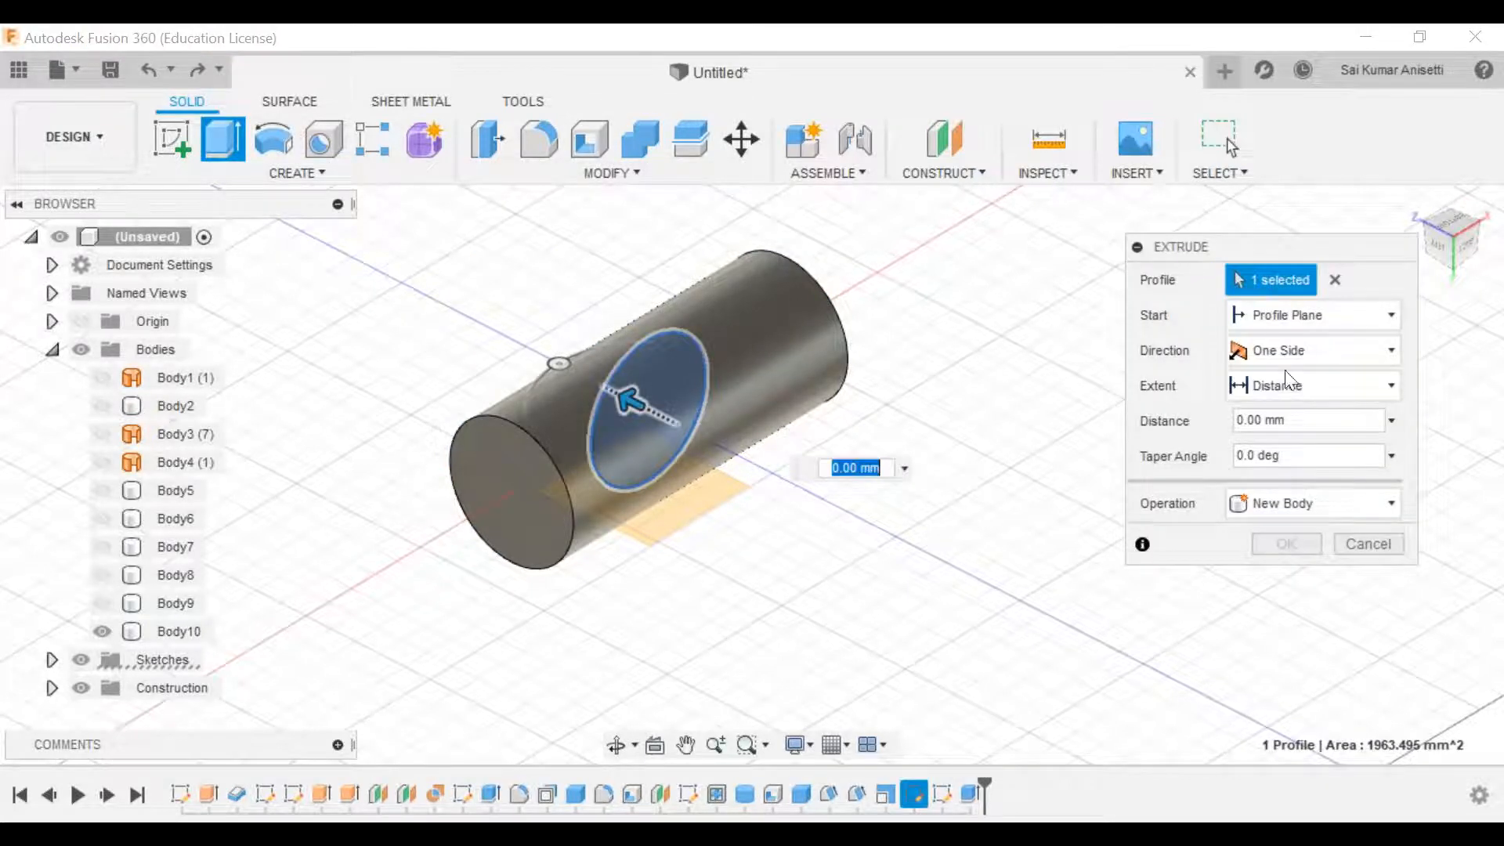
click(1316, 351)
click(1292, 436)
drag(633, 403, 431, 298)
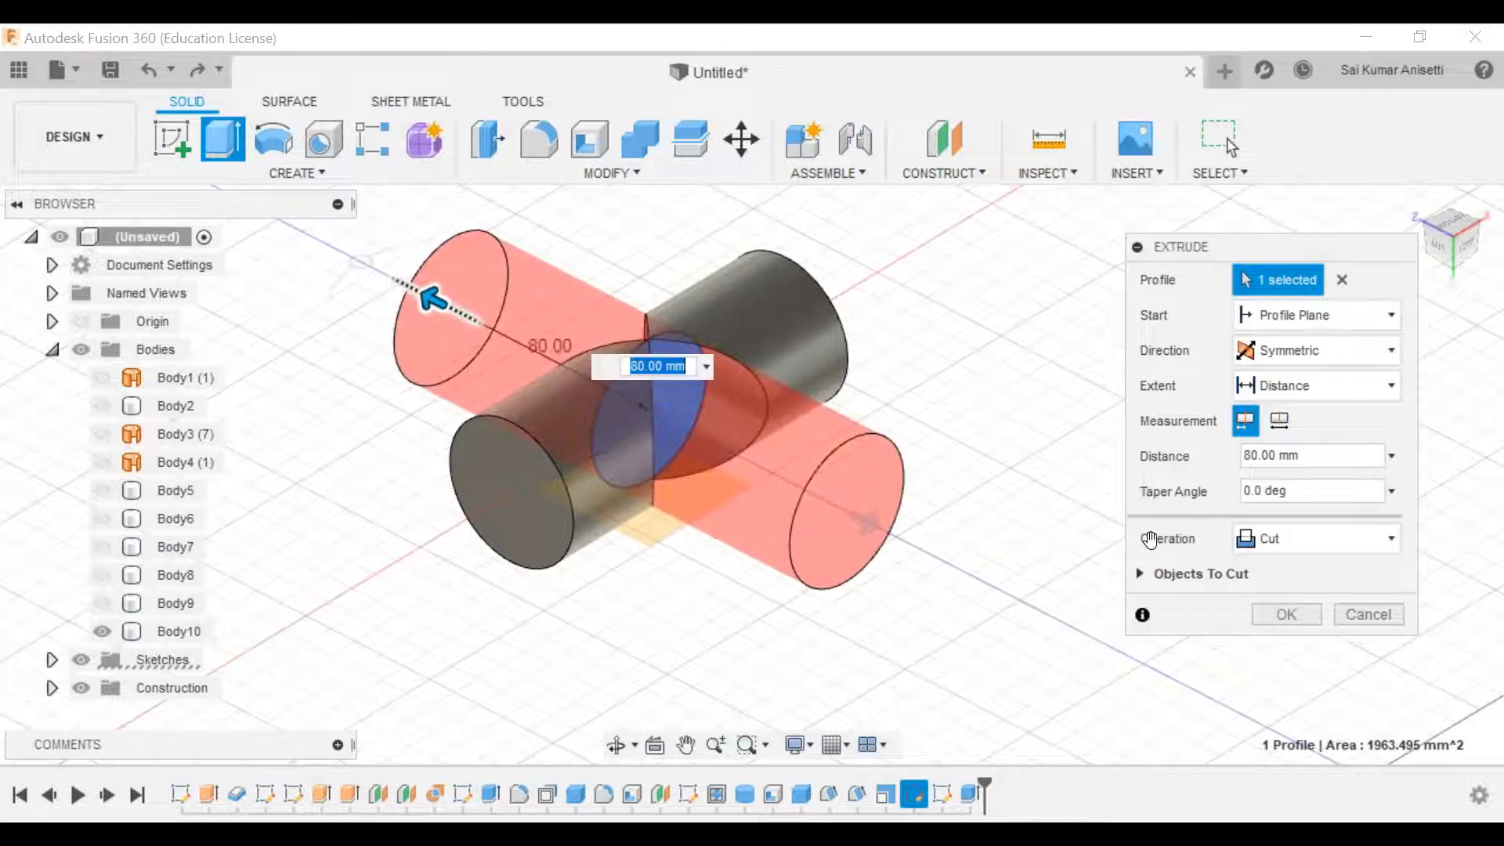
click(1294, 540)
click(1300, 627)
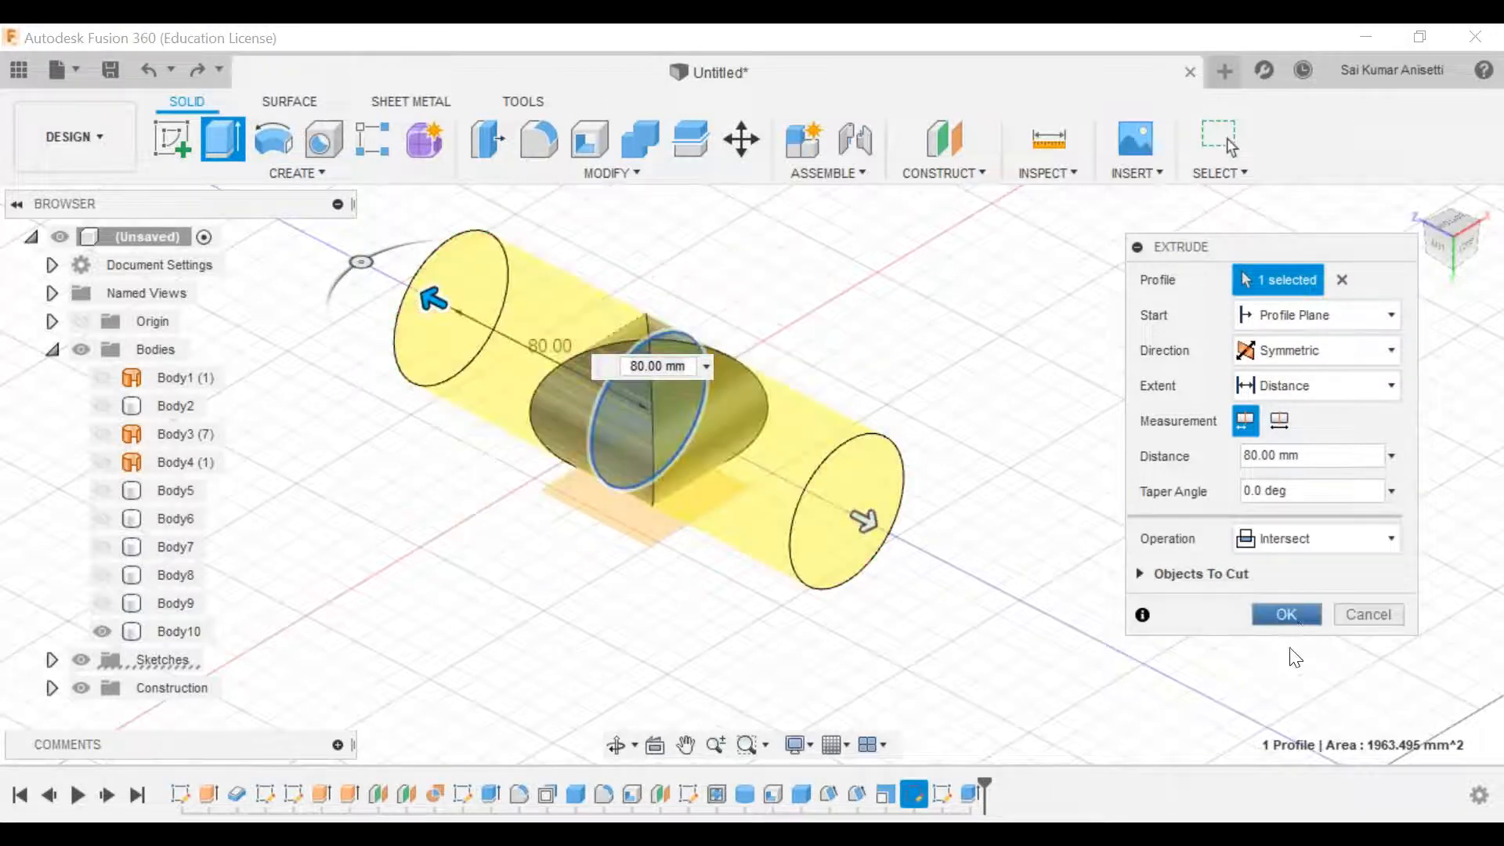
click(1291, 618)
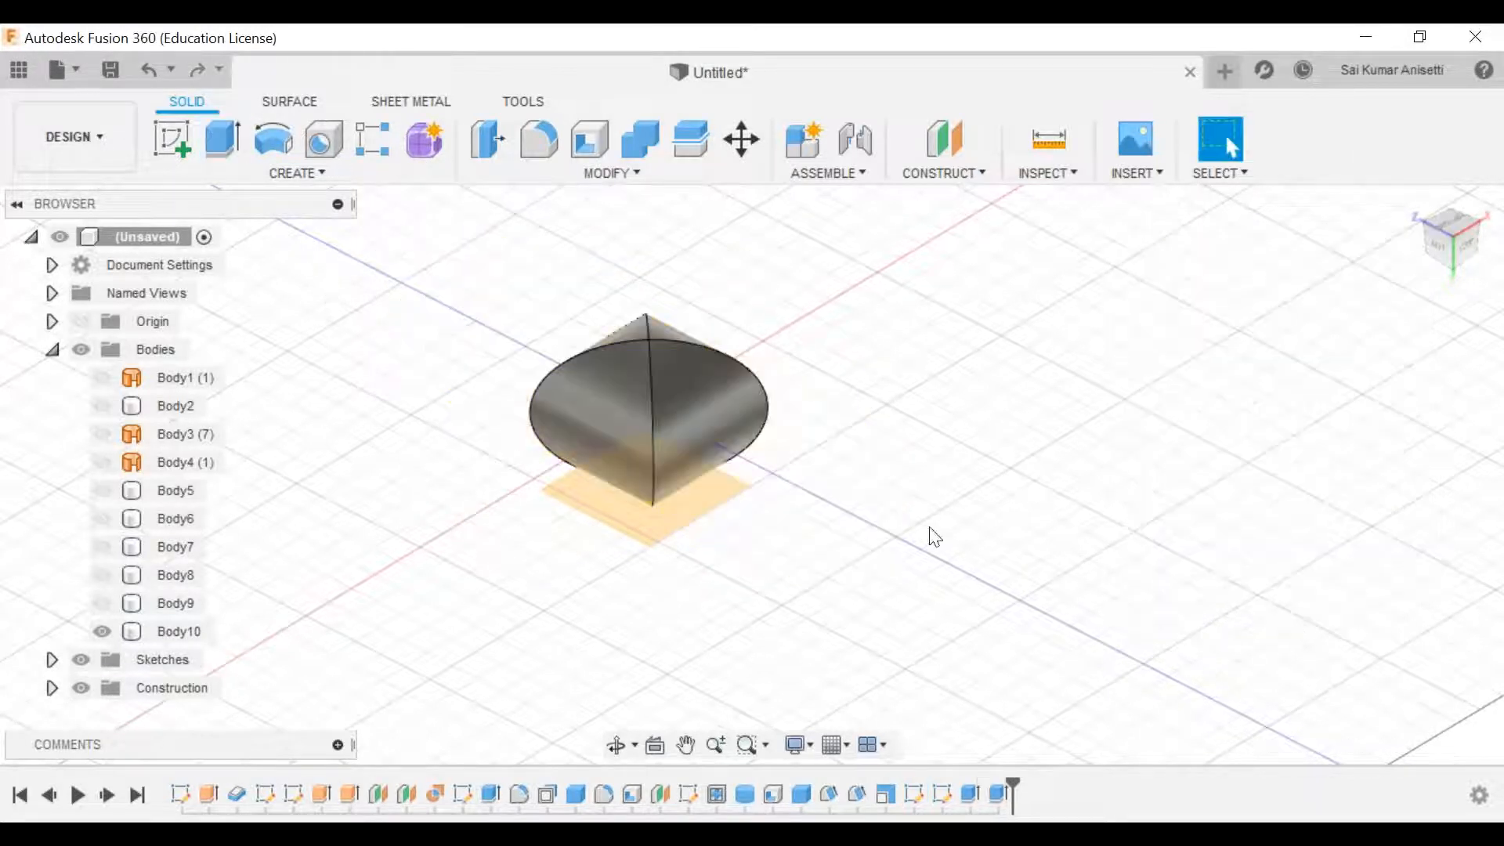
Step: Examine the shape of the intersected body from an angle and in the Bottom and Left views
middle_drag(853, 435, 746, 461)
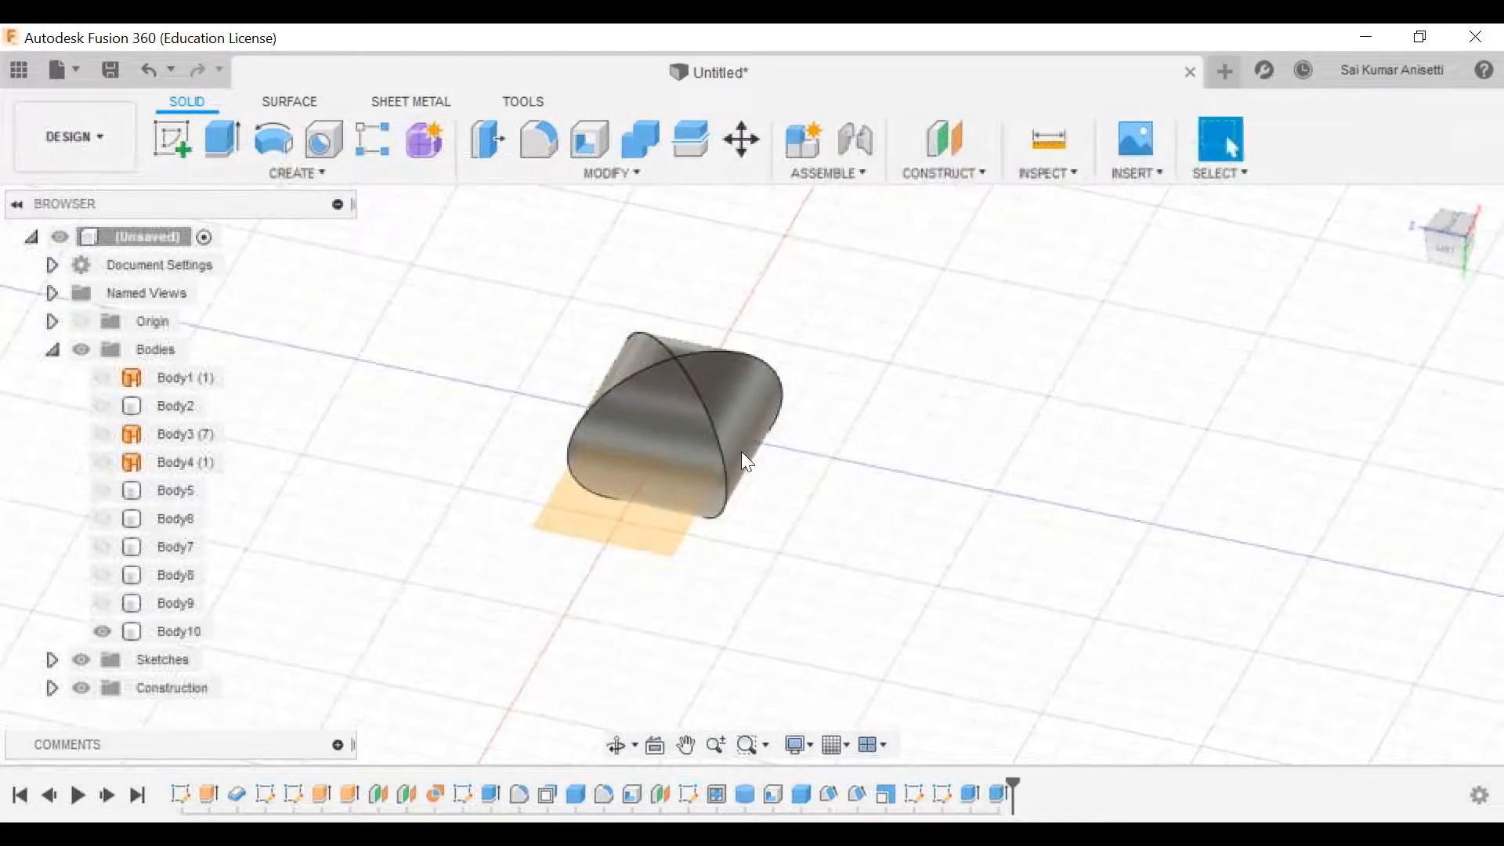
scroll(741, 449, up, 3)
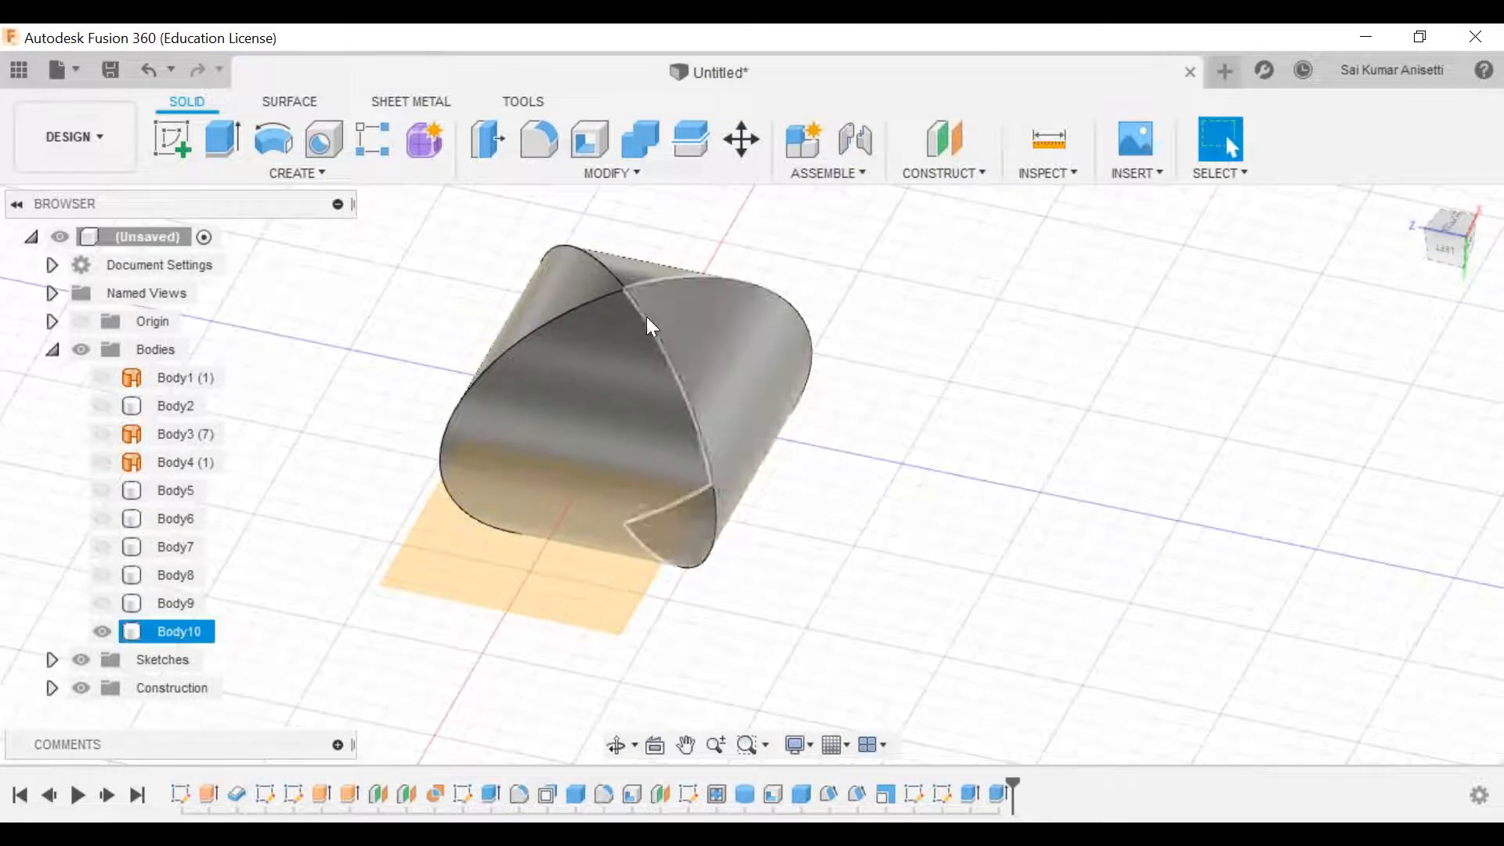
click(655, 745)
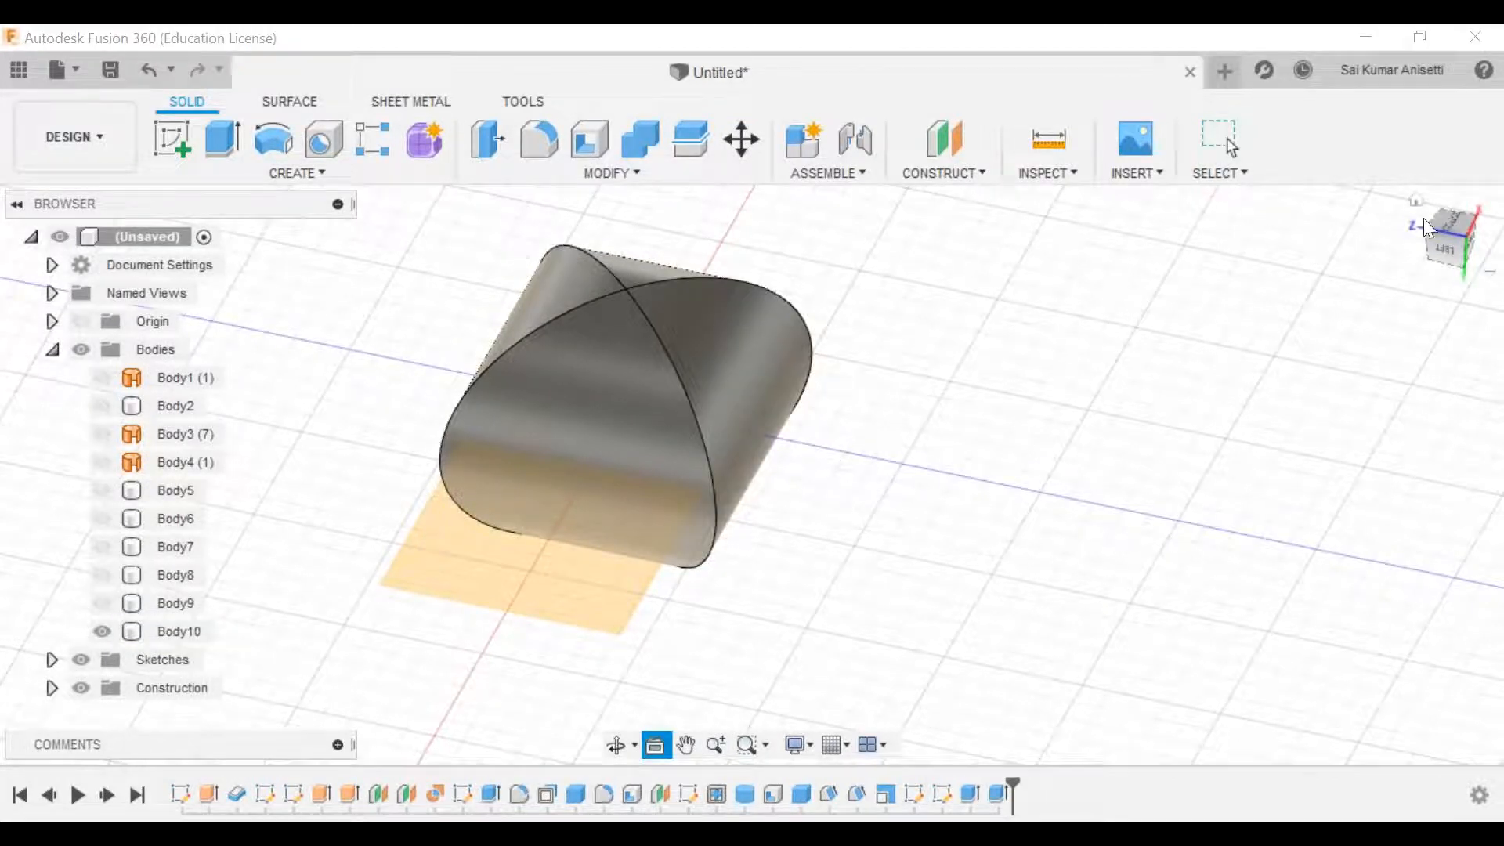
click(1452, 221)
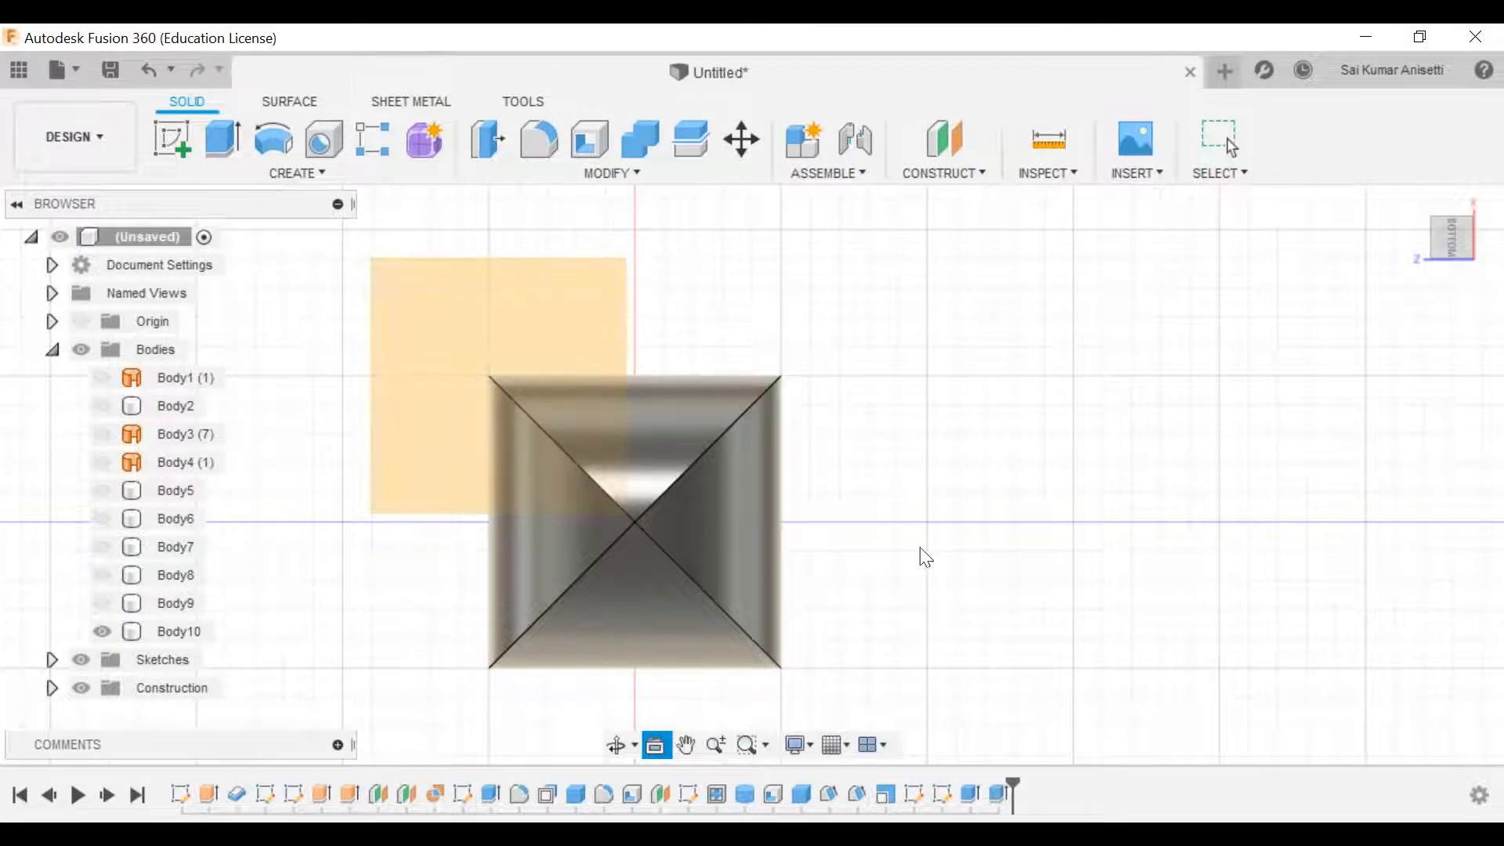
shift+middle_drag(769, 561, 952, 235)
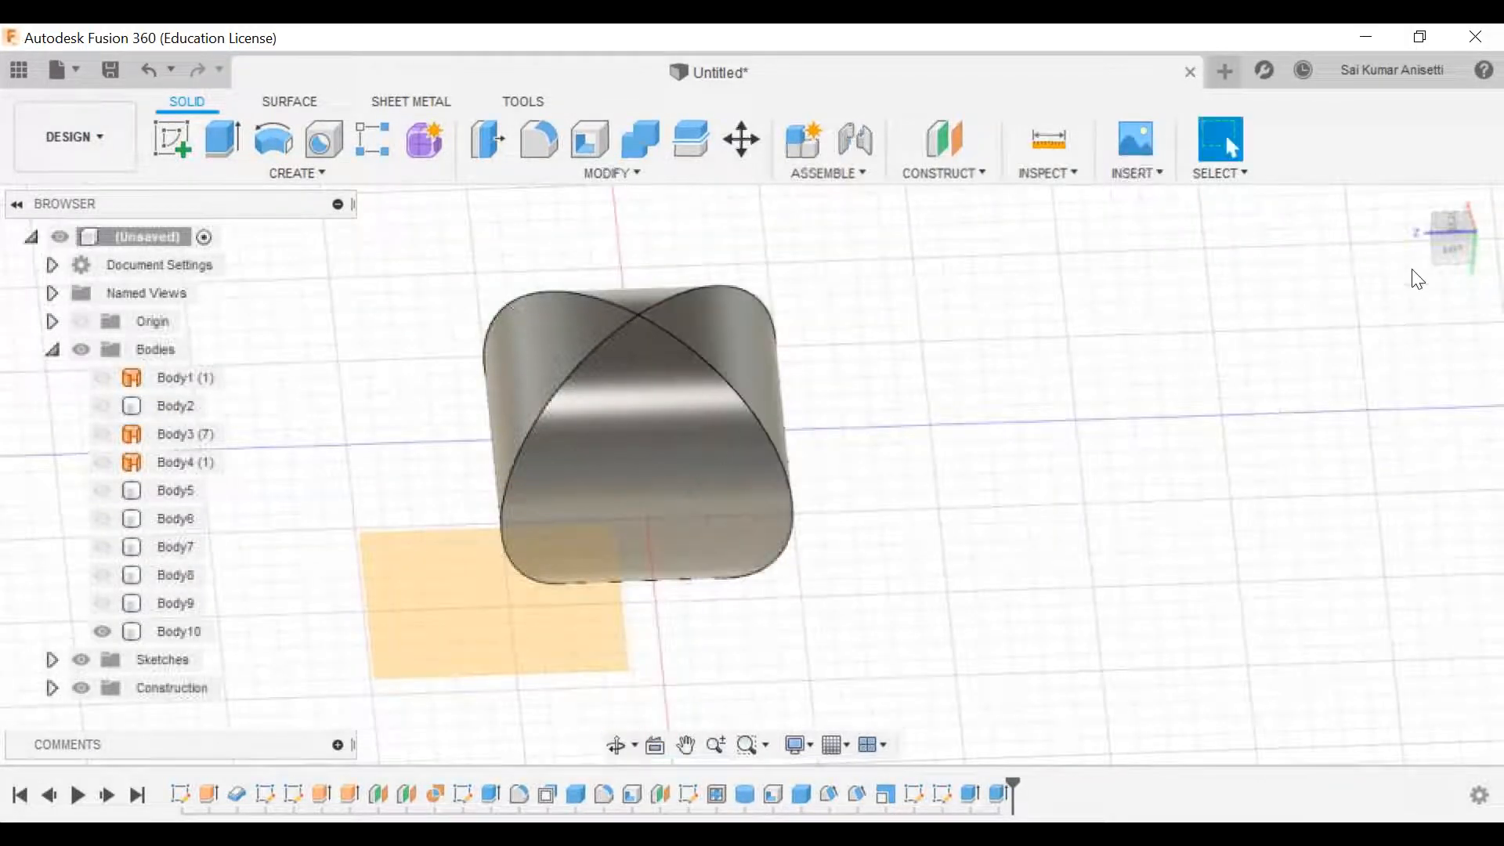
click(1454, 246)
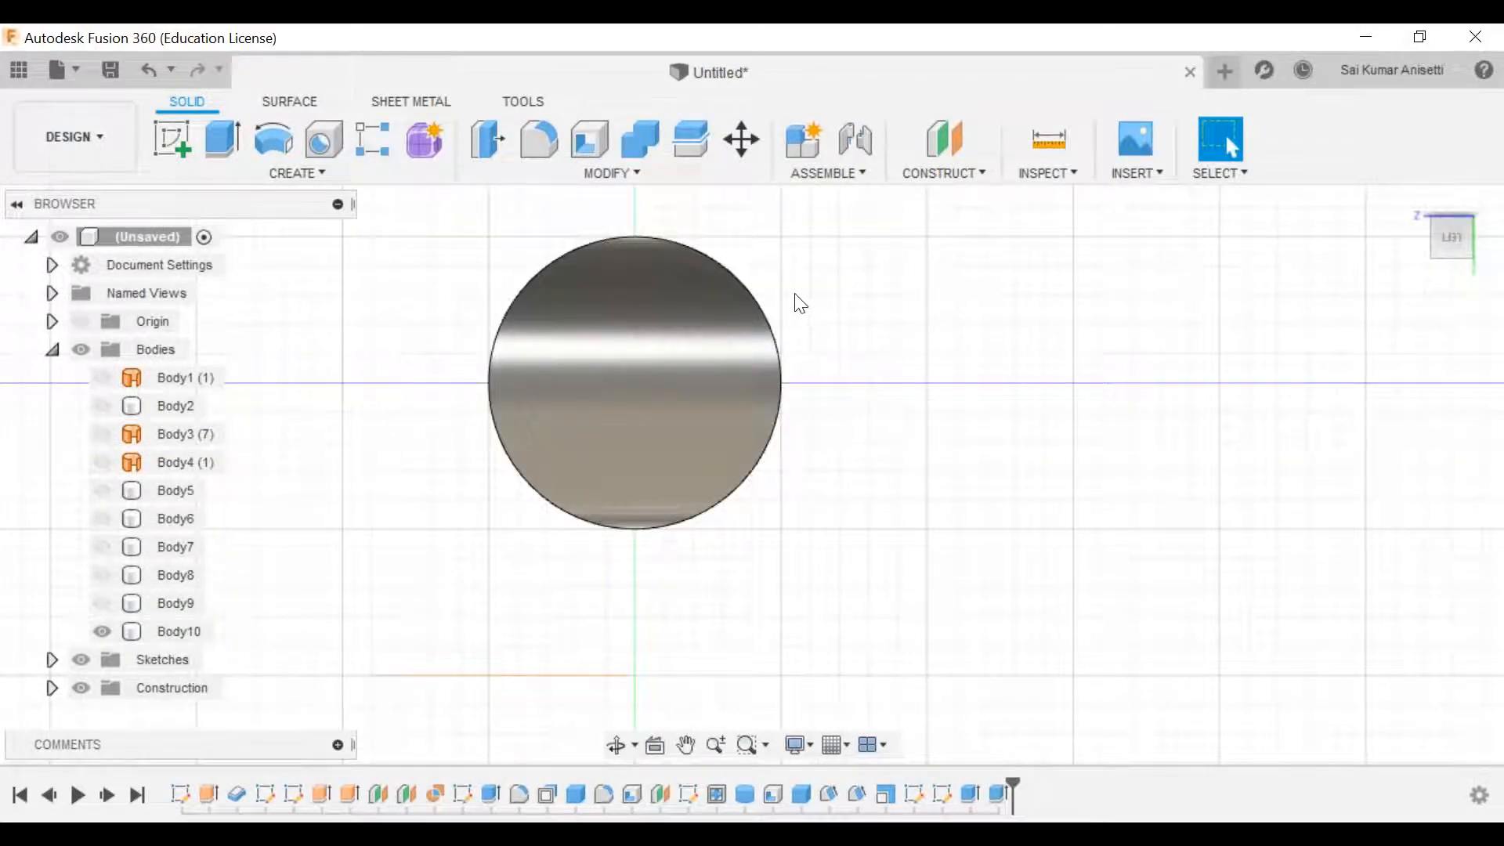
mouse_move(1453, 238)
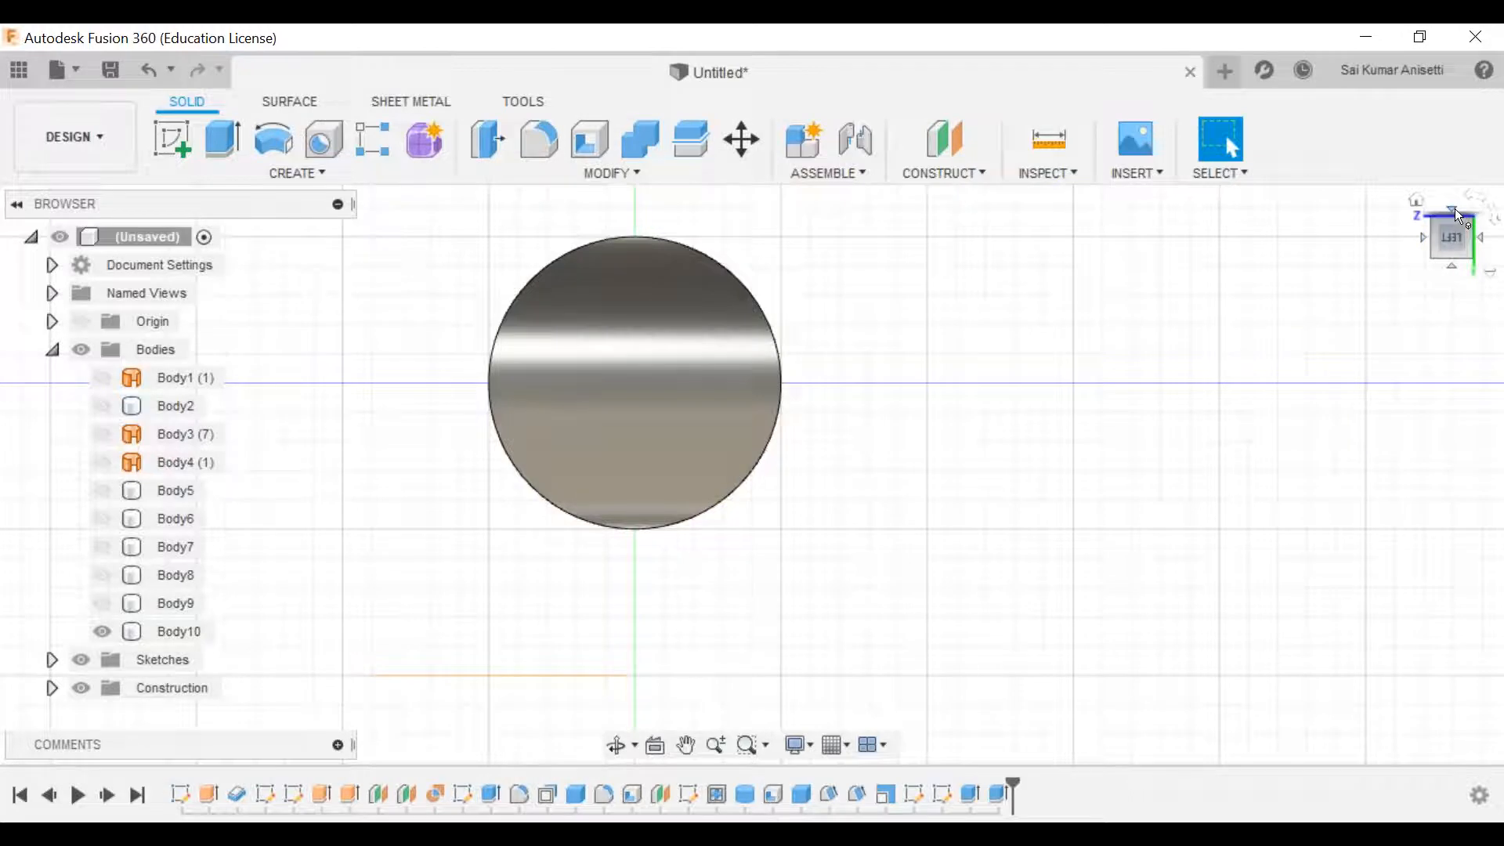
click(1452, 210)
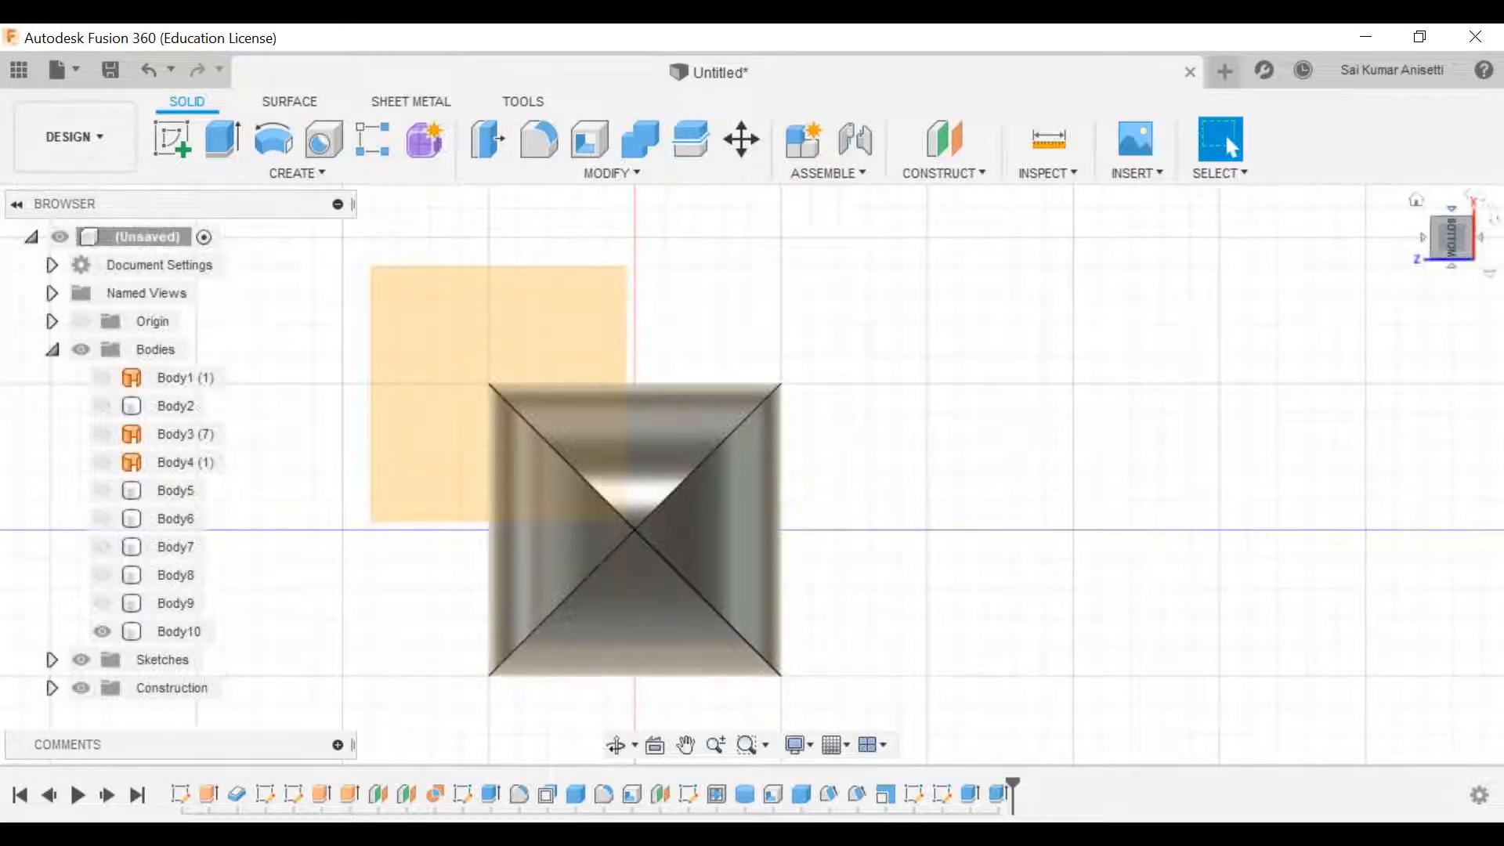
click(1453, 268)
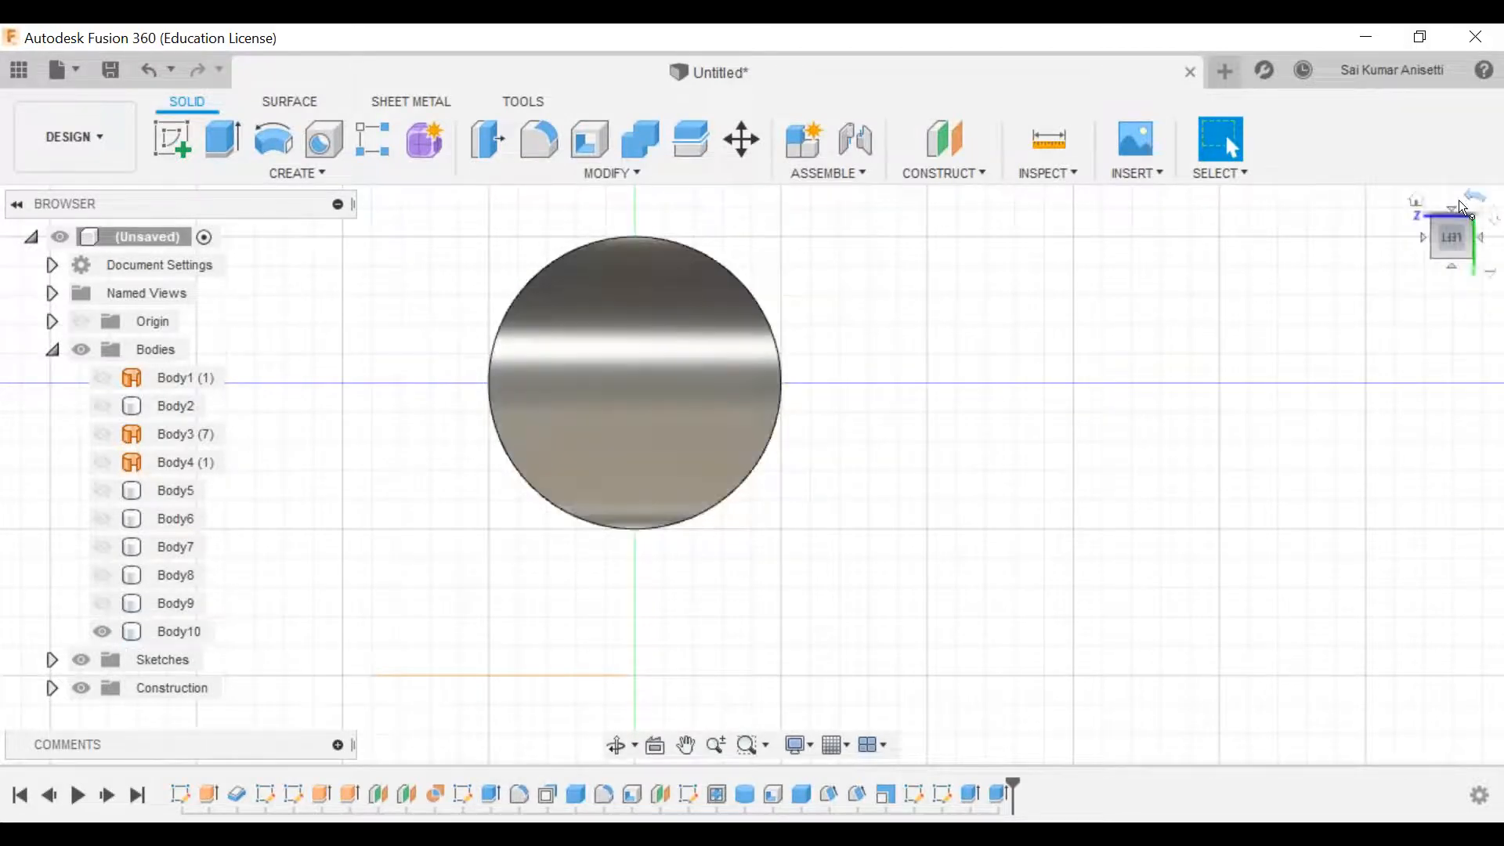
click(1454, 205)
middle_drag(922, 464, 907, 441)
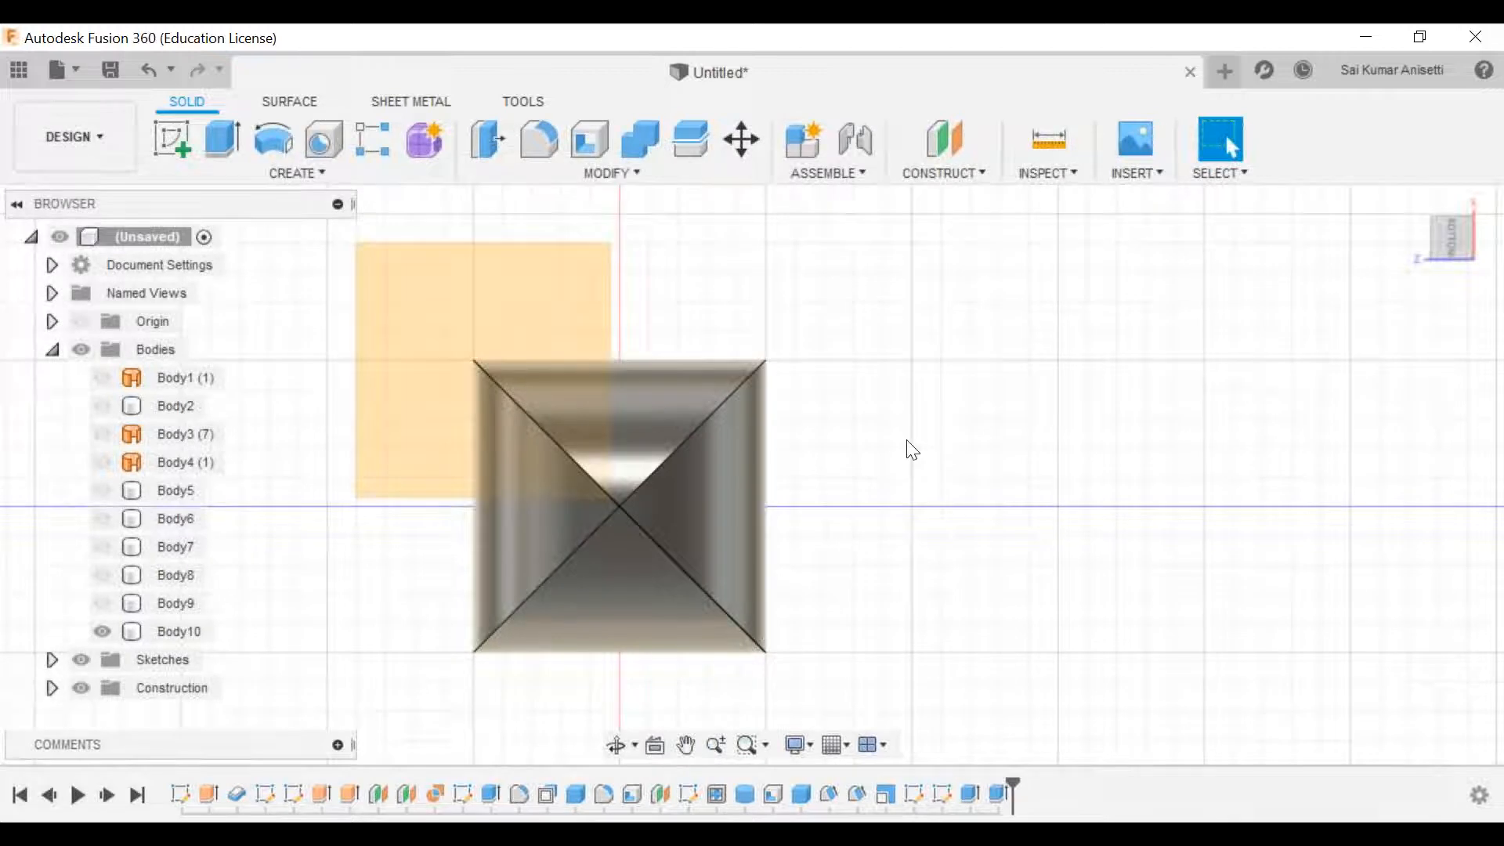
Step: Examine the intersected body's curved faces and edges up close in the home view
click(1420, 202)
middle_drag(773, 490, 687, 463)
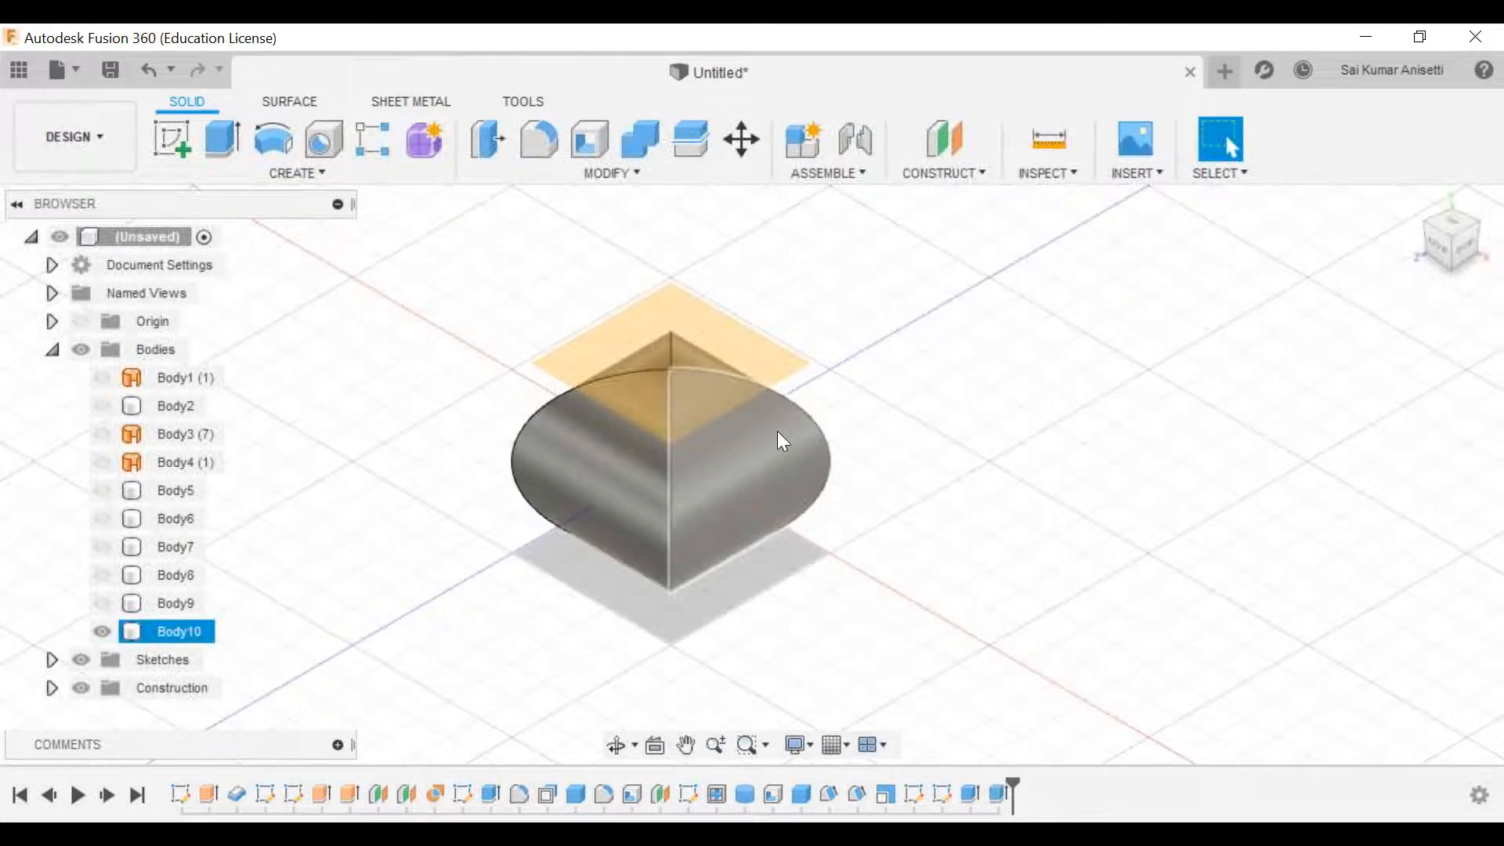
scroll(778, 431, up, 3)
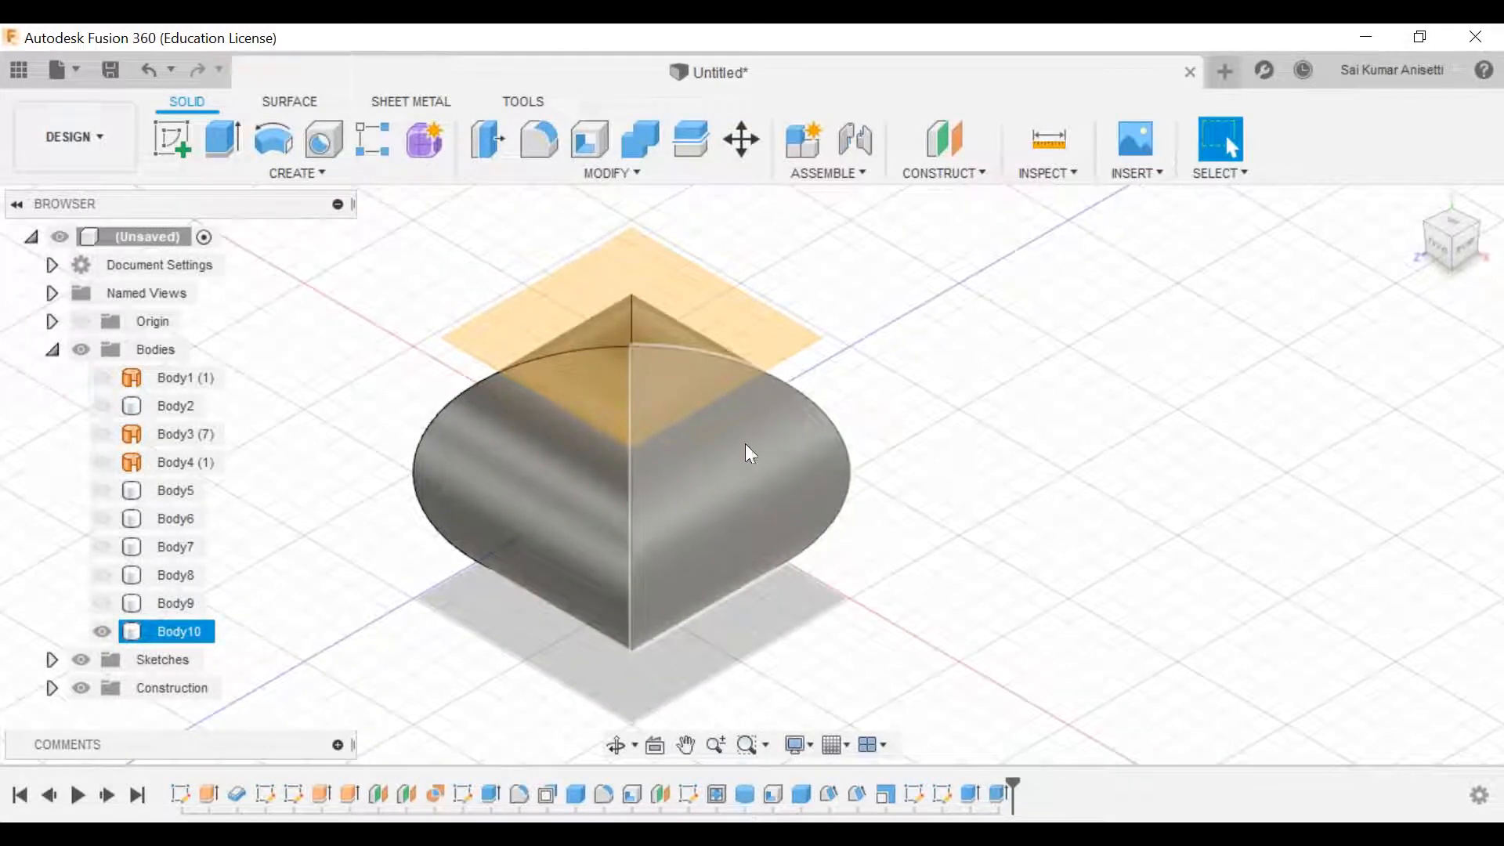
click(730, 514)
key(Escape)
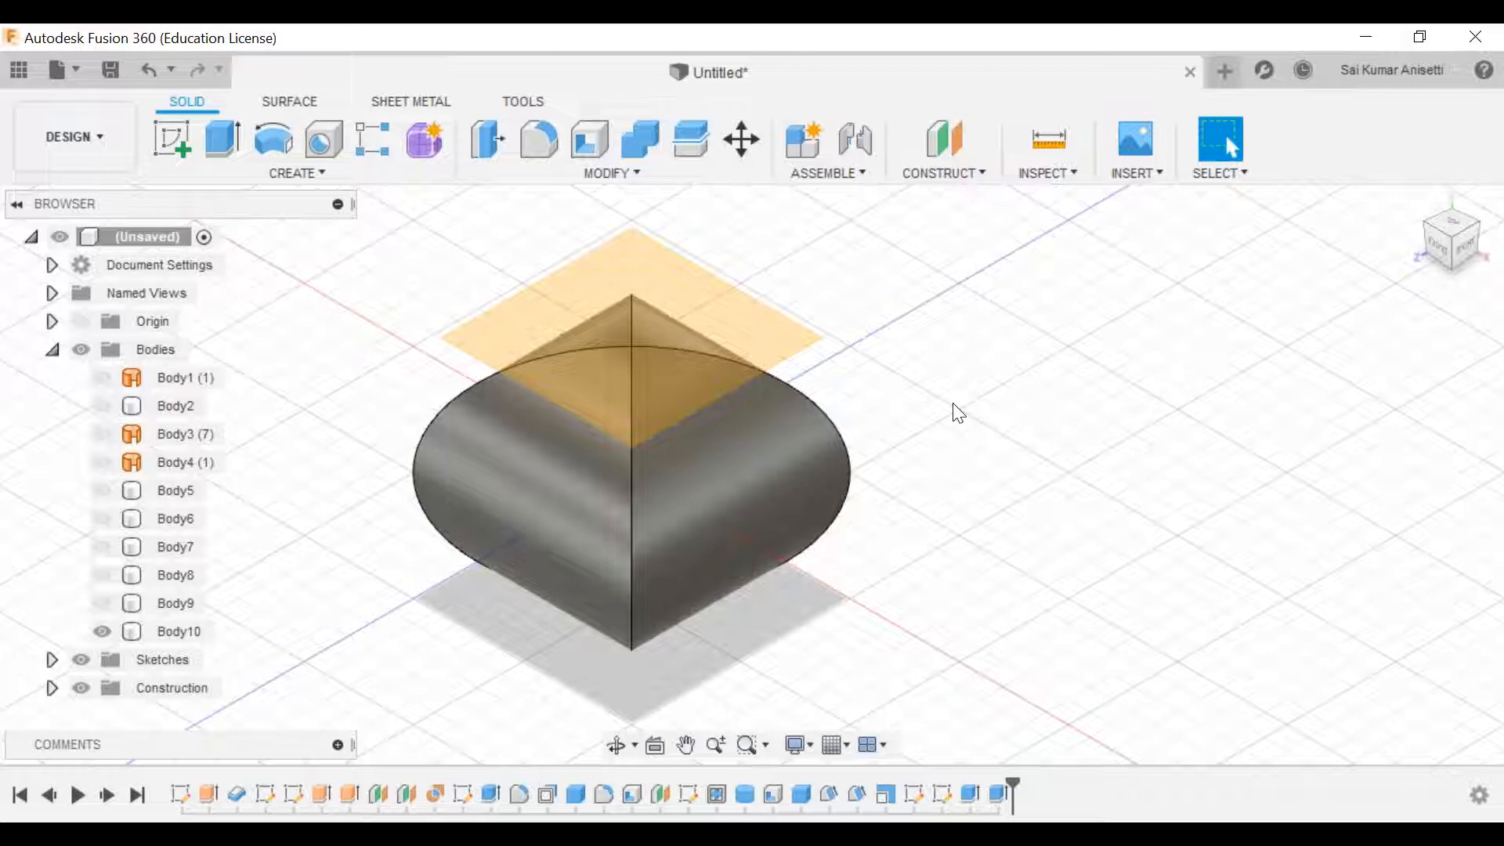
click(852, 488)
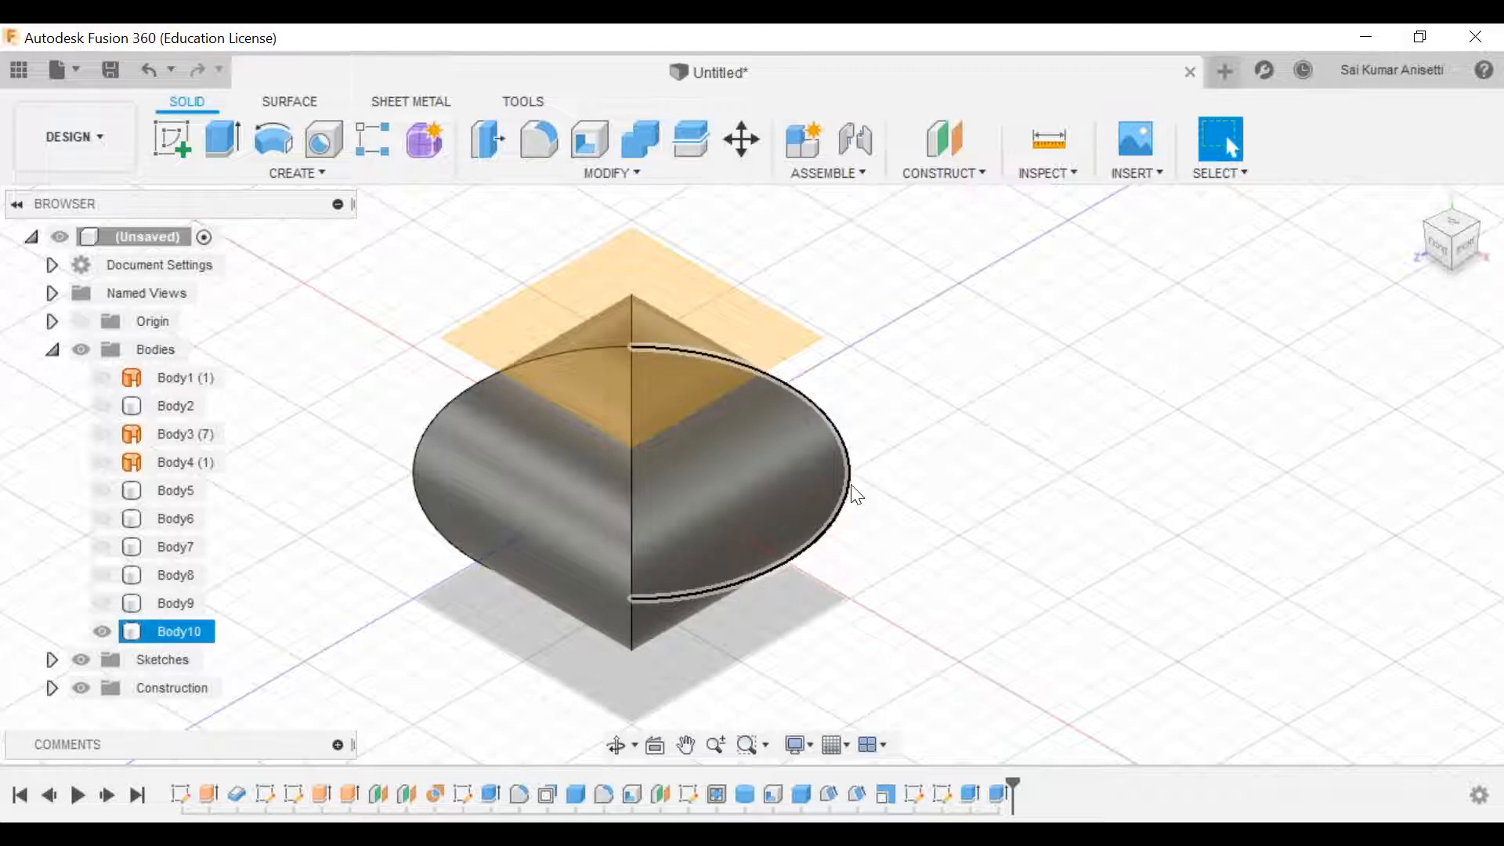
click(886, 469)
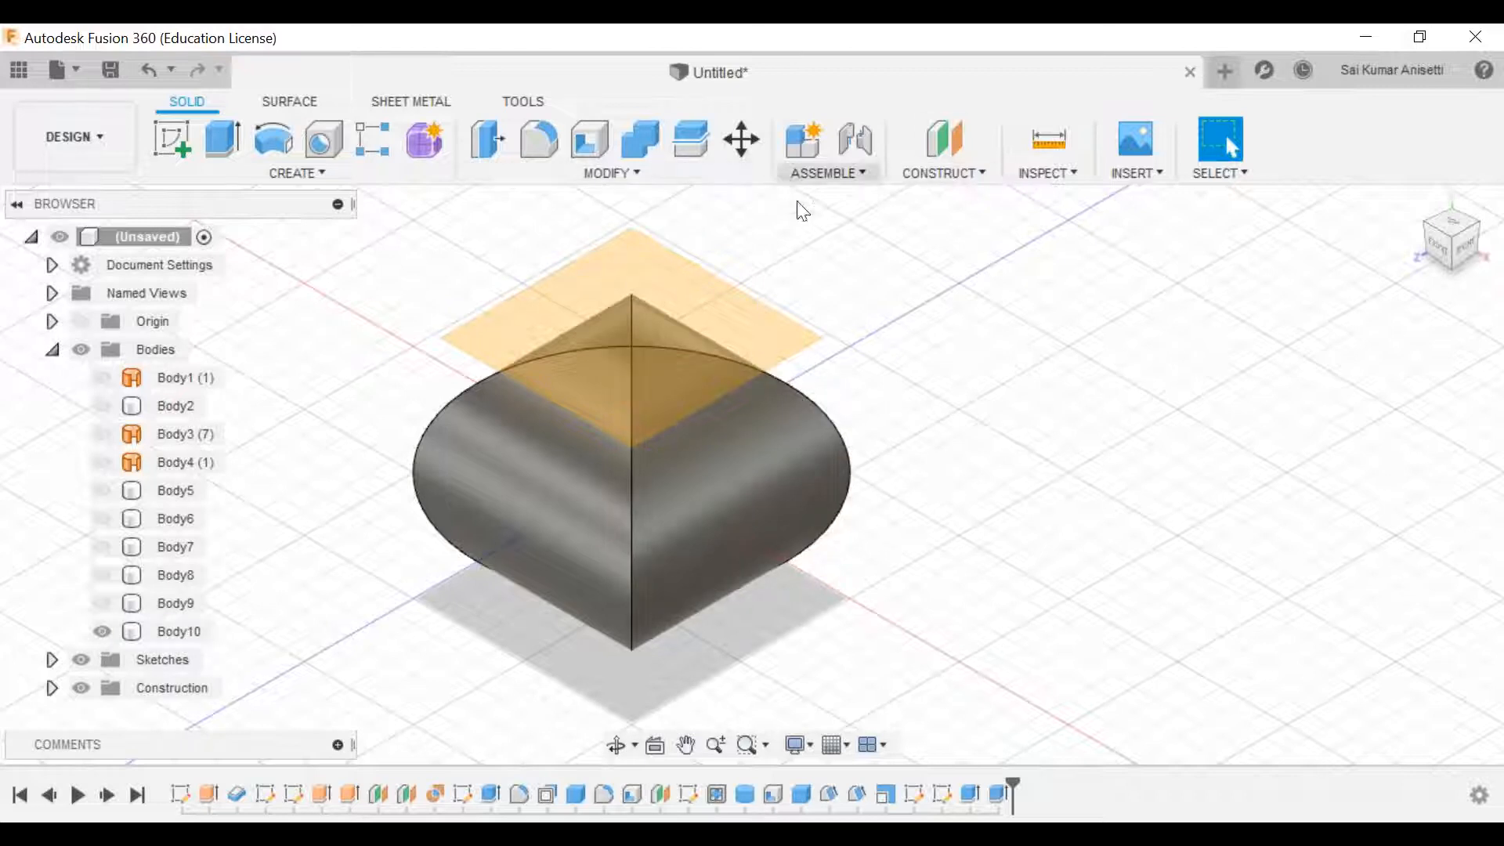
Step: Undo the 80 mm Intersect extrusion of the XY-plane circle
mouse_move(849, 491)
middle_down()
mouse_move(891, 483)
mouse_move(829, 492)
middle_up()
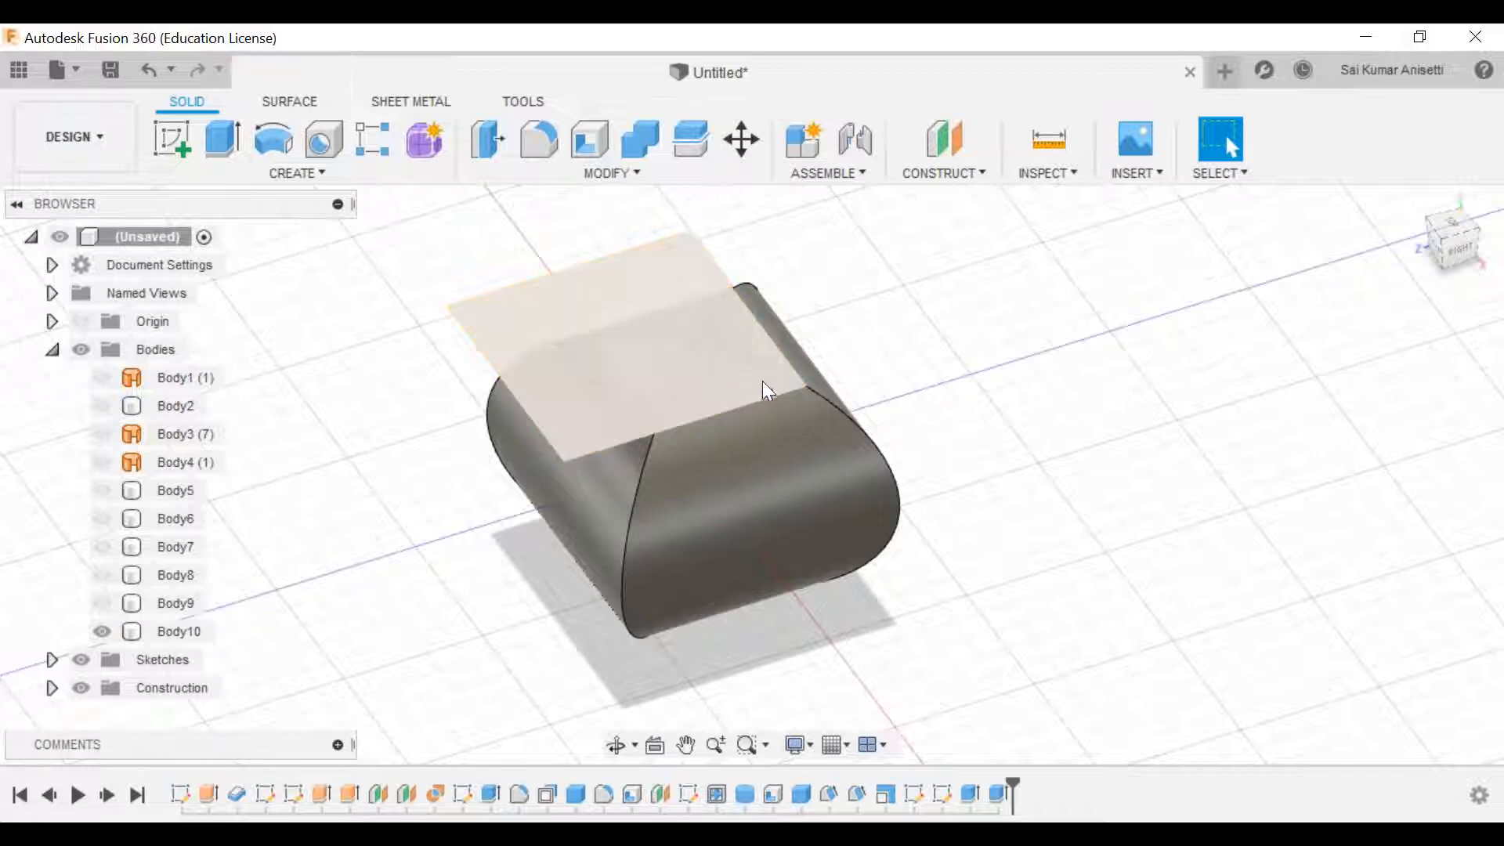
click(783, 415)
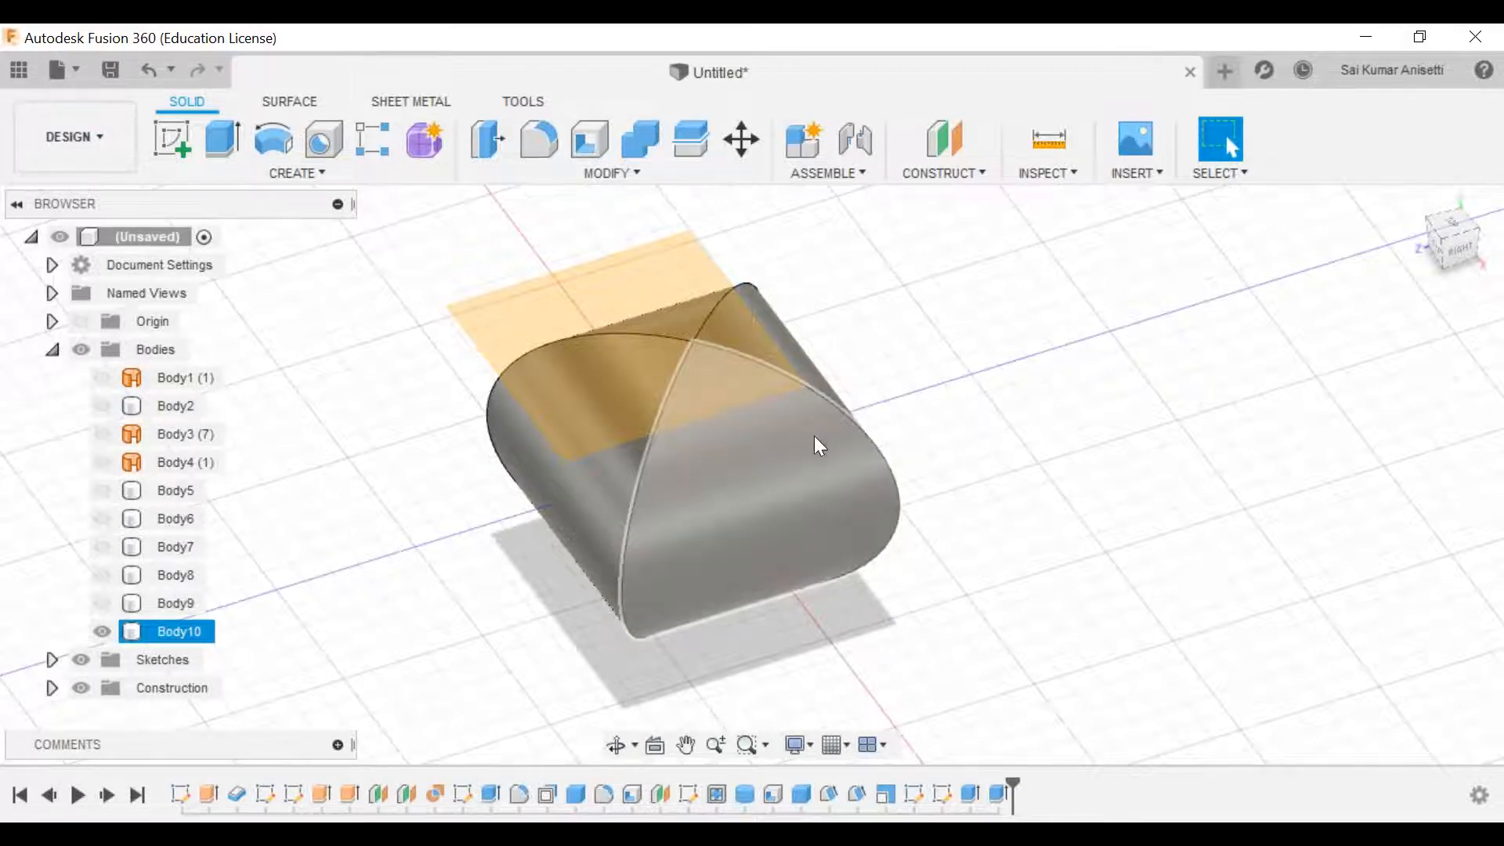
key(ctrl+z)
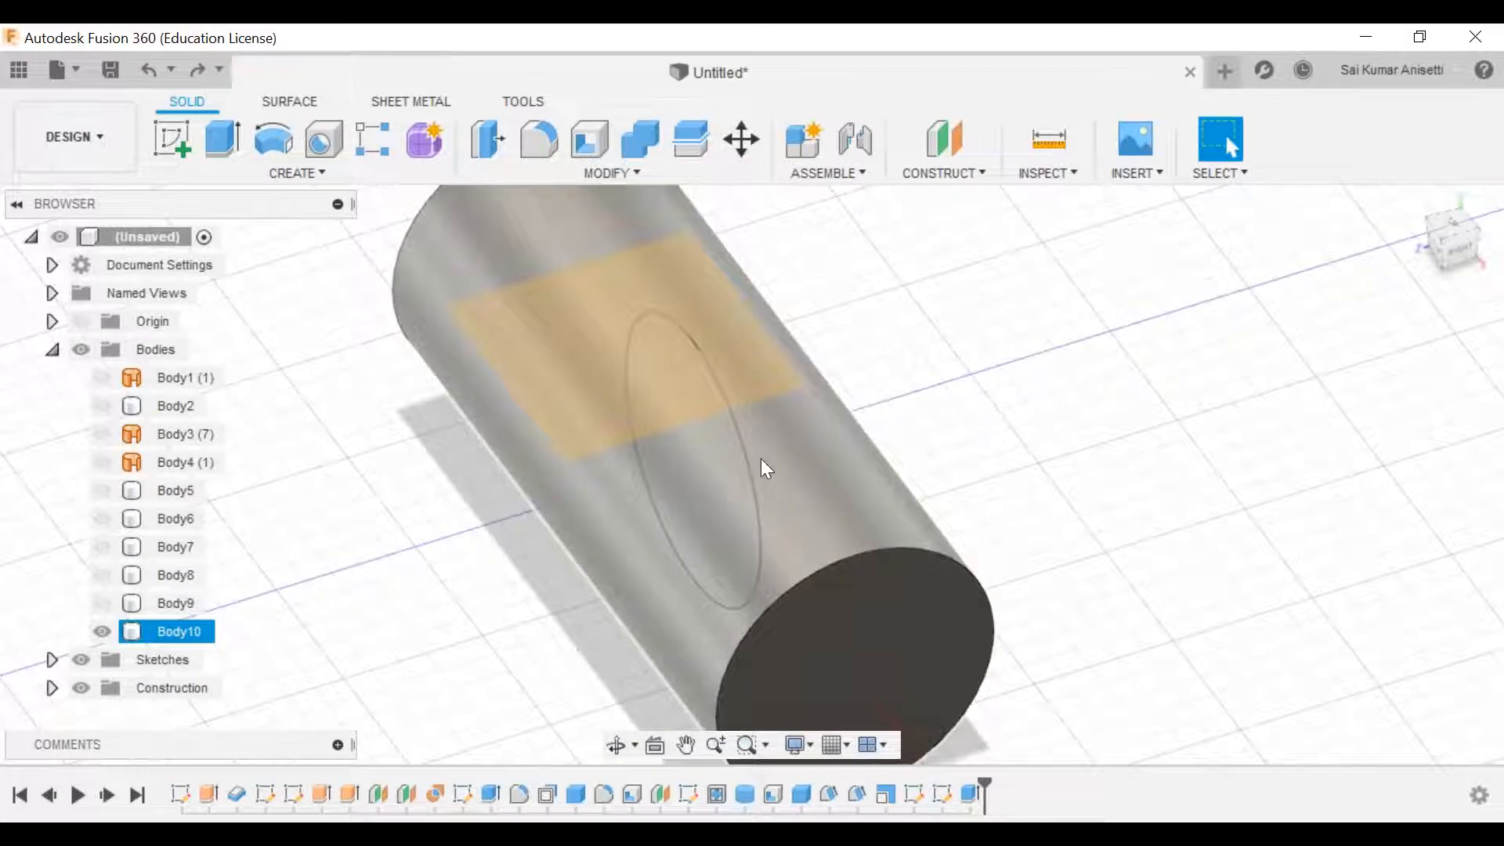
Step: Sketch a center rectangle about 60 by 50 mm on the XY plane, centred on the origin and matching the cylinder's height
shift+middle_drag(688, 484, 1079, 298)
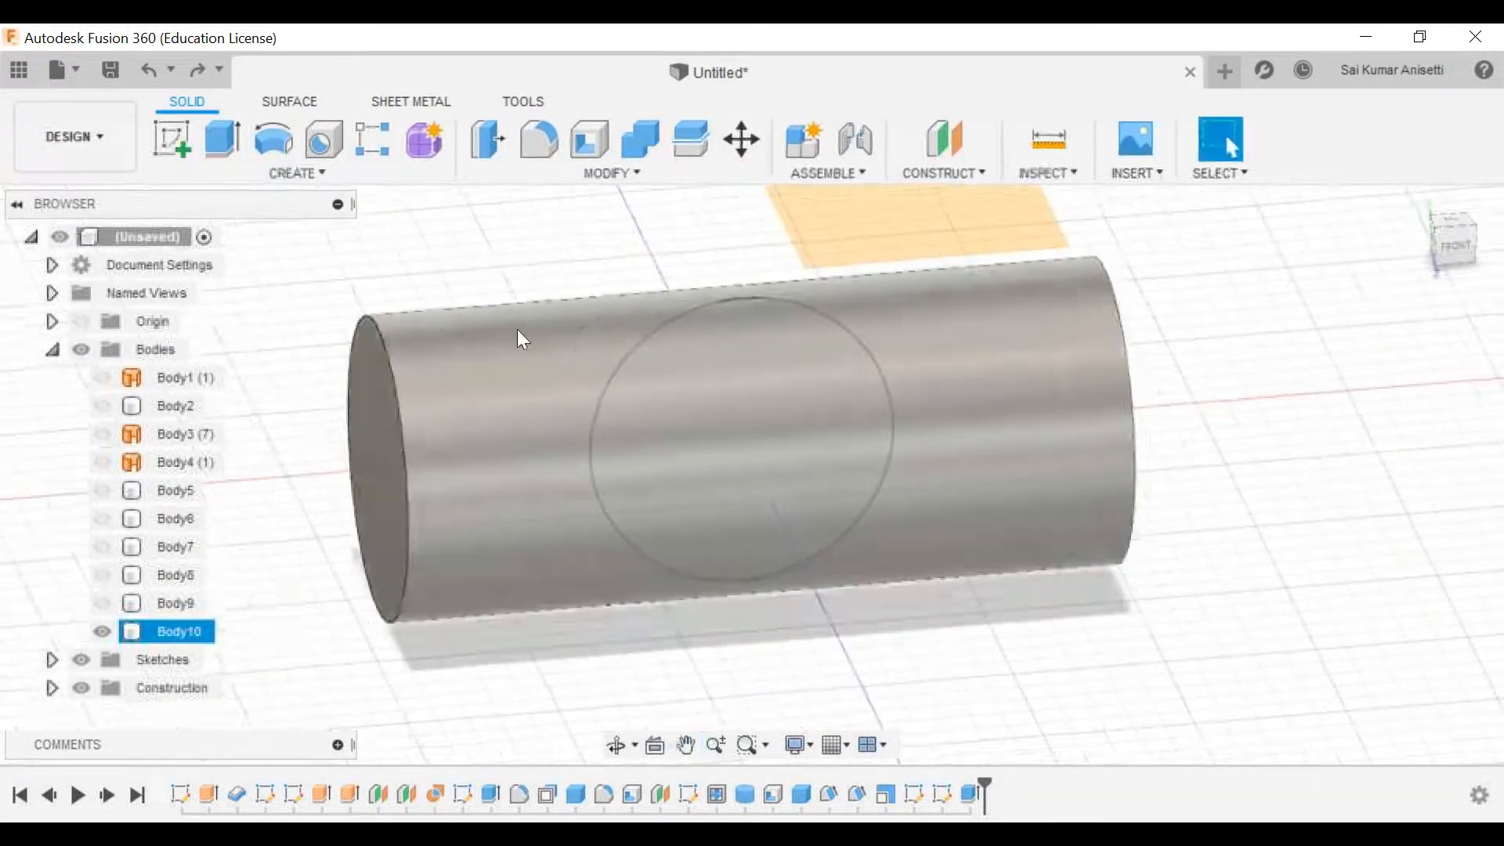
click(168, 138)
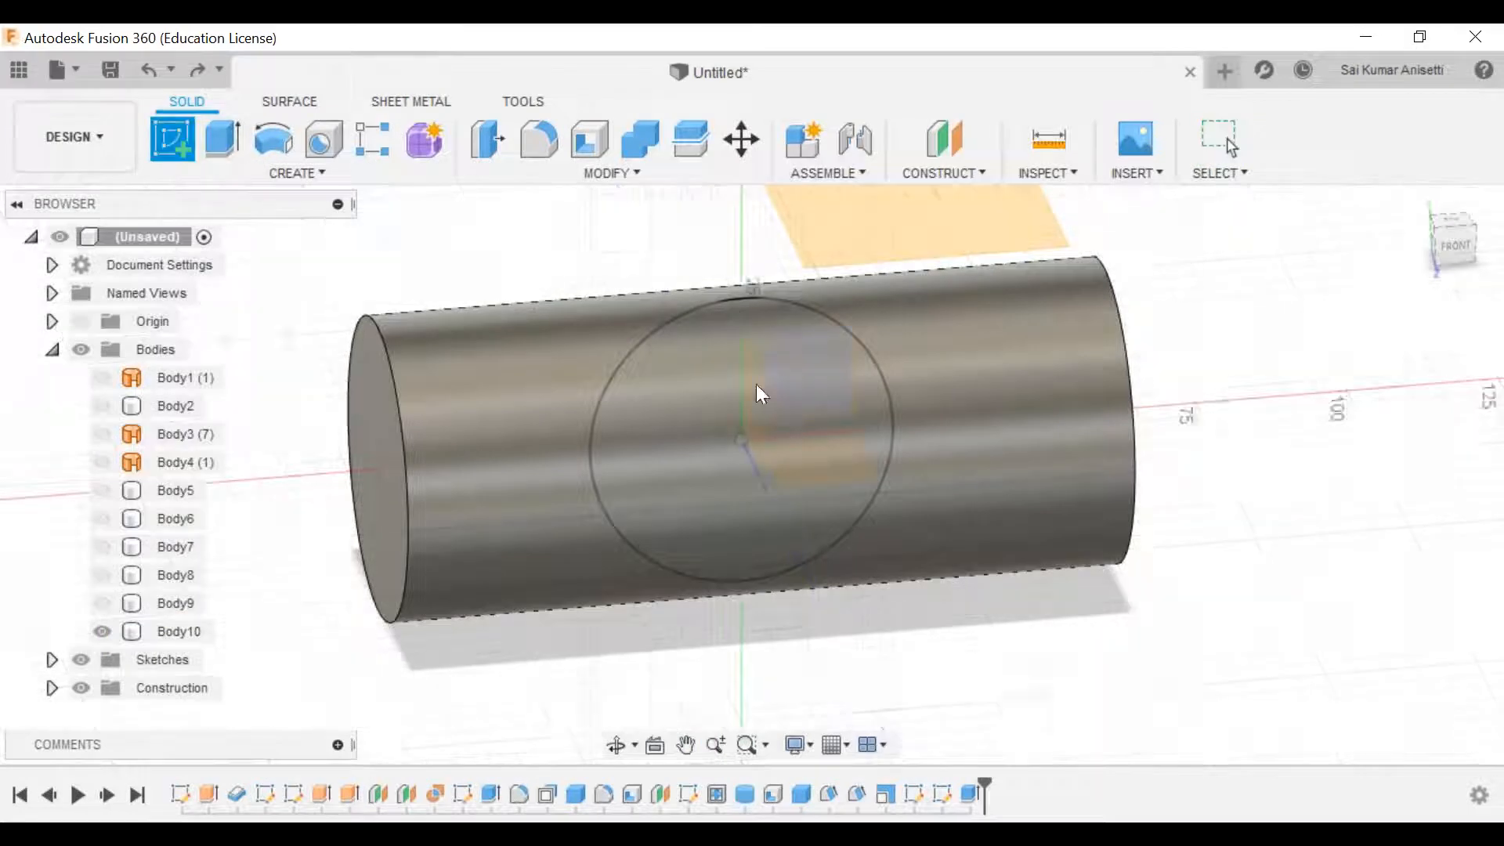
click(804, 370)
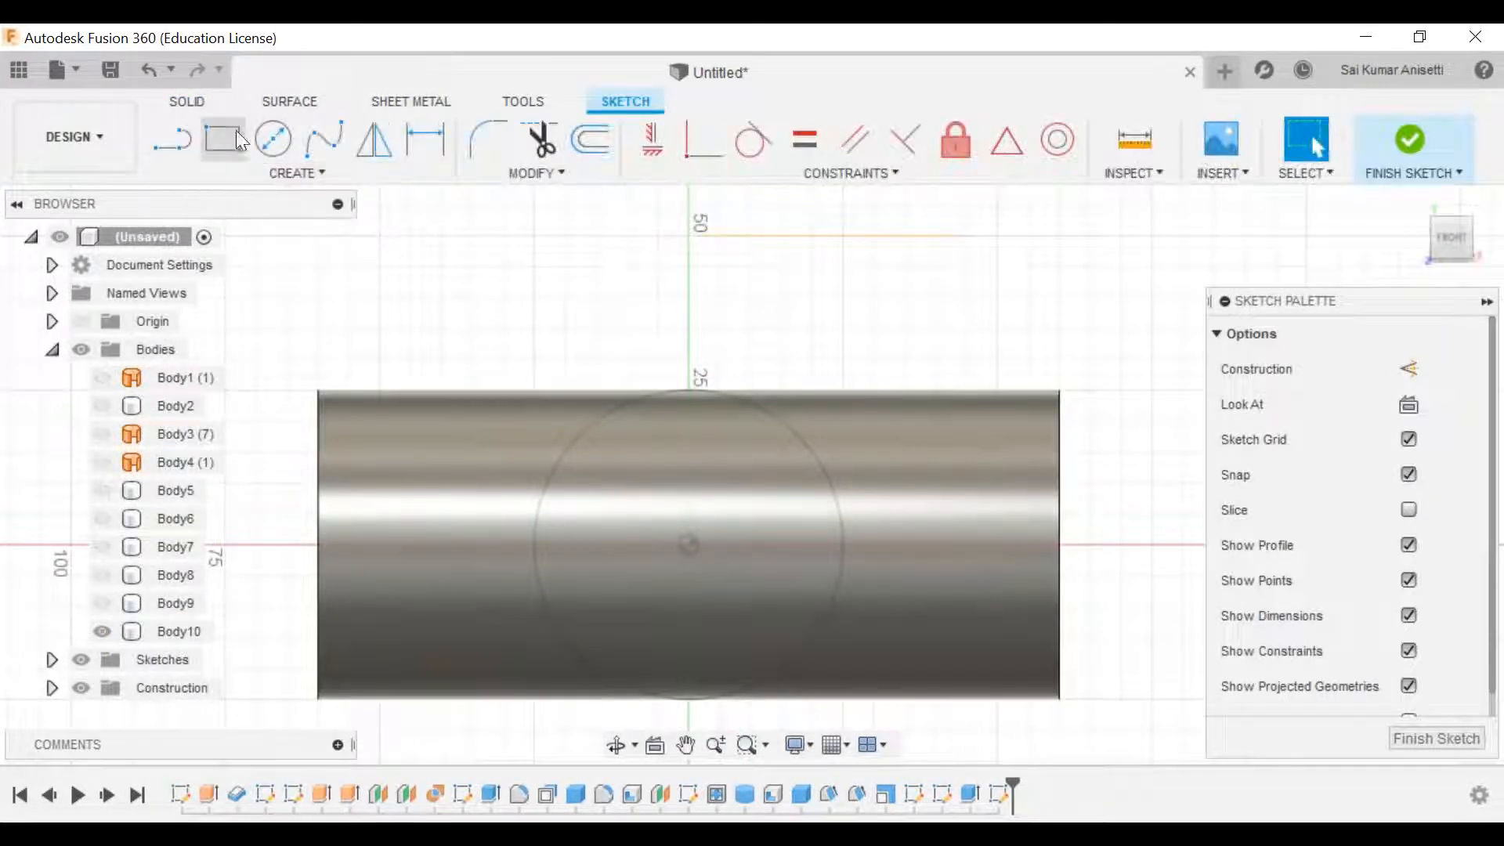
click(228, 135)
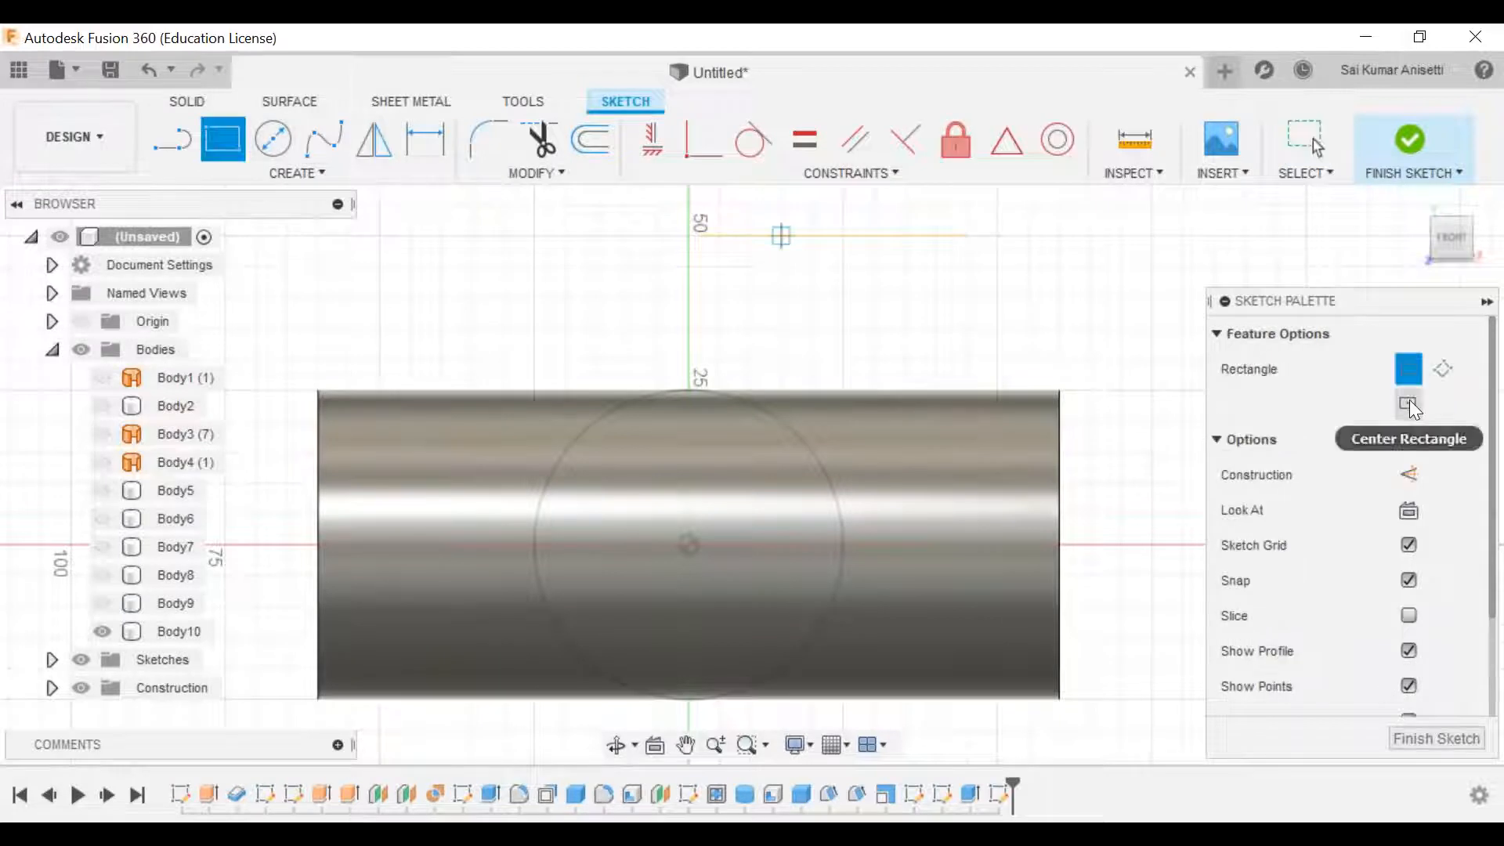
click(1407, 405)
click(689, 545)
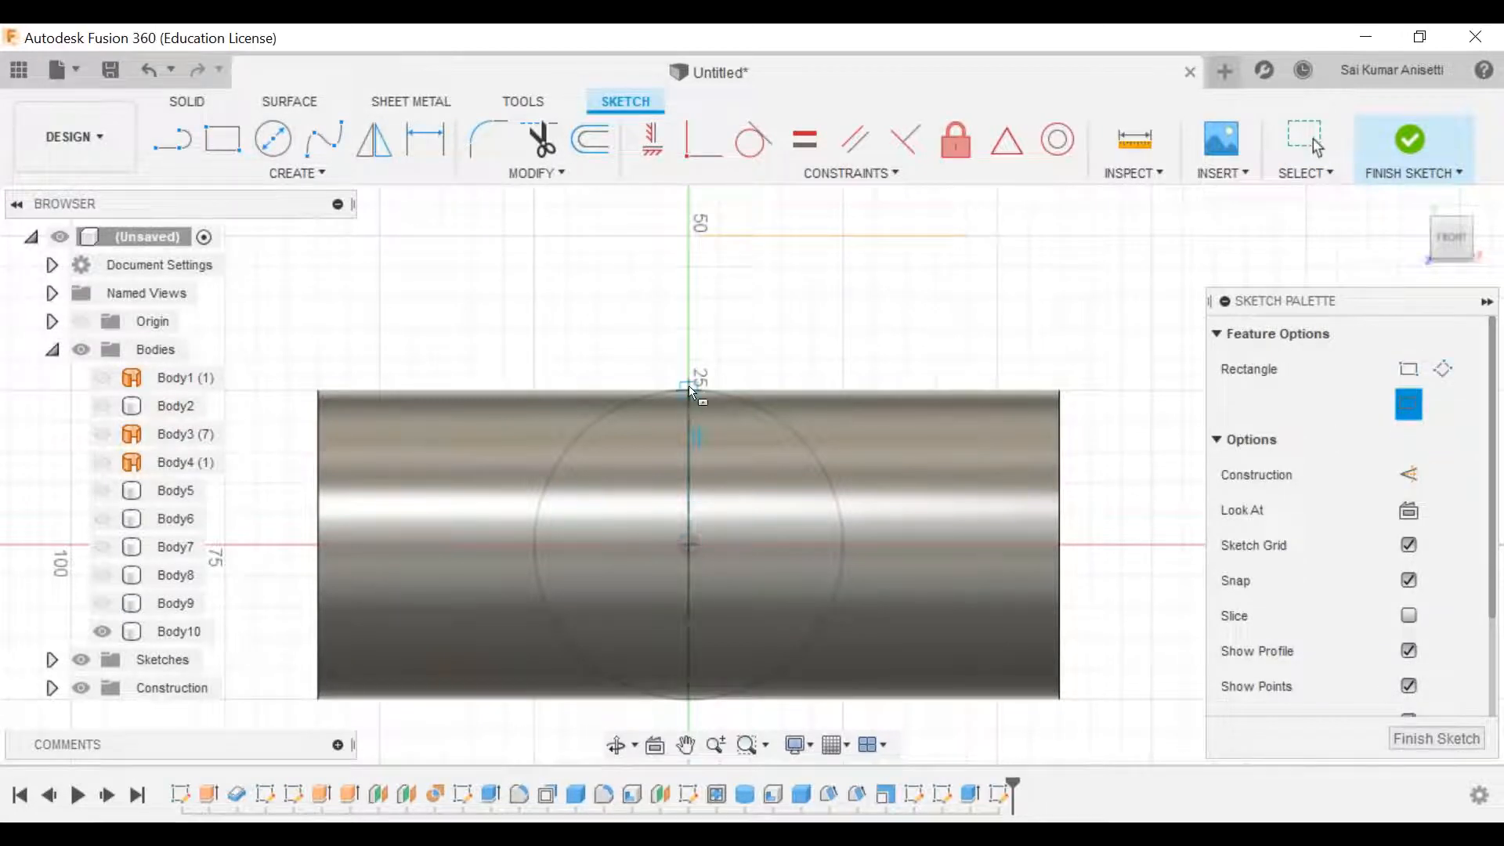
click(876, 392)
shift+middle_drag(1112, 439, 1084, 459)
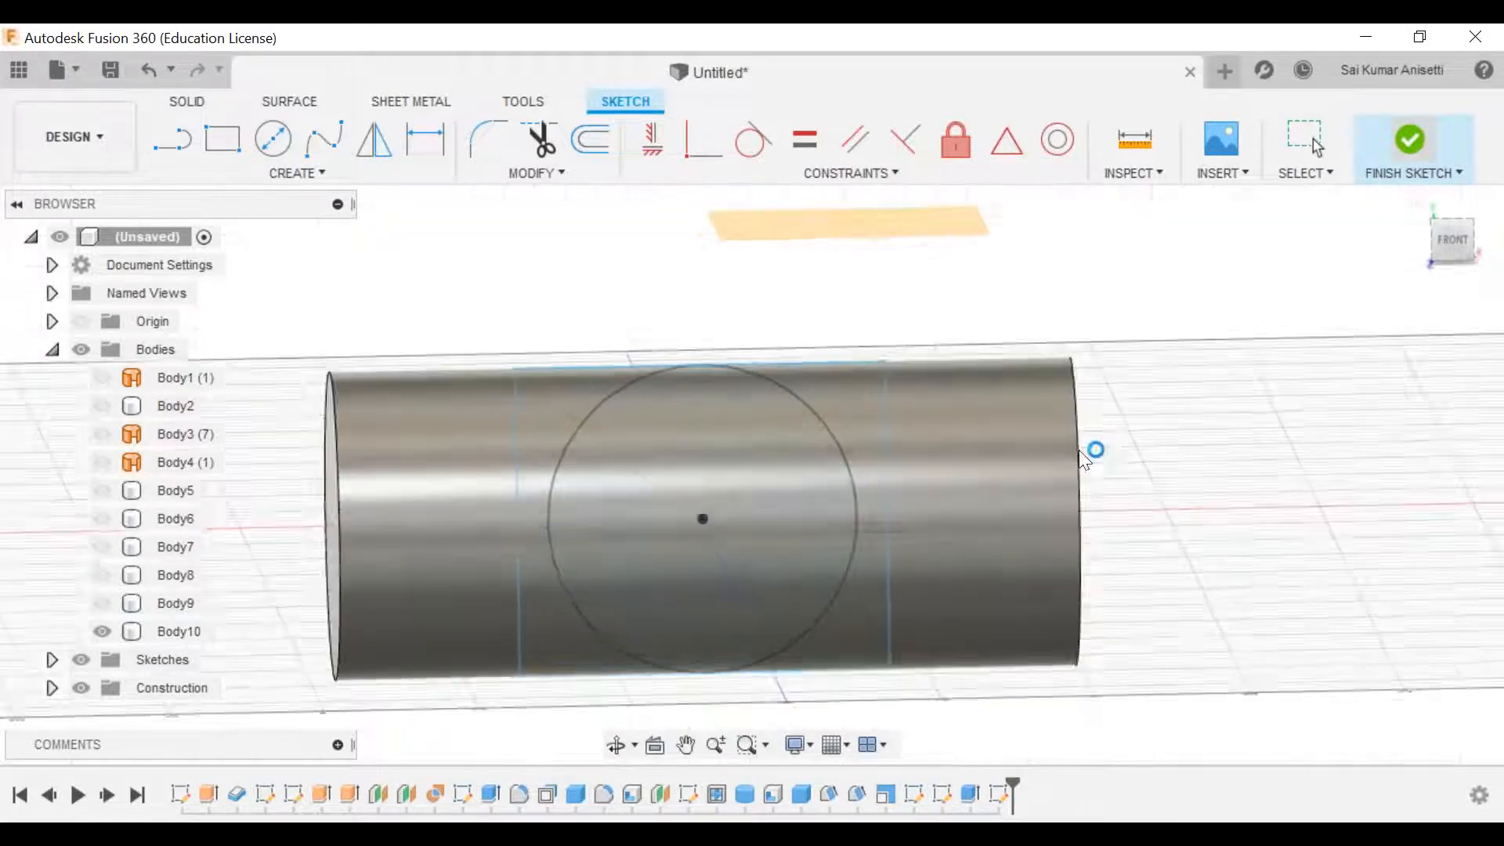
Step: Extrude the rectangle symmetrically by 85 mm with the Intersect operation against the cylinder
click(214, 136)
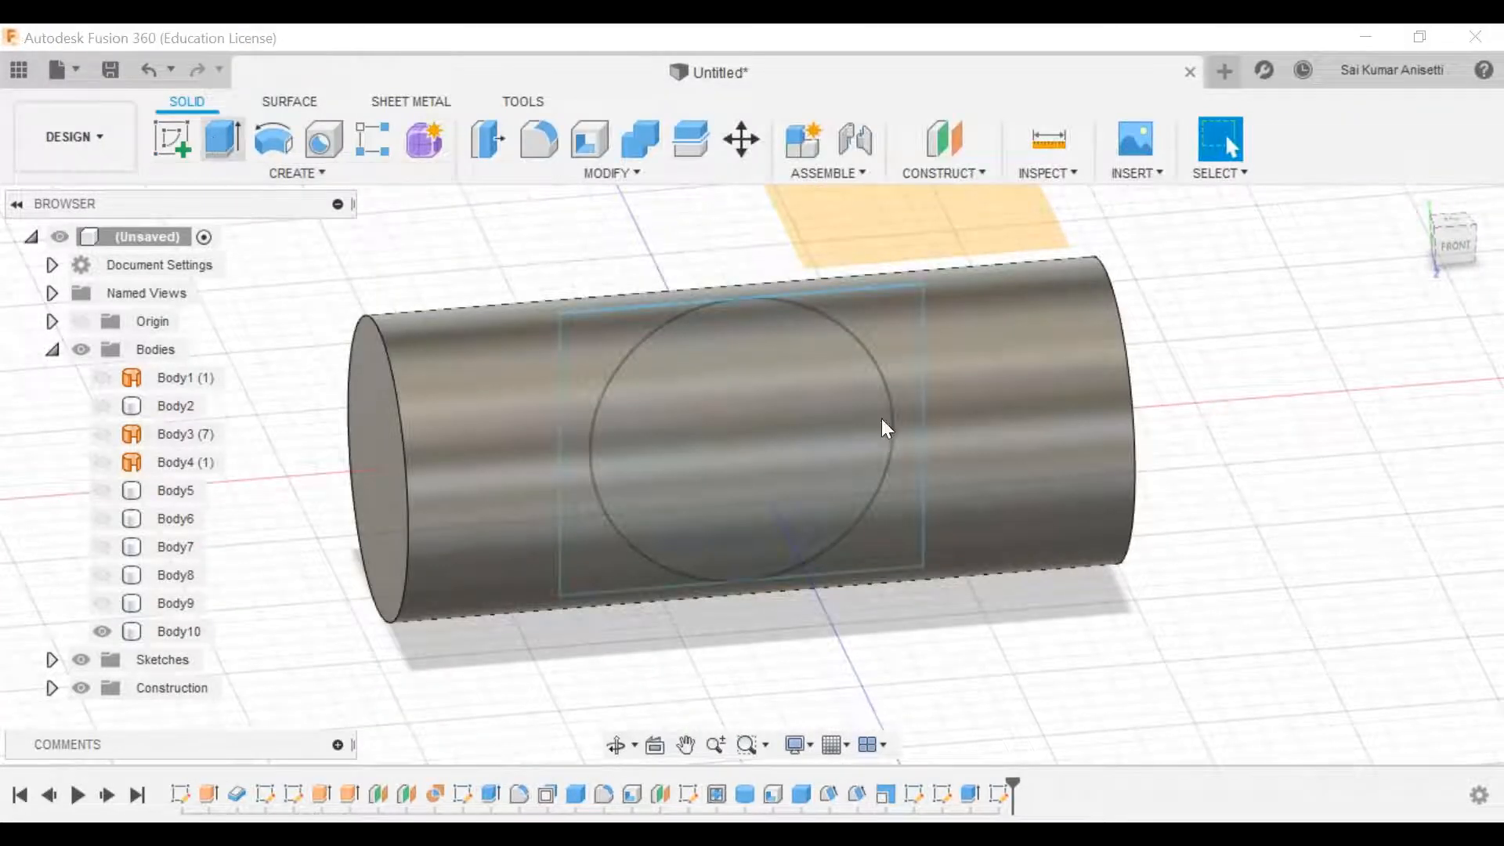
click(847, 293)
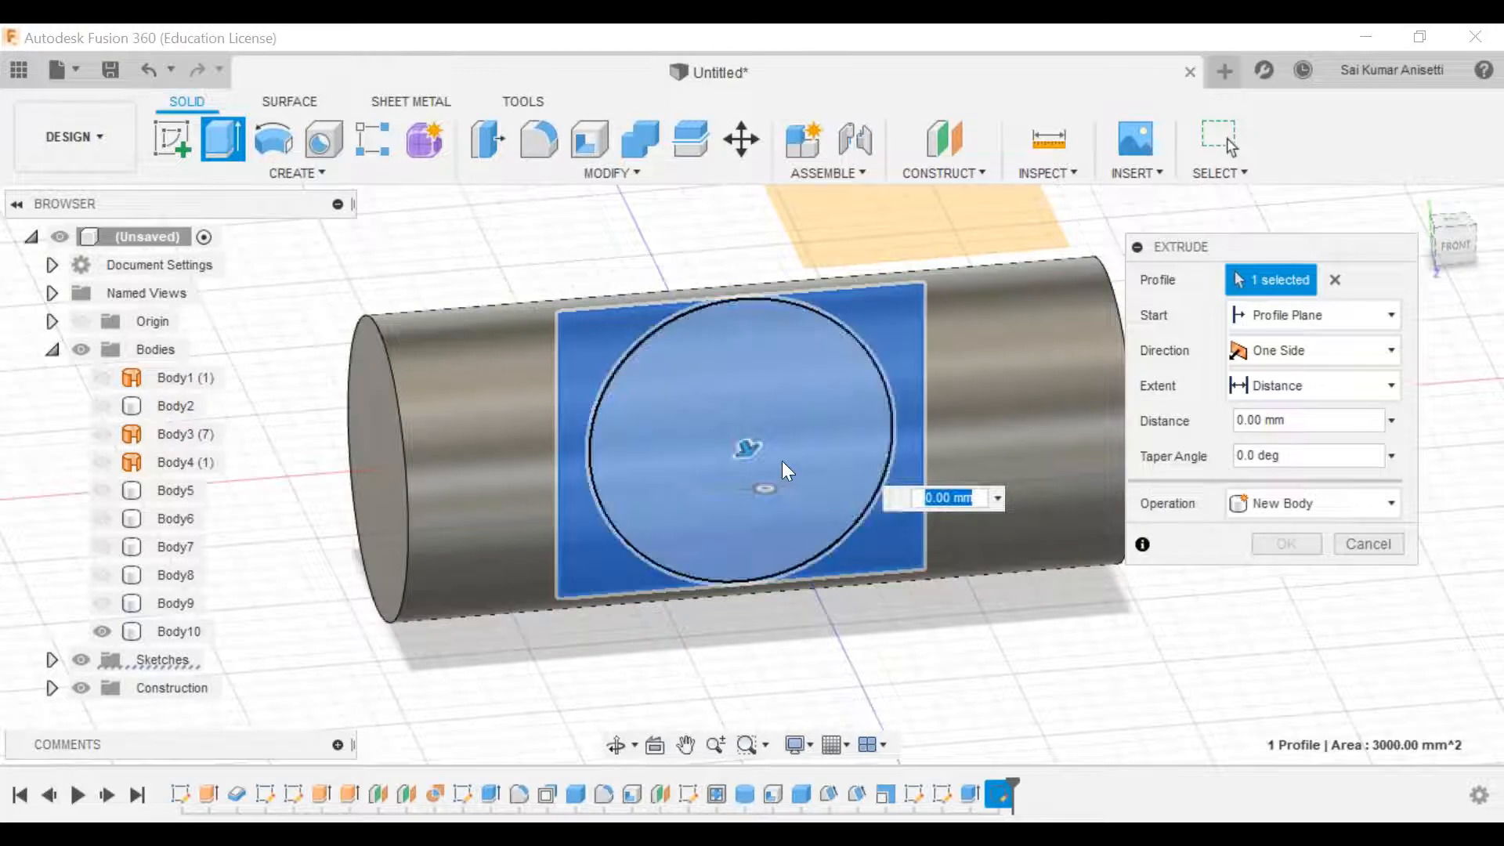
drag(749, 448, 848, 658)
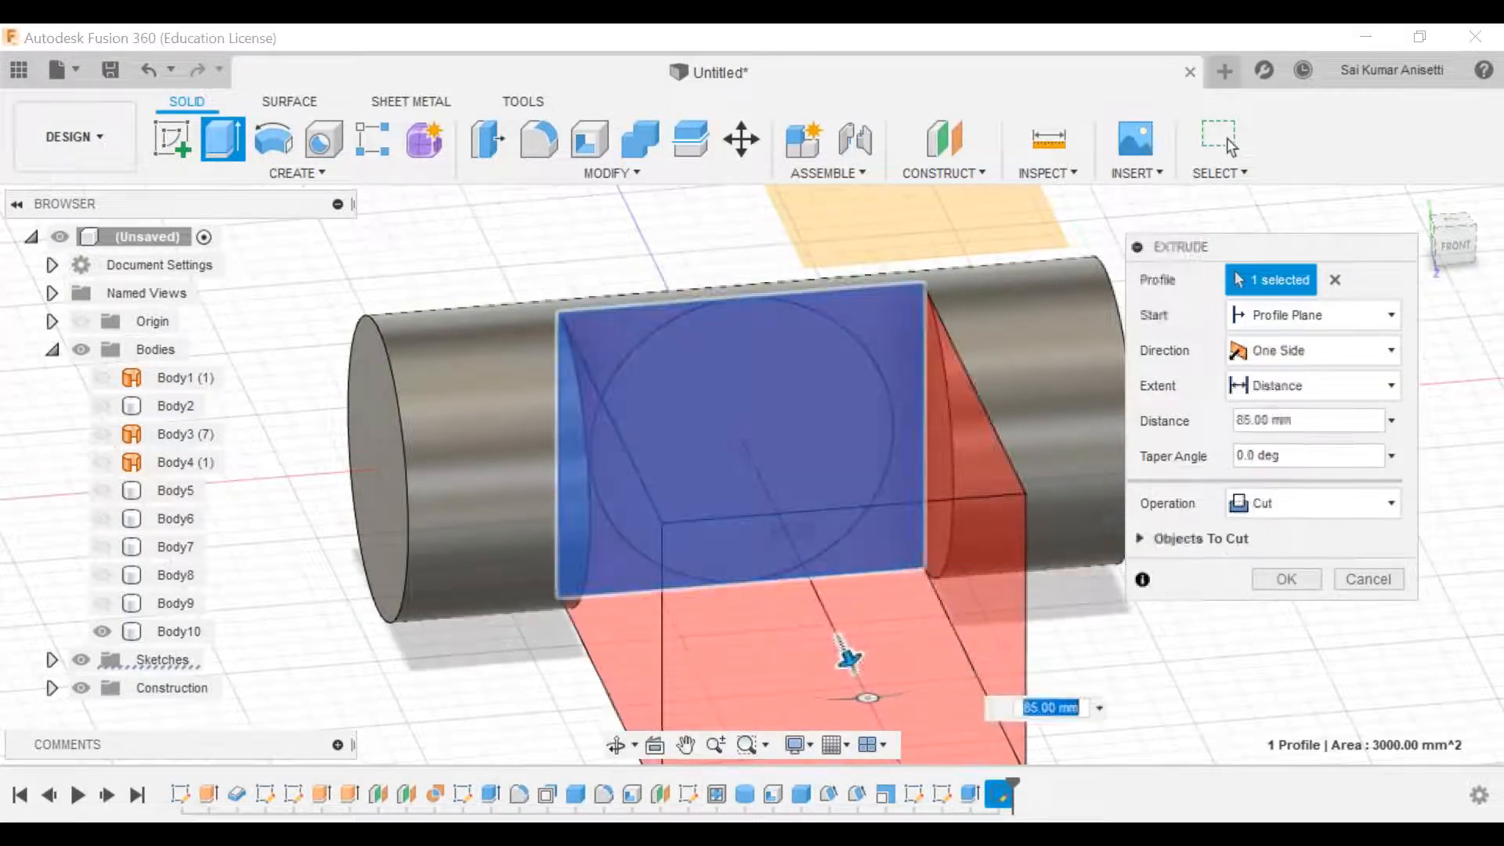
click(1336, 350)
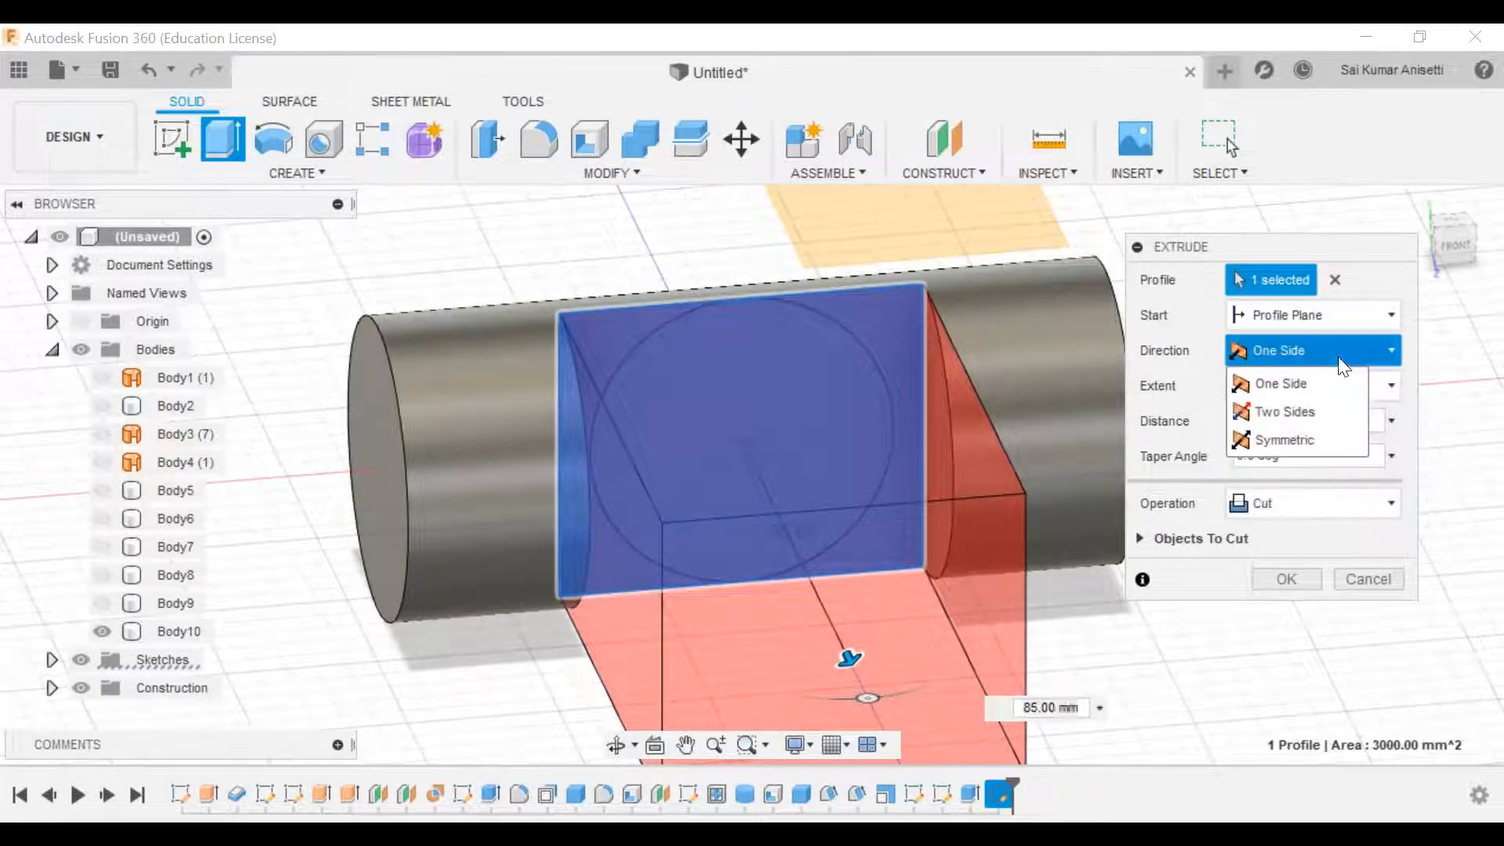
click(1321, 439)
click(1288, 539)
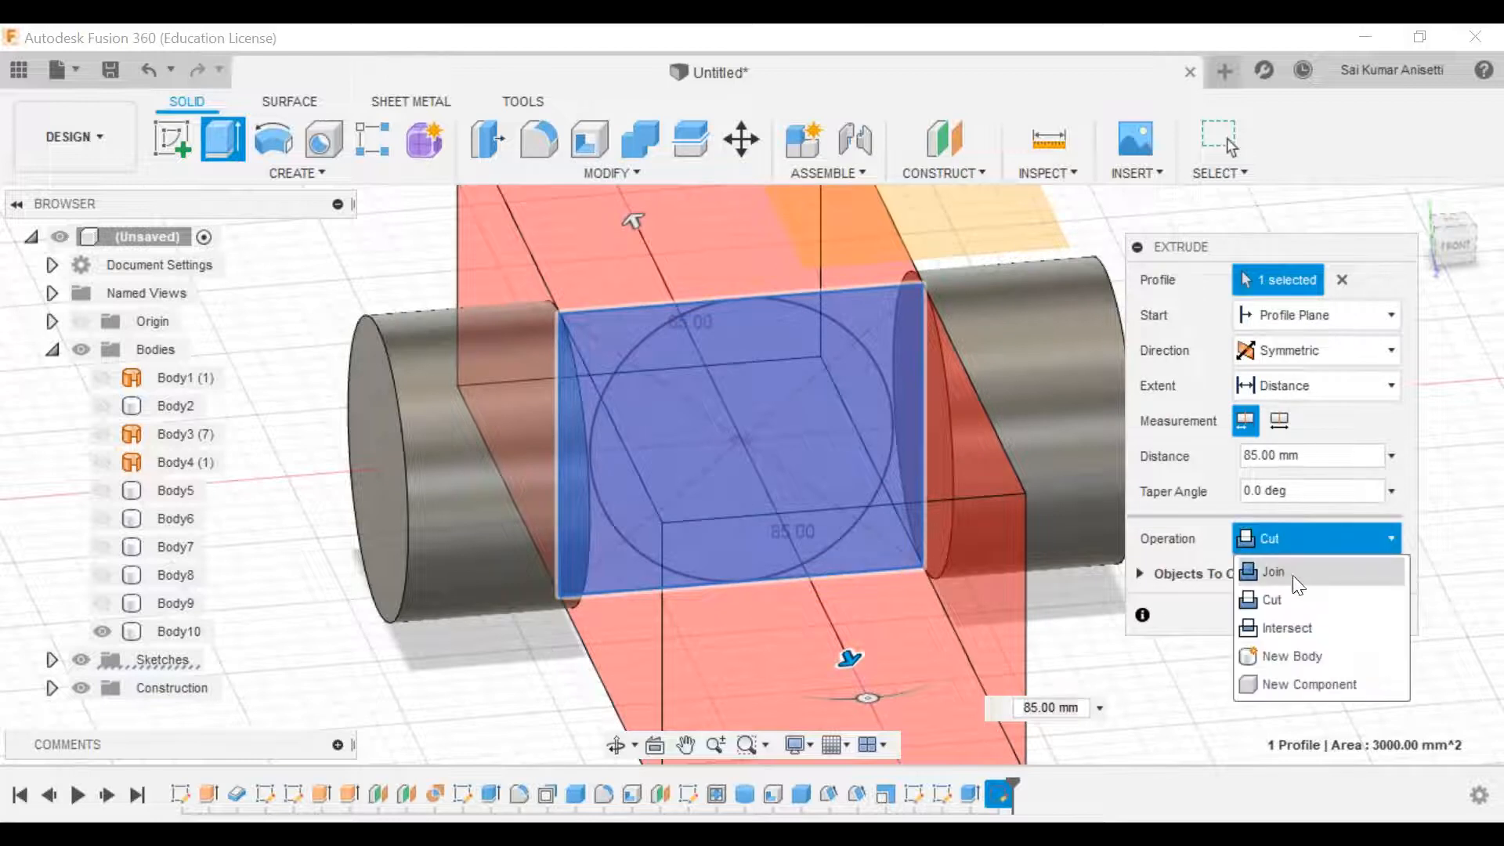
click(1304, 628)
middle_drag(916, 496, 787, 464)
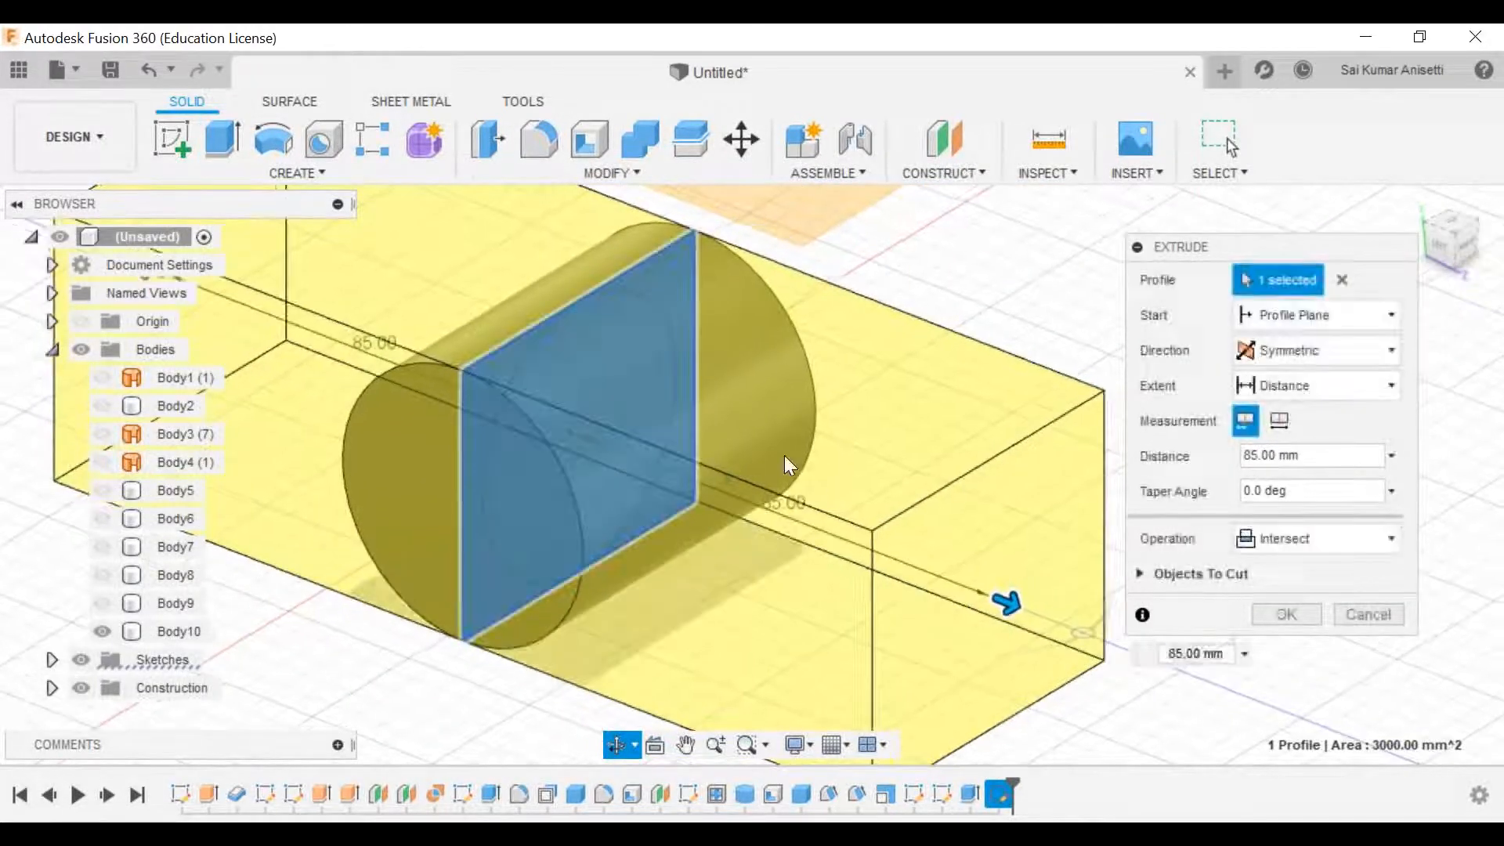
click(1300, 613)
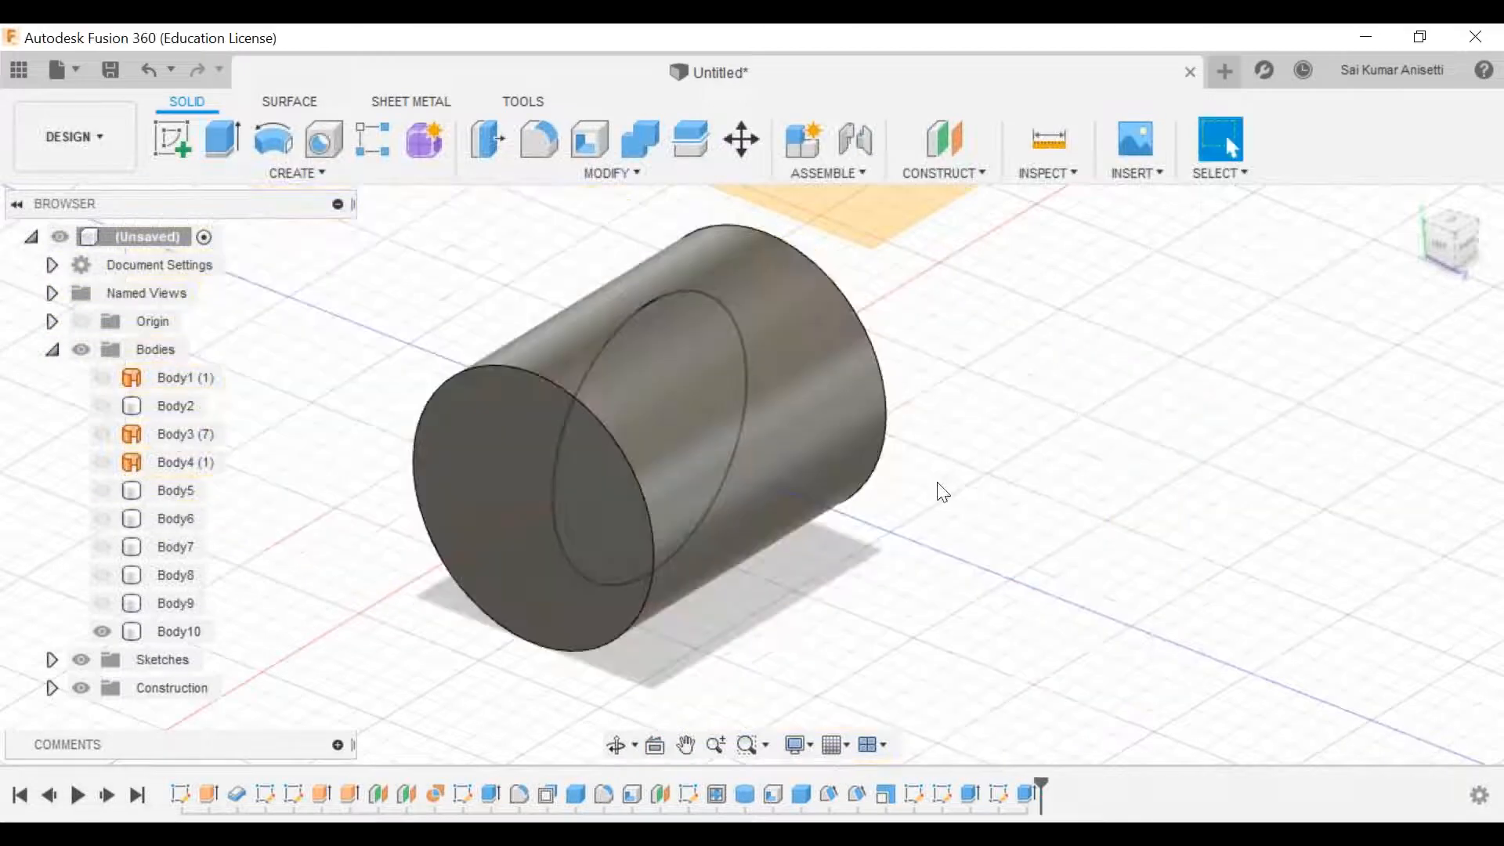
Step: Inspect the shortened cylinder, and undo back through the rectangle's Intersect extrusion, its sketch and the original cylinder extrusion
mouse_move(941, 491)
shift+middle_down()
mouse_move(930, 480)
mouse_move(924, 495)
mouse_move(1044, 531)
mouse_move(980, 491)
mouse_move(940, 492)
shift+middle_up()
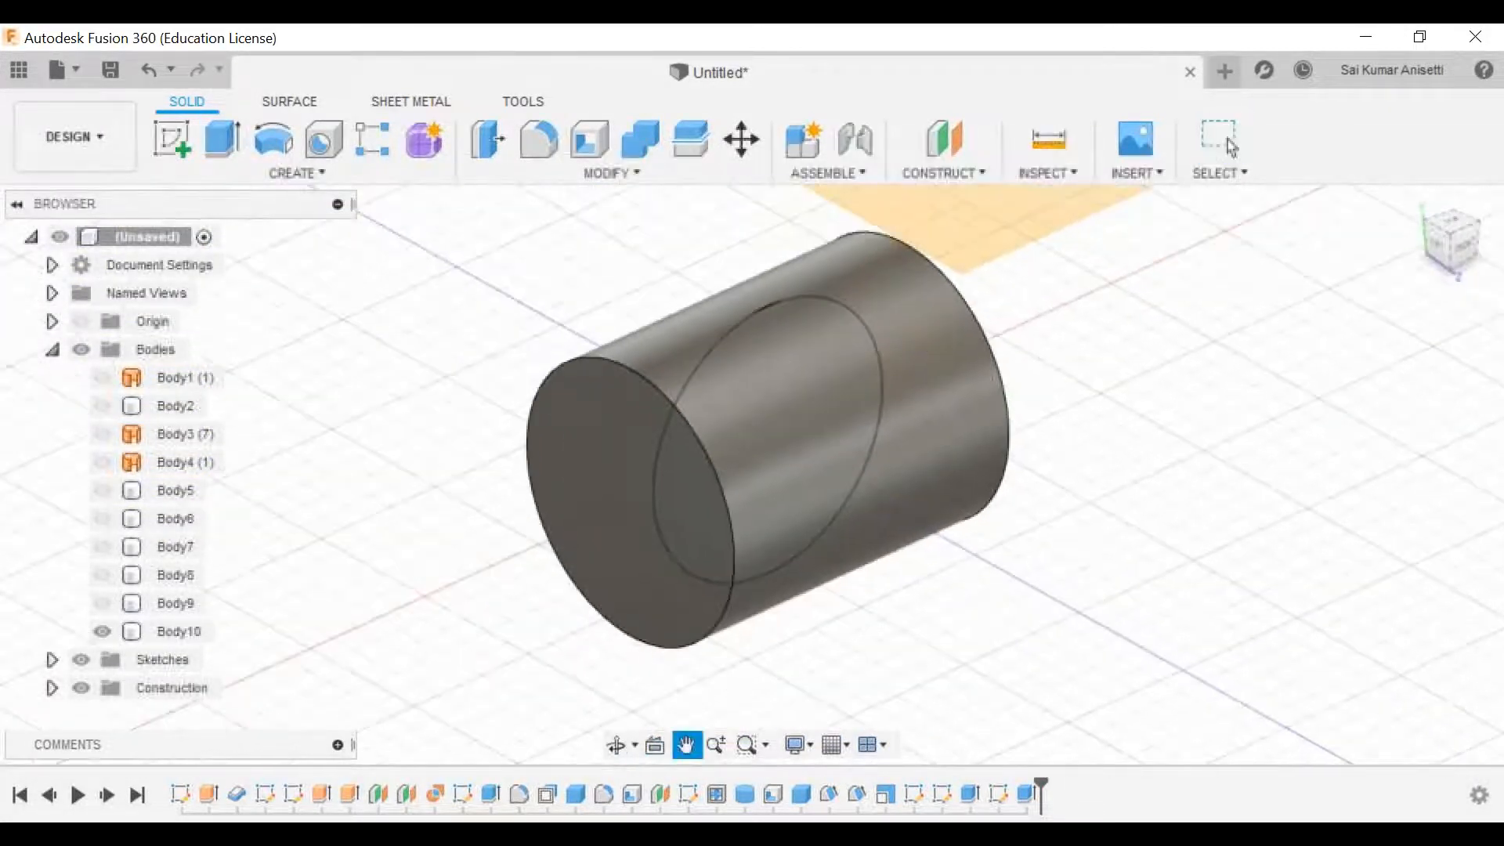
click(913, 525)
scroll(872, 473, down, 5)
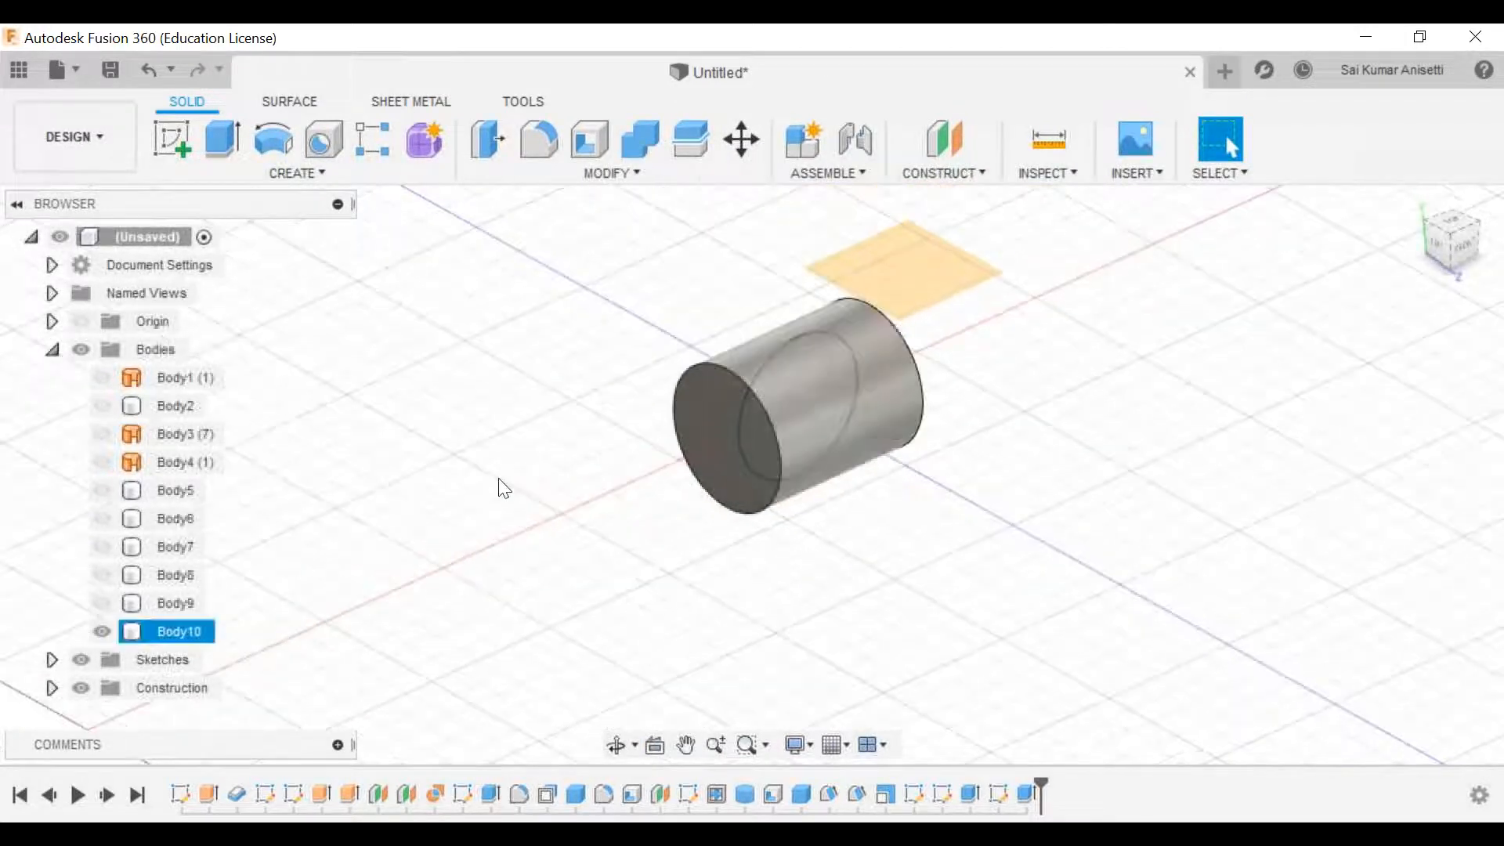
click(846, 336)
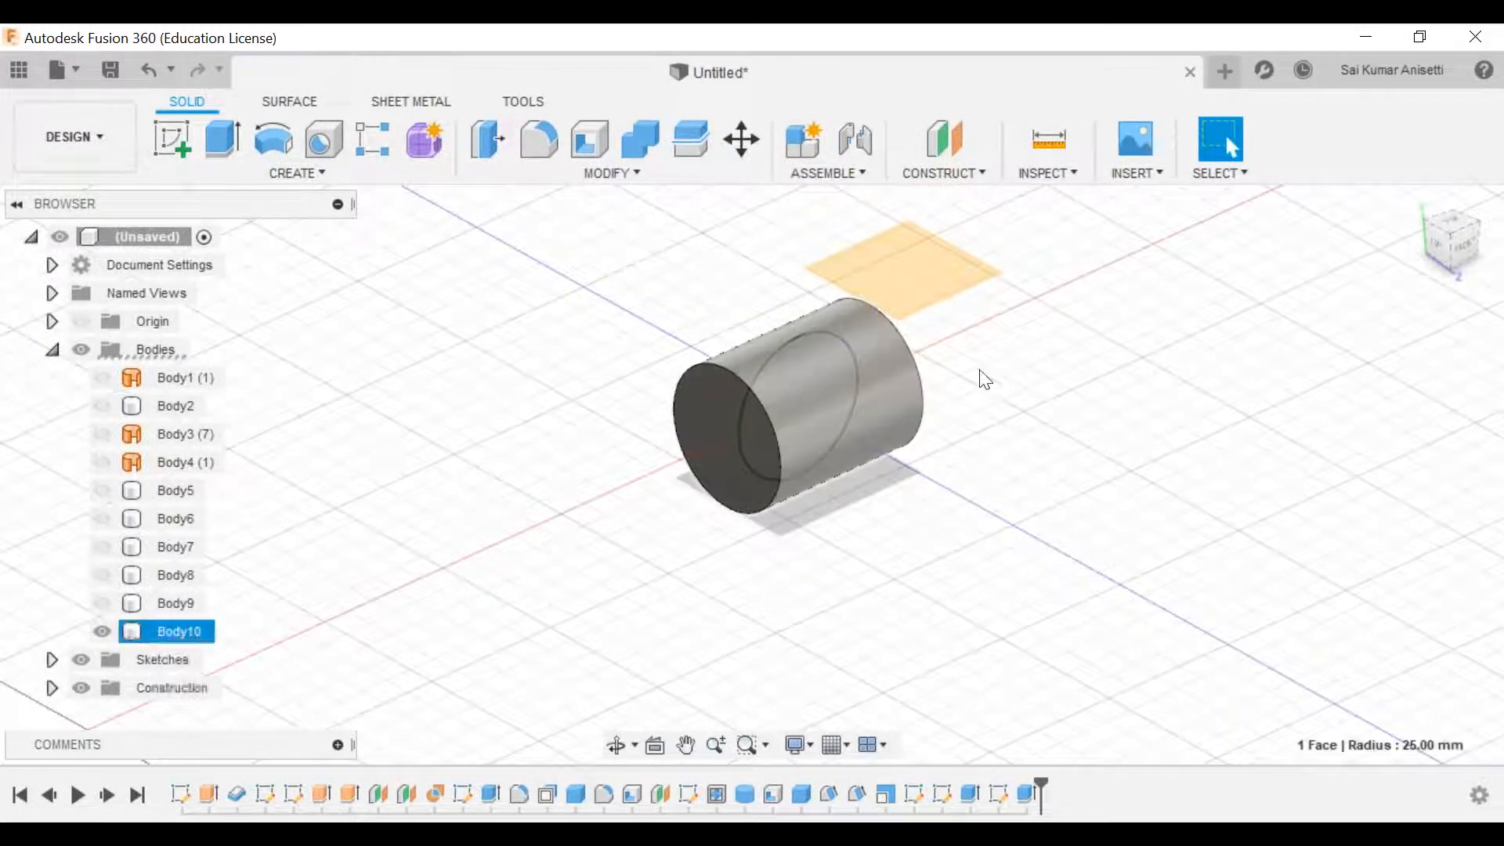
click(1001, 547)
double_click(847, 527)
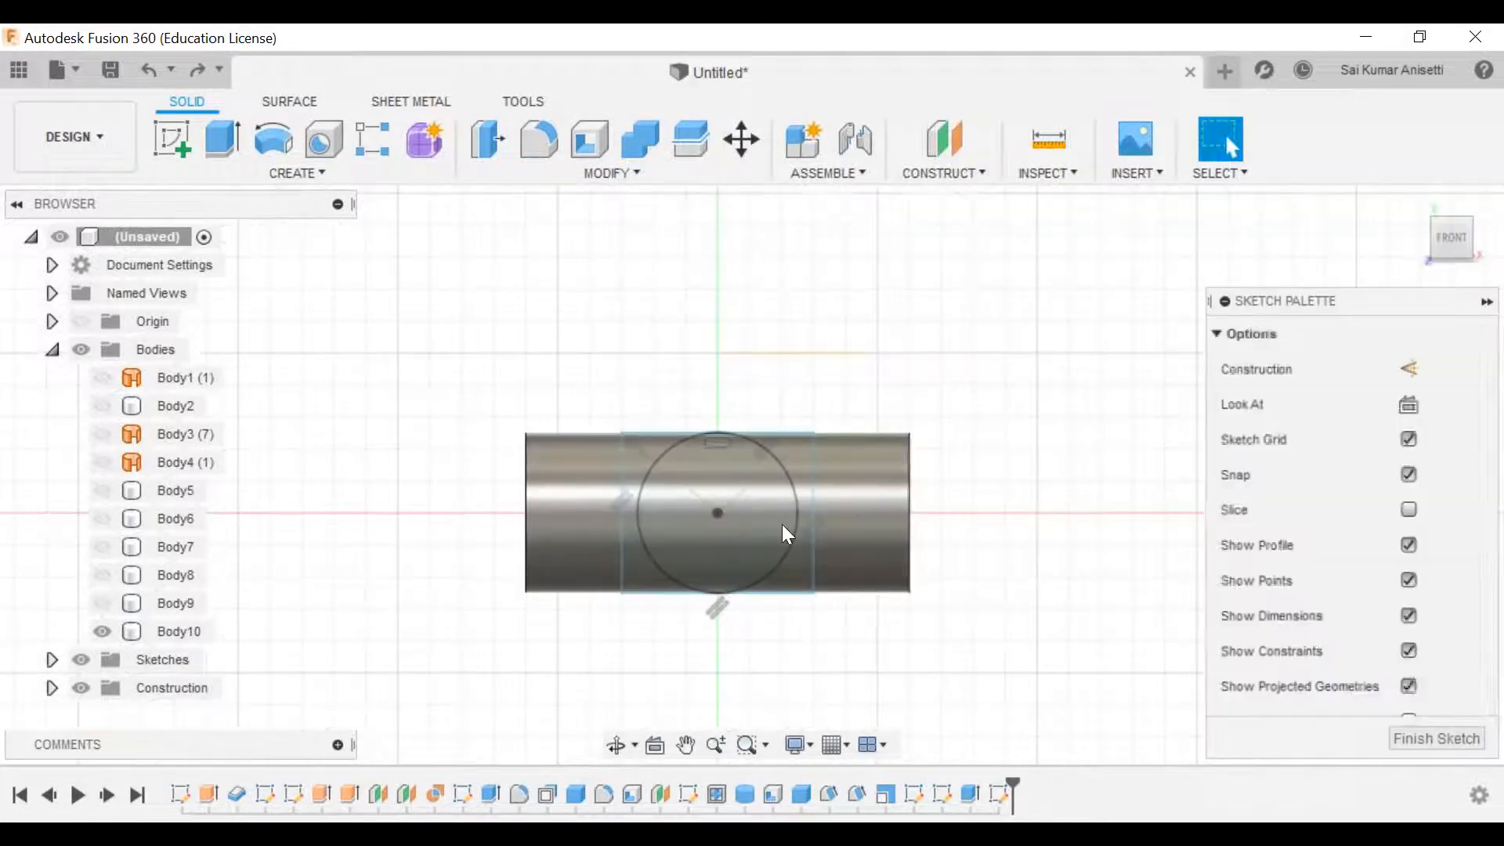
key(ctrl+z)
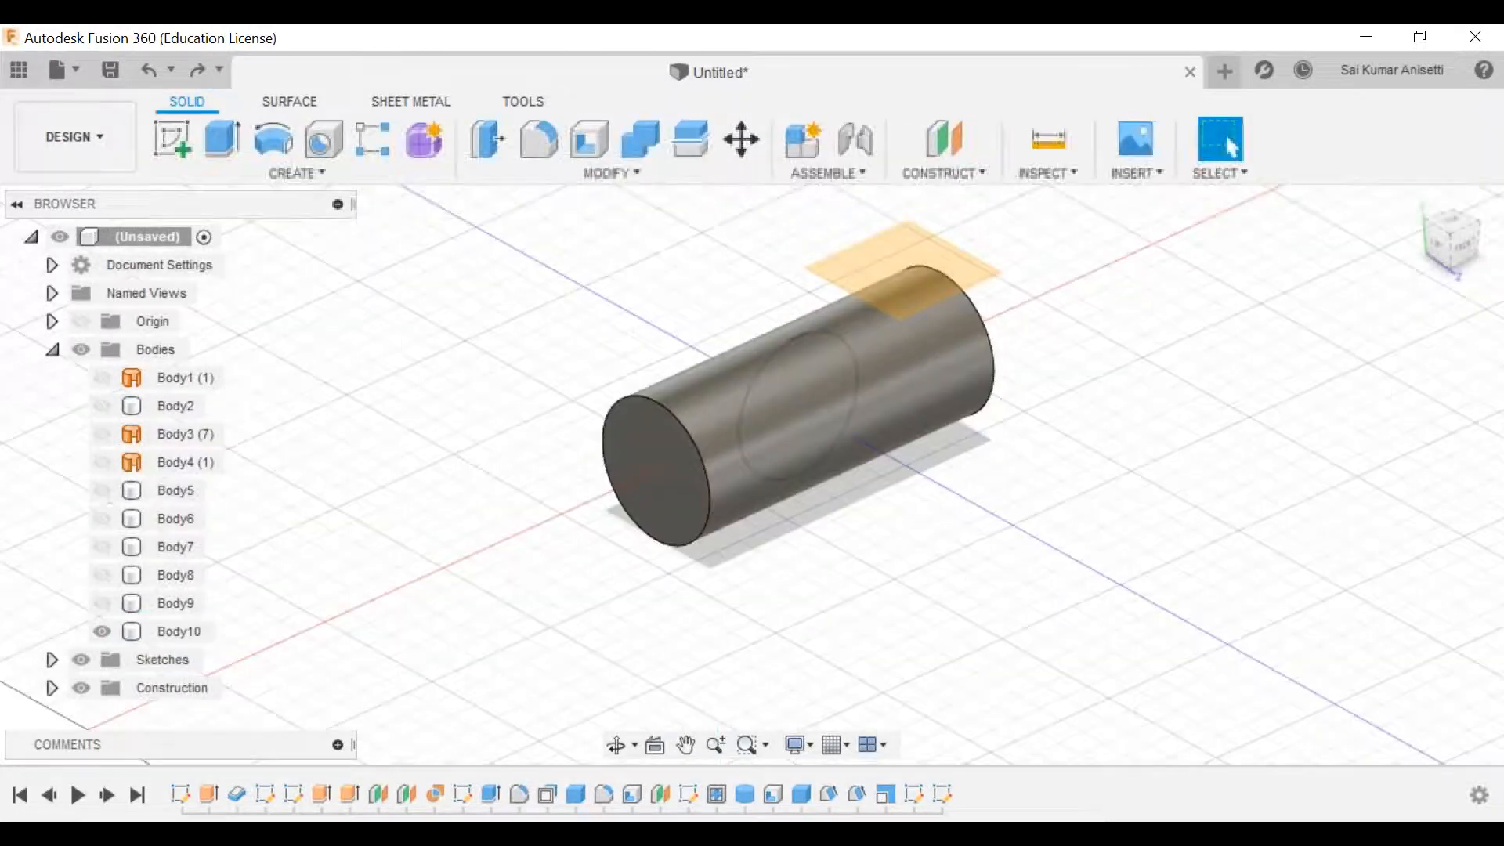
key(ctrl+z)
Step: Hide the two crossing circle sketches
click(576, 174)
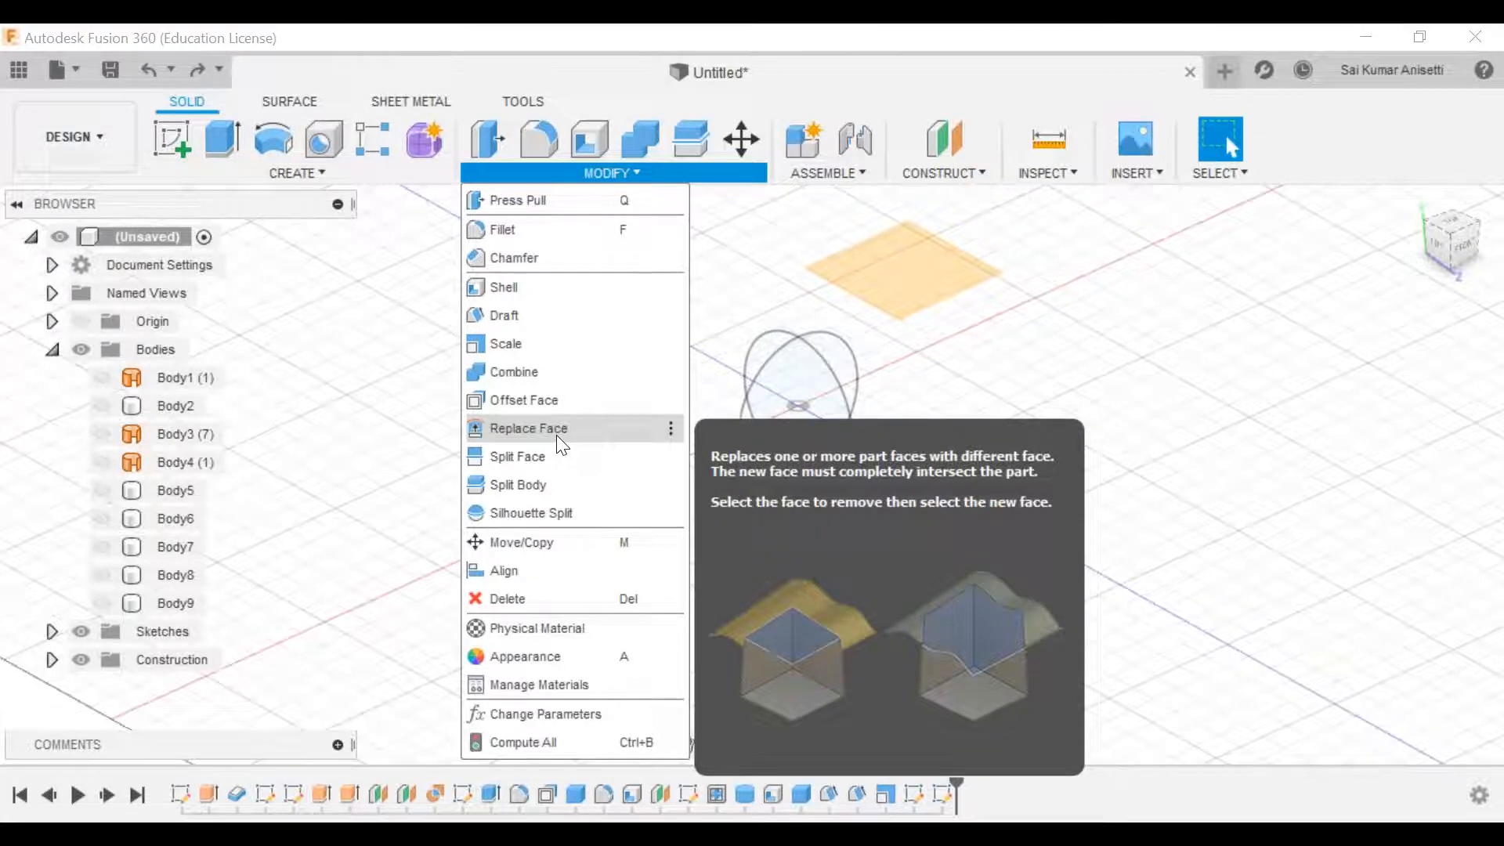
click(901, 396)
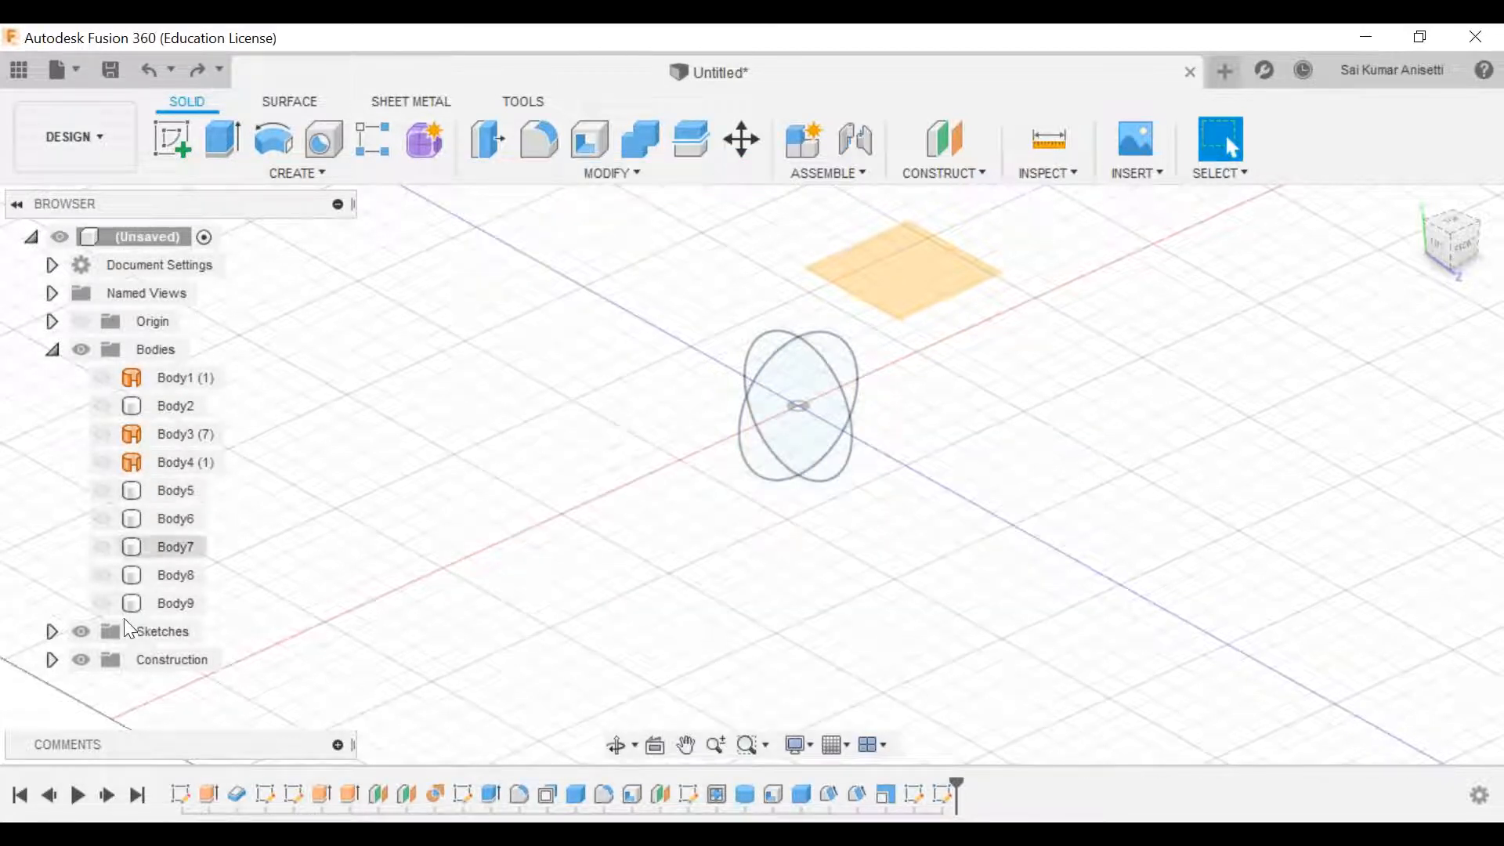
click(52, 631)
scroll(74, 648, down, 2)
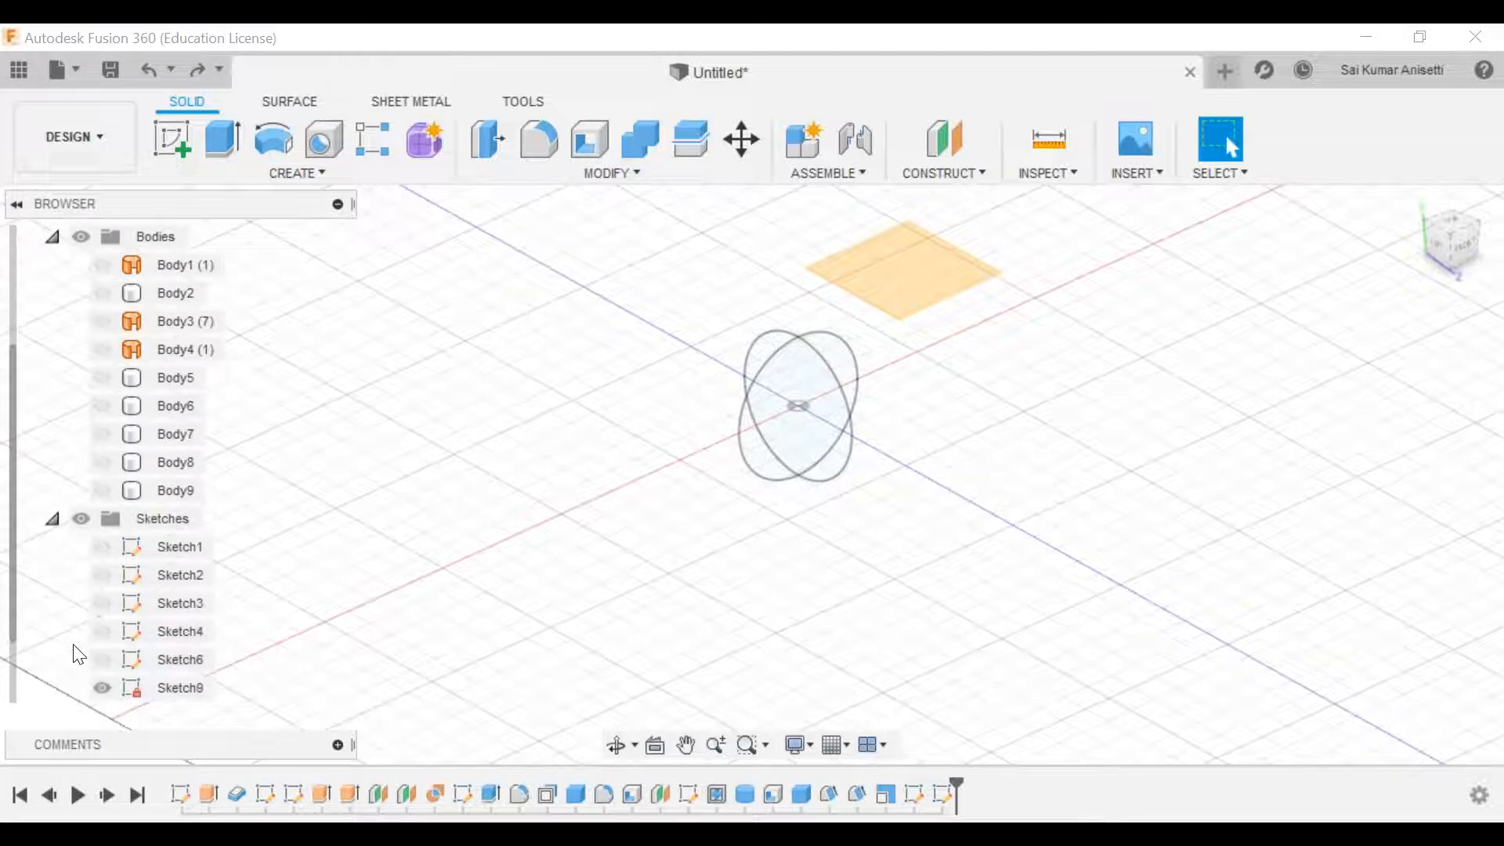
click(105, 632)
click(102, 632)
click(107, 660)
click(102, 659)
click(52, 462)
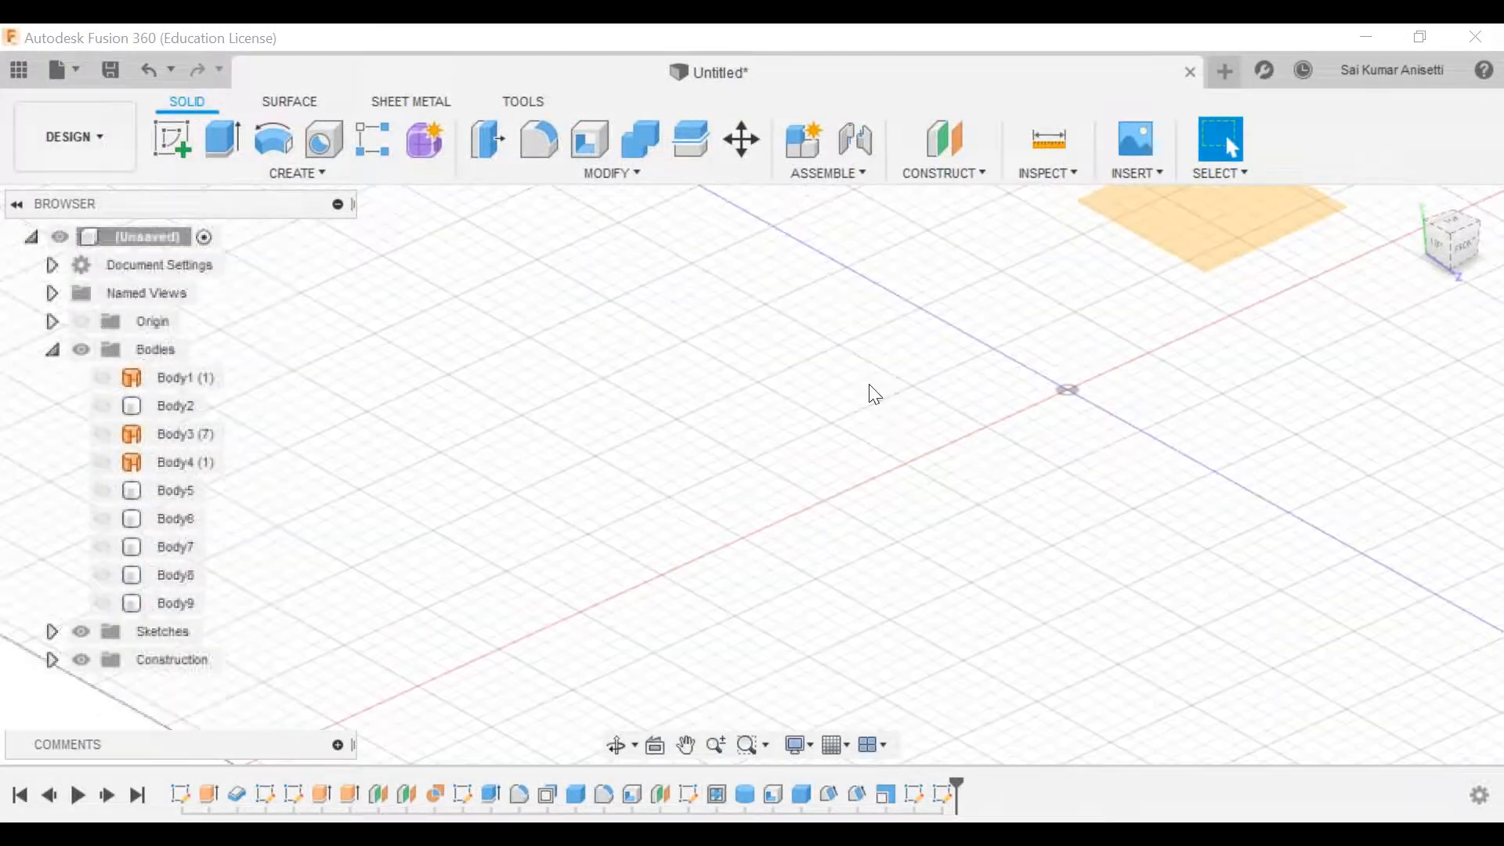
Step: Show Body7, the filleted box, and centre it in the home view
click(1418, 203)
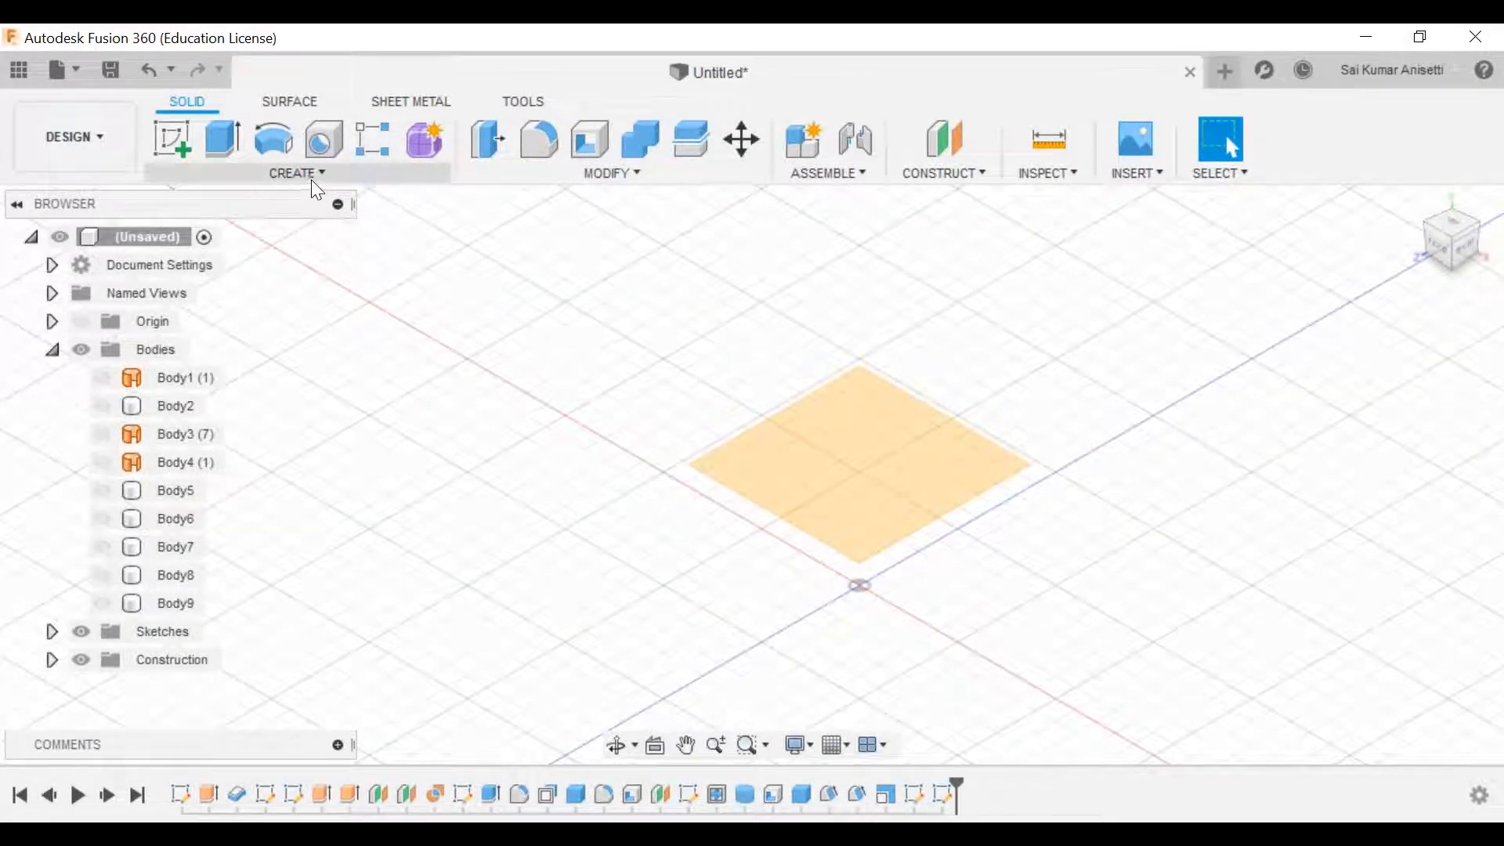
click(342, 174)
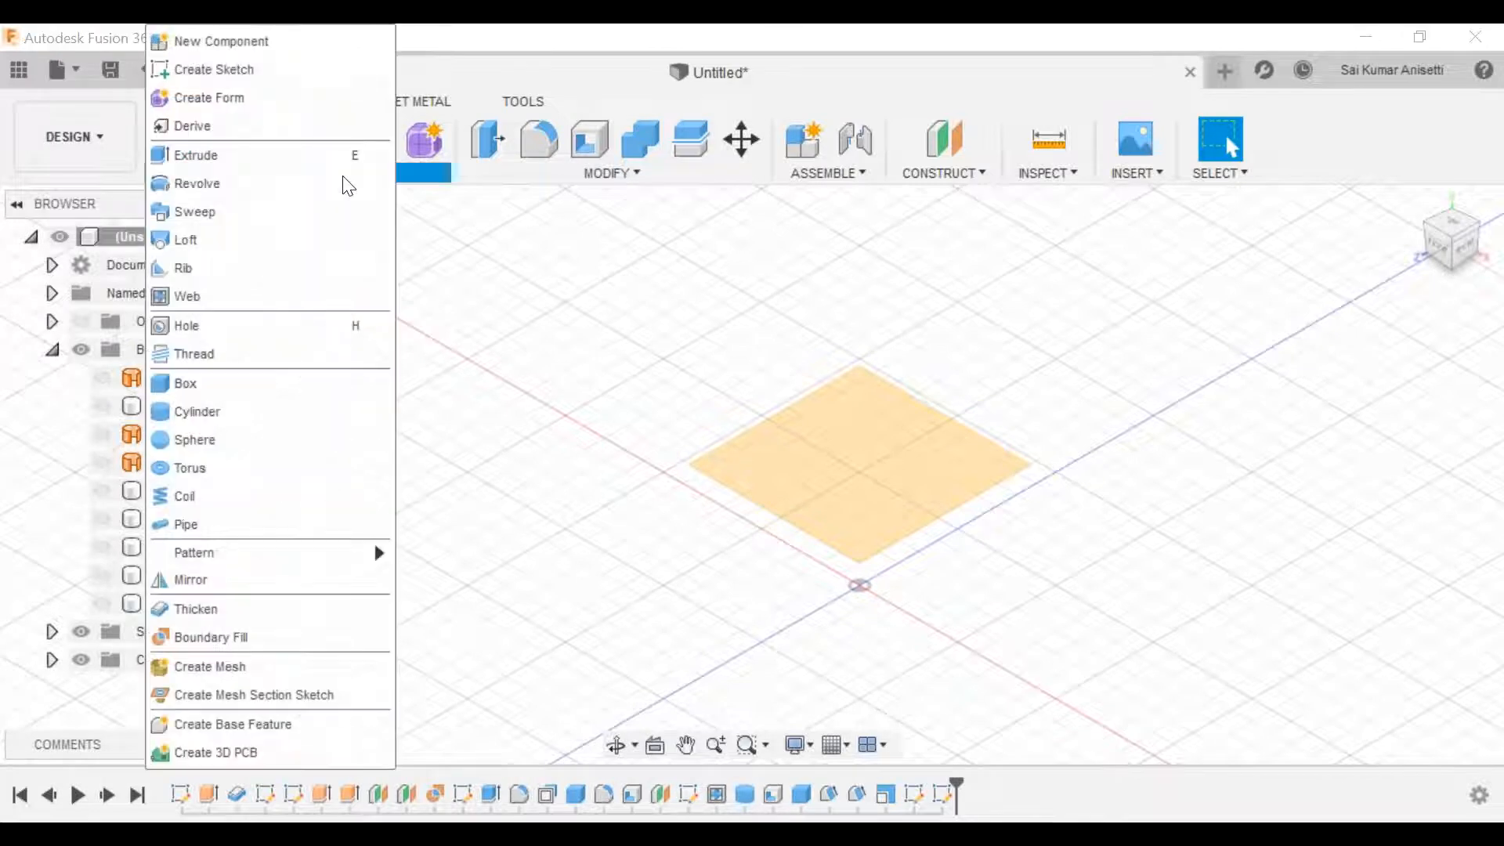
click(422, 174)
click(104, 519)
click(102, 517)
click(102, 518)
click(100, 548)
click(100, 547)
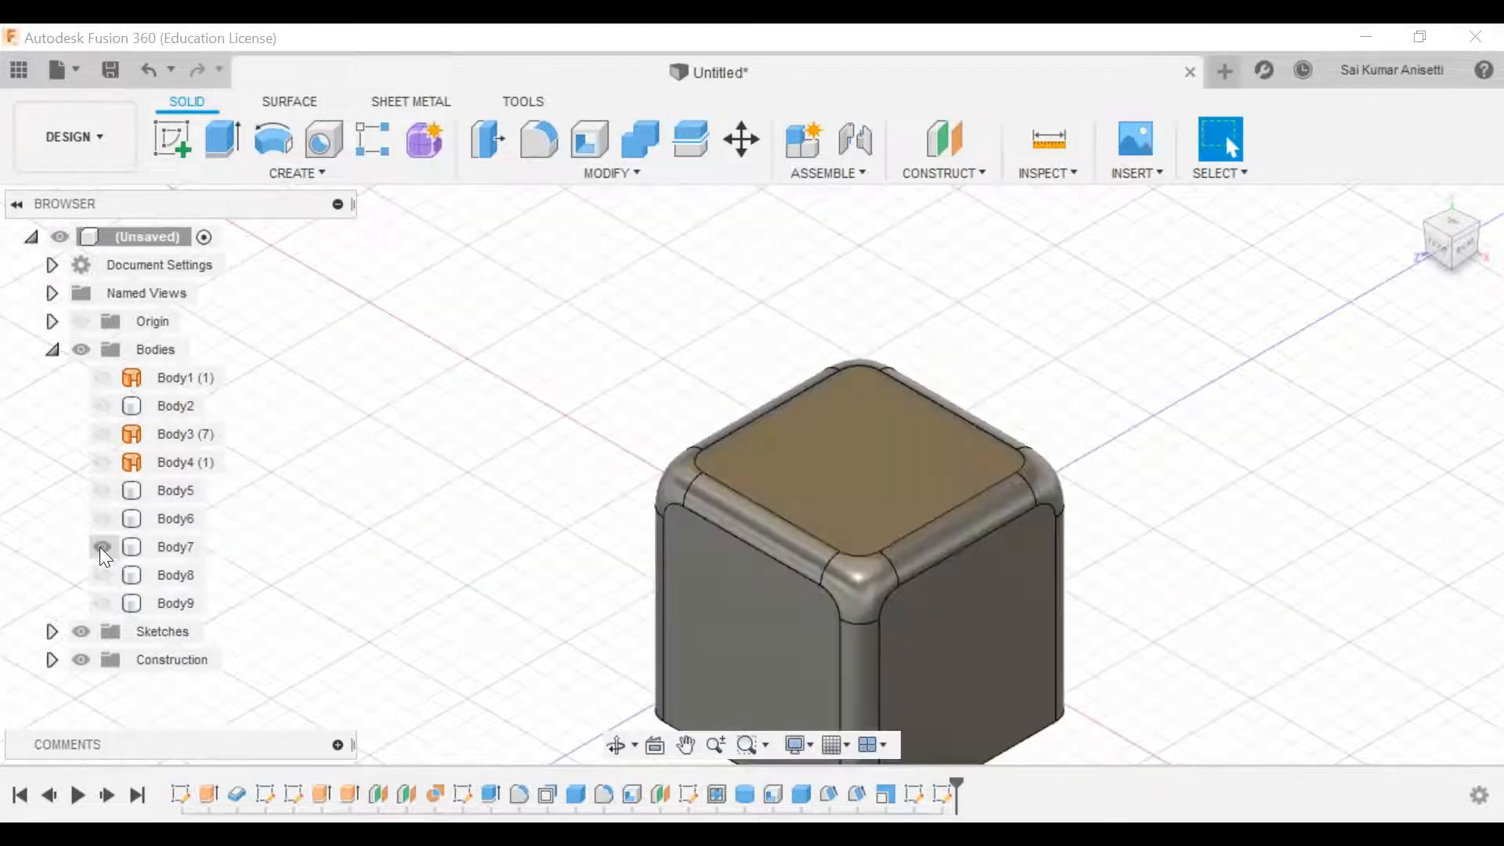
middle_drag(638, 421, 581, 339)
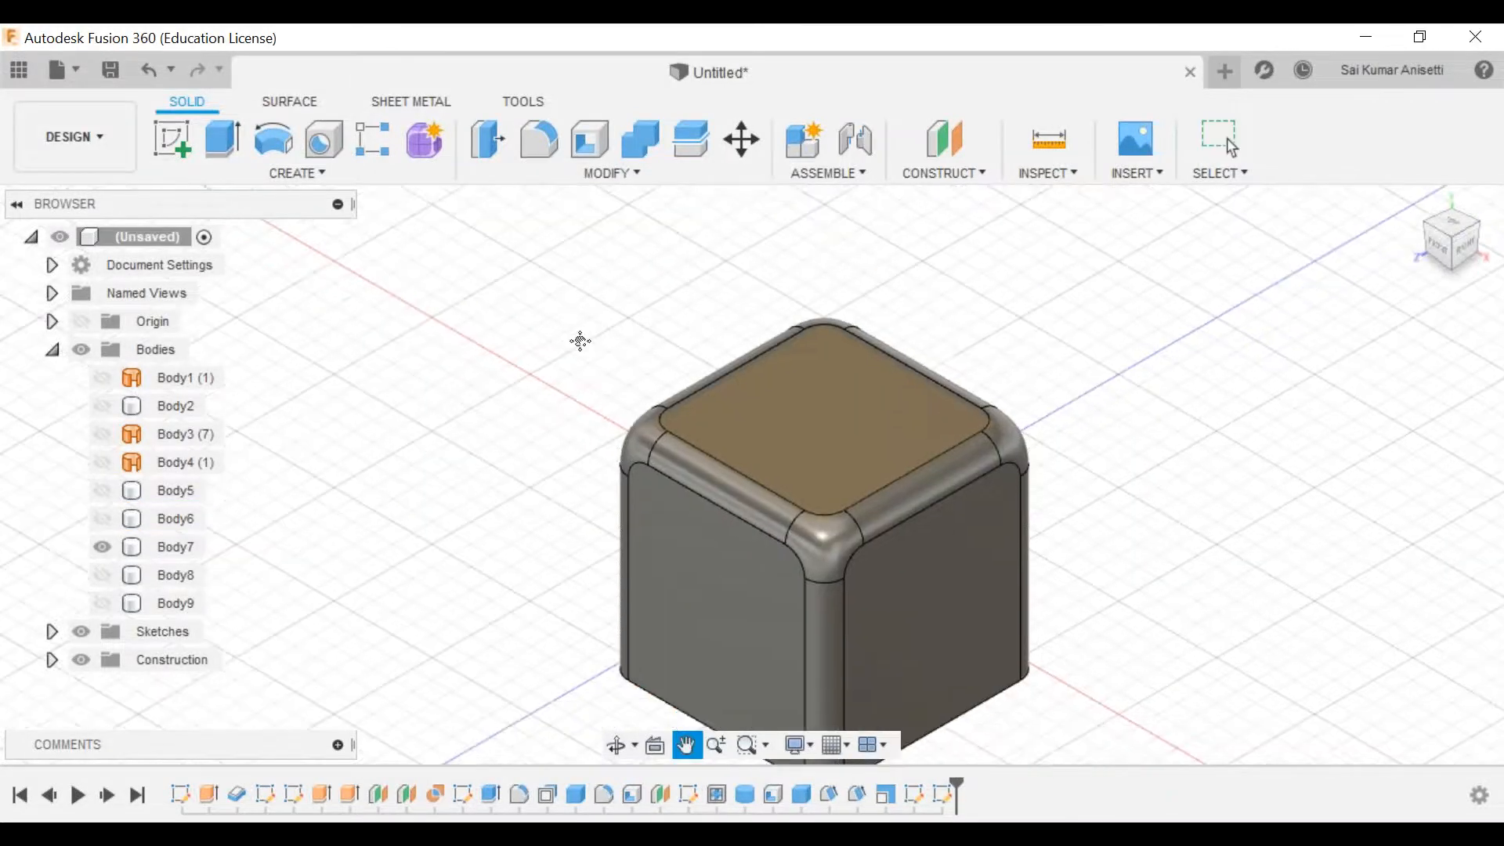
middle_drag(708, 531, 656, 478)
key(Escape)
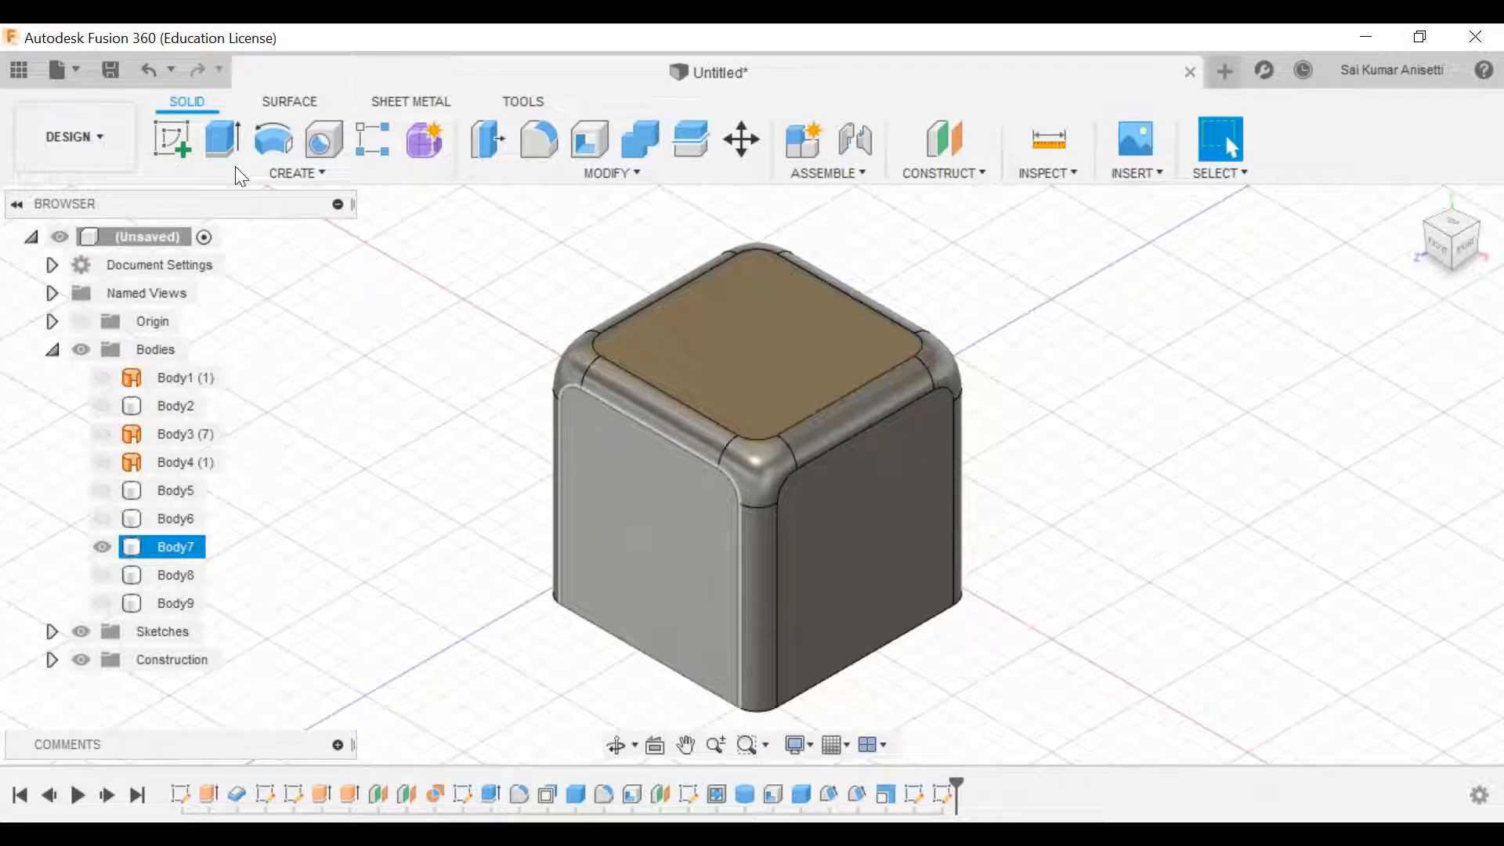
Step: Switch to surface modelling and create a construction plane offset upward from the XZ plane inside the filleted box
click(295, 102)
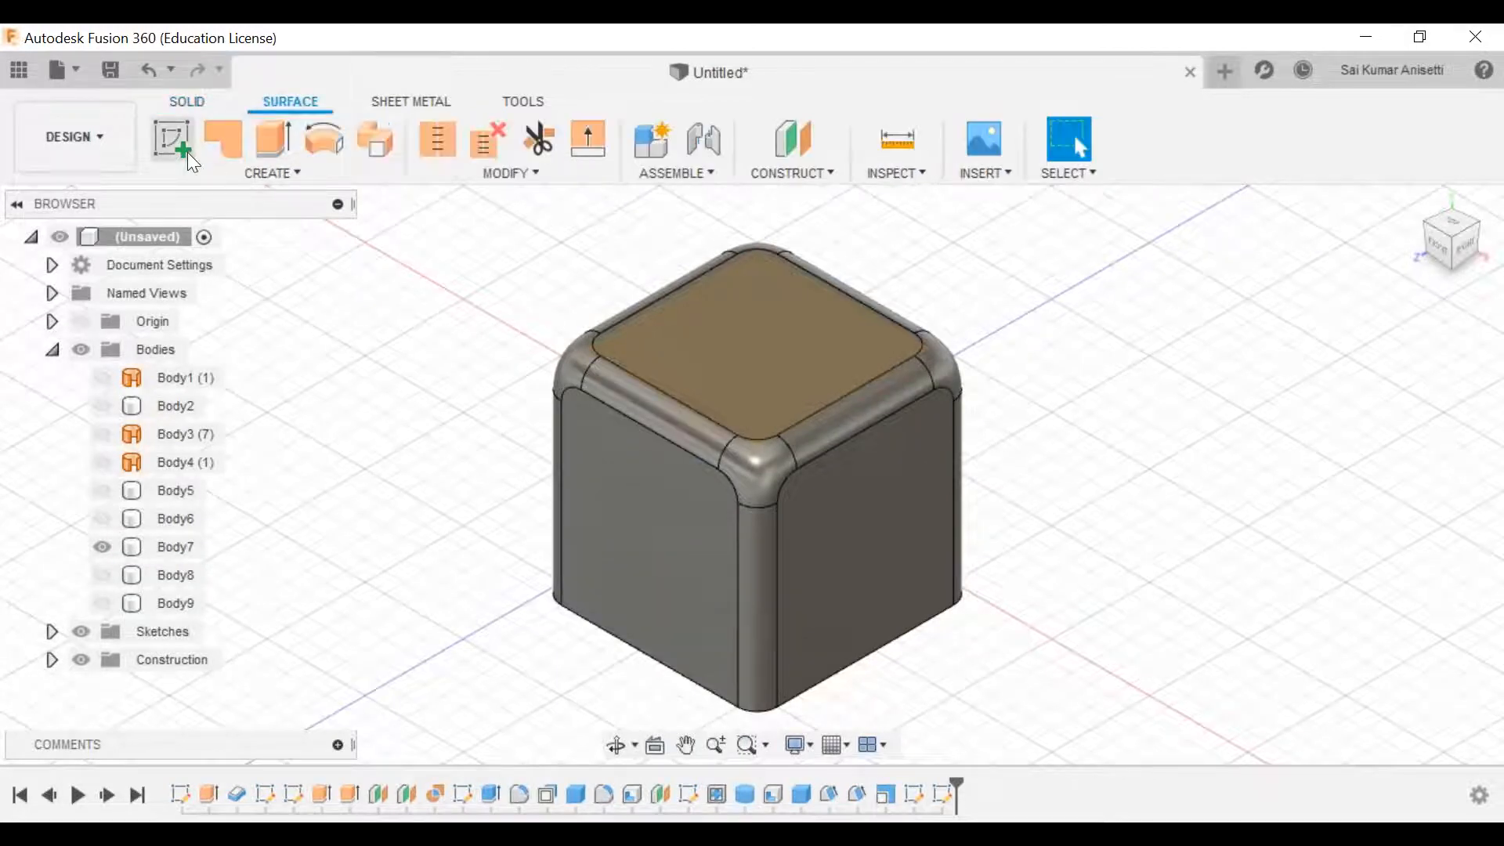
click(187, 147)
shift+middle_drag(796, 528, 587, 378)
click(782, 140)
shift+middle_drag(789, 511, 805, 613)
click(805, 613)
drag(805, 594, 806, 493)
shift+middle_drag(806, 462, 782, 413)
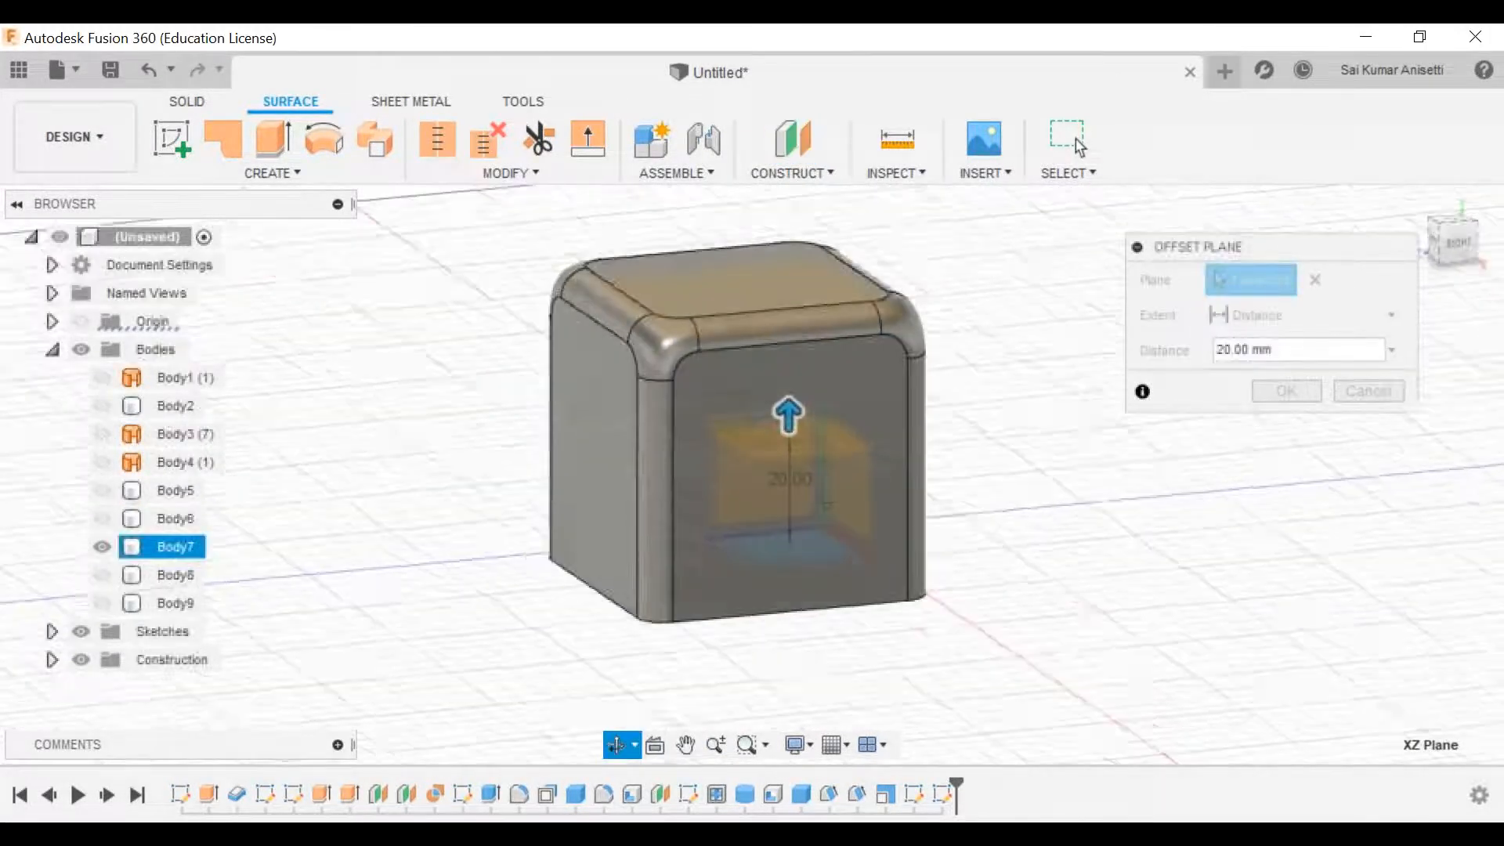
drag(782, 401, 781, 385)
shift+middle_drag(782, 385, 805, 406)
drag(805, 393, 805, 382)
click(1286, 391)
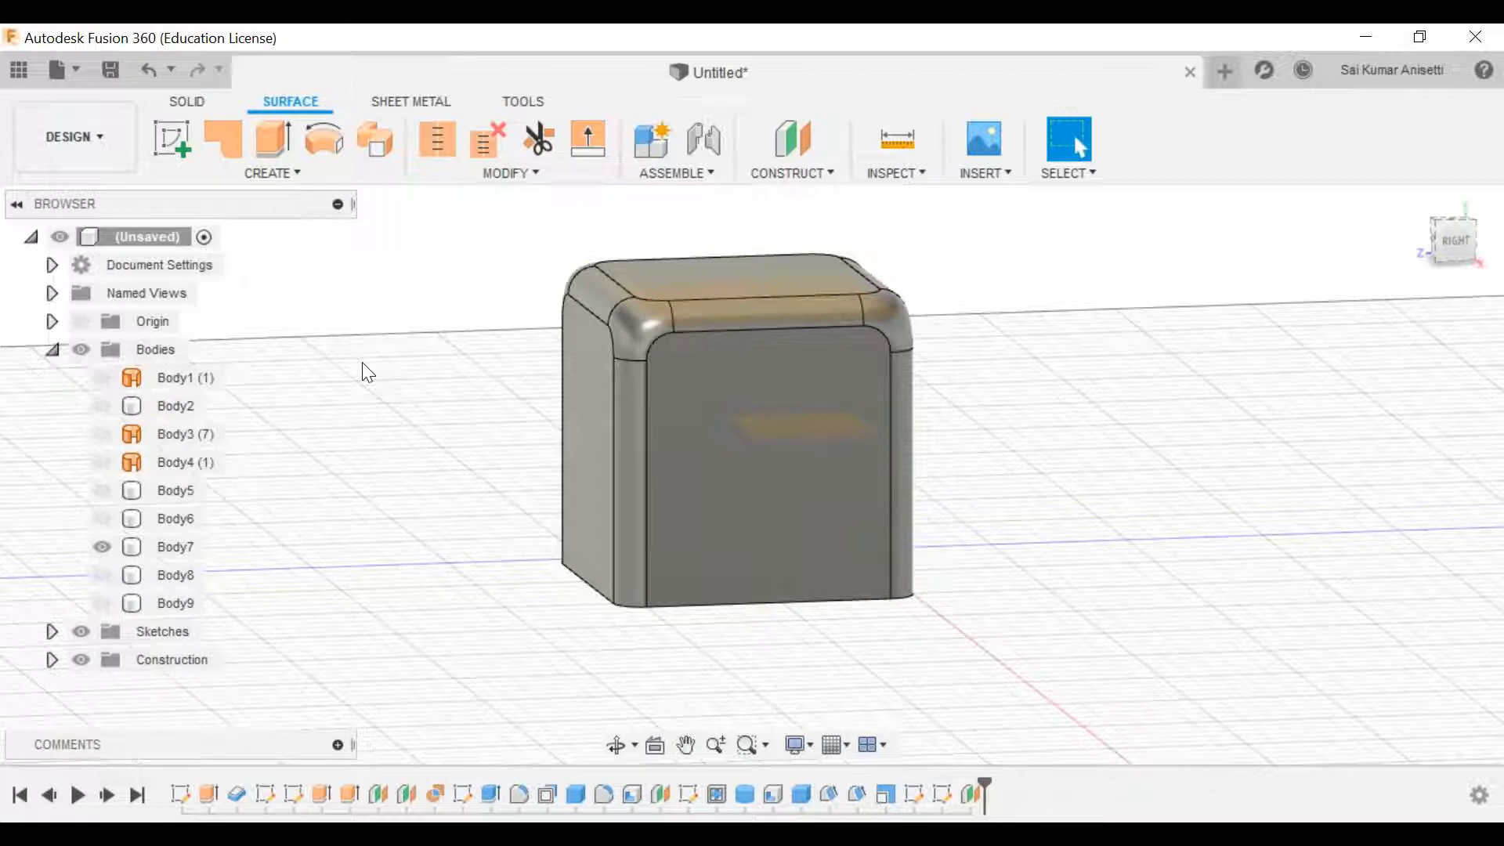
Step: Create a second construction plane offset about 25 mm from the XY plane into the filleted box
click(687, 492)
shift+middle_drag(680, 482, 725, 540)
click(796, 159)
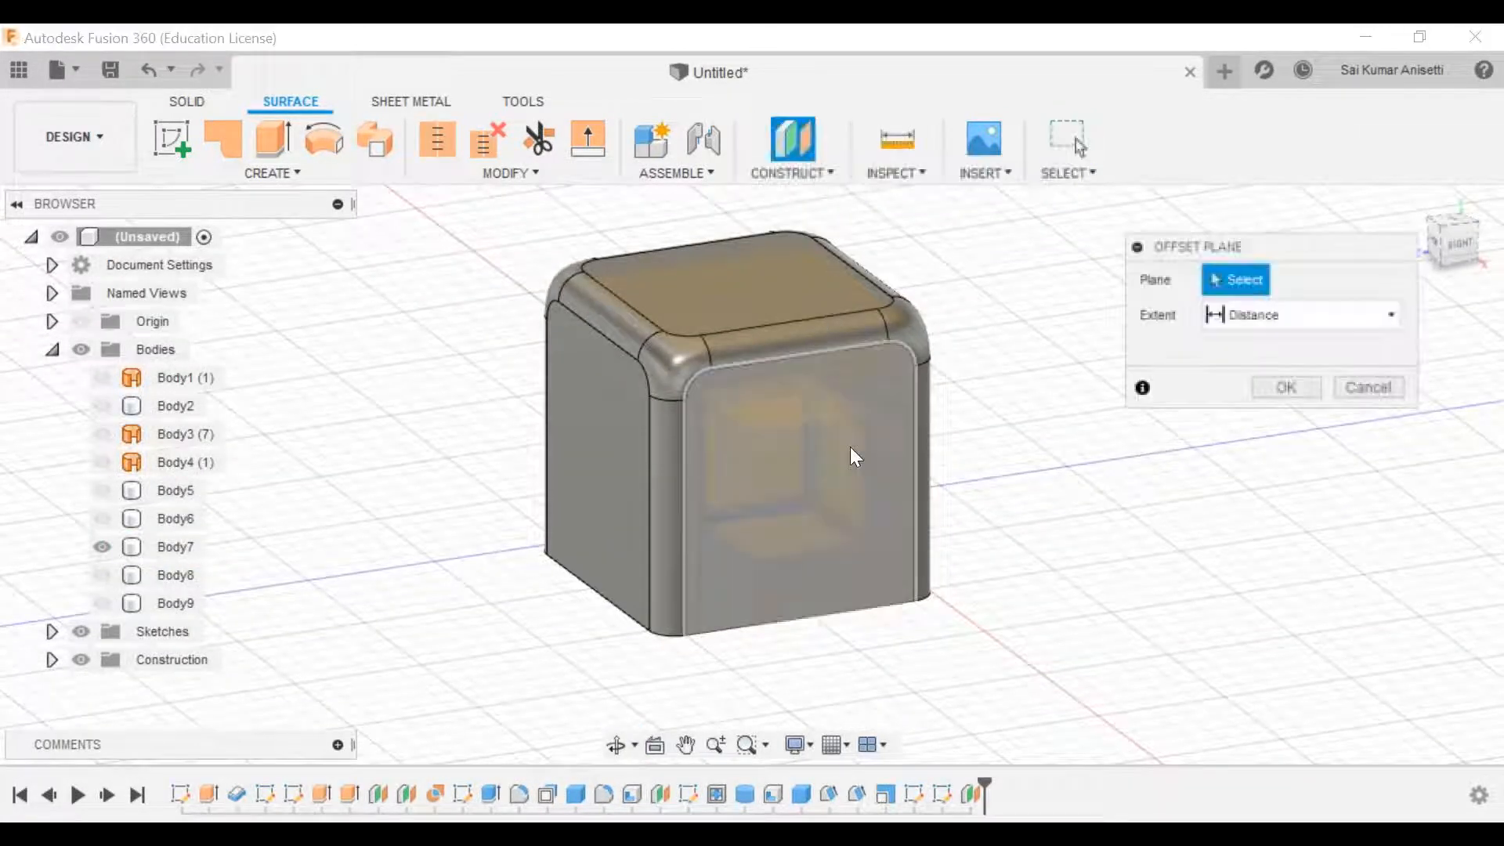
shift+middle_drag(863, 456, 910, 495)
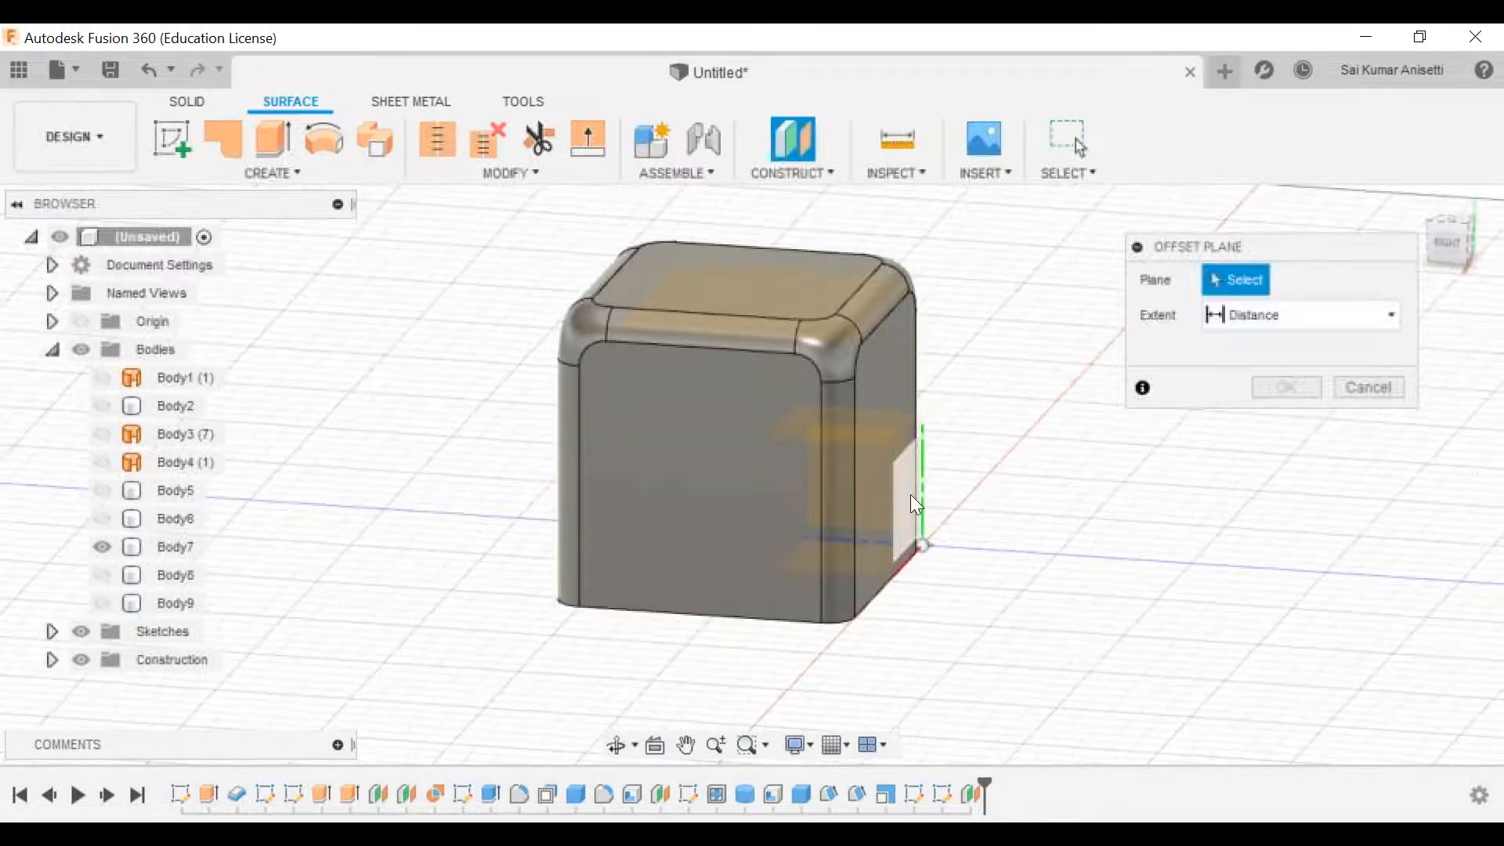
click(901, 495)
drag(793, 490, 739, 471)
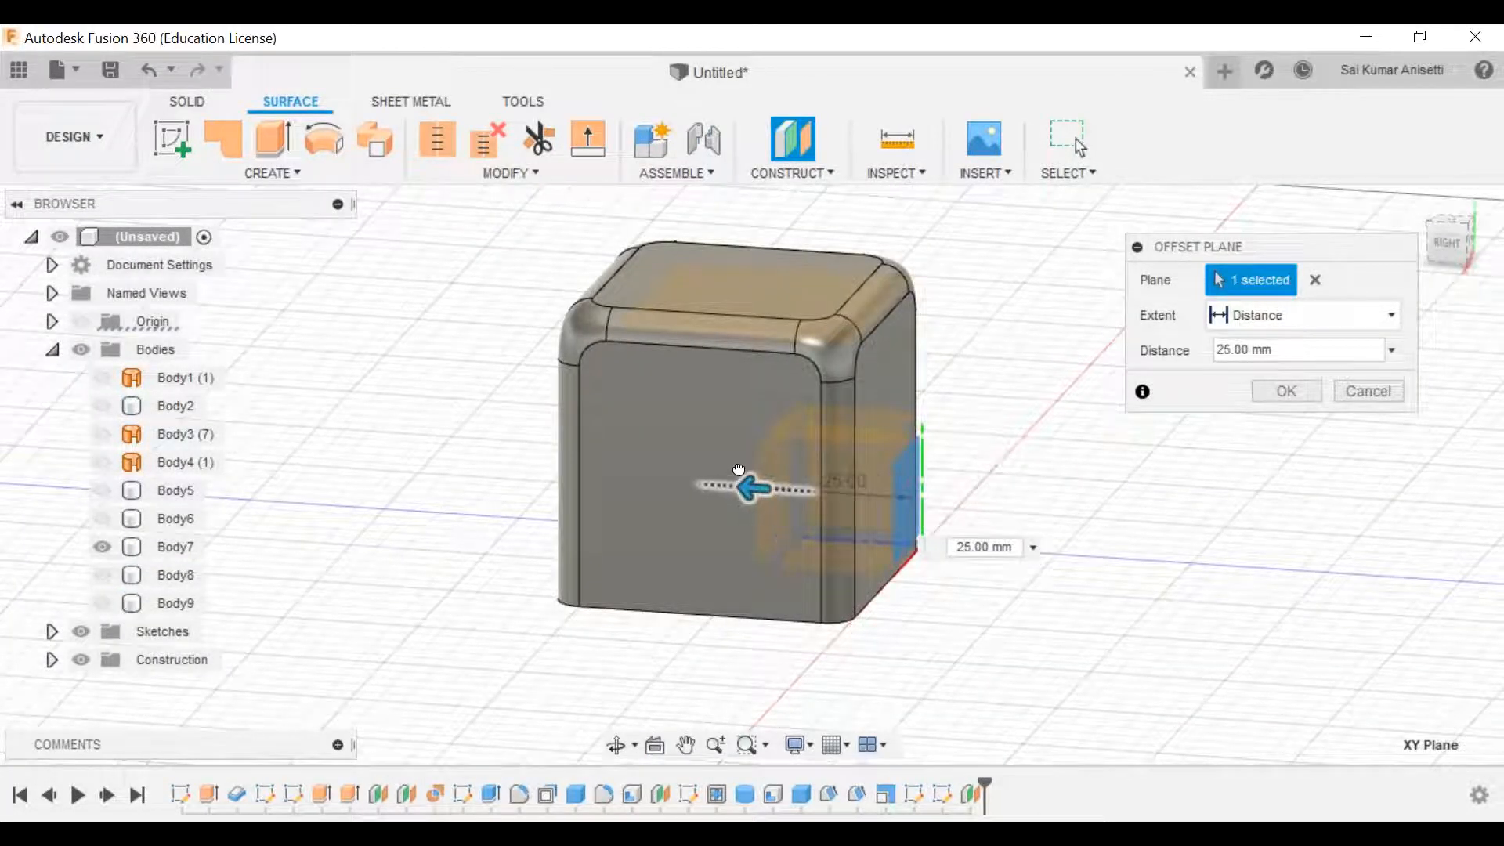
middle_drag(741, 519, 707, 494)
shift+middle_drag(766, 455, 893, 479)
click(1289, 398)
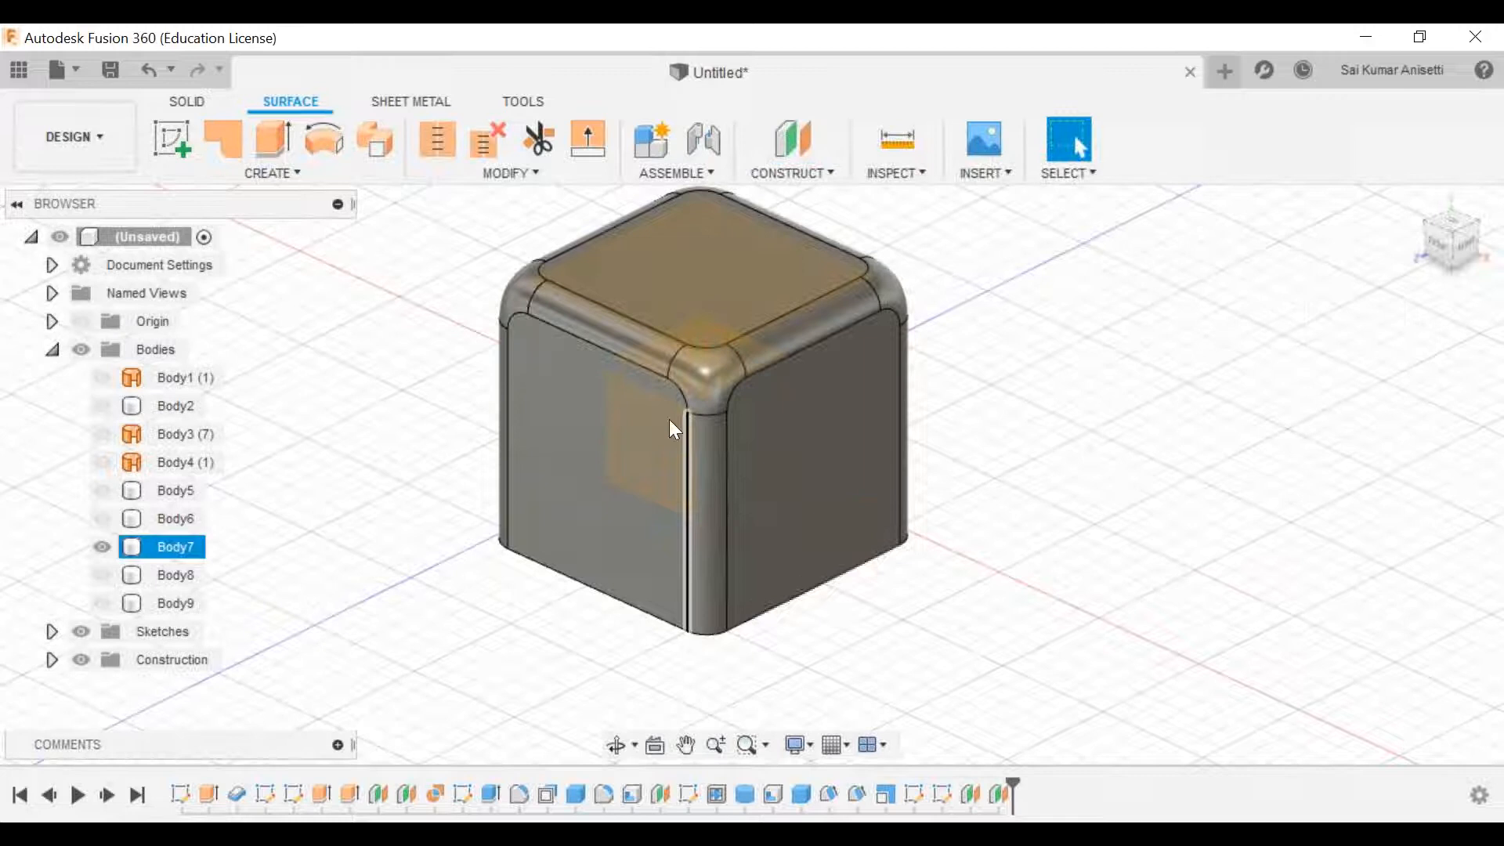
Step: Sketch a wavy fit-point spline across the box, extending past both side walls, on the construction plane offset from the XY plane
click(172, 140)
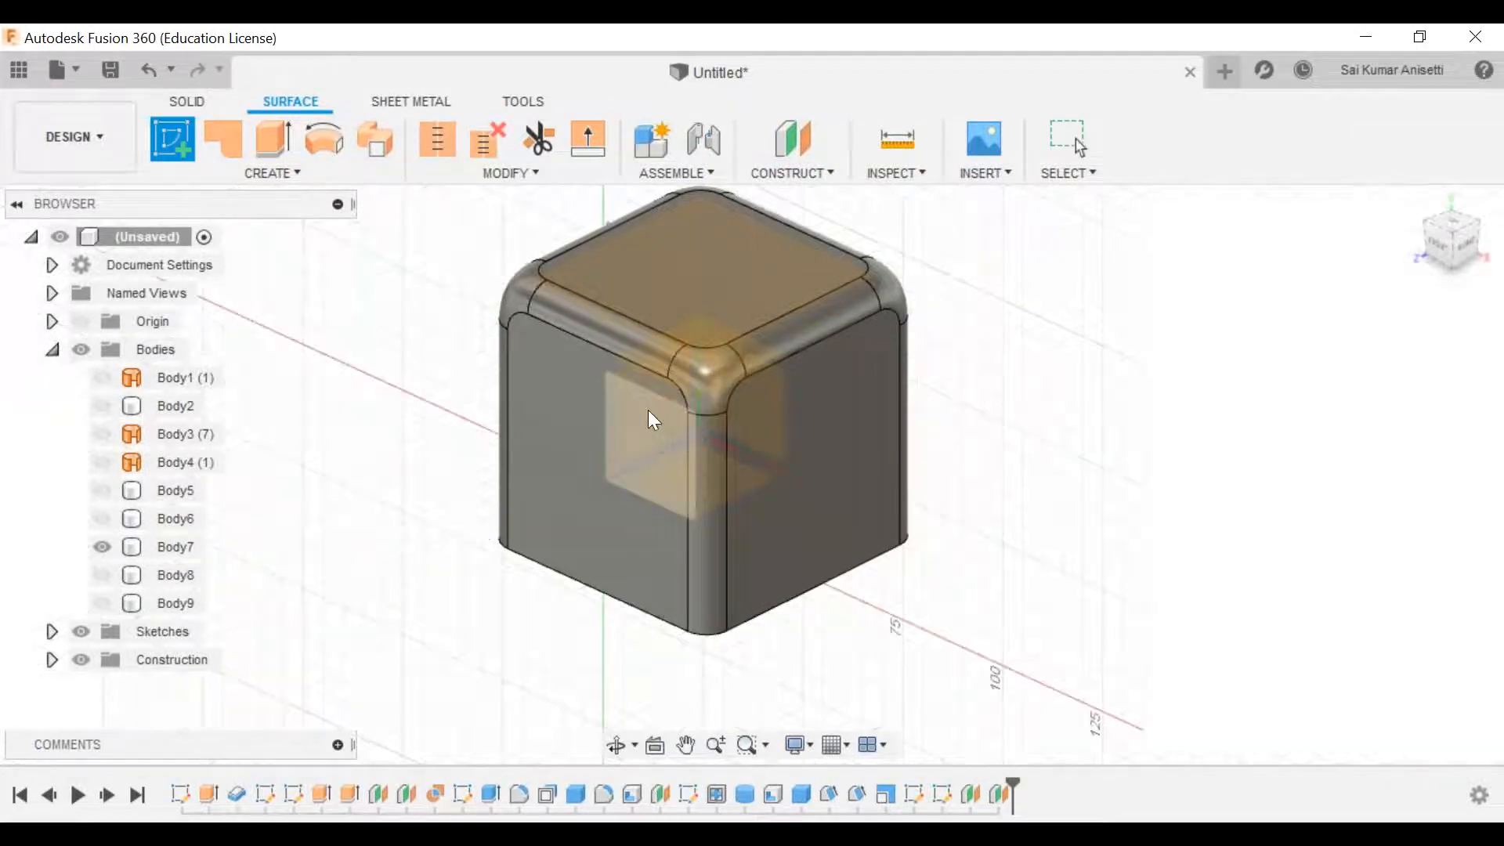
mouse_move(702, 510)
shift+middle_down()
mouse_move(720, 364)
mouse_move(665, 506)
shift+middle_up()
click(665, 507)
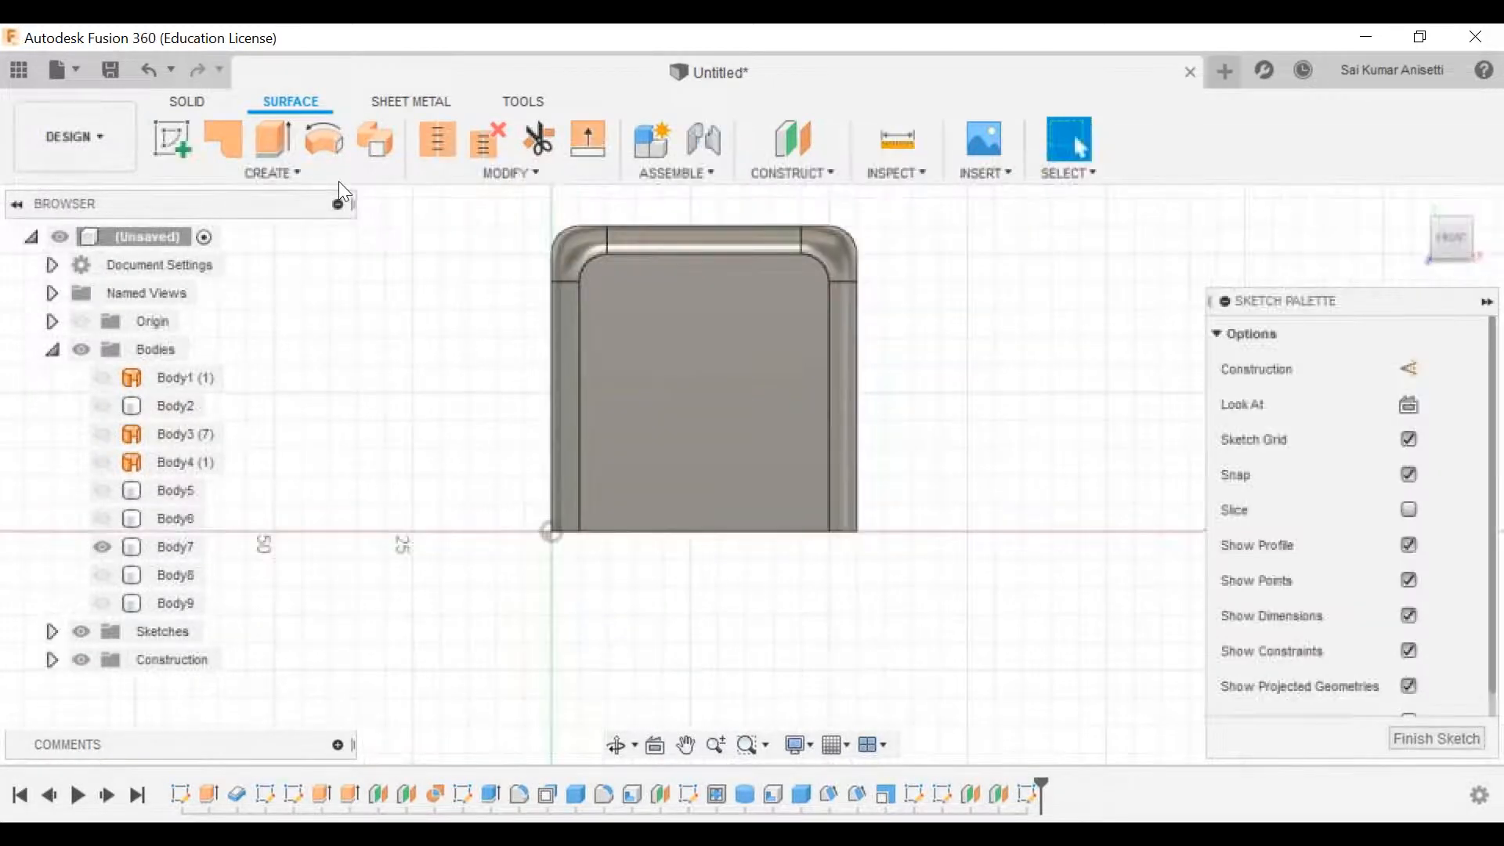
click(323, 139)
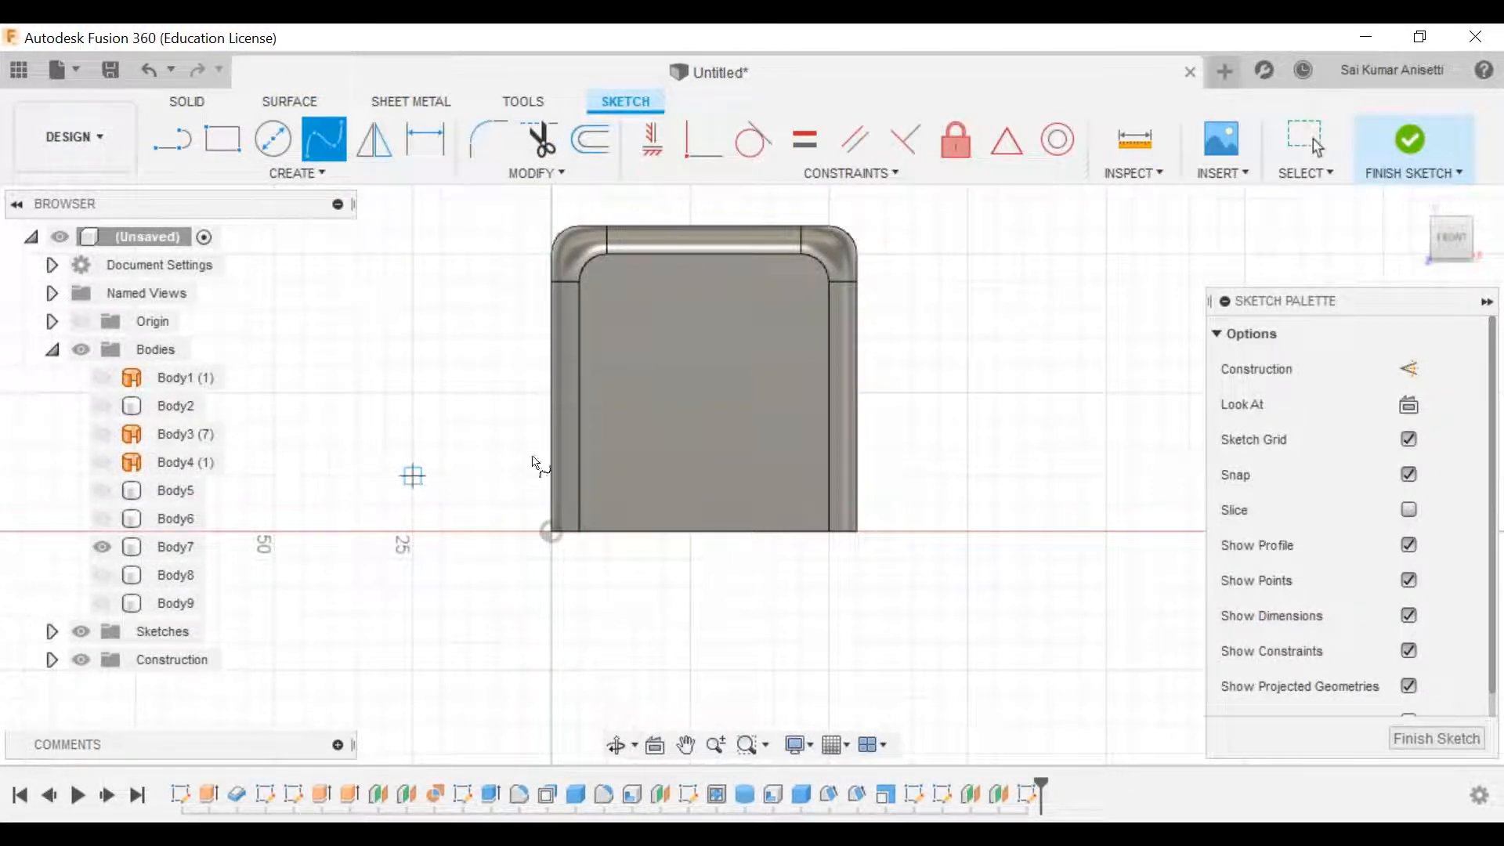
click(602, 432)
click(702, 477)
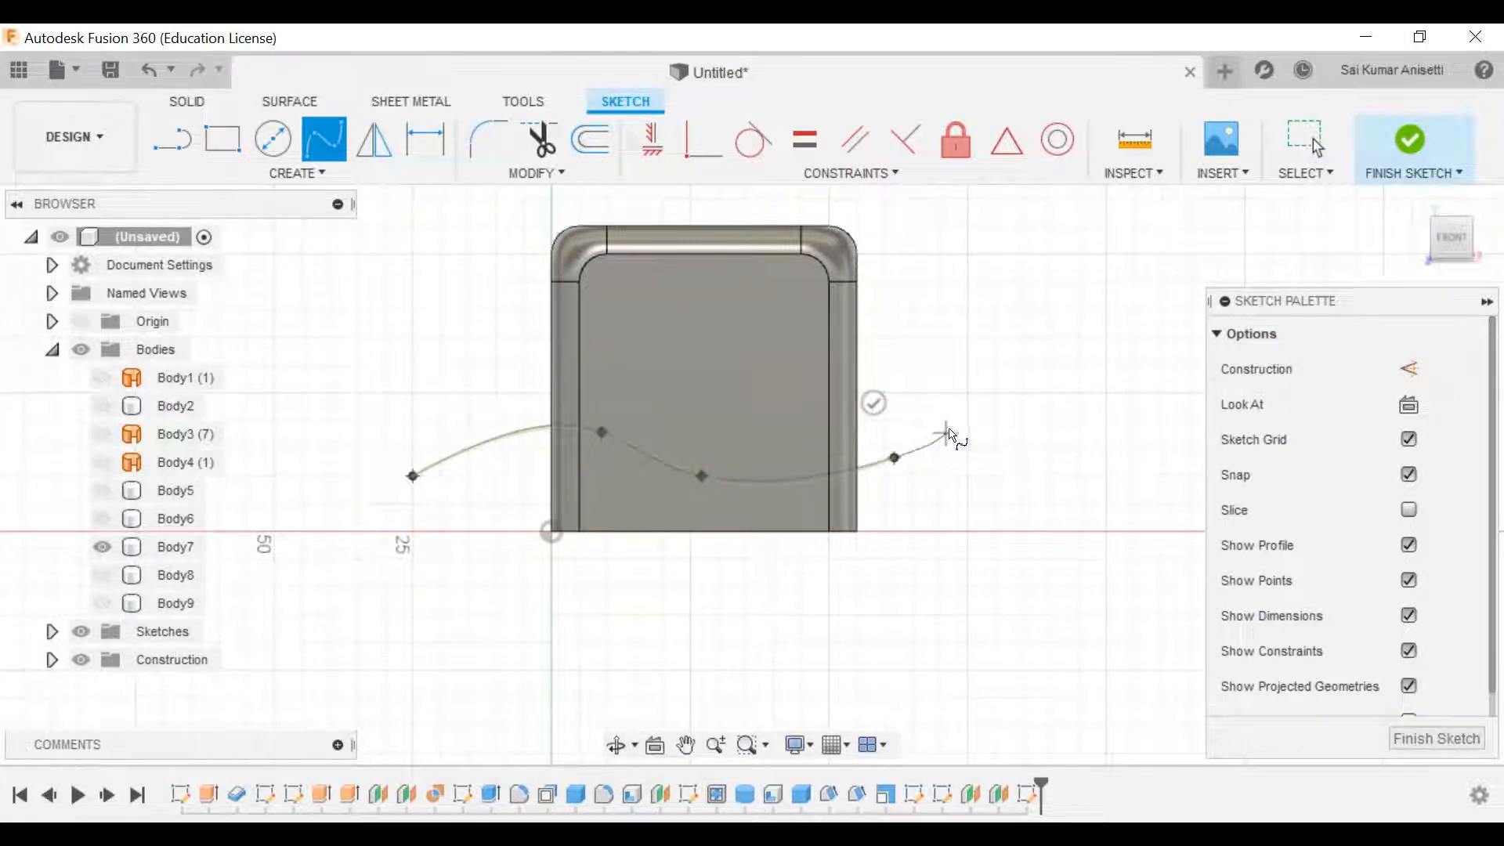
double_click(974, 402)
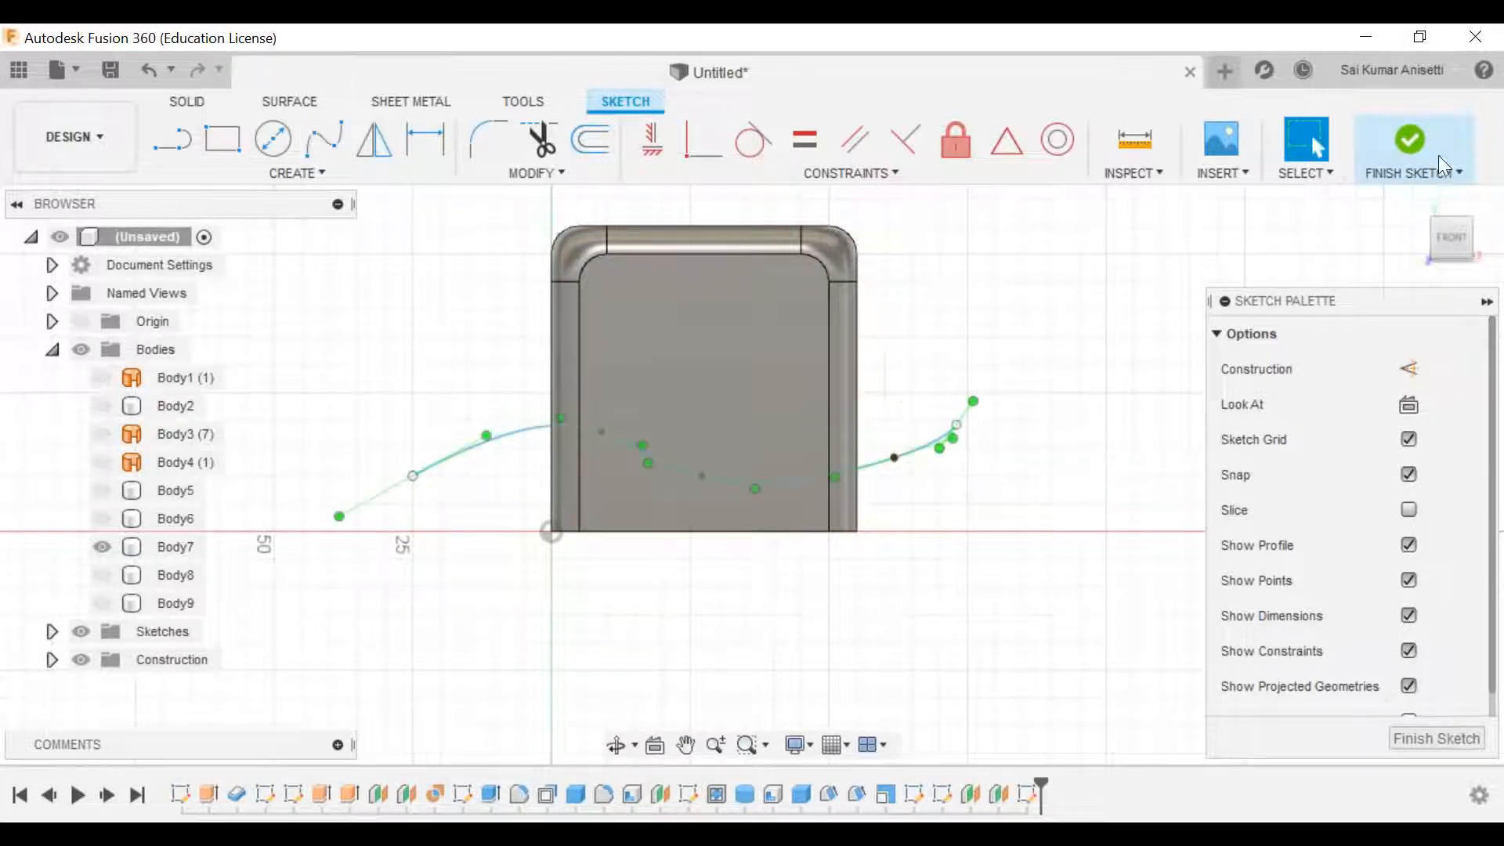
click(1437, 137)
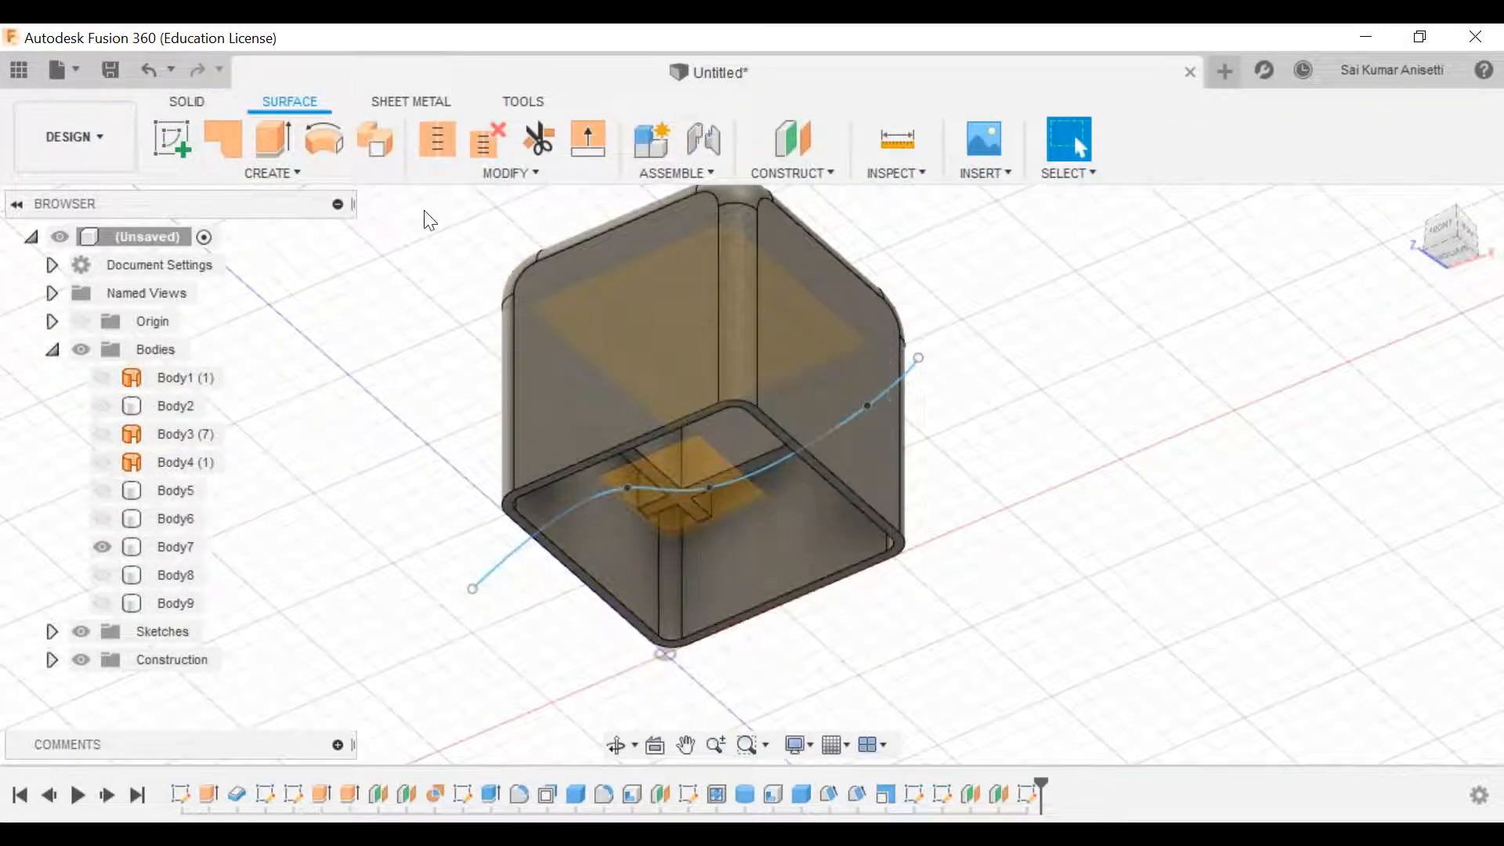
Step: Extrude the spline symmetrically with a distance of 55 mm as a new surface body
click(266, 137)
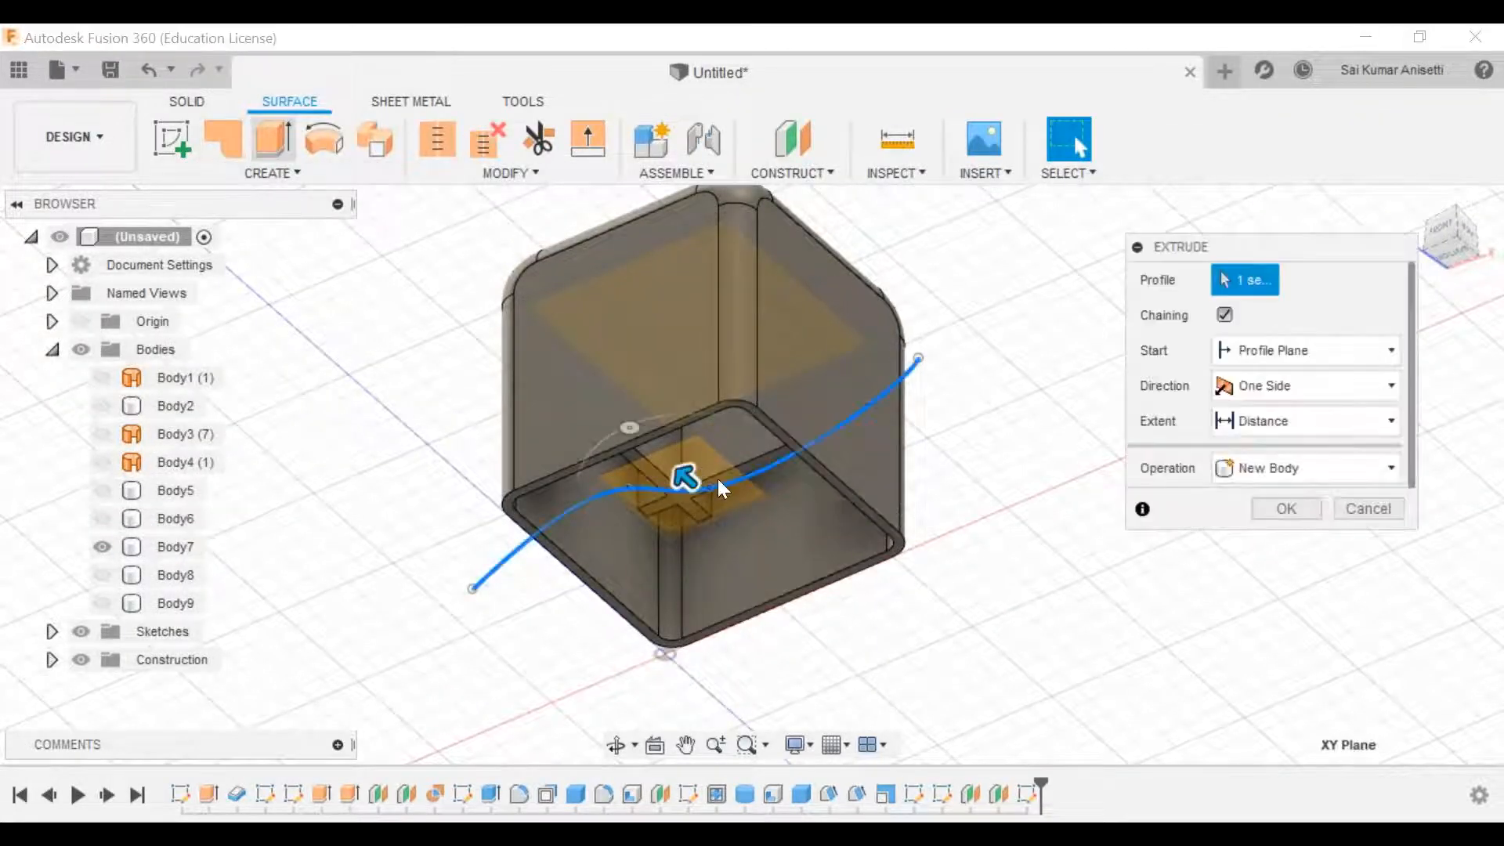
click(1324, 386)
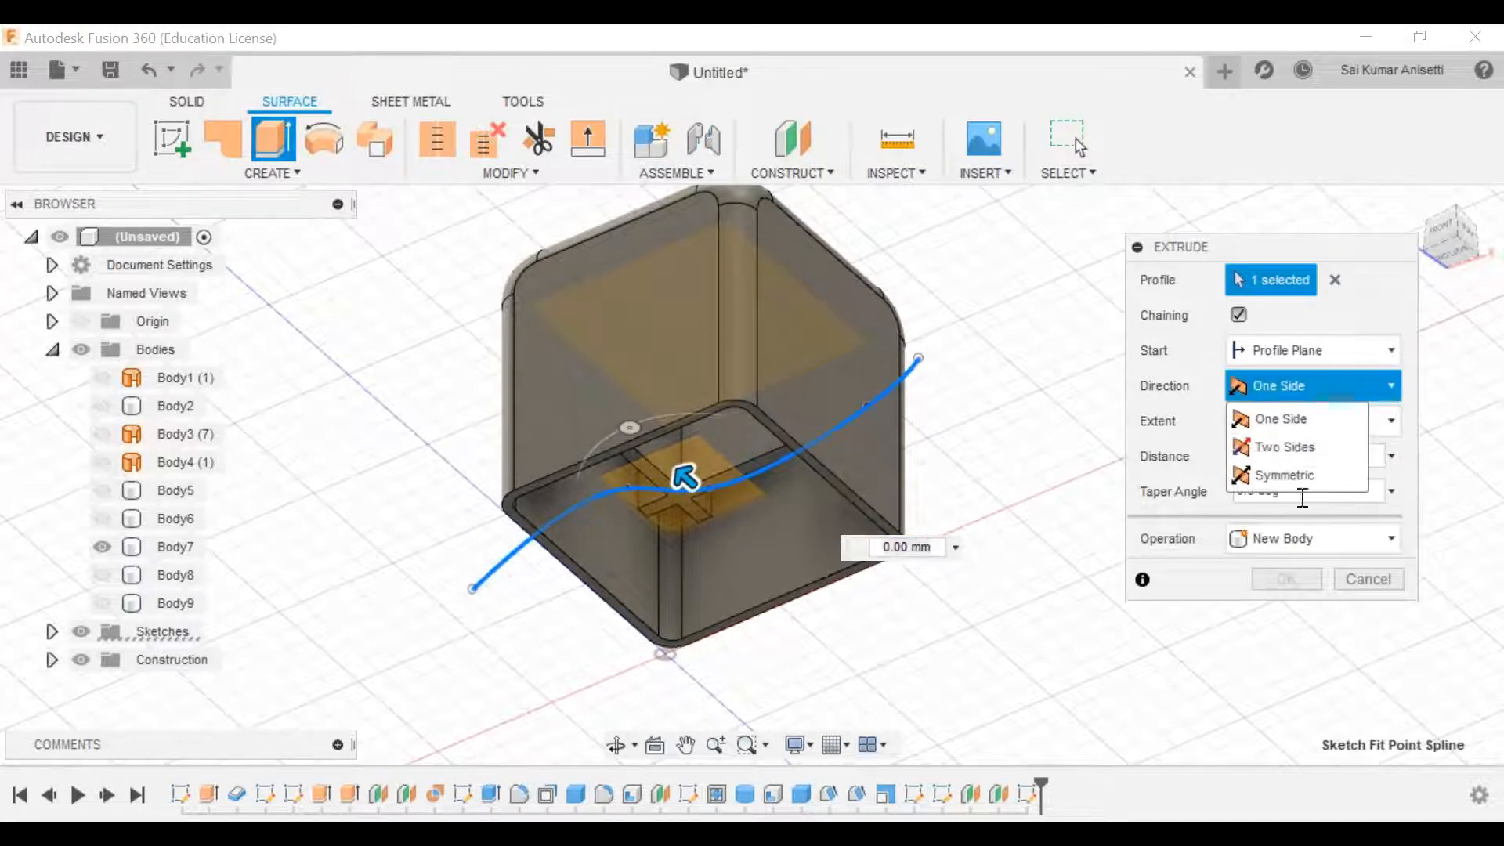
click(1294, 478)
drag(685, 476, 467, 353)
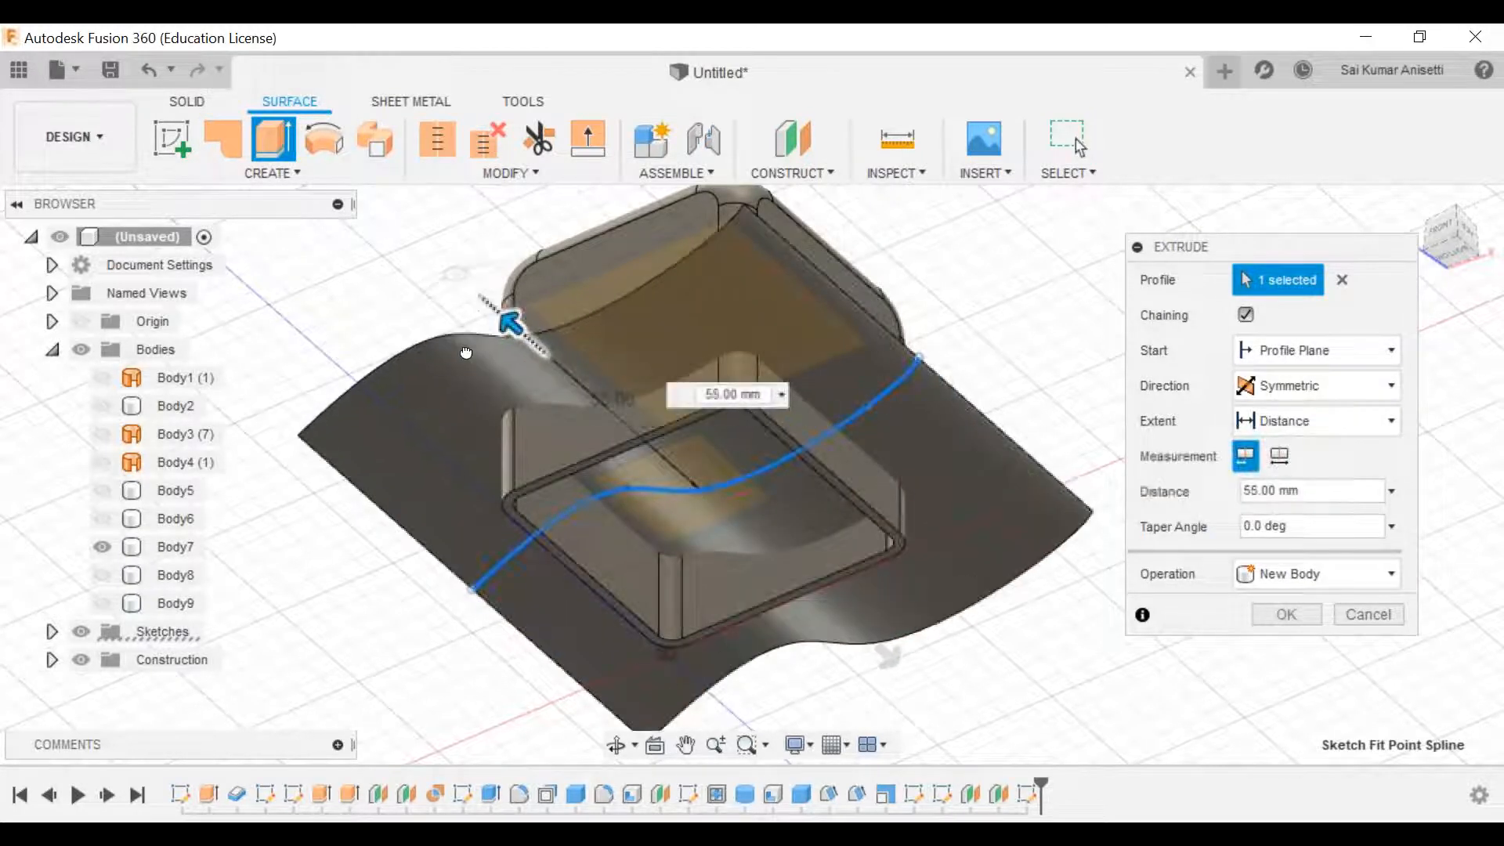
click(1313, 579)
click(1310, 603)
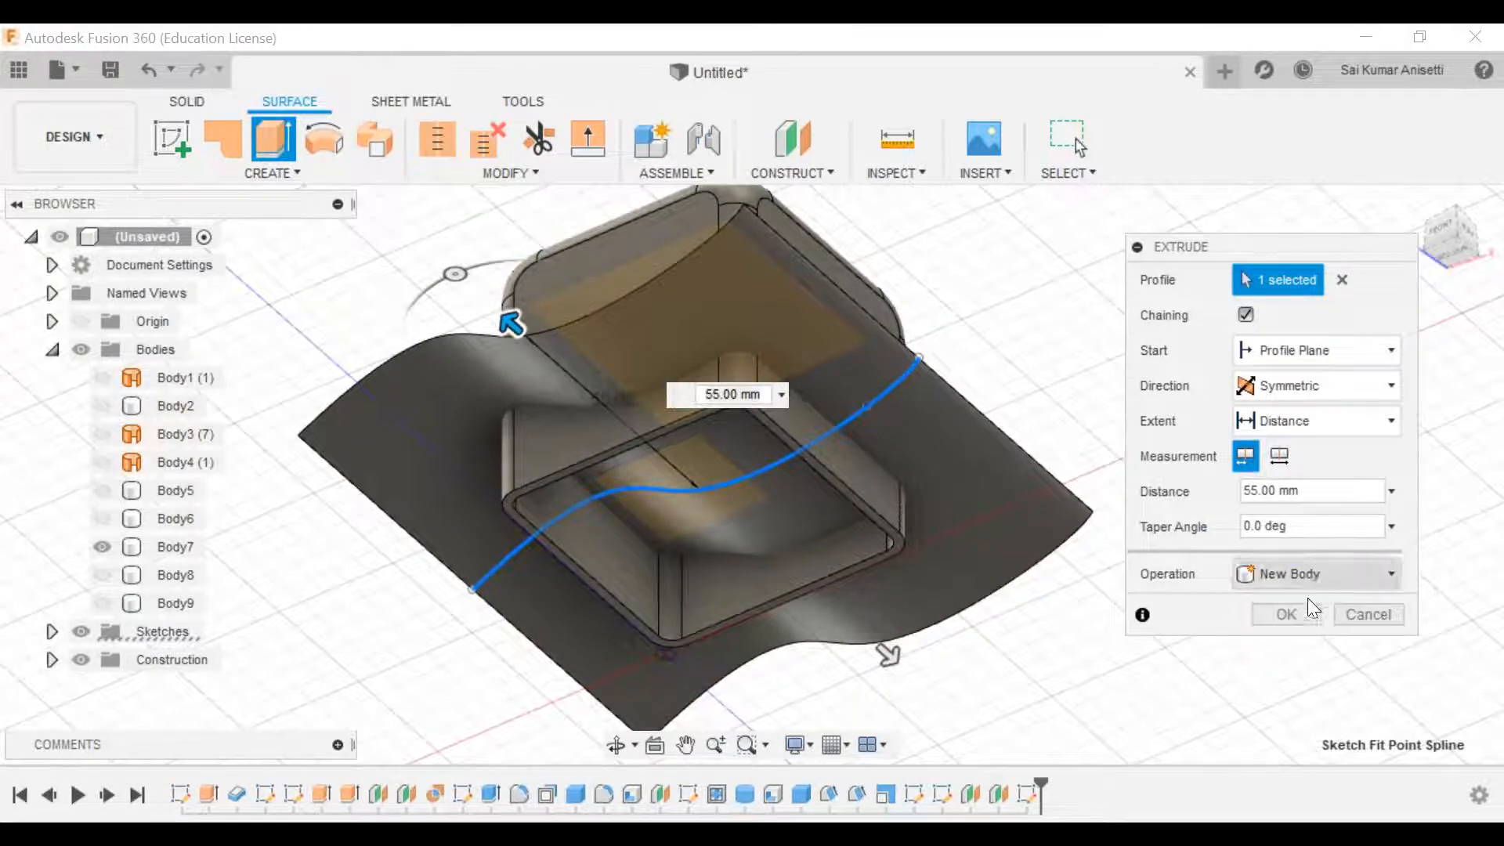
click(1305, 614)
Step: Use Replace Face to replace the rim face around the open end of the box with the wavy surface
shift+middle_drag(793, 590, 881, 336)
middle_drag(994, 510, 871, 505)
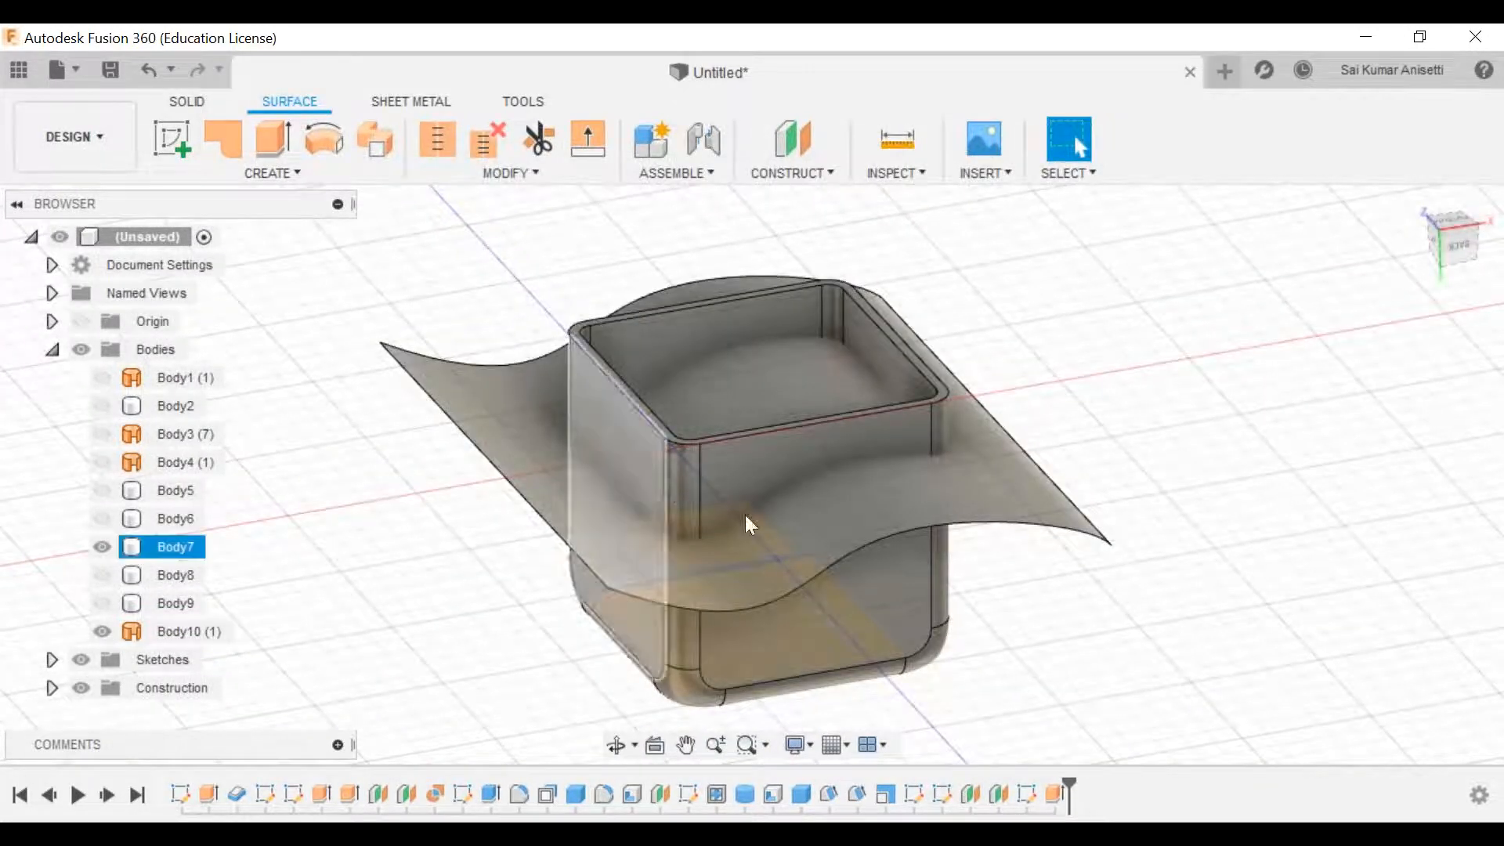
shift+middle_drag(782, 523, 737, 428)
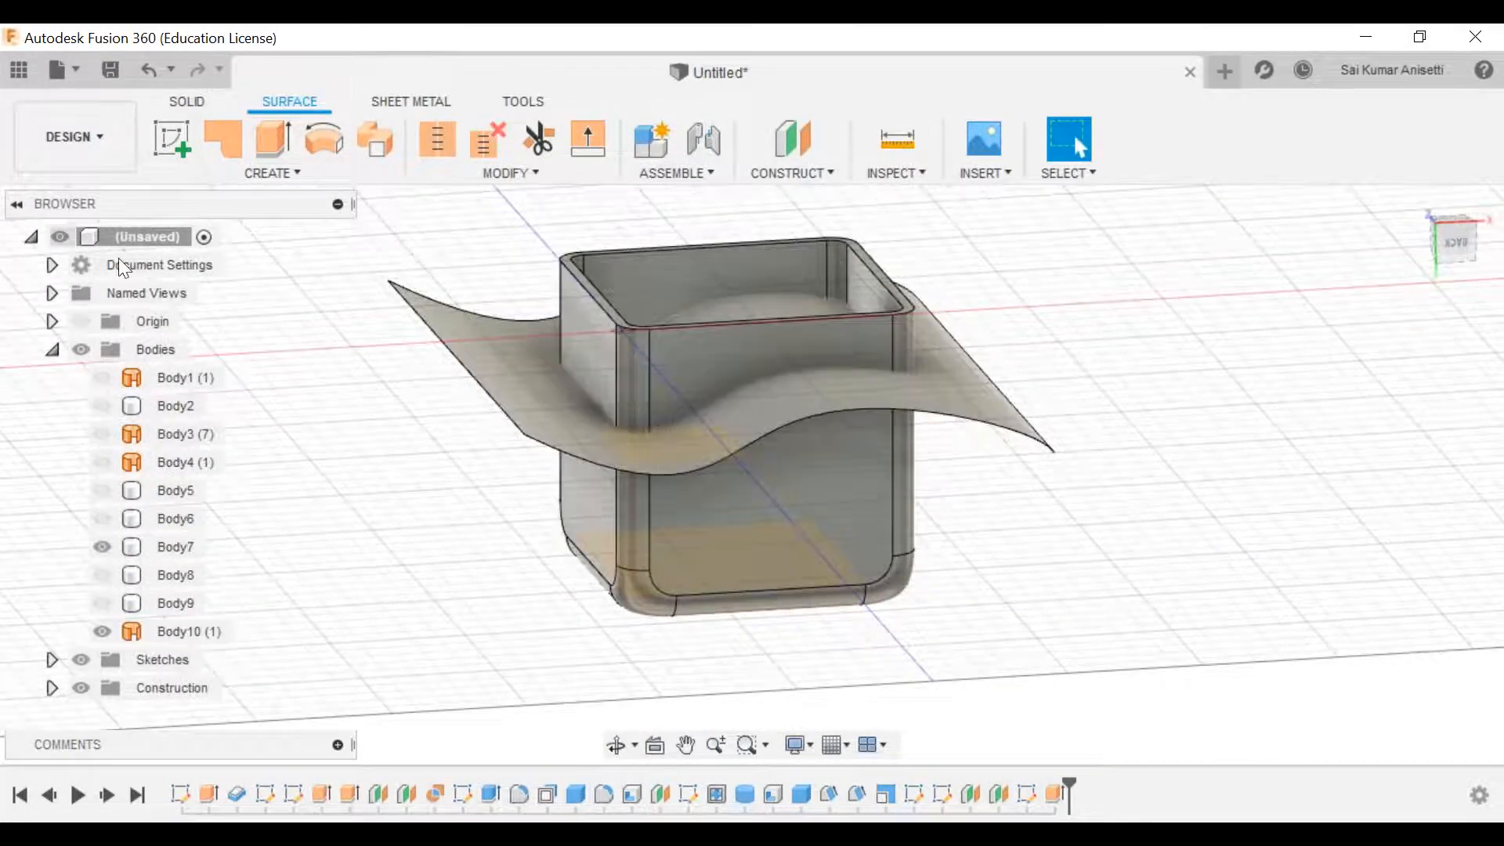
click(188, 103)
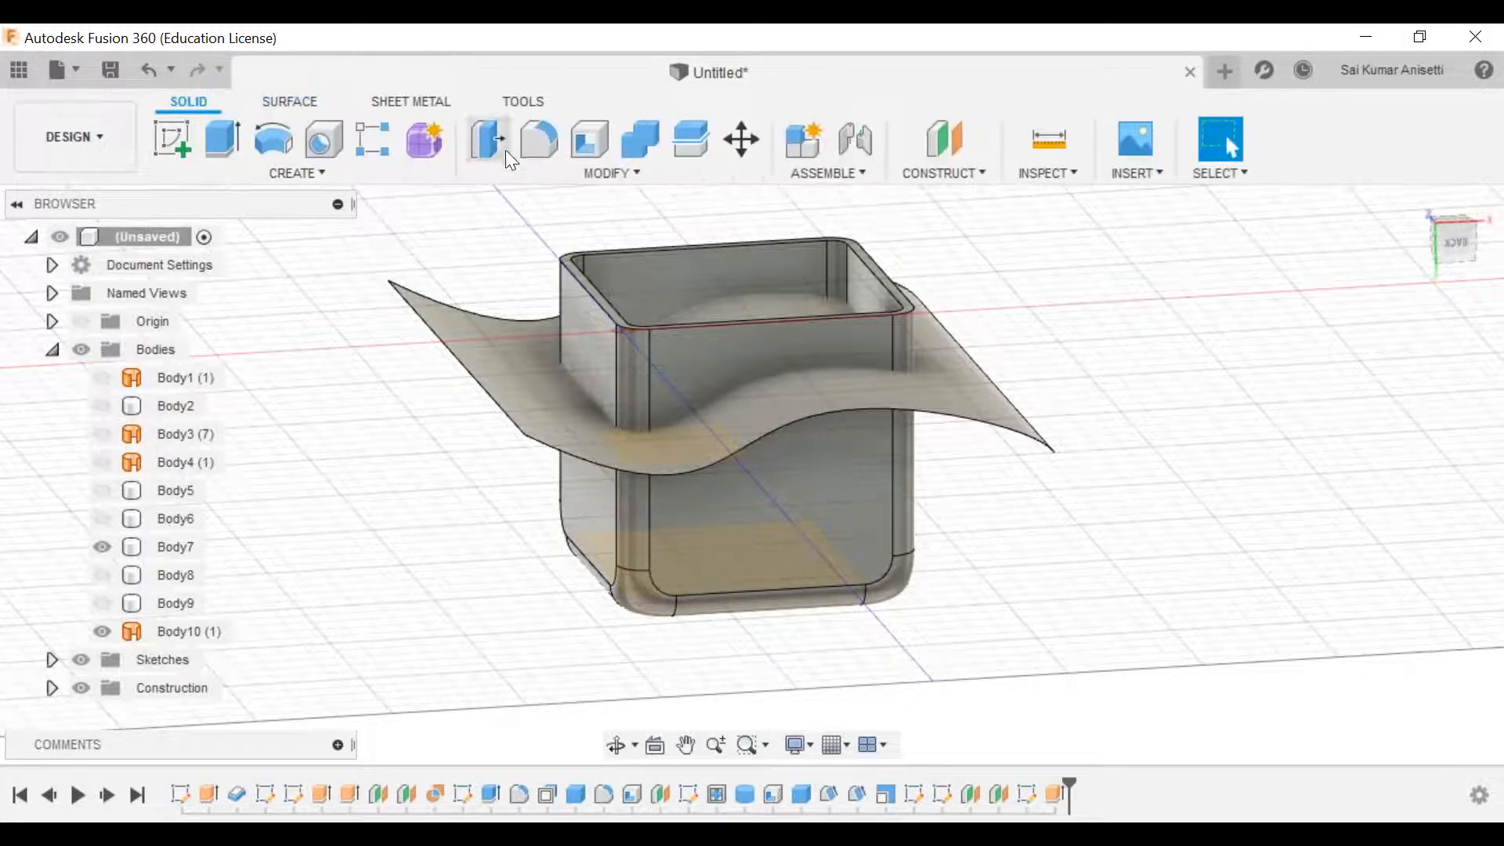
click(530, 167)
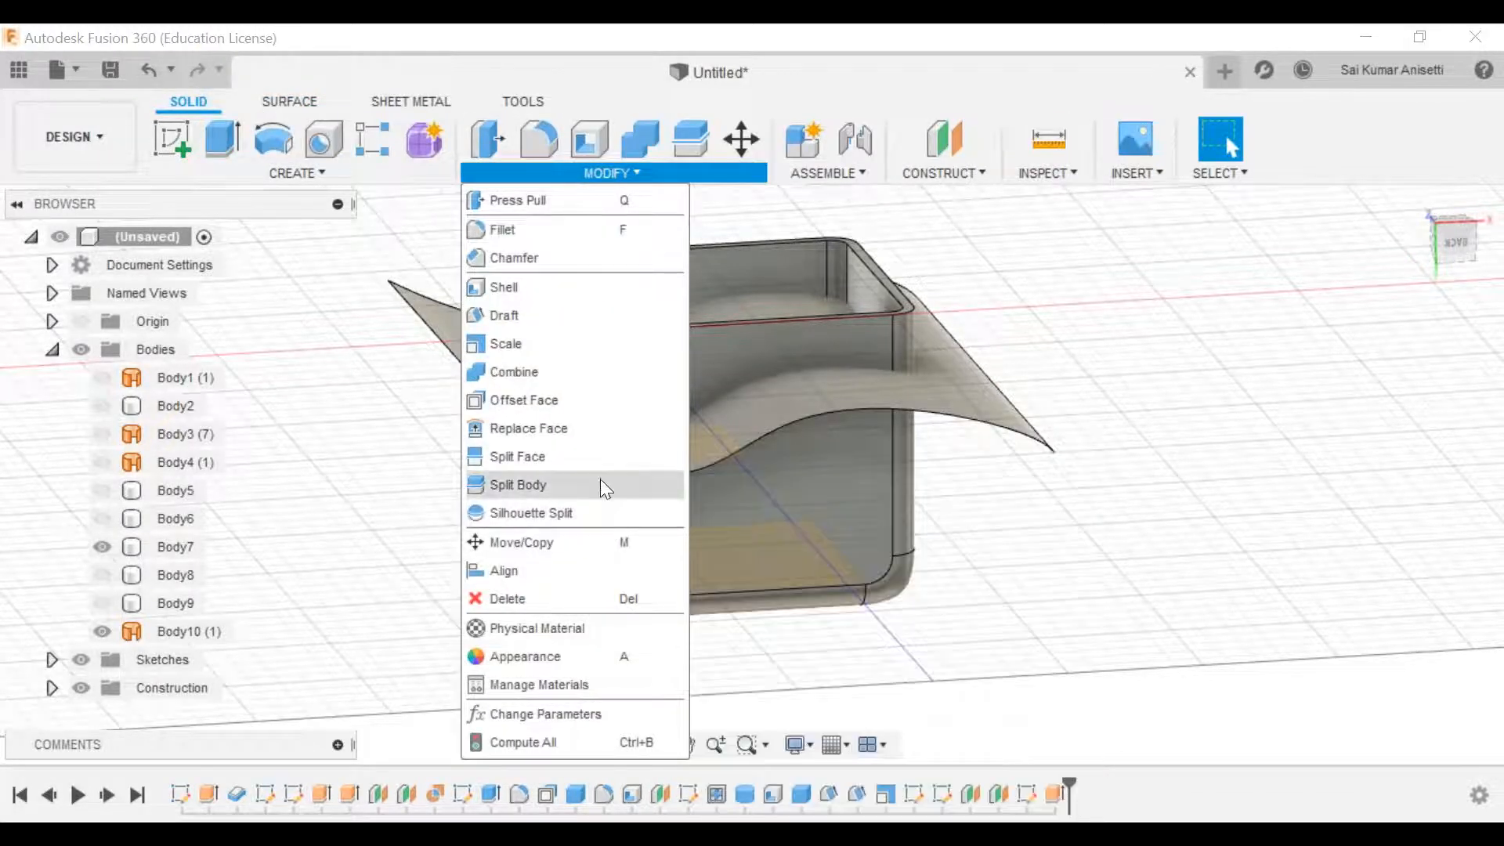
click(592, 429)
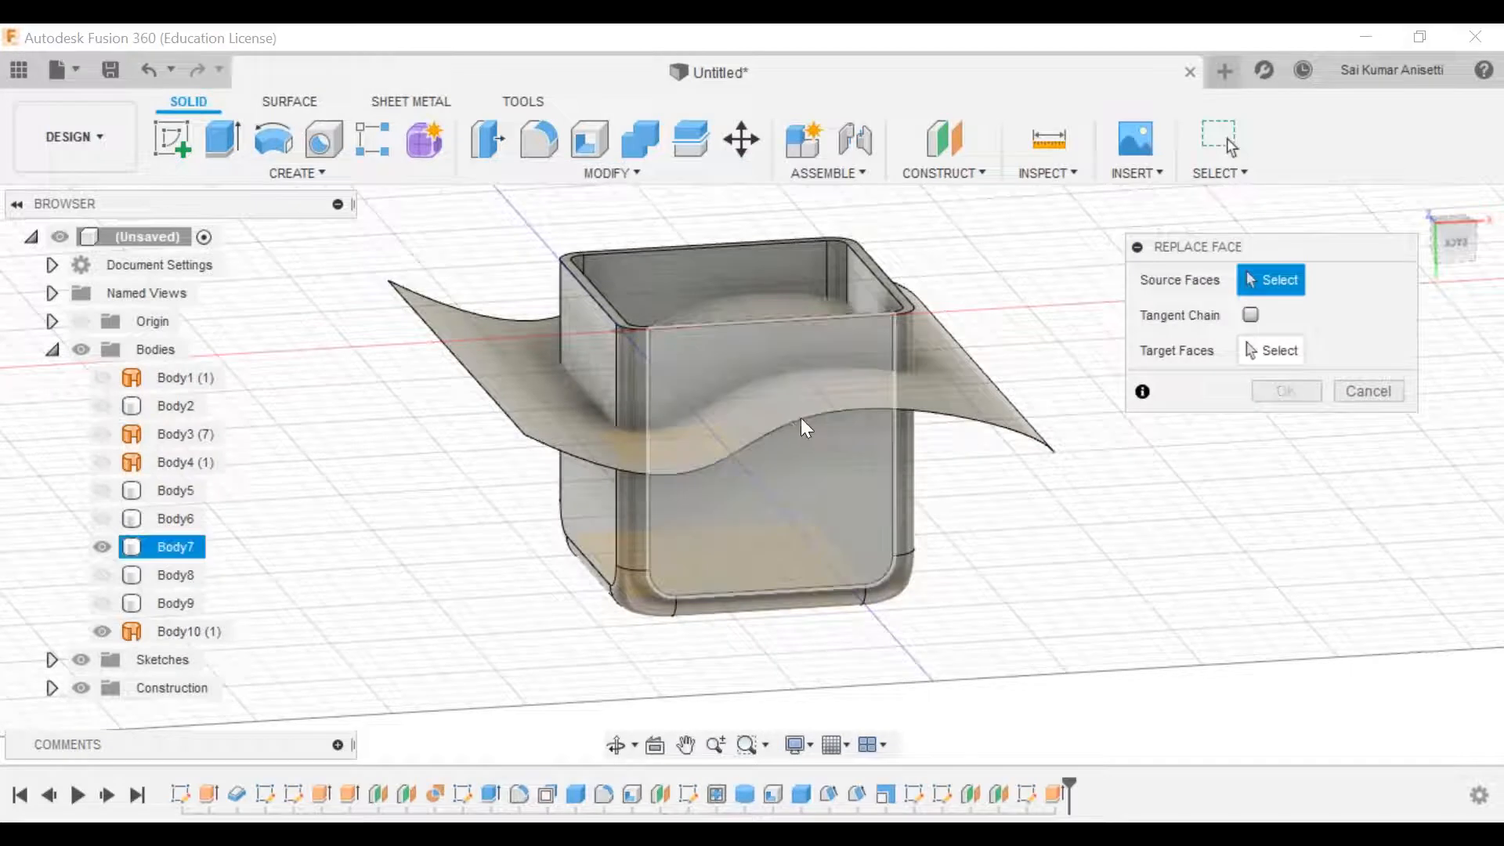
shift+middle_drag(722, 440, 729, 462)
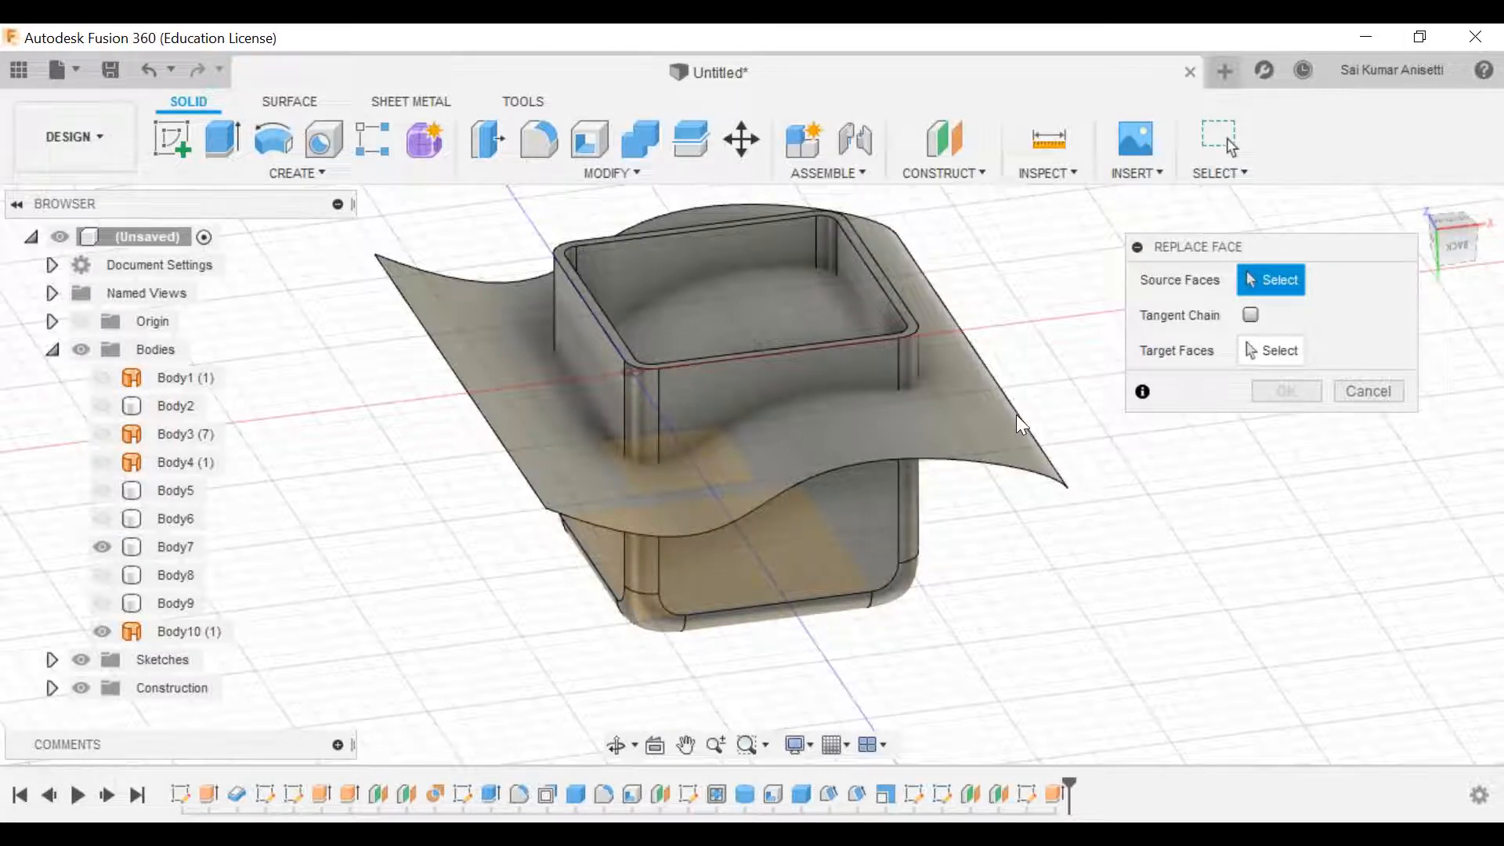
shift+middle_drag(756, 375, 761, 400)
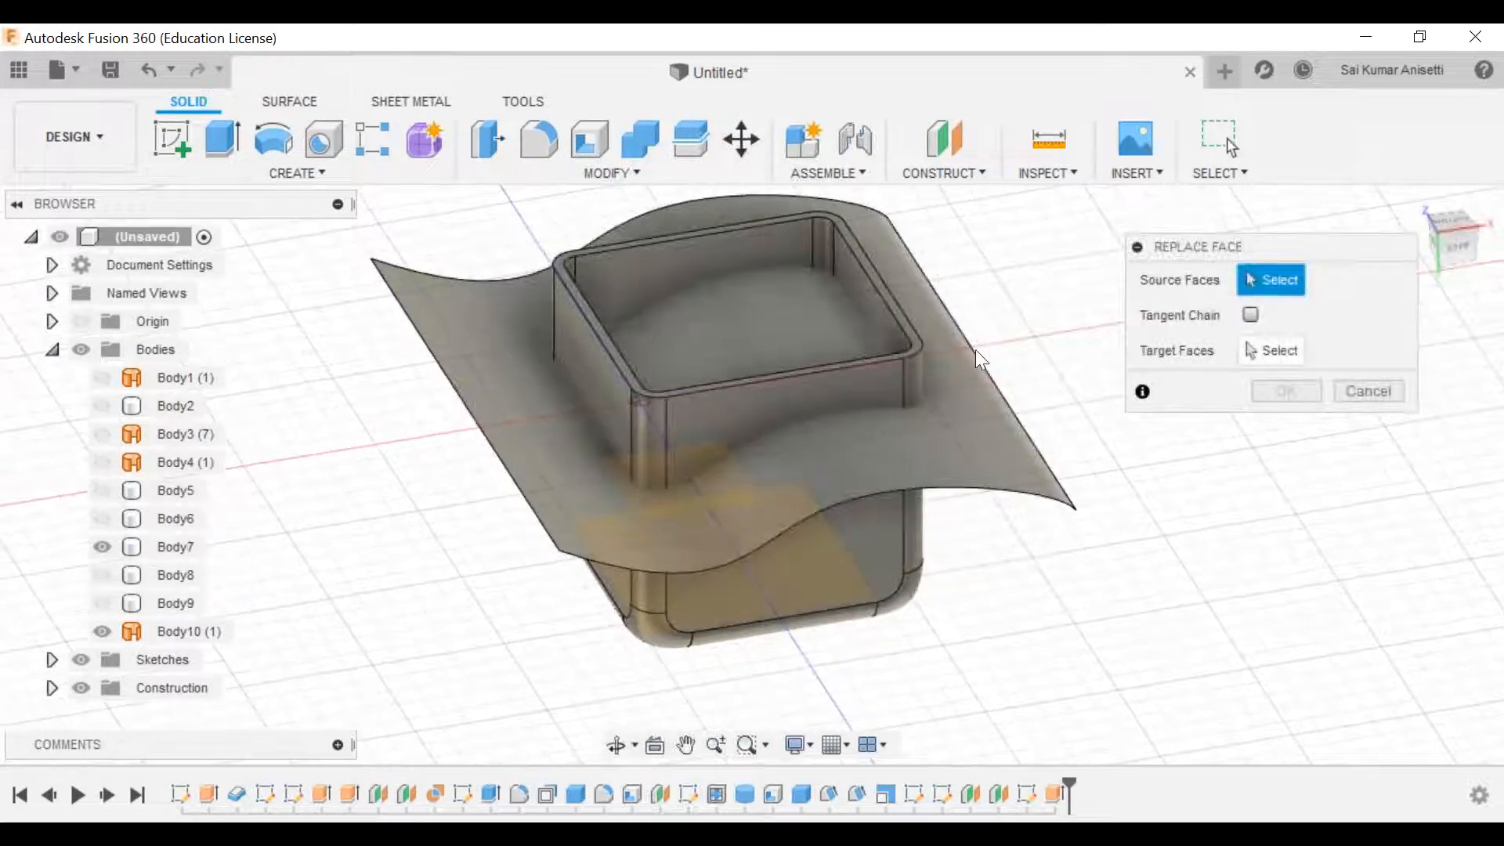
click(913, 337)
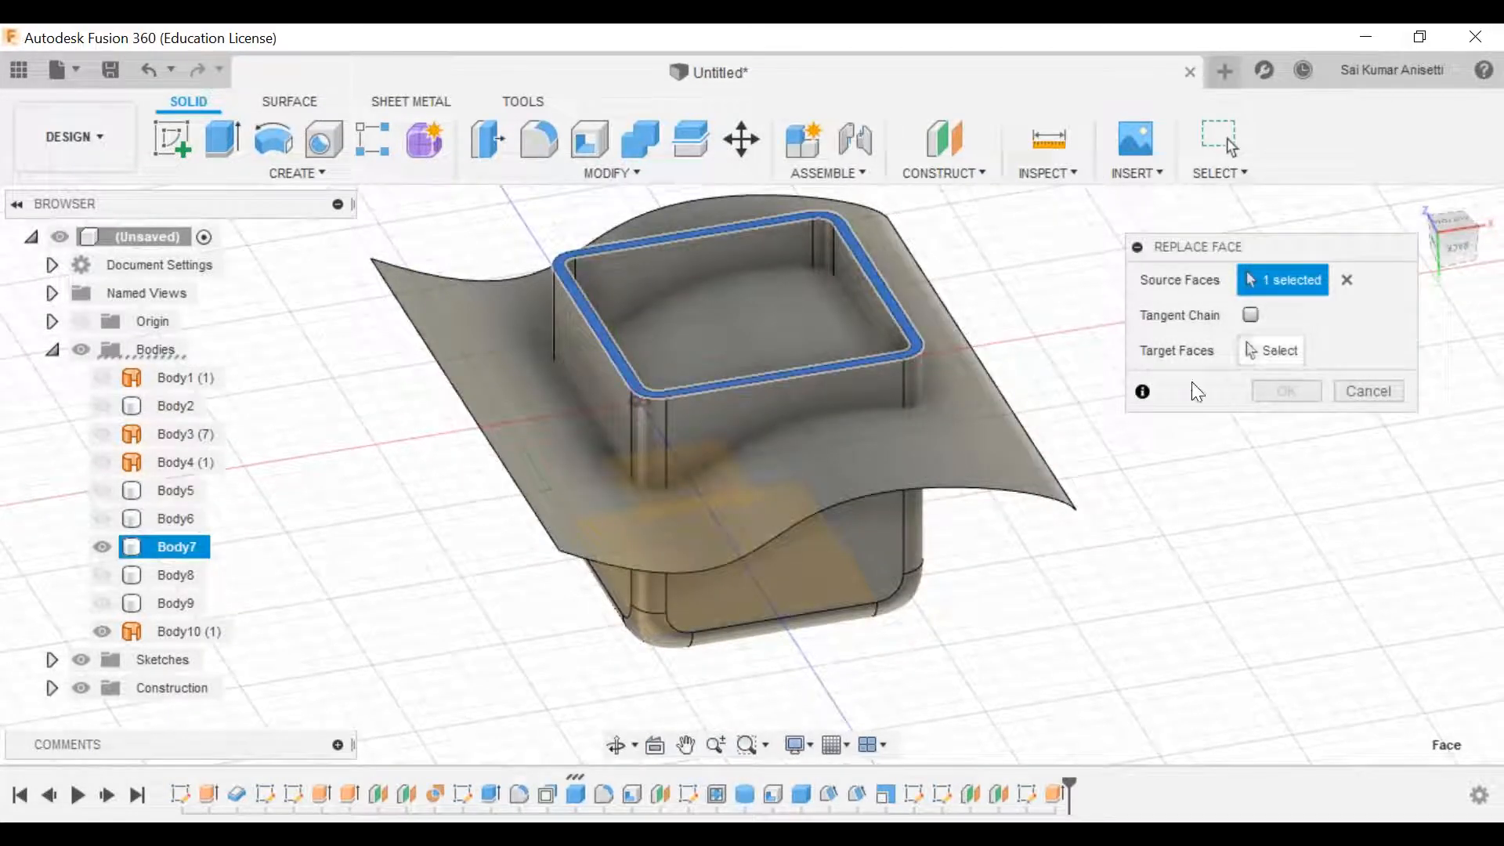
click(1285, 350)
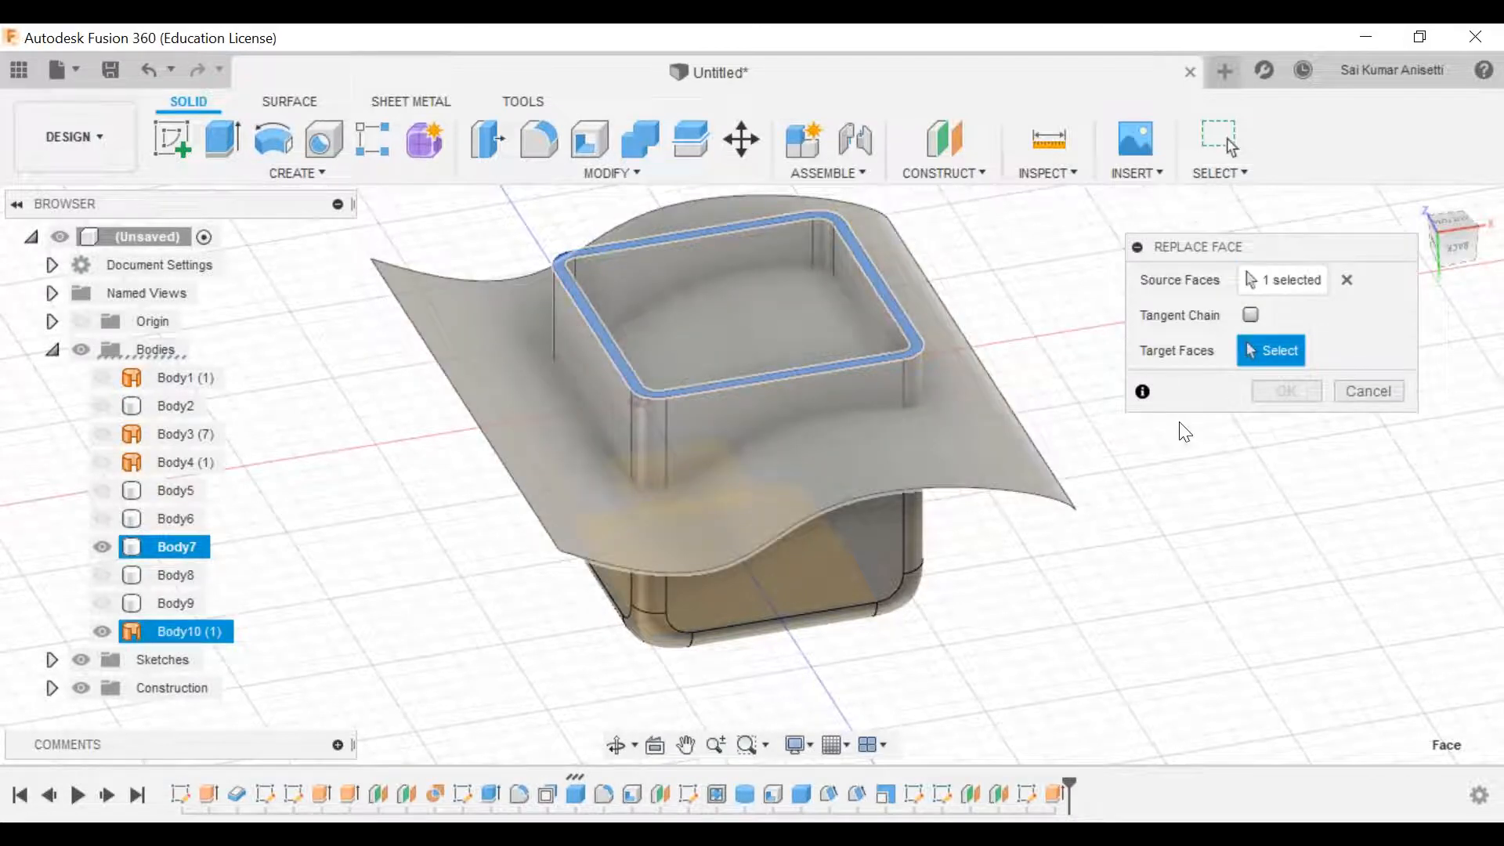
click(1285, 391)
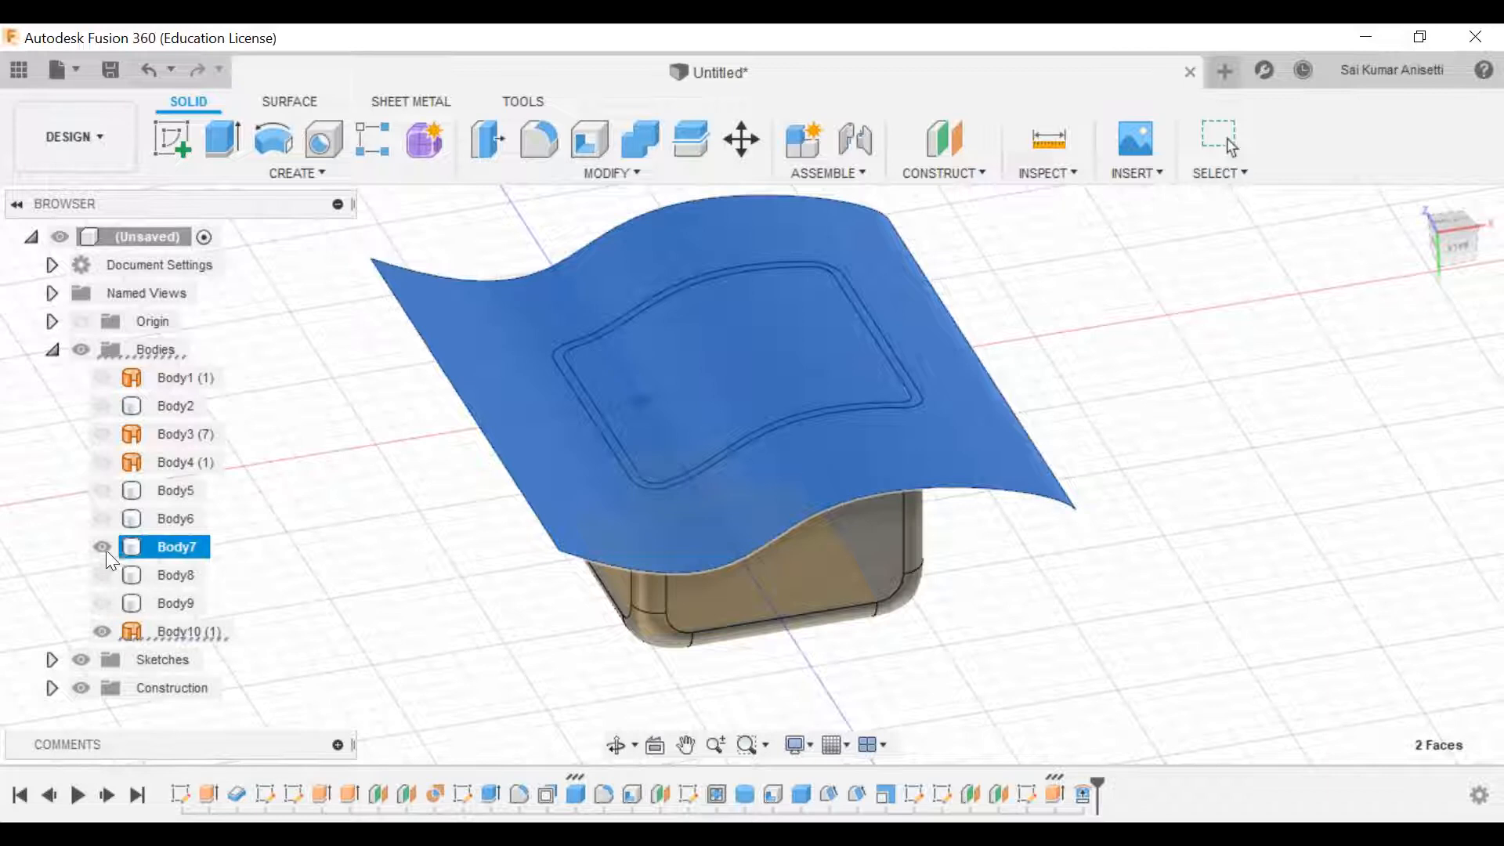
Step: Hide the wavy surface Body10 and examine the box's rim and internal ribs from several sides
click(102, 631)
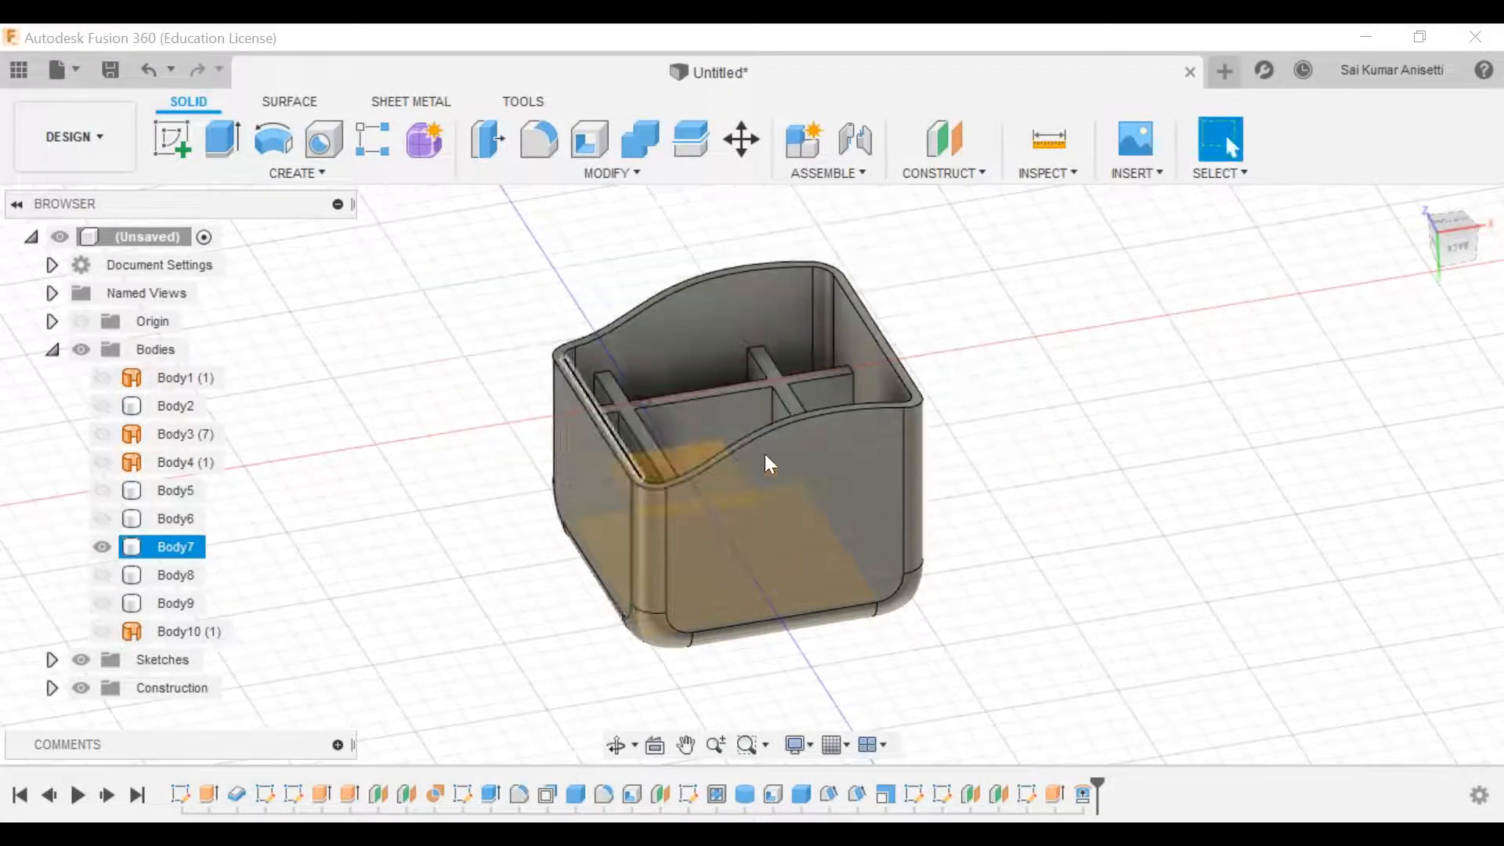
shift+middle_drag(721, 453, 797, 450)
key(Escape)
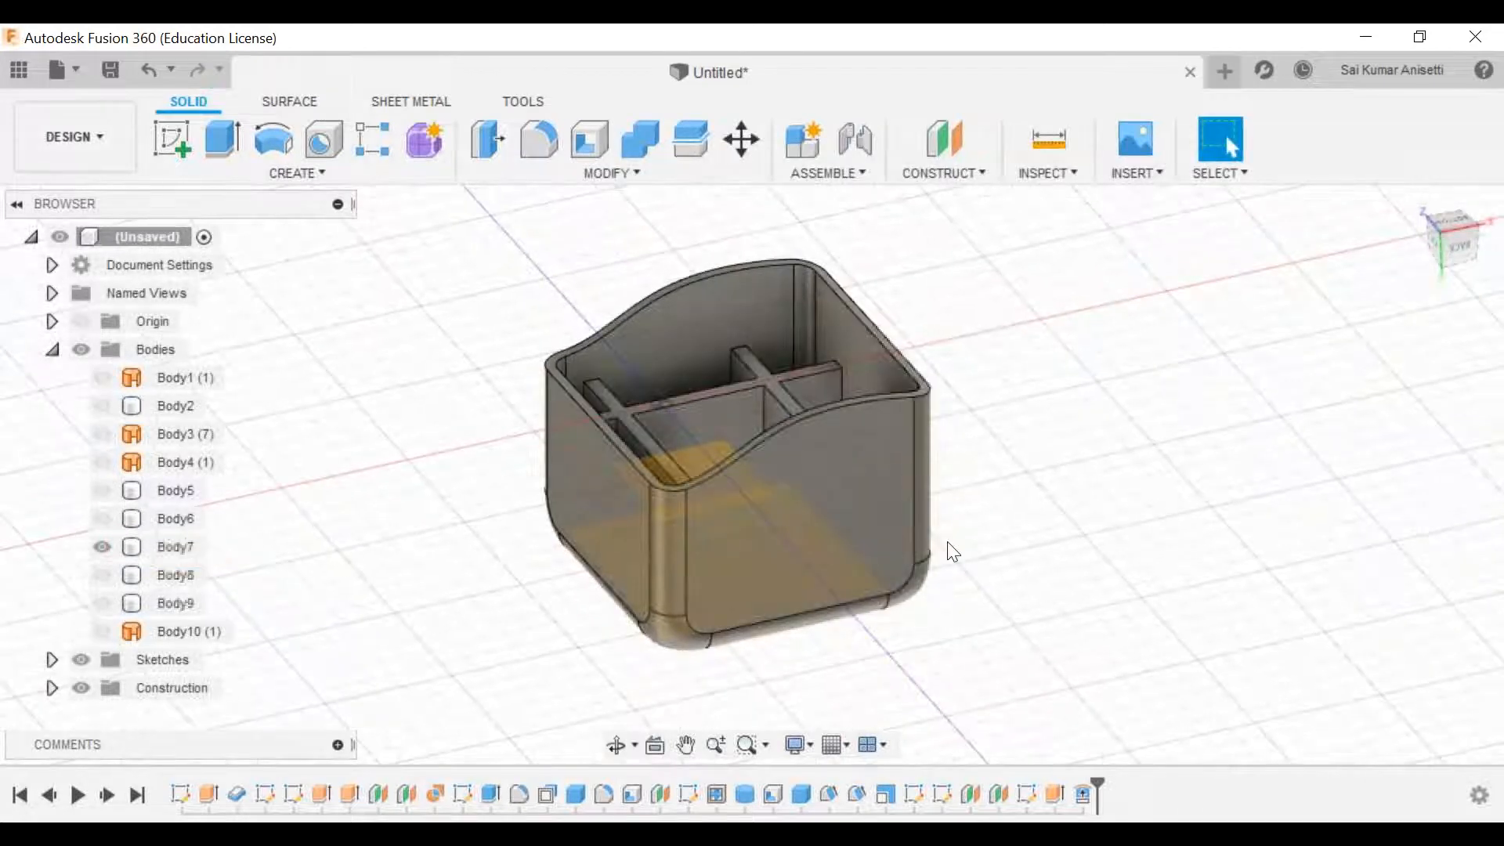
shift+middle_drag(911, 586, 539, 322)
click(539, 322)
shift+middle_drag(685, 471, 896, 430)
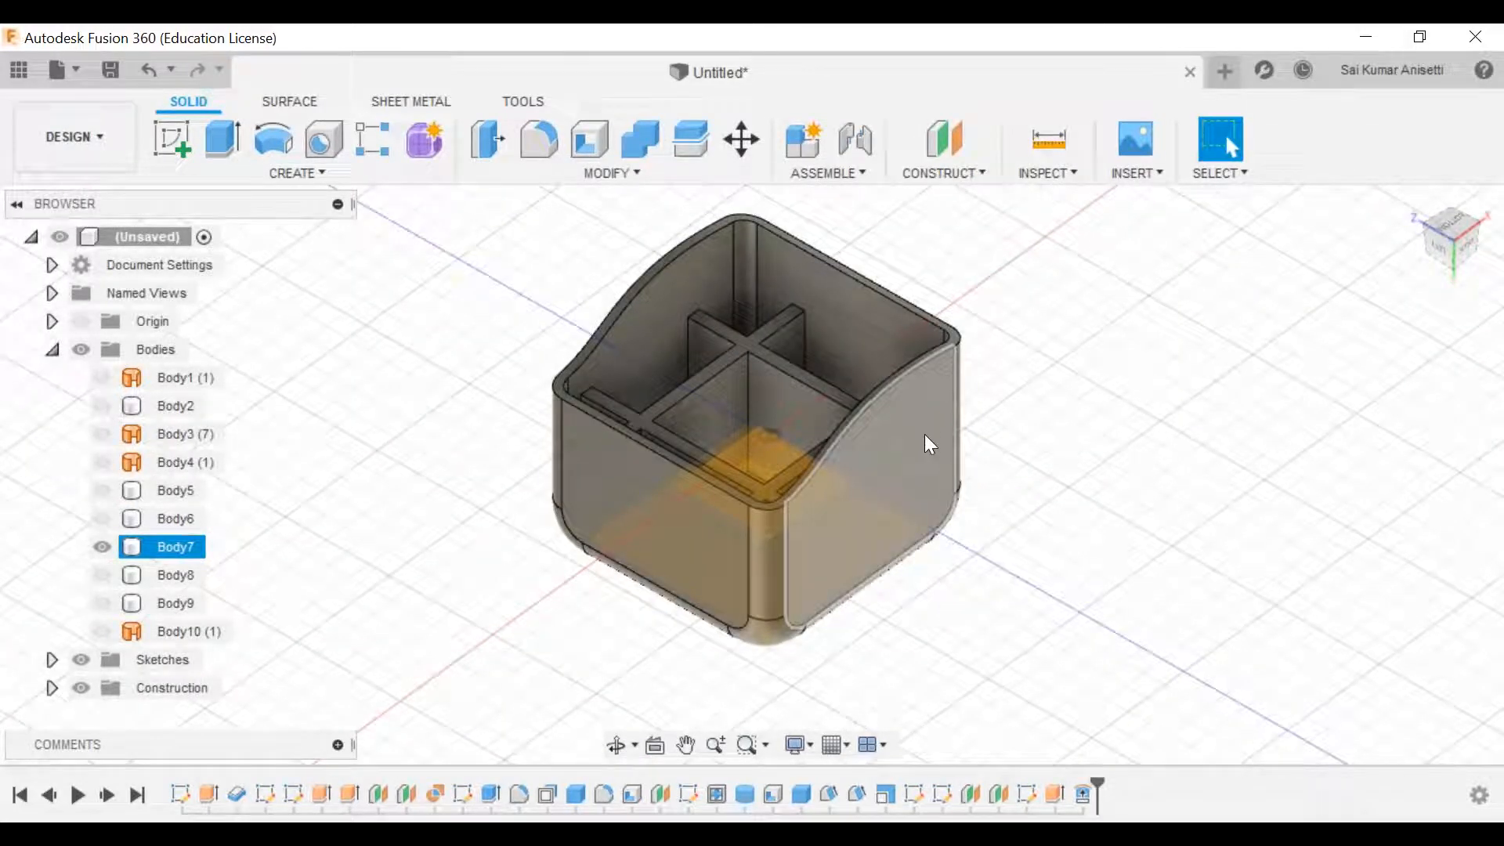
shift+middle_drag(923, 481, 847, 448)
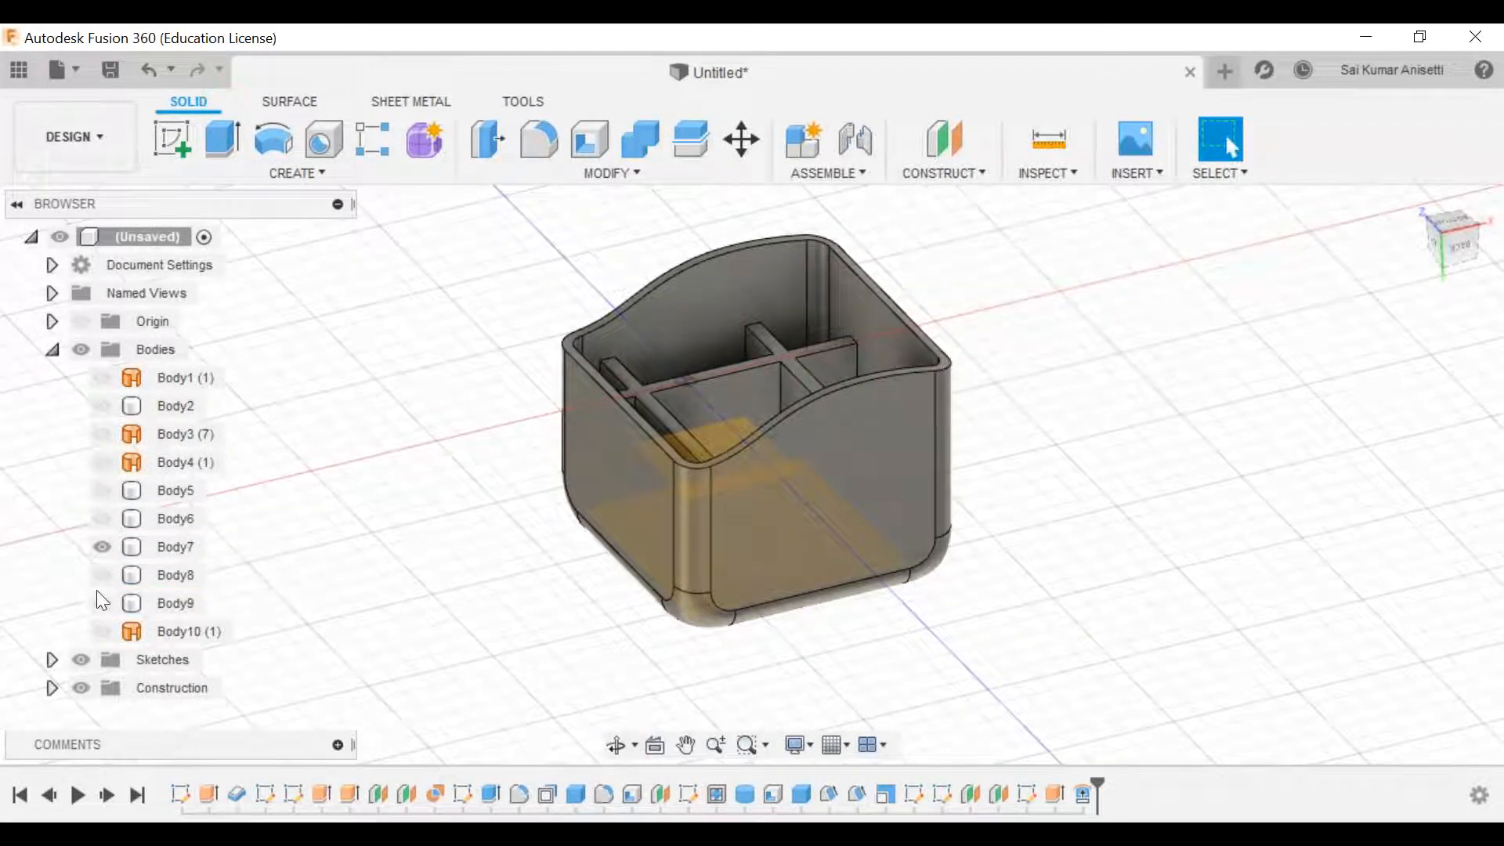
Step: Show Body10 again and thicken the wavy surface symmetrically by 2 mm as a new body
click(102, 632)
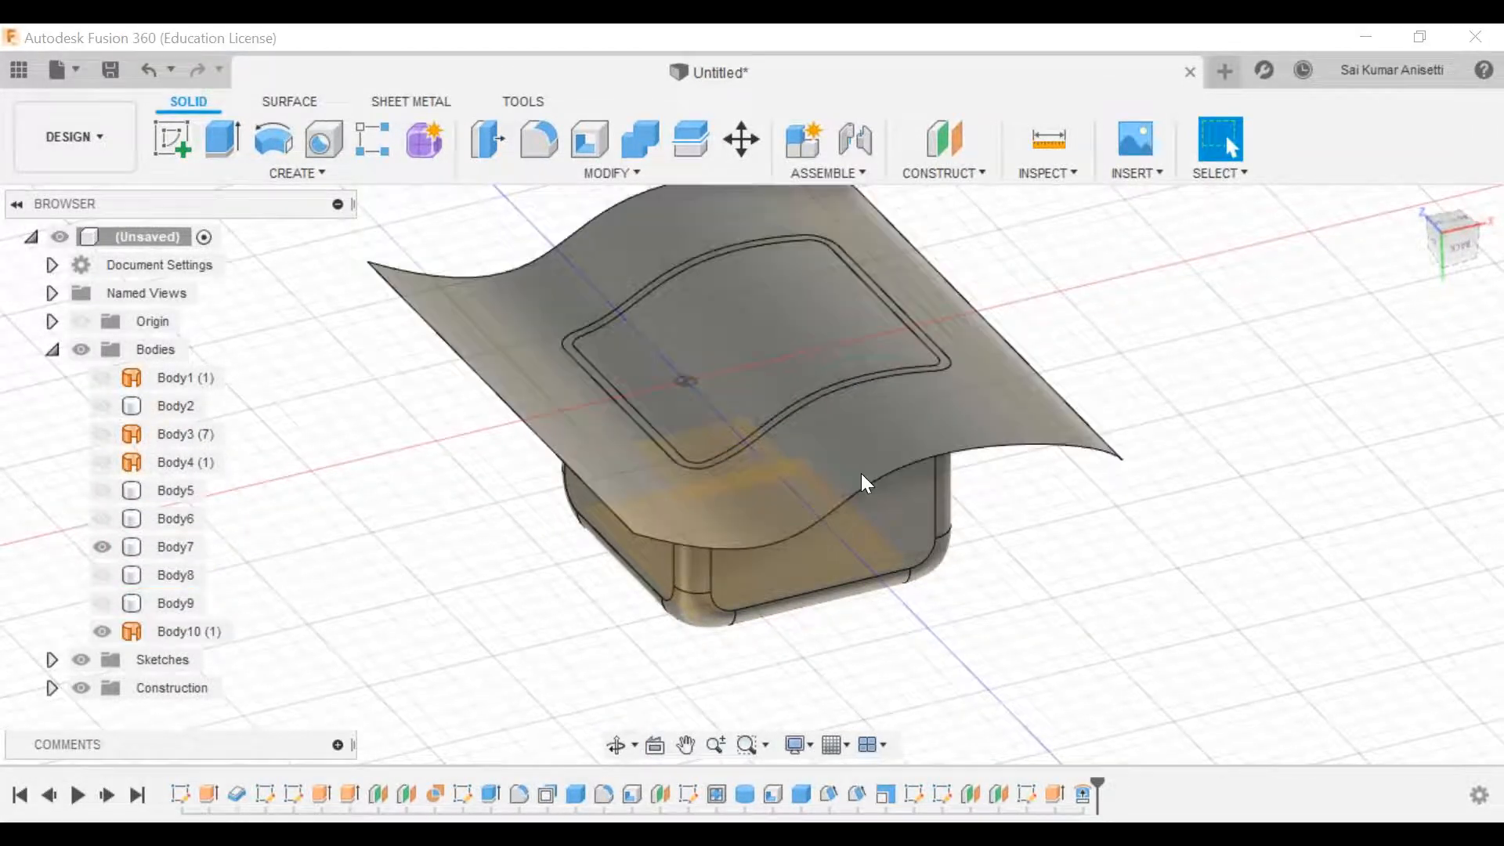
mouse_move(911, 549)
middle_down()
mouse_move(912, 578)
mouse_move(886, 593)
middle_up()
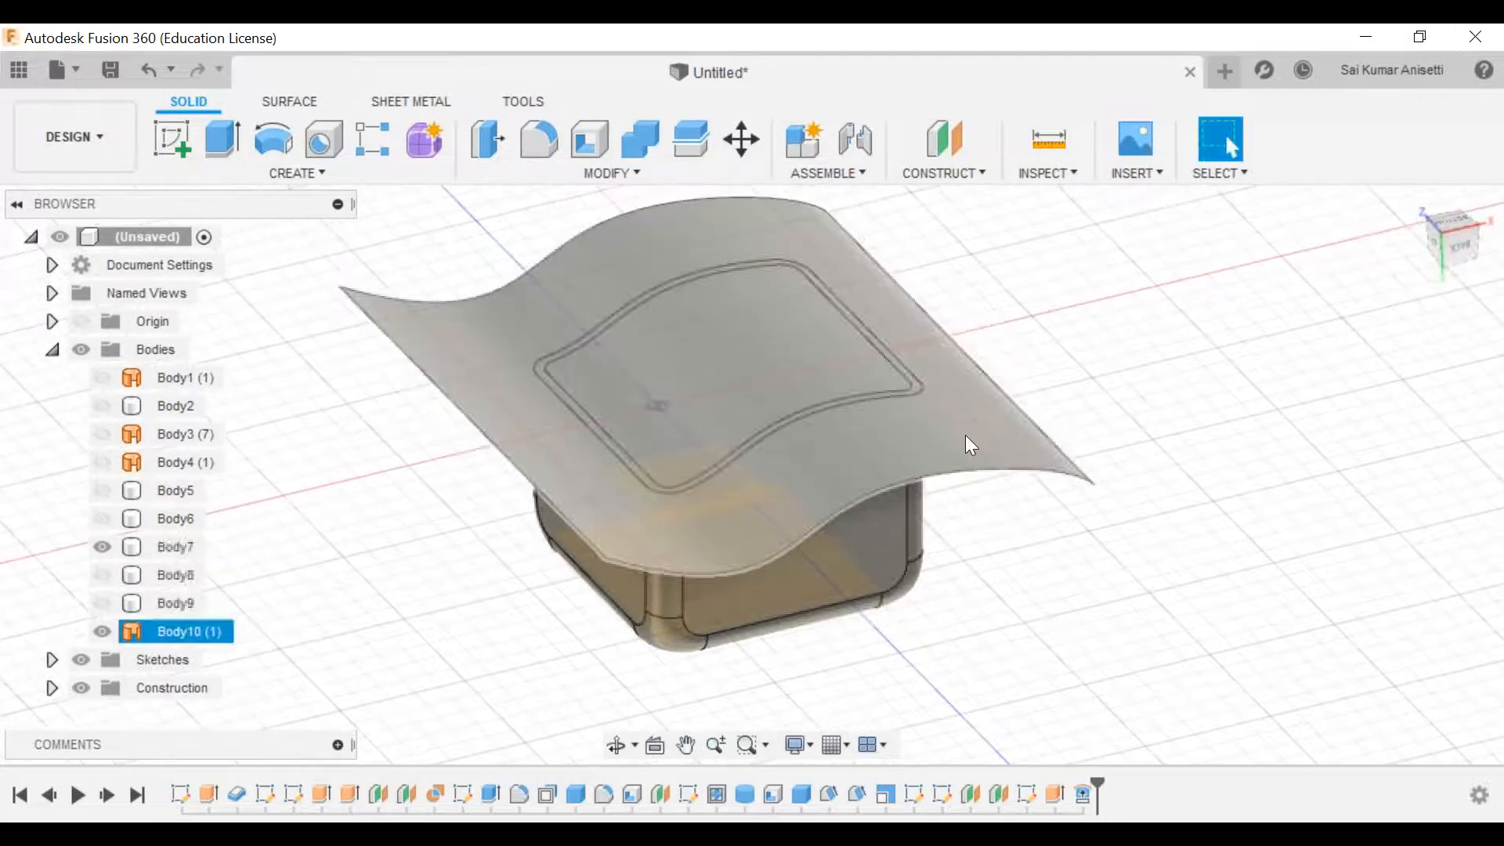
click(283, 172)
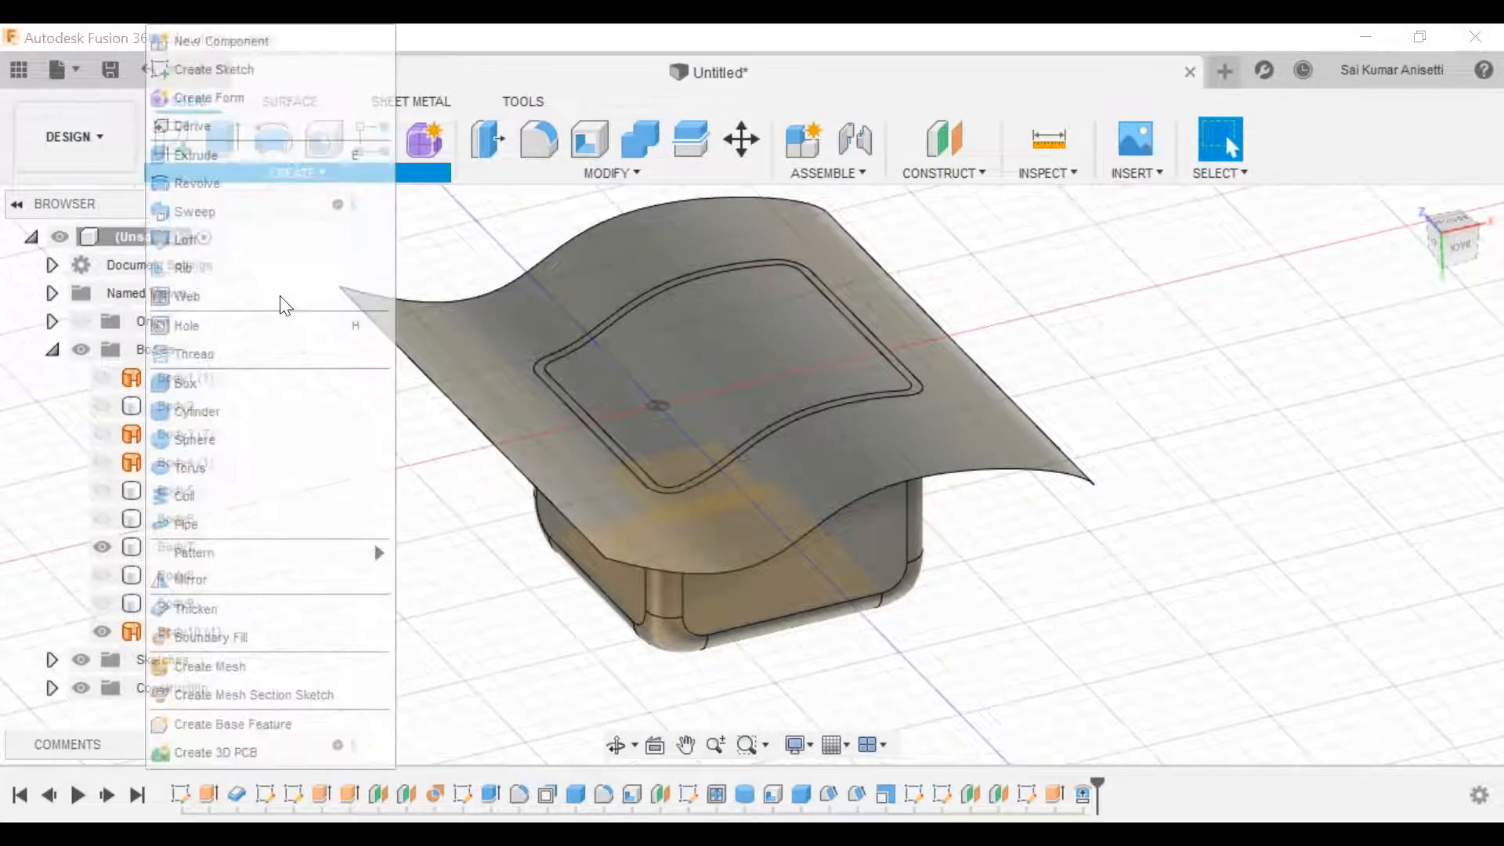
click(257, 619)
click(967, 429)
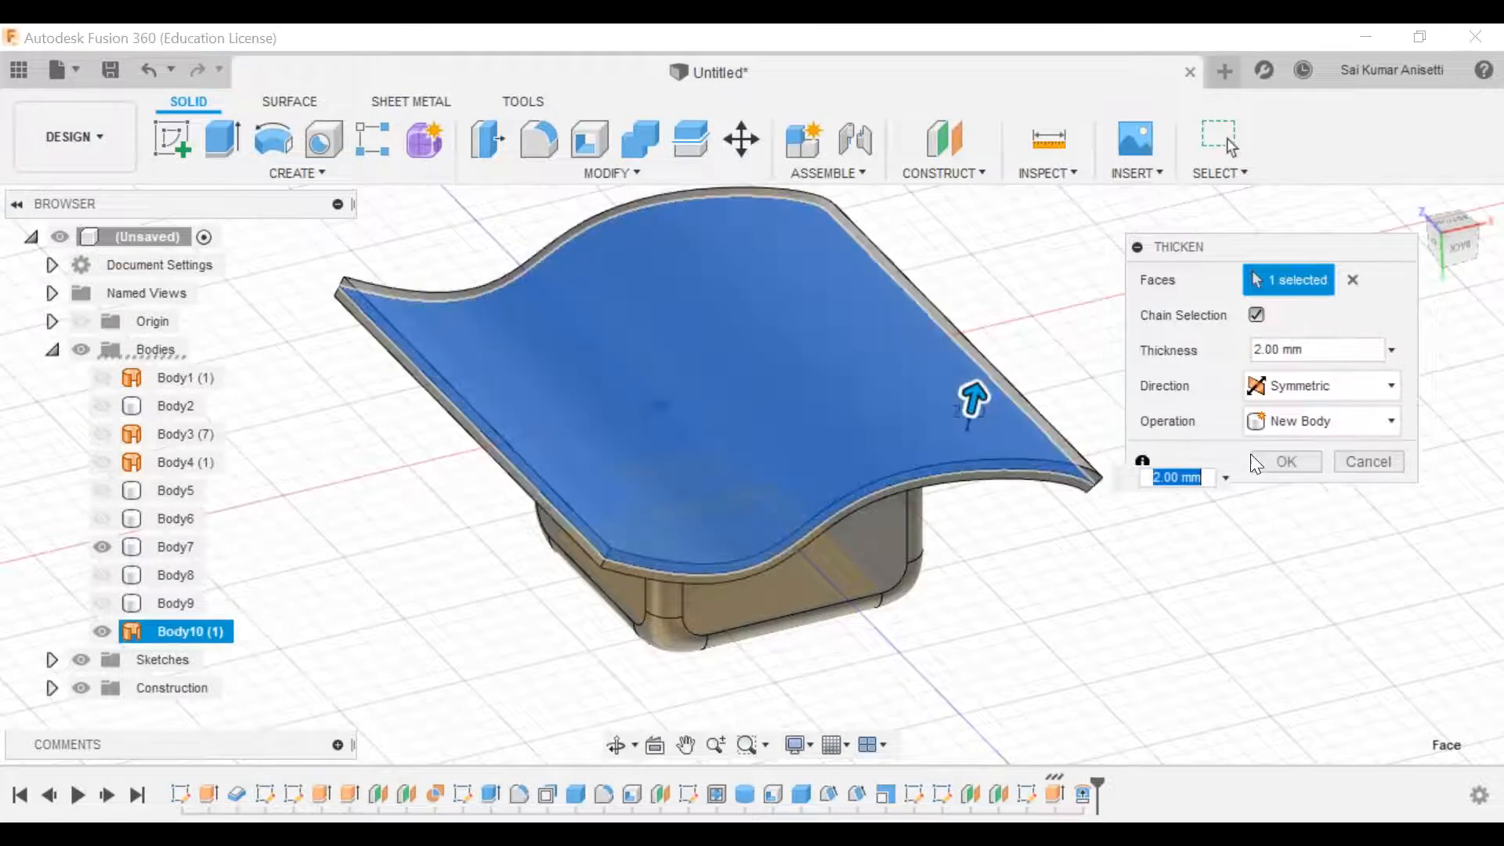
click(1274, 461)
Step: Examine the thickened wavy lid and how it meets the box from above, below and the sides
mouse_move(848, 602)
shift+middle_down()
mouse_move(810, 517)
mouse_move(725, 435)
mouse_move(723, 542)
mouse_move(697, 548)
mouse_move(744, 560)
mouse_move(891, 517)
mouse_move(850, 467)
shift+middle_up()
mouse_move(795, 398)
shift+middle_down()
mouse_move(772, 426)
mouse_move(705, 392)
shift+middle_up()
mouse_move(824, 507)
shift+middle_down()
mouse_move(776, 454)
mouse_move(742, 470)
mouse_move(706, 440)
mouse_move(725, 473)
mouse_move(1068, 544)
mouse_move(1141, 433)
mouse_move(403, 470)
mouse_move(448, 384)
mouse_move(454, 554)
mouse_move(799, 410)
mouse_move(994, 379)
mouse_move(927, 264)
mouse_move(700, 318)
shift+middle_up()
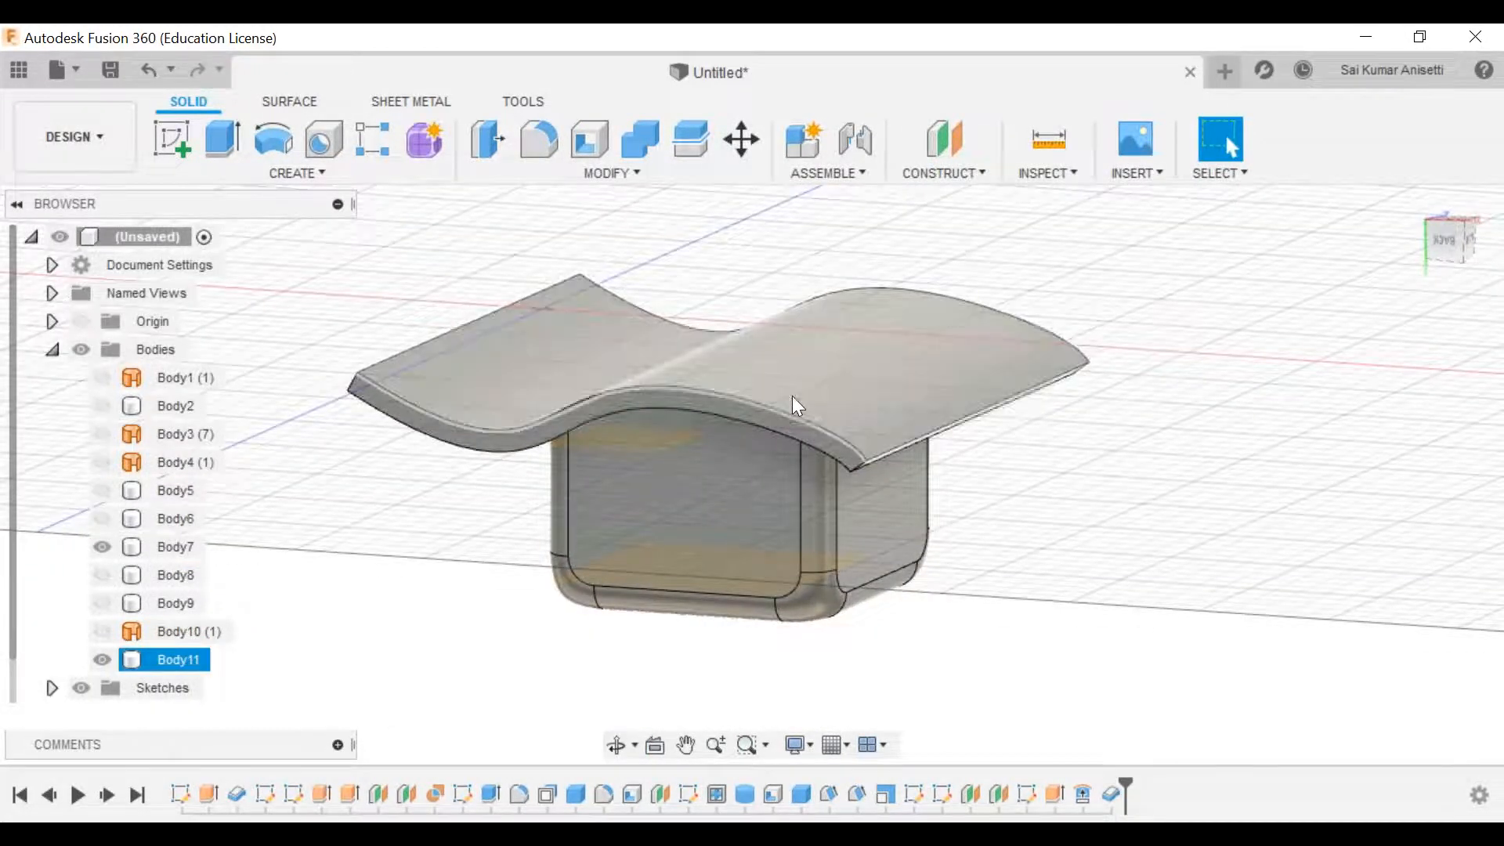
shift+middle_drag(947, 534, 1010, 423)
click(717, 569)
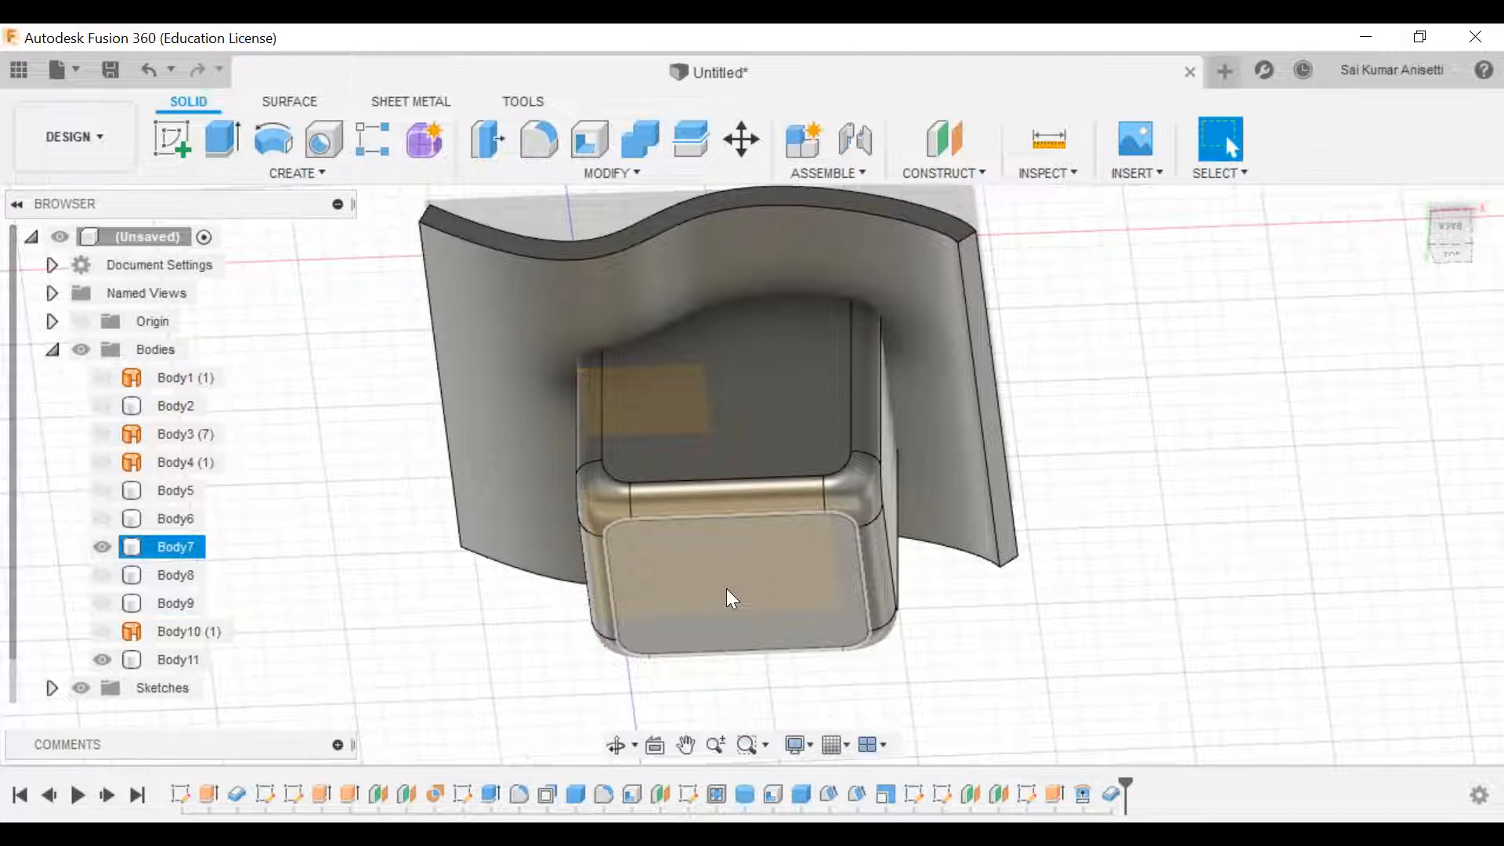
mouse_move(726, 588)
shift+middle_down()
mouse_move(746, 578)
mouse_move(779, 693)
shift+middle_up()
shift+middle_drag(517, 387, 532, 509)
shift+middle_drag(838, 491, 726, 617)
click(726, 617)
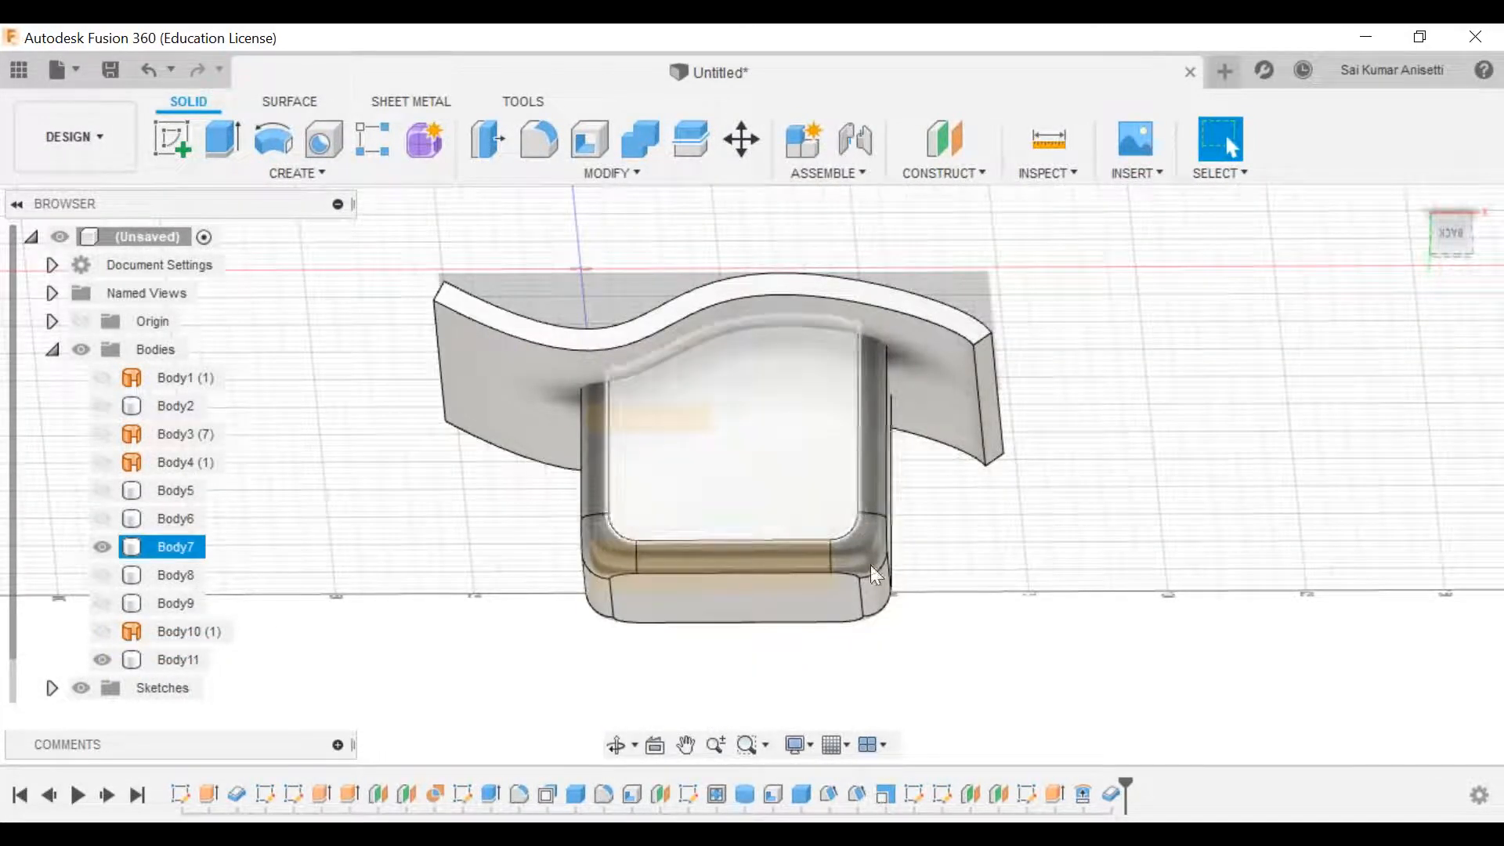
shift+middle_drag(729, 440, 706, 299)
click(762, 564)
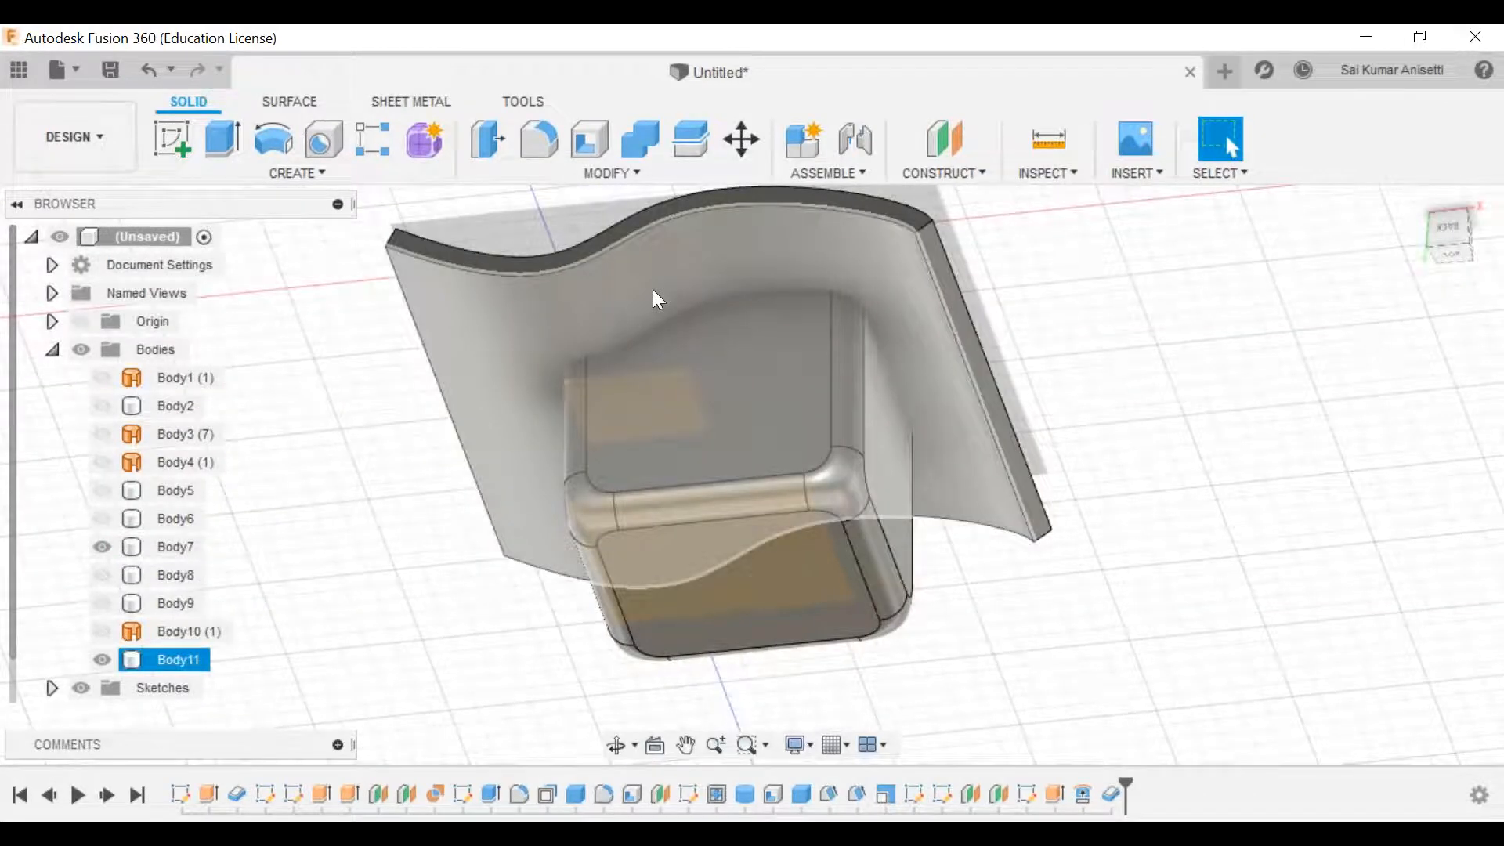
click(860, 359)
shift+middle_drag(834, 558, 728, 378)
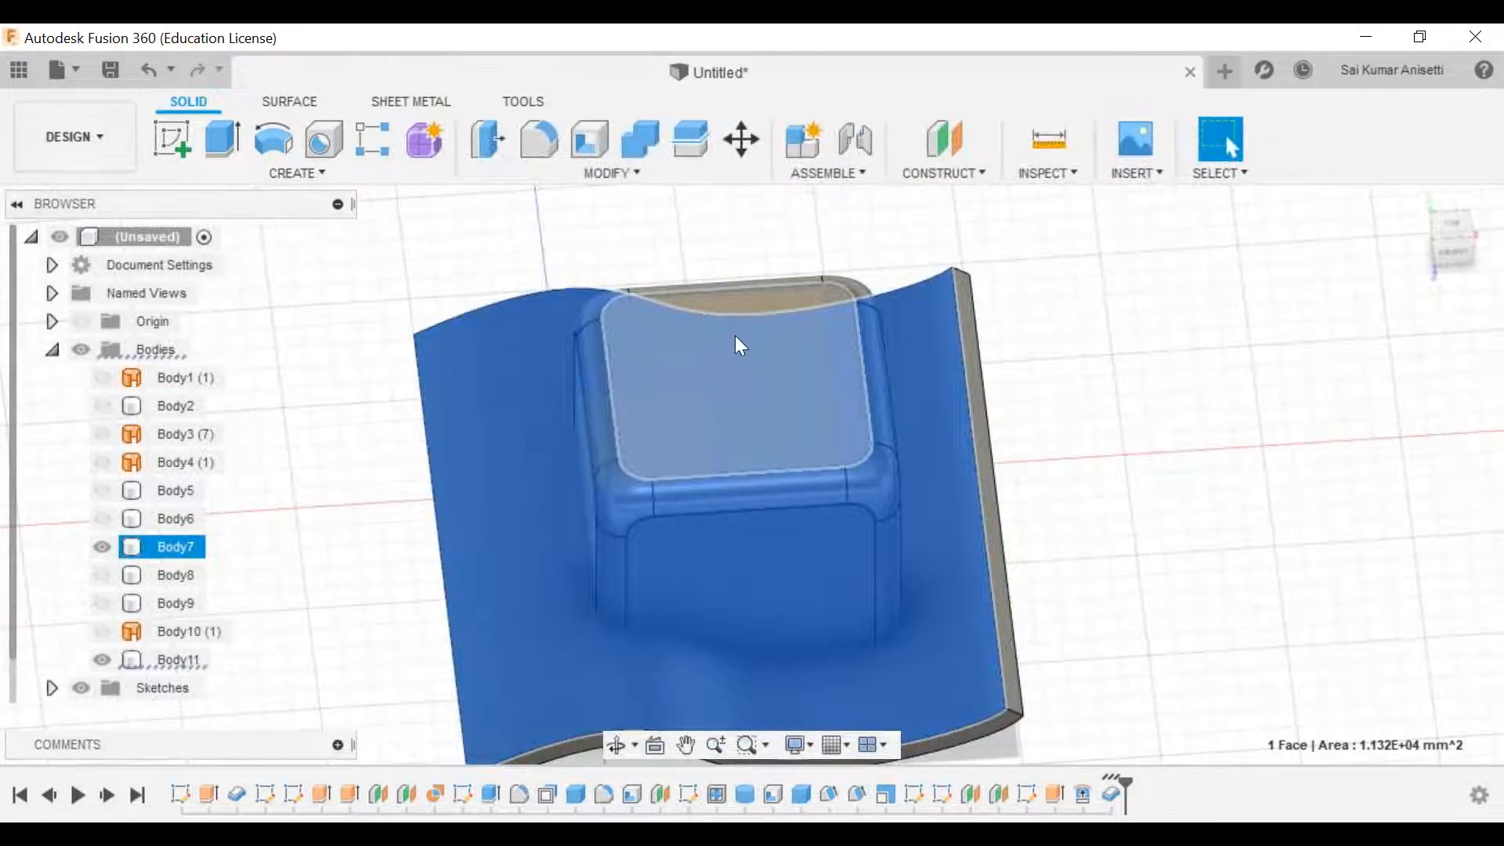
key(Escape)
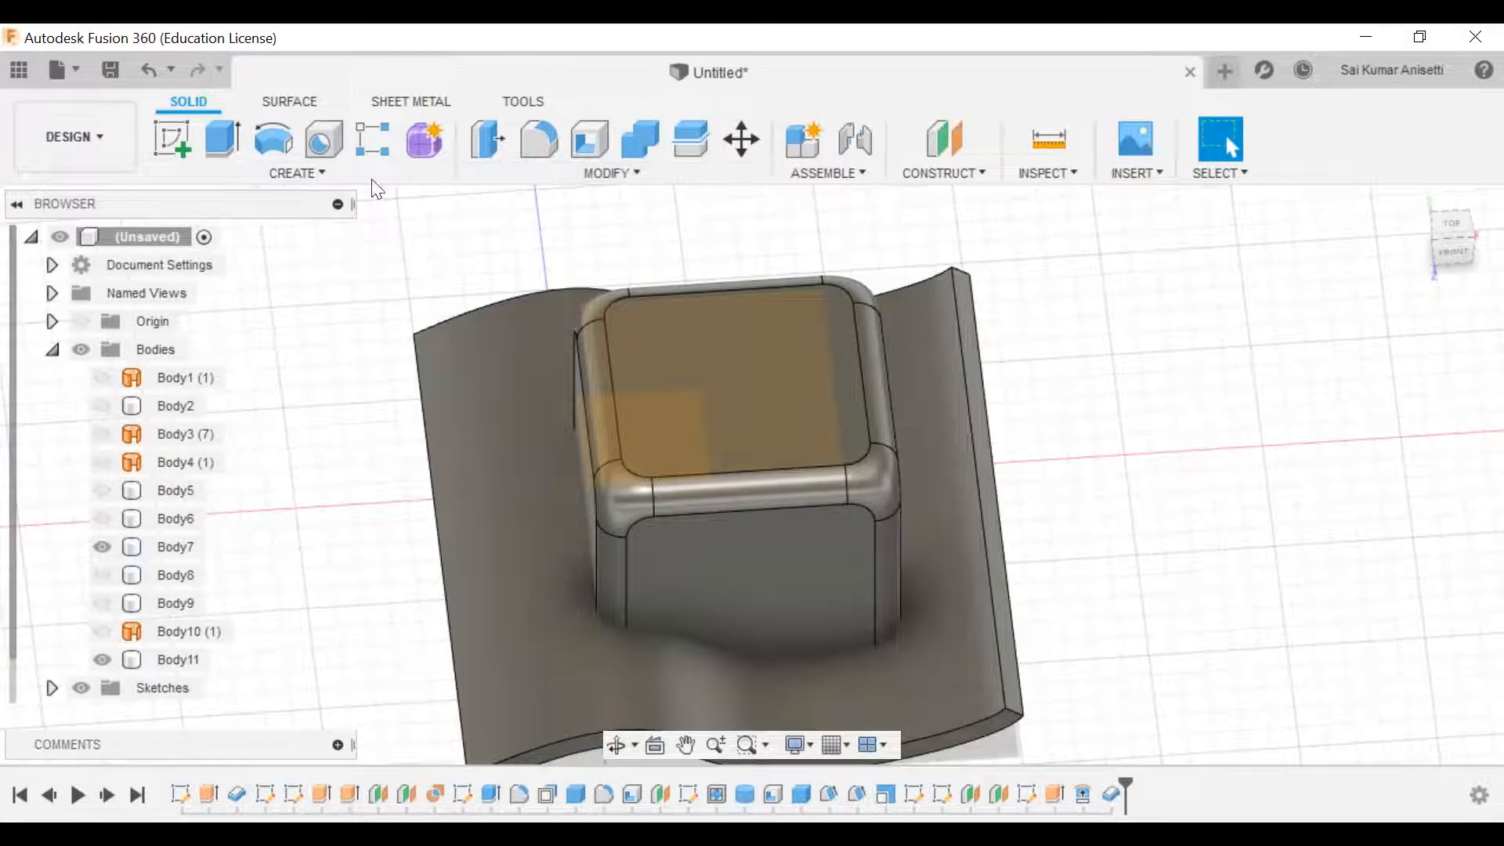
Step: Add a cylinder about 32.47 mm in diameter and 35 mm high on the box's flat closed face, joined to the box
click(350, 174)
click(248, 409)
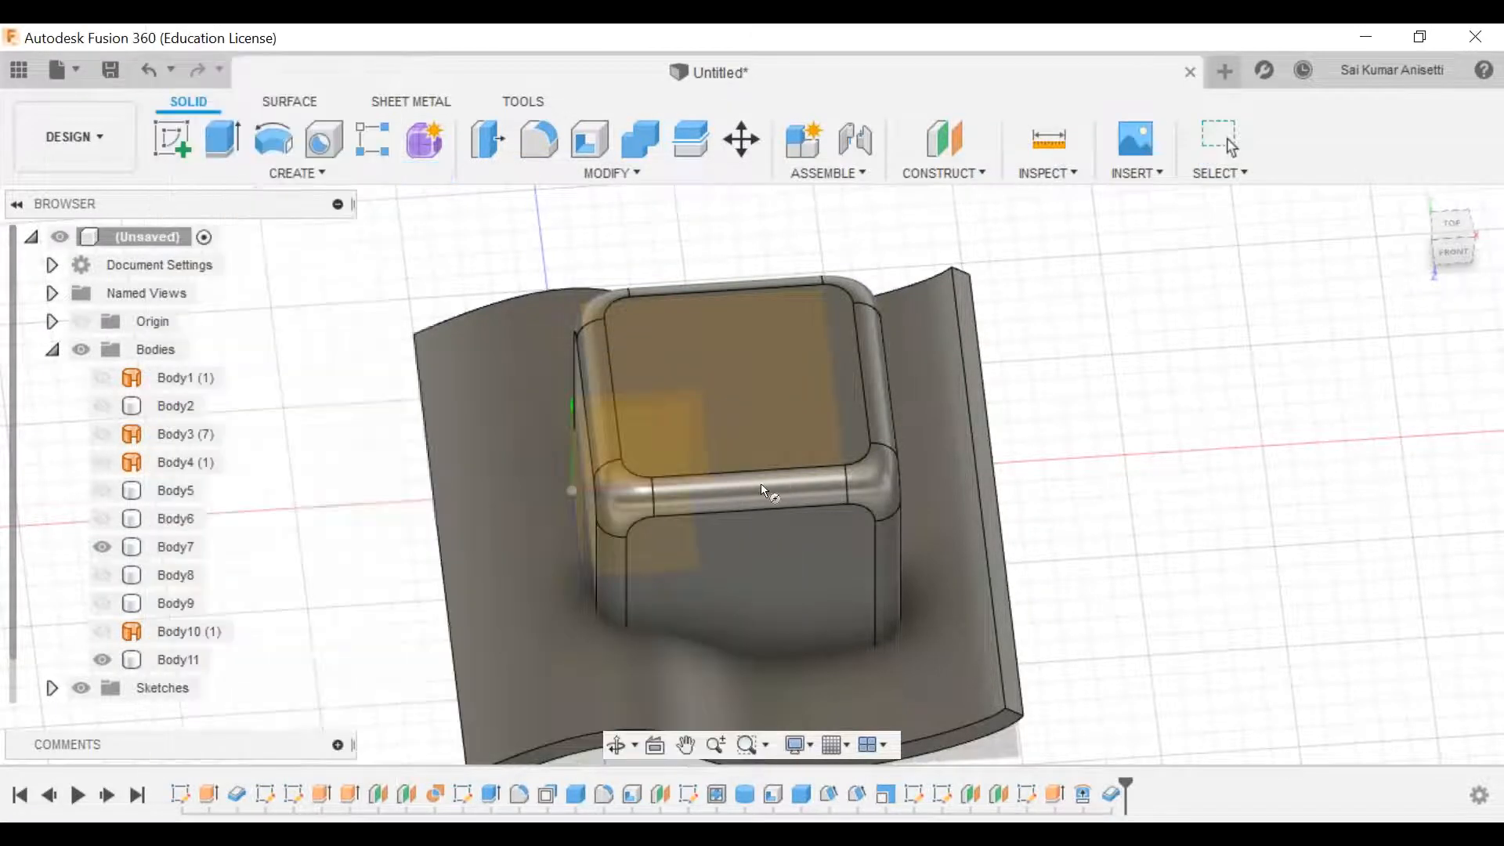
click(735, 396)
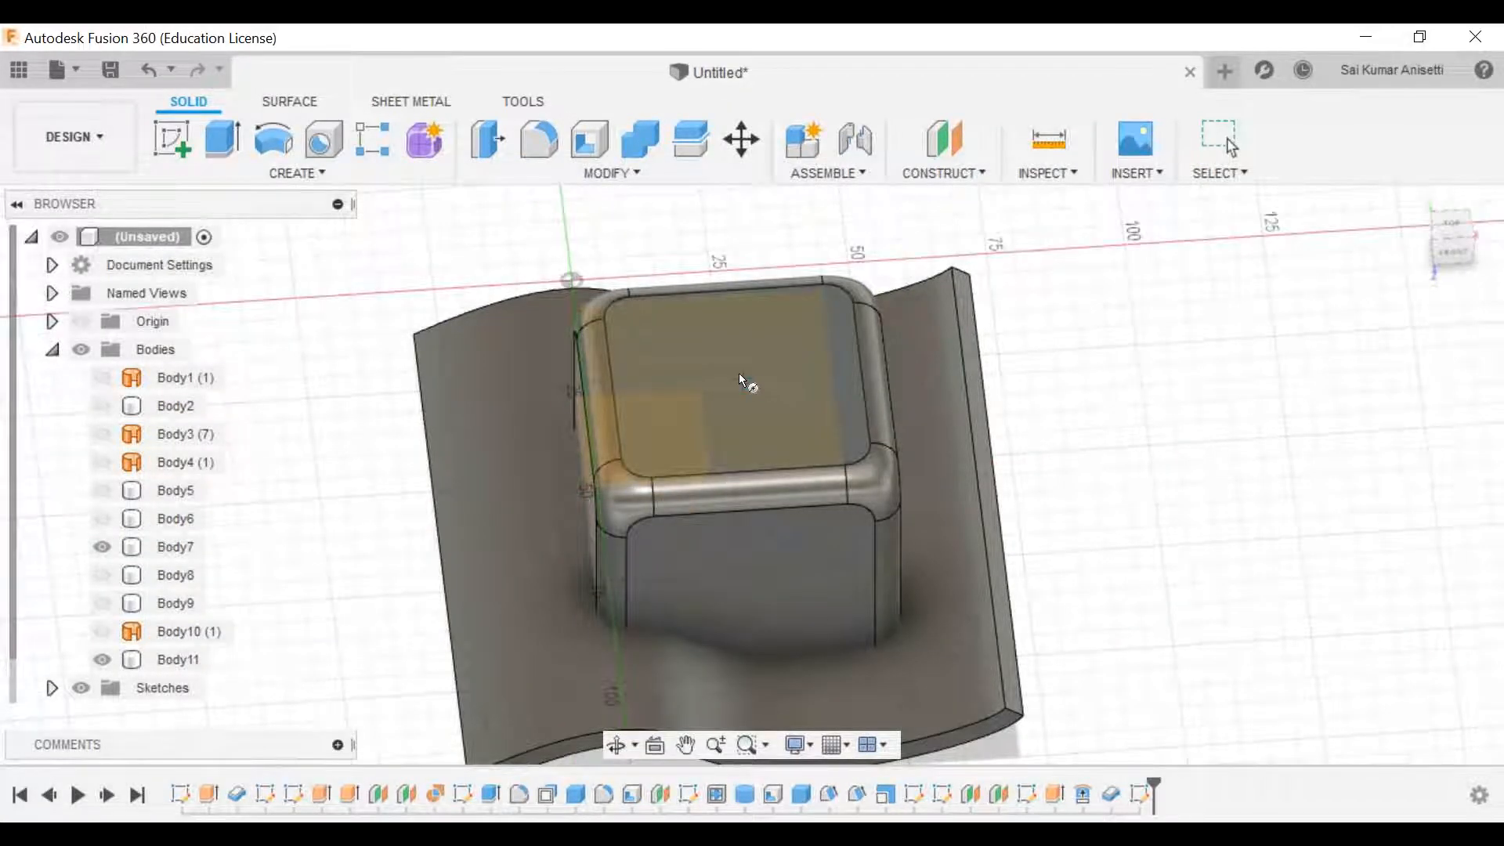
click(741, 376)
click(787, 426)
drag(735, 337, 728, 208)
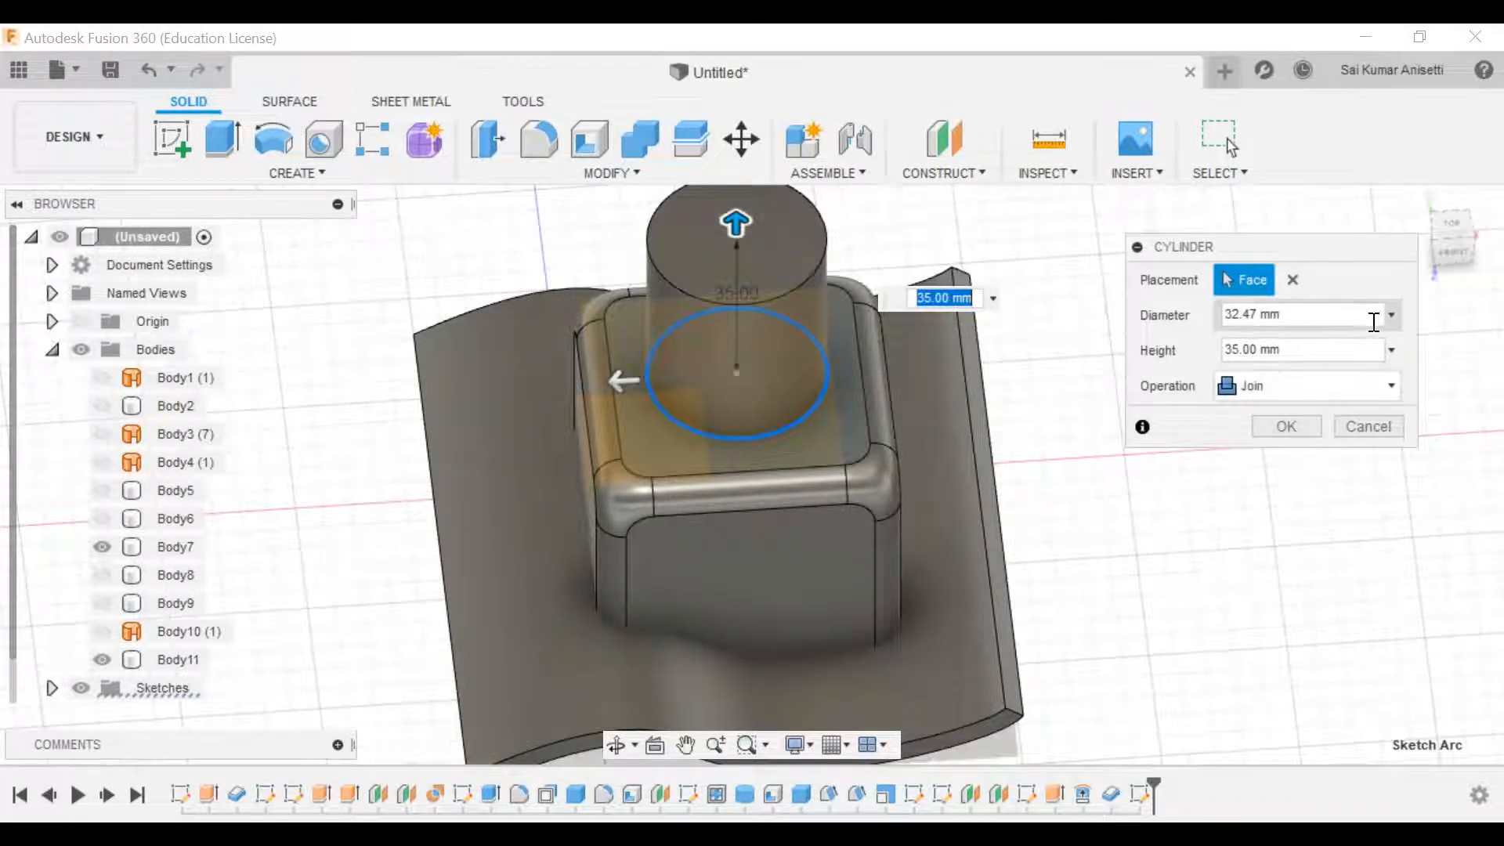
click(1382, 389)
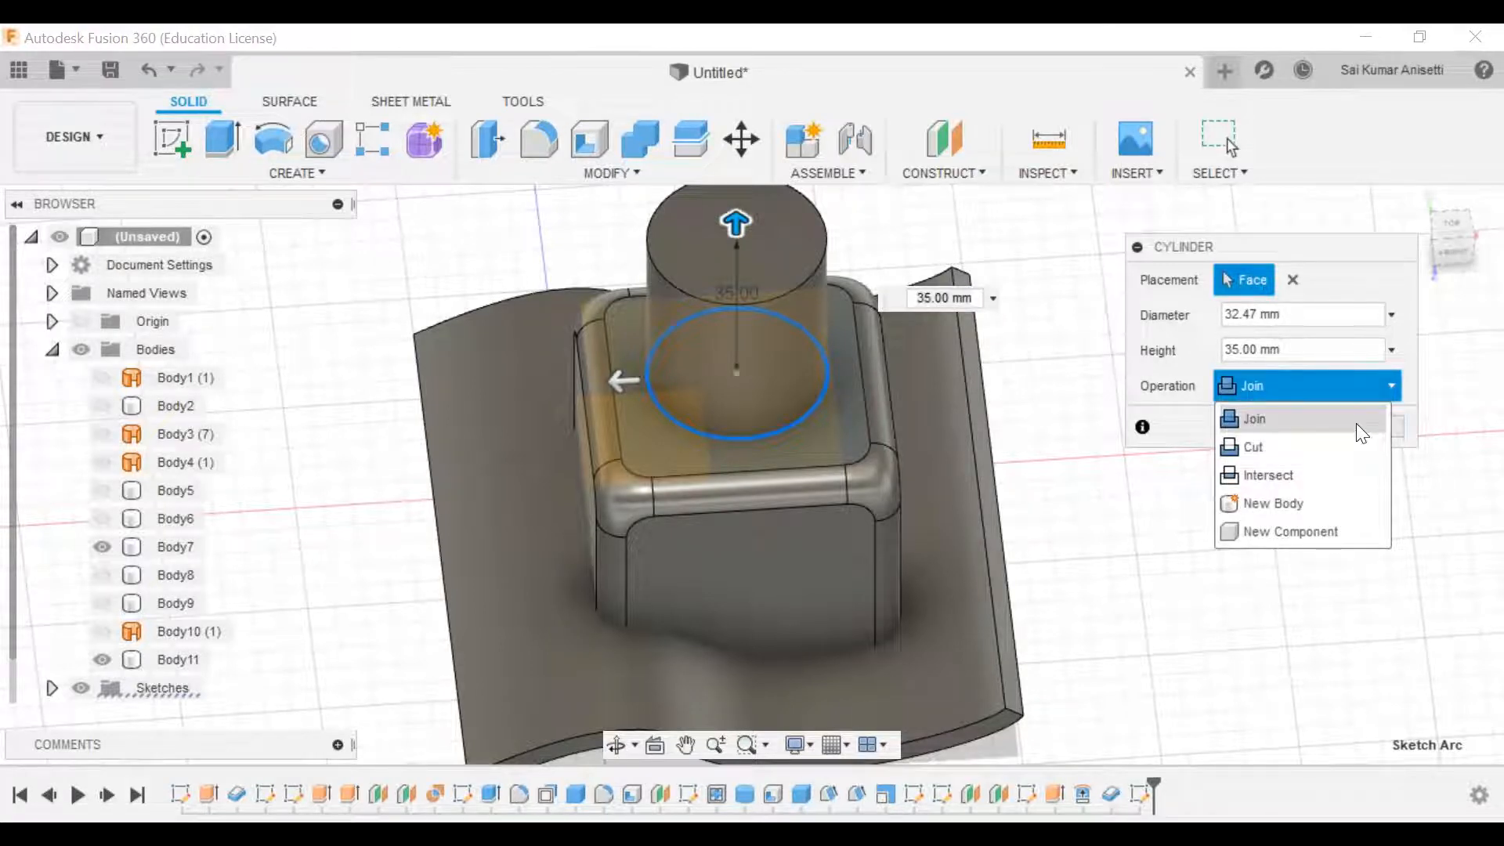
click(1356, 423)
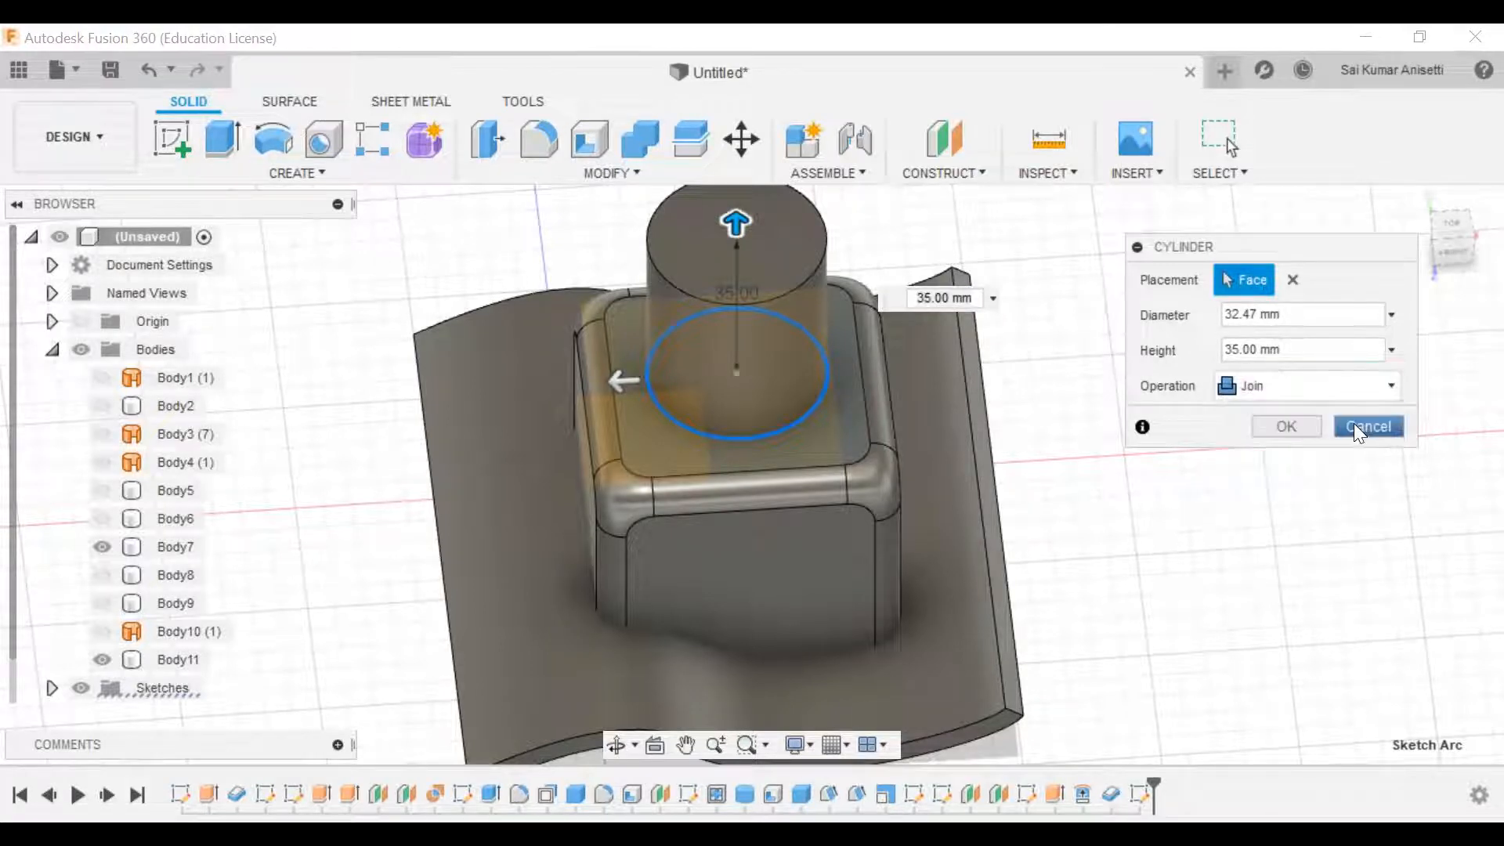
click(1303, 425)
Step: Cut a simple hole with Distance extents into the middle of the cylinder's end face
middle_drag(1034, 446, 1002, 531)
scroll(872, 508, down, 3)
scroll(871, 506, down, 1)
shift+middle_drag(772, 384, 749, 455)
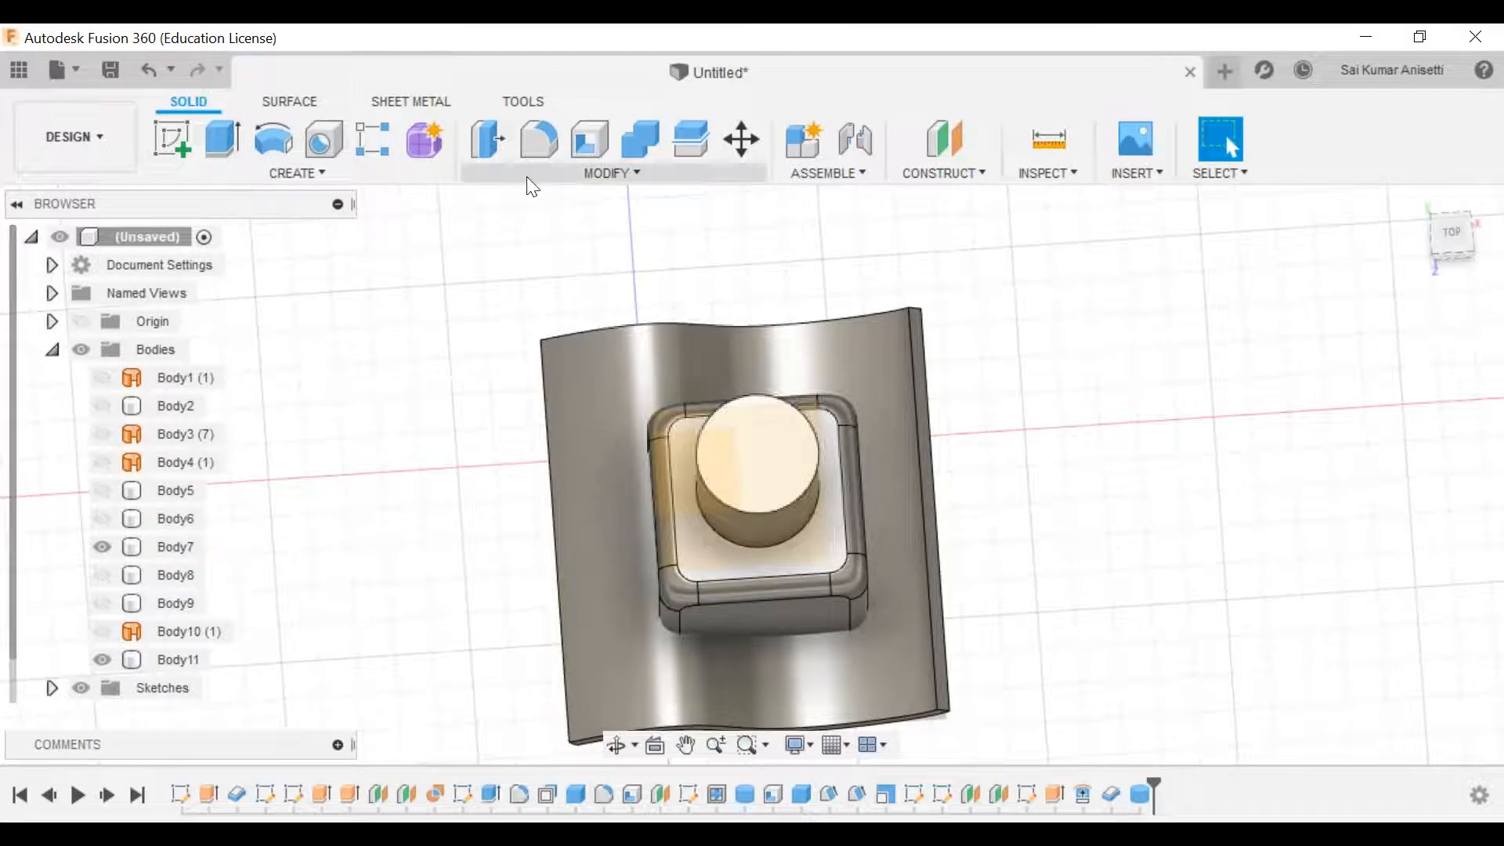
click(758, 452)
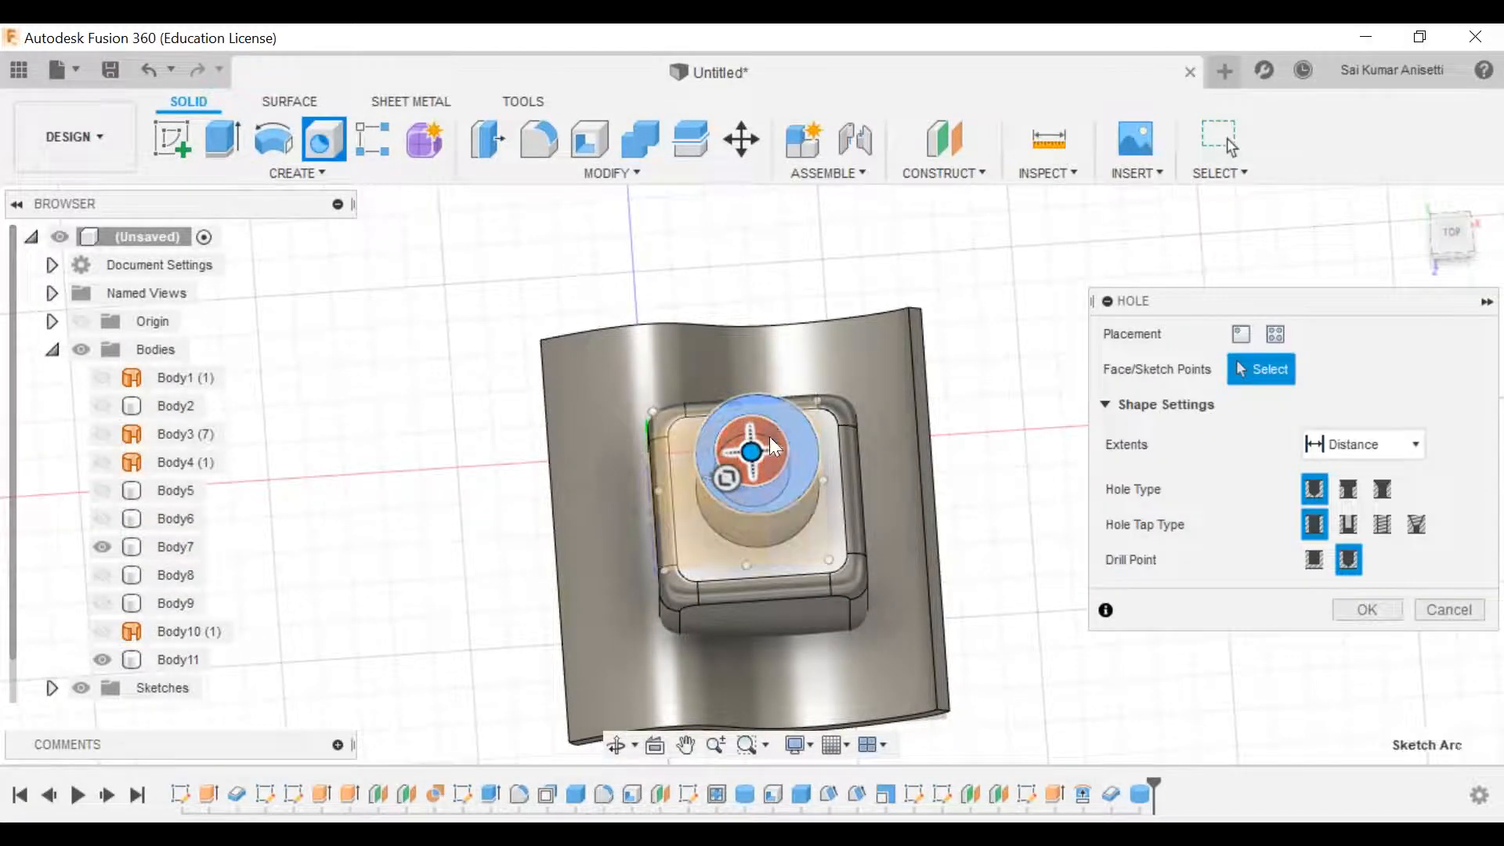
shift+middle_drag(768, 442, 756, 376)
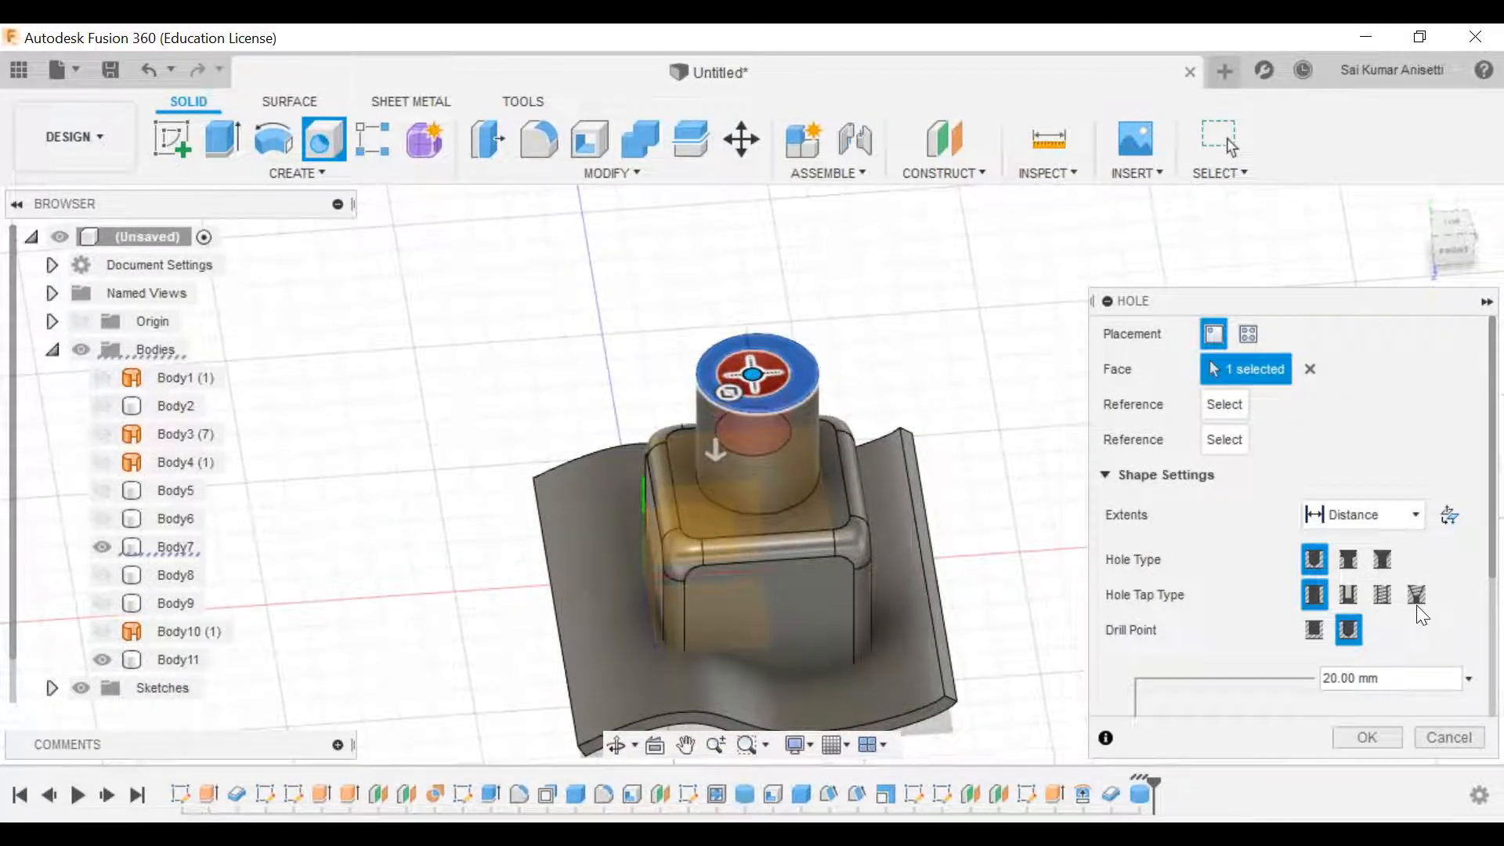
click(1367, 737)
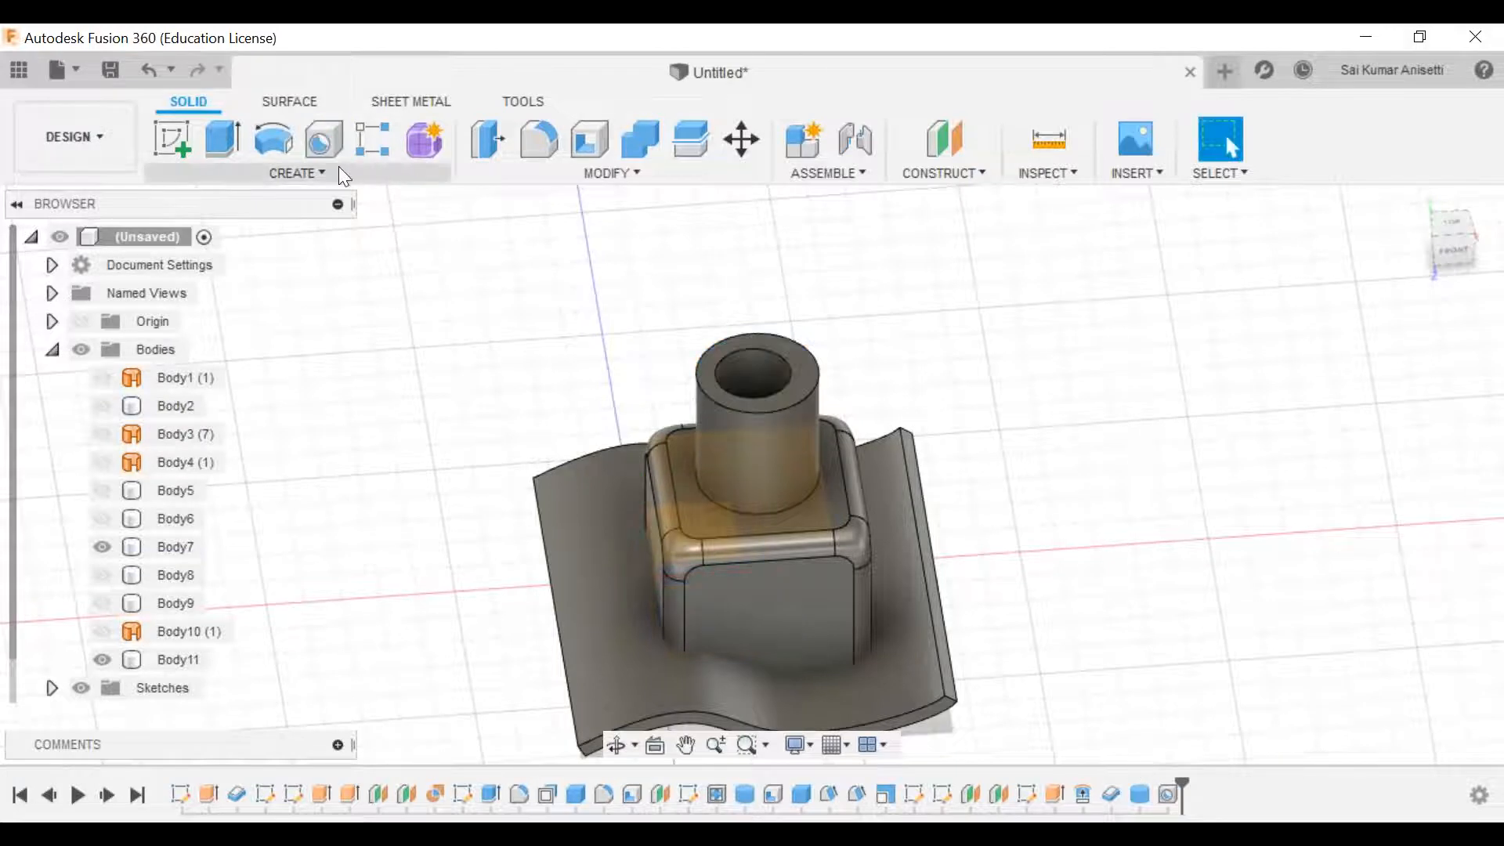
Step: Examine the box with its hollow cylinder and wavy lid from the side, above and below
click(834, 506)
shift+middle_drag(833, 506, 737, 517)
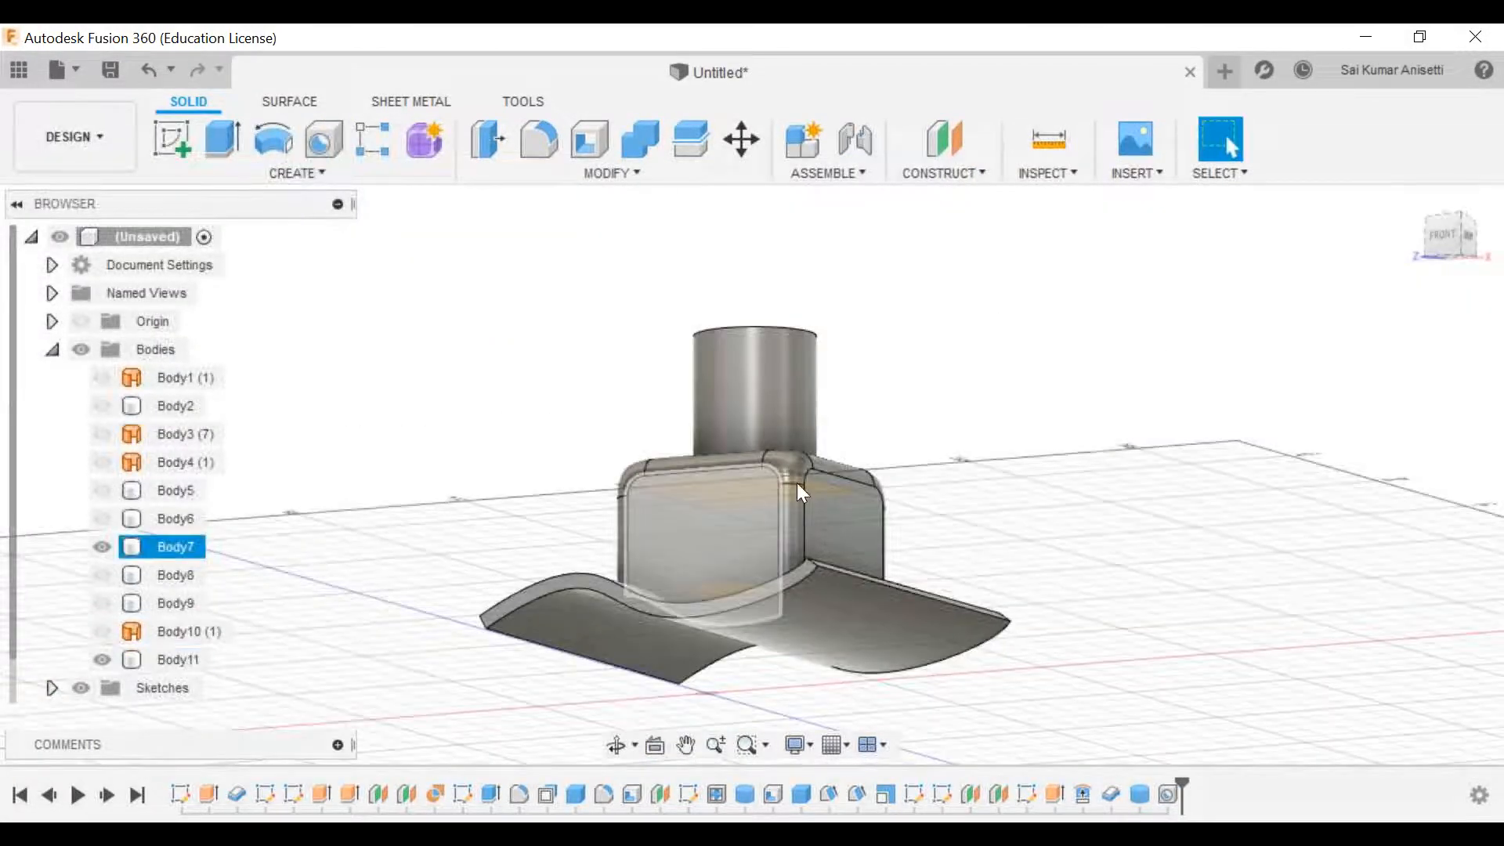
shift+middle_drag(786, 427, 724, 560)
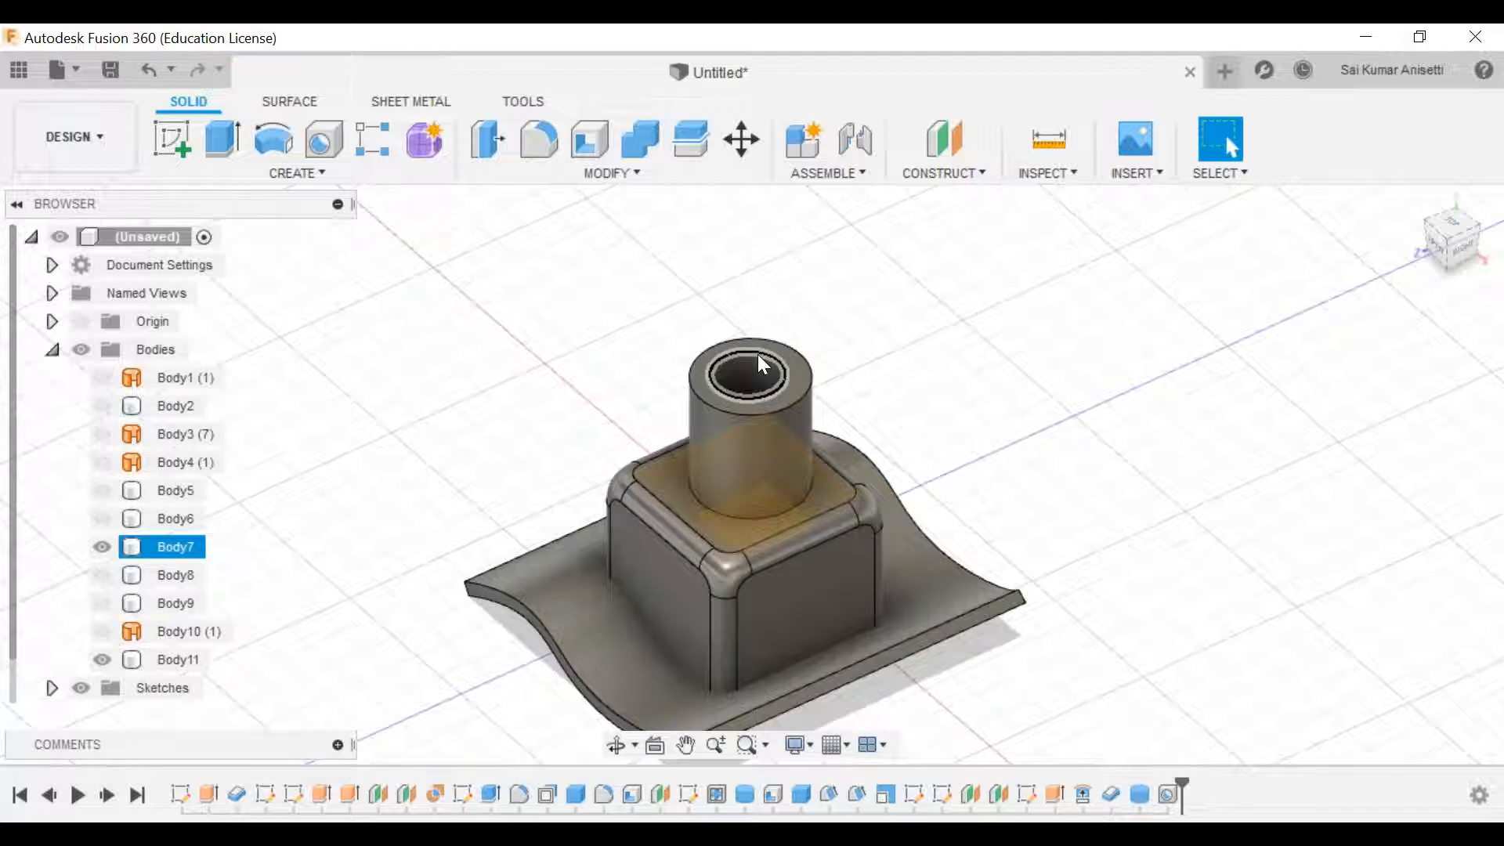
scroll(759, 402, down, 5)
mouse_move(778, 503)
shift+middle_down()
mouse_move(742, 342)
mouse_move(830, 352)
mouse_move(790, 468)
mouse_move(893, 504)
mouse_move(862, 407)
mouse_move(762, 309)
mouse_move(802, 254)
mouse_move(761, 506)
shift+middle_up()
click(615, 172)
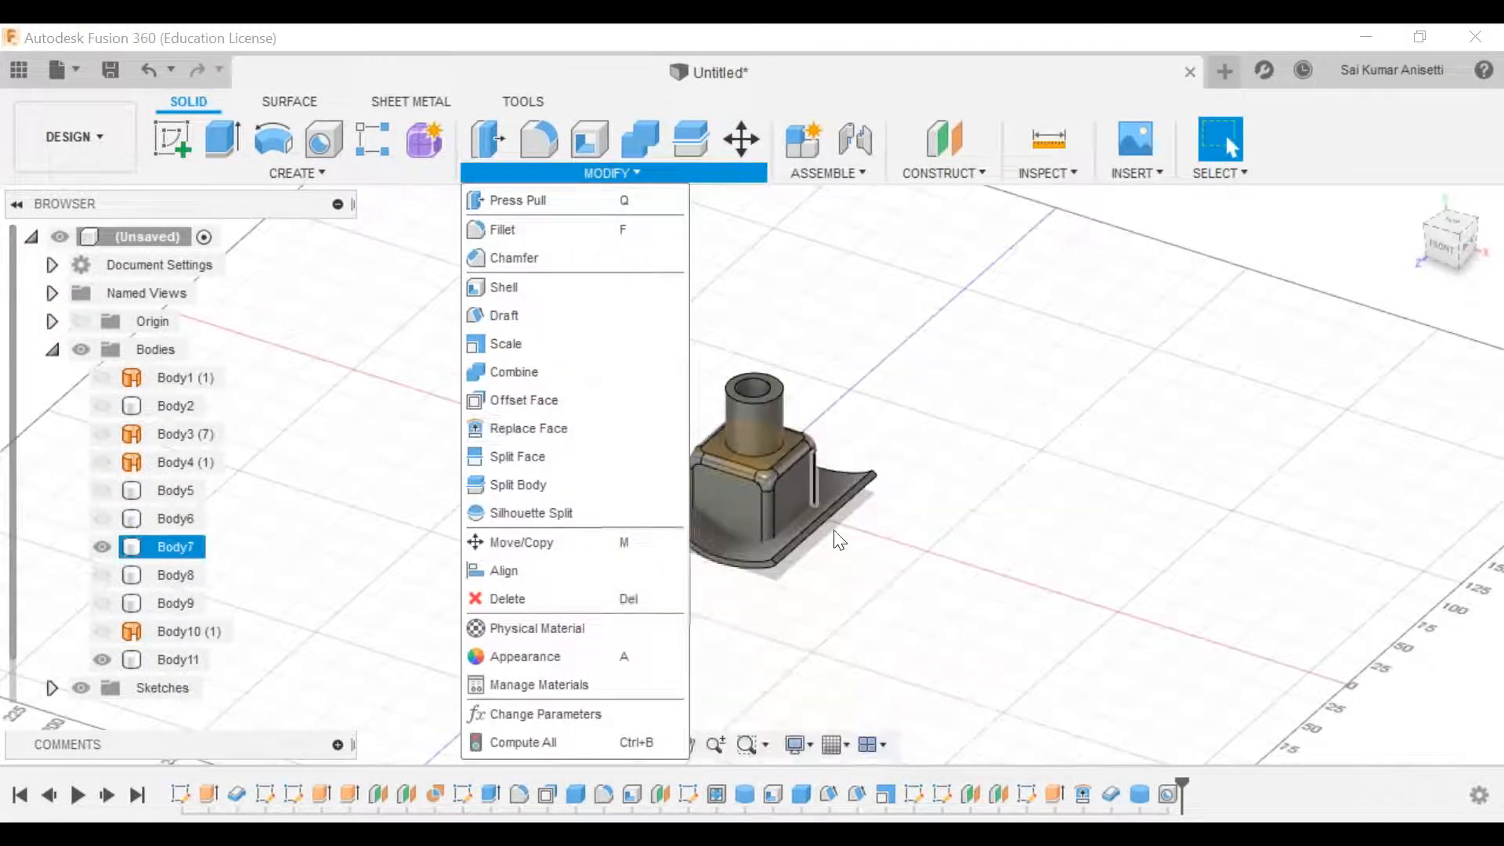
click(834, 580)
shift+middle_drag(774, 596, 744, 207)
shift+middle_drag(720, 484, 781, 443)
scroll(754, 431, up, 4)
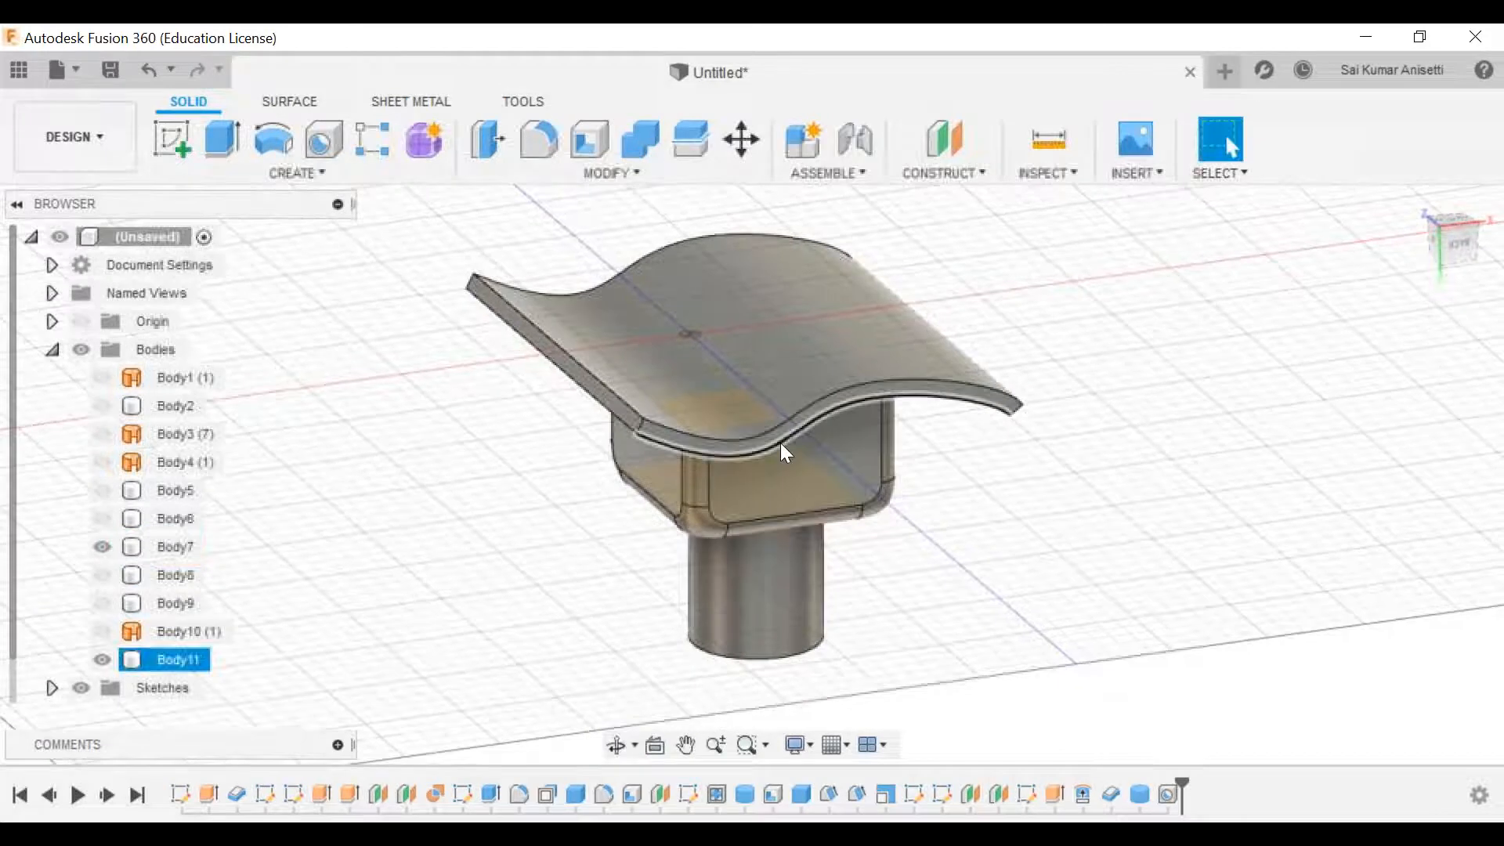
Step: Undo the hole, the cylinder and the thickening of the wavy surface
key(ctrl+z)
key(ctrl+z)
key(ctrl+z)
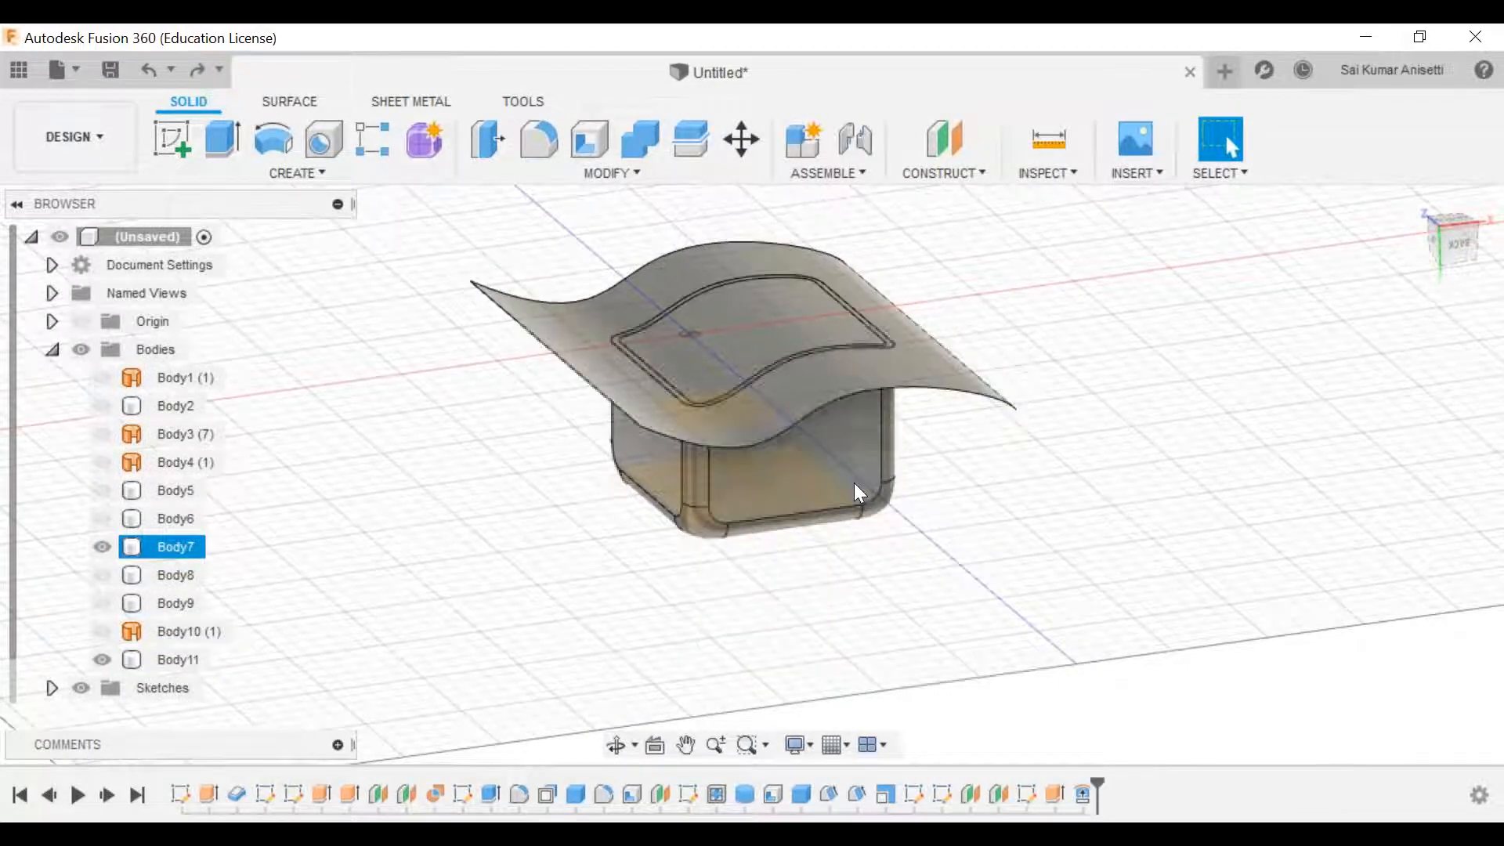
Step: Inspect the open box's wavy rim and internal ribs, and hide the box Body7
shift+middle_drag(698, 443, 784, 503)
scroll(799, 396, up, 3)
scroll(801, 384, up, 2)
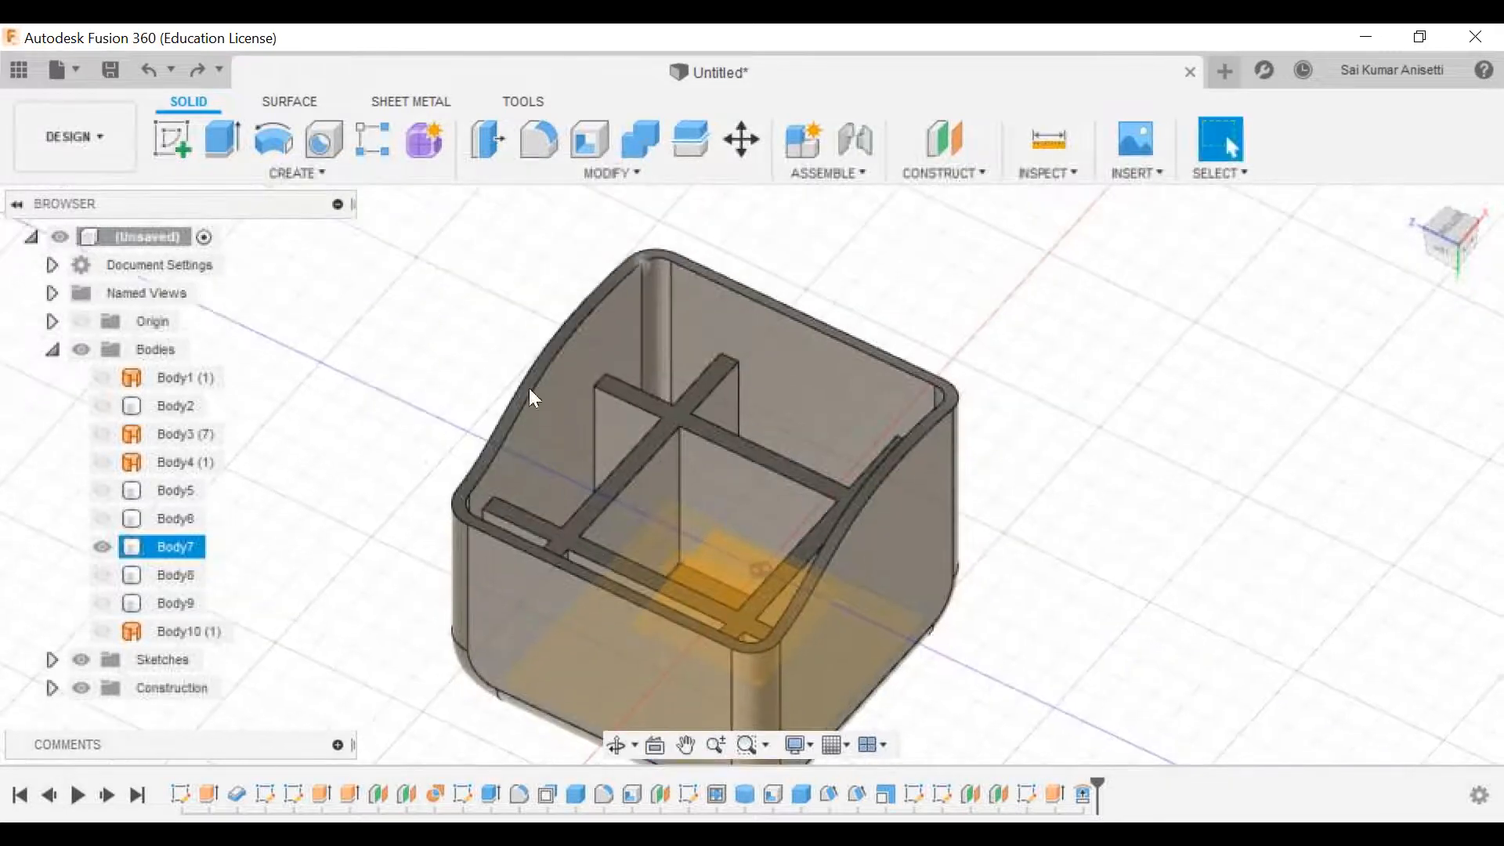
middle_drag(977, 475, 1011, 435)
click(1454, 237)
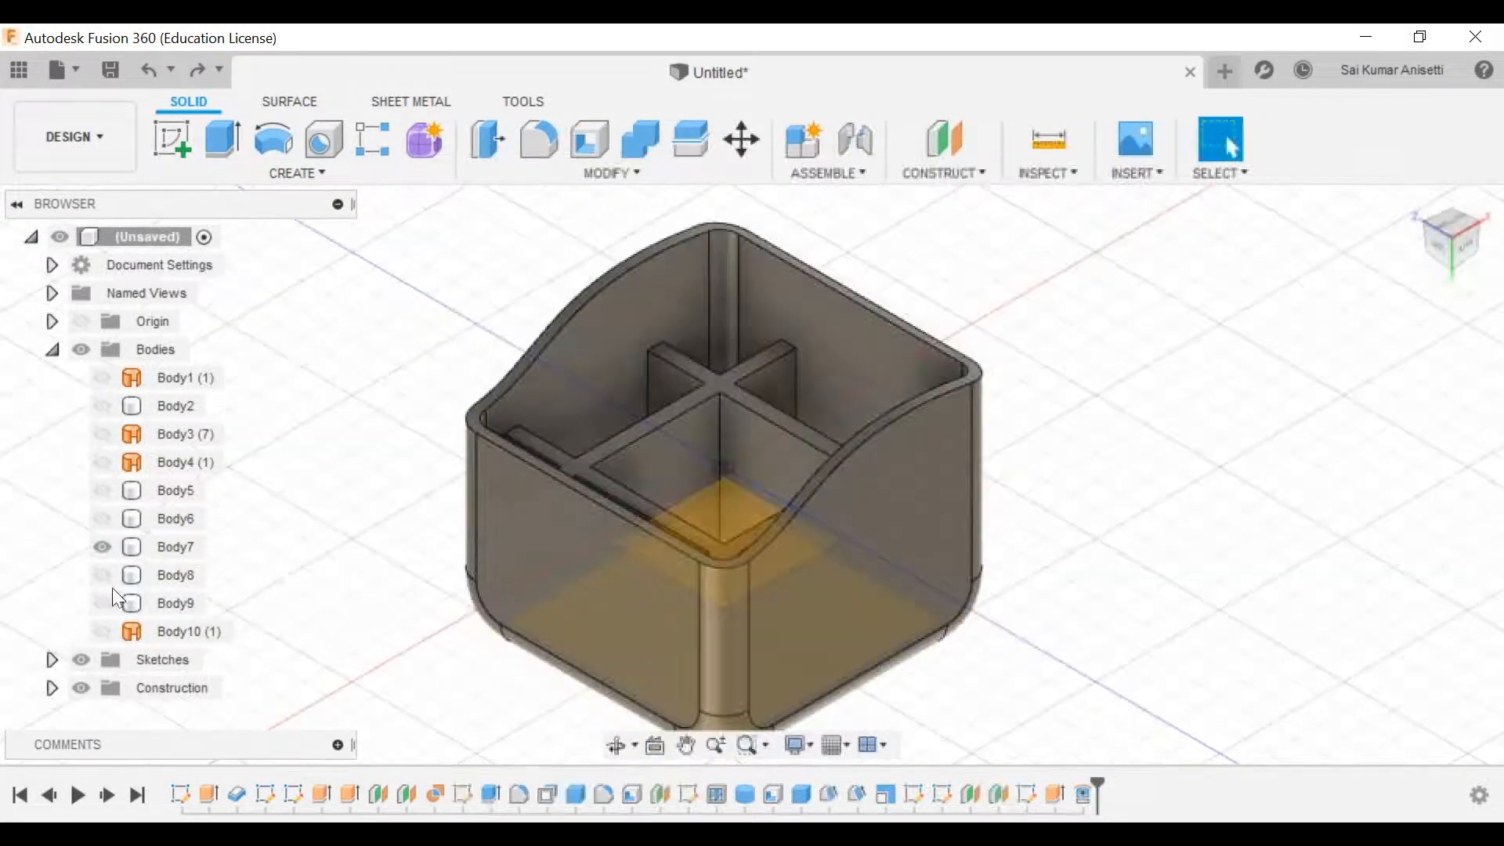
click(100, 546)
middle_drag(619, 533, 619, 329)
click(609, 174)
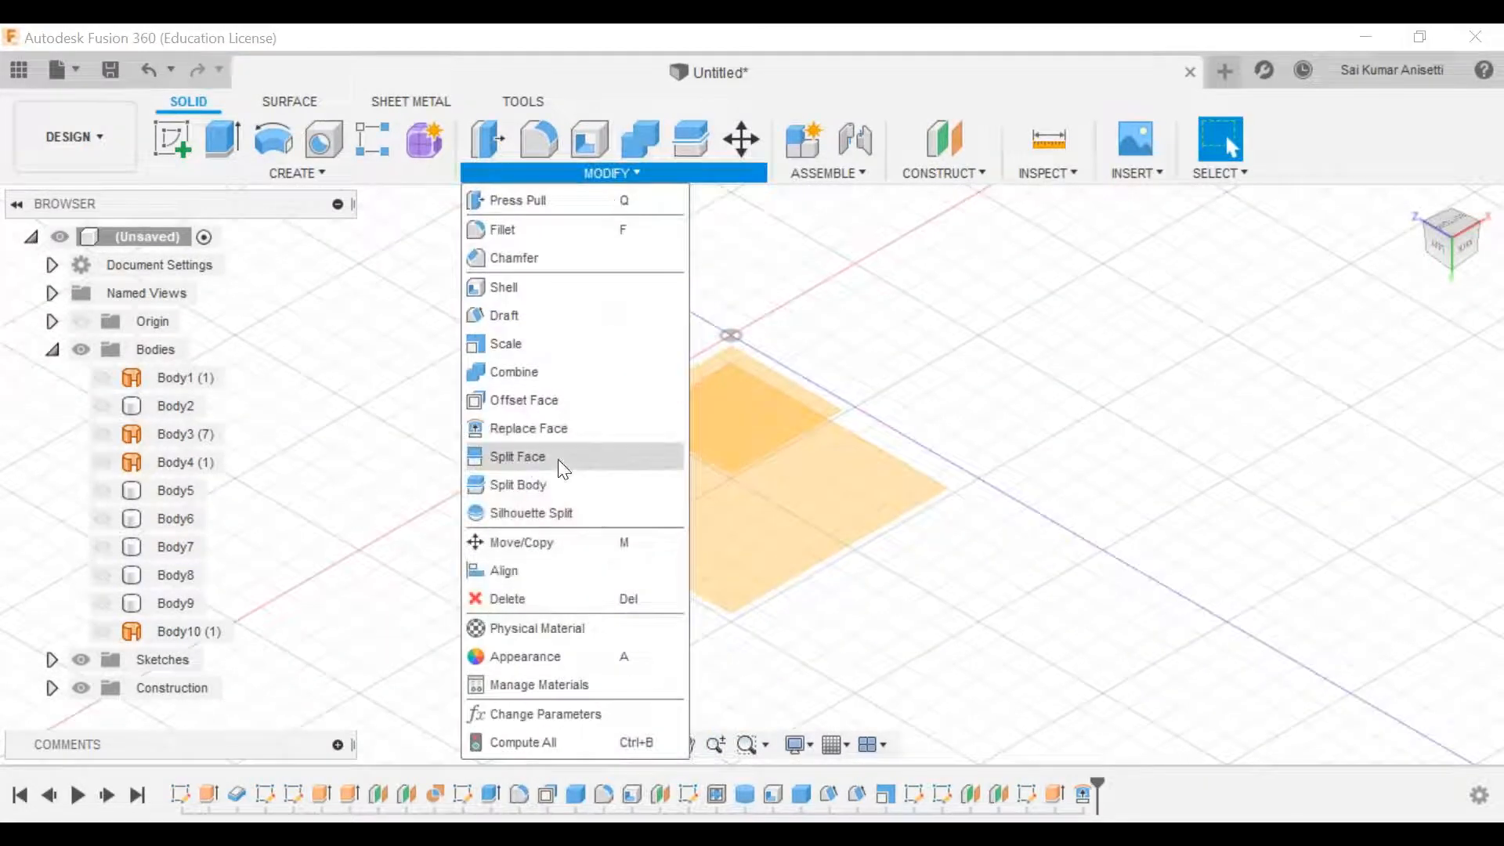
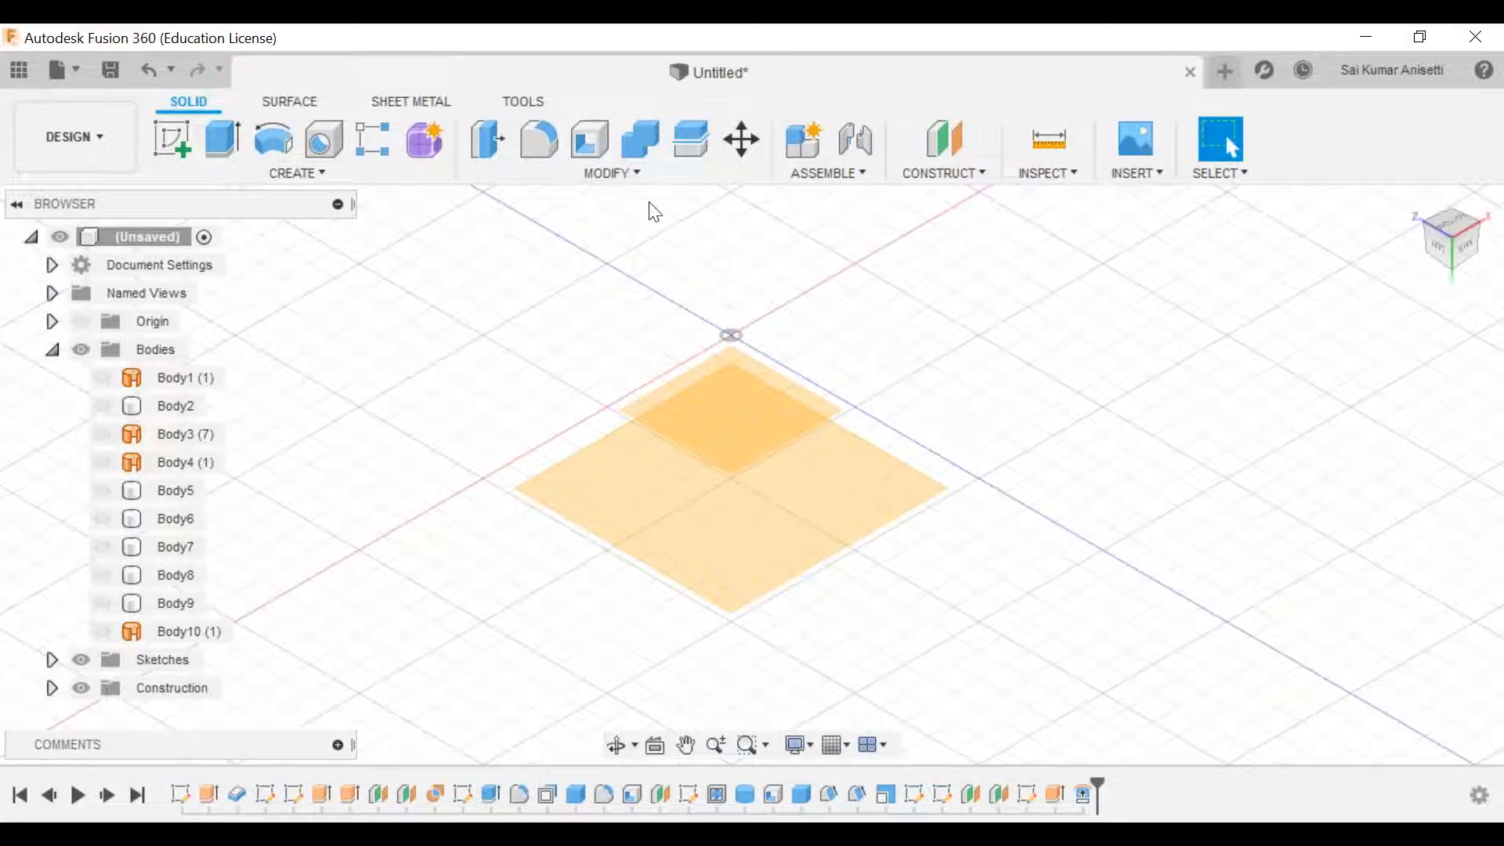
click(657, 180)
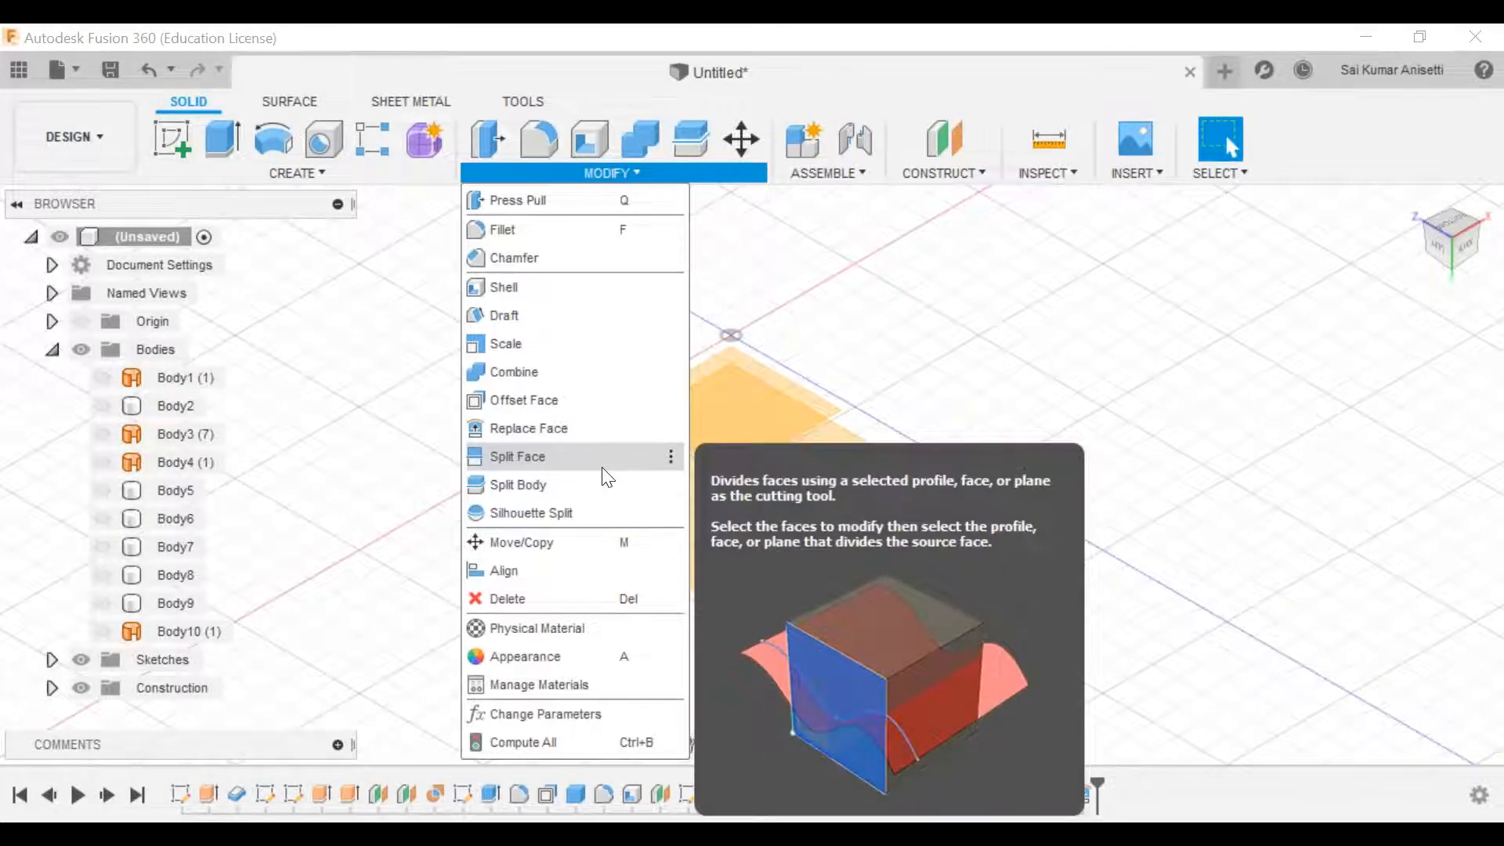
click(915, 398)
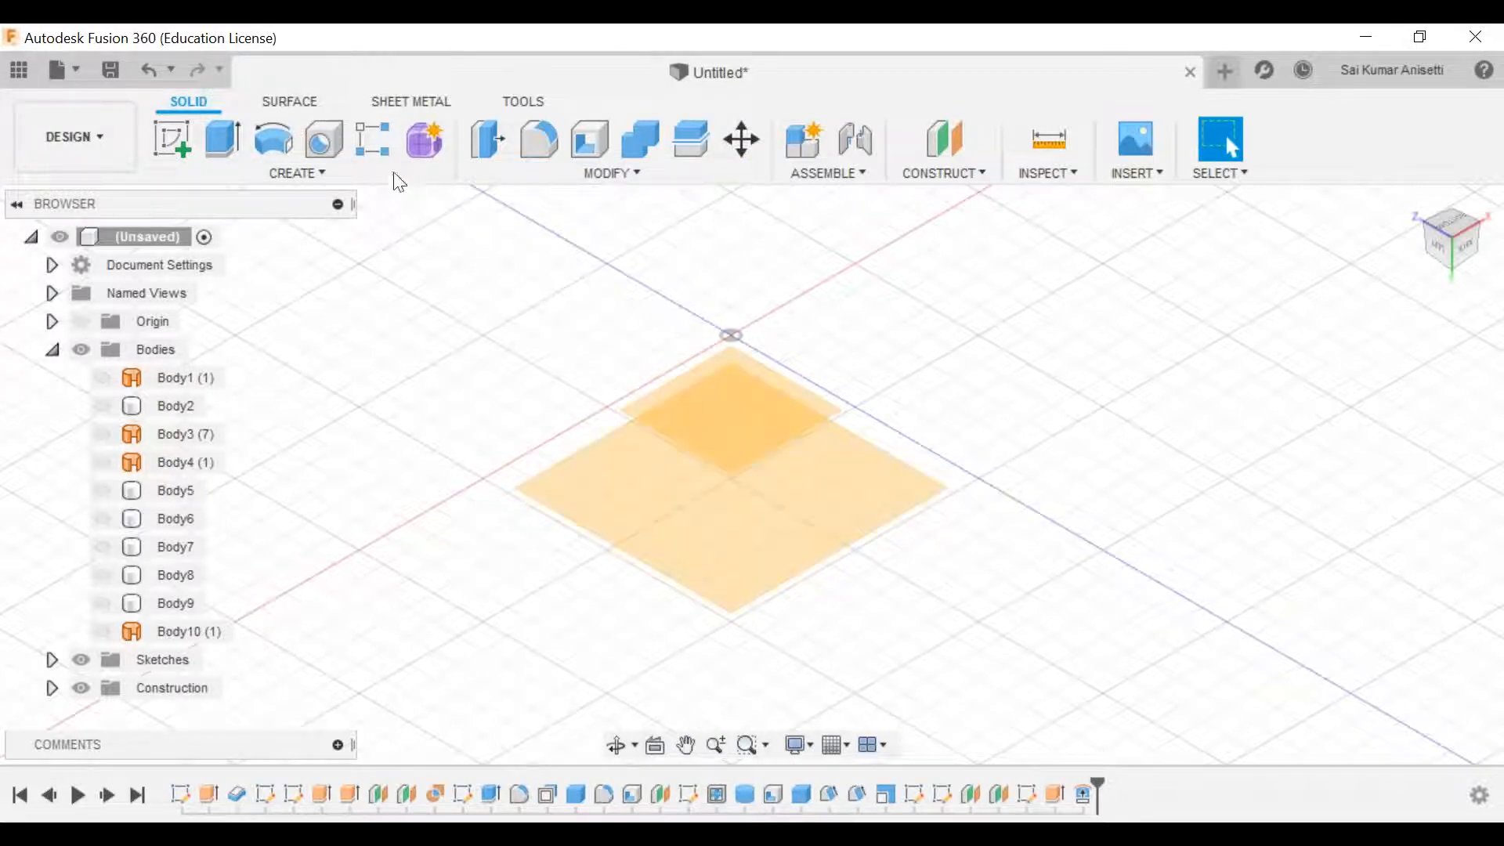
Step: Start a new sketch on the vertical YZ origin plane
click(187, 159)
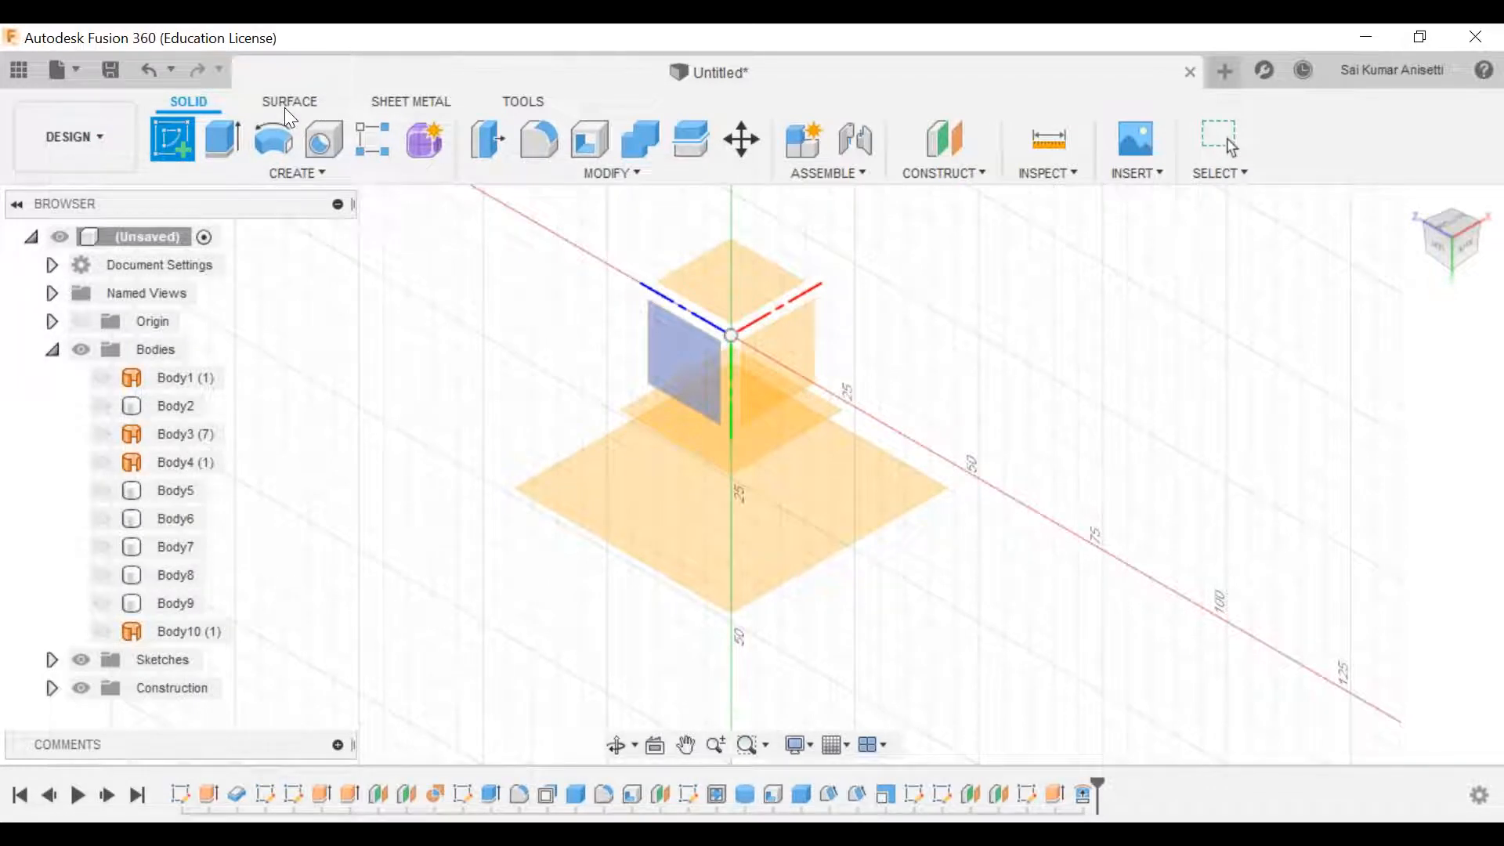
click(699, 350)
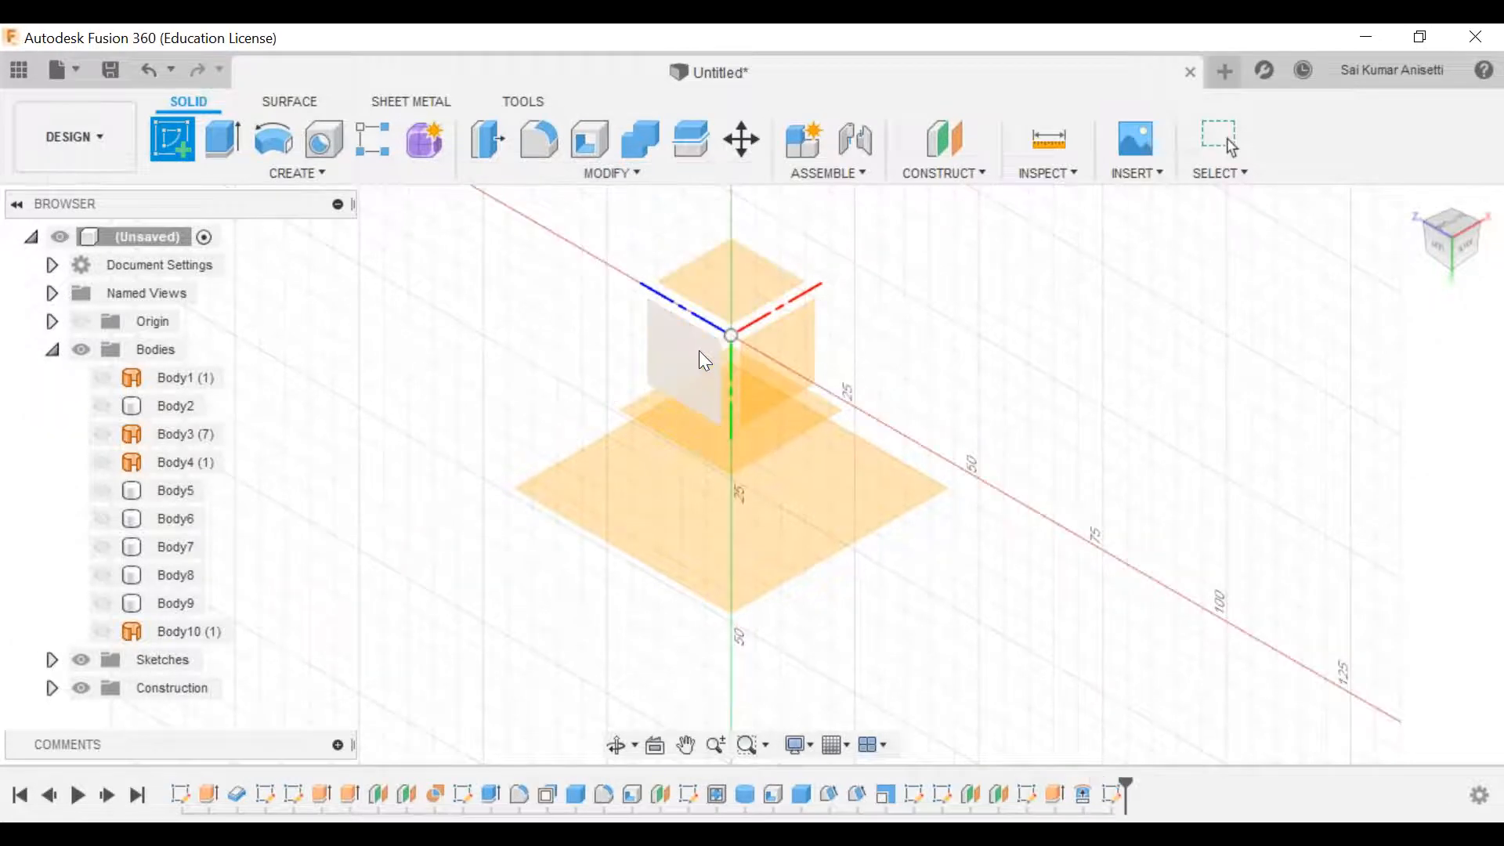
middle_drag(581, 420, 473, 444)
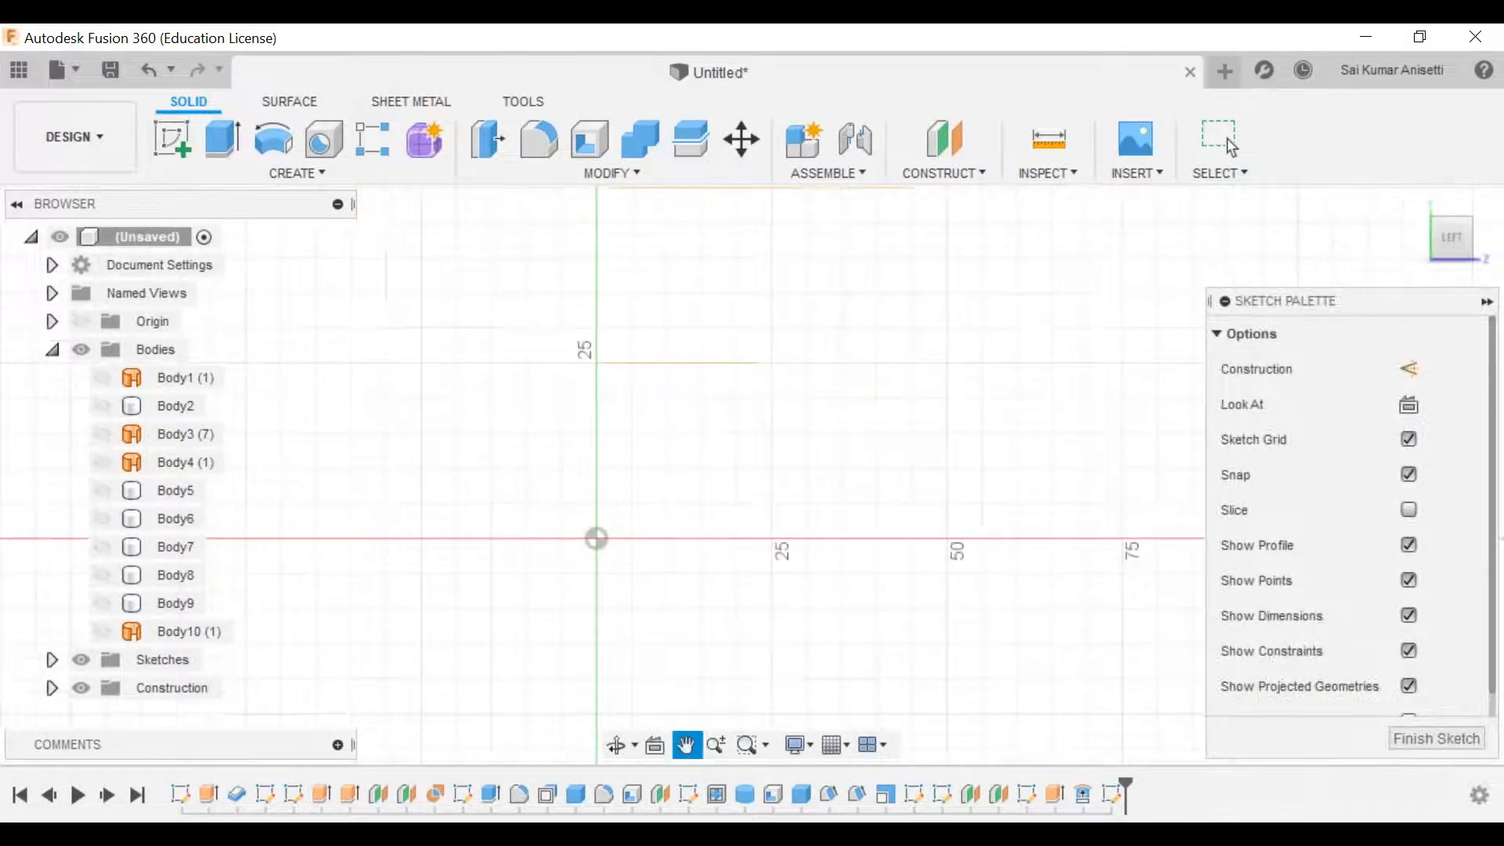
click(166, 145)
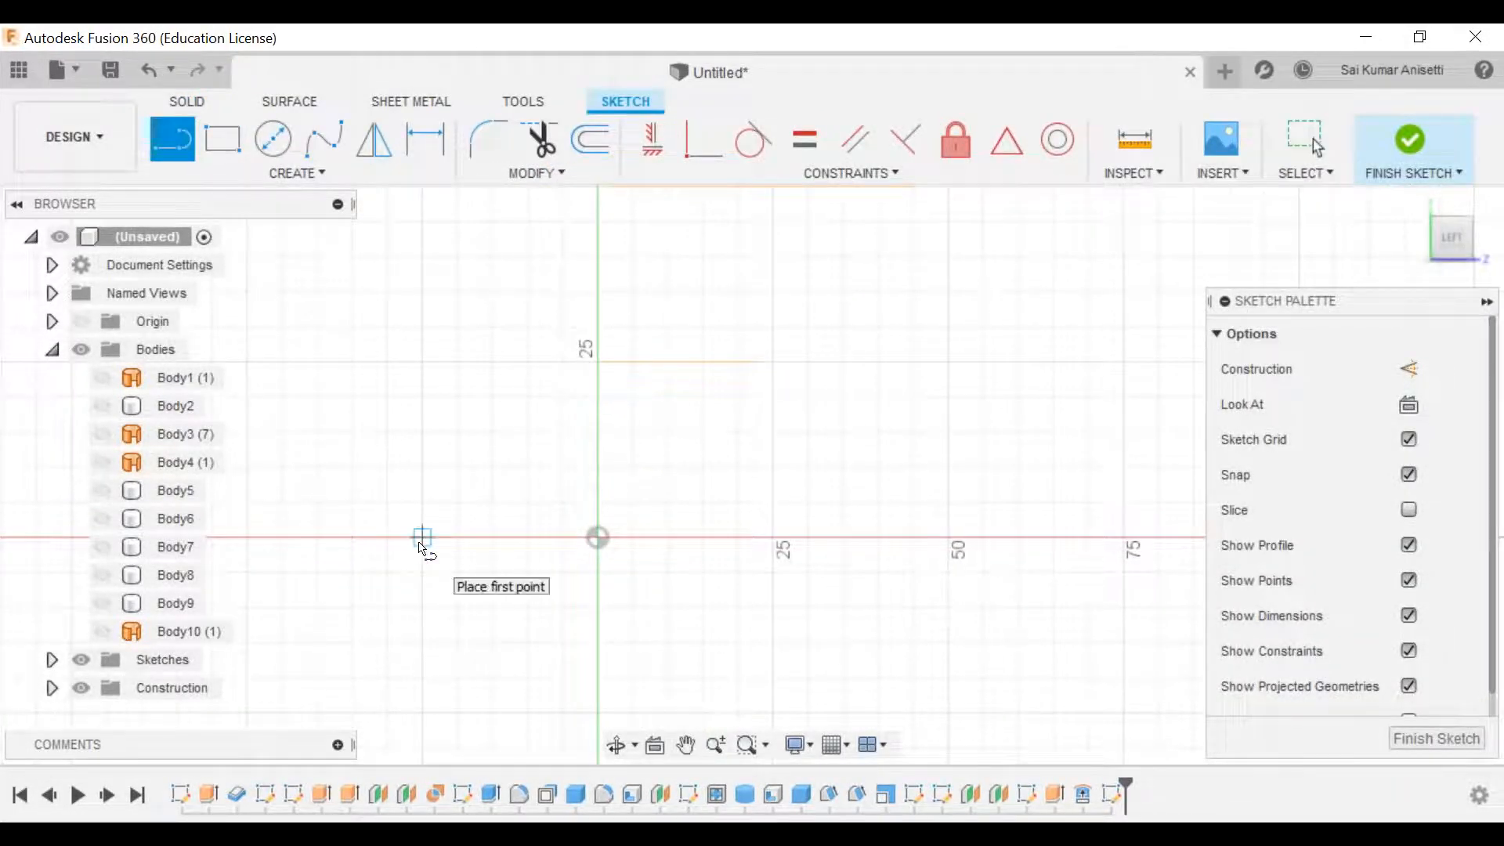
click(422, 537)
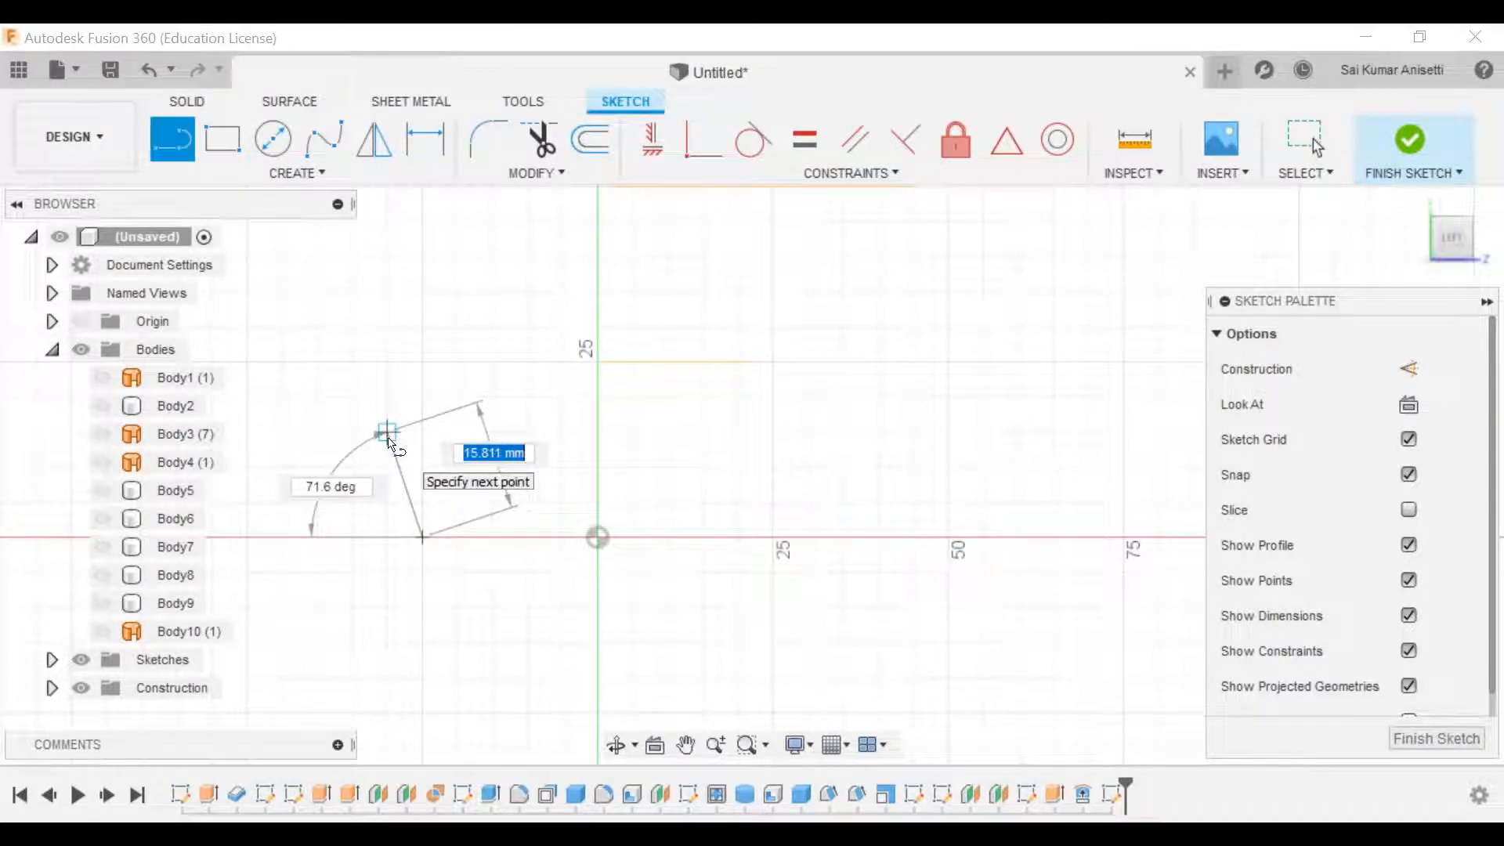
key(Escape)
Step: Draw a short slanted line down to the horizontal axis and continue it with a horizontal line about 73 mm long past the origin
click(174, 145)
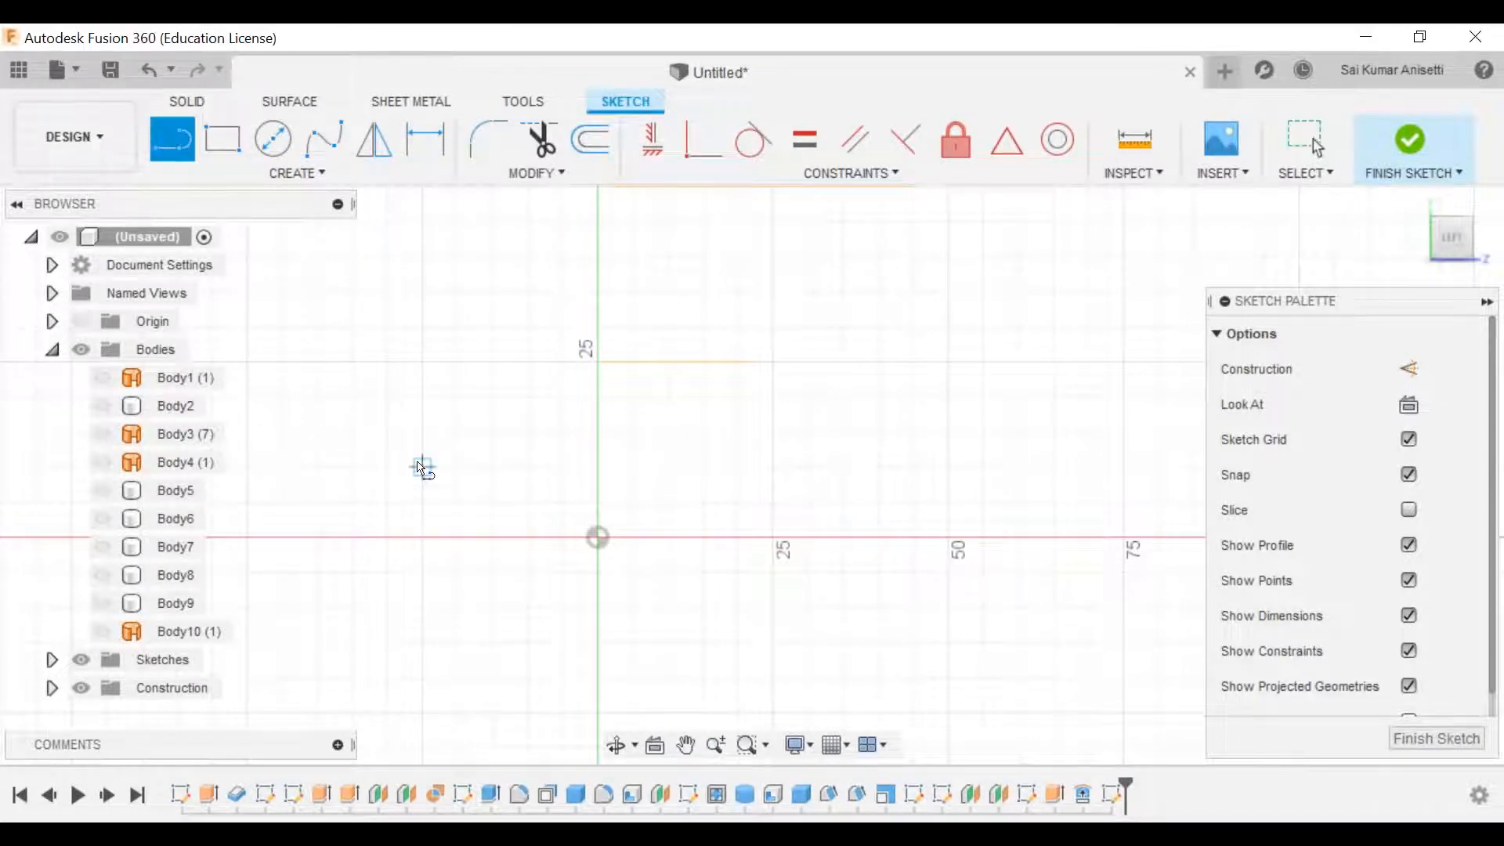
click(422, 467)
click(458, 538)
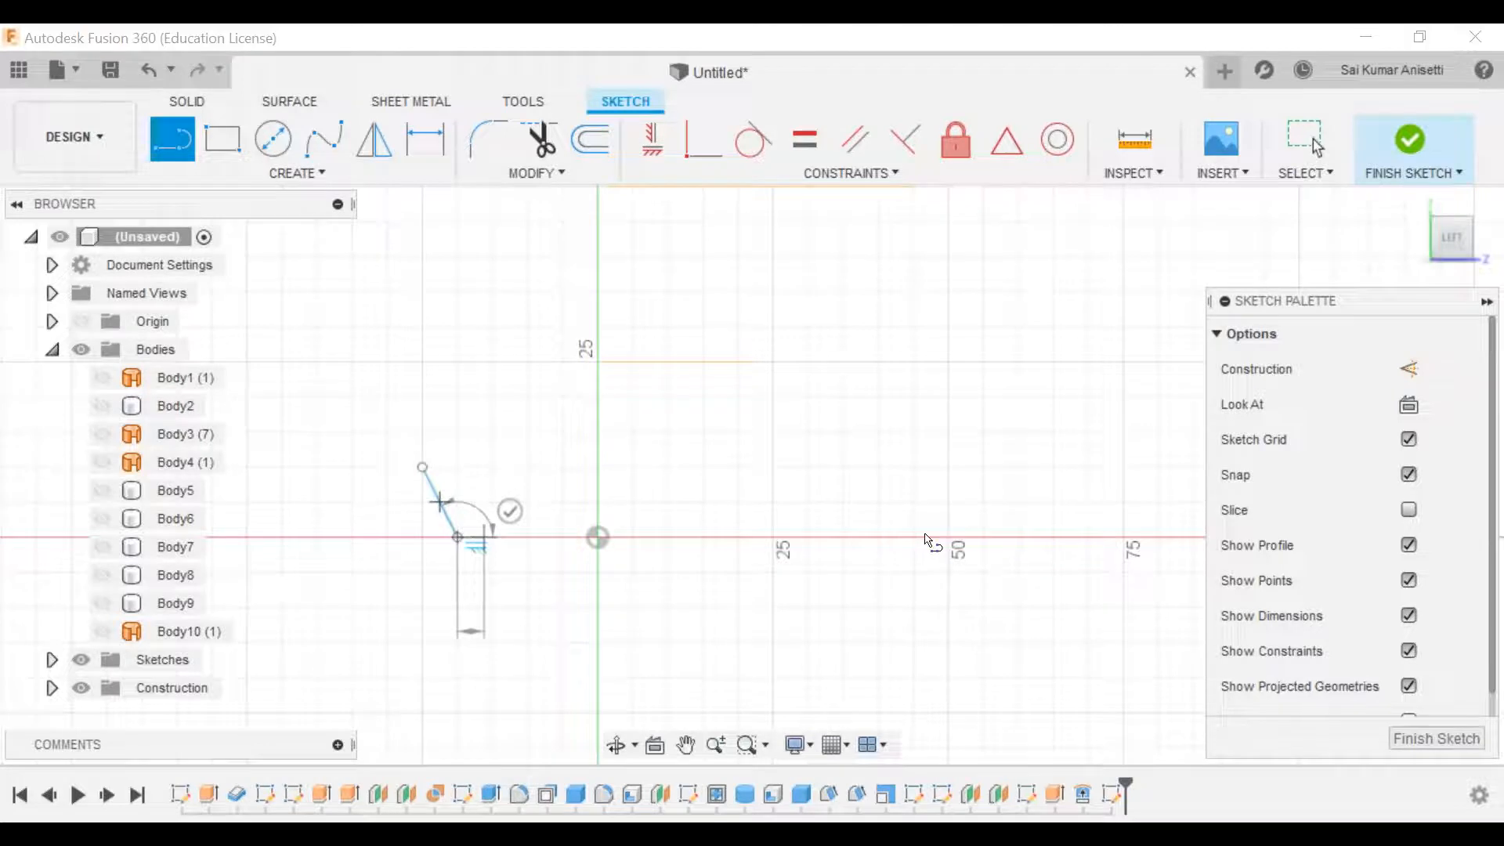
click(970, 538)
key(Escape)
Step: Close the profile with an arched fit point spline from the horizontal line's free end over to the slanted line's upper end
click(323, 139)
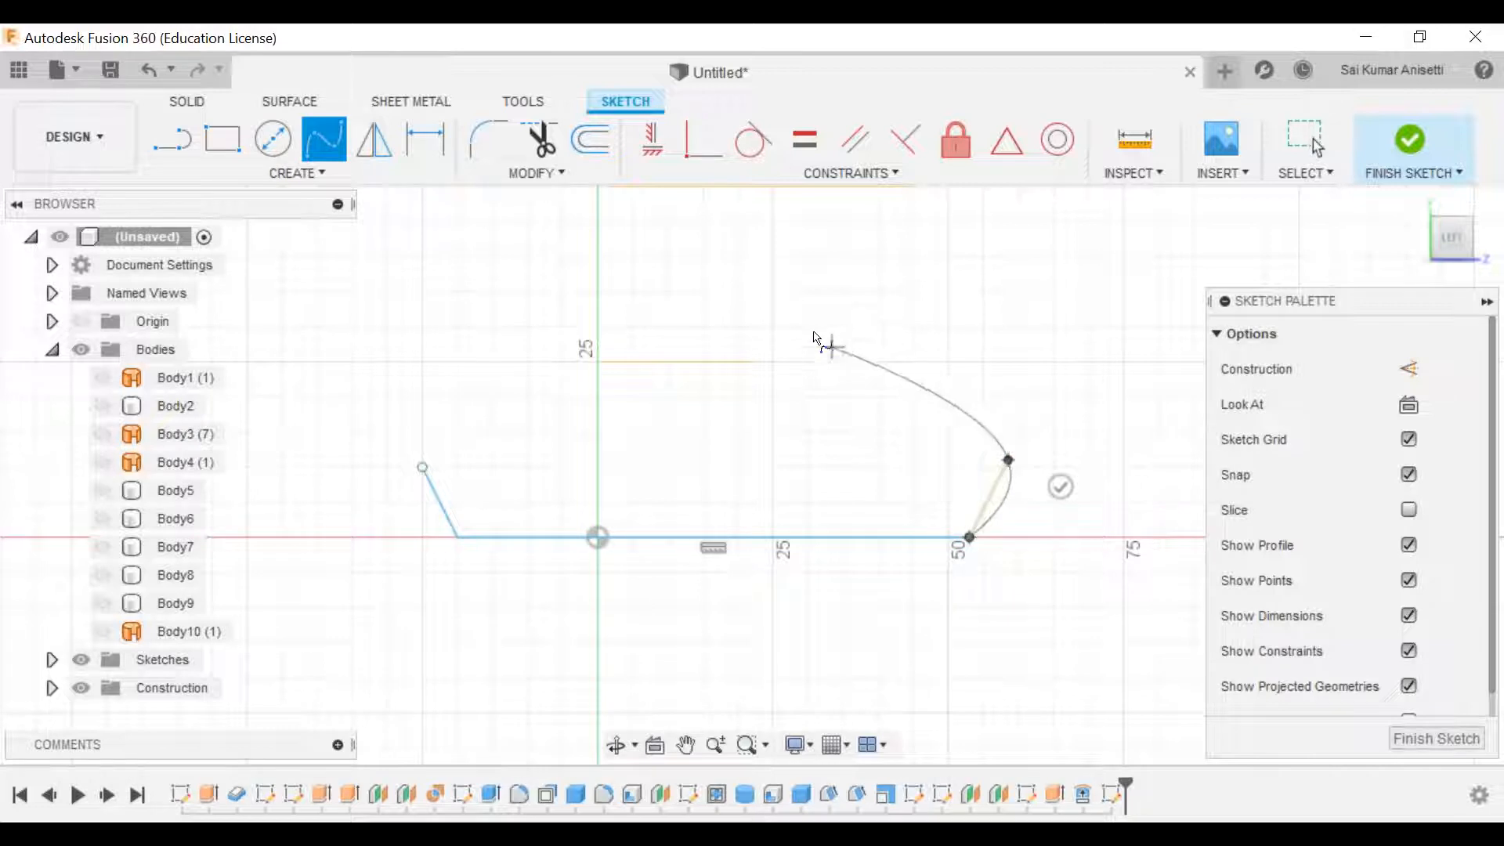
click(829, 304)
click(562, 327)
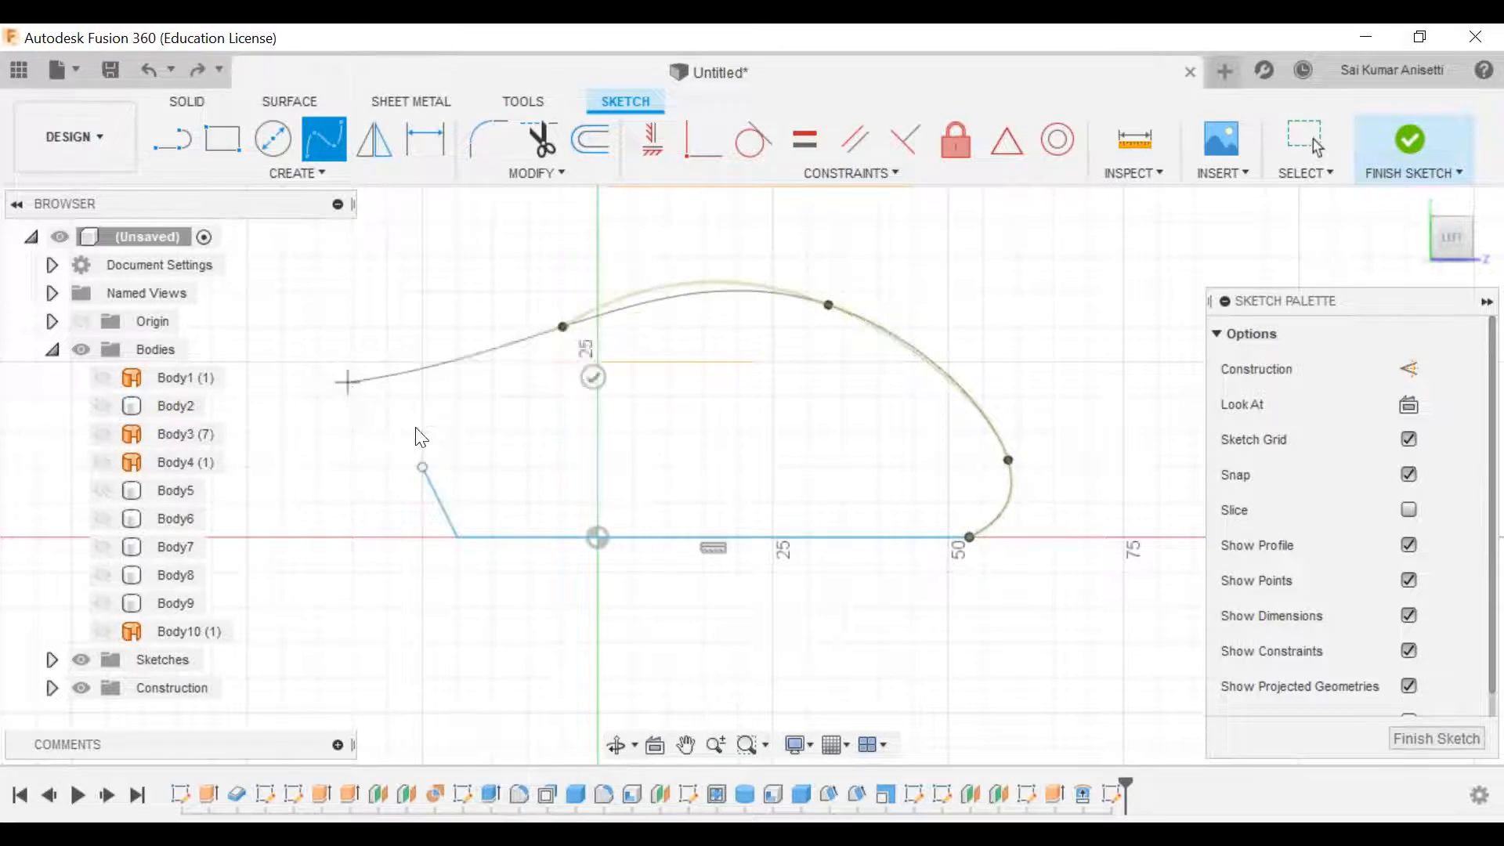
click(423, 468)
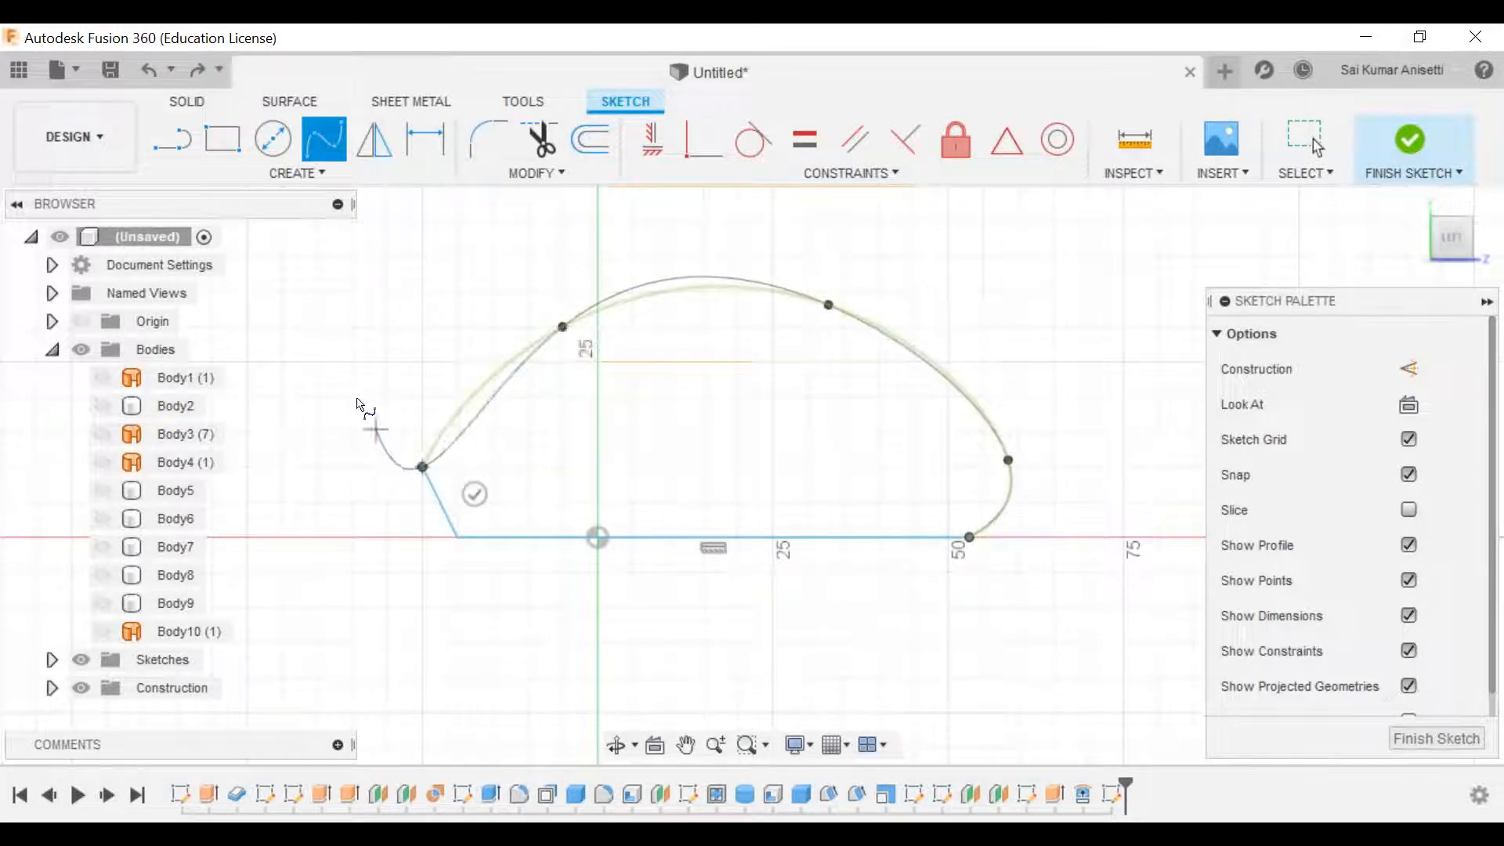
key(Escape)
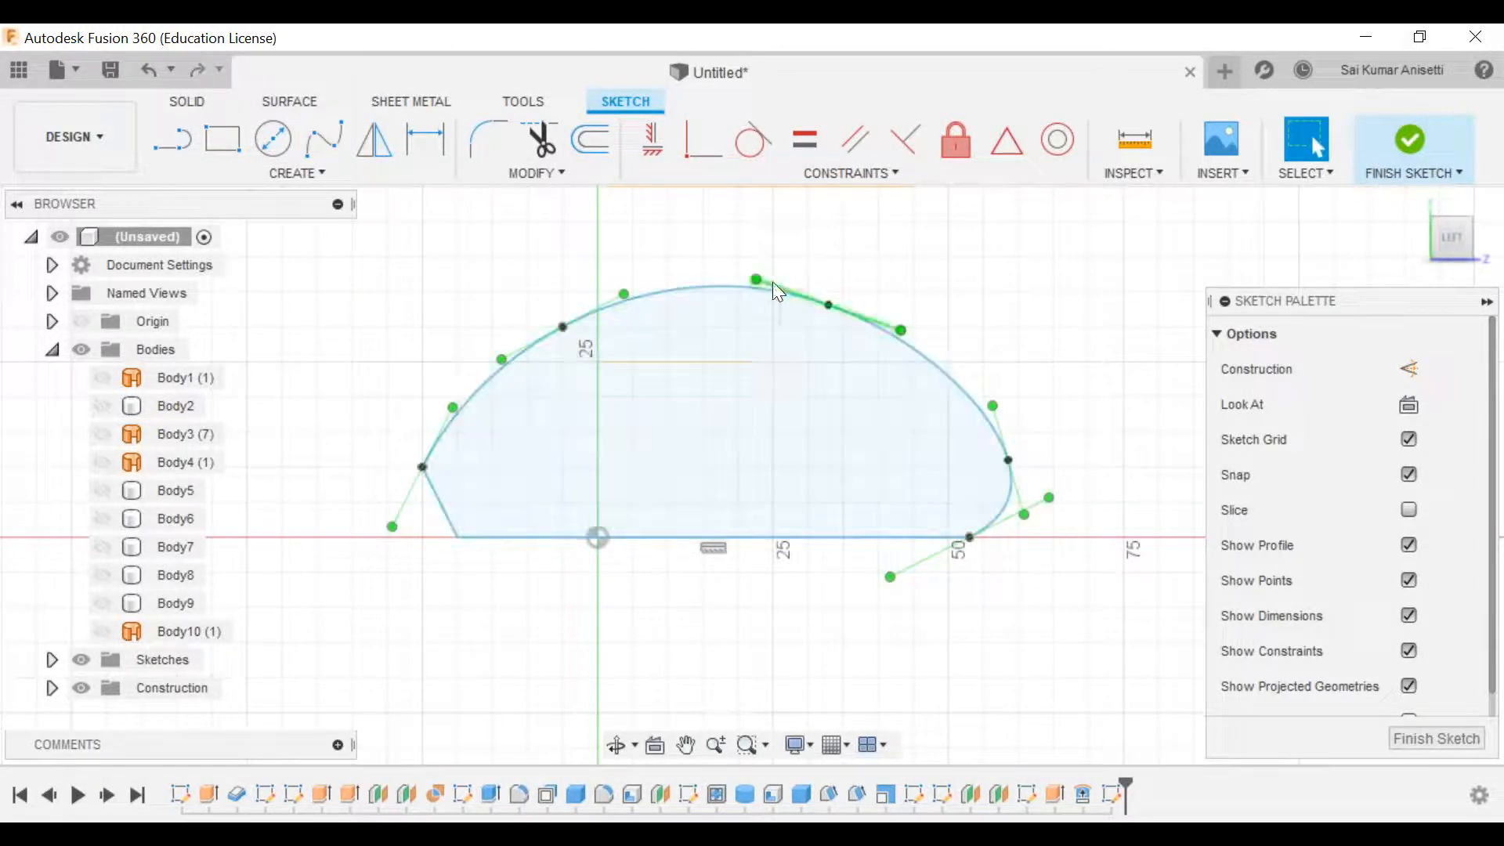
Step: Move the spline's two upper fit points down to flatten the arch, and finish the sketch
drag(822, 306, 807, 361)
drag(558, 329, 613, 377)
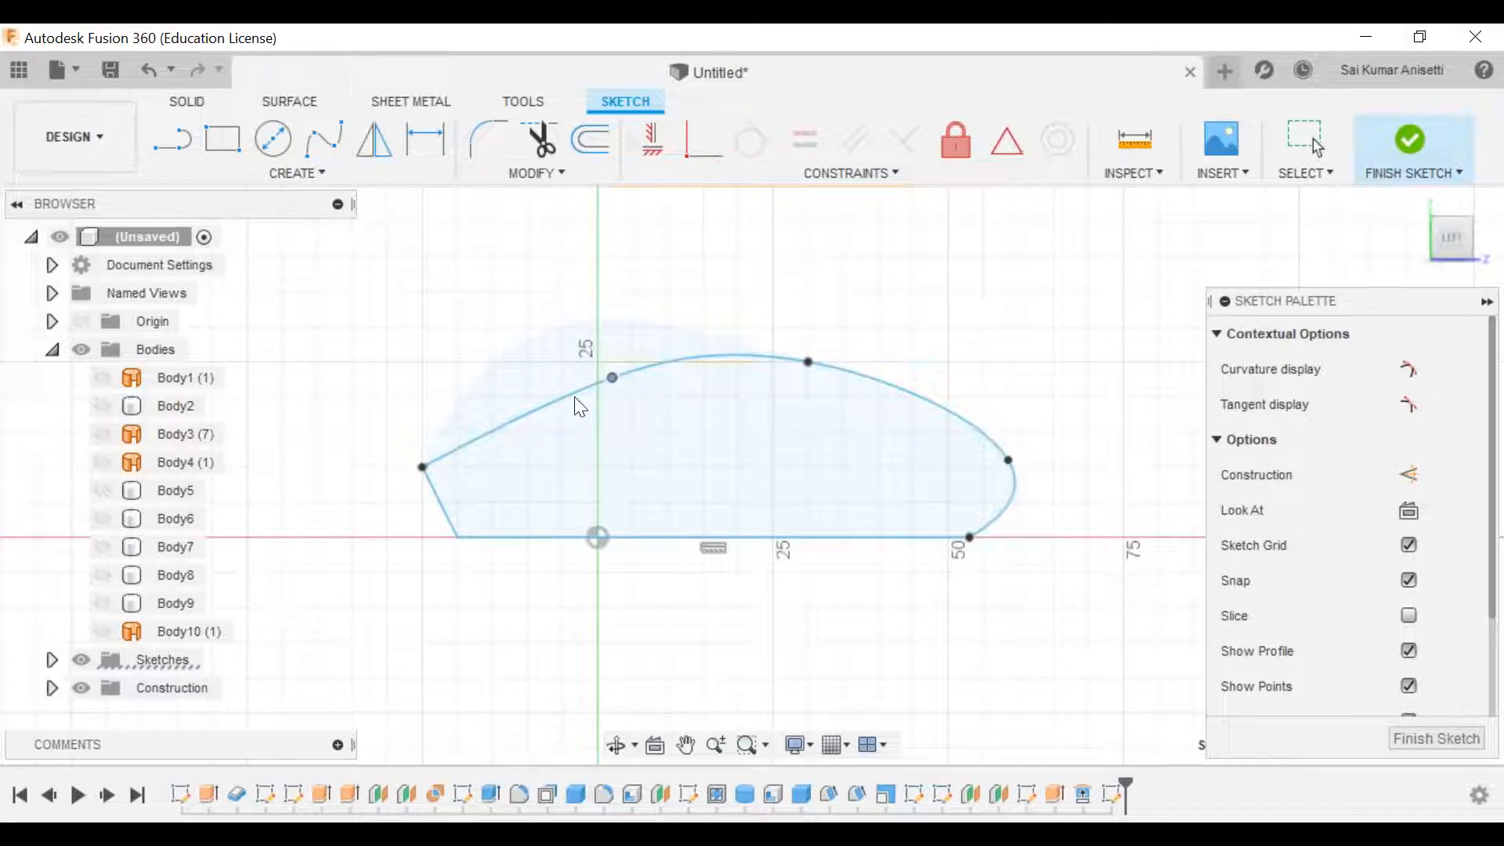
click(1410, 143)
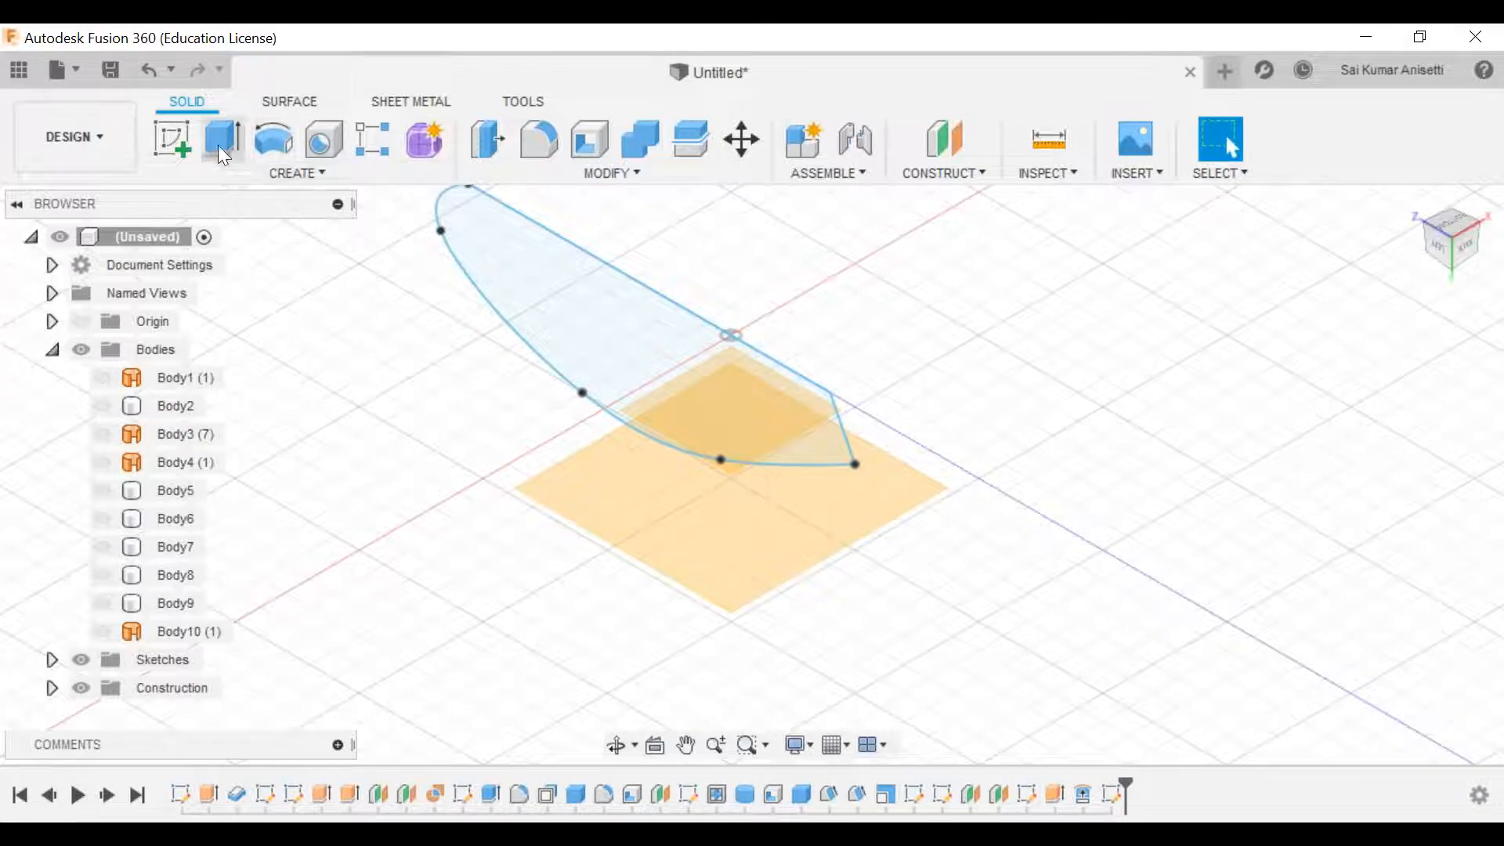
Step: Extrude the arched profile symmetrically by 30 mm per side as a new body
click(773, 384)
key(e)
click(1271, 348)
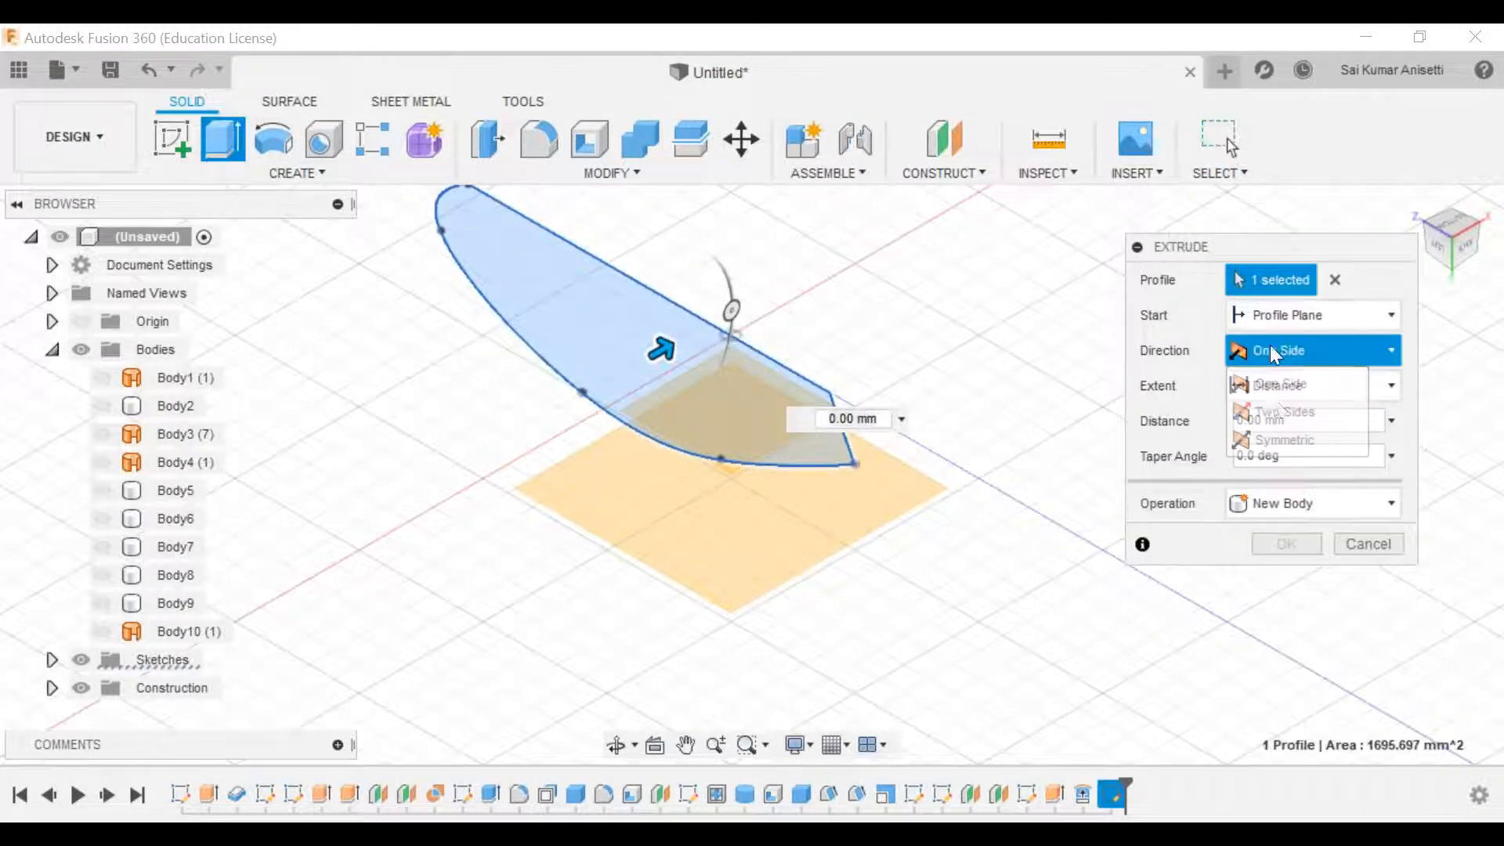
click(1276, 433)
drag(665, 347, 807, 263)
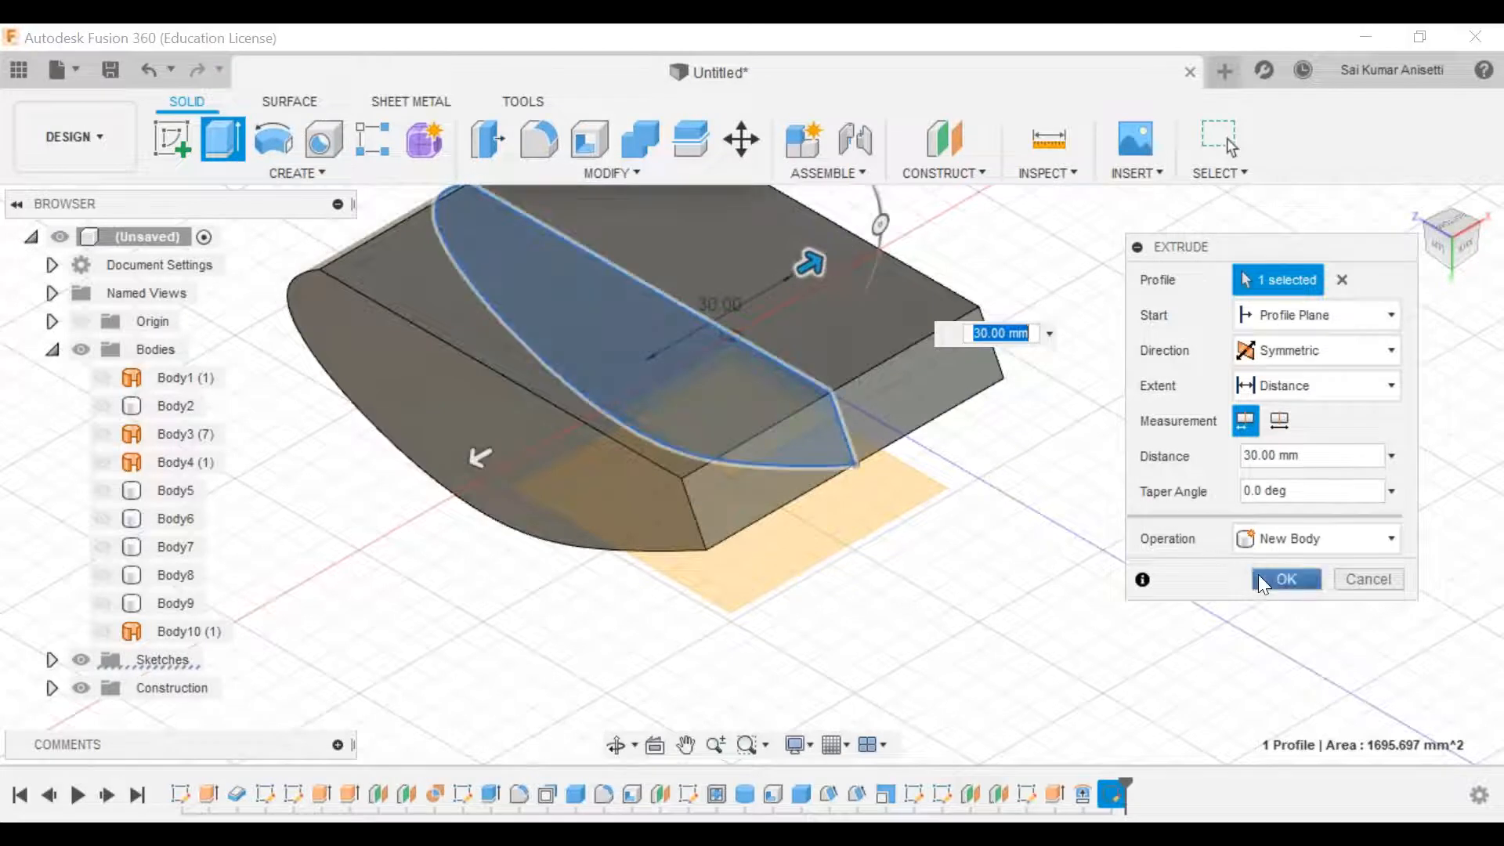
click(1263, 580)
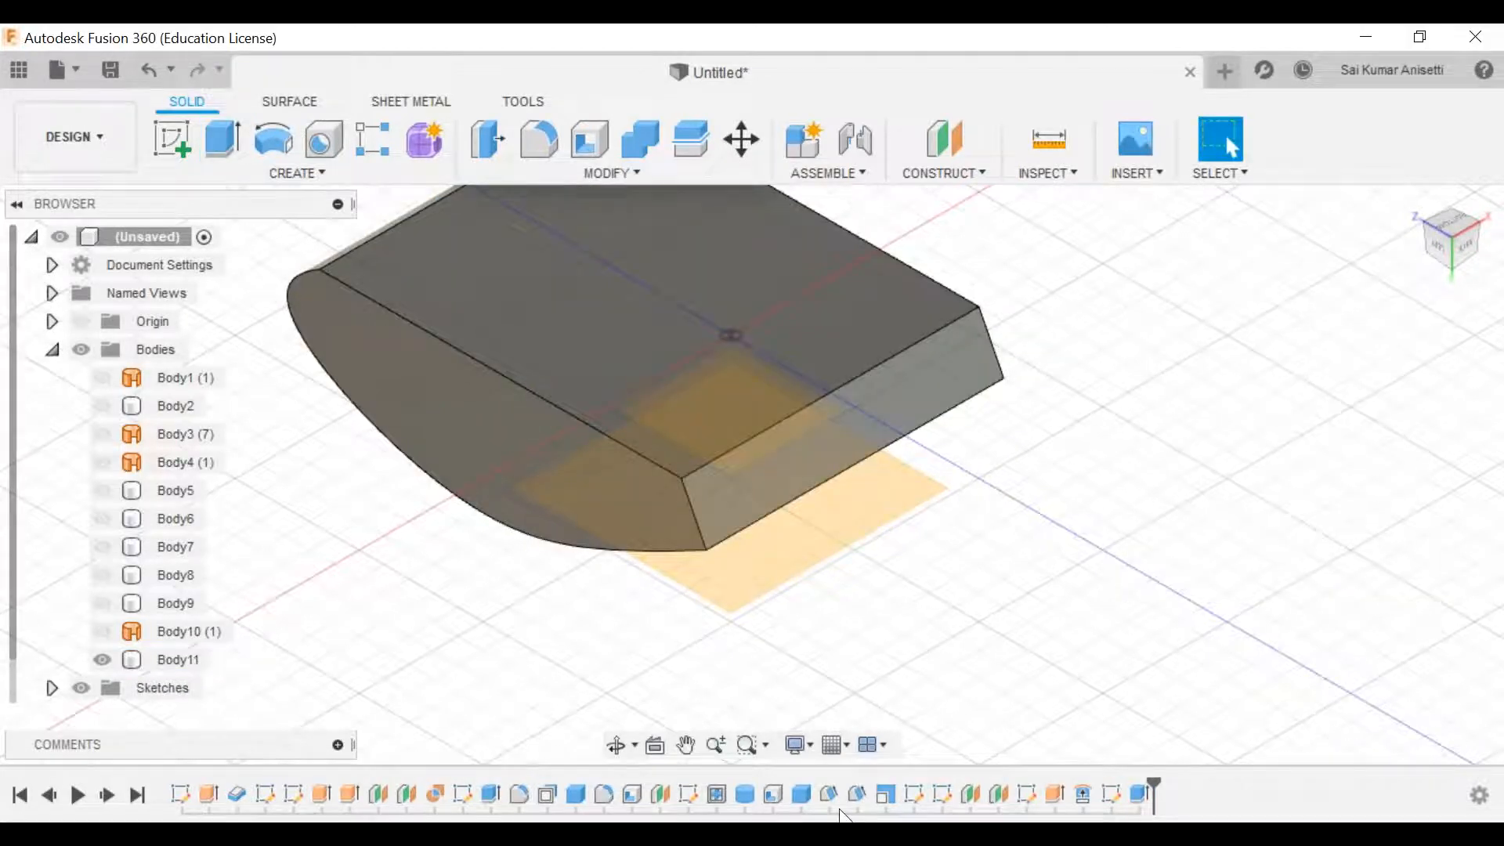
double_click(1141, 798)
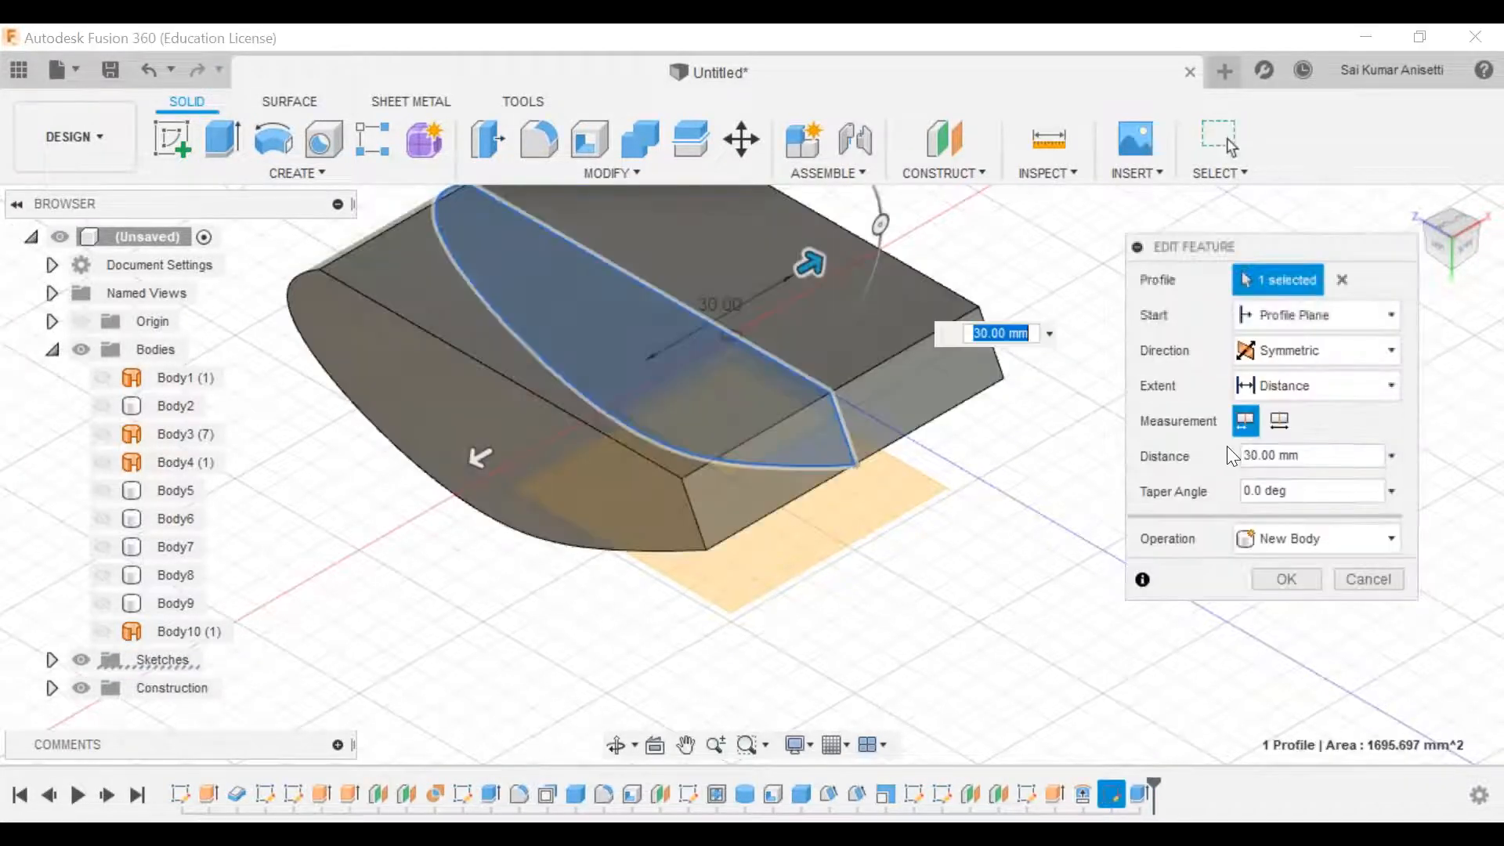
click(1281, 584)
Step: Start a new sketch on the horizontal origin plane, seen from above the arched body
shift+middle_drag(755, 558, 612, 470)
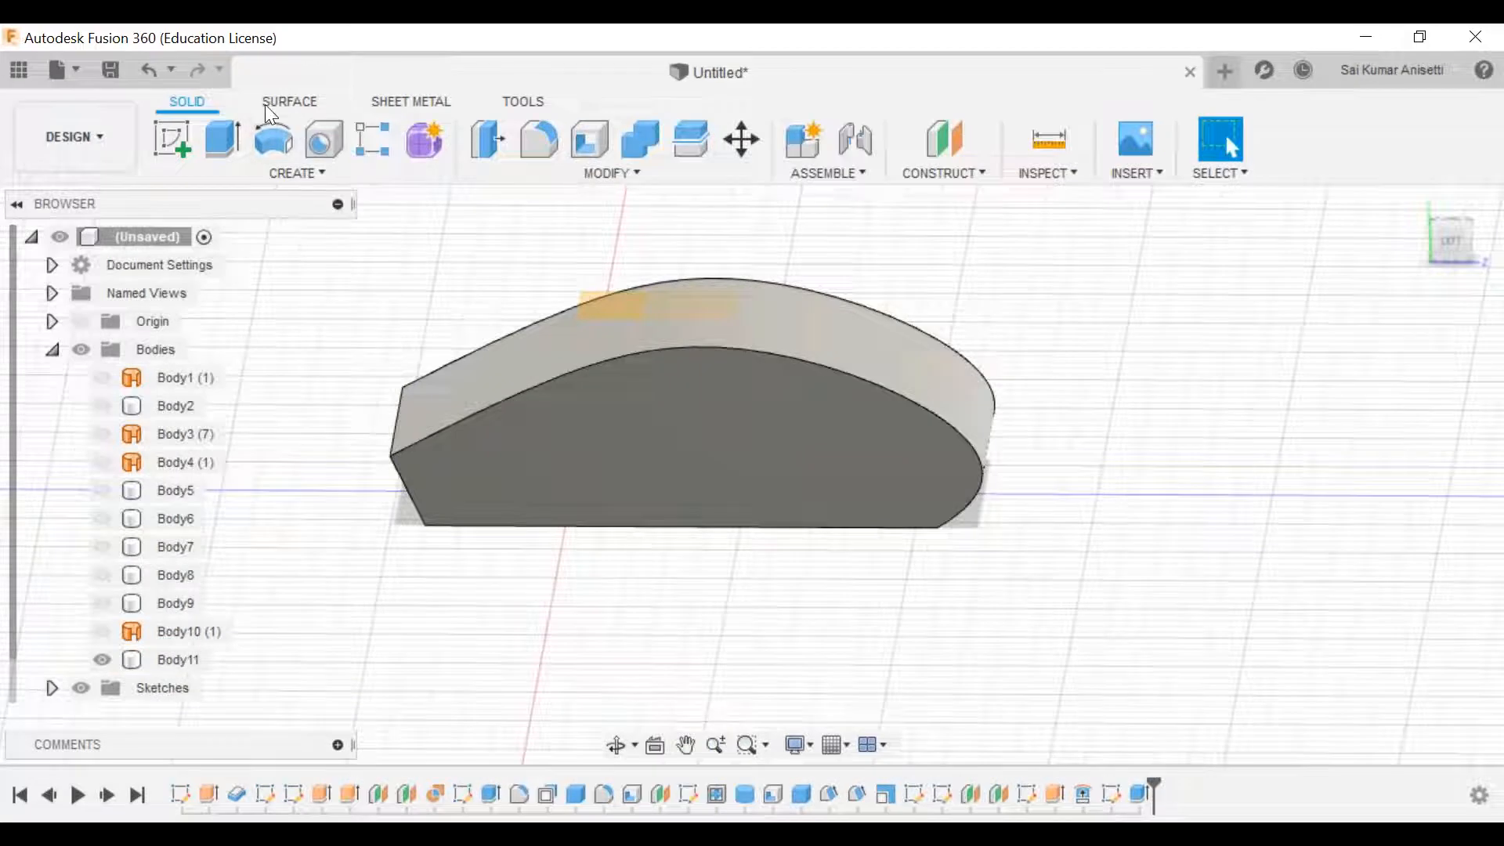
click(172, 135)
click(574, 479)
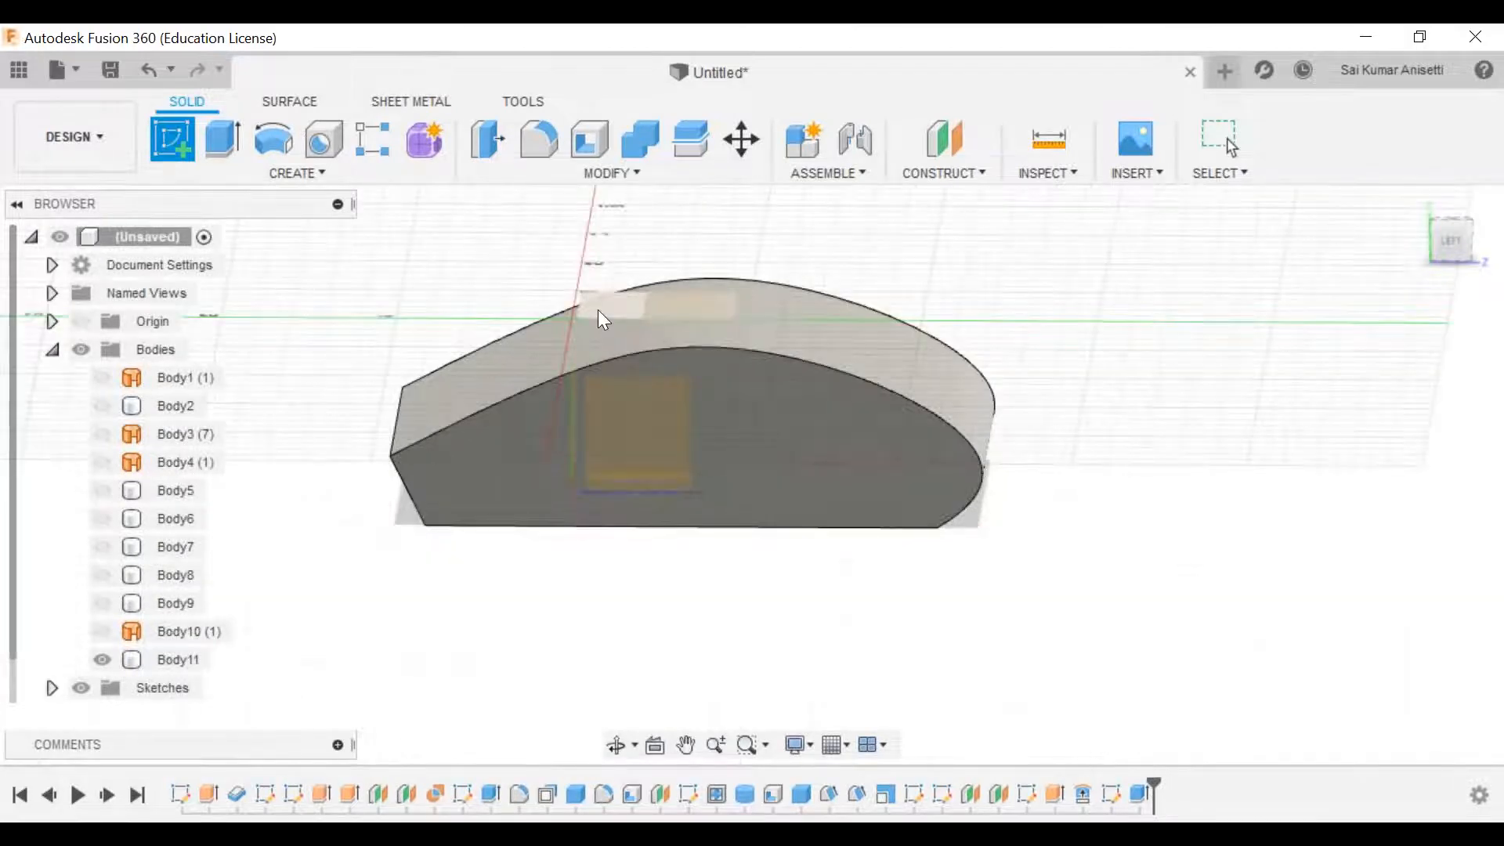
click(565, 423)
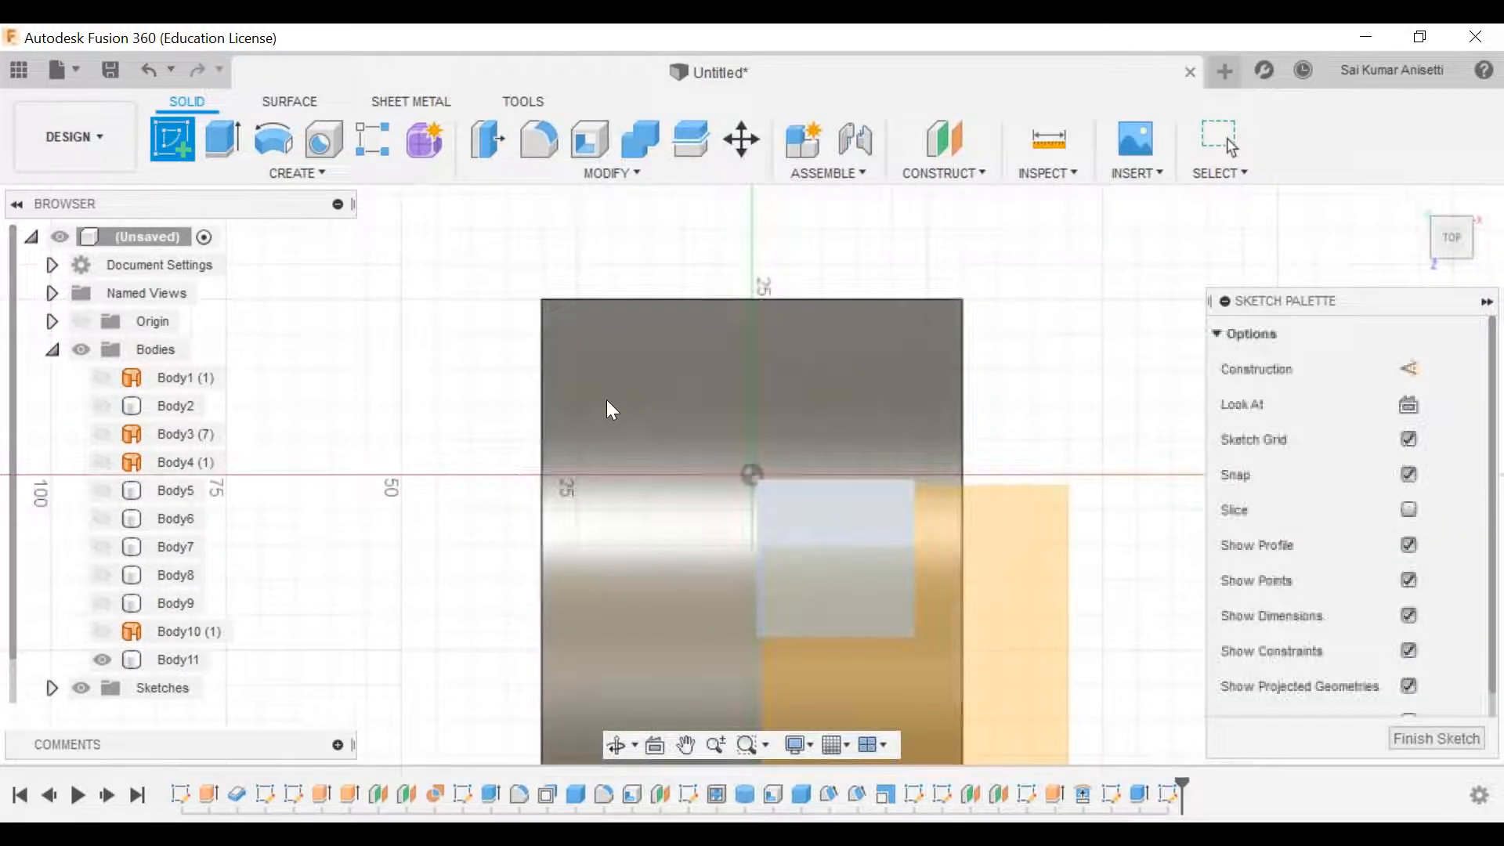
Step: Draw a line about 41 mm down the body's left edge, a tangent arc across to the right edge, and a line up to the corner
click(171, 141)
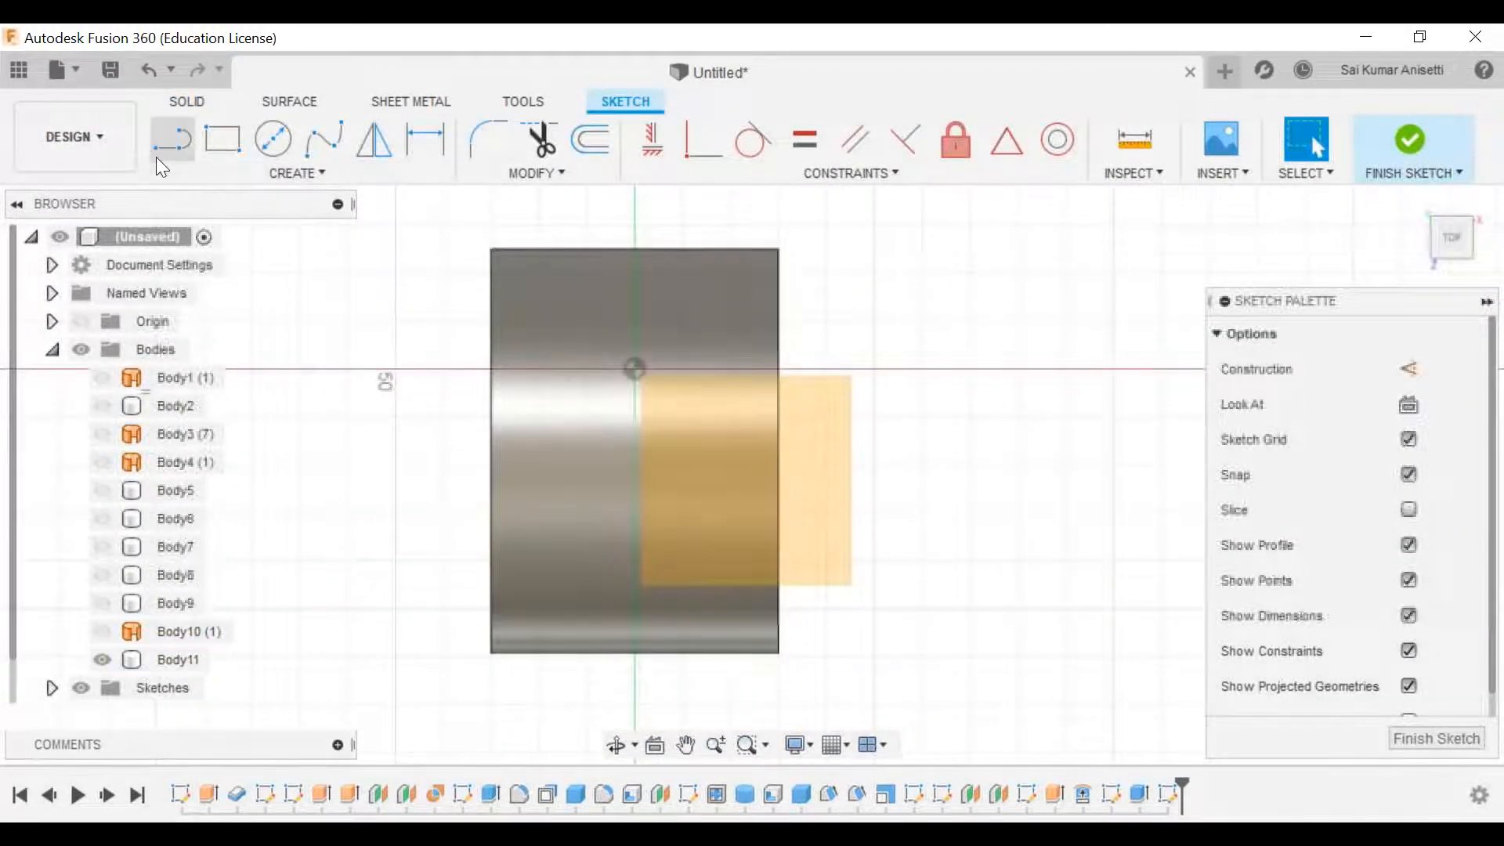
click(492, 247)
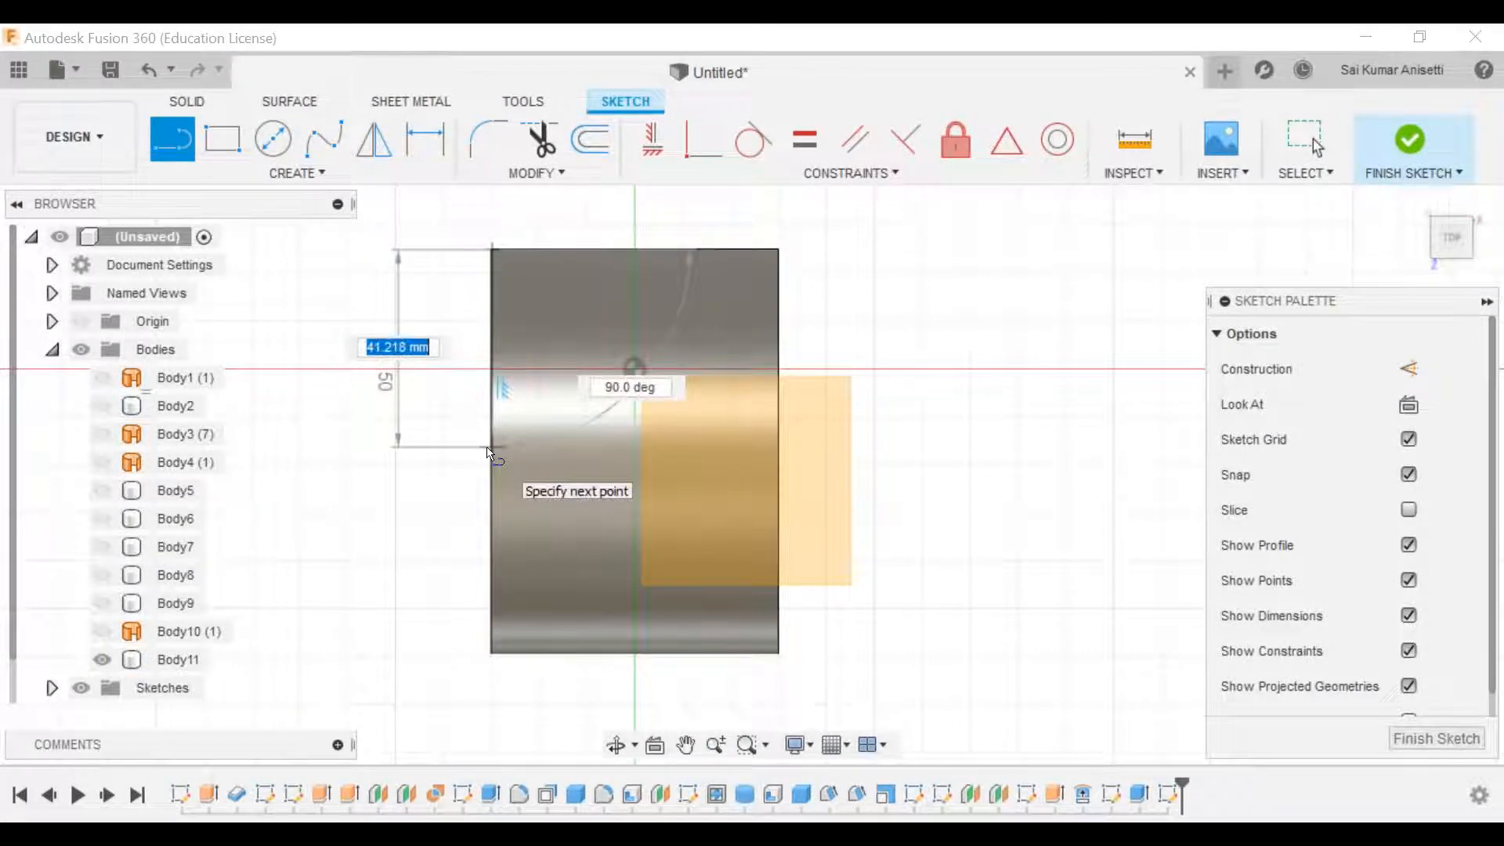
click(491, 448)
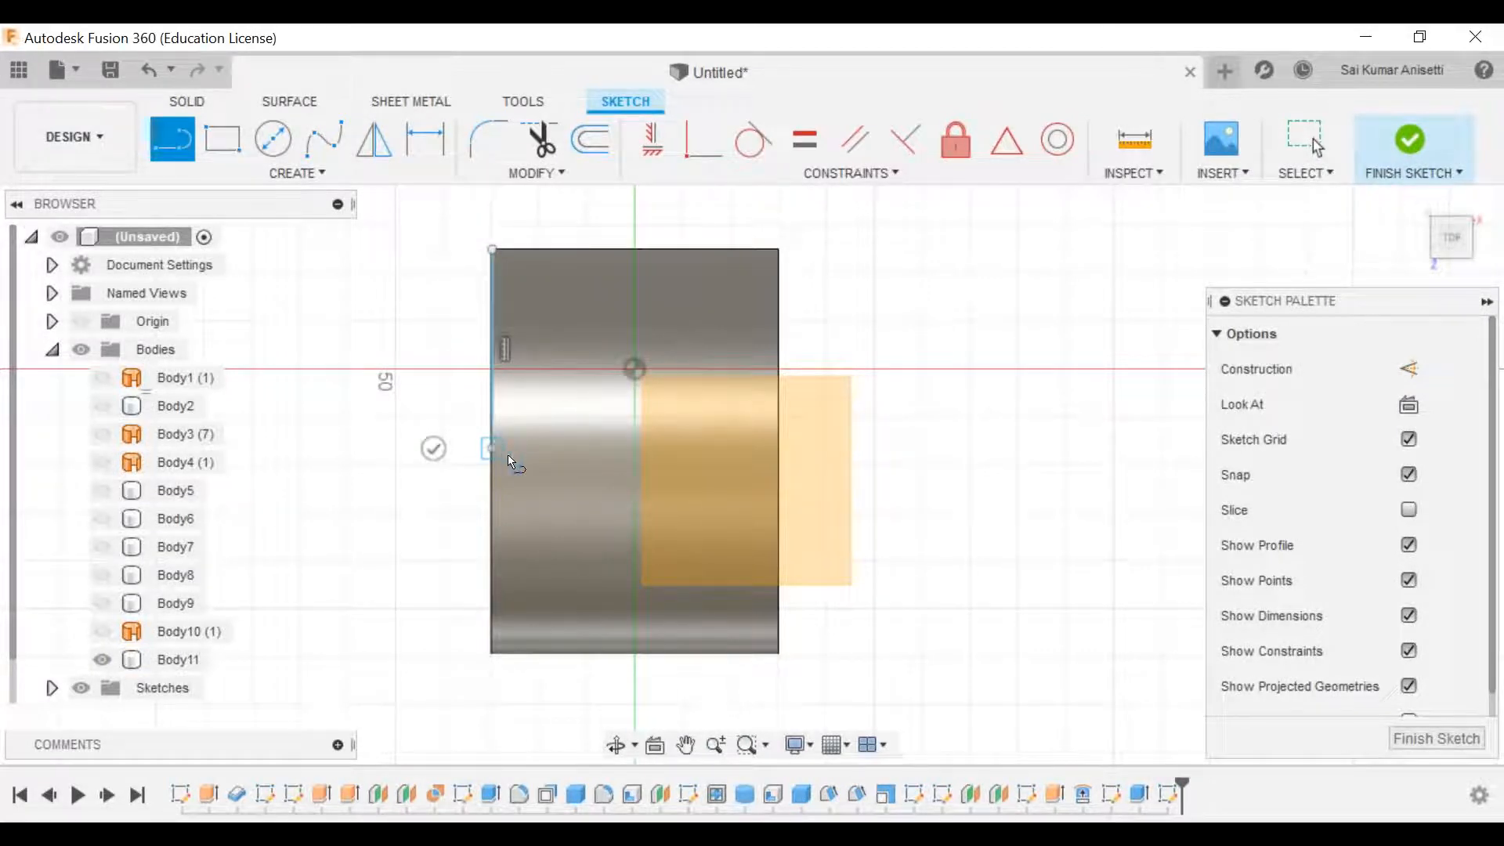
click(779, 444)
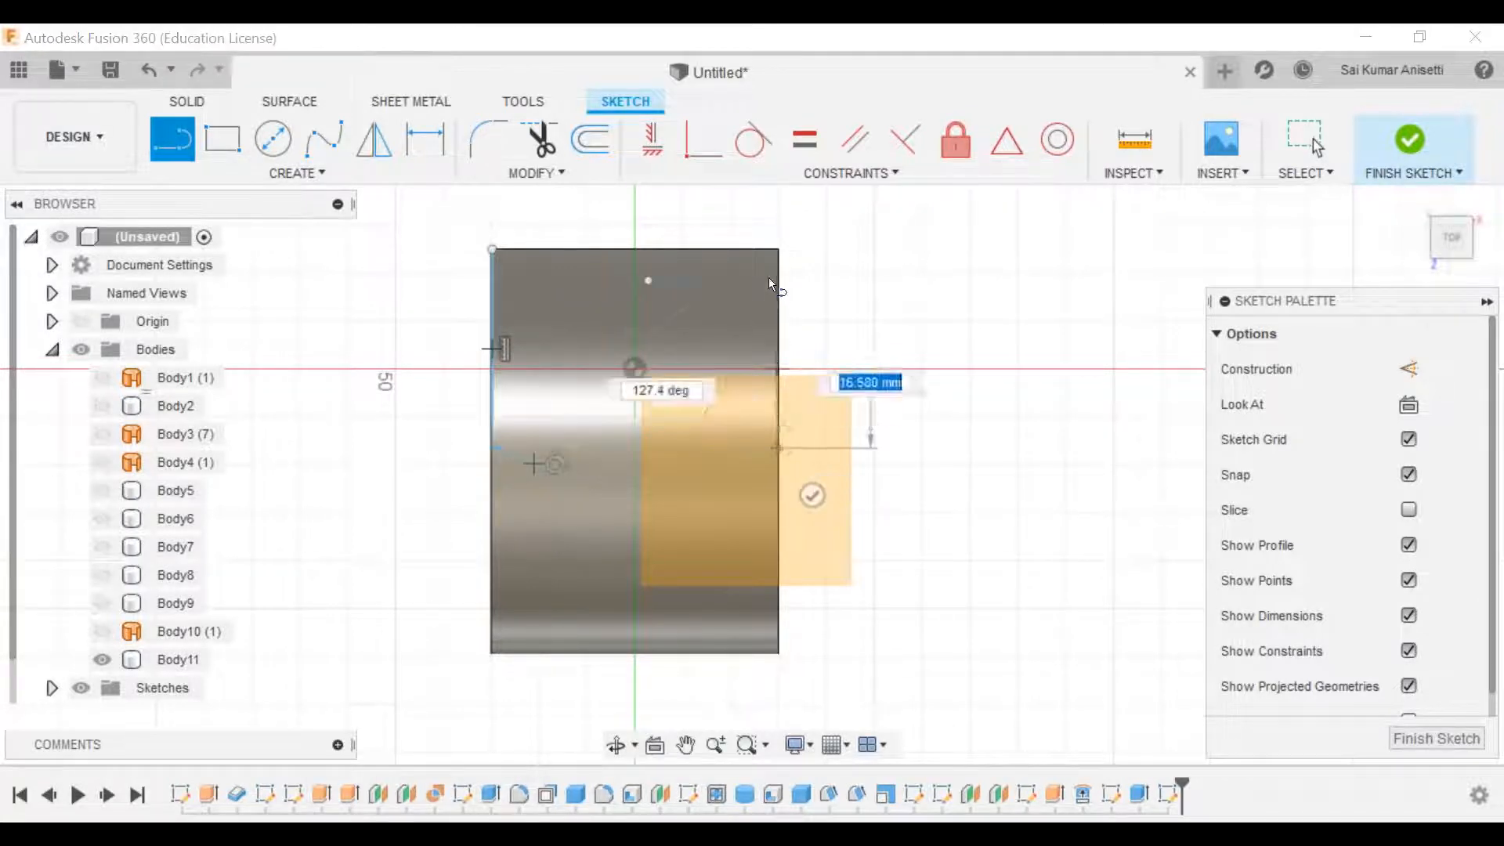
click(778, 249)
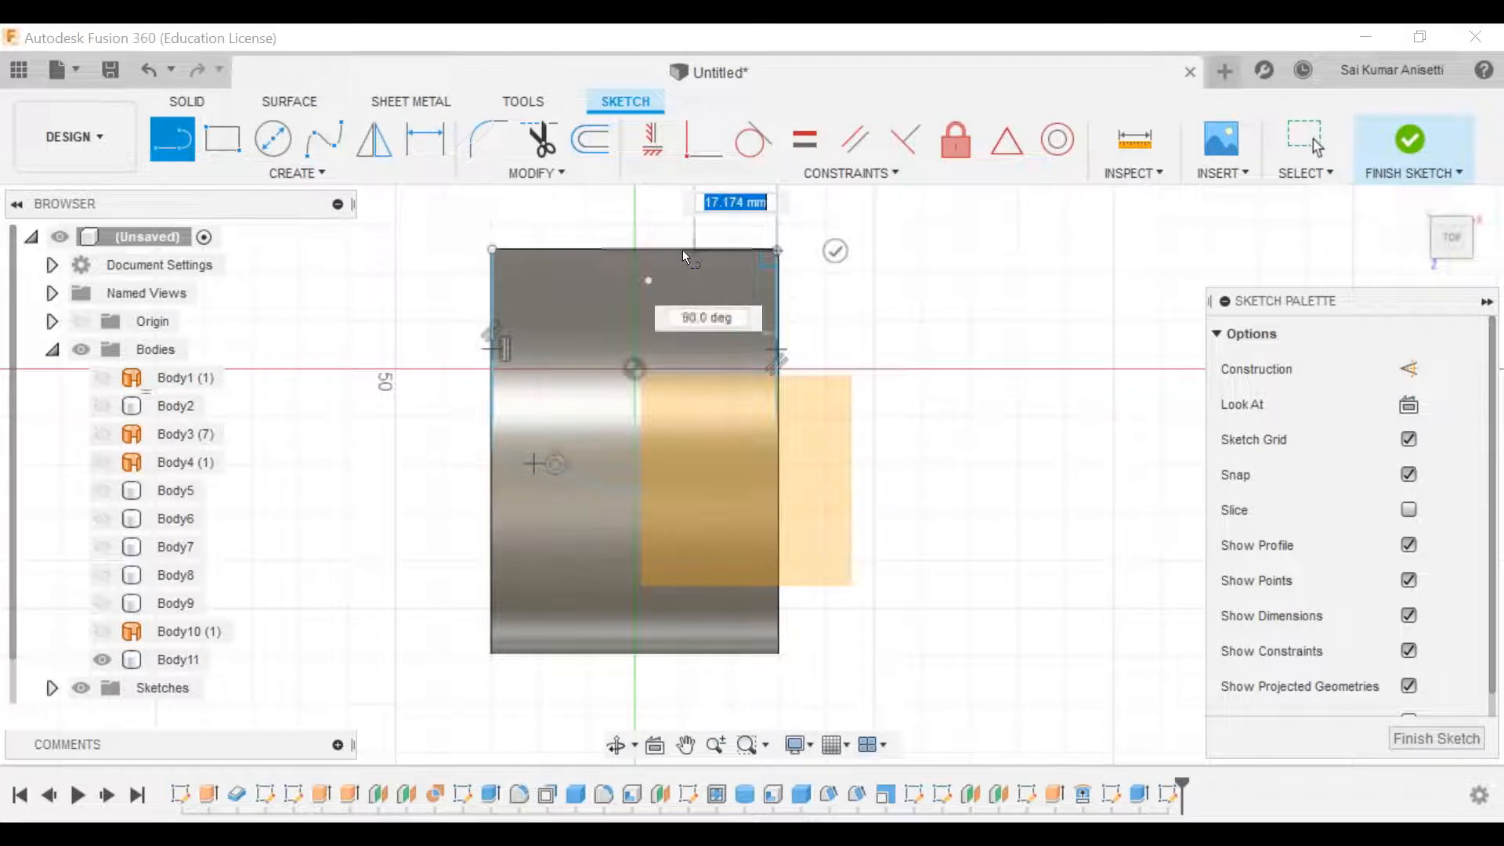
Step: Close the outline along the upper edge with a centred U-shaped notch about 19 mm wide and 25 mm deep along its sides, and finish the sketch
click(679, 249)
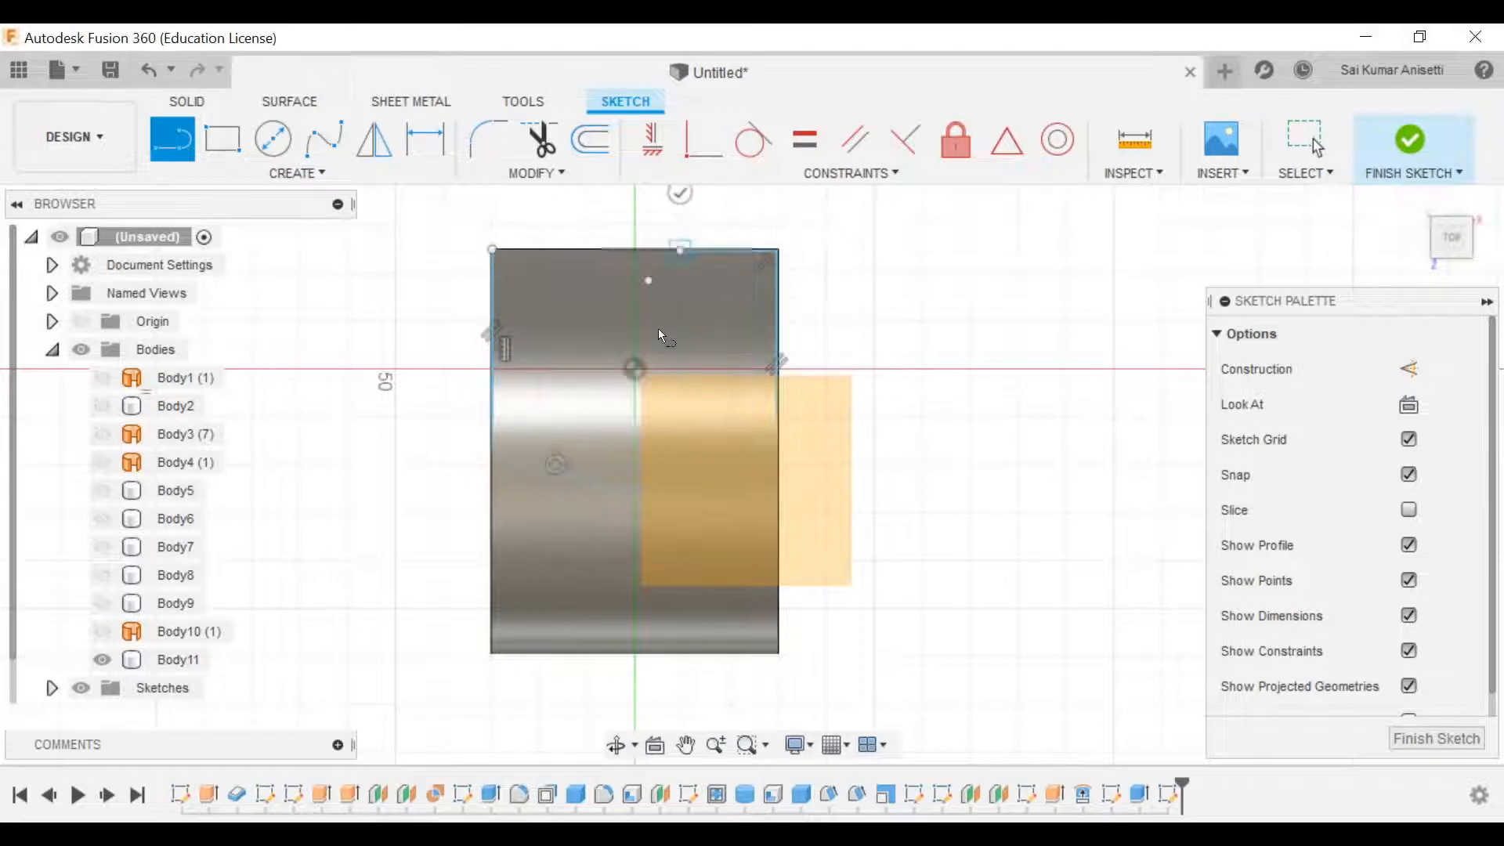
click(681, 369)
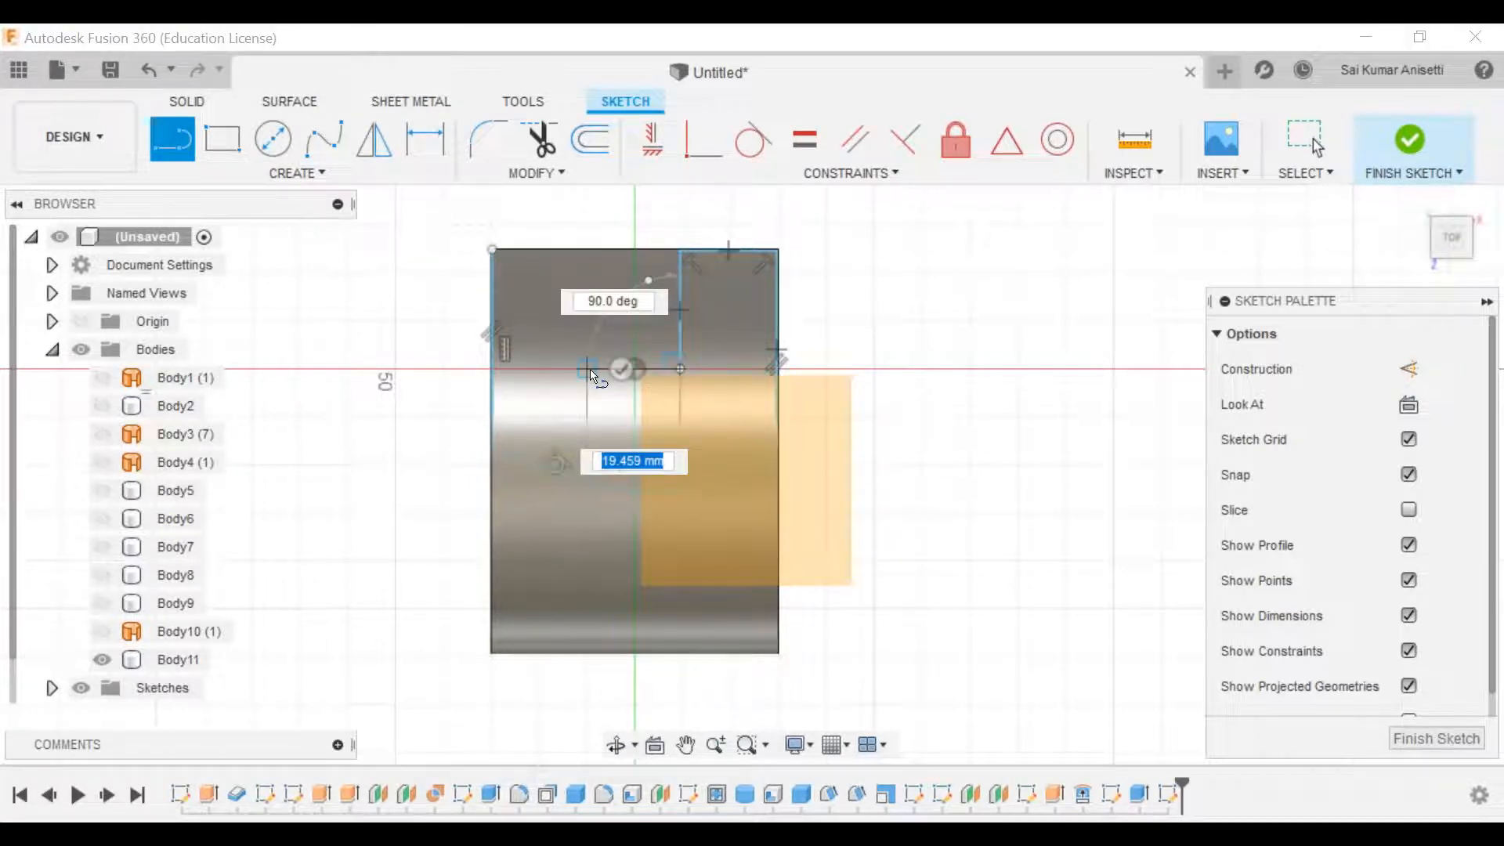
mouse_move(591, 370)
mouse_down()
mouse_move(606, 393)
mouse_move(587, 369)
mouse_up()
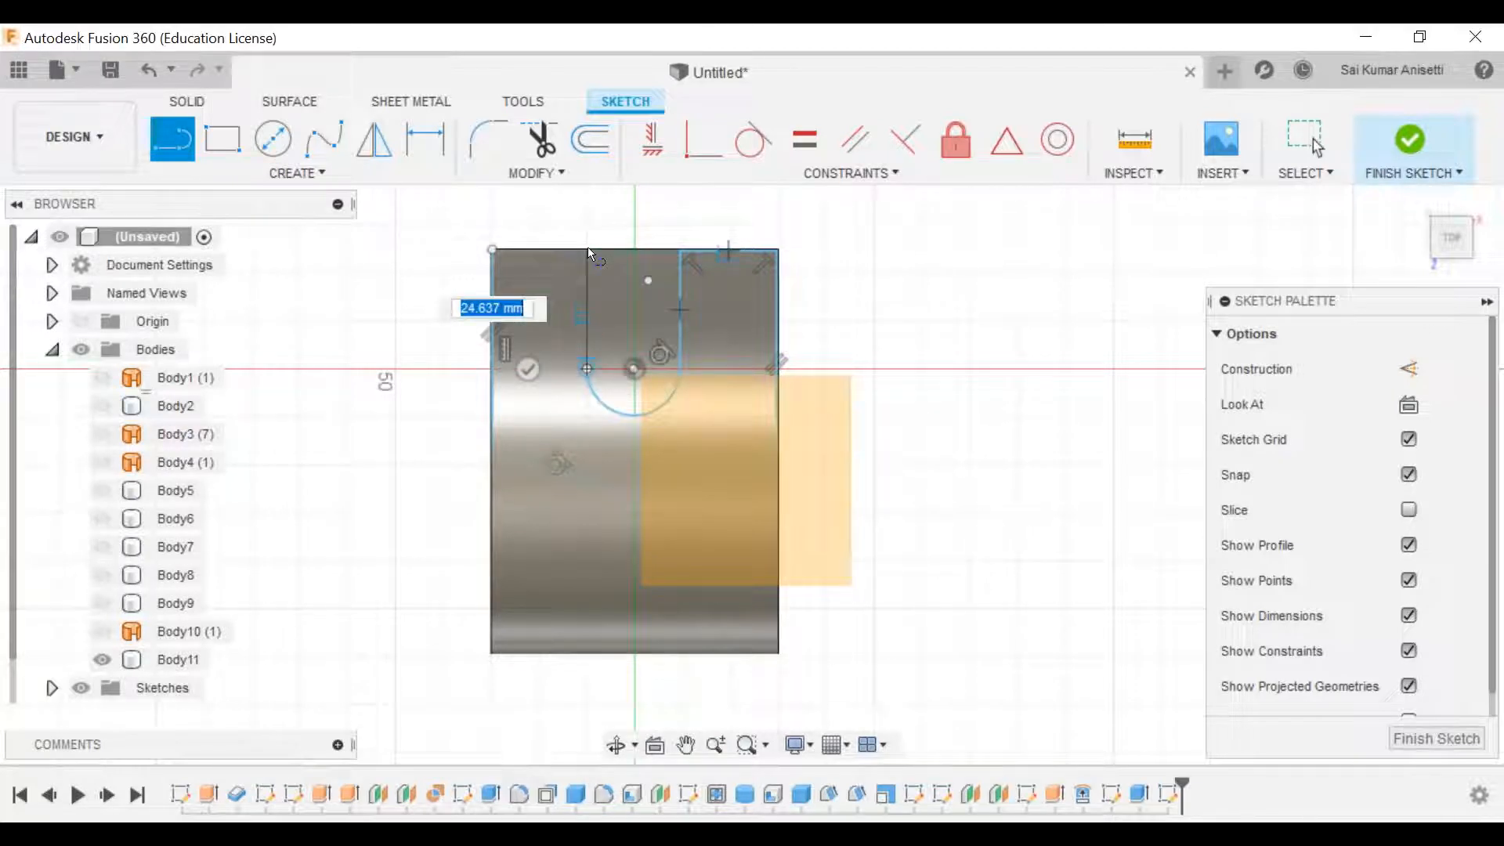
click(588, 249)
click(492, 249)
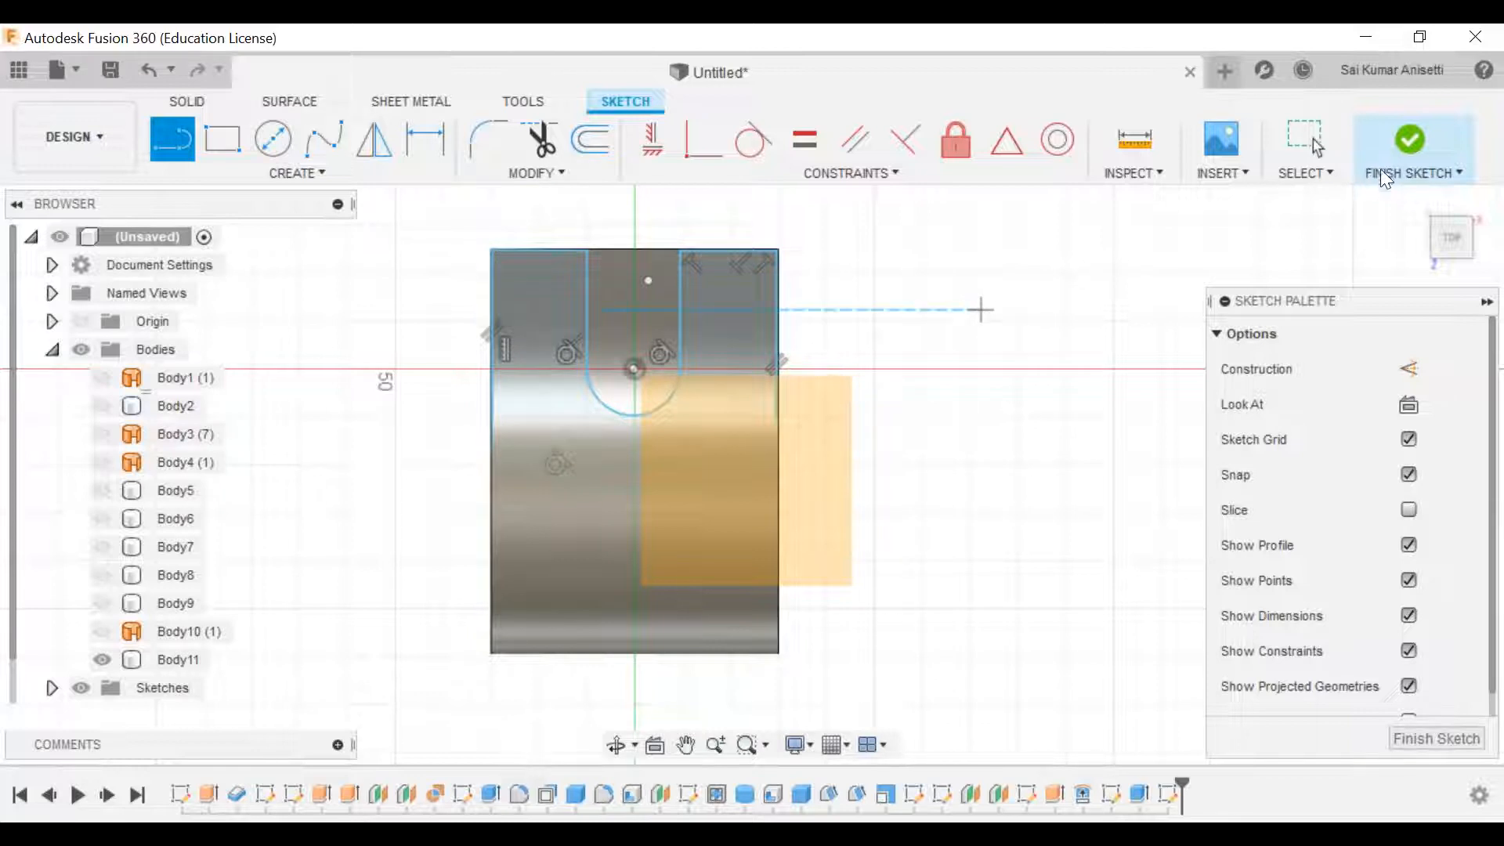
key(Escape)
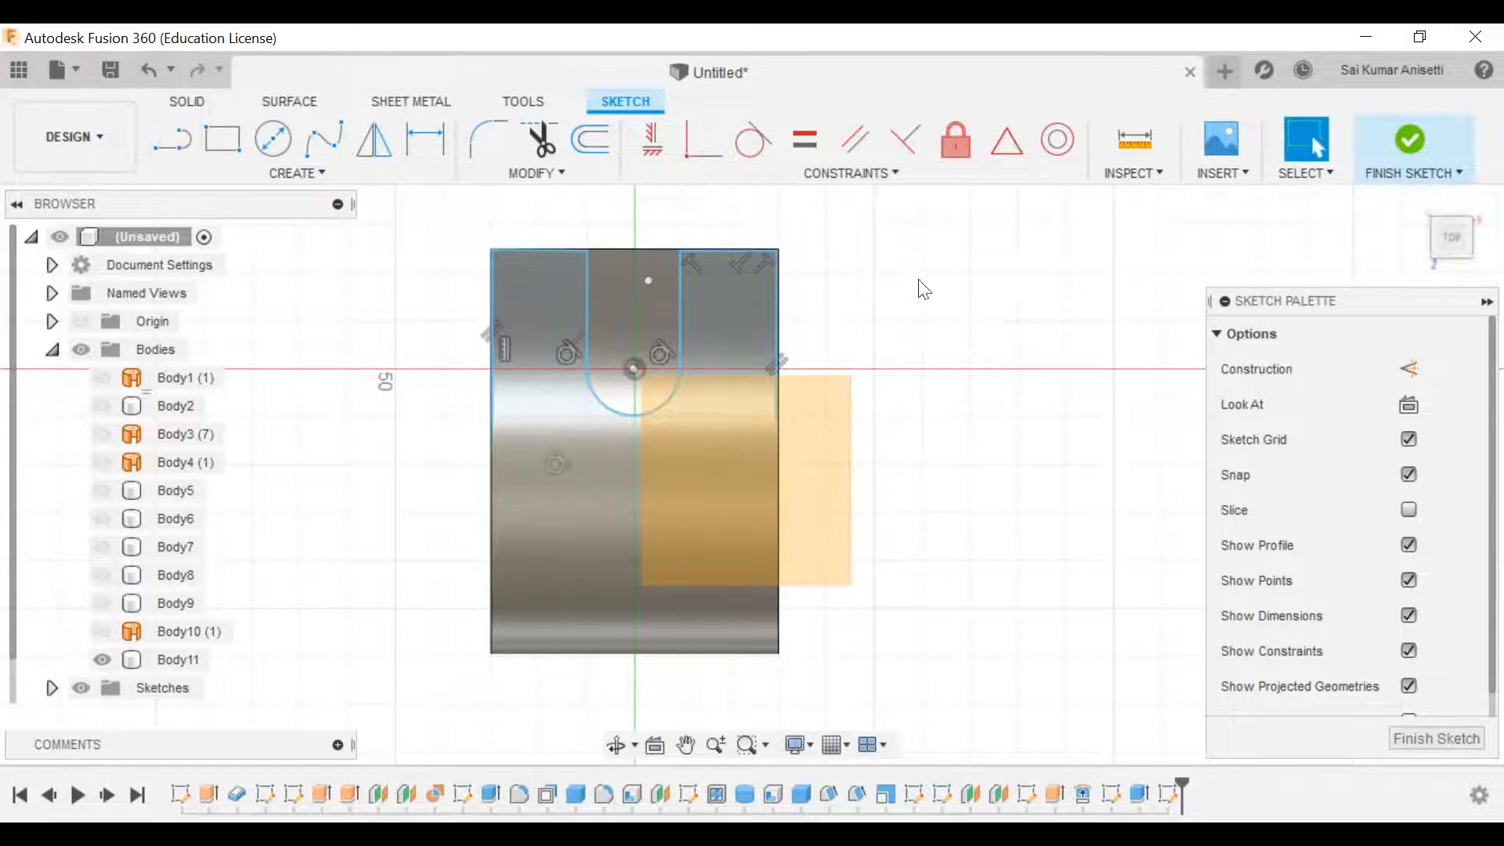
click(1411, 145)
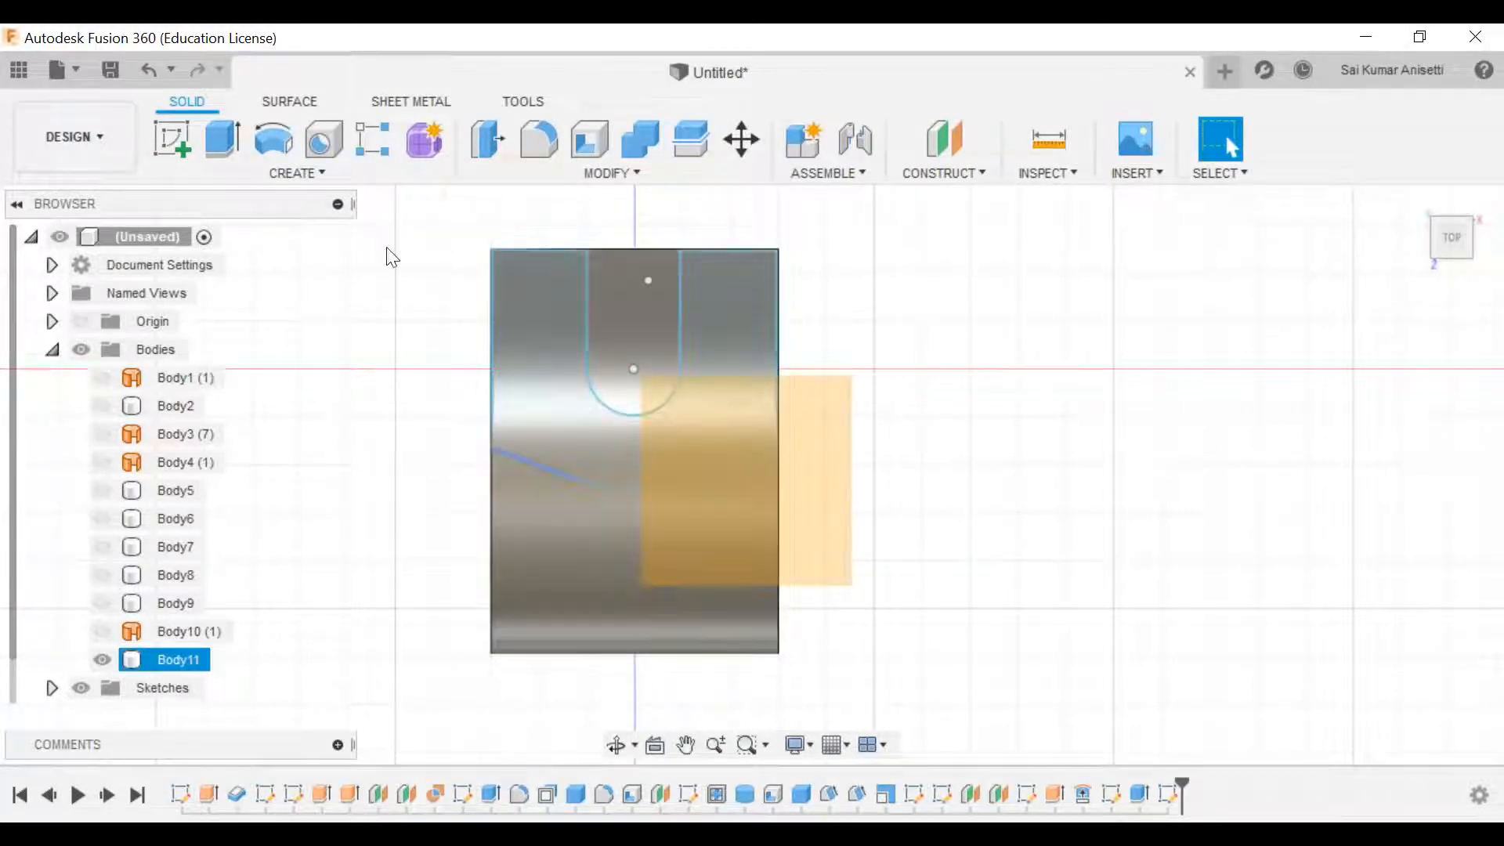
Step: Extrude the whole notched sketch chain as a surface, symmetrically by 50 mm per side, as a new body passing through the arched body
click(284, 99)
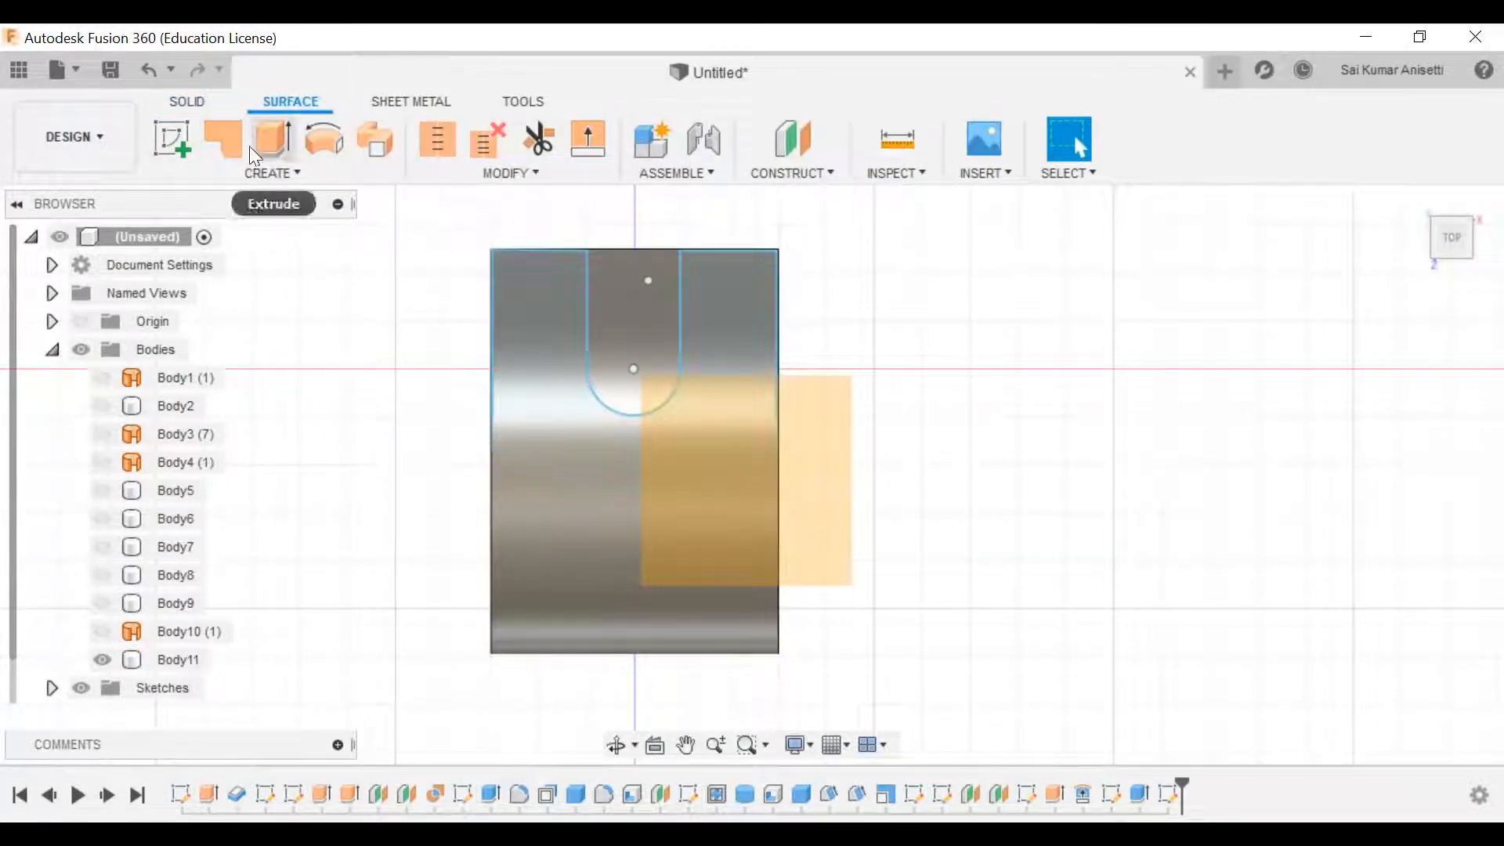
click(244, 173)
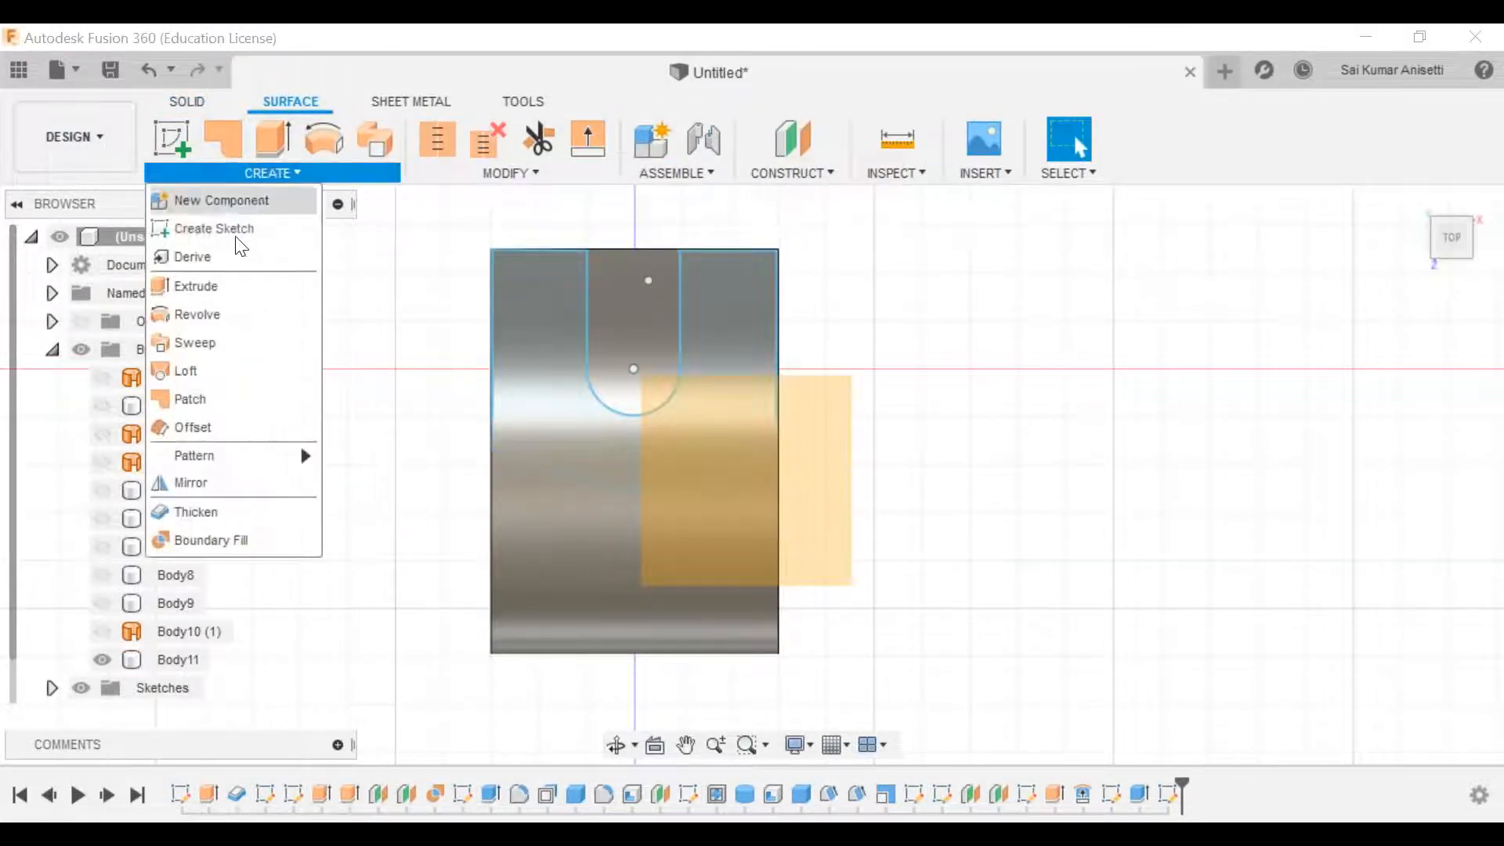
click(236, 285)
click(579, 481)
click(580, 481)
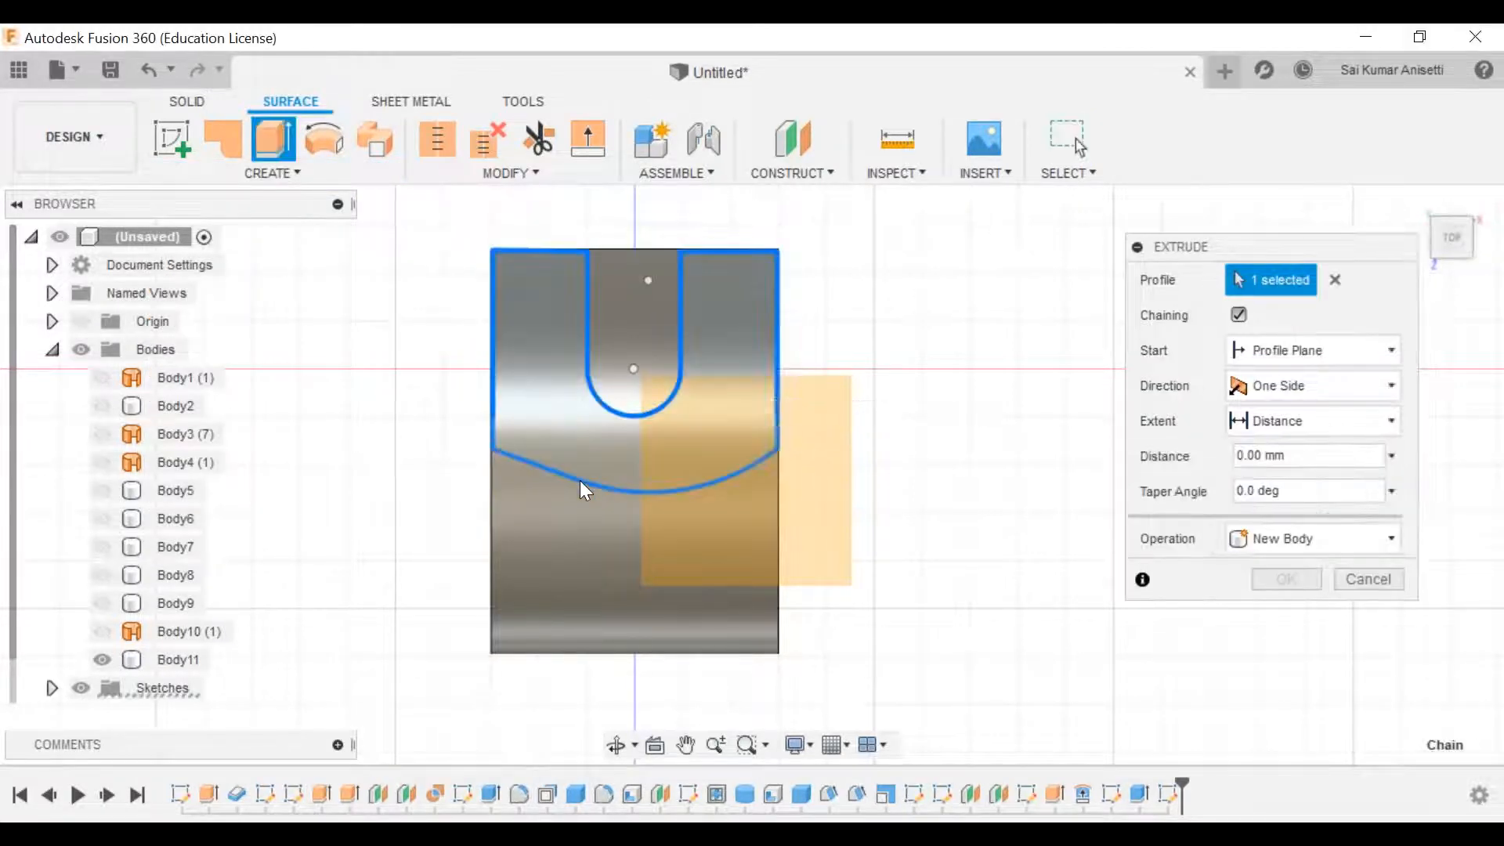
shift+middle_drag(799, 519, 478, 451)
click(488, 435)
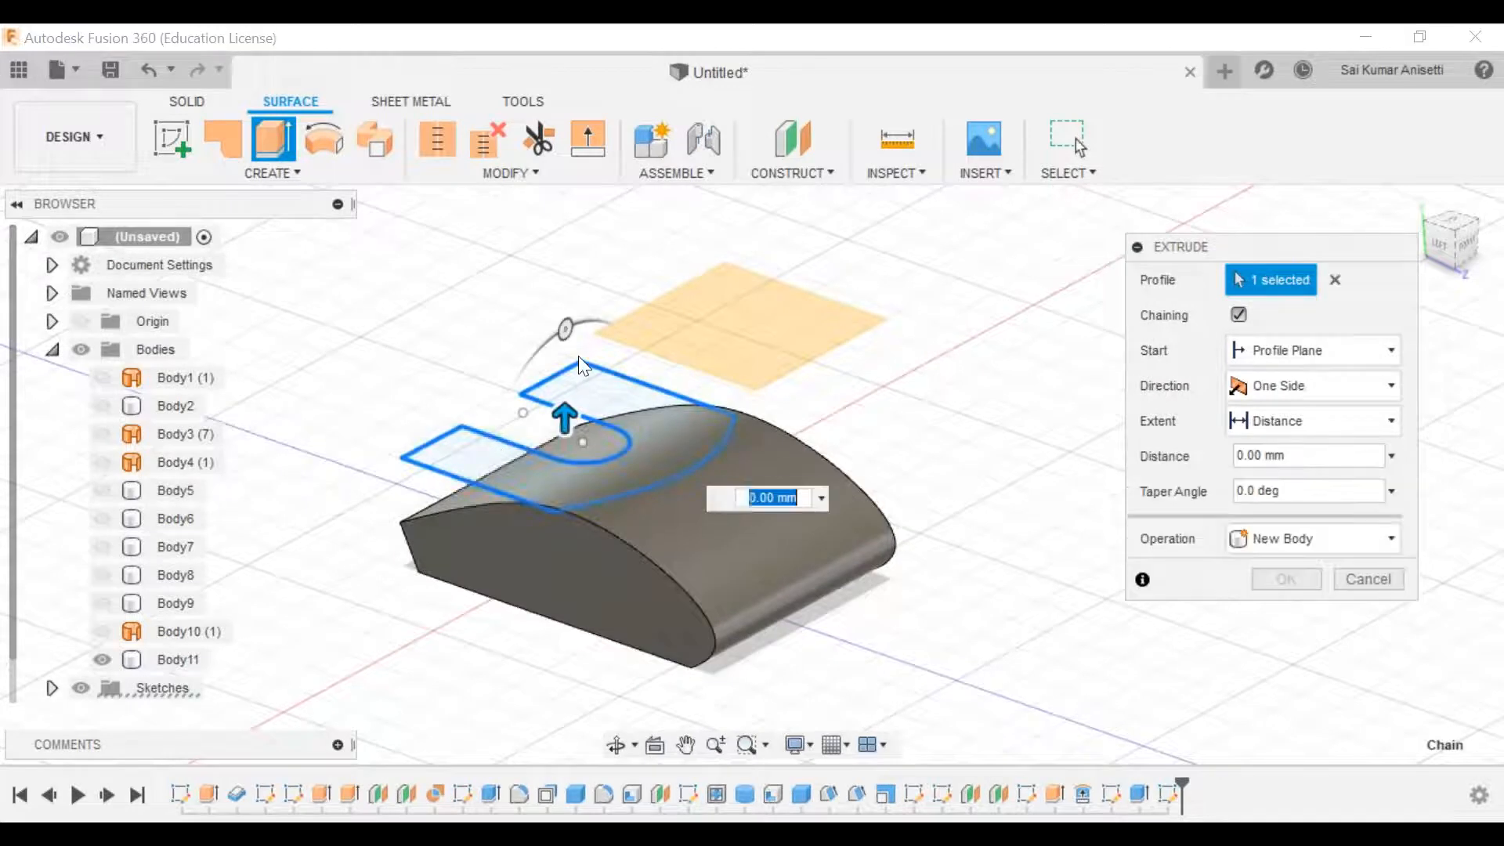
drag(563, 407, 565, 196)
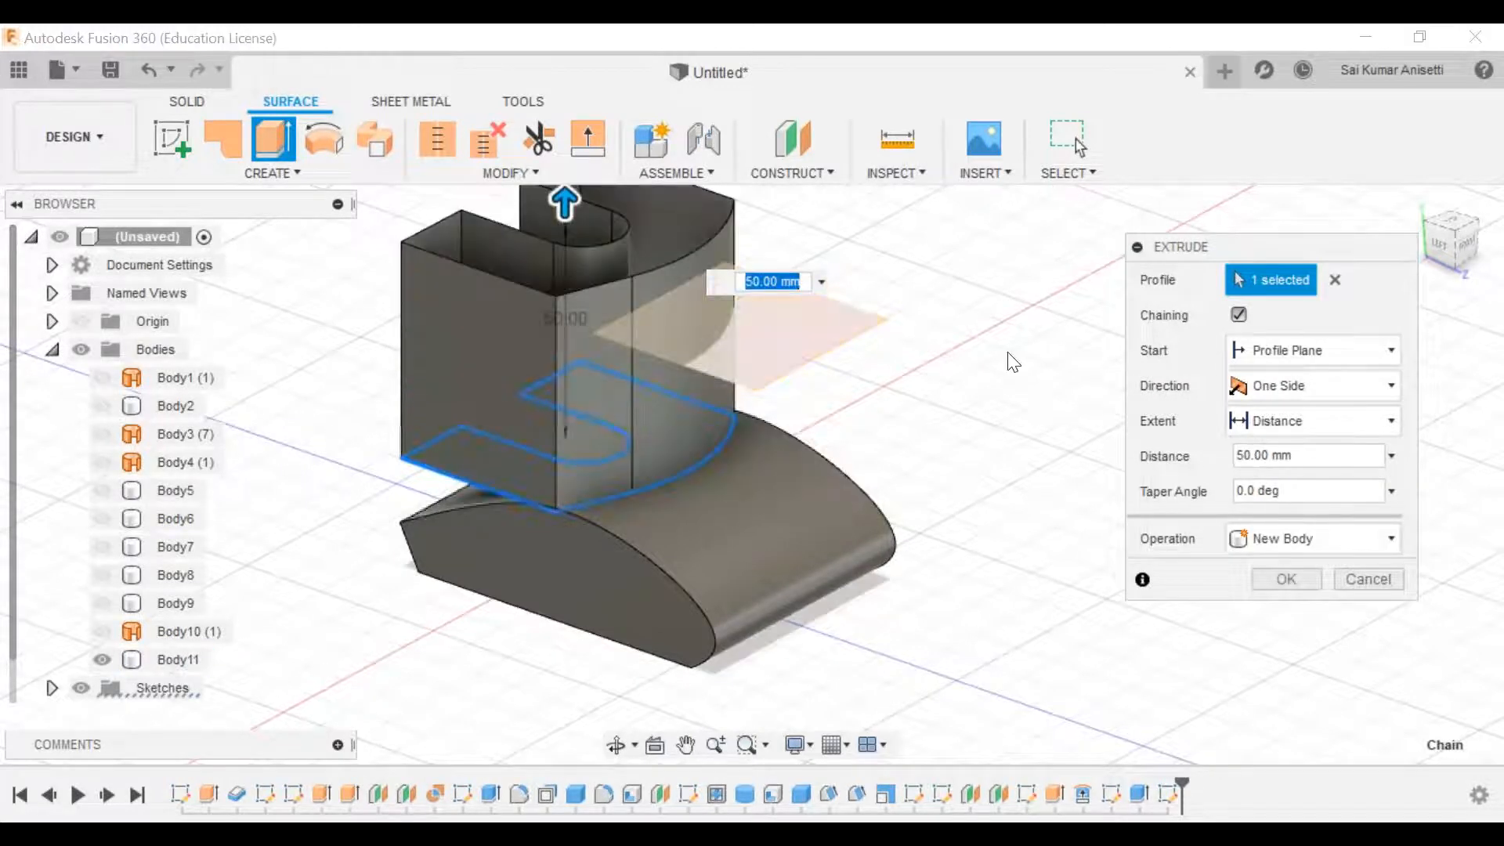
click(1382, 385)
click(1327, 471)
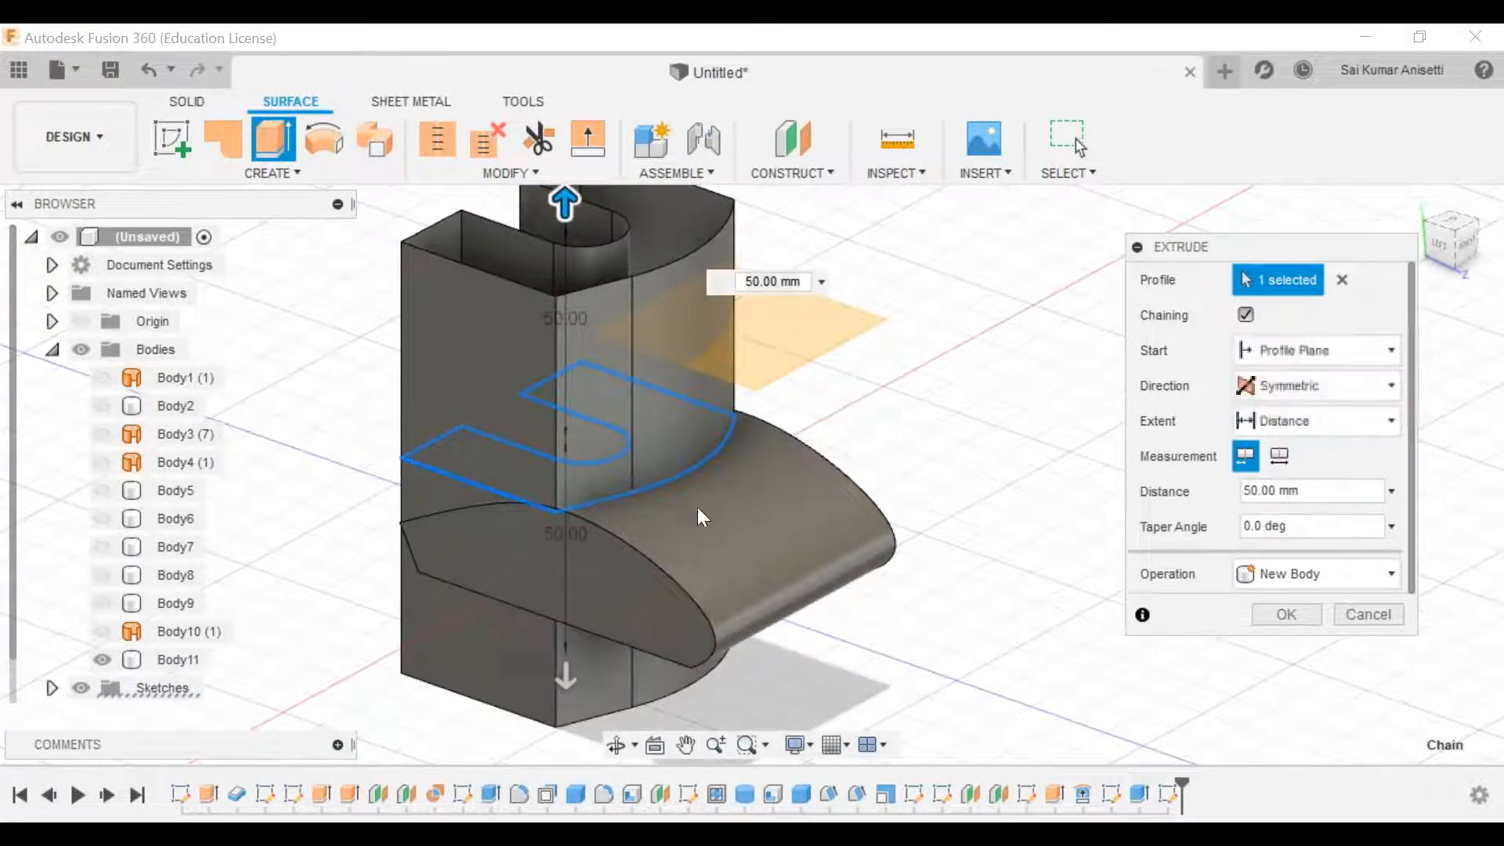
middle_drag(679, 465, 601, 472)
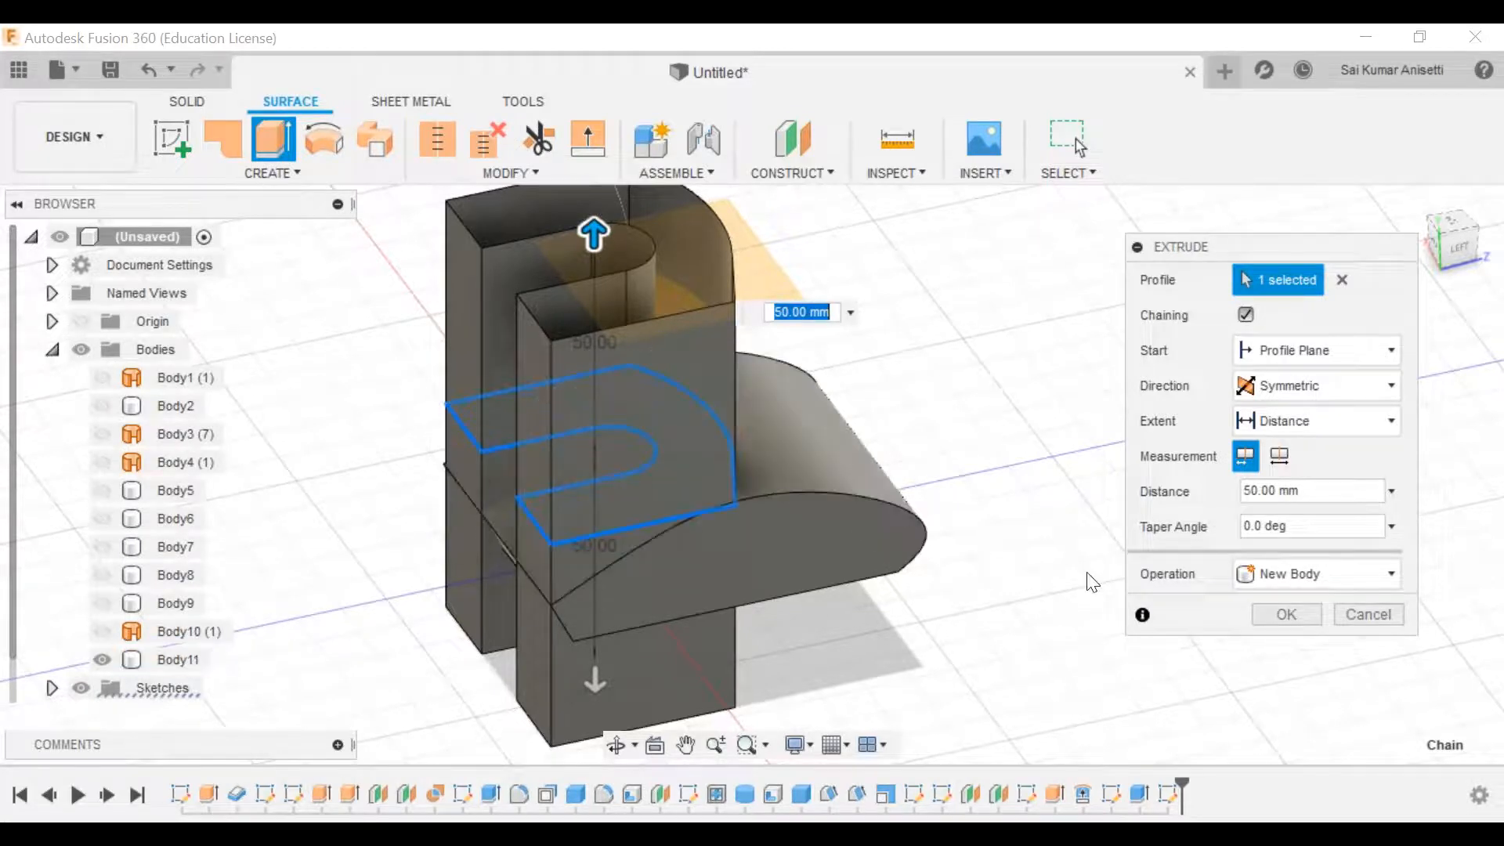
click(1285, 614)
Step: Start a Split Face operation and choose the arched body's curved top face as the face to split
middle_drag(940, 517, 645, 440)
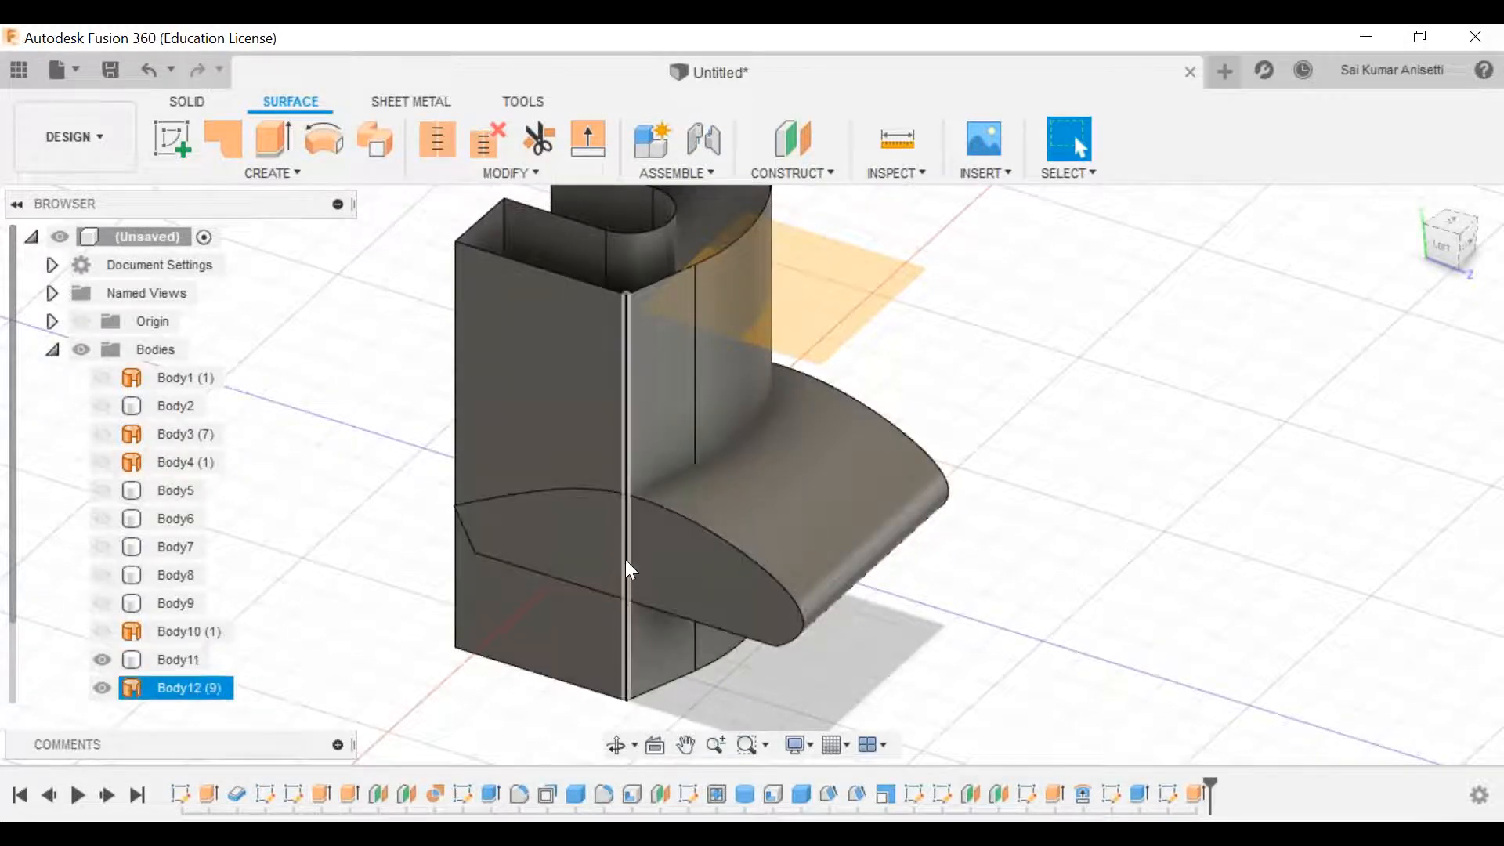
shift+middle_drag(662, 571, 793, 576)
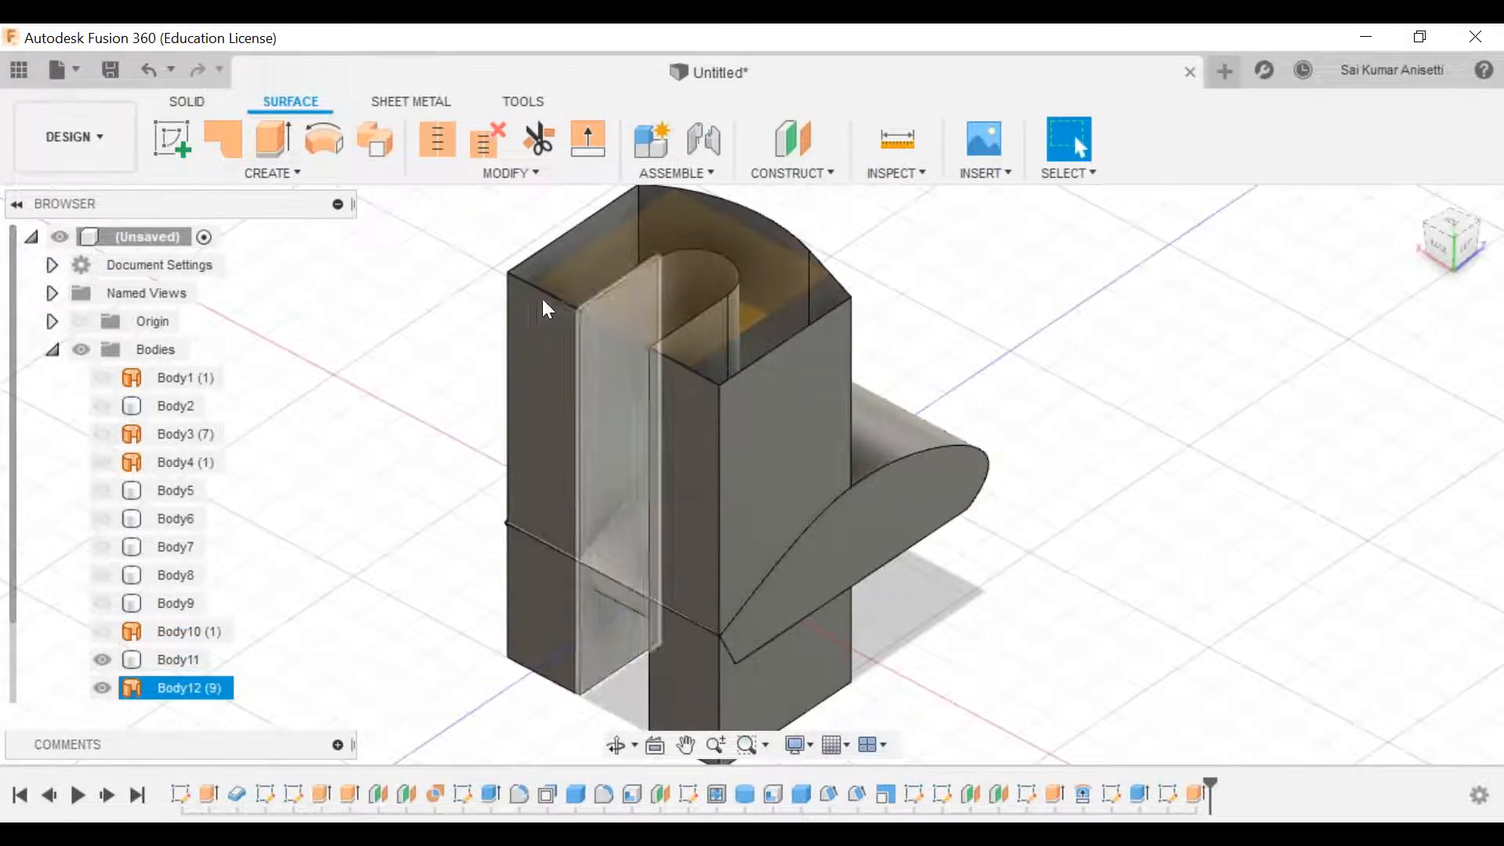
click(194, 107)
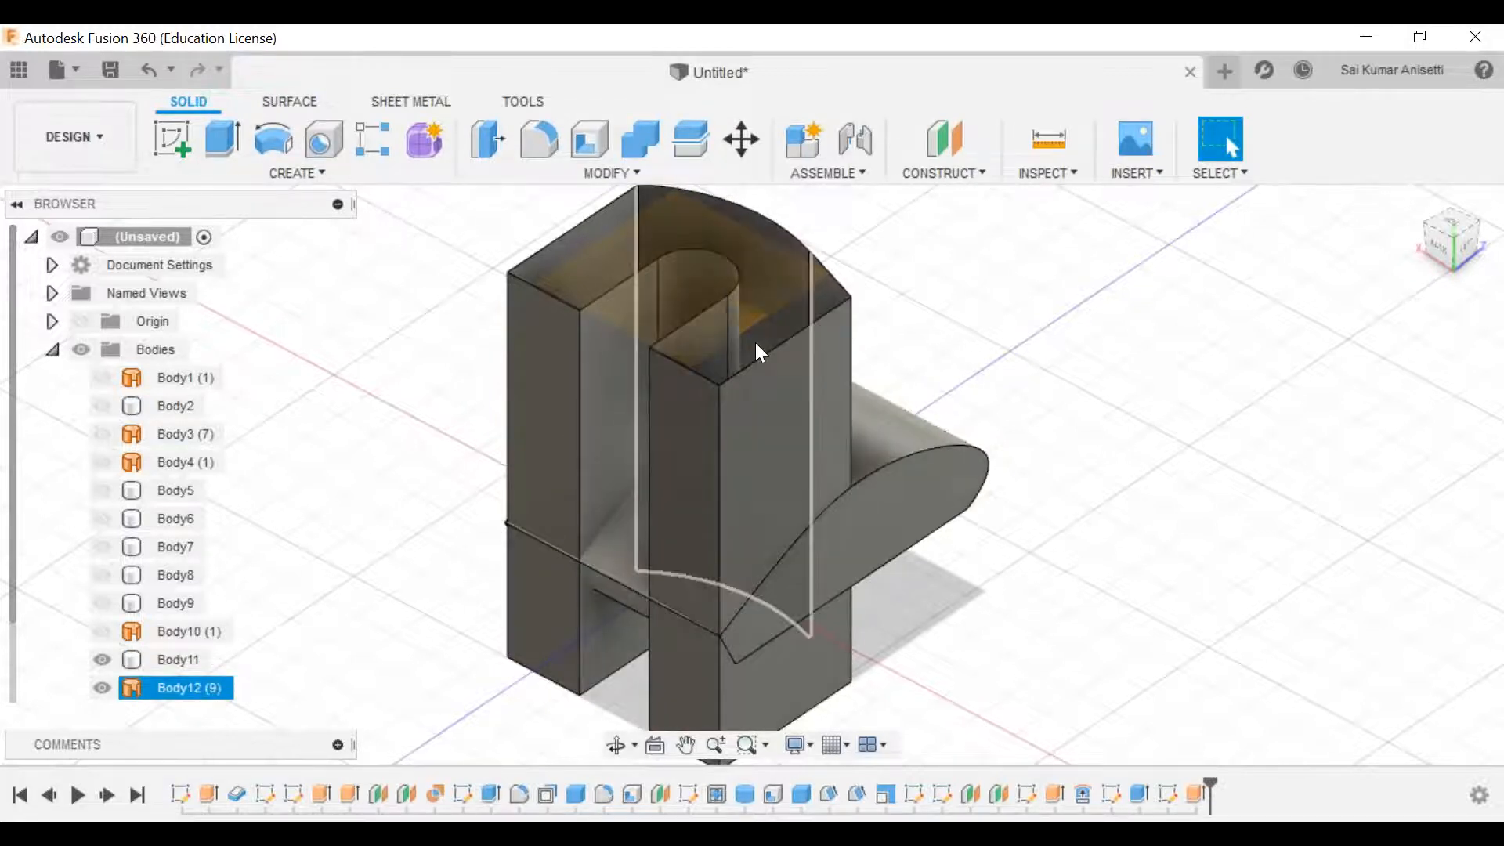
mouse_move(743, 346)
shift+middle_down()
mouse_move(724, 419)
mouse_move(754, 345)
shift+middle_up()
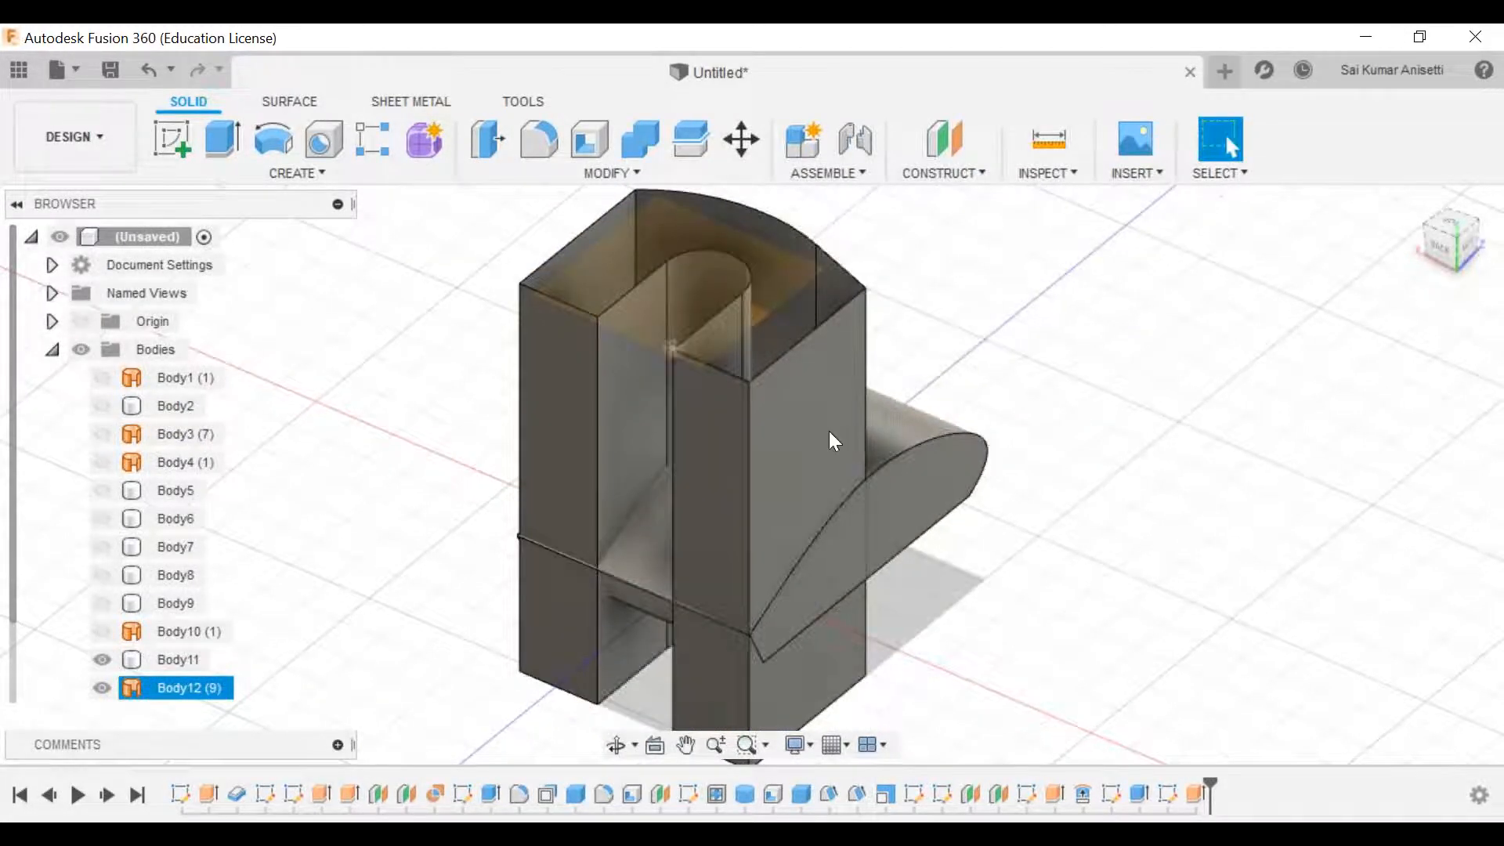
shift+middle_drag(1009, 498, 817, 605)
click(561, 171)
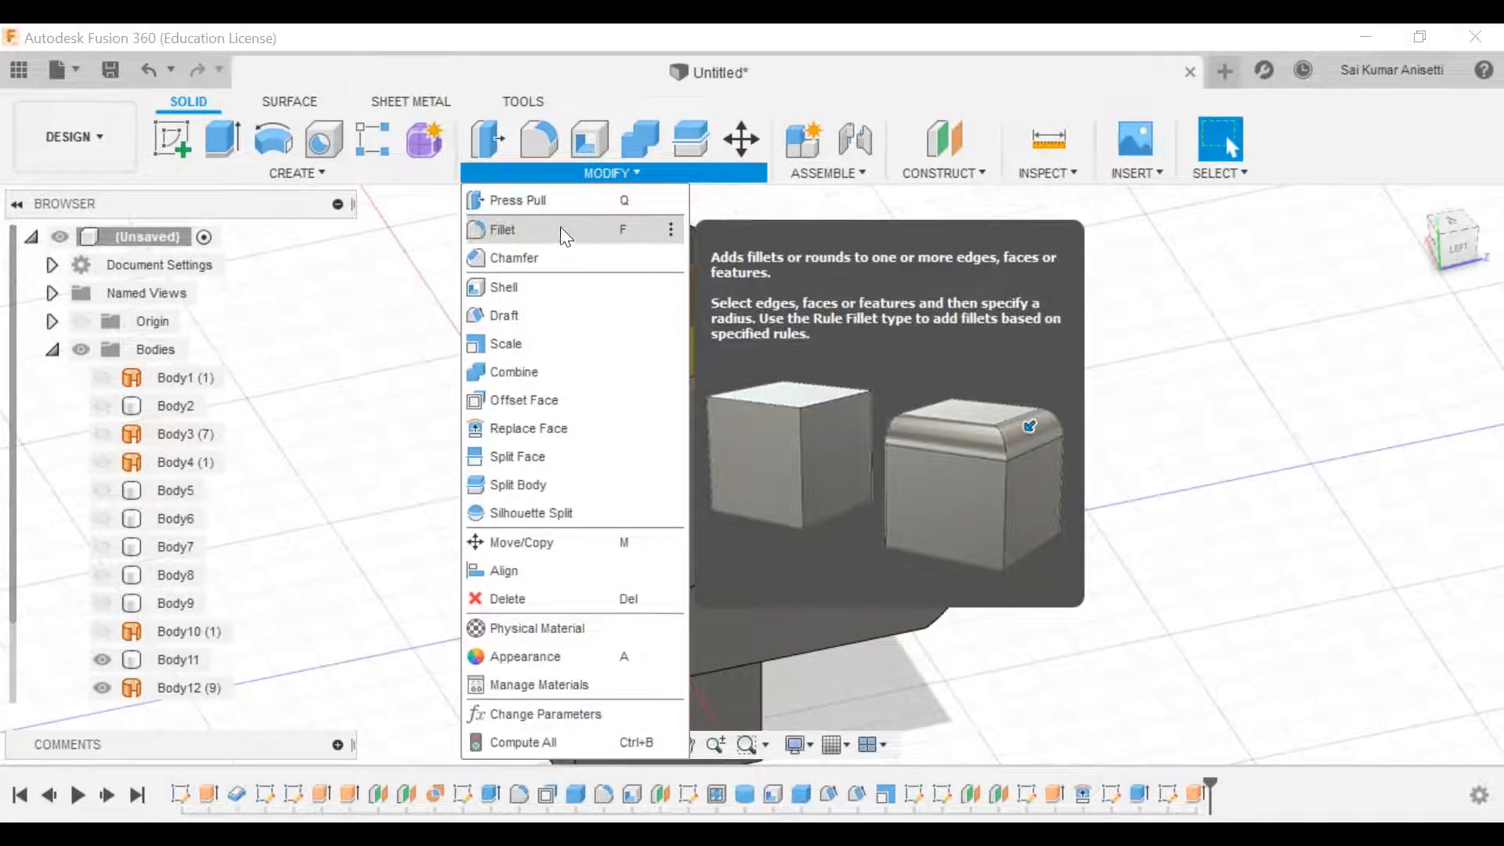
click(538, 464)
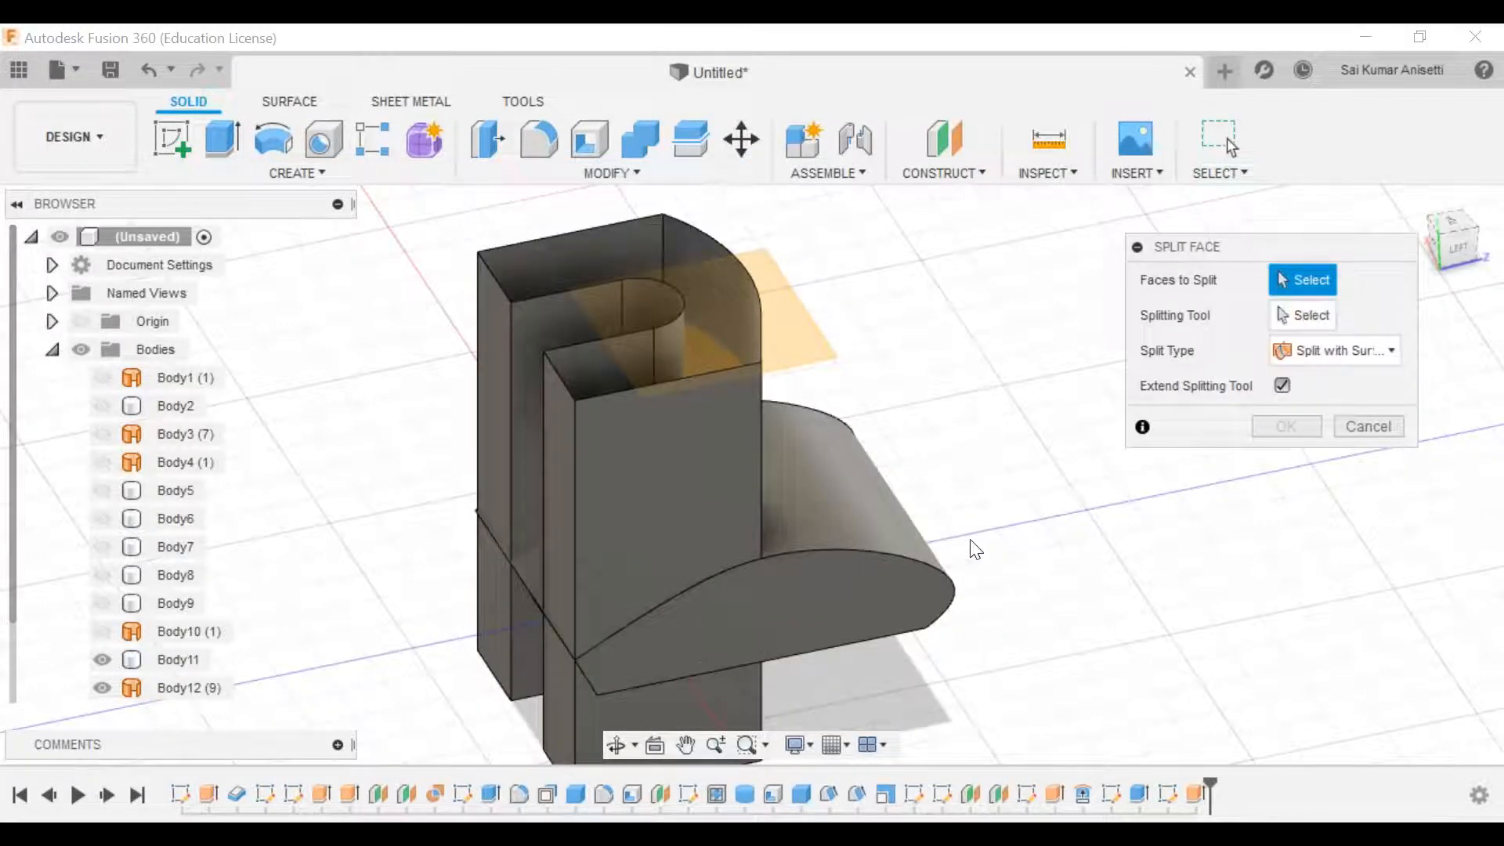
click(928, 526)
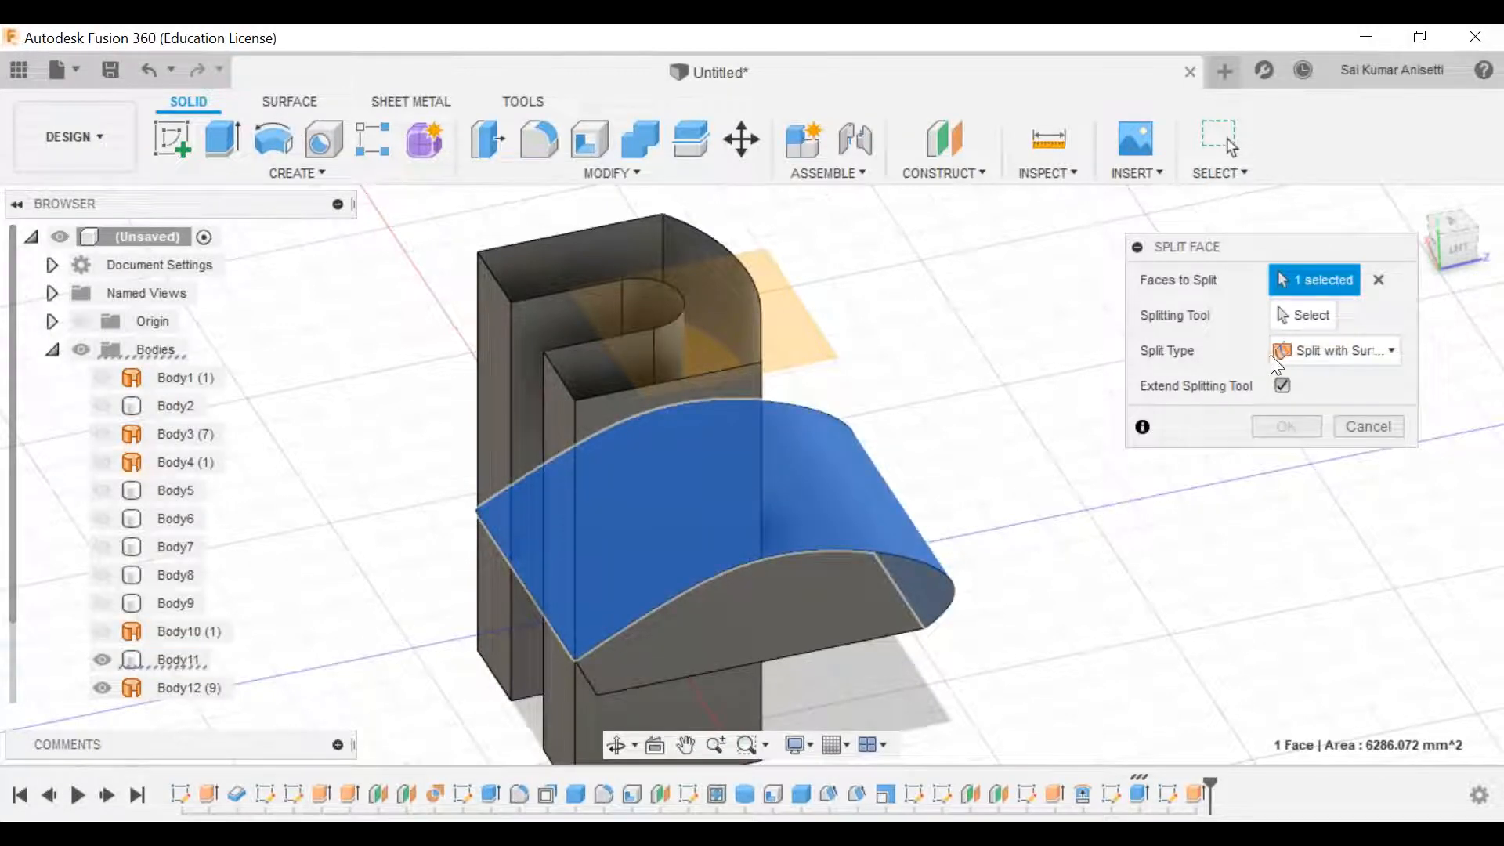
Step: Split the curved face using the notched surface Body12 as the splitting tool, with Extend Splitting Tool enabled
click(1296, 315)
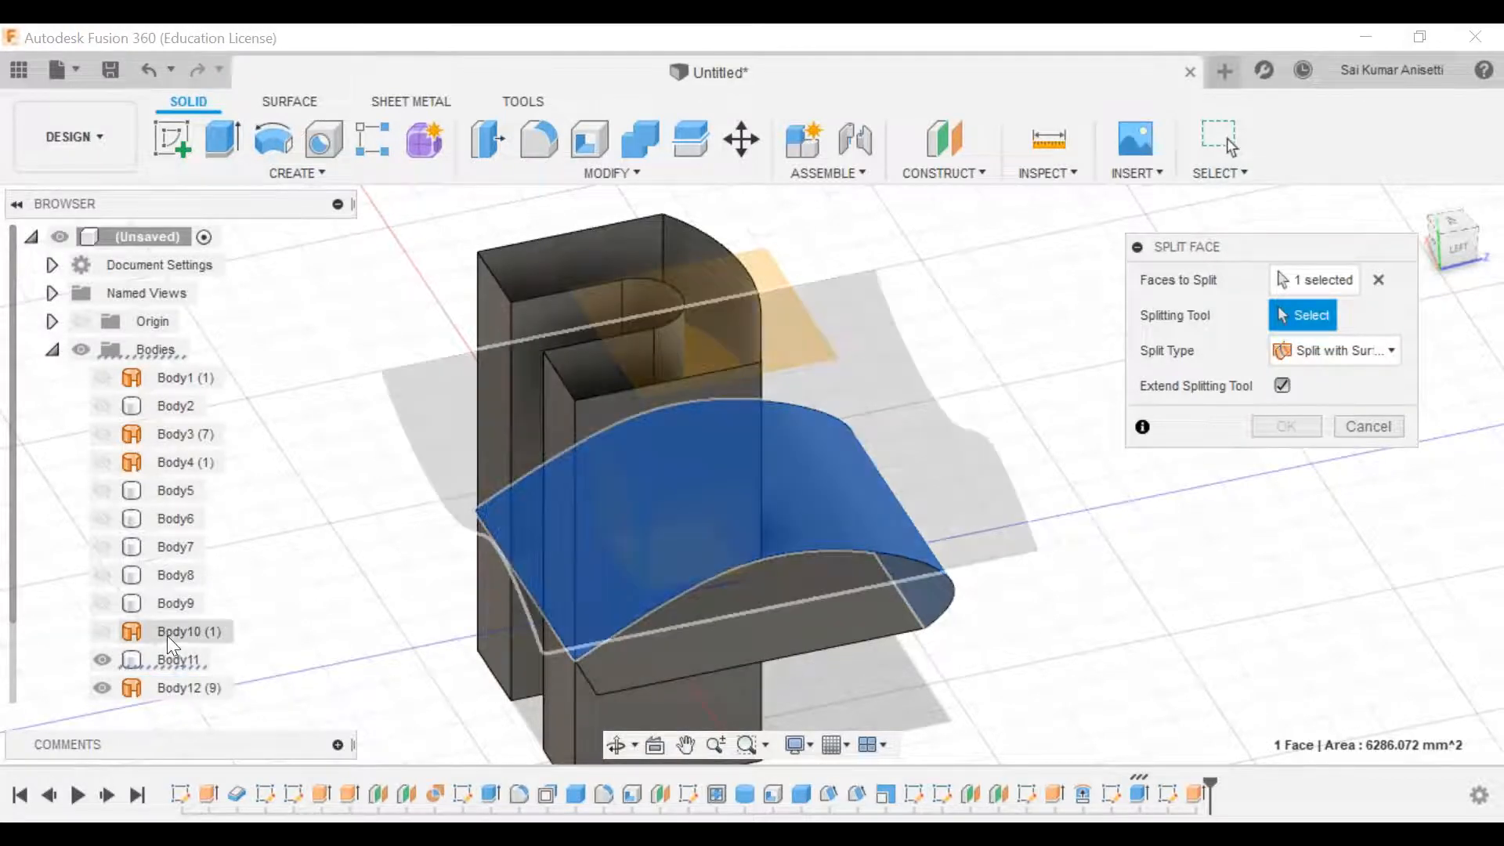
click(167, 636)
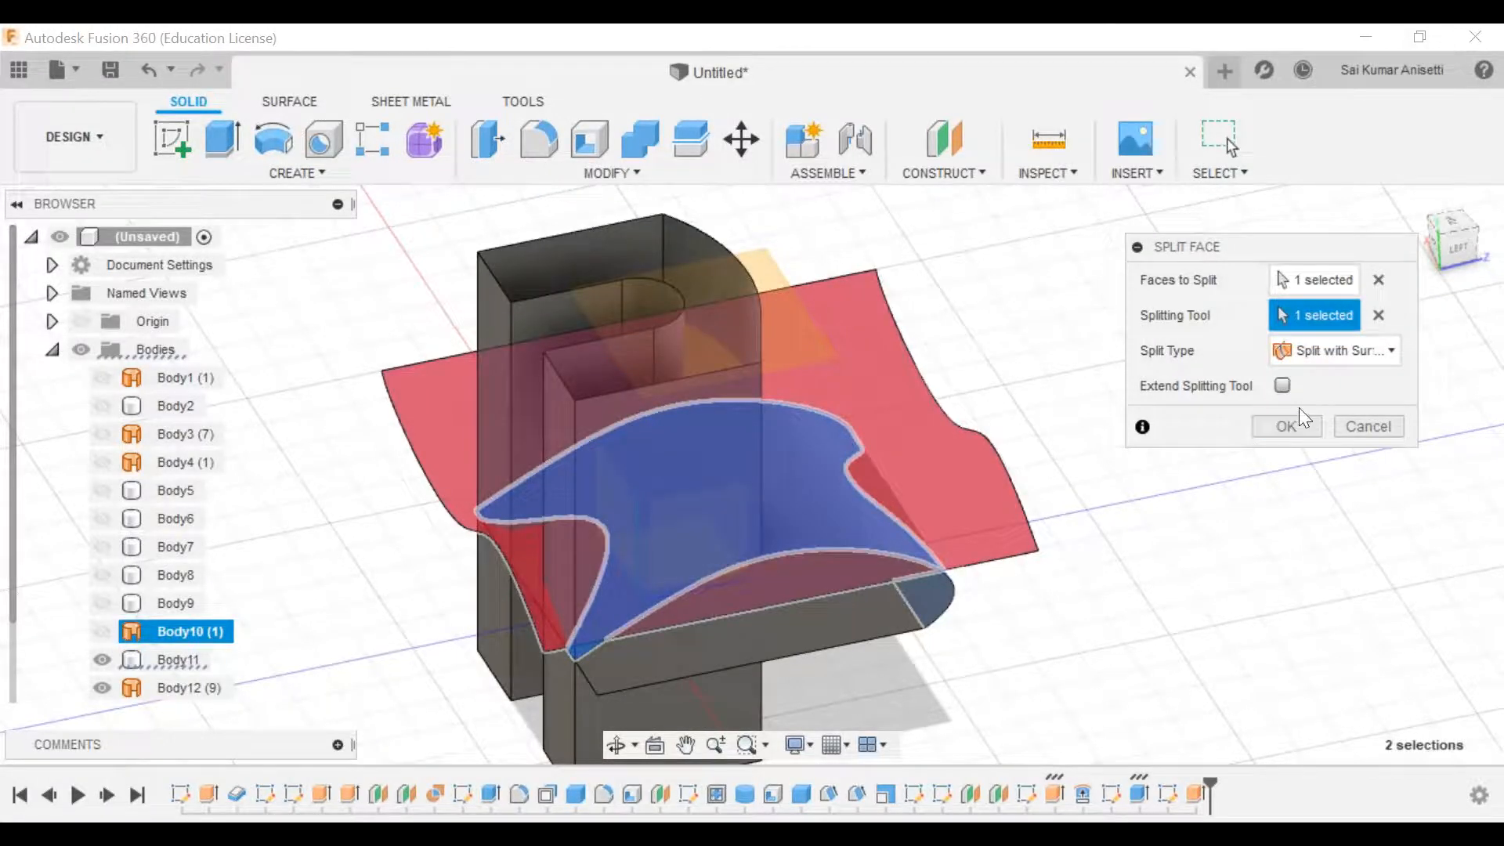
click(1378, 315)
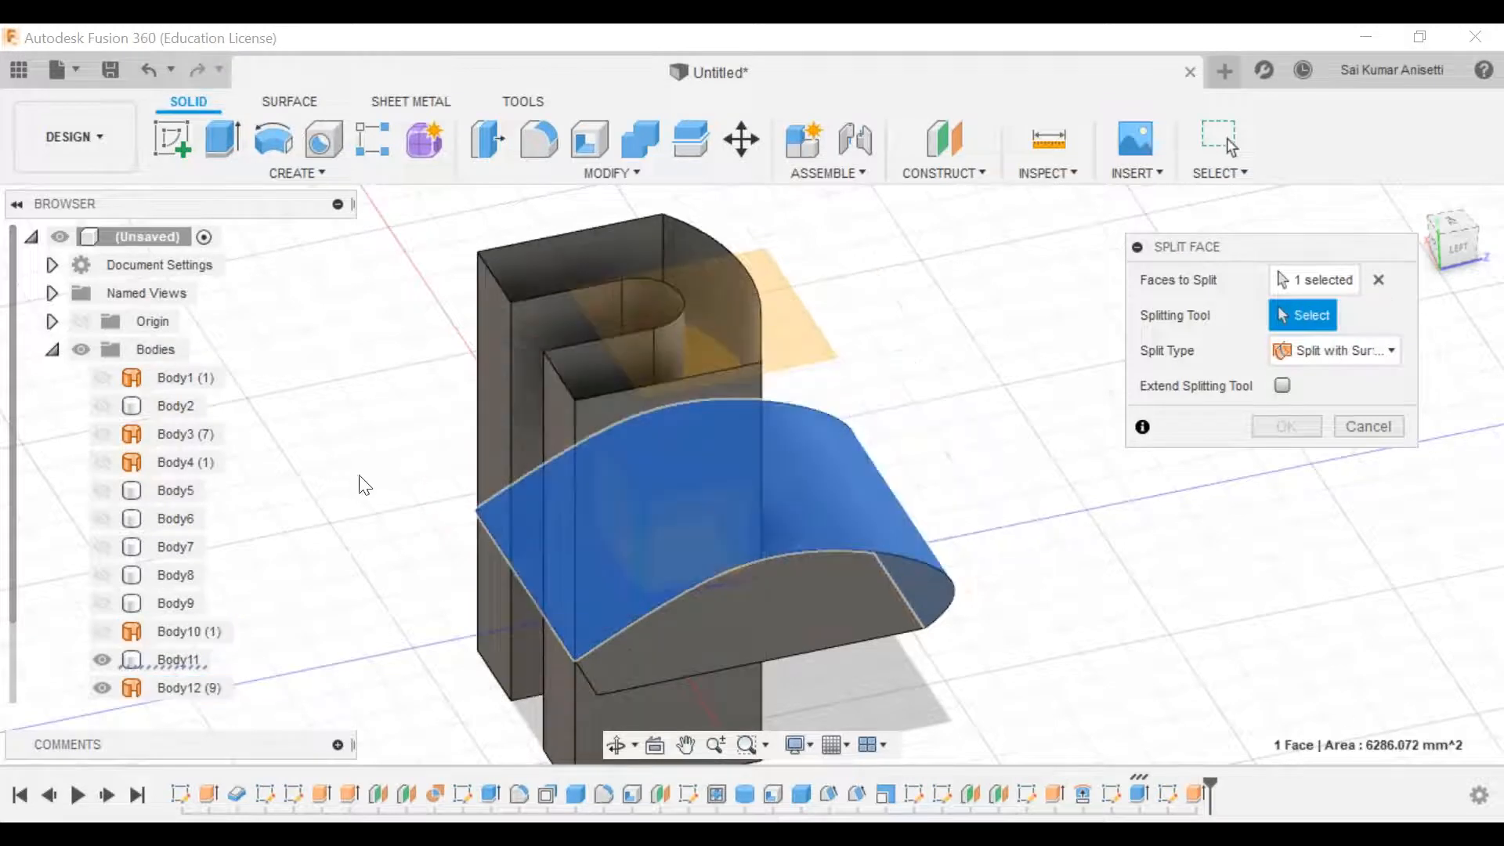
scroll(332, 489, up, 2)
scroll(181, 666, down, 2)
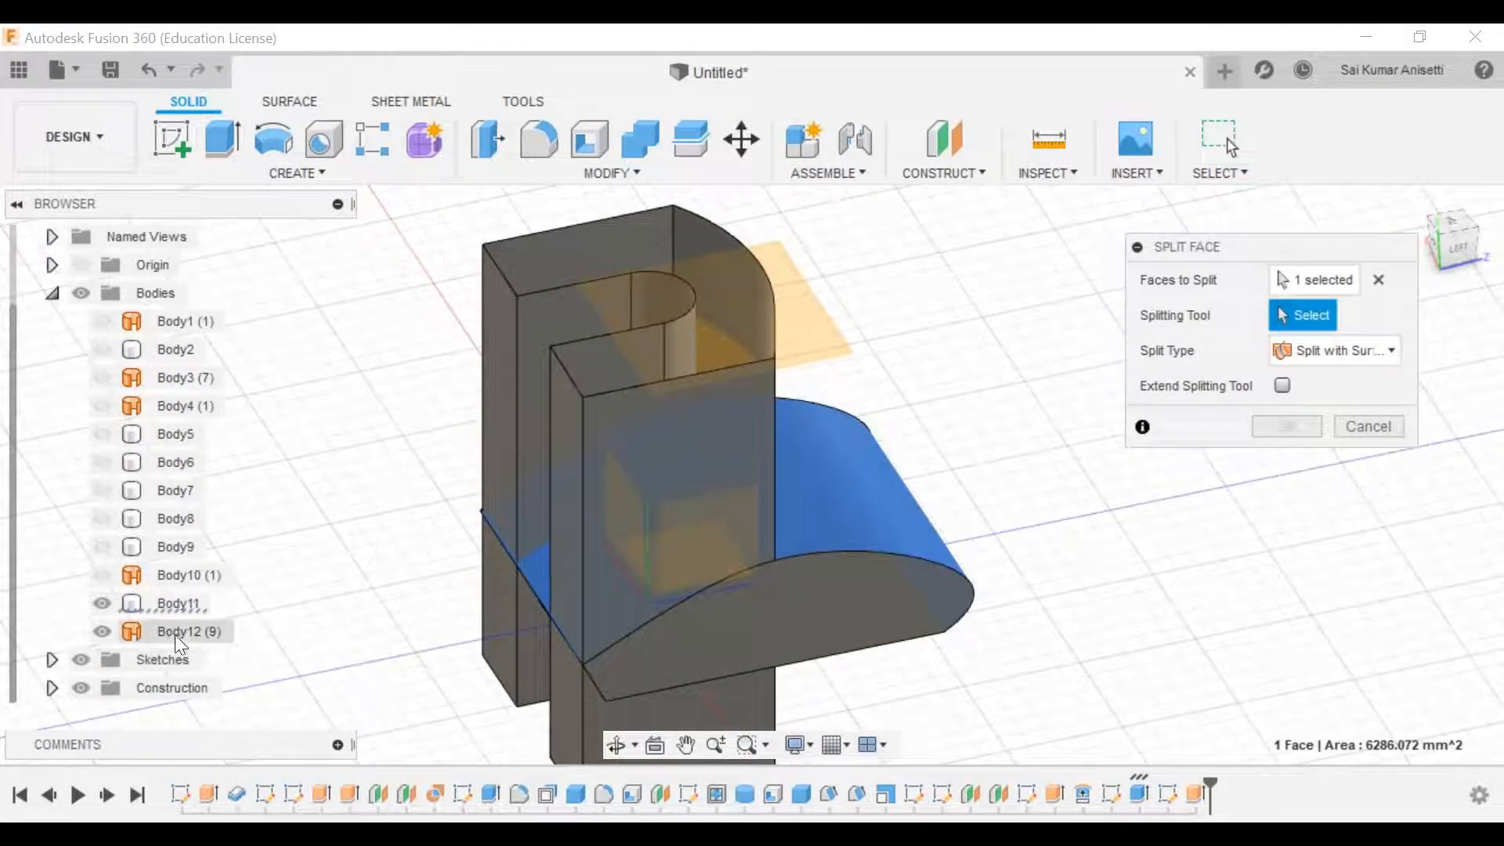
click(177, 632)
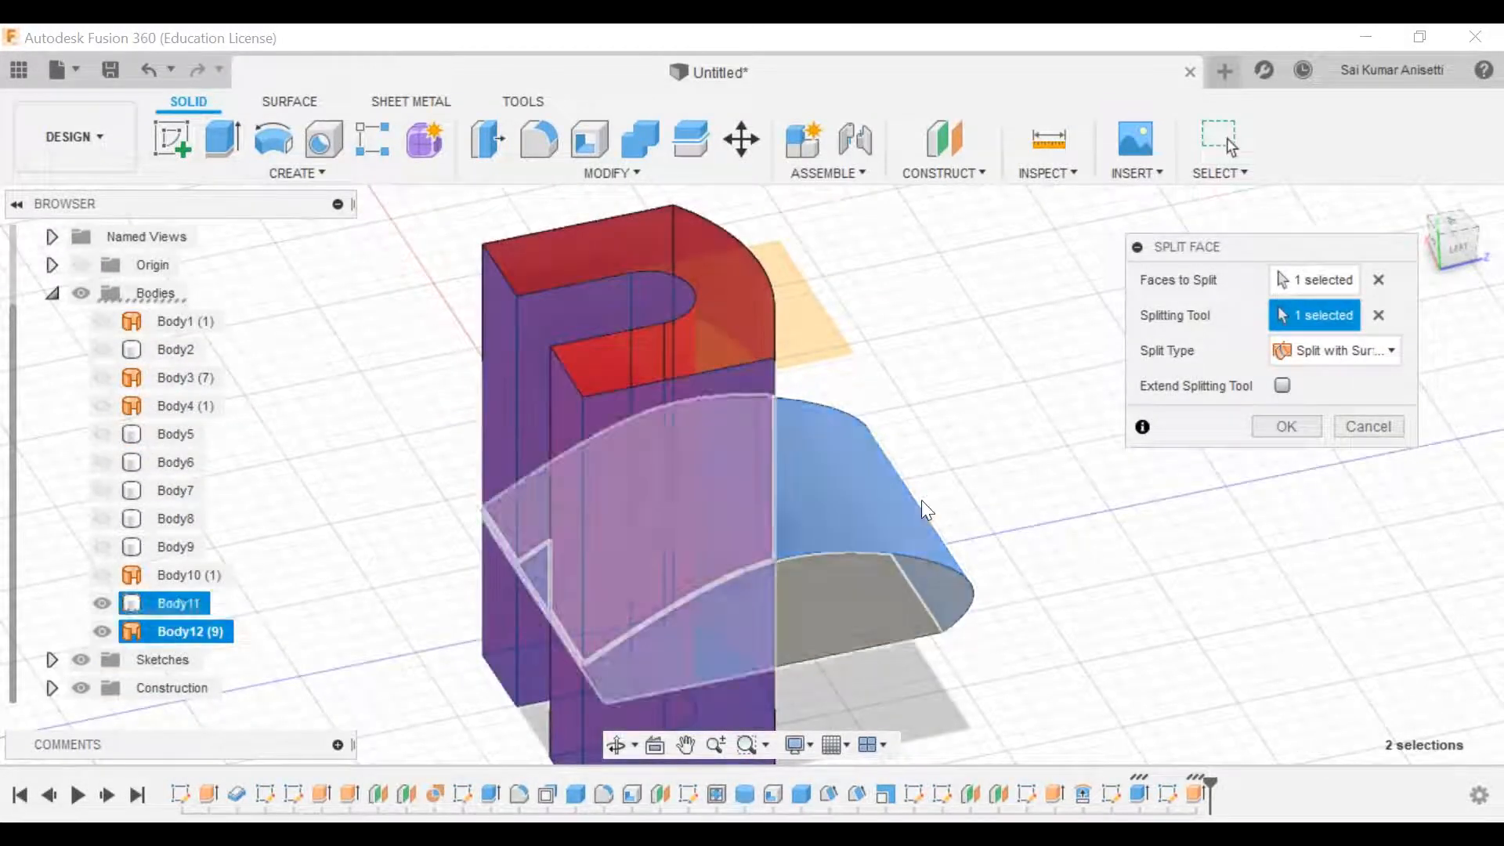
middle_drag(954, 418, 932, 376)
click(1268, 428)
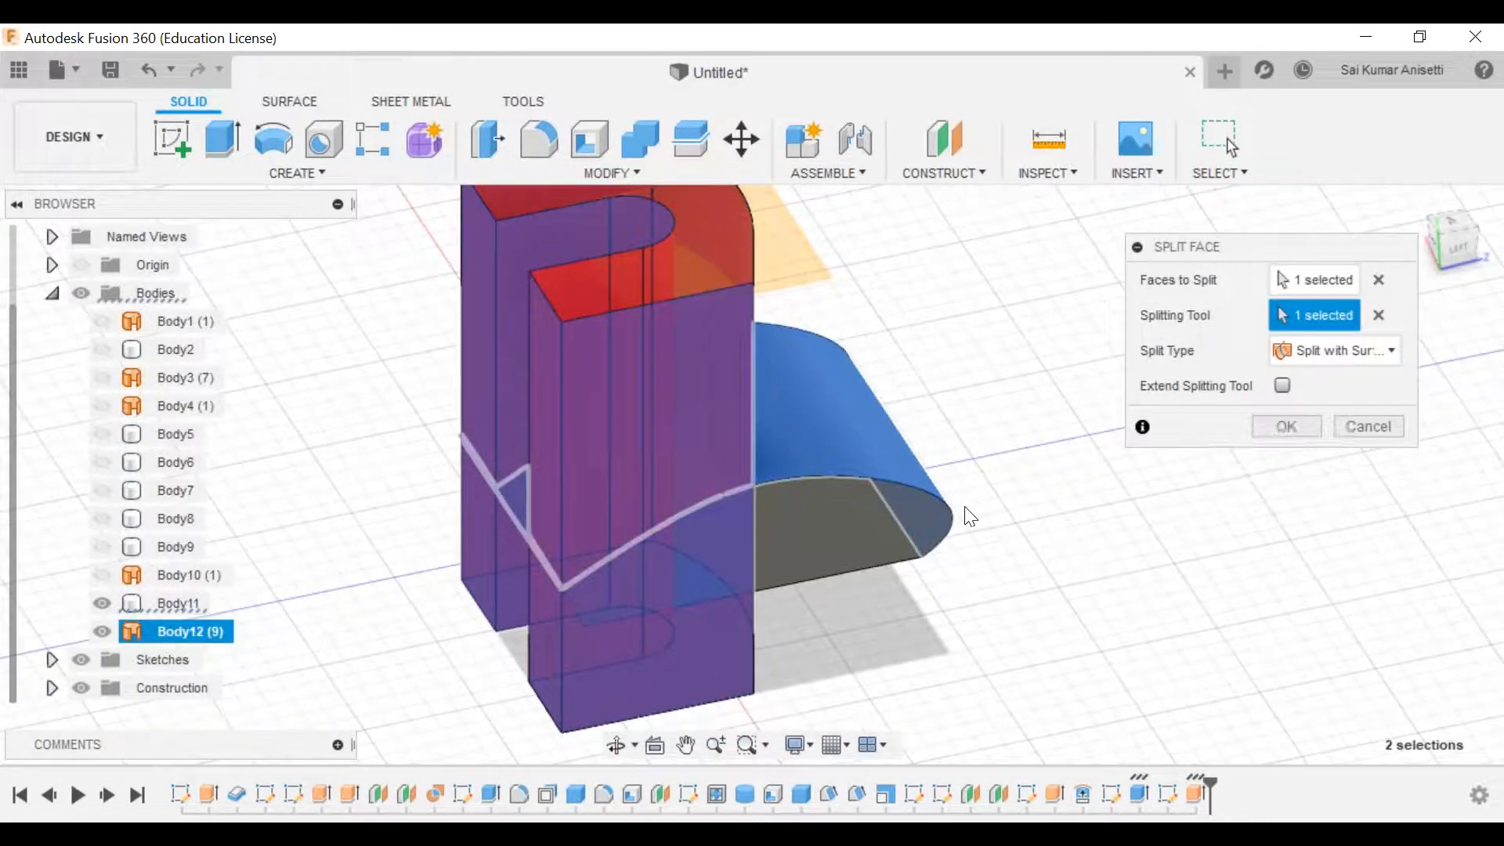
shift+middle_drag(966, 508, 910, 526)
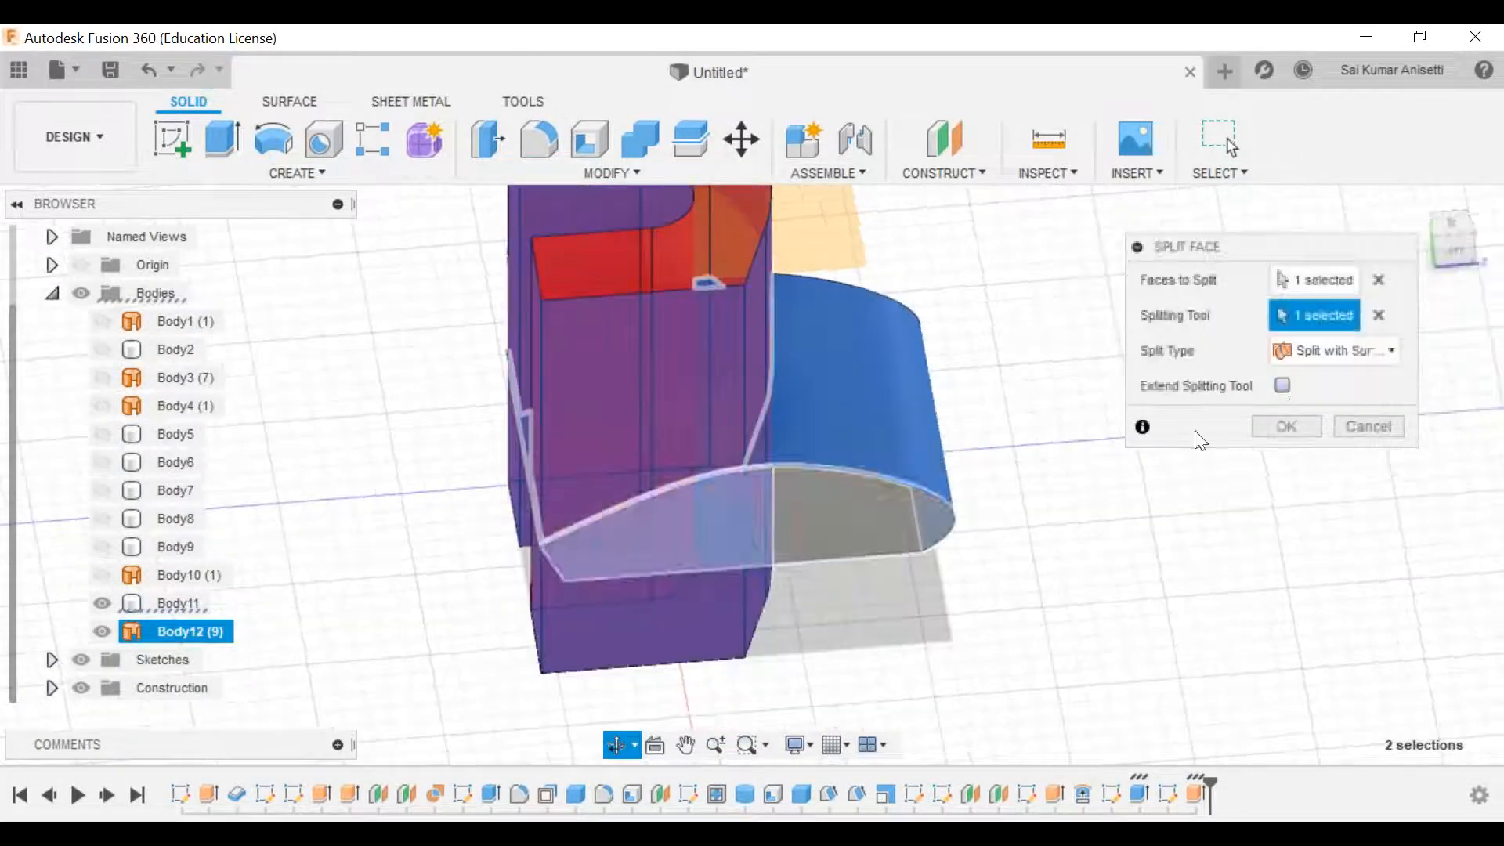
click(1284, 390)
middle_drag(989, 482, 901, 536)
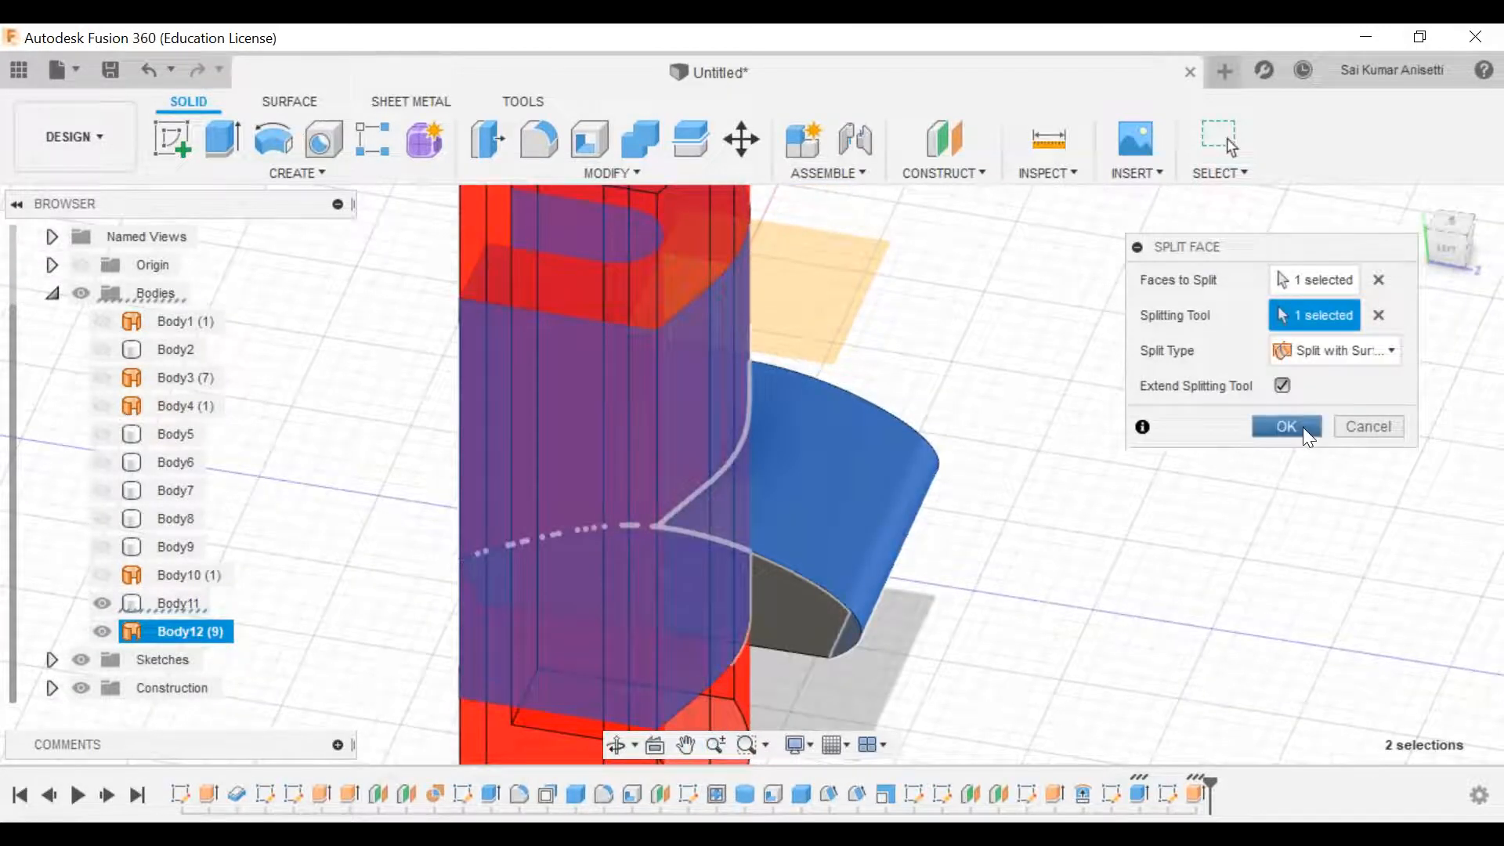
click(1304, 426)
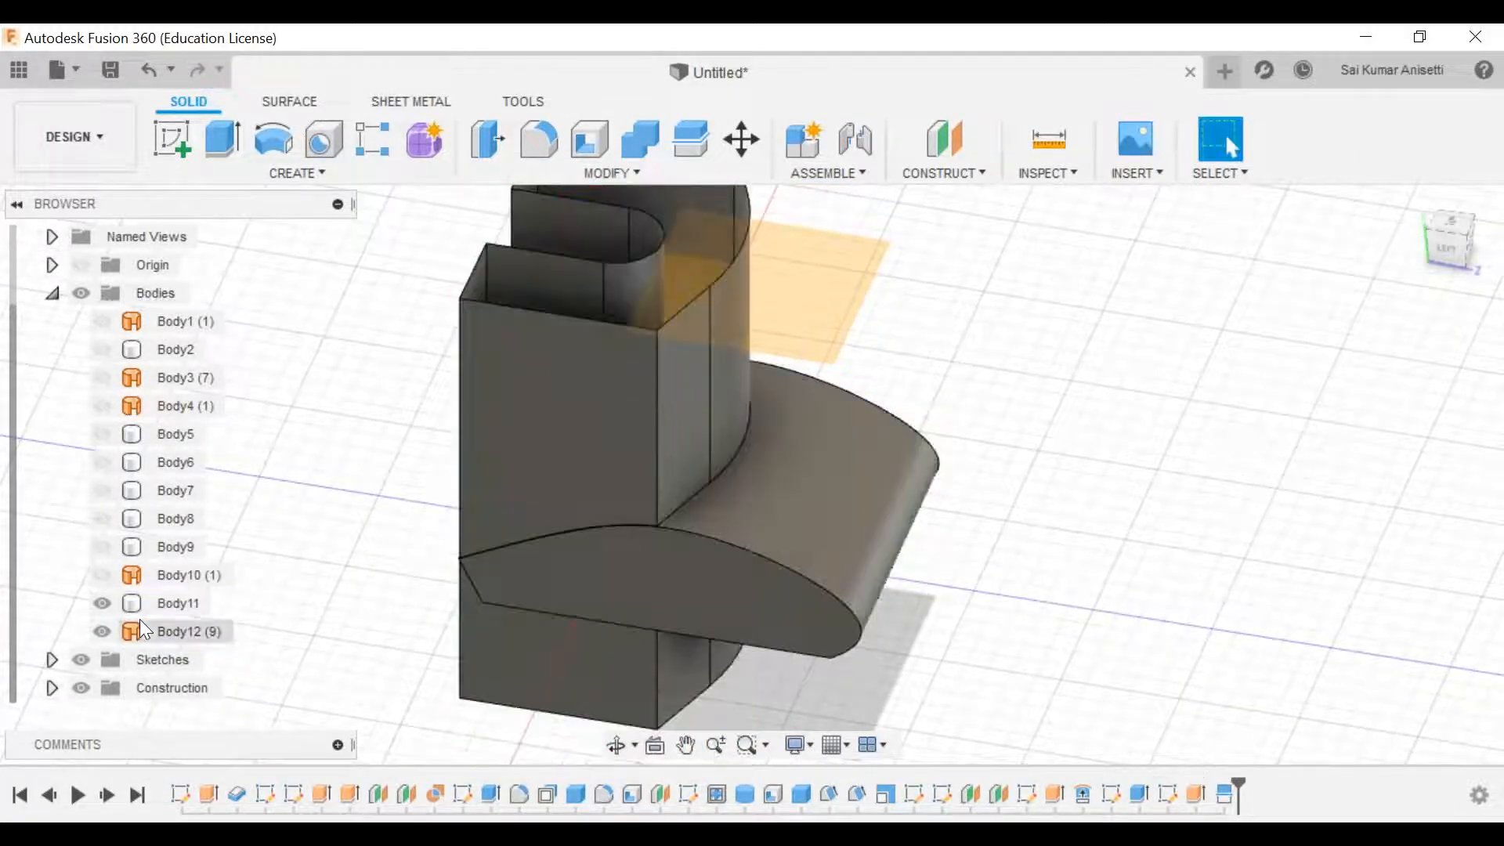
Step: Hide the notched surface Body12 and select the U-shaped region of the split top face
click(111, 633)
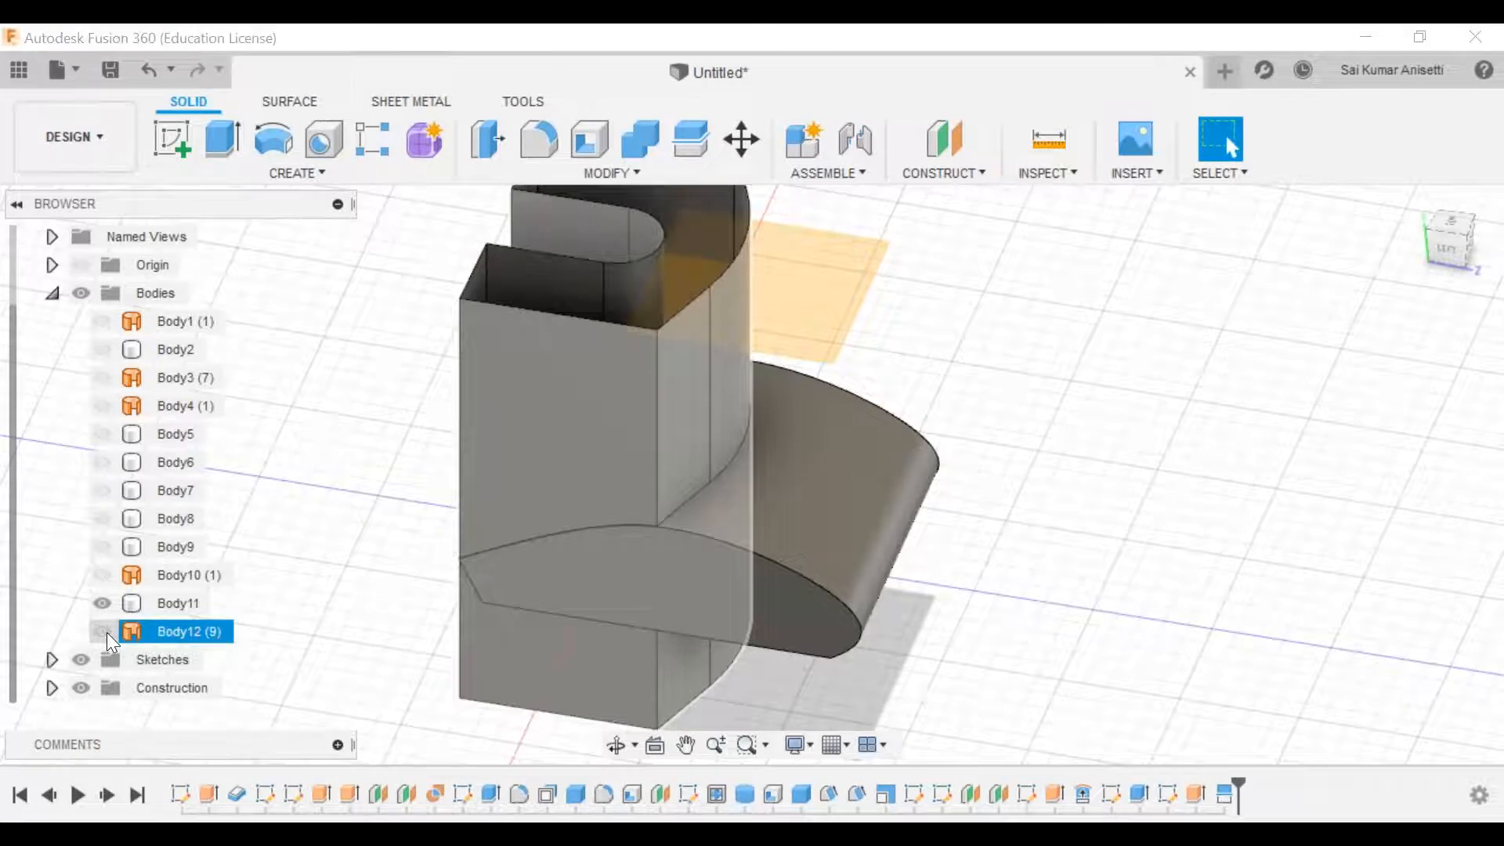
click(107, 632)
shift+middle_drag(591, 634, 744, 481)
click(740, 454)
scroll(901, 597, up, 2)
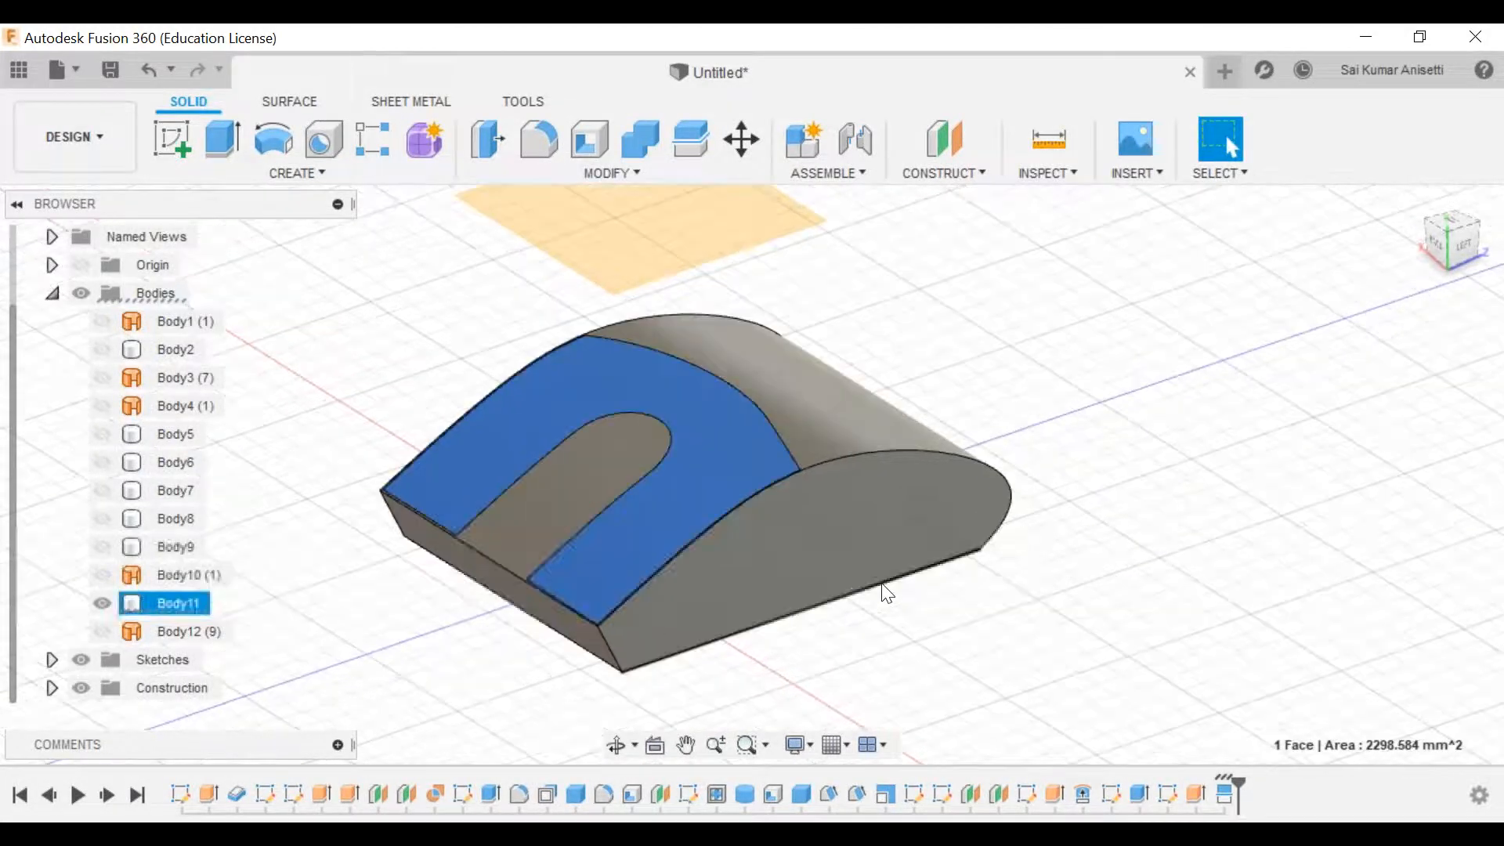
Step: Examine the arched body's split top face by selecting its U-shaped region, its remaining region and the flat side face separately
shift+middle_drag(987, 585, 837, 438)
click(837, 438)
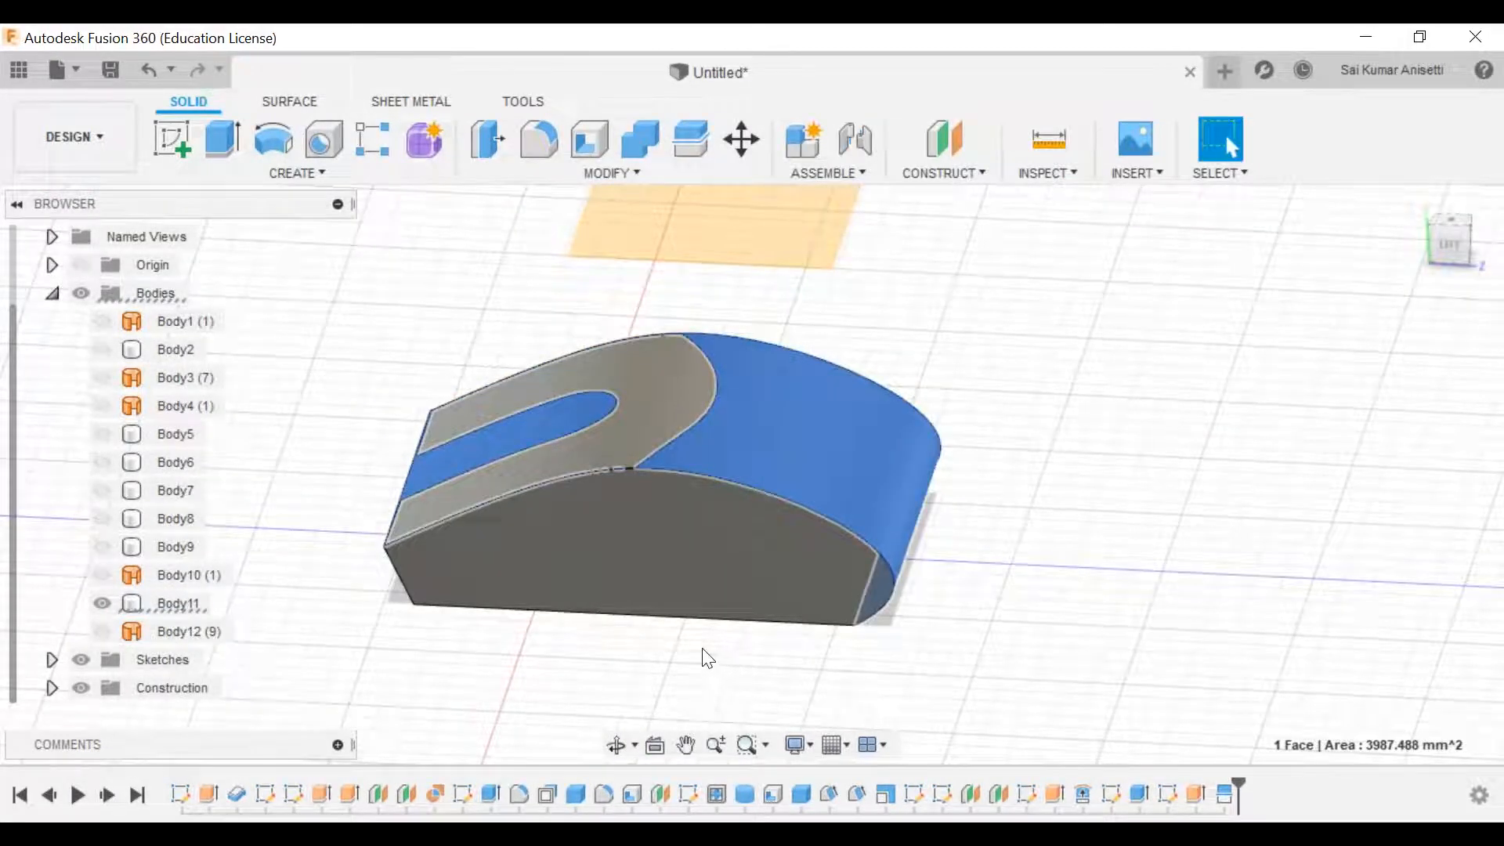
shift+middle_drag(719, 634, 345, 666)
click(185, 633)
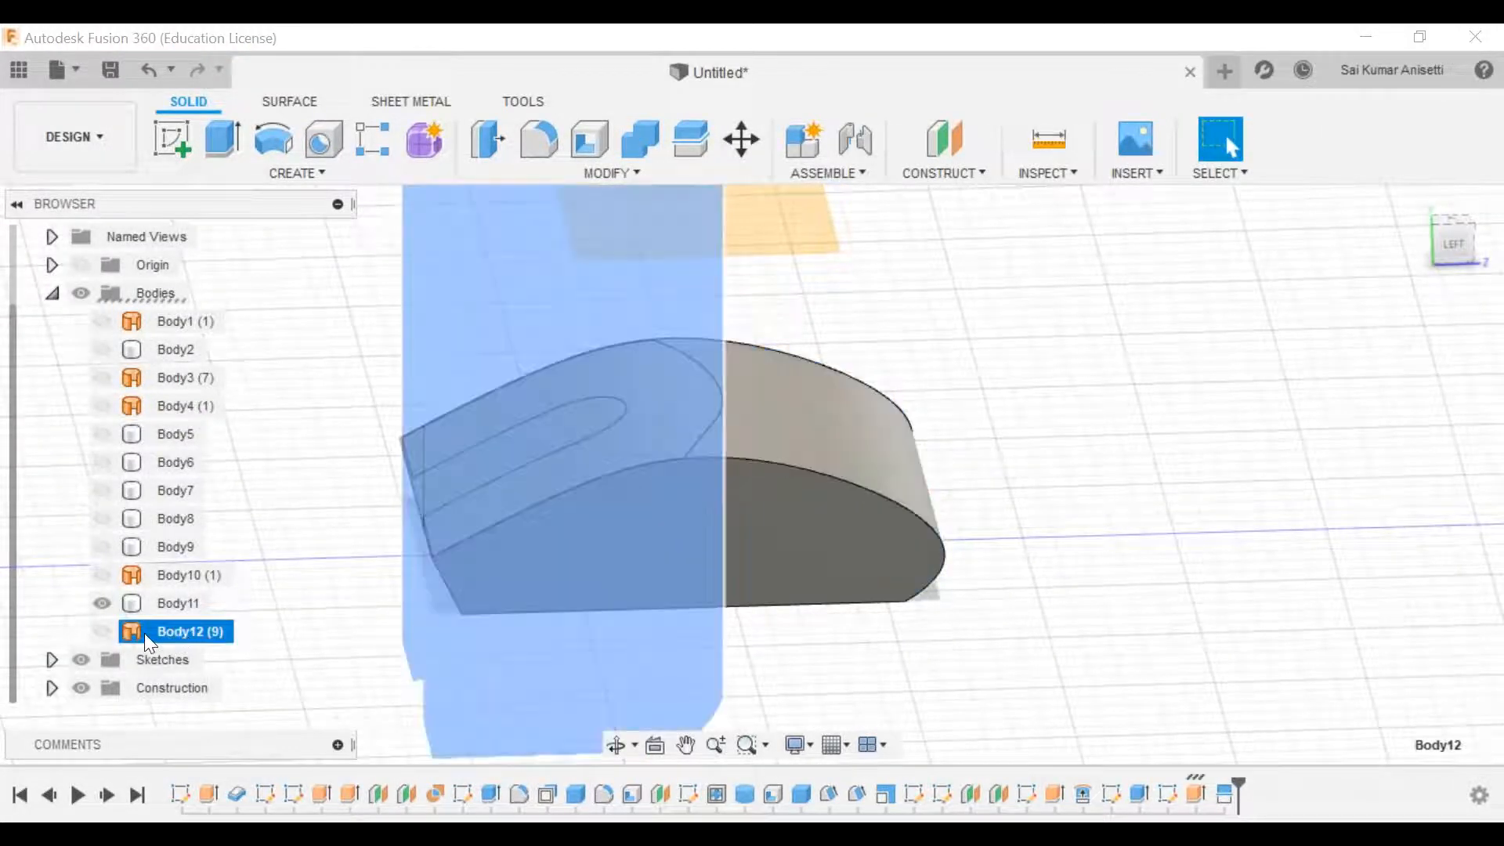
click(174, 603)
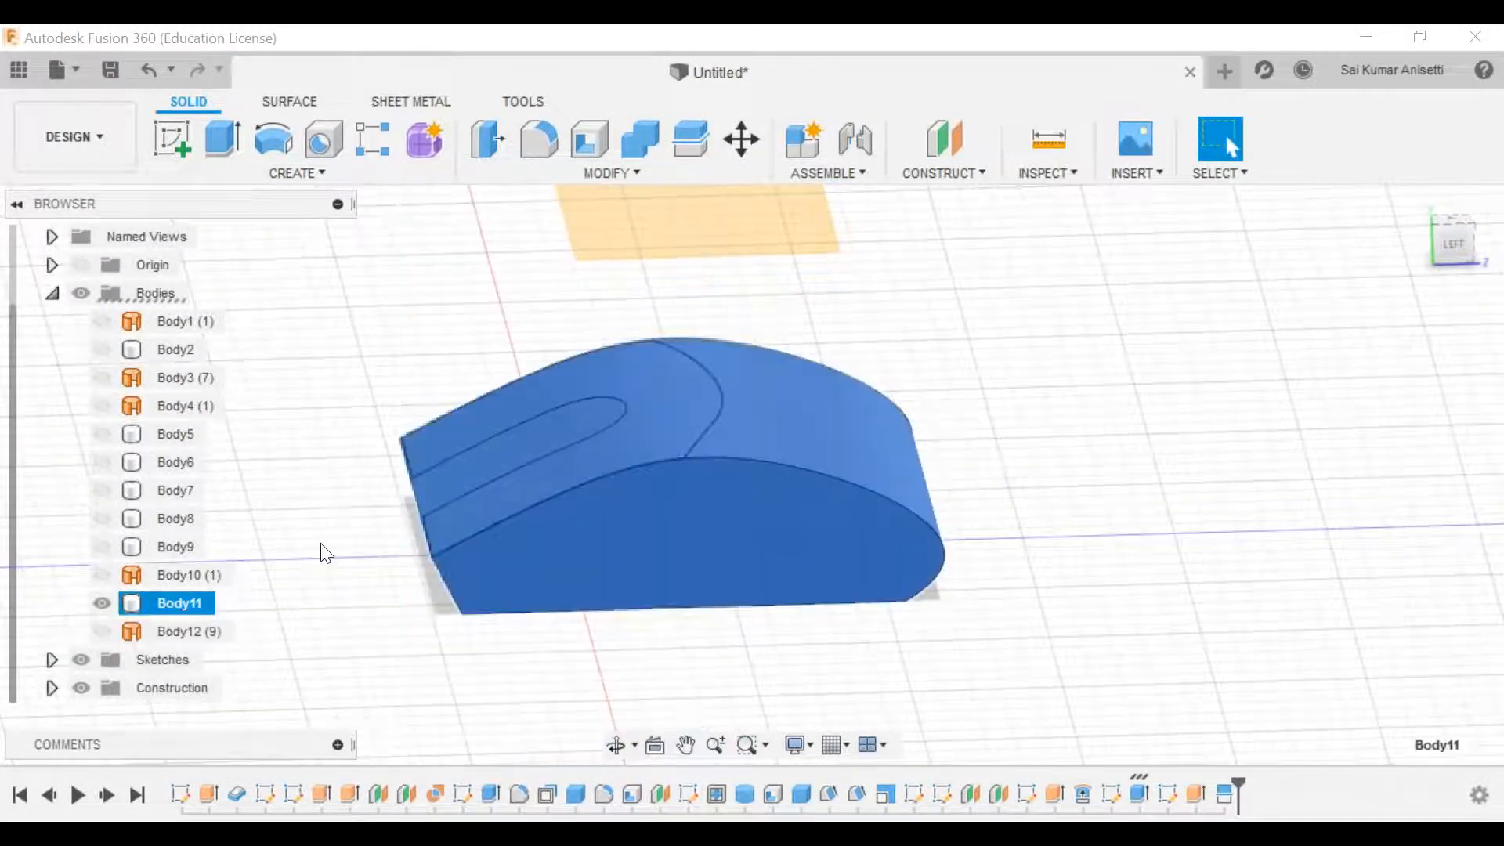
click(661, 435)
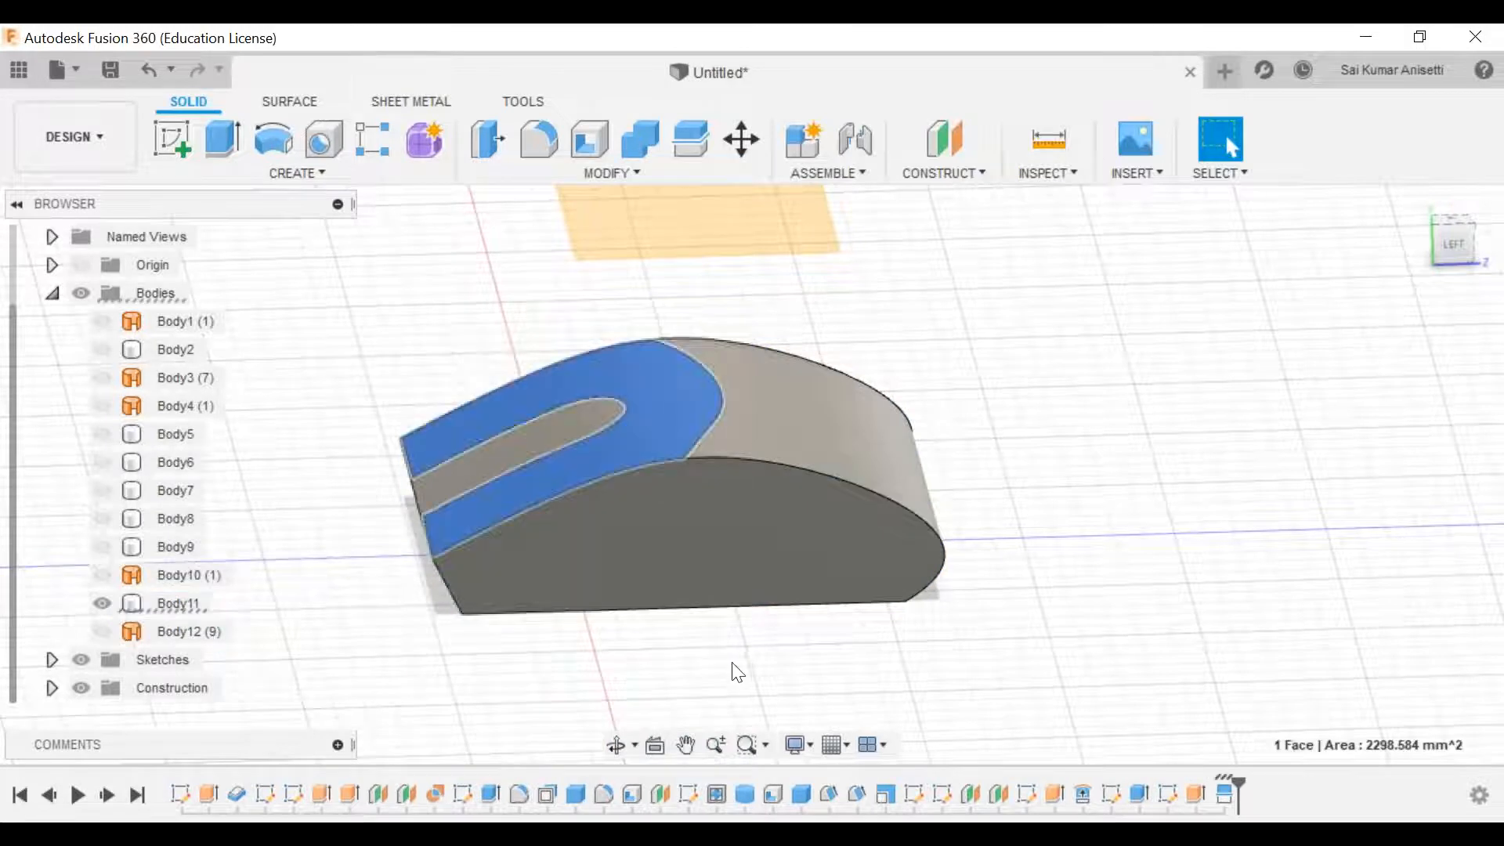
click(794, 498)
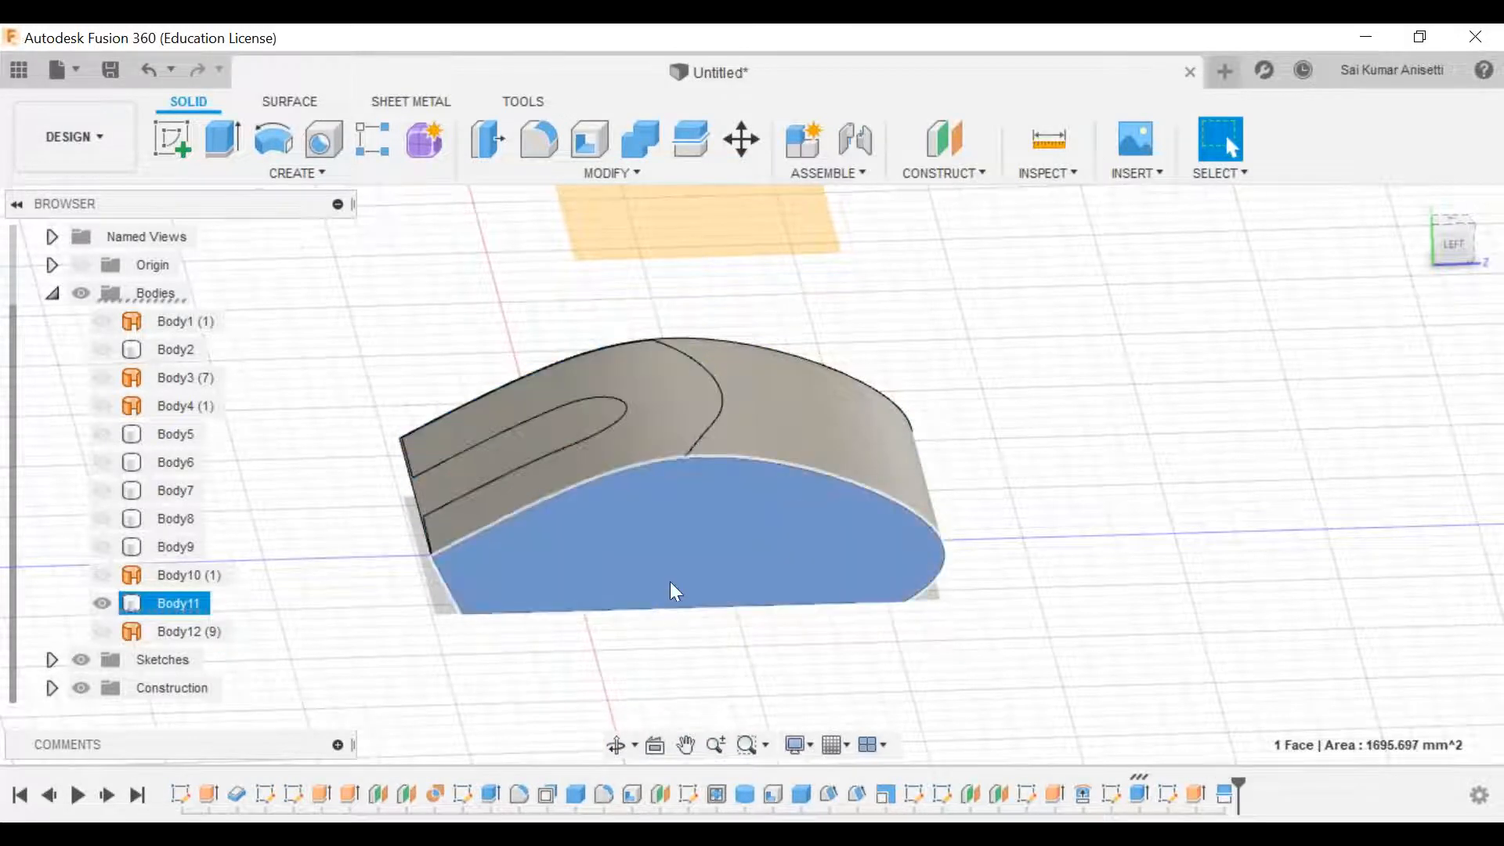
click(845, 440)
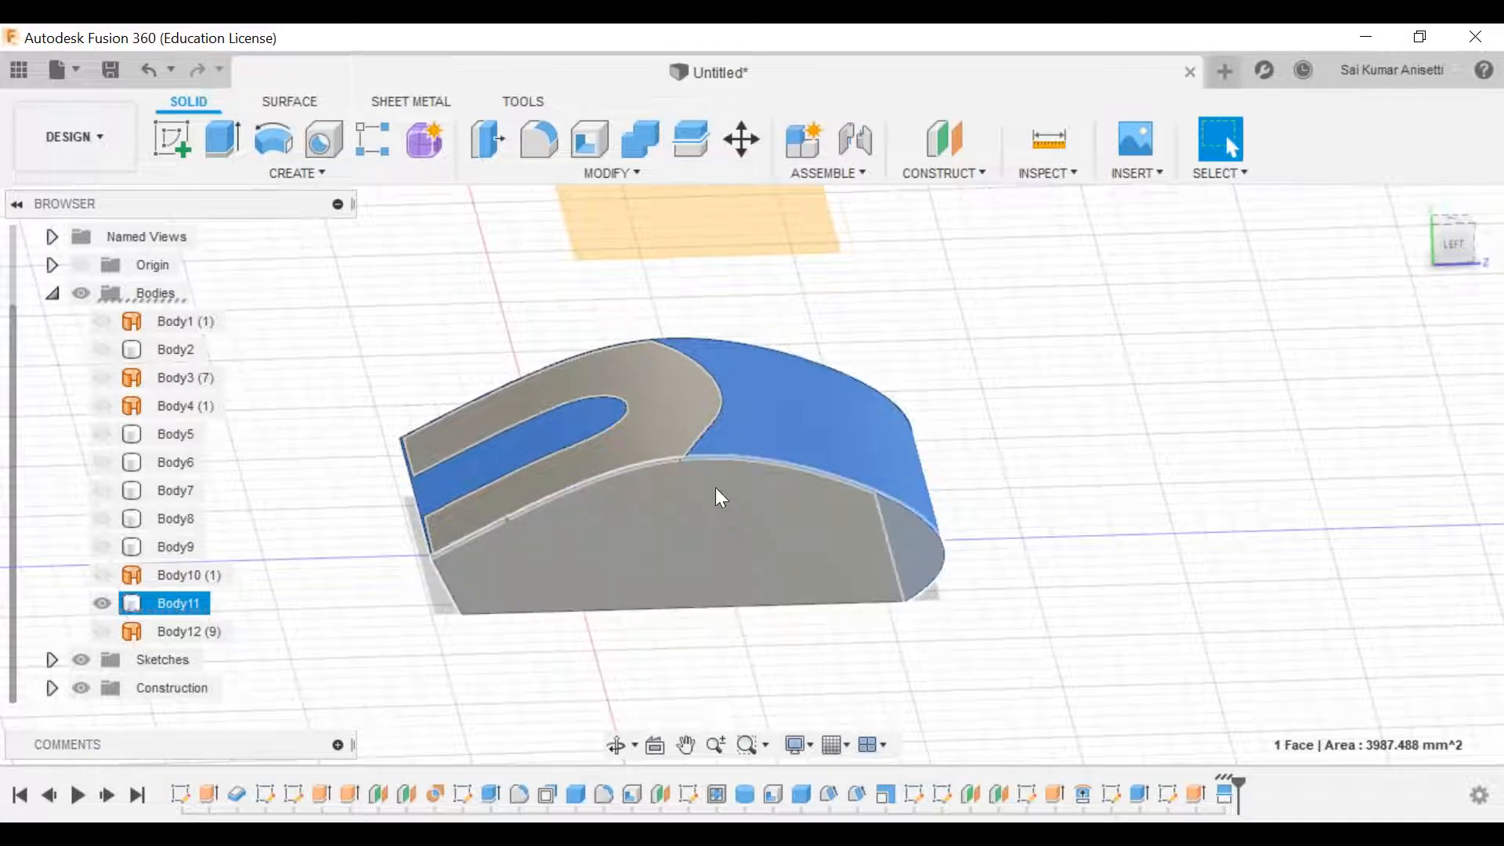
click(672, 421)
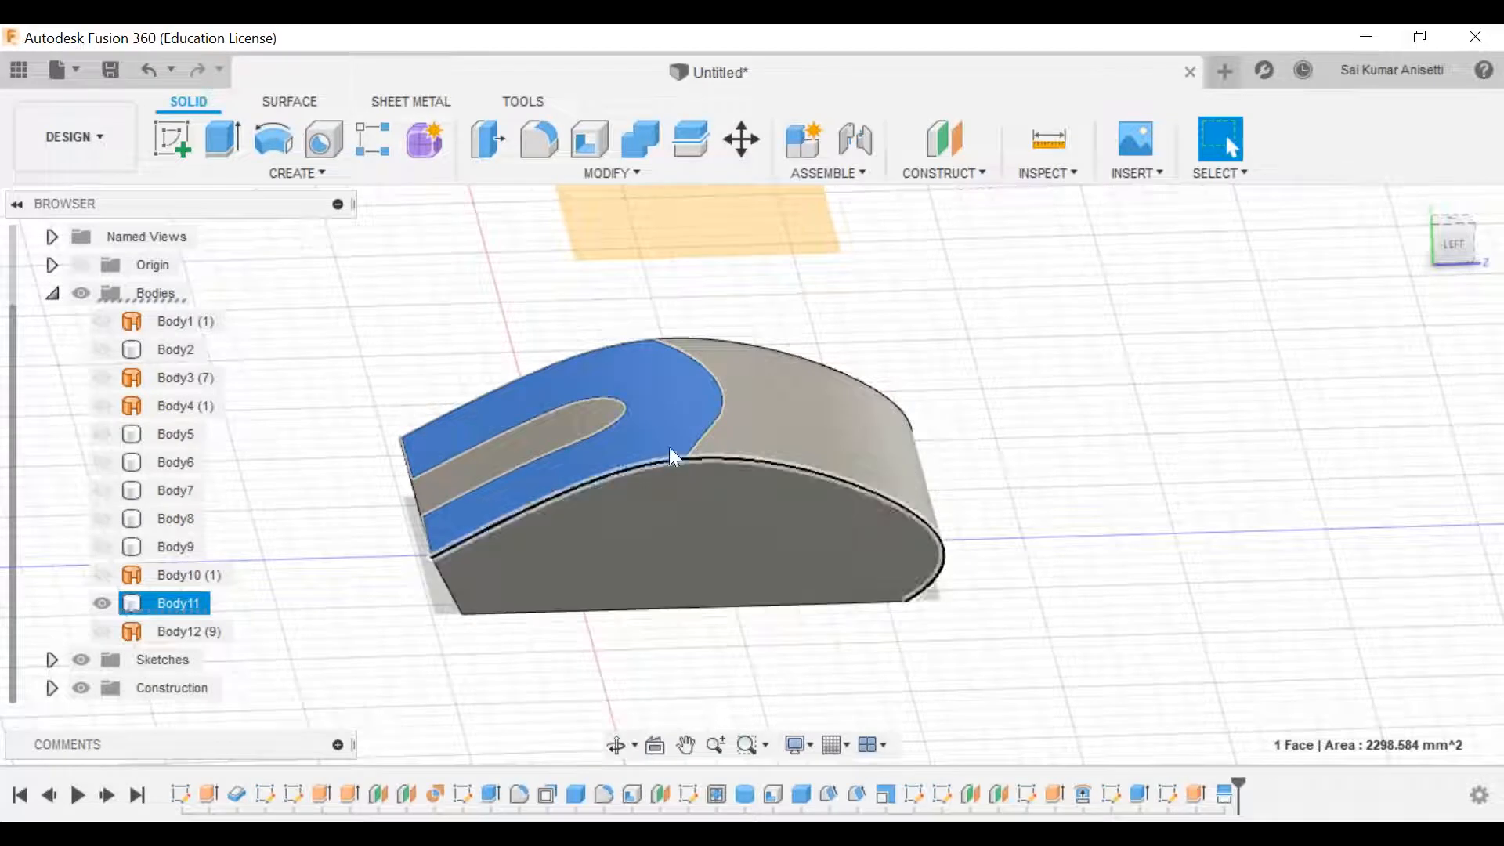
click(785, 439)
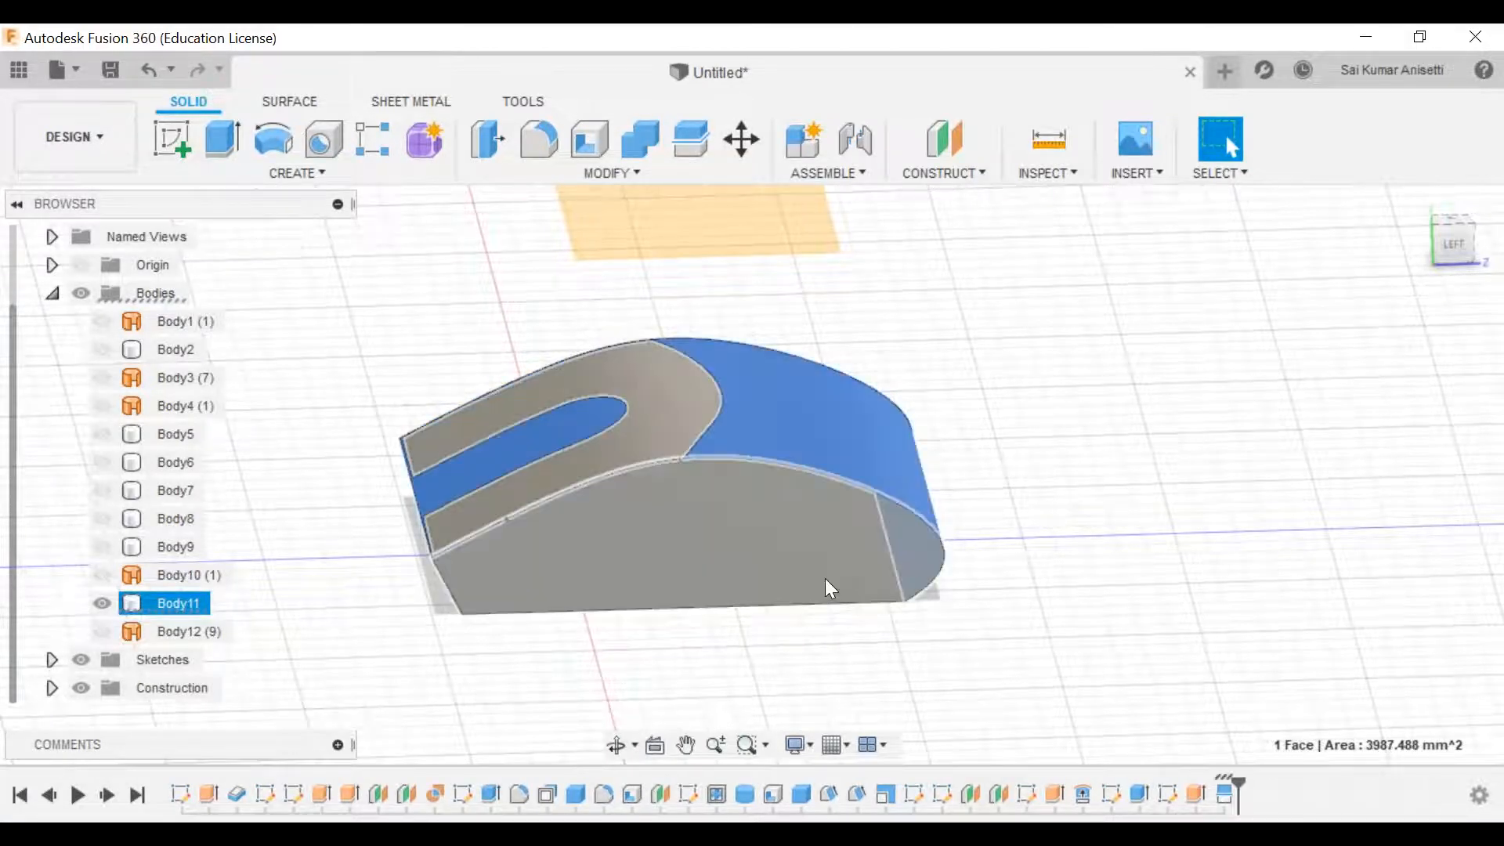
click(658, 427)
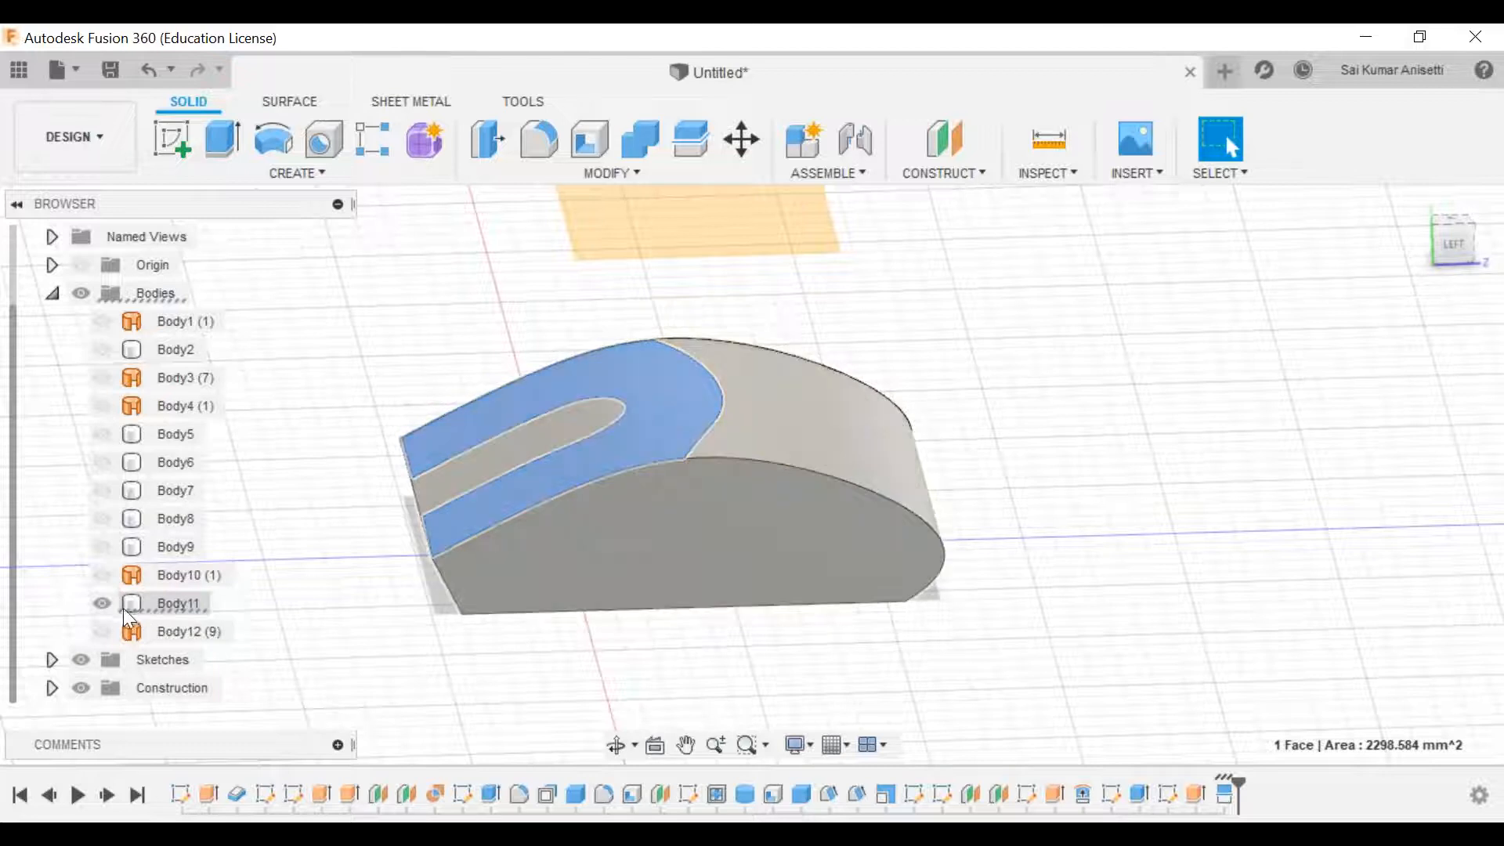
Step: Show the notched surface Body12 briefly to compare it with the split outline, and hide it again
click(102, 632)
click(470, 469)
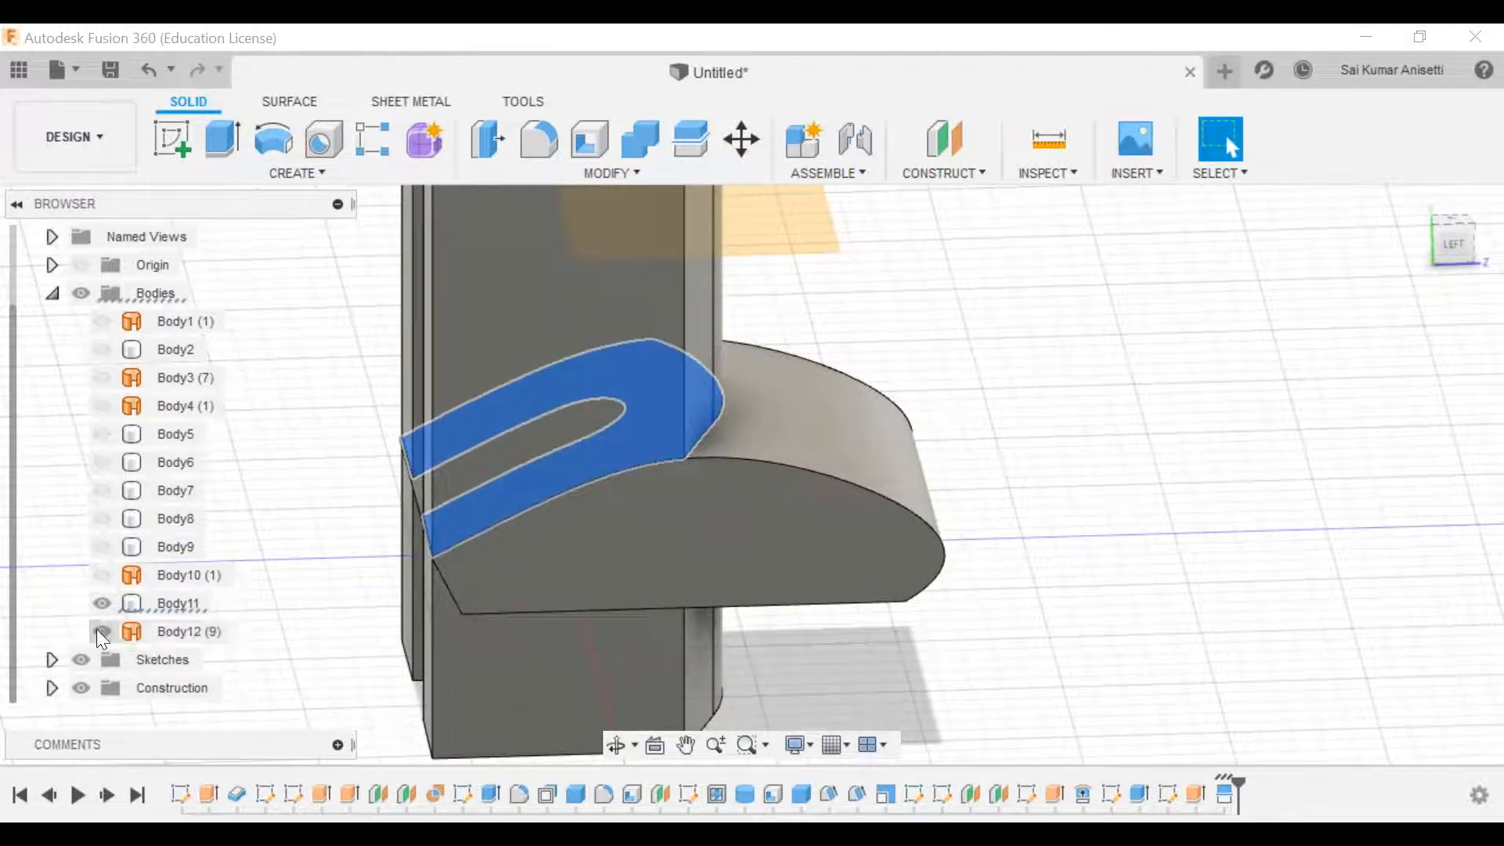
click(101, 632)
click(675, 451)
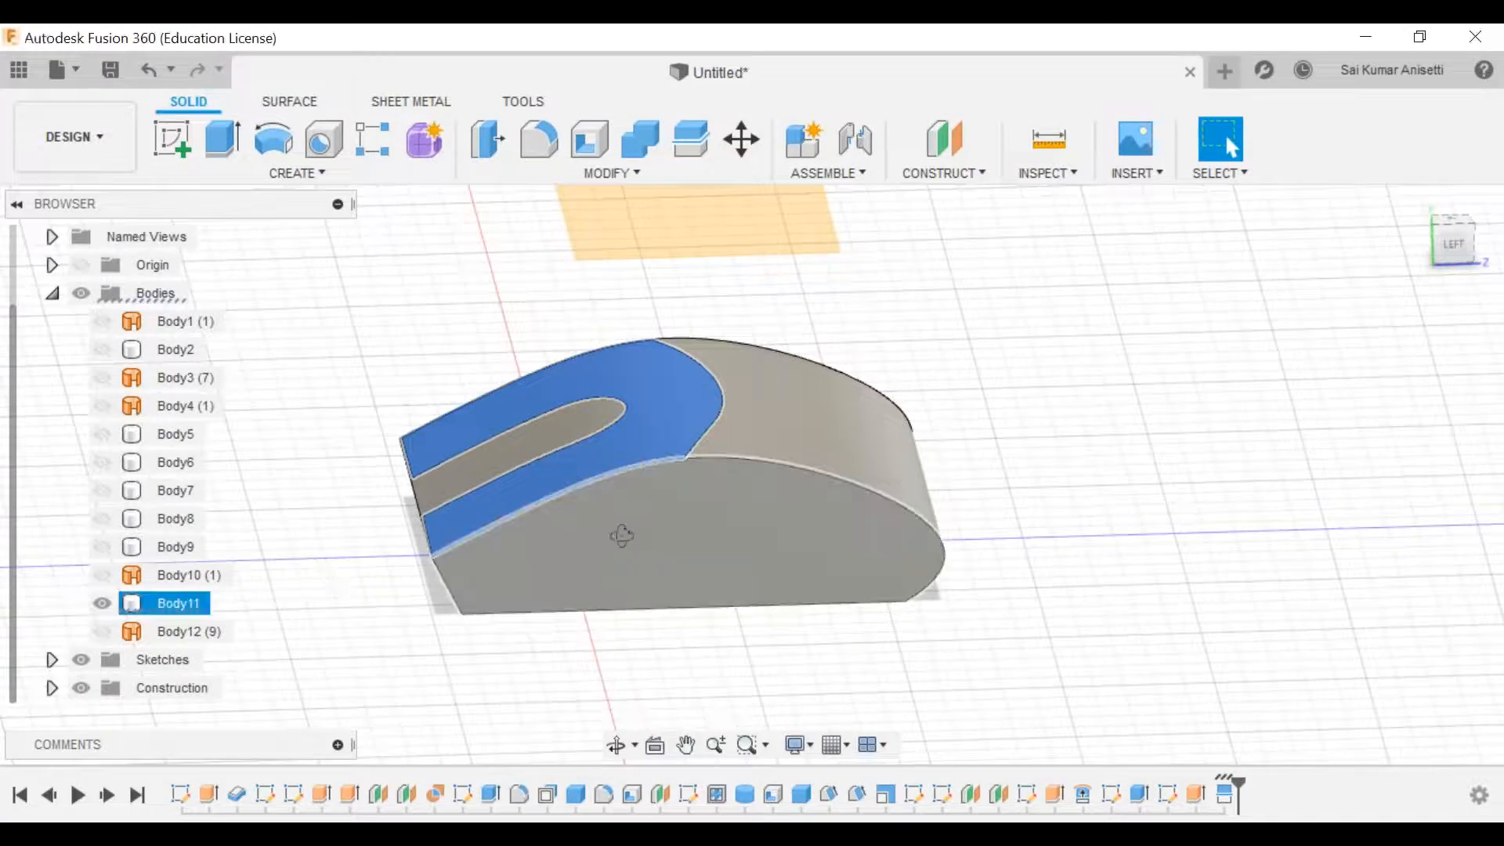
shift+middle_drag(622, 536, 625, 553)
click(440, 416)
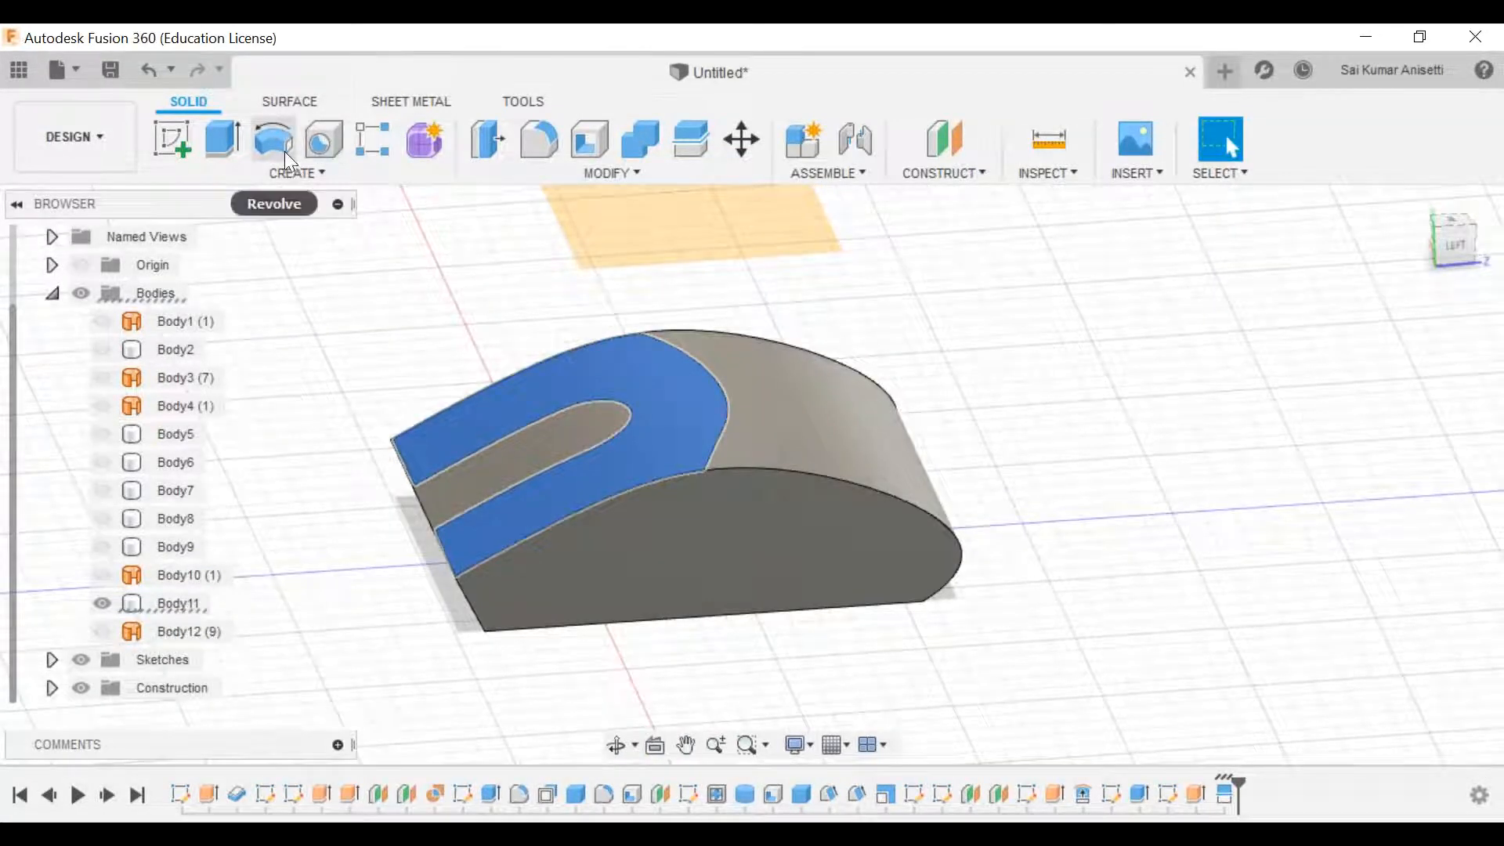
click(246, 171)
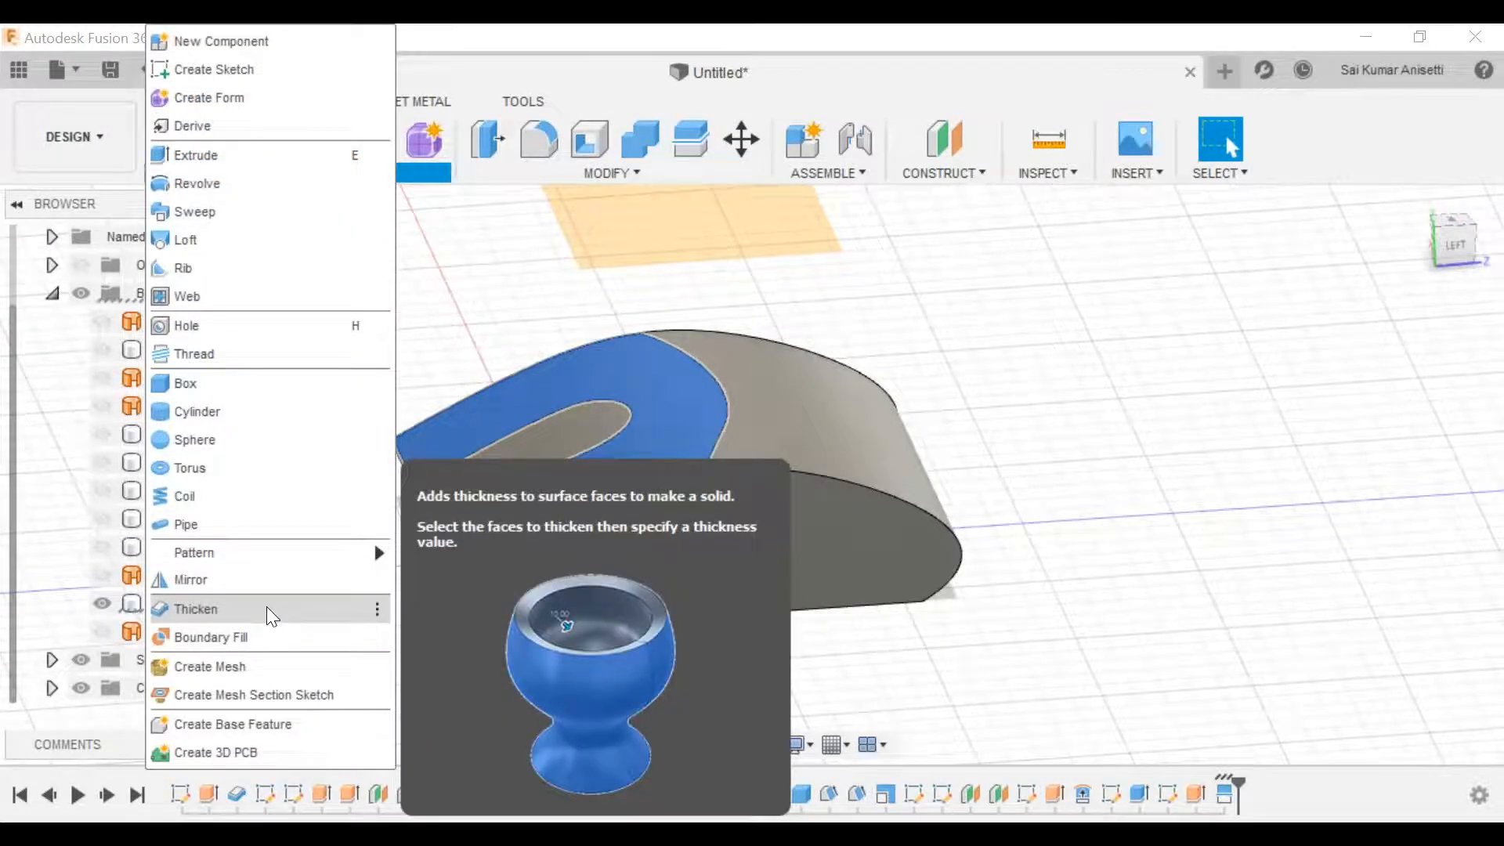
click(266, 608)
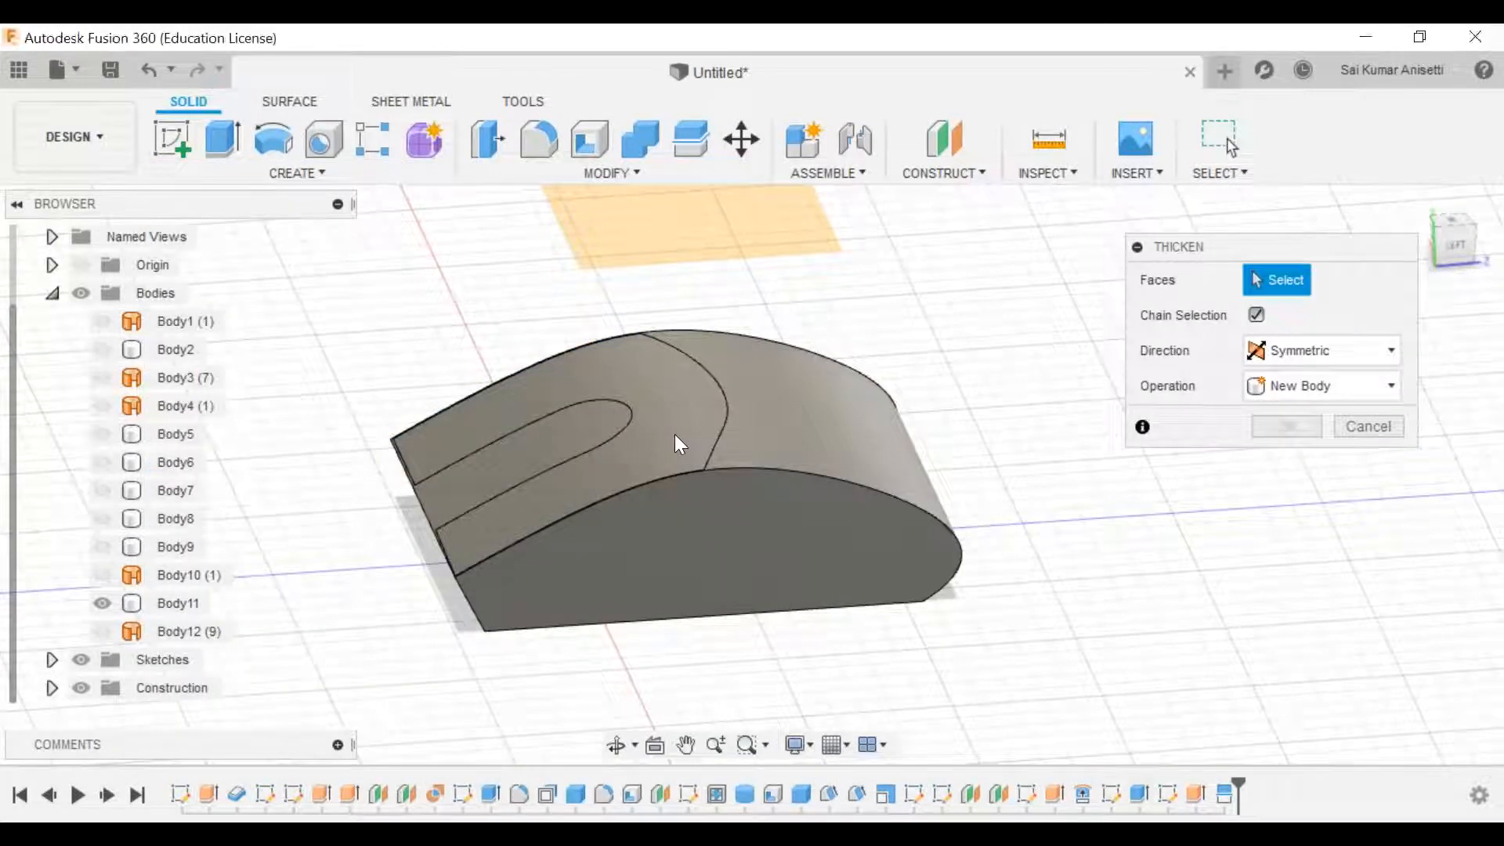
click(181, 633)
key(Escape)
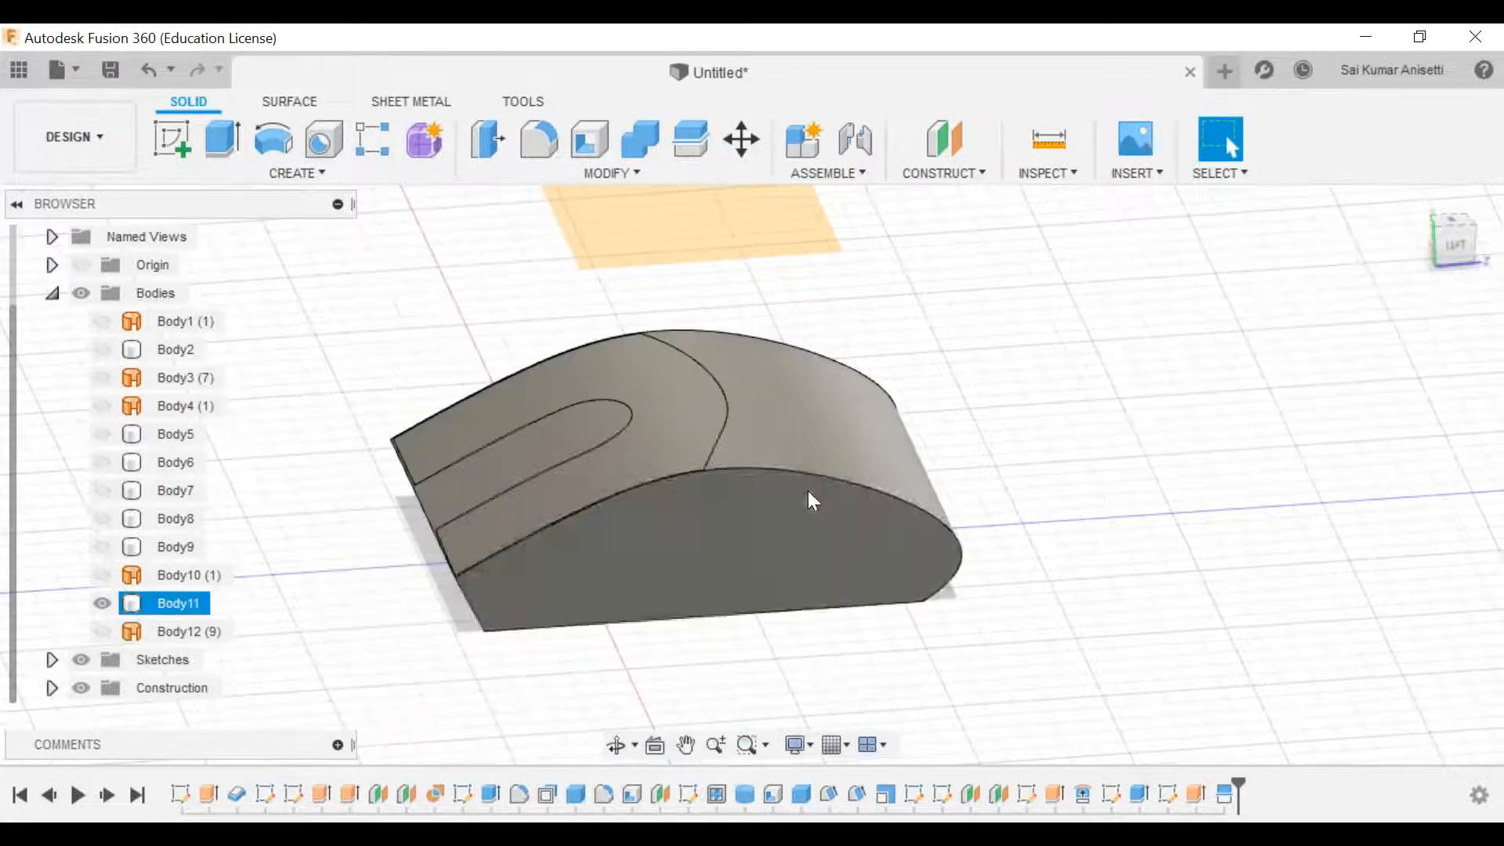
click(623, 507)
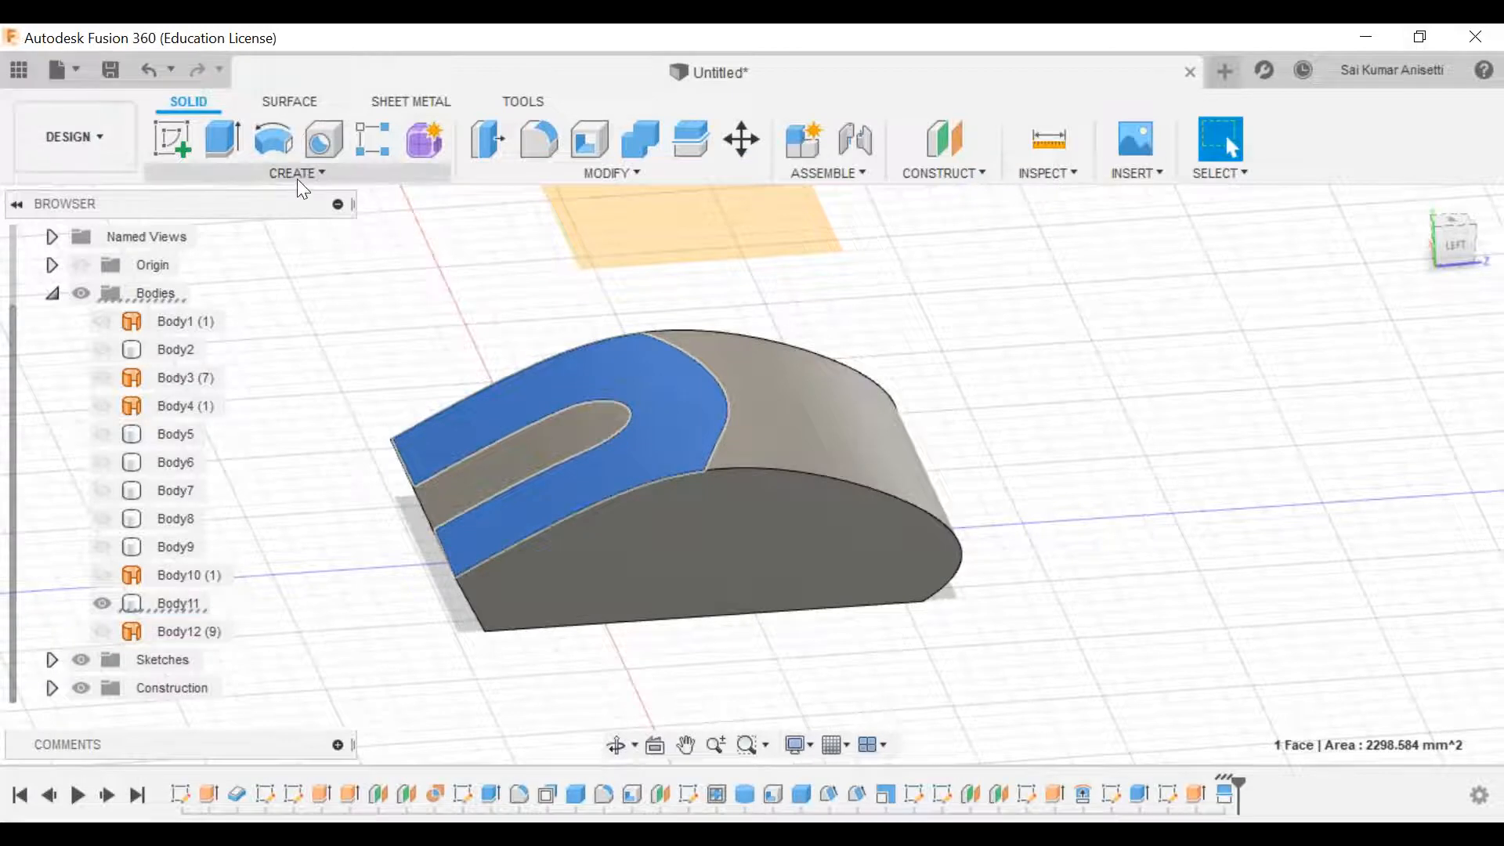
click(298, 179)
click(210, 609)
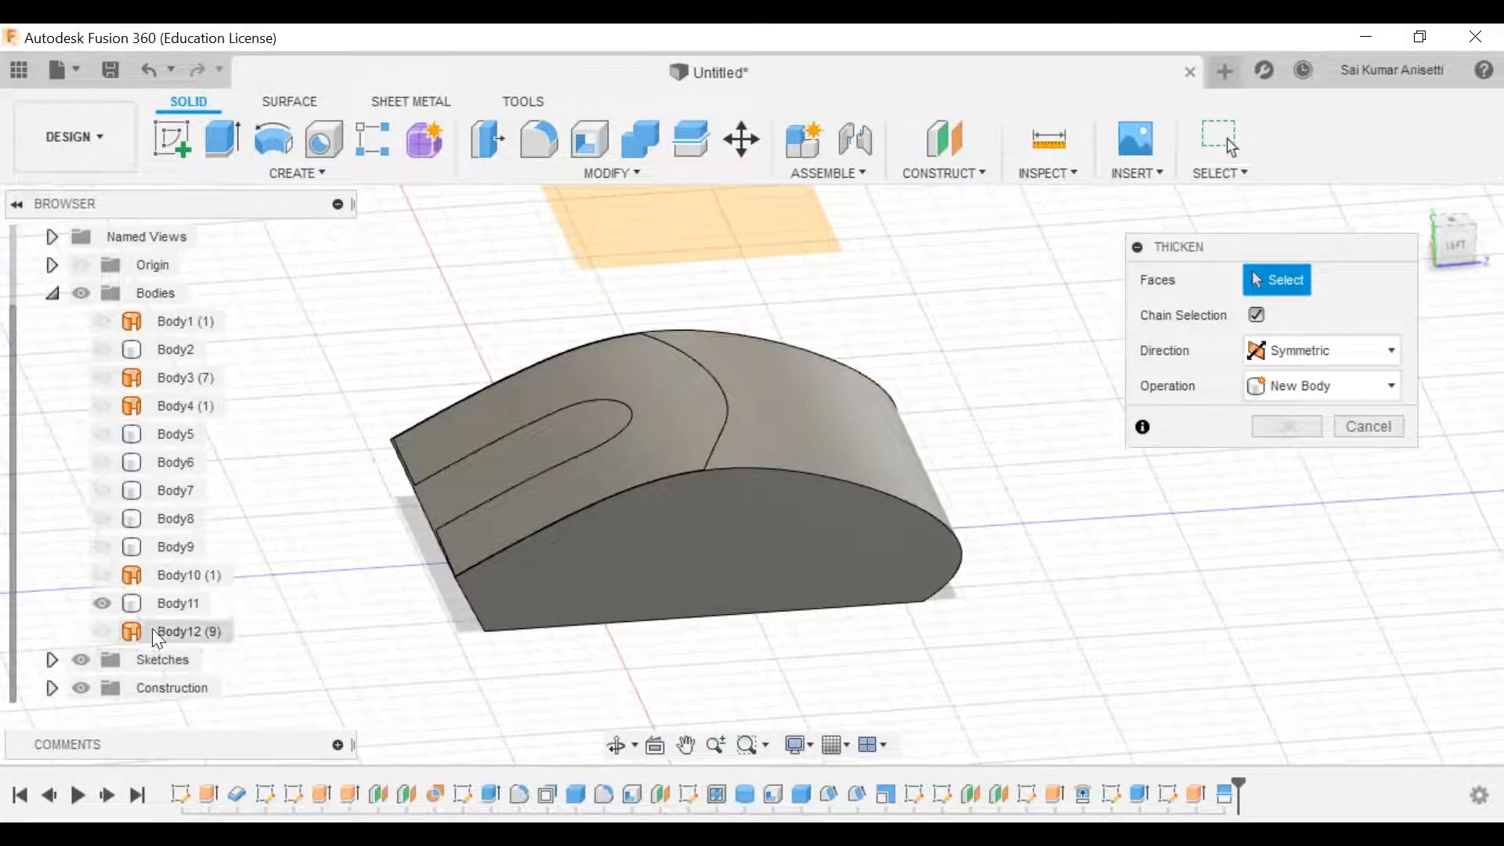
click(166, 574)
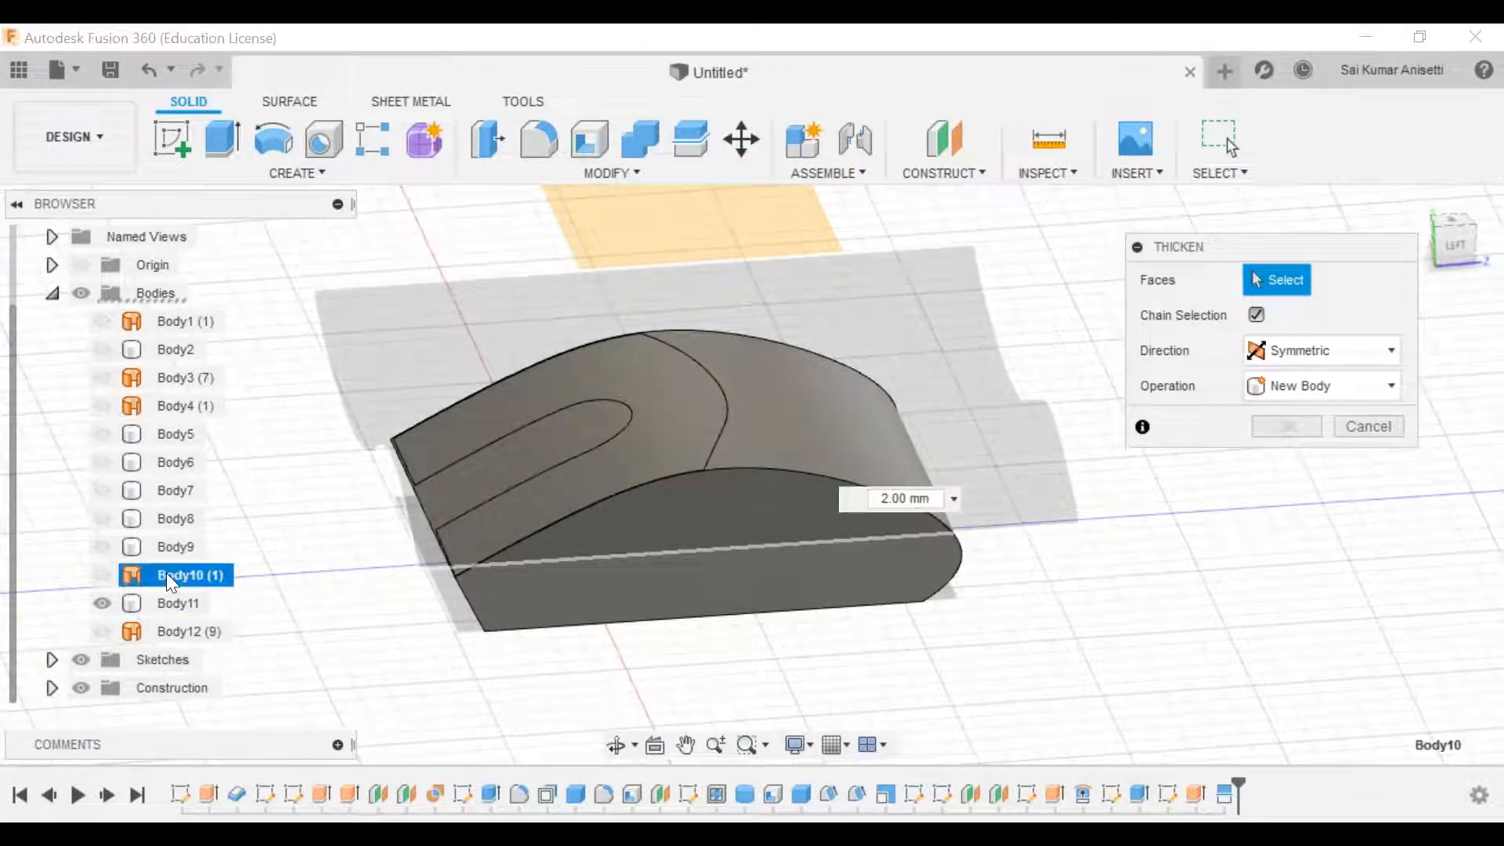
key(Escape)
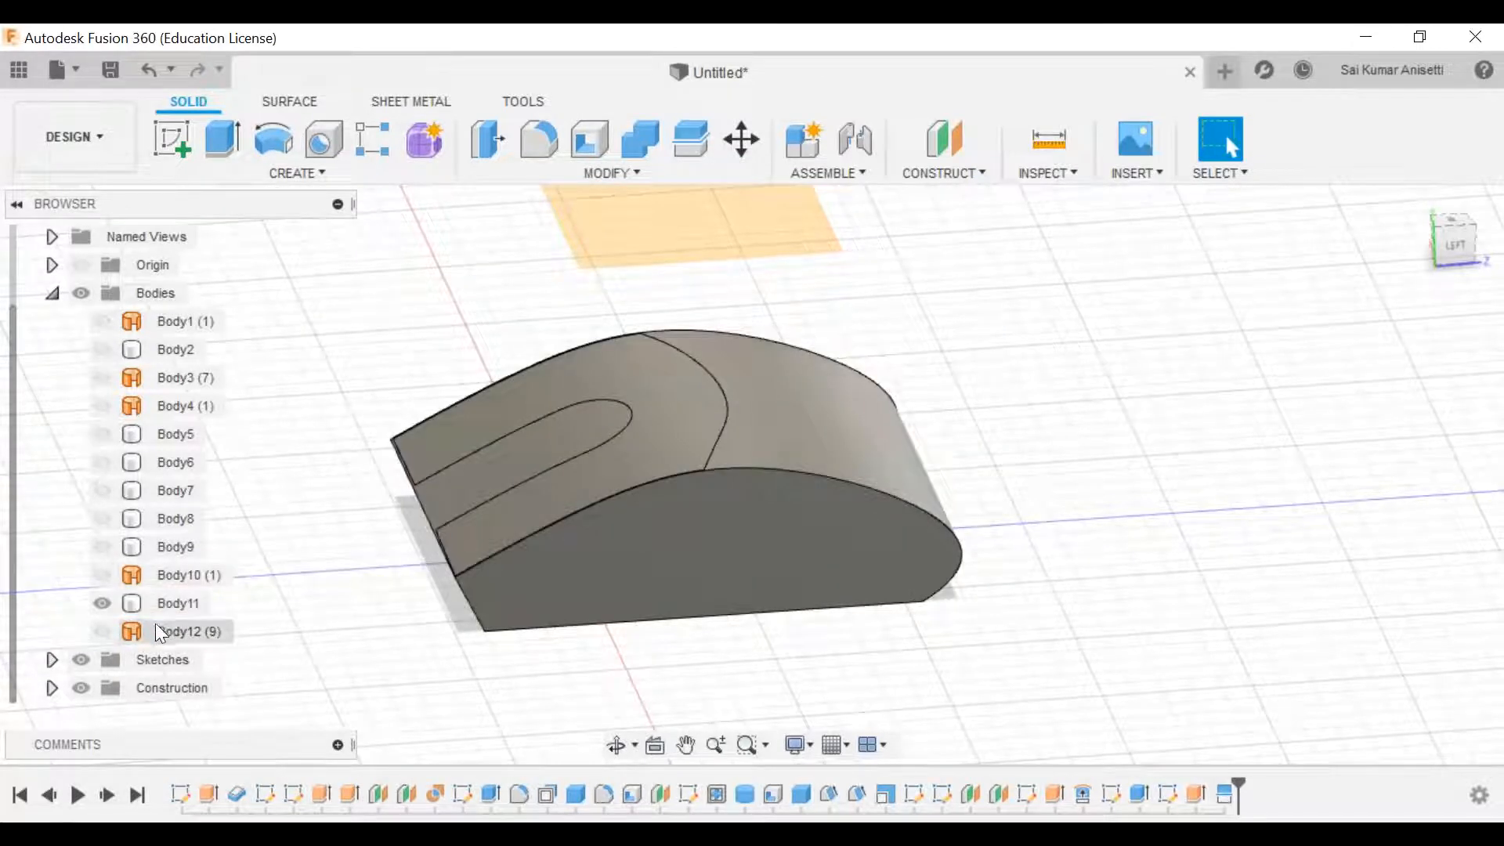
Step: Compare the arched body Body11 with the notched surface Body12 by toggling their visibility off and on
click(103, 603)
click(105, 631)
click(103, 631)
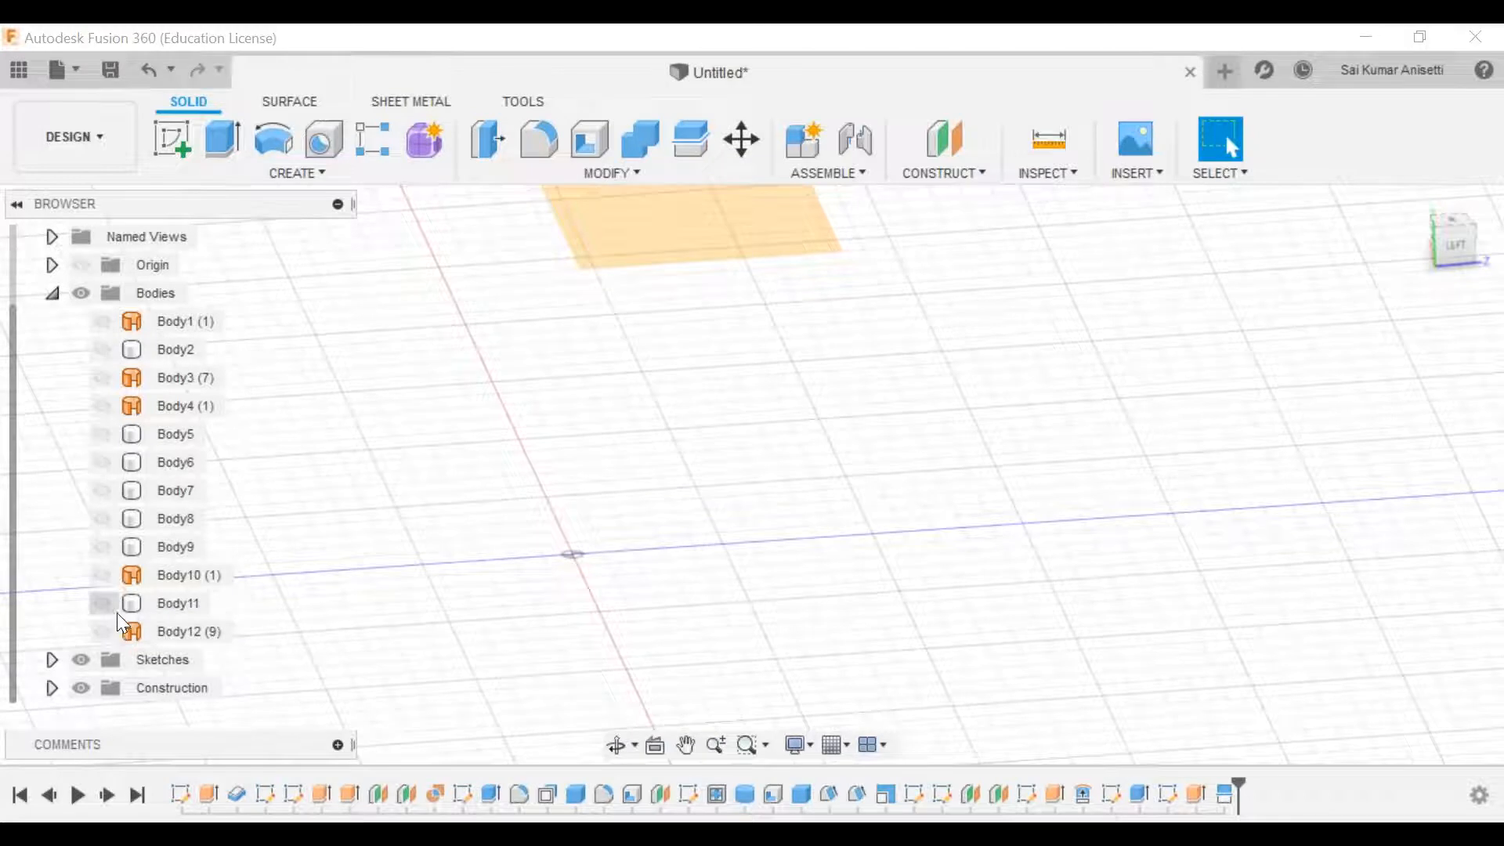
key(ctrl+z)
key(ctrl+y)
click(102, 603)
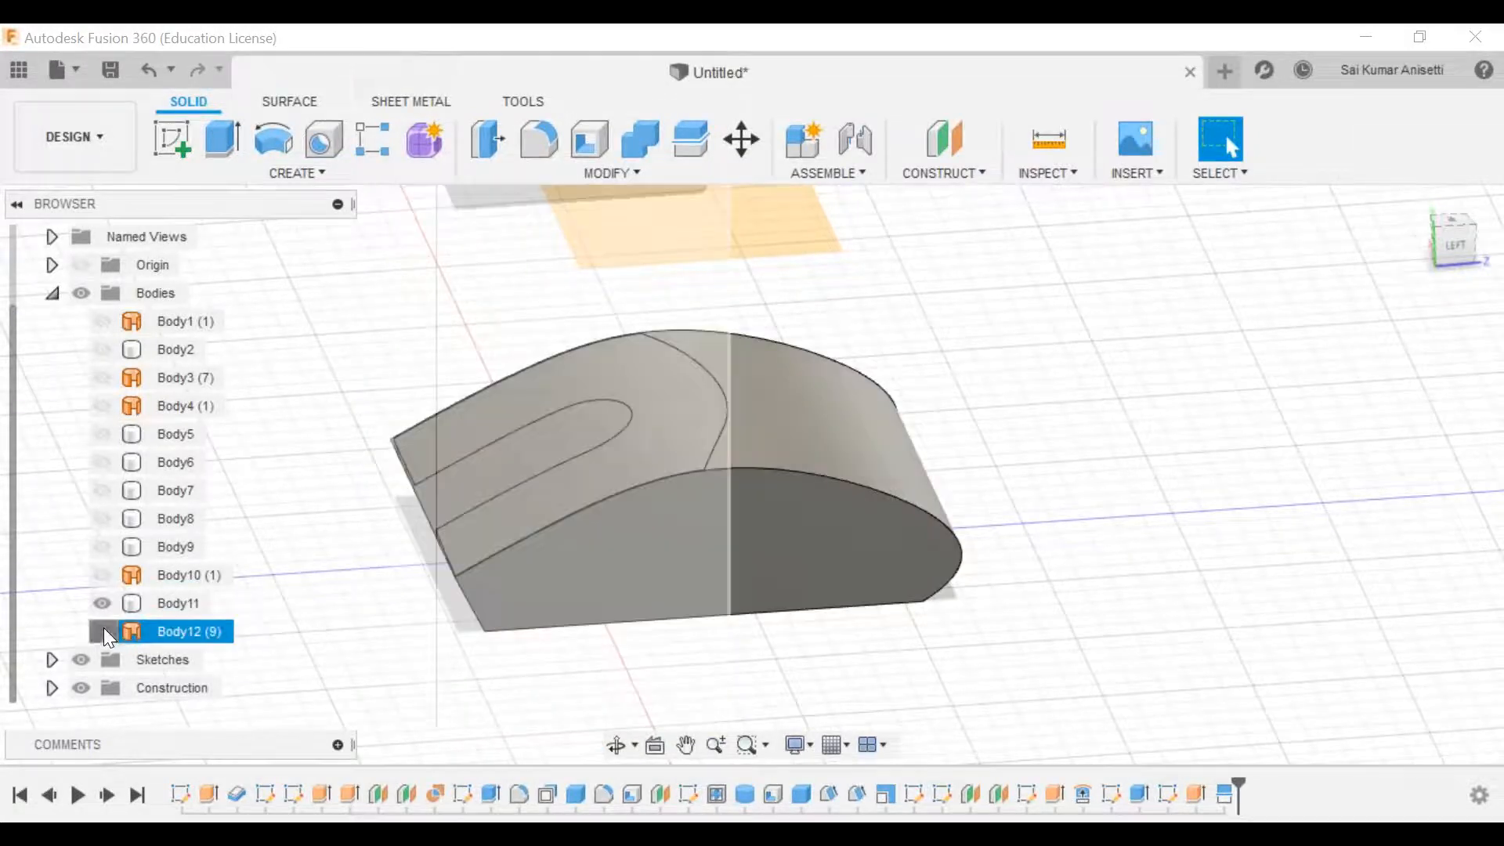
click(102, 631)
key(ctrl+z)
key(ctrl+z)
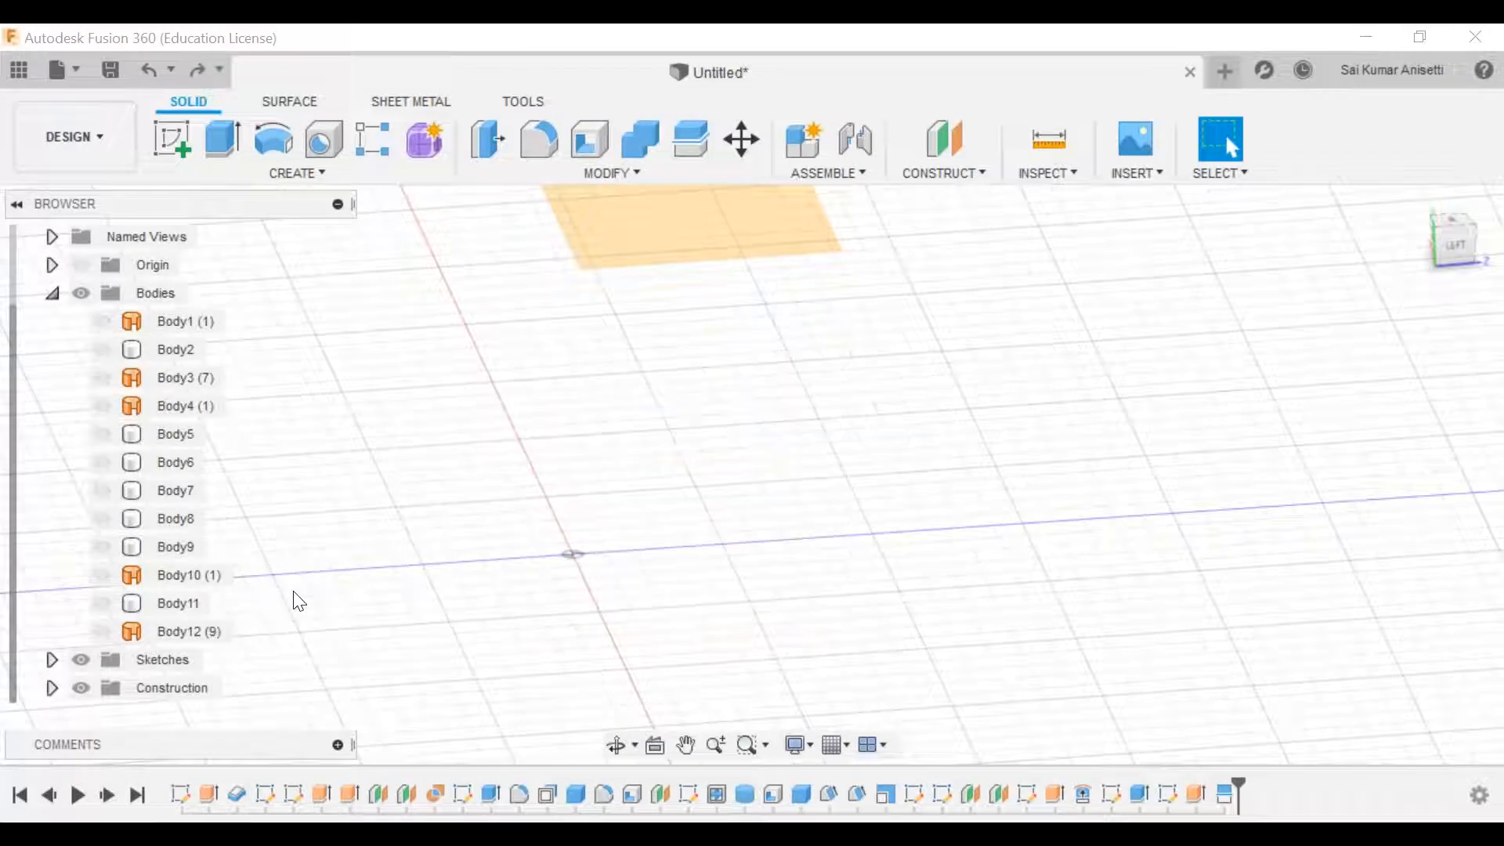
key(ctrl+y)
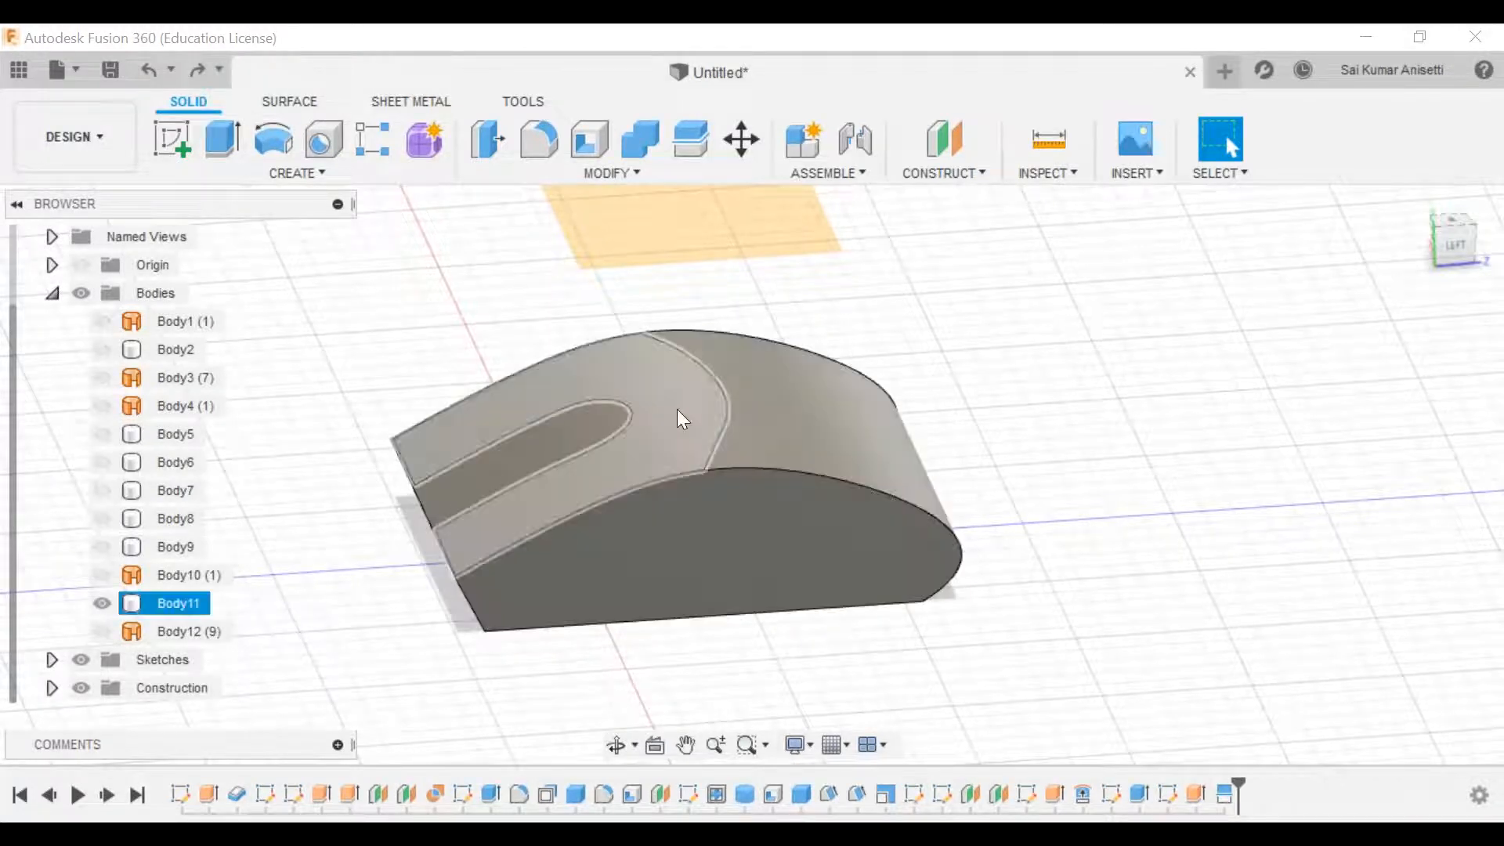
Step: Show Body12 and use it to split the remaining region of the arched body's curved face, with Extend Splitting Tool disabled
click(677, 409)
key(ctrl+y)
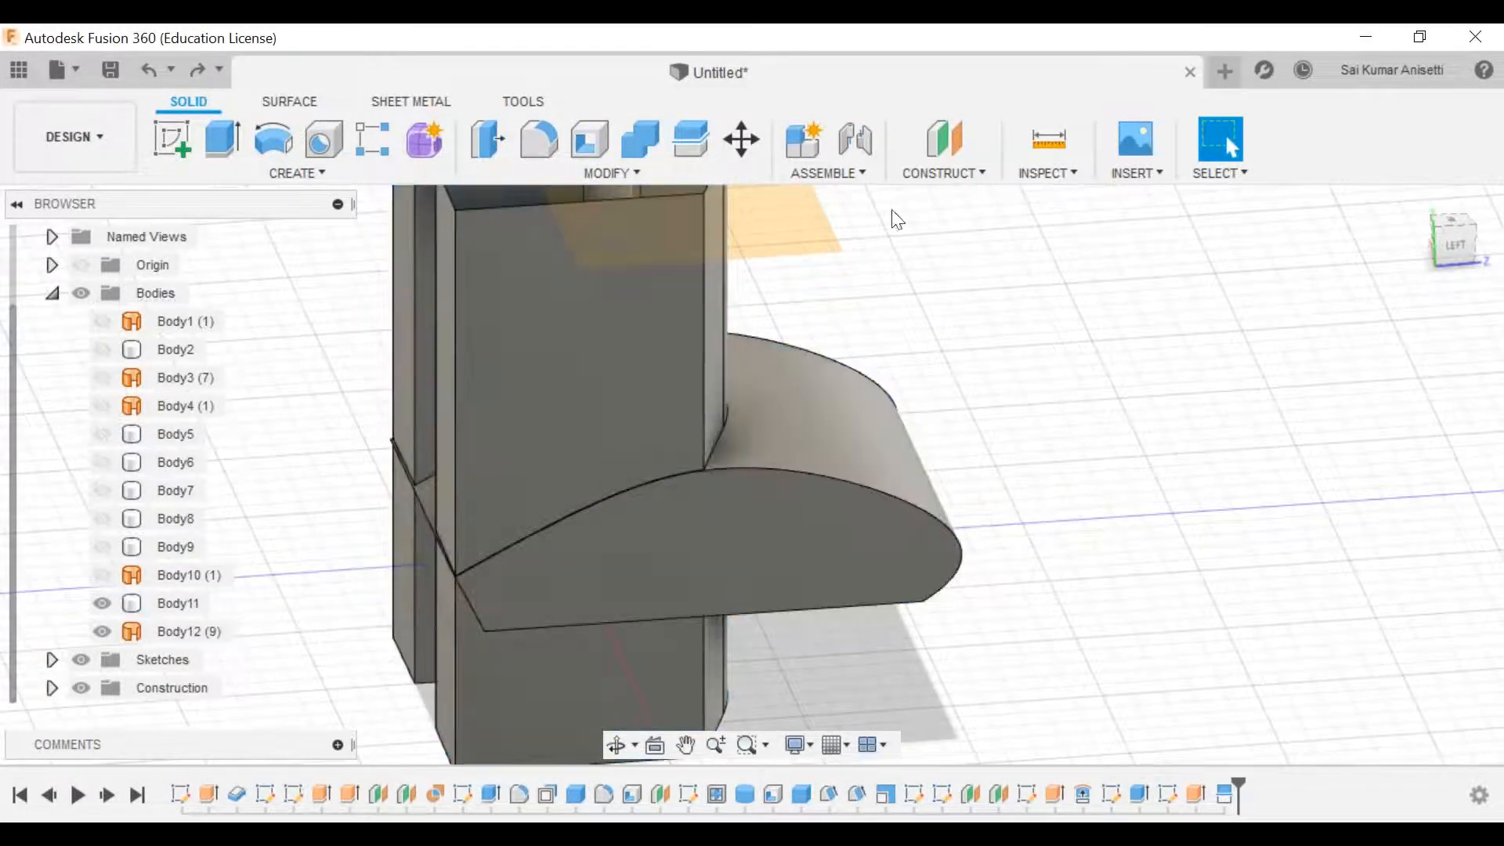
click(708, 167)
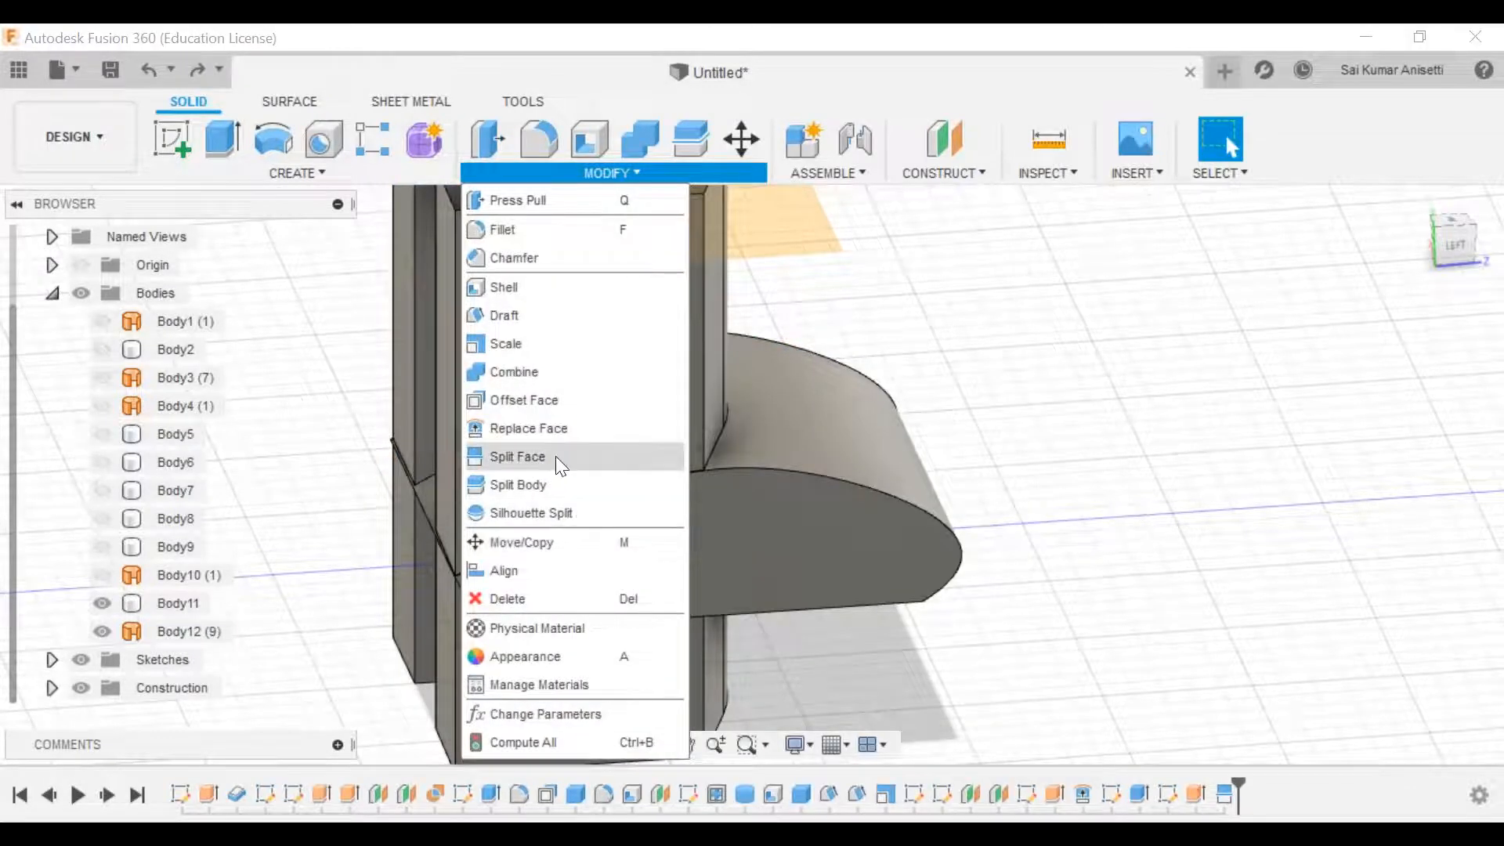
click(556, 456)
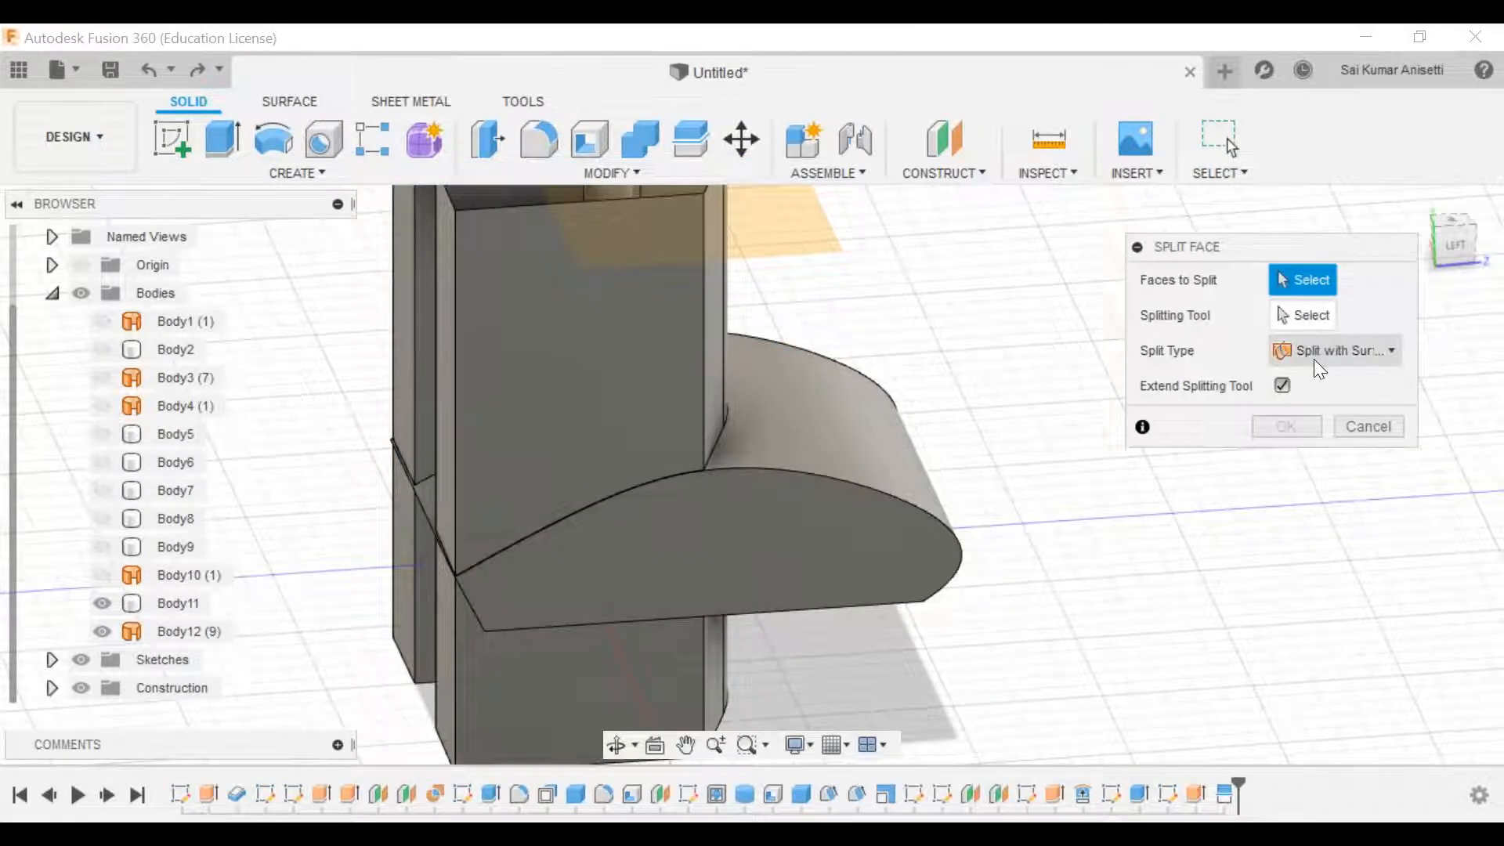
click(1320, 367)
click(1320, 366)
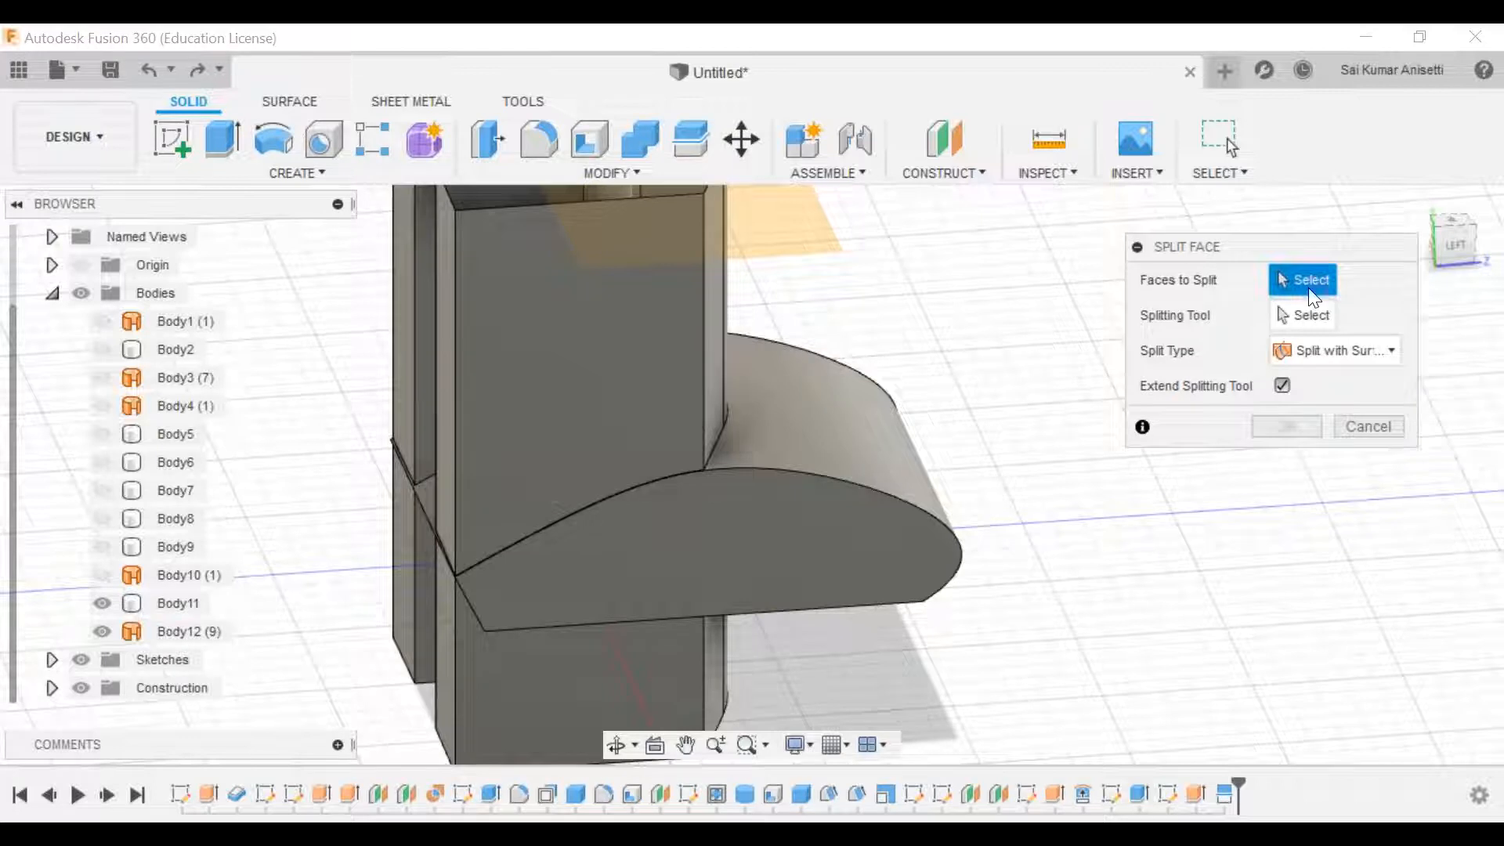
click(819, 441)
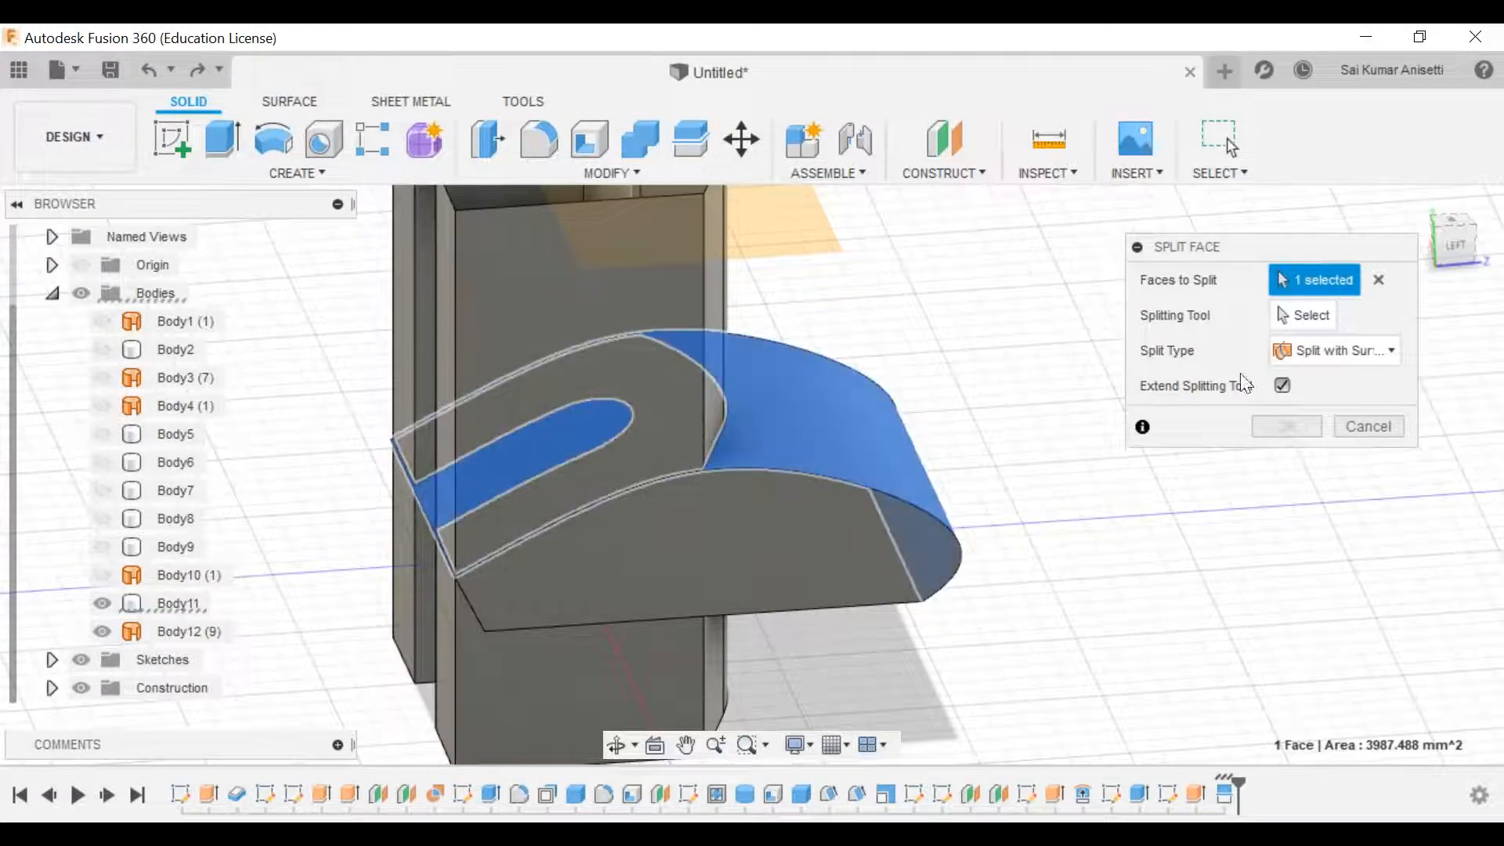
click(1315, 322)
click(674, 289)
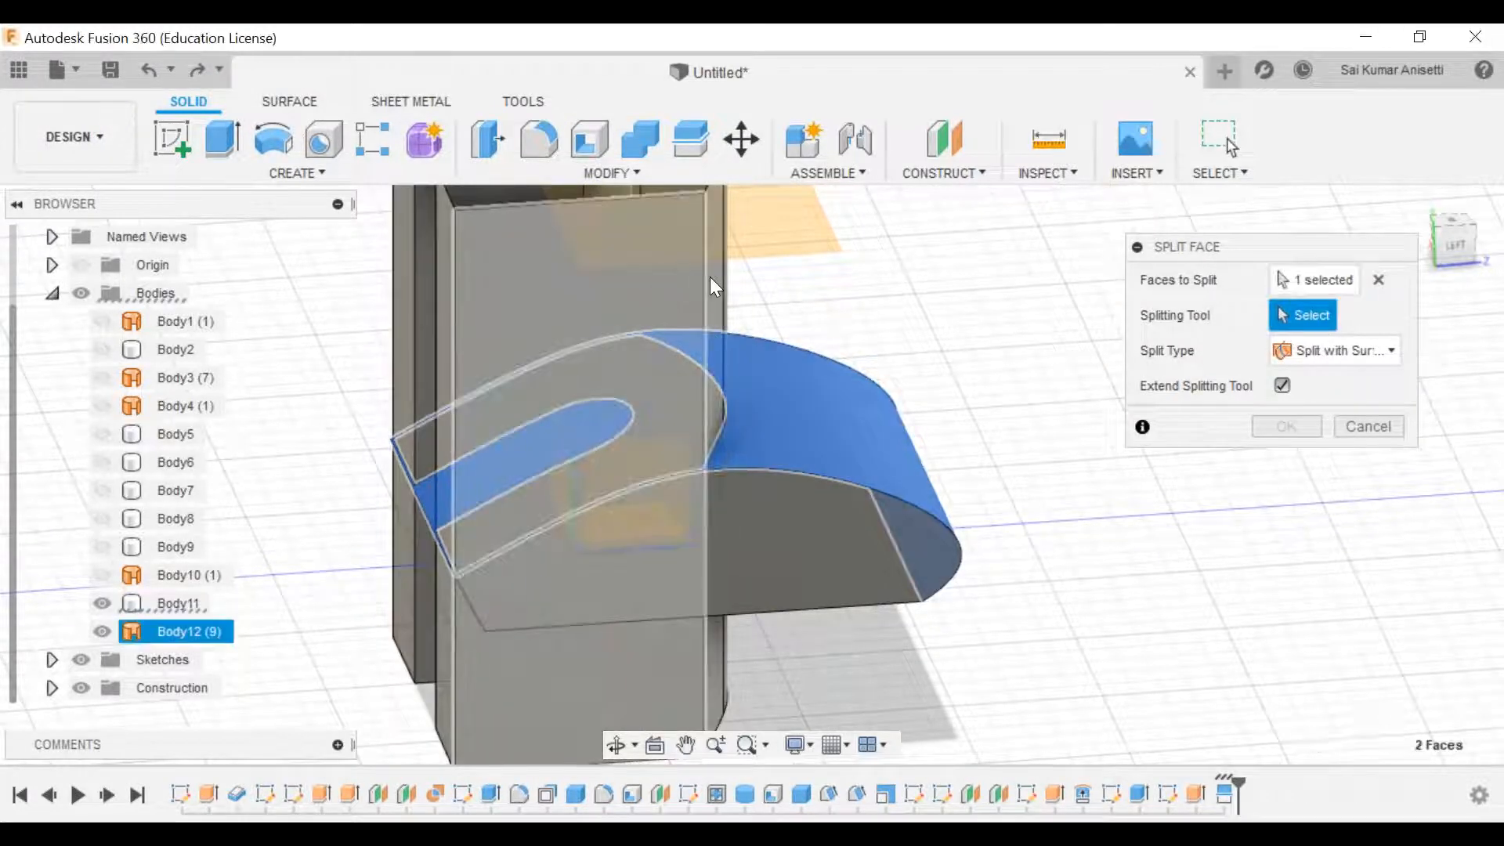
click(1283, 385)
click(1286, 426)
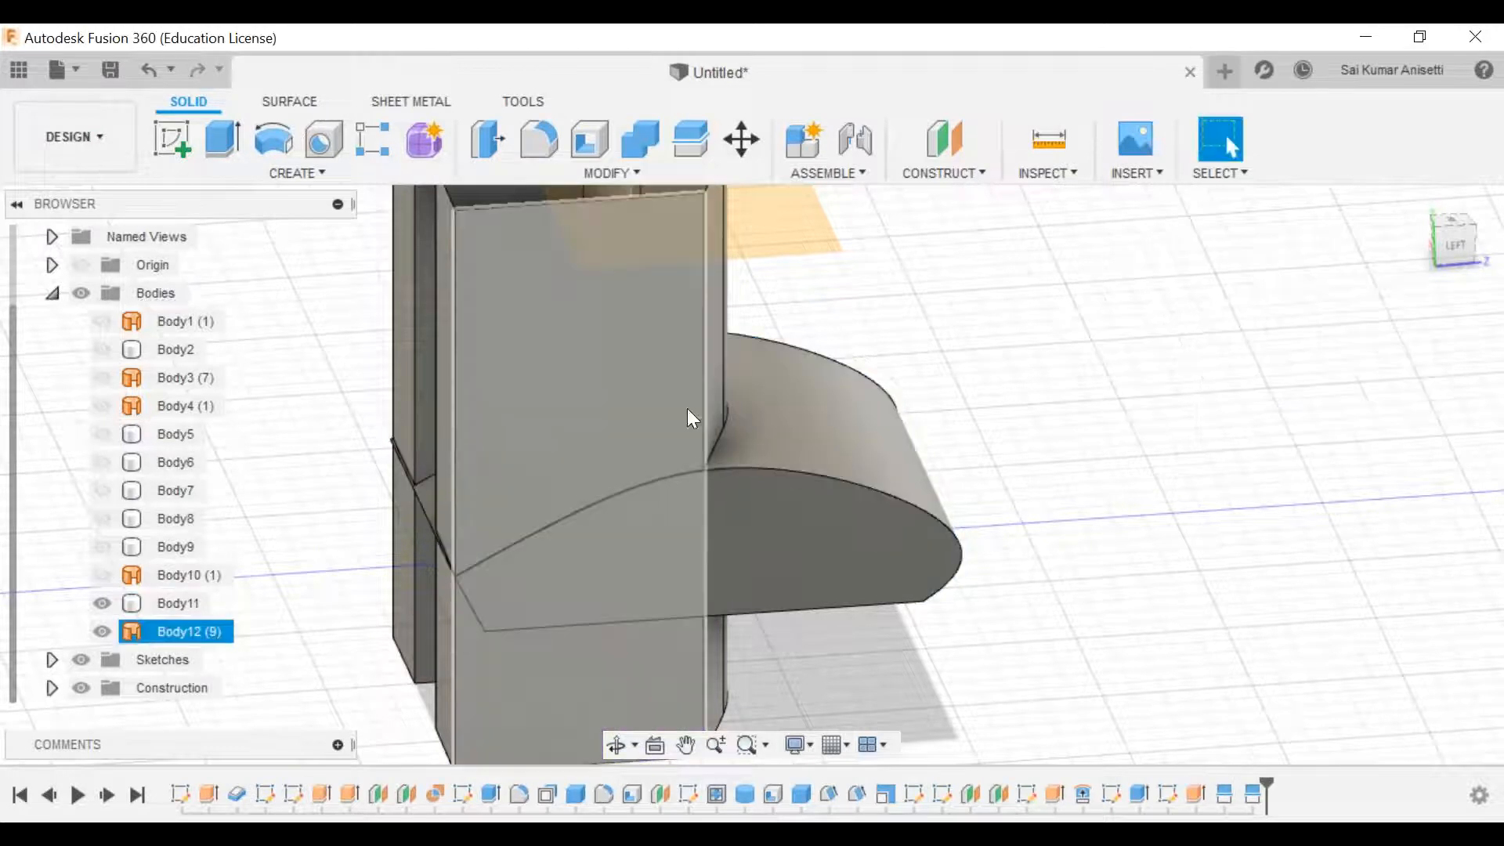
Step: Hide the notched surface Body12 and check the U-shaped region of the curved face by selecting it
click(186, 633)
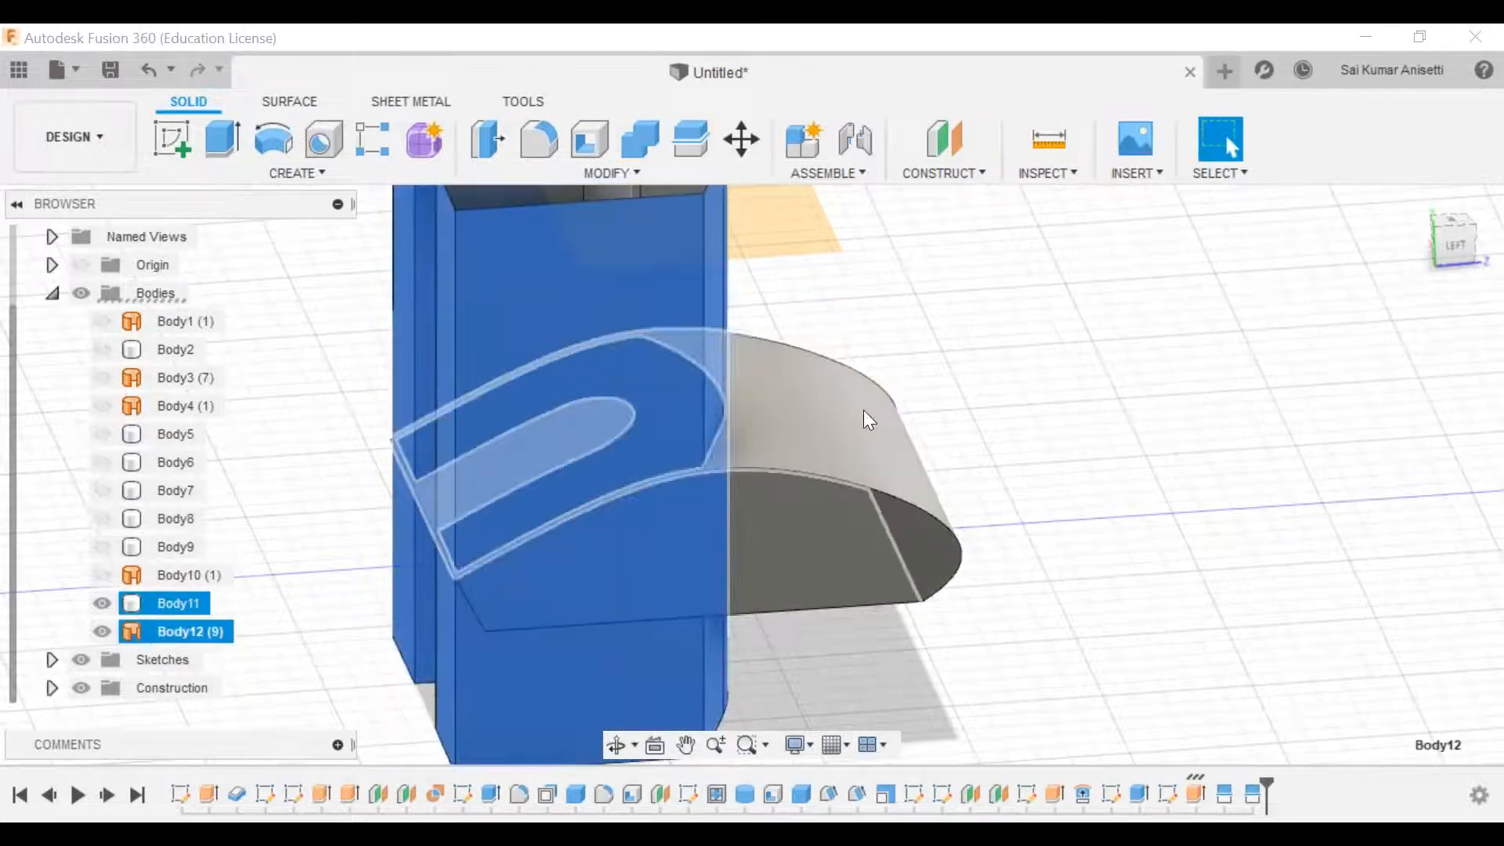
ctrl+click(119, 601)
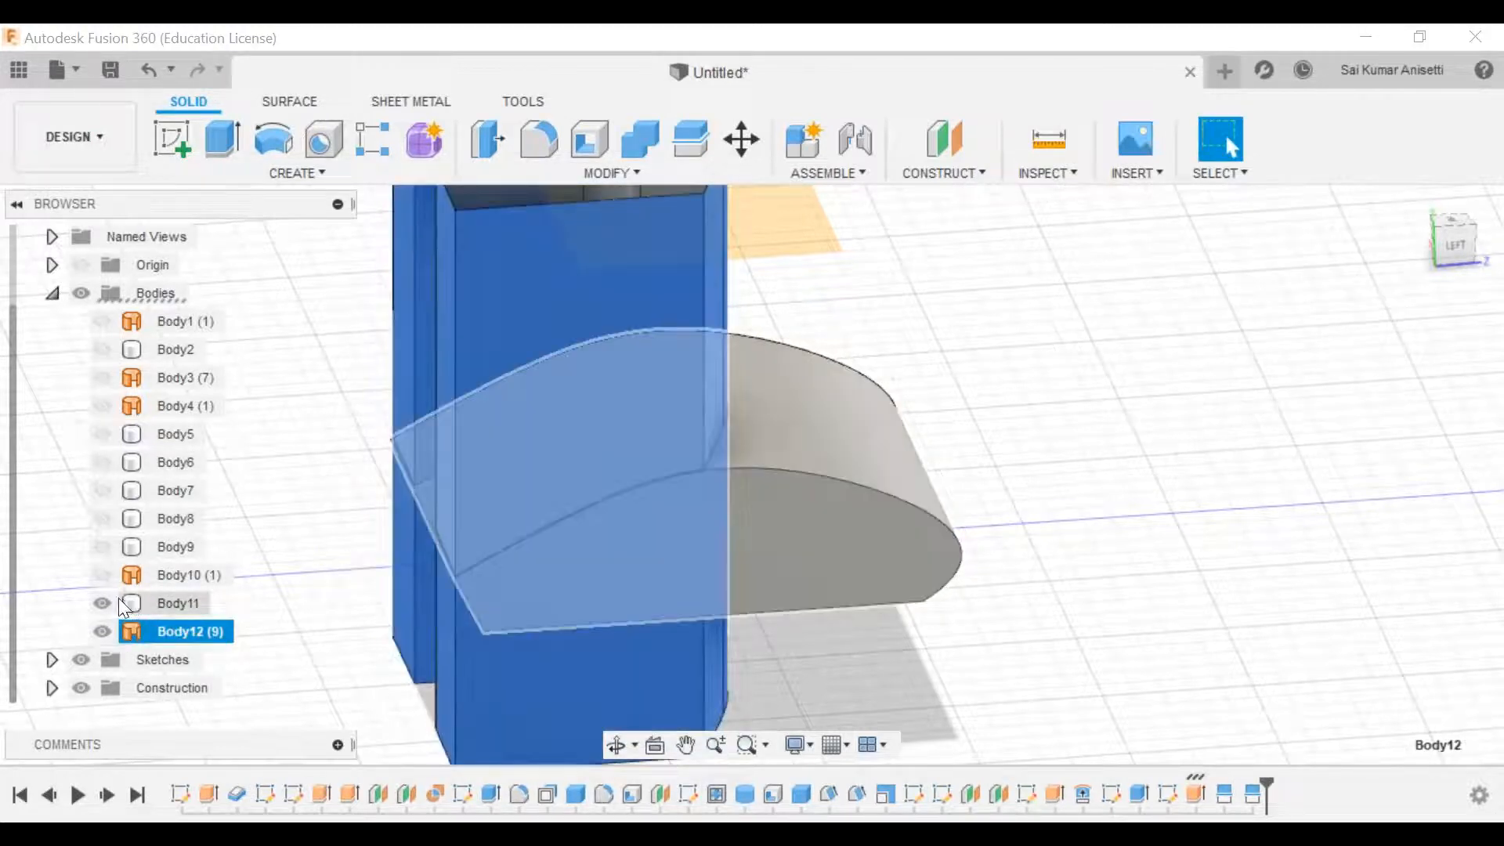
click(105, 600)
click(105, 600)
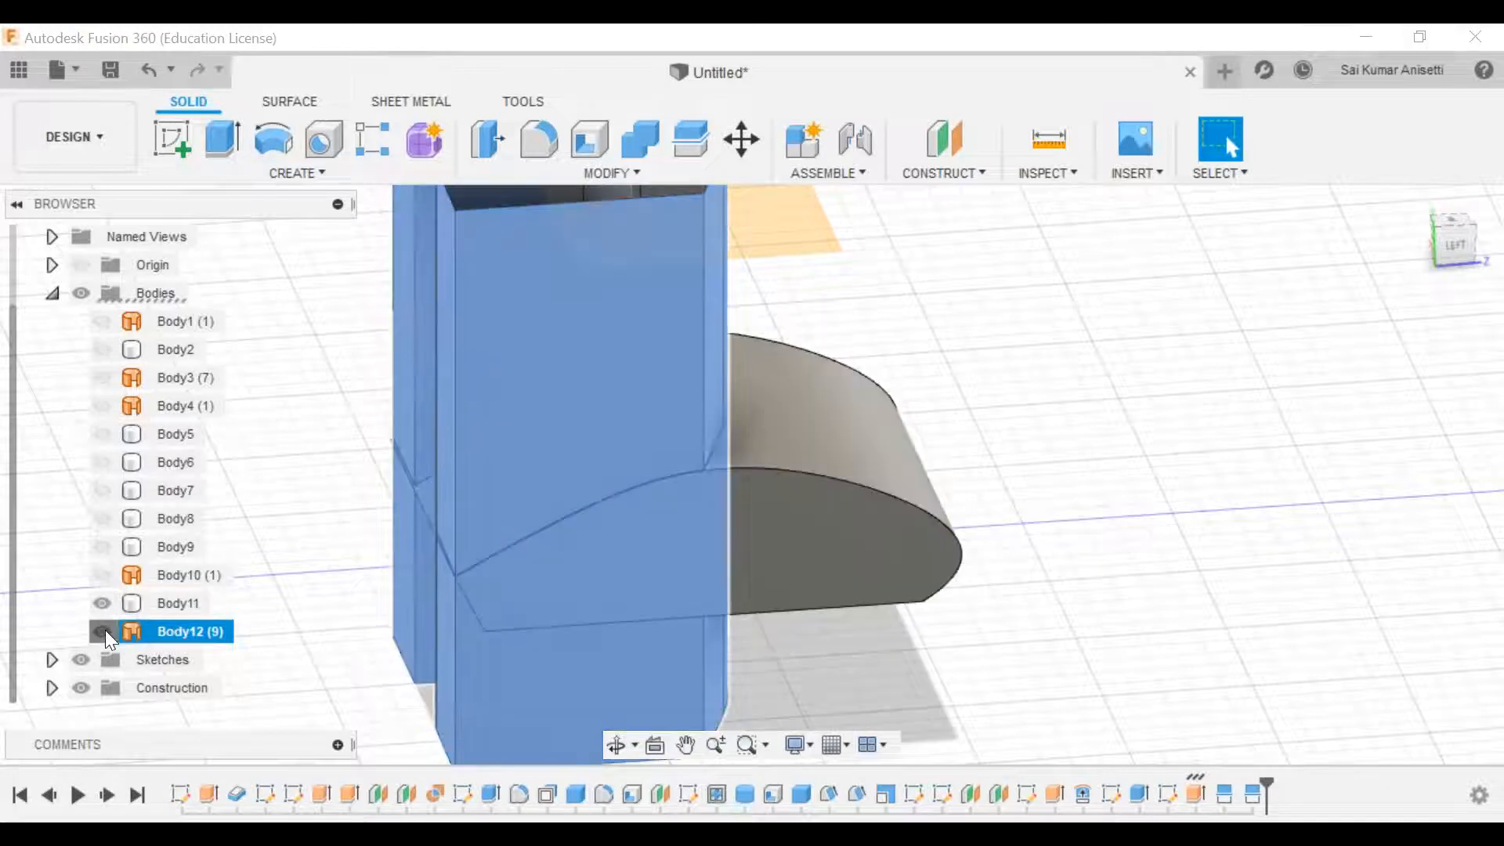
click(103, 631)
ctrl+click(174, 603)
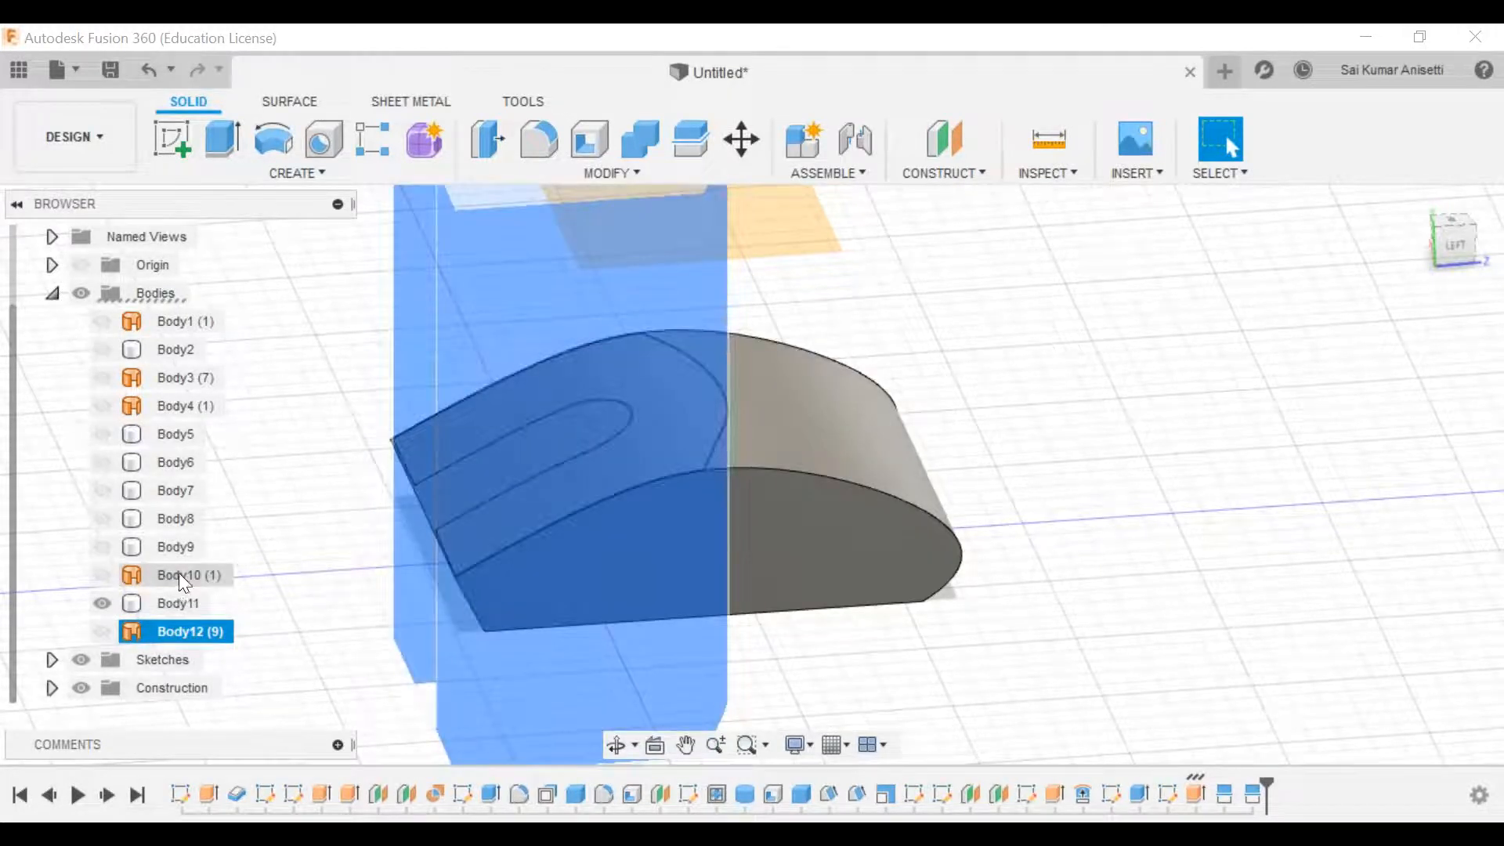
click(962, 356)
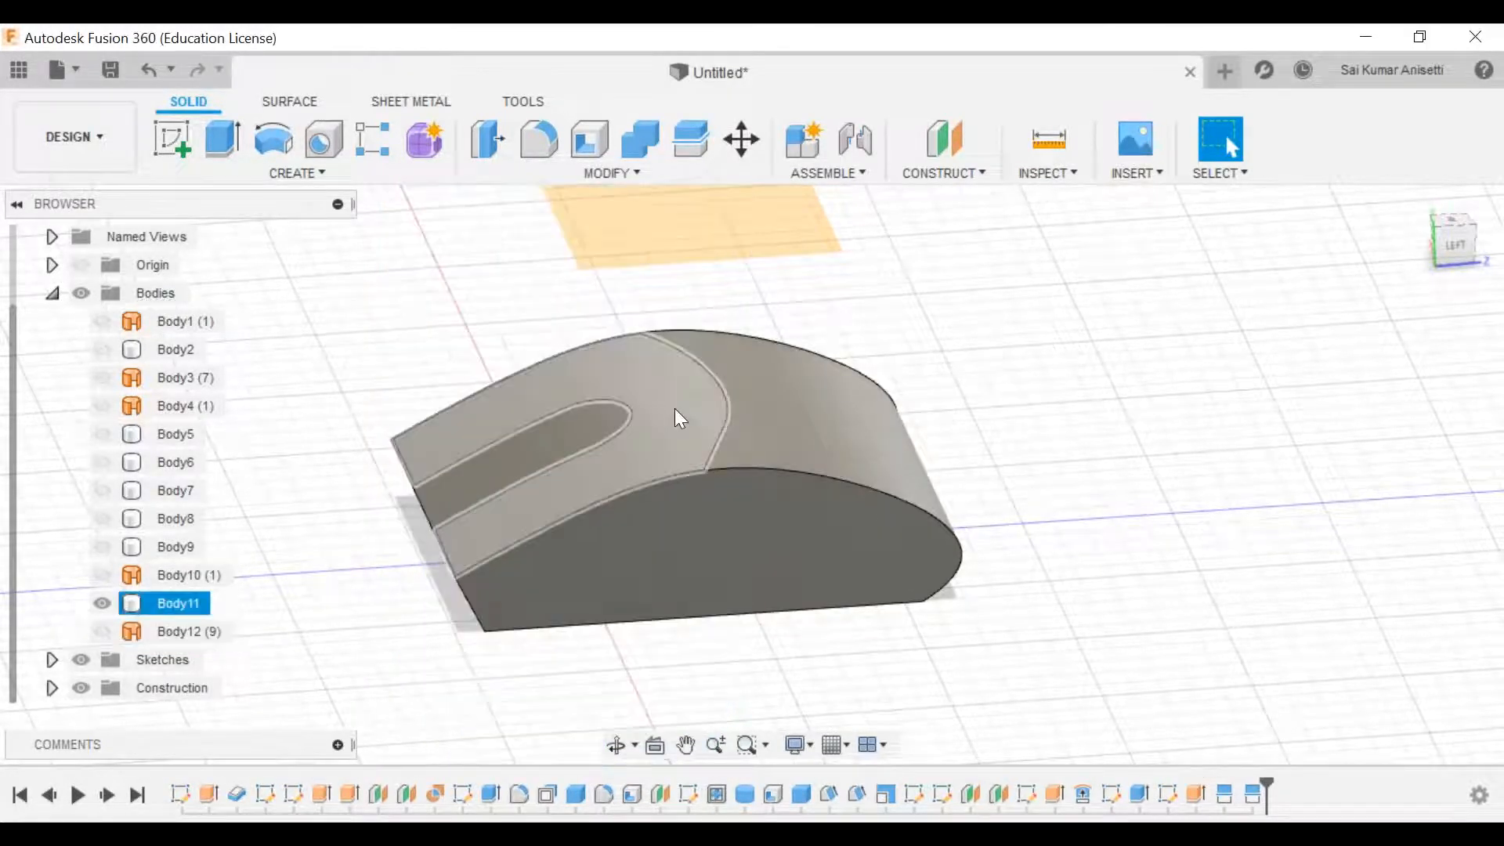
click(676, 406)
click(1084, 389)
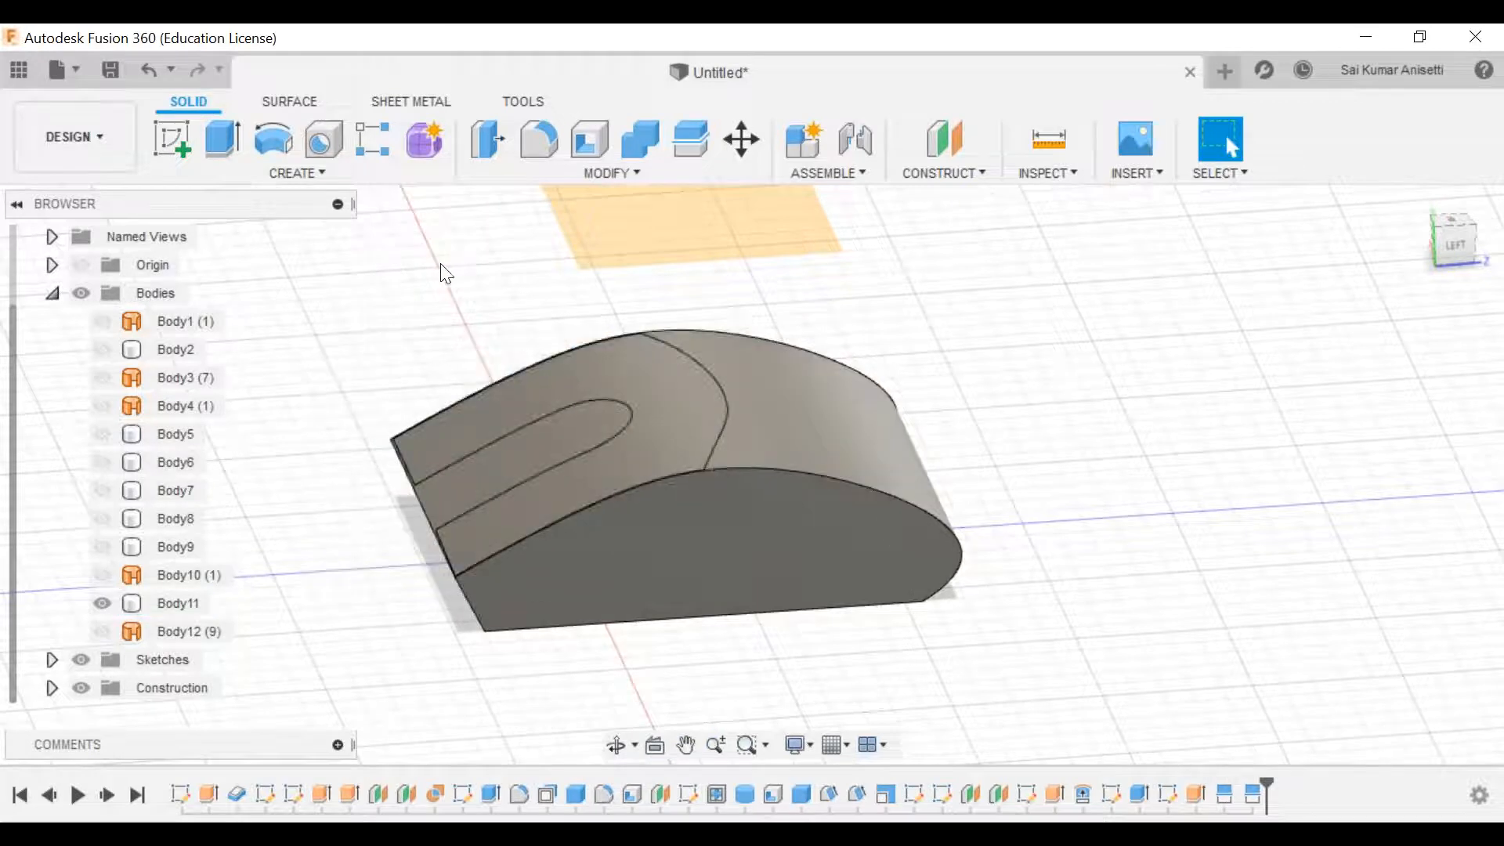
click(654, 391)
click(514, 313)
Step: Create a surface Patch as a new body over the U-shaped region, using its nine boundary edges
click(311, 103)
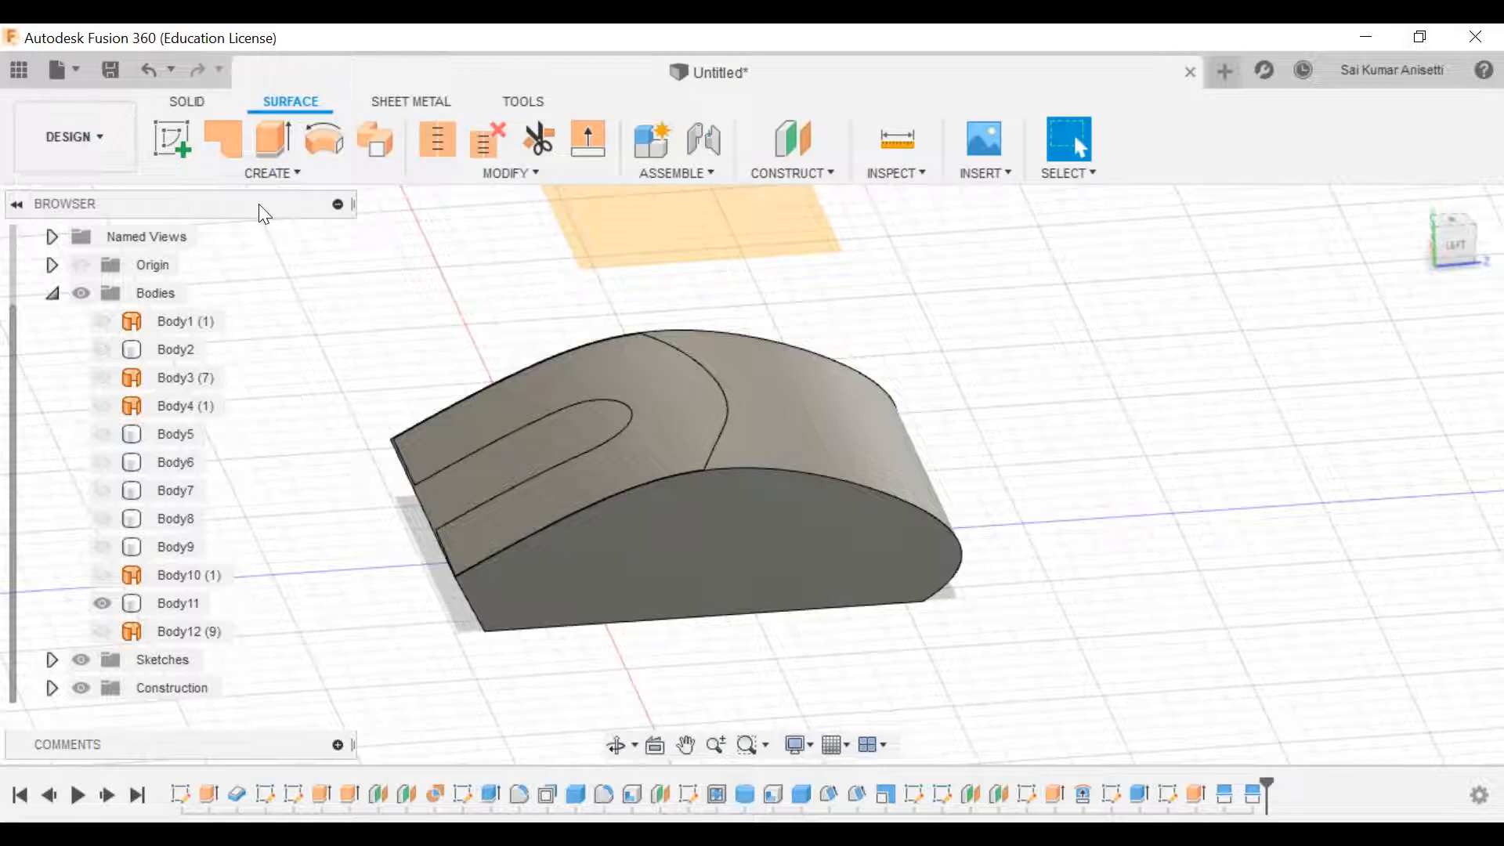
click(261, 175)
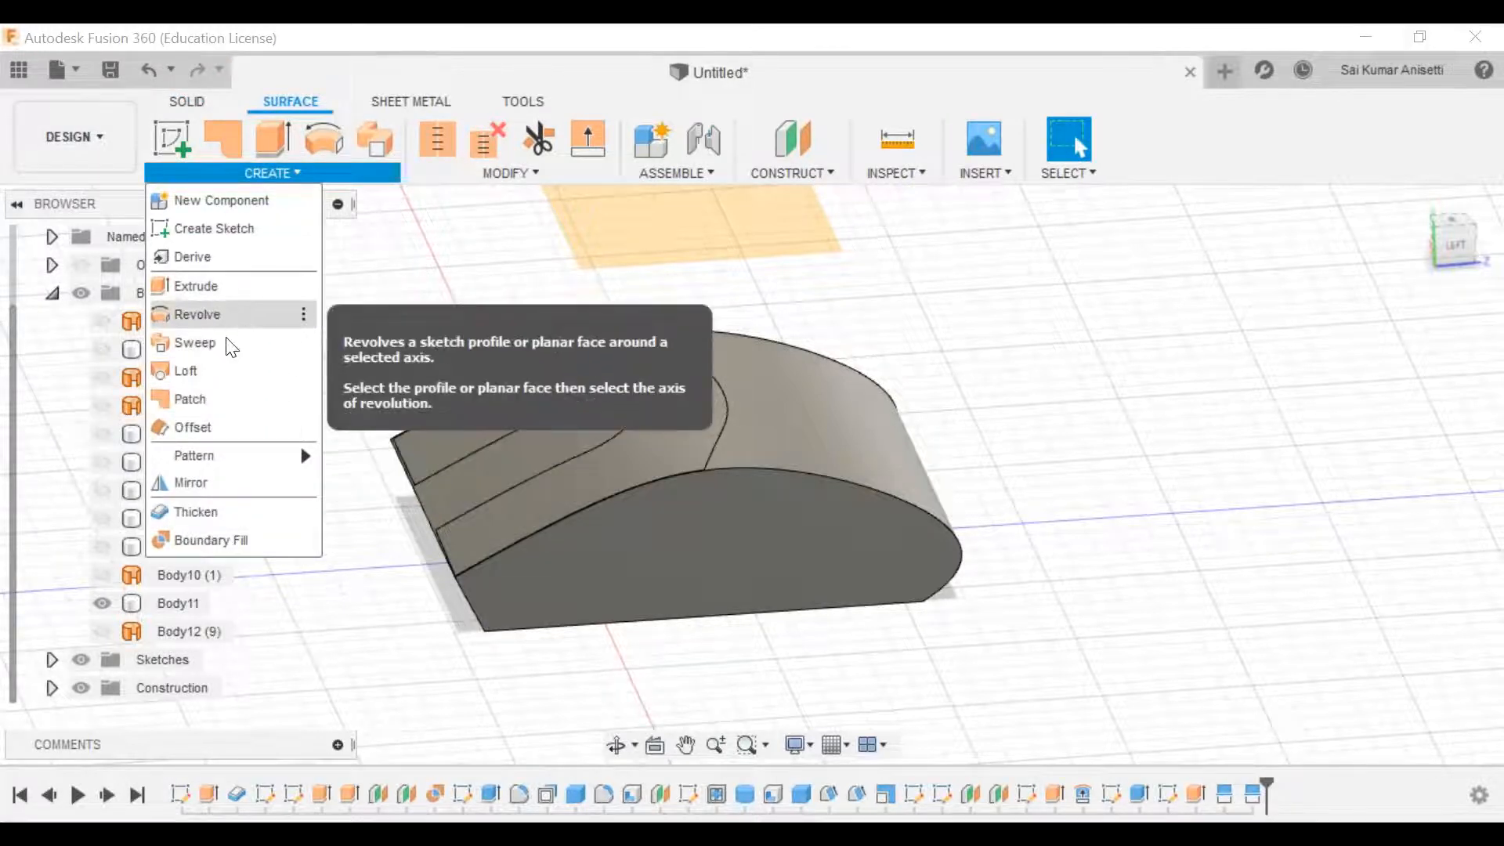
click(220, 401)
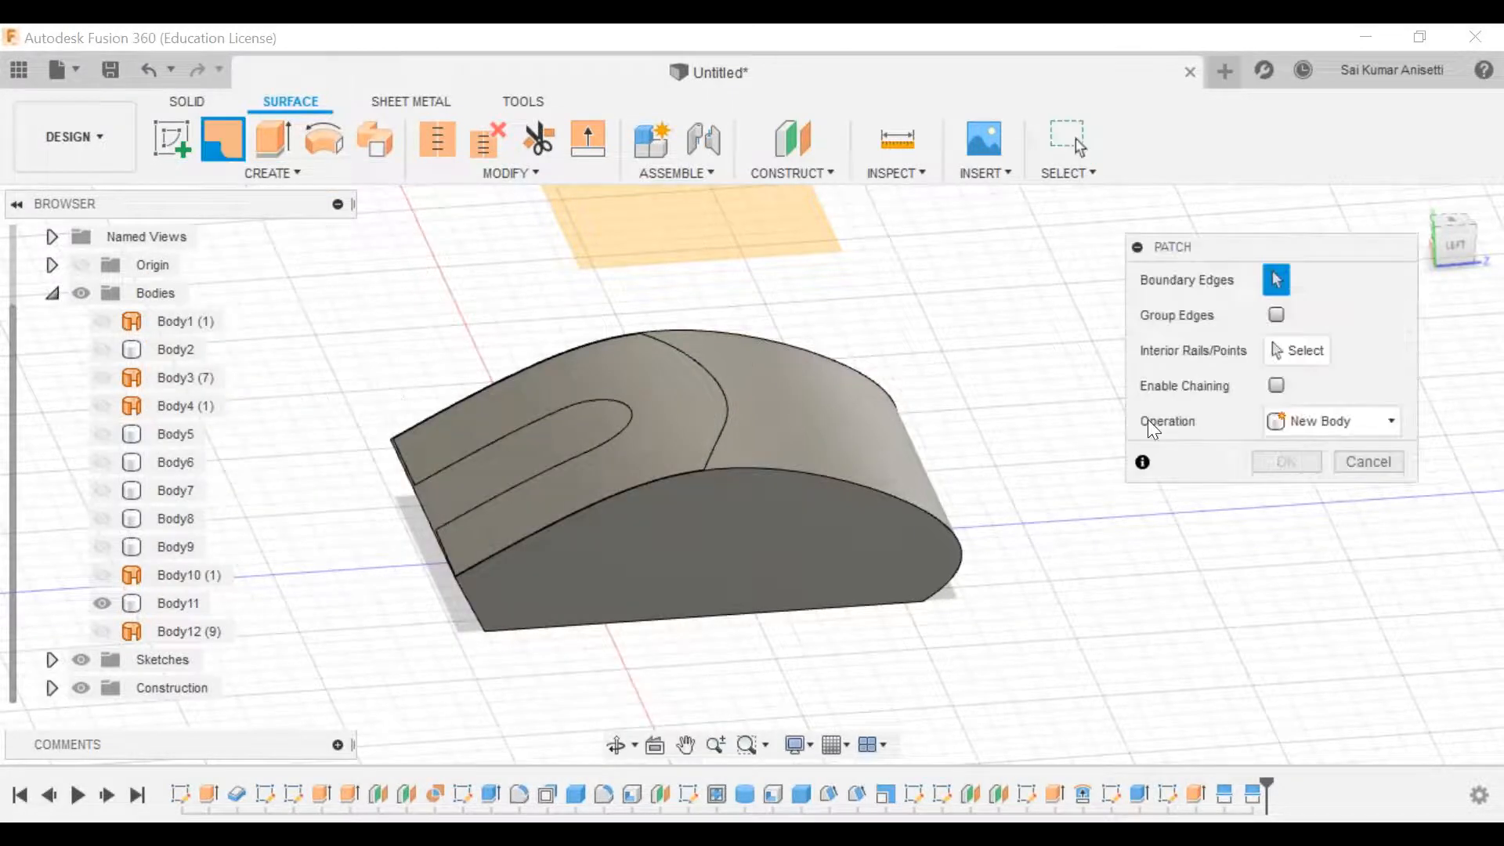
shift+middle_drag(659, 507, 726, 438)
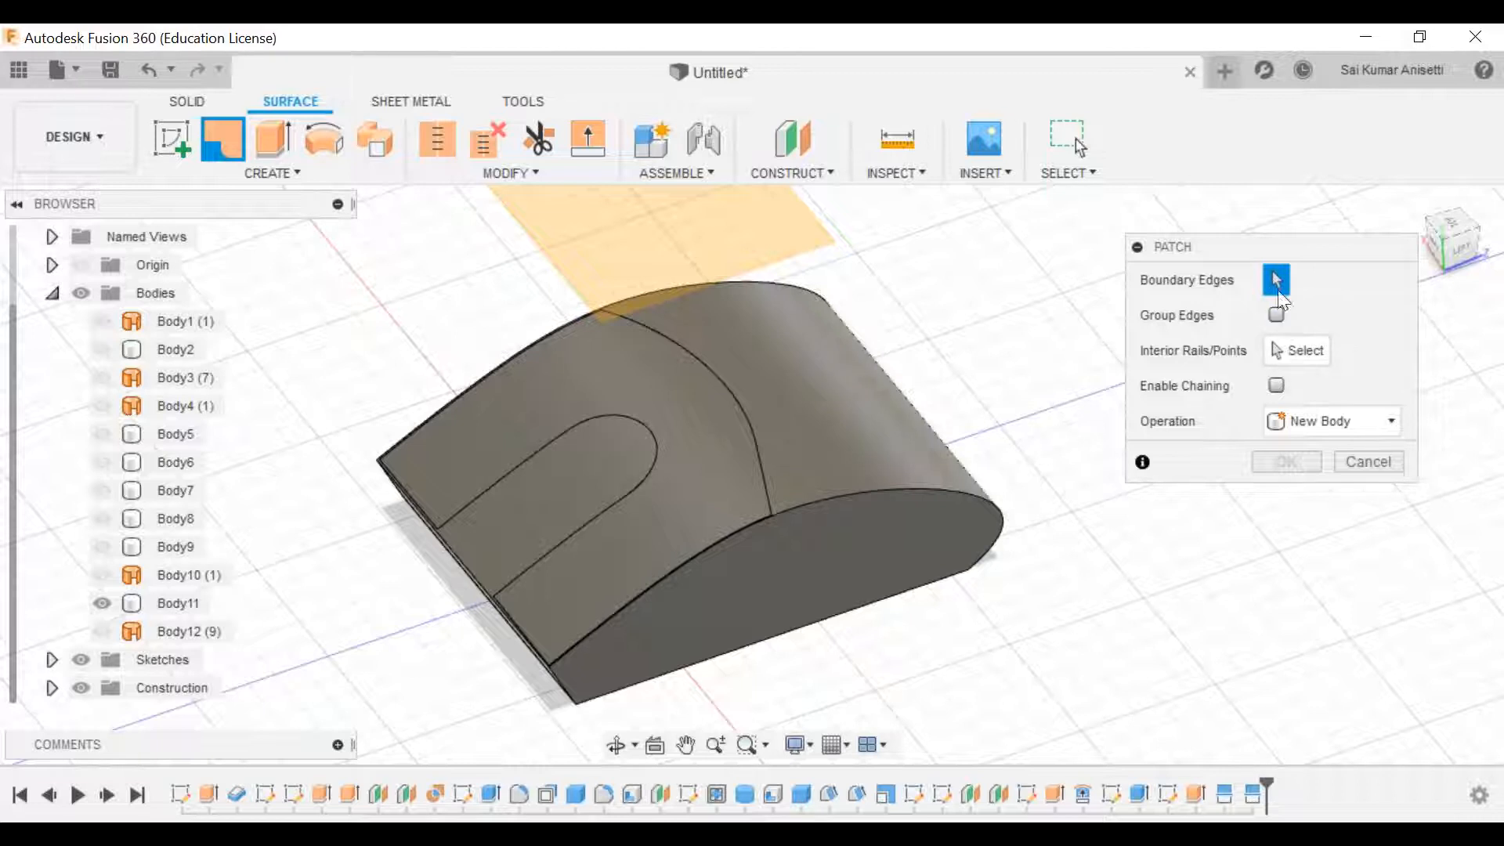
click(742, 401)
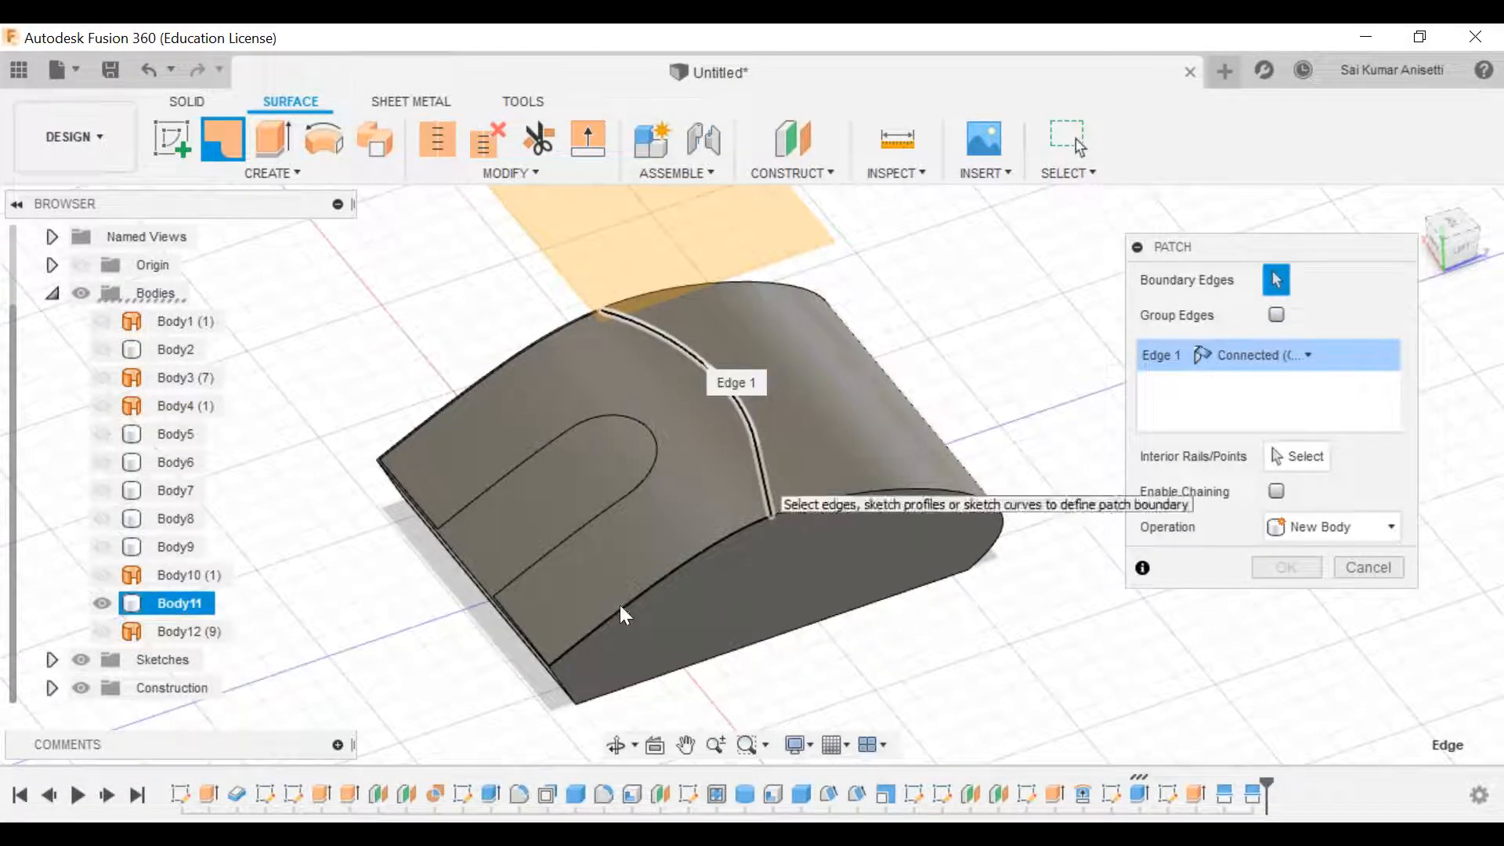
click(765, 479)
click(683, 565)
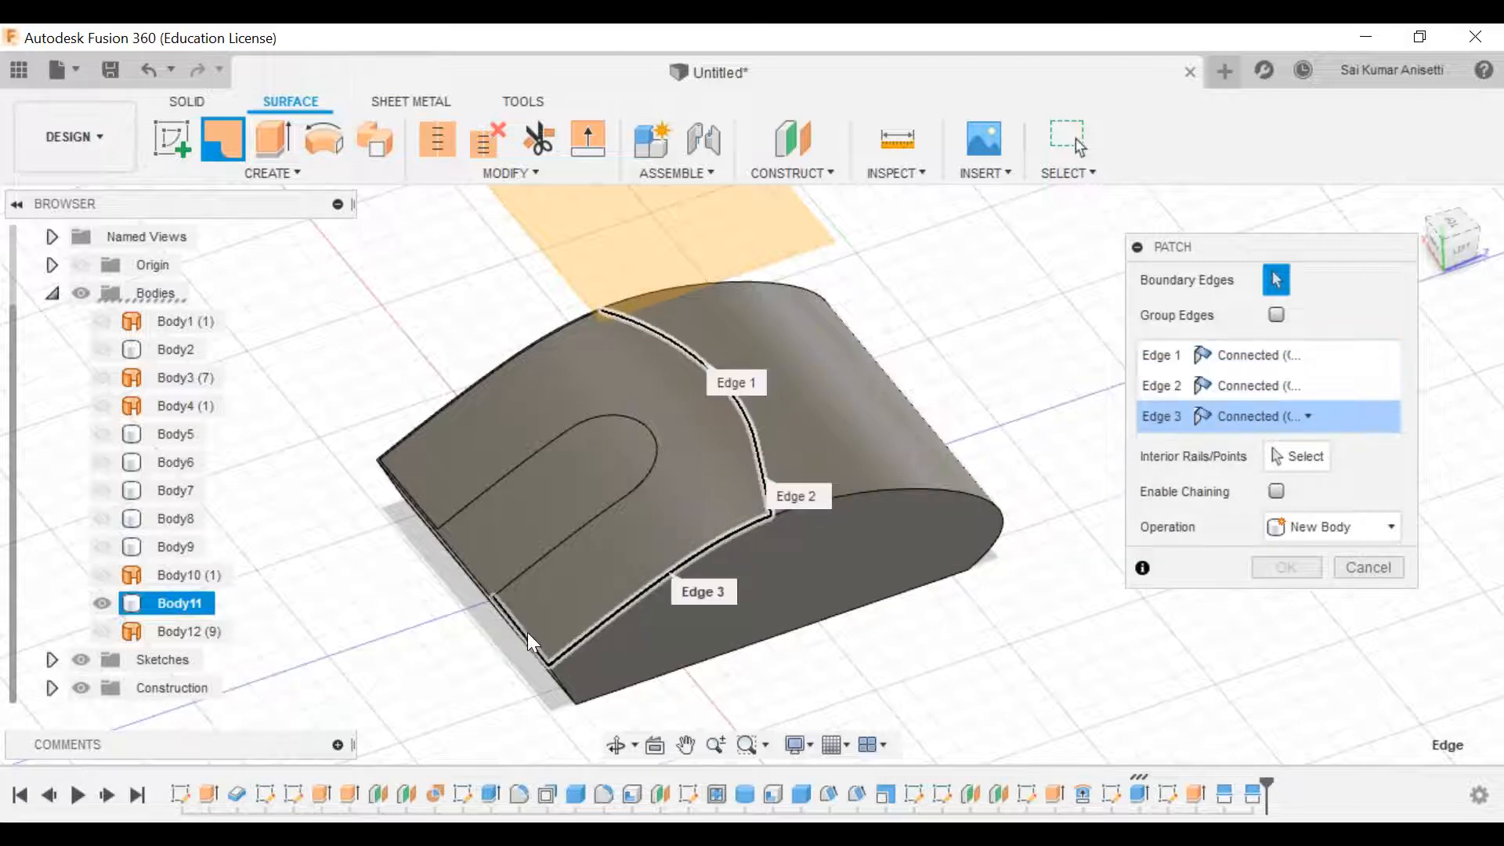
click(599, 514)
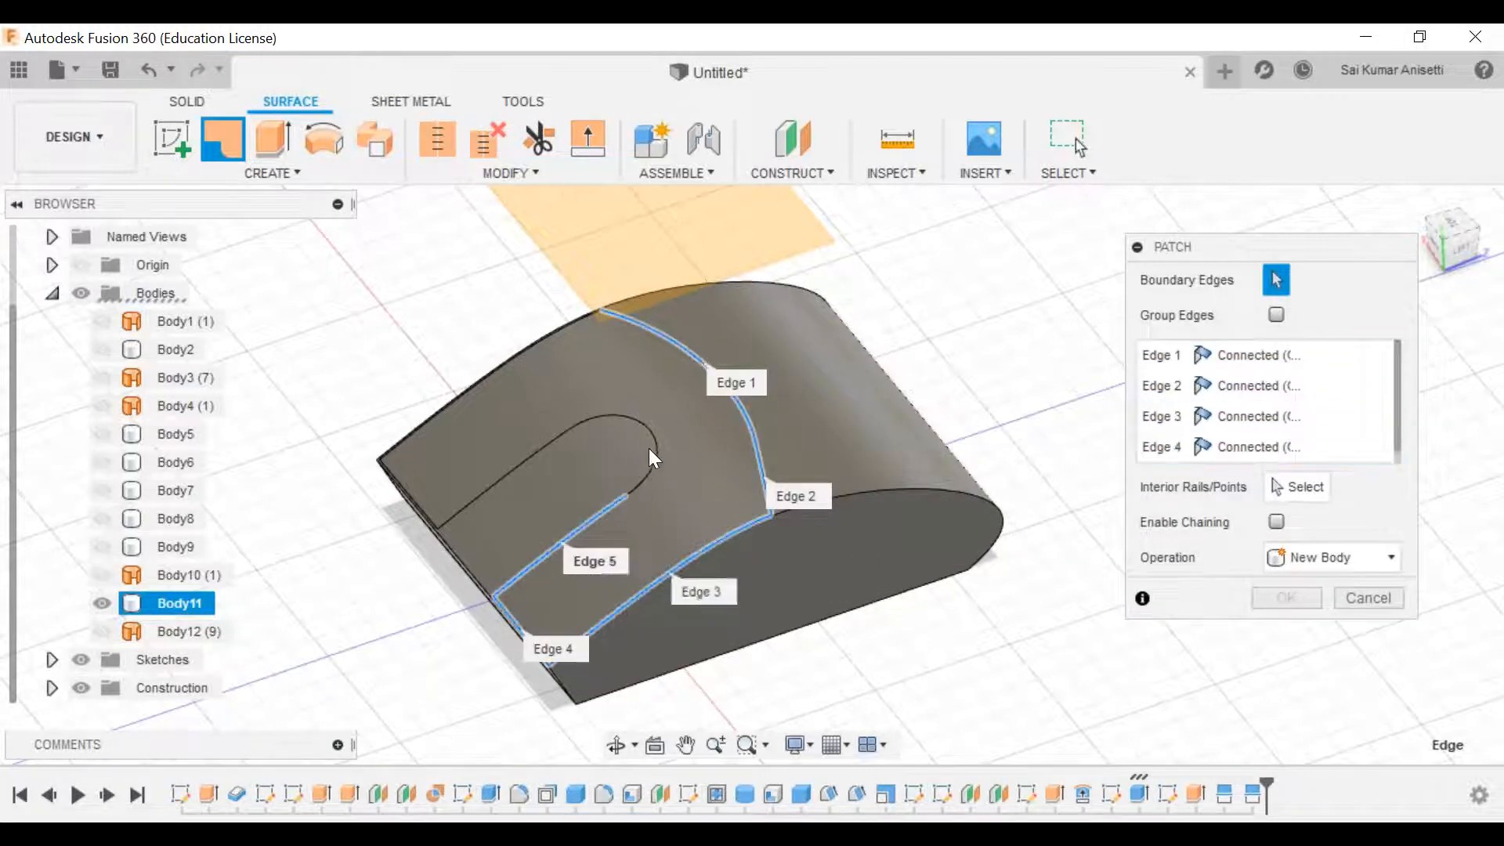
click(650, 430)
click(514, 467)
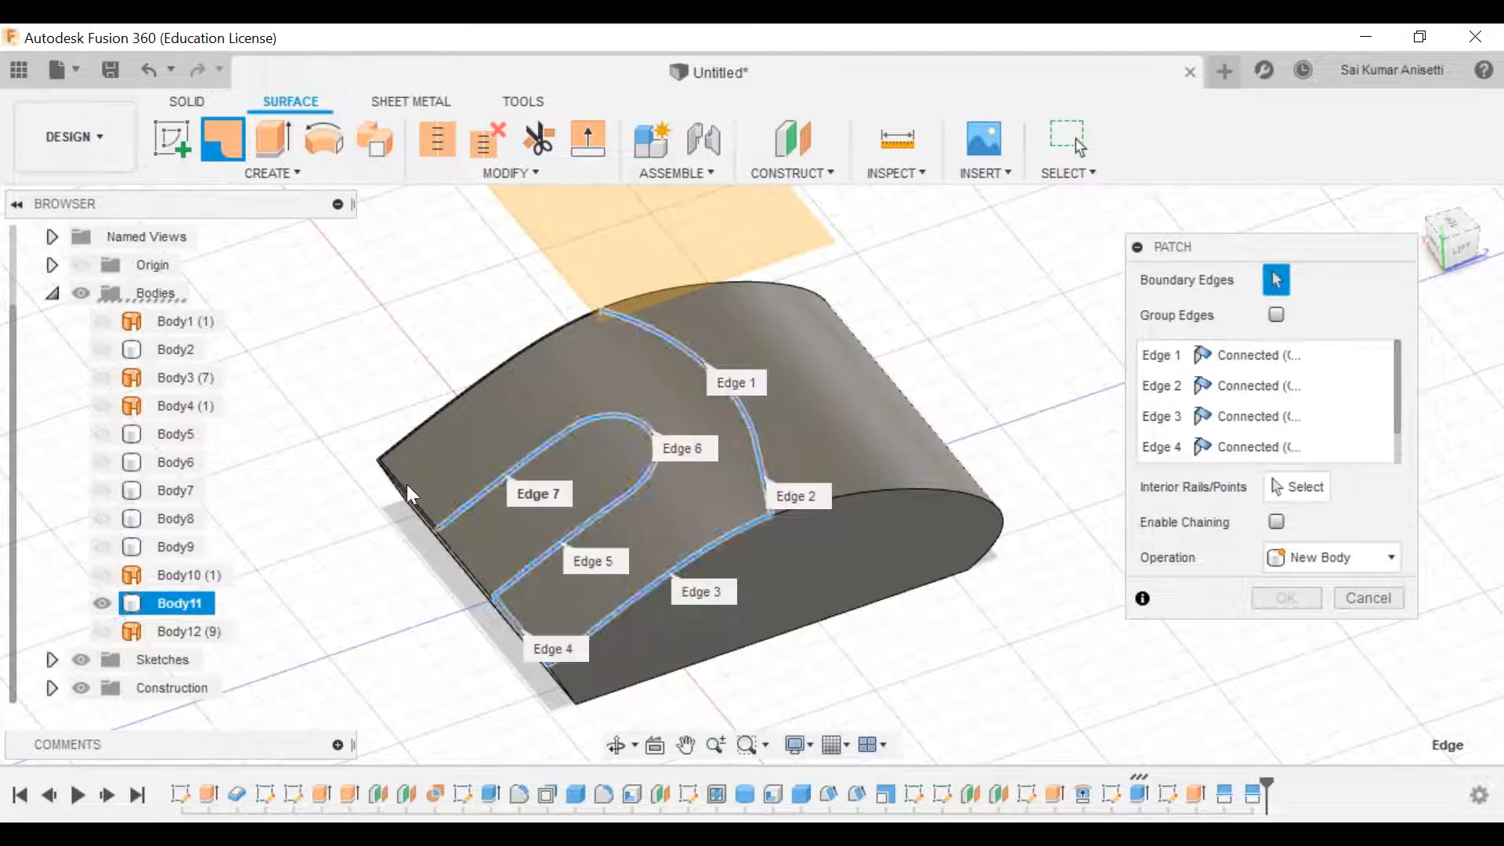
click(408, 488)
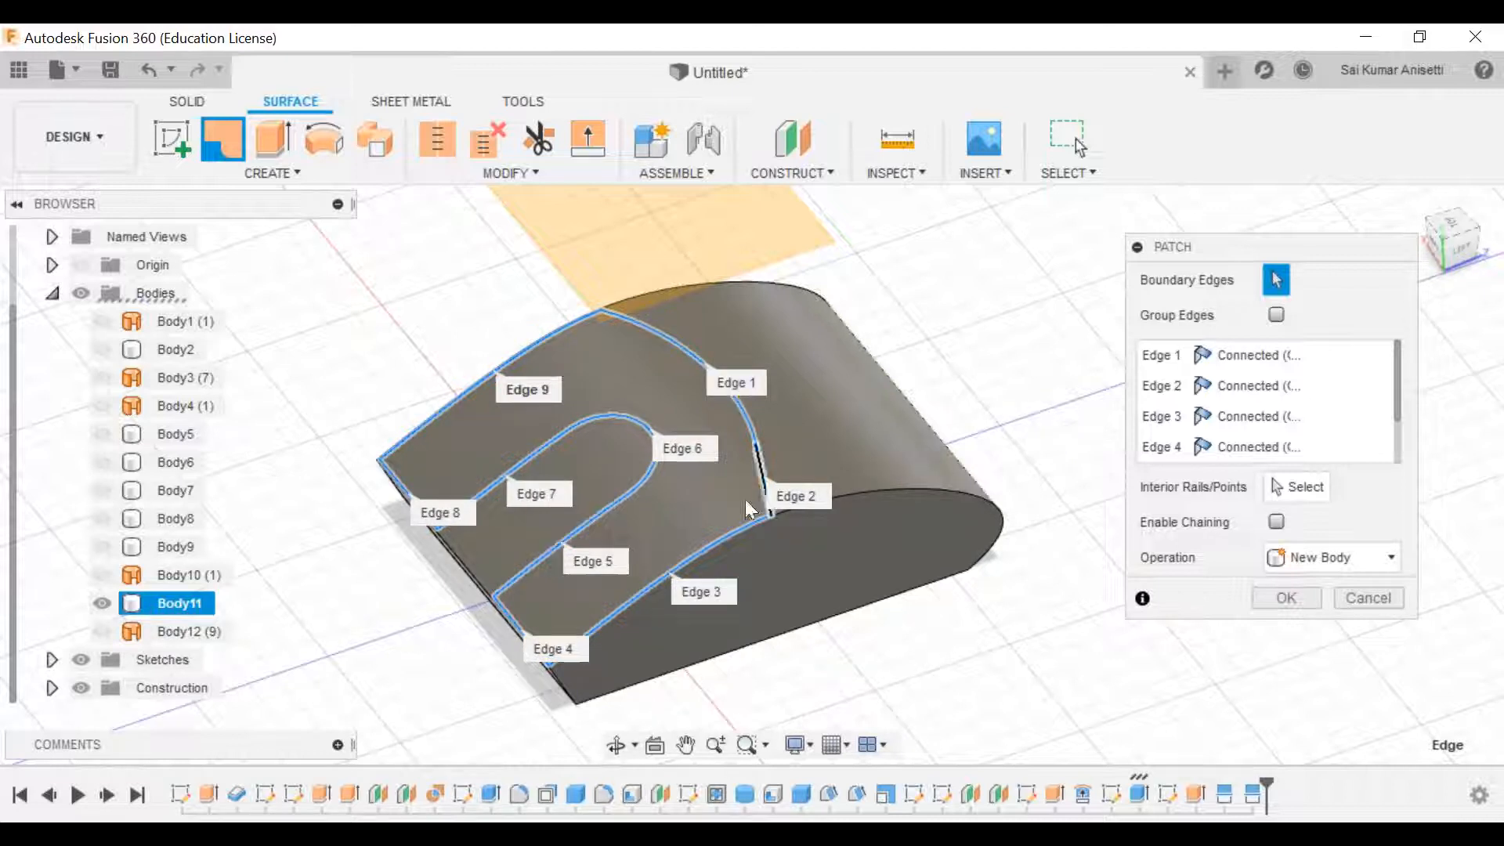
click(1307, 594)
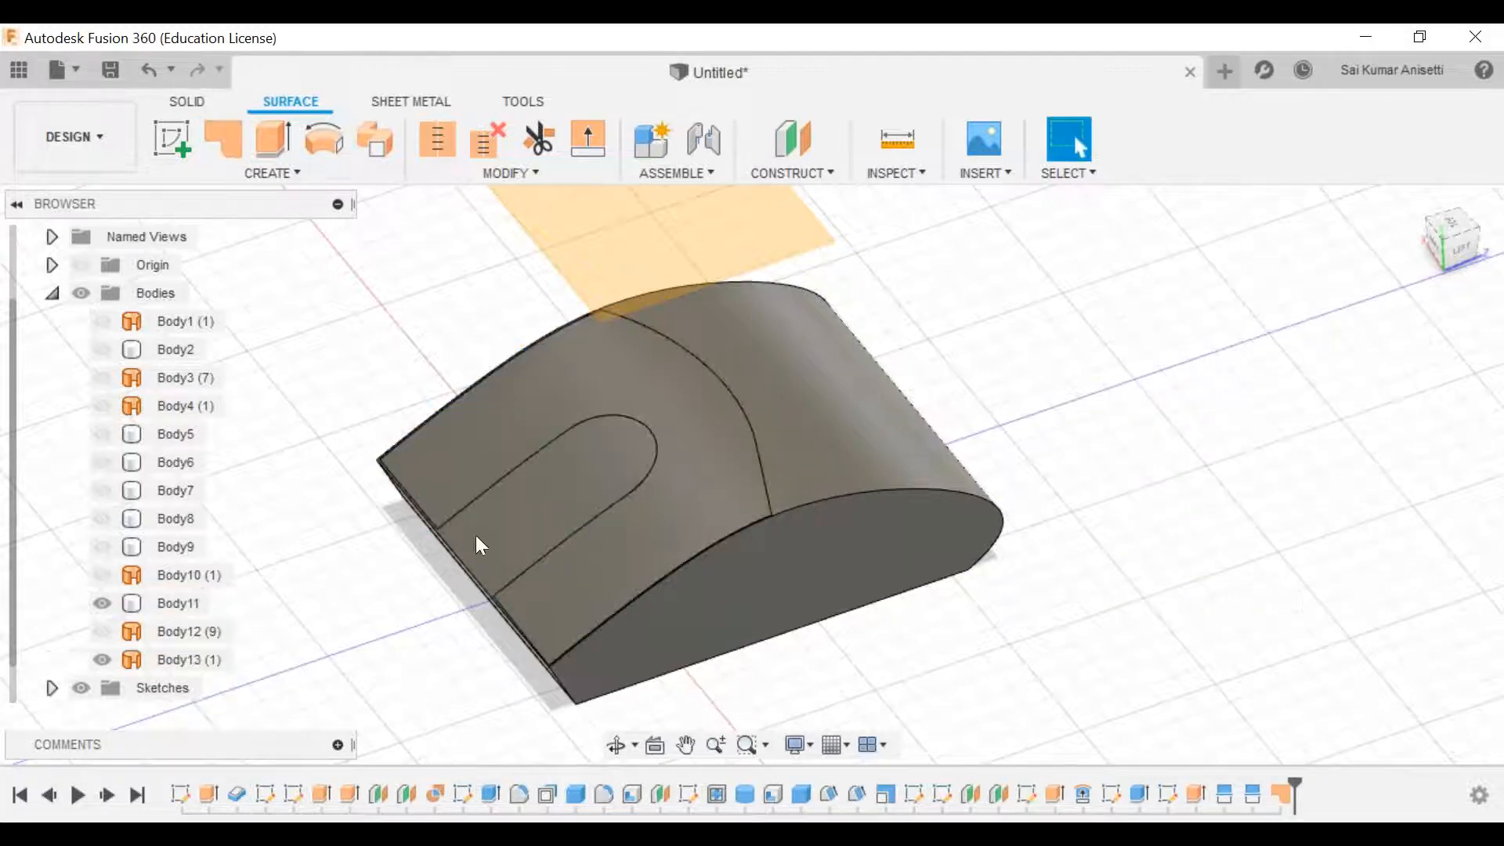
Step: Hide the arched body Body11 and select the U-shaped patch surface to inspect it alone
click(110, 604)
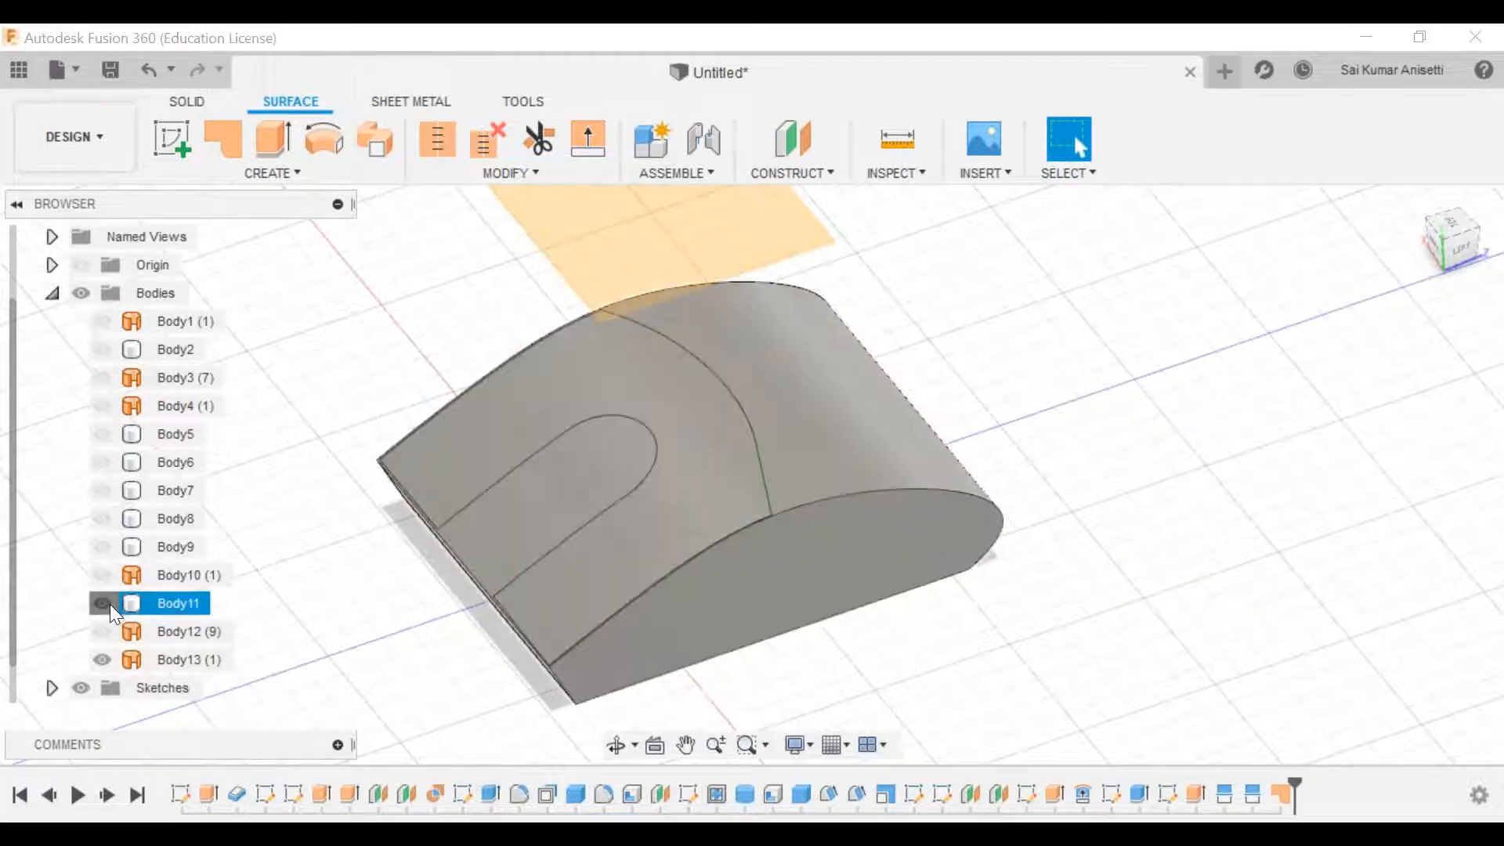
click(110, 604)
click(723, 521)
shift+middle_drag(723, 521, 655, 389)
click(576, 394)
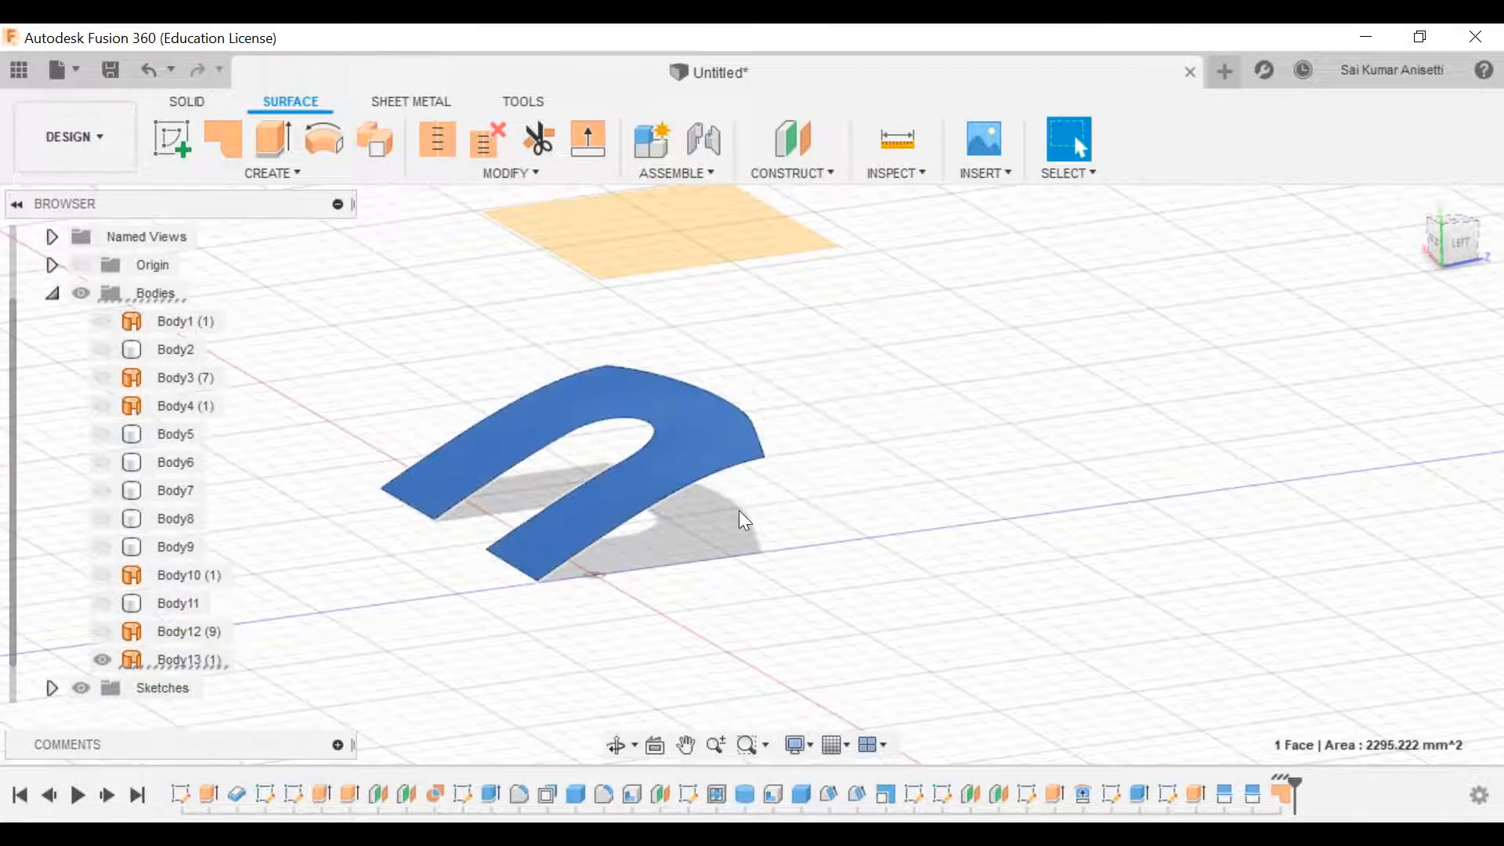
Step: Open the appearance settings for Body13 and look through the Fabric category, My Appearances and Favorites libraries
click(181, 655)
right_click(181, 655)
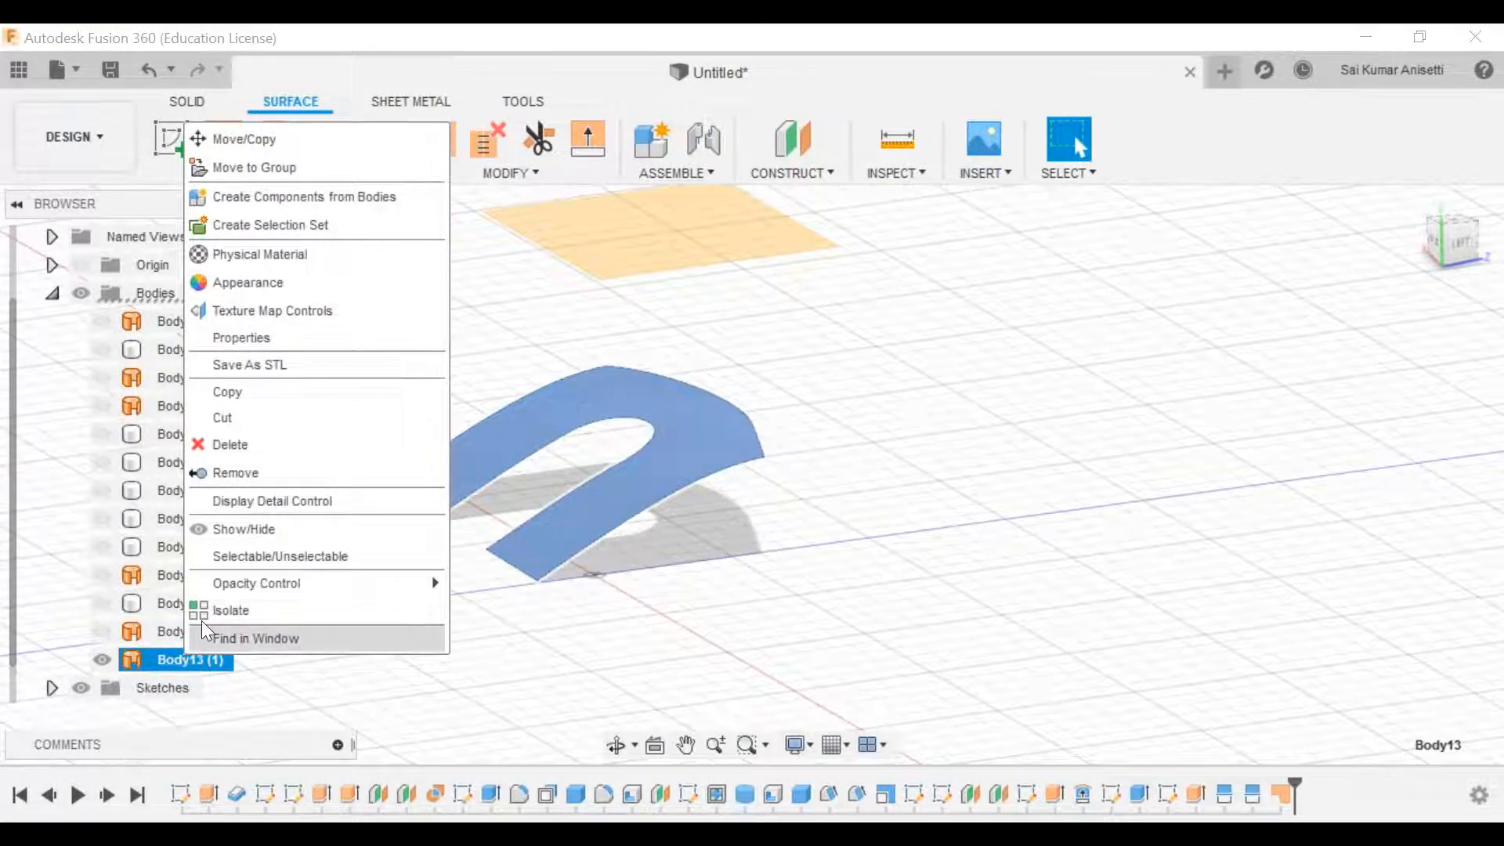
click(390, 286)
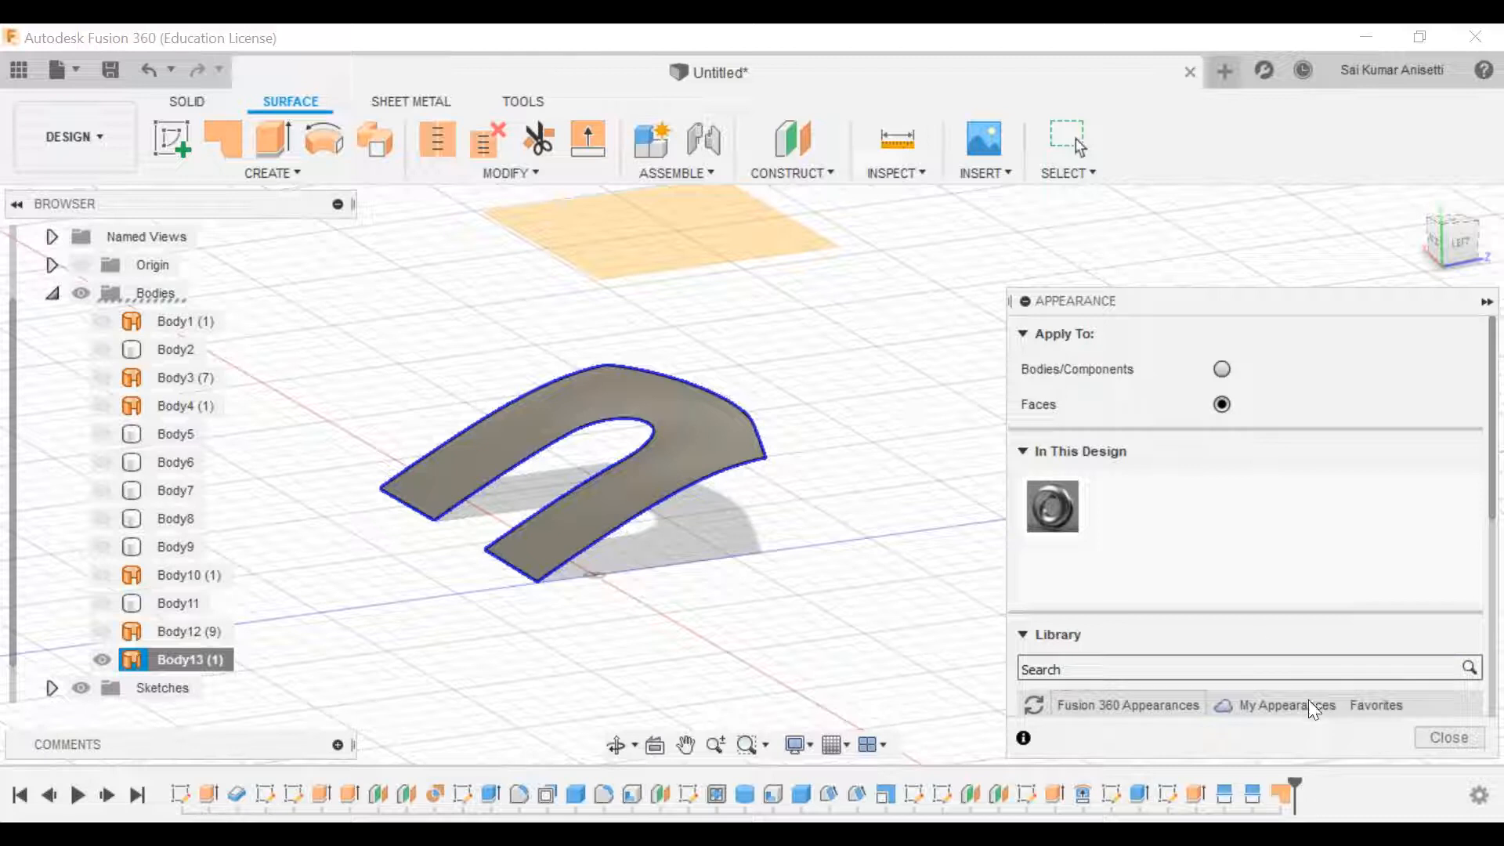
click(1024, 452)
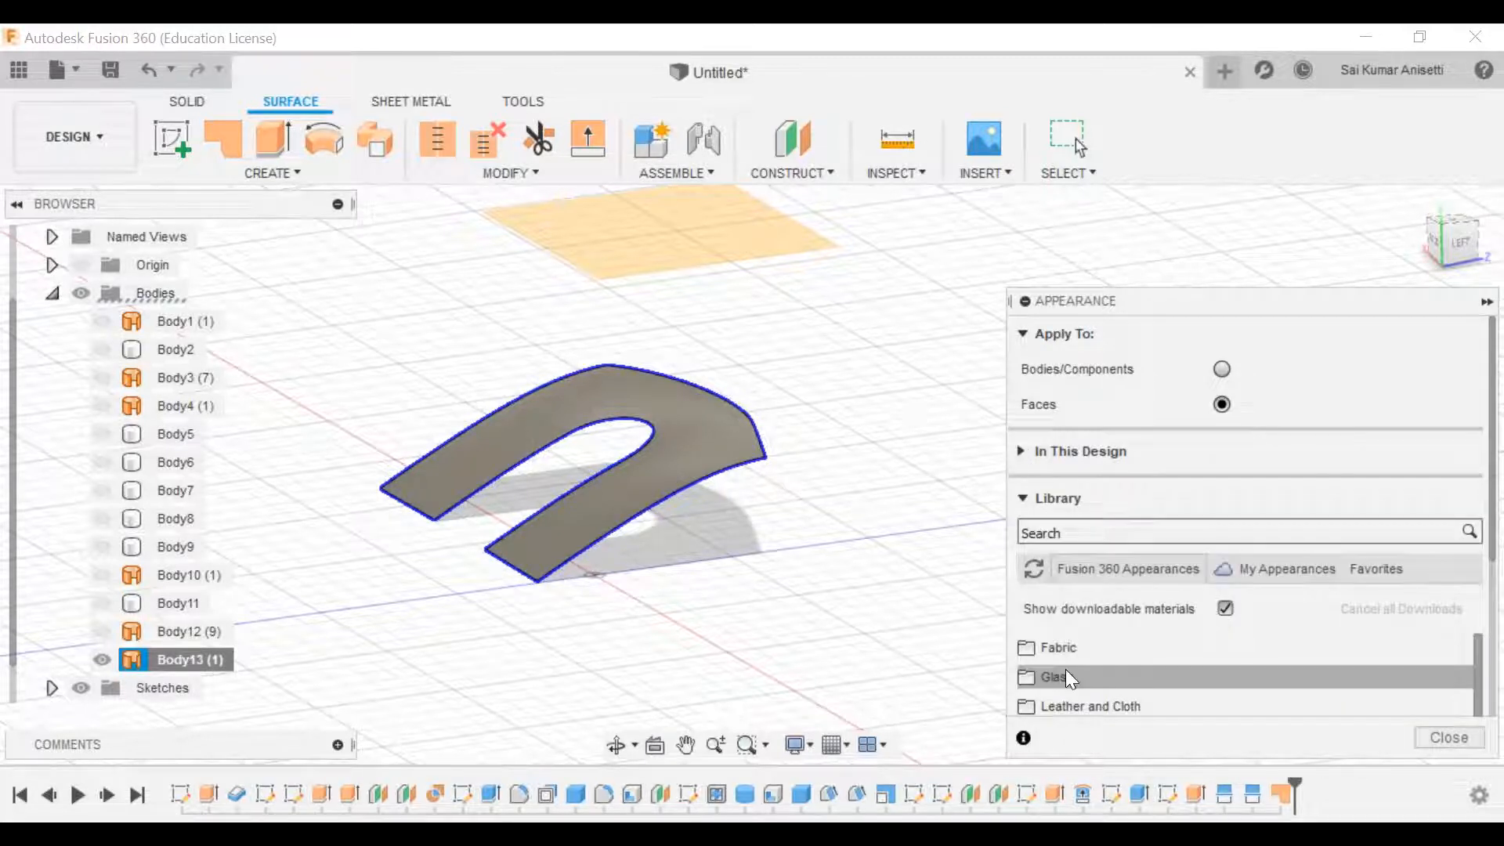
click(1077, 648)
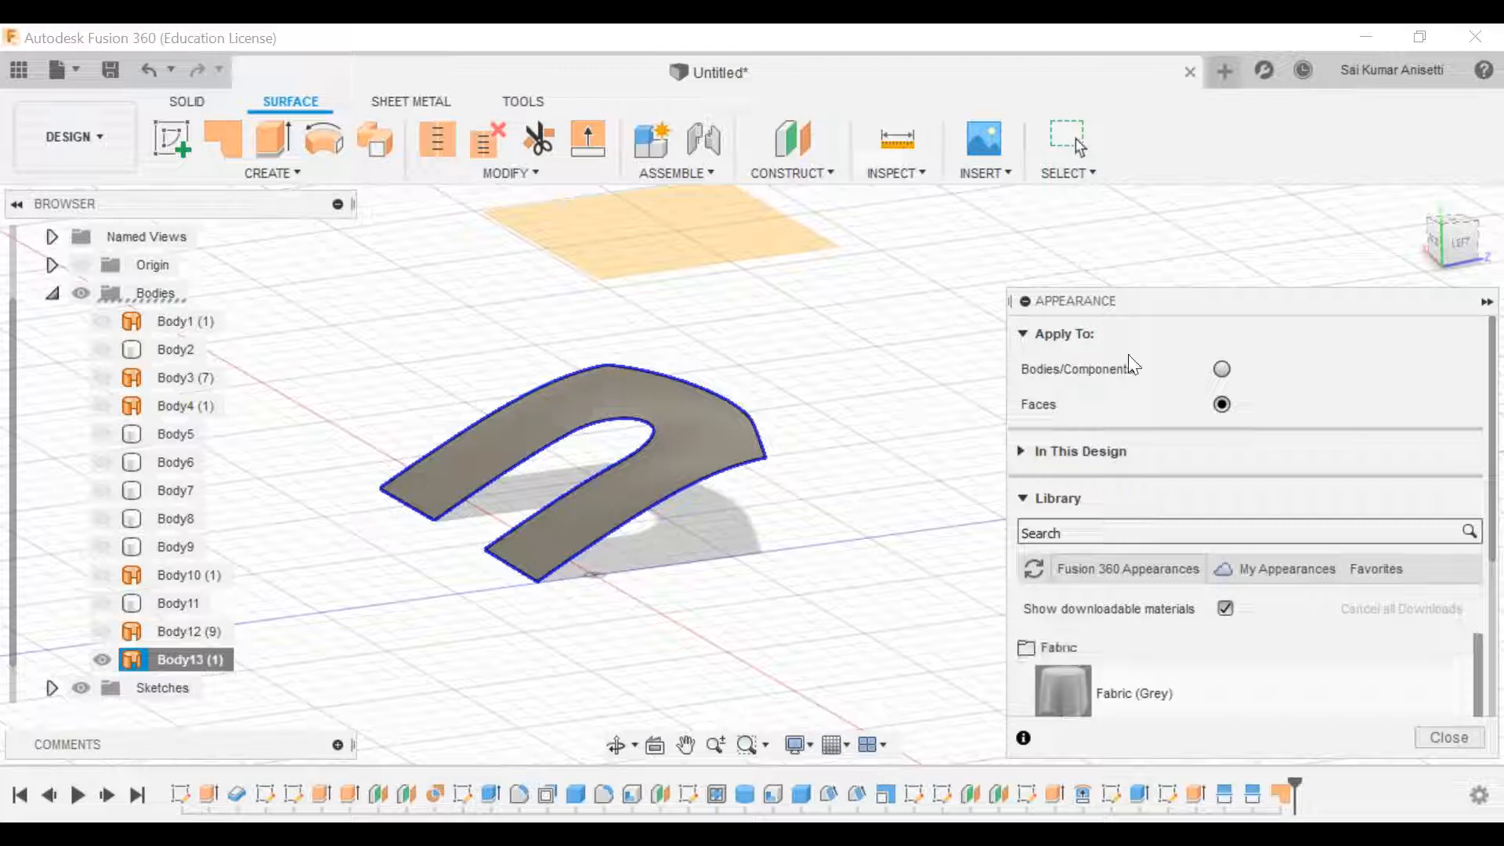
drag(1113, 301, 999, 183)
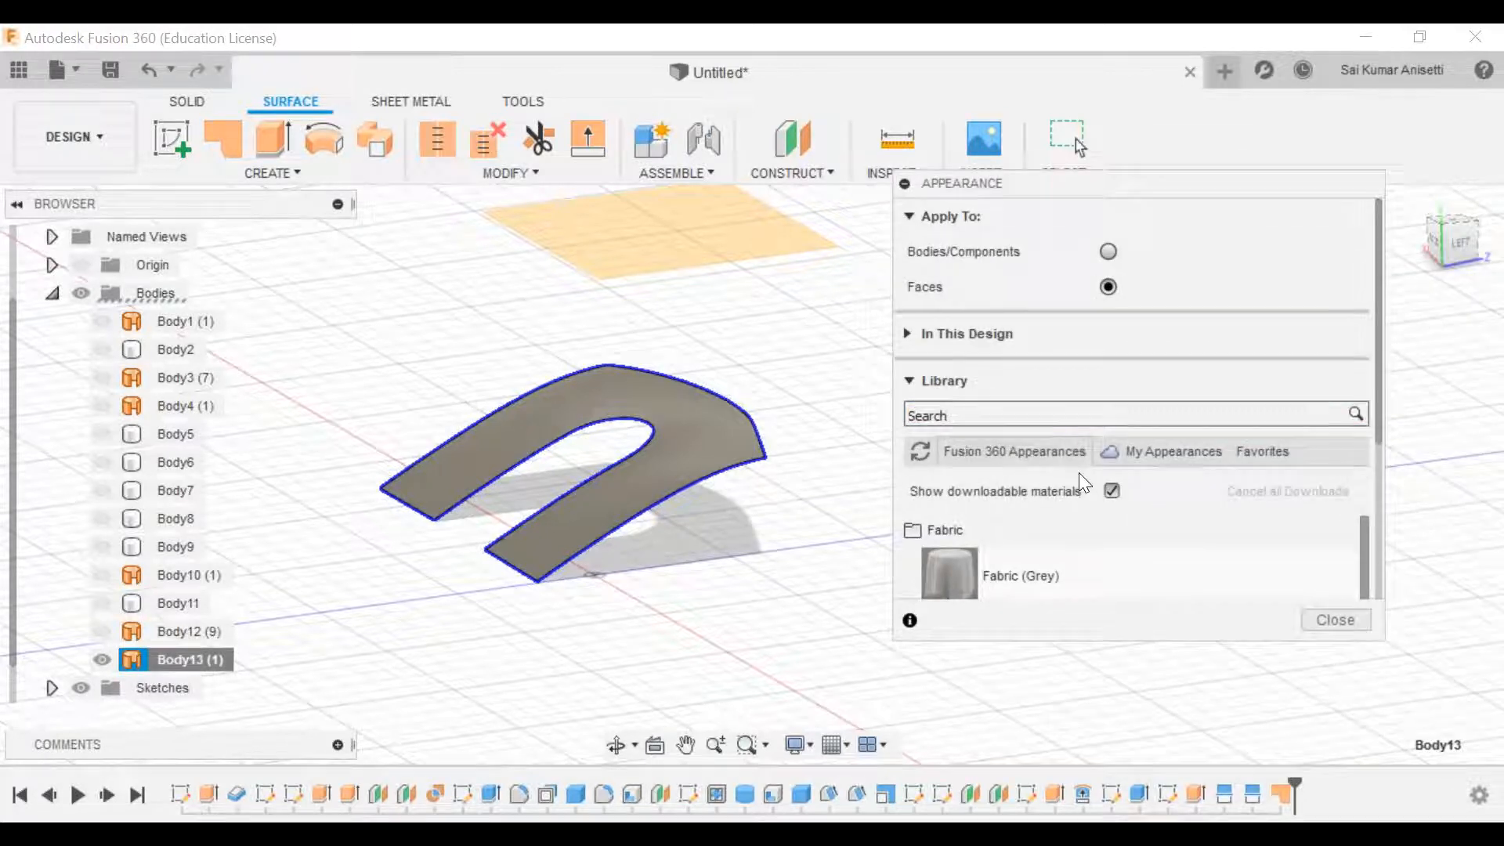
click(1174, 451)
click(1250, 453)
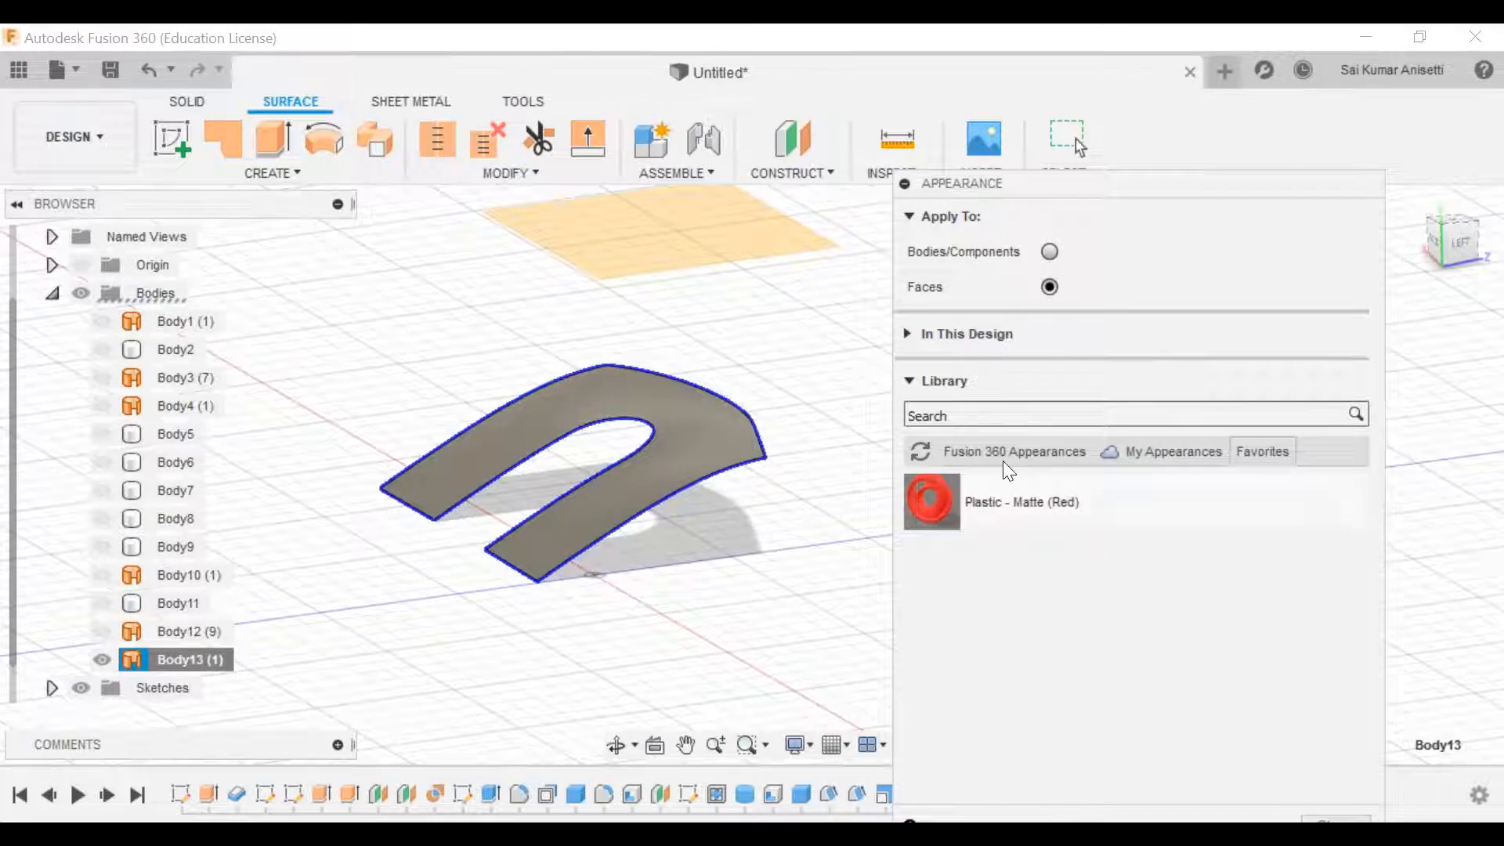
drag(1120, 182, 1111, 74)
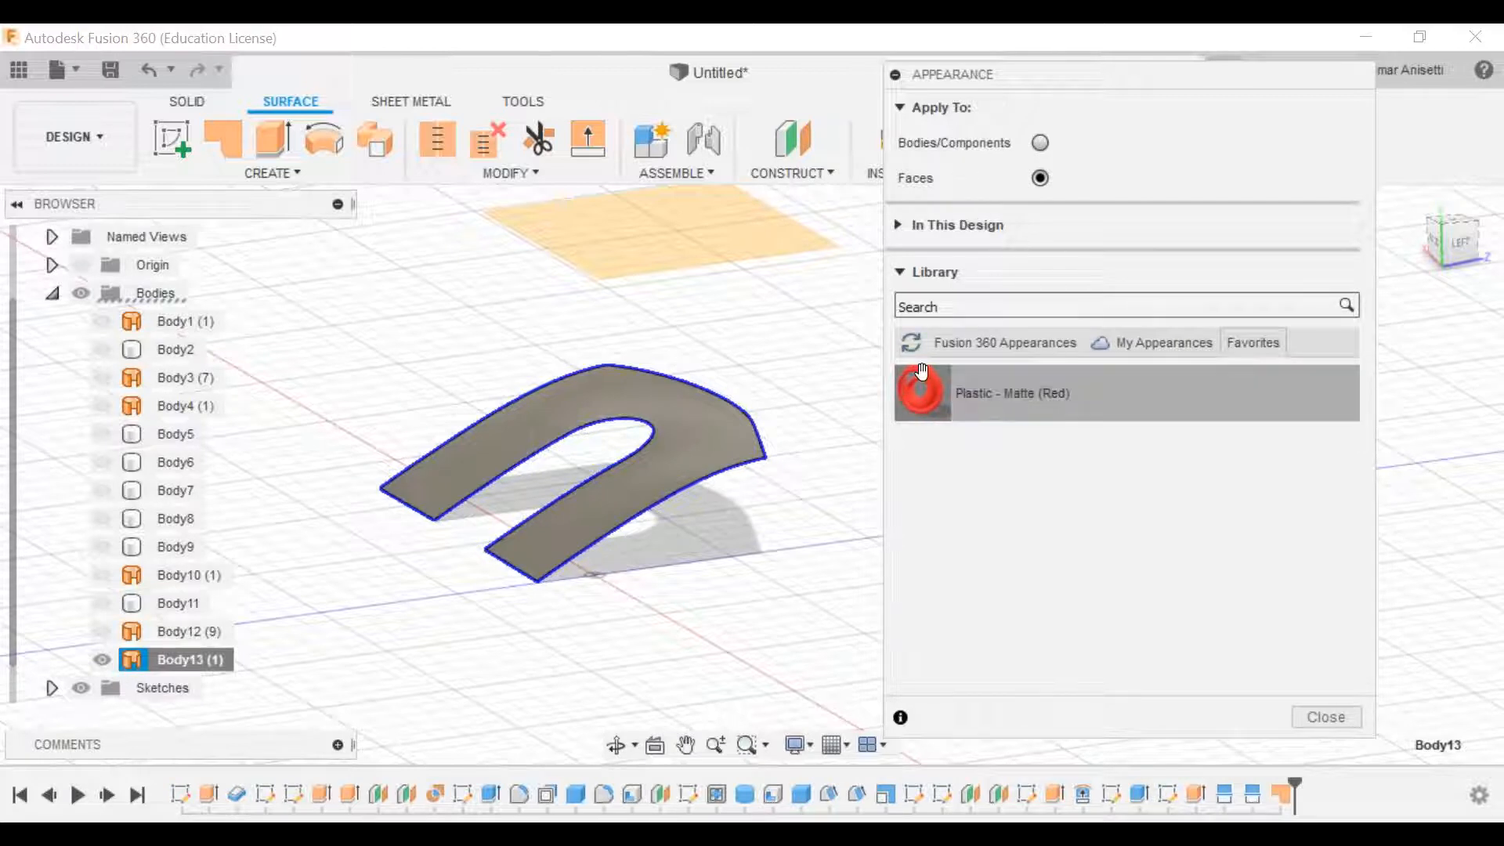
Step: Examine the options of the Plastic - Matte (Red) favorite and the Fusion 360 Fabric appearances, and close the appearance settings
right_click(980, 394)
click(1178, 539)
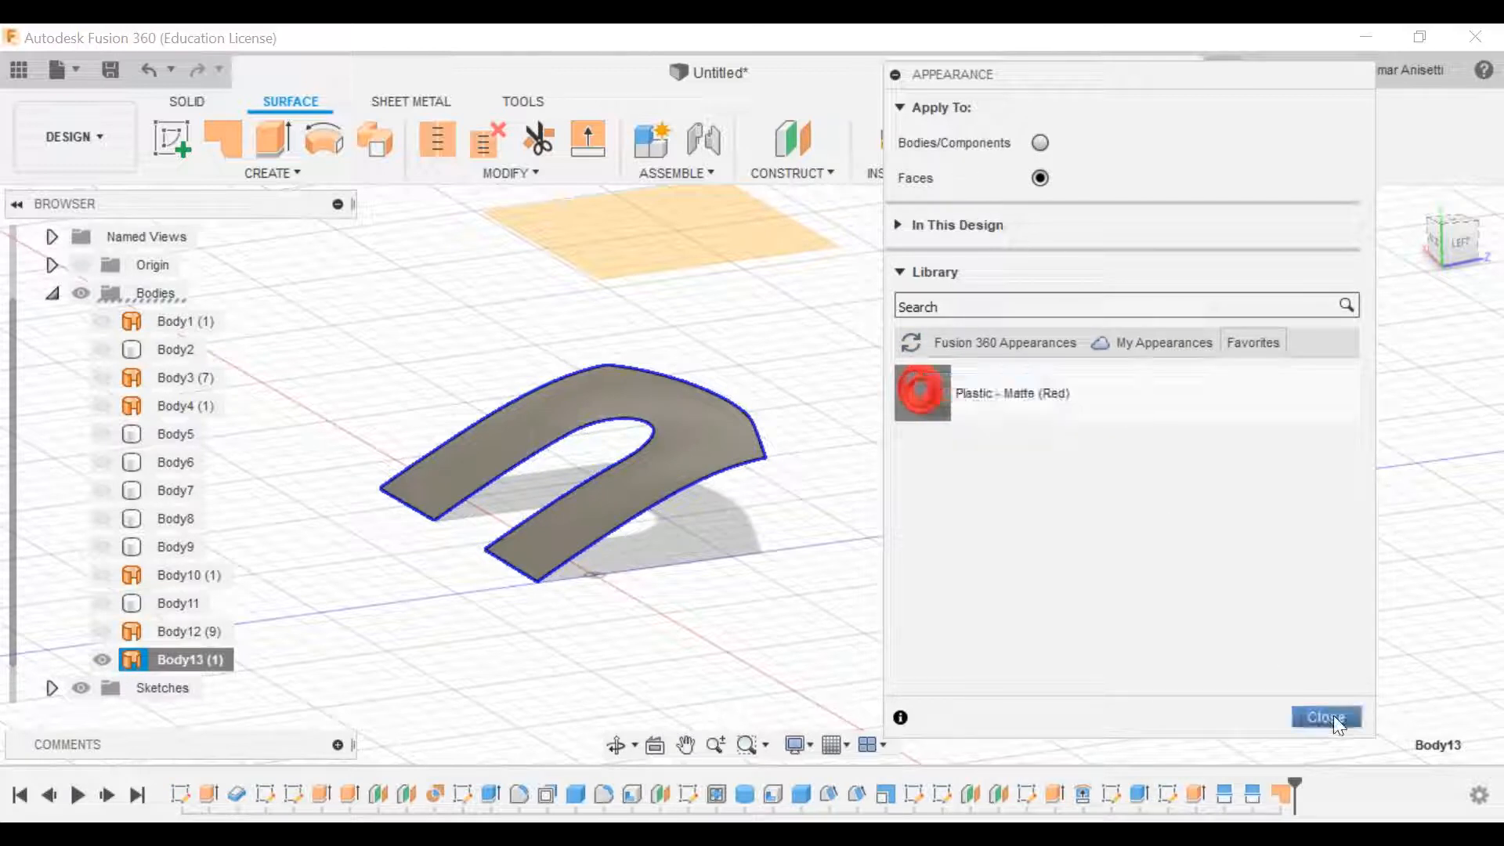
right_click(941, 401)
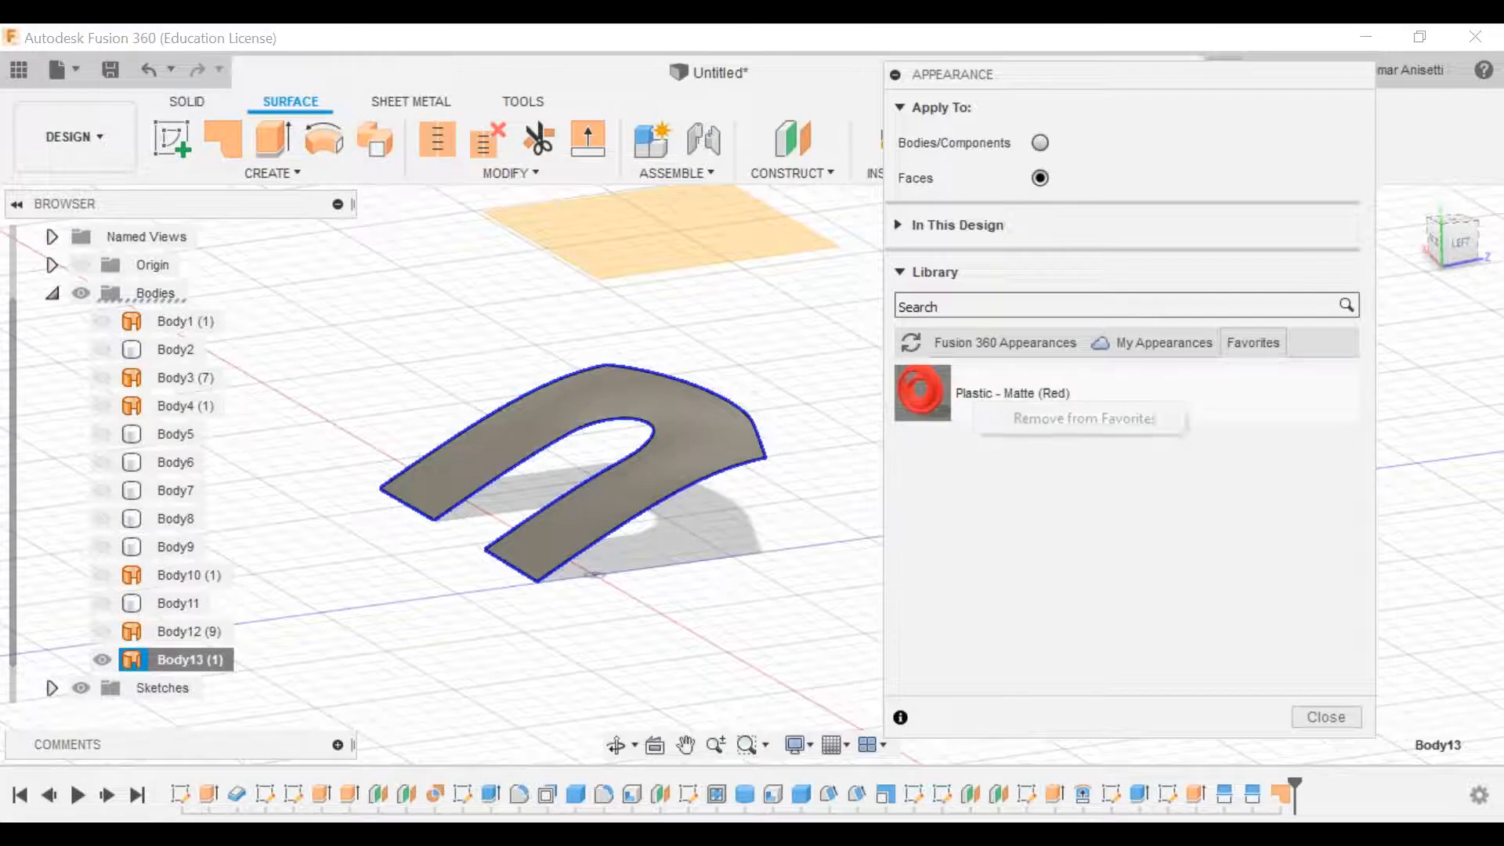
click(1018, 409)
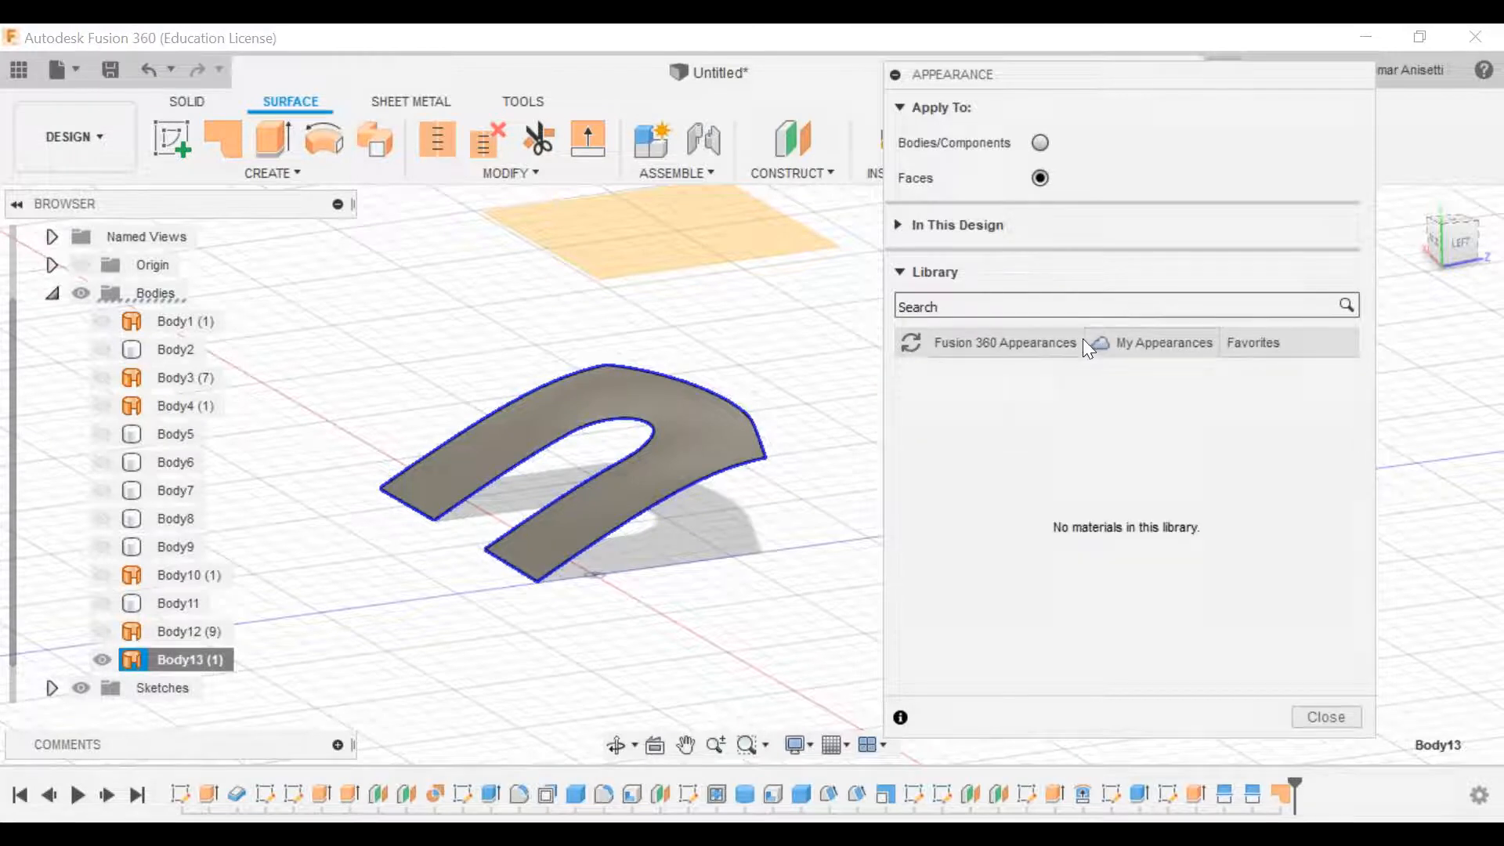
click(1007, 346)
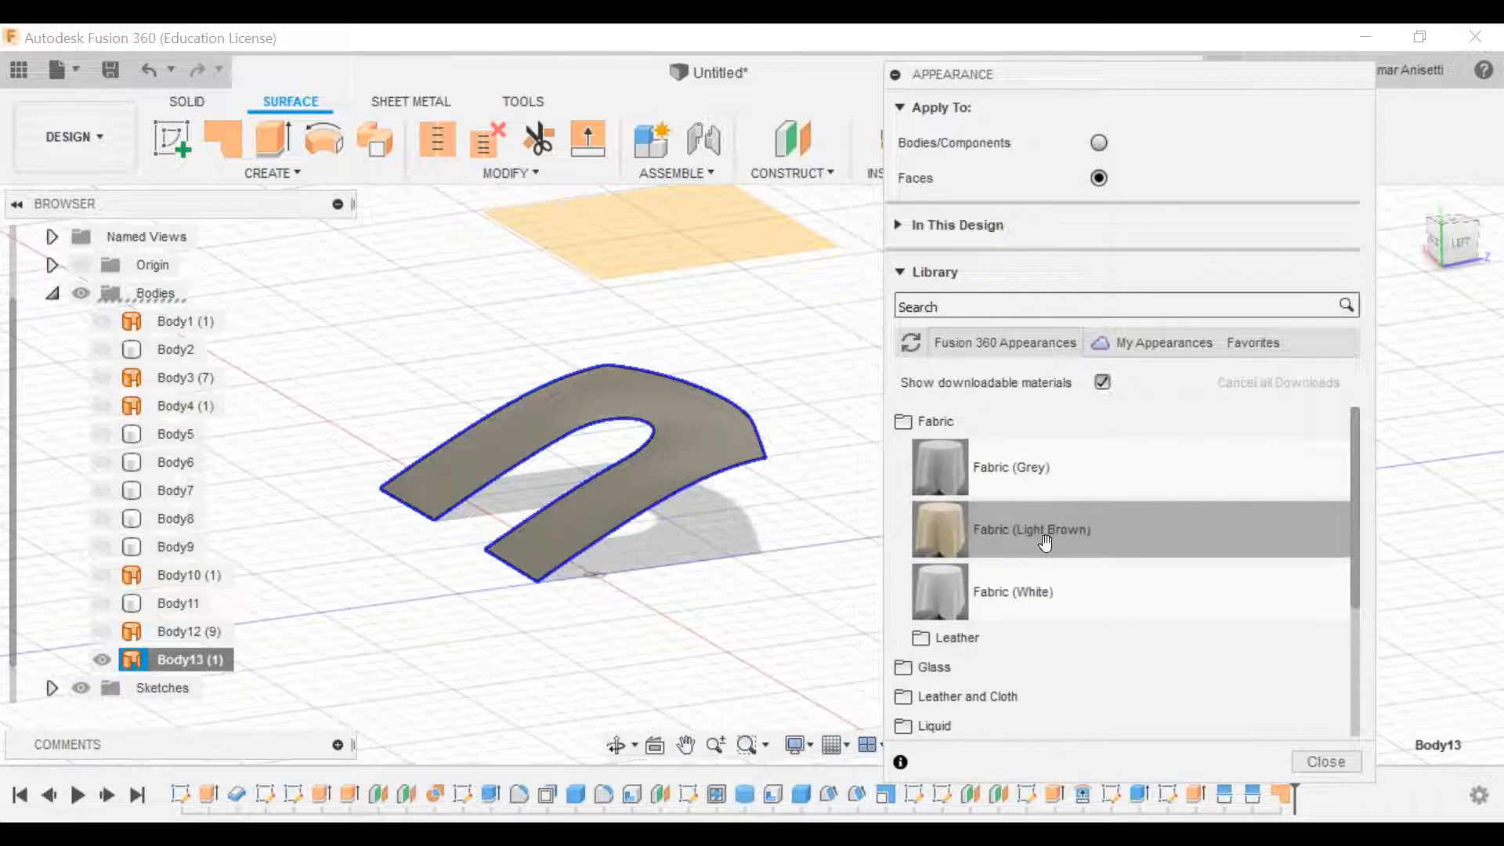
click(911, 343)
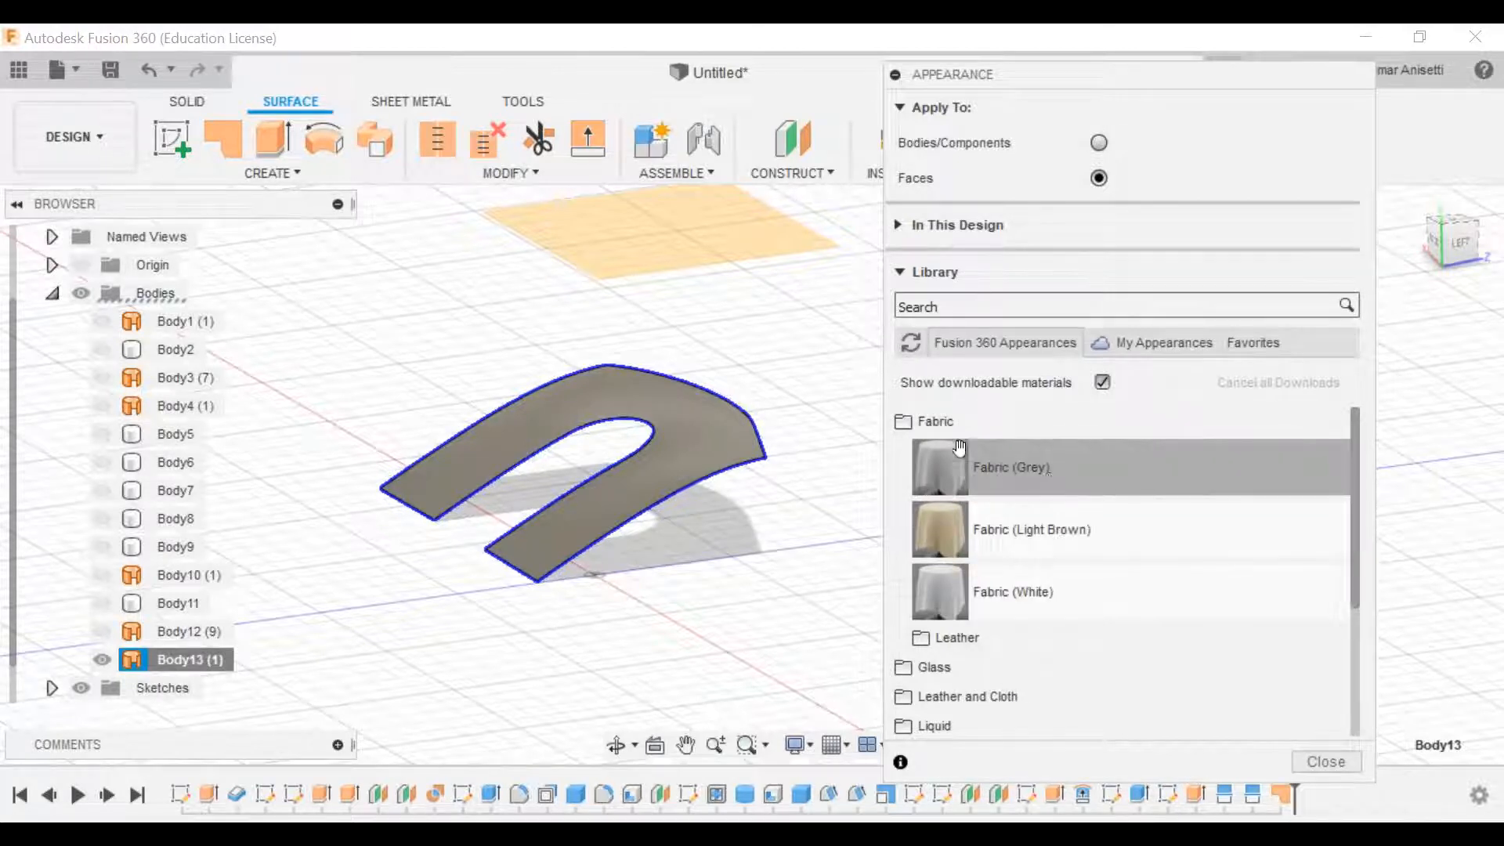
click(900, 226)
click(900, 226)
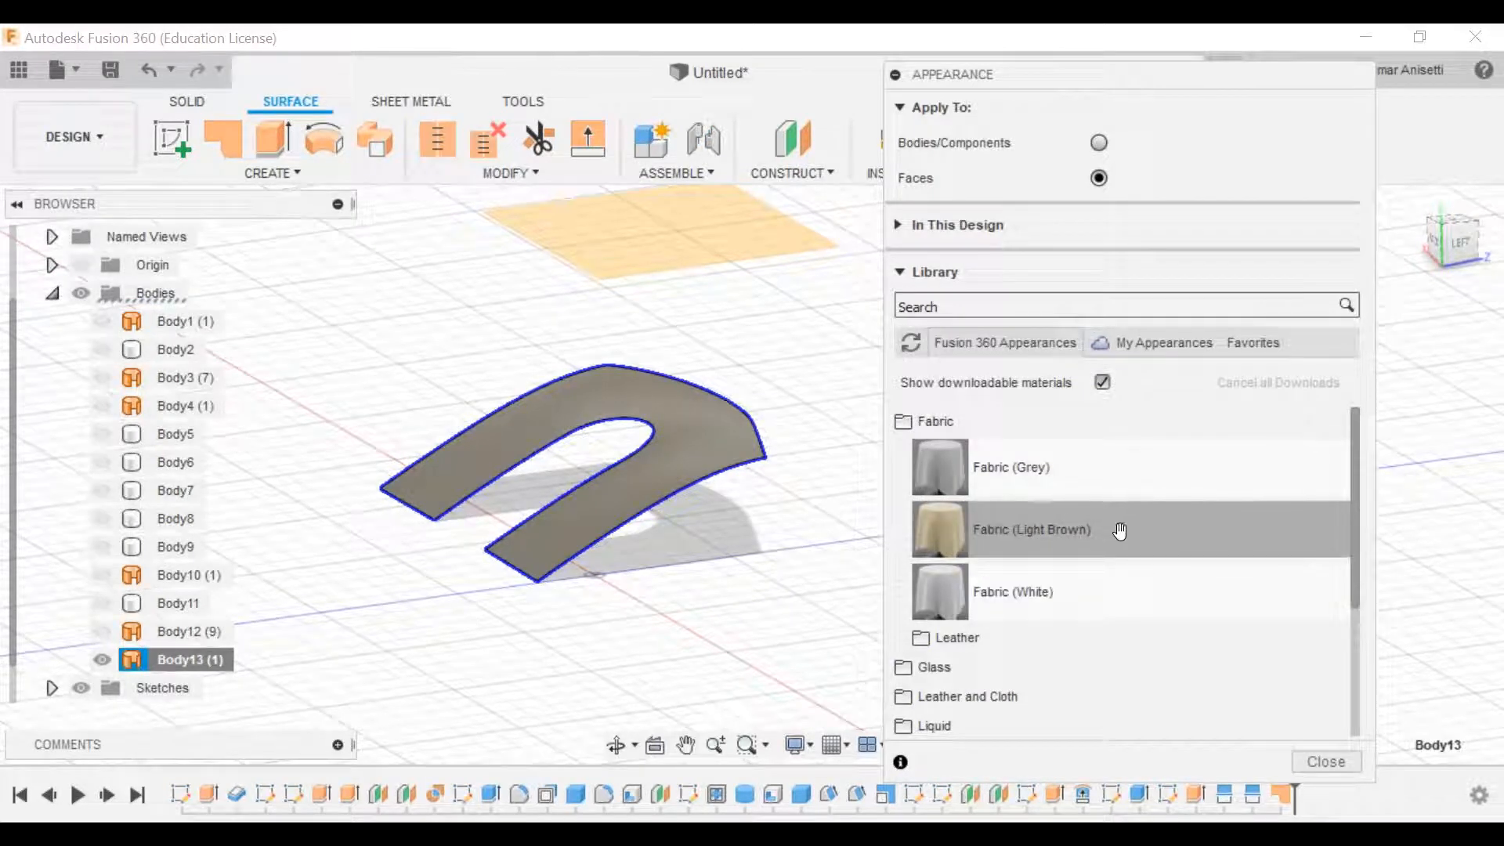
click(1334, 757)
Step: Start a solid Thicken of the U-shaped patch surface Body13 as a new body, with the direction set to One Side
click(539, 415)
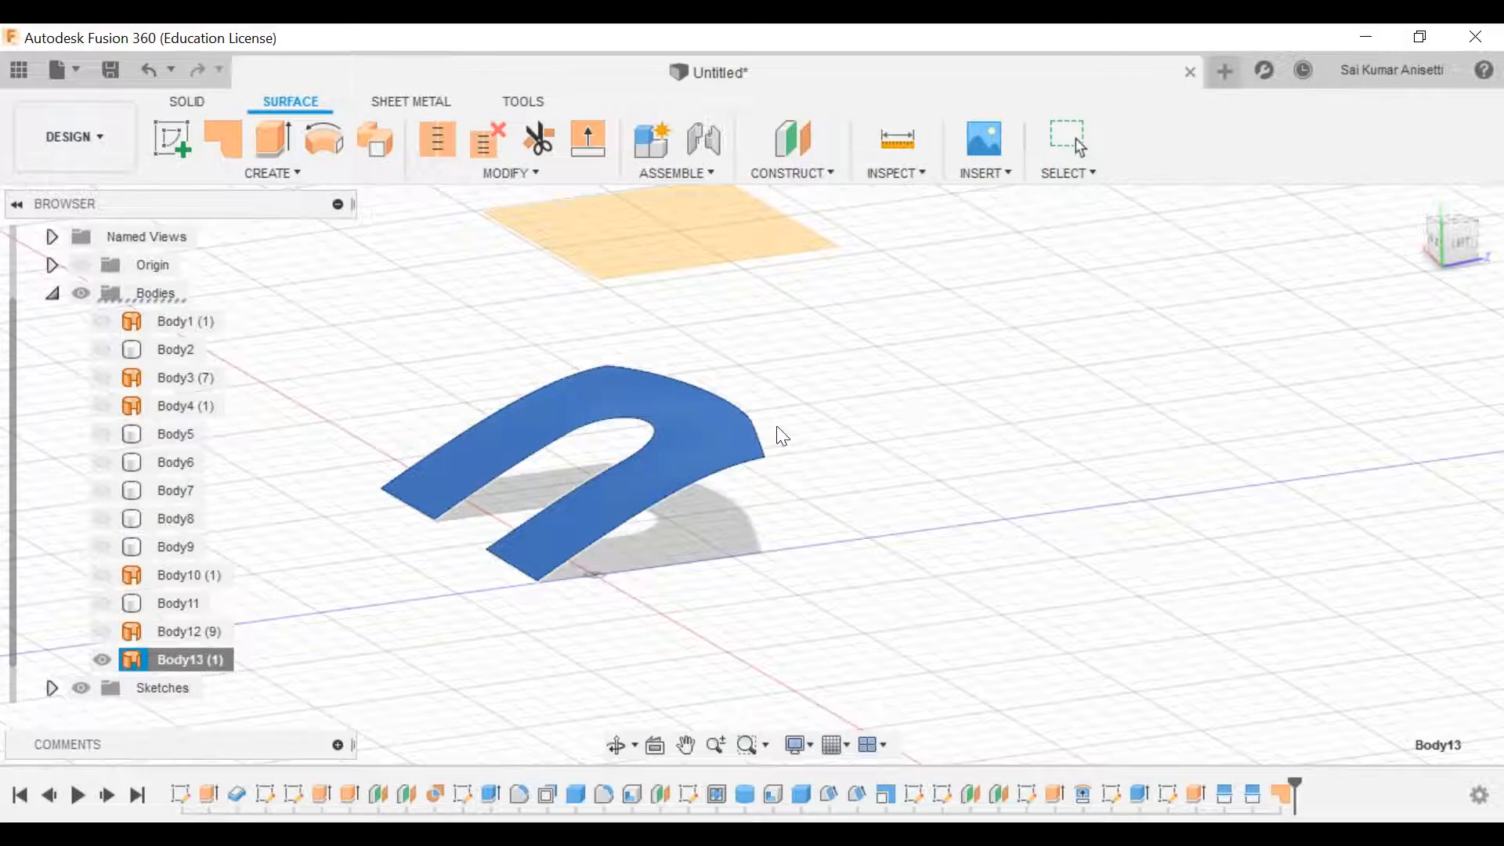
click(768, 464)
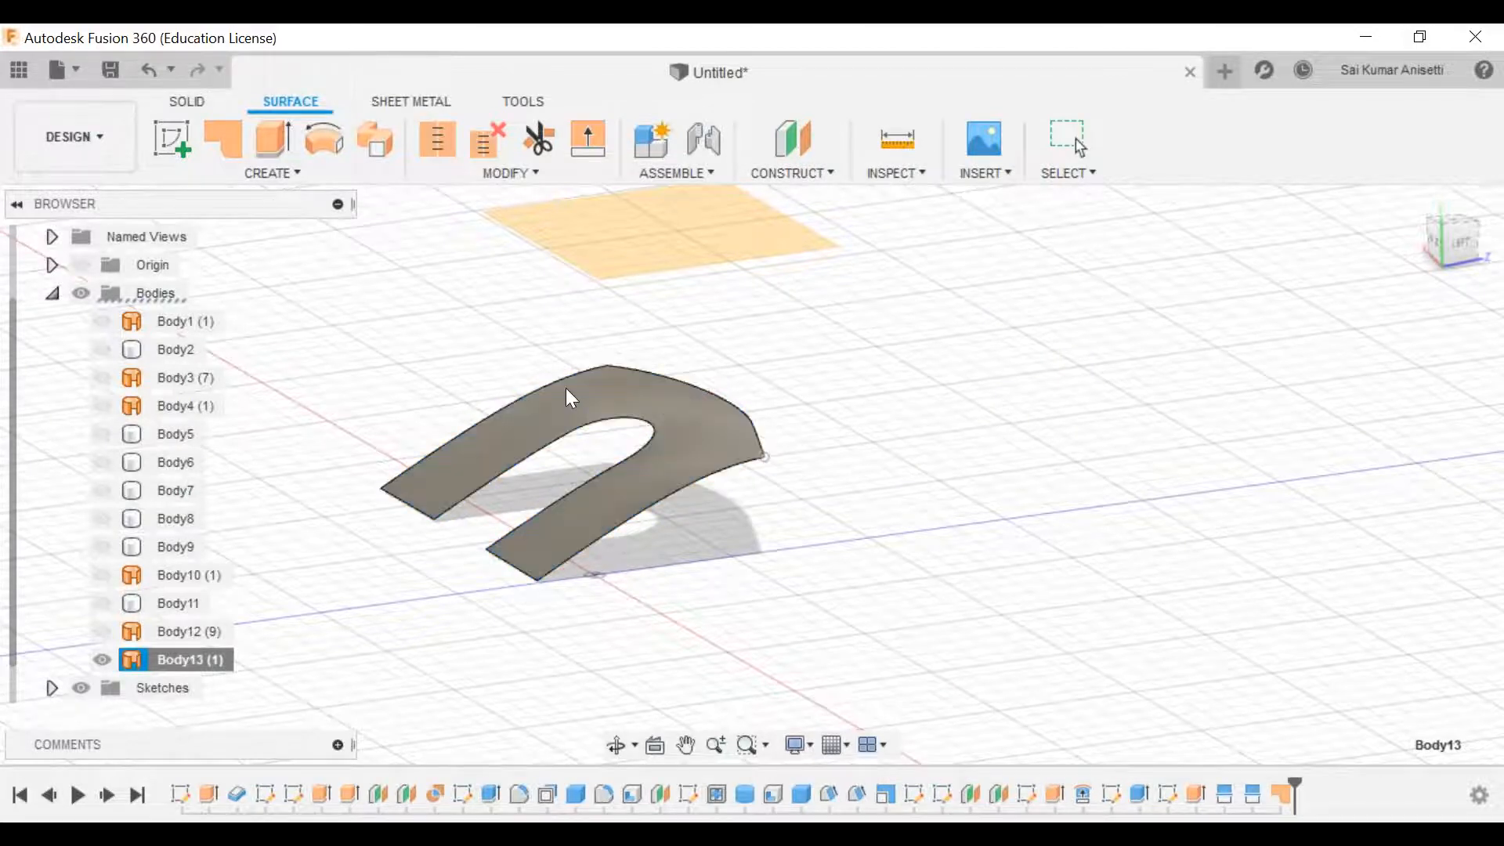
middle_drag(570, 396, 601, 408)
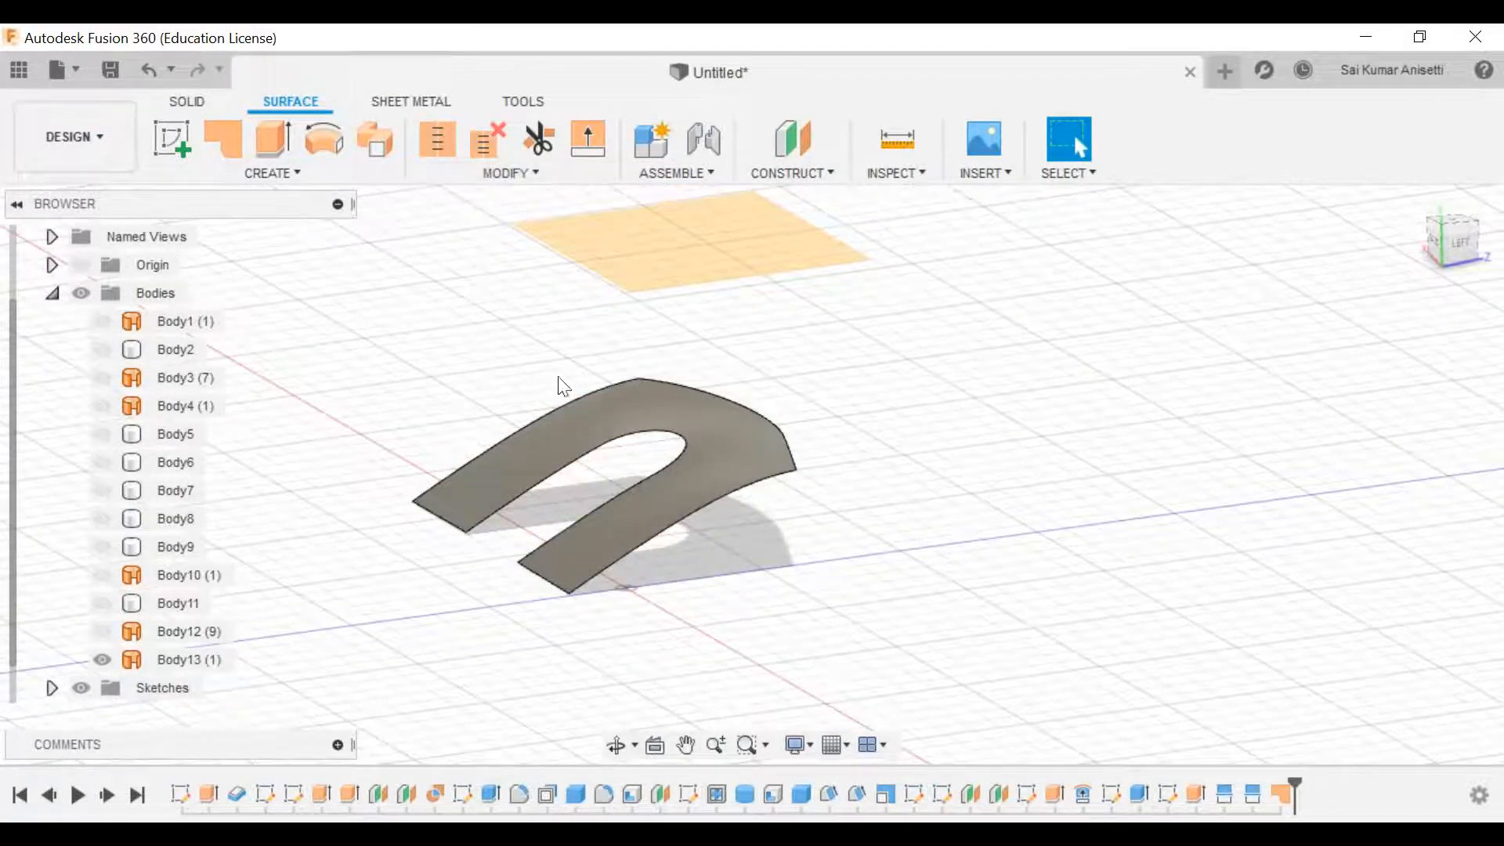
shift+middle_drag(731, 468, 730, 420)
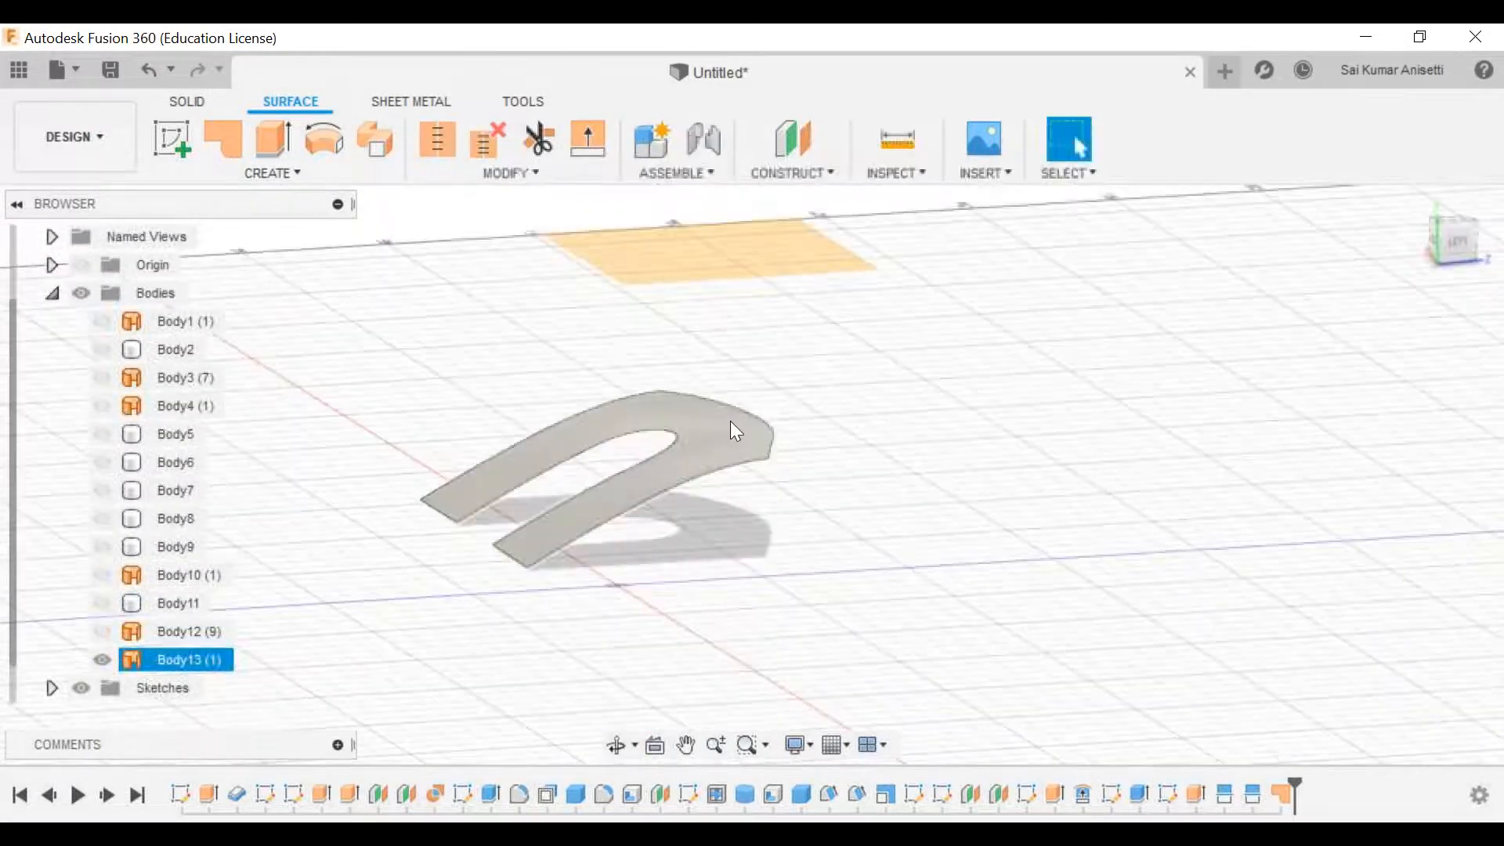
click(730, 421)
click(301, 173)
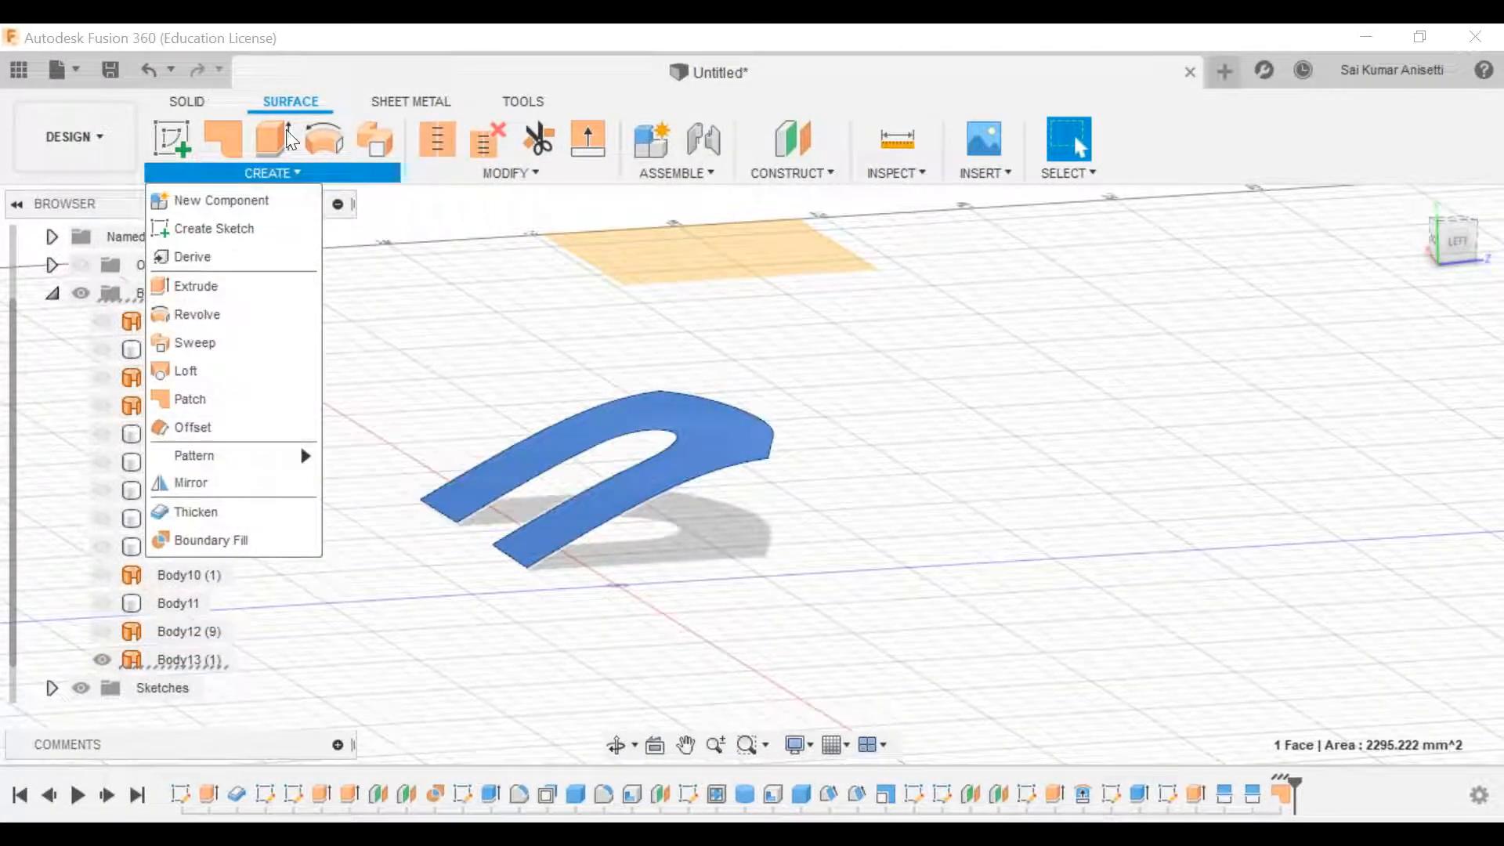
click(206, 103)
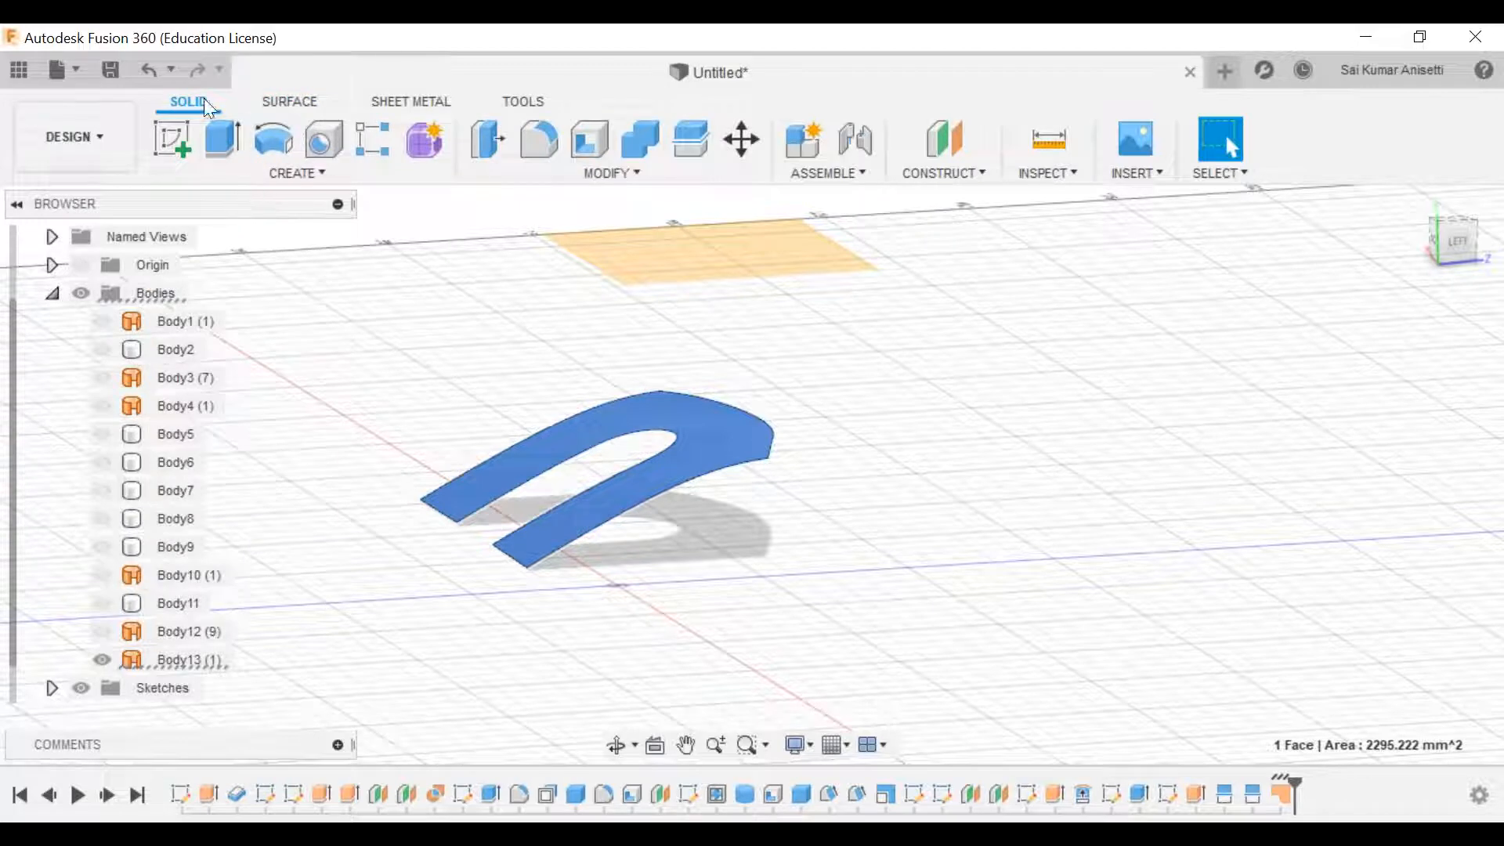
click(232, 171)
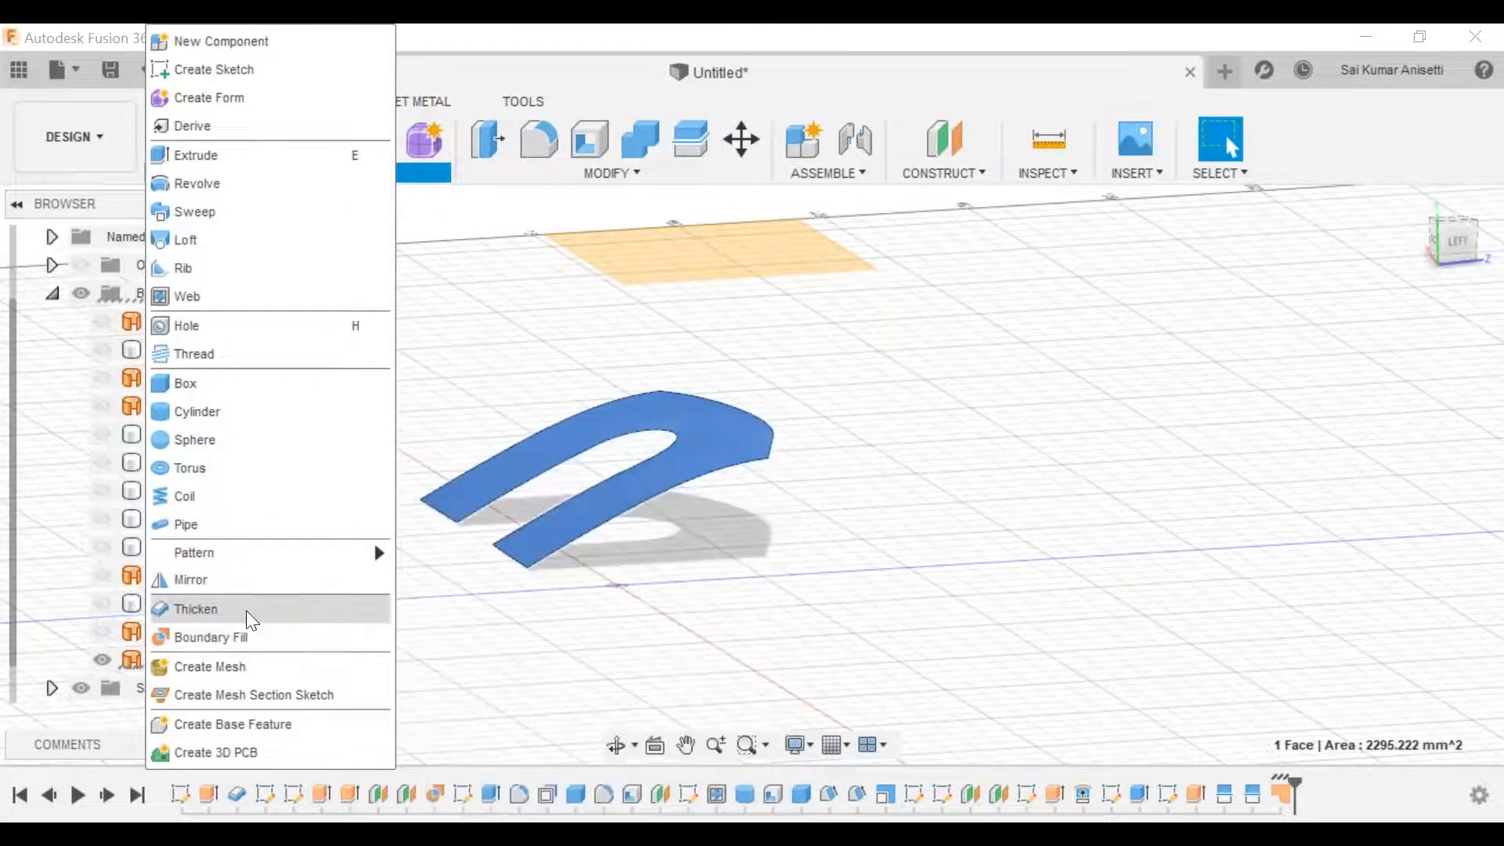
click(246, 611)
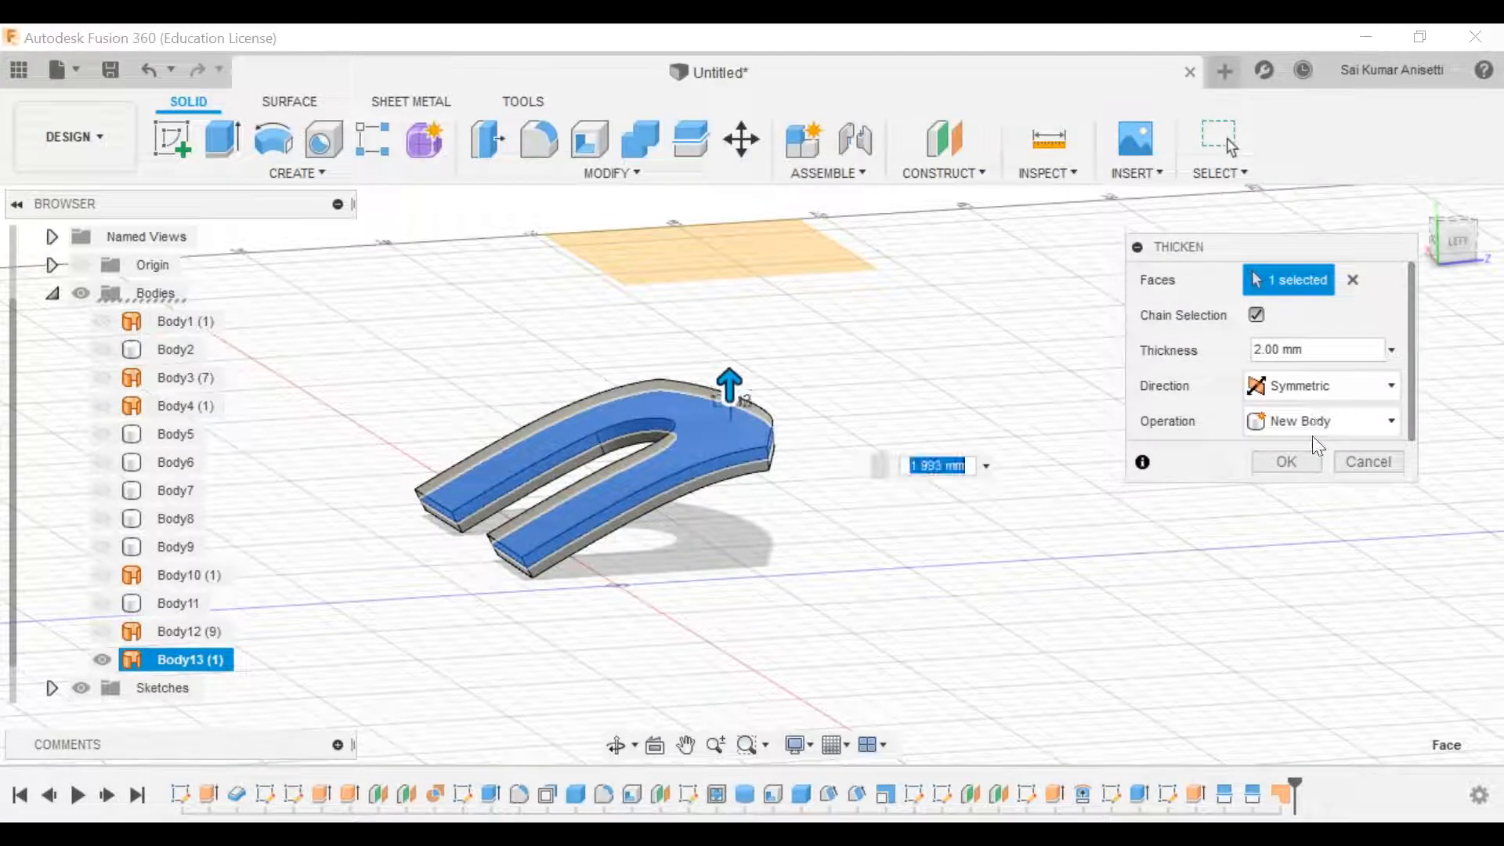
click(1324, 386)
click(1300, 417)
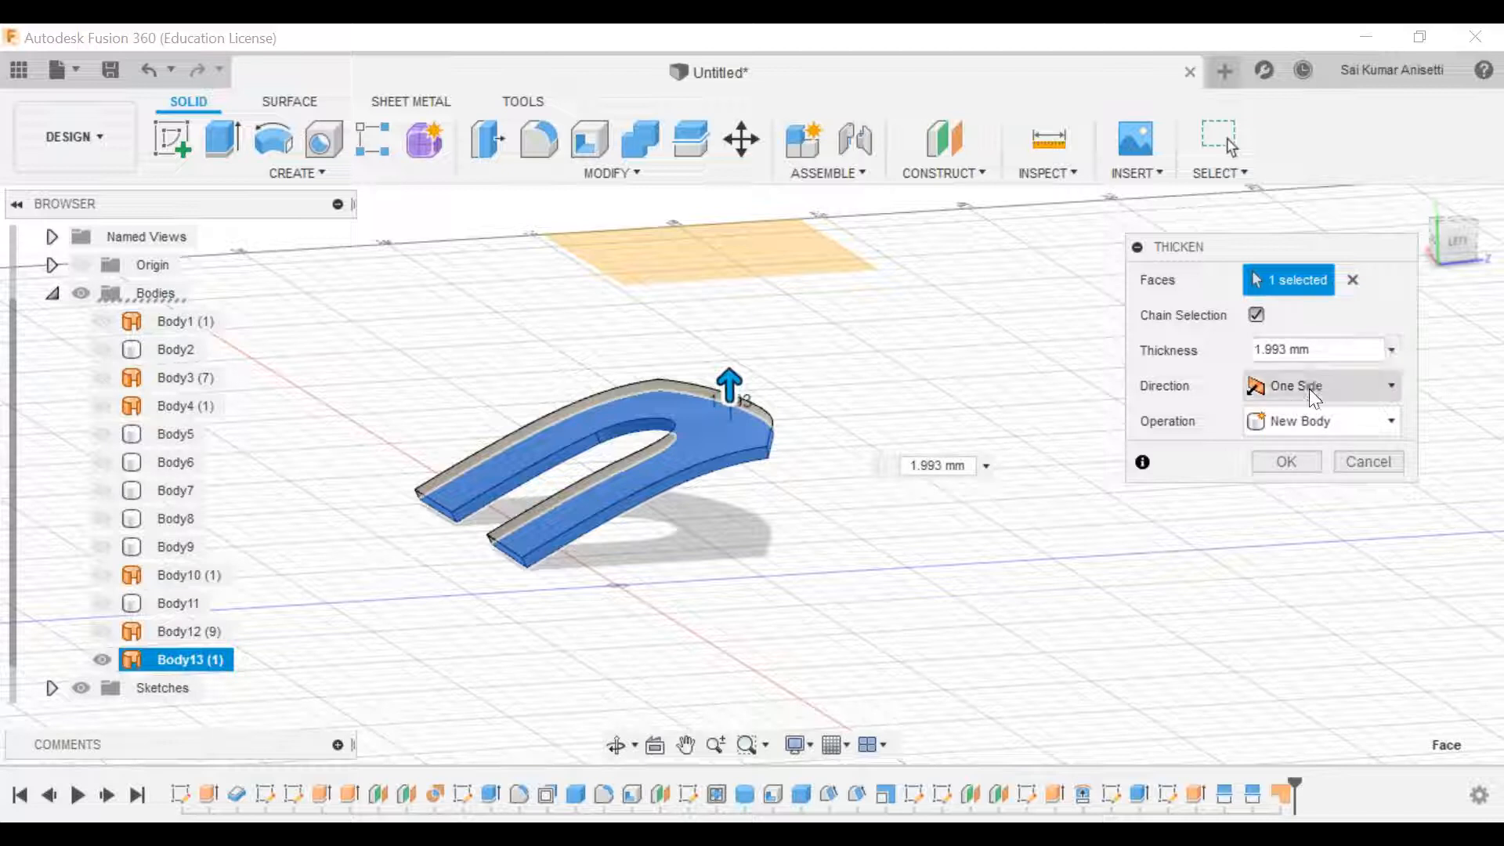
Step: Set the thickness to 2 mm toward the underside of the patch and create the thickened body
click(1301, 351)
text(2)
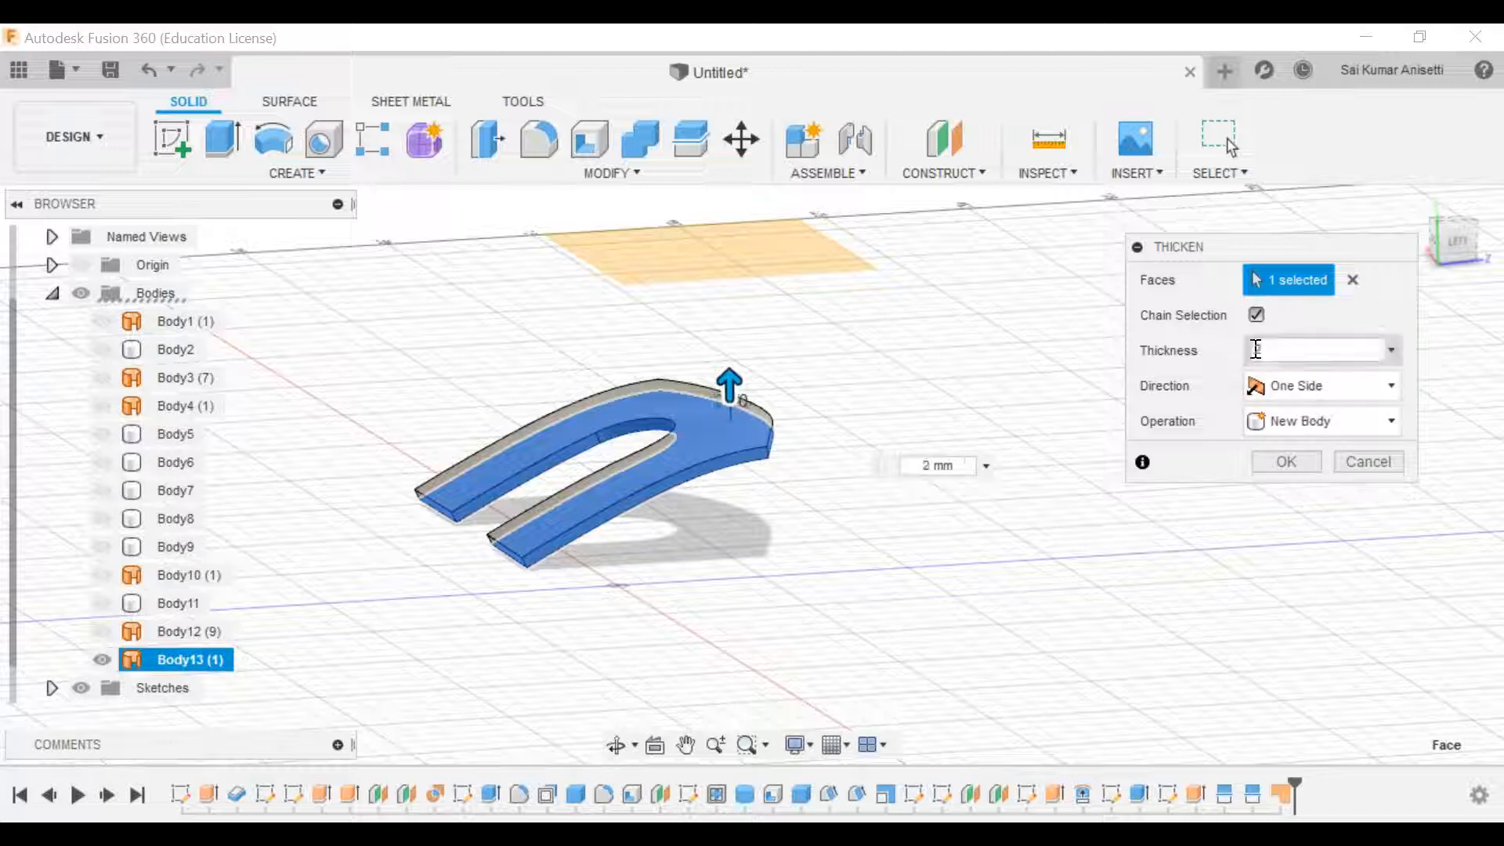
text(12)
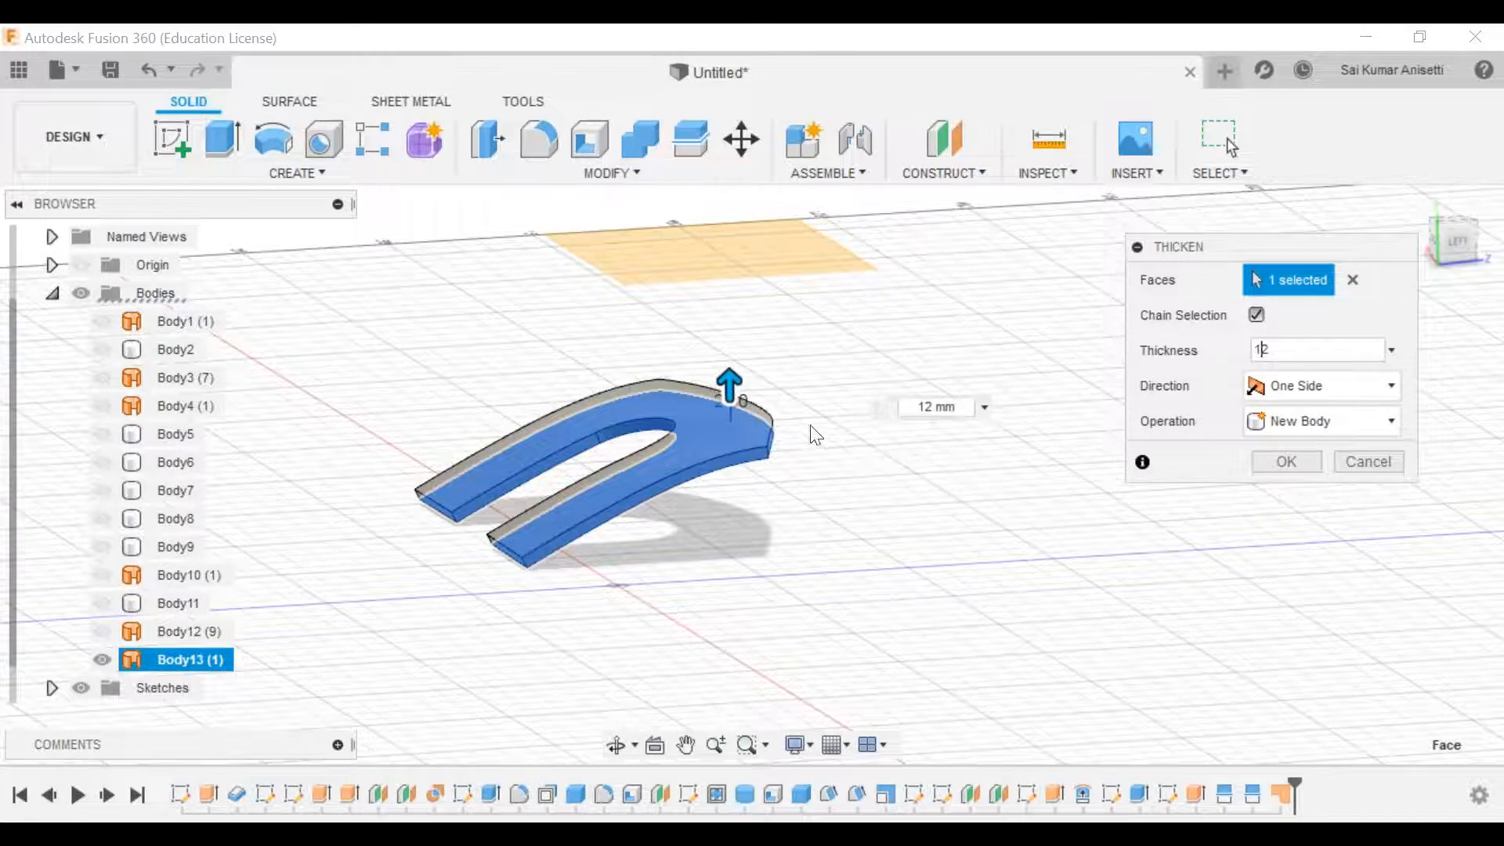
key(BackSpace)
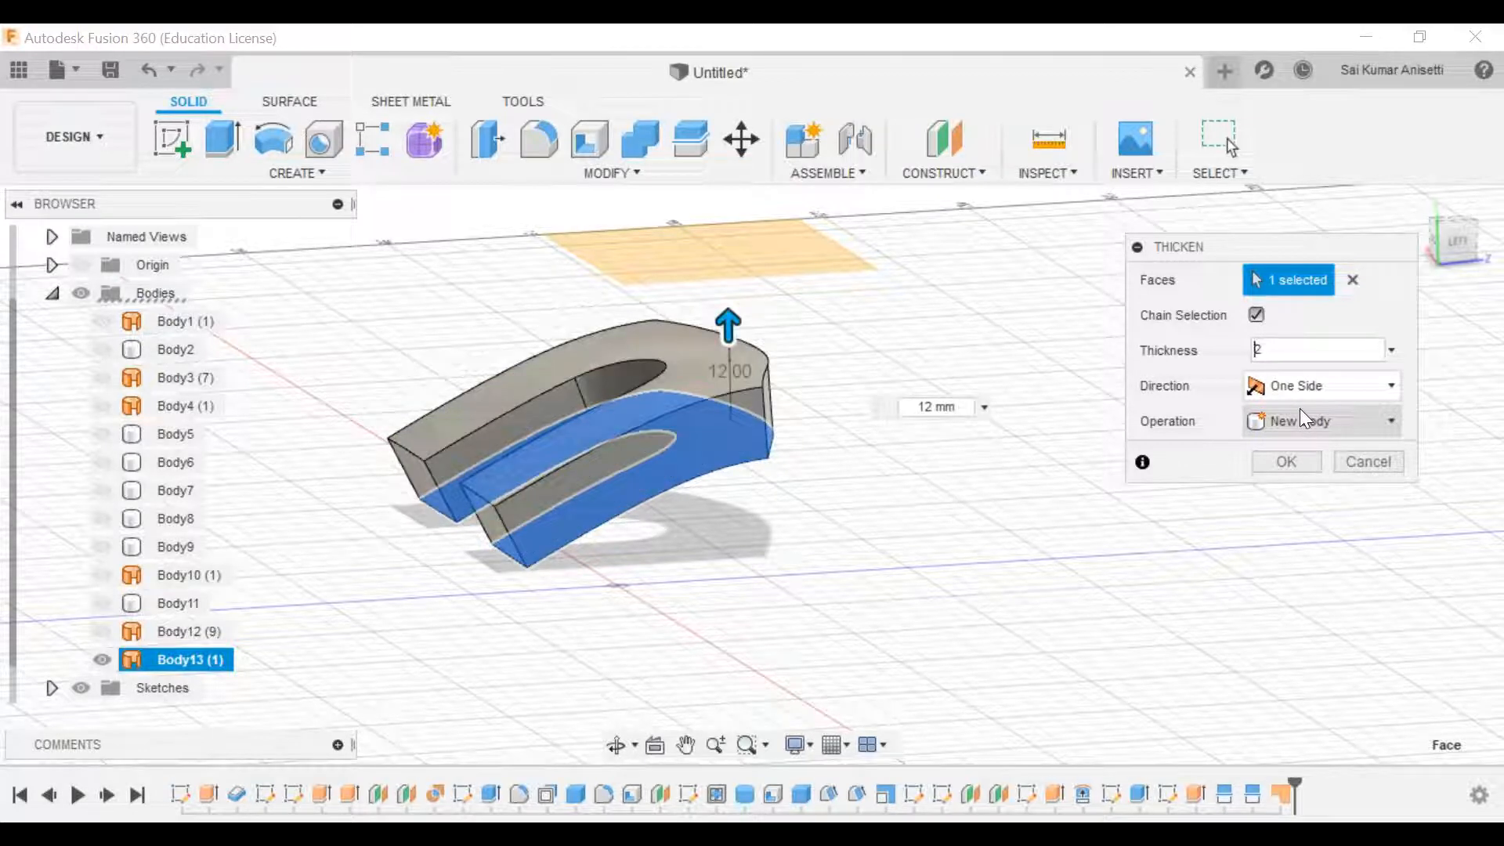
click(1294, 461)
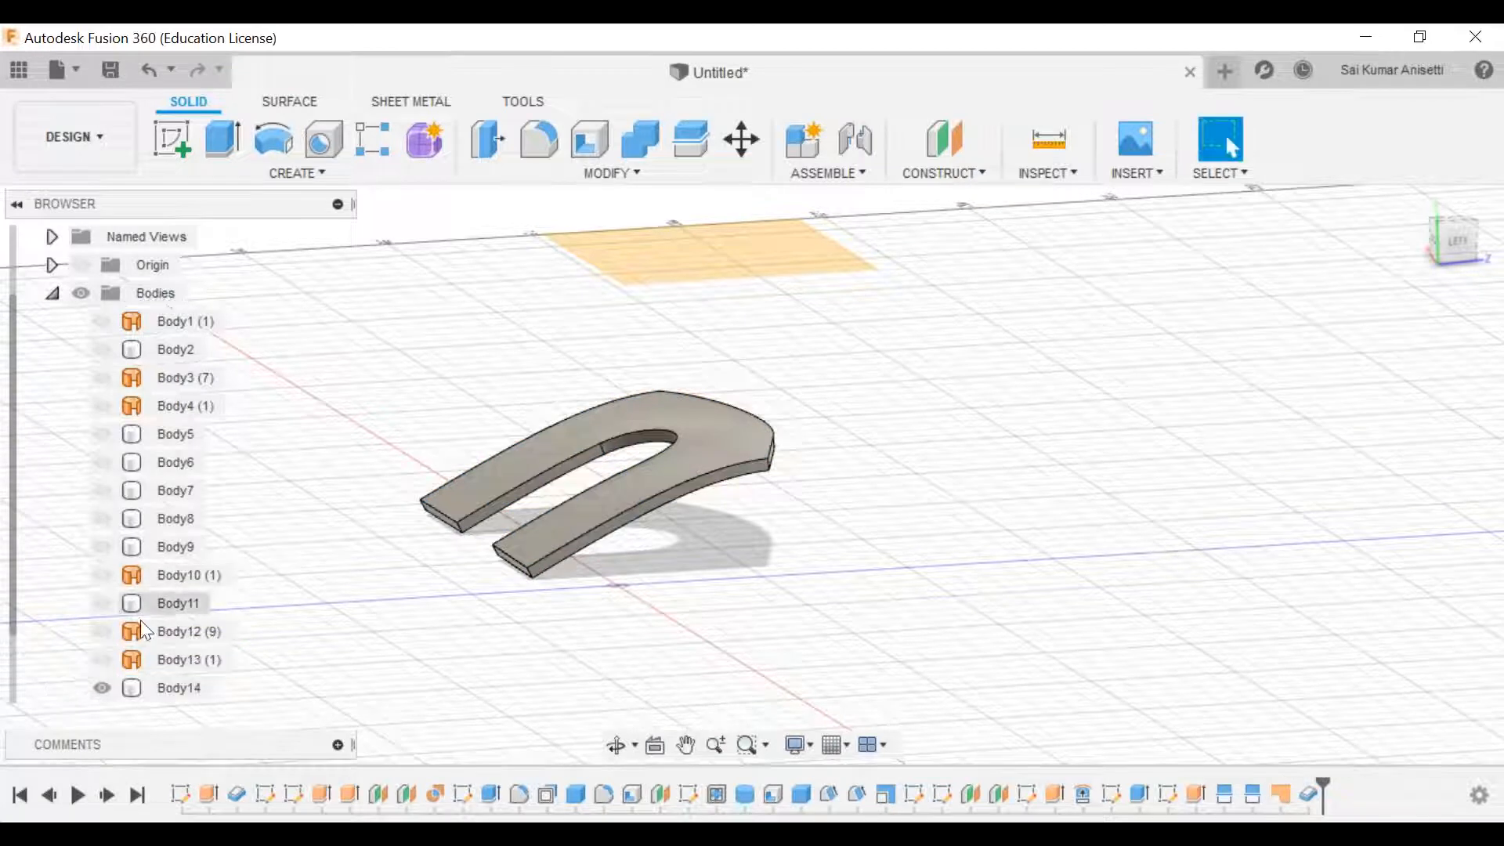
Step: Show the arched body Body11 and inspect the thickened U-shaped piece seated in its curved face
click(105, 604)
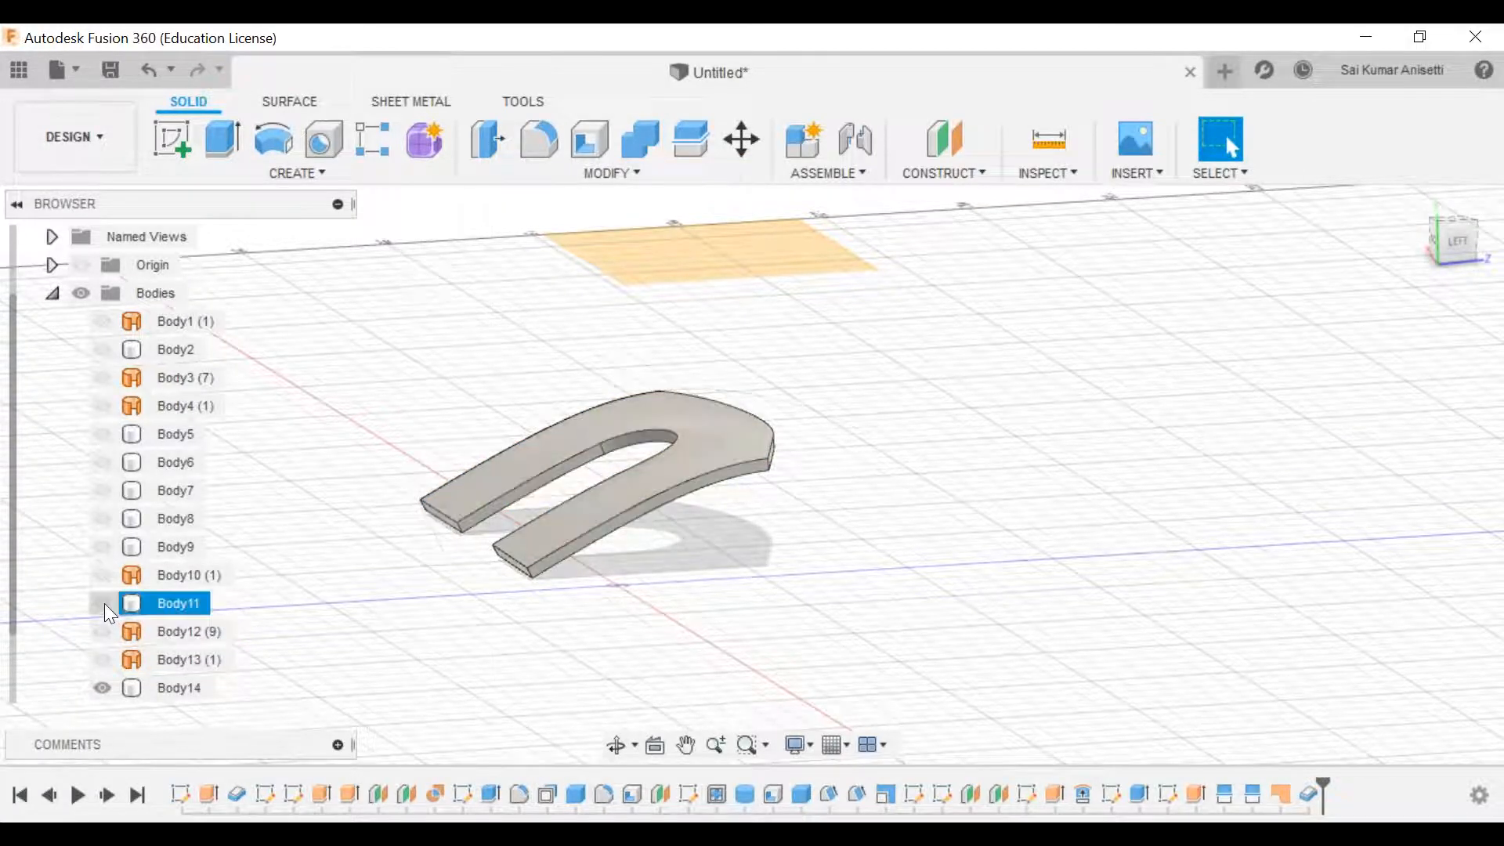
click(105, 603)
shift+middle_drag(765, 537, 819, 478)
scroll(735, 519, up, 4)
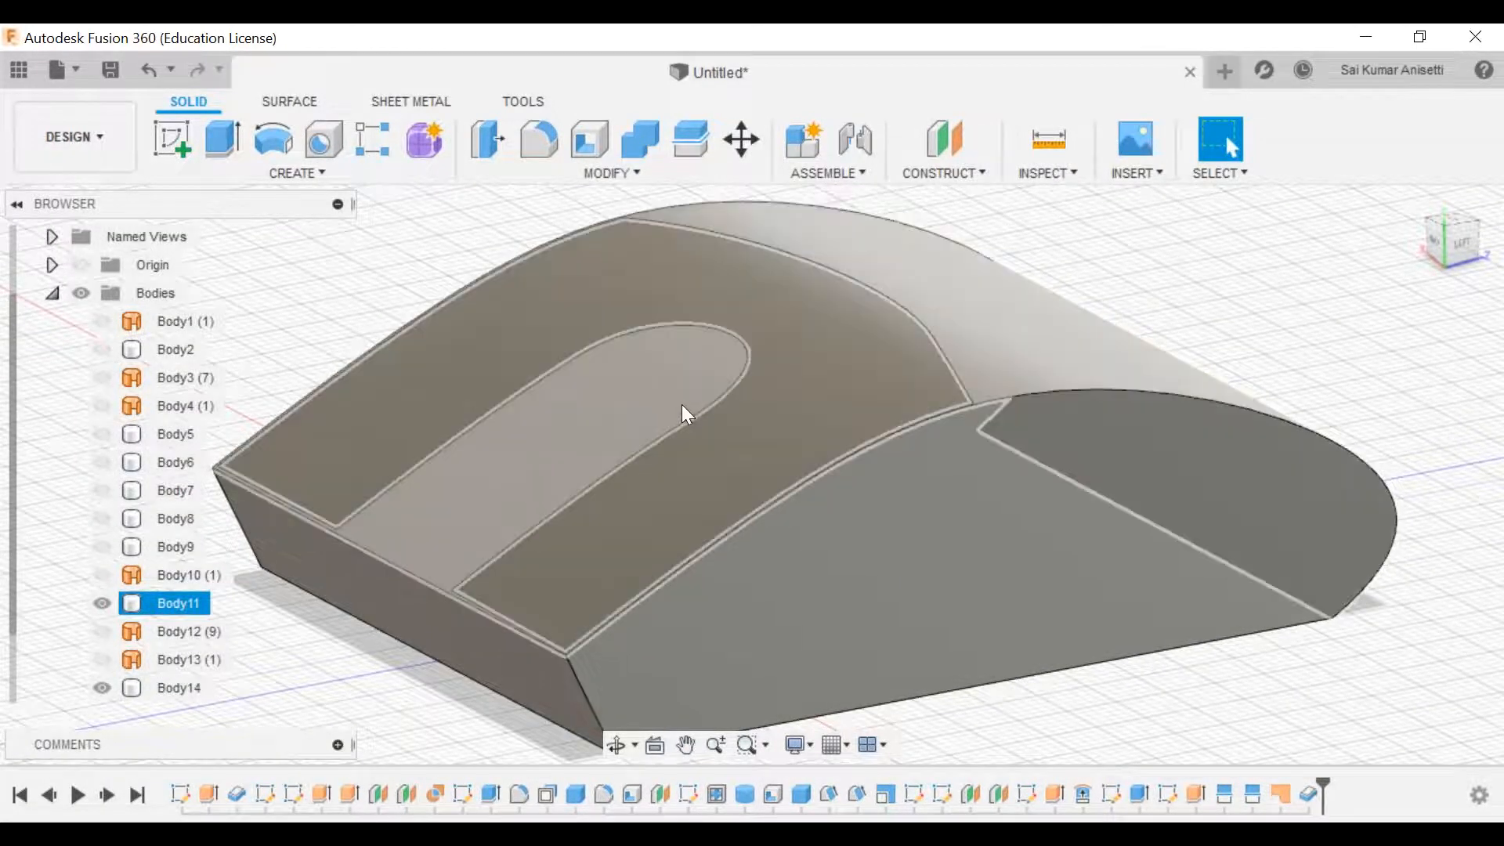
click(740, 472)
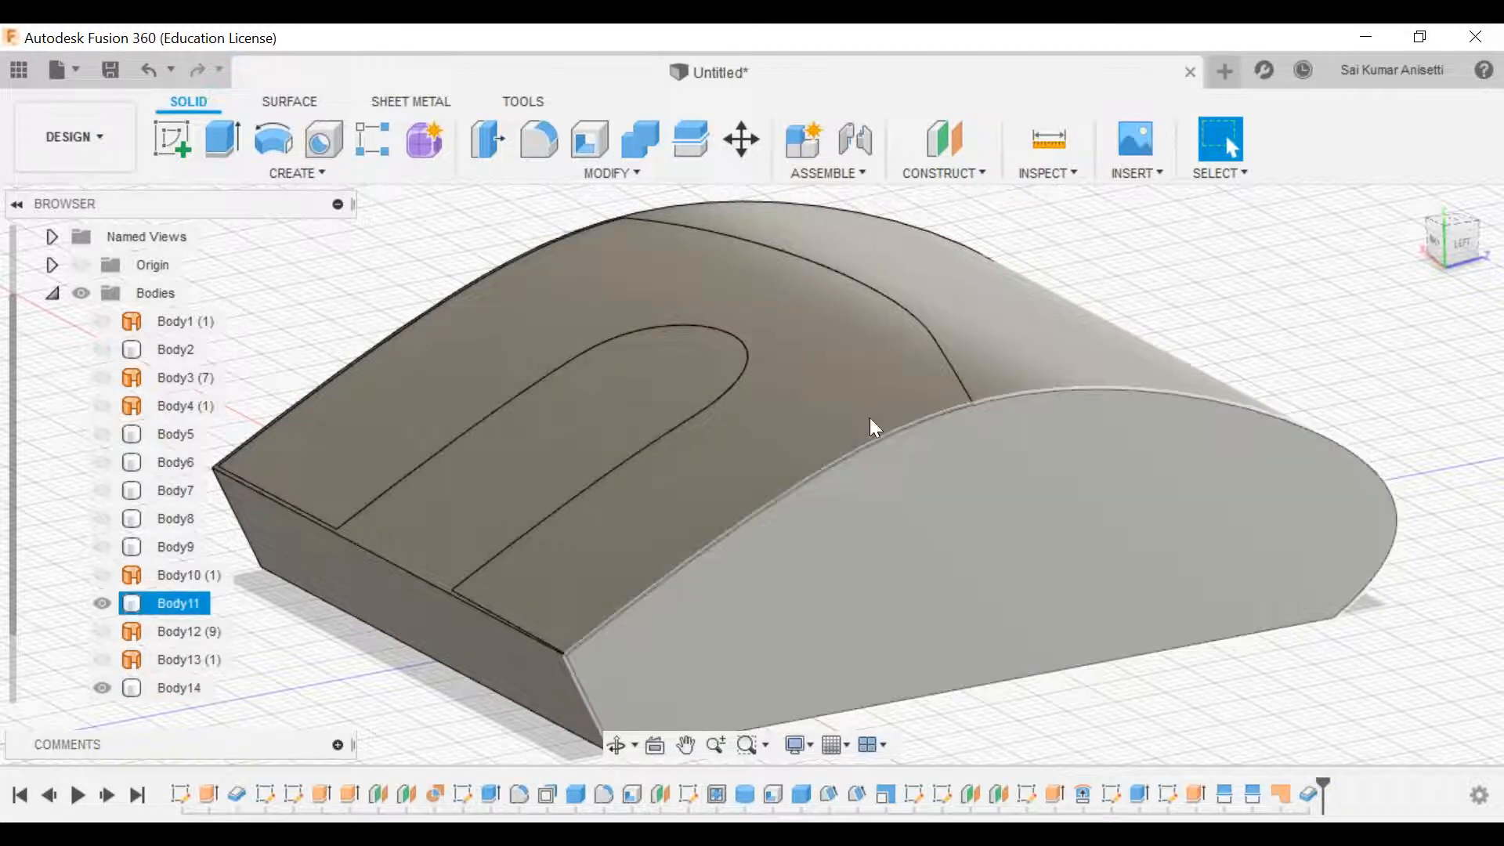
Step: Review the available surface and solid Create commands, including Revolve's options, and leave without creating a feature
click(299, 97)
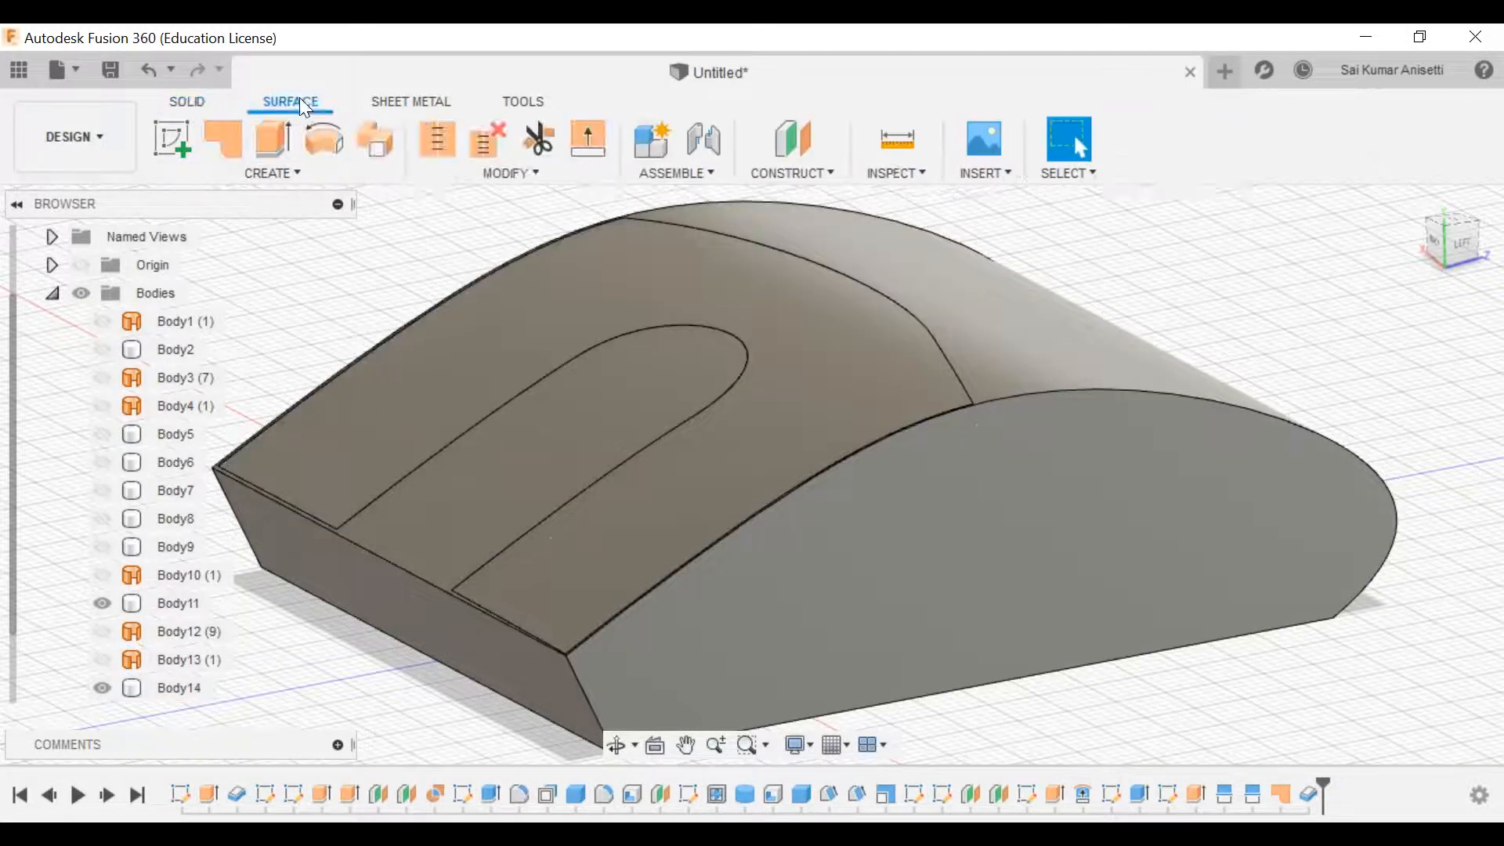
click(238, 177)
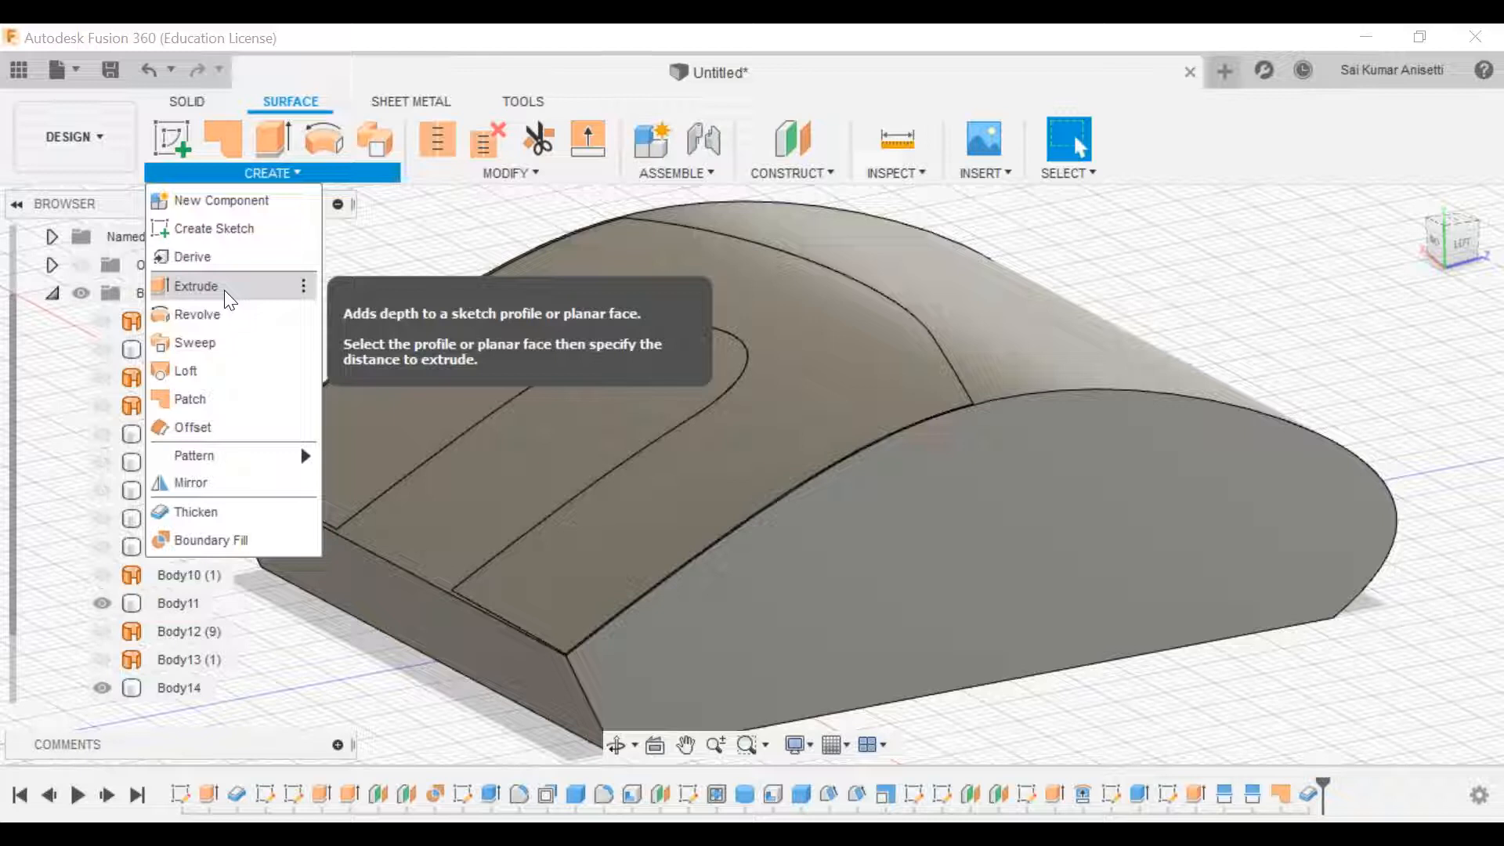
click(195, 112)
click(188, 102)
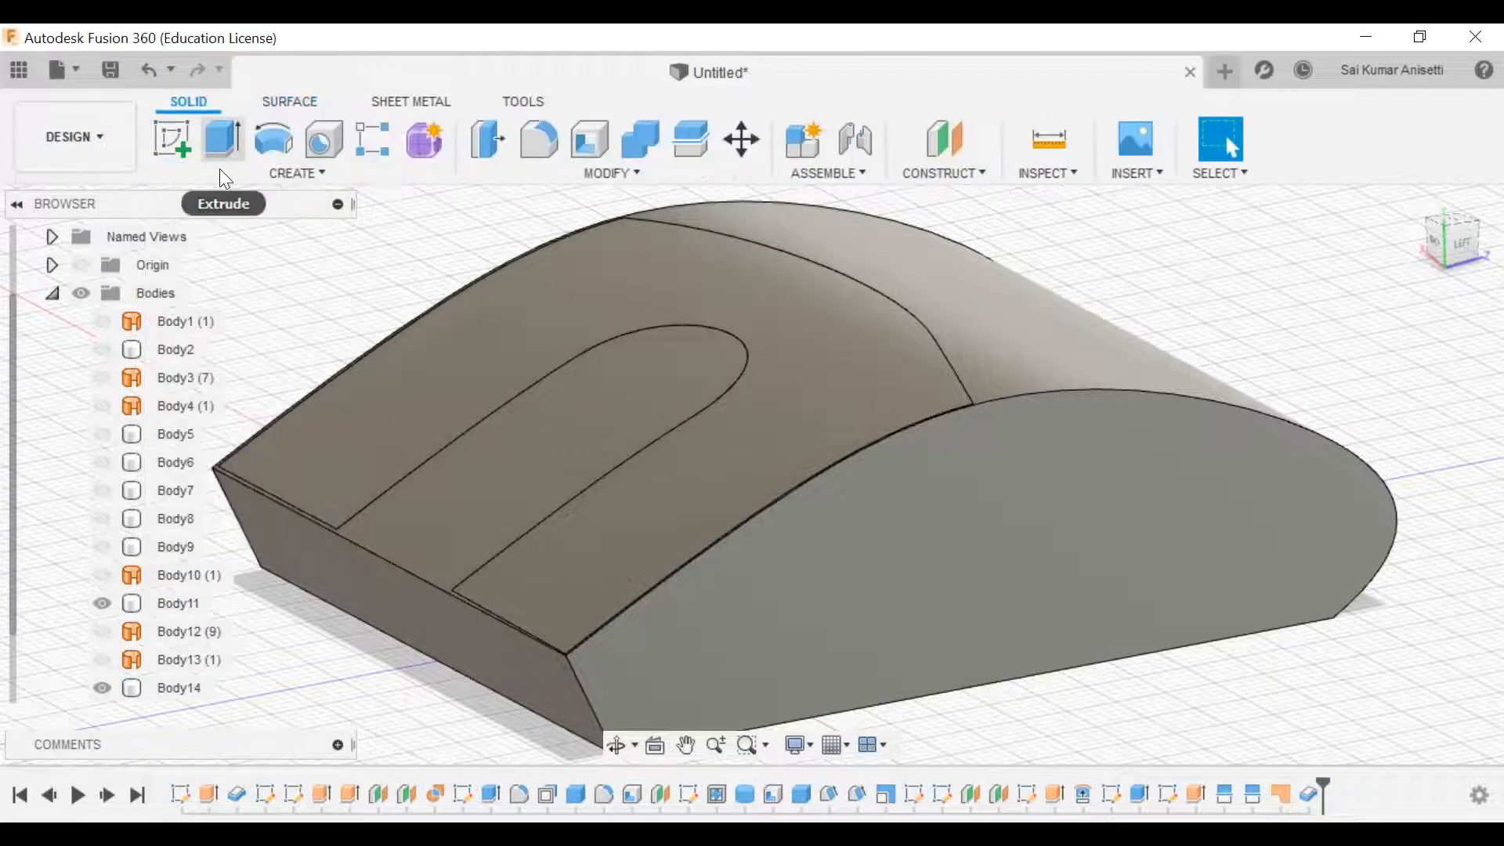
click(274, 139)
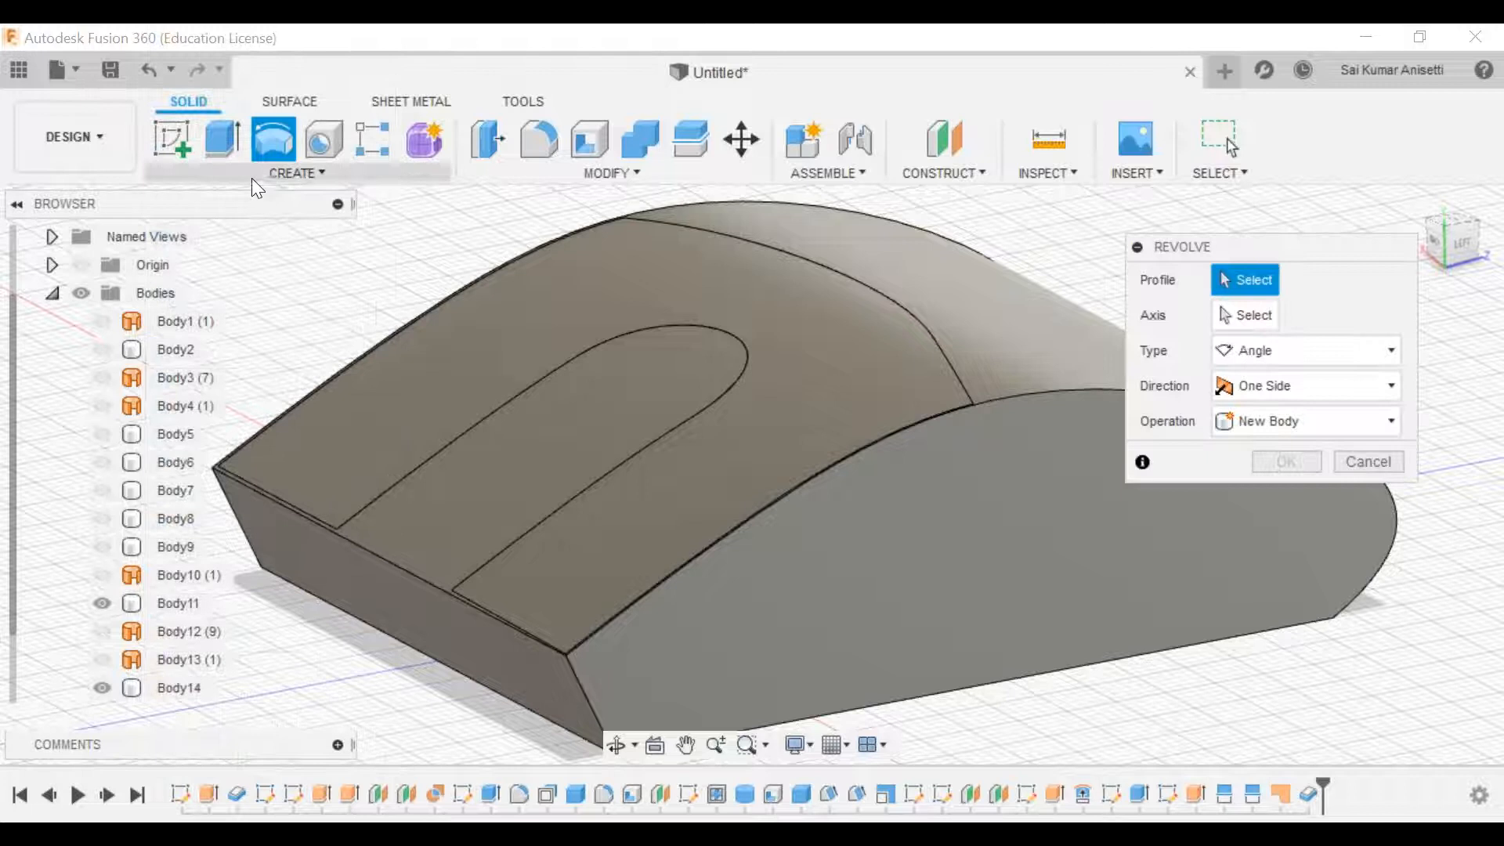
click(251, 175)
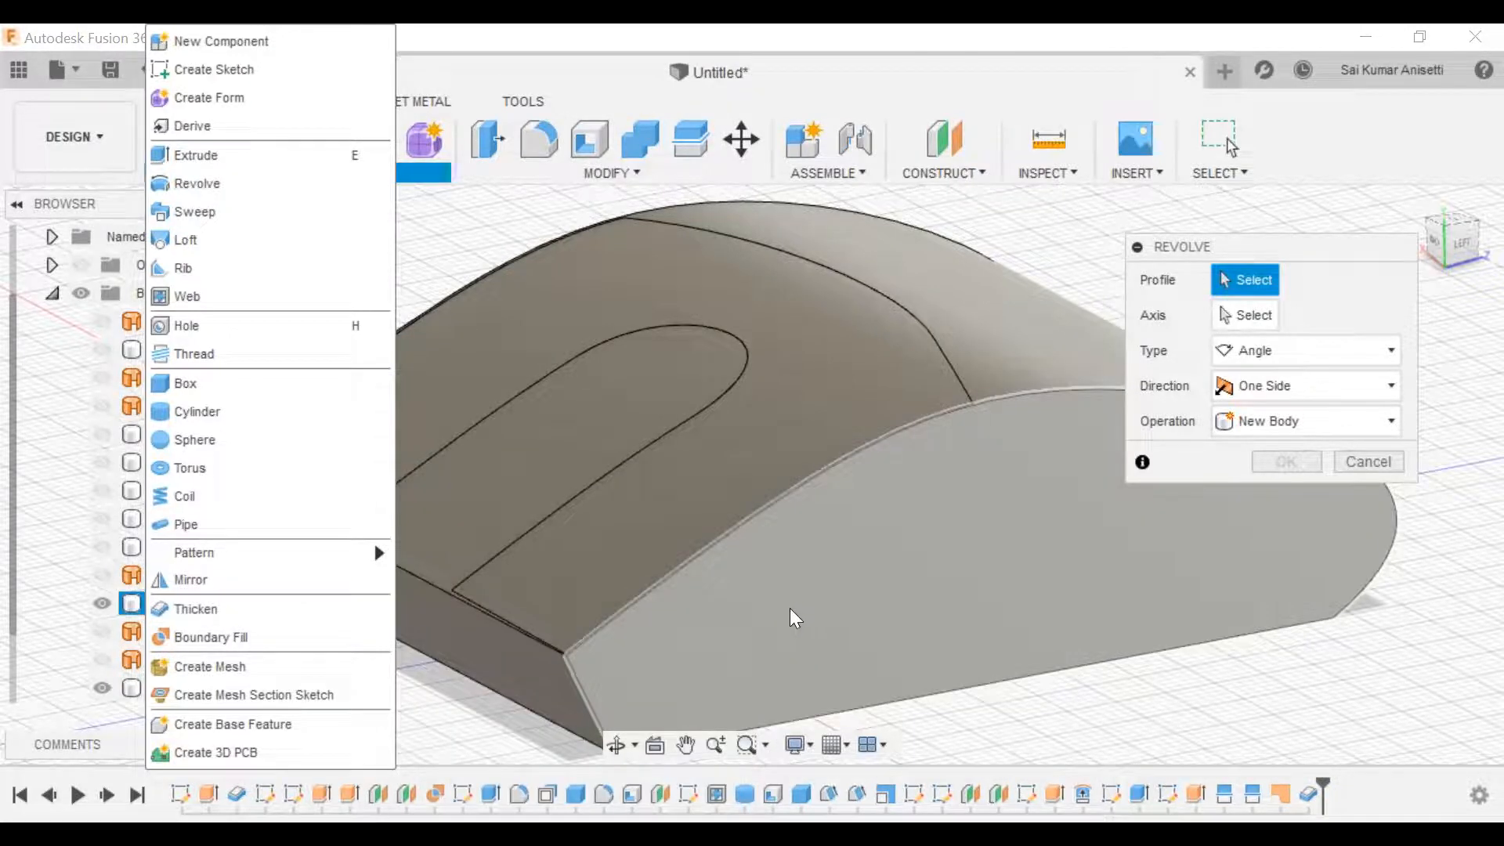
key(Escape)
key(Escape)
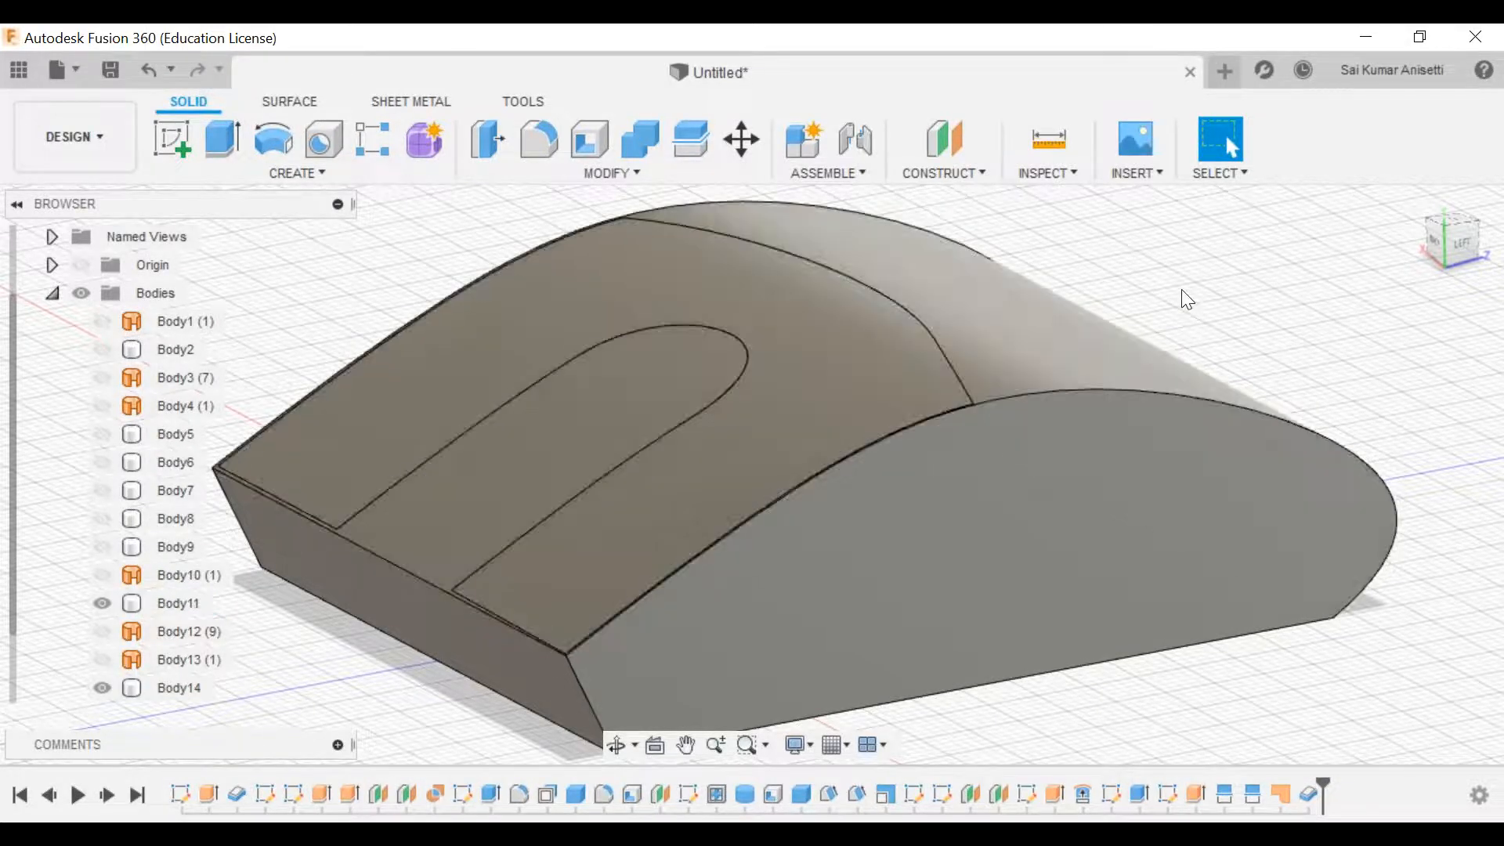
Step: Examine the U-shaped face and the remaining curved face of the arched body by highlighting each in turn
click(776, 454)
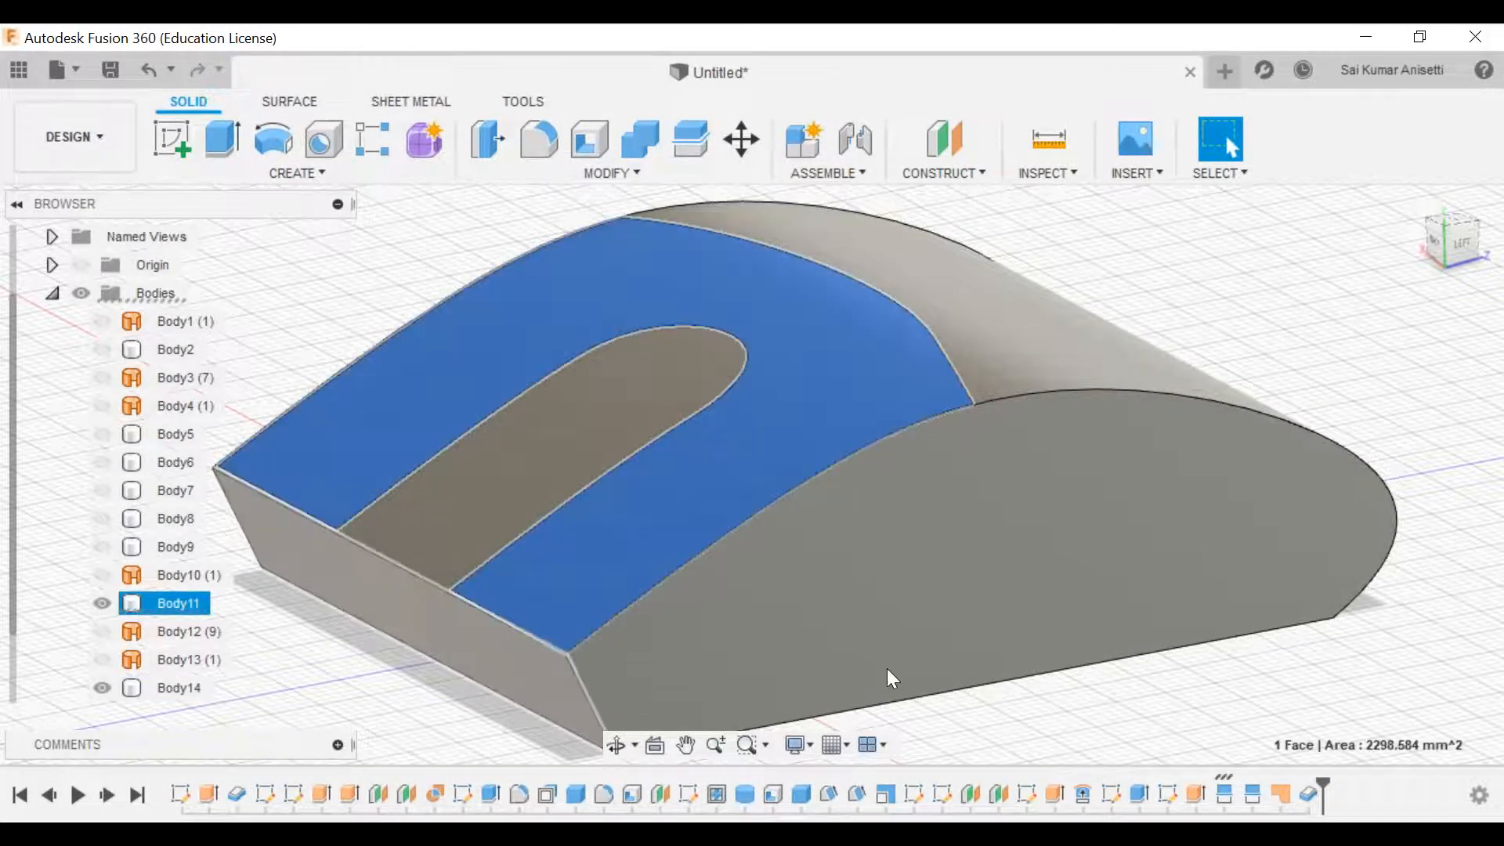
scroll(914, 542, down, 4)
middle_drag(925, 585, 839, 401)
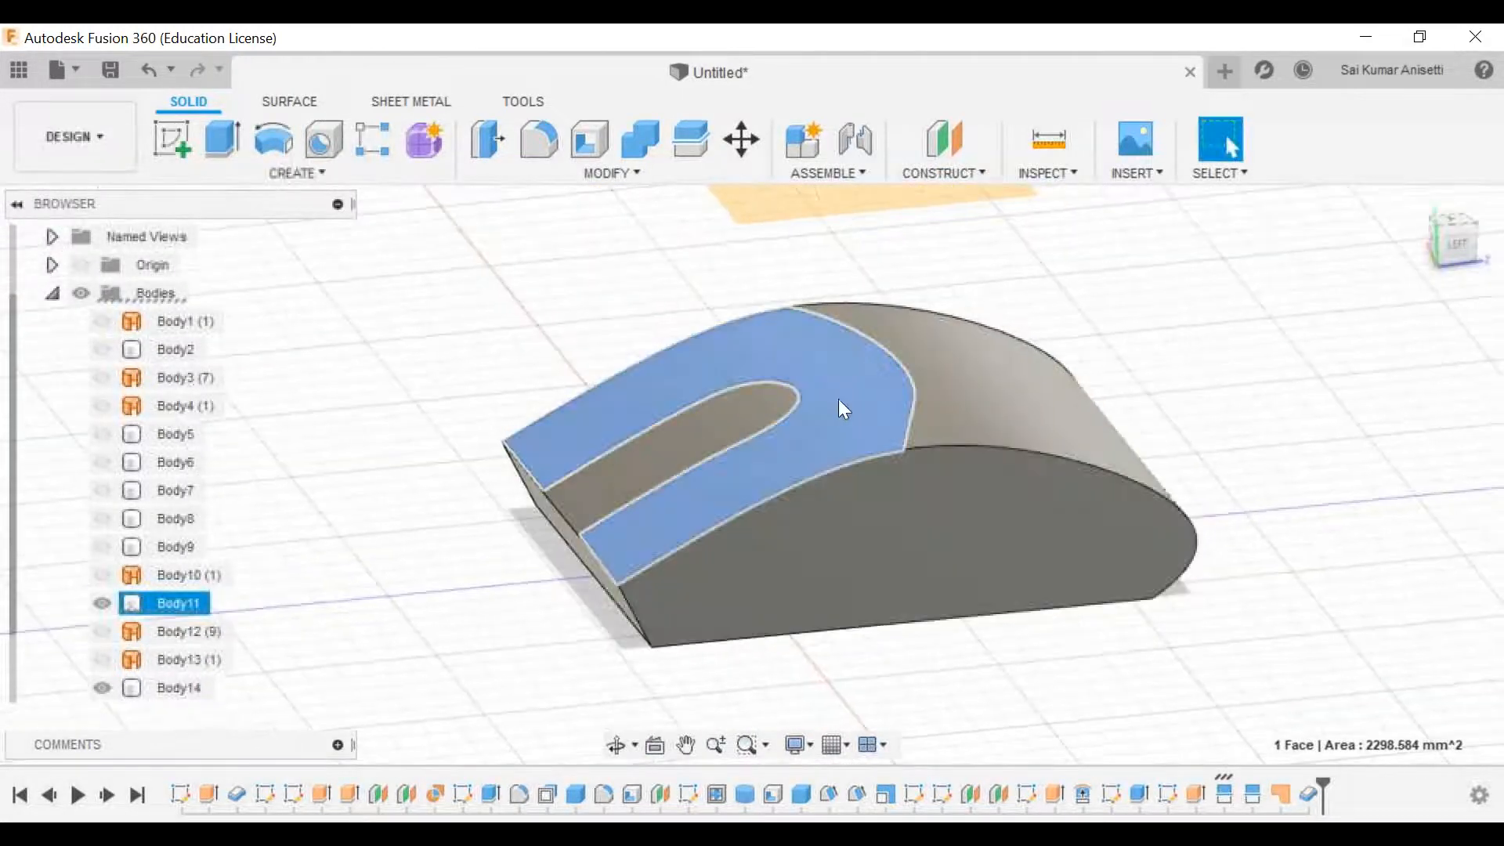
click(375, 541)
click(658, 528)
click(415, 579)
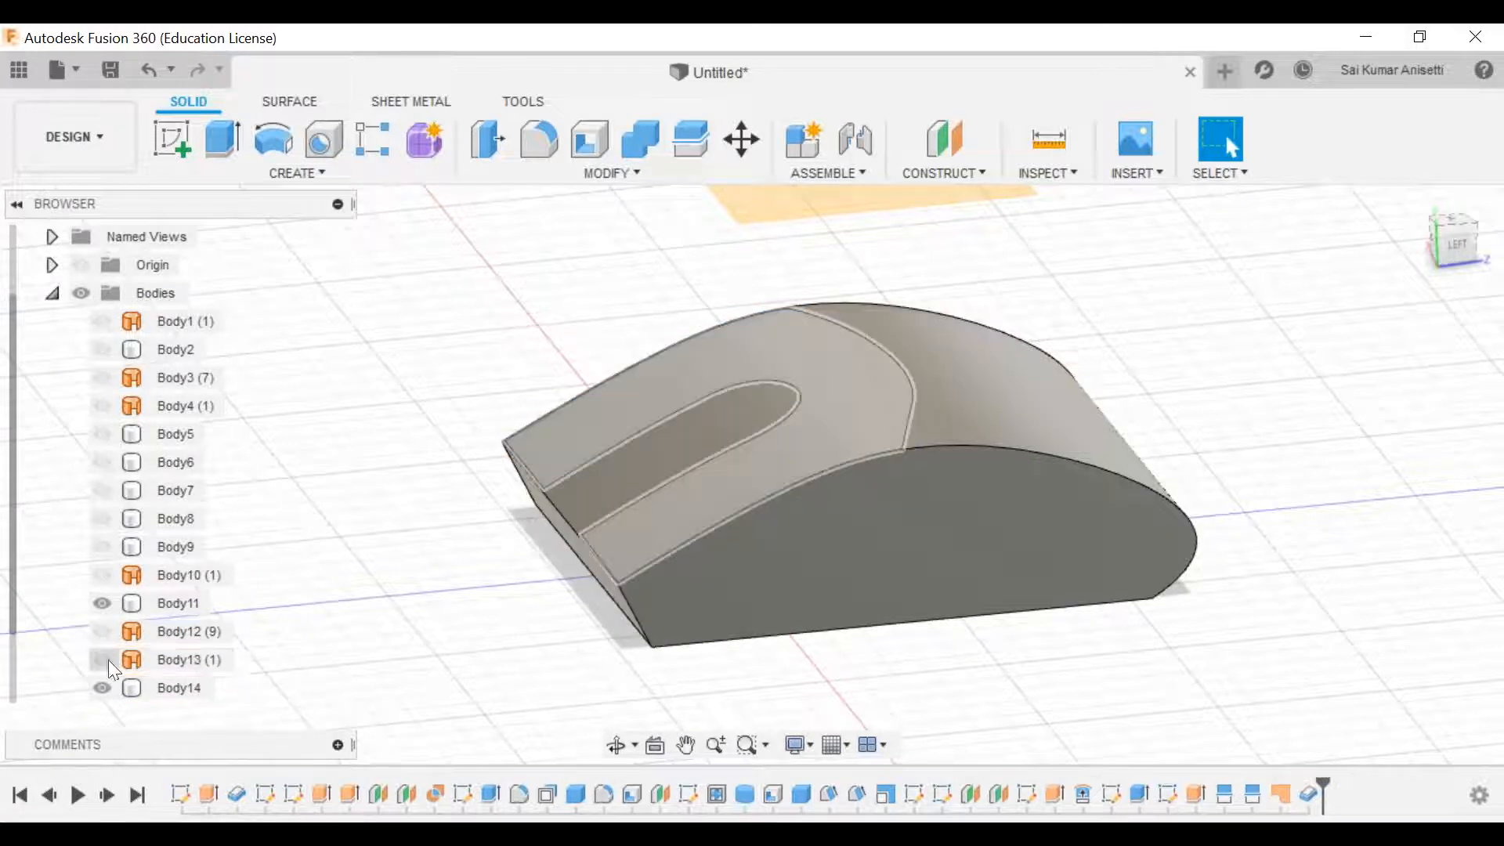
click(689, 509)
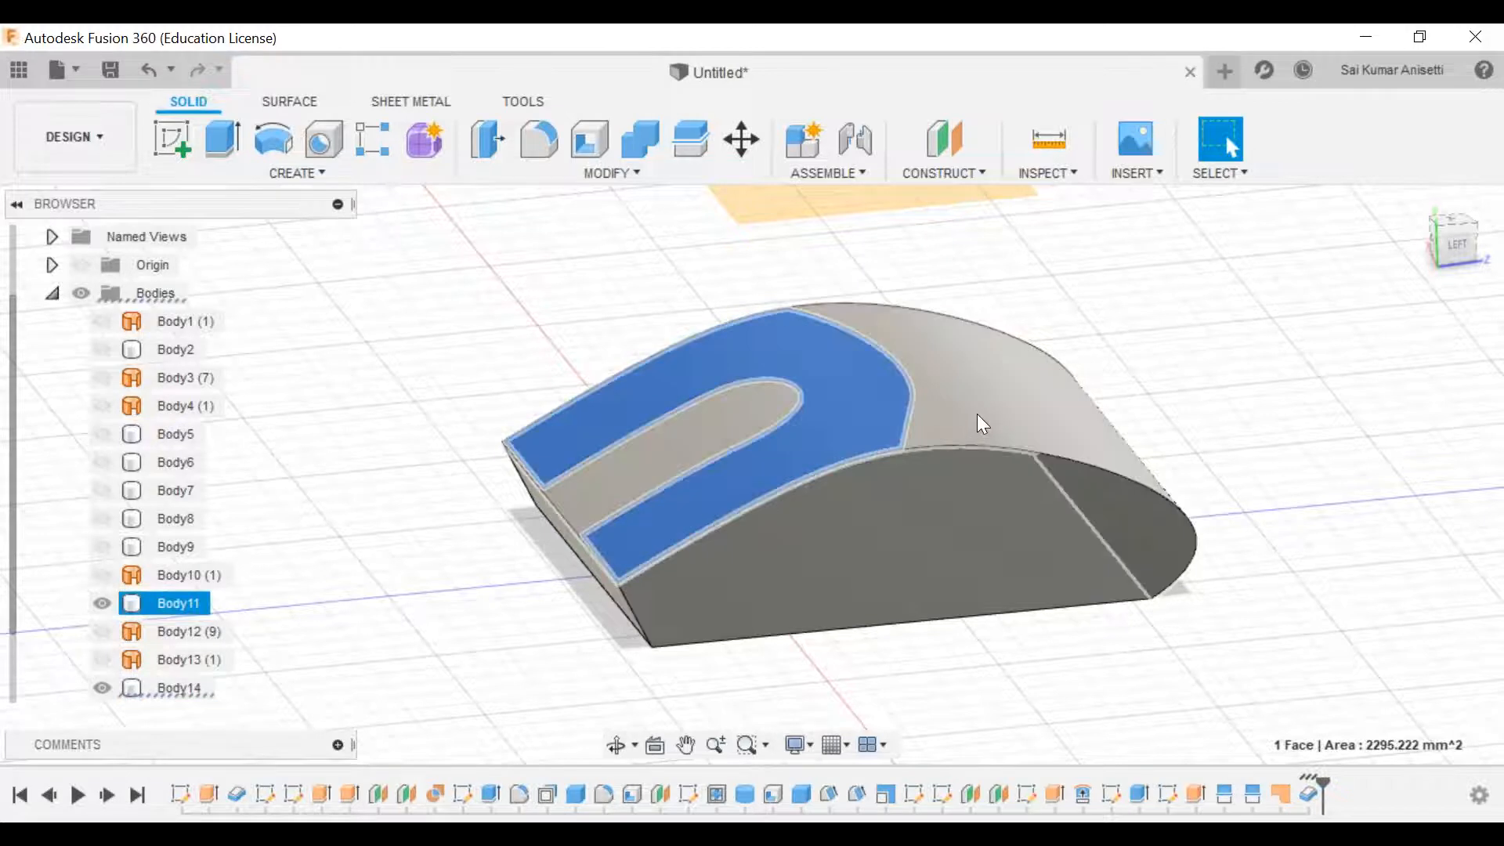
click(963, 427)
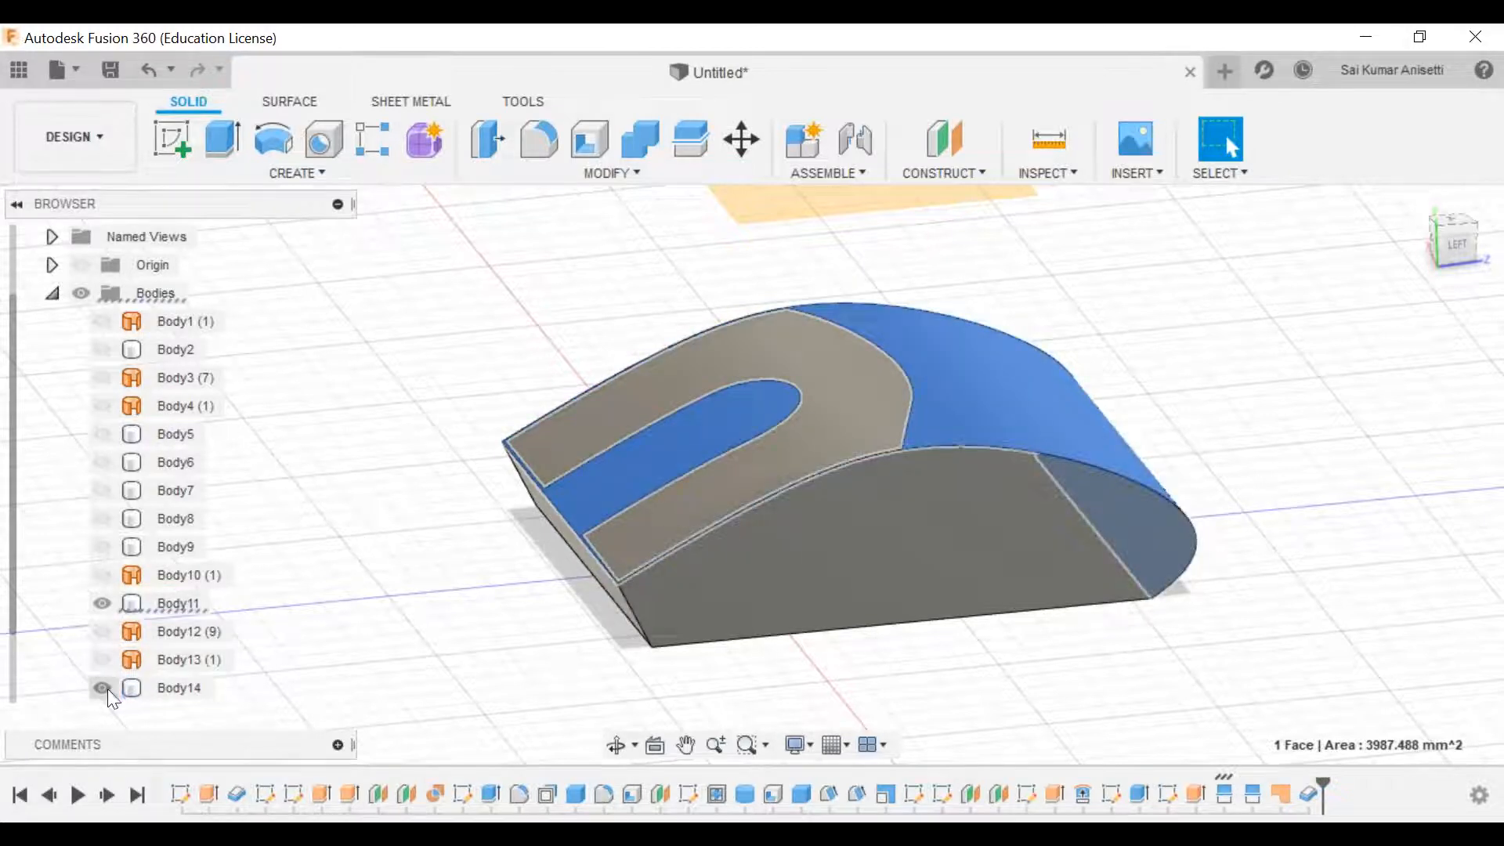
Step: Hide the arched body Body11 to examine the thickened U-shaped Body14 on its own, and show Body11 again
click(103, 689)
click(103, 689)
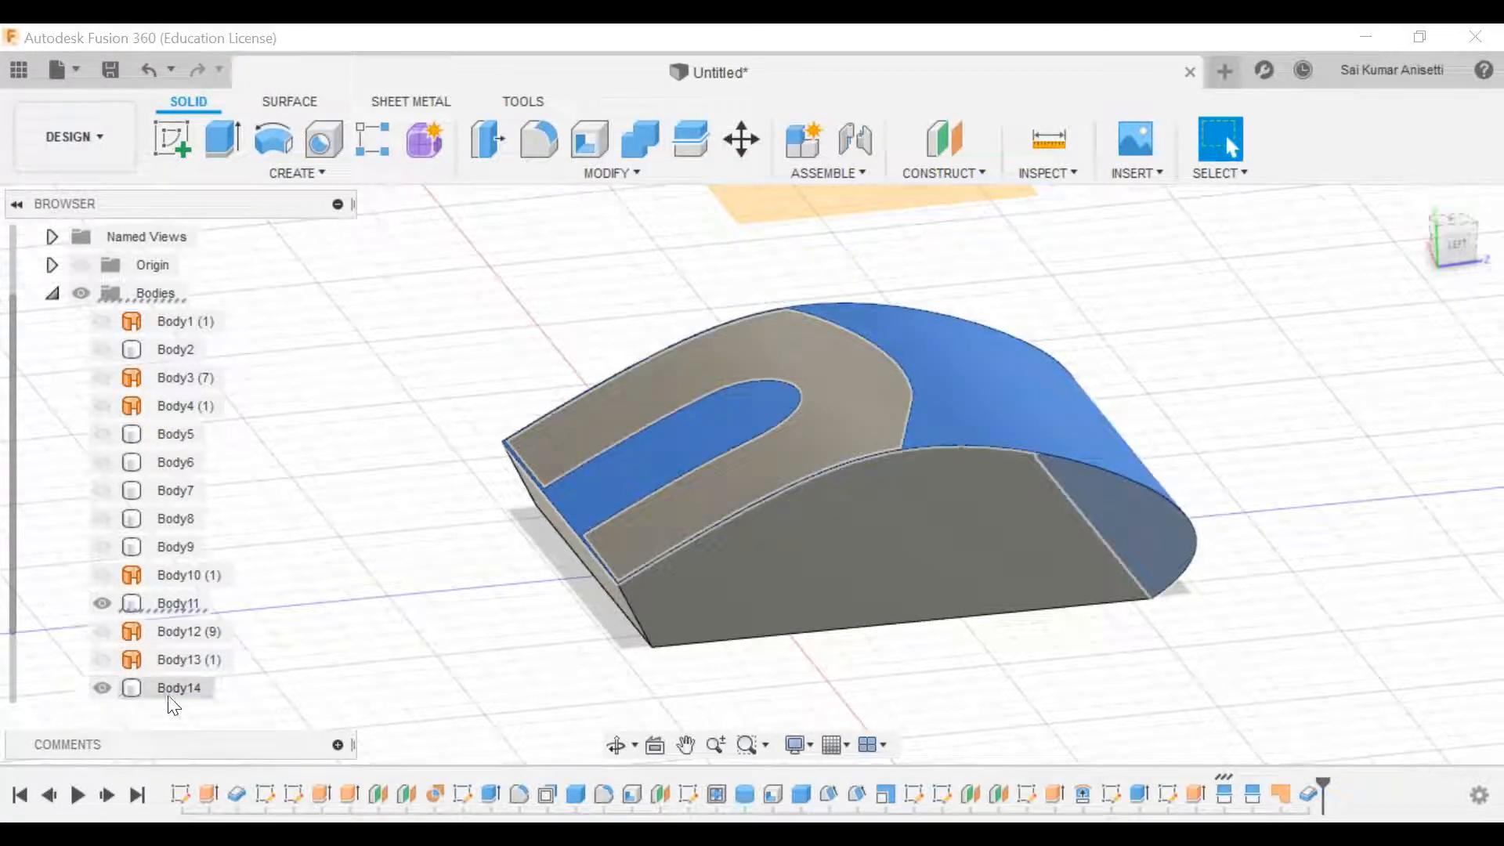
scroll(122, 666, down, 1)
click(107, 629)
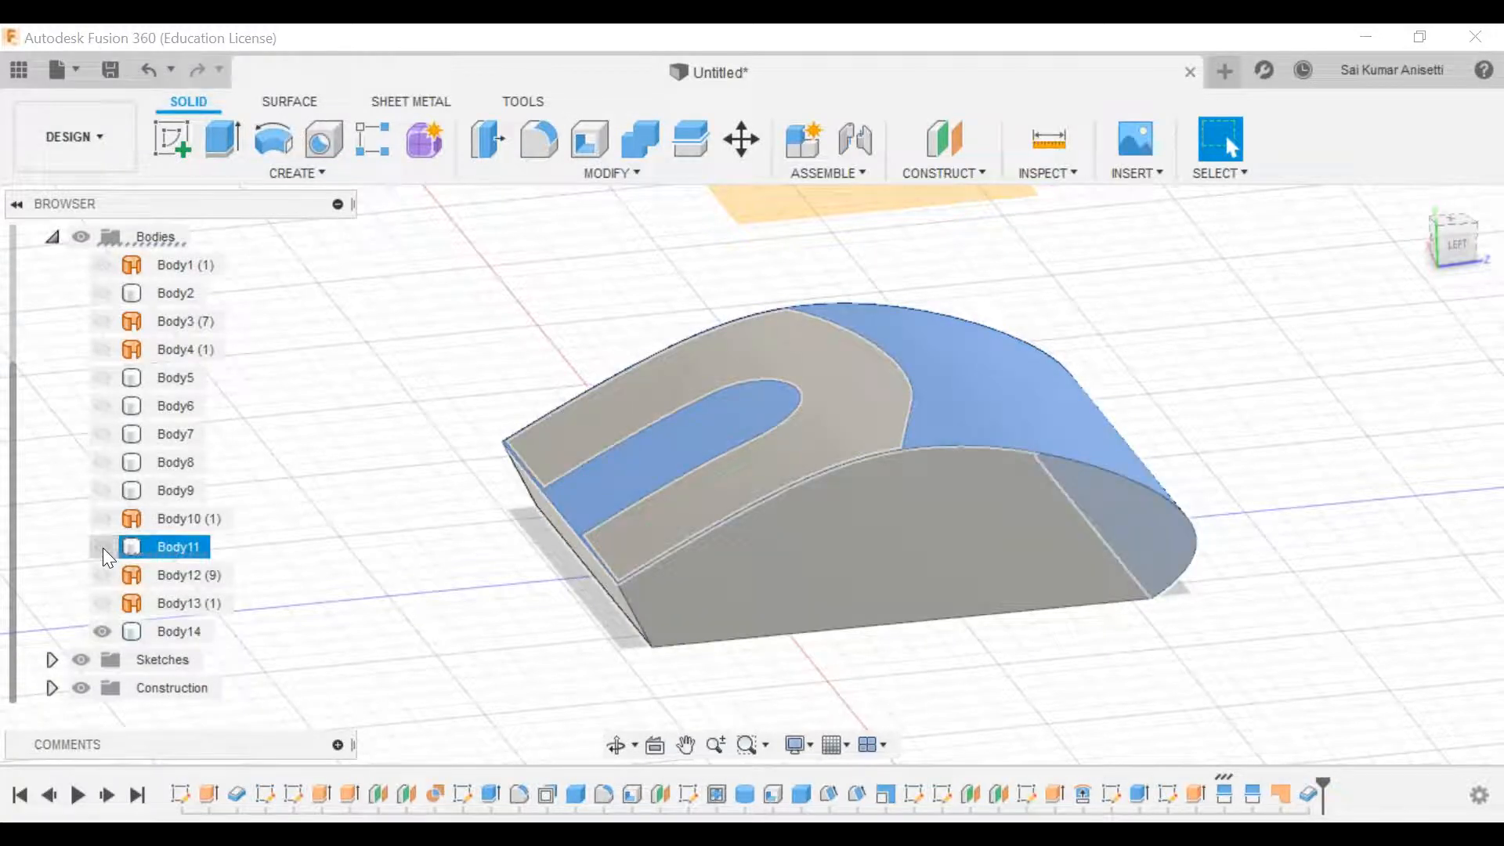
click(102, 547)
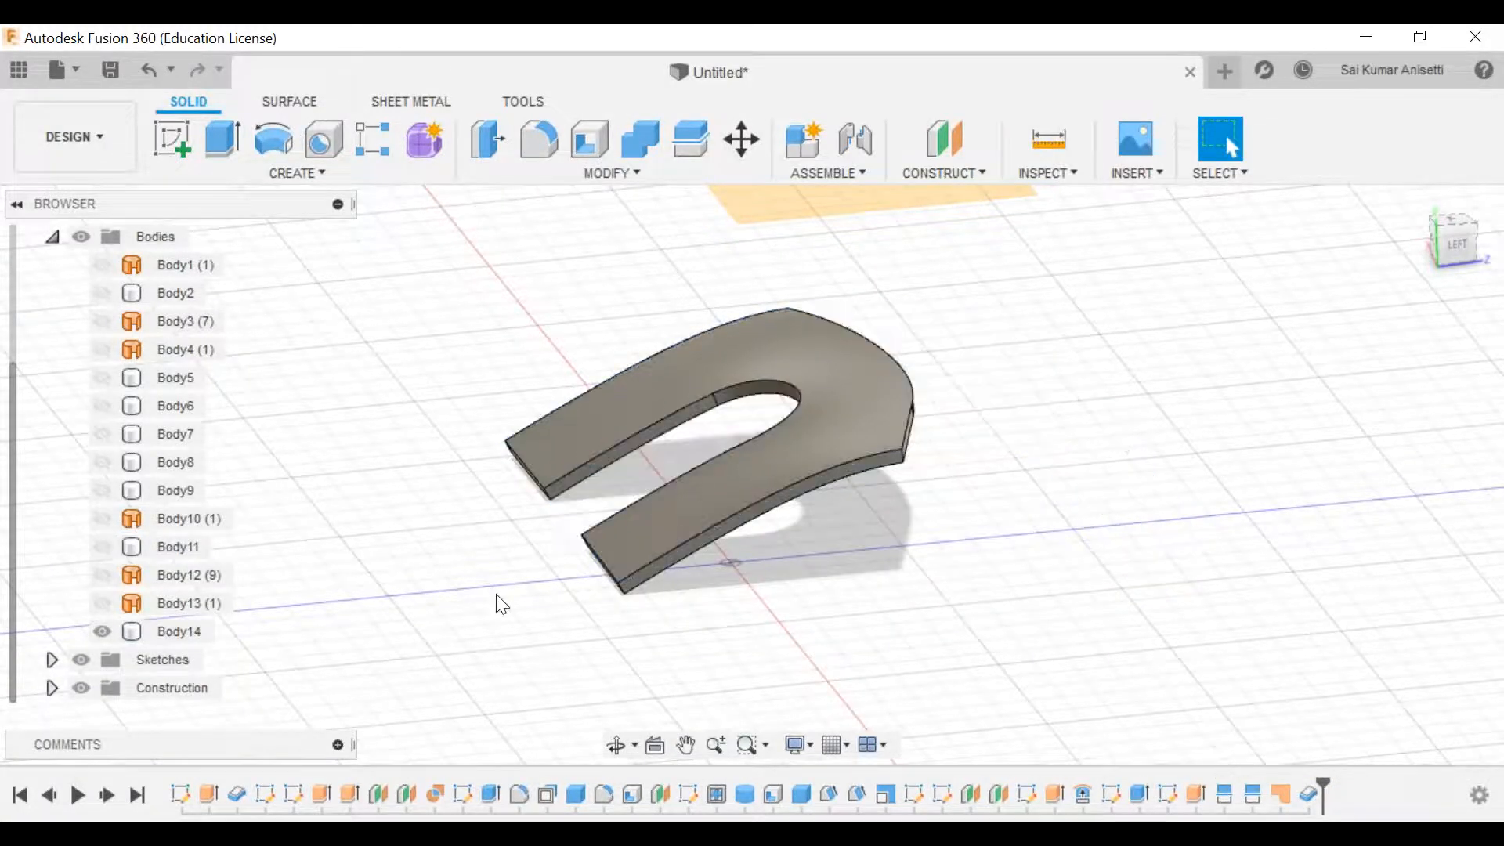
click(185, 582)
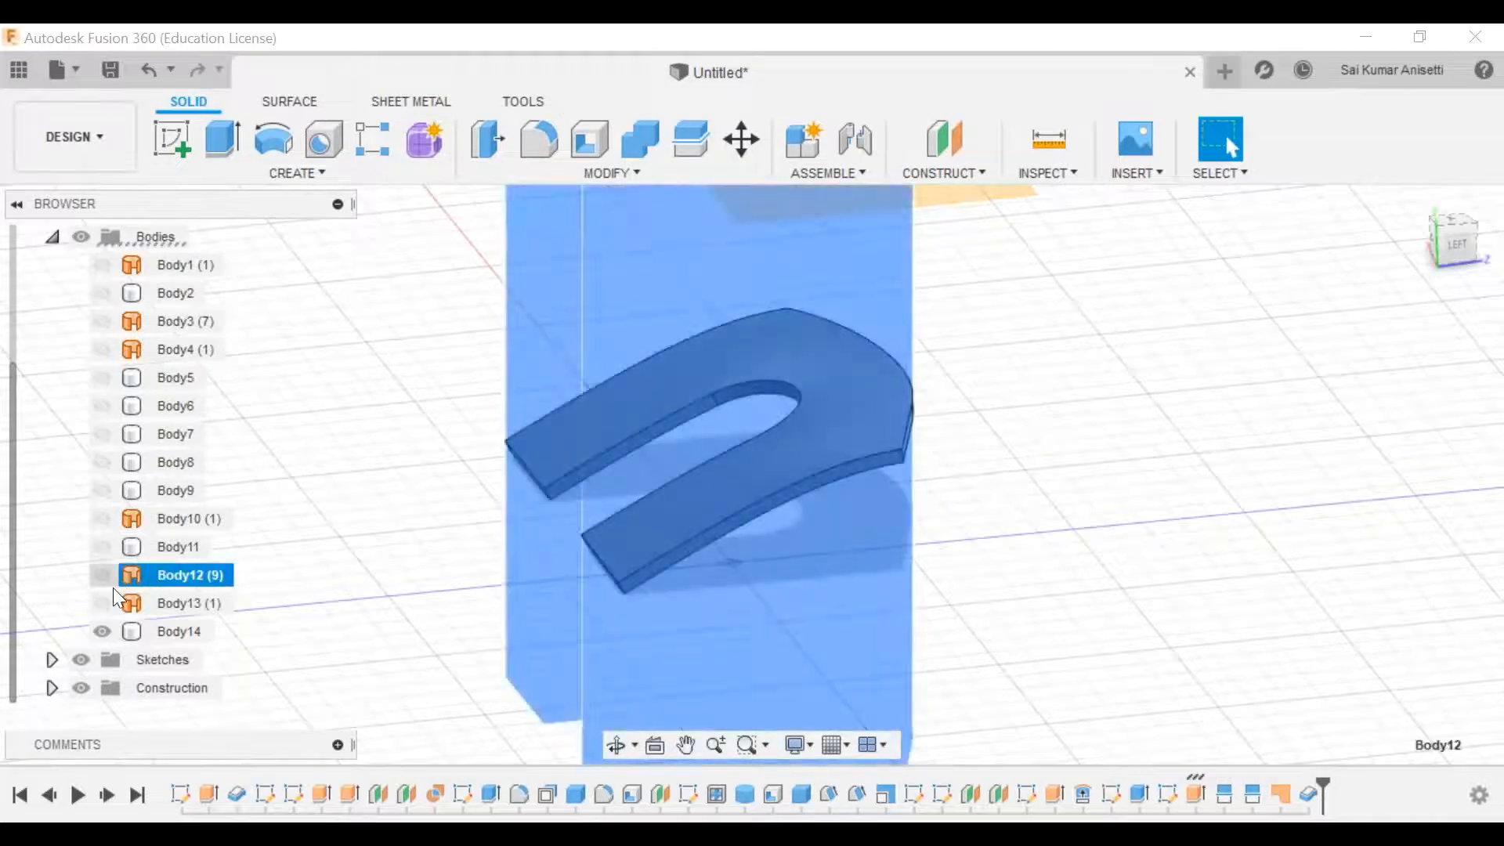
click(103, 602)
click(156, 633)
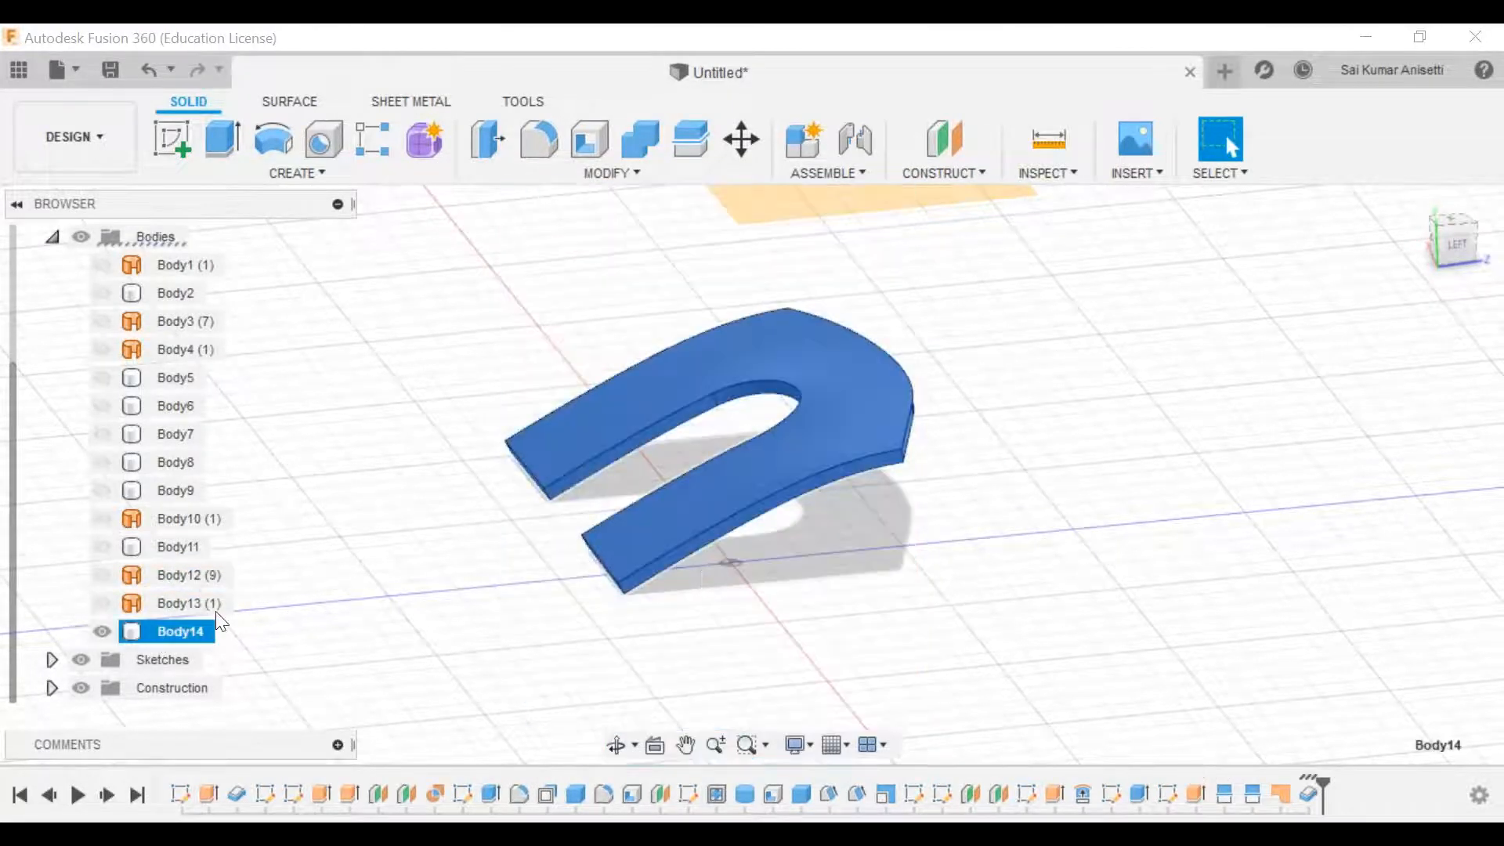
click(105, 546)
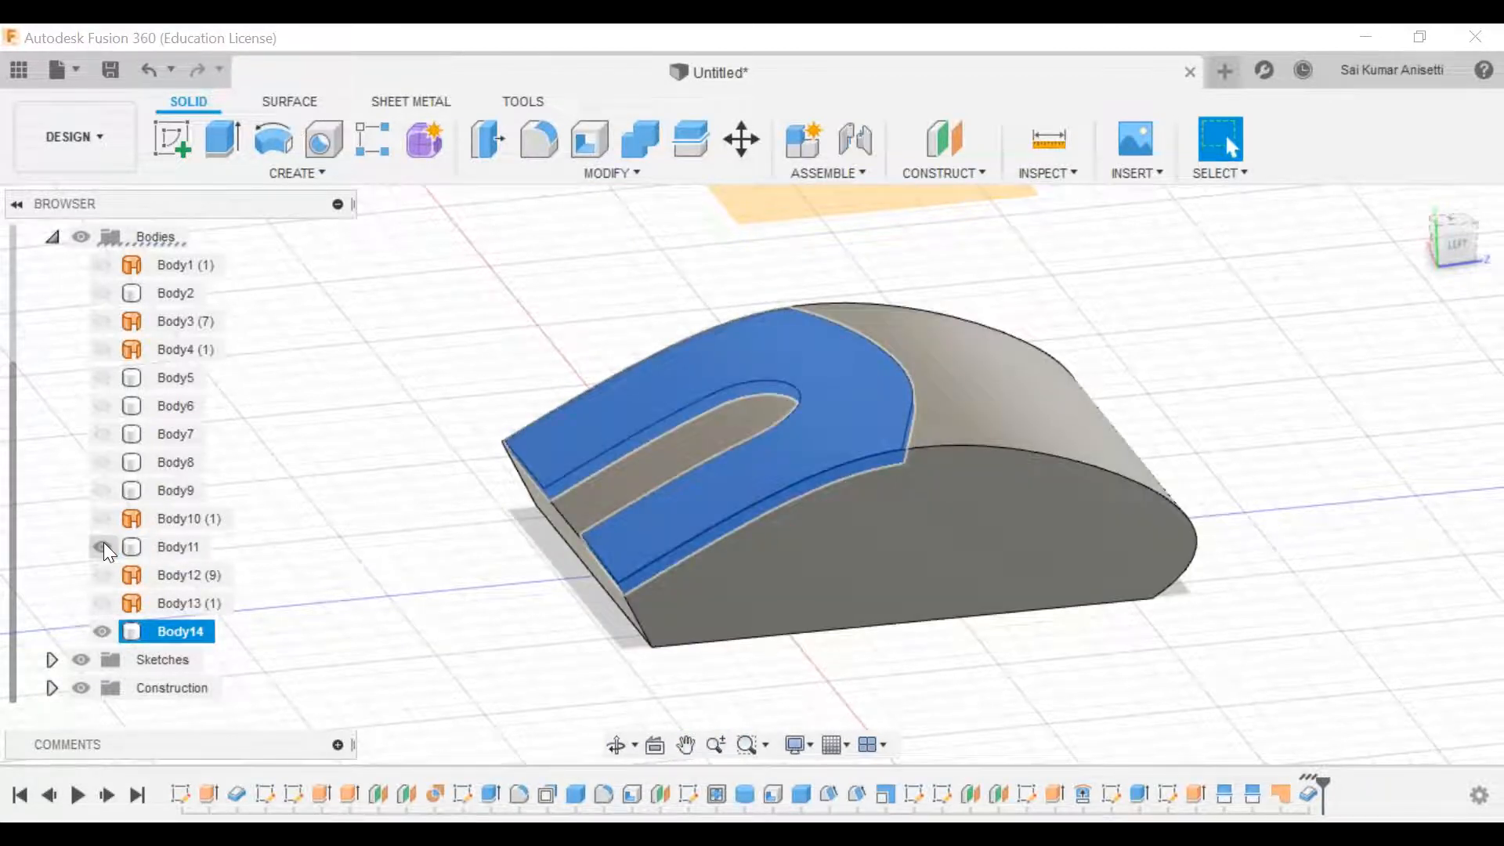
Step: Compare Body11 and Body14 and examine from several angles how the U-shaped piece sits in the arched body
ctrl+click(693, 439)
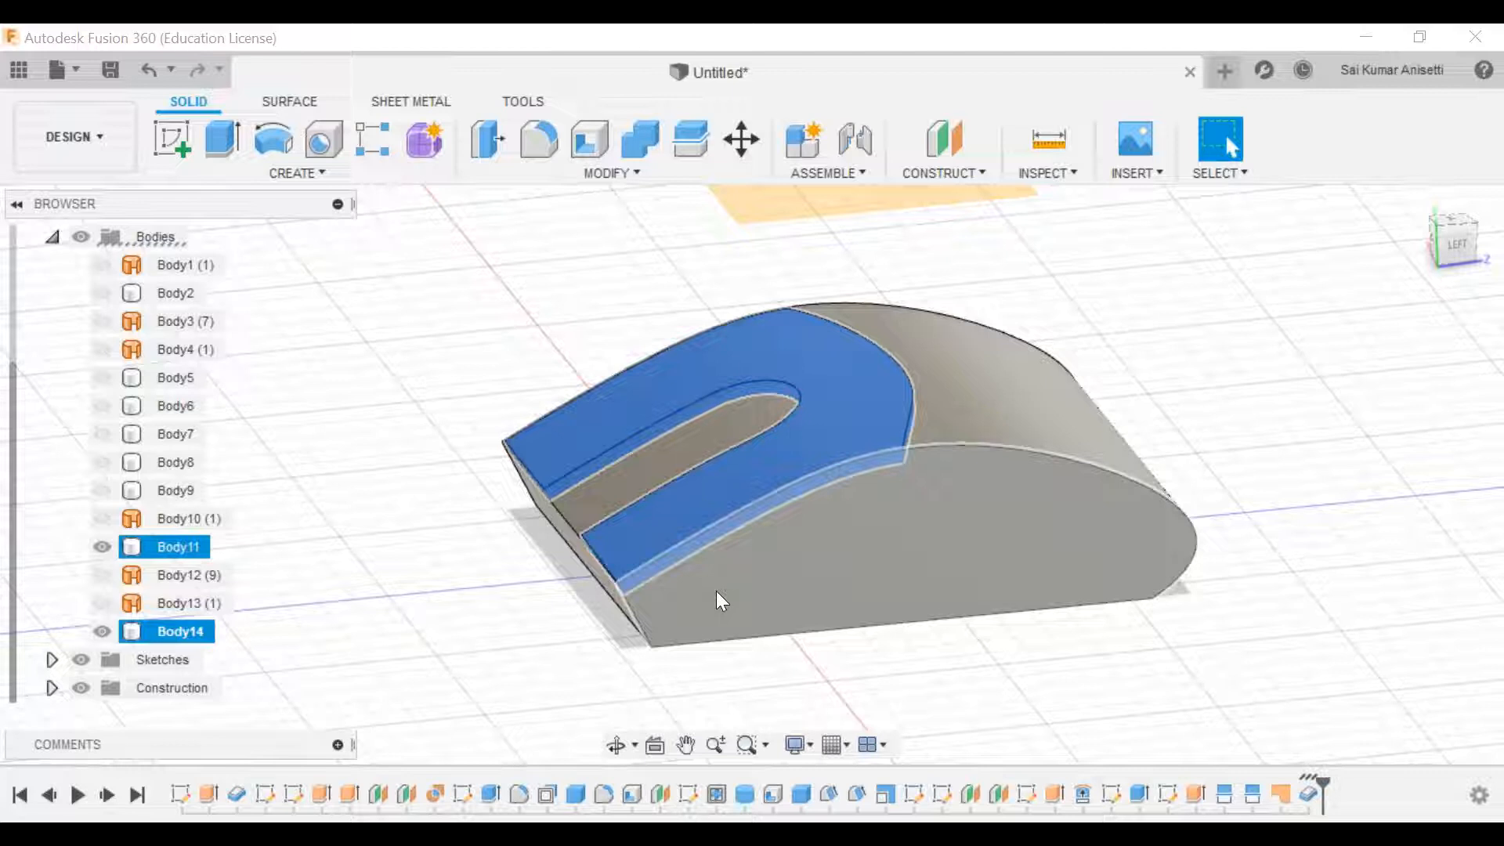
key(Escape)
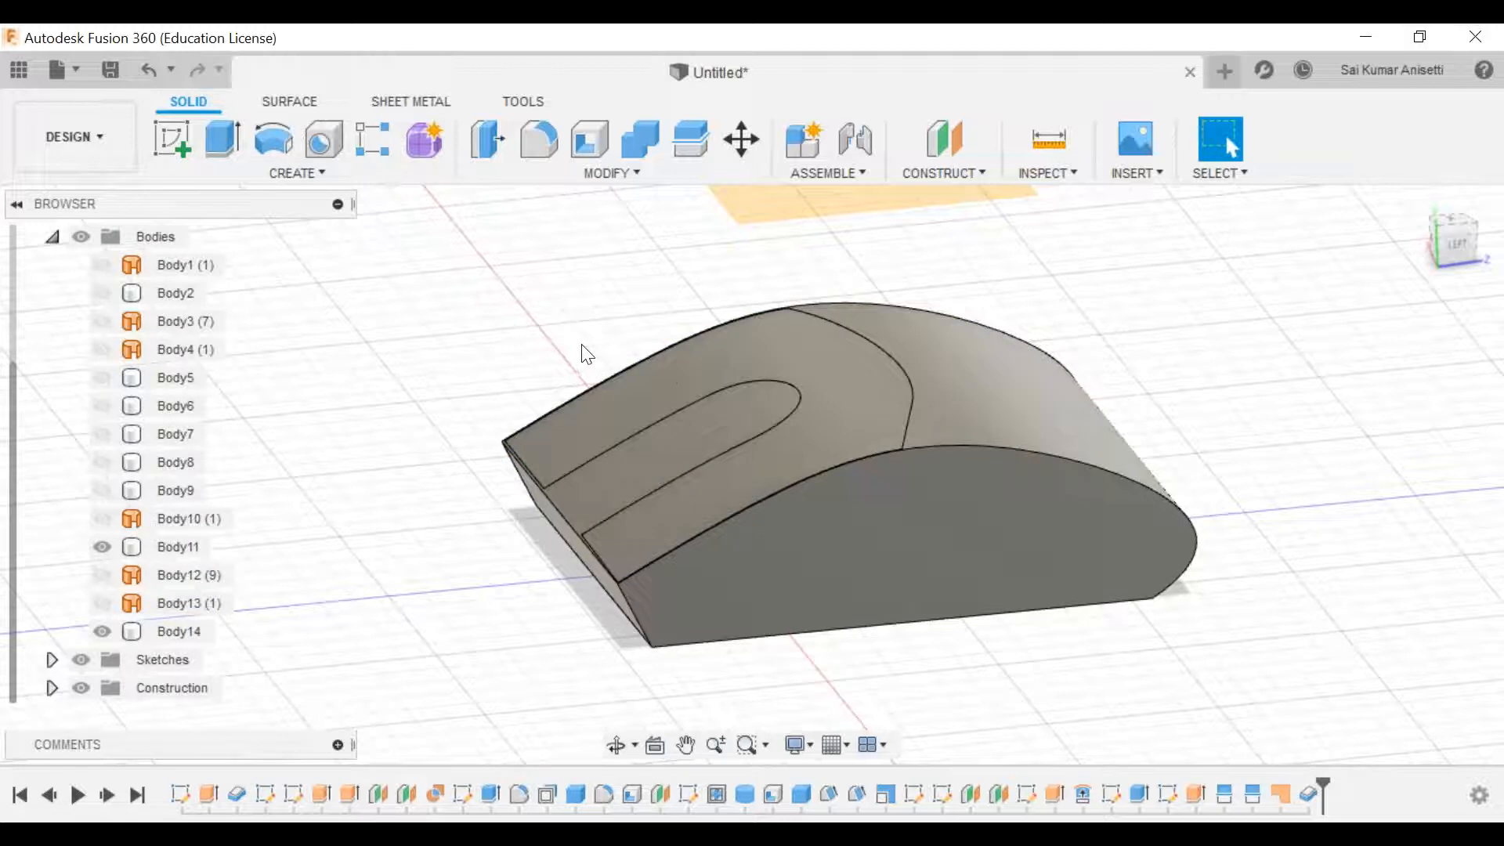
click(669, 411)
shift+middle_drag(1022, 552, 754, 477)
click(754, 476)
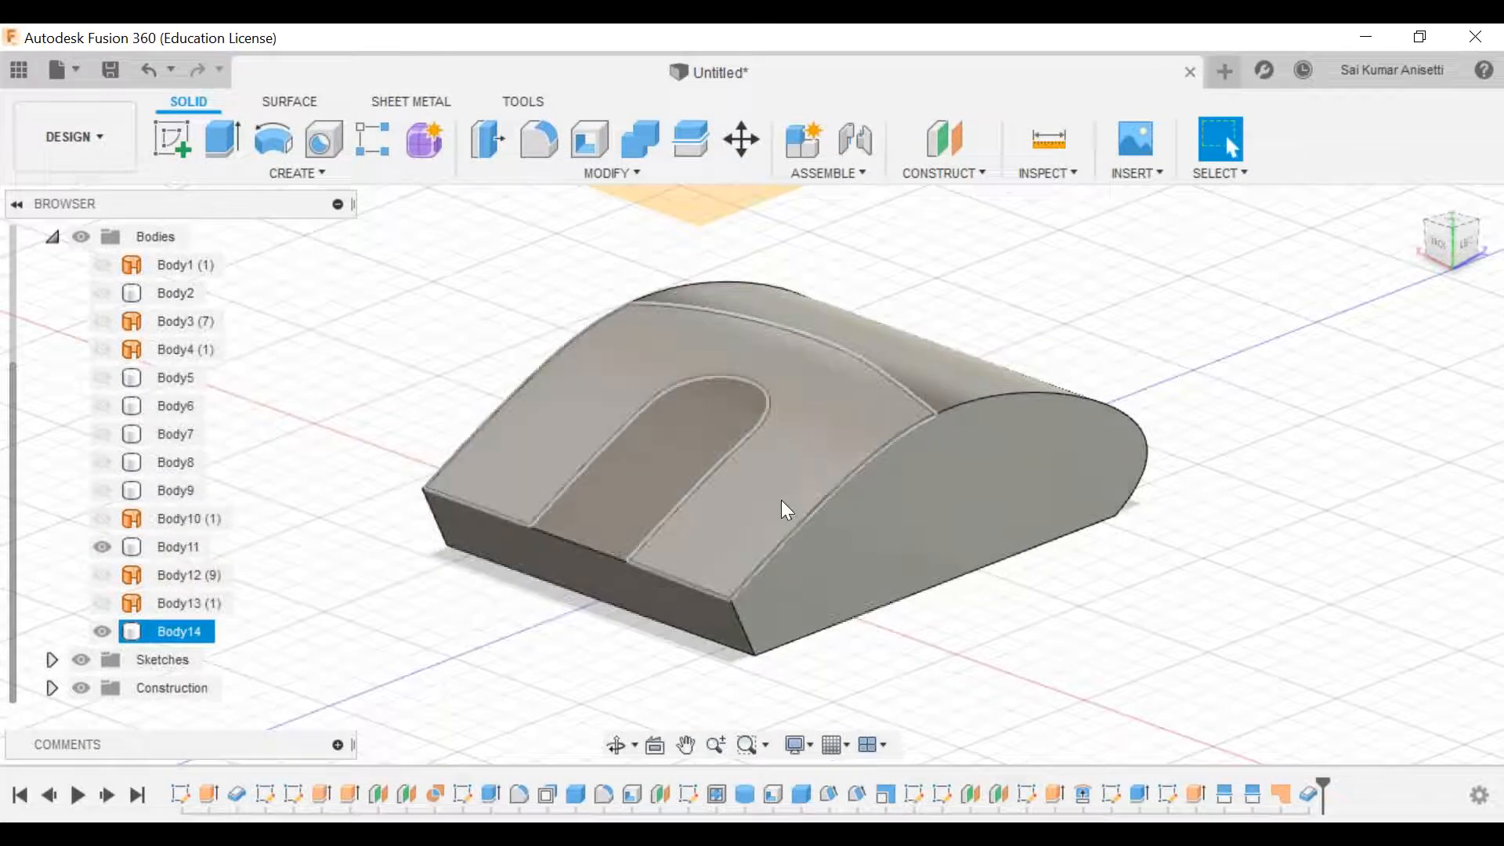
click(885, 549)
mouse_move(885, 549)
shift+middle_down()
mouse_move(920, 504)
mouse_move(897, 530)
mouse_move(969, 535)
mouse_move(874, 564)
shift+middle_up()
click(658, 178)
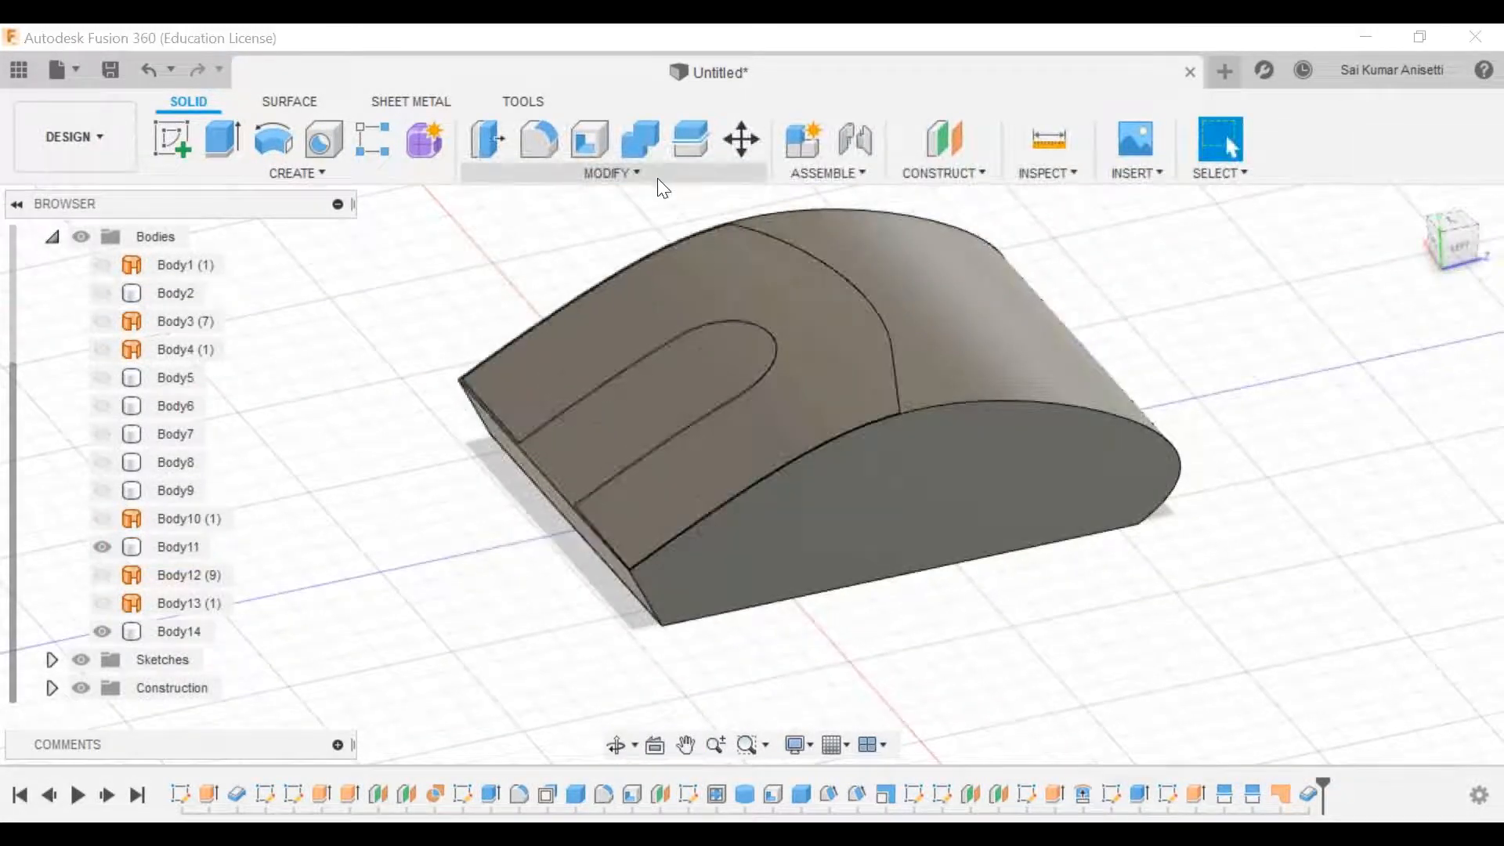
click(657, 177)
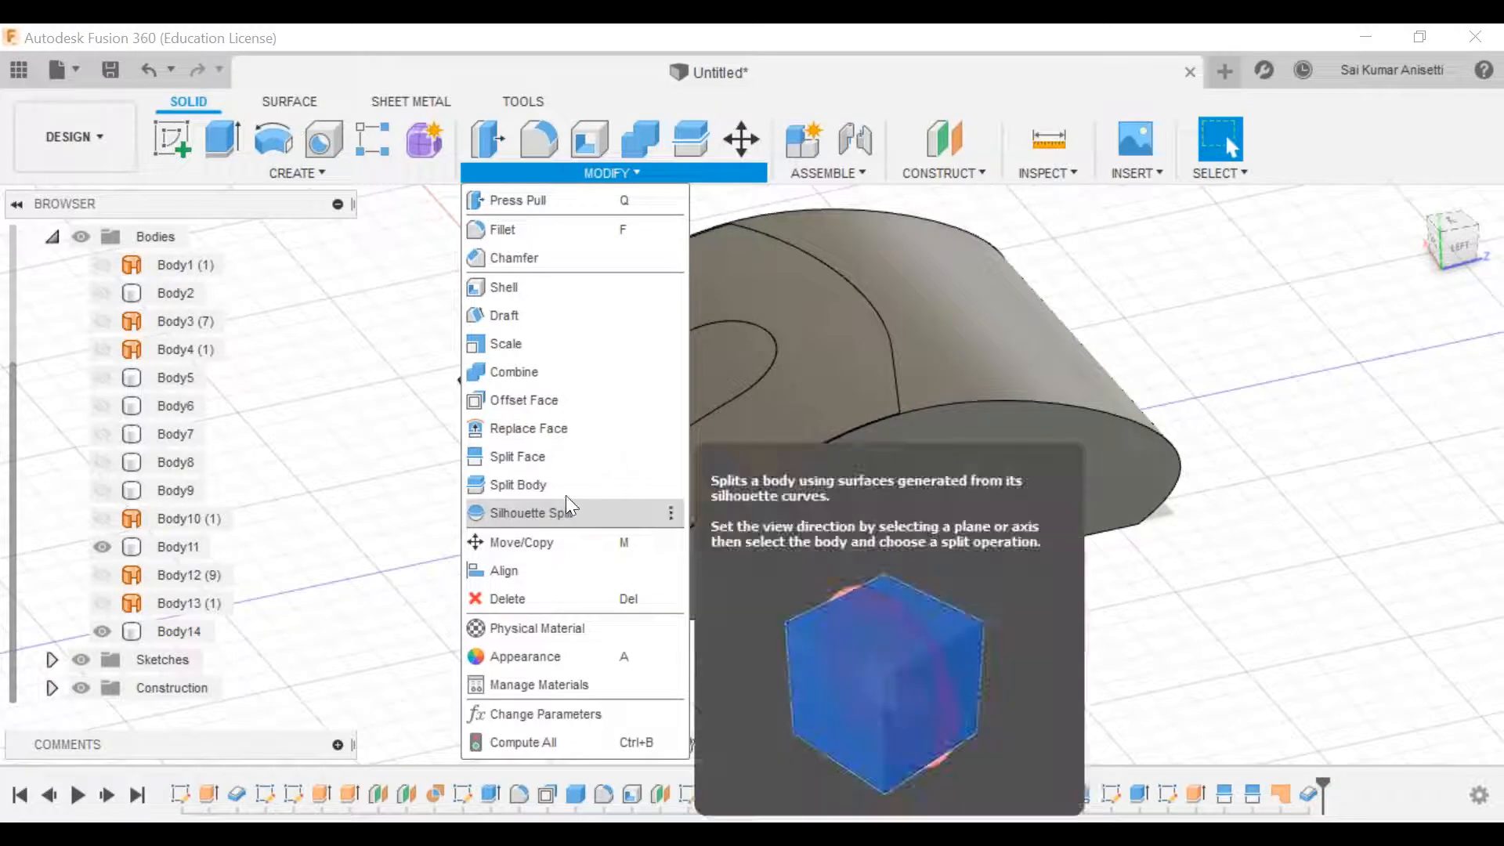
click(553, 487)
click(688, 589)
shift+middle_drag(689, 589, 770, 543)
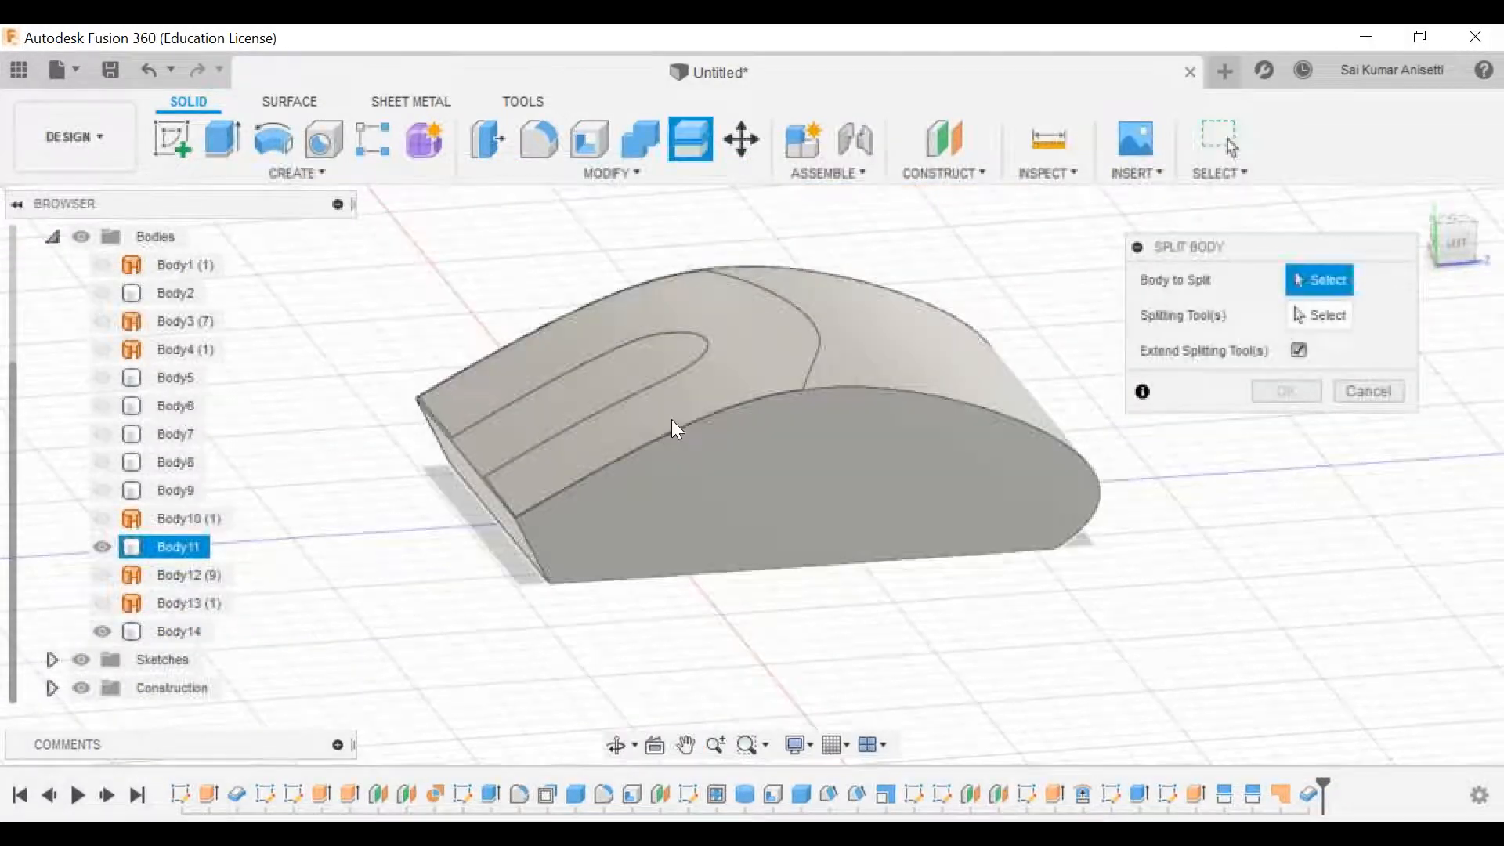
key(Escape)
click(874, 485)
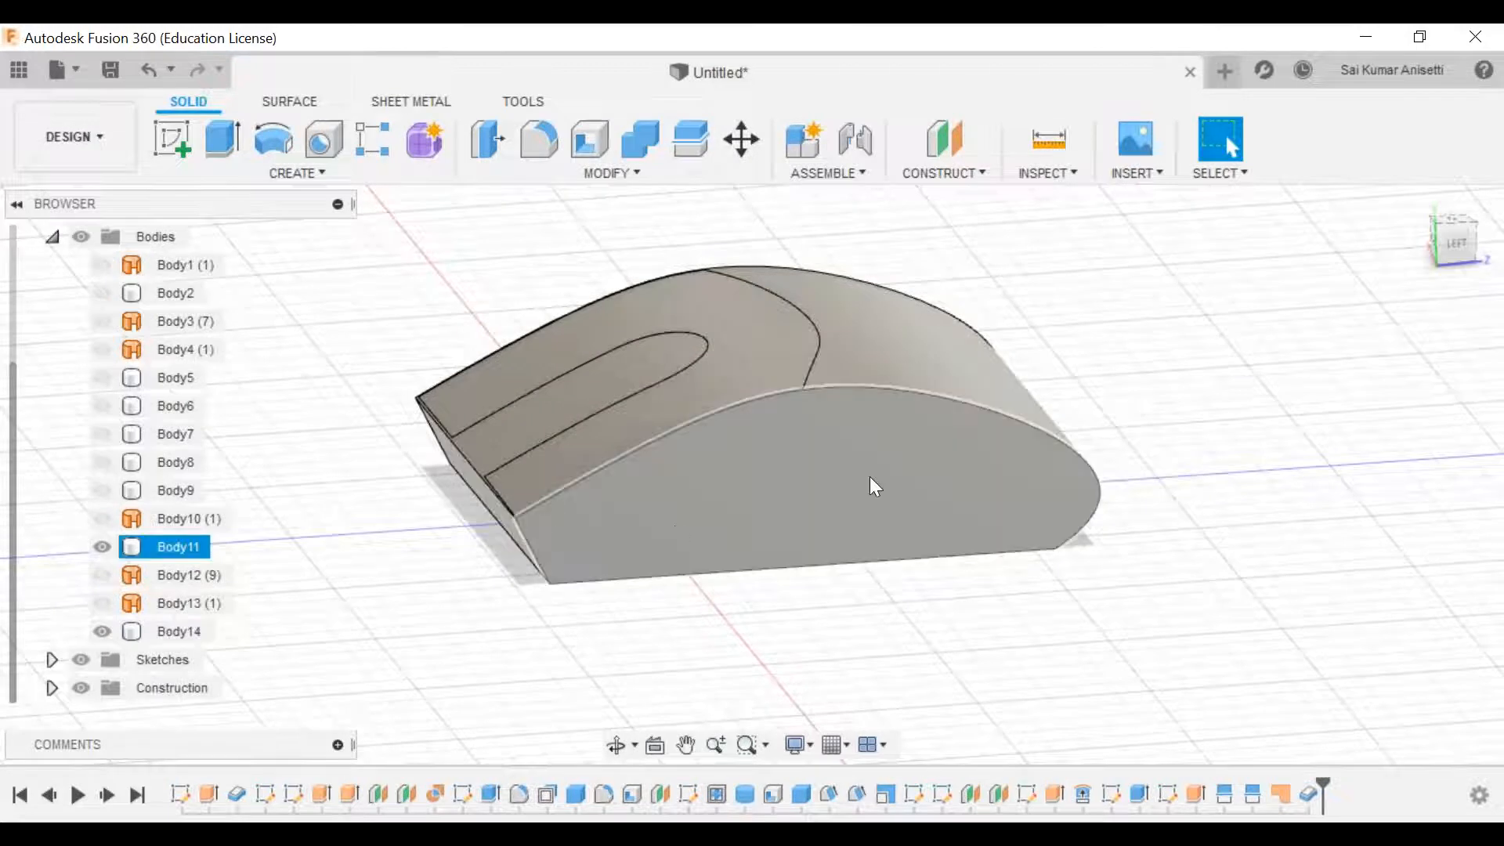
middle_drag(765, 473, 771, 489)
click(475, 295)
Step: Create an offset construction plane at -45 mm from the horizontal plane above the arched body, so it cuts through the body's lower part
click(933, 153)
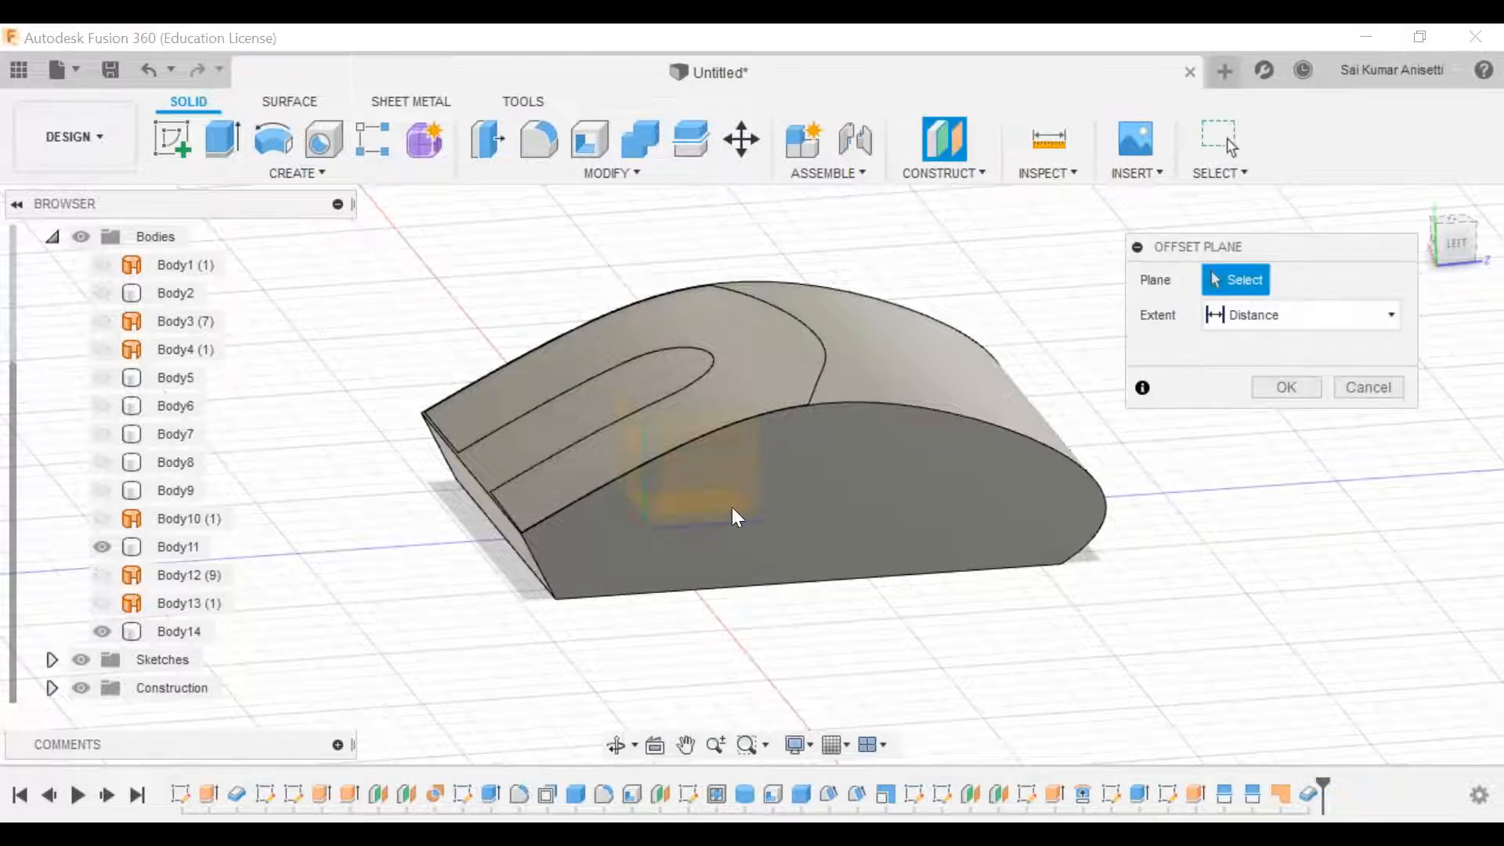
shift+middle_drag(762, 504, 725, 440)
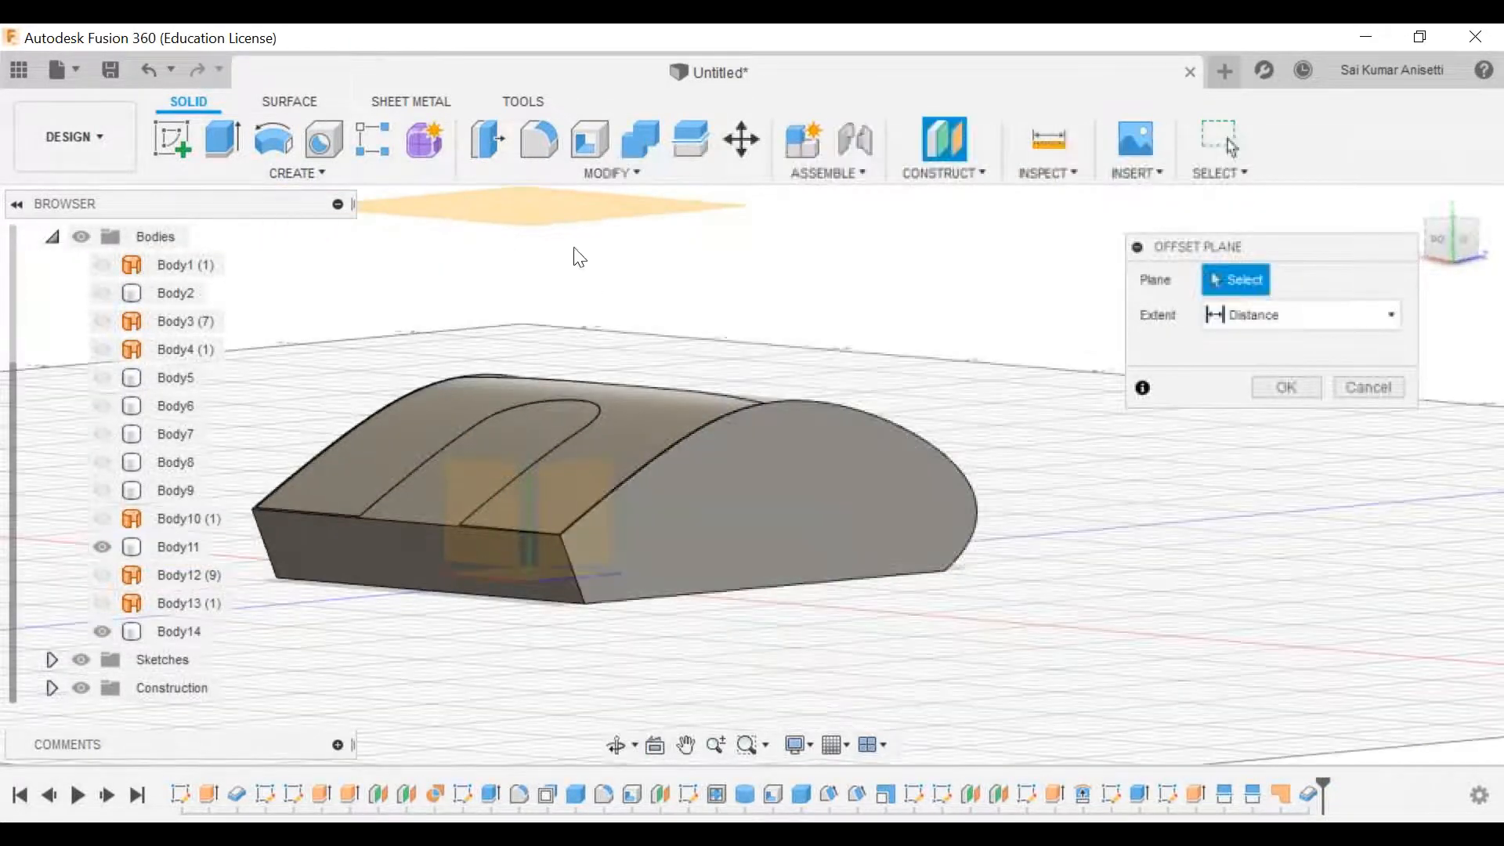
click(582, 211)
drag(581, 194, 597, 495)
shift+middle_drag(749, 516, 682, 495)
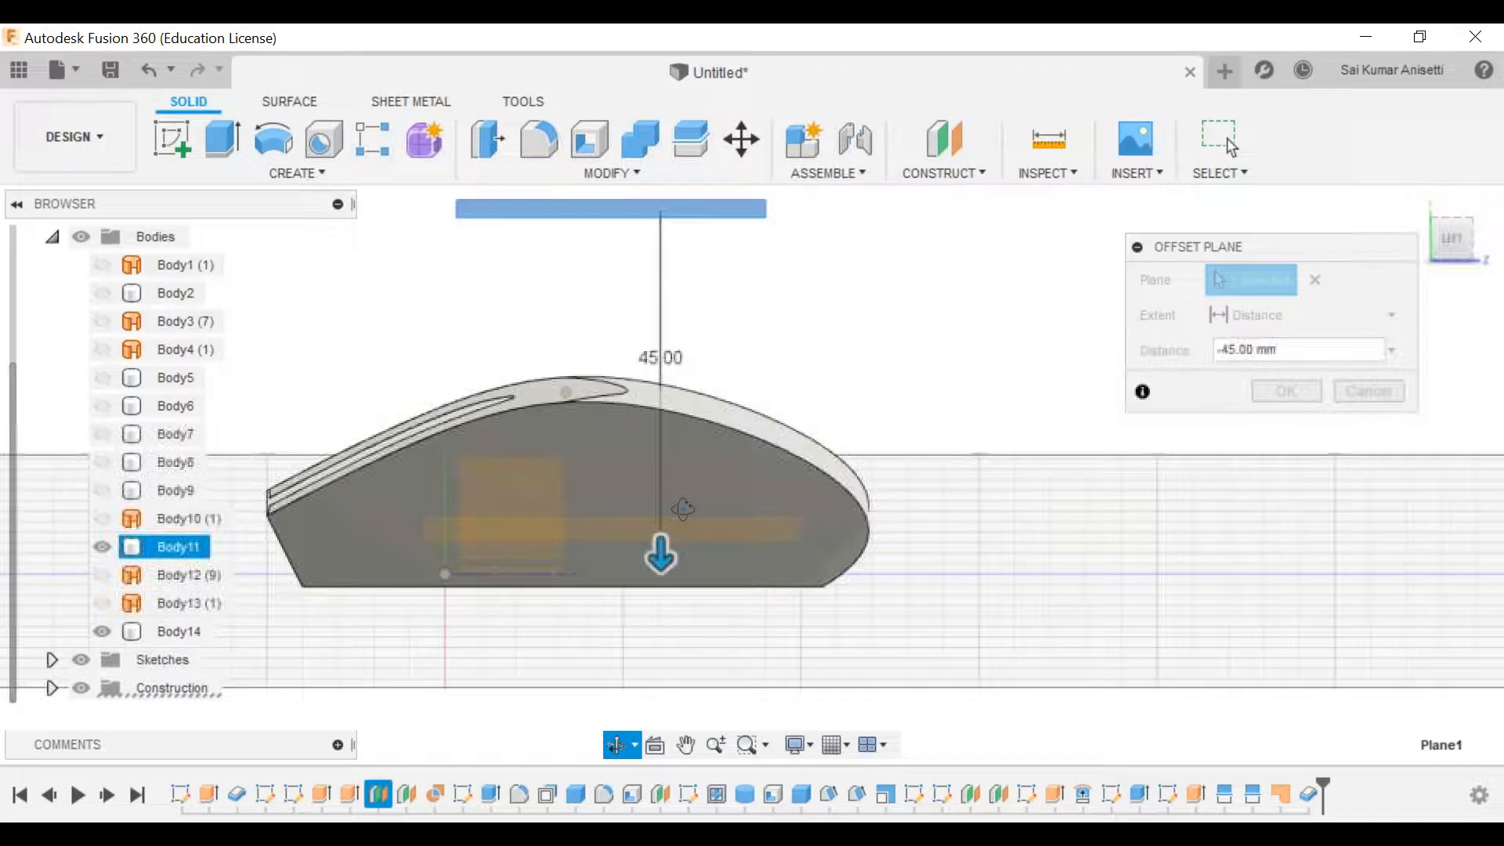
click(1289, 392)
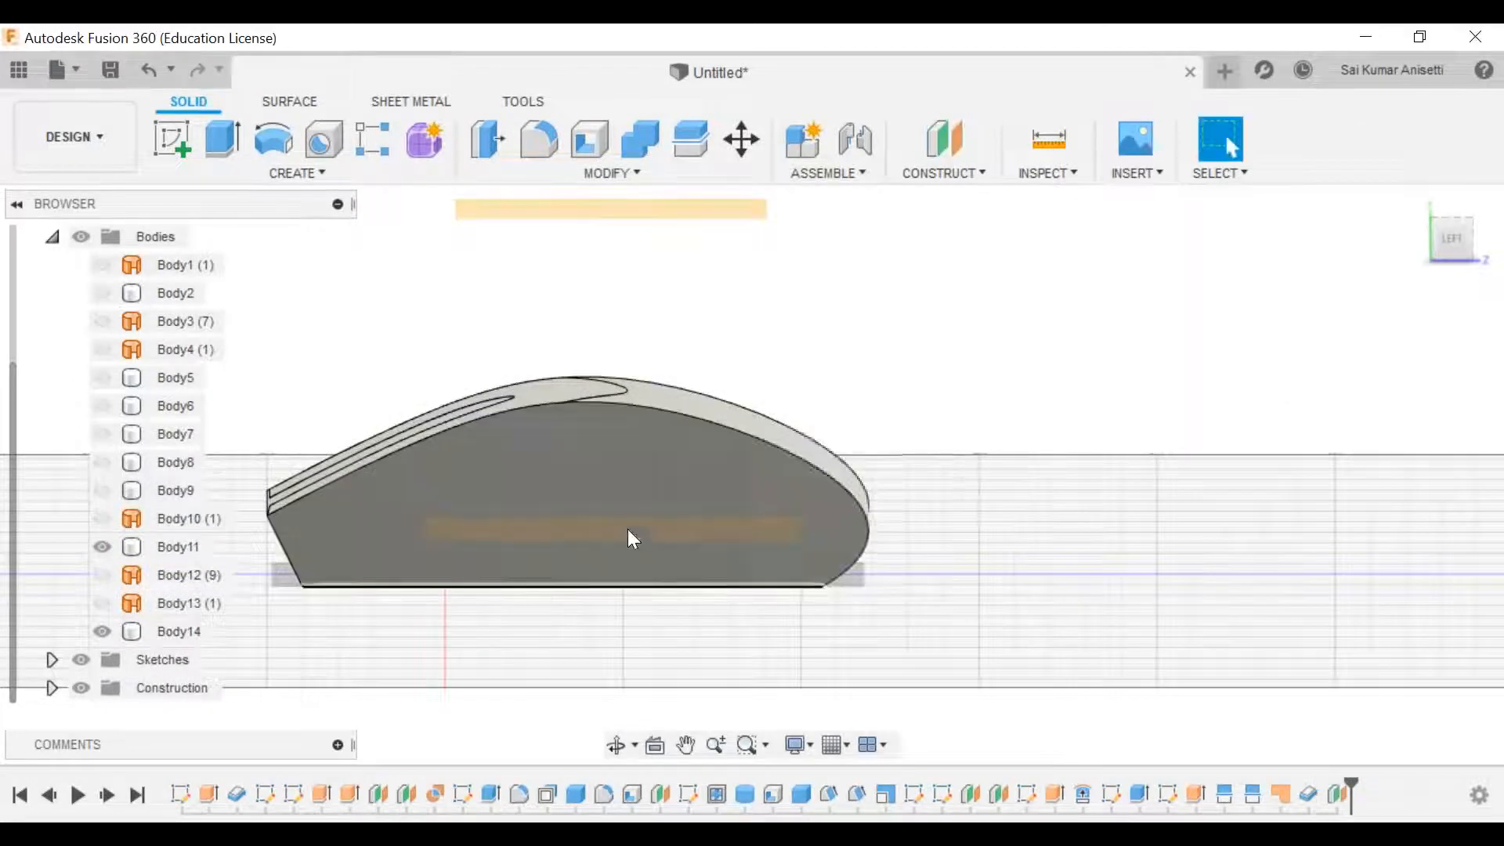
Step: Split the arched body Body11 with Split Body, using the new horizontal offset plane as the splitting tool
click(611, 561)
shift+middle_drag(611, 561, 628, 539)
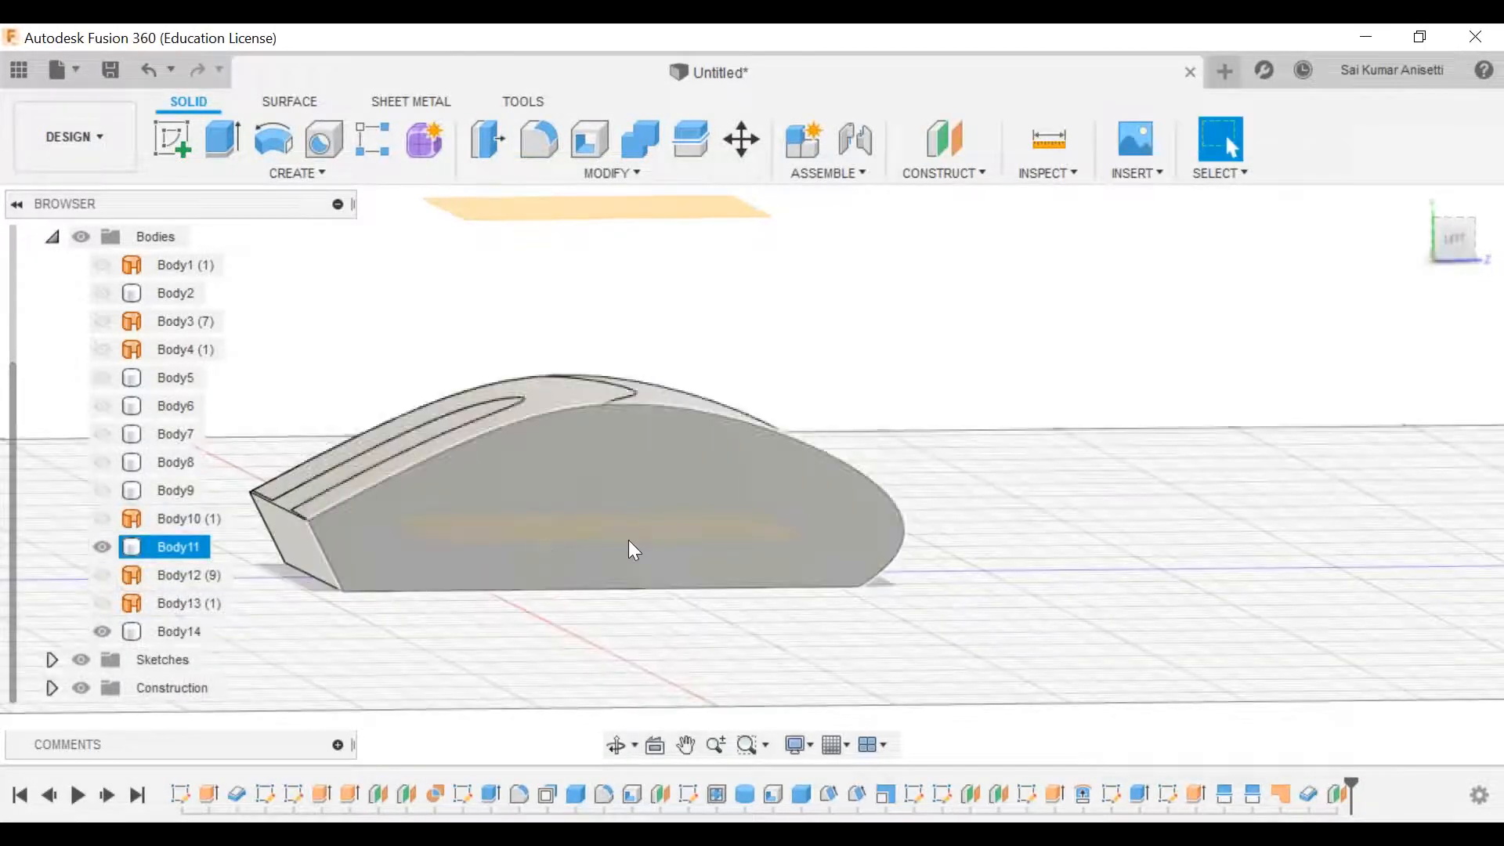
key(Escape)
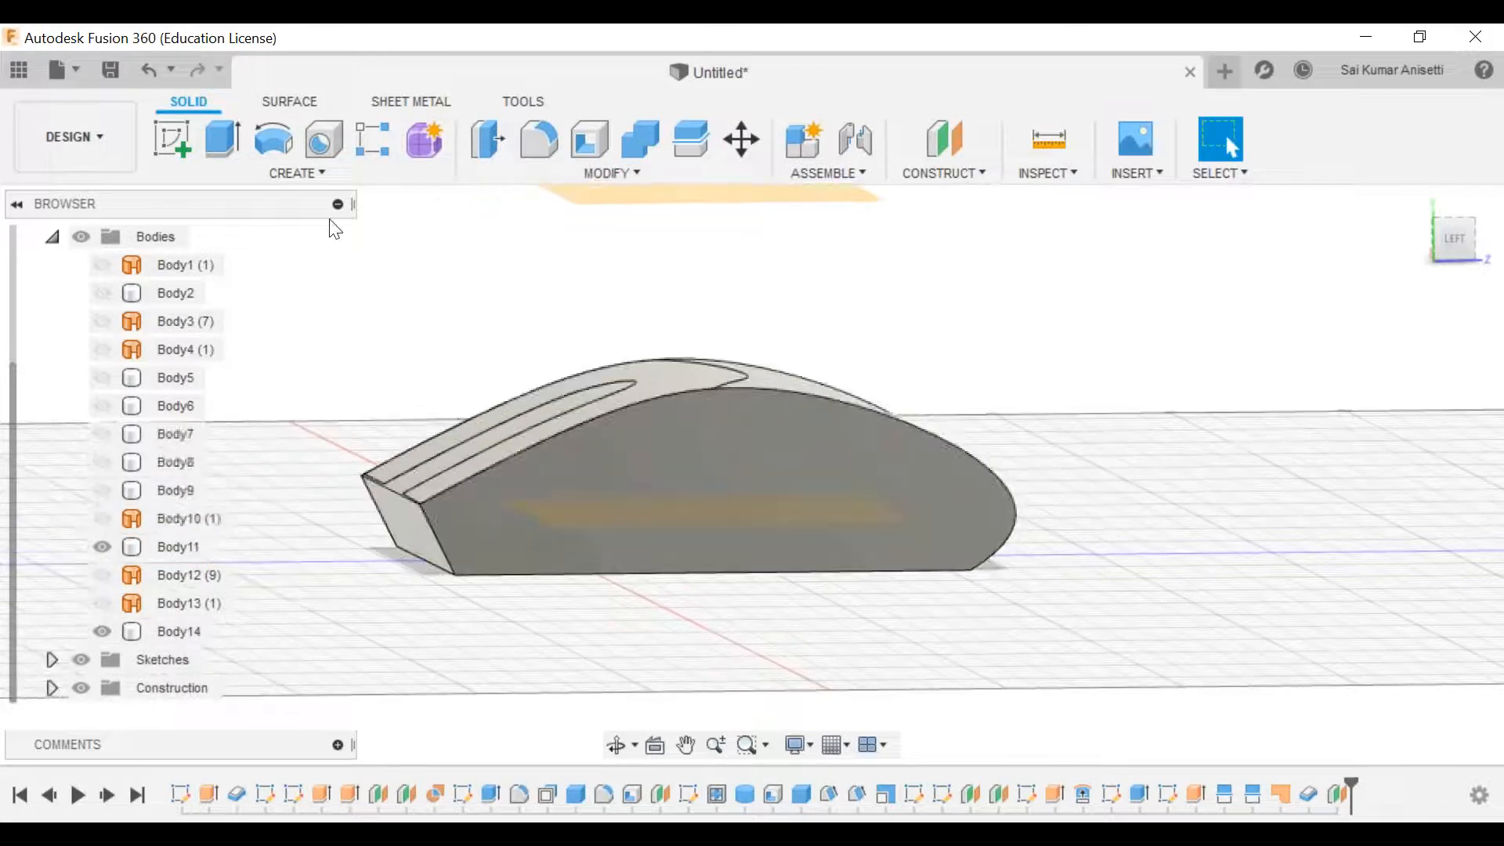
click(595, 171)
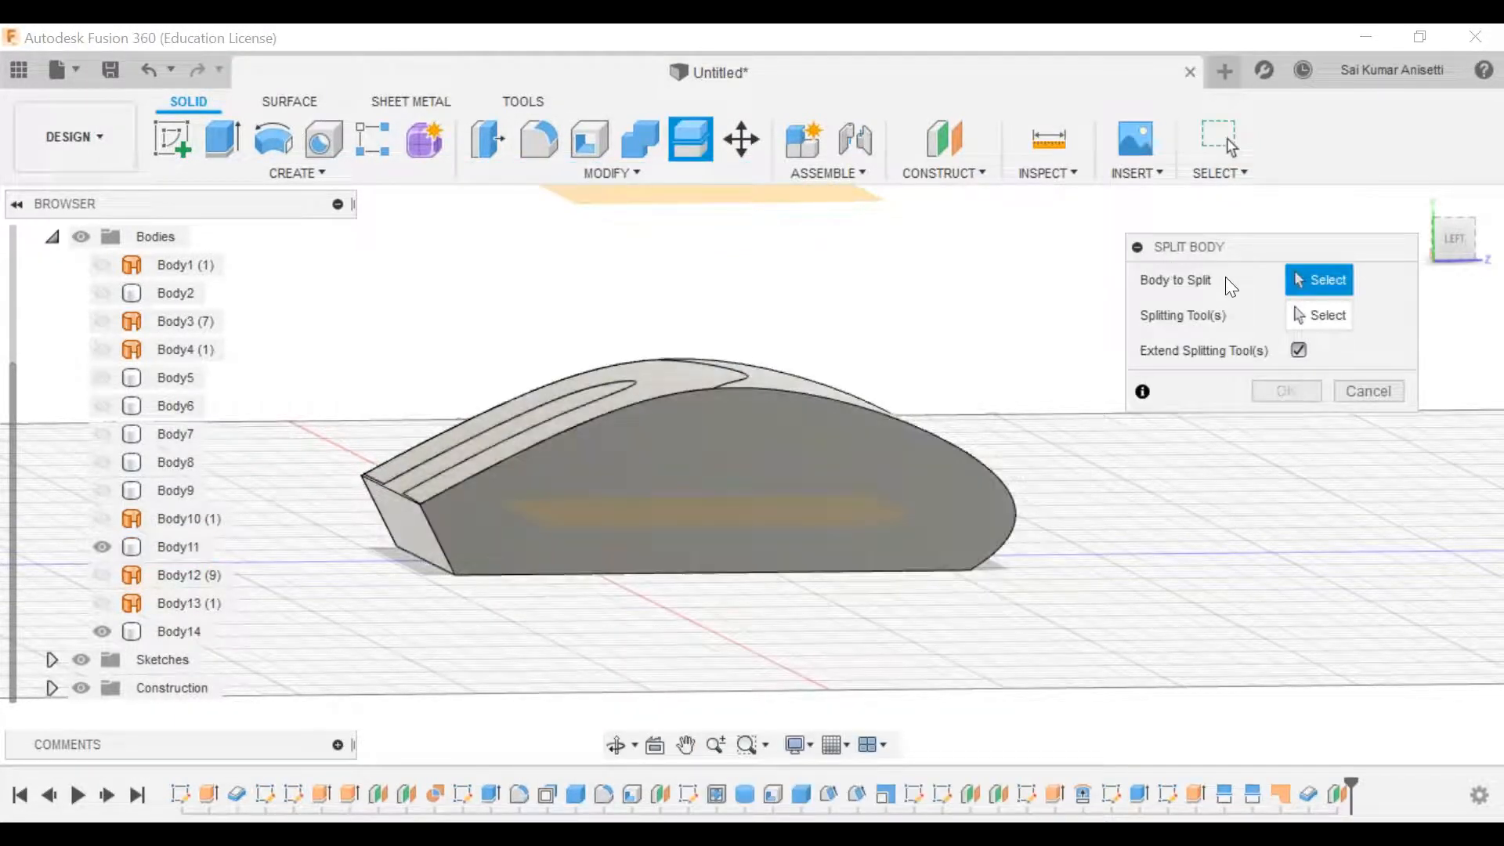
click(783, 439)
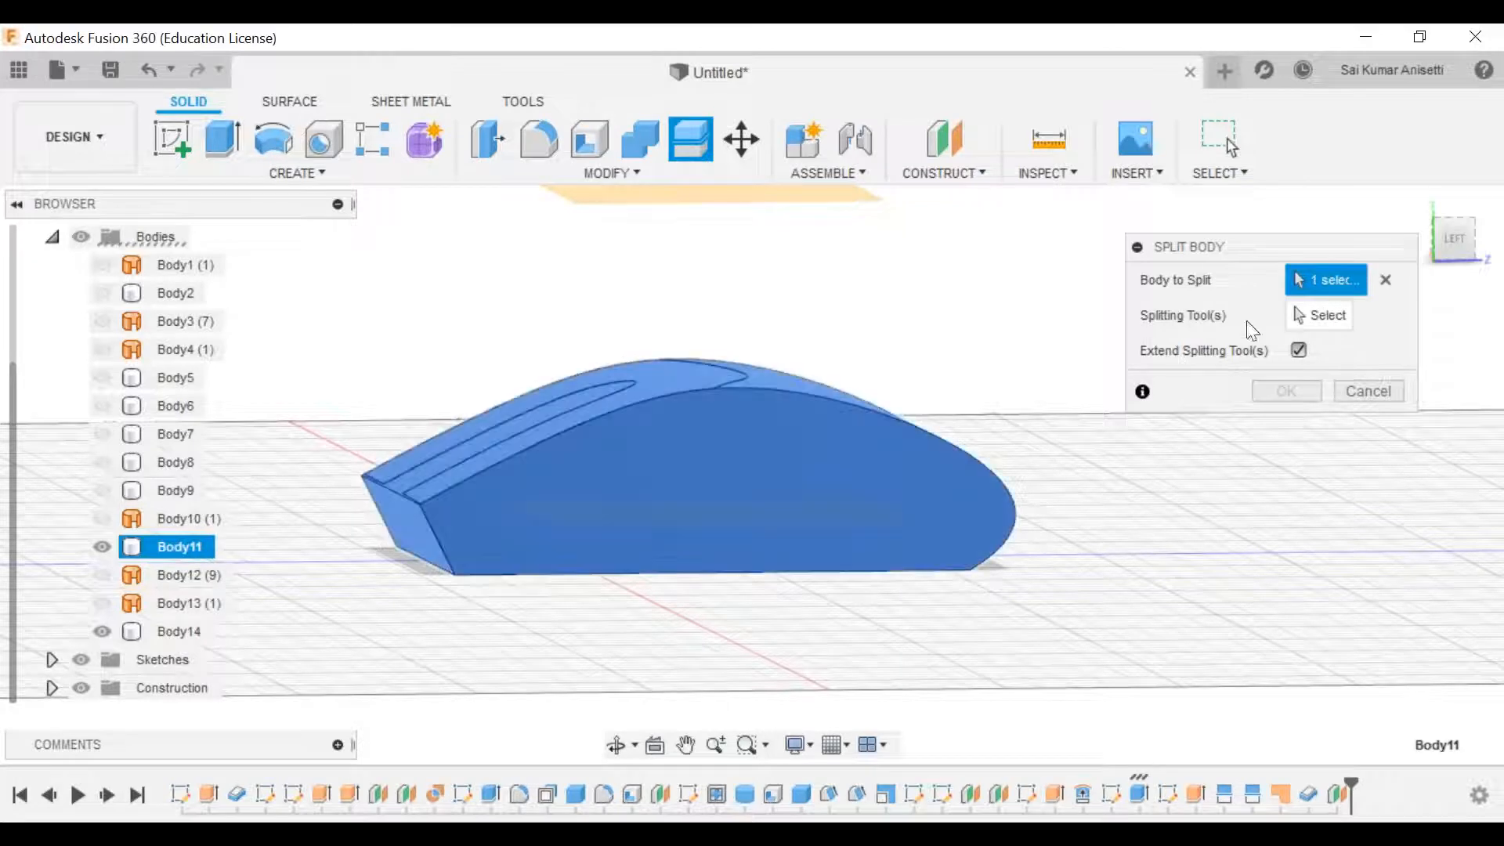
click(1337, 313)
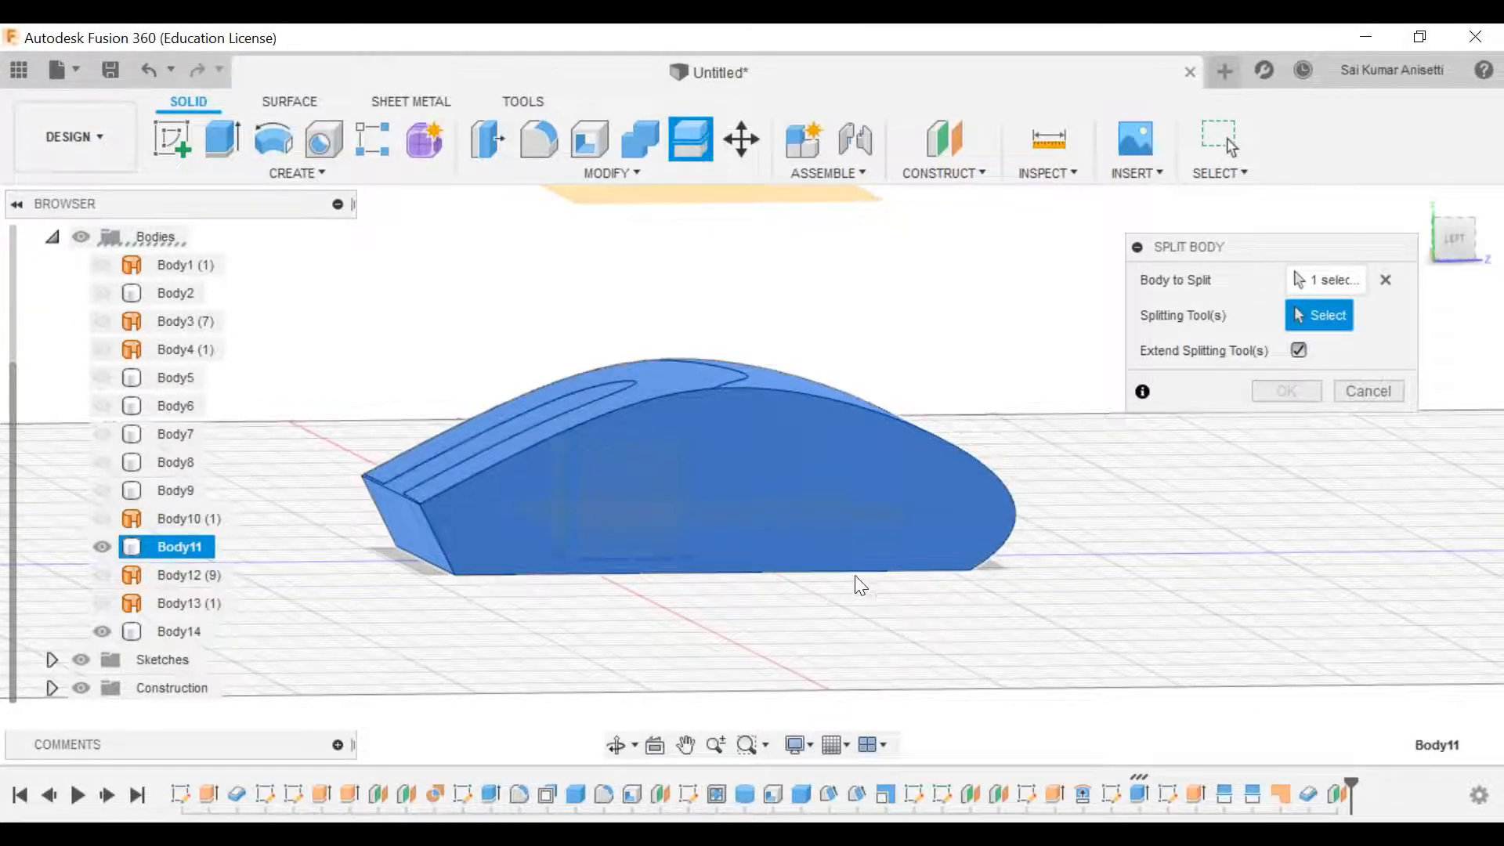
shift+middle_drag(774, 451, 776, 478)
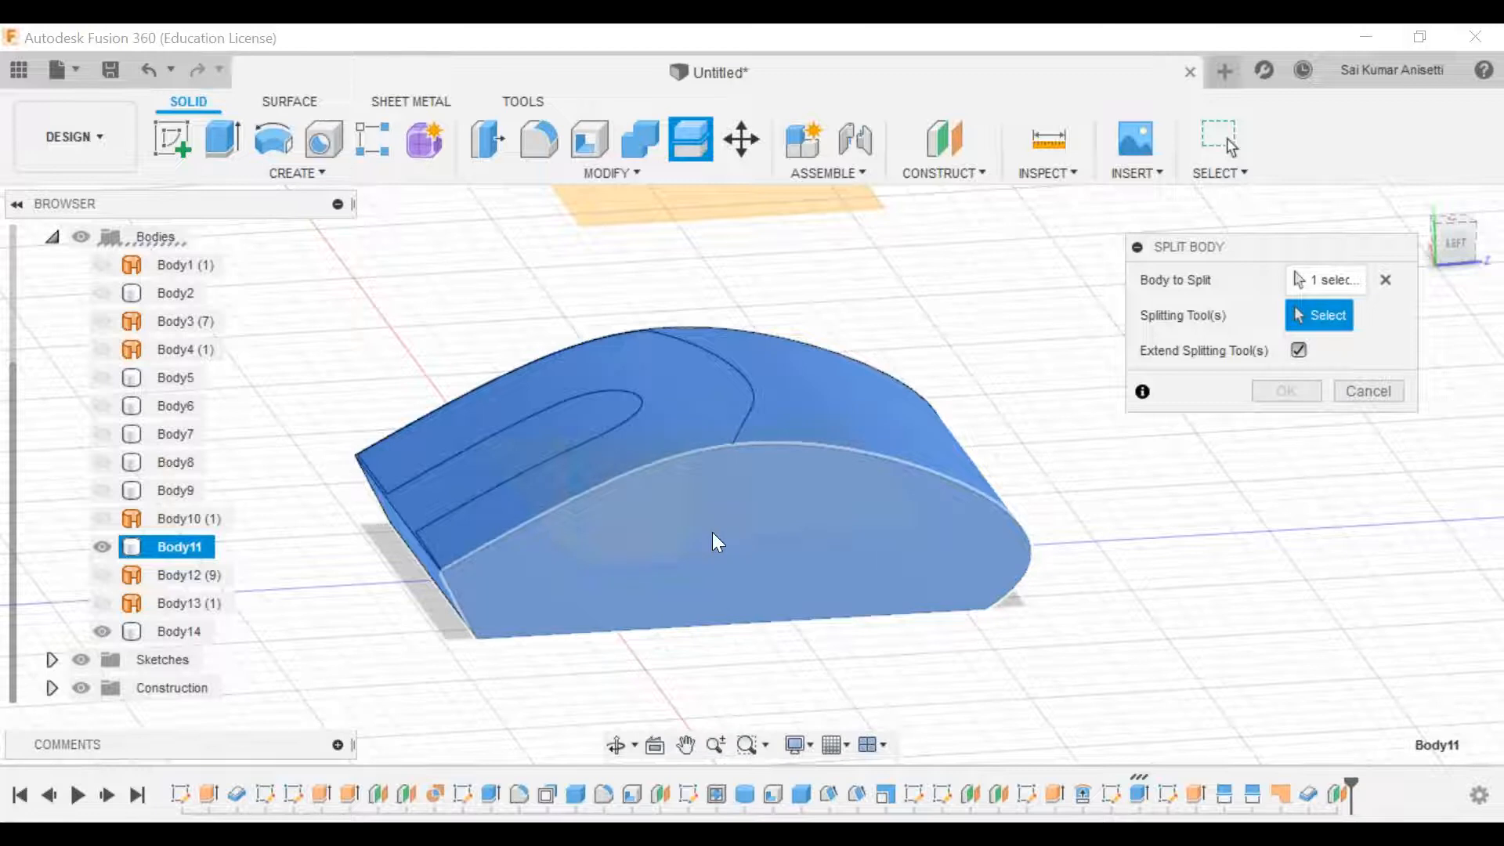
middle_drag(757, 537, 520, 524)
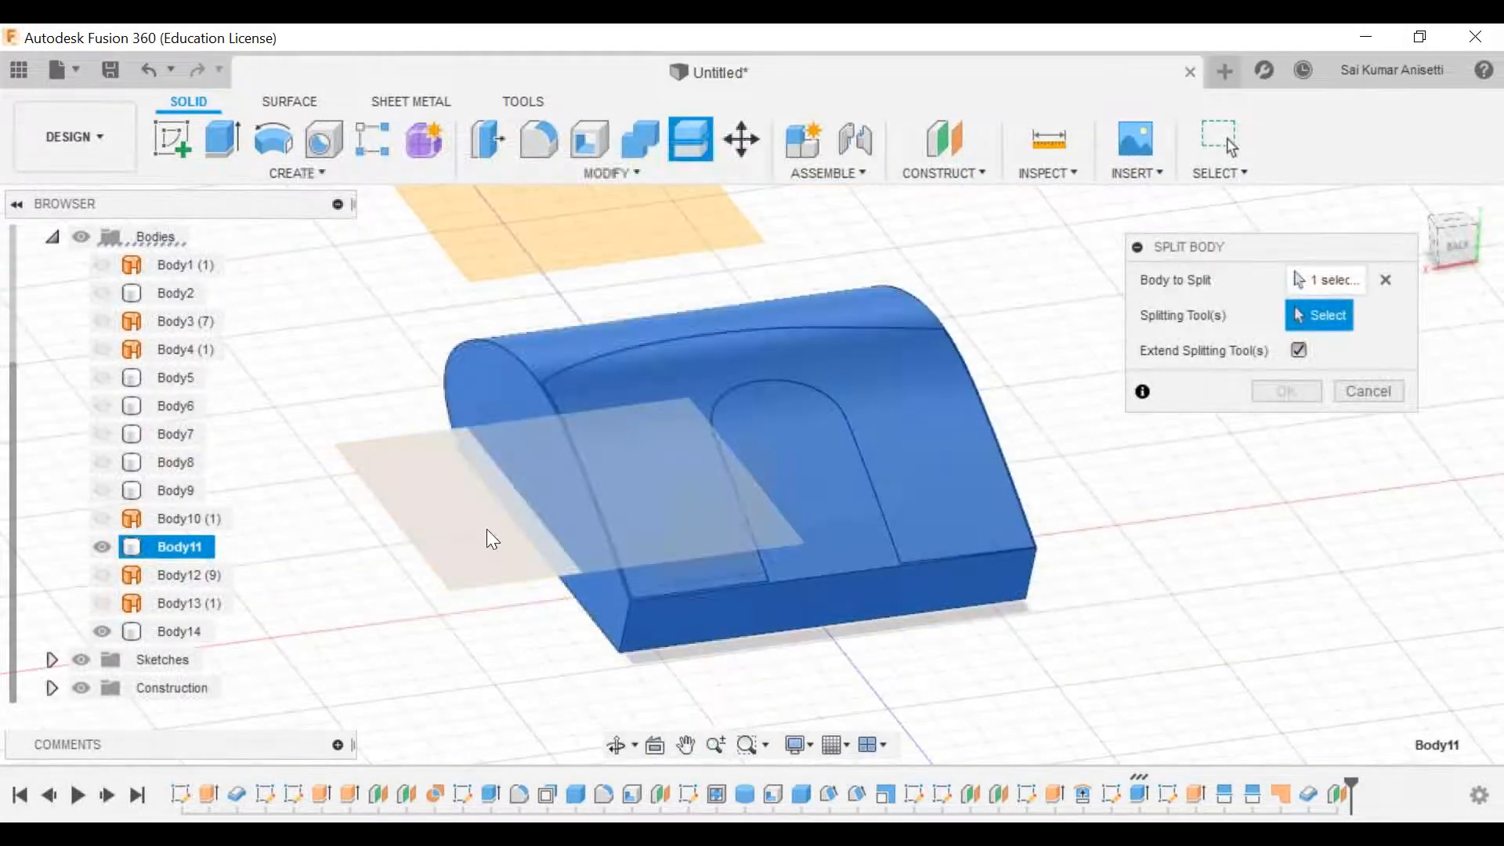
click(486, 529)
shift+middle_drag(1054, 504, 742, 494)
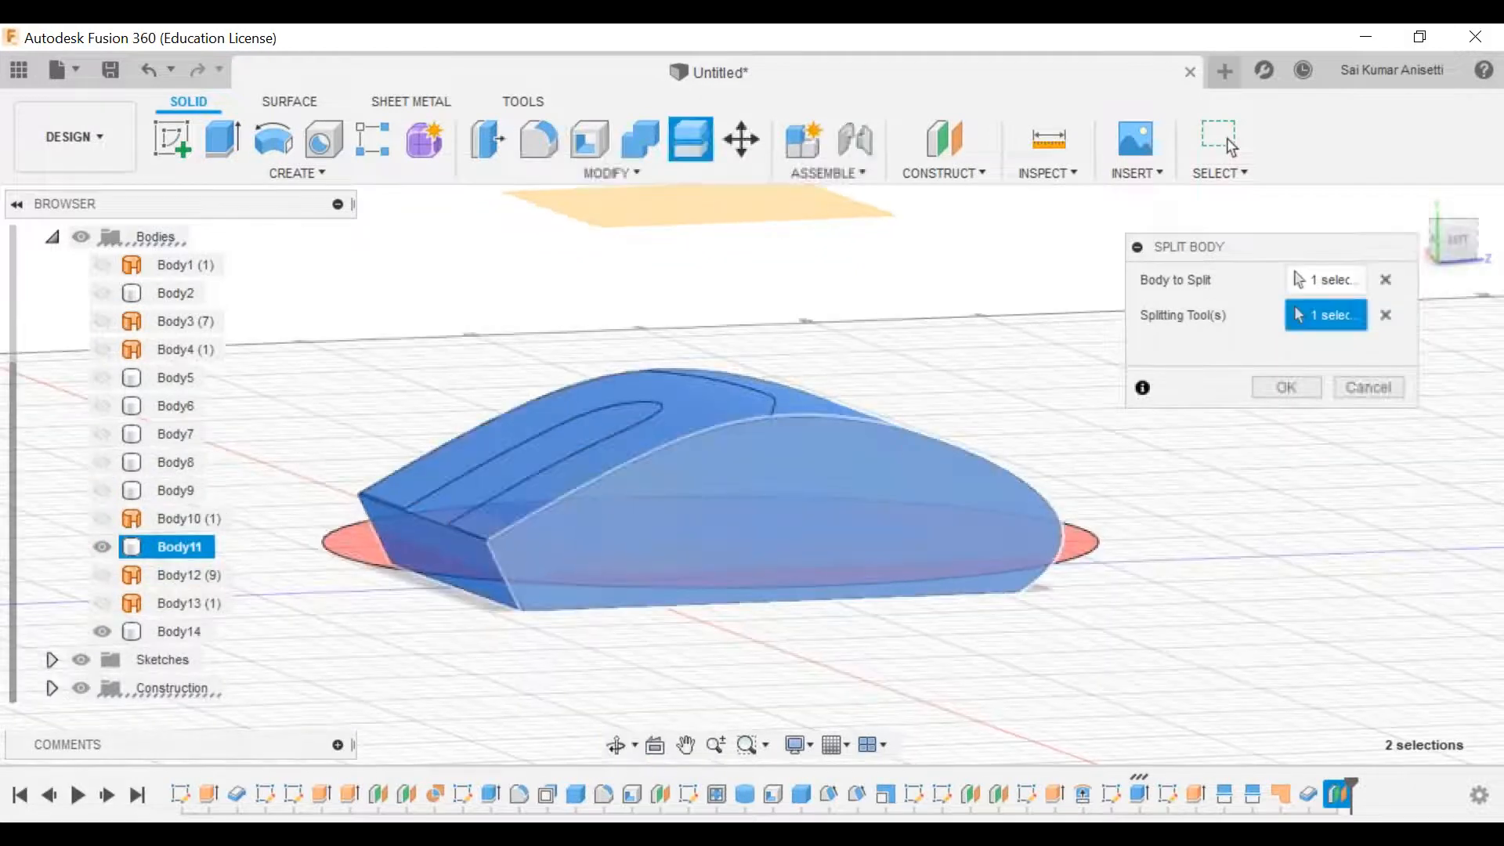
click(1291, 388)
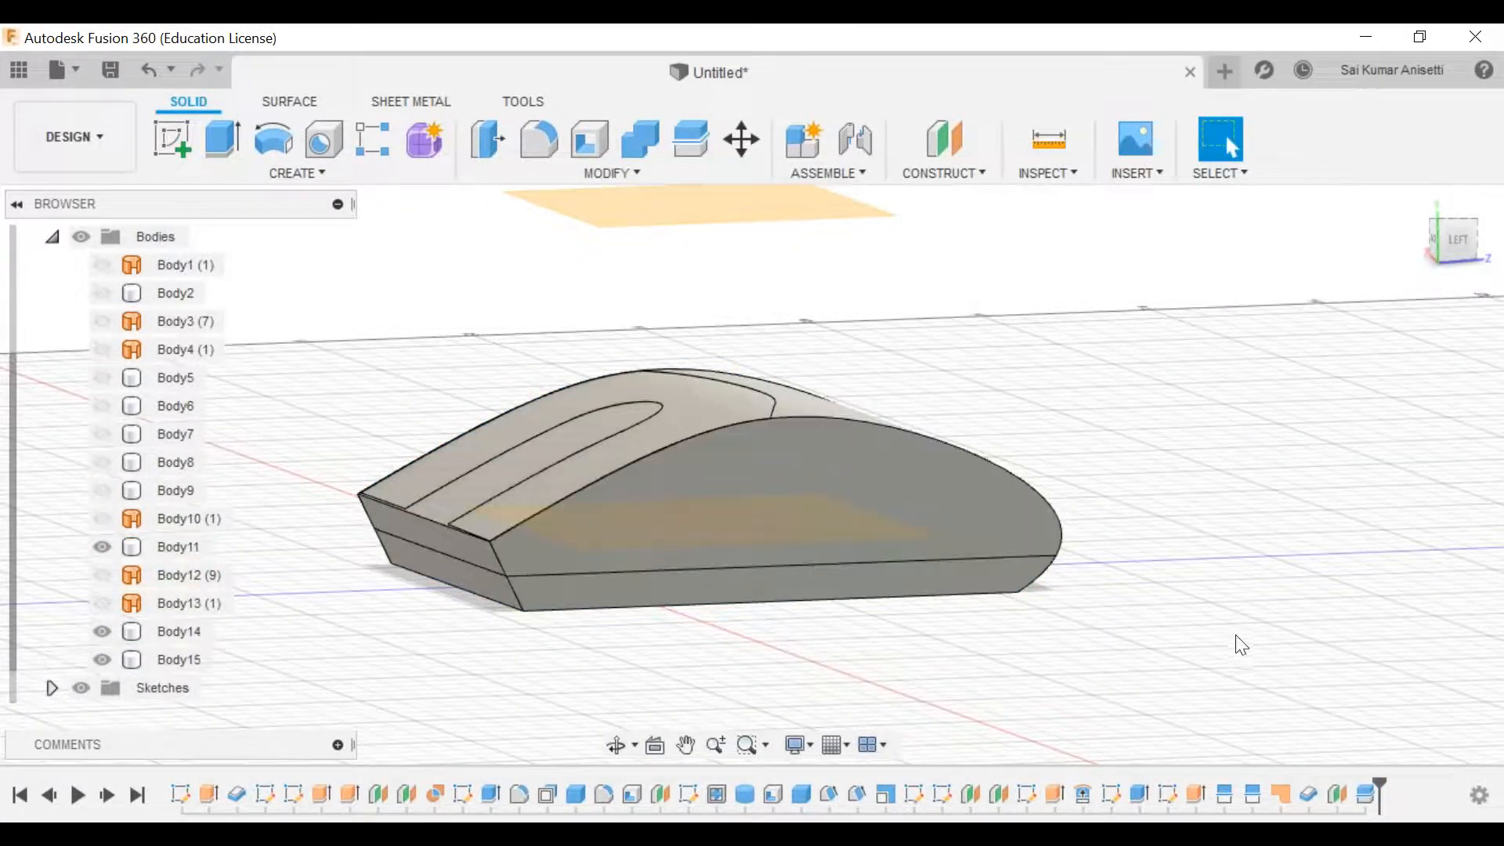
Step: Hide Body14 and Body15, checking Body11 off and on, so that only the mouse's lower part is displayed
click(192, 630)
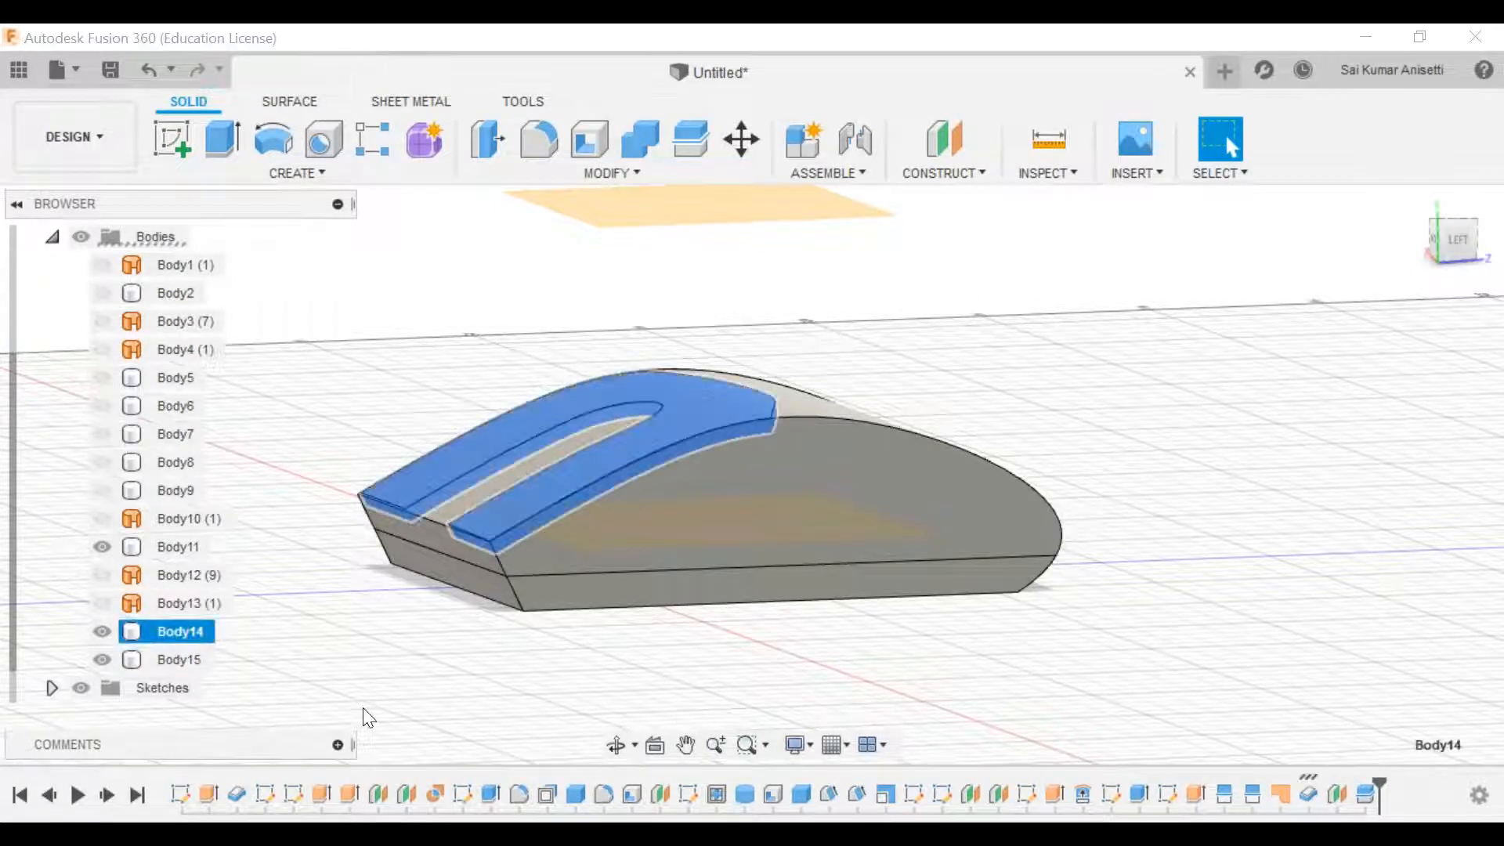
click(160, 662)
click(103, 632)
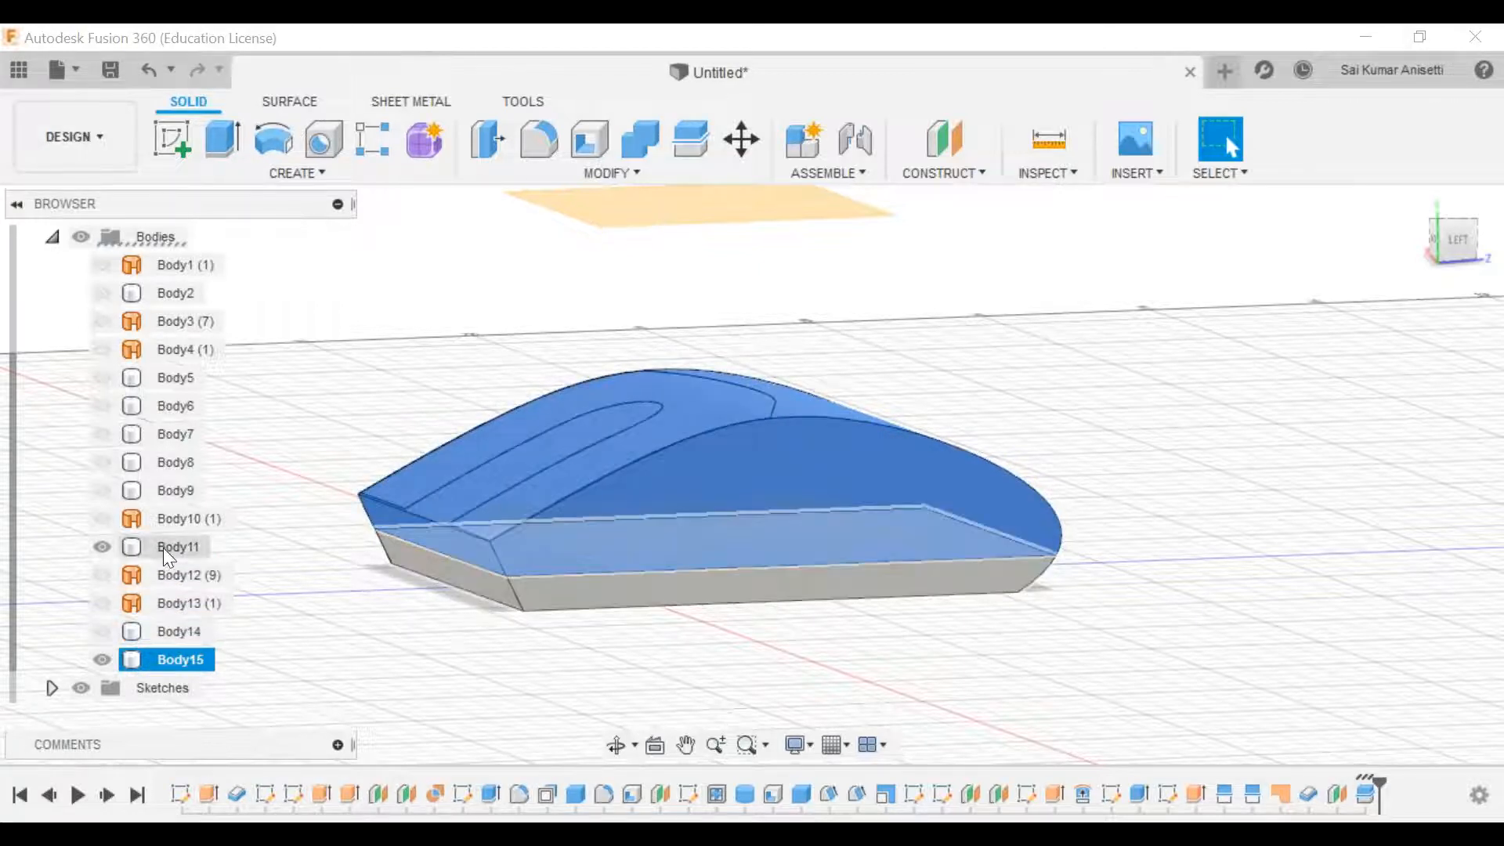
click(101, 547)
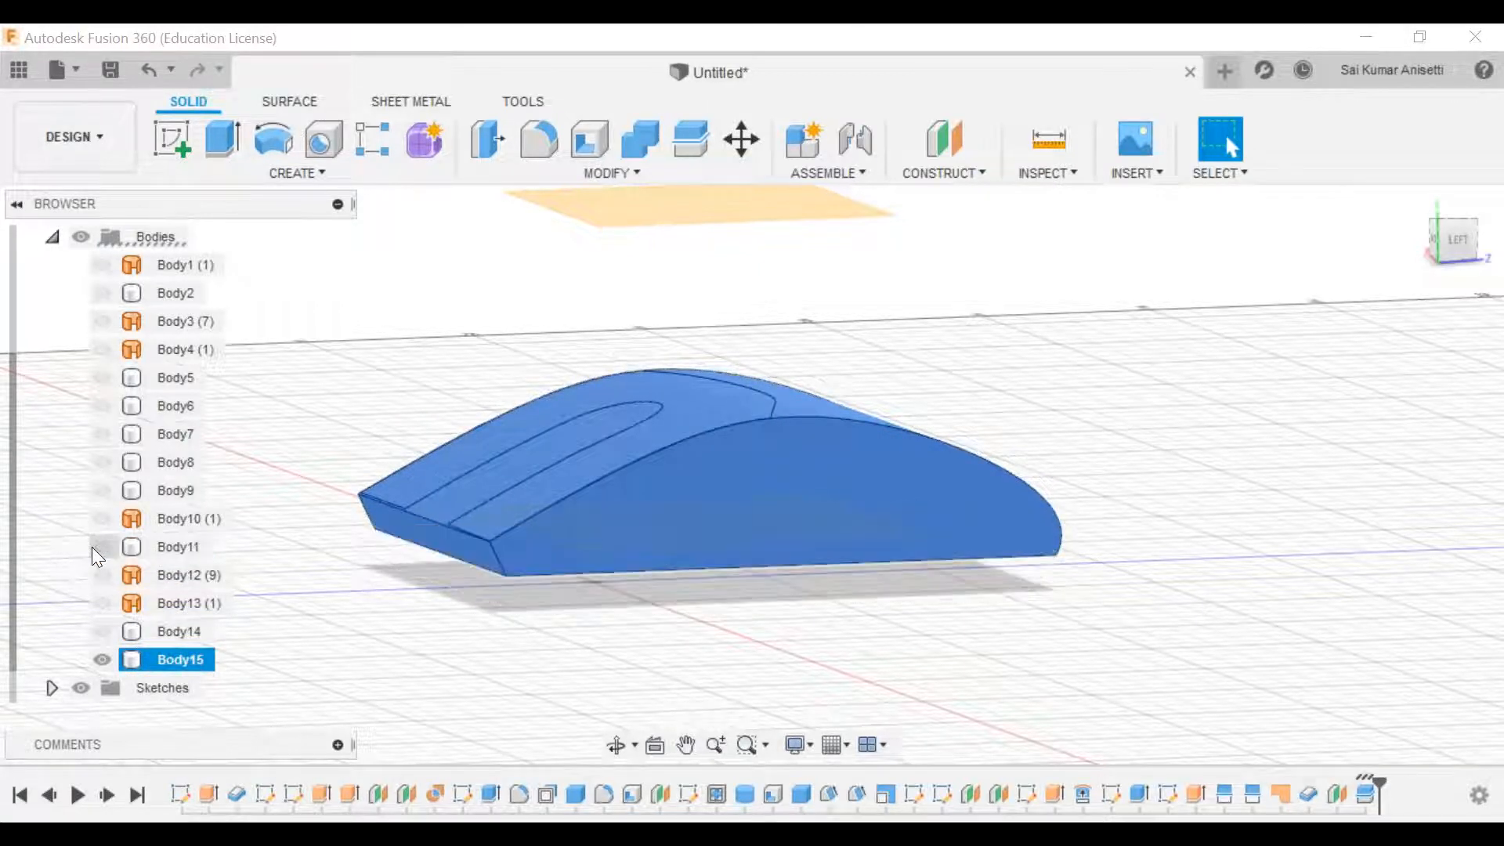
click(102, 547)
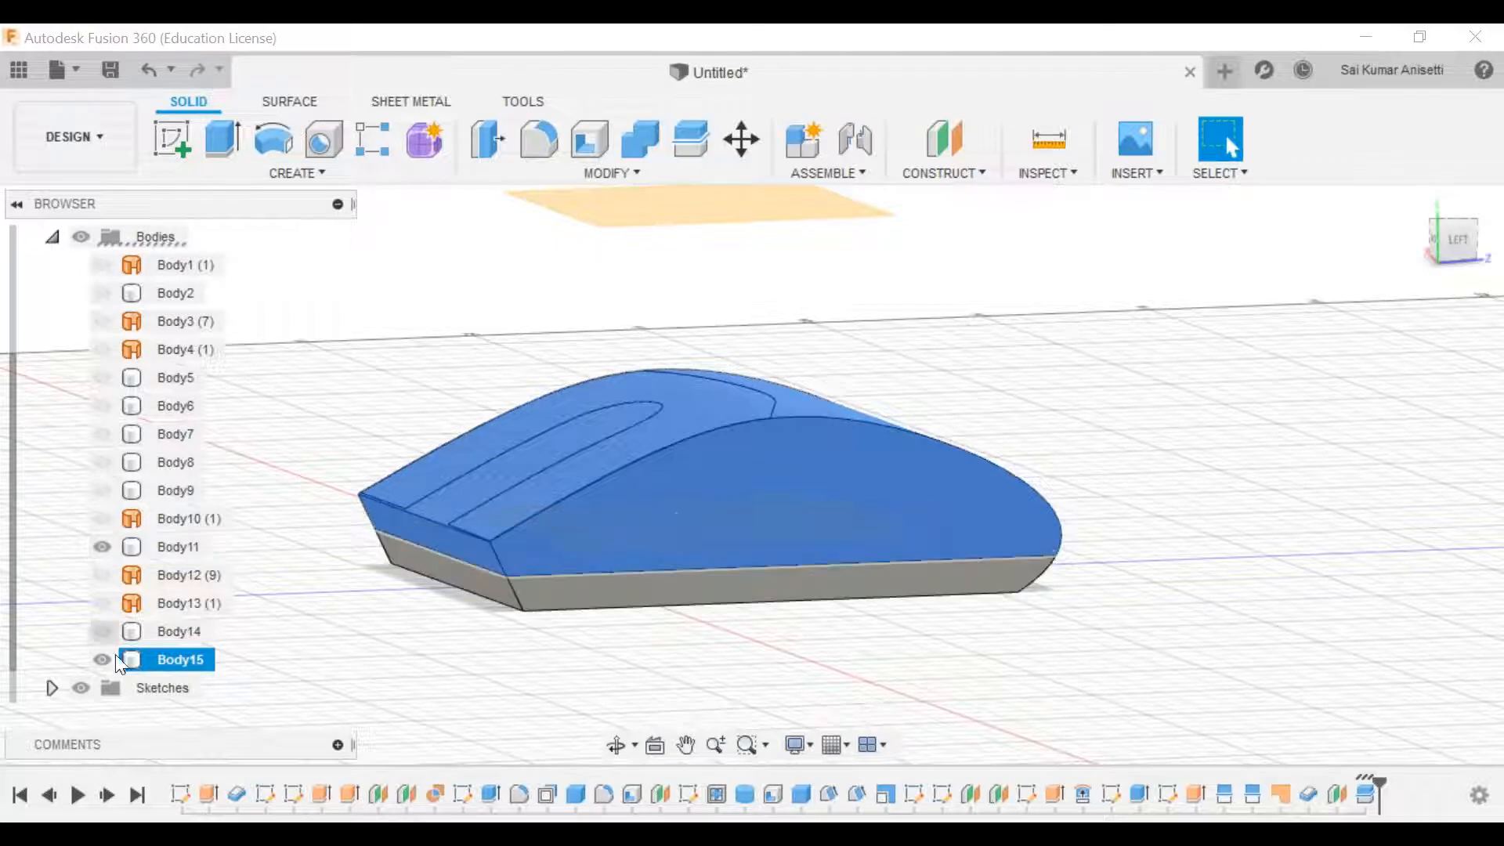
click(102, 660)
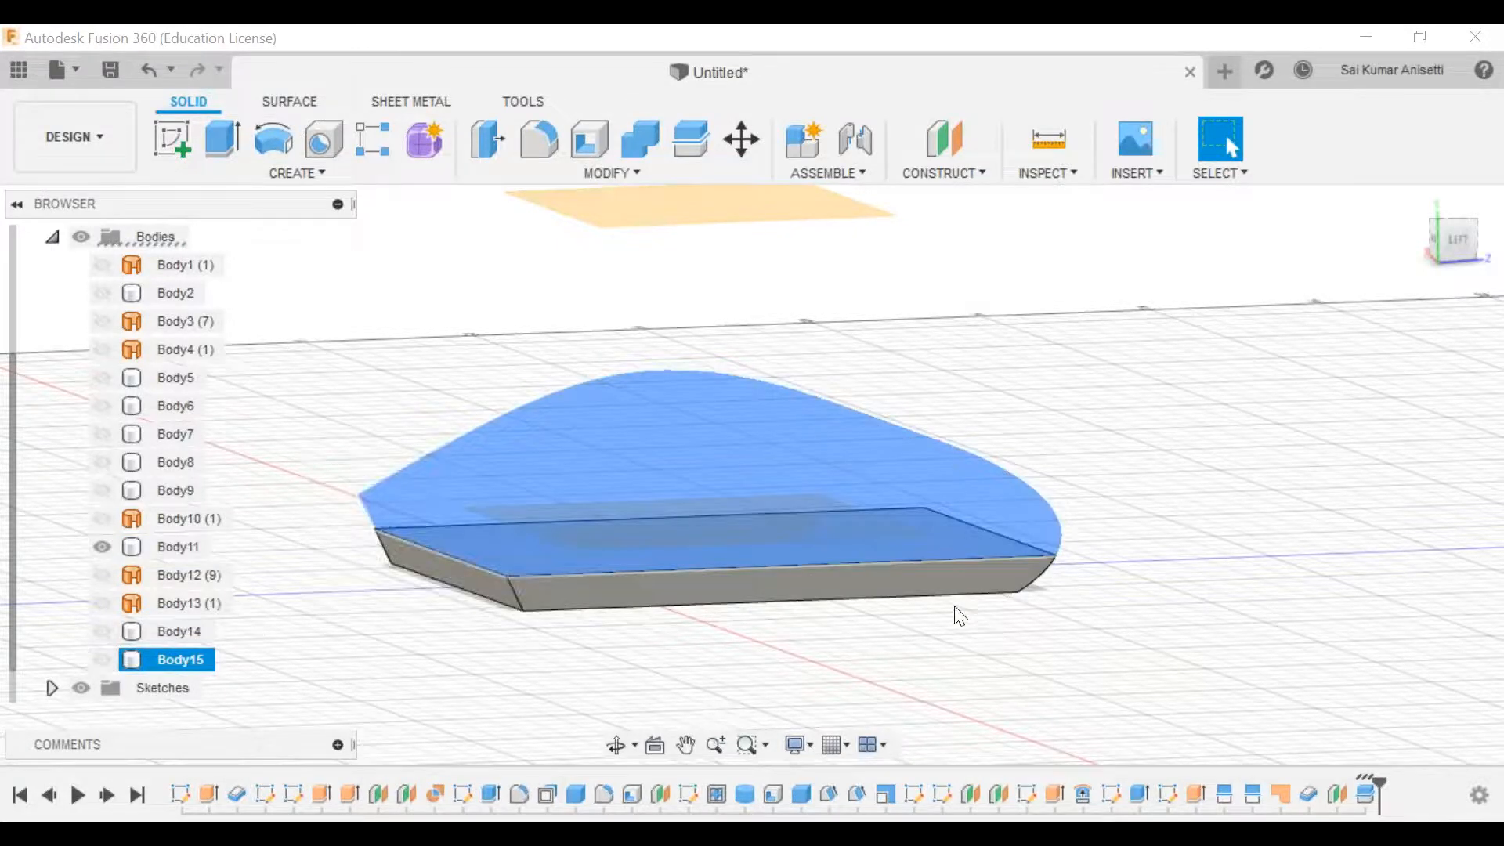
Step: Examine the cut face on top of Body11 from several angles, and show Body15 again
shift+middle_drag(873, 524, 863, 552)
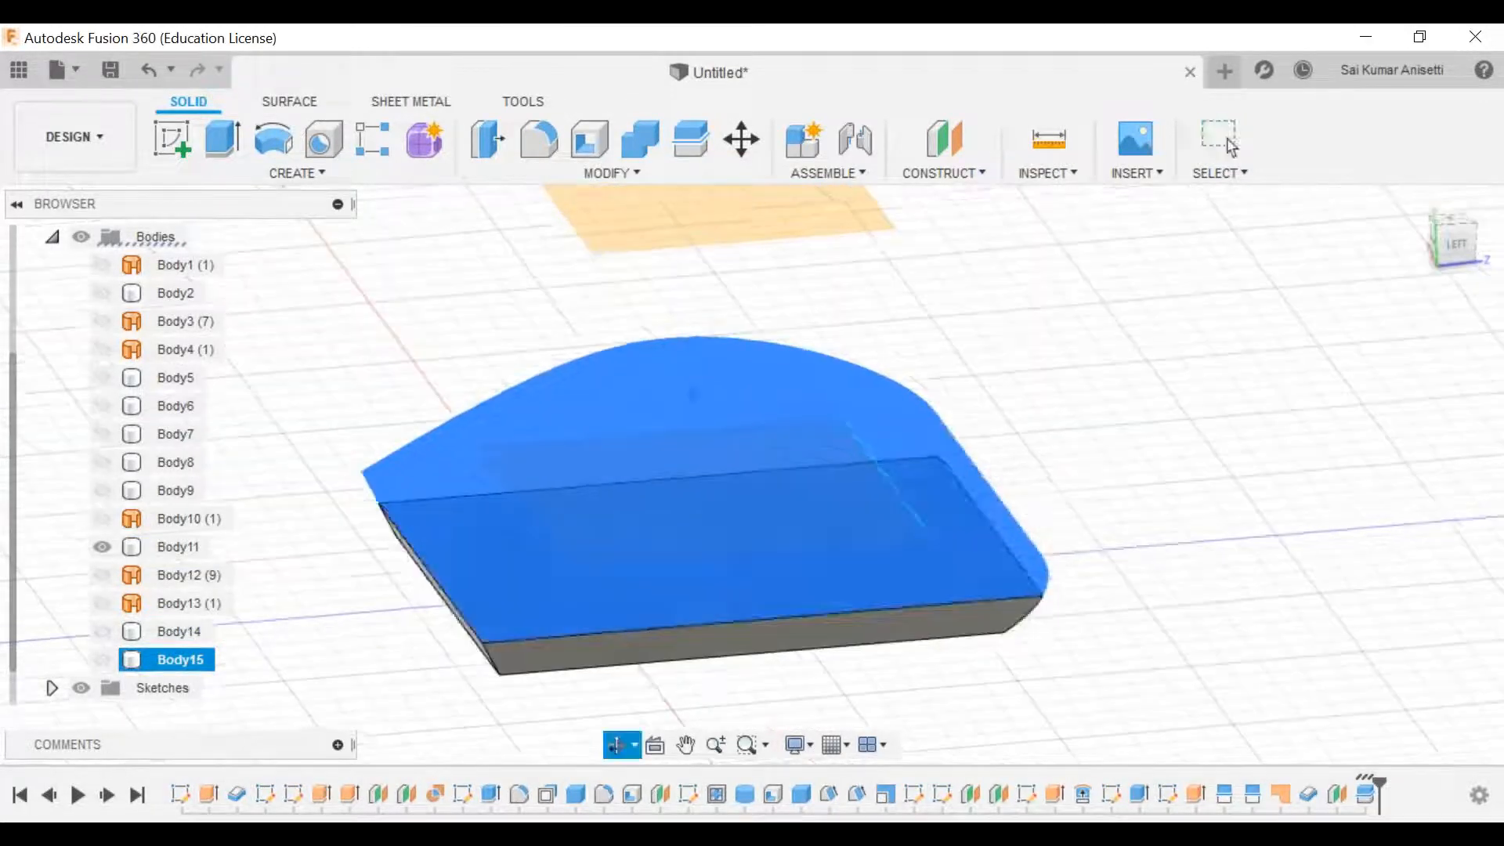
click(1220, 139)
click(786, 586)
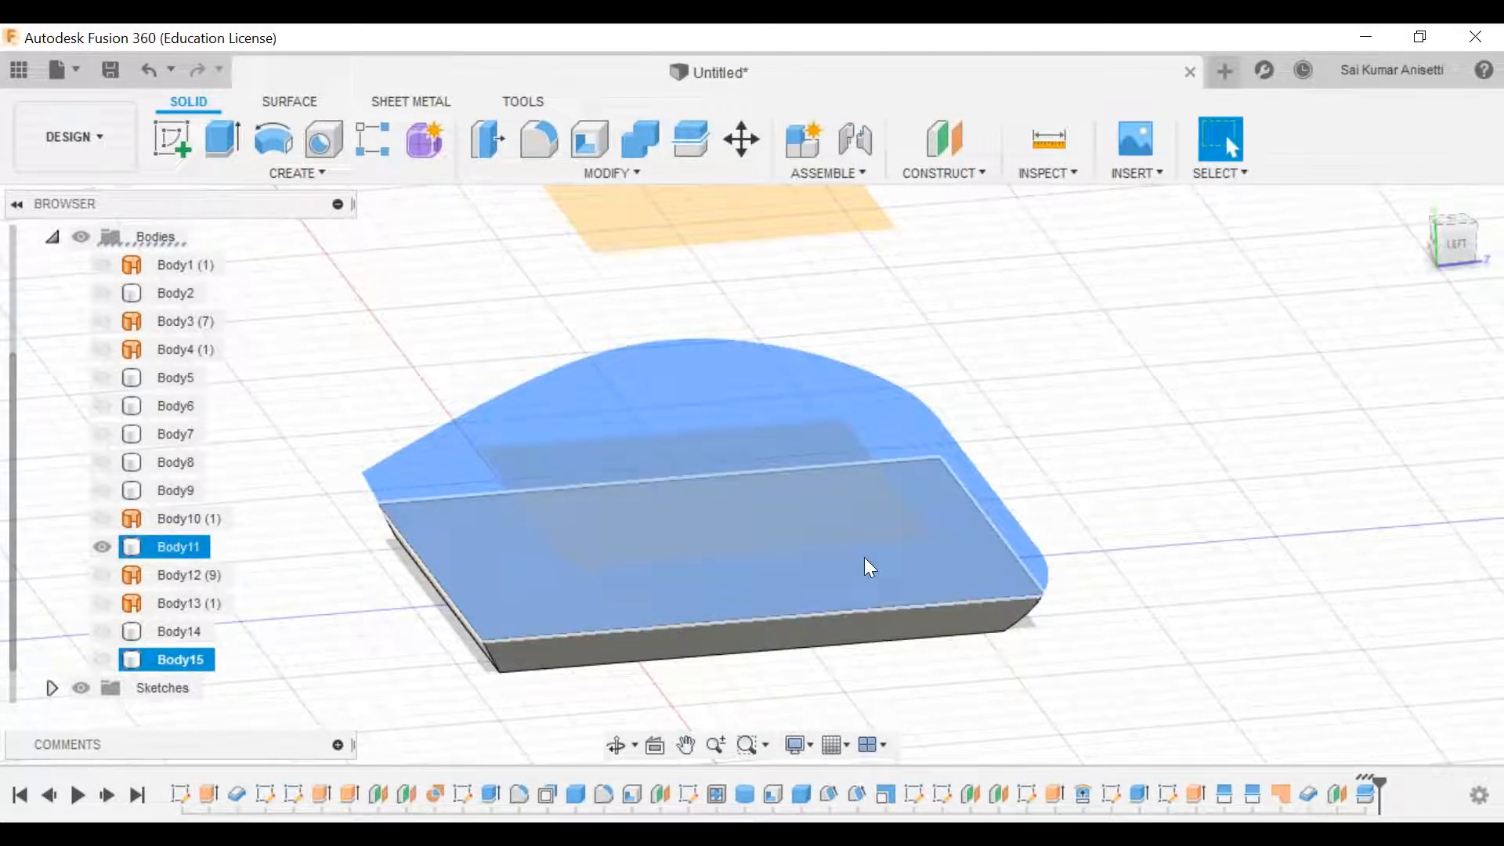
shift+middle_drag(716, 554, 760, 531)
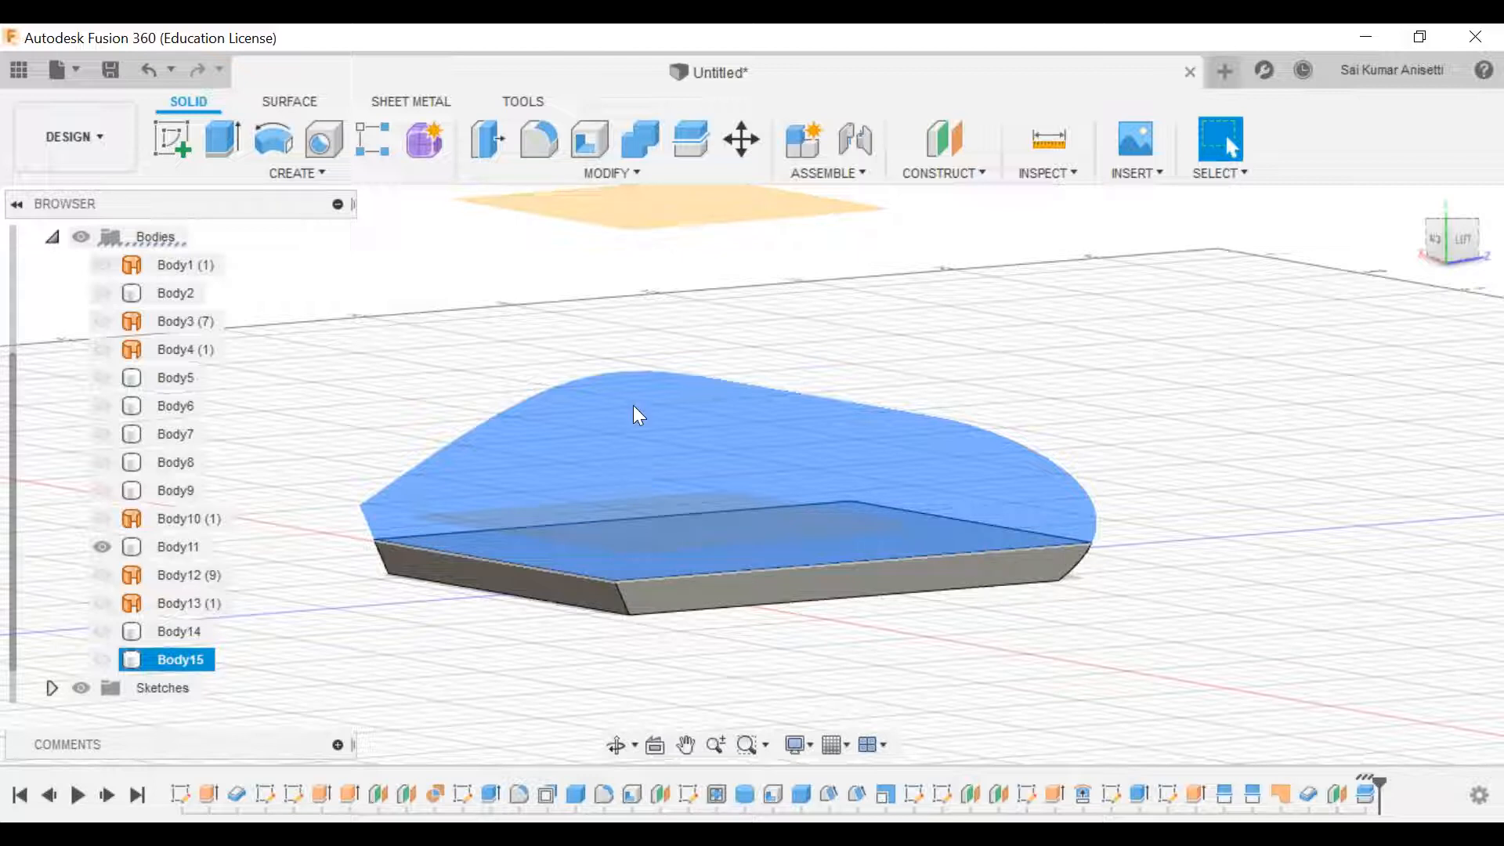
click(639, 172)
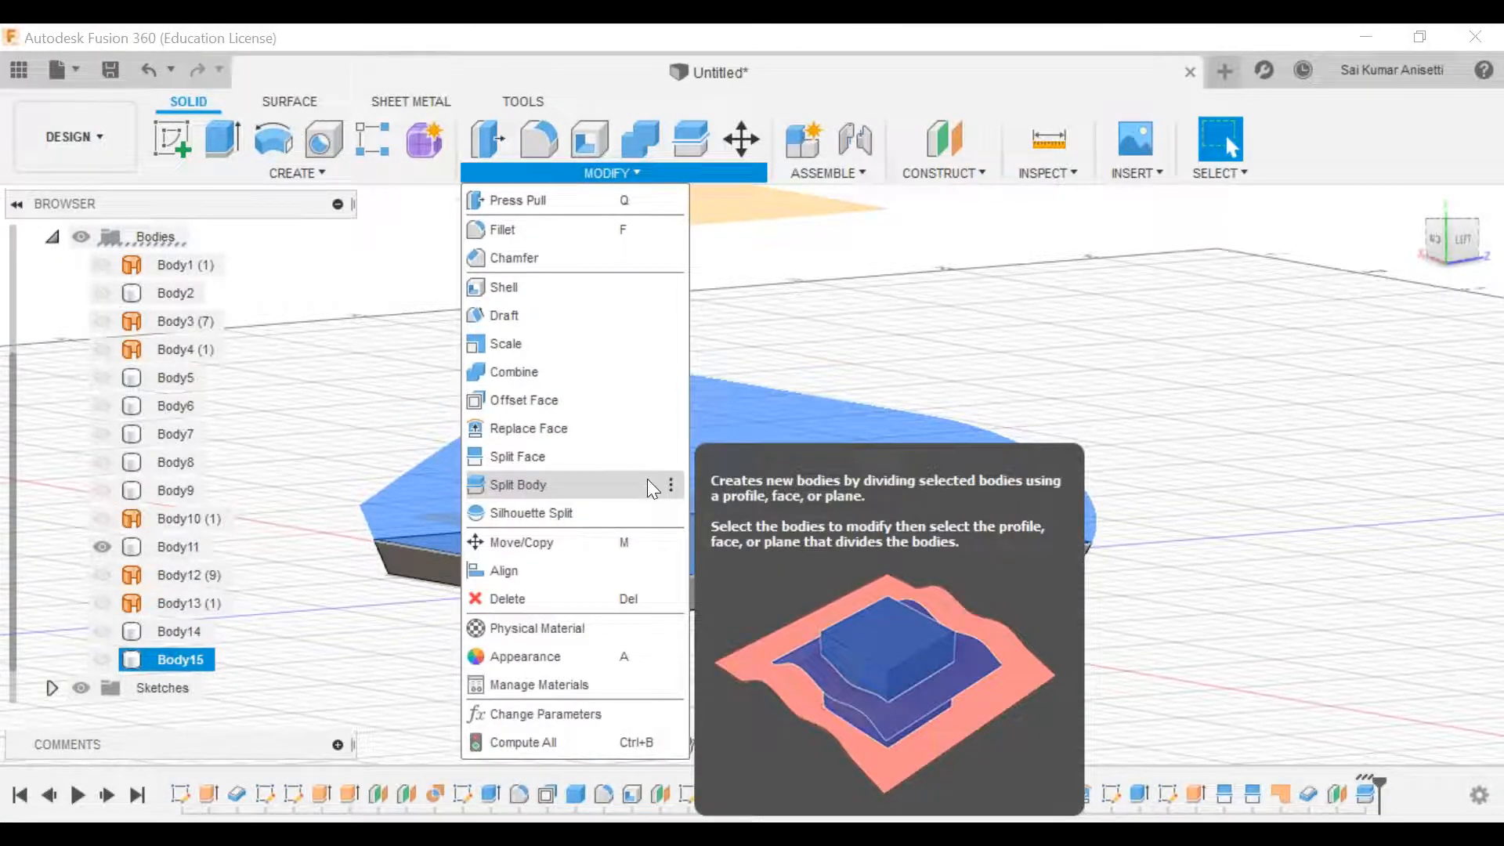
click(648, 479)
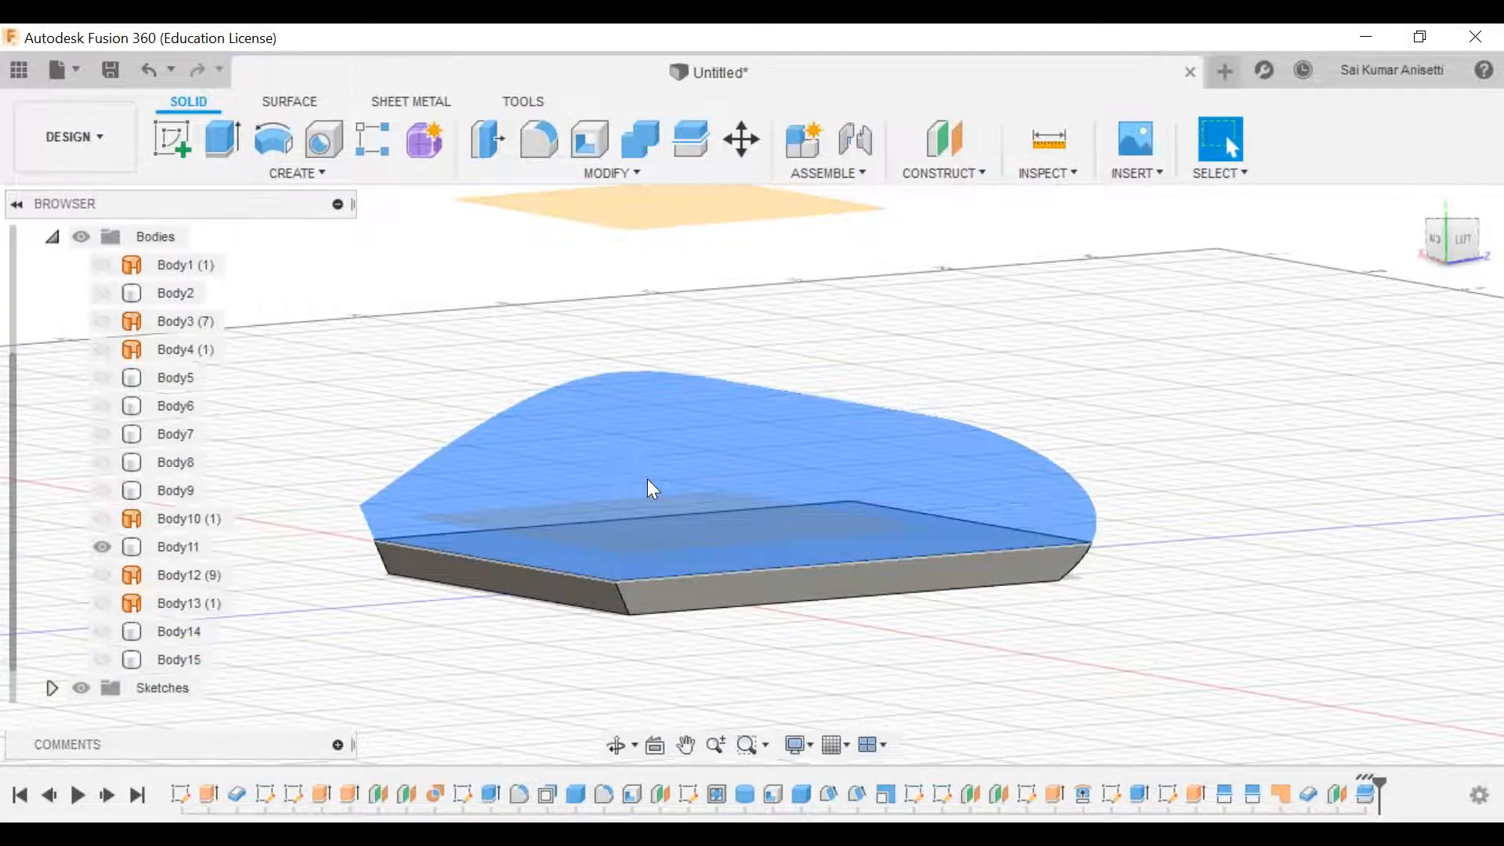
click(647, 480)
click(102, 660)
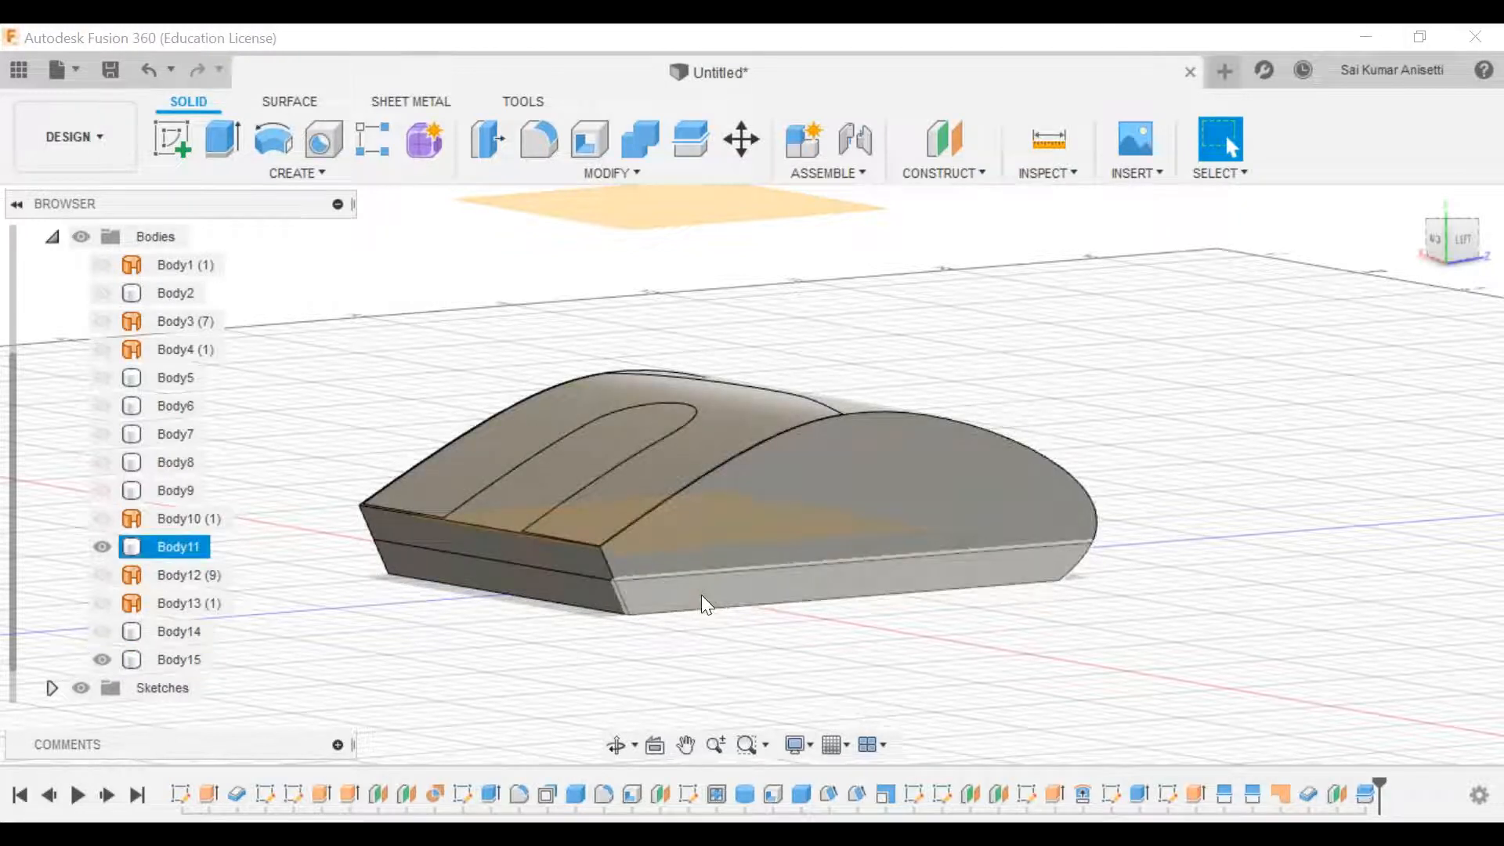
click(866, 537)
shift+middle_drag(868, 535, 806, 547)
click(632, 177)
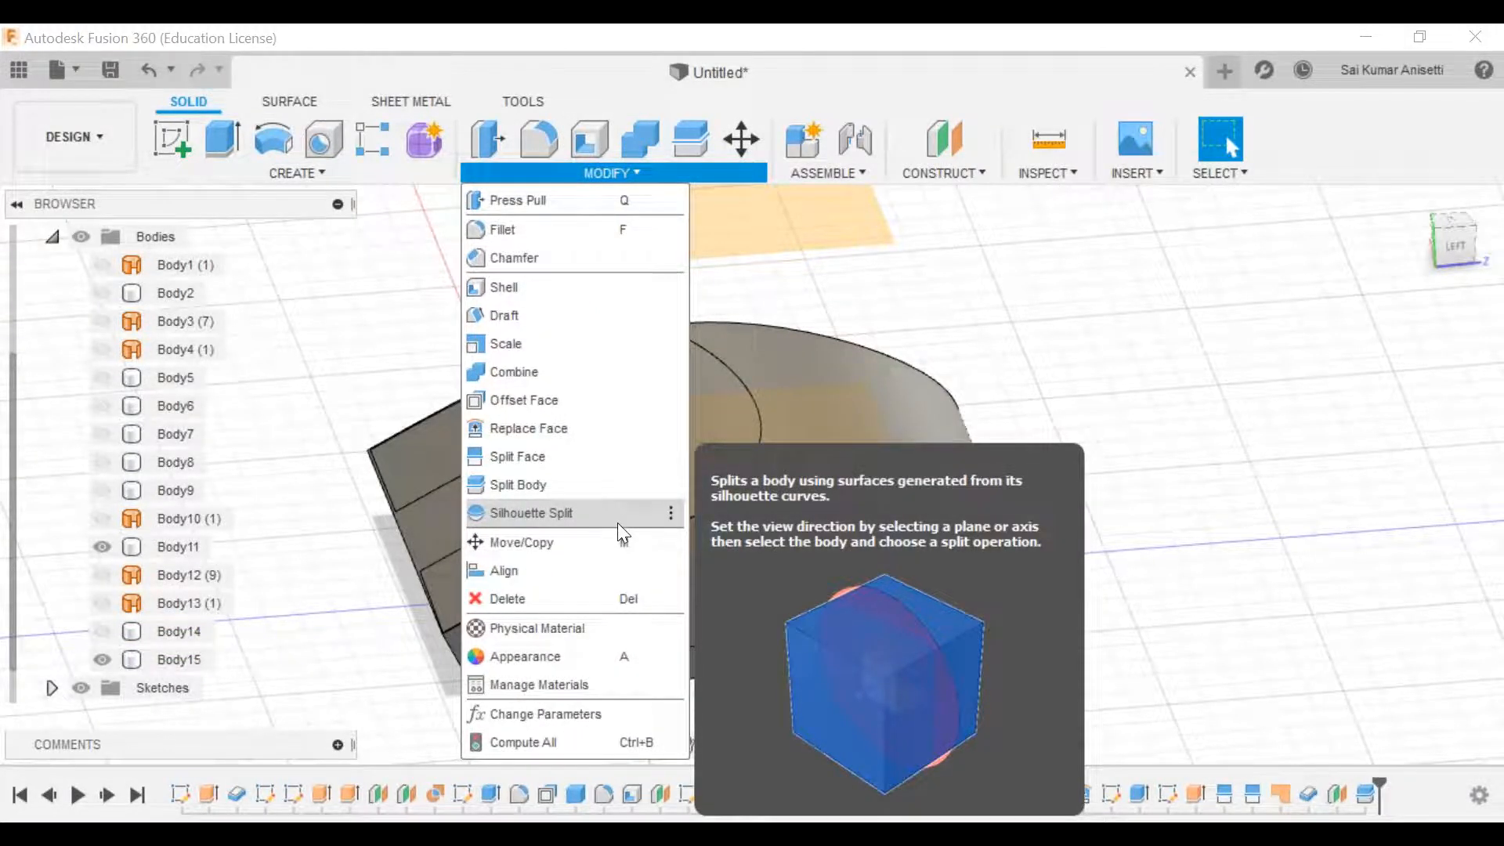
click(882, 437)
middle_drag(1024, 490, 1017, 497)
scroll(989, 497, down, 3)
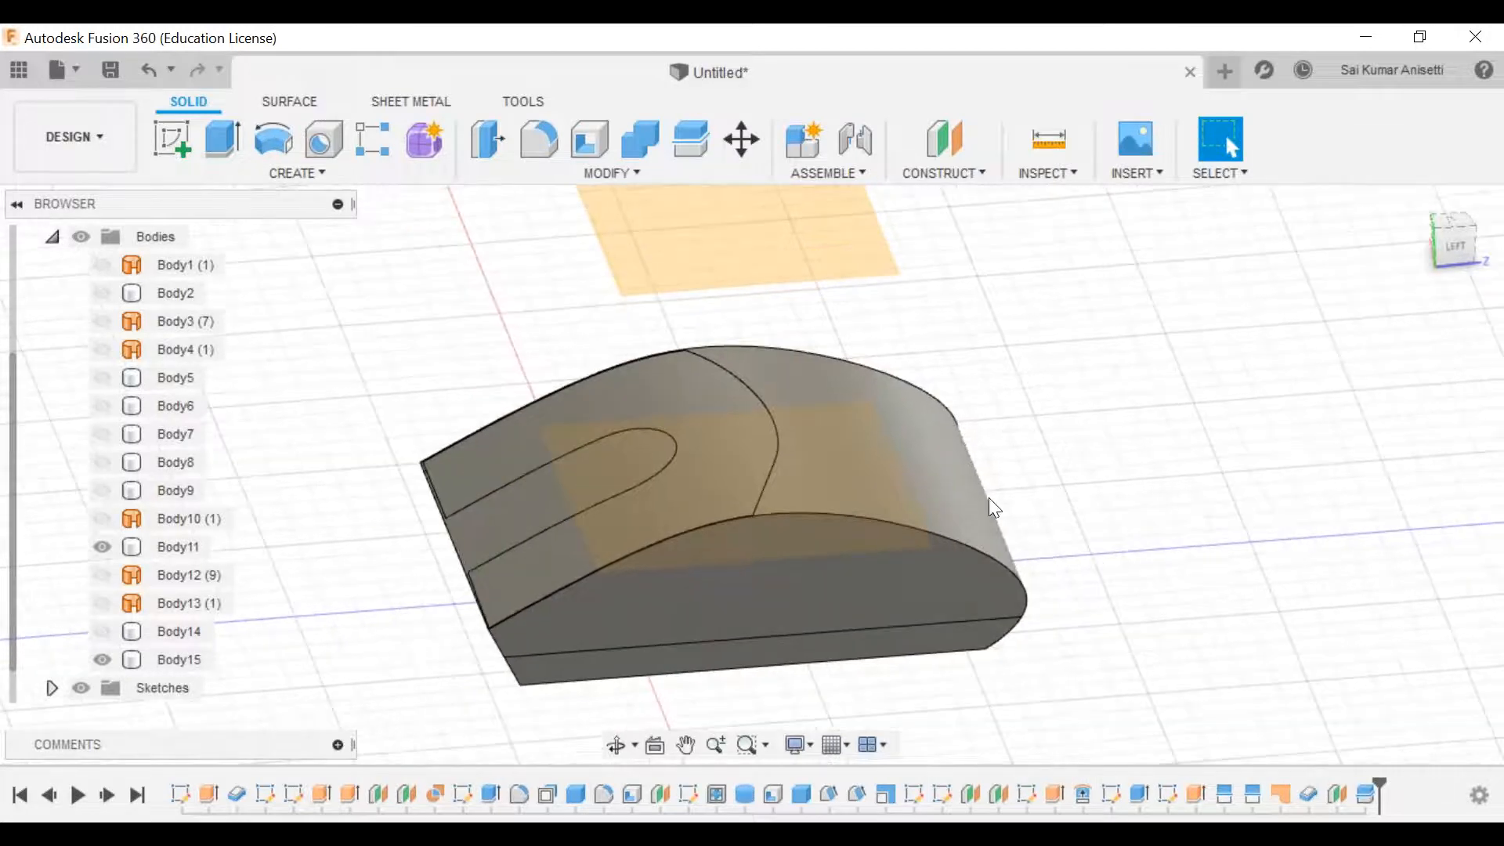
Step: Hide the two mouse bodies, Body11 and Body15, to clear the workspace
click(102, 542)
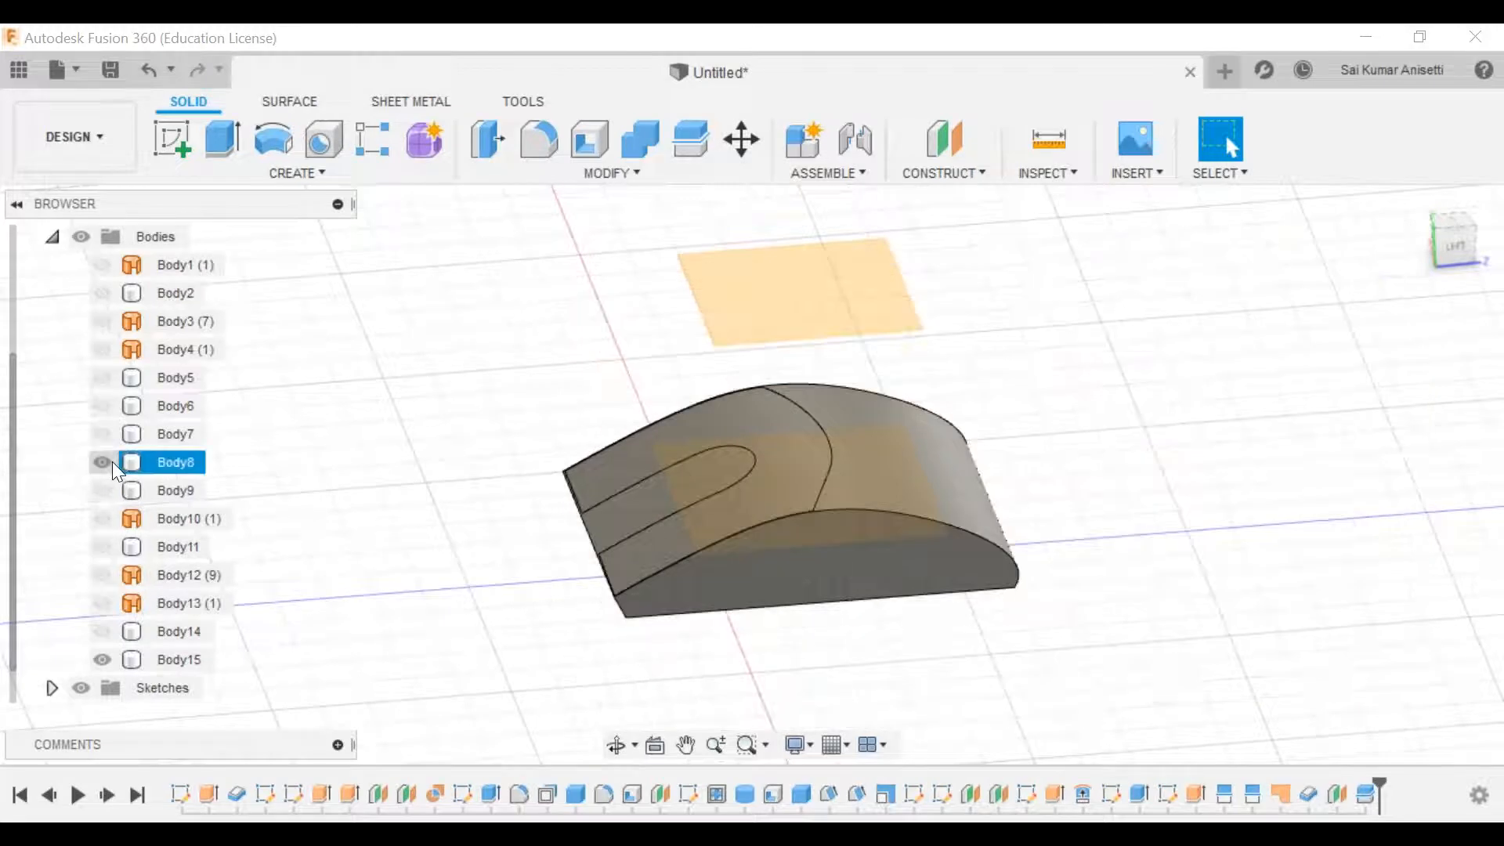
click(102, 660)
middle_drag(743, 507, 579, 607)
Step: Create a solid box 30 mm high on the upper construction plane, drawing its rectangular base freehand
click(329, 185)
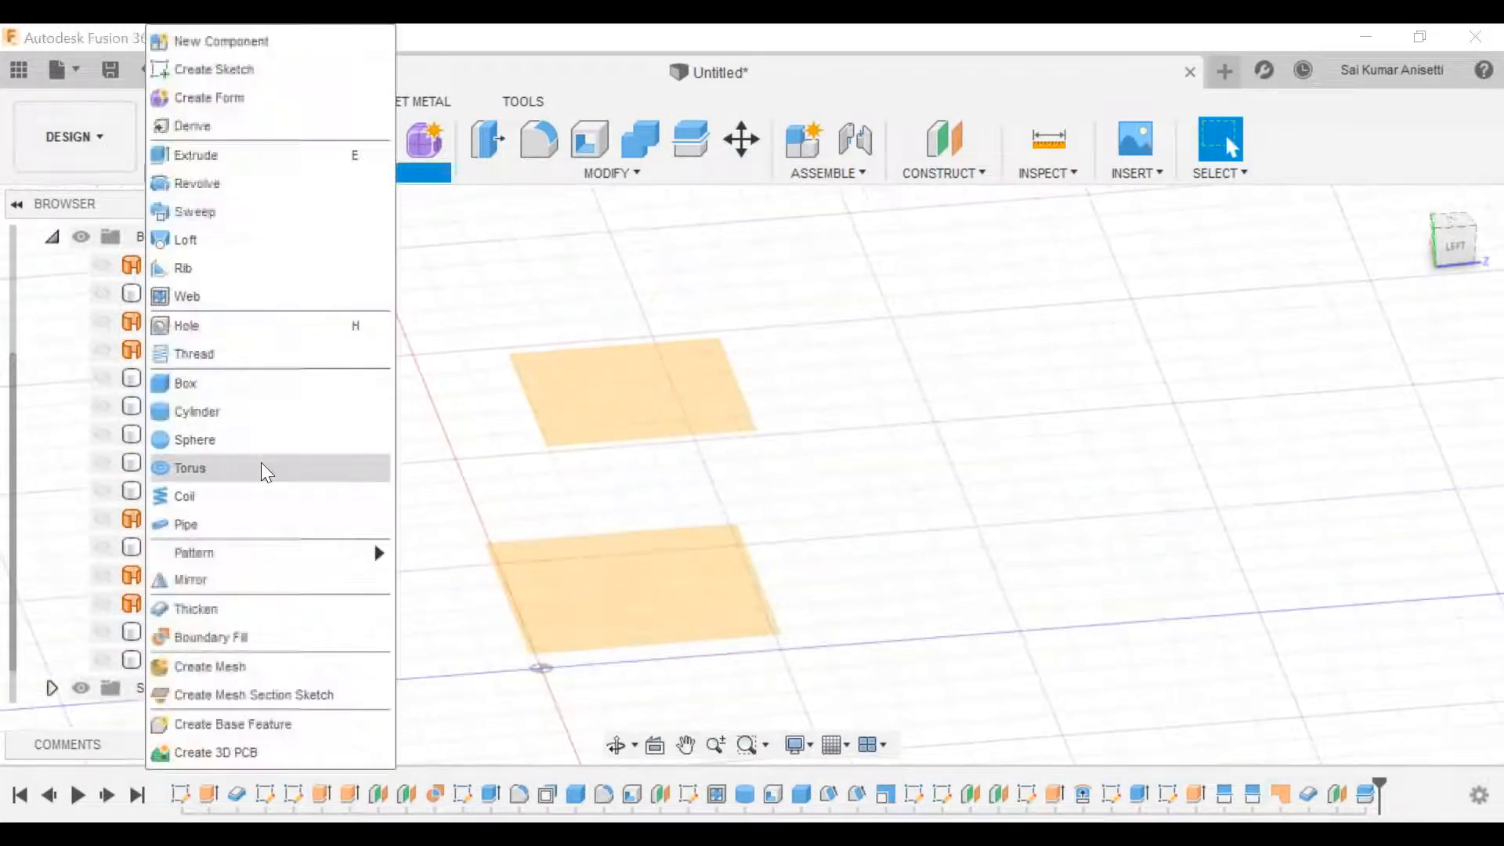
click(248, 407)
click(713, 584)
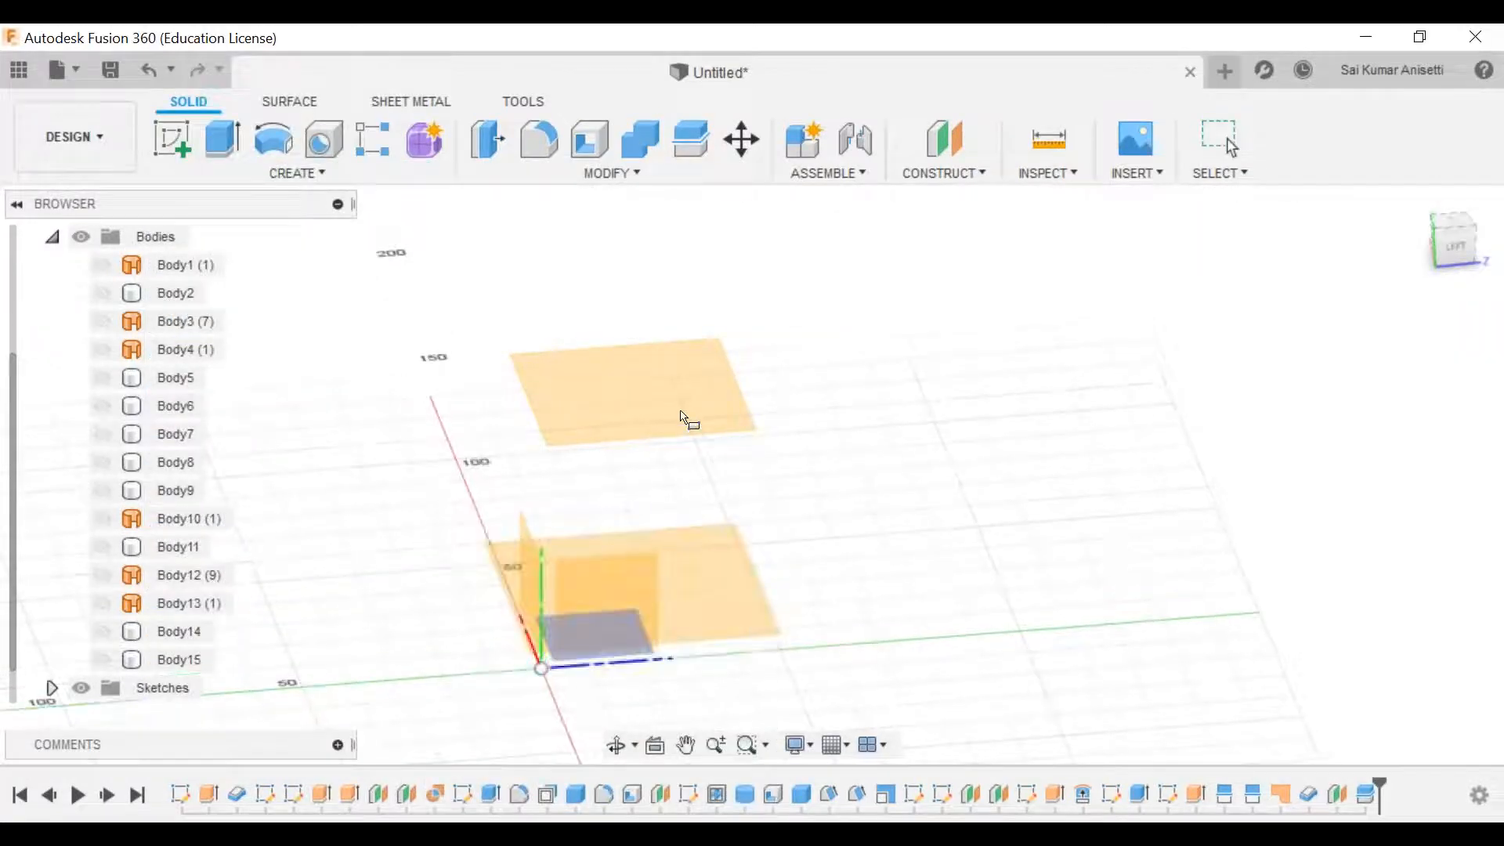
click(665, 347)
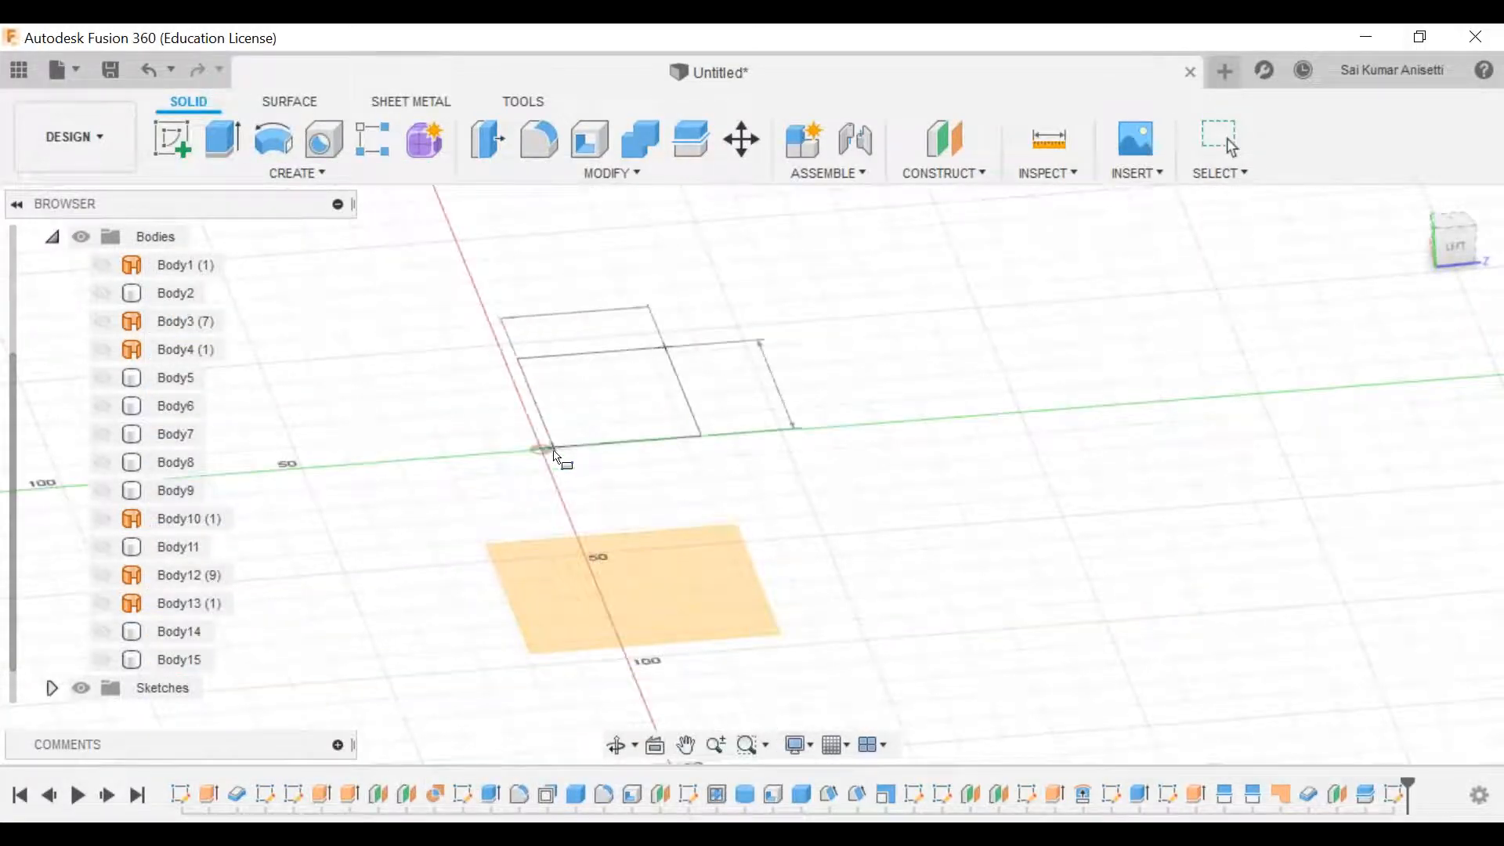
click(541, 449)
drag(605, 335, 616, 245)
click(1260, 453)
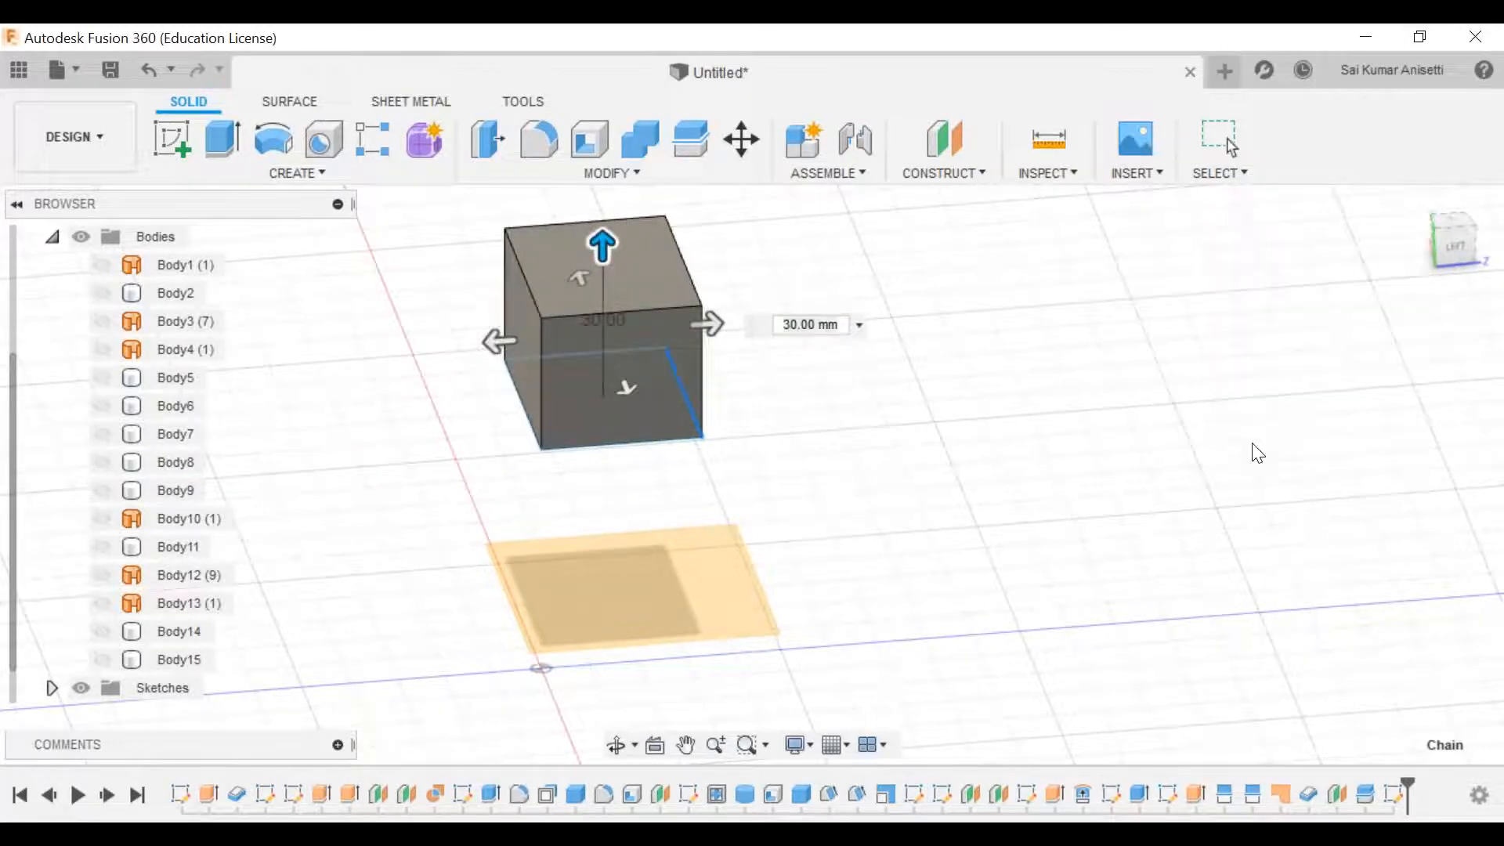
Step: Apply a Silhouette Split to the box, using its narrow-looking side face as view direction and the Split Faces Only operation
click(612, 173)
click(590, 509)
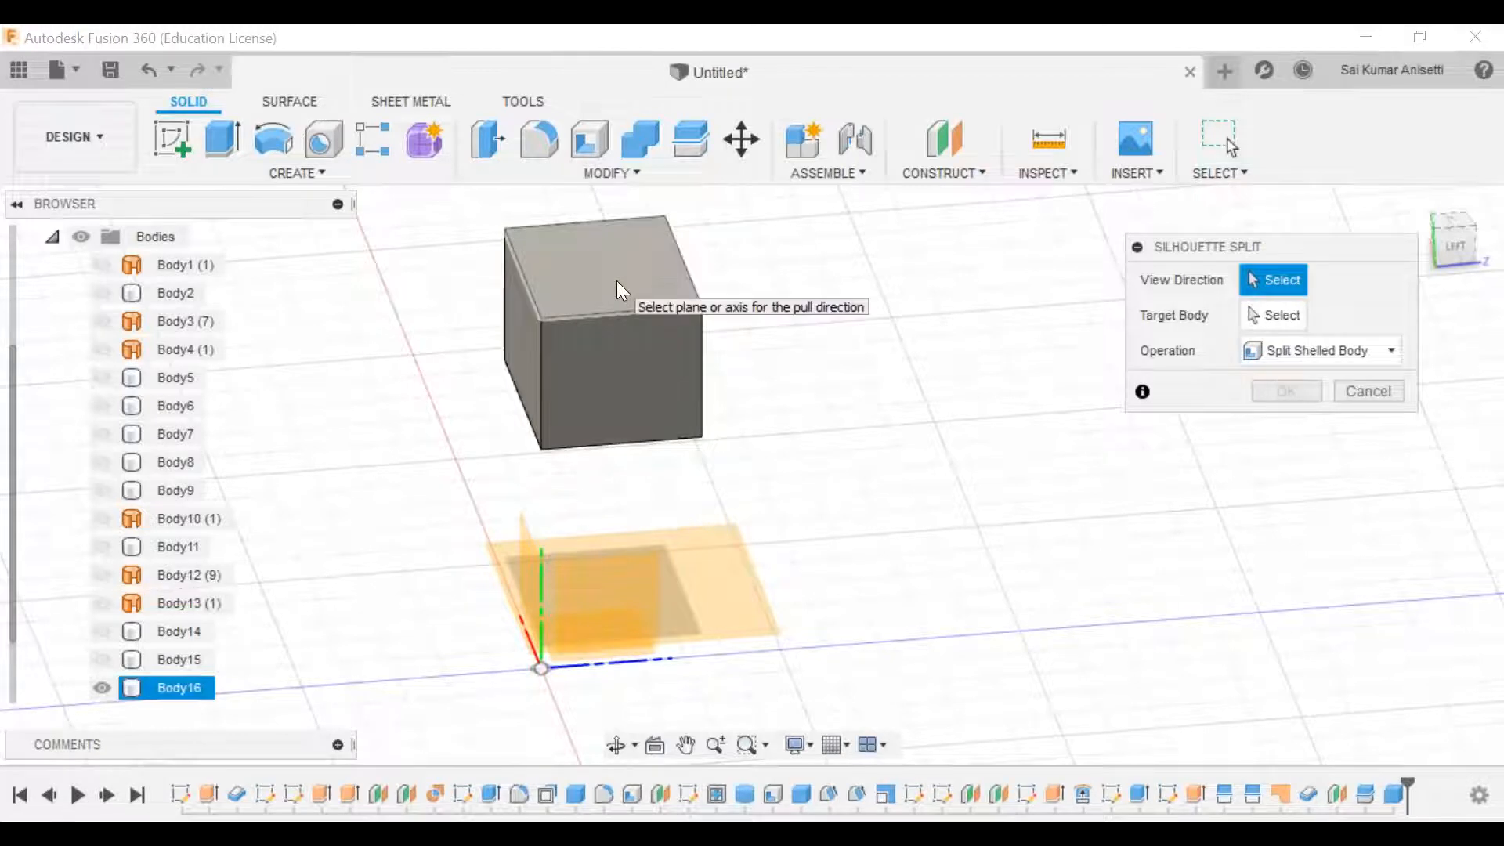
click(518, 330)
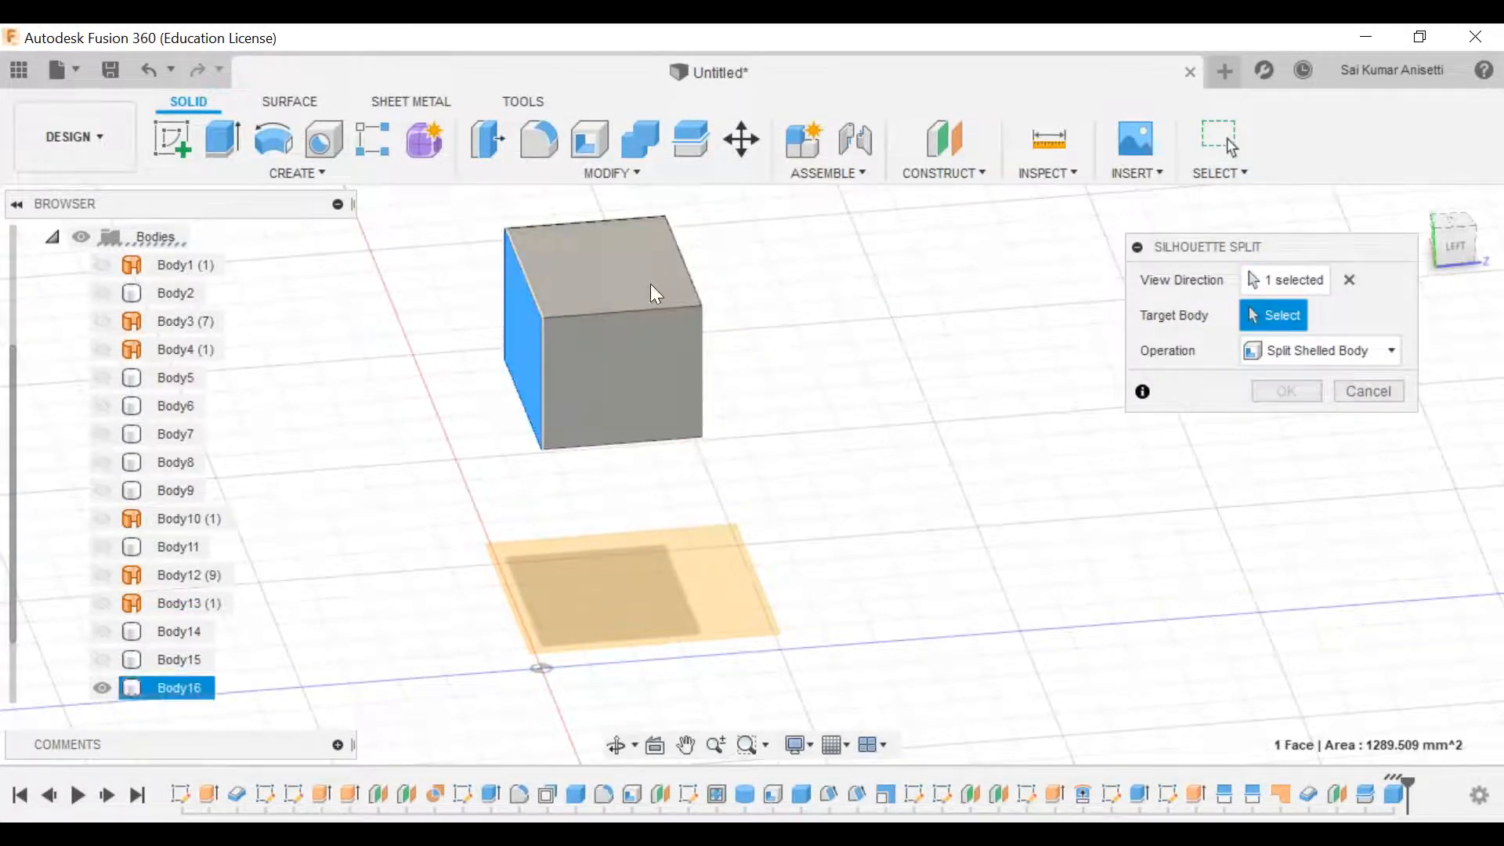
click(683, 393)
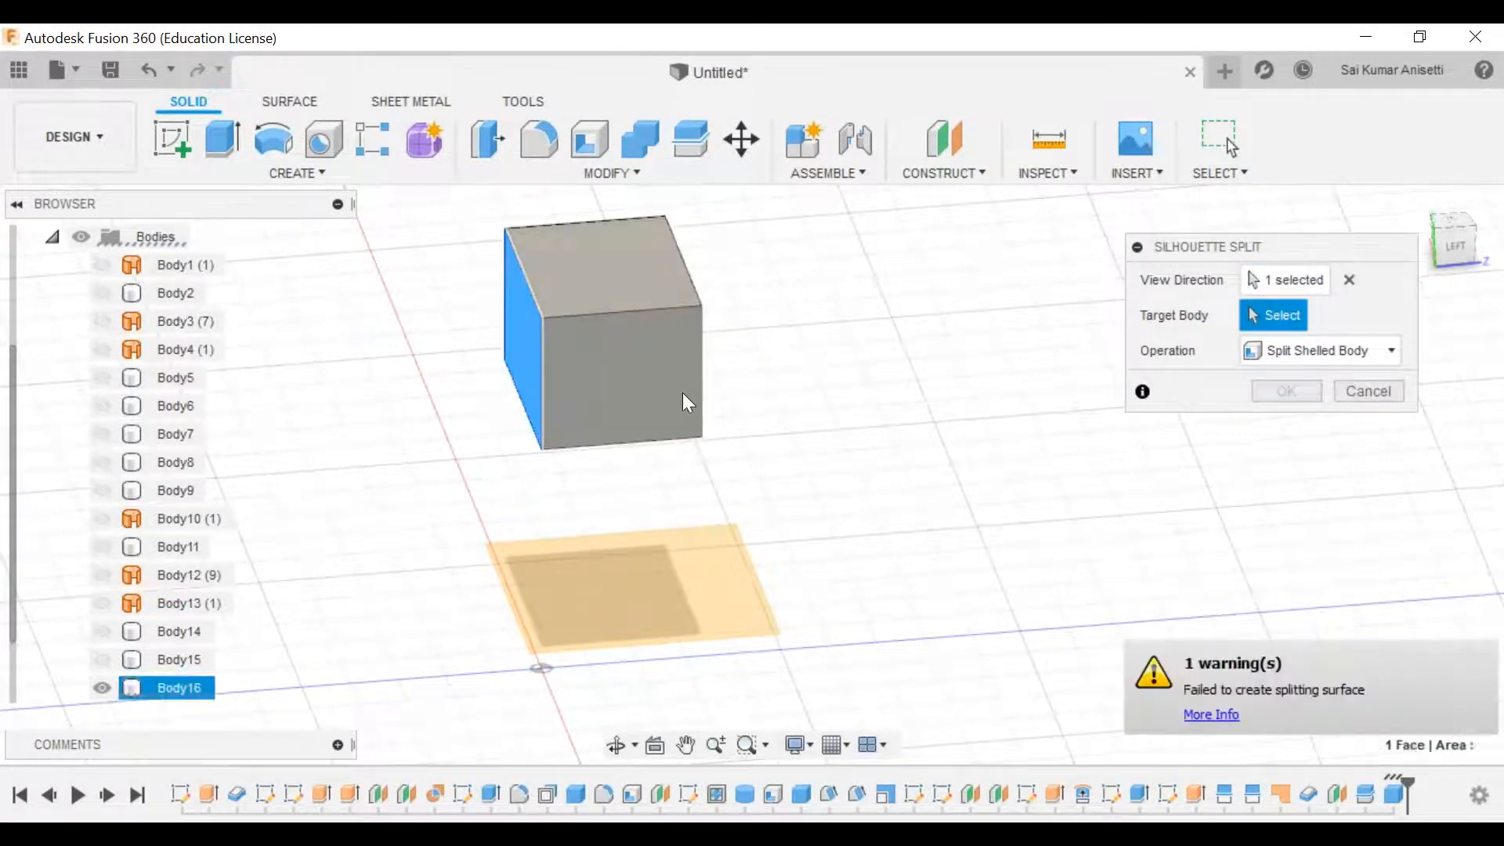
click(1365, 357)
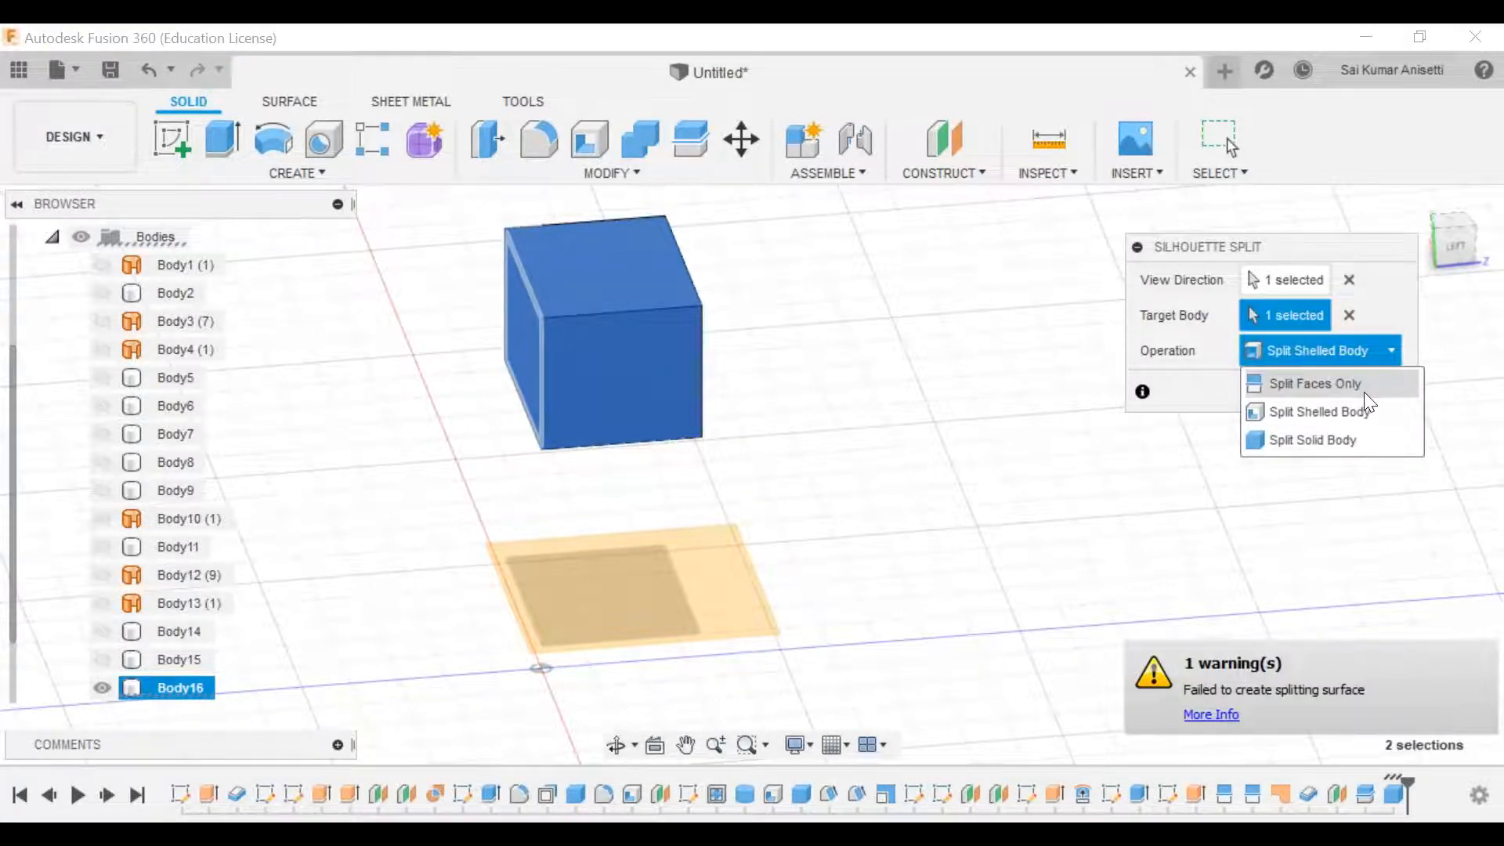
click(1365, 389)
click(1282, 389)
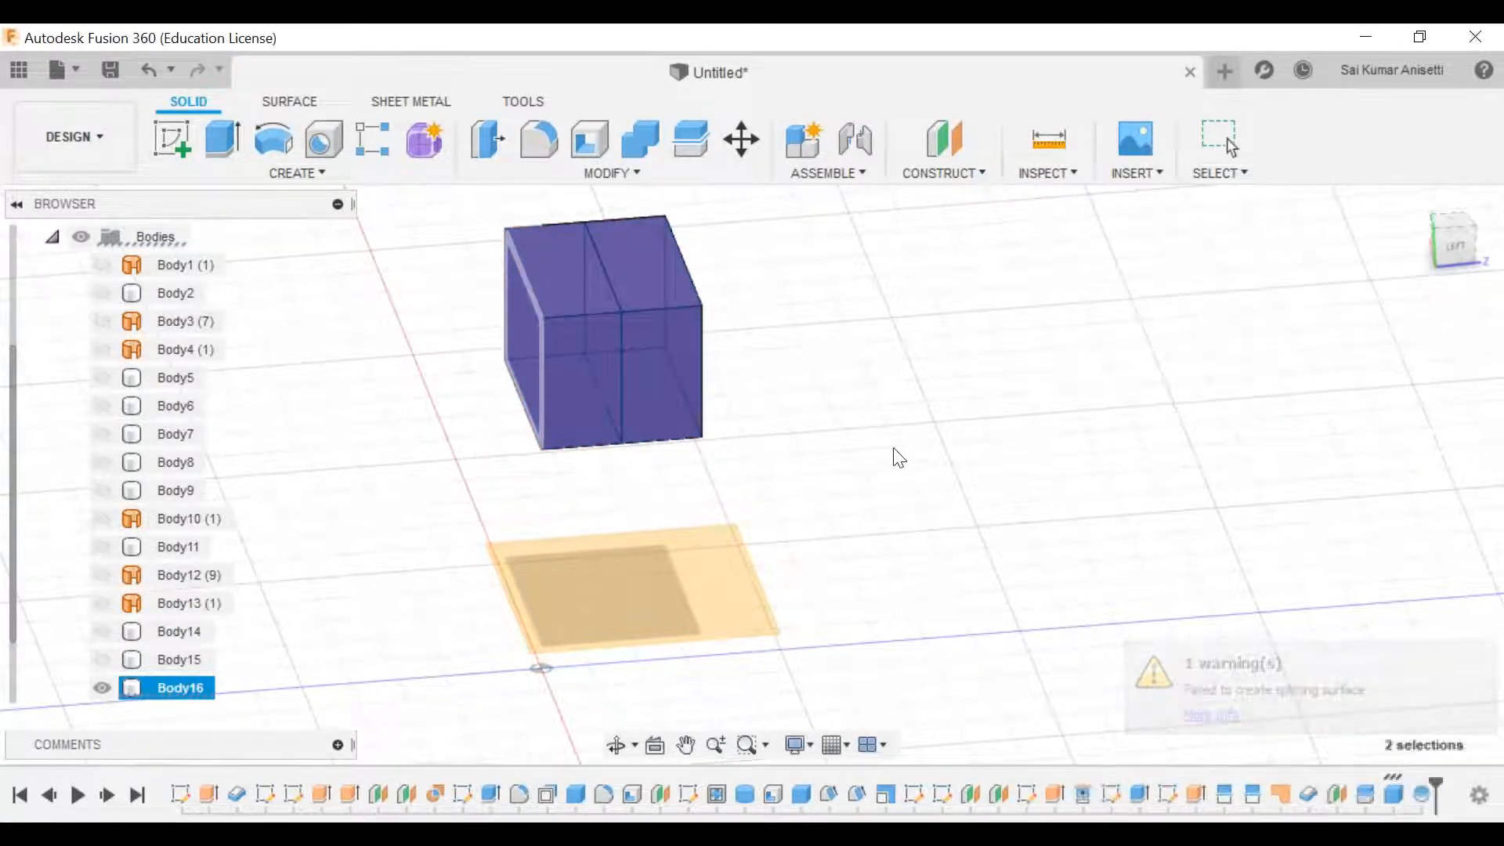
Step: Examine the split box by selecting its body and the separate halves of its top and adjacent side faces
shift+middle_drag(732, 416, 704, 449)
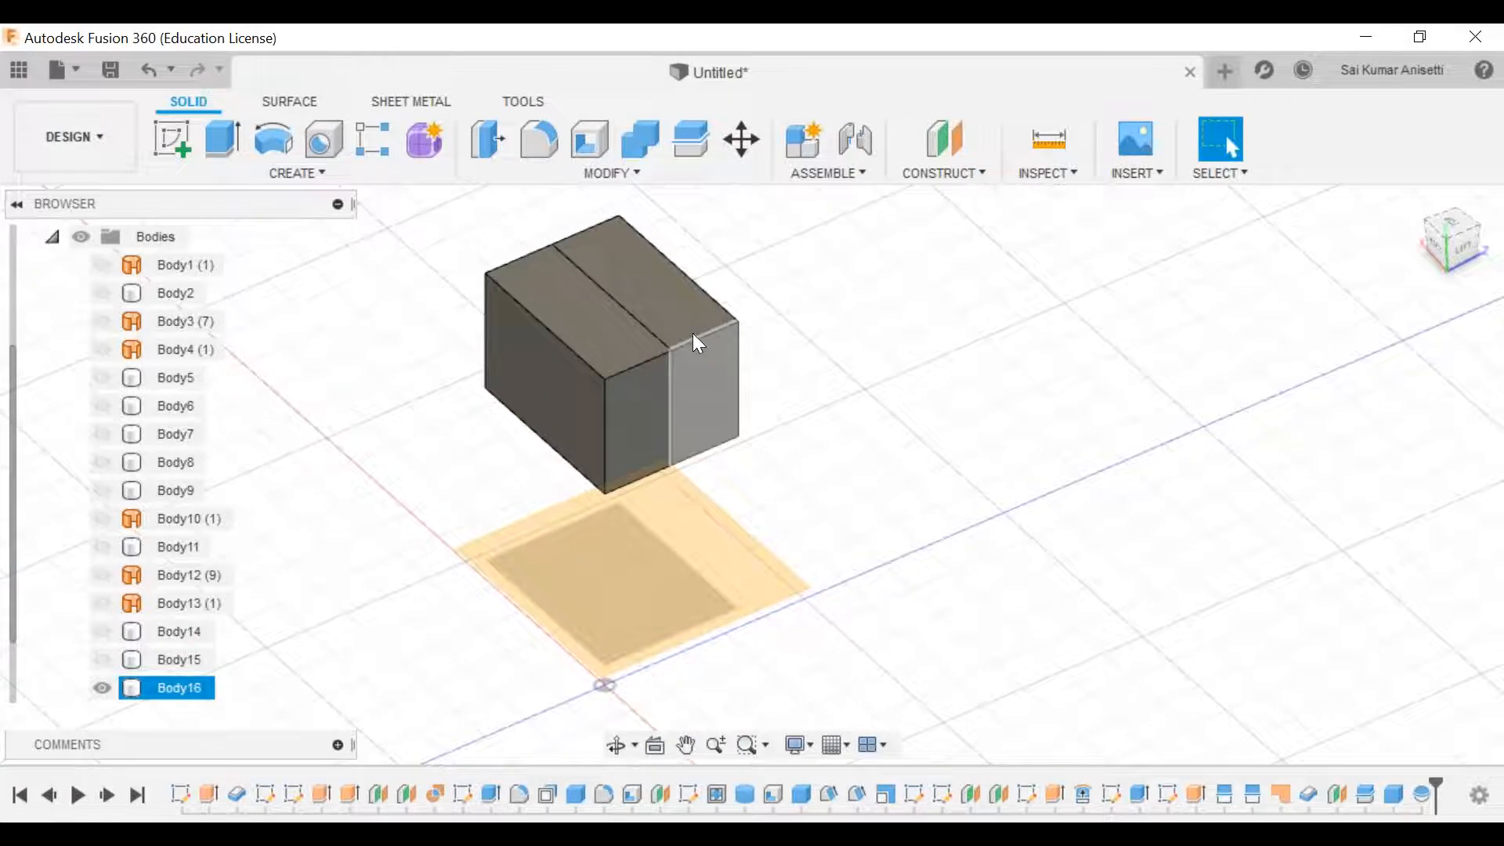
click(688, 298)
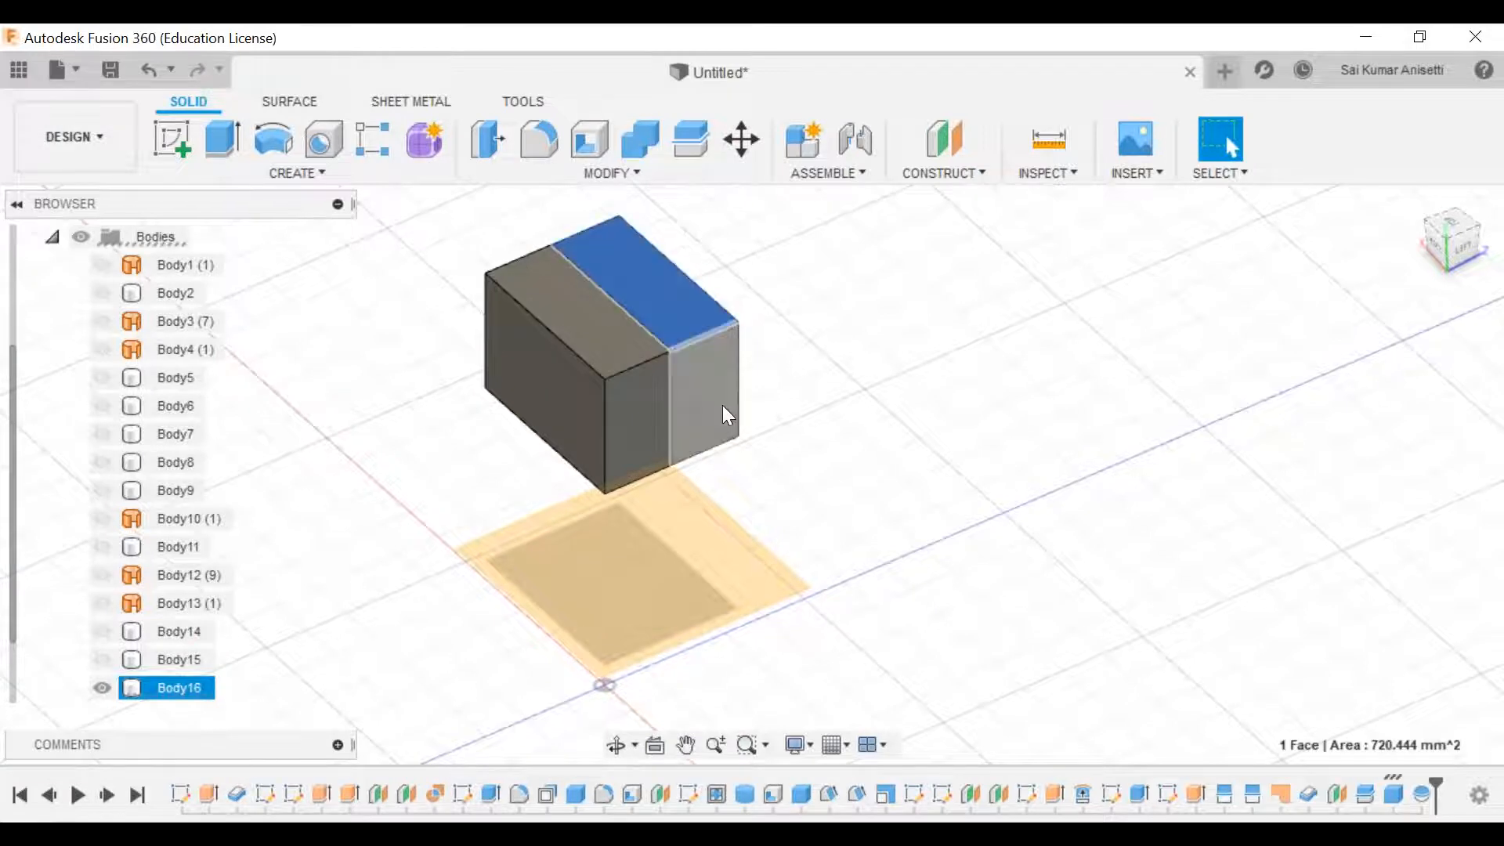
click(167, 656)
scroll(204, 631, down, 2)
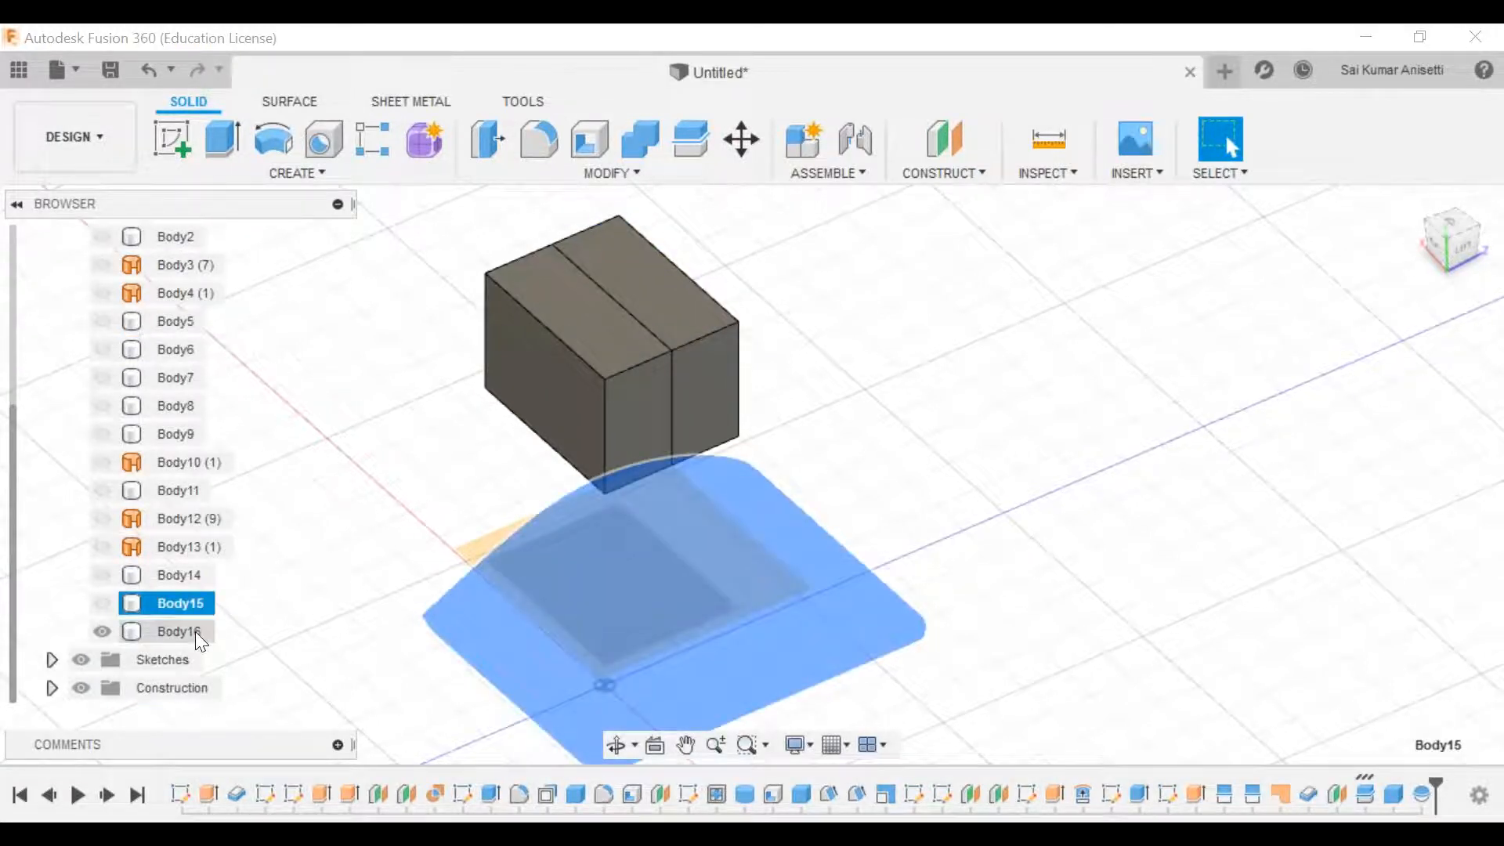
click(195, 632)
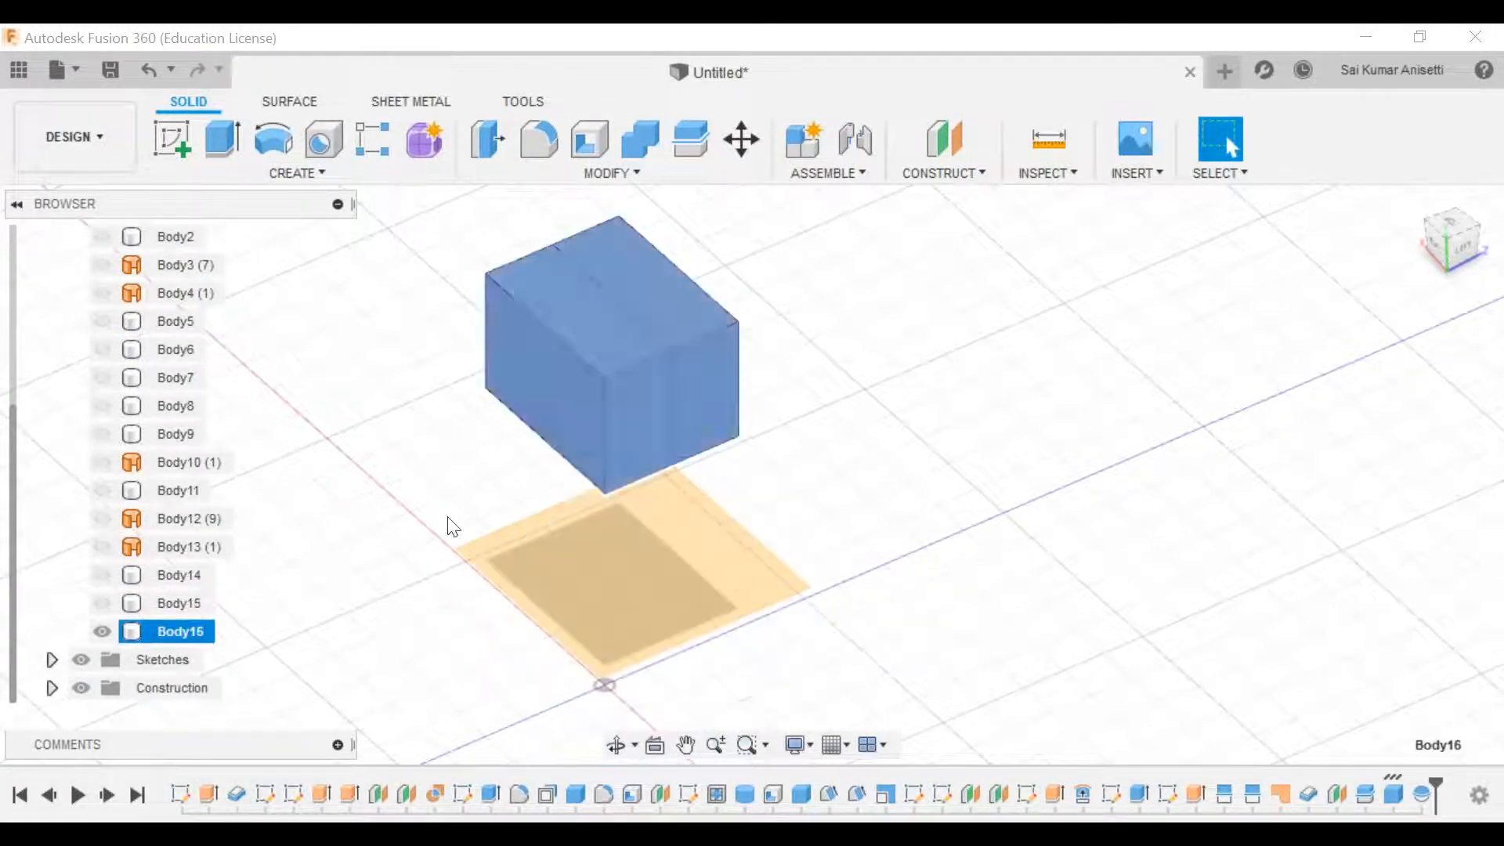
click(682, 307)
click(699, 378)
click(633, 348)
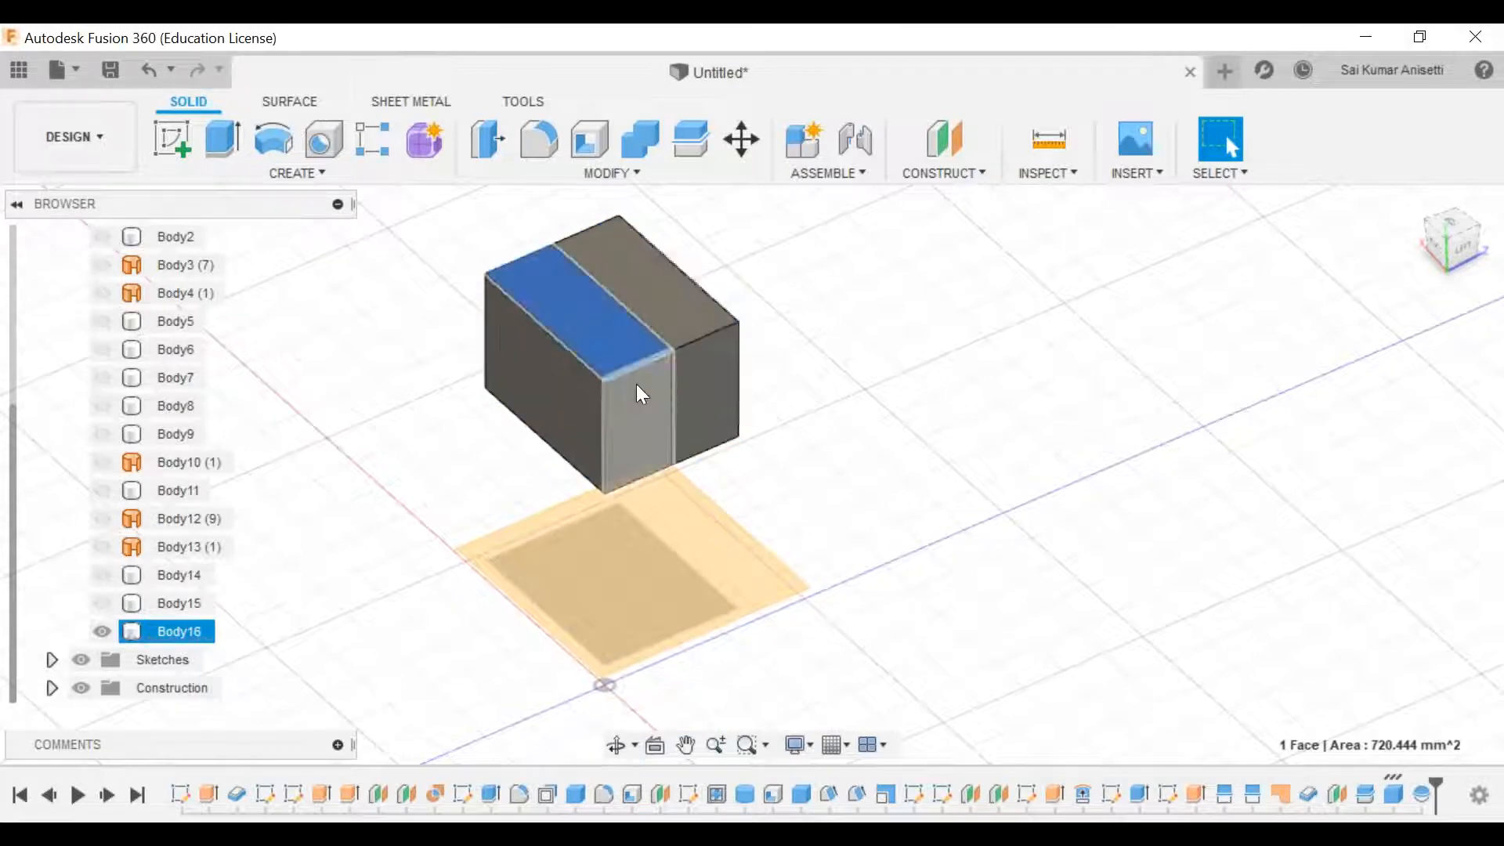
click(637, 386)
click(883, 402)
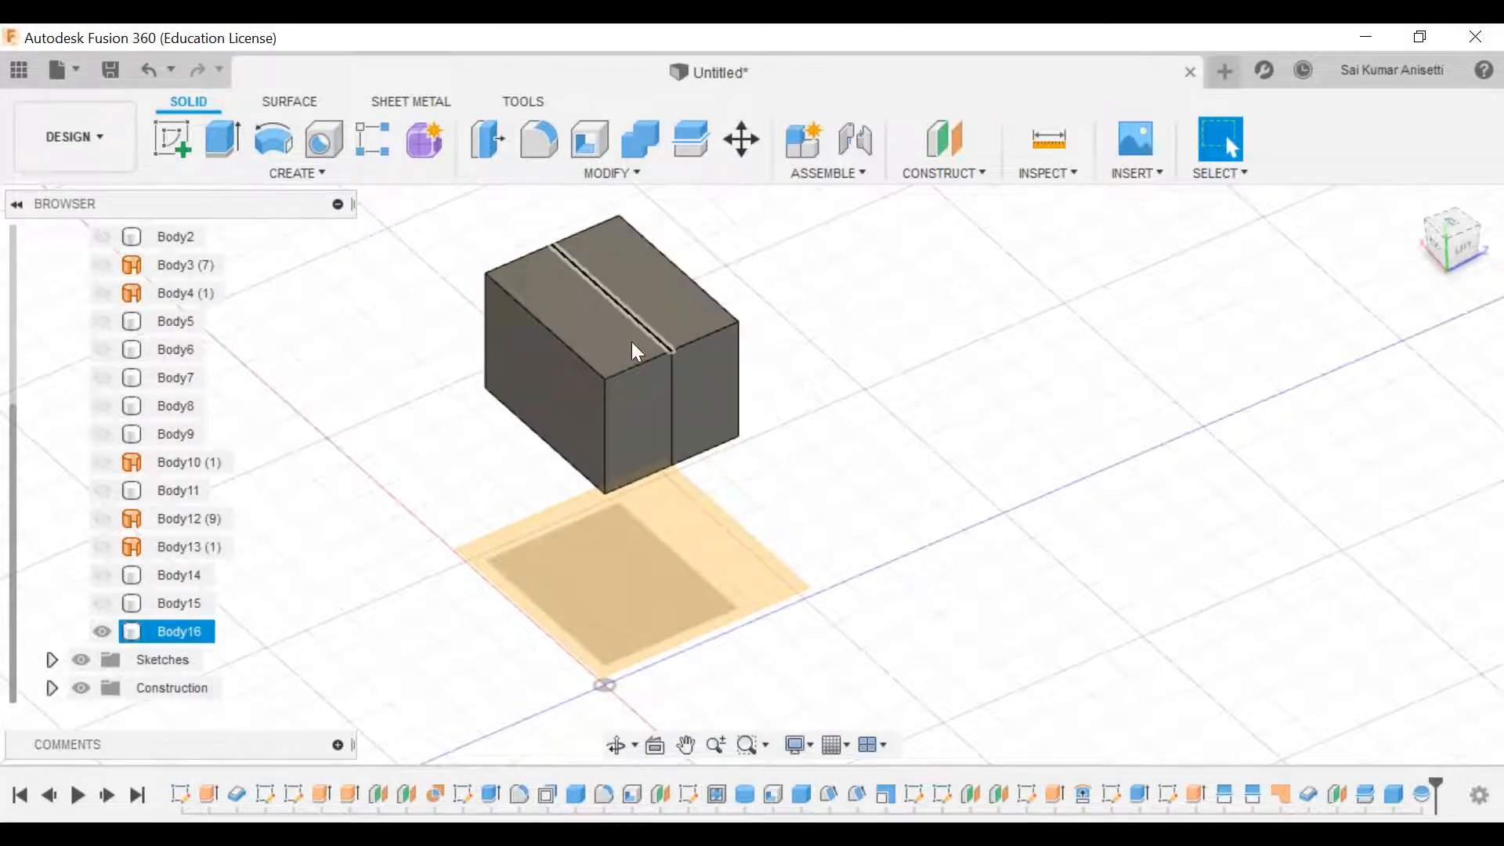
scroll(672, 356, up, 2)
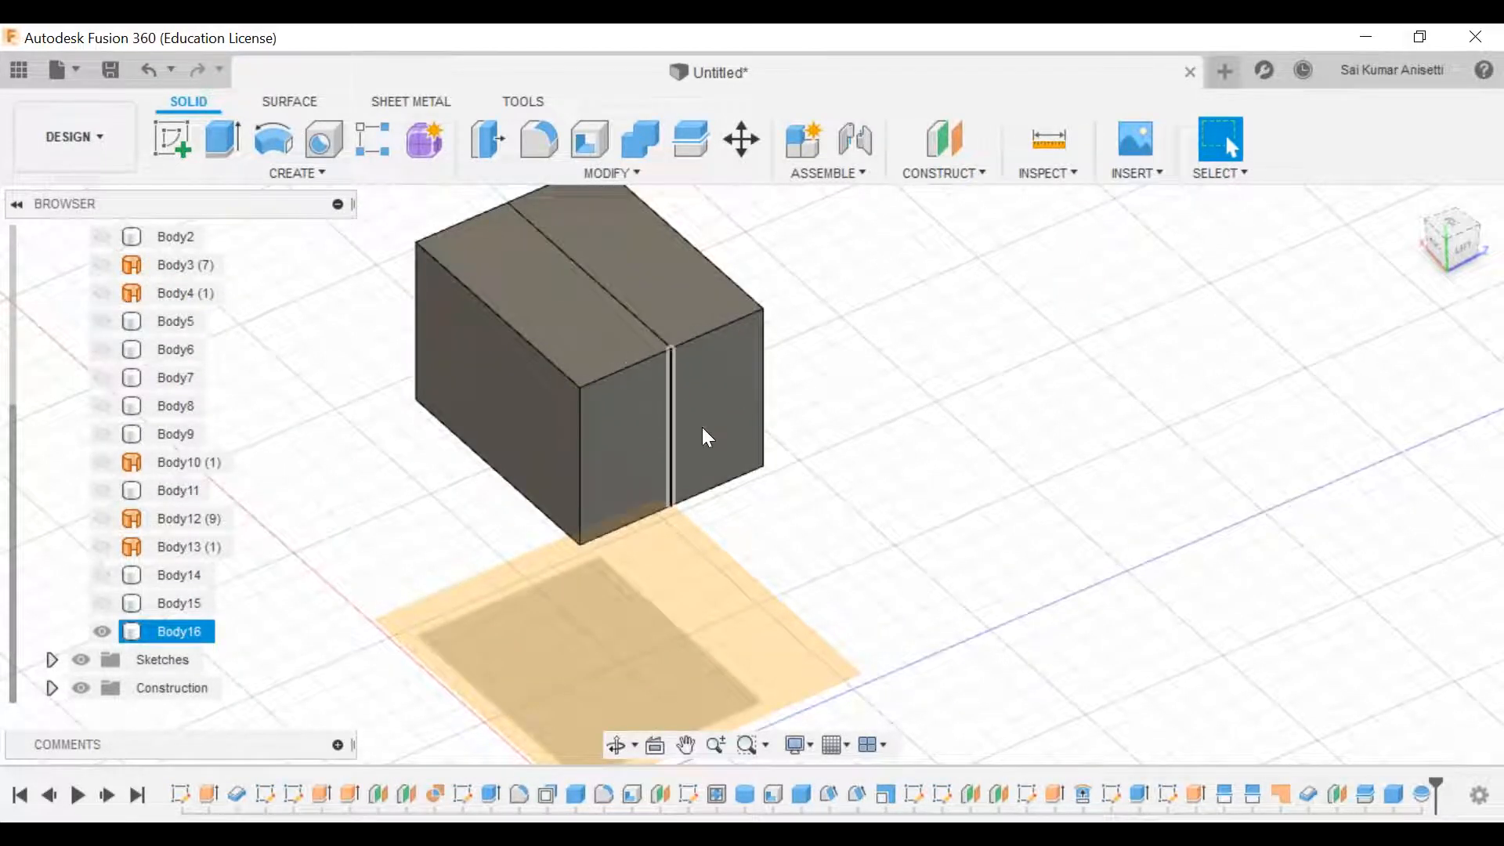
shift+middle_drag(724, 369, 752, 318)
click(638, 174)
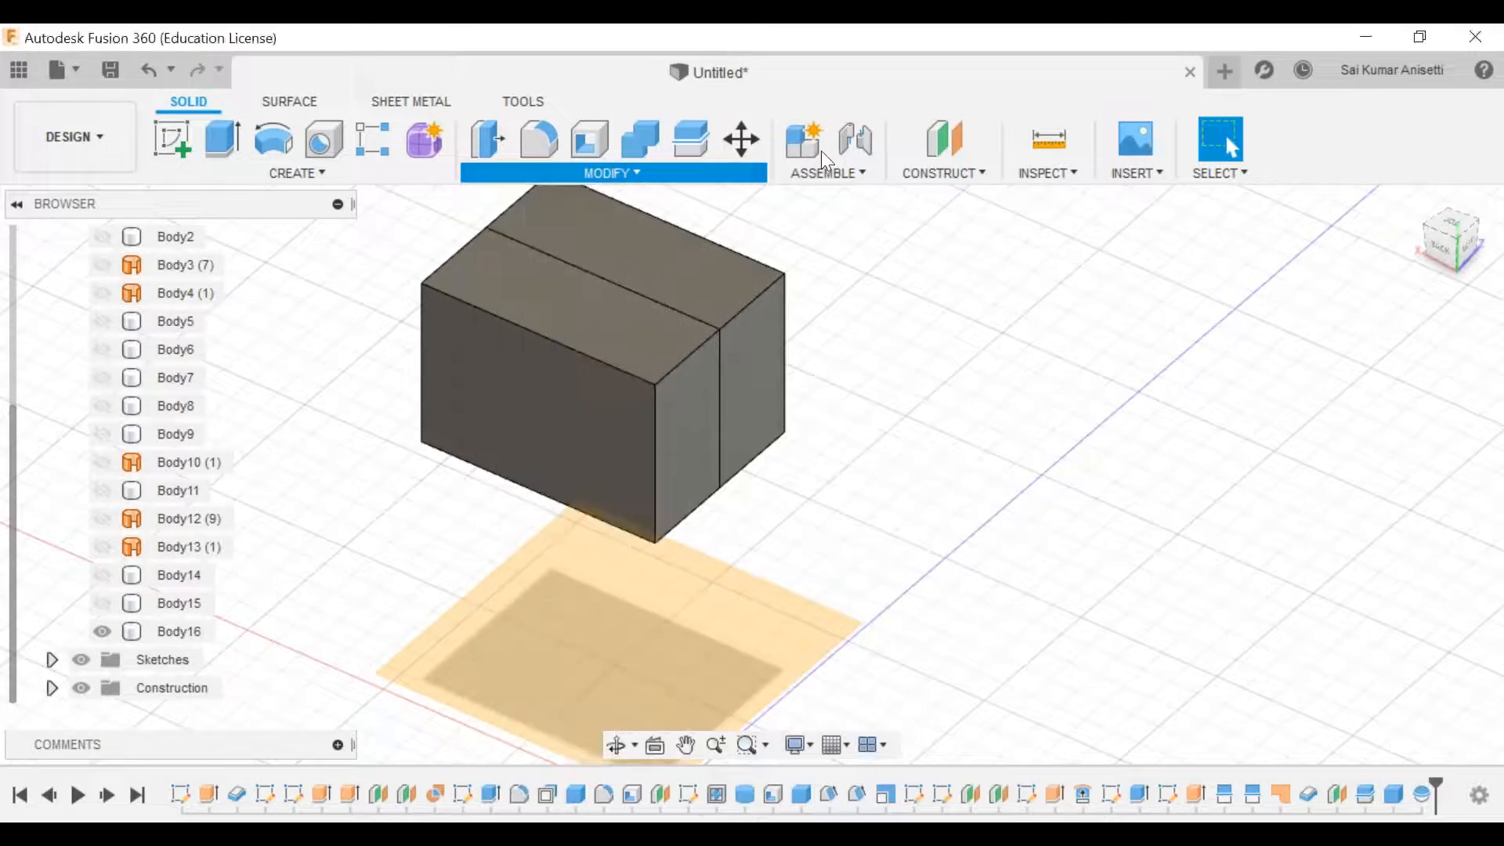
click(823, 173)
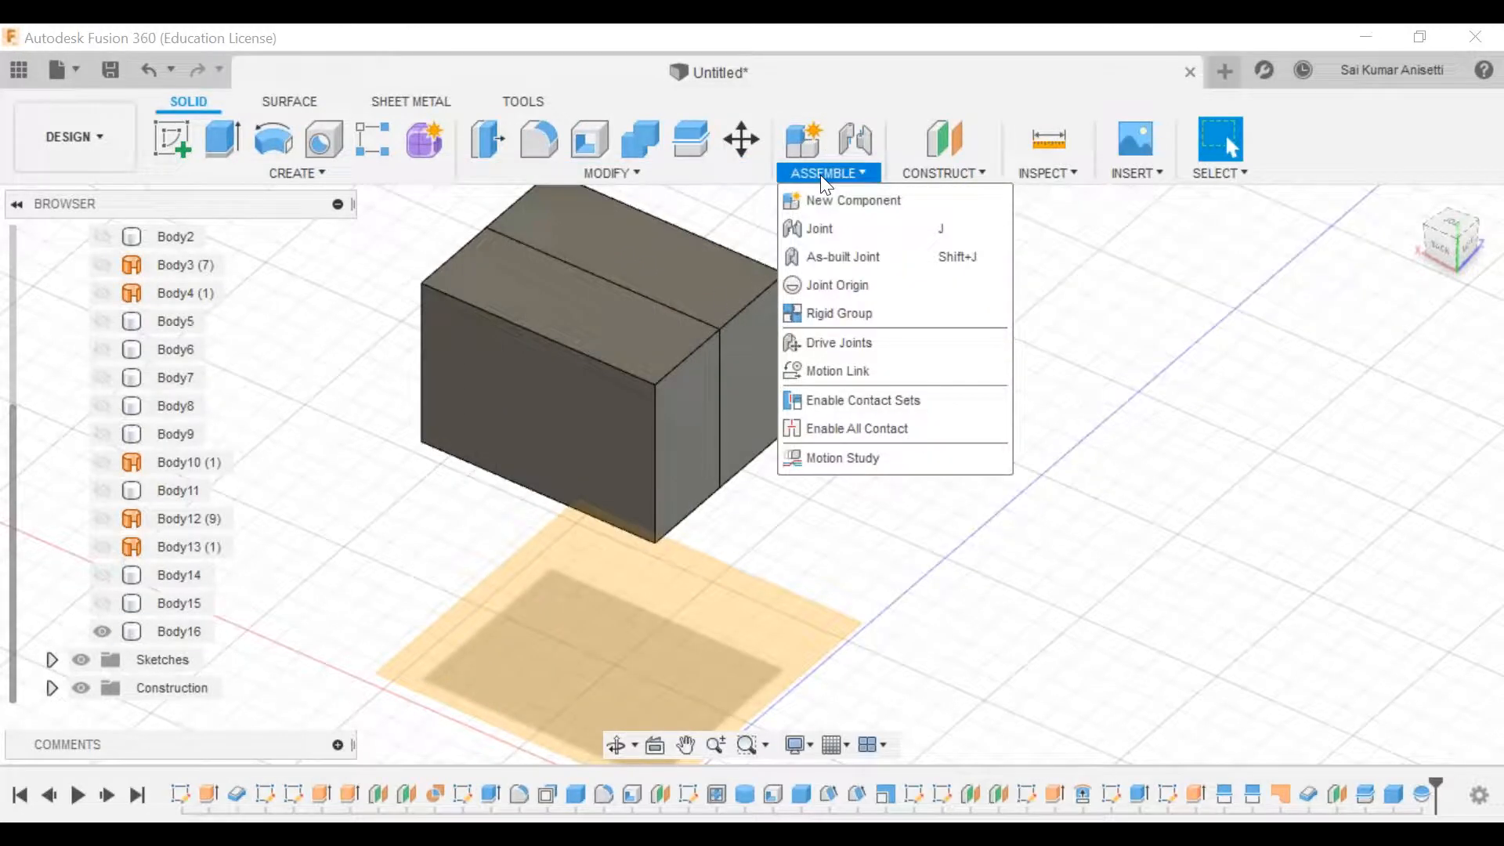
click(754, 181)
click(754, 181)
click(754, 181)
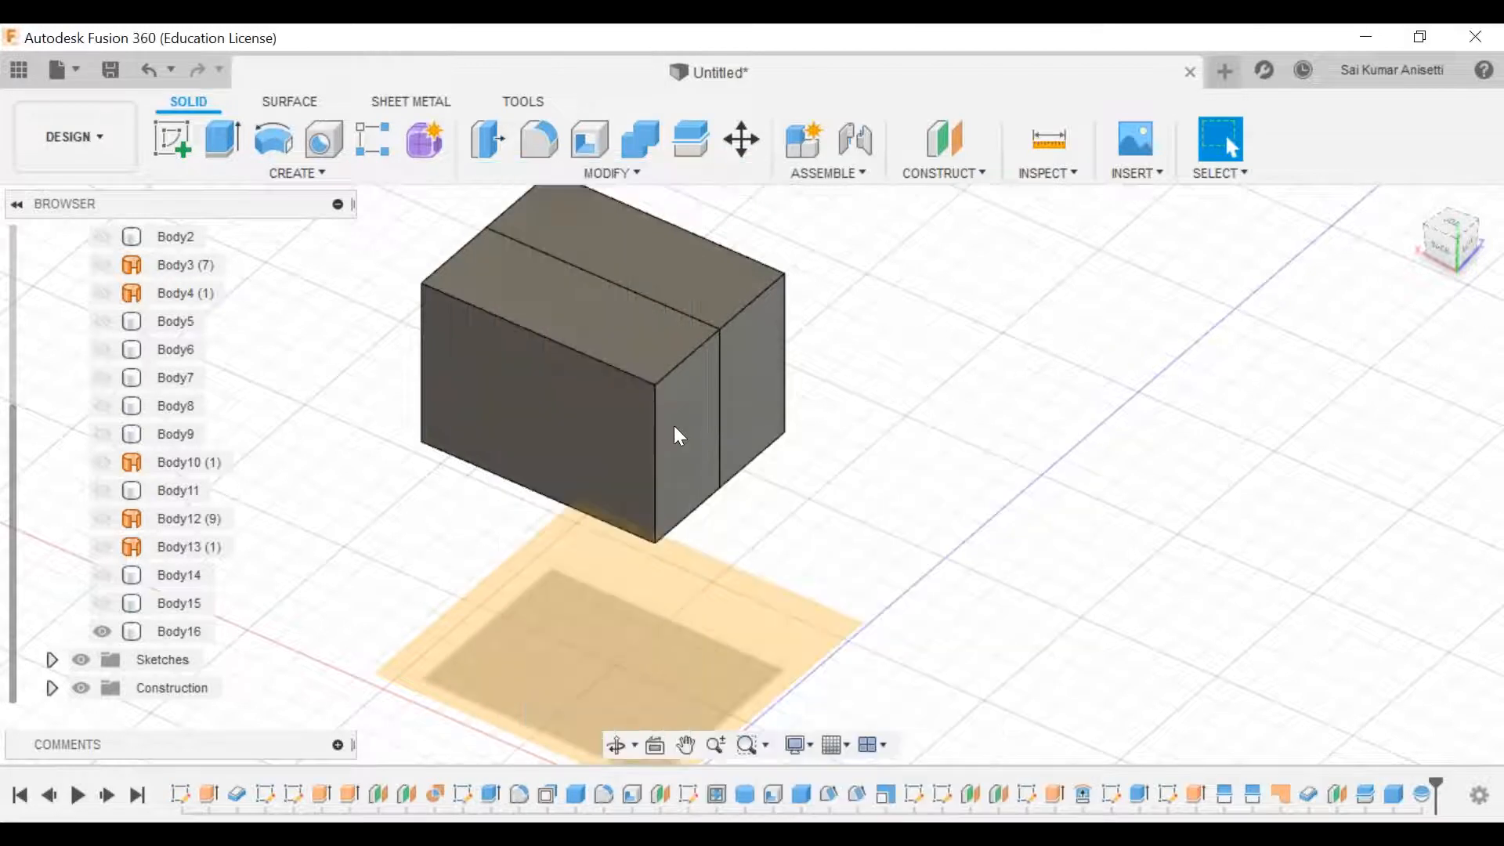
Step: Move the whole split box body freely by about 10.6 mm in X, 2.8 mm in Y and -5 mm in Z
click(670, 415)
click(651, 349)
key(m)
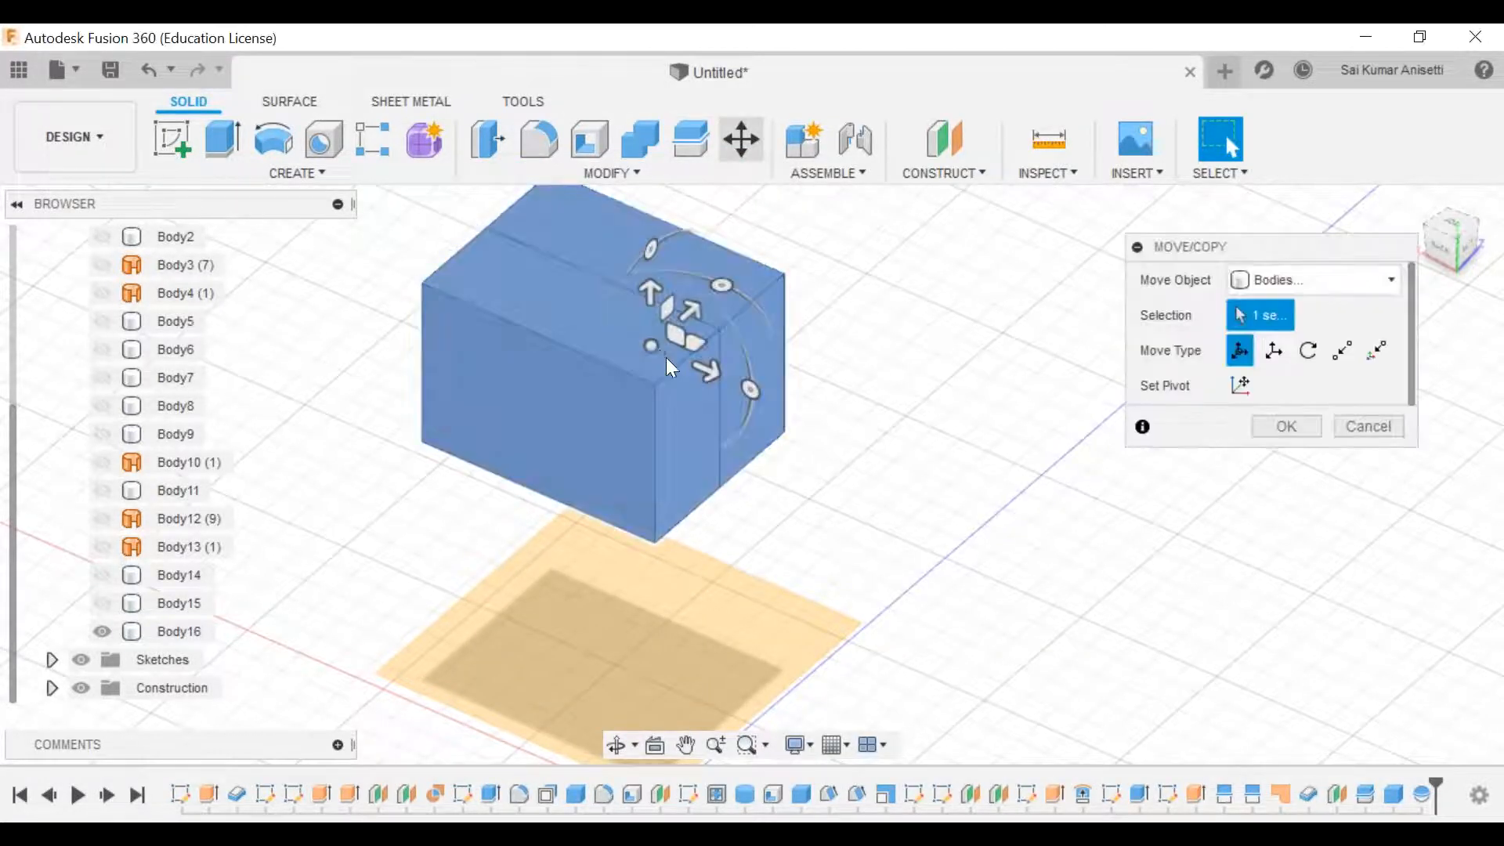
drag(651, 346, 718, 388)
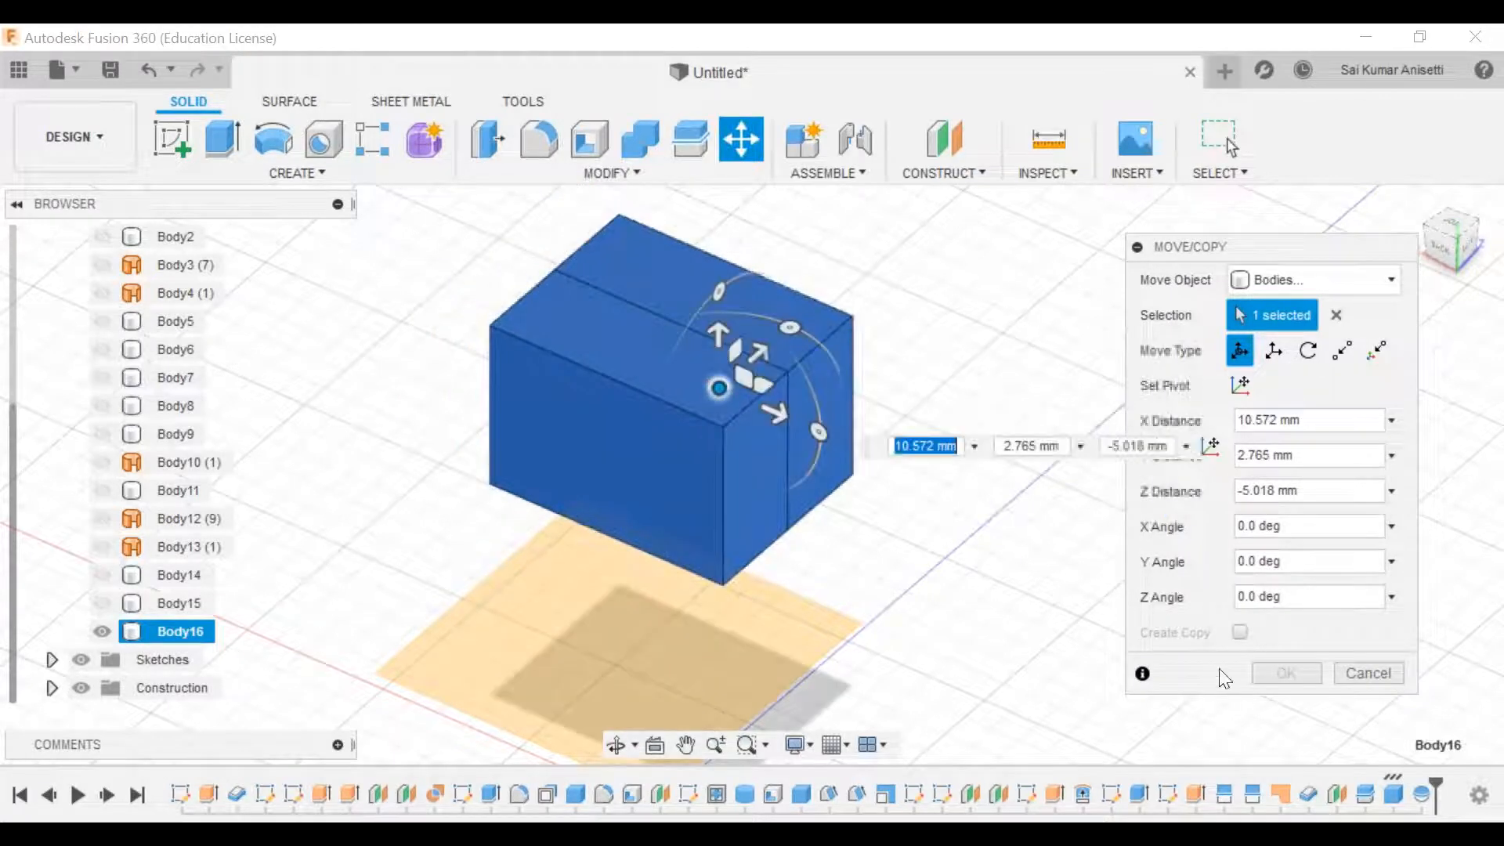
click(1277, 672)
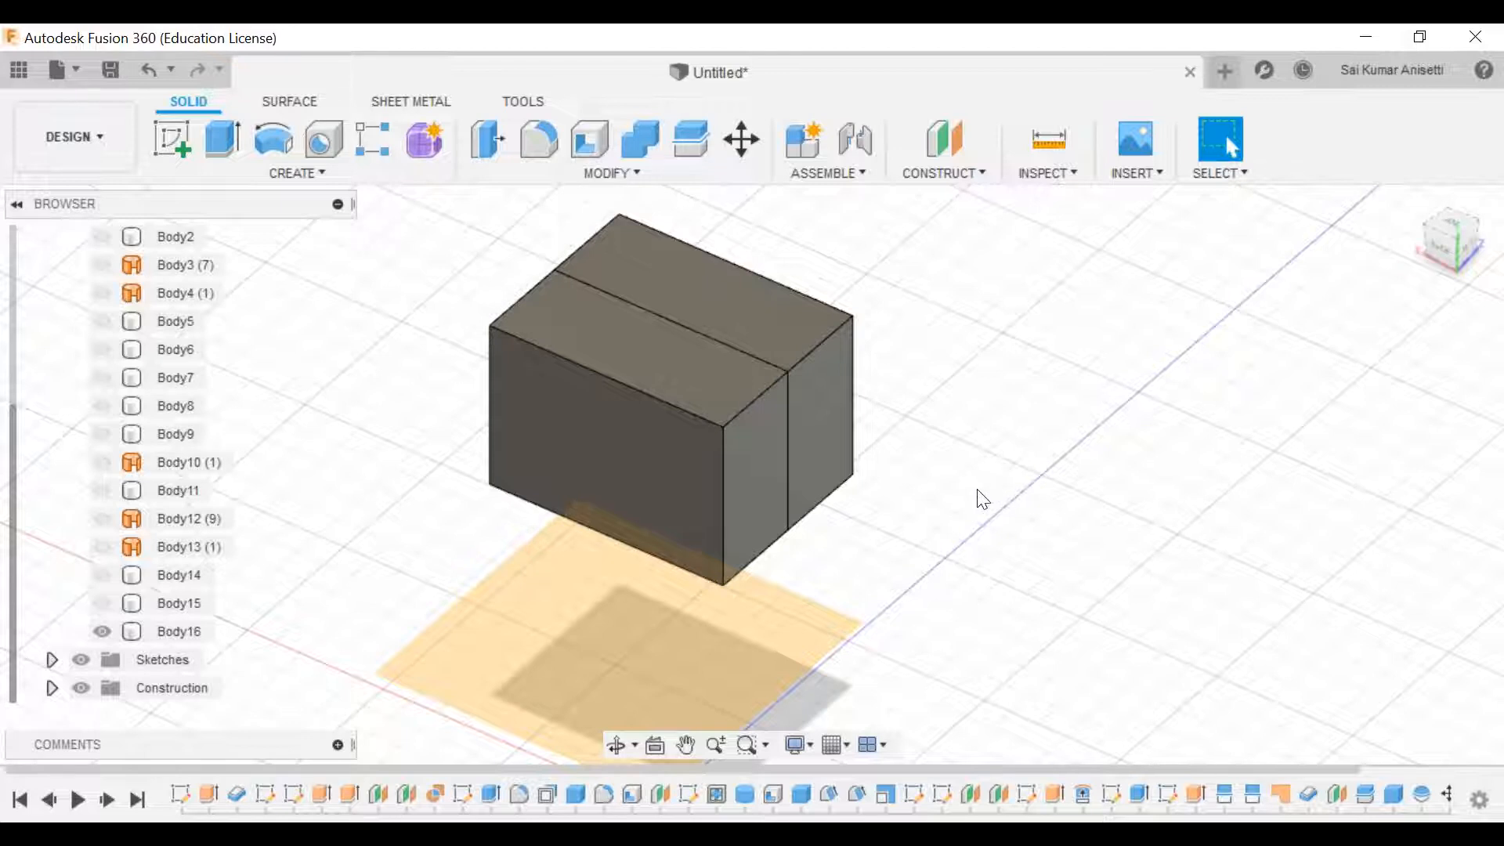
click(820, 444)
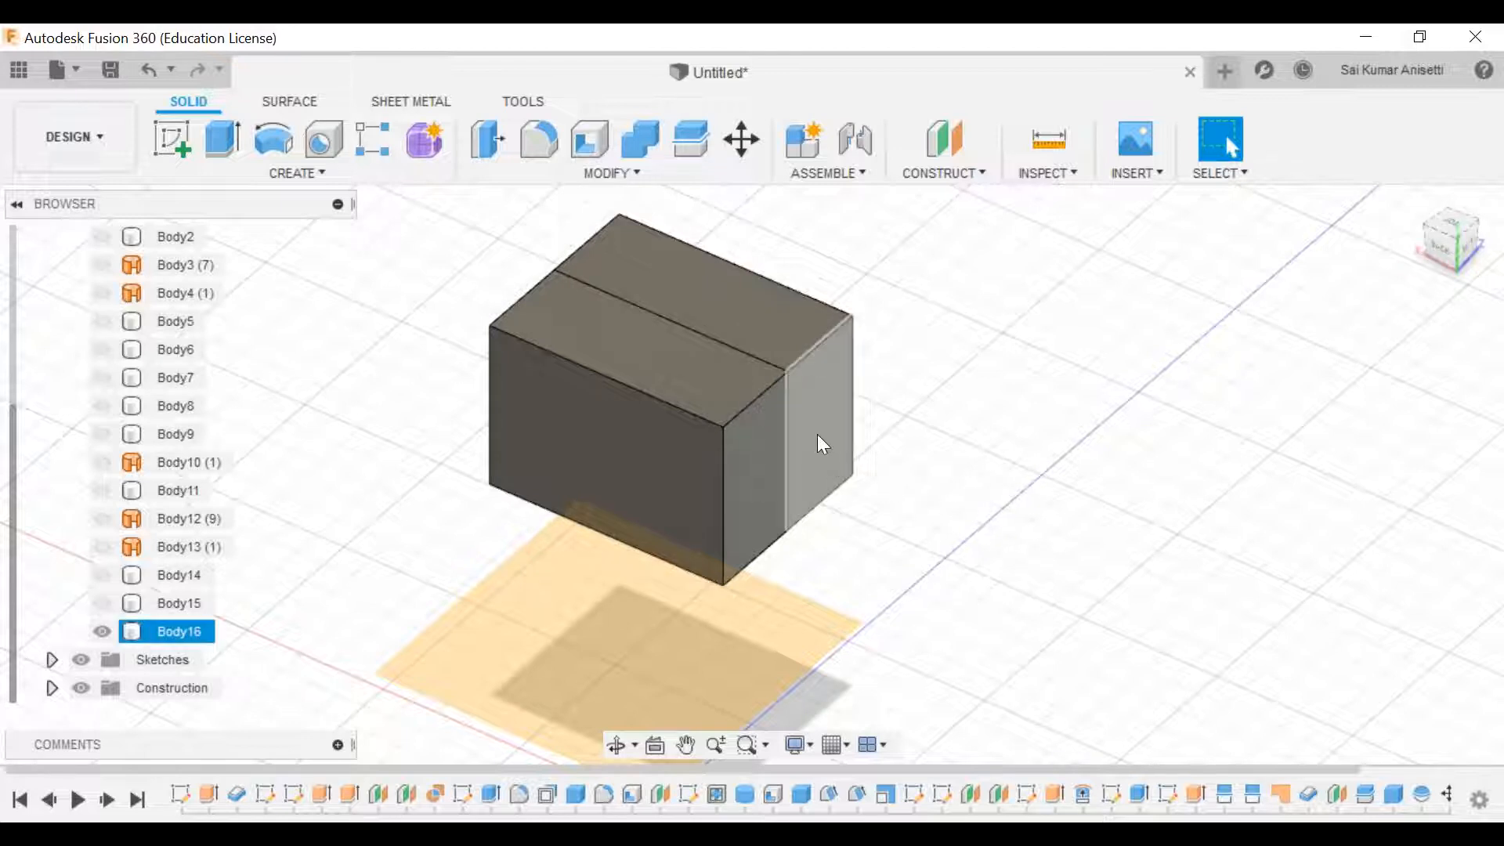
click(873, 492)
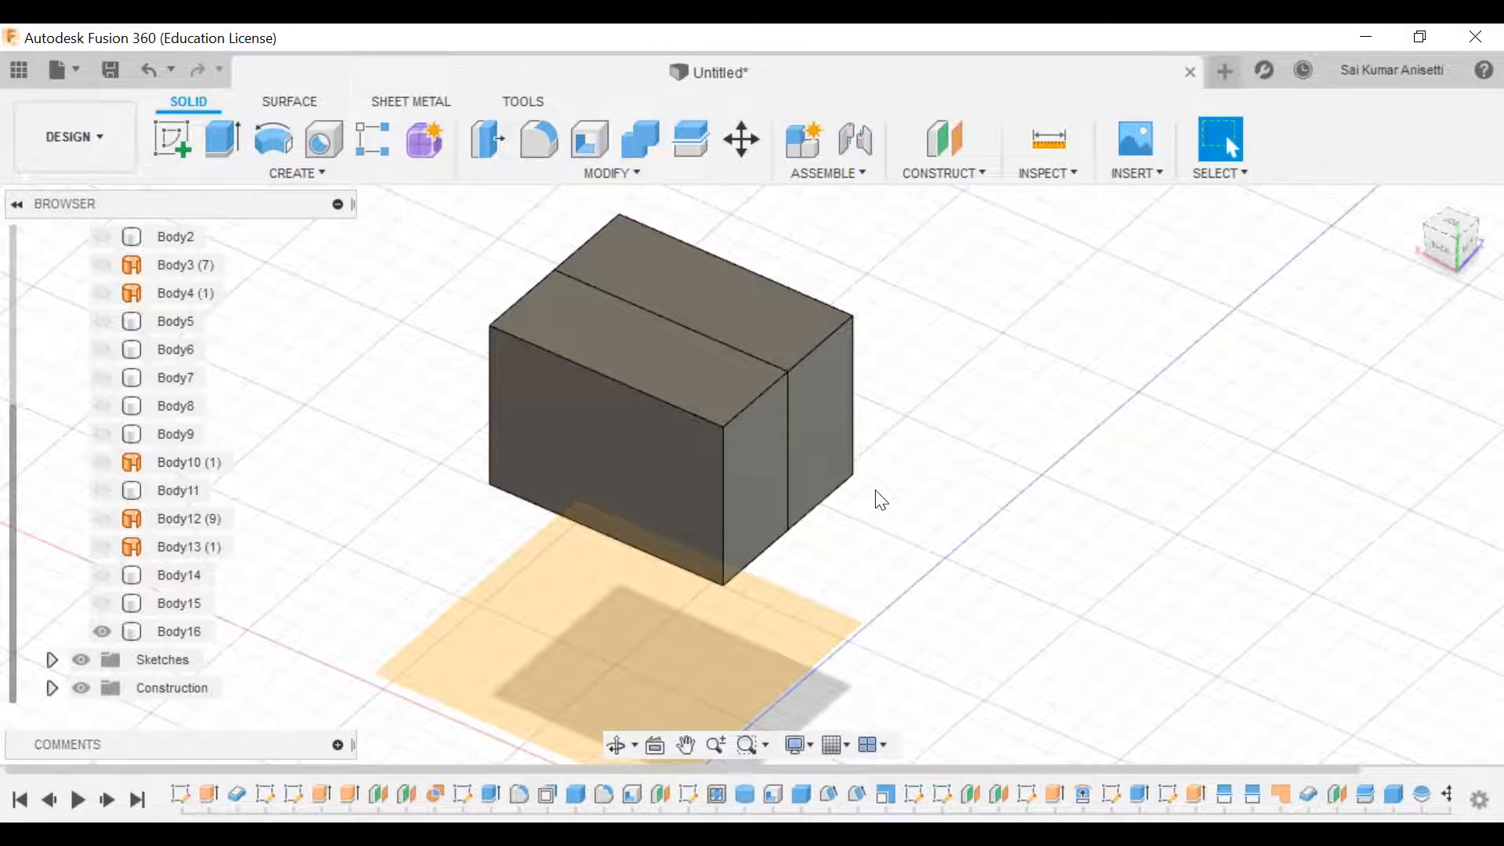
click(644, 304)
click(446, 406)
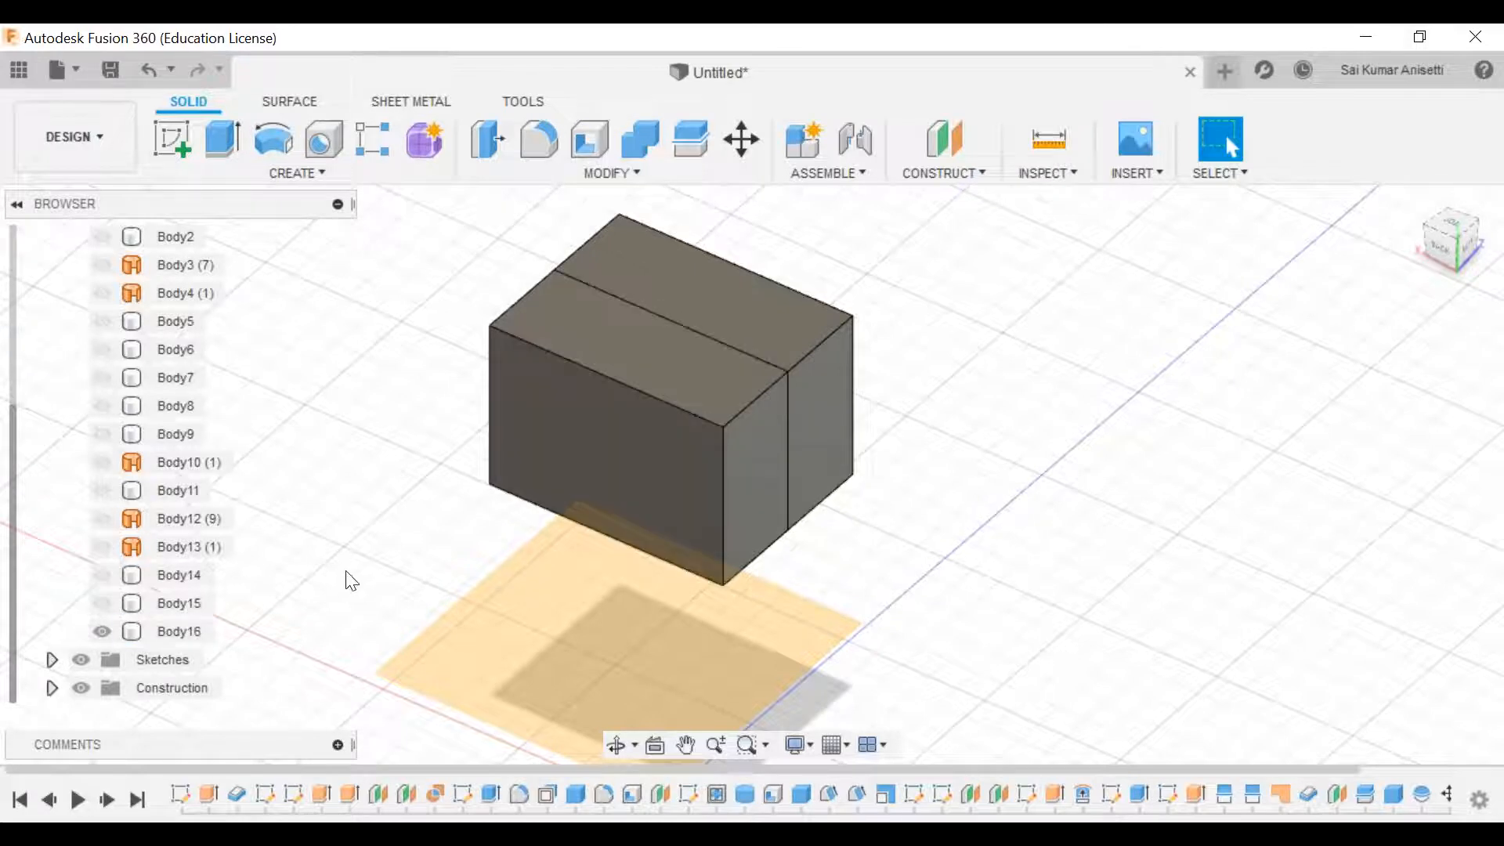
click(514, 330)
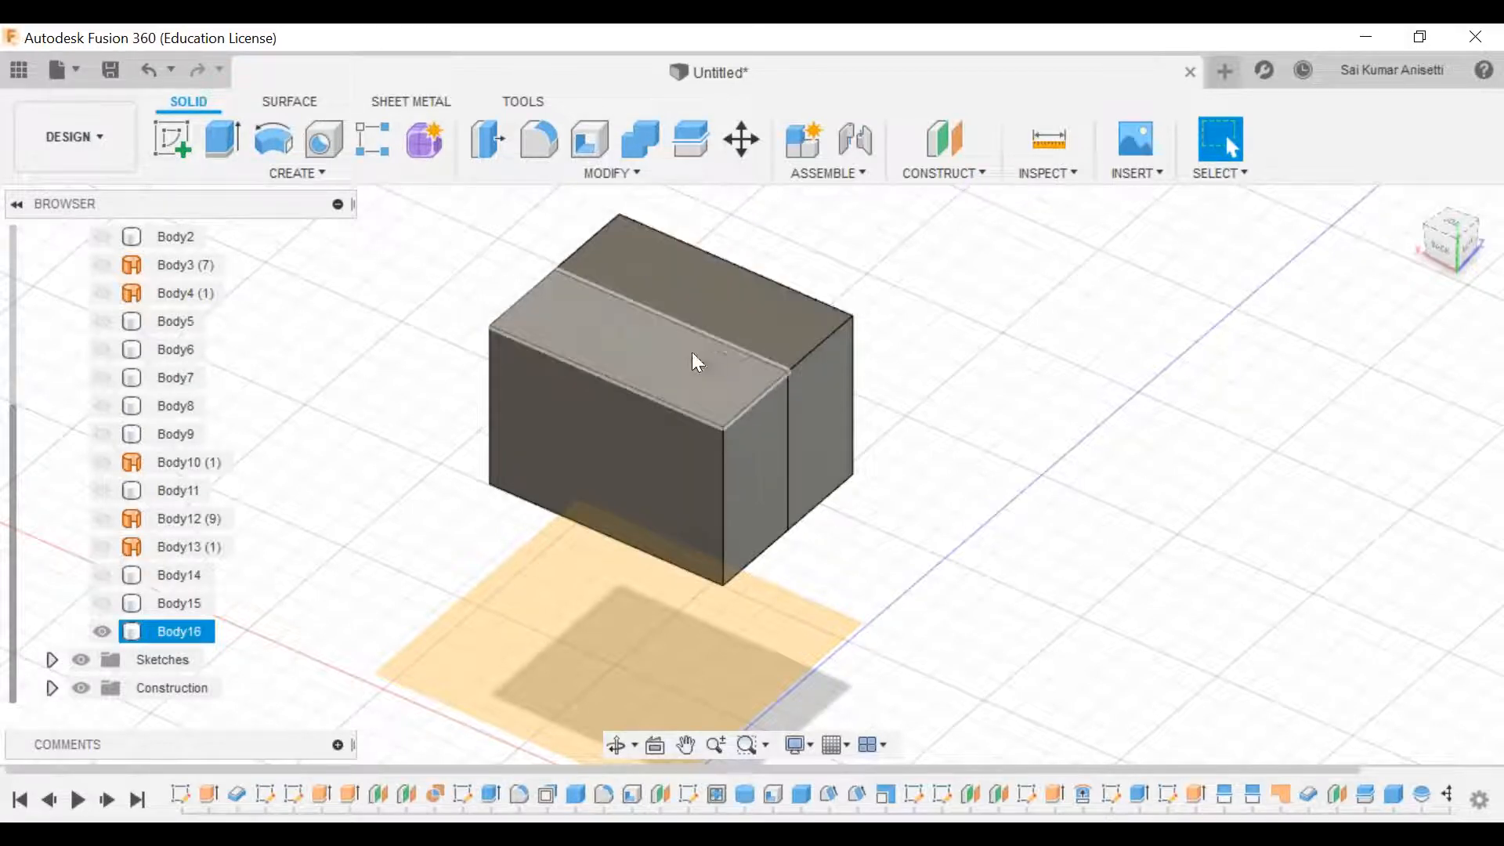
Step: Undo the box's move and its Silhouette Split
key(ctrl+z)
key(ctrl+z)
click(660, 167)
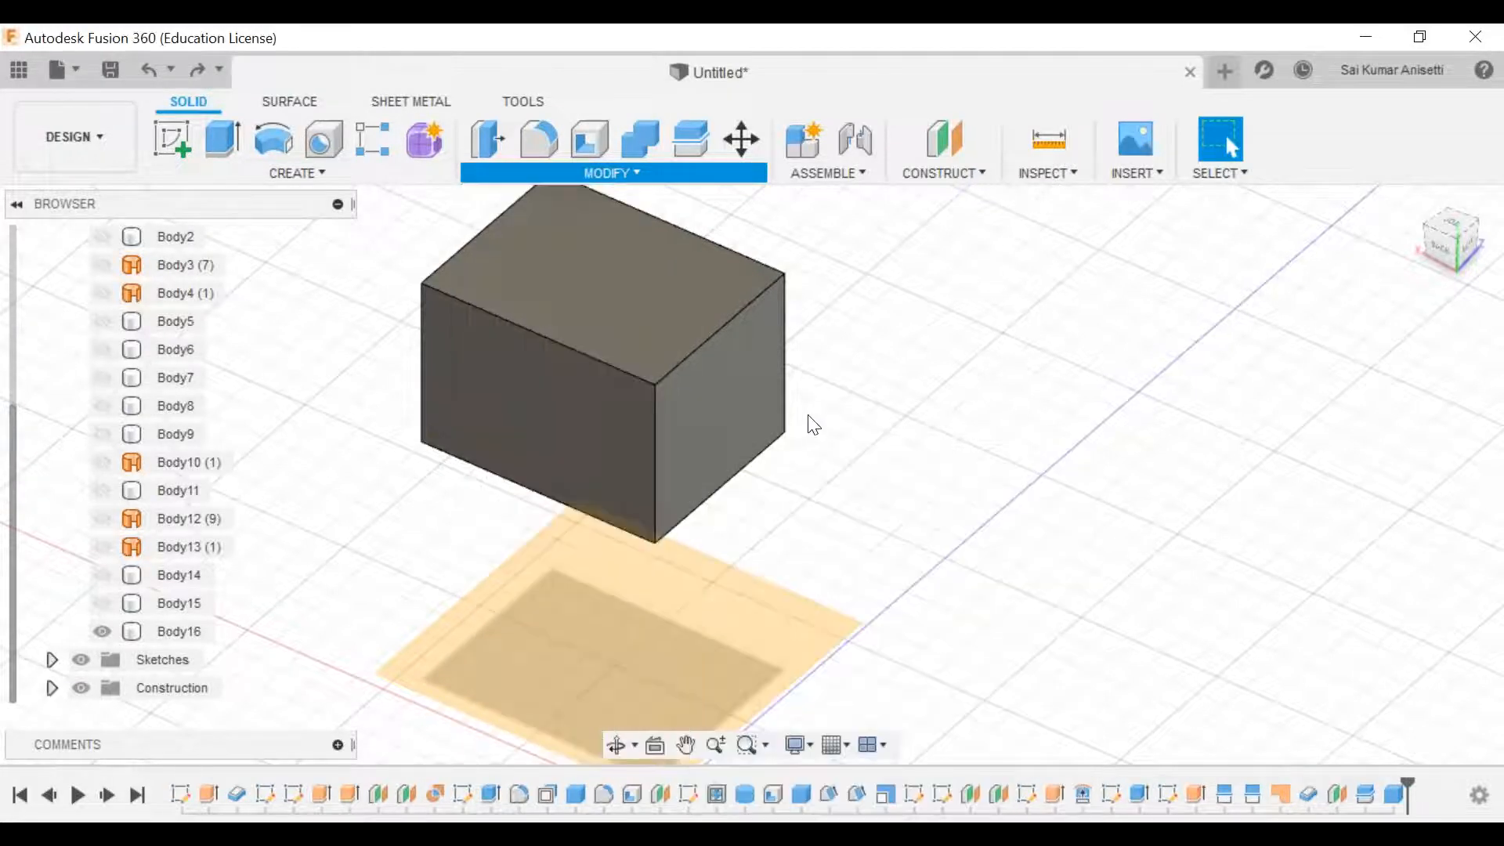
key(Escape)
click(666, 487)
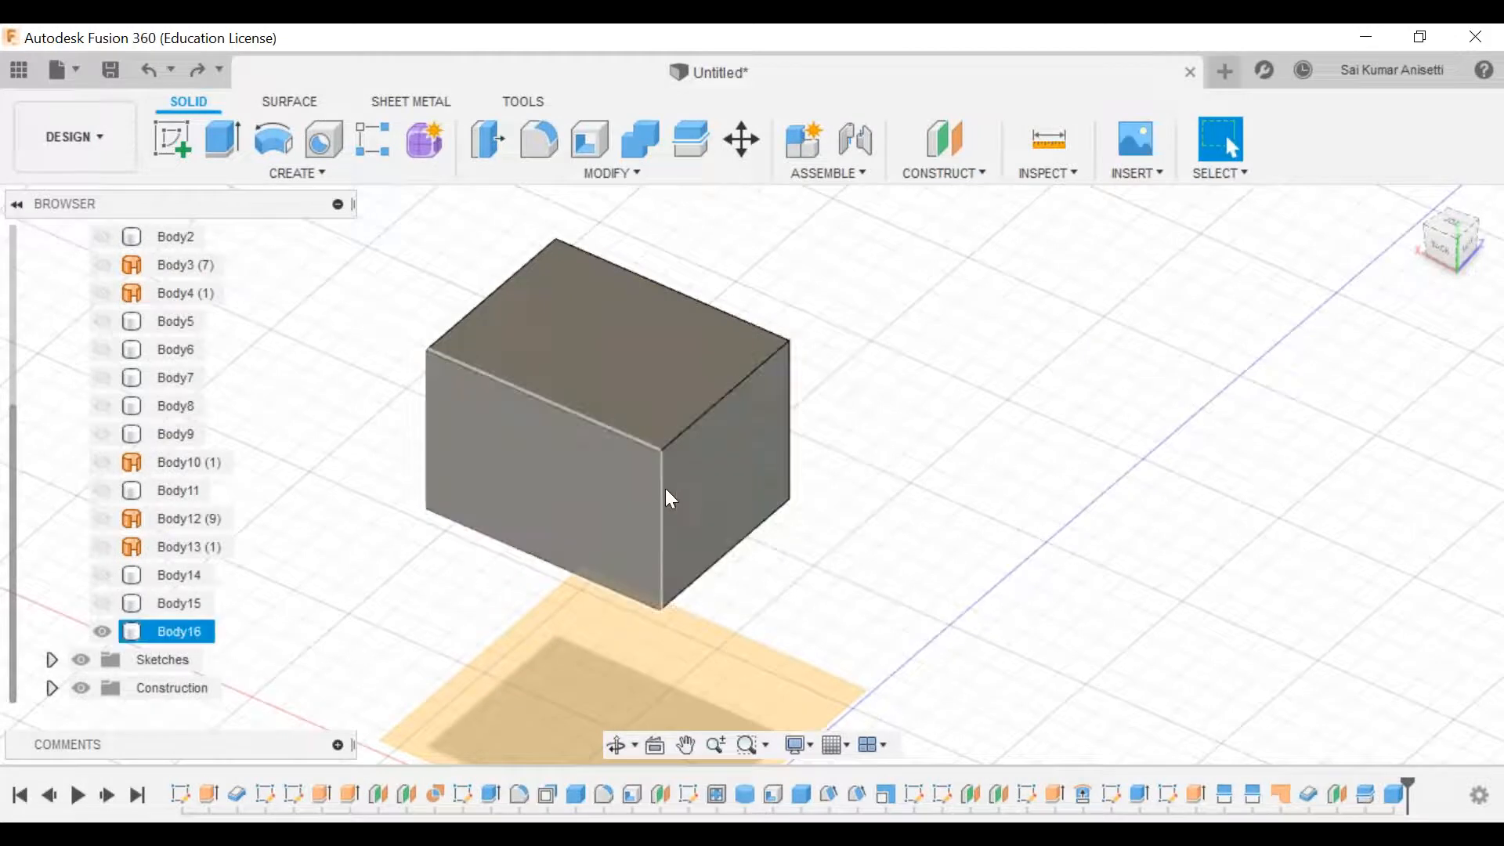
scroll(697, 510, down, 1)
scroll(697, 510, down, 1)
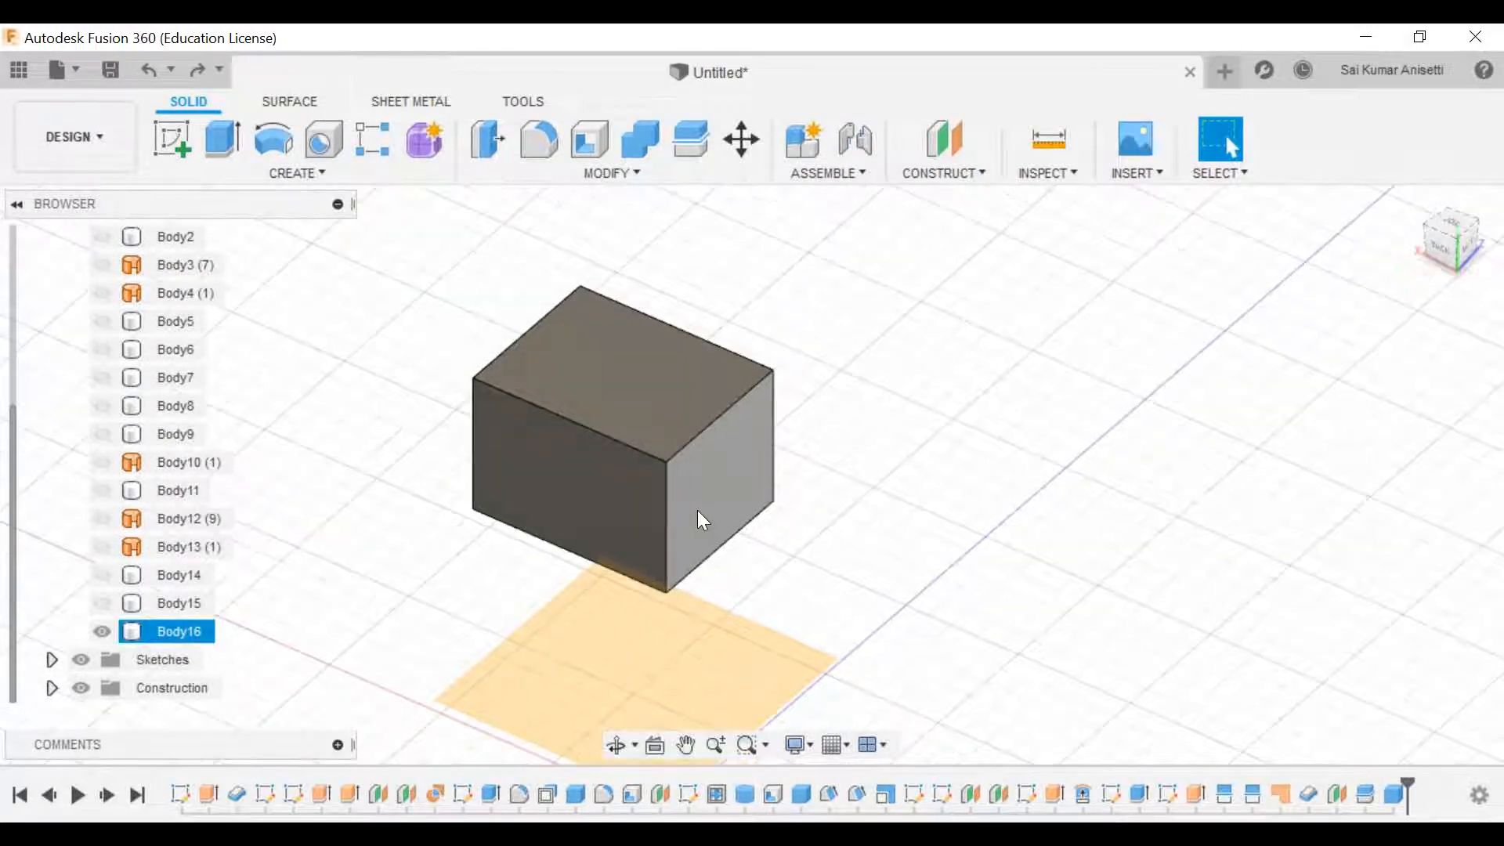
scroll(605, 497, down, 2)
click(356, 536)
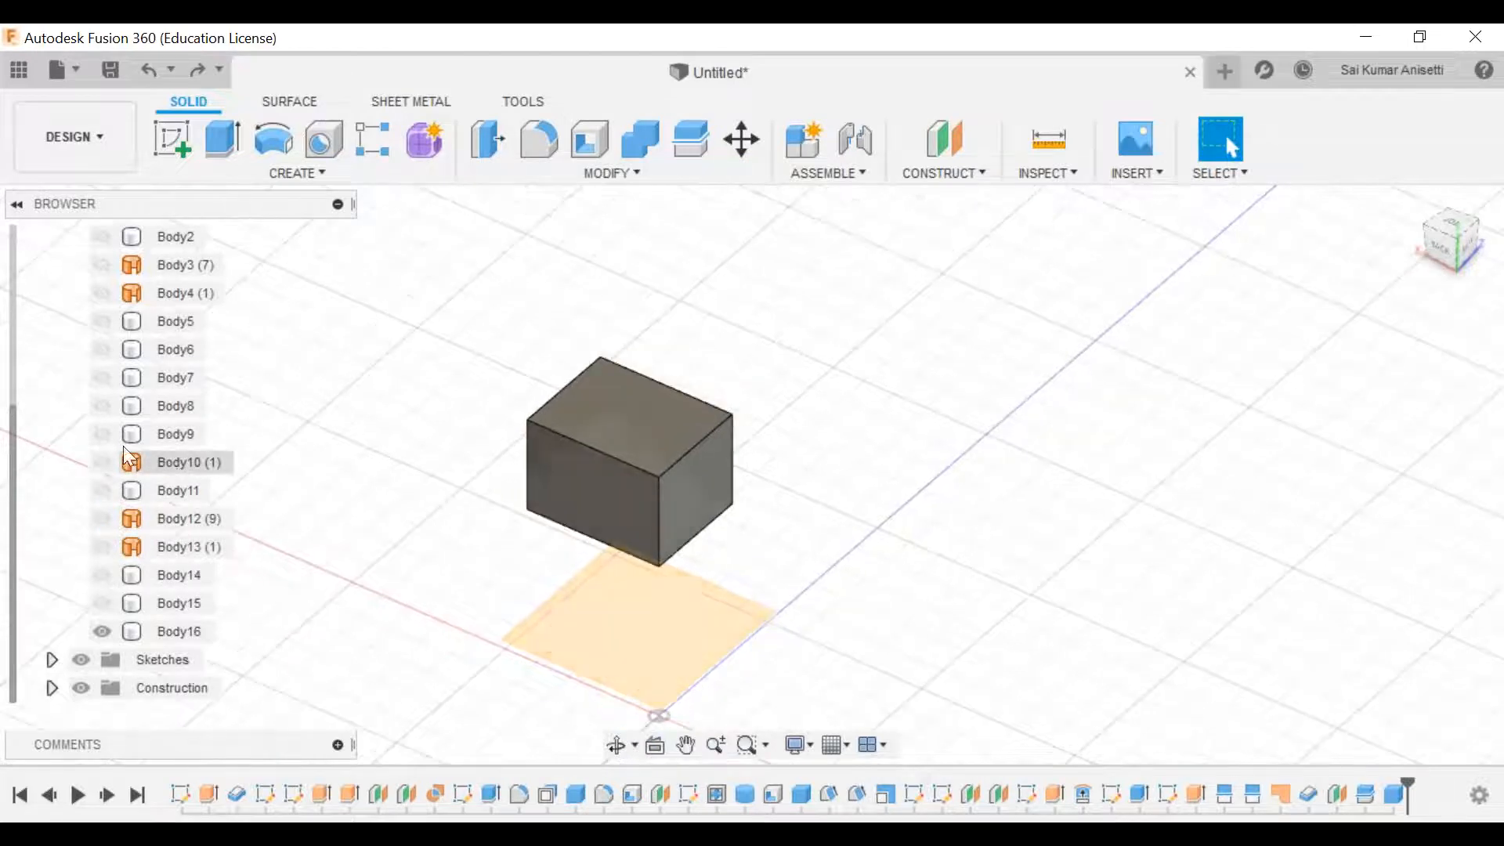
Step: Show the compartmented organizer Body7 and hide the box Body16 to review the organizer by itself
click(103, 435)
click(103, 436)
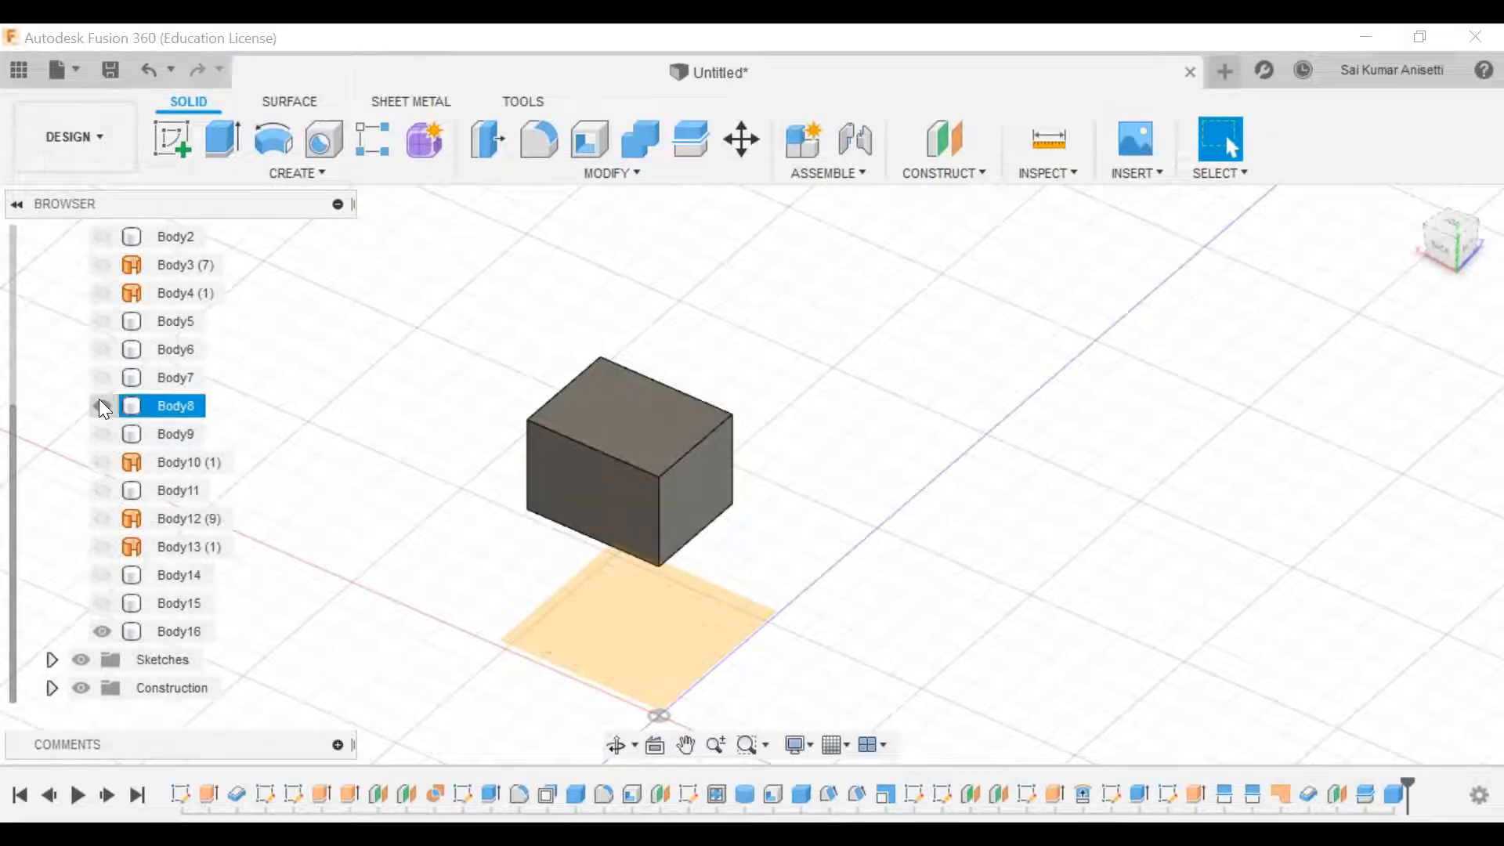
click(102, 379)
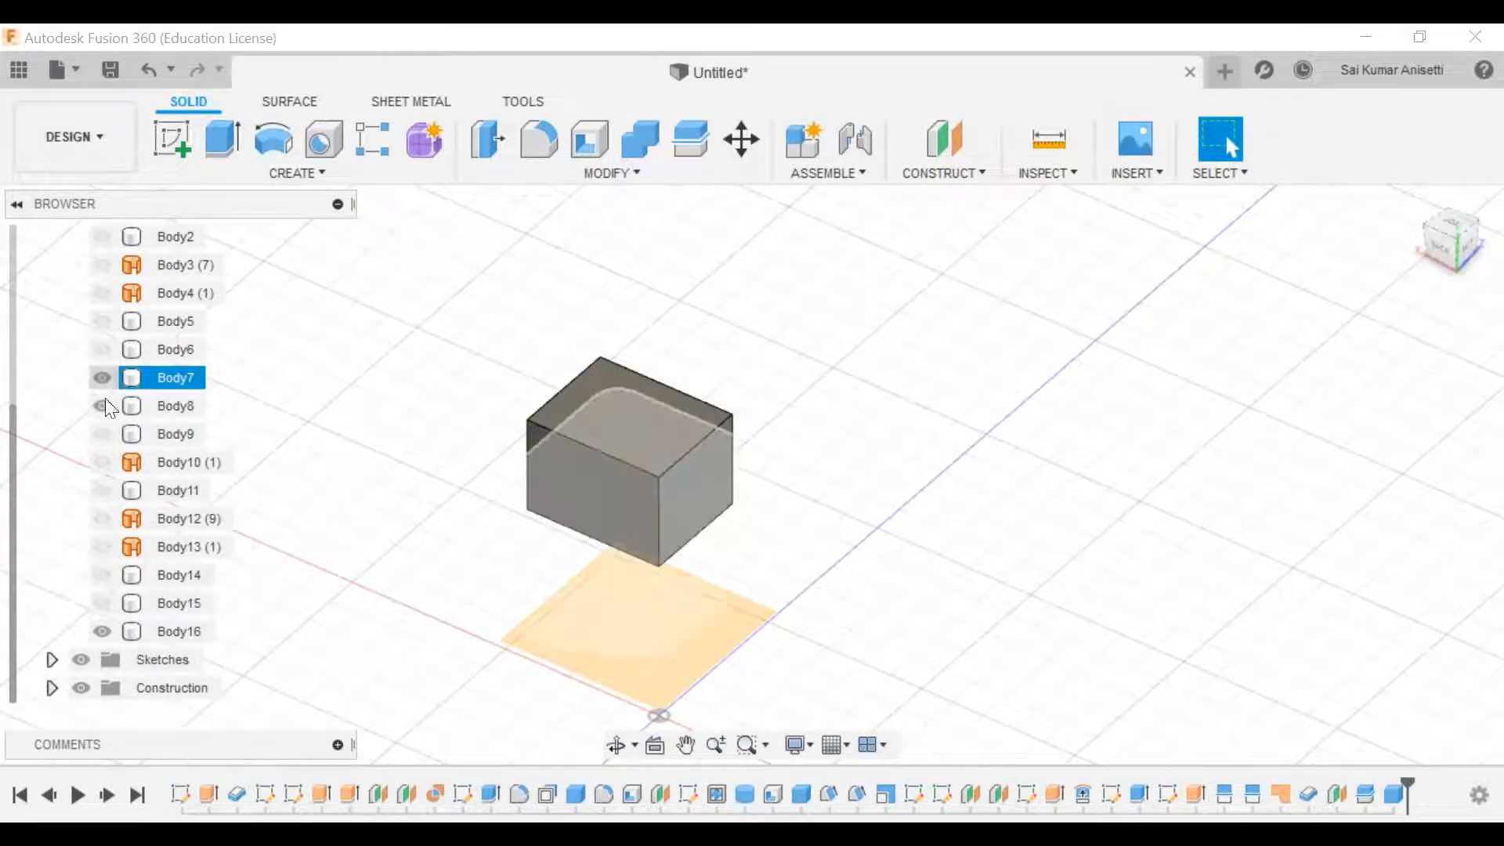
shift+middle_drag(742, 560, 690, 321)
click(102, 633)
shift+middle_drag(651, 514, 616, 660)
shift+middle_drag(598, 475, 413, 599)
shift+middle_drag(702, 581, 515, 481)
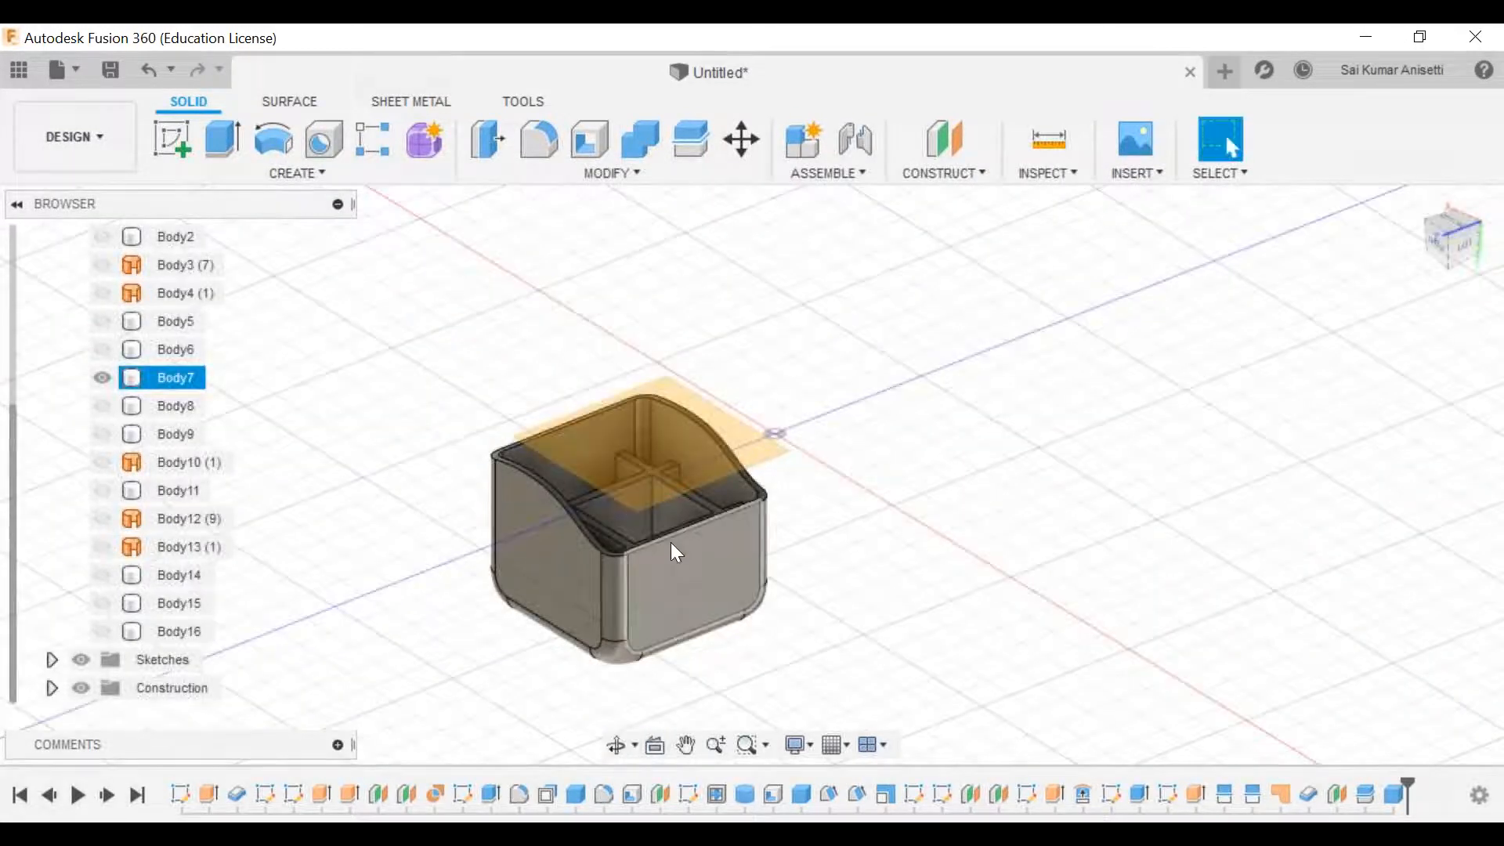
scroll(671, 542, up, 3)
click(533, 408)
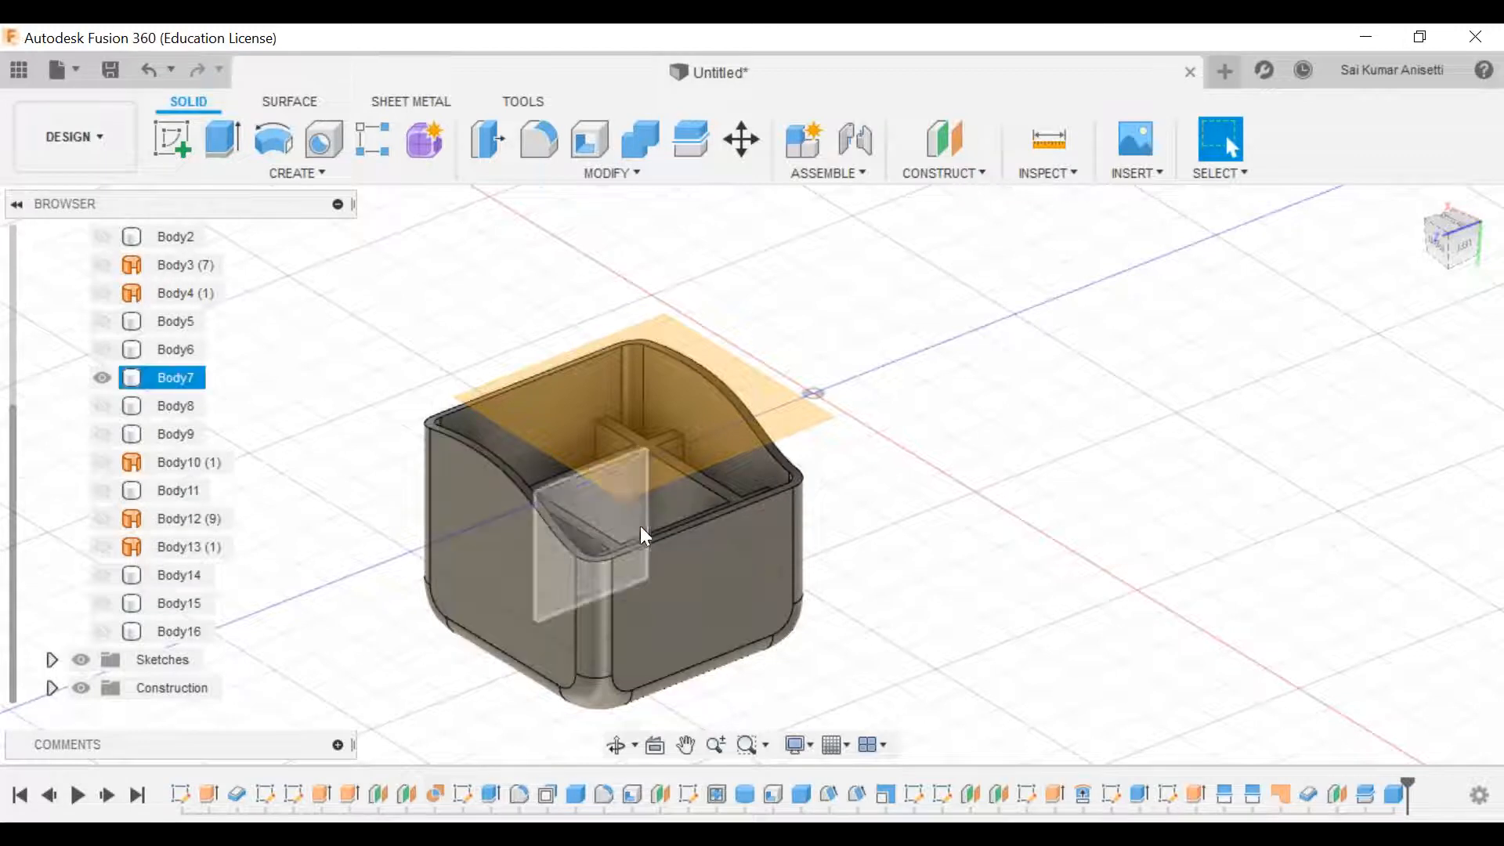
Step: Hide the organizer Body7 and show the wavy surface Body10 together with the solid Body15
click(104, 380)
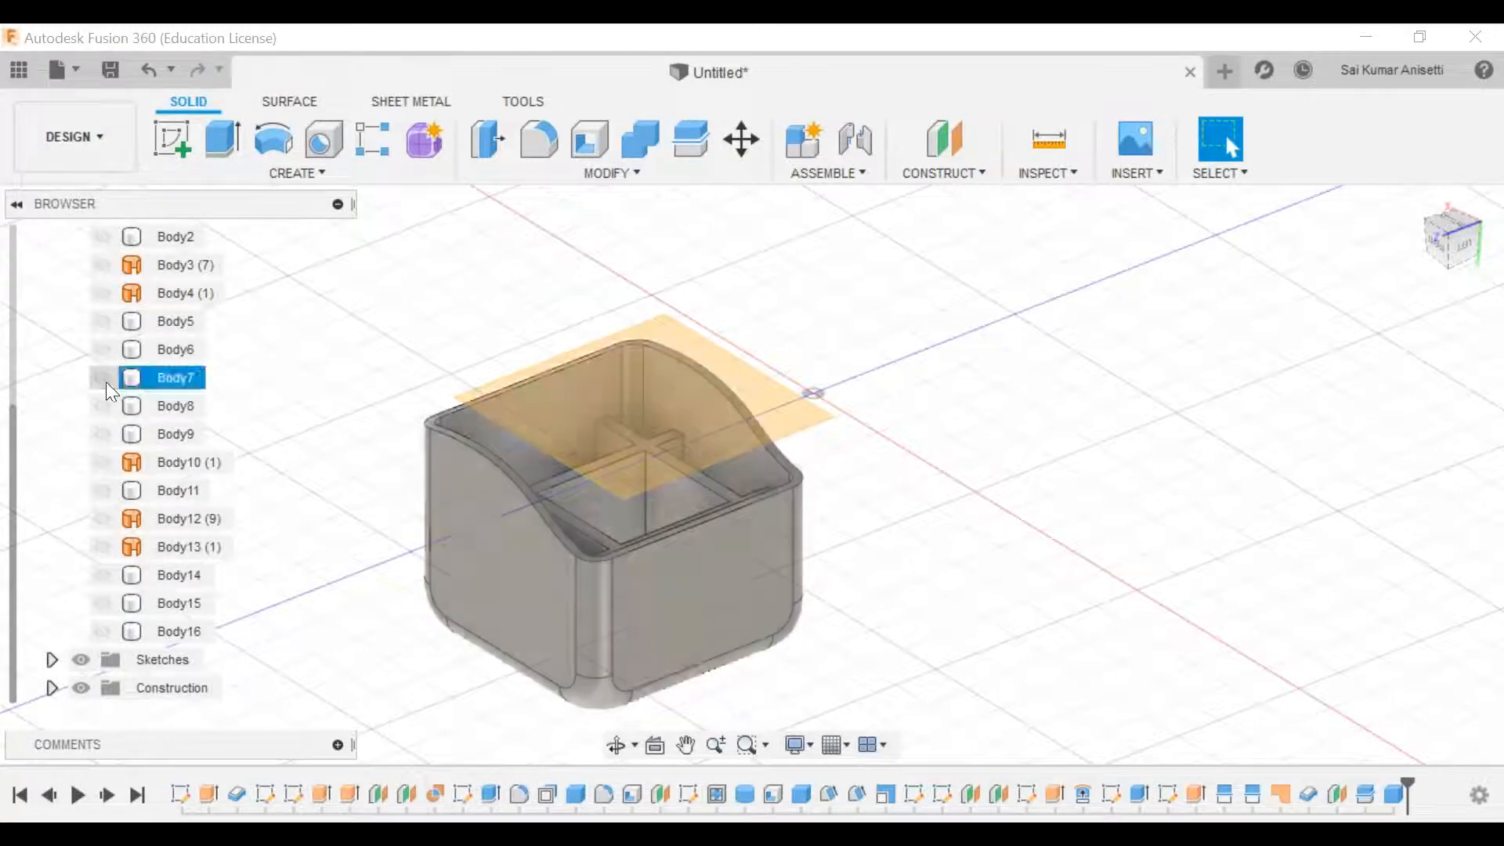
click(105, 295)
click(105, 295)
click(102, 462)
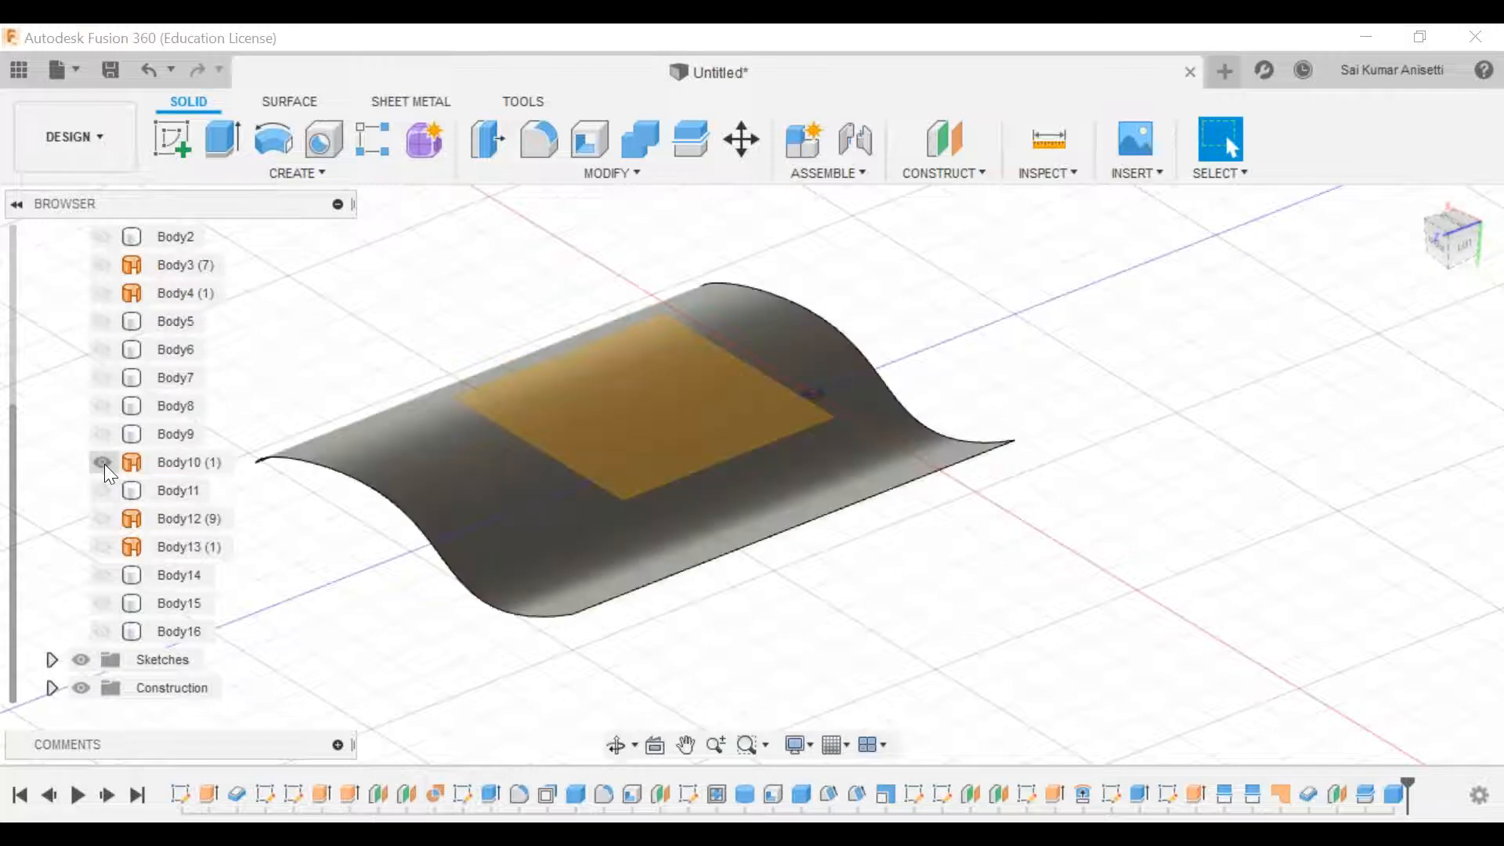
click(105, 632)
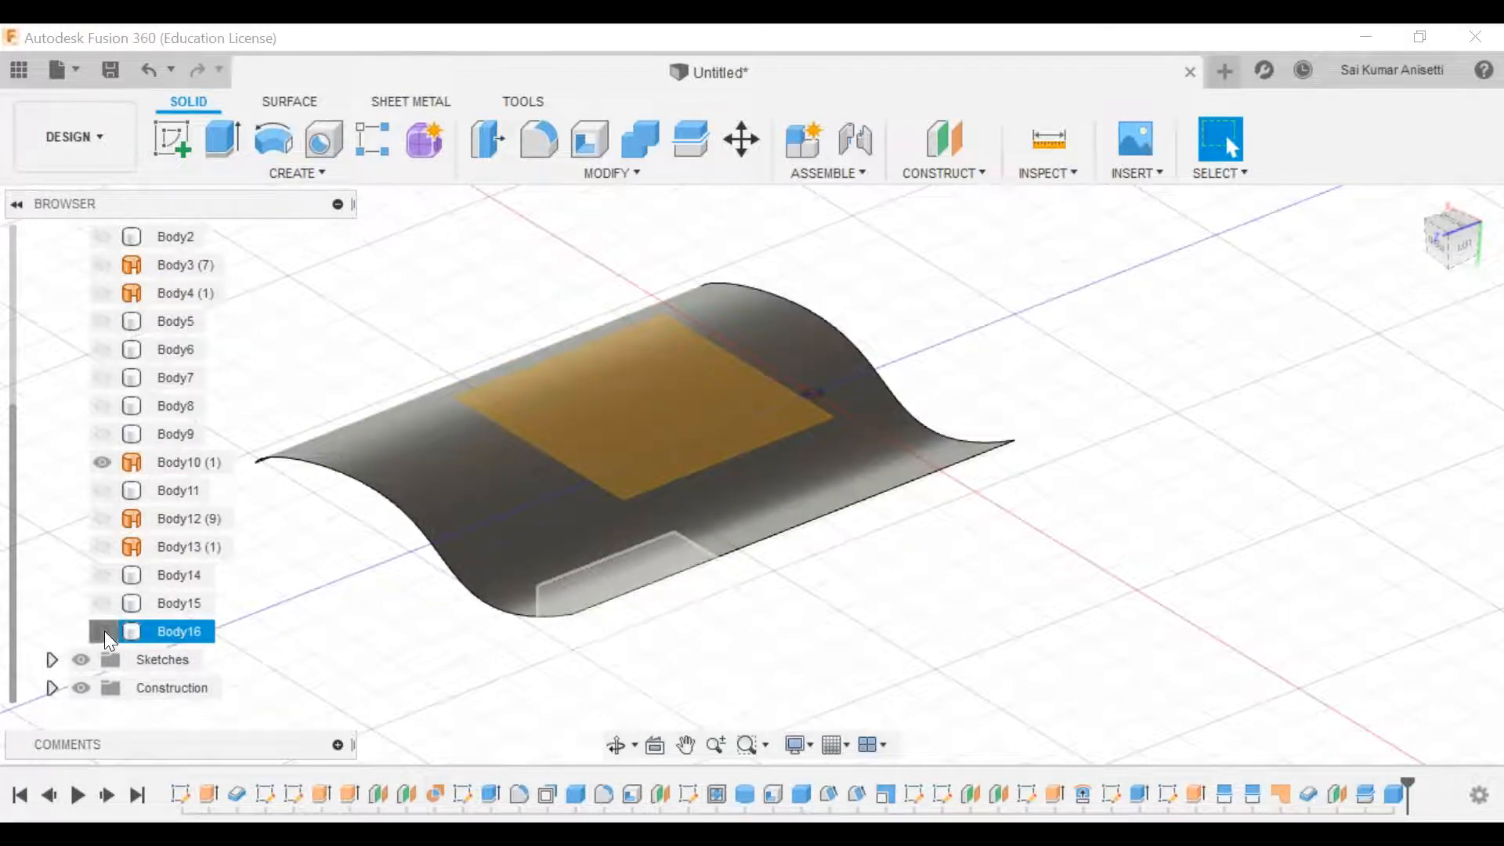
click(105, 632)
click(105, 631)
click(105, 603)
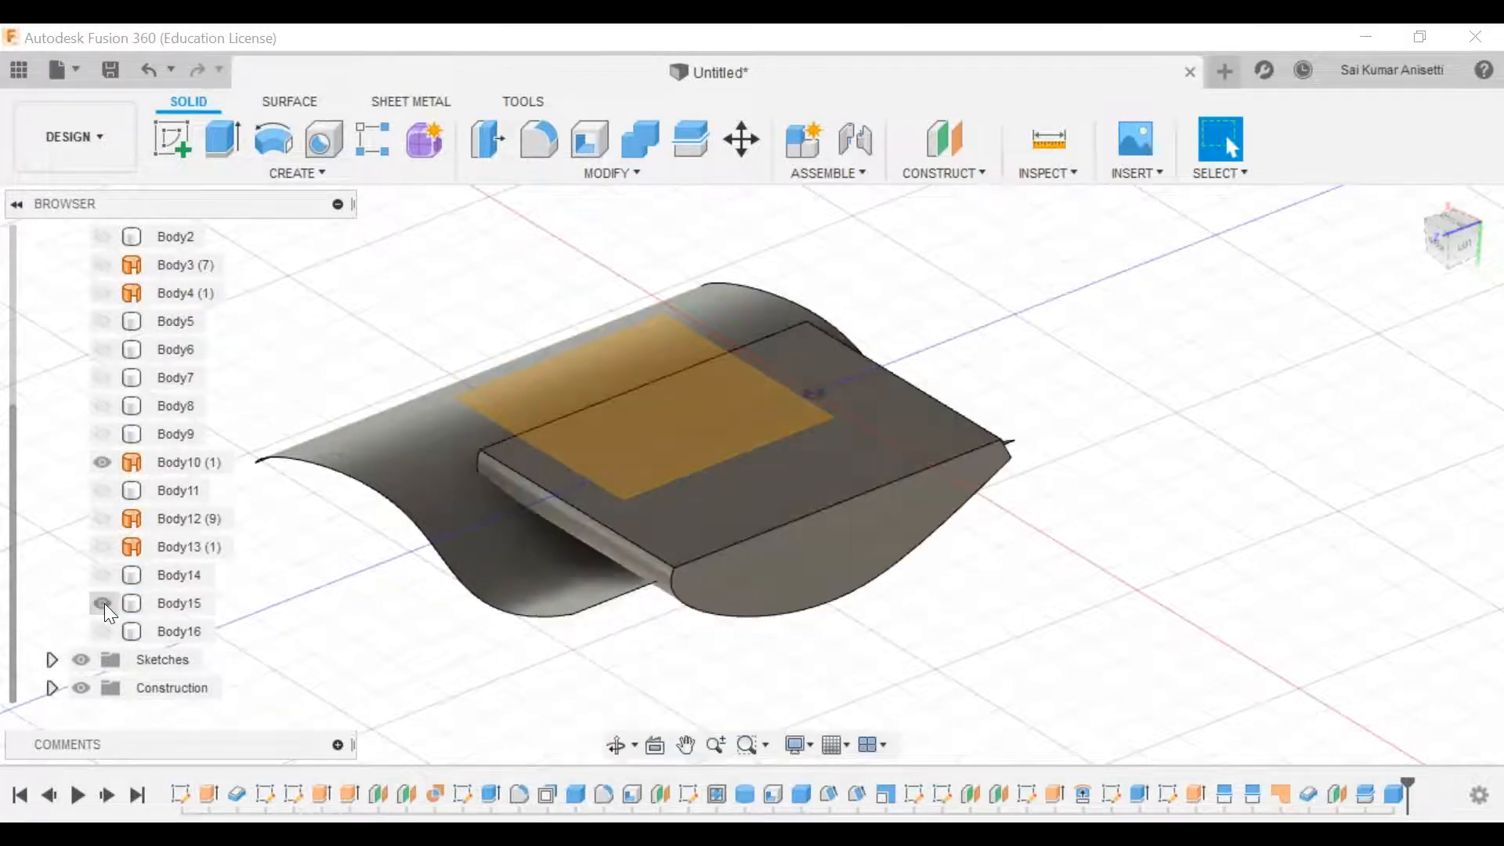
click(174, 604)
shift+middle_drag(810, 517, 846, 521)
click(485, 497)
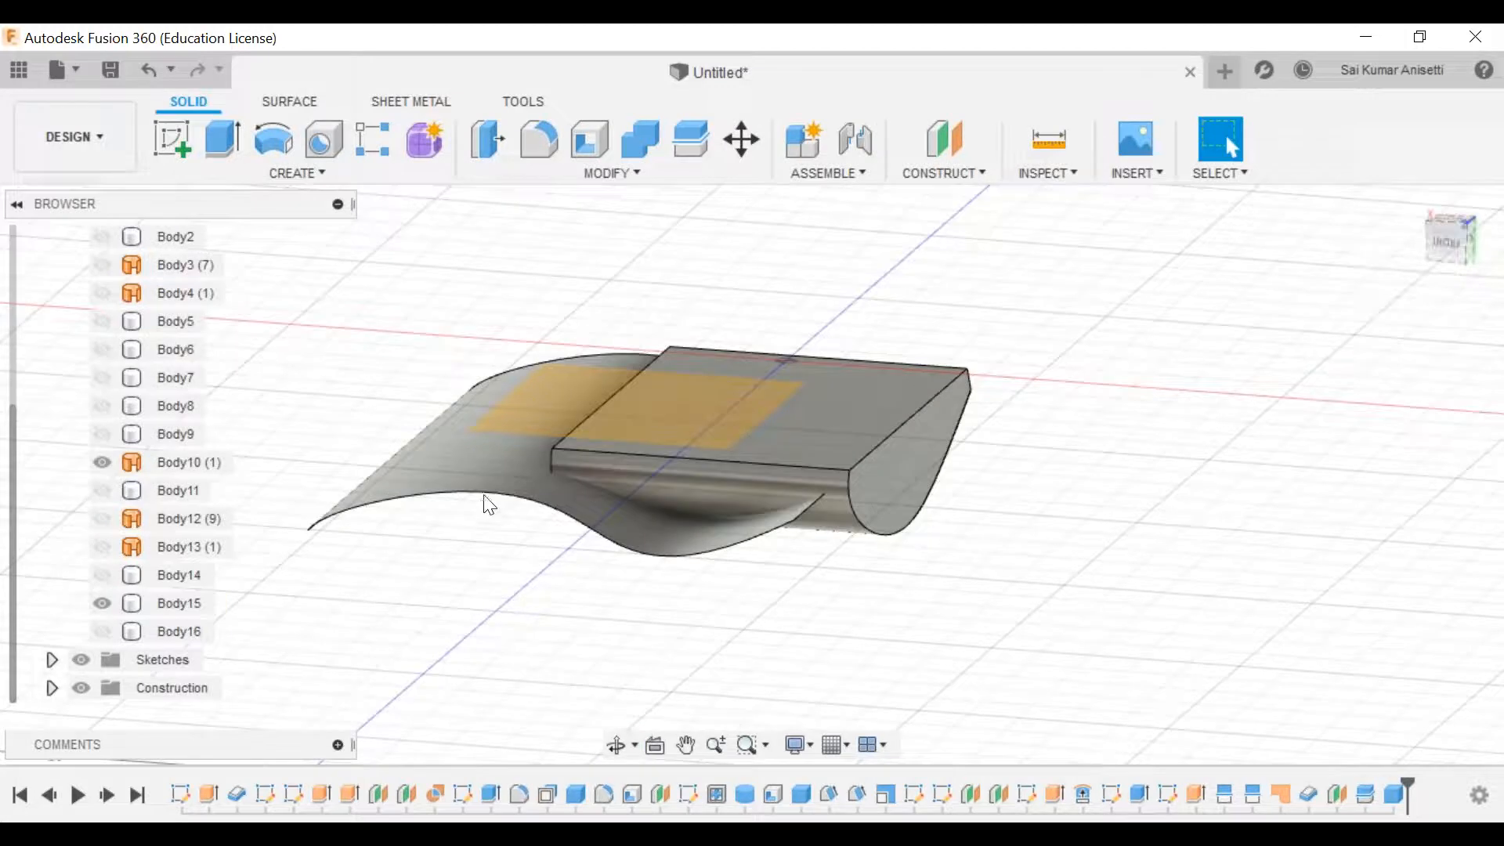
Step: Split the solid Body15 with the wavy surface Body10 as splitting tool, keeping Extend Splitting Tool(s) enabled
click(615, 173)
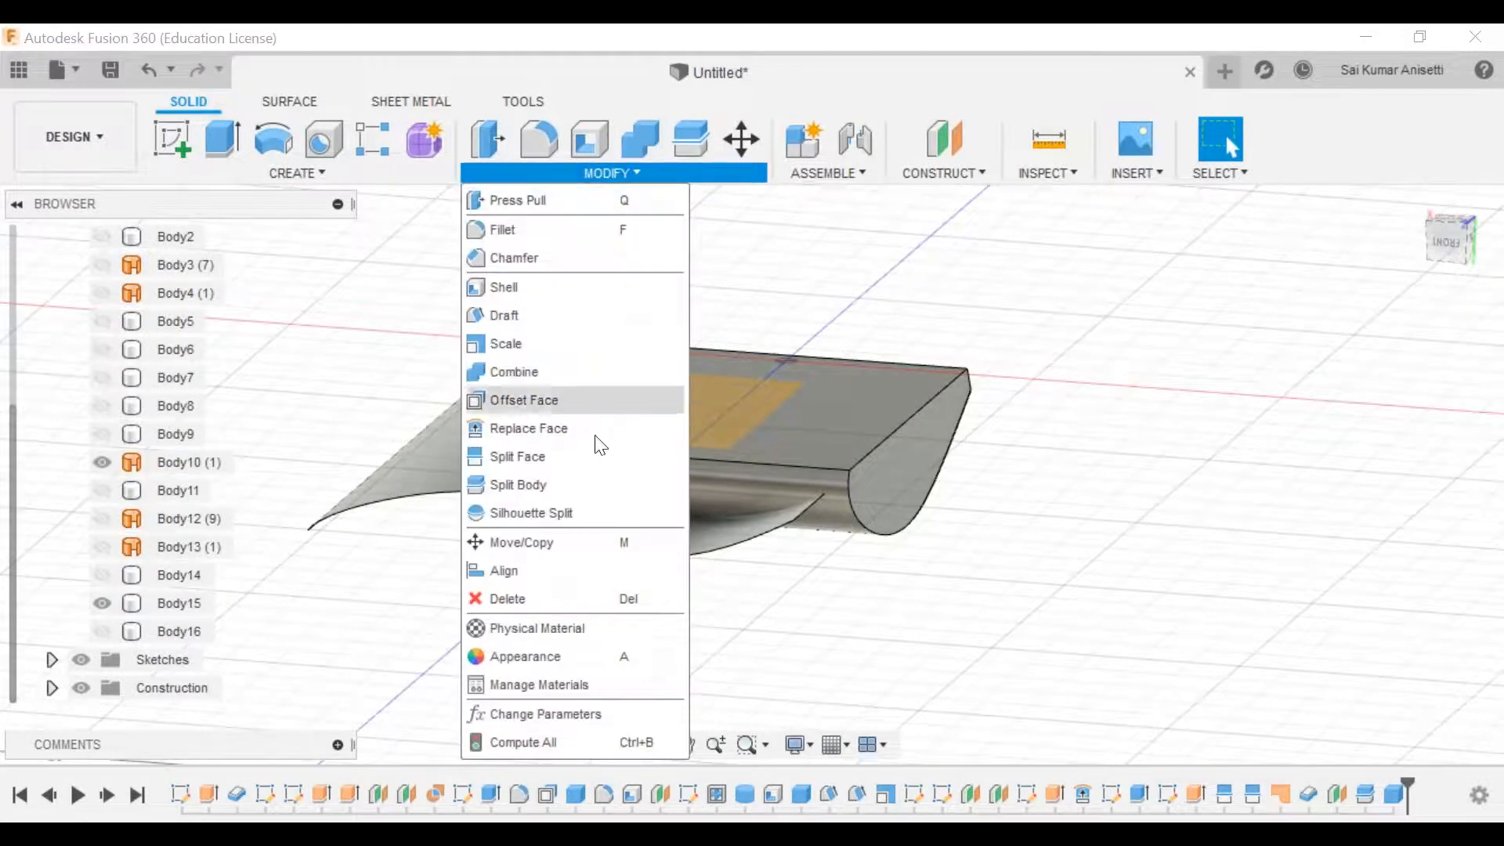
click(591, 482)
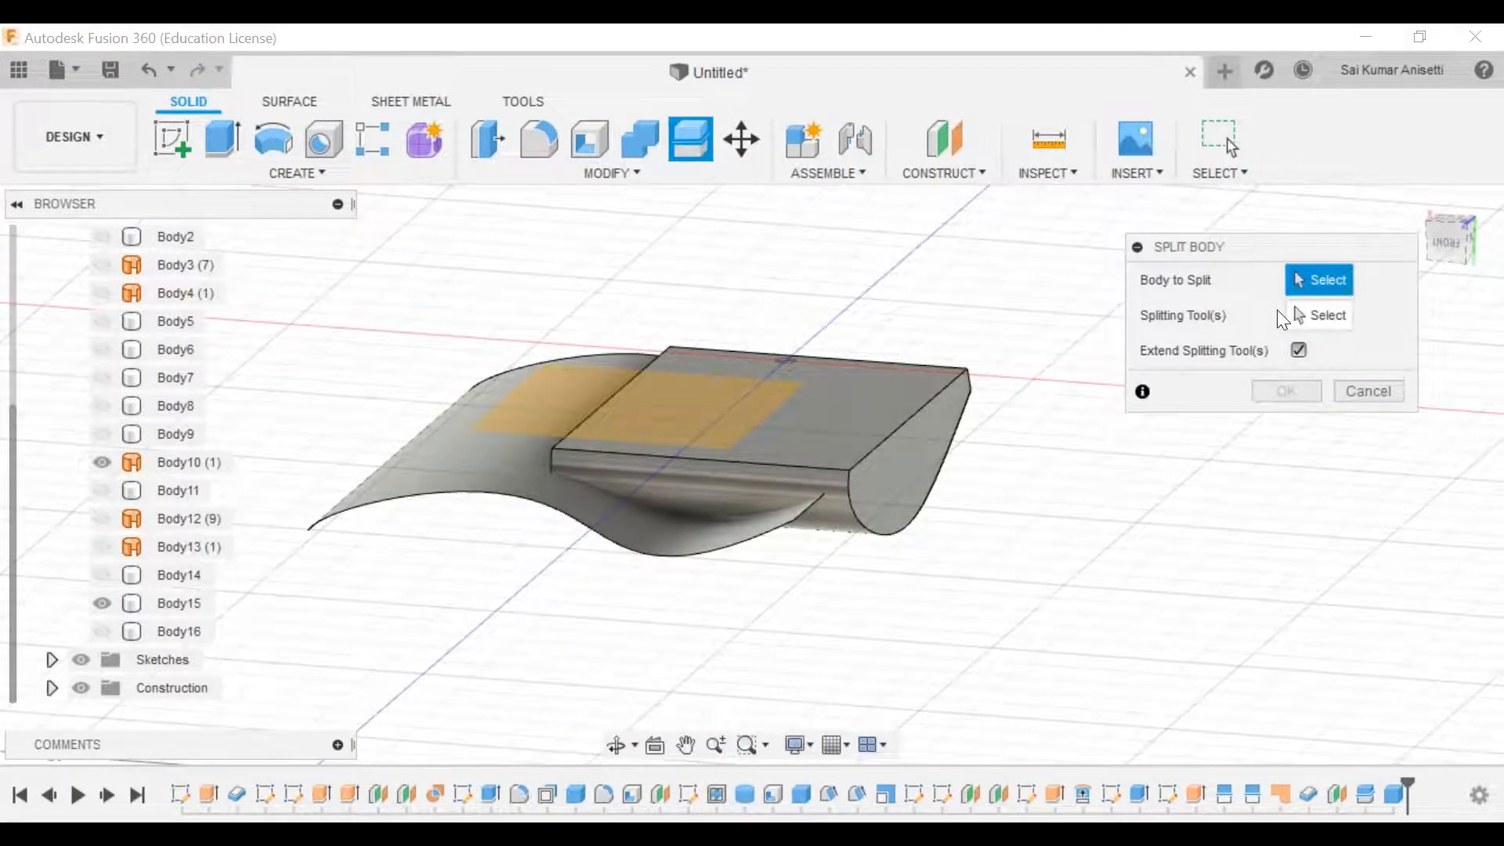
click(905, 486)
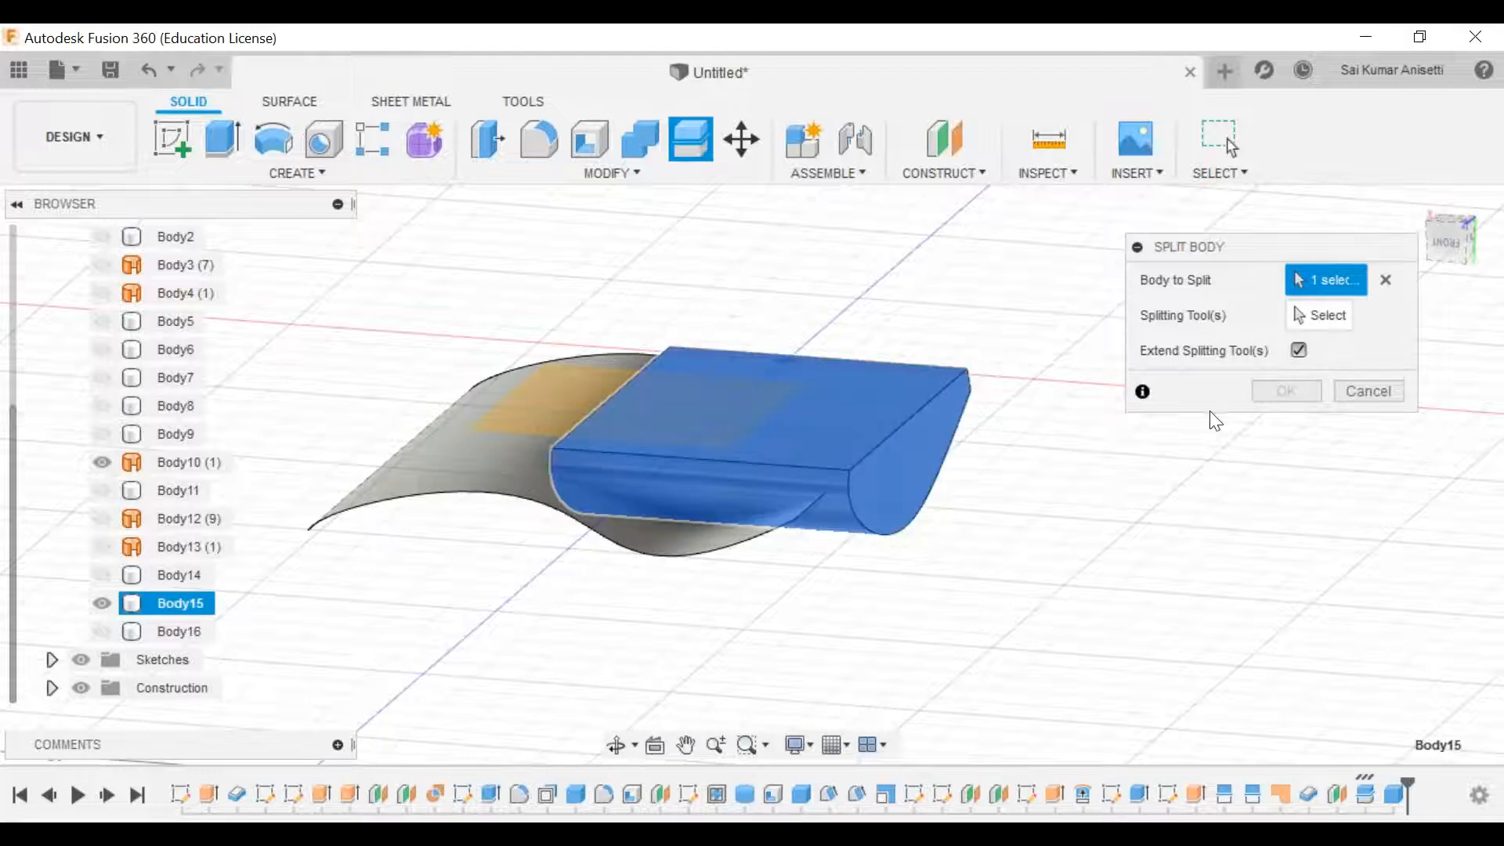
click(1293, 323)
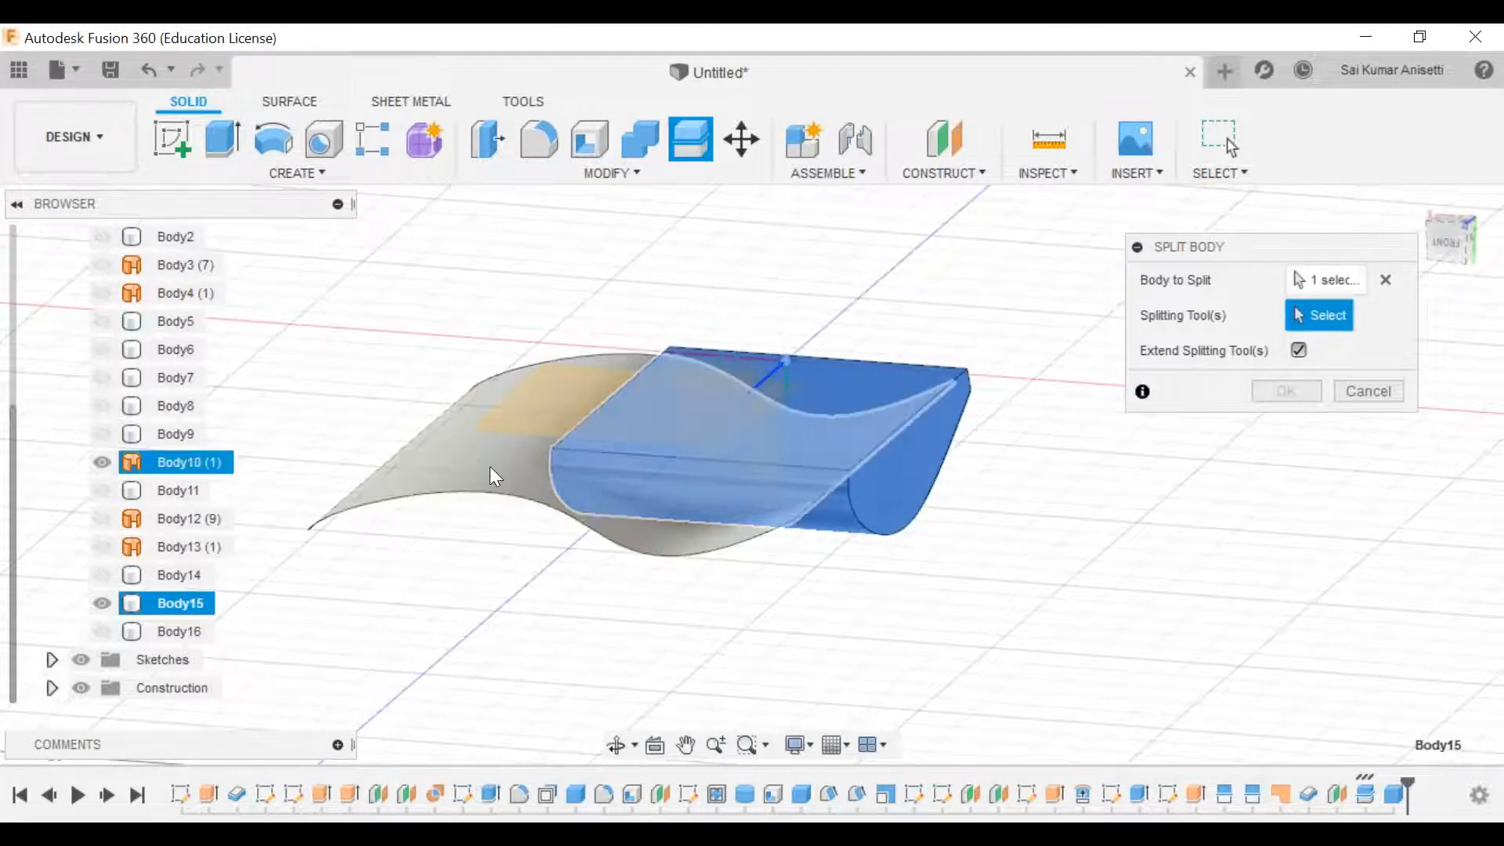
click(491, 467)
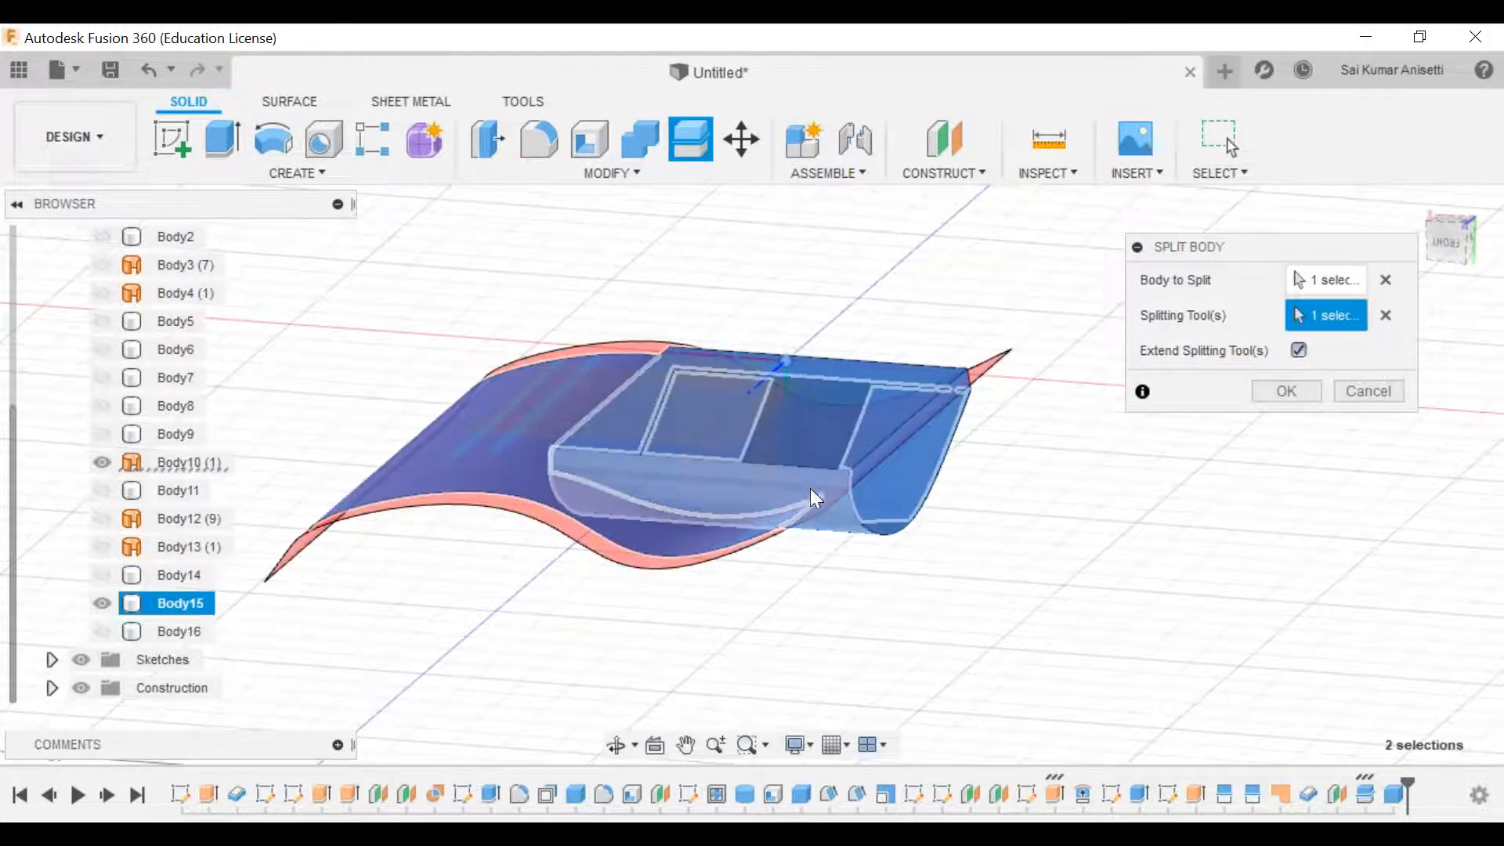
shift+middle_drag(843, 464, 1019, 454)
click(1281, 393)
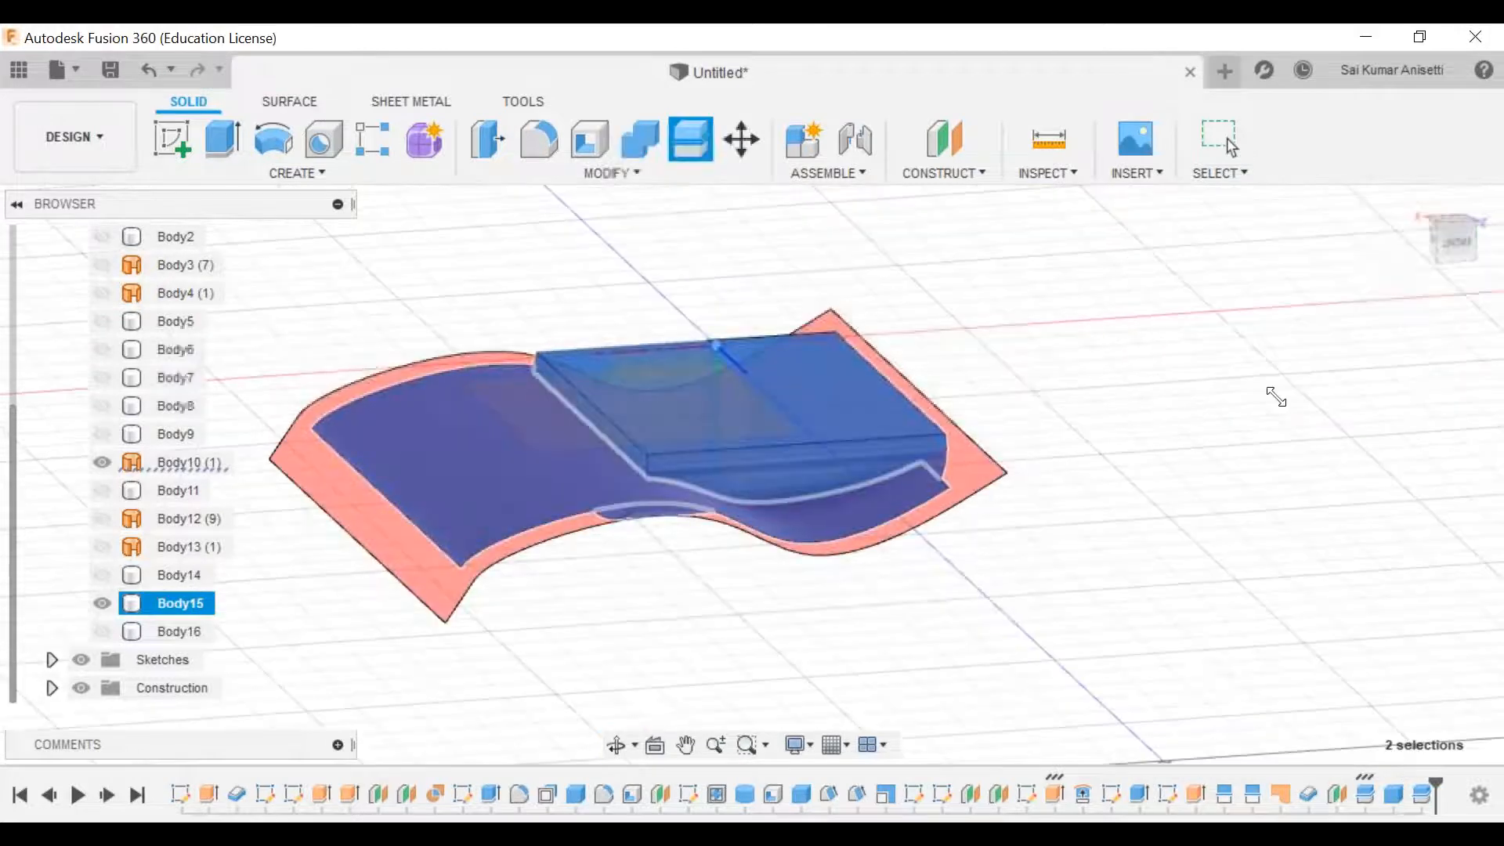
Step: Hide the splitting surface Body10 and the Body15 portion to examine the remaining split piece Body17 from several sides
shift+middle_drag(830, 518, 595, 509)
click(102, 463)
click(741, 553)
shift+middle_drag(763, 550, 763, 455)
shift+middle_drag(749, 359, 391, 471)
click(103, 603)
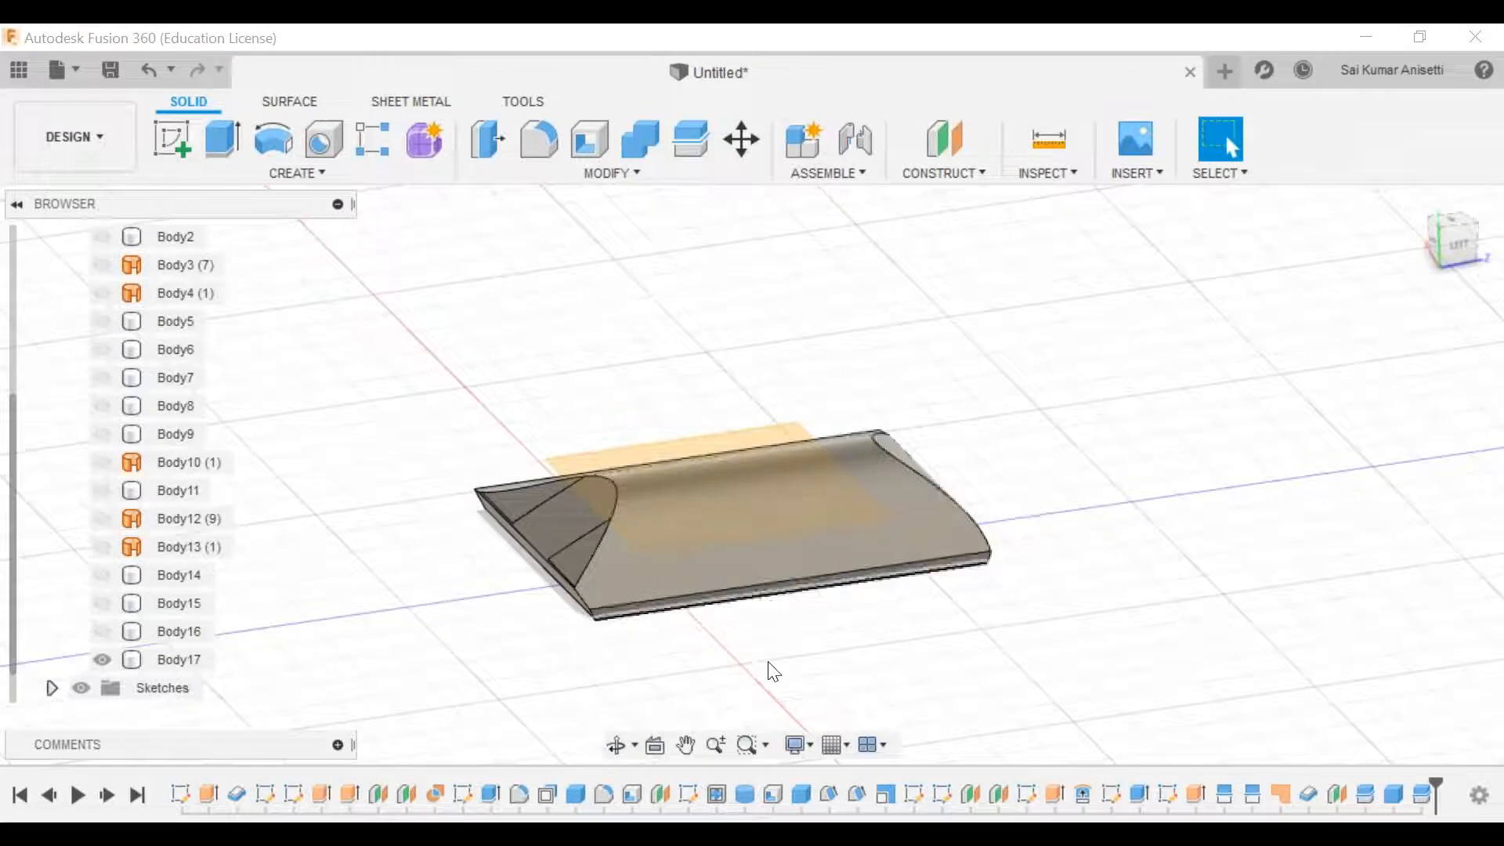
mouse_move(832, 622)
shift+middle_down()
mouse_move(886, 631)
mouse_move(910, 614)
mouse_move(665, 554)
mouse_move(716, 598)
mouse_move(857, 628)
shift+middle_up()
click(843, 598)
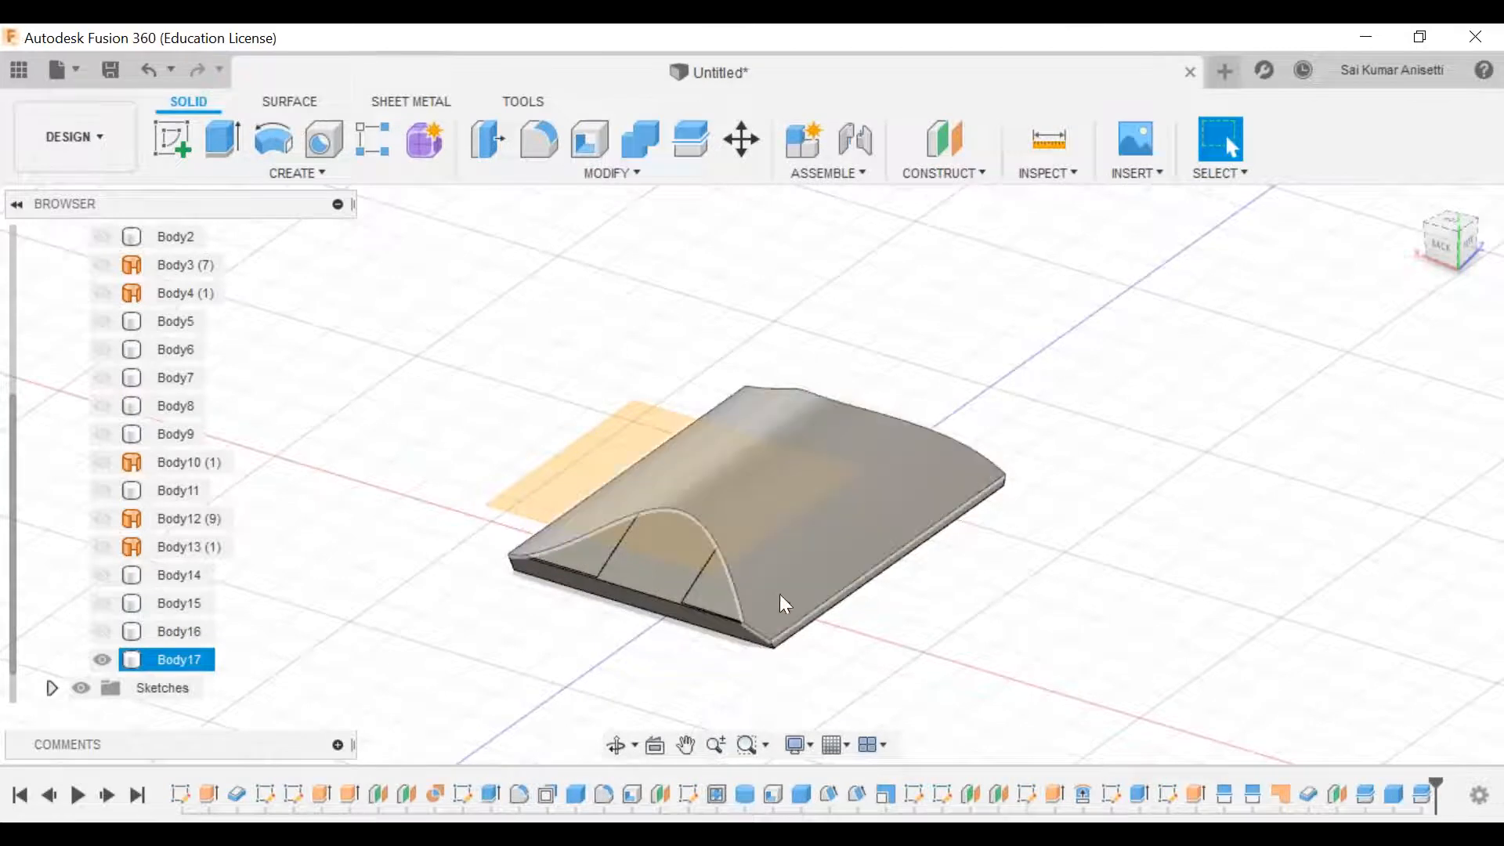
click(898, 643)
mouse_move(883, 638)
shift+middle_down()
mouse_move(863, 621)
mouse_move(875, 632)
shift+middle_up()
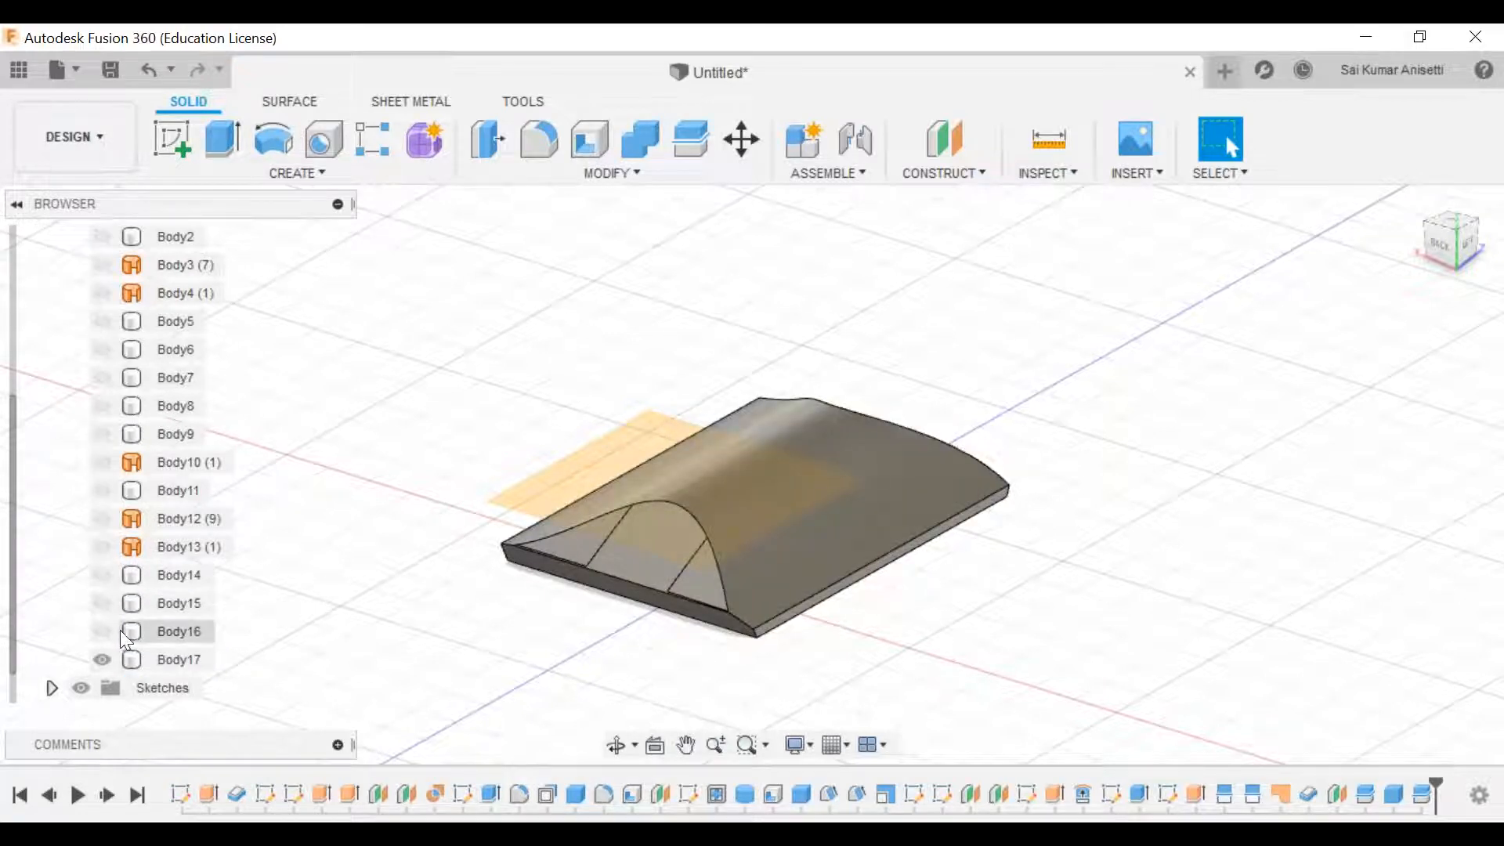
Step: Show Body15 again alongside Body17, leave Body14 hidden, and select the mouse's large curved side face to examine the split
click(153, 633)
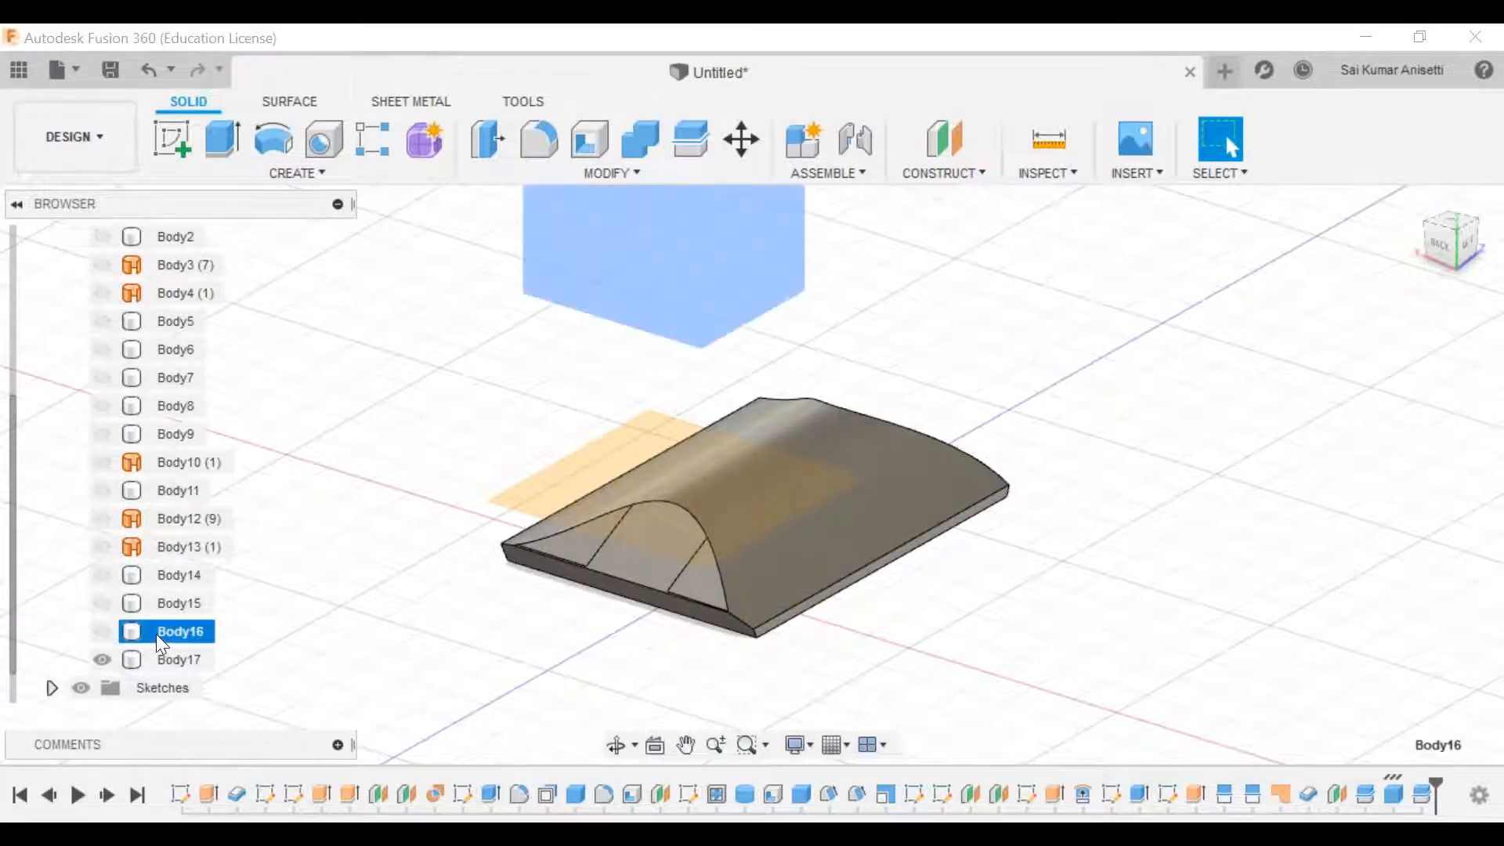
click(101, 662)
click(102, 662)
click(103, 575)
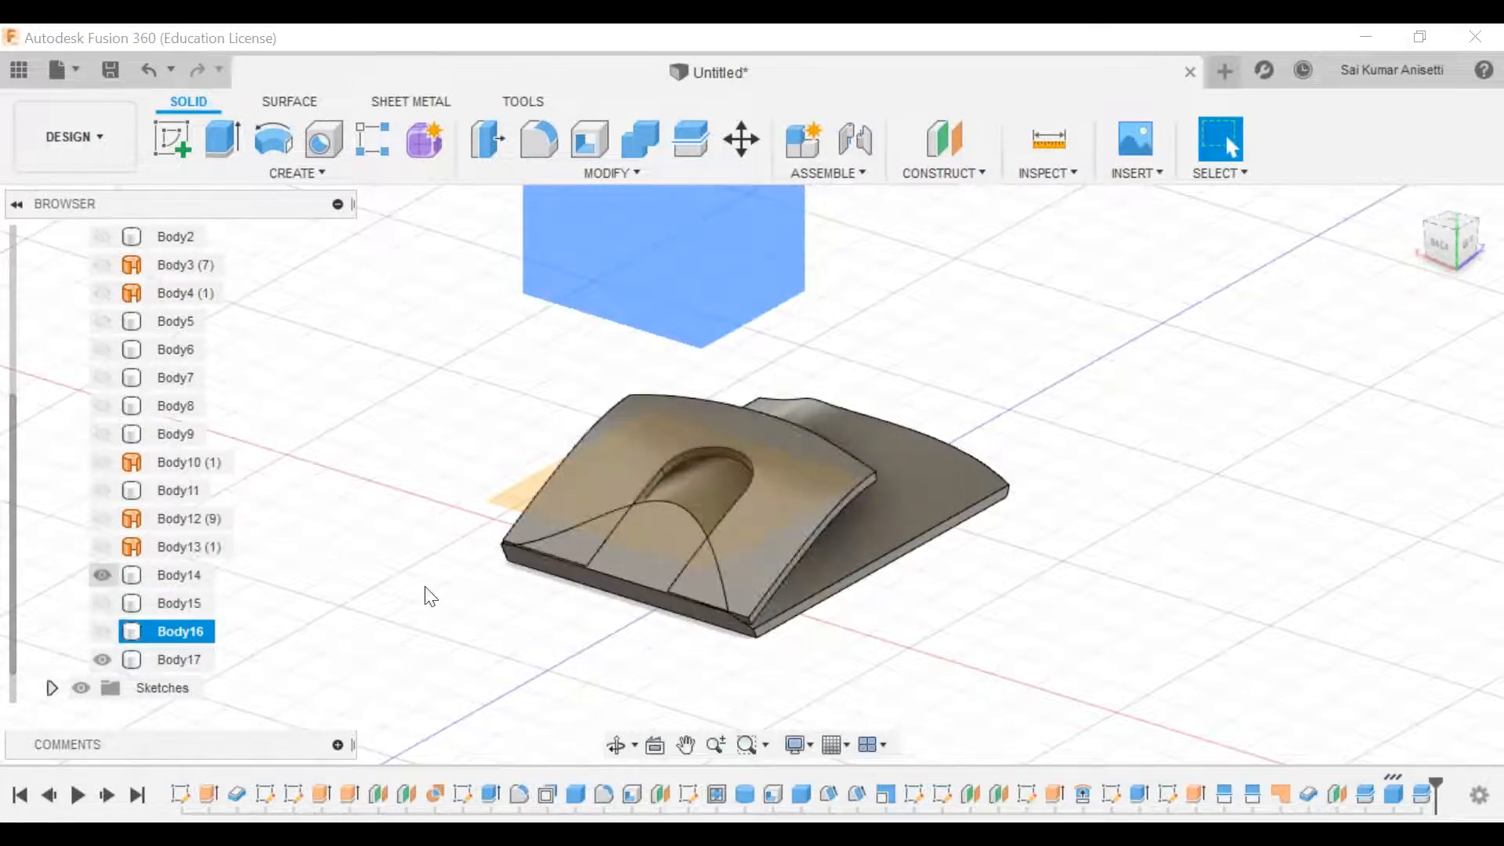
mouse_move(856, 555)
shift+middle_down()
mouse_move(731, 534)
mouse_move(702, 430)
mouse_move(731, 527)
mouse_move(806, 543)
mouse_move(791, 541)
mouse_move(869, 527)
mouse_move(869, 544)
shift+middle_up()
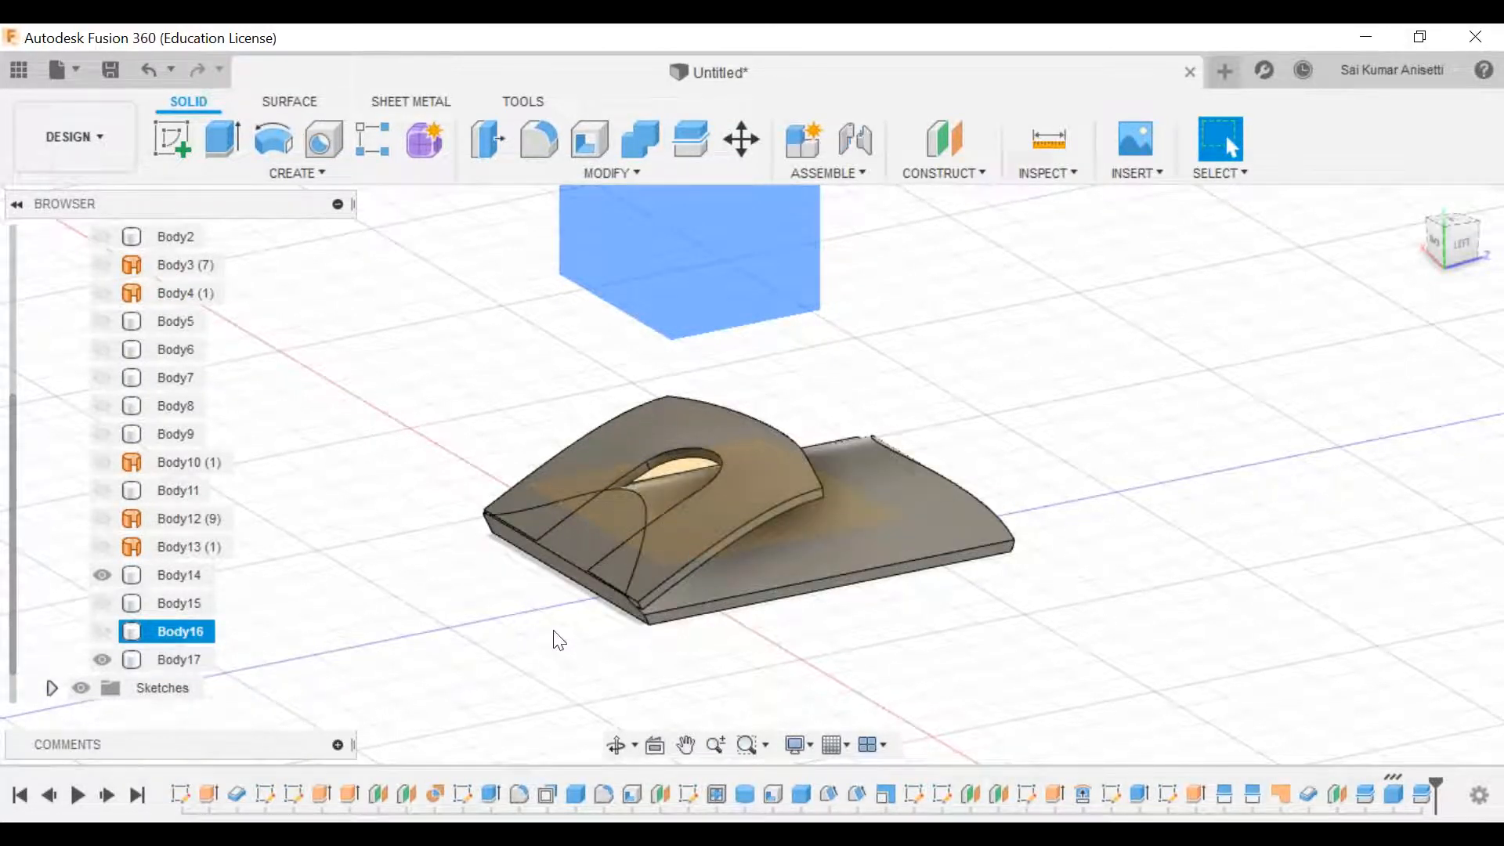
click(110, 607)
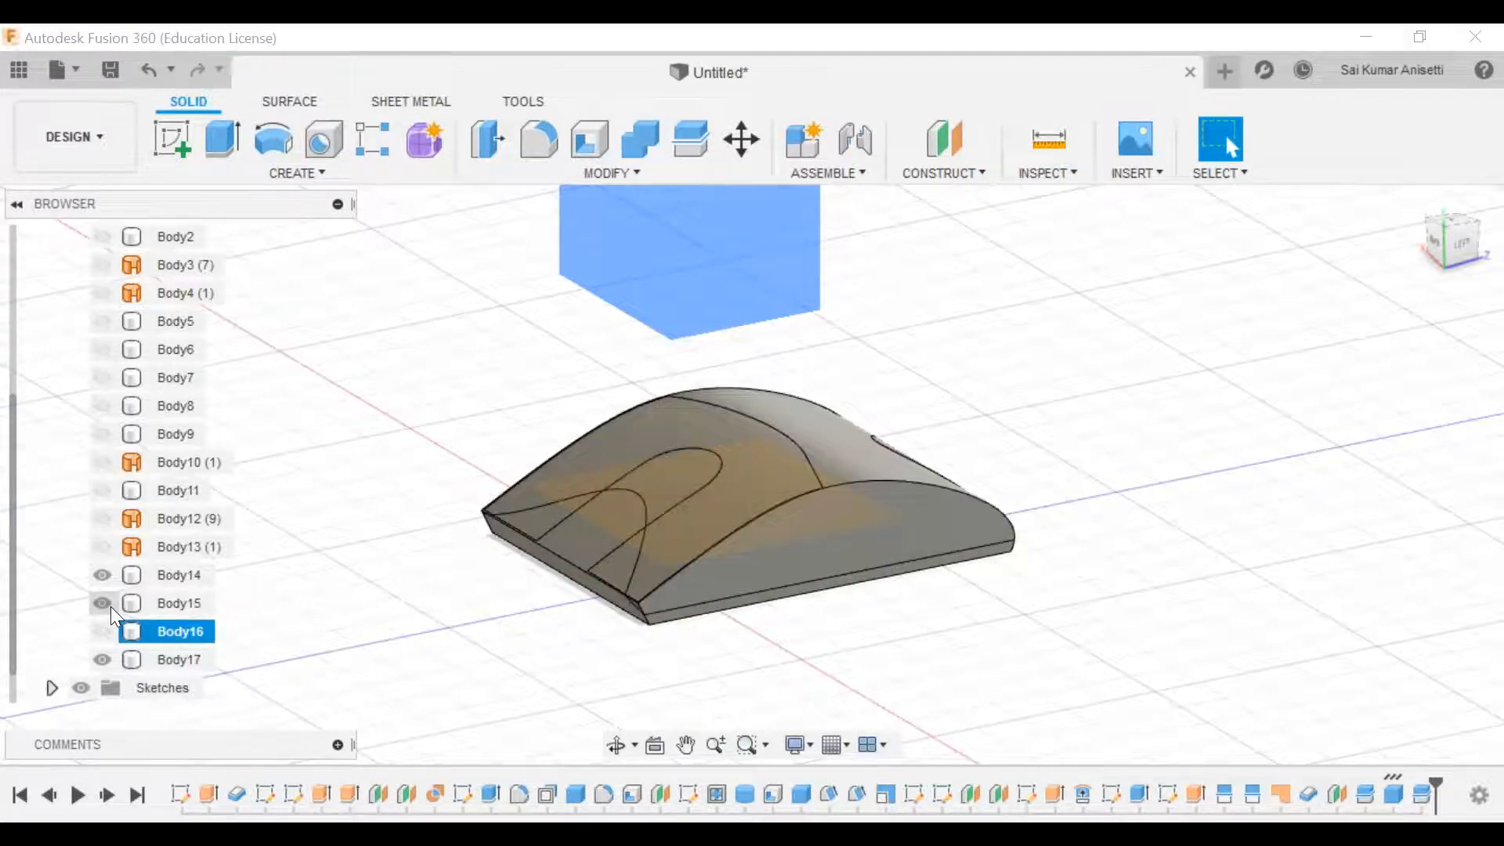
click(109, 576)
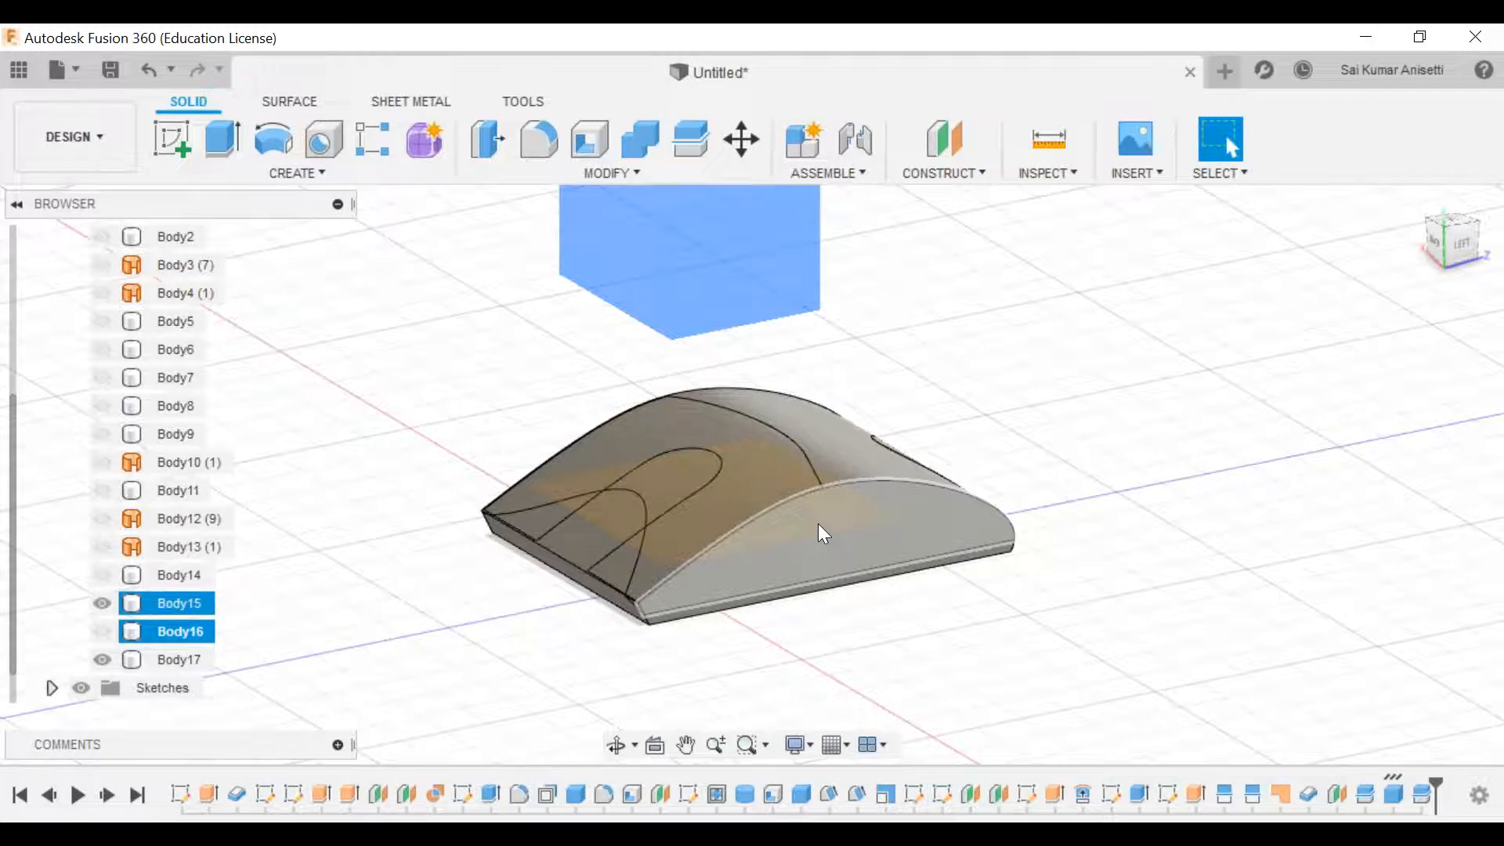
click(818, 533)
shift+middle_drag(850, 572, 831, 540)
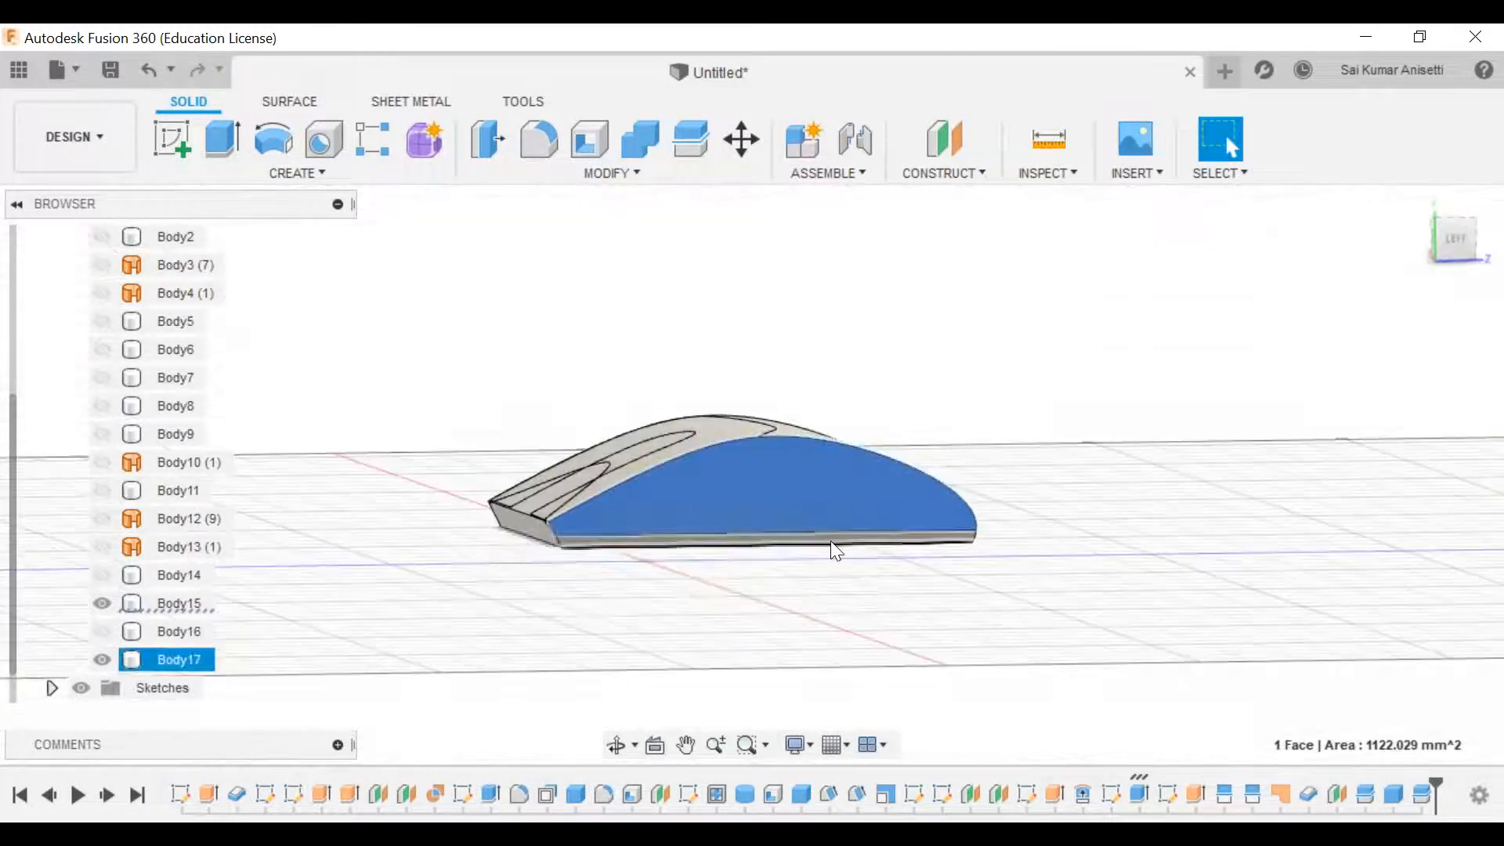
click(821, 539)
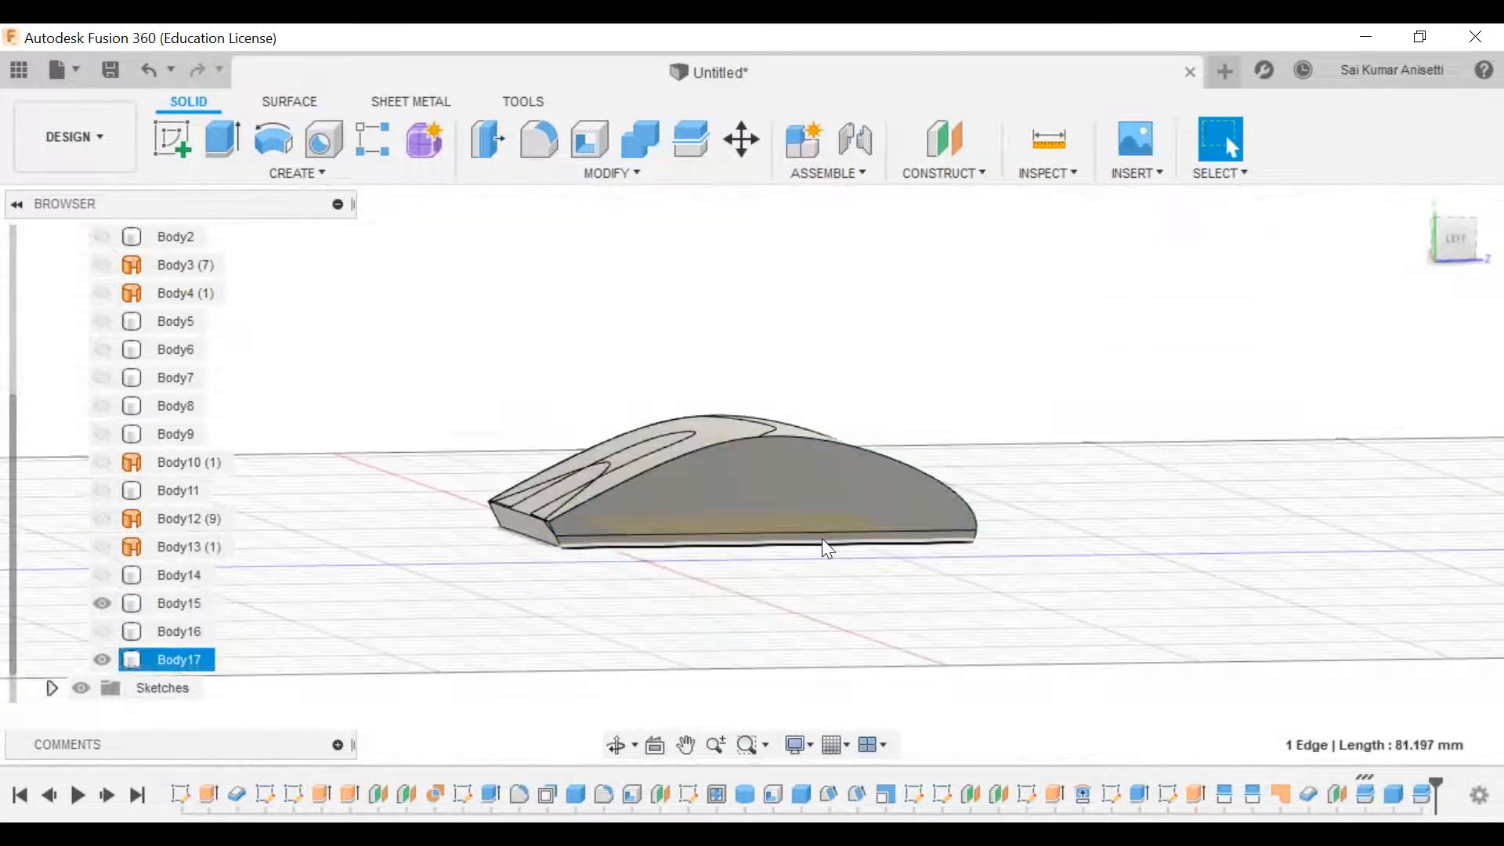
click(611, 172)
click(564, 423)
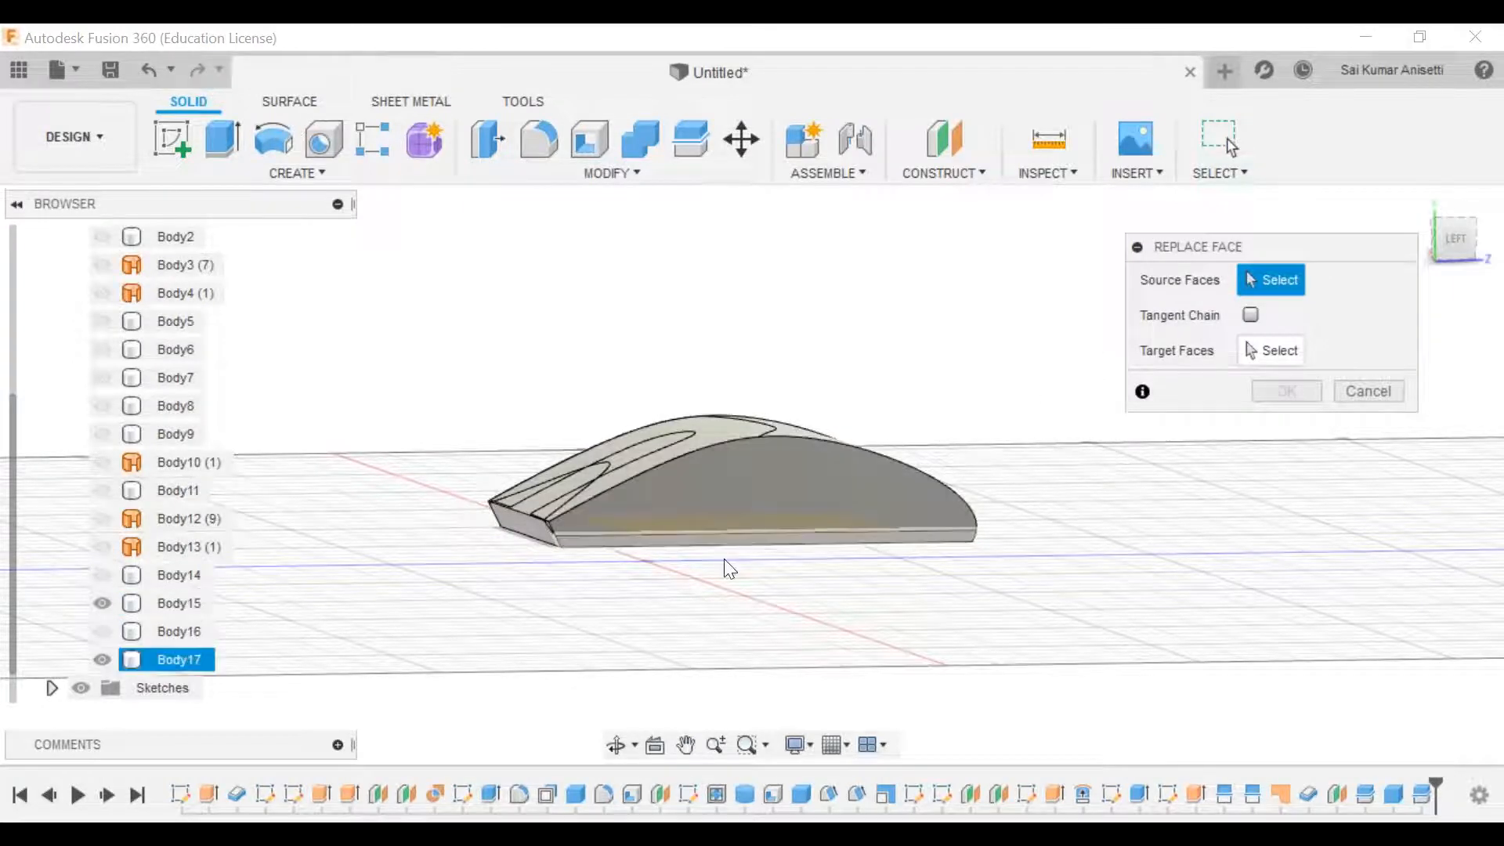
click(1351, 387)
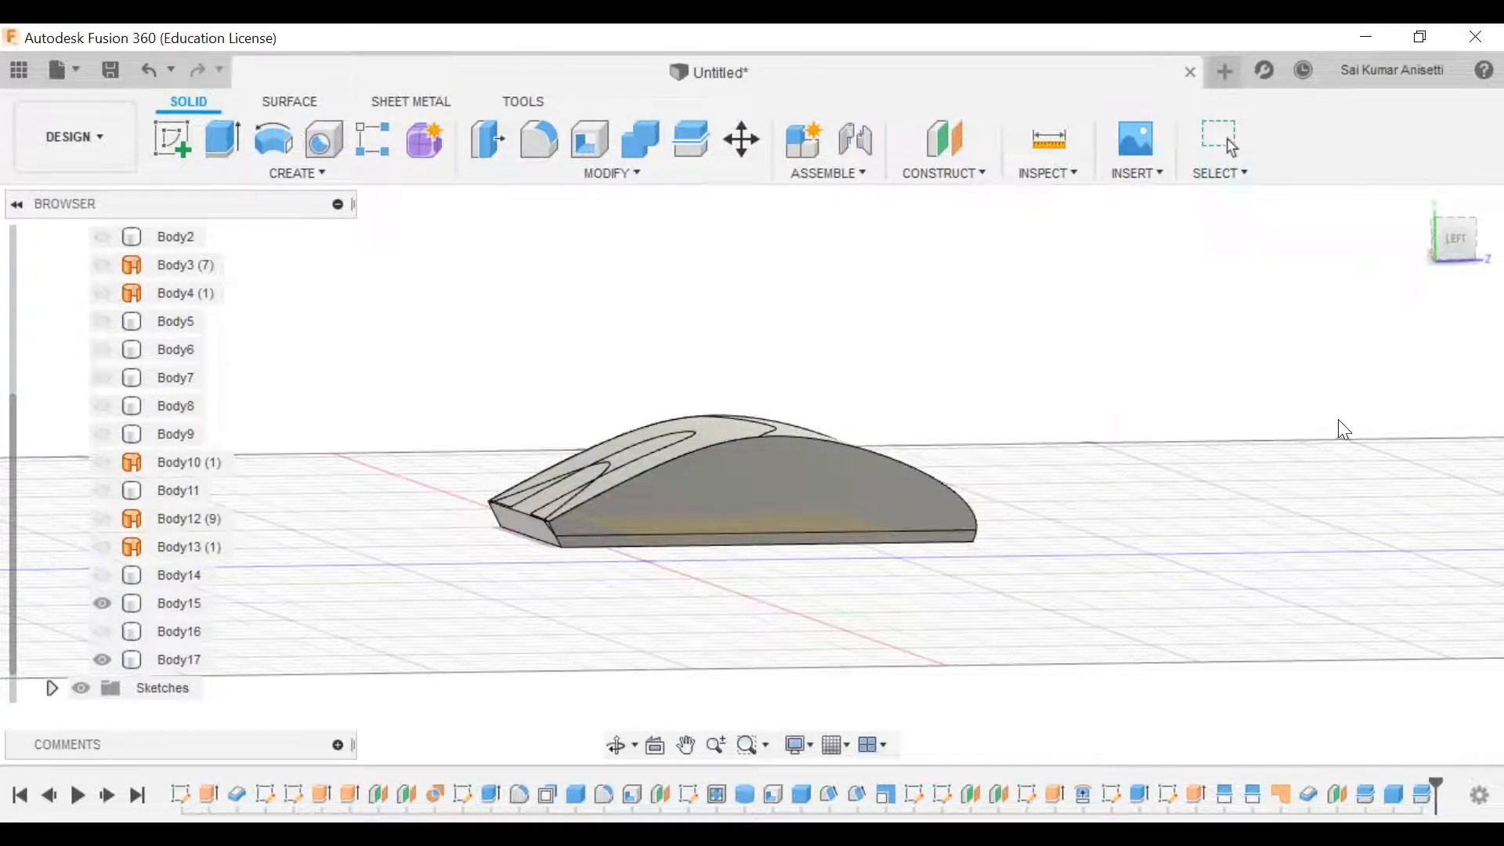
Step: Hide the mouse bodies Body15 and Body17 and show the organizer Body7, leaving Body6 hidden
click(109, 351)
click(107, 346)
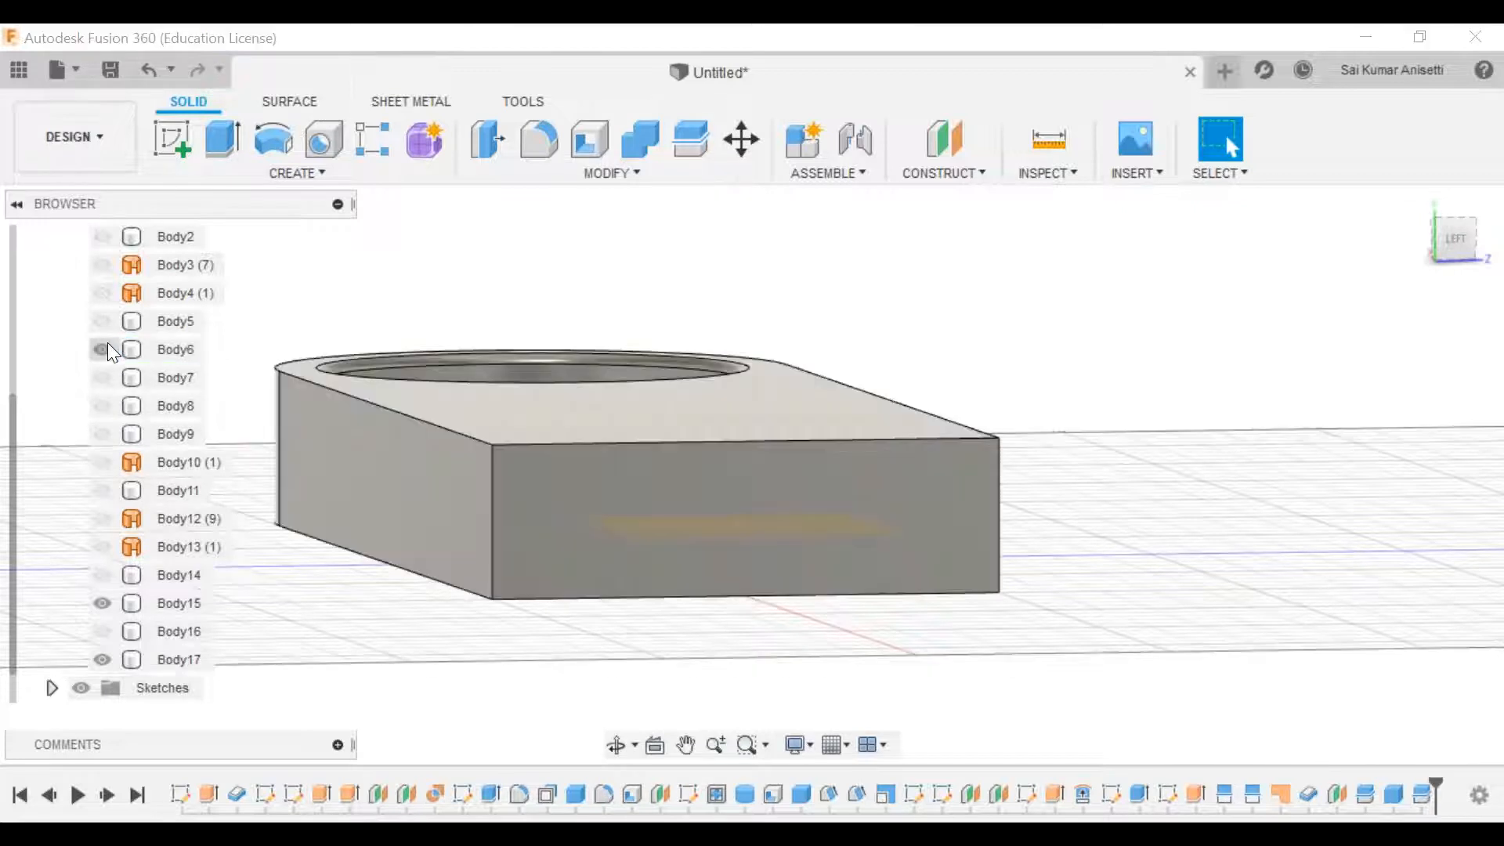
click(106, 346)
click(102, 604)
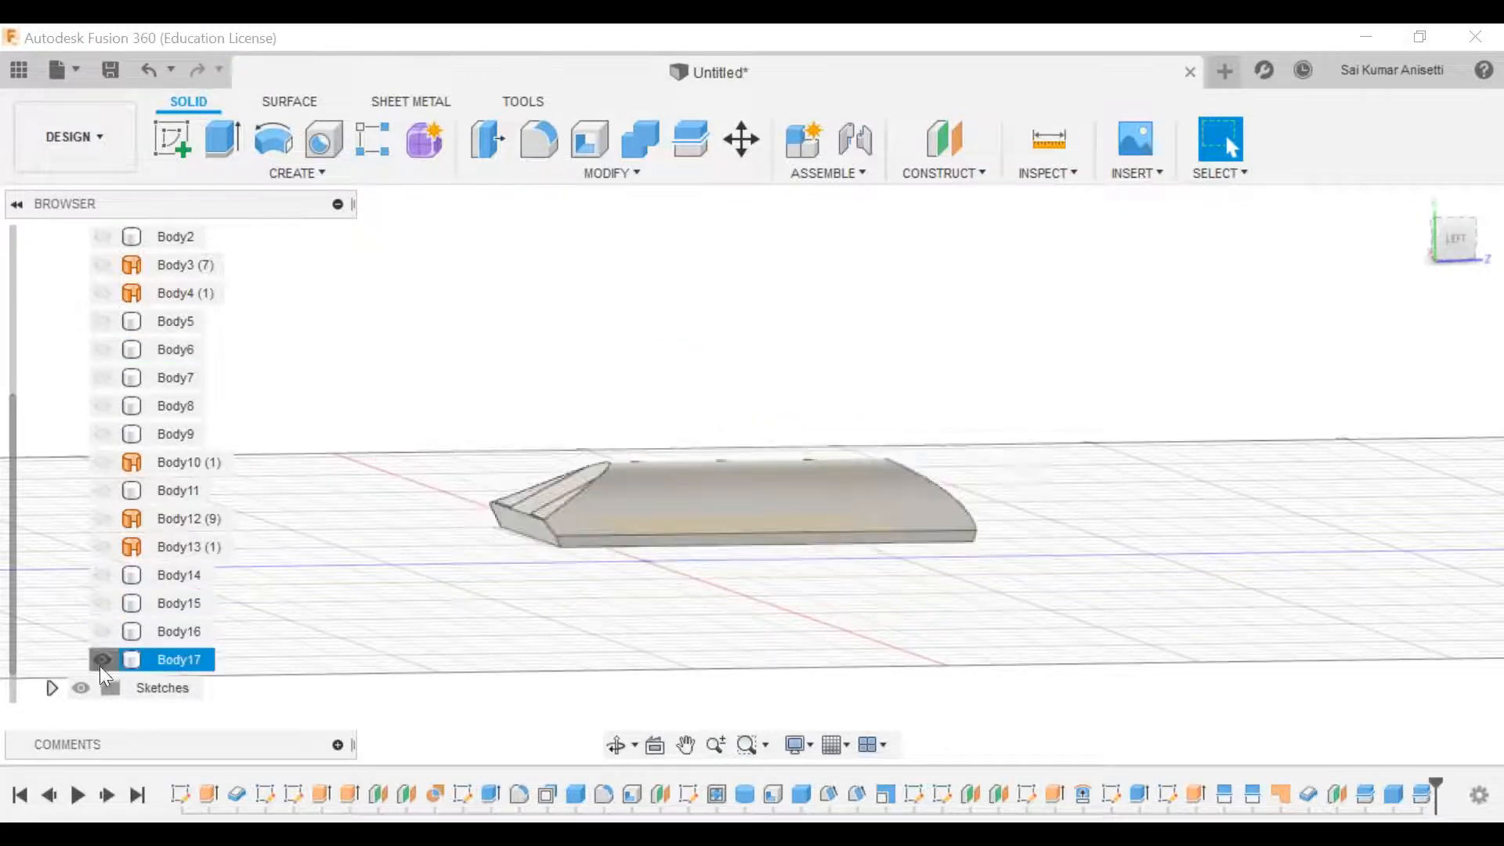
click(102, 660)
click(101, 344)
click(101, 345)
click(102, 376)
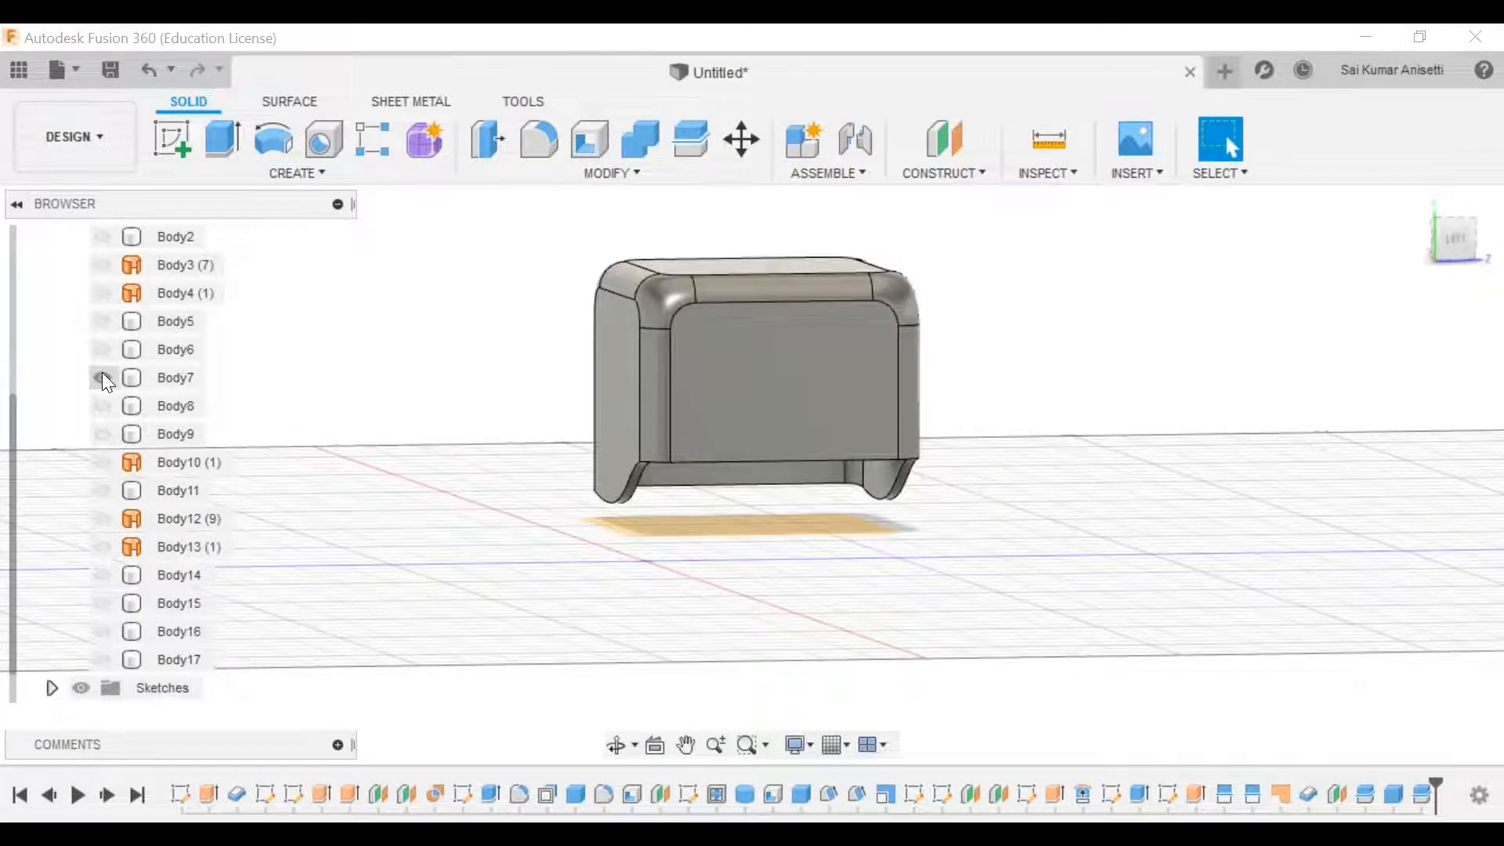
Step: Examine the organizer's wavy top rim from several sides and read the description of the Replace Face command
shift+middle_drag(736, 520, 764, 436)
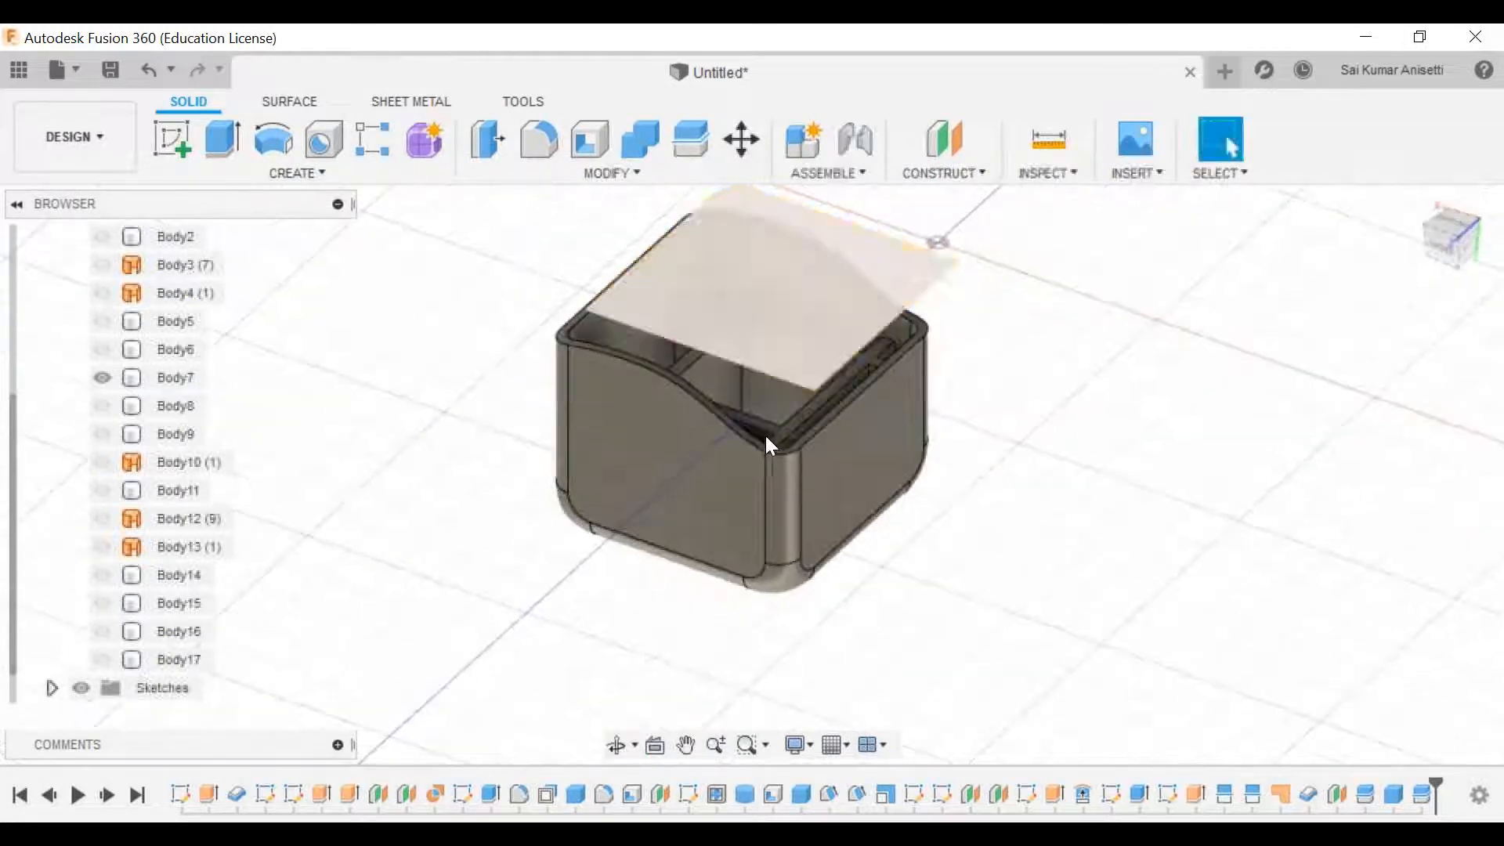
click(757, 436)
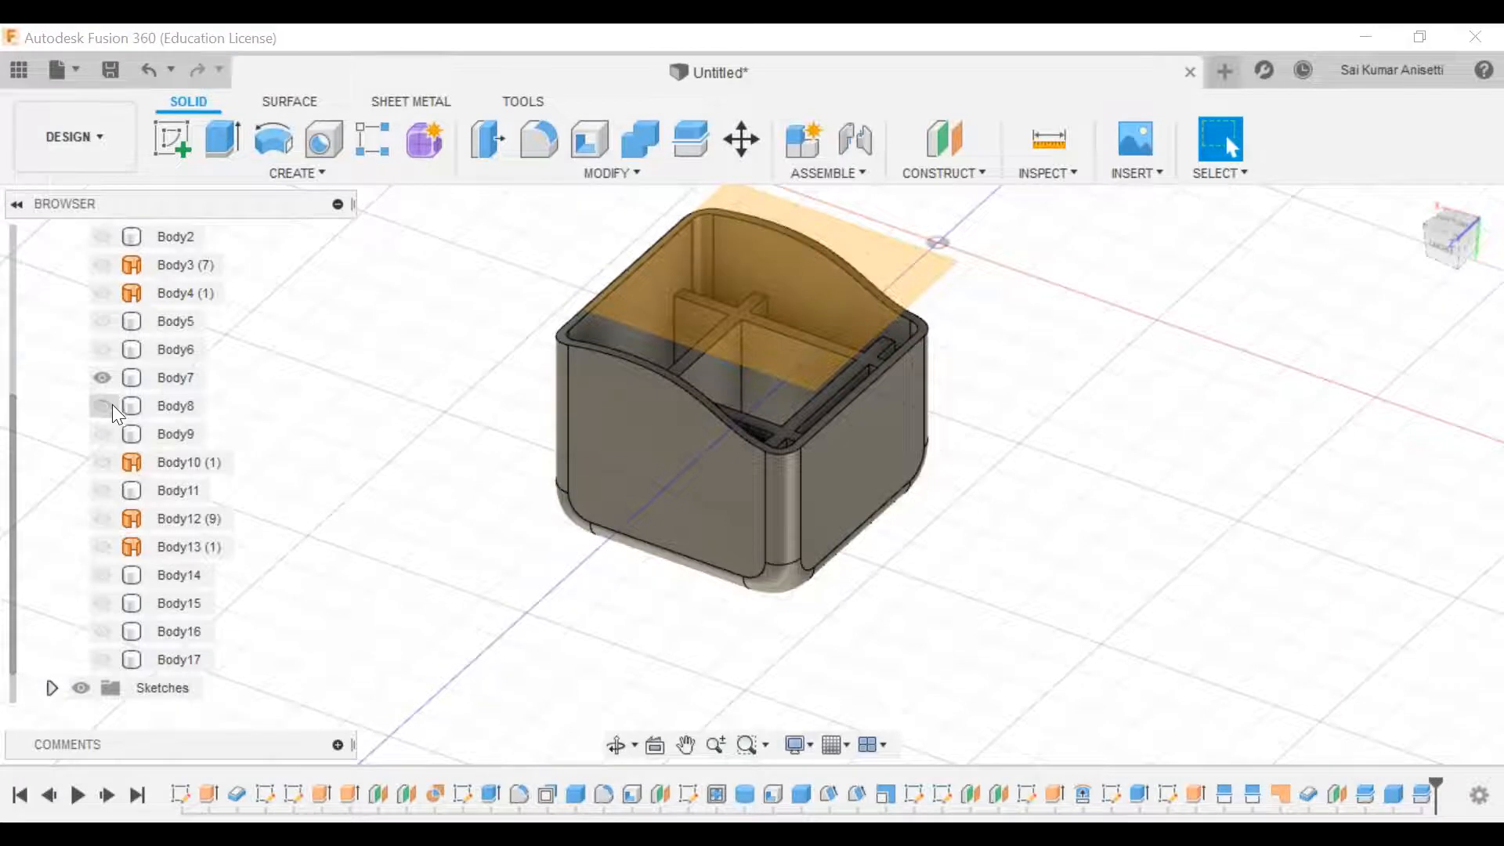
shift+middle_drag(721, 426, 787, 401)
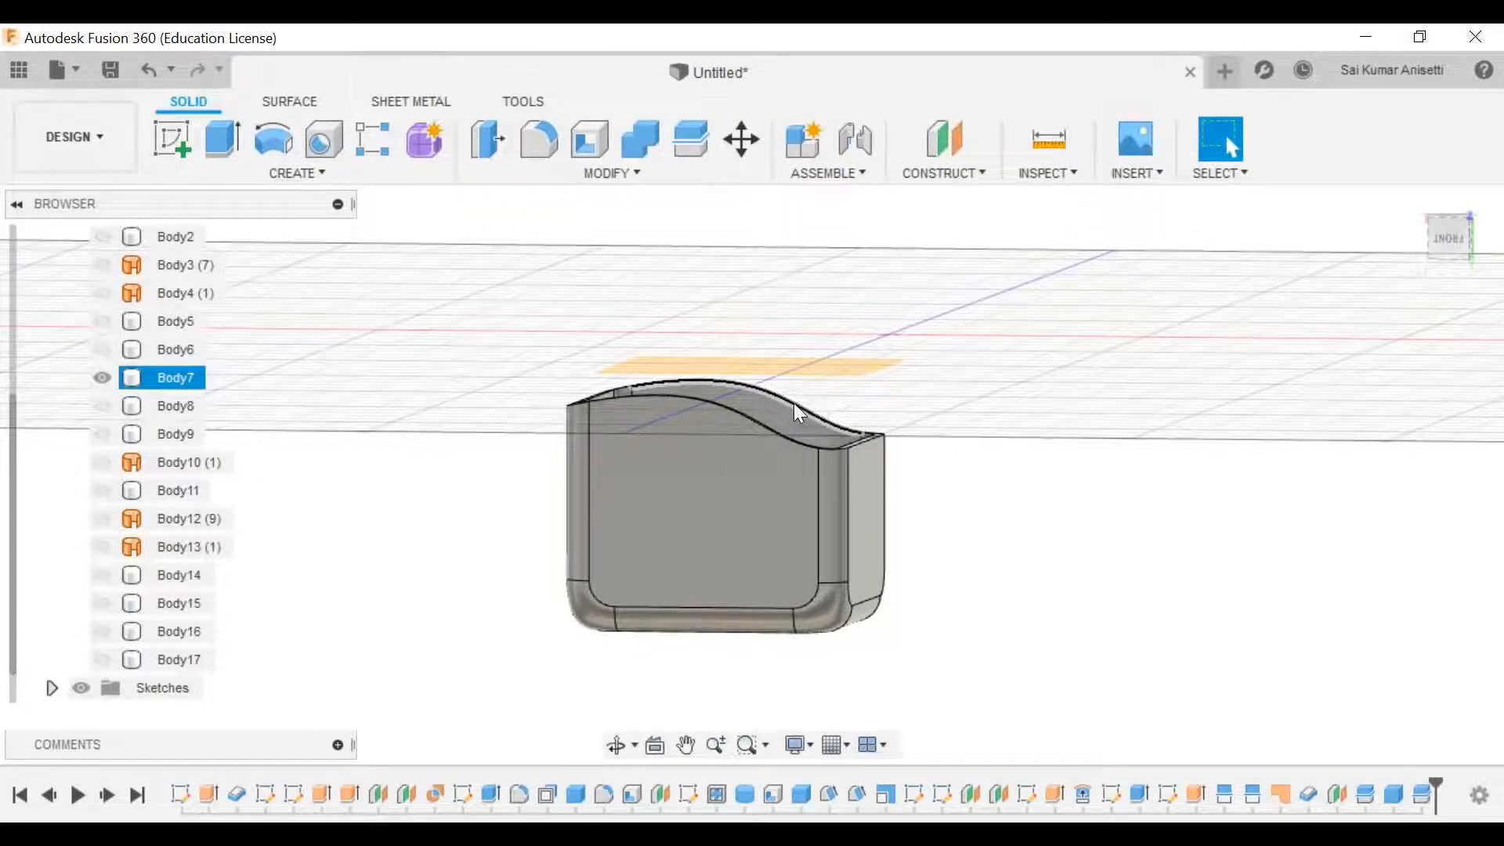
click(615, 174)
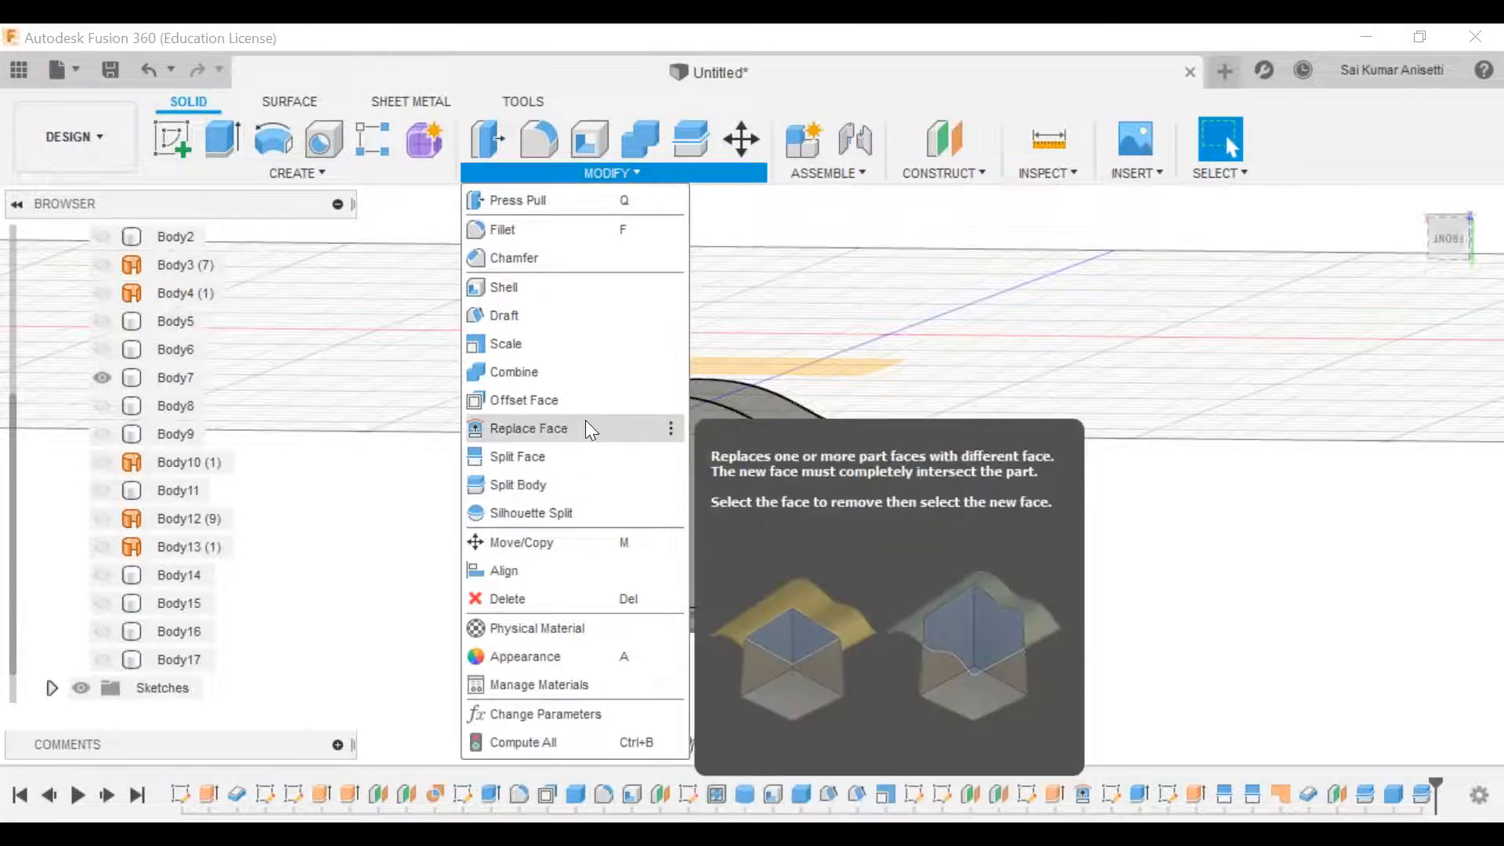
click(854, 313)
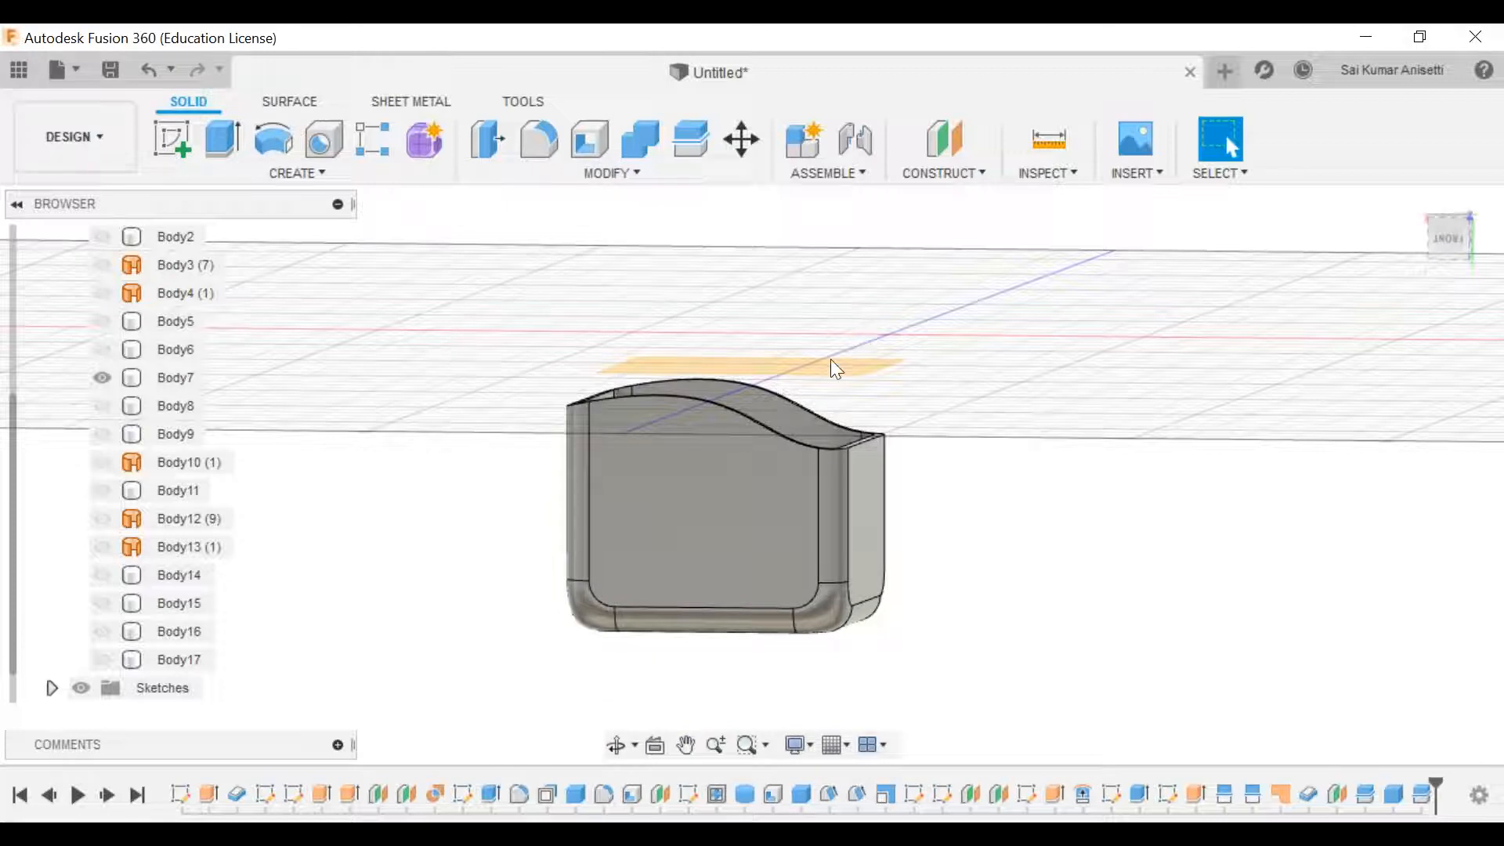
mouse_move(823, 485)
middle_down()
mouse_move(824, 499)
mouse_move(870, 481)
mouse_move(815, 479)
mouse_move(808, 495)
middle_up()
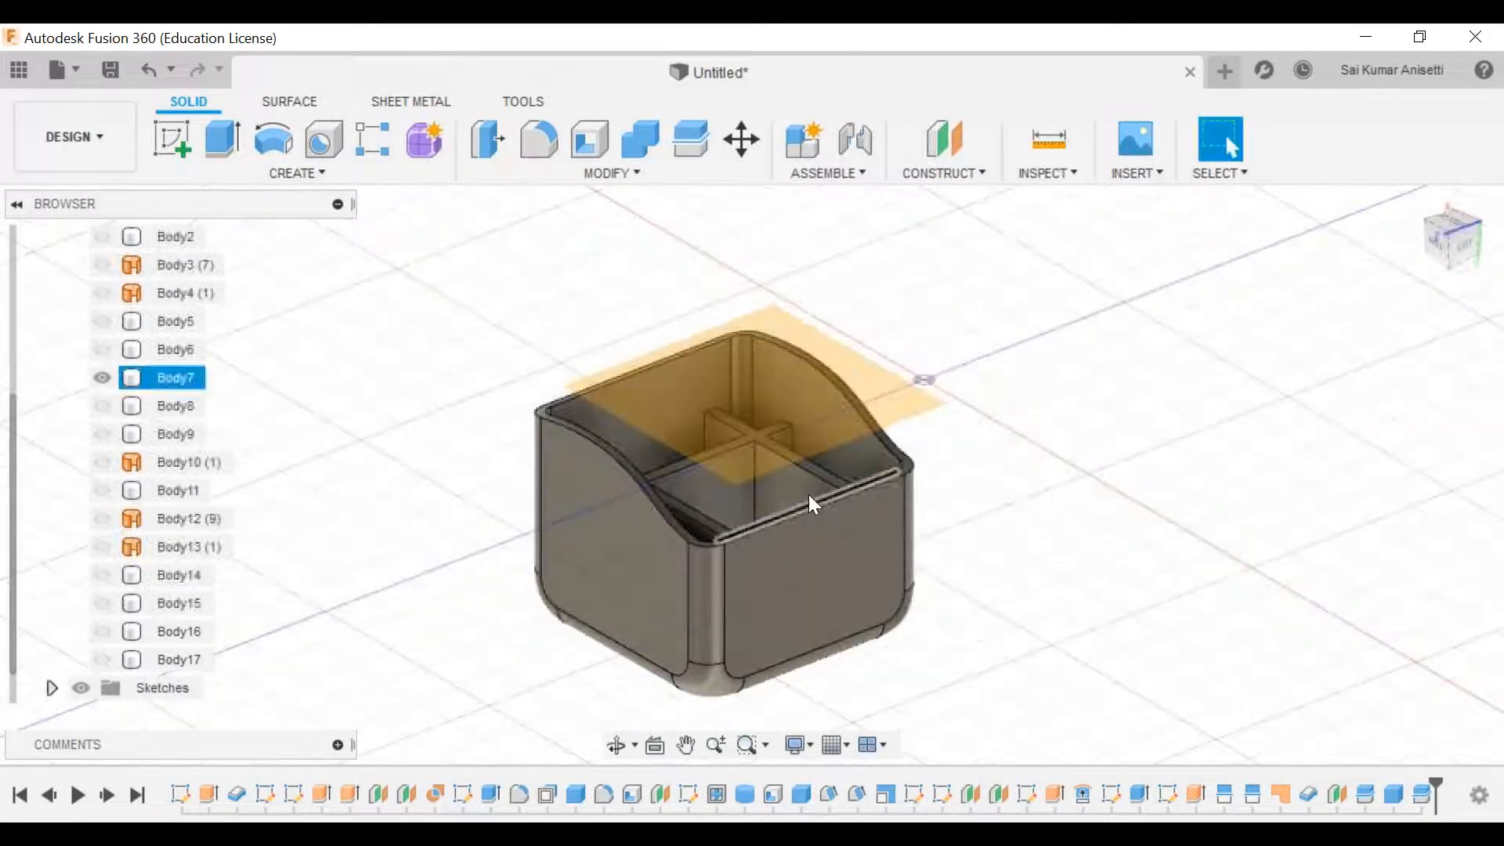
click(647, 172)
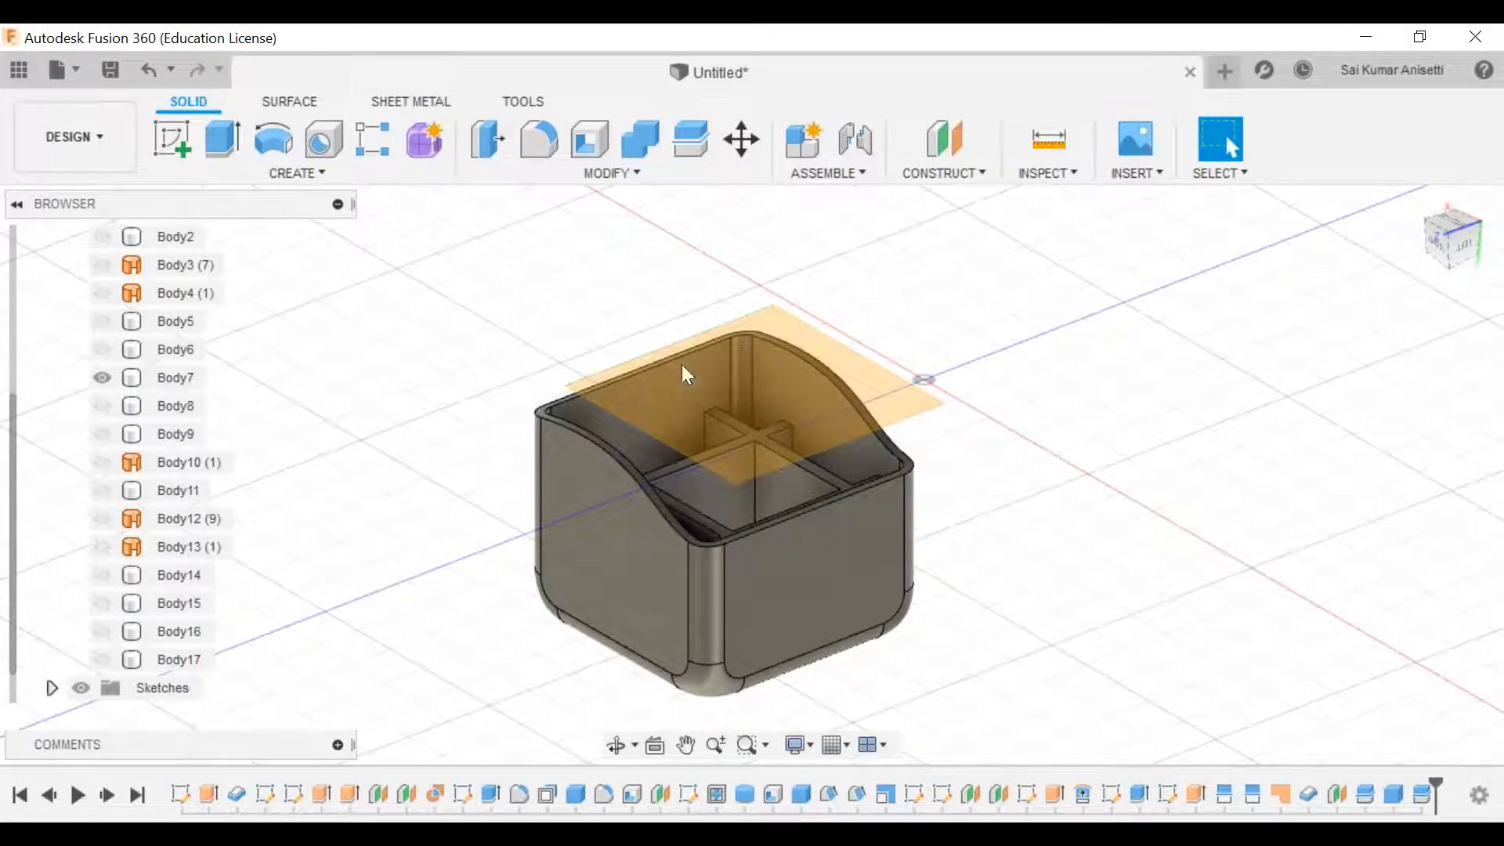
Step: Hide the organizer Body7, show the split piece Body17 alone, and examine its wavy upper face
click(103, 377)
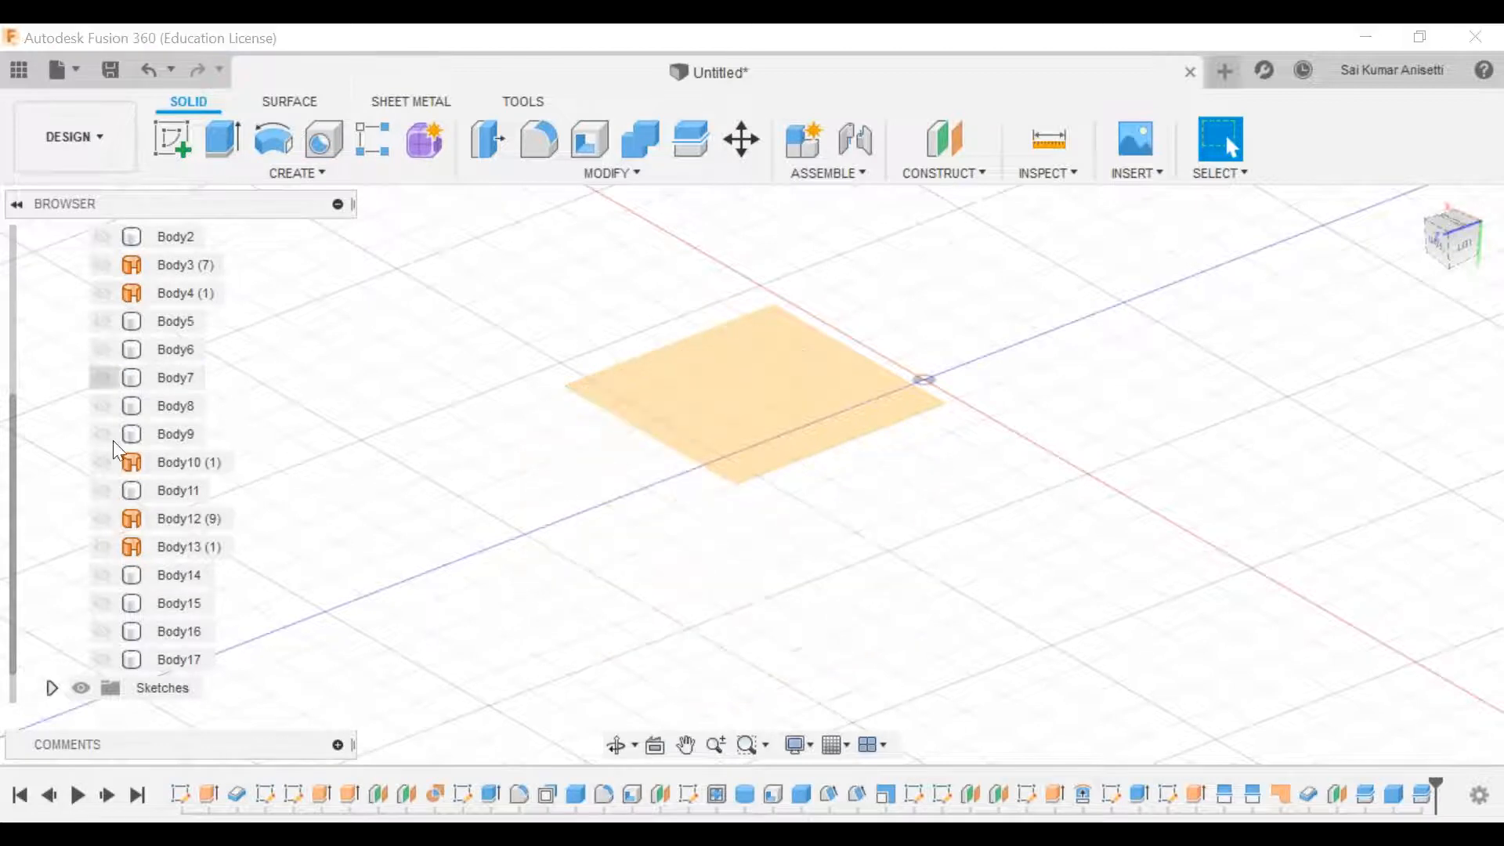
click(146, 655)
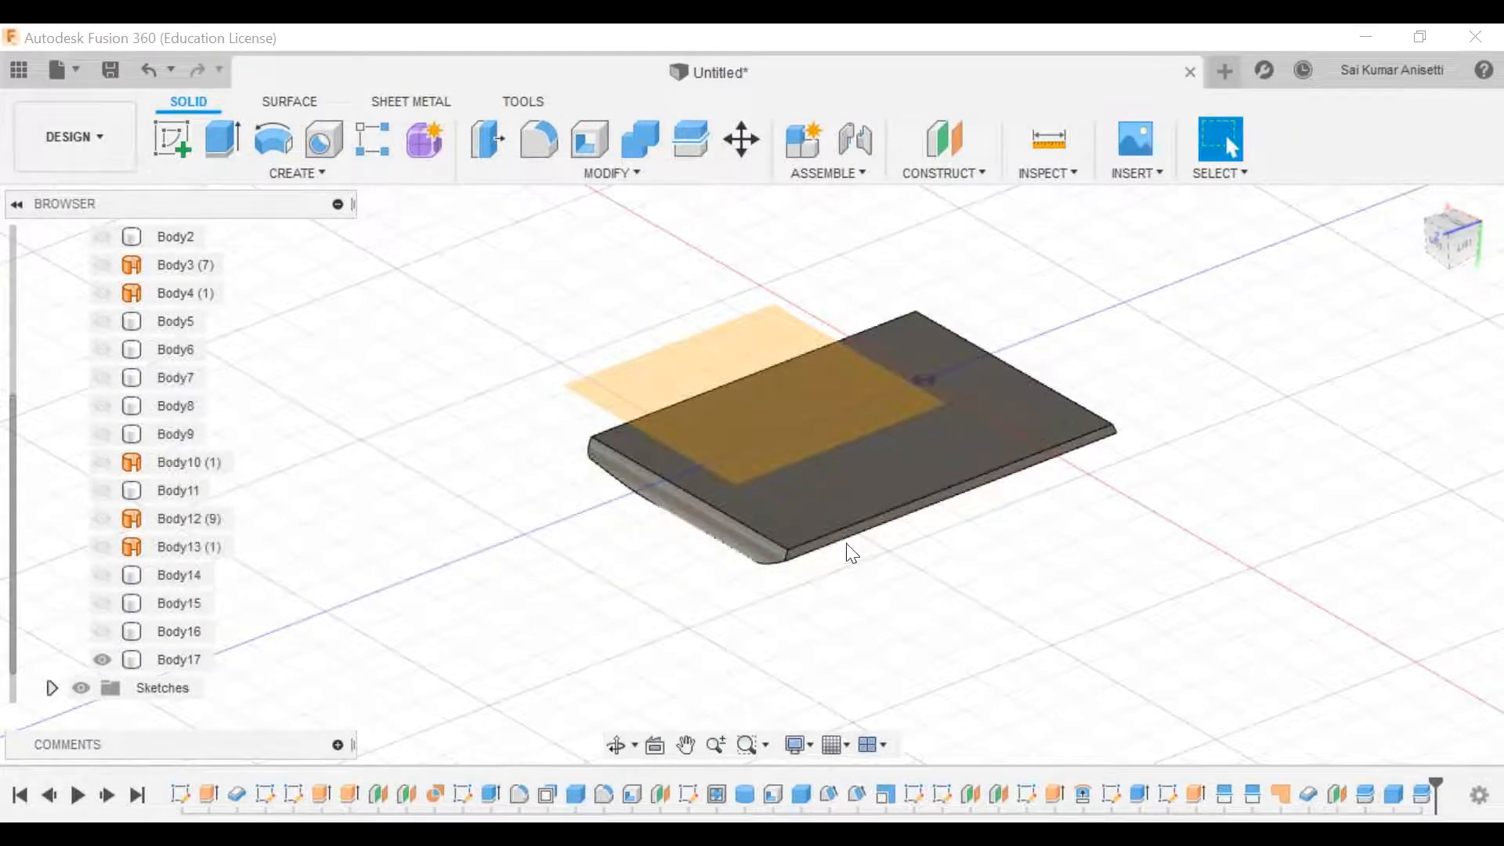
click(849, 547)
shift+middle_drag(849, 547, 1010, 439)
shift+middle_drag(864, 509, 712, 511)
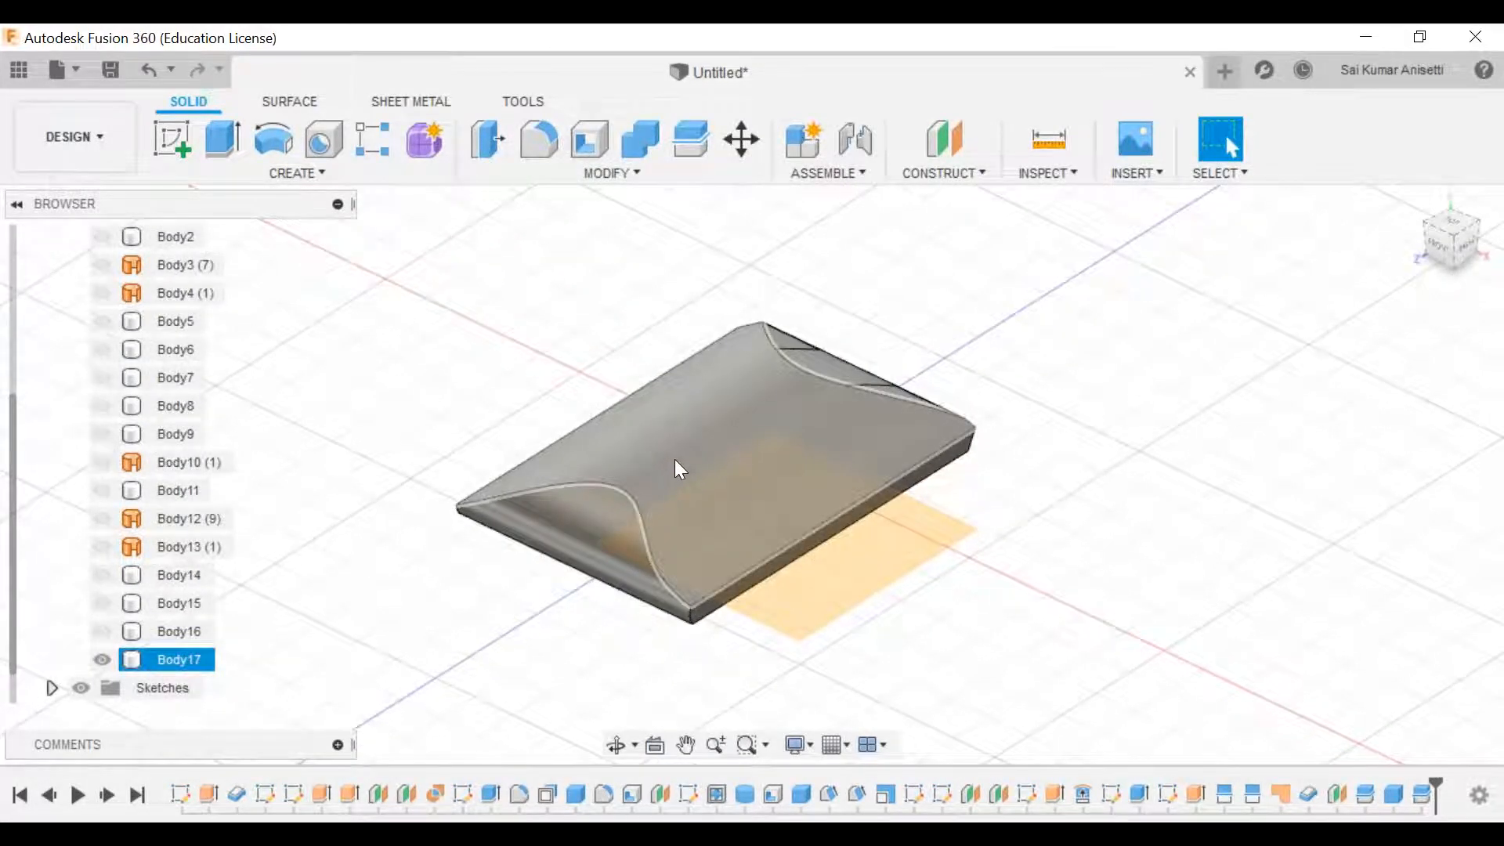
click(768, 487)
click(905, 587)
Step: Examine Body17's wavy cut profile from the top view, front view, home view and an oblique side
click(1450, 225)
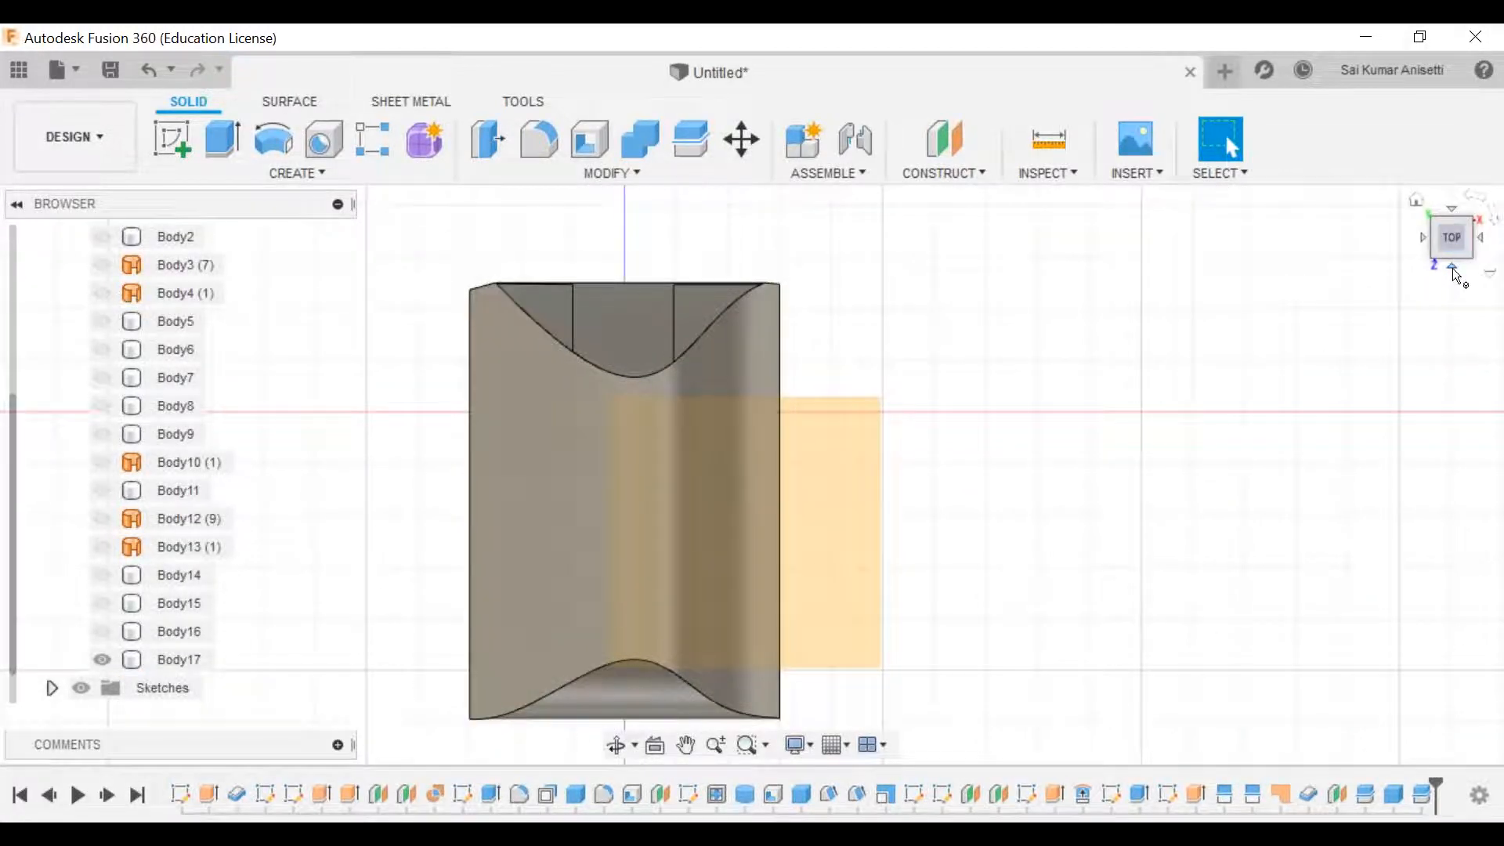
click(1453, 268)
middle_drag(787, 544, 807, 441)
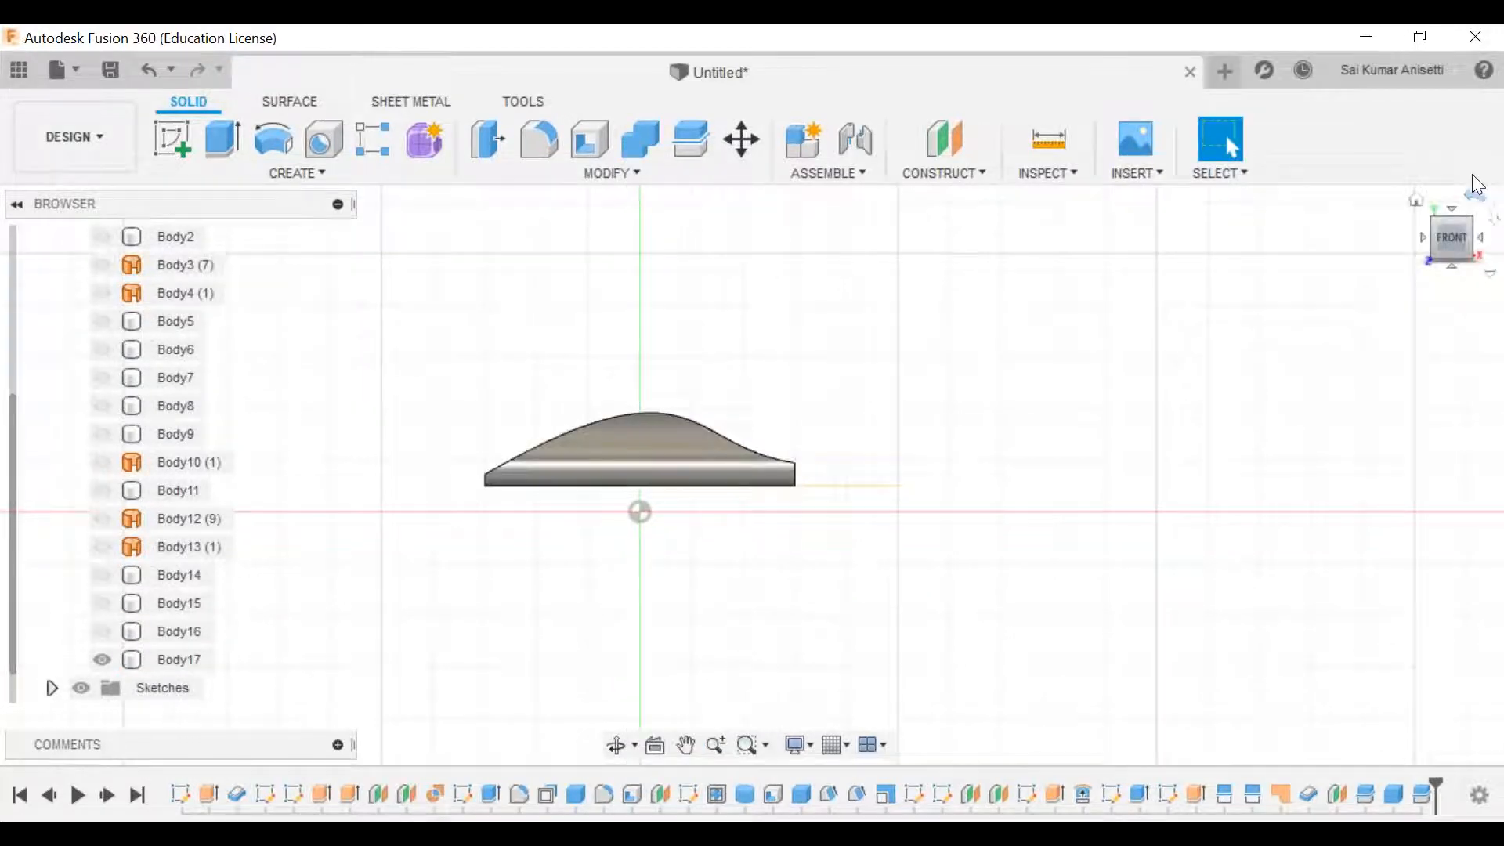
click(1421, 201)
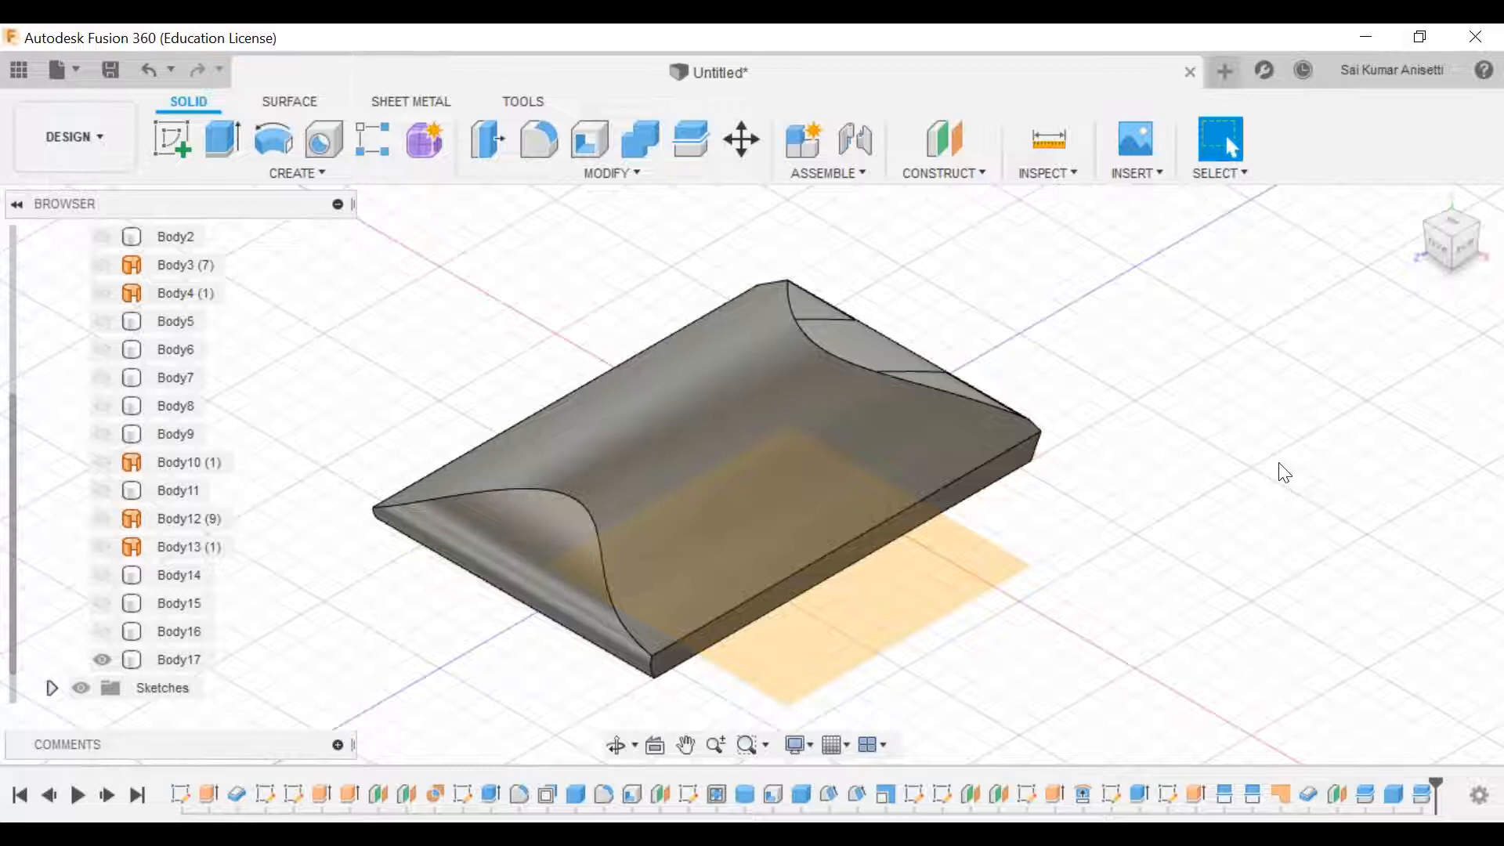
shift+middle_drag(762, 554, 1045, 467)
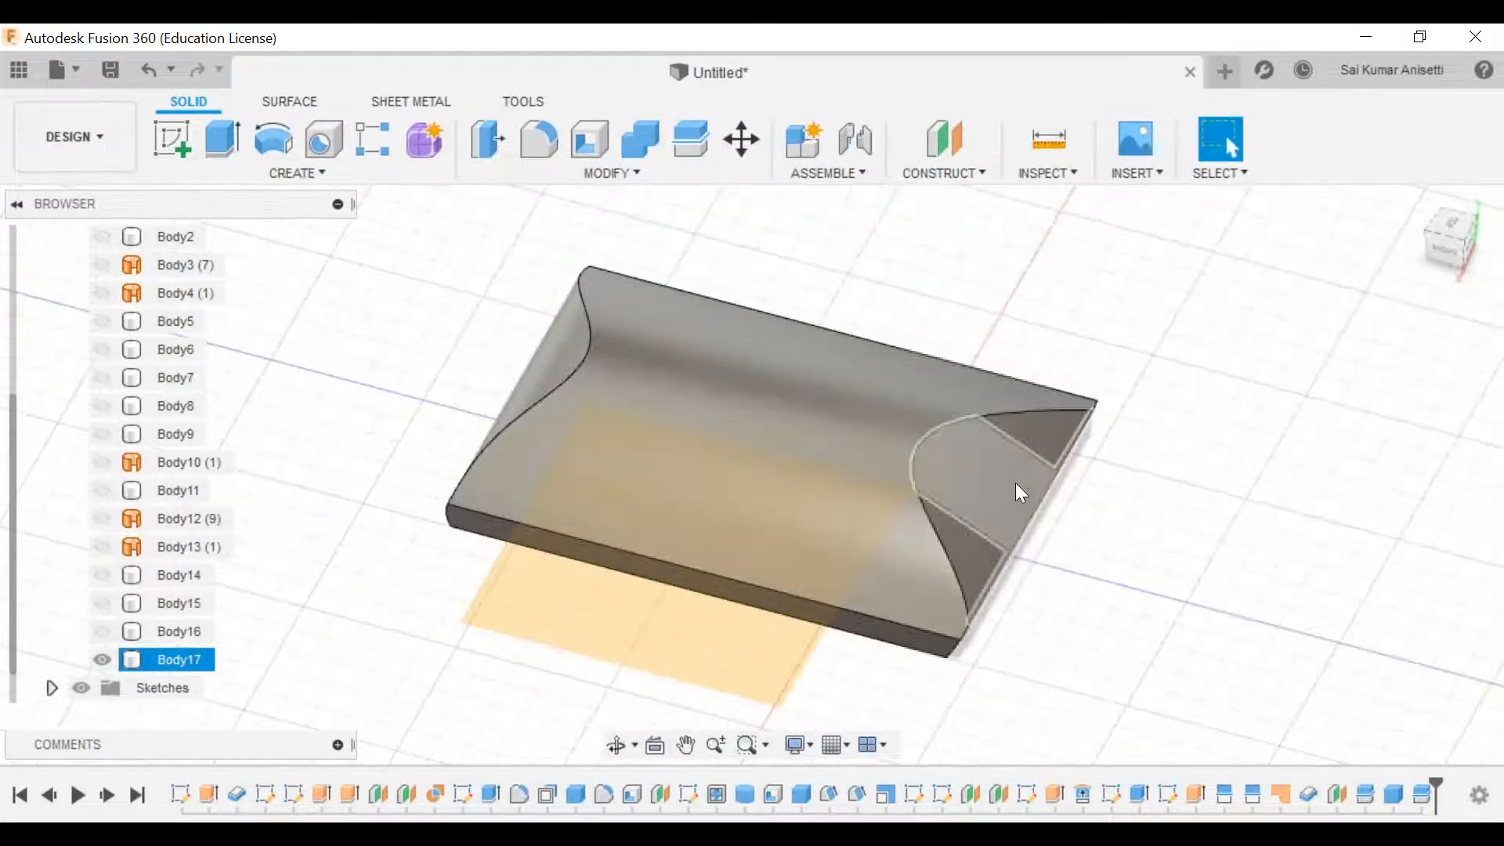
Step: Show Body14 alongside Body17, leaving Body15 and Body16 hidden
click(103, 632)
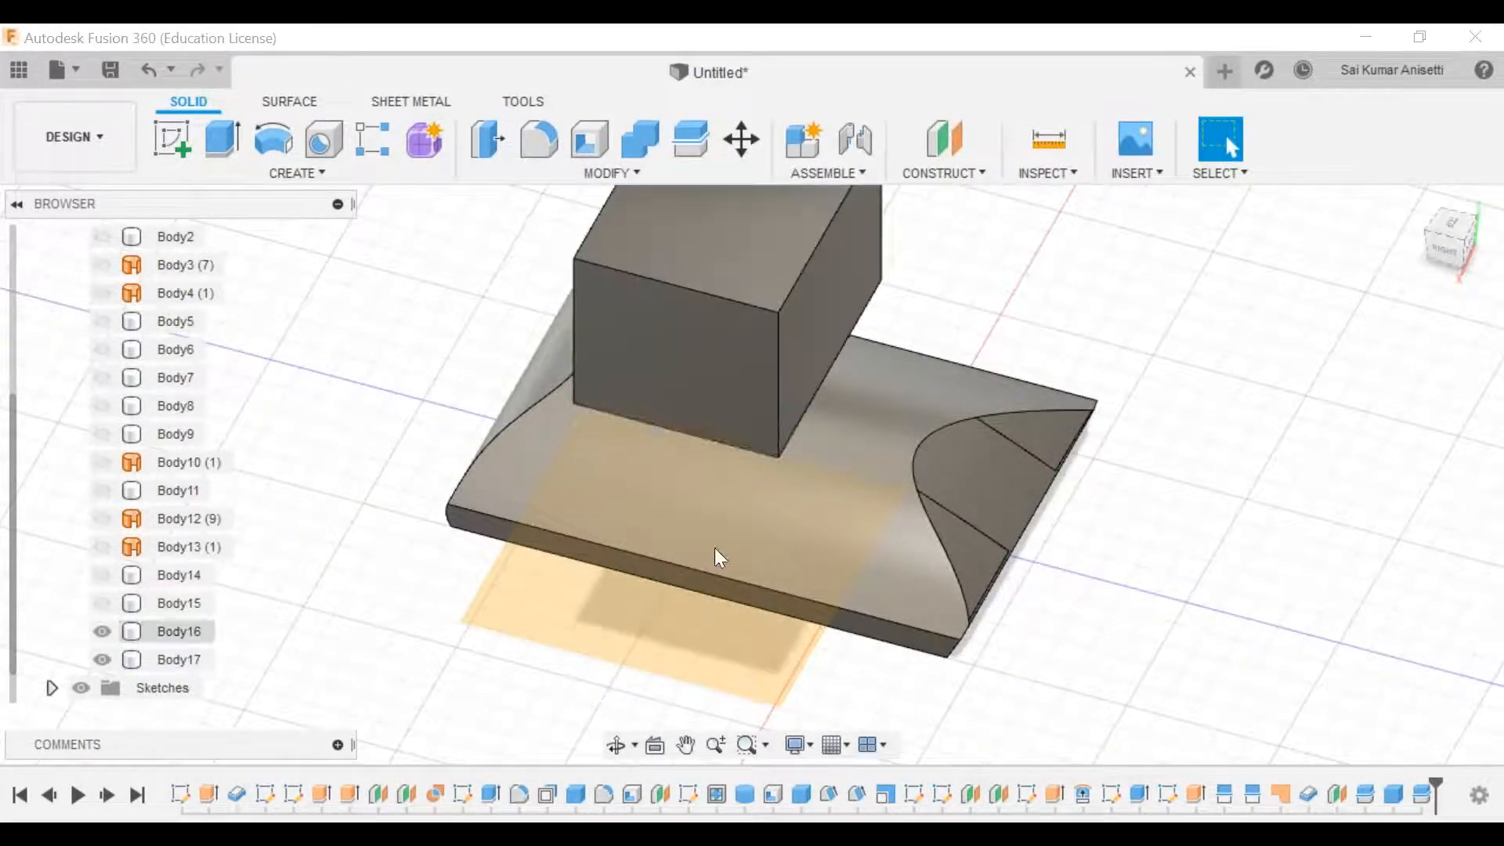
click(103, 630)
click(101, 608)
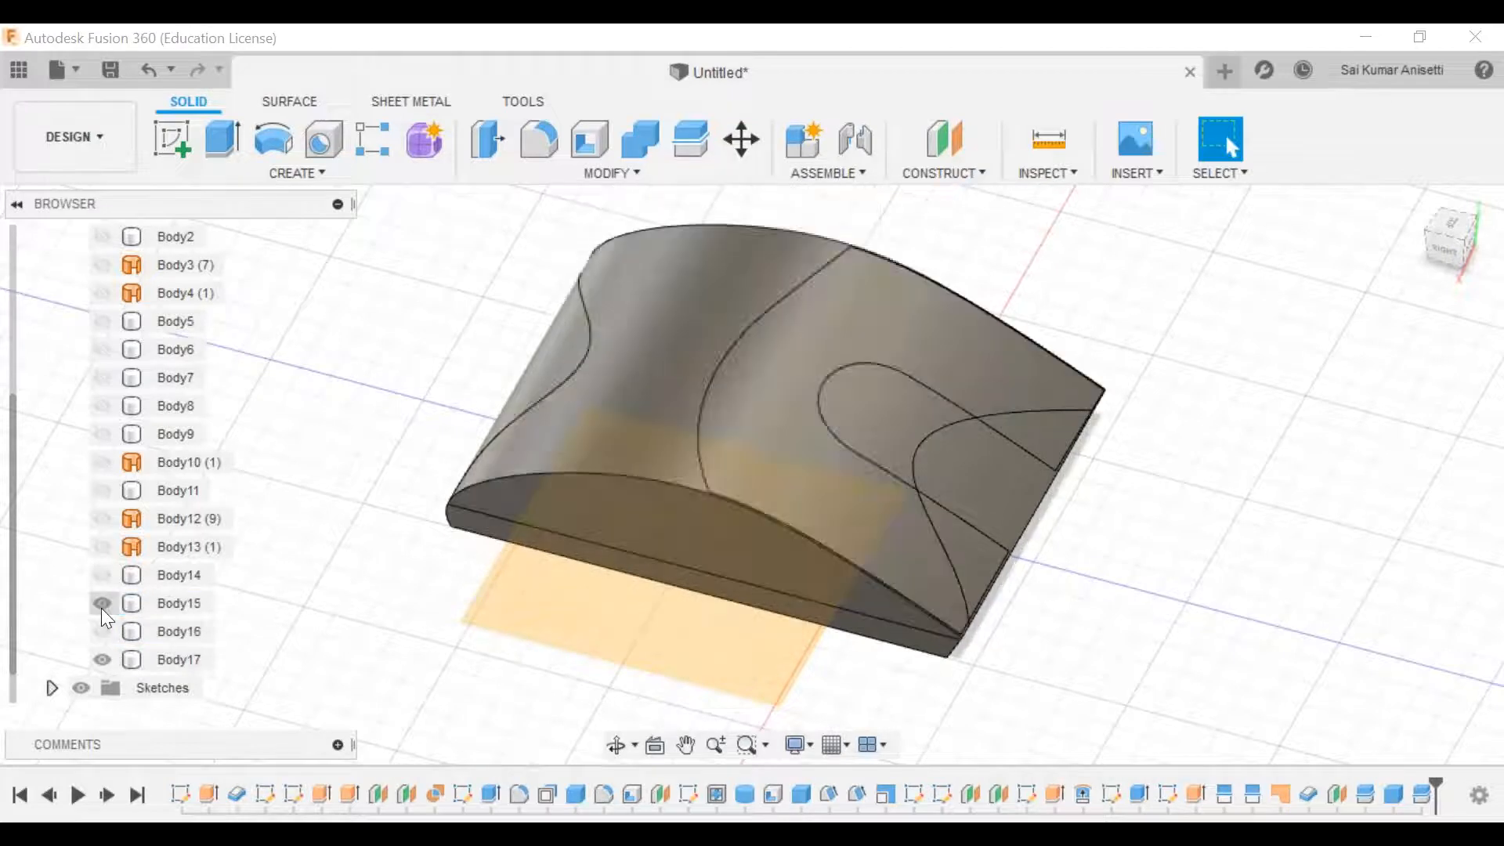
click(101, 608)
click(101, 576)
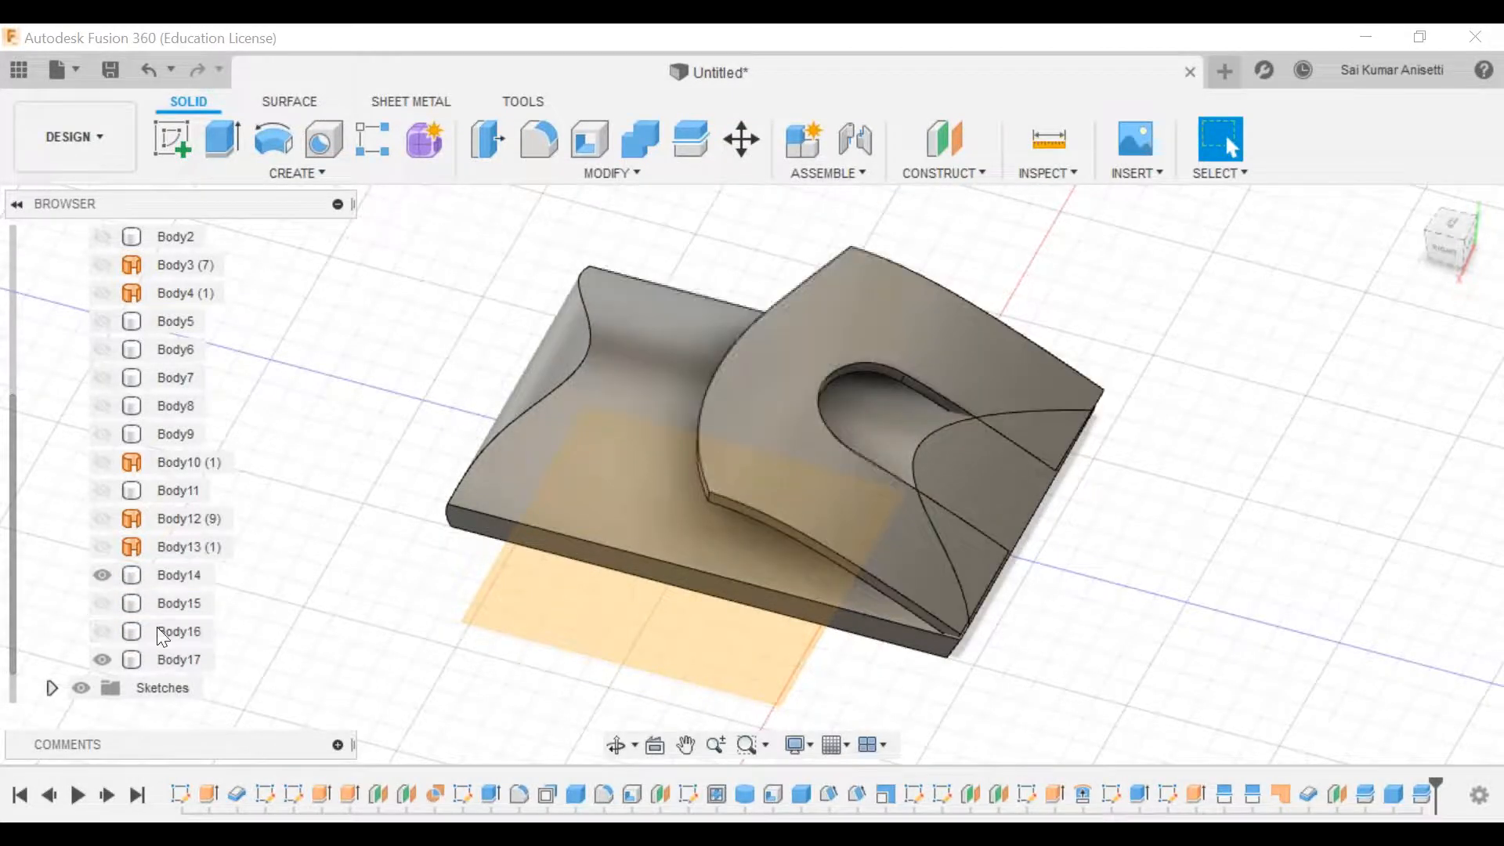
click(1008, 553)
shift+middle_drag(1009, 554, 745, 527)
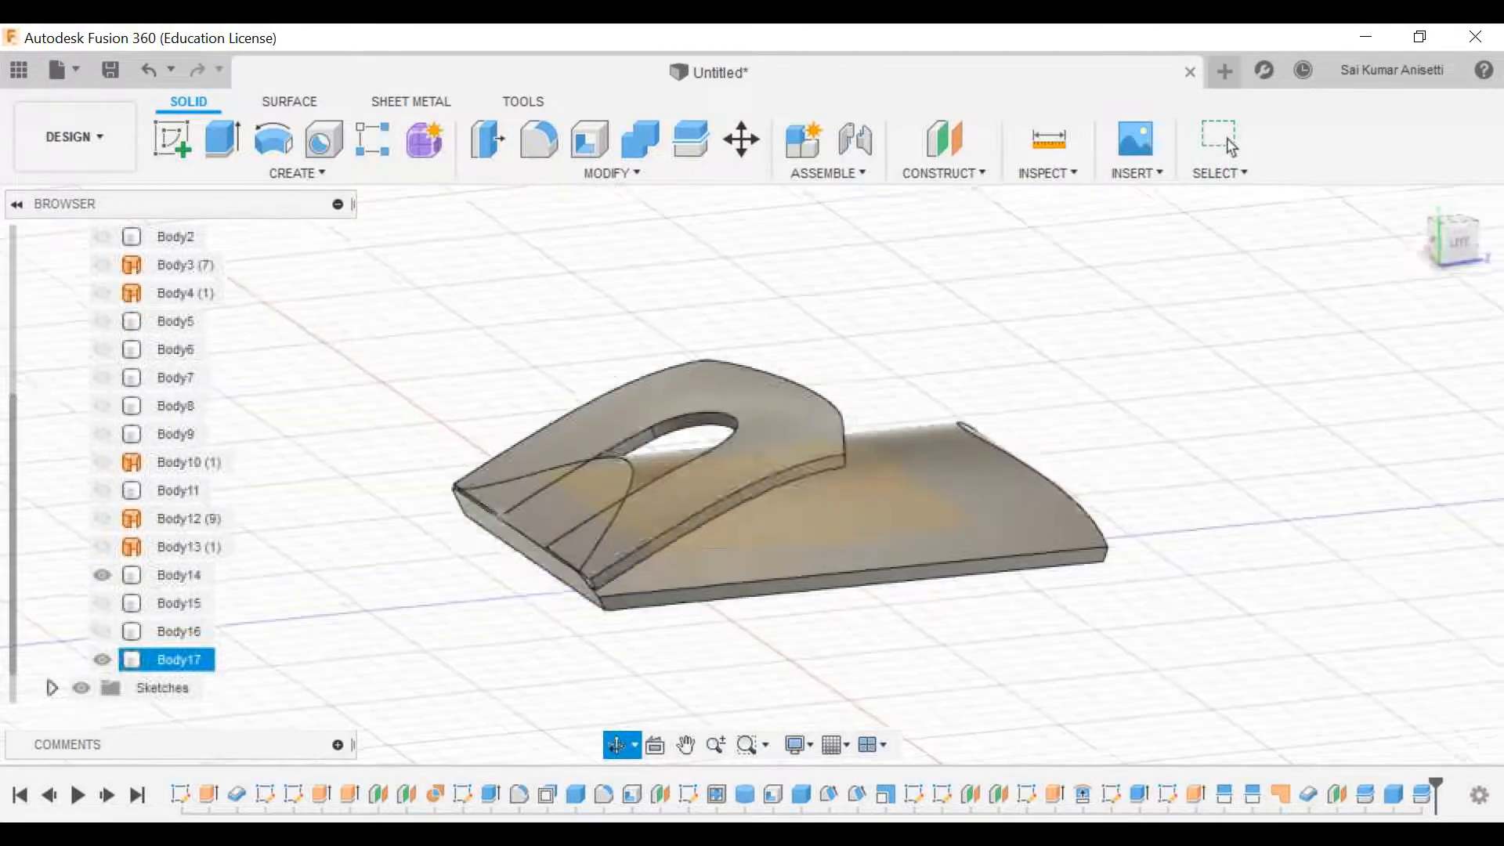
click(416, 571)
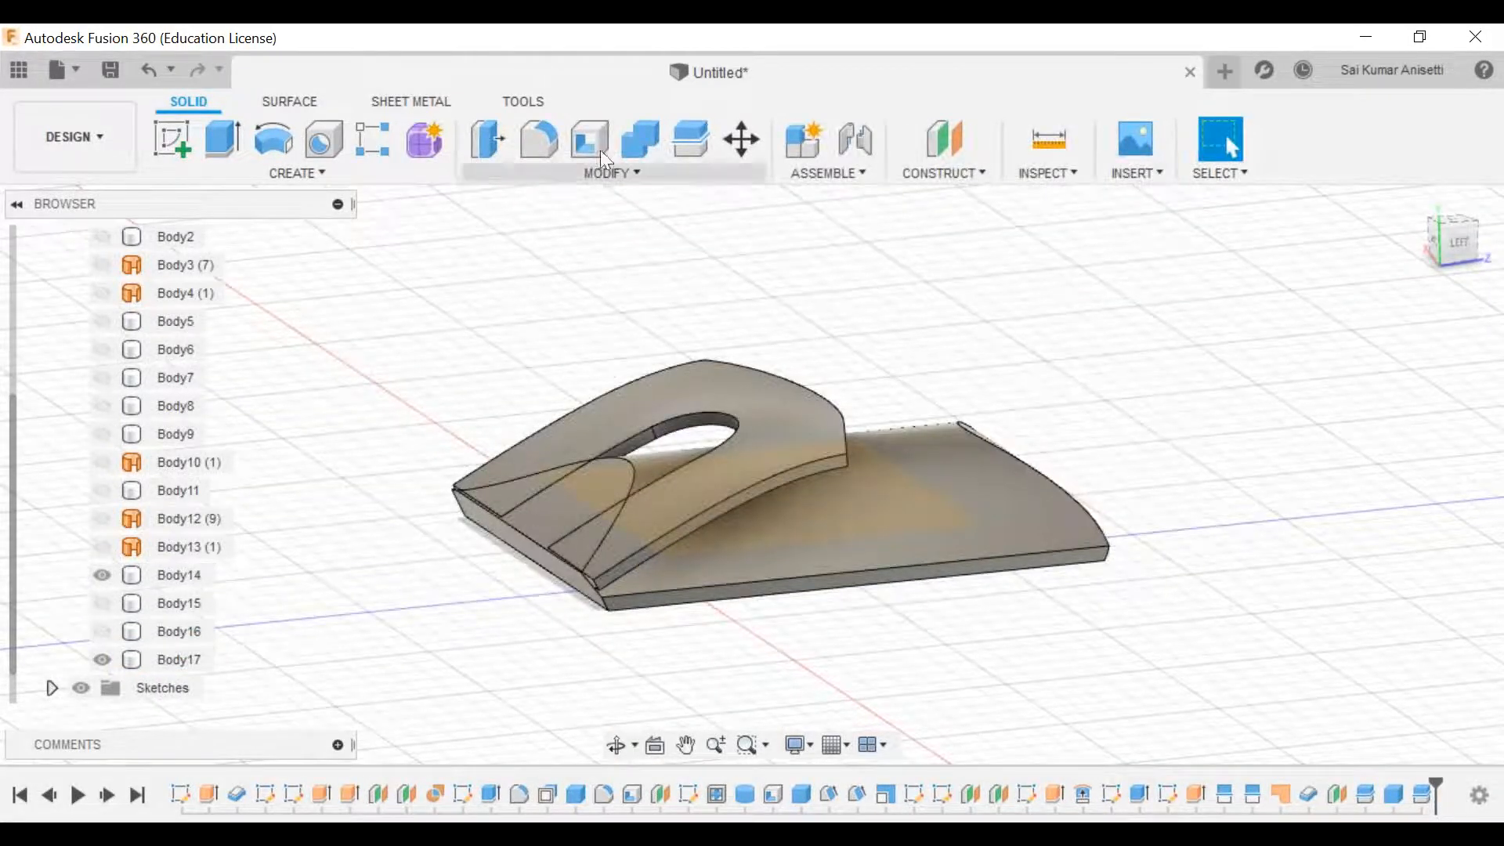
Step: Combine Body14 as target with Body17 as tool body using Join without keeping tools, and check the joined body
click(641, 138)
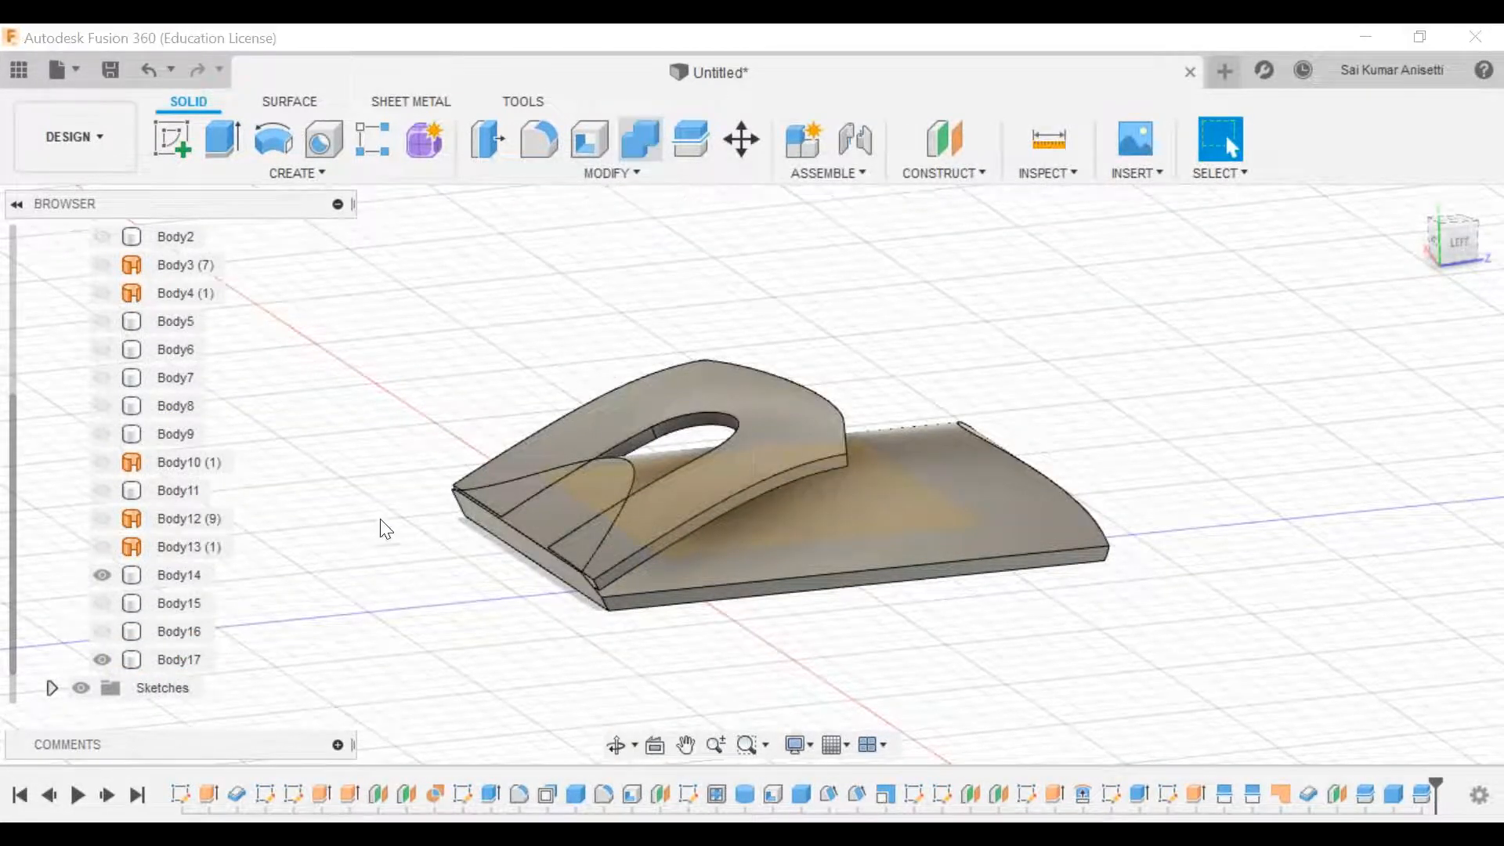
click(196, 581)
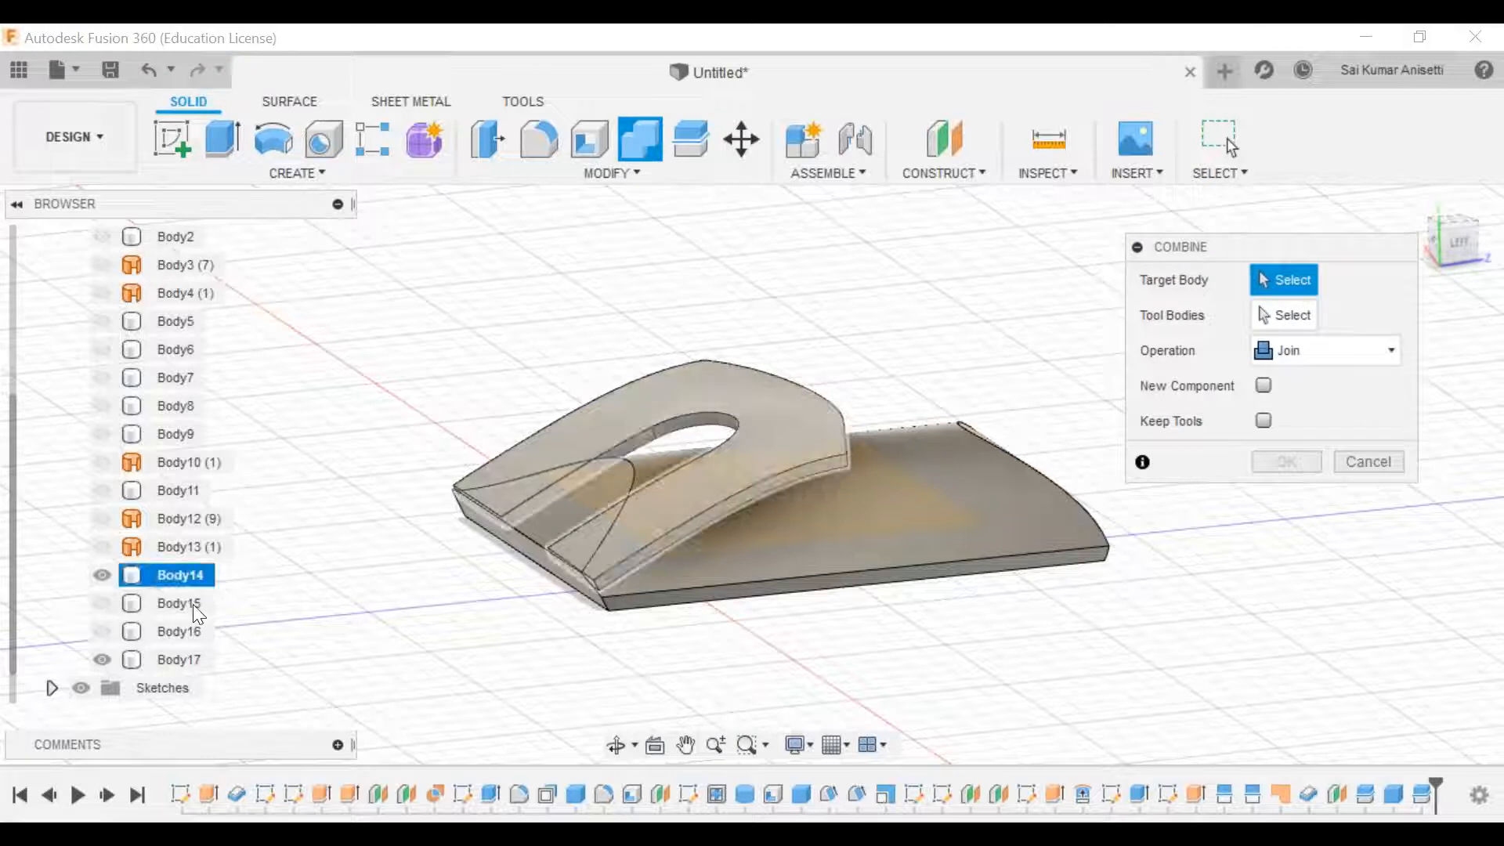
click(195, 658)
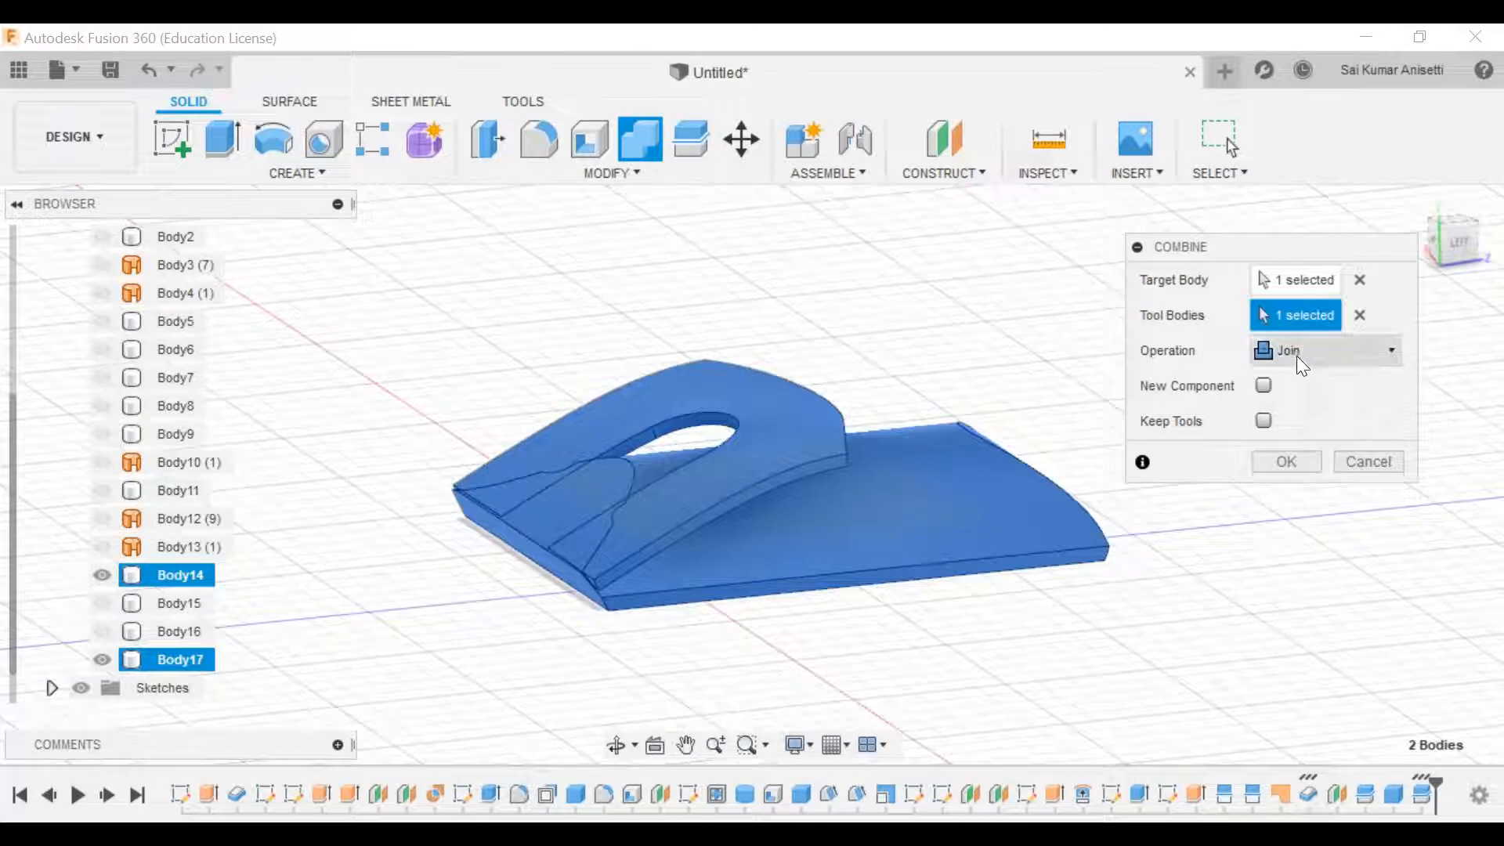
click(1277, 460)
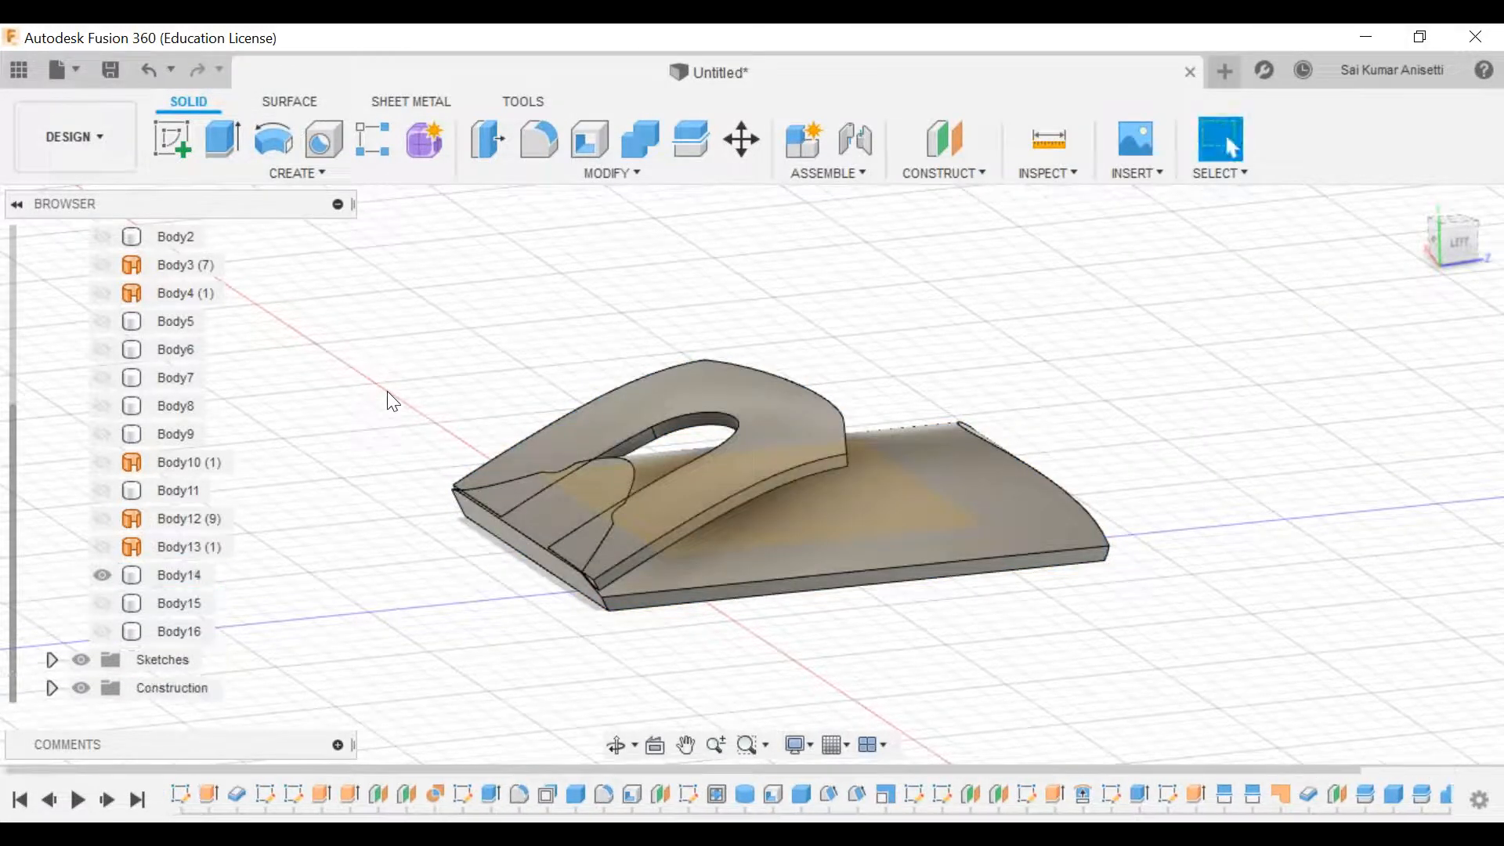
click(101, 577)
click(101, 577)
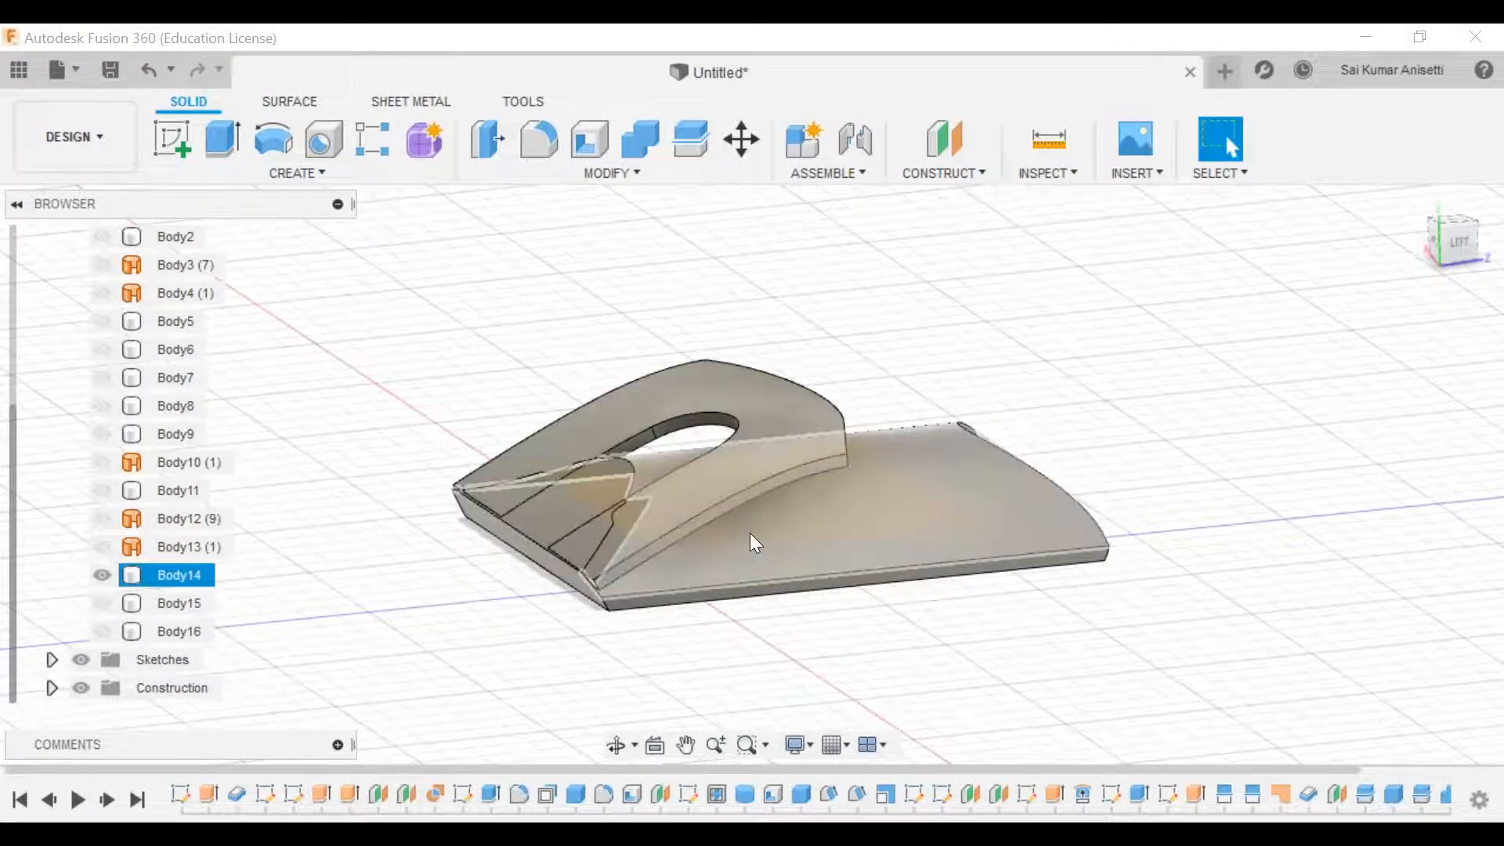
mouse_move(812, 550)
shift+middle_down()
mouse_move(729, 550)
mouse_move(983, 536)
mouse_move(1074, 553)
mouse_move(760, 513)
mouse_move(739, 550)
mouse_move(830, 584)
mouse_move(868, 552)
shift+middle_up()
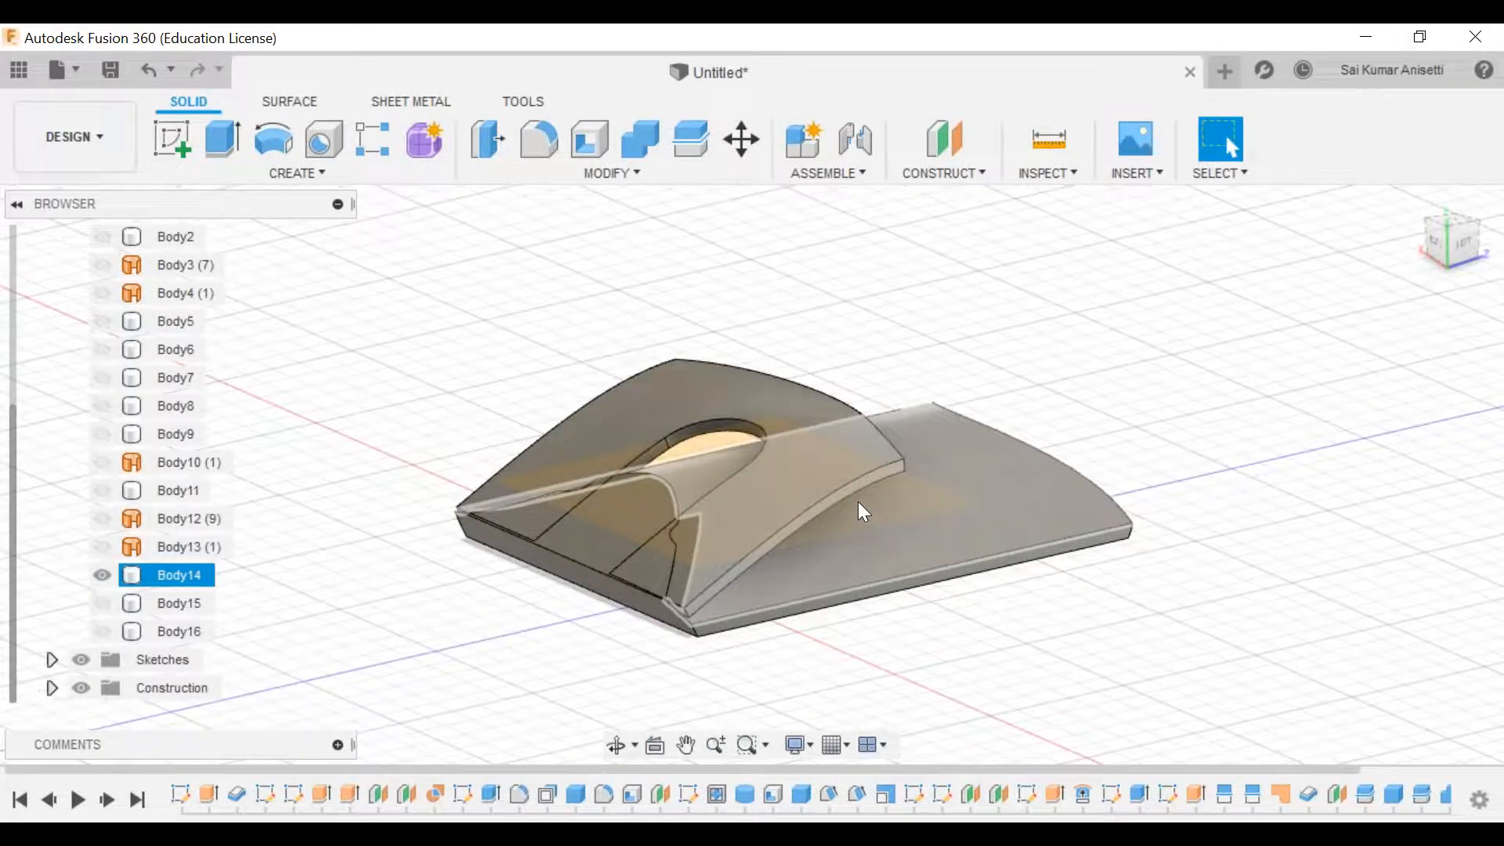
Step: Switch the visual style to shading without visible edges and examine the combined Body14 from several angles
click(821, 717)
click(807, 746)
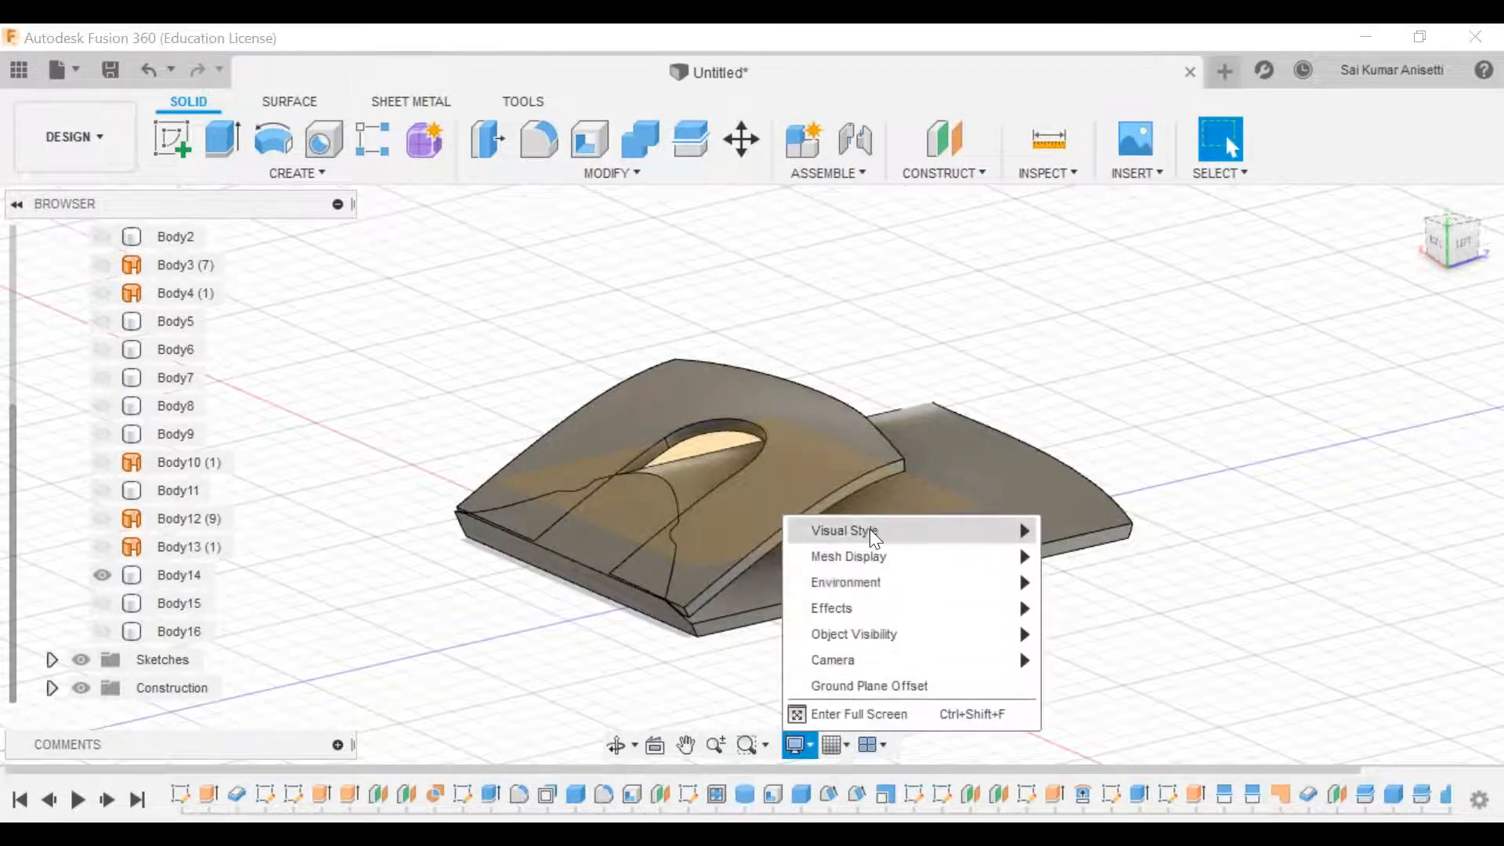
mouse_move(876, 533)
click(1061, 531)
click(998, 538)
mouse_move(964, 520)
shift+middle_down()
mouse_move(927, 507)
mouse_move(991, 580)
mouse_move(1068, 500)
mouse_move(1098, 514)
mouse_move(1011, 527)
mouse_move(825, 514)
mouse_move(925, 530)
mouse_move(956, 503)
shift+middle_up()
click(930, 312)
shift+middle_drag(934, 321, 1097, 392)
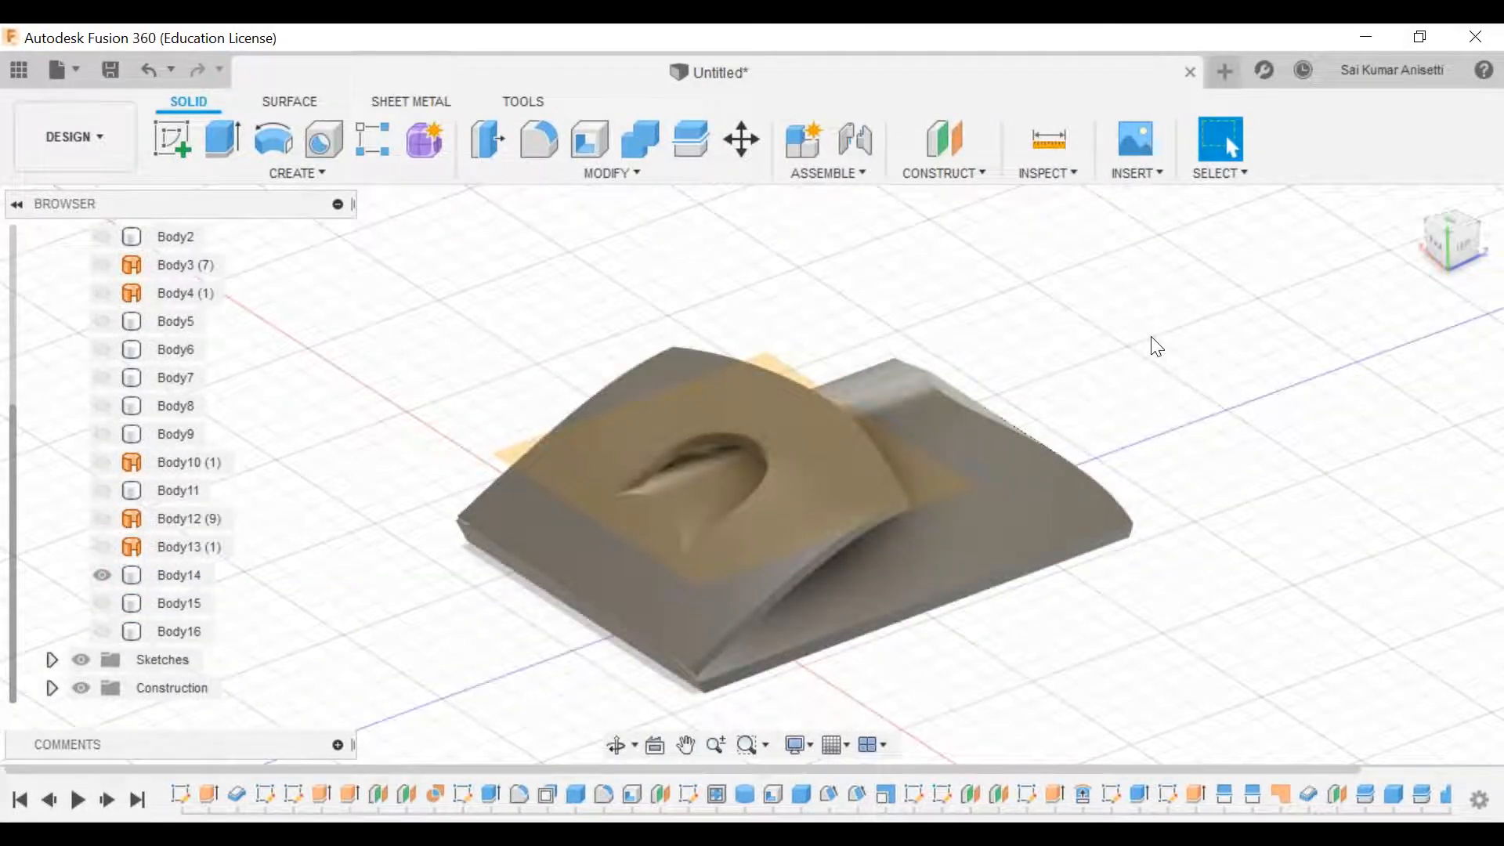
click(950, 592)
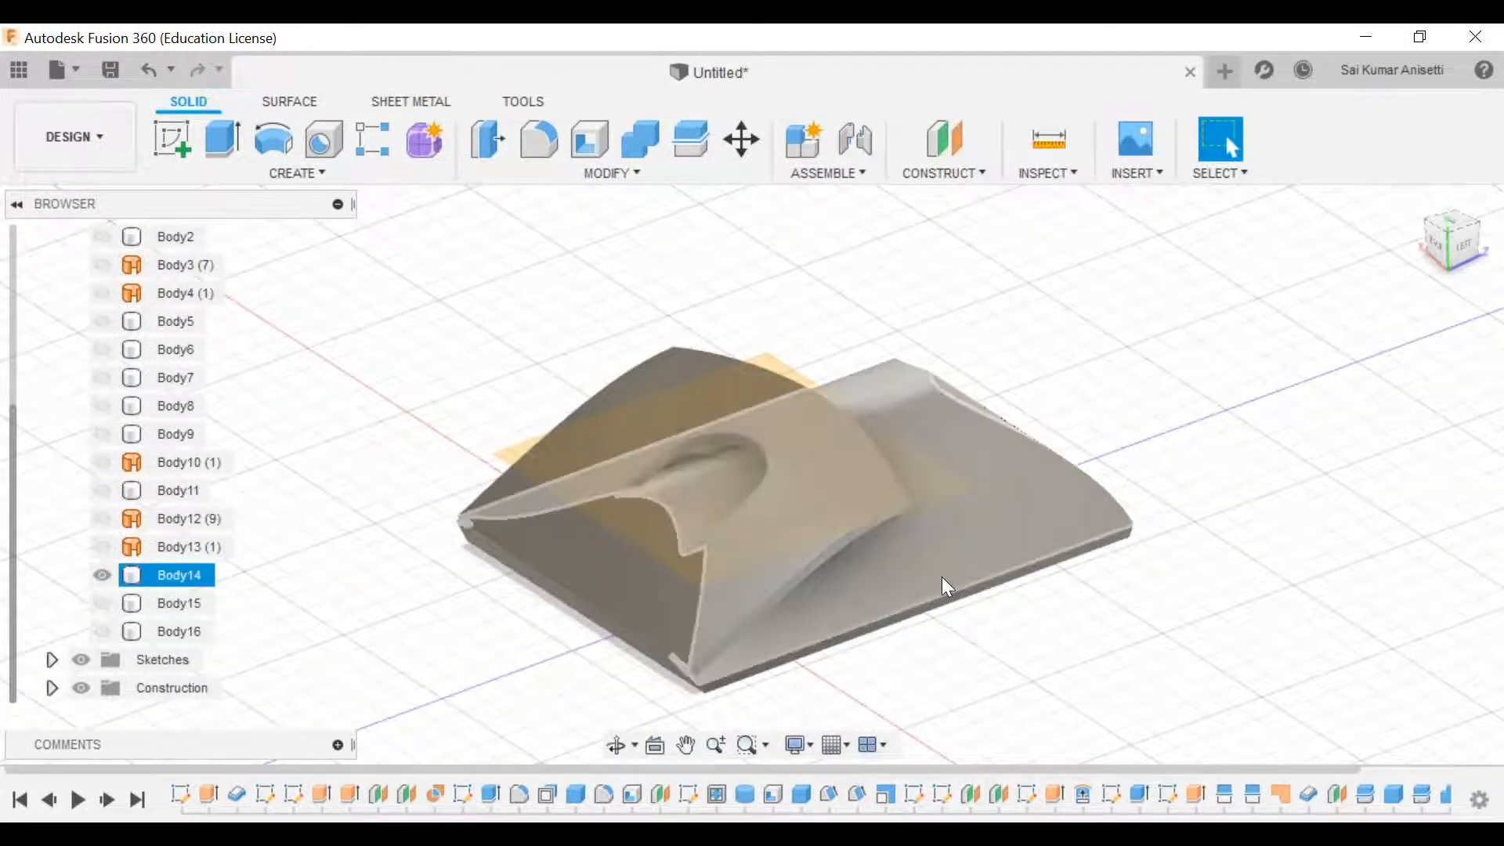
click(975, 646)
mouse_move(974, 637)
shift+middle_down()
mouse_move(904, 587)
mouse_move(971, 615)
shift+middle_up()
click(956, 562)
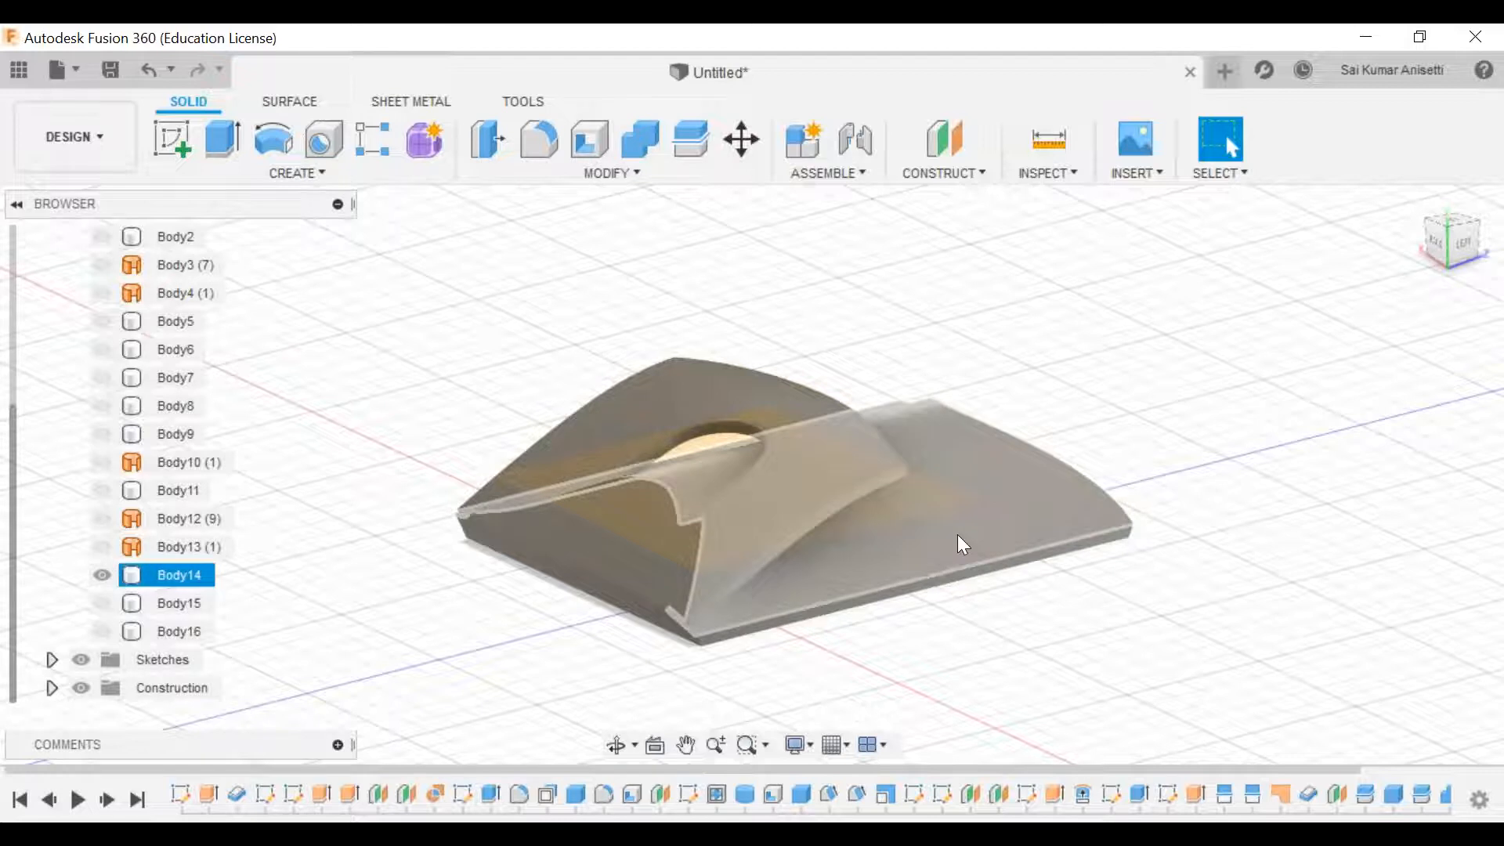
click(1004, 362)
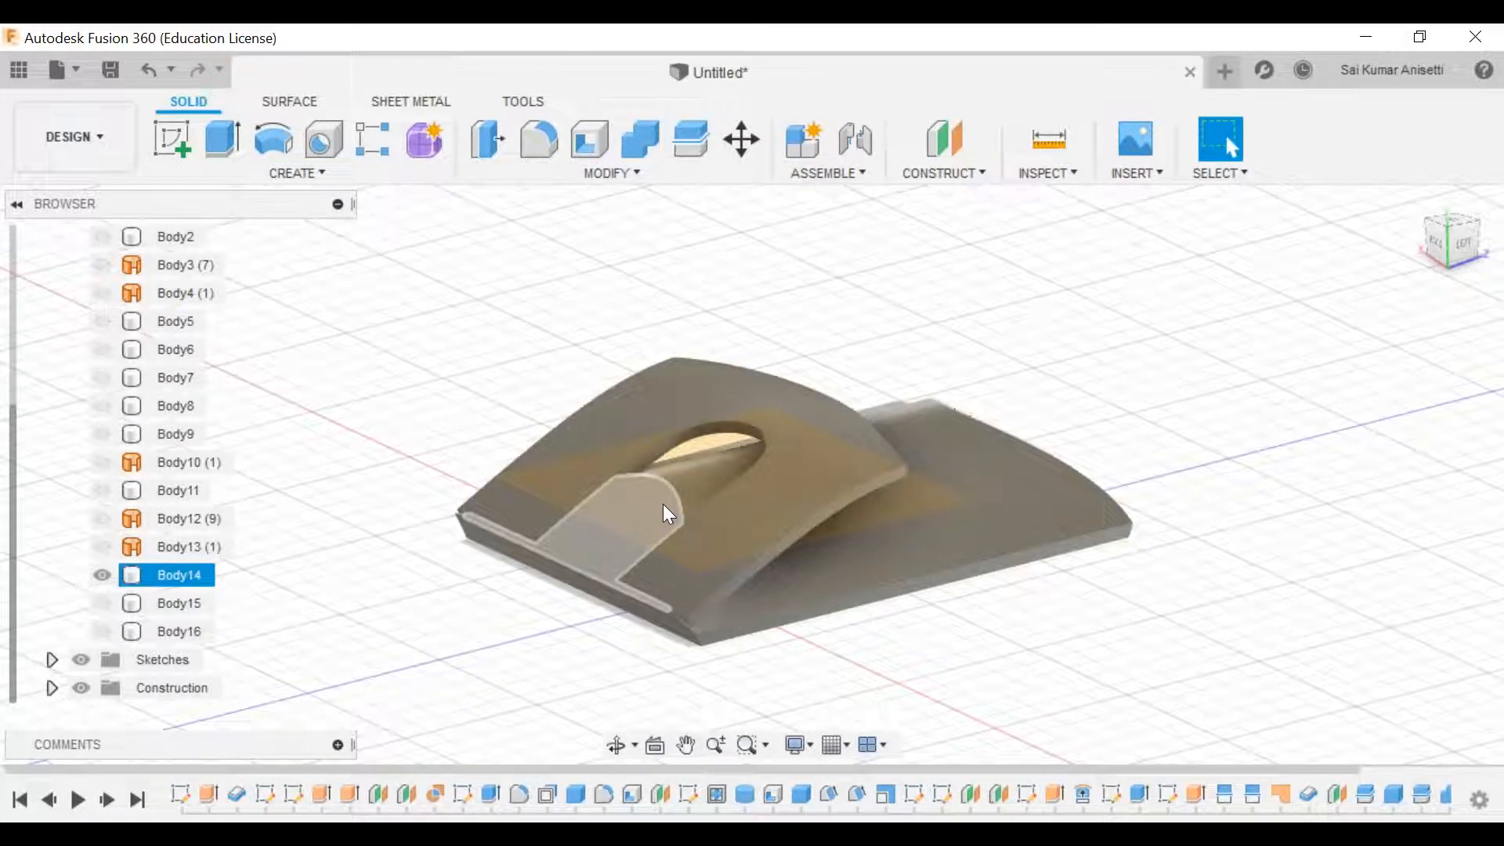
click(936, 280)
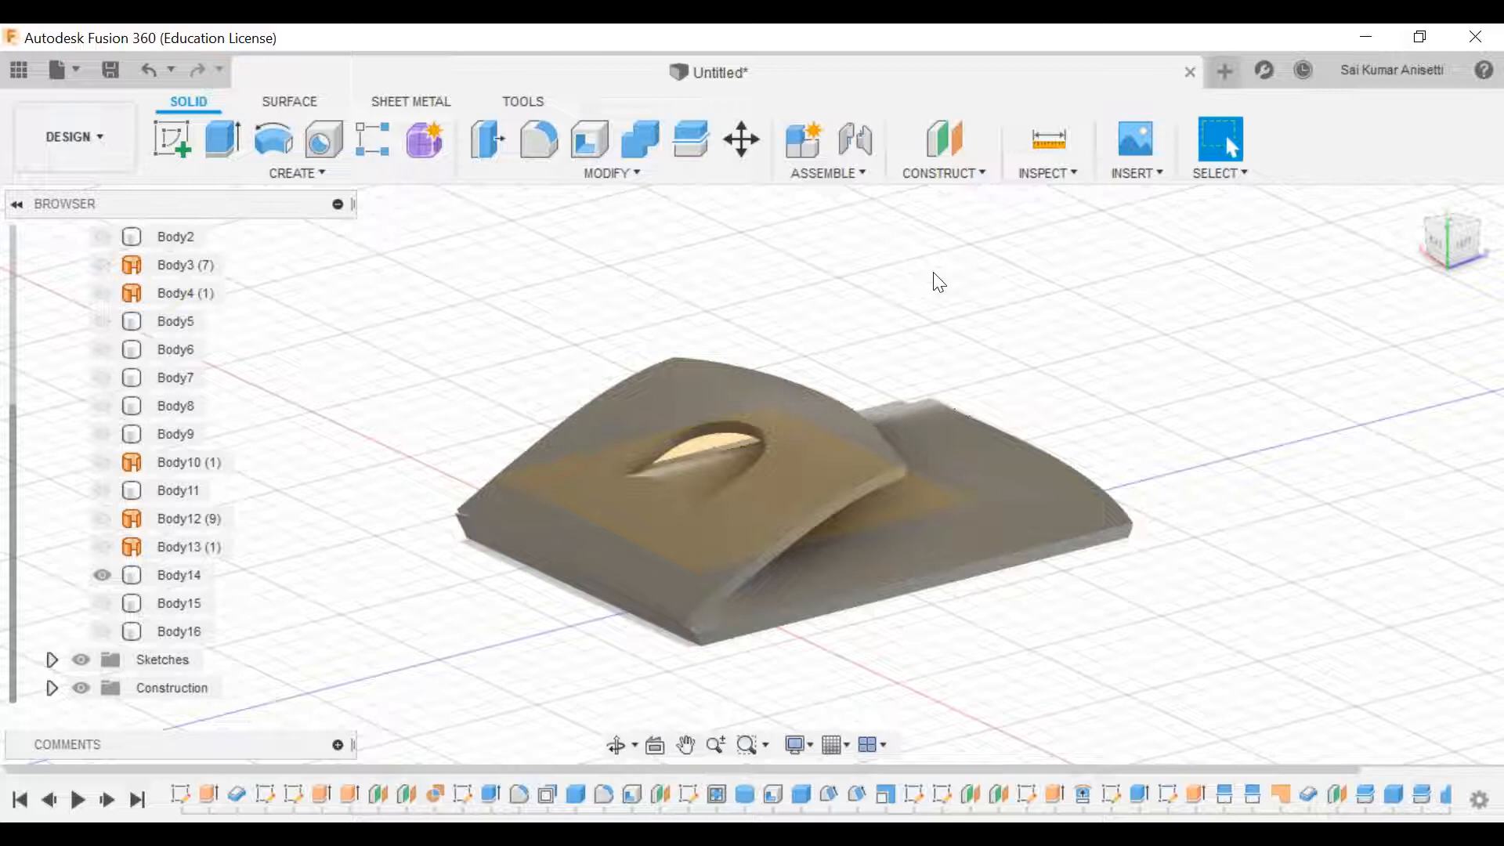
click(753, 548)
mouse_move(753, 547)
shift+middle_down()
mouse_move(668, 507)
mouse_move(702, 537)
mouse_move(727, 536)
shift+middle_up()
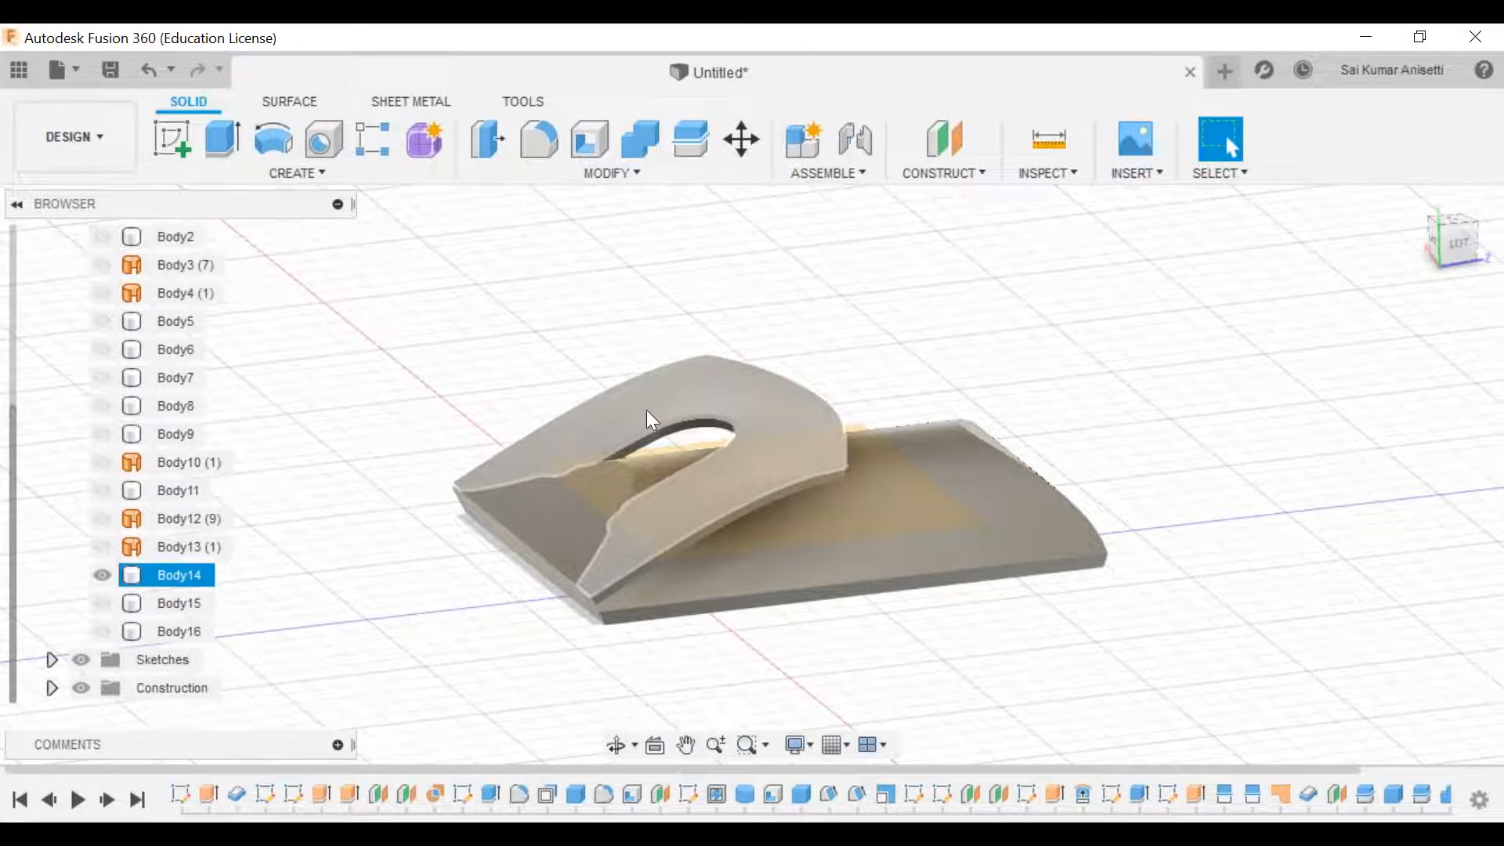
shift+middle_drag(937, 539, 758, 416)
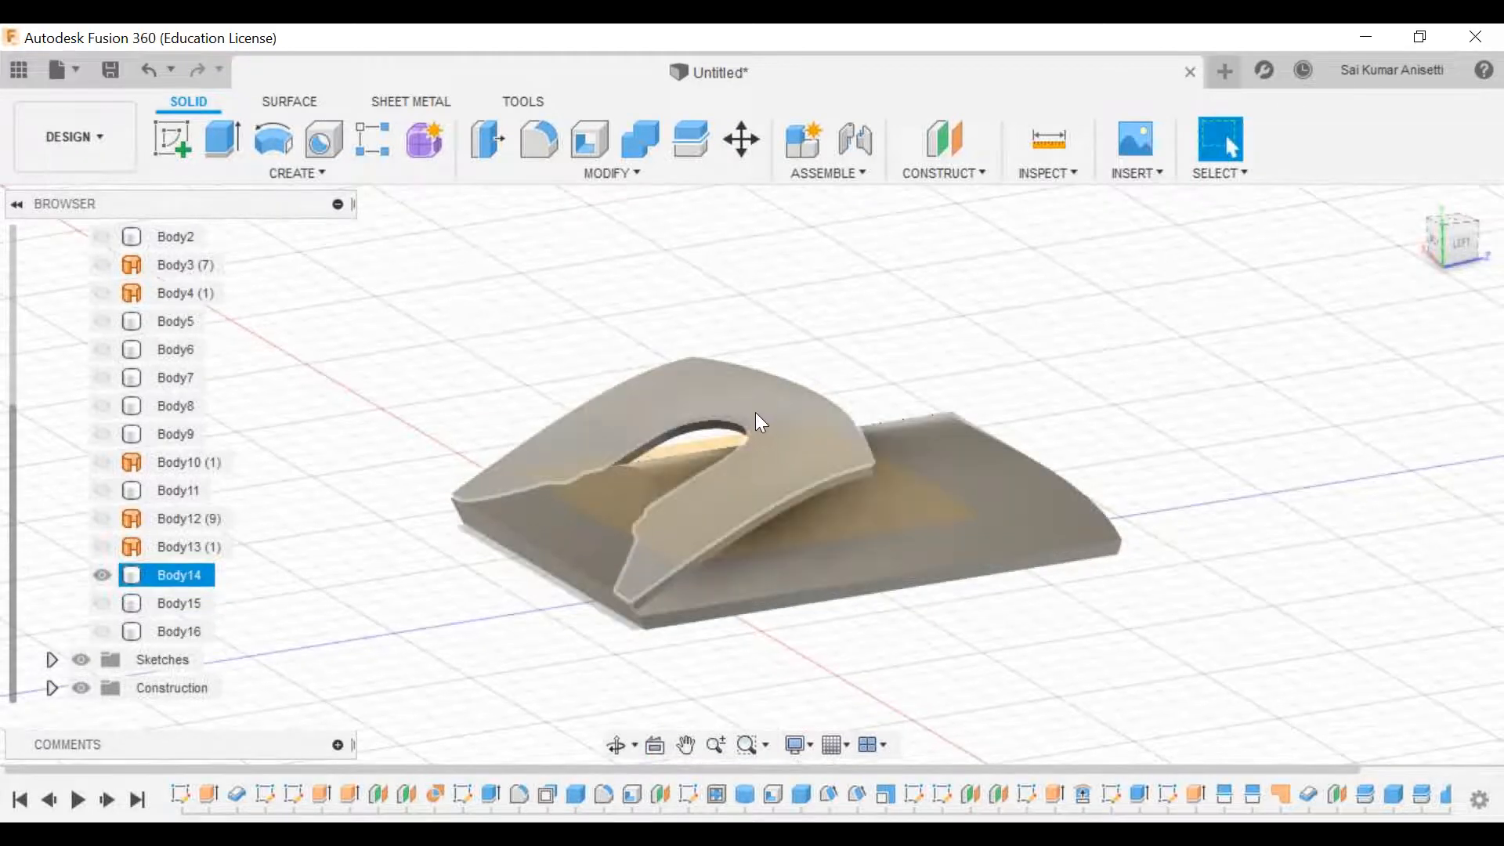
click(392, 208)
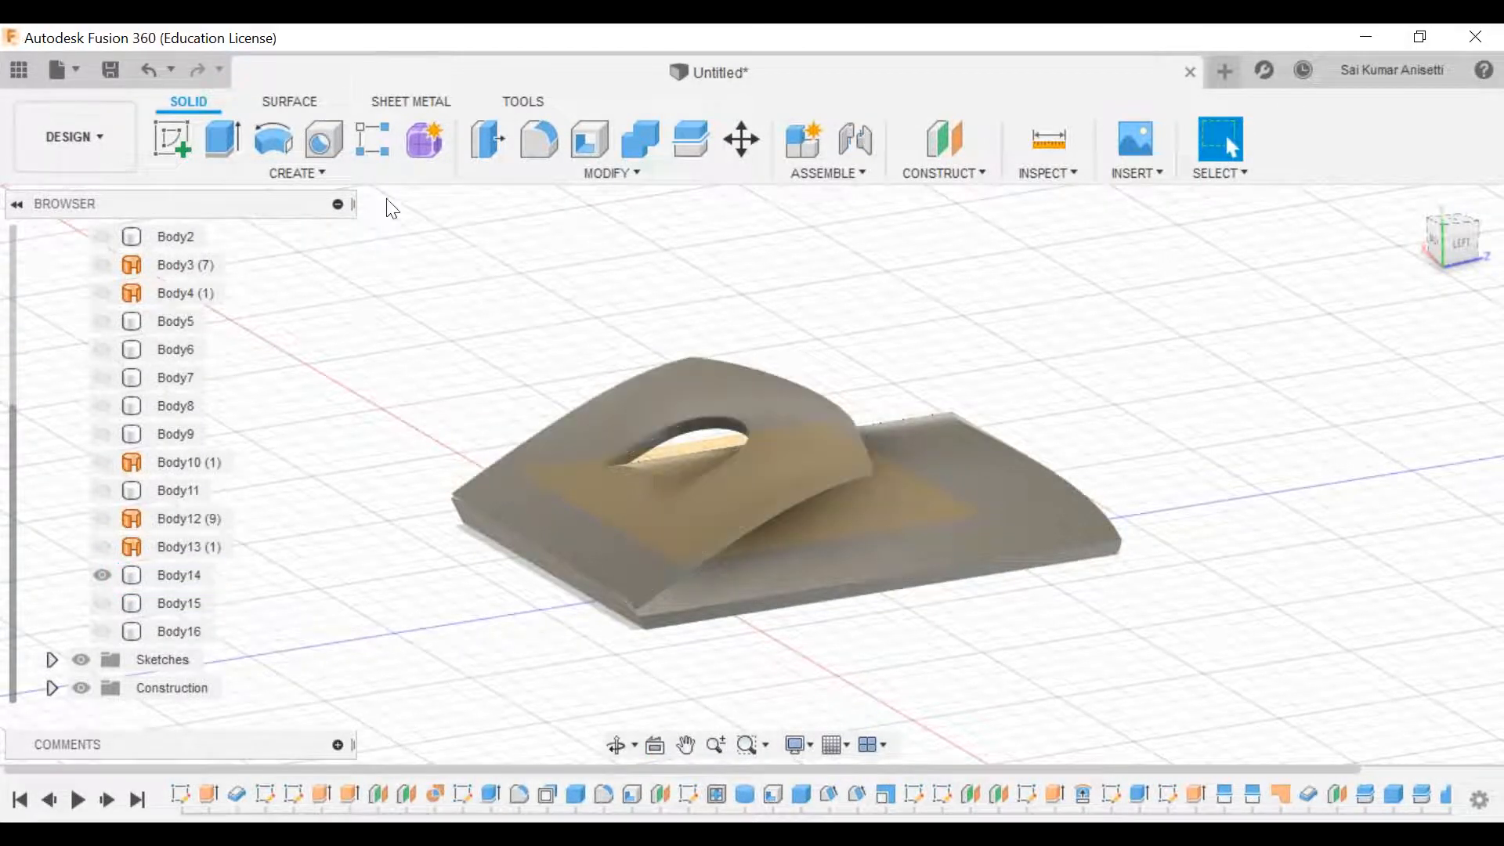
click(290, 101)
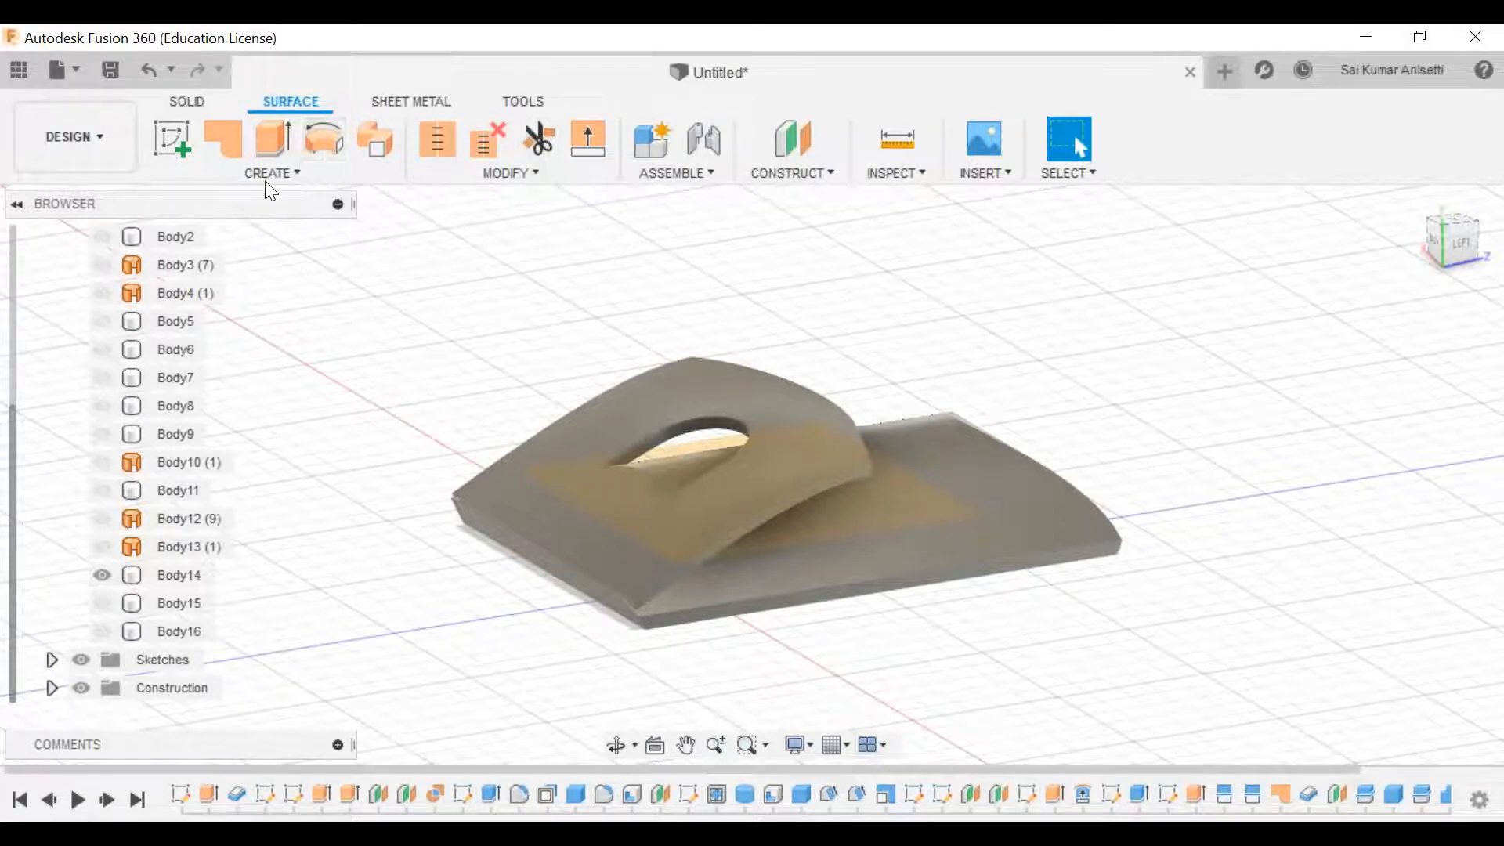
click(214, 105)
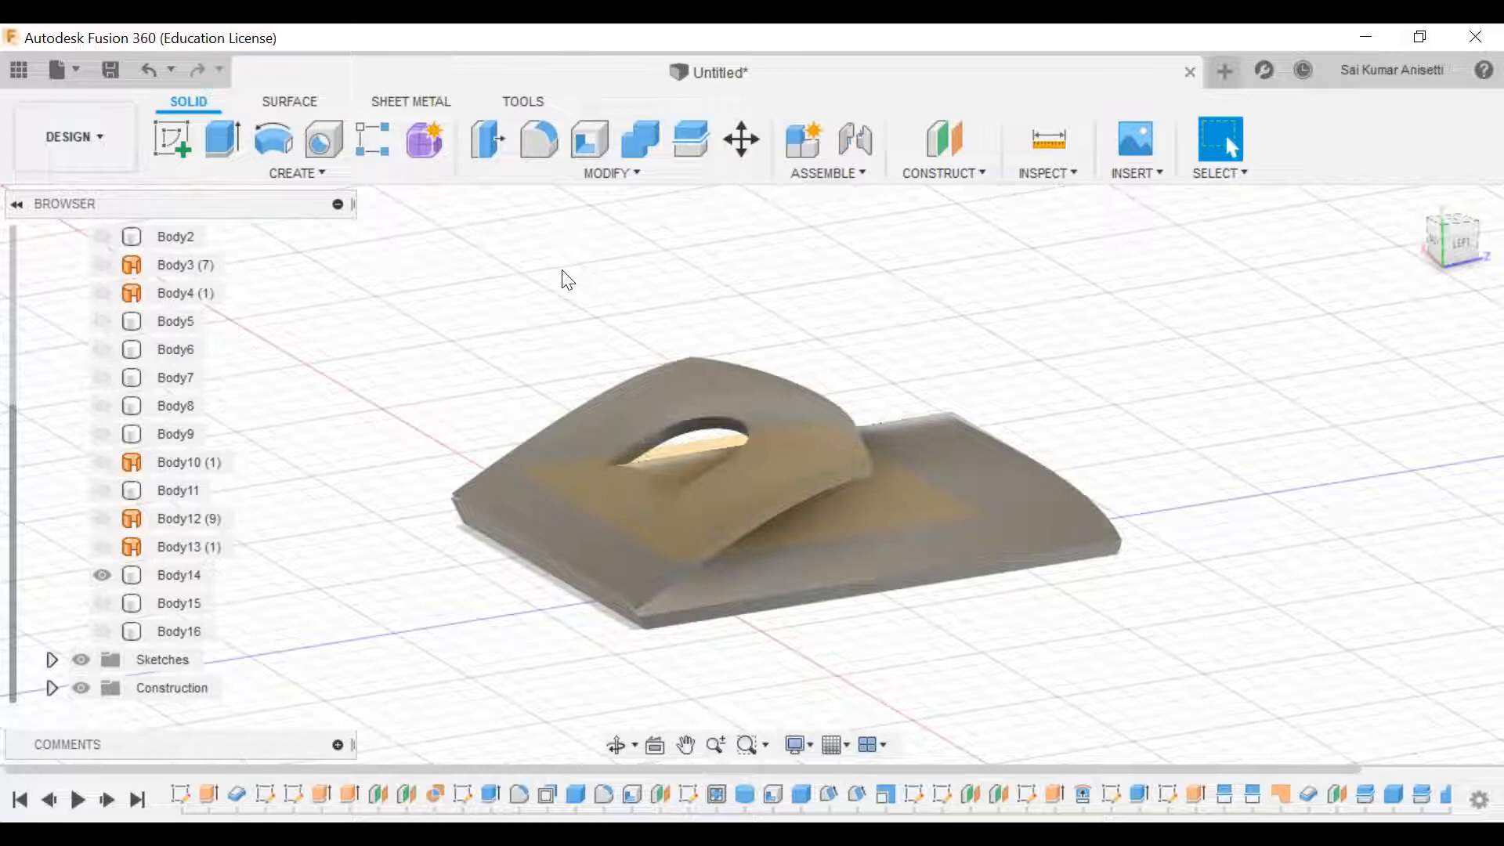
click(291, 98)
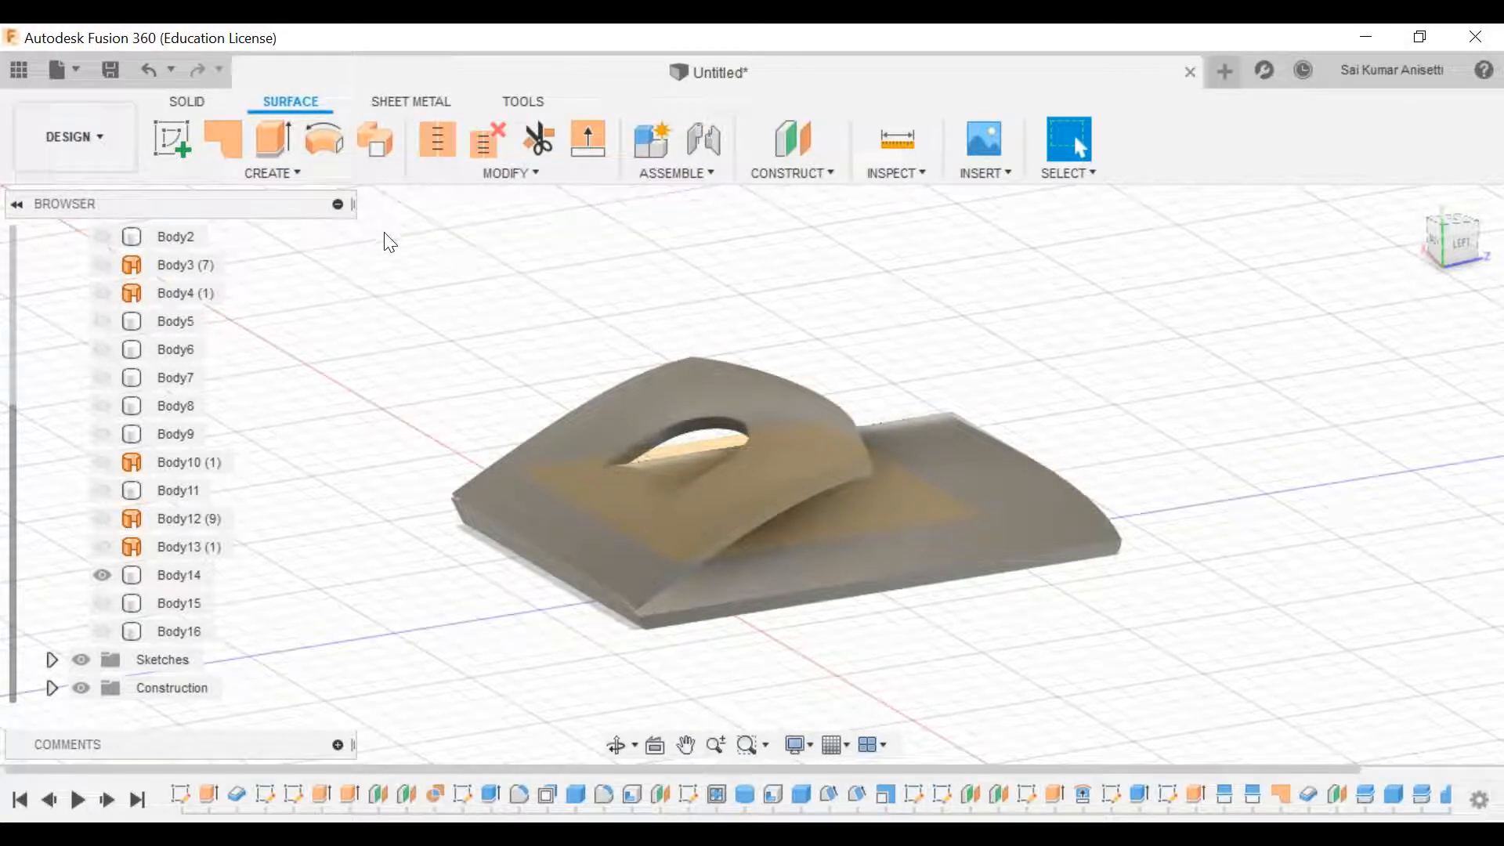
click(206, 105)
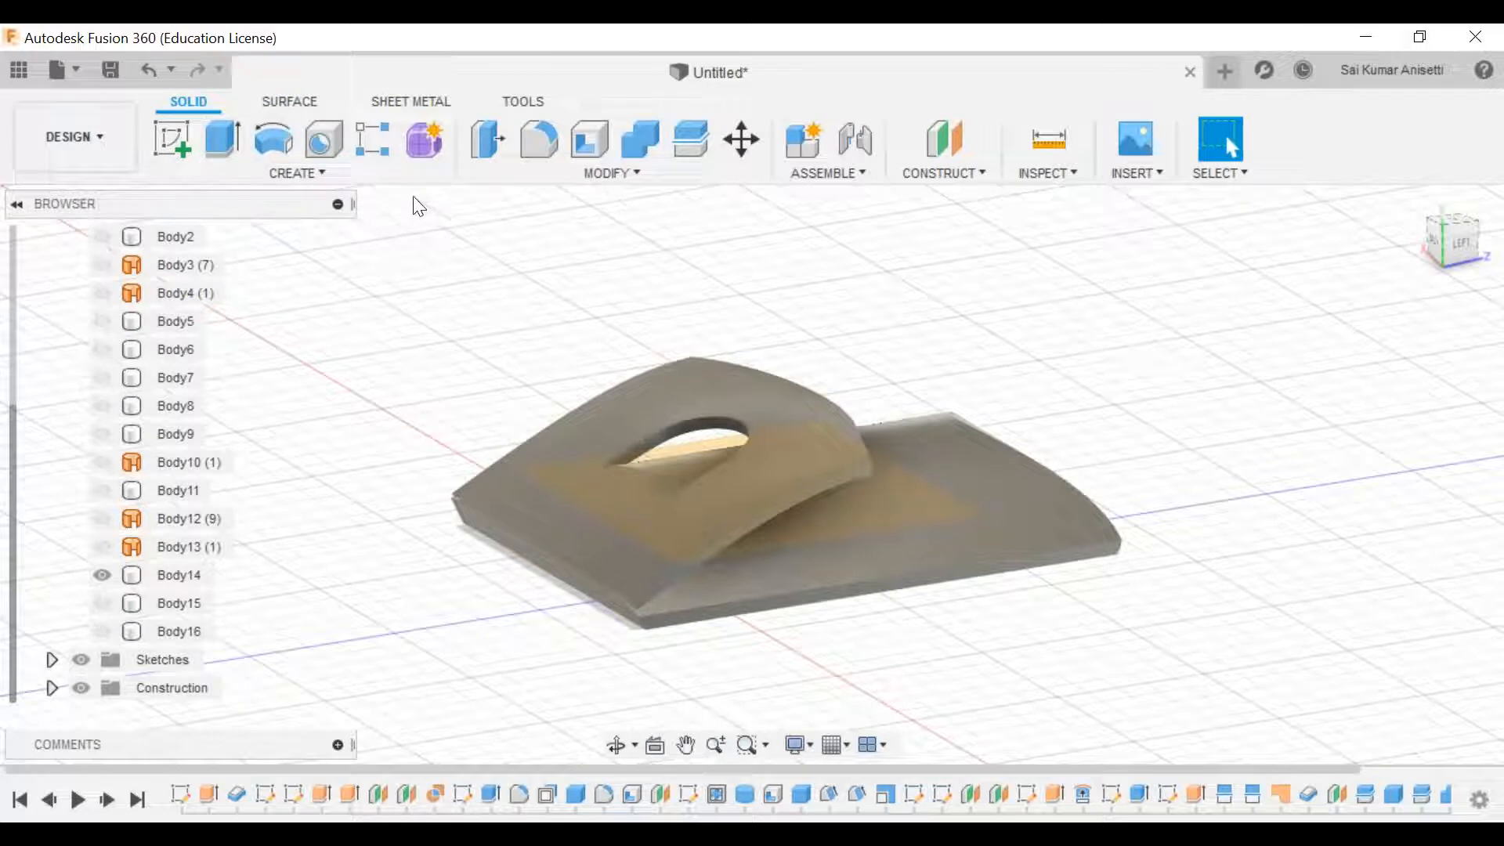
Step: Select Body14's raised curved top face and examine it from the left view and an oblique angle
click(688, 396)
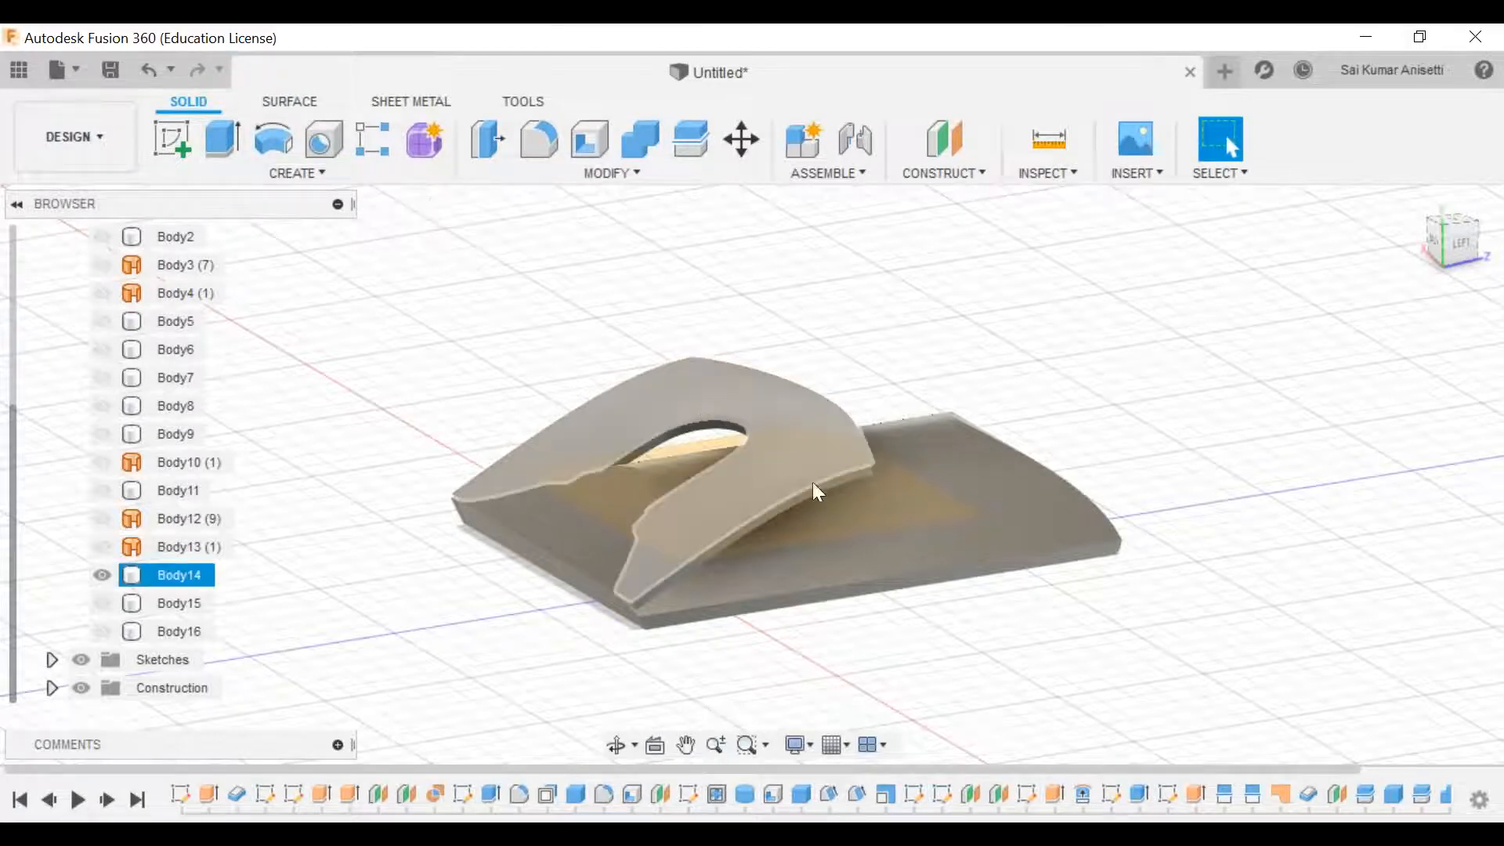
click(763, 435)
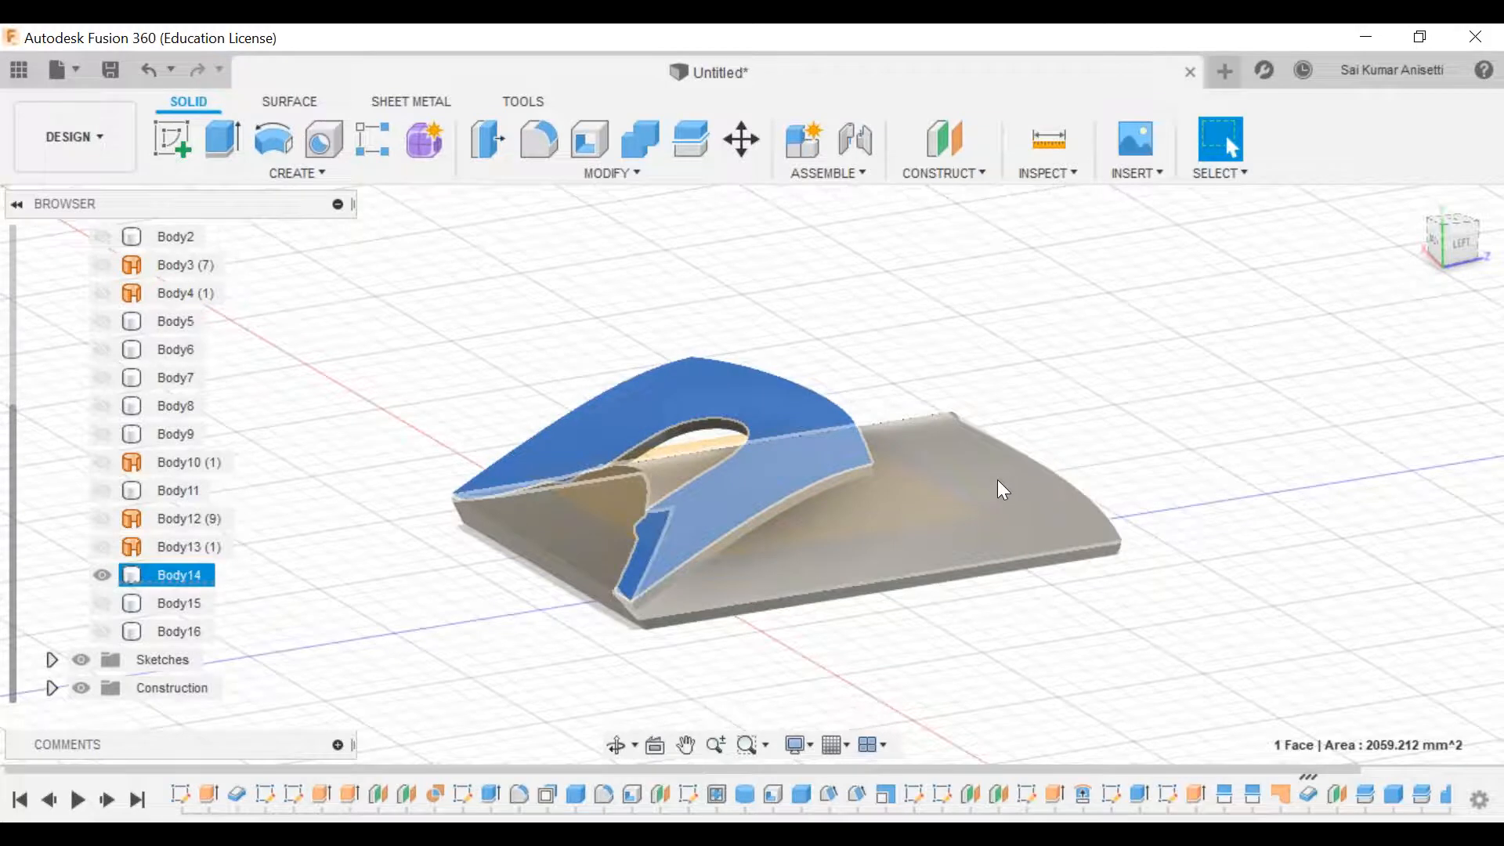
shift+middle_drag(998, 480, 964, 486)
click(1446, 245)
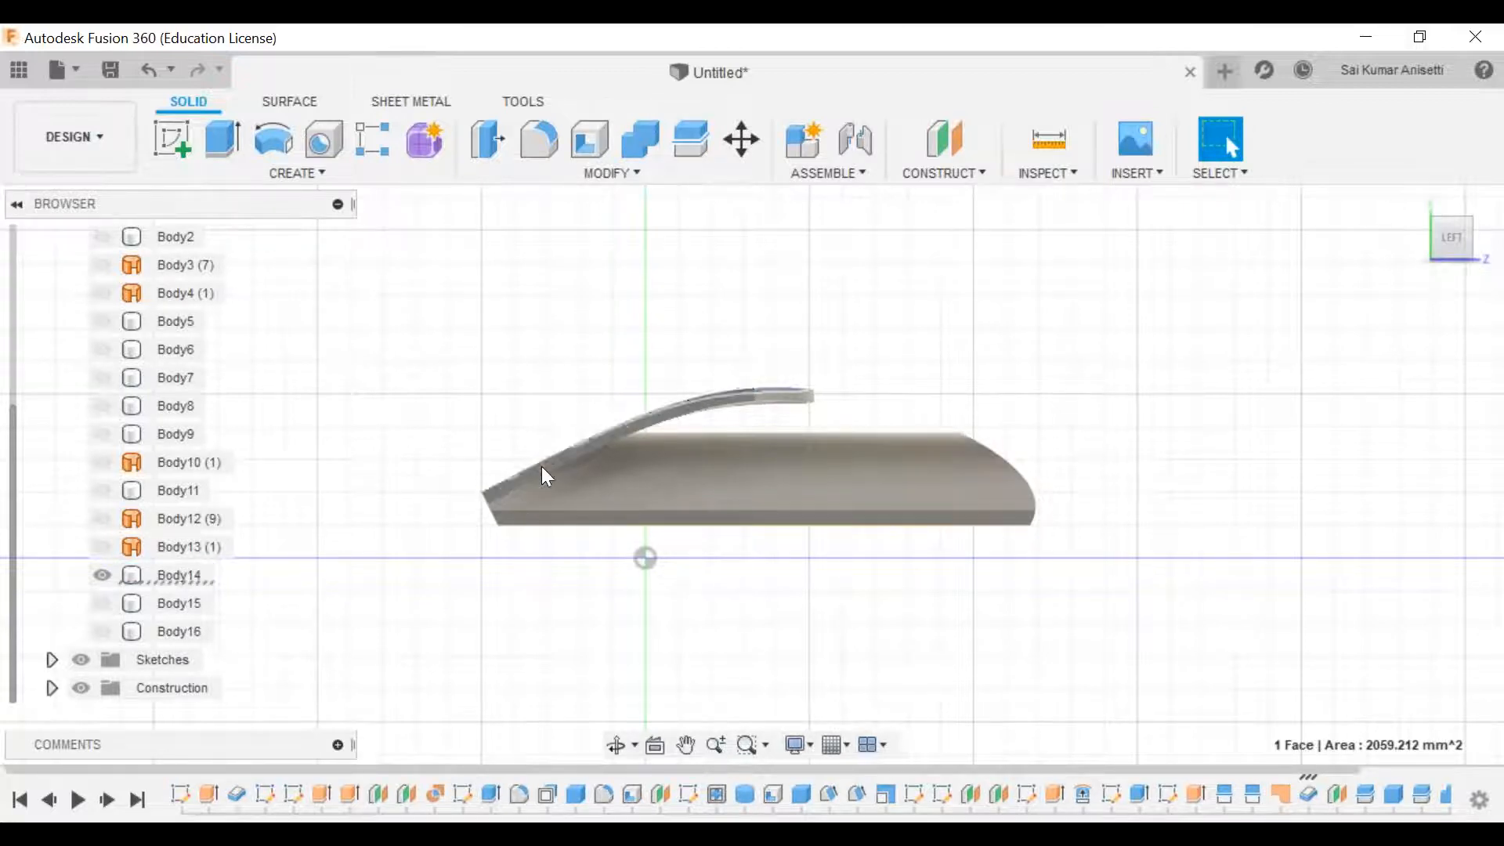
shift+middle_drag(577, 478, 517, 518)
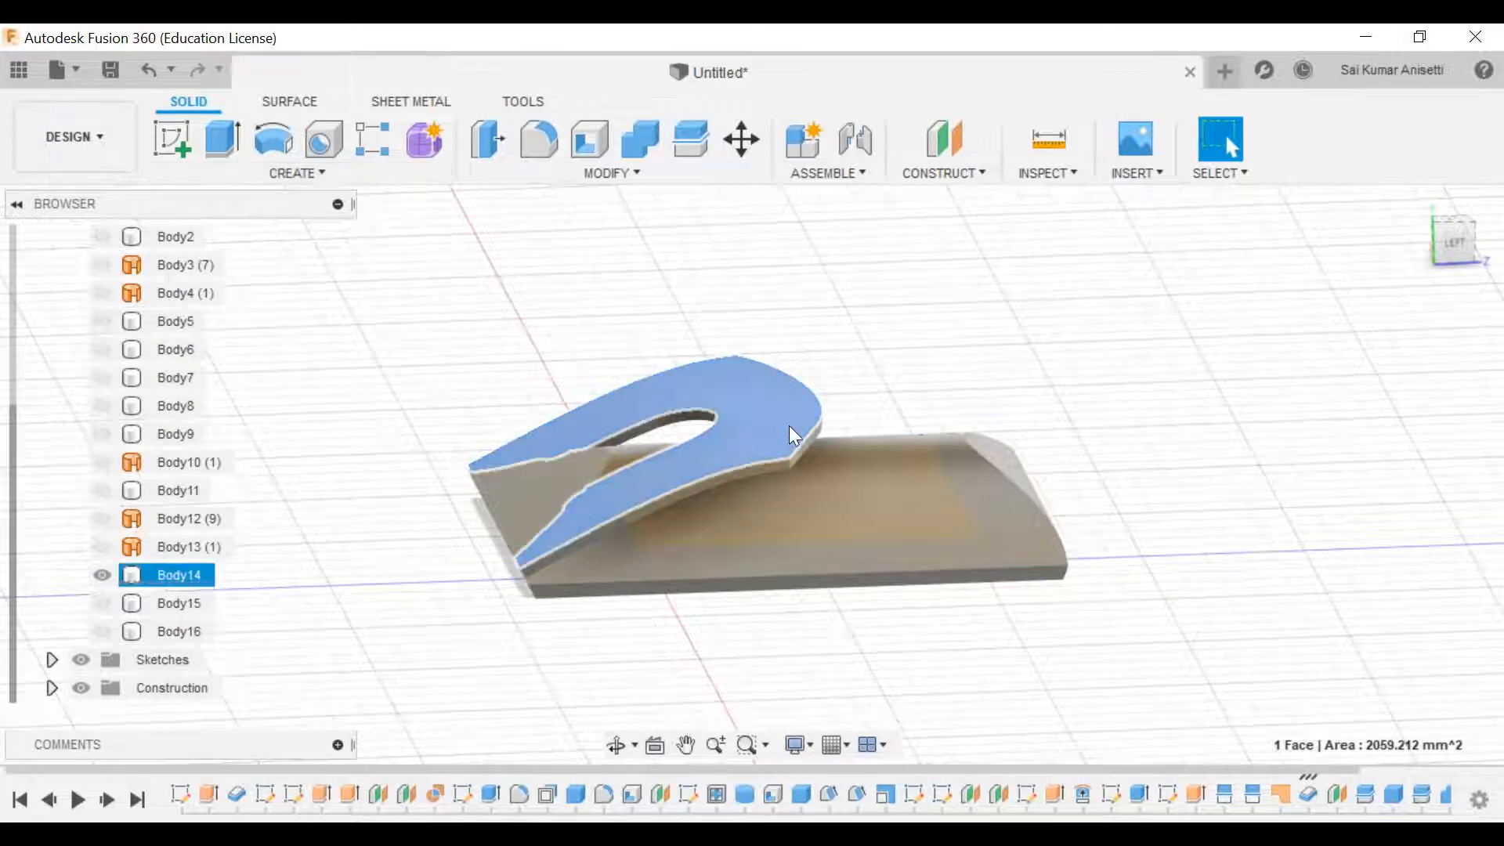
Step: Start a new sketch on the vertical origin plane that runs along the mouse body's length
click(298, 172)
click(511, 255)
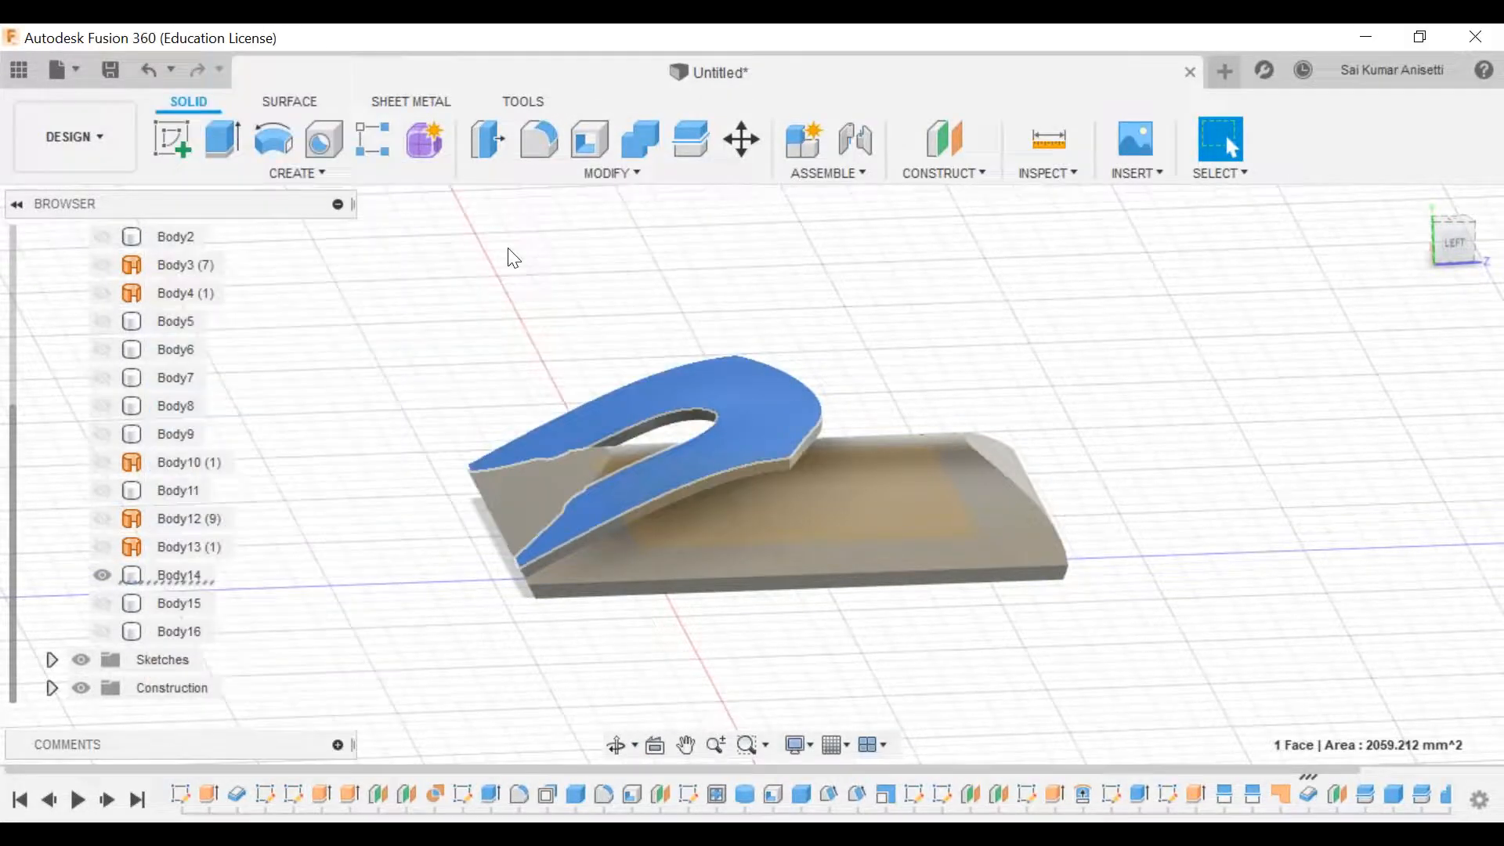
click(178, 136)
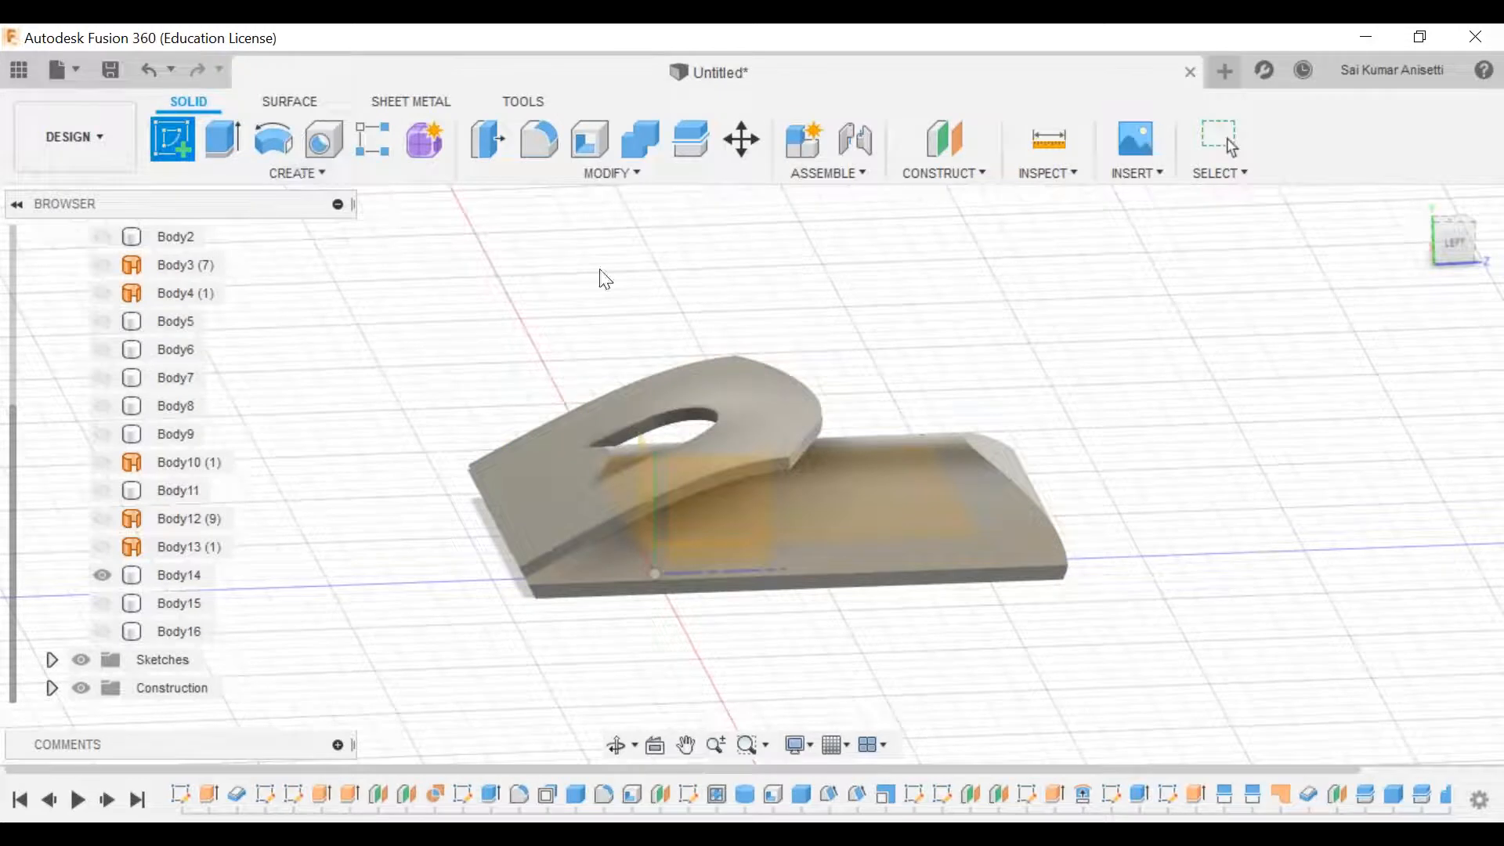
click(716, 501)
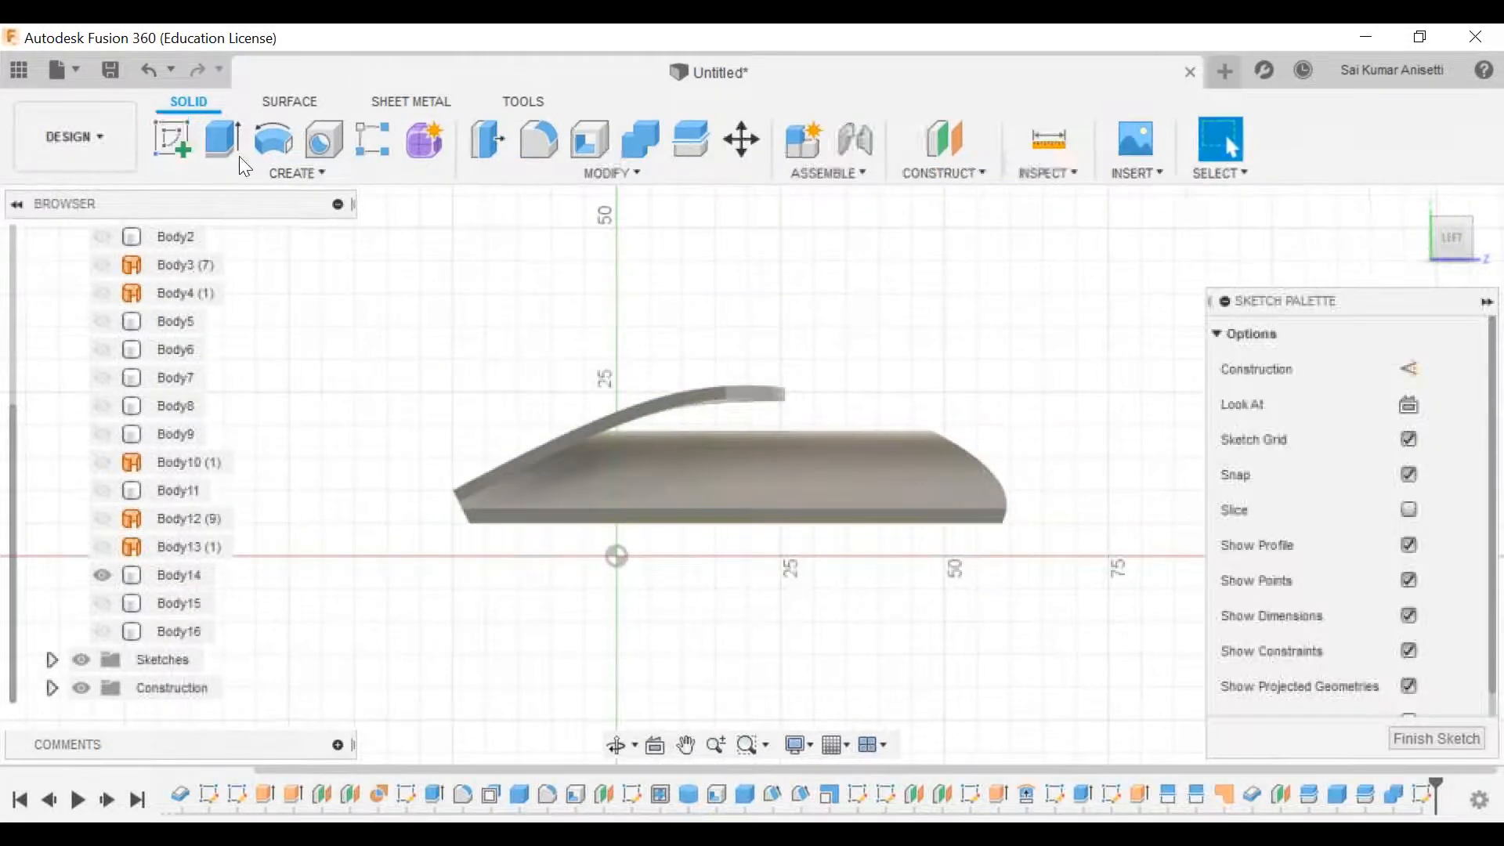
Step: Project the large curved face of Body14's lower part into the sketch, with the projection link on
click(255, 172)
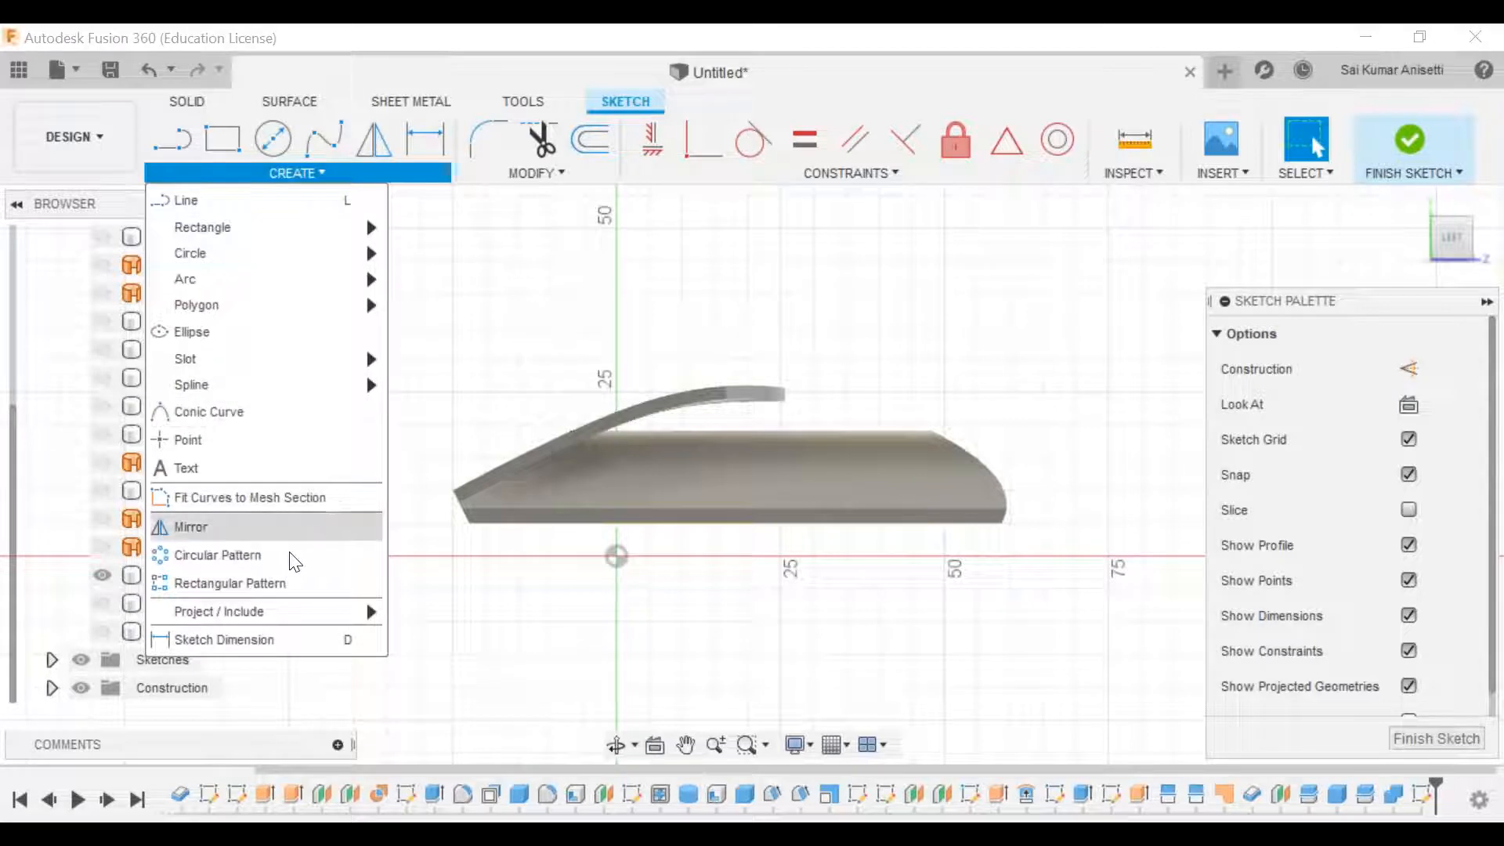
mouse_move(271, 612)
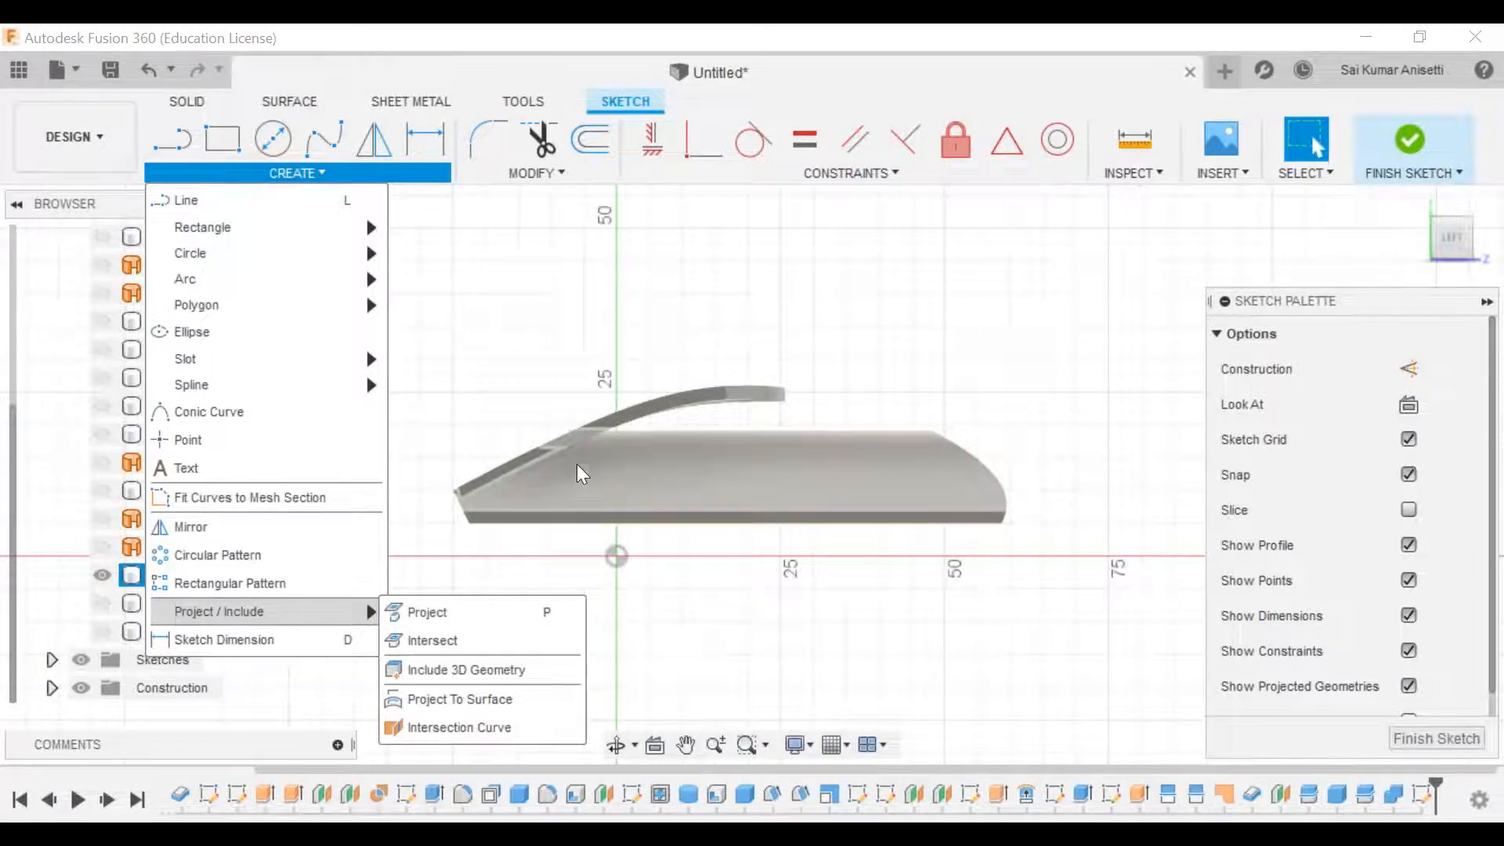
click(523, 612)
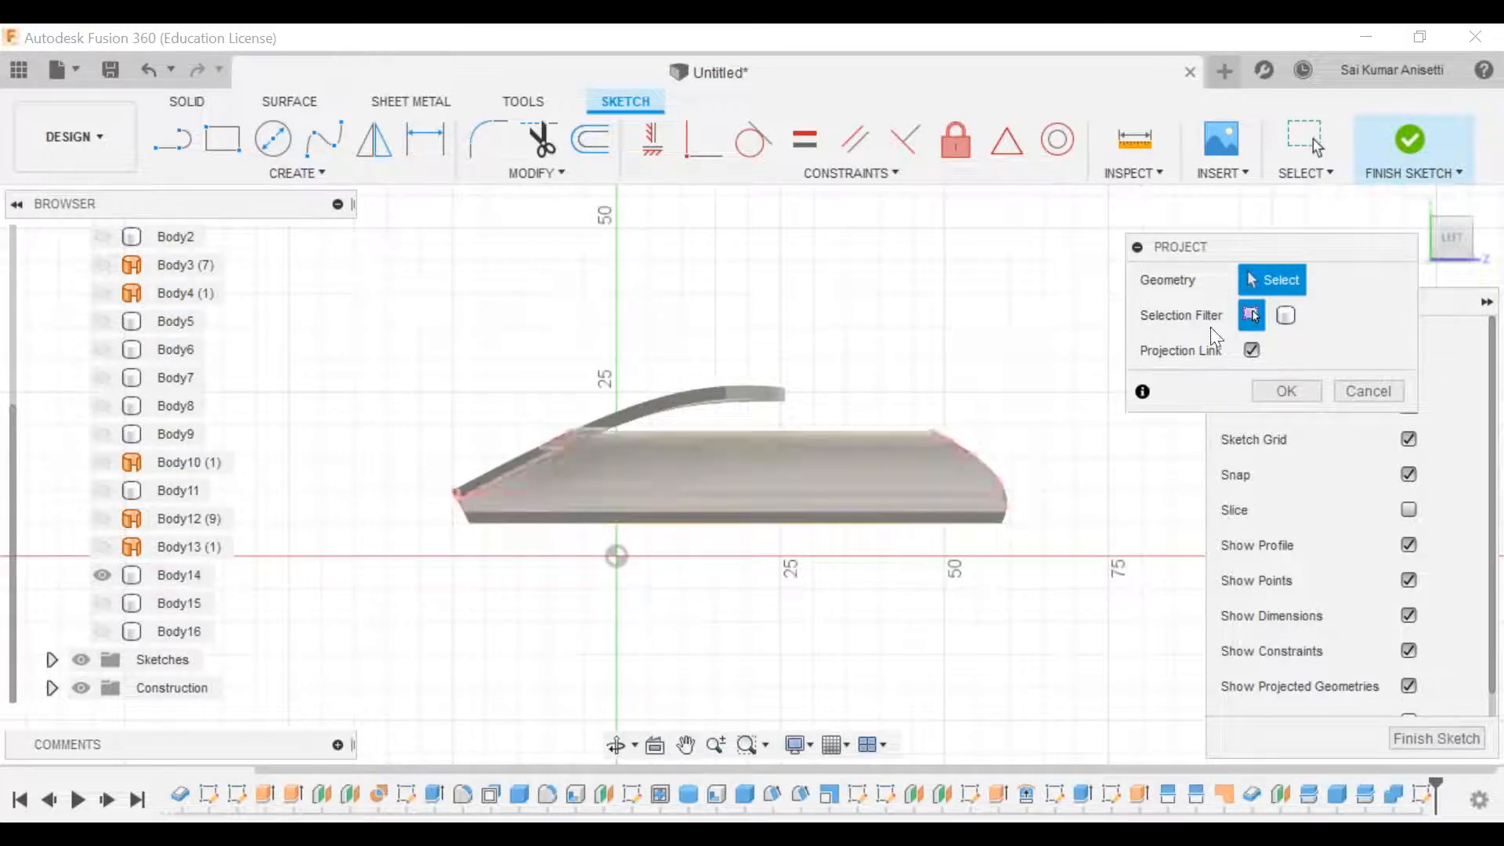
click(776, 459)
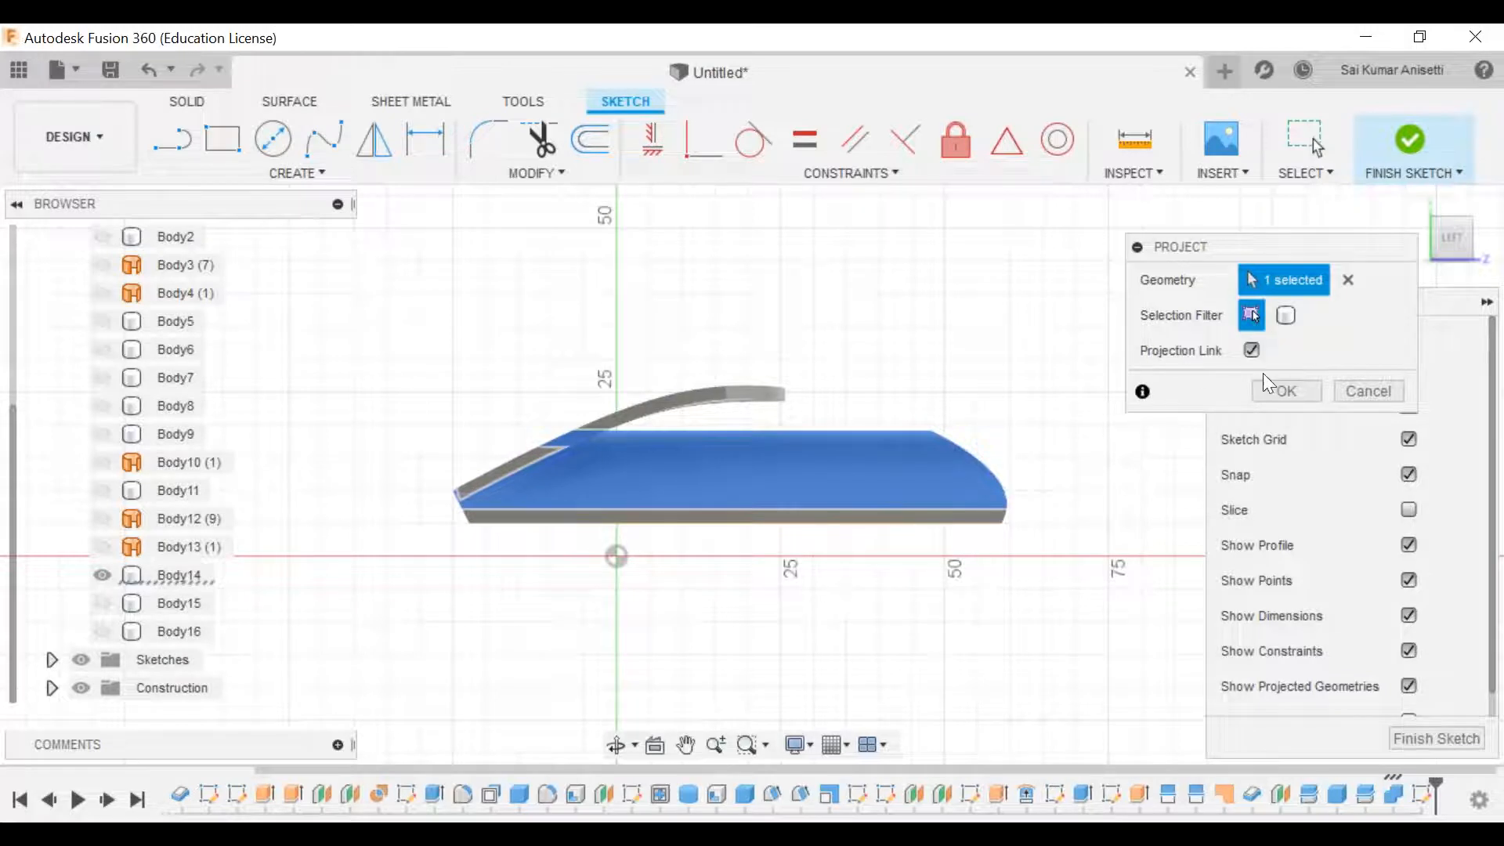
click(1303, 392)
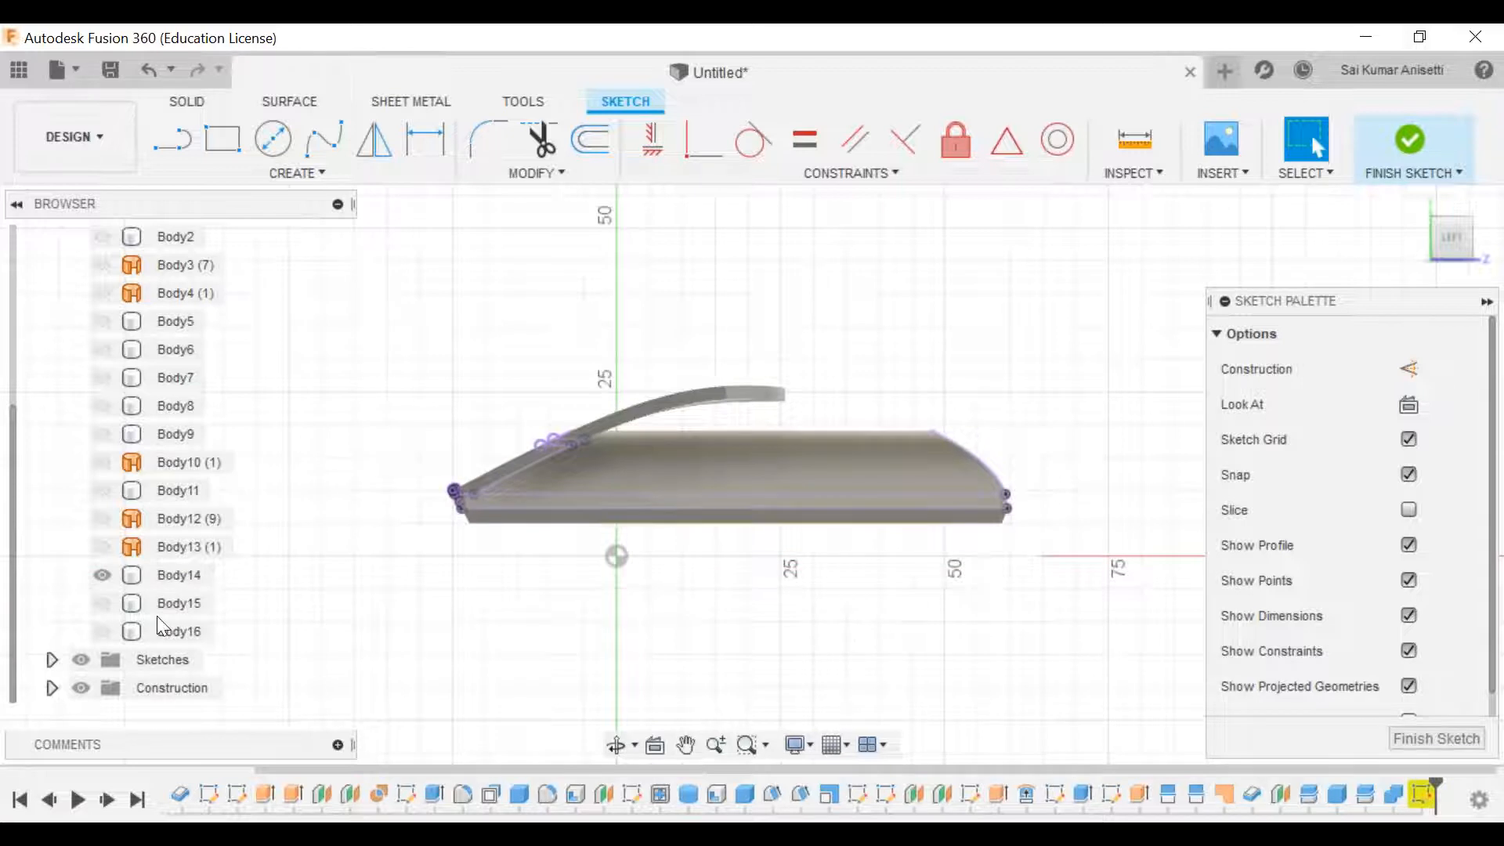
Step: Hide Body14 and convert all the projected curves to construction geometry
click(103, 575)
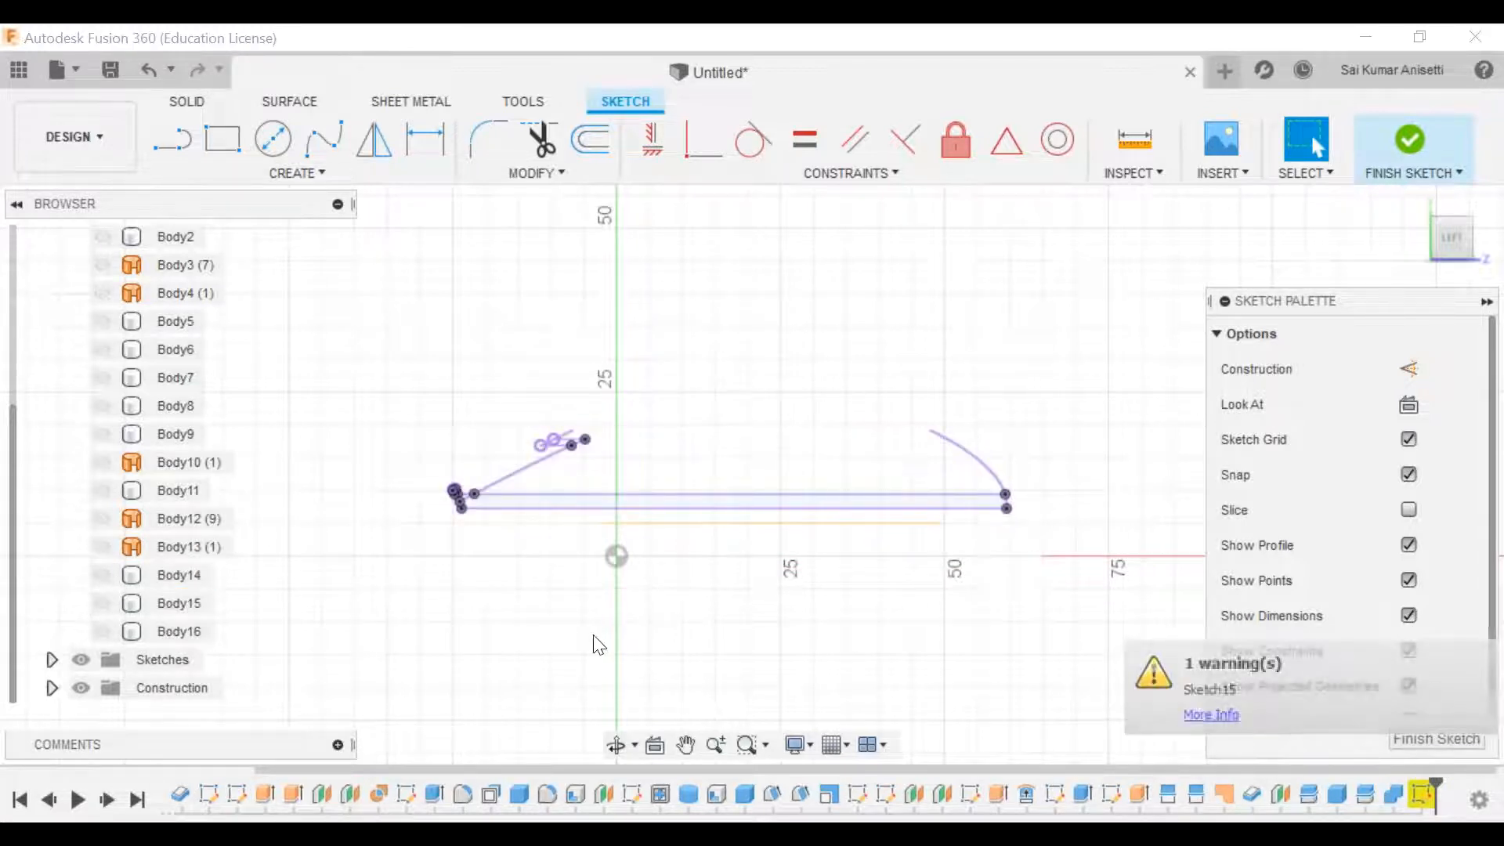
click(629, 507)
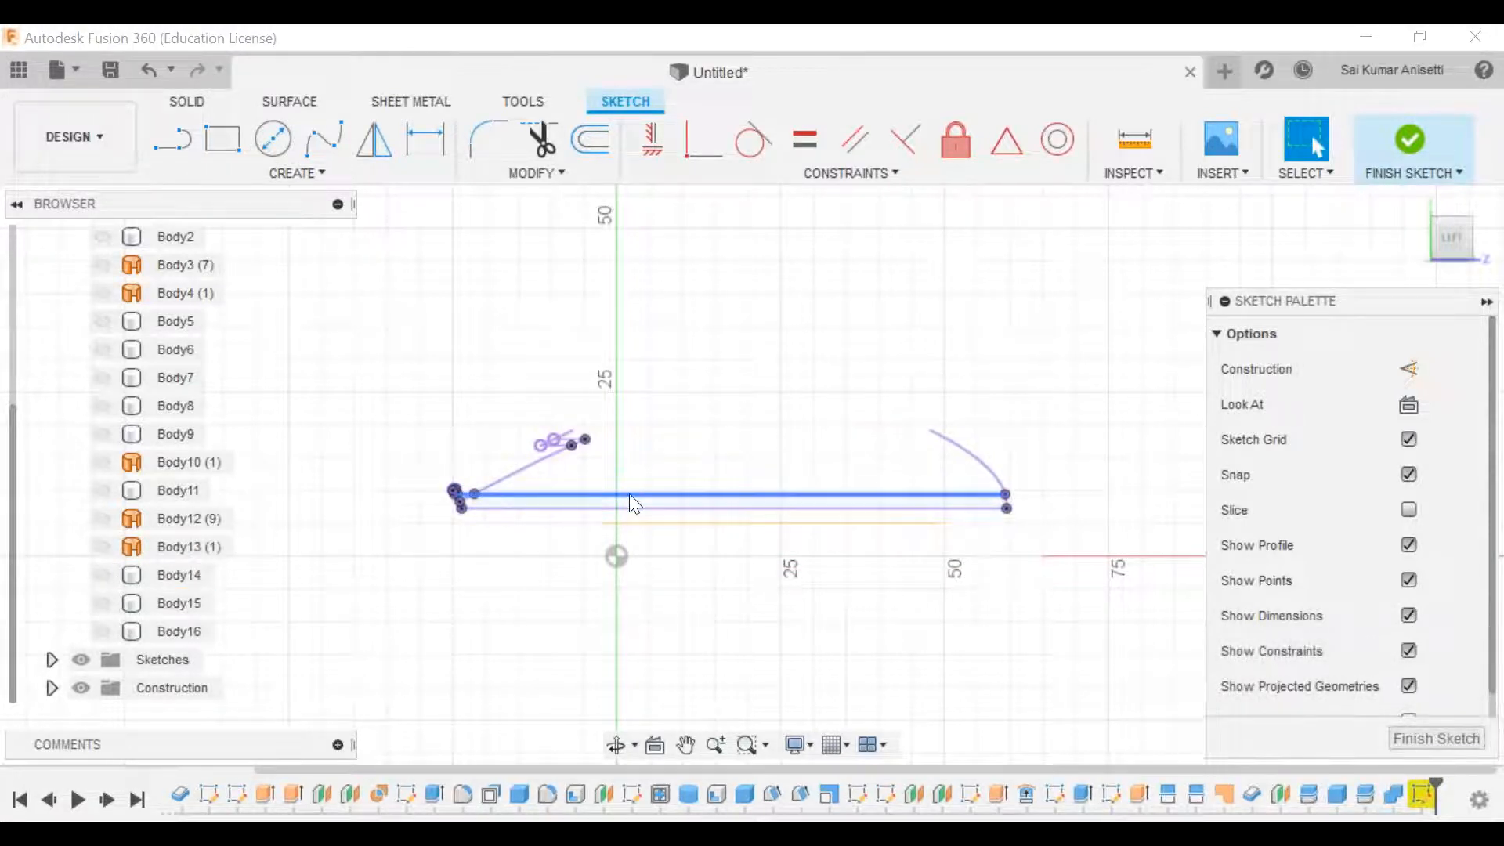
click(713, 537)
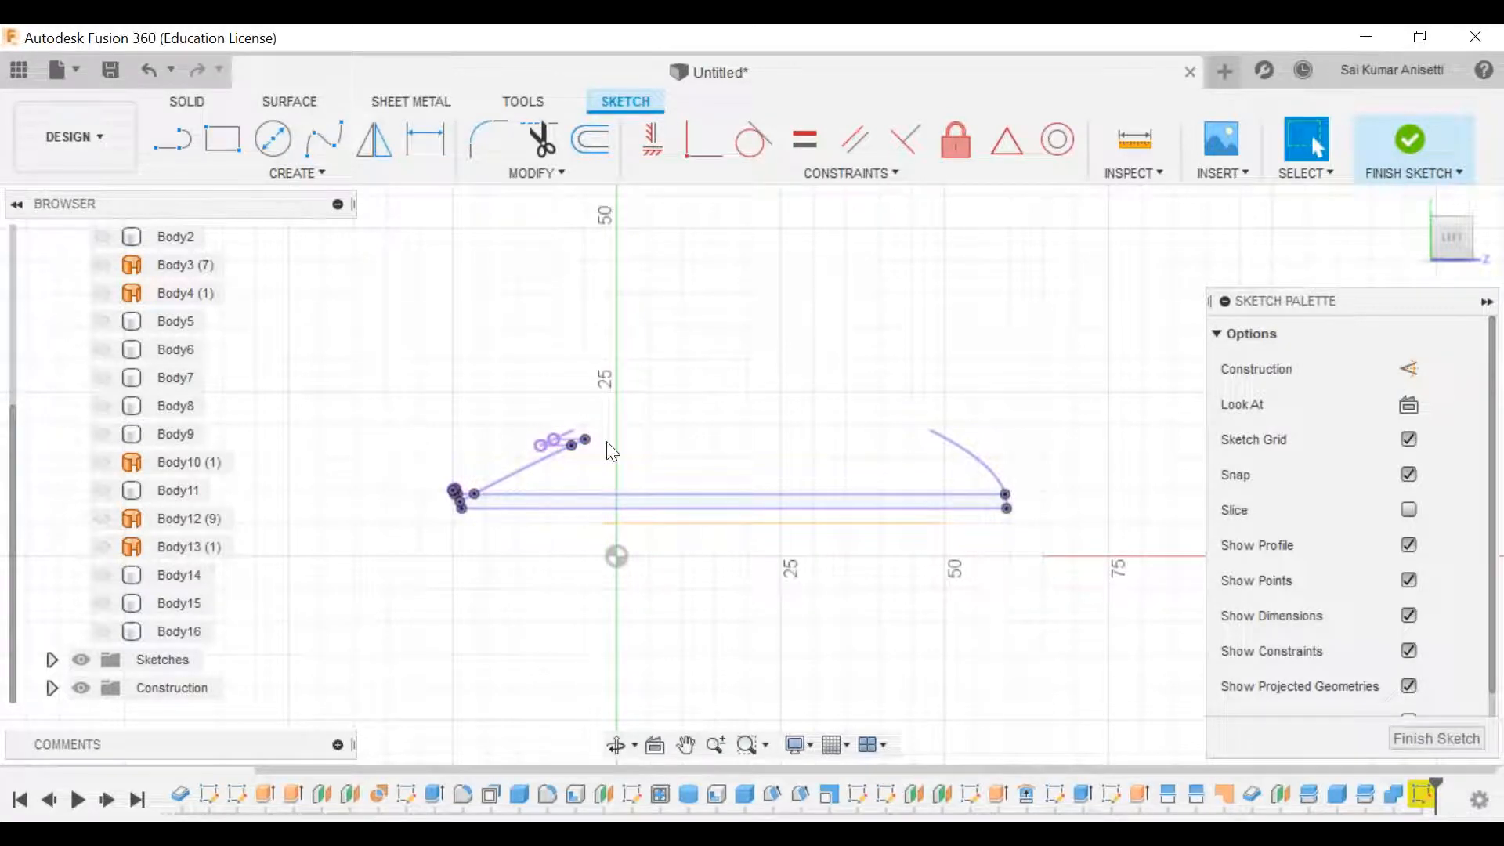
drag(387, 372, 1046, 576)
click(1407, 439)
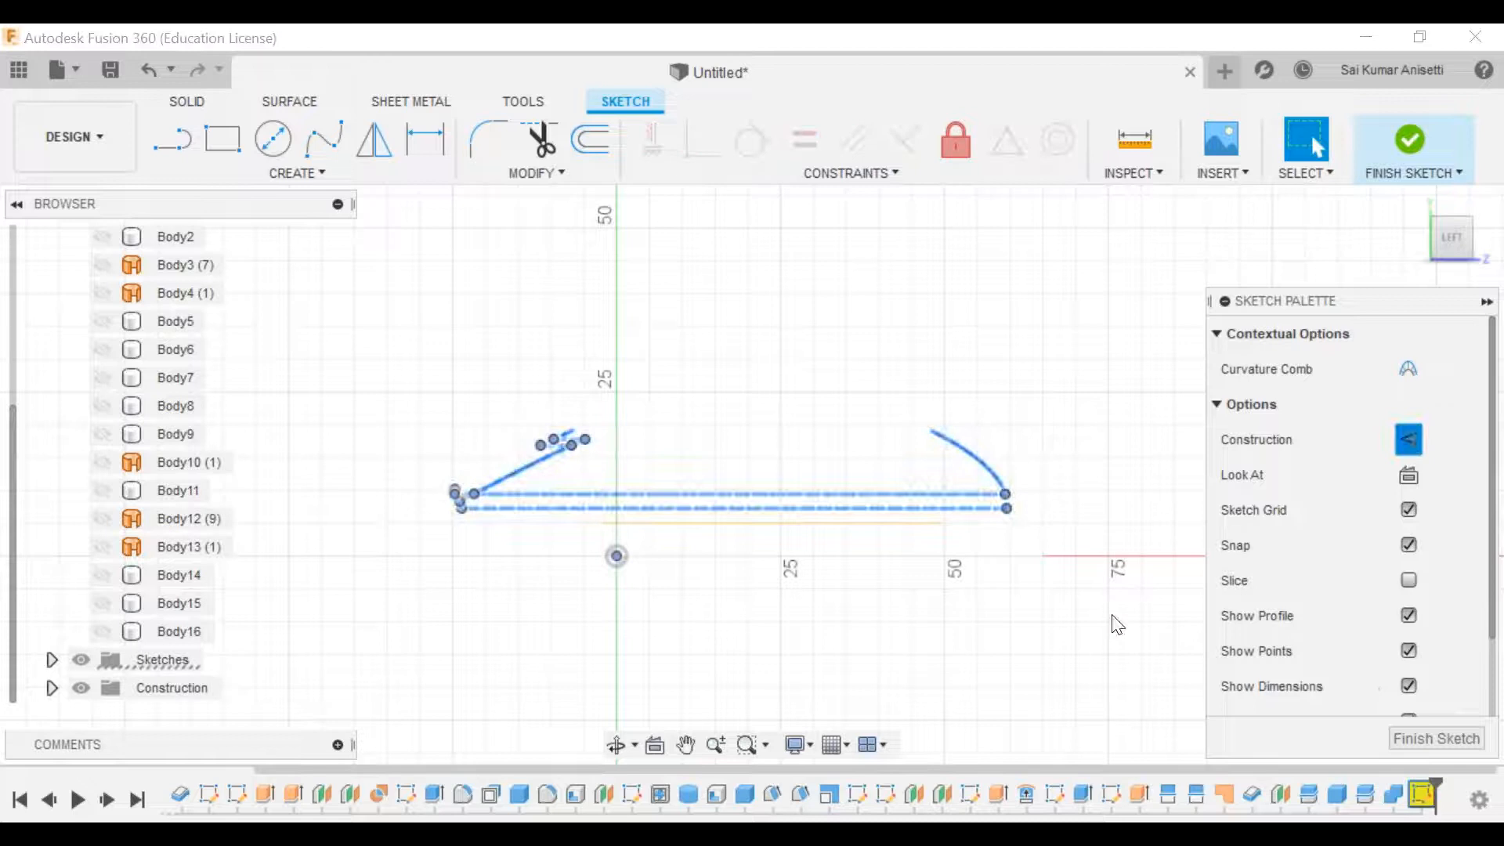
click(1112, 617)
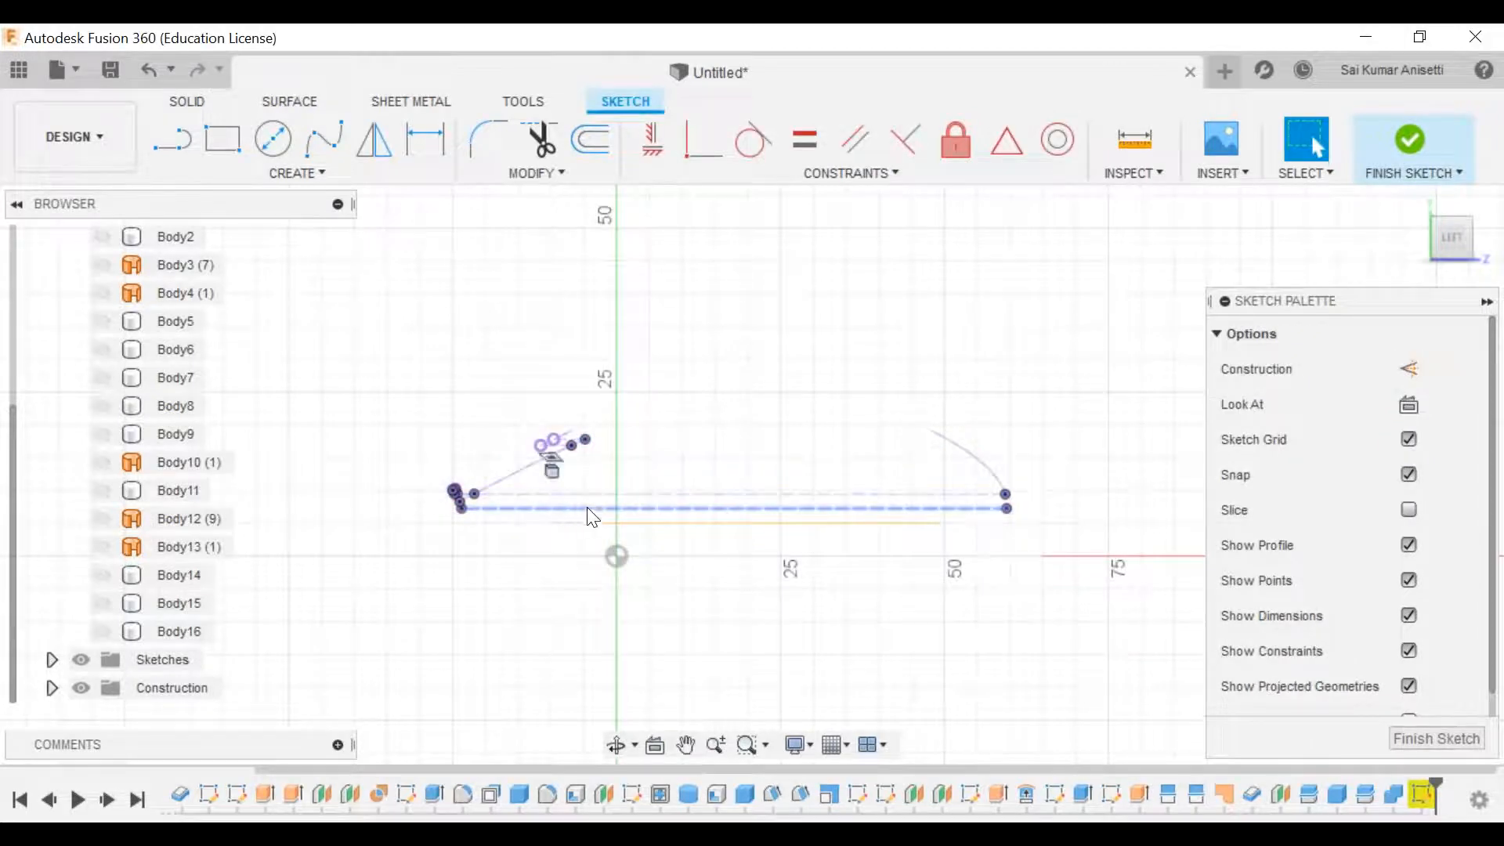
Step: Try a spline along the projected sloping edge, and delete all geometry from the sketch
click(324, 139)
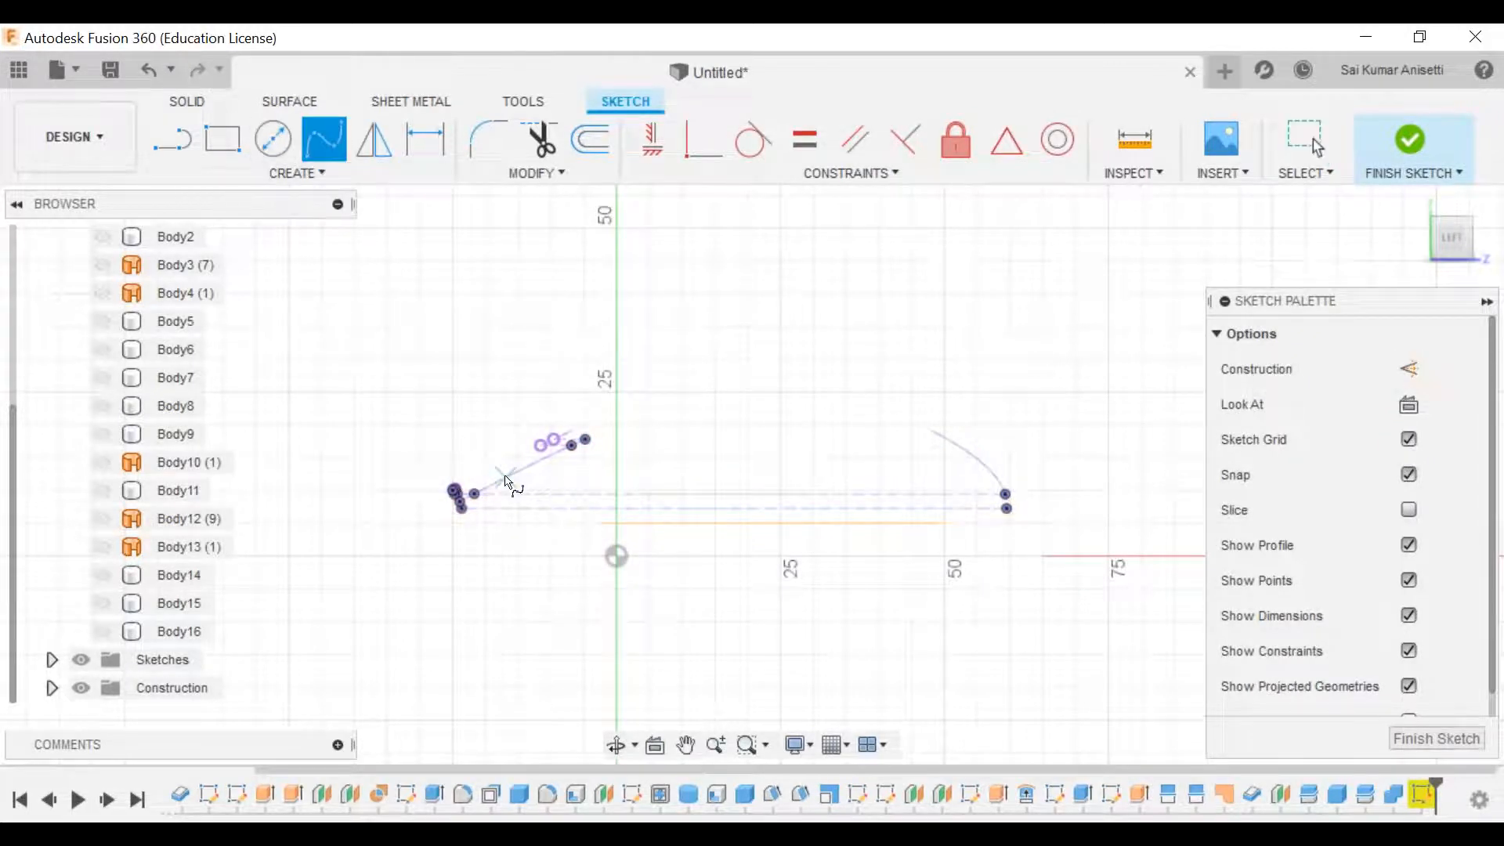
scroll(511, 479, up, 5)
click(428, 521)
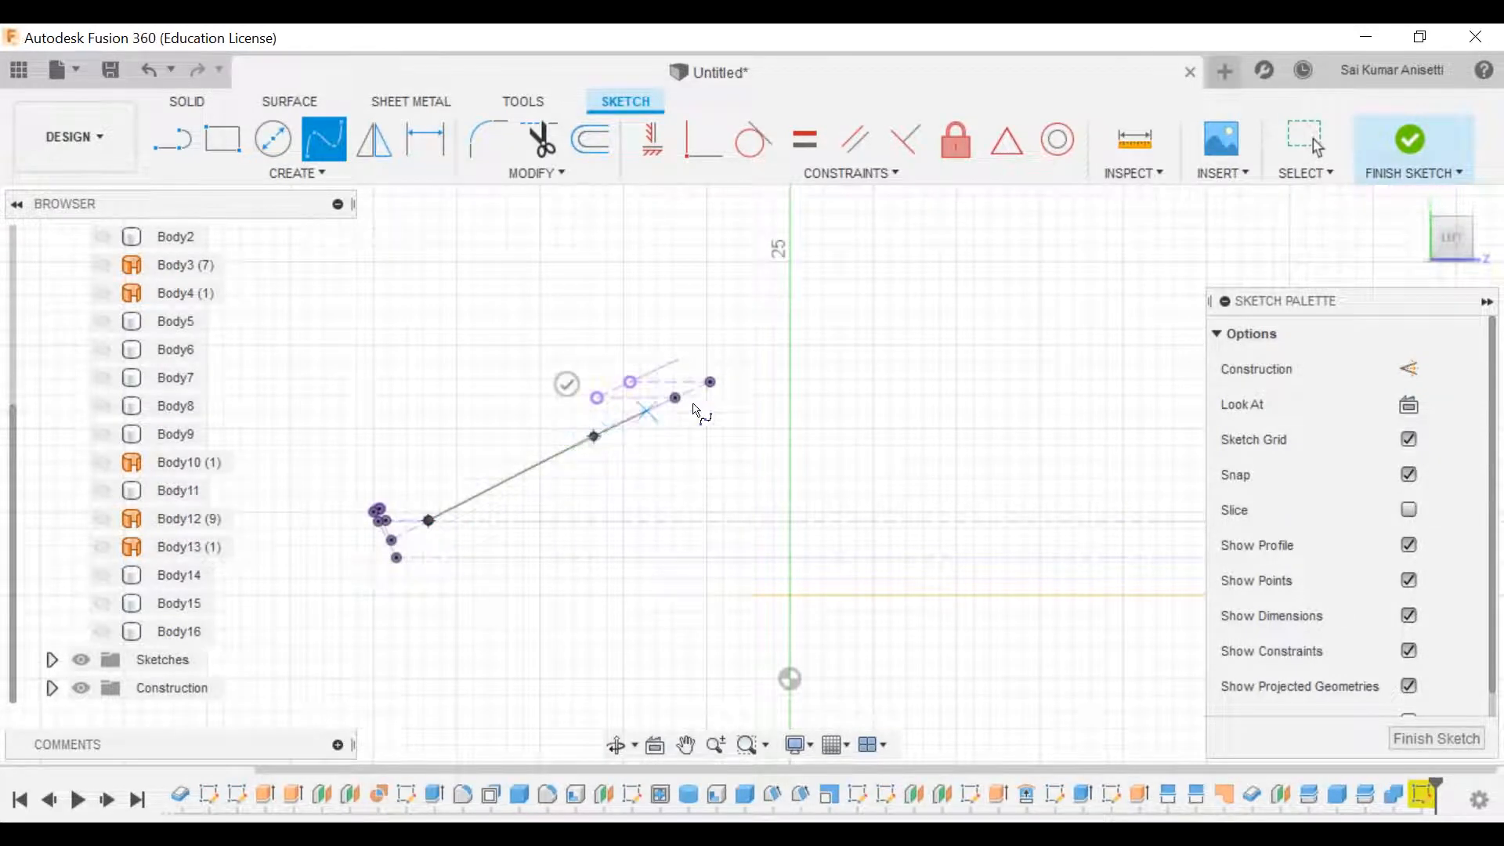
key(Escape)
scroll(817, 411, down, 5)
middle_drag(758, 428, 547, 423)
mouse_move(340, 289)
mouse_down()
mouse_move(1089, 538)
mouse_move(1054, 537)
mouse_up()
key(Delete)
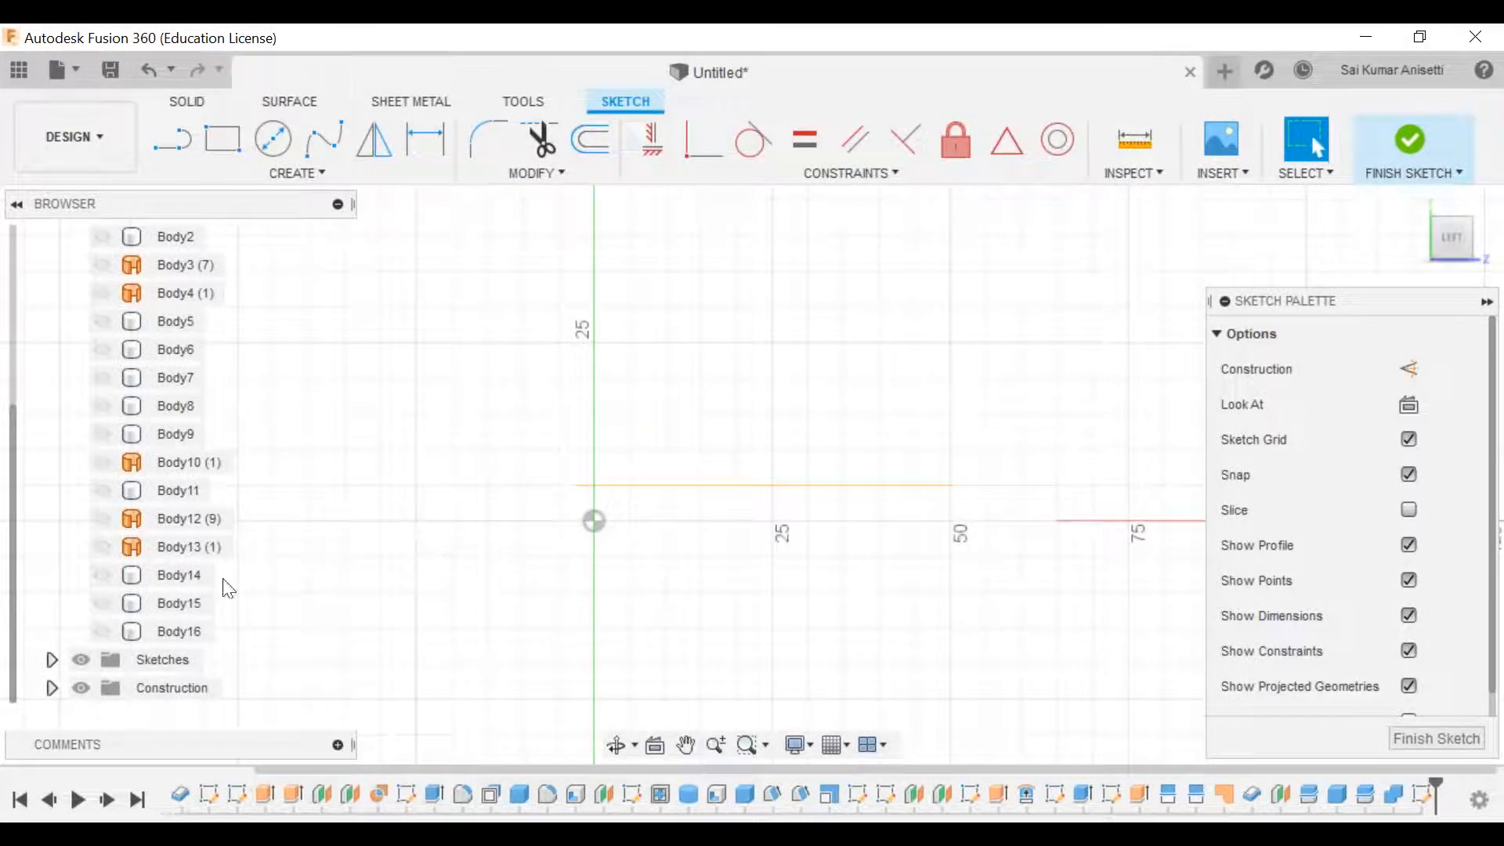
Step: Show Body14 again and make Sketch12's mouse side profile visible as a reference
click(108, 572)
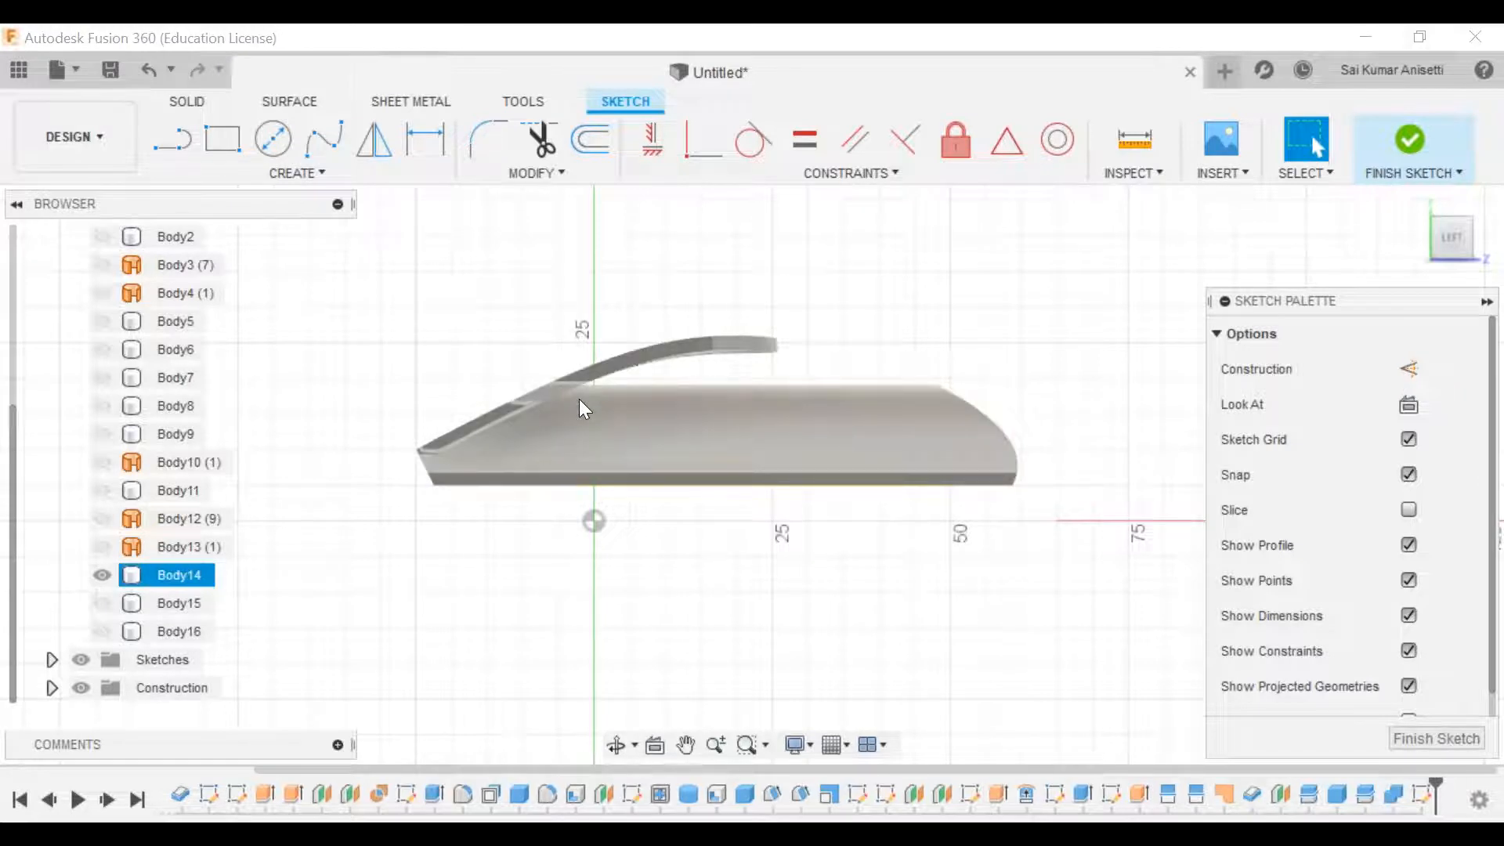
click(492, 347)
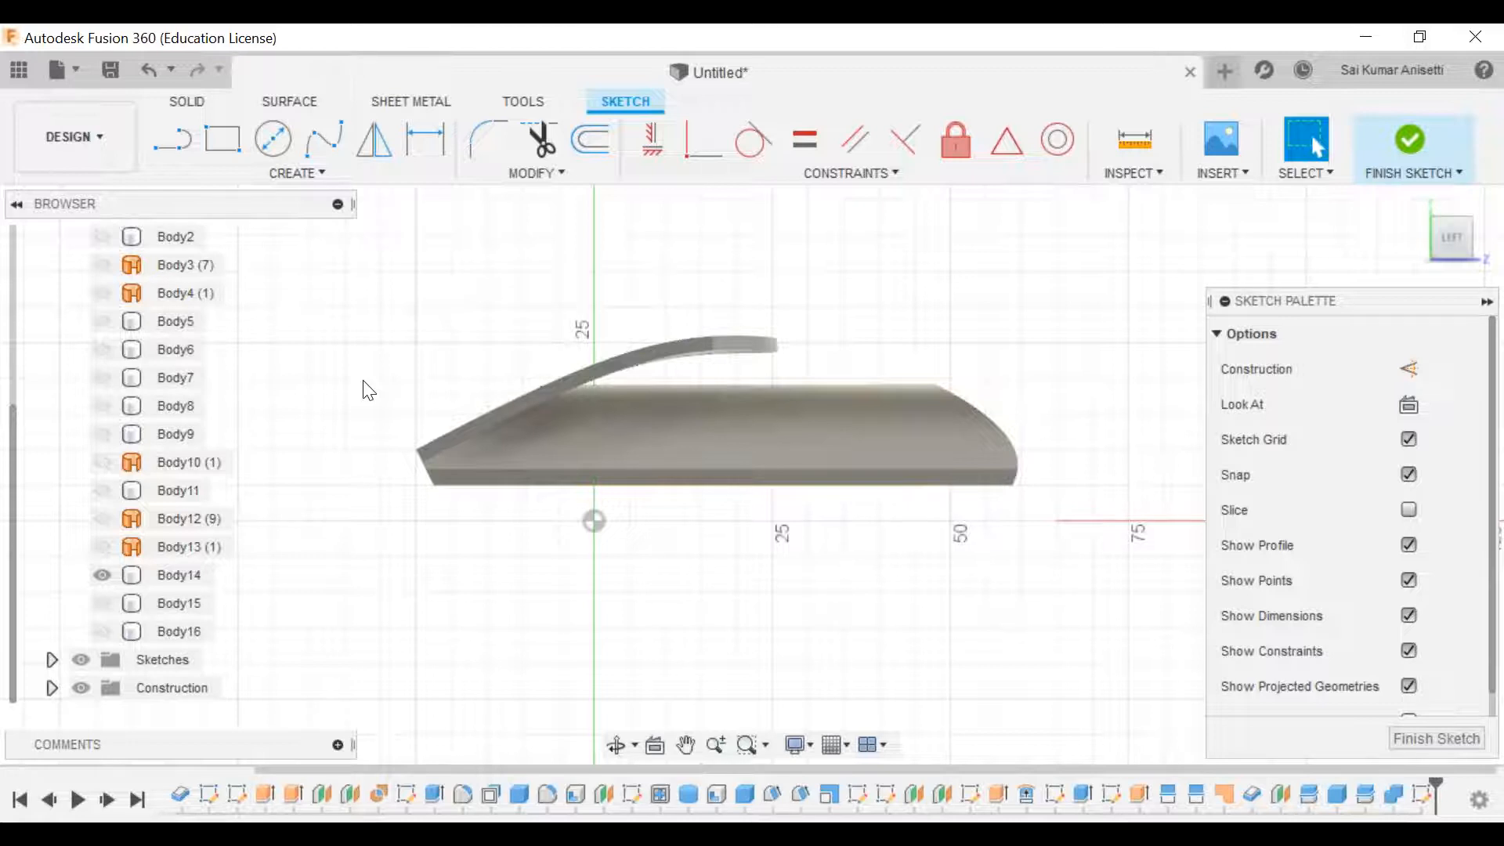
click(51, 660)
scroll(128, 576, down, 5)
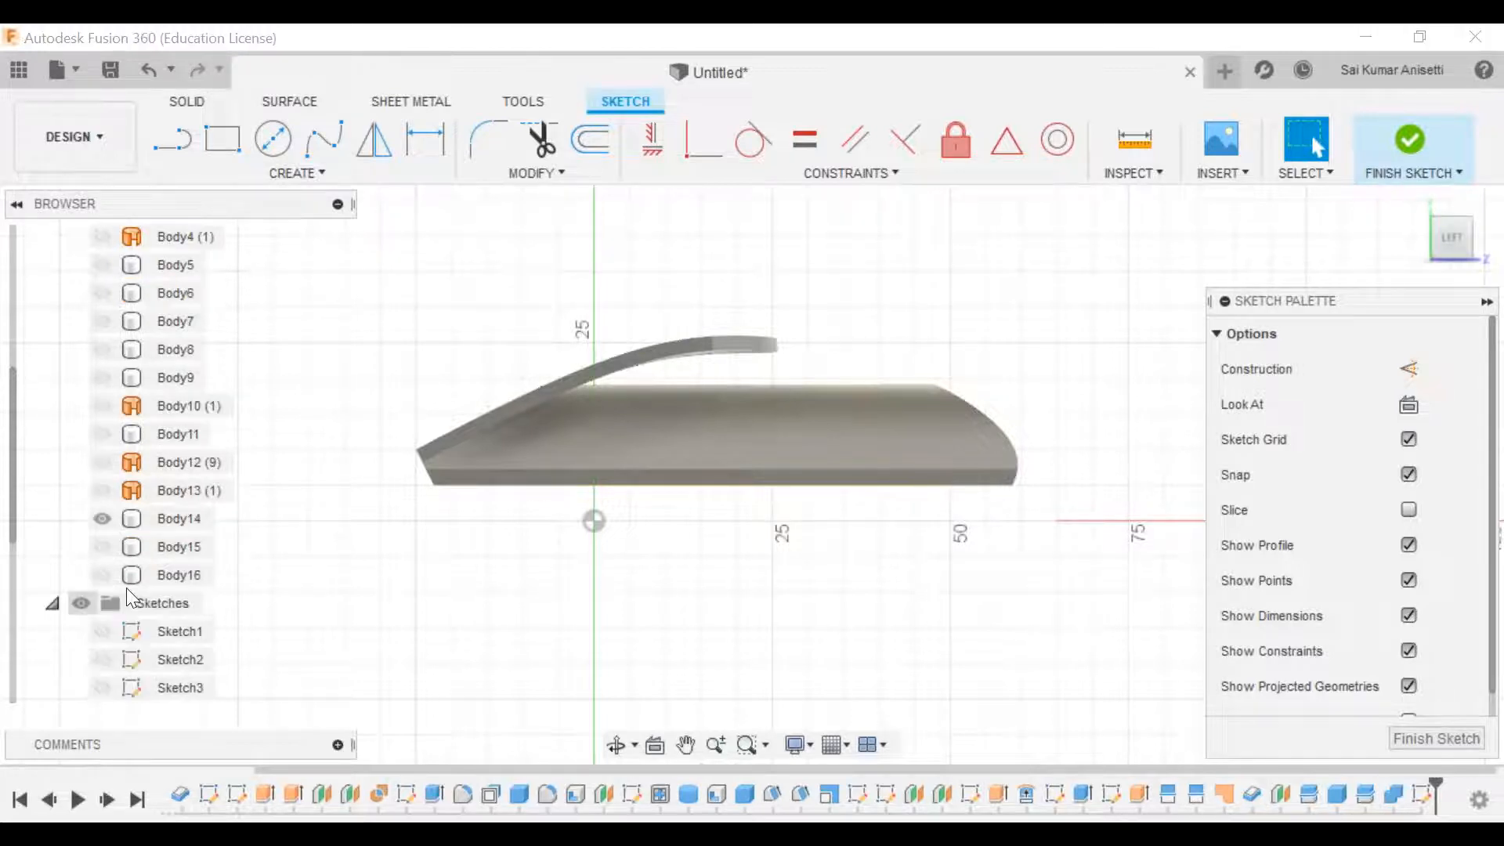
scroll(129, 576, down, 1)
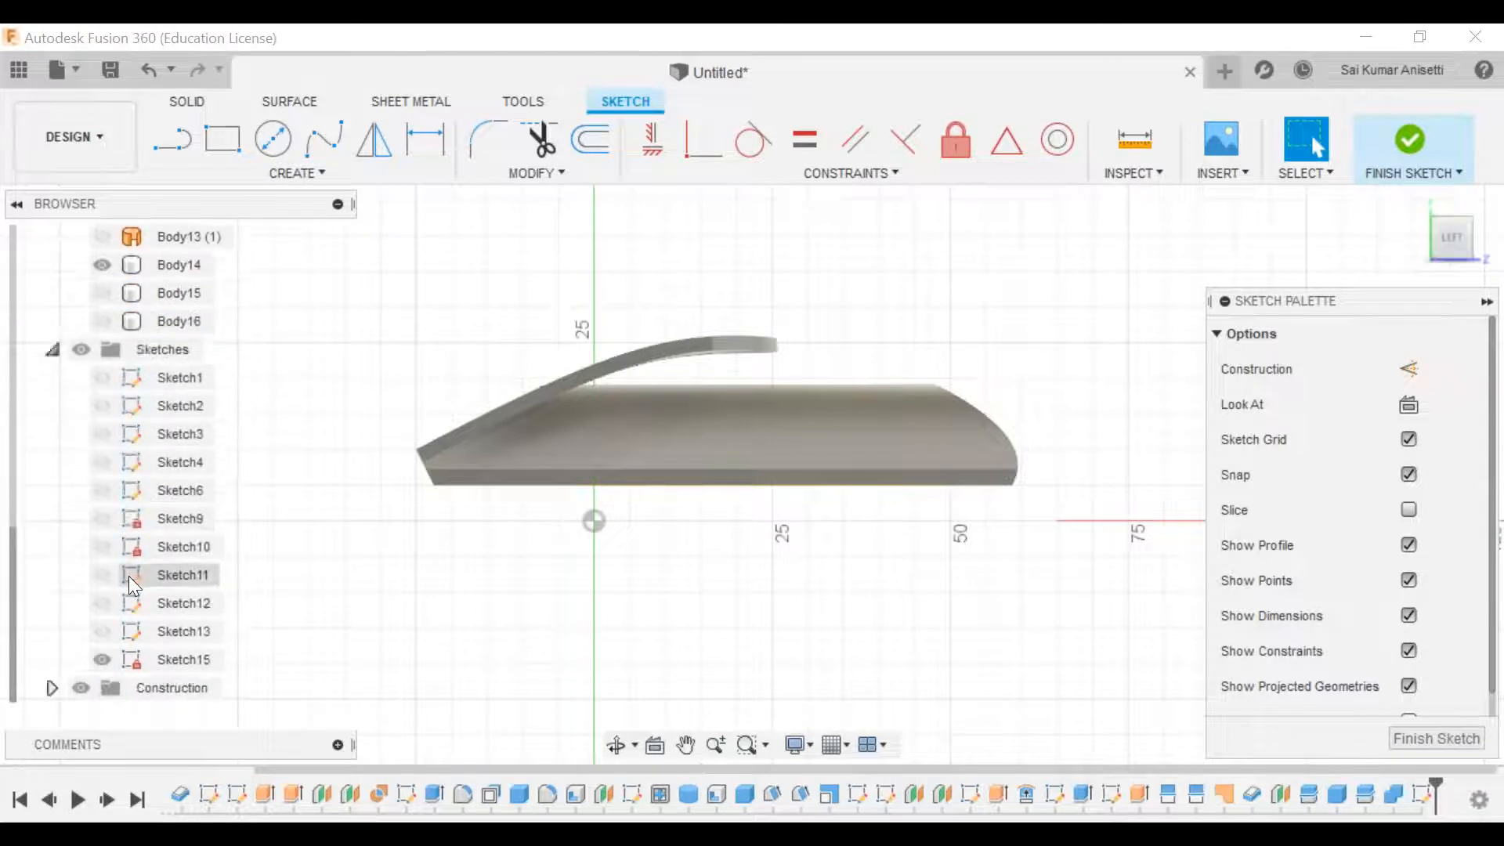
click(101, 602)
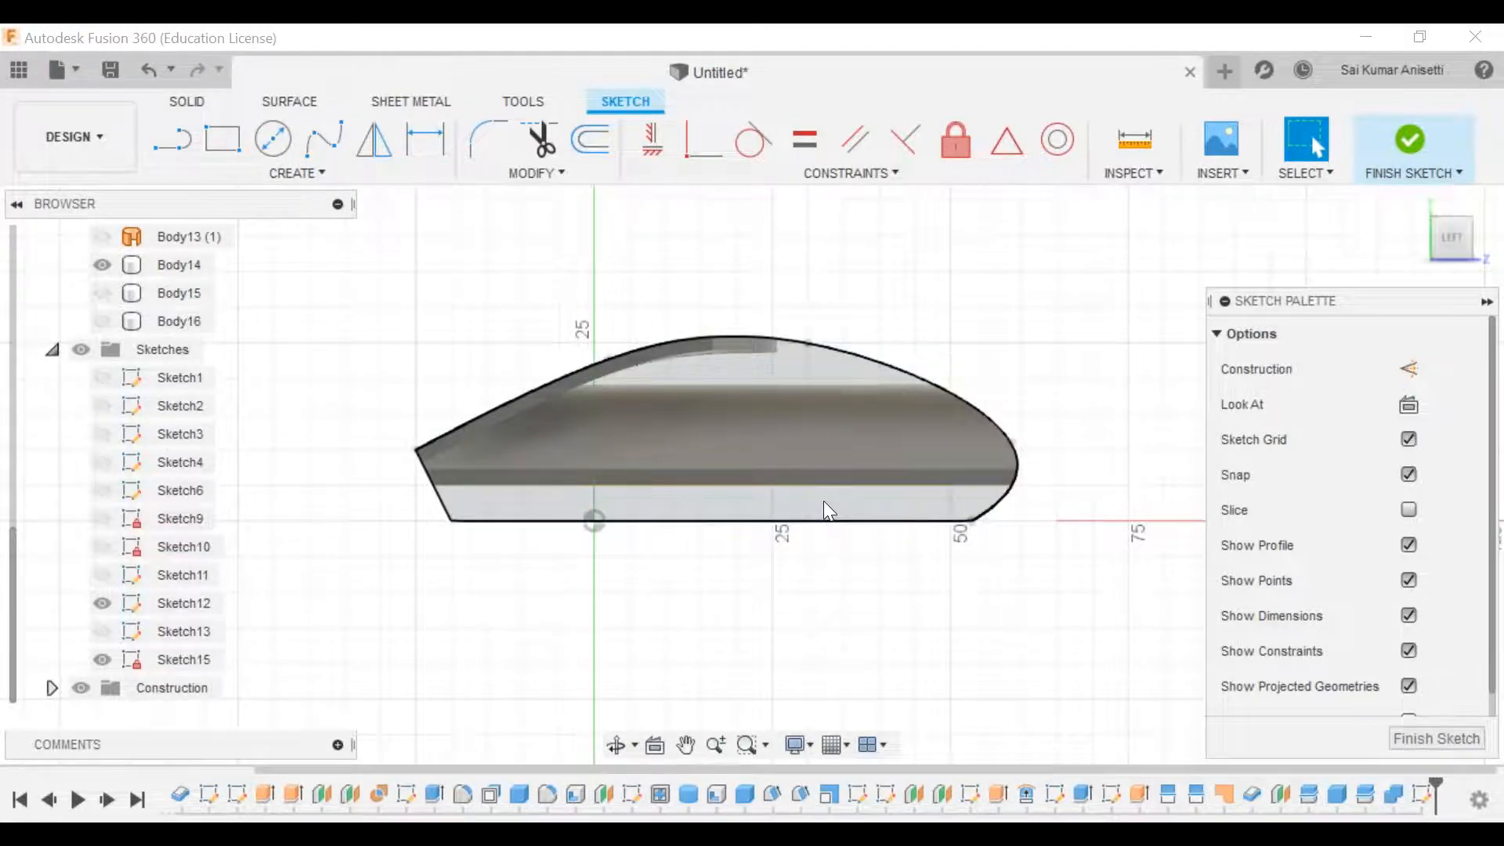
click(970, 458)
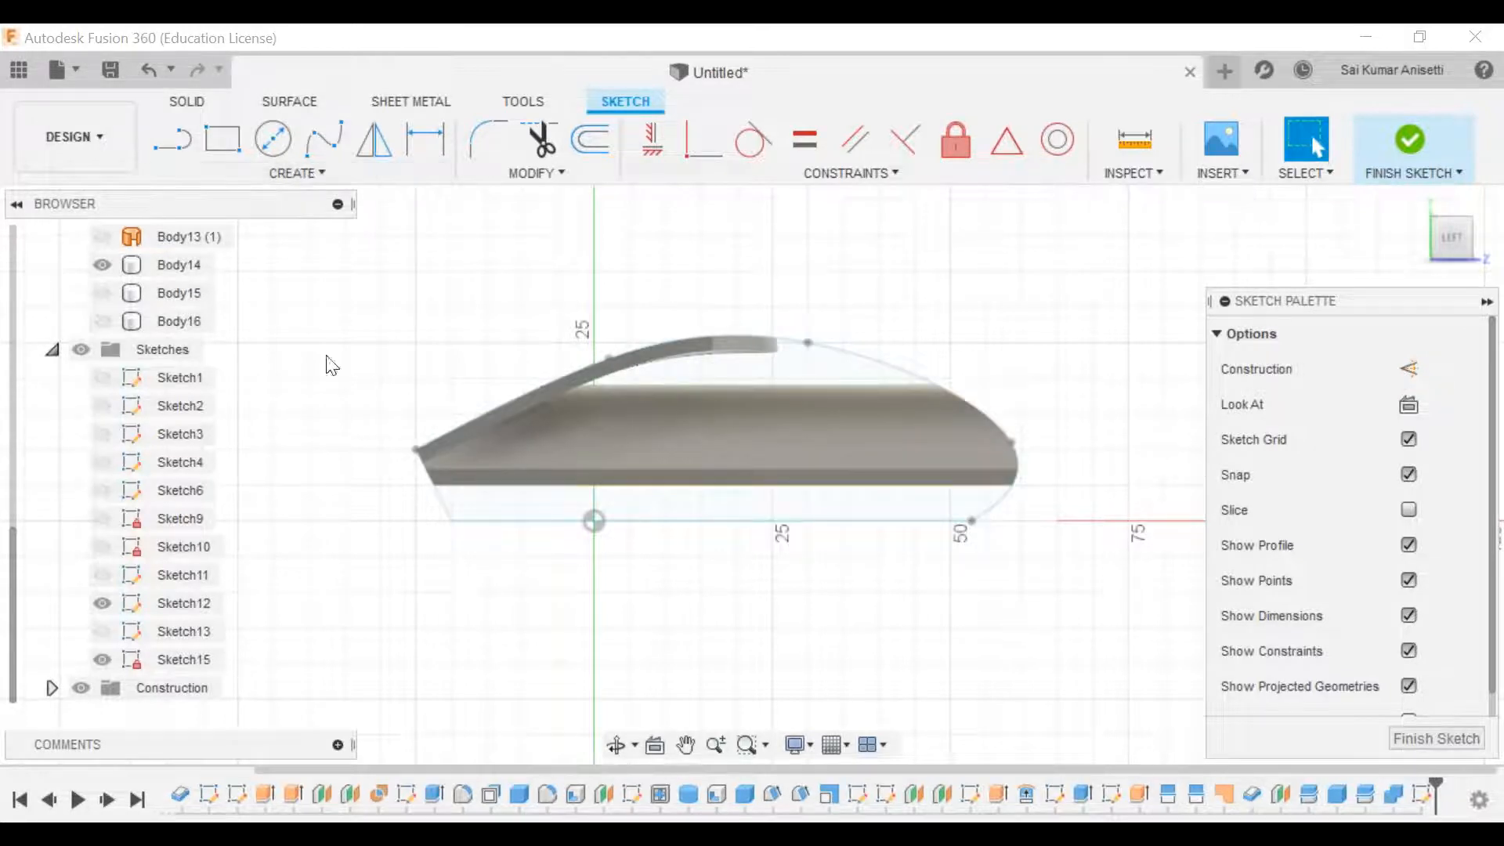
Step: Hide Sketch12 and project the outer top edges of Body14's arched part into the sketch, with the projection link on
click(102, 603)
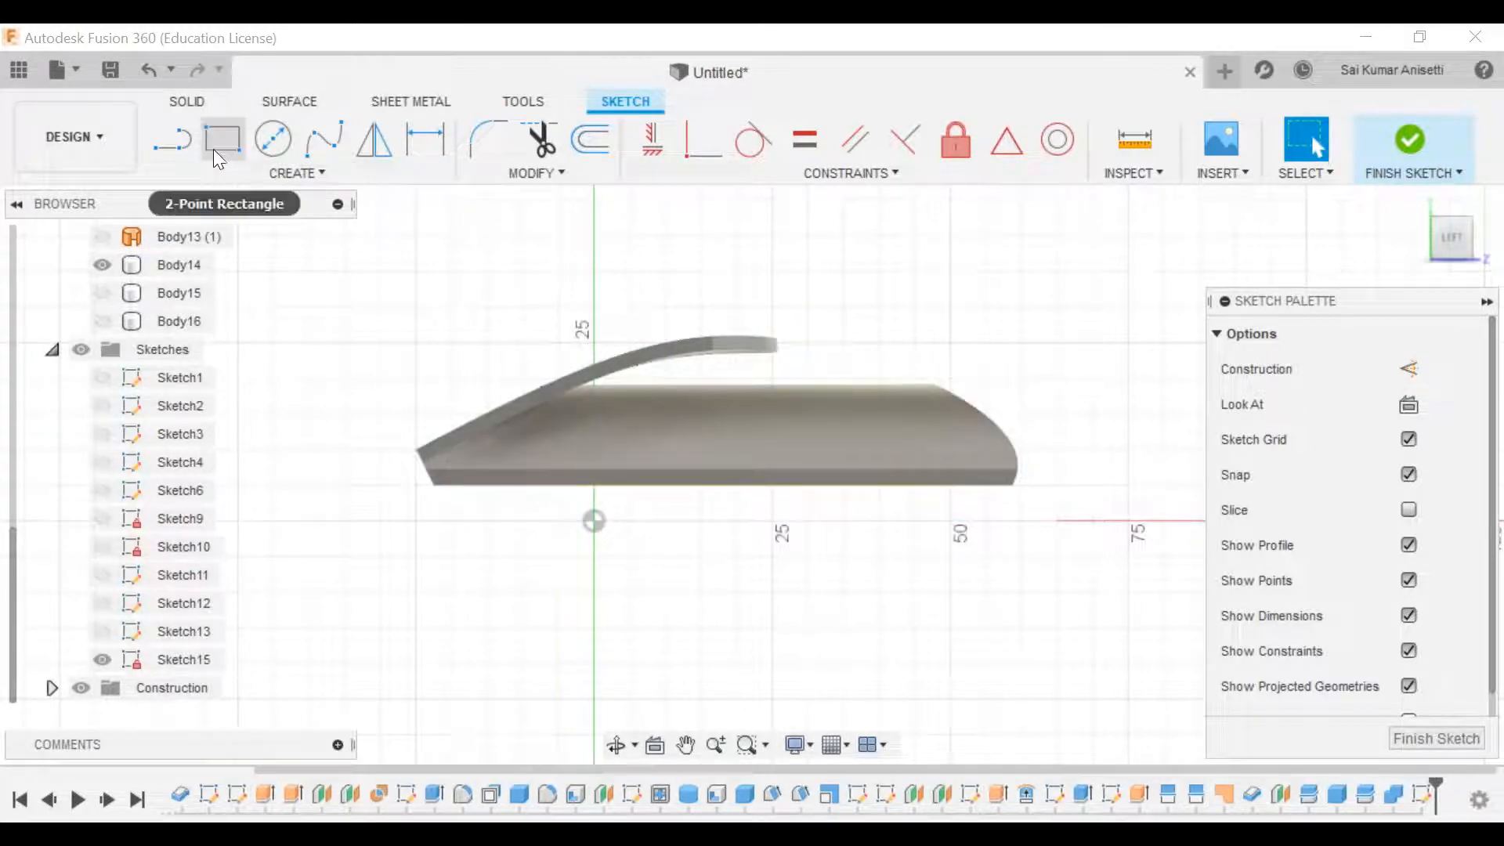
click(286, 173)
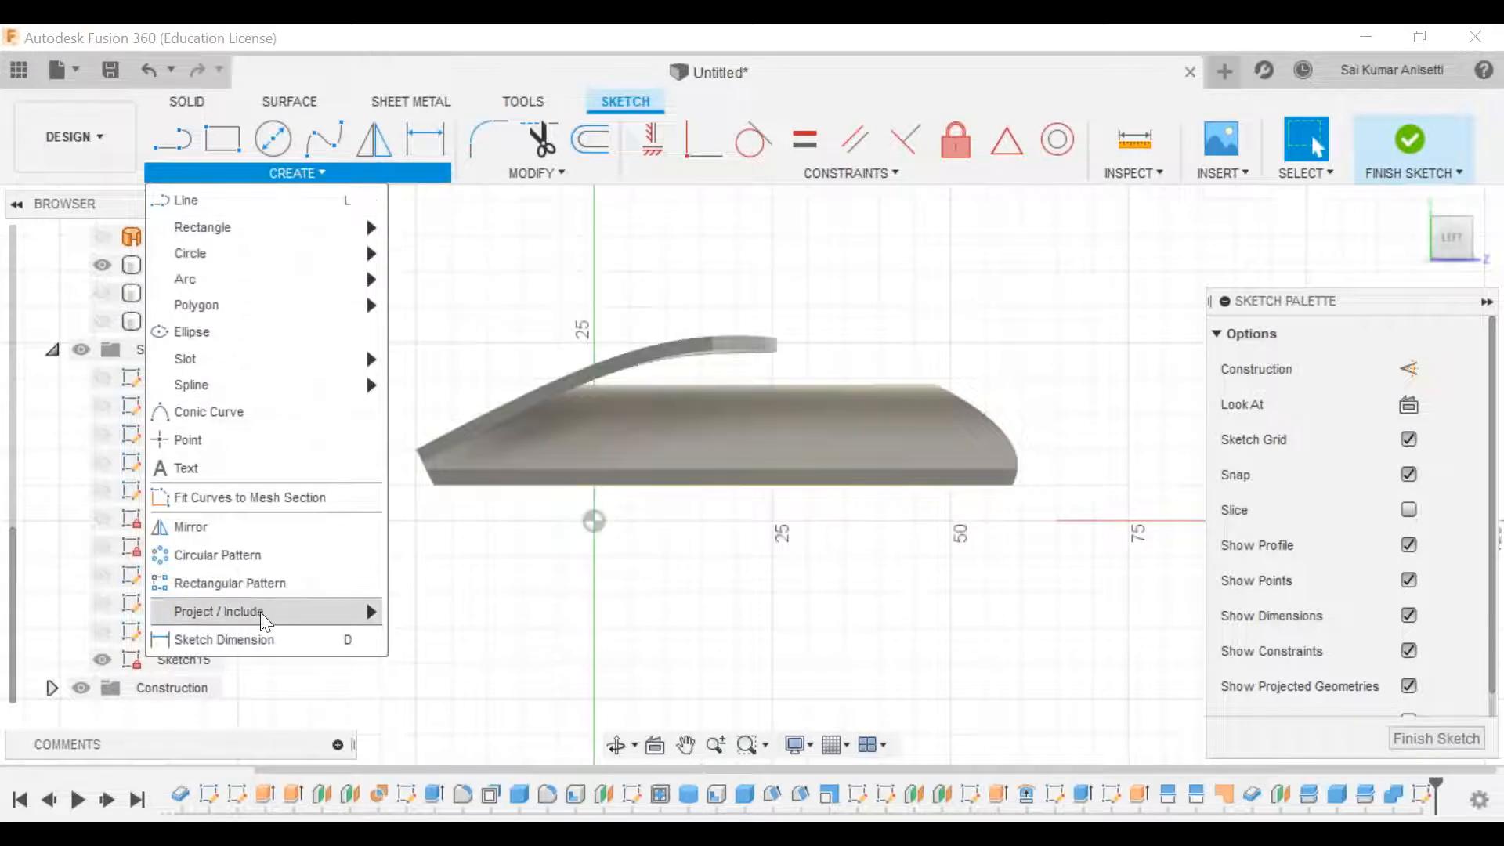
mouse_move(260, 612)
click(424, 615)
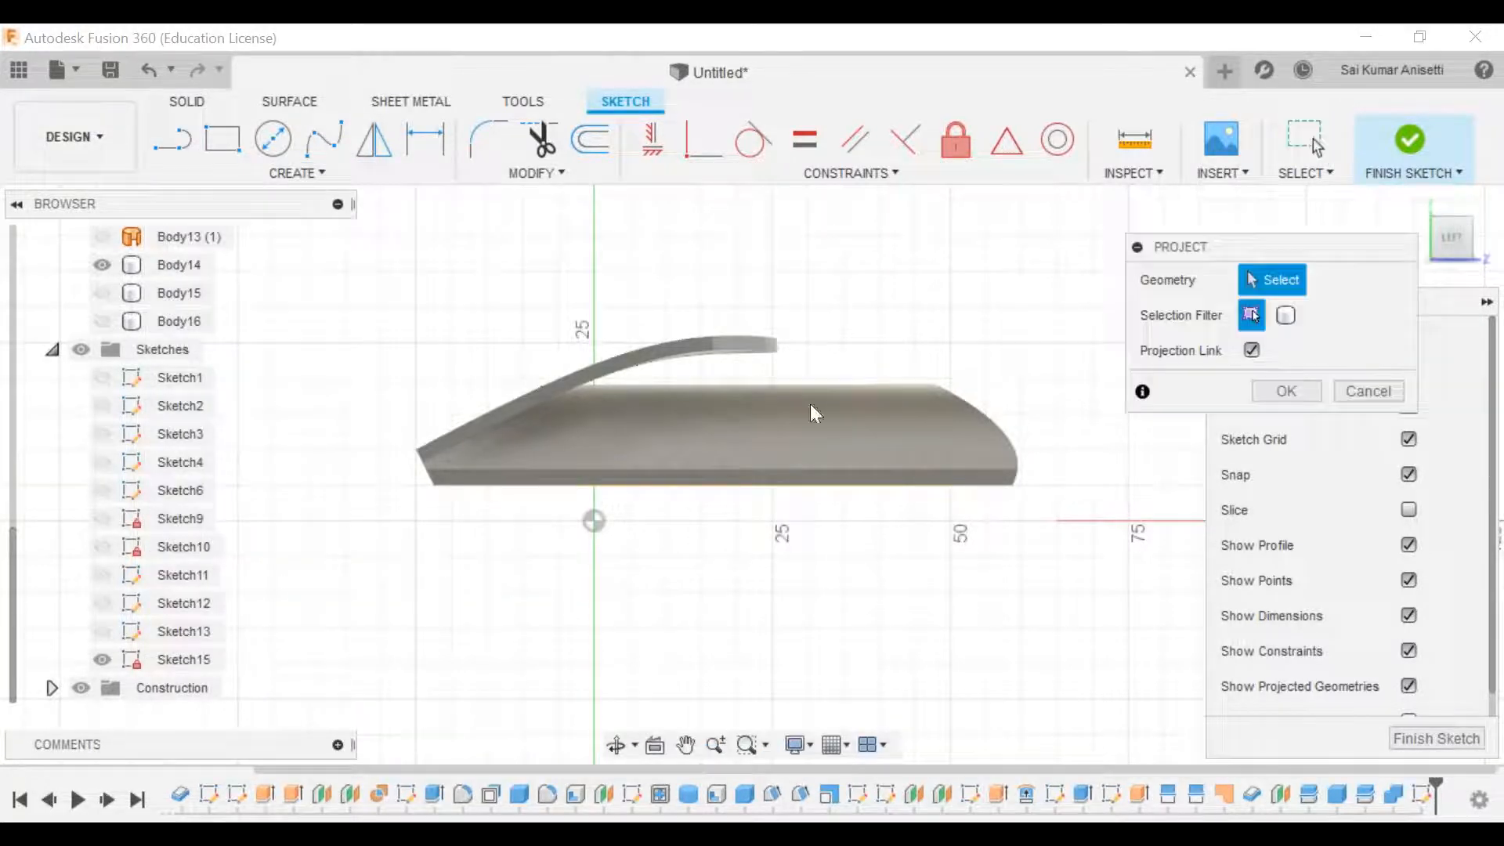
click(680, 341)
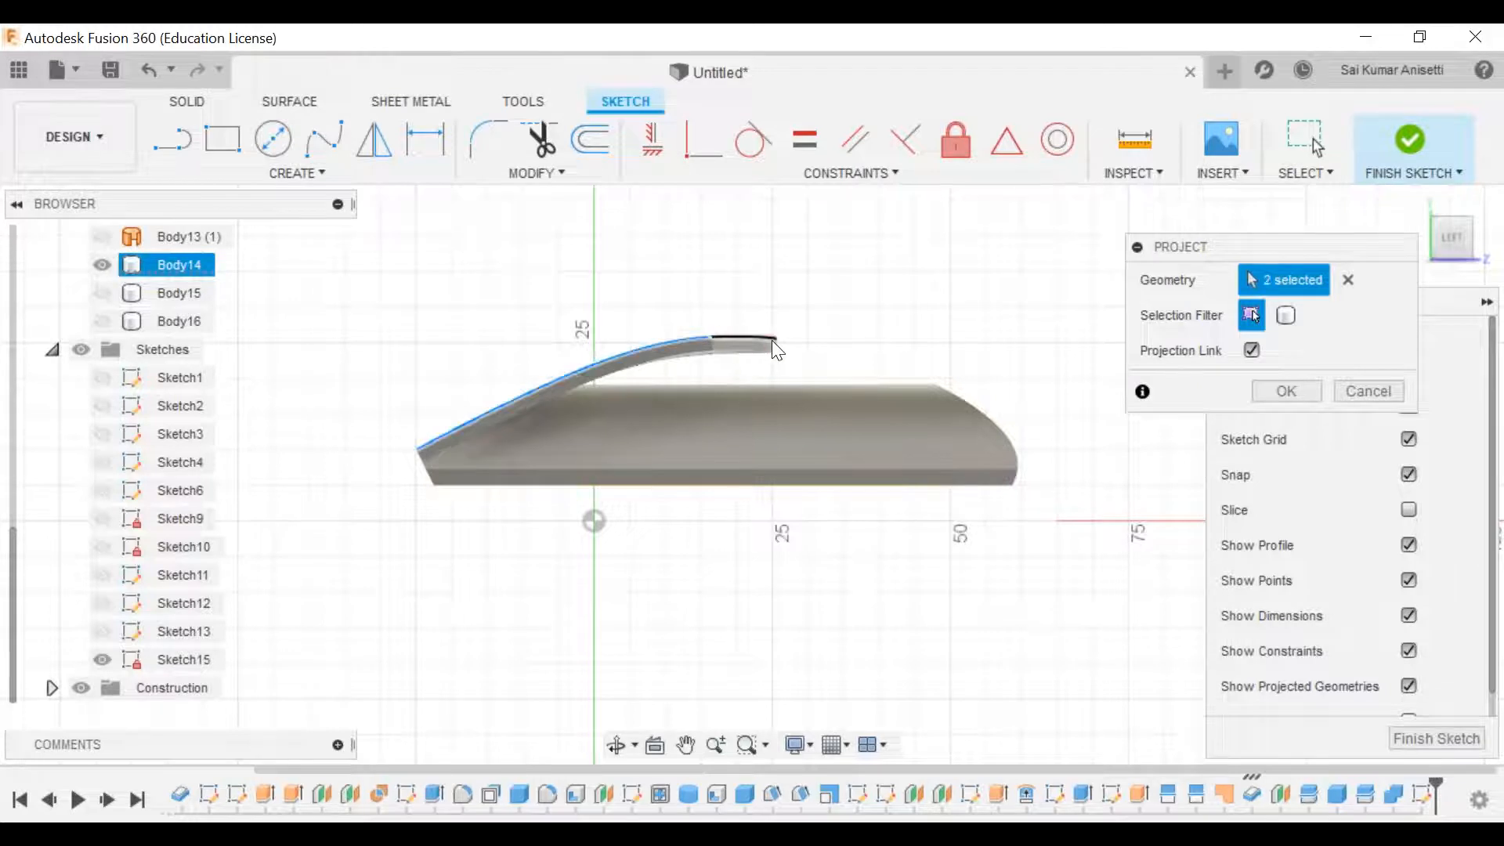
click(773, 340)
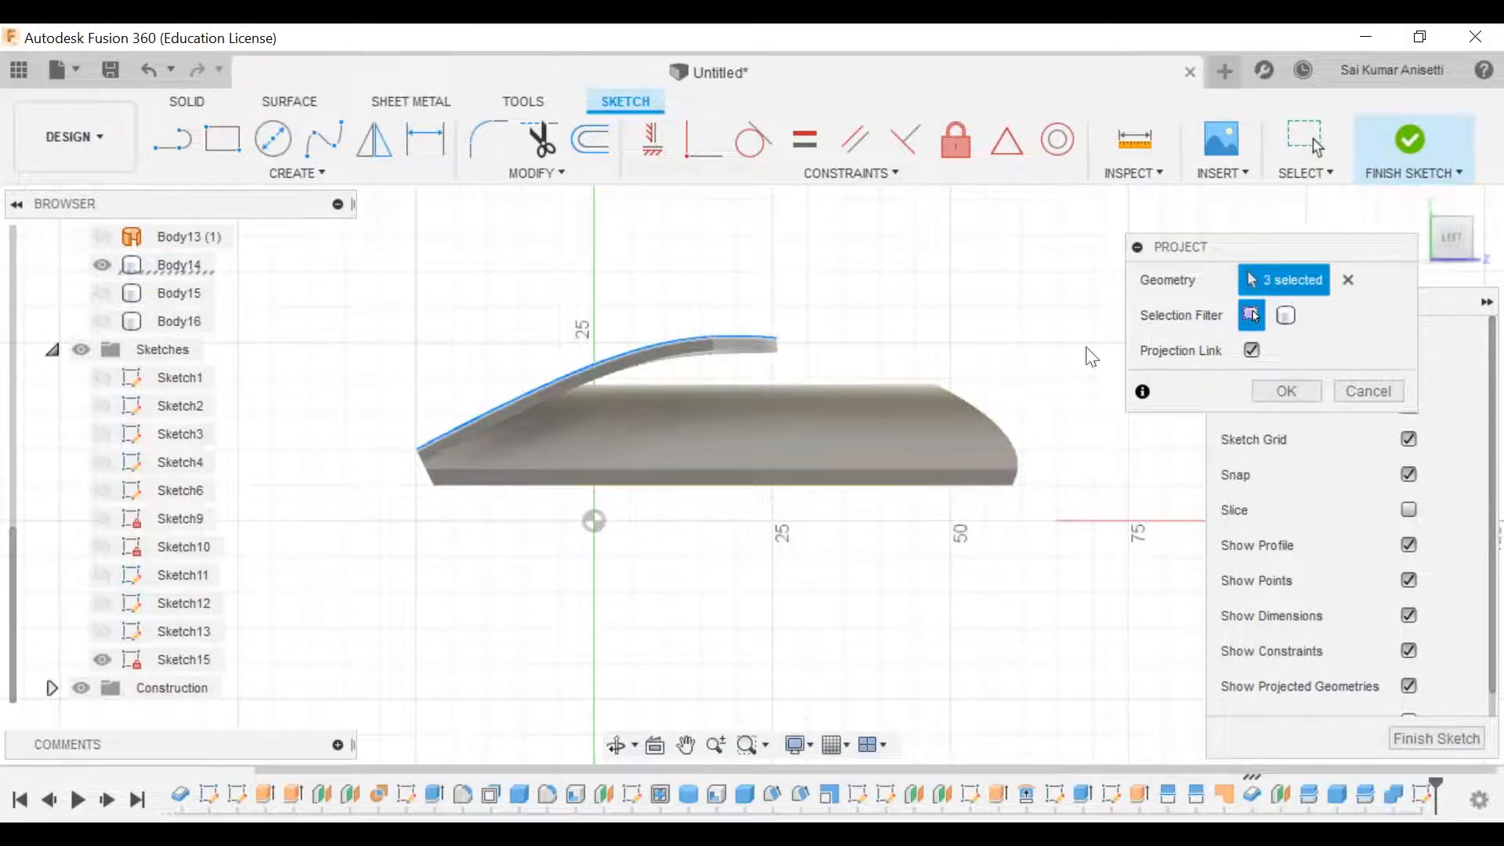
click(1288, 390)
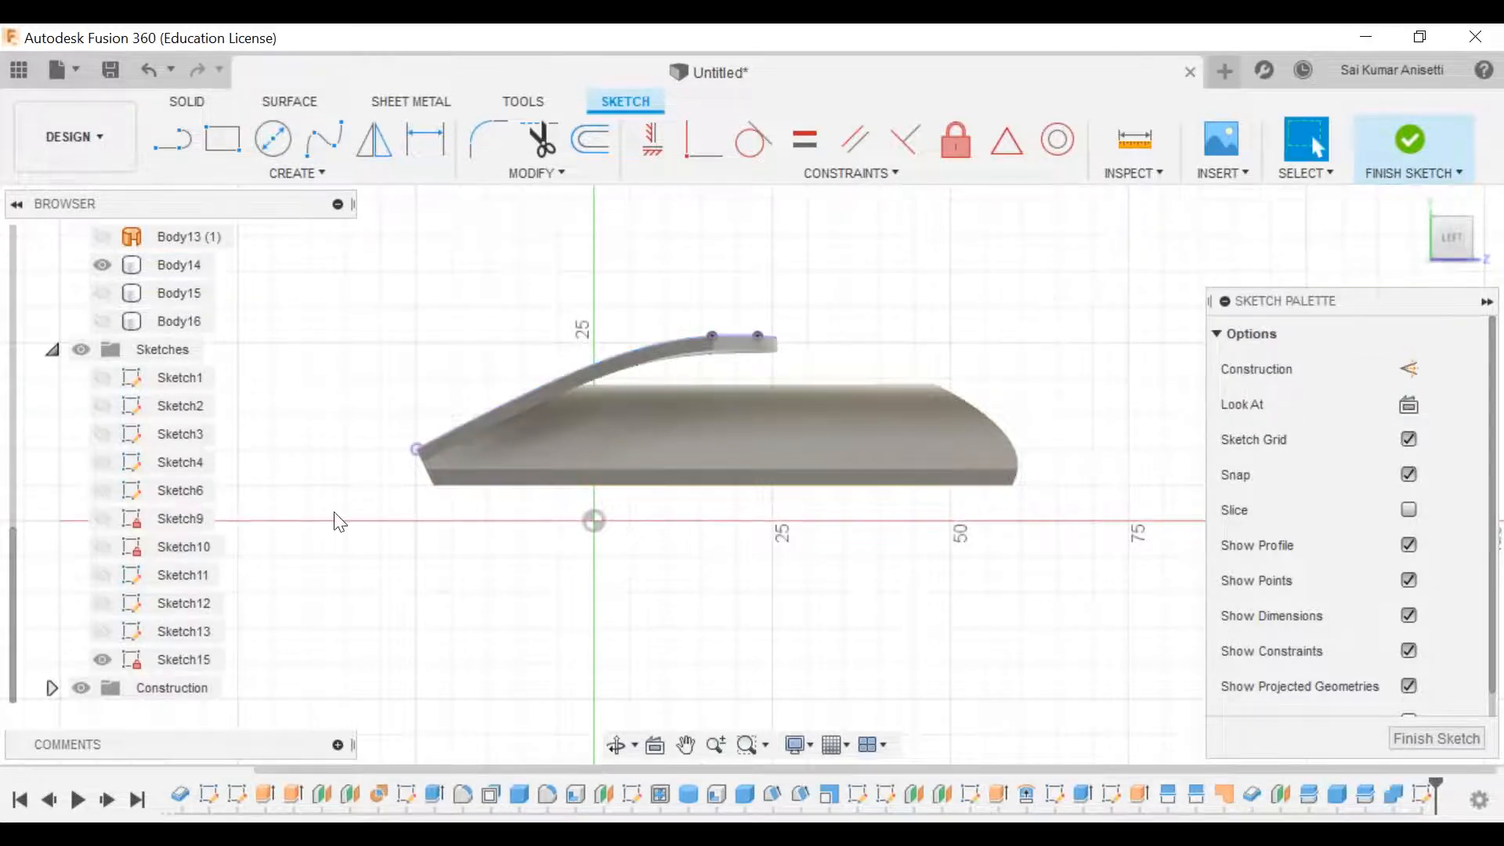
Step: Hide Body14 and convert the projected arch curves to construction geometry
click(101, 265)
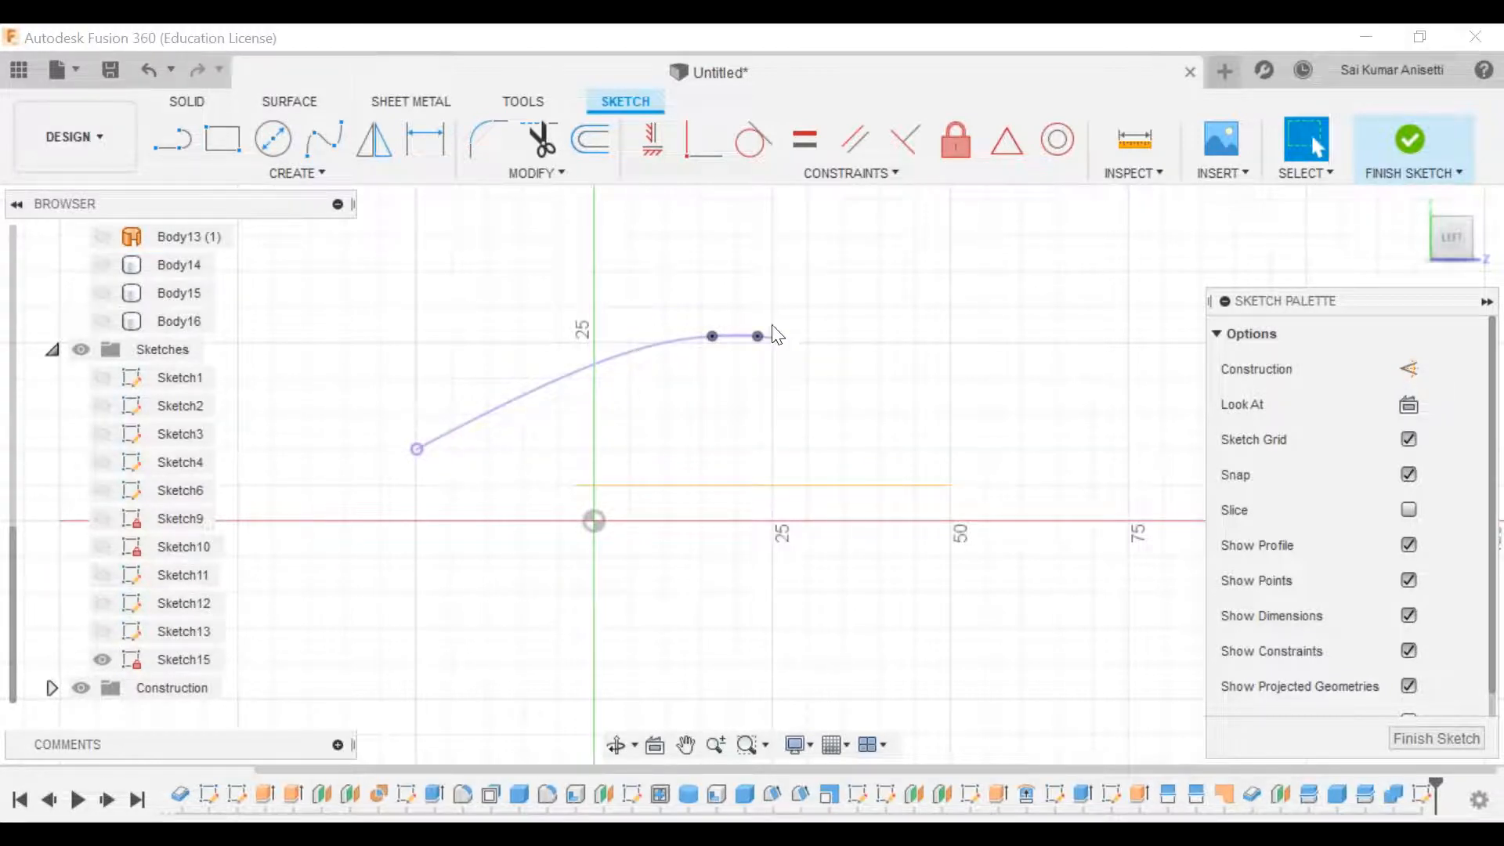
drag(366, 278, 860, 498)
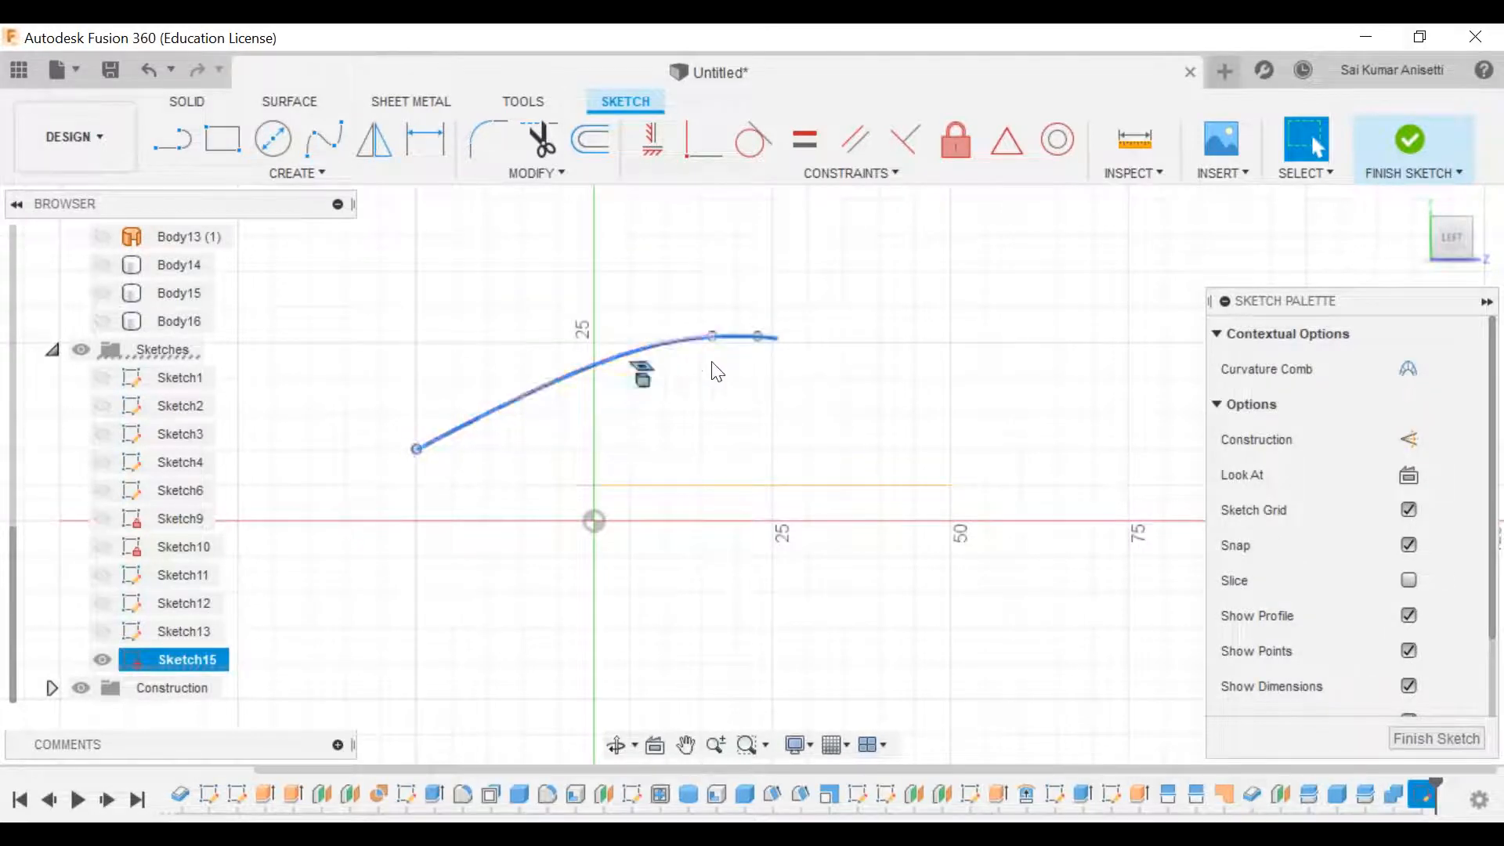
click(1421, 443)
click(709, 457)
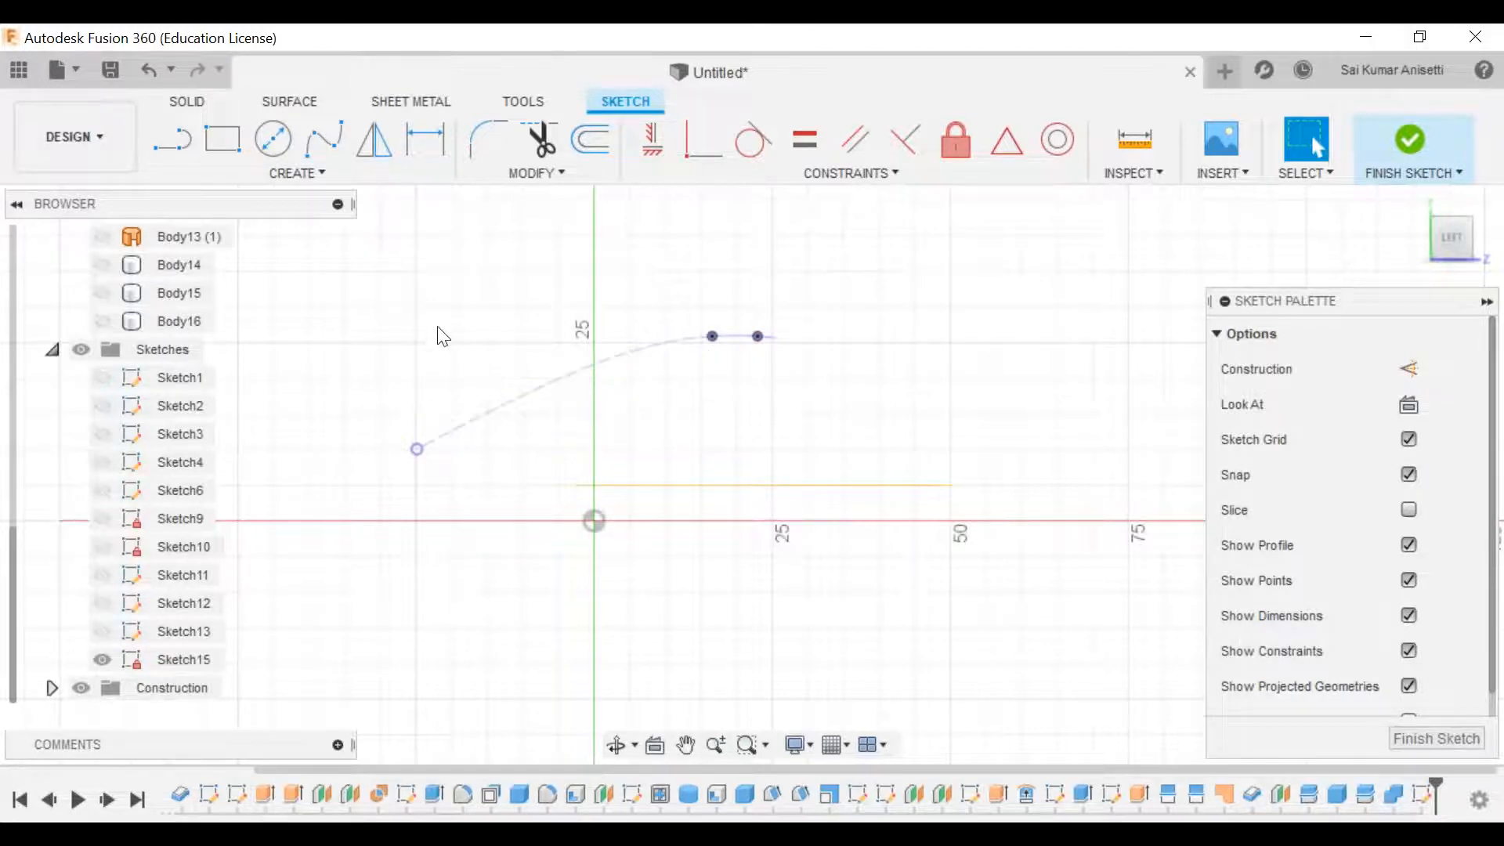
Step: Draw a fit point spline from the projected curve's lower end along the arch, extending it past the projected curve's upper end
scroll(443, 337, up, 1)
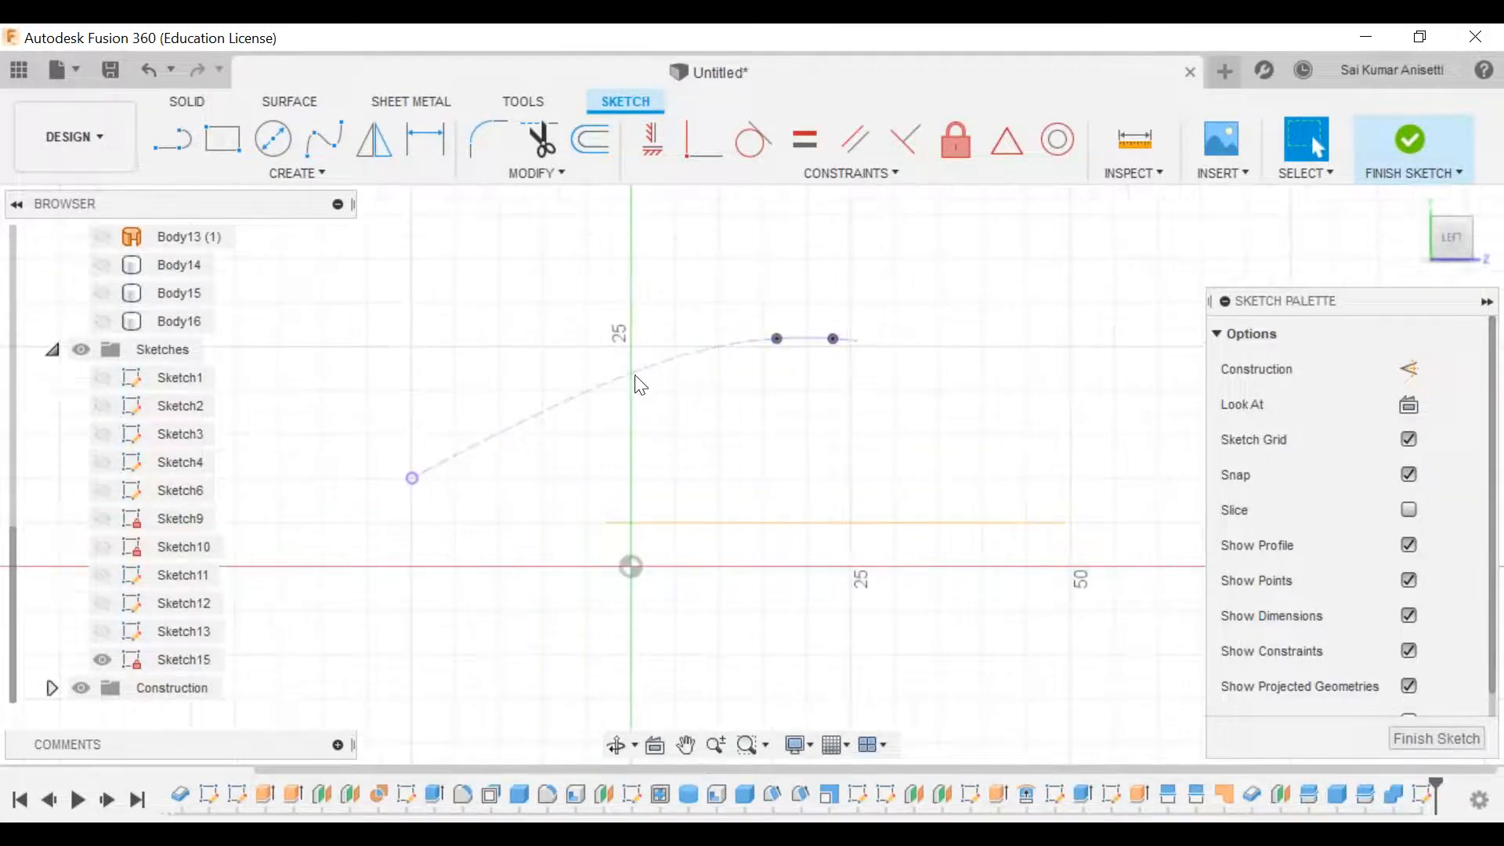
click(323, 140)
click(412, 478)
click(582, 393)
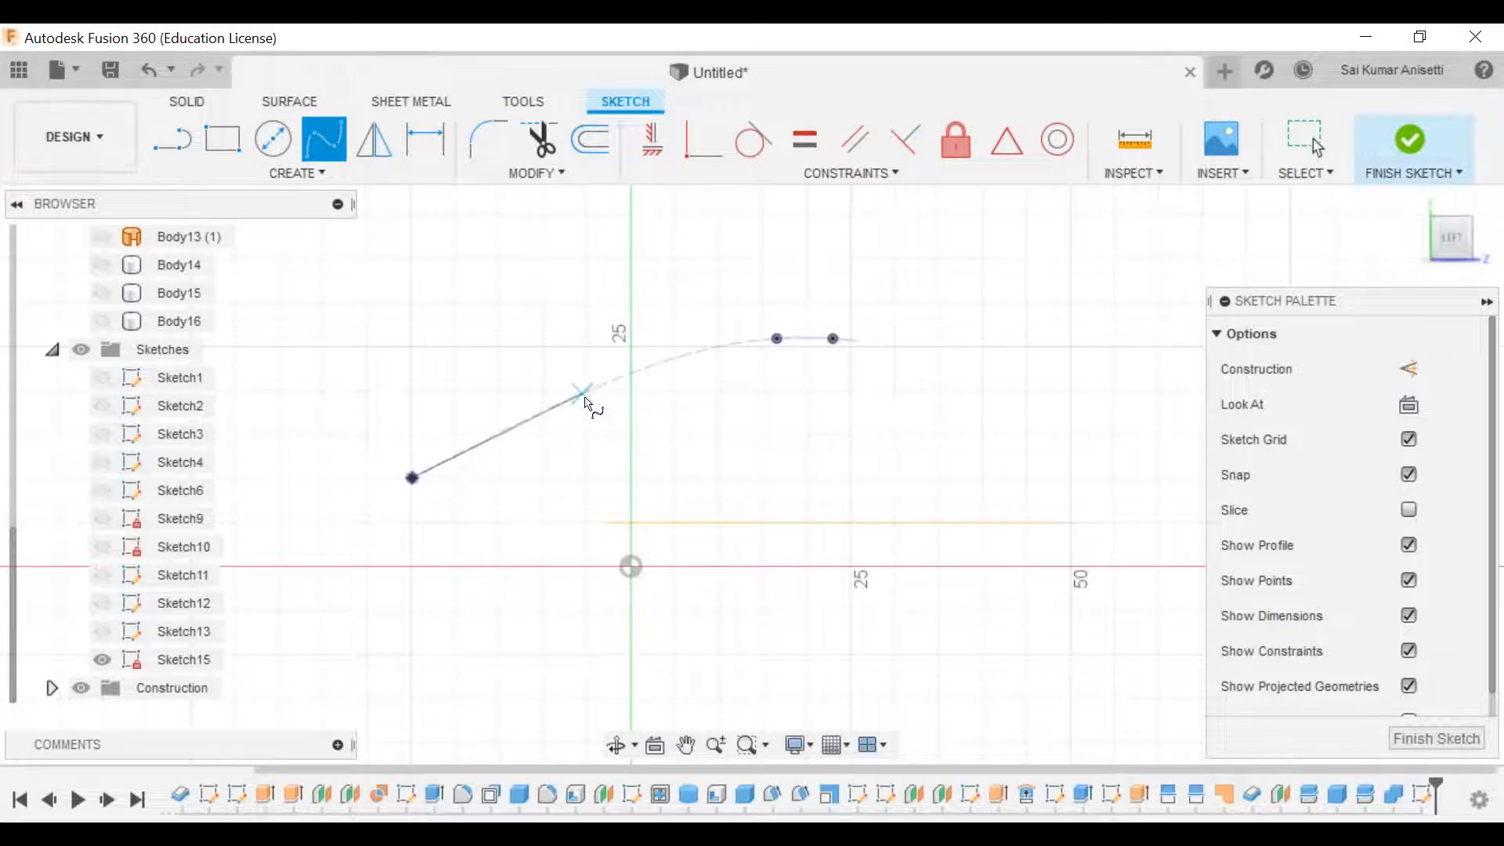
click(724, 345)
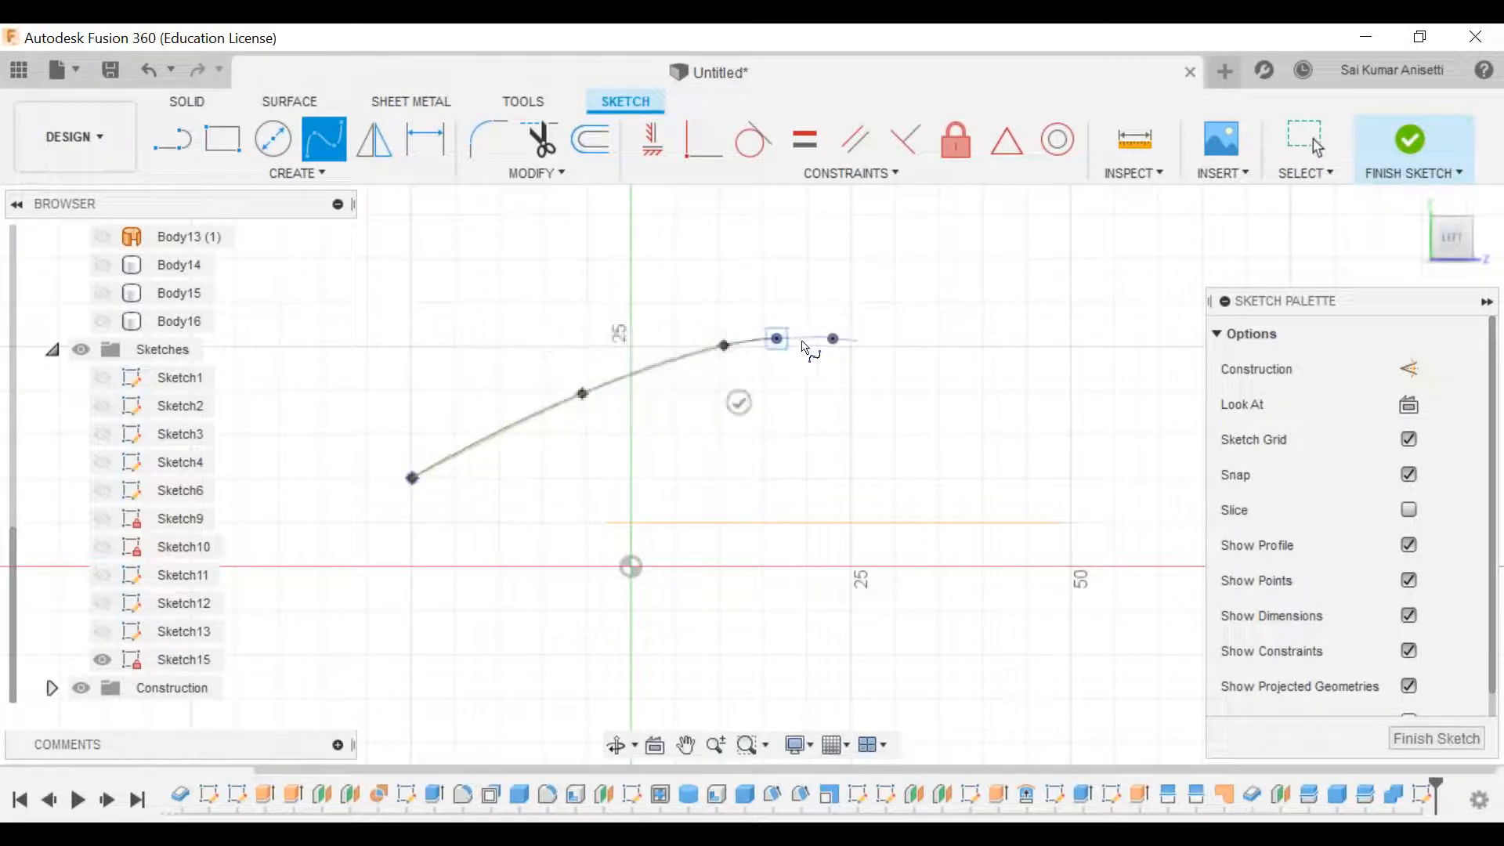
click(832, 338)
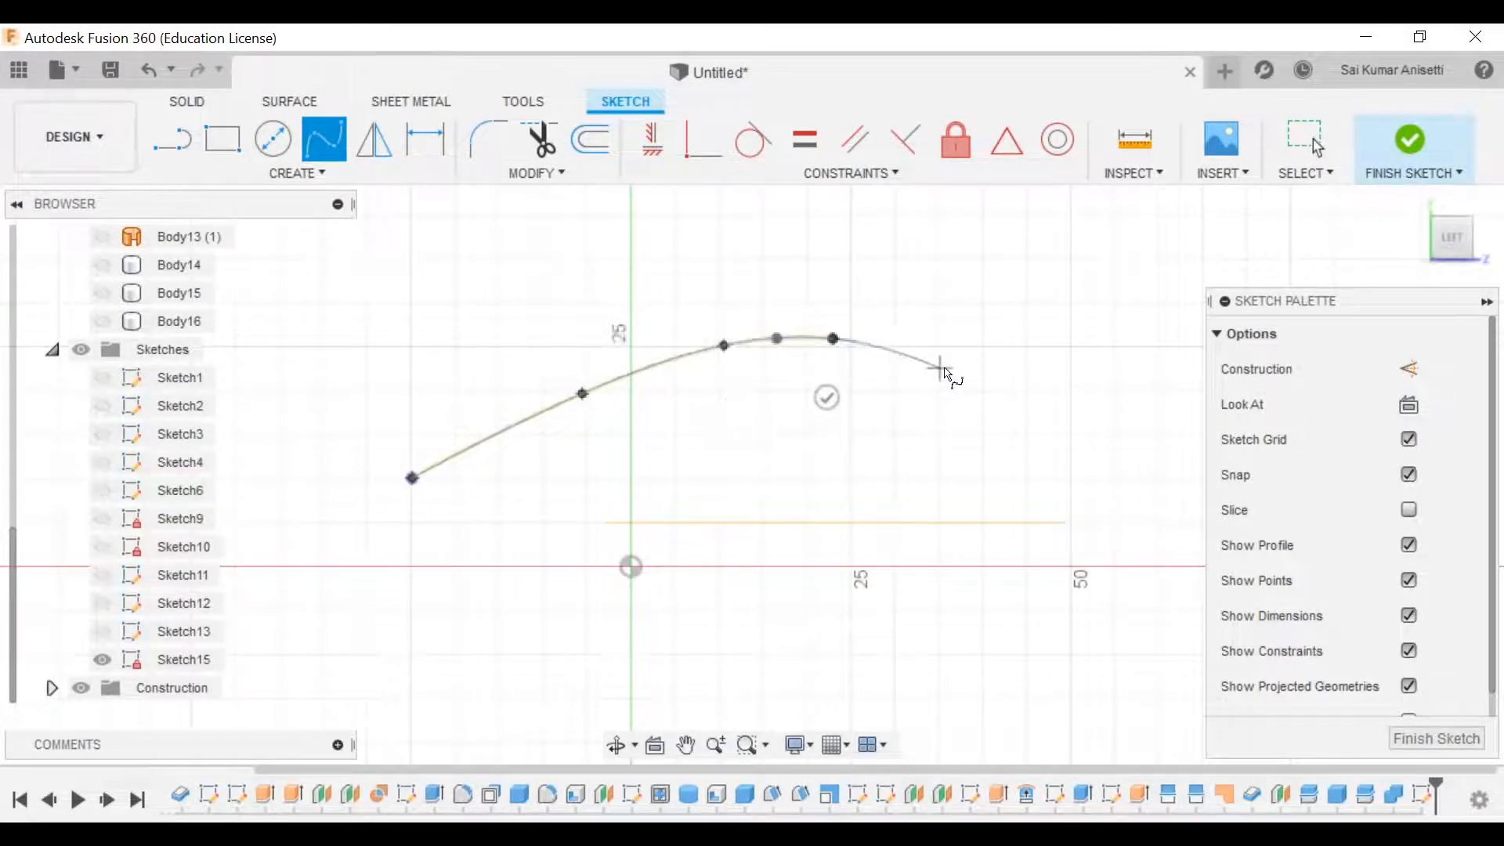
click(948, 370)
key(Escape)
Step: Adjust the tangent handle at the spline's second fit point to follow the projected curve, and finish the sketch
scroll(528, 408, up, 3)
scroll(535, 419, up, 8)
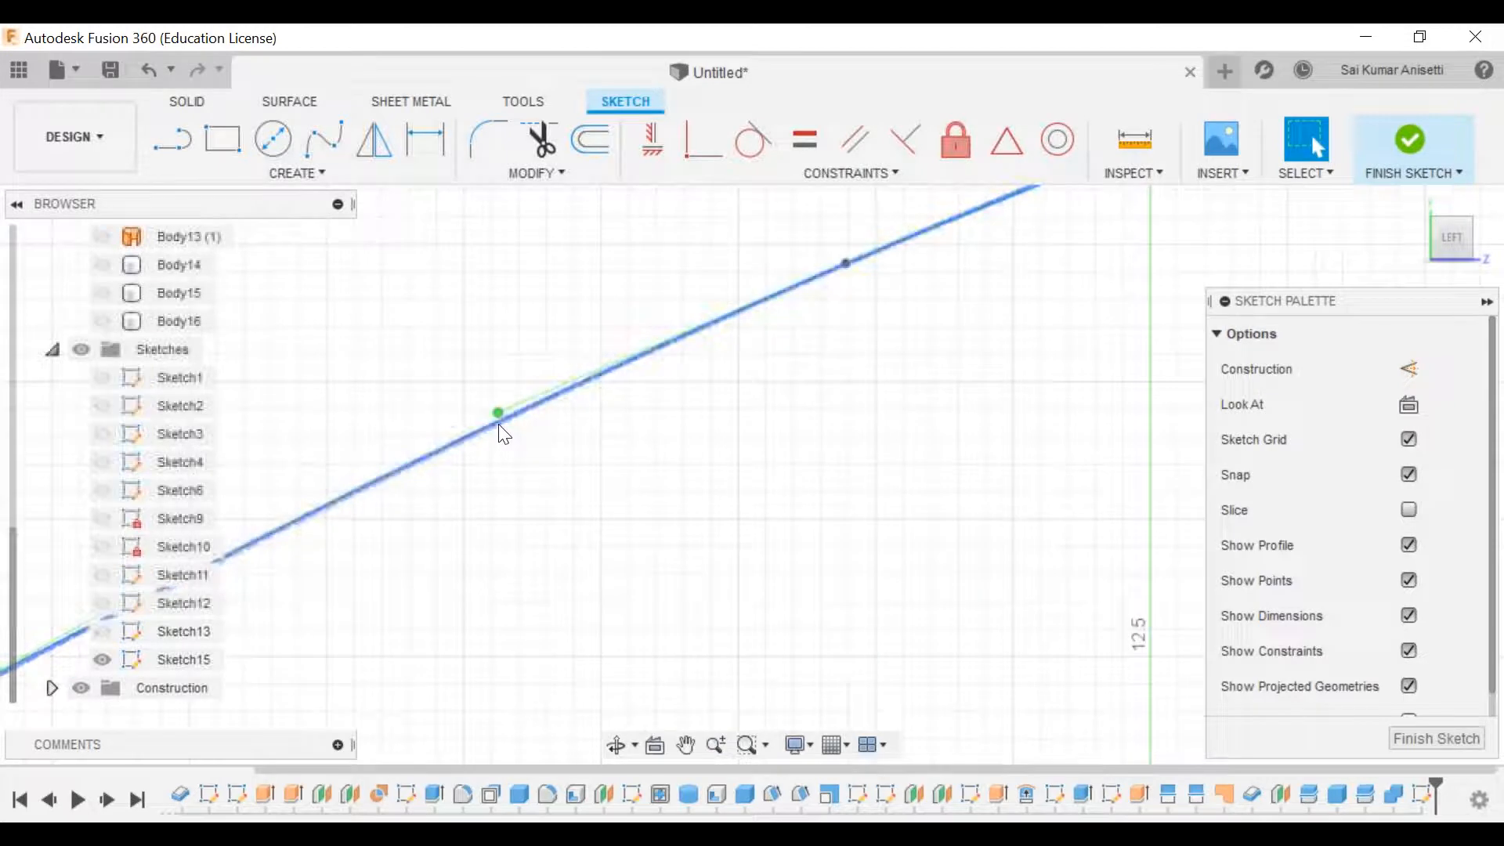
drag(499, 413, 504, 424)
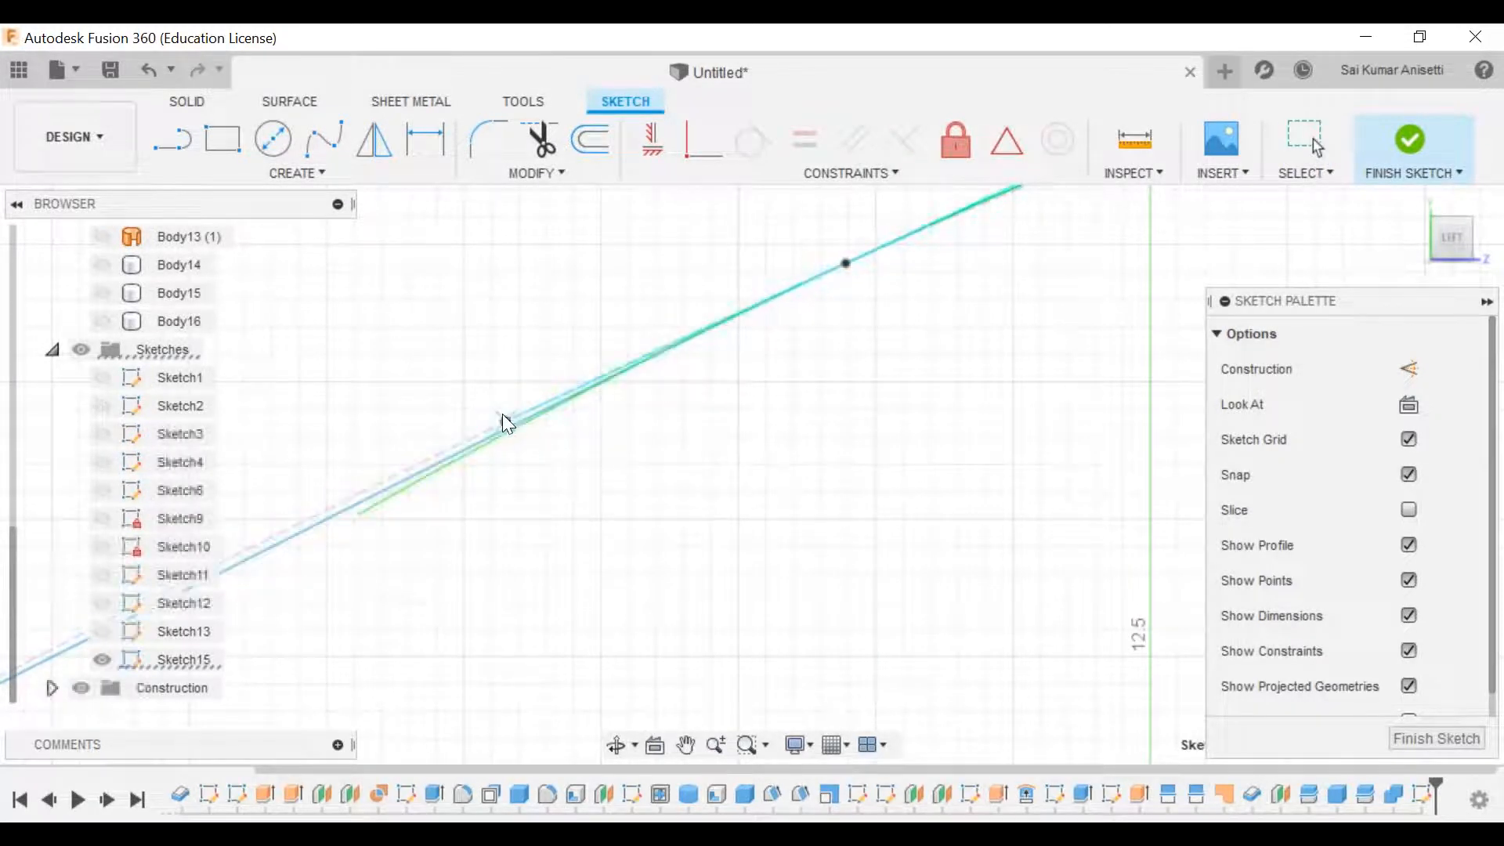
scroll(505, 424, down, 3)
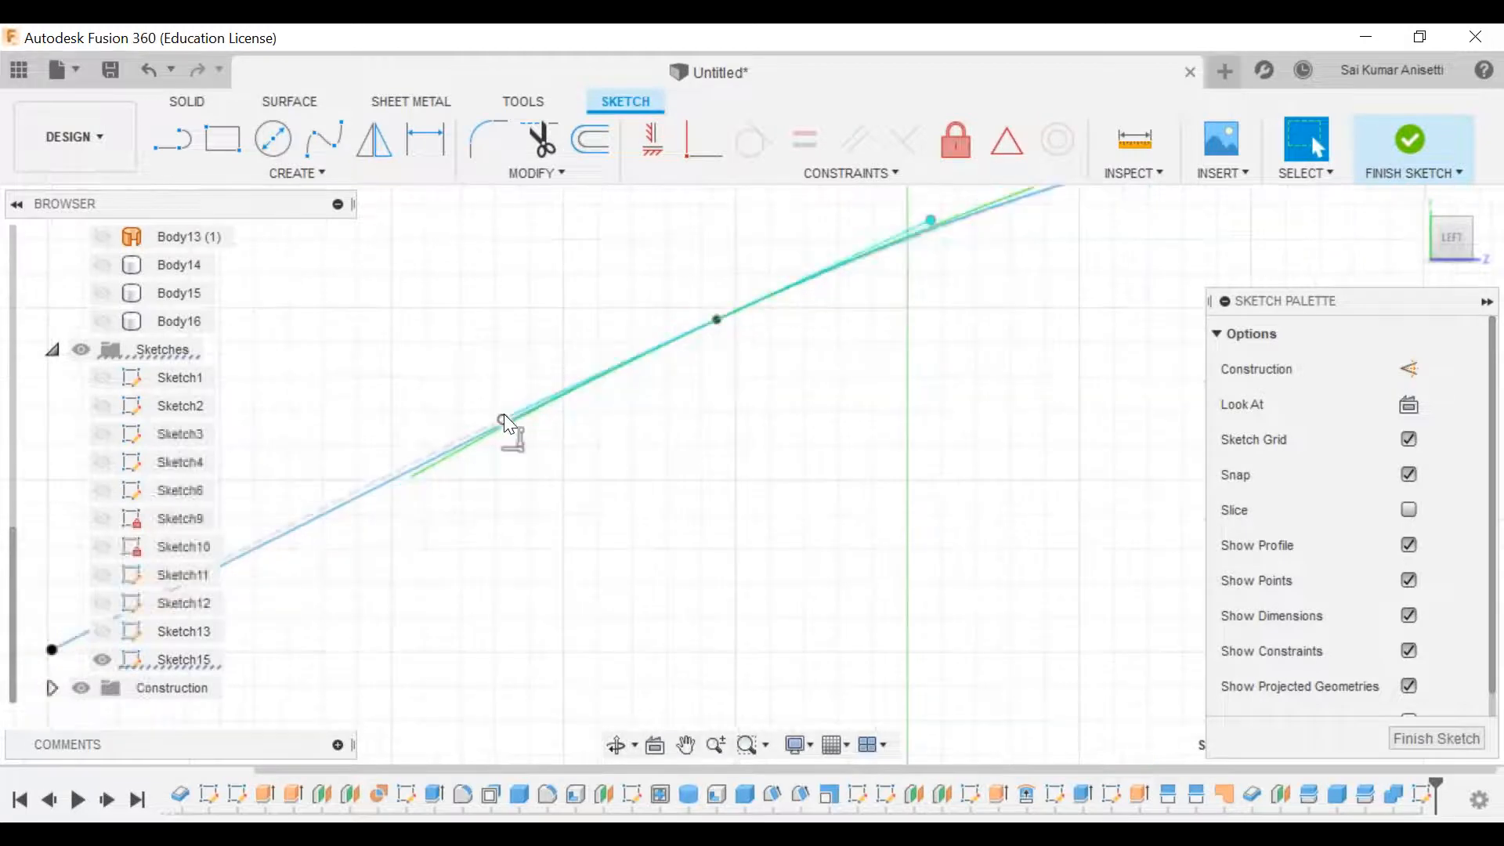
mouse_move(846, 328)
middle_down()
mouse_move(702, 352)
mouse_move(735, 359)
middle_up()
scroll(1044, 394, down, 2)
click(1359, 167)
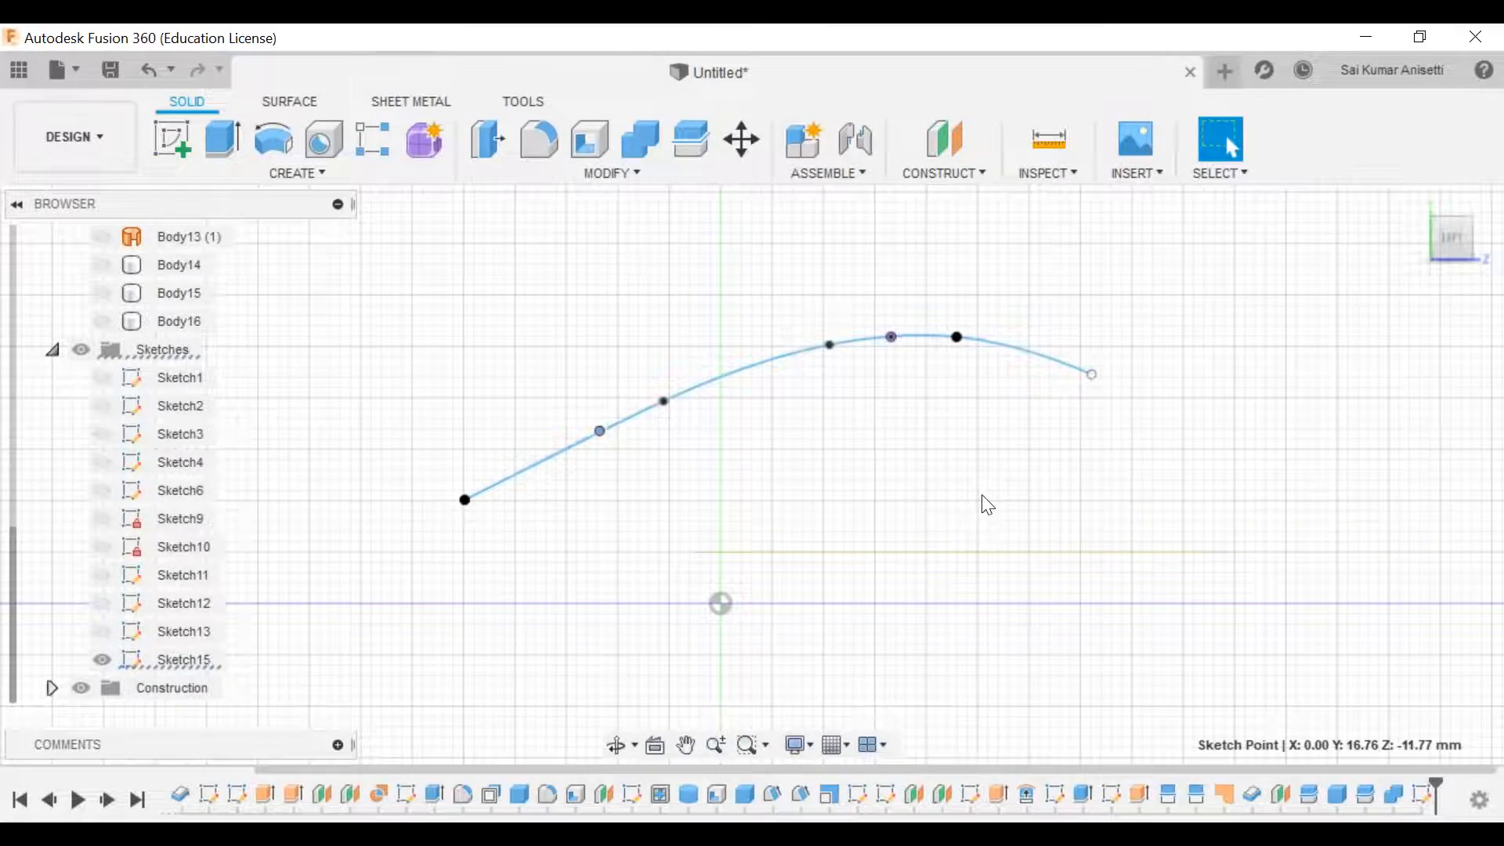
Step: Extrude the spline as a surface 80 mm with symmetric direction, as a new body
mouse_move(728, 491)
middle_down()
mouse_move(743, 501)
mouse_move(697, 457)
mouse_move(671, 457)
mouse_move(690, 473)
middle_up()
middle_drag(992, 501, 959, 494)
scroll(785, 442, down, 3)
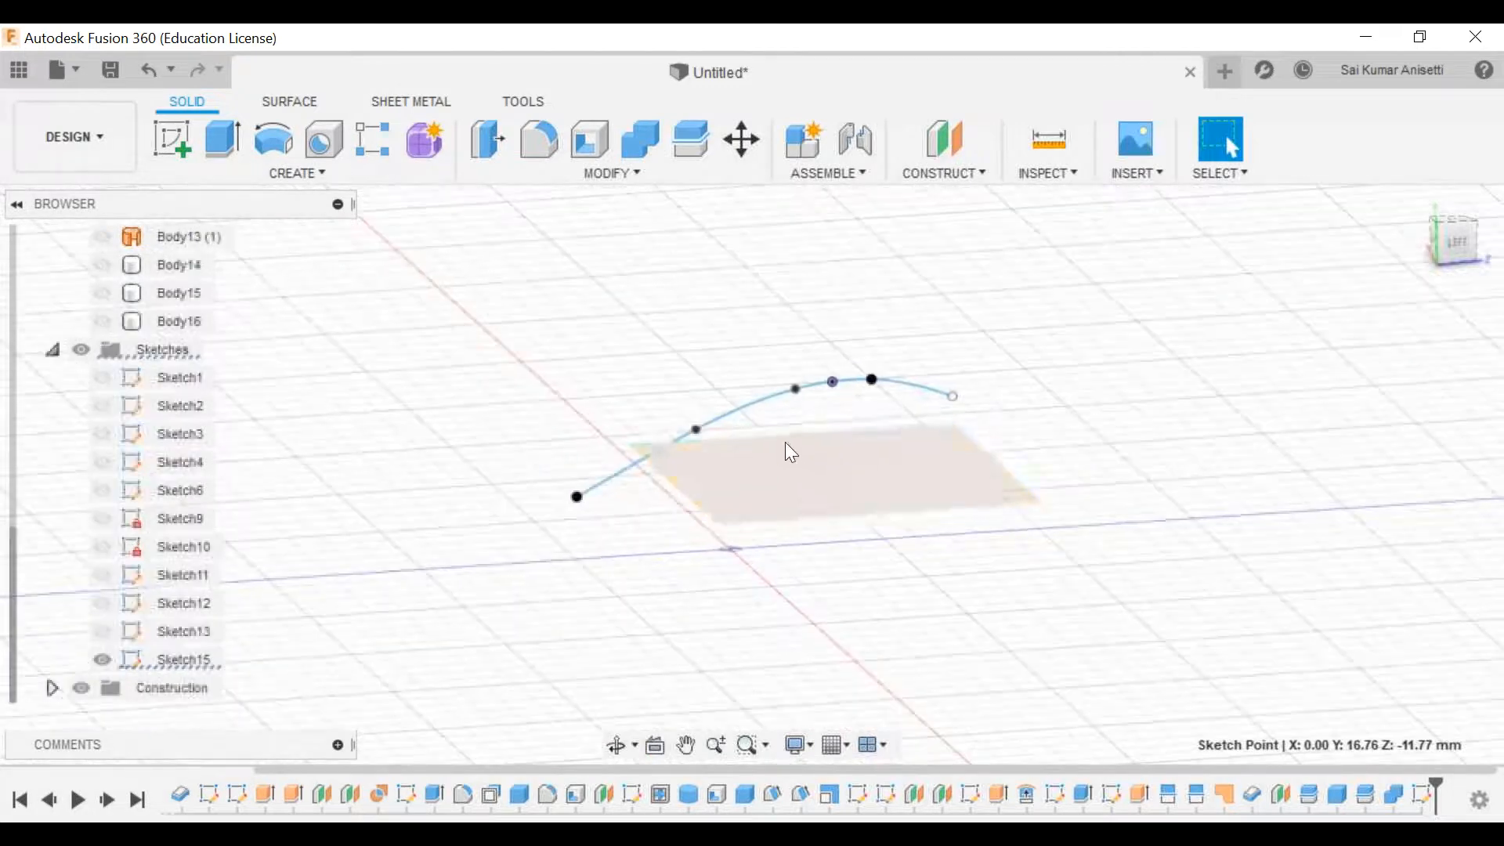
click(295, 100)
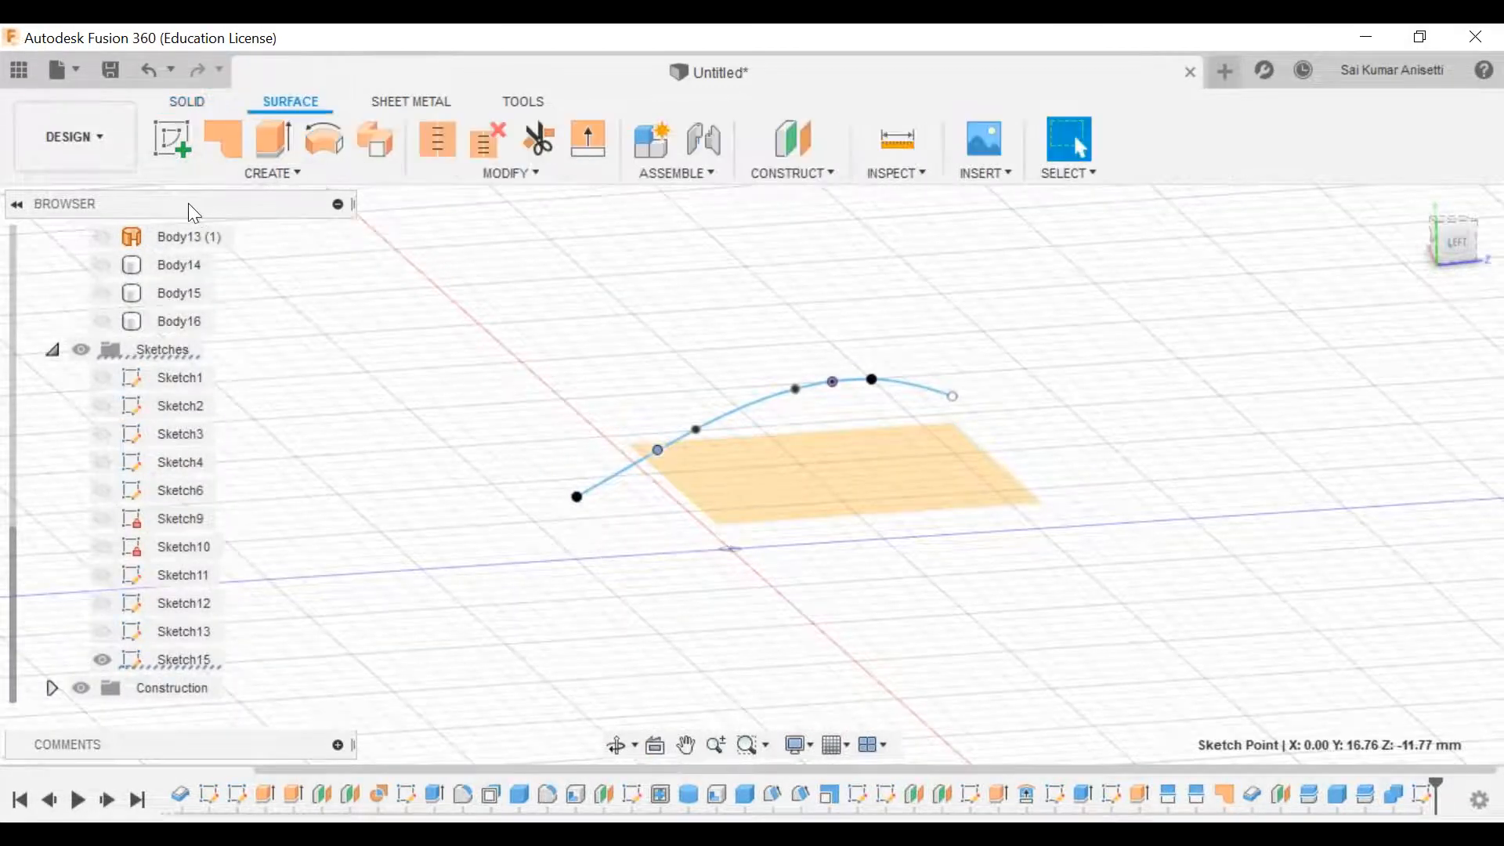
click(279, 138)
click(724, 421)
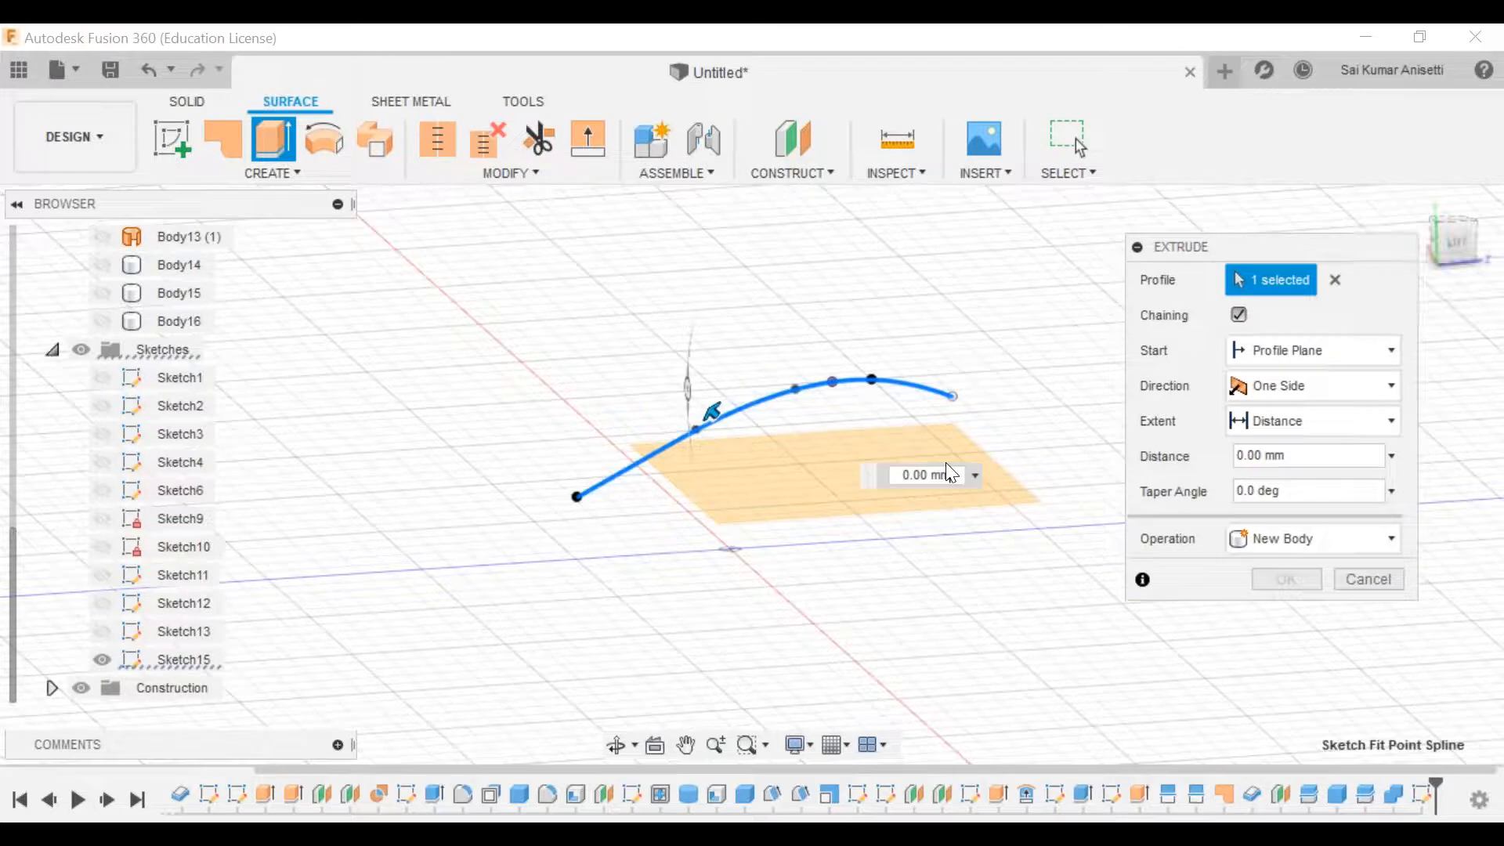
drag(712, 413, 578, 292)
click(1304, 384)
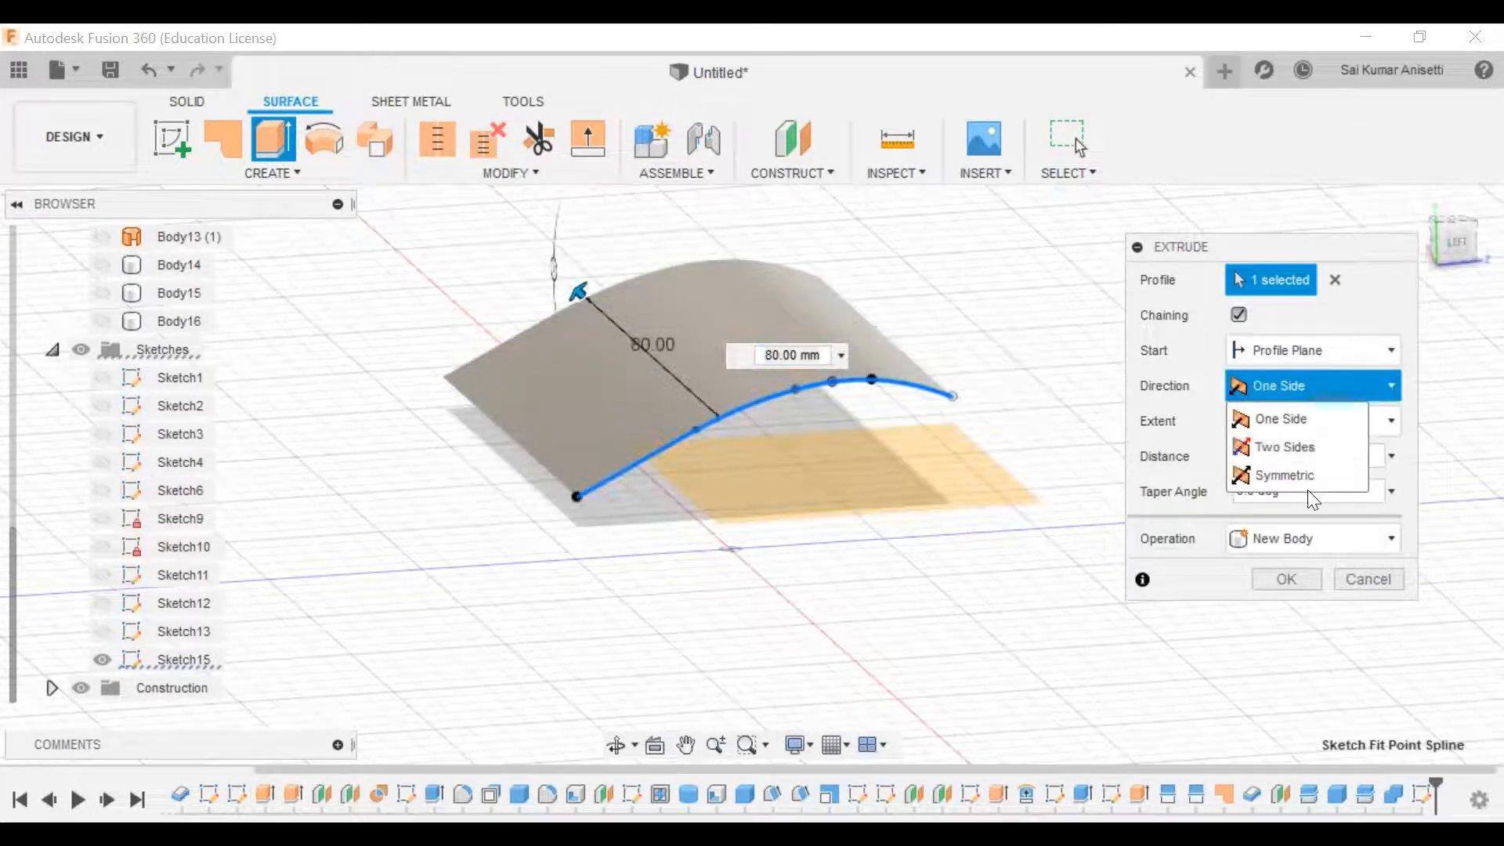
click(1294, 616)
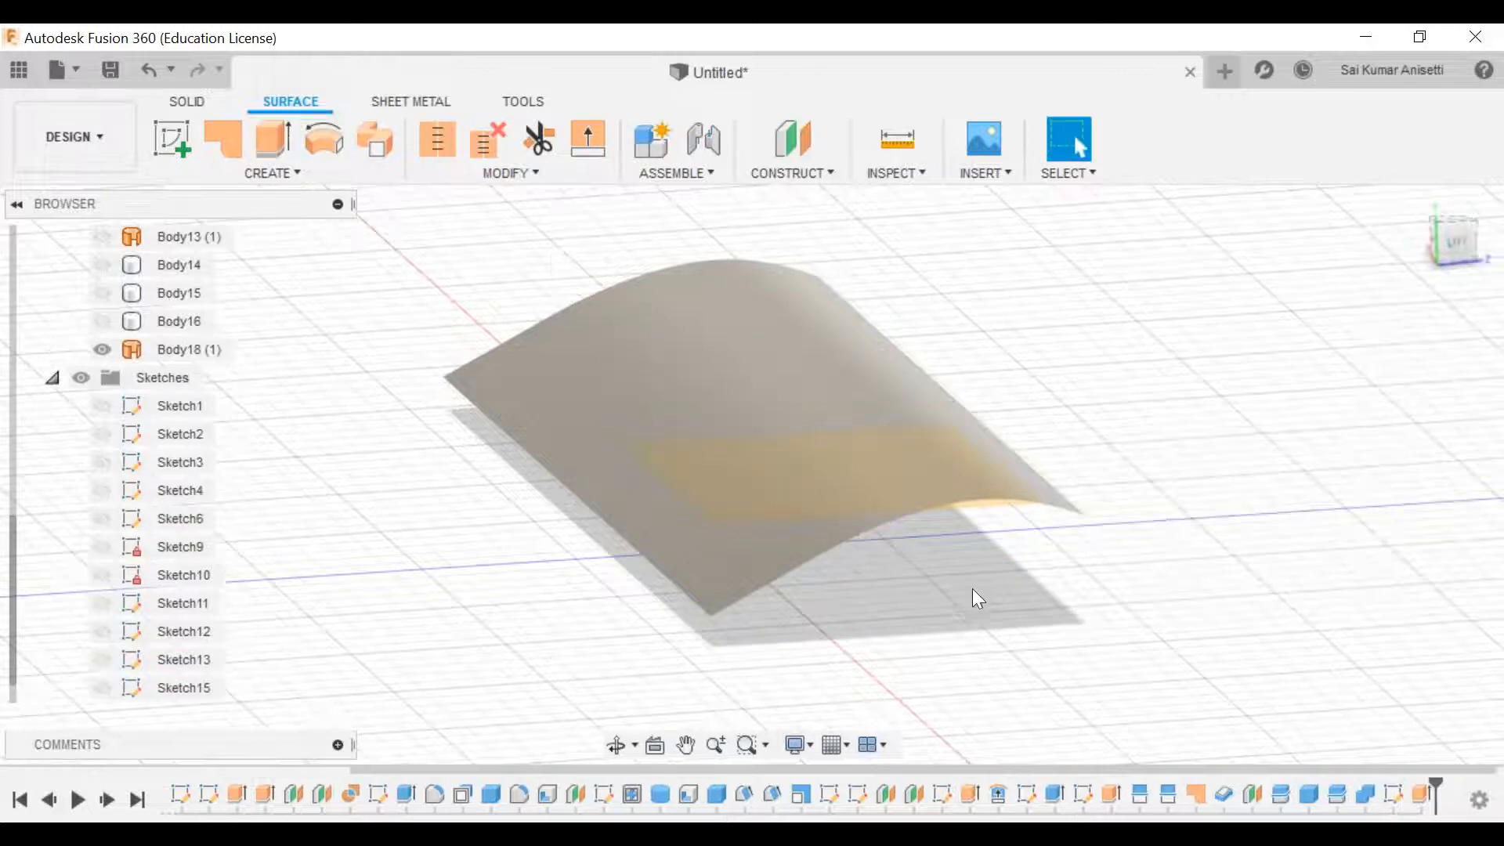
Step: Show Body14 to compare it with the extruded surface, and hide the surface body Body18
drag(961, 572, 806, 443)
key(Escape)
scroll(76, 380, up, 1)
scroll(86, 368, up, 1)
click(108, 348)
click(102, 322)
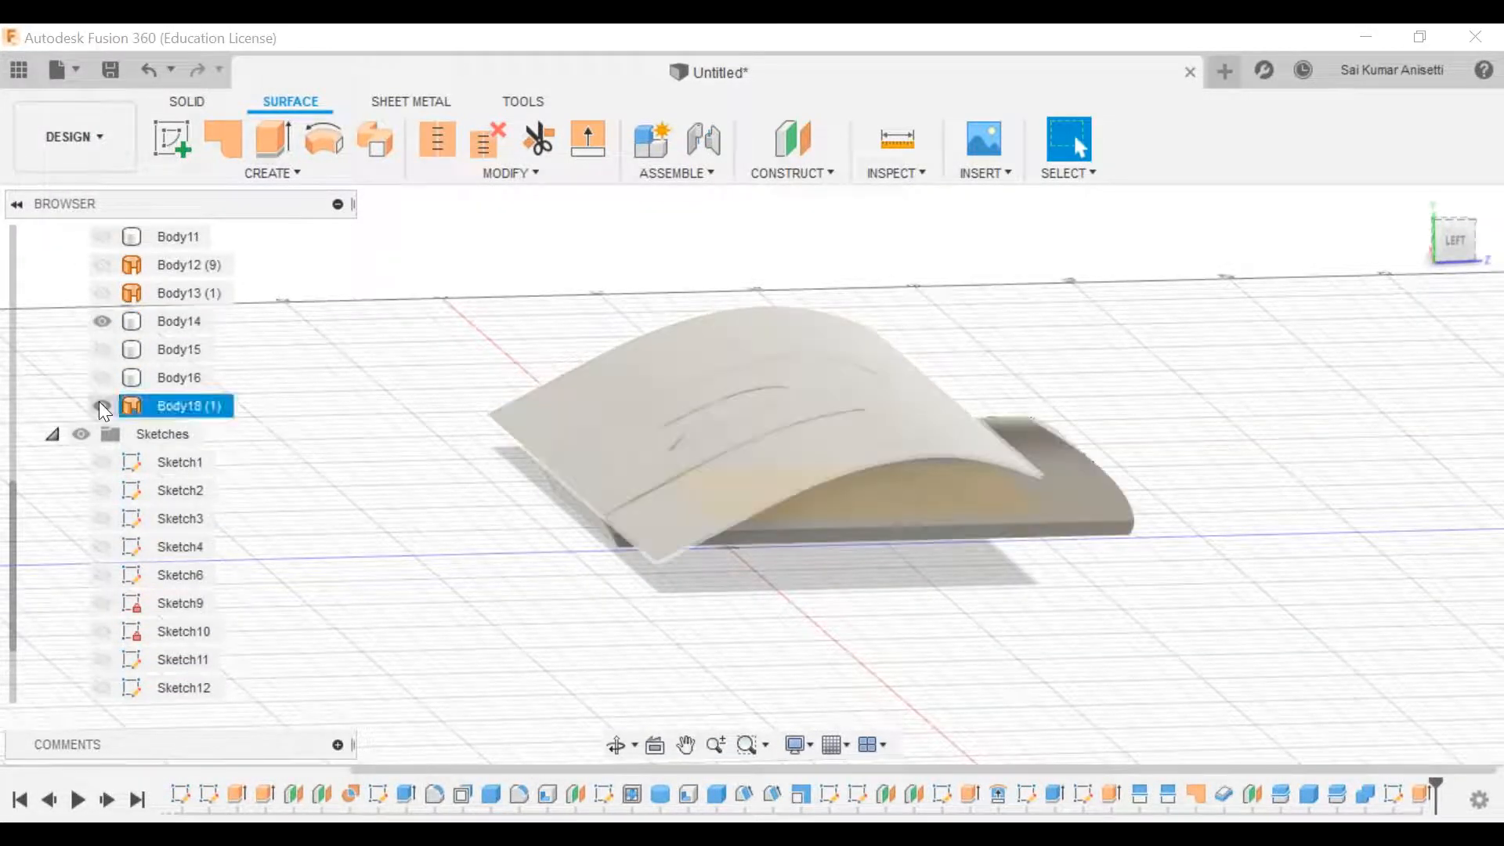
shift+middle_drag(815, 608, 843, 551)
scroll(843, 544, up, 2)
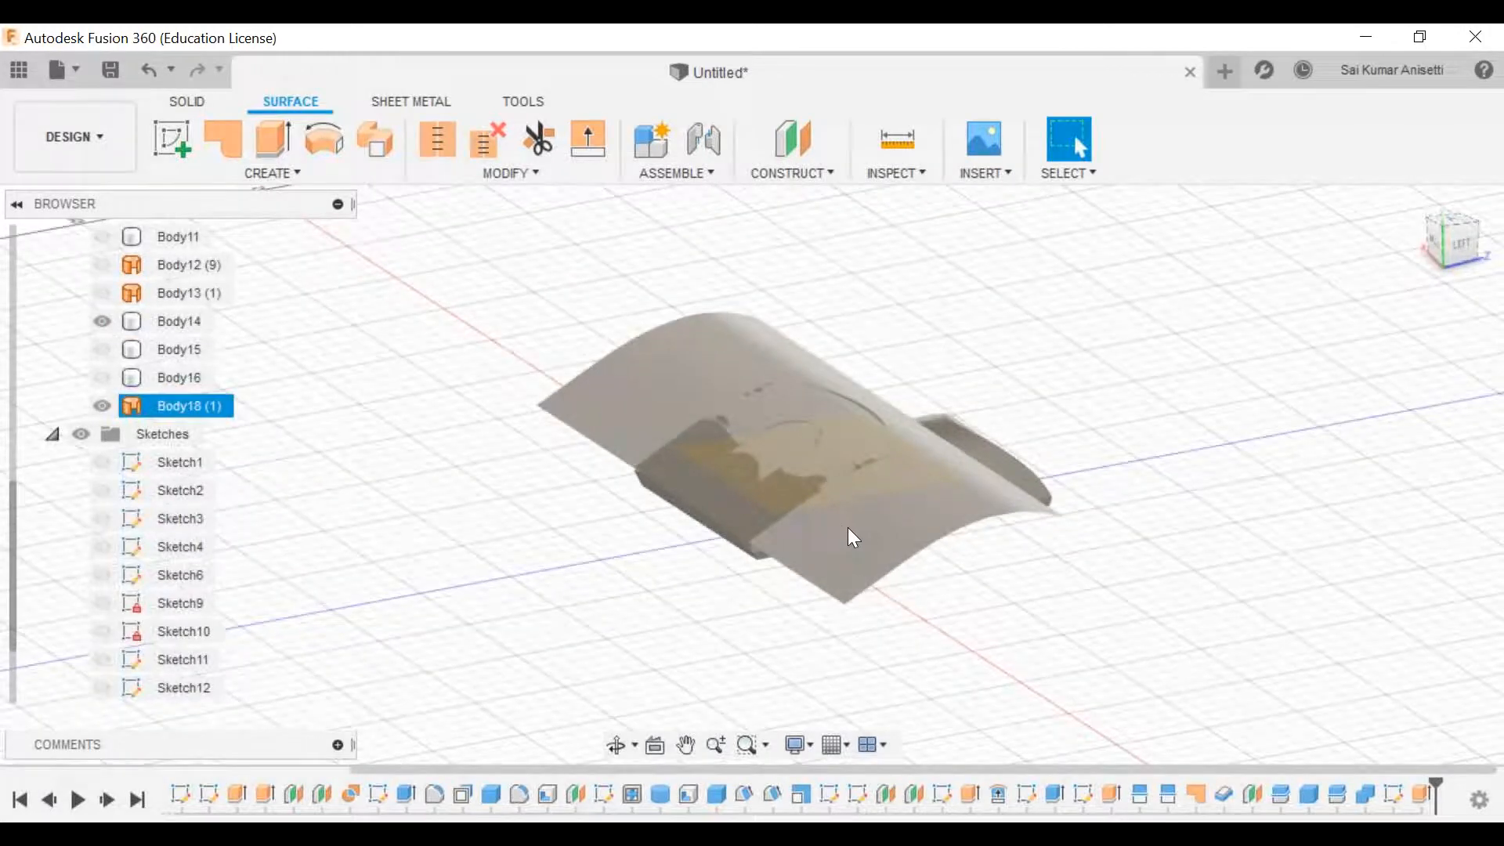
click(110, 405)
Step: Examine the arched upper part of Body14, selecting its top face to check where it ends
click(878, 463)
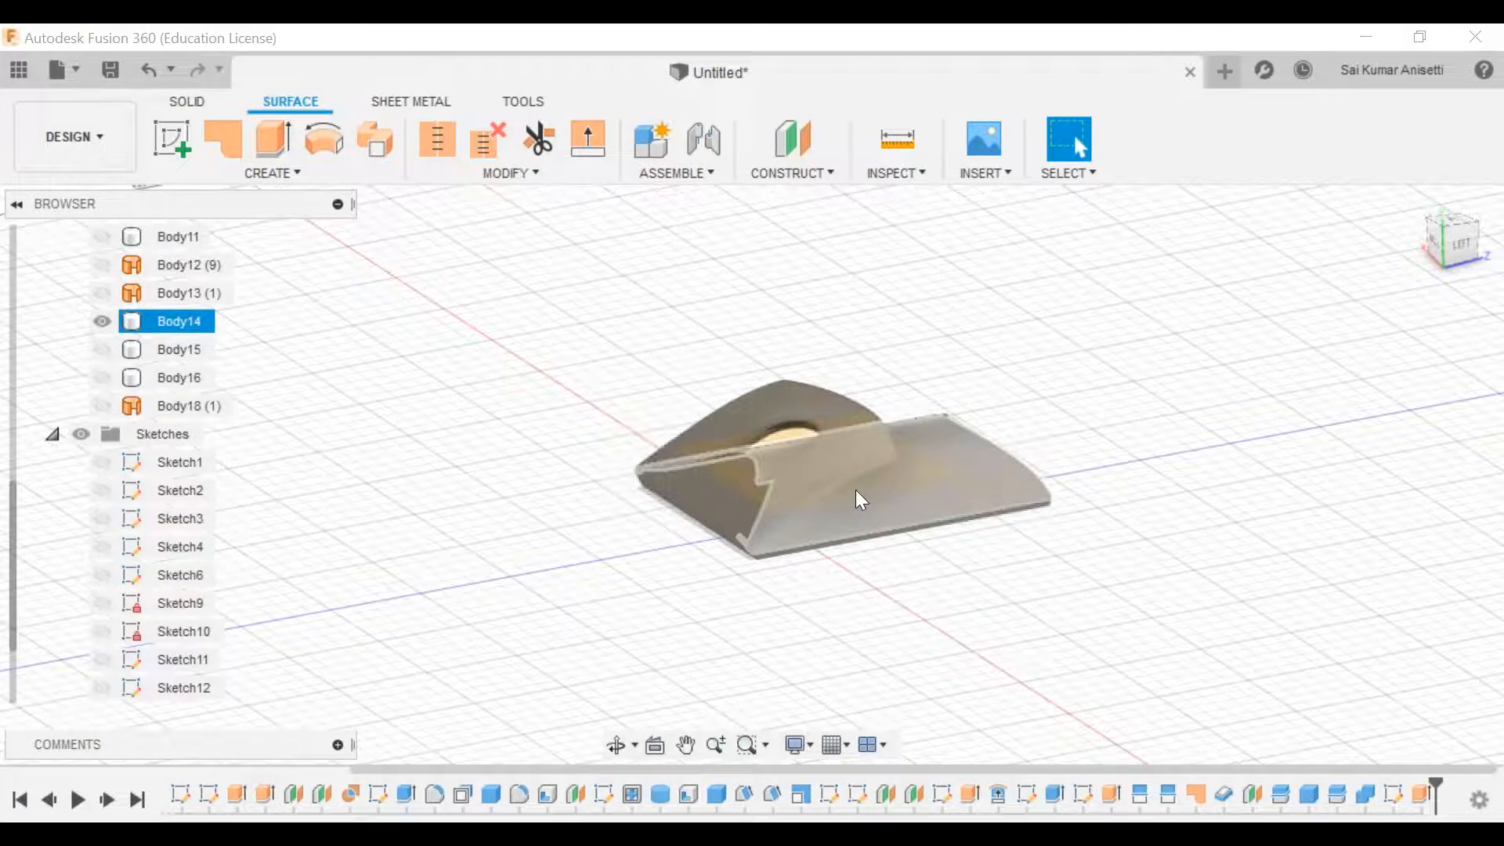
scroll(856, 490, up, 4)
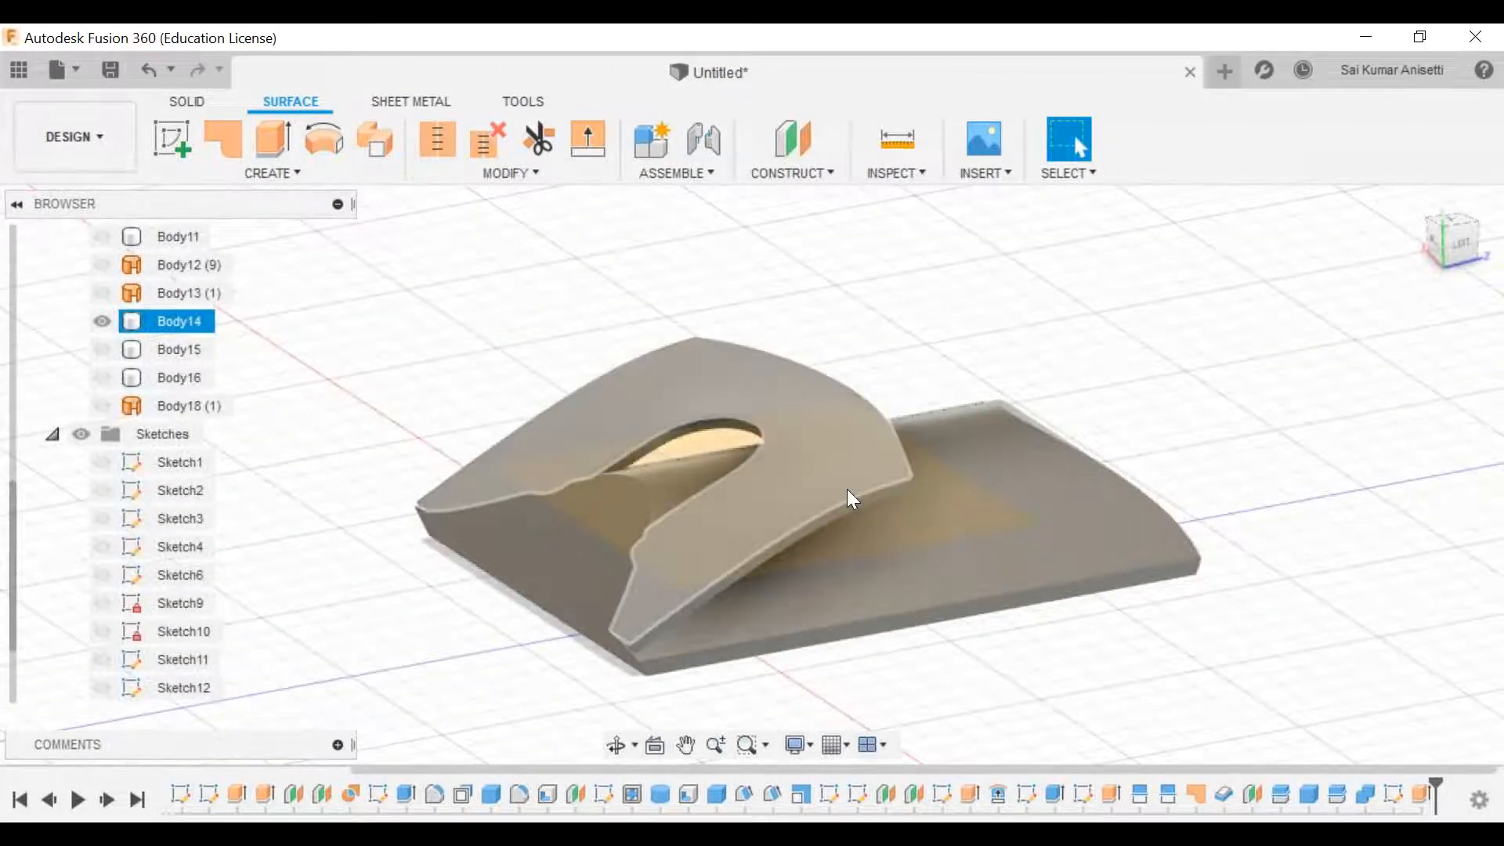
scroll(848, 492, down, 2)
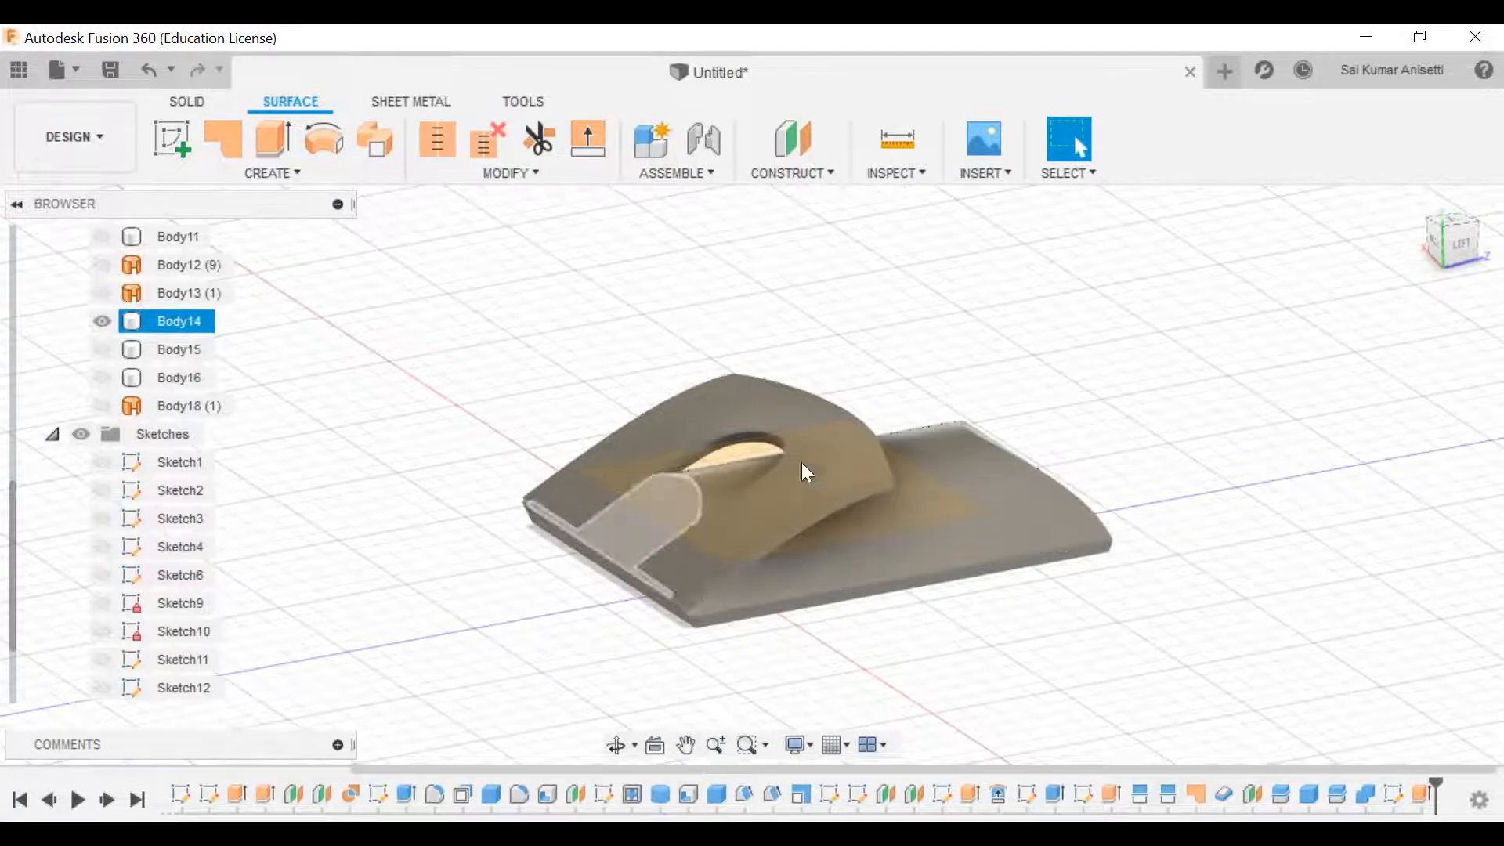
shift+middle_drag(967, 604, 871, 494)
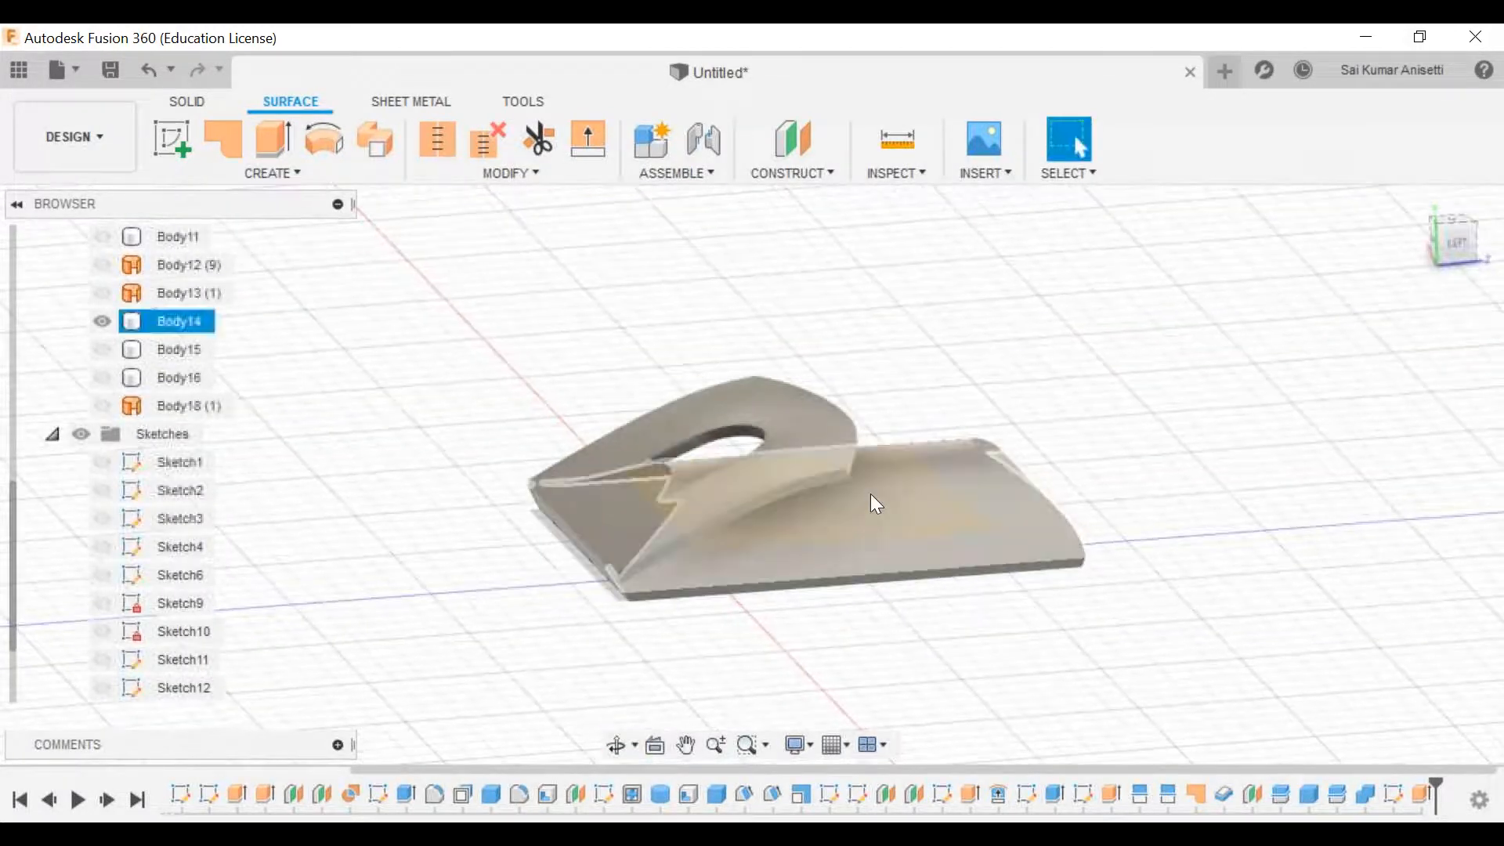
click(812, 441)
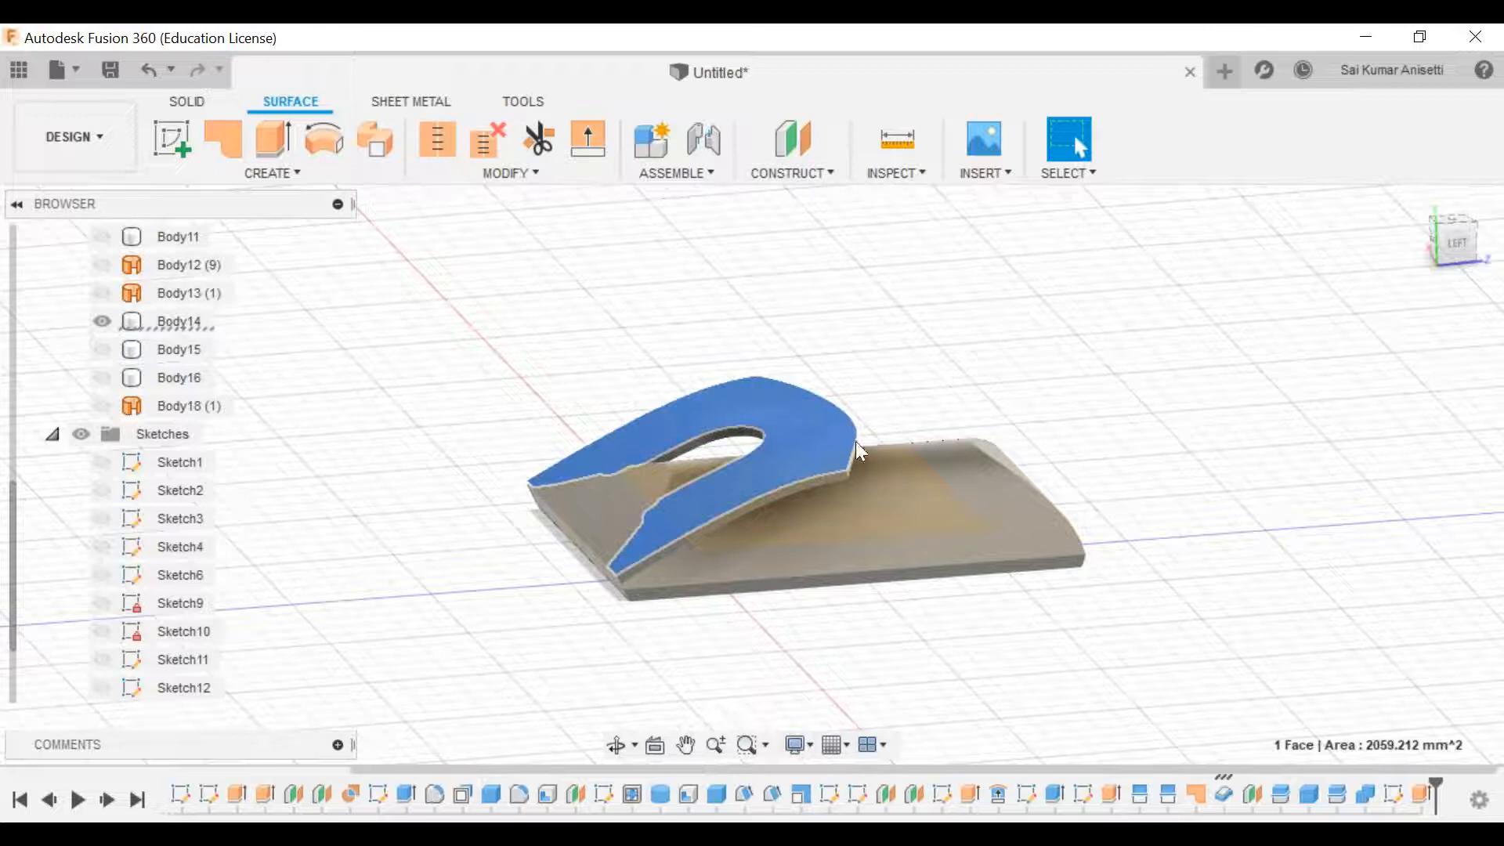
click(927, 388)
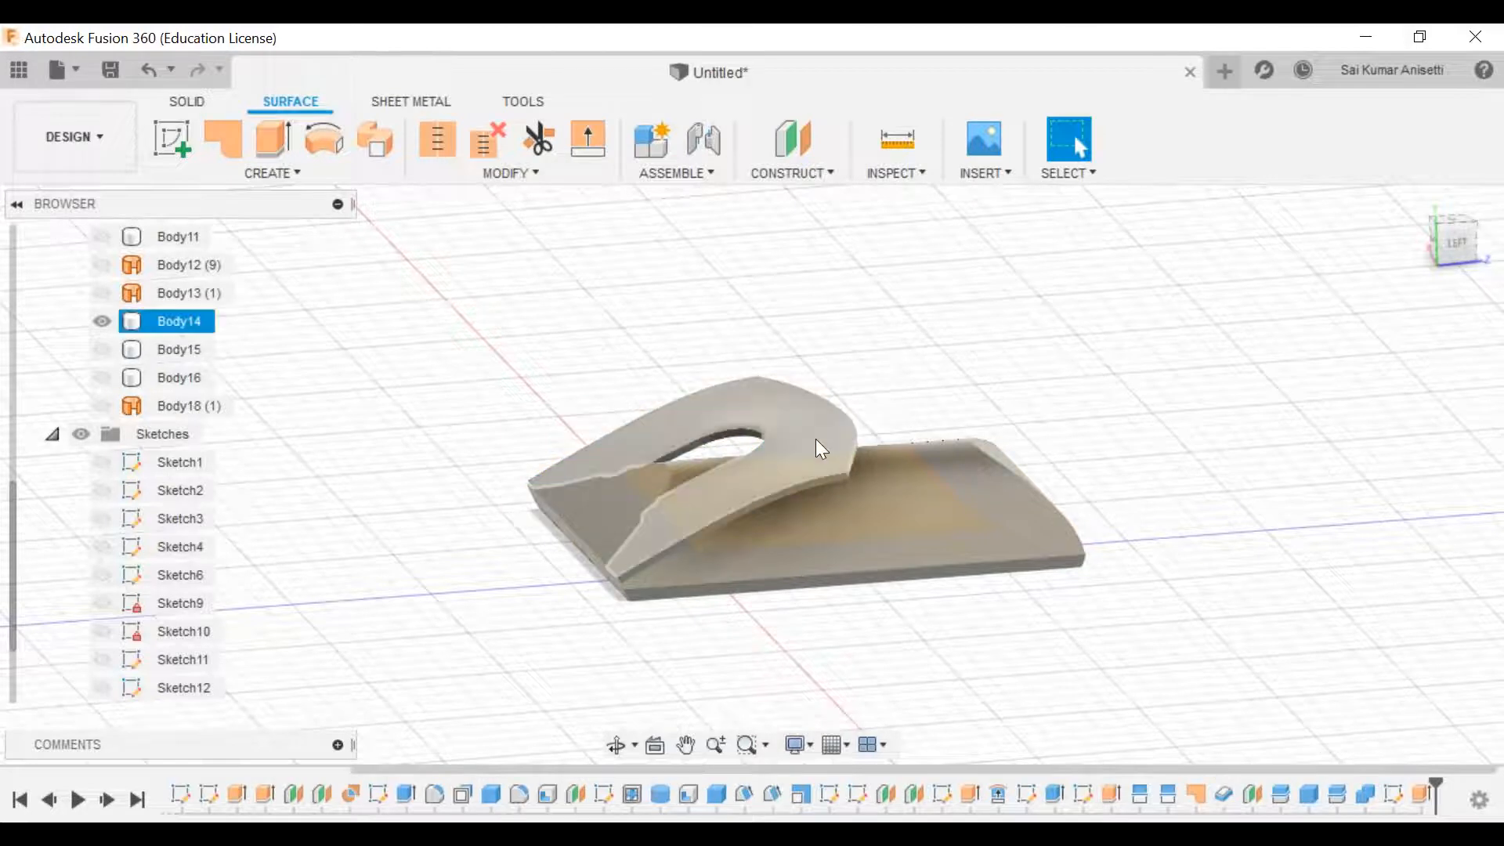
click(200, 102)
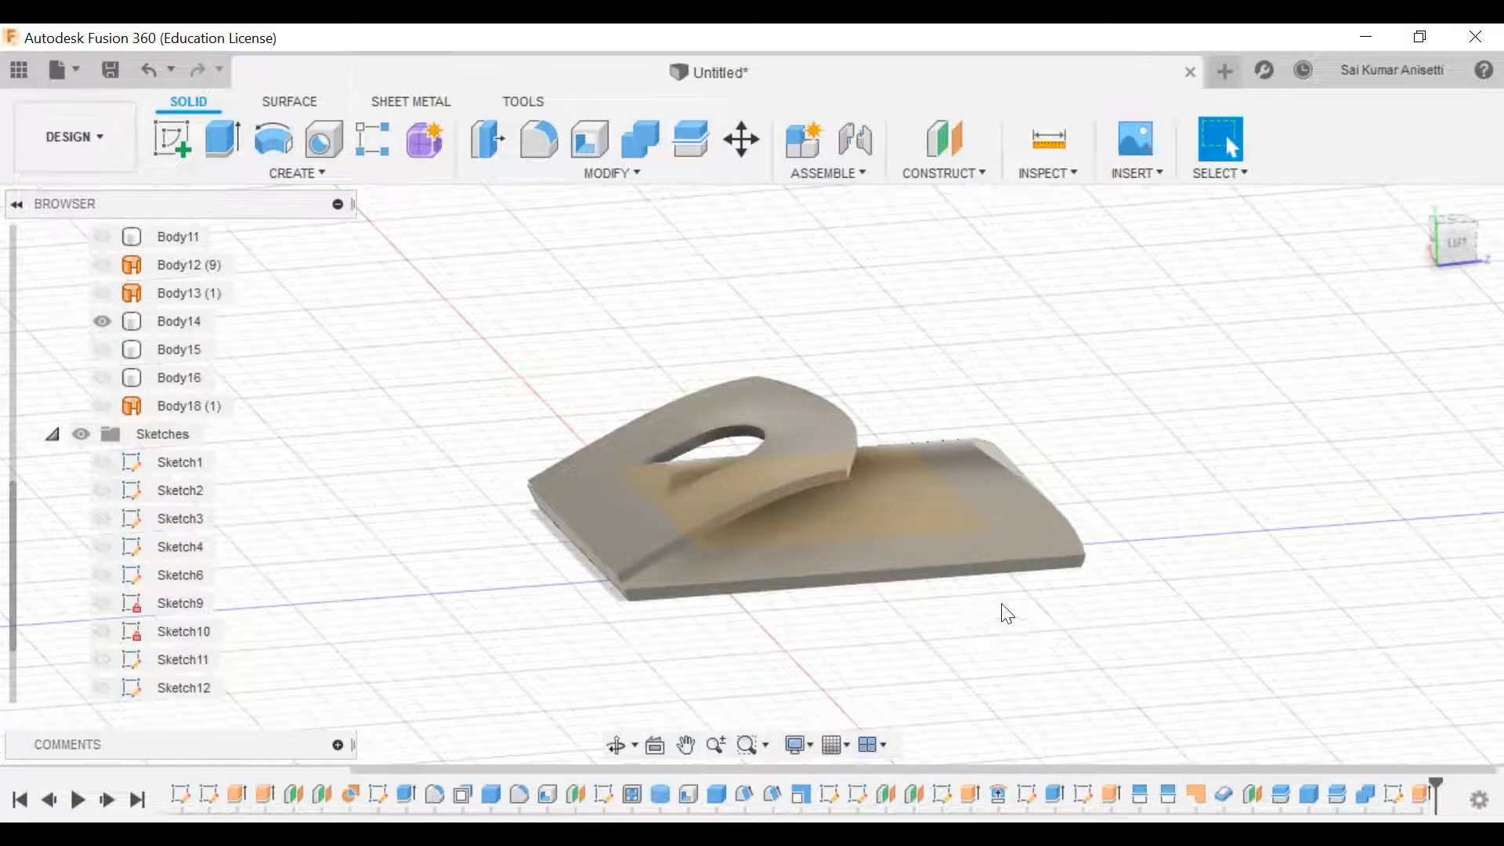
click(986, 566)
click(848, 488)
click(636, 177)
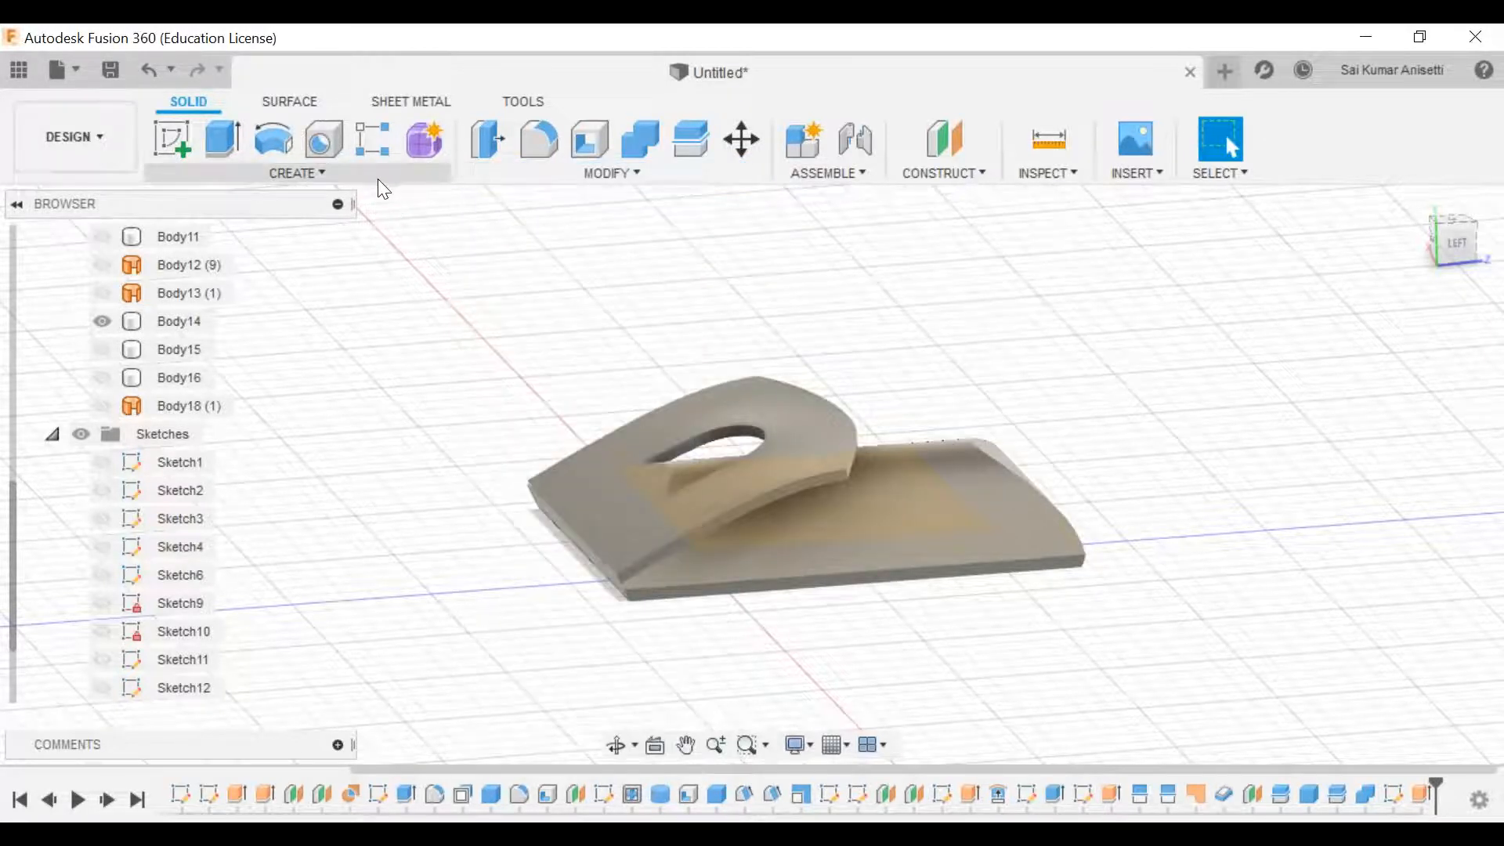
click(508, 177)
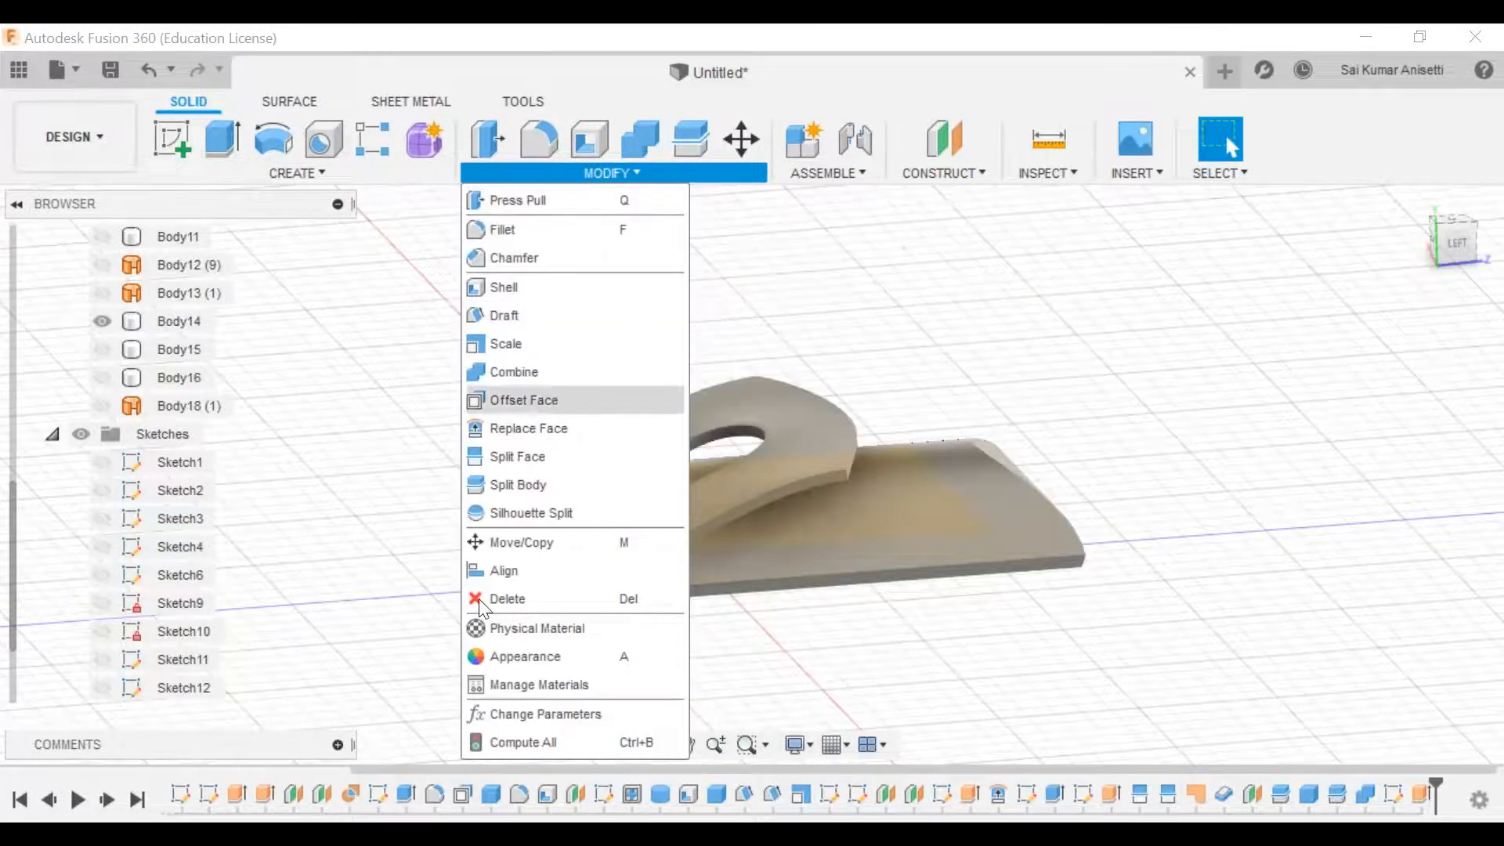
click(373, 173)
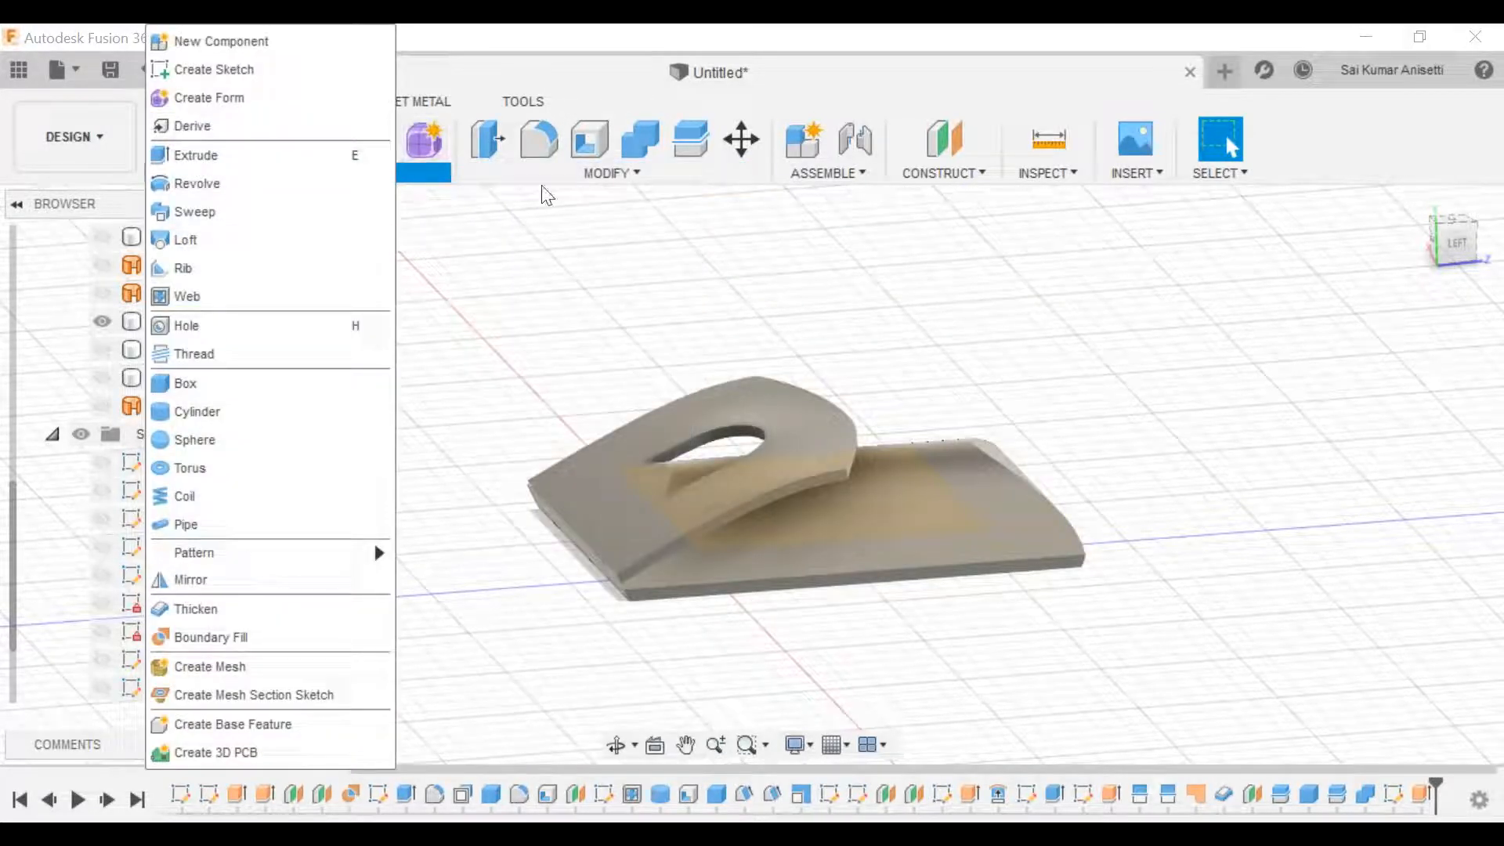
click(602, 174)
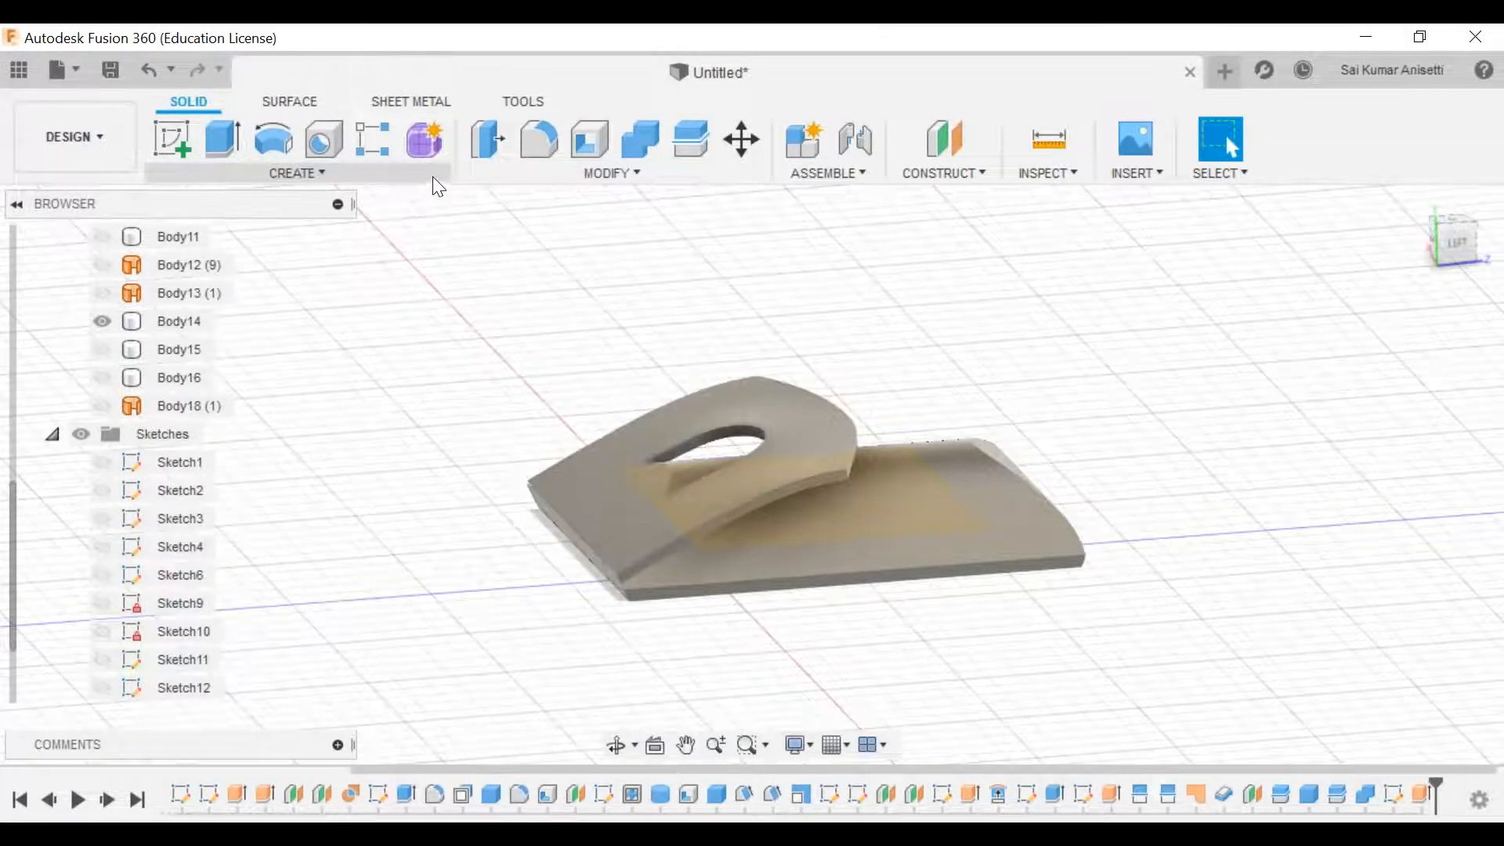
Step: Enter the Form environment and finish it without modelling anything, and collapse the Bodies and Sketches folders
click(427, 141)
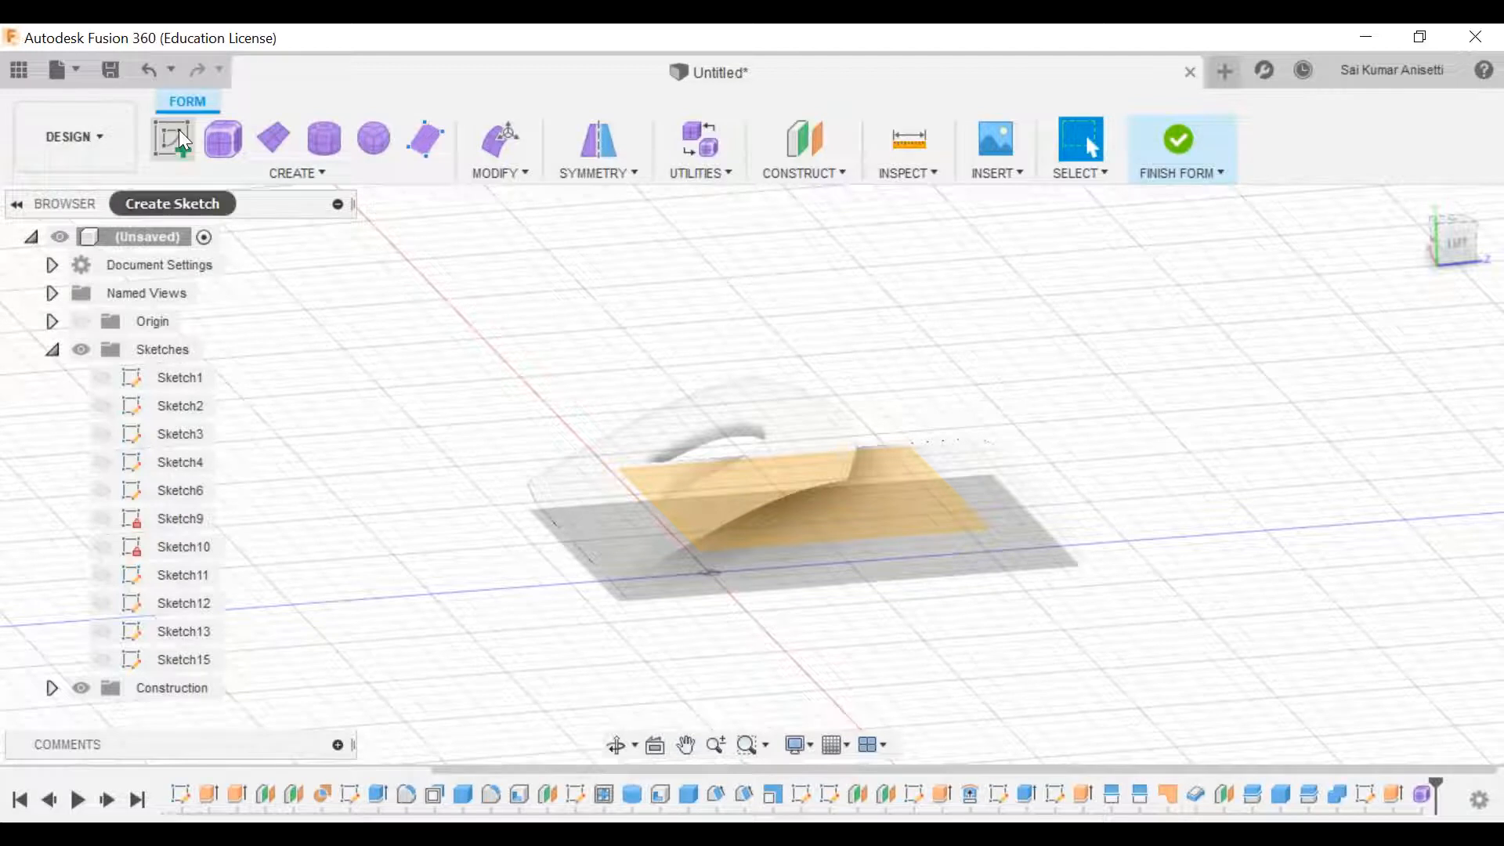
click(1176, 141)
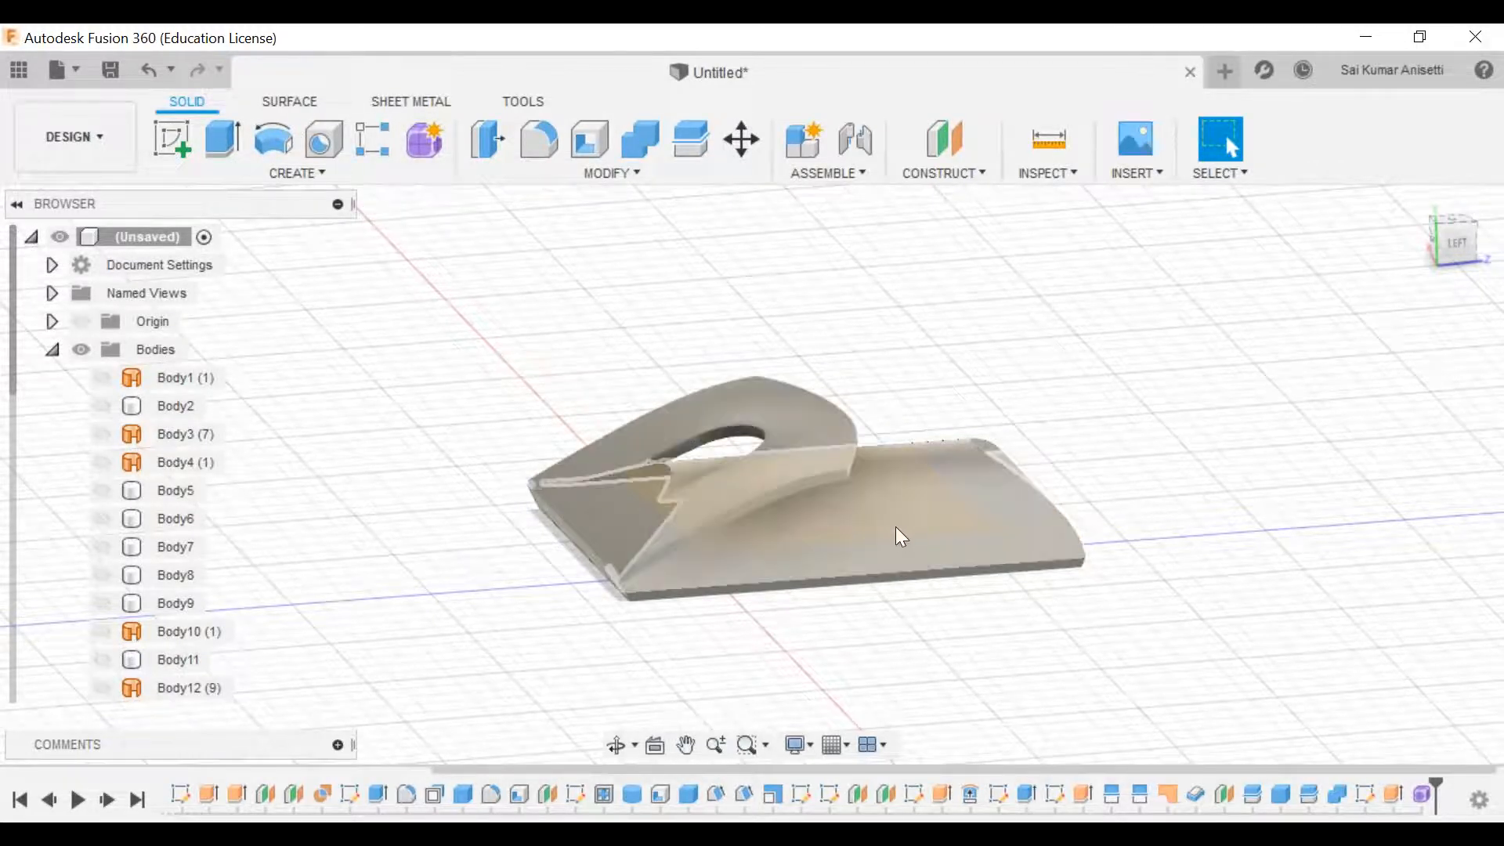
click(51, 349)
click(51, 377)
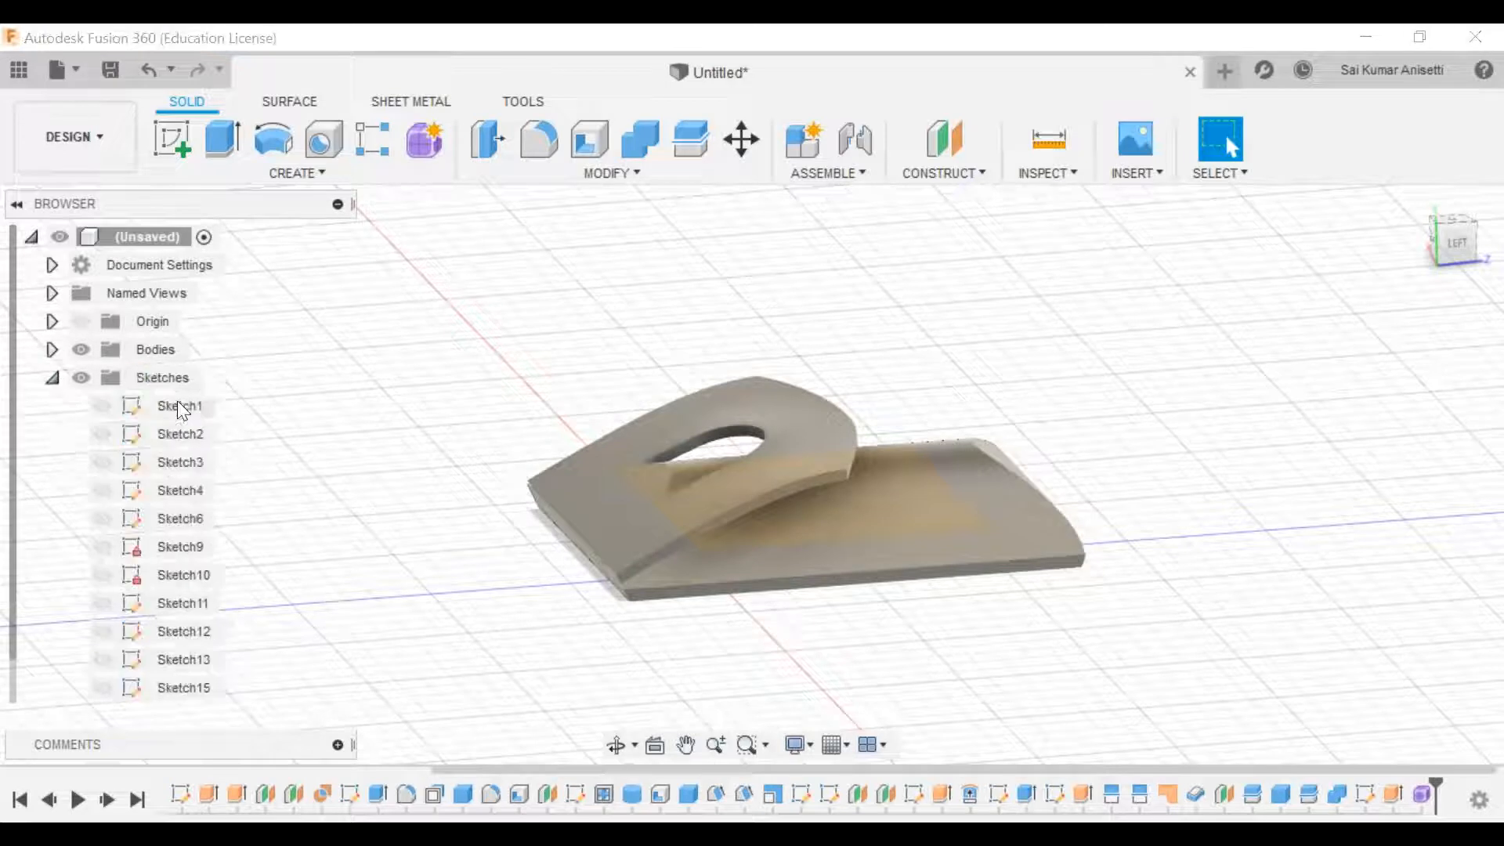
click(52, 378)
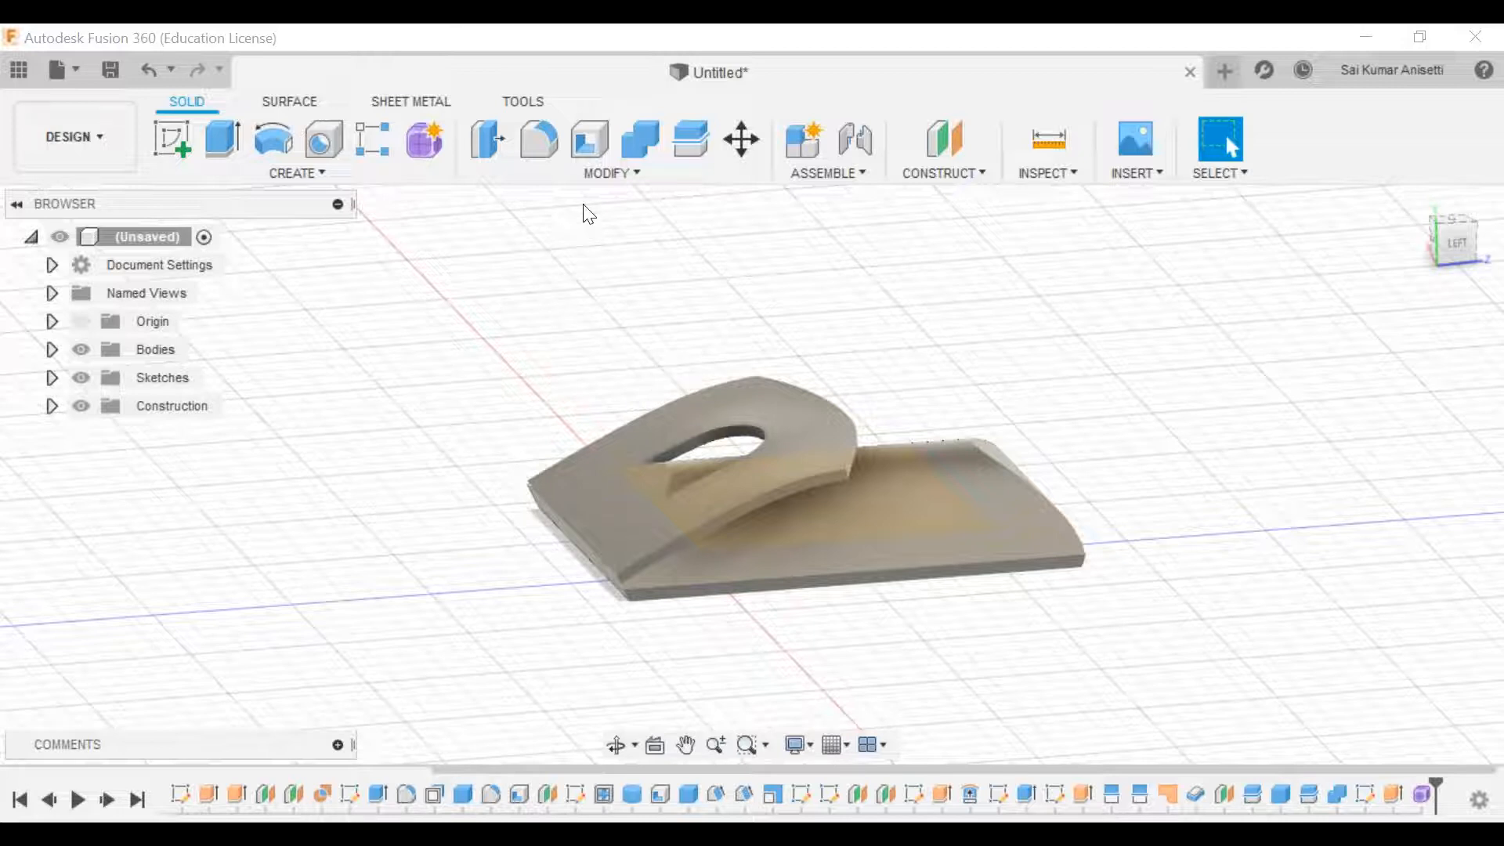
click(835, 167)
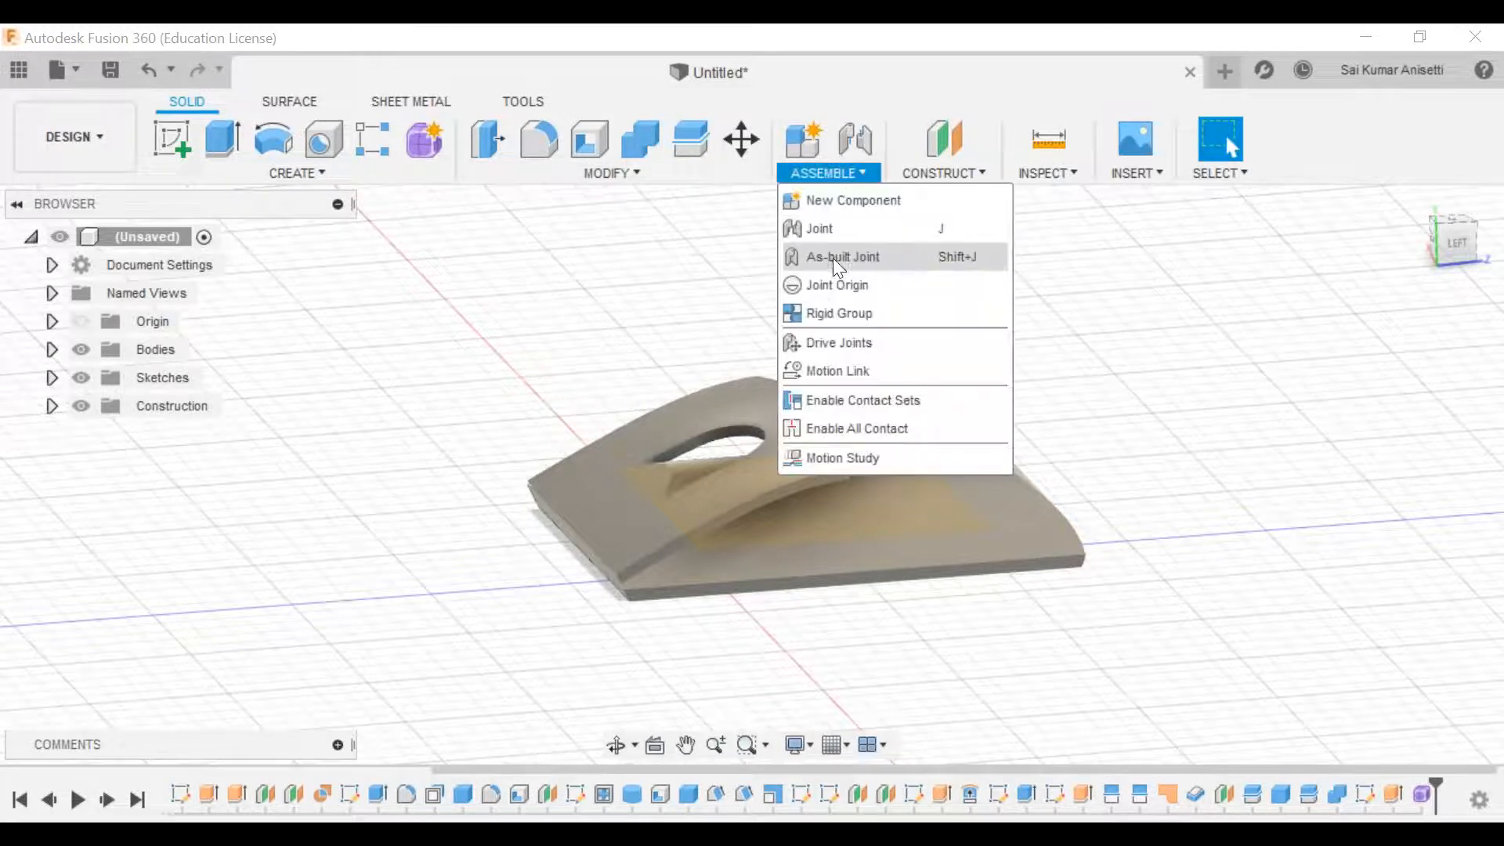
click(948, 173)
click(732, 264)
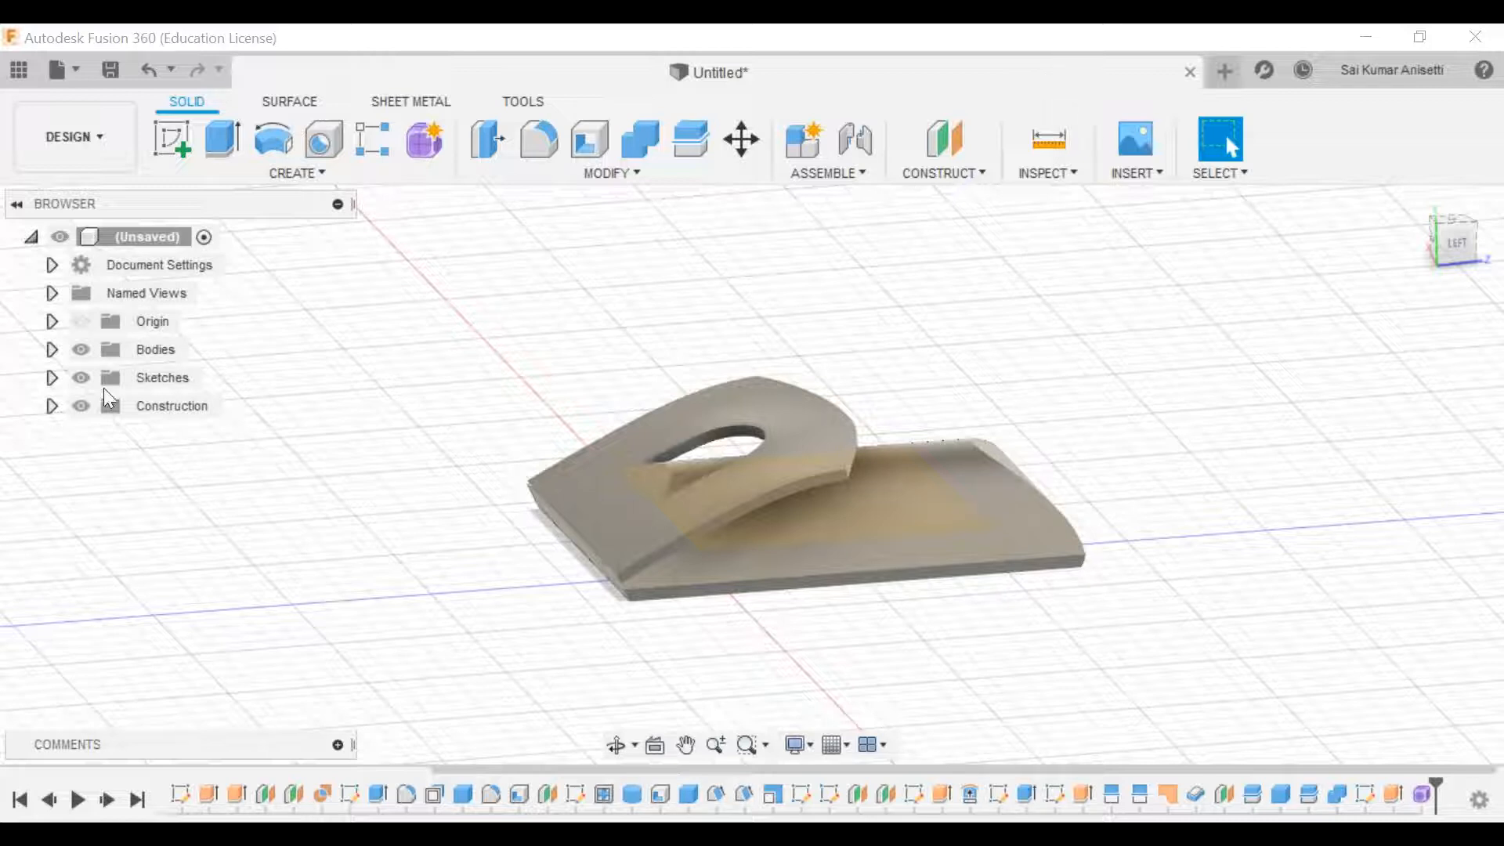
Step: Hide Body14 and show only the solid wedge-shaped Body9
click(53, 352)
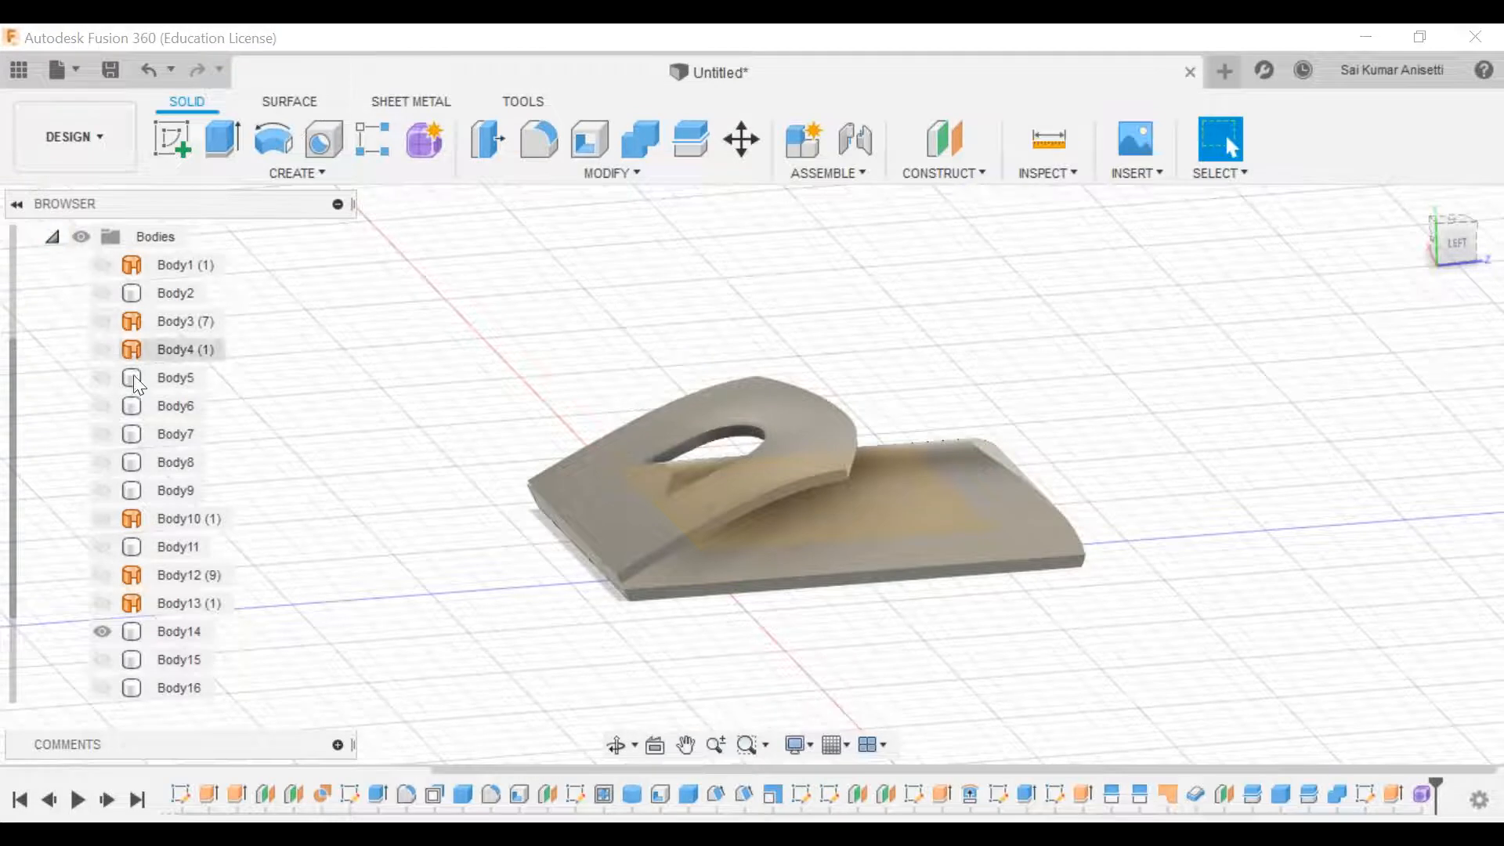
click(102, 631)
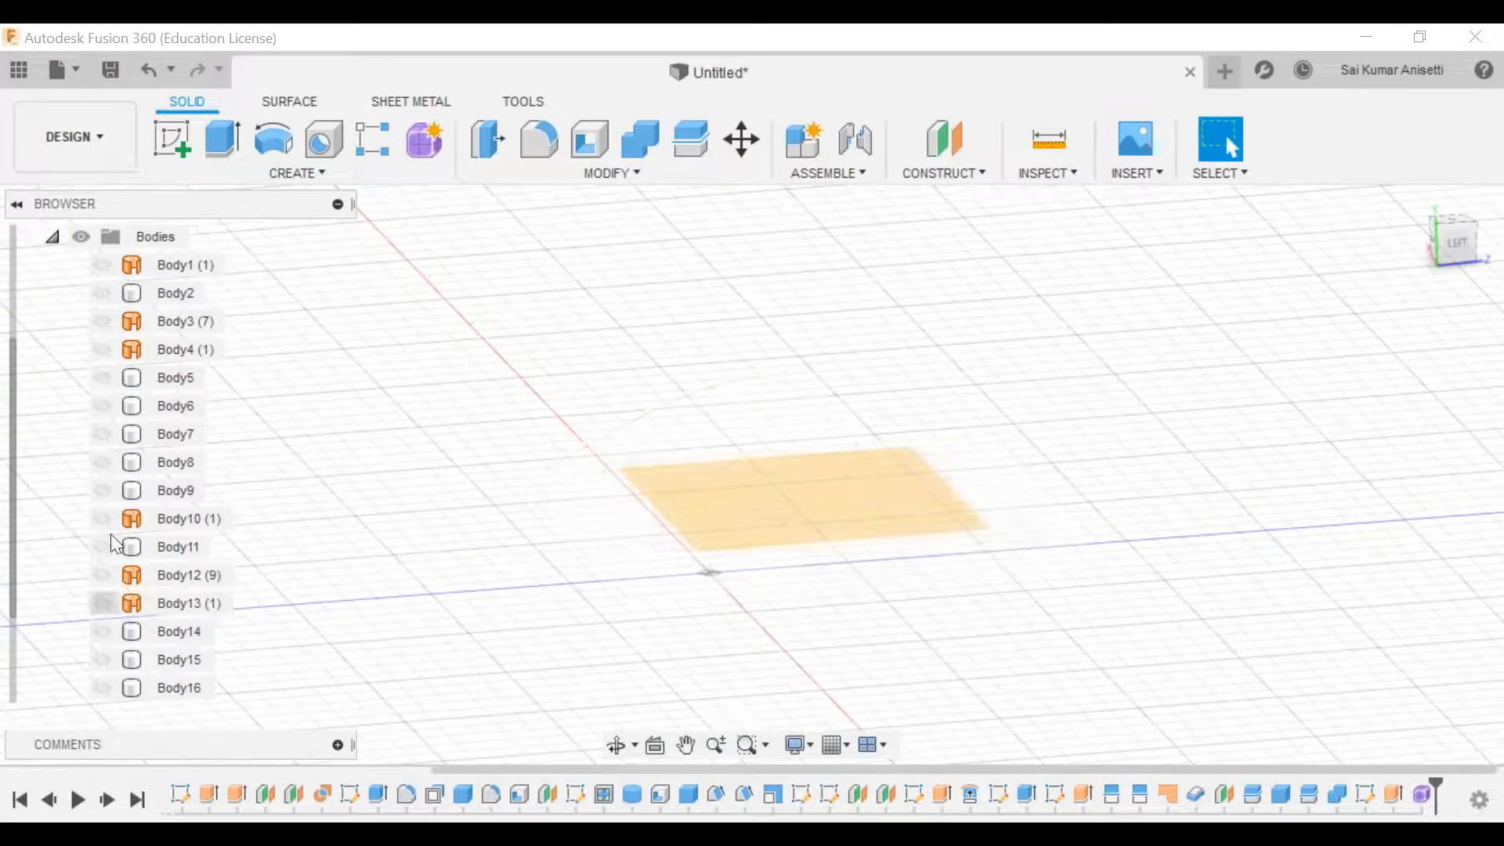
click(114, 519)
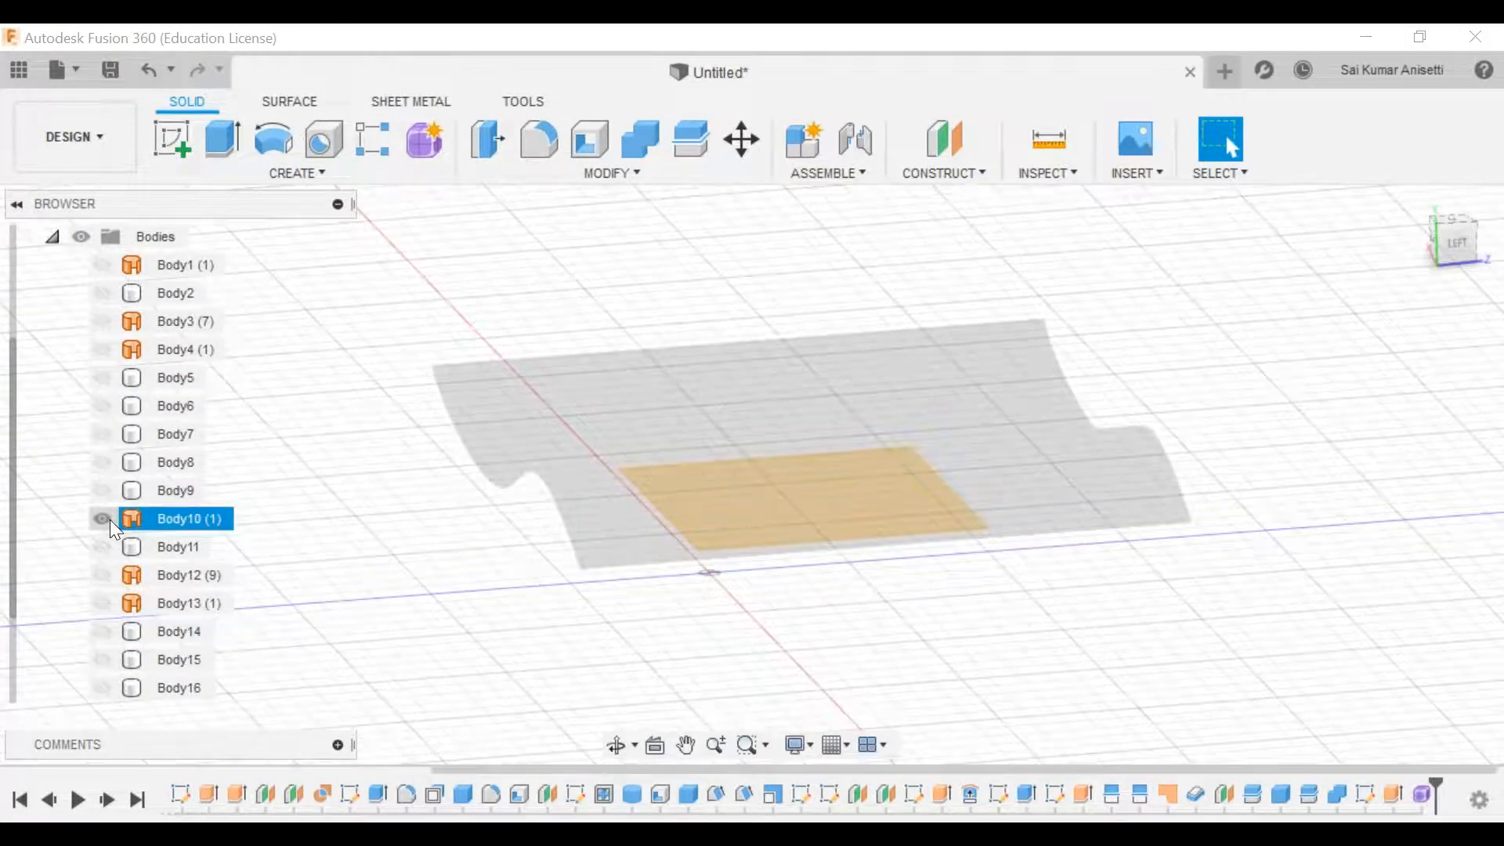
click(109, 520)
click(110, 519)
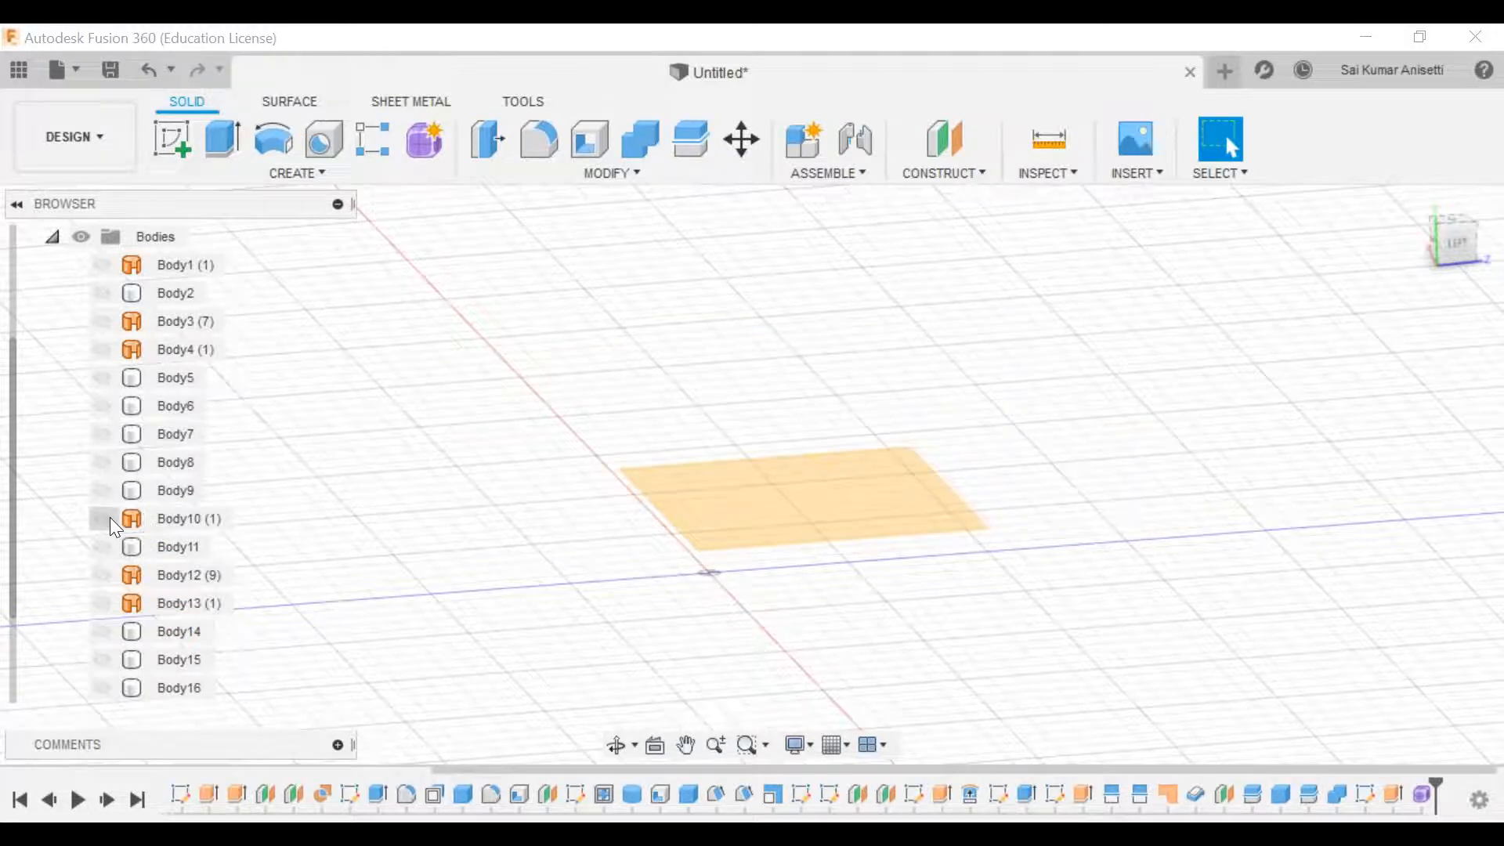
click(109, 513)
click(110, 512)
click(110, 497)
click(188, 491)
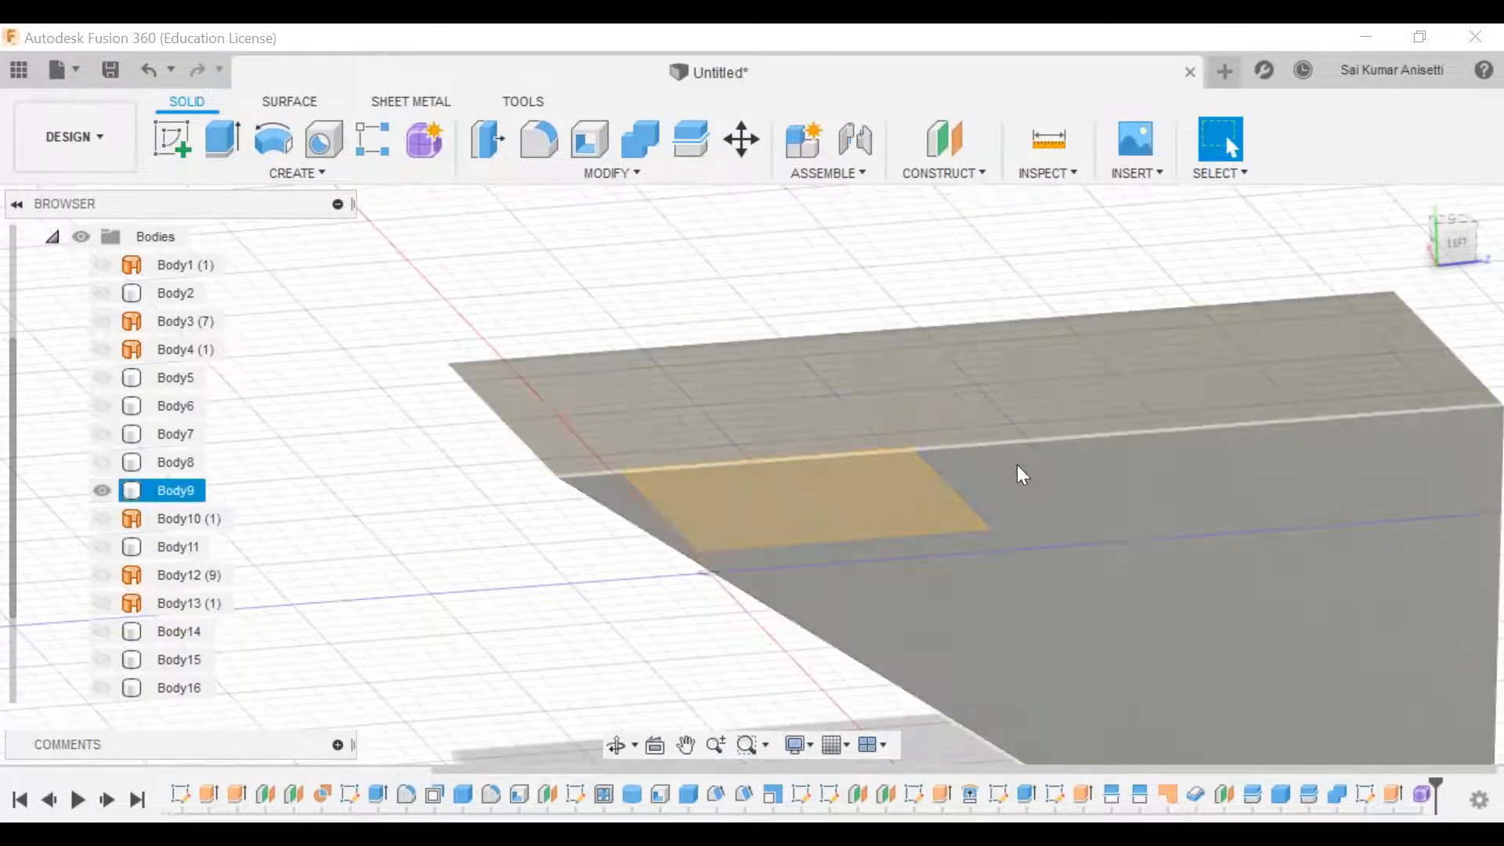
Step: Shell Body9 with a 2 mm inside thickness, removing its large flat face and the adjacent vertical end face
middle_drag(972, 440, 337, 427)
scroll(848, 450, down, 5)
shift+middle_drag(978, 476, 815, 365)
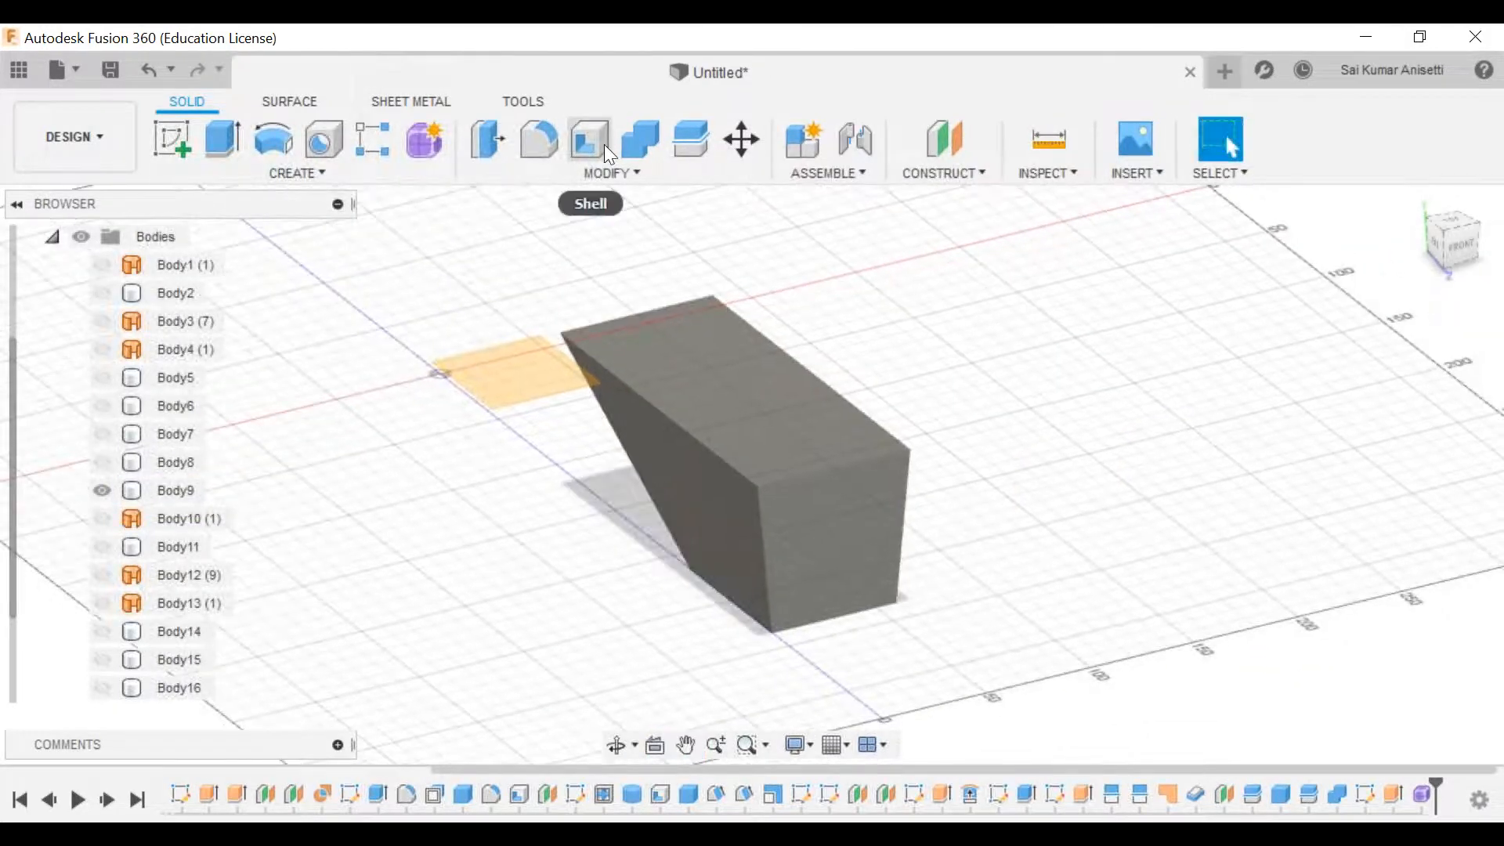
click(744, 407)
click(834, 518)
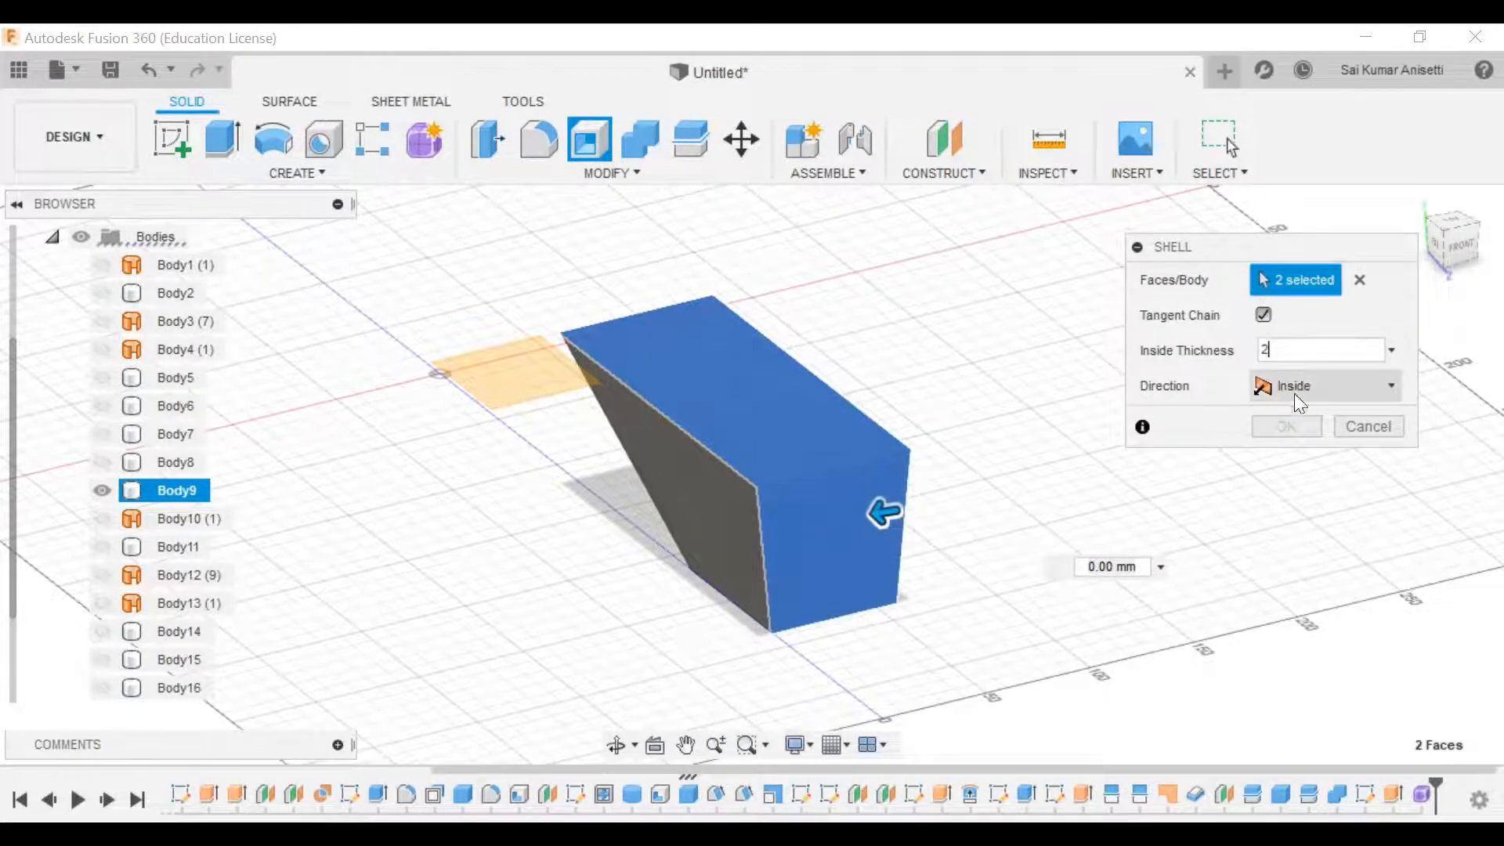
text(2)
click(1300, 430)
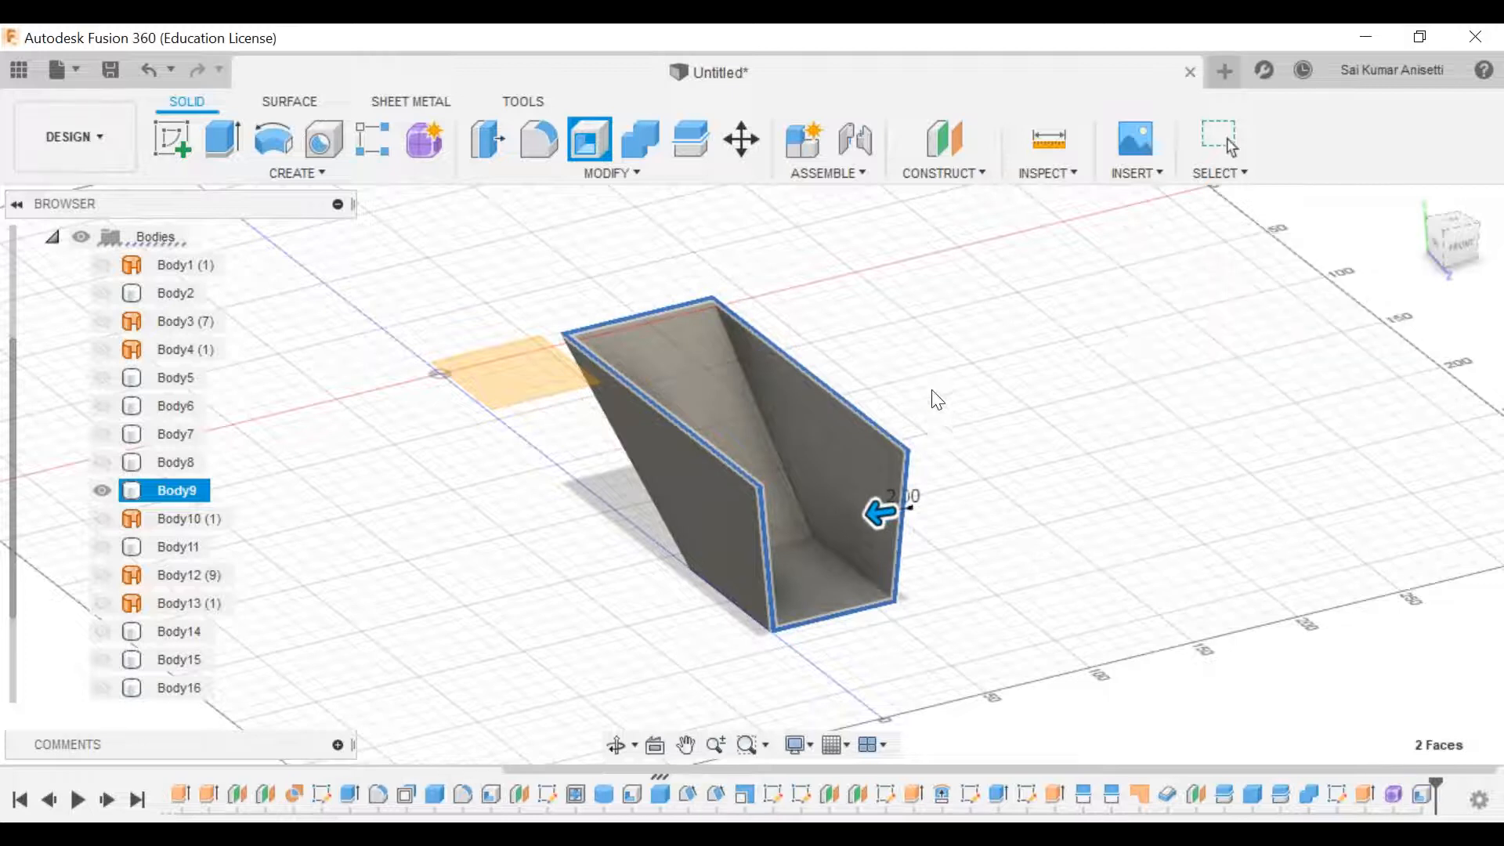
Step: Inspect the shelled Body9 from several sides, including its sloped face, and undo the shell
shift+middle_drag(975, 499, 1018, 494)
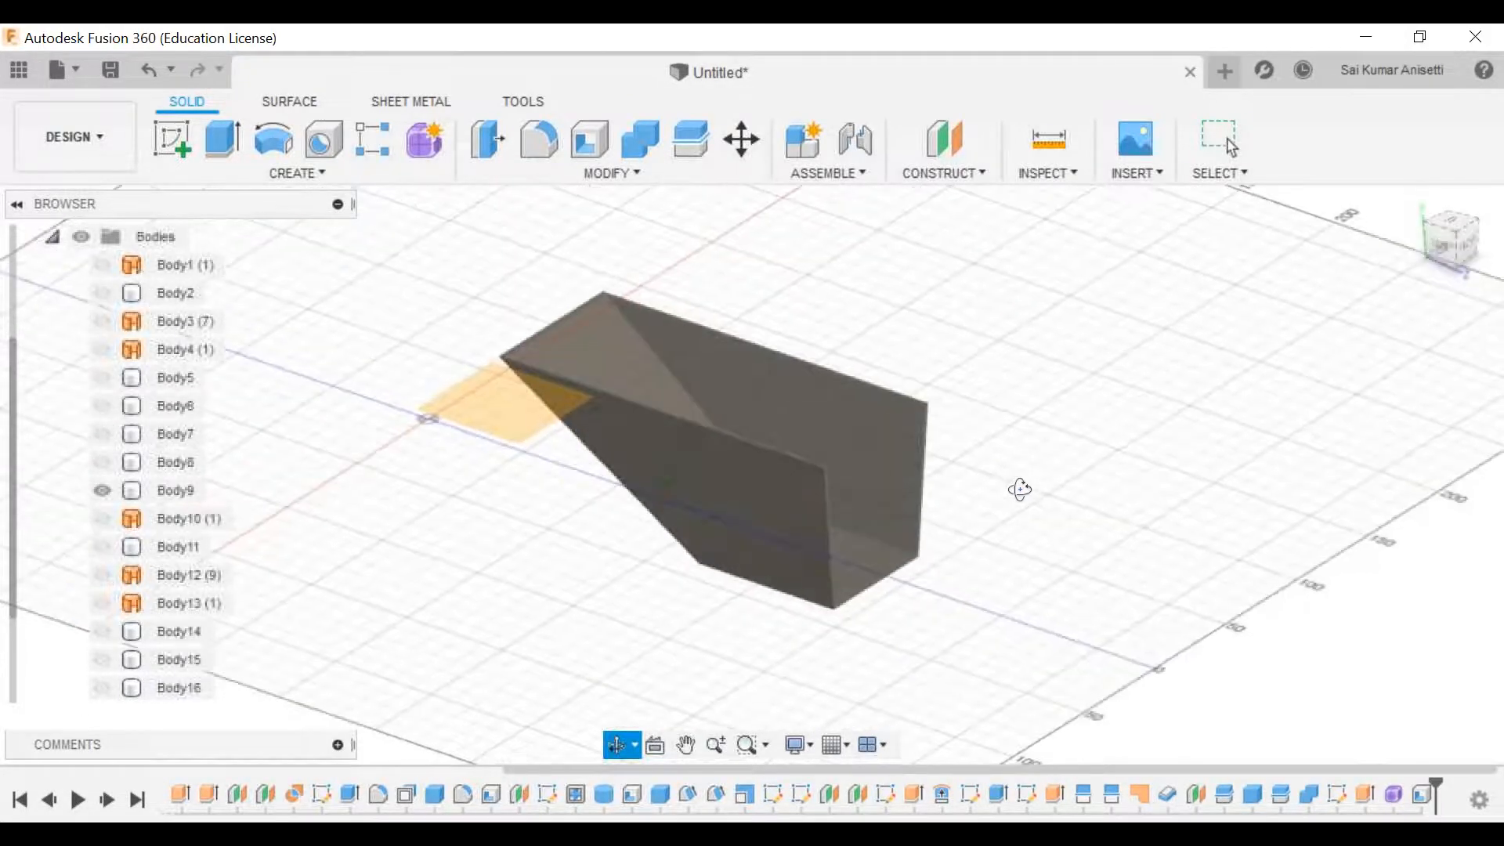
click(848, 515)
shift+middle_drag(846, 468, 749, 462)
shift+middle_drag(715, 542, 646, 547)
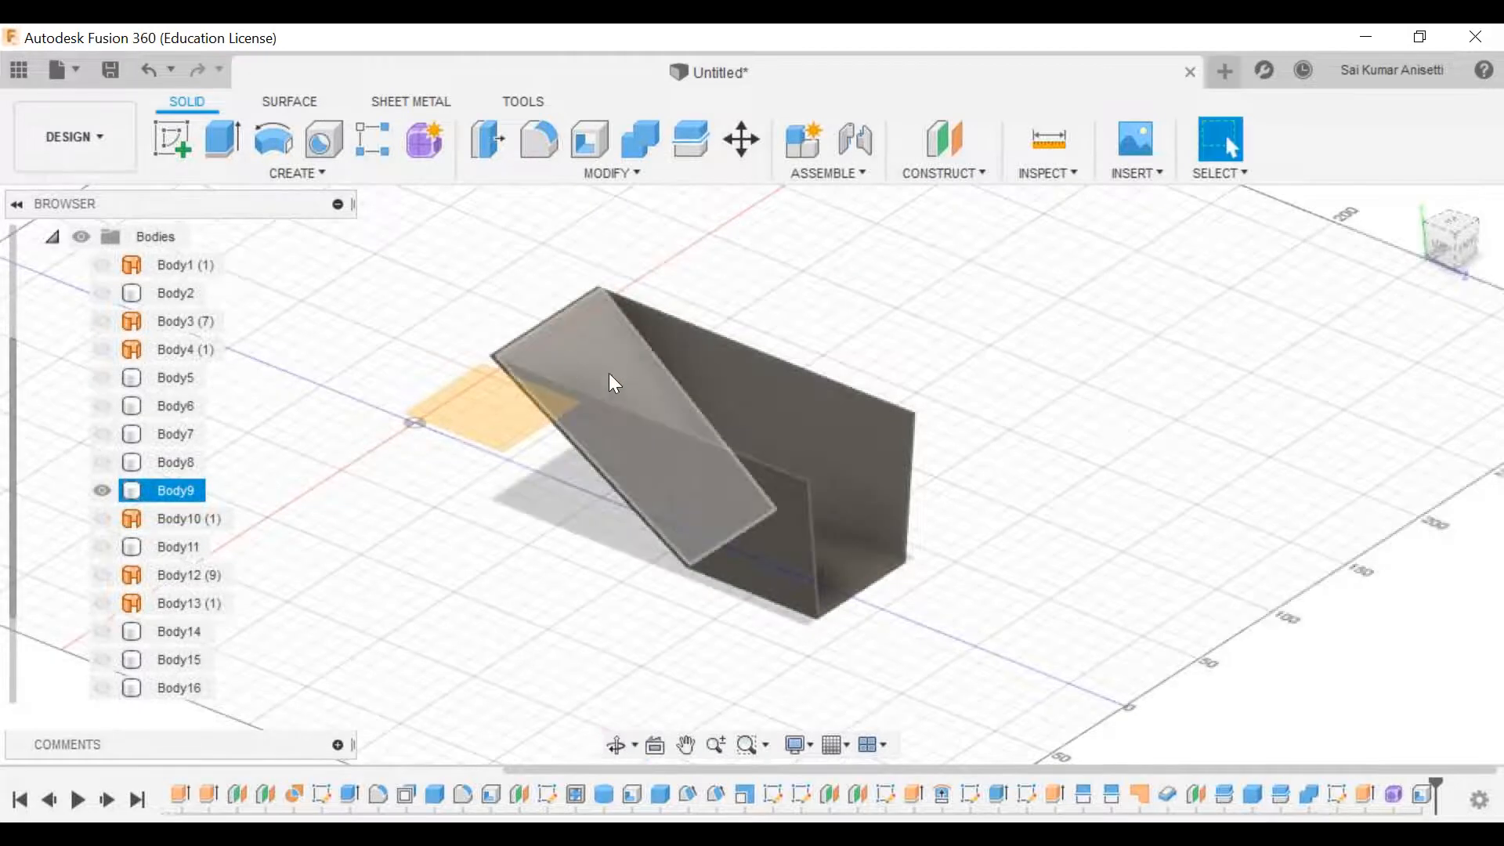
shift+middle_drag(829, 448, 933, 455)
middle_drag(749, 460, 776, 502)
shift+middle_drag(729, 429, 813, 440)
middle_drag(946, 480, 1004, 459)
shift+middle_drag(1004, 459, 717, 460)
key(Escape)
Step: Fillet the edge between Body9's sloping face and its adjoining flat face with a 195 mm radius
key(f)
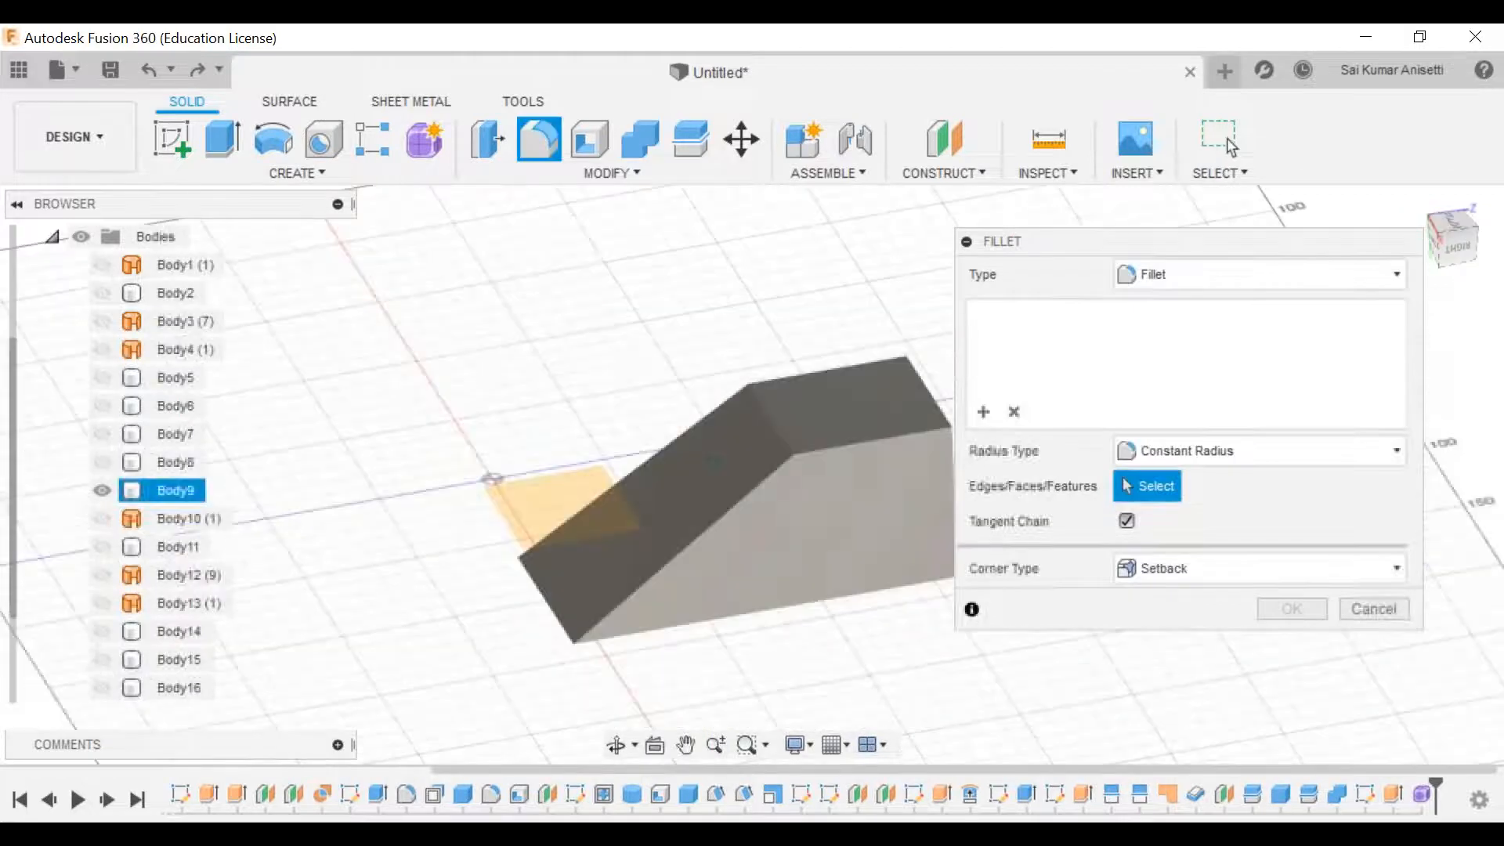
click(776, 421)
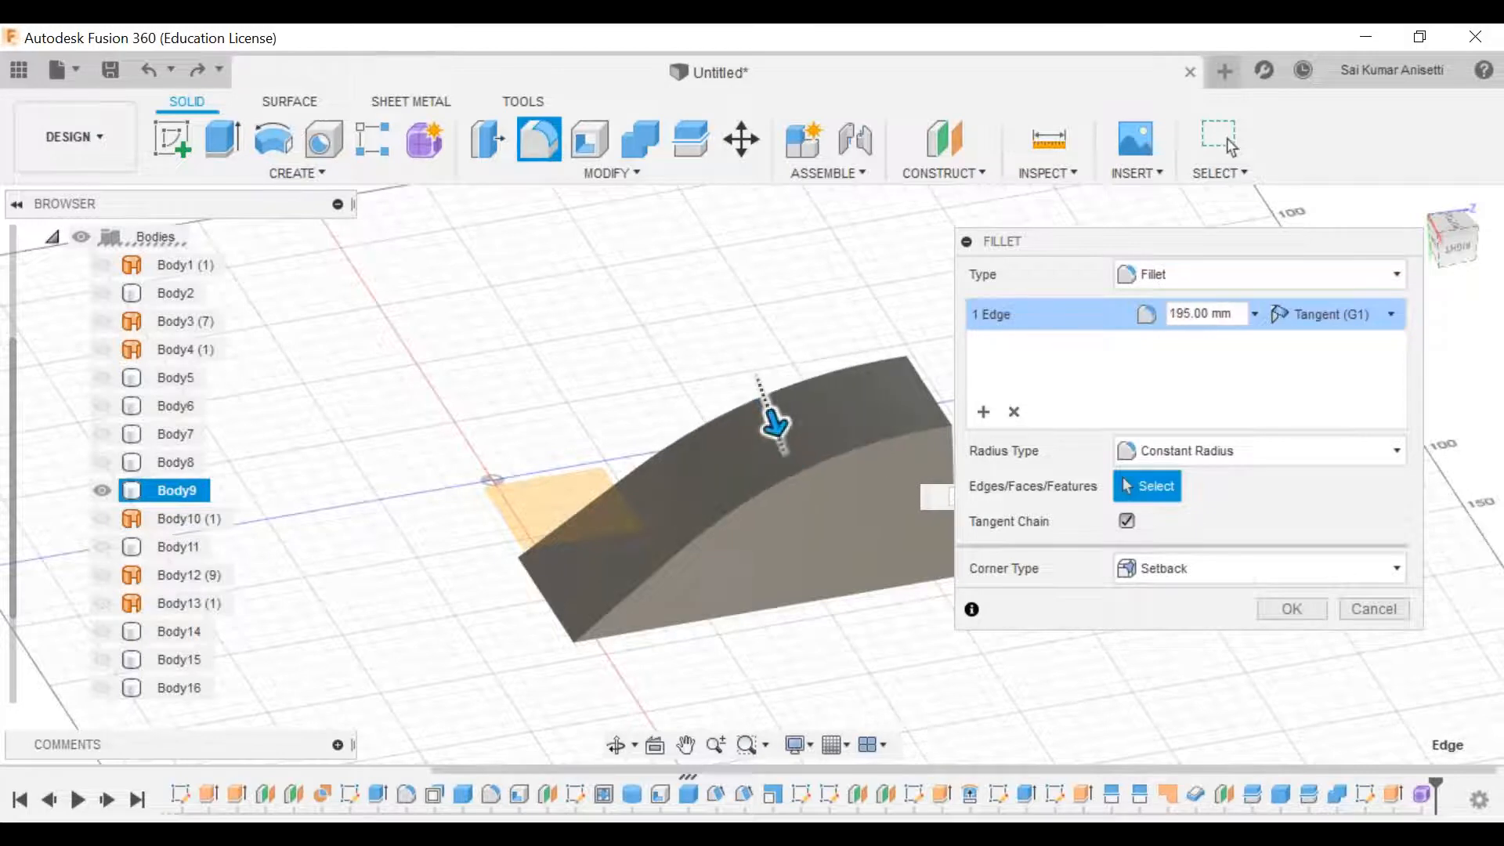
click(1313, 618)
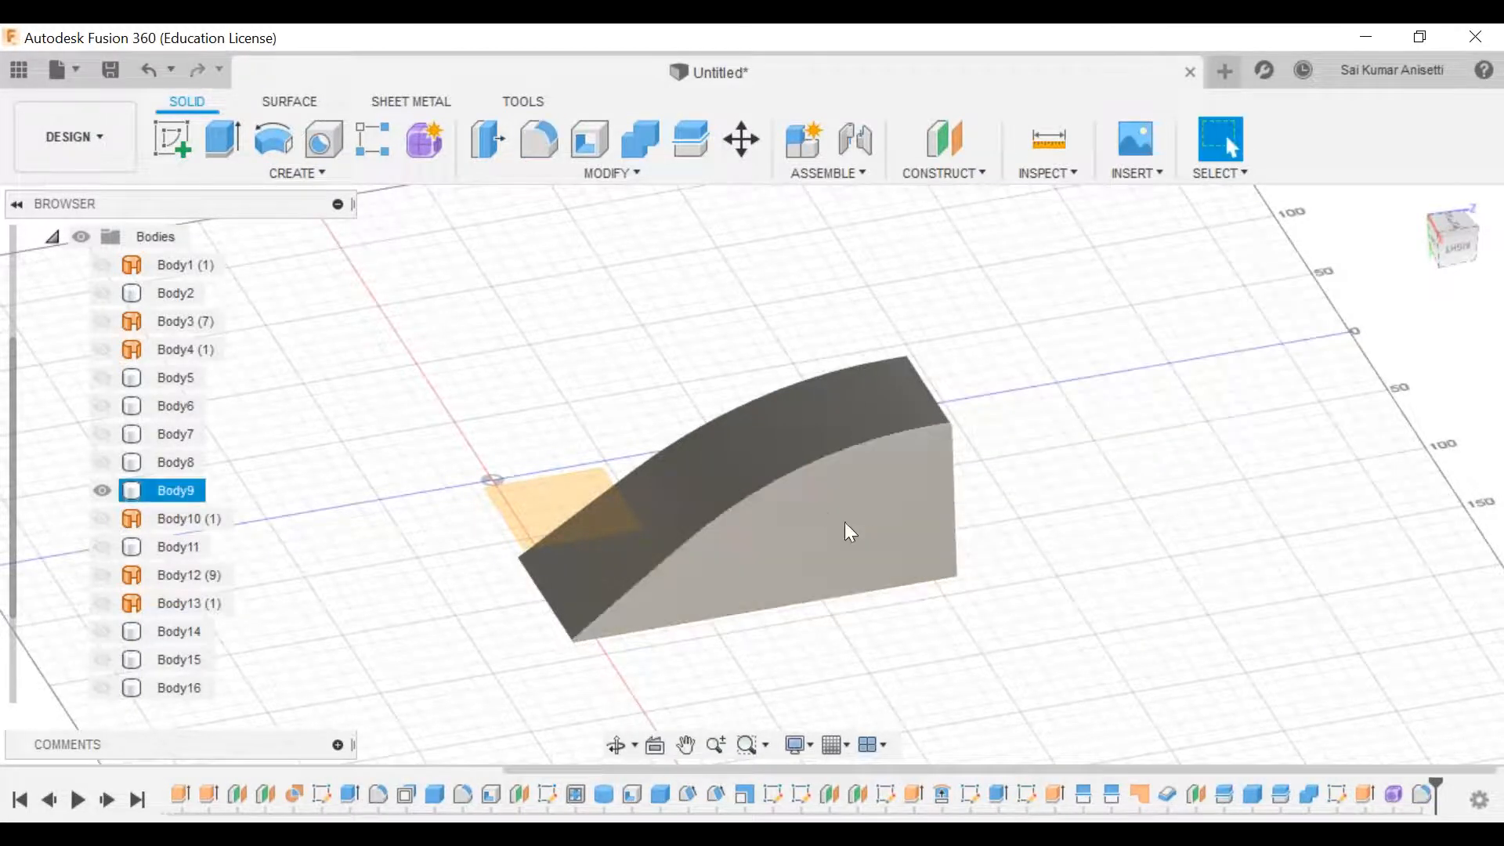
Step: Fillet the two long curved edge chains along the sides of Body9's arched face with a 20 mm radius
click(547, 140)
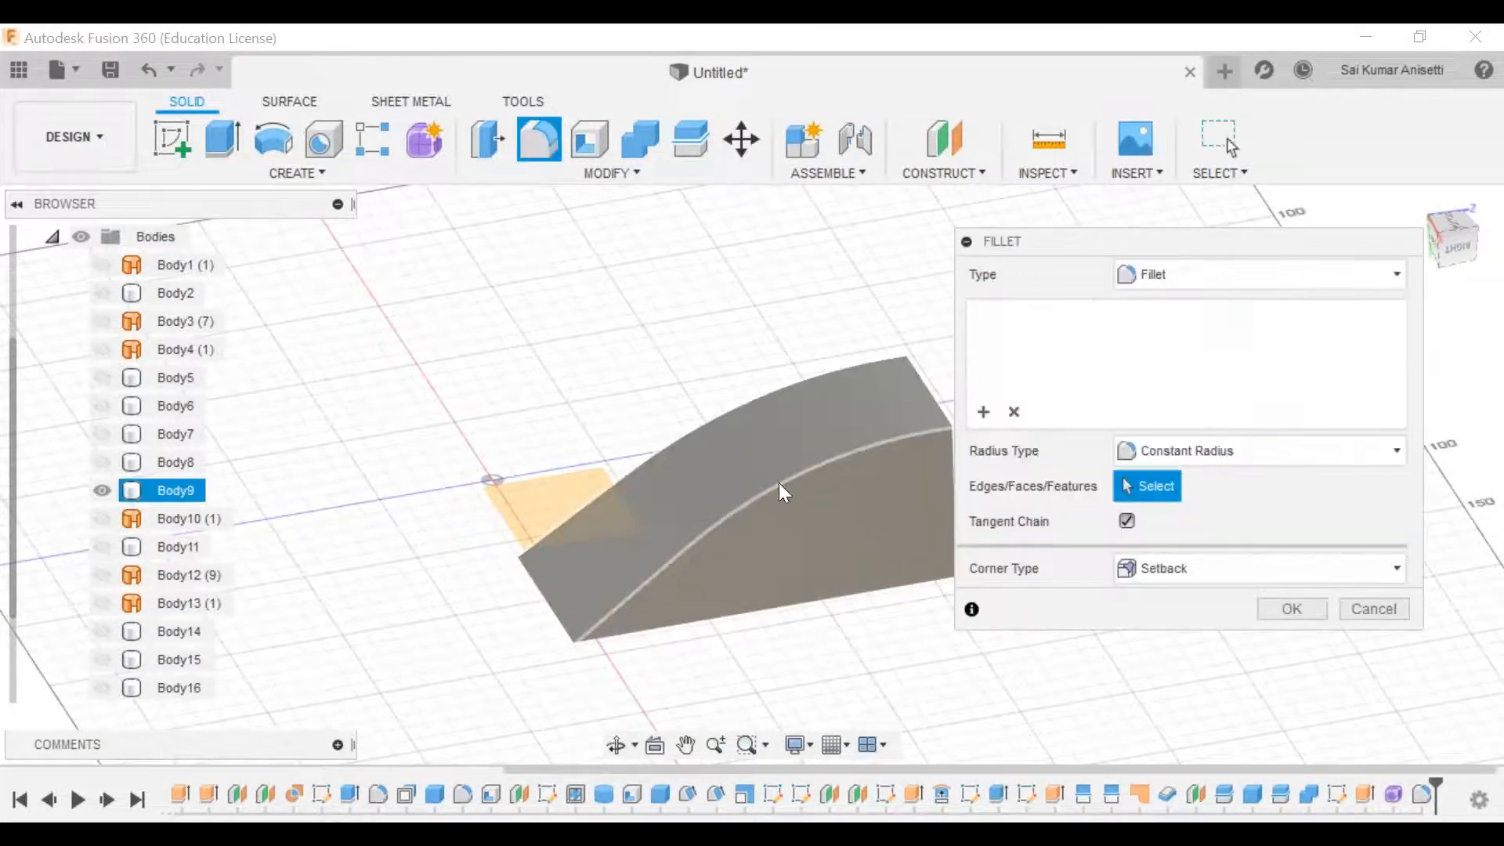
click(775, 481)
click(721, 415)
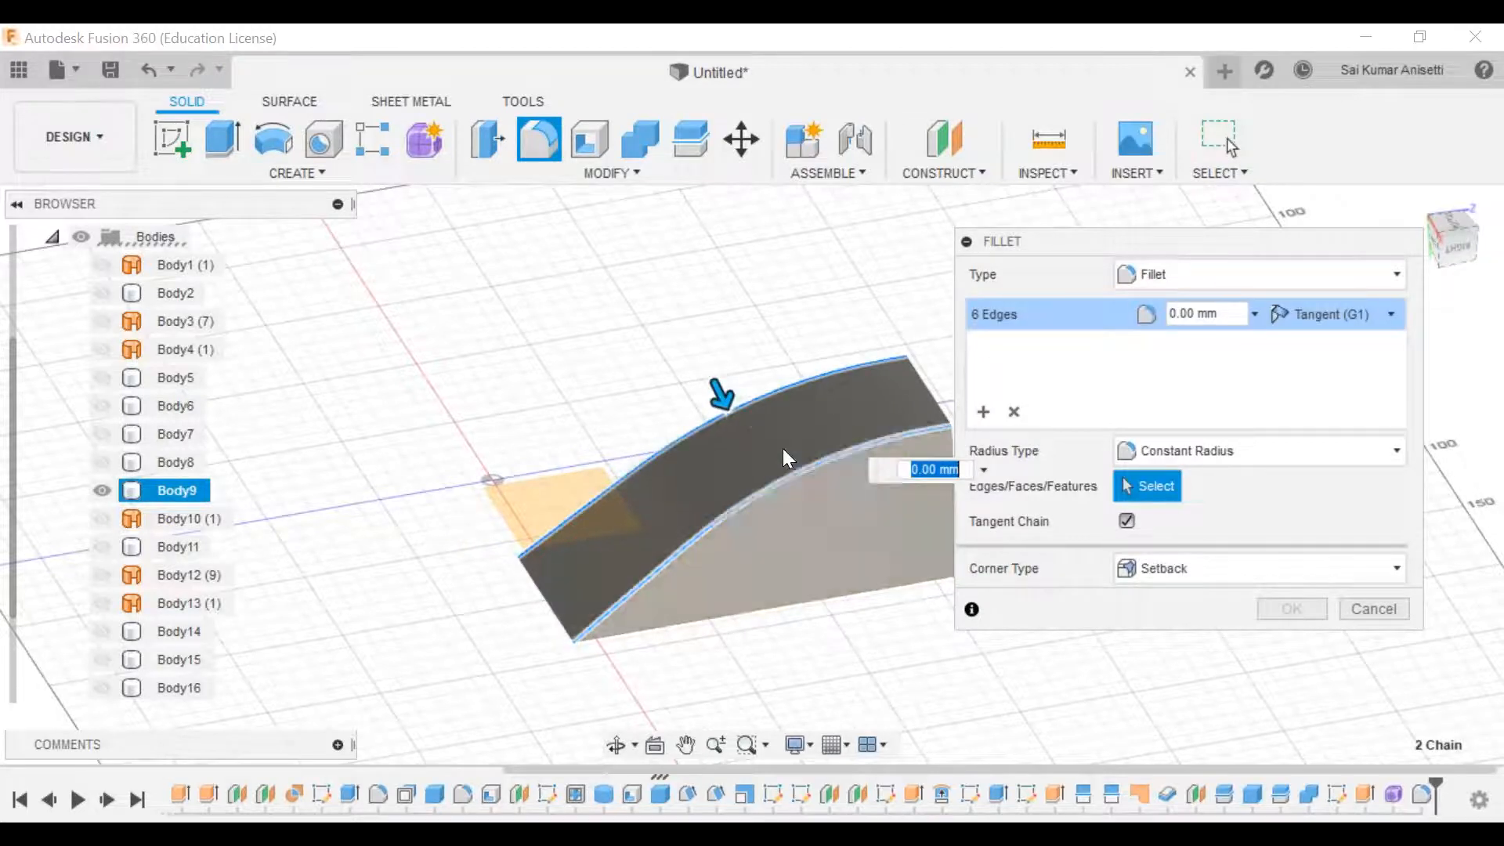
drag(721, 400, 729, 411)
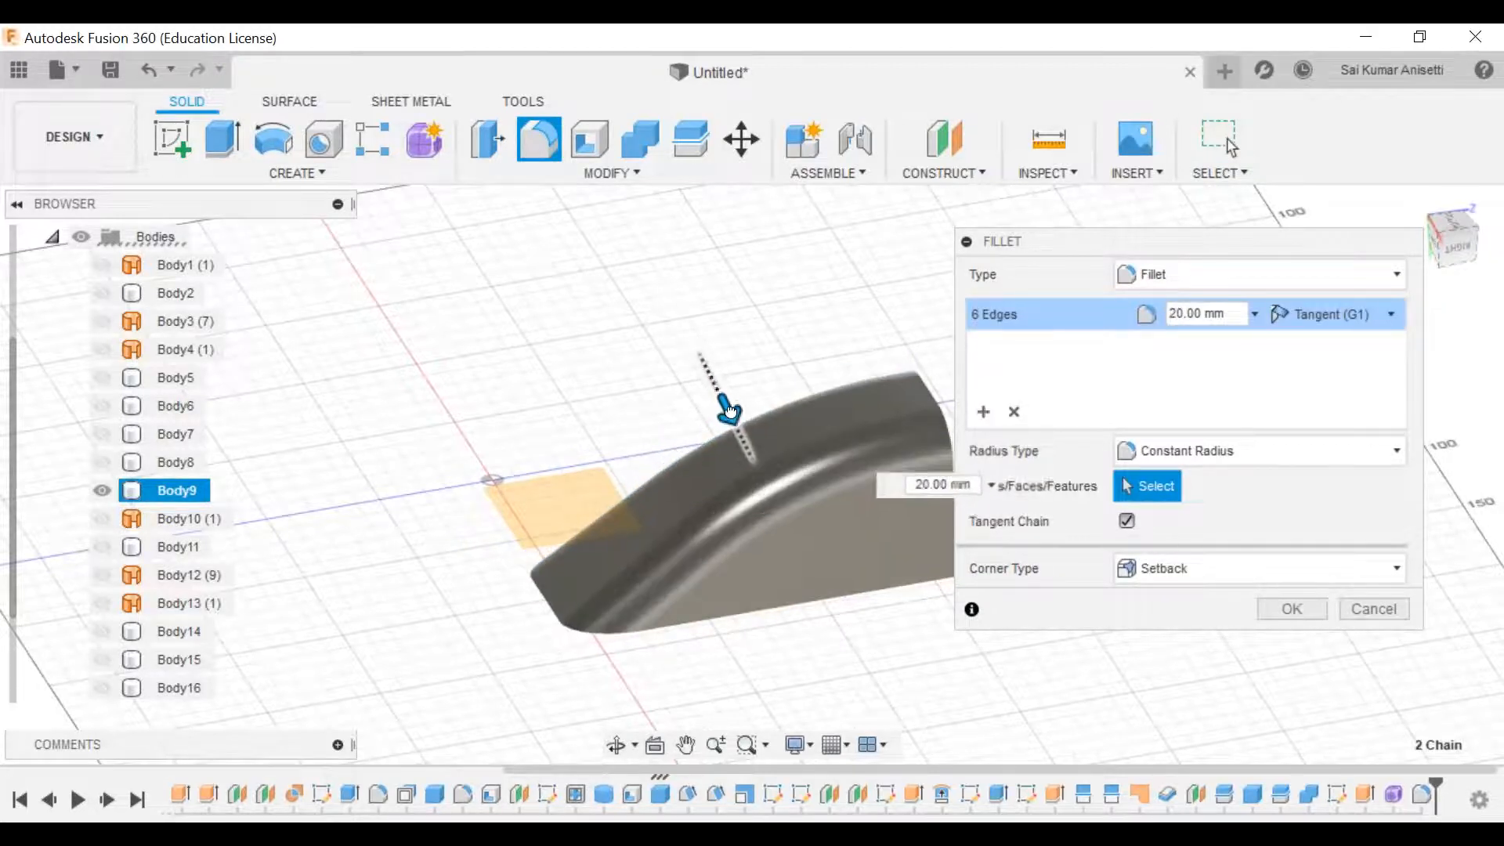
click(1302, 612)
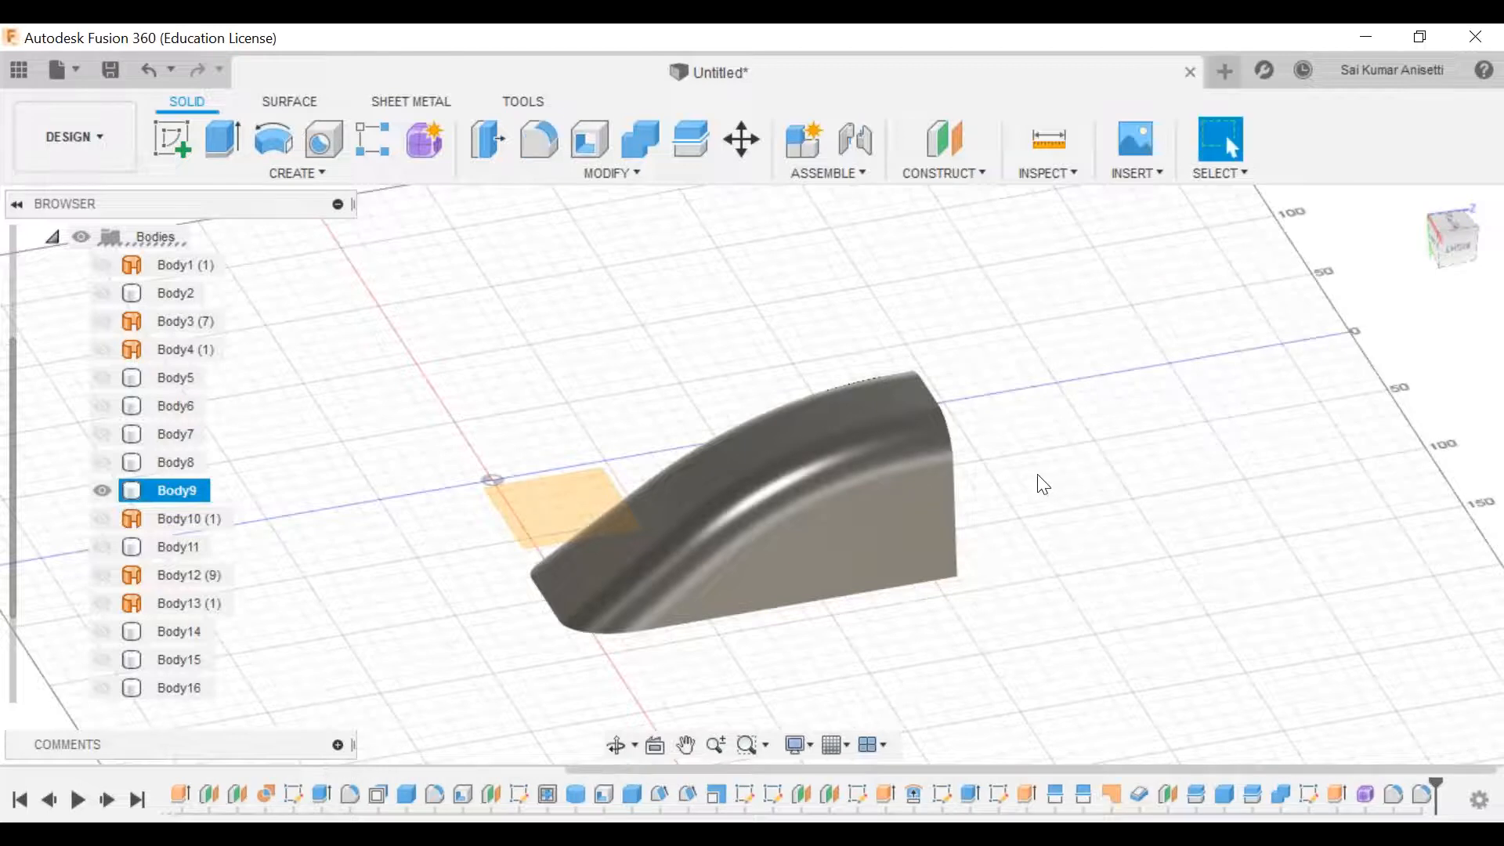
Step: Shell the rounded Body9 with a 2 mm inside thickness, removing its large flat face and its vertical end face
shift+middle_drag(1024, 472, 968, 273)
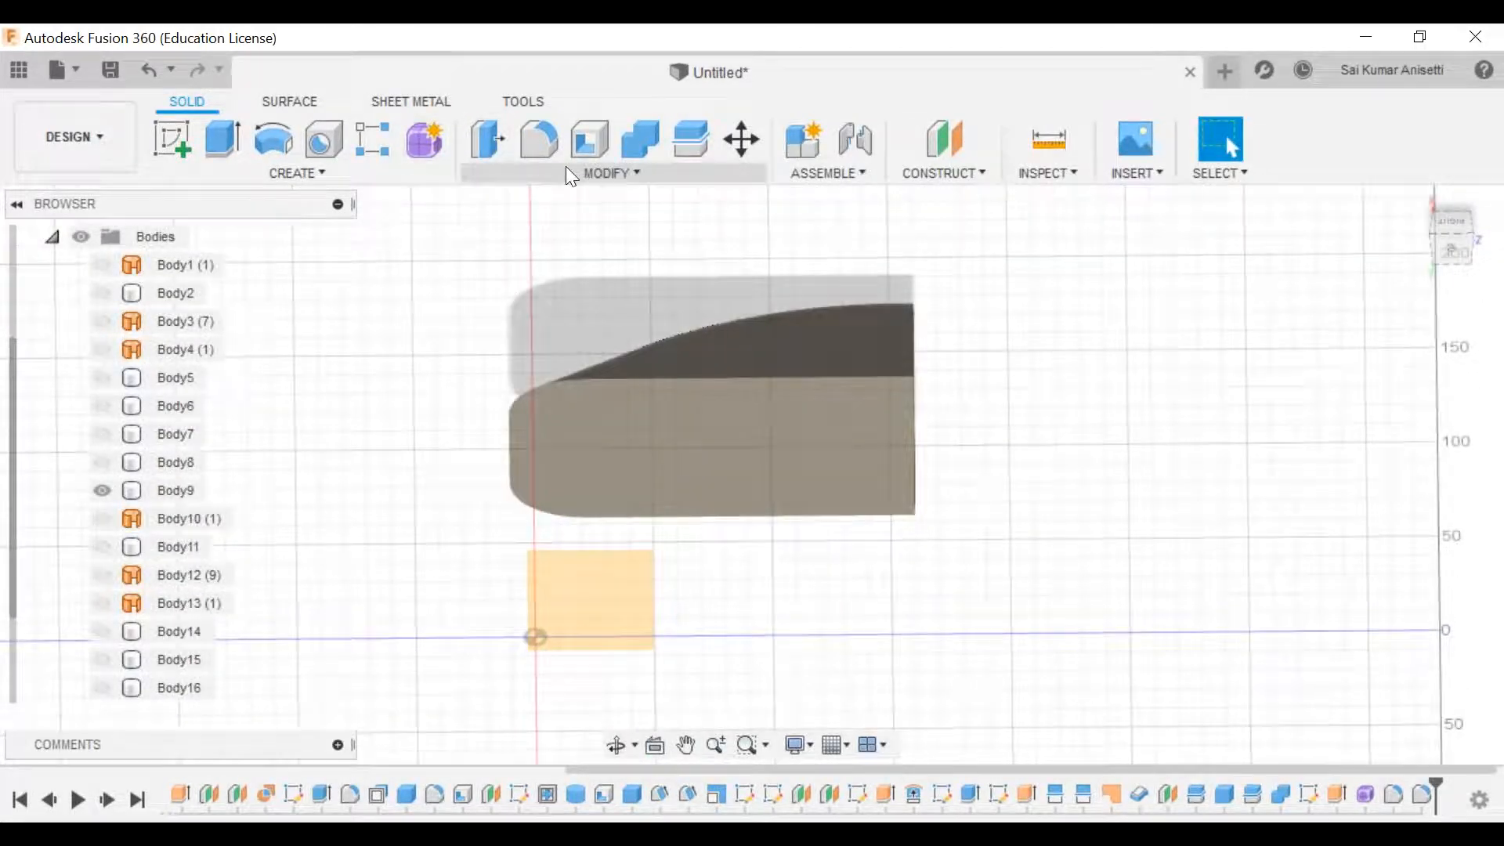
click(590, 138)
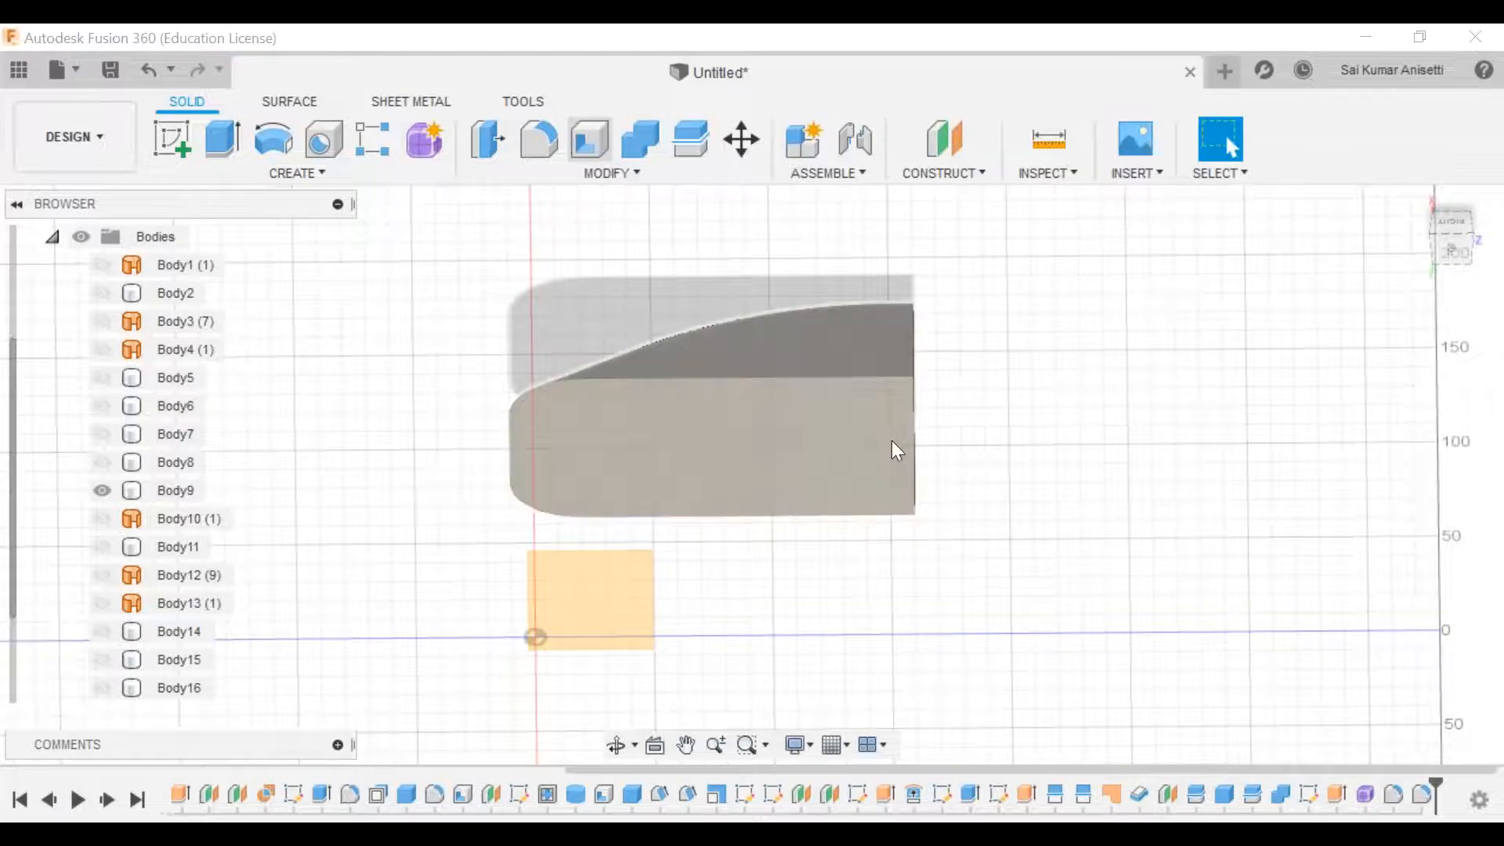
click(917, 457)
middle_drag(914, 412, 814, 395)
click(772, 372)
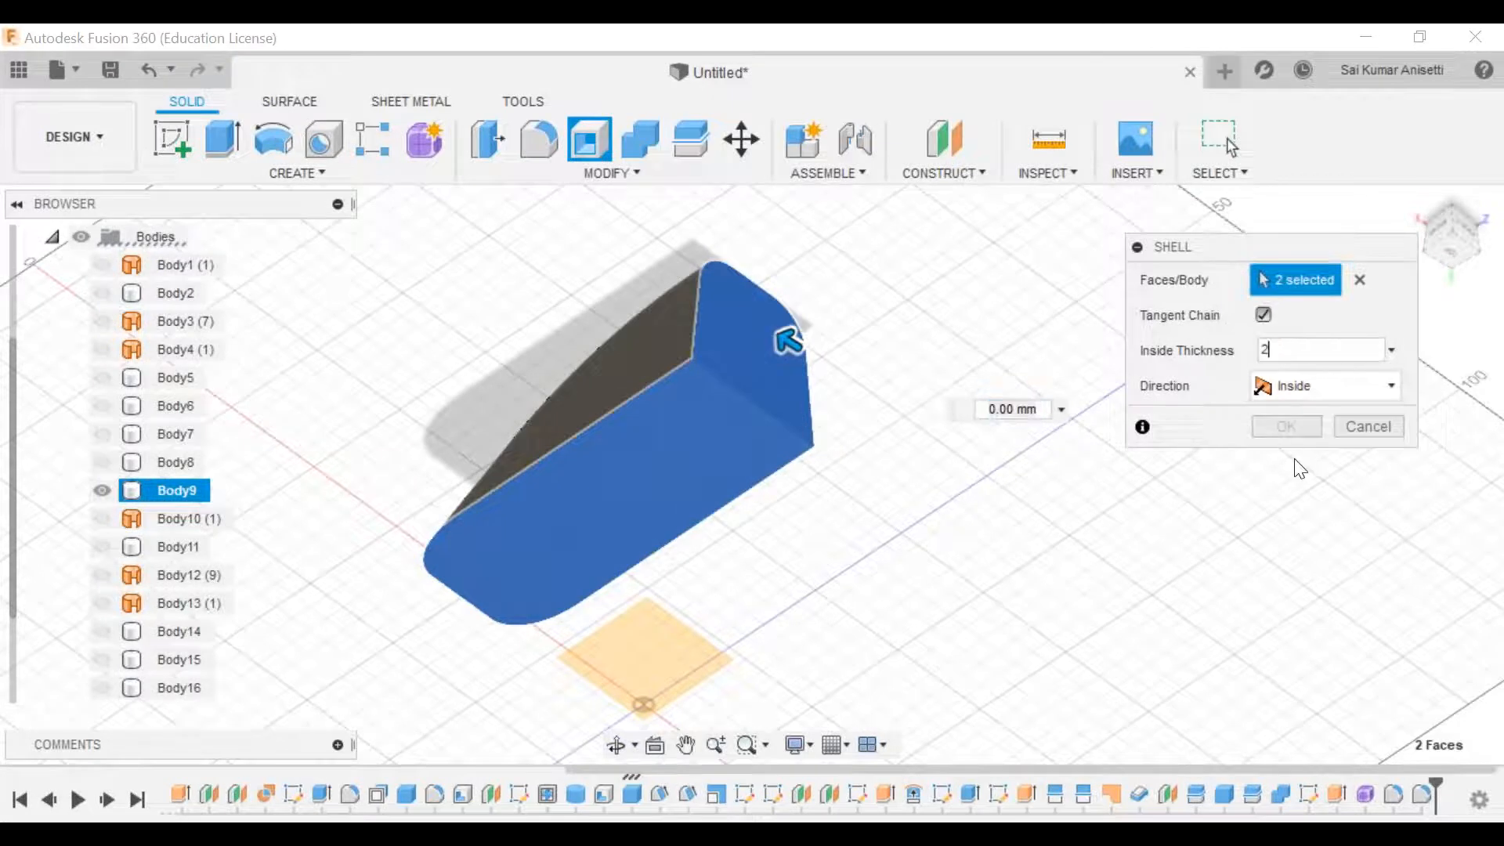
click(1287, 427)
shift+middle_drag(888, 437, 594, 585)
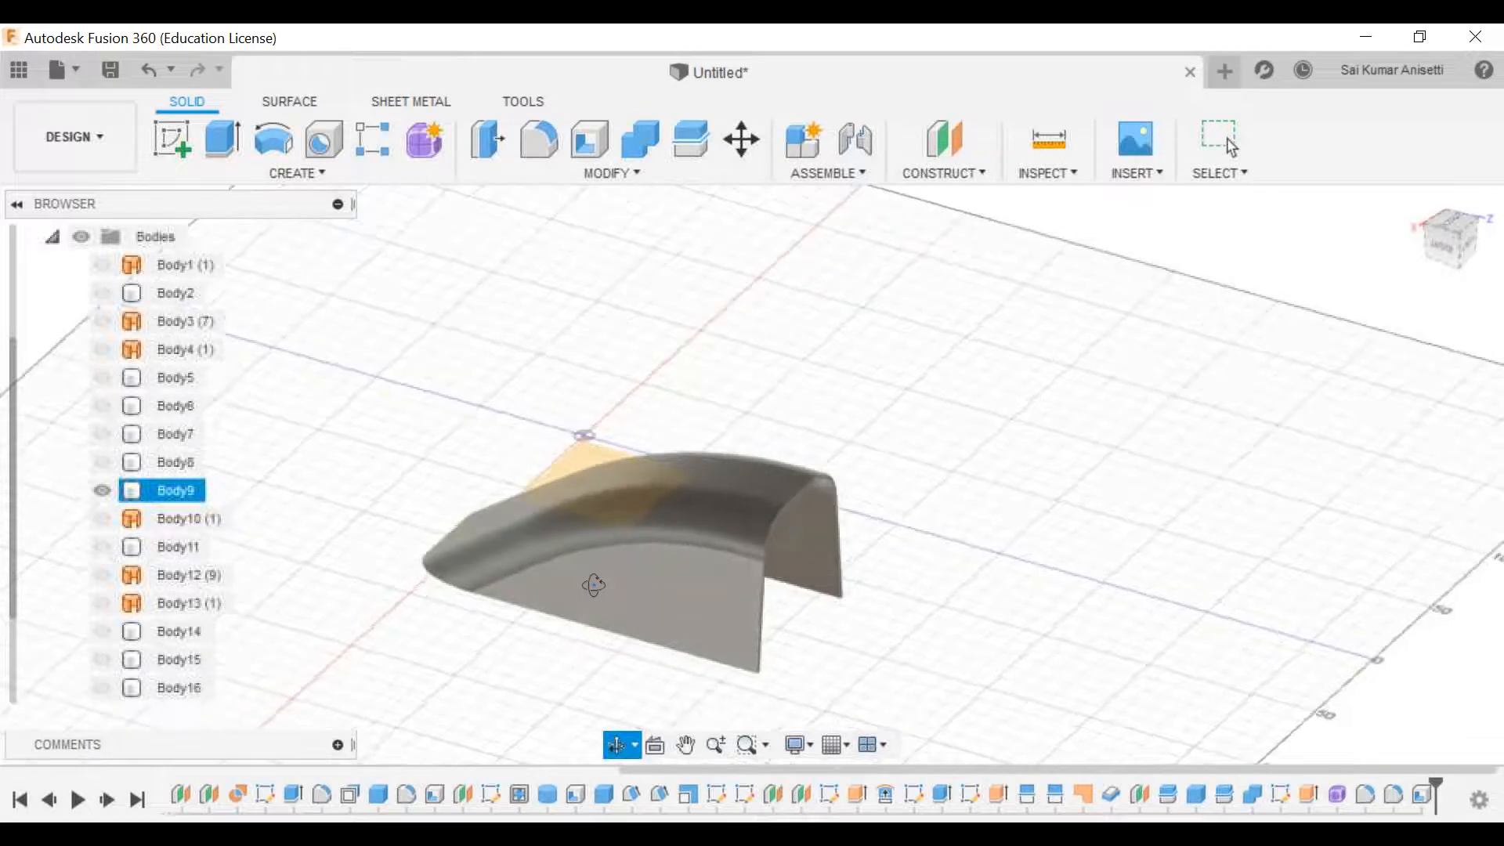
key(Escape)
Step: Mirror Body9 as a body, using the thin rim face at its open end as the mirror plane
shift+middle_drag(837, 572, 771, 553)
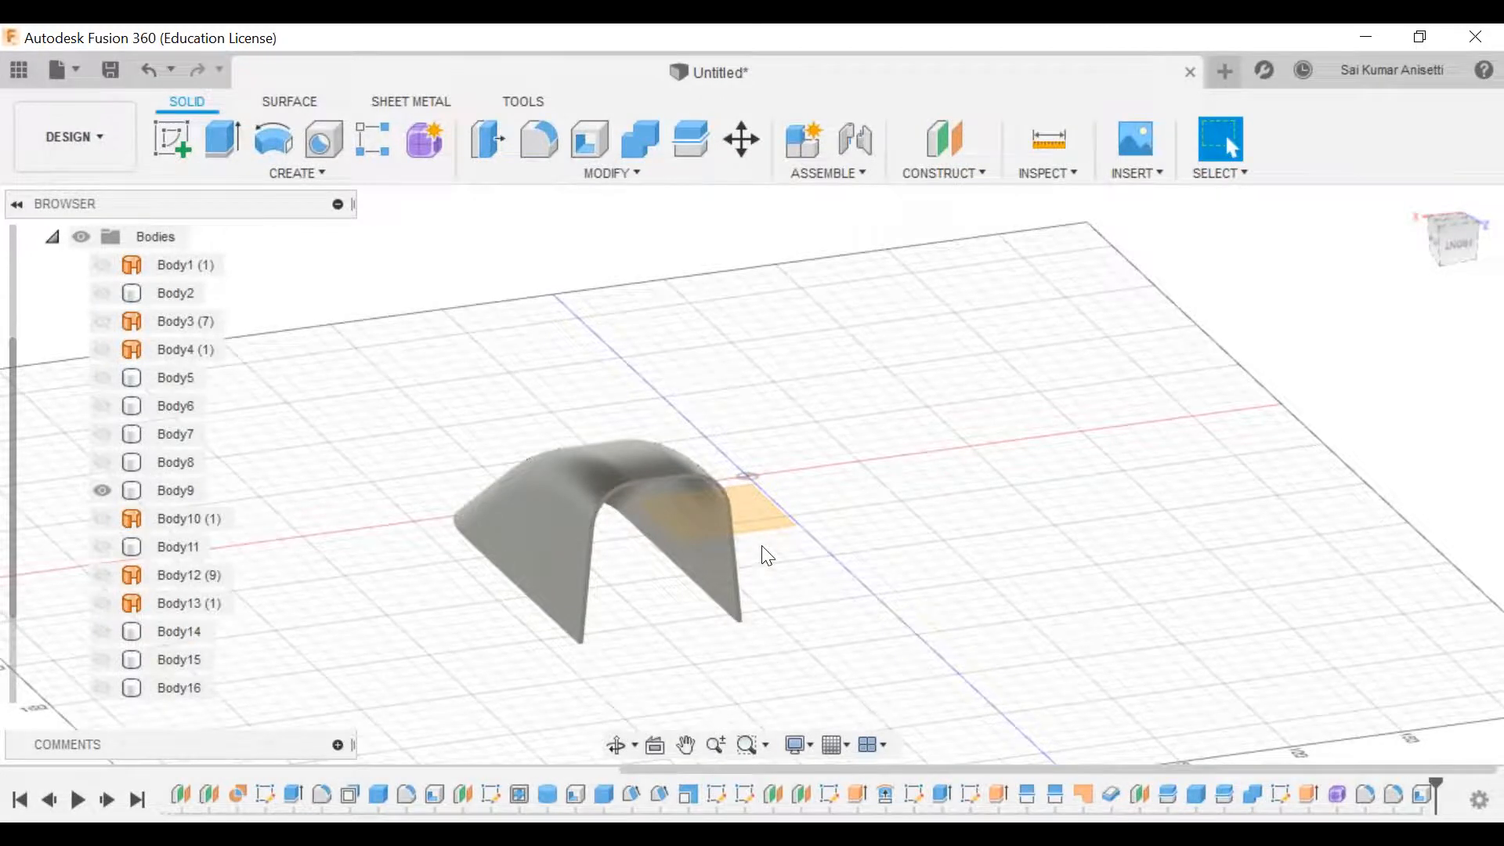
shift+middle_drag(744, 540, 892, 443)
shift+middle_drag(891, 443, 799, 407)
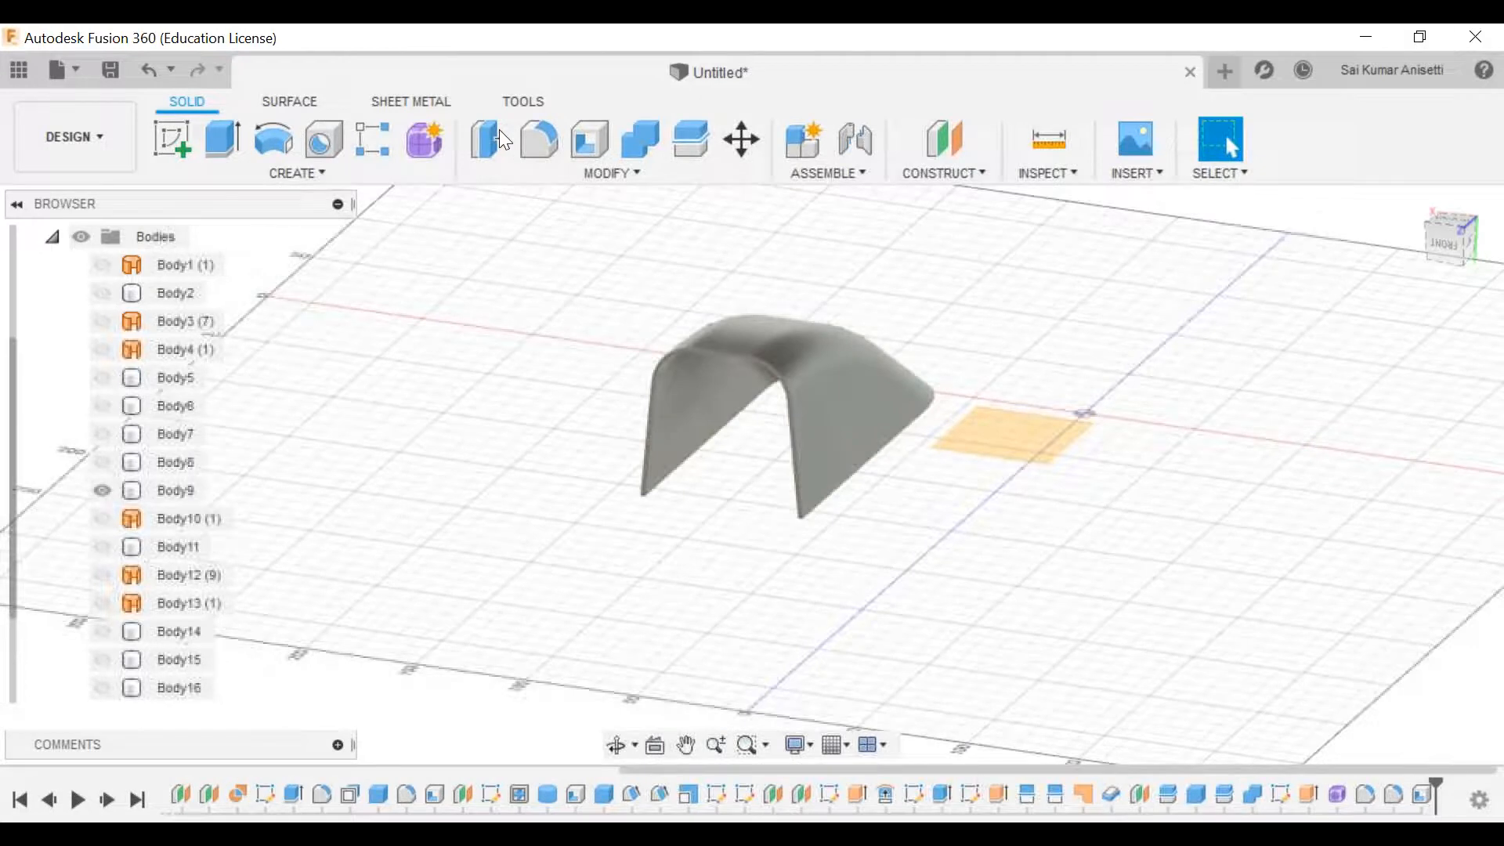
click(377, 177)
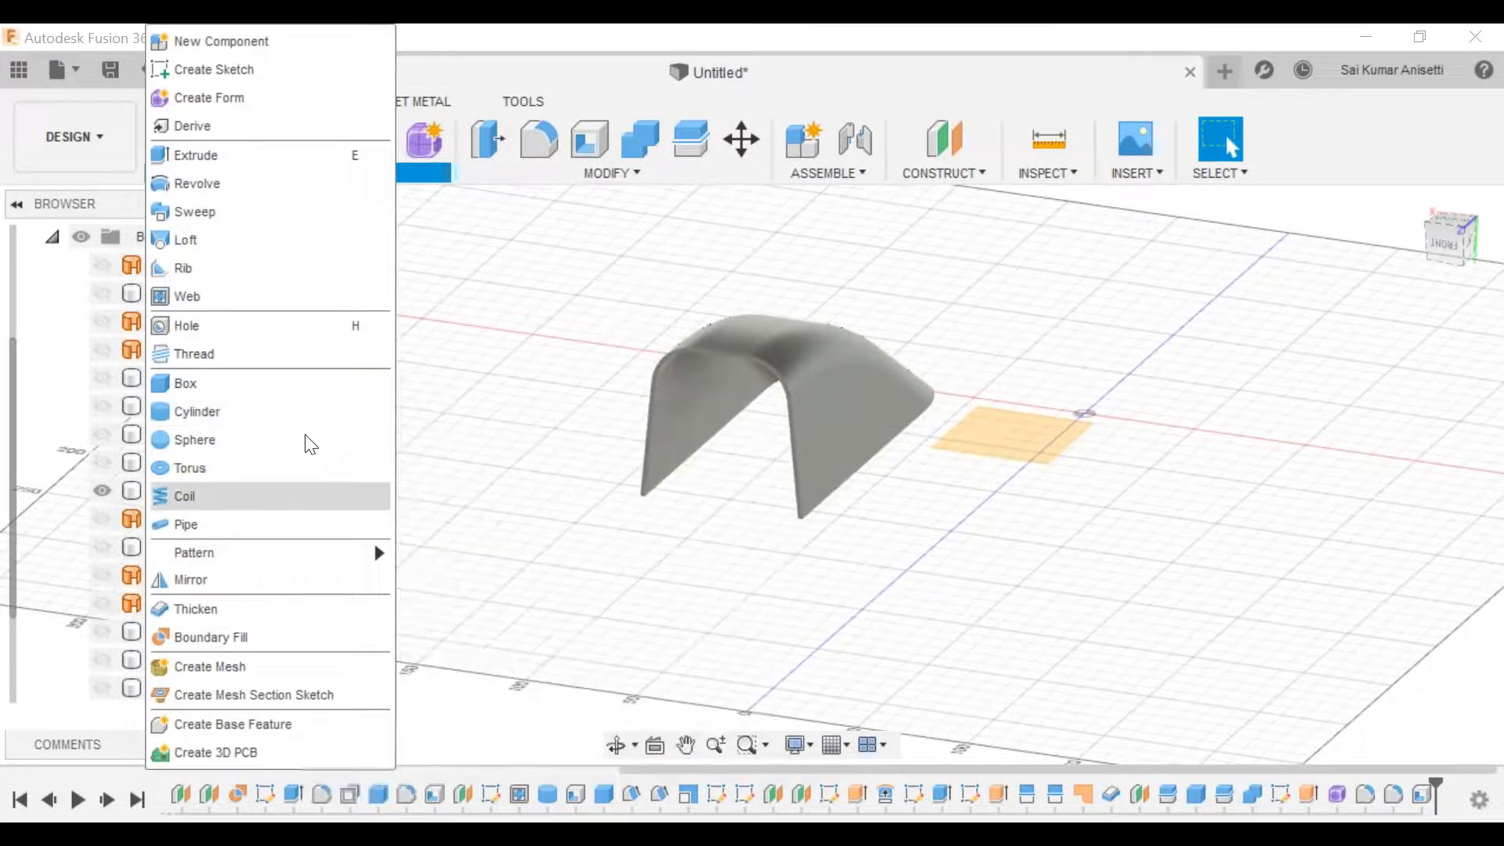
click(277, 578)
click(754, 391)
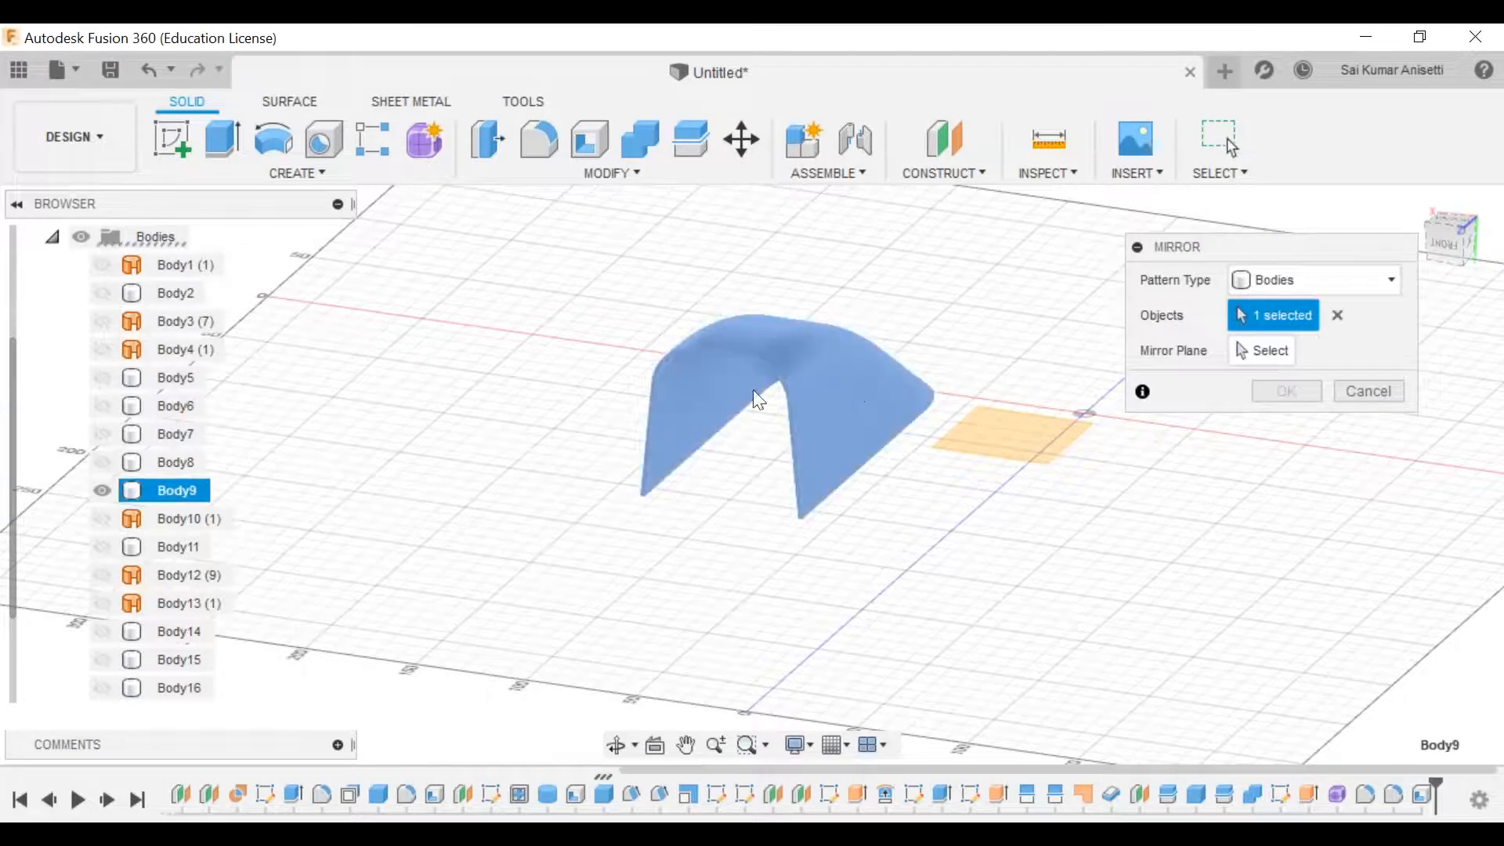
scroll(750, 387, up, 5)
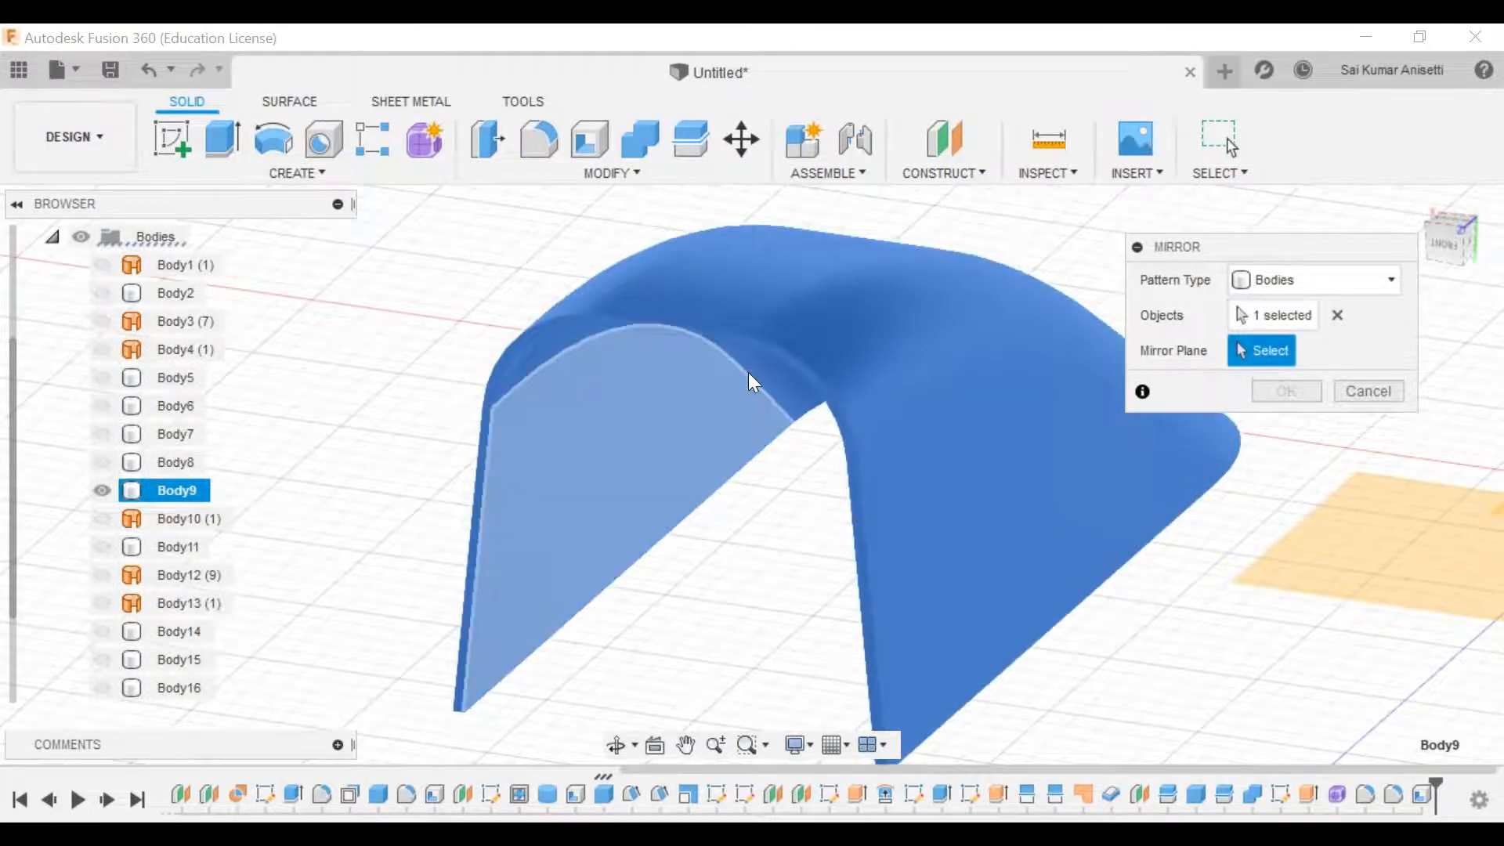
click(768, 351)
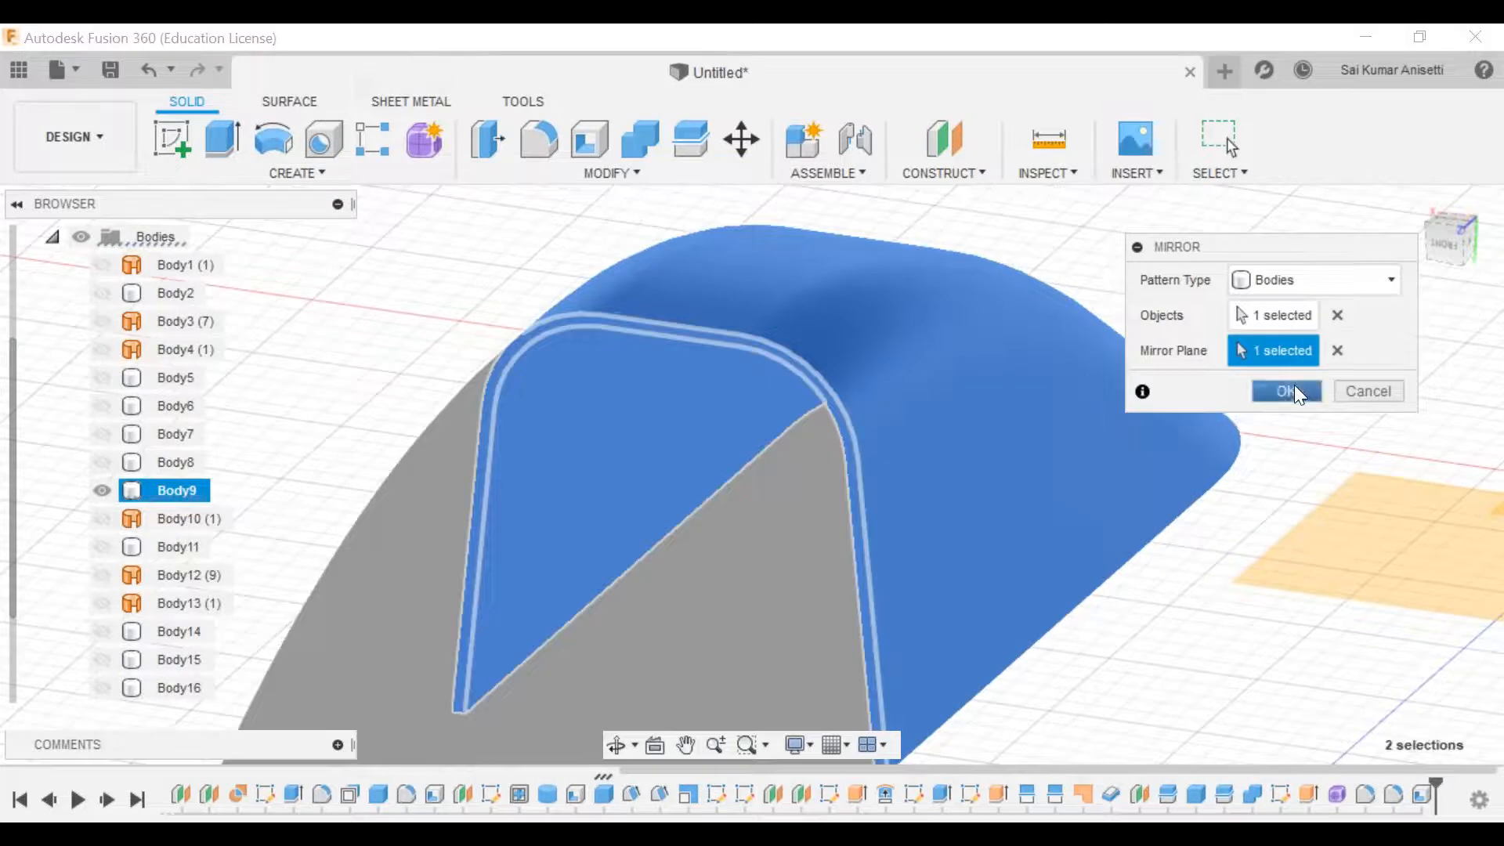
click(1293, 385)
scroll(845, 426, down, 5)
scroll(917, 525, down, 2)
shift+middle_drag(909, 529, 527, 541)
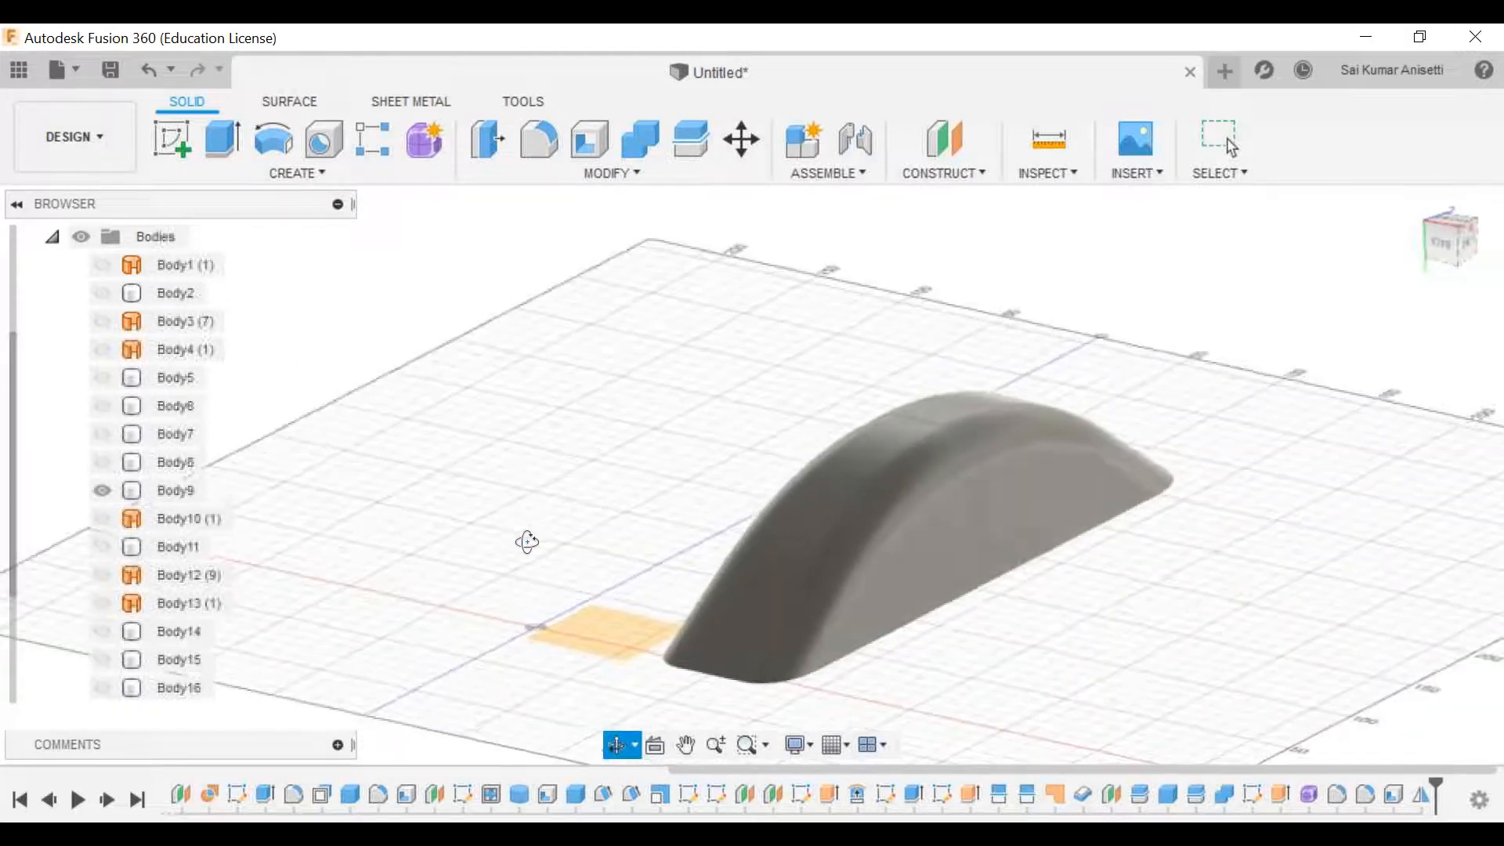
shift+middle_drag(1252, 490, 598, 479)
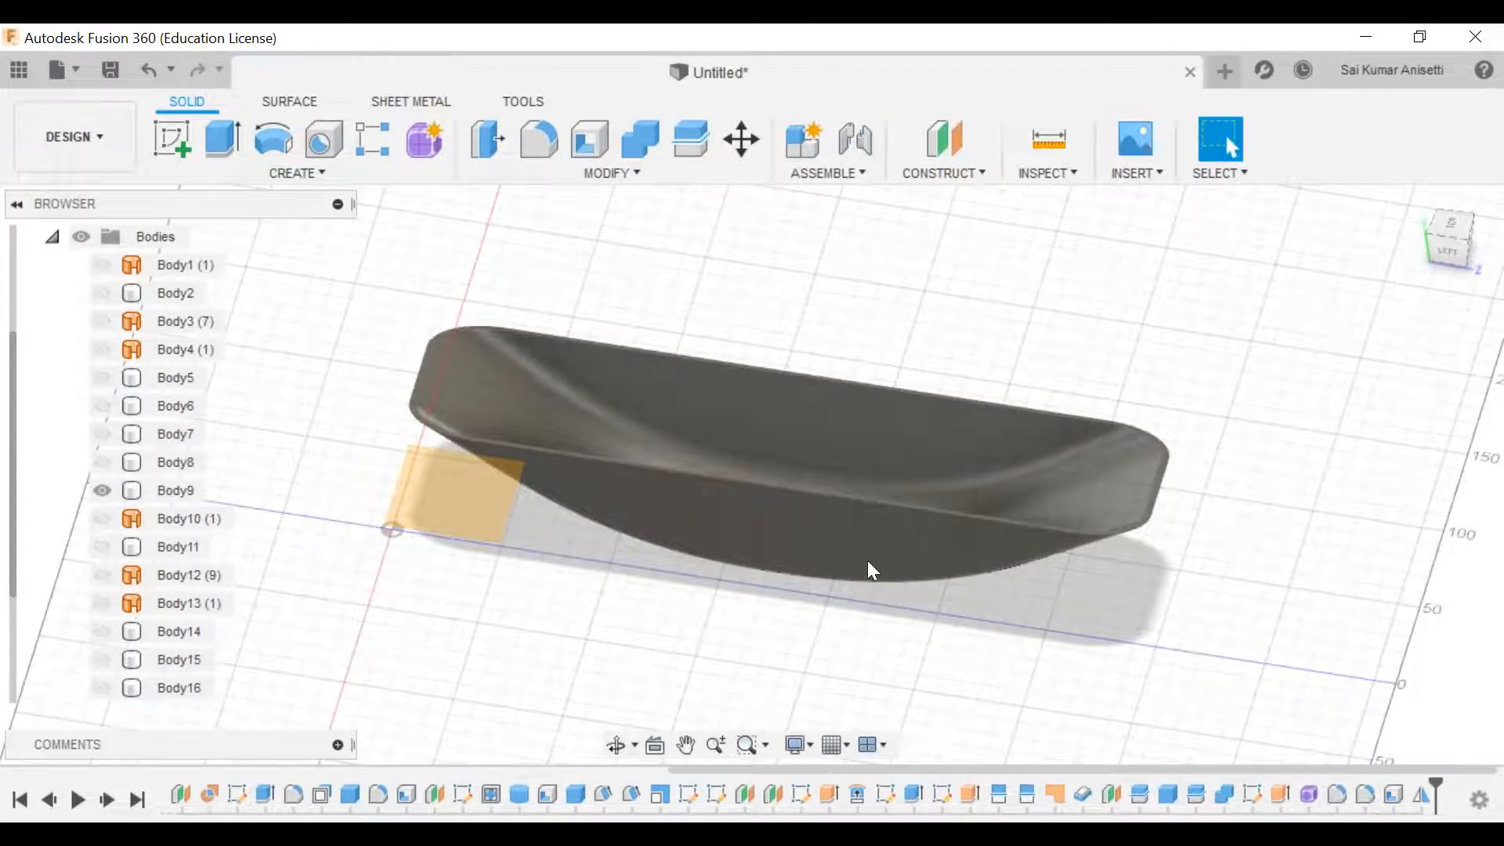
Step: Inspect the mirrored cover from several sides and compare it with the model rolled back to before the mirror
shift+middle_drag(852, 480, 875, 574)
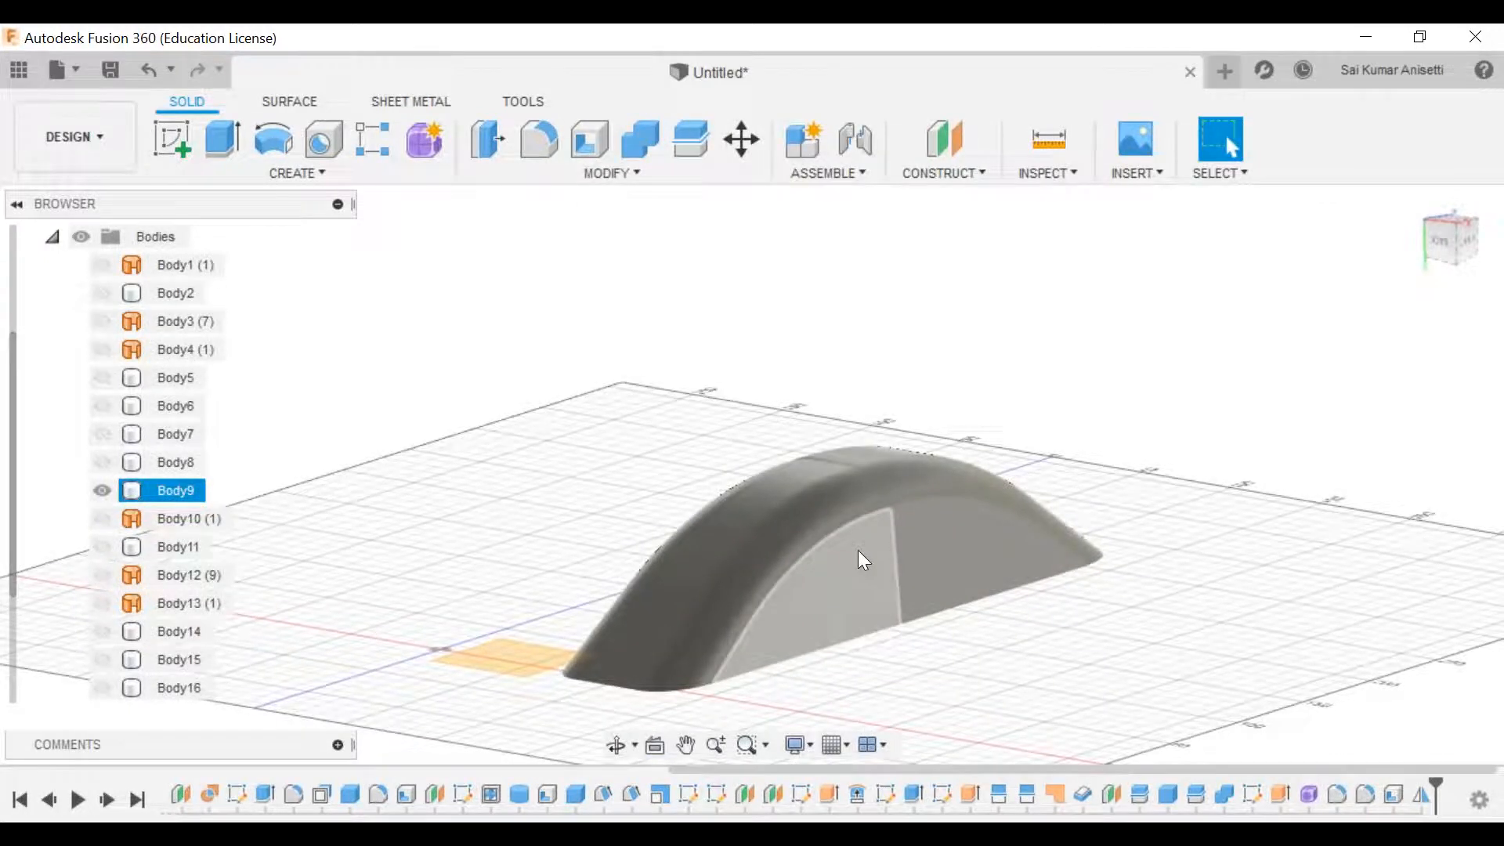
middle_drag(880, 385, 851, 347)
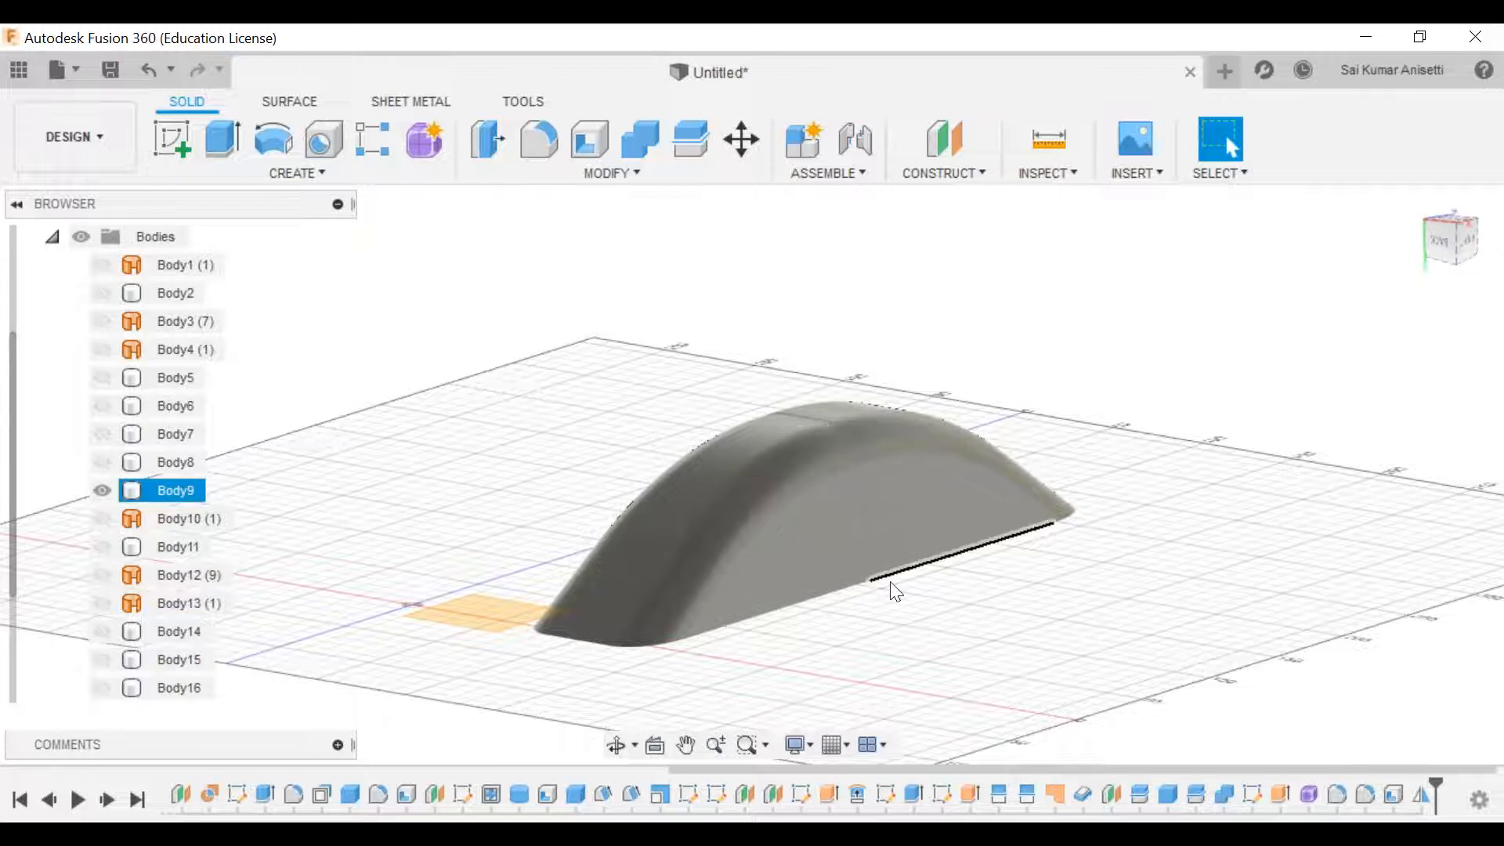
shift+middle_drag(1003, 522, 518, 553)
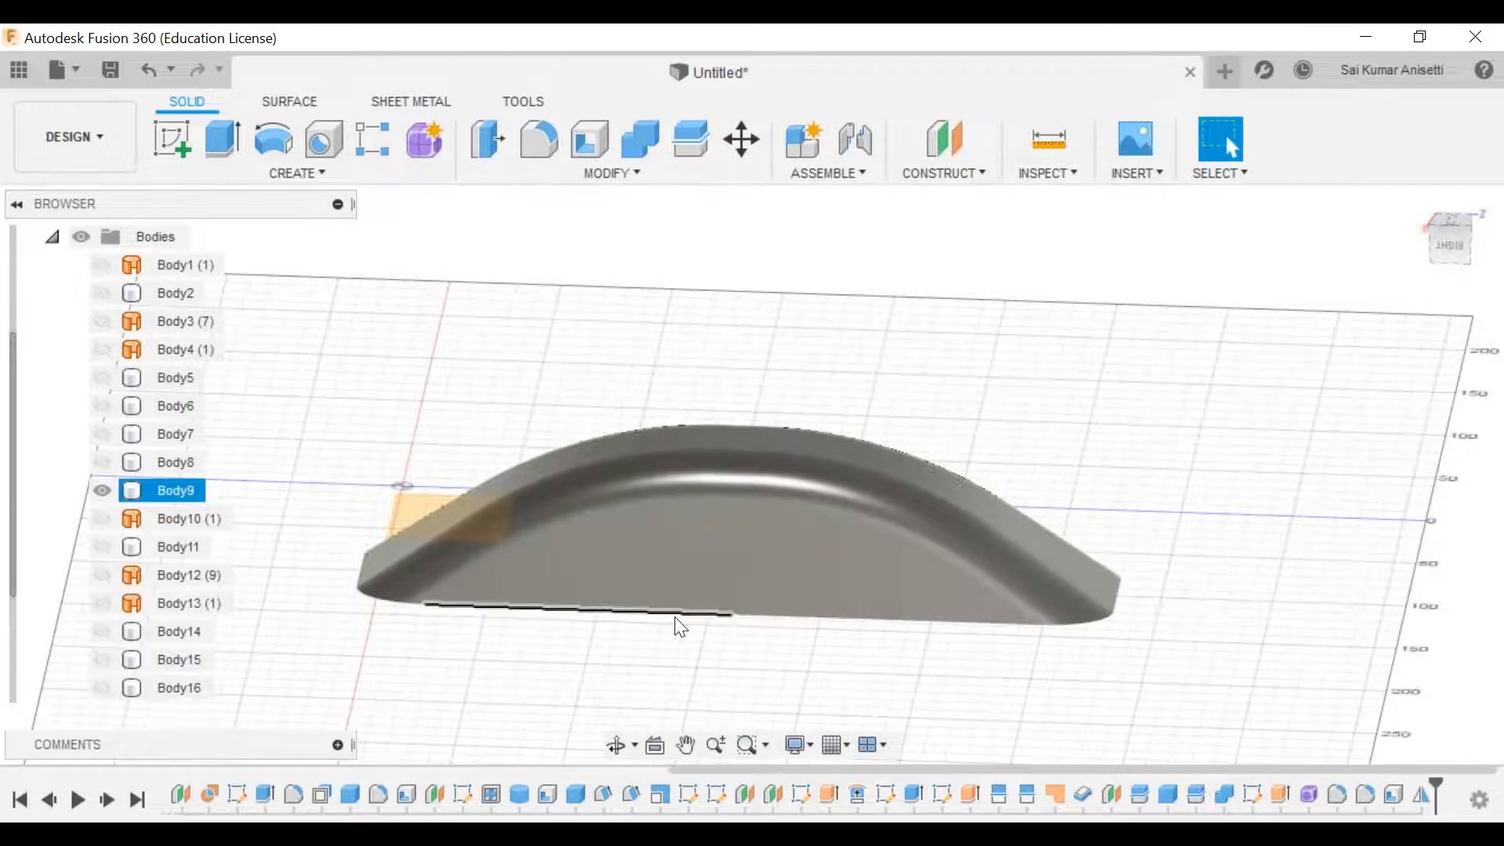
shift+middle_drag(811, 509, 732, 524)
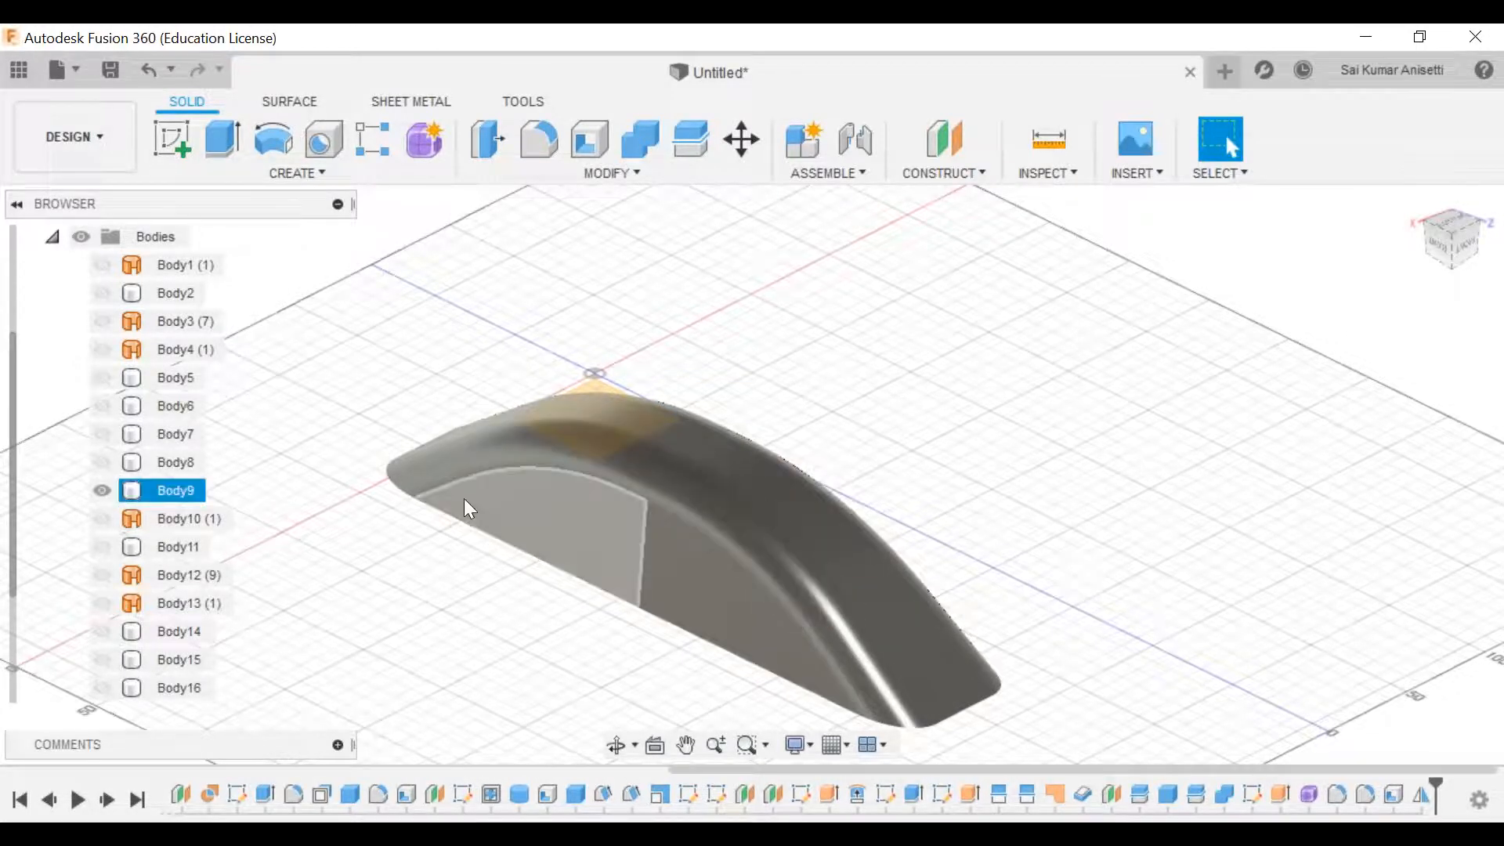
click(1451, 236)
click(729, 464)
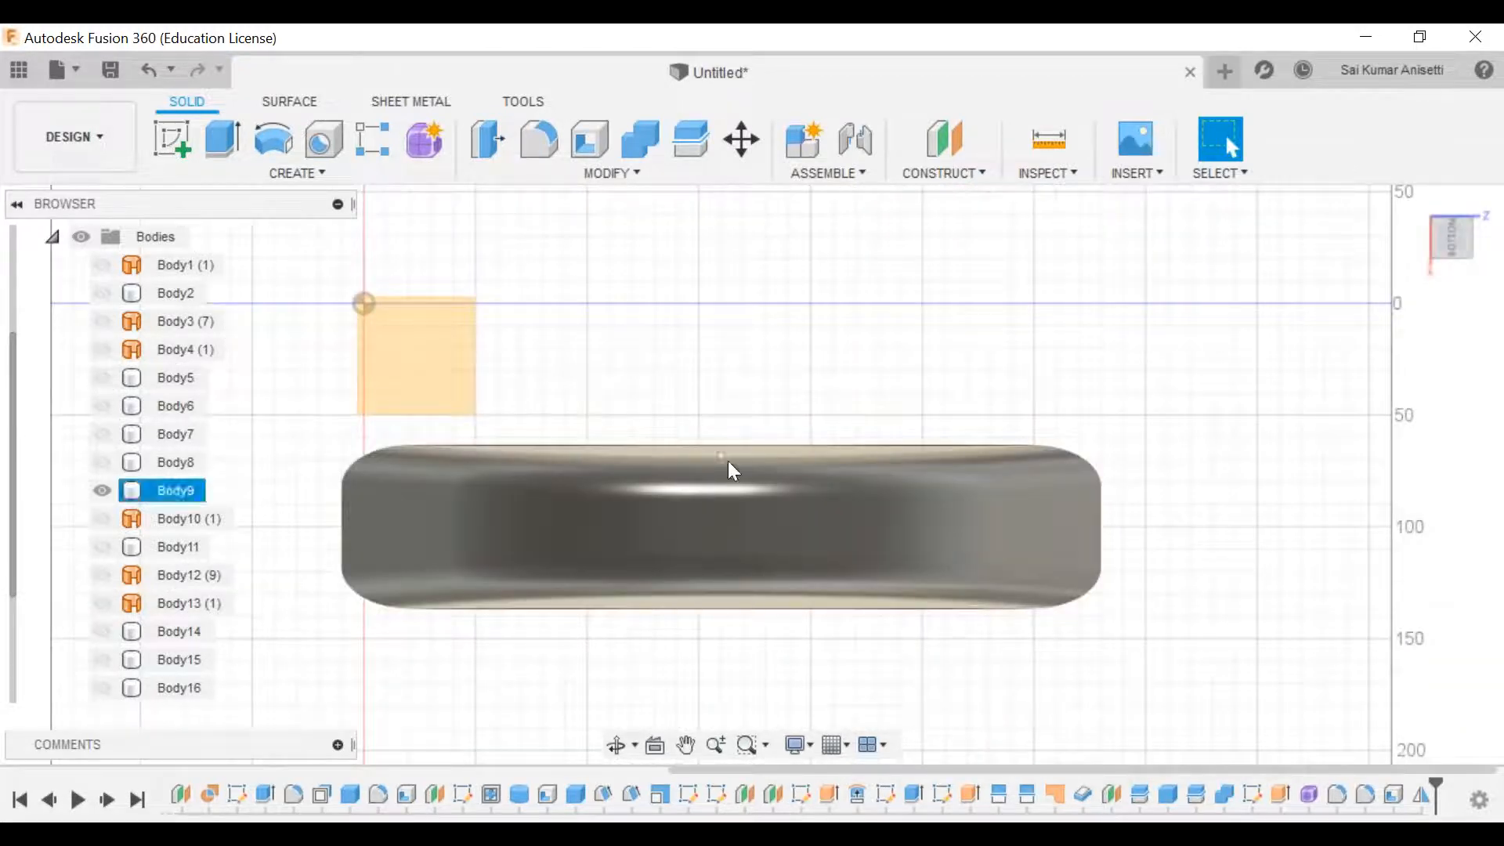
scroll(743, 519, up, 3)
middle_drag(832, 445, 1035, 437)
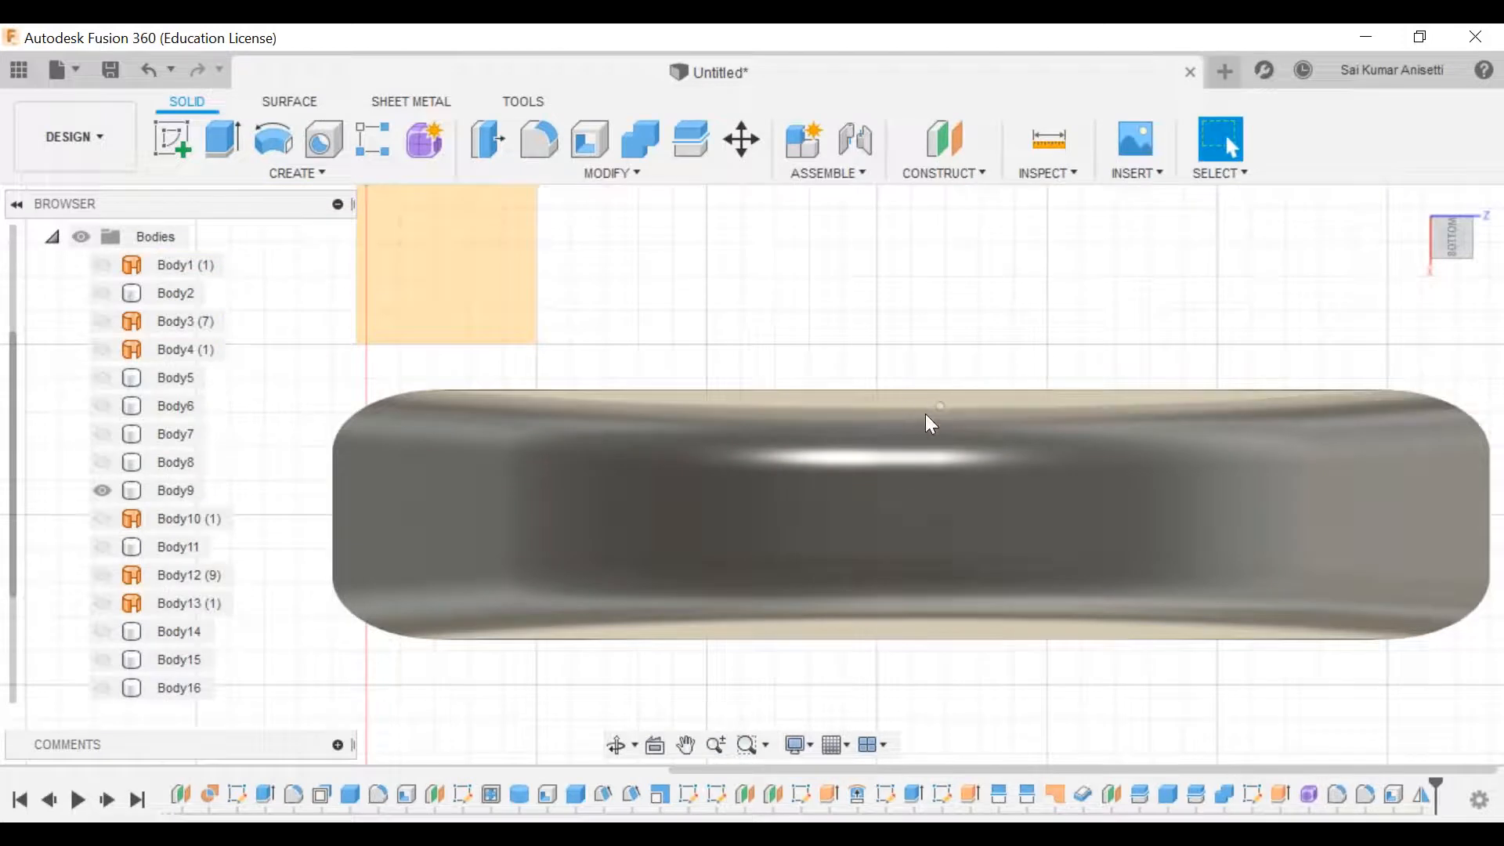
click(897, 588)
shift+middle_drag(893, 601, 1173, 421)
shift+middle_drag(976, 430, 1041, 446)
scroll(907, 485, down, 2)
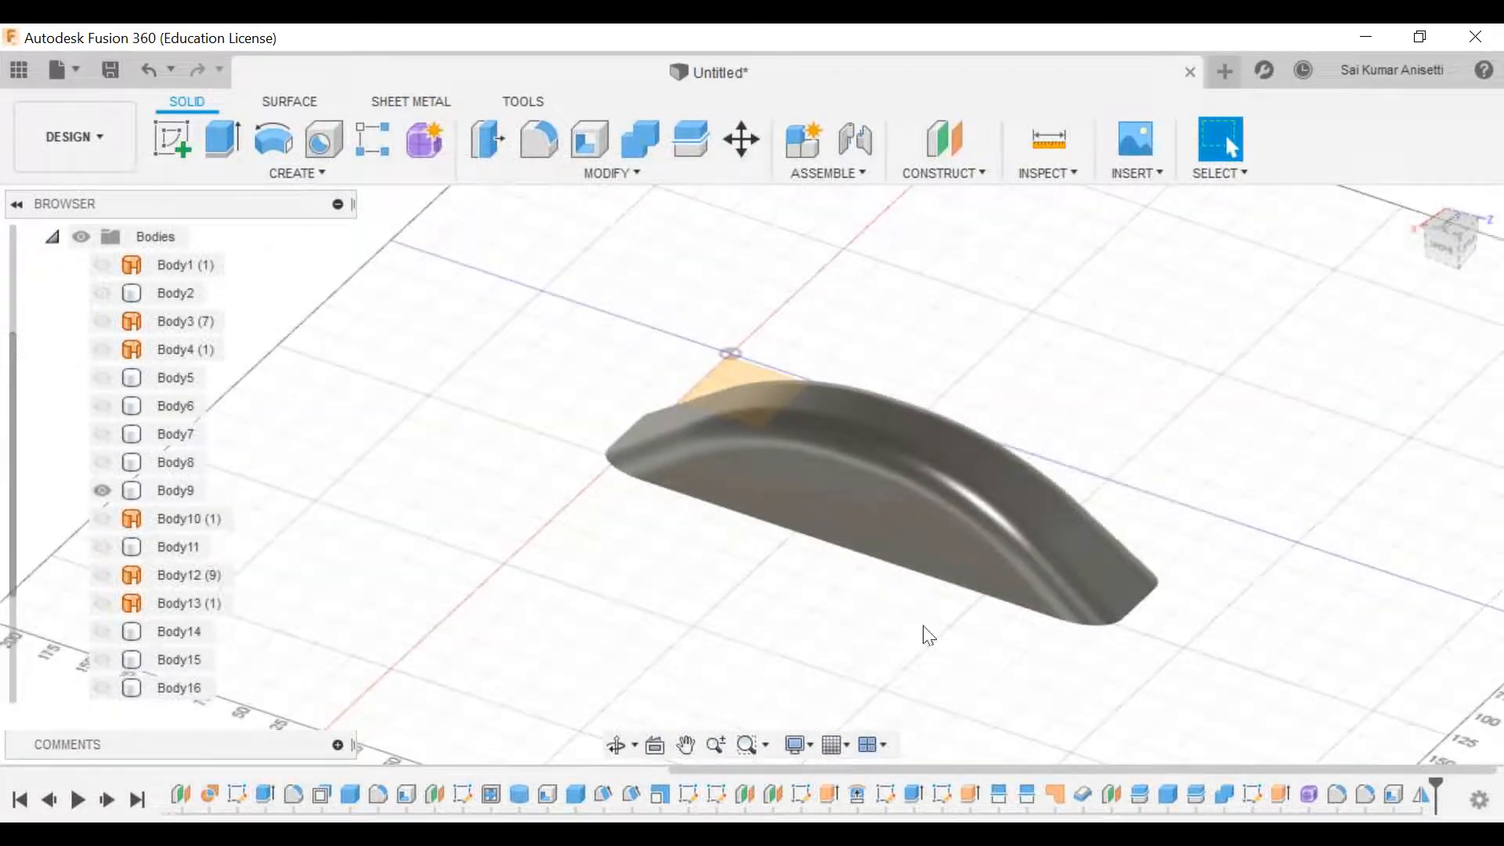
drag(1434, 786, 1390, 784)
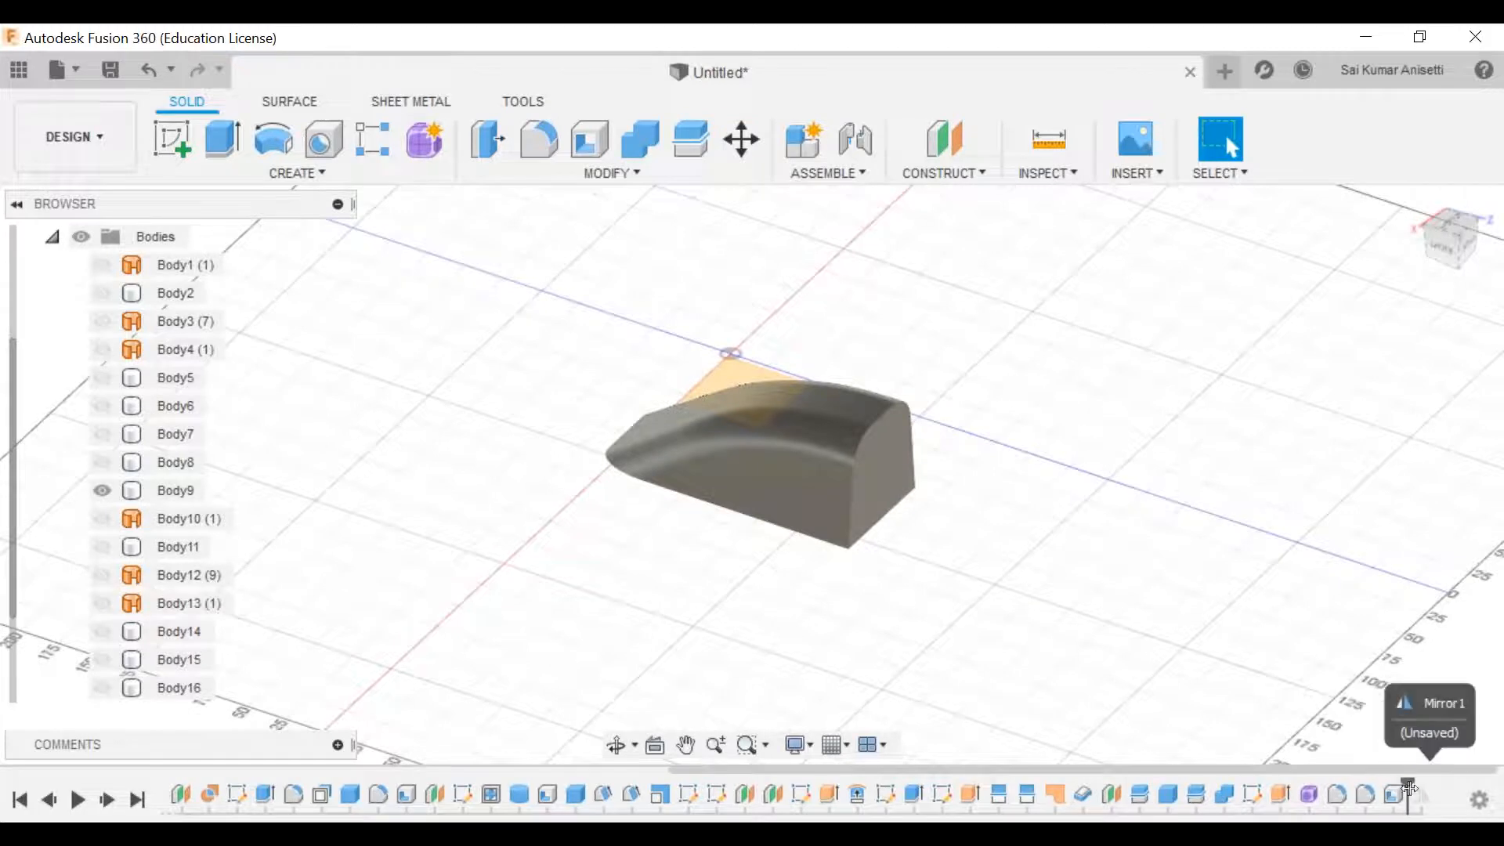
drag(1481, 801, 1479, 799)
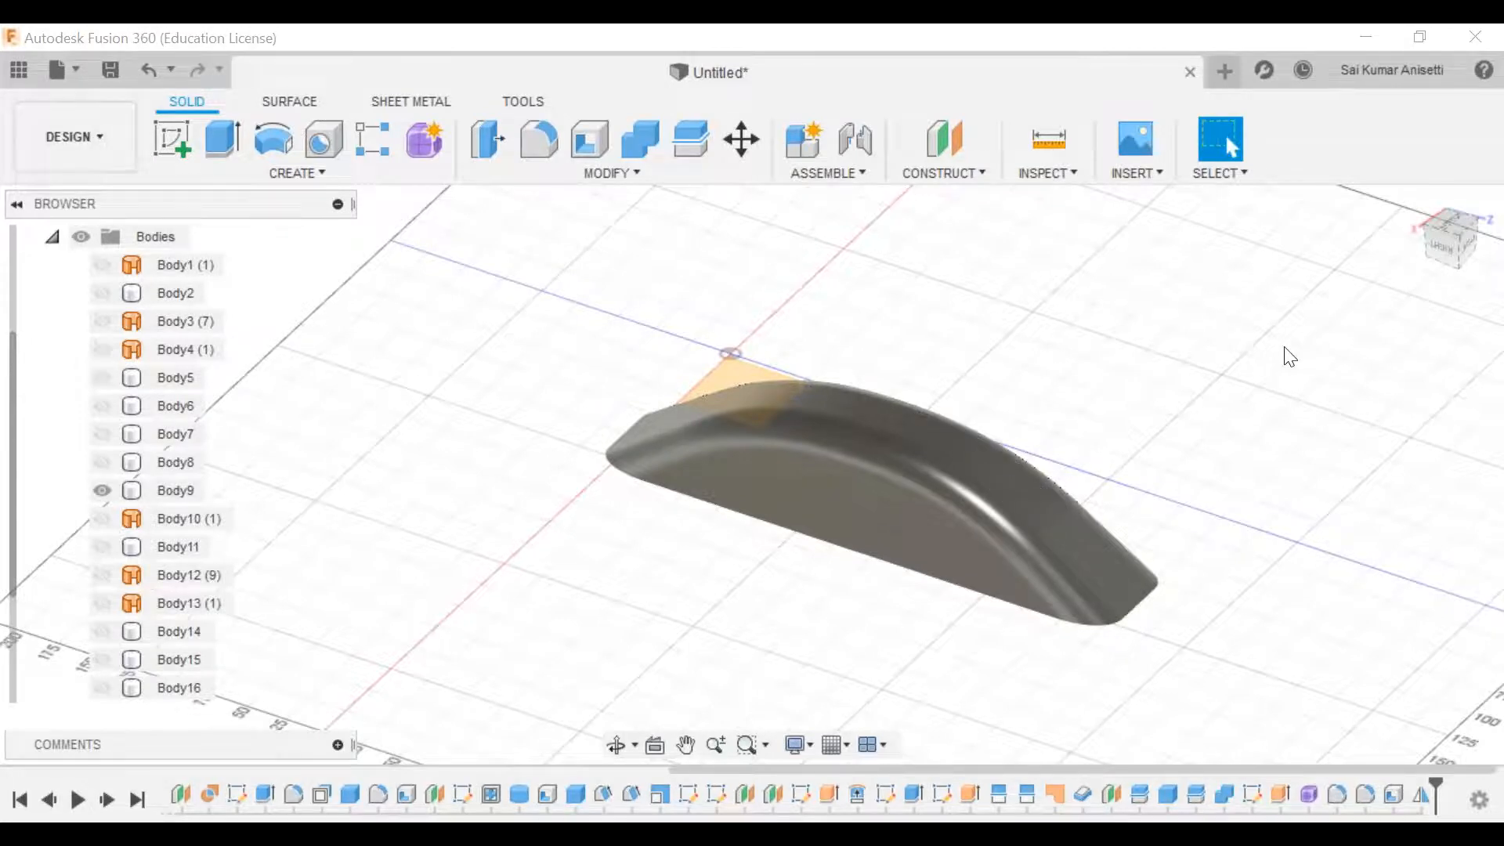
Step: Switch to the surface modelling tools and hide Body9
click(297, 99)
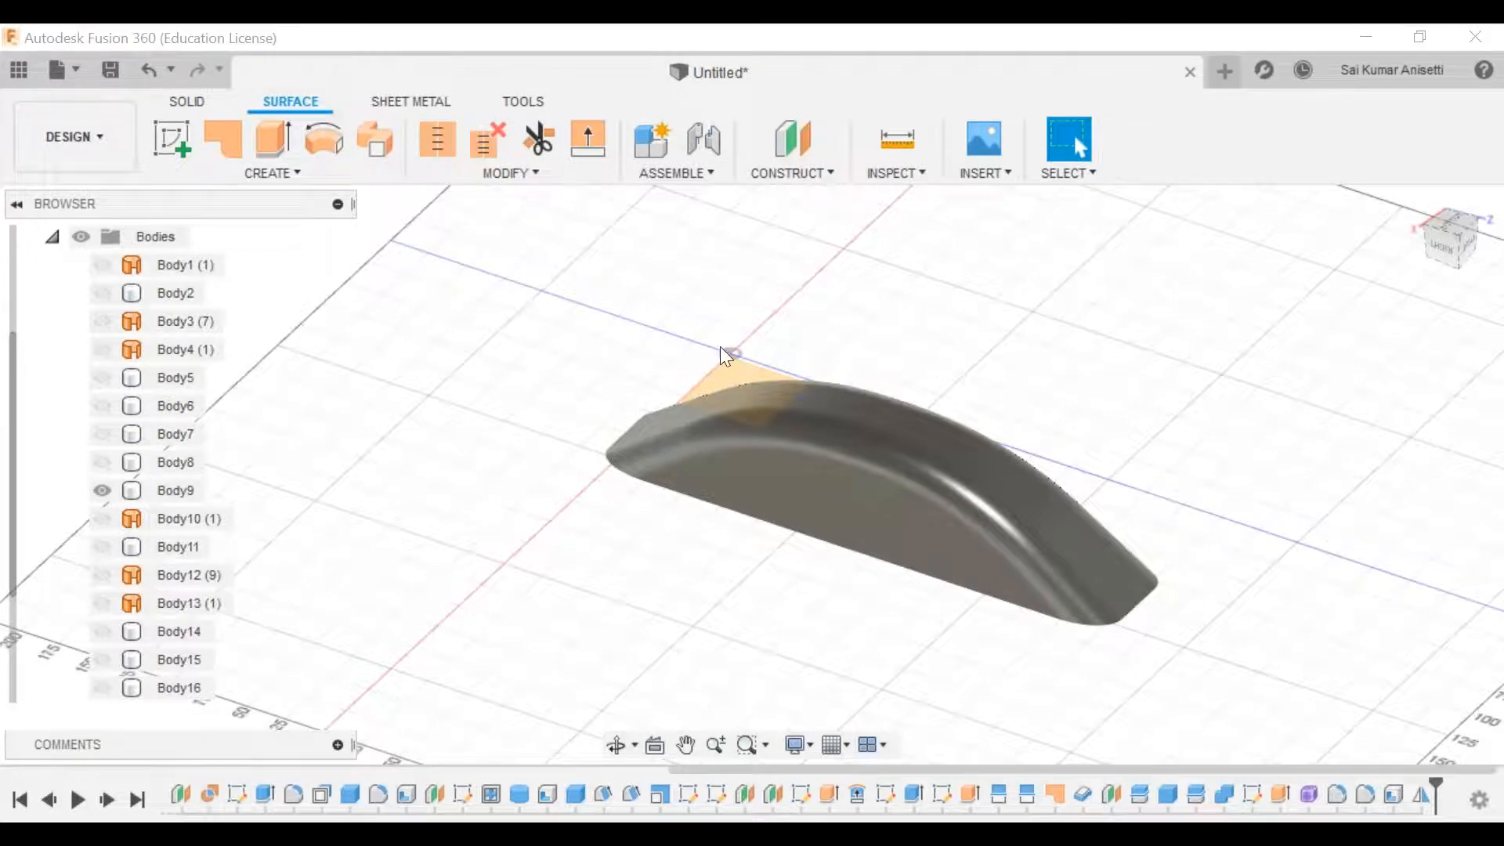
click(266, 173)
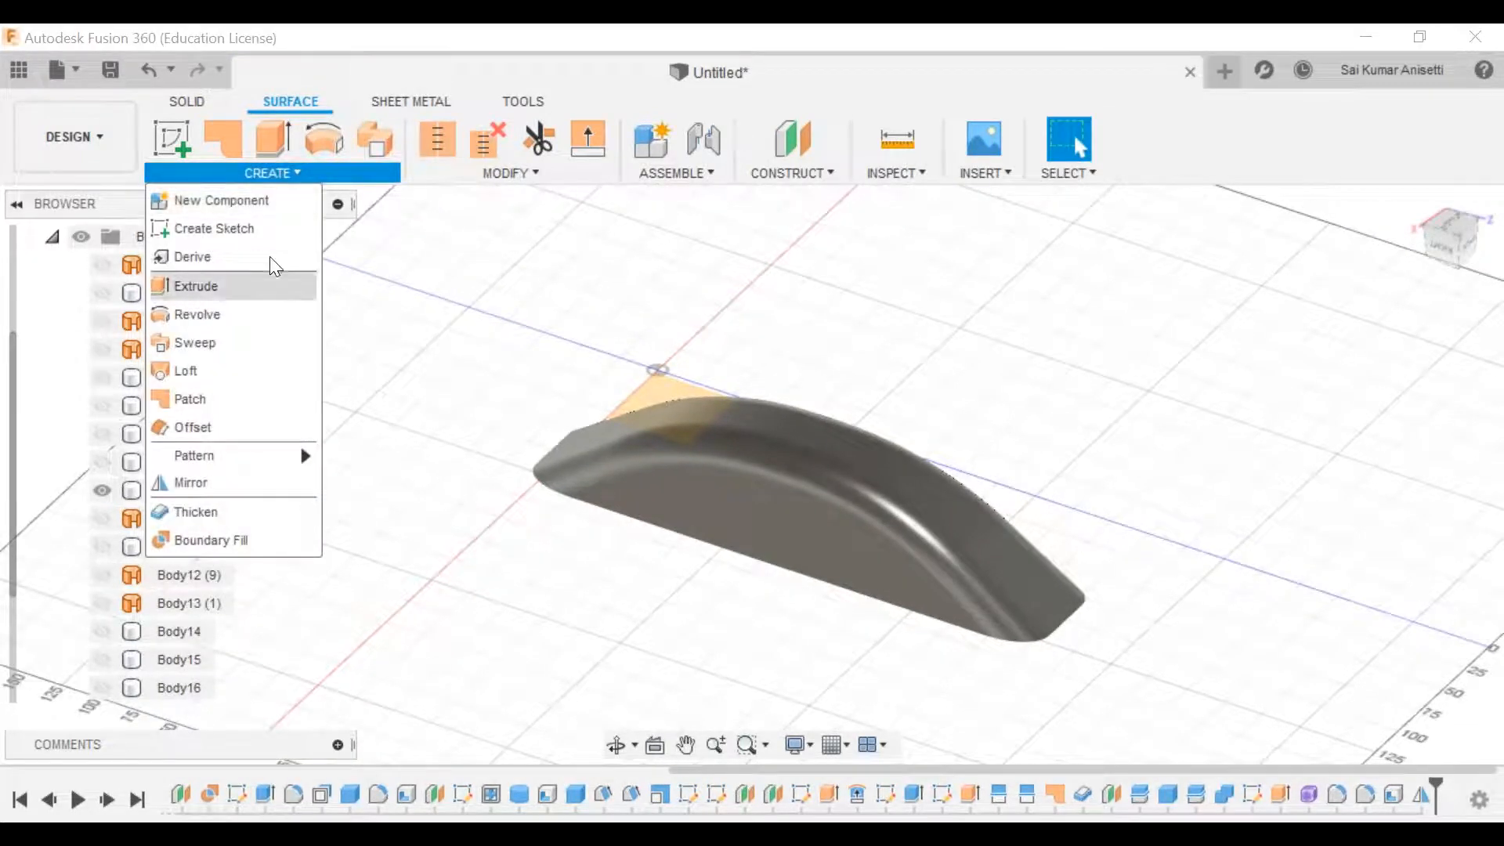
click(510, 171)
click(293, 171)
click(293, 170)
click(293, 171)
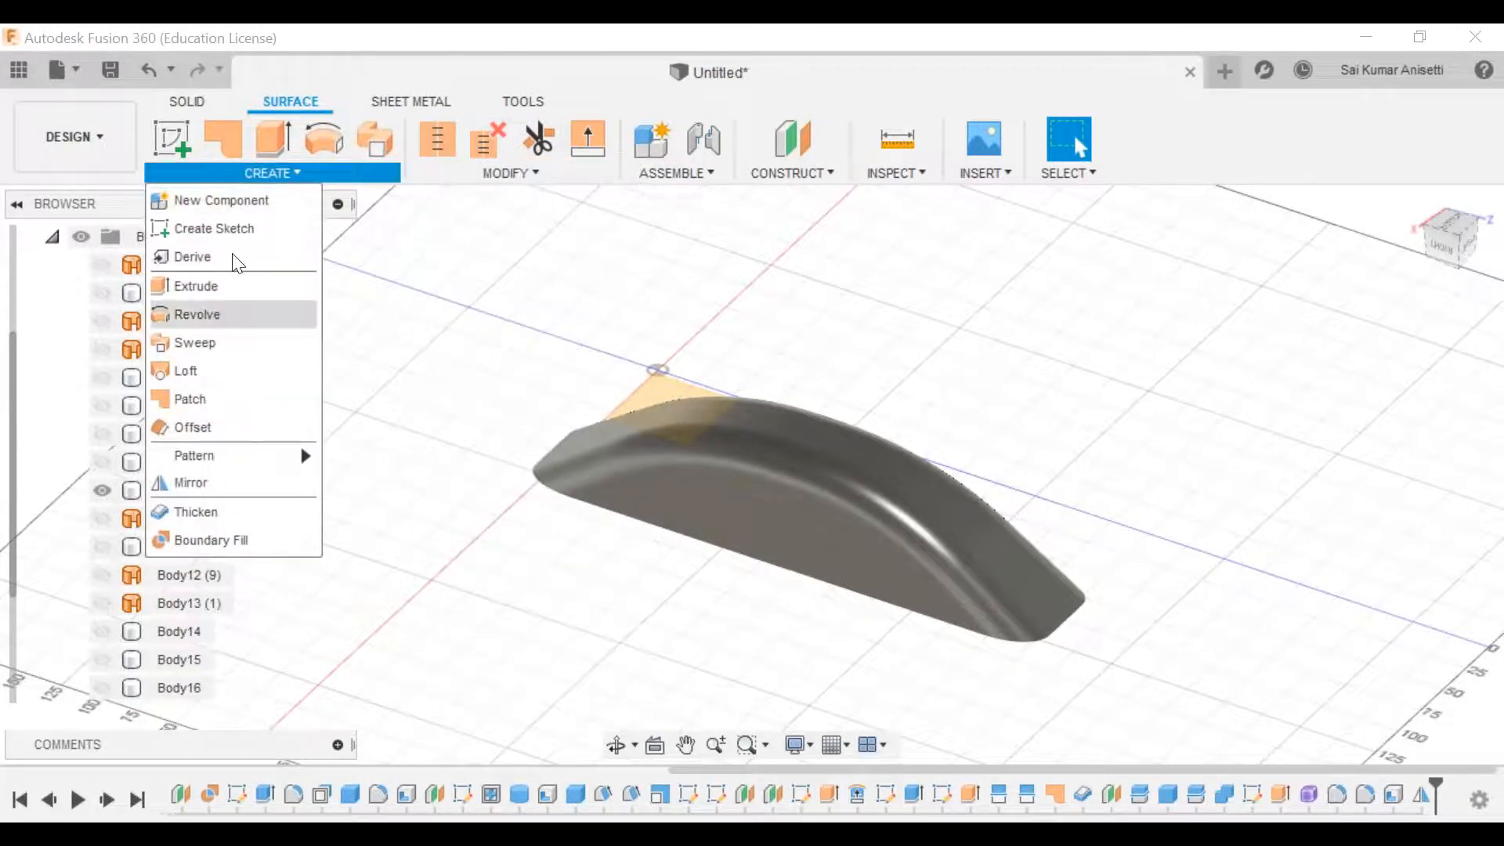
click(102, 492)
click(275, 170)
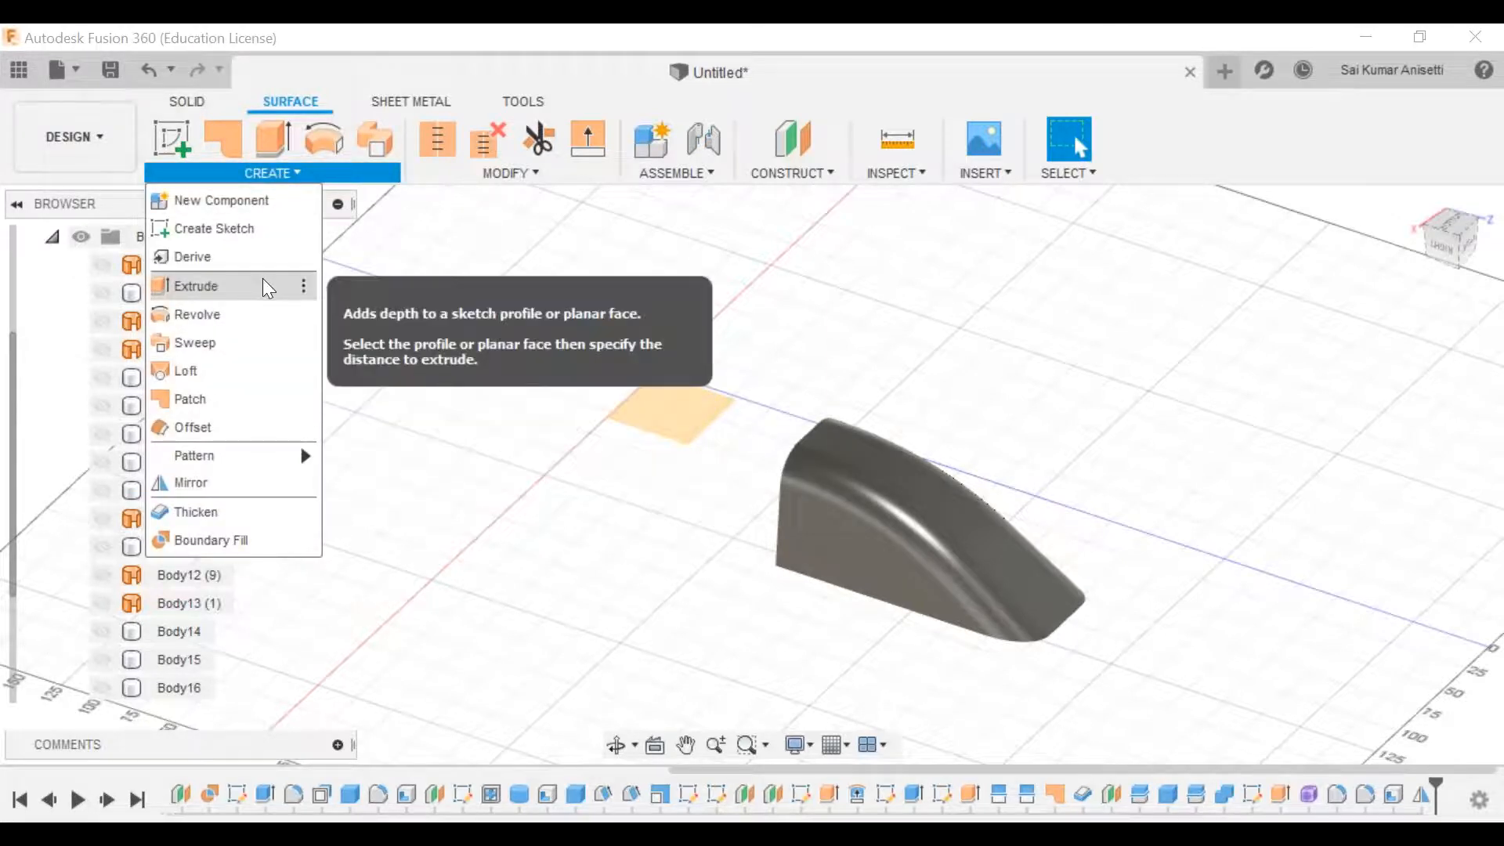
Step: On the square construction plane, sketch a closed seven-point spline around the origin and bend its lower edge inward to form a waist
click(709, 416)
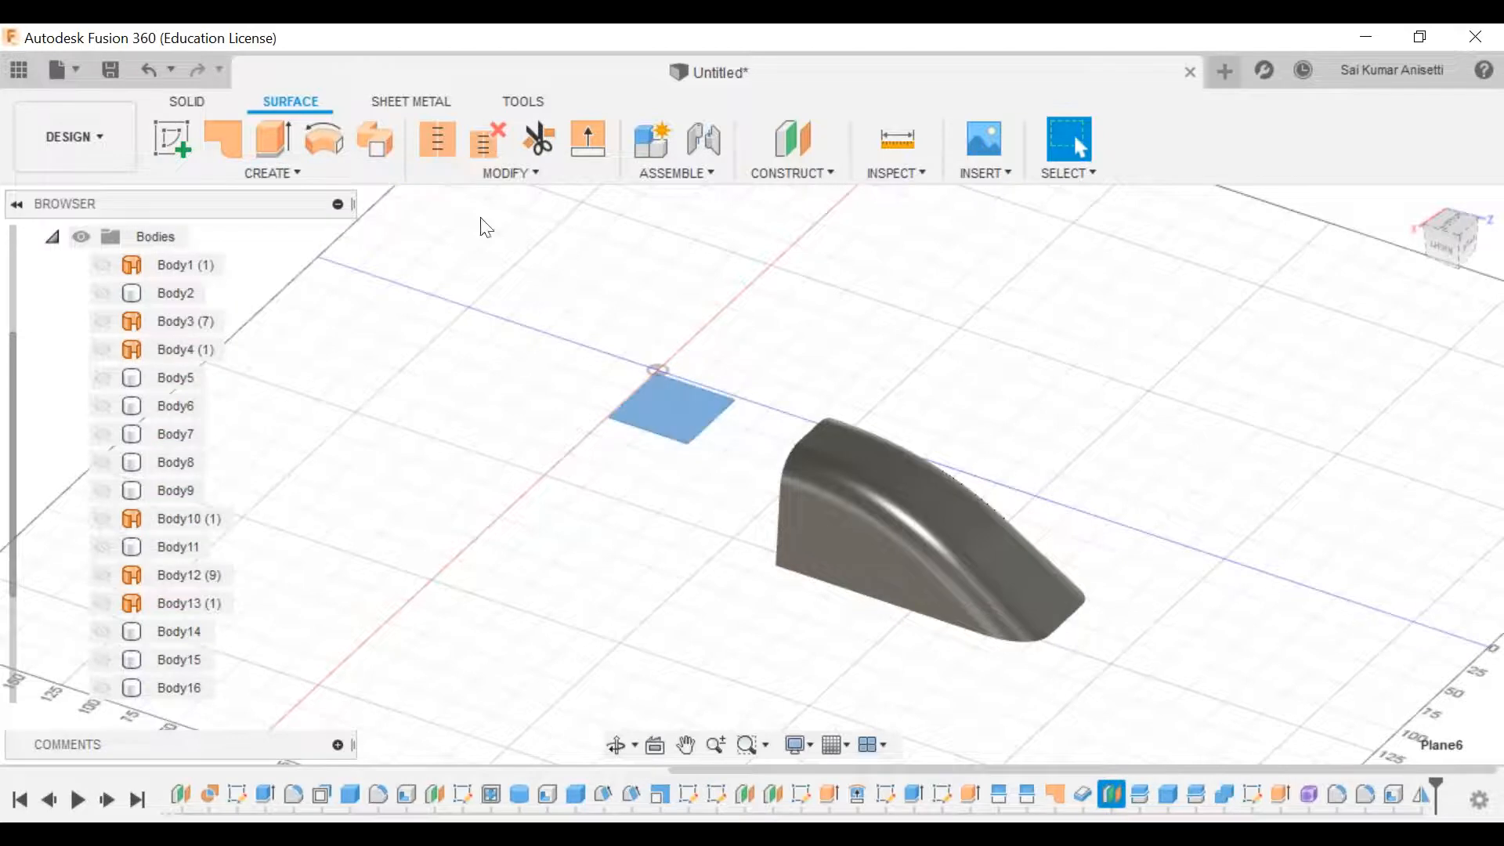
click(187, 146)
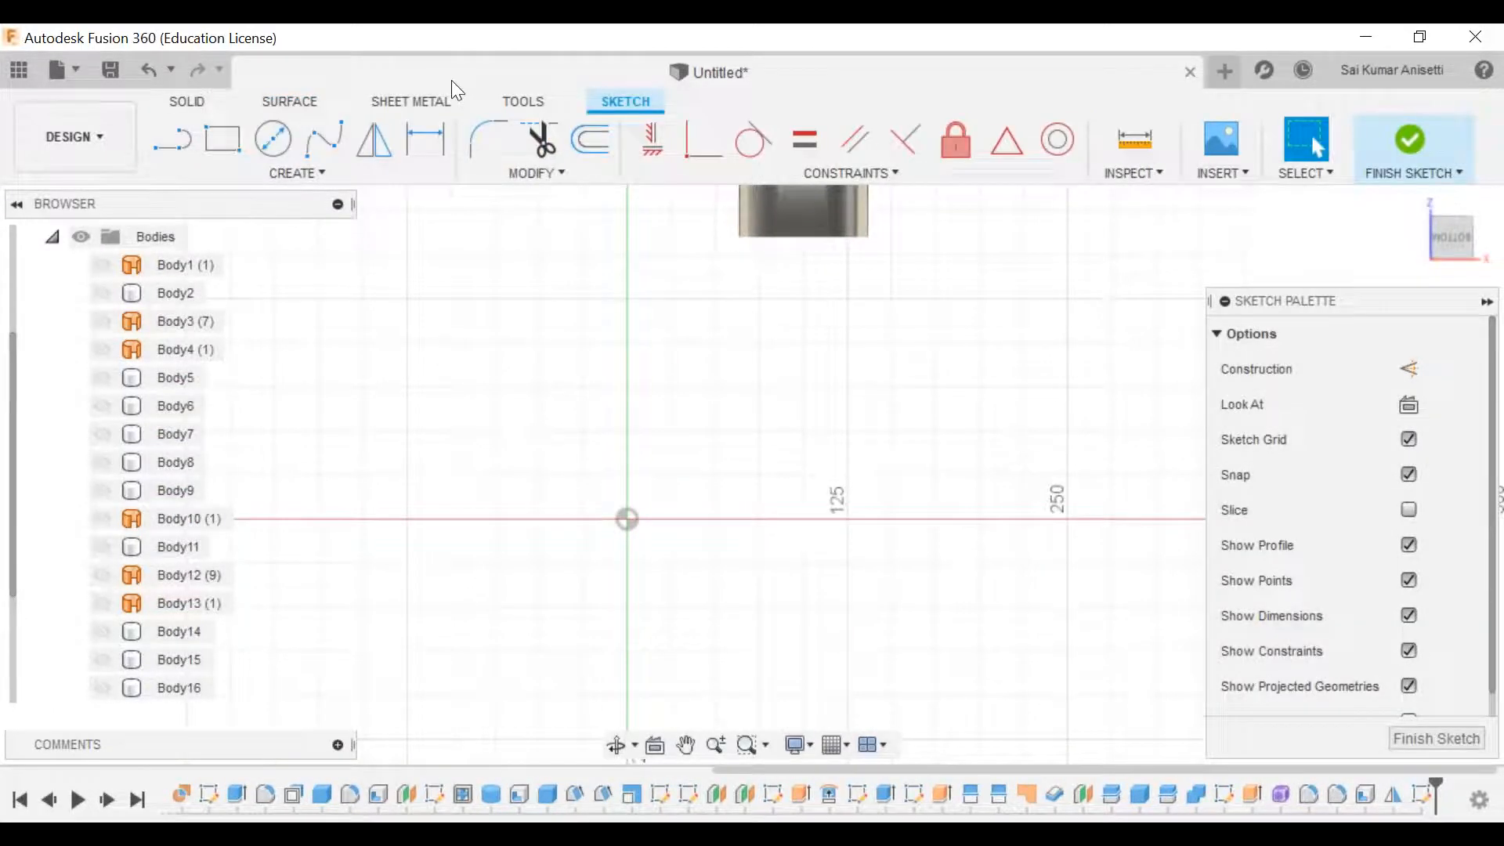
click(320, 139)
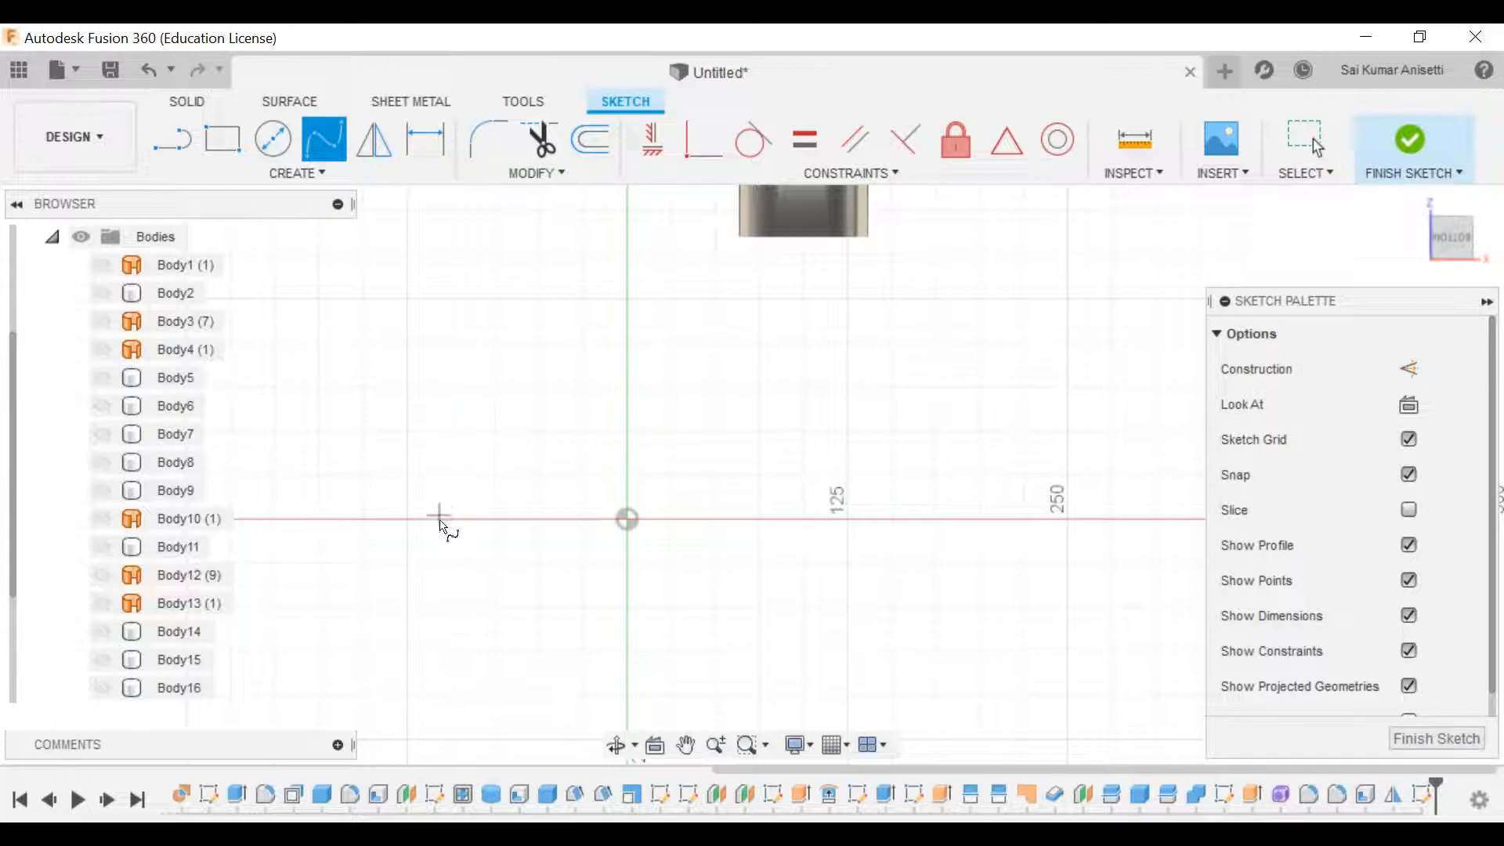
click(496, 370)
click(808, 372)
click(1051, 378)
click(1068, 607)
click(859, 674)
click(539, 651)
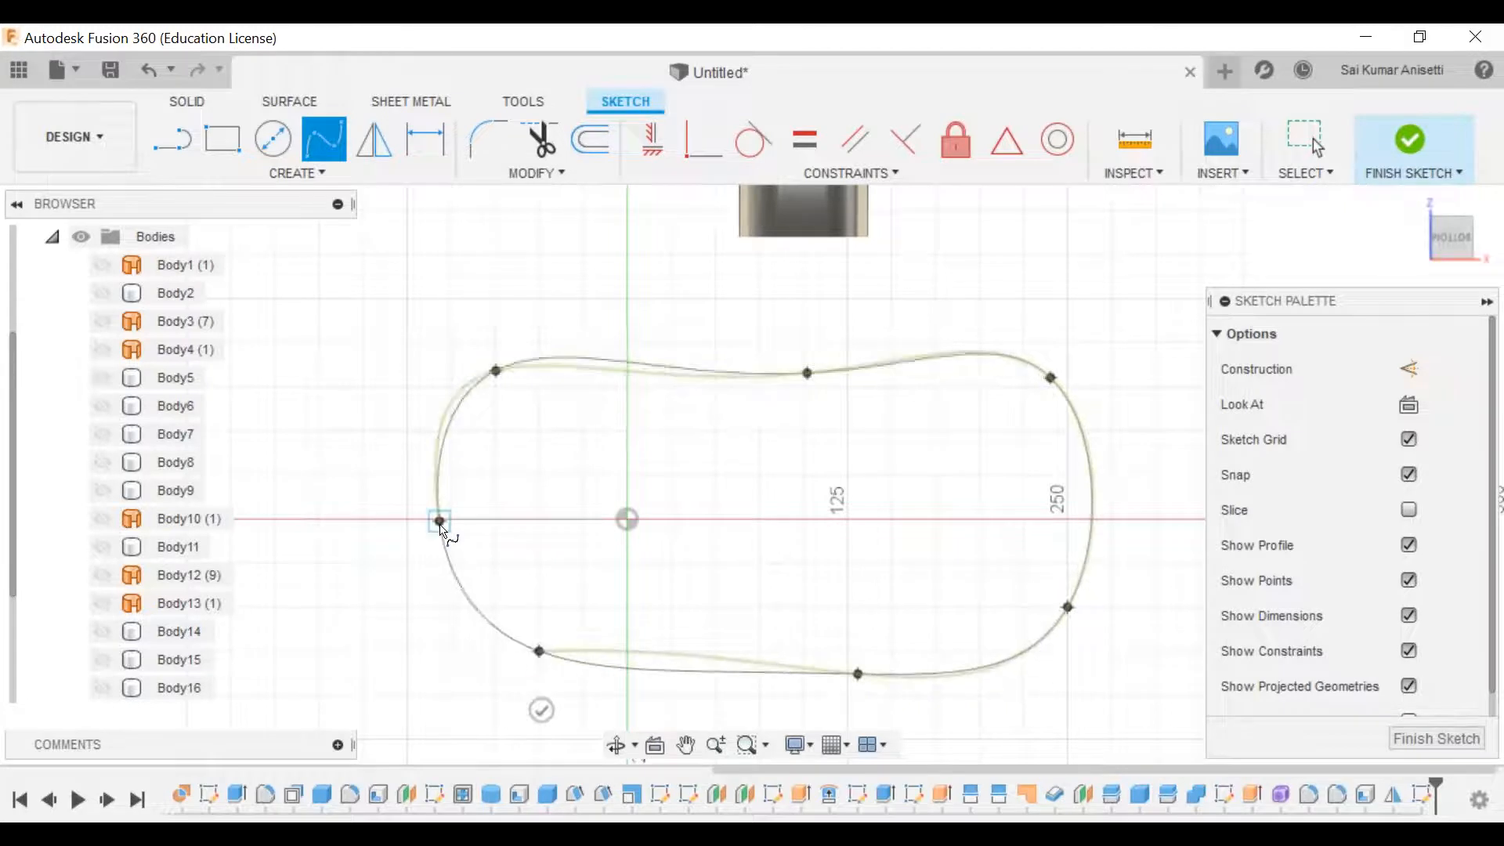
click(439, 521)
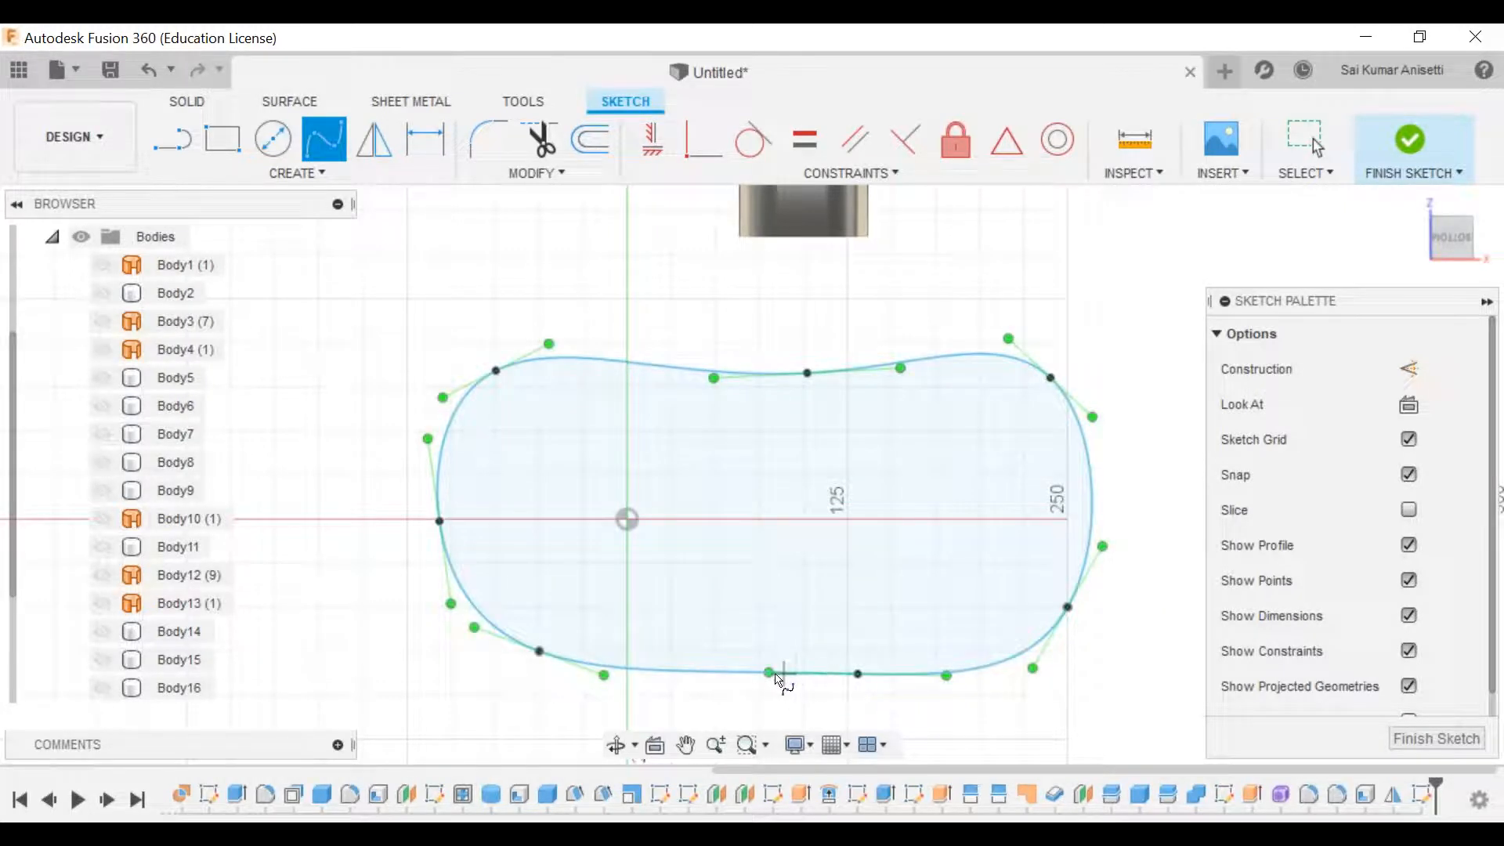
key(Escape)
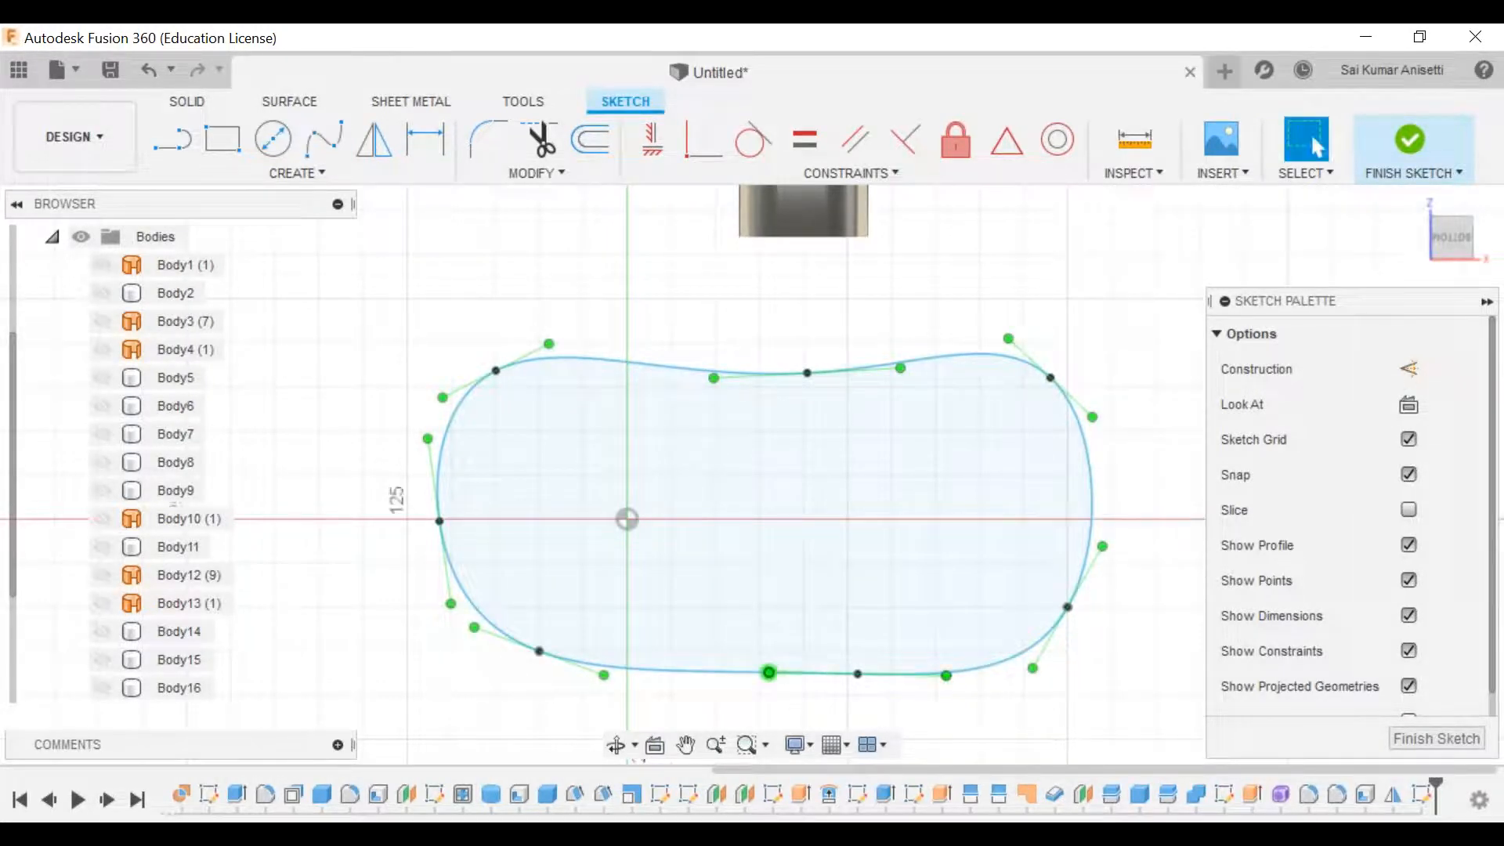
drag(771, 662, 780, 646)
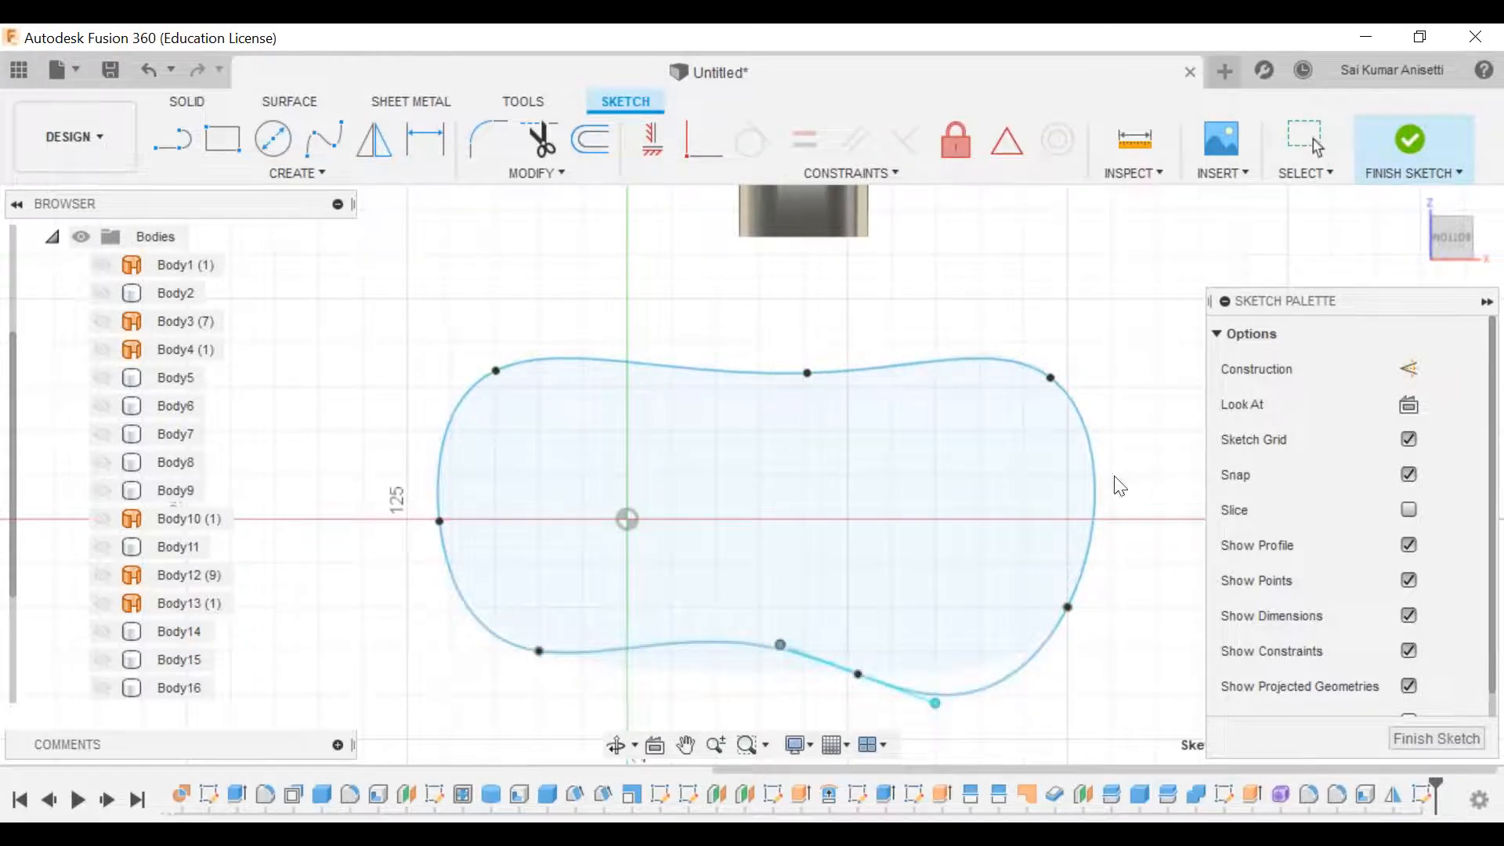
click(1402, 137)
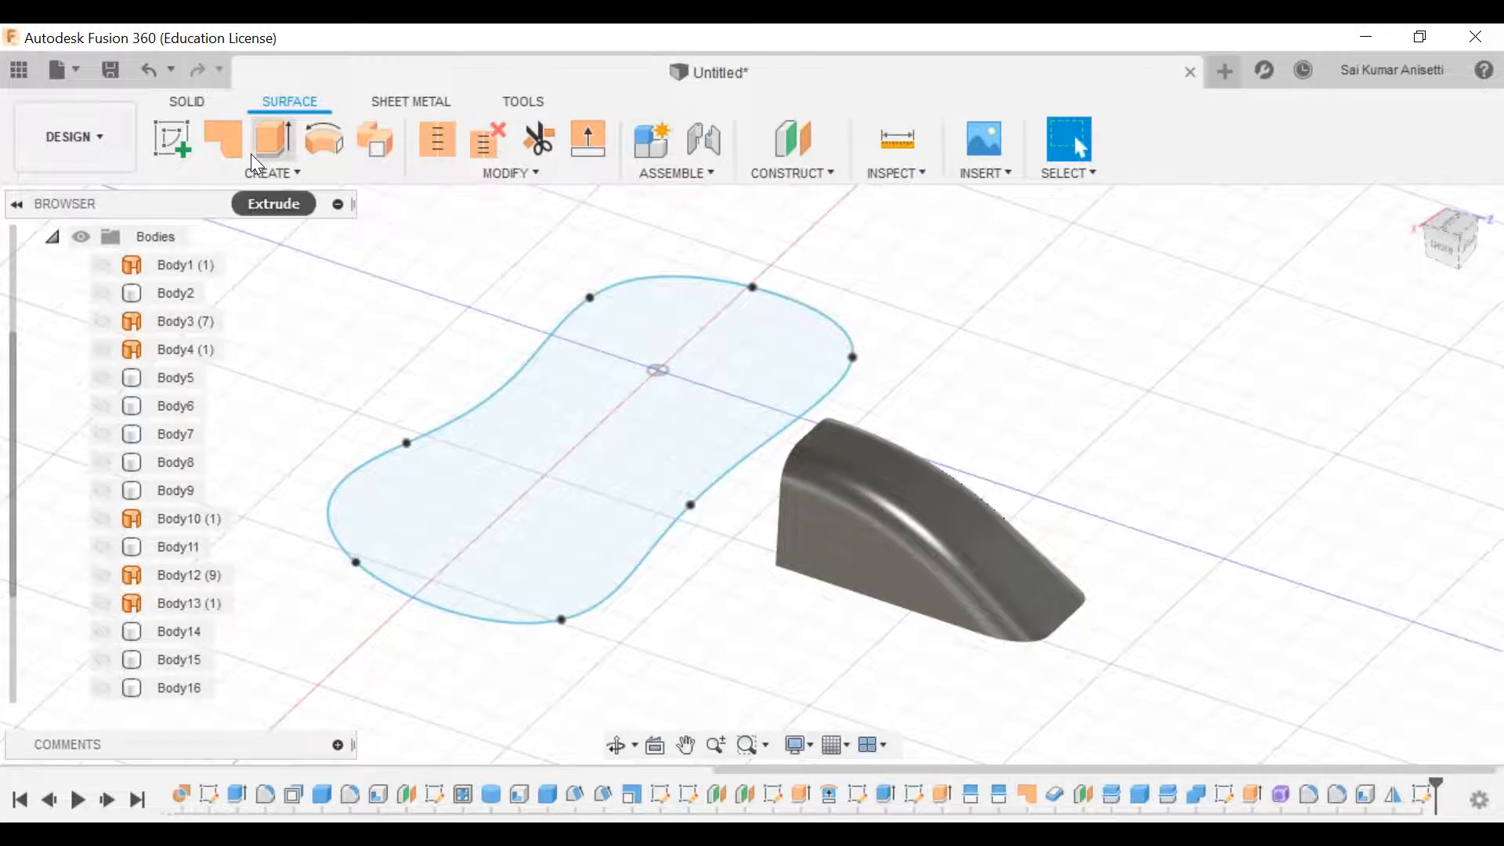
Step: Extrude the closed spline as a surface wall 75 mm to one side, as a new body
click(270, 140)
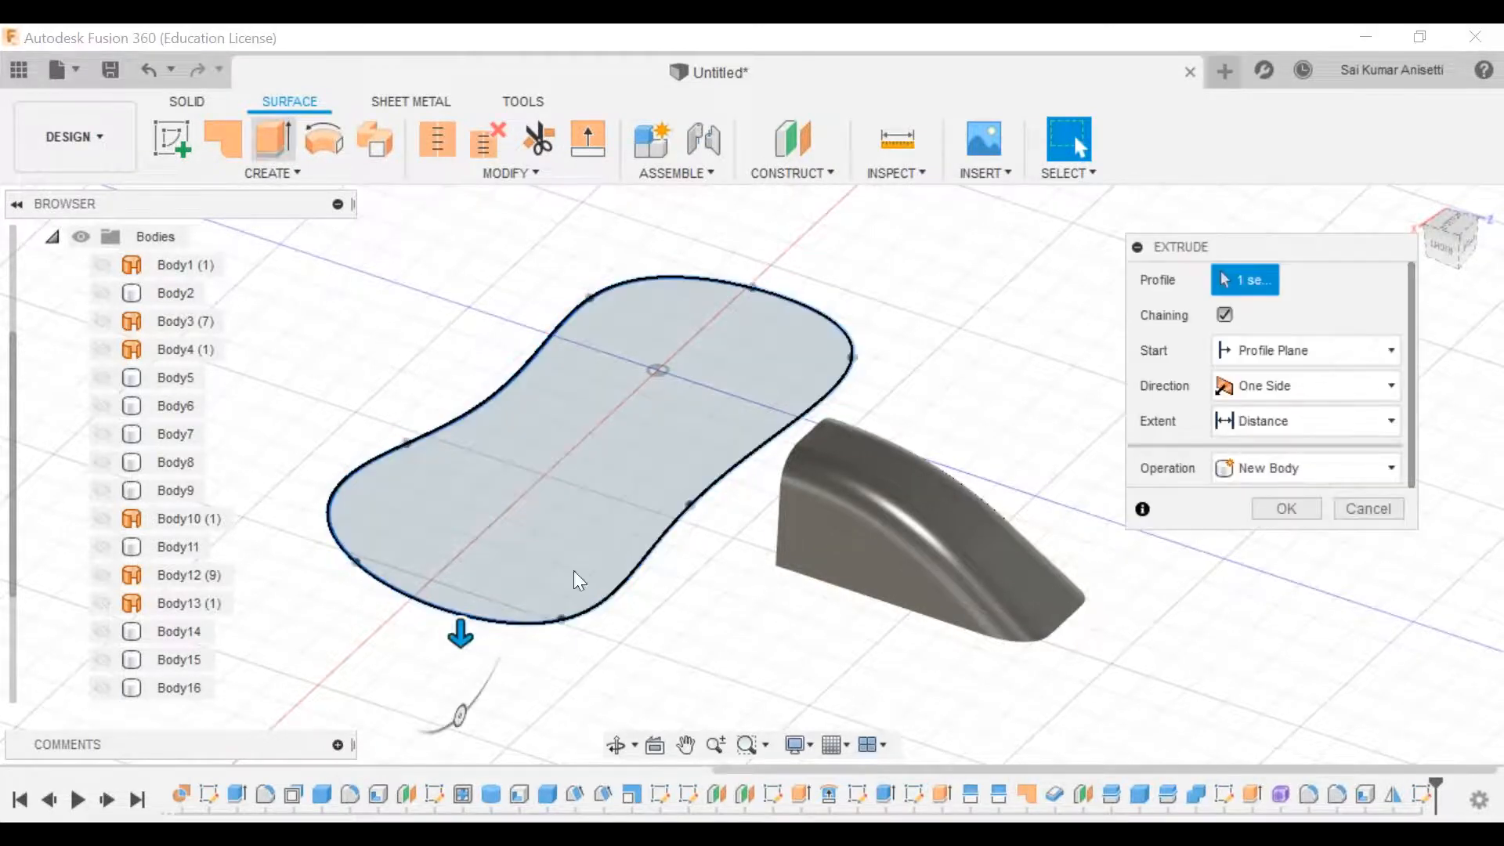
drag(466, 644, 446, 754)
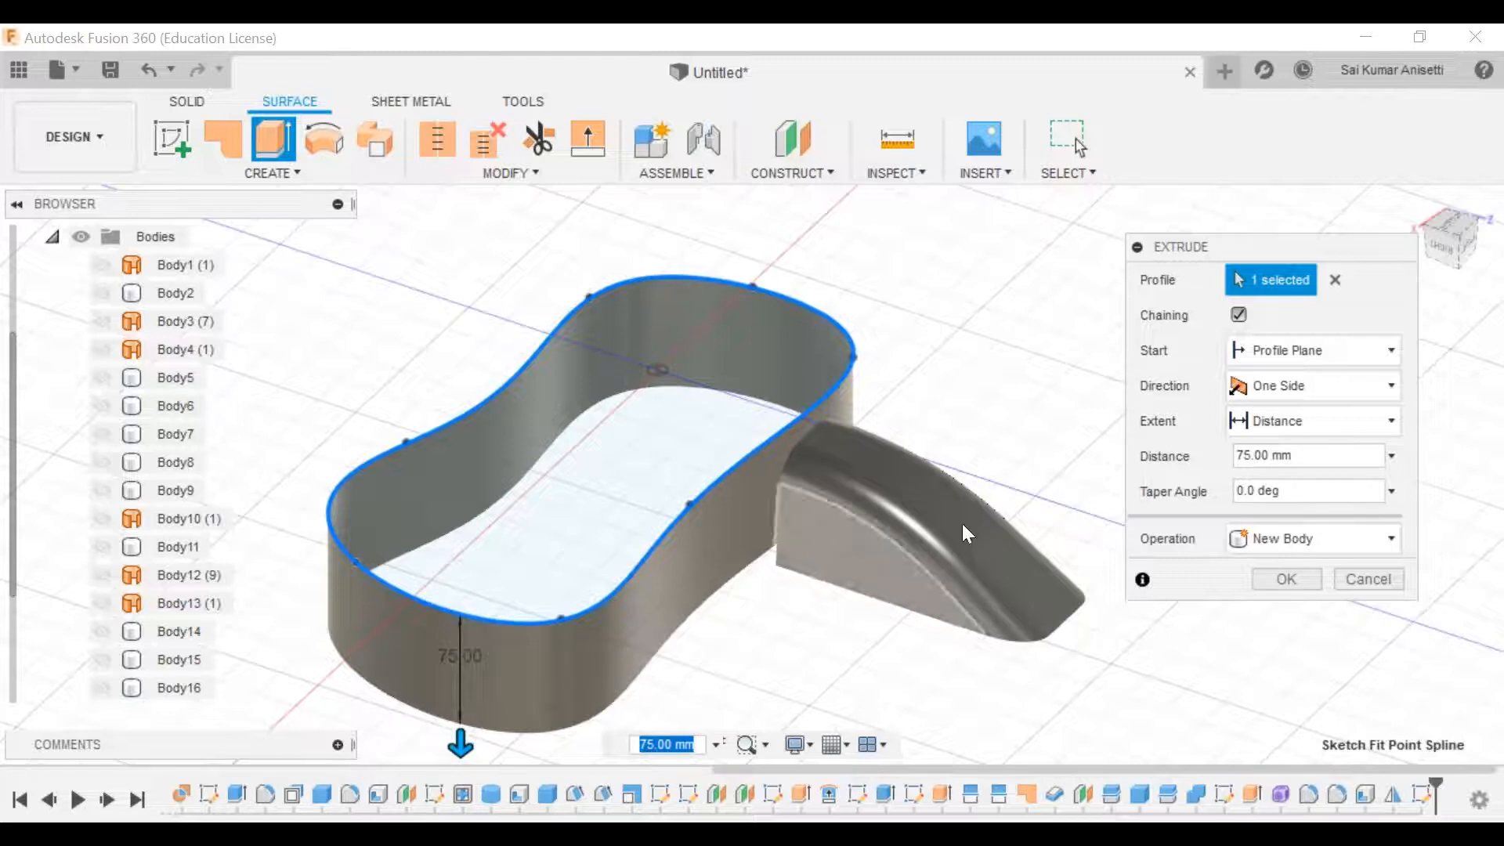
middle_drag(858, 511, 884, 519)
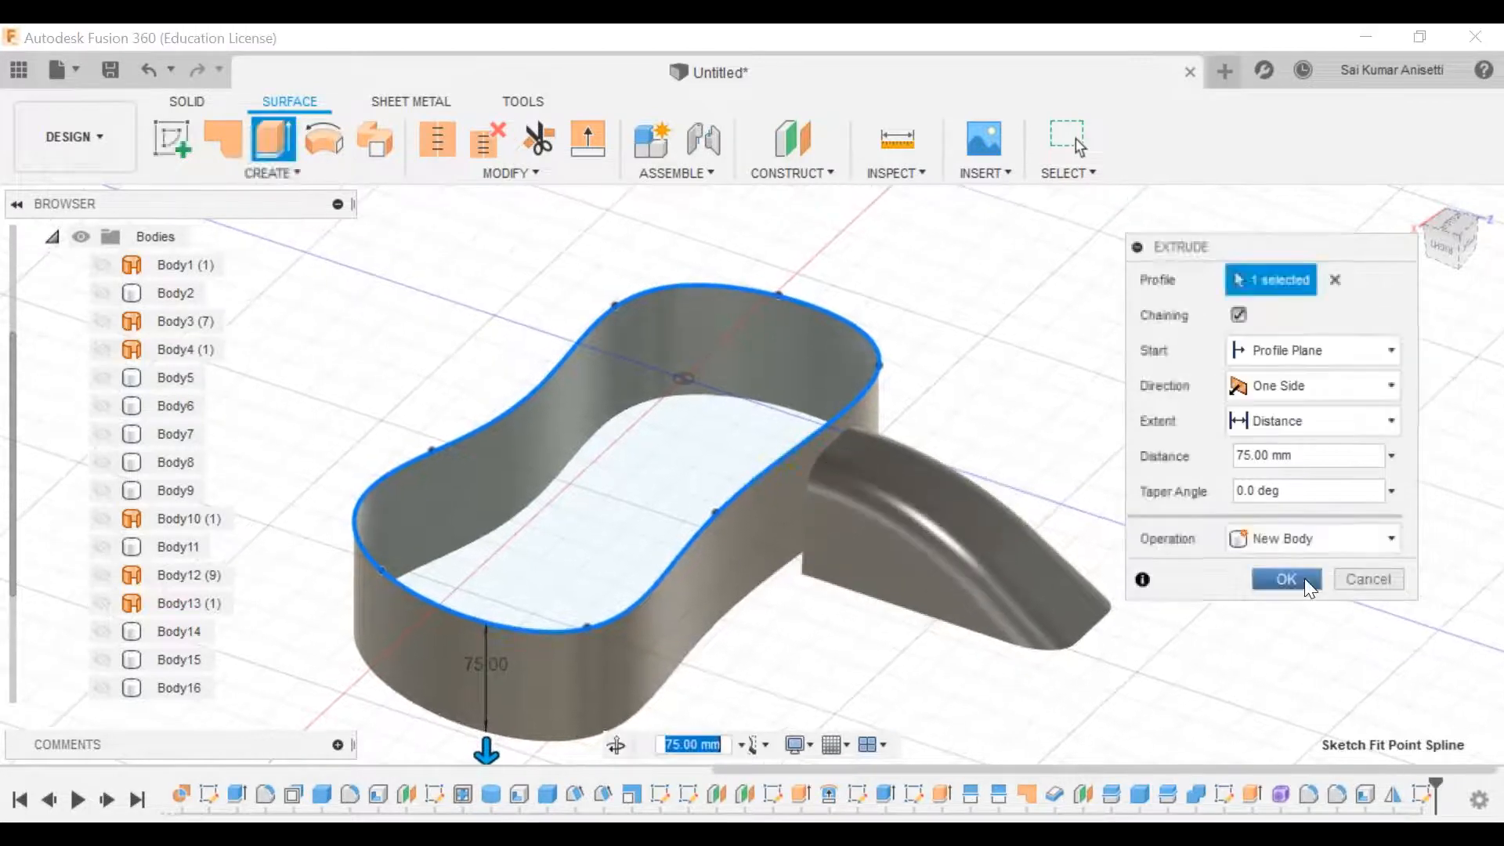
click(1303, 578)
Step: Patch the extruded wall's open edge loop at the sketch plane with a Connected boundary, as a new body
shift+middle_drag(967, 608, 827, 315)
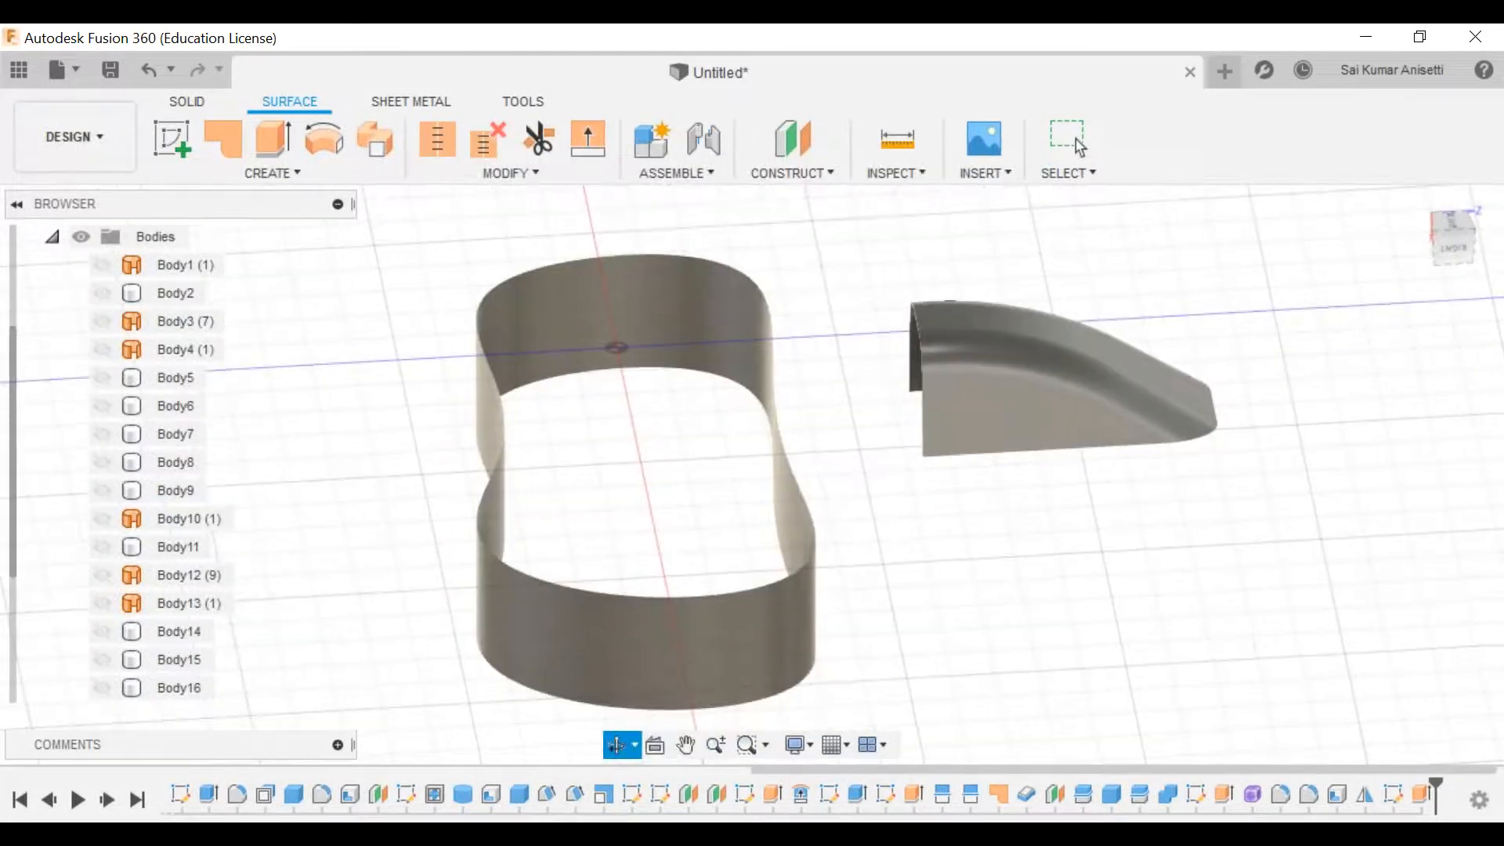
click(322, 164)
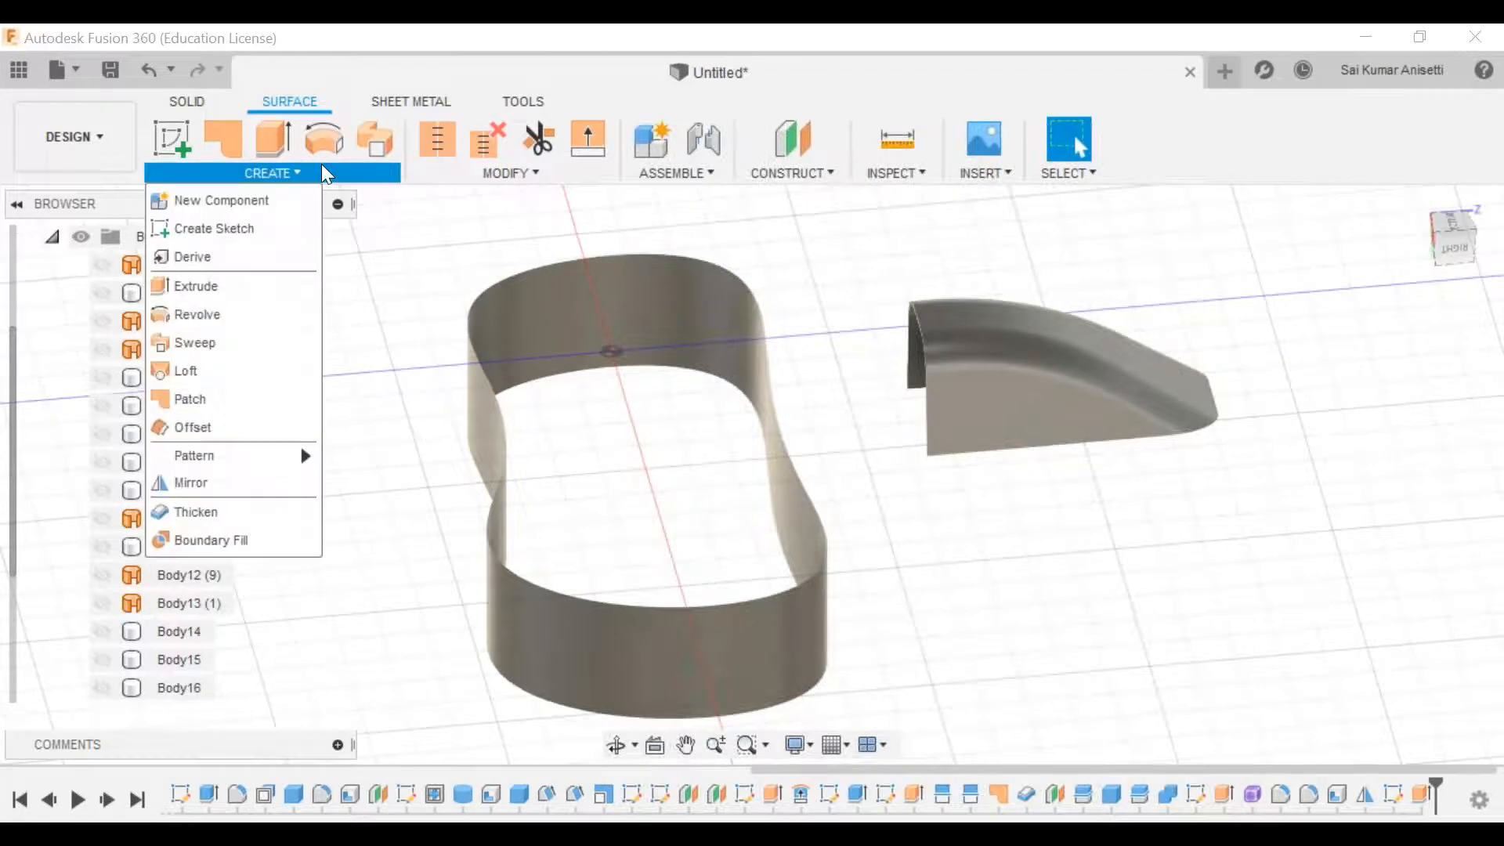
click(388, 305)
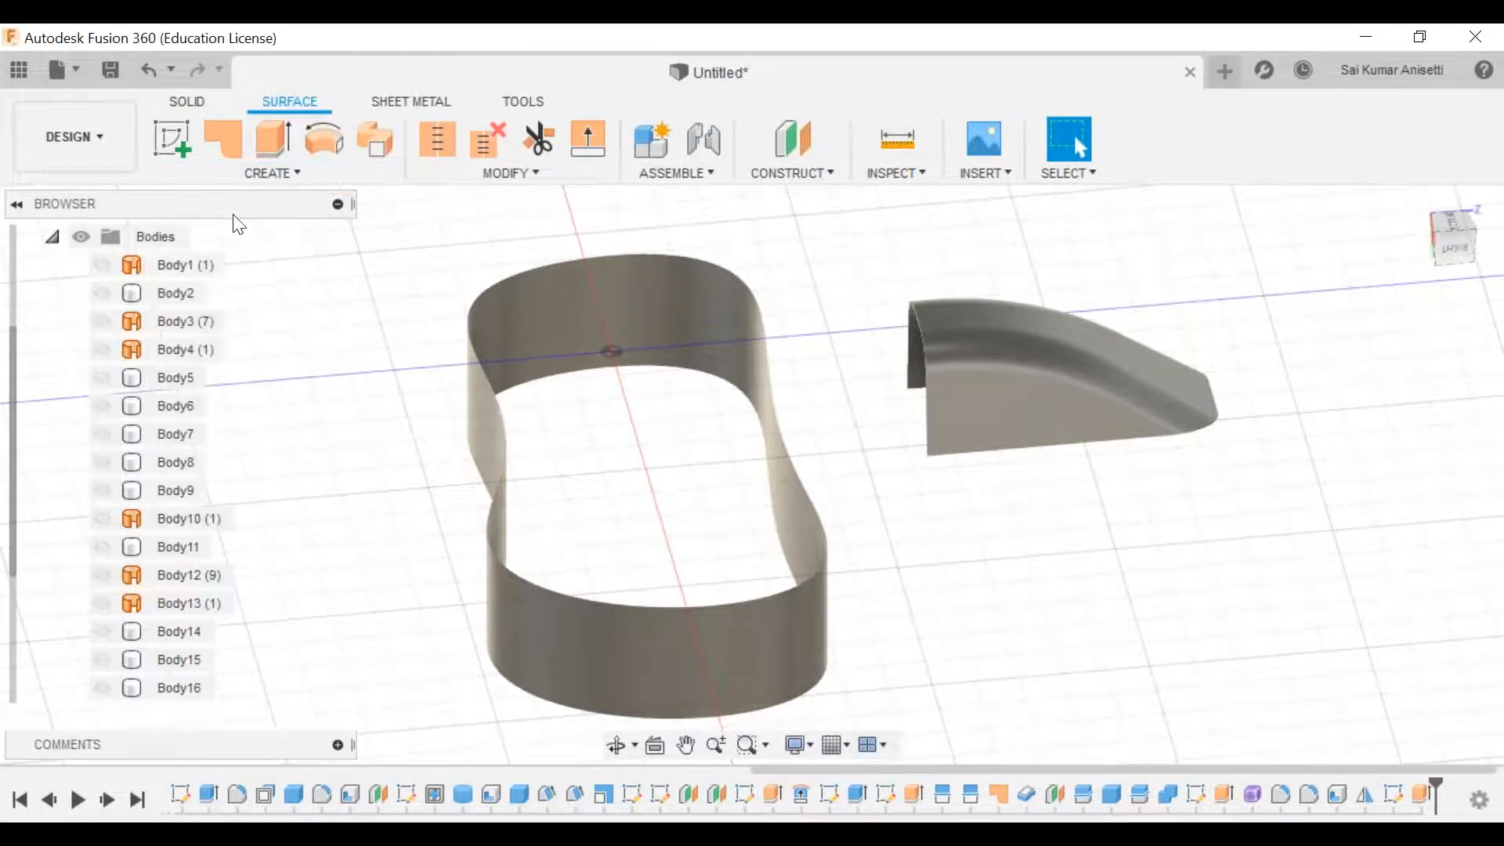
click(248, 177)
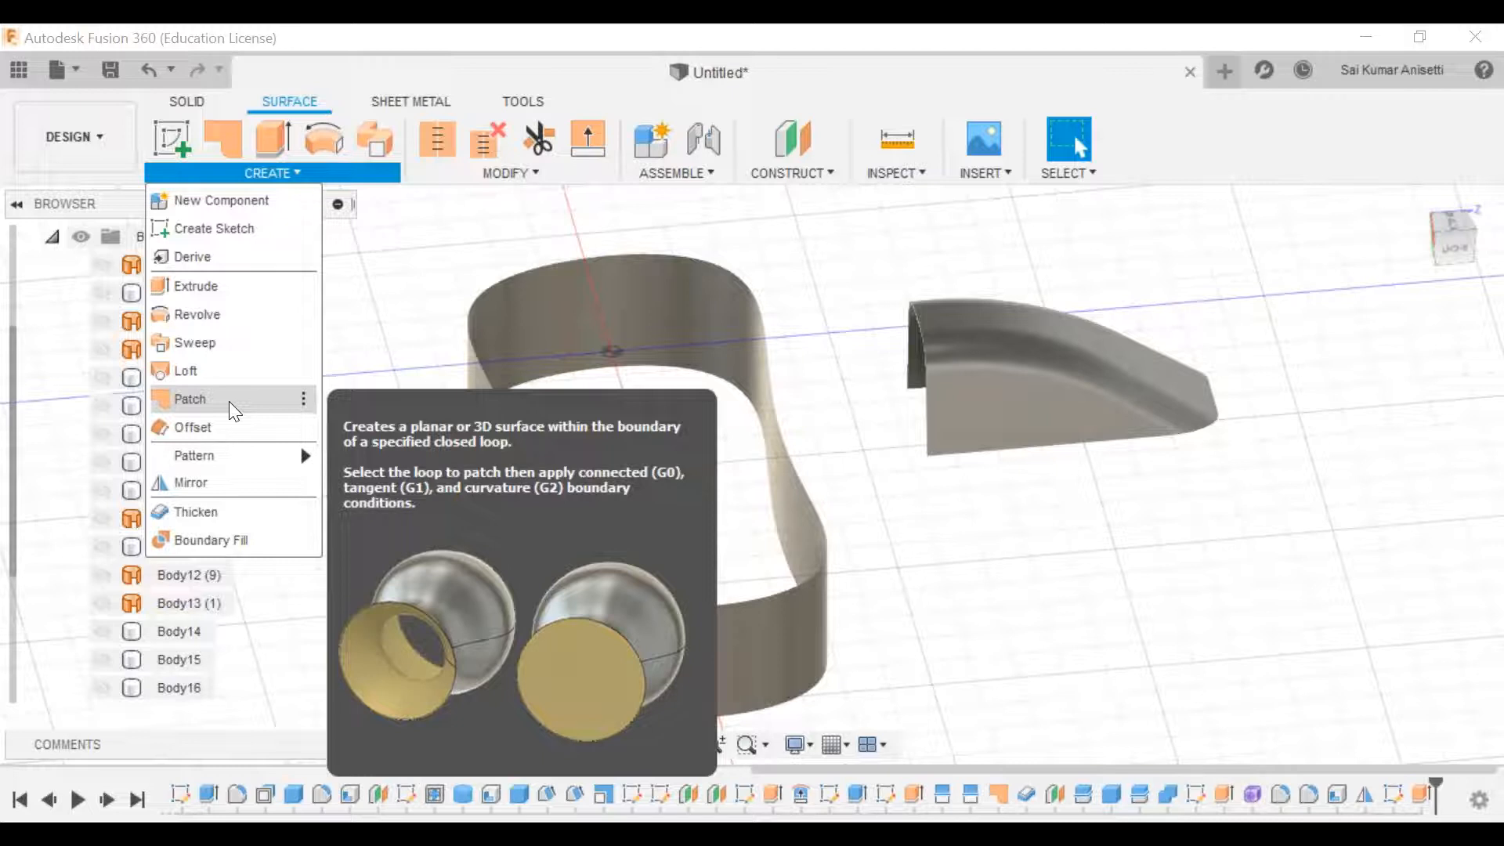
click(229, 402)
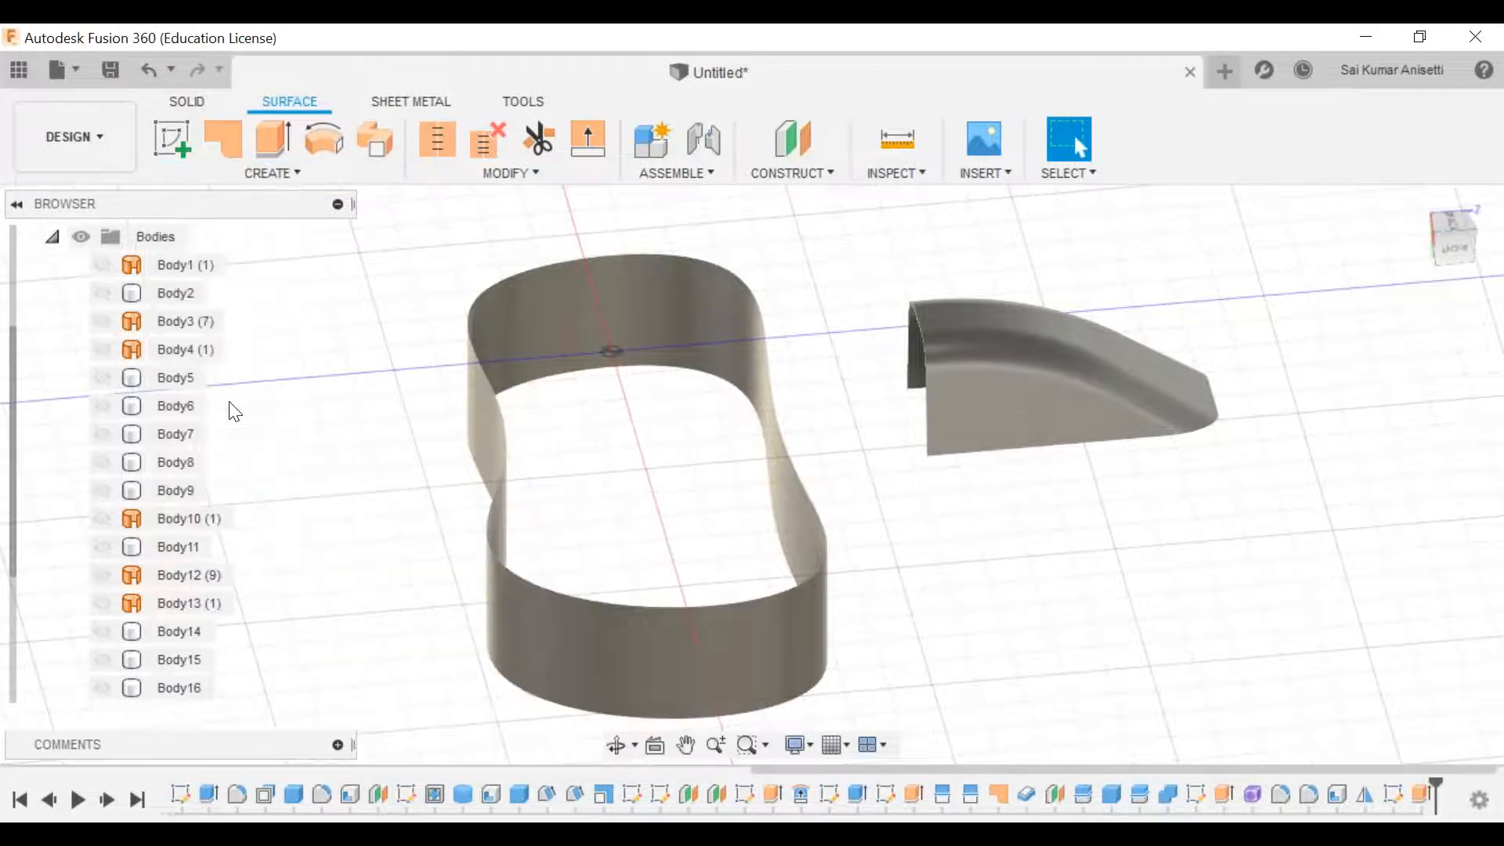
click(561, 263)
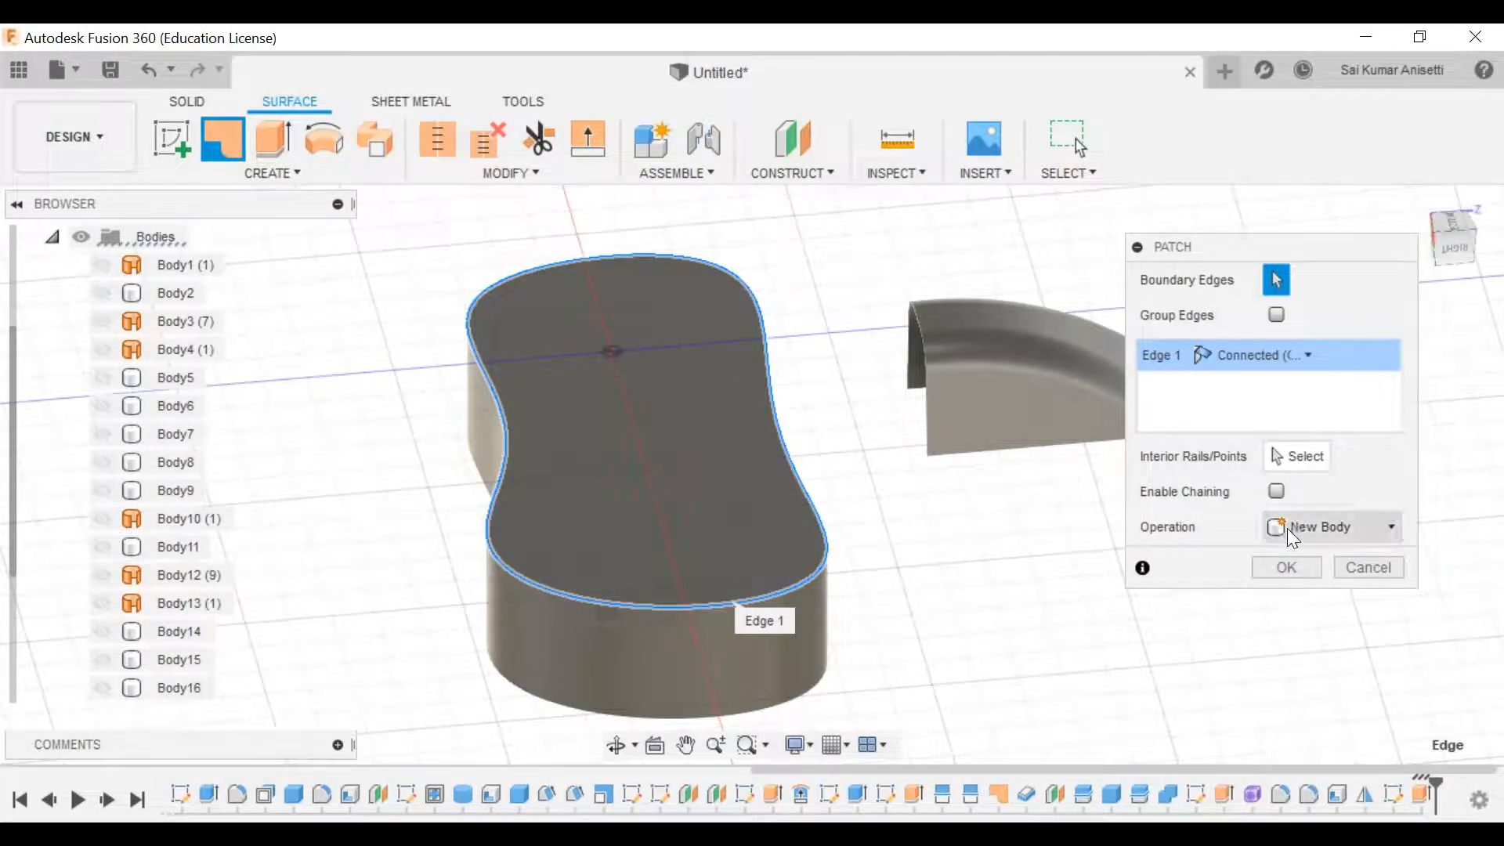
click(1307, 569)
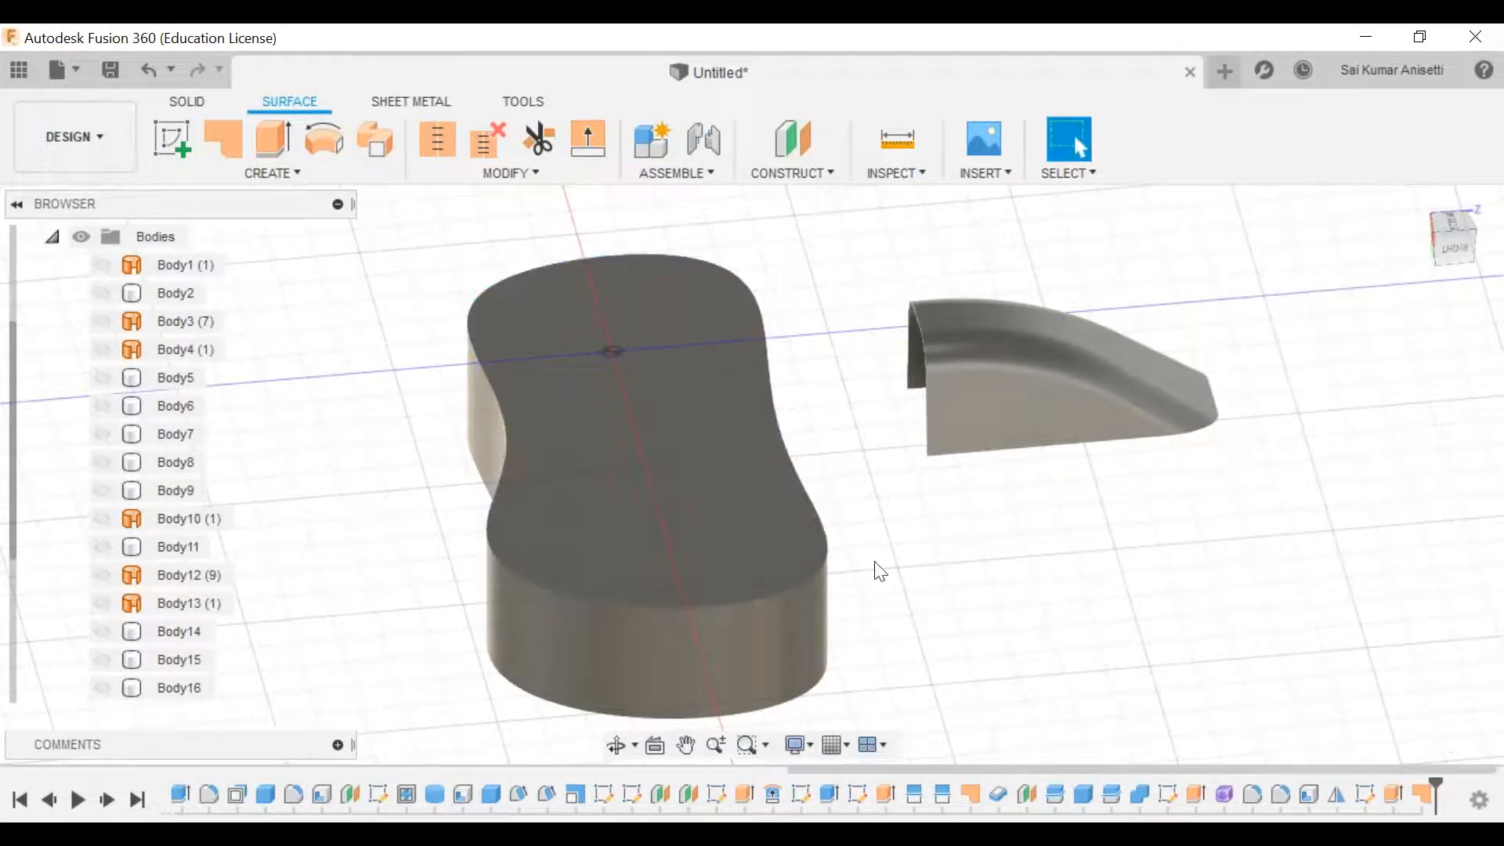
Step: Examine the patched spline body from several sides, its surface body entries in the browser and the surface creation tools
scroll(447, 629, down, 4)
scroll(446, 629, up, 2)
shift+middle_drag(772, 451, 747, 536)
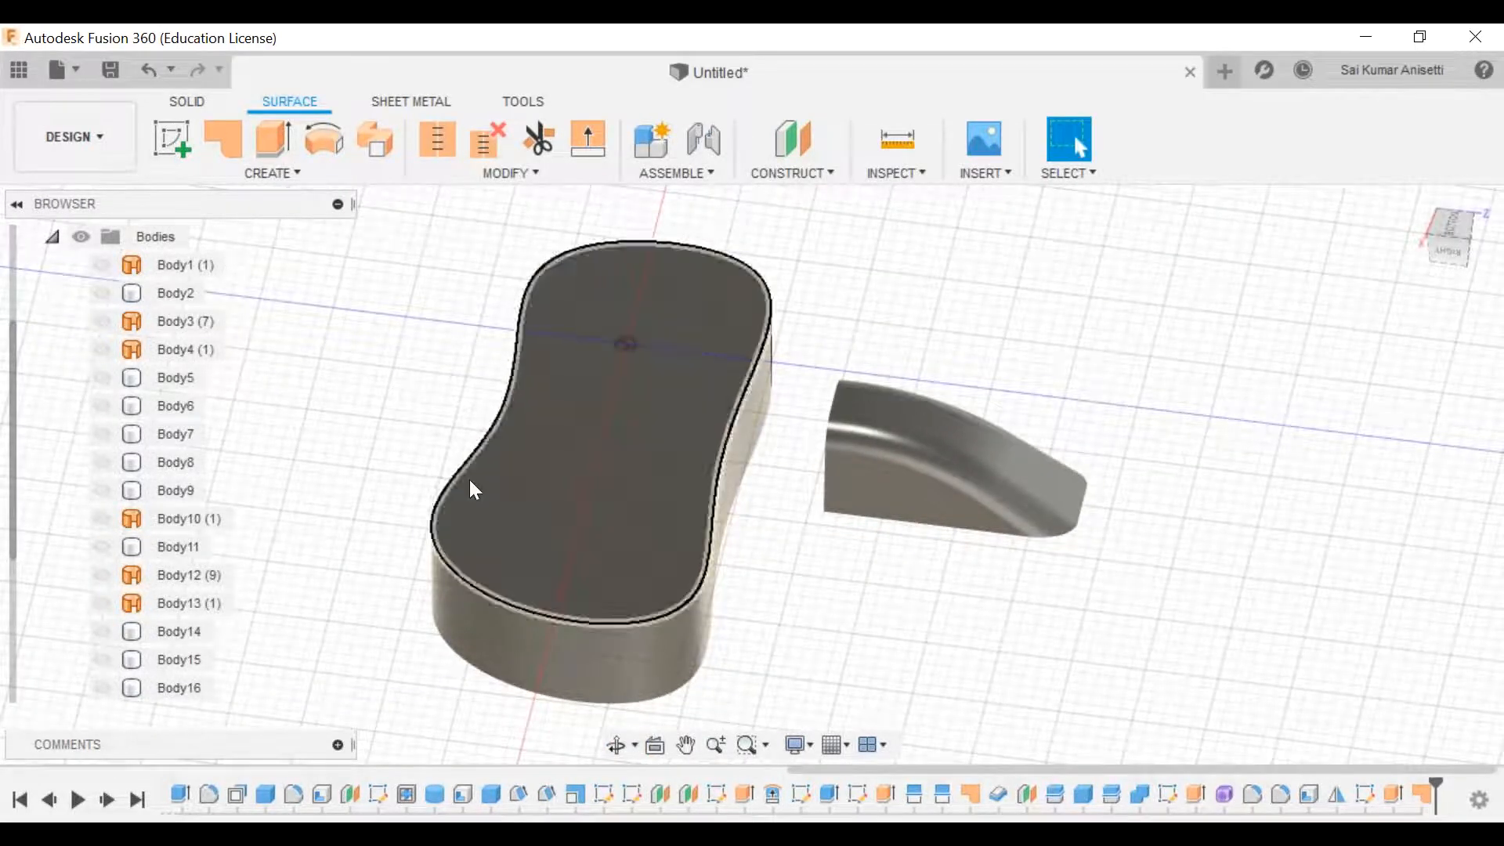
click(192, 102)
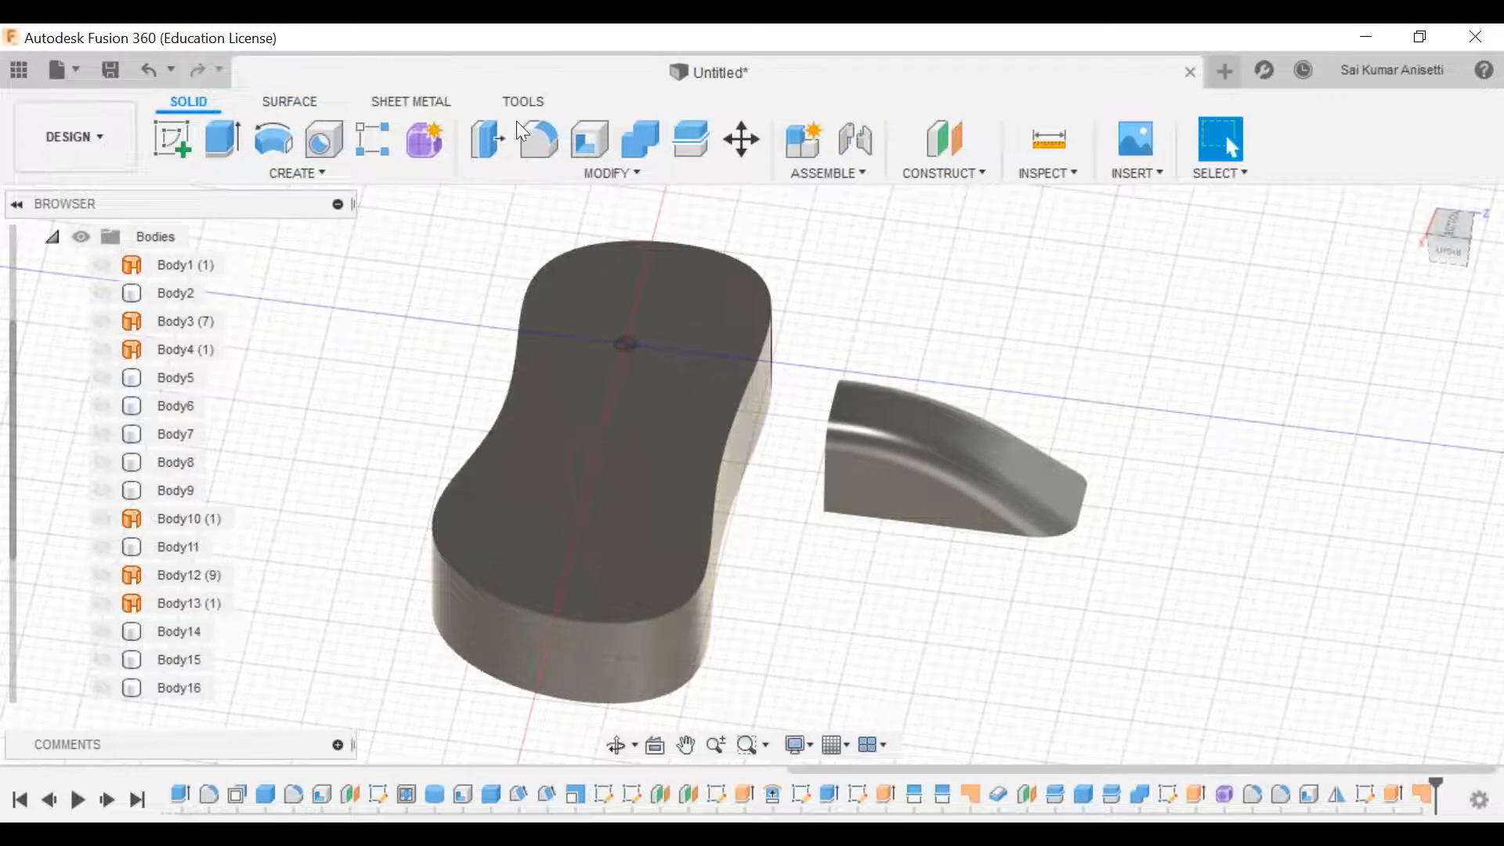
click(276, 104)
scroll(193, 628, down, 3)
click(192, 630)
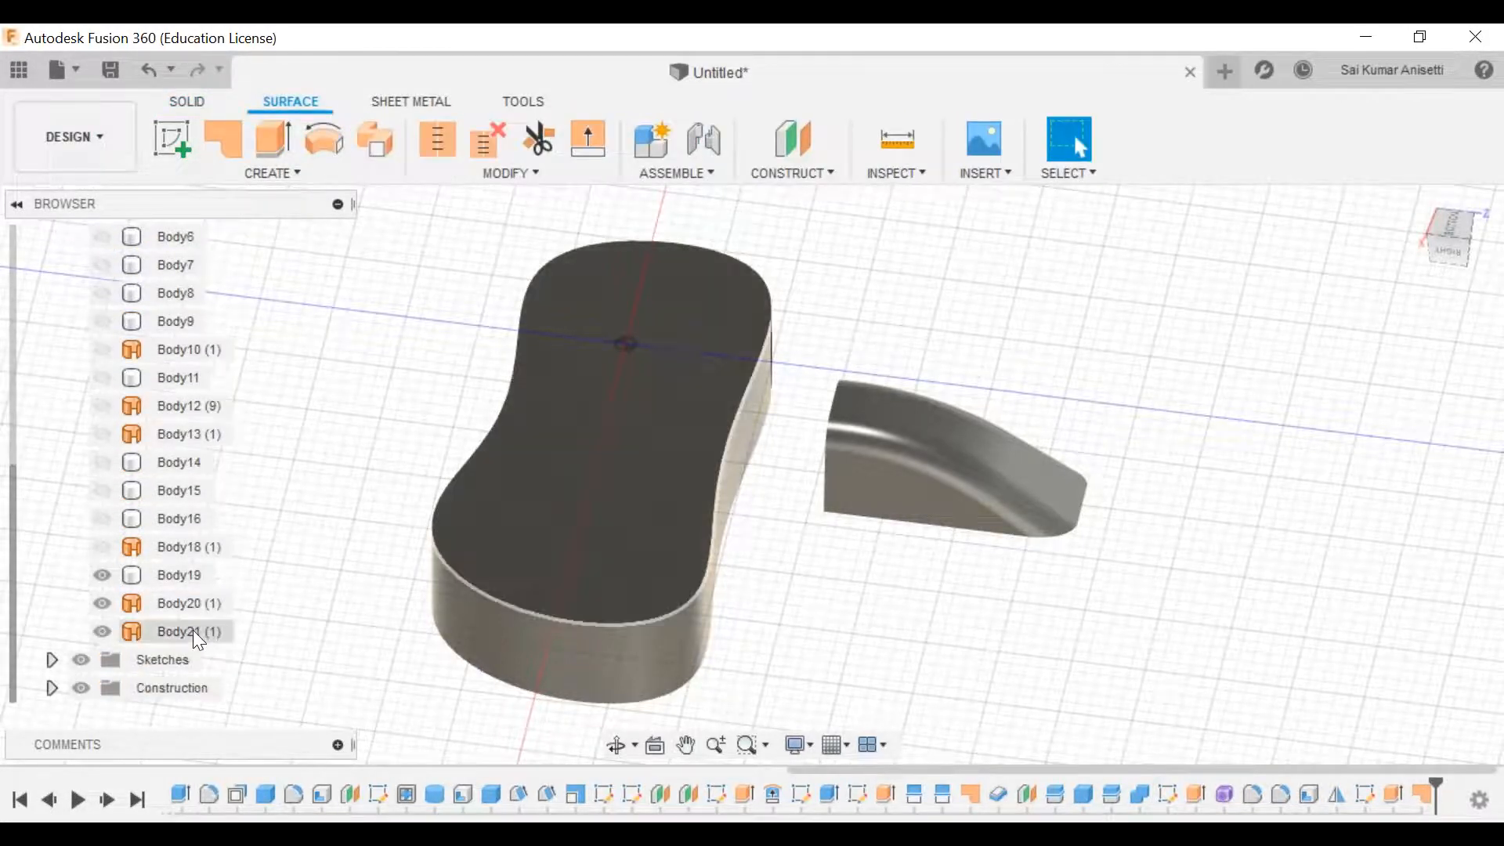
click(193, 630)
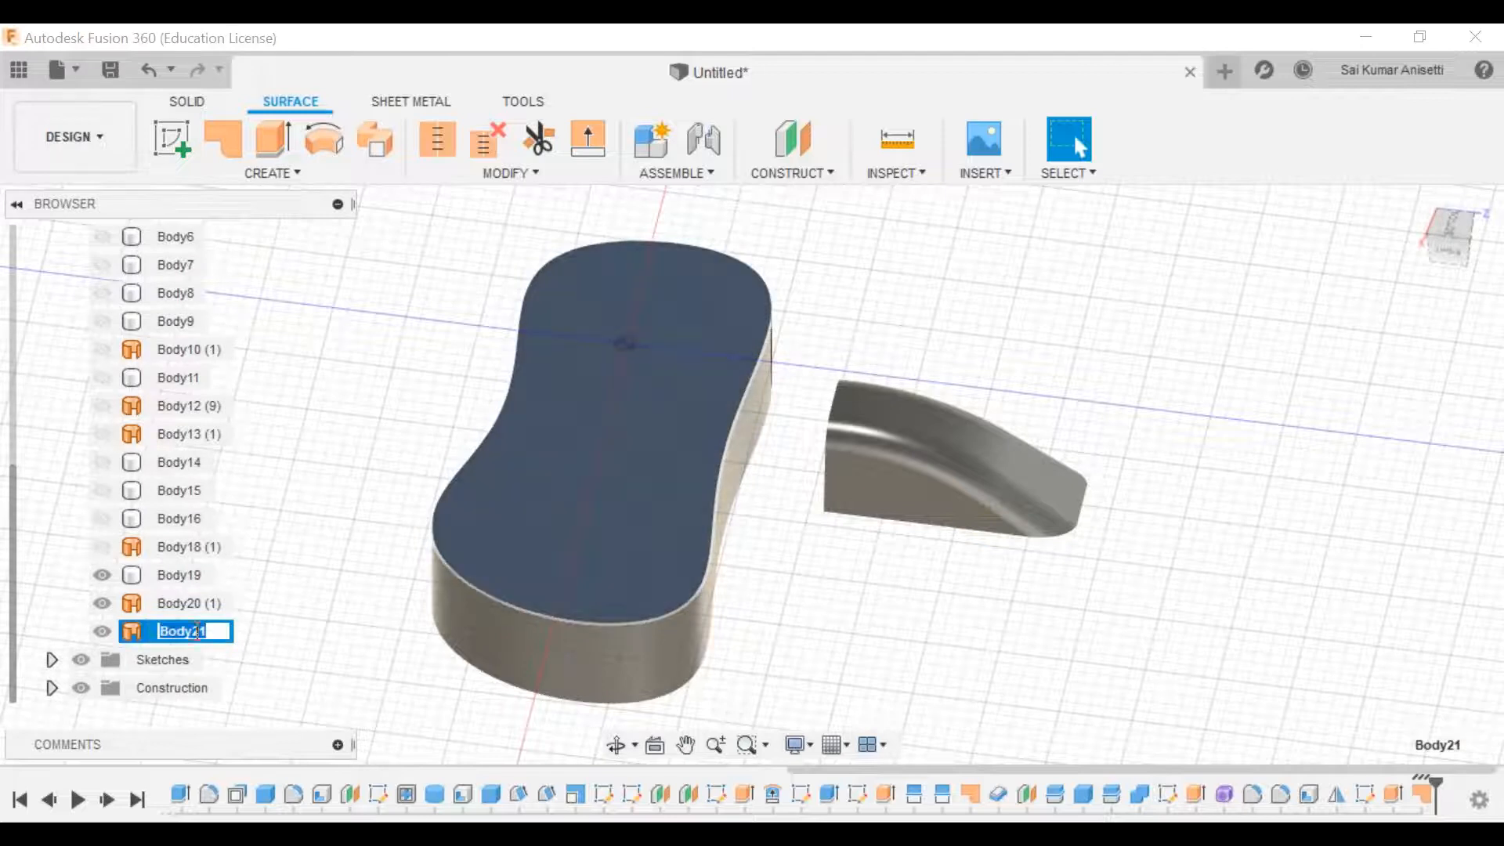
click(315, 610)
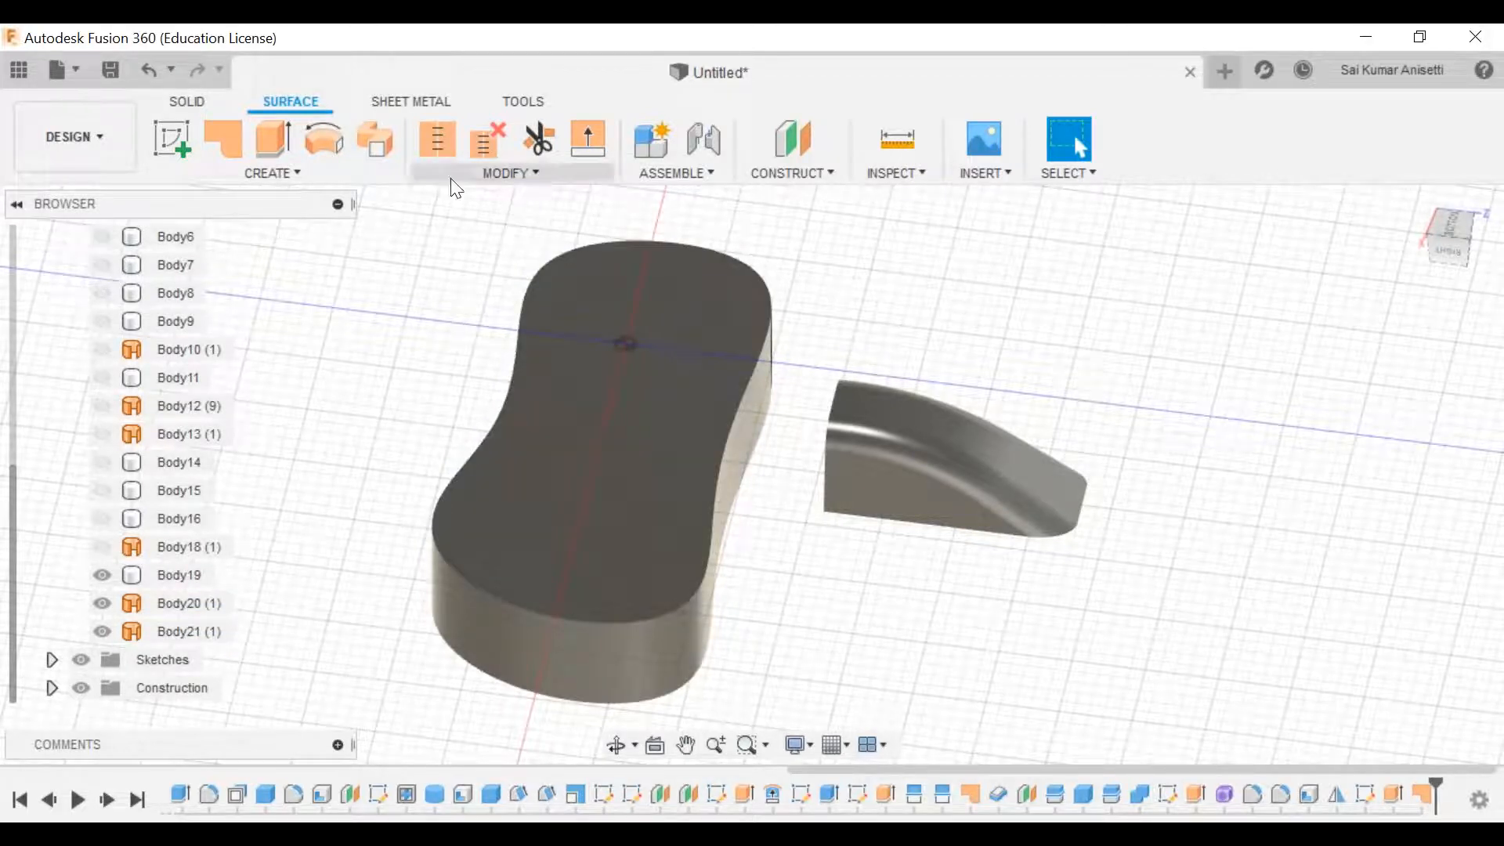
click(189, 101)
click(667, 490)
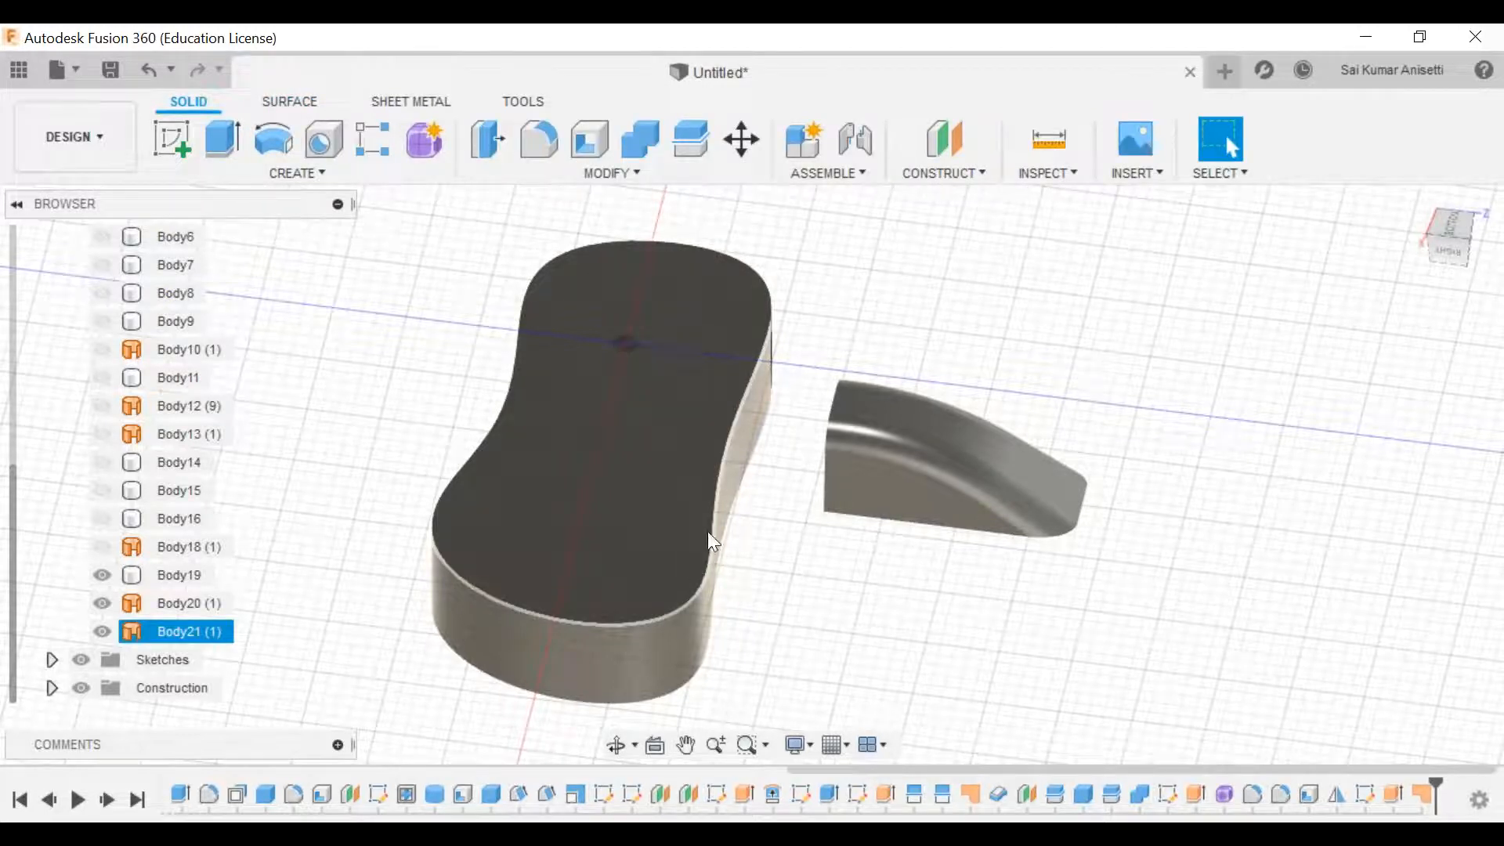
click(287, 102)
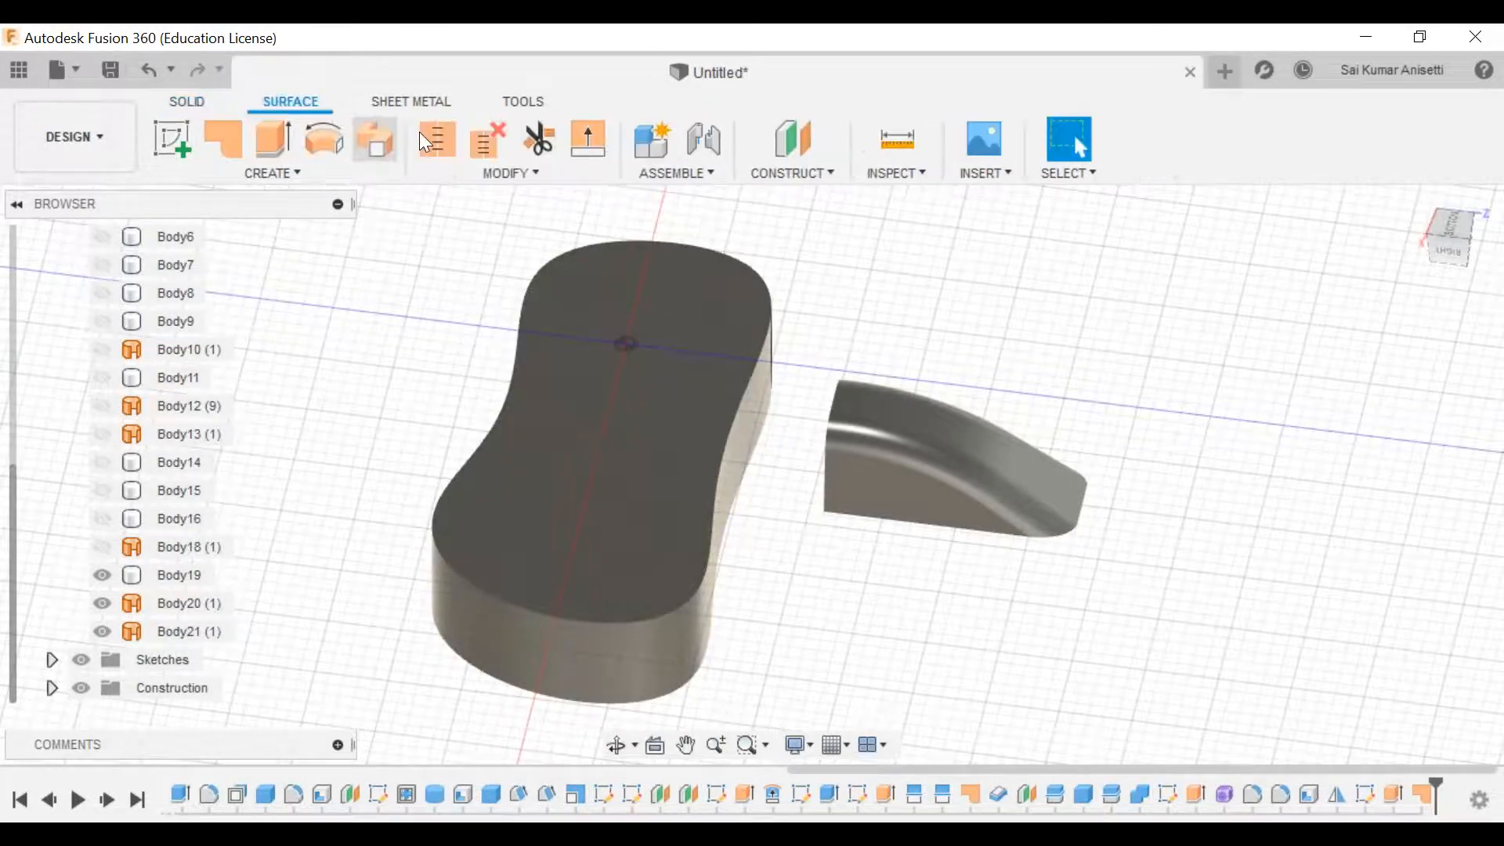
click(360, 178)
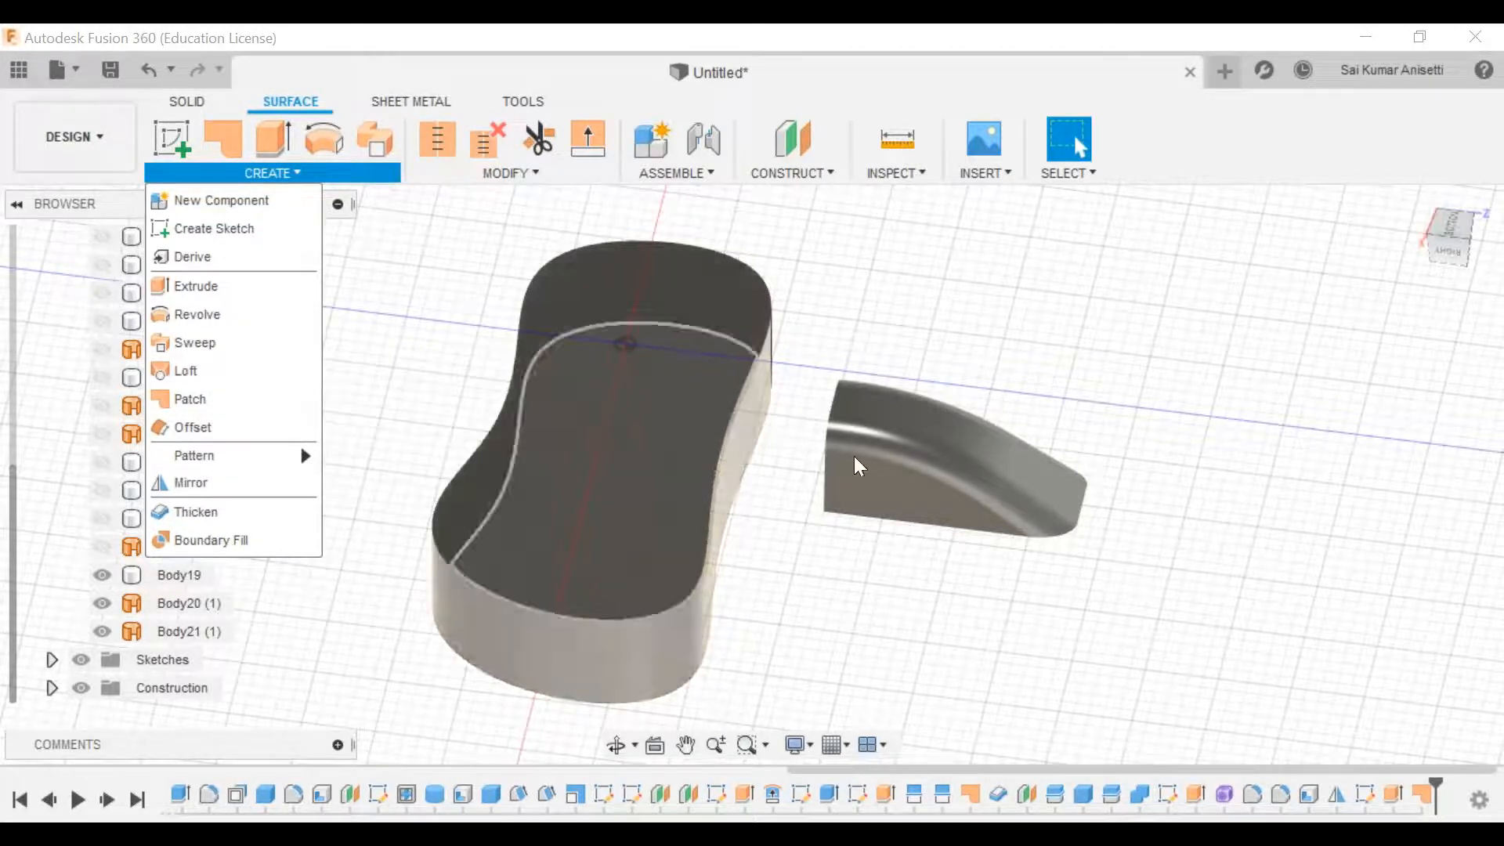
middle_drag(783, 514, 715, 502)
shift+middle_drag(604, 460, 668, 212)
Step: Roll the timeline back to just after the closed spline sketch, before its surface extrusion and patch
click(794, 141)
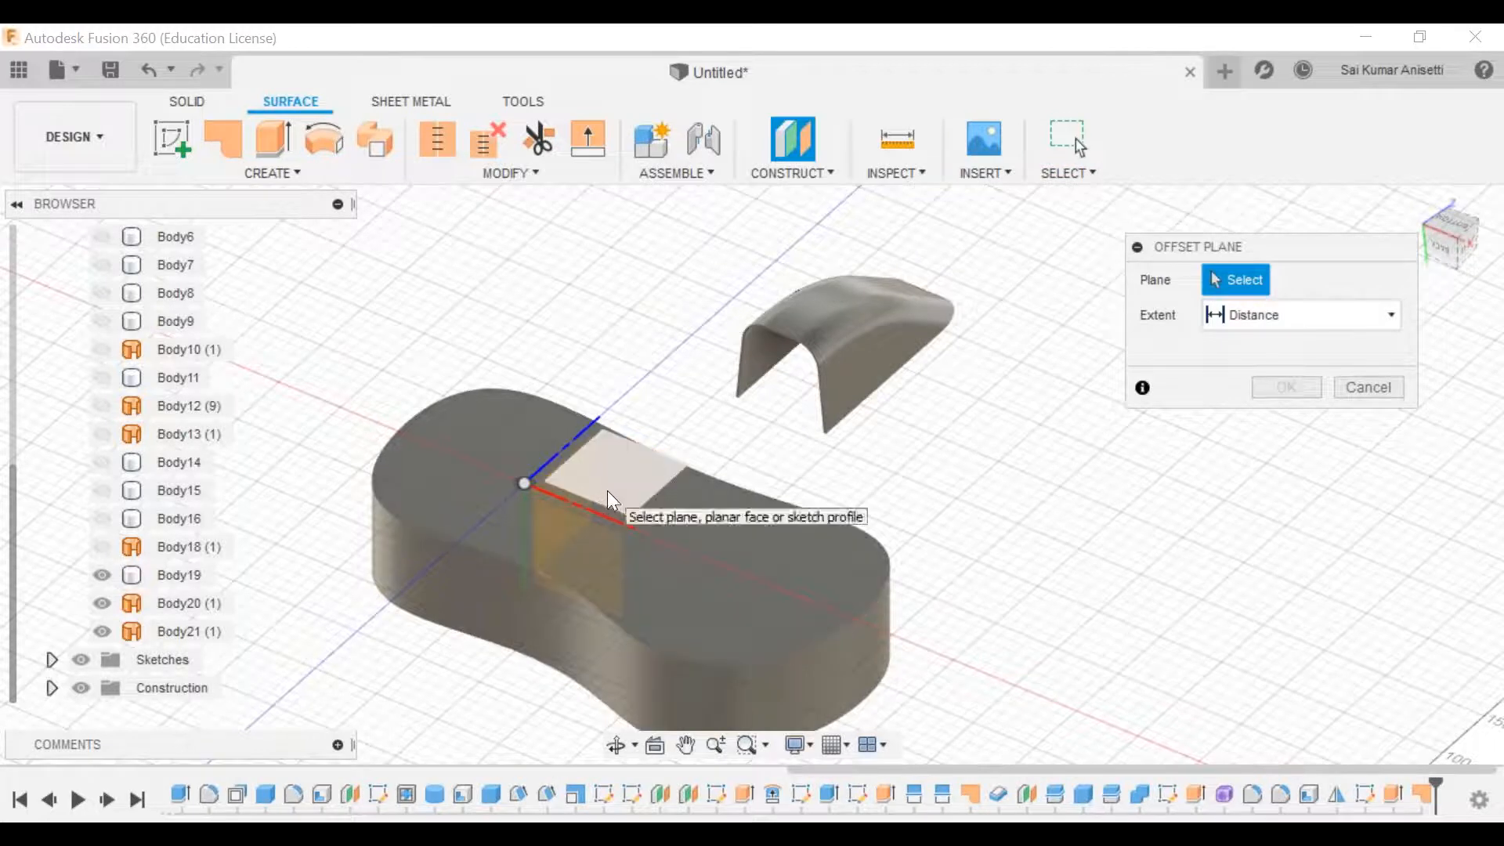
click(1367, 388)
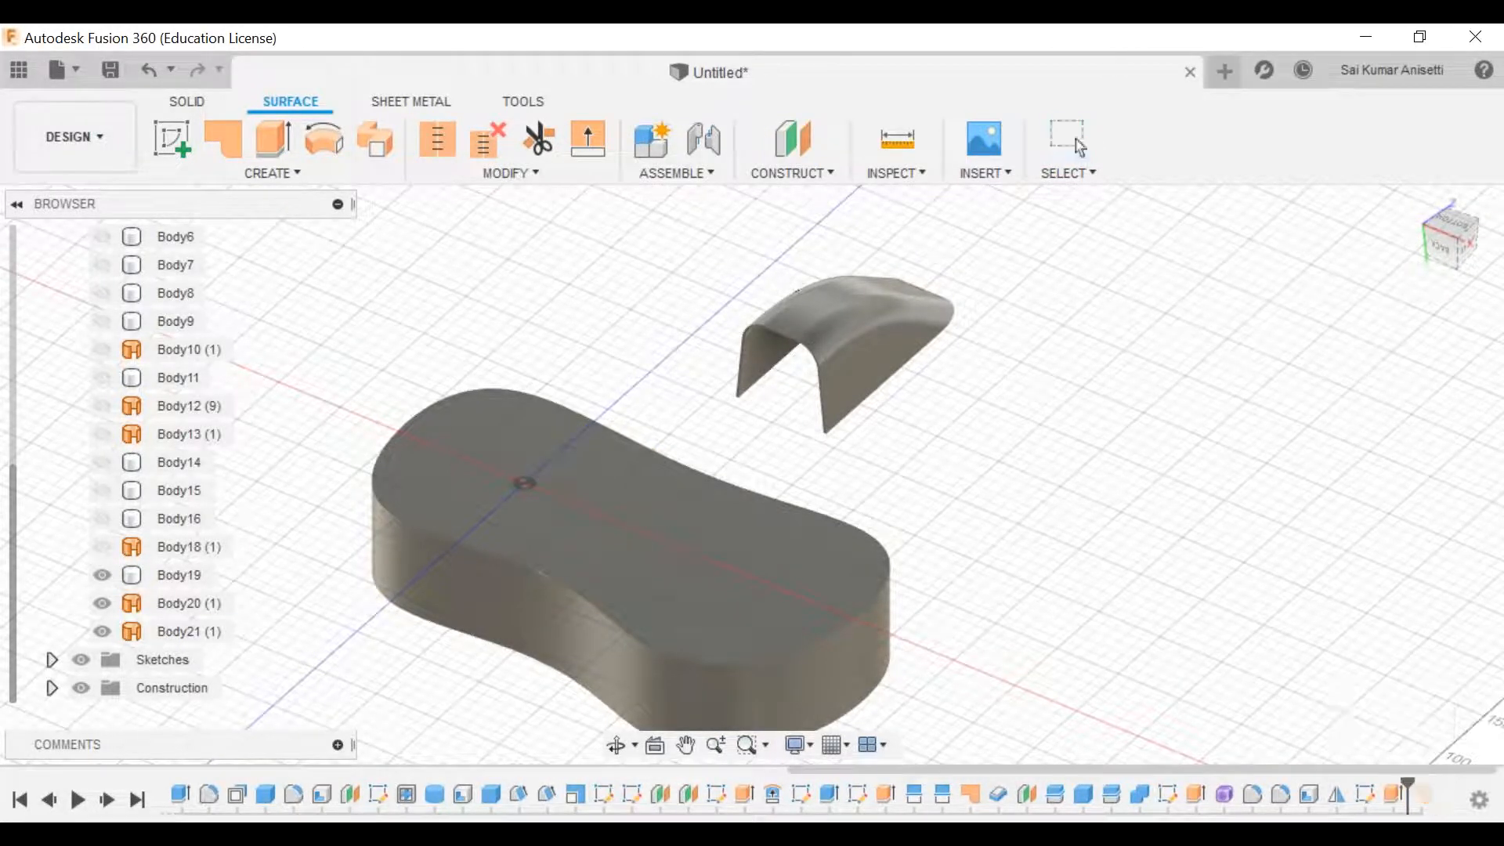
drag(1436, 784, 1405, 782)
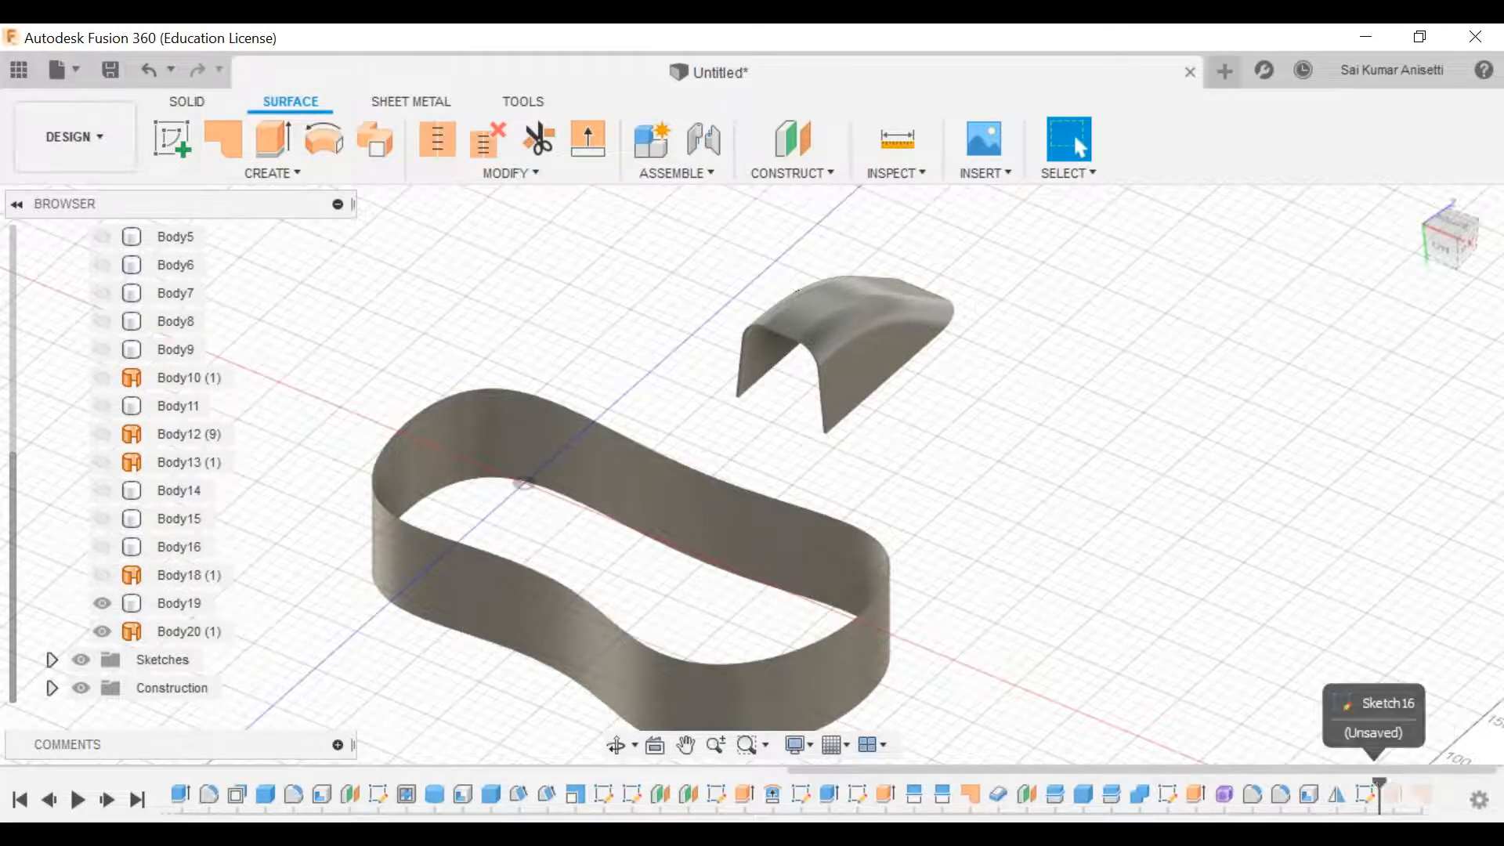
drag(1403, 787, 1380, 788)
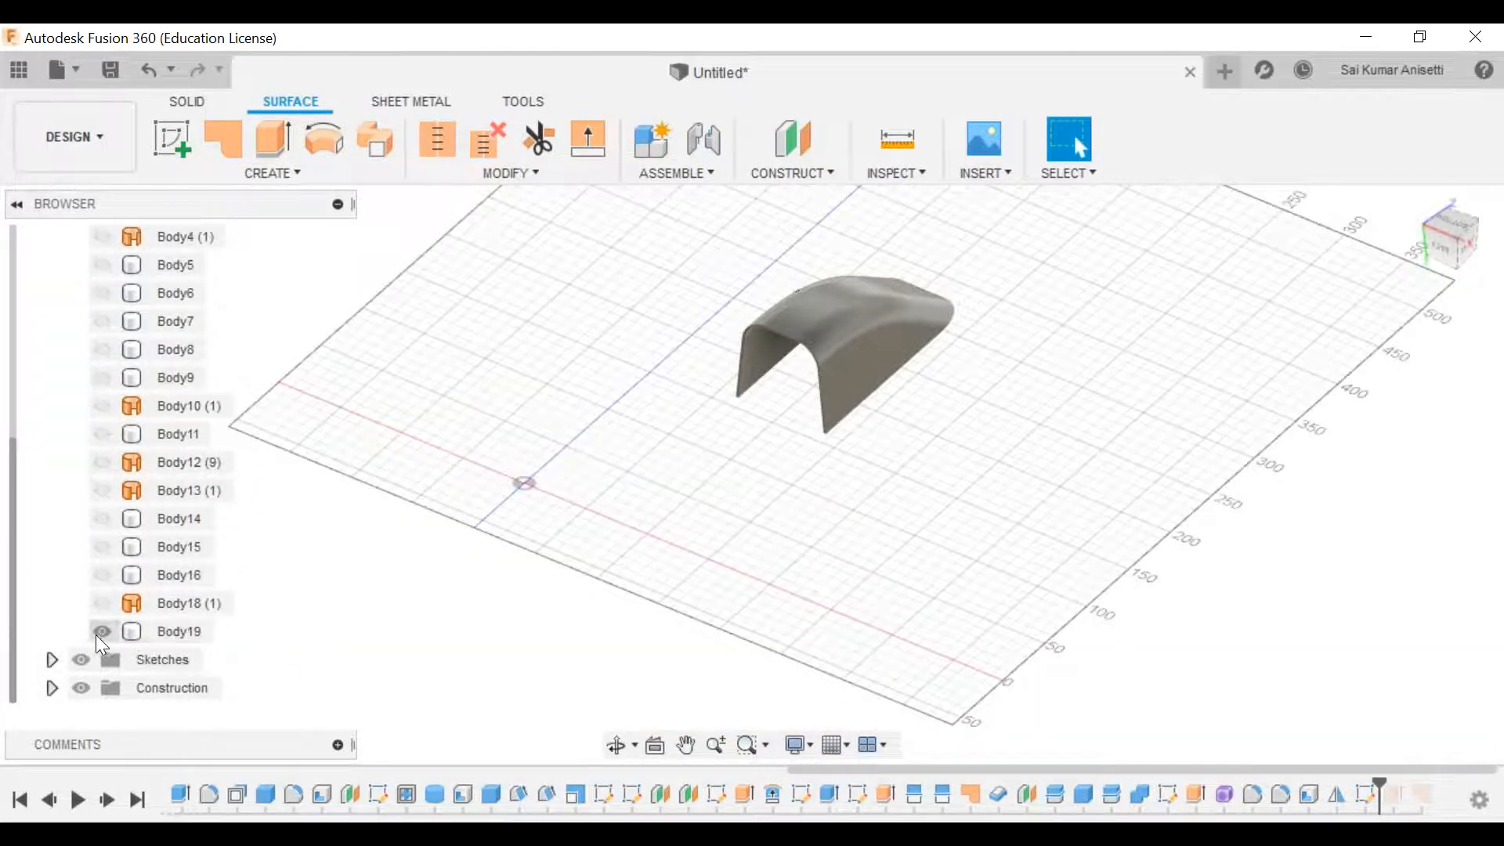
Step: Expand the sketch list in the browser and show the closed spline sketch, Sketch16
click(1365, 790)
right_click(1365, 790)
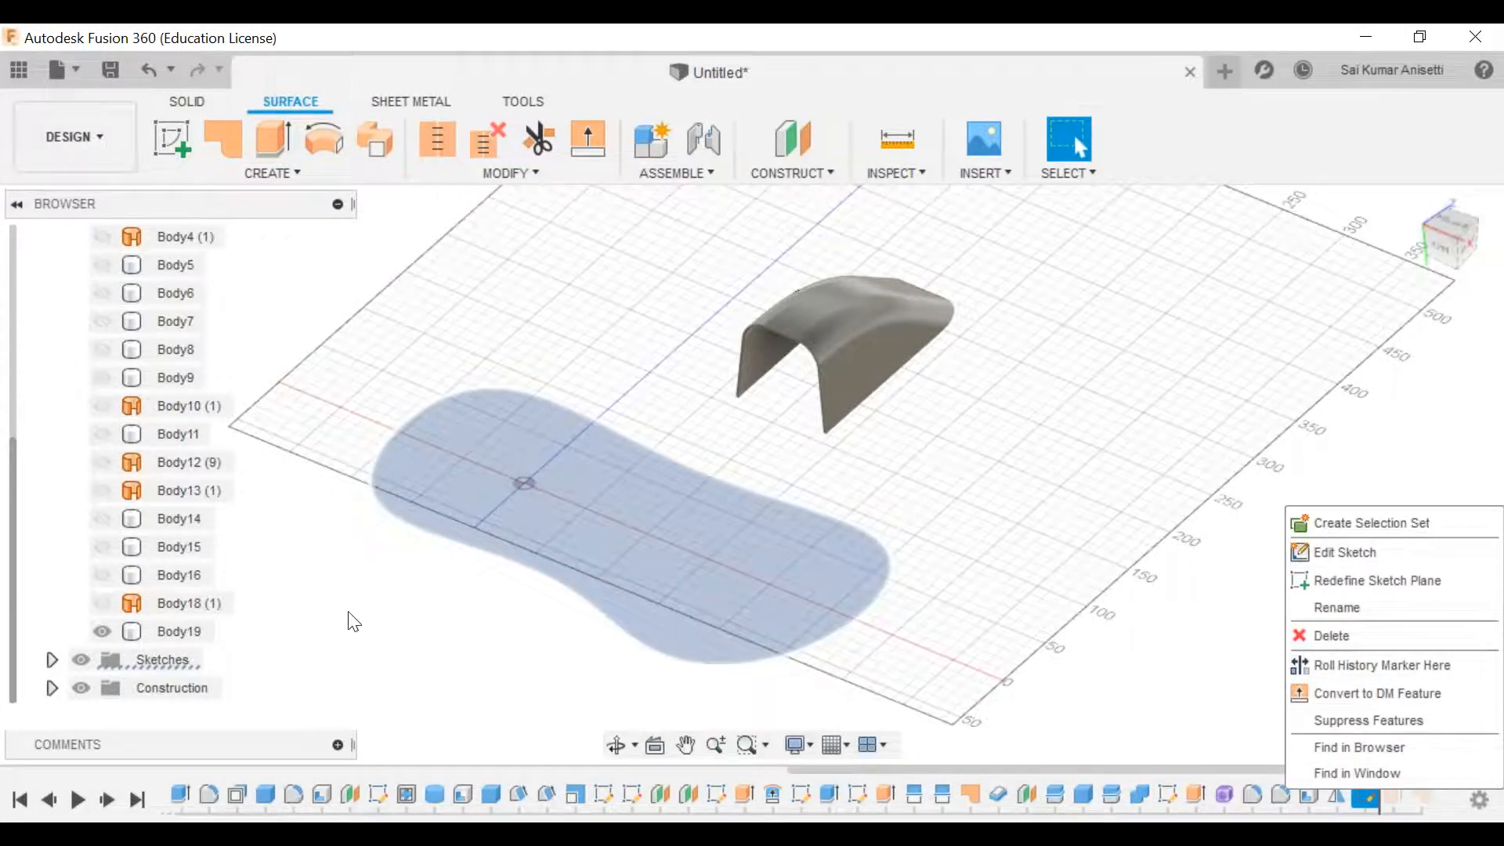
click(280, 612)
click(52, 660)
scroll(118, 572, down, 3)
scroll(133, 566, down, 3)
click(167, 656)
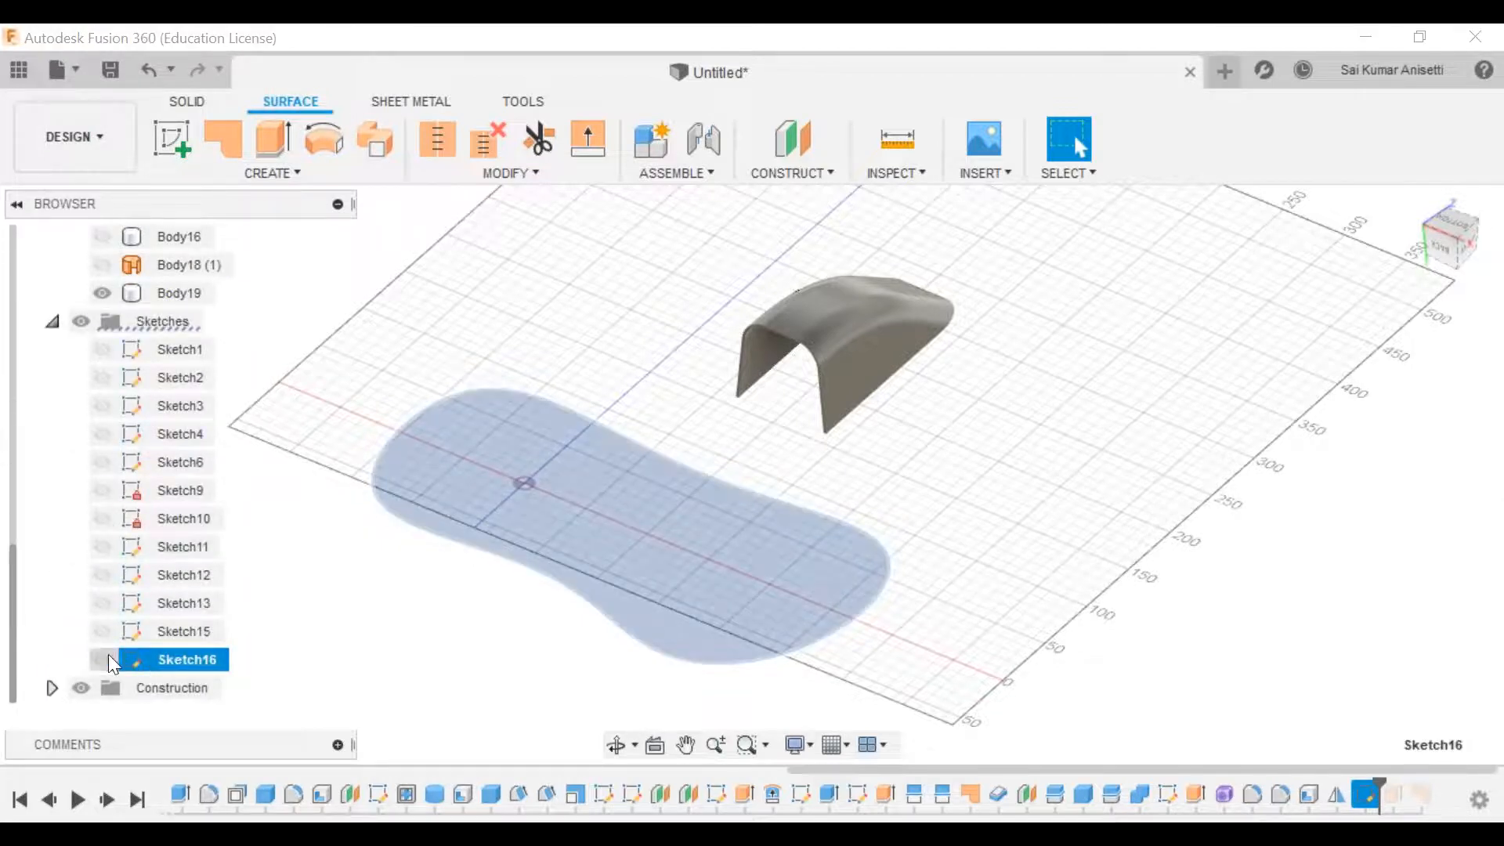
click(102, 659)
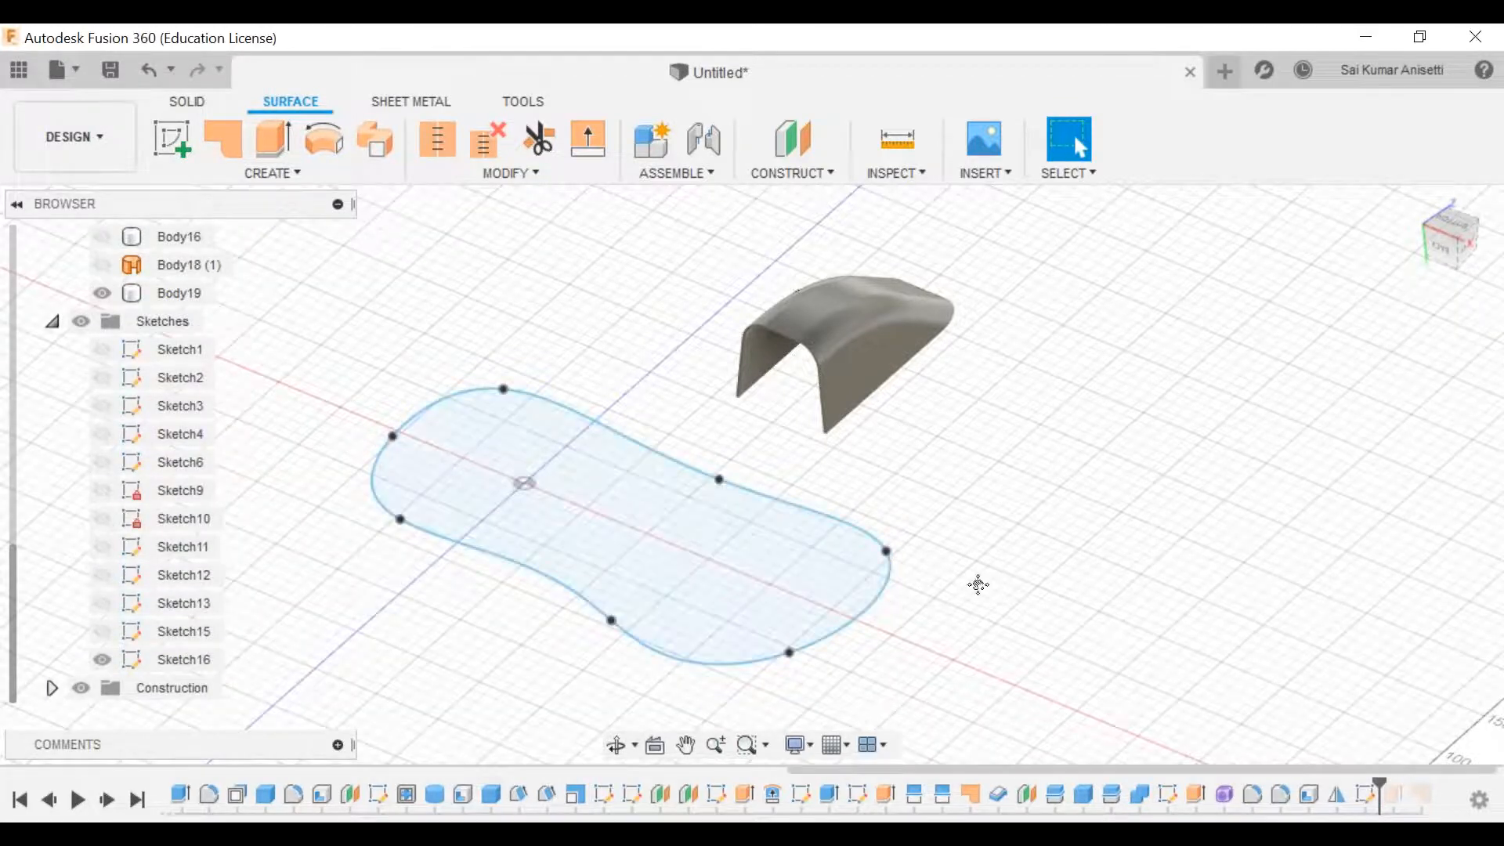
Step: Create a construction plane offset -160 mm from the XZ plane, above the spline sketch
middle_drag(978, 585, 952, 586)
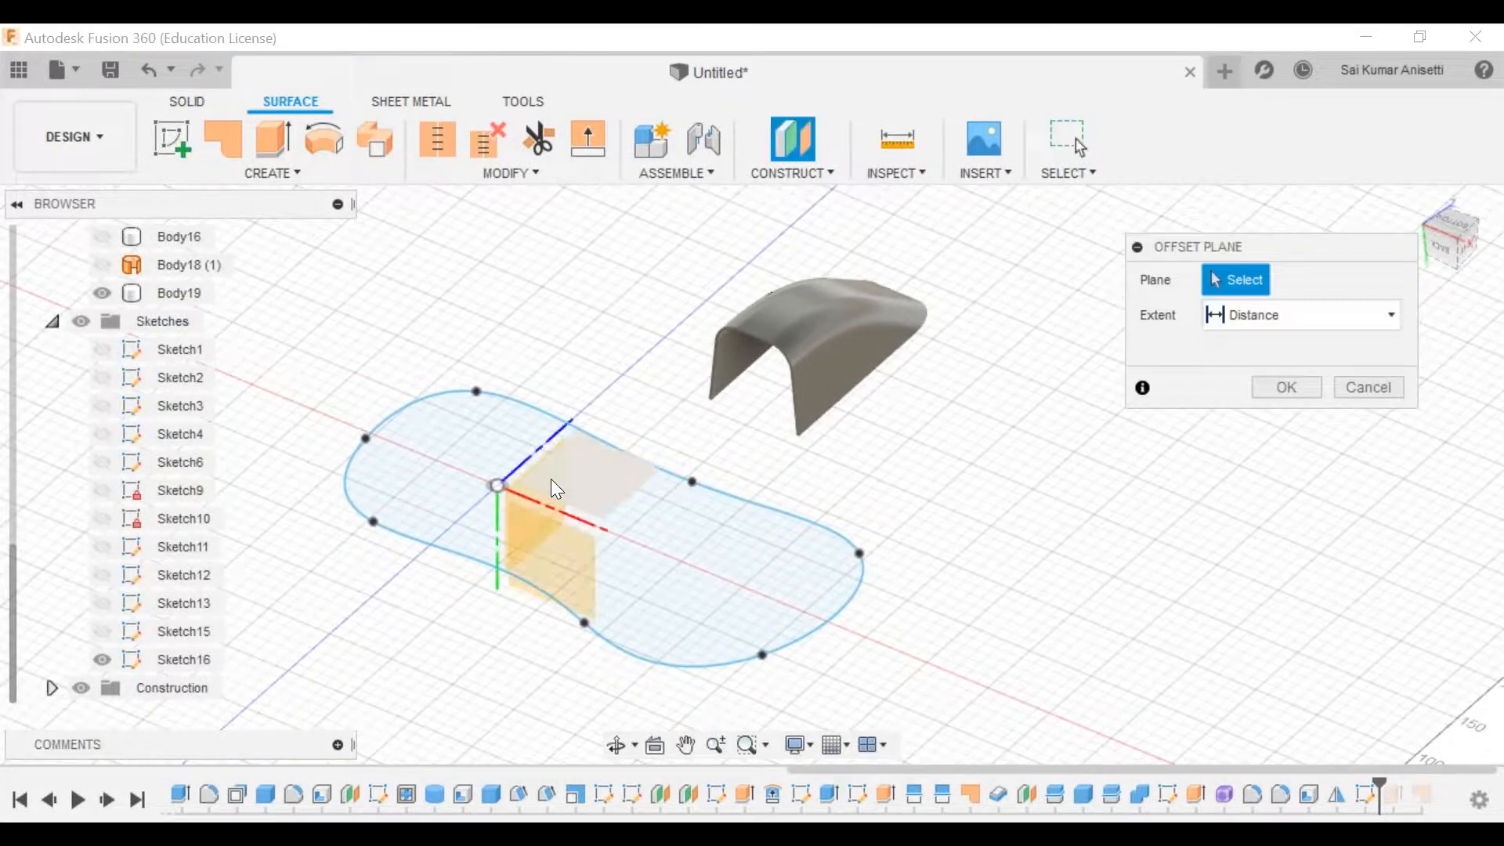
click(566, 484)
drag(516, 500, 514, 276)
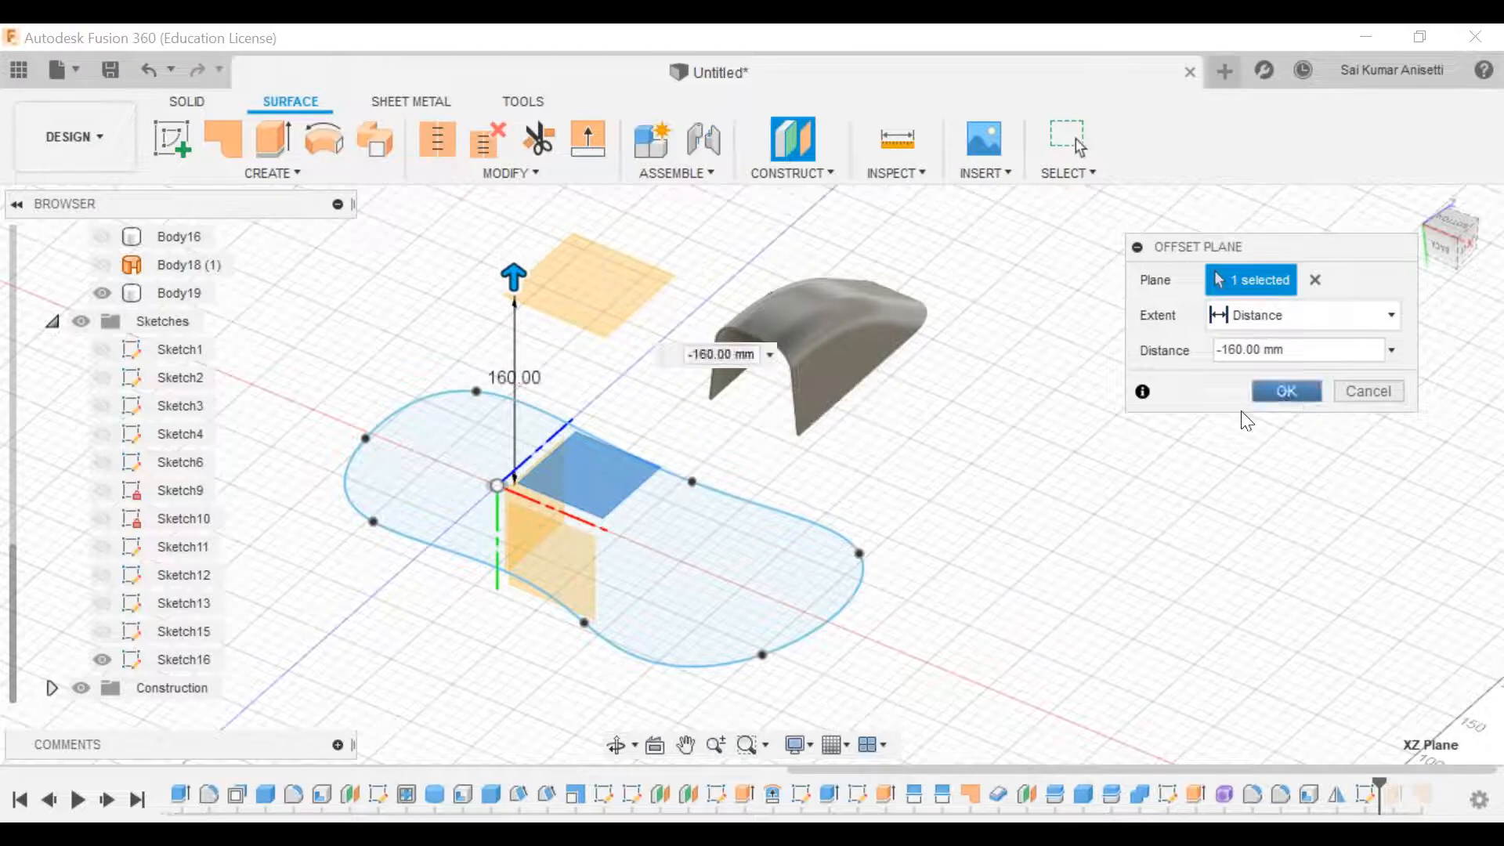
click(1286, 391)
Step: On the new offset plane, sketch a closed nine-point waisted spline inside the outline of the first spline and finish the sketch
click(548, 296)
click(172, 140)
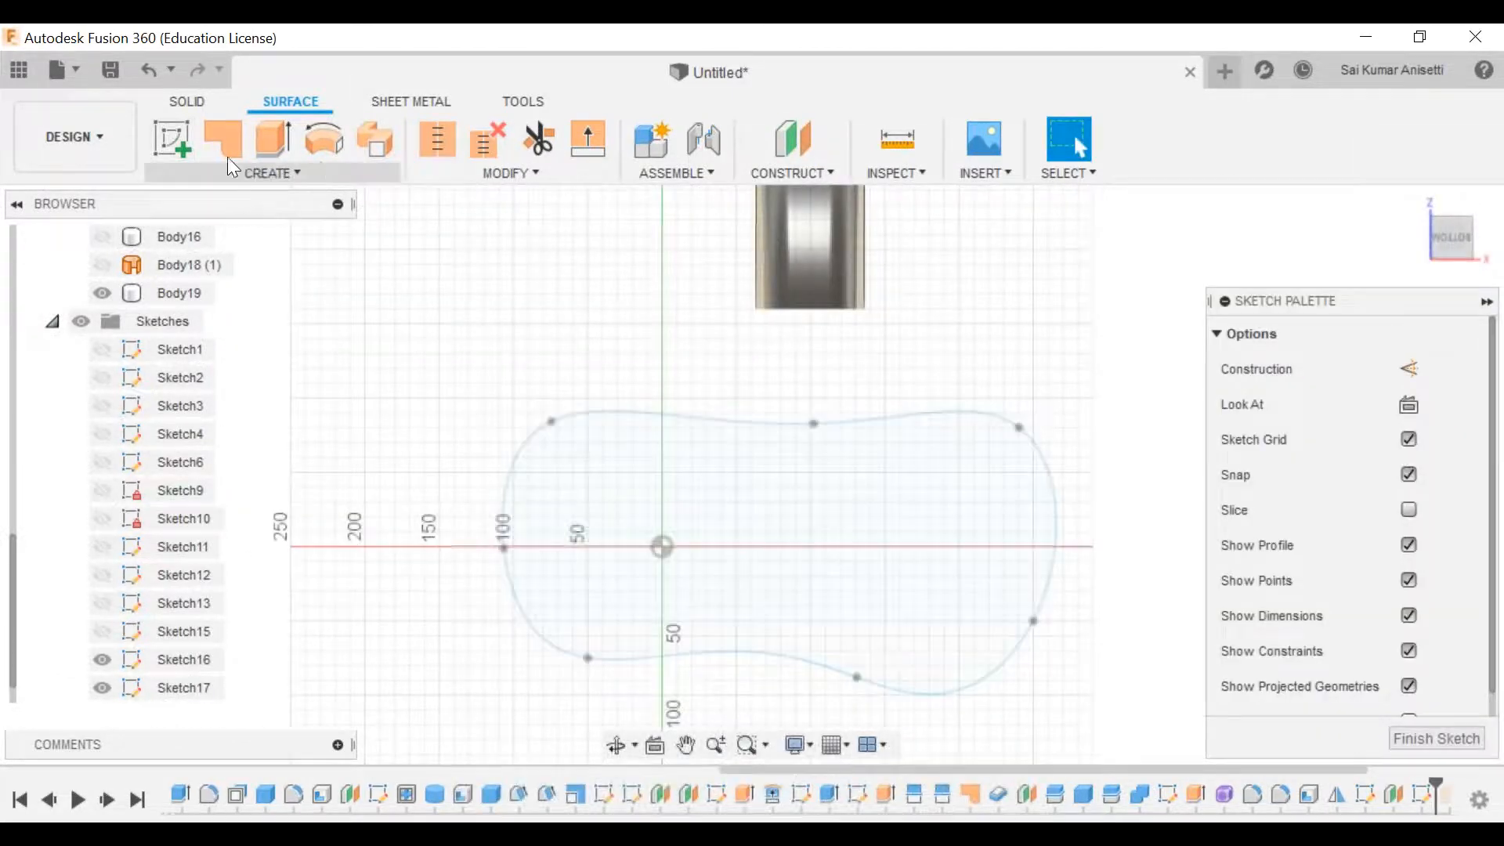
click(324, 140)
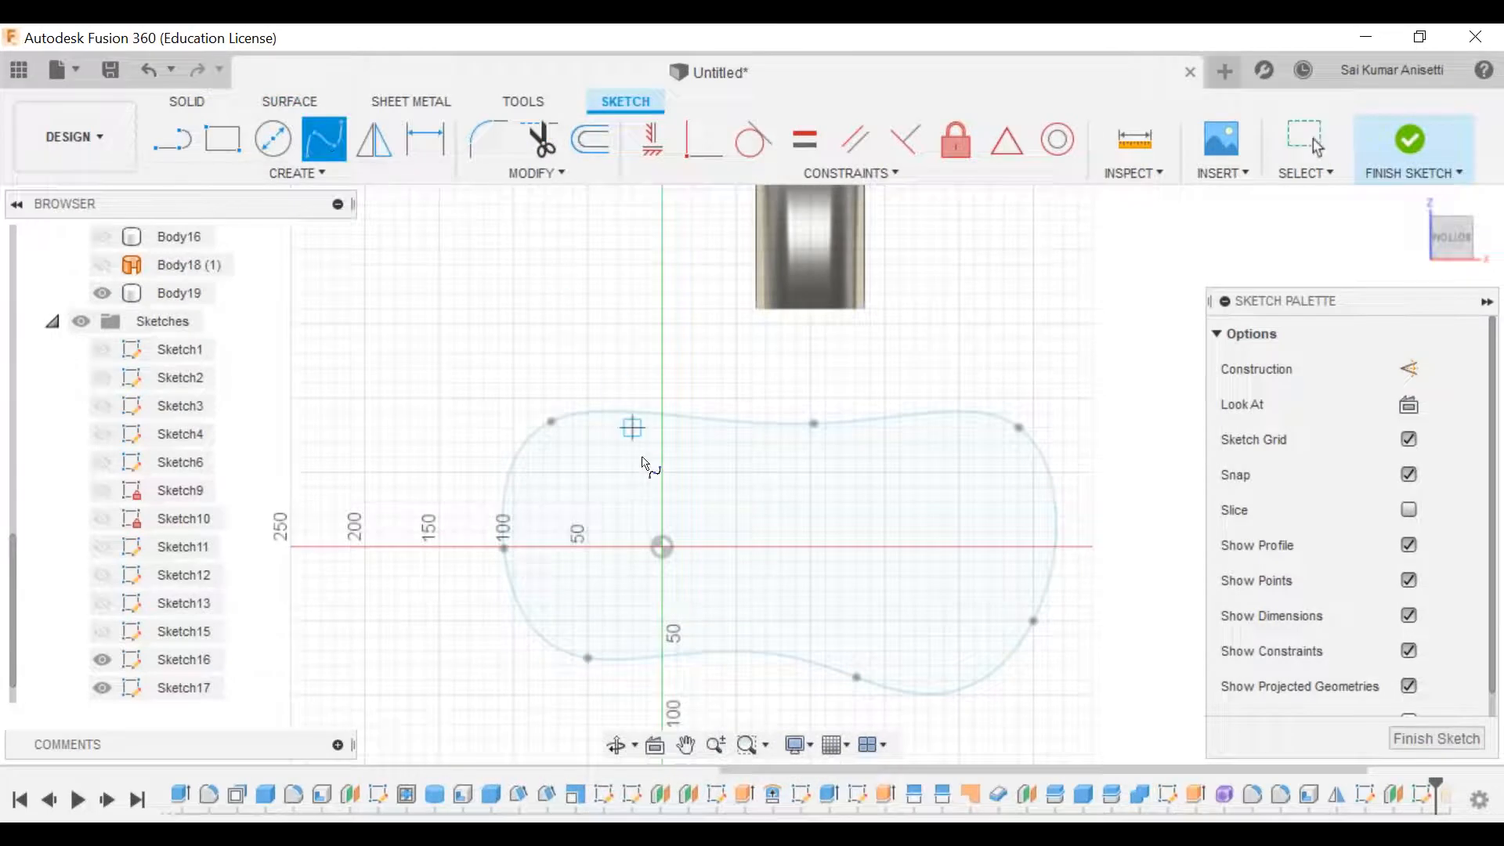
click(692, 443)
click(796, 473)
click(960, 472)
click(1004, 562)
click(960, 636)
click(841, 606)
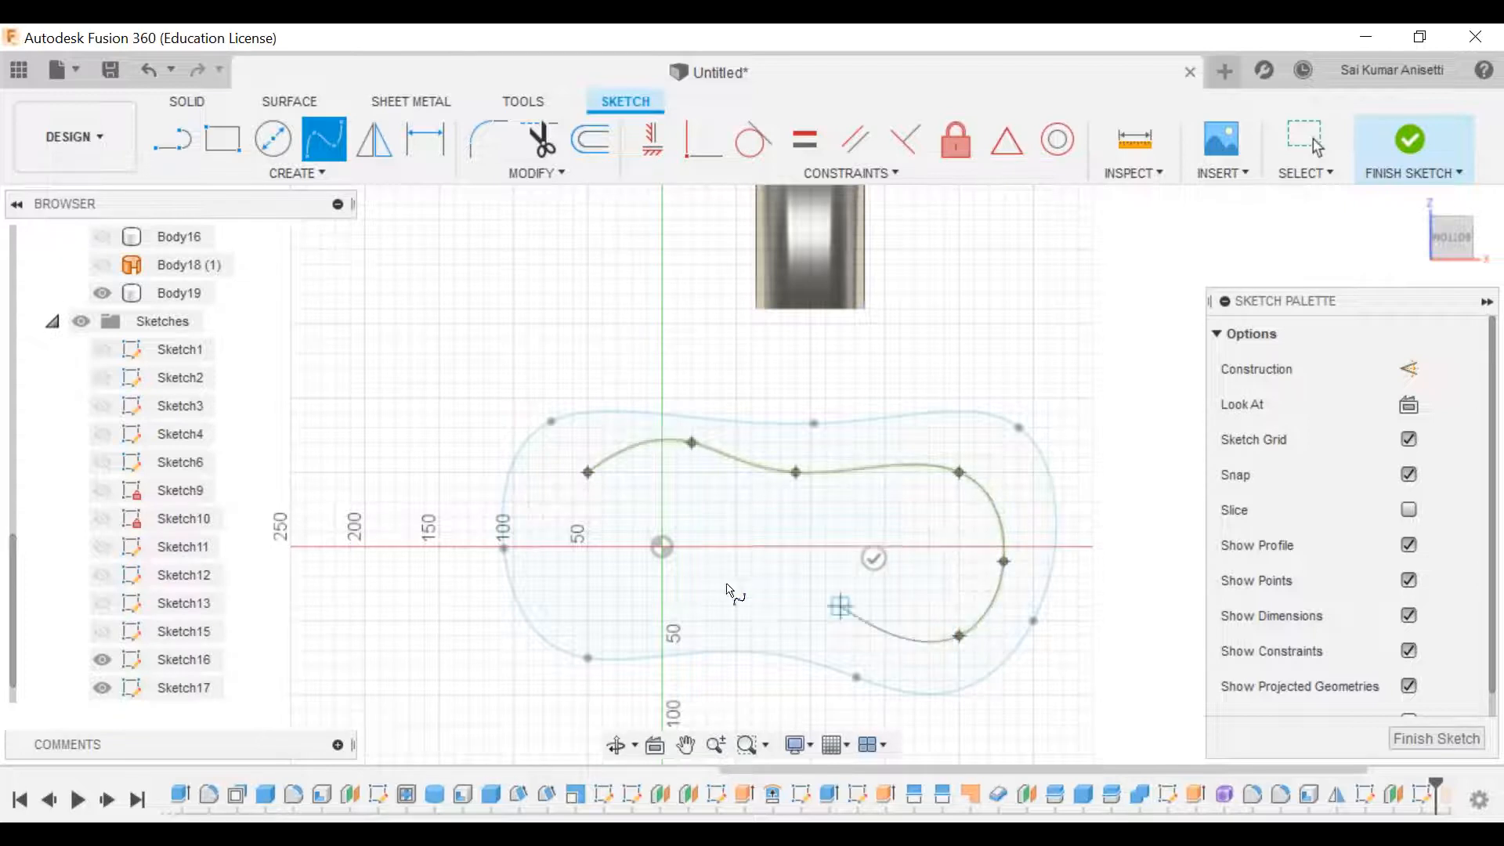
click(707, 577)
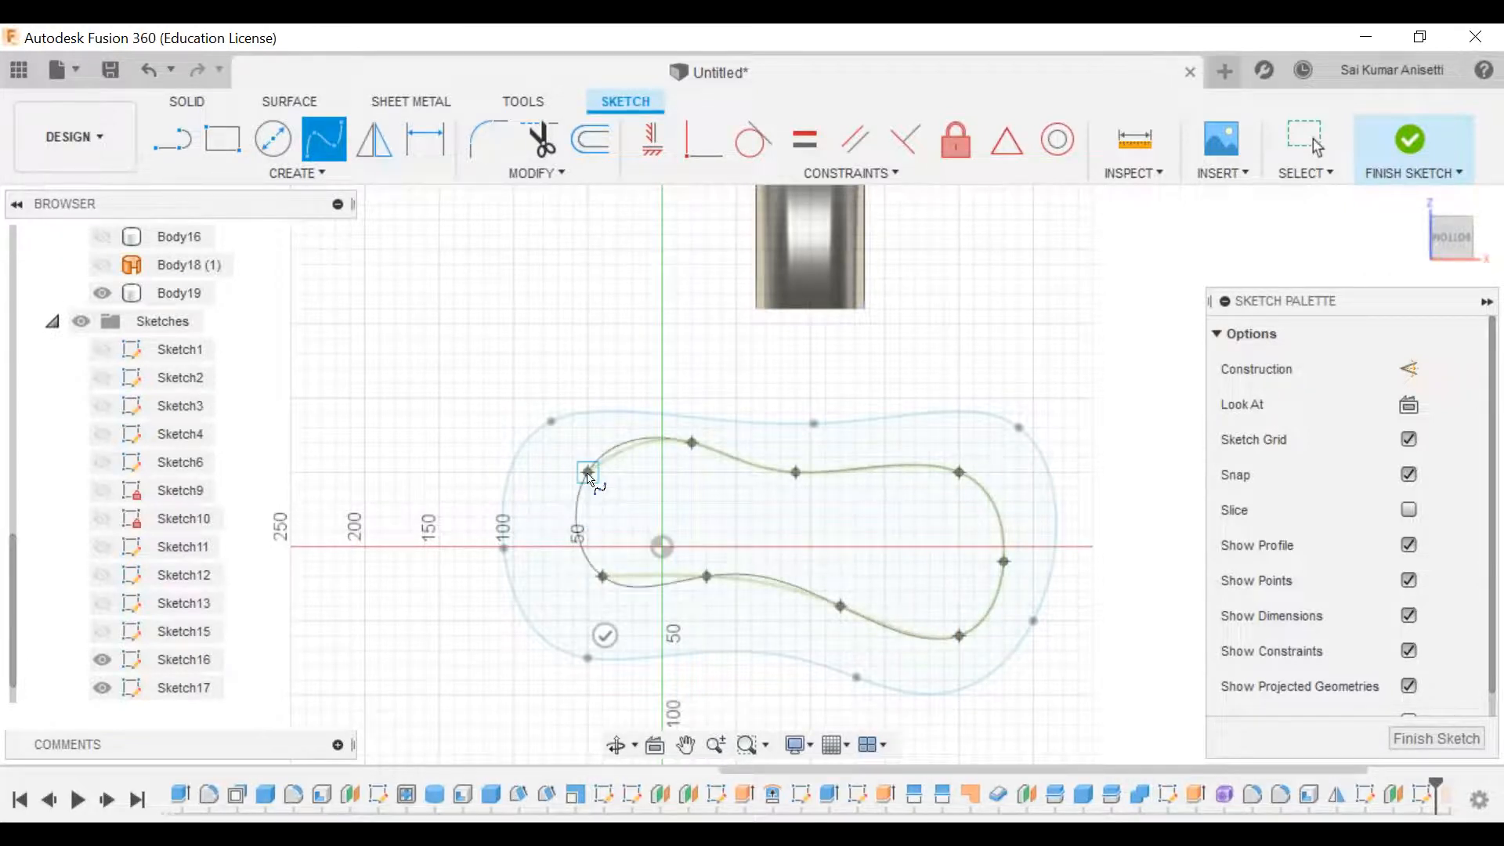
click(589, 474)
click(1407, 141)
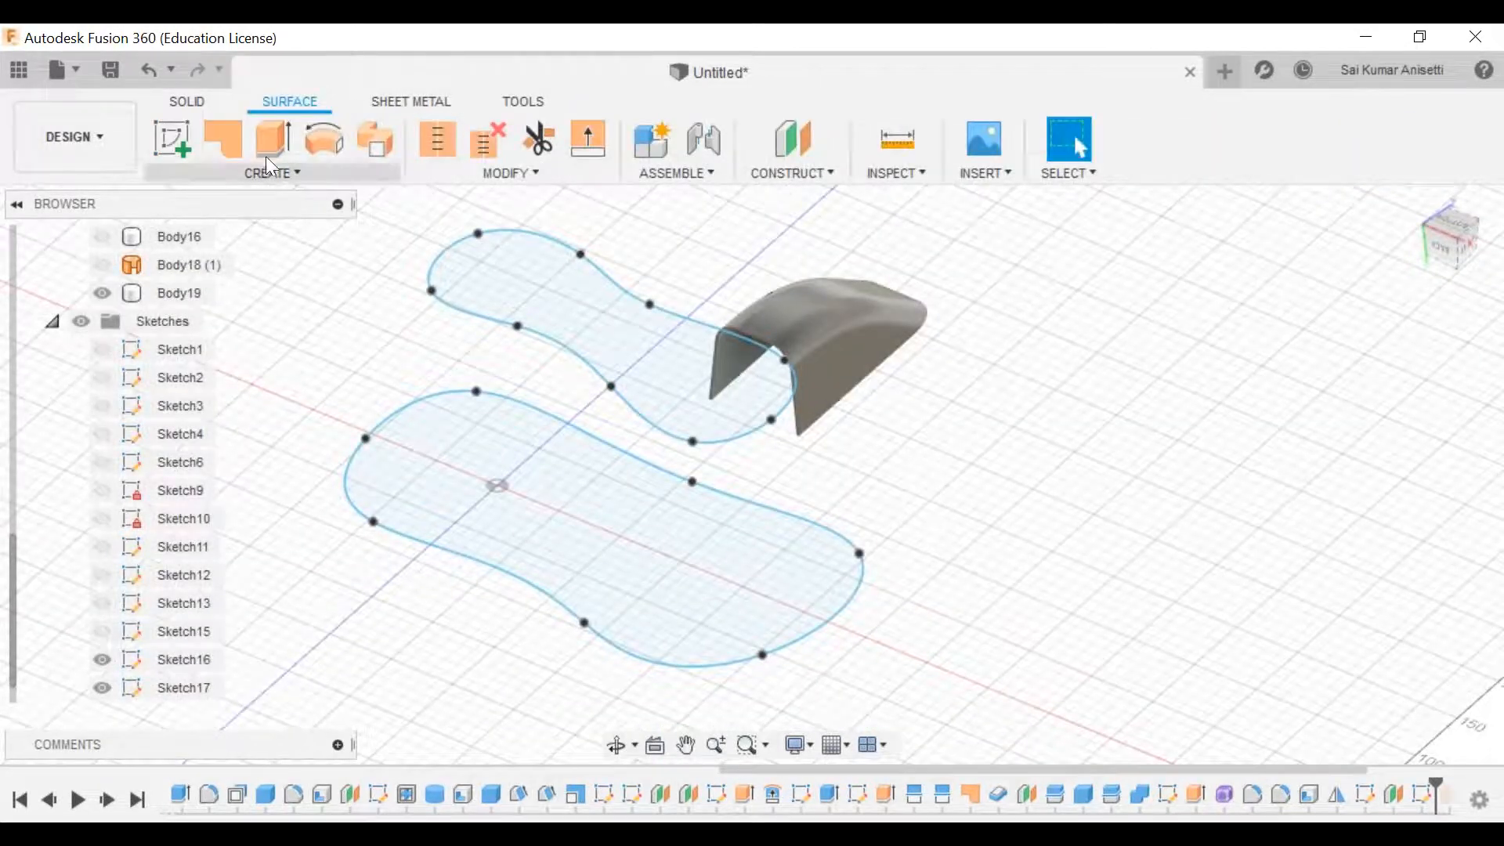
click(205, 168)
click(233, 372)
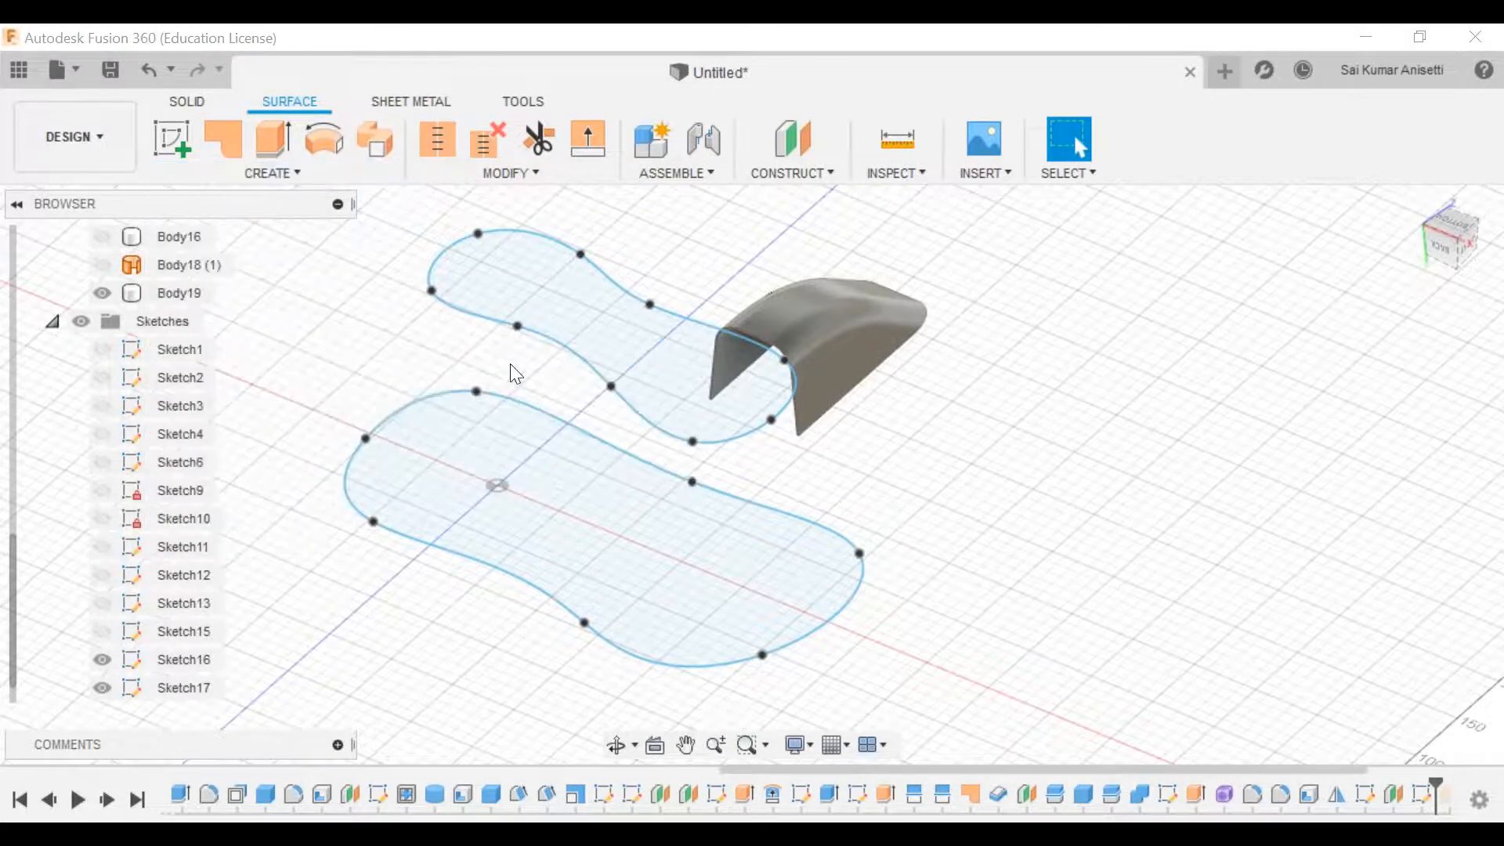
click(561, 347)
click(406, 535)
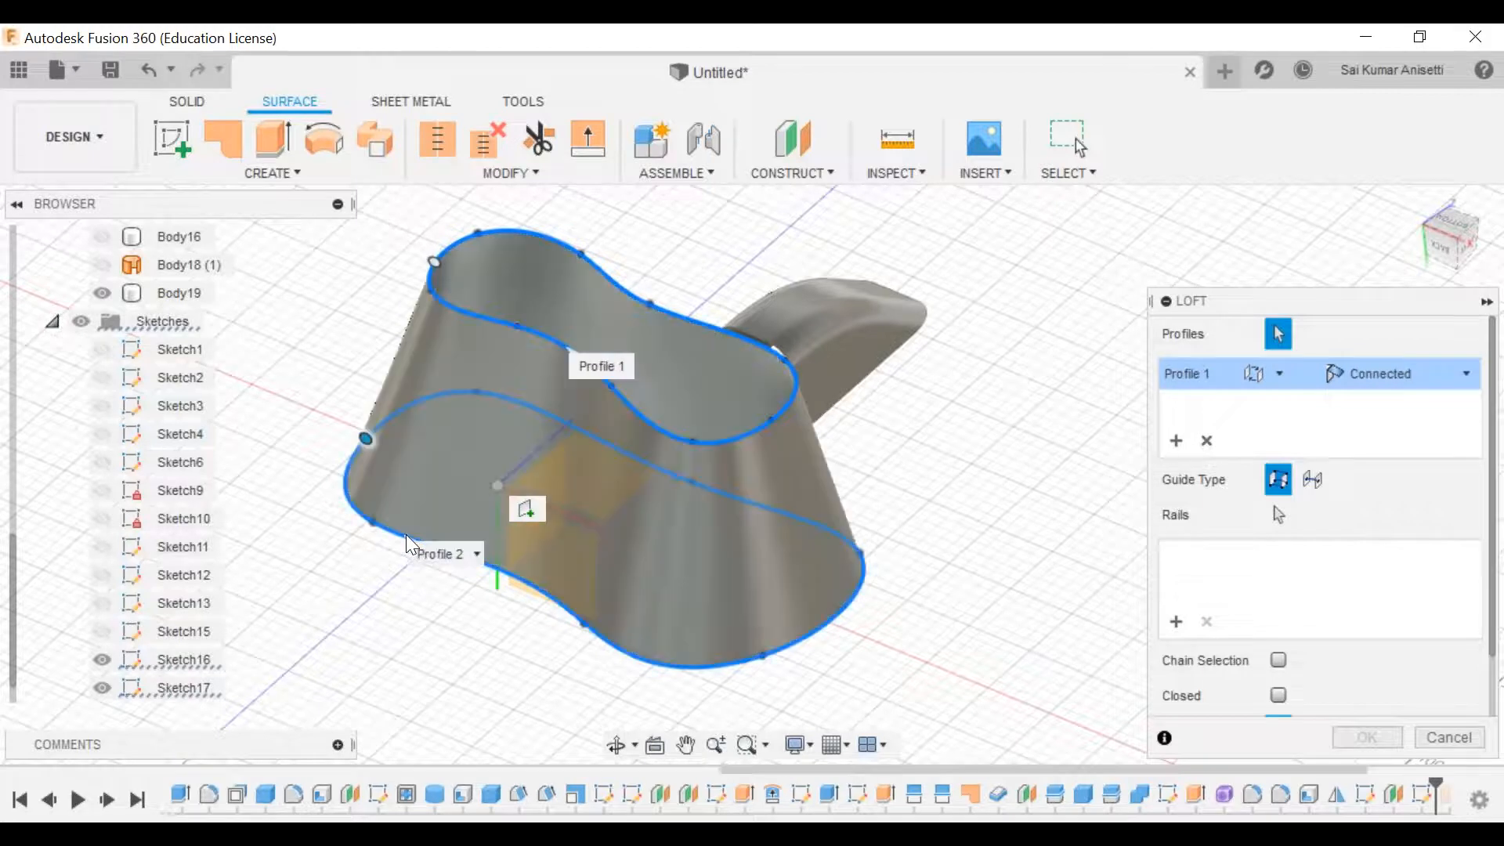
middle_drag(909, 500, 952, 476)
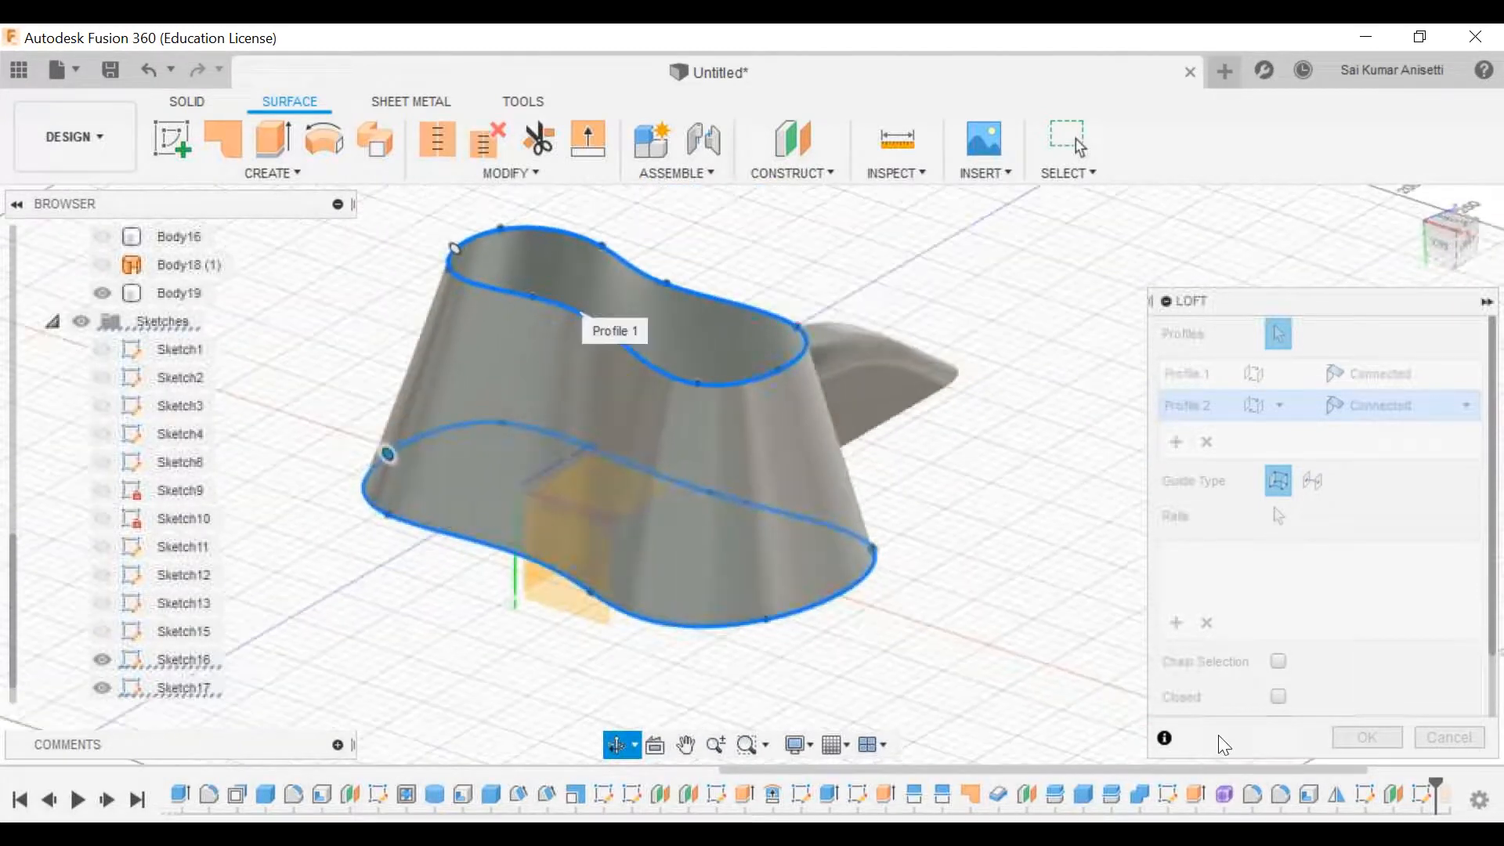
click(1423, 740)
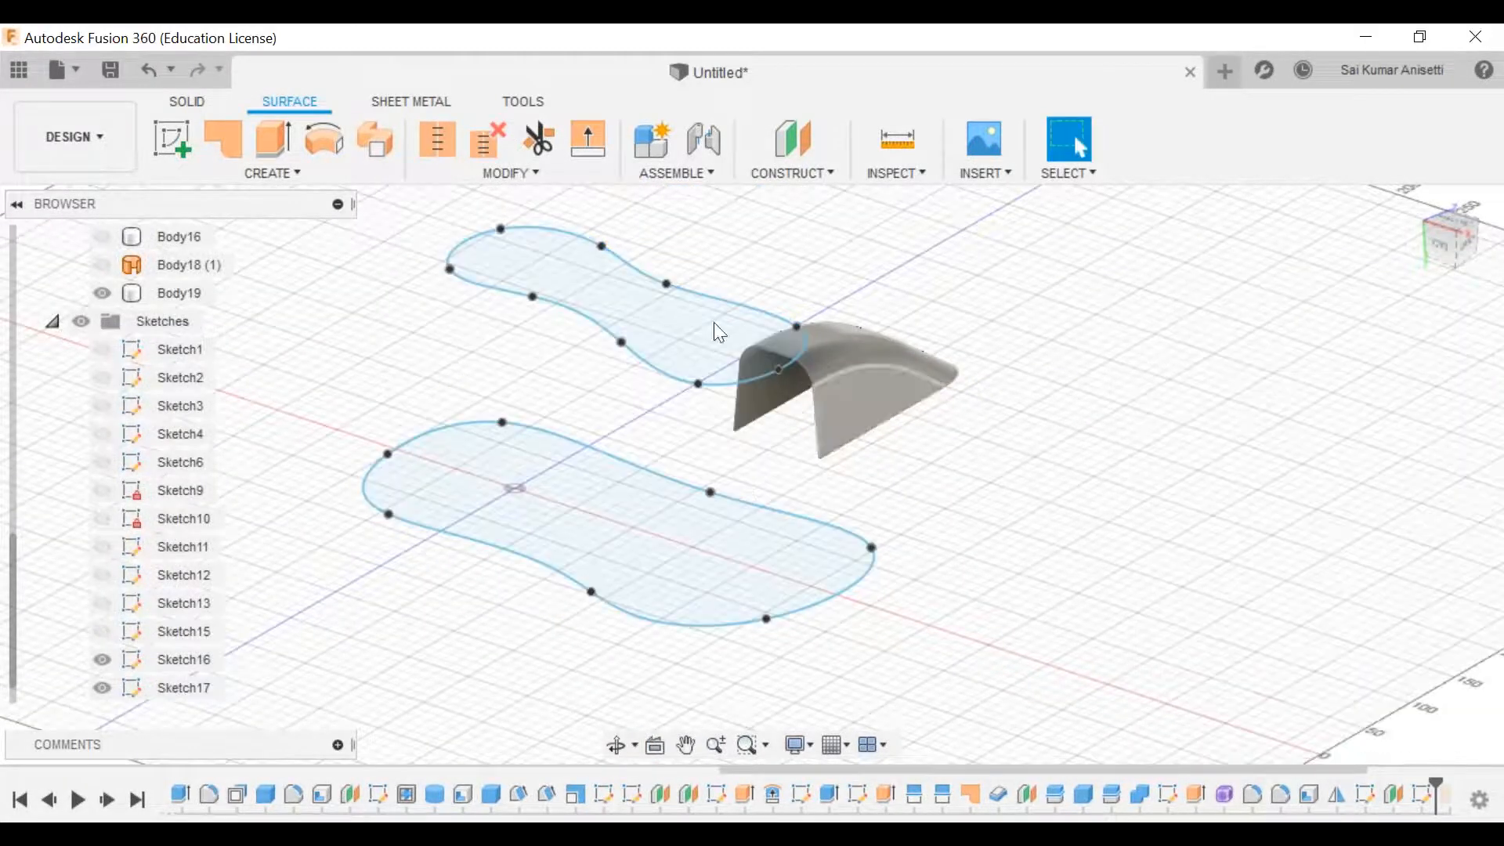
Step: Start a new sketch on the vertical YZ origin plane that cuts across both spline outlines
middle_drag(709, 504, 757, 514)
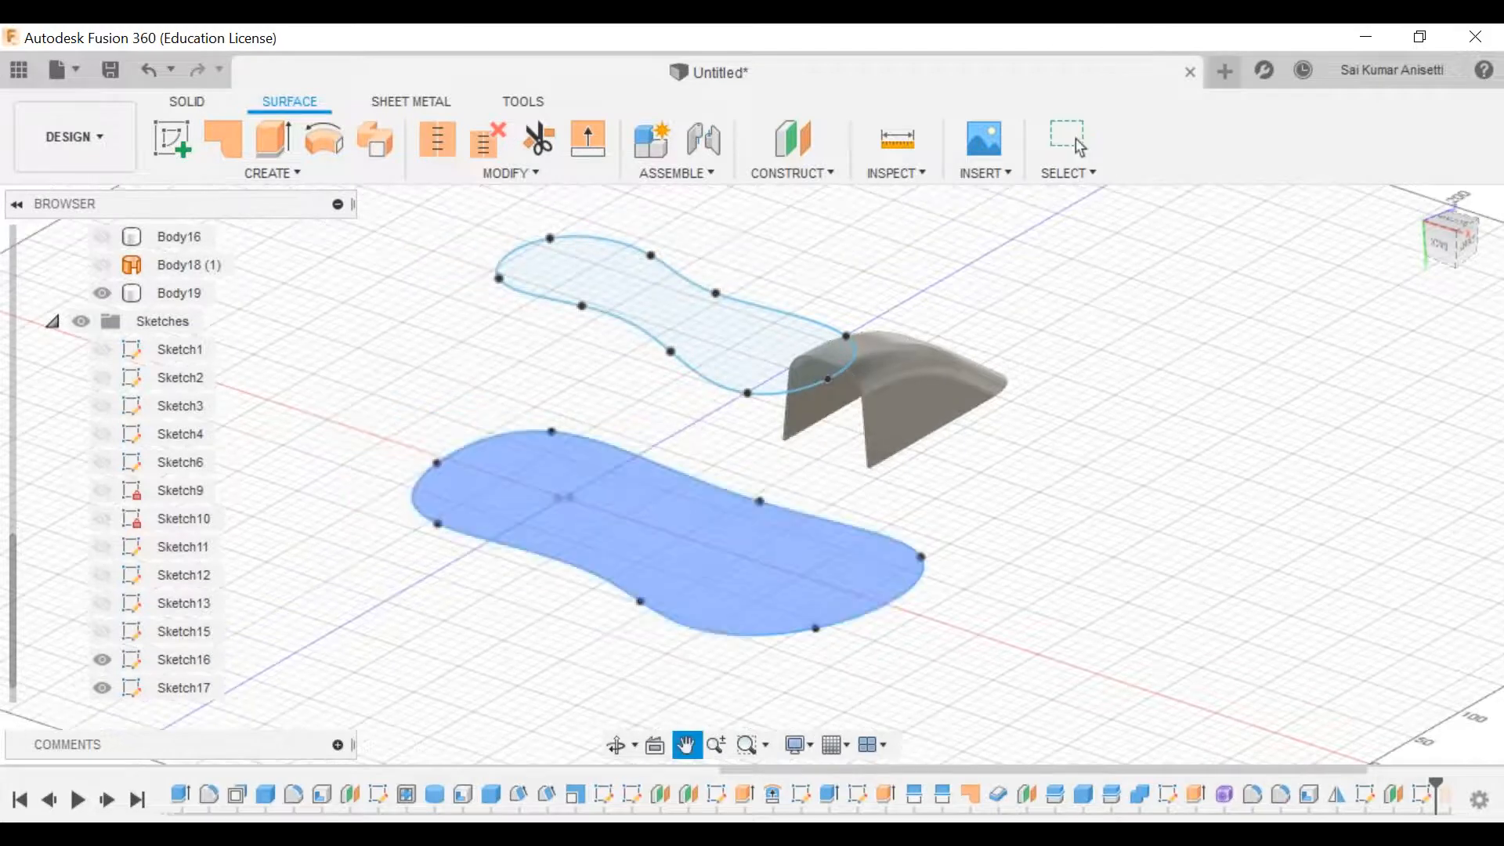
click(190, 104)
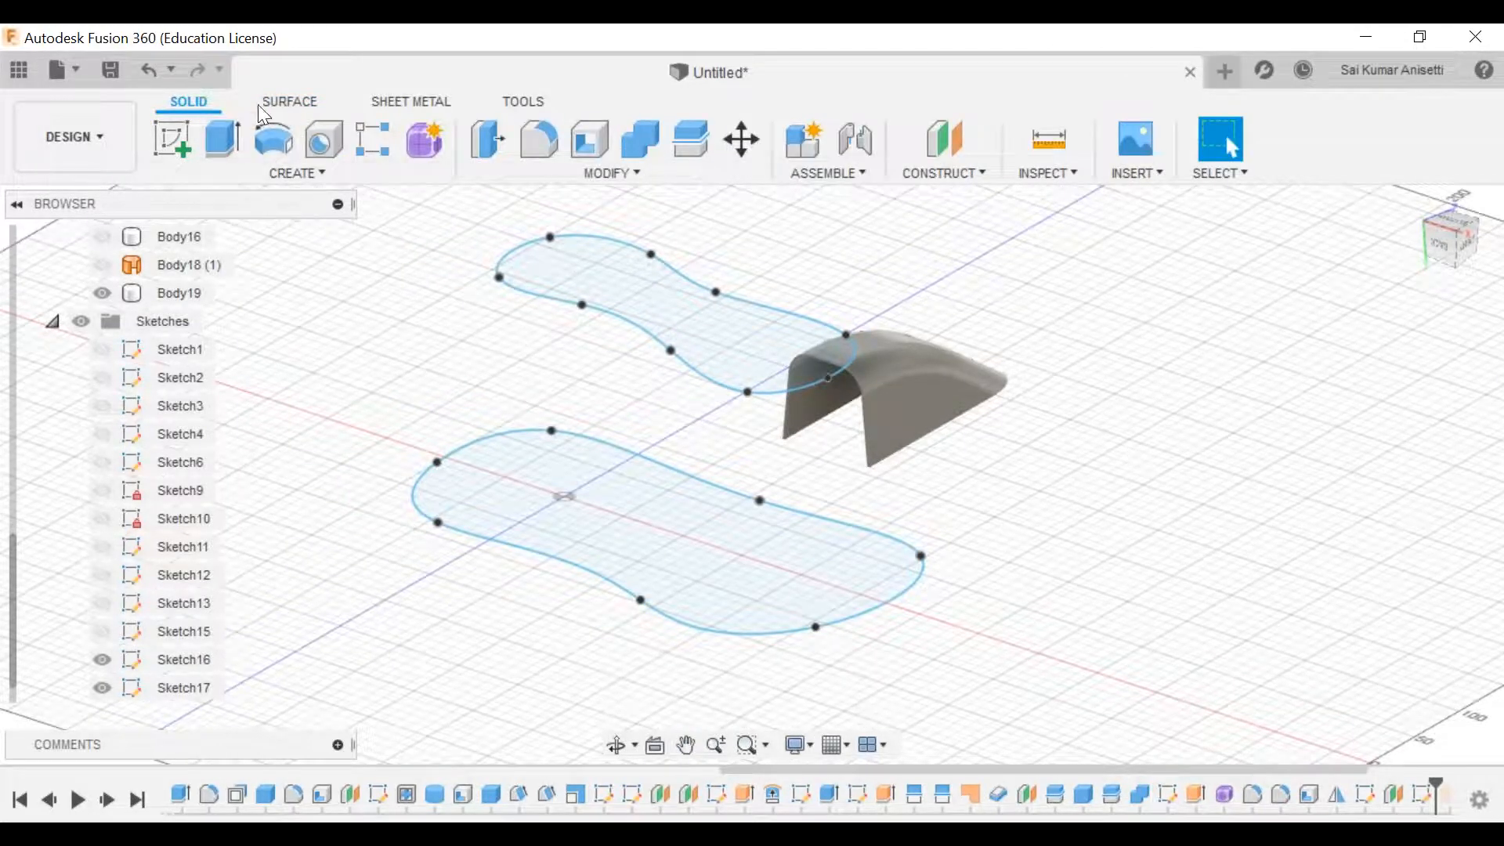
click(261, 104)
click(167, 146)
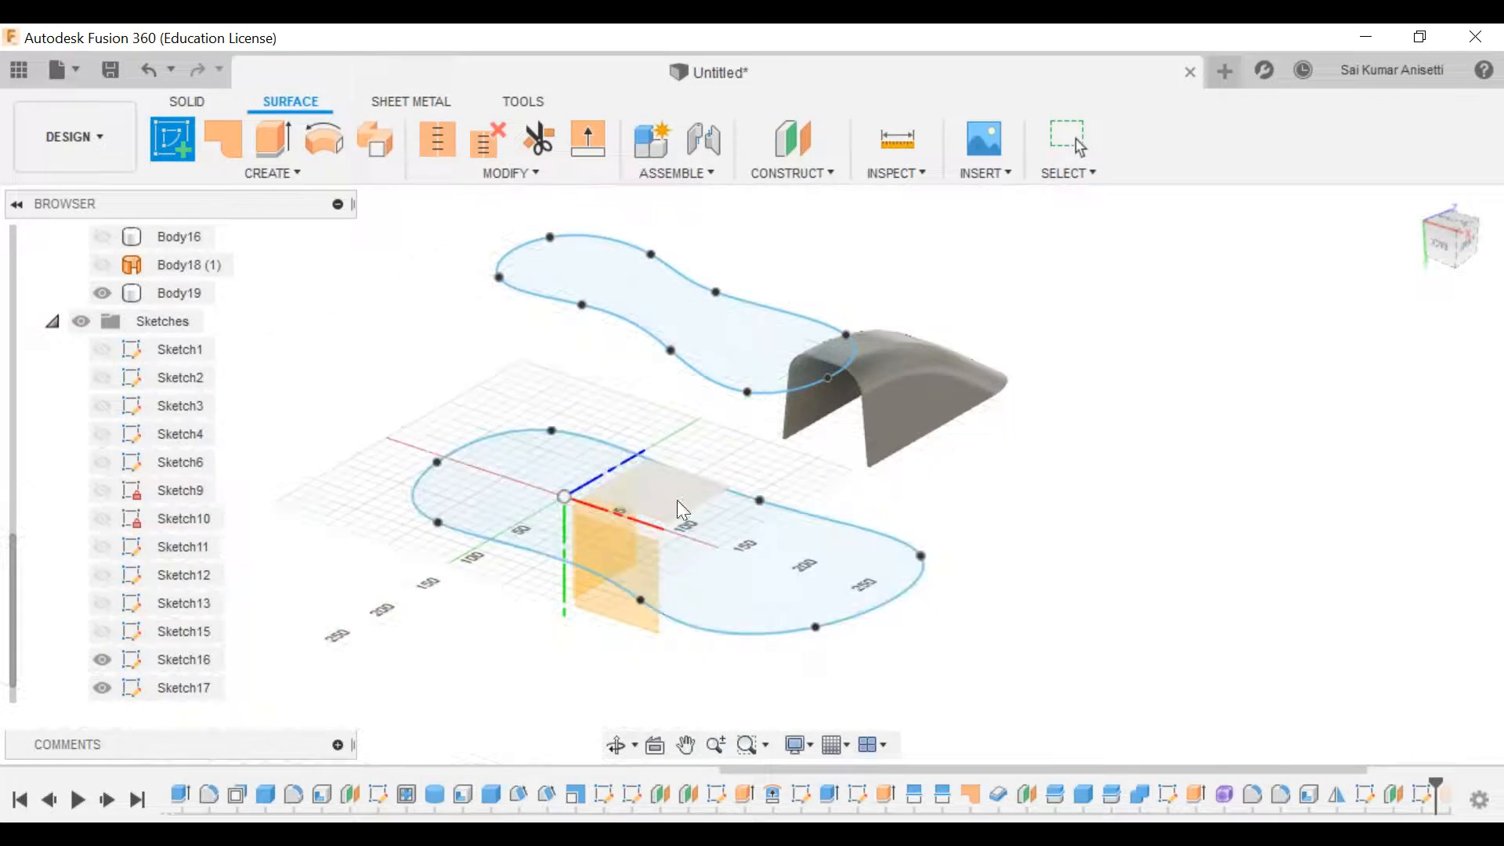
click(606, 541)
shift+middle_drag(595, 554, 658, 546)
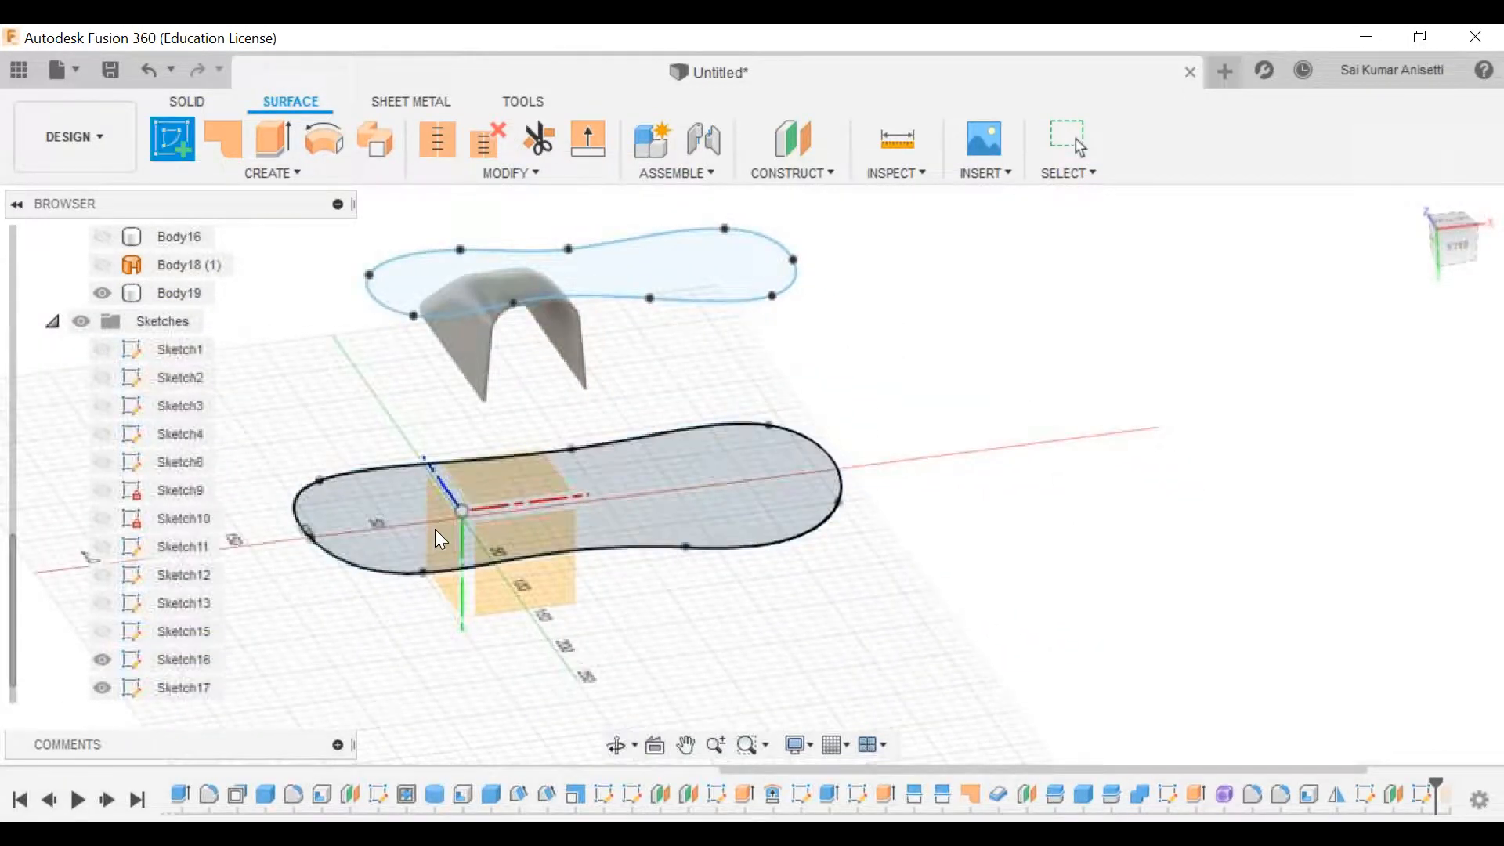
click(449, 591)
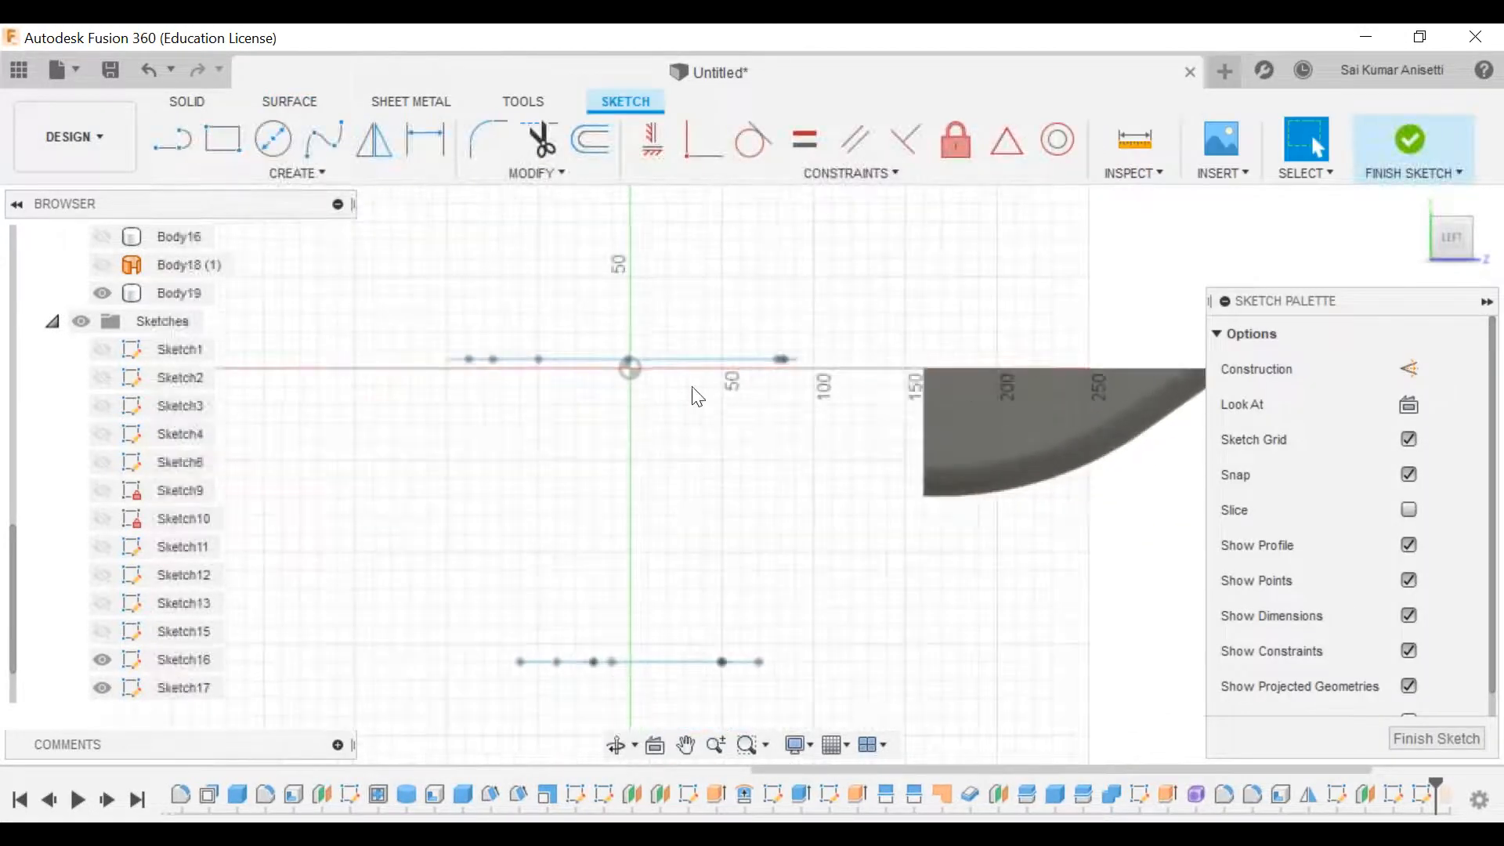
Step: Use Intersect to bring the points where the larger closed spline crosses the sketch plane into the side sketch
click(324, 139)
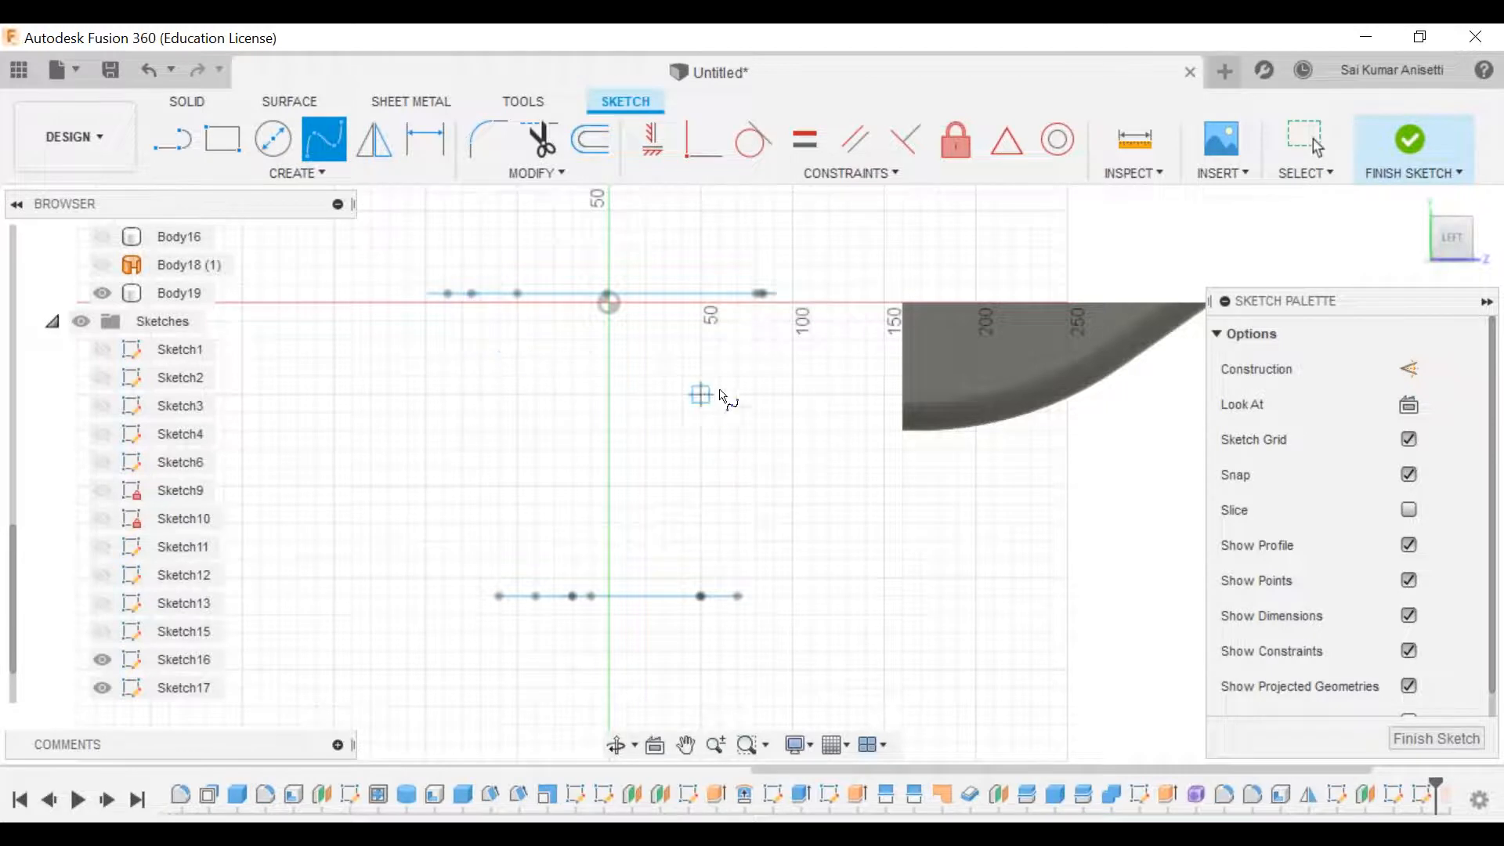
key(Escape)
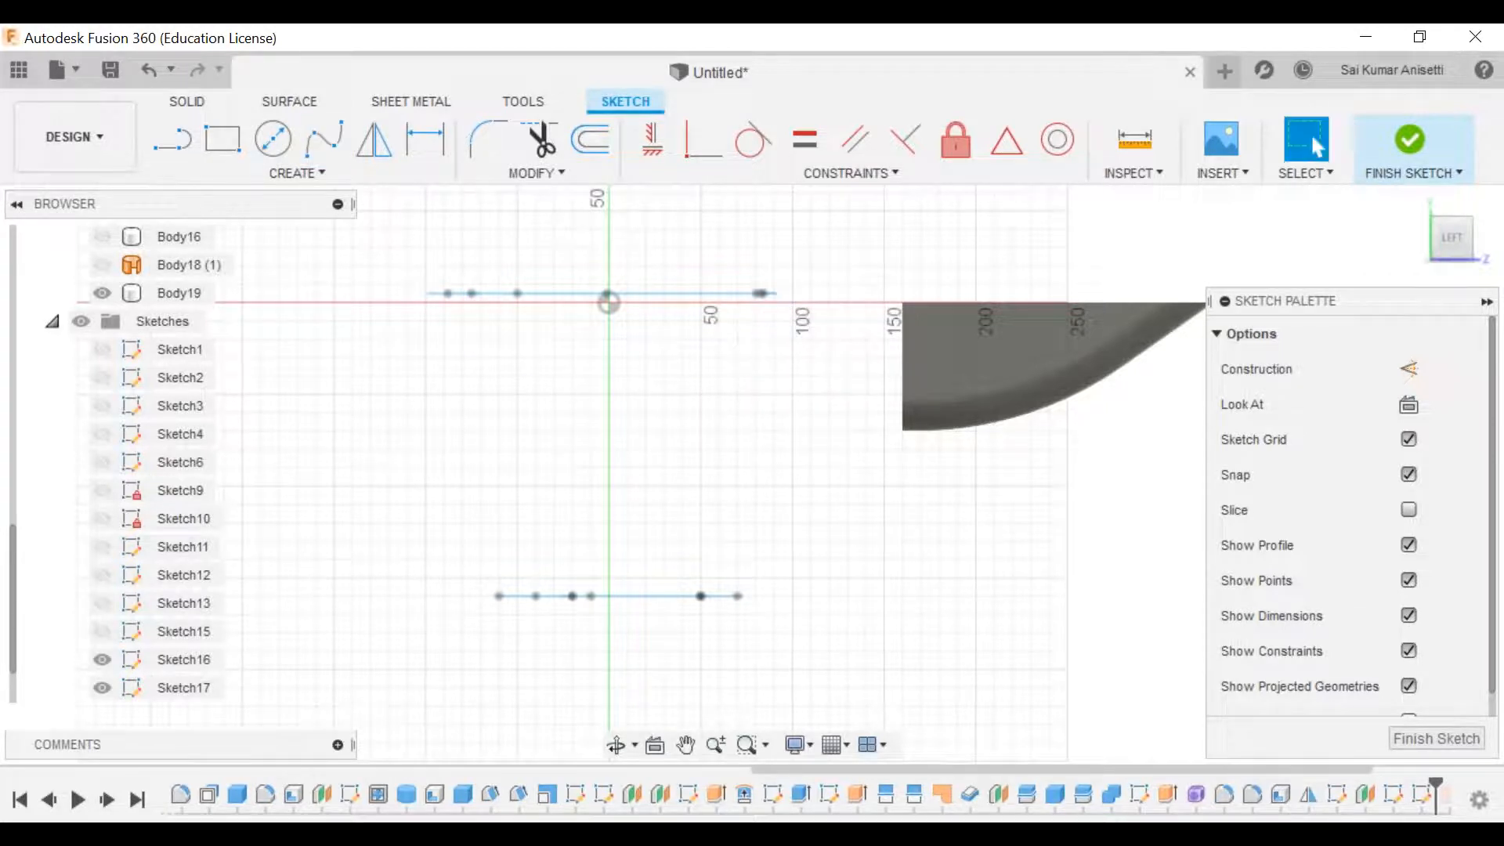
click(271, 172)
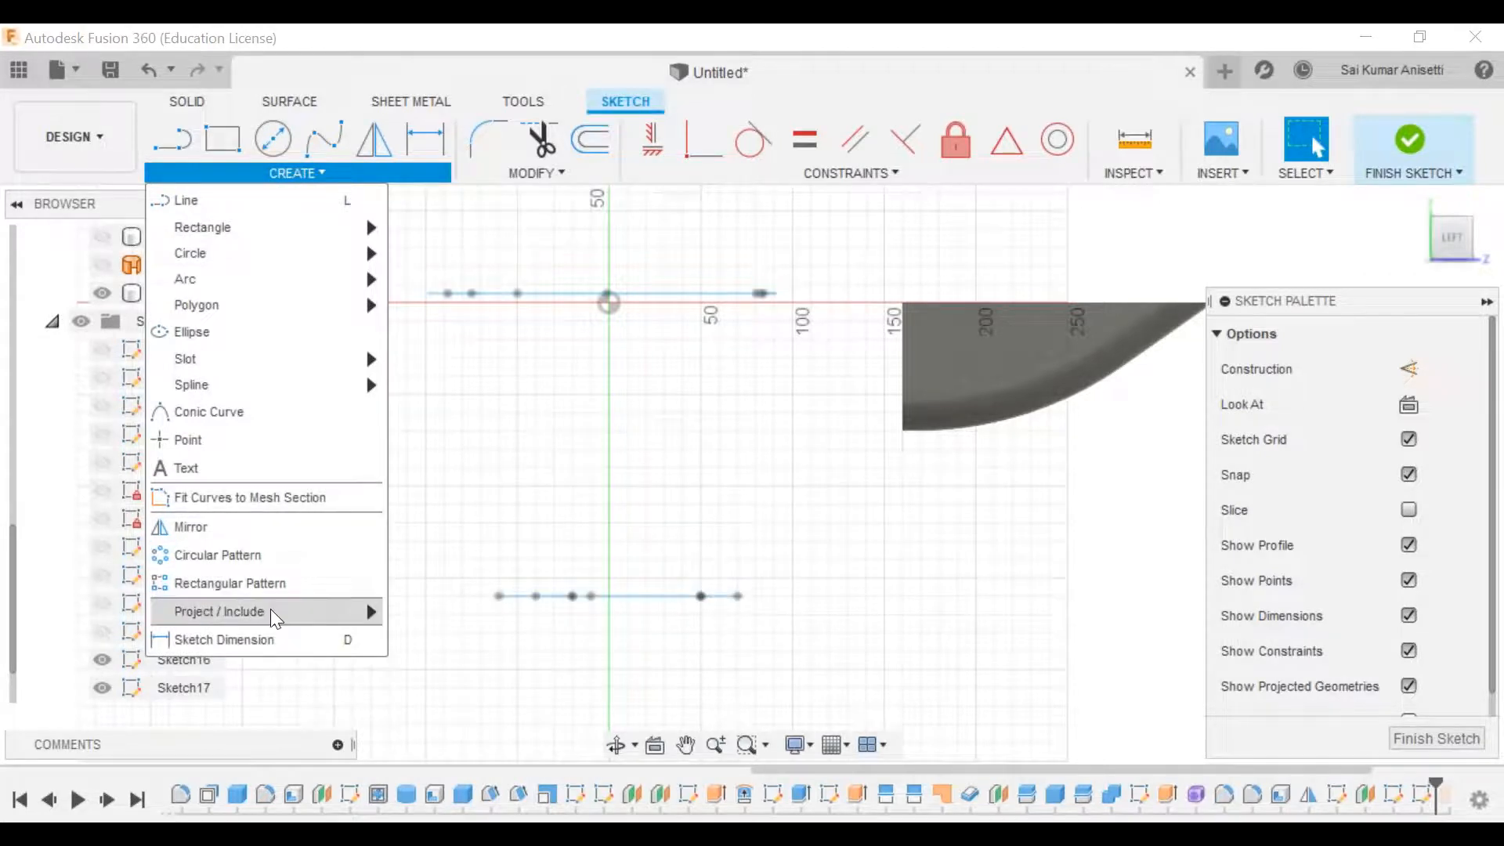
mouse_move(270, 609)
click(406, 638)
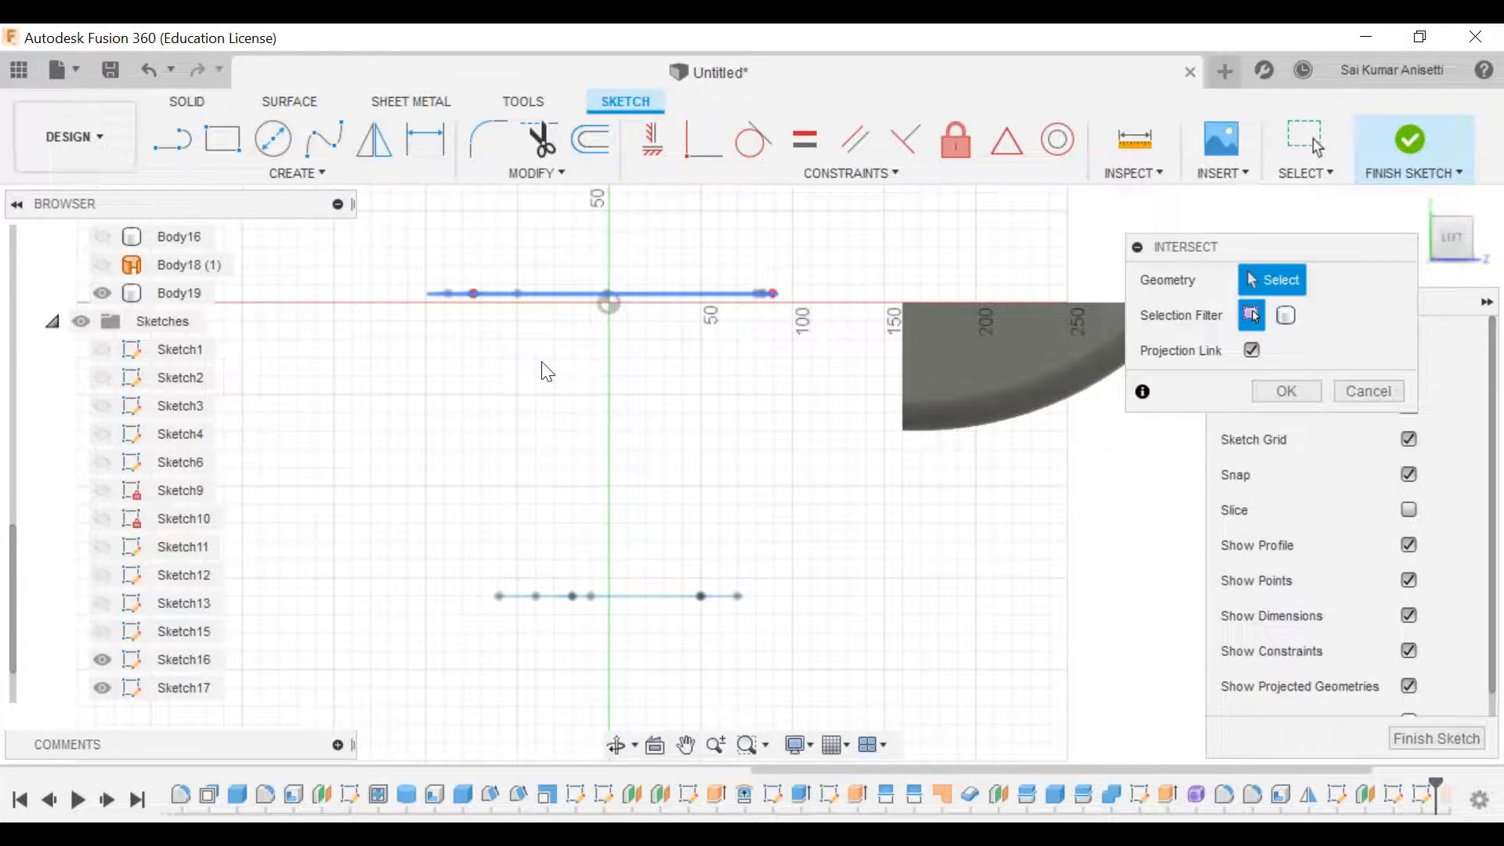
click(577, 293)
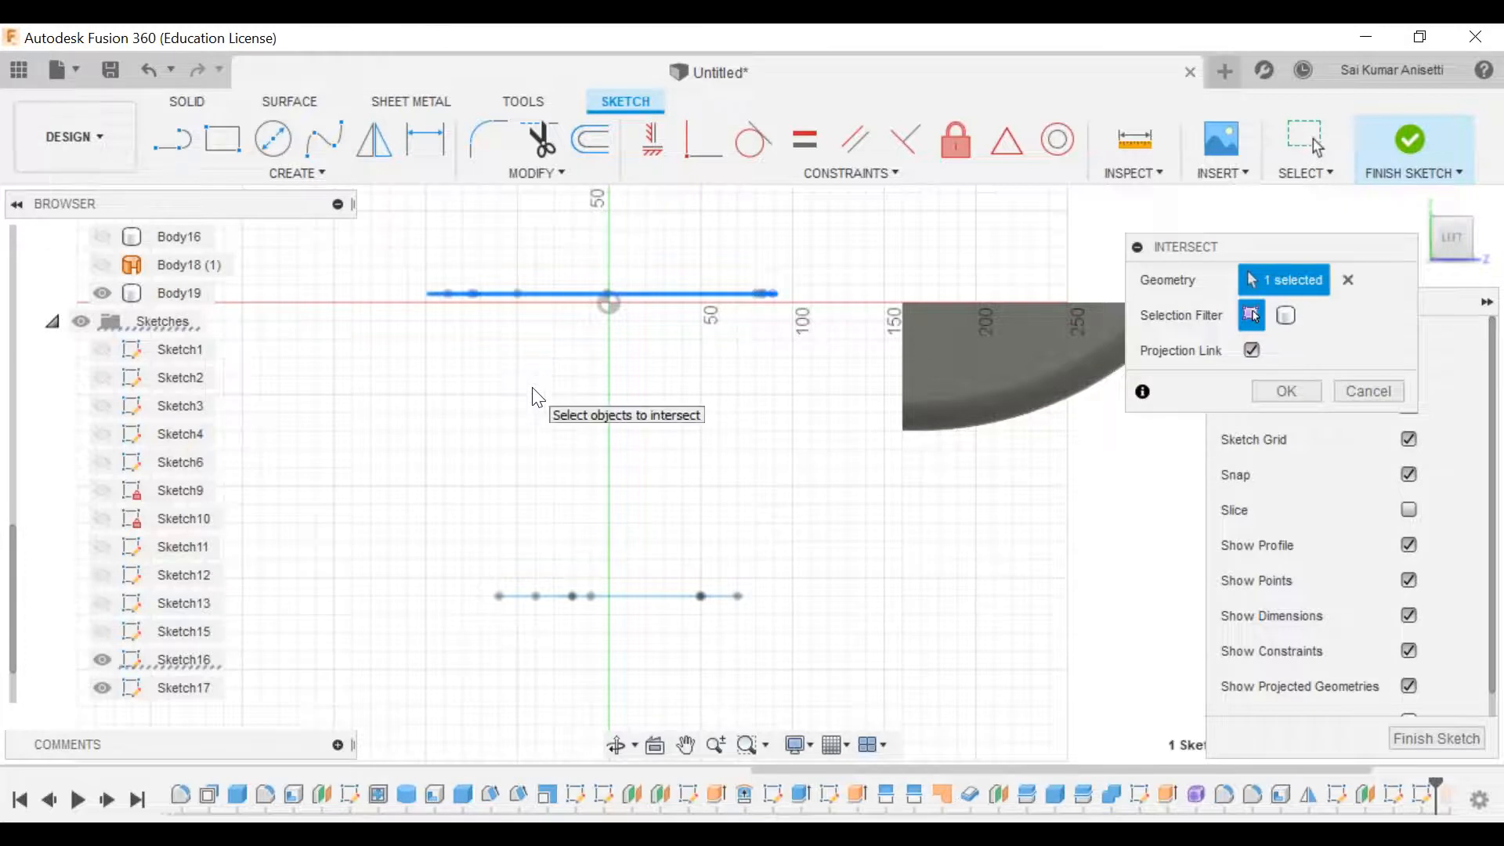
click(1311, 398)
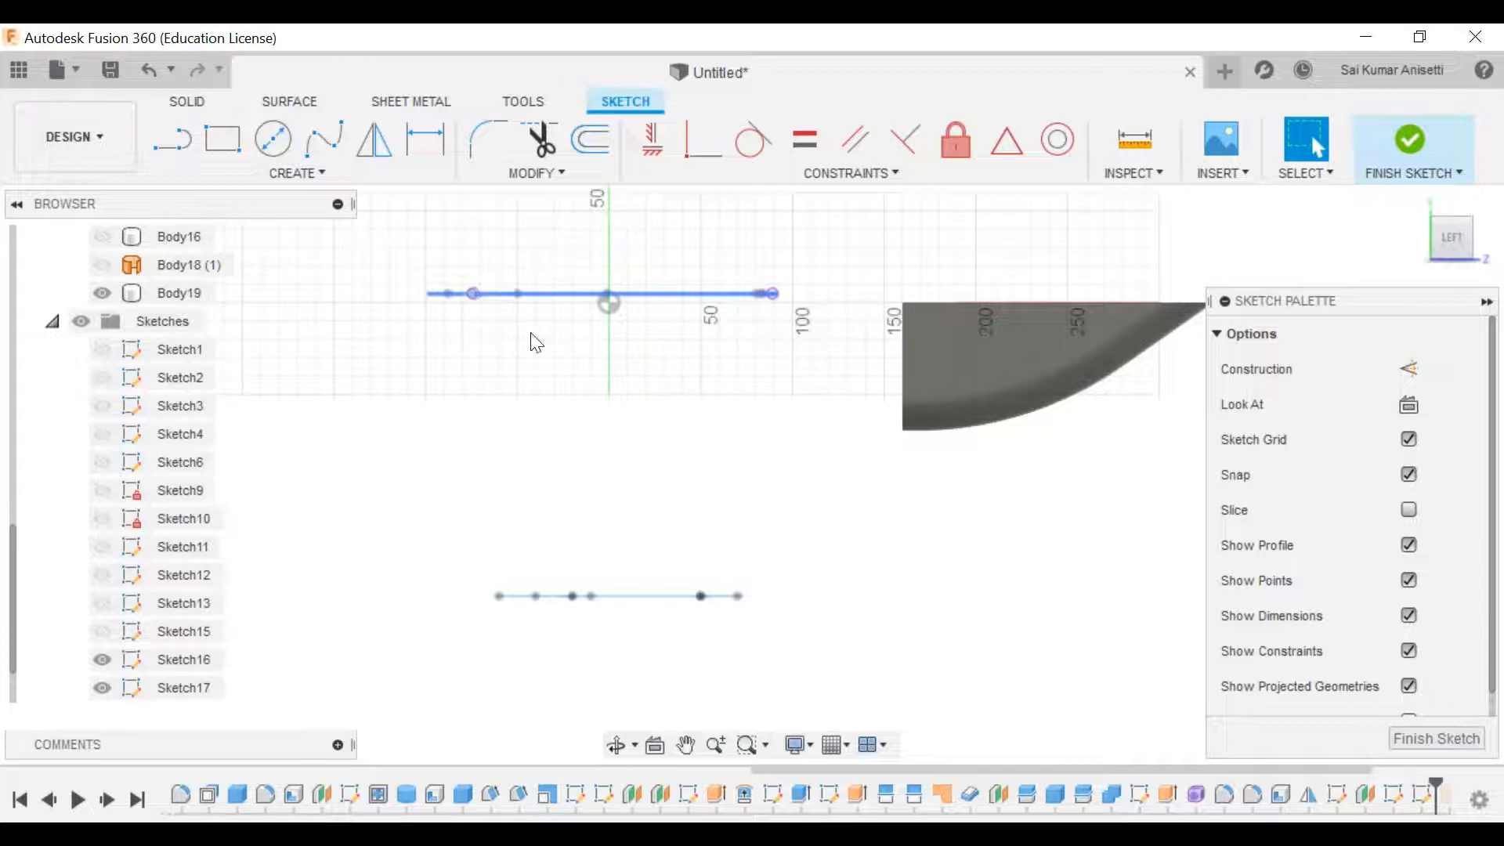
Step: Intersect the smaller closed spline with the side sketch's plane, keeping the projection link
shift+middle_drag(648, 392, 481, 293)
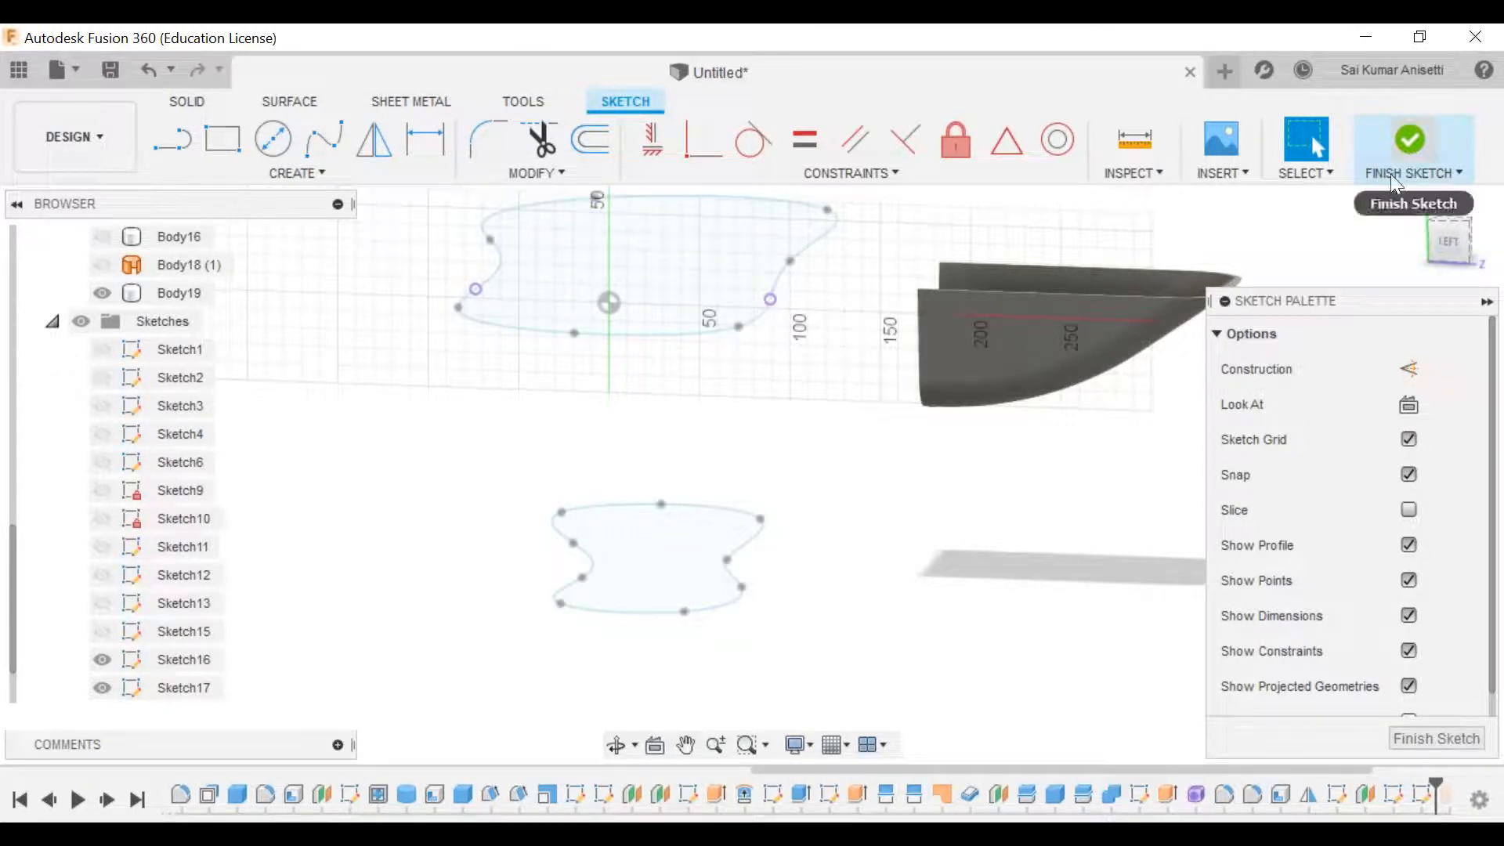
click(655, 745)
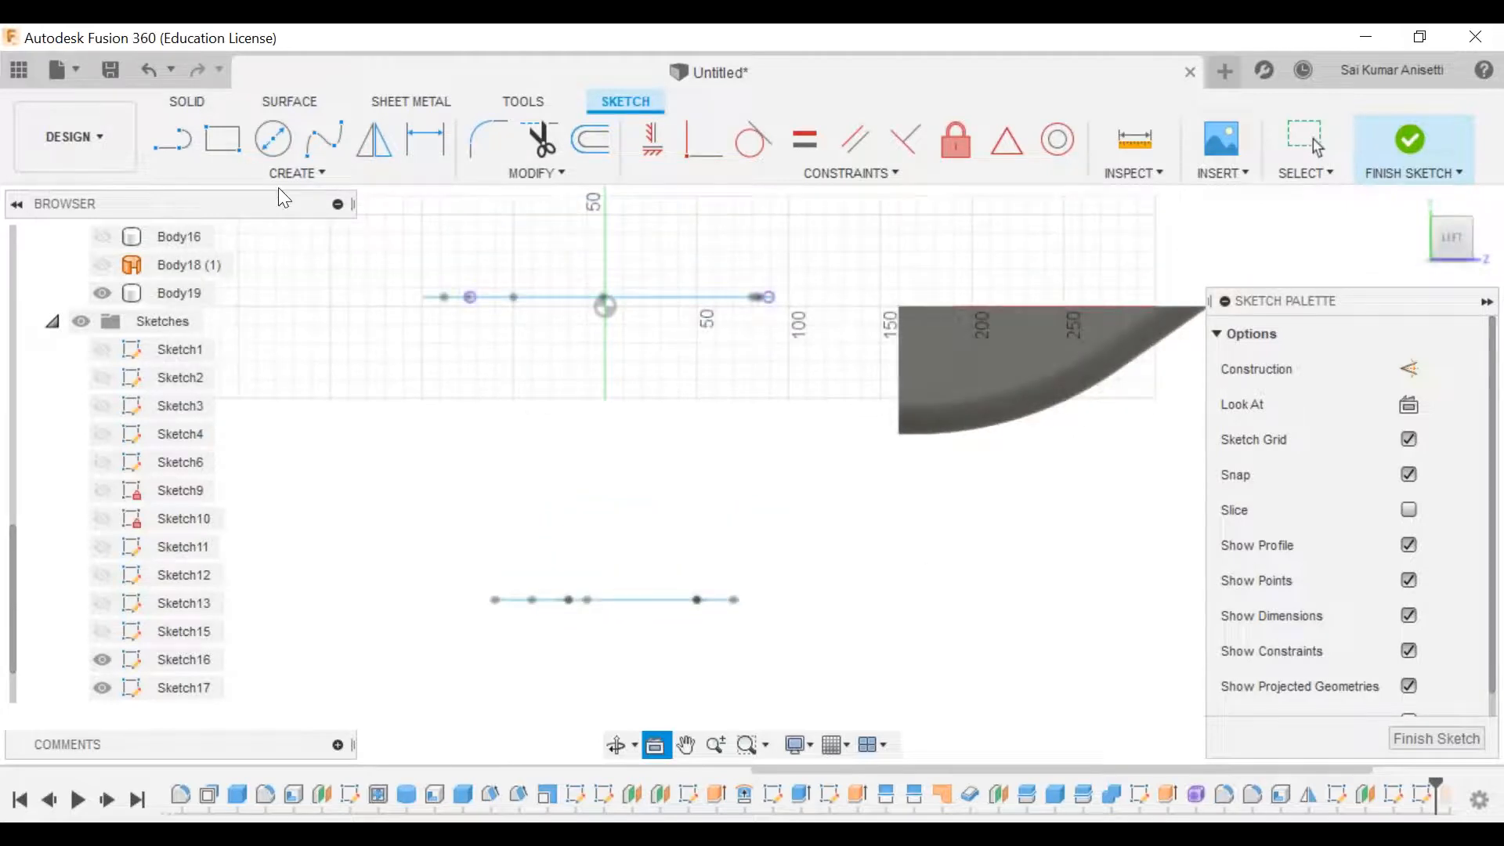
click(258, 173)
mouse_move(219, 622)
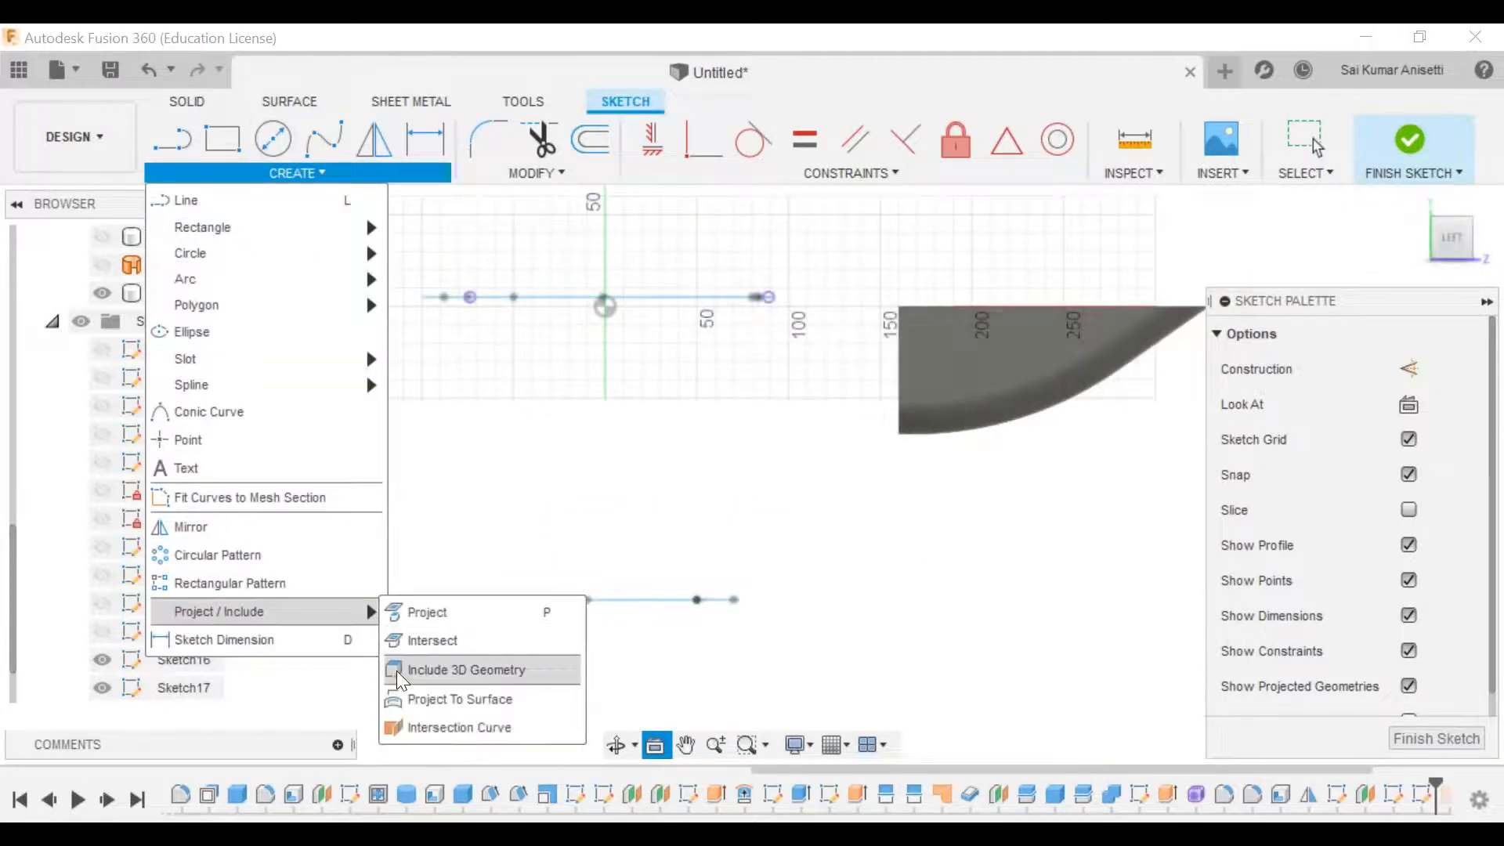
click(412, 643)
click(630, 600)
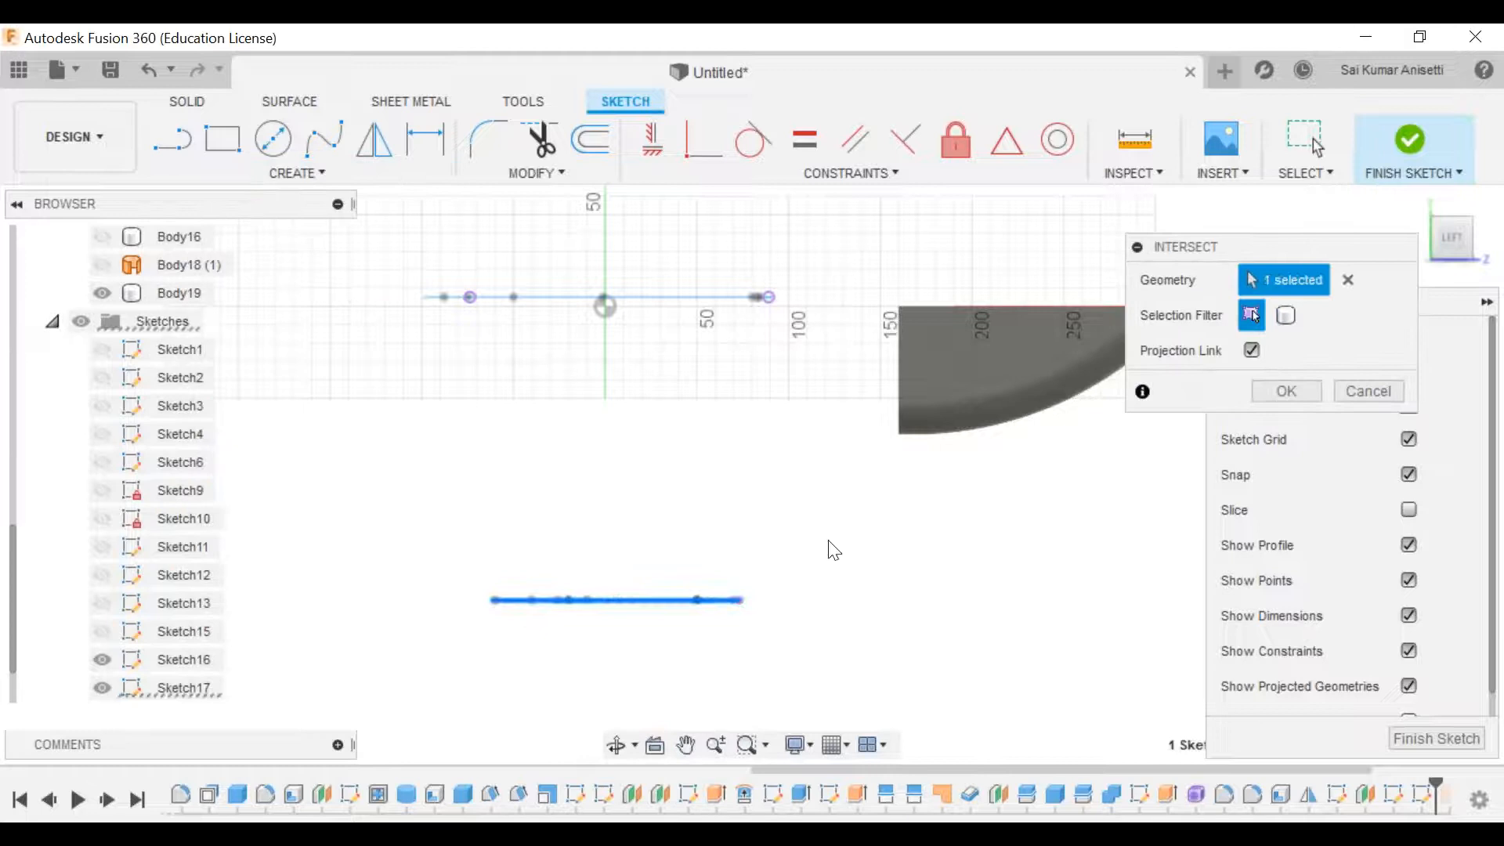
click(1319, 390)
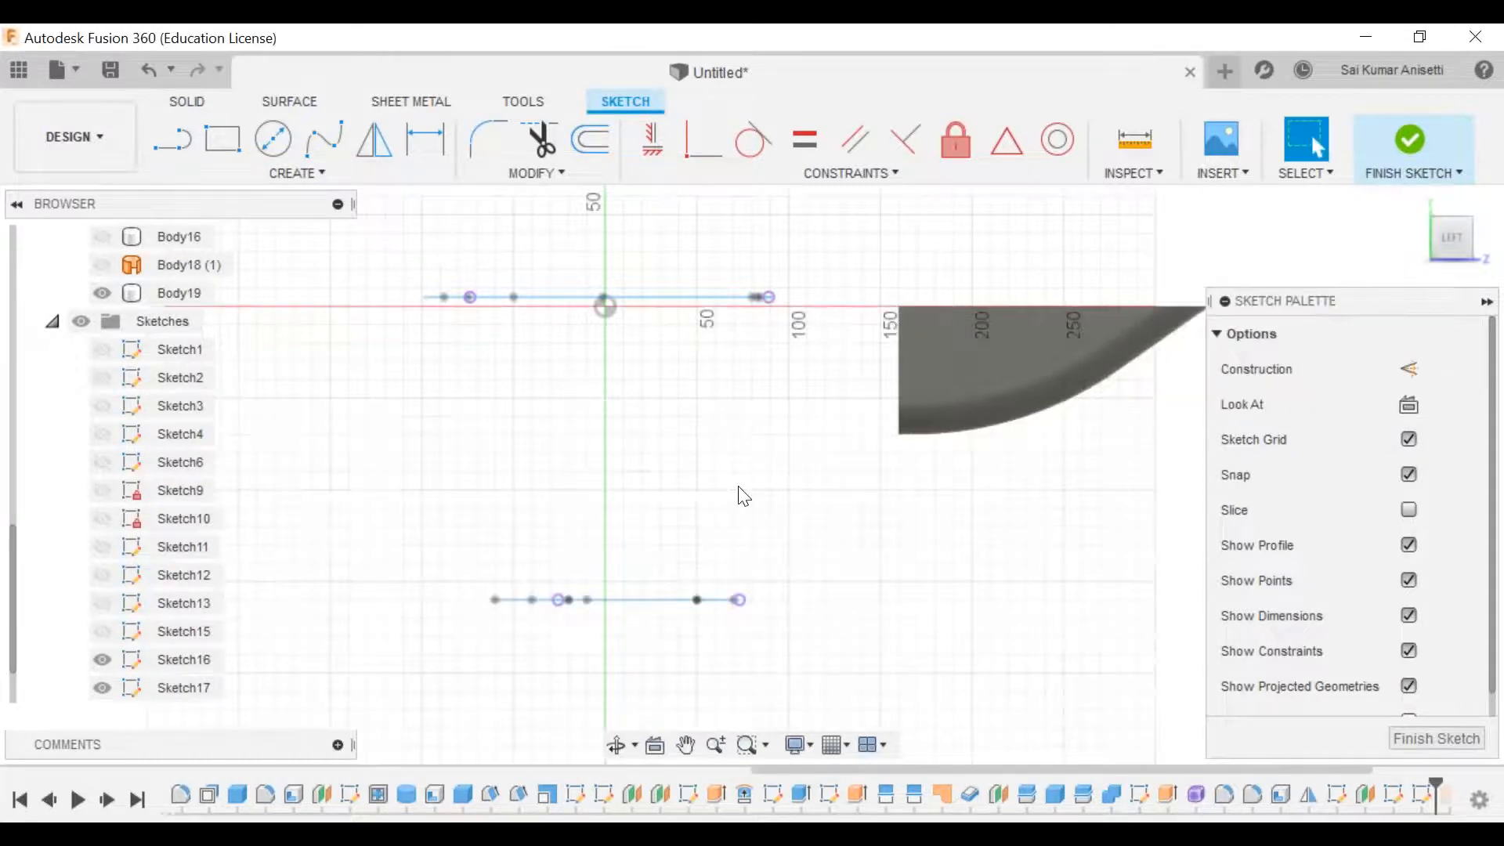
Step: Draw a curved five-point spline joining the +Z-side intersection points of the two closed splines and finish the sketch
click(320, 149)
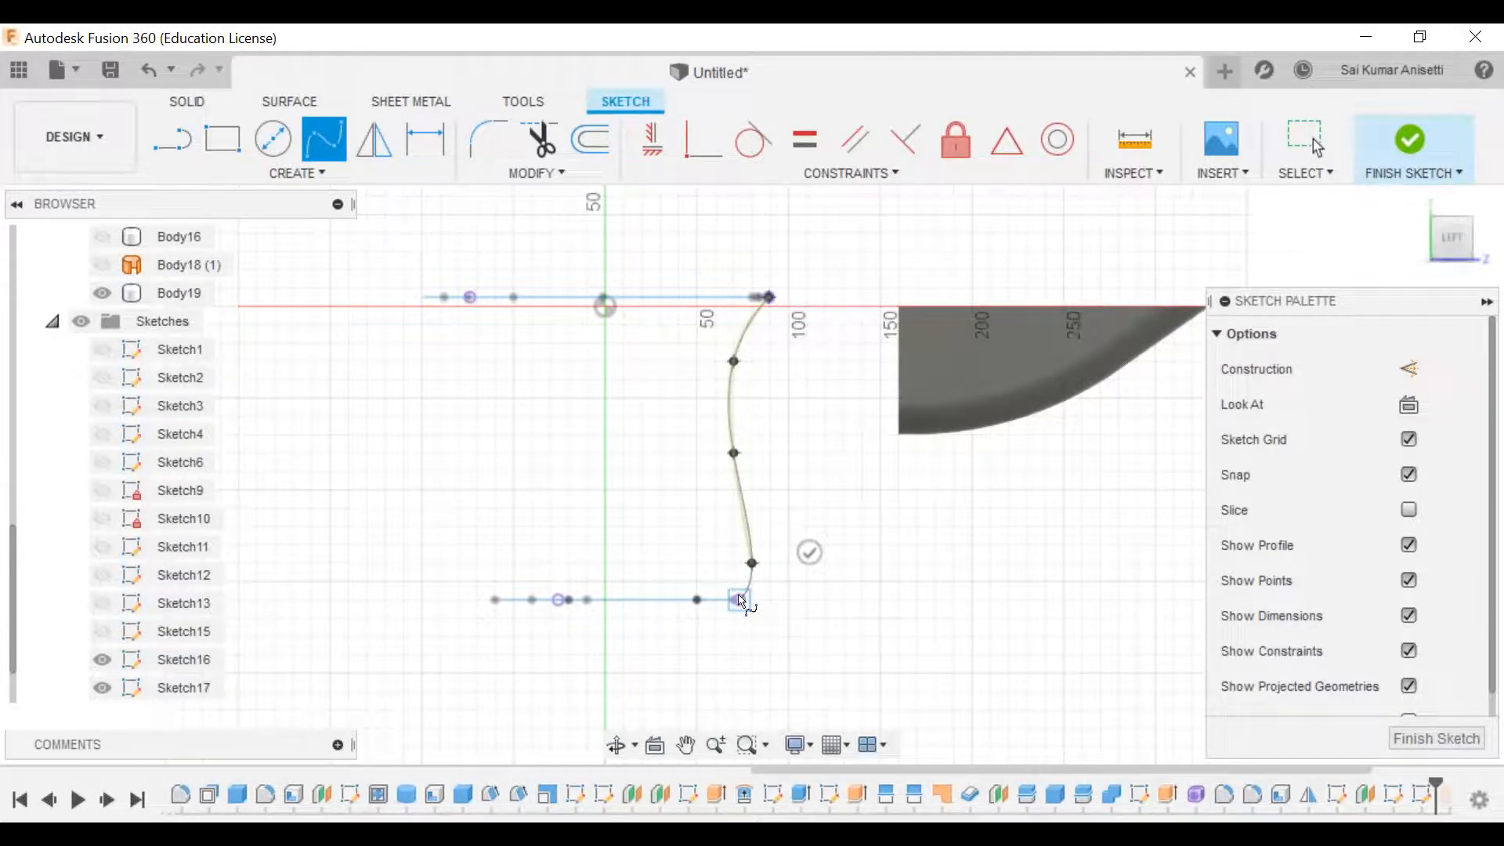
key(Escape)
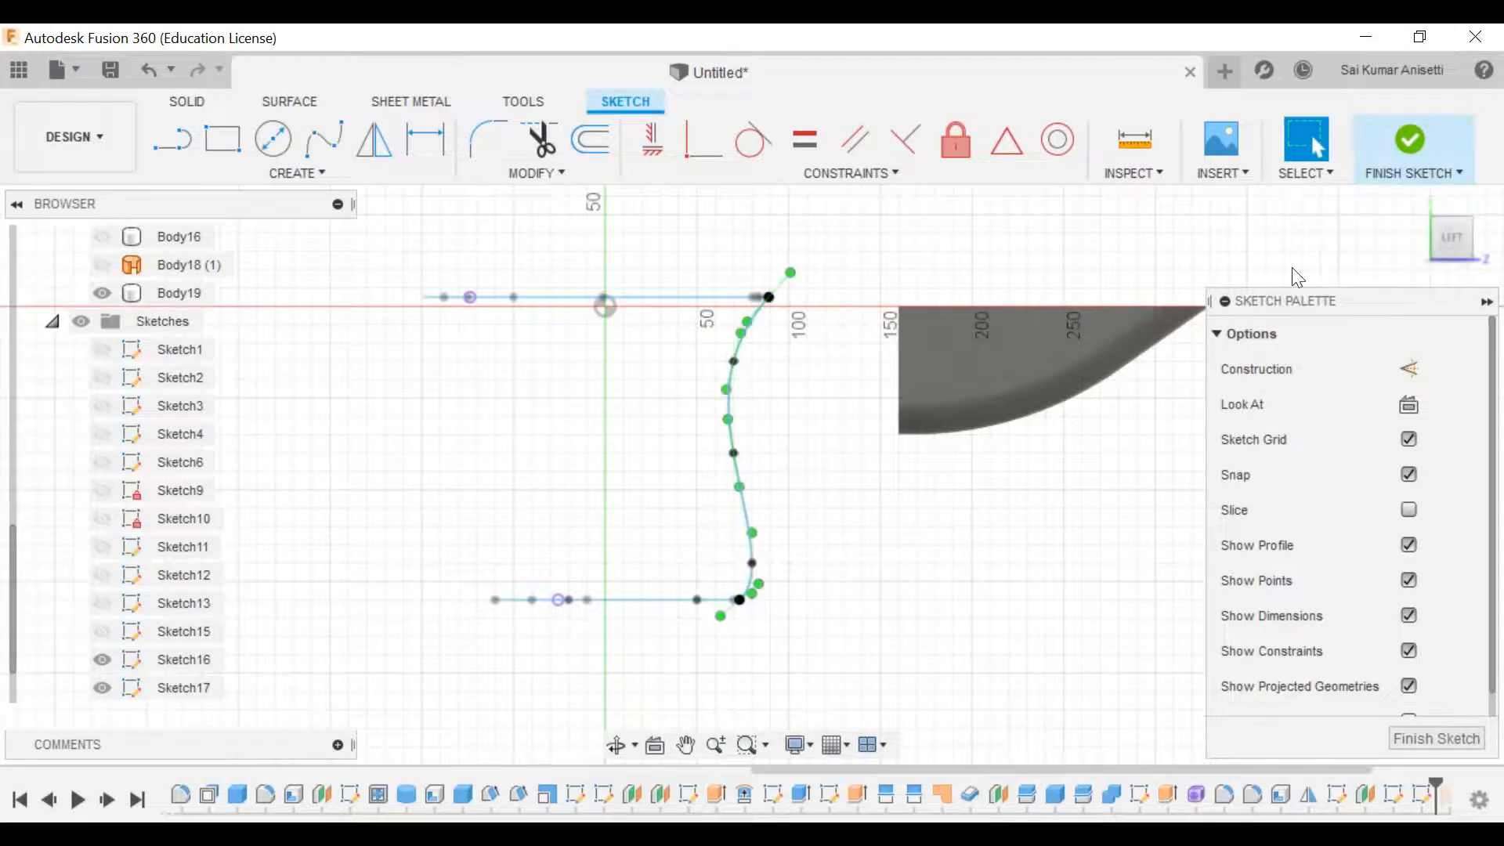
click(1414, 145)
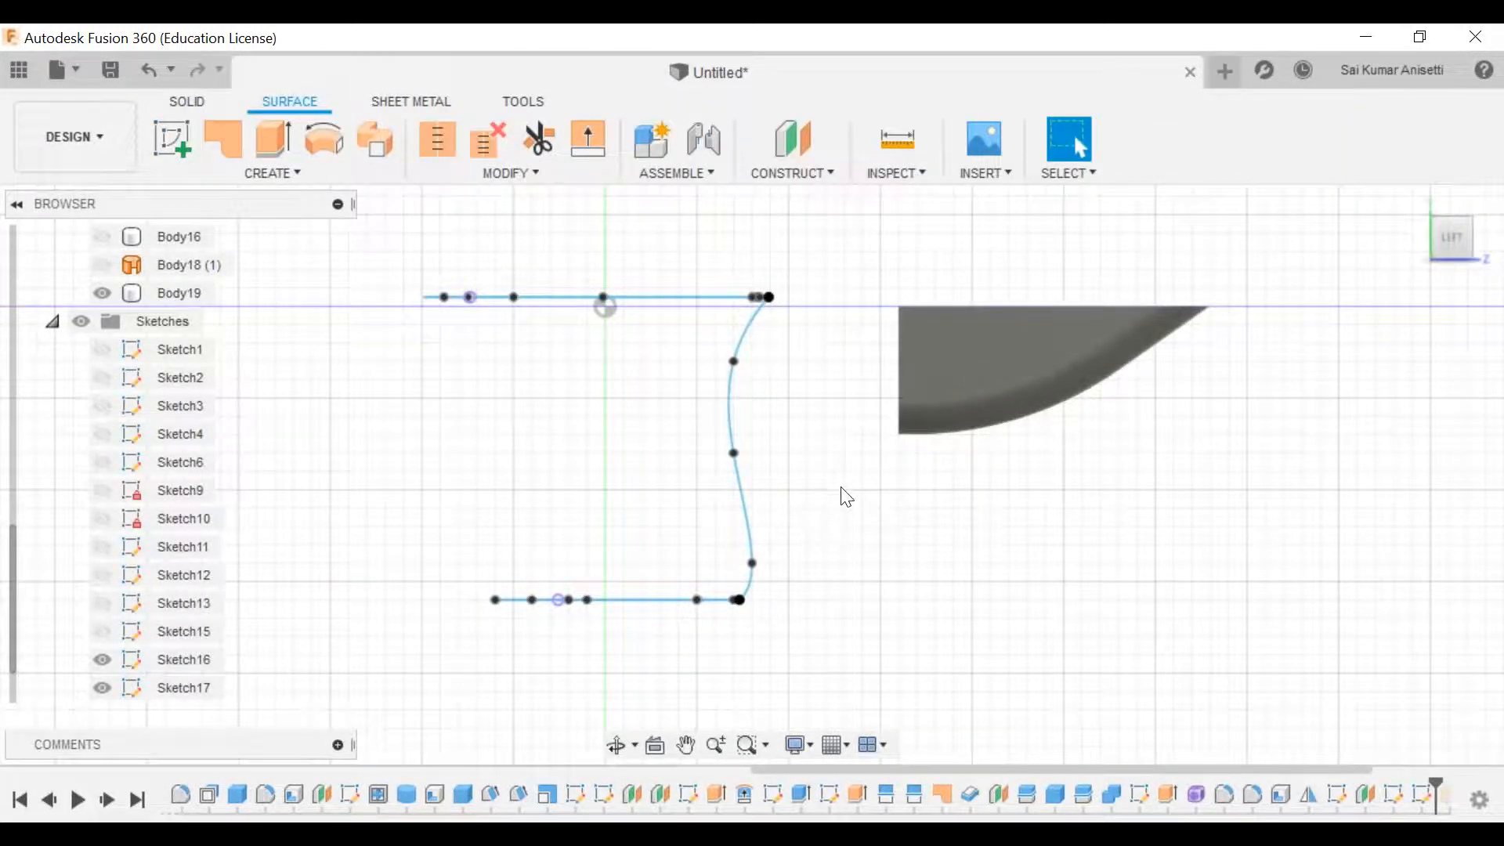
Step: Set up a surface loft with the larger and the smaller closed splines as its two profiles
mouse_move(745, 497)
shift+middle_down()
mouse_move(847, 527)
mouse_move(947, 474)
mouse_move(713, 528)
mouse_move(481, 628)
shift+middle_up()
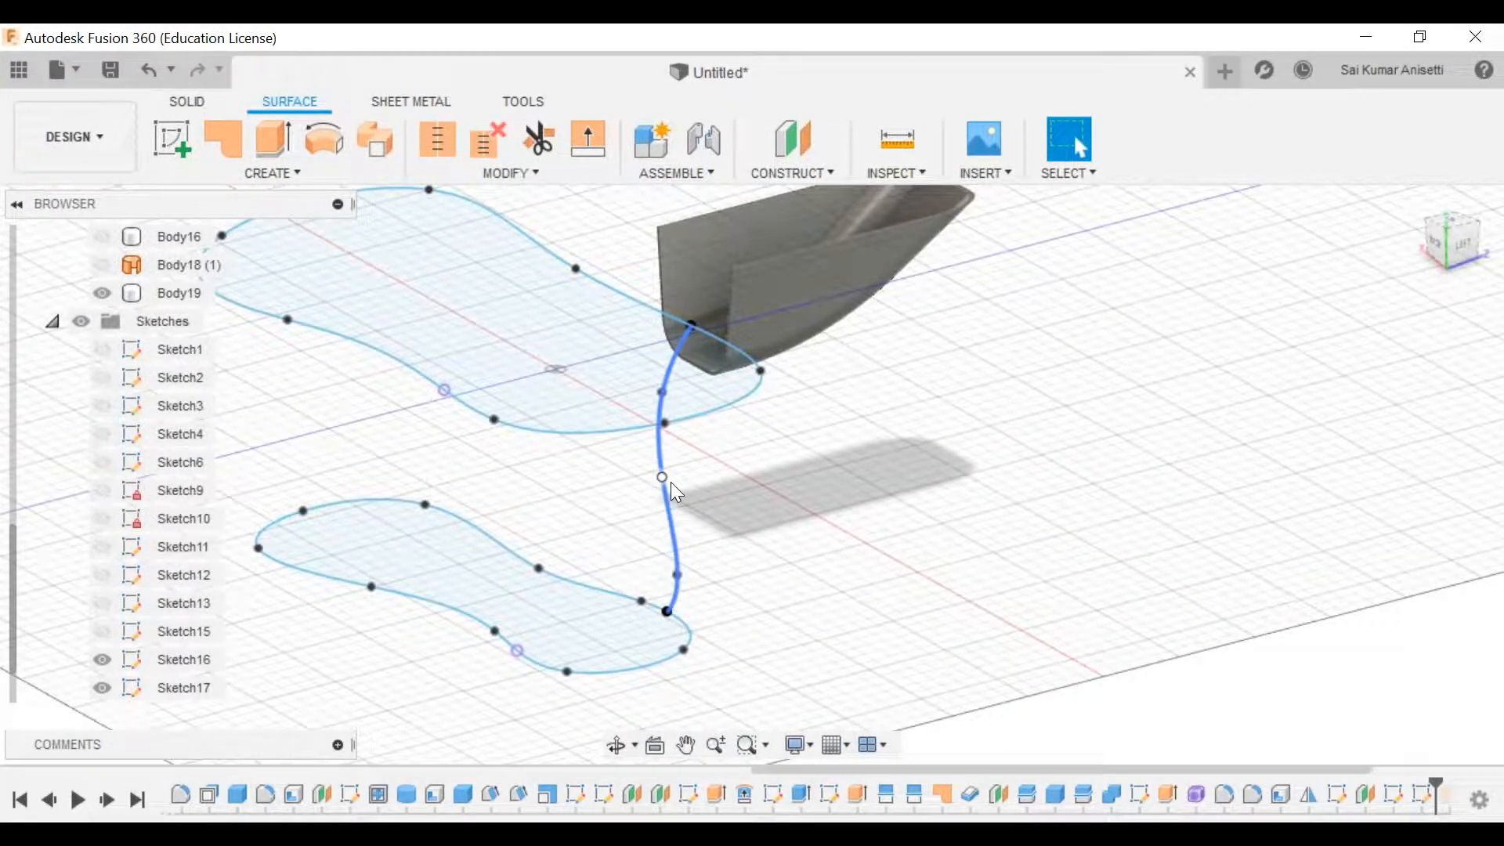
middle_drag(783, 494, 854, 512)
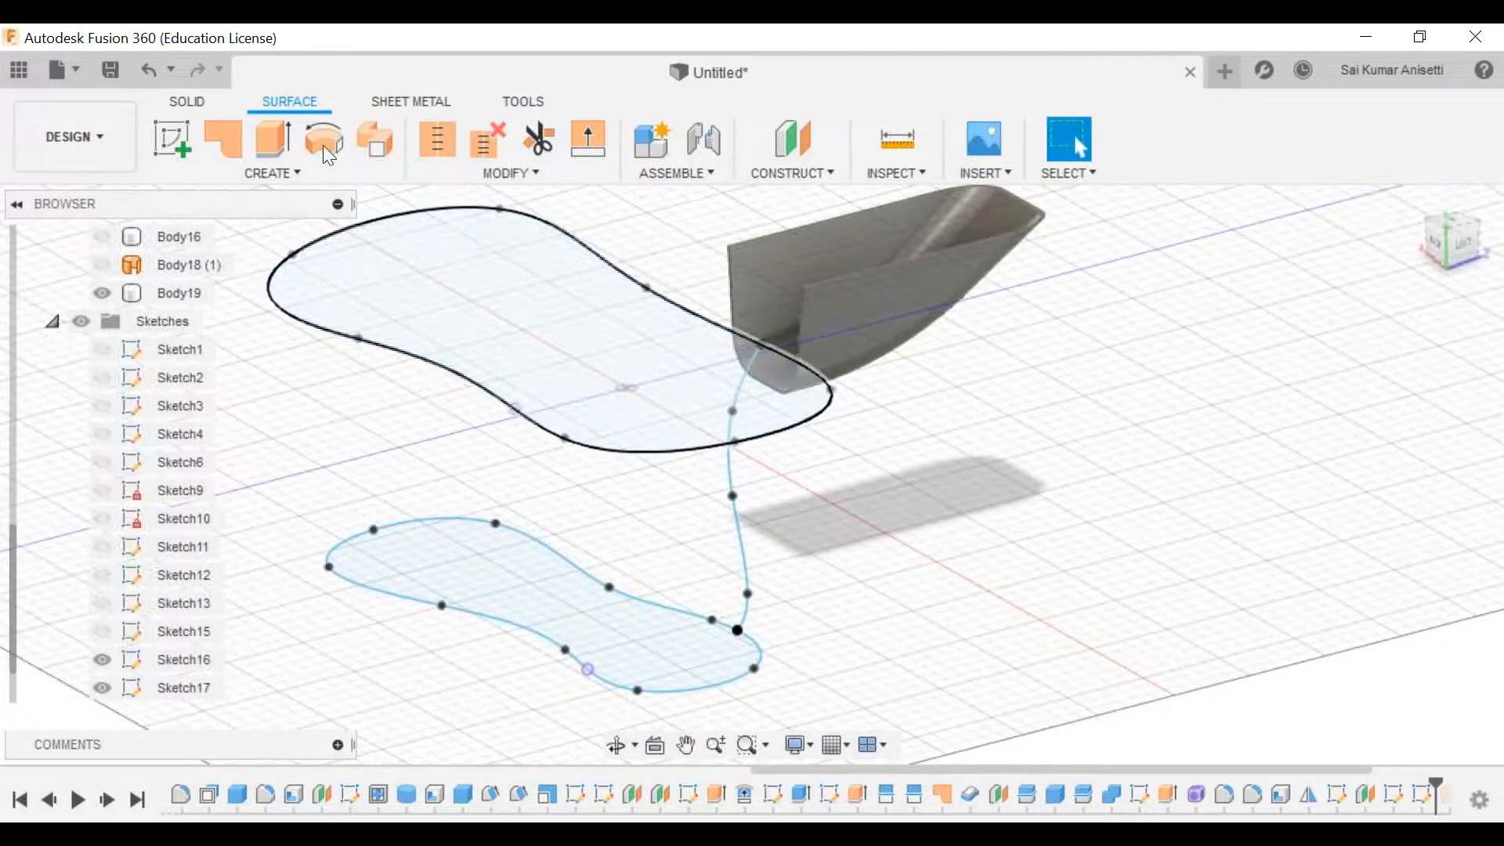
click(284, 174)
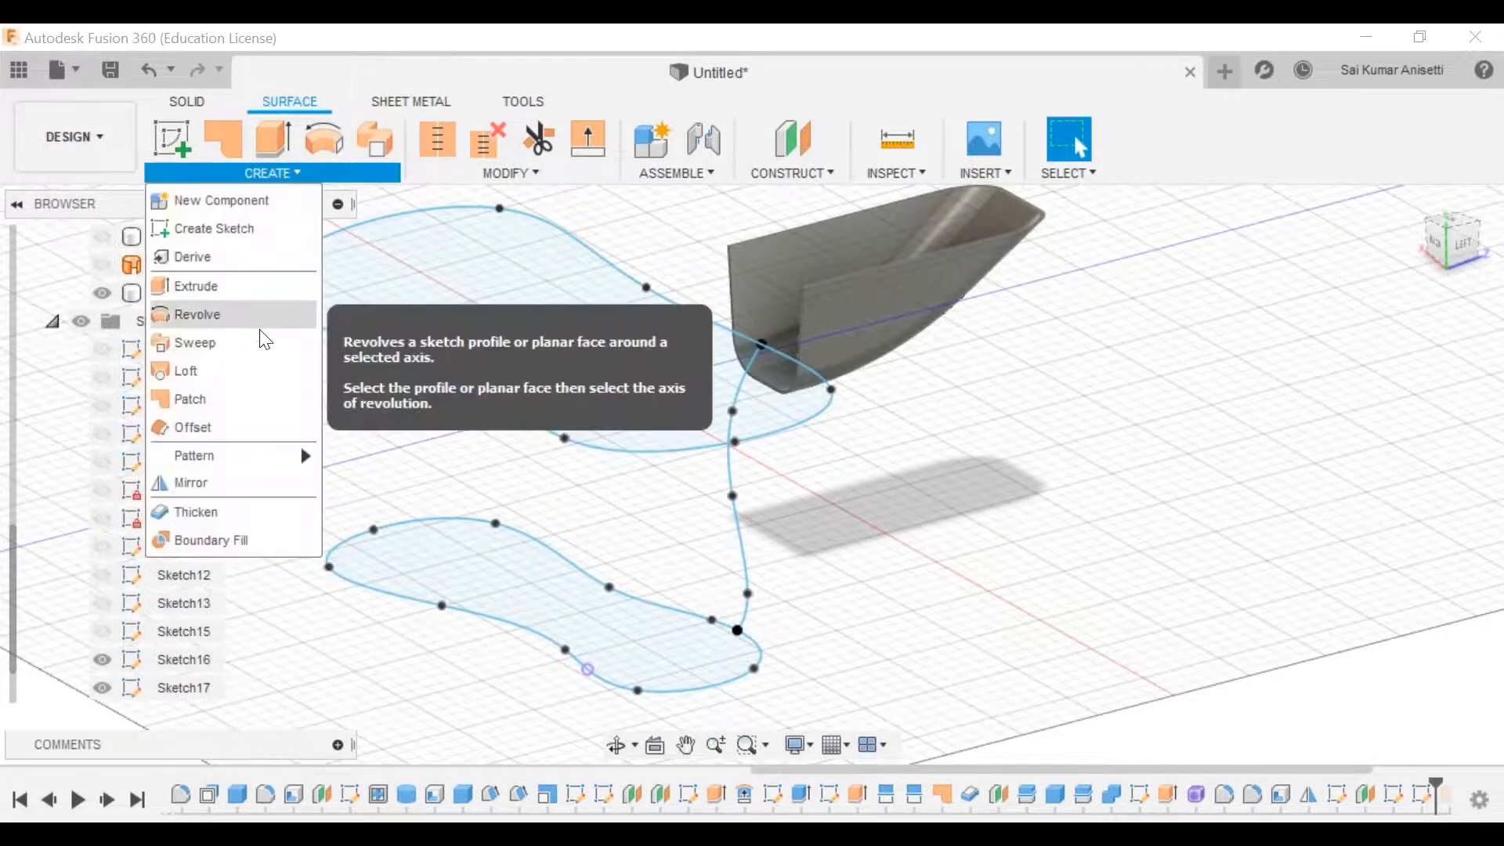
click(243, 370)
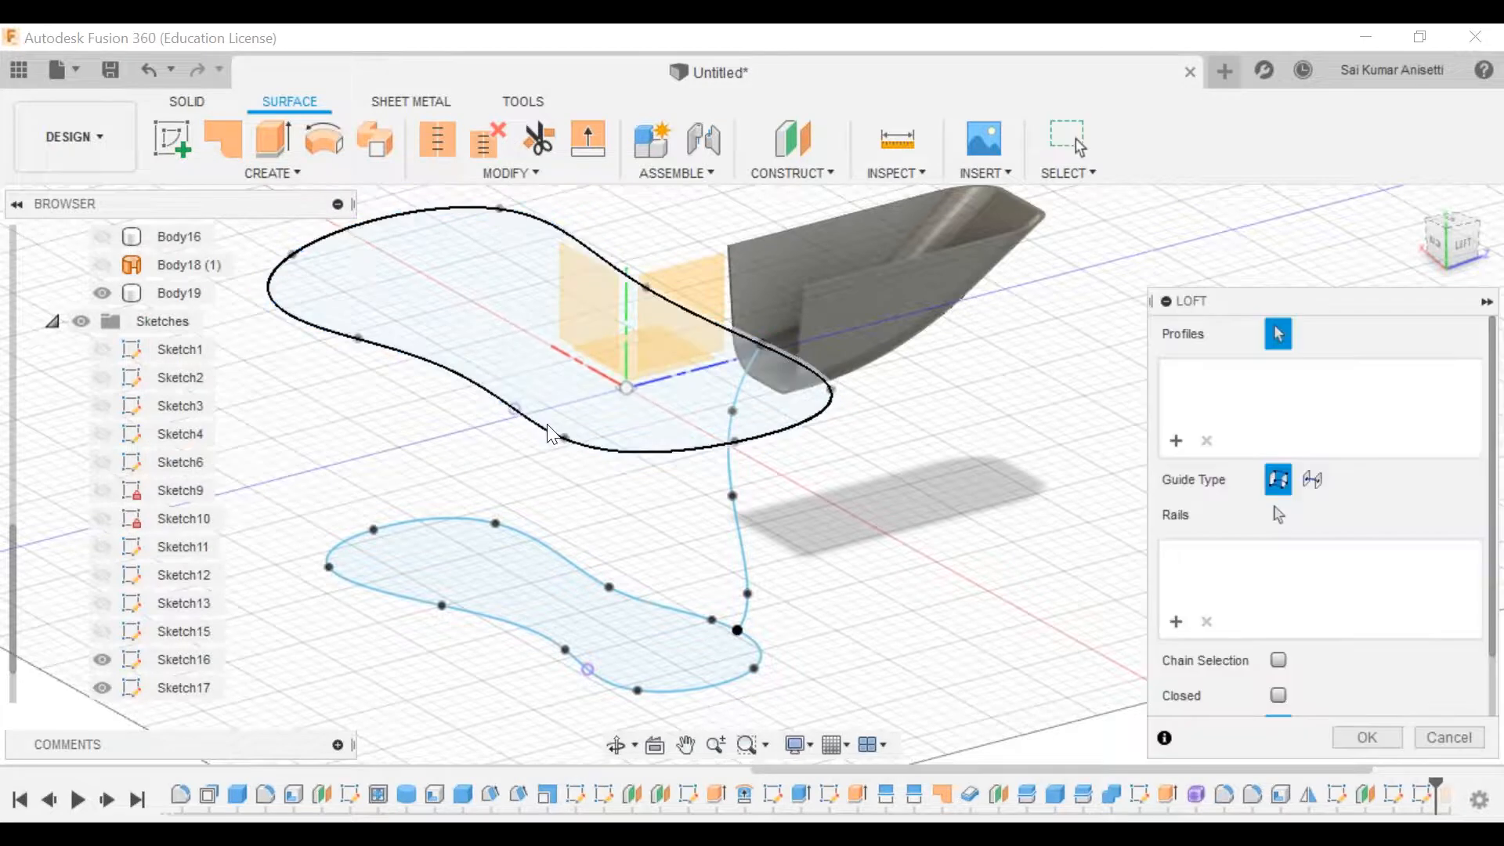
click(541, 430)
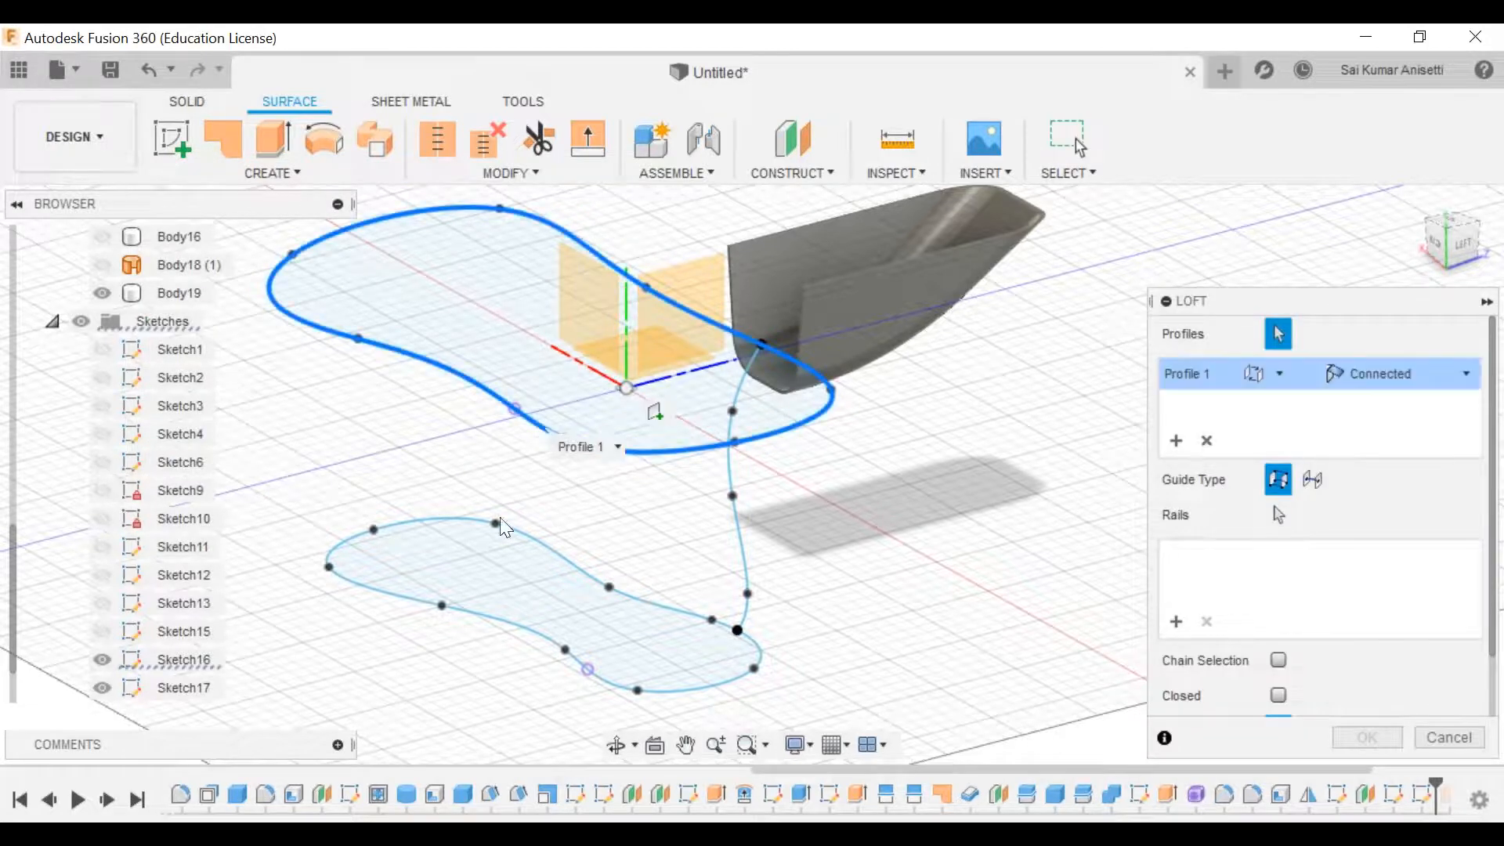
click(517, 639)
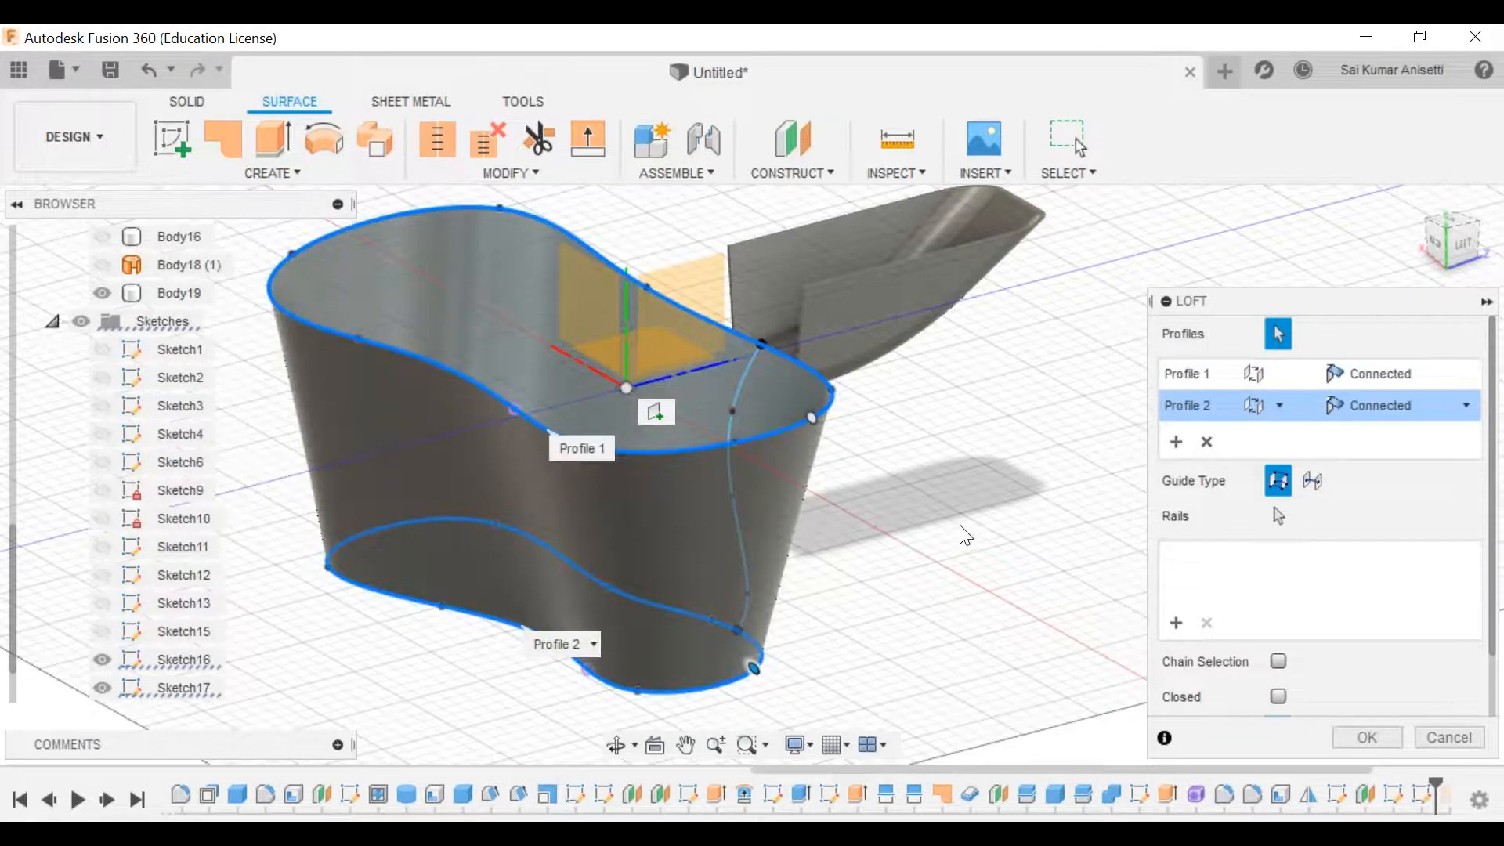
Step: Add the curved side spline as the loft's rail and create the lofted surface
shift+middle_drag(901, 484, 795, 448)
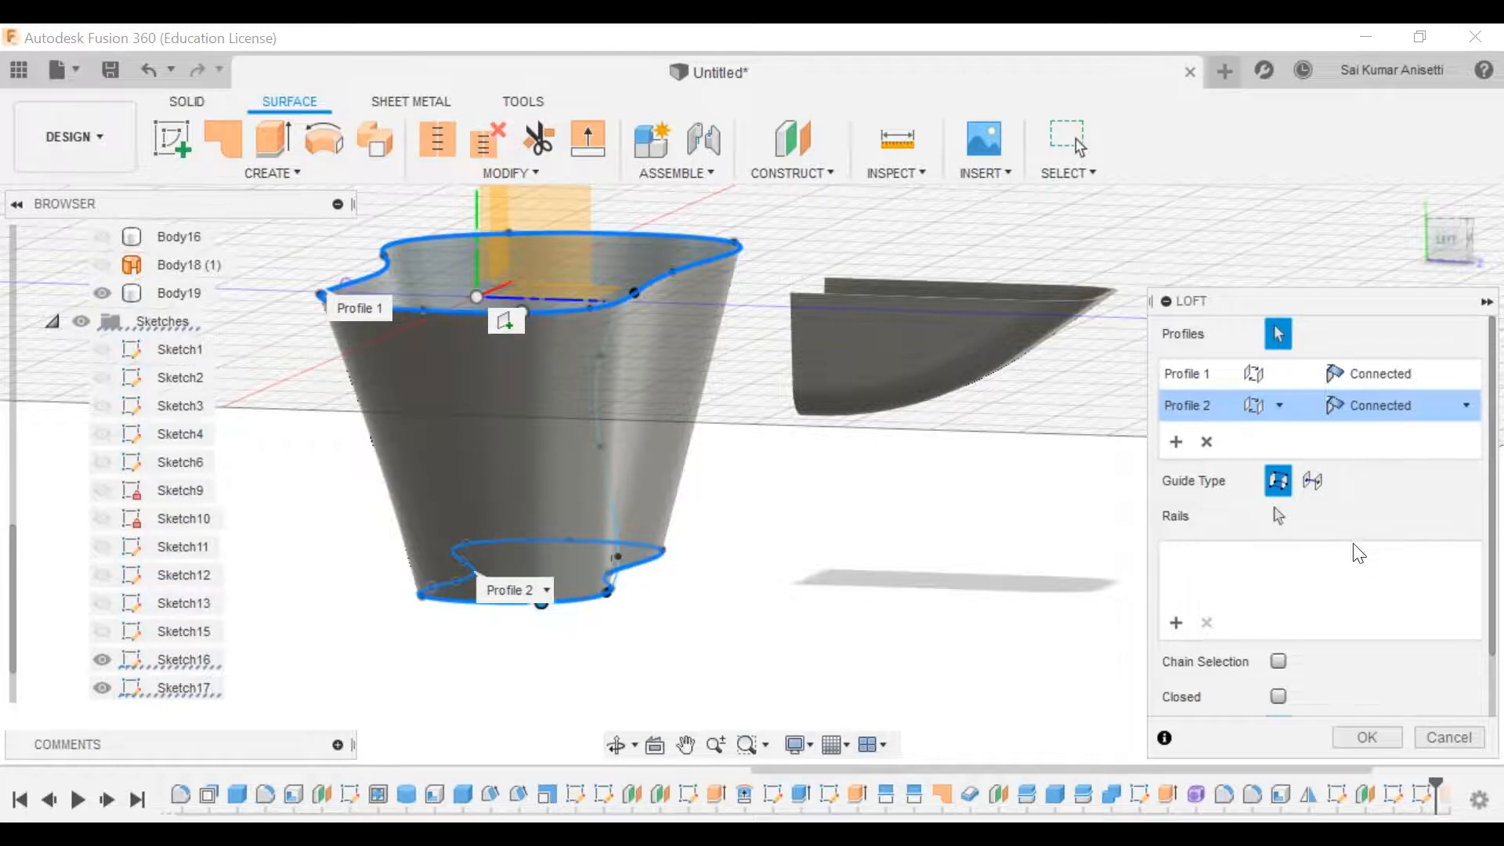
click(1279, 517)
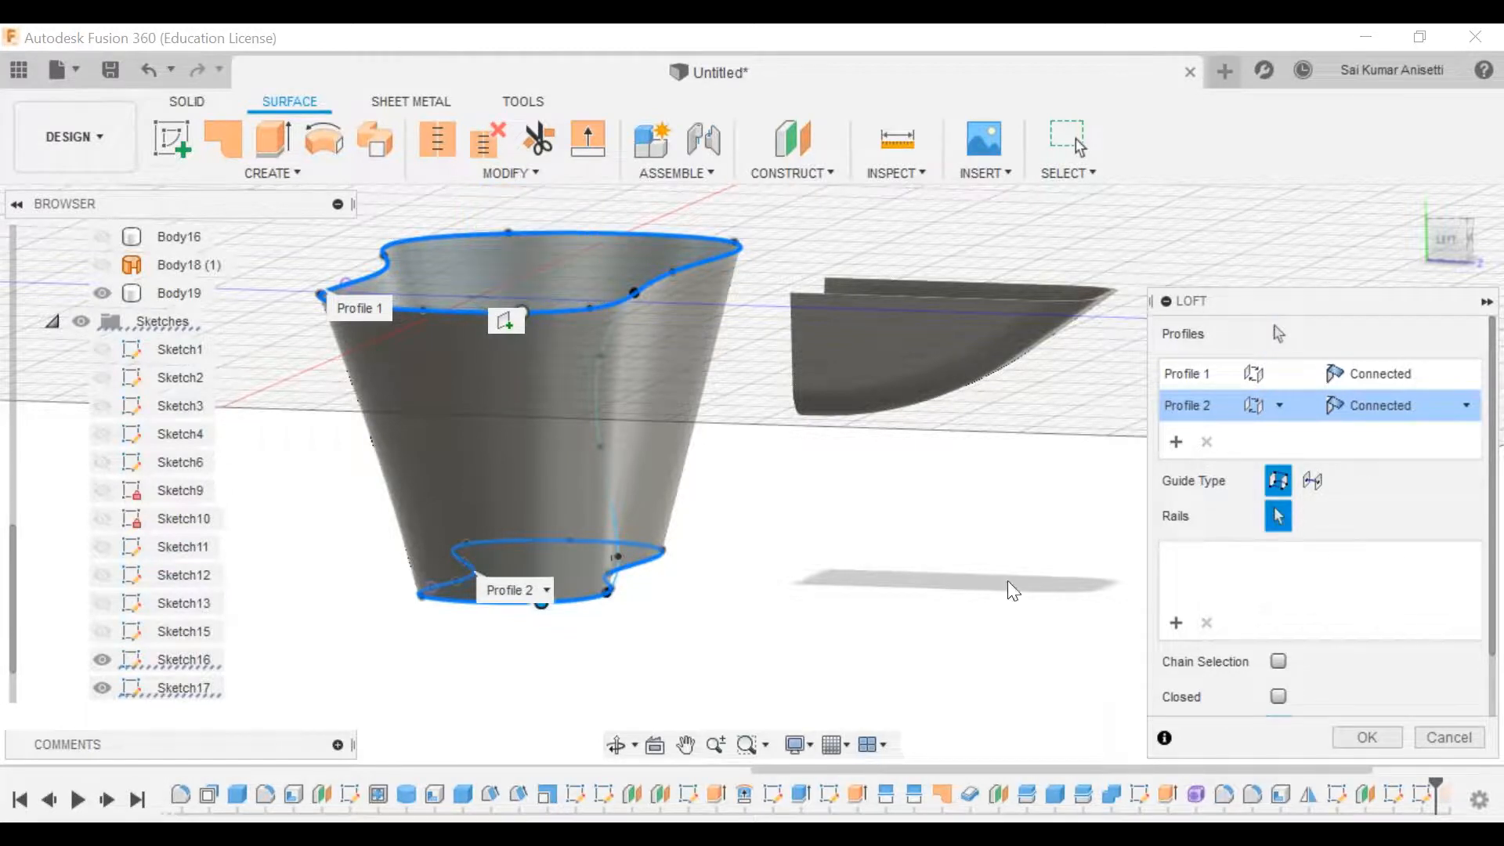
click(595, 396)
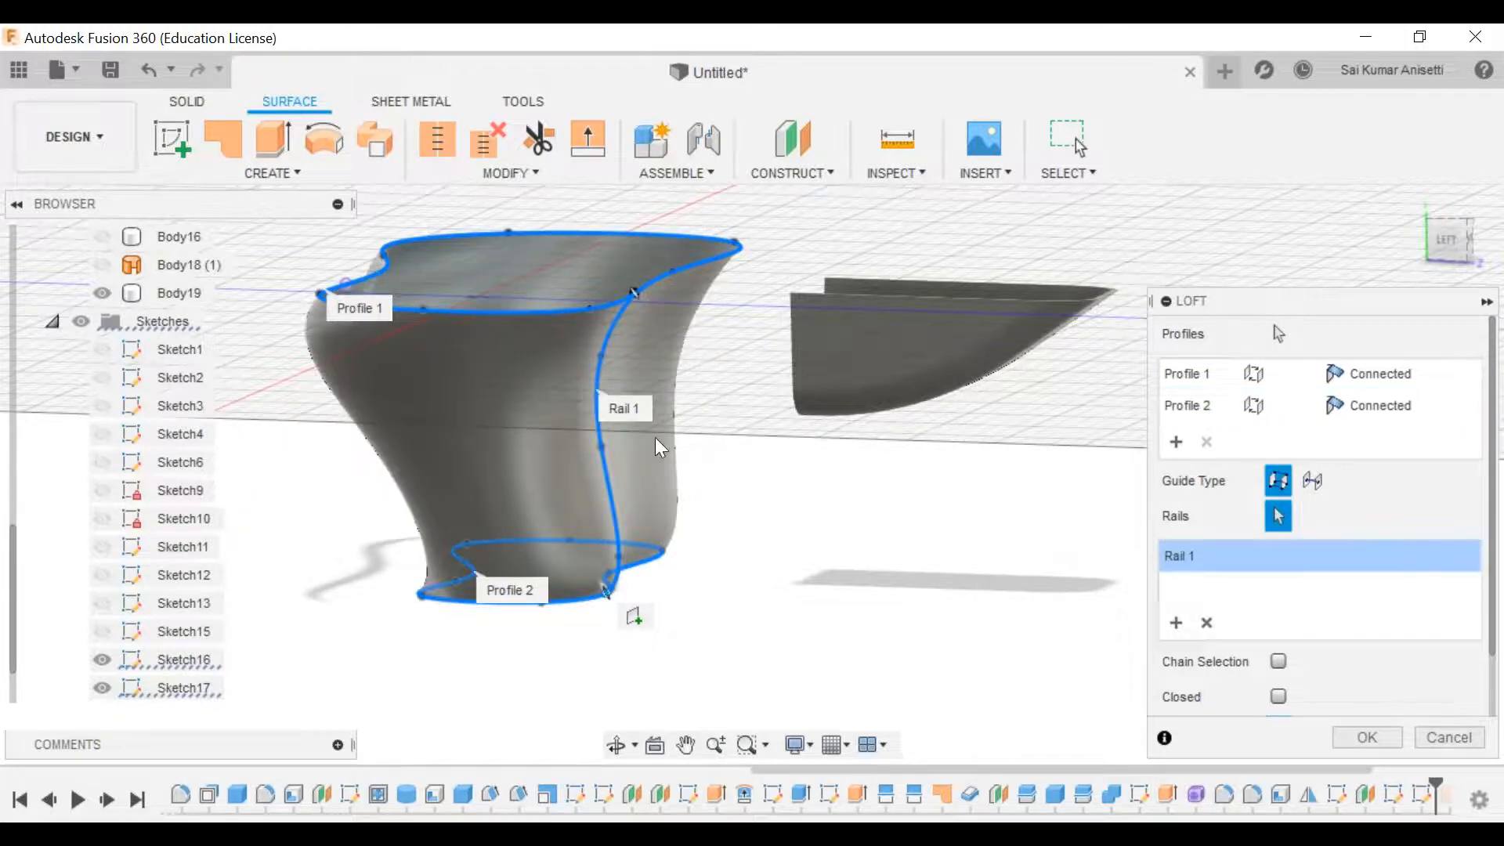
shift+middle_drag(646, 437, 700, 470)
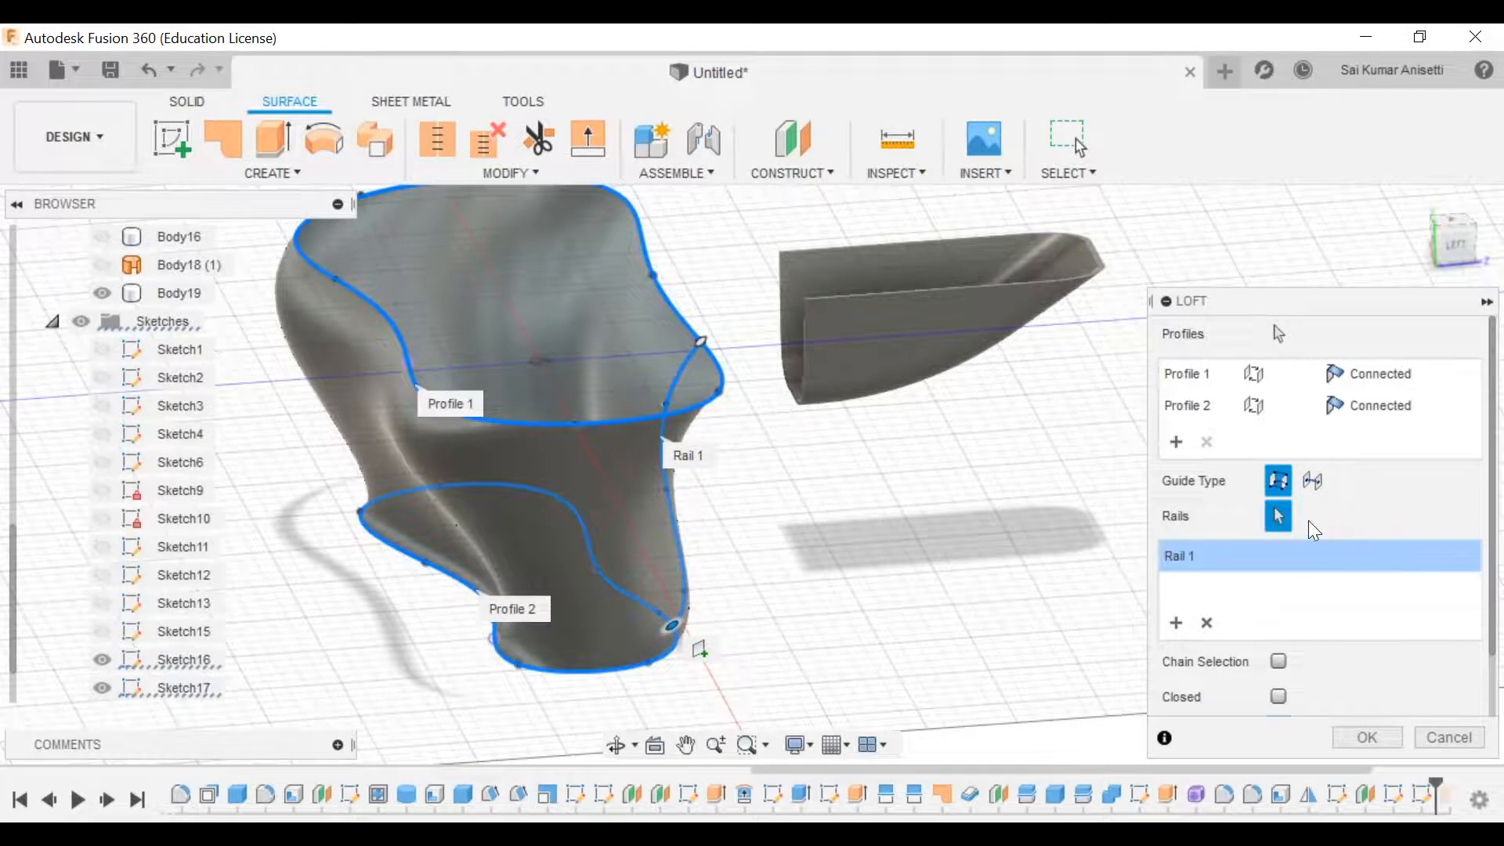
middle_drag(870, 474, 839, 413)
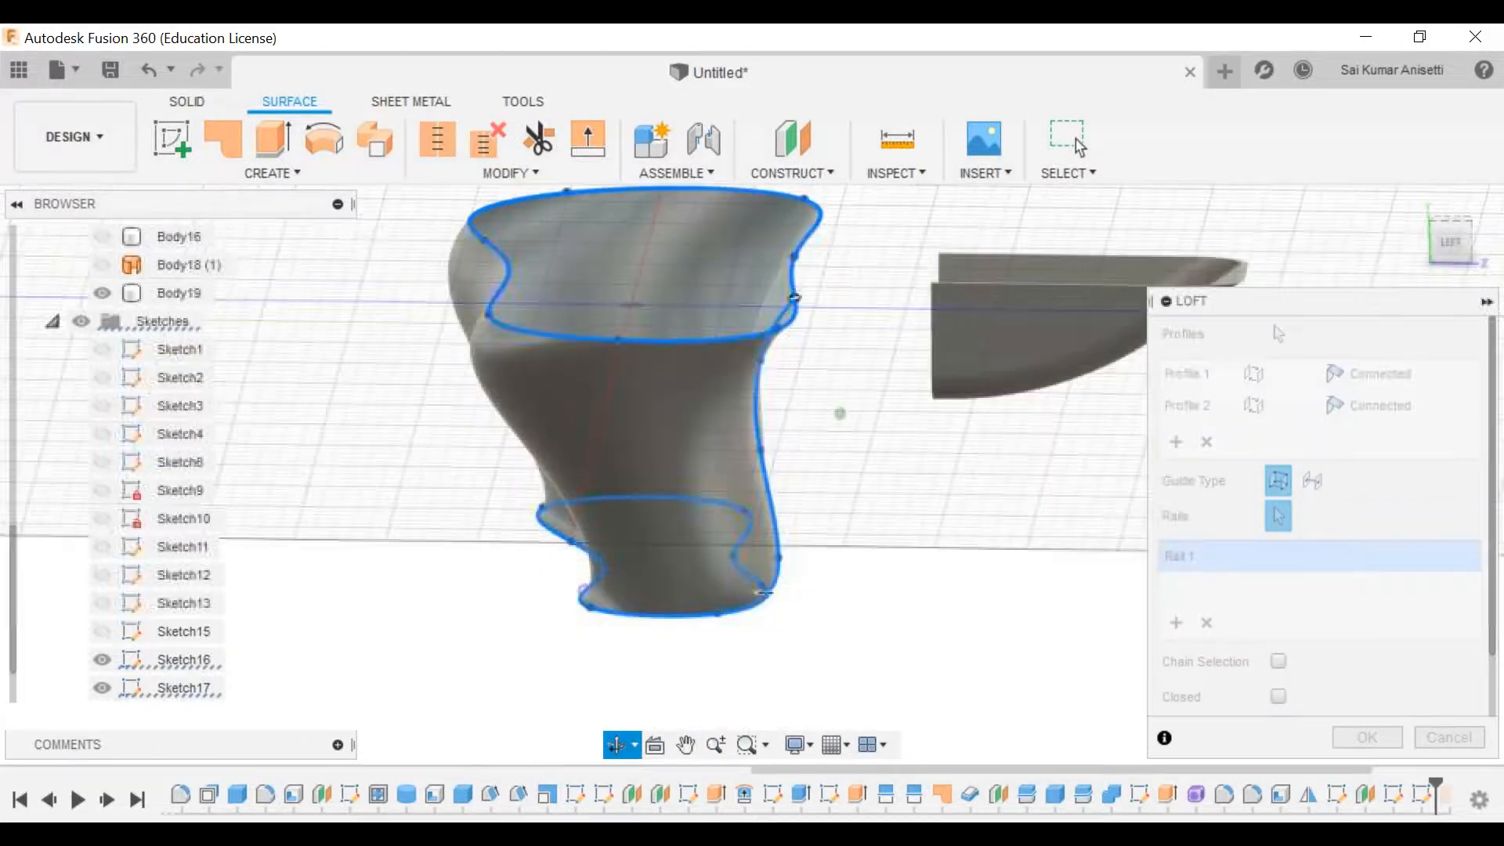
click(1367, 737)
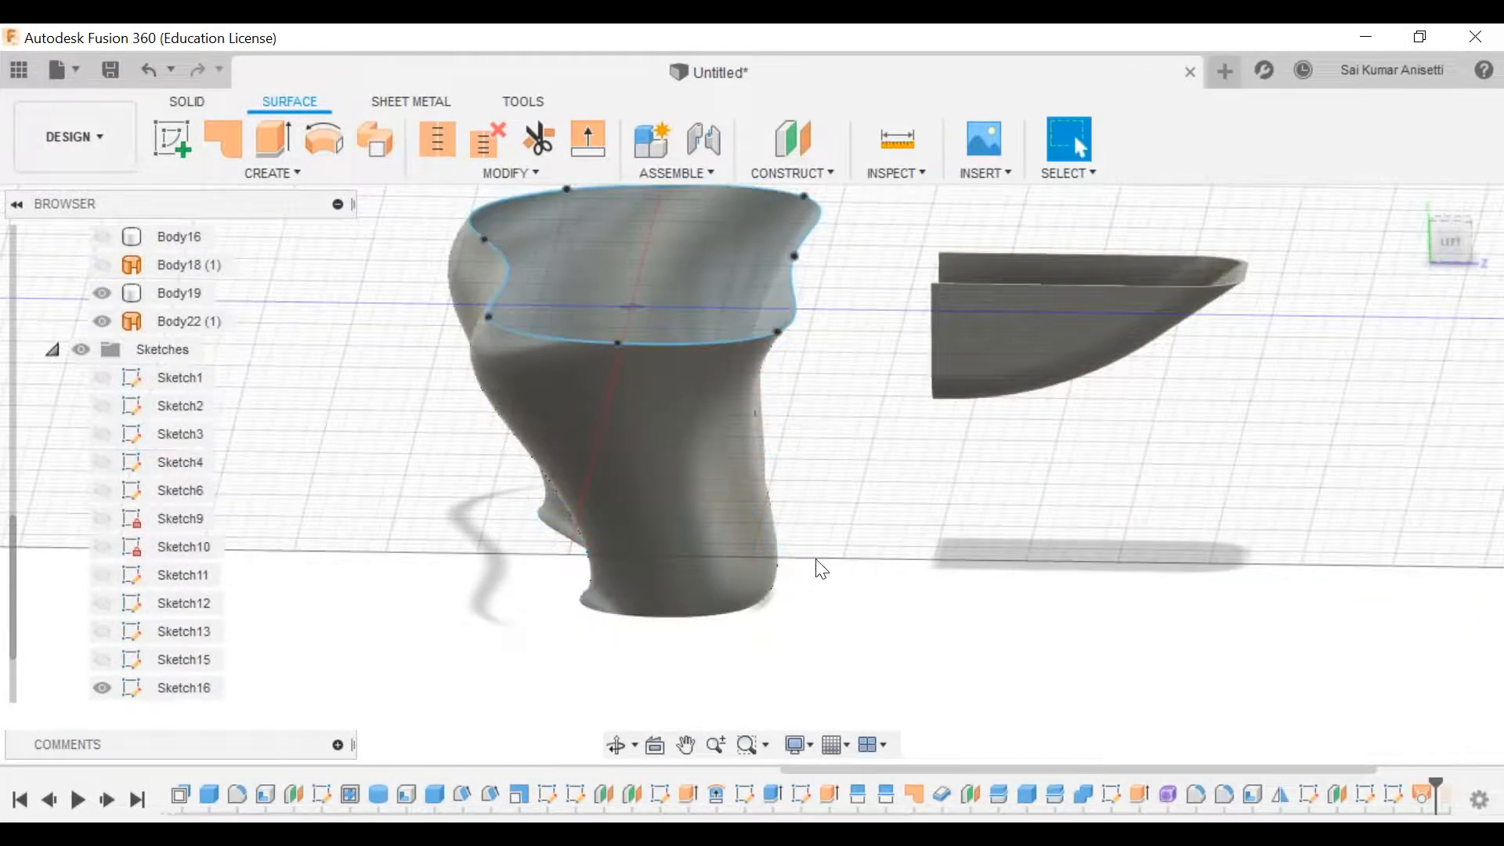
shift+middle_drag(770, 428, 960, 505)
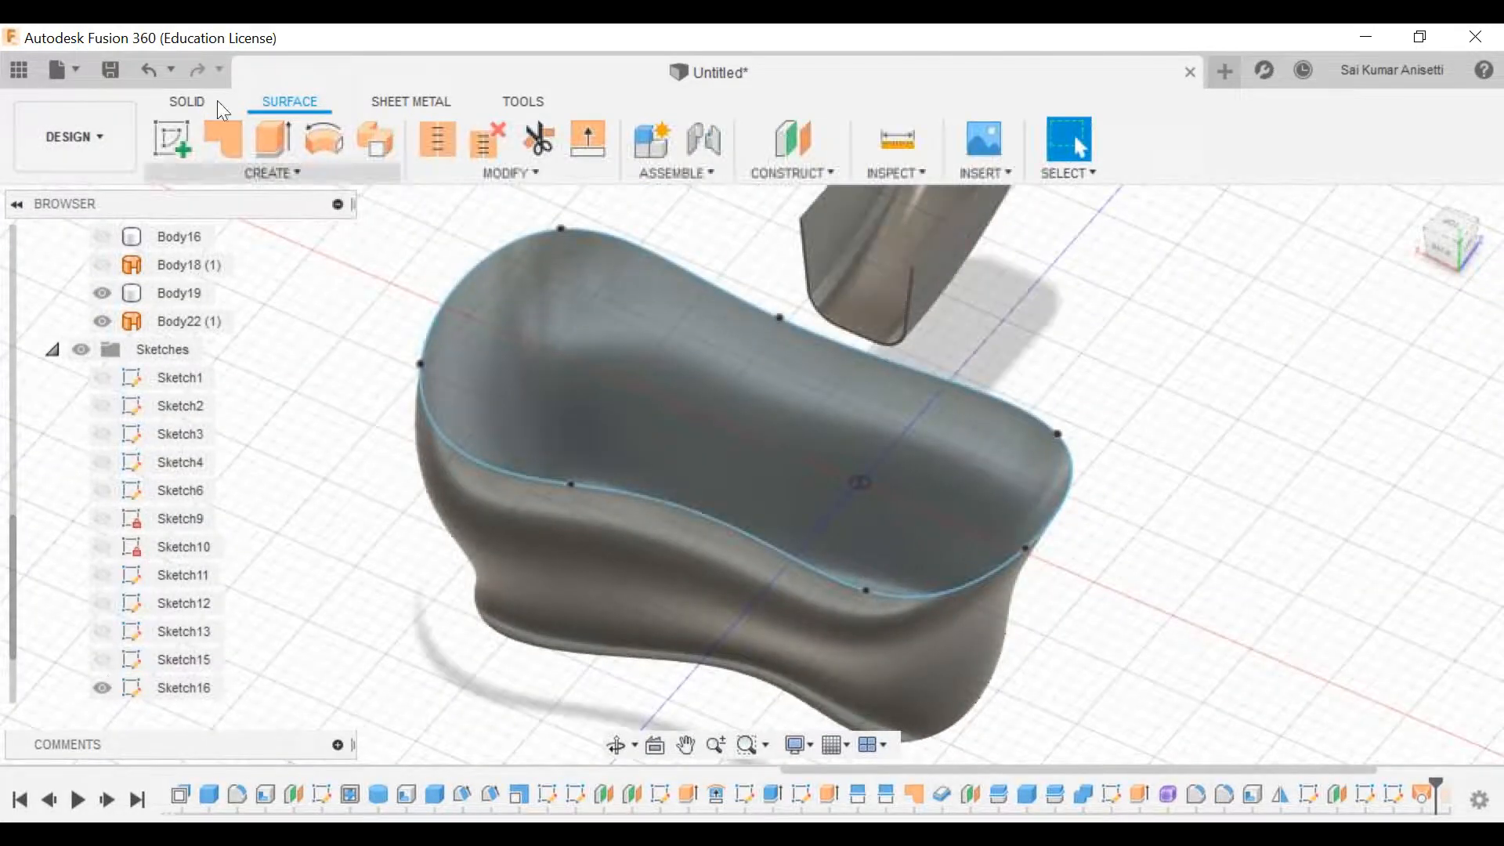
click(192, 102)
click(273, 140)
click(200, 688)
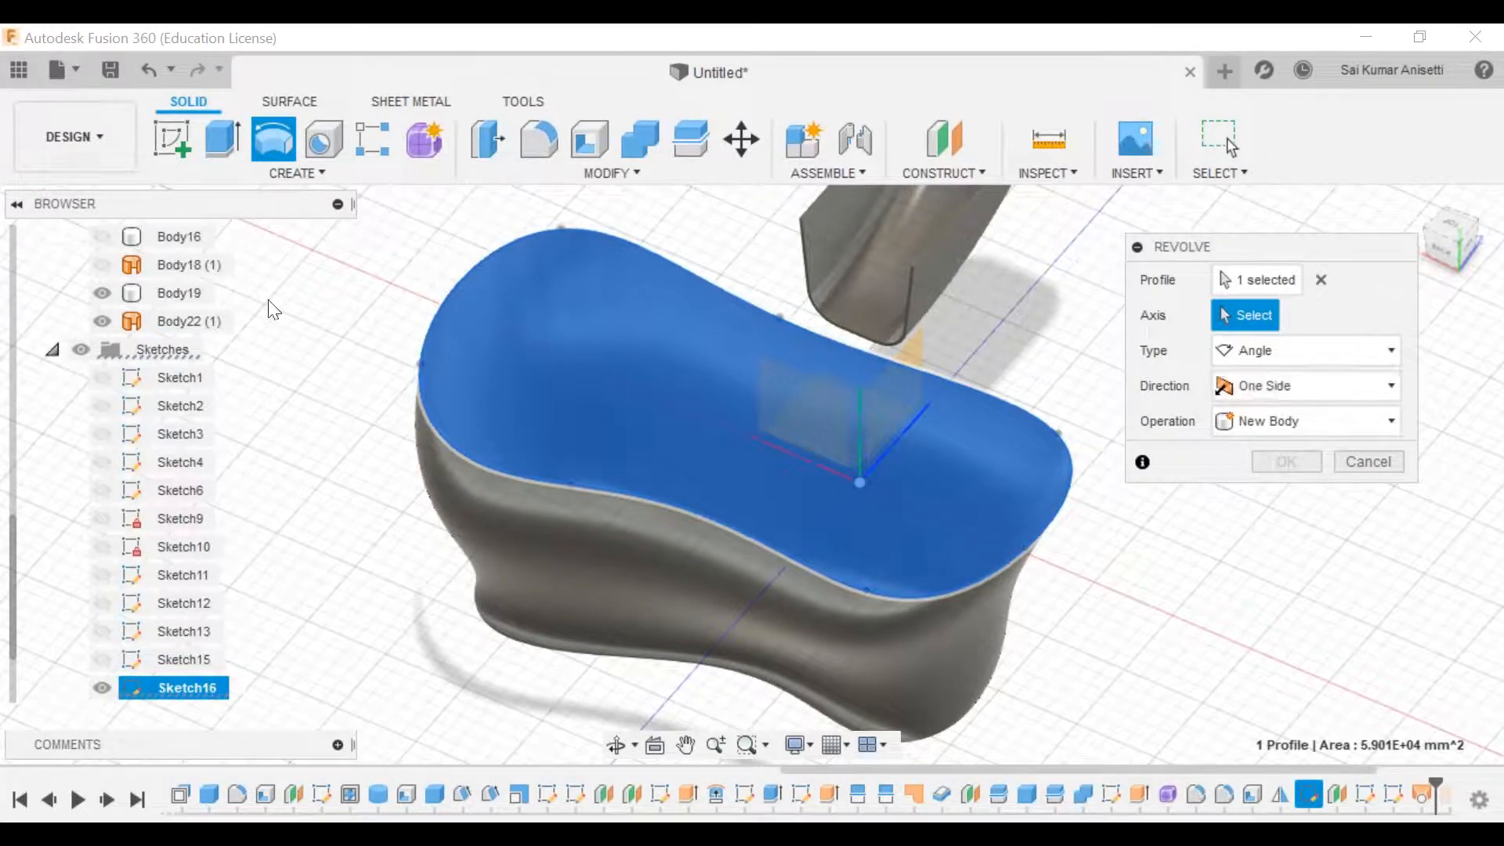
key(Escape)
Step: Thicken the lofted surface by -2 mm on one side as a new body
click(246, 174)
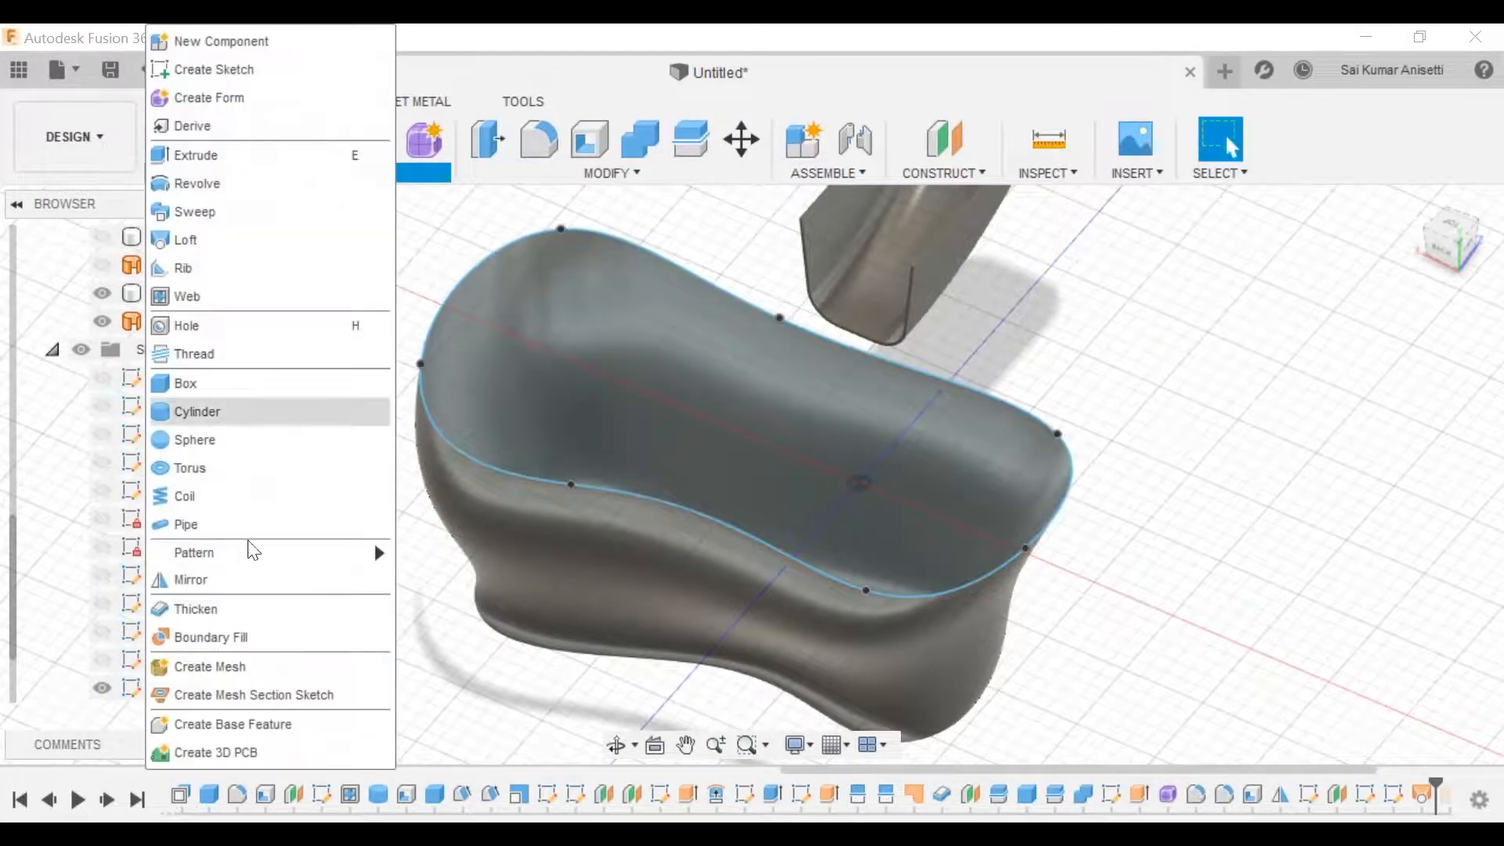
click(243, 611)
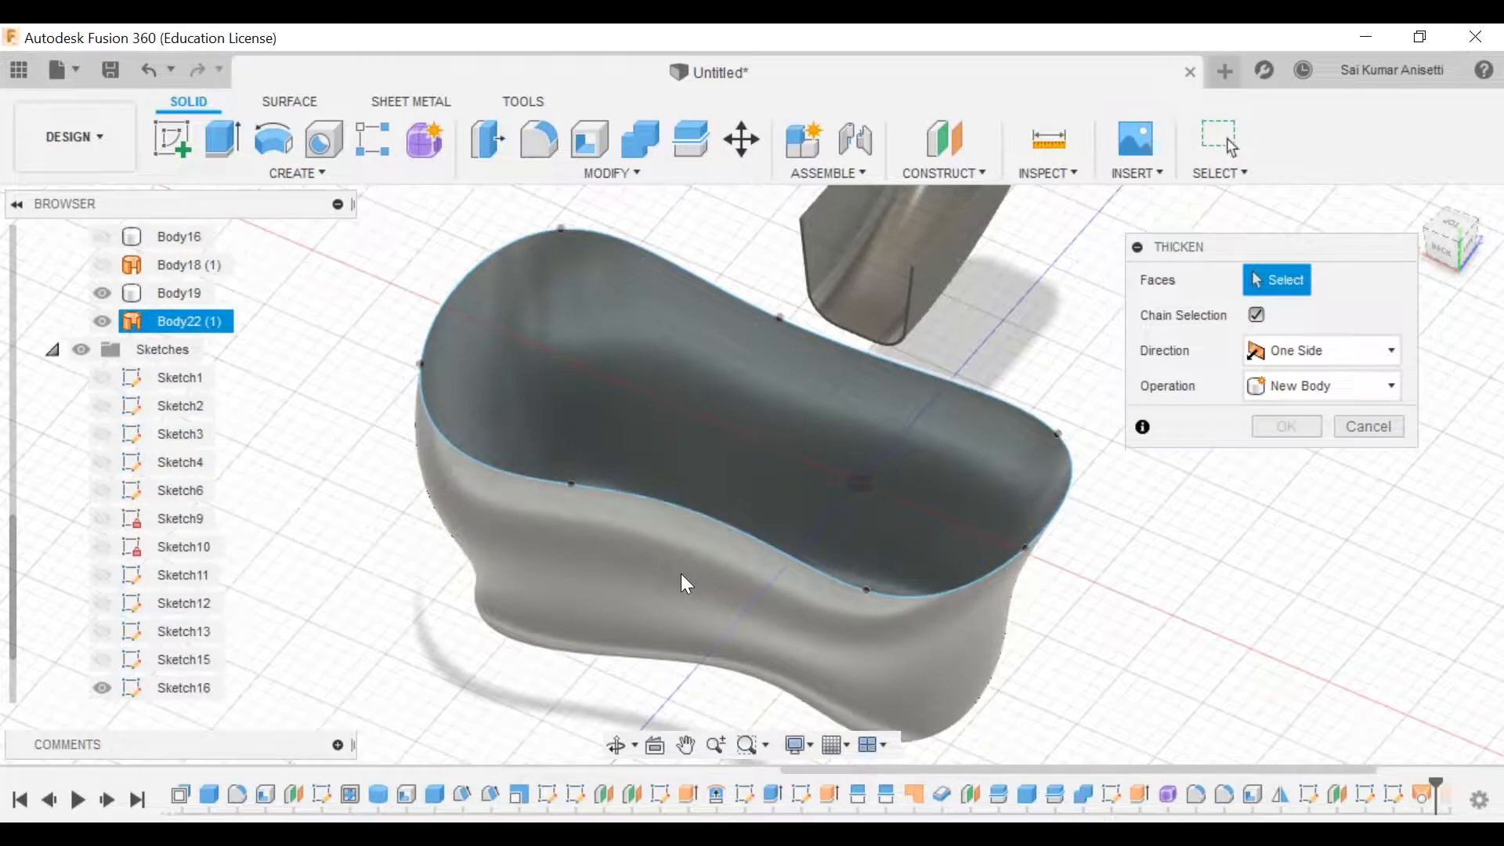
click(689, 548)
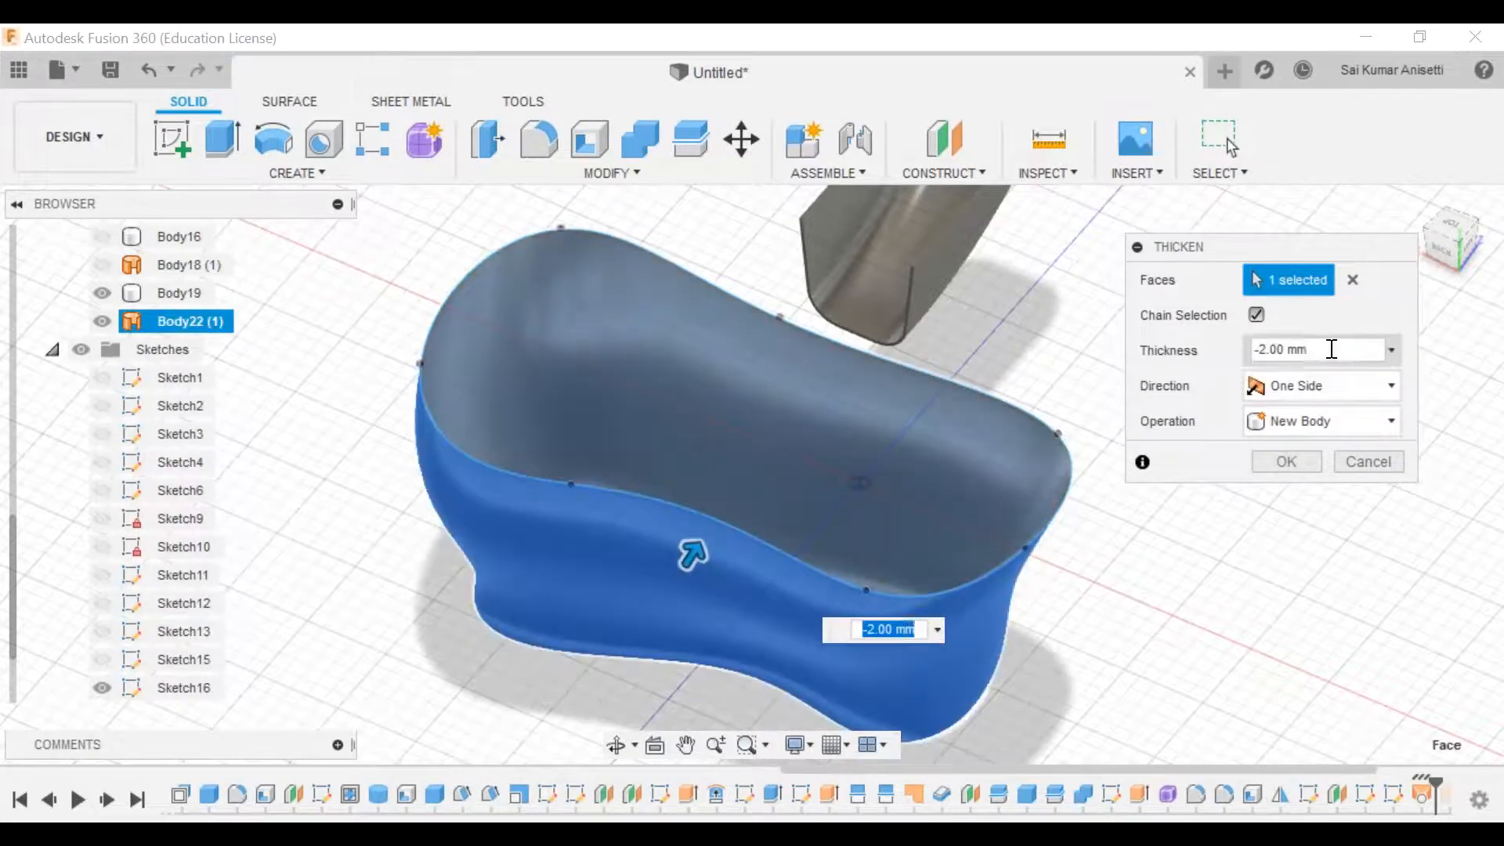
click(1287, 462)
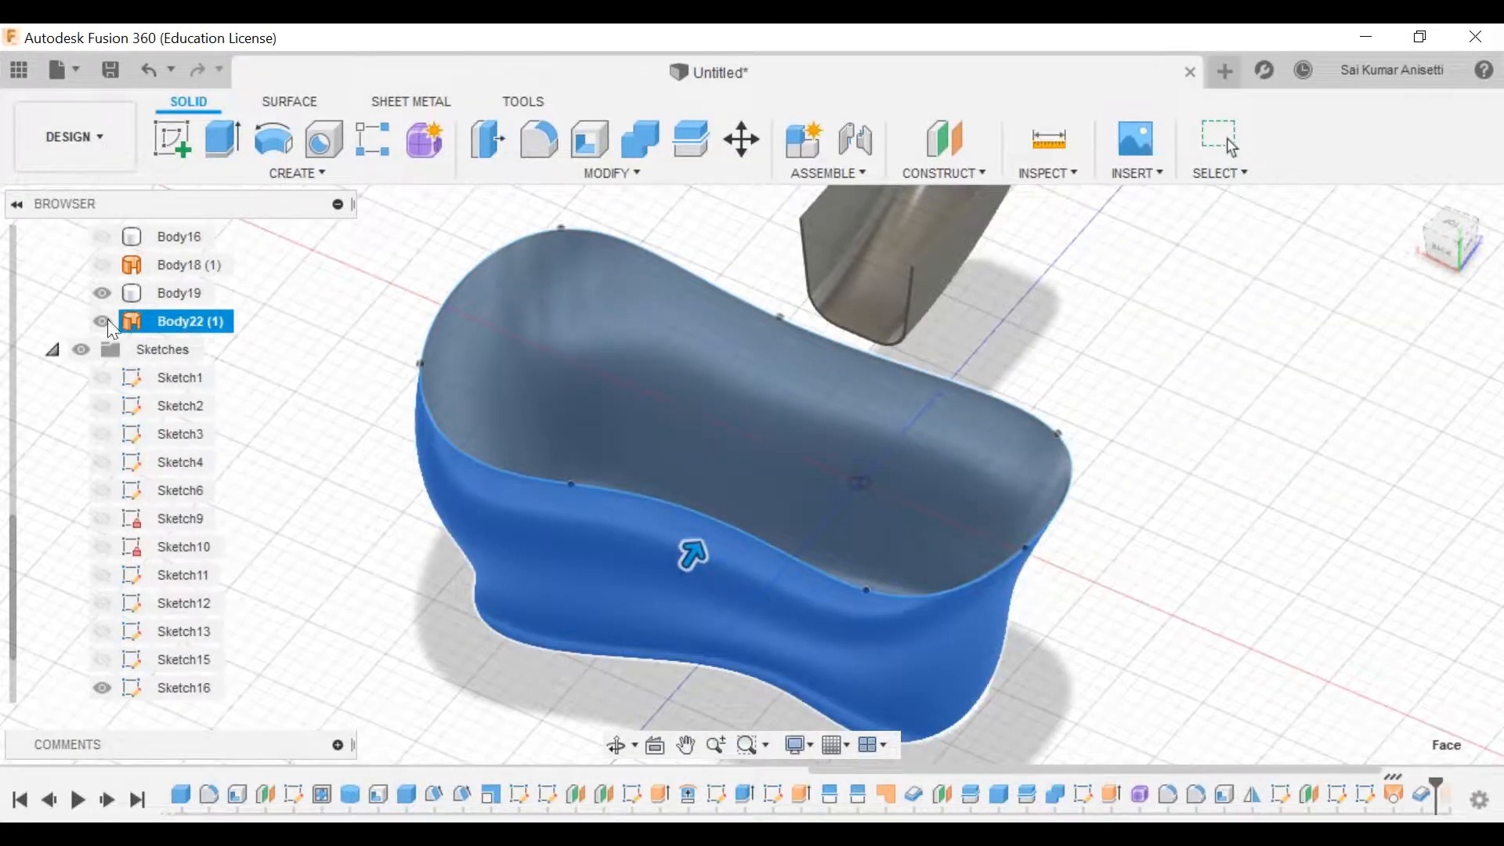
Step: Hide the separate hull-shaped body, Body19, and start a new sketch on the horizontal XZ origin plane
click(110, 296)
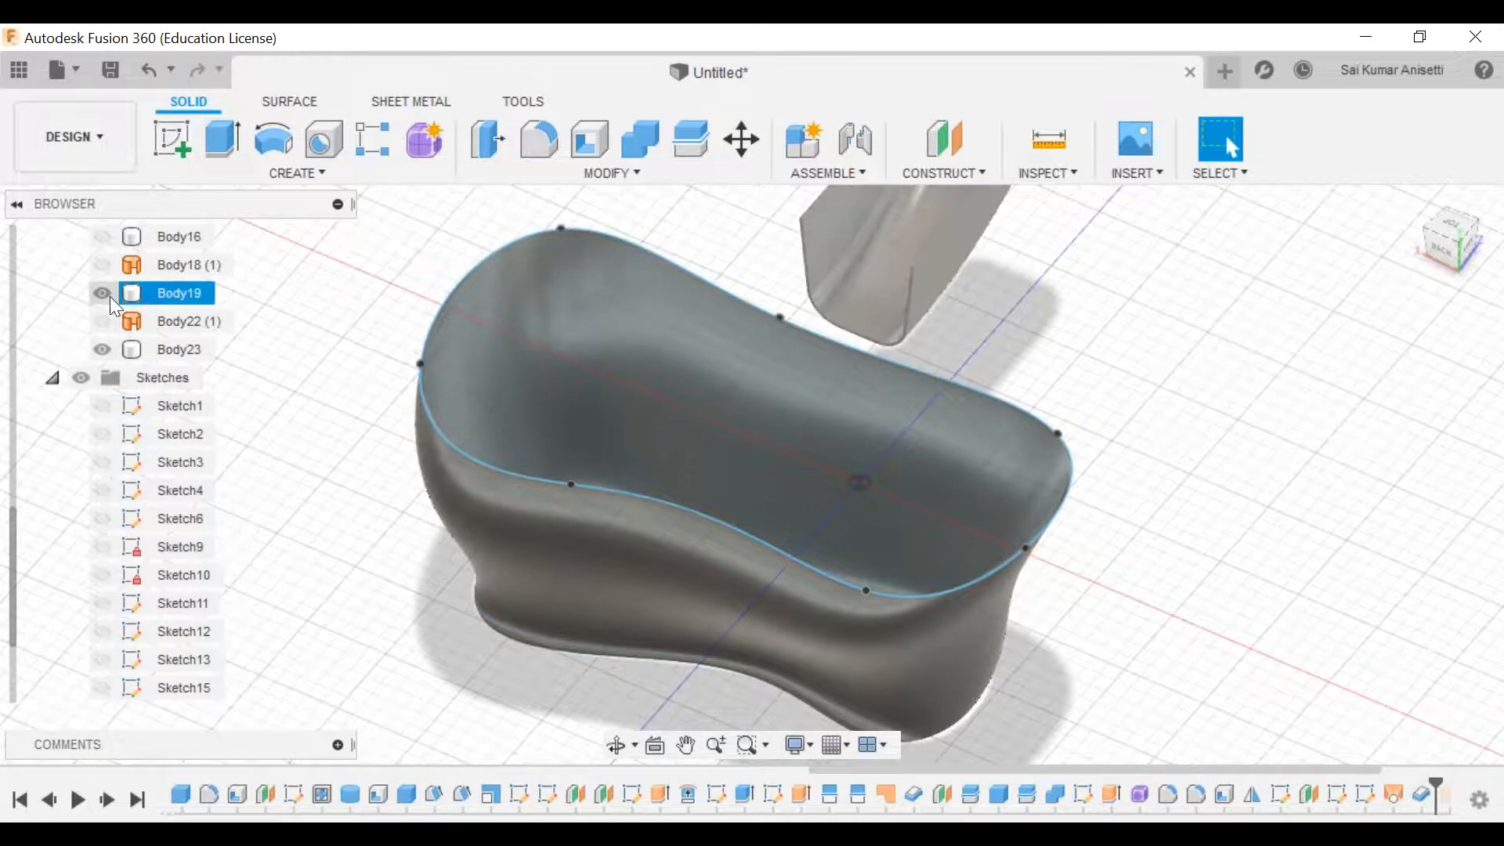
shift+middle_drag(1083, 561, 812, 456)
mouse_move(662, 459)
shift+middle_down()
mouse_move(699, 384)
mouse_move(752, 404)
shift+middle_up()
click(173, 141)
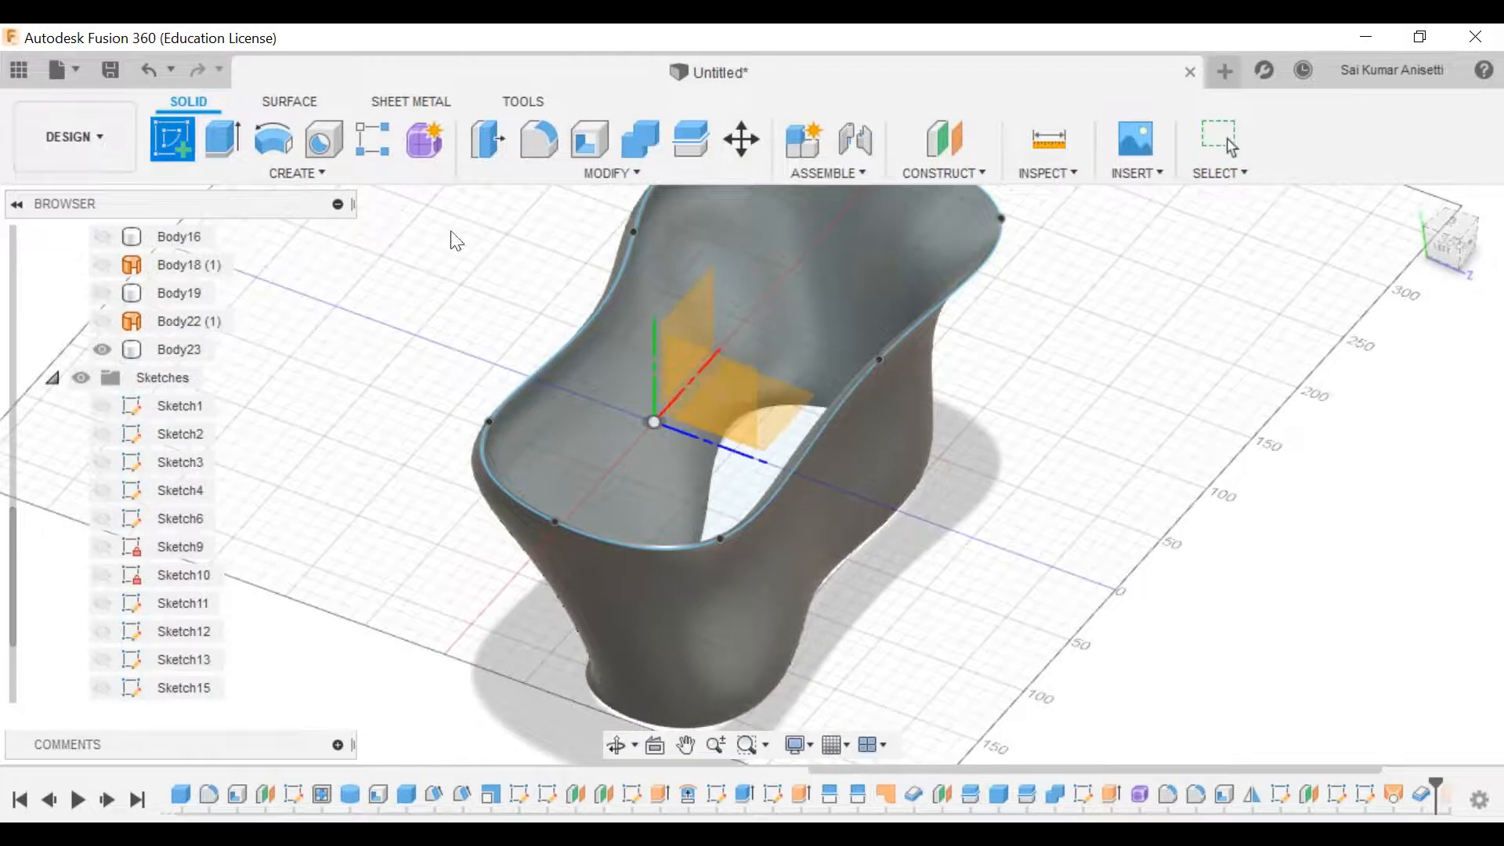
click(788, 401)
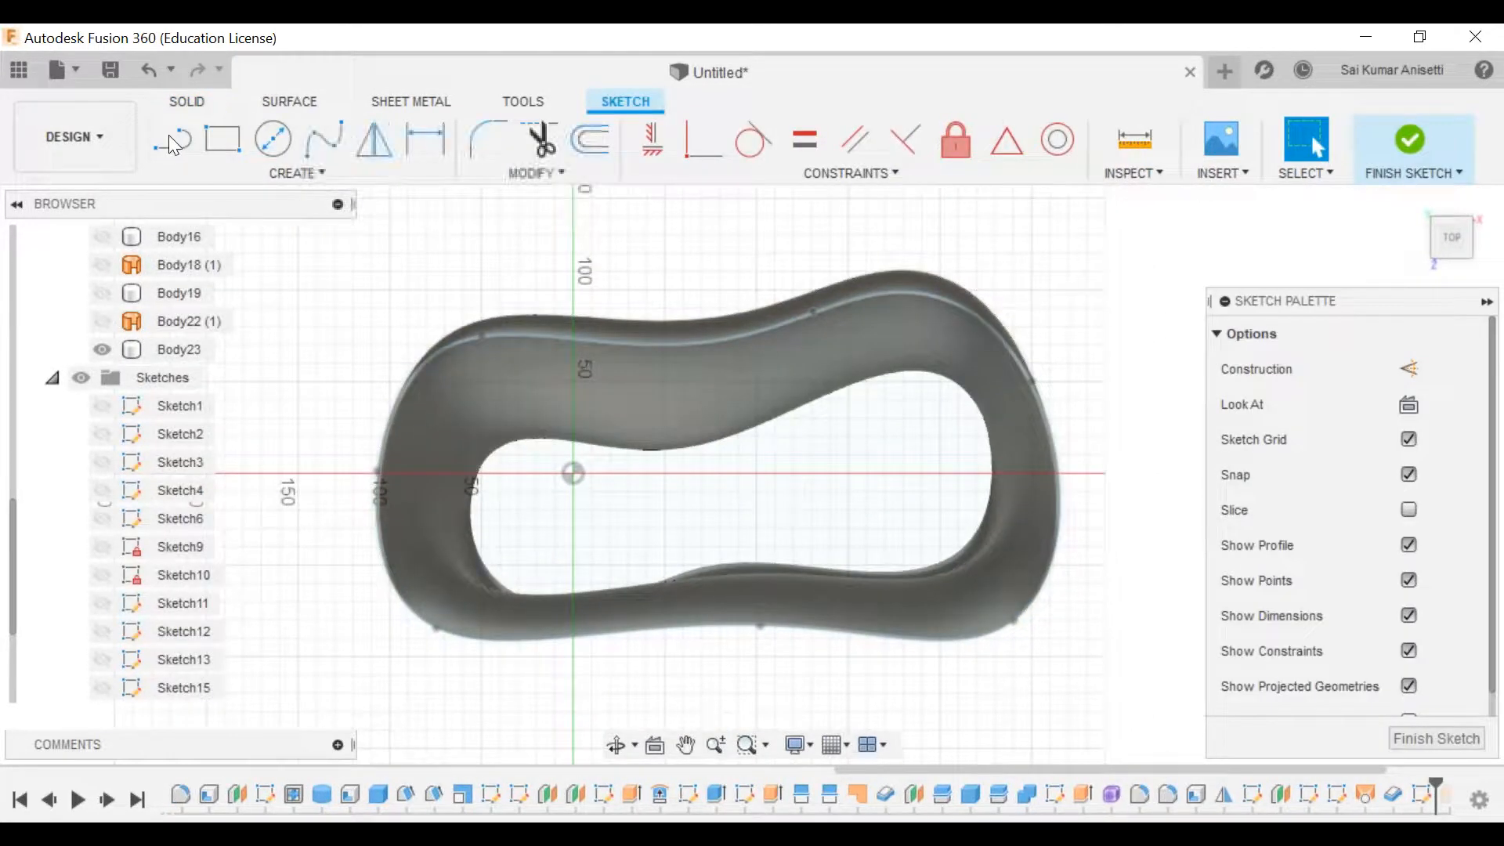
Step: Sketch two slightly slanted lines crossing the body's width and one long line along the red axis through its whole length, and finish the sketch
click(172, 142)
click(536, 290)
click(555, 692)
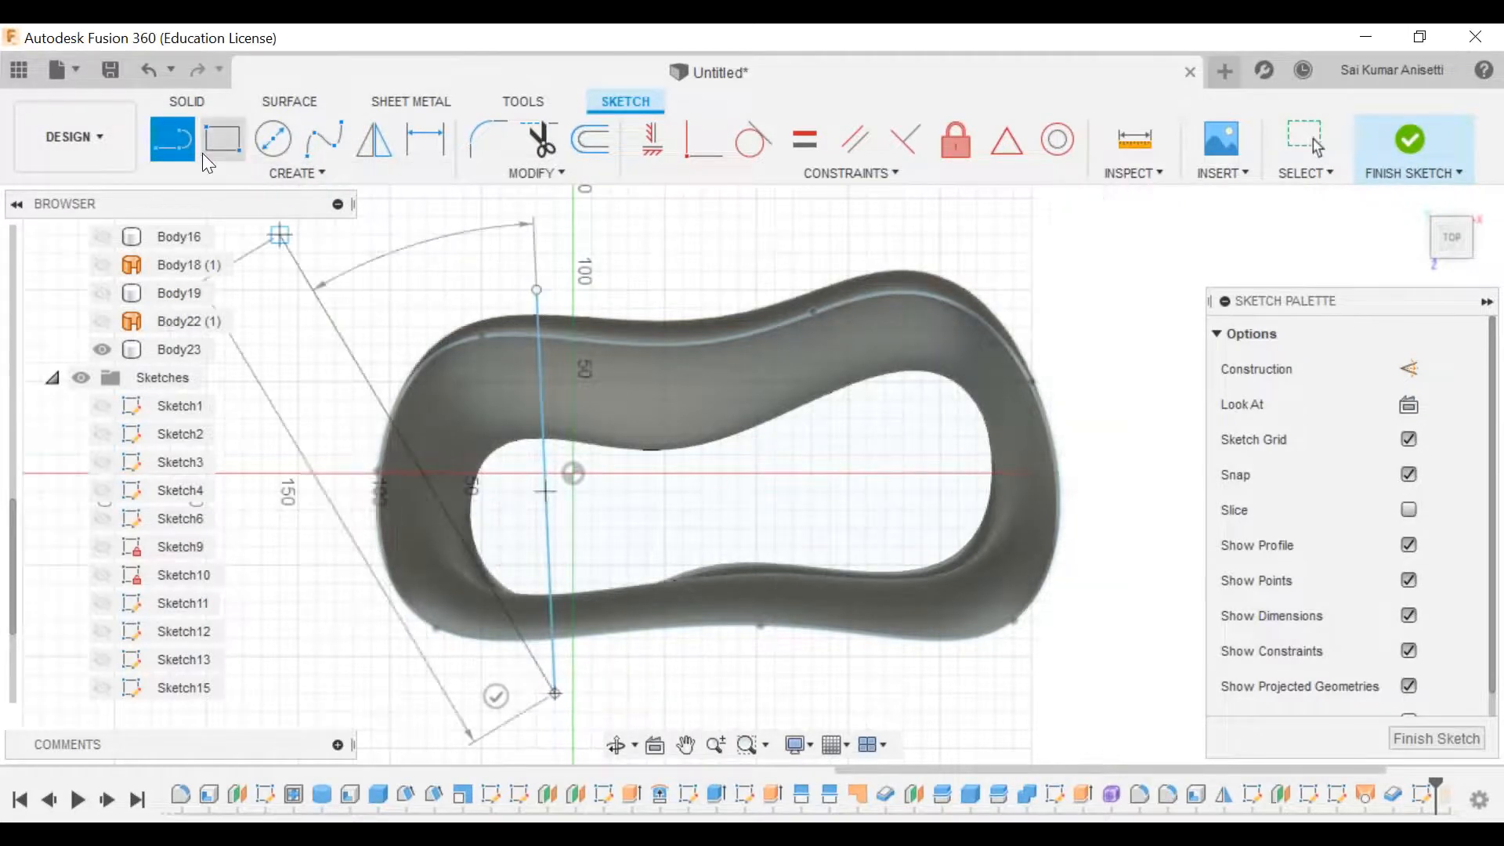
click(812, 252)
click(866, 693)
key(Escape)
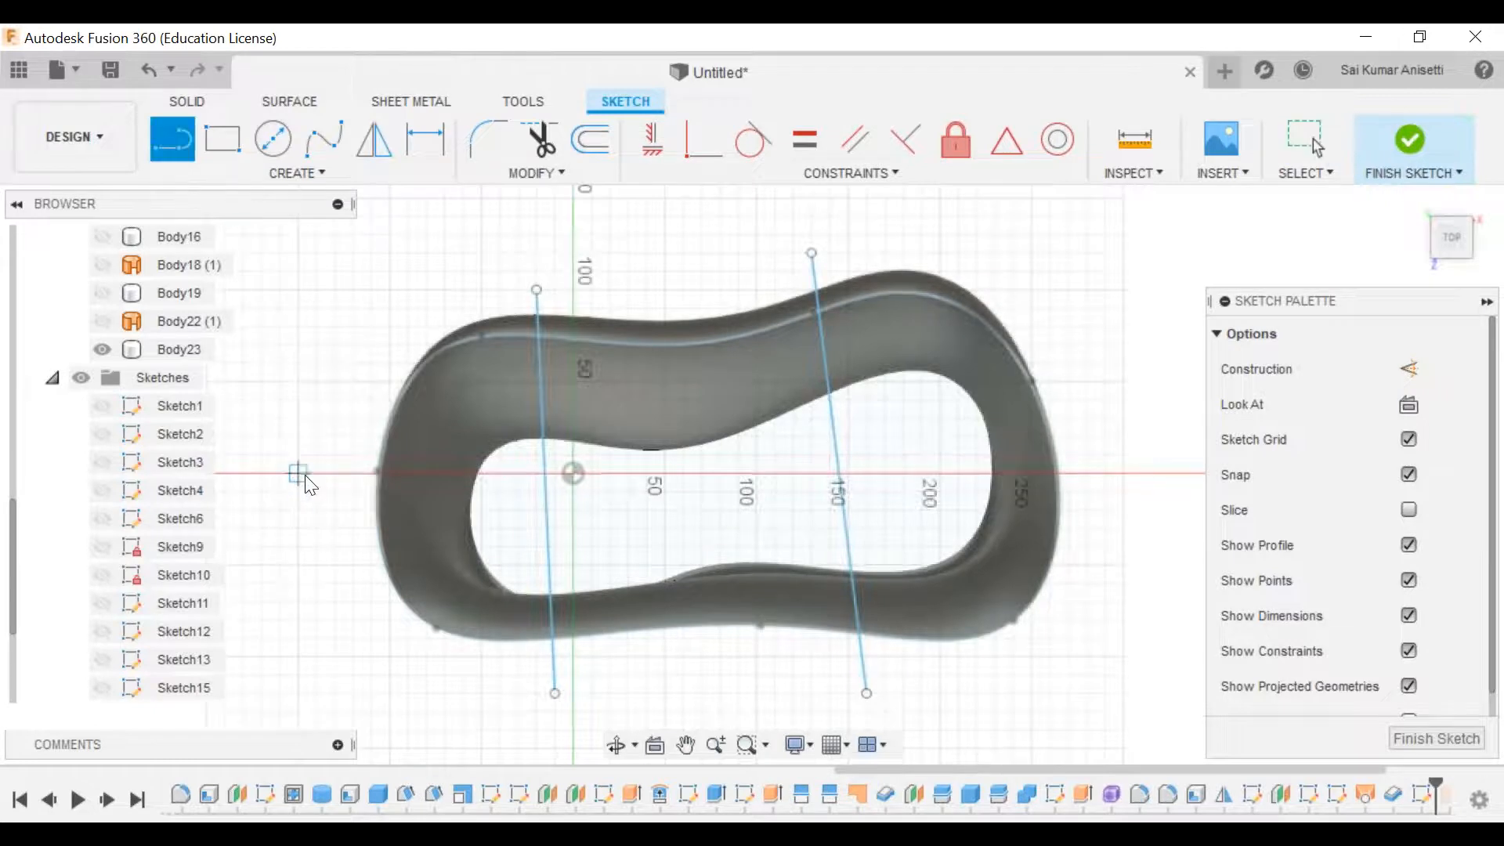
click(1178, 473)
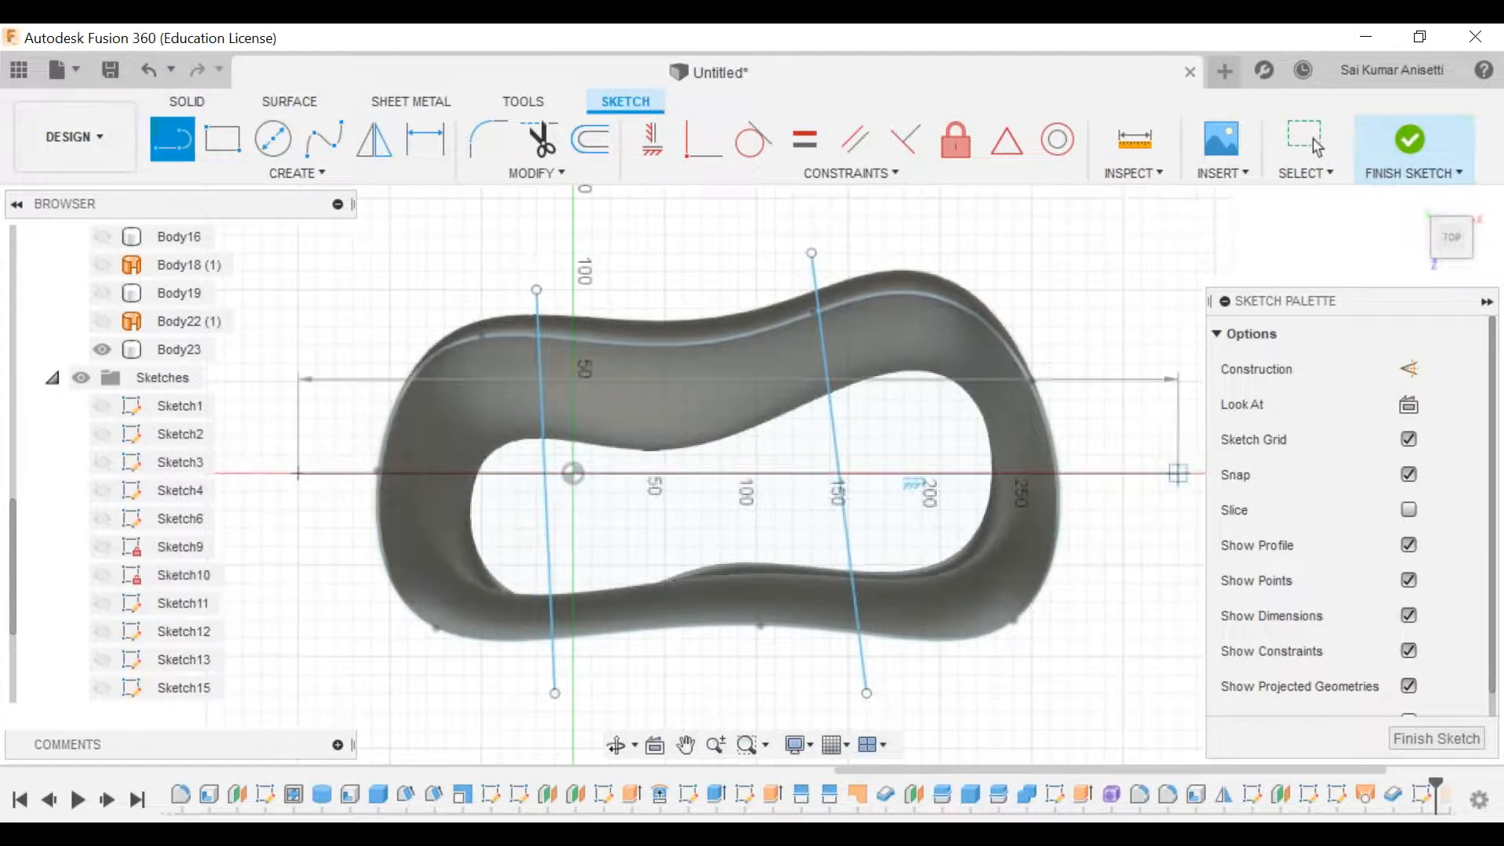
click(1410, 141)
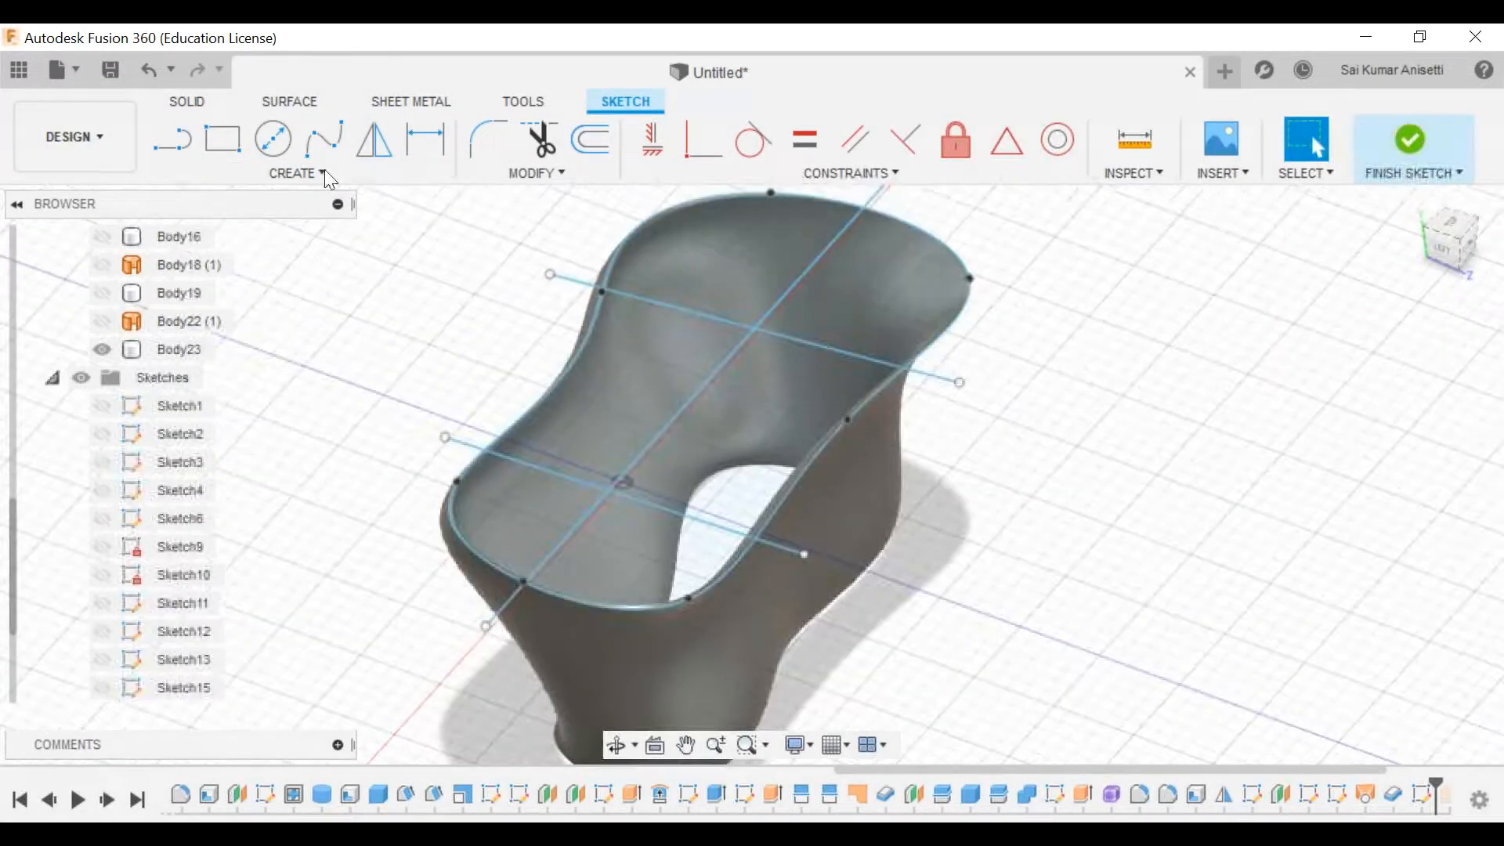
Step: Try to create a symmetric 3 mm web inside the hollow body from all three sketch lines, with depth To Next
click(273, 139)
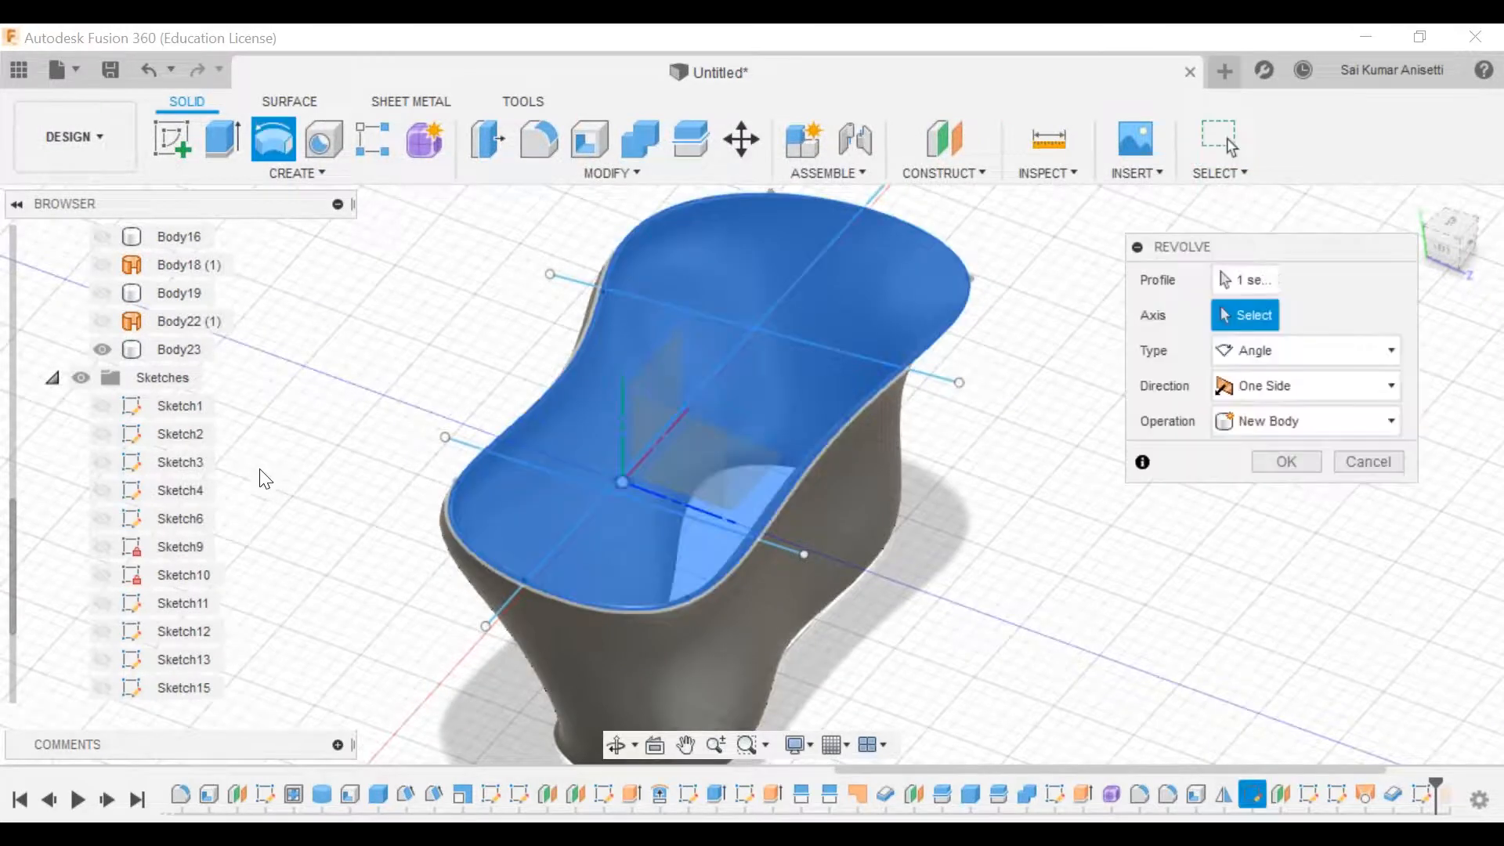
key(Escape)
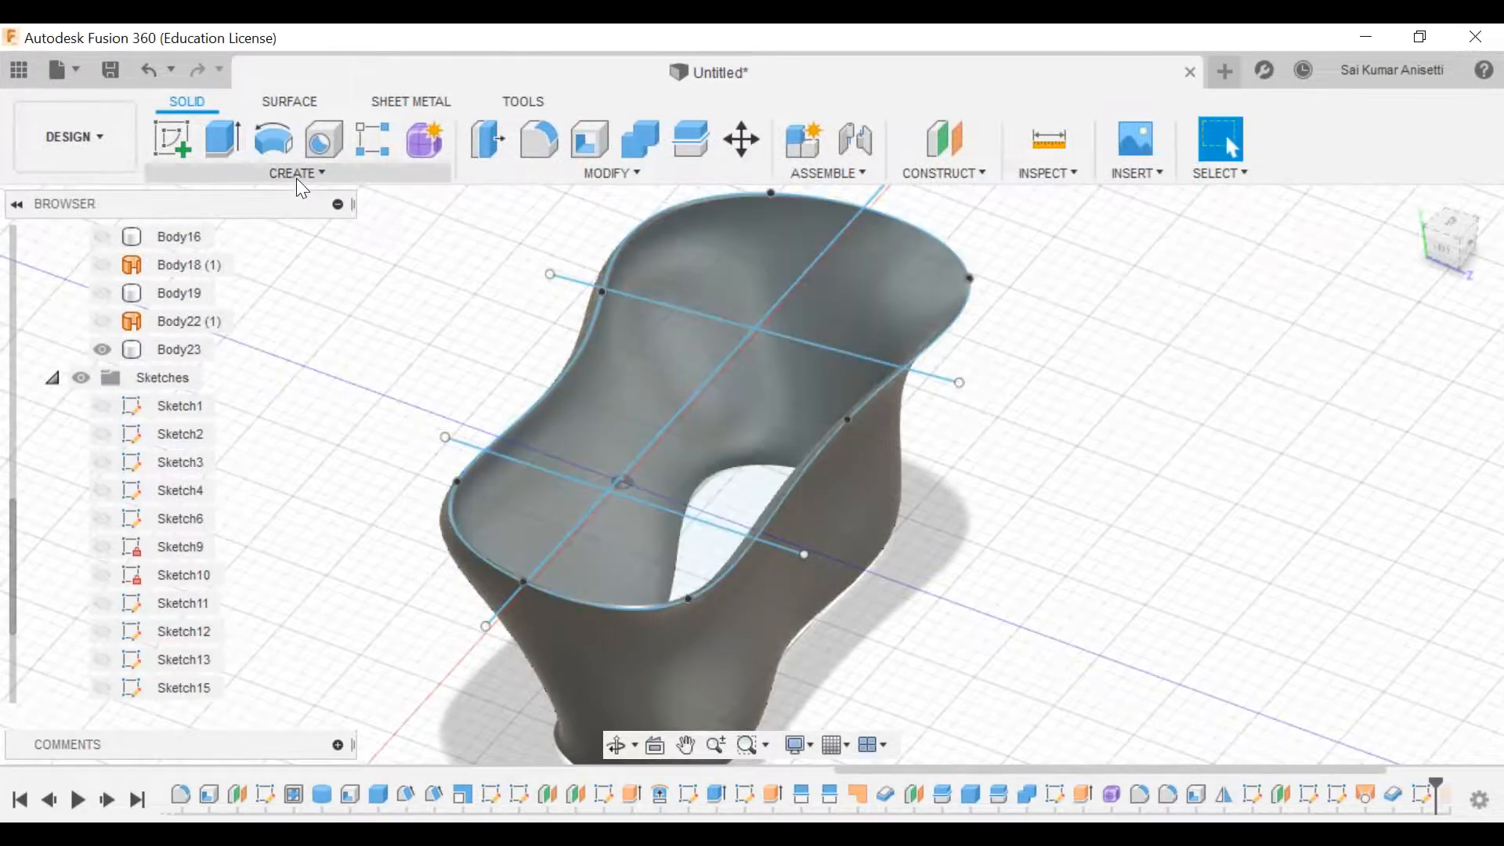
click(296, 174)
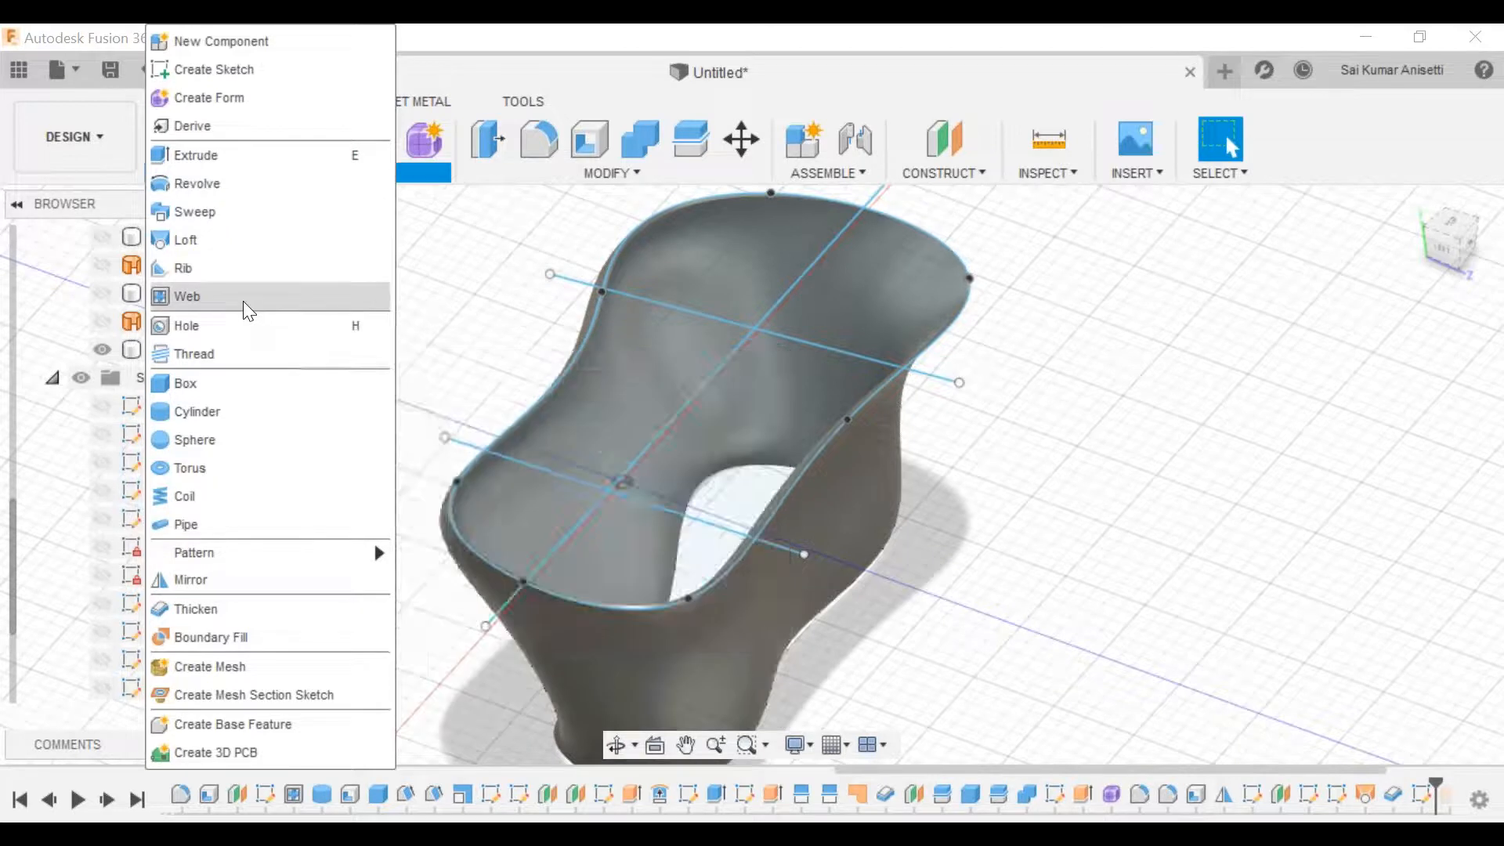
click(243, 298)
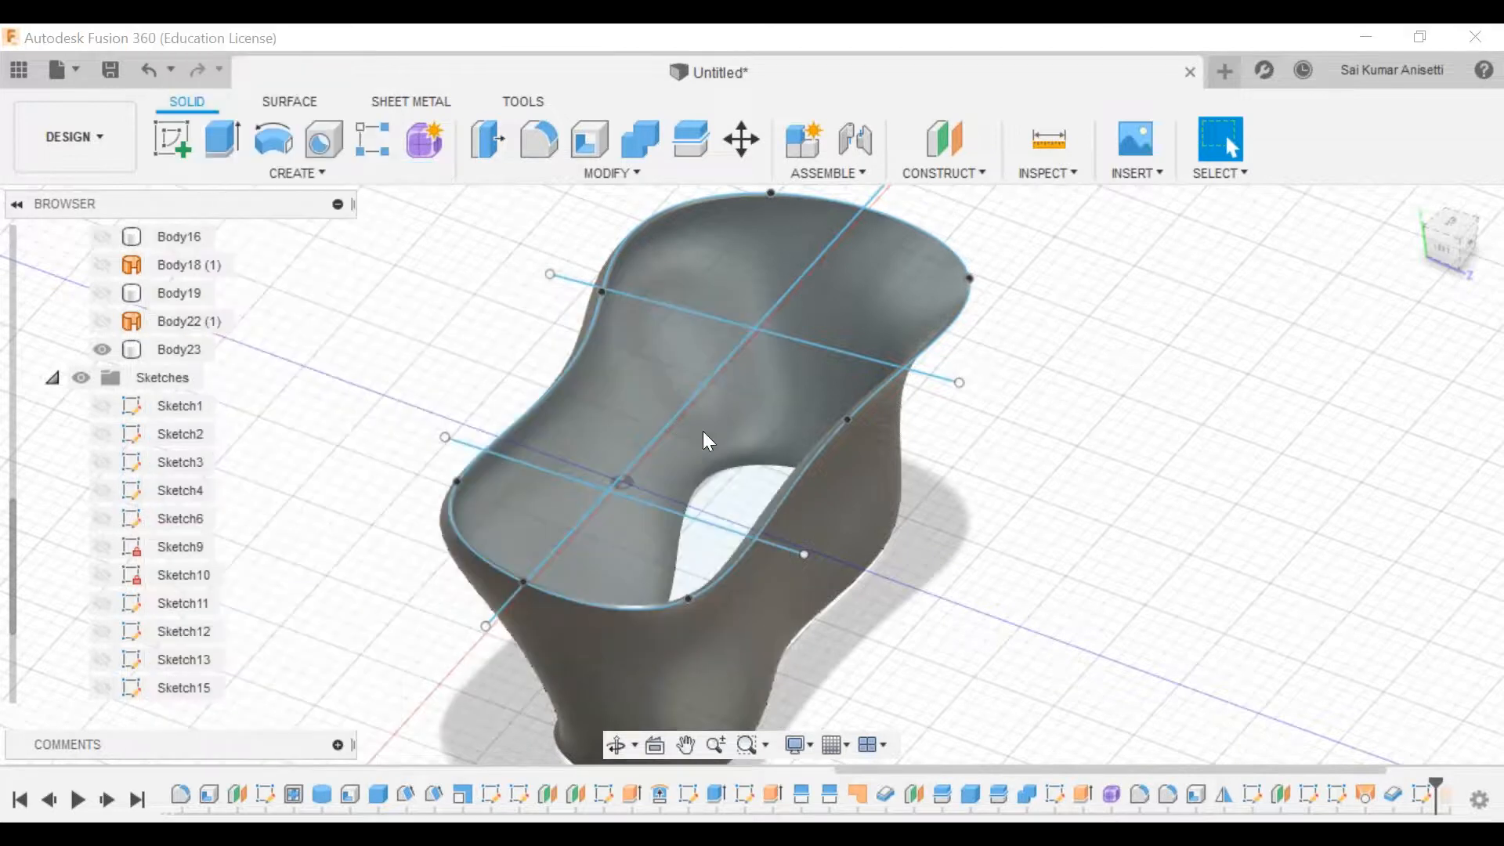
click(727, 320)
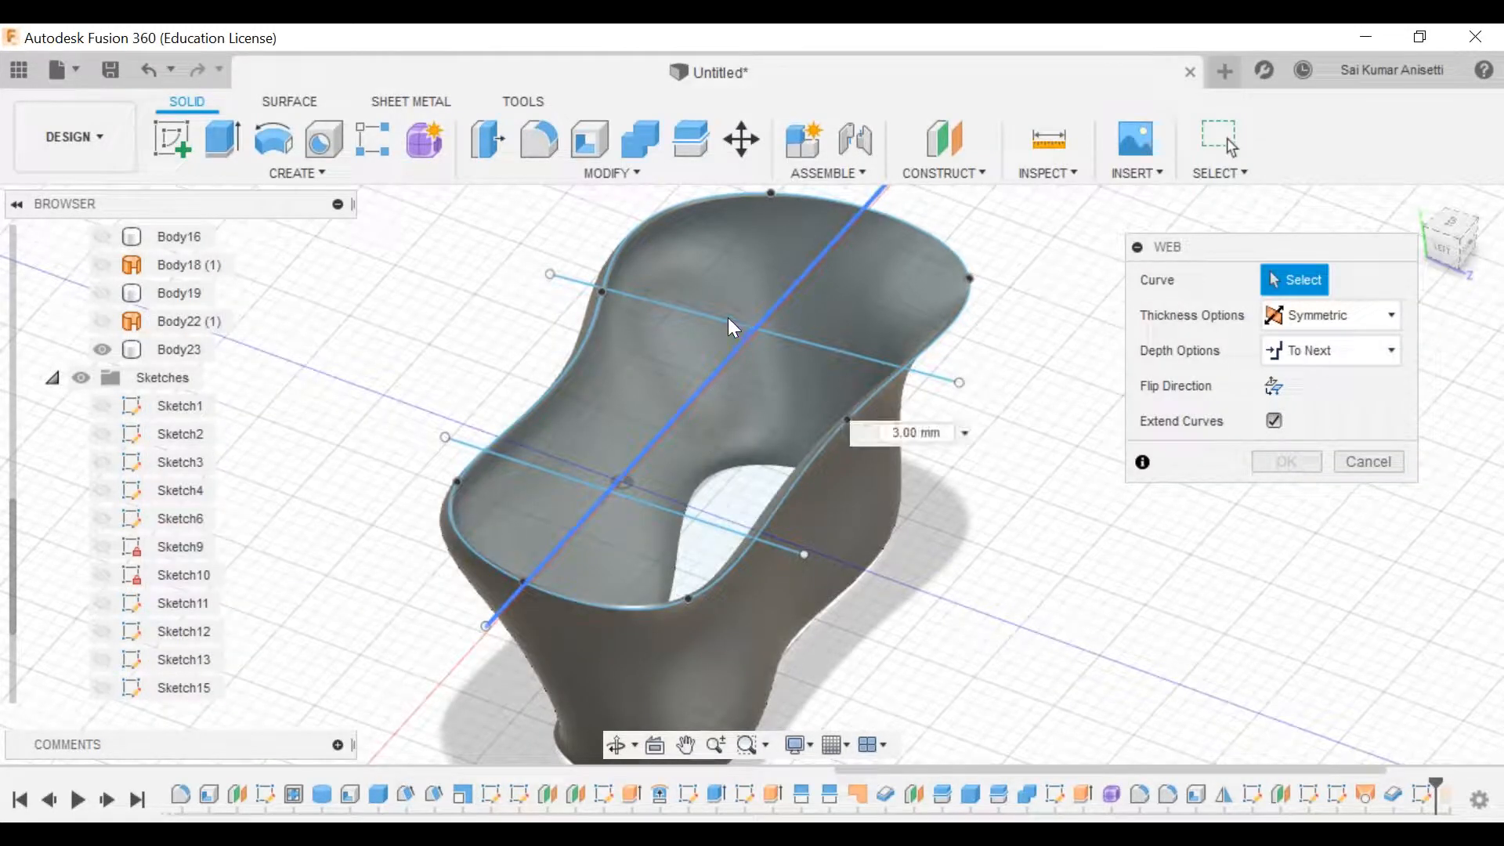
click(727, 528)
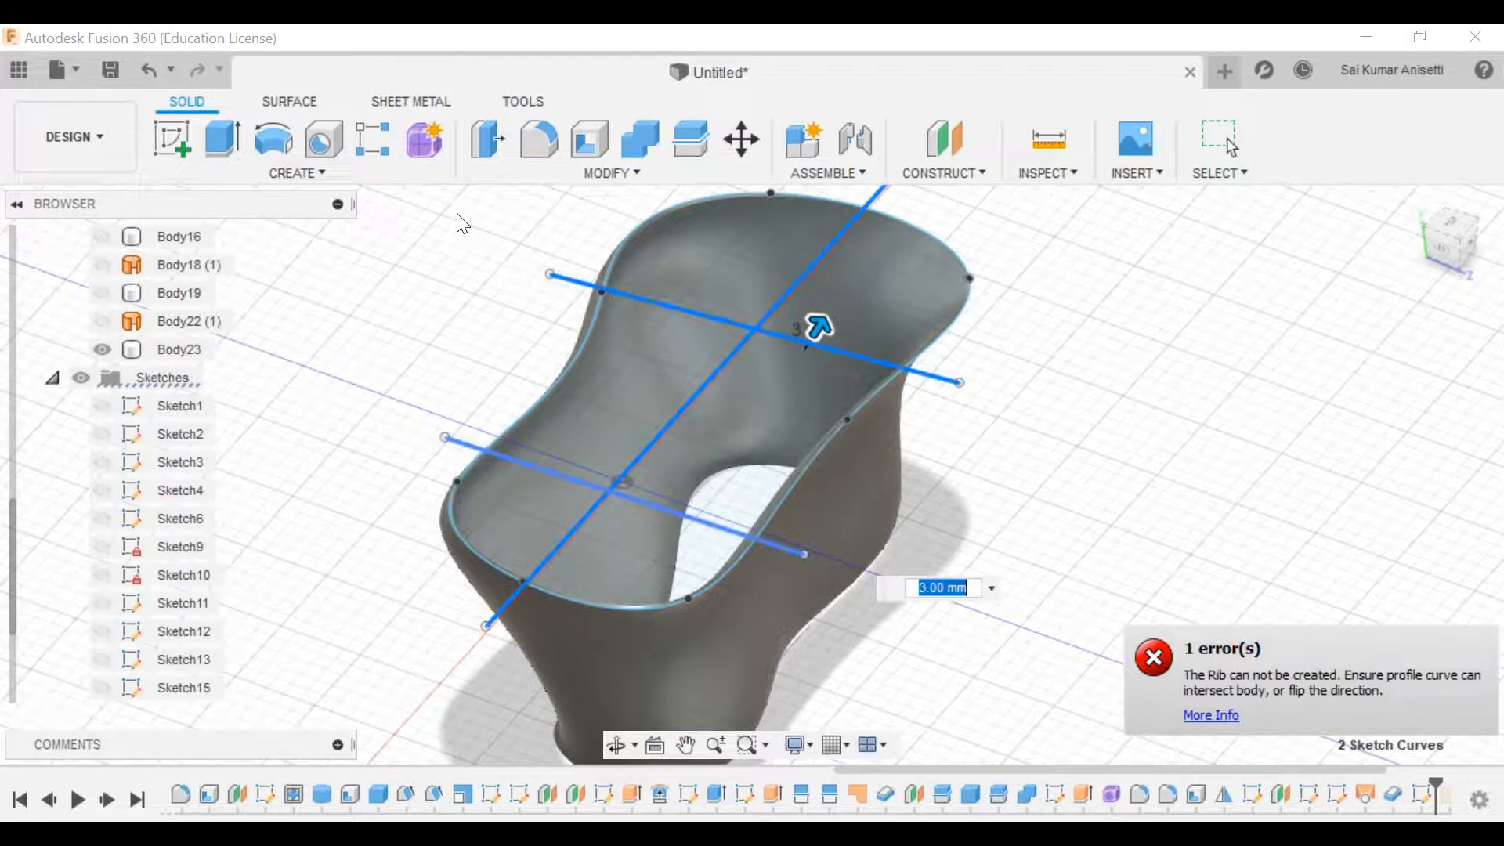
key(Escape)
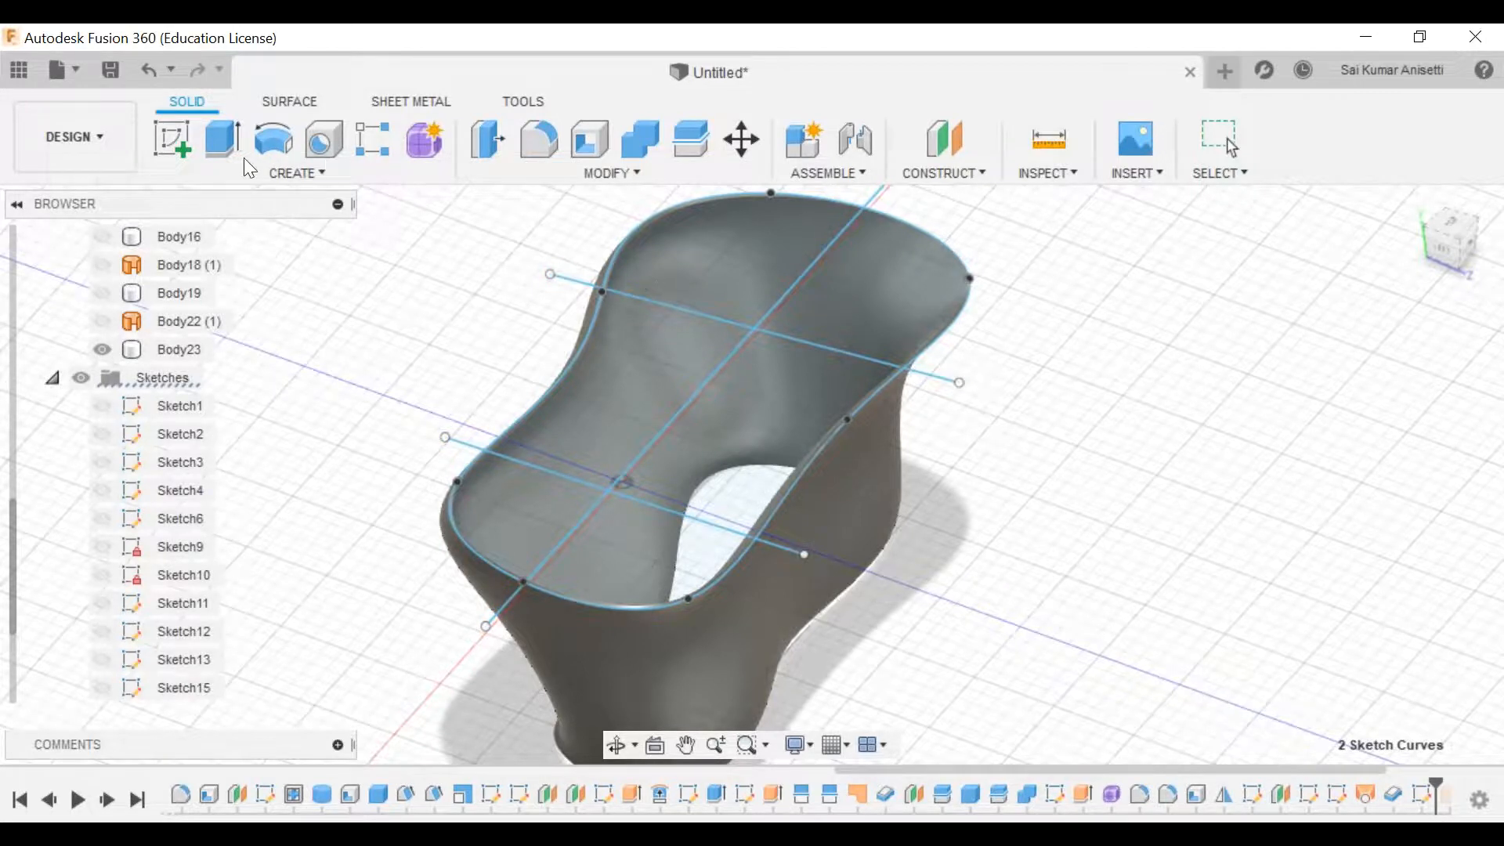
Step: Try the symmetric web with only the long lengthwise line as its curve and the direction flipped
click(298, 172)
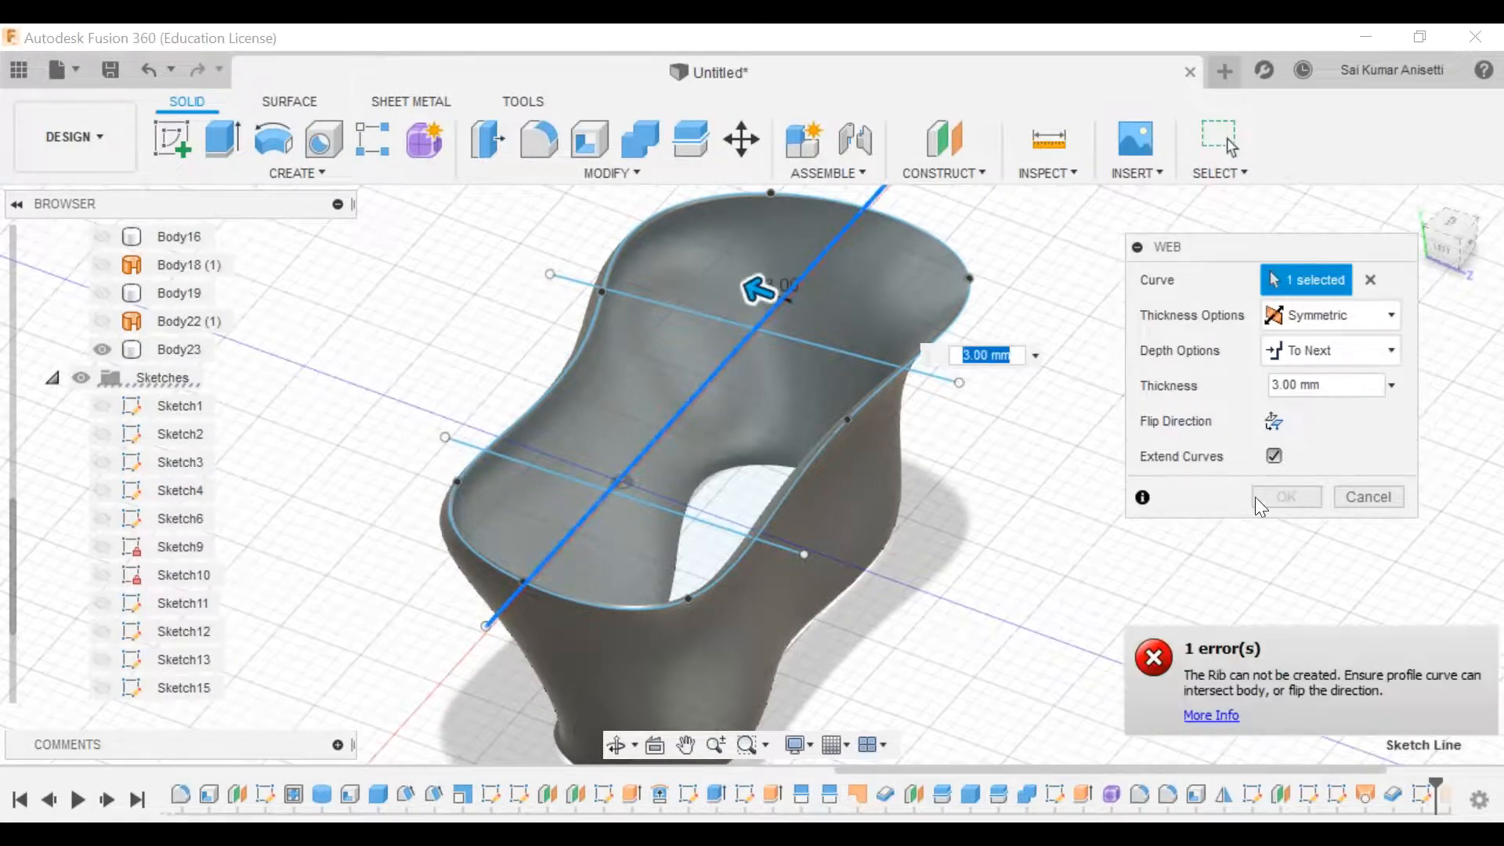
click(1158, 657)
click(1446, 693)
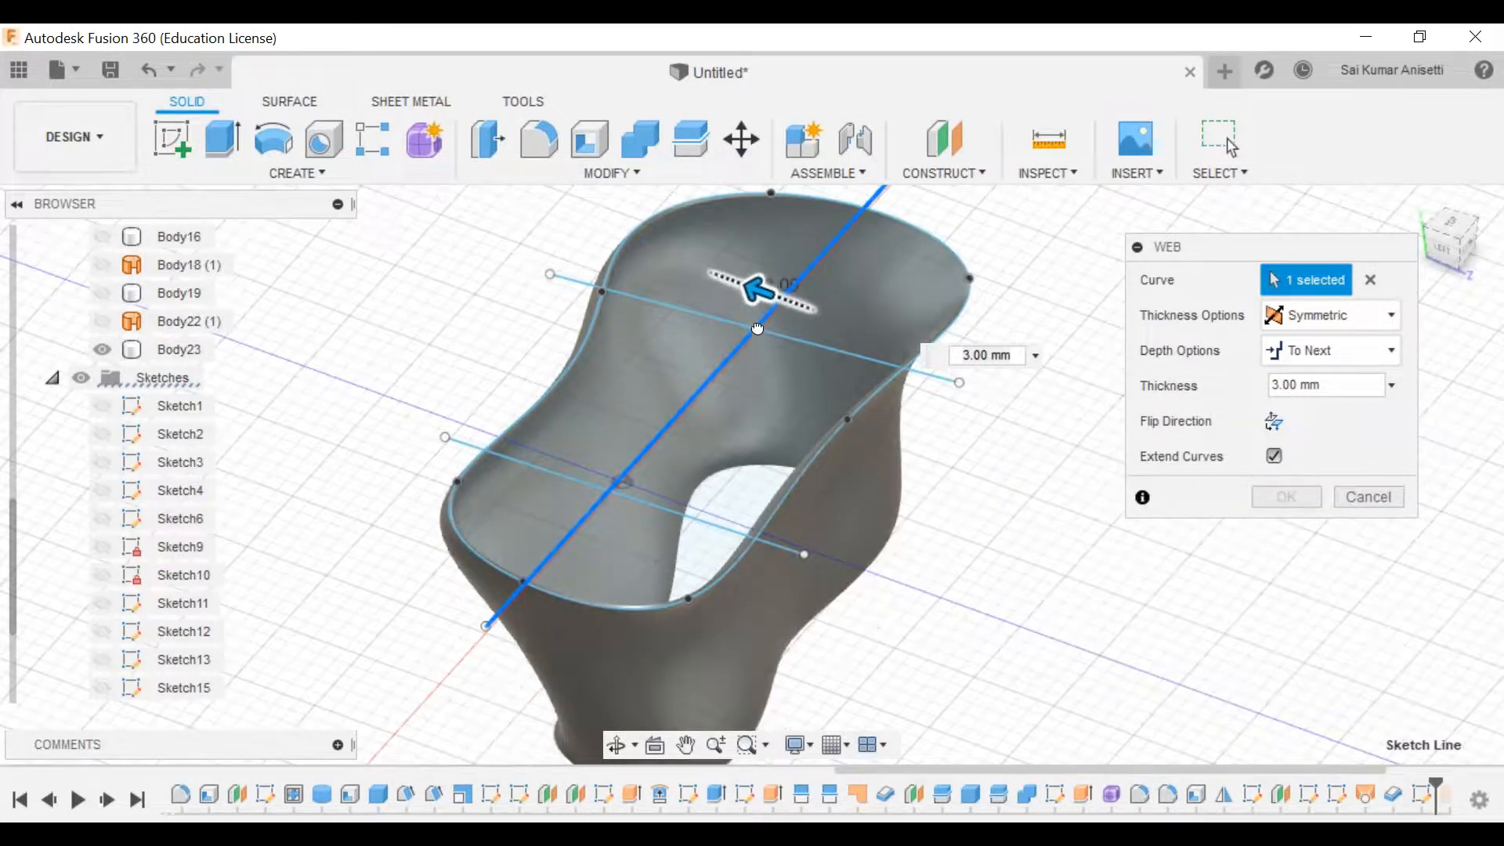
click(1274, 424)
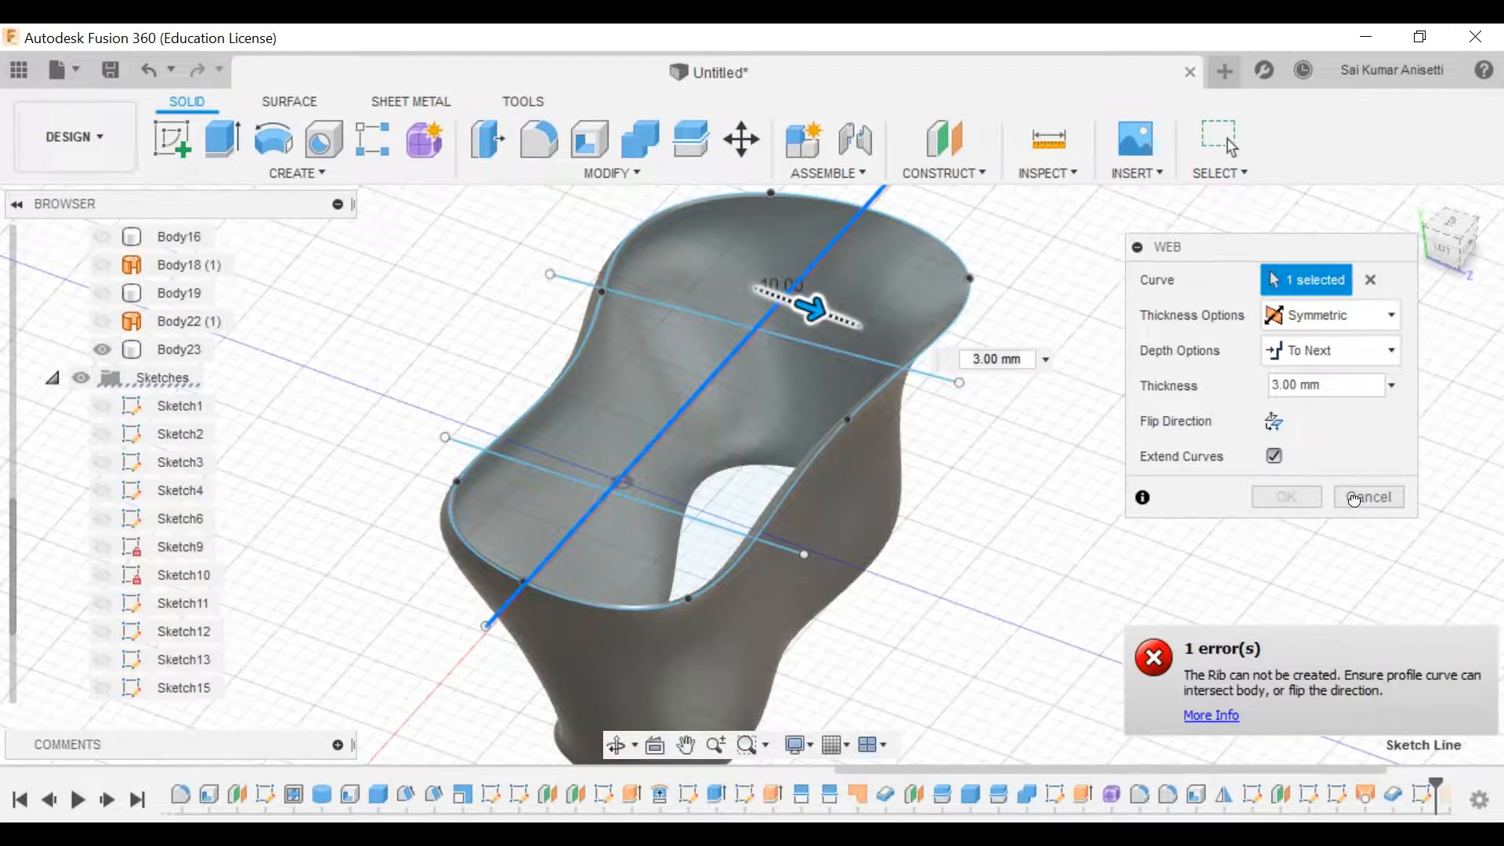
drag(813, 309, 836, 318)
key(Escape)
Step: Examine the hollow body and the three sketch lines from above, the side and below to check how they intersect
mouse_move(799, 397)
shift+middle_down()
mouse_move(736, 378)
mouse_move(503, 449)
mouse_move(520, 430)
mouse_move(497, 373)
mouse_move(510, 343)
mouse_move(537, 337)
mouse_move(501, 342)
mouse_move(536, 370)
mouse_move(717, 362)
shift+middle_up()
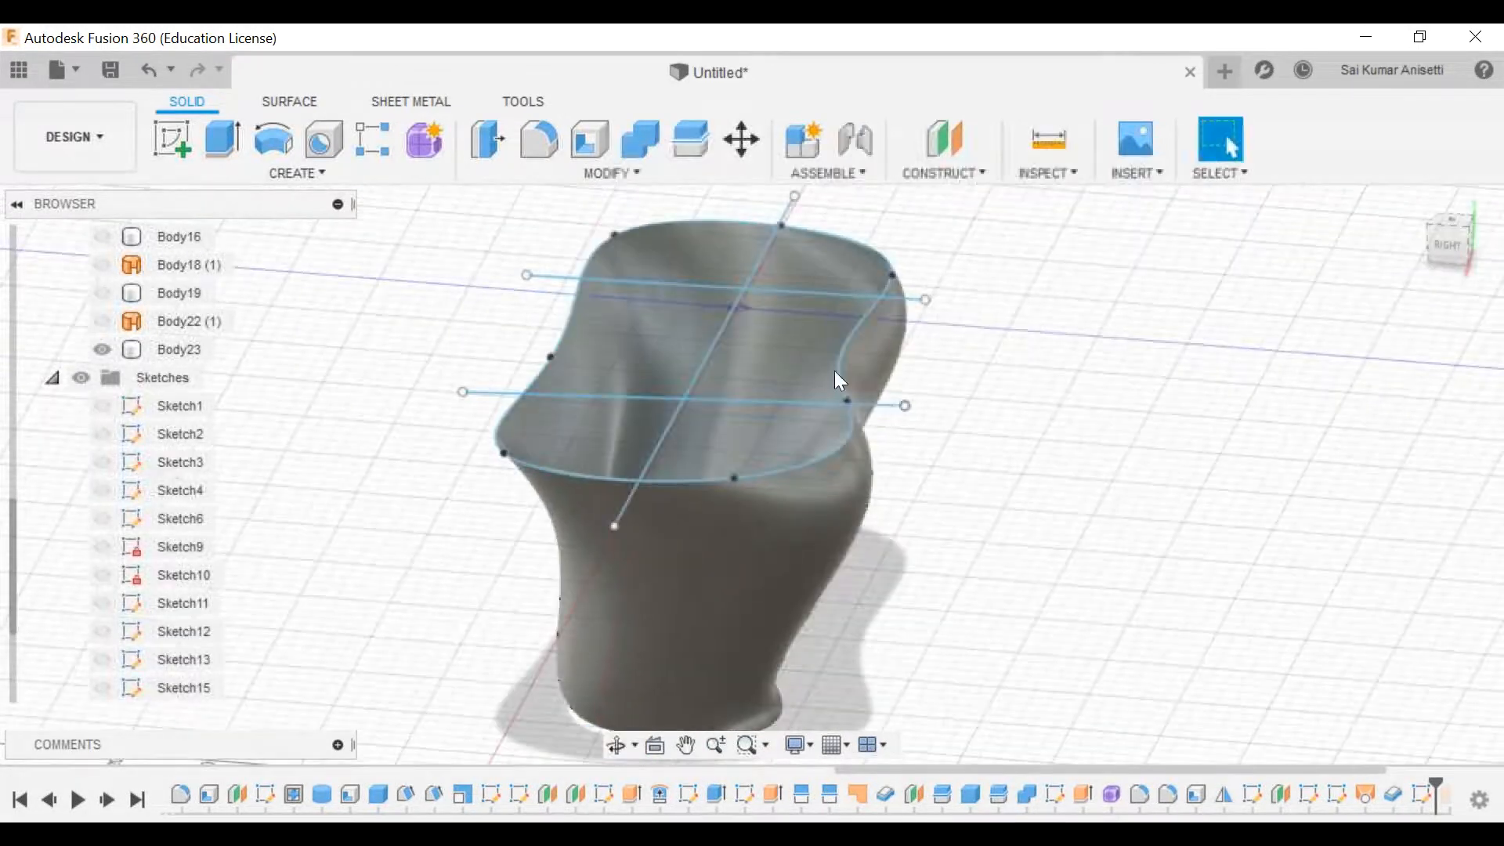
mouse_move(836, 473)
middle_down()
mouse_move(792, 460)
mouse_move(803, 478)
middle_up()
shift+middle_drag(722, 403, 708, 312)
shift+middle_drag(708, 434, 965, 445)
key(Escape)
middle_drag(1068, 460, 950, 472)
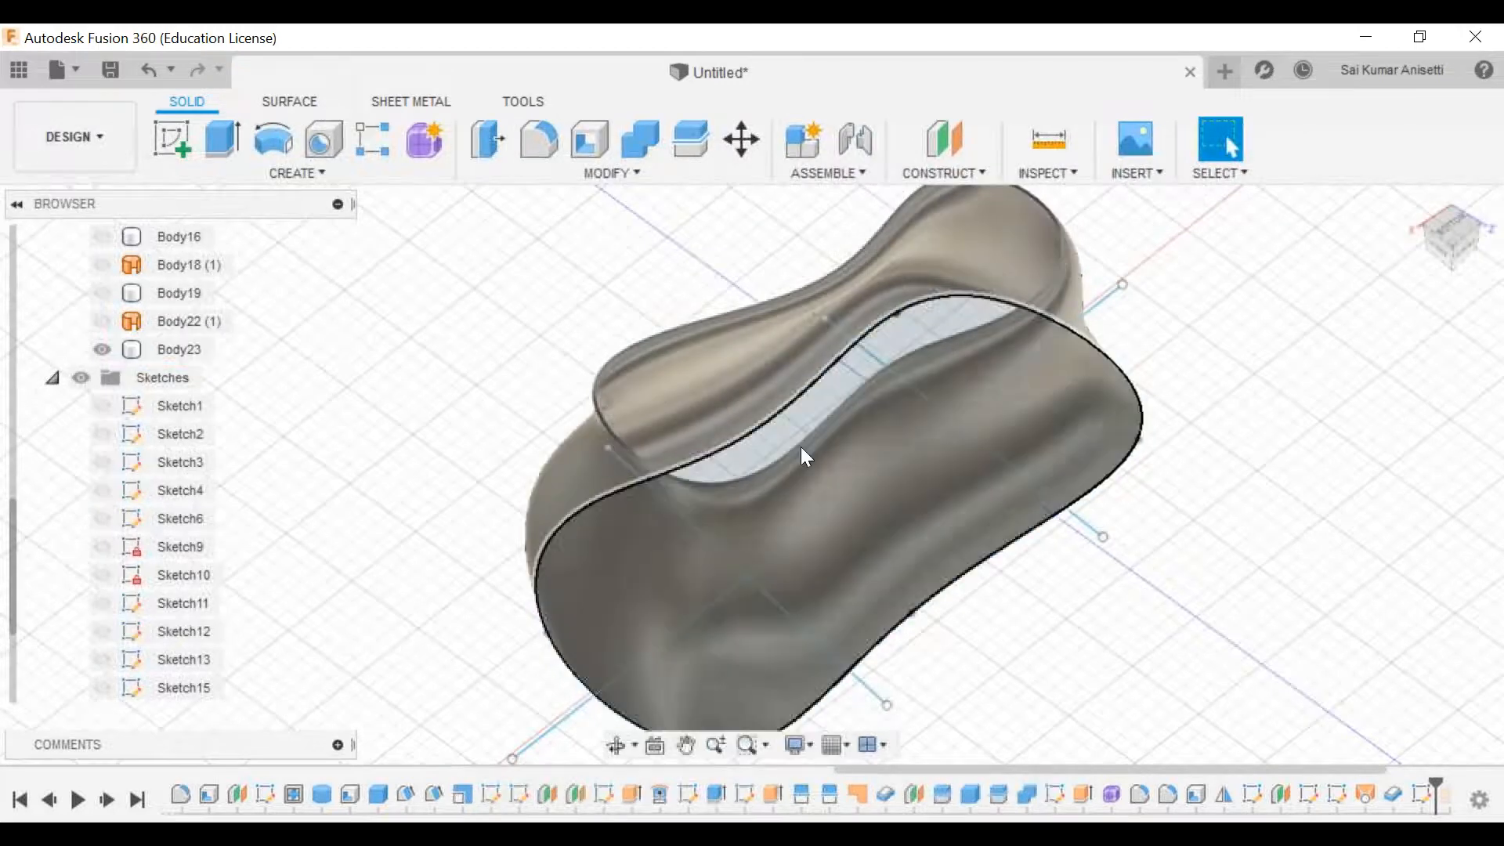
shift+middle_drag(961, 525, 1048, 636)
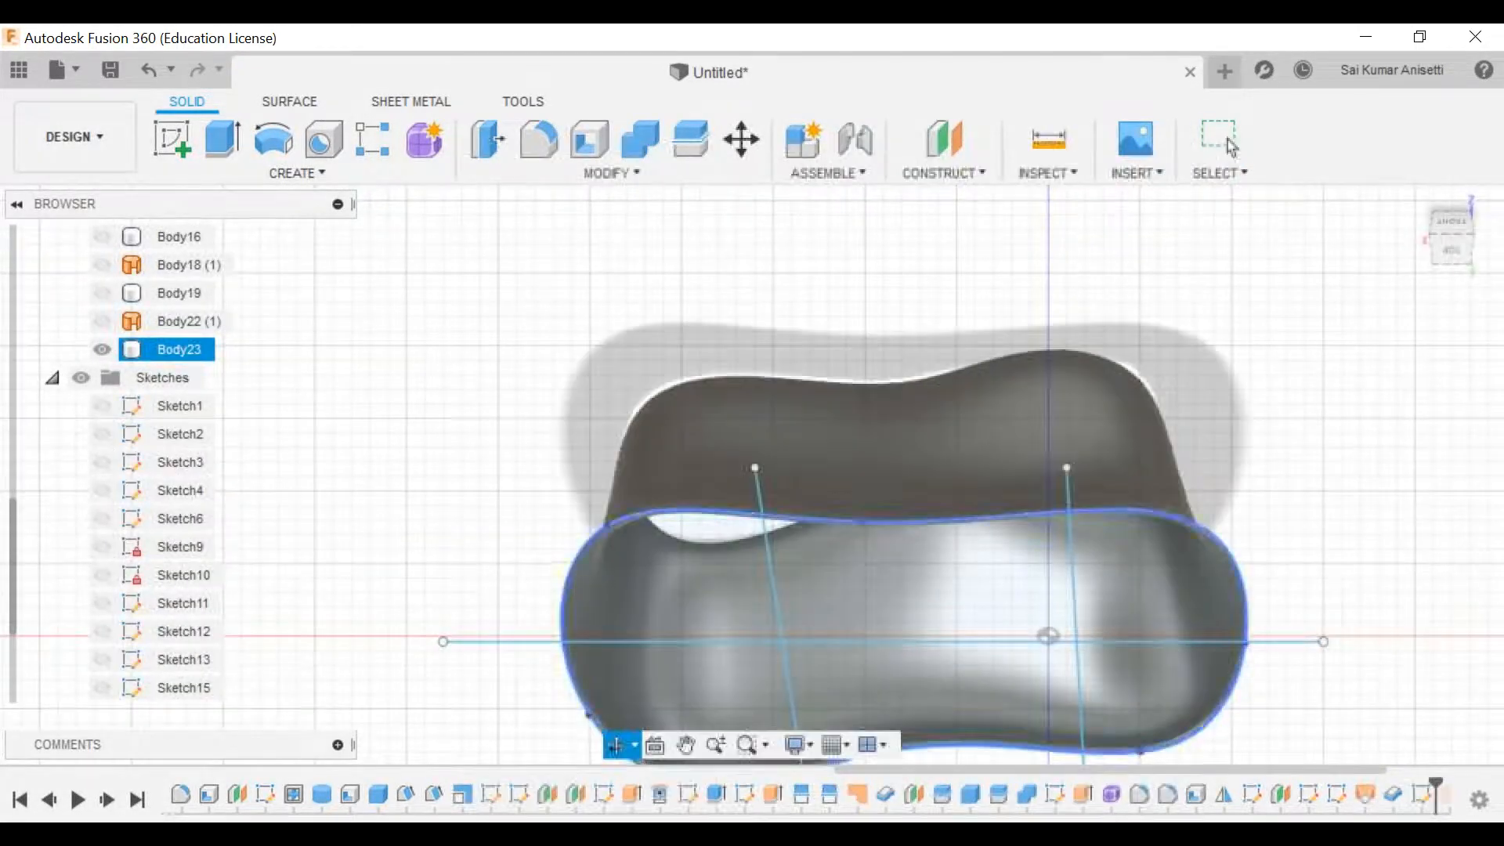
shift+middle_drag(846, 627, 883, 548)
middle_drag(847, 498, 741, 420)
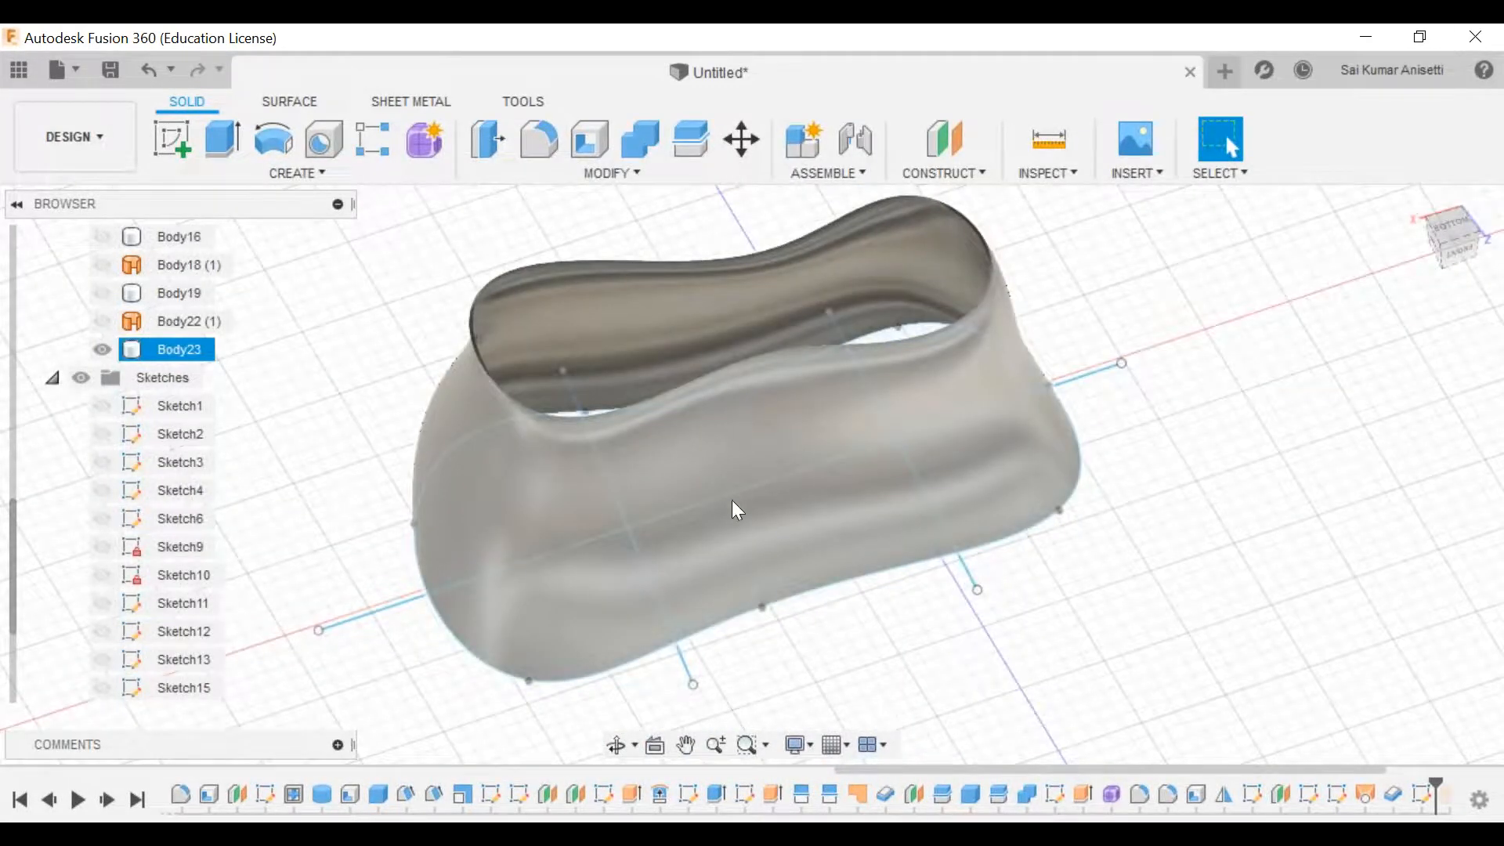
shift+middle_drag(685, 490, 772, 451)
middle_drag(771, 451, 796, 462)
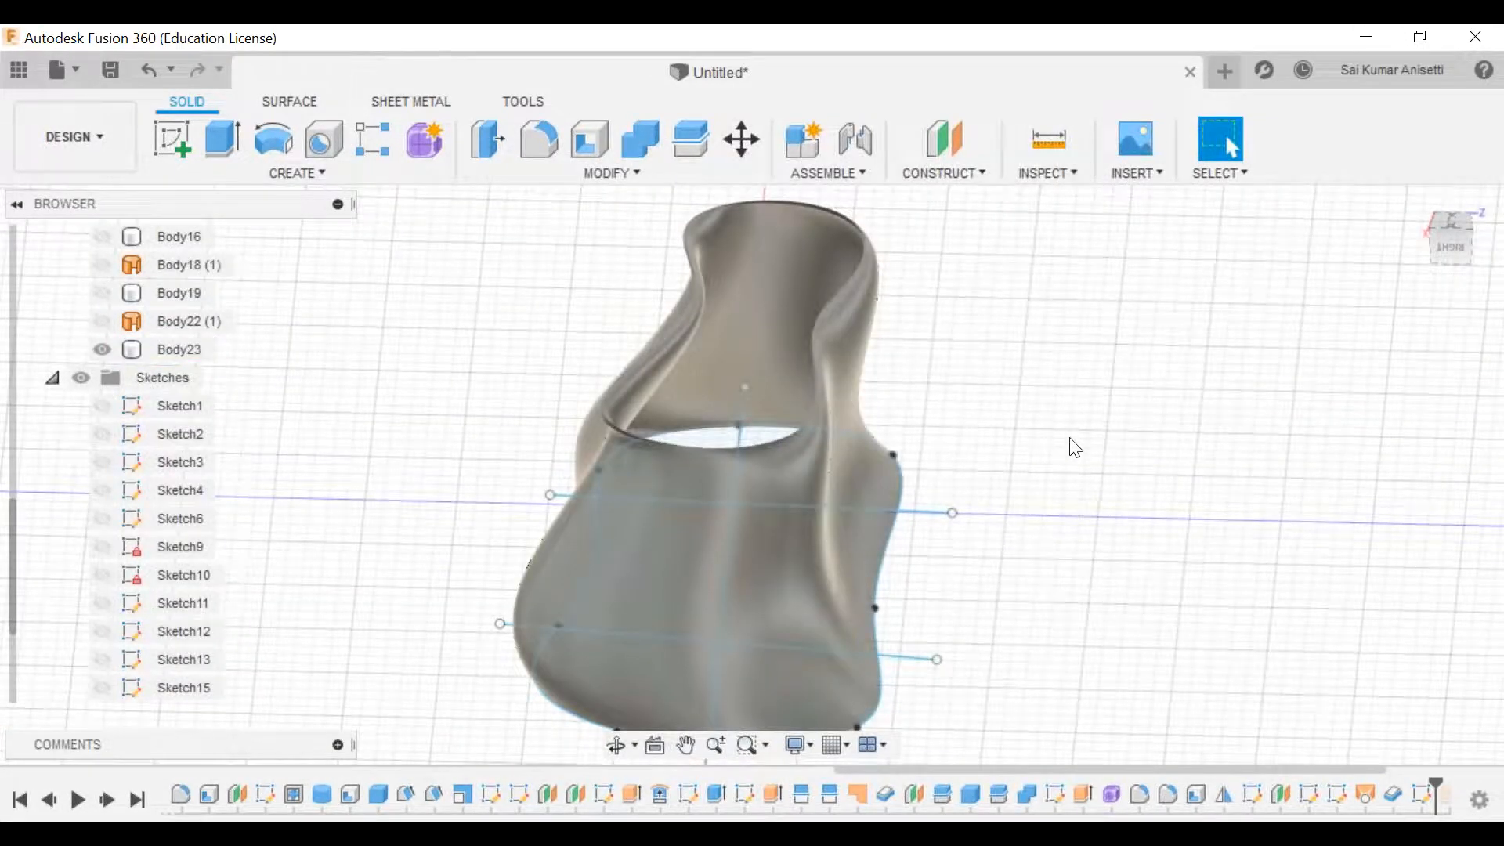
middle_drag(1107, 460, 1115, 474)
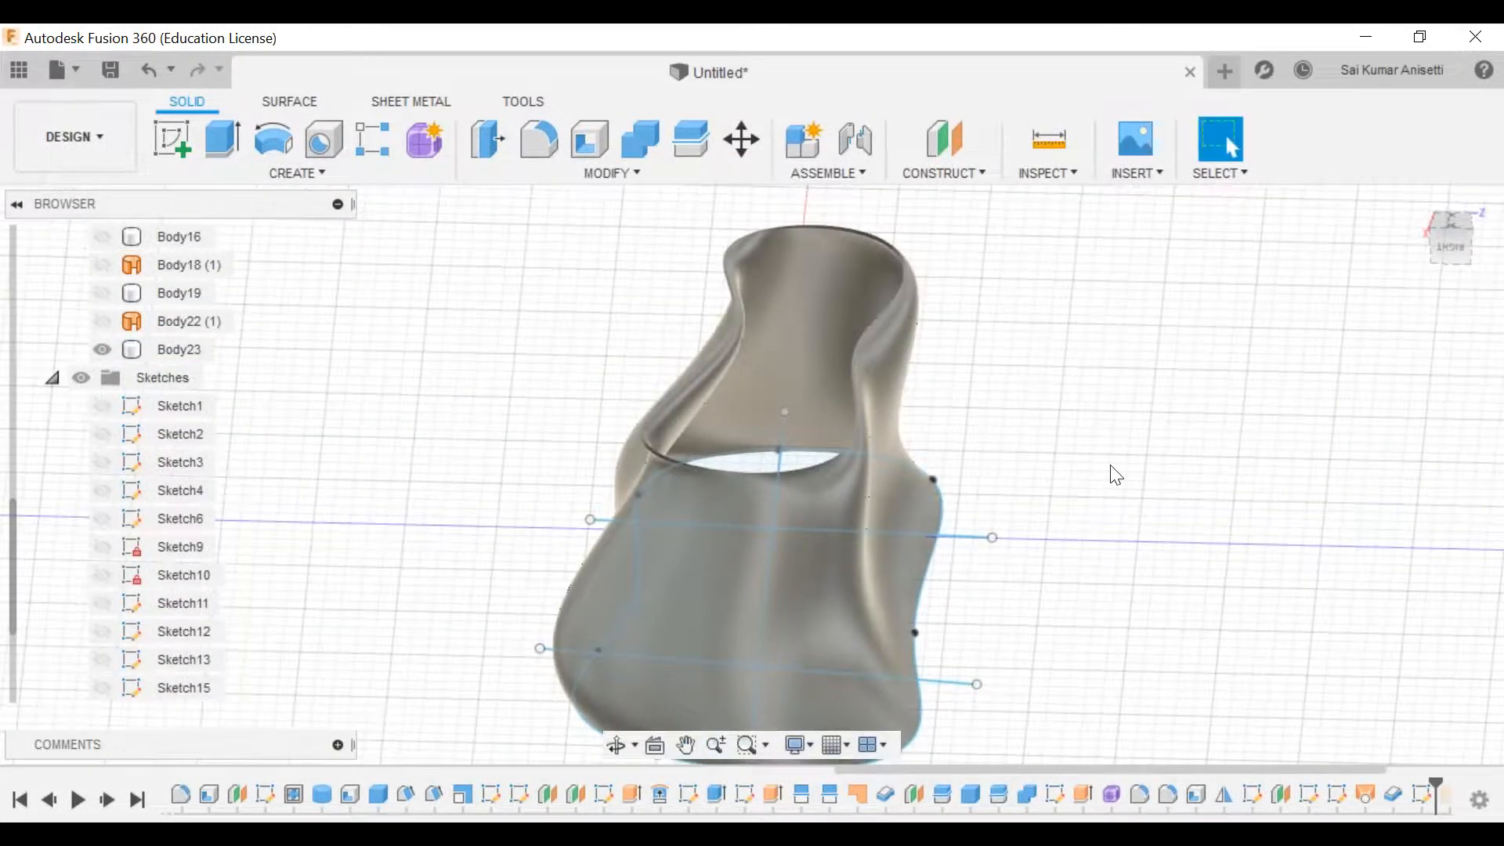
click(288, 101)
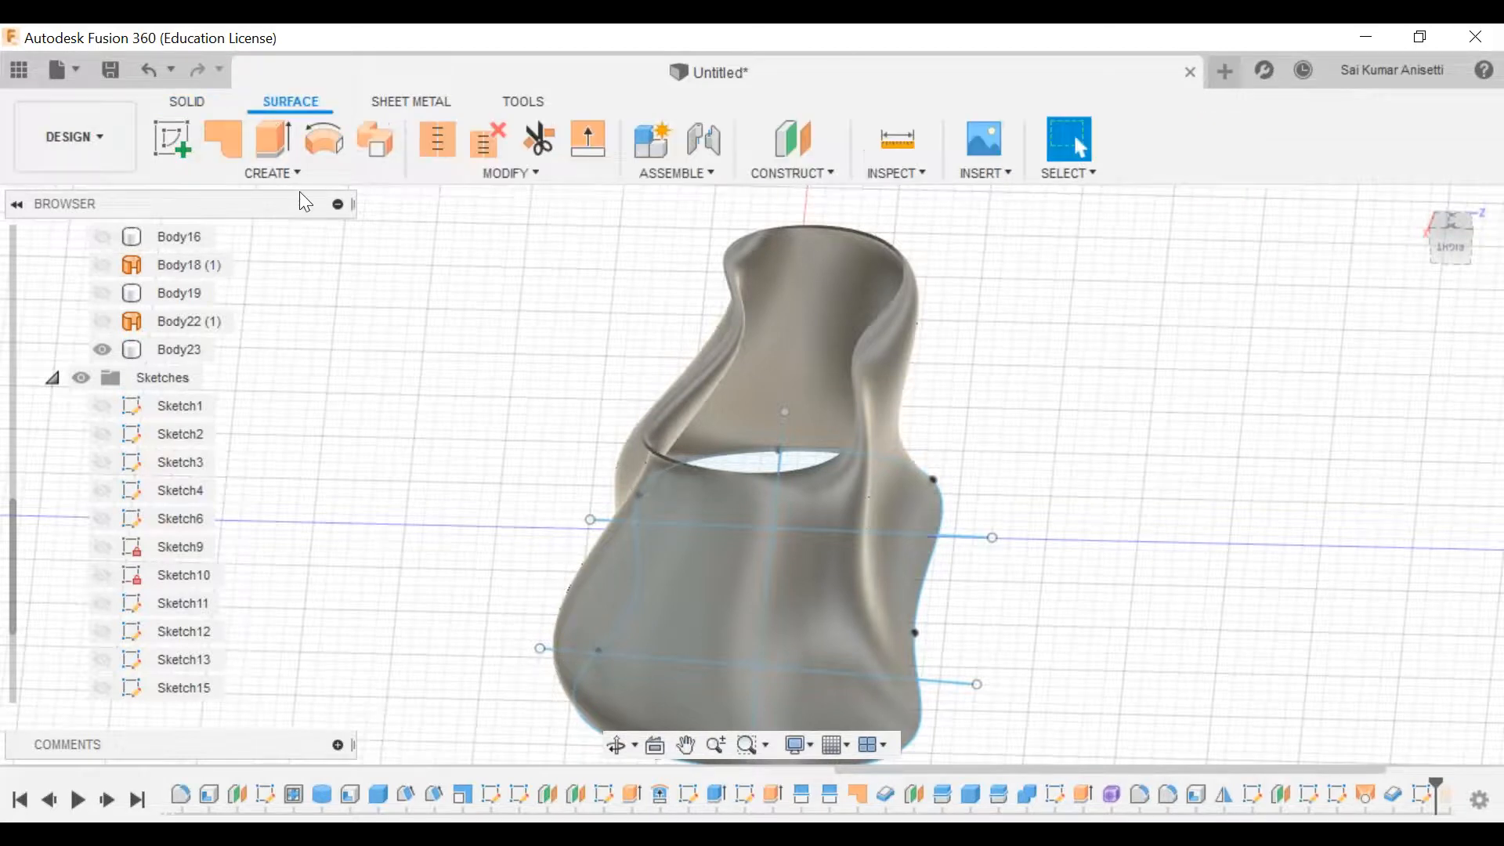
click(303, 182)
click(196, 101)
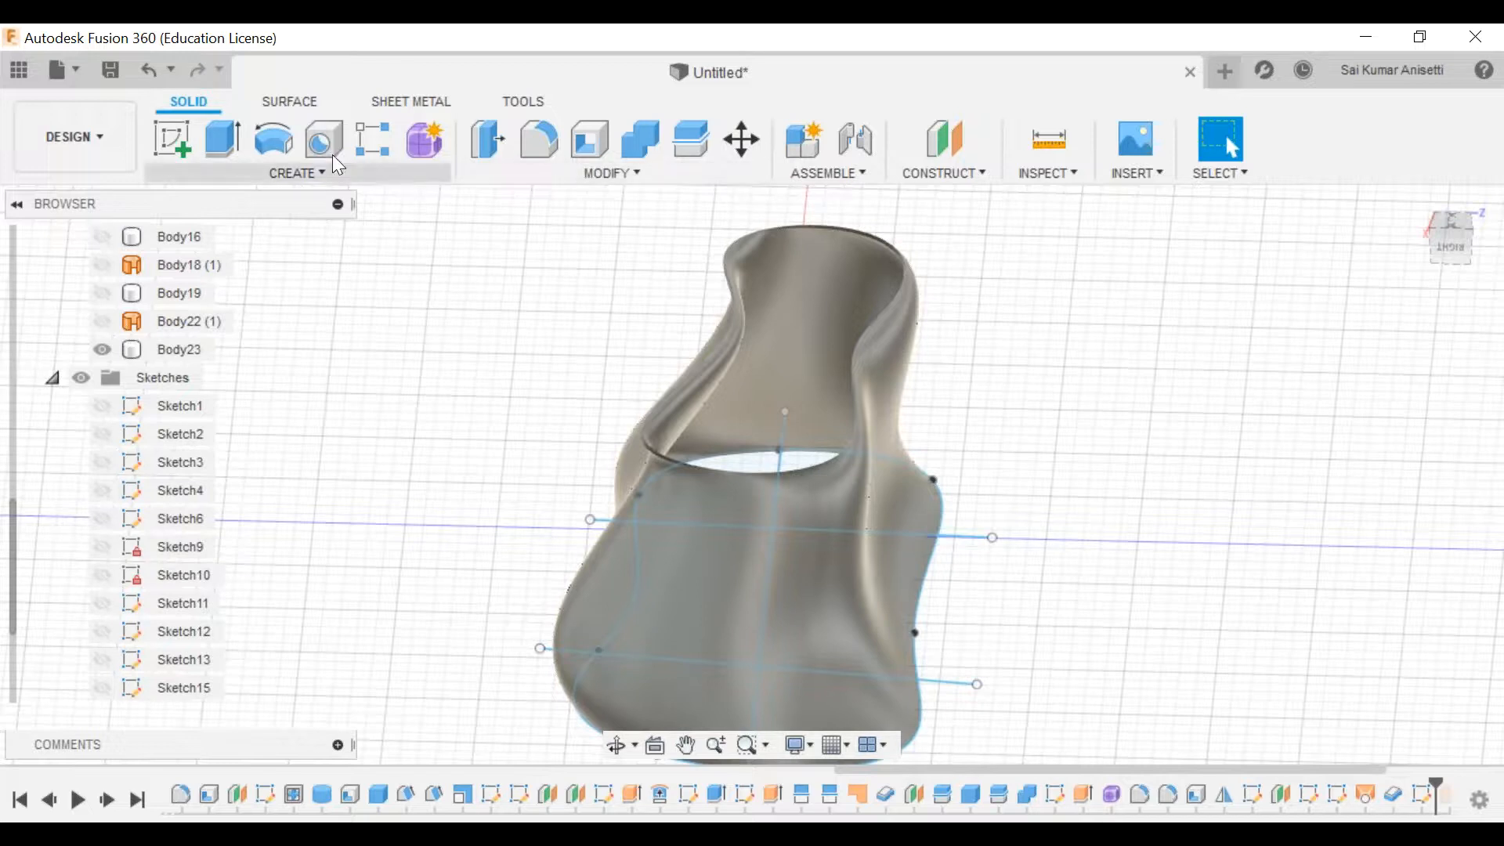
click(667, 177)
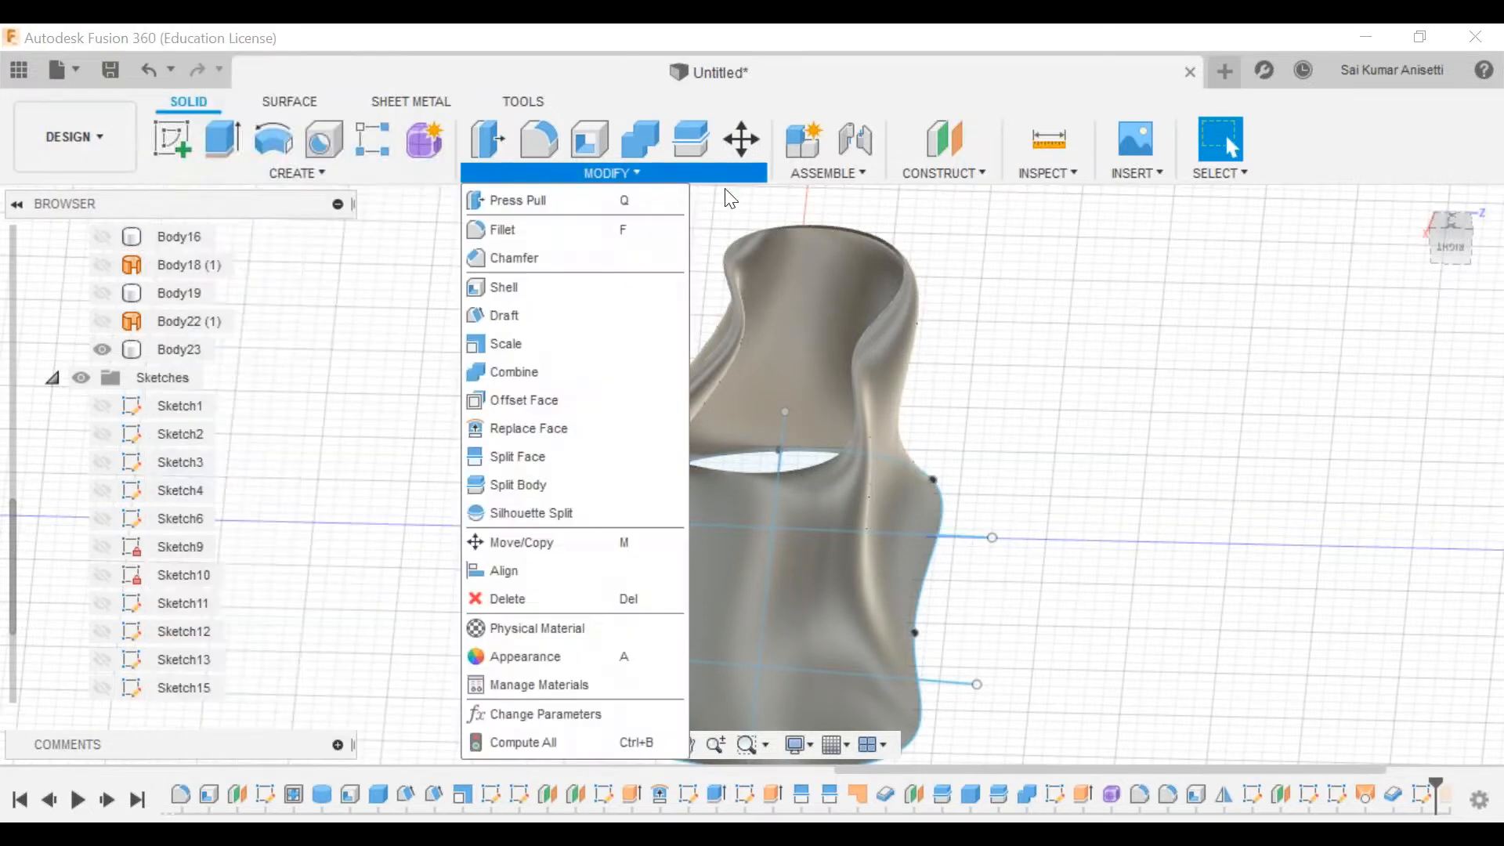